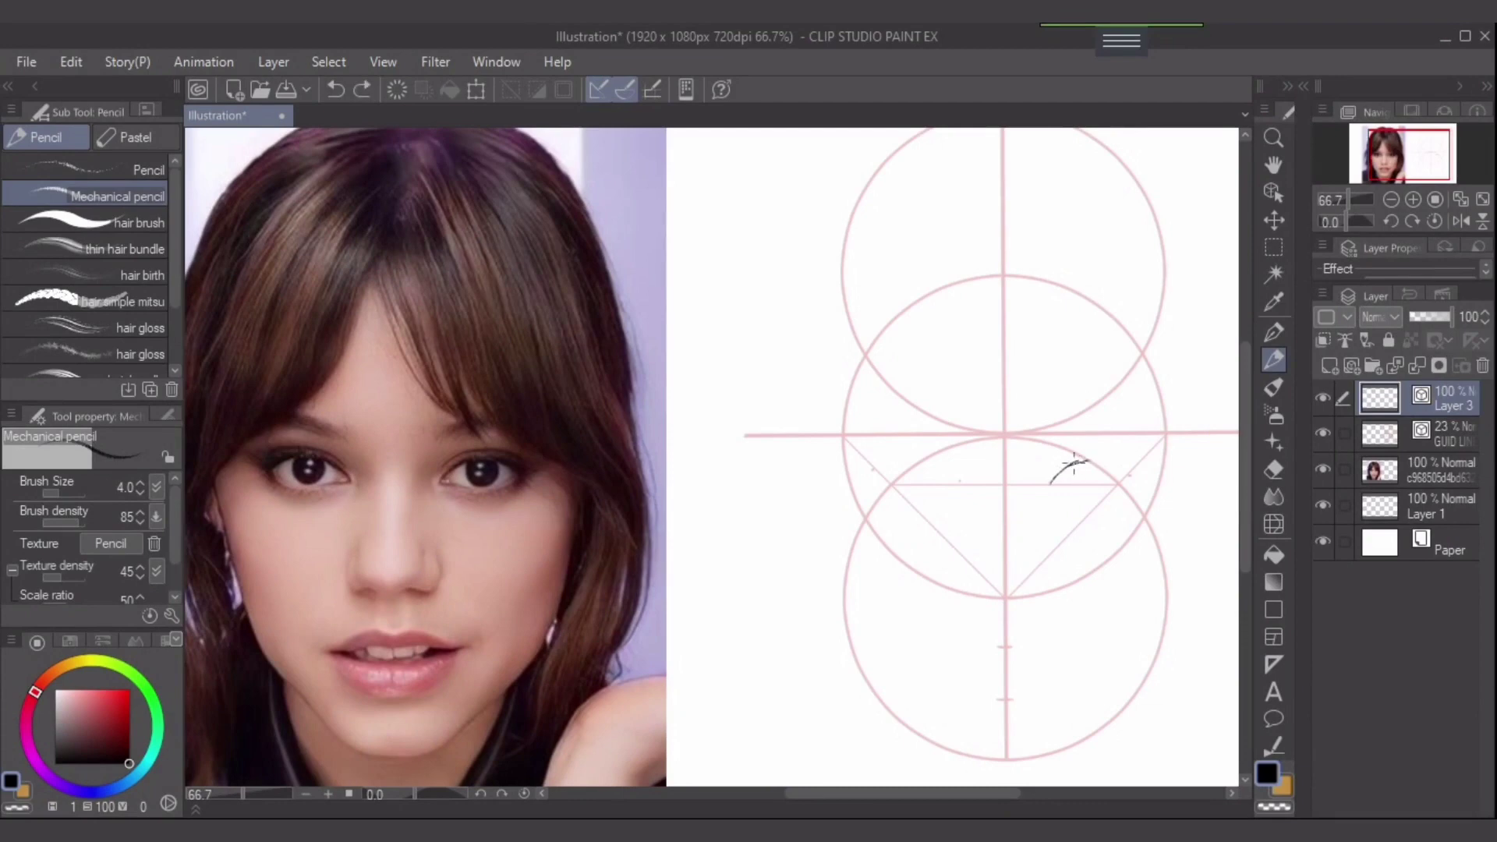
- Sketch the upper lash line and eyelid crease of the right-hand eye just under the horizontal guide line
{"action": "mouse_move", "coordinate": [1067, 467]}
{"action": "left_mouse_down"}
{"action": "mouse_move", "coordinate": [1116, 465]}
{"action": "mouse_move", "coordinate": [1085, 462]}
{"action": "left_mouse_up"}
{"action": "key", "text": "ctrl+z"}
{"action": "left_click_drag", "start_coordinate": [1102, 460], "coordinate": [1129, 471]}
{"action": "left_click_drag", "start_coordinate": [1061, 469], "coordinate": [1080, 460]}
{"action": "key", "text": "ctrl+z"}
{"action": "left_click_drag", "start_coordinate": [1106, 460], "coordinate": [1152, 466]}
{"action": "key", "text": "ctrl+z"}
{"action": "mouse_move", "coordinate": [1049, 474]}
{"action": "left_mouse_down"}
{"action": "mouse_move", "coordinate": [1086, 442]}
{"action": "mouse_move", "coordinate": [1074, 456]}
{"action": "mouse_move", "coordinate": [1114, 444]}
{"action": "mouse_move", "coordinate": [1069, 453]}
{"action": "mouse_move", "coordinate": [1084, 443]}
{"action": "mouse_move", "coordinate": [1079, 461]}
{"action": "mouse_move", "coordinate": [1081, 444]}
{"action": "mouse_move", "coordinate": [1109, 446]}
{"action": "mouse_move", "coordinate": [1076, 444]}
{"action": "mouse_move", "coordinate": [1140, 466]}
{"action": "left_mouse_up"}
{"action": "key", "text": "ctrl+z"}
{"action": "key", "text": "ctrl+z"}
{"action": "key", "text": "ctrl+z"}
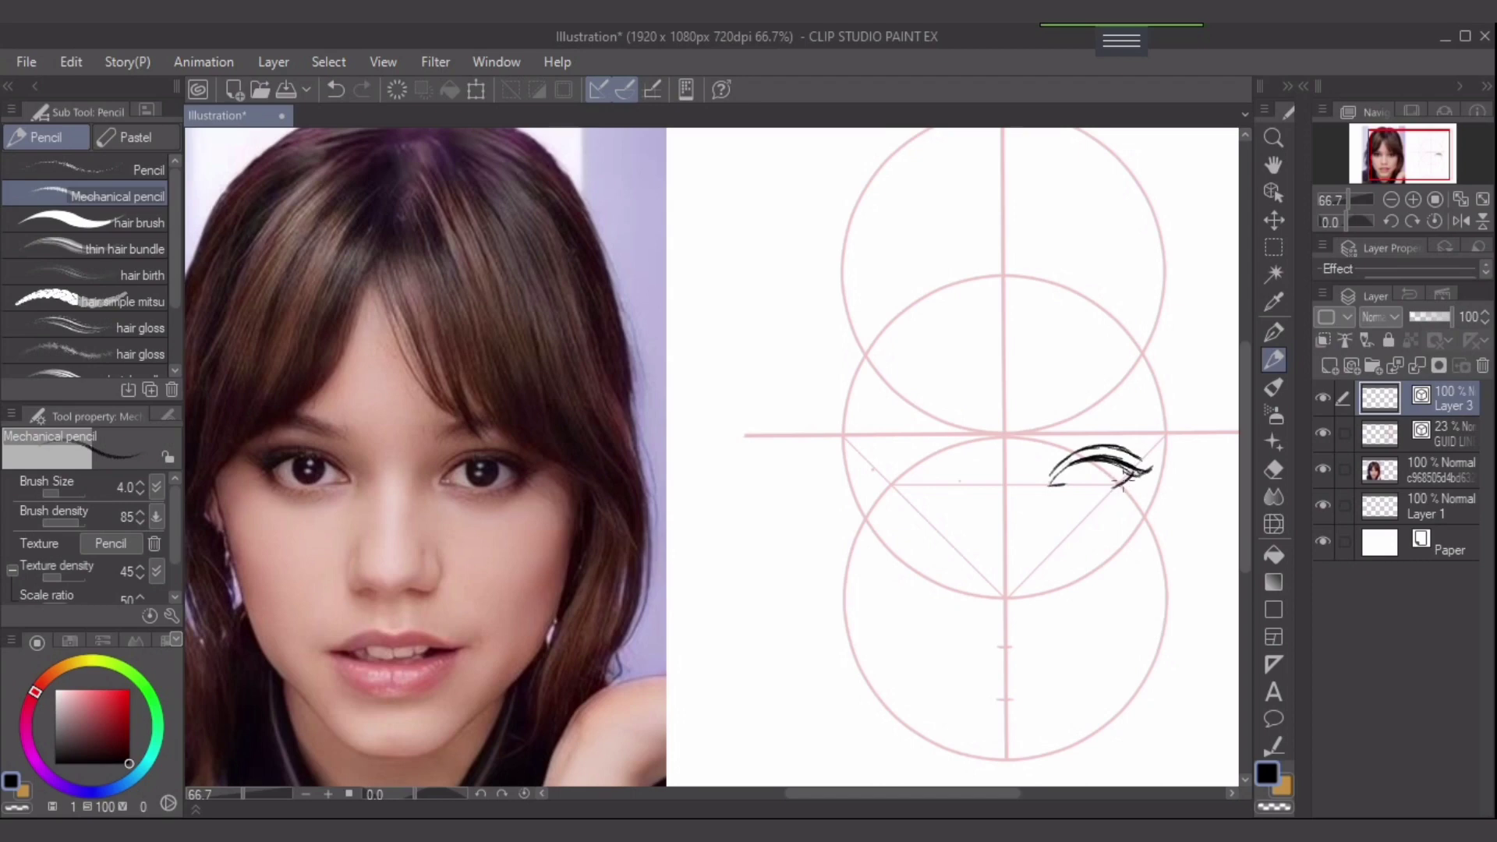
- Sketch the lower eyelid and round iris of the right-hand eye
{"action": "key", "text": "ctrl+z"}
{"action": "left_click_drag", "start_coordinate": [1117, 485], "coordinate": [1057, 490]}
{"action": "left_click_drag", "start_coordinate": [1097, 489], "coordinate": [1072, 490]}
{"action": "key", "text": "ctrl+z"}
{"action": "mouse_move", "coordinate": [1107, 478]}
{"action": "left_mouse_down"}
{"action": "mouse_move", "coordinate": [1128, 487]}
{"action": "mouse_move", "coordinate": [1075, 477]}
{"action": "mouse_move", "coordinate": [1083, 486]}
{"action": "left_mouse_up"}
{"action": "key", "text": "ctrl+z"}
{"action": "key", "text": "ctrl+z"}
{"action": "mouse_move", "coordinate": [1110, 458]}
{"action": "left_mouse_down"}
{"action": "mouse_move", "coordinate": [1113, 482]}
{"action": "mouse_move", "coordinate": [1080, 478]}
{"action": "mouse_move", "coordinate": [1081, 491]}
{"action": "left_mouse_up"}
- Select the finished eye with a rectangular selection and paste a copy of it onto a new layer
{"action": "left_click", "coordinate": [1273, 247]}
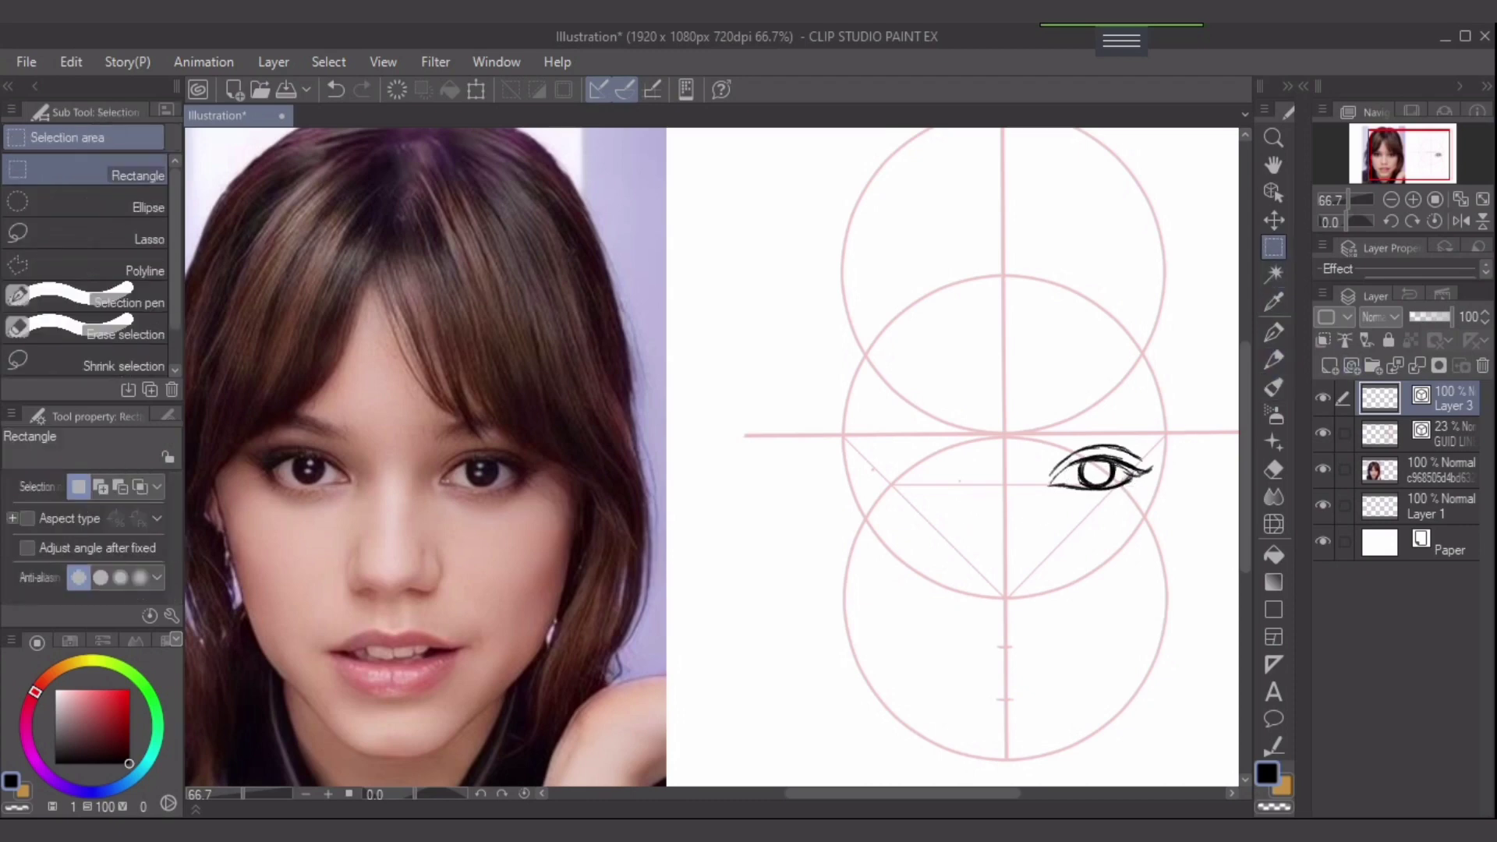
{"action": "left_click_drag", "start_coordinate": [1190, 420], "coordinate": [988, 559]}
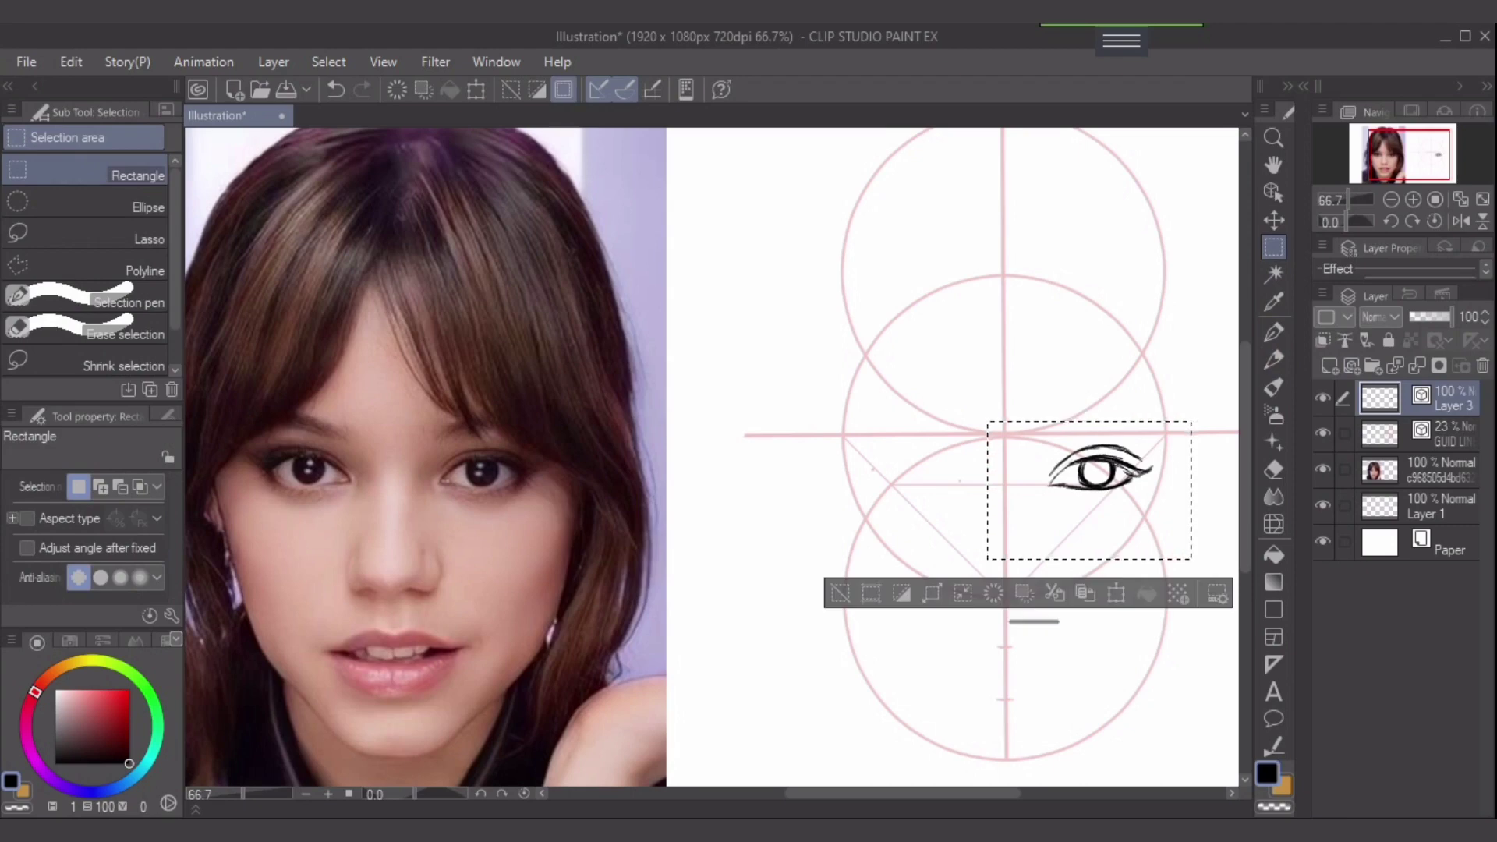
{"action": "key", "text": "ctrl+c"}
{"action": "key", "text": "ctrl+v"}
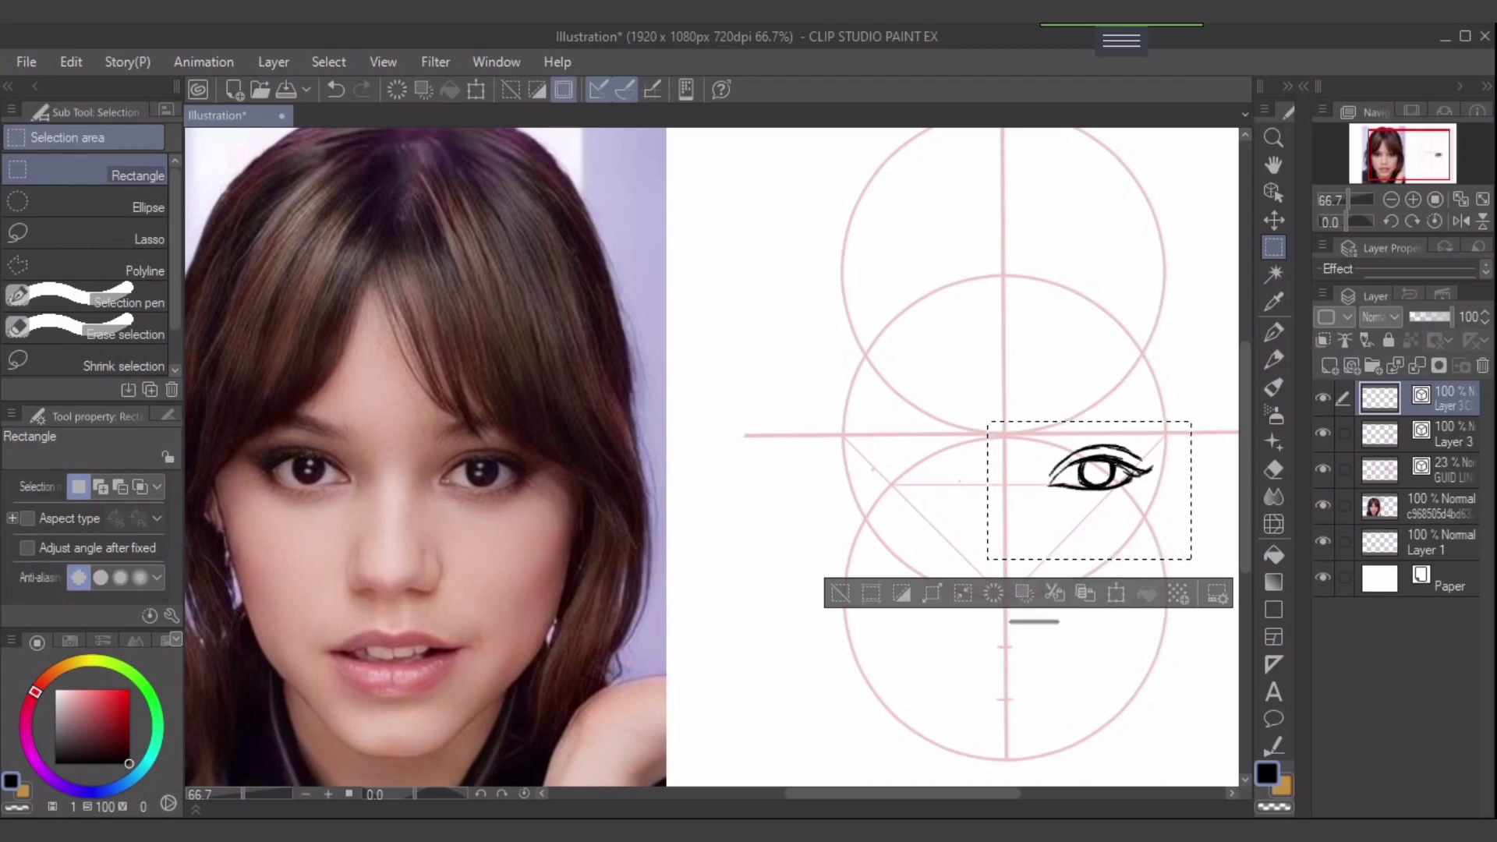
- Move the copied eye to the other side of the centre line, flip it horizontally, apply the transformation and deselect
{"action": "key", "text": "ctrl+t"}
{"action": "left_click_drag", "start_coordinate": [1089, 490], "coordinate": [938, 483]}
{"action": "left_click", "coordinate": [71, 62]}
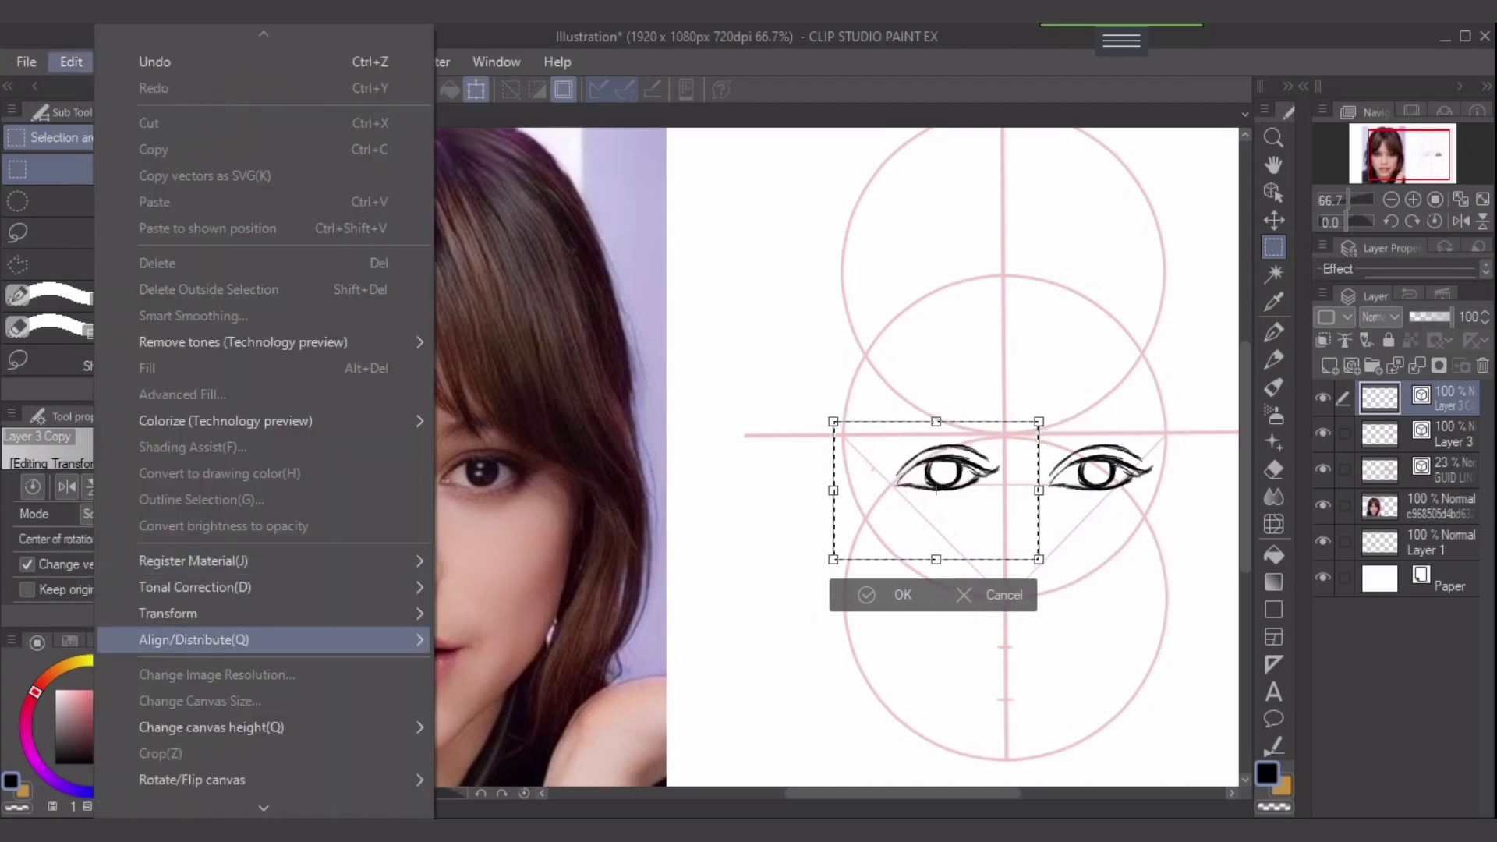
{"action": "mouse_move", "coordinate": [167, 613]}
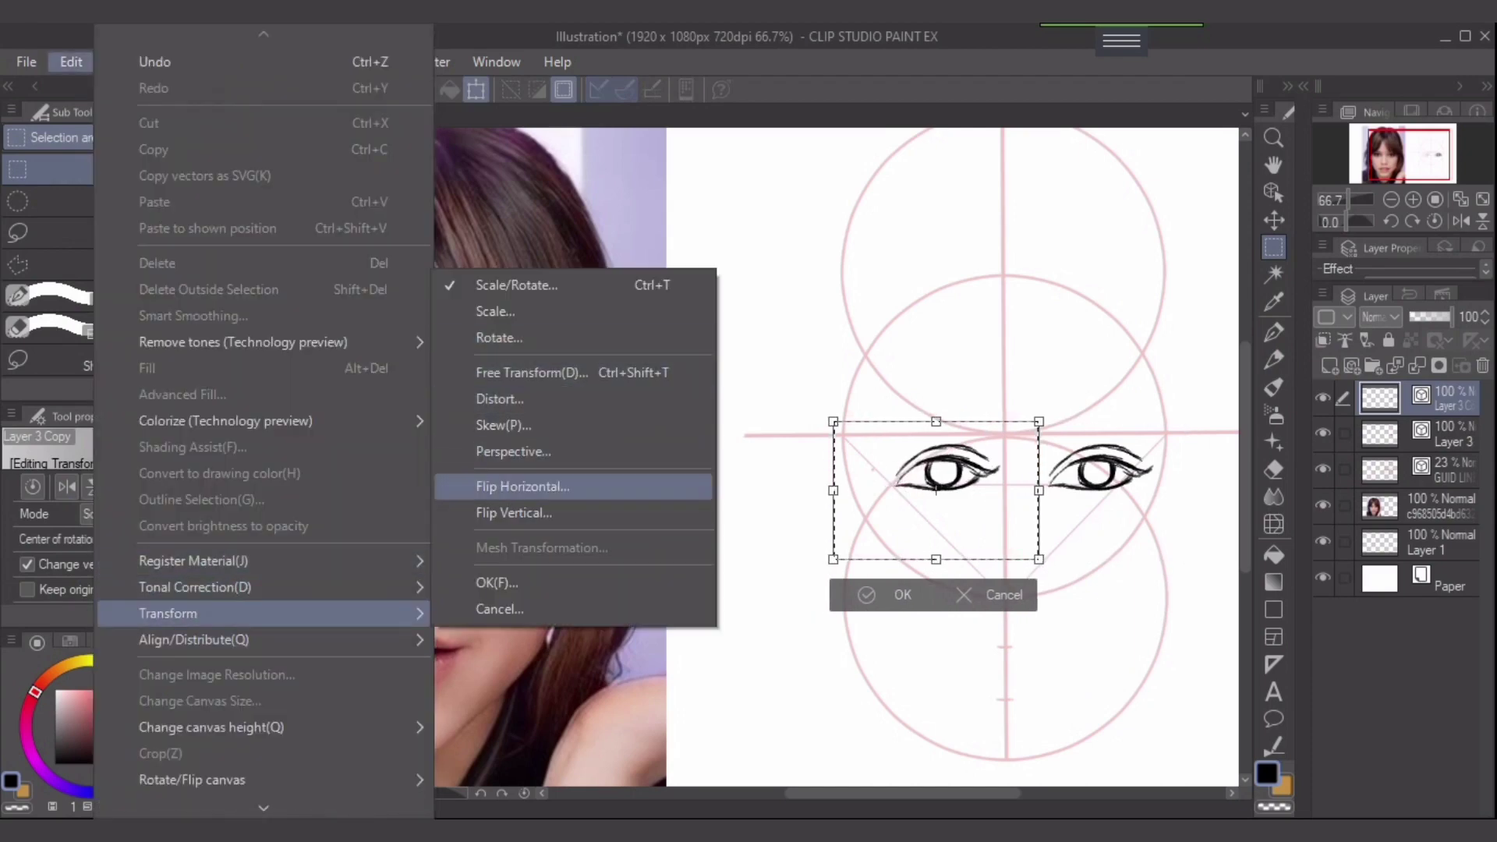
{"action": "left_click", "coordinate": [522, 487]}
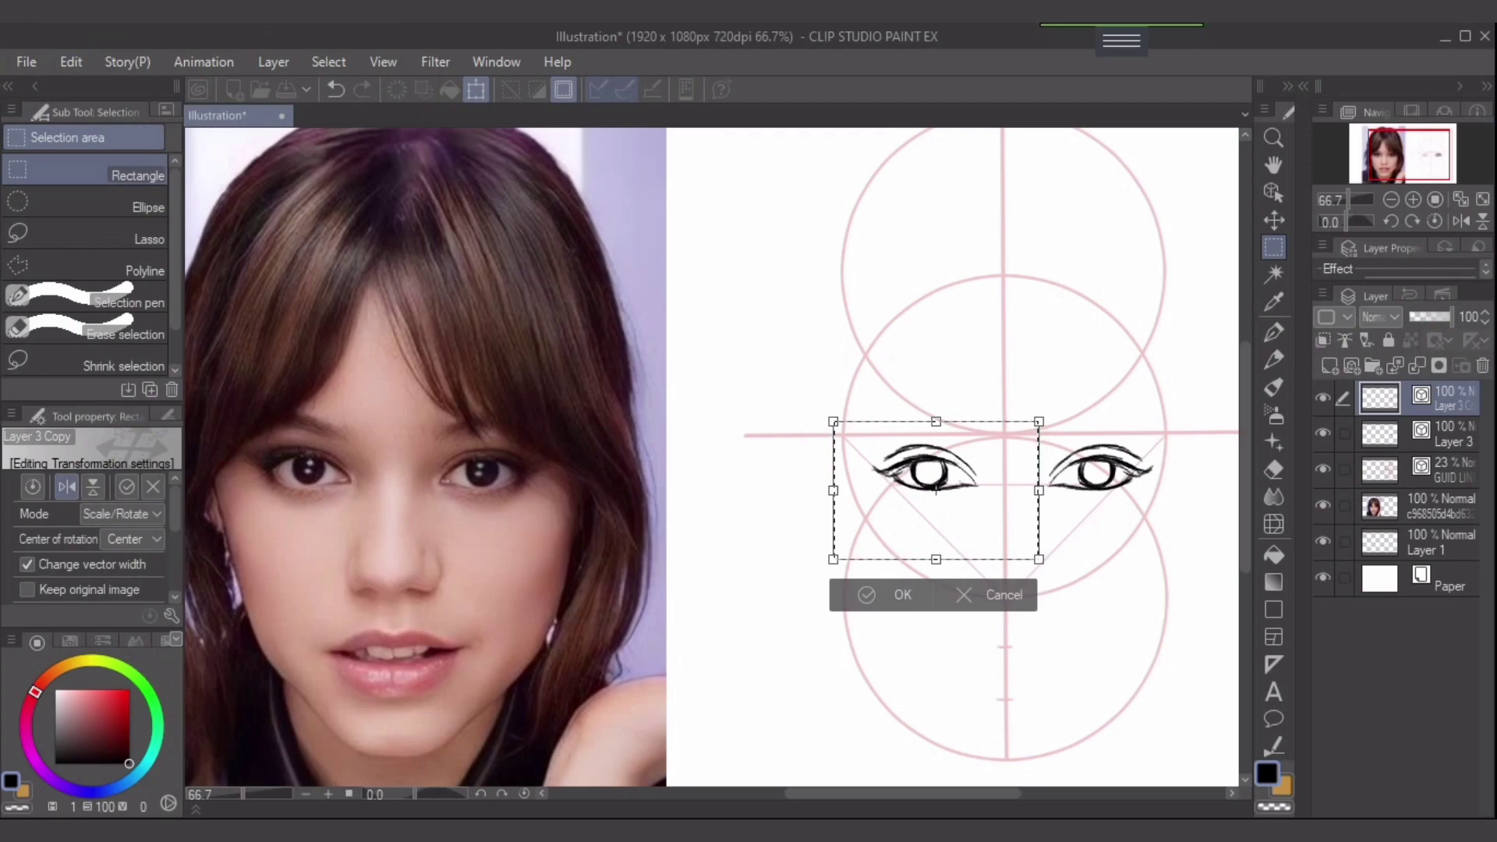
{"action": "mouse_move", "coordinate": [935, 489]}
{"action": "left_mouse_down"}
{"action": "mouse_move", "coordinate": [899, 489]}
{"action": "mouse_move", "coordinate": [916, 489]}
{"action": "left_mouse_up"}
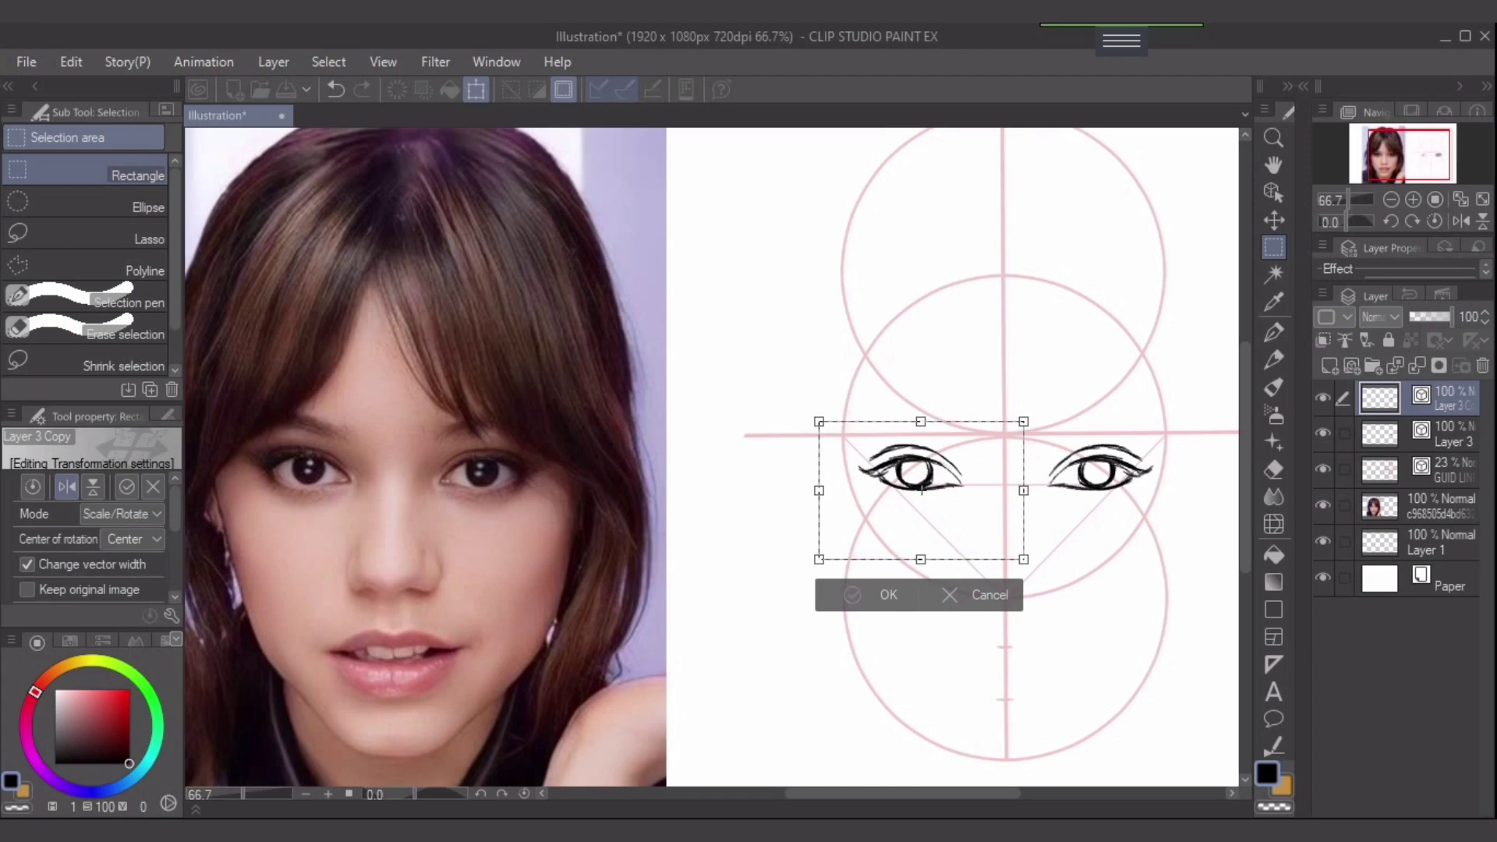
{"action": "key", "text": "Return"}
{"action": "key", "text": "ctrl+d"}
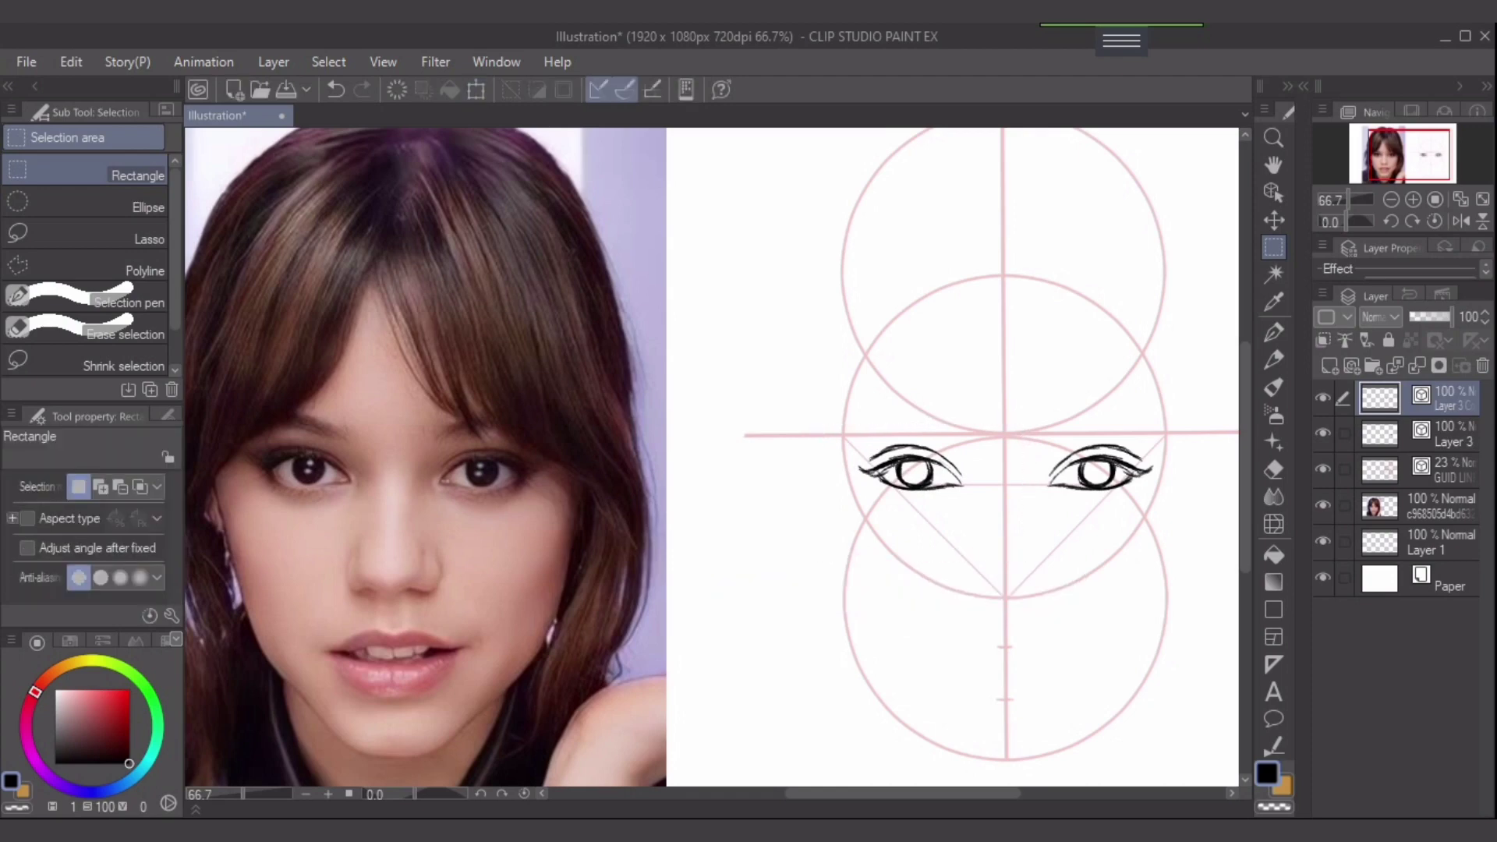
- Erase the iris of the copied eye with the Vector eraser at brush size 15
{"action": "key", "text": "e"}
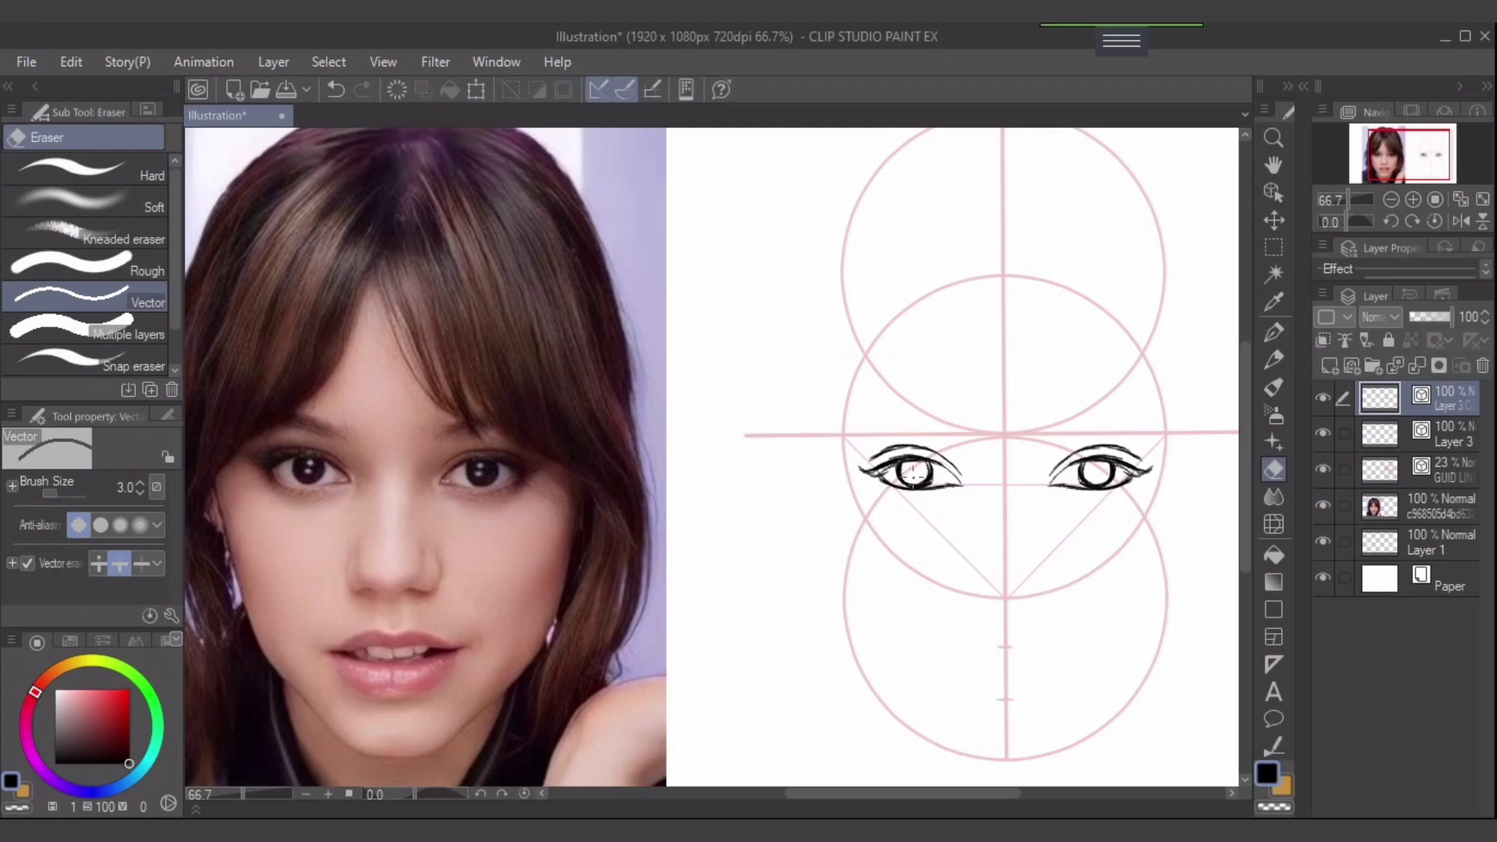
{"action": "key", "text": "bracketright"}
{"action": "key", "text": "bracketright"}
{"action": "key", "text": "bracketright"}
{"action": "key", "text": "bracketright"}
{"action": "key", "text": "bracketright"}
{"action": "key", "text": "bracketright"}
{"action": "key", "text": "bracketright"}
{"action": "key", "text": "bracketright"}
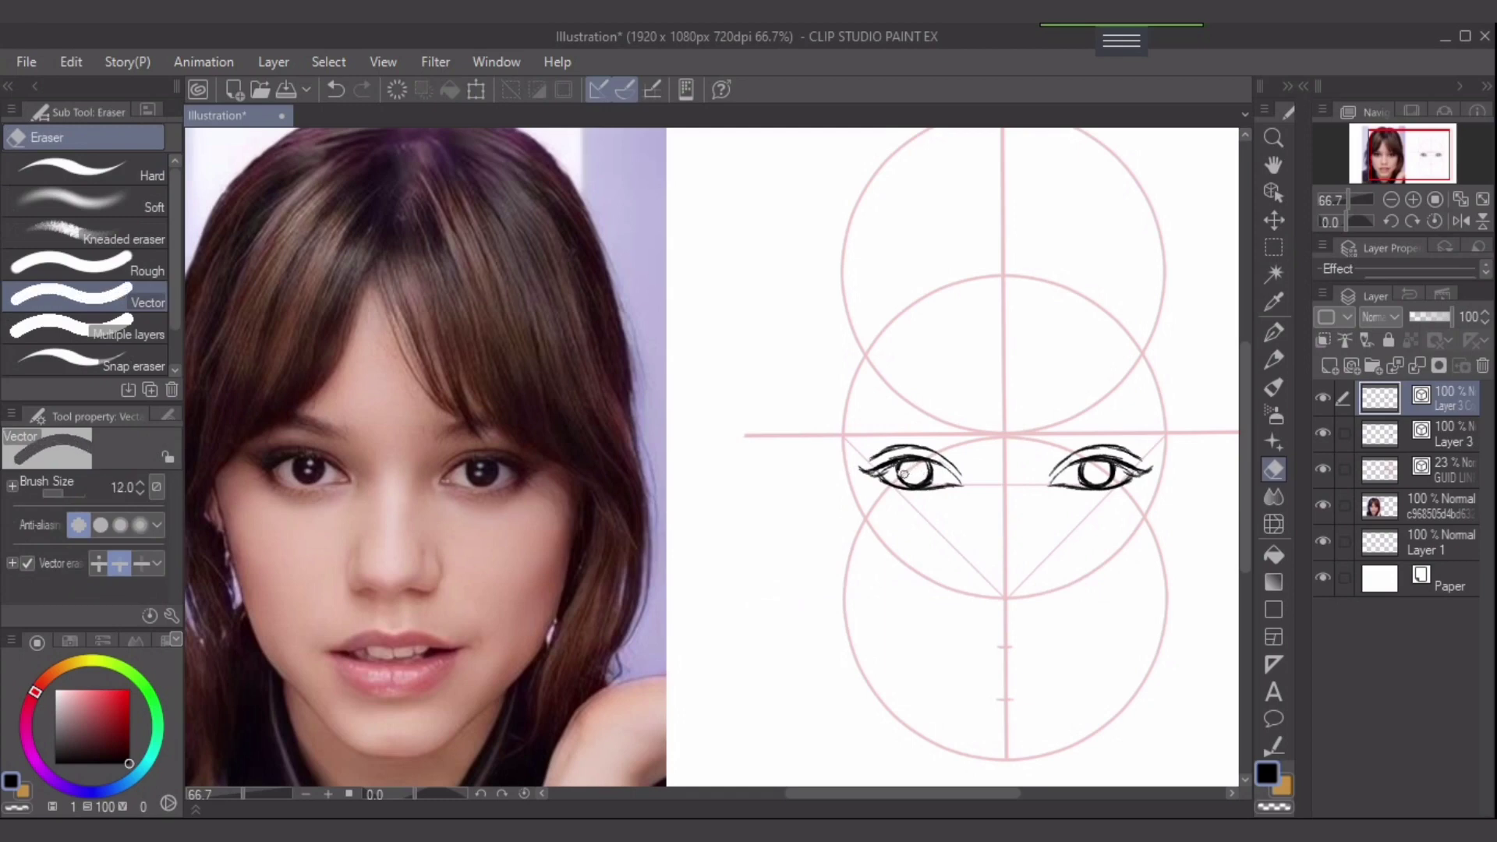
{"action": "key", "text": "bracketright"}
{"action": "left_click", "coordinate": [908, 485]}
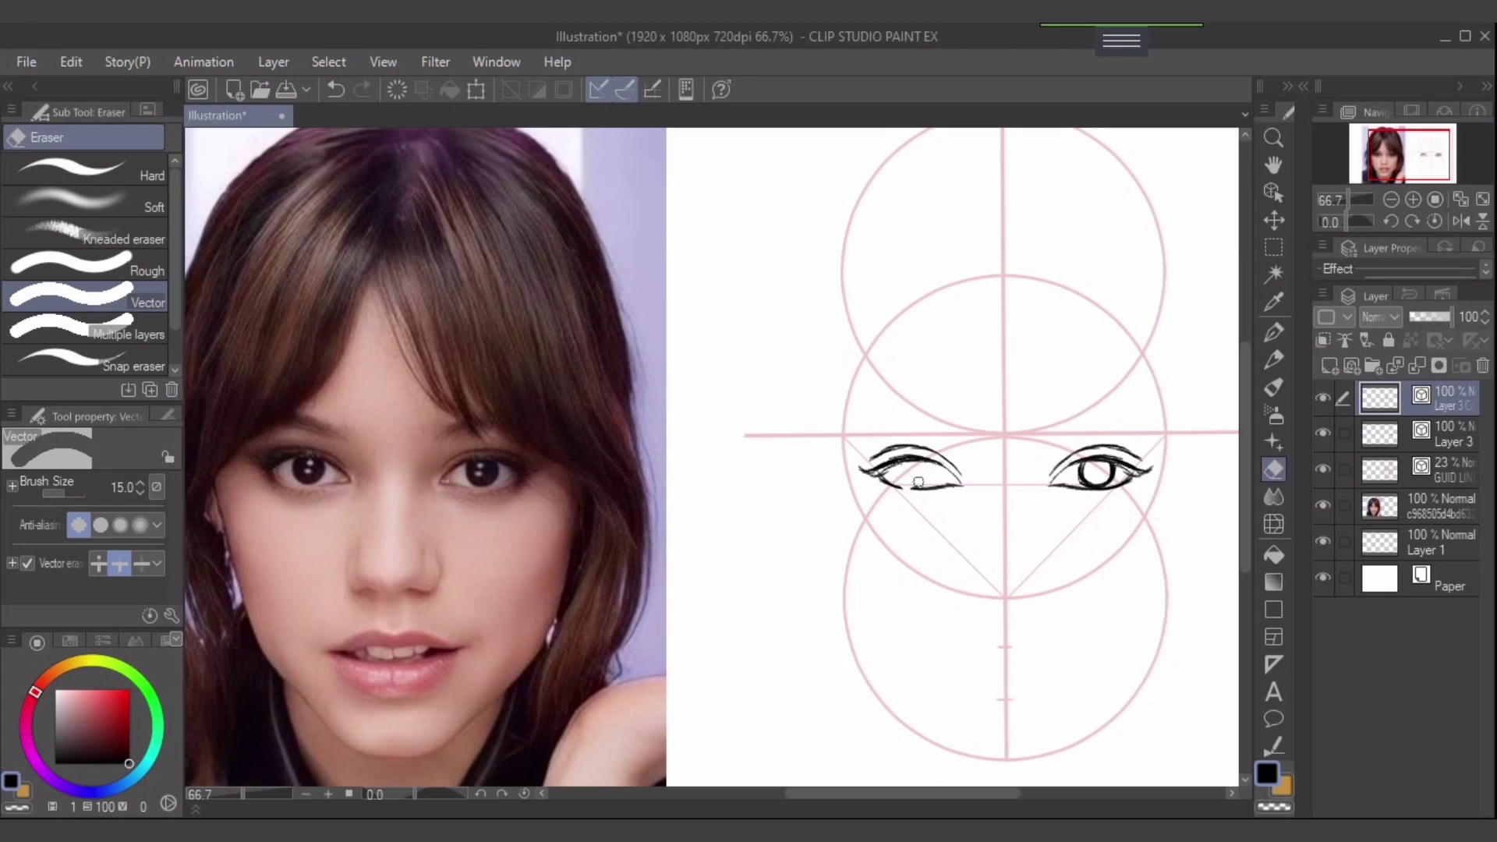
- Redraw the copied eye's iris with the Mechanical pencil and thicken the lid outlines of both eyes
{"action": "left_click", "coordinate": [1274, 359]}
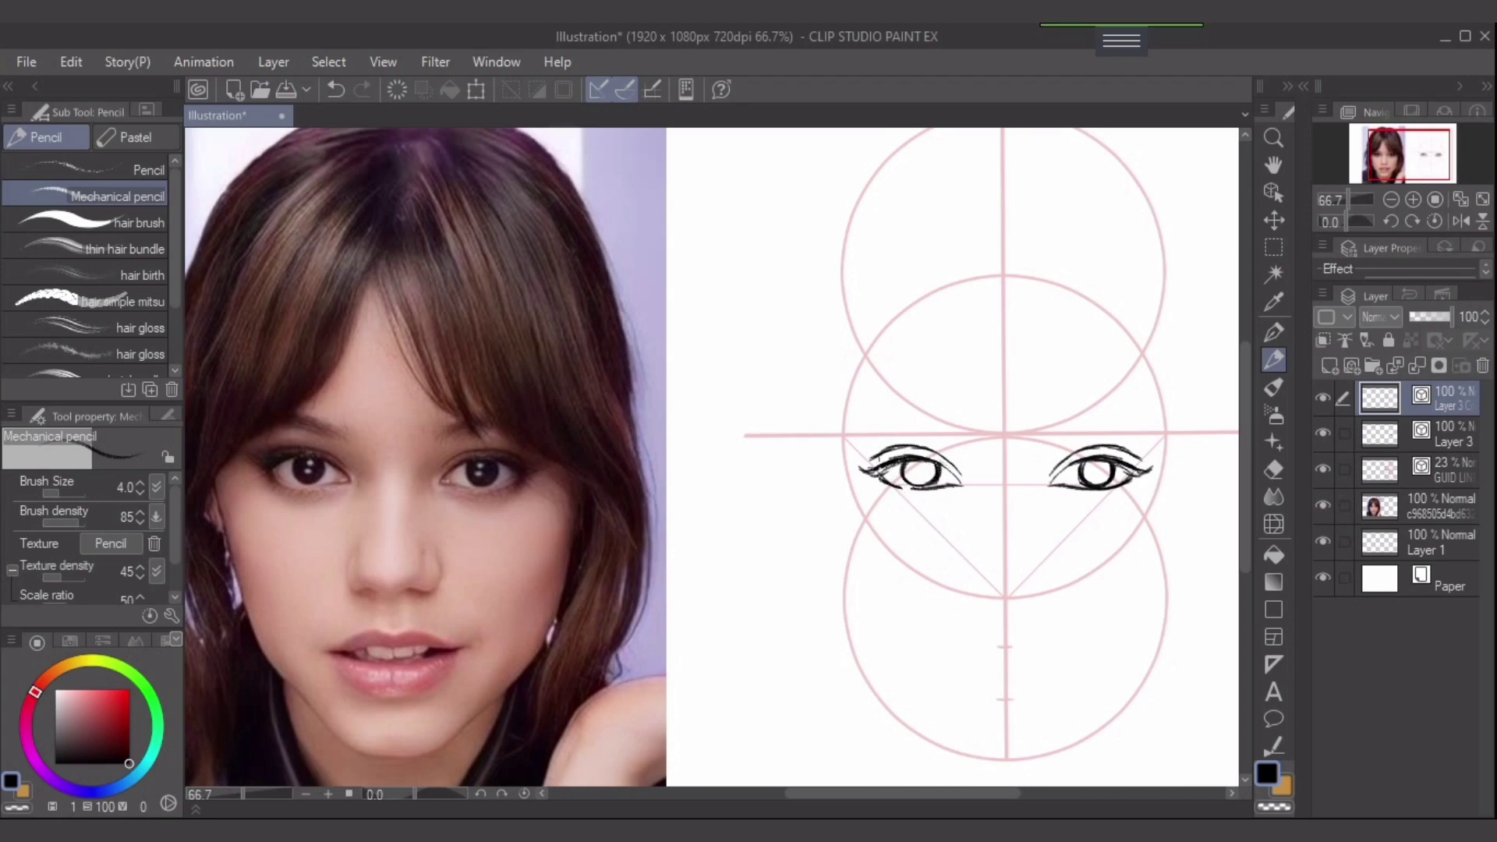
{"action": "mouse_move", "coordinate": [878, 473]}
{"action": "left_mouse_down"}
{"action": "mouse_move", "coordinate": [921, 486]}
{"action": "mouse_move", "coordinate": [867, 486]}
{"action": "mouse_move", "coordinate": [917, 502]}
{"action": "mouse_move", "coordinate": [891, 495]}
{"action": "mouse_move", "coordinate": [950, 477]}
{"action": "left_mouse_up"}
{"action": "key", "text": "ctrl+z"}
{"action": "key", "text": "ctrl+z"}
{"action": "key", "text": "ctrl+z"}
{"action": "key", "text": "ctrl+z"}
{"action": "left_click_drag", "start_coordinate": [1076, 491], "coordinate": [1110, 490]}
{"action": "mouse_move", "coordinate": [1095, 492]}
{"action": "left_mouse_down"}
{"action": "mouse_move", "coordinate": [1138, 476]}
{"action": "mouse_move", "coordinate": [1045, 483]}
{"action": "left_mouse_up"}
{"action": "left_click_drag", "start_coordinate": [1083, 460], "coordinate": [1078, 479]}
{"action": "key", "text": "ctrl+z"}
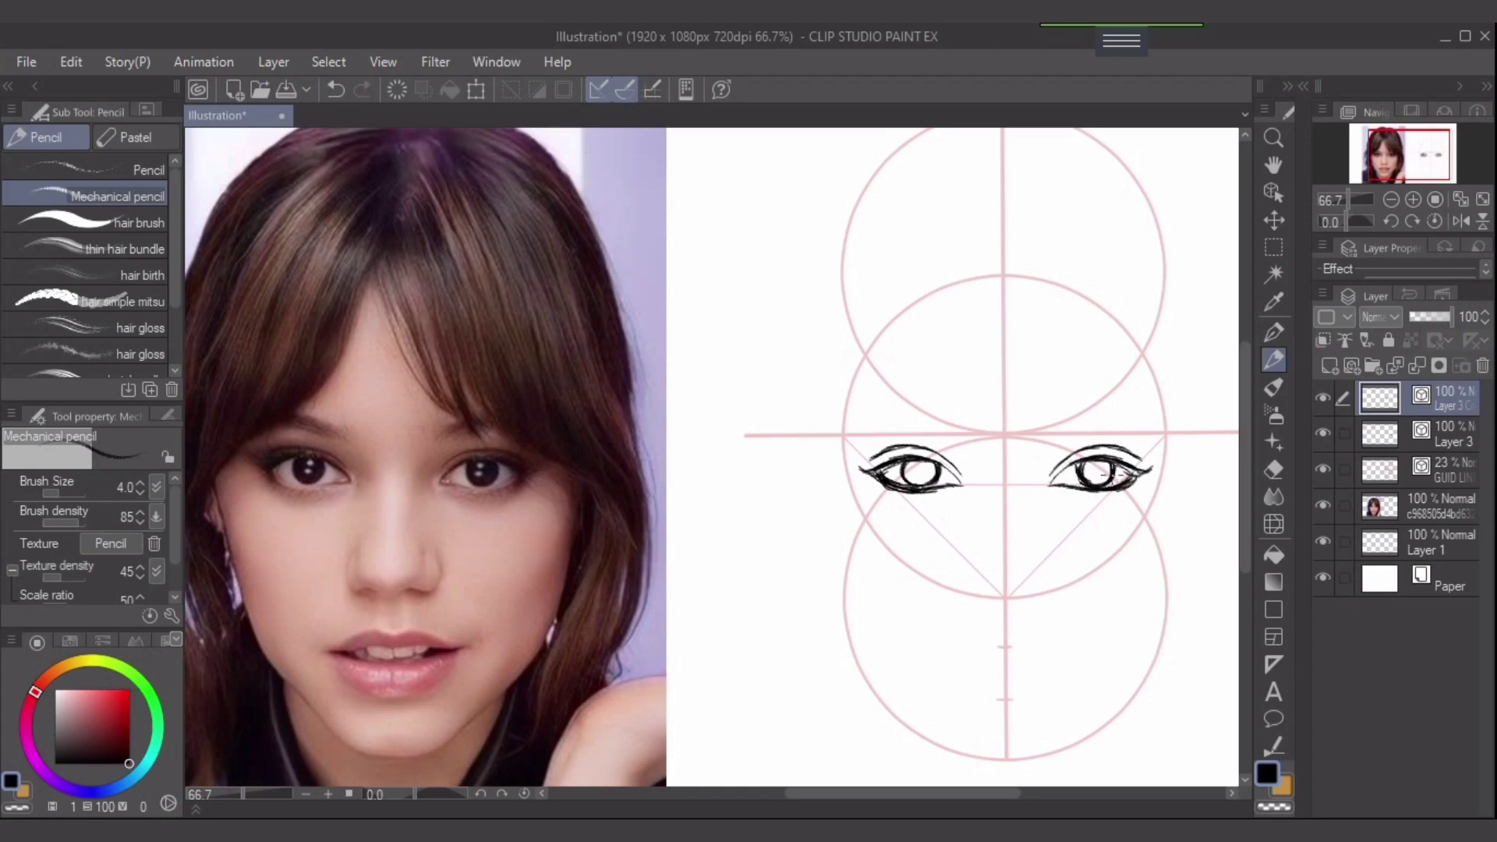
- Merge the copied eye layer into Layer 3 and replace the right-hand eye's iris with a redrawn one
{"action": "key", "text": "e"}
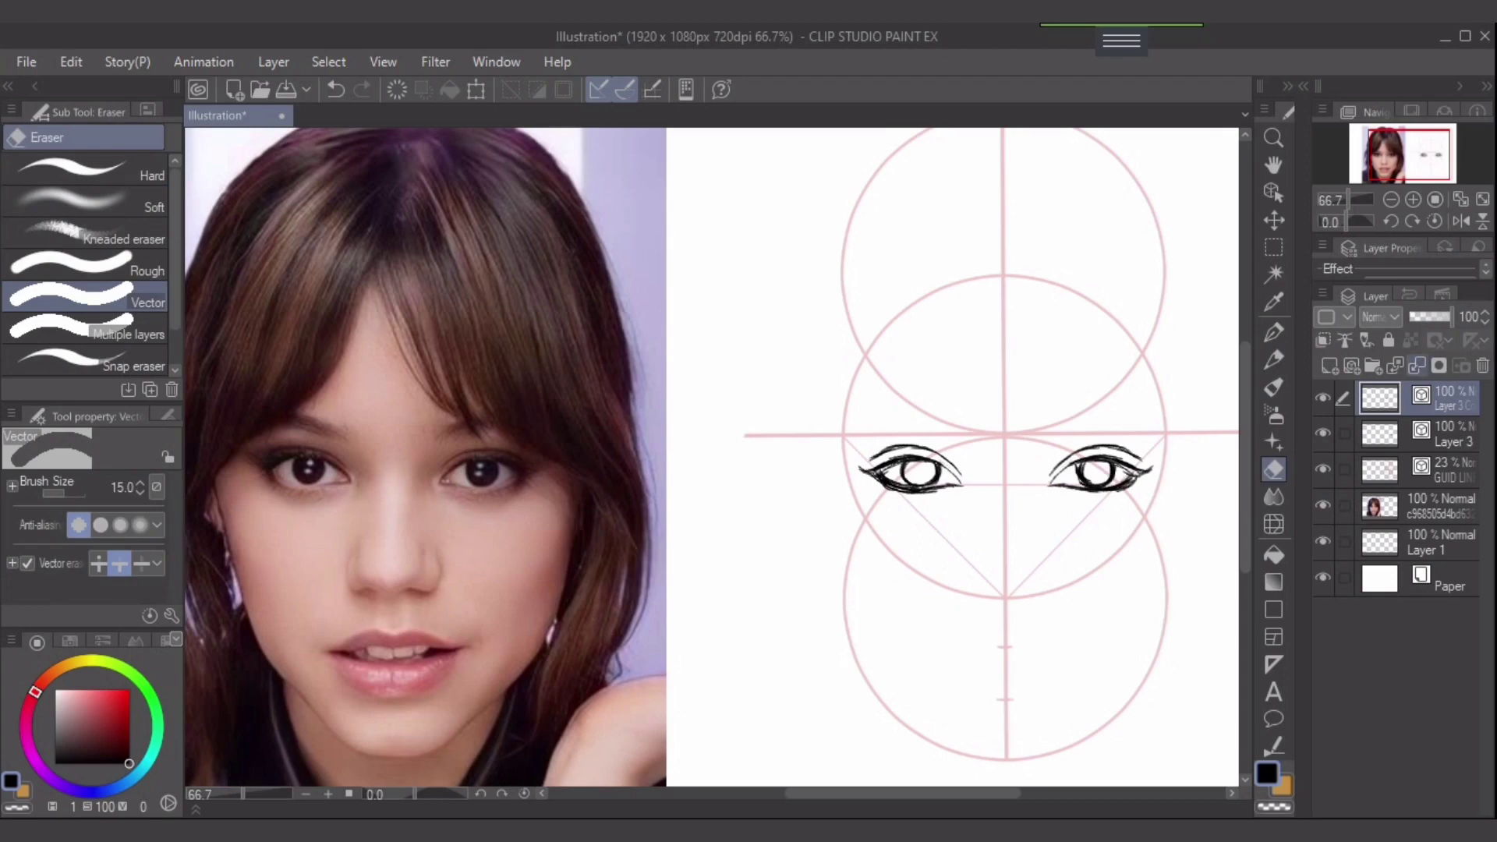
{"action": "key", "text": "ctrl+e"}
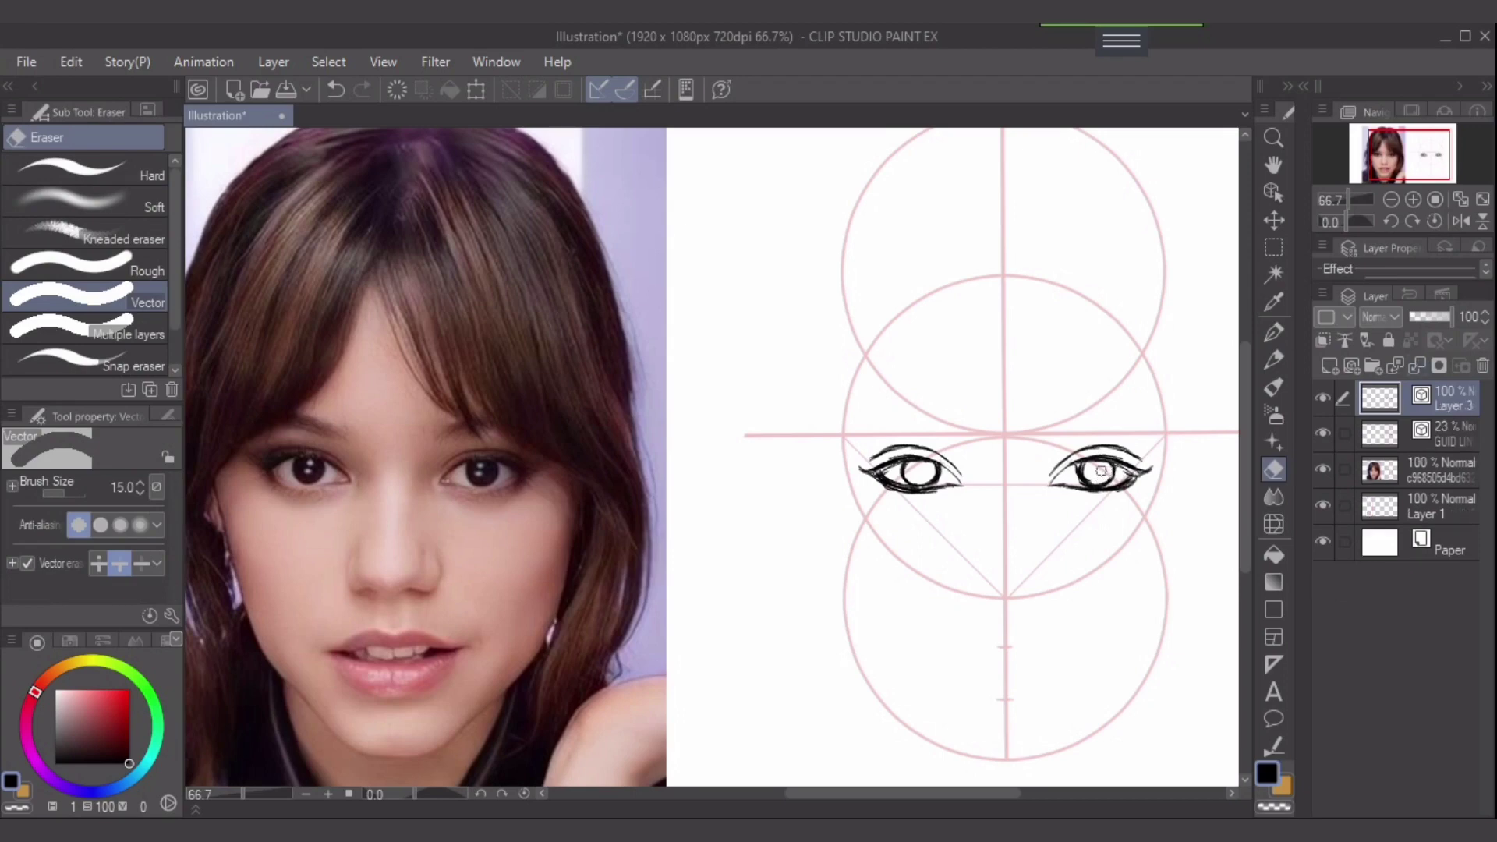
{"action": "mouse_move", "coordinate": [1104, 465]}
{"action": "left_mouse_down"}
{"action": "mouse_move", "coordinate": [1079, 468]}
{"action": "mouse_move", "coordinate": [1086, 481]}
{"action": "left_mouse_up"}
{"action": "key", "text": "p"}
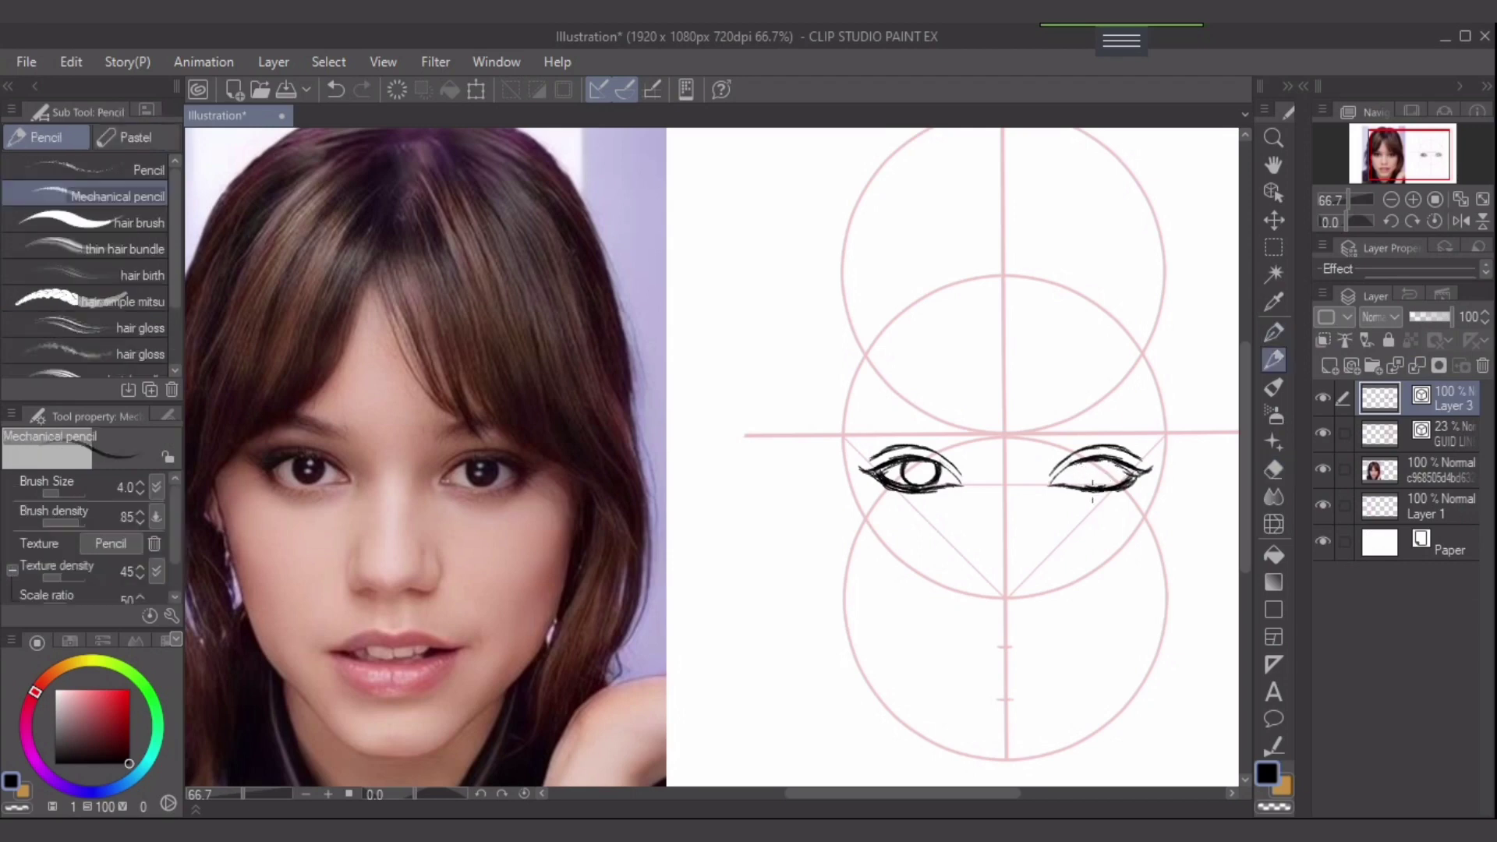
{"action": "mouse_move", "coordinate": [1082, 454]}
{"action": "left_mouse_down"}
{"action": "mouse_move", "coordinate": [1076, 484]}
{"action": "mouse_move", "coordinate": [1070, 467]}
{"action": "mouse_move", "coordinate": [1082, 460]}
{"action": "mouse_move", "coordinate": [1079, 484]}
{"action": "mouse_move", "coordinate": [1084, 472]}
{"action": "left_mouse_up"}
- Sketch short eyebrow strokes above both eyes along the horizontal guide line
{"action": "mouse_move", "coordinate": [1060, 435]}
{"action": "left_mouse_down"}
{"action": "mouse_move", "coordinate": [1070, 429]}
{"action": "mouse_move", "coordinate": [1113, 416]}
{"action": "mouse_move", "coordinate": [1071, 420]}
{"action": "mouse_move", "coordinate": [1089, 435]}
{"action": "mouse_move", "coordinate": [1070, 439]}
{"action": "mouse_move", "coordinate": [1123, 426]}
{"action": "left_mouse_up"}
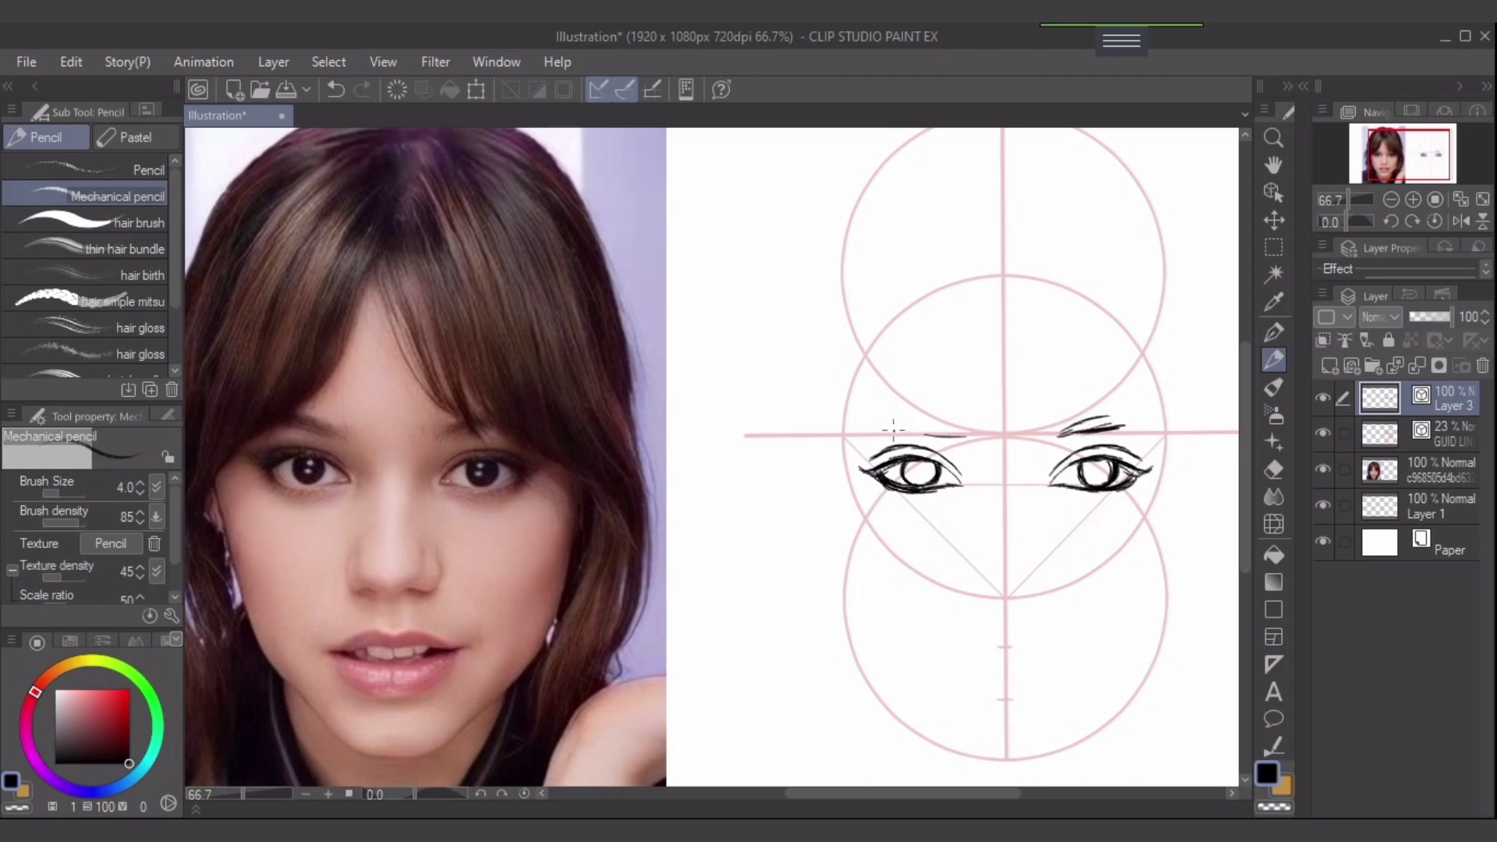
{"action": "key", "text": "ctrl+z"}
{"action": "left_click_drag", "start_coordinate": [952, 434], "coordinate": [934, 432]}
{"action": "key", "text": "ctrl+z"}
{"action": "left_click_drag", "start_coordinate": [964, 430], "coordinate": [887, 414]}
{"action": "key", "text": "ctrl+z"}
{"action": "key", "text": "ctrl+z"}
- Sketch two short vertical nose bridge lines between the eyes, one on each side of the centre line
{"action": "mouse_move", "coordinate": [983, 471]}
{"action": "left_mouse_down"}
{"action": "mouse_move", "coordinate": [979, 523]}
{"action": "mouse_move", "coordinate": [1029, 498]}
{"action": "left_mouse_up"}
{"action": "key", "text": "ctrl+z"}
{"action": "key", "text": "ctrl+z"}
{"action": "key", "text": "ctrl+z"}
- Sketch the right-hand wing of the nose near the lower point of the triangle guide, using brush size 6
{"action": "mouse_move", "coordinate": [997, 589]}
{"action": "left_mouse_down"}
{"action": "mouse_move", "coordinate": [1015, 589]}
{"action": "mouse_move", "coordinate": [979, 590]}
{"action": "left_mouse_up"}
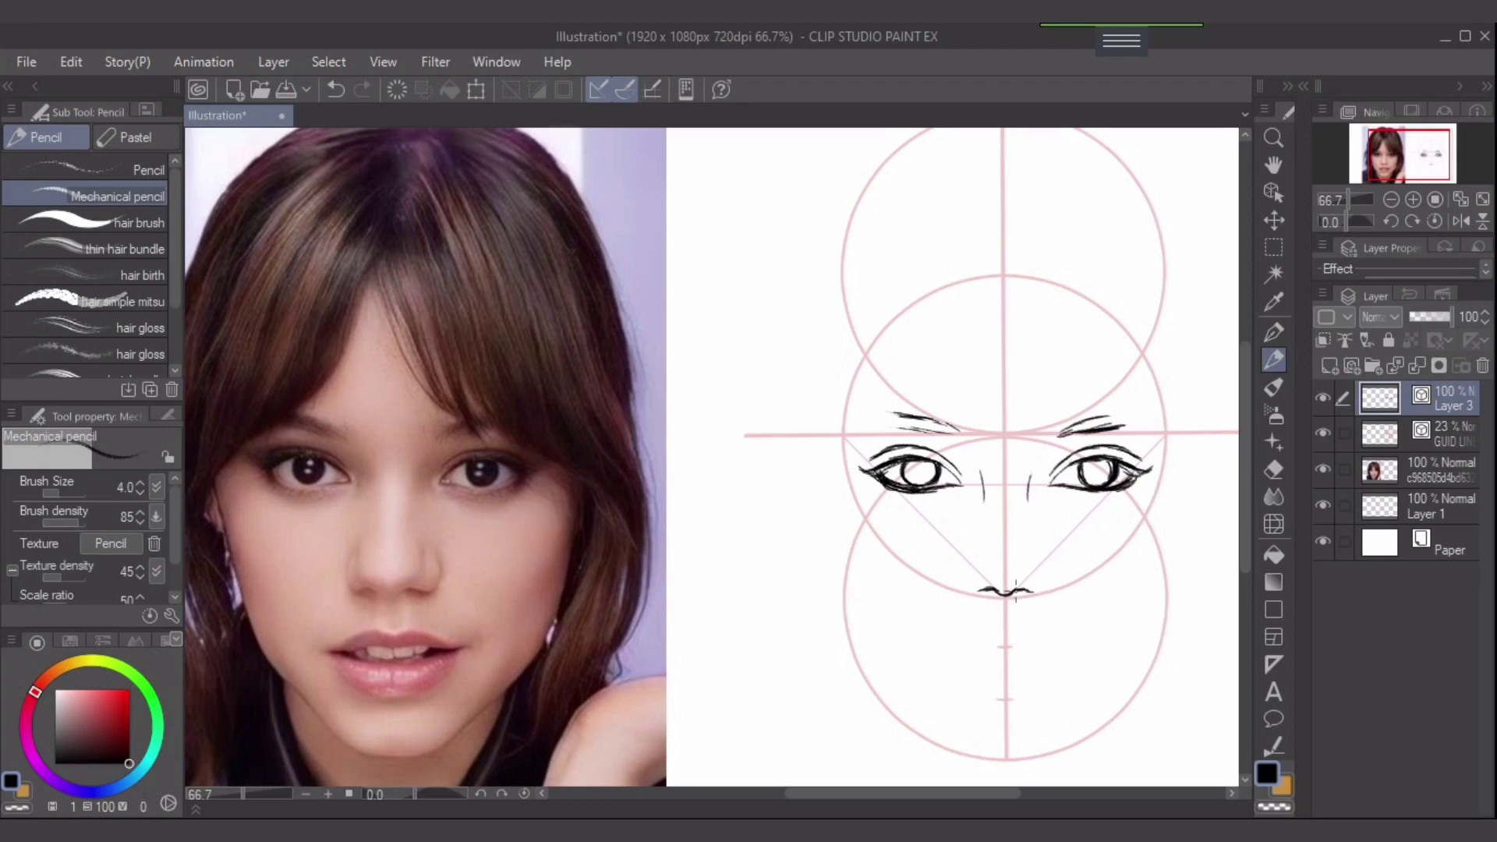
{"action": "key", "text": "ctrl+z"}
{"action": "left_click_drag", "start_coordinate": [1012, 590], "coordinate": [1029, 590]}
{"action": "left_click_drag", "start_coordinate": [1052, 573], "coordinate": [1039, 593]}
{"action": "key", "text": "bracketright"}
{"action": "key", "text": "bracketright"}
{"action": "left_click_drag", "start_coordinate": [1051, 575], "coordinate": [1043, 545]}
{"action": "key", "text": "ctrl+z"}
{"action": "key", "text": "ctrl+z"}
{"action": "left_click", "coordinate": [1020, 598]}
- Sketch the matching left-hand wing of the nose
{"action": "left_click_drag", "start_coordinate": [974, 594], "coordinate": [981, 597]}
{"action": "left_click_drag", "start_coordinate": [970, 554], "coordinate": [959, 597]}
{"action": "mouse_move", "coordinate": [976, 551]}
{"action": "left_mouse_down"}
{"action": "mouse_move", "coordinate": [961, 571]}
{"action": "mouse_move", "coordinate": [1055, 572]}
{"action": "mouse_move", "coordinate": [1045, 592]}
{"action": "mouse_move", "coordinate": [998, 591]}
{"action": "mouse_move", "coordinate": [1009, 598]}
{"action": "left_mouse_up"}
{"action": "key", "text": "e"}
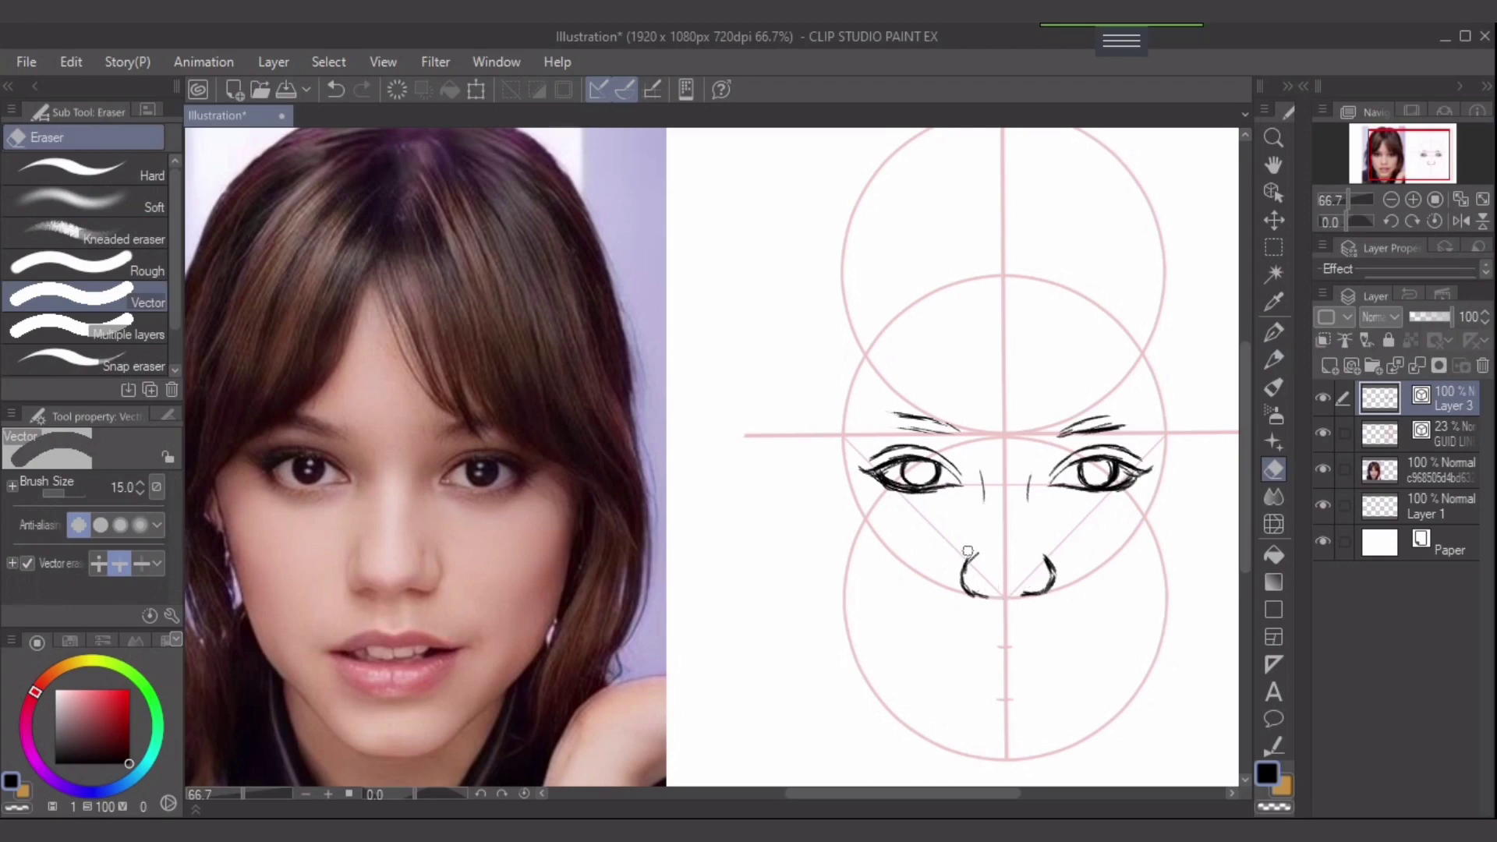
- Draw the curved nose base joining both wings across the centre line and erase its stray strokes
{"action": "key", "text": "p"}
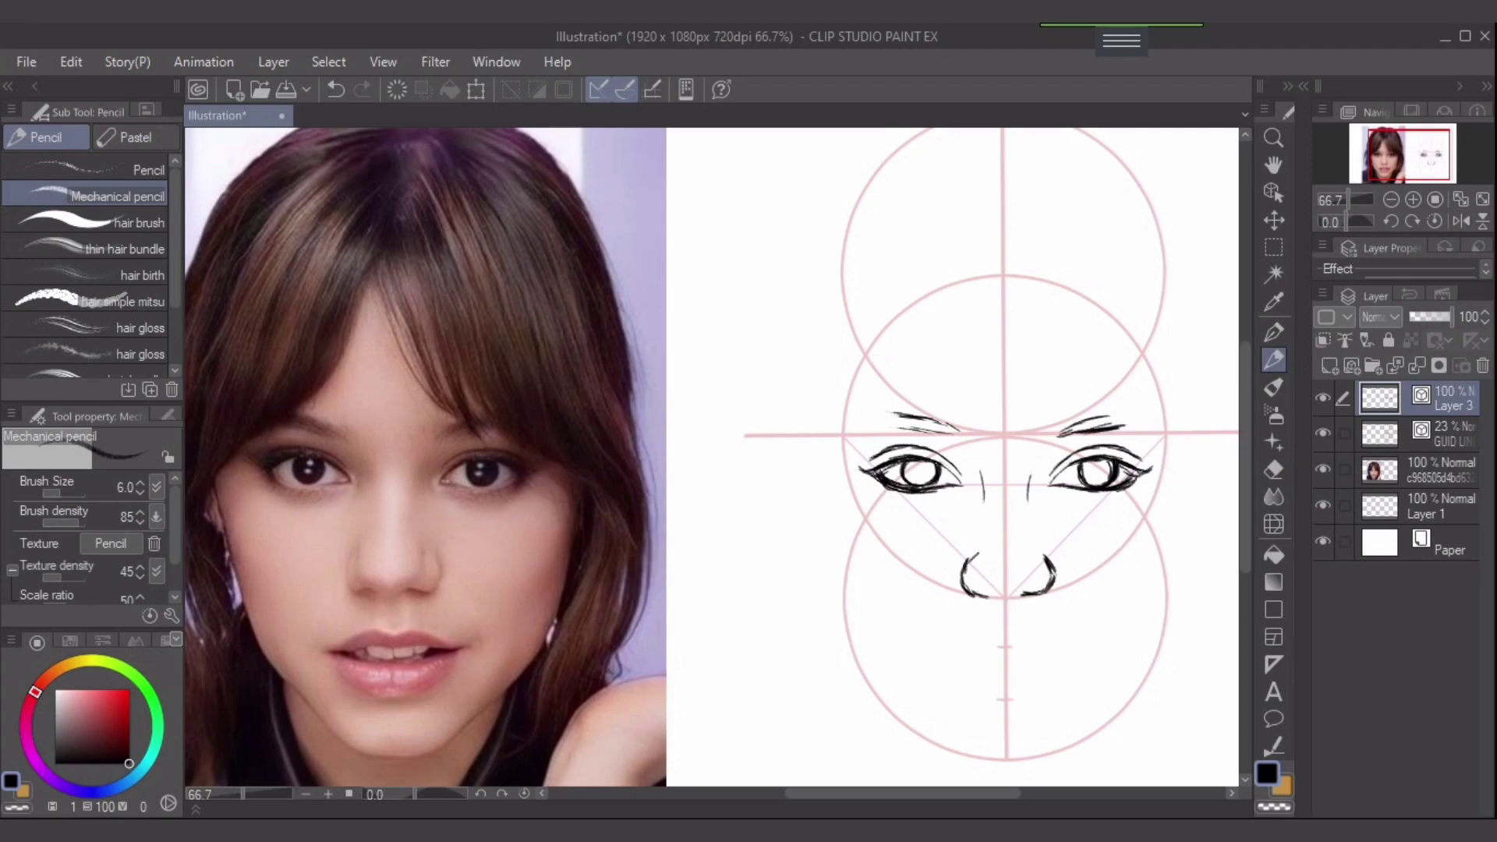
{"action": "mouse_move", "coordinate": [1022, 588]}
{"action": "left_mouse_down"}
{"action": "mouse_move", "coordinate": [1035, 593]}
{"action": "mouse_move", "coordinate": [1011, 596]}
{"action": "left_mouse_up"}
{"action": "key", "text": "e"}
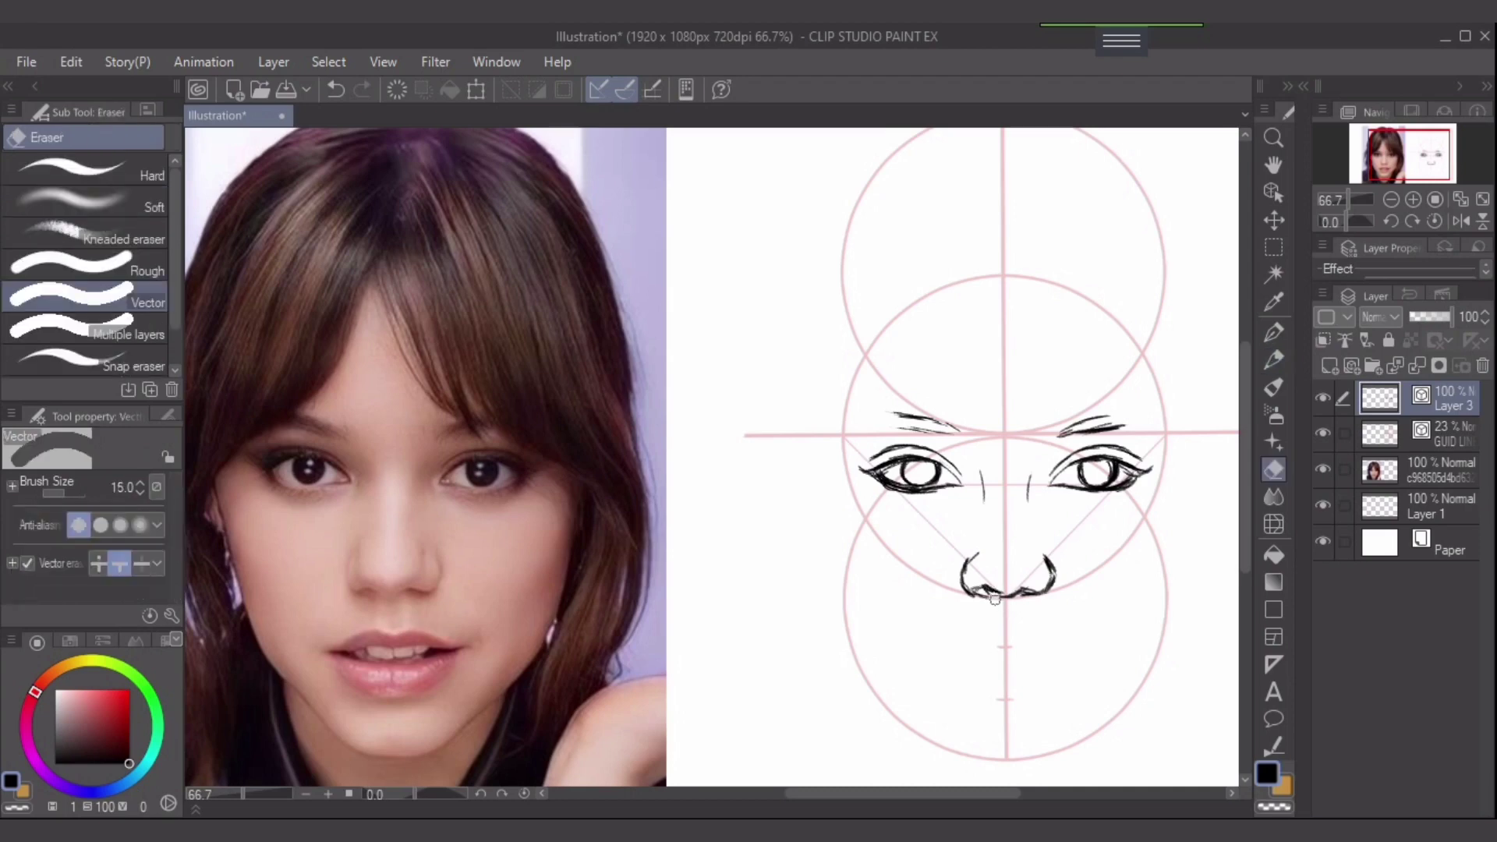
- Add the inner nostril lines and reinforce the right-hand nose wing, tidying stray strokes with the eraser
{"action": "key", "text": "p"}
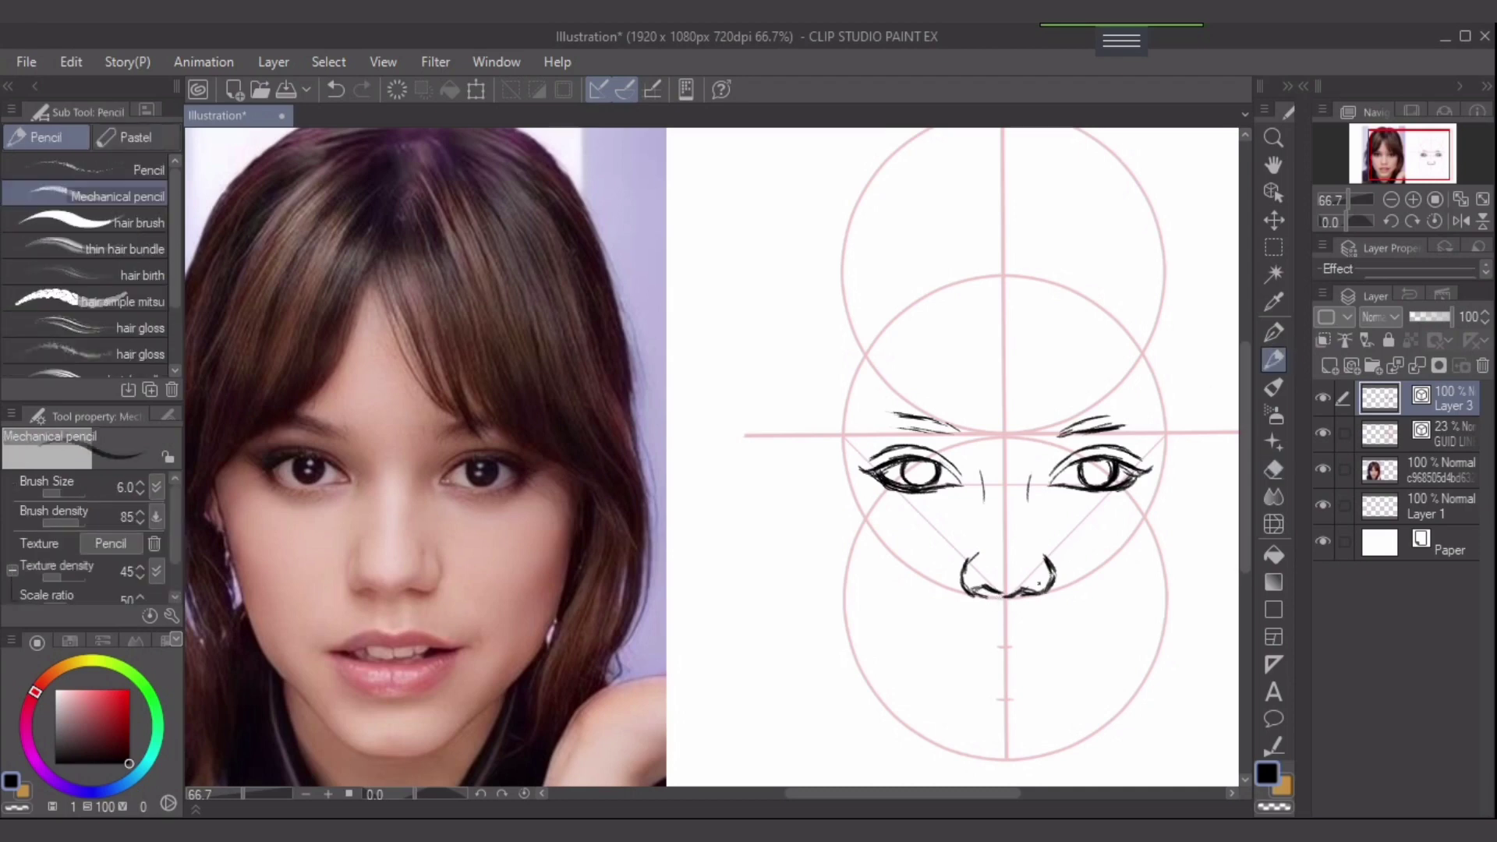
{"action": "mouse_move", "coordinate": [986, 589]}
{"action": "left_mouse_down"}
{"action": "mouse_move", "coordinate": [1006, 597]}
{"action": "mouse_move", "coordinate": [984, 575]}
{"action": "left_mouse_up"}
{"action": "mouse_move", "coordinate": [1036, 545]}
{"action": "left_mouse_down"}
{"action": "mouse_move", "coordinate": [1030, 582]}
{"action": "mouse_move", "coordinate": [1055, 573]}
{"action": "left_mouse_up"}
{"action": "left_click_drag", "start_coordinate": [1053, 565], "coordinate": [1039, 600]}
{"action": "key", "text": "e"}
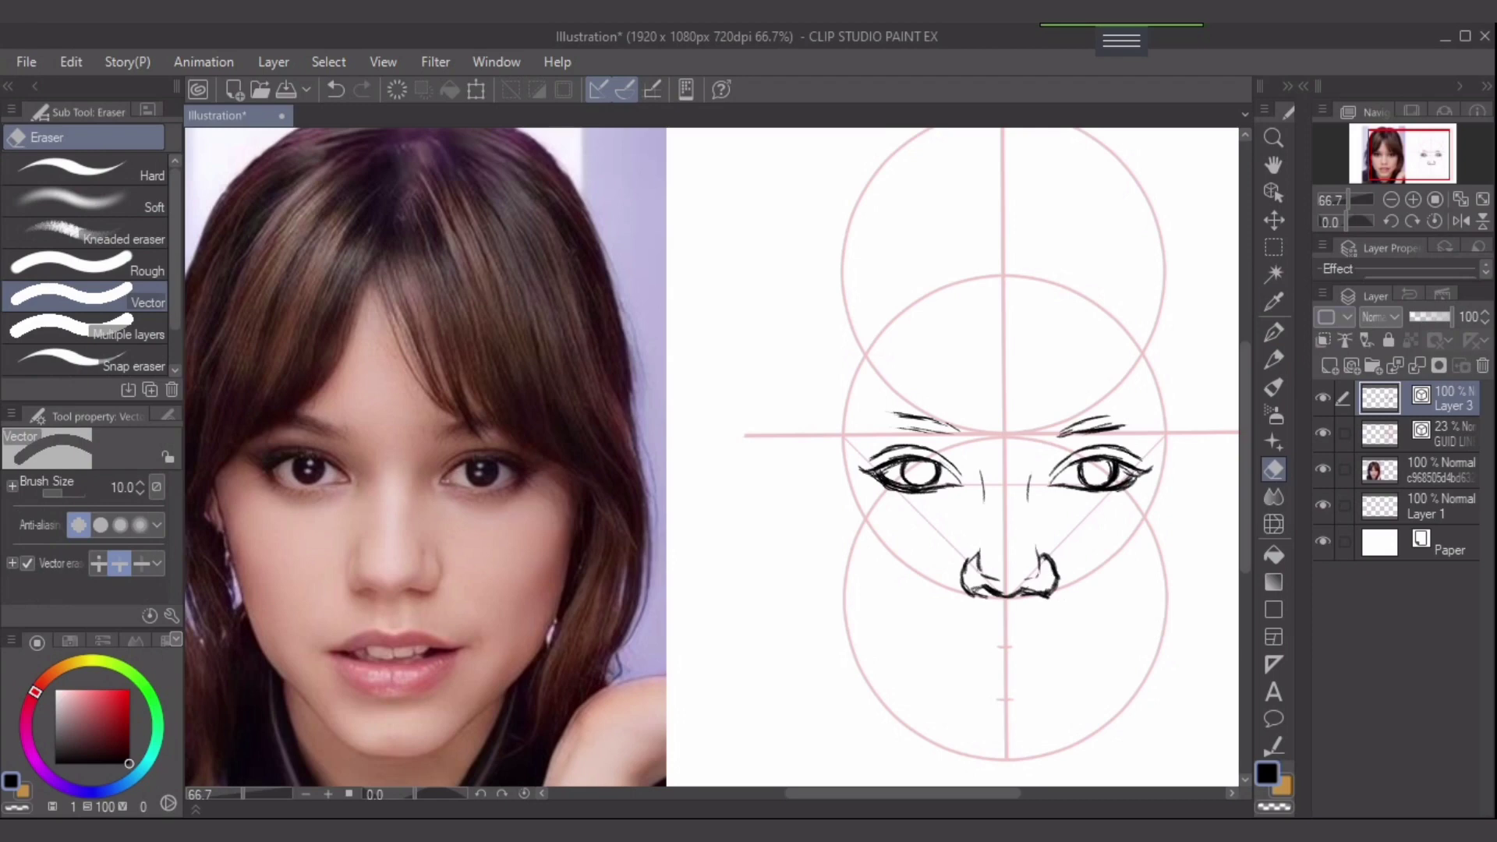
- Select the nose sketch, shift it slightly upward with a Scale/Rotate transformation, apply it and deselect
{"action": "left_click", "coordinate": [1273, 247]}
{"action": "left_click_drag", "start_coordinate": [1097, 529], "coordinate": [938, 610]}
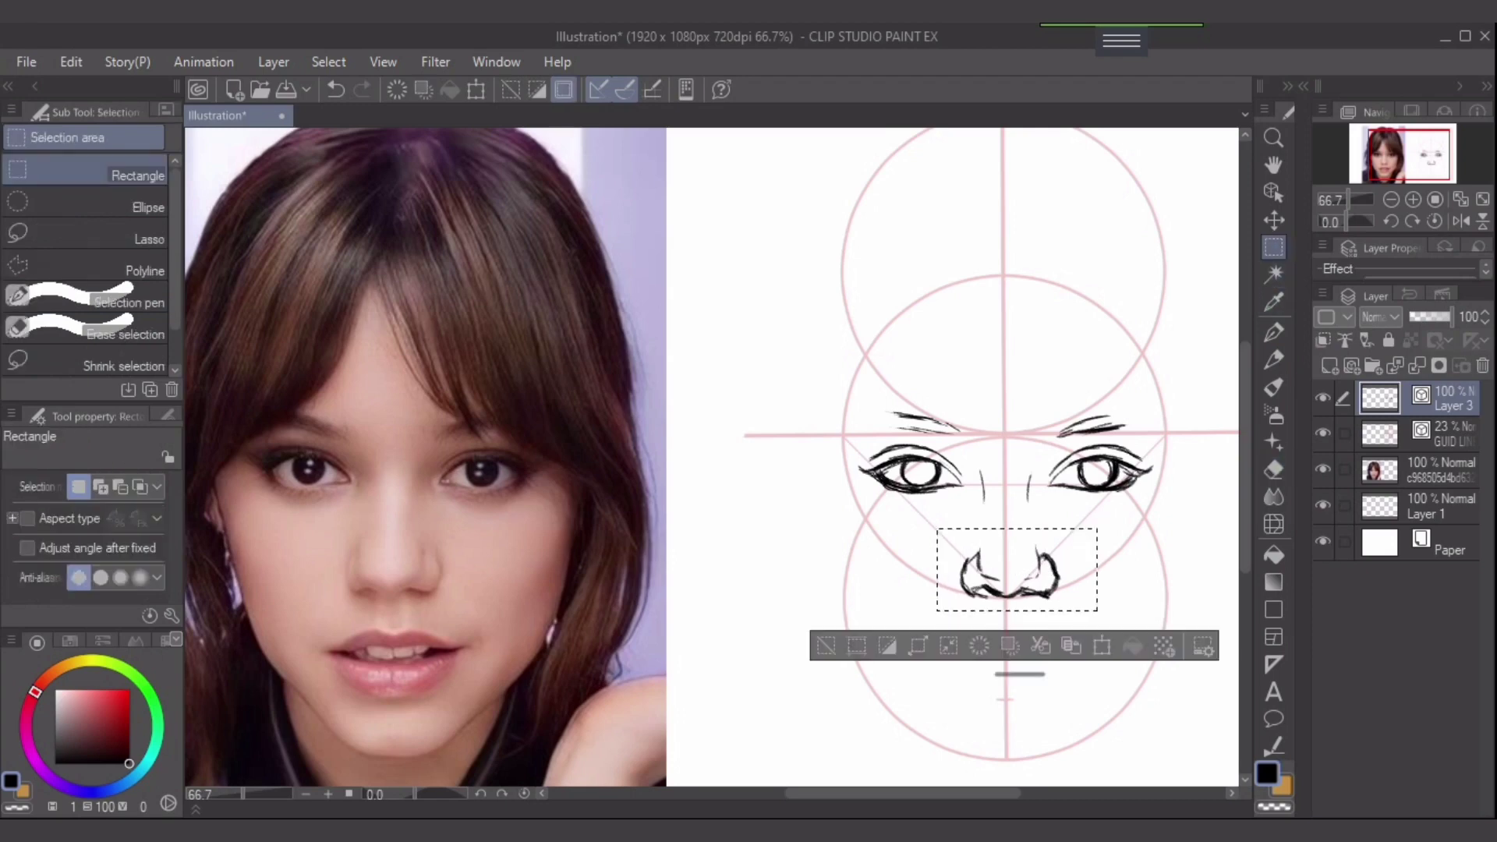
{"action": "left_click", "coordinate": [1101, 646]}
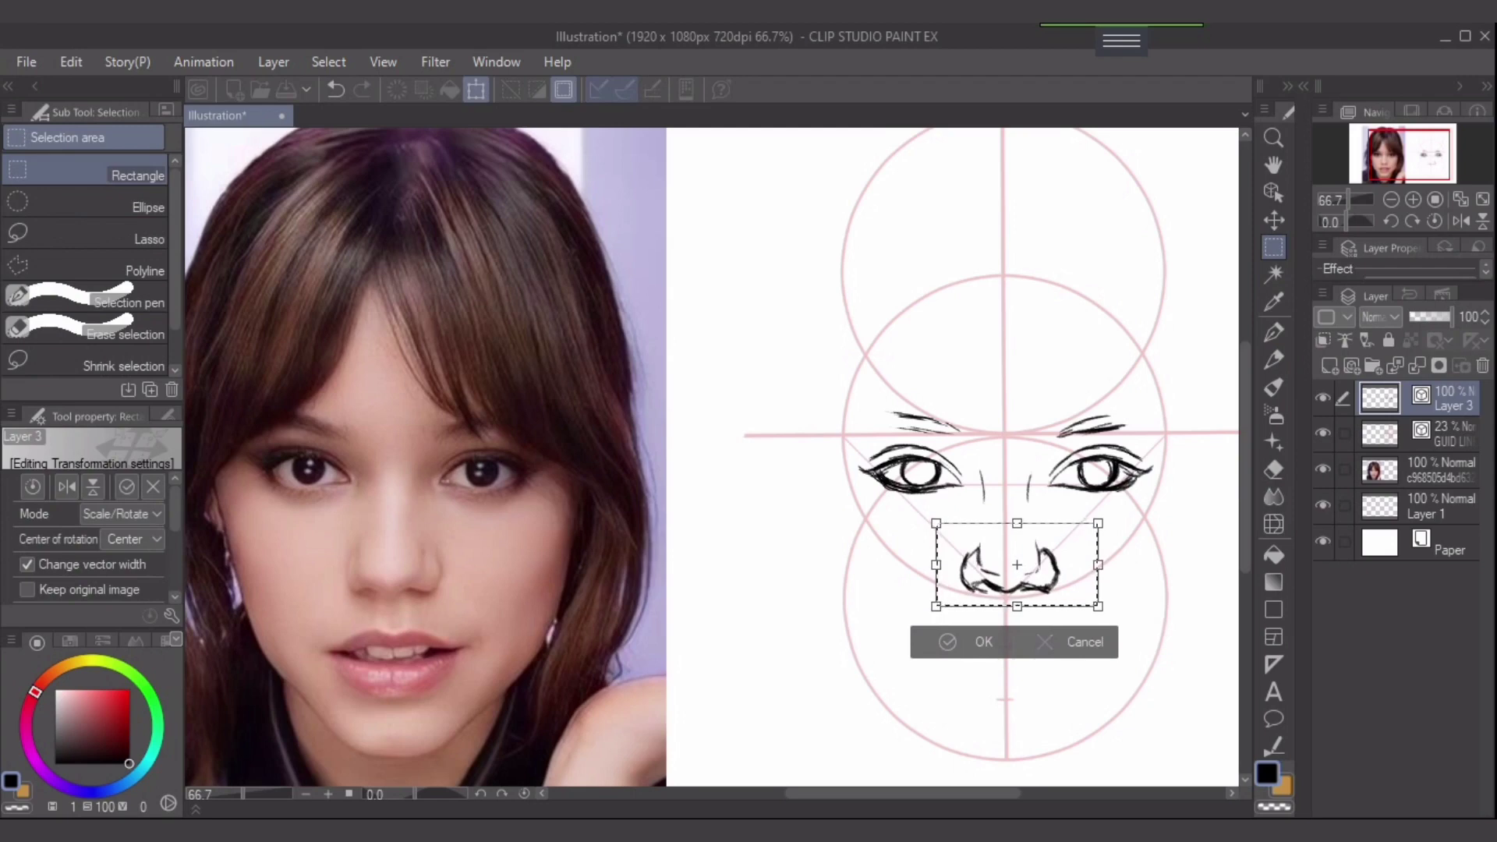
{"action": "left_click_drag", "start_coordinate": [1097, 564], "coordinate": [1096, 564]}
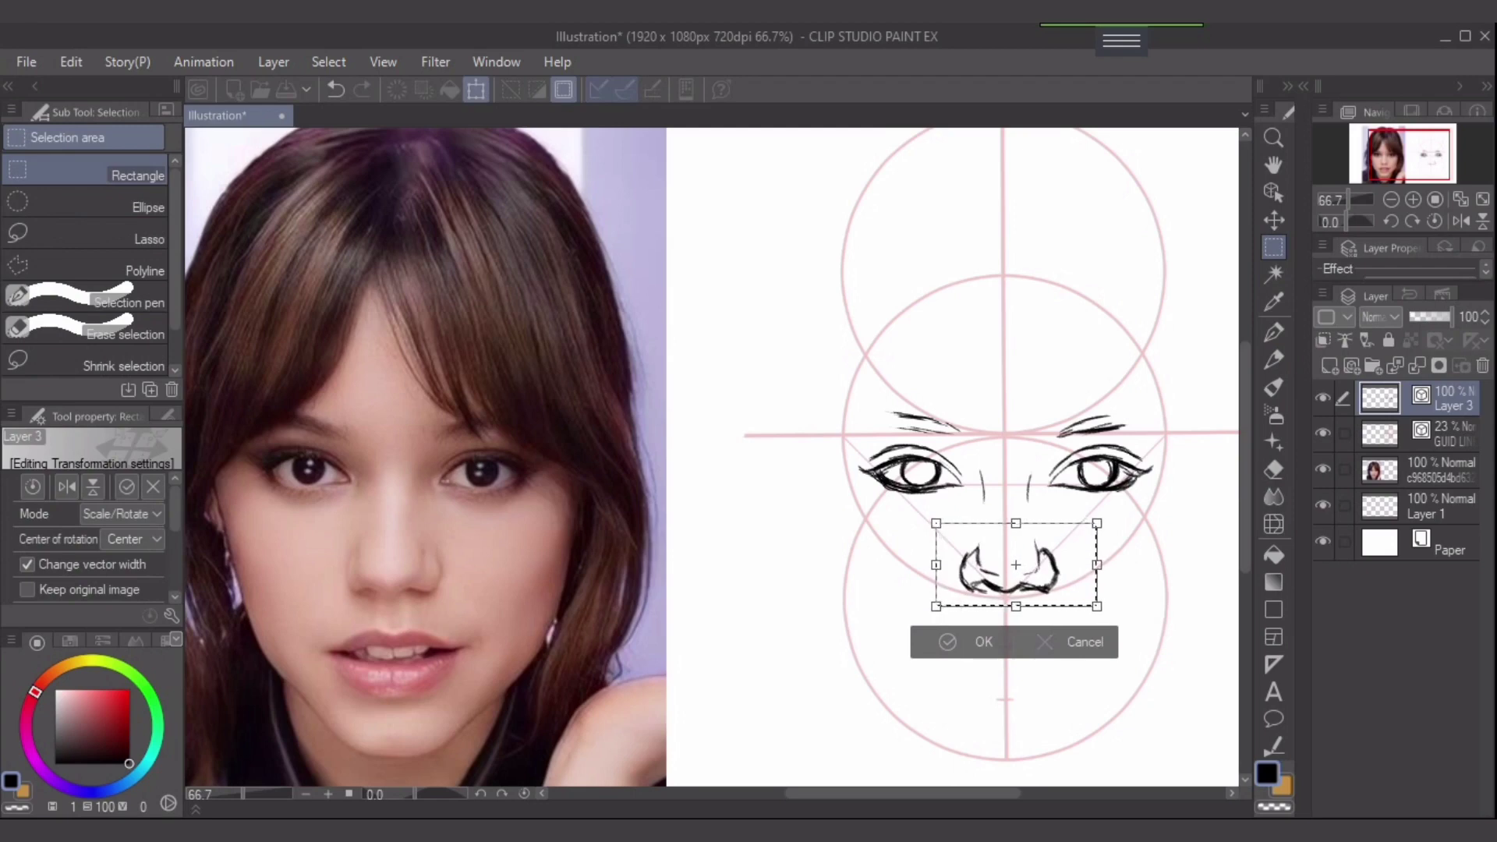
{"action": "key", "text": "Left"}
{"action": "key", "text": "Left"}
{"action": "key", "text": "Left"}
{"action": "key", "text": "Down"}
{"action": "key", "text": "Down"}
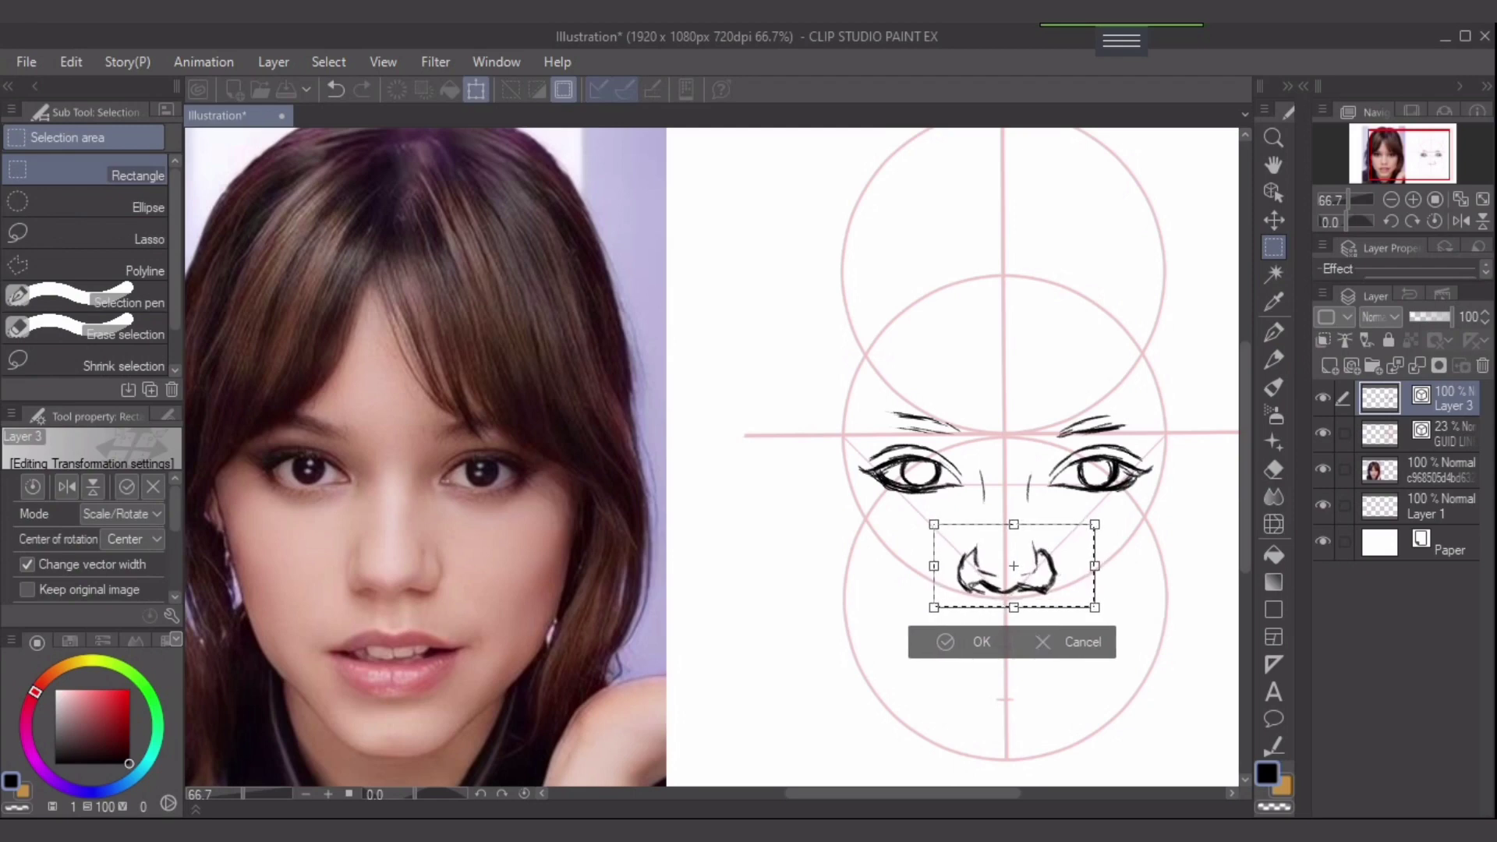
{"action": "key", "text": "Right"}
{"action": "key", "text": "Right"}
{"action": "key", "text": "Right"}
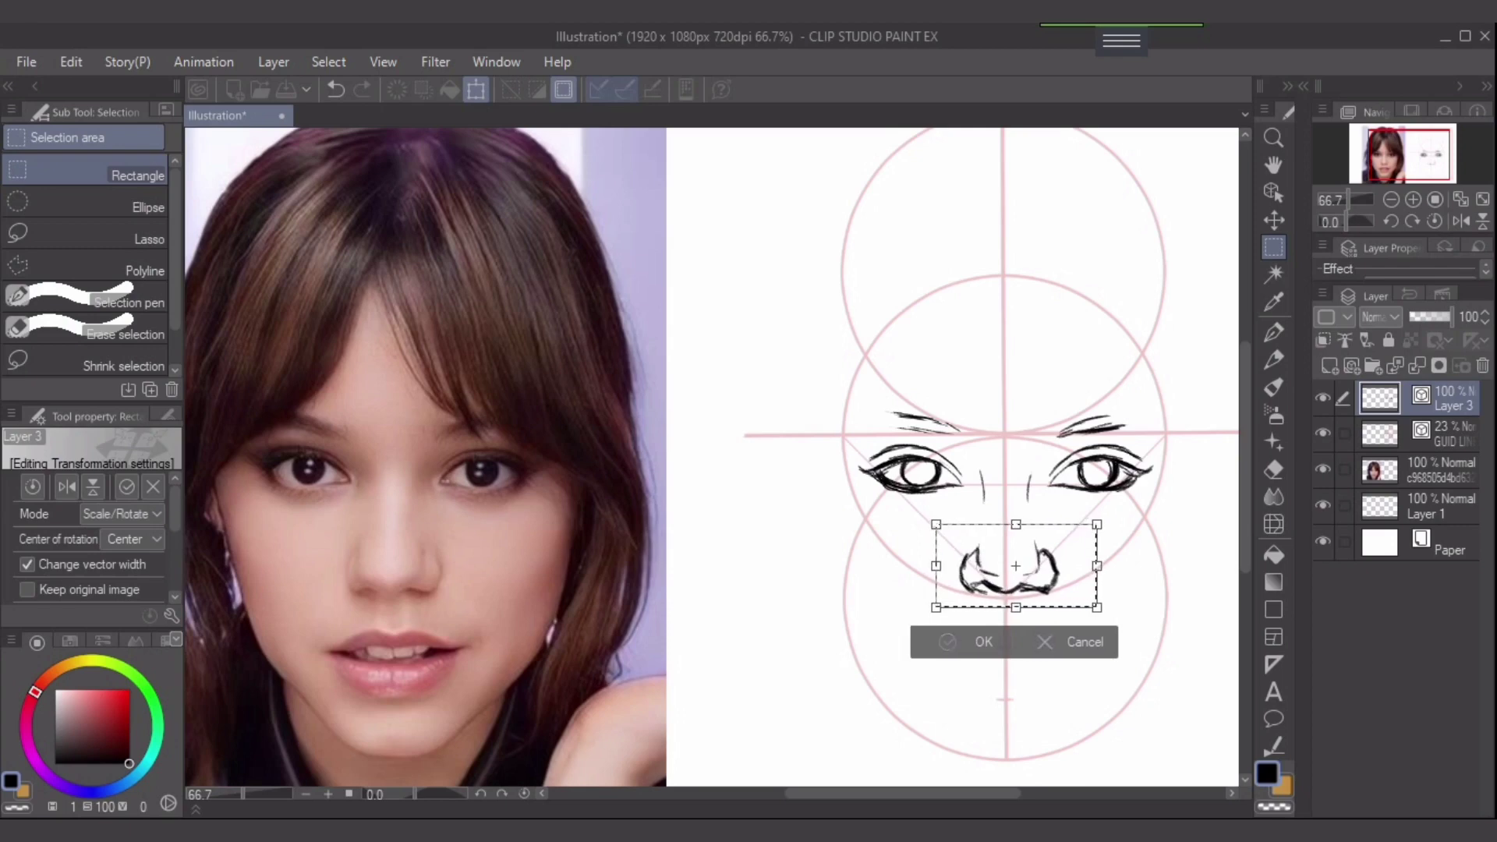
{"action": "key", "text": "Return"}
{"action": "key", "text": "ctrl+d"}
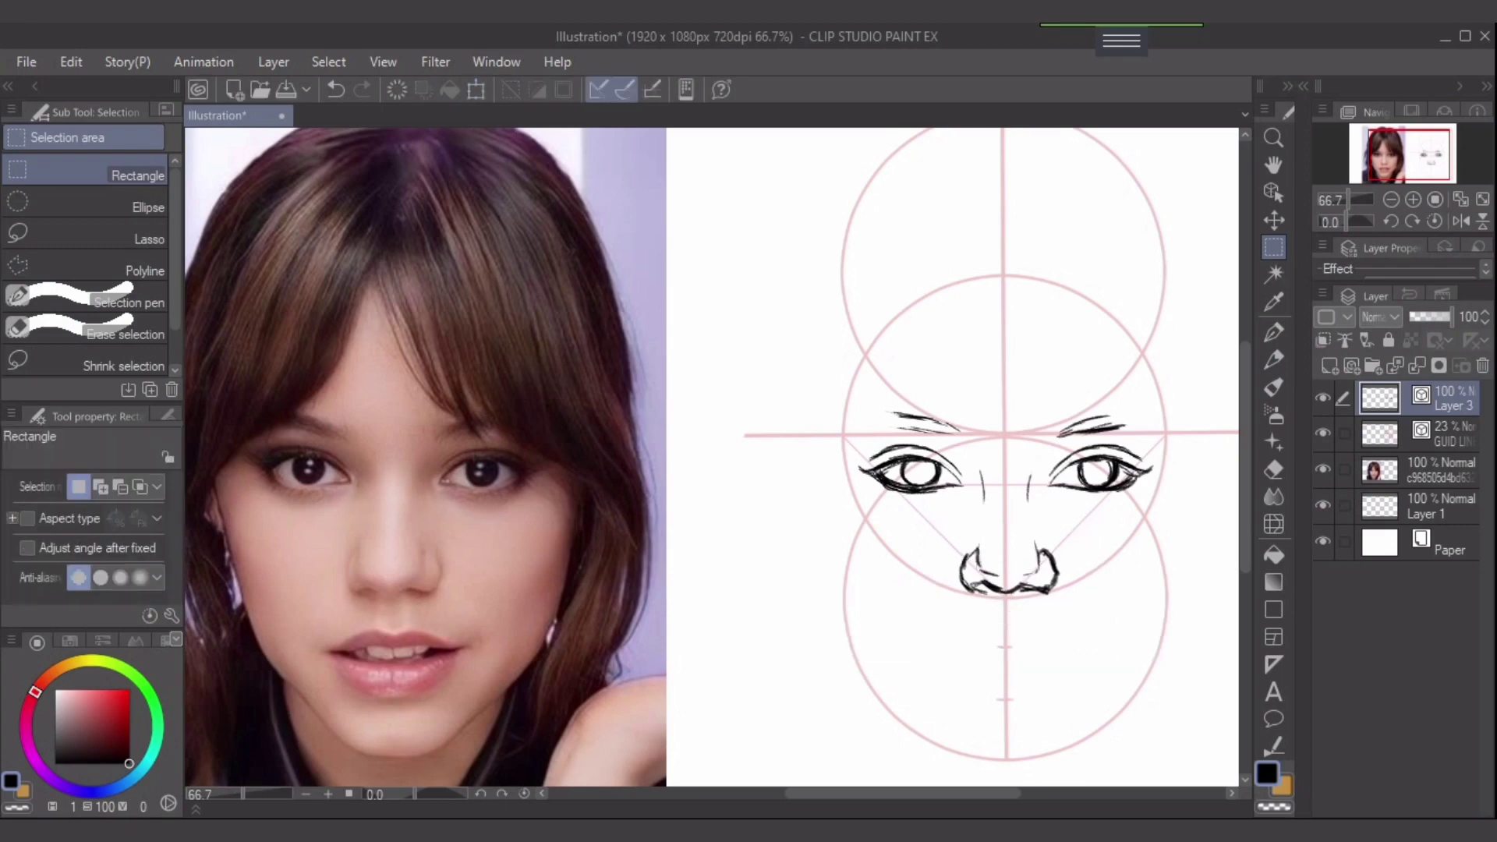
- Sketch the upper lip contour and mouth line around the upper tick mark below the nose, using Mechanical pencil size 7
{"action": "key", "text": "p"}
{"action": "scroll", "coordinate": [1081, 619], "scroll_direction": "up", "scroll_amount": 1}
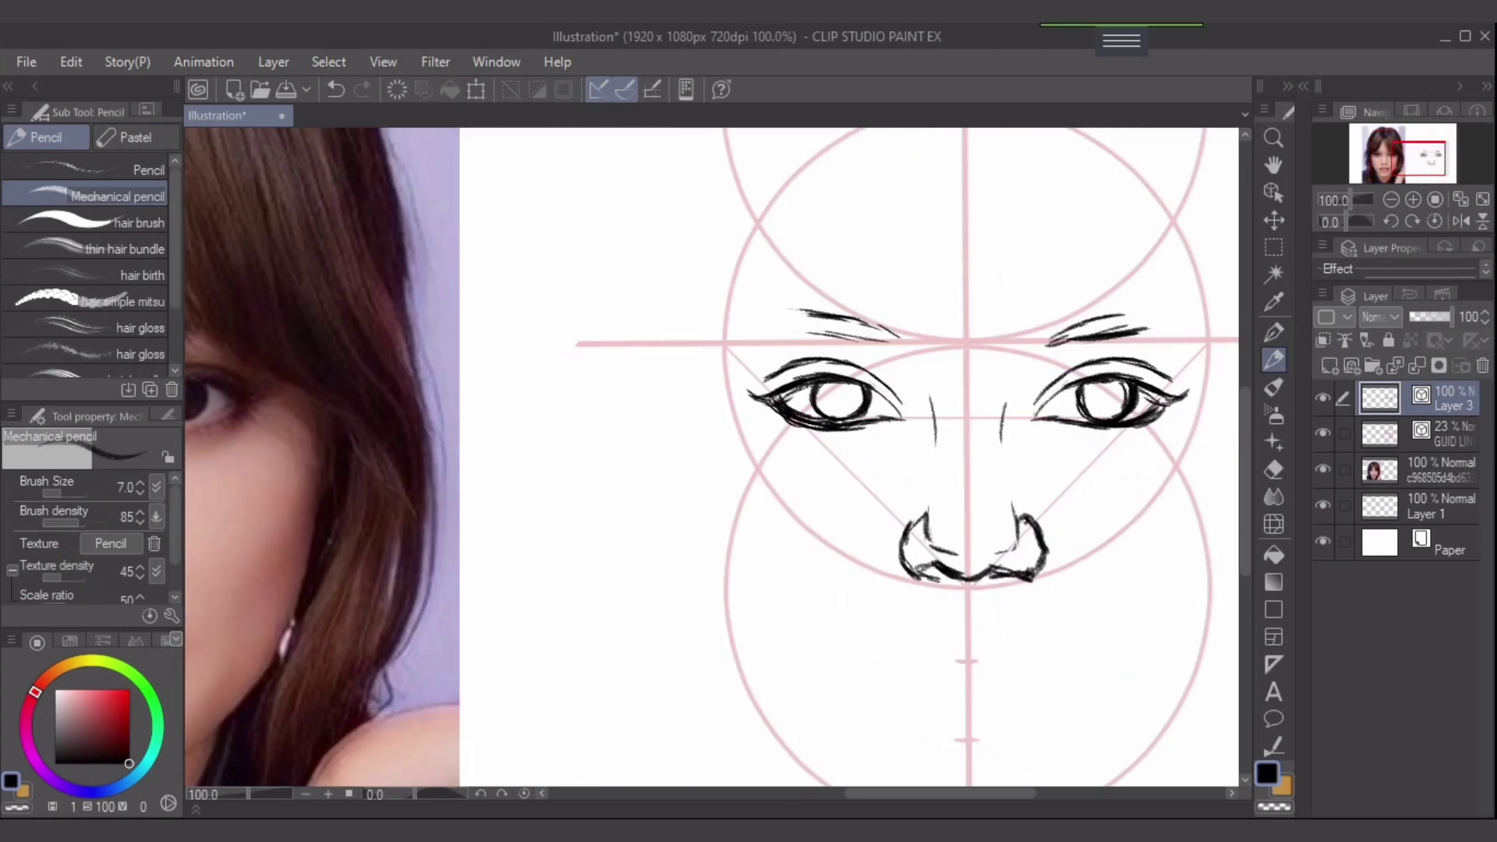
{"action": "left_click_drag", "start_coordinate": [1019, 670], "coordinate": [1023, 629]}
{"action": "scroll", "coordinate": [1171, 547], "scroll_direction": "down", "scroll_amount": 1}
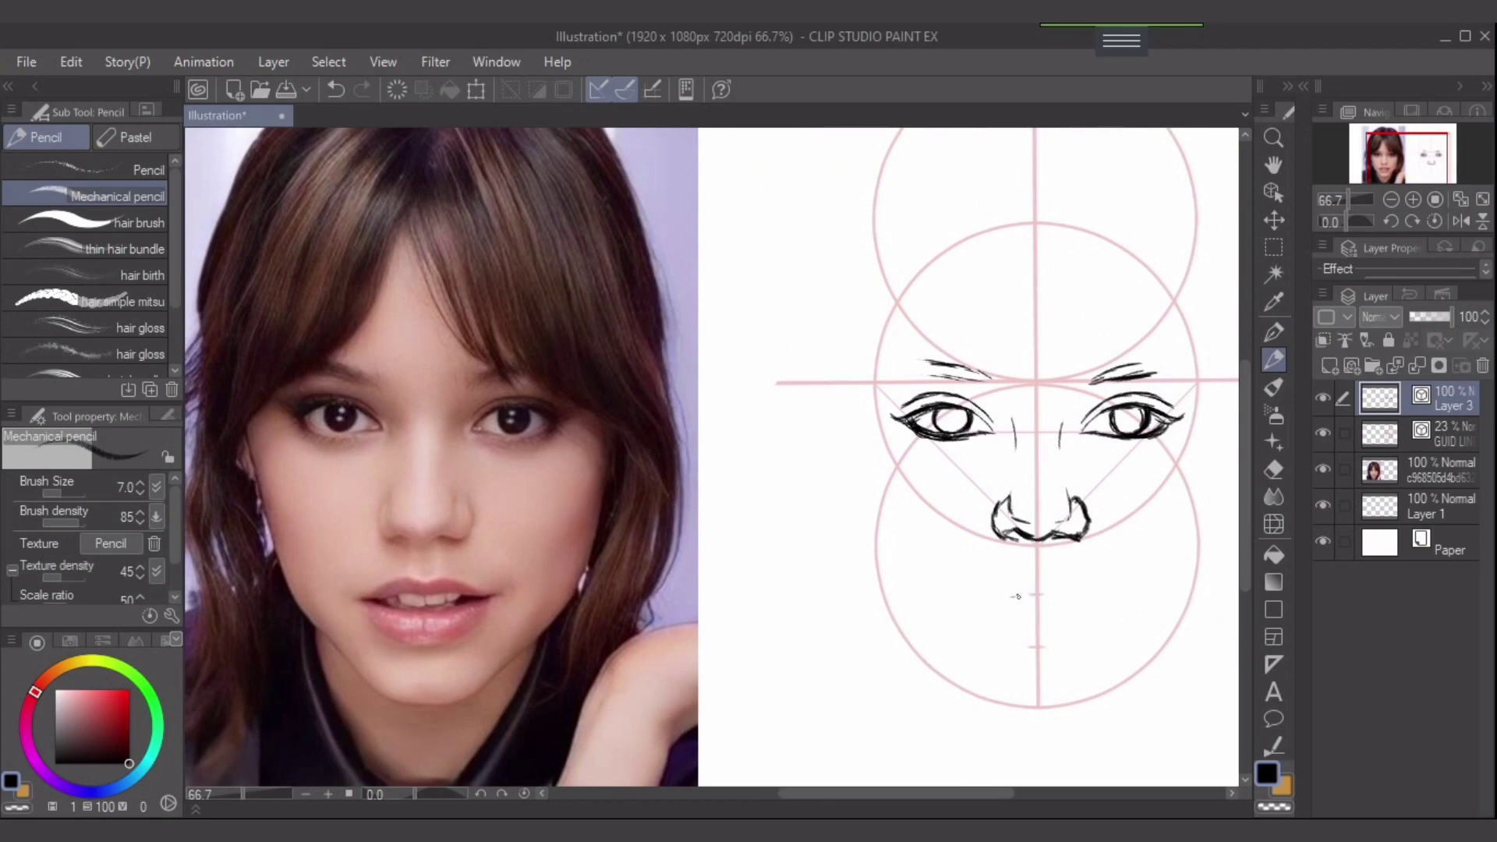
{"action": "mouse_move", "coordinate": [1013, 596]}
{"action": "left_mouse_down"}
{"action": "mouse_move", "coordinate": [1066, 595]}
{"action": "mouse_move", "coordinate": [1030, 586]}
{"action": "left_mouse_up"}
{"action": "key", "text": "ctrl+z"}
{"action": "left_click_drag", "start_coordinate": [979, 612], "coordinate": [1022, 578]}
{"action": "mouse_move", "coordinate": [1015, 578]}
{"action": "left_mouse_down"}
{"action": "mouse_move", "coordinate": [1026, 584]}
{"action": "mouse_move", "coordinate": [996, 603]}
{"action": "mouse_move", "coordinate": [1082, 583]}
{"action": "left_mouse_up"}
{"action": "mouse_move", "coordinate": [1016, 583]}
{"action": "left_mouse_down"}
{"action": "mouse_move", "coordinate": [1064, 577]}
{"action": "mouse_move", "coordinate": [1111, 599]}
{"action": "mouse_move", "coordinate": [1090, 603]}
{"action": "left_mouse_up"}
{"action": "key", "text": "ctrl+z"}
{"action": "key", "text": "ctrl+z"}
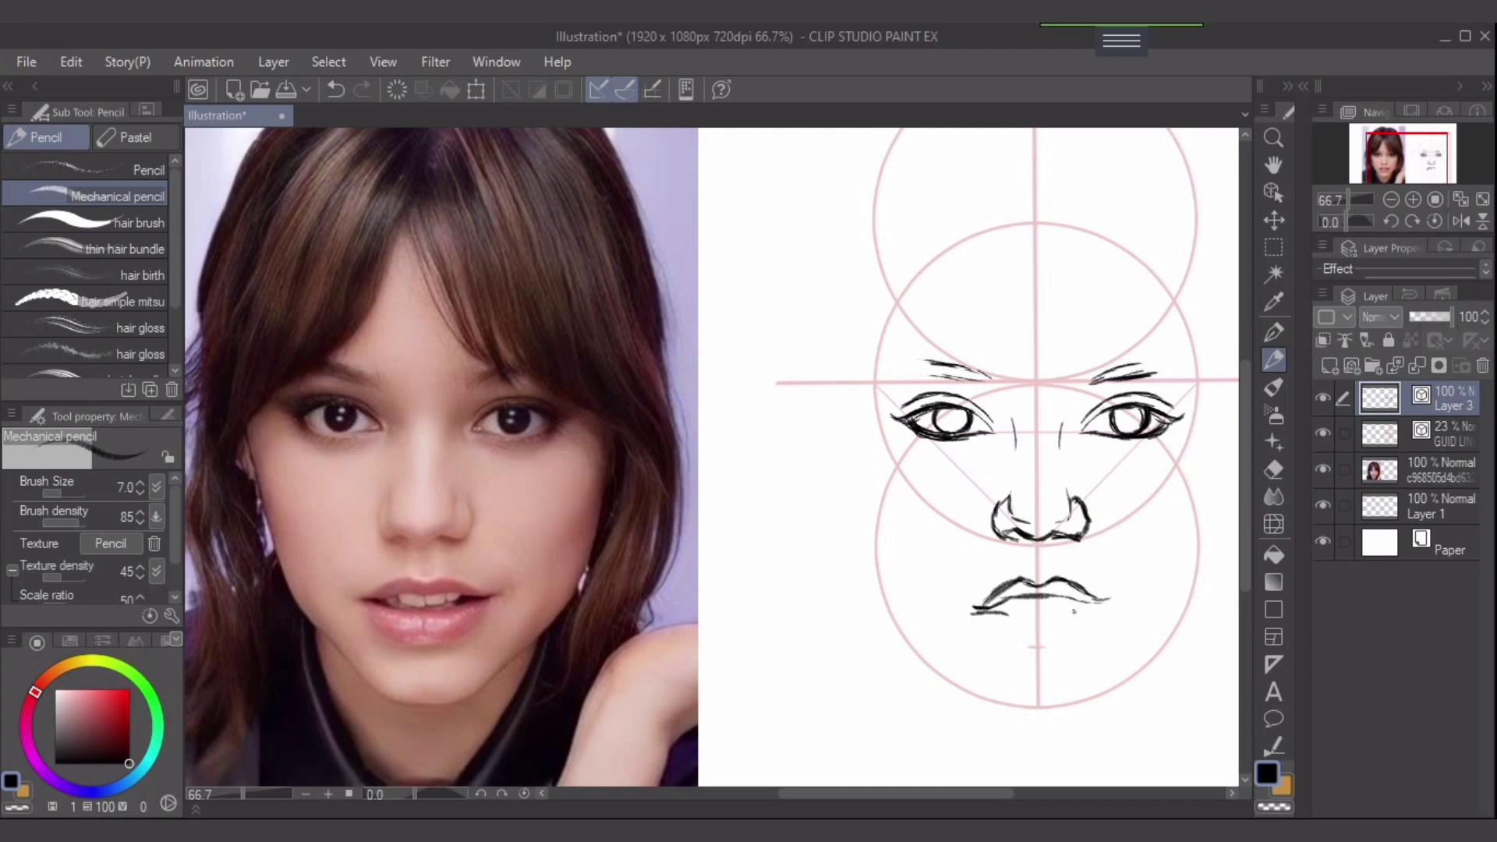
- Sketch the lower lip down to the lower tick mark and complete the line between the lips
{"action": "mouse_move", "coordinate": [1087, 602]}
{"action": "left_mouse_down"}
{"action": "mouse_move", "coordinate": [1023, 619]}
{"action": "mouse_move", "coordinate": [1100, 609]}
{"action": "mouse_move", "coordinate": [1054, 639]}
{"action": "mouse_move", "coordinate": [992, 625]}
{"action": "mouse_move", "coordinate": [995, 639]}
{"action": "mouse_move", "coordinate": [1015, 642]}
{"action": "mouse_move", "coordinate": [986, 624]}
{"action": "mouse_move", "coordinate": [1040, 649]}
{"action": "mouse_move", "coordinate": [1062, 639]}
{"action": "mouse_move", "coordinate": [1042, 651]}
{"action": "mouse_move", "coordinate": [1065, 641]}
{"action": "mouse_move", "coordinate": [1023, 610]}
{"action": "mouse_move", "coordinate": [1075, 609]}
{"action": "left_mouse_up"}
{"action": "key", "text": "ctrl+z"}
{"action": "key", "text": "ctrl+z"}
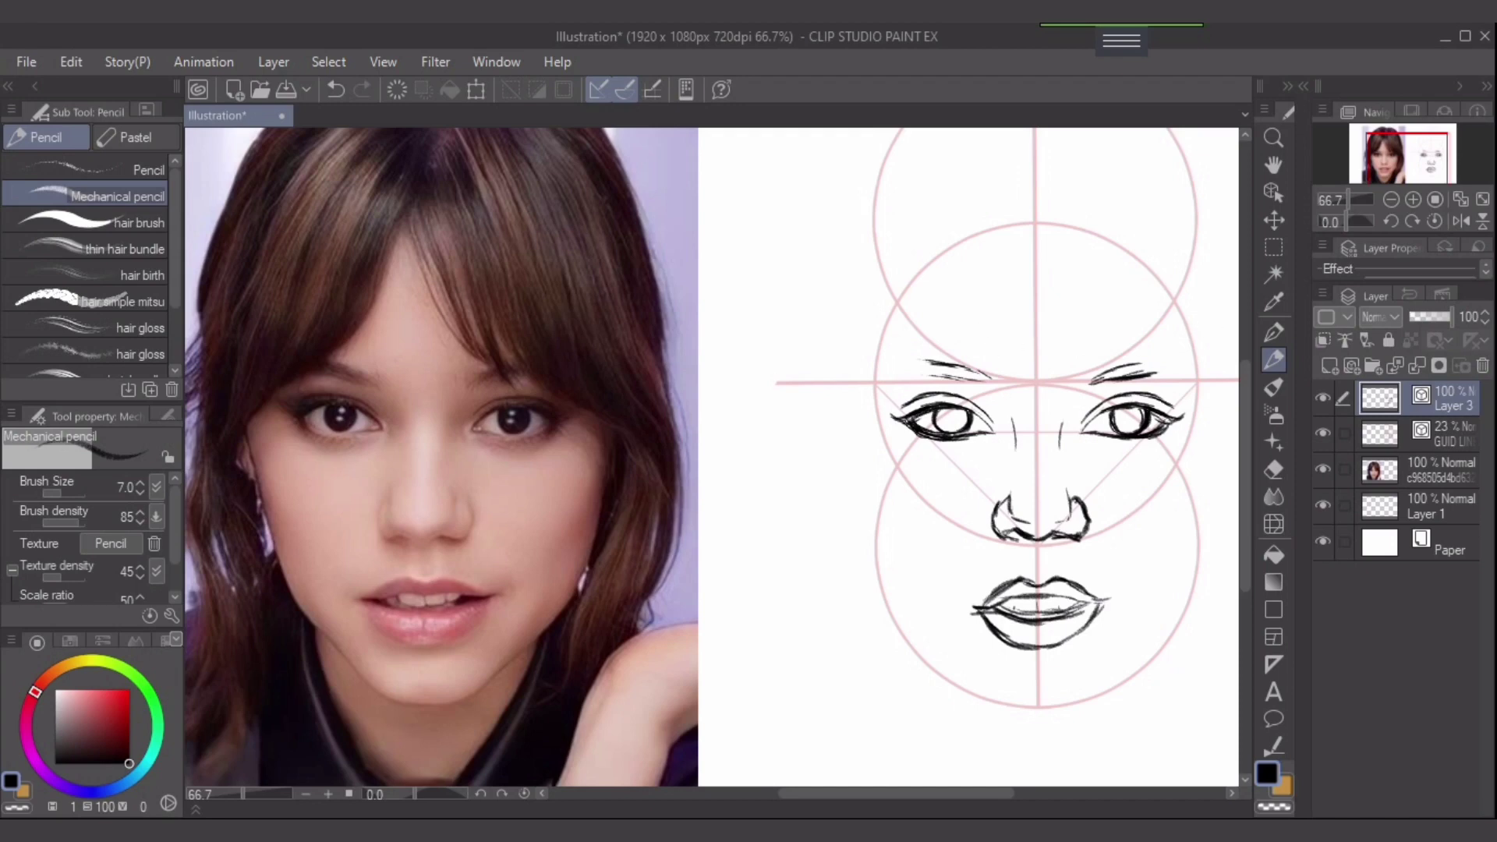
{"action": "left_click", "coordinate": [1482, 199]}
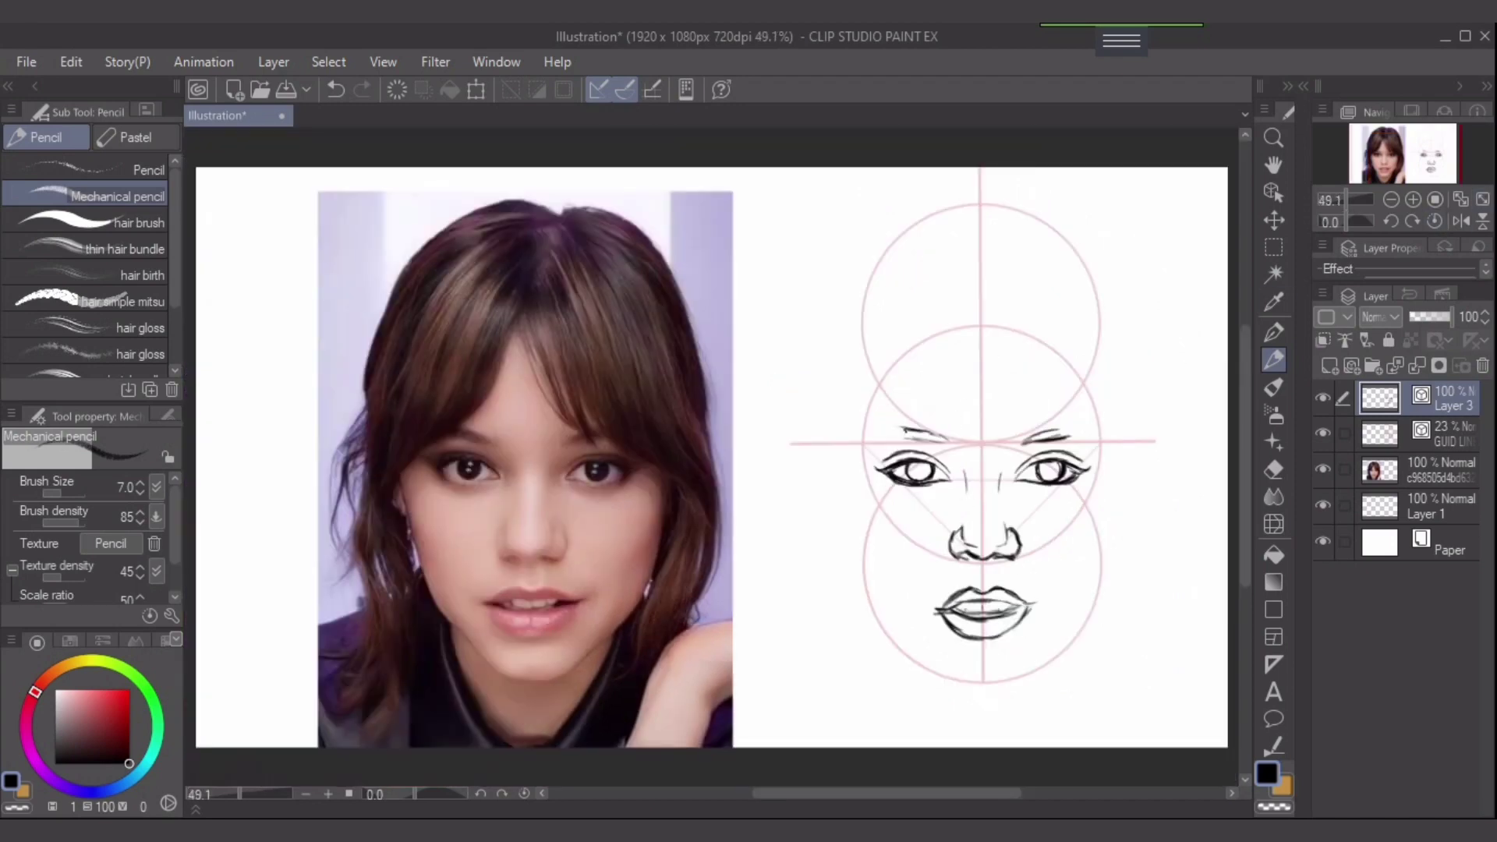
- Sketch the left-hand face contour from the temple down along the cheek and jaw to the chin
{"action": "mouse_move", "coordinate": [879, 454]}
{"action": "left_mouse_down"}
{"action": "mouse_move", "coordinate": [921, 412]}
{"action": "mouse_move", "coordinate": [882, 446]}
{"action": "left_mouse_up"}
{"action": "mouse_move", "coordinate": [874, 453]}
{"action": "left_mouse_down"}
{"action": "mouse_move", "coordinate": [843, 471]}
{"action": "mouse_move", "coordinate": [879, 604]}
{"action": "left_mouse_up"}
{"action": "mouse_move", "coordinate": [863, 548]}
{"action": "left_mouse_down"}
{"action": "mouse_move", "coordinate": [885, 617]}
{"action": "mouse_move", "coordinate": [908, 633]}
{"action": "left_mouse_up"}
{"action": "key", "text": "ctrl+z"}
{"action": "mouse_move", "coordinate": [864, 581]}
{"action": "left_mouse_down"}
{"action": "mouse_move", "coordinate": [947, 671]}
{"action": "mouse_move", "coordinate": [992, 682]}
{"action": "left_mouse_up"}
{"action": "key", "text": "ctrl+z"}
- Sketch the right-hand jaw from the chin up along the cheek, finishing the contour beside the eye with the G-pen at size 4
{"action": "mouse_move", "coordinate": [985, 678]}
{"action": "left_mouse_down"}
{"action": "mouse_move", "coordinate": [999, 682]}
{"action": "mouse_move", "coordinate": [966, 680]}
{"action": "mouse_move", "coordinate": [1004, 682]}
{"action": "mouse_move", "coordinate": [1091, 600]}
{"action": "left_mouse_up"}
{"action": "left_click_drag", "start_coordinate": [1082, 614], "coordinate": [1099, 569]}
{"action": "key", "text": "ctrl+z"}
{"action": "key", "text": "ctrl+z"}
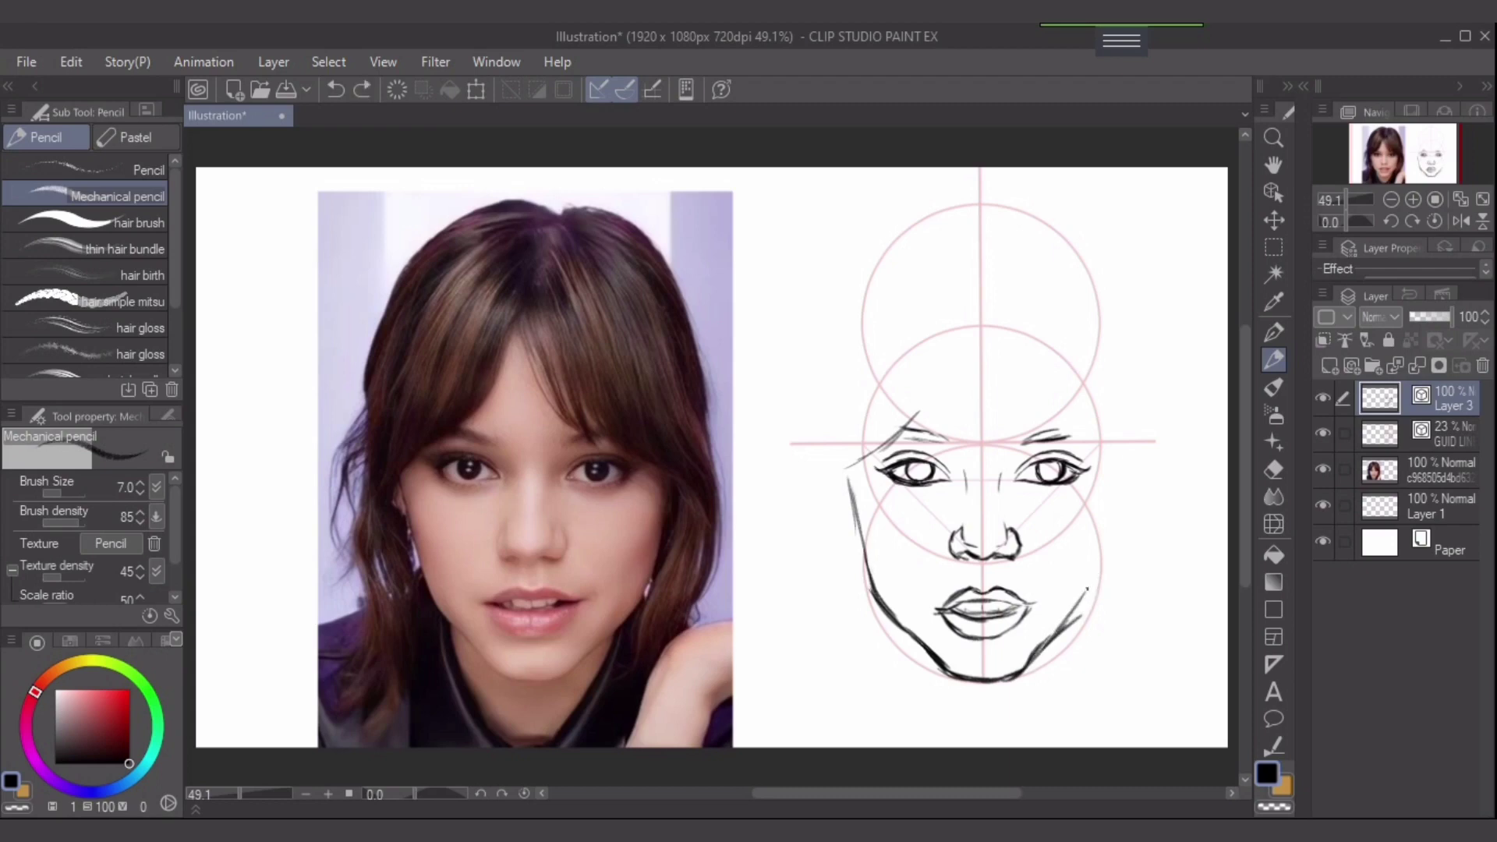
{"action": "mouse_move", "coordinate": [1099, 550]}
{"action": "left_mouse_down"}
{"action": "mouse_move", "coordinate": [1096, 589]}
{"action": "mouse_move", "coordinate": [1035, 661]}
{"action": "mouse_move", "coordinate": [1044, 640]}
{"action": "left_mouse_up"}
{"action": "key", "text": "e"}
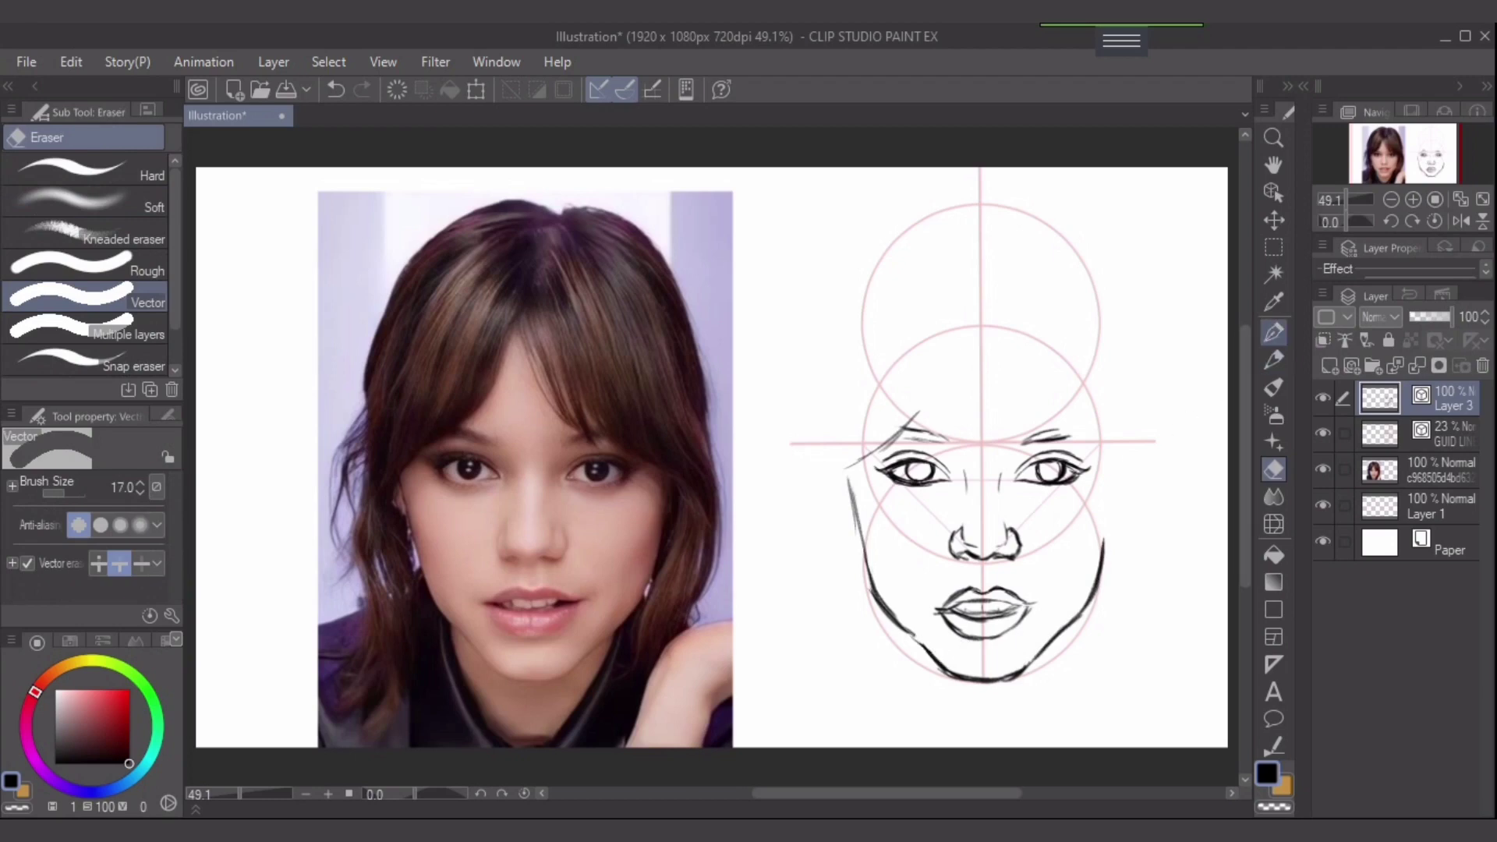
{"action": "left_click", "coordinate": [1272, 331]}
{"action": "mouse_move", "coordinate": [1120, 467]}
{"action": "left_mouse_down"}
{"action": "mouse_move", "coordinate": [1105, 558]}
{"action": "mouse_move", "coordinate": [1112, 522]}
{"action": "left_mouse_up"}
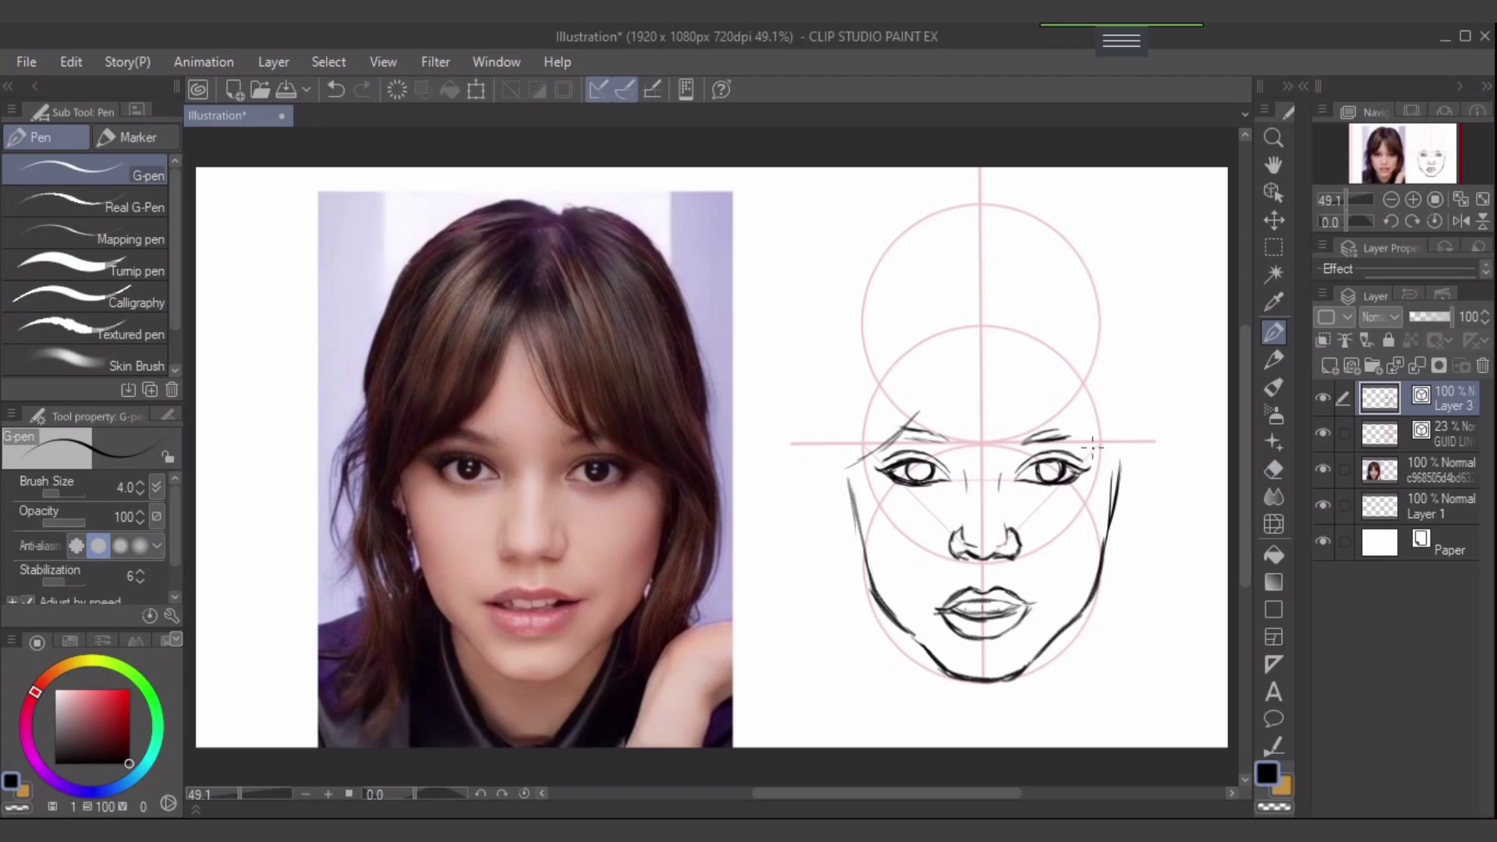
- Sketch the right-hand bangs as overlapping strands sweeping from the forehead's centre line past the right eyebrow to the temple
{"action": "left_click_drag", "start_coordinate": [1081, 431], "coordinate": [1110, 470]}
{"action": "mouse_move", "coordinate": [1056, 413]}
{"action": "left_mouse_down"}
{"action": "mouse_move", "coordinate": [1126, 463]}
{"action": "mouse_move", "coordinate": [1068, 424]}
{"action": "mouse_move", "coordinate": [1079, 451]}
{"action": "mouse_move", "coordinate": [1139, 482]}
{"action": "left_mouse_up"}
{"action": "mouse_move", "coordinate": [1027, 368]}
{"action": "left_mouse_down"}
{"action": "mouse_move", "coordinate": [1050, 410]}
{"action": "mouse_move", "coordinate": [1033, 382]}
{"action": "mouse_move", "coordinate": [1082, 445]}
{"action": "left_mouse_up"}
{"action": "mouse_move", "coordinate": [1002, 345]}
{"action": "left_mouse_down"}
{"action": "mouse_move", "coordinate": [1023, 366]}
{"action": "mouse_move", "coordinate": [1050, 421]}
{"action": "left_mouse_up"}
{"action": "left_click_drag", "start_coordinate": [979, 320], "coordinate": [1029, 410]}
{"action": "left_click_drag", "start_coordinate": [983, 347], "coordinate": [1028, 421]}
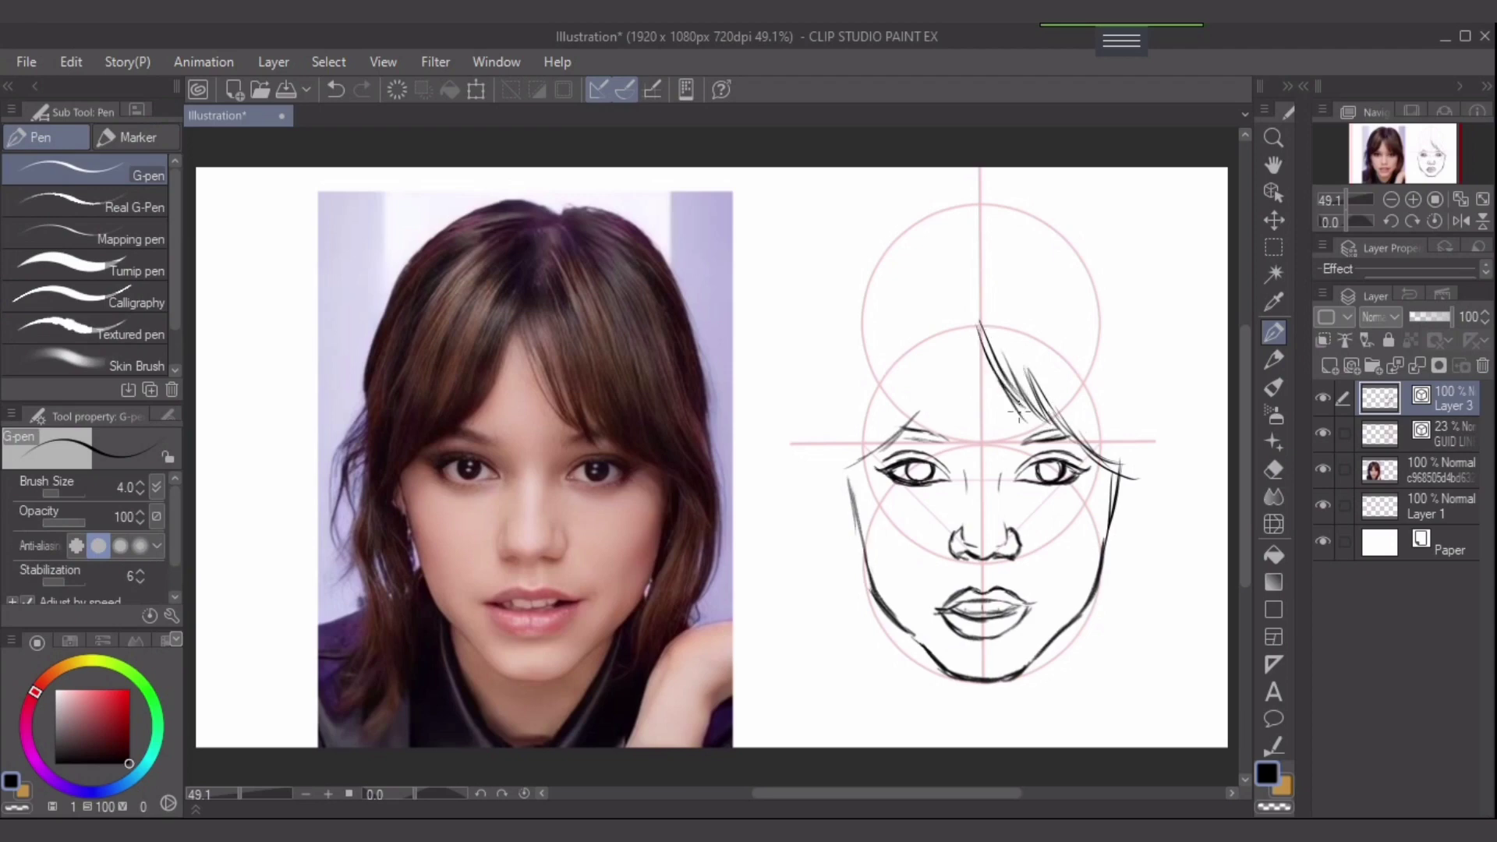
{"action": "mouse_move", "coordinate": [990, 372]}
{"action": "left_mouse_down"}
{"action": "mouse_move", "coordinate": [1079, 446]}
{"action": "mouse_move", "coordinate": [1062, 446]}
{"action": "left_mouse_up"}
{"action": "left_click_drag", "start_coordinate": [981, 349], "coordinate": [1008, 406]}
- Sketch the left-hand bangs down to the left eyebrow and draw the hair parting up along the centre line
{"action": "mouse_move", "coordinate": [971, 343]}
{"action": "left_mouse_down"}
{"action": "mouse_move", "coordinate": [987, 401]}
{"action": "mouse_move", "coordinate": [1013, 417]}
{"action": "mouse_move", "coordinate": [976, 393]}
{"action": "mouse_move", "coordinate": [989, 408]}
{"action": "mouse_move", "coordinate": [961, 344]}
{"action": "mouse_move", "coordinate": [973, 313]}
{"action": "mouse_move", "coordinate": [951, 379]}
{"action": "left_mouse_up"}
{"action": "left_click_drag", "start_coordinate": [971, 316], "coordinate": [921, 422]}
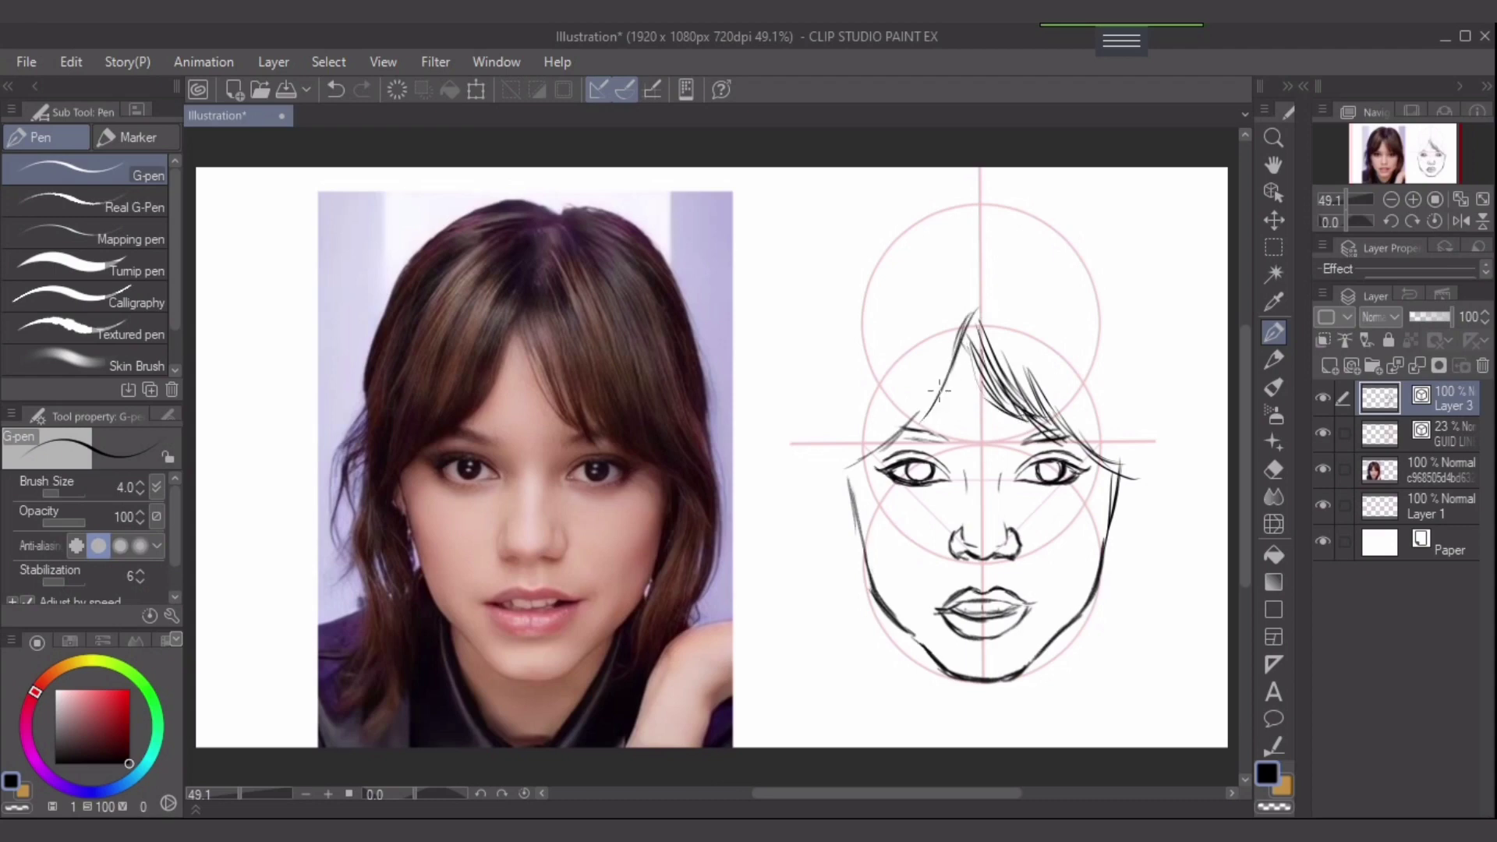
{"action": "left_click_drag", "start_coordinate": [951, 355], "coordinate": [897, 441]}
{"action": "mouse_move", "coordinate": [981, 320]}
{"action": "left_mouse_down"}
{"action": "mouse_move", "coordinate": [988, 267]}
{"action": "mouse_move", "coordinate": [977, 286]}
{"action": "mouse_move", "coordinate": [975, 238]}
{"action": "mouse_move", "coordinate": [951, 232]}
{"action": "mouse_move", "coordinate": [981, 213]}
{"action": "mouse_move", "coordinate": [957, 214]}
{"action": "mouse_move", "coordinate": [874, 276]}
{"action": "left_mouse_up"}
- Sketch the left-hand outer hair contour from the crown around the circles down to eye level
{"action": "left_click_drag", "start_coordinate": [961, 208], "coordinate": [859, 278]}
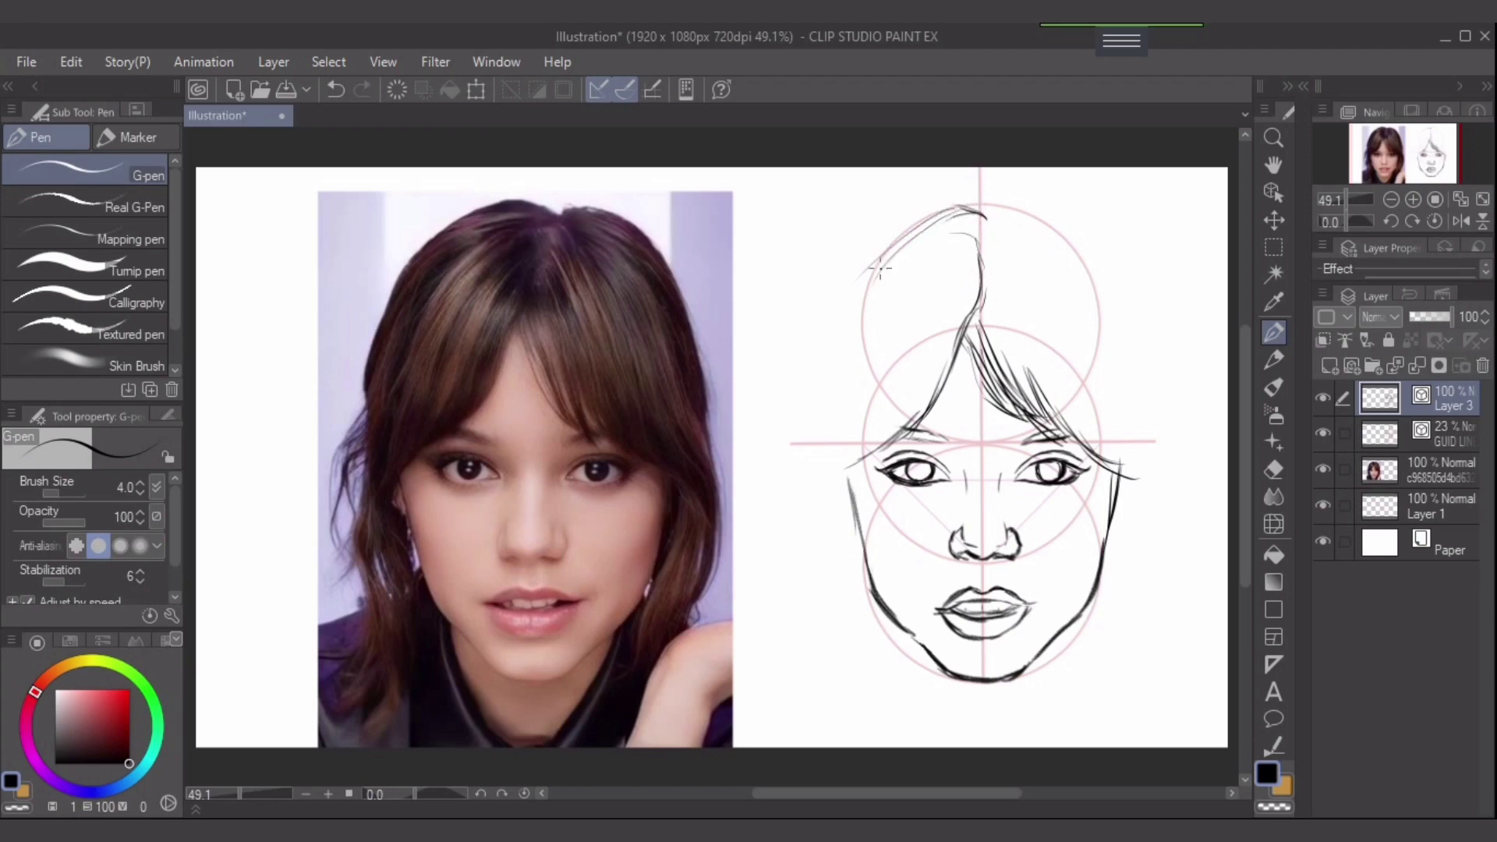
{"action": "mouse_move", "coordinate": [960, 206]}
{"action": "left_mouse_down"}
{"action": "mouse_move", "coordinate": [835, 299]}
{"action": "mouse_move", "coordinate": [844, 287]}
{"action": "mouse_move", "coordinate": [824, 326]}
{"action": "left_mouse_up"}
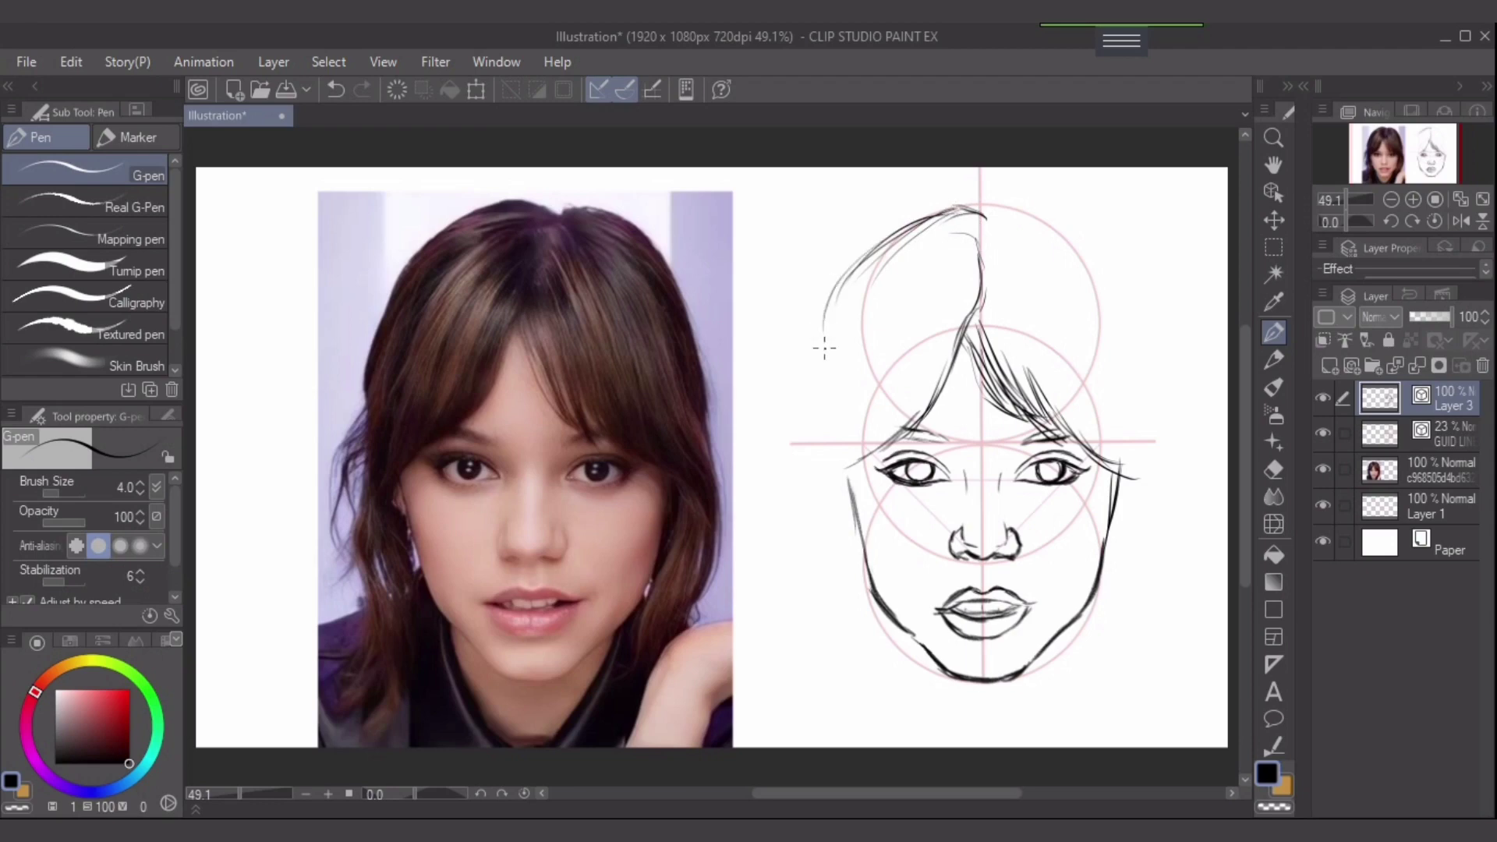
{"action": "left_click_drag", "start_coordinate": [850, 273], "coordinate": [804, 378]}
{"action": "mouse_move", "coordinate": [930, 216]}
{"action": "left_mouse_down"}
{"action": "mouse_move", "coordinate": [817, 340]}
{"action": "mouse_move", "coordinate": [827, 293]}
{"action": "mouse_move", "coordinate": [811, 393]}
{"action": "left_mouse_up"}
{"action": "left_click_drag", "start_coordinate": [844, 275], "coordinate": [802, 404]}
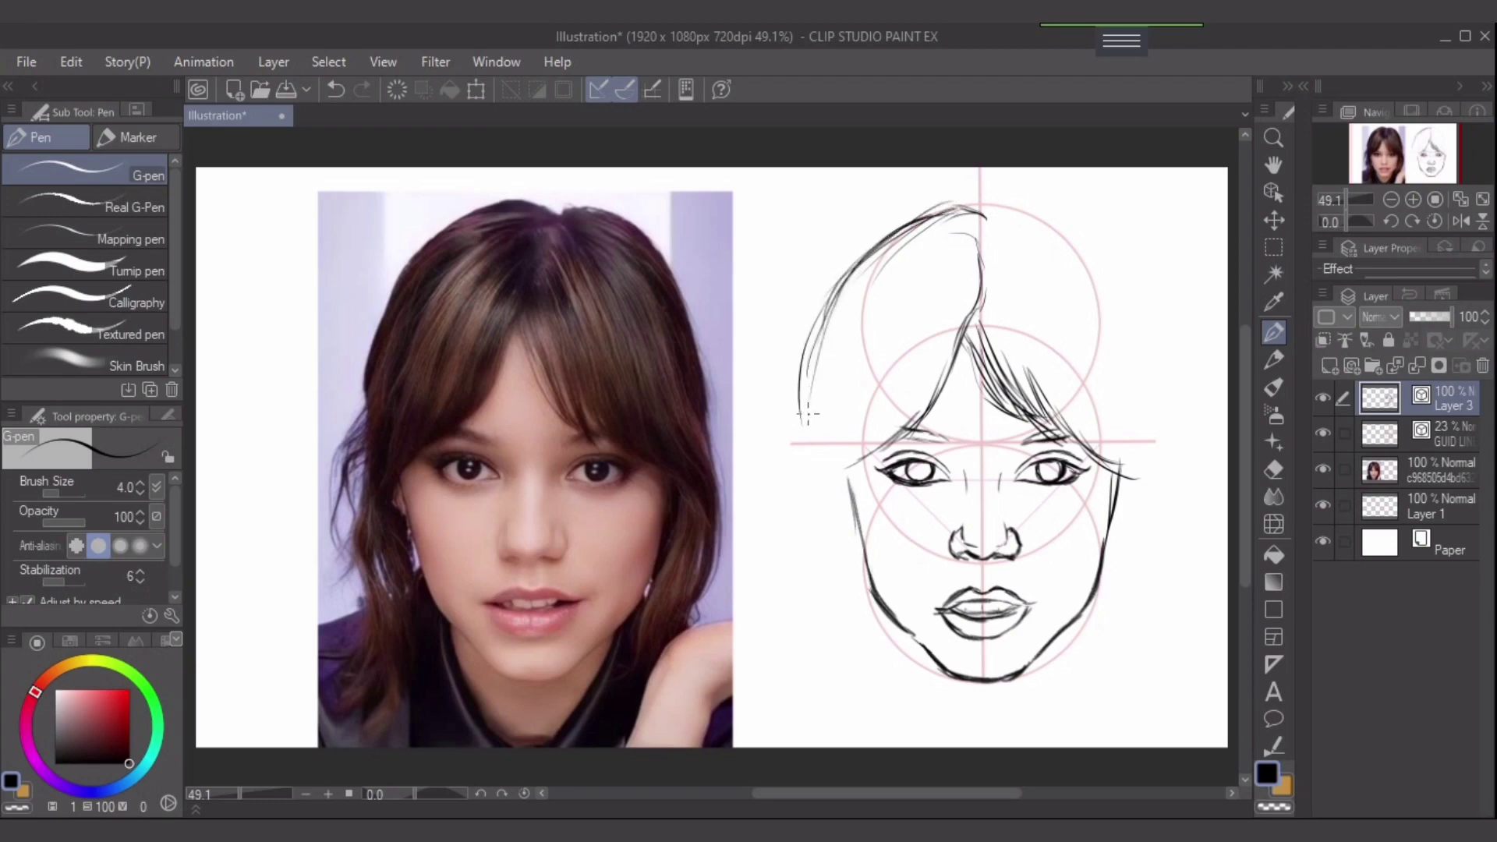
{"action": "left_click_drag", "start_coordinate": [850, 273], "coordinate": [805, 438]}
{"action": "left_click_drag", "start_coordinate": [814, 359], "coordinate": [806, 471]}
- Sketch the left-hand wavy hair locks beside the cheek, ending in tapered tips below the jaw
{"action": "mouse_move", "coordinate": [808, 409]}
{"action": "left_mouse_down"}
{"action": "mouse_move", "coordinate": [846, 498]}
{"action": "mouse_move", "coordinate": [858, 466]}
{"action": "mouse_move", "coordinate": [836, 494]}
{"action": "mouse_move", "coordinate": [879, 443]}
{"action": "mouse_move", "coordinate": [830, 519]}
{"action": "mouse_move", "coordinate": [850, 477]}
{"action": "mouse_move", "coordinate": [832, 538]}
{"action": "mouse_move", "coordinate": [845, 489]}
{"action": "mouse_move", "coordinate": [833, 535]}
{"action": "mouse_move", "coordinate": [840, 501]}
{"action": "mouse_move", "coordinate": [858, 612]}
{"action": "left_mouse_up"}
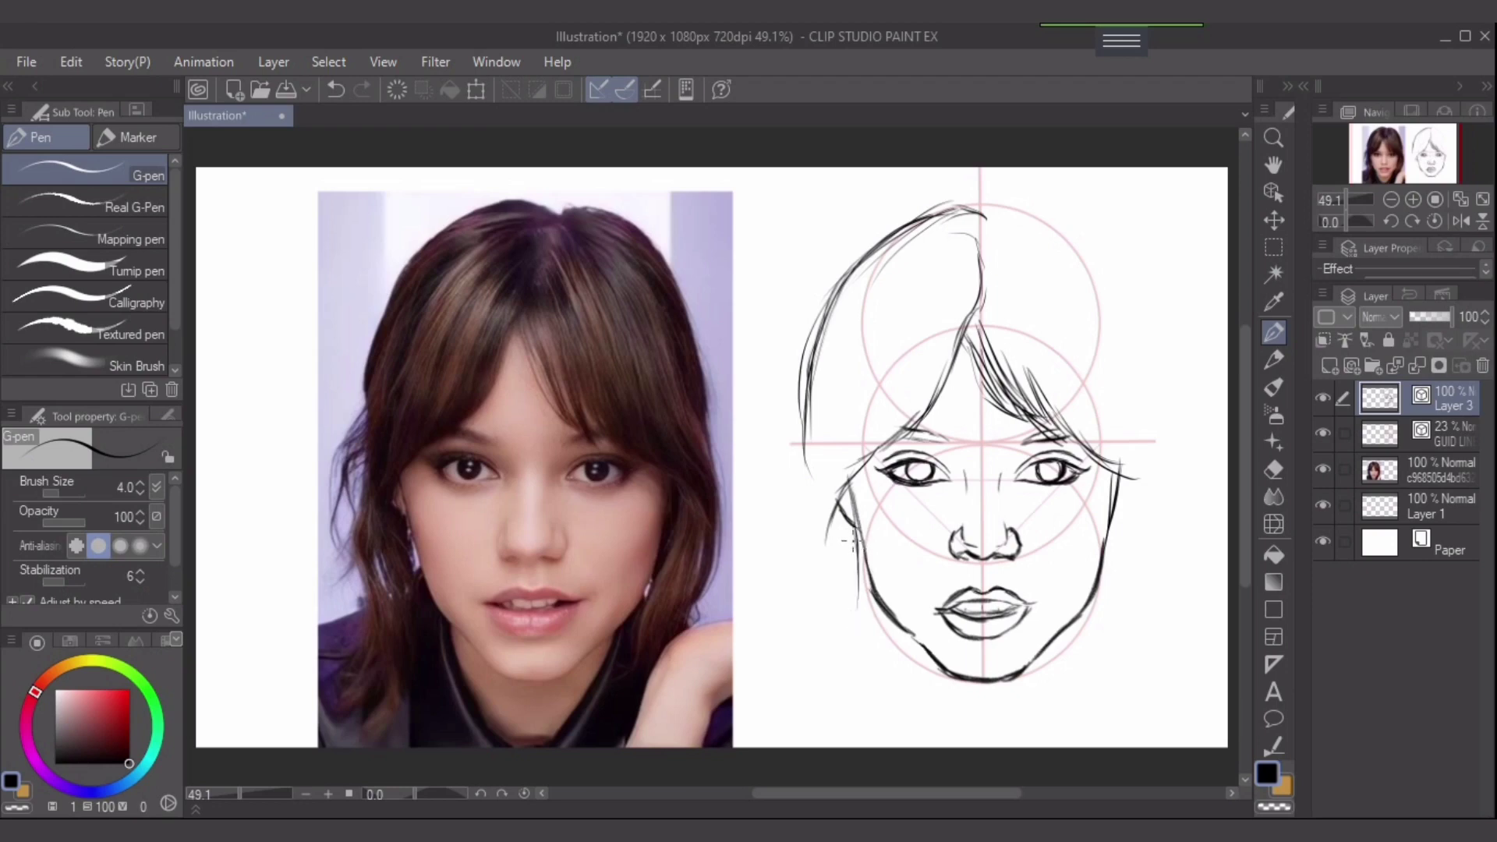
{"action": "left_click_drag", "start_coordinate": [852, 525], "coordinate": [843, 647]}
{"action": "mouse_move", "coordinate": [862, 469]}
{"action": "left_mouse_down"}
{"action": "mouse_move", "coordinate": [820, 550]}
{"action": "mouse_move", "coordinate": [828, 527]}
{"action": "mouse_move", "coordinate": [850, 633]}
{"action": "left_mouse_up"}
{"action": "mouse_move", "coordinate": [838, 445]}
{"action": "left_mouse_down"}
{"action": "mouse_move", "coordinate": [815, 539]}
{"action": "mouse_move", "coordinate": [811, 527]}
{"action": "mouse_move", "coordinate": [811, 598]}
{"action": "left_mouse_up"}
{"action": "left_click_drag", "start_coordinate": [828, 544], "coordinate": [813, 663]}
{"action": "left_click_drag", "start_coordinate": [826, 582], "coordinate": [800, 672]}
{"action": "mouse_move", "coordinate": [841, 608]}
{"action": "left_mouse_down"}
{"action": "mouse_move", "coordinate": [818, 651]}
{"action": "mouse_move", "coordinate": [855, 655]}
{"action": "left_mouse_up"}
{"action": "left_click_drag", "start_coordinate": [860, 575], "coordinate": [846, 695]}
{"action": "left_click_drag", "start_coordinate": [840, 621], "coordinate": [819, 729]}
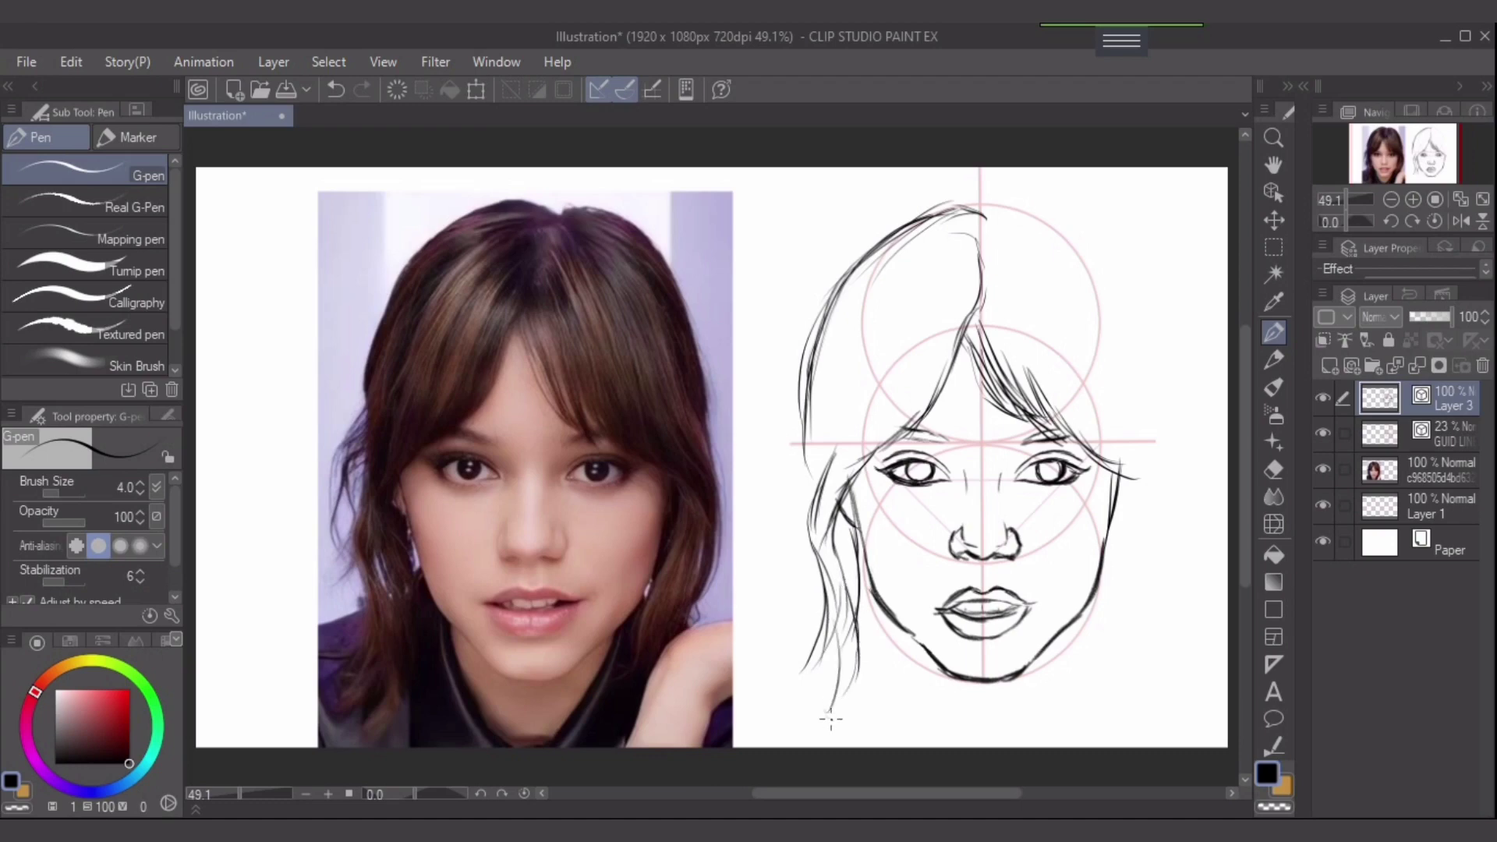
{"action": "left_click_drag", "start_coordinate": [863, 655], "coordinate": [825, 733]}
{"action": "mouse_move", "coordinate": [834, 635]}
{"action": "left_mouse_down"}
{"action": "mouse_move", "coordinate": [806, 738]}
{"action": "mouse_move", "coordinate": [793, 672]}
{"action": "left_mouse_up"}
{"action": "left_click_drag", "start_coordinate": [812, 609], "coordinate": [785, 675]}
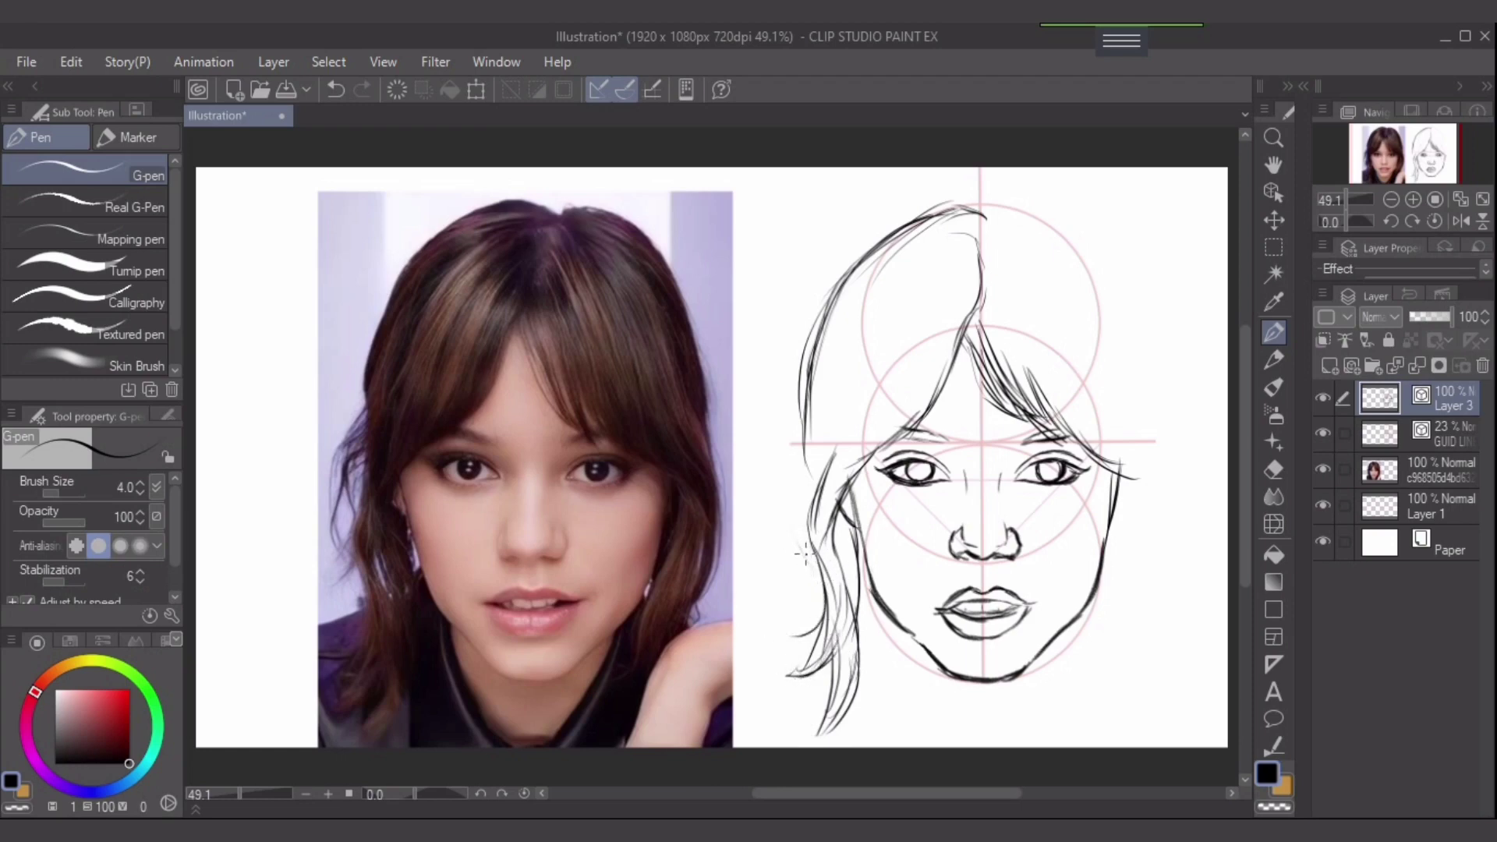
- Connect the outer edge of the left-hand lock to the crown contour near eye level
{"action": "mouse_move", "coordinate": [799, 528]}
{"action": "left_mouse_down"}
{"action": "mouse_move", "coordinate": [821, 571]}
{"action": "mouse_move", "coordinate": [789, 496]}
{"action": "mouse_move", "coordinate": [793, 464]}
{"action": "mouse_move", "coordinate": [815, 473]}
{"action": "mouse_move", "coordinate": [815, 443]}
{"action": "left_mouse_up"}
{"action": "left_click_drag", "start_coordinate": [802, 496], "coordinate": [810, 390]}
{"action": "mouse_move", "coordinate": [801, 478]}
{"action": "left_mouse_down"}
{"action": "mouse_move", "coordinate": [811, 352]}
{"action": "mouse_move", "coordinate": [816, 443]}
{"action": "mouse_move", "coordinate": [803, 433]}
{"action": "mouse_move", "coordinate": [800, 463]}
{"action": "left_mouse_up"}
{"action": "key", "text": "e"}
- Sketch the right-hand hair locks from the temple down past the jaw, using Mechanical pencil size 7
{"action": "key", "text": "p"}
{"action": "key", "text": "p"}
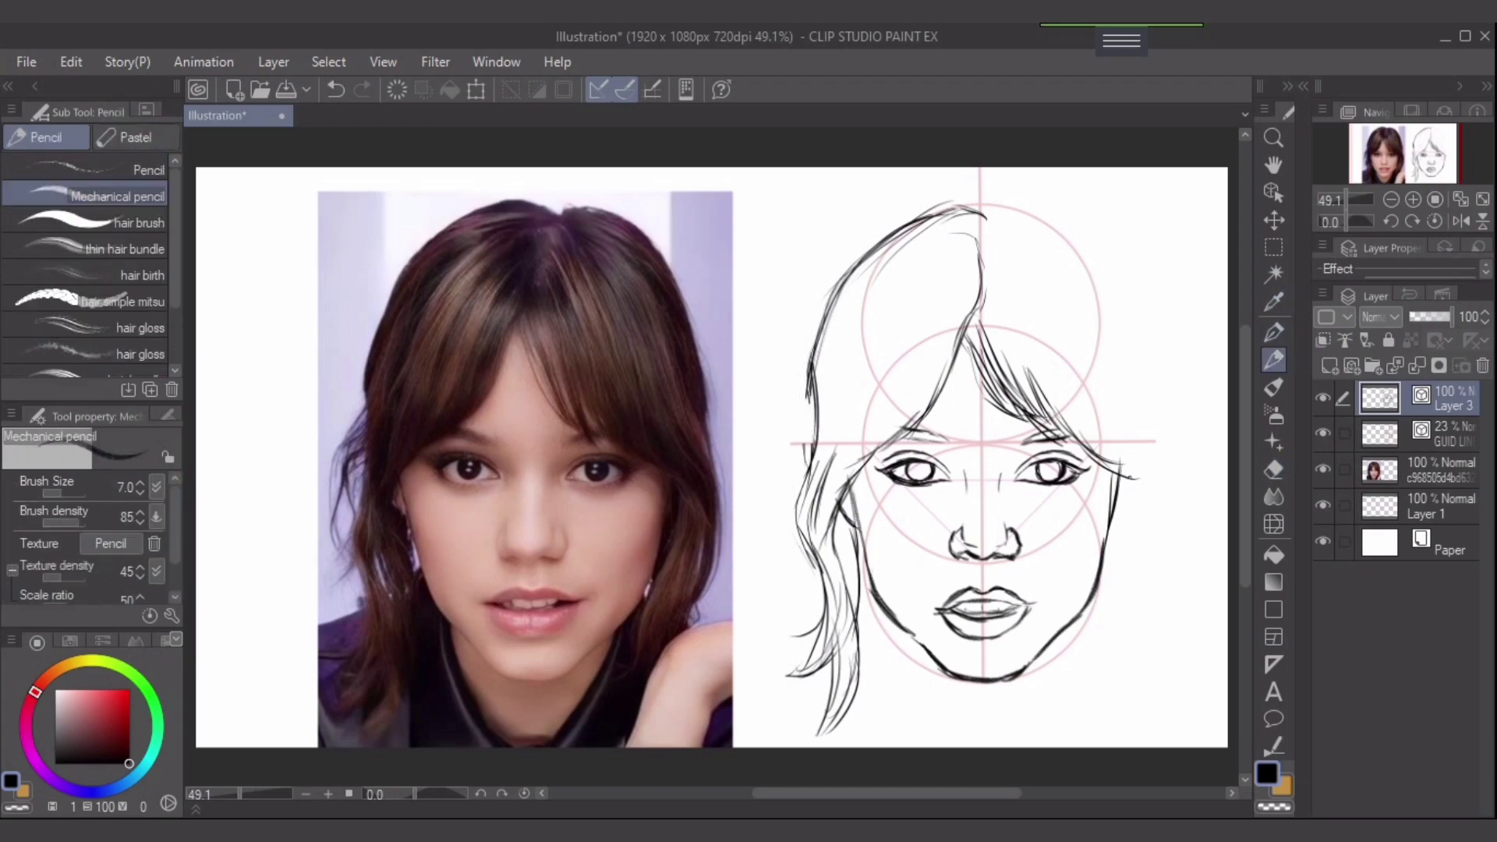
{"action": "mouse_move", "coordinate": [1115, 479]}
{"action": "left_mouse_down"}
{"action": "mouse_move", "coordinate": [1141, 506]}
{"action": "mouse_move", "coordinate": [1143, 575]}
{"action": "left_mouse_up"}
{"action": "left_click_drag", "start_coordinate": [1123, 513], "coordinate": [1087, 623]}
{"action": "left_click_drag", "start_coordinate": [1113, 564], "coordinate": [1098, 595]}
{"action": "left_click_drag", "start_coordinate": [1100, 592], "coordinate": [1066, 680]}
{"action": "mouse_move", "coordinate": [1143, 518]}
{"action": "left_mouse_down"}
{"action": "mouse_move", "coordinate": [1122, 630]}
{"action": "mouse_move", "coordinate": [1081, 697]}
{"action": "left_mouse_up"}
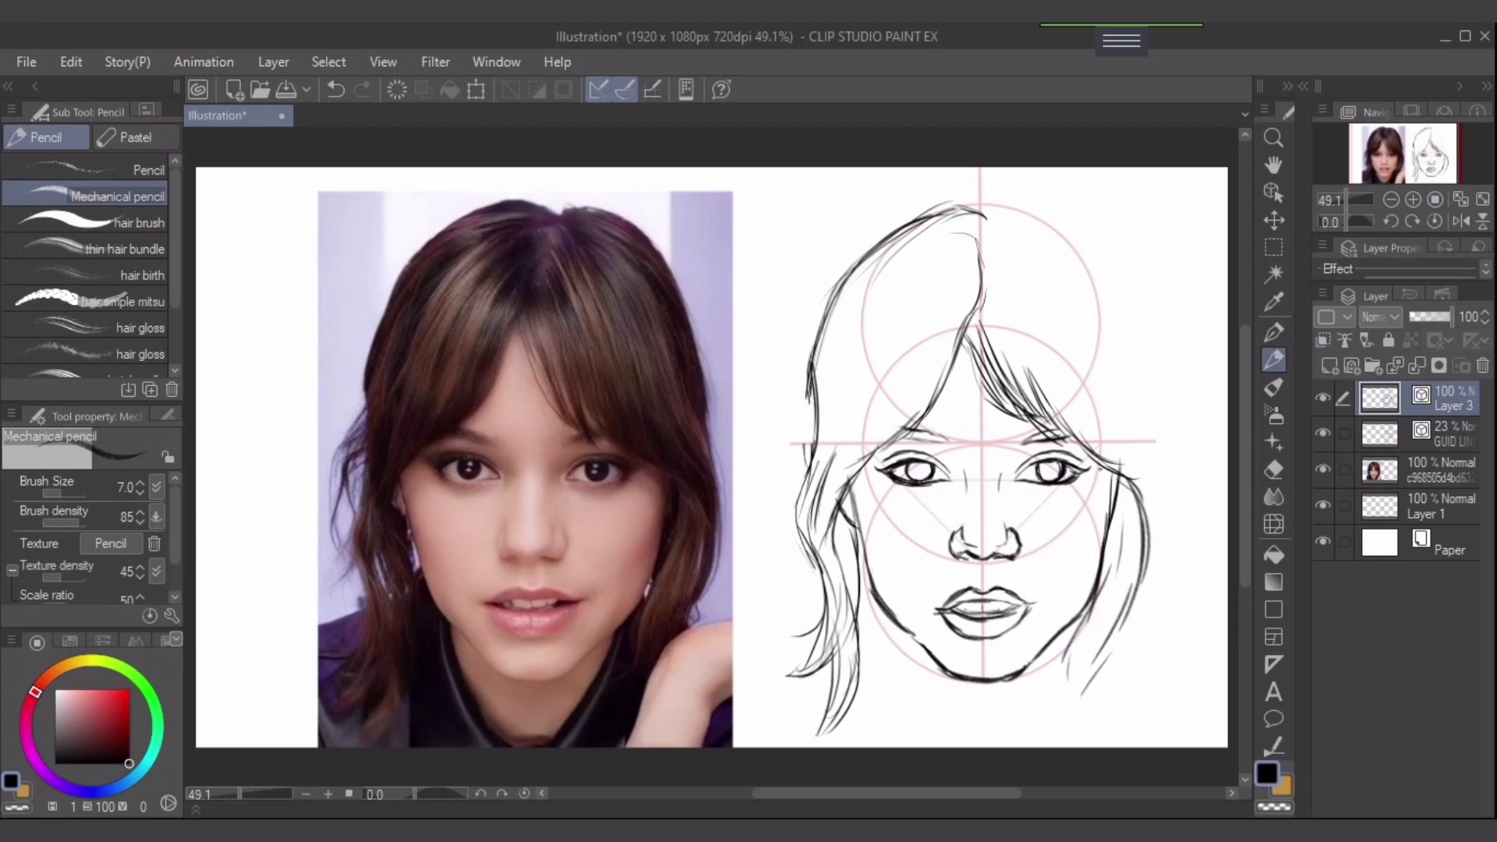
{"action": "mouse_move", "coordinate": [1091, 464]}
{"action": "left_mouse_down"}
{"action": "mouse_move", "coordinate": [1138, 492]}
{"action": "mouse_move", "coordinate": [1151, 530]}
{"action": "left_mouse_up"}
{"action": "mouse_move", "coordinate": [1138, 445]}
{"action": "left_mouse_down"}
{"action": "mouse_move", "coordinate": [1158, 541]}
{"action": "mouse_move", "coordinate": [1142, 586]}
{"action": "left_mouse_up"}
{"action": "left_click_drag", "start_coordinate": [1163, 523], "coordinate": [1146, 588]}
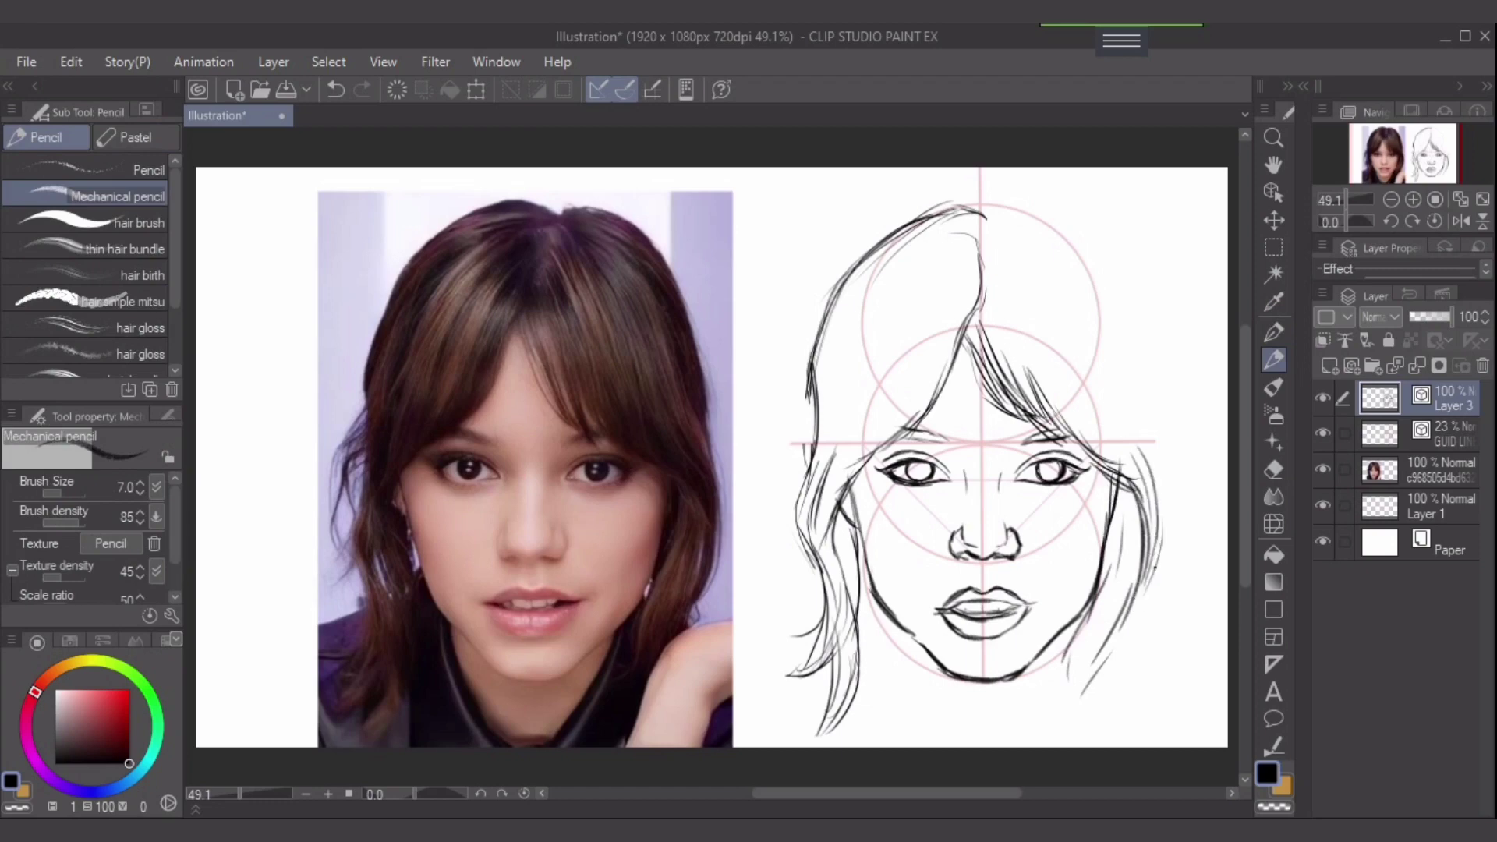
{"action": "left_click_drag", "start_coordinate": [1167, 497], "coordinate": [1161, 532]}
- Sketch long hair strands on the right-hand side of the head, running from the crown down to the brow guideline
{"action": "left_click_drag", "start_coordinate": [1095, 405], "coordinate": [1144, 442]}
{"action": "left_click_drag", "start_coordinate": [1074, 328], "coordinate": [1142, 442]}
{"action": "left_click_drag", "start_coordinate": [1011, 238], "coordinate": [1103, 331]}
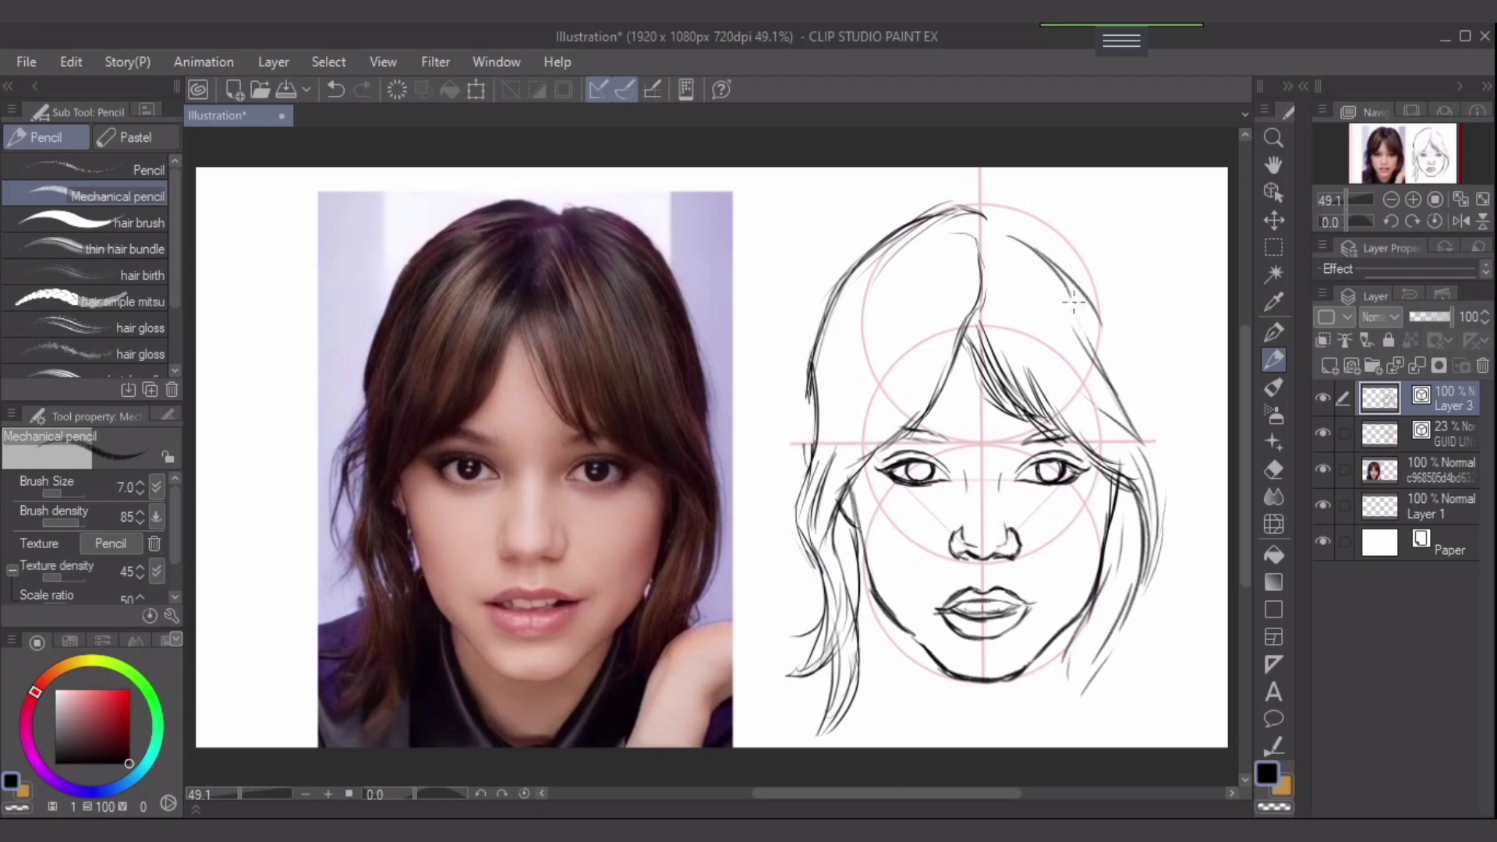
{"action": "left_click_drag", "start_coordinate": [1050, 253], "coordinate": [1112, 368]}
{"action": "left_click_drag", "start_coordinate": [1092, 314], "coordinate": [1145, 428]}
{"action": "left_click_drag", "start_coordinate": [1127, 341], "coordinate": [1144, 452]}
{"action": "left_click_drag", "start_coordinate": [1115, 295], "coordinate": [1139, 424]}
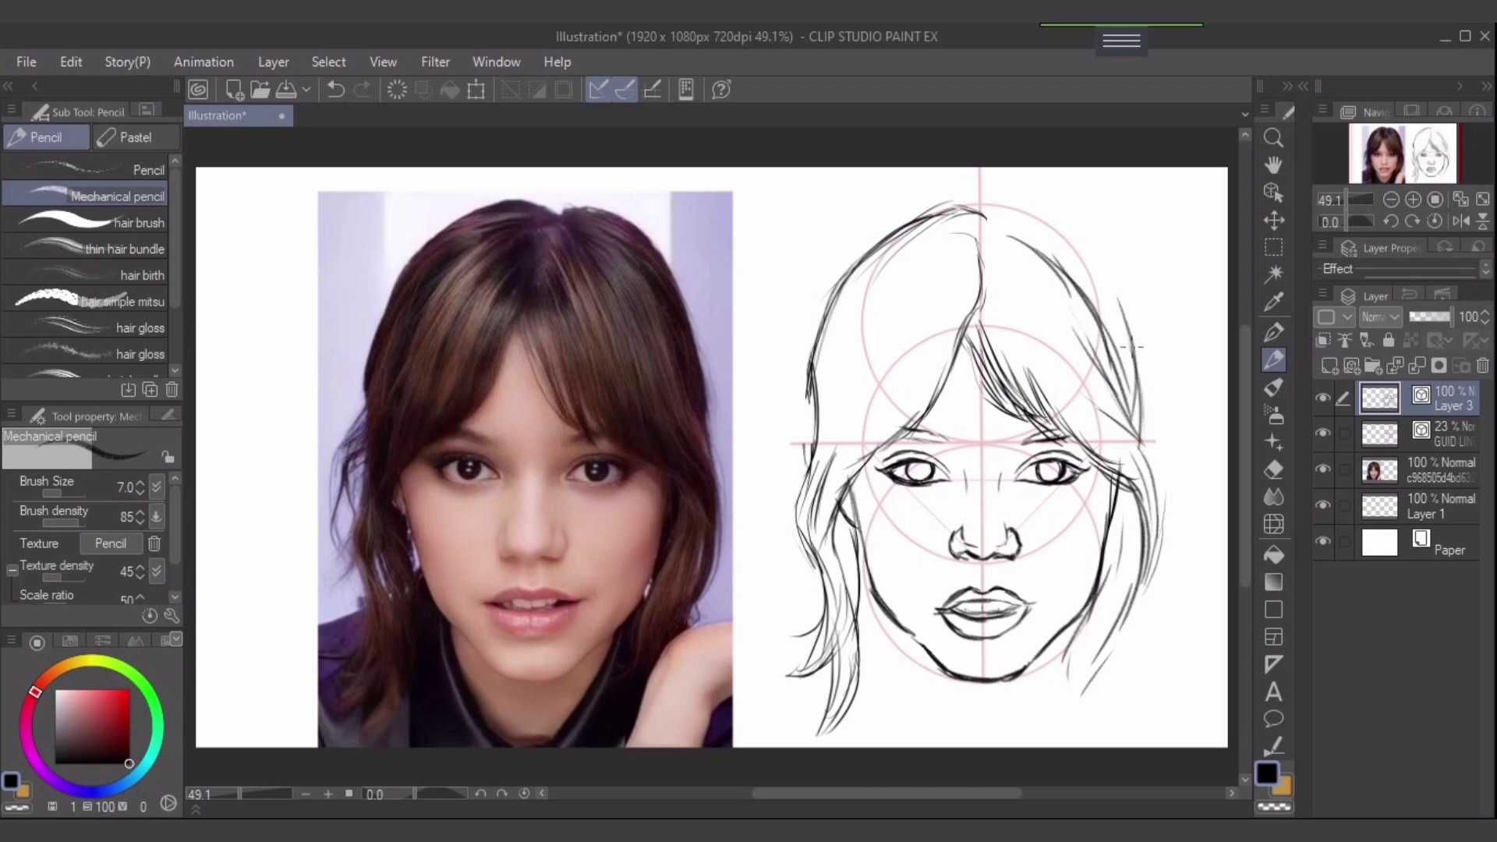
- Draw the right-hand outer hair contour from the parting at the crown down to brow level
{"action": "left_click_drag", "start_coordinate": [1099, 288], "coordinate": [1125, 323]}
{"action": "left_click_drag", "start_coordinate": [1001, 205], "coordinate": [1016, 201]}
{"action": "mouse_move", "coordinate": [1011, 219]}
{"action": "left_mouse_down"}
{"action": "mouse_move", "coordinate": [1076, 240]}
{"action": "mouse_move", "coordinate": [1111, 290]}
{"action": "mouse_move", "coordinate": [1122, 282]}
{"action": "mouse_move", "coordinate": [1145, 380]}
{"action": "left_mouse_up"}
{"action": "left_click_drag", "start_coordinate": [1115, 298], "coordinate": [1140, 400]}
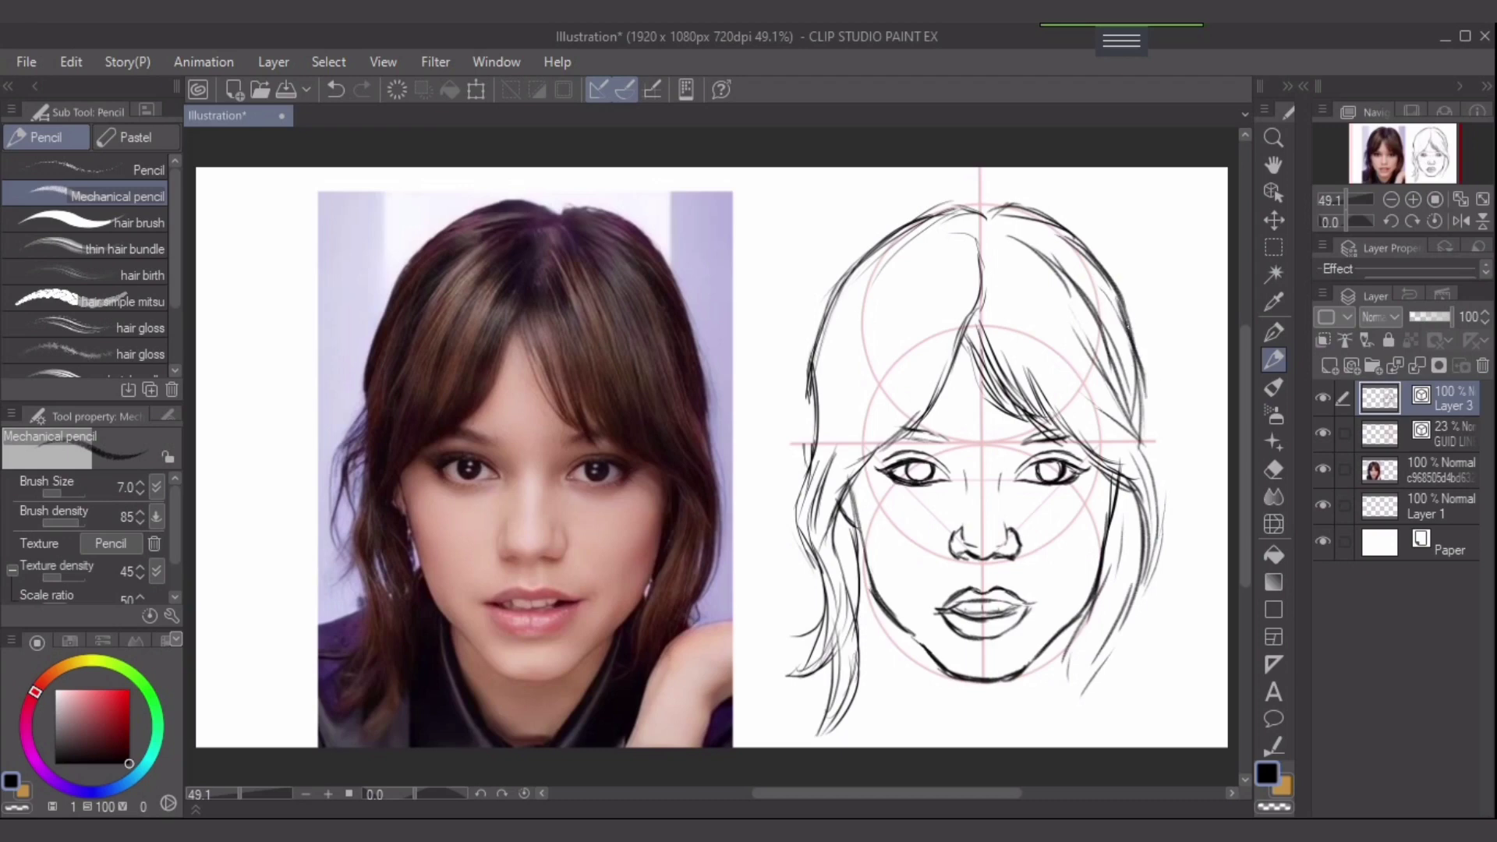
{"action": "left_click_drag", "start_coordinate": [1129, 327], "coordinate": [1146, 365]}
{"action": "left_click_drag", "start_coordinate": [1117, 295], "coordinate": [1150, 390]}
- Lasso the lips, rotate them slightly with a Scale/Rotate transformation, apply it and deselect
{"action": "left_click", "coordinate": [1273, 247]}
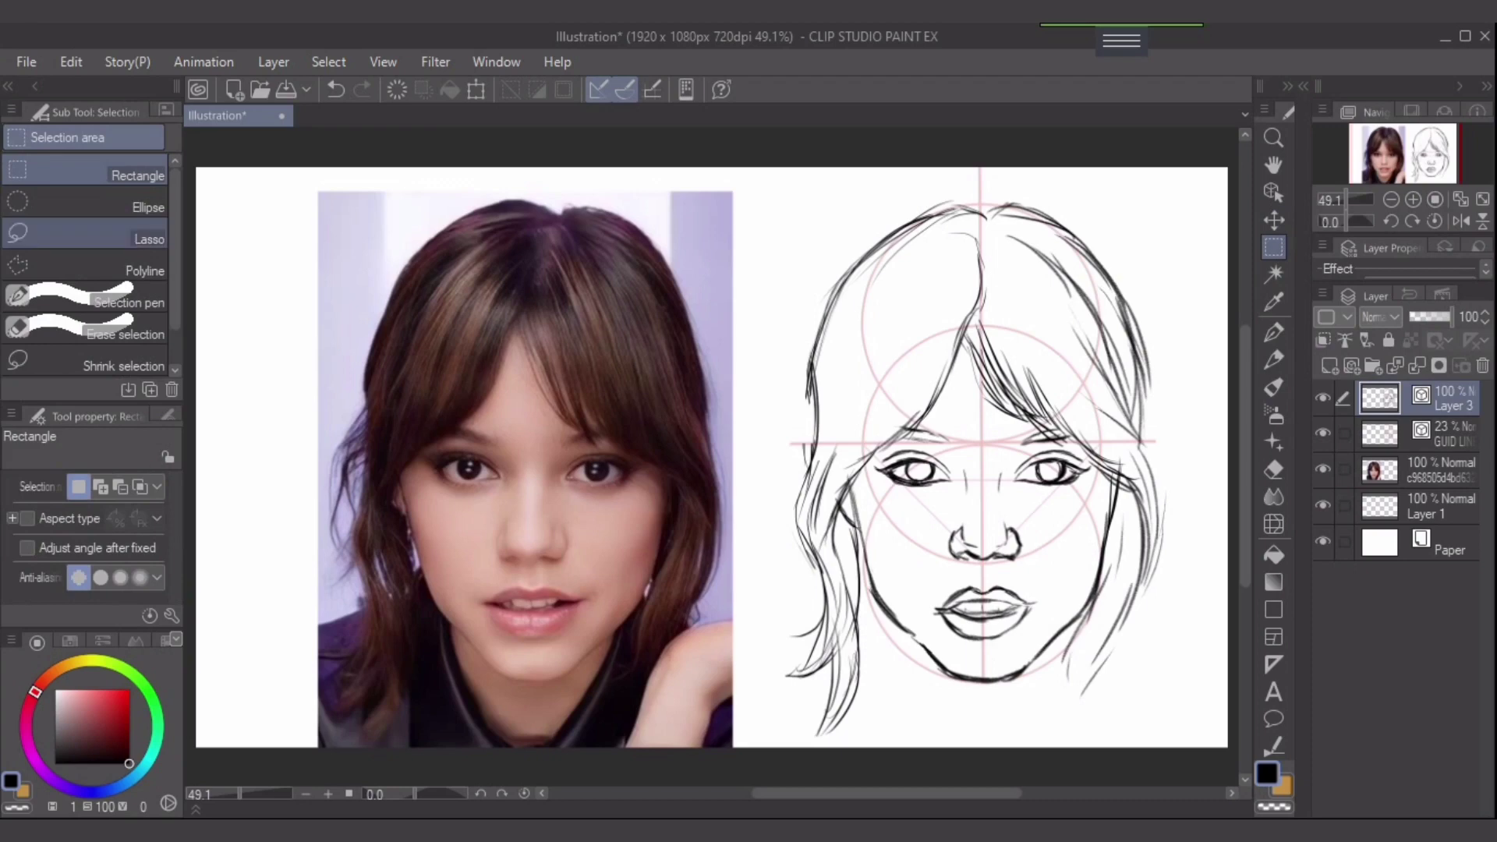
{"action": "left_click", "coordinate": [84, 233]}
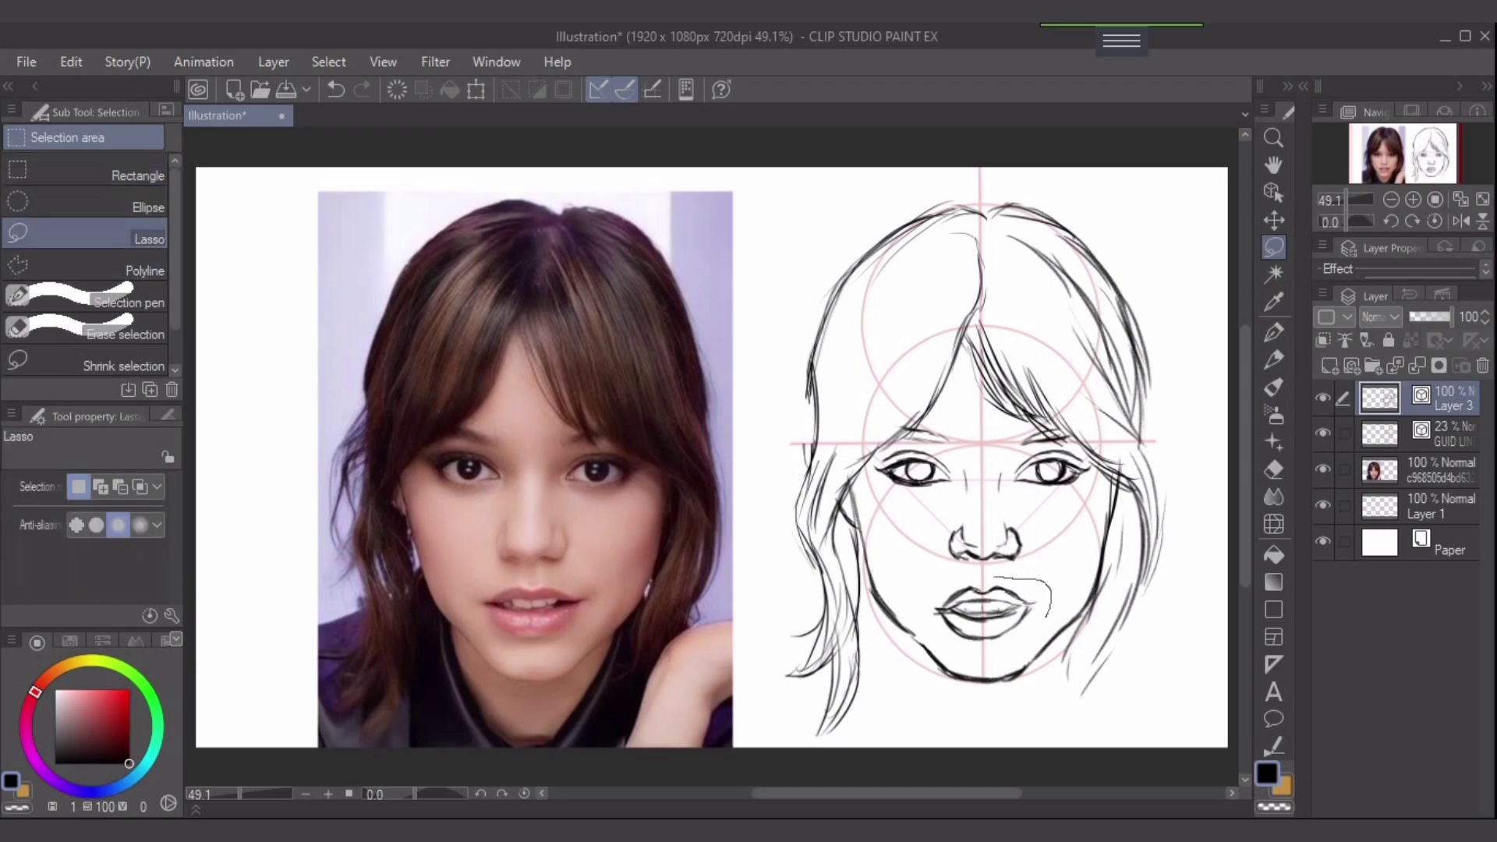
{"action": "mouse_move", "coordinate": [995, 577]}
{"action": "left_mouse_down"}
{"action": "mouse_move", "coordinate": [928, 586]}
{"action": "mouse_move", "coordinate": [953, 647]}
{"action": "mouse_move", "coordinate": [1027, 635]}
{"action": "mouse_move", "coordinate": [1045, 616]}
{"action": "left_mouse_up"}
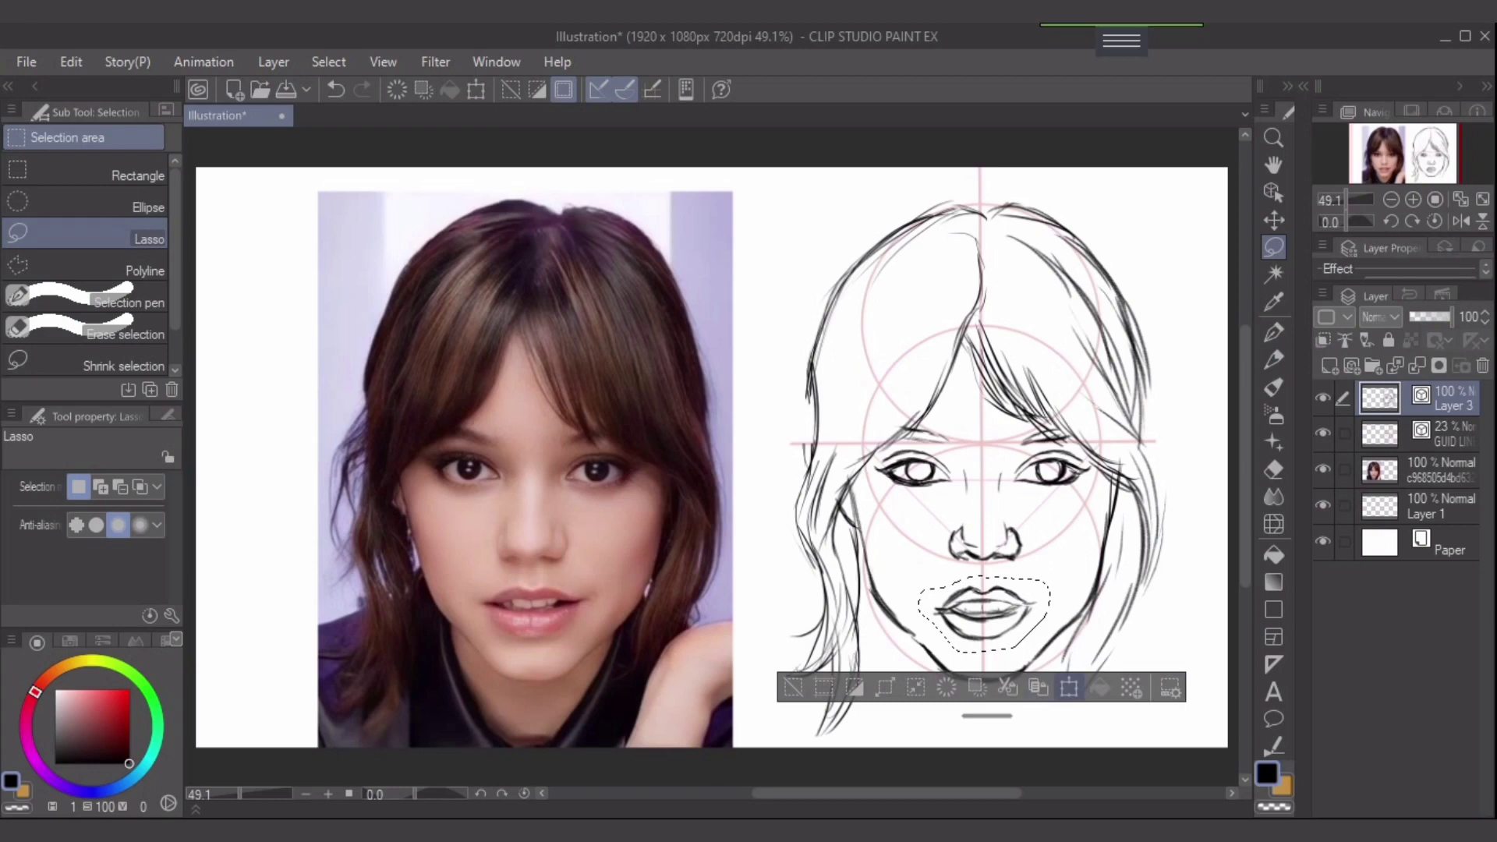
{"action": "left_click", "coordinate": [1069, 687]}
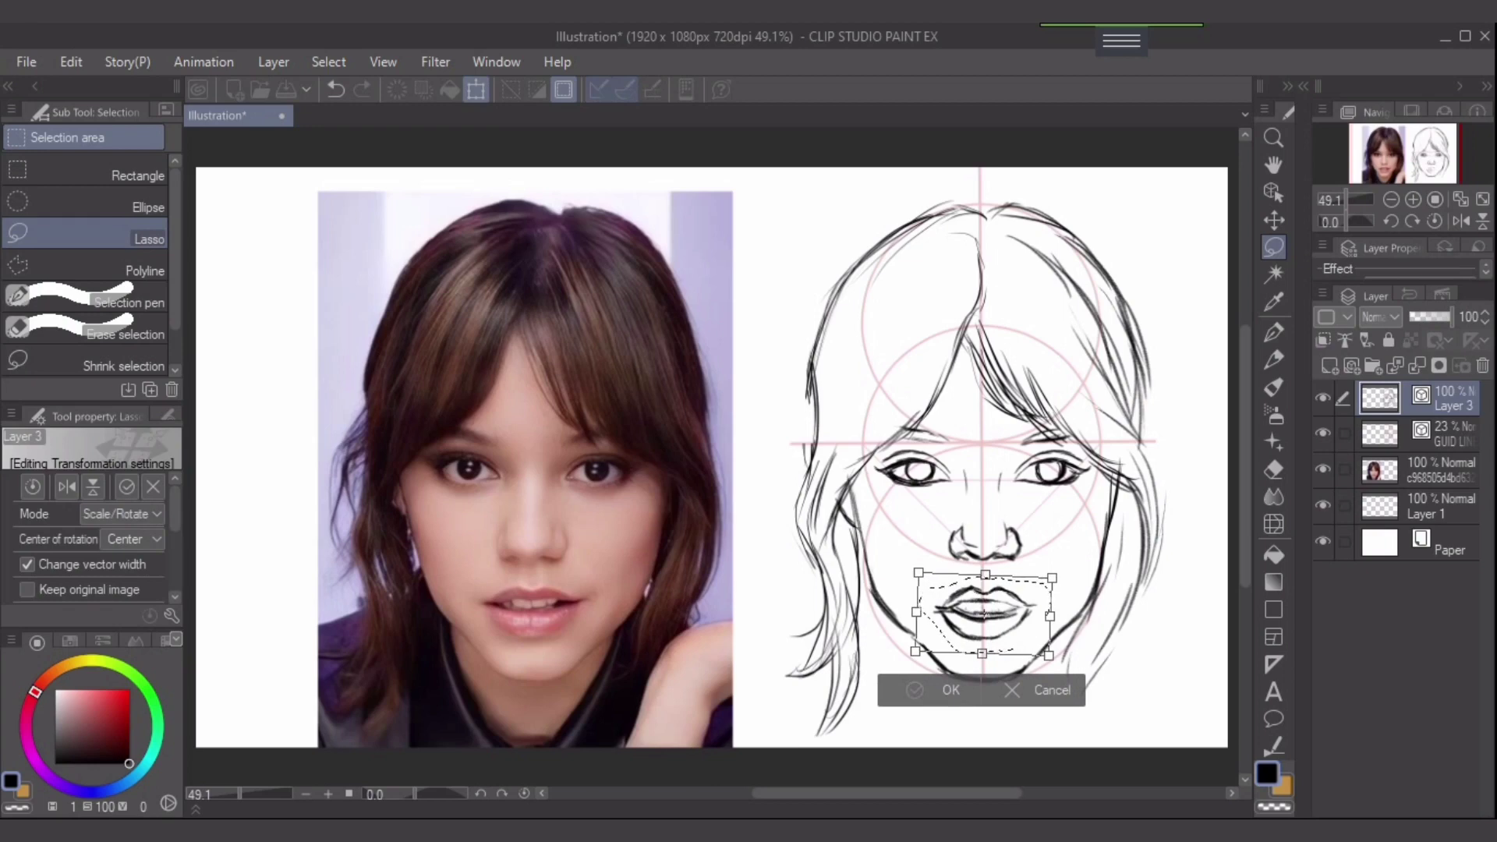
{"action": "key", "text": "Return"}
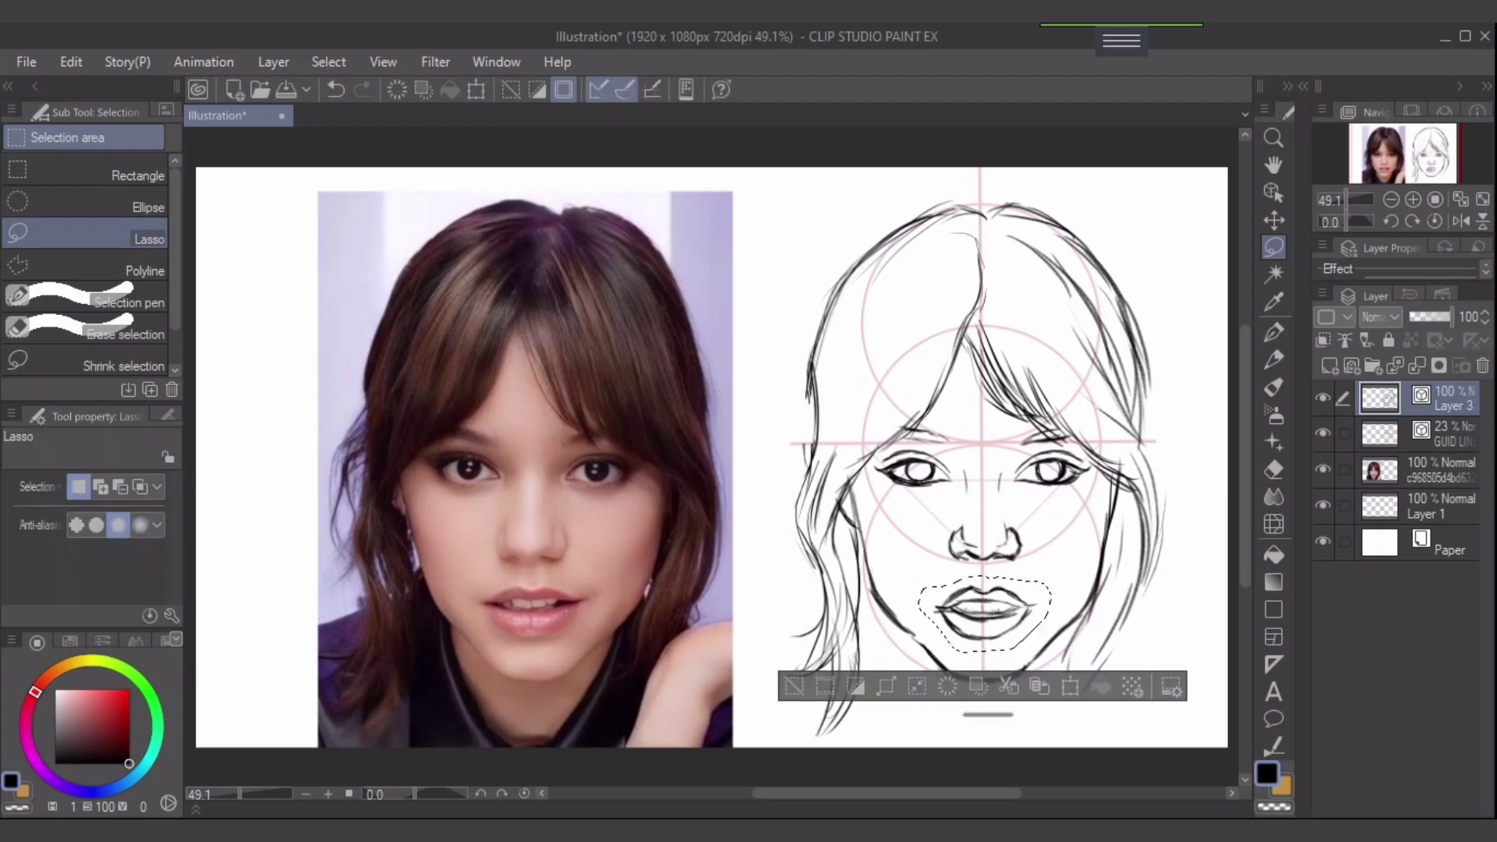
{"action": "key", "text": "ctrl+d"}
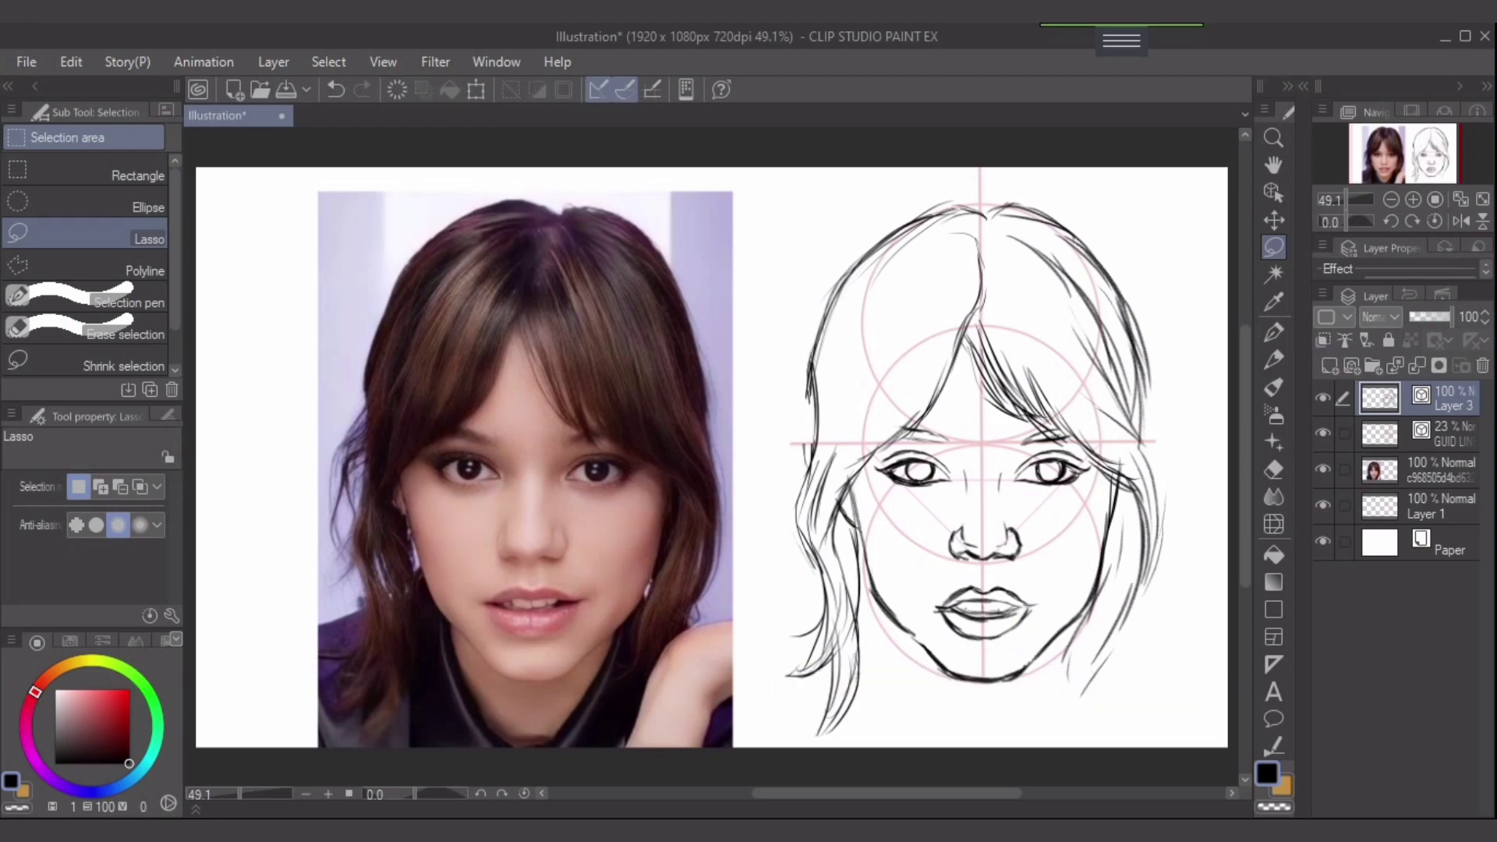
- Refine the jawline on both sides of the chin with the G-pen at size 4
{"action": "left_click", "coordinate": [1274, 332]}
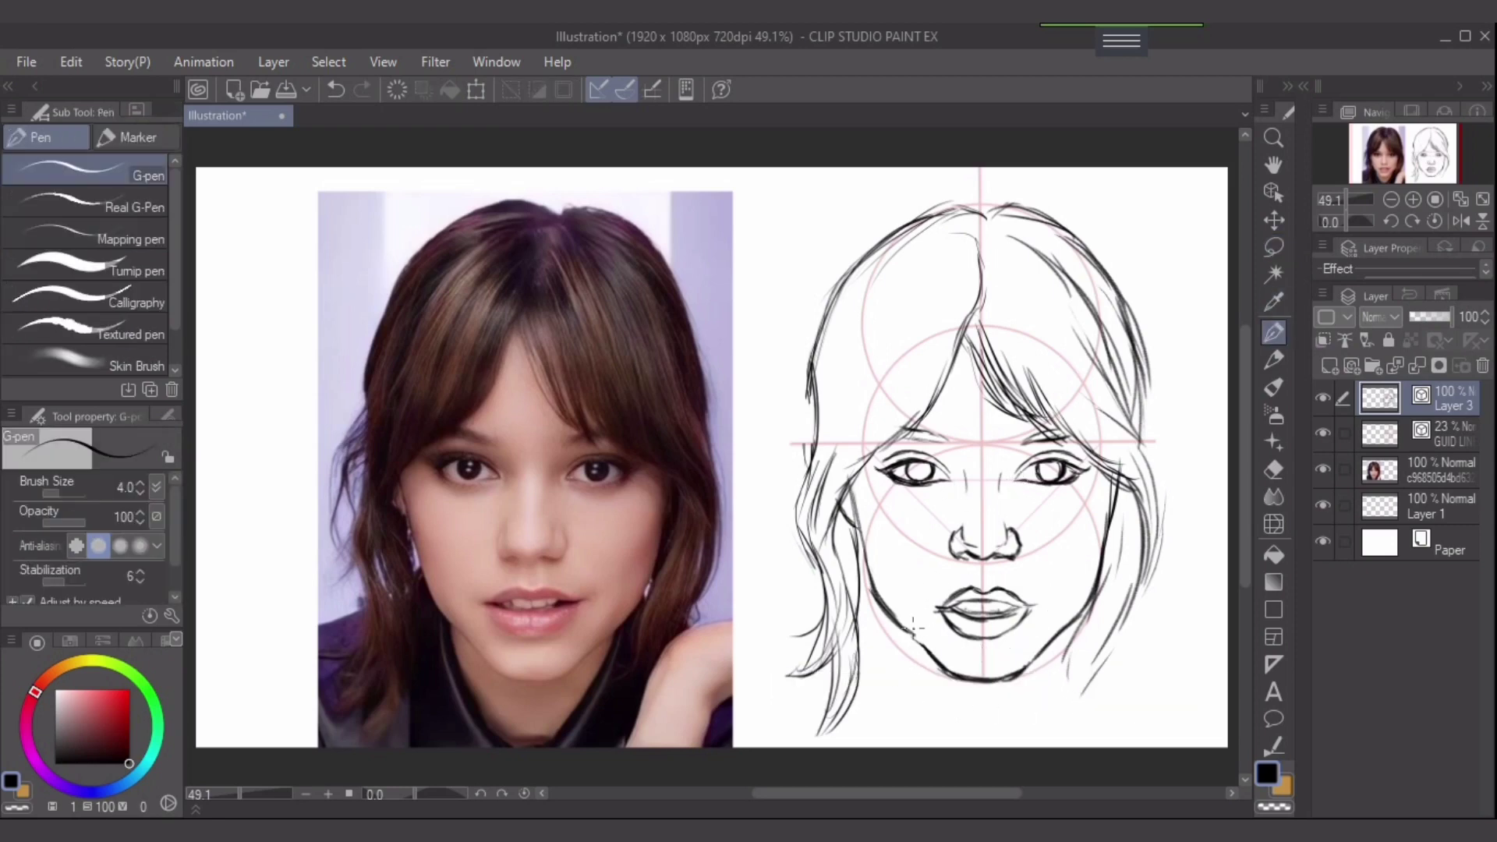
{"action": "left_click_drag", "start_coordinate": [899, 625], "coordinate": [925, 663]}
{"action": "key", "text": "ctrl+z"}
{"action": "key", "text": "ctrl+z"}
{"action": "left_click_drag", "start_coordinate": [1074, 616], "coordinate": [1027, 671]}
{"action": "left_click_drag", "start_coordinate": [1072, 617], "coordinate": [1032, 668]}
{"action": "key", "text": "ctrl+z"}
{"action": "key", "text": "e"}
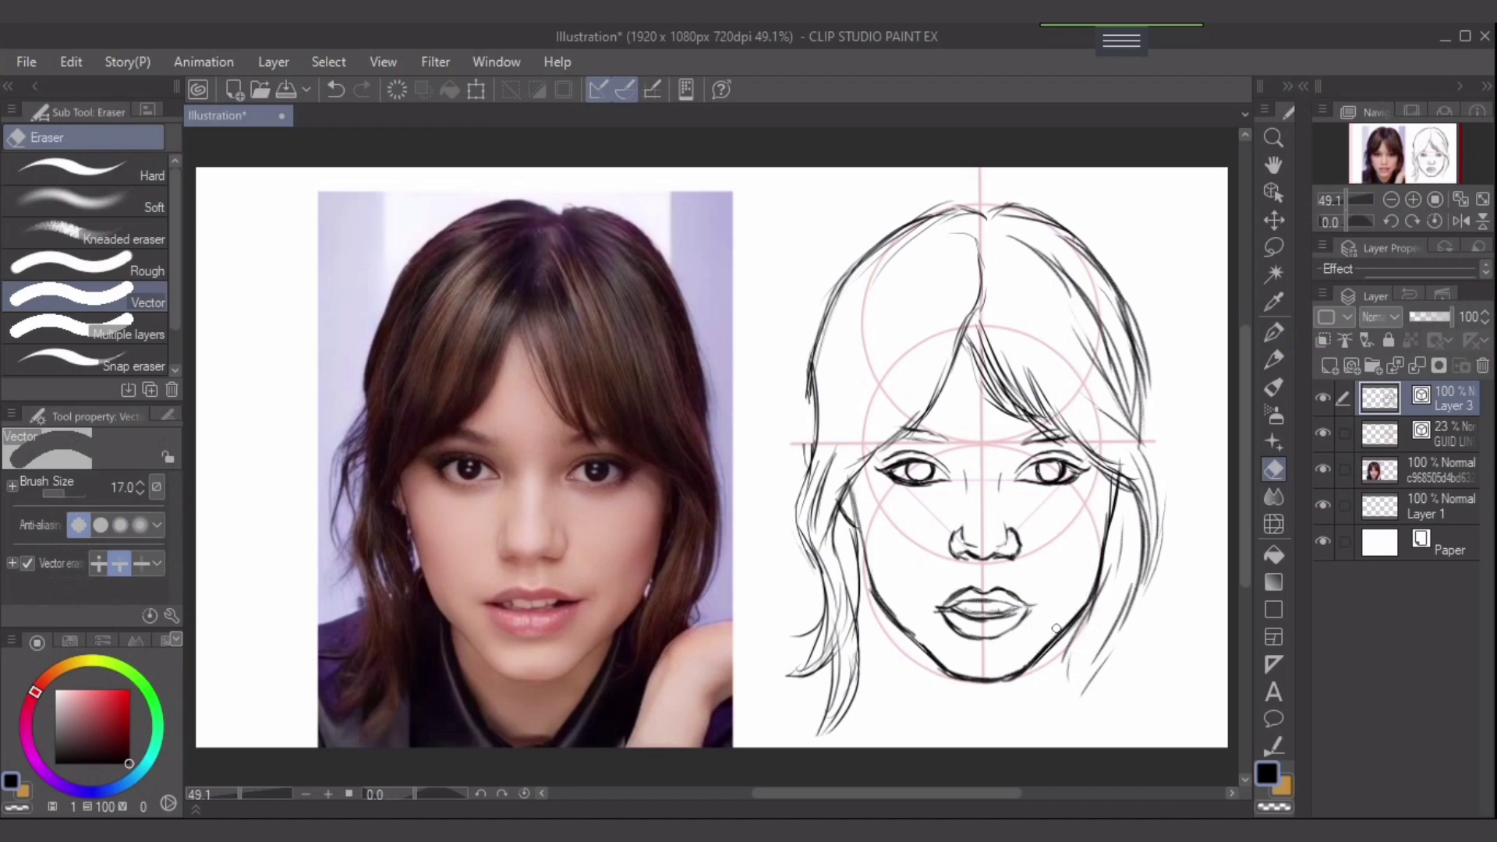
- Sketch both neck lines from below the jaw down to the canvas edge
{"action": "key", "text": "p"}
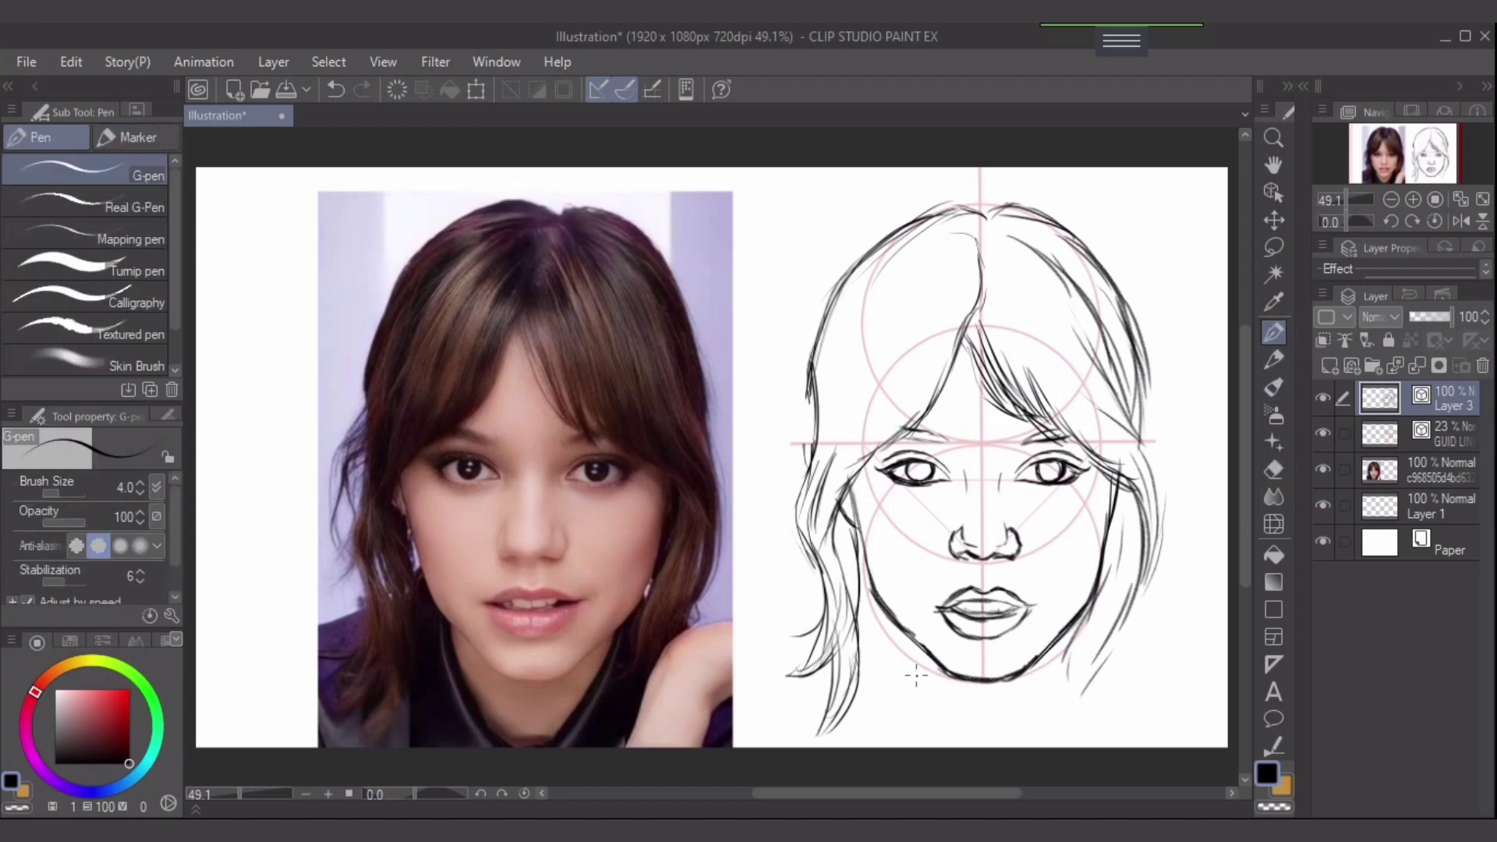
{"action": "mouse_move", "coordinate": [914, 652]}
{"action": "left_mouse_down"}
{"action": "mouse_move", "coordinate": [929, 694]}
{"action": "mouse_move", "coordinate": [916, 628]}
{"action": "mouse_move", "coordinate": [956, 748]}
{"action": "left_mouse_up"}
{"action": "left_click_drag", "start_coordinate": [1065, 629], "coordinate": [1003, 747]}
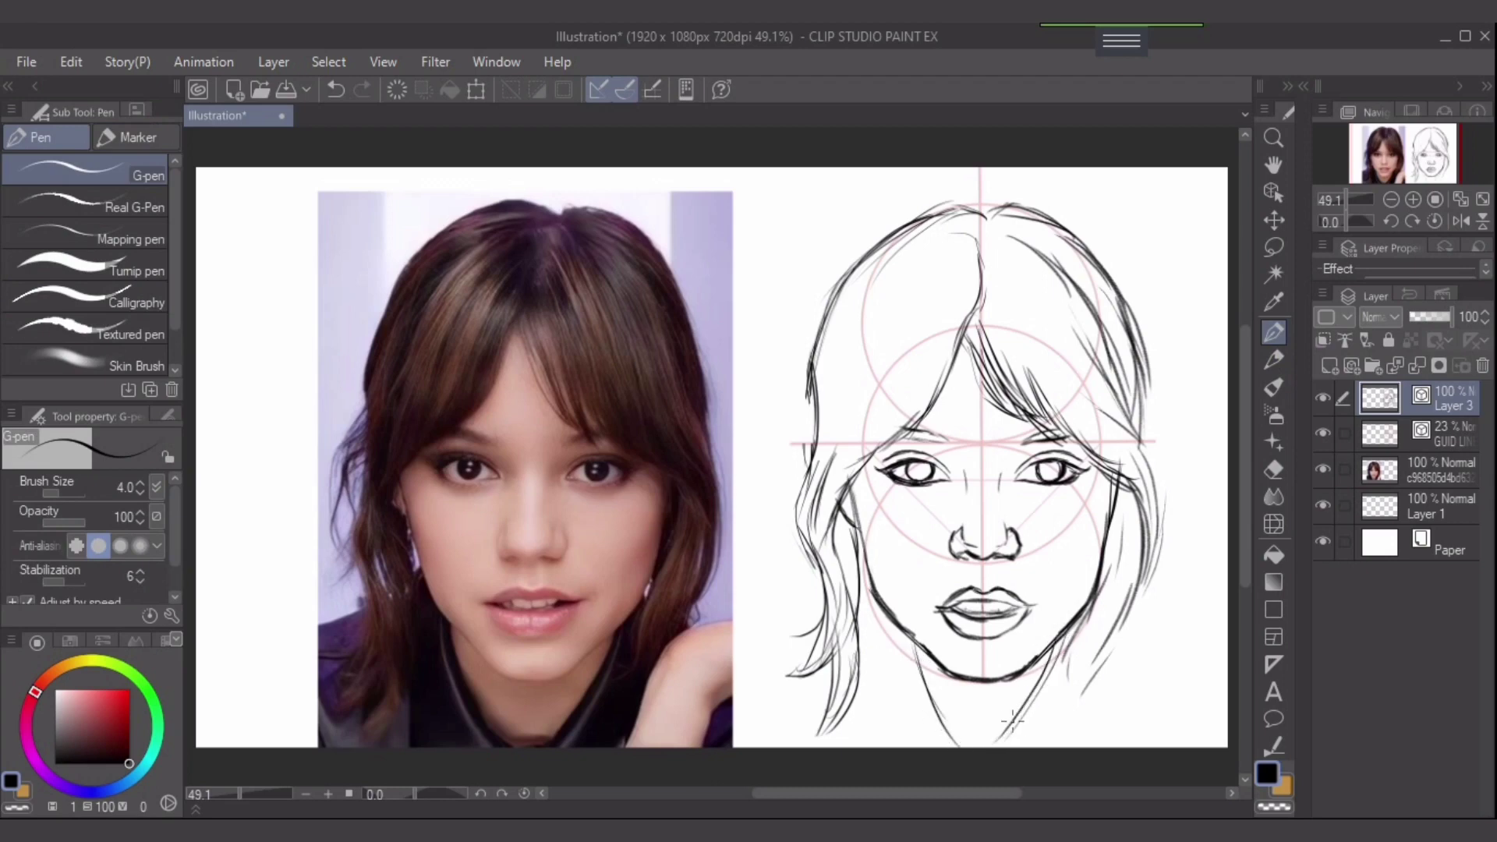
{"action": "left_click_drag", "start_coordinate": [1059, 647], "coordinate": [1010, 746]}
- Sketch the shoulders and upper-arm lines on both sides, erasing the end of the shoulder line that touches the reference photo
{"action": "left_click_drag", "start_coordinate": [814, 610], "coordinate": [756, 648]}
{"action": "key", "text": "ctrl+z"}
{"action": "key", "text": "ctrl+z"}
{"action": "left_click_drag", "start_coordinate": [872, 588], "coordinate": [733, 672]}
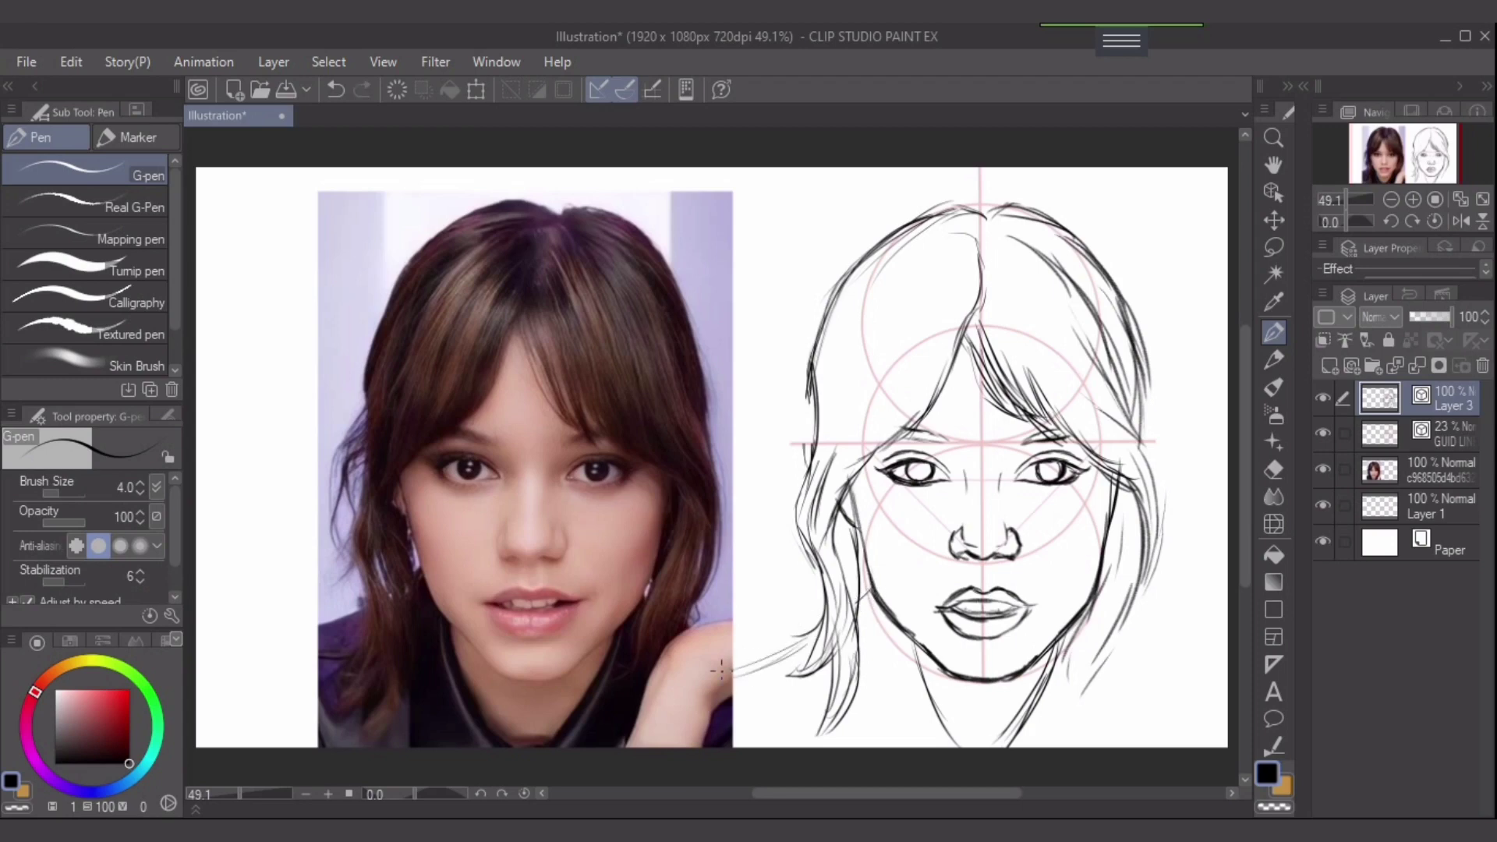
{"action": "mouse_move", "coordinate": [805, 634]}
{"action": "left_mouse_down"}
{"action": "mouse_move", "coordinate": [729, 669]}
{"action": "mouse_move", "coordinate": [762, 747]}
{"action": "left_mouse_up"}
{"action": "mouse_move", "coordinate": [1115, 636]}
{"action": "left_mouse_down"}
{"action": "mouse_move", "coordinate": [1161, 686]}
{"action": "mouse_move", "coordinate": [1168, 670]}
{"action": "mouse_move", "coordinate": [1136, 747]}
{"action": "left_mouse_up"}
{"action": "mouse_move", "coordinate": [1152, 666]}
{"action": "left_mouse_down"}
{"action": "mouse_move", "coordinate": [1183, 685]}
{"action": "mouse_move", "coordinate": [1163, 678]}
{"action": "mouse_move", "coordinate": [1150, 747]}
{"action": "left_mouse_up"}
{"action": "left_click_drag", "start_coordinate": [1191, 696], "coordinate": [1138, 747]}
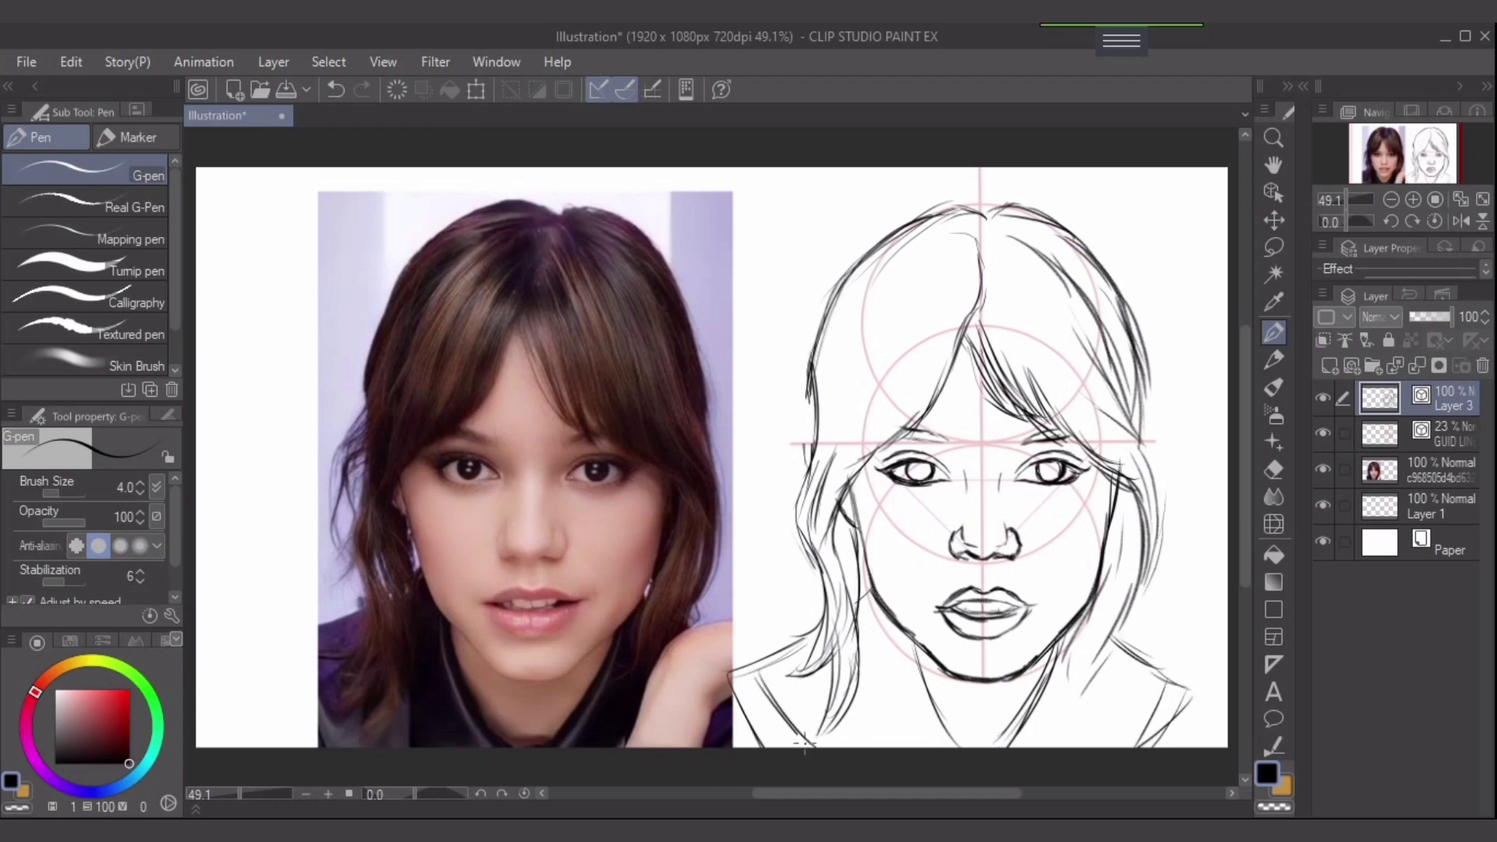
{"action": "key", "text": "e"}
{"action": "left_click_drag", "start_coordinate": [743, 677], "coordinate": [733, 689]}
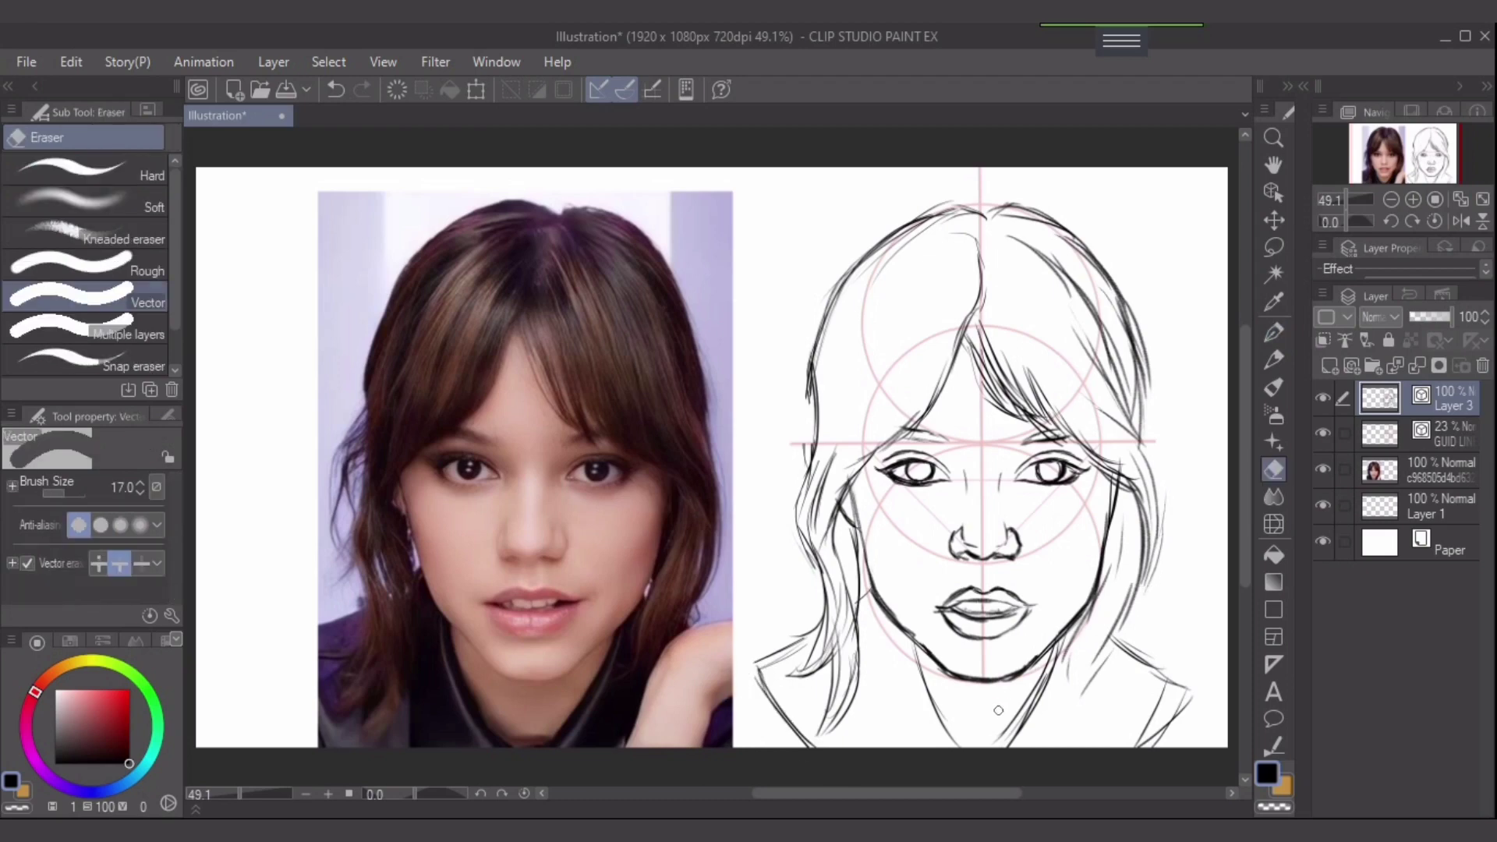
- Strengthen the left-hand neck line with an additional G-pen stroke from the jaw to the canvas edge
{"action": "key", "text": "p"}
{"action": "left_click", "coordinate": [1273, 332]}
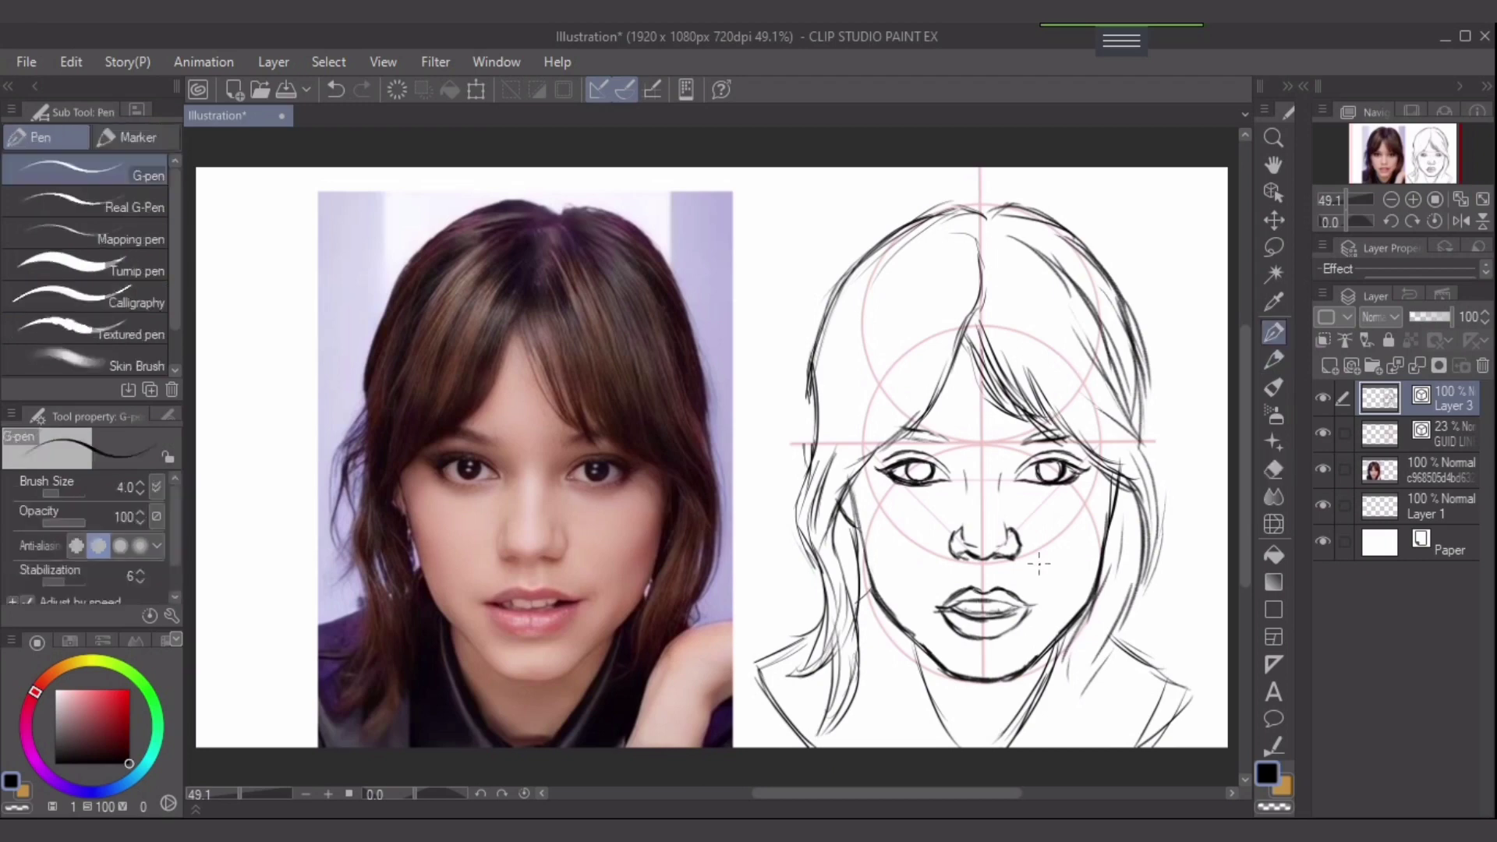
{"action": "left_click_drag", "start_coordinate": [909, 647], "coordinate": [942, 747]}
{"action": "key", "text": "ctrl+z"}
{"action": "left_click_drag", "start_coordinate": [909, 644], "coordinate": [950, 747]}
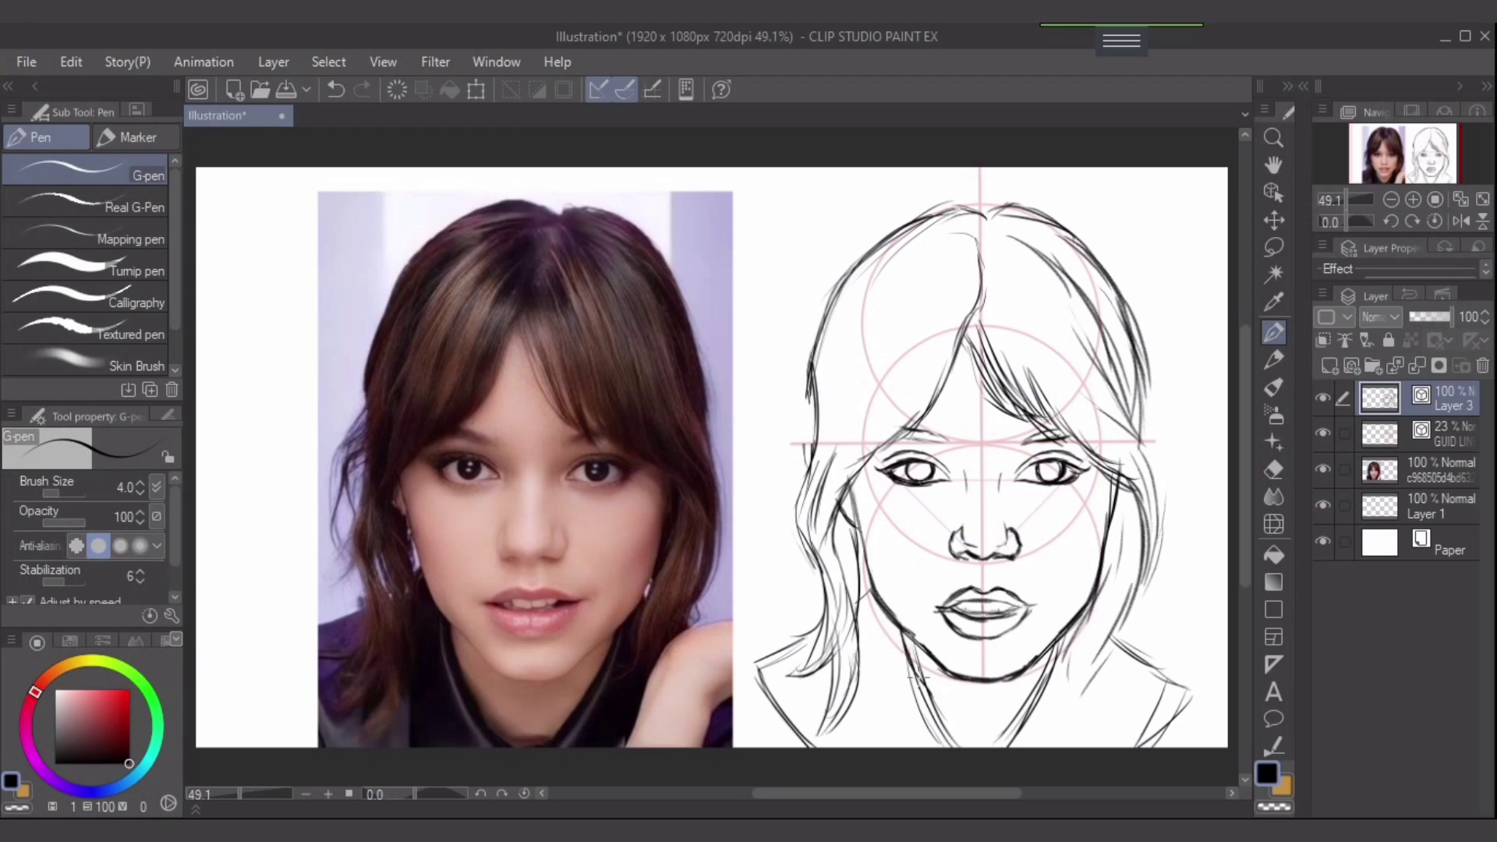
- Erase part of the right-hand neck line and redraw it darker from the jaw down with the Mechanical pencil
{"action": "key", "text": "e"}
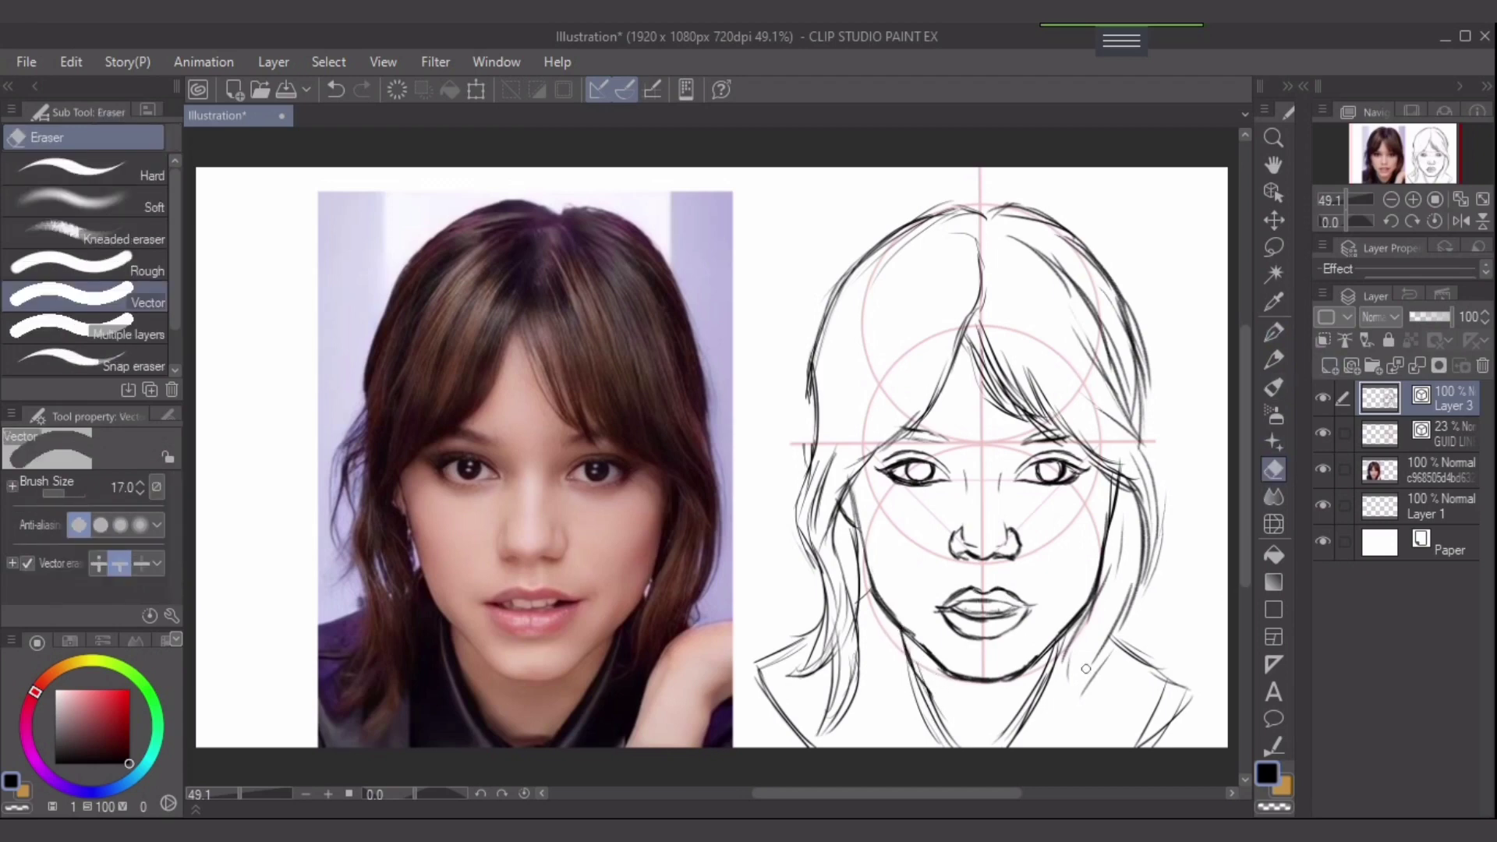
{"action": "left_click_drag", "start_coordinate": [1046, 668], "coordinate": [1028, 696]}
{"action": "key", "text": "p"}
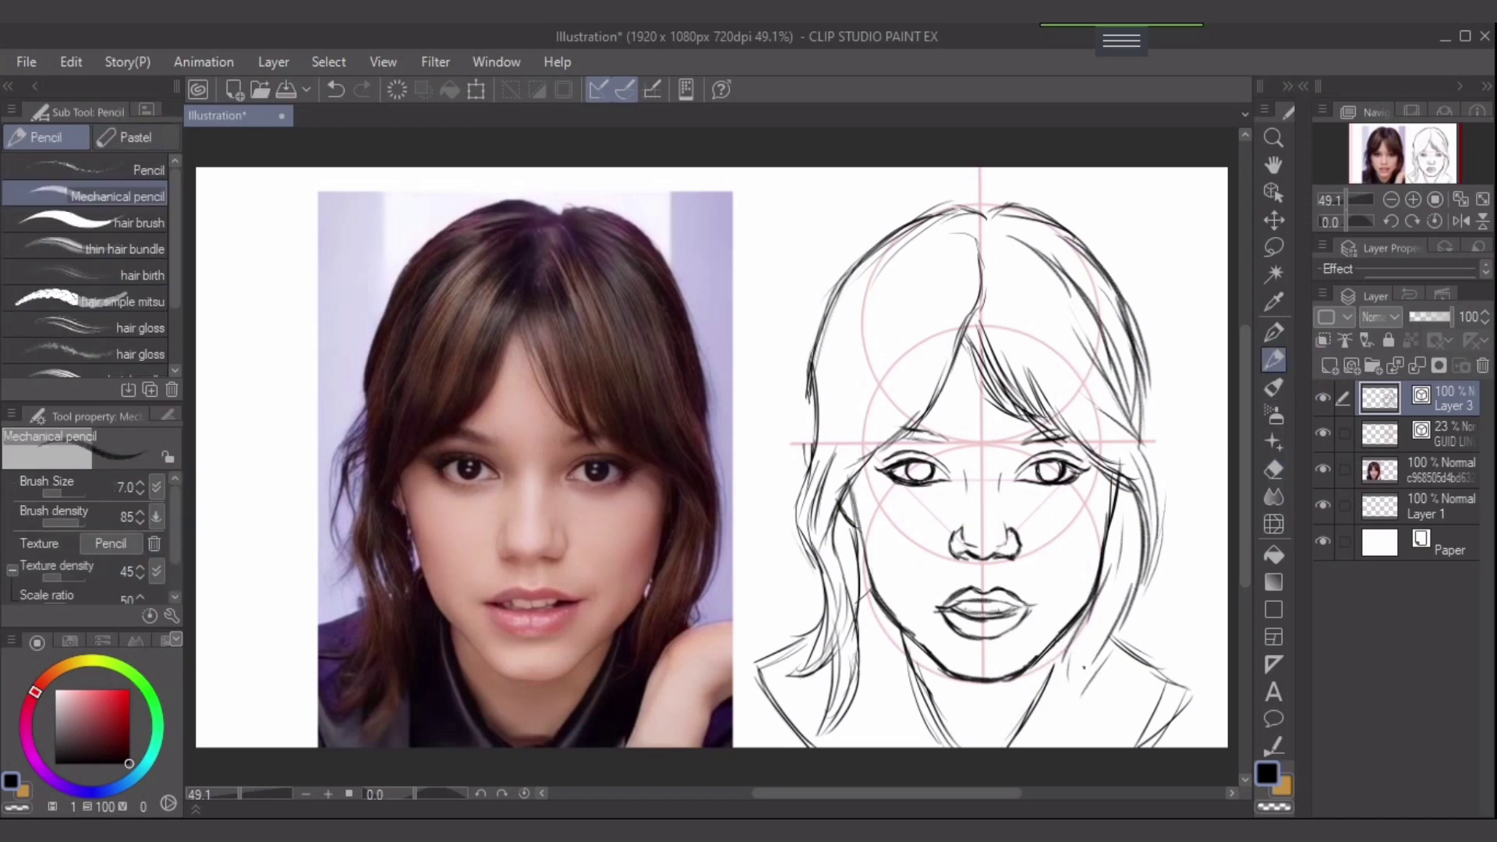
{"action": "left_click_drag", "start_coordinate": [1076, 624], "coordinate": [1018, 739]}
{"action": "left_click_drag", "start_coordinate": [1052, 676], "coordinate": [1008, 750]}
{"action": "key", "text": "e"}
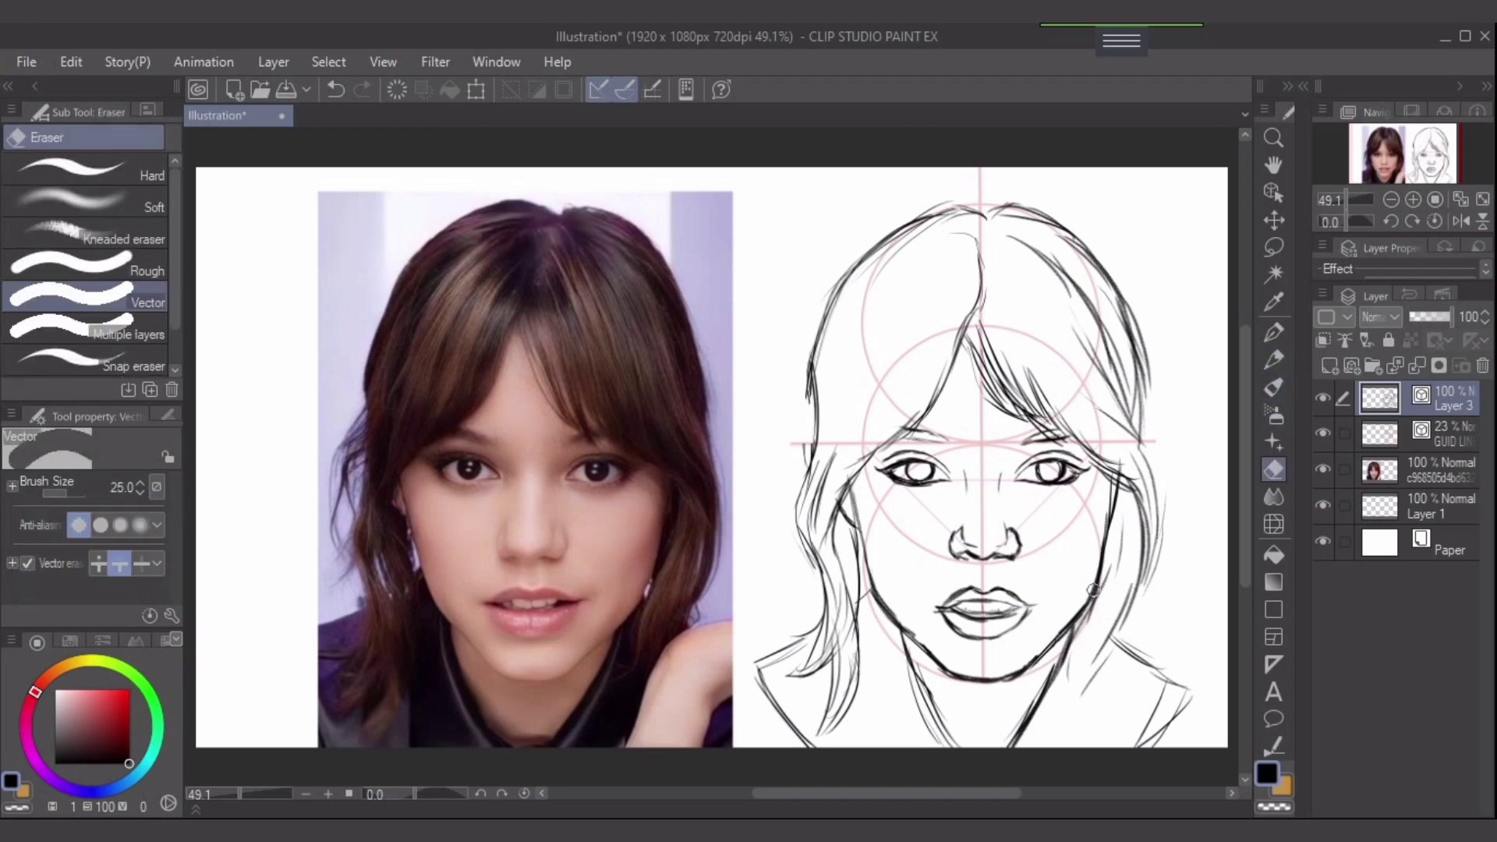
- Erase the right-hand side of the face contour and redraw it darker from the temple to the jaw with the Mechanical pencil
{"action": "left_click_drag", "start_coordinate": [1074, 615], "coordinate": [1065, 639]}
{"action": "left_click_drag", "start_coordinate": [1105, 575], "coordinate": [1101, 524]}
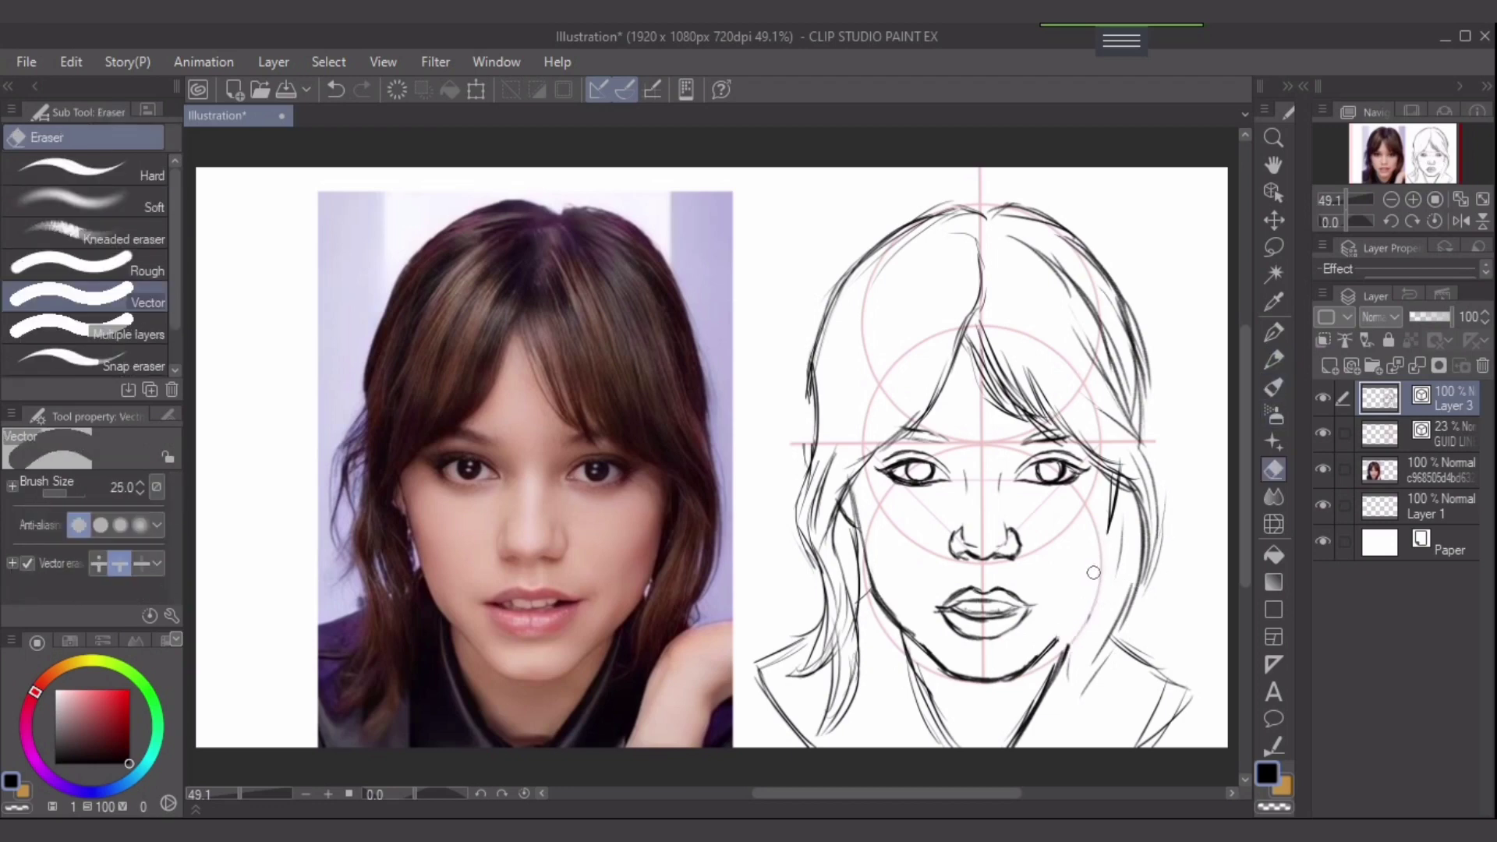
{"action": "key", "text": "p"}
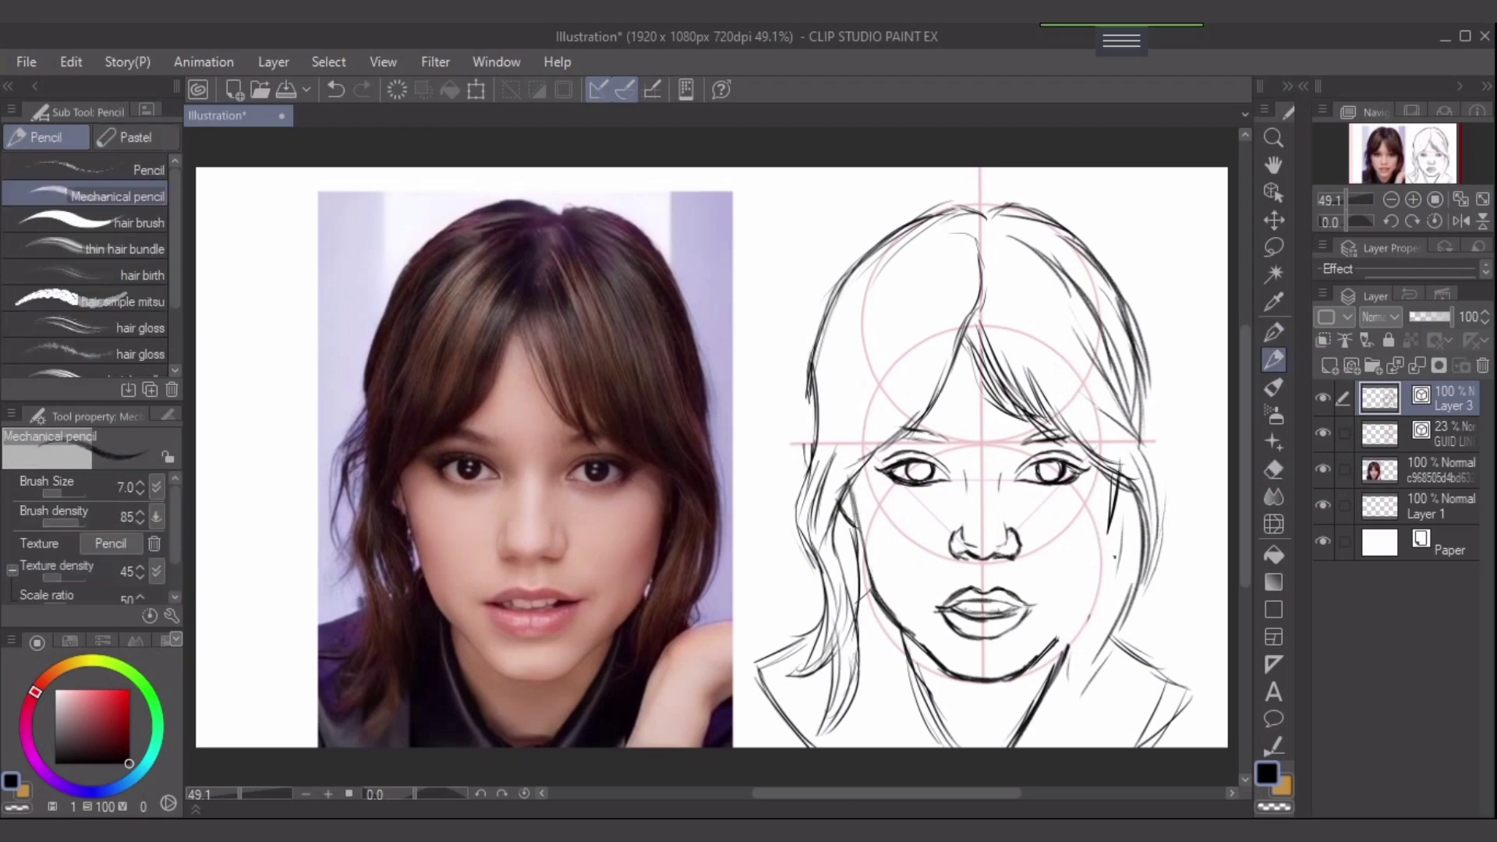
{"action": "left_click_drag", "start_coordinate": [1111, 517], "coordinate": [1105, 558]}
{"action": "mouse_move", "coordinate": [1117, 480]}
{"action": "left_mouse_down"}
{"action": "mouse_move", "coordinate": [1097, 586]}
{"action": "mouse_move", "coordinate": [1049, 648]}
{"action": "left_mouse_up"}
{"action": "mouse_move", "coordinate": [1095, 582]}
{"action": "left_mouse_down"}
{"action": "mouse_move", "coordinate": [1052, 644]}
{"action": "mouse_move", "coordinate": [1064, 631]}
{"action": "left_mouse_up"}
{"action": "left_click_drag", "start_coordinate": [1106, 556], "coordinate": [1037, 655]}
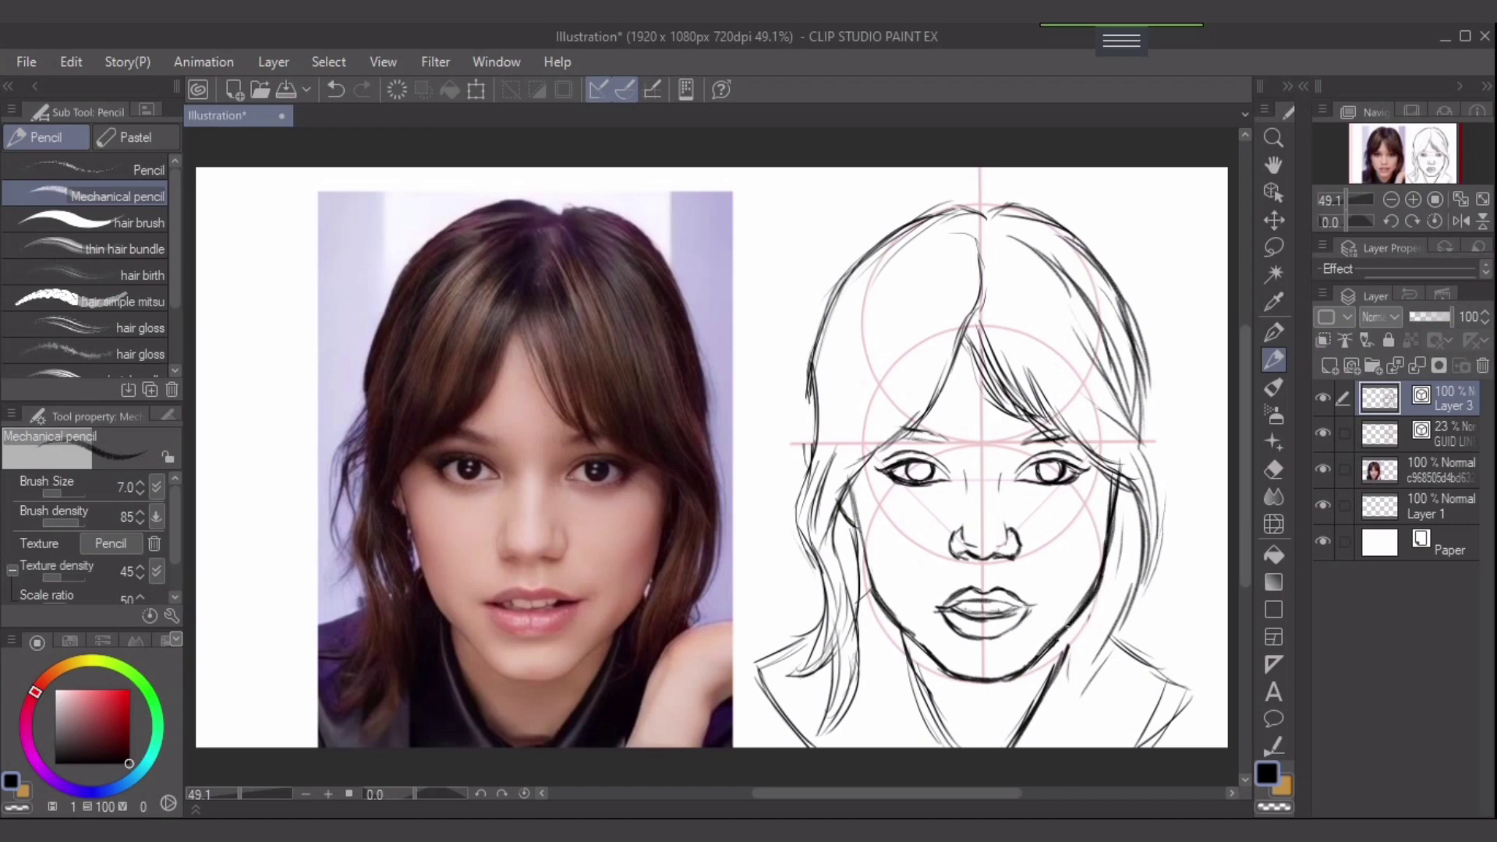
- Erase the left-hand cheek and jaw contour and redraw it as a darker pencil line down toward the chin
{"action": "mouse_move", "coordinate": [867, 525]}
{"action": "left_mouse_down"}
{"action": "mouse_move", "coordinate": [855, 588]}
{"action": "mouse_move", "coordinate": [909, 615]}
{"action": "mouse_move", "coordinate": [909, 635]}
{"action": "left_mouse_up"}
{"action": "key", "text": "e"}
{"action": "key", "text": "p"}
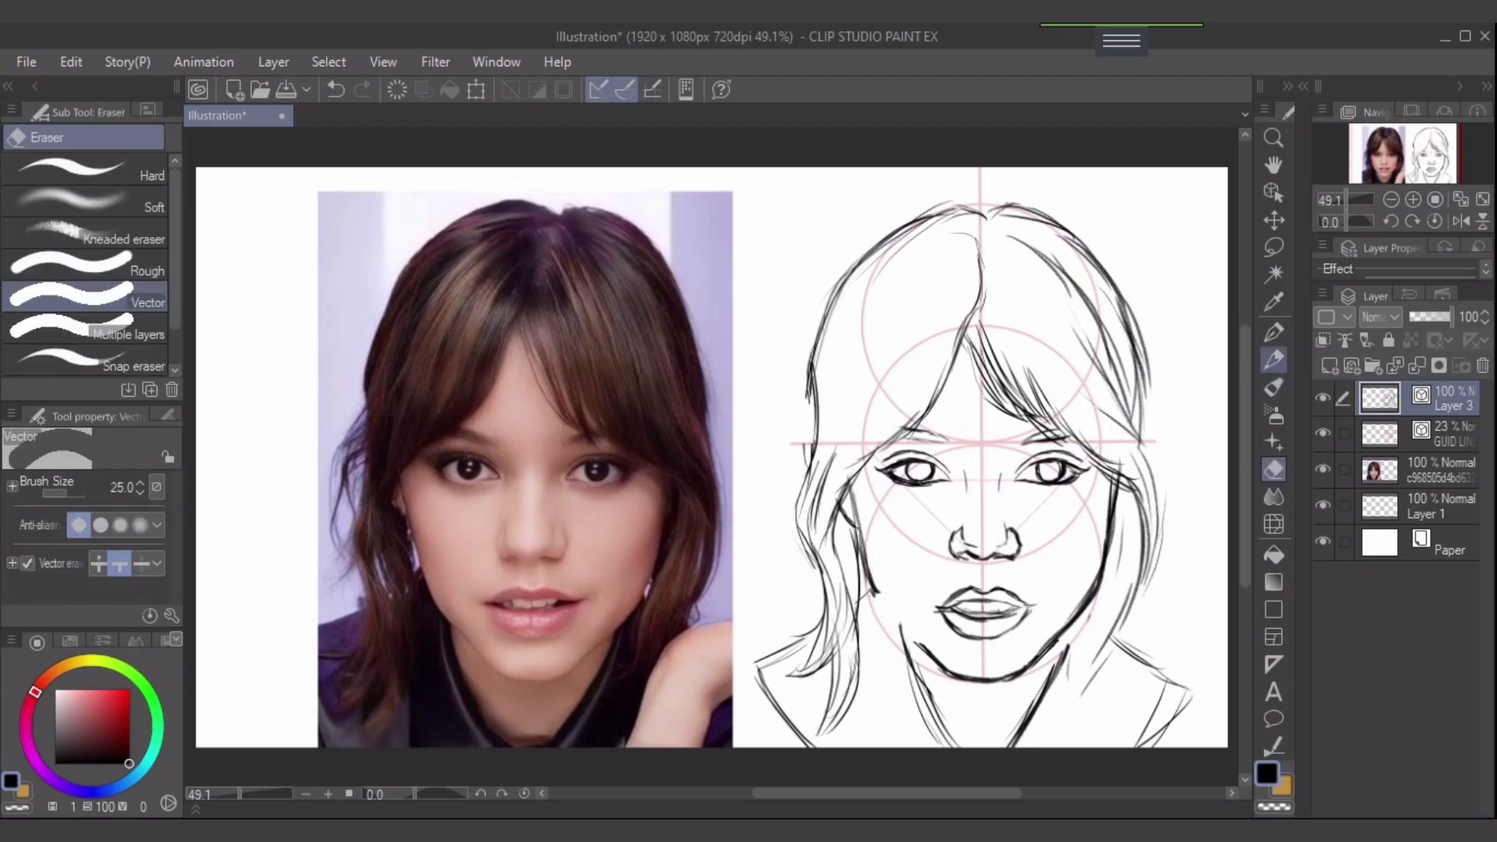
{"action": "mouse_move", "coordinate": [867, 558]}
{"action": "left_mouse_down"}
{"action": "mouse_move", "coordinate": [877, 600]}
{"action": "mouse_move", "coordinate": [936, 658]}
{"action": "left_mouse_up"}
{"action": "left_click_drag", "start_coordinate": [877, 608], "coordinate": [940, 669]}
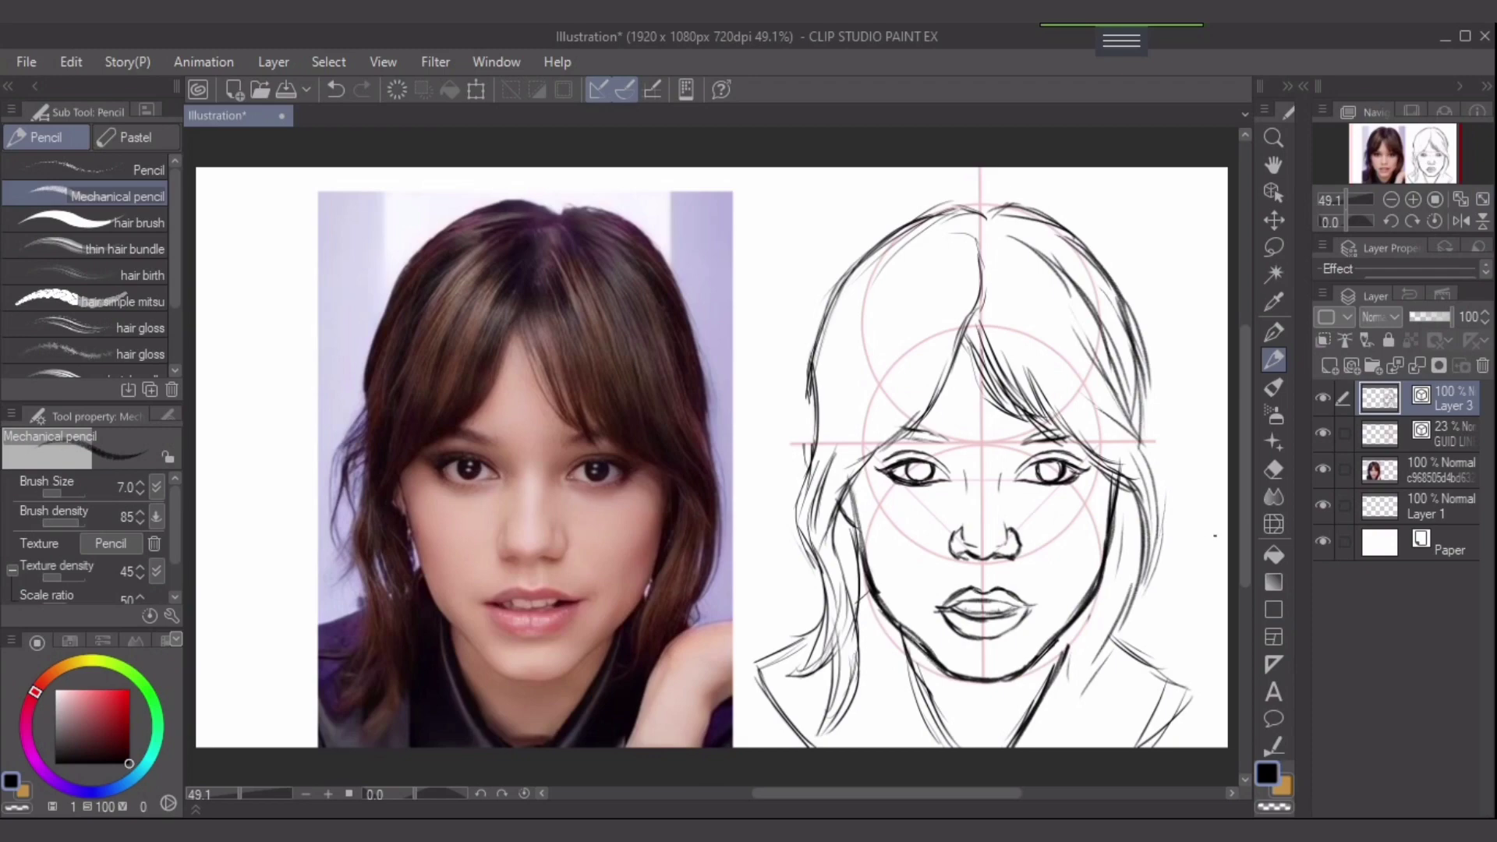
- Thin the thick outer edge of the right-hand iris with the Vector eraser, reducing its brush size to 6
{"action": "key", "text": "p"}
{"action": "scroll", "coordinate": [1118, 508], "scroll_direction": "up", "scroll_amount": 4}
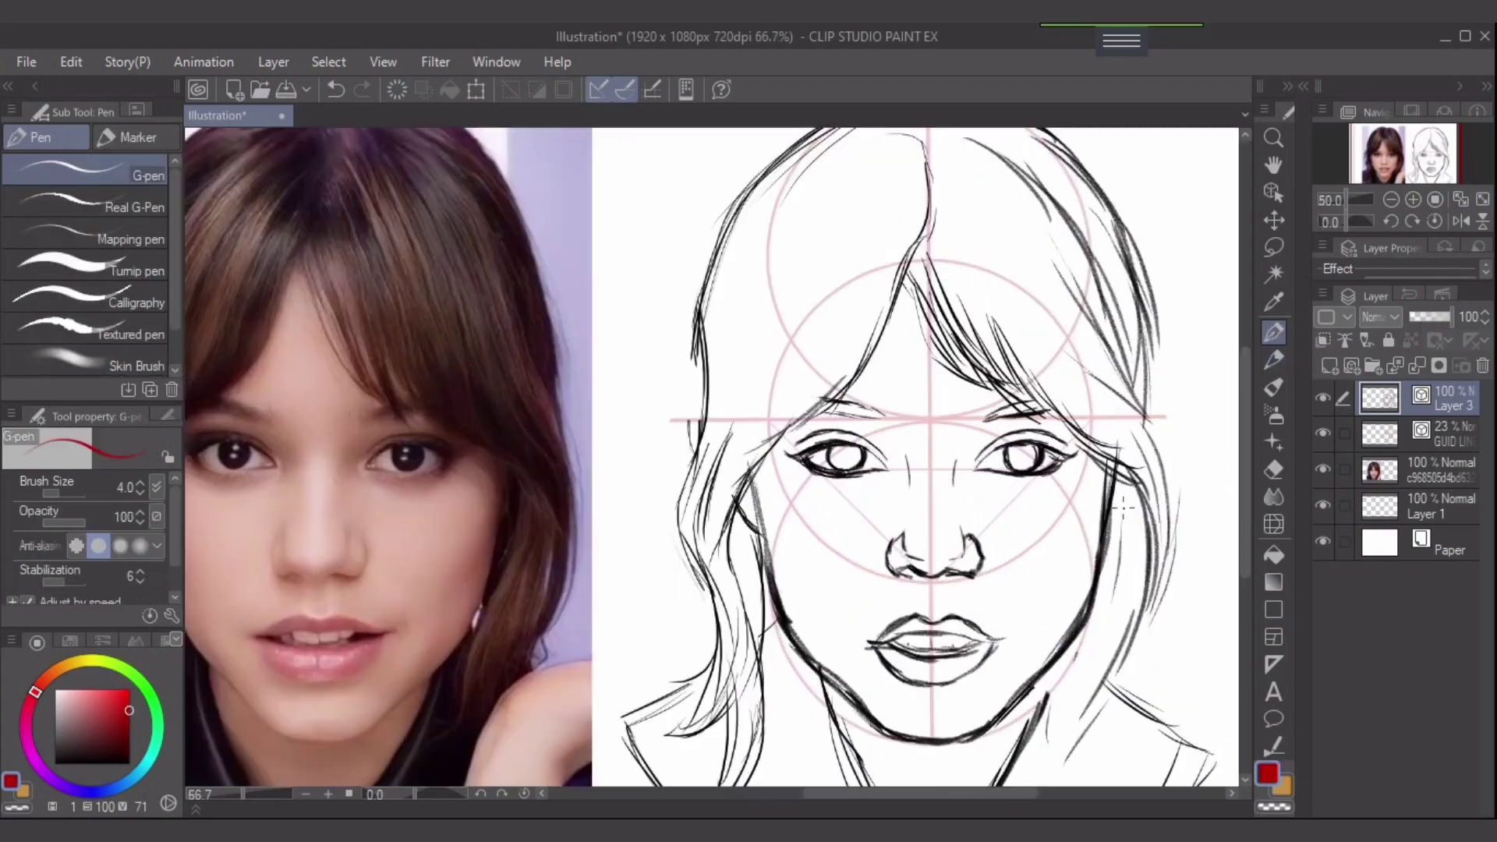
{"action": "scroll", "coordinate": [982, 507], "scroll_direction": "down", "scroll_amount": 3}
{"action": "scroll", "coordinate": [873, 483], "scroll_direction": "up", "scroll_amount": 5}
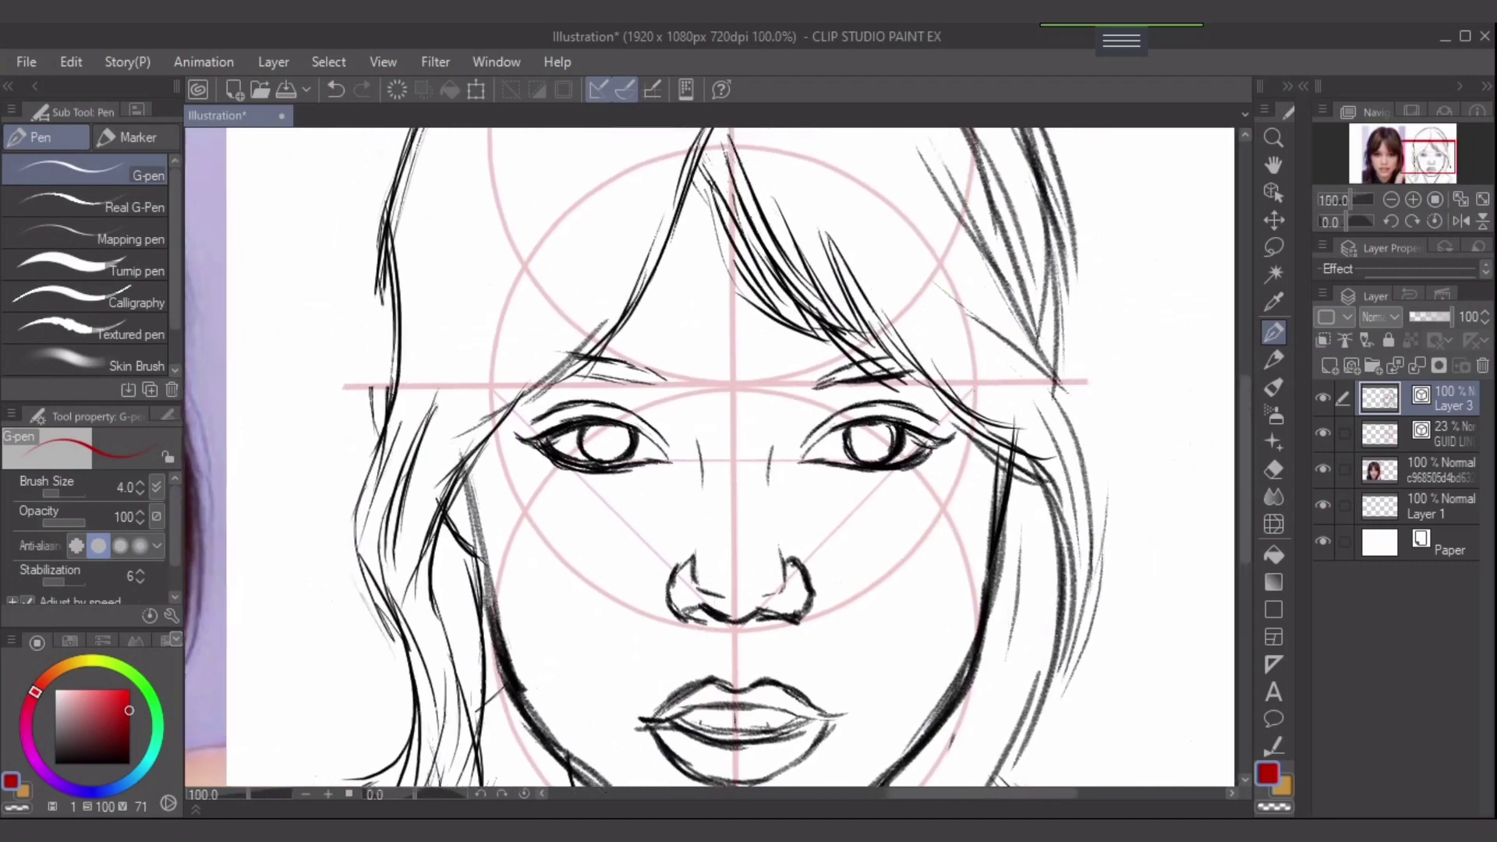
{"action": "left_click_drag", "start_coordinate": [874, 484], "coordinate": [913, 546]}
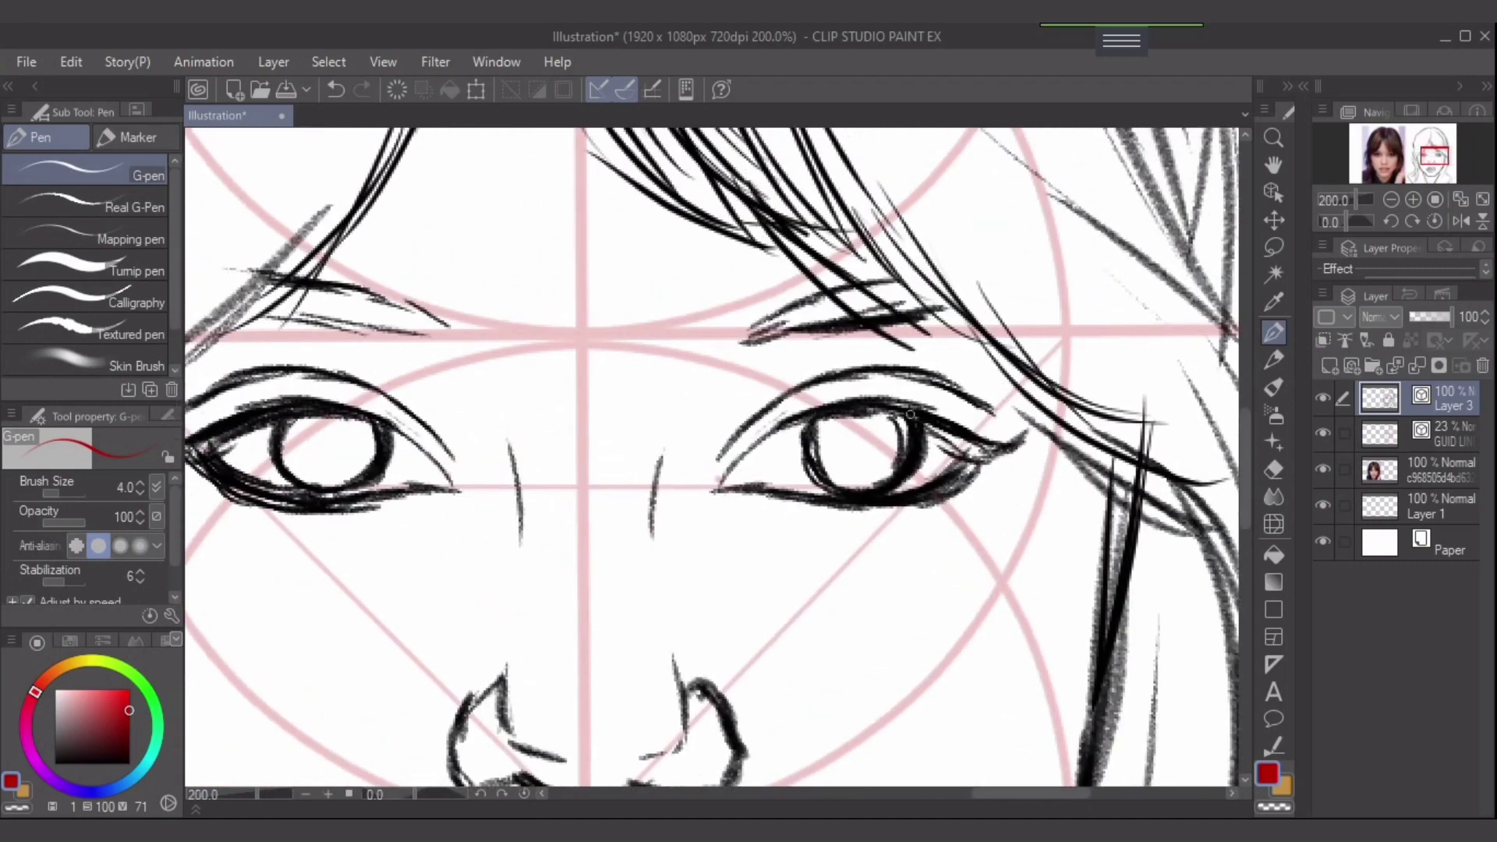
{"action": "key", "text": "e"}
{"action": "key", "text": "["}
{"action": "key", "text": "["}
{"action": "left_click", "coordinate": [919, 443]}
{"action": "key", "text": "["}
{"action": "left_click", "coordinate": [918, 451]}
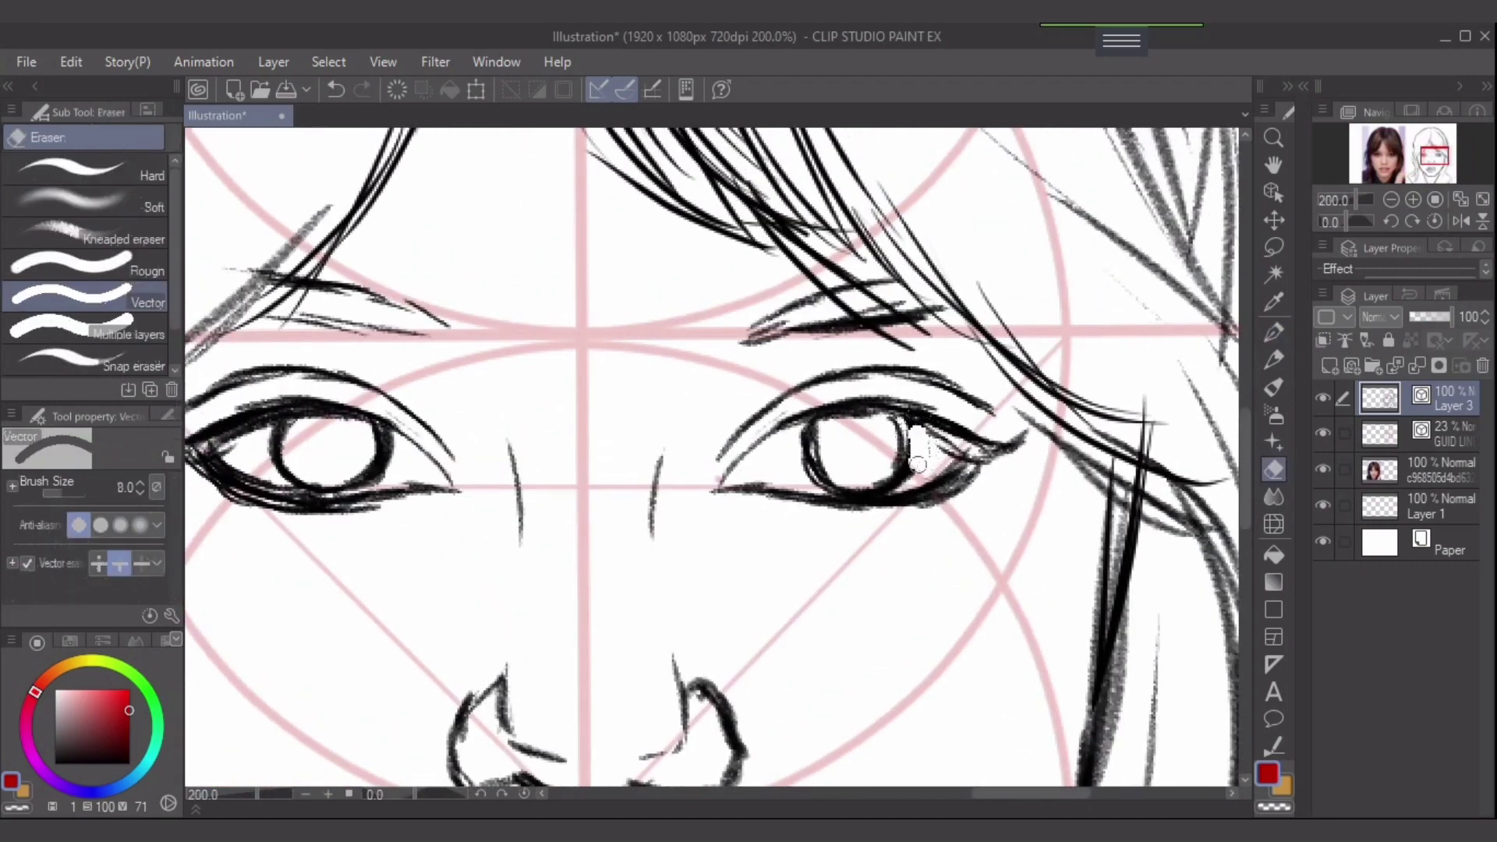
{"action": "left_click", "coordinate": [910, 452]}
{"action": "key", "text": "["}
{"action": "key", "text": "["}
{"action": "left_click", "coordinate": [913, 460]}
{"action": "mouse_move", "coordinate": [913, 461]}
{"action": "left_mouse_down"}
{"action": "mouse_move", "coordinate": [904, 477]}
{"action": "mouse_move", "coordinate": [817, 435]}
{"action": "mouse_move", "coordinate": [832, 476]}
{"action": "mouse_move", "coordinate": [986, 440]}
{"action": "mouse_move", "coordinate": [957, 408]}
{"action": "mouse_move", "coordinate": [969, 249]}
{"action": "left_mouse_up"}
{"action": "left_click_drag", "start_coordinate": [911, 489], "coordinate": [919, 454]}
- Erase the right-hand corner of the mouth and redraw it in black with the Mechanical pencil
{"action": "mouse_move", "coordinate": [926, 554]}
{"action": "left_mouse_down"}
{"action": "mouse_move", "coordinate": [952, 365]}
{"action": "mouse_move", "coordinate": [935, 413]}
{"action": "left_mouse_up"}
{"action": "left_click", "coordinate": [1274, 359]}
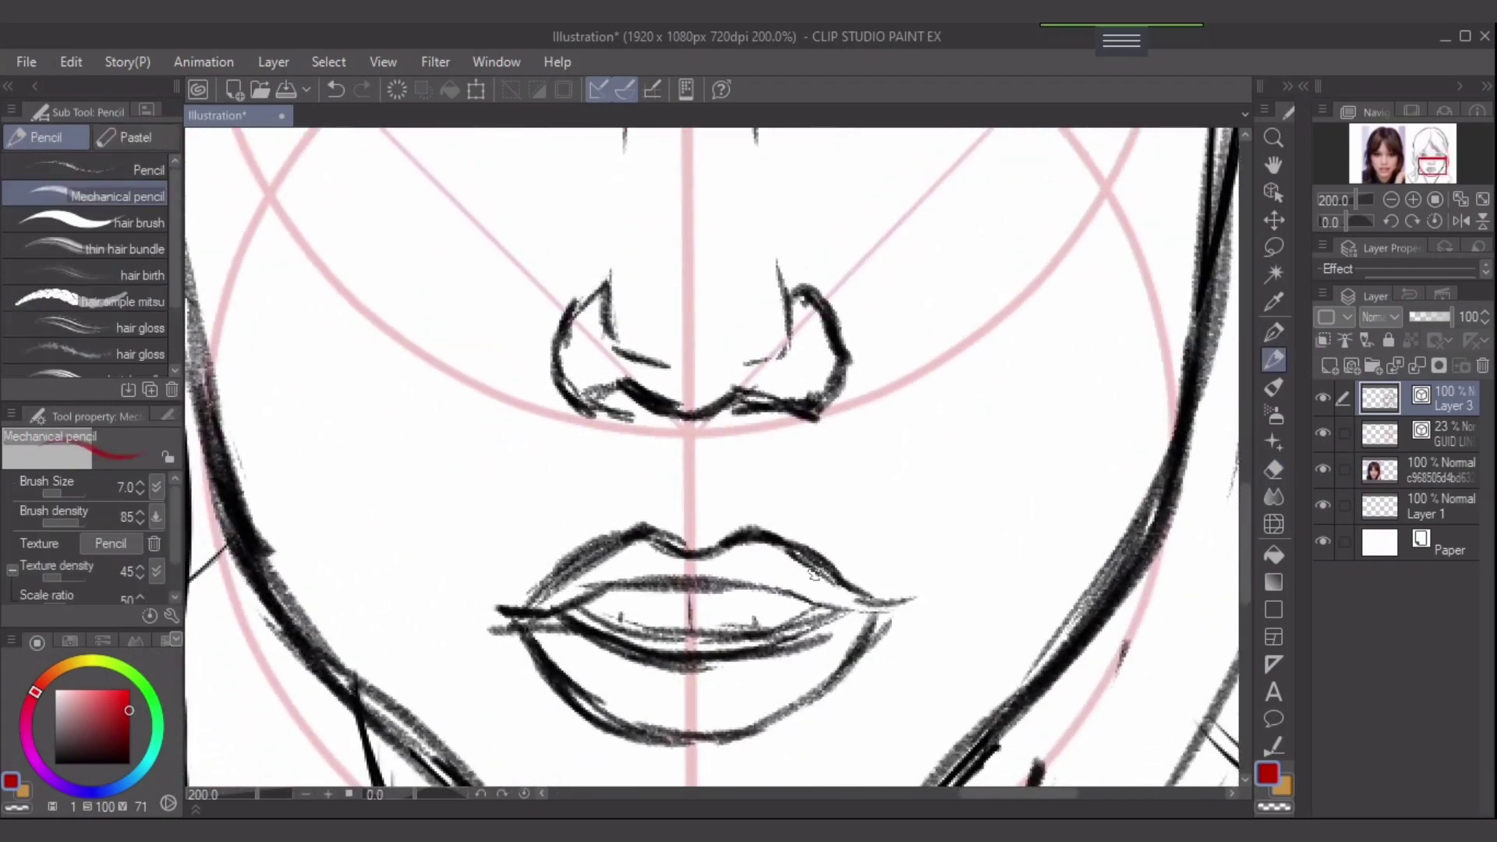
{"action": "key", "text": "e"}
{"action": "left_click_drag", "start_coordinate": [836, 606], "coordinate": [905, 597]}
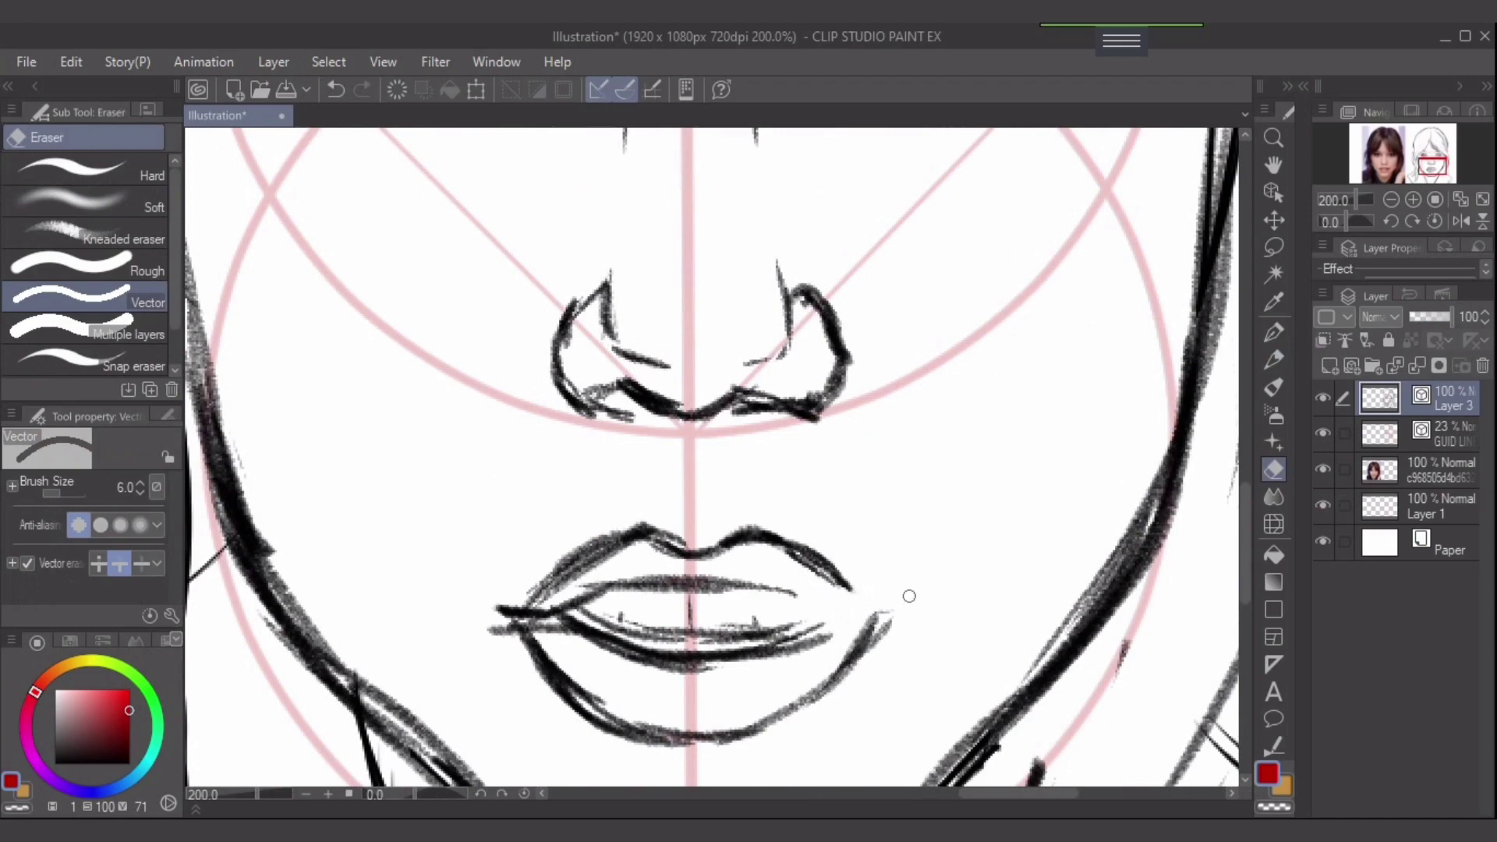
{"action": "key", "text": "p"}
{"action": "left_click_drag", "start_coordinate": [801, 594], "coordinate": [855, 596]}
{"action": "key", "text": "ctrl+z"}
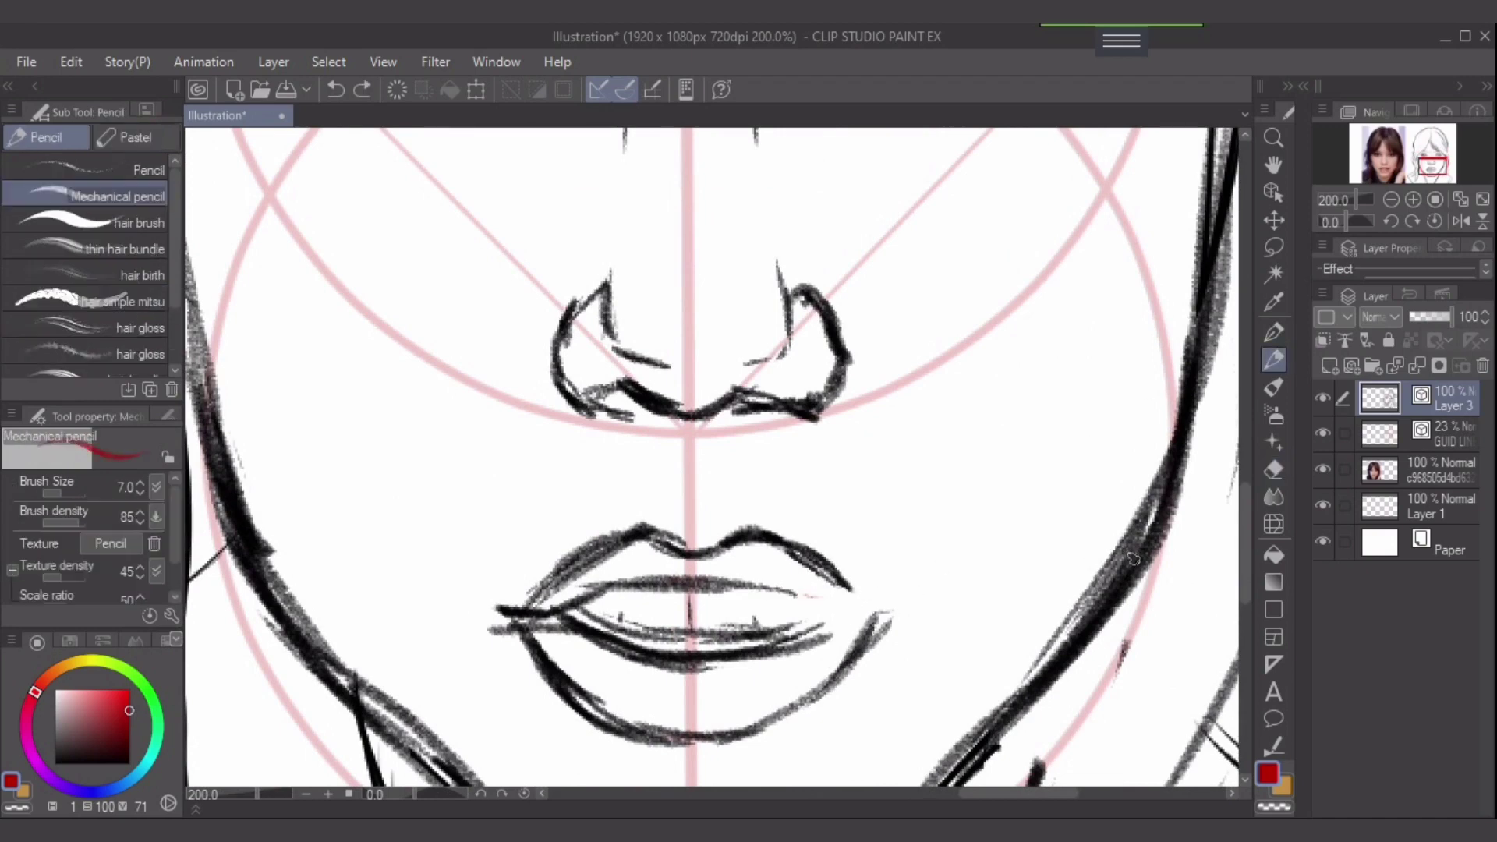
{"action": "left_click", "coordinate": [130, 764]}
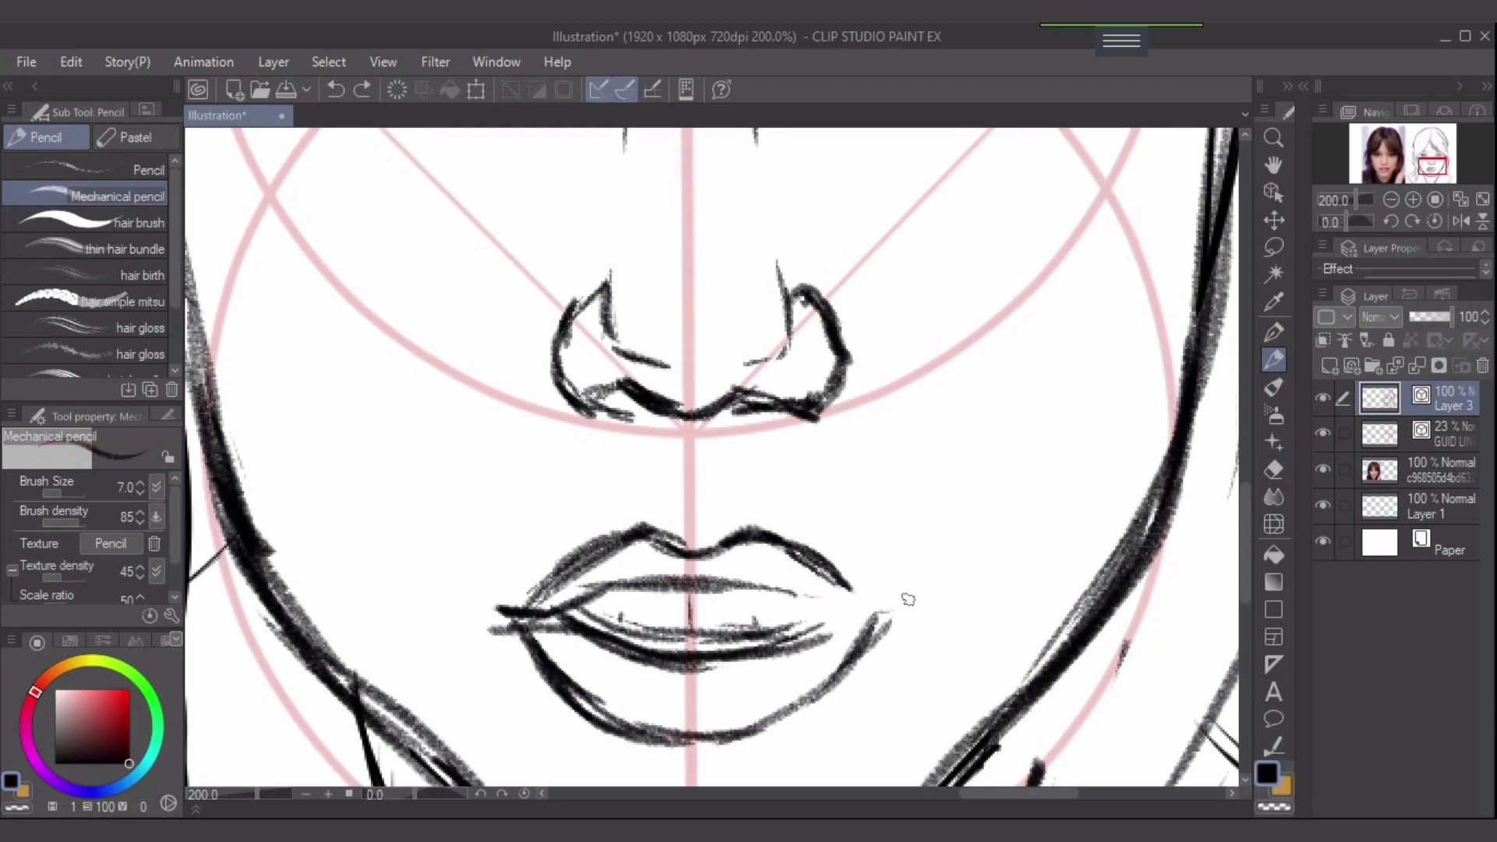
{"action": "mouse_move", "coordinate": [786, 591]}
{"action": "left_mouse_down"}
{"action": "mouse_move", "coordinate": [883, 589]}
{"action": "mouse_move", "coordinate": [867, 597]}
{"action": "mouse_move", "coordinate": [823, 597]}
{"action": "mouse_move", "coordinate": [918, 569]}
{"action": "mouse_move", "coordinate": [794, 701]}
{"action": "left_mouse_up"}
- Erase the left-hand mouth corner, then redraw it and the upper lip's lower edge with the Mechanical pencil at size 4
{"action": "key", "text": "bracketleft"}
{"action": "key", "text": "bracketleft"}
{"action": "key", "text": "bracketleft"}
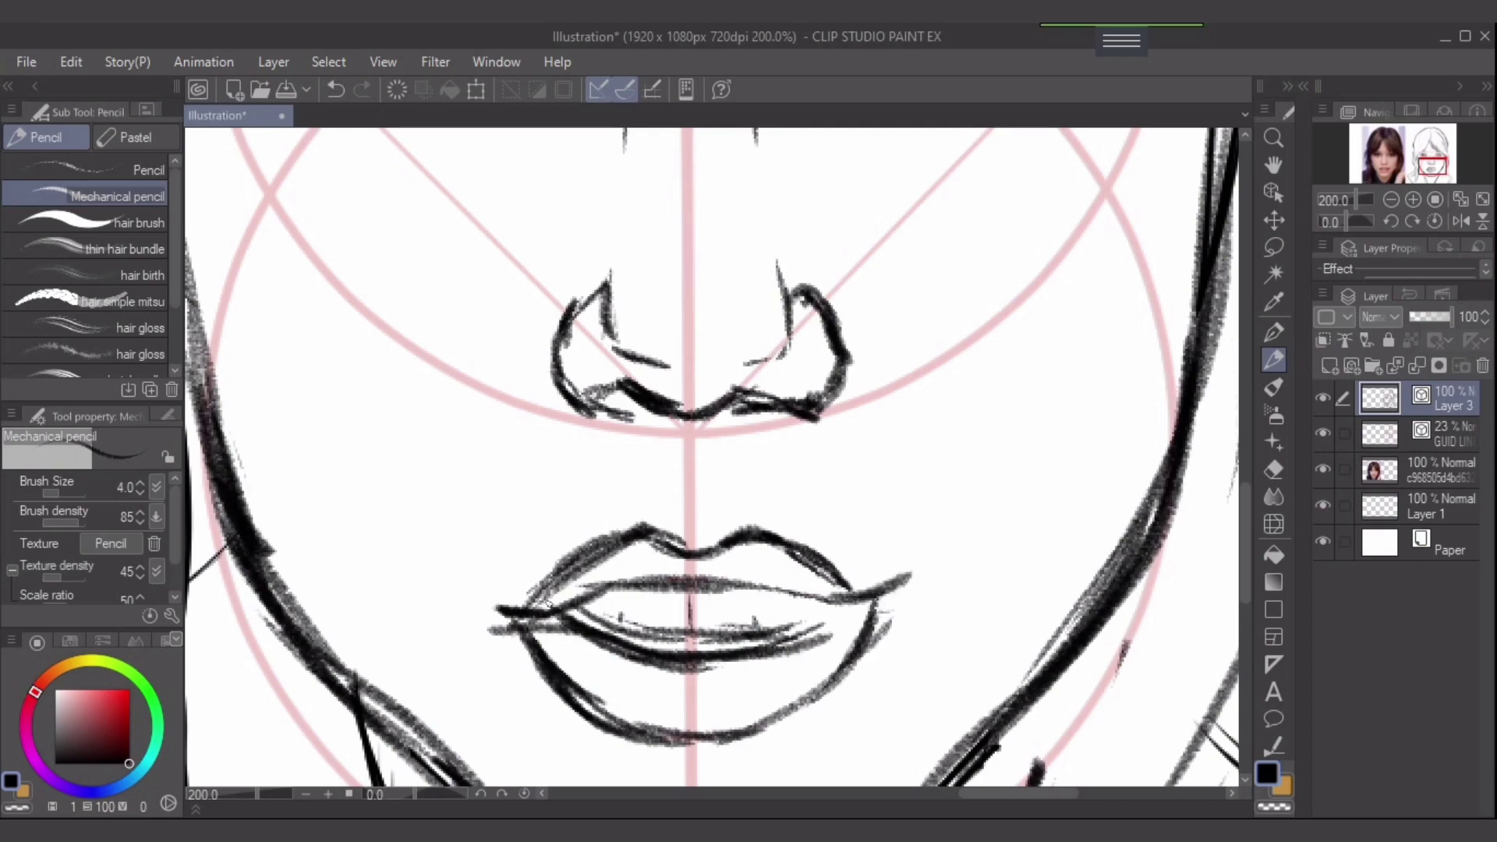
{"action": "key", "text": "e"}
{"action": "mouse_move", "coordinate": [546, 623]}
{"action": "left_mouse_down"}
{"action": "mouse_move", "coordinate": [514, 630]}
{"action": "mouse_move", "coordinate": [592, 605]}
{"action": "left_mouse_up"}
{"action": "left_click", "coordinate": [1274, 359]}
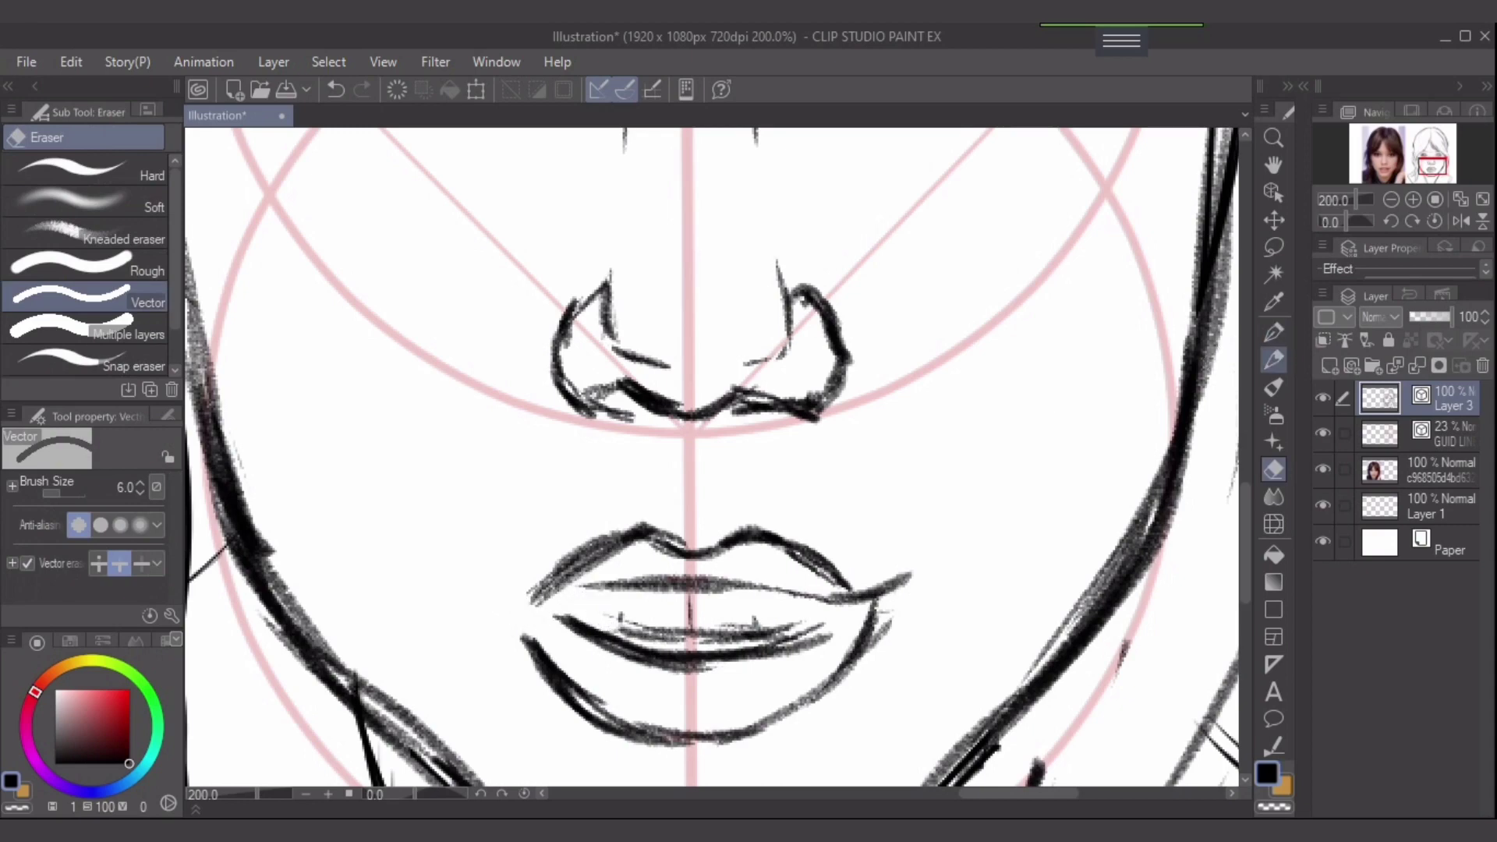
{"action": "left_click", "coordinate": [1274, 359]}
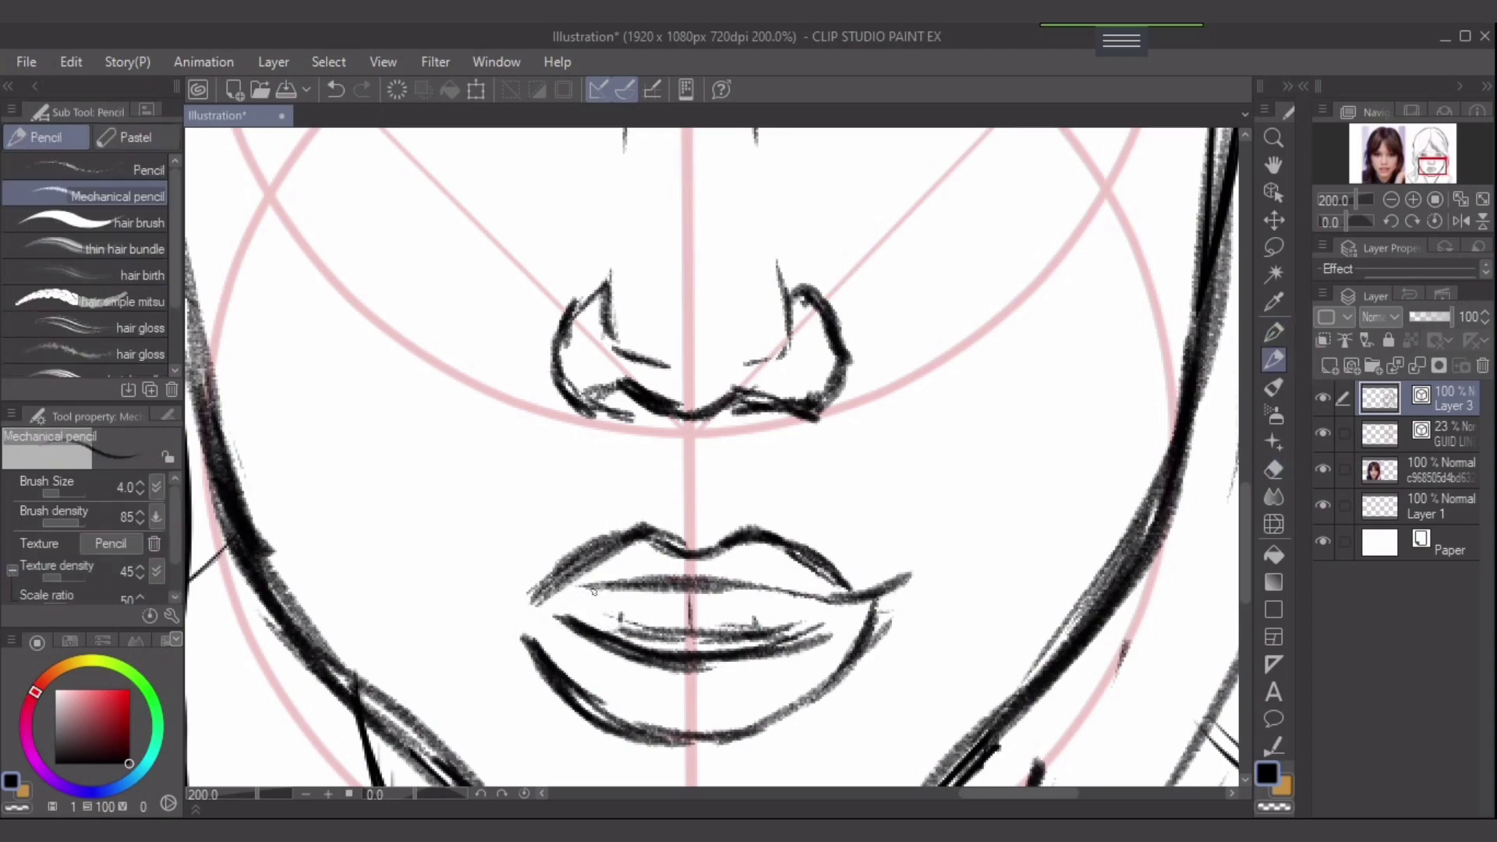
{"action": "mouse_move", "coordinate": [582, 598]}
{"action": "left_mouse_down"}
{"action": "mouse_move", "coordinate": [532, 611]}
{"action": "mouse_move", "coordinate": [624, 581]}
{"action": "left_mouse_up"}
{"action": "key", "text": "ctrl+z"}
{"action": "mouse_move", "coordinate": [569, 601]}
{"action": "left_mouse_down"}
{"action": "mouse_move", "coordinate": [640, 579]}
{"action": "mouse_move", "coordinate": [764, 577]}
{"action": "mouse_move", "coordinate": [833, 597]}
{"action": "mouse_move", "coordinate": [881, 579]}
{"action": "left_mouse_up"}
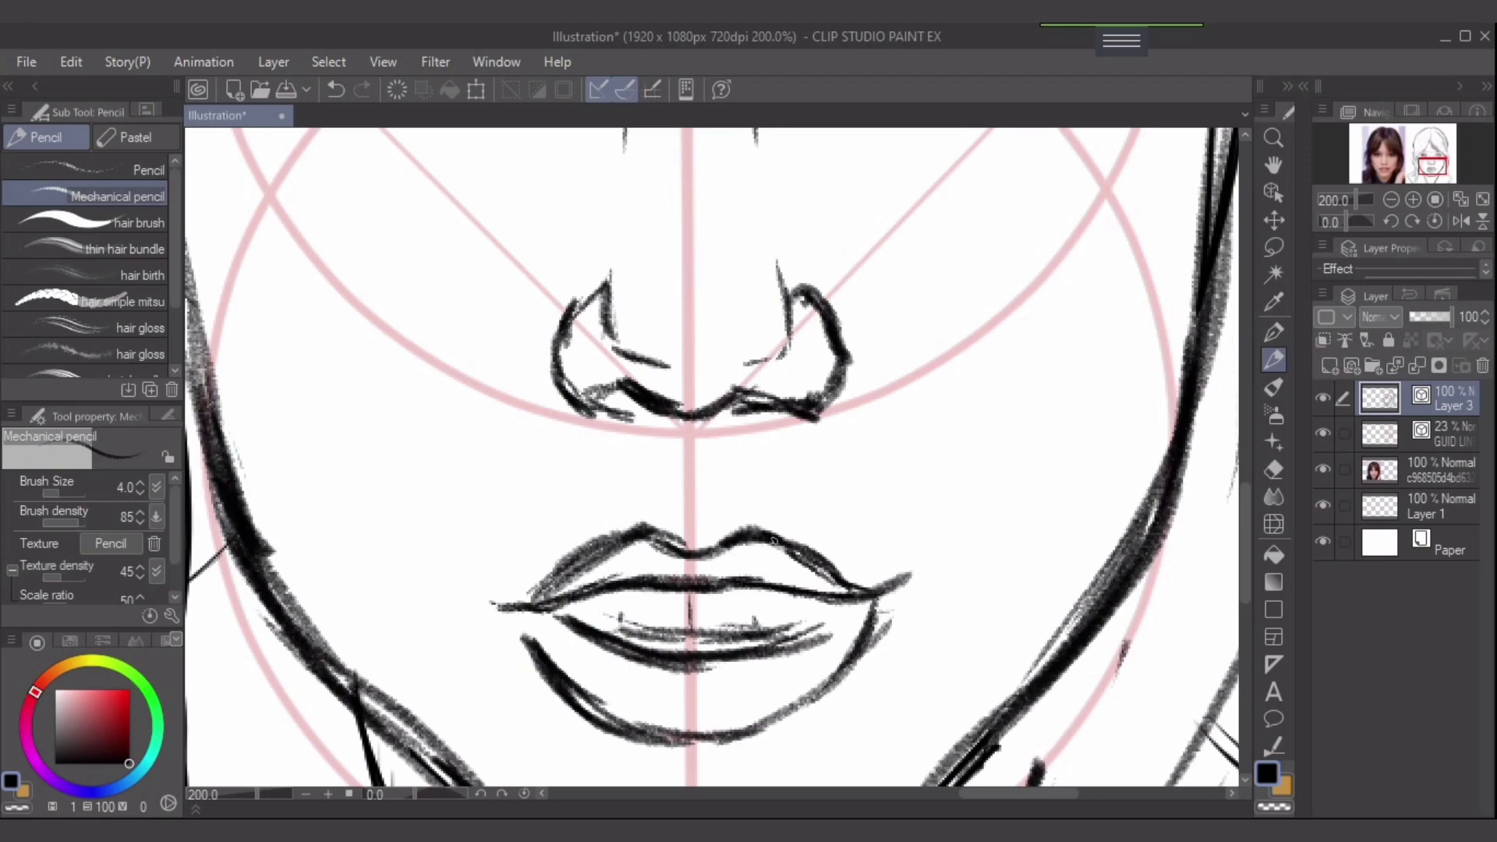
- Darken the upper lip's outline from corner to corner and erase the excess strokes inside its left-hand slope
{"action": "left_click_drag", "start_coordinate": [778, 537], "coordinate": [875, 593]}
{"action": "mouse_move", "coordinate": [726, 543]}
{"action": "left_mouse_down"}
{"action": "mouse_move", "coordinate": [684, 559]}
{"action": "mouse_move", "coordinate": [667, 546]}
{"action": "left_mouse_up"}
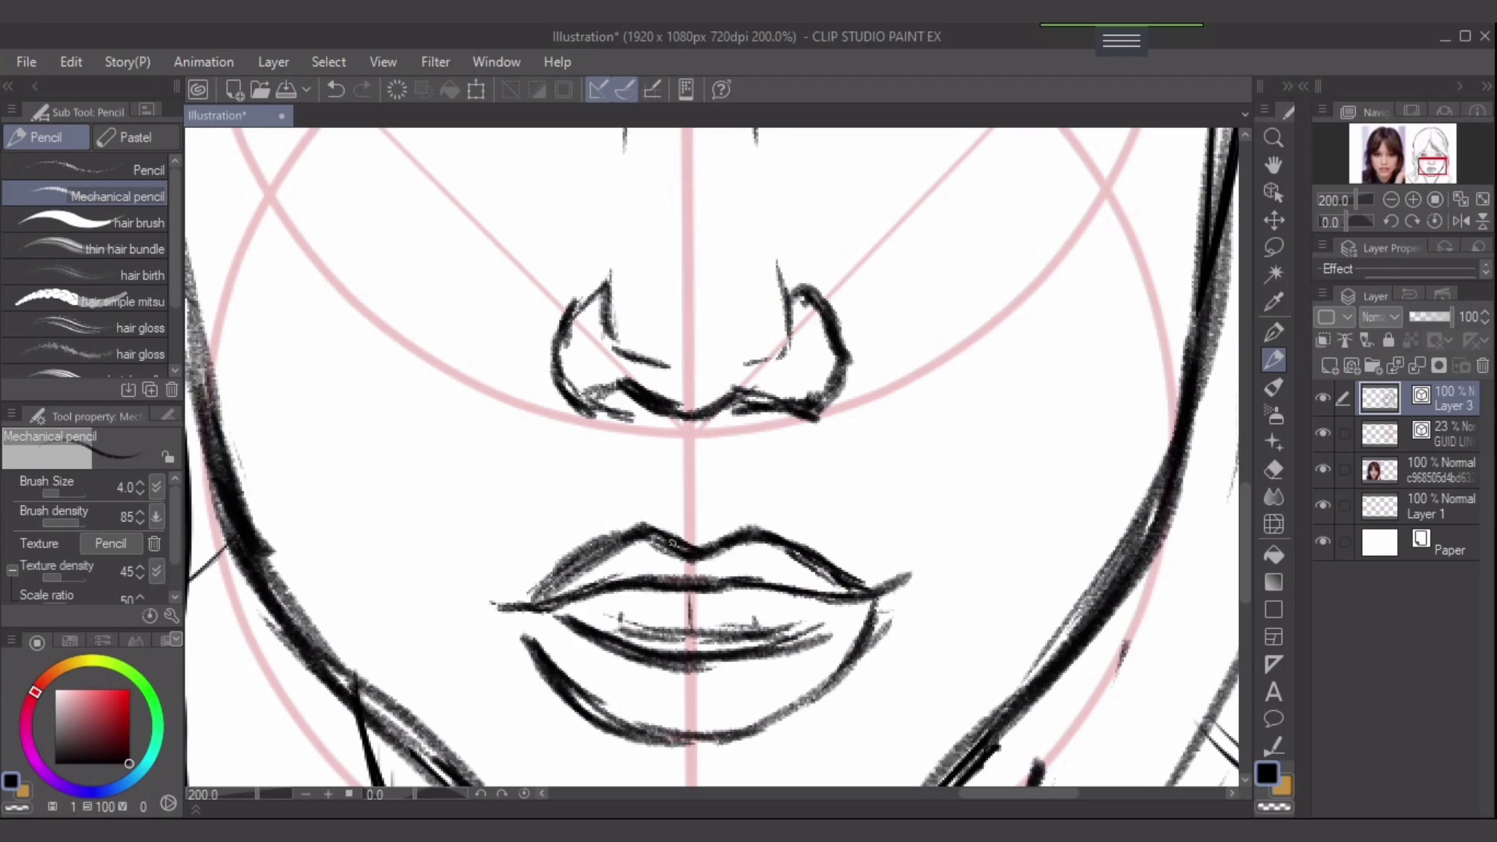
{"action": "left_click_drag", "start_coordinate": [627, 537], "coordinate": [521, 605]}
{"action": "left_click_drag", "start_coordinate": [576, 549], "coordinate": [520, 602]}
{"action": "left_click_drag", "start_coordinate": [630, 525], "coordinate": [518, 604]}
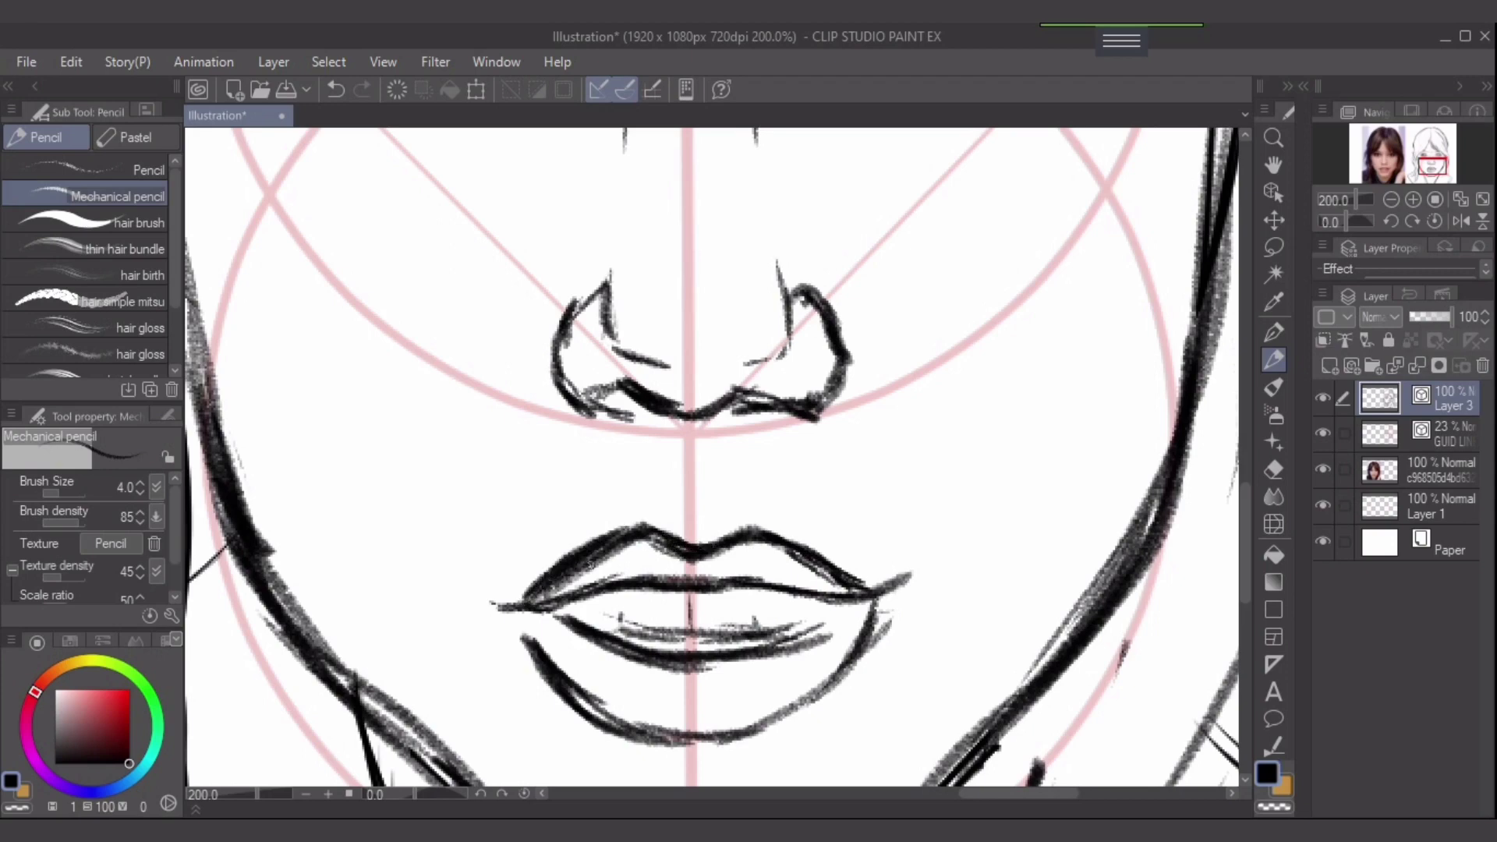
{"action": "key", "text": "e"}
{"action": "mouse_move", "coordinate": [590, 563]}
{"action": "left_mouse_down"}
{"action": "mouse_move", "coordinate": [620, 549]}
{"action": "mouse_move", "coordinate": [545, 592]}
{"action": "left_mouse_up"}
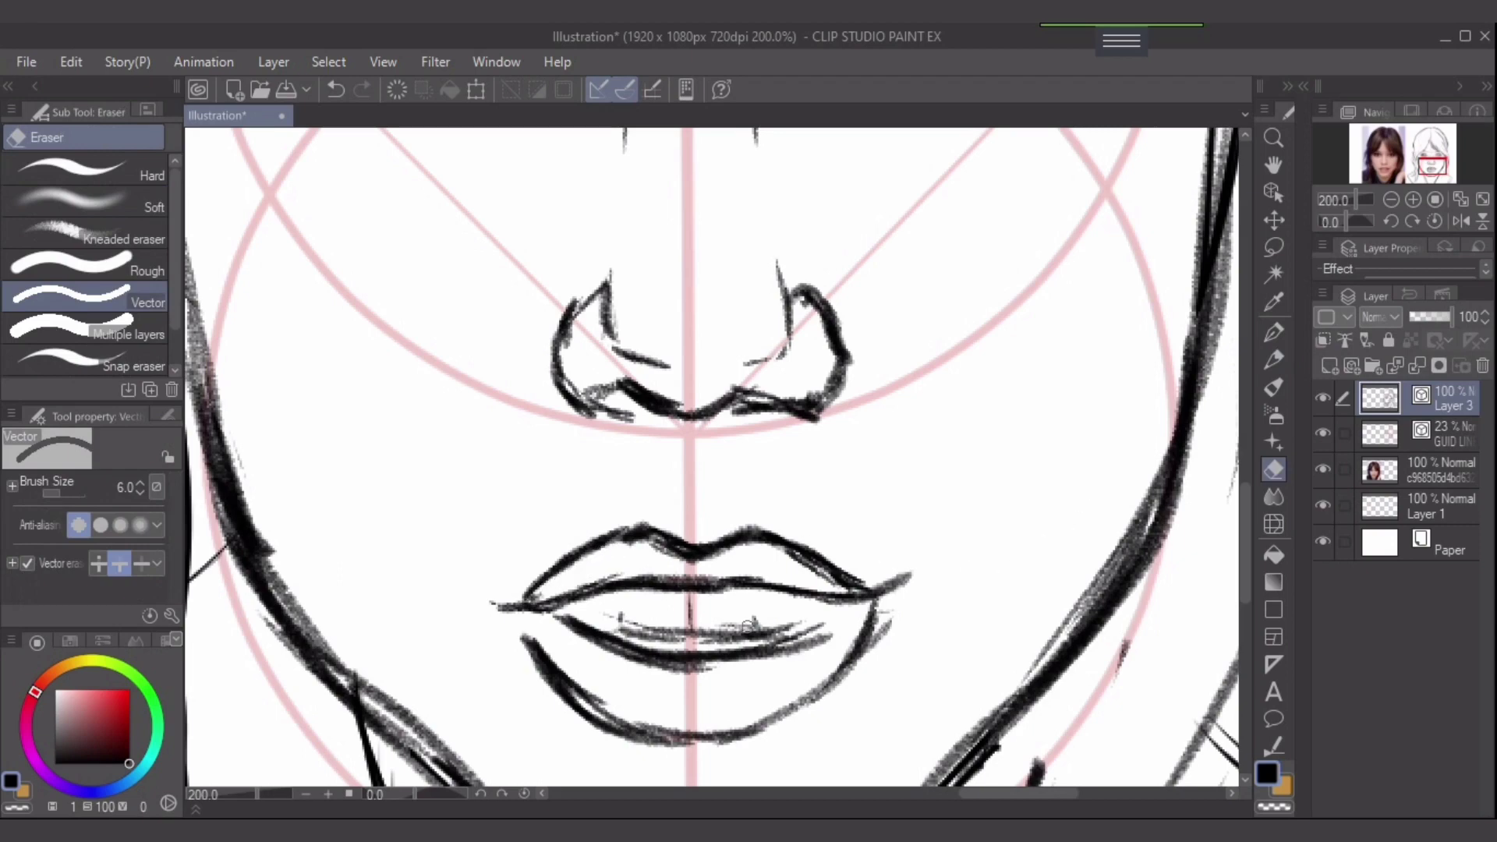
- Erase the stray strokes along the lower lip's upper edge and extend that edge darker toward the right-hand mouth corner
{"action": "mouse_move", "coordinate": [671, 679]}
{"action": "left_mouse_down"}
{"action": "mouse_move", "coordinate": [669, 662]}
{"action": "mouse_move", "coordinate": [698, 677]}
{"action": "mouse_move", "coordinate": [628, 676]}
{"action": "mouse_move", "coordinate": [623, 663]}
{"action": "mouse_move", "coordinate": [639, 664]}
{"action": "mouse_move", "coordinate": [607, 653]}
{"action": "left_mouse_up"}
{"action": "key", "text": "ctrl+z"}
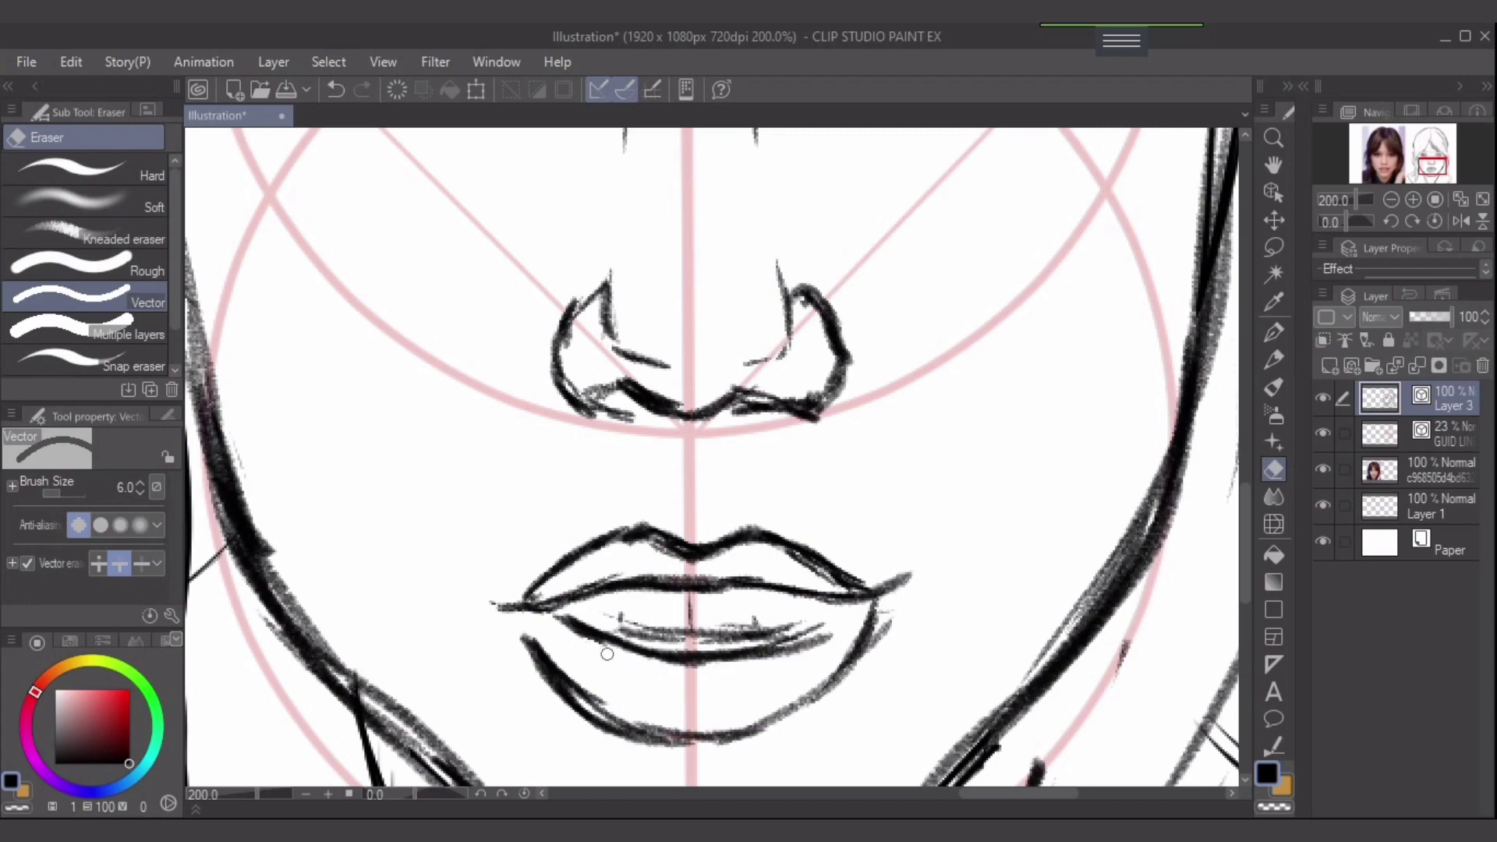
{"action": "left_click_drag", "start_coordinate": [826, 640], "coordinate": [784, 653]}
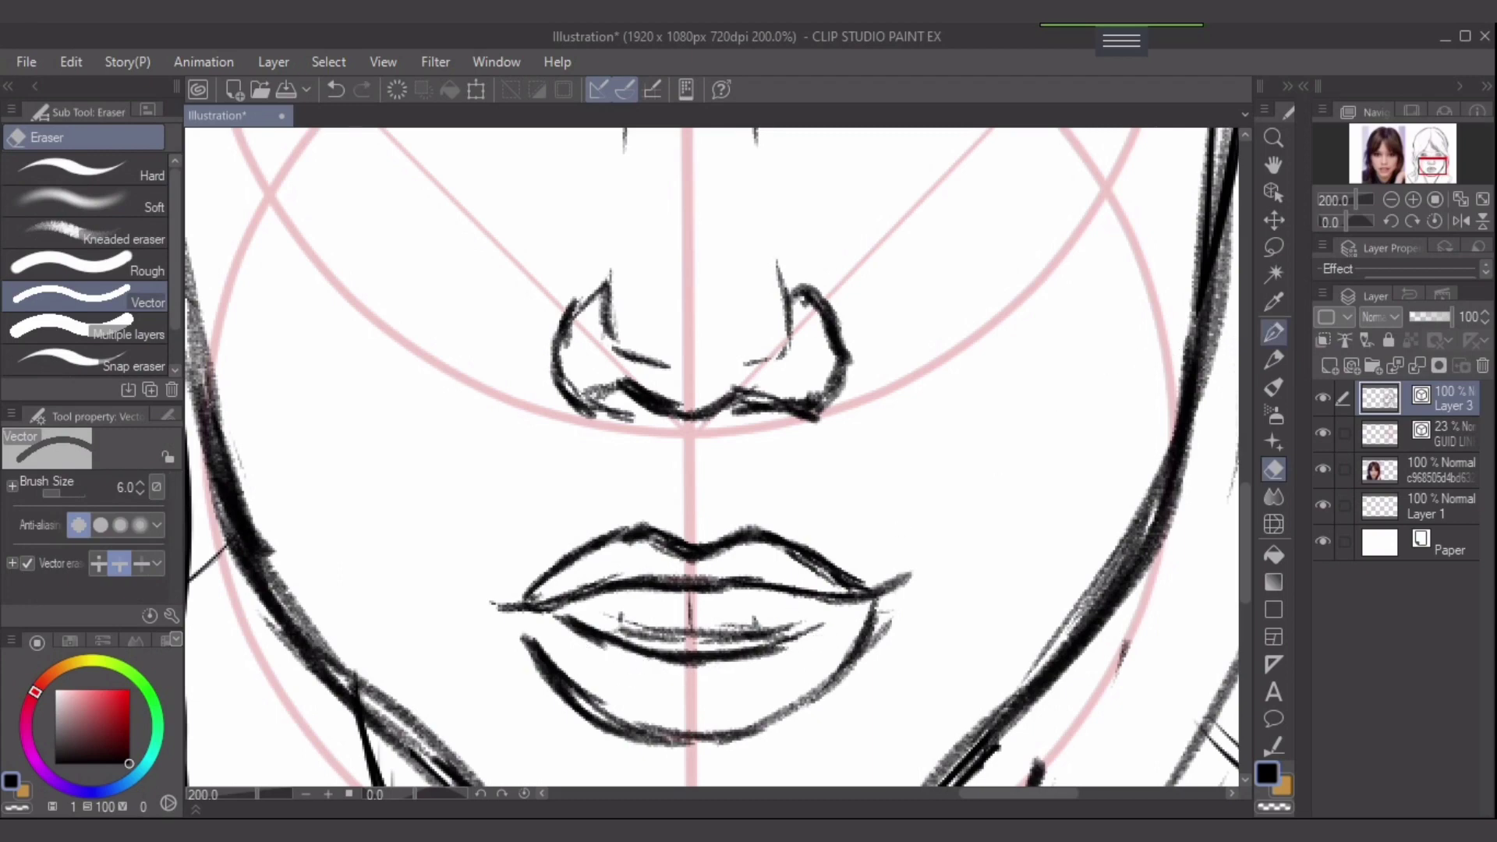
{"action": "left_click", "coordinate": [1274, 332]}
{"action": "left_click", "coordinate": [1273, 359]}
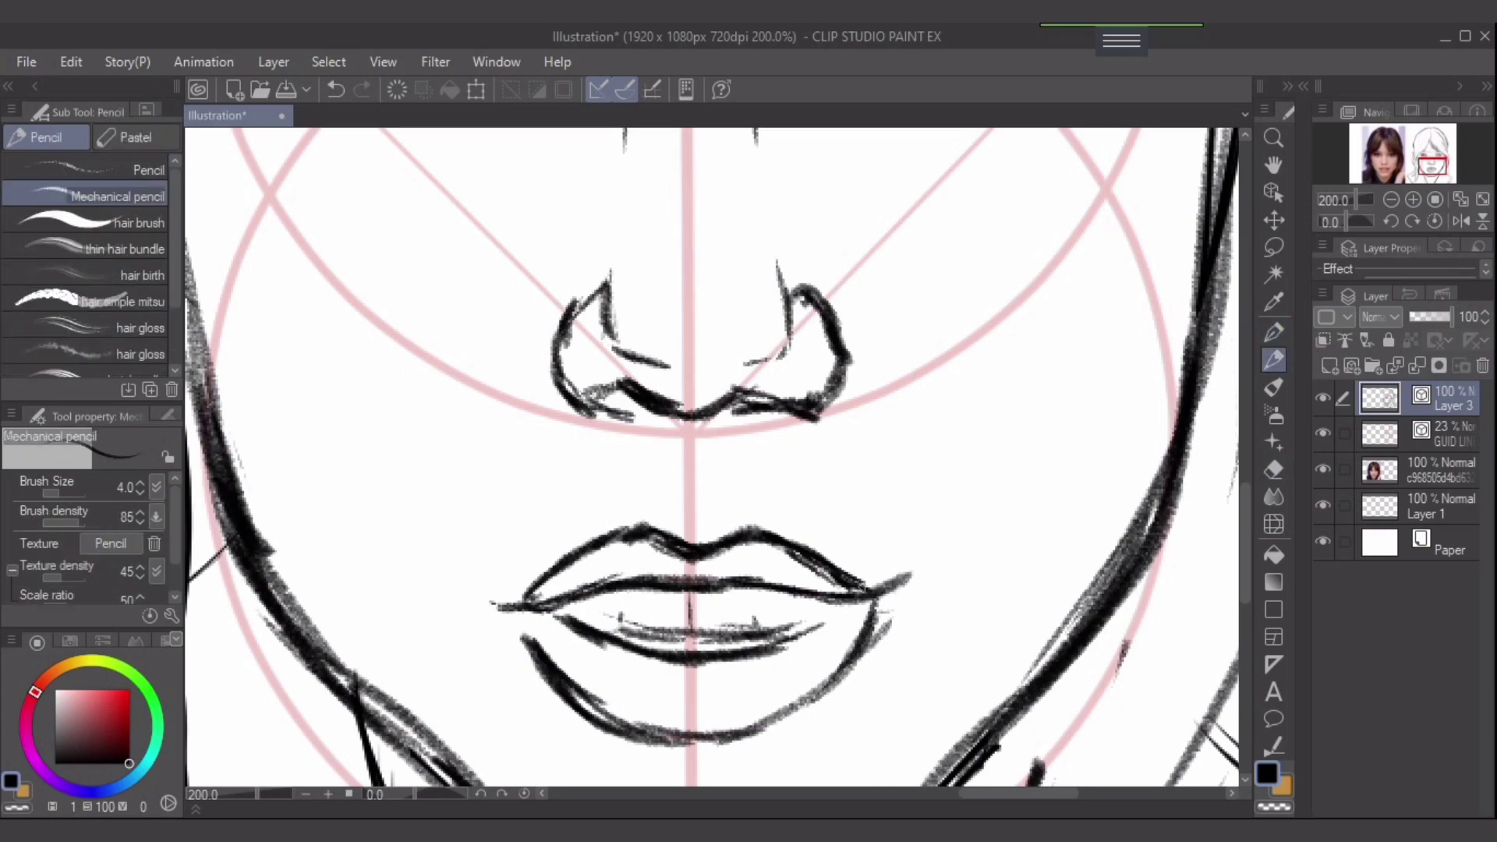
{"action": "mouse_move", "coordinate": [845, 605]}
{"action": "left_mouse_down"}
{"action": "mouse_move", "coordinate": [780, 650]}
{"action": "mouse_move", "coordinate": [783, 635]}
{"action": "left_mouse_up"}
- Erase the left-hand side of the lower lip's outline, redraw it as a cleaner curve and trim the excess strokes
{"action": "mouse_move", "coordinate": [541, 608]}
{"action": "left_mouse_down"}
{"action": "mouse_move", "coordinate": [570, 620]}
{"action": "mouse_move", "coordinate": [535, 639]}
{"action": "mouse_move", "coordinate": [561, 709]}
{"action": "left_mouse_up"}
{"action": "key", "text": "e"}
{"action": "mouse_move", "coordinate": [519, 651]}
{"action": "left_mouse_down"}
{"action": "mouse_move", "coordinate": [576, 727]}
{"action": "mouse_move", "coordinate": [585, 715]}
{"action": "left_mouse_up"}
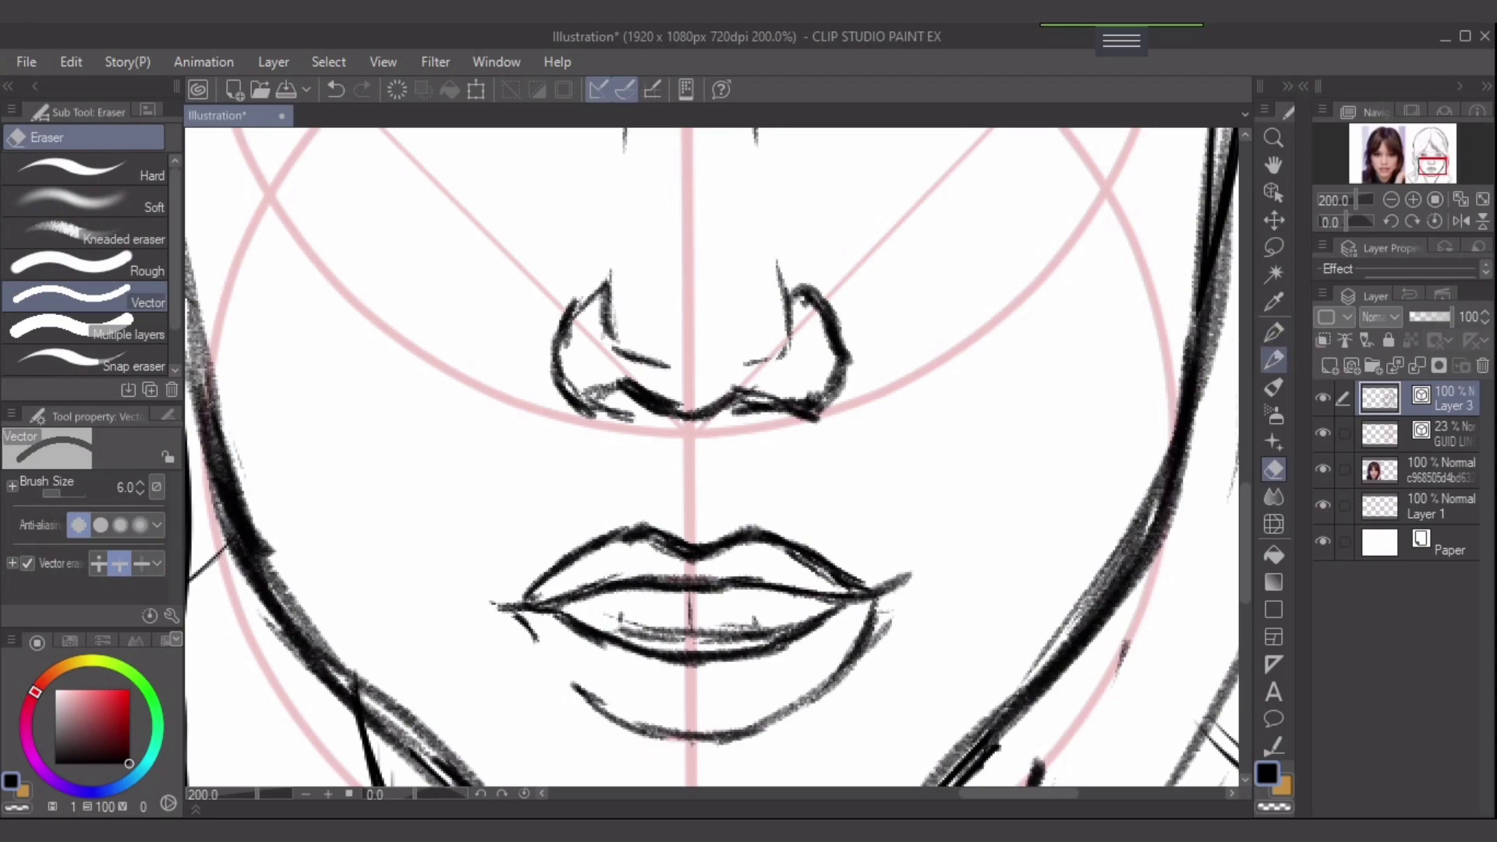
{"action": "left_click", "coordinate": [1274, 360]}
{"action": "mouse_move", "coordinate": [511, 617]}
{"action": "left_mouse_down"}
{"action": "mouse_move", "coordinate": [592, 707]}
{"action": "mouse_move", "coordinate": [576, 702]}
{"action": "left_mouse_up"}
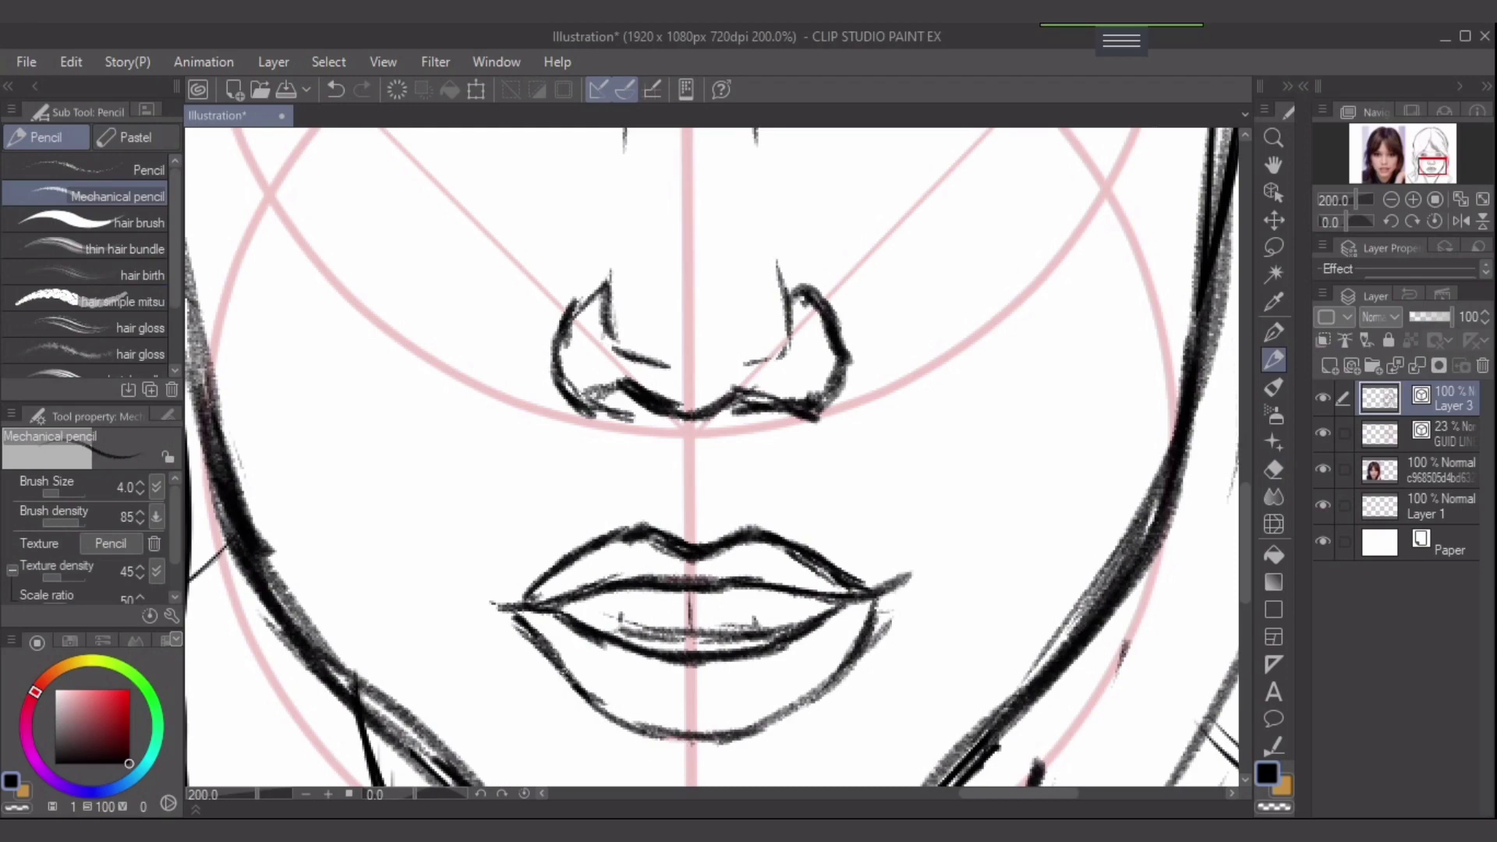
{"action": "left_click_drag", "start_coordinate": [531, 638], "coordinate": [623, 726]}
{"action": "key", "text": "e"}
{"action": "left_click_drag", "start_coordinate": [574, 675], "coordinate": [605, 694]}
- Erase the stray strokes on the right-hand side of the lower lip and darken its outer curve
{"action": "left_click_drag", "start_coordinate": [896, 614], "coordinate": [869, 657]}
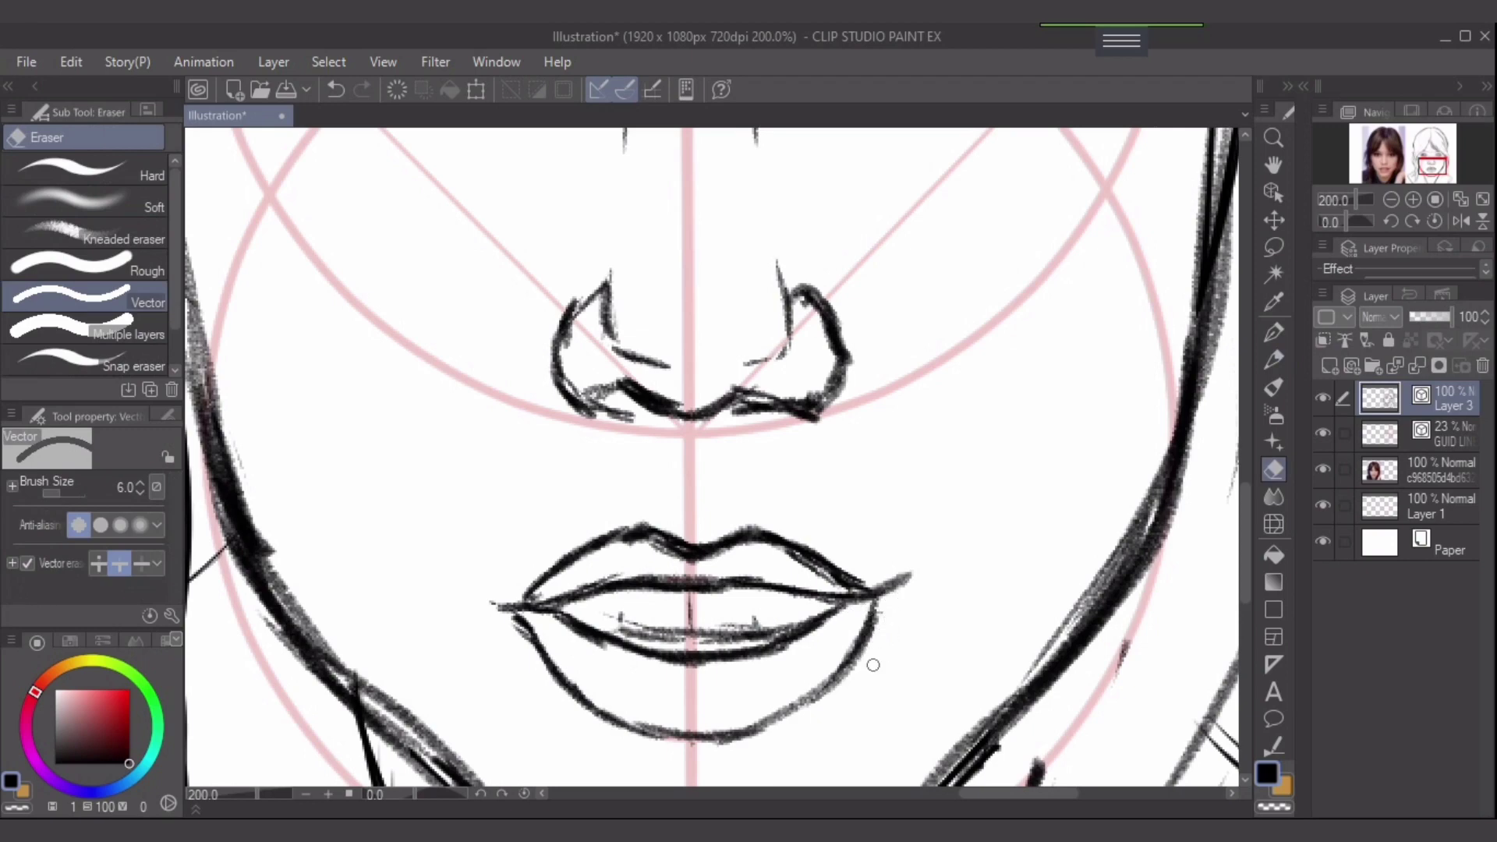
{"action": "left_click_drag", "start_coordinate": [714, 749], "coordinate": [732, 742]}
{"action": "key", "text": "p"}
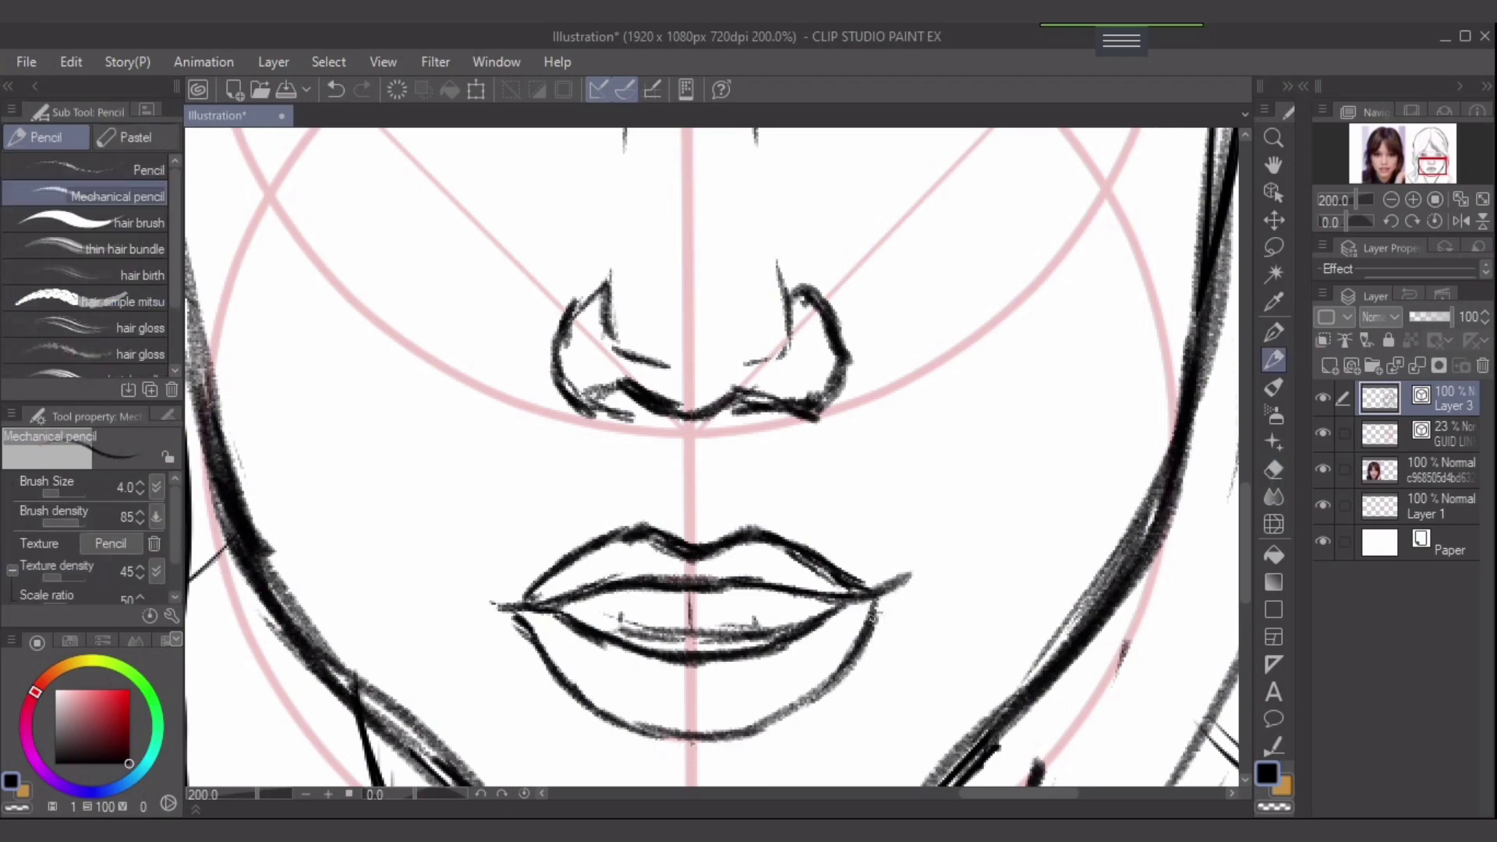
{"action": "mouse_move", "coordinate": [889, 591]}
{"action": "left_mouse_down"}
{"action": "mouse_move", "coordinate": [836, 678]}
{"action": "mouse_move", "coordinate": [788, 709]}
{"action": "mouse_move", "coordinate": [711, 712]}
{"action": "left_mouse_up"}
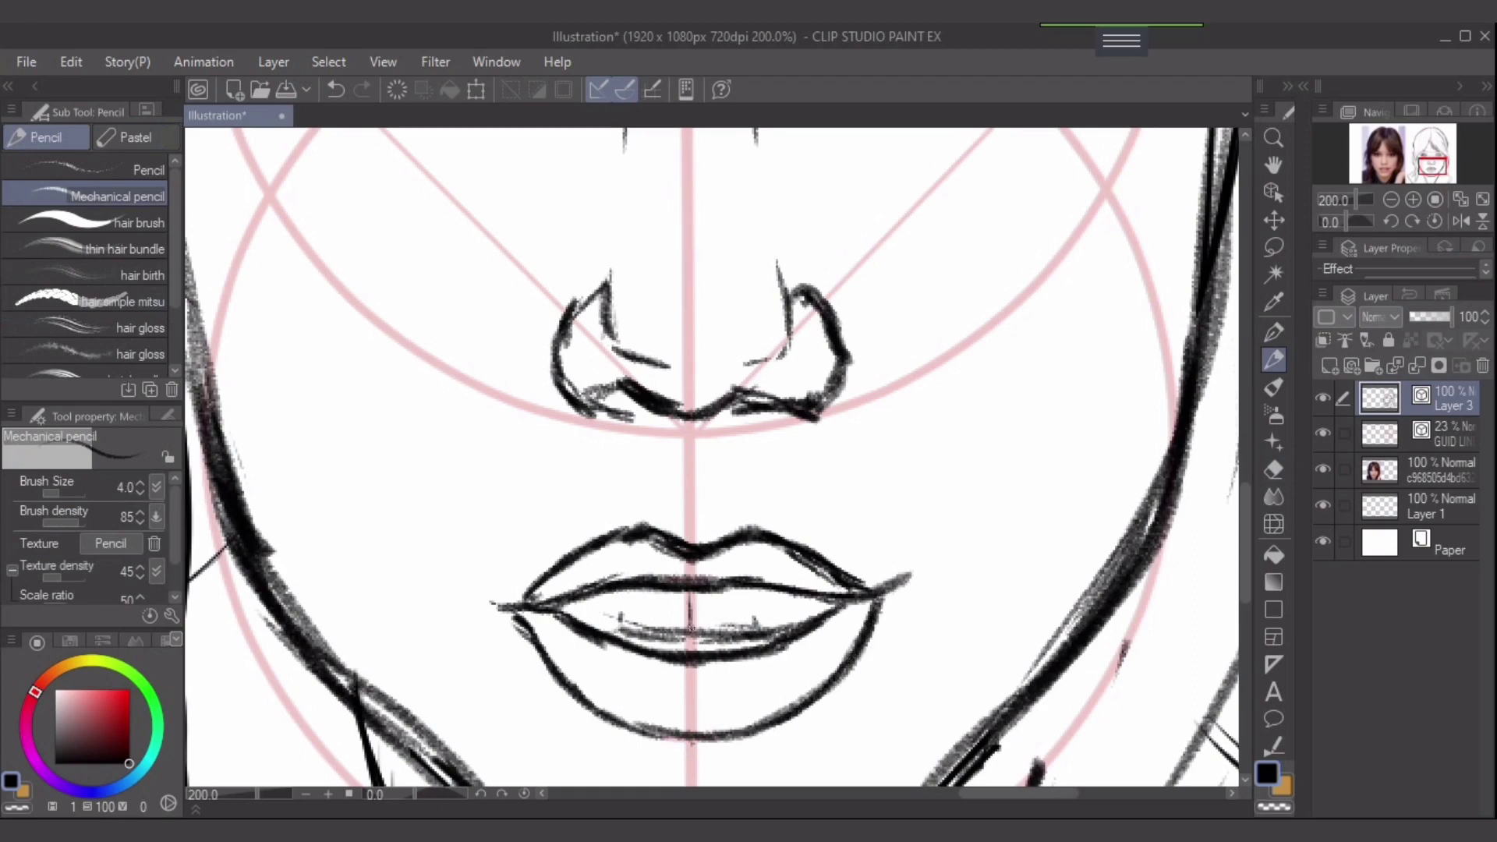
- Erase the base of the nose and redraw it as a clean curve from the center toward the right-hand nostril
{"action": "mouse_move", "coordinate": [670, 419]}
{"action": "left_mouse_down"}
{"action": "mouse_move", "coordinate": [679, 531]}
{"action": "mouse_move", "coordinate": [780, 510]}
{"action": "mouse_move", "coordinate": [771, 494]}
{"action": "mouse_move", "coordinate": [728, 524]}
{"action": "mouse_move", "coordinate": [674, 527]}
{"action": "mouse_move", "coordinate": [775, 519]}
{"action": "left_mouse_up"}
{"action": "key", "text": "e"}
{"action": "key", "text": "p"}
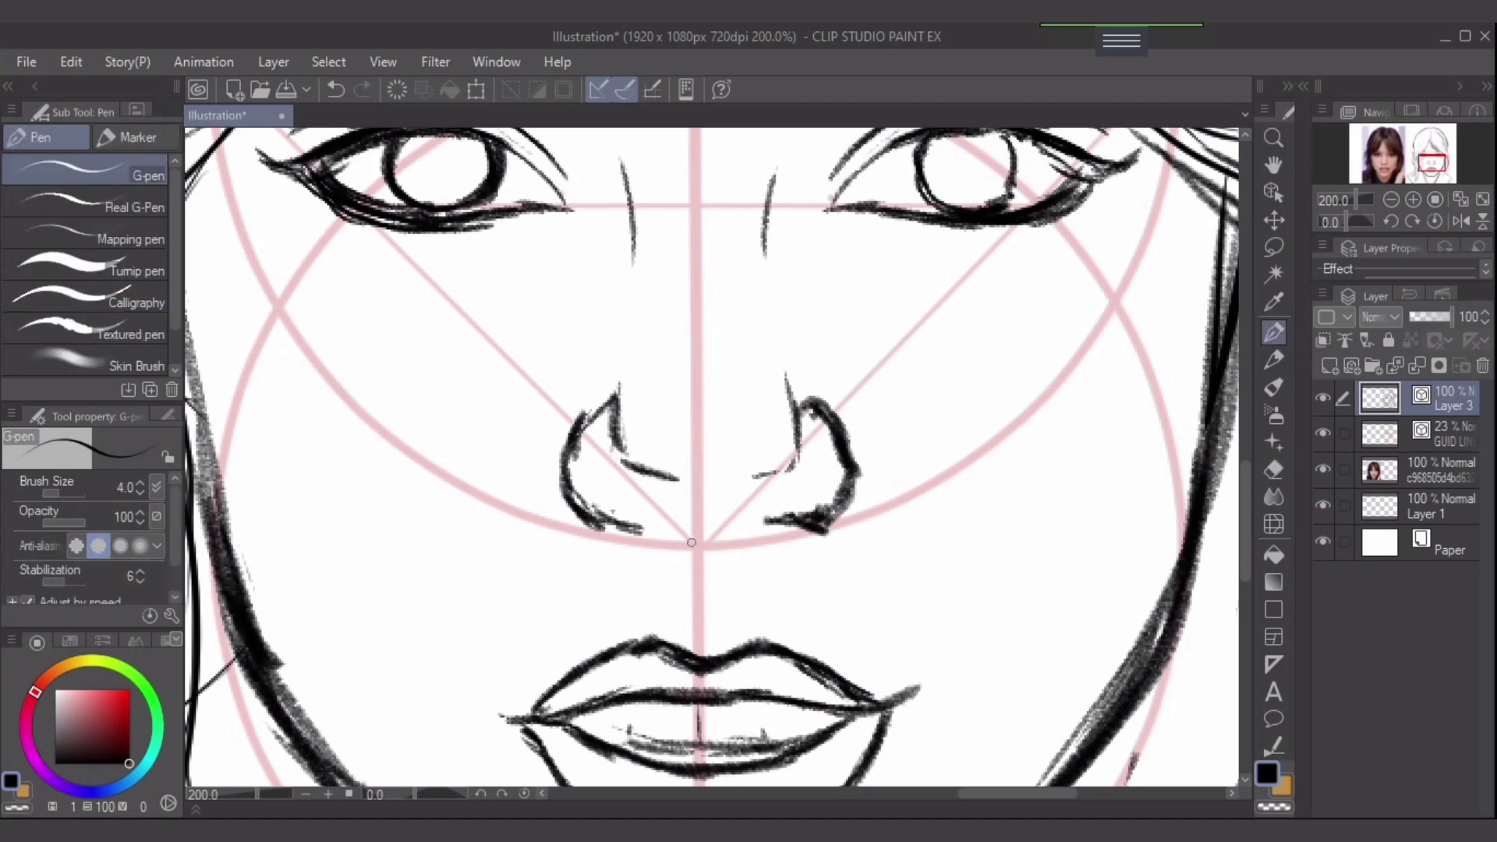
{"action": "mouse_move", "coordinate": [674, 535]}
{"action": "left_mouse_down"}
{"action": "mouse_move", "coordinate": [706, 546]}
{"action": "mouse_move", "coordinate": [653, 525]}
{"action": "mouse_move", "coordinate": [716, 545]}
{"action": "mouse_move", "coordinate": [791, 509]}
{"action": "mouse_move", "coordinate": [771, 525]}
{"action": "mouse_move", "coordinate": [797, 528]}
{"action": "mouse_move", "coordinate": [812, 503]}
{"action": "mouse_move", "coordinate": [781, 513]}
{"action": "left_mouse_up"}
{"action": "key", "text": "e"}
{"action": "left_click", "coordinate": [1273, 360]}
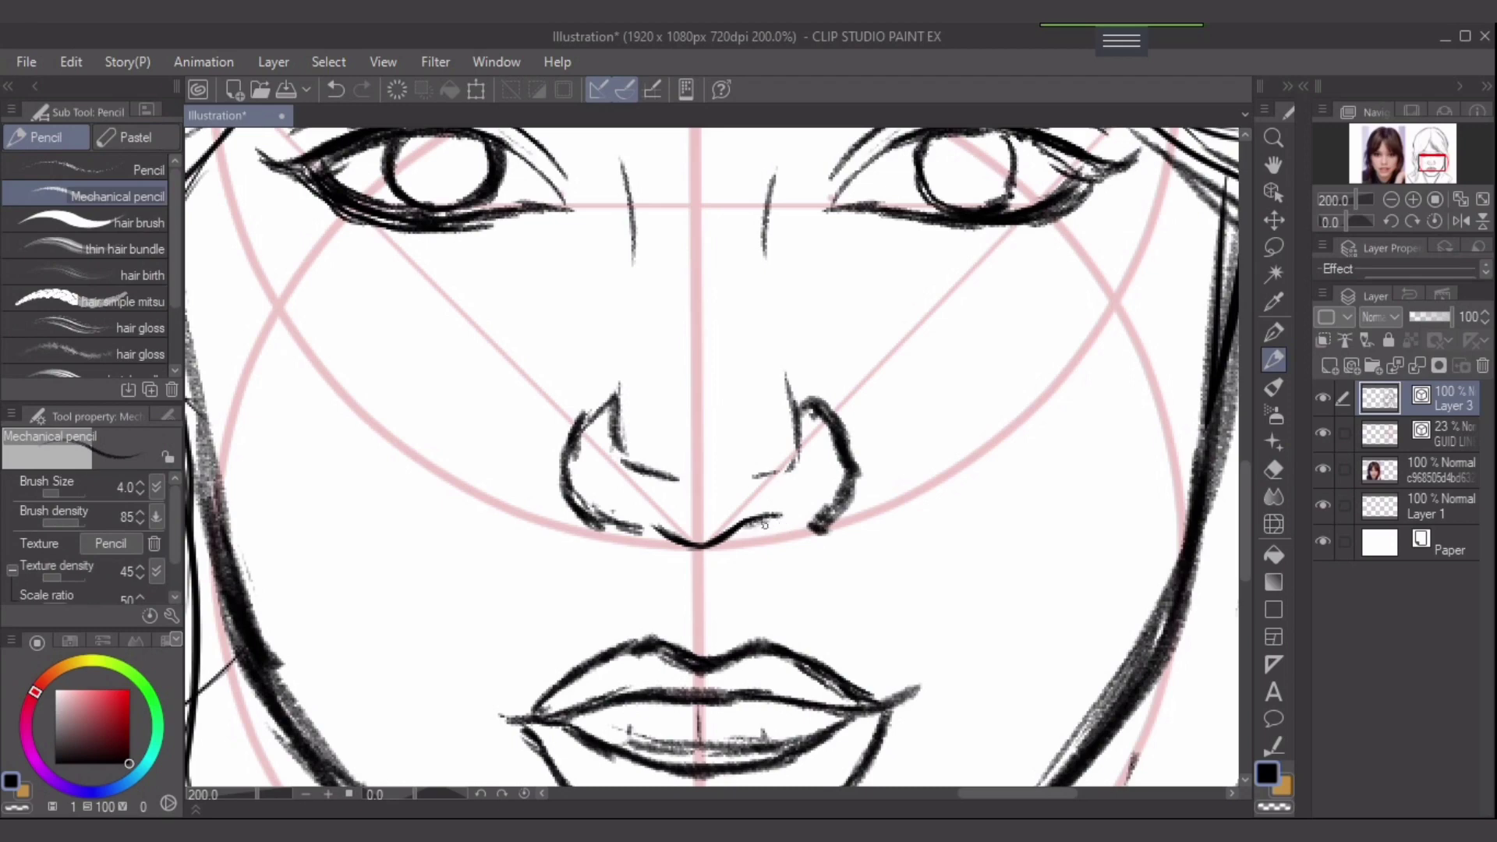
{"action": "mouse_move", "coordinate": [737, 528]}
{"action": "left_mouse_down"}
{"action": "mouse_move", "coordinate": [842, 516]}
{"action": "mouse_move", "coordinate": [800, 525]}
{"action": "mouse_move", "coordinate": [859, 470]}
{"action": "mouse_move", "coordinate": [820, 508]}
{"action": "mouse_move", "coordinate": [836, 493]}
{"action": "mouse_move", "coordinate": [814, 418]}
{"action": "mouse_move", "coordinate": [842, 456]}
{"action": "mouse_move", "coordinate": [822, 534]}
{"action": "left_mouse_up"}
- Erase the right-hand nostril wing and redraw it as a thinner curve joining the base of the nose
{"action": "key", "text": "e"}
{"action": "left_click_drag", "start_coordinate": [865, 452], "coordinate": [820, 405]}
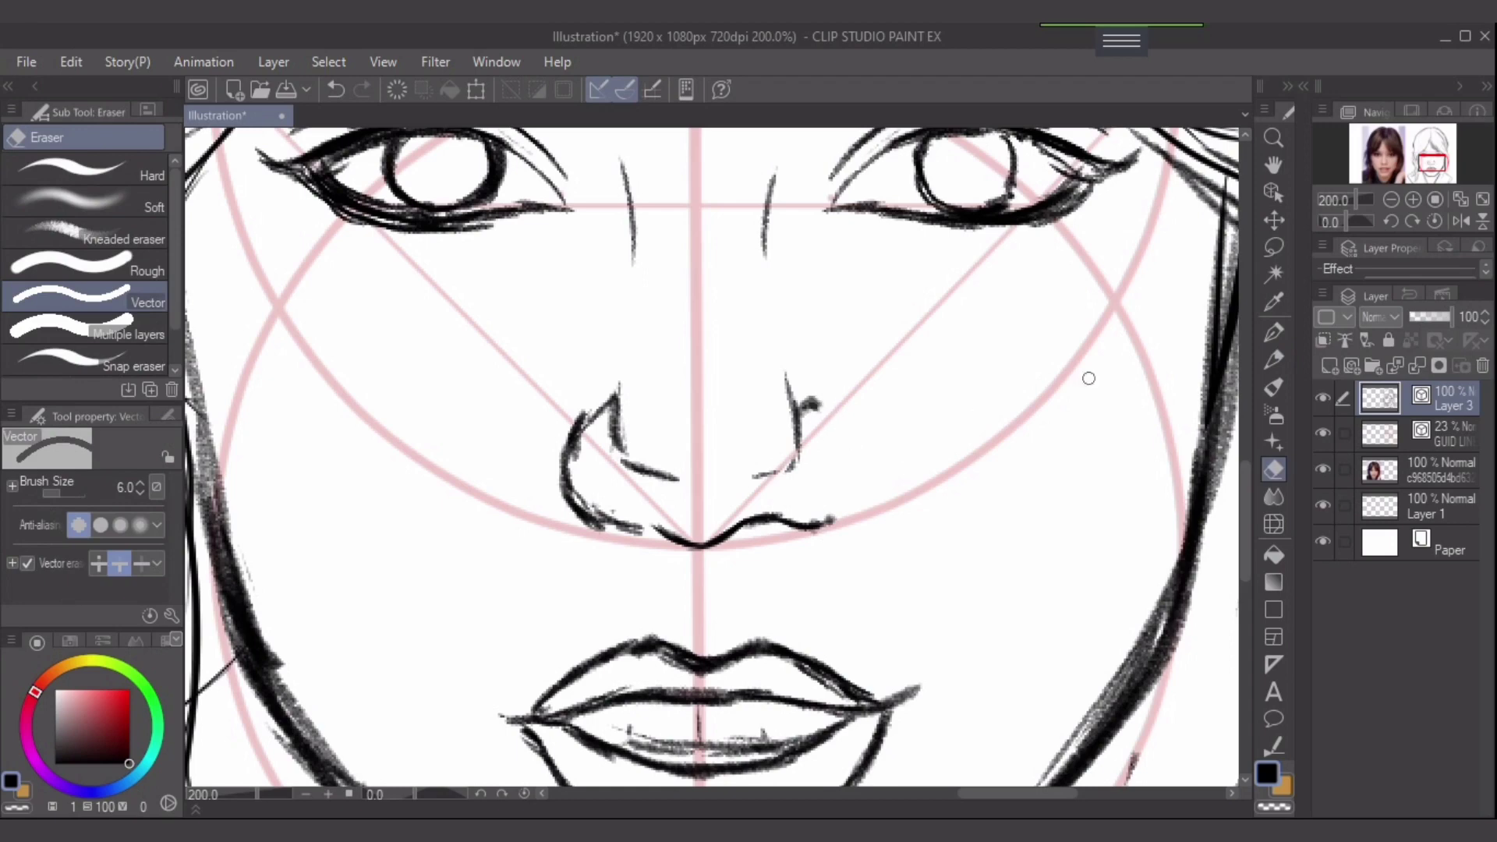
{"action": "left_click", "coordinate": [1273, 359]}
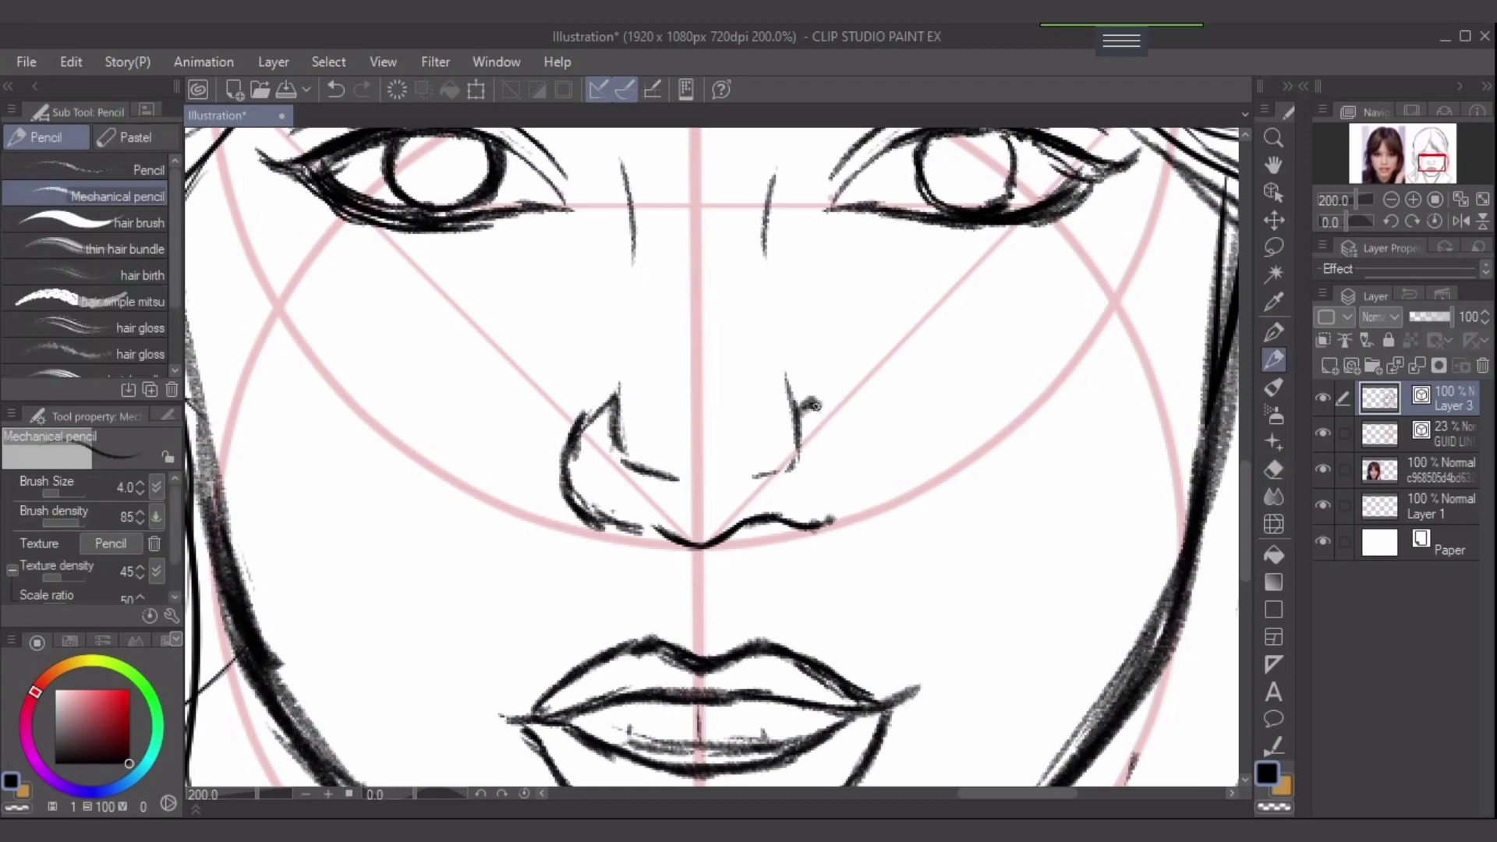
{"action": "left_click_drag", "start_coordinate": [827, 407], "coordinate": [843, 458]}
{"action": "mouse_move", "coordinate": [824, 407]}
{"action": "left_mouse_down"}
{"action": "mouse_move", "coordinate": [849, 482]}
{"action": "mouse_move", "coordinate": [826, 523]}
{"action": "mouse_move", "coordinate": [856, 456]}
{"action": "mouse_move", "coordinate": [848, 496]}
{"action": "left_mouse_up"}
- Erase the left-hand nostril wing and redraw it as a thinner curve closer to the center of the nose
{"action": "key", "text": "e"}
{"action": "mouse_move", "coordinate": [592, 413]}
{"action": "left_mouse_down"}
{"action": "mouse_move", "coordinate": [568, 457]}
{"action": "mouse_move", "coordinate": [610, 547]}
{"action": "mouse_move", "coordinate": [618, 518]}
{"action": "mouse_move", "coordinate": [632, 544]}
{"action": "mouse_move", "coordinate": [631, 517]}
{"action": "mouse_move", "coordinate": [655, 532]}
{"action": "left_mouse_up"}
{"action": "key", "text": "p"}
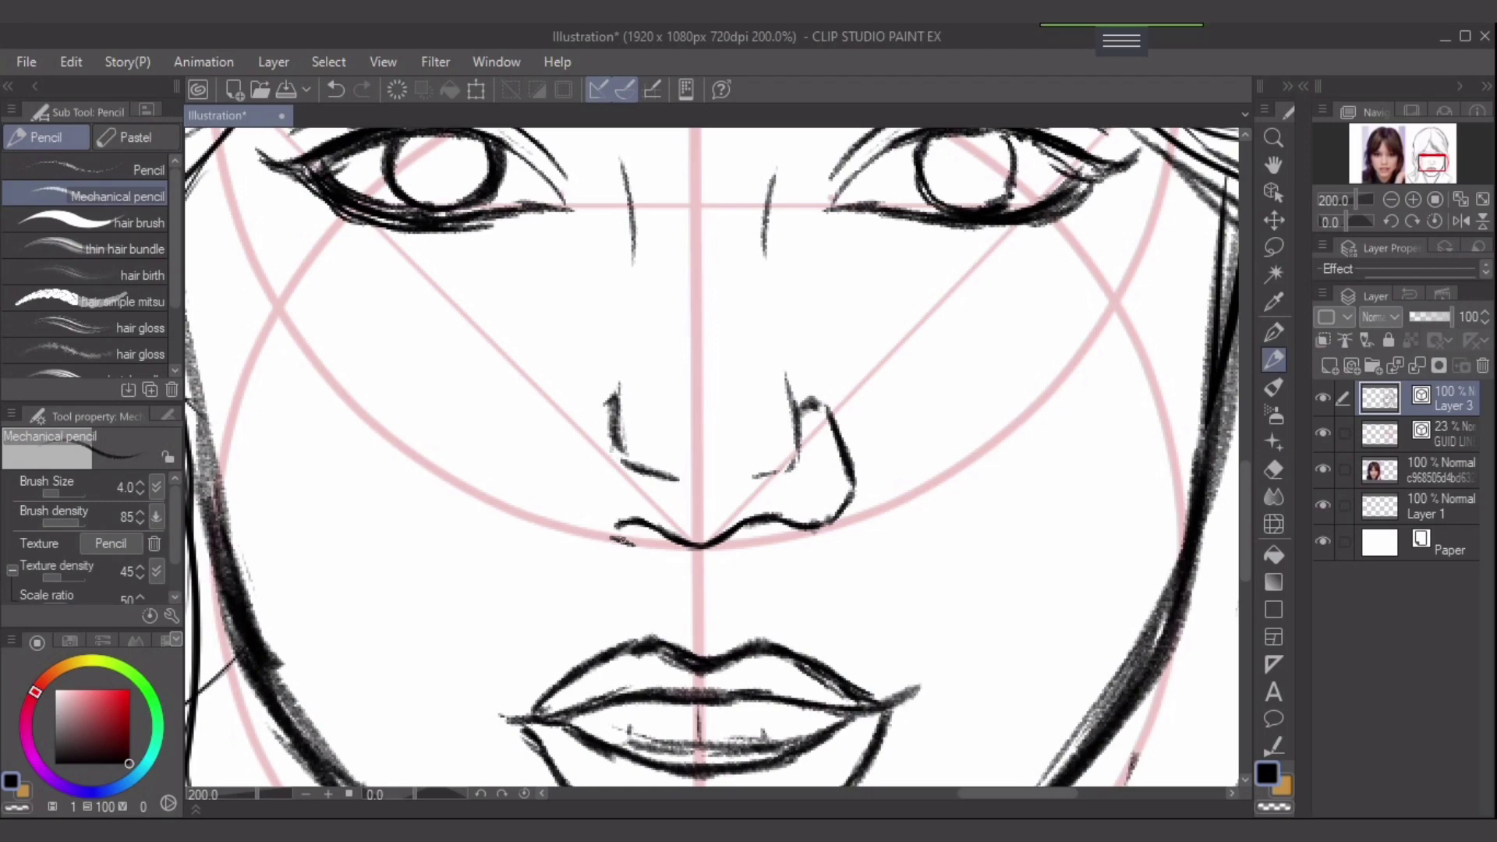
{"action": "mouse_move", "coordinate": [614, 538]}
{"action": "left_mouse_down"}
{"action": "mouse_move", "coordinate": [653, 549]}
{"action": "mouse_move", "coordinate": [587, 518]}
{"action": "left_mouse_up"}
{"action": "mouse_move", "coordinate": [583, 466]}
{"action": "left_mouse_down"}
{"action": "mouse_move", "coordinate": [599, 421]}
{"action": "mouse_move", "coordinate": [583, 437]}
{"action": "mouse_move", "coordinate": [590, 527]}
{"action": "left_mouse_up"}
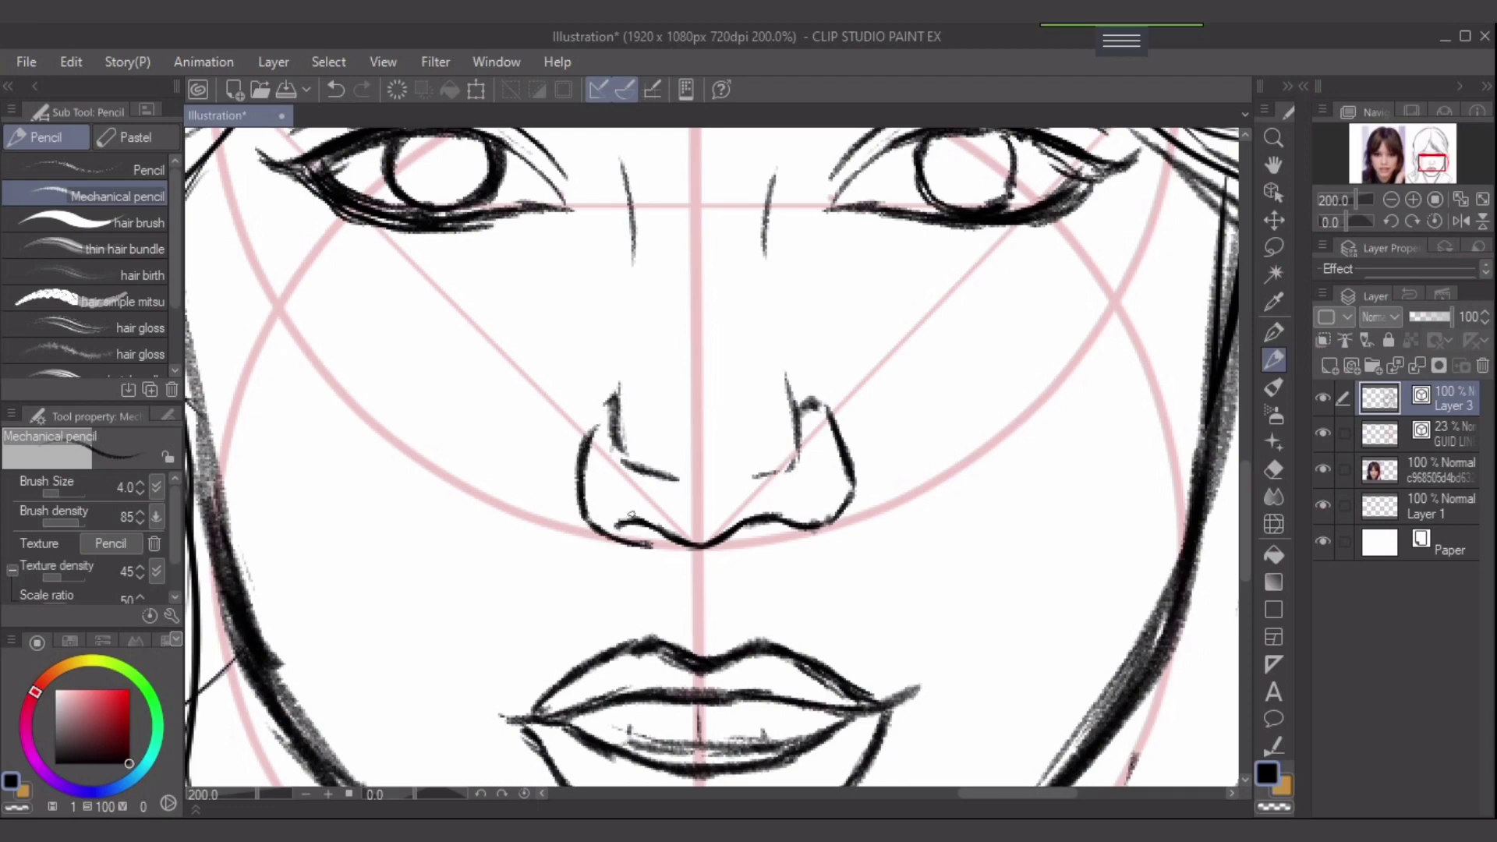
- Erase the upper part of the right-hand nostril wing and redraw it with a rounder top
{"action": "key", "text": "e"}
{"action": "mouse_move", "coordinate": [817, 404]}
{"action": "left_mouse_down"}
{"action": "mouse_move", "coordinate": [808, 413]}
{"action": "mouse_move", "coordinate": [838, 421]}
{"action": "mouse_move", "coordinate": [850, 499]}
{"action": "left_mouse_up"}
{"action": "key", "text": "p"}
{"action": "mouse_move", "coordinate": [853, 468]}
{"action": "left_mouse_down"}
{"action": "mouse_move", "coordinate": [844, 503]}
{"action": "mouse_move", "coordinate": [854, 460]}
{"action": "mouse_move", "coordinate": [836, 409]}
{"action": "mouse_move", "coordinate": [853, 450]}
{"action": "left_mouse_up"}
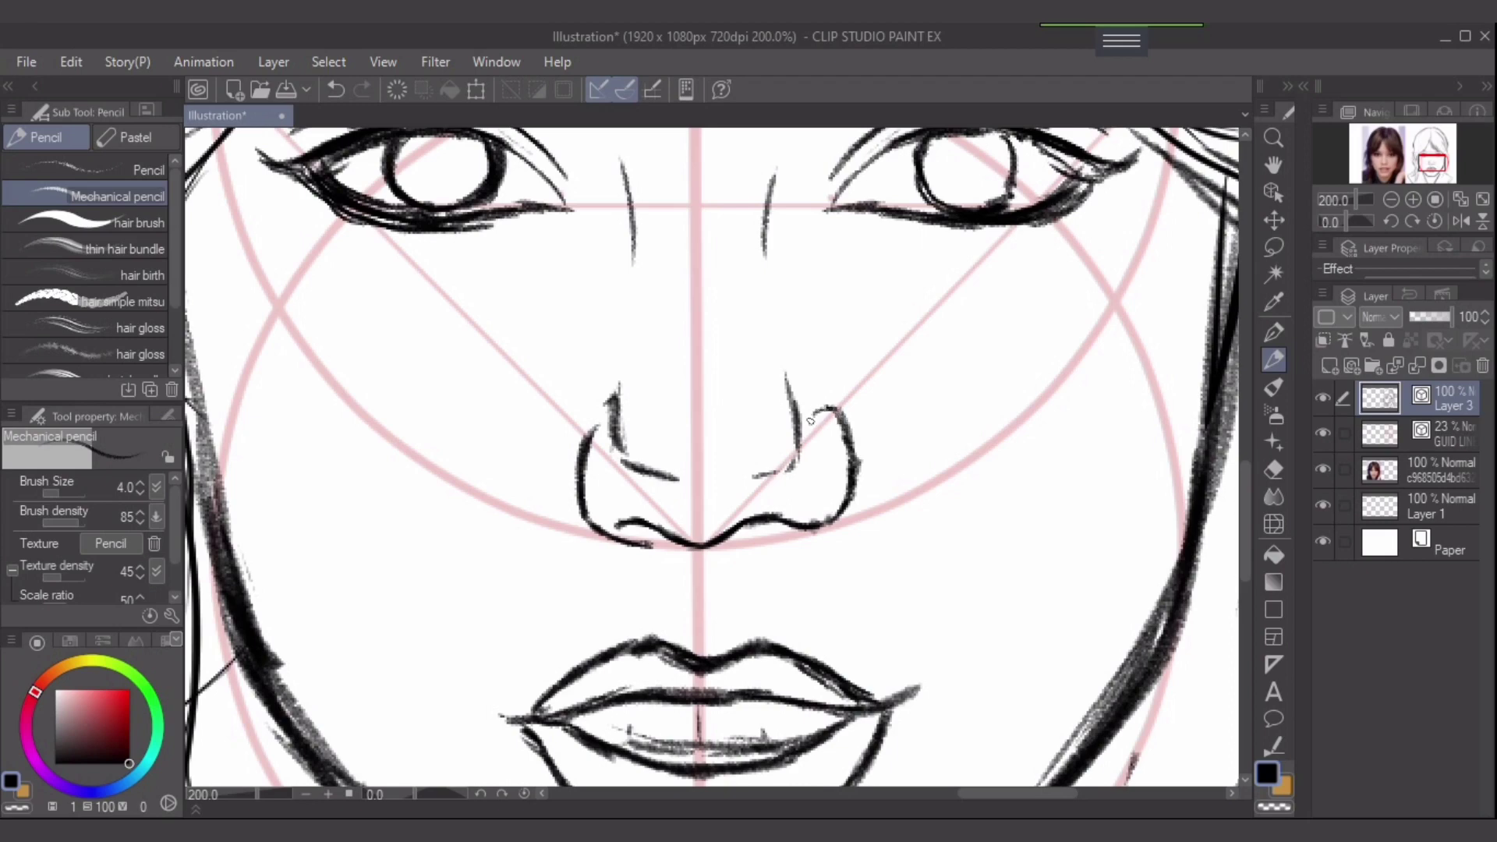
- Darken the line on the right-hand side of the nose tip and draw its underside with strokes meeting at the center line
{"action": "mouse_move", "coordinate": [803, 416]}
{"action": "left_mouse_down"}
{"action": "mouse_move", "coordinate": [798, 395]}
{"action": "mouse_move", "coordinate": [803, 458]}
{"action": "left_mouse_up"}
{"action": "mouse_move", "coordinate": [725, 498]}
{"action": "left_mouse_down"}
{"action": "mouse_move", "coordinate": [705, 507]}
{"action": "mouse_move", "coordinate": [779, 477]}
{"action": "left_mouse_up"}
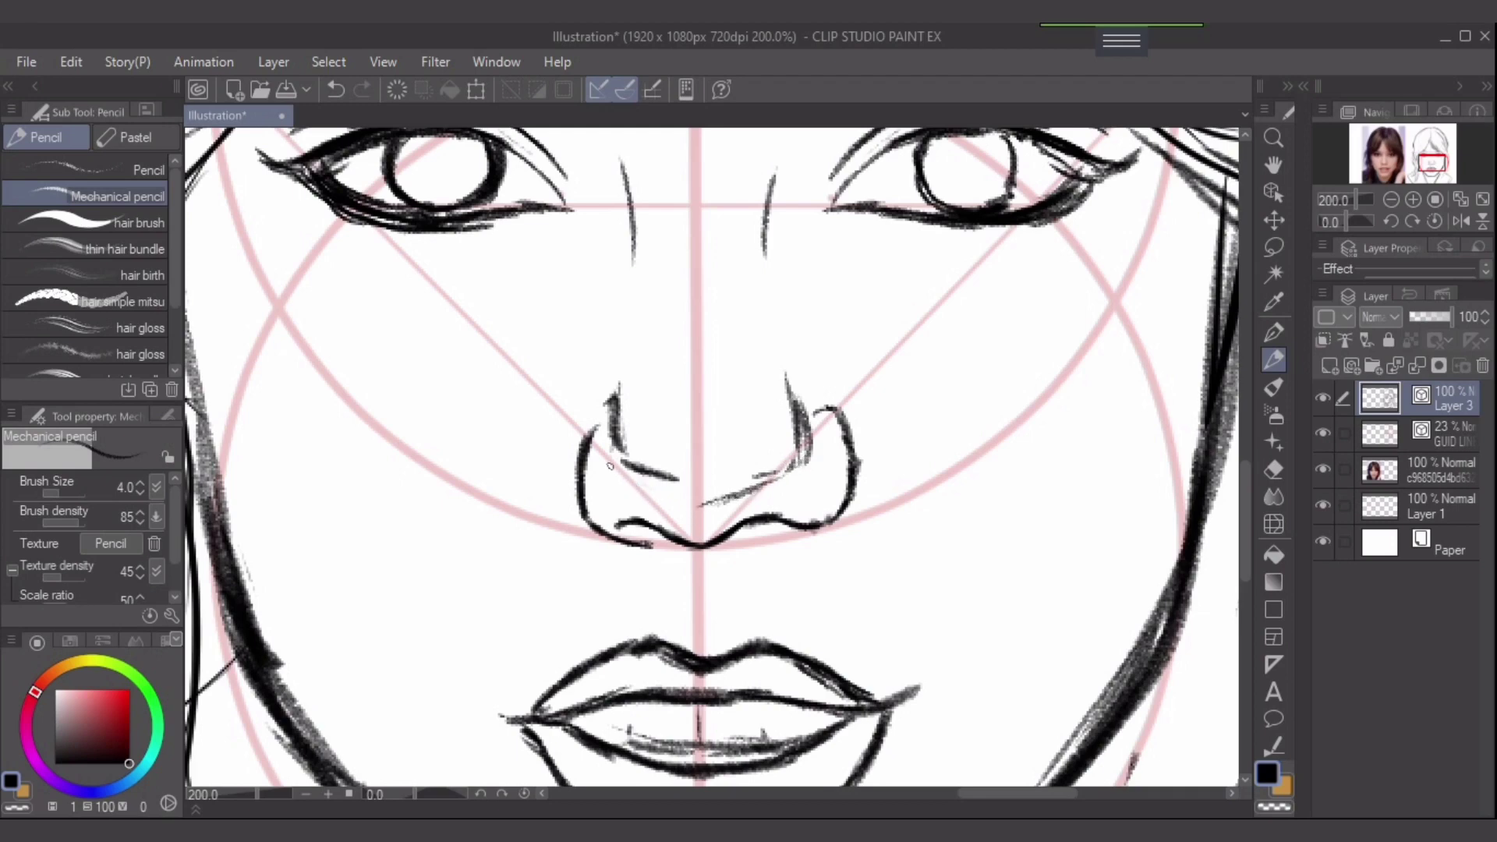
{"action": "mouse_move", "coordinate": [610, 466]}
{"action": "left_mouse_down"}
{"action": "mouse_move", "coordinate": [694, 513]}
{"action": "mouse_move", "coordinate": [610, 464]}
{"action": "mouse_move", "coordinate": [626, 458]}
{"action": "mouse_move", "coordinate": [606, 440]}
{"action": "mouse_move", "coordinate": [621, 416]}
{"action": "mouse_move", "coordinate": [668, 474]}
{"action": "left_mouse_up"}
- Erase the thick line on the left-hand side of the nose tip and redraw it as a thinner stroke
{"action": "key", "text": "e"}
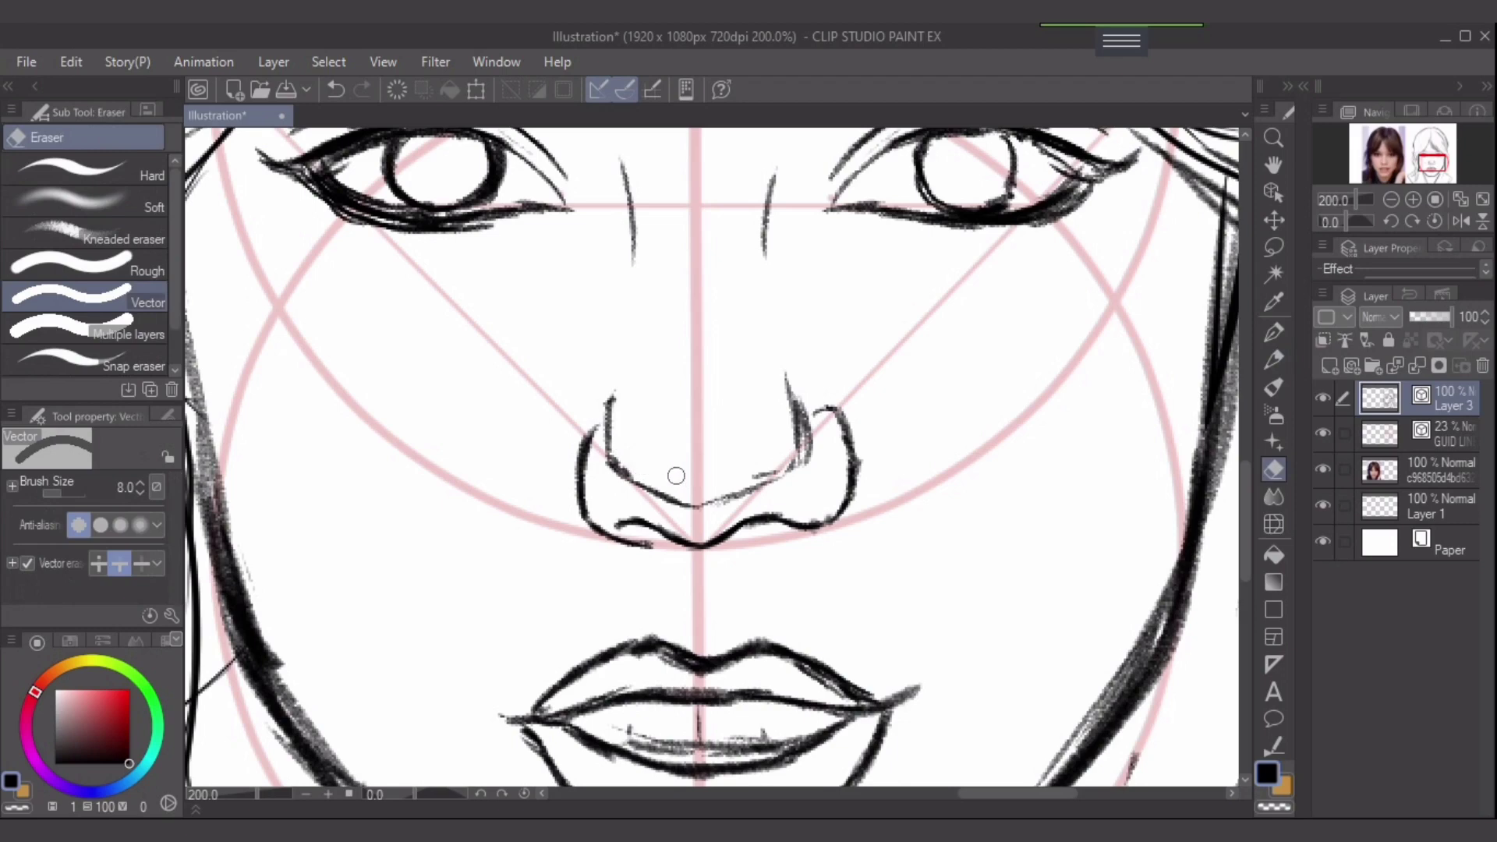
{"action": "left_click_drag", "start_coordinate": [618, 418], "coordinate": [607, 460]}
{"action": "key", "text": "p"}
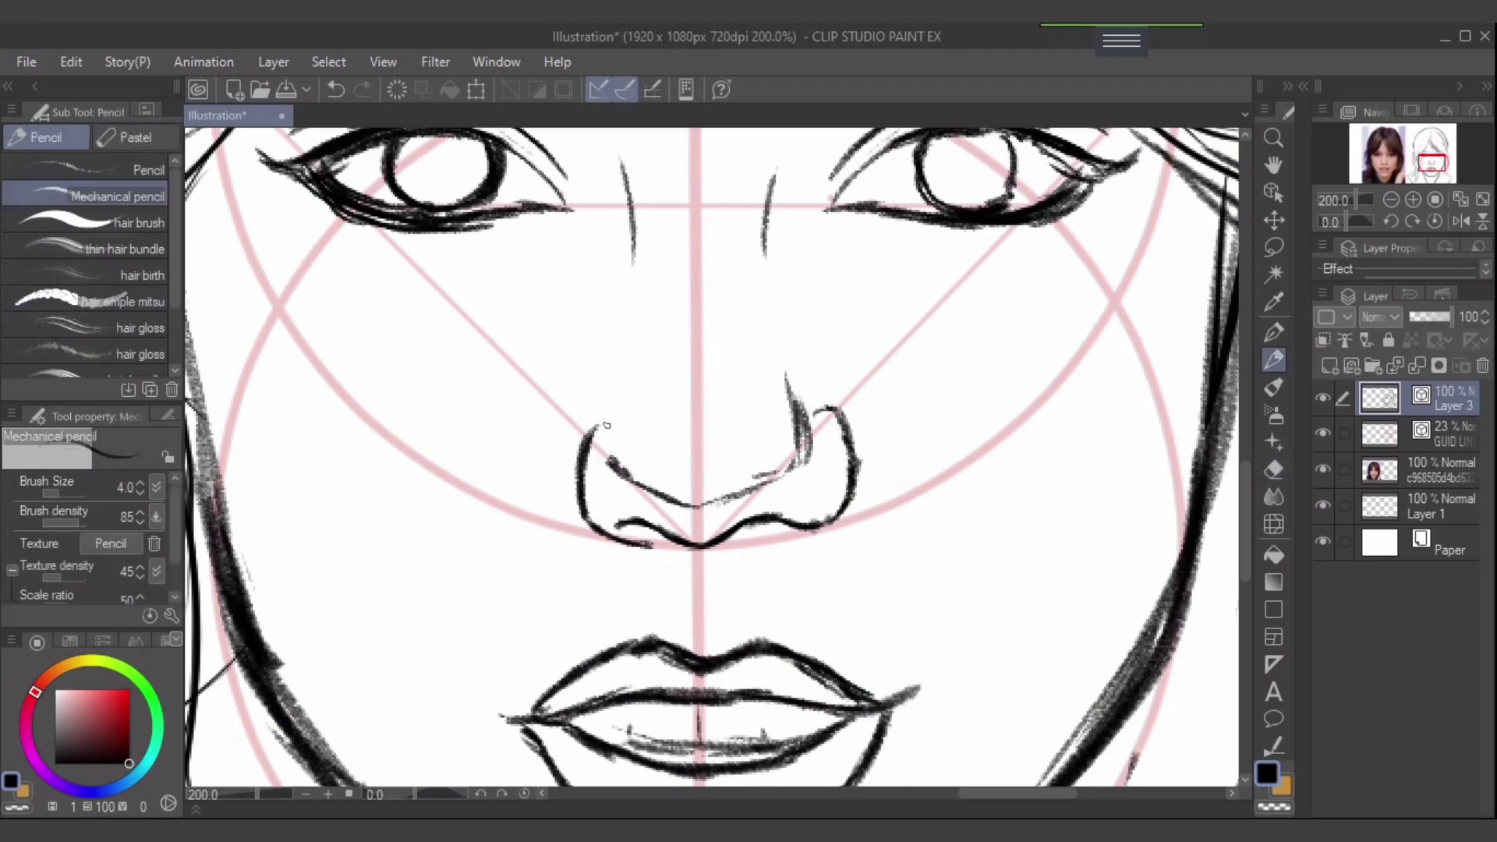
{"action": "left_click_drag", "start_coordinate": [610, 399], "coordinate": [607, 461]}
- Erase the doubled strokes on the right-hand jaw and the rough section of the left-hand jaw below the cheek
{"action": "scroll", "coordinate": [847, 592], "scroll_direction": "down", "scroll_amount": 5}
{"action": "scroll", "coordinate": [1040, 511], "scroll_direction": "down", "scroll_amount": 1}
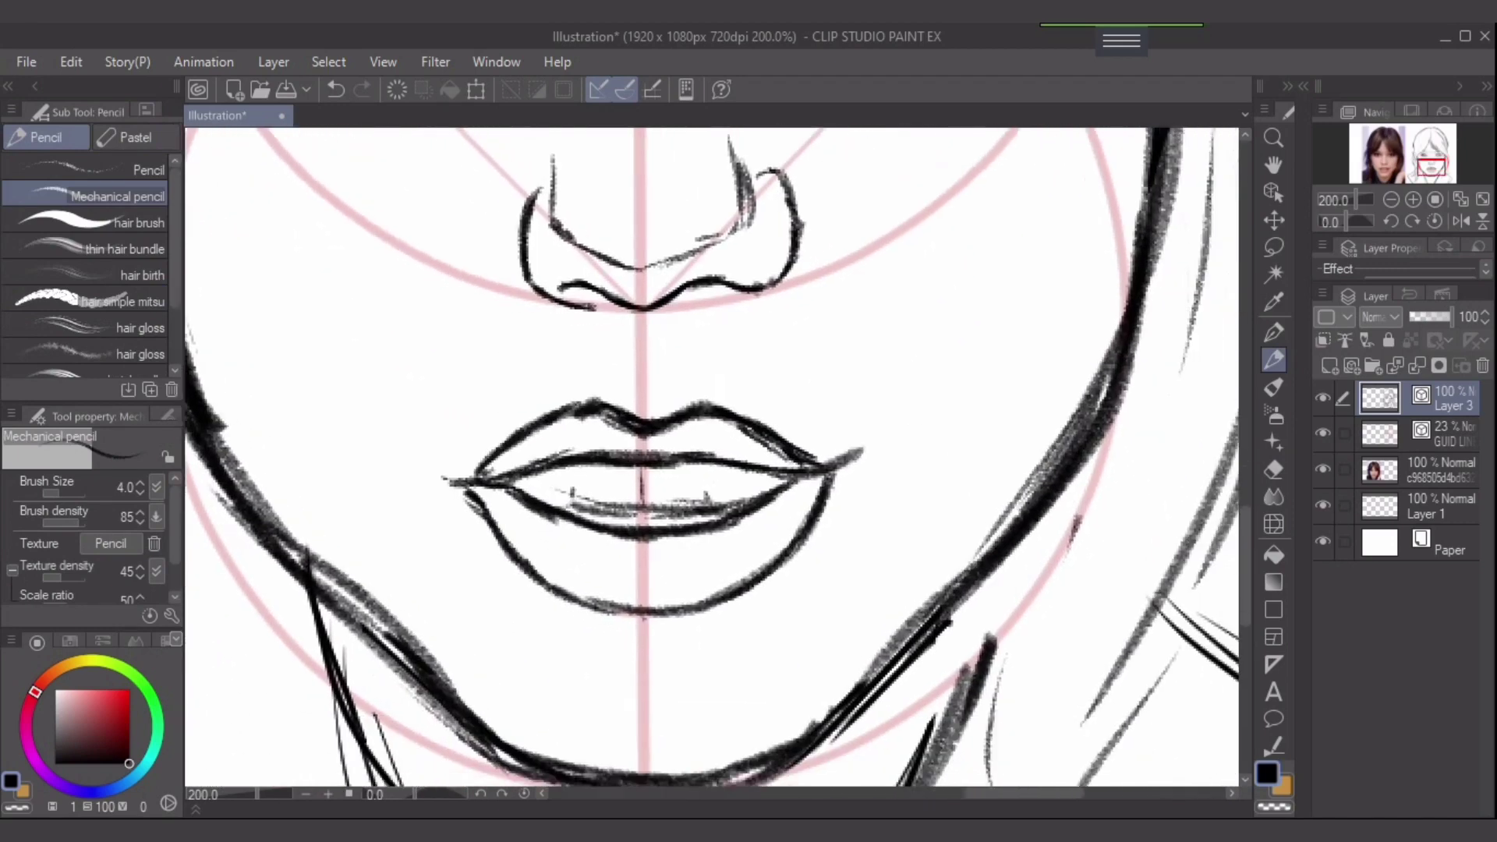
{"action": "scroll", "coordinate": [1078, 524], "scroll_direction": "down", "scroll_amount": 1}
{"action": "key", "text": "e"}
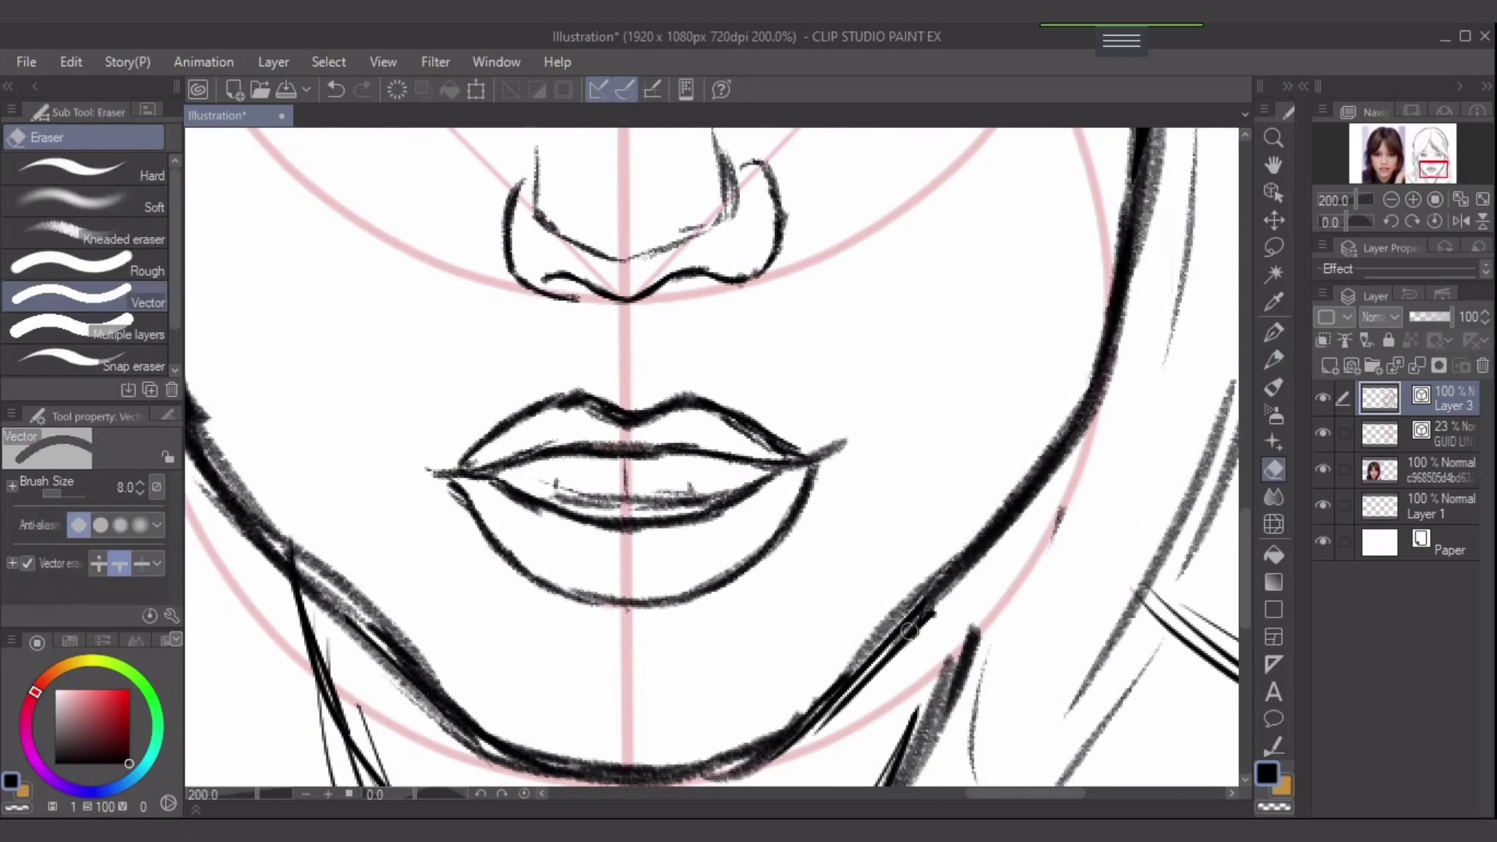
{"action": "mouse_move", "coordinate": [909, 629]}
{"action": "left_mouse_down"}
{"action": "mouse_move", "coordinate": [938, 610]}
{"action": "mouse_move", "coordinate": [866, 695]}
{"action": "mouse_move", "coordinate": [930, 623]}
{"action": "mouse_move", "coordinate": [853, 691]}
{"action": "mouse_move", "coordinate": [965, 582]}
{"action": "left_mouse_up"}
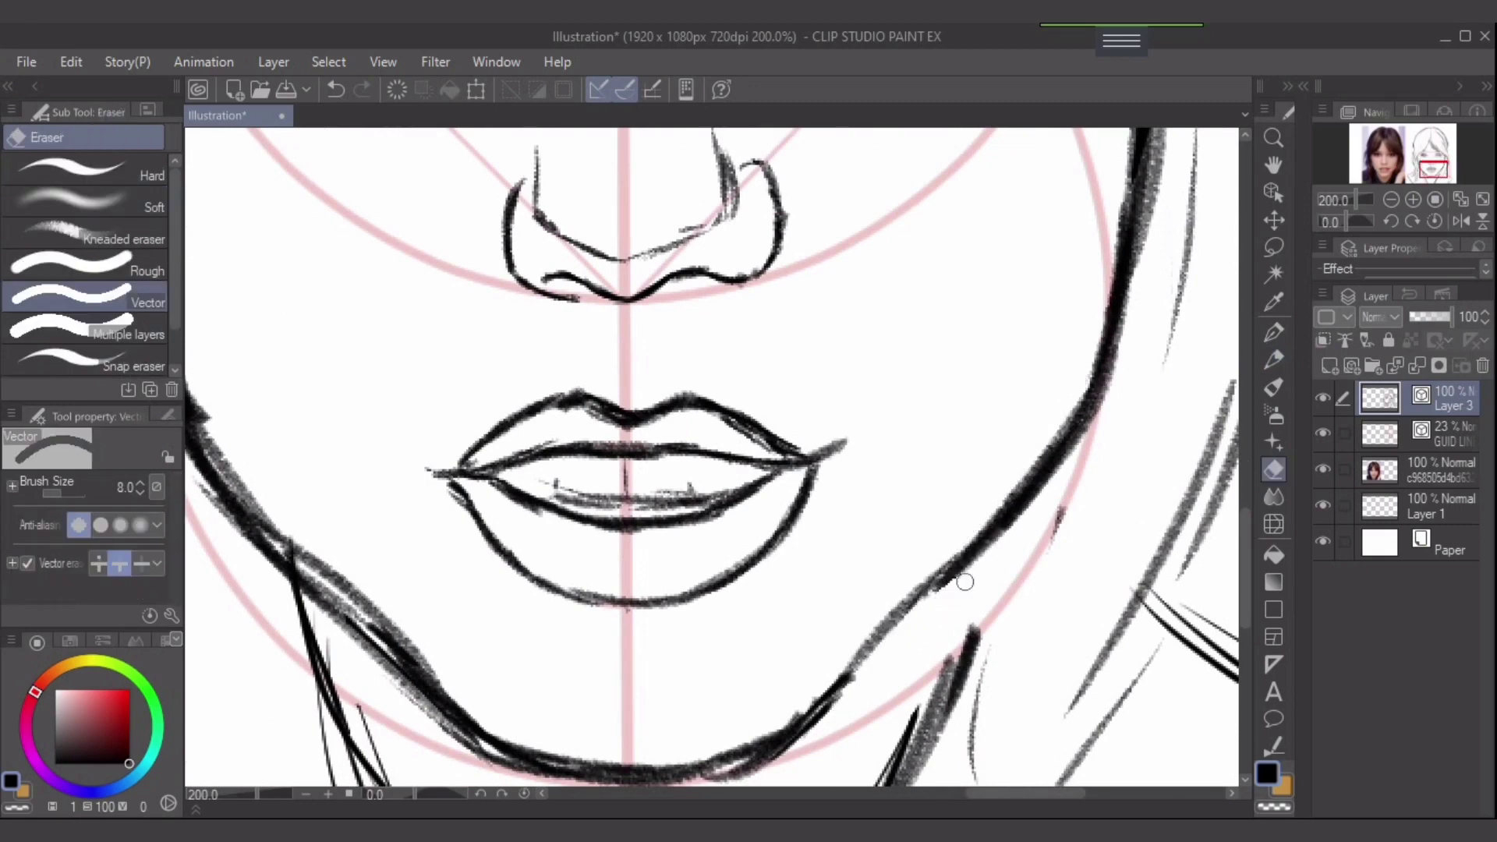
{"action": "mouse_move", "coordinate": [311, 547]}
{"action": "left_mouse_down"}
{"action": "mouse_move", "coordinate": [484, 518]}
{"action": "mouse_move", "coordinate": [438, 512]}
{"action": "mouse_move", "coordinate": [361, 431]}
{"action": "mouse_move", "coordinate": [306, 301]}
{"action": "mouse_move", "coordinate": [381, 443]}
{"action": "mouse_move", "coordinate": [367, 406]}
{"action": "mouse_move", "coordinate": [545, 611]}
{"action": "mouse_move", "coordinate": [465, 537]}
{"action": "left_mouse_up"}
{"action": "key", "text": "p"}
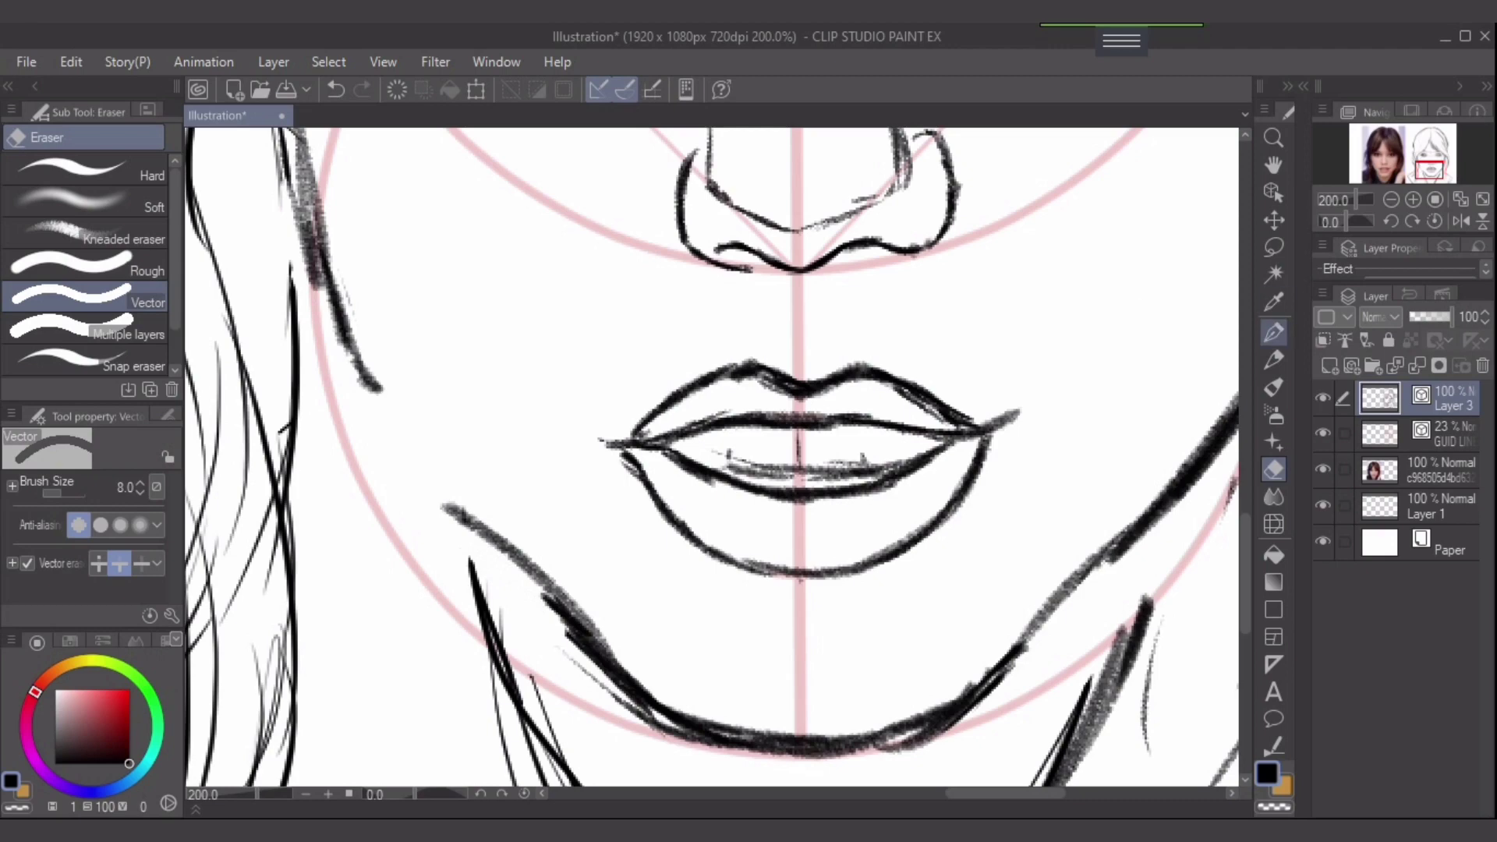
- Redraw the left-hand jaw contour as a smooth line from the cheek down to the chin
{"action": "key", "text": "p"}
{"action": "scroll", "coordinate": [963, 397], "scroll_direction": "down", "scroll_amount": 1}
{"action": "left_click_drag", "start_coordinate": [962, 398], "coordinate": [932, 454]}
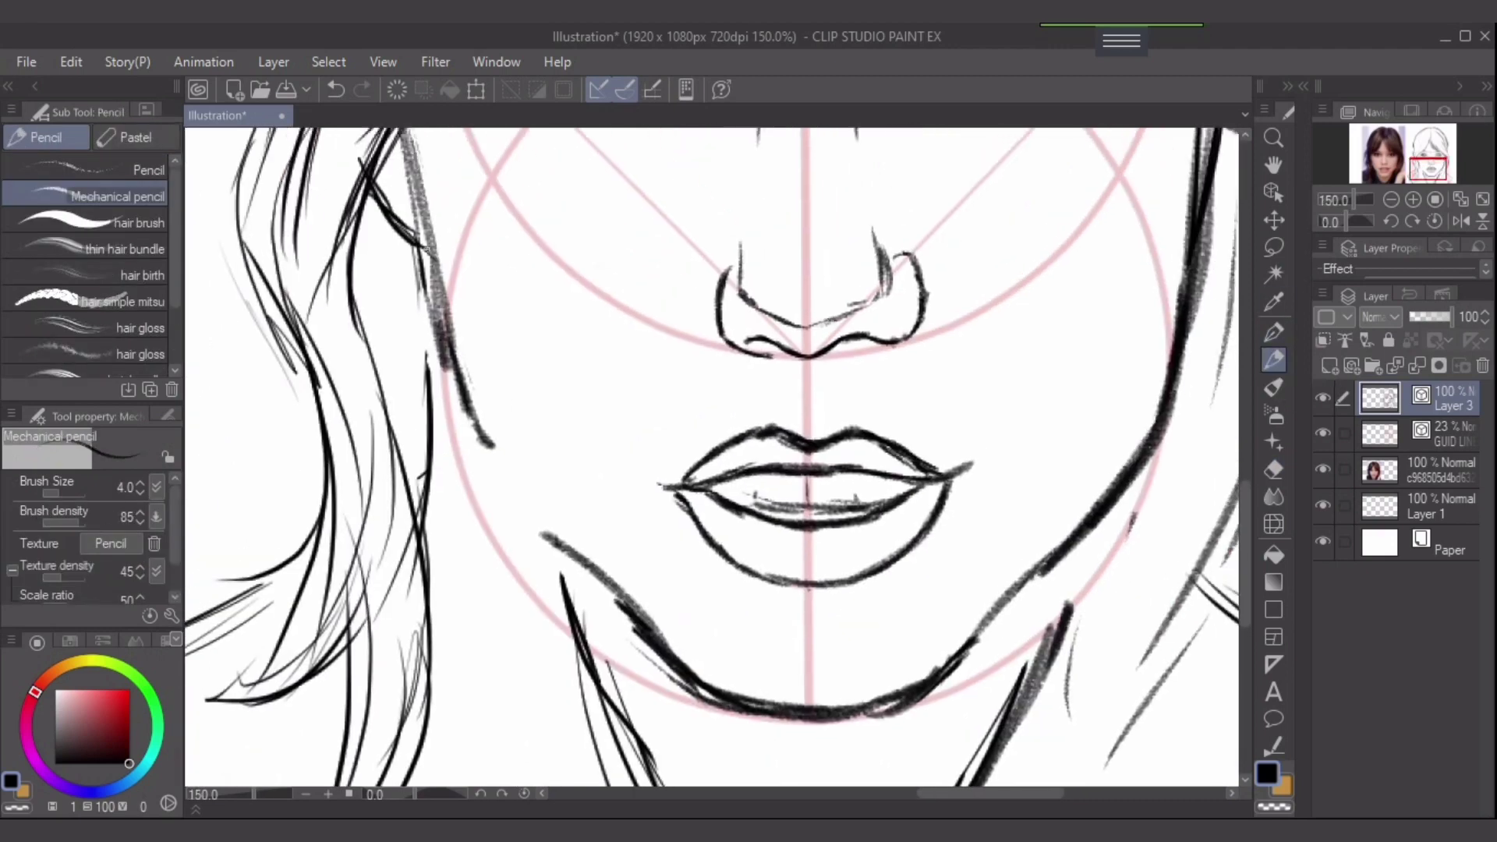
{"action": "left_click_drag", "start_coordinate": [425, 209], "coordinate": [466, 340]}
{"action": "key", "text": "ctrl+z"}
{"action": "left_click_drag", "start_coordinate": [425, 260], "coordinate": [473, 389]}
{"action": "left_click_drag", "start_coordinate": [443, 310], "coordinate": [485, 411]}
{"action": "left_click_drag", "start_coordinate": [457, 350], "coordinate": [510, 462]}
{"action": "mouse_move", "coordinate": [464, 376]}
{"action": "left_mouse_down"}
{"action": "mouse_move", "coordinate": [636, 618]}
{"action": "mouse_move", "coordinate": [561, 543]}
{"action": "left_mouse_up"}
- Erase the remnants of the old strokes beside the redrawn left-hand jaw line
{"action": "key", "text": "e"}
{"action": "left_click_drag", "start_coordinate": [484, 426], "coordinate": [435, 323]}
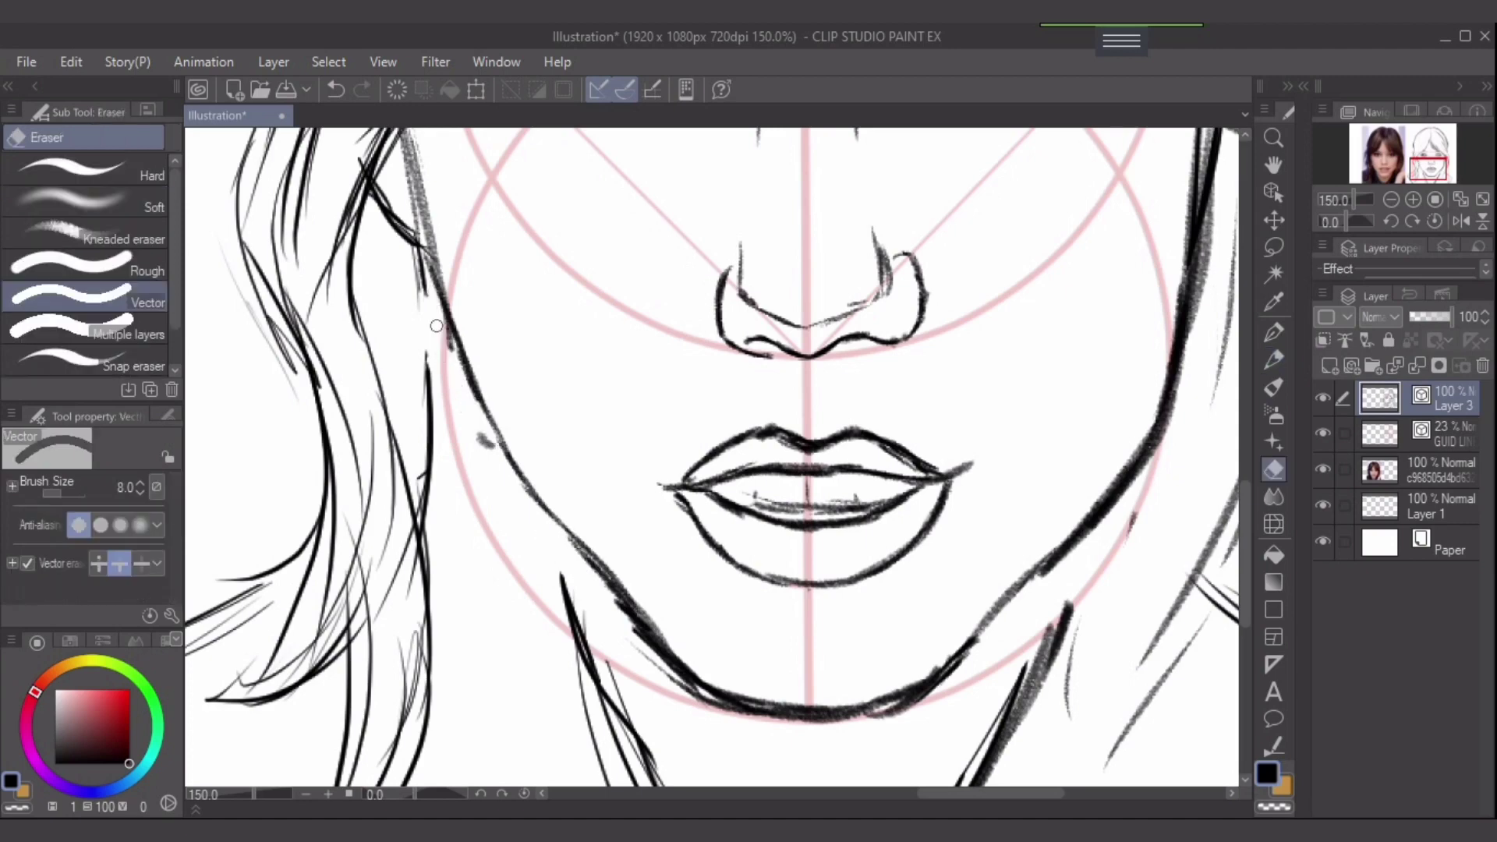
{"action": "left_click_drag", "start_coordinate": [469, 421], "coordinate": [444, 334]}
{"action": "left_click_drag", "start_coordinate": [485, 446], "coordinate": [483, 432]}
- Erase the doubled strokes around the chin and redraw its lower edge as a thinner, cleaner curve
{"action": "left_click_drag", "start_coordinate": [667, 510], "coordinate": [568, 435]}
{"action": "mouse_move", "coordinate": [496, 494]}
{"action": "left_mouse_down"}
{"action": "mouse_move", "coordinate": [612, 636]}
{"action": "mouse_move", "coordinate": [616, 616]}
{"action": "mouse_move", "coordinate": [810, 616]}
{"action": "mouse_move", "coordinate": [734, 629]}
{"action": "mouse_move", "coordinate": [744, 640]}
{"action": "mouse_move", "coordinate": [831, 602]}
{"action": "left_mouse_up"}
{"action": "key", "text": "ctrl+z"}
{"action": "key", "text": "ctrl+z"}
{"action": "key", "text": "ctrl+z"}
{"action": "key", "text": "p"}
{"action": "left_click_drag", "start_coordinate": [607, 619], "coordinate": [703, 643]}
{"action": "key", "text": "e"}
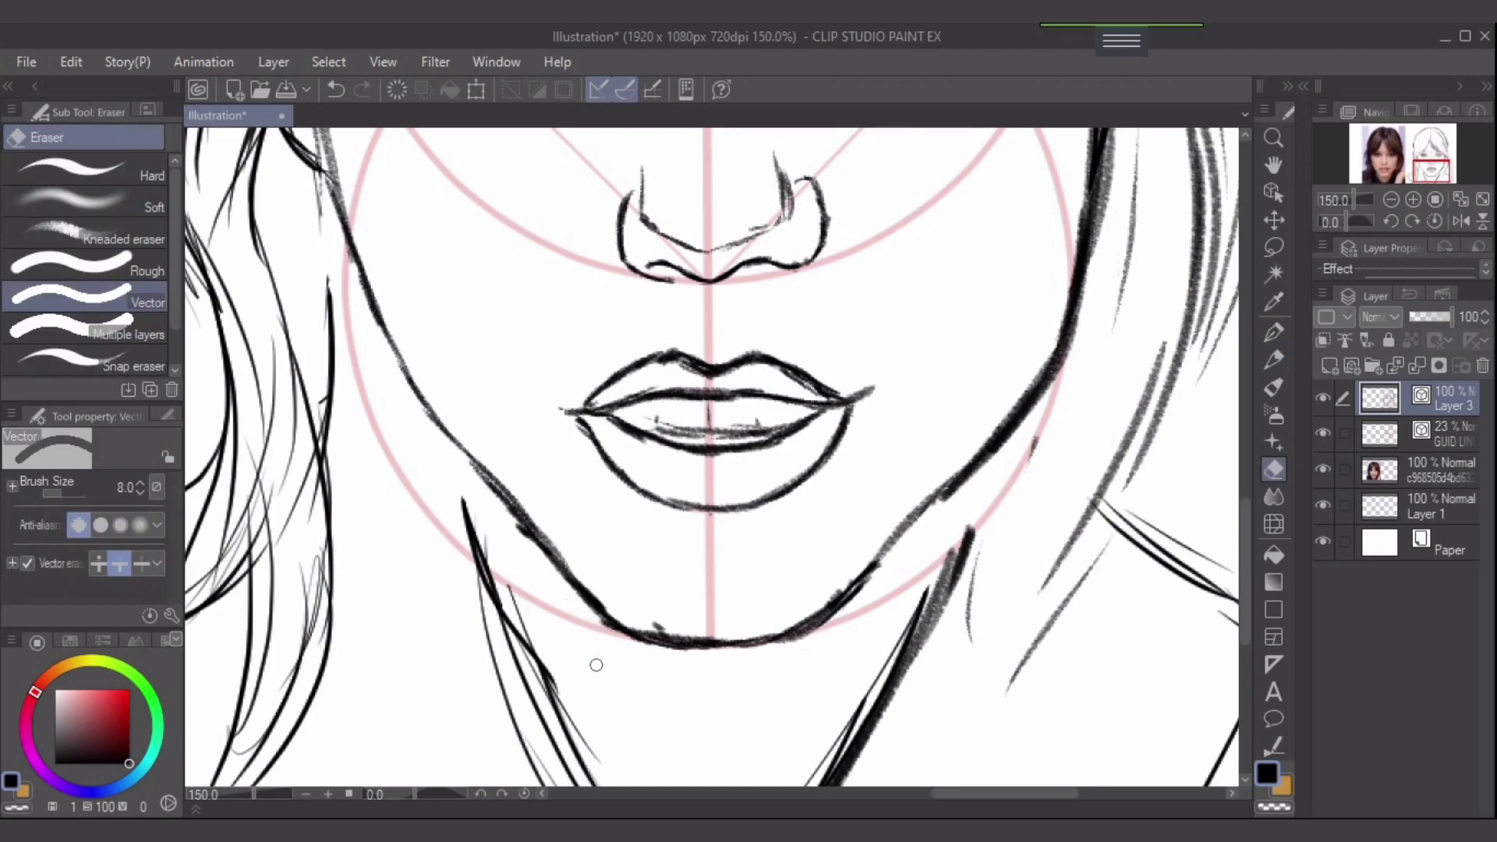
{"action": "left_click_drag", "start_coordinate": [1003, 452], "coordinate": [947, 569]}
{"action": "mouse_move", "coordinate": [452, 438]}
{"action": "left_mouse_down"}
{"action": "mouse_move", "coordinate": [468, 537]}
{"action": "mouse_move", "coordinate": [472, 503]}
{"action": "left_mouse_up"}
- Erase the rough right-hand shoulder strokes and redraw the shoulder as a cleaner line sloping out from the hair
{"action": "scroll", "coordinate": [469, 555], "scroll_direction": "down", "scroll_amount": 1}
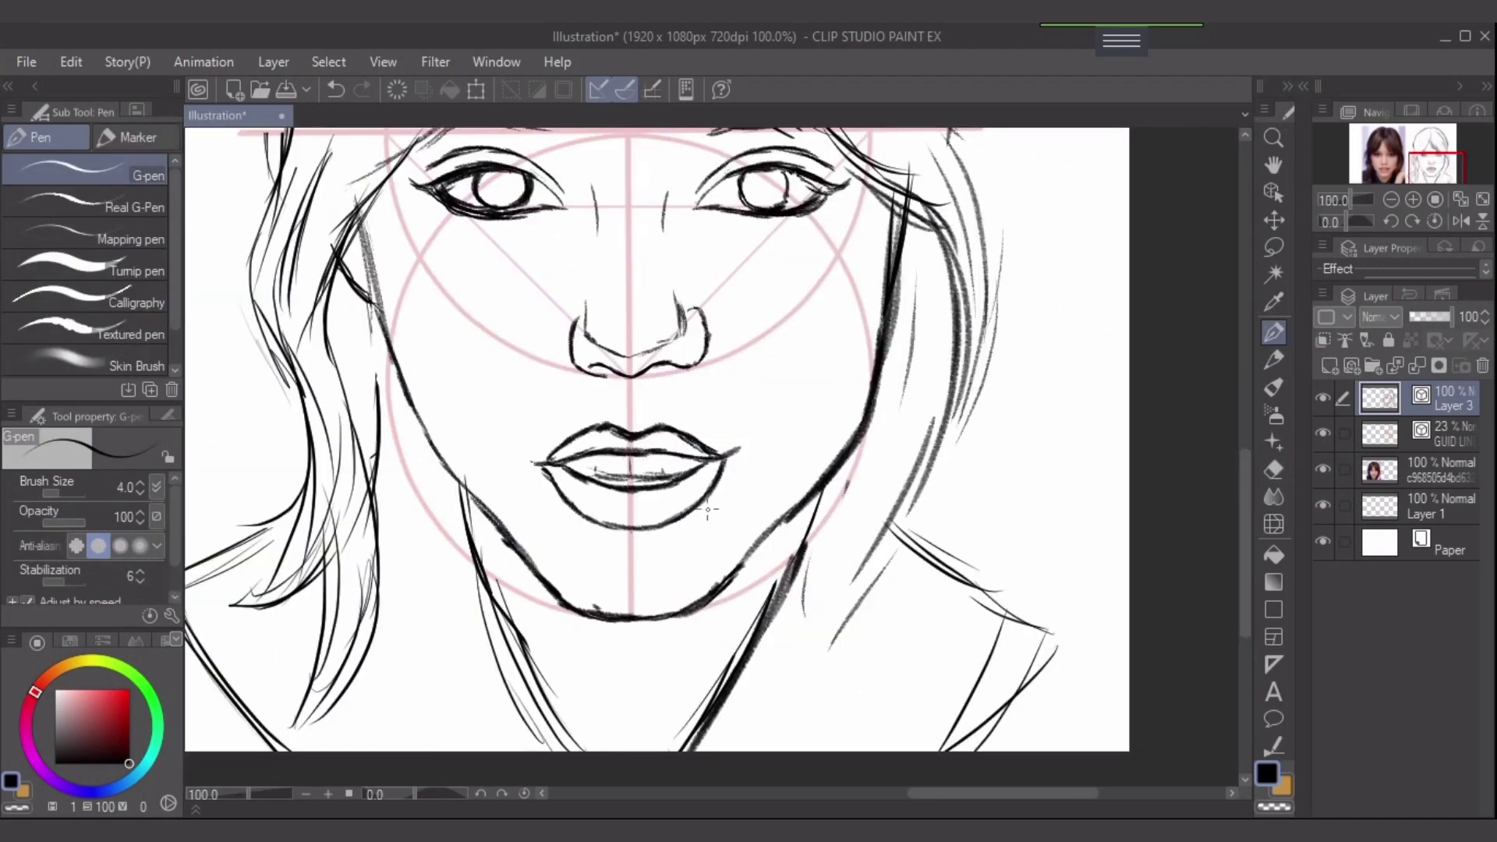
{"action": "scroll", "coordinate": [713, 521], "scroll_direction": "down", "scroll_amount": 1}
{"action": "left_click_drag", "start_coordinate": [713, 520], "coordinate": [836, 474]}
{"action": "mouse_move", "coordinate": [559, 444]}
{"action": "left_mouse_down"}
{"action": "mouse_move", "coordinate": [456, 480]}
{"action": "mouse_move", "coordinate": [476, 473]}
{"action": "mouse_move", "coordinate": [487, 536]}
{"action": "left_mouse_up"}
{"action": "key", "text": "e"}
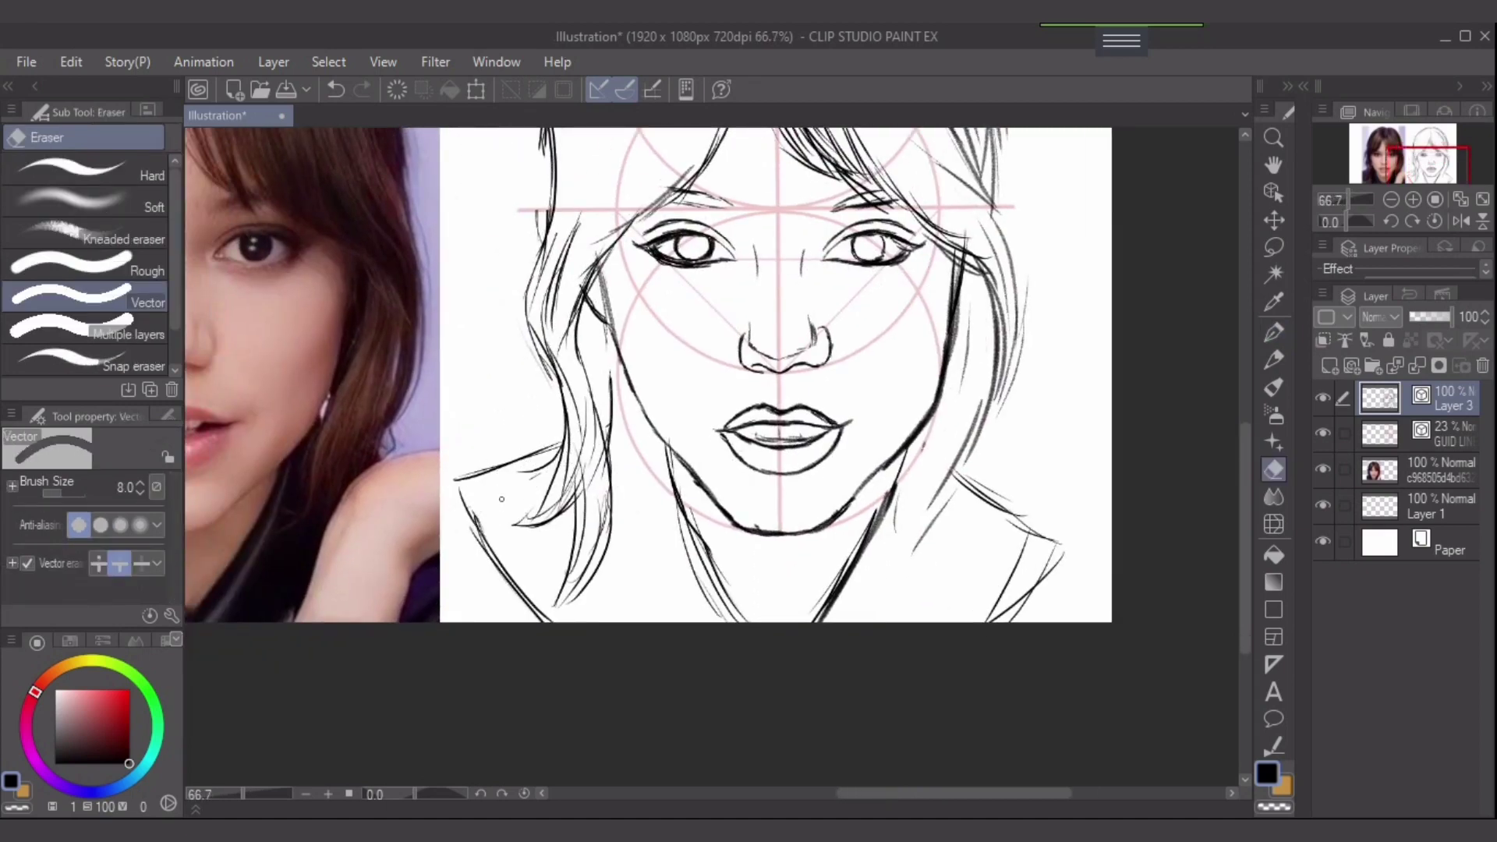
{"action": "key", "text": "p"}
{"action": "mouse_move", "coordinate": [958, 458]}
{"action": "left_mouse_down"}
{"action": "mouse_move", "coordinate": [1057, 502]}
{"action": "mouse_move", "coordinate": [1075, 527]}
{"action": "mouse_move", "coordinate": [1047, 560]}
{"action": "mouse_move", "coordinate": [1057, 510]}
{"action": "mouse_move", "coordinate": [1030, 515]}
{"action": "mouse_move", "coordinate": [1019, 554]}
{"action": "mouse_move", "coordinate": [1032, 526]}
{"action": "mouse_move", "coordinate": [990, 501]}
{"action": "mouse_move", "coordinate": [931, 528]}
{"action": "mouse_move", "coordinate": [964, 483]}
{"action": "mouse_move", "coordinate": [1039, 537]}
{"action": "left_mouse_up"}
{"action": "key", "text": "e"}
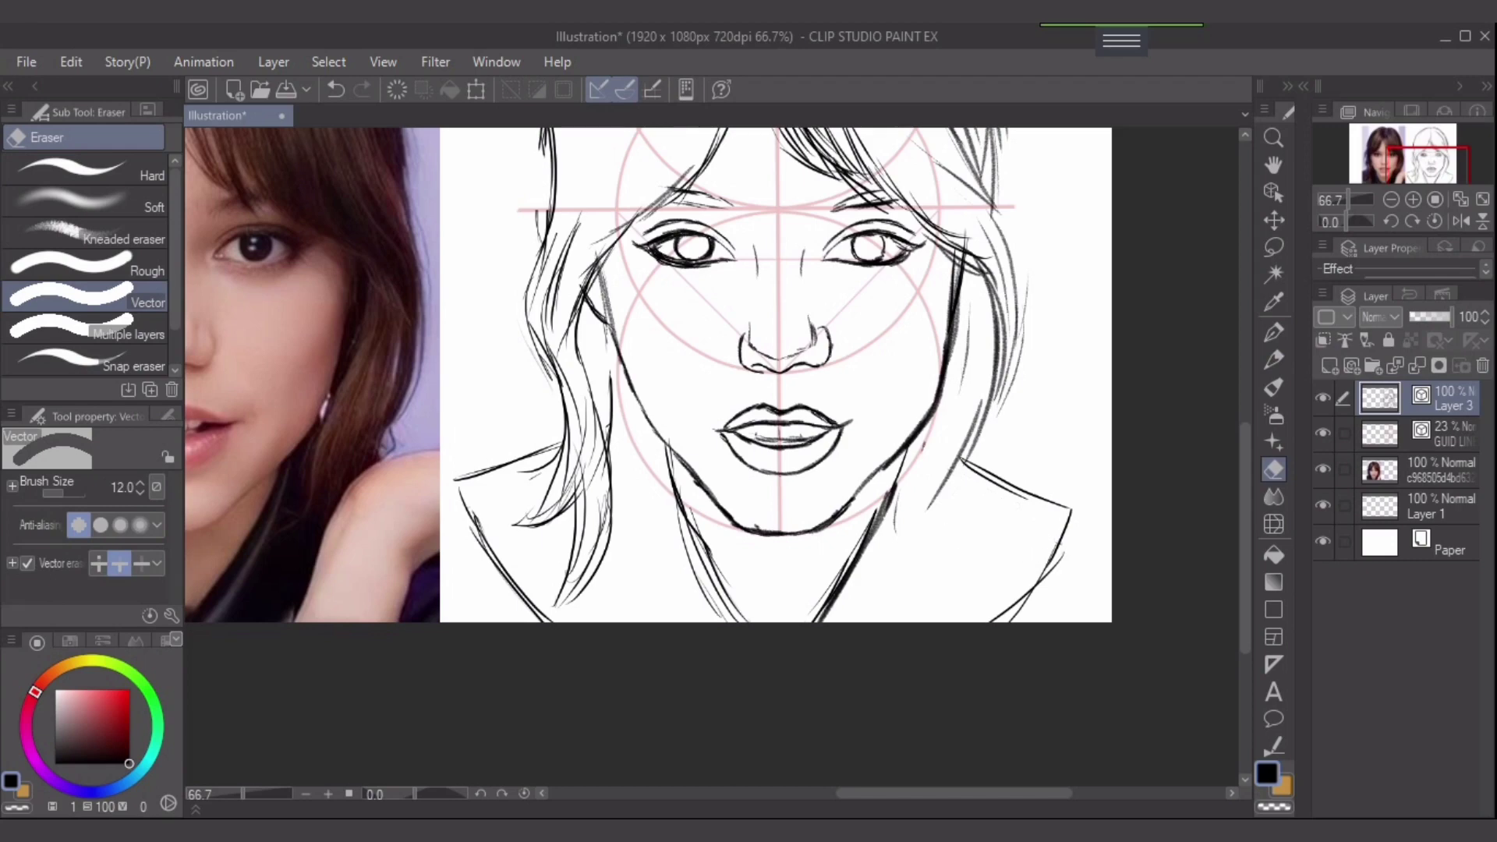
{"action": "left_click_drag", "start_coordinate": [1003, 456], "coordinate": [1015, 530]}
- Draw a short stroke between the left-hand cheek and the hair
{"action": "left_click", "coordinate": [1273, 359]}
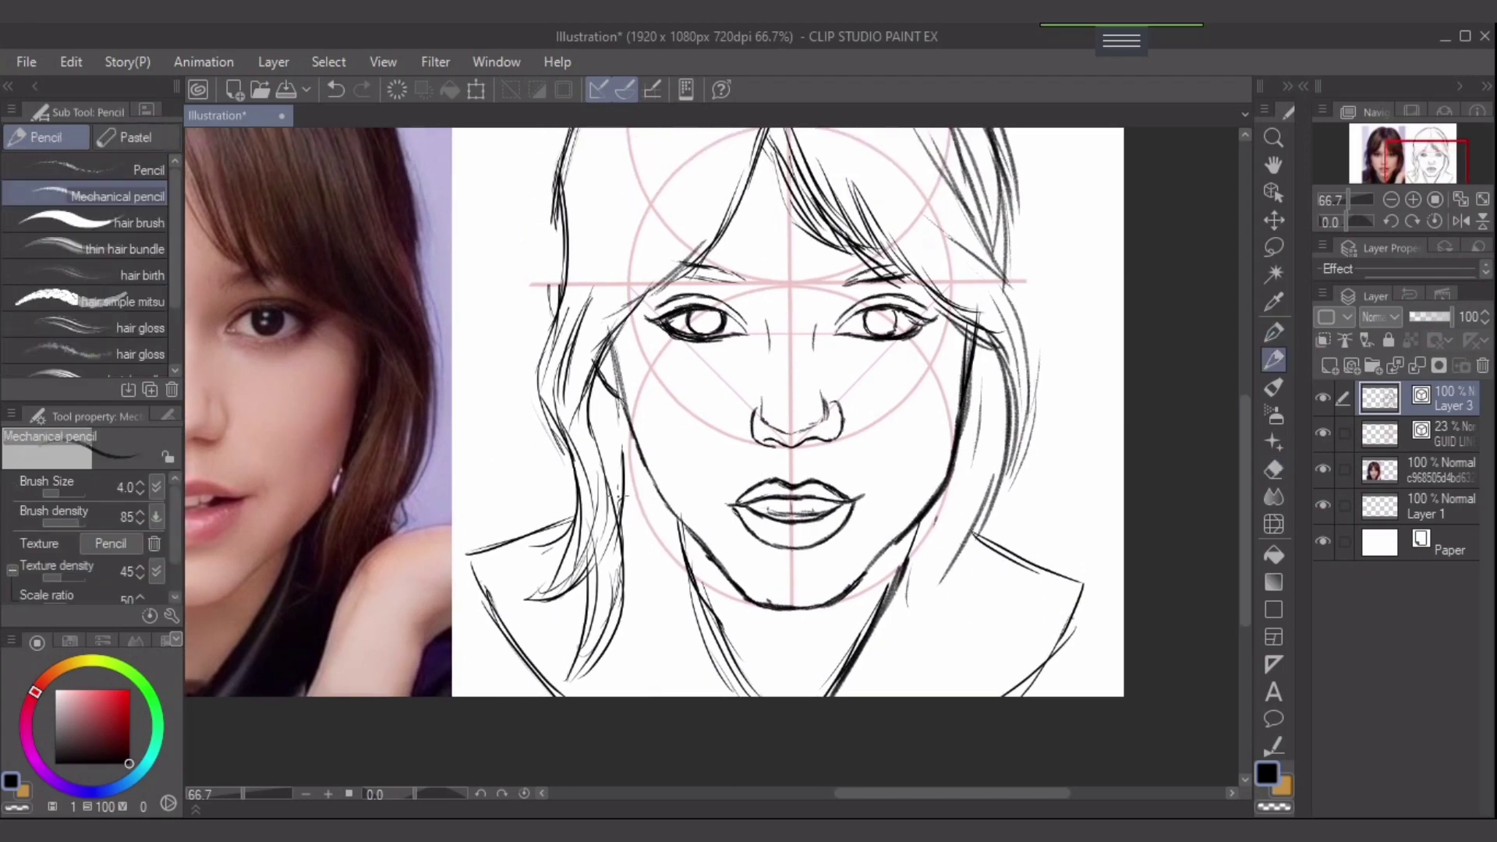
{"action": "left_click_drag", "start_coordinate": [652, 485], "coordinate": [622, 499]}
{"action": "left_click_drag", "start_coordinate": [1068, 265], "coordinate": [998, 442]}
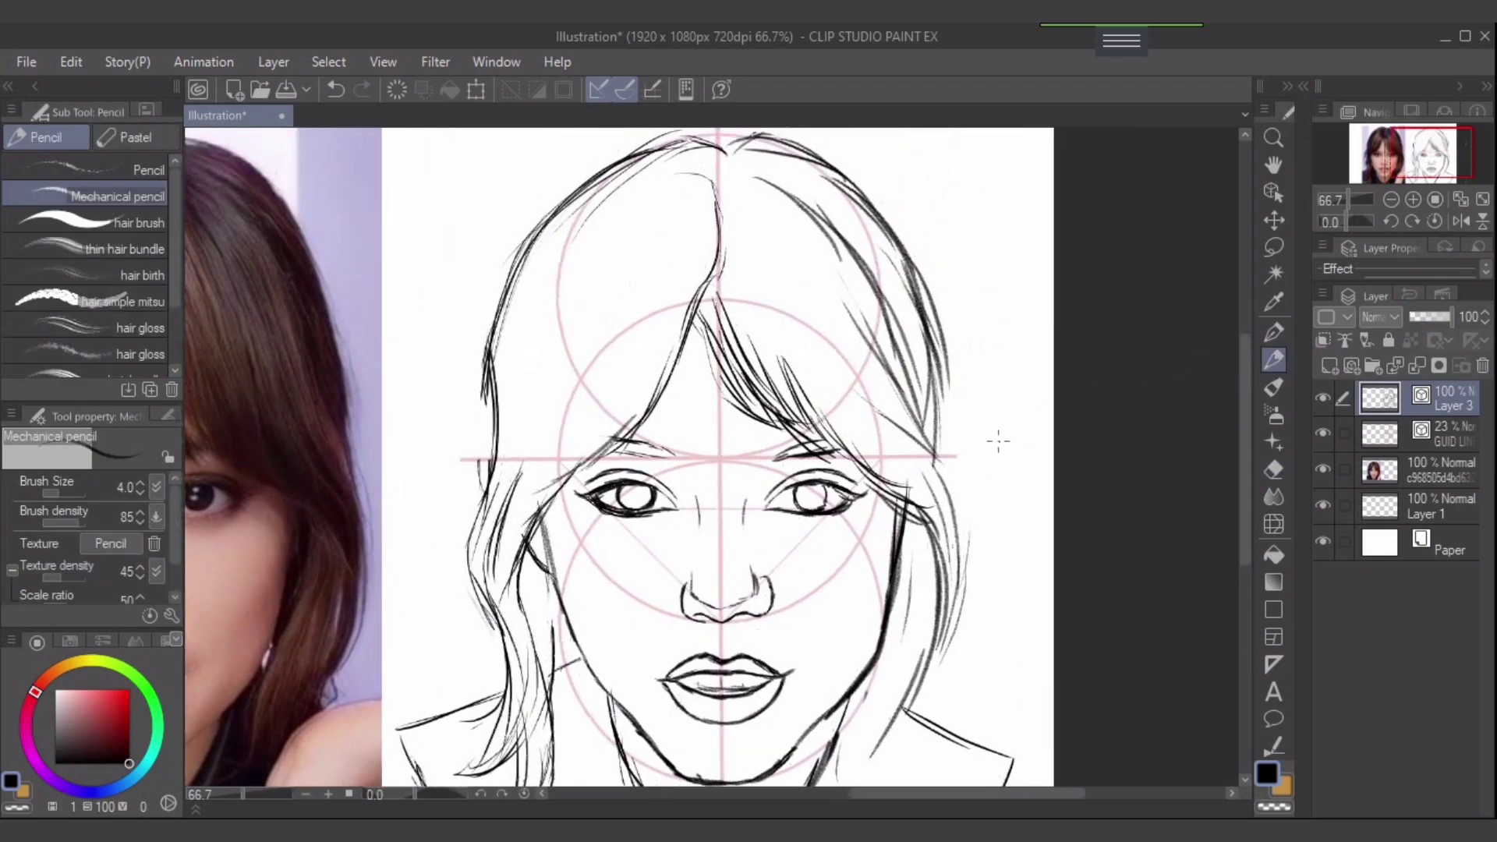
- Erase the doubled strokes of the right-hand hair outline and redraw it as a wider curve from crown to eye level
{"action": "scroll", "coordinate": [986, 411], "scroll_direction": "down", "scroll_amount": 1}
{"action": "key", "text": "e"}
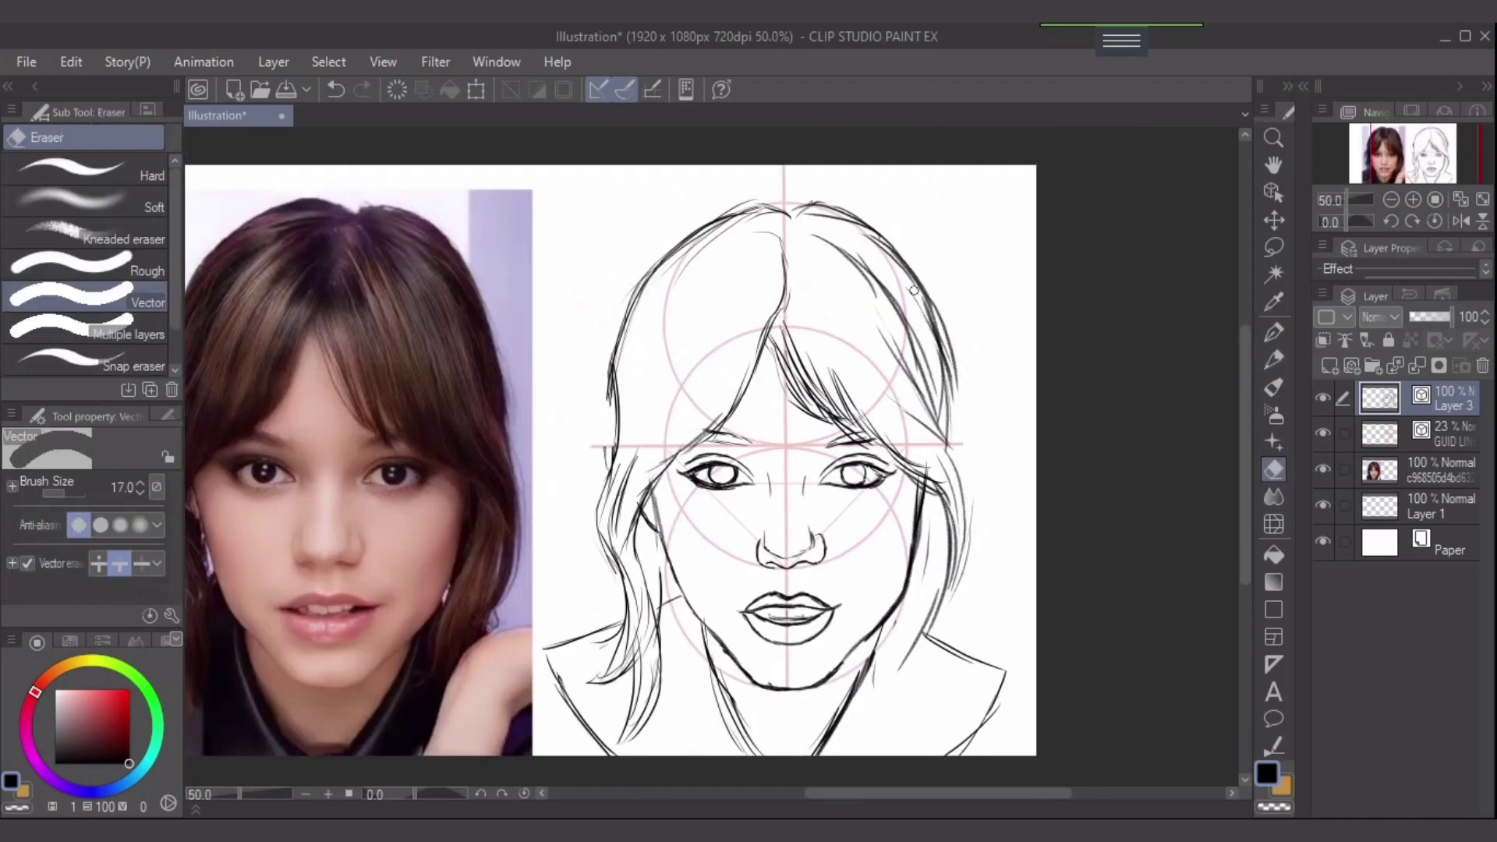
{"action": "mouse_move", "coordinate": [921, 310]}
{"action": "left_mouse_down"}
{"action": "mouse_move", "coordinate": [939, 357]}
{"action": "mouse_move", "coordinate": [939, 343]}
{"action": "left_mouse_up"}
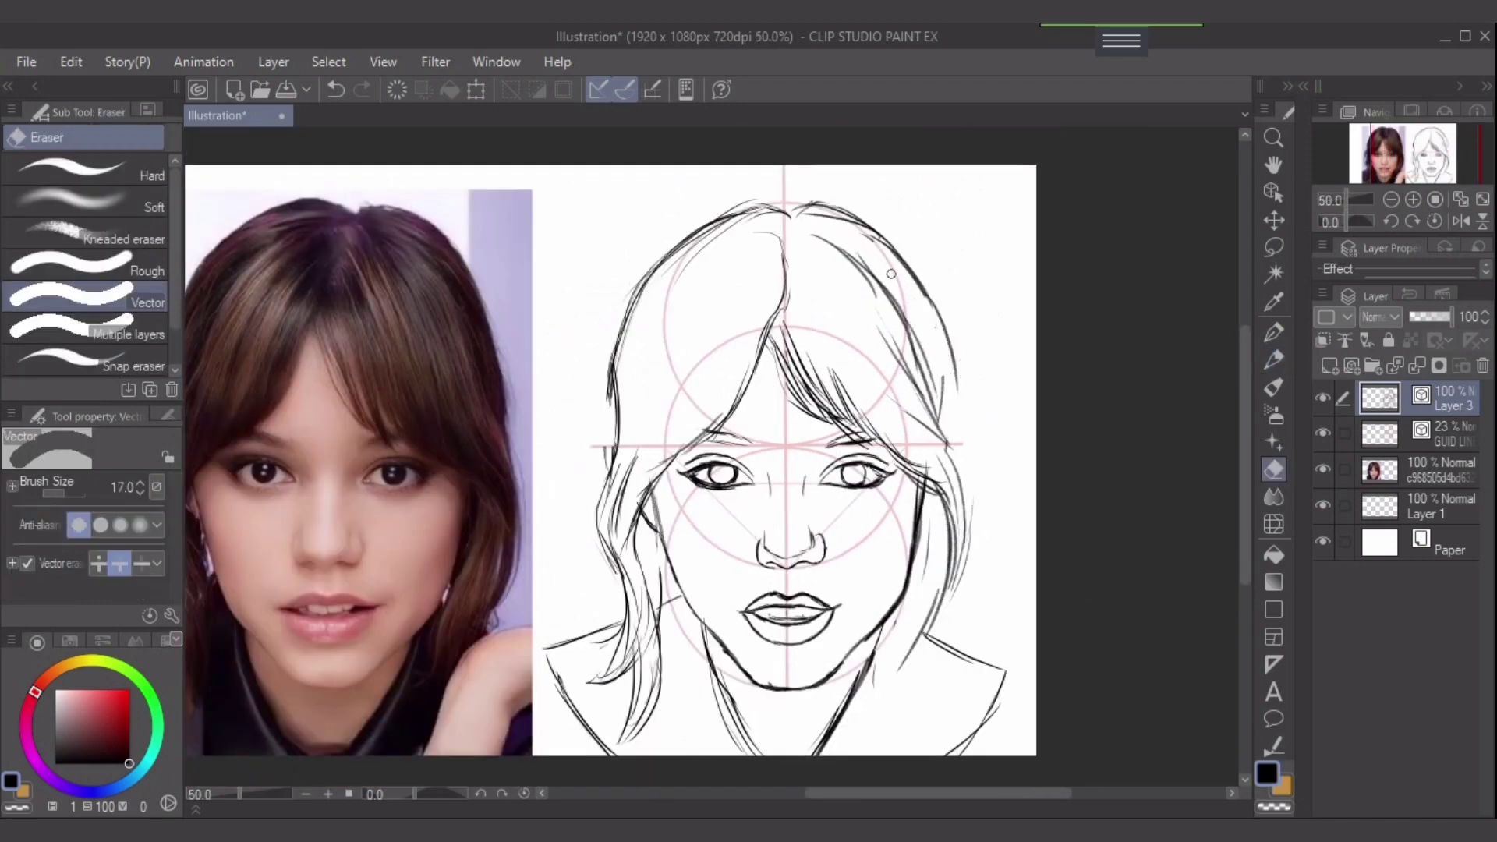
{"action": "left_click", "coordinate": [1273, 333]}
{"action": "left_click", "coordinate": [1273, 359]}
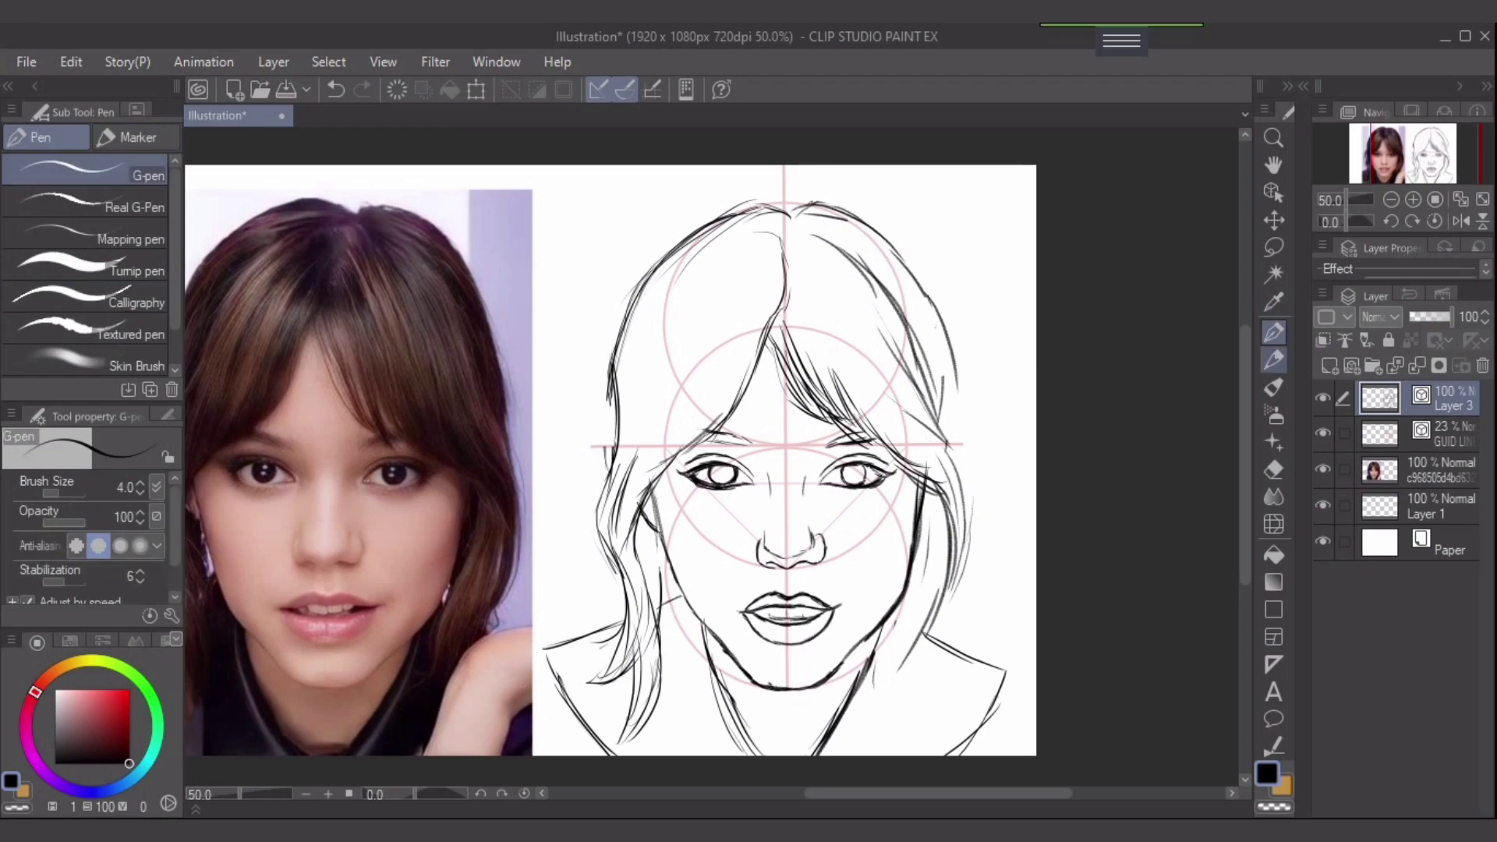
{"action": "left_click_drag", "start_coordinate": [858, 223], "coordinate": [955, 326]}
{"action": "mouse_move", "coordinate": [922, 275]}
{"action": "left_mouse_down"}
{"action": "mouse_move", "coordinate": [962, 374]}
{"action": "mouse_move", "coordinate": [960, 340]}
{"action": "mouse_move", "coordinate": [962, 380]}
{"action": "mouse_move", "coordinate": [947, 334]}
{"action": "mouse_move", "coordinate": [961, 459]}
{"action": "left_mouse_up"}
{"action": "left_click_drag", "start_coordinate": [964, 329], "coordinate": [967, 428]}
{"action": "mouse_move", "coordinate": [965, 374]}
{"action": "left_mouse_down"}
{"action": "mouse_move", "coordinate": [959, 469]}
{"action": "mouse_move", "coordinate": [923, 474]}
{"action": "left_mouse_up"}
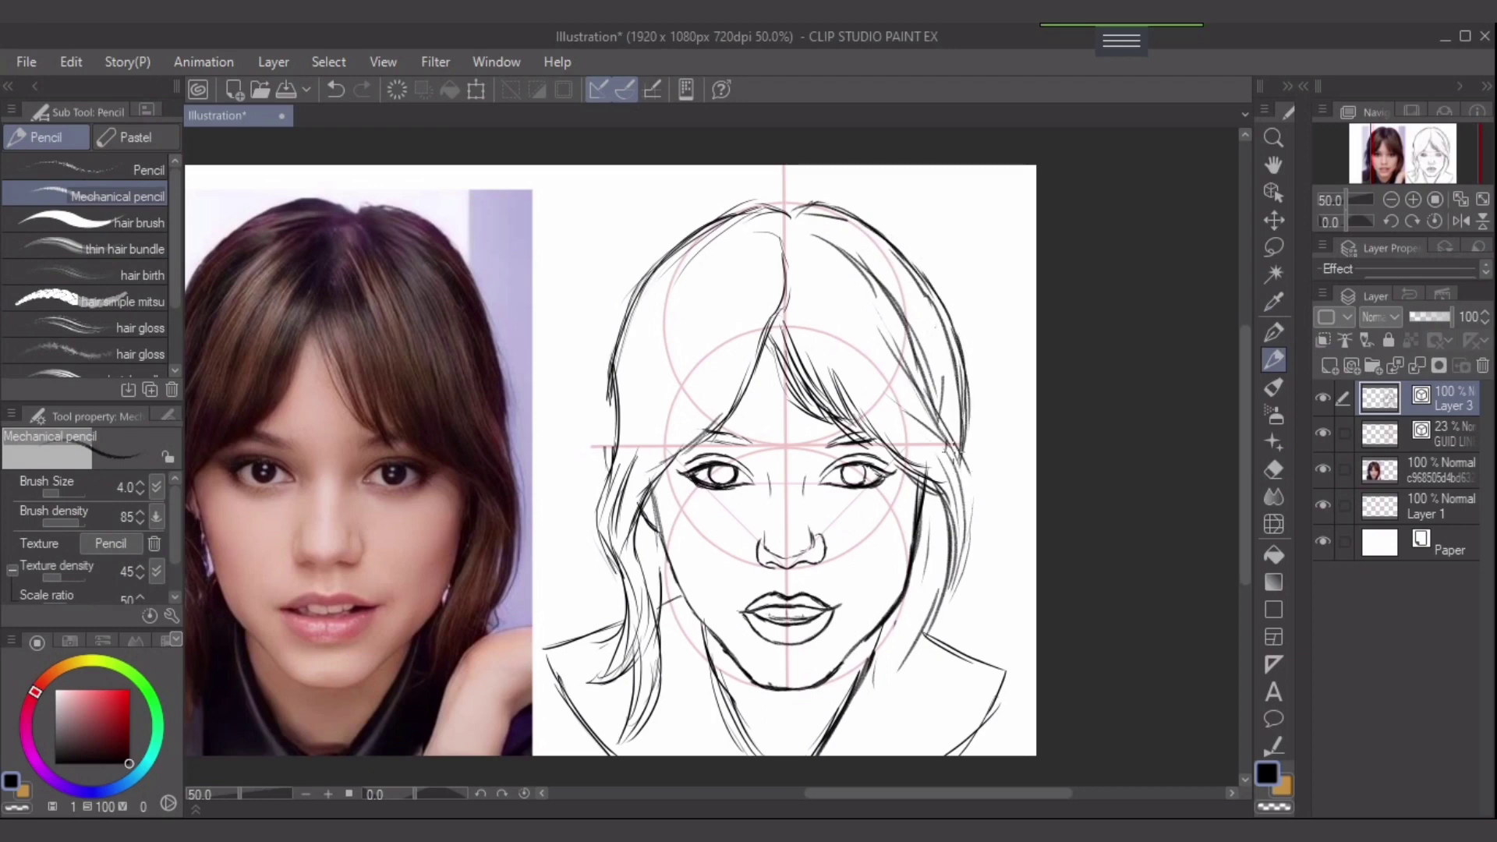
- Extend the right-hand hair from eye level toward the shoulder with long strands forming a fuller outer edge
{"action": "left_click_drag", "start_coordinate": [951, 408], "coordinate": [934, 436]}
{"action": "mouse_move", "coordinate": [979, 431]}
{"action": "left_mouse_down"}
{"action": "mouse_move", "coordinate": [962, 520]}
{"action": "mouse_move", "coordinate": [945, 484]}
{"action": "left_mouse_up"}
{"action": "left_click_drag", "start_coordinate": [982, 481], "coordinate": [965, 534]}
{"action": "left_click_drag", "start_coordinate": [978, 453], "coordinate": [960, 569]}
{"action": "left_click_drag", "start_coordinate": [984, 485], "coordinate": [956, 592]}
{"action": "mouse_move", "coordinate": [980, 524]}
{"action": "left_mouse_down"}
{"action": "mouse_move", "coordinate": [951, 612]}
{"action": "mouse_move", "coordinate": [976, 512]}
{"action": "mouse_move", "coordinate": [951, 618]}
{"action": "mouse_move", "coordinate": [980, 572]}
{"action": "mouse_move", "coordinate": [914, 675]}
{"action": "left_mouse_up"}
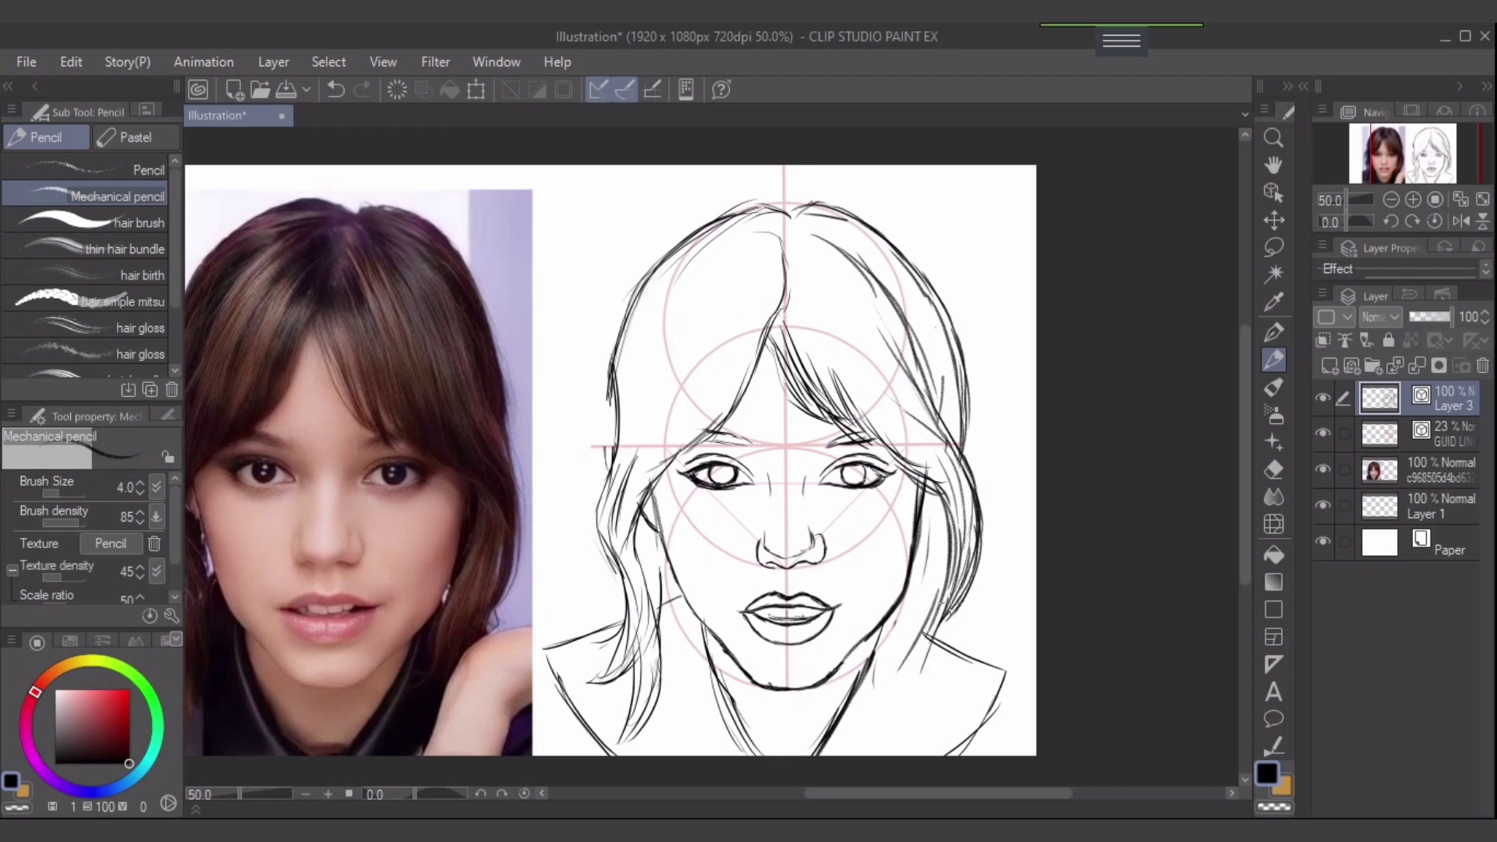
- Draw the tapering ends of the right-hand hair over the shoulder and add inner strands beside the jaw
{"action": "left_click_drag", "start_coordinate": [951, 601], "coordinate": [930, 686]}
{"action": "left_click_drag", "start_coordinate": [917, 574], "coordinate": [887, 669]}
{"action": "left_click_drag", "start_coordinate": [899, 605], "coordinate": [893, 709]}
{"action": "left_click_drag", "start_coordinate": [927, 649], "coordinate": [939, 687]}
{"action": "left_click_drag", "start_coordinate": [934, 647], "coordinate": [879, 708]}
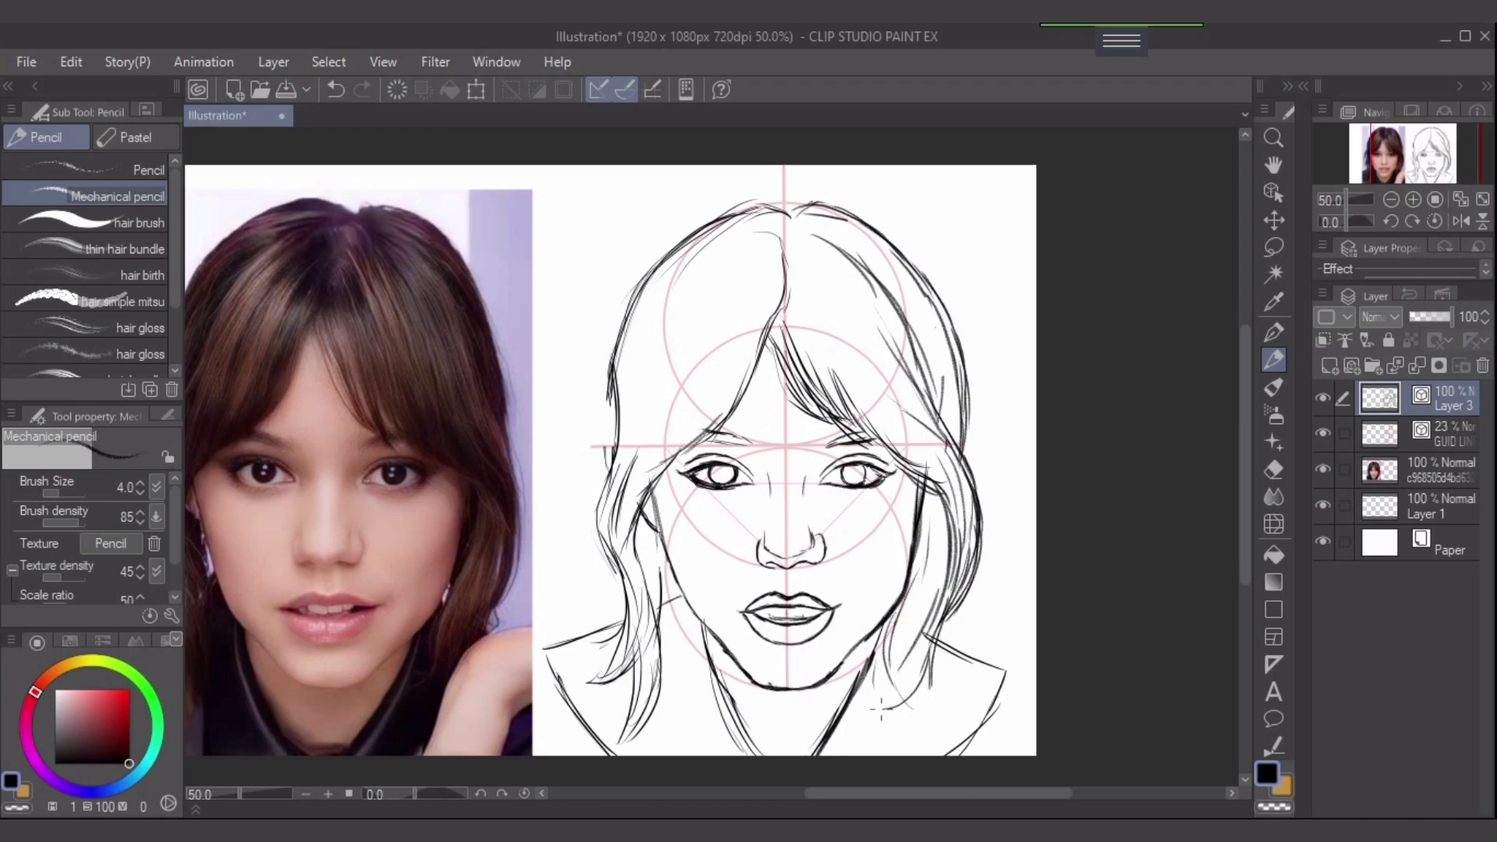
{"action": "mouse_move", "coordinate": [893, 657]}
{"action": "left_mouse_down"}
{"action": "mouse_move", "coordinate": [875, 703]}
{"action": "mouse_move", "coordinate": [885, 657]}
{"action": "mouse_move", "coordinate": [854, 708]}
{"action": "left_mouse_up"}
{"action": "mouse_move", "coordinate": [910, 592]}
{"action": "left_mouse_down"}
{"action": "mouse_move", "coordinate": [942, 524]}
{"action": "mouse_move", "coordinate": [918, 561]}
{"action": "left_mouse_up"}
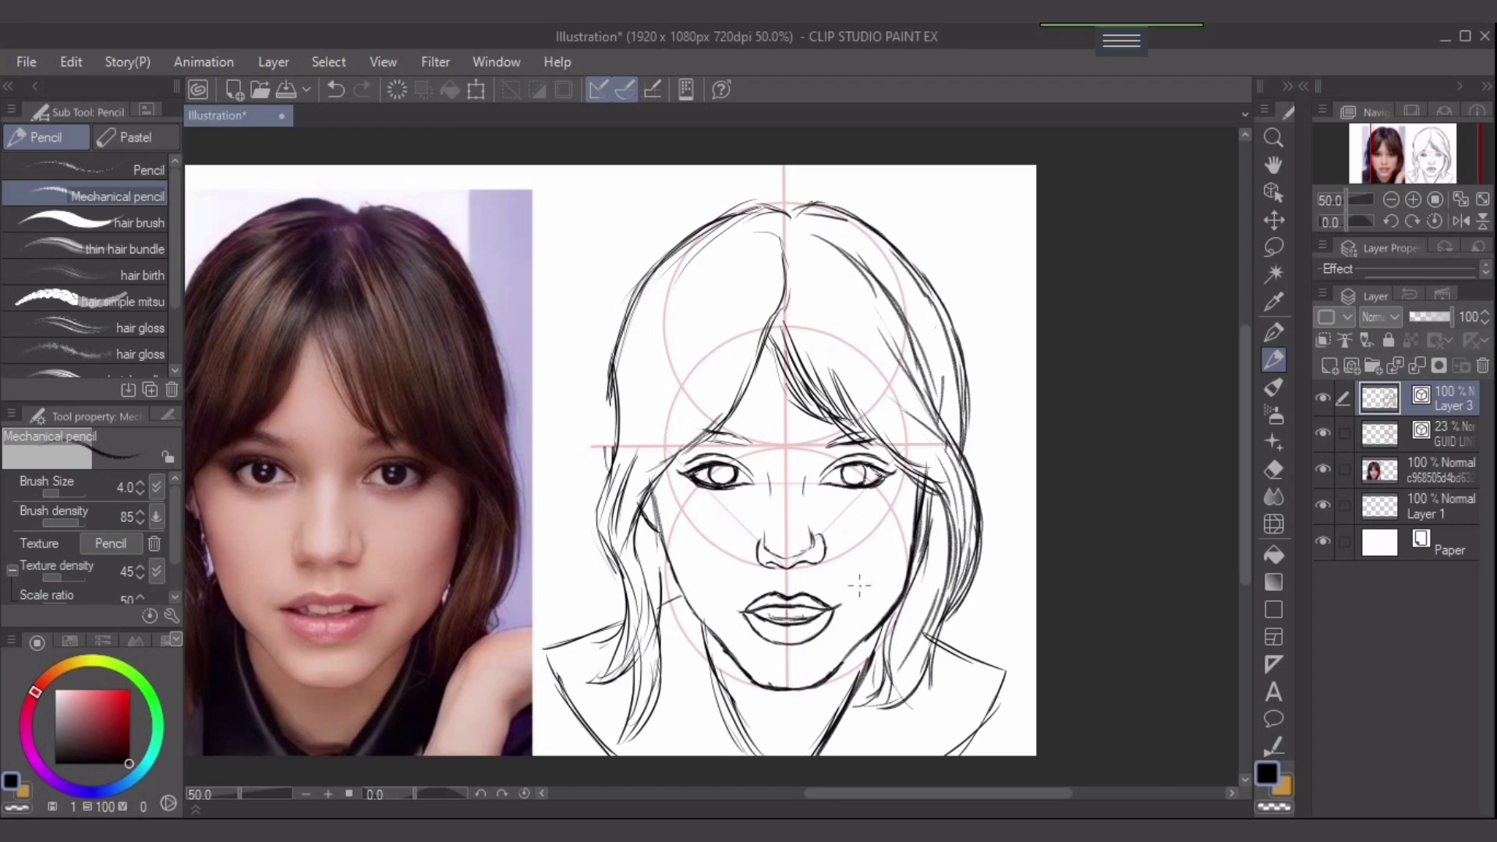
- Add hair strands between the left-hand cheek and the inner edge of the left-hand lock
{"action": "mouse_move", "coordinate": [678, 535]}
{"action": "left_mouse_down"}
{"action": "mouse_move", "coordinate": [687, 497]}
{"action": "mouse_move", "coordinate": [781, 446]}
{"action": "mouse_move", "coordinate": [774, 528]}
{"action": "left_mouse_up"}
{"action": "left_click_drag", "start_coordinate": [760, 455], "coordinate": [770, 550]}
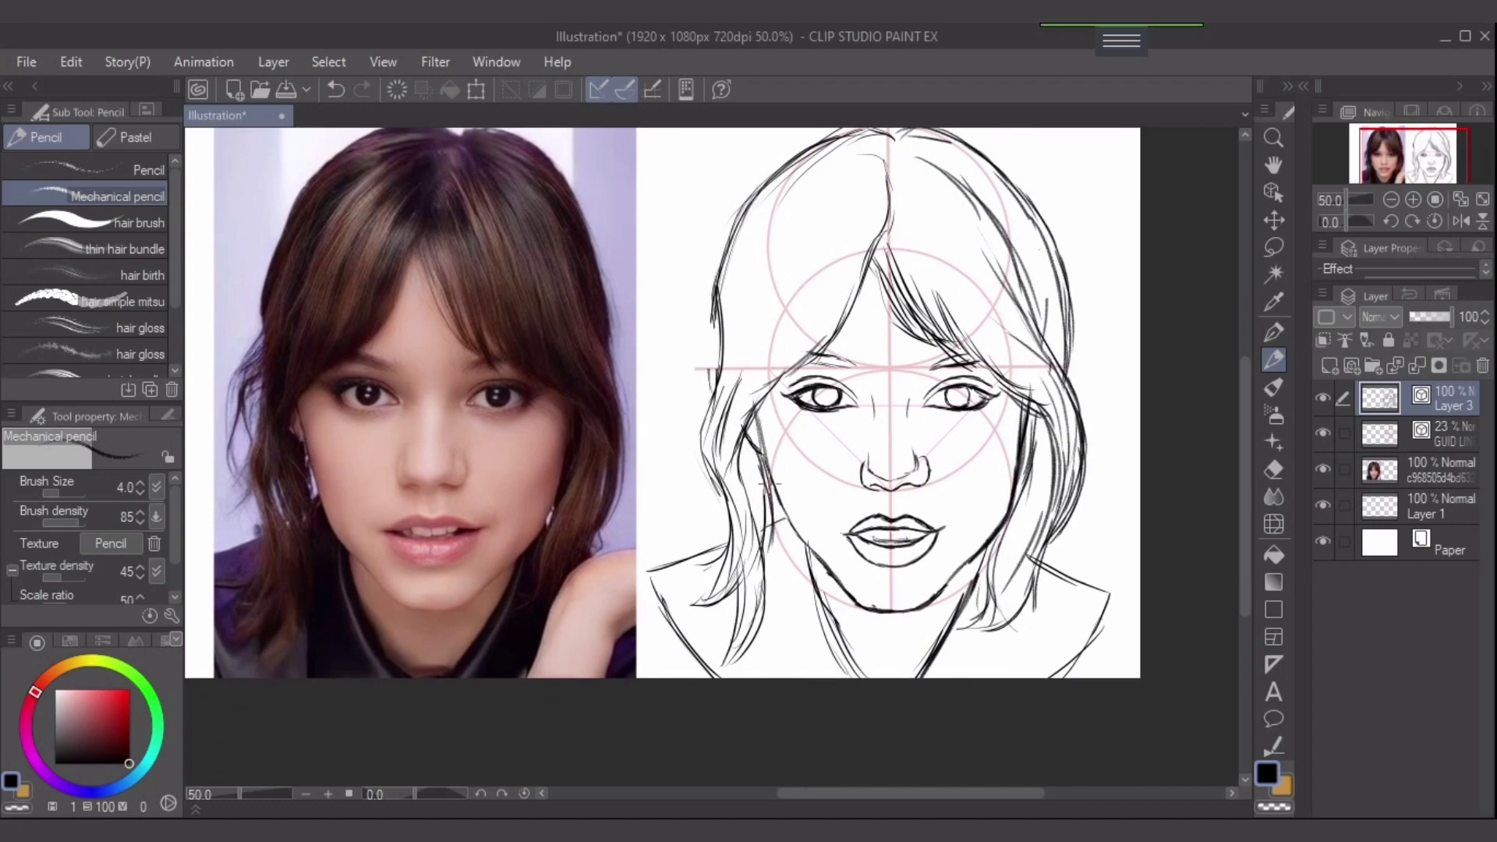
{"action": "left_click_drag", "start_coordinate": [771, 486], "coordinate": [782, 589]}
{"action": "left_click_drag", "start_coordinate": [774, 524], "coordinate": [784, 615]}
{"action": "mouse_move", "coordinate": [768, 550]}
{"action": "left_mouse_down"}
{"action": "mouse_move", "coordinate": [778, 608]}
{"action": "mouse_move", "coordinate": [759, 626]}
{"action": "left_mouse_up"}
{"action": "mouse_move", "coordinate": [773, 488]}
{"action": "left_mouse_down"}
{"action": "mouse_move", "coordinate": [787, 559]}
{"action": "mouse_move", "coordinate": [775, 588]}
{"action": "left_mouse_up"}
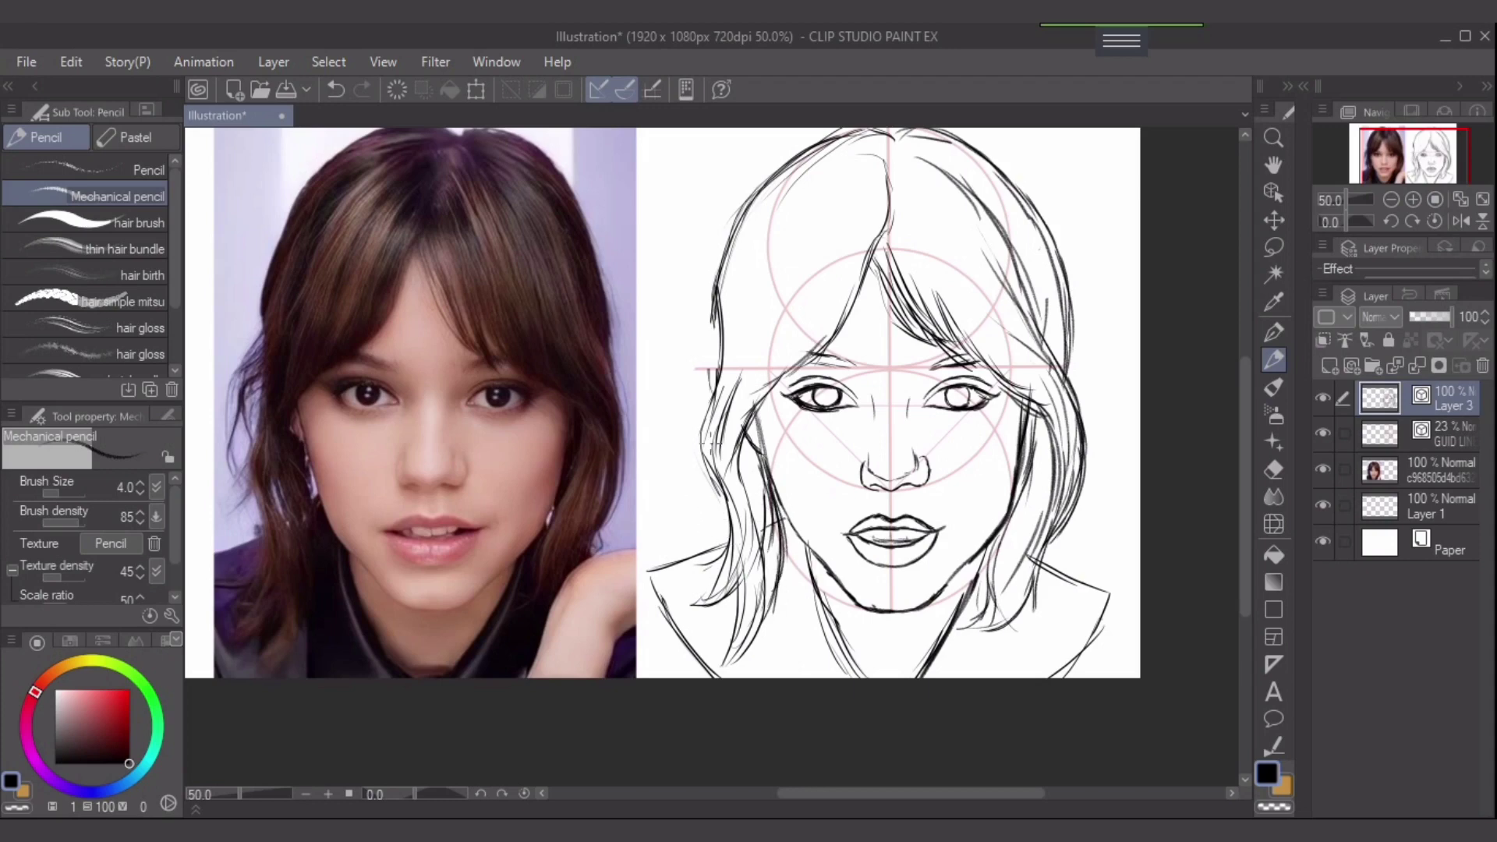
- Add strands along the outer edge of the left-hand hair beside the face
{"action": "mouse_move", "coordinate": [708, 427]}
{"action": "left_mouse_down"}
{"action": "mouse_move", "coordinate": [703, 493]}
{"action": "mouse_move", "coordinate": [722, 530]}
{"action": "left_mouse_up"}
{"action": "left_click_drag", "start_coordinate": [711, 475], "coordinate": [726, 563]}
{"action": "mouse_move", "coordinate": [740, 387]}
{"action": "left_mouse_down"}
{"action": "mouse_move", "coordinate": [711, 513]}
{"action": "mouse_move", "coordinate": [677, 486]}
{"action": "left_mouse_up"}
{"action": "left_click_drag", "start_coordinate": [695, 433], "coordinate": [690, 503]}
- Erase the stray stroke on the left-hand hair outline and draw loose strands flicking outward at eye level
{"action": "key", "text": "e"}
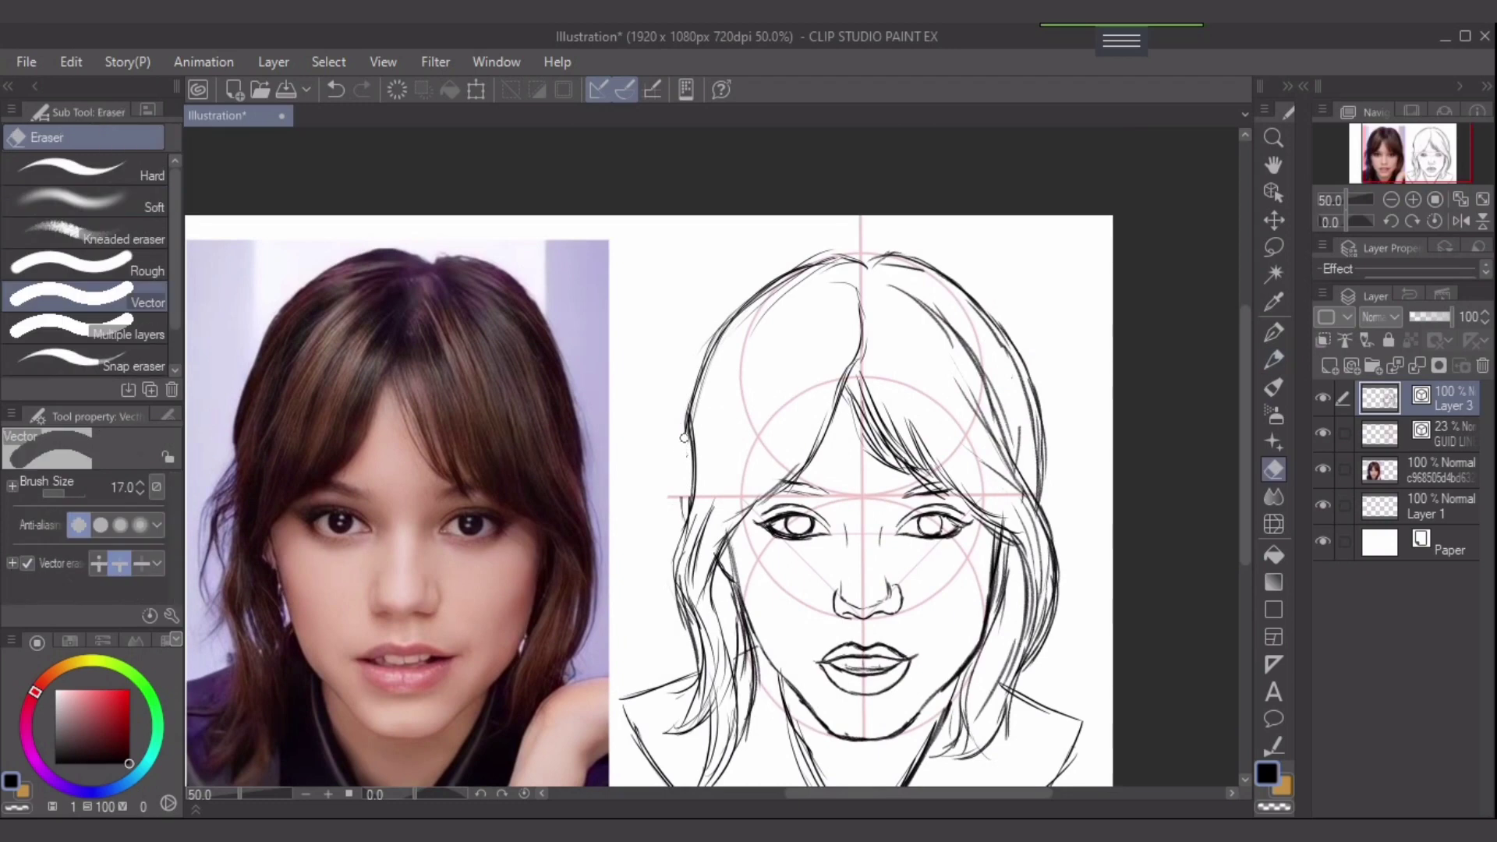
{"action": "key", "text": "p"}
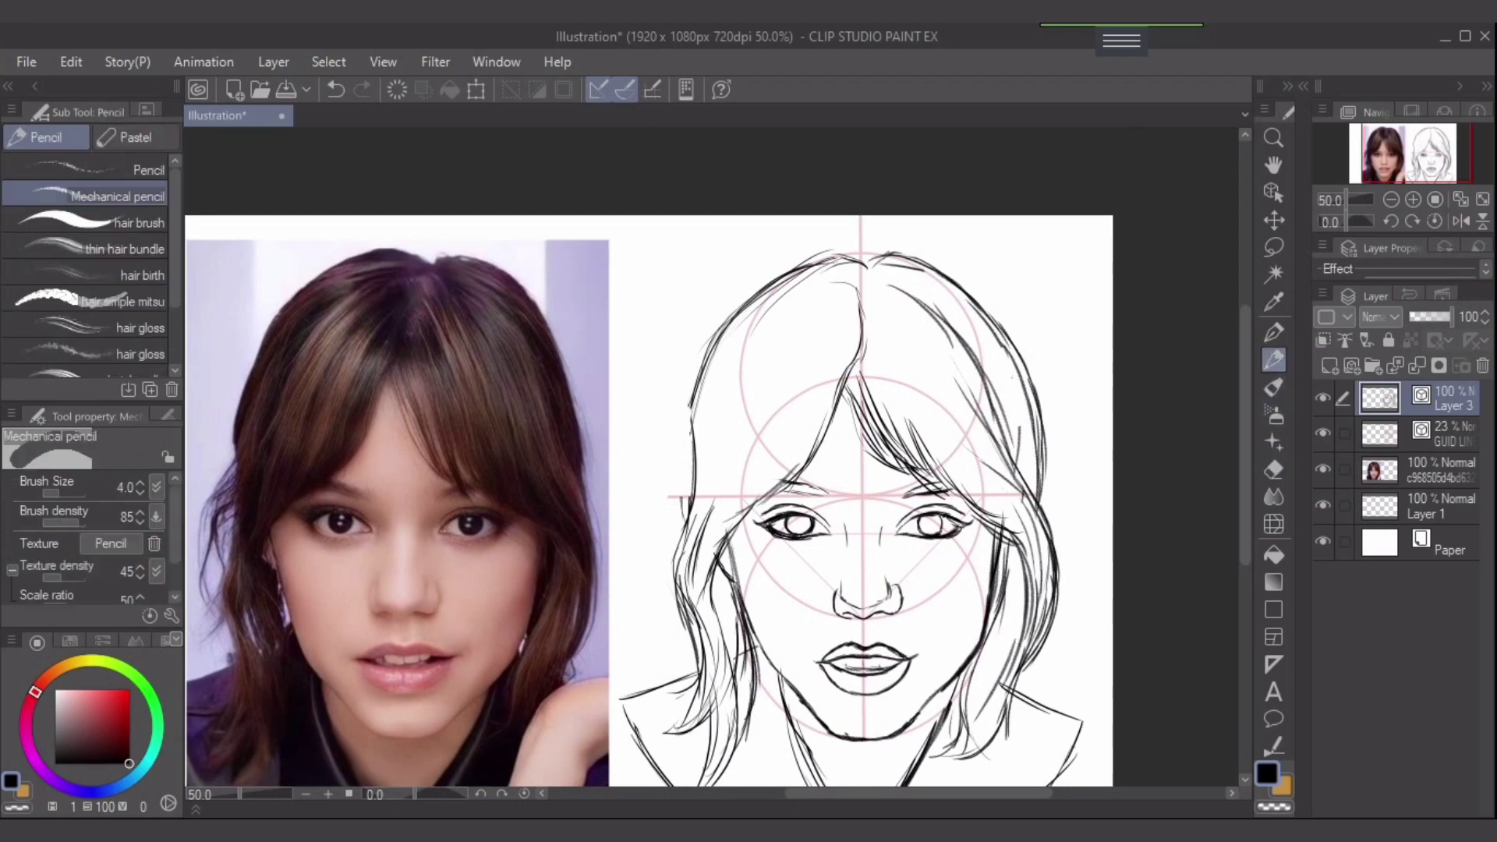
{"action": "left_click_drag", "start_coordinate": [713, 346], "coordinate": [684, 480]}
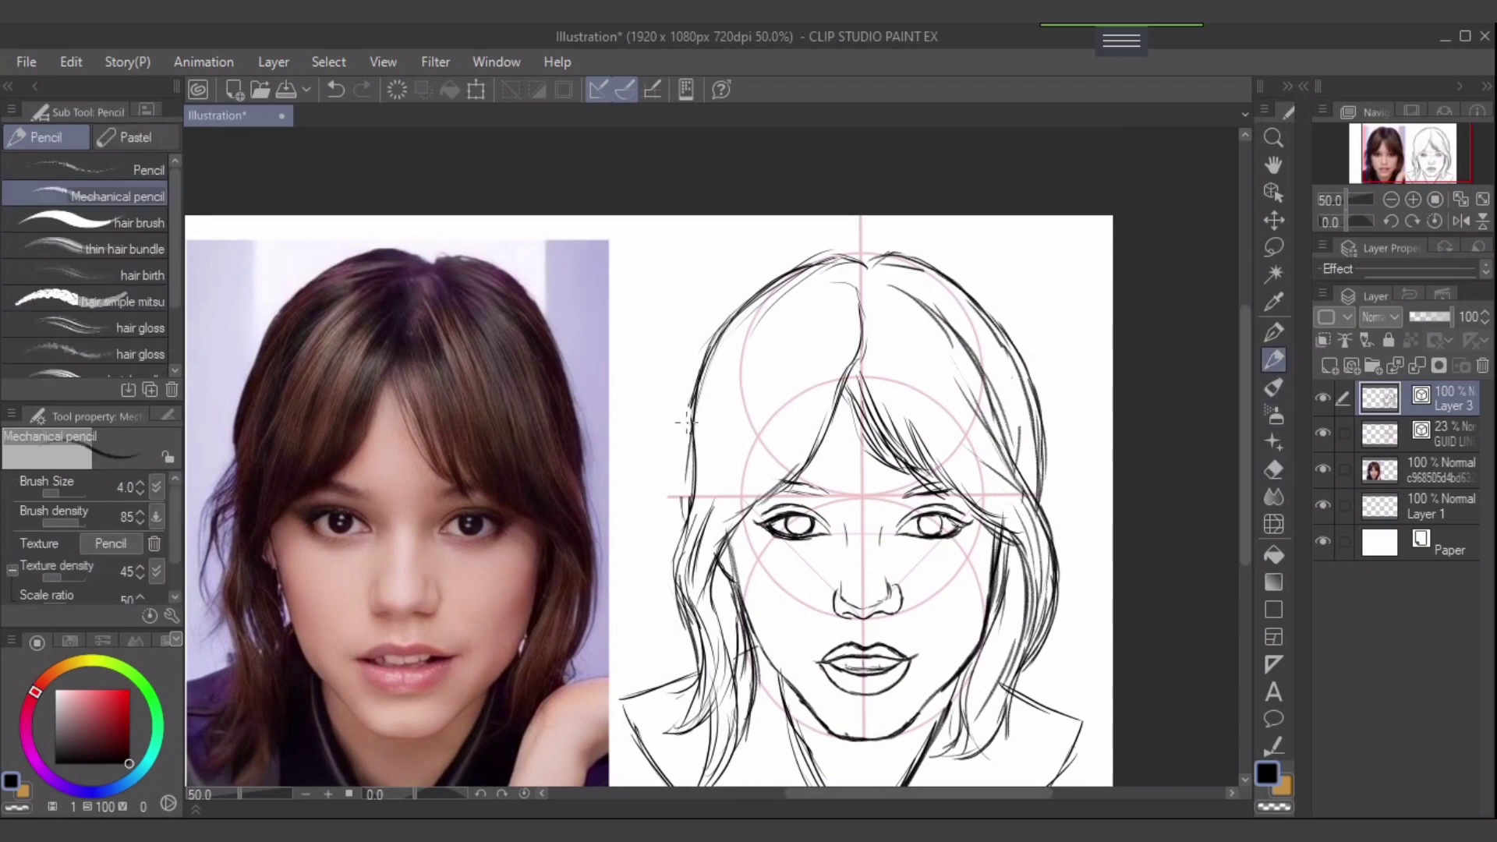
{"action": "left_click_drag", "start_coordinate": [686, 421], "coordinate": [638, 522]}
{"action": "mouse_move", "coordinate": [701, 446]}
{"action": "left_mouse_down"}
{"action": "mouse_move", "coordinate": [667, 495]}
{"action": "mouse_move", "coordinate": [656, 488]}
{"action": "left_mouse_up"}
{"action": "left_click_drag", "start_coordinate": [670, 485], "coordinate": [631, 571]}
{"action": "left_click_drag", "start_coordinate": [651, 509], "coordinate": [630, 585]}
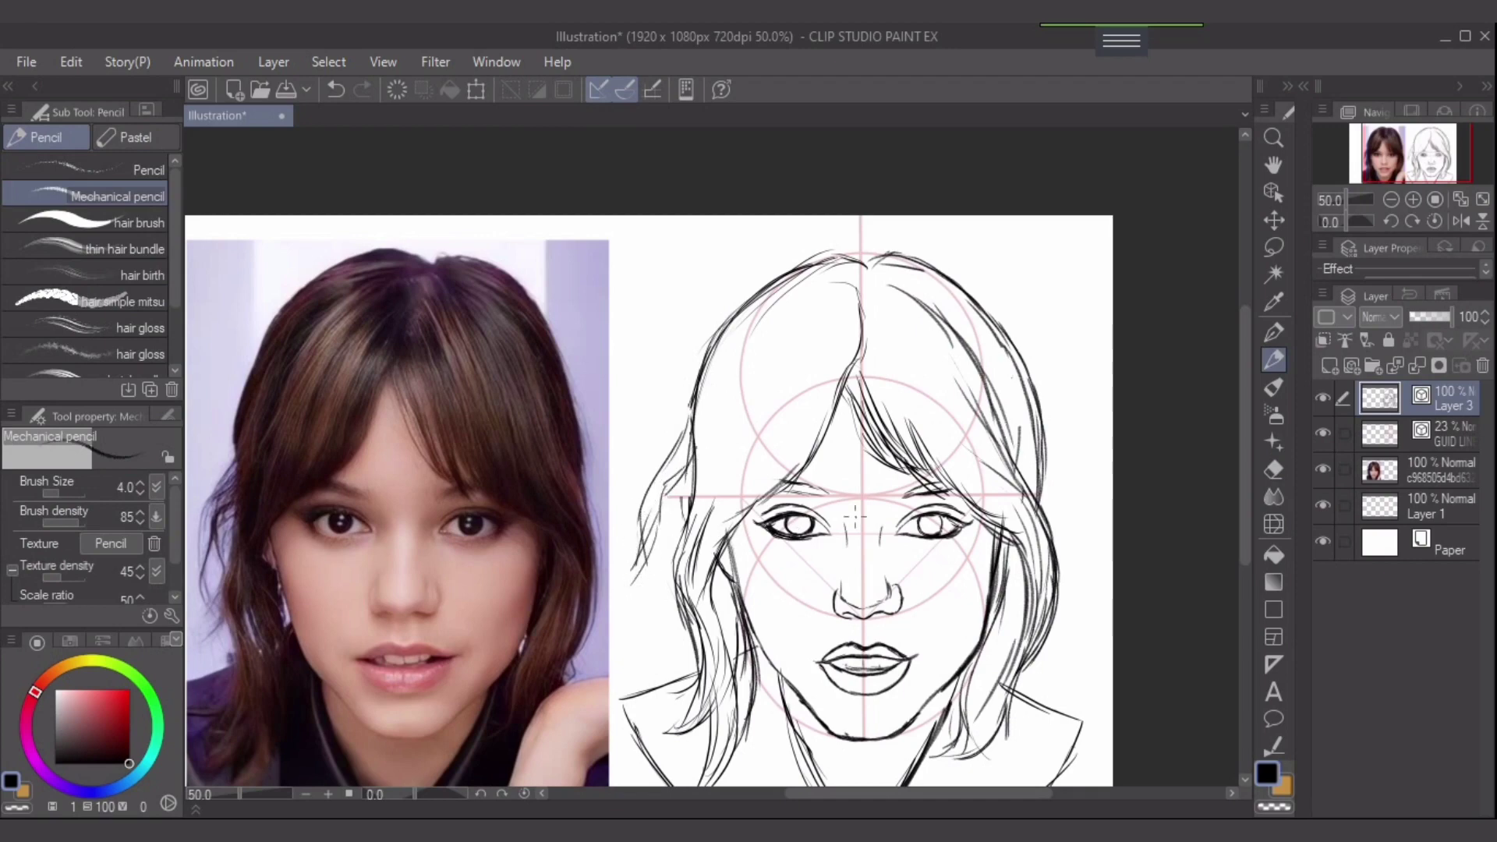
- Erase the loose inner strands of the right-hand bangs, keeping the main edge line
{"action": "scroll", "coordinate": [853, 516], "scroll_direction": "down", "scroll_amount": 1}
{"action": "key", "text": "e"}
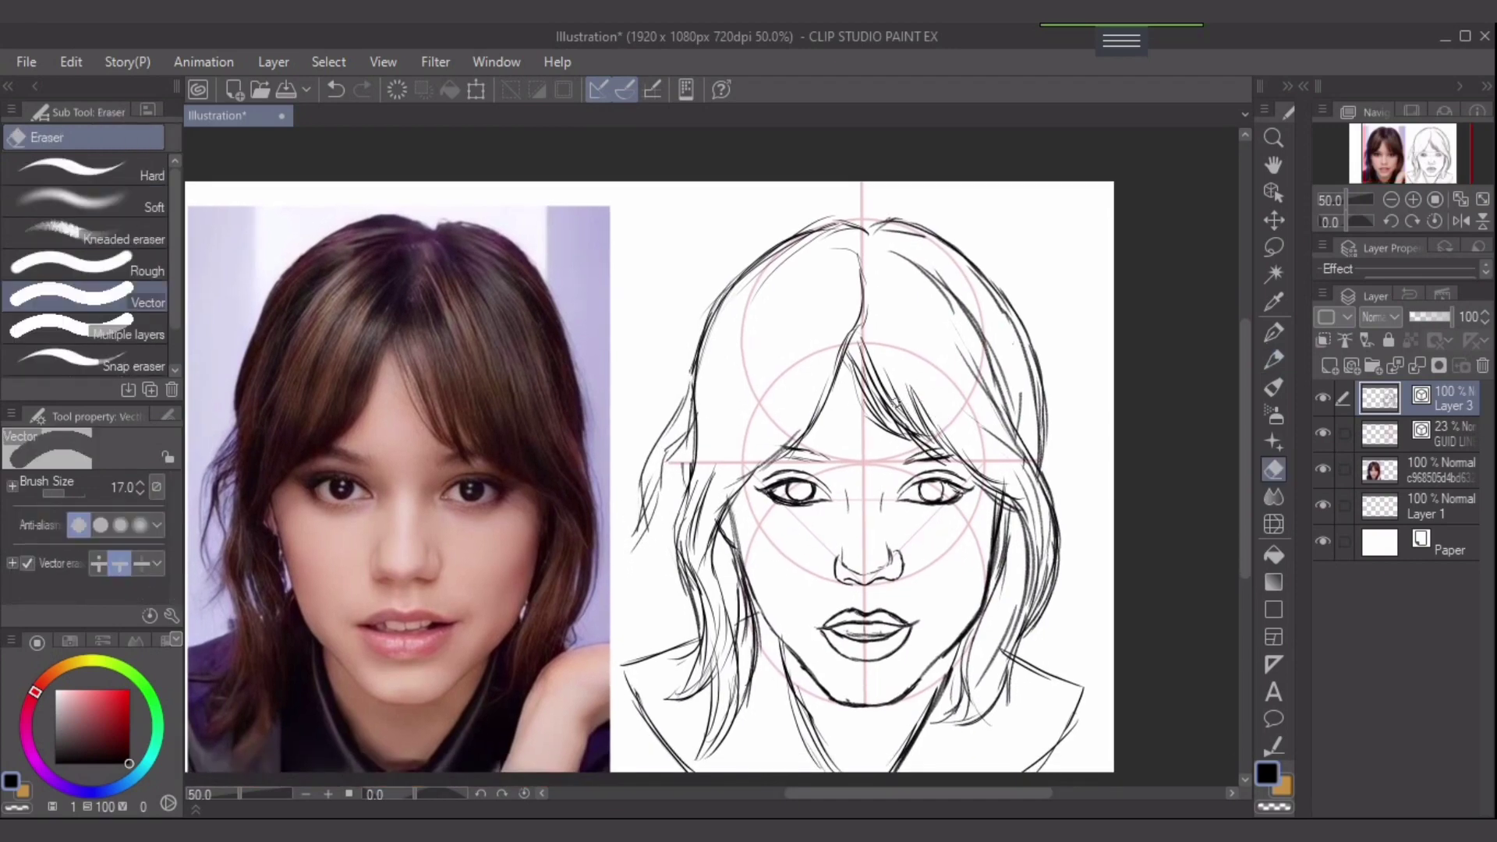
{"action": "mouse_move", "coordinate": [904, 405]}
{"action": "left_mouse_down"}
{"action": "mouse_move", "coordinate": [879, 388]}
{"action": "mouse_move", "coordinate": [937, 440]}
{"action": "left_mouse_up"}
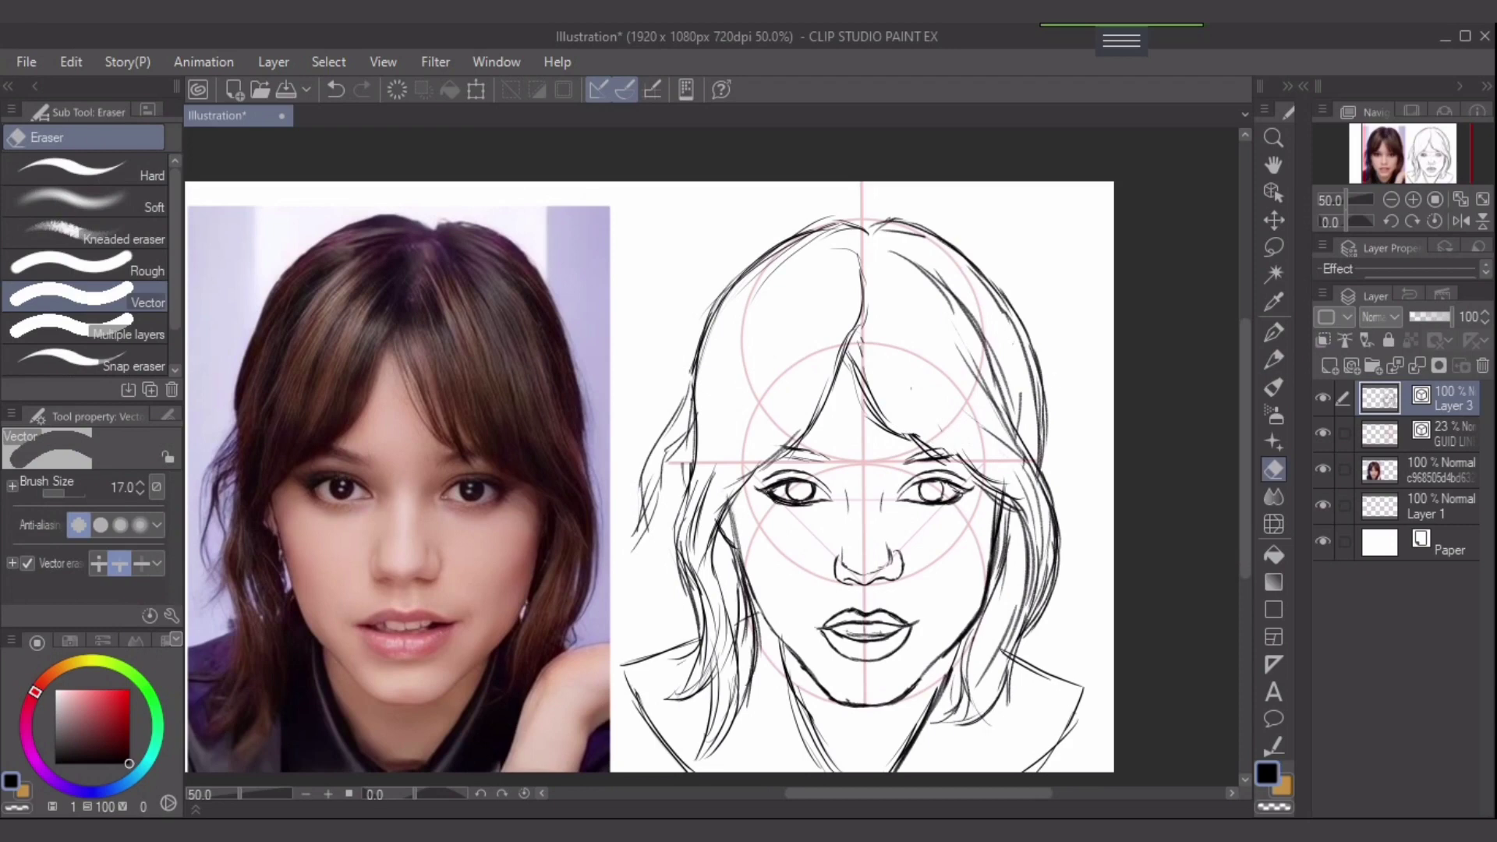
{"action": "key", "text": "p"}
{"action": "left_click_drag", "start_coordinate": [884, 413], "coordinate": [931, 454]}
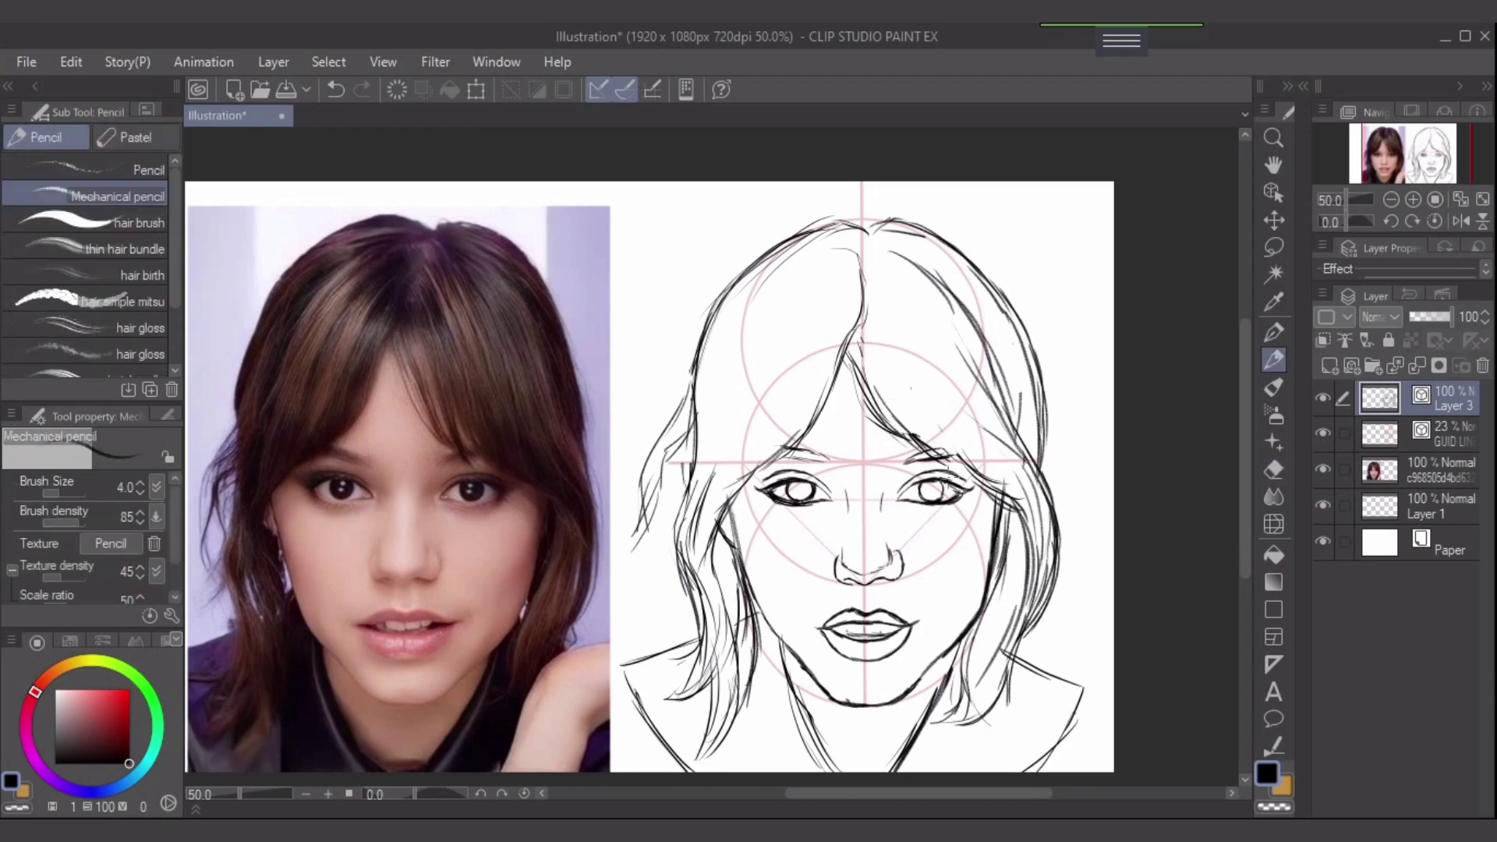
{"action": "left_click_drag", "start_coordinate": [885, 383], "coordinate": [925, 457]}
{"action": "key", "text": "ctrl+z"}
{"action": "key", "text": "ctrl+z"}
- Draw new strands along the right-hand bangs above the eyebrow and extend the hair strokes past the temple
{"action": "left_click_drag", "start_coordinate": [944, 468], "coordinate": [902, 387]}
{"action": "mouse_move", "coordinate": [963, 470]}
{"action": "left_mouse_down"}
{"action": "mouse_move", "coordinate": [907, 399]}
{"action": "mouse_move", "coordinate": [933, 439]}
{"action": "left_mouse_up"}
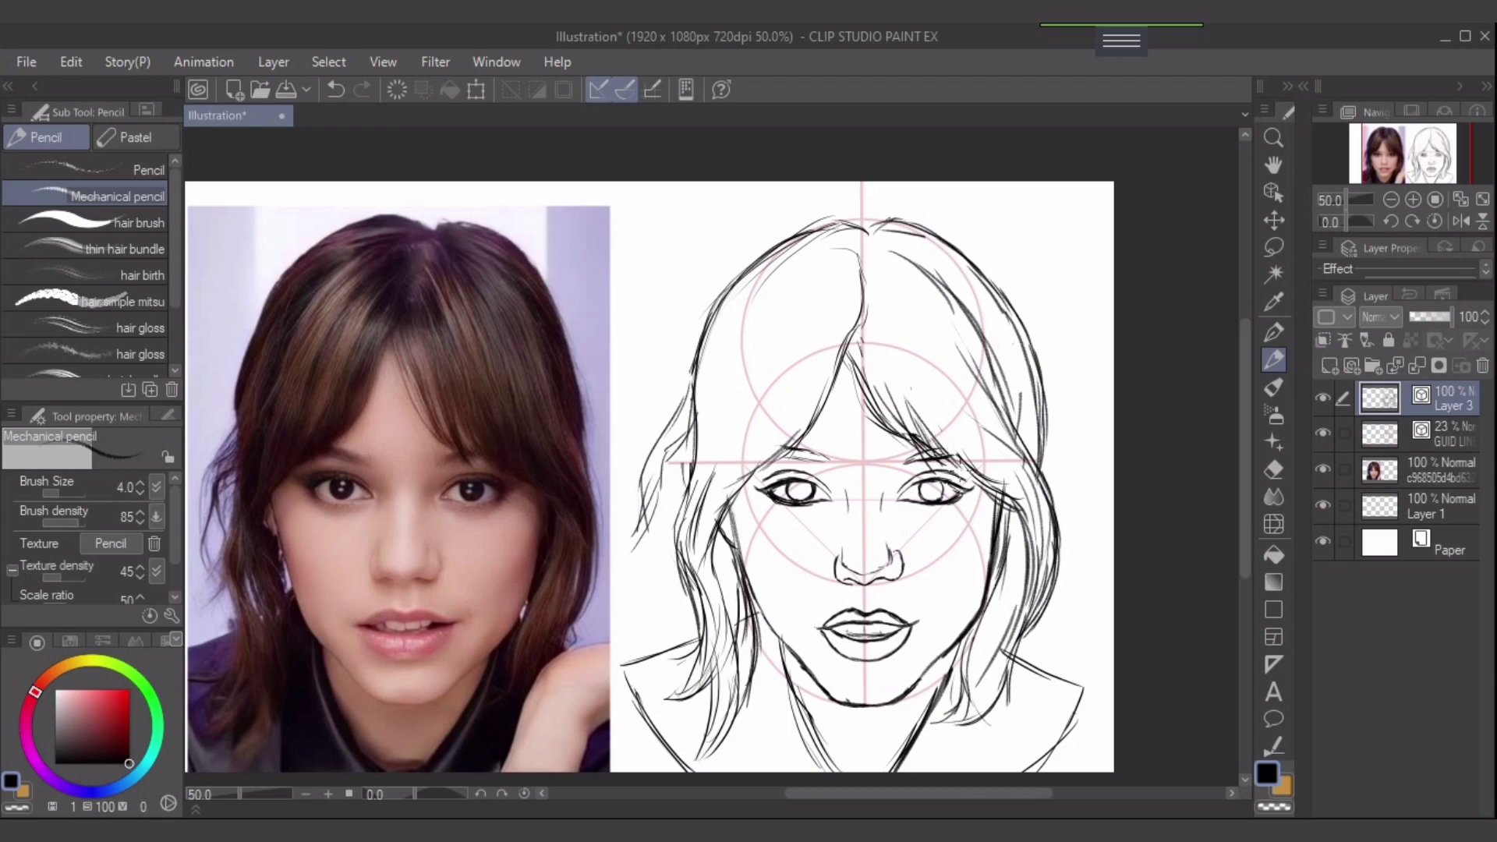
{"action": "left_click_drag", "start_coordinate": [979, 486], "coordinate": [960, 465]}
{"action": "mouse_move", "coordinate": [1001, 503]}
{"action": "left_mouse_down"}
{"action": "mouse_move", "coordinate": [1013, 577]}
{"action": "mouse_move", "coordinate": [1020, 514]}
{"action": "left_mouse_up"}
{"action": "left_click_drag", "start_coordinate": [1037, 410], "coordinate": [1052, 491]}
- Clean up the upper right-hand hair outline and redraw it as a curve down the side of the head
{"action": "key", "text": "e"}
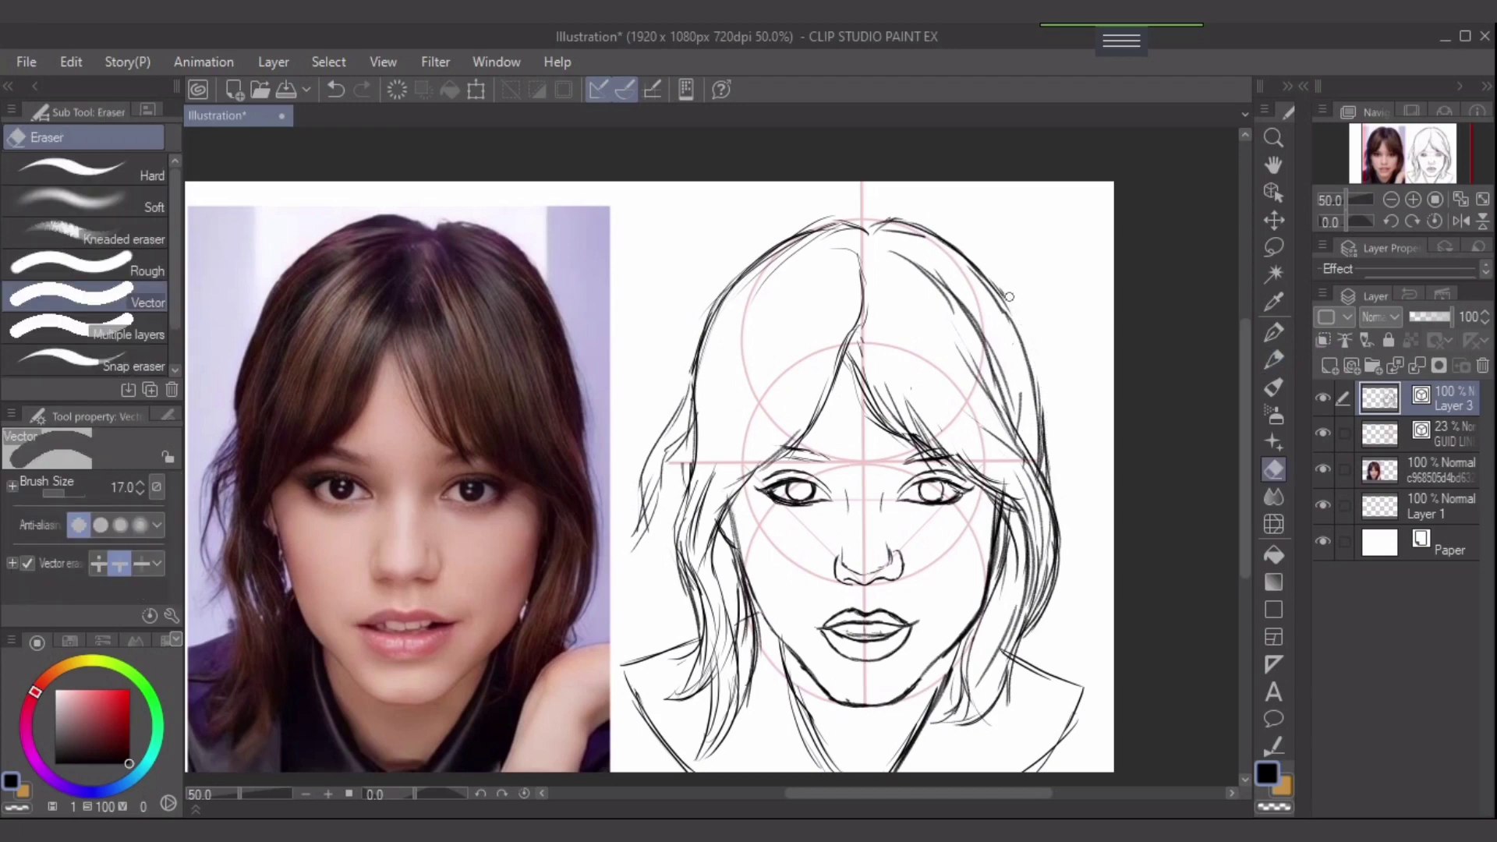
{"action": "key", "text": "p"}
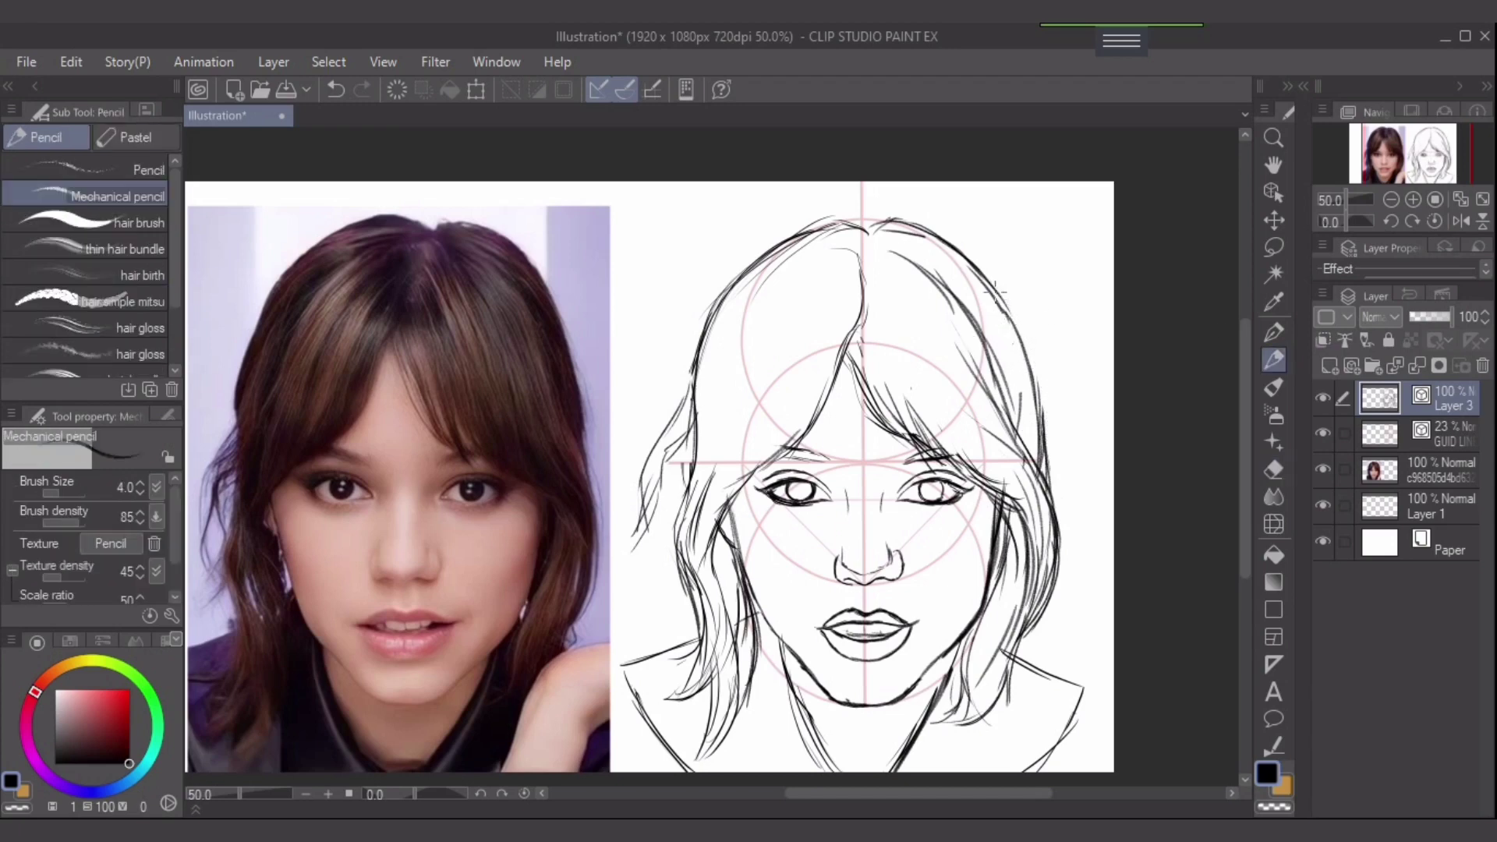
{"action": "left_click_drag", "start_coordinate": [1001, 290], "coordinate": [1029, 393]}
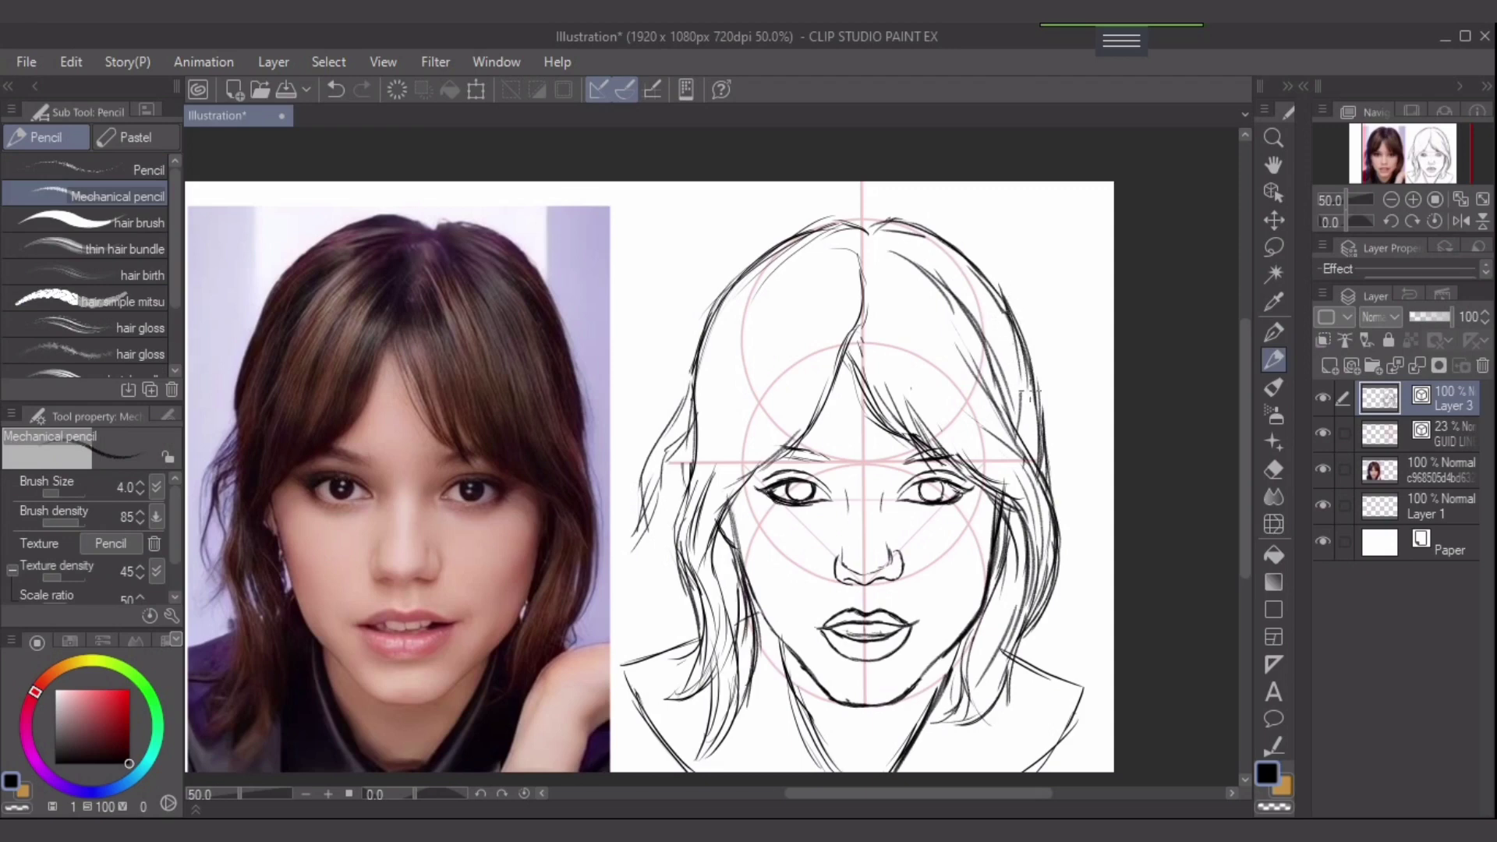
- Add a short strand at the right-hand side of the hair and darken the upper left-hand hair outline
{"action": "left_click_drag", "start_coordinate": [979, 272], "coordinate": [1005, 297]}
{"action": "mouse_move", "coordinate": [862, 207]}
{"action": "left_mouse_down"}
{"action": "mouse_move", "coordinate": [766, 251]}
{"action": "mouse_move", "coordinate": [727, 308]}
{"action": "left_mouse_up"}
- Erase the messy overlapping strokes along the lower lid and outer corner of the left-hand eye using the Vector eraser at size 7
{"action": "scroll", "coordinate": [803, 524], "scroll_direction": "up", "scroll_amount": 1}
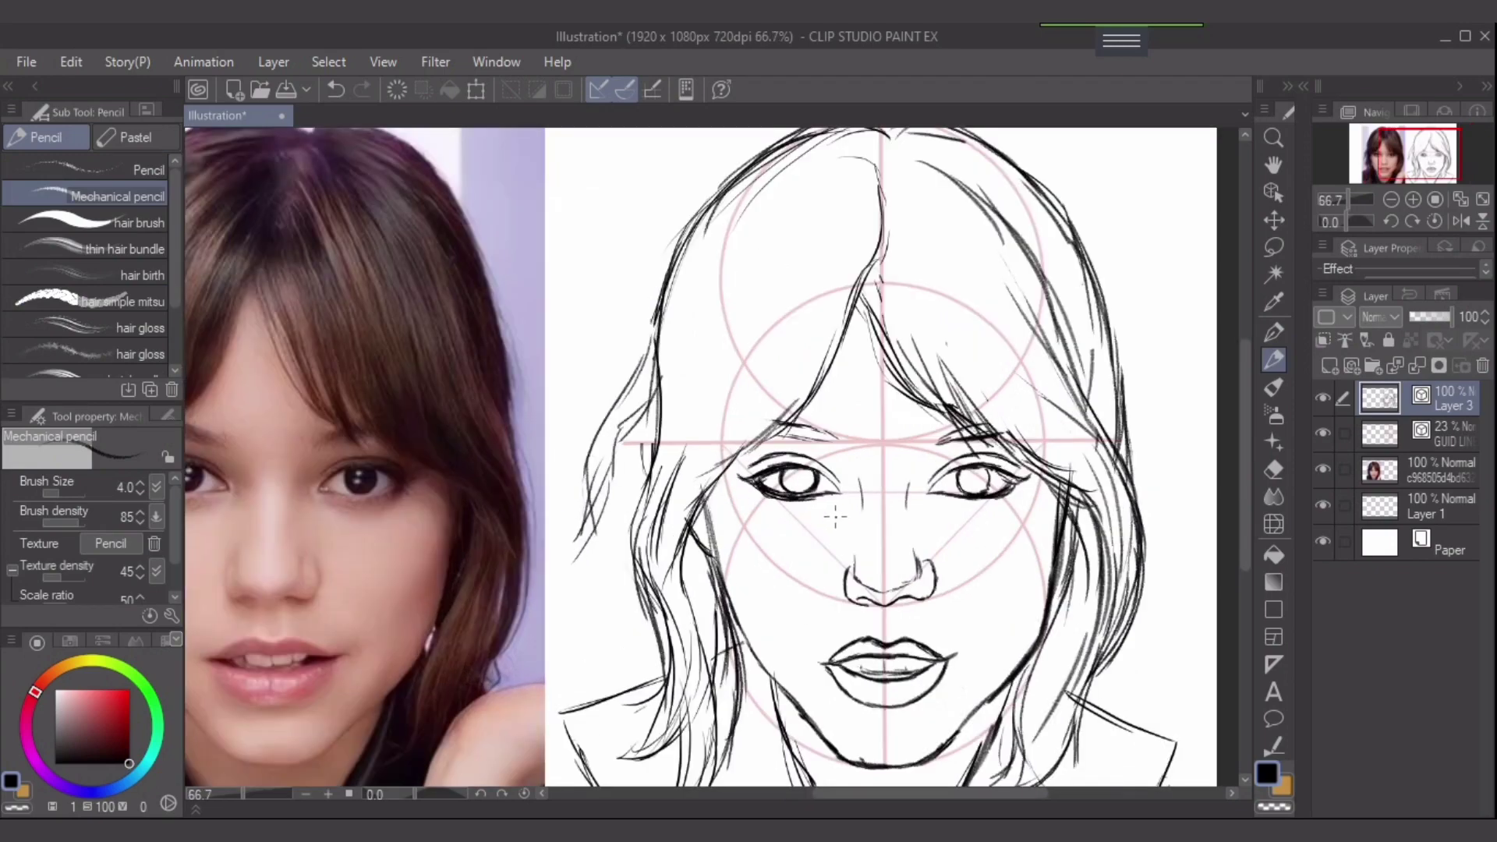
{"action": "left_click_drag", "start_coordinate": [769, 522], "coordinate": [900, 476]}
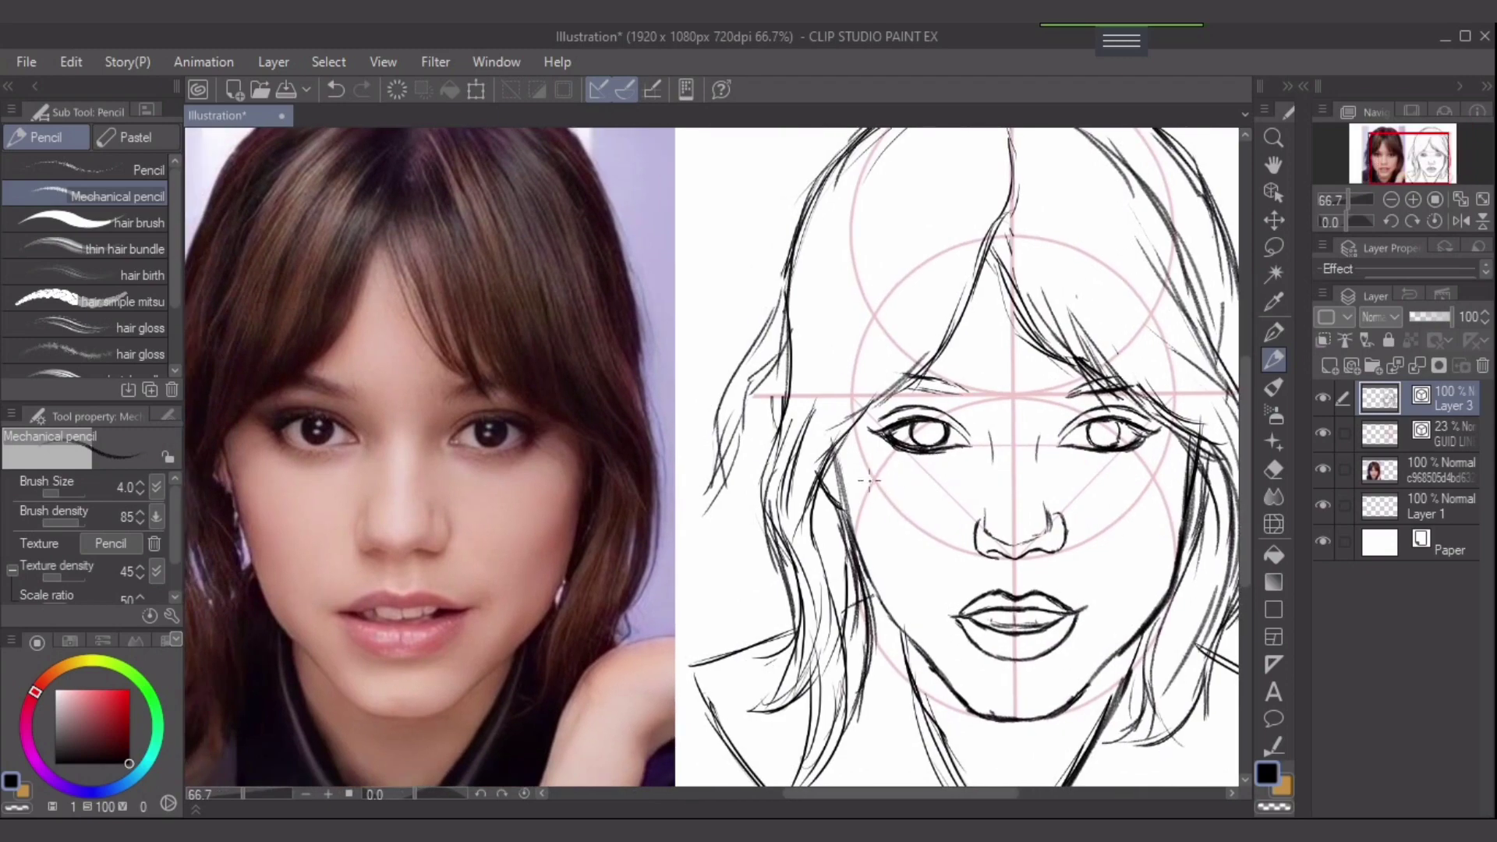
{"action": "key", "text": "e"}
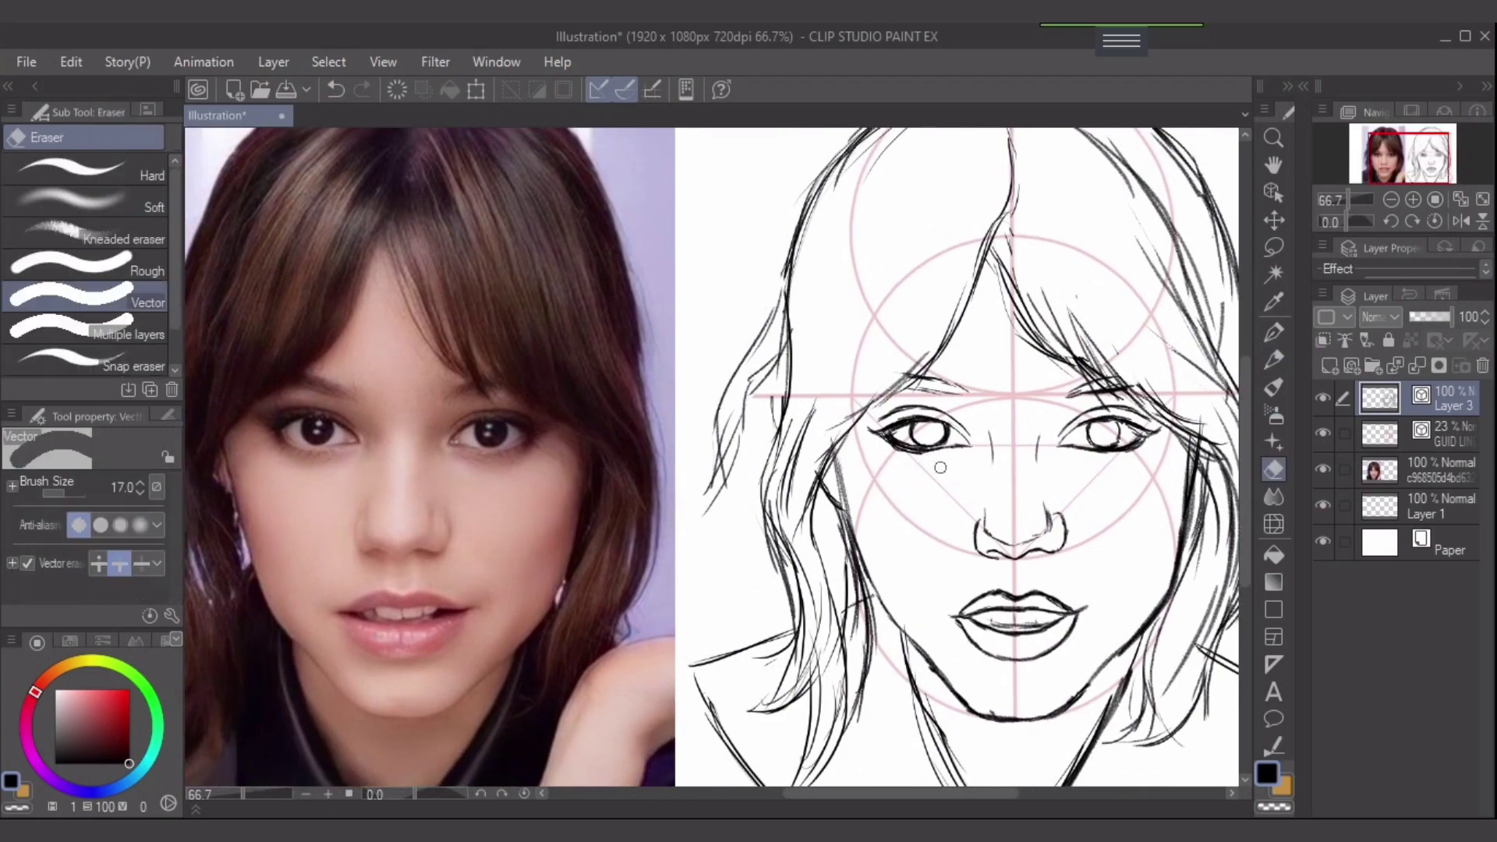
{"action": "scroll", "coordinate": [939, 464], "scroll_direction": "up", "scroll_amount": 1}
{"action": "scroll", "coordinate": [918, 430], "scroll_direction": "up", "scroll_amount": 1}
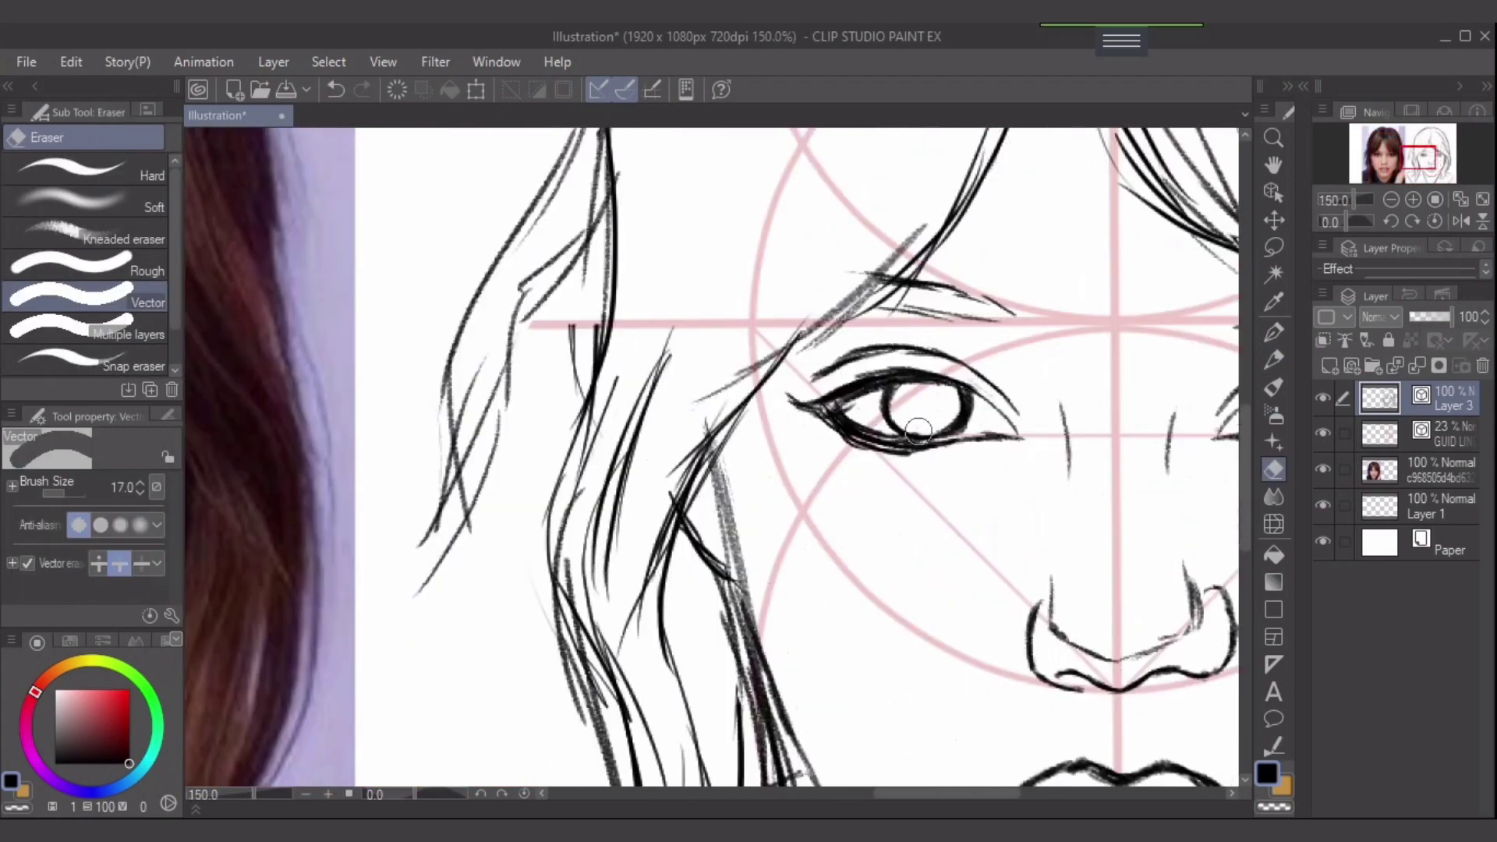
{"action": "left_click_drag", "start_coordinate": [938, 474], "coordinate": [873, 532]}
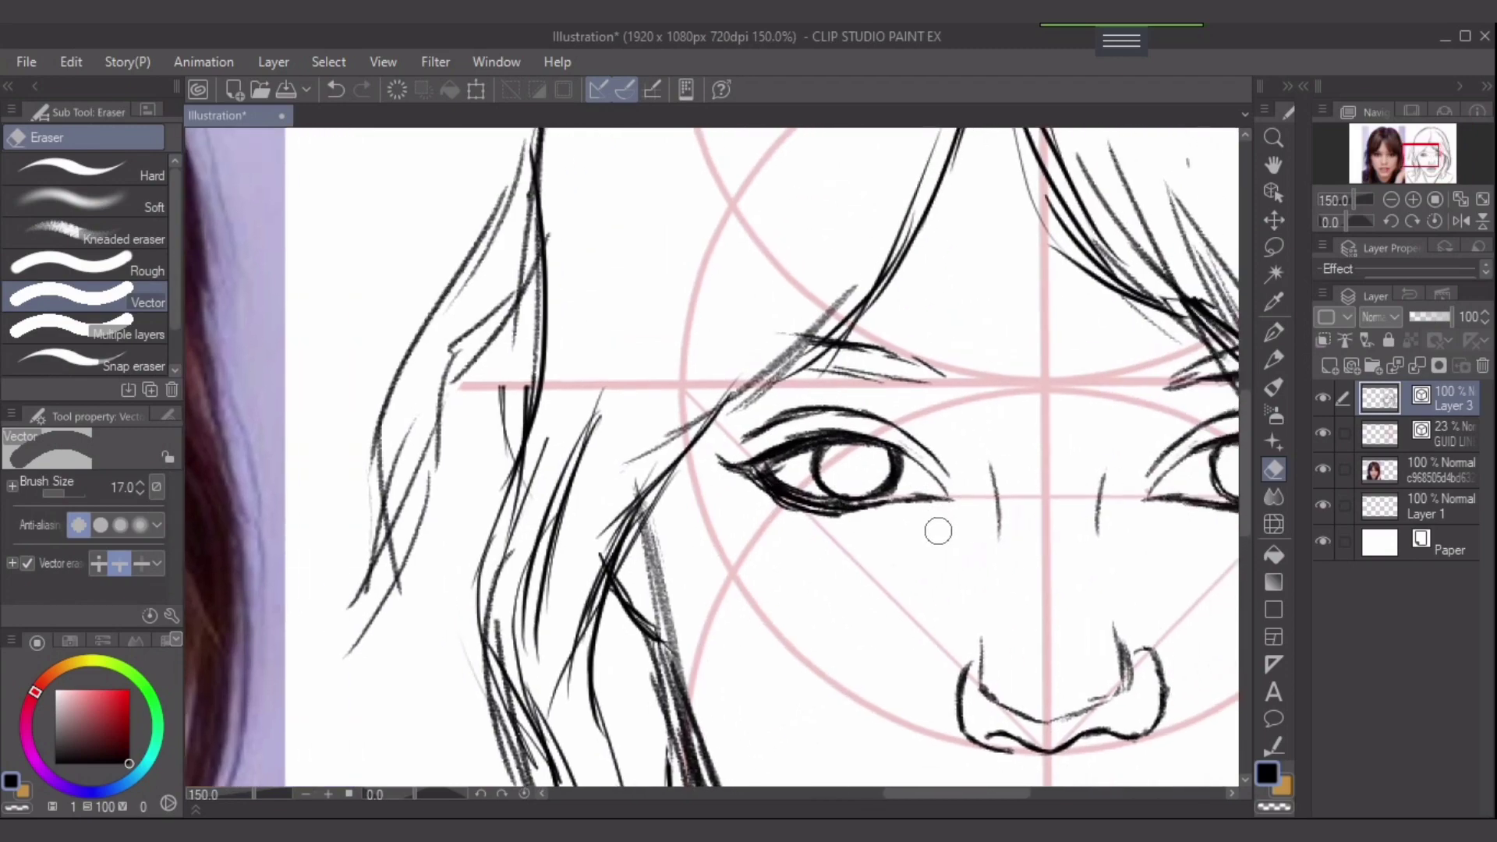
{"action": "scroll", "coordinate": [927, 524], "scroll_direction": "up", "scroll_amount": 2}
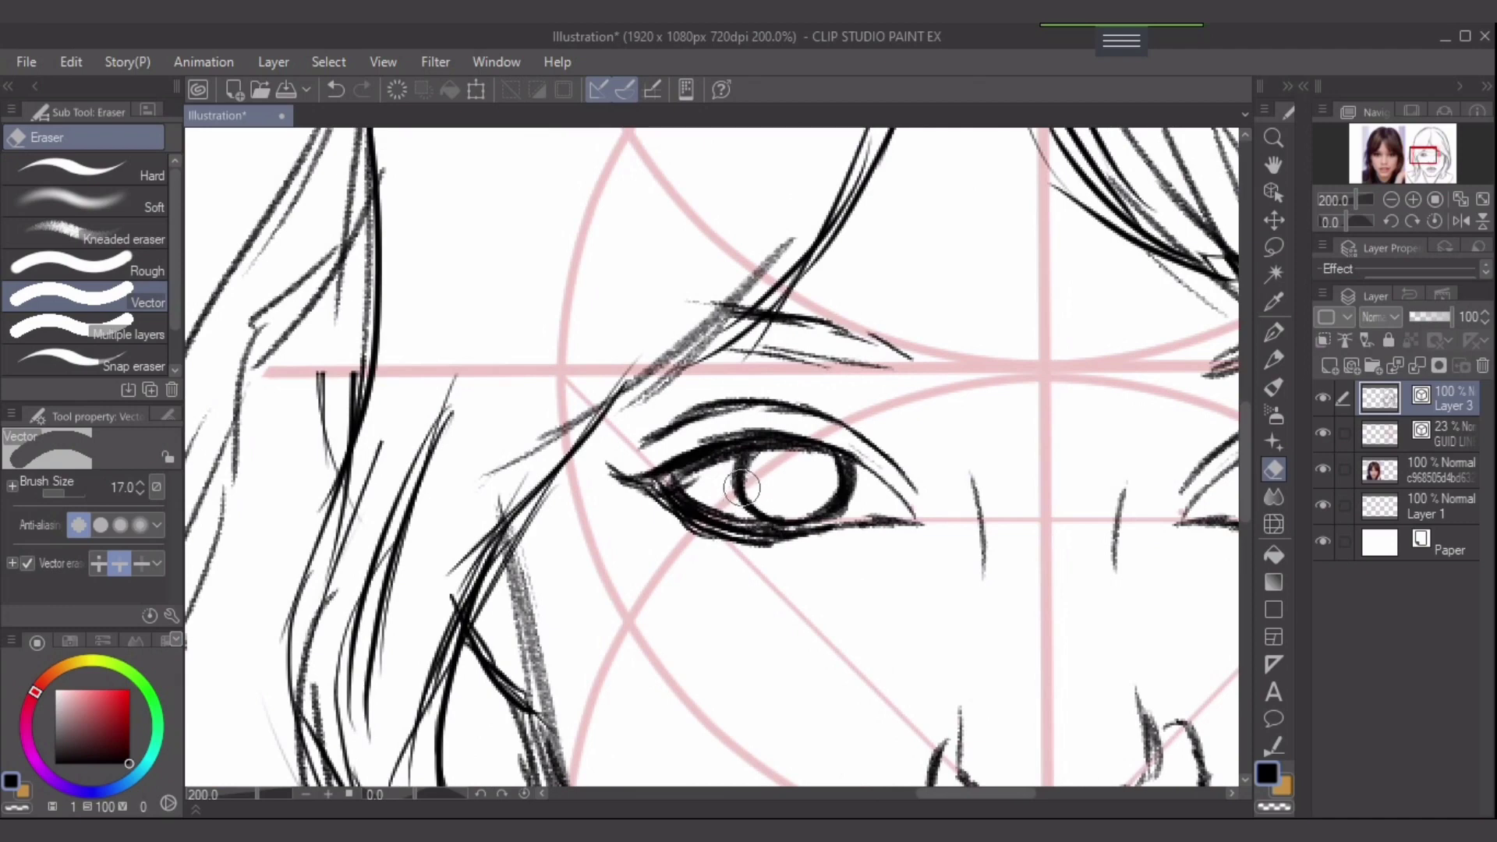
{"action": "key", "text": "bracketleft"}
{"action": "key", "text": "bracketleft"}
{"action": "key", "text": "bracketleft"}
{"action": "key", "text": "bracketleft"}
{"action": "key", "text": "bracketleft"}
{"action": "mouse_move", "coordinate": [689, 494]}
{"action": "left_mouse_down"}
{"action": "mouse_move", "coordinate": [696, 532]}
{"action": "mouse_move", "coordinate": [762, 530]}
{"action": "mouse_move", "coordinate": [655, 507]}
{"action": "mouse_move", "coordinate": [647, 487]}
{"action": "mouse_move", "coordinate": [761, 540]}
{"action": "mouse_move", "coordinate": [918, 518]}
{"action": "left_mouse_up"}
- Thin the thick inner edge of the left-hand eye's iris outline
{"action": "key", "text": "p"}
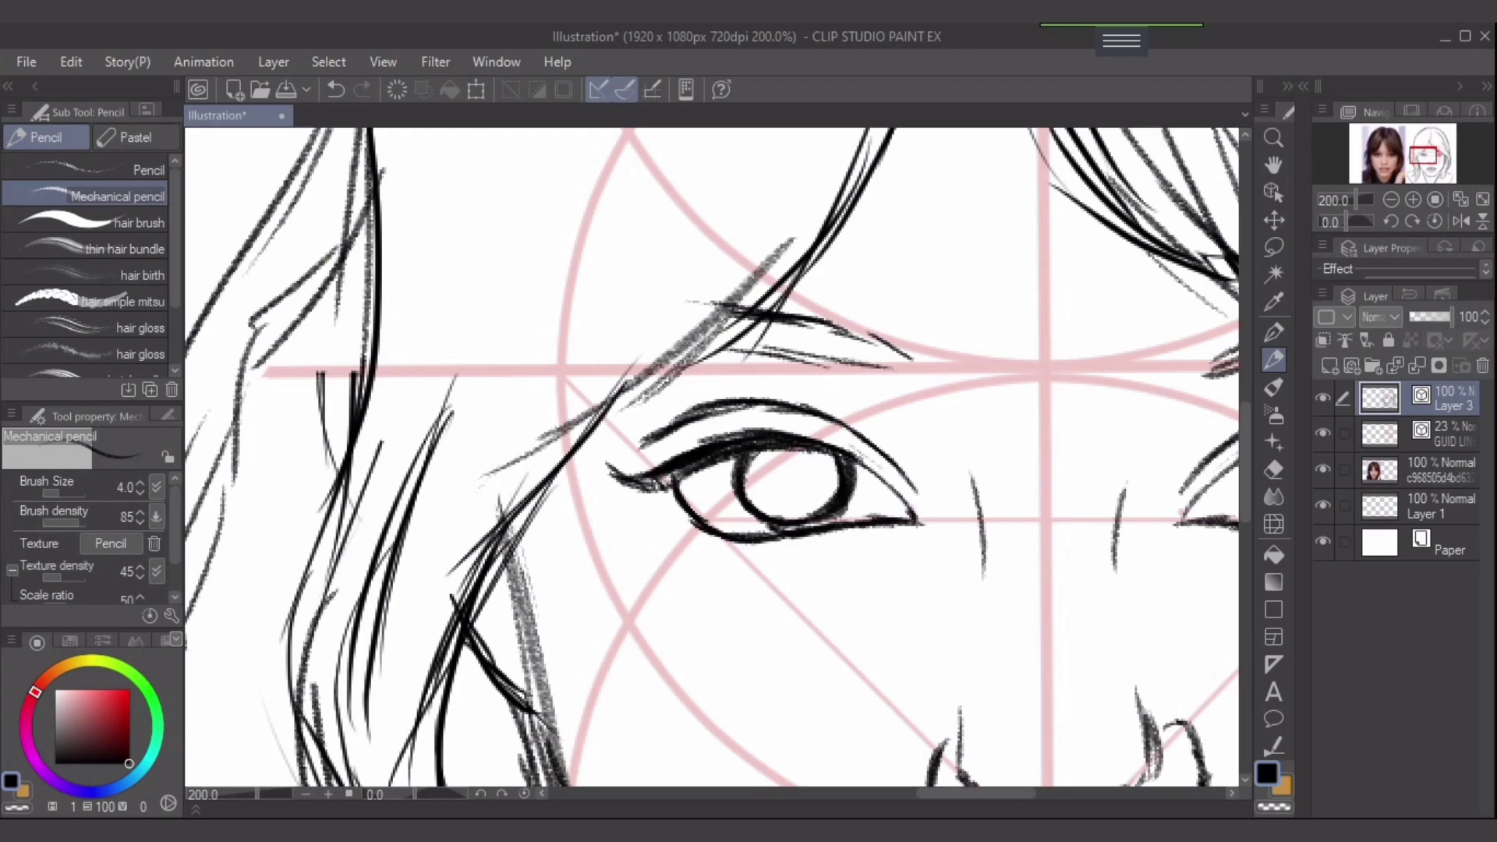
{"action": "left_click_drag", "start_coordinate": [856, 455], "coordinate": [887, 486]}
{"action": "key", "text": "ctrl+z"}
{"action": "key", "text": "e"}
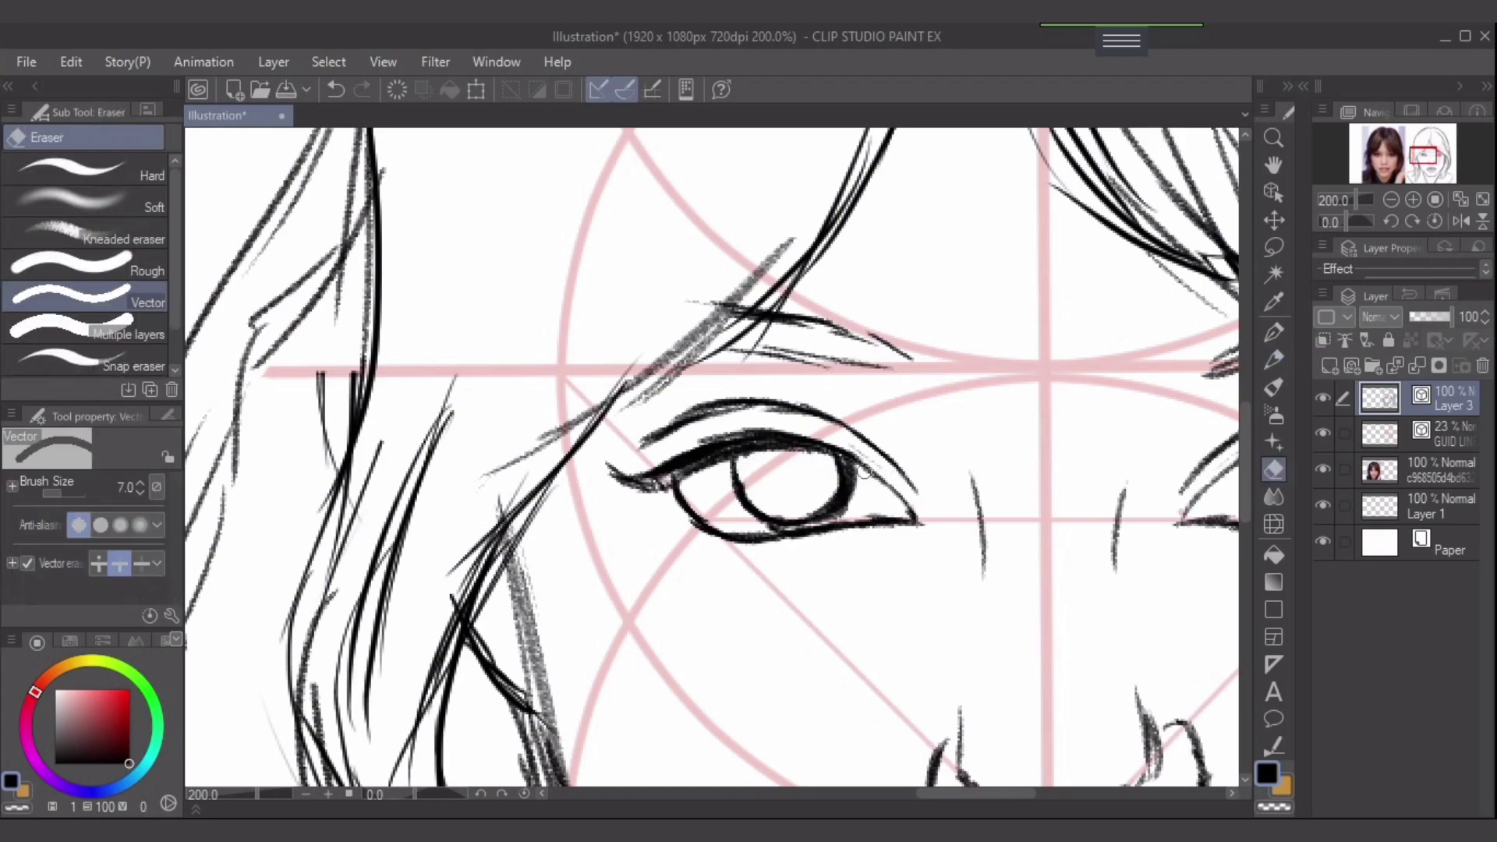
{"action": "left_click_drag", "start_coordinate": [841, 470], "coordinate": [838, 510]}
{"action": "key", "text": "ctrl+z"}
- Draw upper eyelashes on the left-hand eye with the Mechanical pencil, undoing the strokes that miss
{"action": "key", "text": "p"}
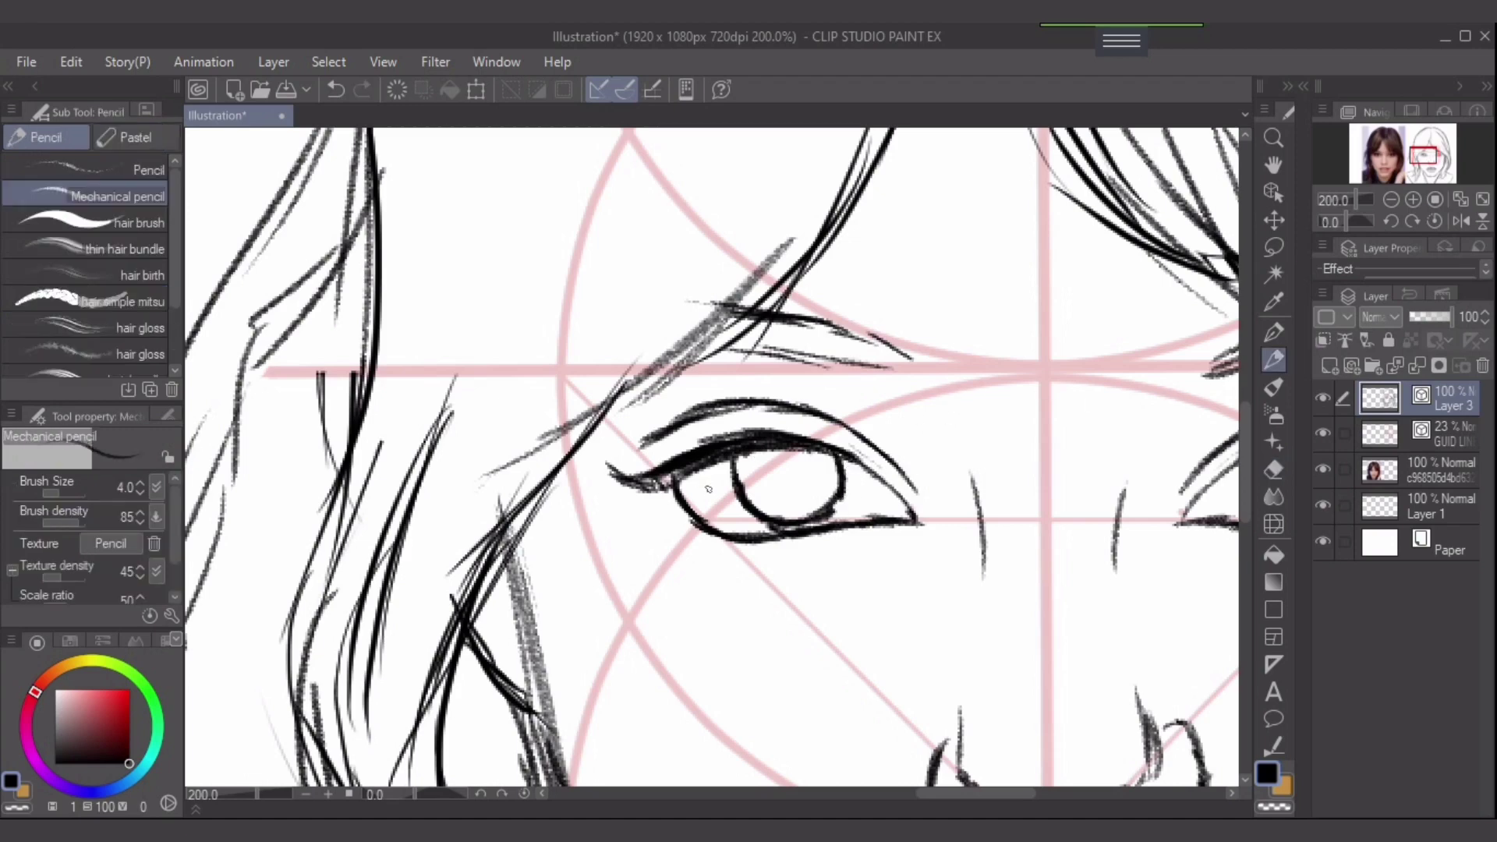
{"action": "mouse_move", "coordinate": [692, 477]}
{"action": "left_mouse_down"}
{"action": "mouse_move", "coordinate": [616, 475]}
{"action": "mouse_move", "coordinate": [632, 457]}
{"action": "mouse_move", "coordinate": [629, 475]}
{"action": "mouse_move", "coordinate": [664, 466]}
{"action": "mouse_move", "coordinate": [646, 430]}
{"action": "mouse_move", "coordinate": [624, 438]}
{"action": "mouse_move", "coordinate": [670, 433]}
{"action": "mouse_move", "coordinate": [712, 403]}
{"action": "mouse_move", "coordinate": [856, 404]}
{"action": "mouse_move", "coordinate": [860, 452]}
{"action": "mouse_move", "coordinate": [874, 442]}
{"action": "mouse_move", "coordinate": [896, 463]}
{"action": "mouse_move", "coordinate": [879, 481]}
{"action": "mouse_move", "coordinate": [890, 491]}
{"action": "mouse_move", "coordinate": [723, 471]}
{"action": "mouse_move", "coordinate": [473, 478]}
{"action": "left_mouse_up"}
{"action": "key", "text": "ctrl+z"}
{"action": "key", "text": "ctrl+z"}
{"action": "key", "text": "ctrl+z"}
{"action": "key", "text": "ctrl+z"}
- Erase the rough outer half of the right-hand eye's lower lid at size 10 and redraw it as a clean curve
{"action": "key", "text": "e"}
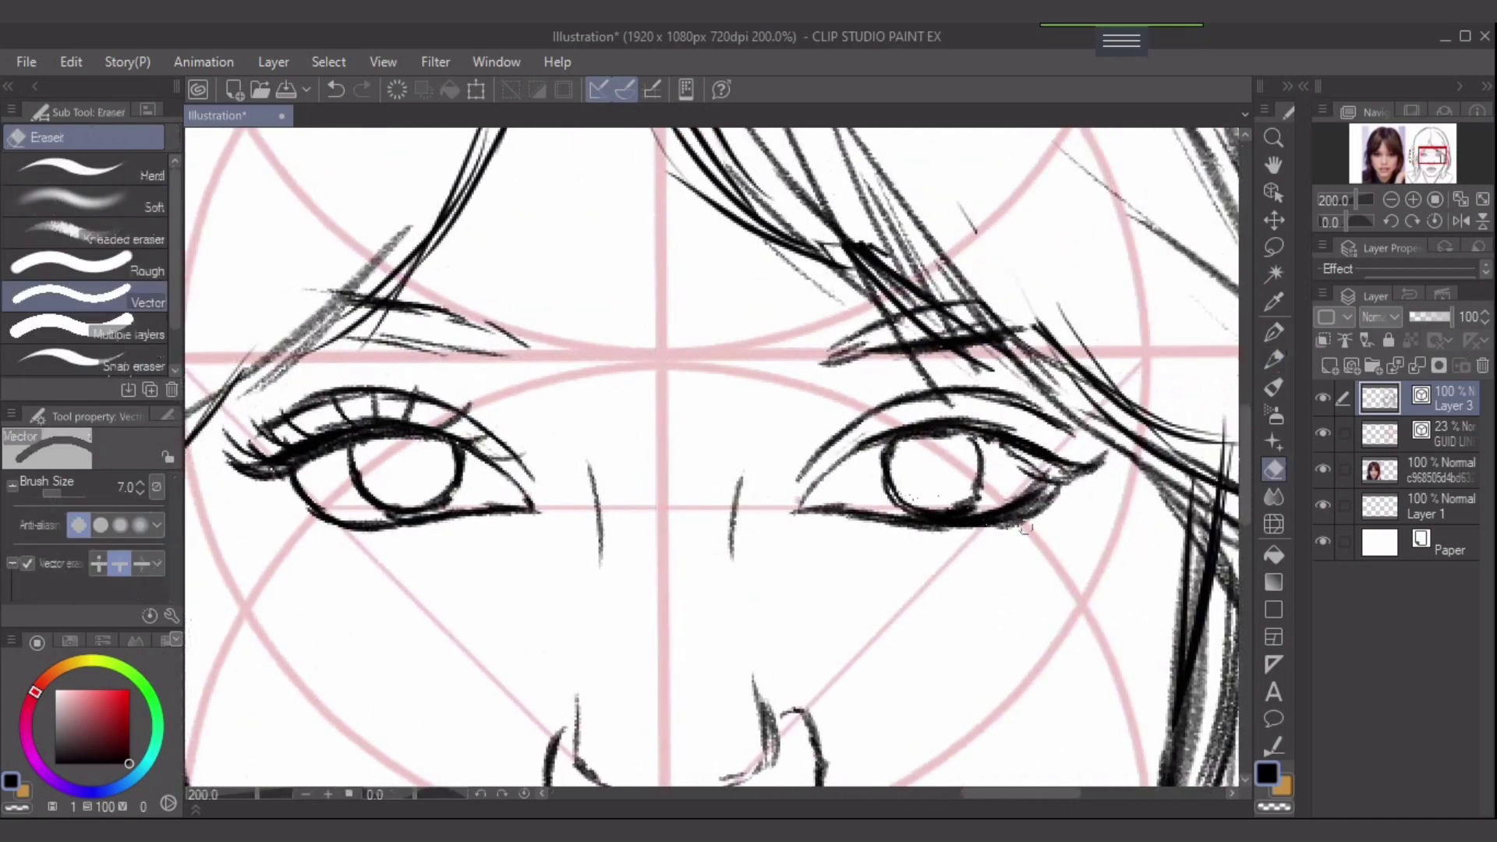
{"action": "mouse_move", "coordinate": [1031, 521]}
{"action": "left_mouse_down"}
{"action": "mouse_move", "coordinate": [1029, 491]}
{"action": "mouse_move", "coordinate": [1064, 493]}
{"action": "mouse_move", "coordinate": [964, 550]}
{"action": "mouse_move", "coordinate": [952, 517]}
{"action": "mouse_move", "coordinate": [886, 541]}
{"action": "left_mouse_up"}
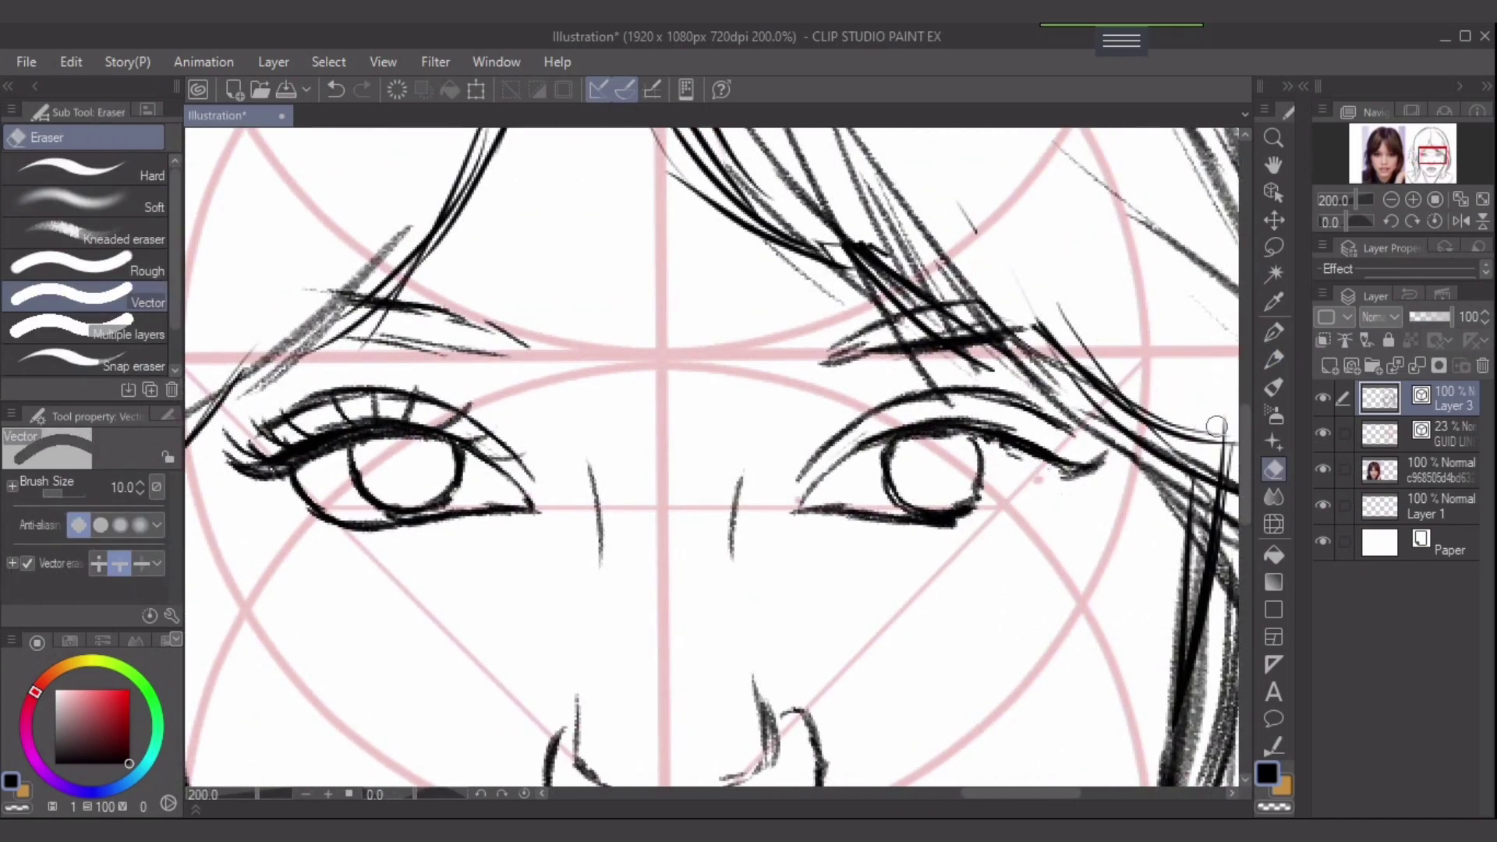
{"action": "key", "text": "p"}
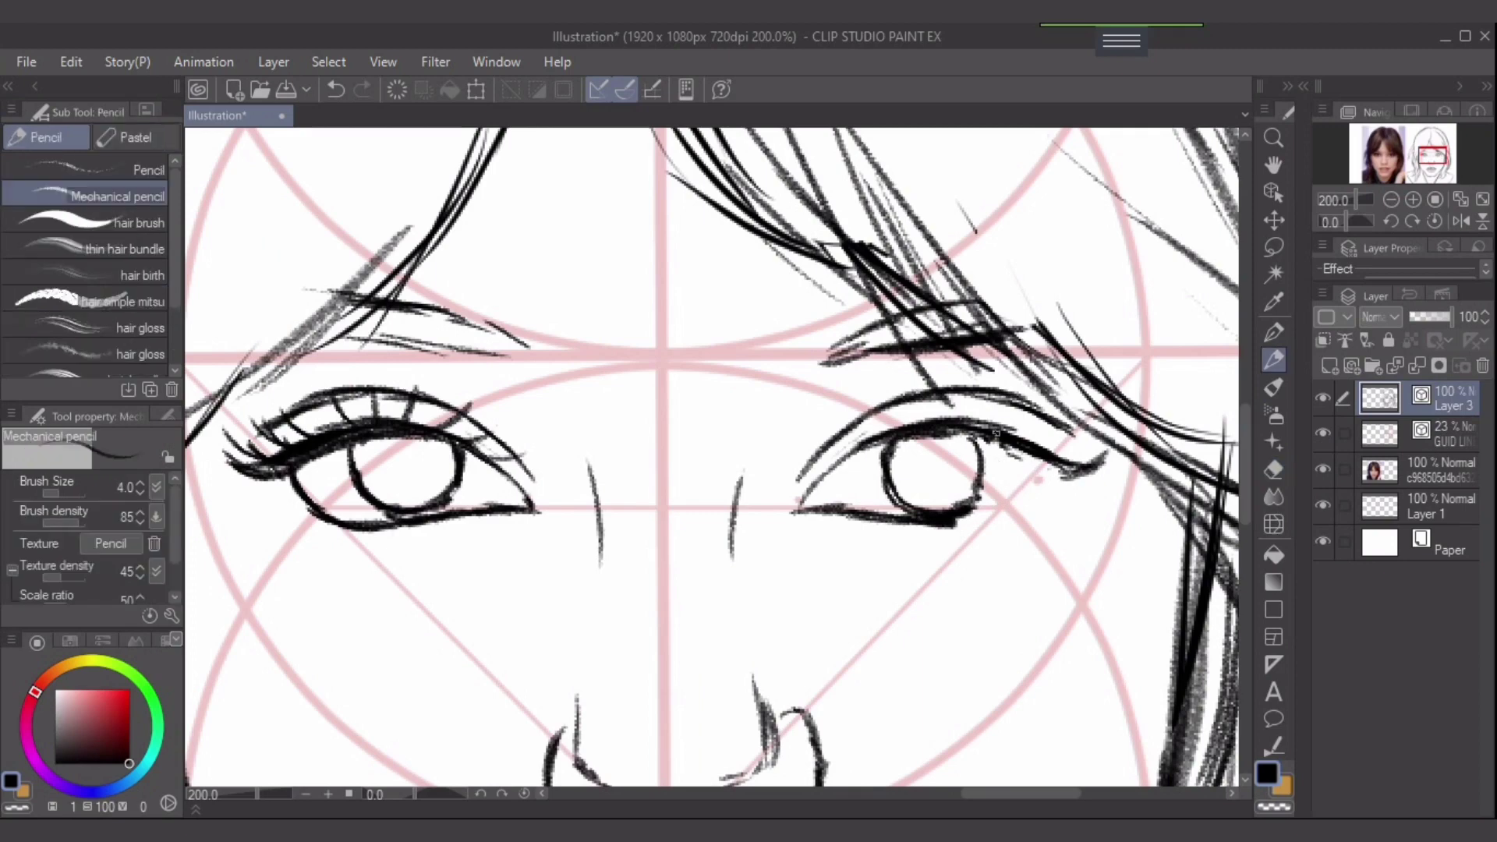
{"action": "left_click_drag", "start_coordinate": [1053, 476], "coordinate": [1004, 507]}
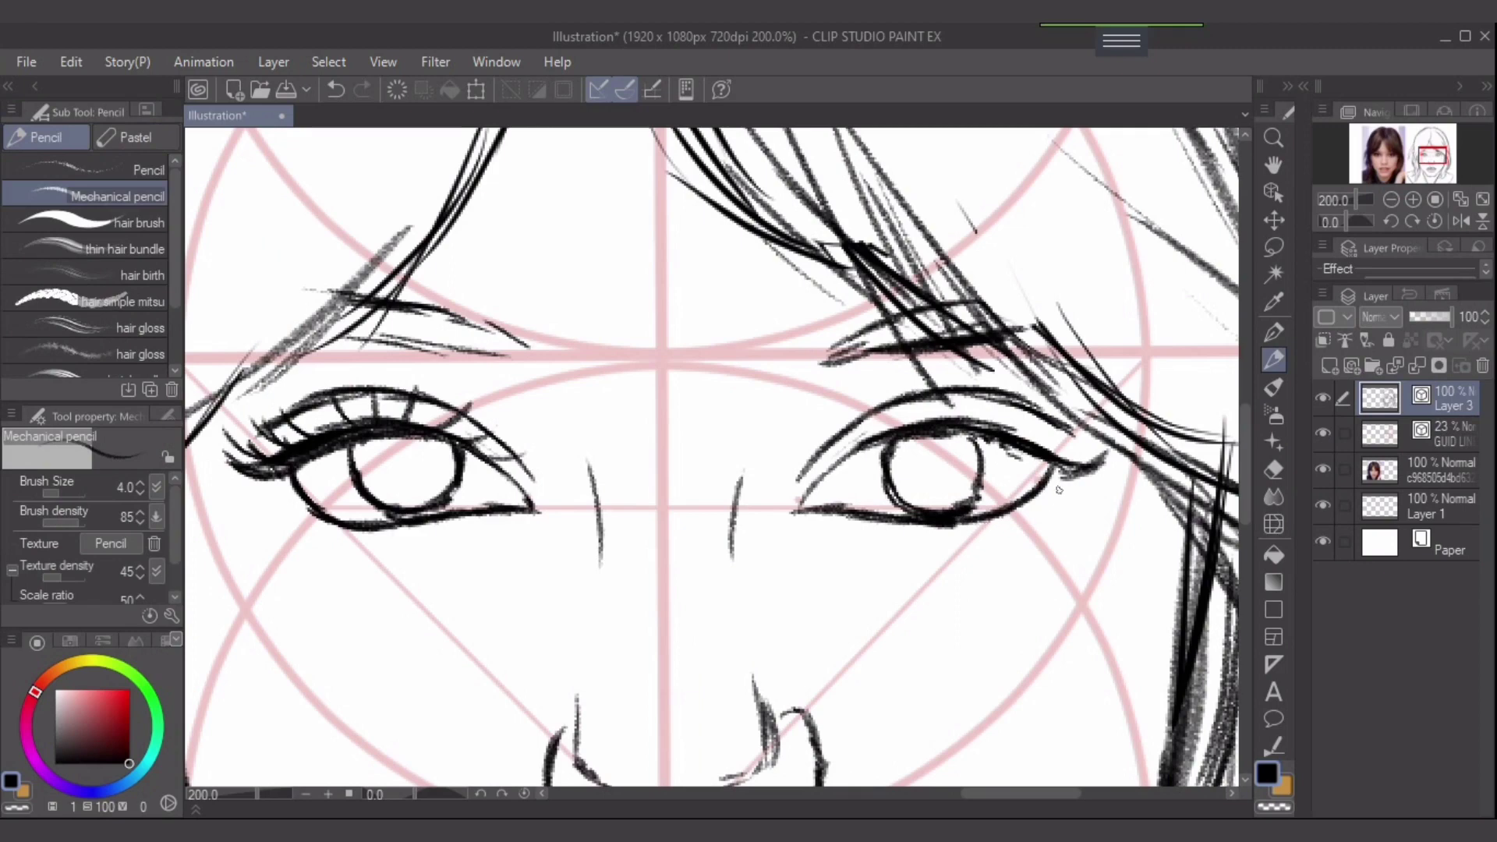
{"action": "mouse_move", "coordinate": [1058, 489]}
{"action": "left_mouse_down"}
{"action": "mouse_move", "coordinate": [988, 522]}
{"action": "mouse_move", "coordinate": [935, 522]}
{"action": "left_mouse_up"}
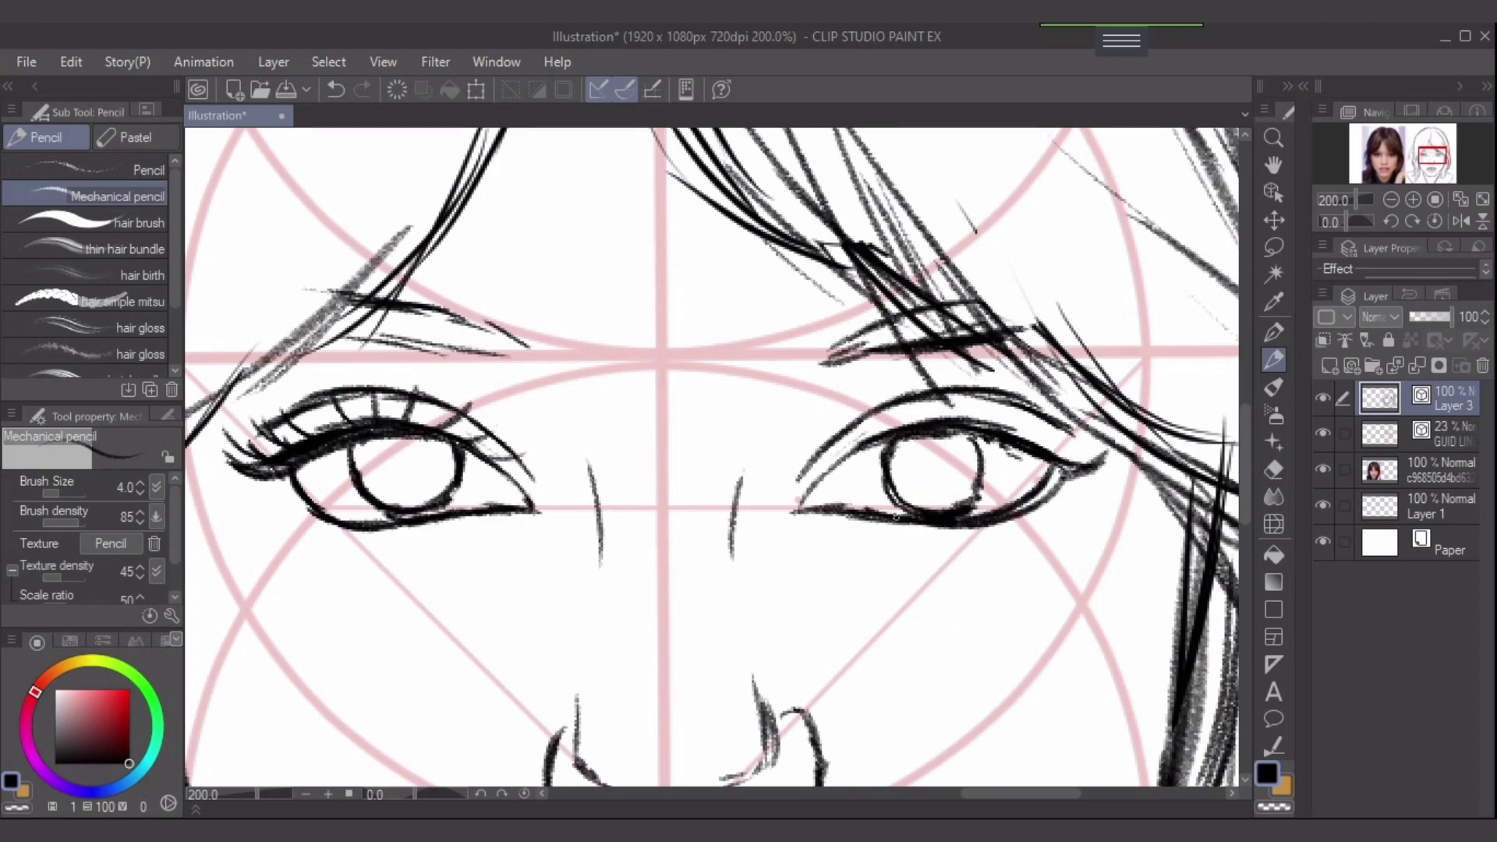
- Redraw the inner part of the right-hand eye's lower lid and the upper-lid line down to the inner corner
{"action": "key", "text": "e"}
{"action": "left_click_drag", "start_coordinate": [867, 512], "coordinate": [814, 512]}
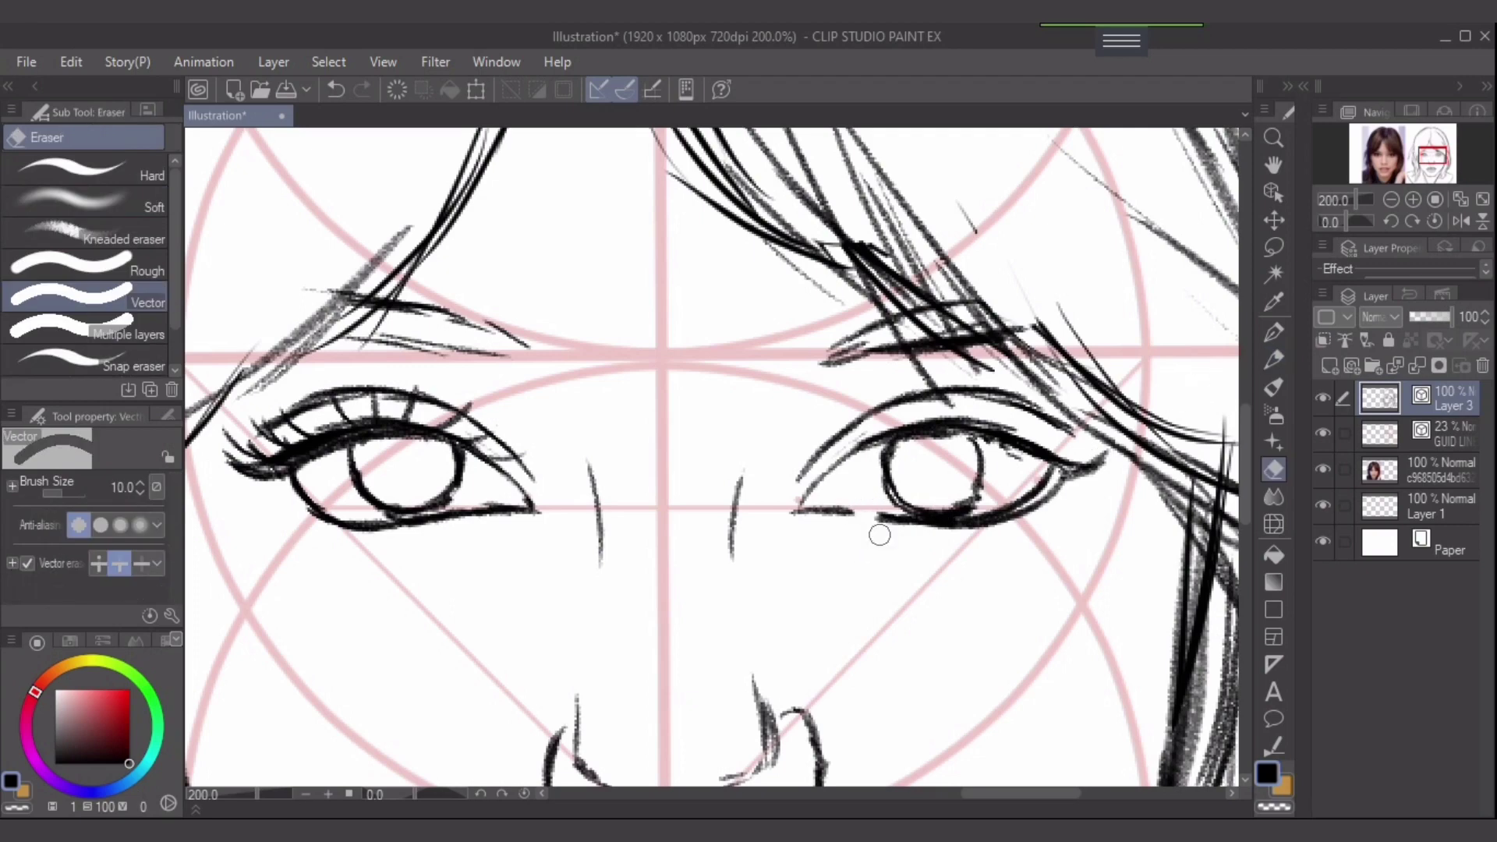
{"action": "left_click", "coordinate": [1274, 360]}
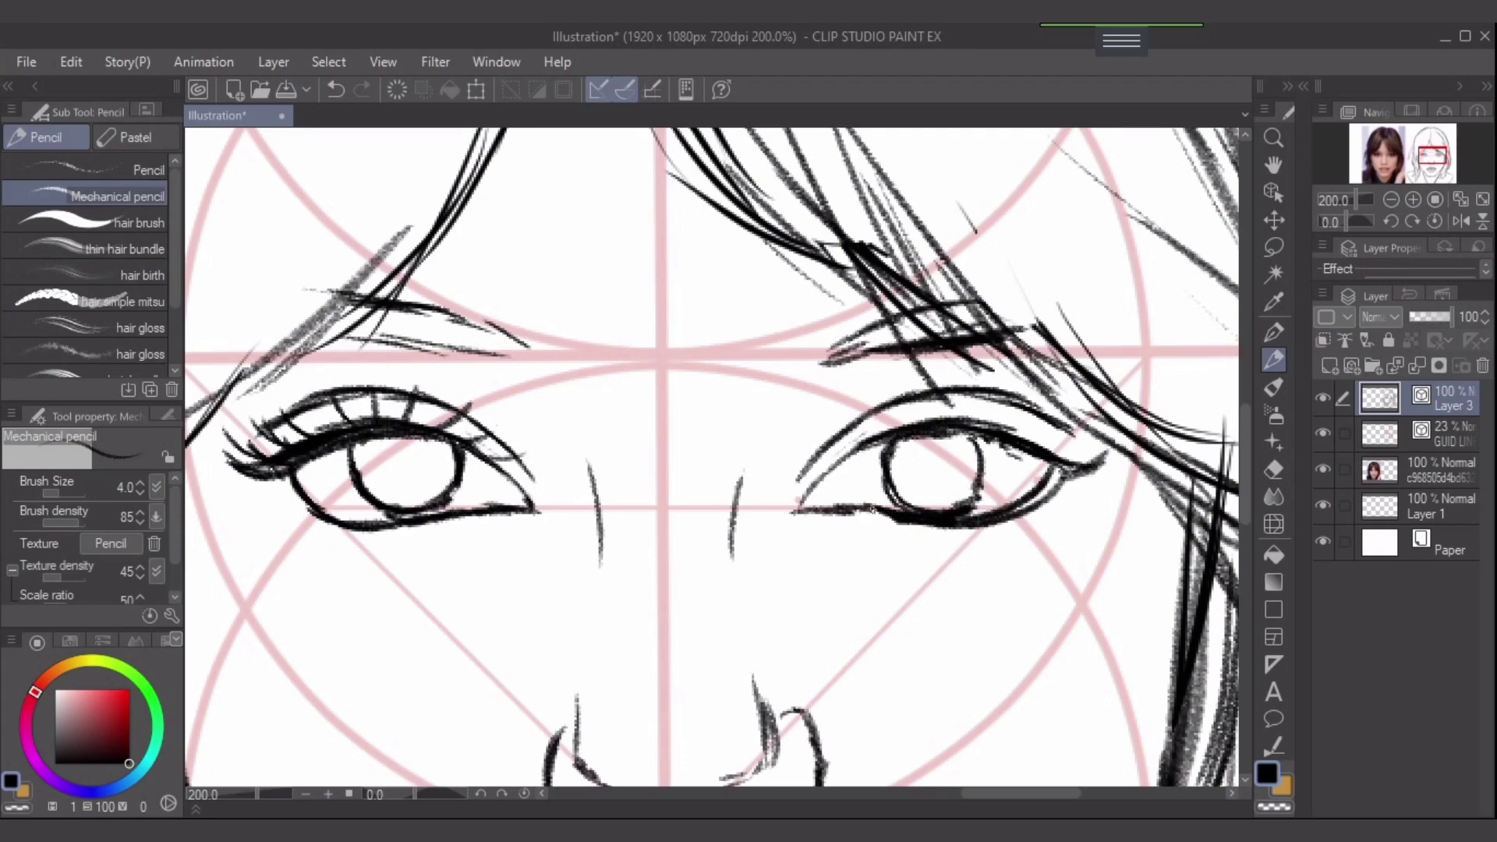
{"action": "mouse_move", "coordinate": [895, 521]}
{"action": "left_mouse_down"}
{"action": "mouse_move", "coordinate": [823, 510]}
{"action": "mouse_move", "coordinate": [898, 521]}
{"action": "left_mouse_up"}
{"action": "left_click_drag", "start_coordinate": [853, 441], "coordinate": [795, 515]}
{"action": "key", "text": "ctrl+z"}
{"action": "left_click_drag", "start_coordinate": [857, 443], "coordinate": [793, 514]}
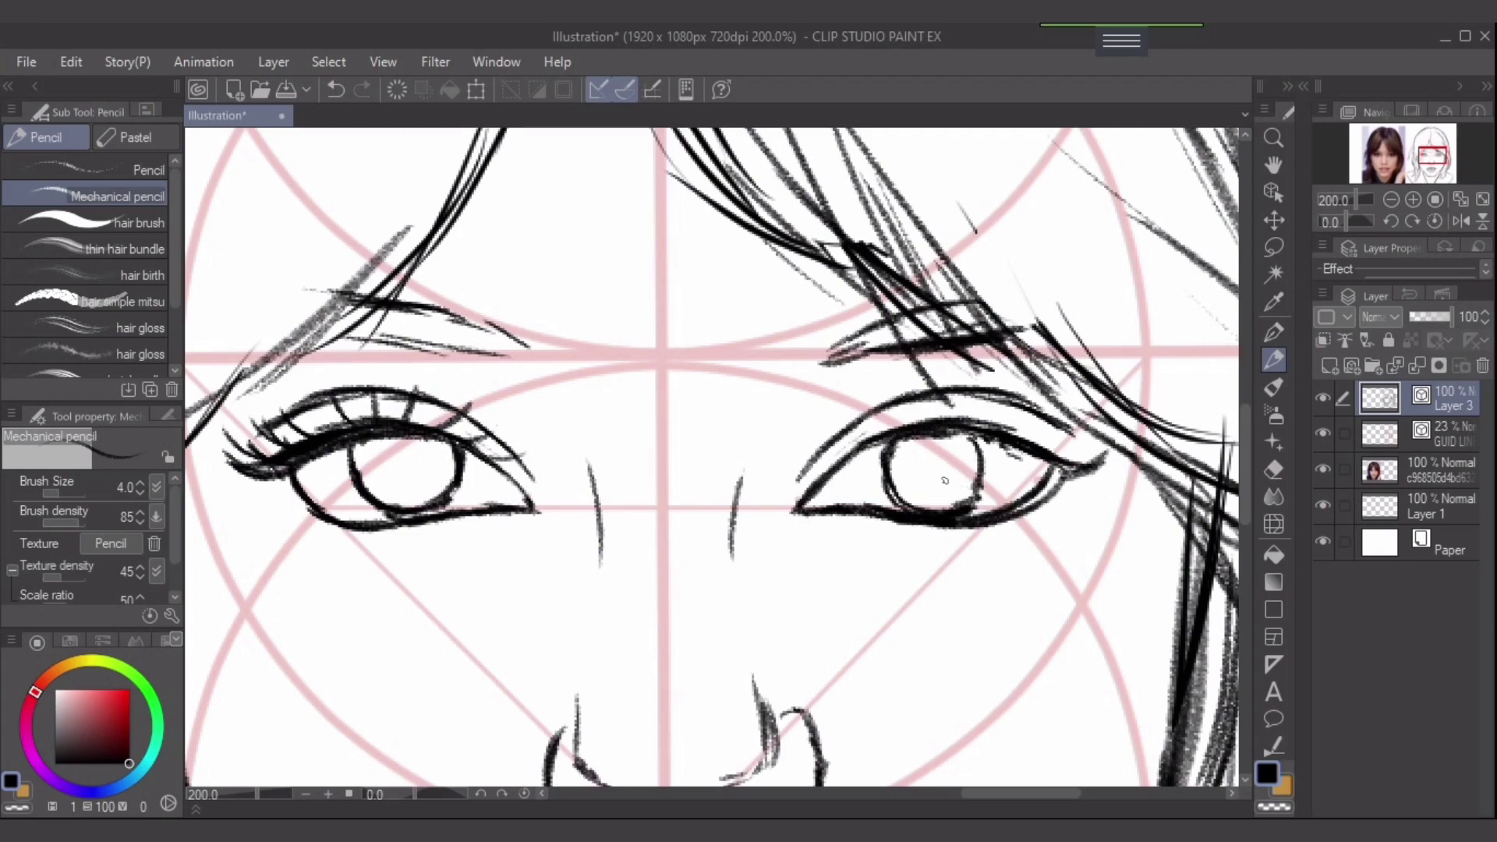
- Darken the right-hand eye's iris outline and draw eyelashes along its upper lid
{"action": "left_click_drag", "start_coordinate": [982, 440], "coordinate": [969, 503]}
{"action": "mouse_move", "coordinate": [927, 432]}
{"action": "left_mouse_down"}
{"action": "mouse_move", "coordinate": [1086, 466]}
{"action": "mouse_move", "coordinate": [1096, 429]}
{"action": "mouse_move", "coordinate": [1049, 397]}
{"action": "left_mouse_up"}
{"action": "left_click_drag", "start_coordinate": [961, 421], "coordinate": [964, 382]}
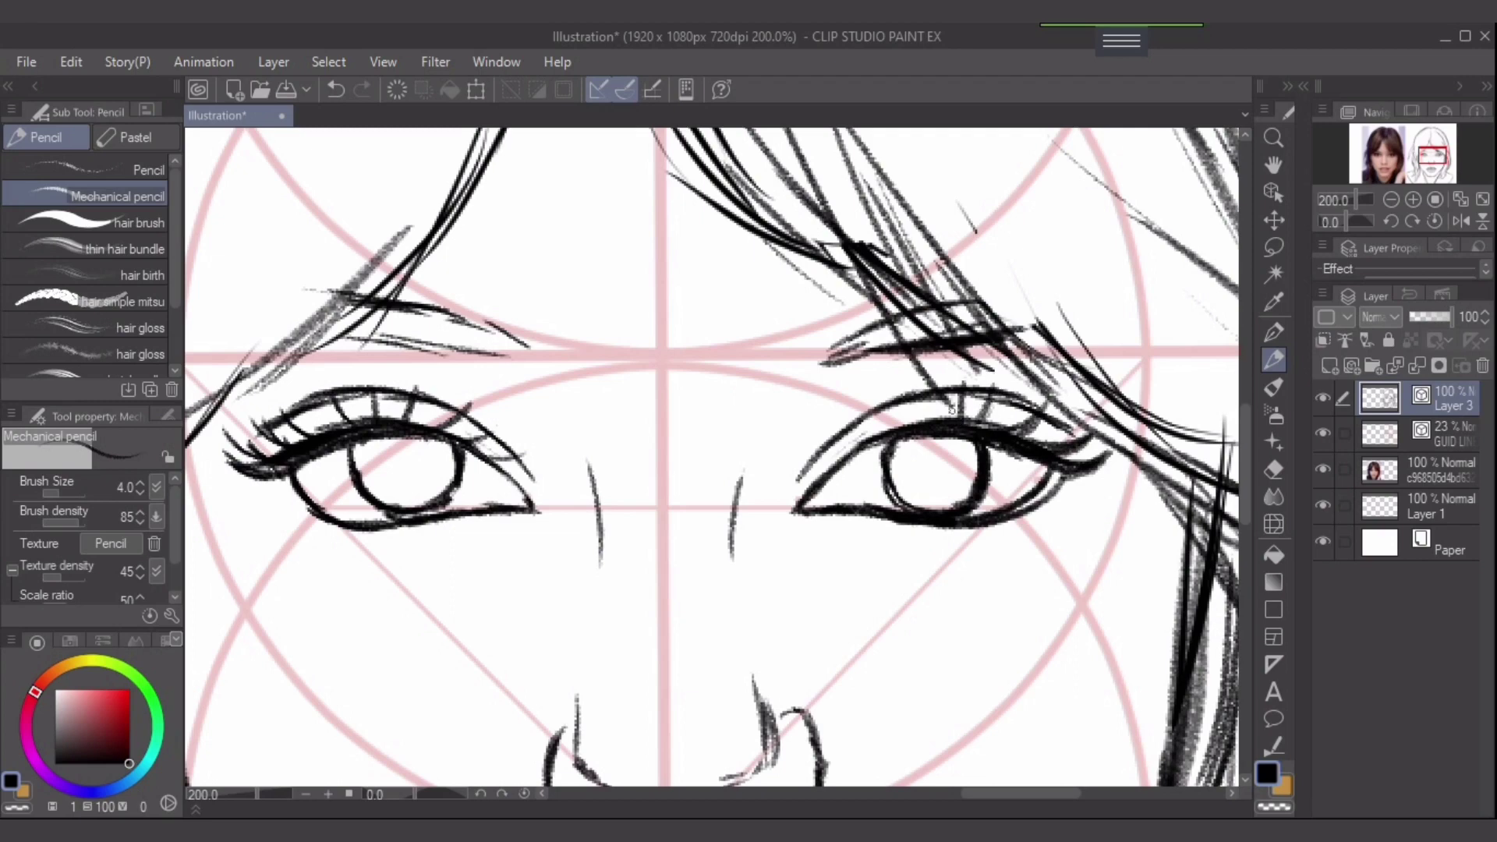
{"action": "key", "text": "ctrl+z"}
{"action": "left_click_drag", "start_coordinate": [895, 413], "coordinate": [843, 421]}
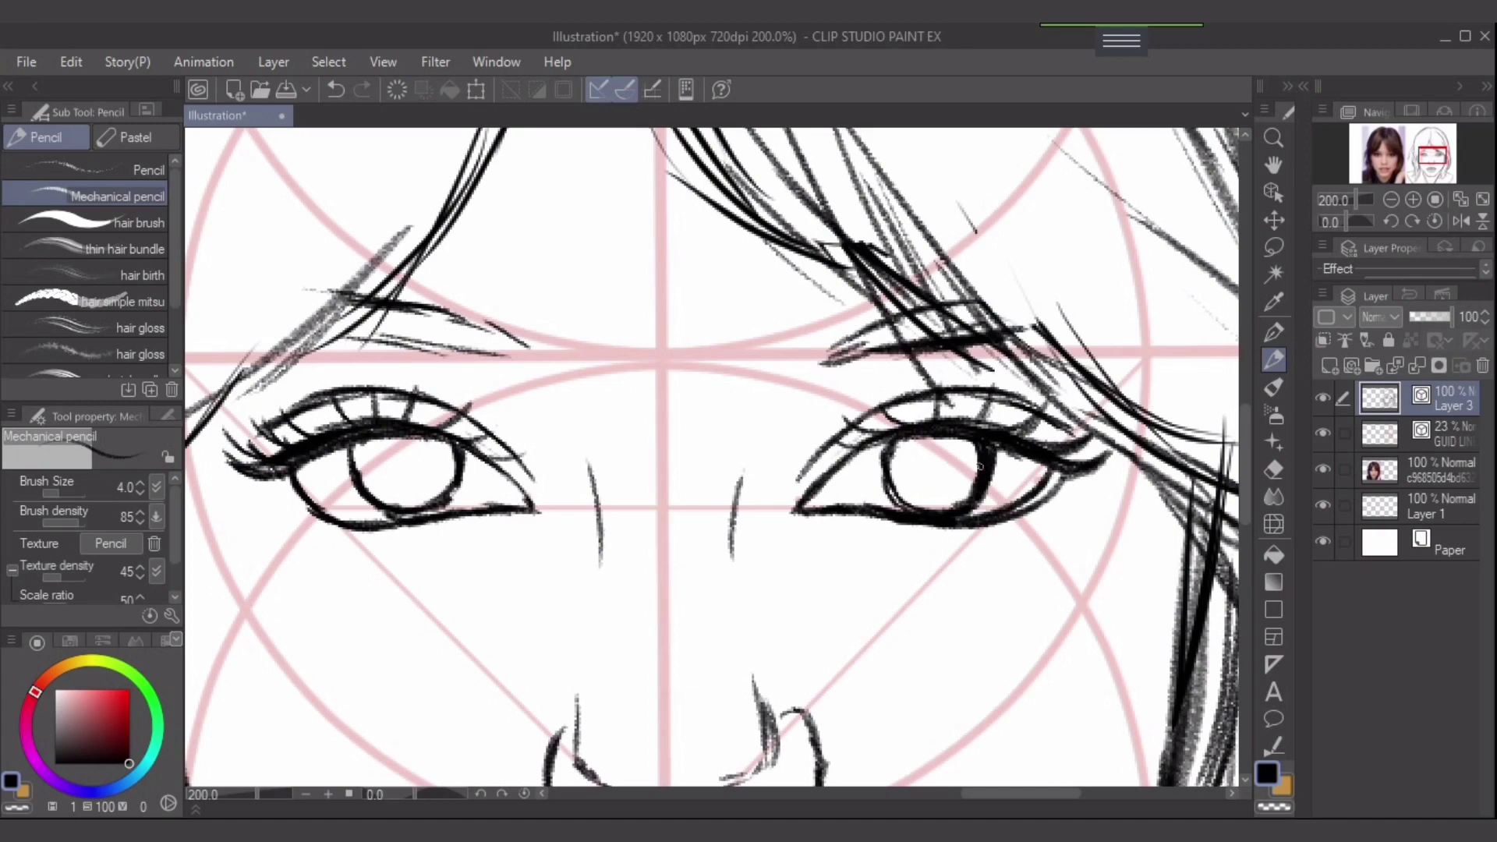
{"action": "left_click_drag", "start_coordinate": [892, 434], "coordinate": [913, 511]}
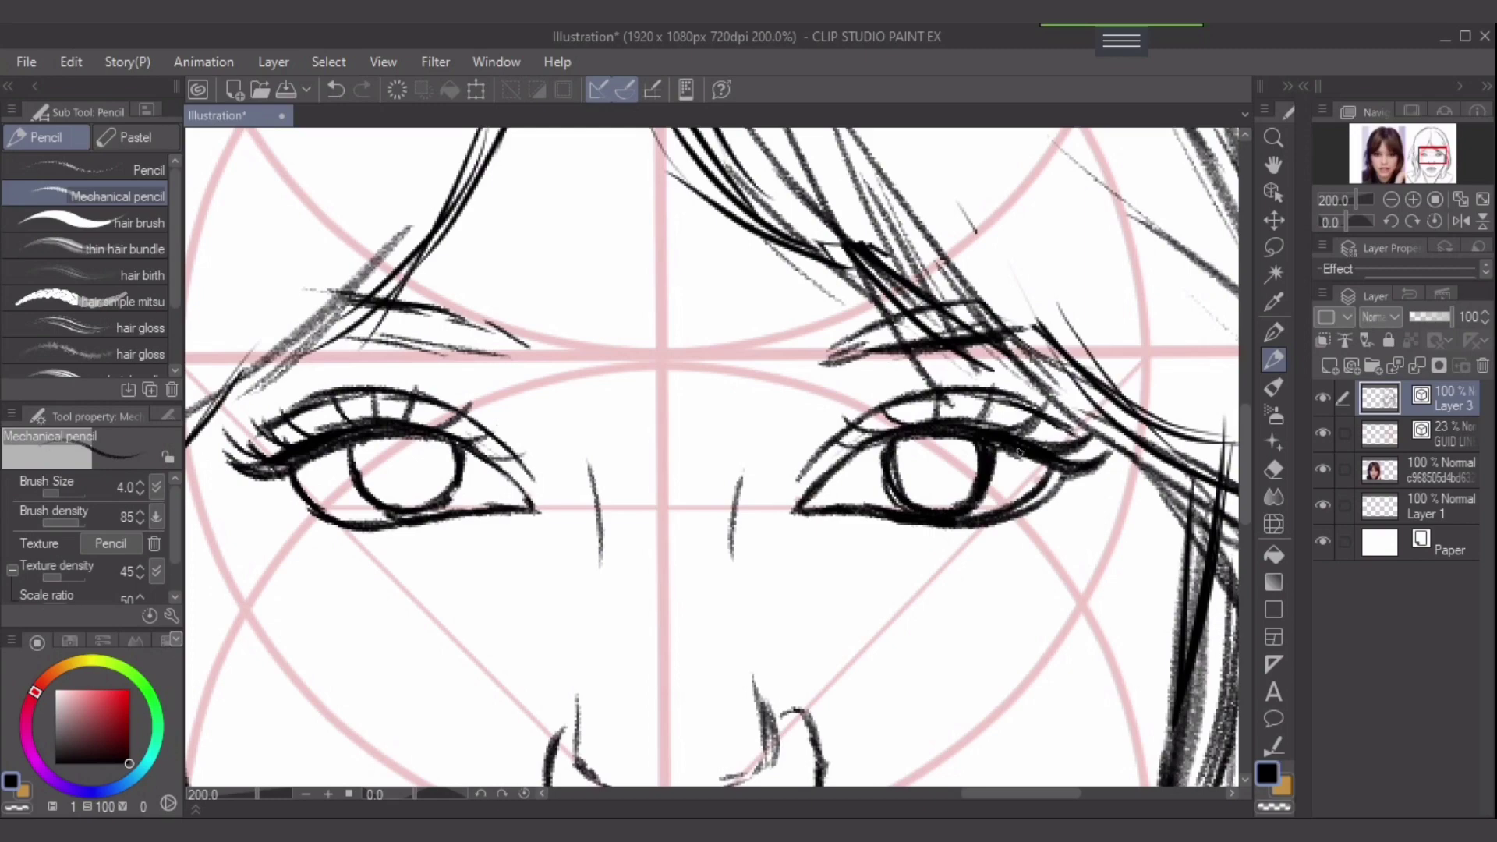
{"action": "scroll", "coordinate": [901, 516], "scroll_direction": "down", "scroll_amount": 4}
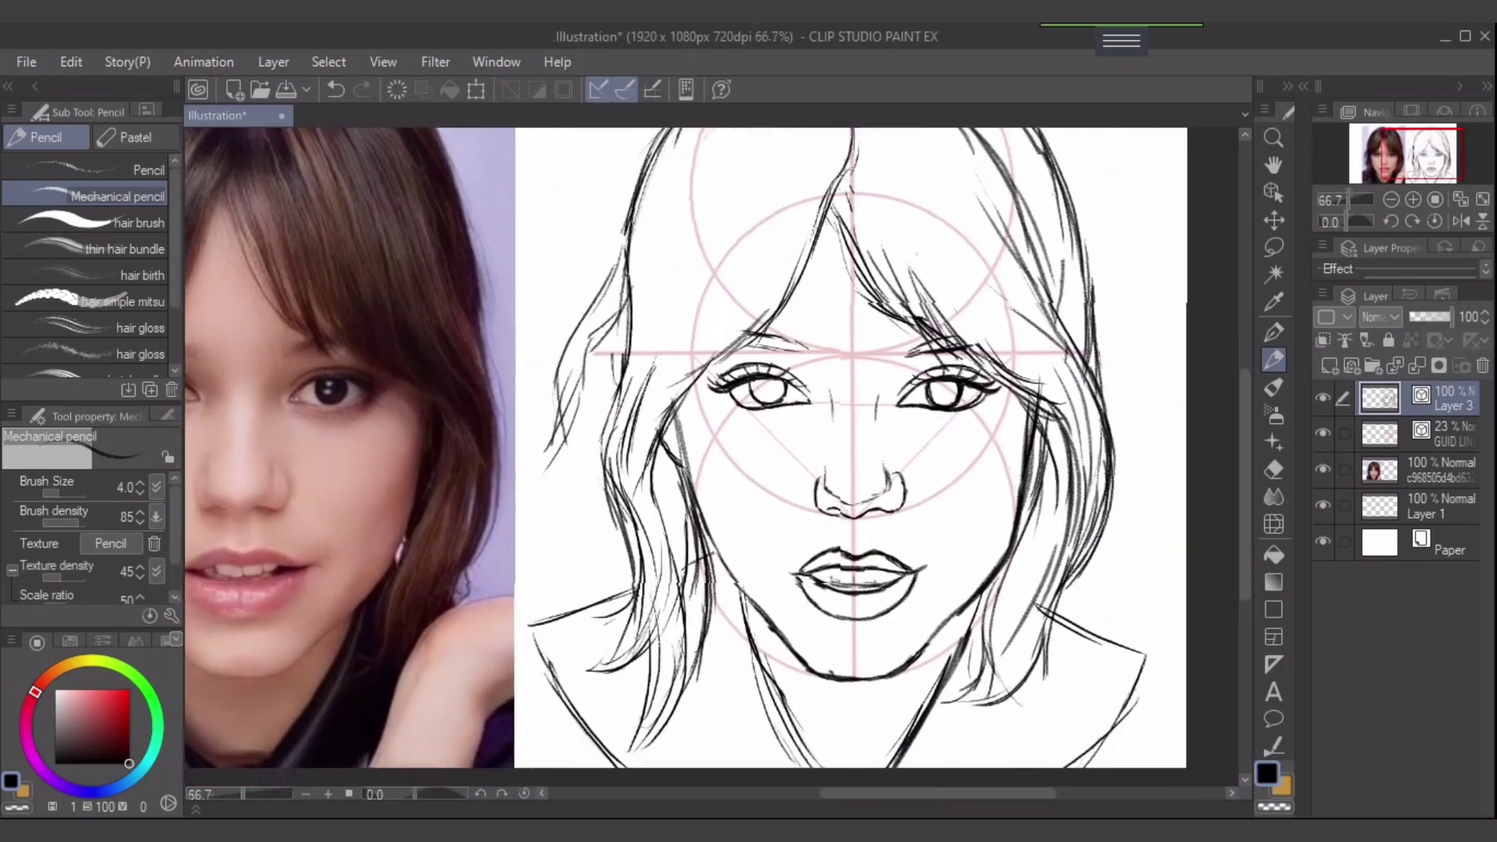
{"action": "left_click_drag", "start_coordinate": [991, 491], "coordinate": [996, 453]}
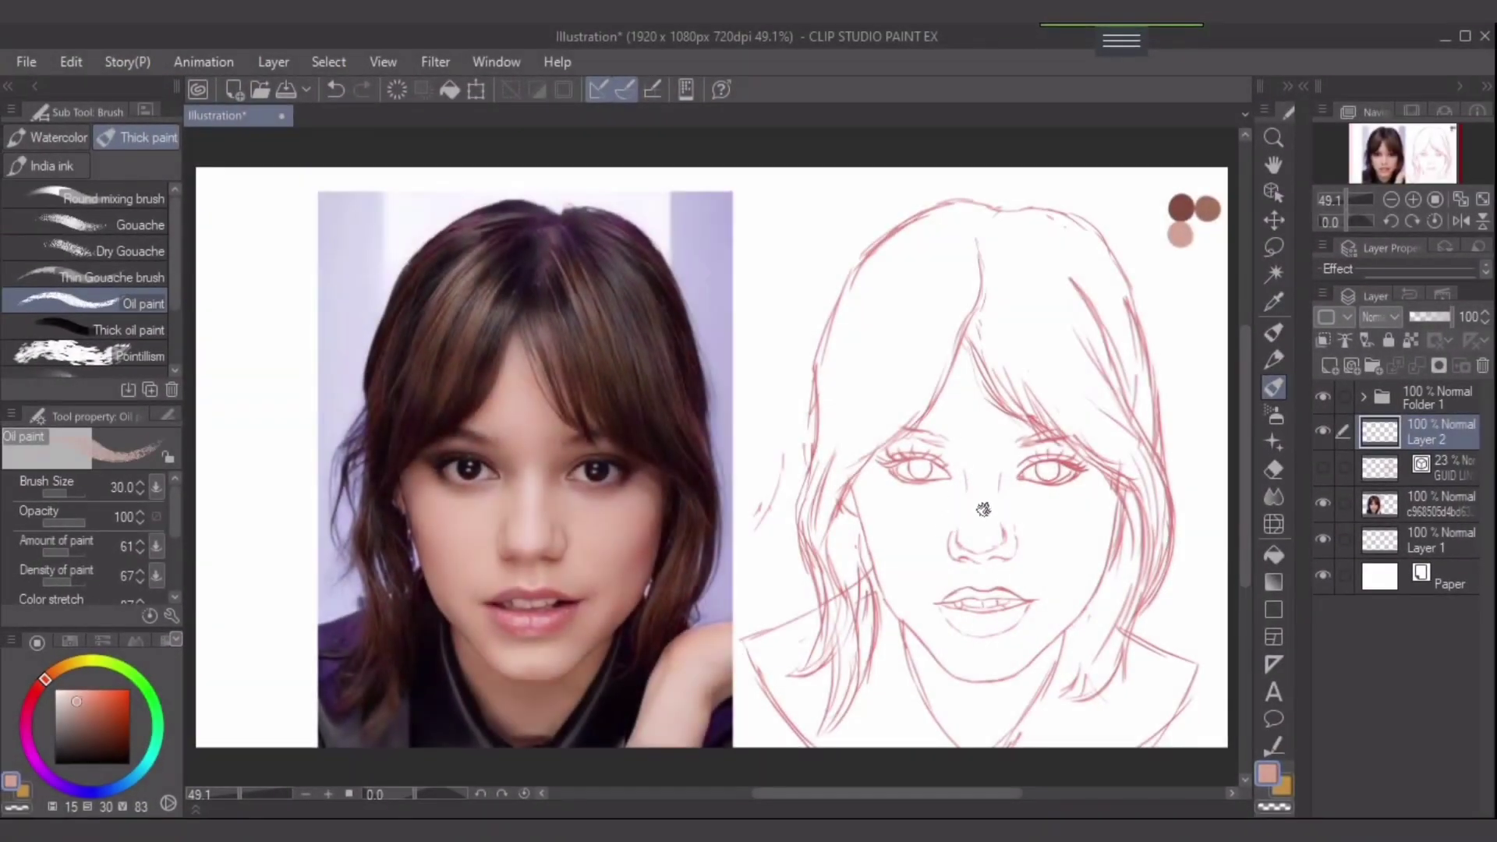
- Block in the skin tone over the forehead, cheeks, jaw and chin with the Oil paint brush at size 50
{"action": "key", "text": "bracketright"}
{"action": "mouse_move", "coordinate": [967, 443]}
{"action": "left_mouse_down"}
{"action": "mouse_move", "coordinate": [962, 351]}
{"action": "mouse_move", "coordinate": [956, 396]}
{"action": "mouse_move", "coordinate": [928, 423]}
{"action": "mouse_move", "coordinate": [950, 376]}
{"action": "mouse_move", "coordinate": [915, 436]}
{"action": "mouse_move", "coordinate": [858, 477]}
{"action": "mouse_move", "coordinate": [939, 419]}
{"action": "mouse_move", "coordinate": [1018, 437]}
{"action": "mouse_move", "coordinate": [981, 415]}
{"action": "left_mouse_up"}
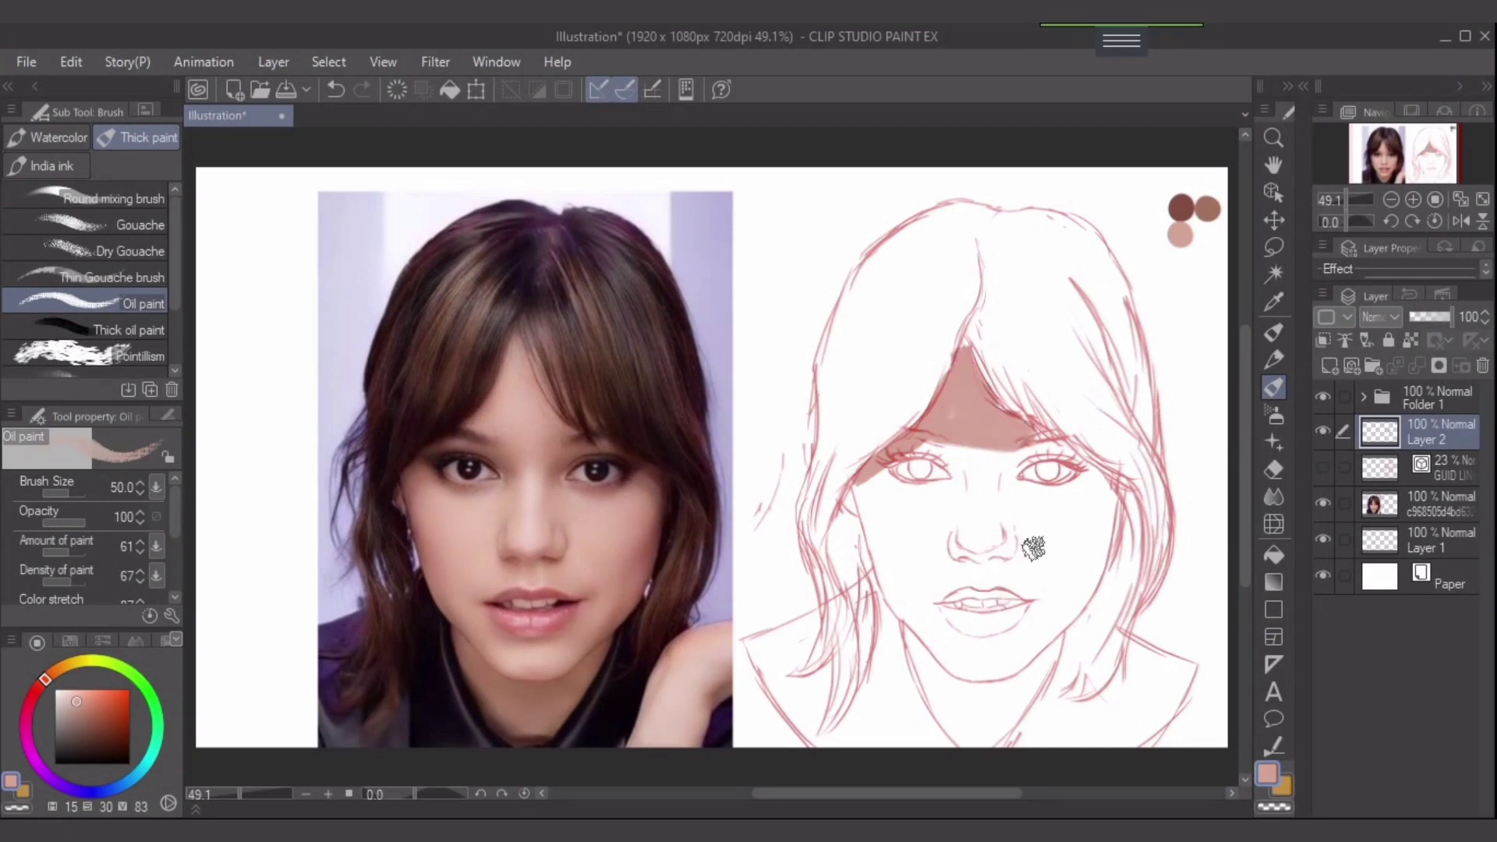
{"action": "mouse_move", "coordinate": [1033, 548]}
{"action": "left_mouse_down"}
{"action": "mouse_move", "coordinate": [1023, 501]}
{"action": "mouse_move", "coordinate": [1060, 538]}
{"action": "mouse_move", "coordinate": [1091, 494]}
{"action": "mouse_move", "coordinate": [1081, 550]}
{"action": "mouse_move", "coordinate": [1088, 525]}
{"action": "mouse_move", "coordinate": [1075, 558]}
{"action": "mouse_move", "coordinate": [1053, 562]}
{"action": "mouse_move", "coordinate": [937, 548]}
{"action": "mouse_move", "coordinate": [908, 512]}
{"action": "mouse_move", "coordinate": [870, 503]}
{"action": "mouse_move", "coordinate": [879, 531]}
{"action": "mouse_move", "coordinate": [859, 519]}
{"action": "mouse_move", "coordinate": [881, 558]}
{"action": "mouse_move", "coordinate": [905, 544]}
{"action": "mouse_move", "coordinate": [923, 557]}
{"action": "mouse_move", "coordinate": [903, 567]}
{"action": "mouse_move", "coordinate": [917, 583]}
{"action": "mouse_move", "coordinate": [889, 575]}
{"action": "mouse_move", "coordinate": [889, 590]}
{"action": "mouse_move", "coordinate": [982, 606]}
{"action": "mouse_move", "coordinate": [904, 608]}
{"action": "mouse_move", "coordinate": [889, 578]}
{"action": "mouse_move", "coordinate": [907, 606]}
{"action": "mouse_move", "coordinate": [897, 583]}
{"action": "mouse_move", "coordinate": [930, 603]}
{"action": "mouse_move", "coordinate": [900, 581]}
{"action": "mouse_move", "coordinate": [1001, 559]}
{"action": "mouse_move", "coordinate": [980, 578]}
{"action": "mouse_move", "coordinate": [1061, 581]}
{"action": "mouse_move", "coordinate": [1029, 639]}
{"action": "left_mouse_up"}
{"action": "mouse_move", "coordinate": [939, 622]}
{"action": "left_mouse_down"}
{"action": "mouse_move", "coordinate": [906, 610]}
{"action": "mouse_move", "coordinate": [922, 600]}
{"action": "mouse_move", "coordinate": [947, 657]}
{"action": "mouse_move", "coordinate": [994, 667]}
{"action": "left_mouse_up"}
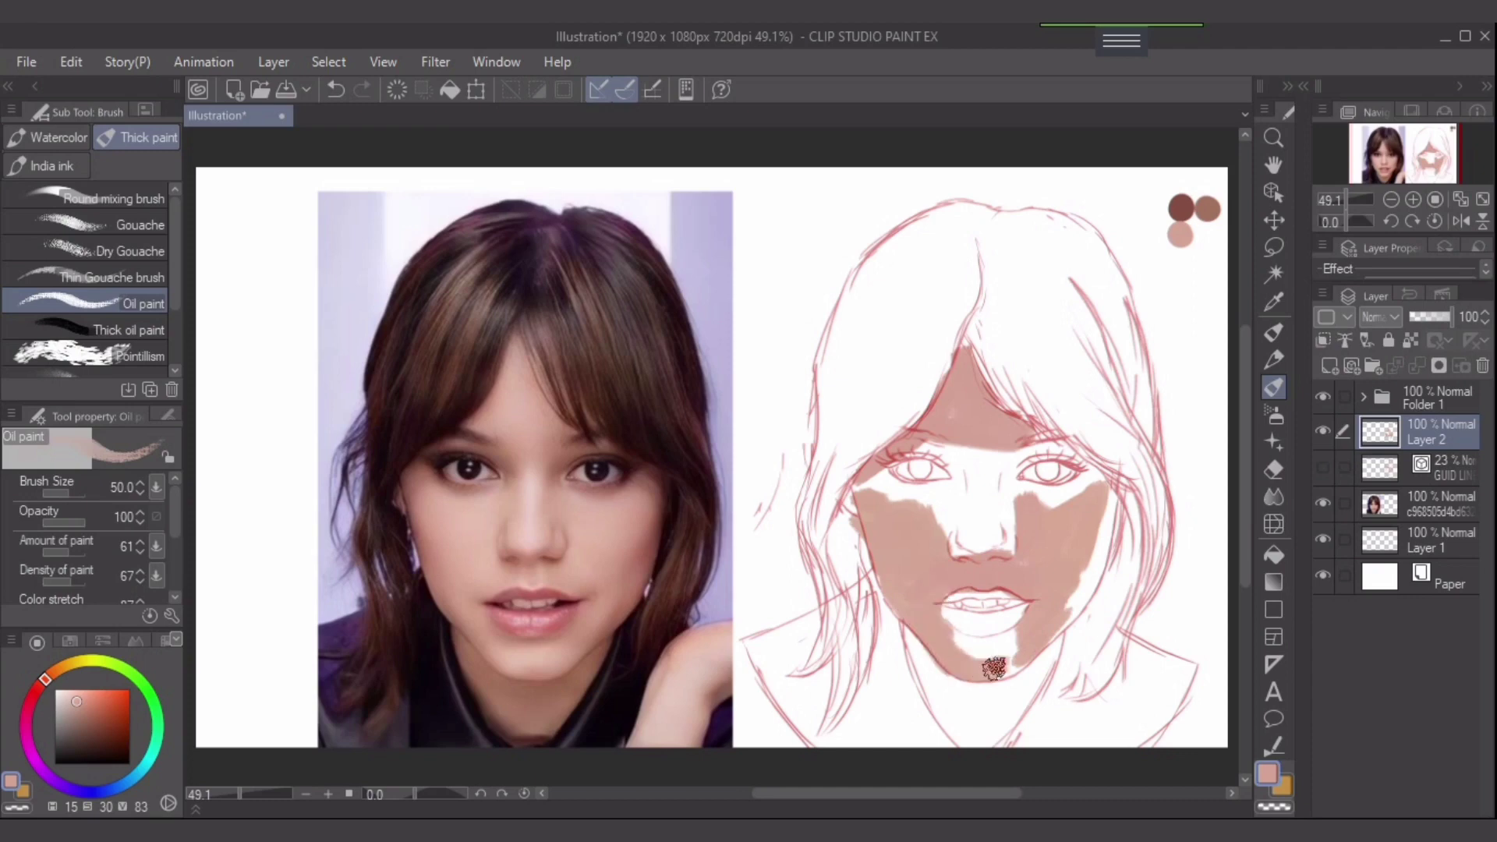
- Try filling the bare chin area beneath the lower lip with skin tone, undo back past it and restore the earlier strokes
{"action": "left_click", "coordinate": [1274, 303]}
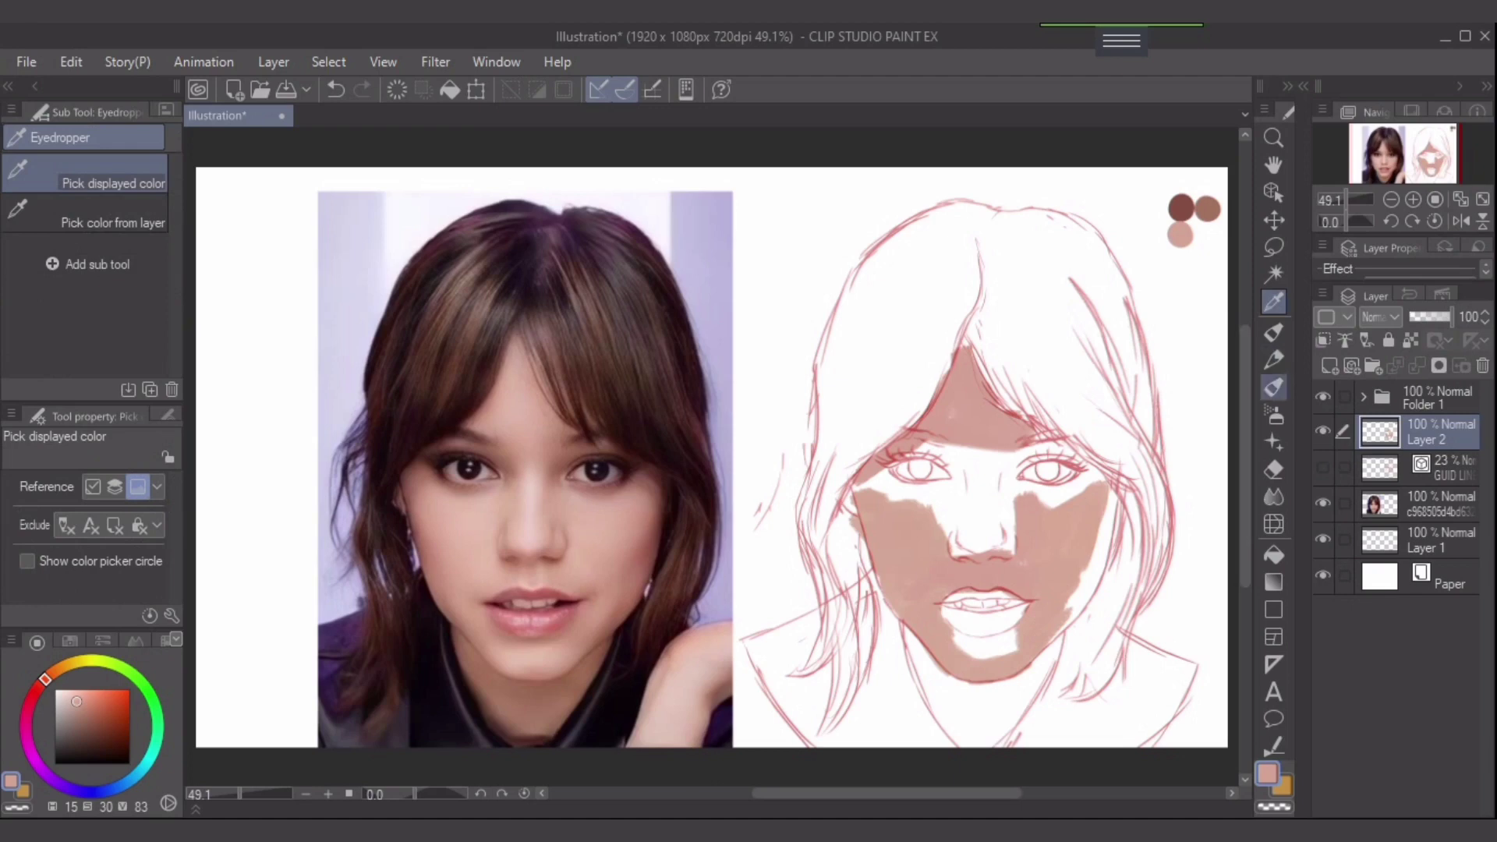
{"action": "left_click", "coordinate": [1274, 387]}
{"action": "left_click_drag", "start_coordinate": [978, 654], "coordinate": [1002, 648]}
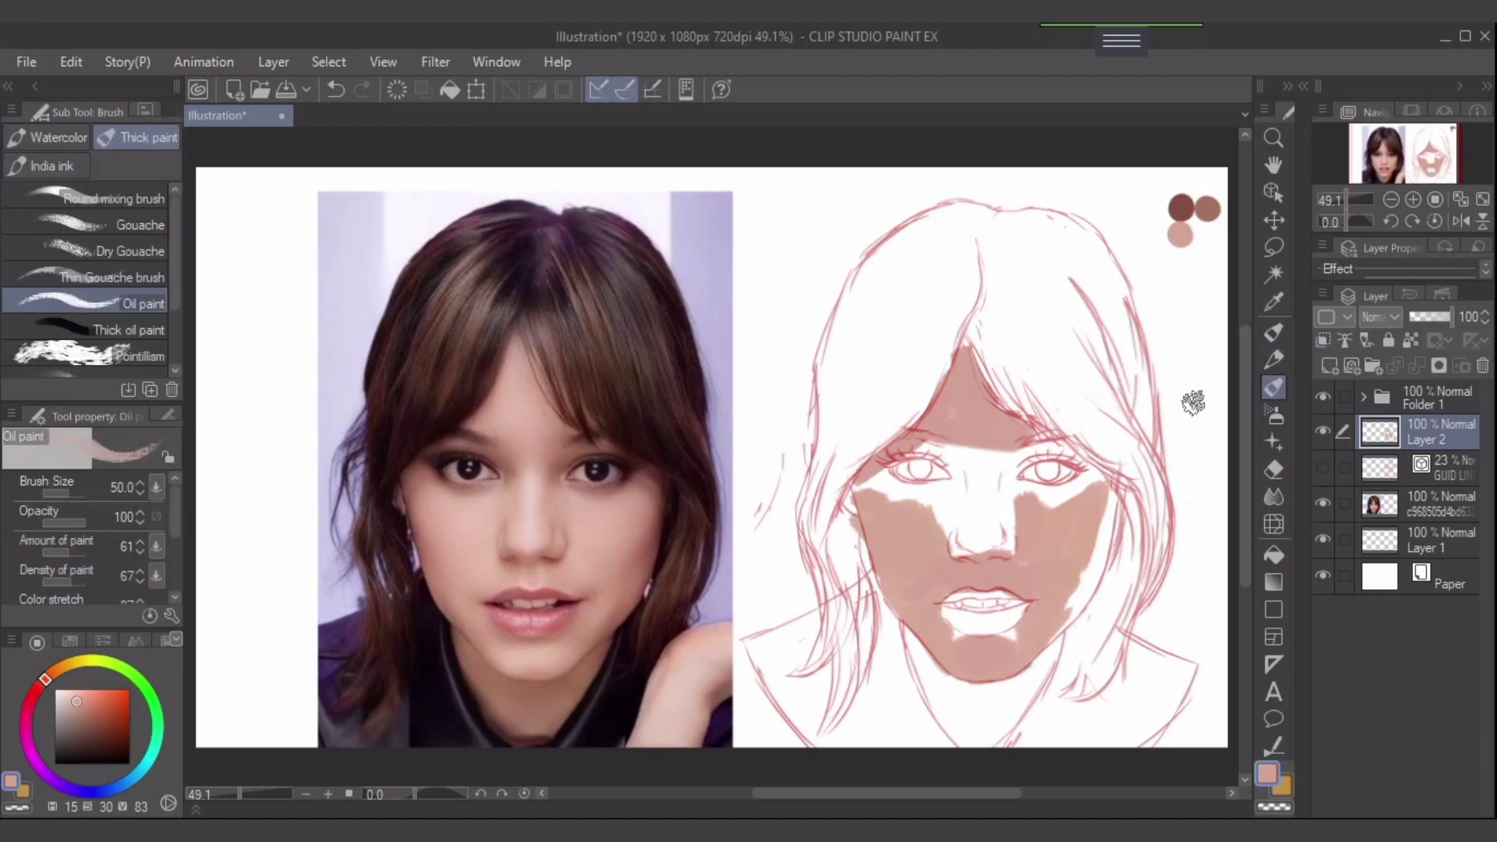
{"action": "left_click", "coordinate": [1274, 302]}
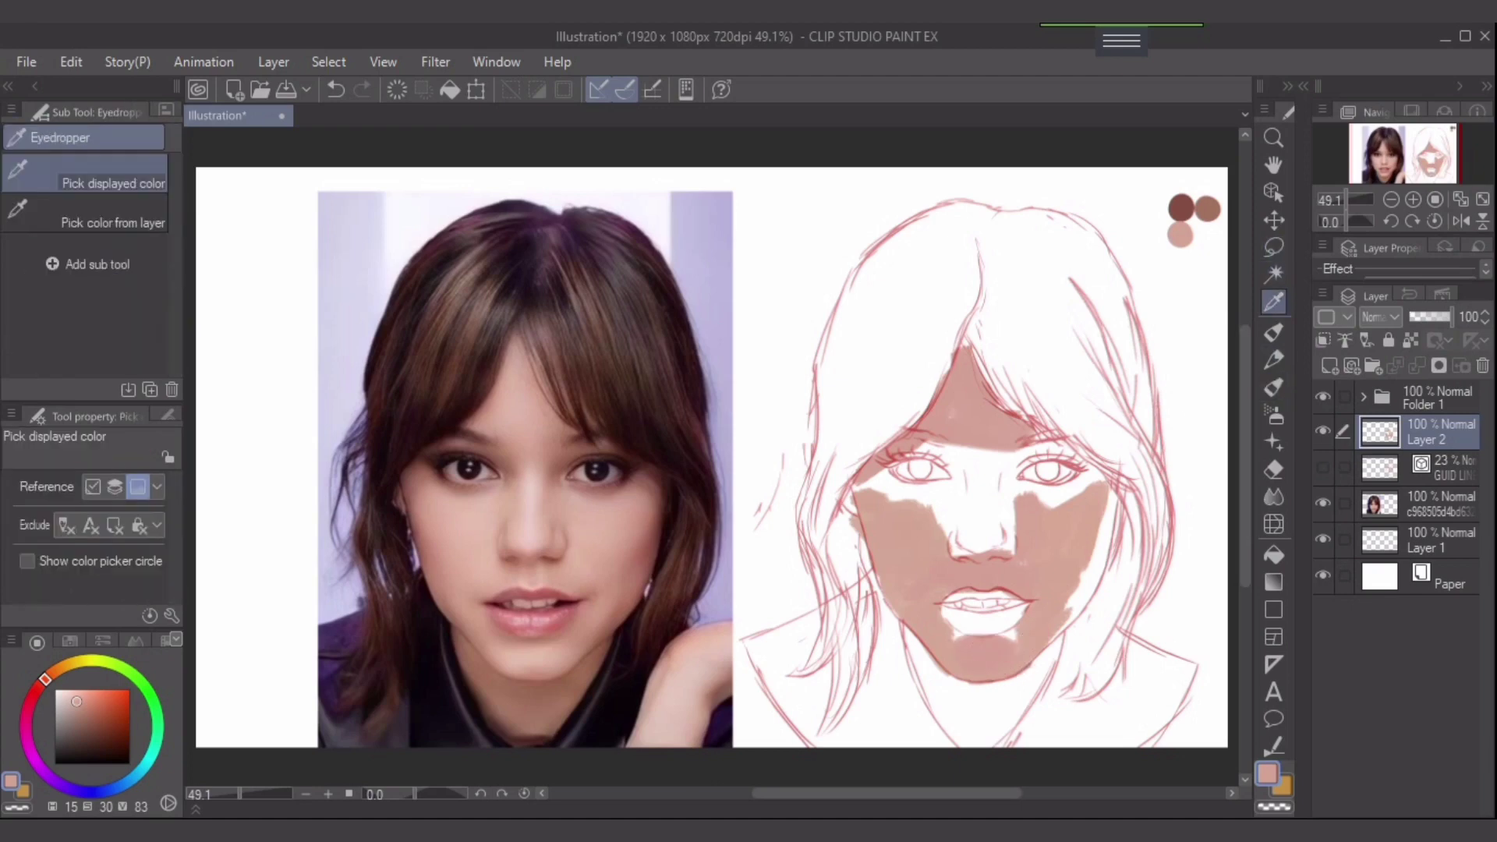
{"action": "left_click", "coordinate": [1273, 388]}
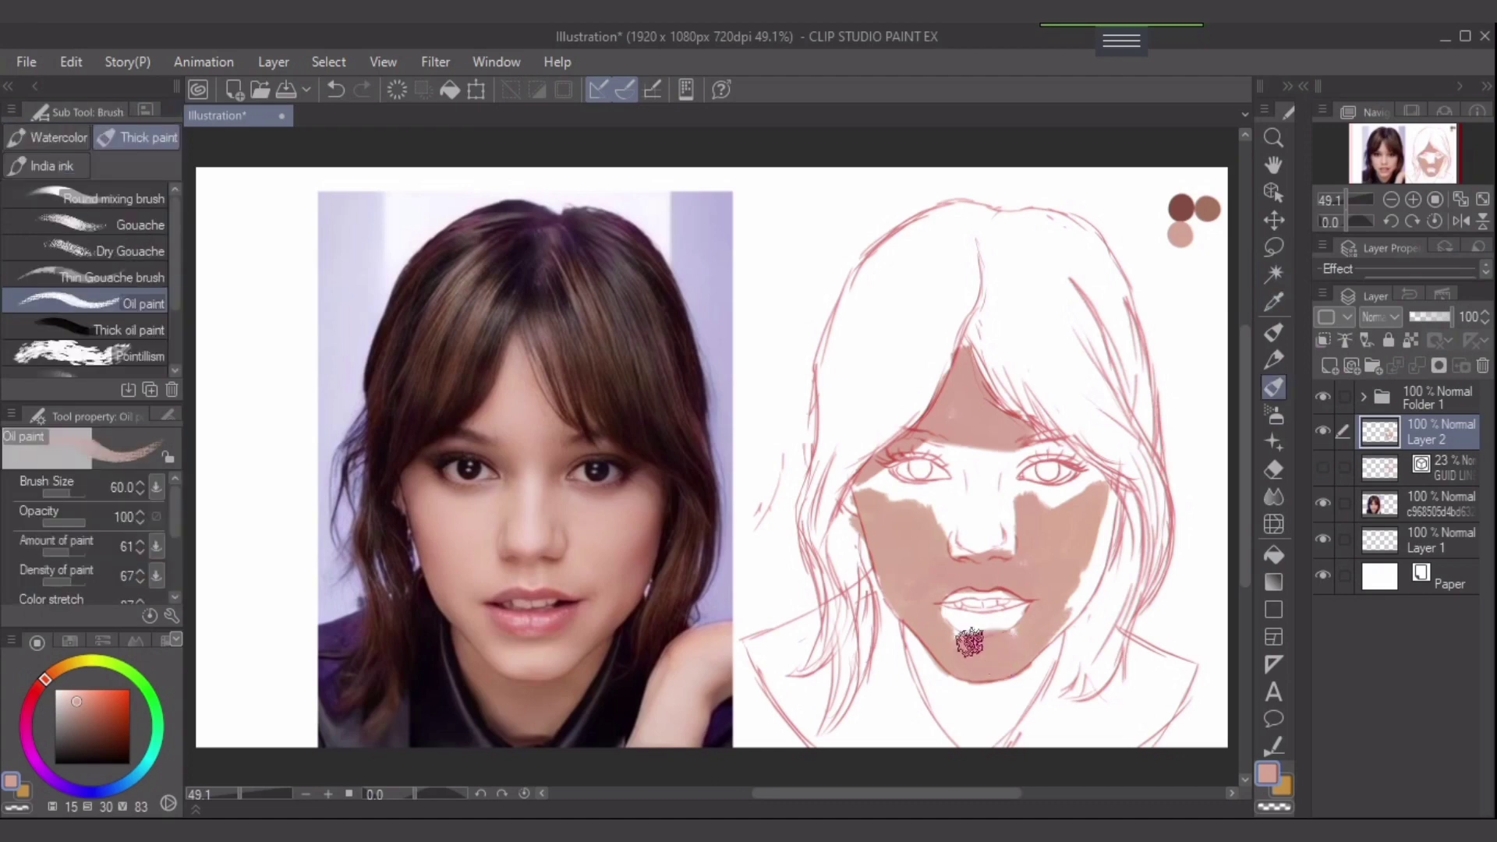
{"action": "key", "text": "ctrl+z"}
{"action": "key", "text": "ctrl+z"}
{"action": "key", "text": "ctrl+z"}
{"action": "key", "text": "ctrl+z"}
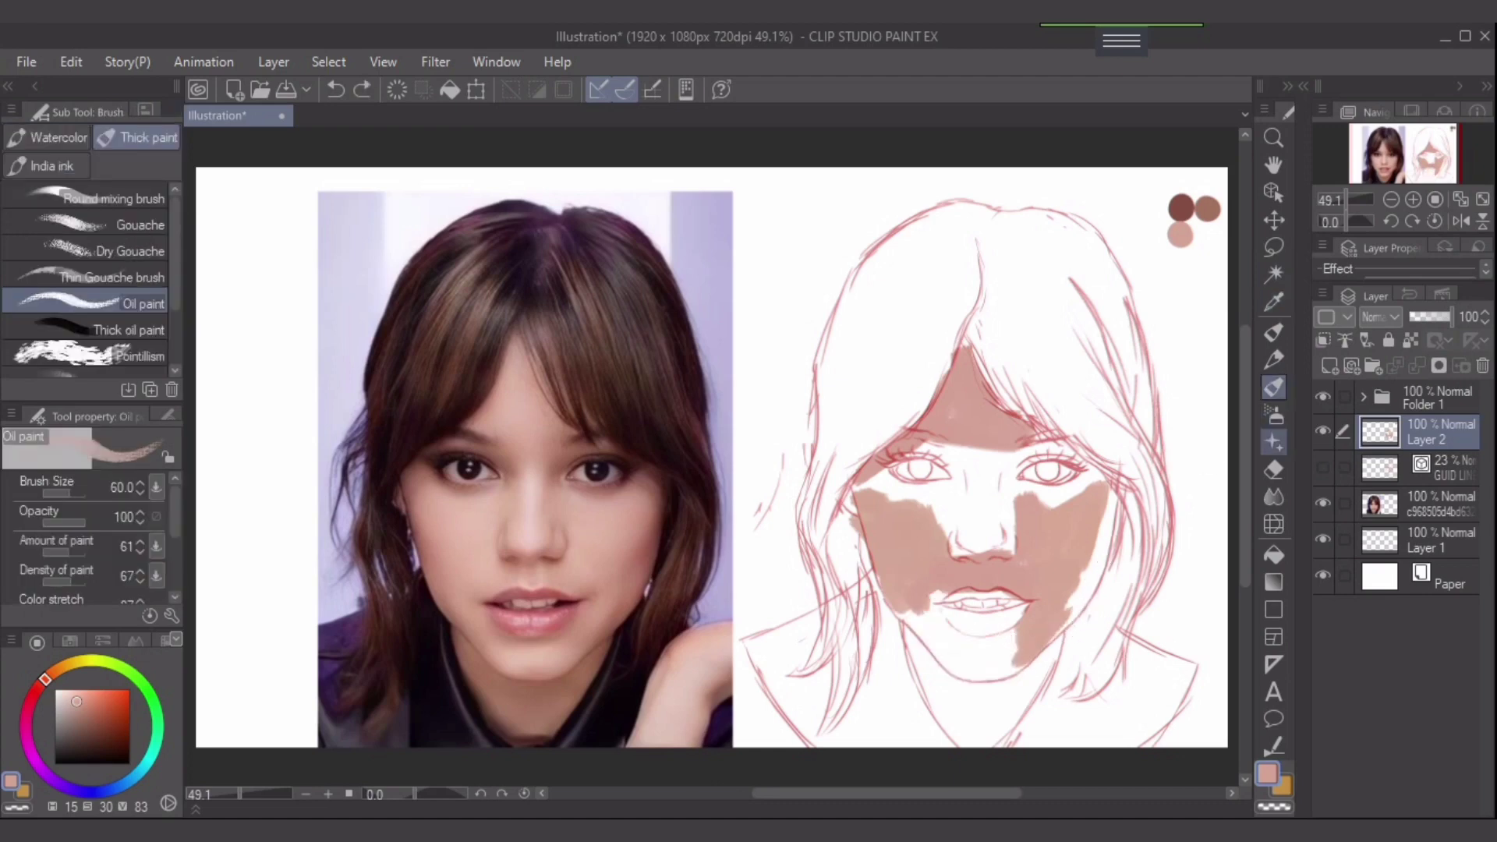
{"action": "left_click", "coordinate": [70, 62]}
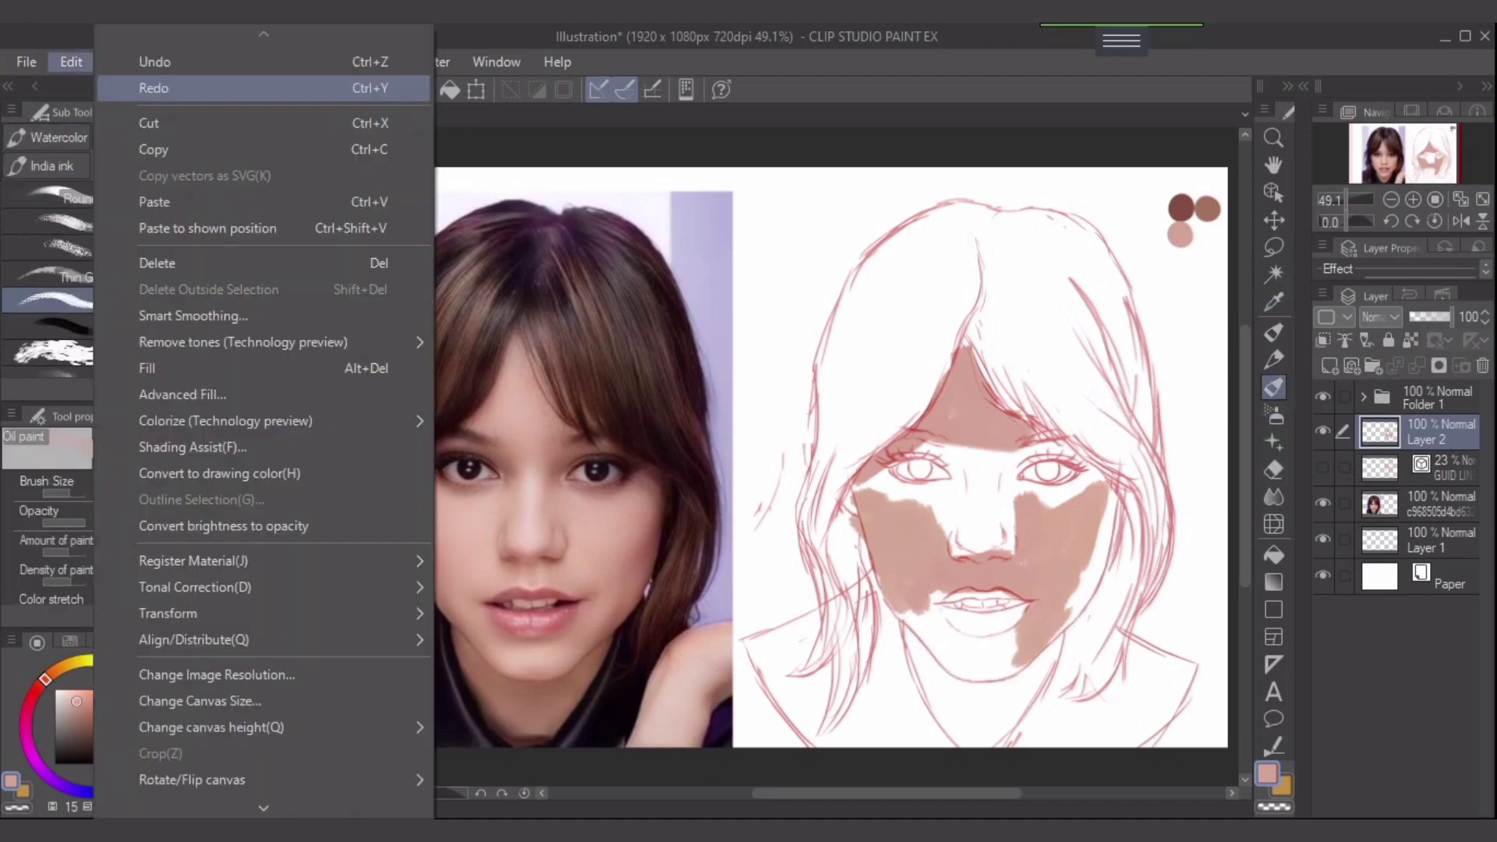
{"action": "left_click", "coordinate": [154, 88]}
- Try recolouring all painted areas of Layer 2 with the lighter brown swatch while transparent pixels are locked
{"action": "key", "text": "alt"}
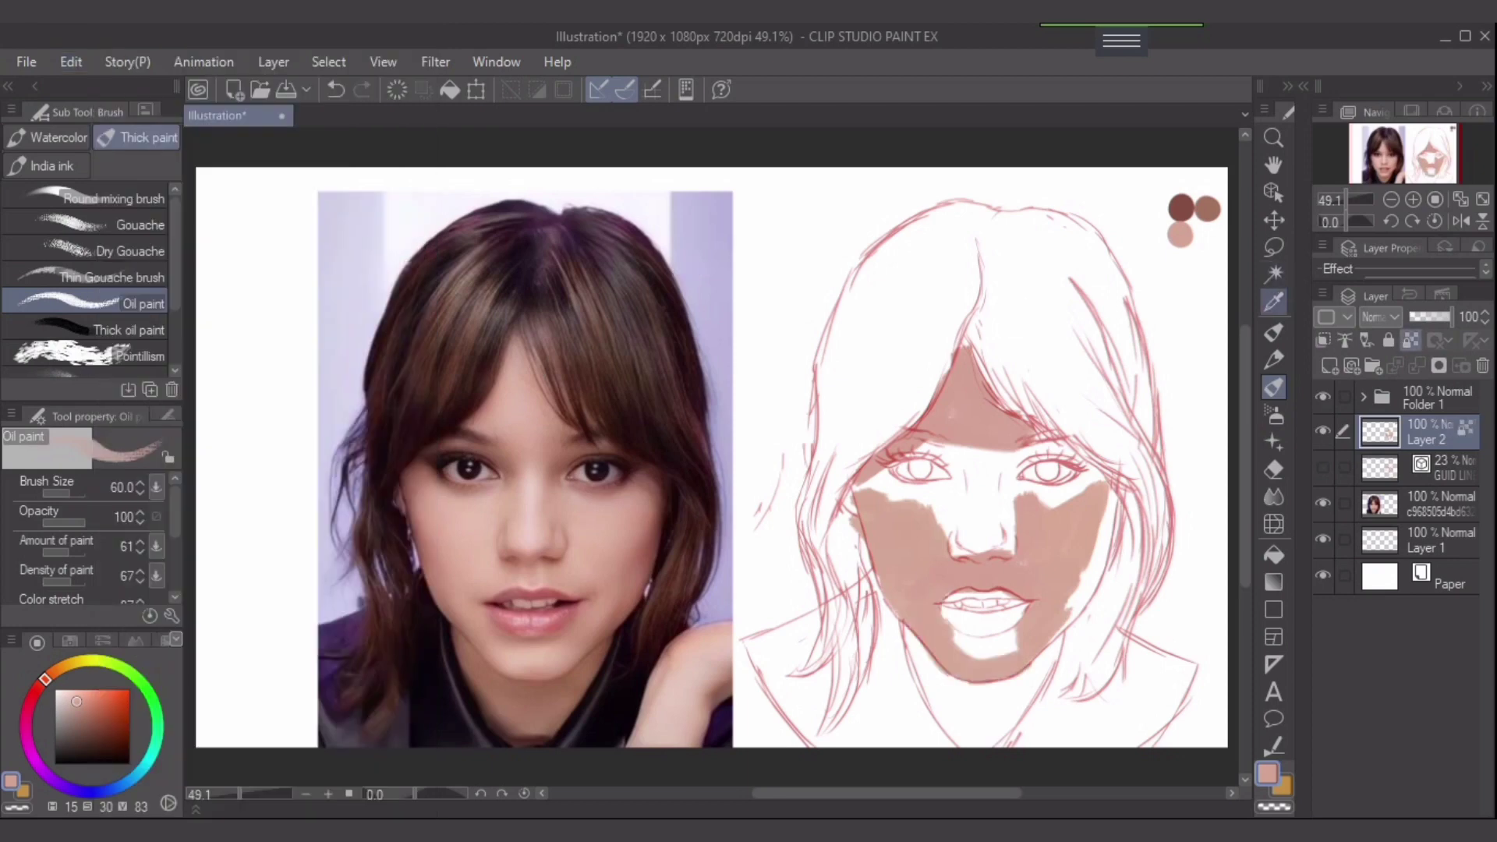
{"action": "left_click", "coordinate": [1273, 302]}
{"action": "left_click", "coordinate": [1206, 208]}
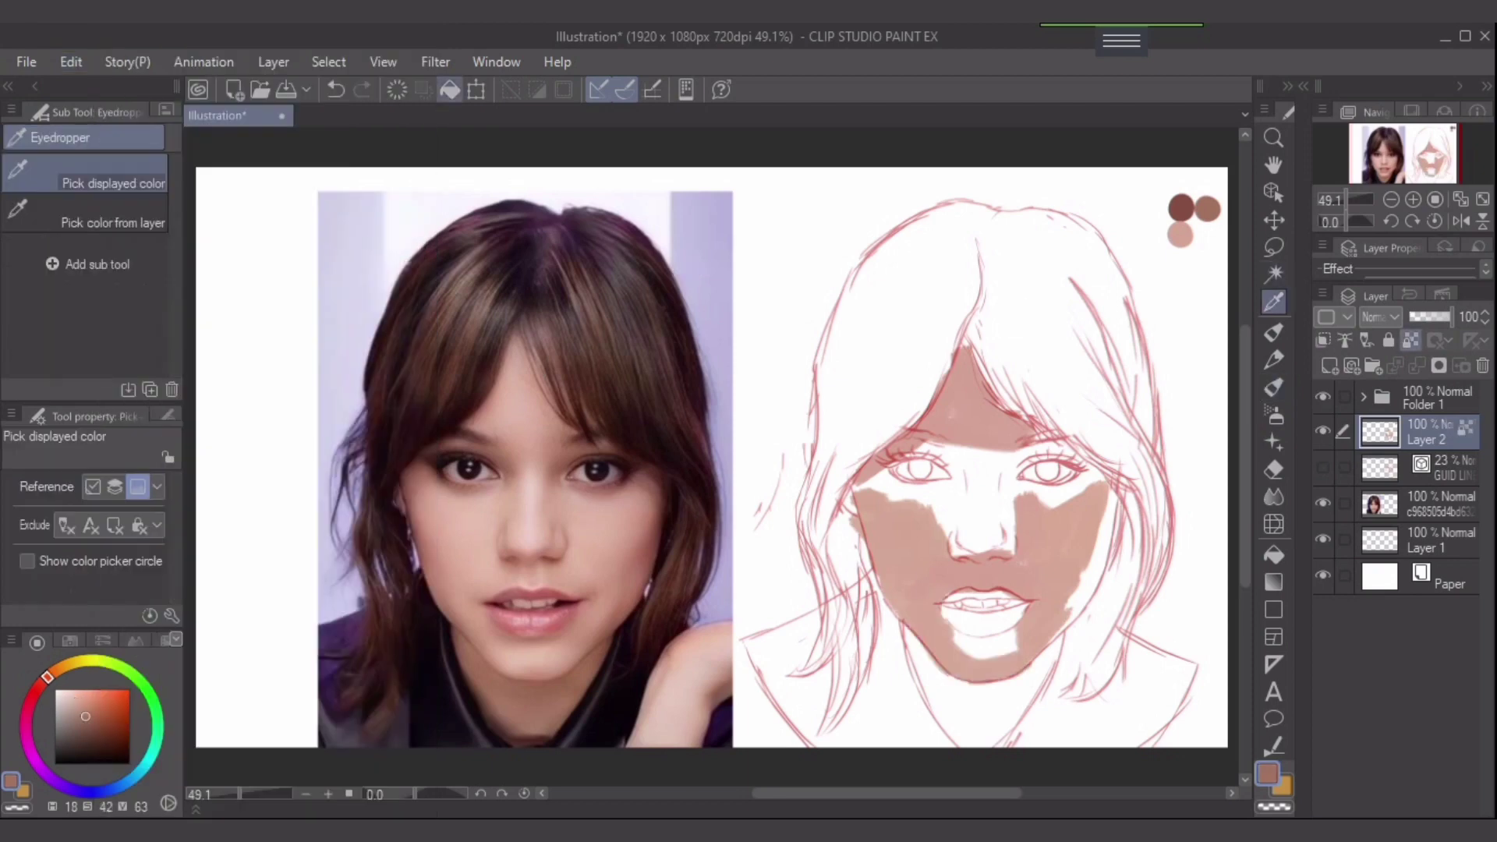
{"action": "key", "text": "alt+BackSpace"}
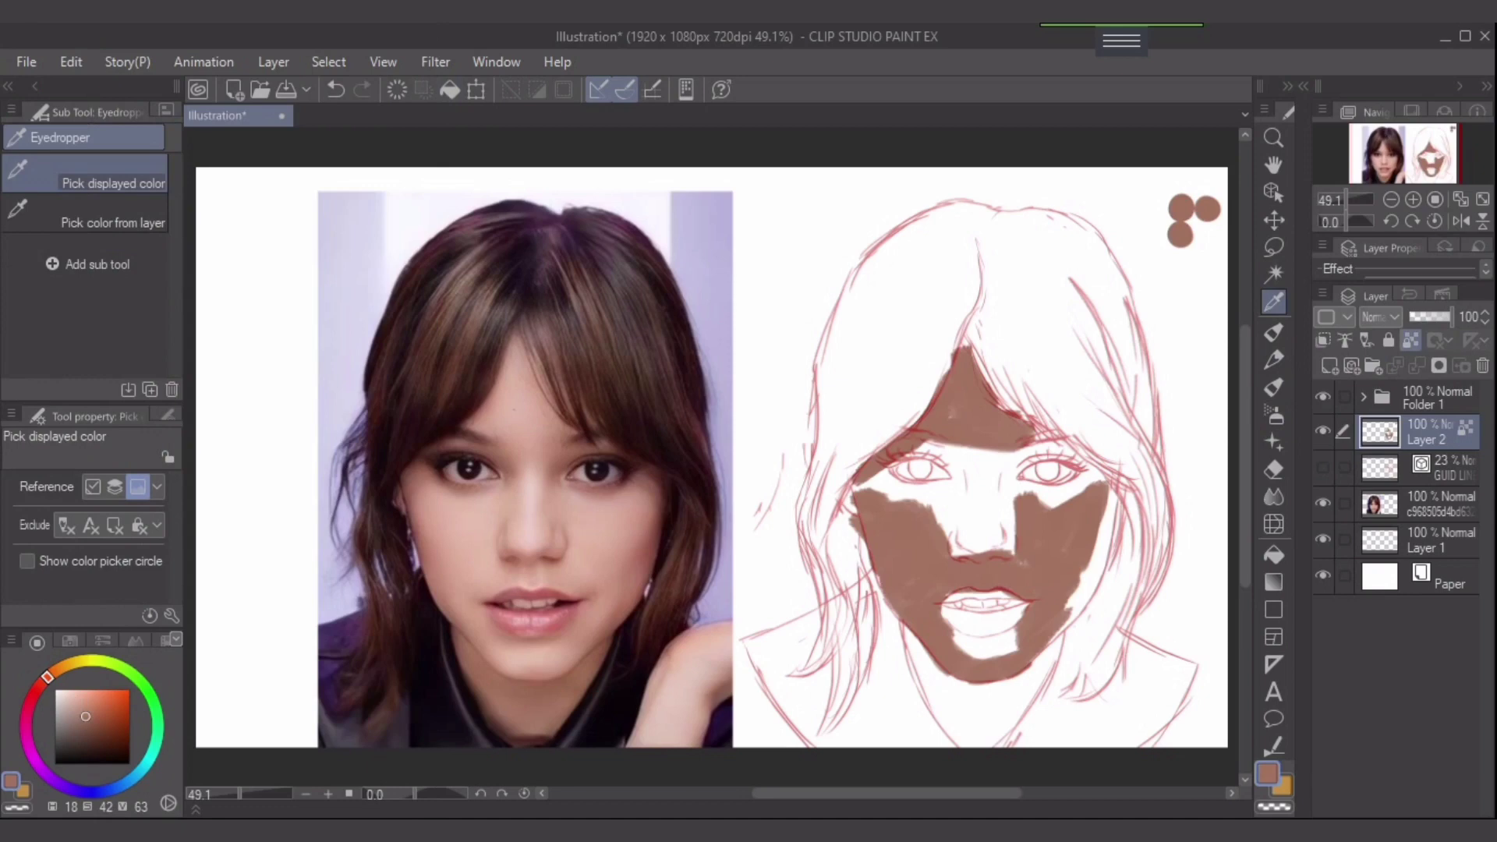
{"action": "key", "text": "ctrl+z"}
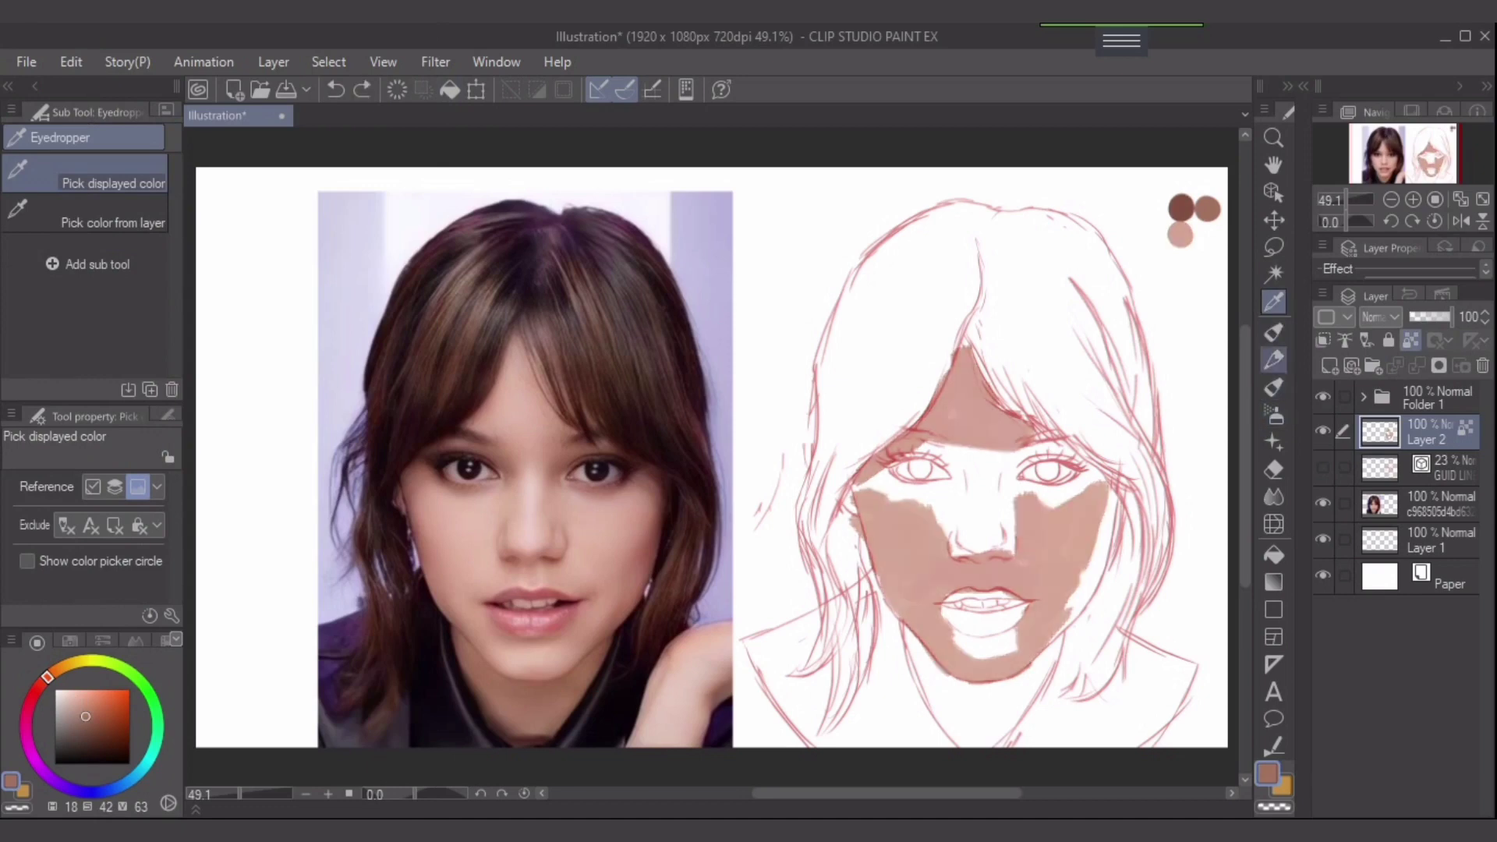
- Try adding a light pink swatch below the existing skin-tone swatches with the G-pen, and erase it
{"action": "left_click", "coordinate": [1179, 234]}
{"action": "left_click", "coordinate": [1273, 333]}
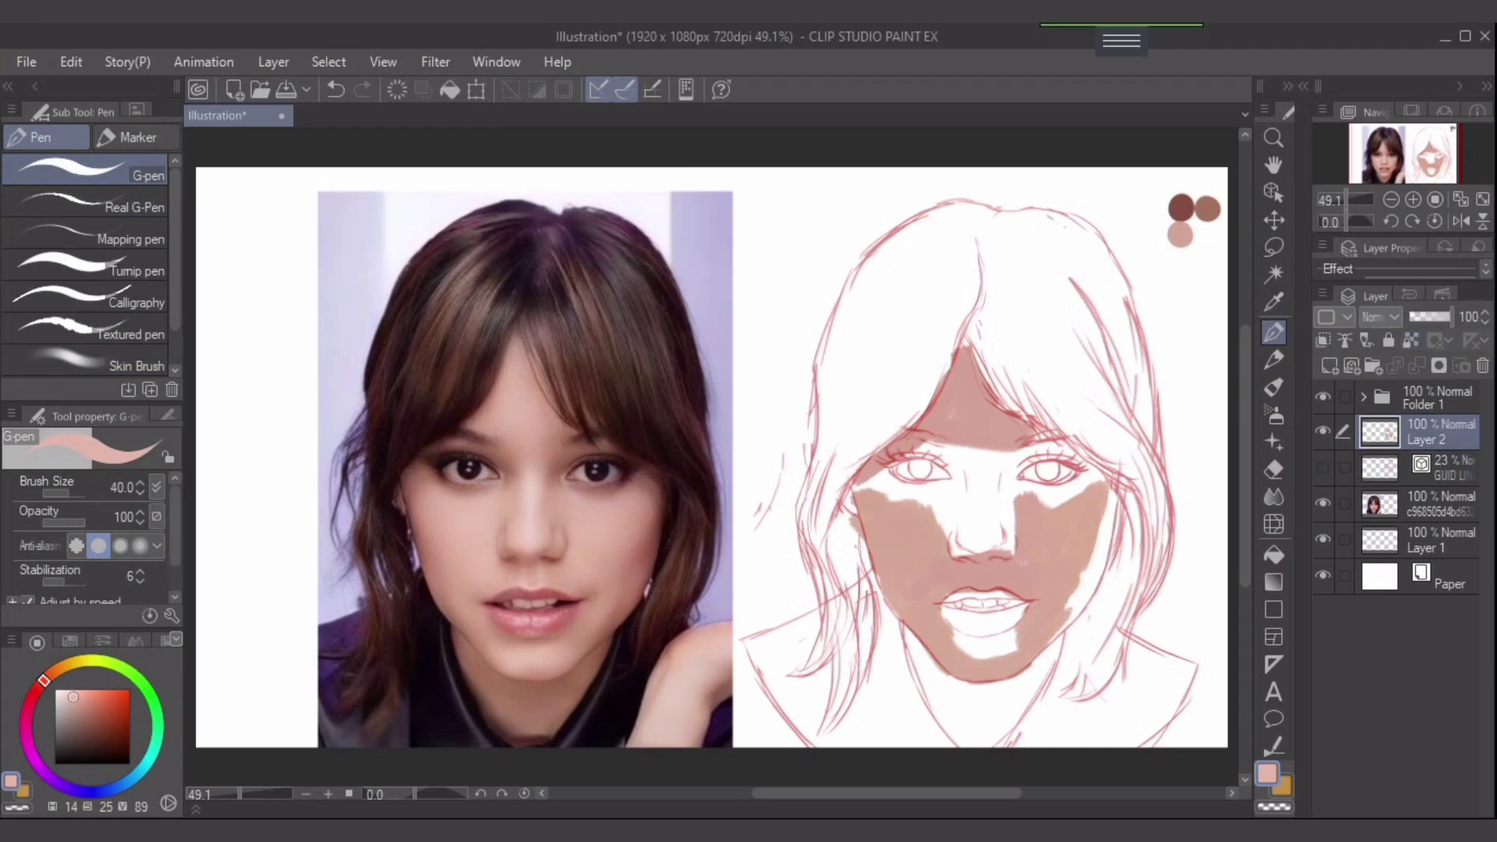
{"action": "left_click_drag", "start_coordinate": [1193, 259], "coordinate": [1192, 286]}
{"action": "key", "text": "ctrl+z"}
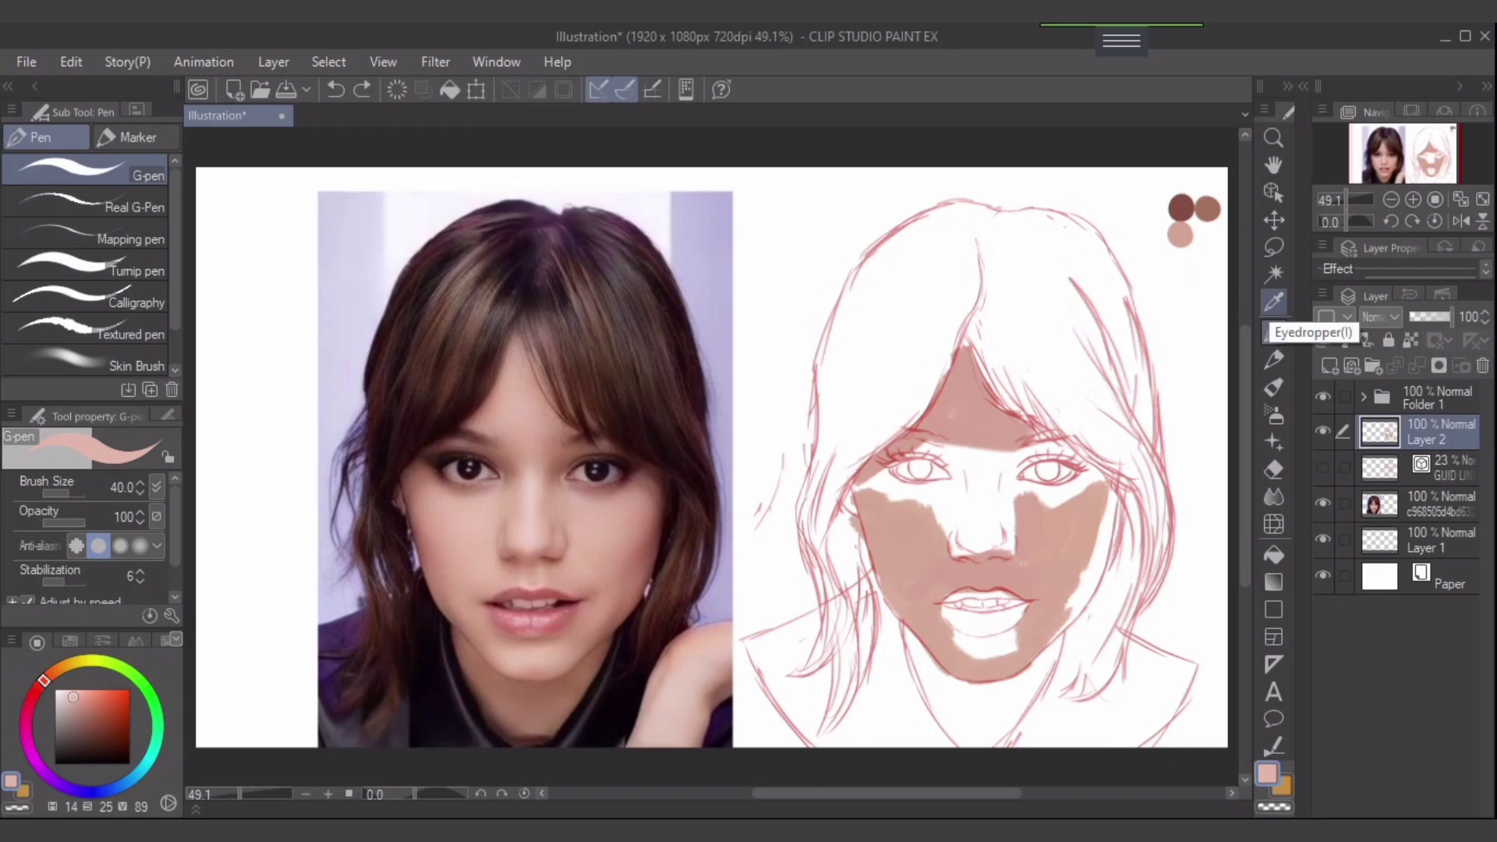
{"action": "left_click", "coordinate": [1187, 294]}
{"action": "left_click", "coordinate": [1274, 302]}
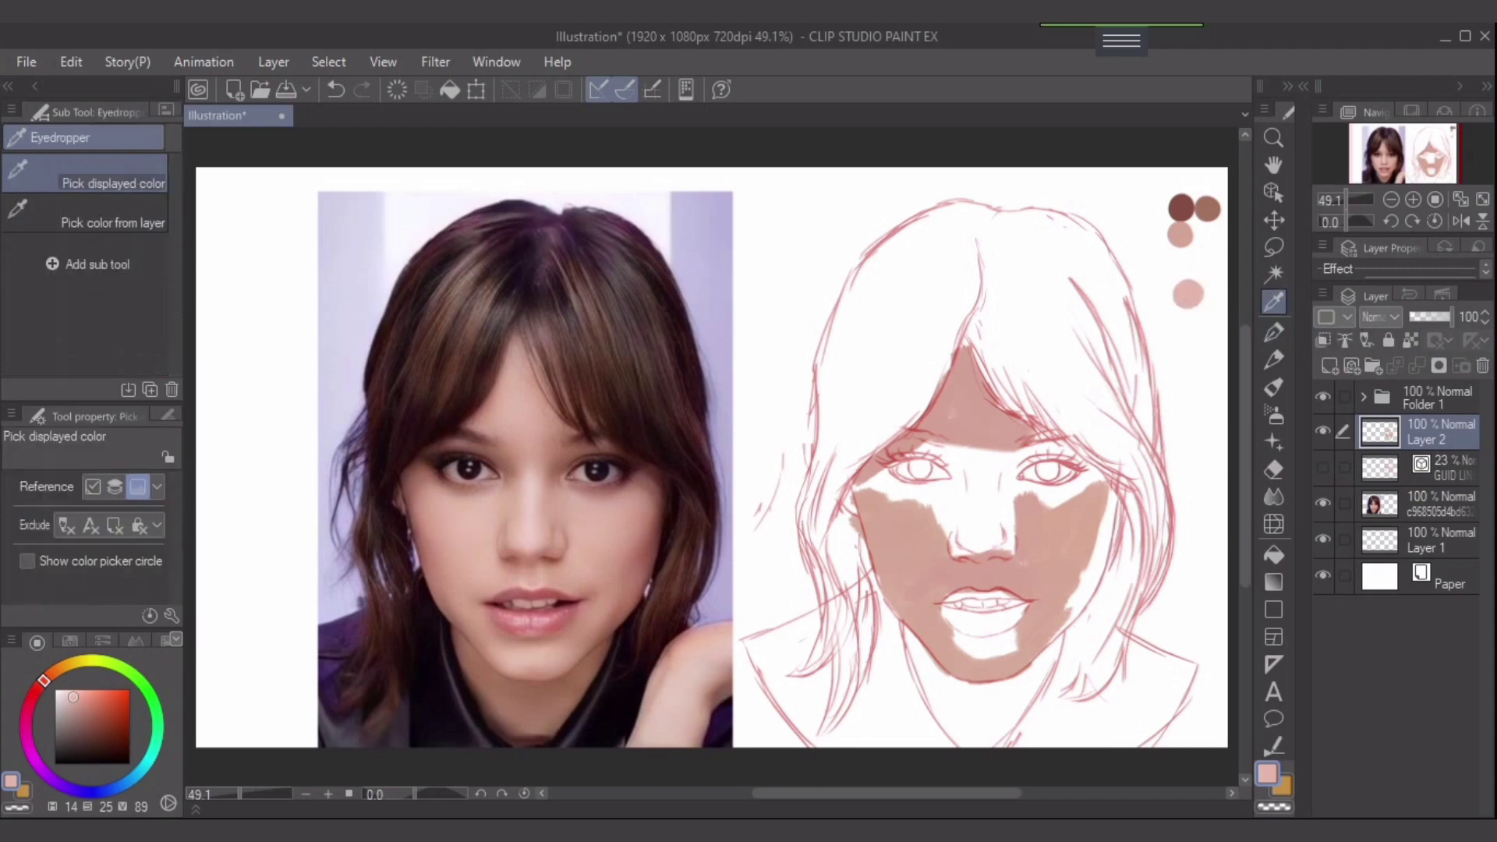
{"action": "key", "text": "e"}
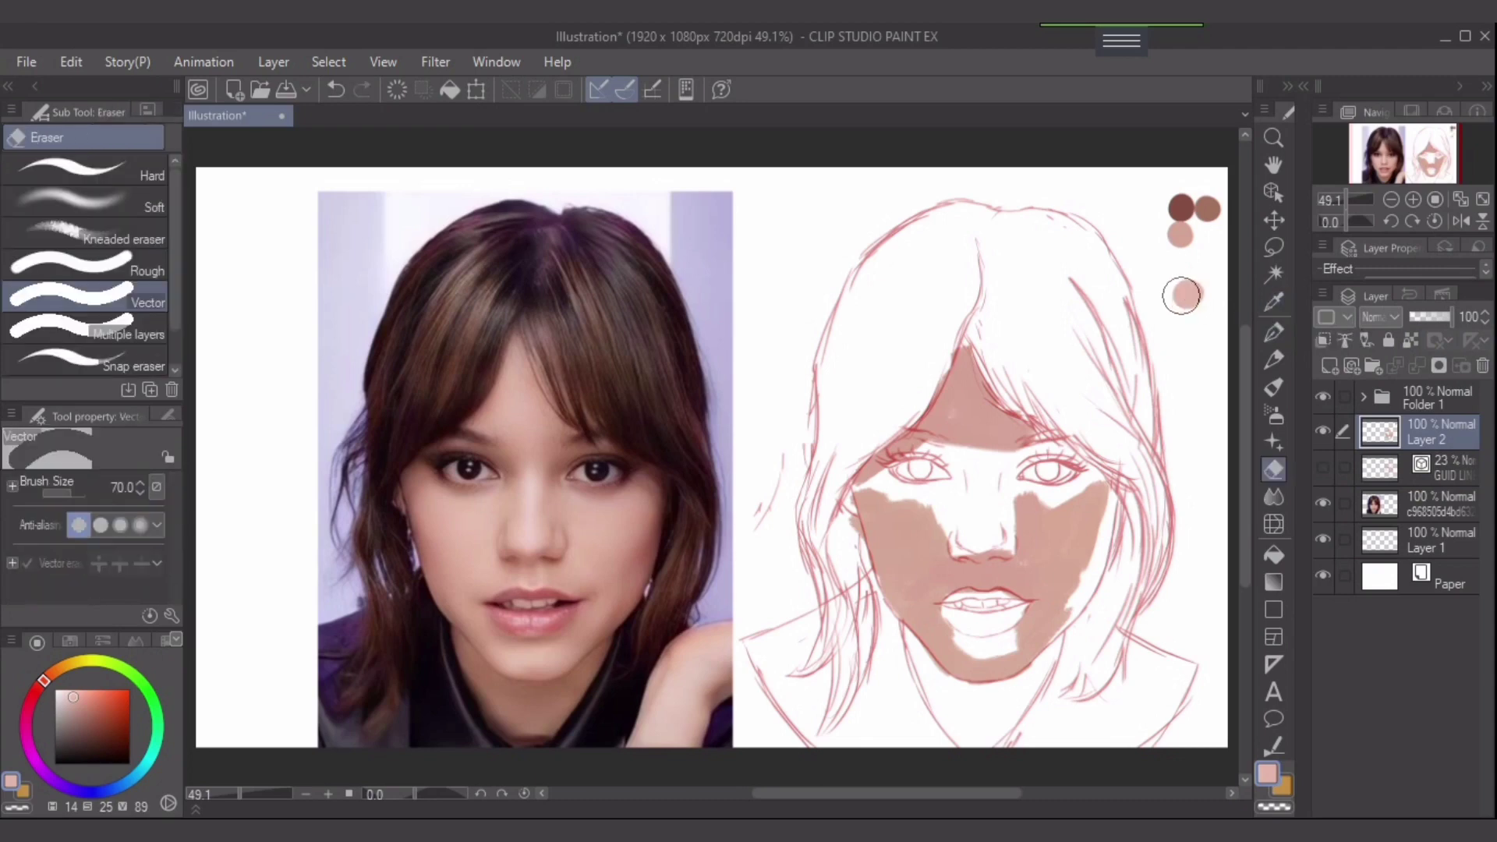
{"action": "left_click_drag", "start_coordinate": [1186, 293], "coordinate": [1199, 329]}
- Try filling everything painted on Layer 2 with light pink while transparent pixels are locked, and undo the fill
{"action": "left_click", "coordinate": [1410, 340]}
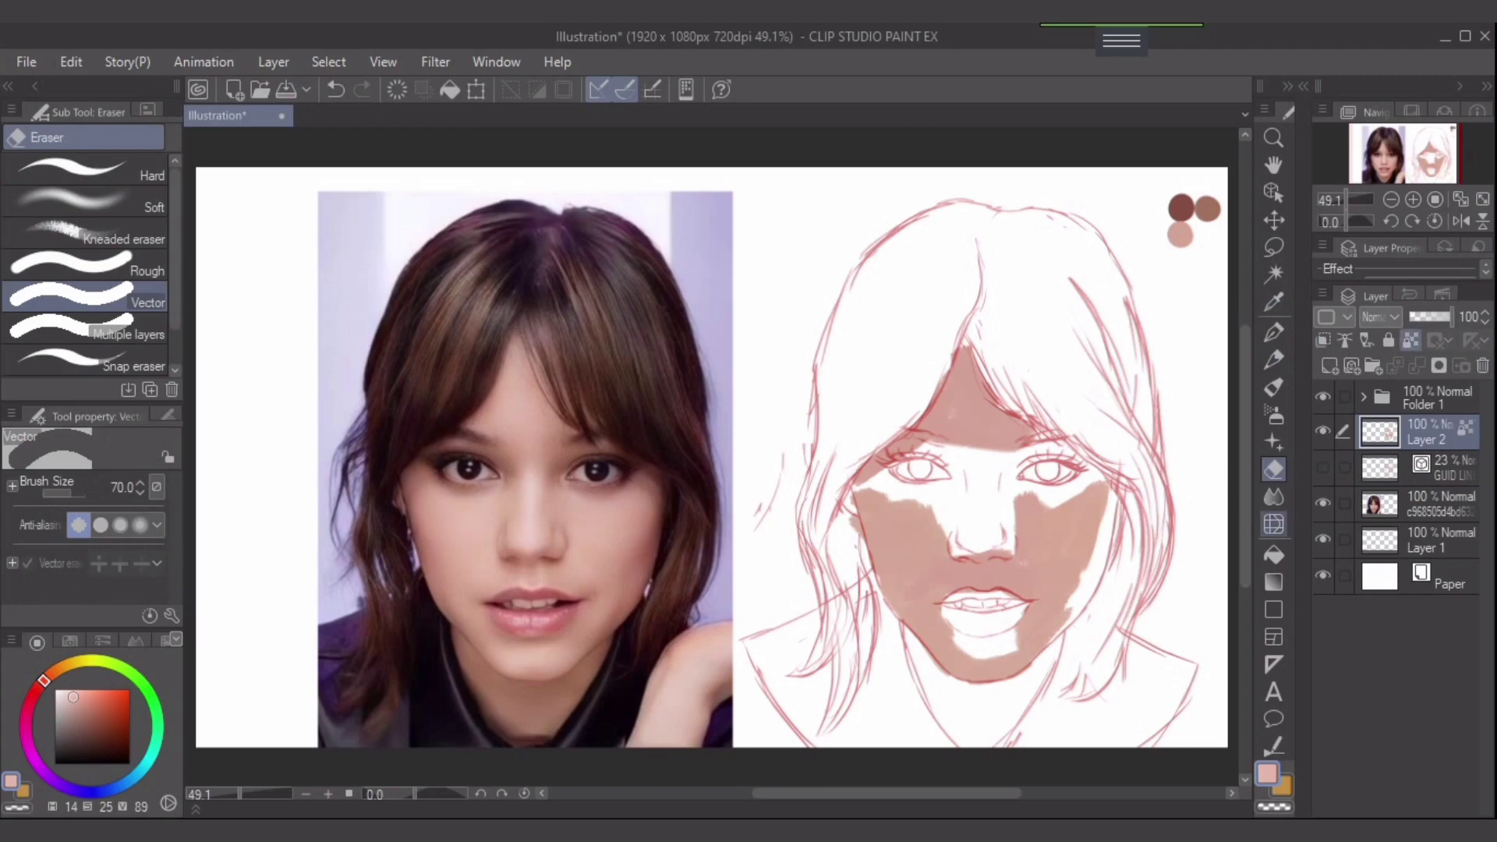
{"action": "left_click", "coordinate": [450, 89]}
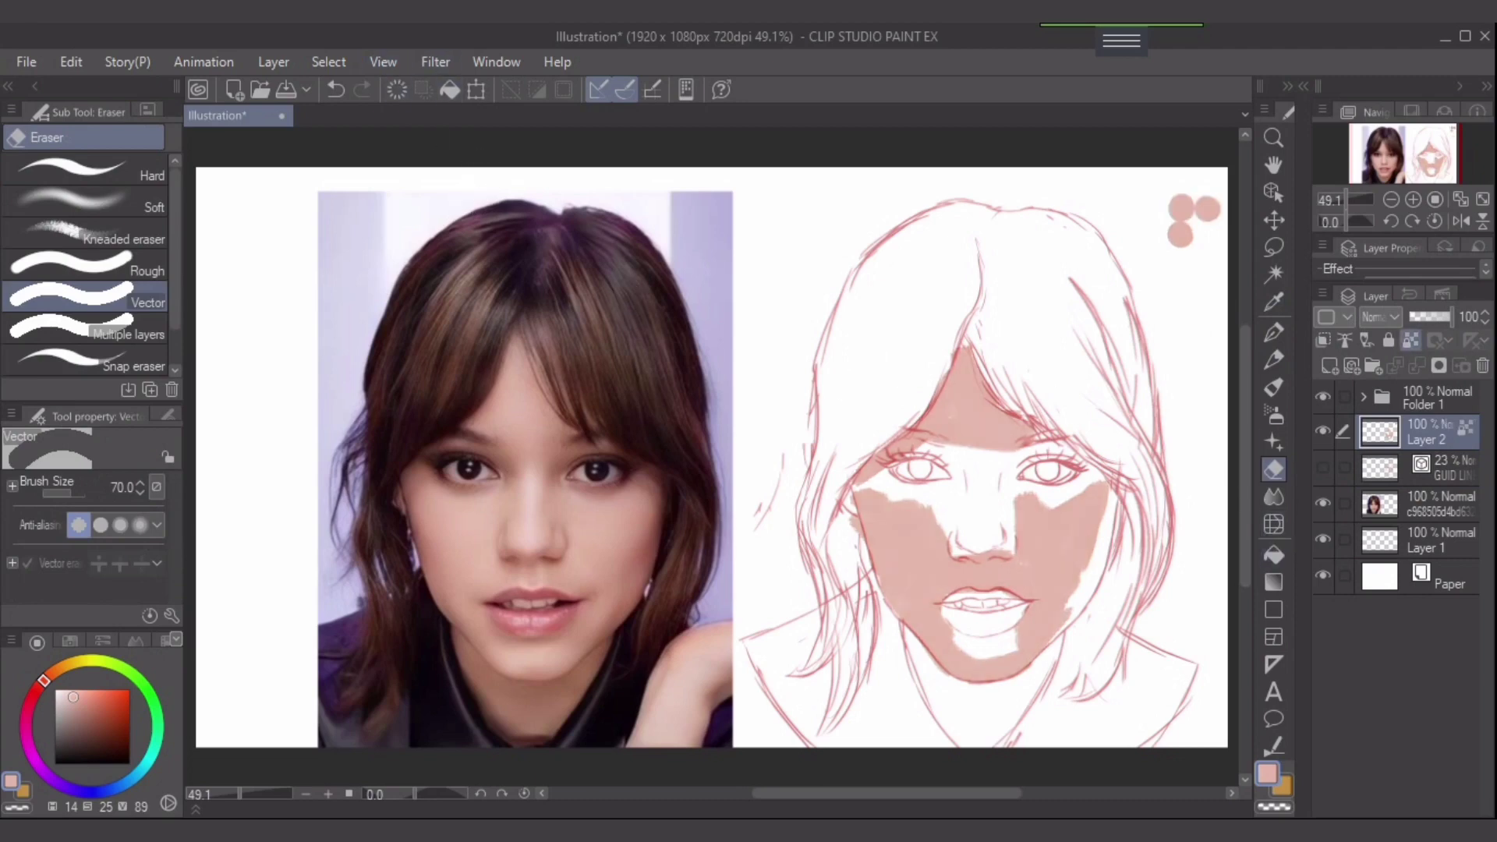
{"action": "key", "text": "ctrl+z"}
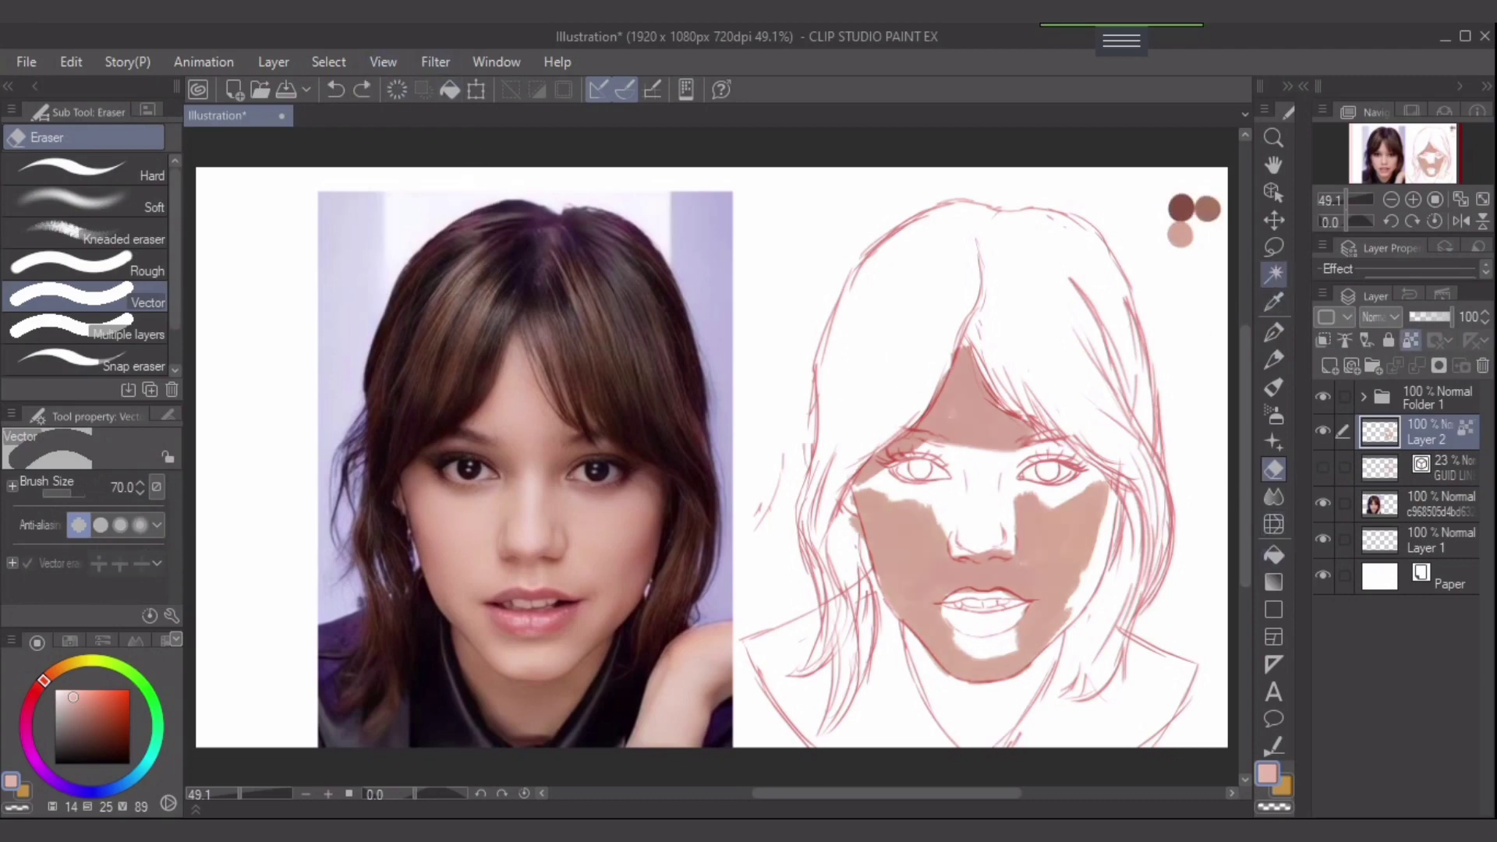
- Recolour the painted face areas with the light pink inside a lasso selection, deselect and unlock transparent pixels
{"action": "left_click", "coordinate": [1273, 247]}
{"action": "mouse_move", "coordinate": [1146, 378]}
{"action": "left_mouse_down"}
{"action": "mouse_move", "coordinate": [846, 337]}
{"action": "mouse_move", "coordinate": [779, 615]}
{"action": "mouse_move", "coordinate": [1091, 721]}
{"action": "mouse_move", "coordinate": [1169, 506]}
{"action": "mouse_move", "coordinate": [1144, 378]}
{"action": "left_mouse_up"}
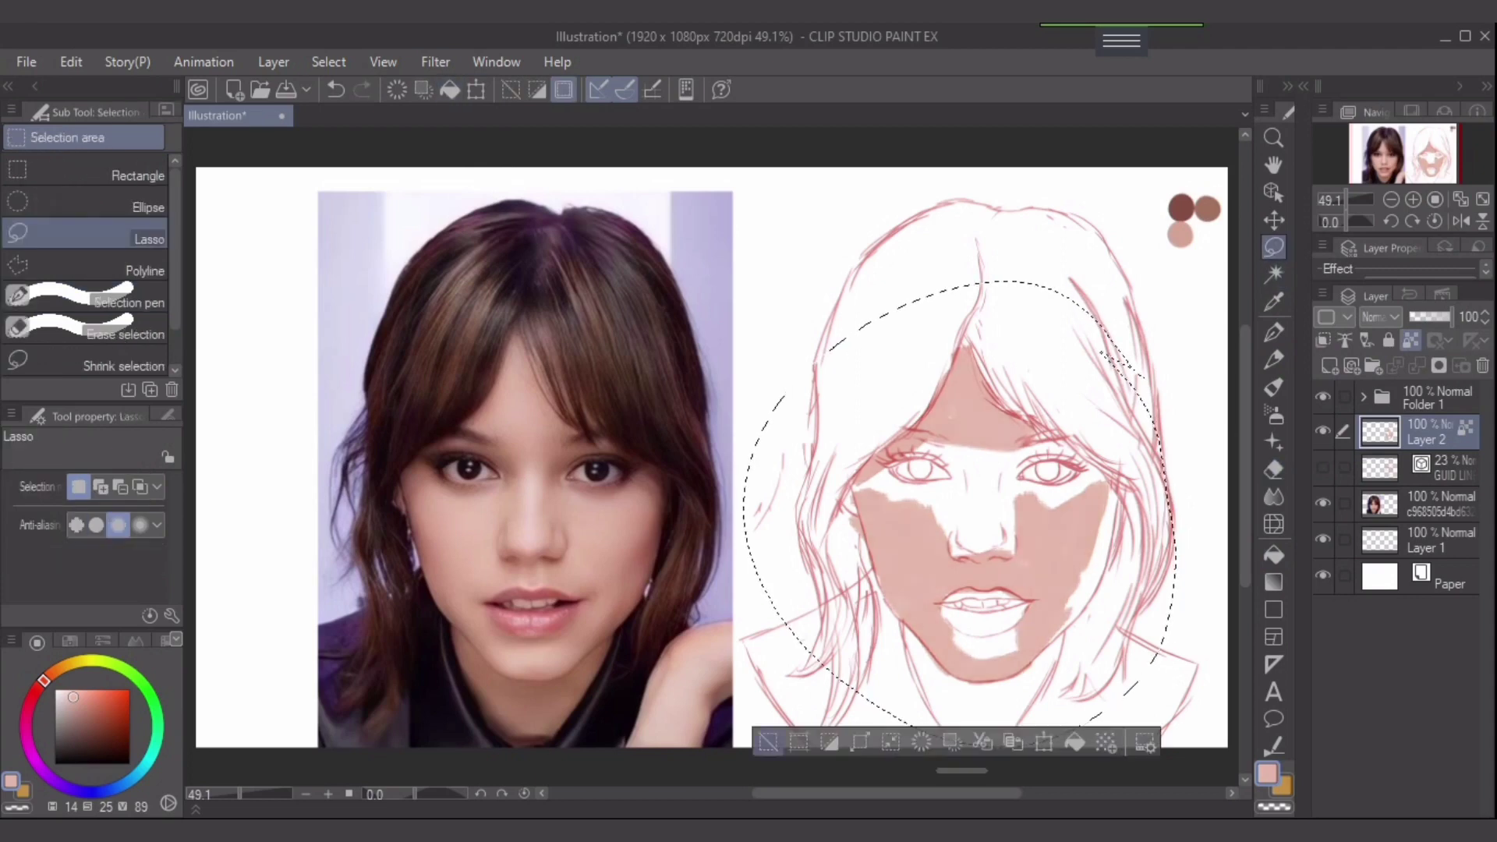
{"action": "key", "text": "ctrl+d"}
{"action": "key", "text": "p"}
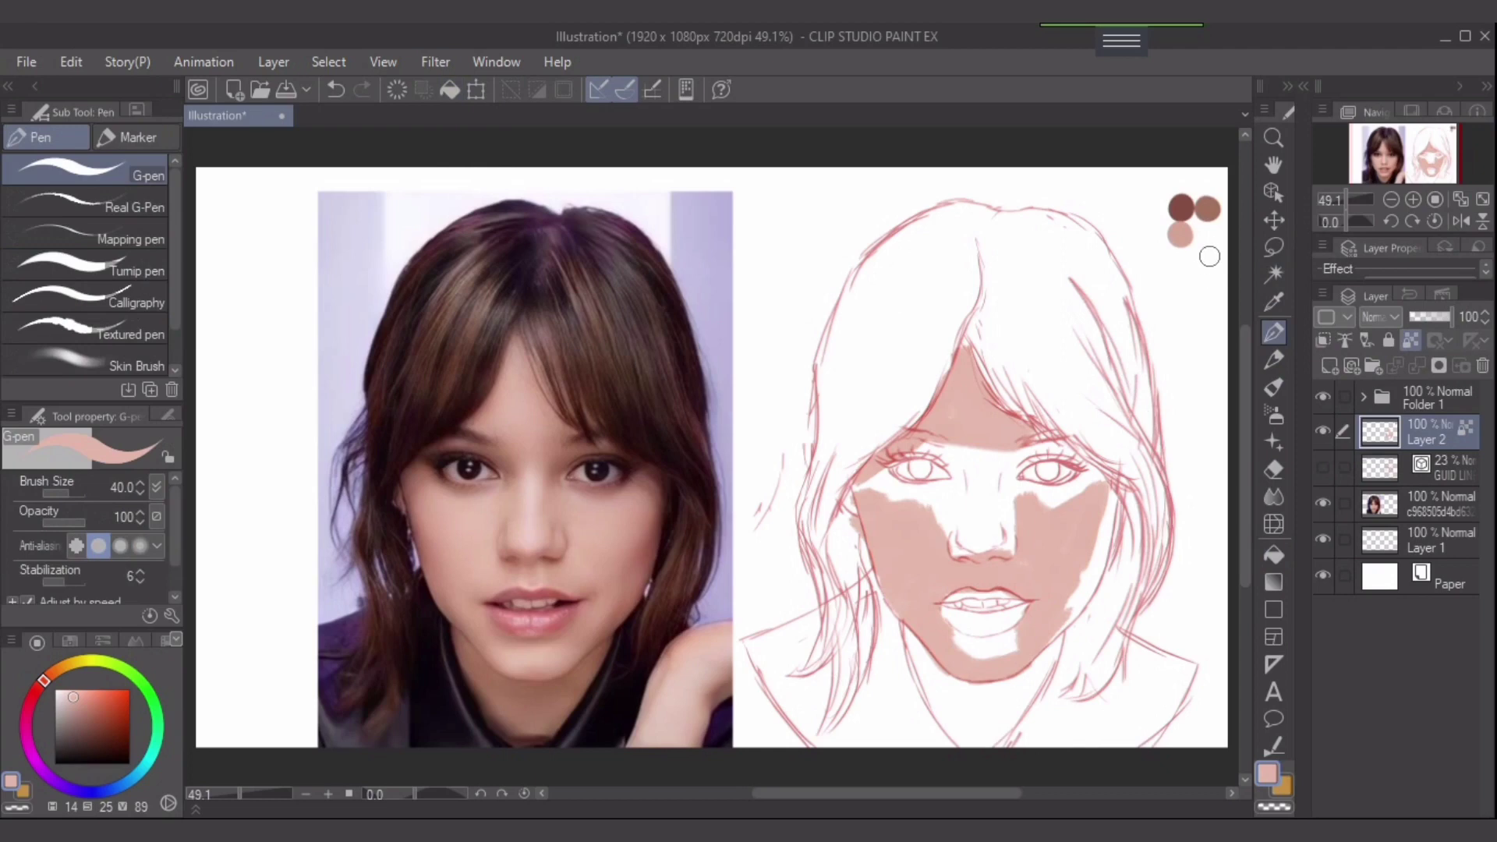
{"action": "left_click", "coordinate": [1411, 340]}
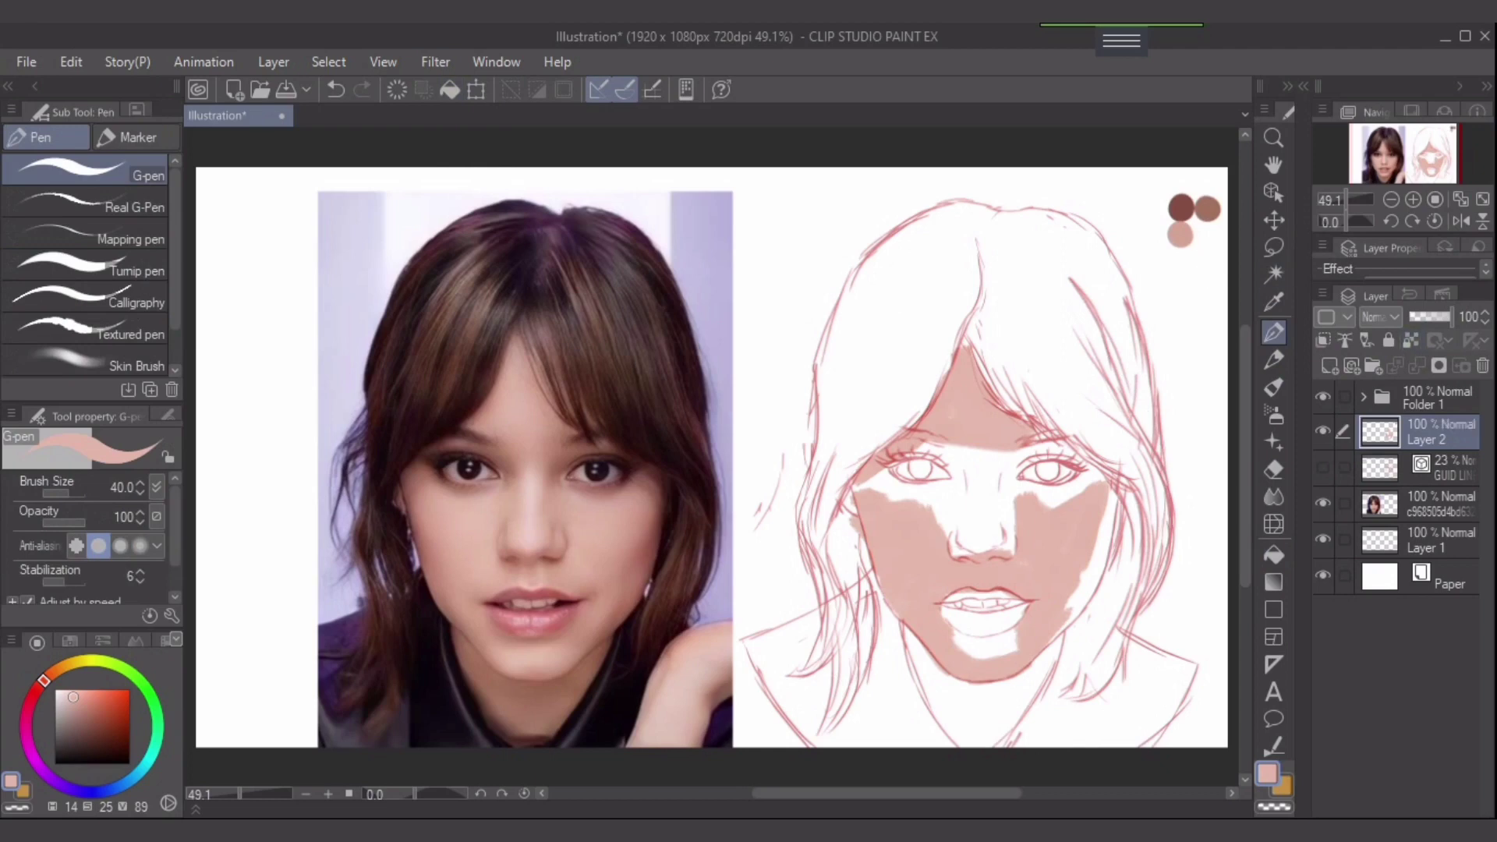
- Add a light pink swatch beside the lower swatch, sample skin colour from the photo's nose, and undo the test strokes on the face
{"action": "left_click", "coordinate": [1209, 252]}
{"action": "left_click", "coordinate": [512, 565], "text": "alt"}
{"action": "mouse_move", "coordinate": [970, 506]}
{"action": "left_mouse_down"}
{"action": "mouse_move", "coordinate": [1027, 551]}
{"action": "mouse_move", "coordinate": [1027, 529]}
{"action": "mouse_move", "coordinate": [1049, 542]}
{"action": "mouse_move", "coordinate": [1065, 528]}
{"action": "mouse_move", "coordinate": [1046, 523]}
{"action": "mouse_move", "coordinate": [1061, 493]}
{"action": "left_mouse_up"}
{"action": "key", "text": "ctrl+z"}
{"action": "key", "text": "ctrl+z"}
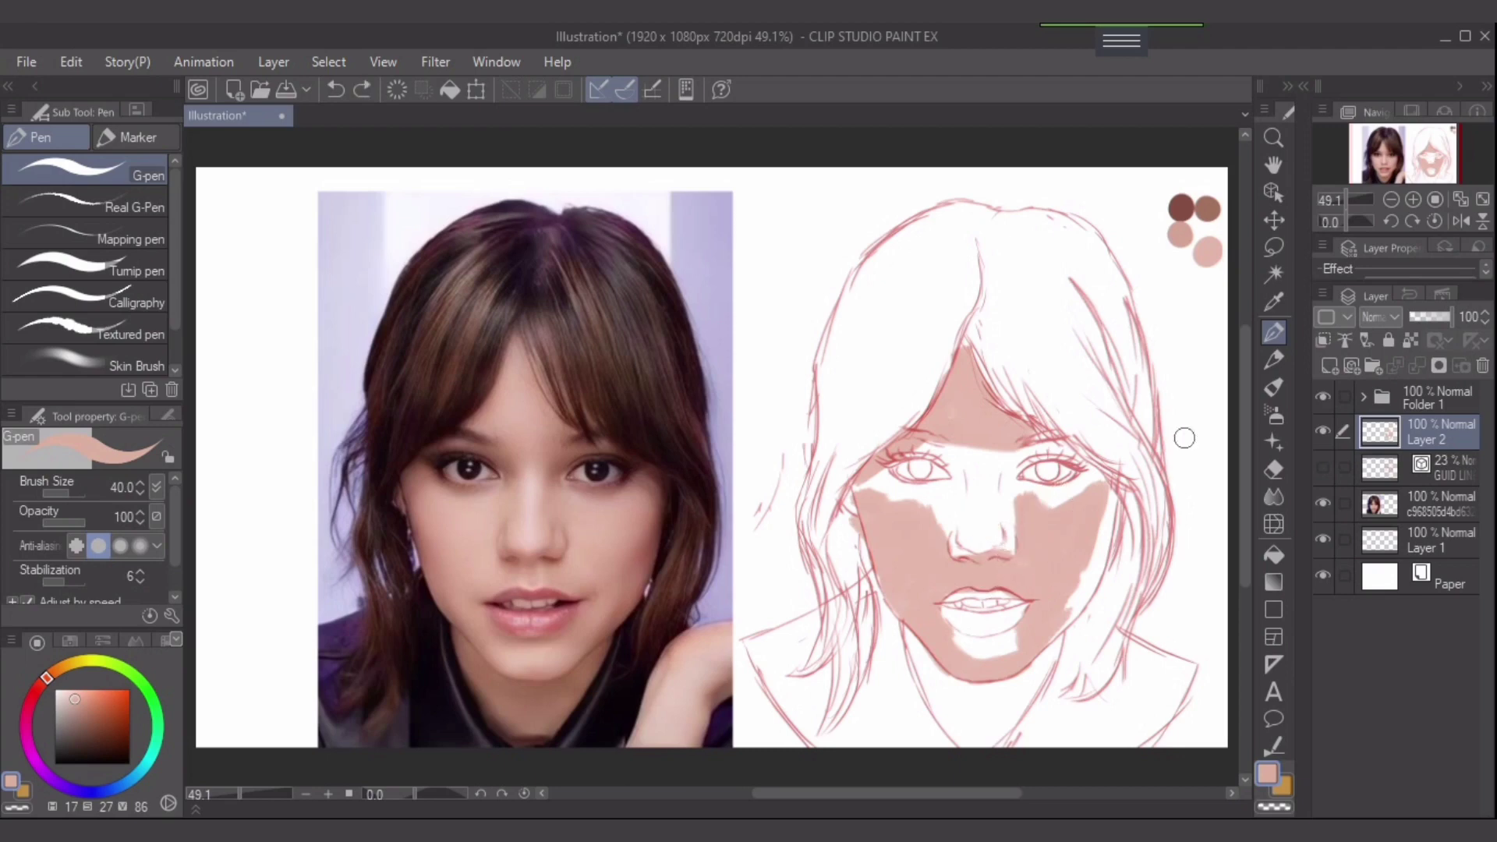
- Recolour the painted face inside a lasso selection with the skin colour sampled from the photo, with transparent pixels locked, and unlock them
{"action": "left_click", "coordinate": [1411, 340]}
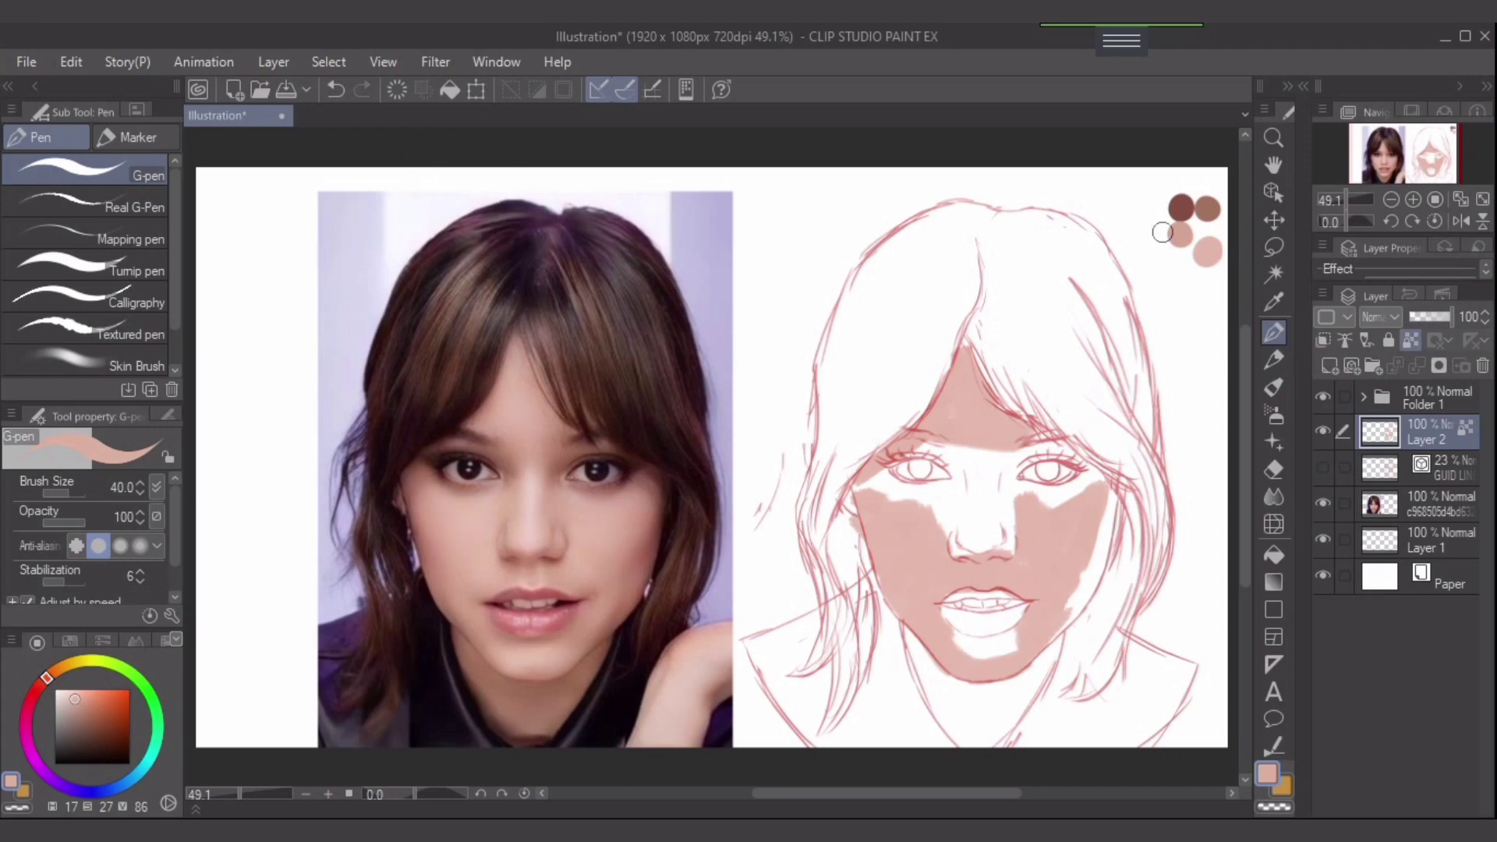
{"action": "left_click", "coordinate": [1273, 246]}
{"action": "mouse_move", "coordinate": [1074, 343]}
{"action": "left_mouse_down"}
{"action": "mouse_move", "coordinate": [1053, 301]}
{"action": "mouse_move", "coordinate": [1118, 729]}
{"action": "mouse_move", "coordinate": [1240, 516]}
{"action": "left_mouse_up"}
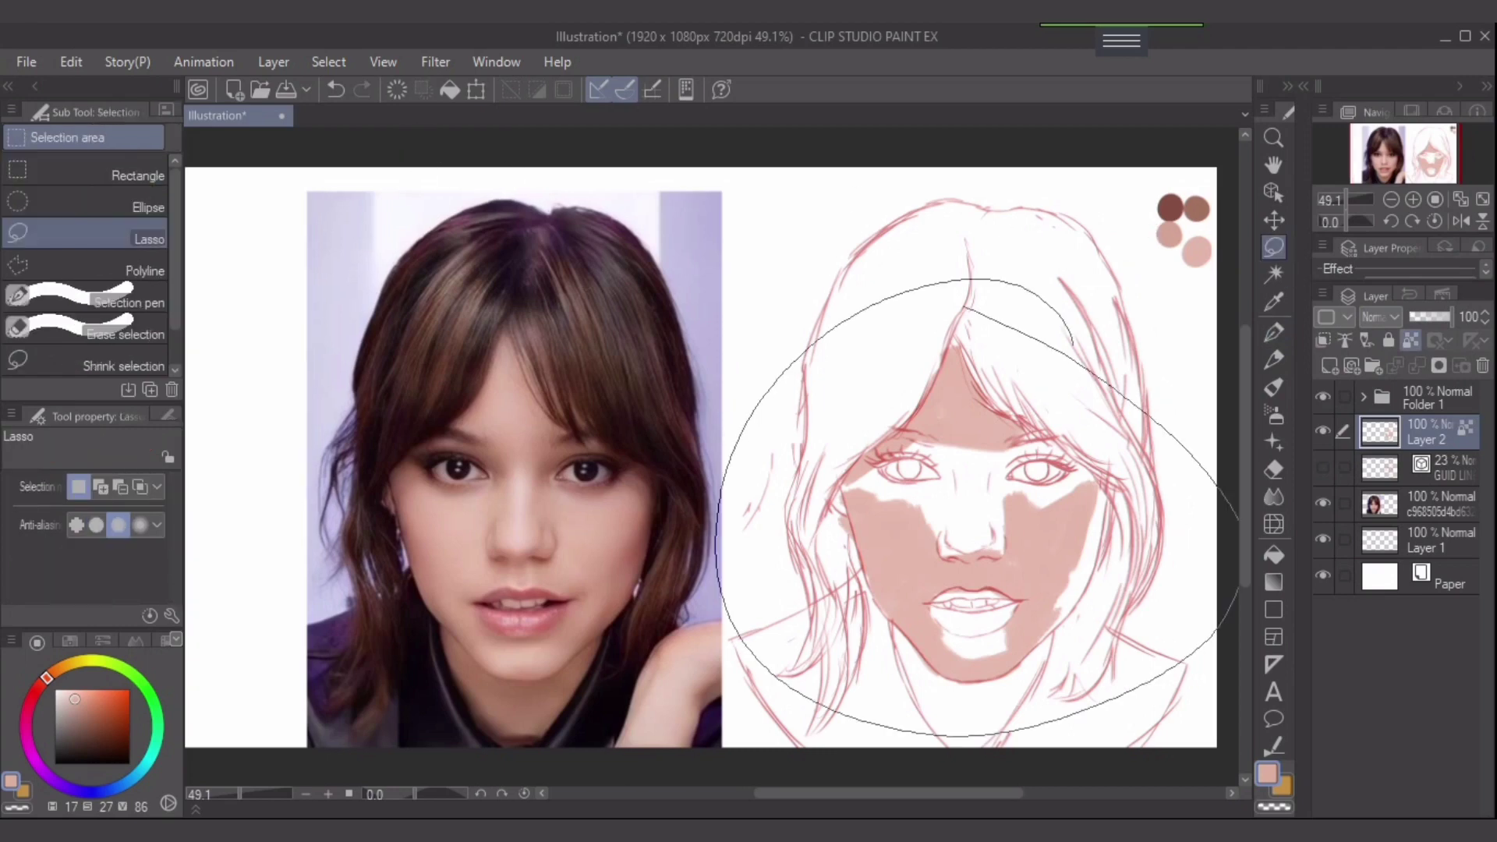
{"action": "left_click_drag", "start_coordinate": [966, 308], "coordinate": [966, 308]}
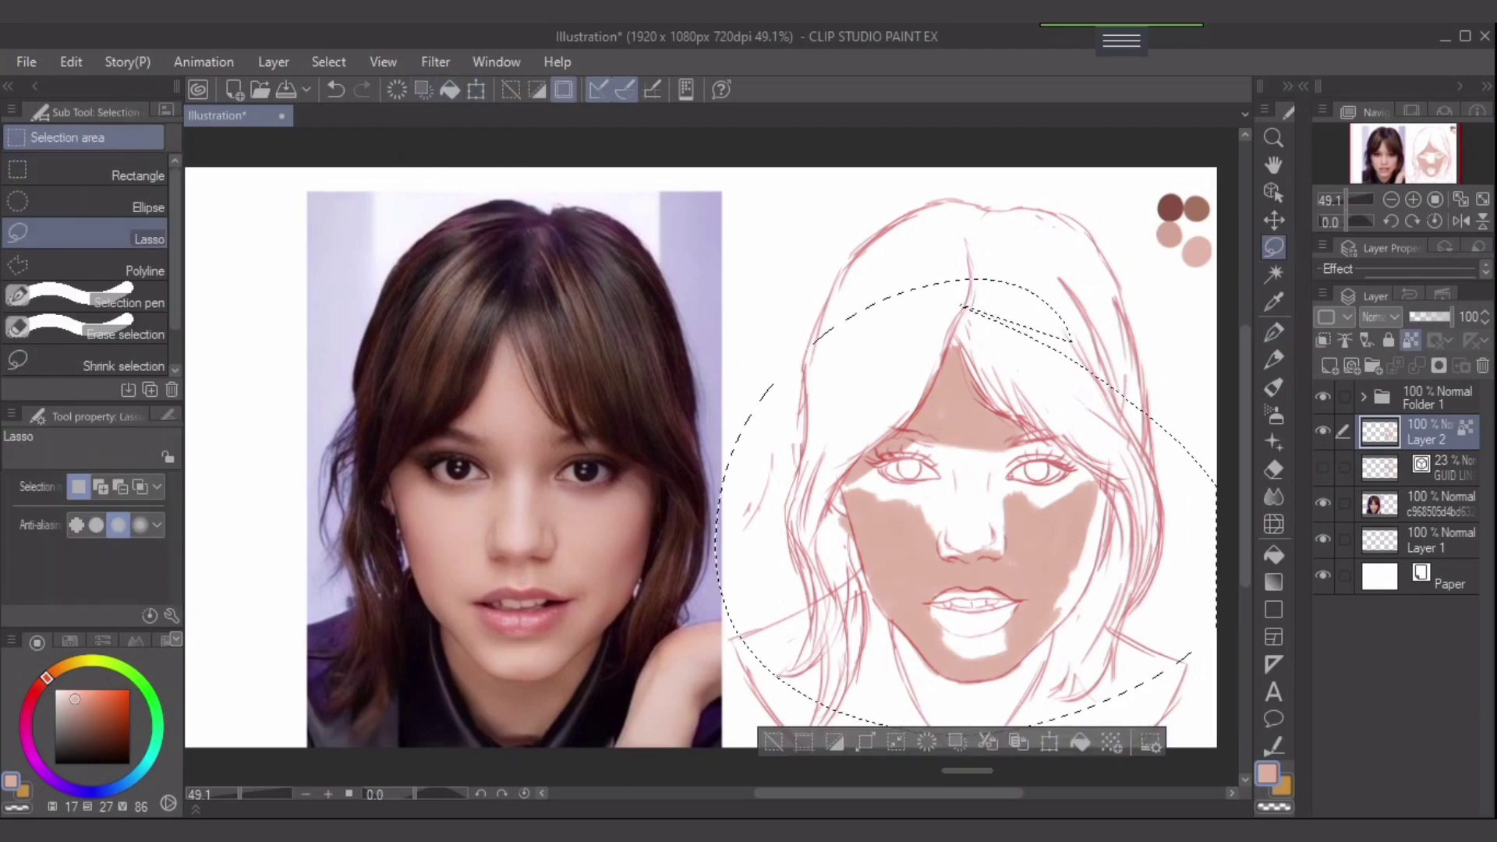
{"action": "key", "text": "ctrl+d"}
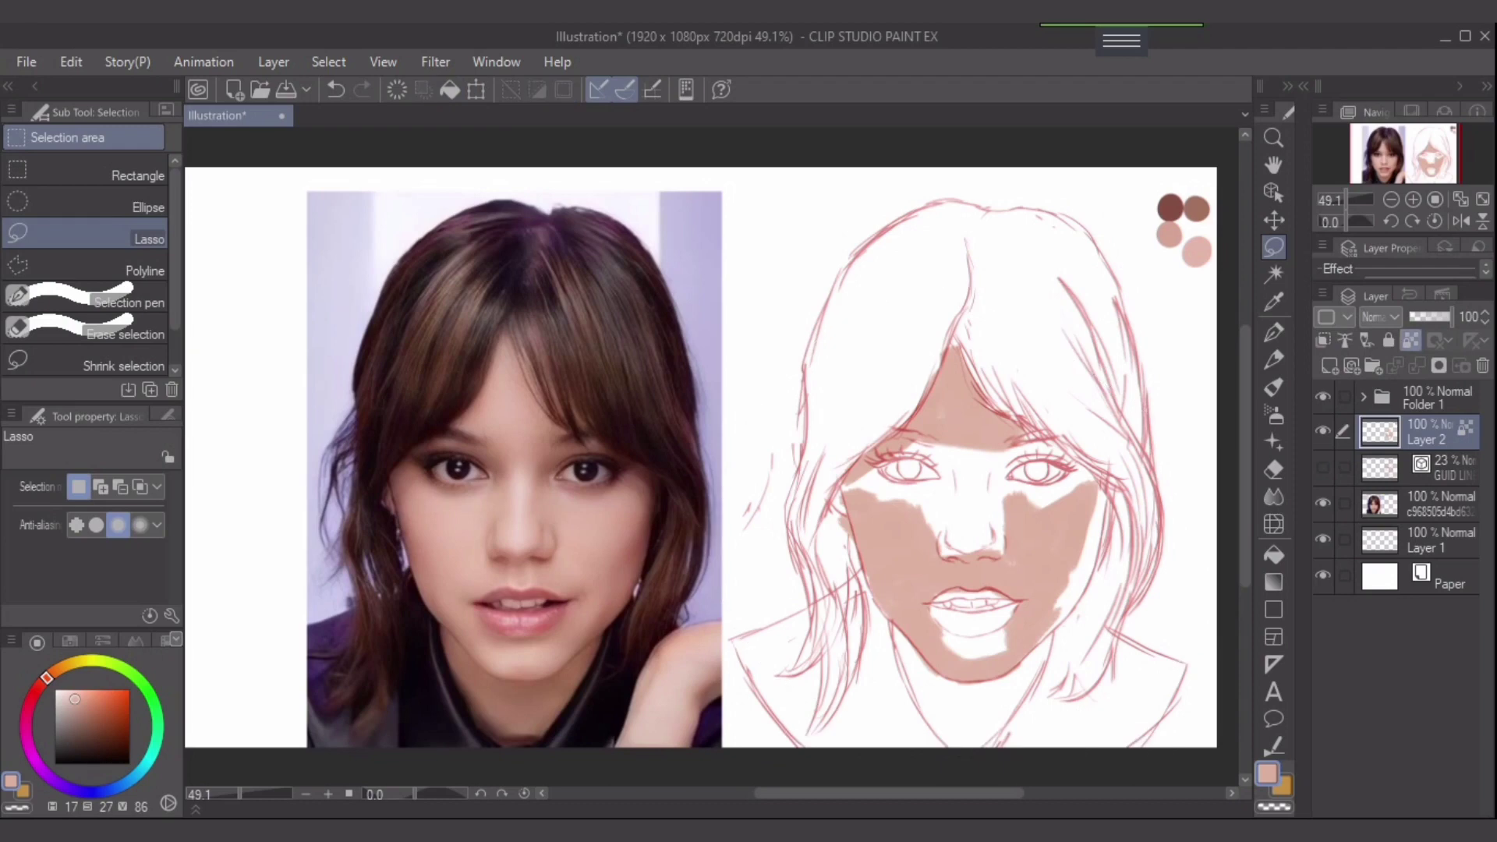
{"action": "left_click", "coordinate": [1409, 340]}
- Shade the right-hand cheek and jaw edge with the lighter brown swatch using the Oil paint brush at size 30
{"action": "scroll", "coordinate": [711, 457], "scroll_direction": "left", "scroll_amount": 1}
{"action": "scroll", "coordinate": [711, 457], "scroll_direction": "right", "scroll_amount": 1}
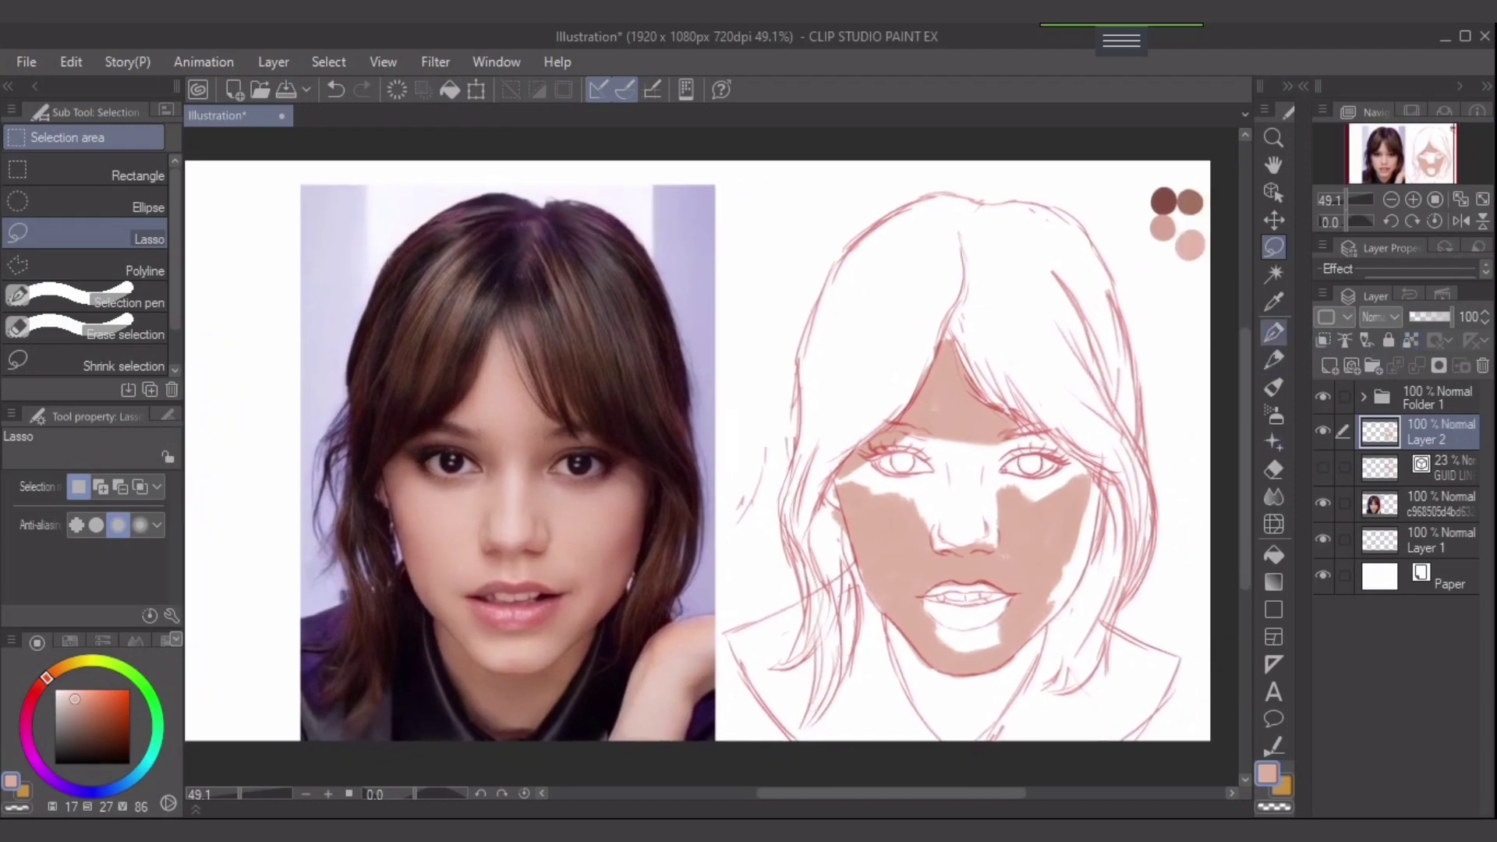
{"action": "left_click", "coordinate": [1273, 332]}
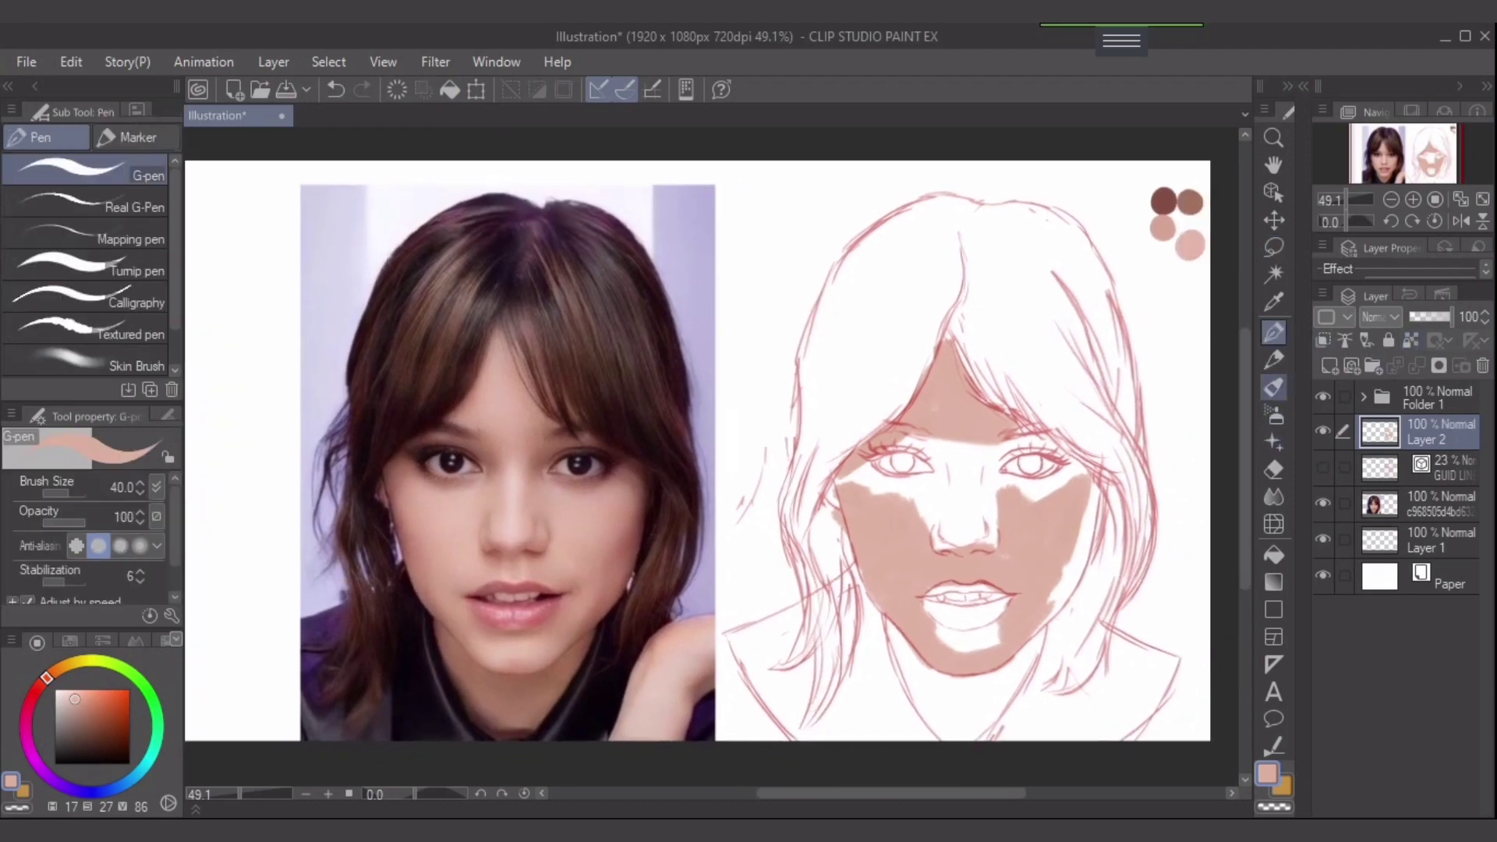
{"action": "left_click", "coordinate": [1273, 387]}
{"action": "left_click_drag", "start_coordinate": [1058, 441], "coordinate": [1045, 458]}
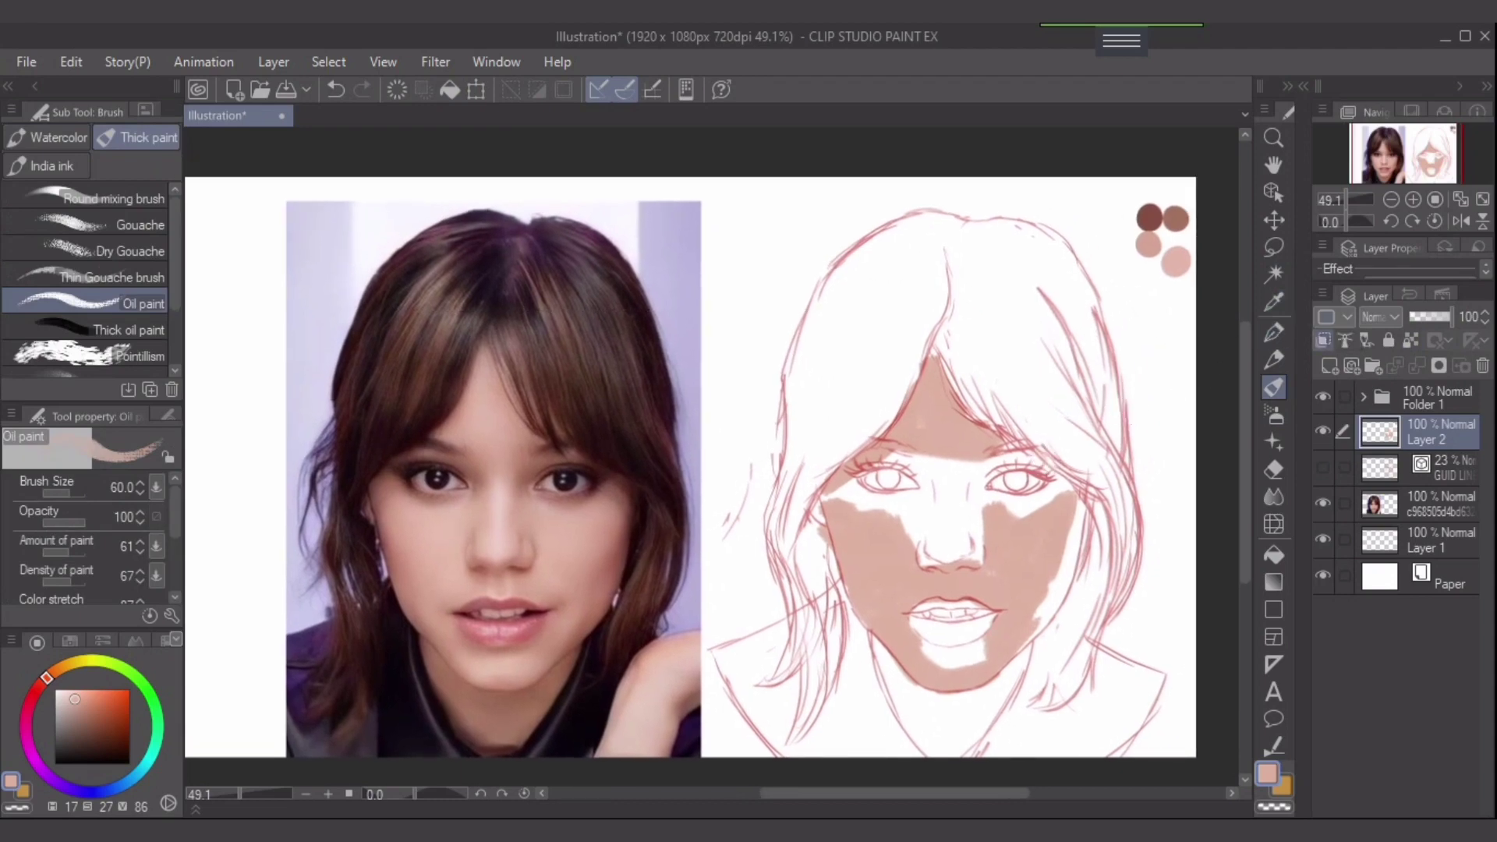
{"action": "left_click", "coordinate": [1273, 301]}
{"action": "left_click", "coordinate": [1175, 219]}
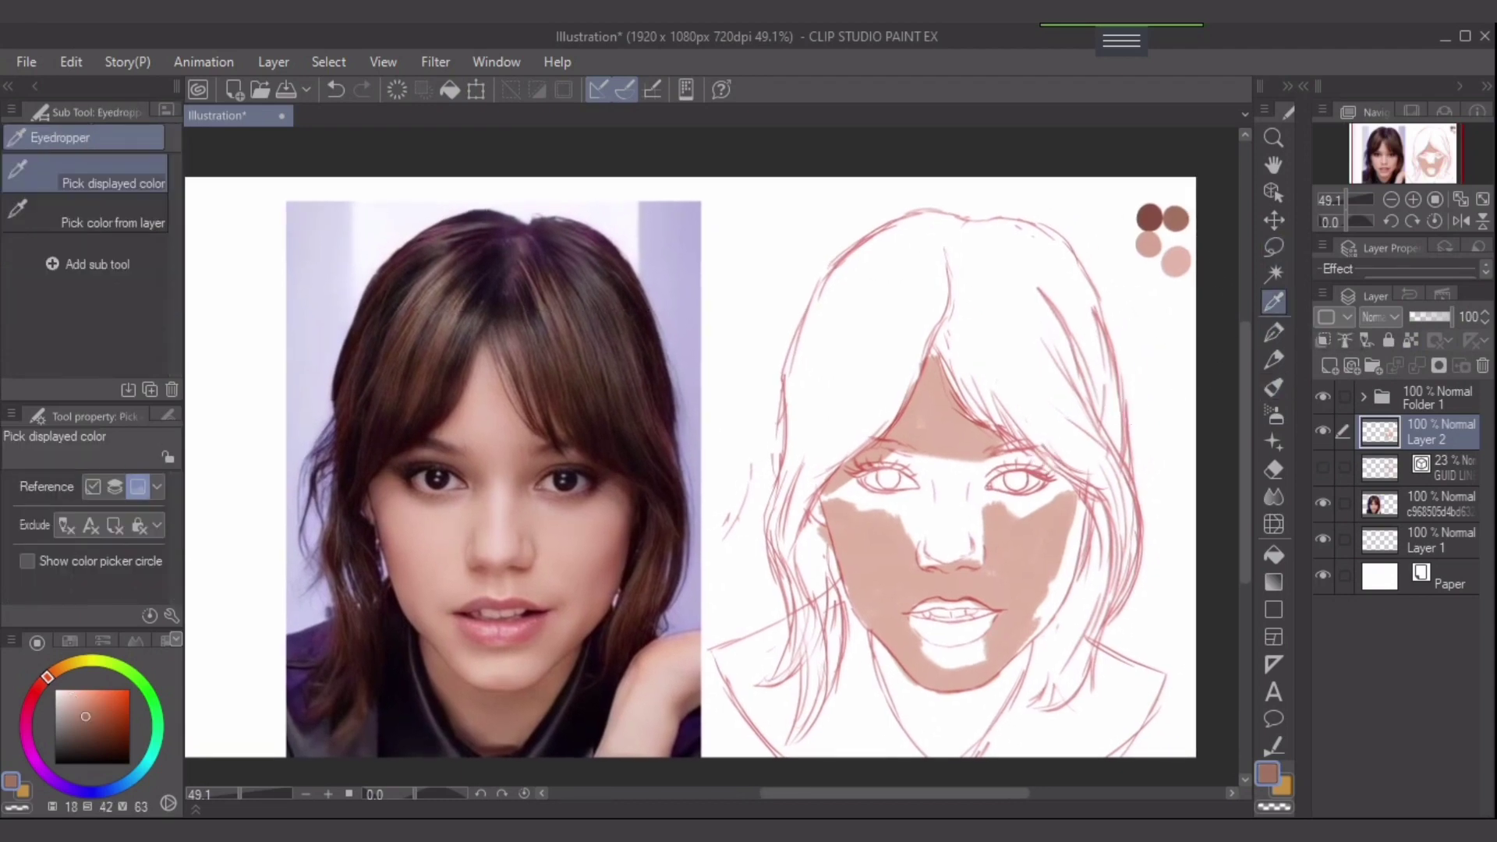
{"action": "key", "text": "b"}
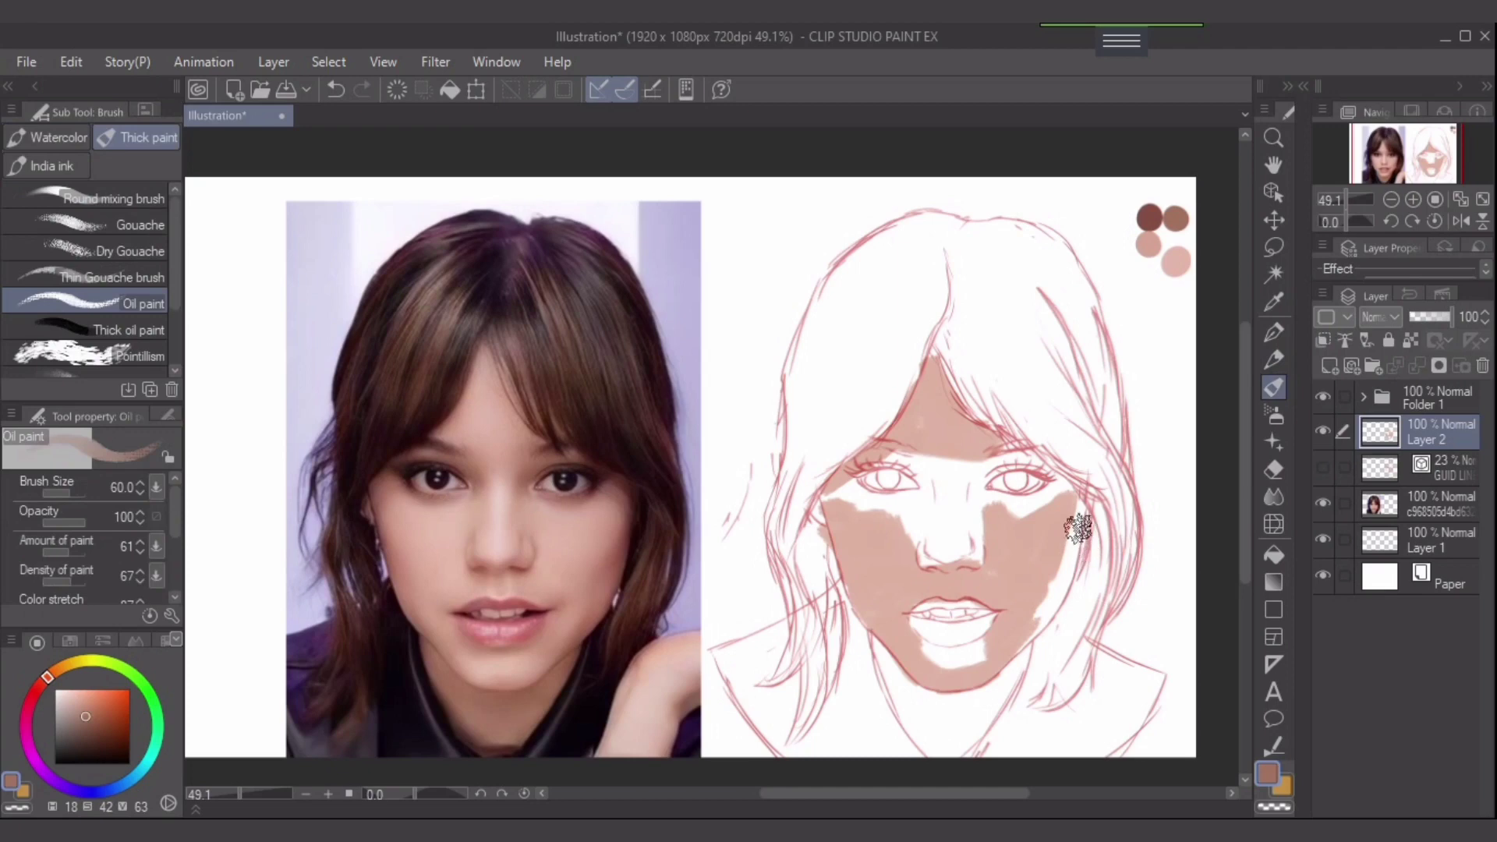
{"action": "key", "text": "["}
{"action": "left_click_drag", "start_coordinate": [1081, 499], "coordinate": [1051, 603]}
{"action": "mouse_move", "coordinate": [1052, 575]}
{"action": "left_mouse_down"}
{"action": "mouse_move", "coordinate": [1034, 624]}
{"action": "mouse_move", "coordinate": [1045, 594]}
{"action": "mouse_move", "coordinate": [1039, 617]}
{"action": "mouse_move", "coordinate": [1063, 593]}
{"action": "mouse_move", "coordinate": [1004, 670]}
{"action": "left_mouse_up"}
{"action": "left_click_drag", "start_coordinate": [1034, 620], "coordinate": [976, 686]}
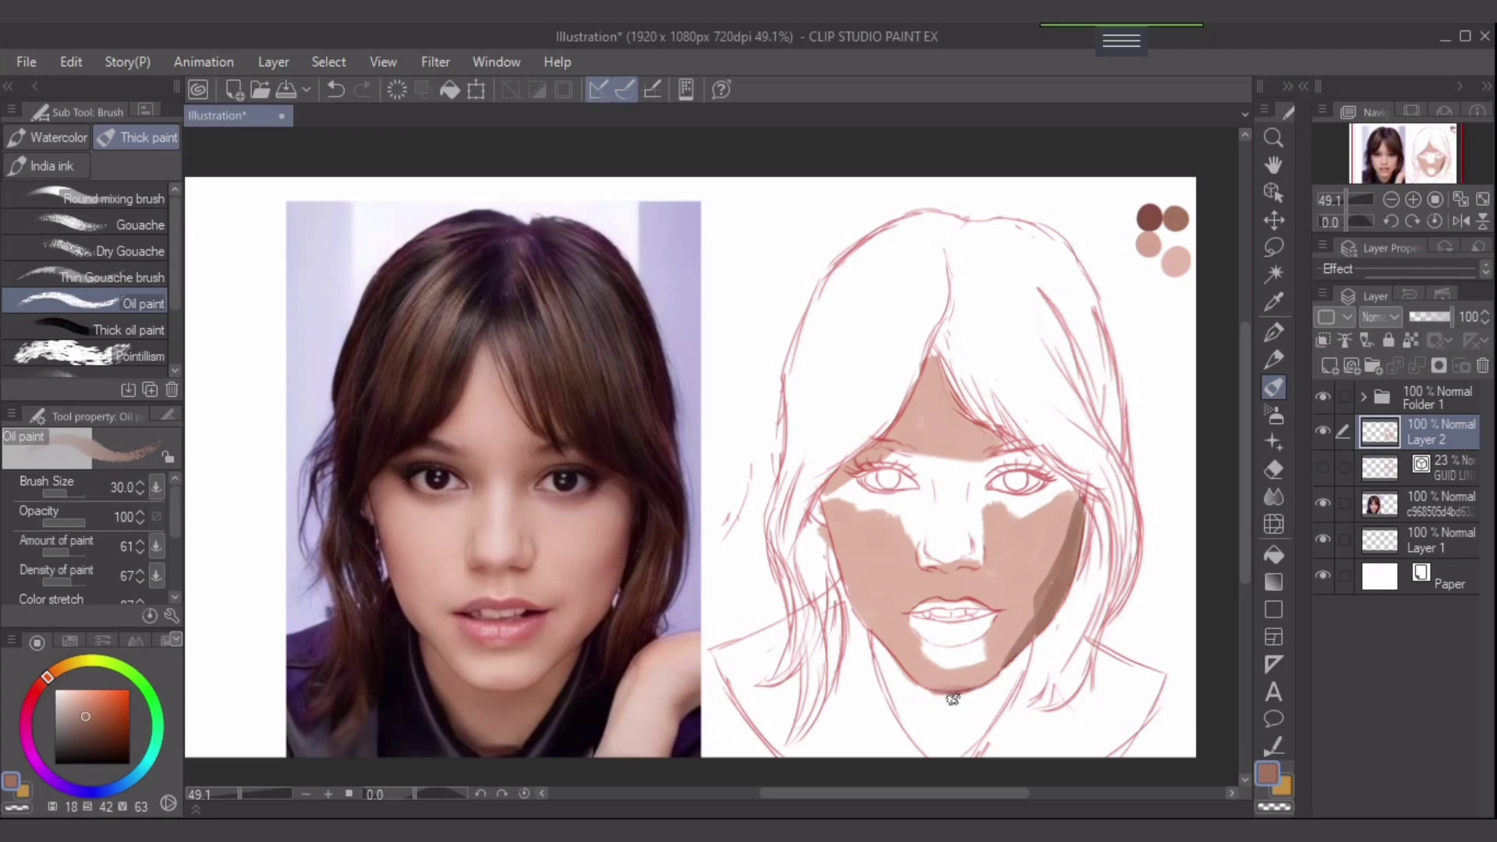
{"action": "key", "text": "ctrl+z"}
- Shade the chin's lower edge, the left-hand jaw and temple, and the outer brow areas with Oil paint at size 20
{"action": "key", "text": "bracketleft"}
{"action": "key", "text": "bracketleft"}
{"action": "left_click_drag", "start_coordinate": [924, 687], "coordinate": [979, 686]}
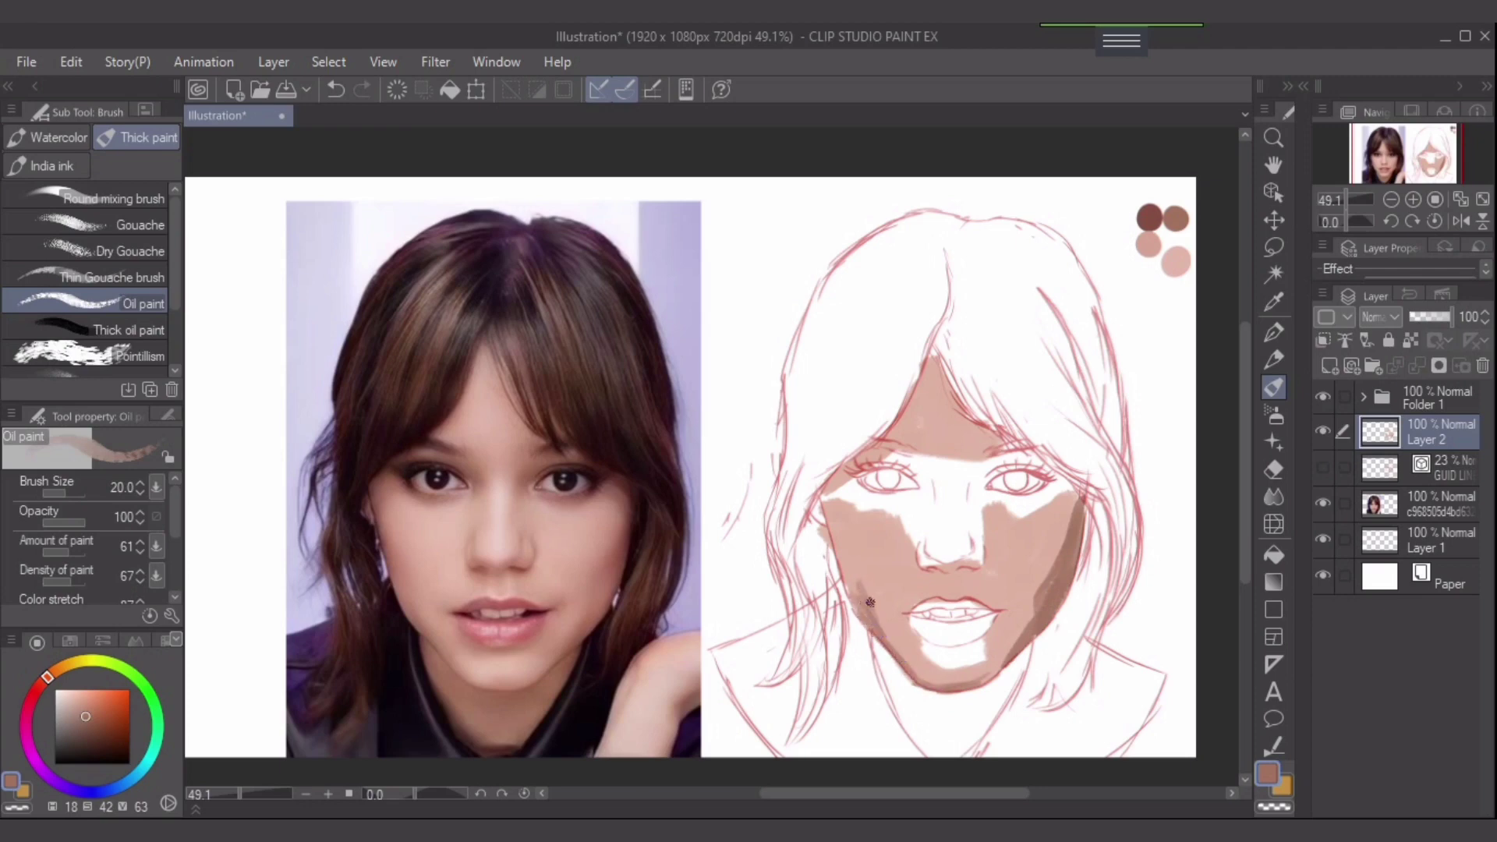
{"action": "mouse_move", "coordinate": [854, 574]}
{"action": "left_mouse_down"}
{"action": "mouse_move", "coordinate": [838, 559]}
{"action": "mouse_move", "coordinate": [860, 611]}
{"action": "left_mouse_up"}
{"action": "mouse_move", "coordinate": [822, 507]}
{"action": "left_mouse_down"}
{"action": "mouse_move", "coordinate": [846, 562]}
{"action": "mouse_move", "coordinate": [831, 498]}
{"action": "mouse_move", "coordinate": [851, 461]}
{"action": "left_mouse_up"}
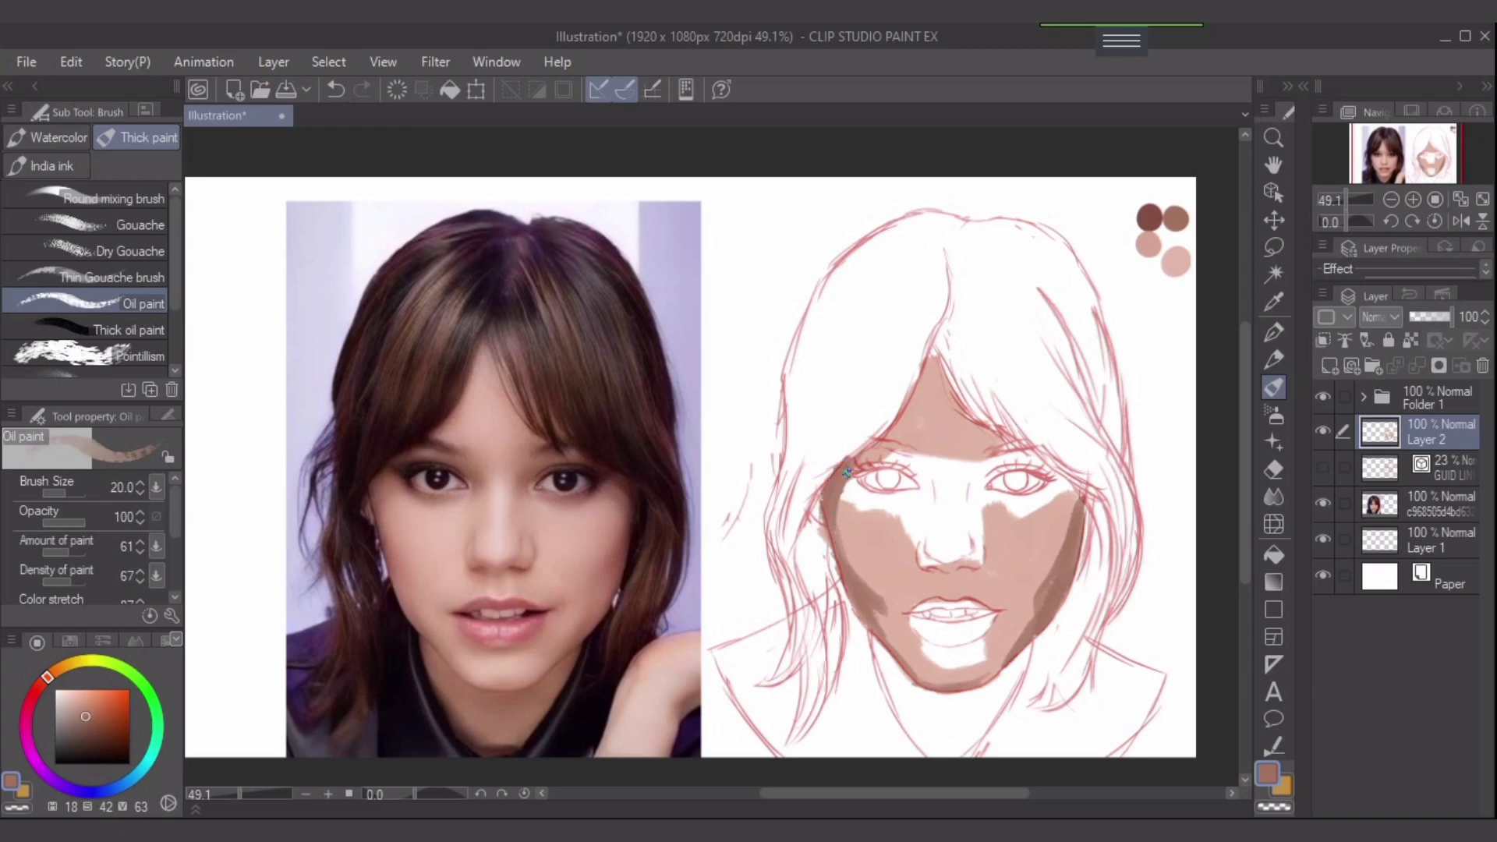
{"action": "left_click_drag", "start_coordinate": [836, 489], "coordinate": [912, 389]}
{"action": "mouse_move", "coordinate": [1021, 446]}
{"action": "left_mouse_down"}
{"action": "mouse_move", "coordinate": [1044, 467]}
{"action": "mouse_move", "coordinate": [1017, 445]}
{"action": "mouse_move", "coordinate": [1070, 484]}
{"action": "mouse_move", "coordinate": [1060, 475]}
{"action": "mouse_move", "coordinate": [1075, 522]}
{"action": "mouse_move", "coordinate": [1039, 462]}
{"action": "left_mouse_up"}
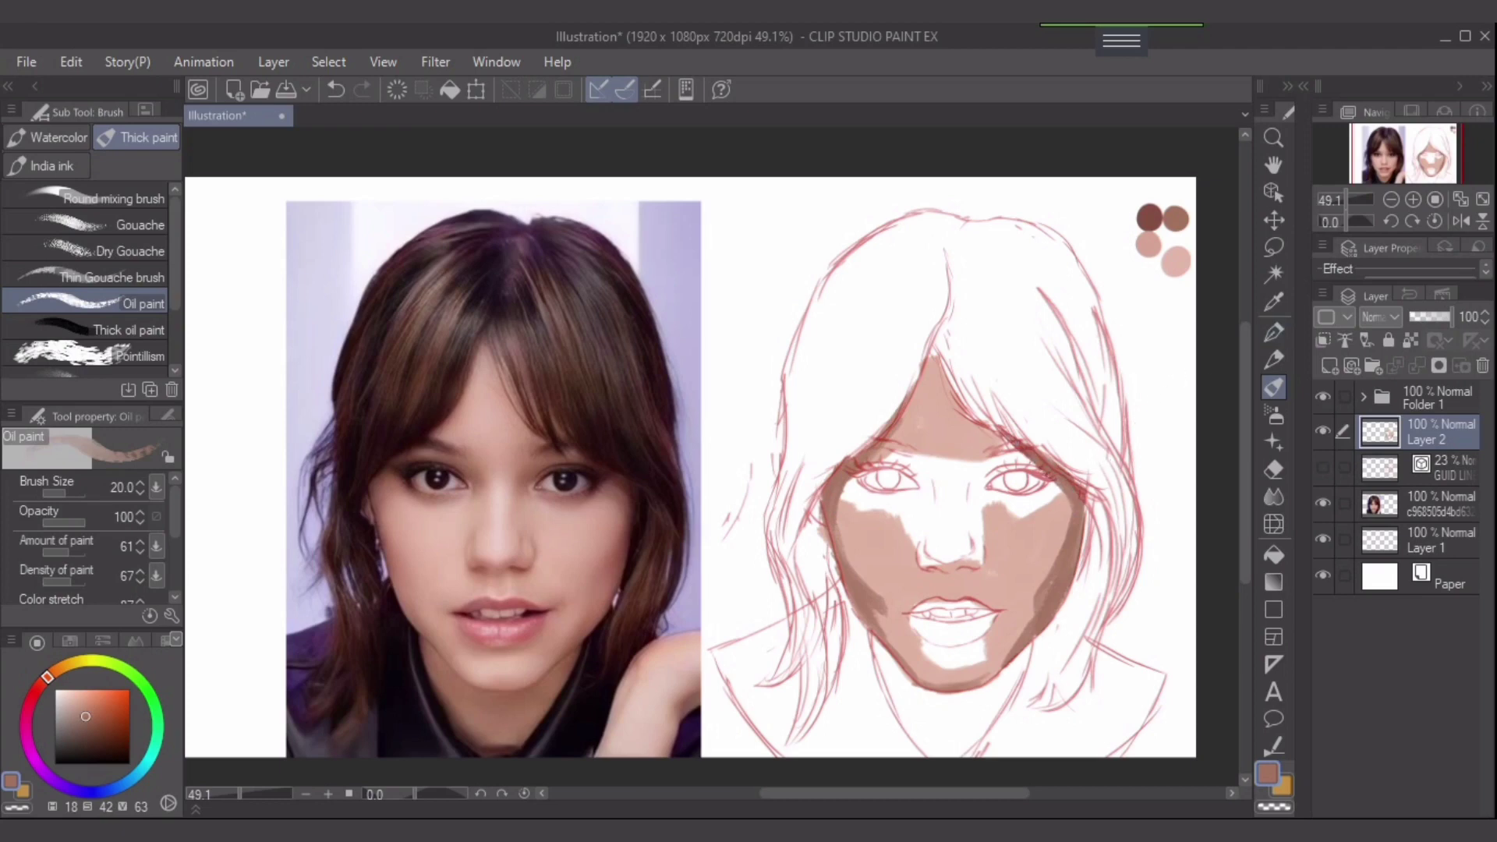
- Paint brown shading along the neck's left-hand edge and base, reducing the Oil paint brush to size 15
{"action": "scroll", "coordinate": [1197, 364], "scroll_direction": "up", "scroll_amount": 1}
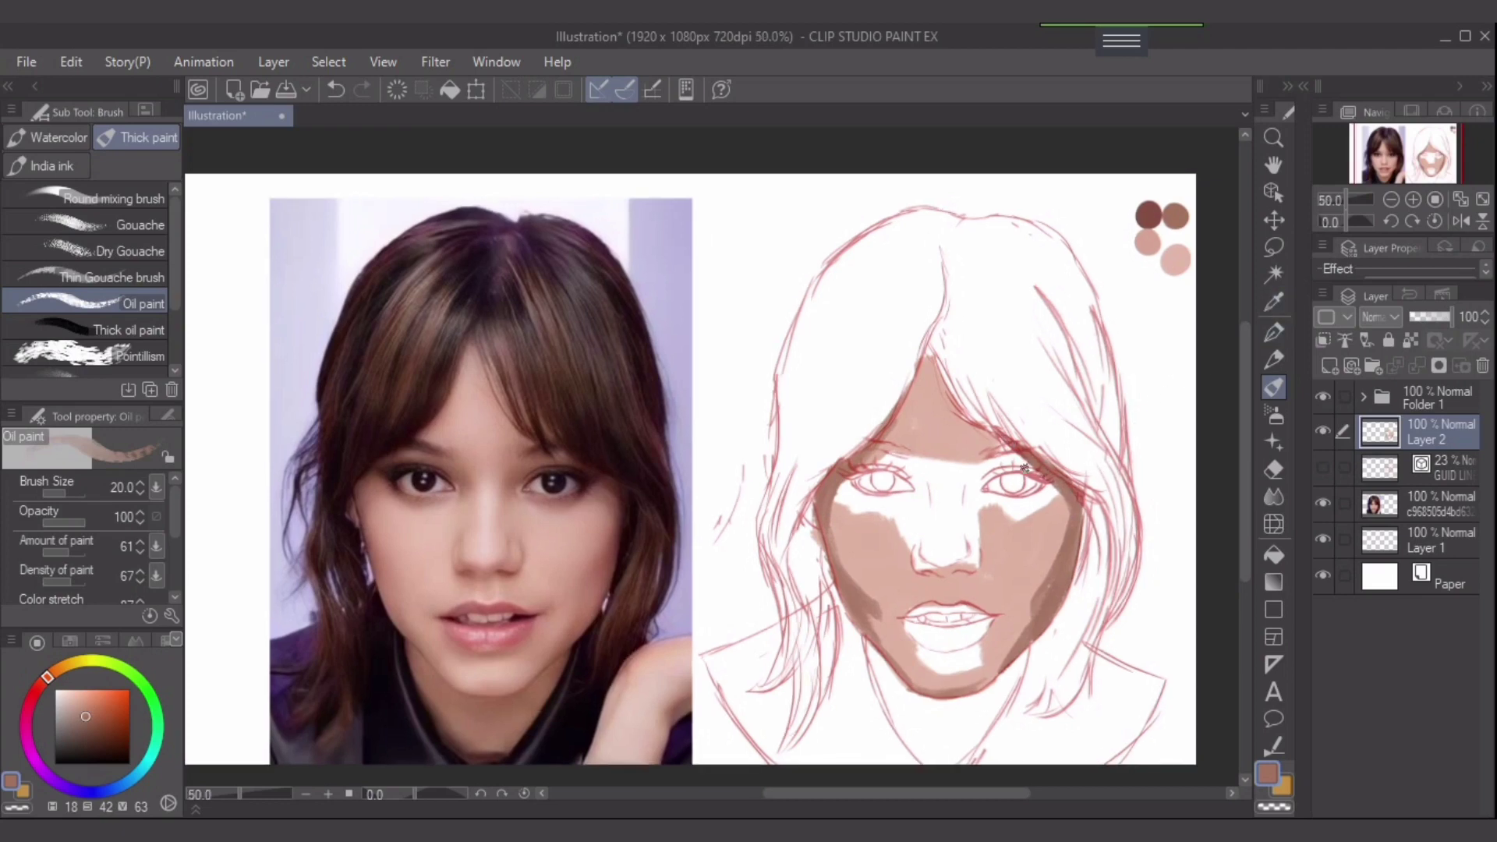
{"action": "left_click_drag", "start_coordinate": [1018, 487], "coordinate": [983, 489]}
{"action": "left_click_drag", "start_coordinate": [1139, 306], "coordinate": [1139, 310]}
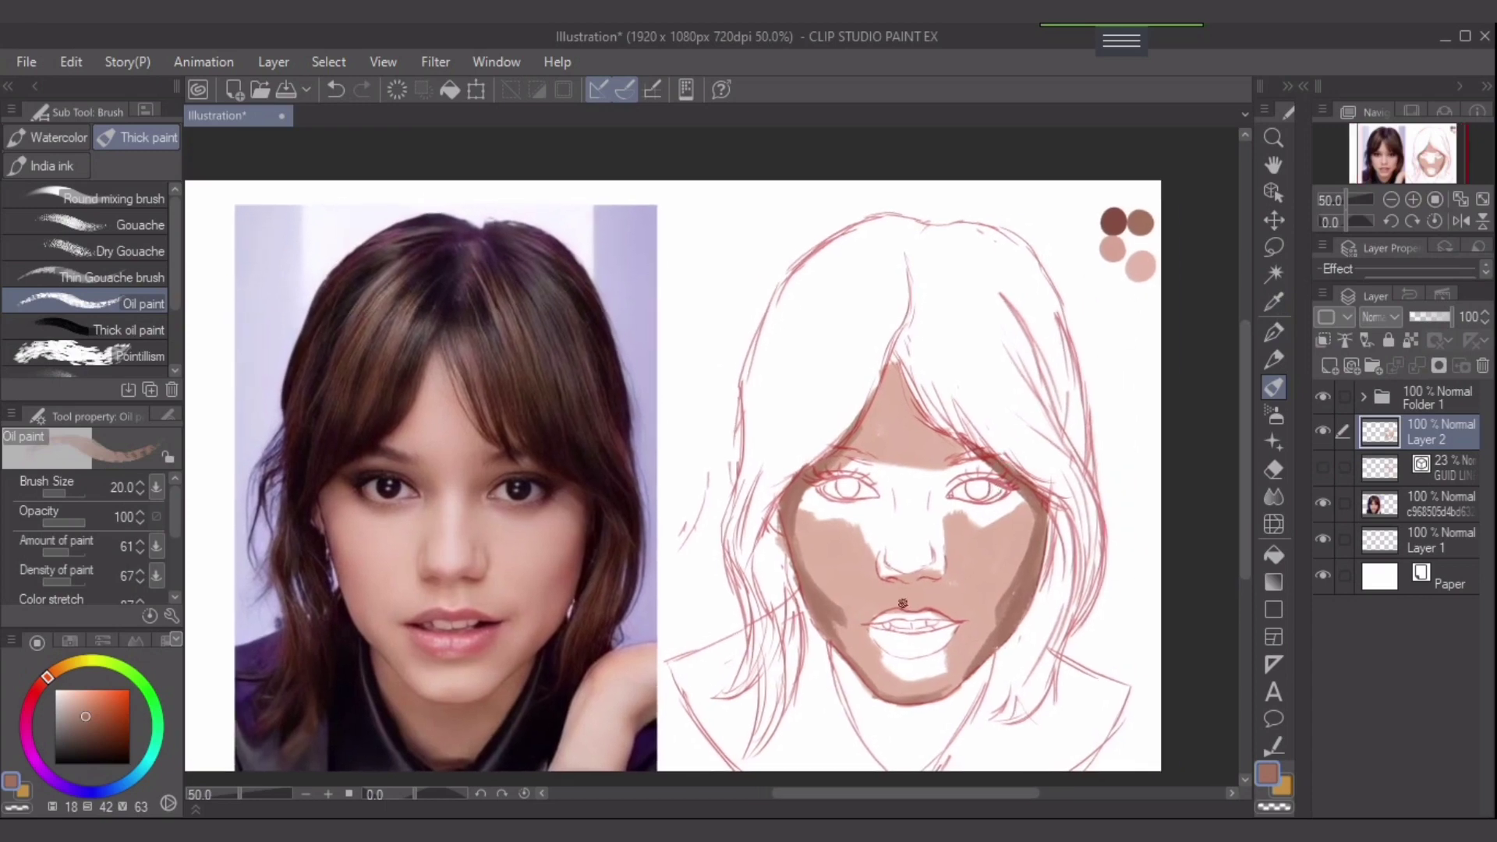
{"action": "left_click_drag", "start_coordinate": [902, 604], "coordinate": [890, 577]}
{"action": "left_click_drag", "start_coordinate": [831, 655], "coordinate": [872, 731]}
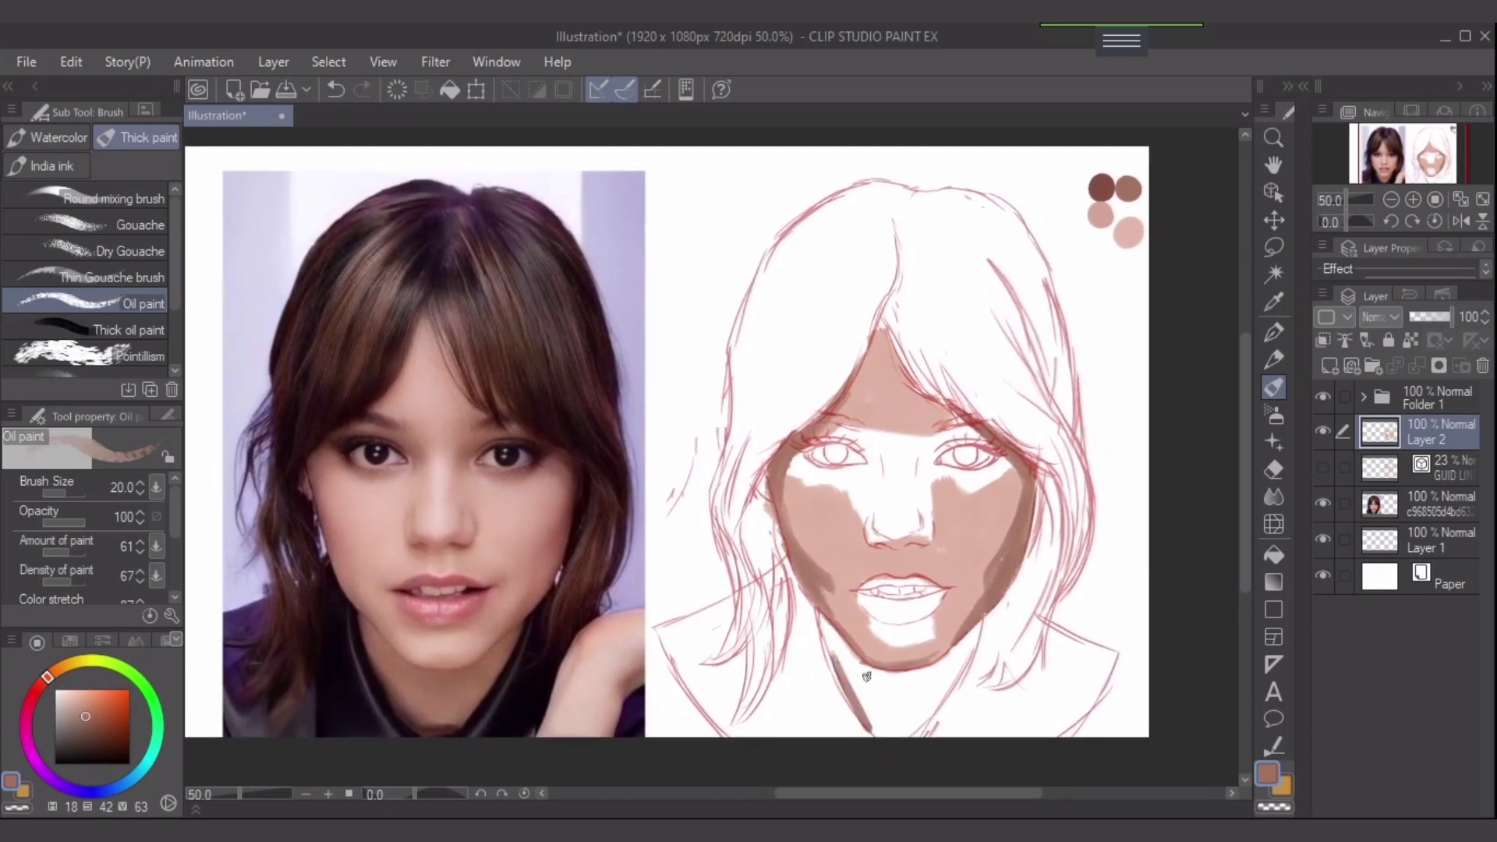
{"action": "mouse_move", "coordinate": [865, 678]}
{"action": "left_mouse_down"}
{"action": "mouse_move", "coordinate": [824, 640]}
{"action": "mouse_move", "coordinate": [845, 686]}
{"action": "mouse_move", "coordinate": [812, 631]}
{"action": "mouse_move", "coordinate": [864, 700]}
{"action": "mouse_move", "coordinate": [896, 688]}
{"action": "mouse_move", "coordinate": [840, 668]}
{"action": "mouse_move", "coordinate": [801, 571]}
{"action": "left_mouse_up"}
{"action": "key", "text": "bracketleft"}
{"action": "key", "text": "bracketleft"}
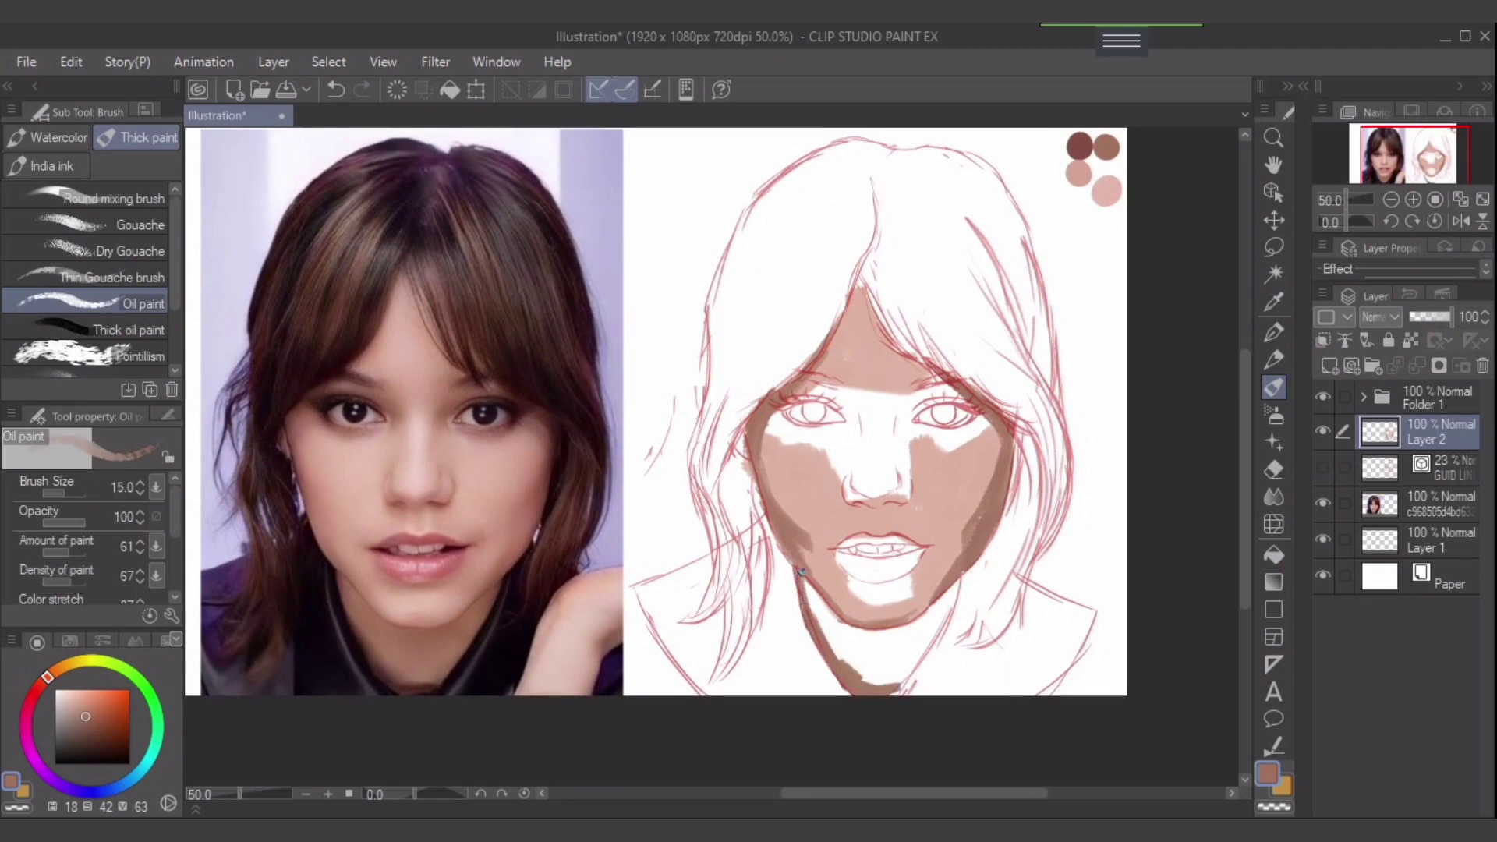
{"action": "left_click_drag", "start_coordinate": [358, 664], "coordinate": [379, 696]}
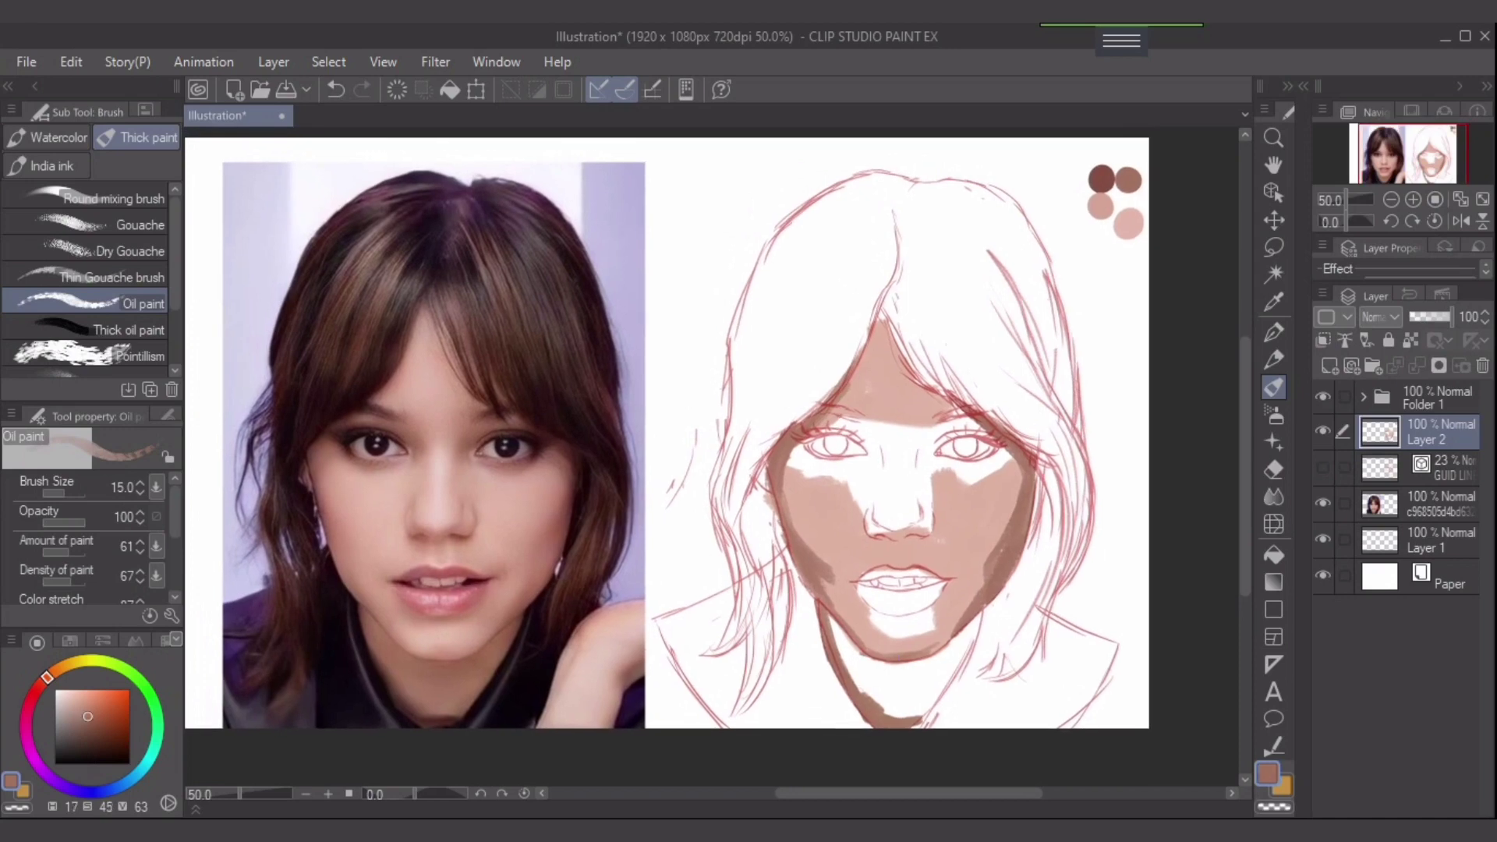
- Try painting further inside the neck shading at brush size 20, sample the pink swatch, and undo the neck strokes
{"action": "key", "text": "bracketright"}
{"action": "key", "text": "bracketright"}
{"action": "mouse_move", "coordinate": [870, 688]}
{"action": "left_mouse_down"}
{"action": "mouse_move", "coordinate": [841, 633]}
{"action": "mouse_move", "coordinate": [885, 710]}
{"action": "mouse_move", "coordinate": [841, 678]}
{"action": "mouse_move", "coordinate": [858, 667]}
{"action": "mouse_move", "coordinate": [869, 702]}
{"action": "left_mouse_up"}
{"action": "key", "text": "ctrl+z"}
{"action": "left_click", "coordinate": [1106, 204], "text": "alt"}
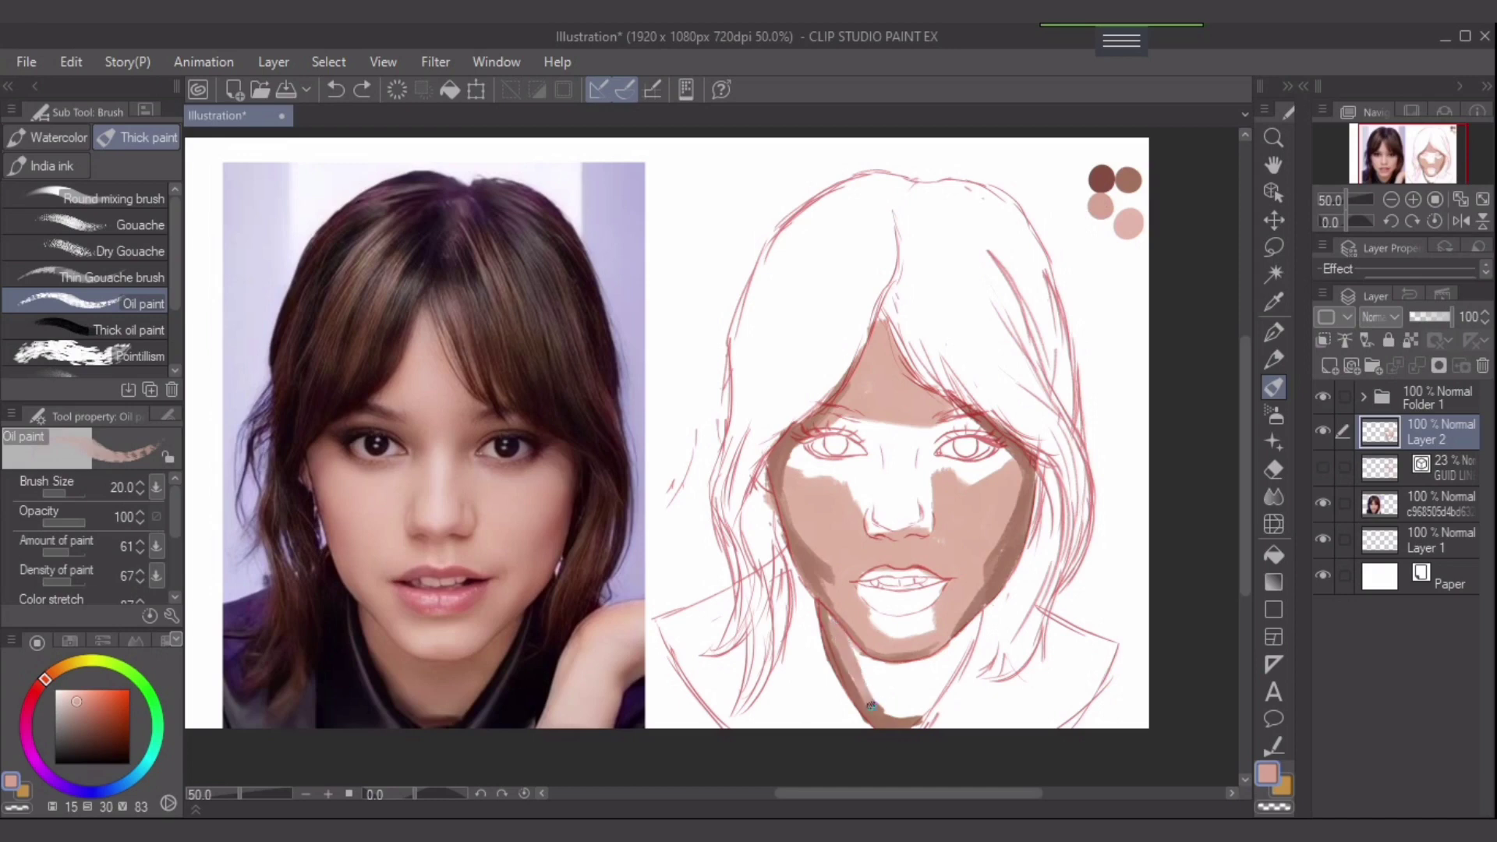
{"action": "key", "text": "ctrl+z"}
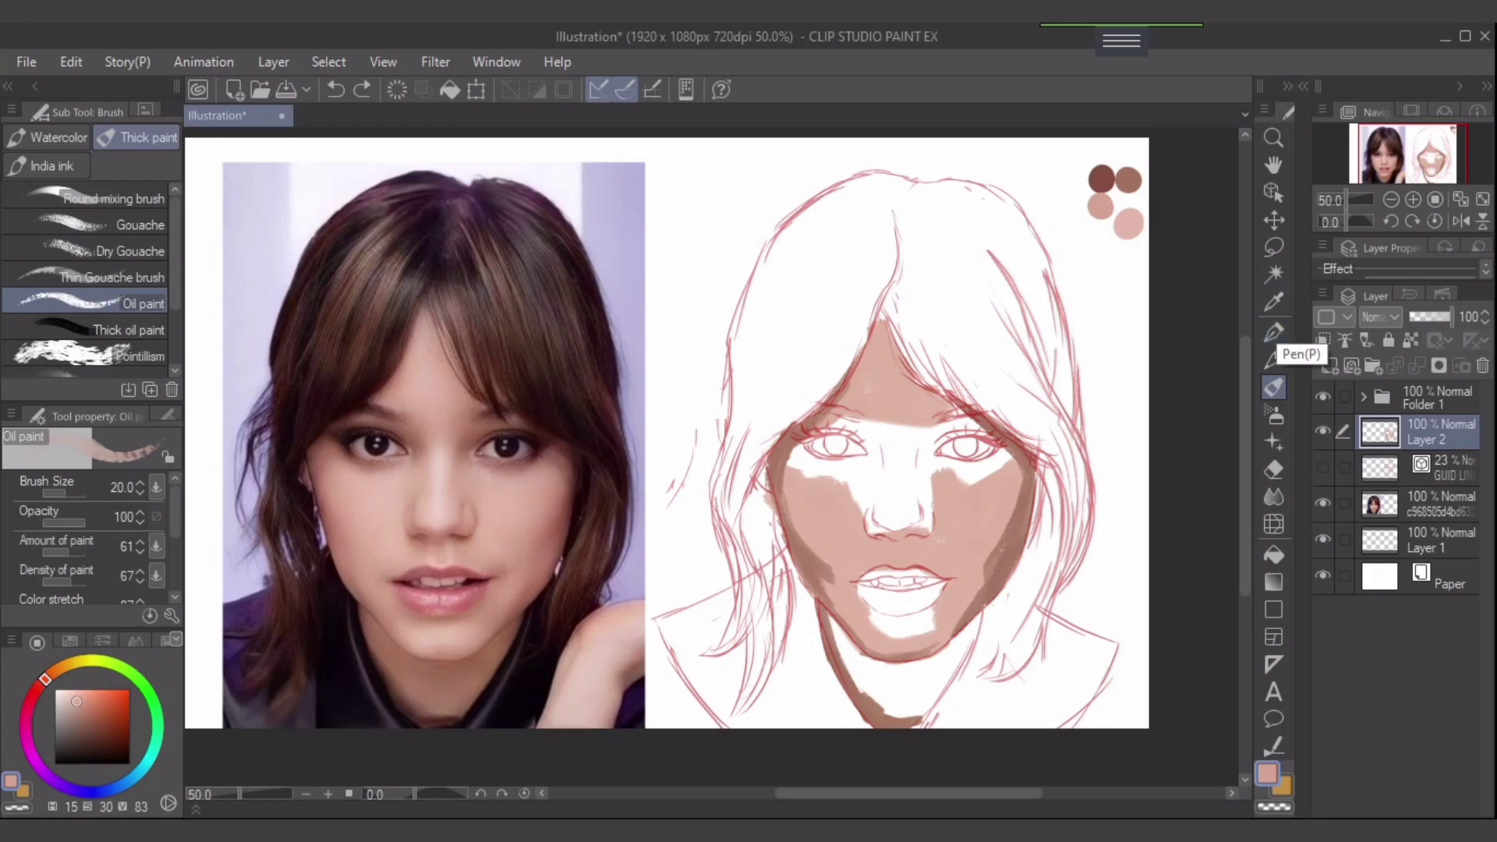
- Fill Layer 1 with the lavender sampled from the photo's background, and return to Layer 2 with the Oil paint brush
{"action": "left_click", "coordinate": [1273, 302]}
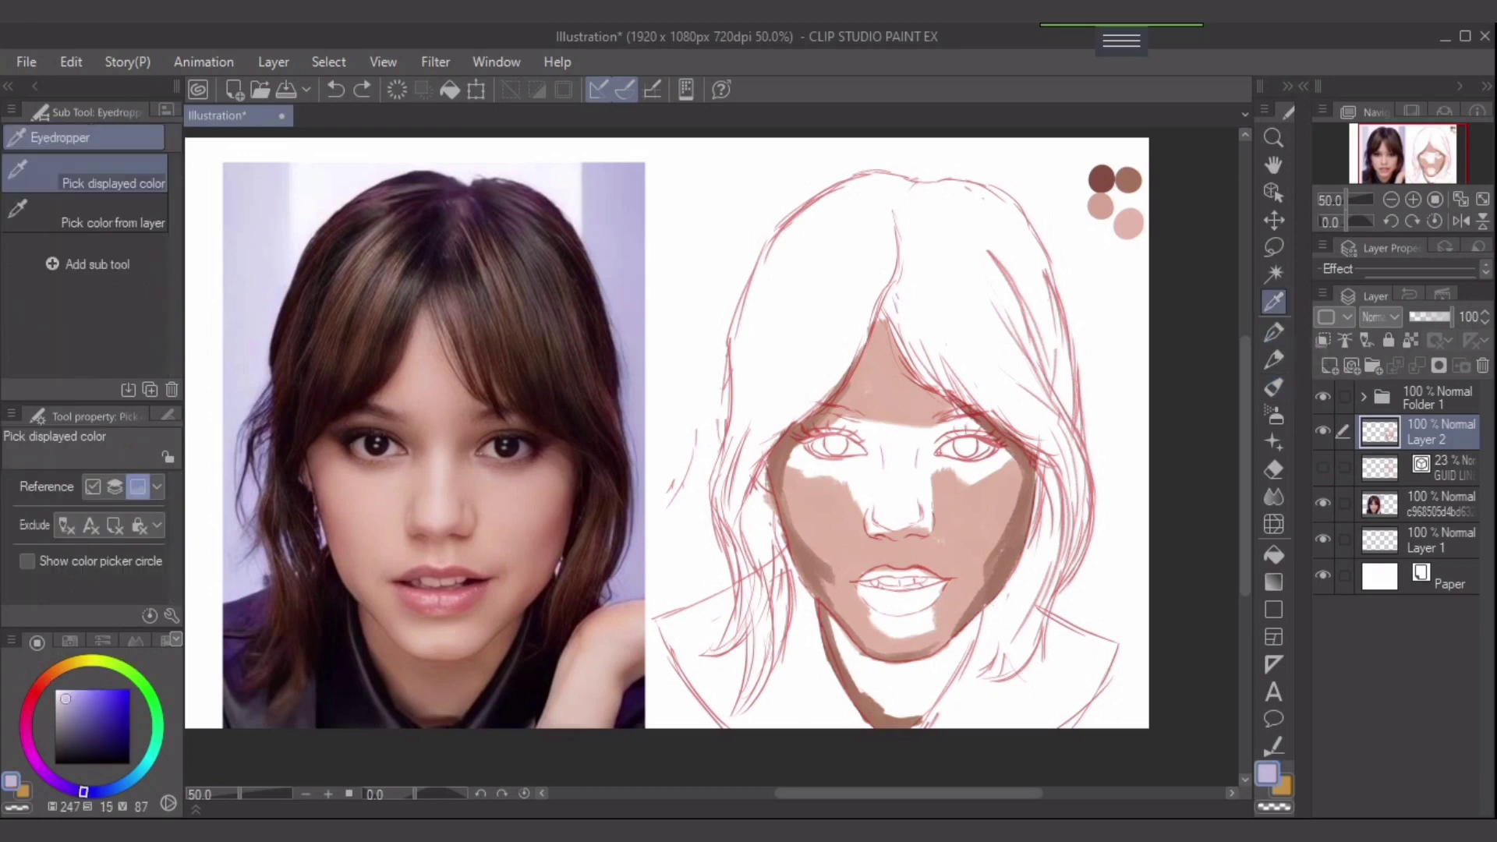
{"action": "left_click", "coordinate": [1417, 540]}
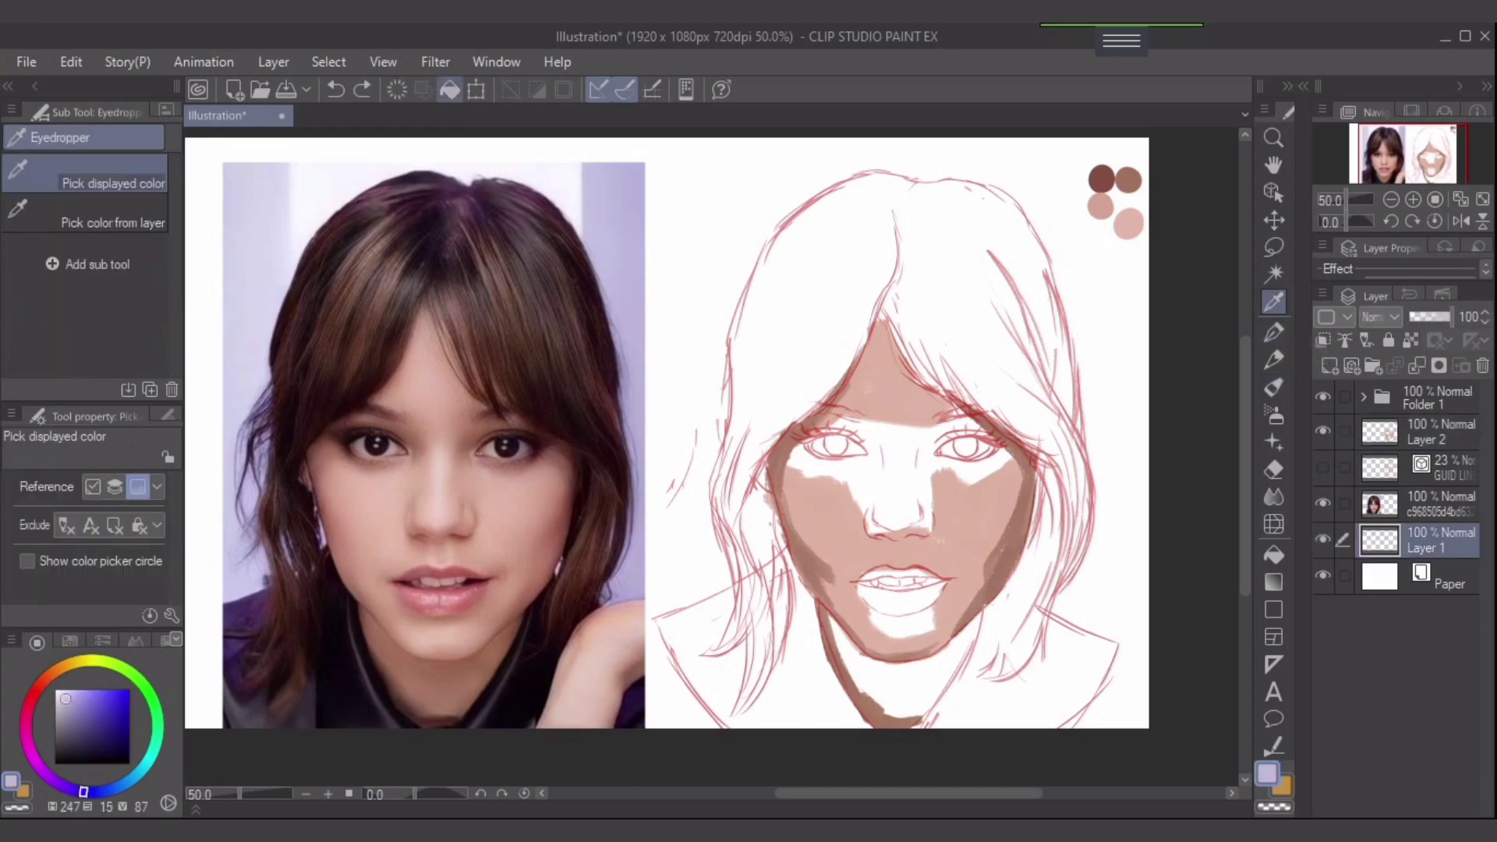
{"action": "left_click", "coordinate": [449, 89]}
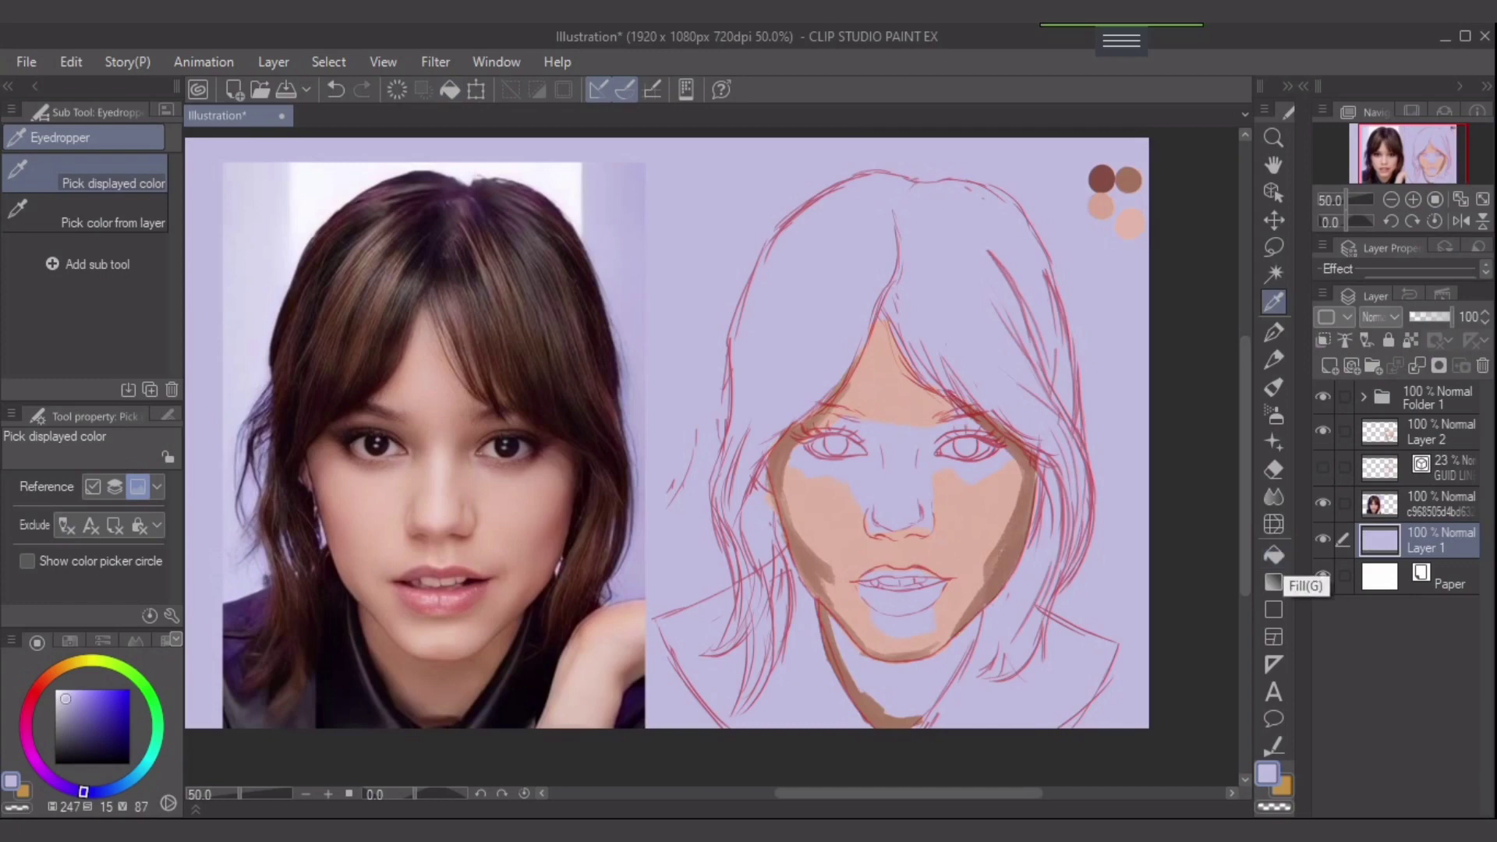
{"action": "left_click", "coordinate": [1440, 431]}
{"action": "left_click", "coordinate": [1274, 387]}
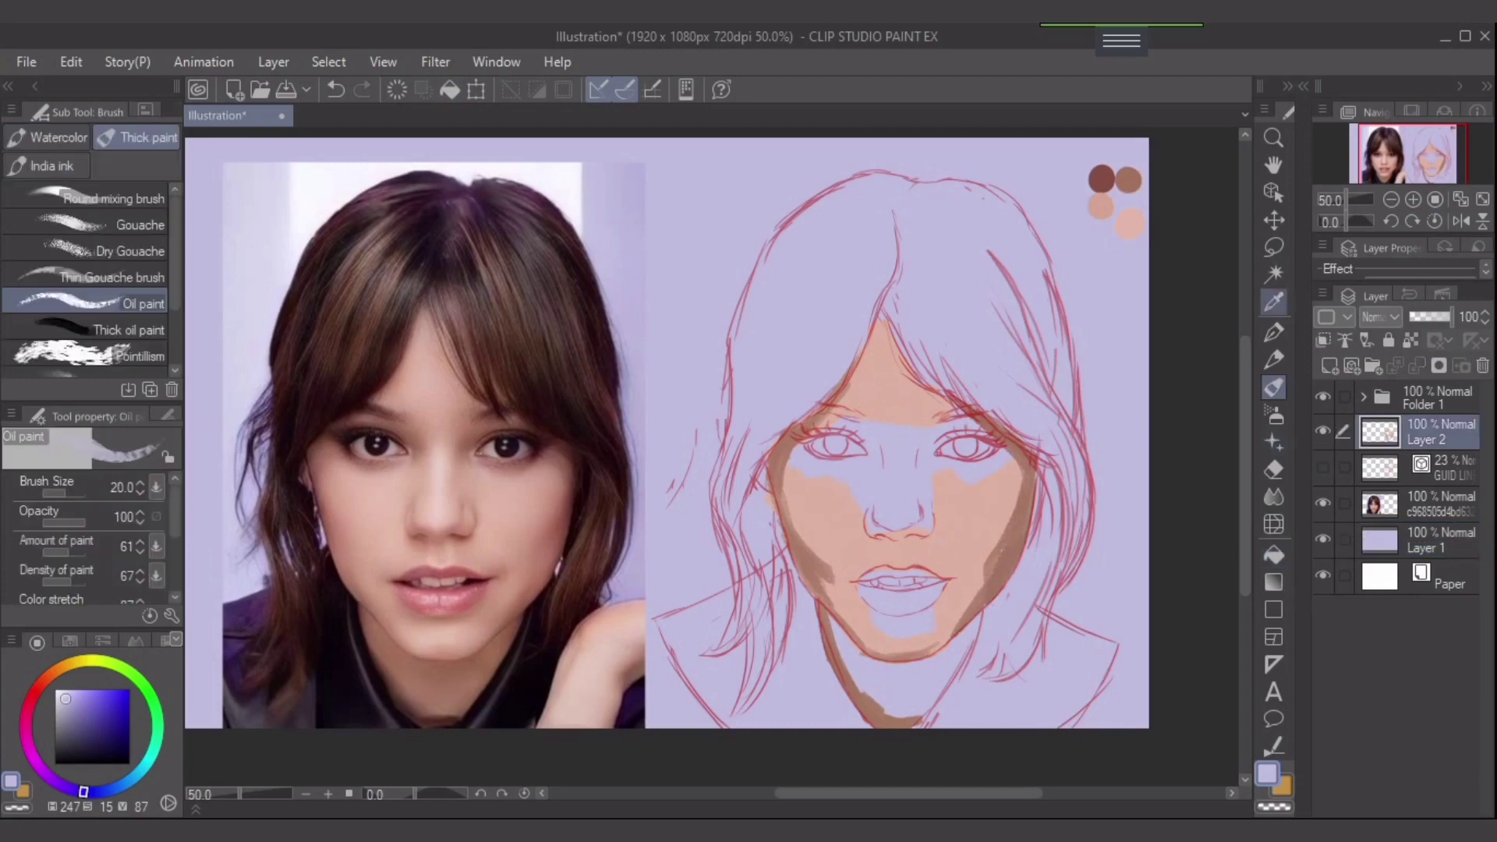
- Fill the inside of the neck with the sampled pink swatch colour, enlarging the Oil paint brush to size 25
{"action": "left_click", "coordinate": [1274, 301]}
{"action": "left_click", "coordinate": [1101, 207]}
{"action": "key", "text": "b"}
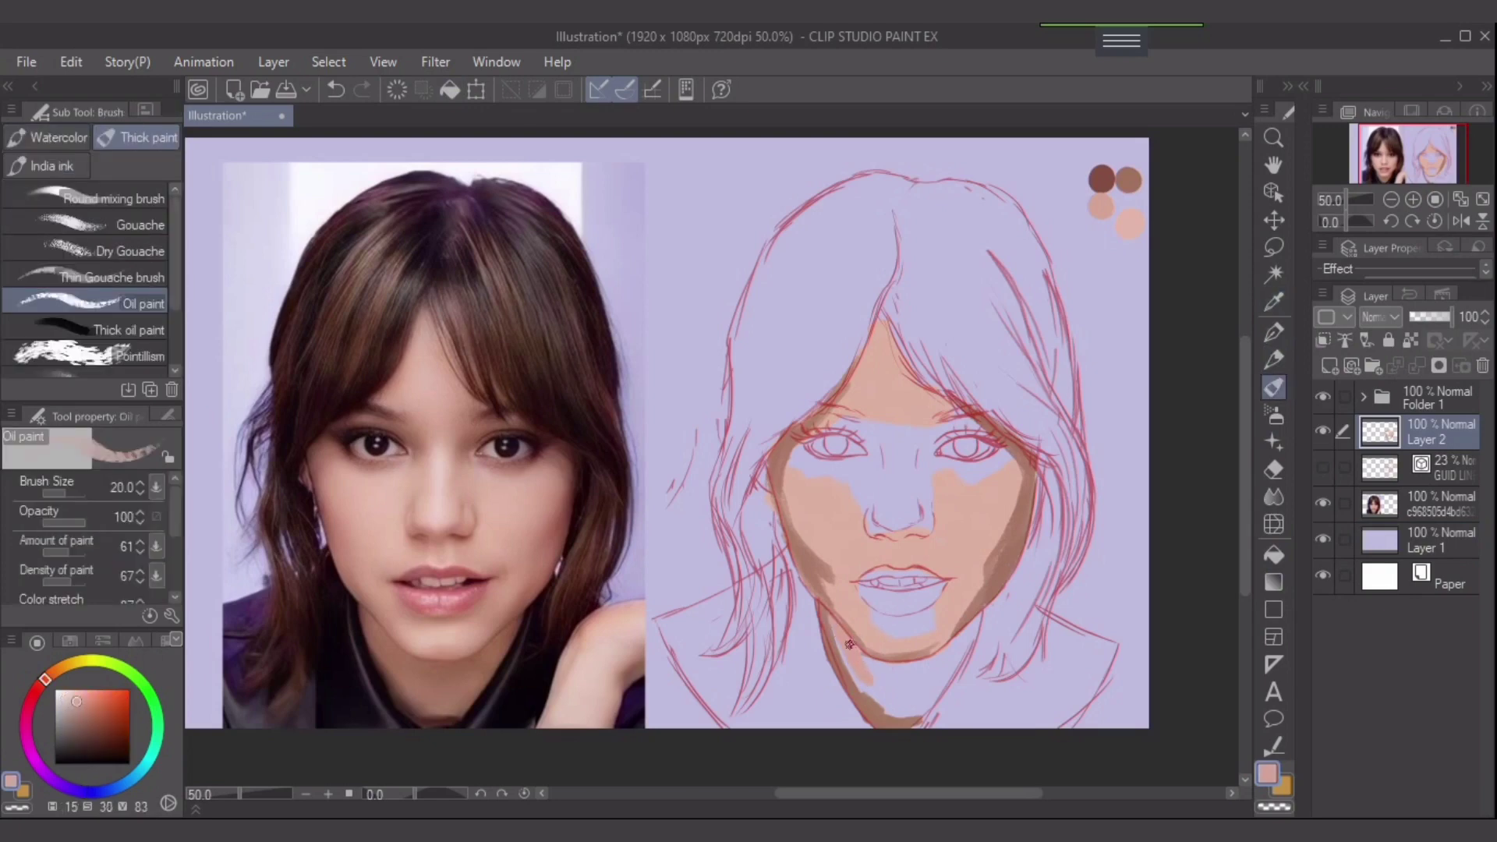
{"action": "mouse_move", "coordinate": [846, 662]}
{"action": "left_mouse_down"}
{"action": "mouse_move", "coordinate": [889, 710]}
{"action": "mouse_move", "coordinate": [910, 678]}
{"action": "mouse_move", "coordinate": [892, 699]}
{"action": "mouse_move", "coordinate": [922, 698]}
{"action": "mouse_move", "coordinate": [912, 712]}
{"action": "mouse_move", "coordinate": [936, 695]}
{"action": "mouse_move", "coordinate": [914, 714]}
{"action": "mouse_move", "coordinate": [976, 623]}
{"action": "mouse_move", "coordinate": [917, 690]}
{"action": "mouse_move", "coordinate": [933, 684]}
{"action": "mouse_move", "coordinate": [861, 679]}
{"action": "mouse_move", "coordinate": [883, 691]}
{"action": "mouse_move", "coordinate": [895, 669]}
{"action": "mouse_move", "coordinate": [925, 667]}
{"action": "mouse_move", "coordinate": [885, 671]}
{"action": "mouse_move", "coordinate": [937, 657]}
{"action": "mouse_move", "coordinate": [901, 678]}
{"action": "mouse_move", "coordinate": [854, 638]}
{"action": "mouse_move", "coordinate": [868, 660]}
{"action": "mouse_move", "coordinate": [925, 664]}
{"action": "mouse_move", "coordinate": [877, 665]}
{"action": "mouse_move", "coordinate": [917, 682]}
{"action": "left_mouse_up"}
{"action": "key", "text": "]"}
- Shade both sides of the nose bridge and around the nose tip with brown, reducing the Oil paint brush to size 17
{"action": "left_click", "coordinate": [470, 697], "text": "alt"}
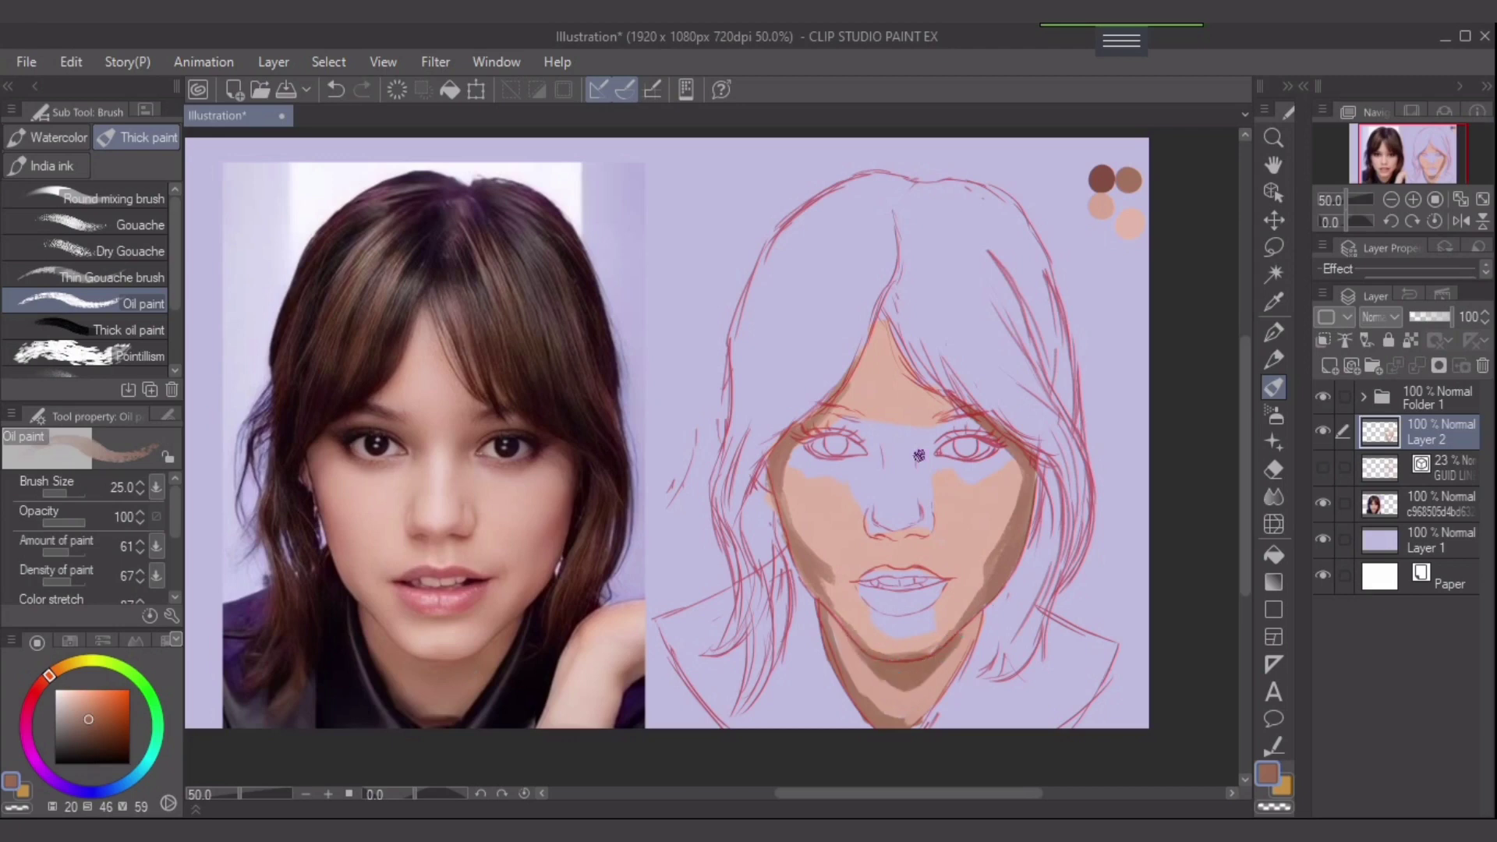
{"action": "mouse_move", "coordinate": [868, 466]}
{"action": "left_mouse_down"}
{"action": "mouse_move", "coordinate": [867, 435]}
{"action": "mouse_move", "coordinate": [878, 469]}
{"action": "mouse_move", "coordinate": [928, 431]}
{"action": "mouse_move", "coordinate": [920, 475]}
{"action": "mouse_move", "coordinate": [933, 429]}
{"action": "mouse_move", "coordinate": [924, 460]}
{"action": "left_mouse_up"}
{"action": "left_click", "coordinate": [1103, 206], "text": "alt"}
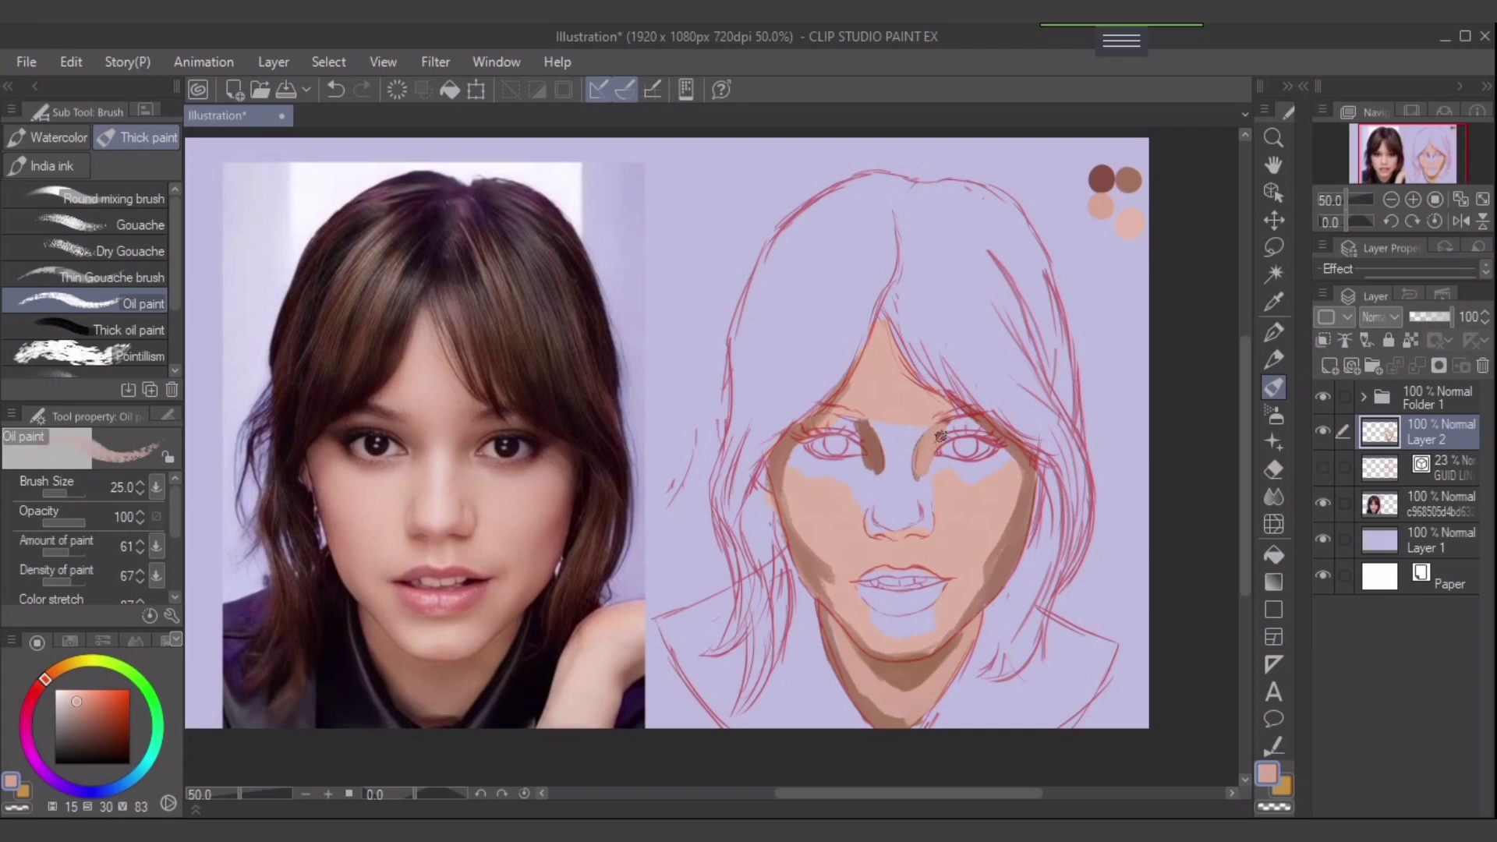
{"action": "key", "text": "ctrl+z"}
{"action": "left_click", "coordinate": [922, 455], "text": "alt"}
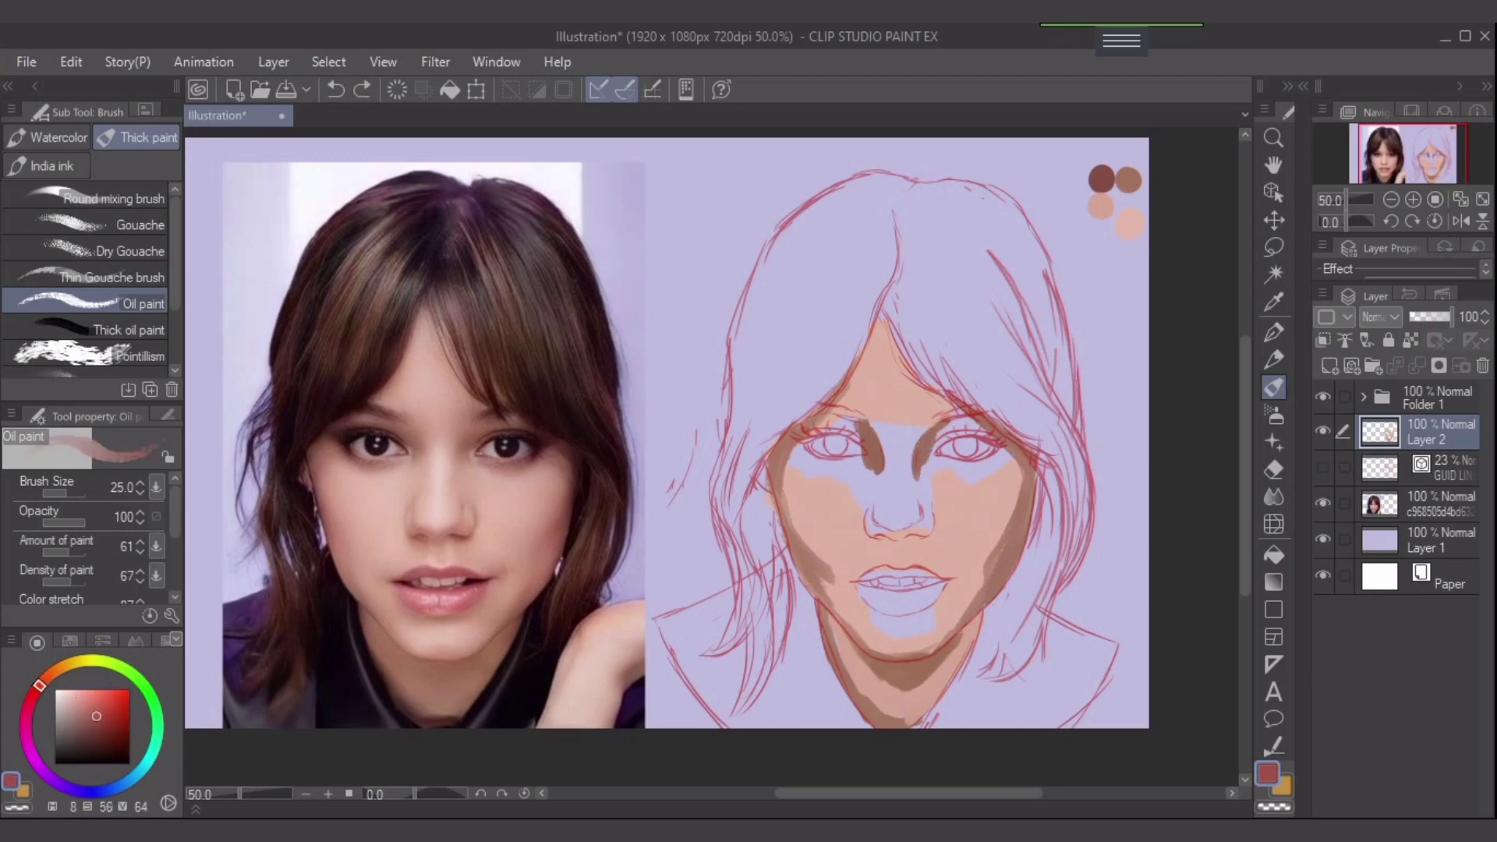
{"action": "key", "text": "p"}
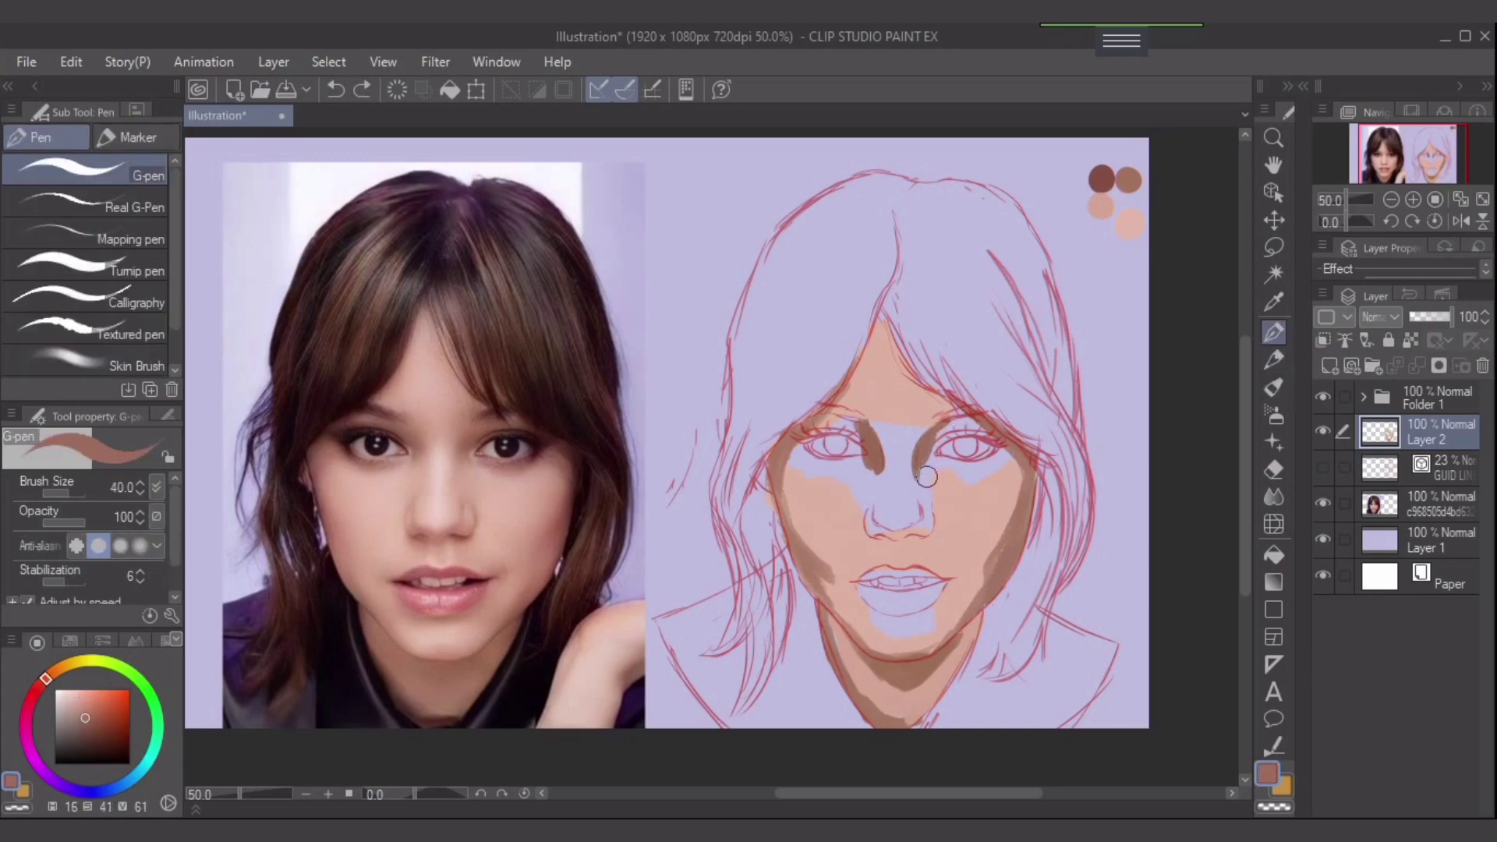
{"action": "key", "text": "b"}
{"action": "left_click_drag", "start_coordinate": [920, 458], "coordinate": [927, 497]}
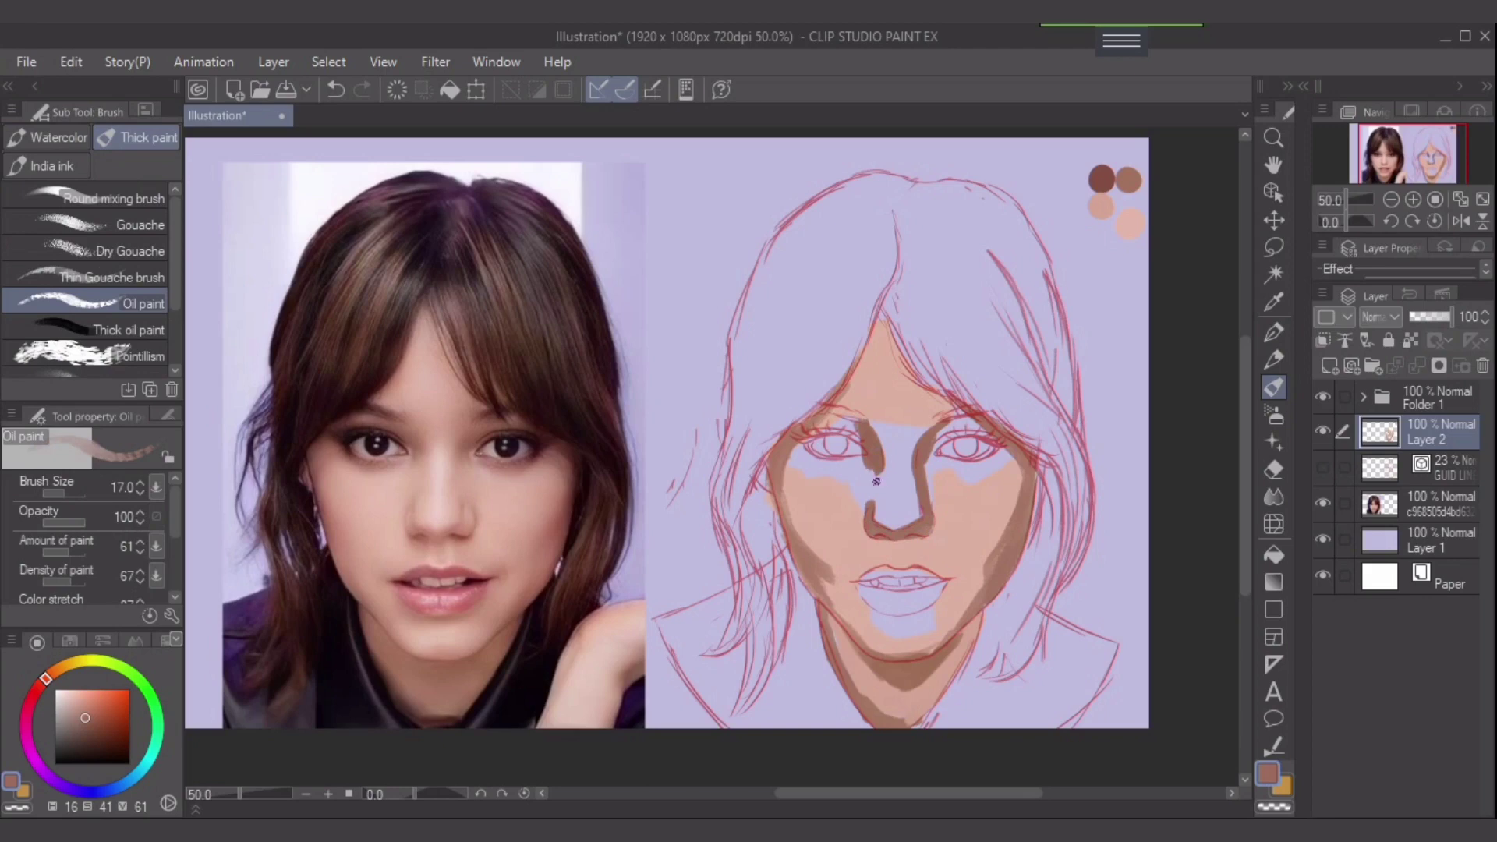
{"action": "left_click_drag", "start_coordinate": [871, 500], "coordinate": [879, 464]}
- Shade the upper eyelids and the areas beneath both eyes in the same brown at brush size 25
{"action": "key", "text": "bracketright"}
{"action": "key", "text": "bracketright"}
{"action": "left_click_drag", "start_coordinate": [917, 493], "coordinate": [924, 511]}
{"action": "left_click_drag", "start_coordinate": [956, 429], "coordinate": [993, 438]}
{"action": "left_click_drag", "start_coordinate": [838, 433], "coordinate": [843, 431]}
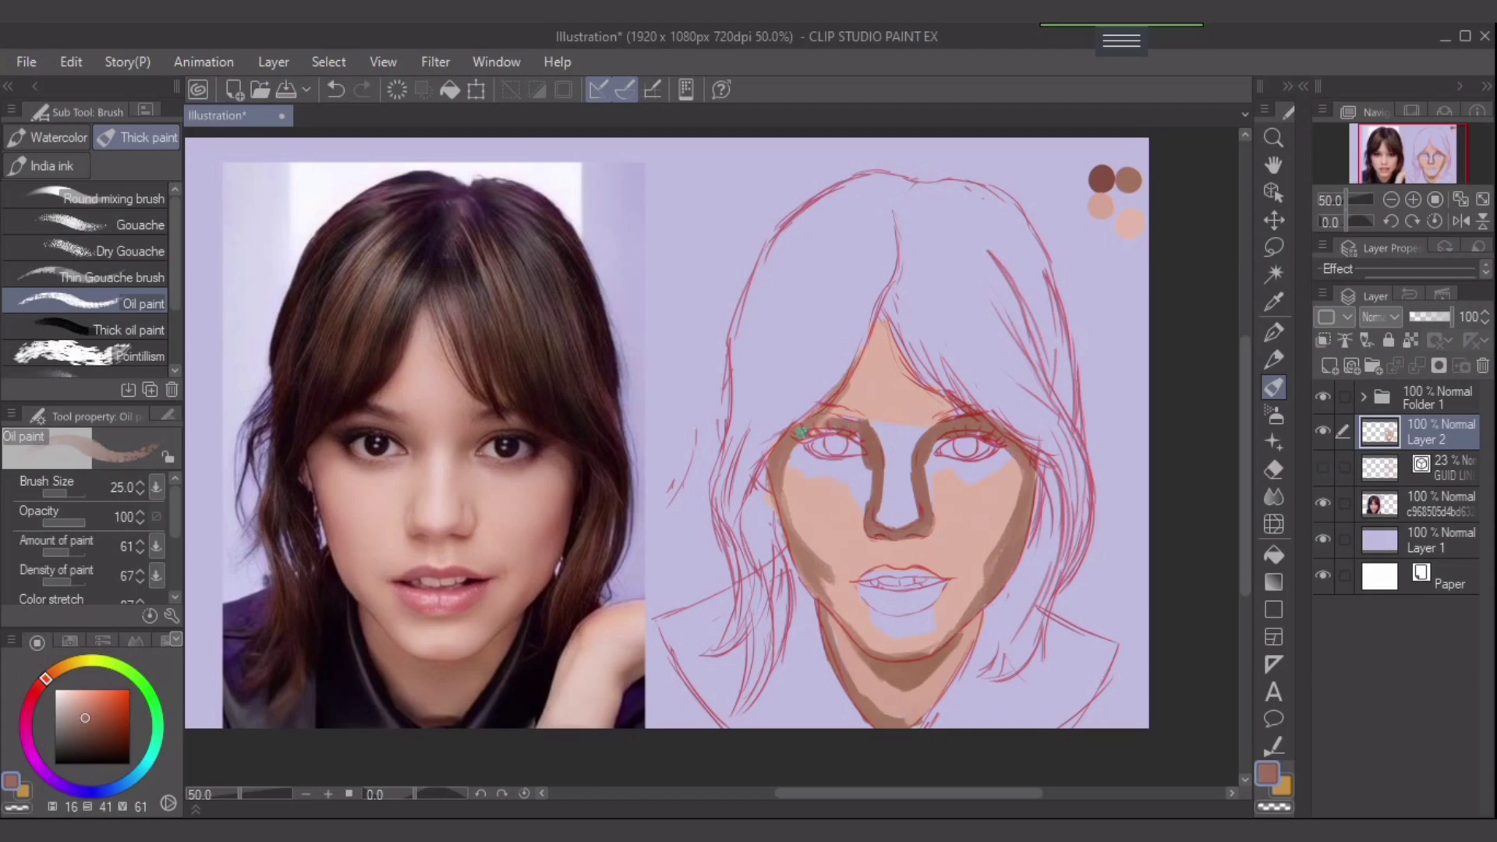
{"action": "mouse_move", "coordinate": [830, 463]}
{"action": "left_mouse_down"}
{"action": "mouse_move", "coordinate": [858, 458]}
{"action": "mouse_move", "coordinate": [826, 464]}
{"action": "mouse_move", "coordinate": [800, 446]}
{"action": "left_mouse_up"}
{"action": "left_click_drag", "start_coordinate": [925, 462], "coordinate": [991, 459]}
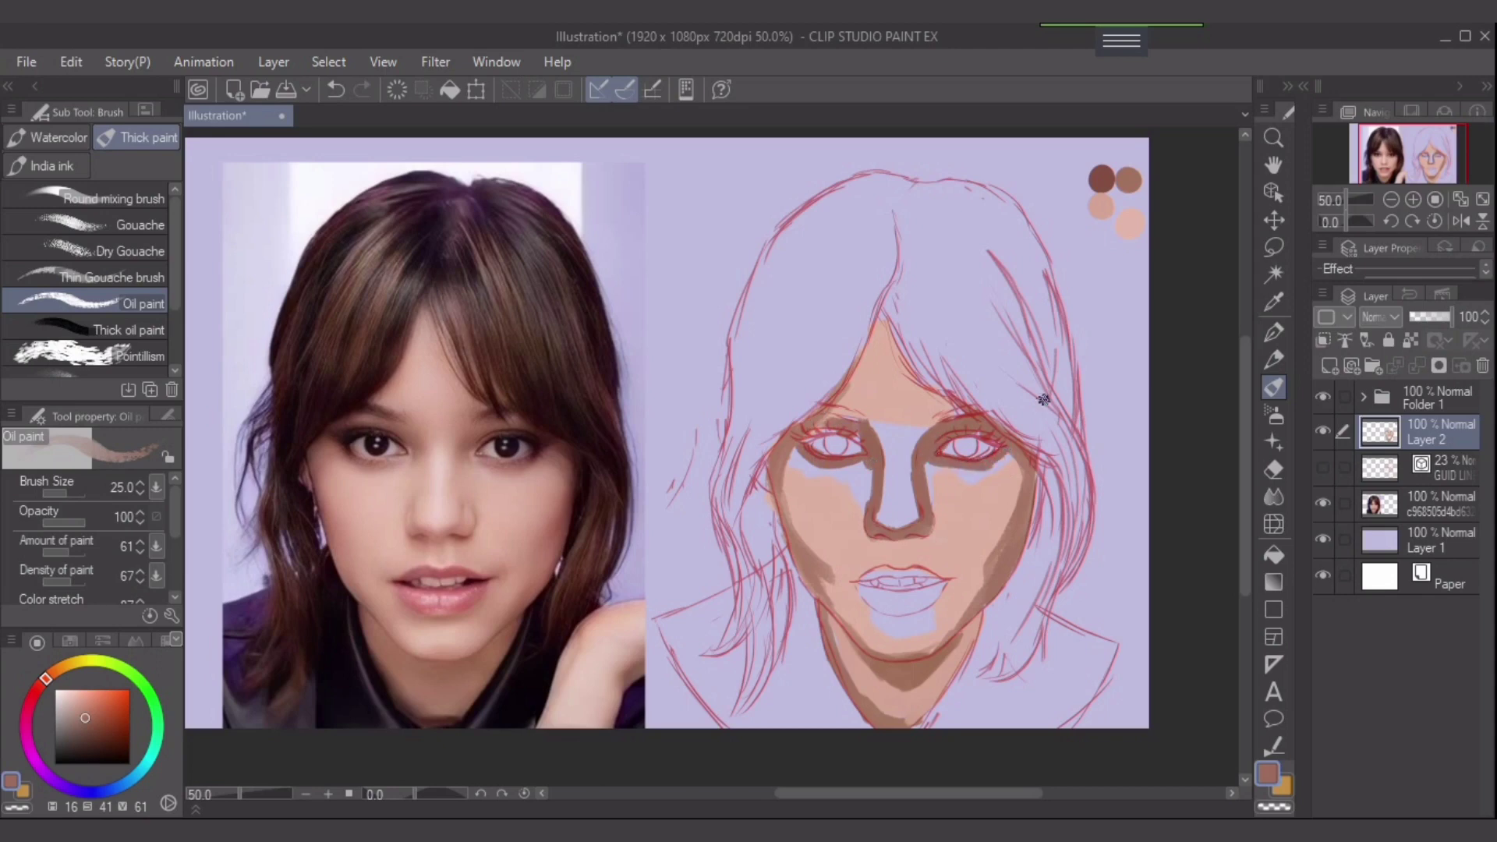
- Fill the nose bridge, left-hand cheek and part of the chin with pink sampled from the cheek, settling on brush size 30
{"action": "left_click", "coordinate": [961, 489], "text": "alt"}
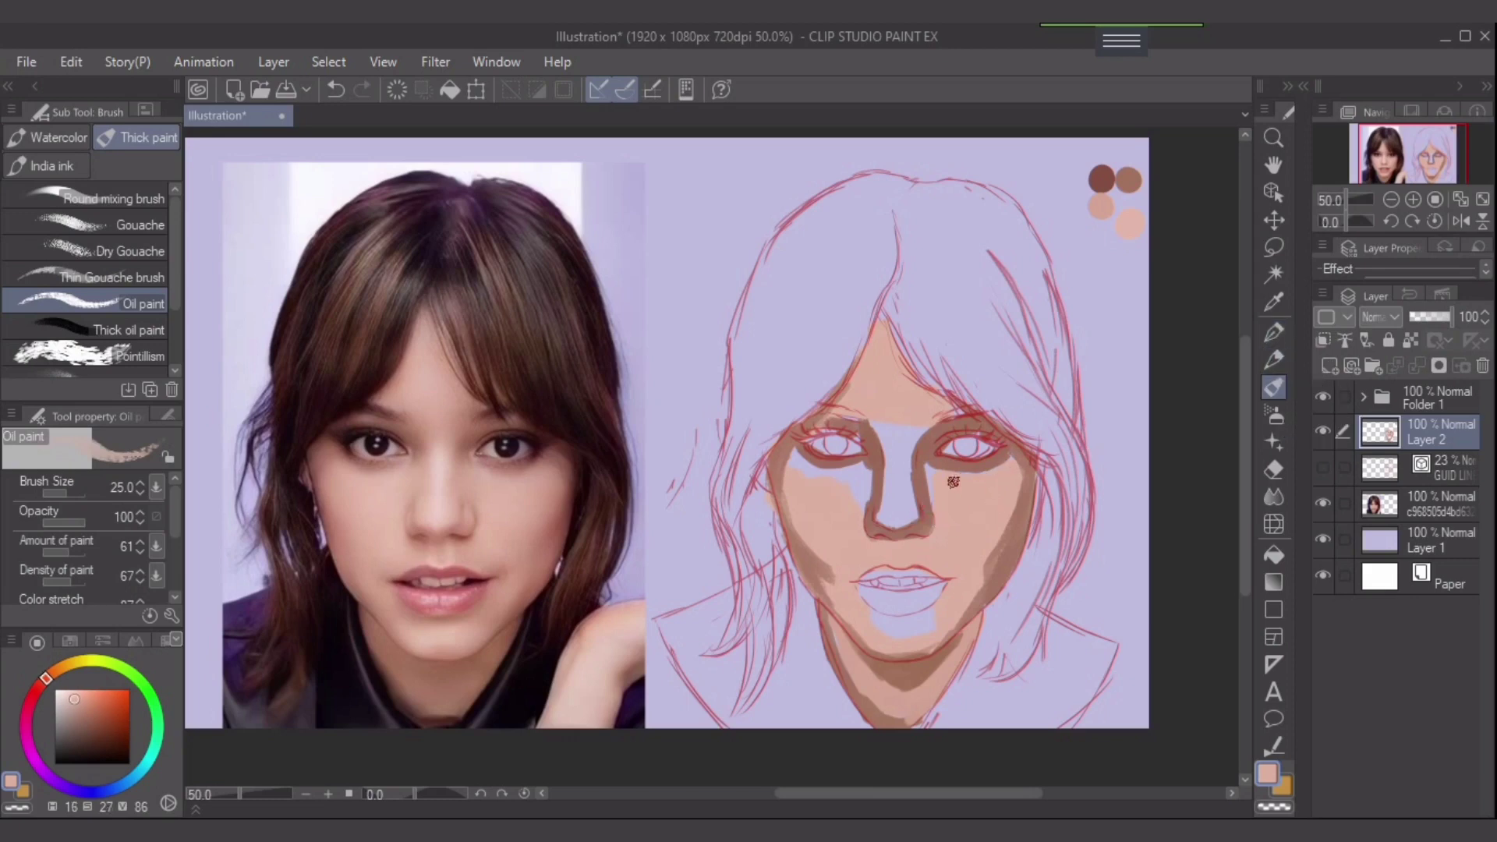
{"action": "key", "text": "bracketright"}
{"action": "key", "text": "bracketright"}
{"action": "key", "text": "bracketright"}
{"action": "mouse_move", "coordinate": [889, 490]}
{"action": "left_mouse_down"}
{"action": "mouse_move", "coordinate": [881, 413]}
{"action": "mouse_move", "coordinate": [916, 432]}
{"action": "mouse_move", "coordinate": [897, 517]}
{"action": "left_mouse_up"}
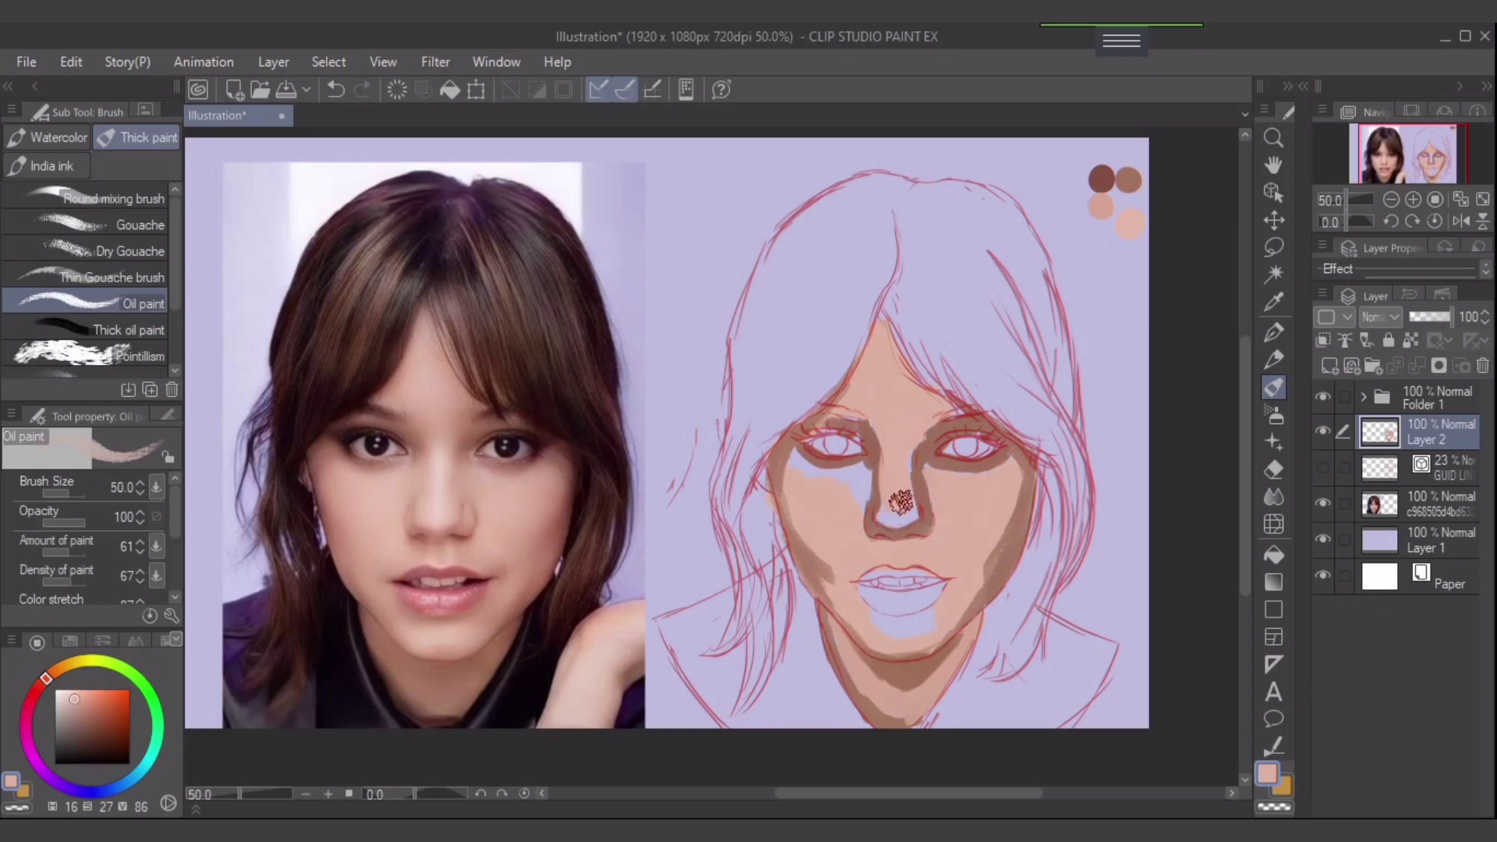
{"action": "key", "text": "ctrl+z"}
{"action": "key", "text": "bracketleft"}
{"action": "key", "text": "bracketleft"}
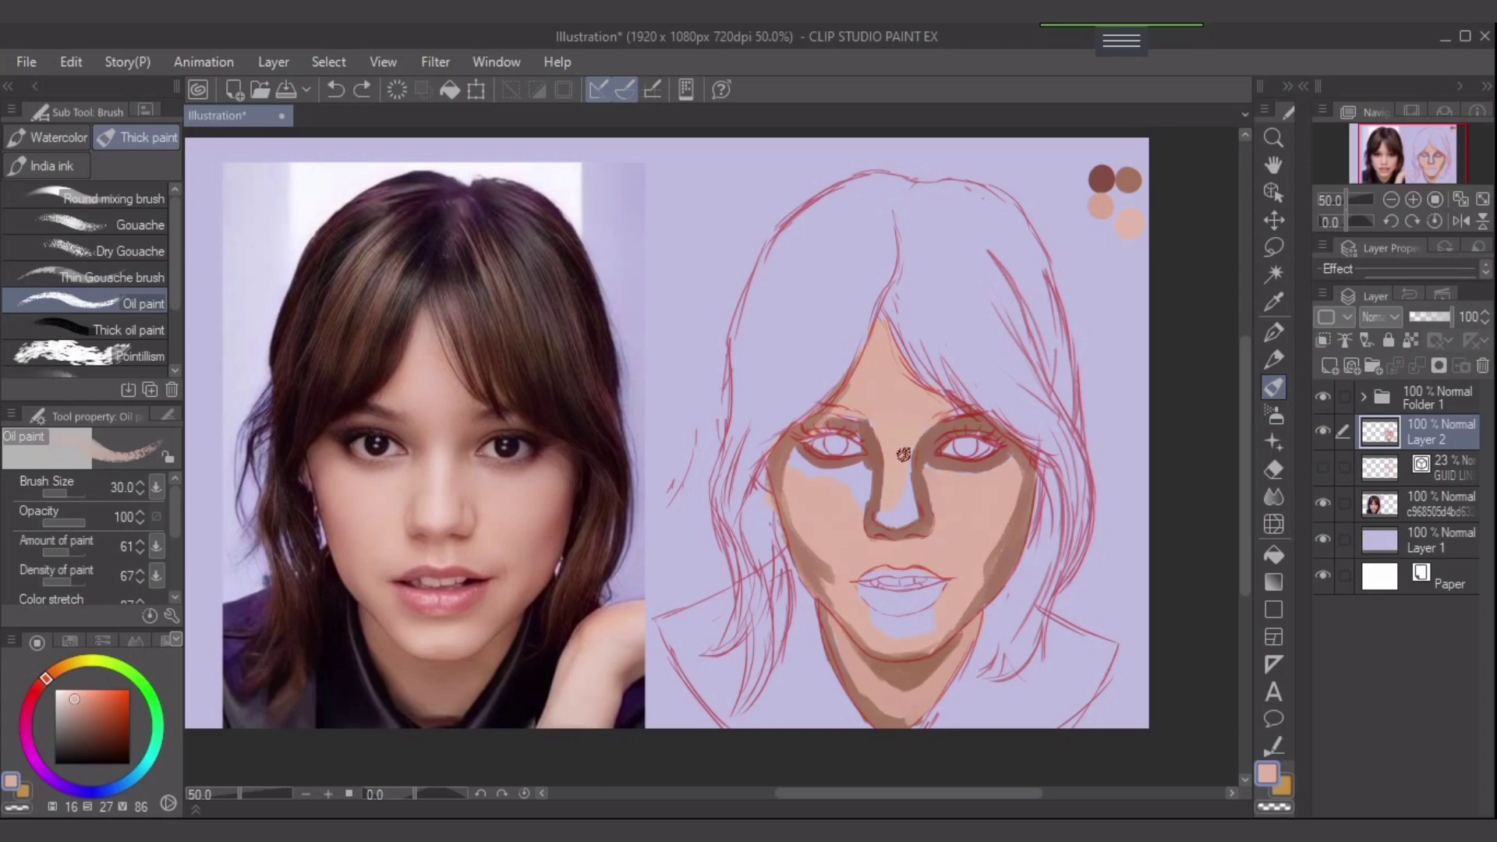
{"action": "mouse_move", "coordinate": [902, 498]}
{"action": "left_mouse_down"}
{"action": "mouse_move", "coordinate": [848, 498]}
{"action": "mouse_move", "coordinate": [860, 474]}
{"action": "mouse_move", "coordinate": [843, 471]}
{"action": "mouse_move", "coordinate": [853, 487]}
{"action": "mouse_move", "coordinate": [795, 482]}
{"action": "left_mouse_up"}
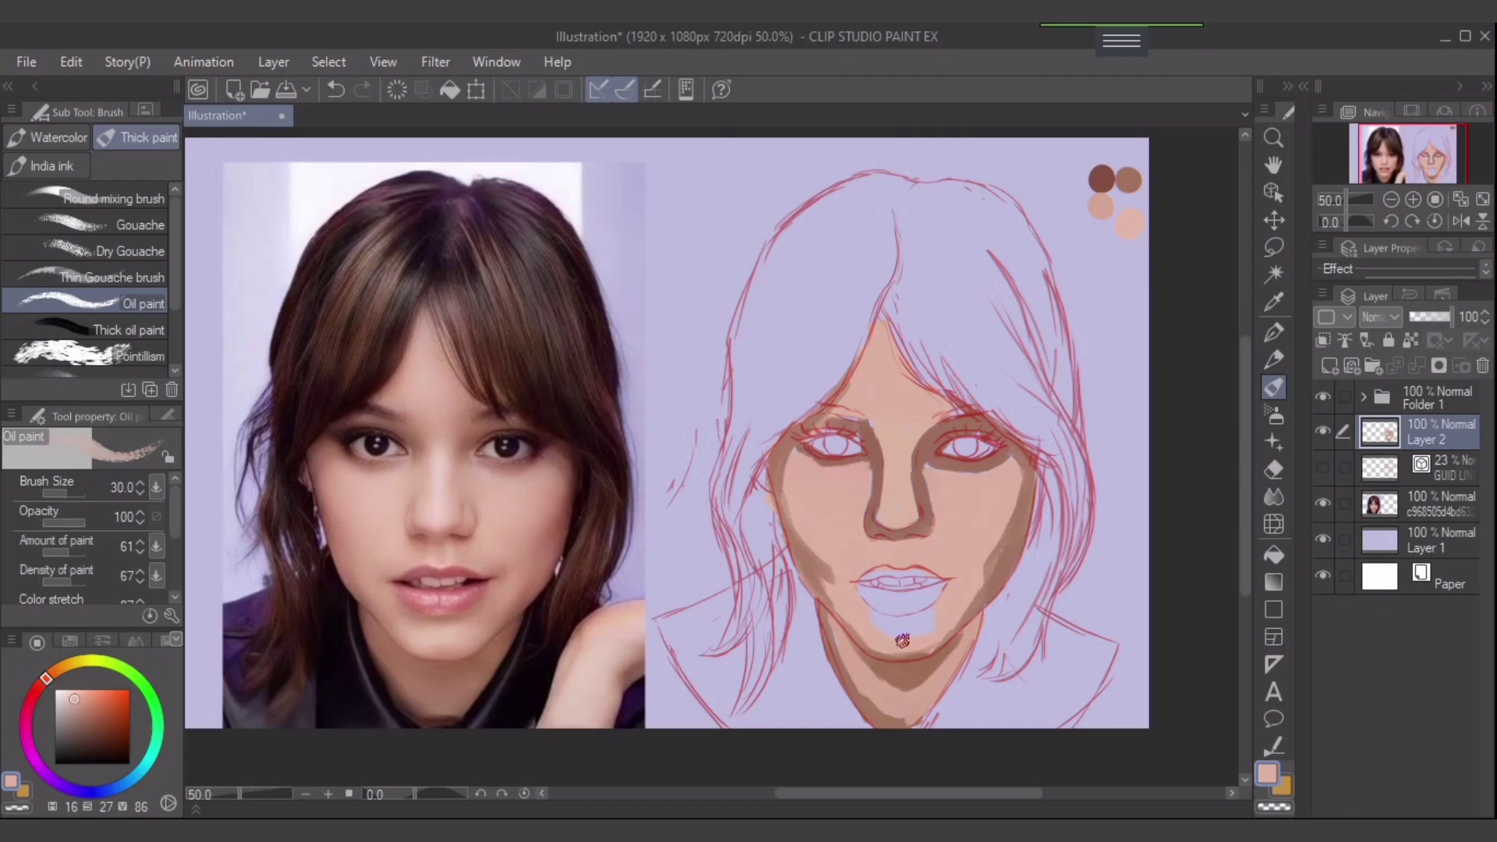
{"action": "left_click_drag", "start_coordinate": [901, 640], "coordinate": [871, 617]}
- Try lighter peach skin tones on the chin and undo the strokes
{"action": "left_click", "coordinate": [550, 661], "text": "alt"}
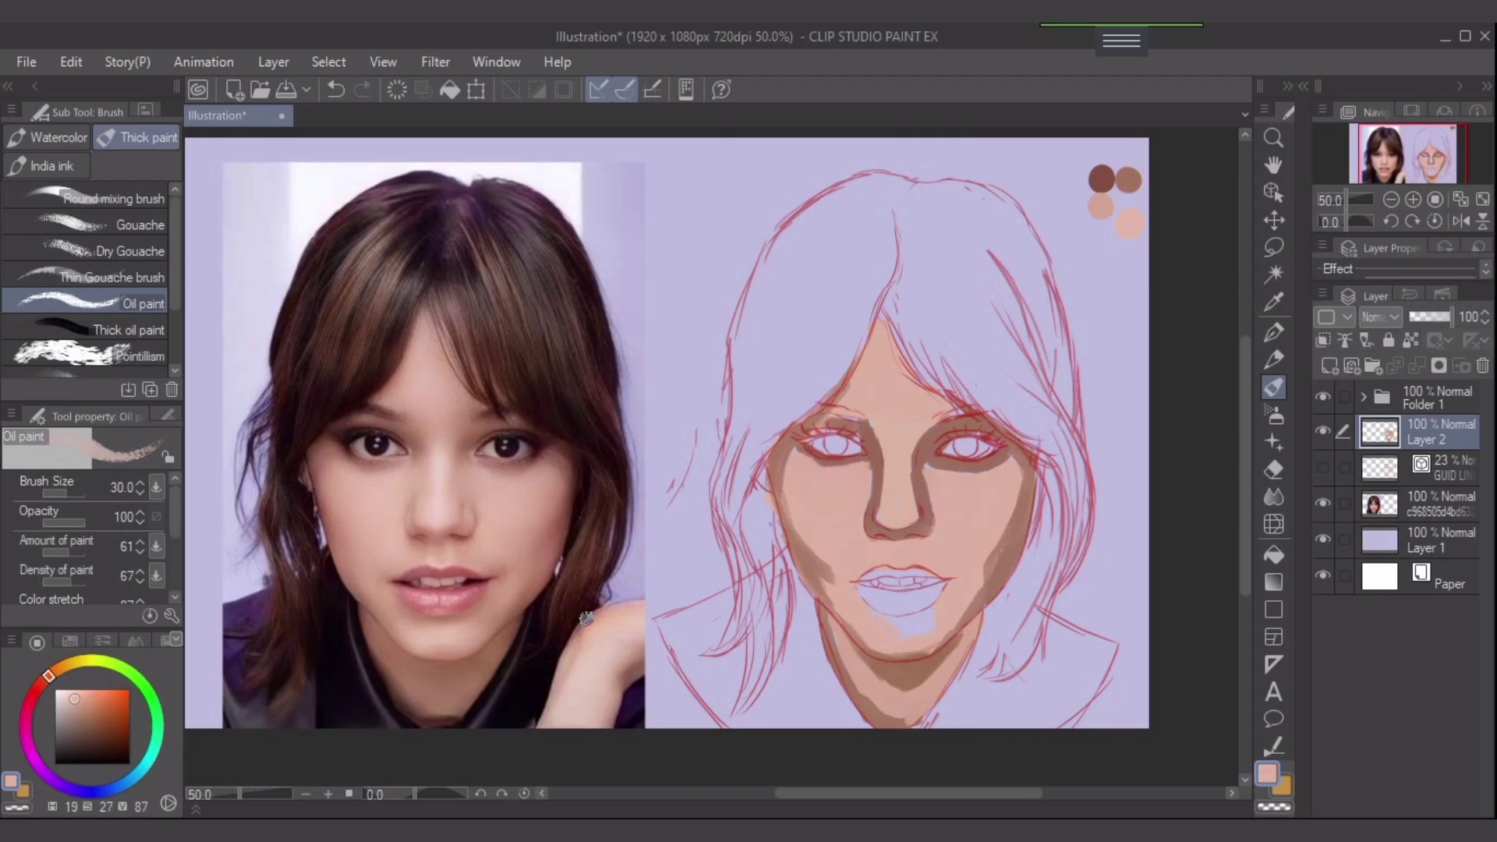
{"action": "key", "text": "ctrl+z"}
{"action": "left_click_drag", "start_coordinate": [72, 698], "coordinate": [72, 690]}
{"action": "left_click_drag", "start_coordinate": [892, 621], "coordinate": [910, 638]}
{"action": "key", "text": "ctrl+z"}
{"action": "left_click", "coordinate": [77, 694]}
{"action": "left_click_drag", "start_coordinate": [935, 618], "coordinate": [909, 621]}
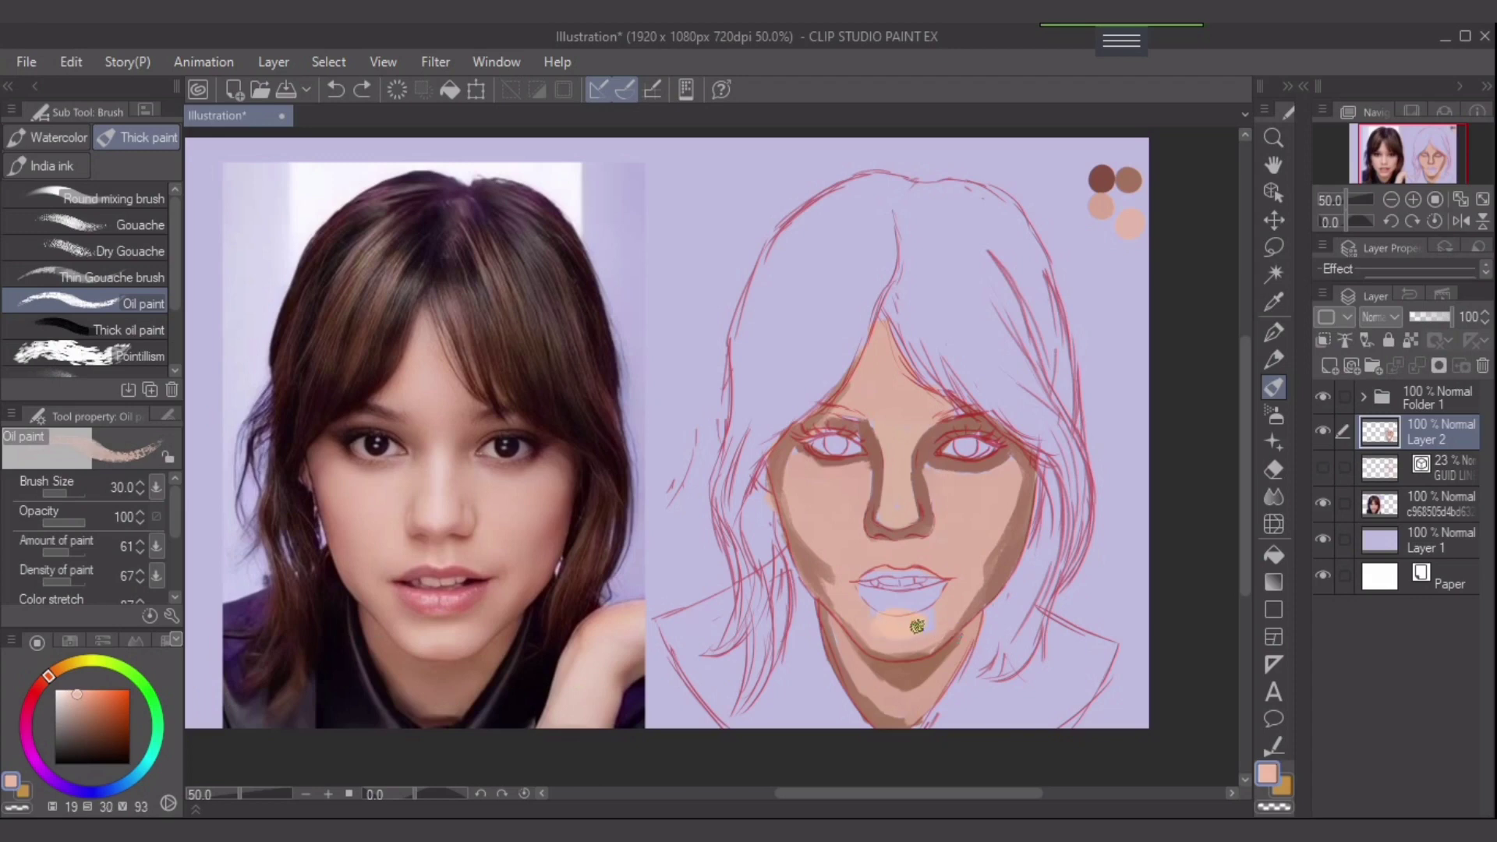
{"action": "key", "text": "ctrl+z"}
- Paint pale yellow highlights on the chin, under both eyes and on the forehead, enlarging the brush to size 40 for the forehead
{"action": "left_click", "coordinate": [428, 614], "text": "alt"}
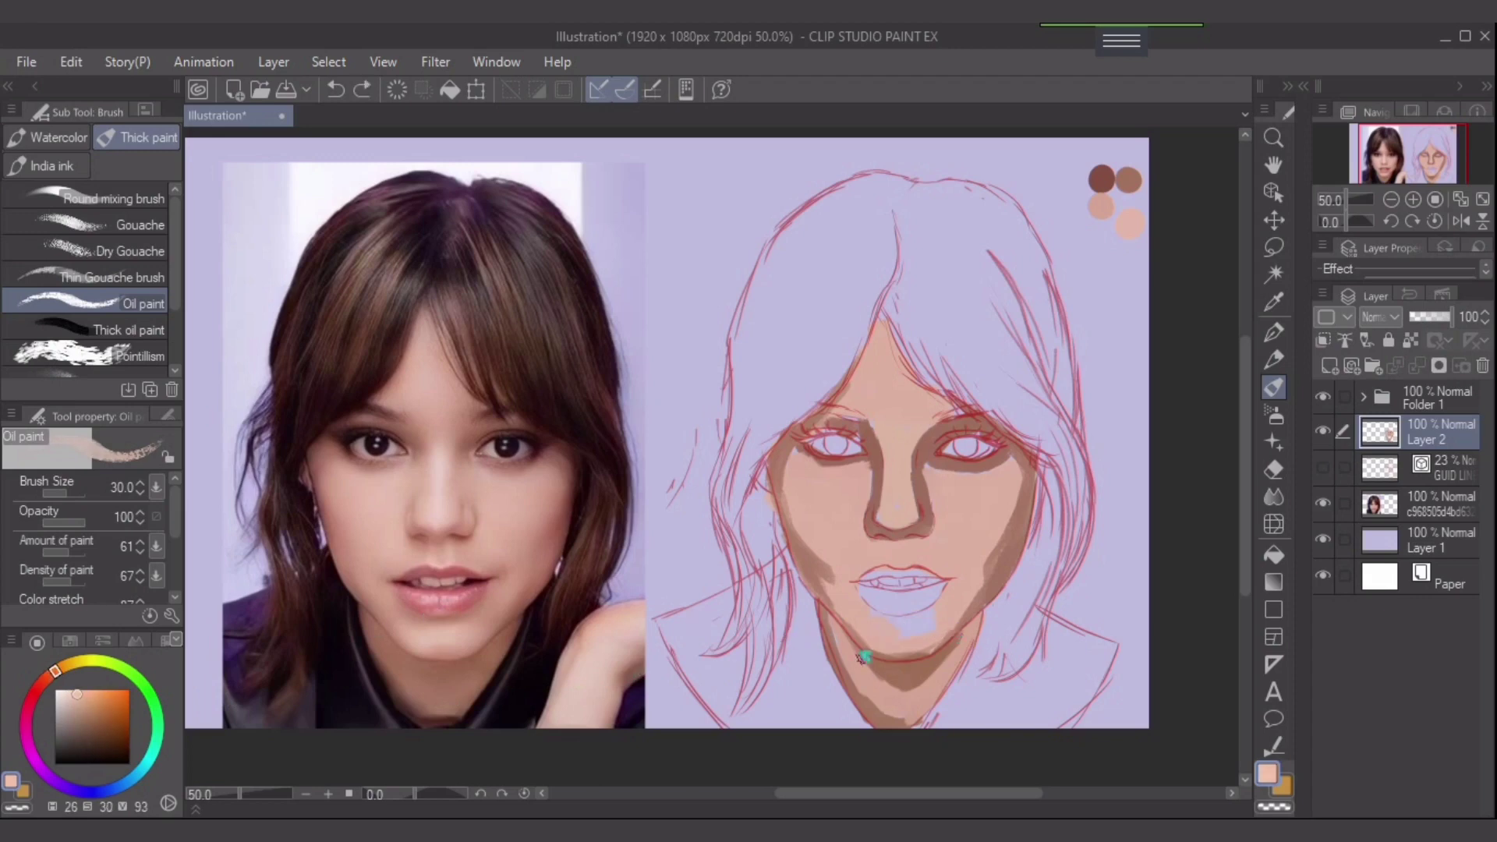
{"action": "mouse_move", "coordinate": [890, 618]}
{"action": "left_mouse_down"}
{"action": "mouse_move", "coordinate": [916, 627]}
{"action": "mouse_move", "coordinate": [881, 626]}
{"action": "left_mouse_up"}
{"action": "left_click_drag", "start_coordinate": [935, 485], "coordinate": [974, 491]}
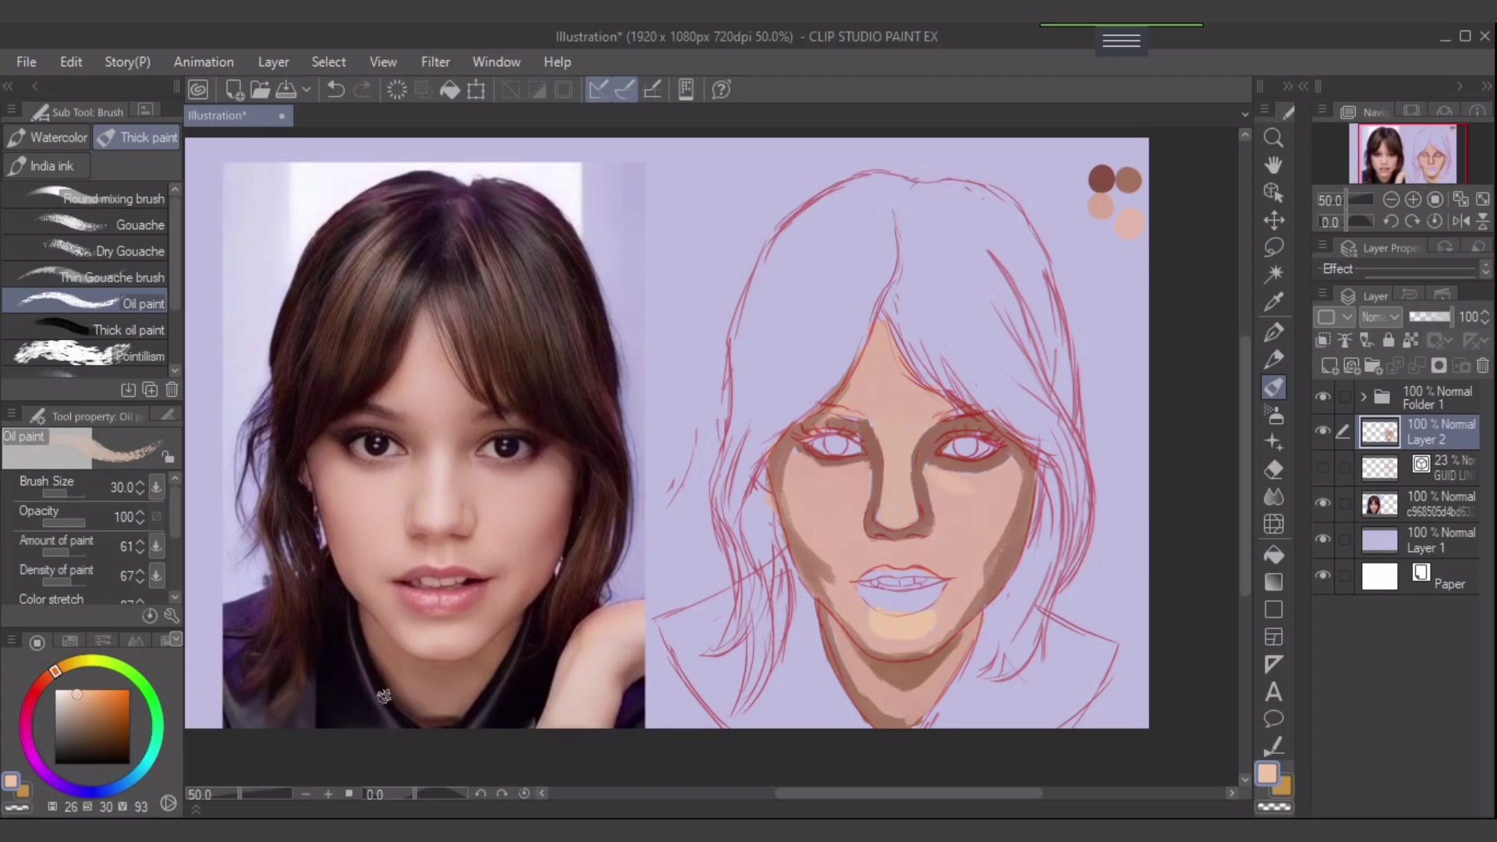
{"action": "left_click", "coordinate": [62, 667]}
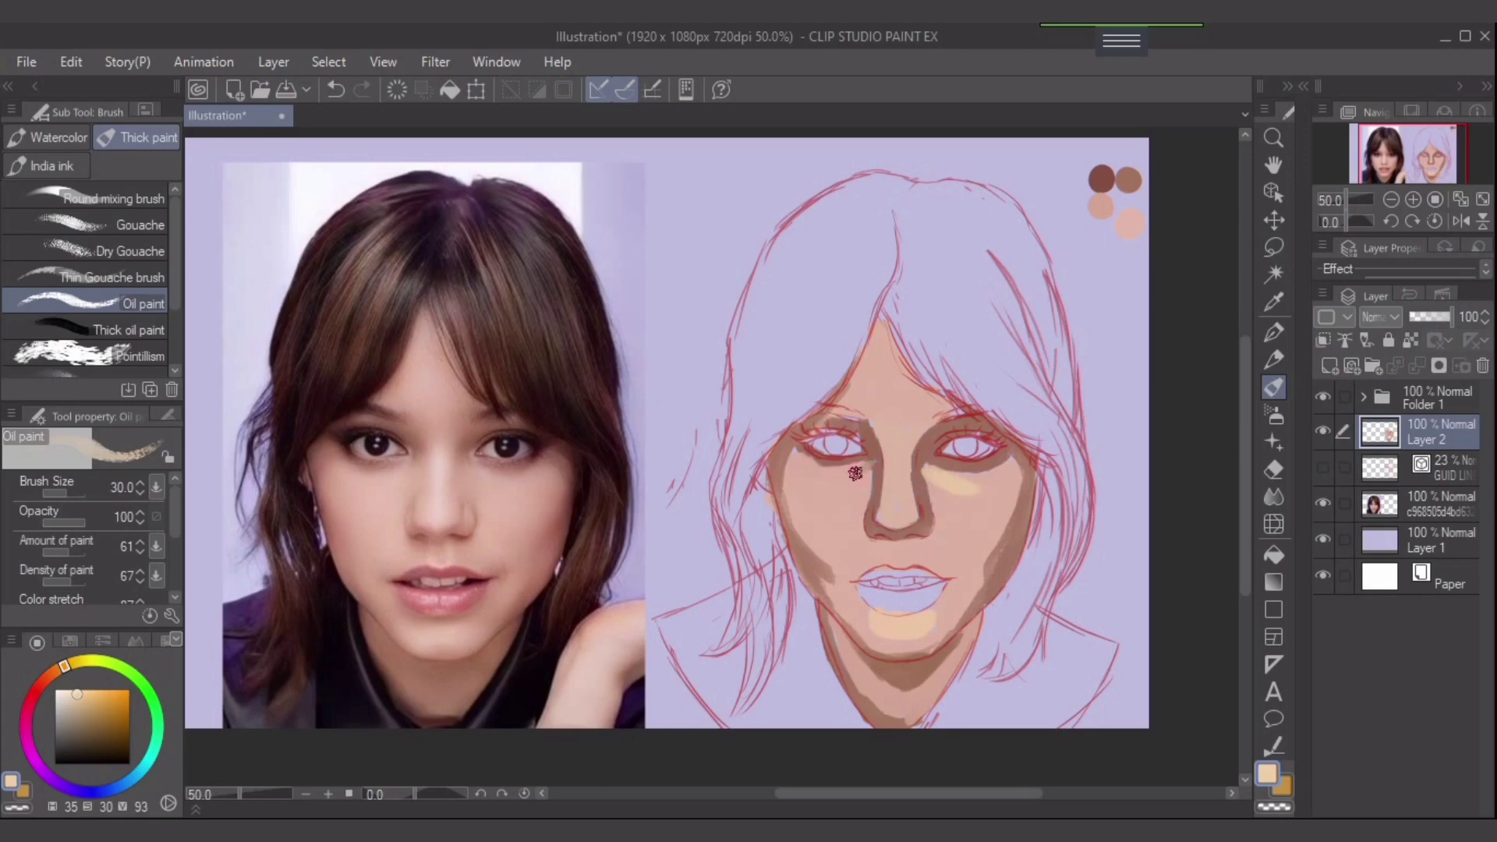
{"action": "left_click_drag", "start_coordinate": [834, 490], "coordinate": [845, 476]}
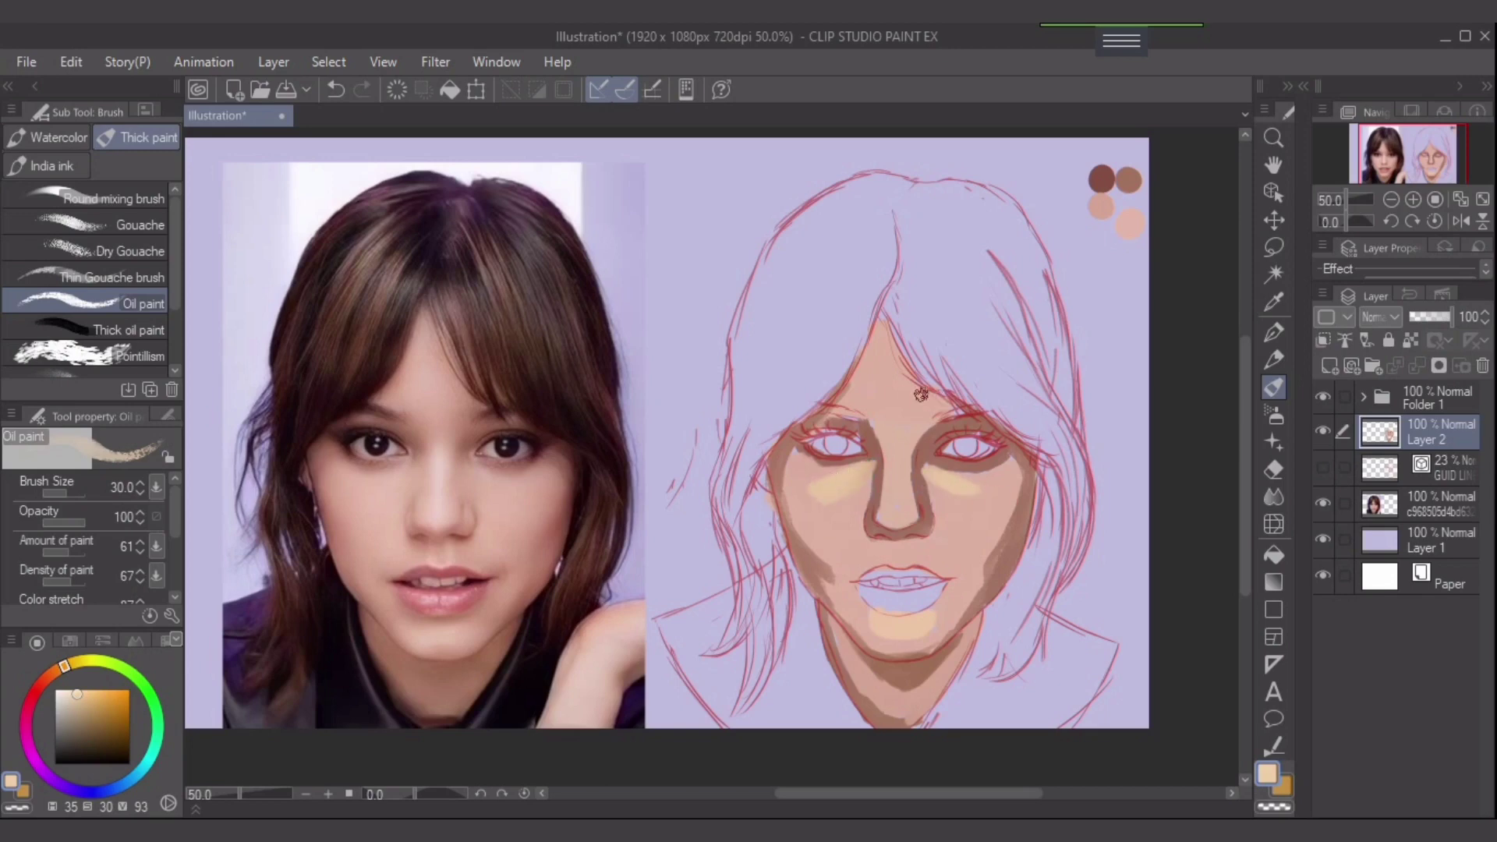
{"action": "key", "text": "bracketright"}
{"action": "left_click_drag", "start_coordinate": [896, 385], "coordinate": [881, 357]}
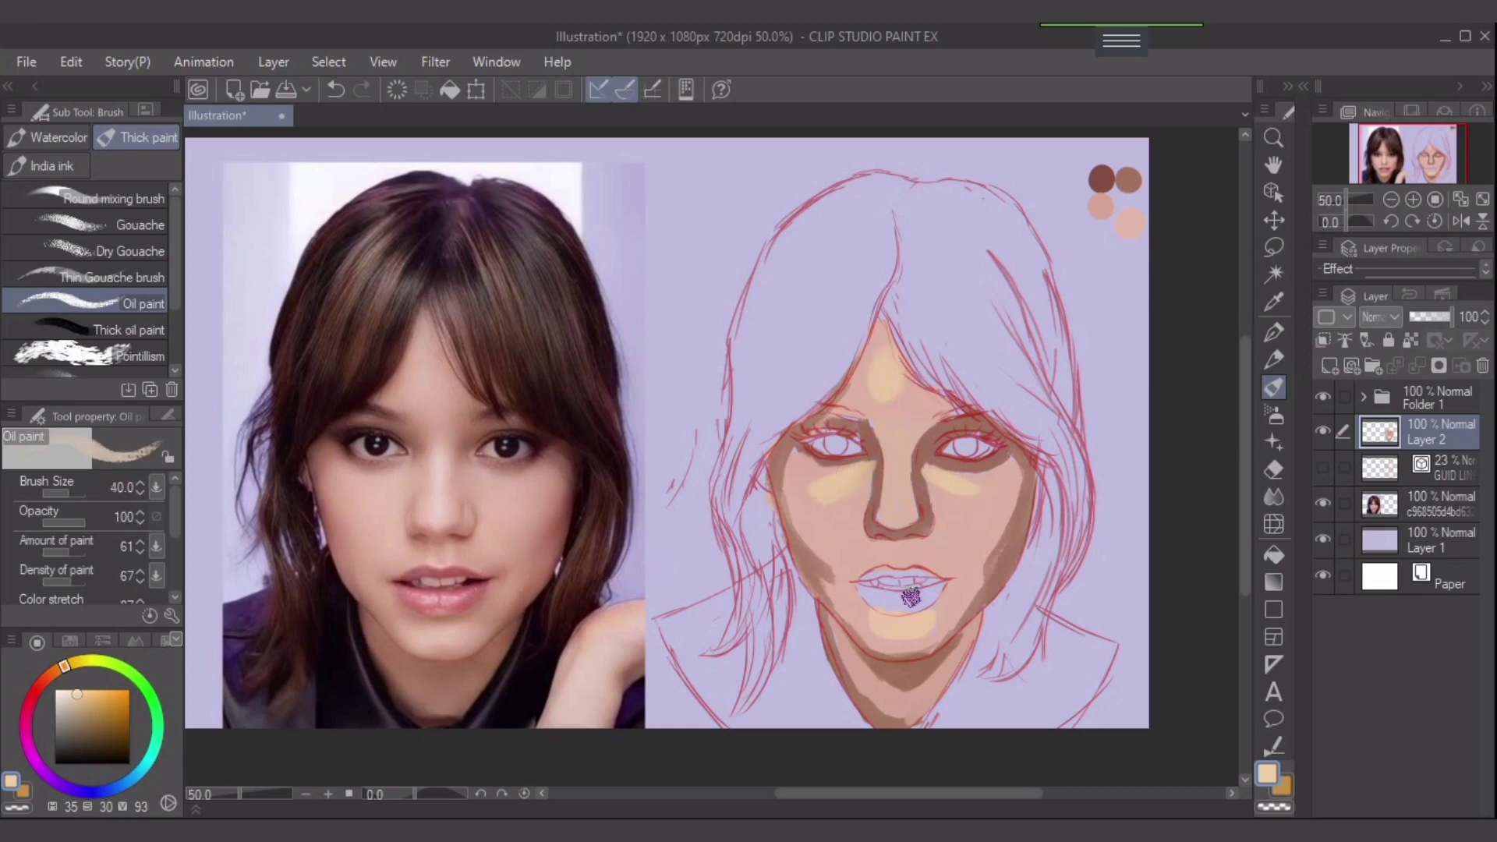
- Try a brighter cream yellow over the chin, forehead and under-eye highlights, and undo those strokes
{"action": "left_click", "coordinate": [75, 689]}
{"action": "left_click", "coordinate": [79, 689]}
{"action": "left_click_drag", "start_coordinate": [883, 617], "coordinate": [909, 621]}
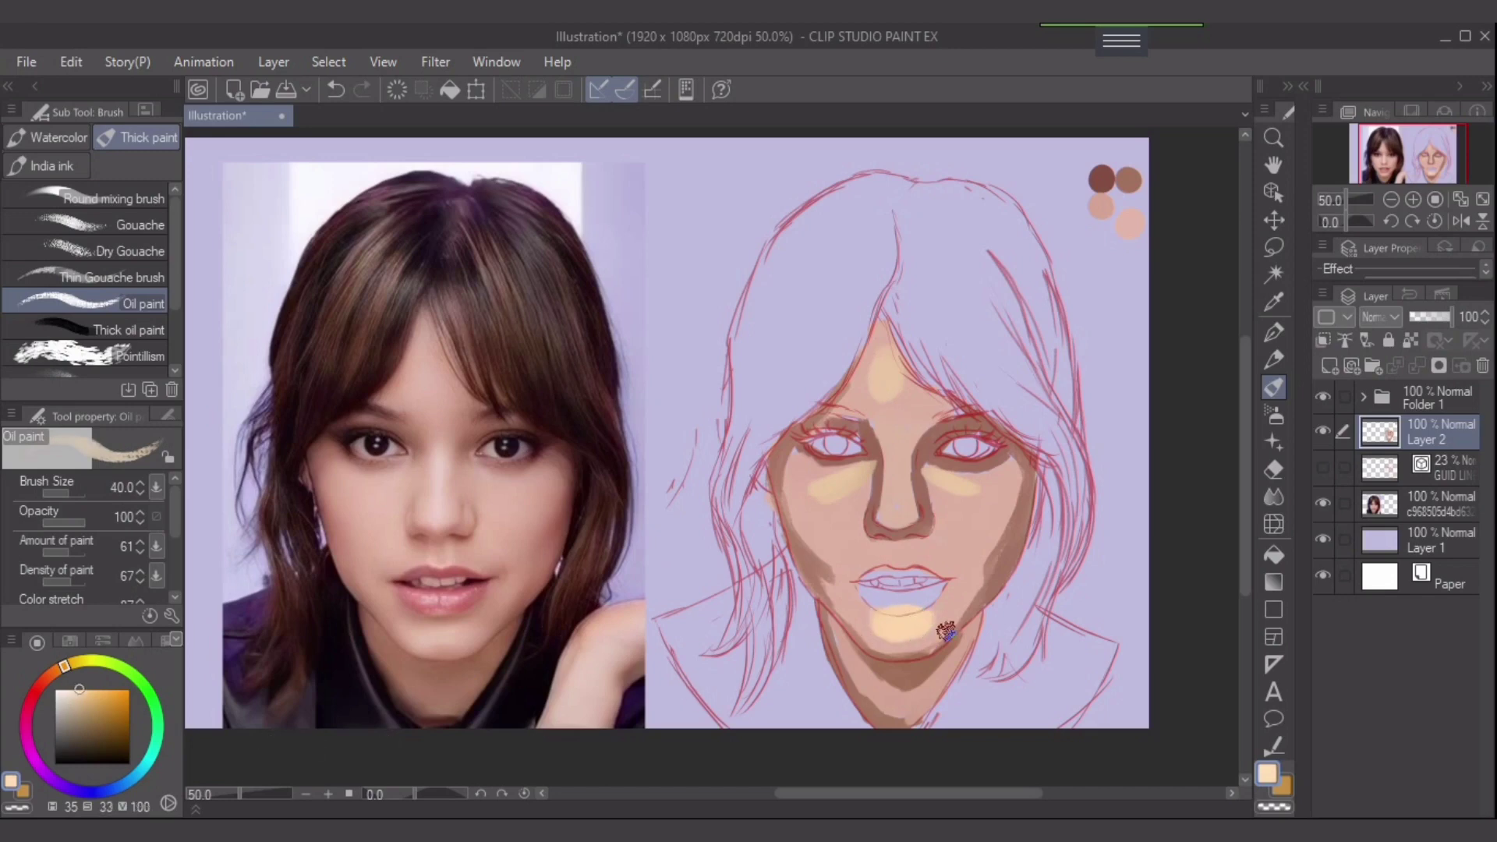
{"action": "key", "text": "ctrl+z"}
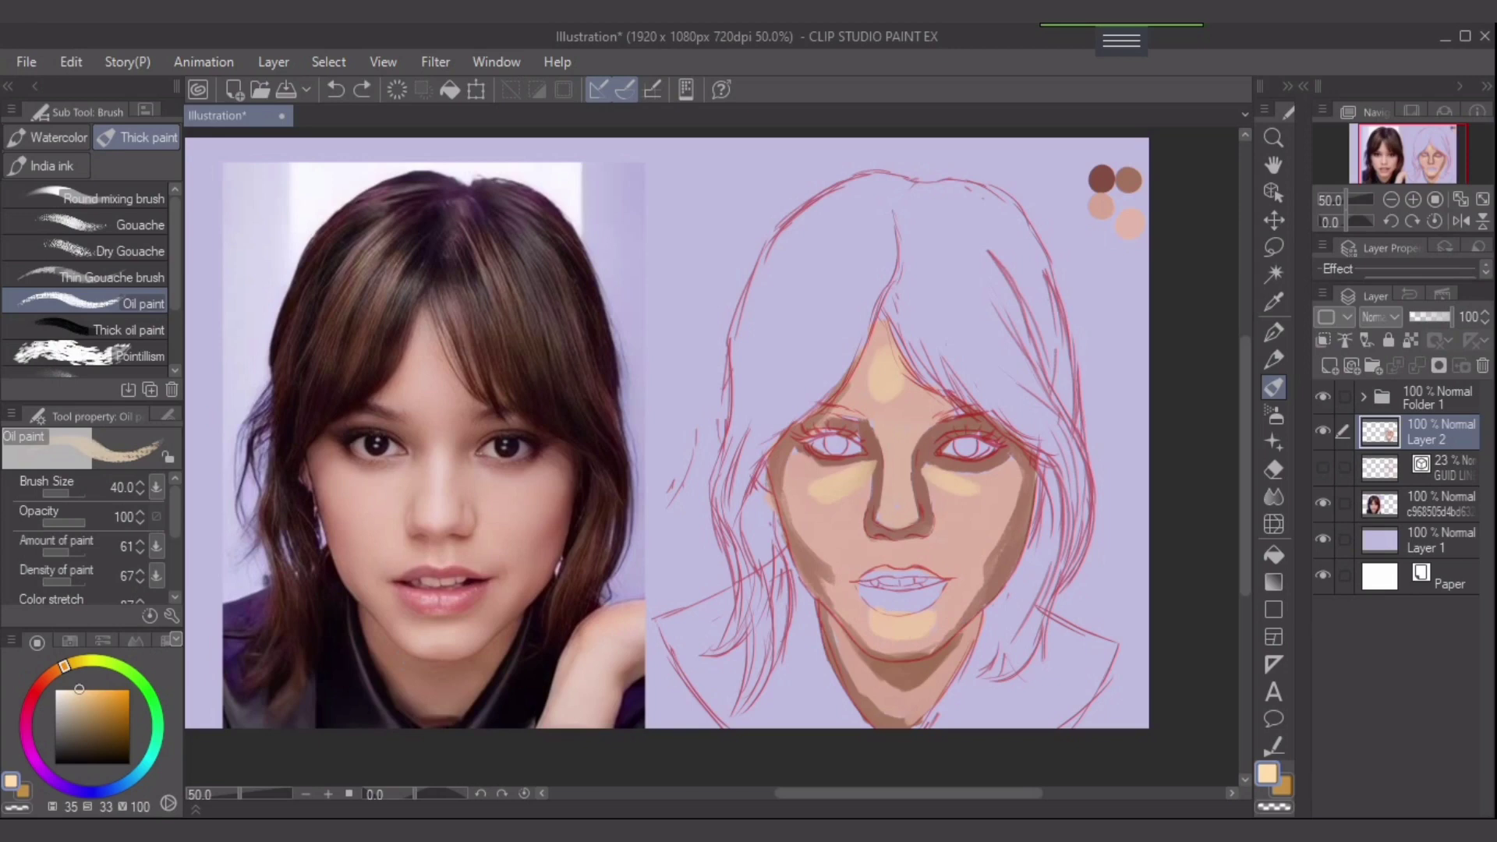
{"action": "left_click", "coordinate": [387, 632], "text": "alt"}
{"action": "mouse_move", "coordinate": [875, 639]}
{"action": "left_mouse_down"}
{"action": "mouse_move", "coordinate": [912, 622]}
{"action": "mouse_move", "coordinate": [889, 620]}
{"action": "left_mouse_up"}
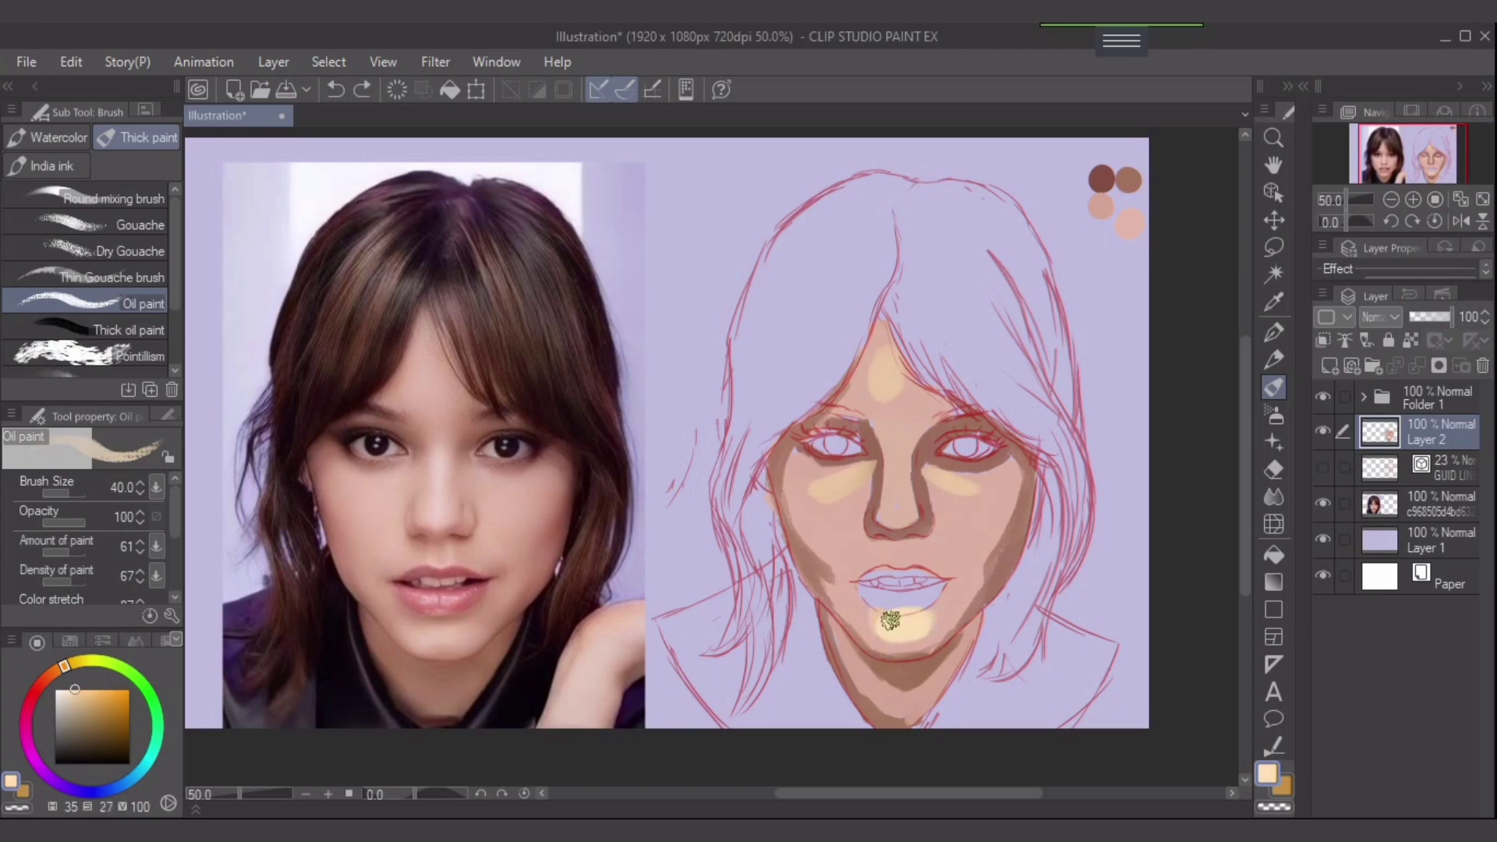
{"action": "mouse_move", "coordinate": [885, 393]}
{"action": "left_mouse_down"}
{"action": "mouse_move", "coordinate": [875, 374]}
{"action": "mouse_move", "coordinate": [893, 399]}
{"action": "left_mouse_up"}
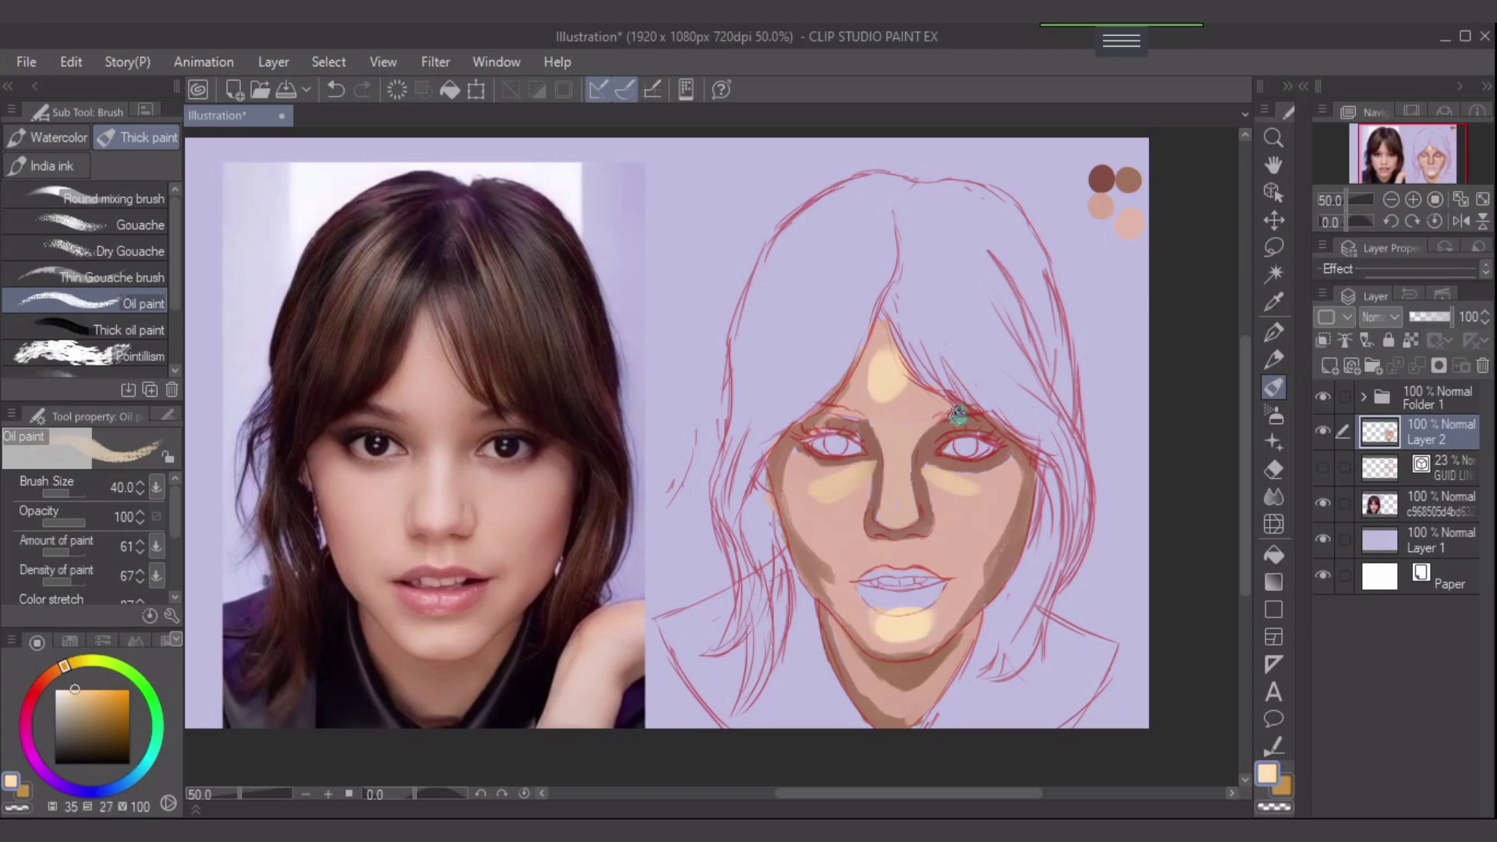
{"action": "left_click_drag", "start_coordinate": [961, 477], "coordinate": [935, 485]}
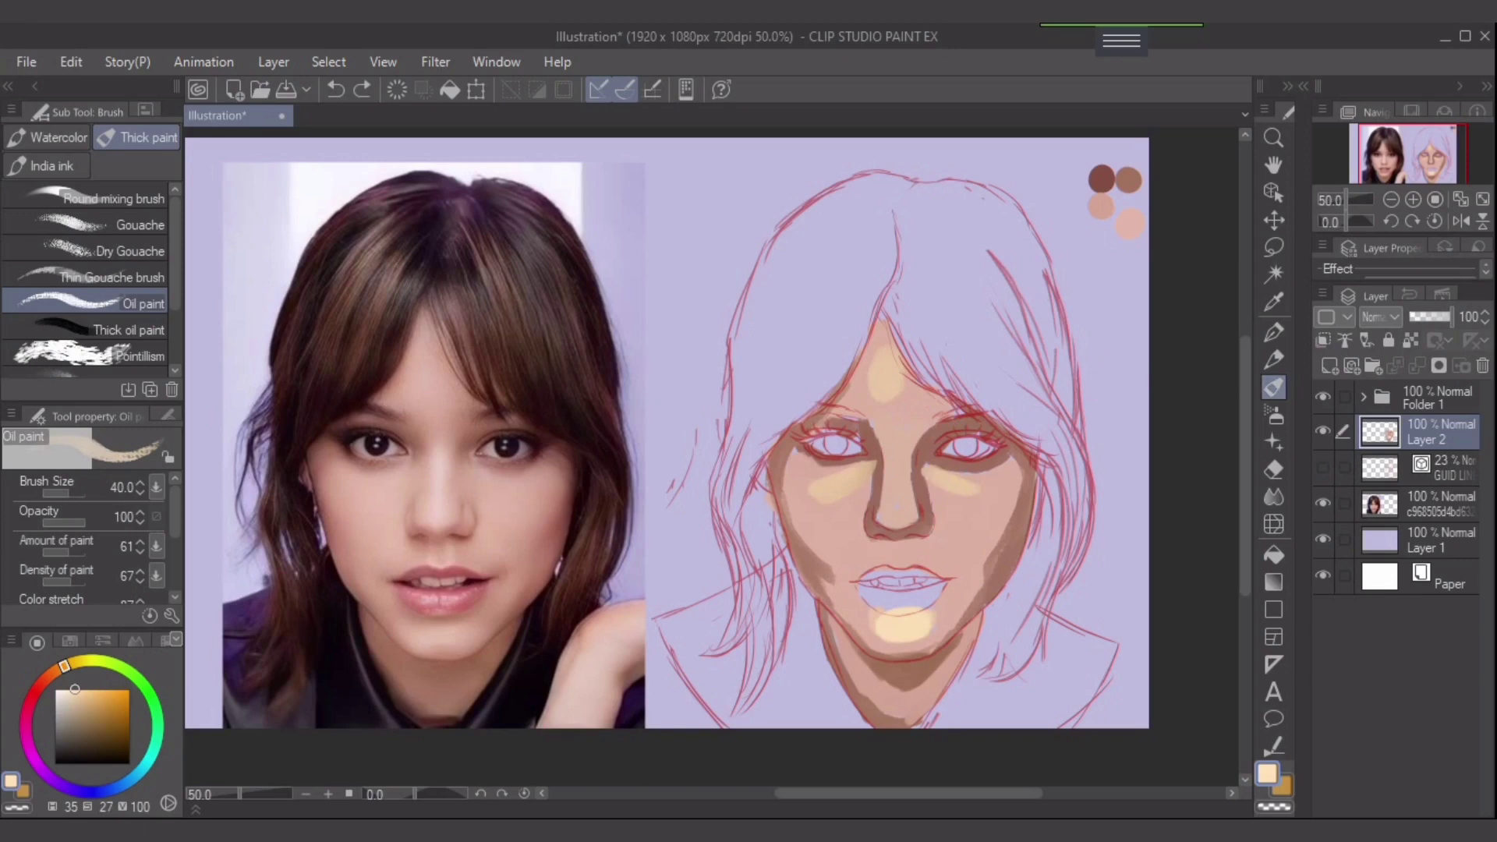
{"action": "key", "text": "ctrl+z"}
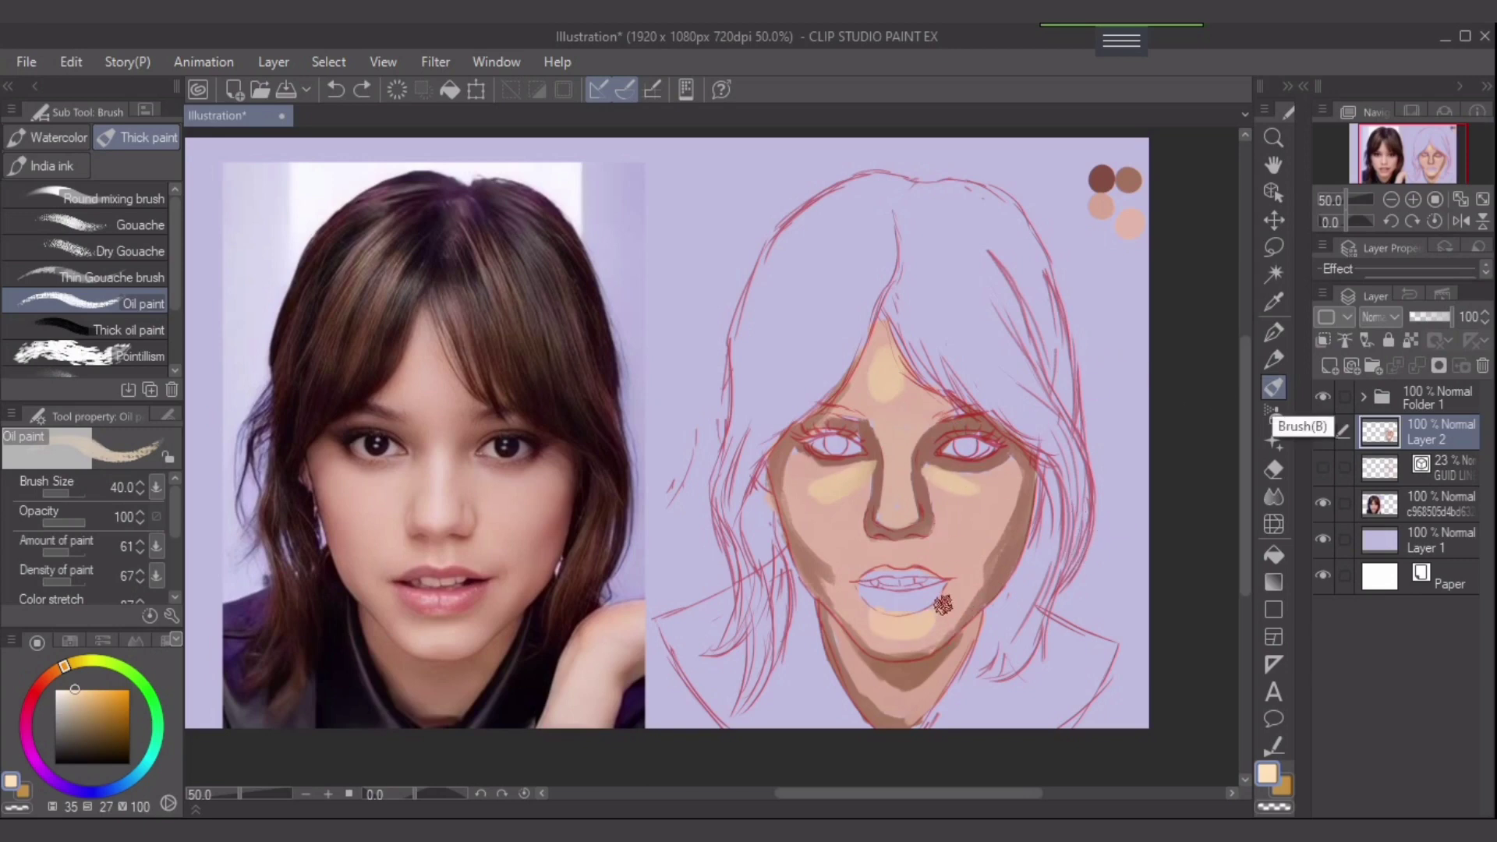
- Fill both eye whites with a lightened greyish pink based on the photo's eye colour, using brush size 25
{"action": "left_click", "coordinate": [371, 442], "text": "alt"}
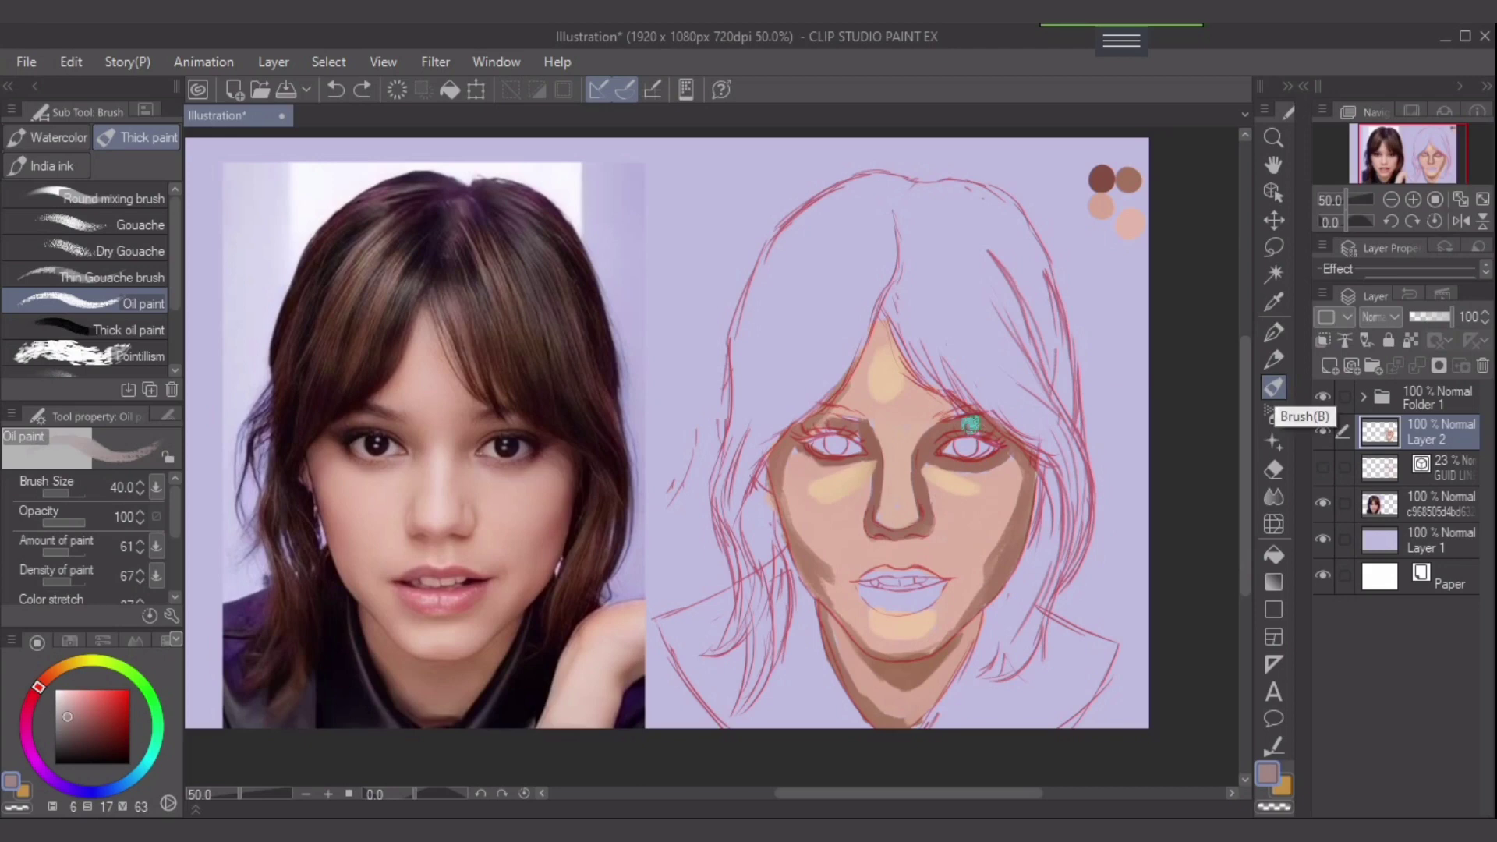
{"action": "key", "text": "bracketleft"}
{"action": "key", "text": "bracketleft"}
{"action": "left_click_drag", "start_coordinate": [963, 446], "coordinate": [978, 449]}
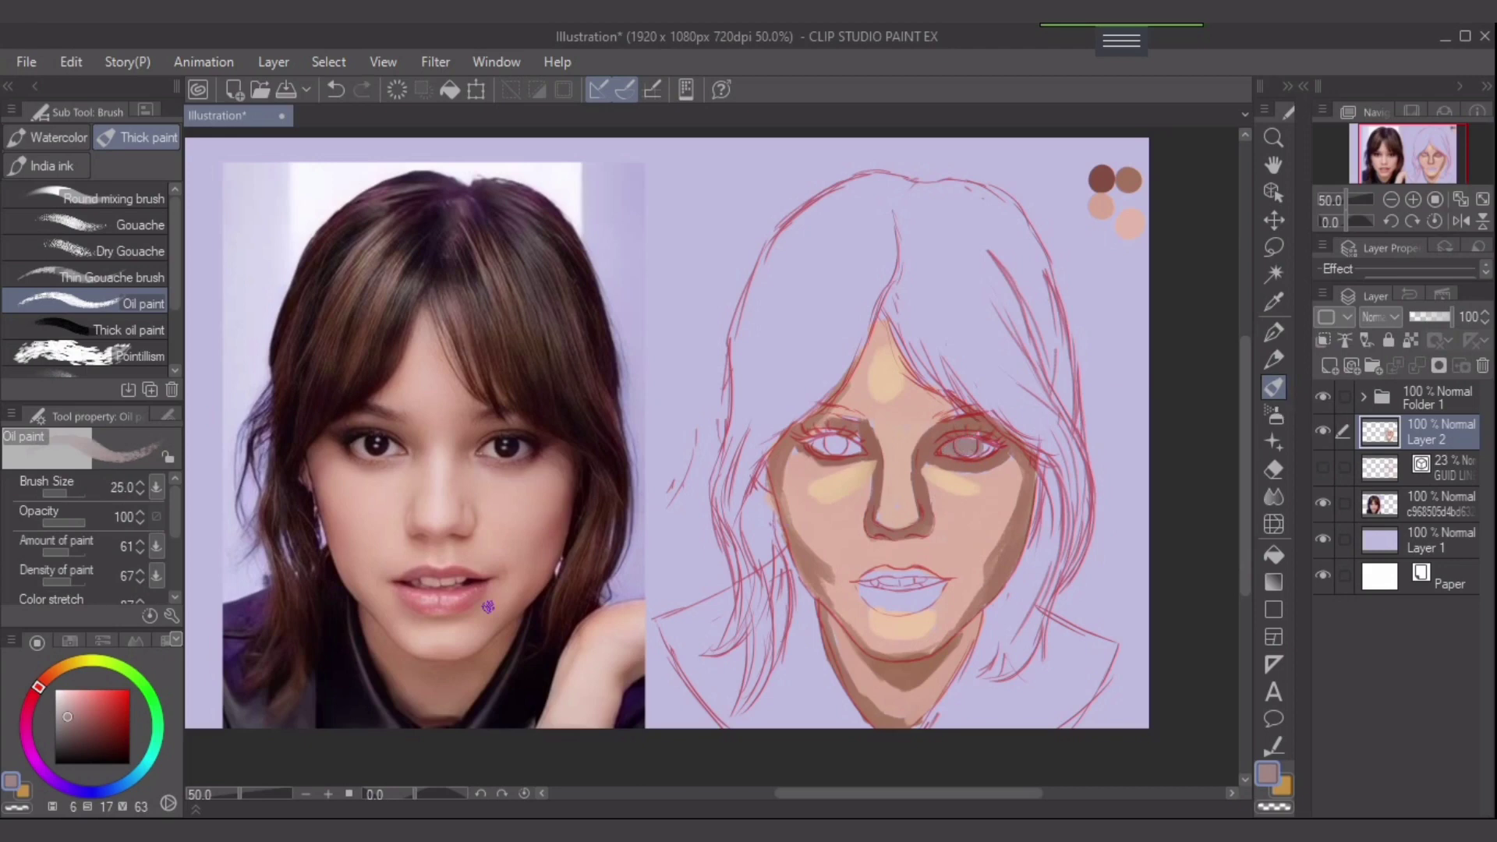
{"action": "key", "text": "ctrl+z"}
{"action": "left_click", "coordinate": [63, 711]}
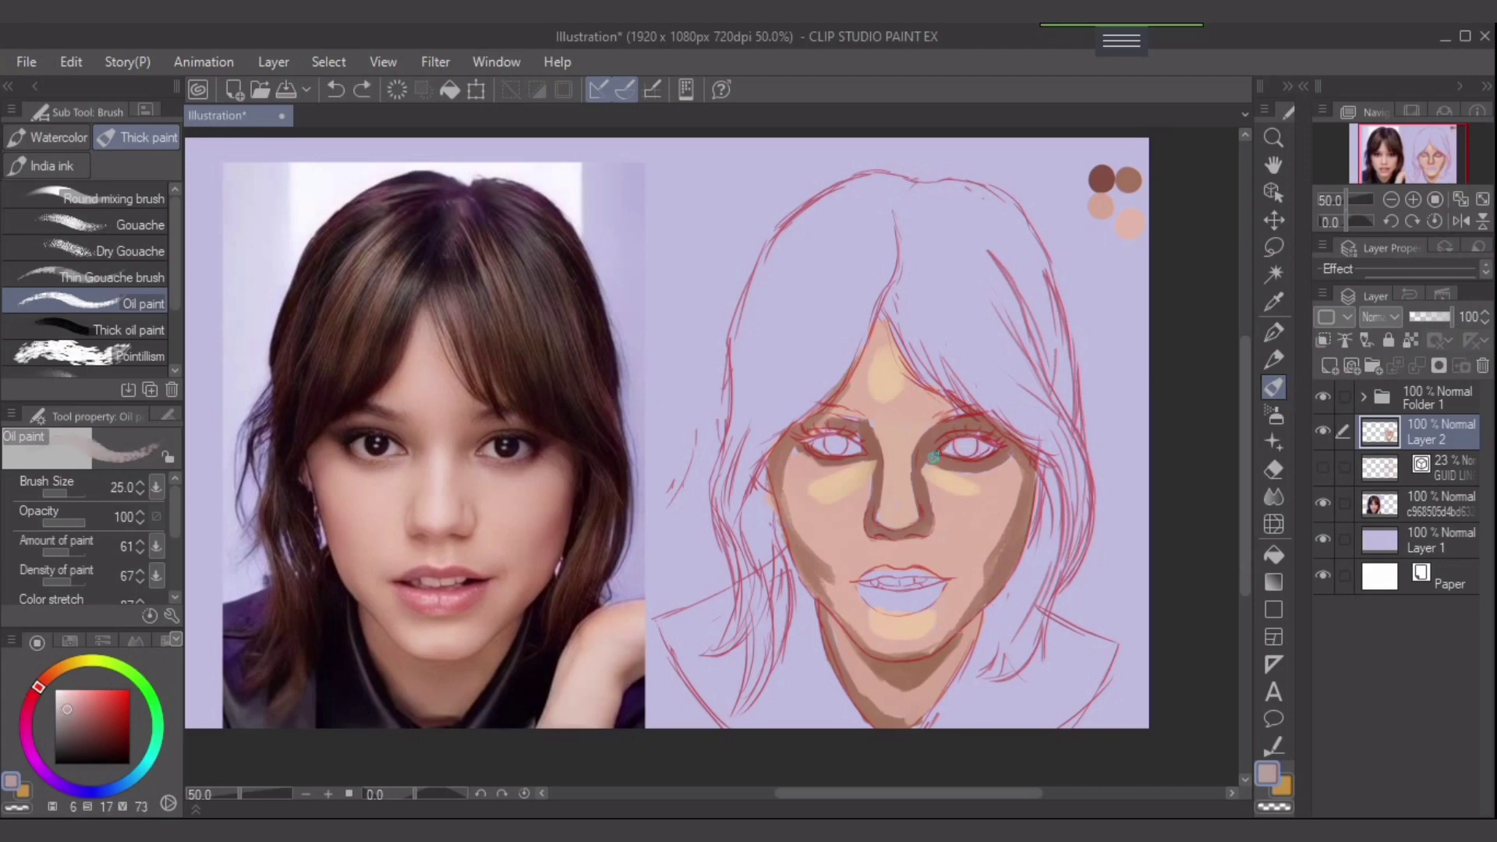
{"action": "mouse_move", "coordinate": [975, 441]}
{"action": "left_mouse_down"}
{"action": "mouse_move", "coordinate": [949, 449]}
{"action": "mouse_move", "coordinate": [965, 444]}
{"action": "left_mouse_up"}
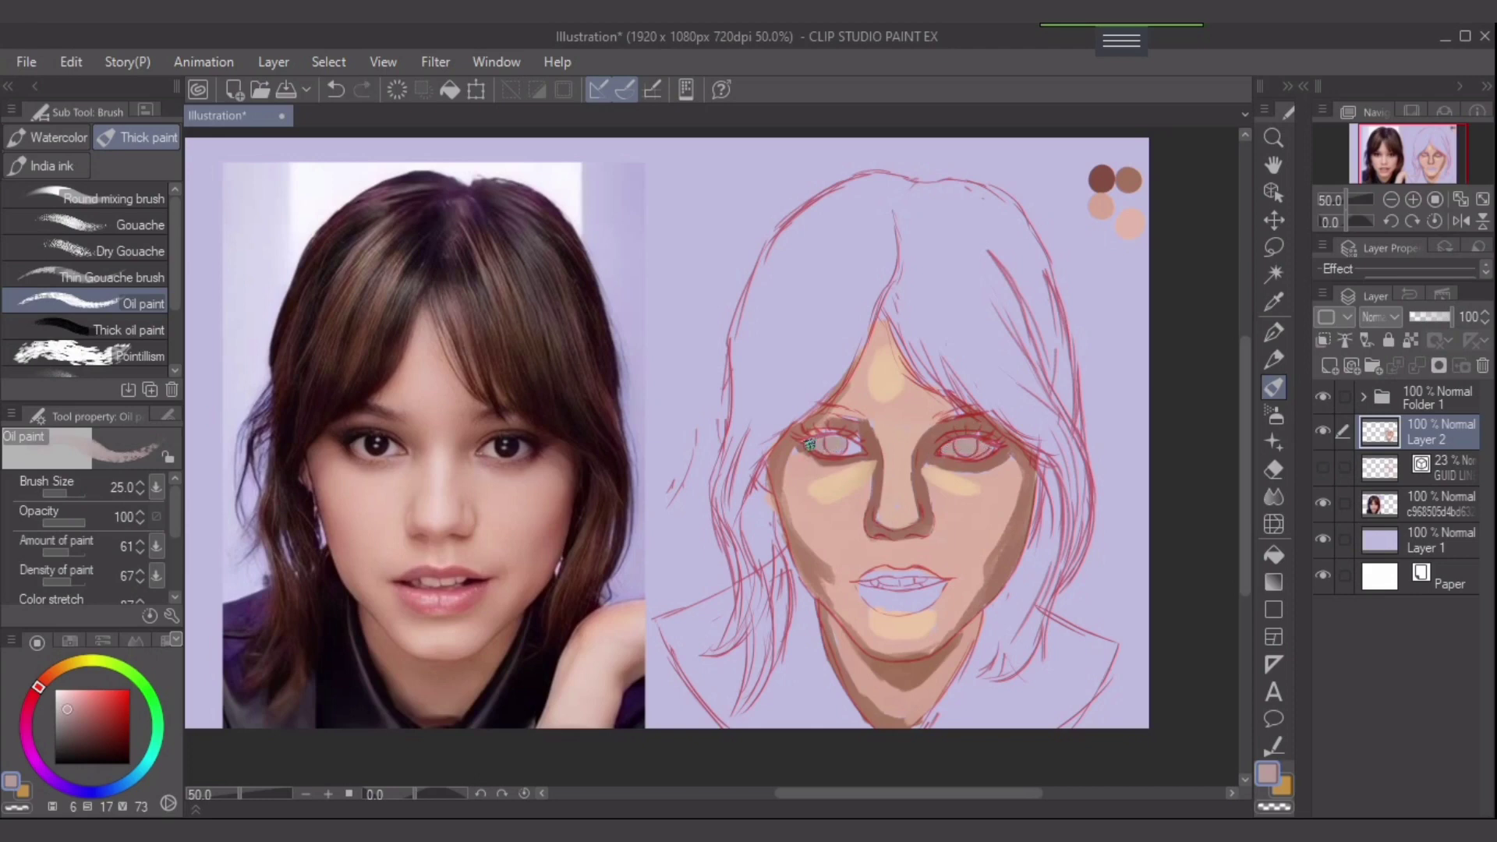
- Paint both irises with the near-black sampled from the eye in the photo
{"action": "left_click", "coordinate": [493, 453], "text": "alt"}
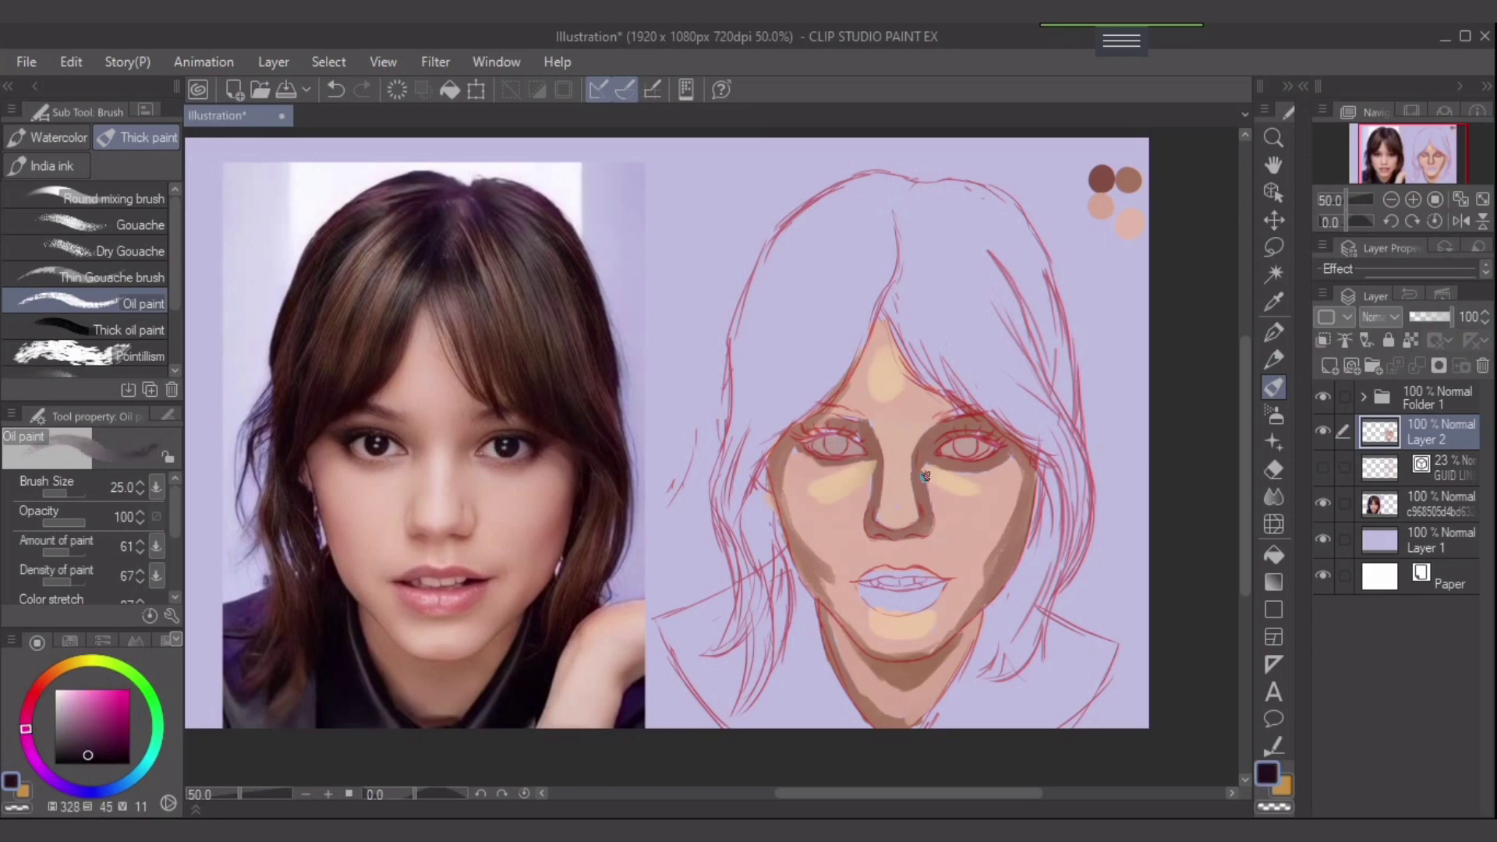
{"action": "left_click_drag", "start_coordinate": [965, 446], "coordinate": [968, 446]}
{"action": "left_click_drag", "start_coordinate": [832, 445], "coordinate": [839, 447]}
- Fill the upper and lower lips with a brightened pinkish red based on the lip colour in the photo, undoing the first darker strokes
{"action": "left_click", "coordinate": [445, 599], "text": "alt"}
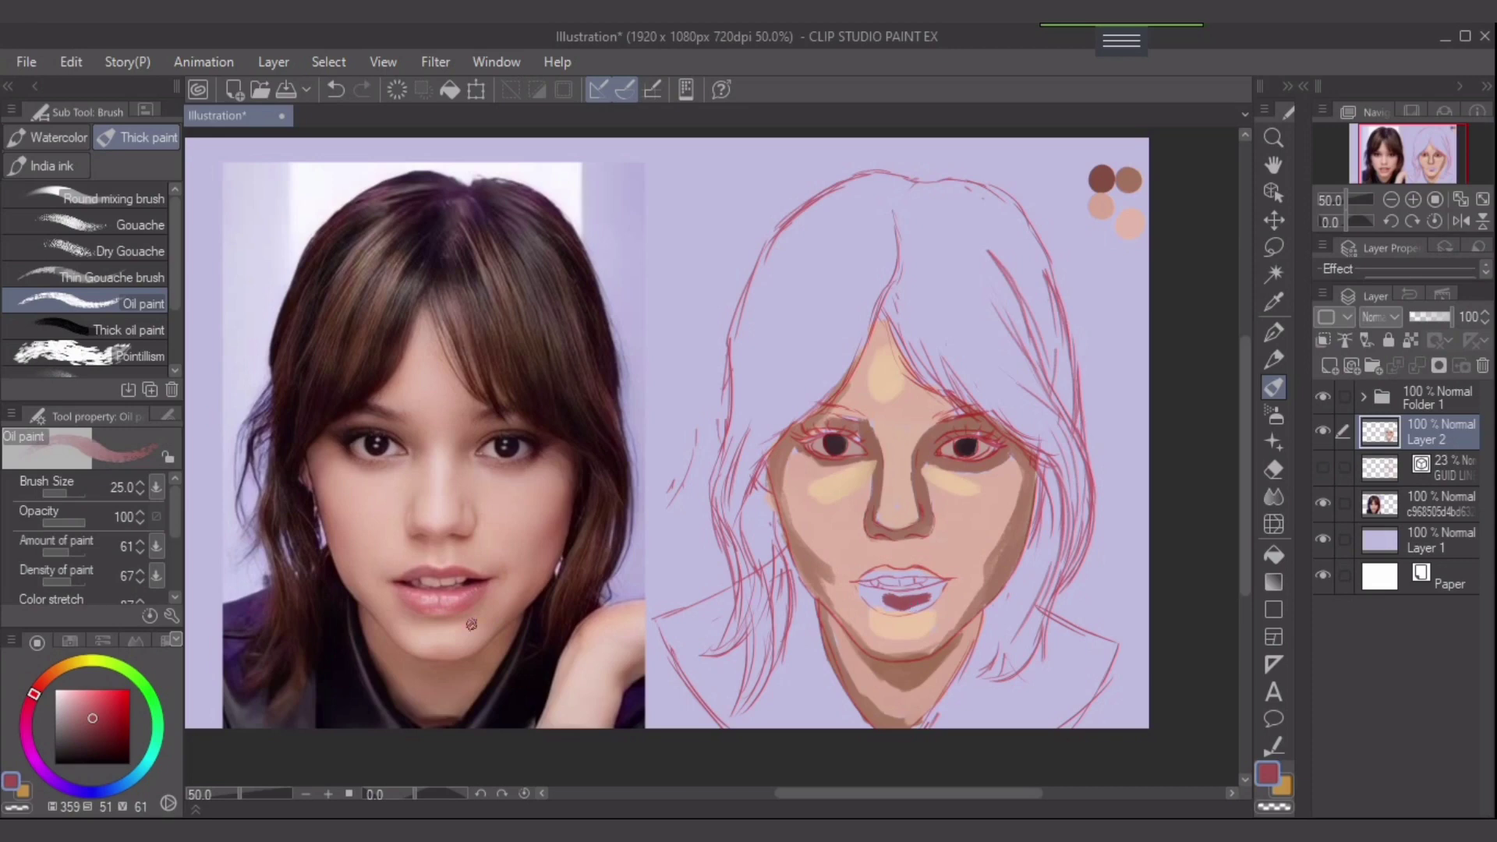
{"action": "key", "text": "ctrl+z"}
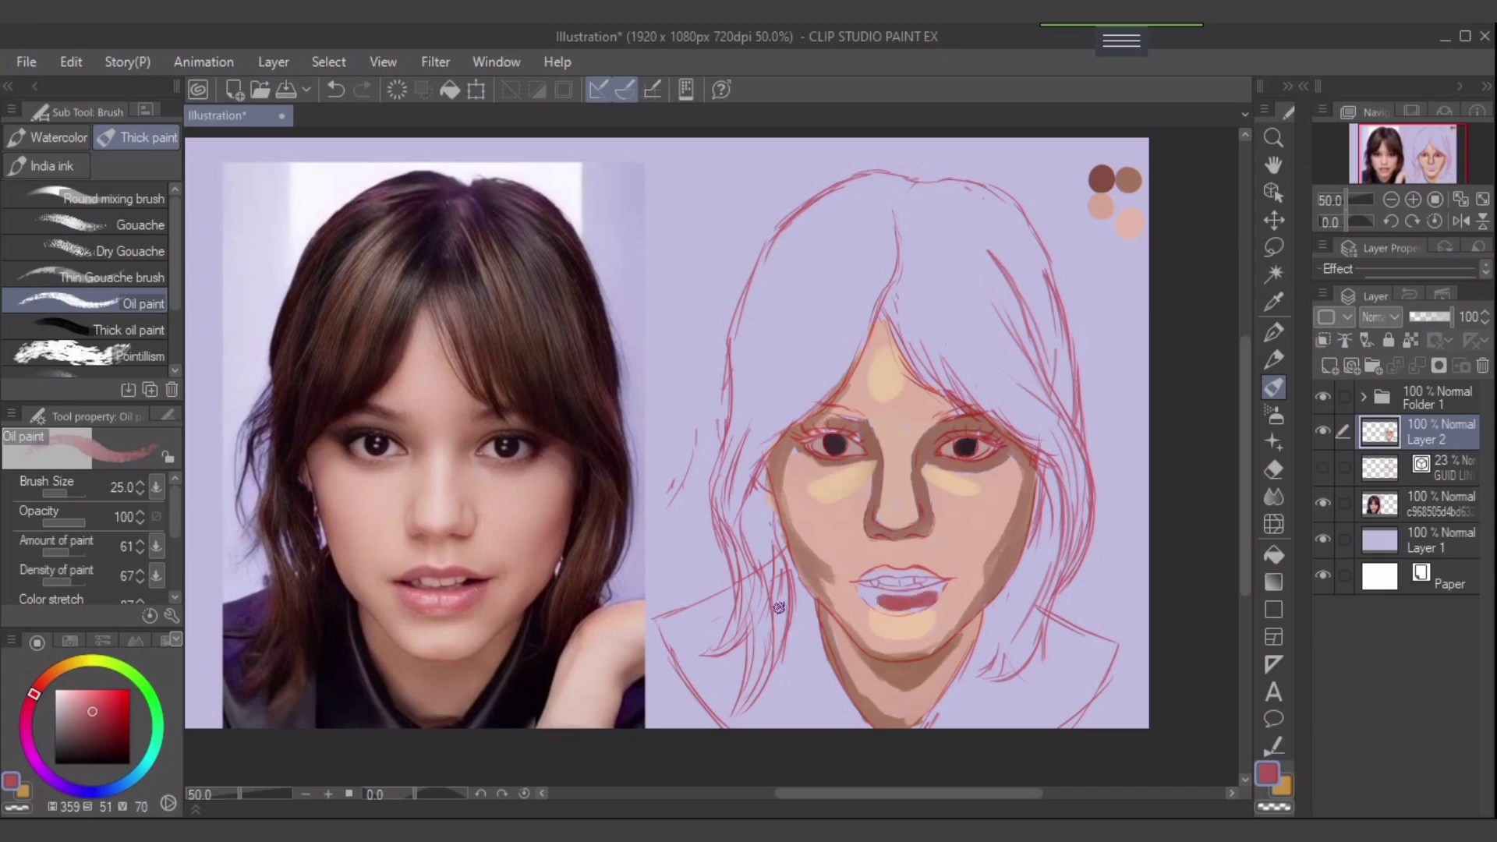
{"action": "key", "text": "ctrl+z"}
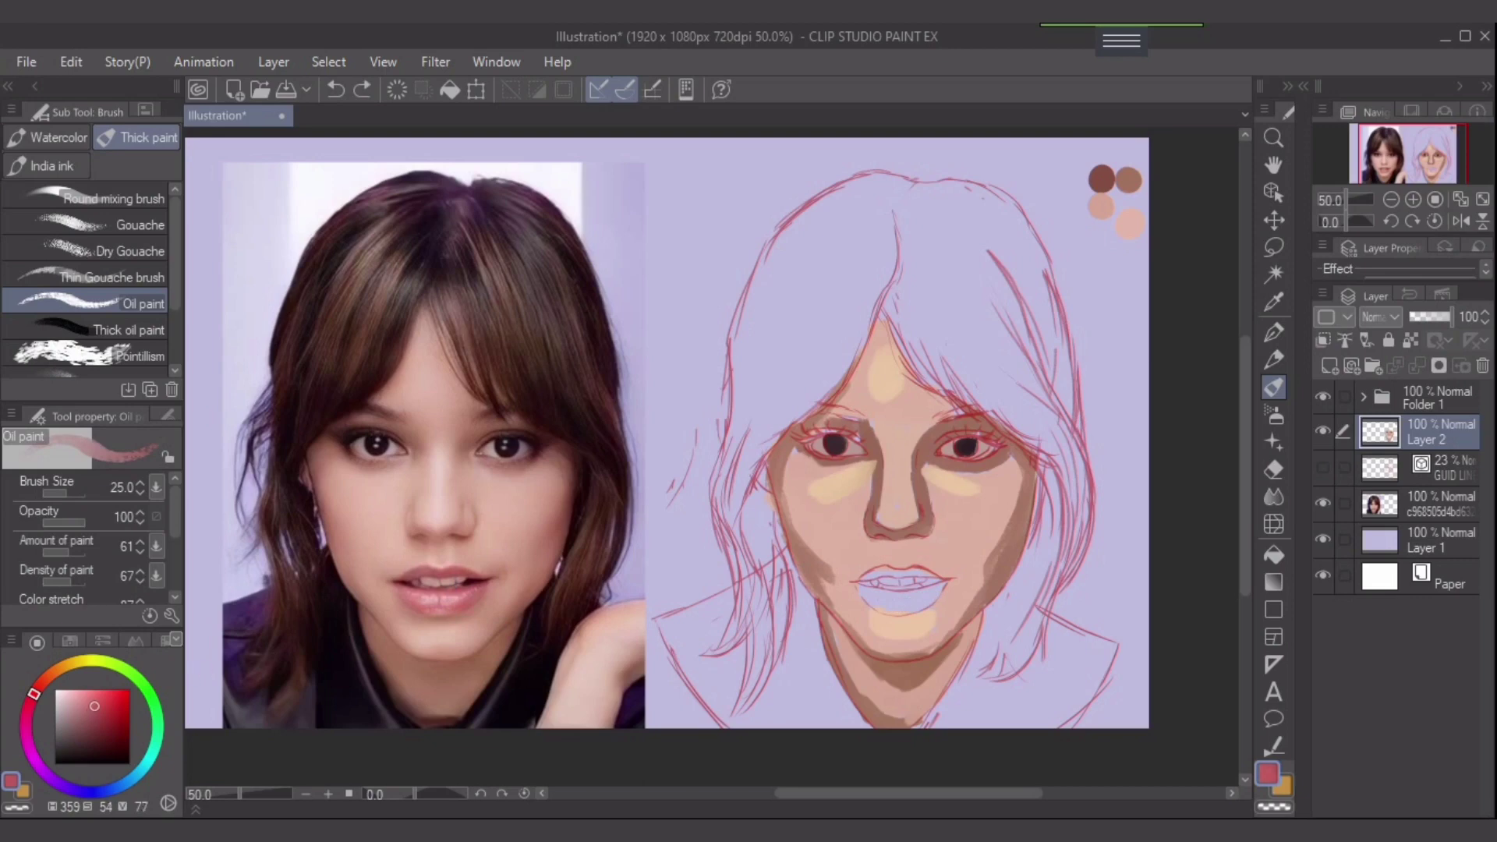
{"action": "left_click_drag", "start_coordinate": [877, 596], "coordinate": [892, 600]}
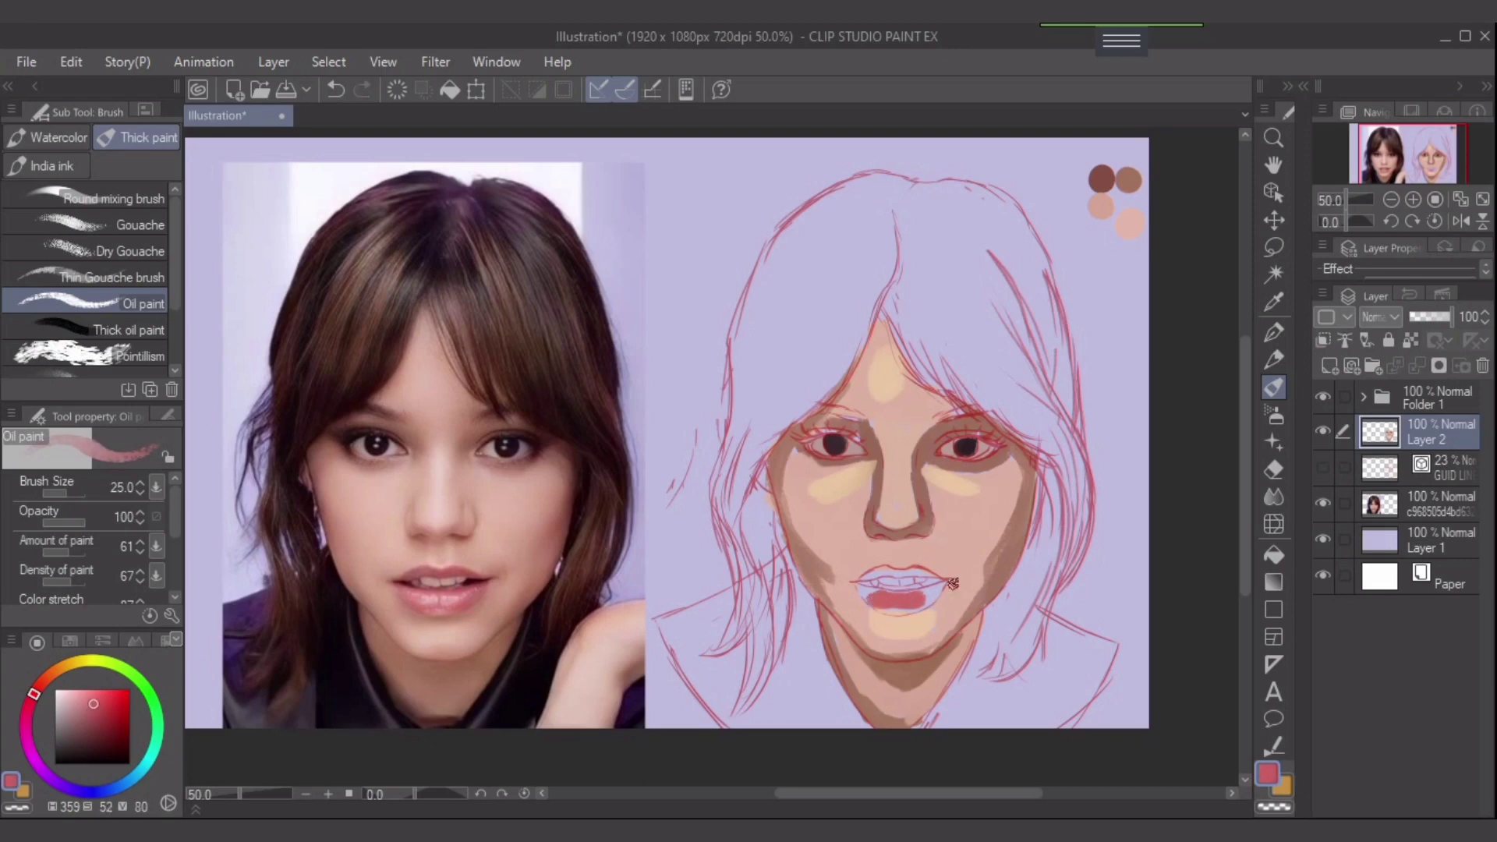
{"action": "scroll", "coordinate": [912, 633], "scroll_direction": "up", "scroll_amount": 5}
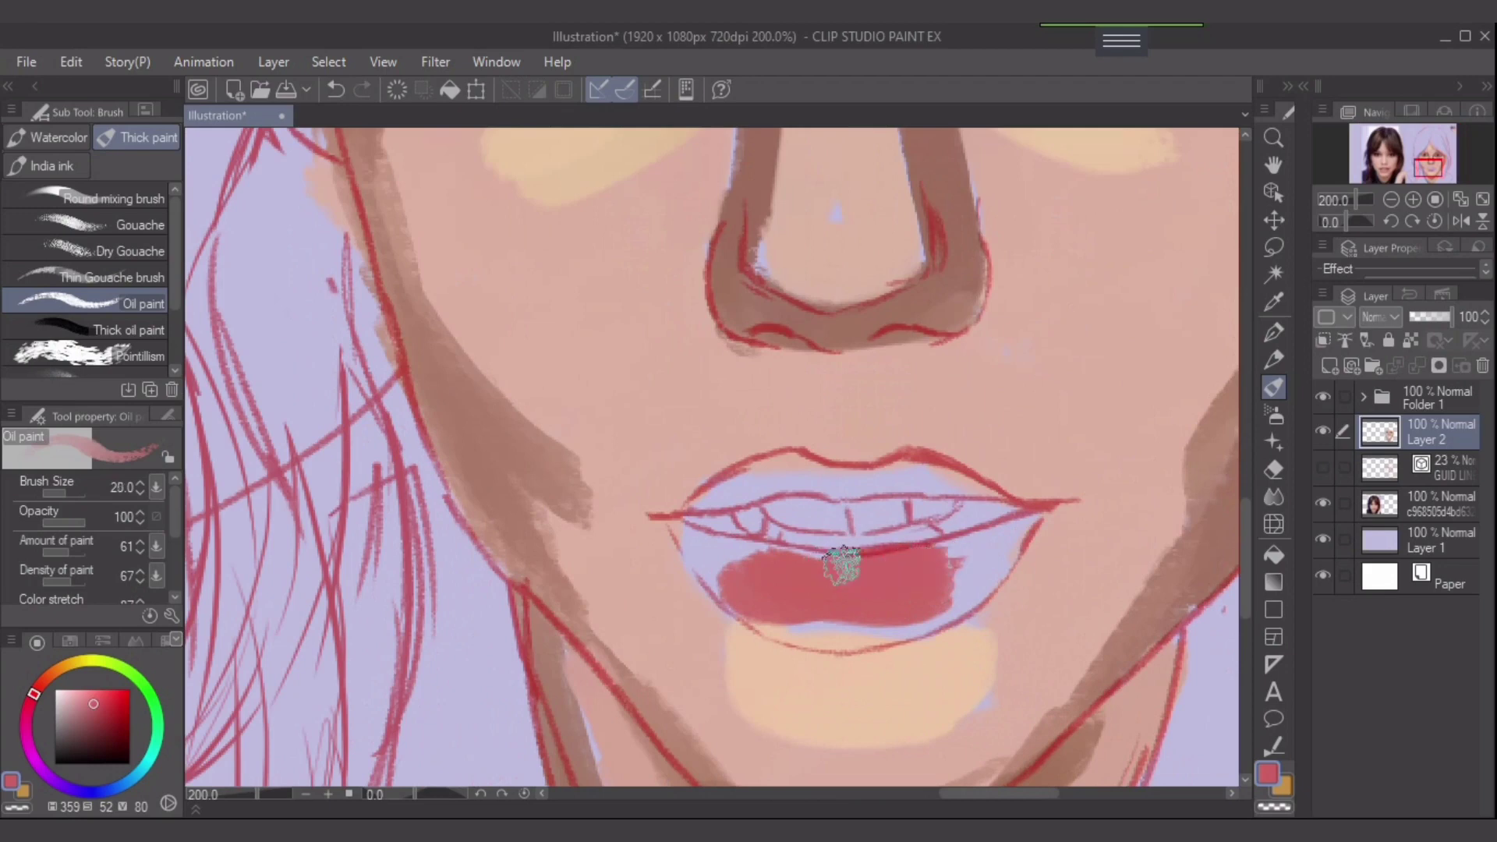
{"action": "mouse_move", "coordinate": [987, 538]}
{"action": "left_mouse_down"}
{"action": "mouse_move", "coordinate": [1028, 520]}
{"action": "mouse_move", "coordinate": [947, 600]}
{"action": "mouse_move", "coordinate": [961, 604]}
{"action": "mouse_move", "coordinate": [1004, 551]}
{"action": "mouse_move", "coordinate": [890, 590]}
{"action": "mouse_move", "coordinate": [692, 540]}
{"action": "mouse_move", "coordinate": [701, 555]}
{"action": "mouse_move", "coordinate": [821, 573]}
{"action": "mouse_move", "coordinate": [715, 540]}
{"action": "mouse_move", "coordinate": [727, 562]}
{"action": "mouse_move", "coordinate": [692, 550]}
{"action": "mouse_move", "coordinate": [844, 640]}
{"action": "mouse_move", "coordinate": [777, 621]}
{"action": "mouse_move", "coordinate": [878, 636]}
{"action": "mouse_move", "coordinate": [795, 635]}
{"action": "left_mouse_up"}
{"action": "key", "text": "bracketleft"}
{"action": "mouse_move", "coordinate": [733, 507]}
{"action": "left_mouse_down"}
{"action": "mouse_move", "coordinate": [766, 485]}
{"action": "mouse_move", "coordinate": [733, 495]}
{"action": "mouse_move", "coordinate": [764, 468]}
{"action": "mouse_move", "coordinate": [732, 485]}
{"action": "mouse_move", "coordinate": [800, 480]}
{"action": "mouse_move", "coordinate": [802, 464]}
{"action": "mouse_move", "coordinate": [775, 487]}
{"action": "mouse_move", "coordinate": [899, 470]}
{"action": "mouse_move", "coordinate": [982, 488]}
{"action": "mouse_move", "coordinate": [865, 497]}
{"action": "left_mouse_up"}
{"action": "key", "text": "bracketleft"}
{"action": "key", "text": "bracketleft"}
- Shade the upper lip and the outer parts of the lower lip with a darker red, using brush size 17
{"action": "left_click", "coordinate": [99, 717]}
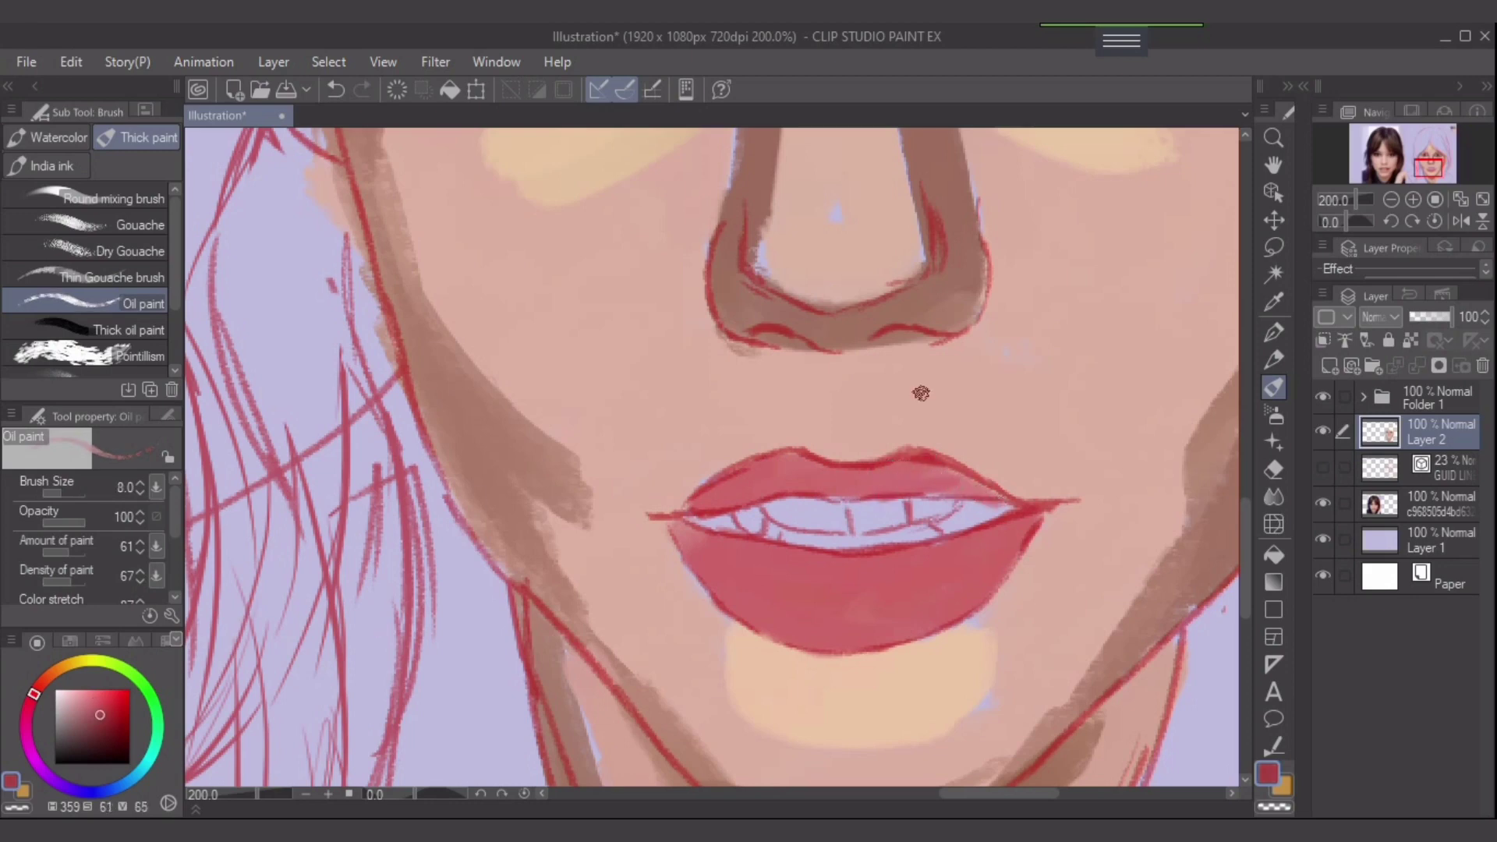
{"action": "key", "text": "bracketright"}
{"action": "key", "text": "bracketright"}
{"action": "key", "text": "bracketright"}
{"action": "key", "text": "bracketright"}
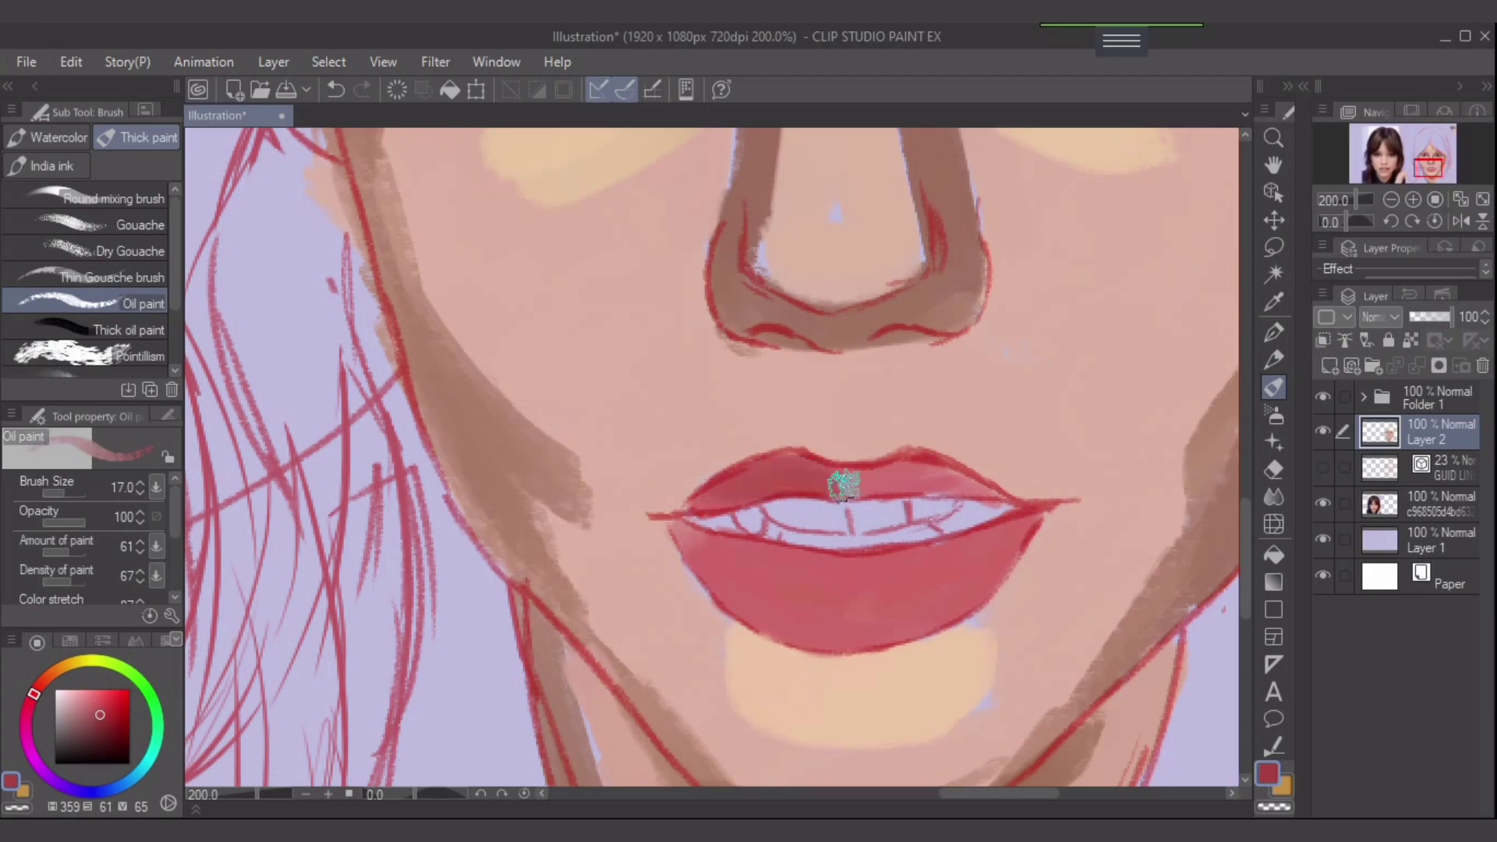
{"action": "left_click_drag", "start_coordinate": [901, 478], "coordinate": [972, 485]}
{"action": "mouse_move", "coordinate": [1022, 536]}
{"action": "left_mouse_down"}
{"action": "mouse_move", "coordinate": [992, 569]}
{"action": "mouse_move", "coordinate": [991, 552]}
{"action": "mouse_move", "coordinate": [934, 548]}
{"action": "left_mouse_up"}
{"action": "mouse_move", "coordinate": [685, 546]}
{"action": "left_mouse_down"}
{"action": "mouse_move", "coordinate": [731, 563]}
{"action": "mouse_move", "coordinate": [723, 580]}
{"action": "mouse_move", "coordinate": [743, 553]}
{"action": "mouse_move", "coordinate": [722, 573]}
{"action": "mouse_move", "coordinate": [744, 604]}
{"action": "left_mouse_up"}
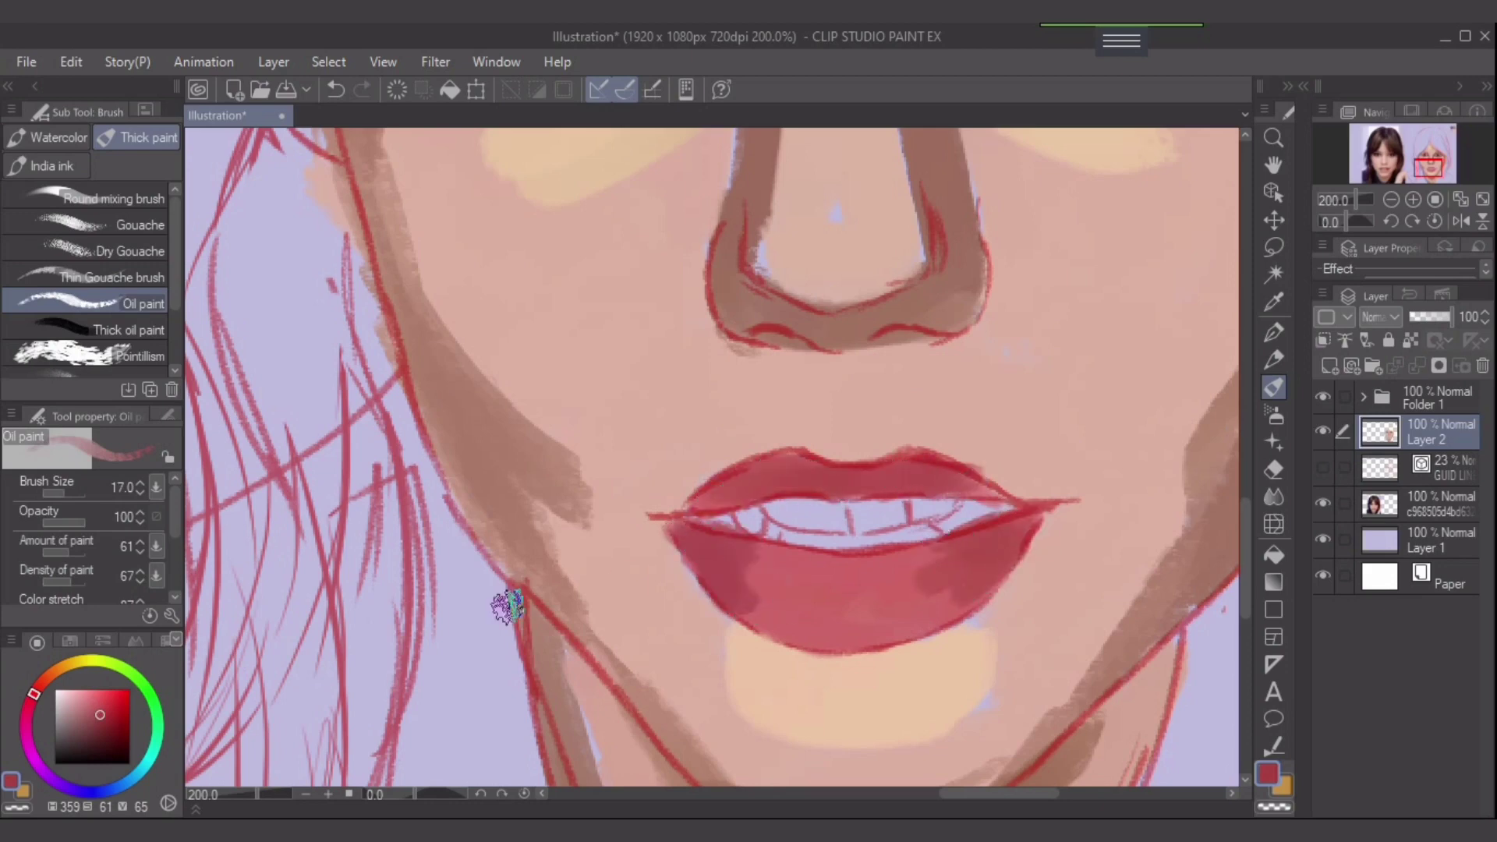
- Highlight the centre of the lower lip with lighter pink and fill the mouth opening with a greyish pink
{"action": "left_click", "coordinate": [85, 701]}
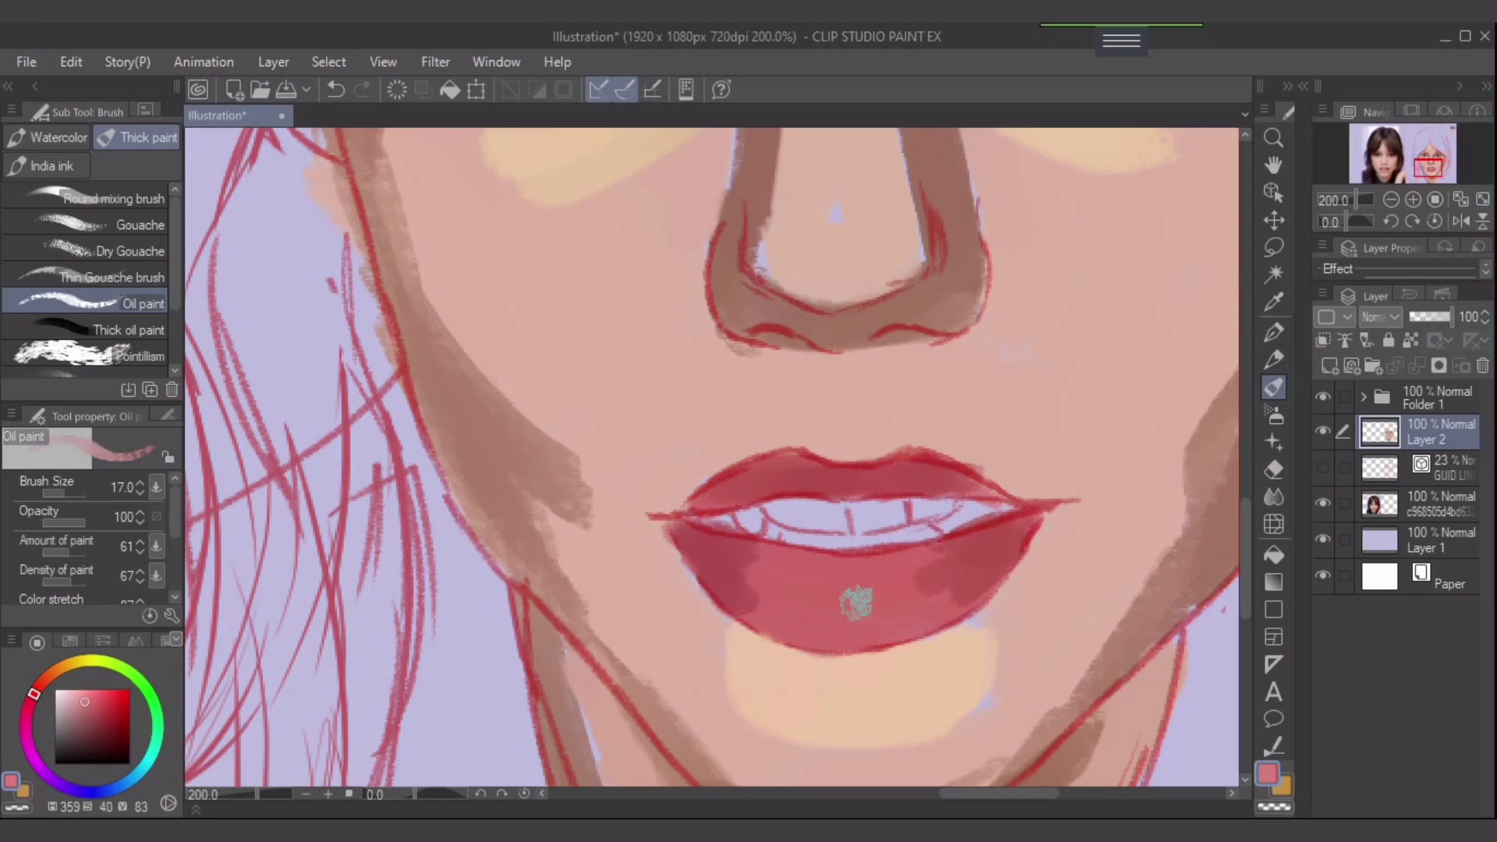
{"action": "mouse_move", "coordinate": [856, 601]}
{"action": "left_mouse_down"}
{"action": "mouse_move", "coordinate": [879, 598]}
{"action": "mouse_move", "coordinate": [849, 598]}
{"action": "left_mouse_up"}
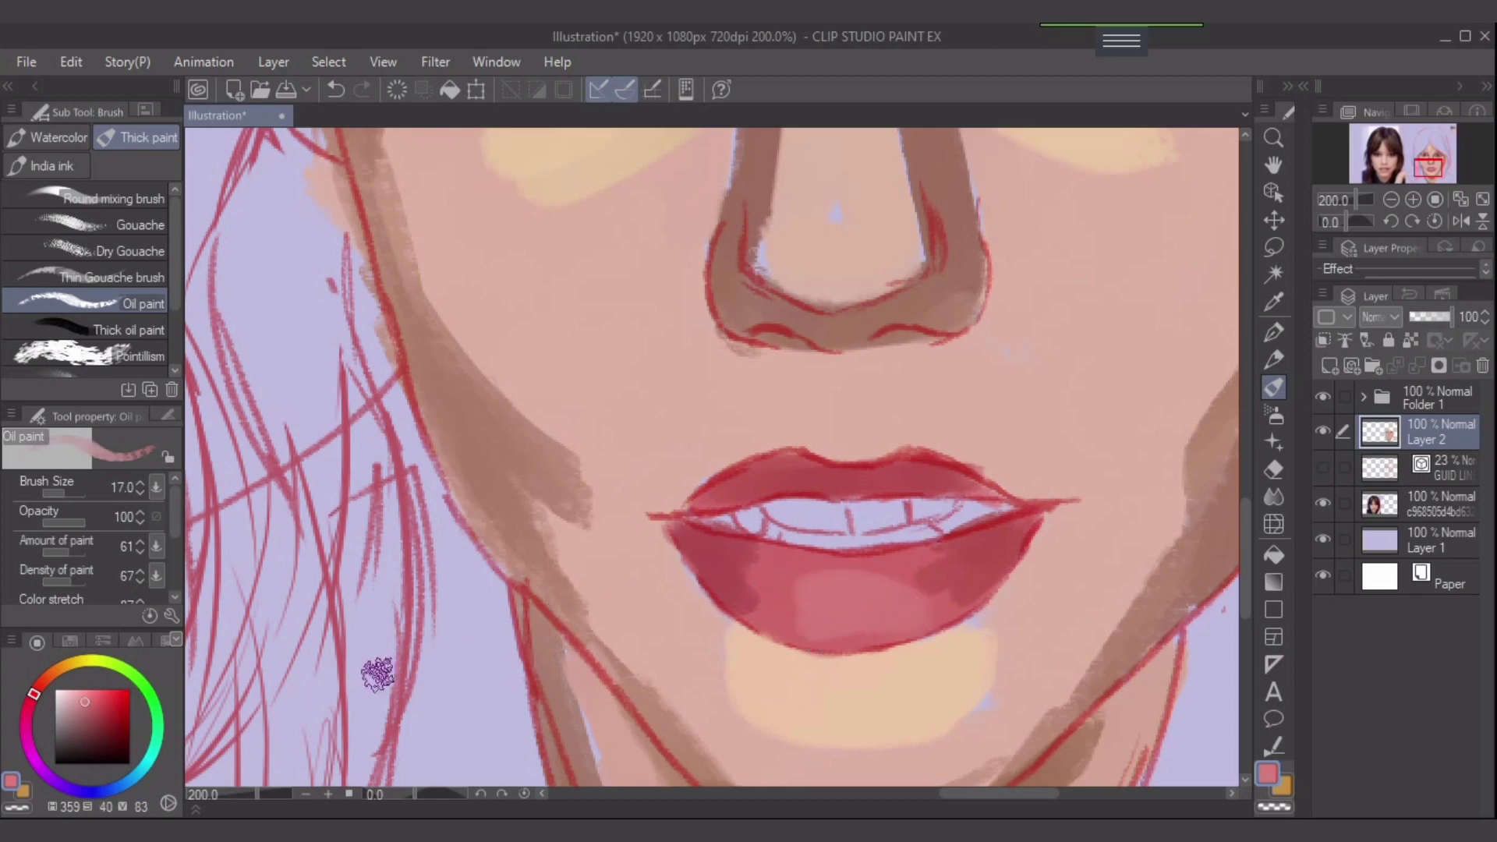
{"action": "left_click", "coordinate": [69, 716]}
{"action": "mouse_move", "coordinate": [887, 520]}
{"action": "left_mouse_down"}
{"action": "mouse_move", "coordinate": [777, 522]}
{"action": "mouse_move", "coordinate": [949, 518]}
{"action": "mouse_move", "coordinate": [725, 522]}
{"action": "mouse_move", "coordinate": [924, 527]}
{"action": "left_mouse_up"}
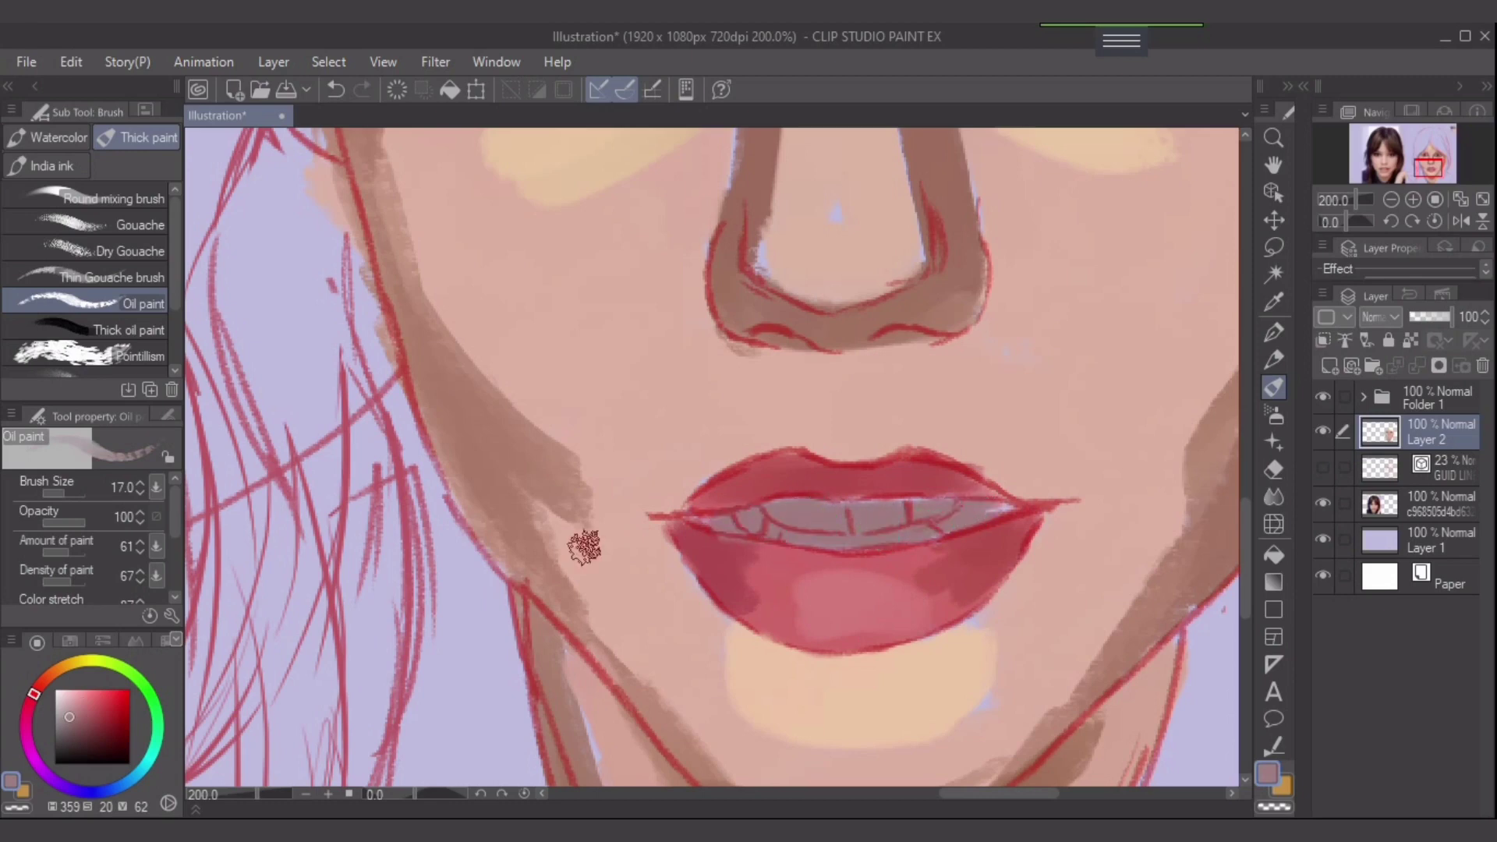
- Paint the teeth in a pale pinkish white over the greyish base, undoing the pink and orange-tinted tries
{"action": "left_click", "coordinate": [67, 702]}
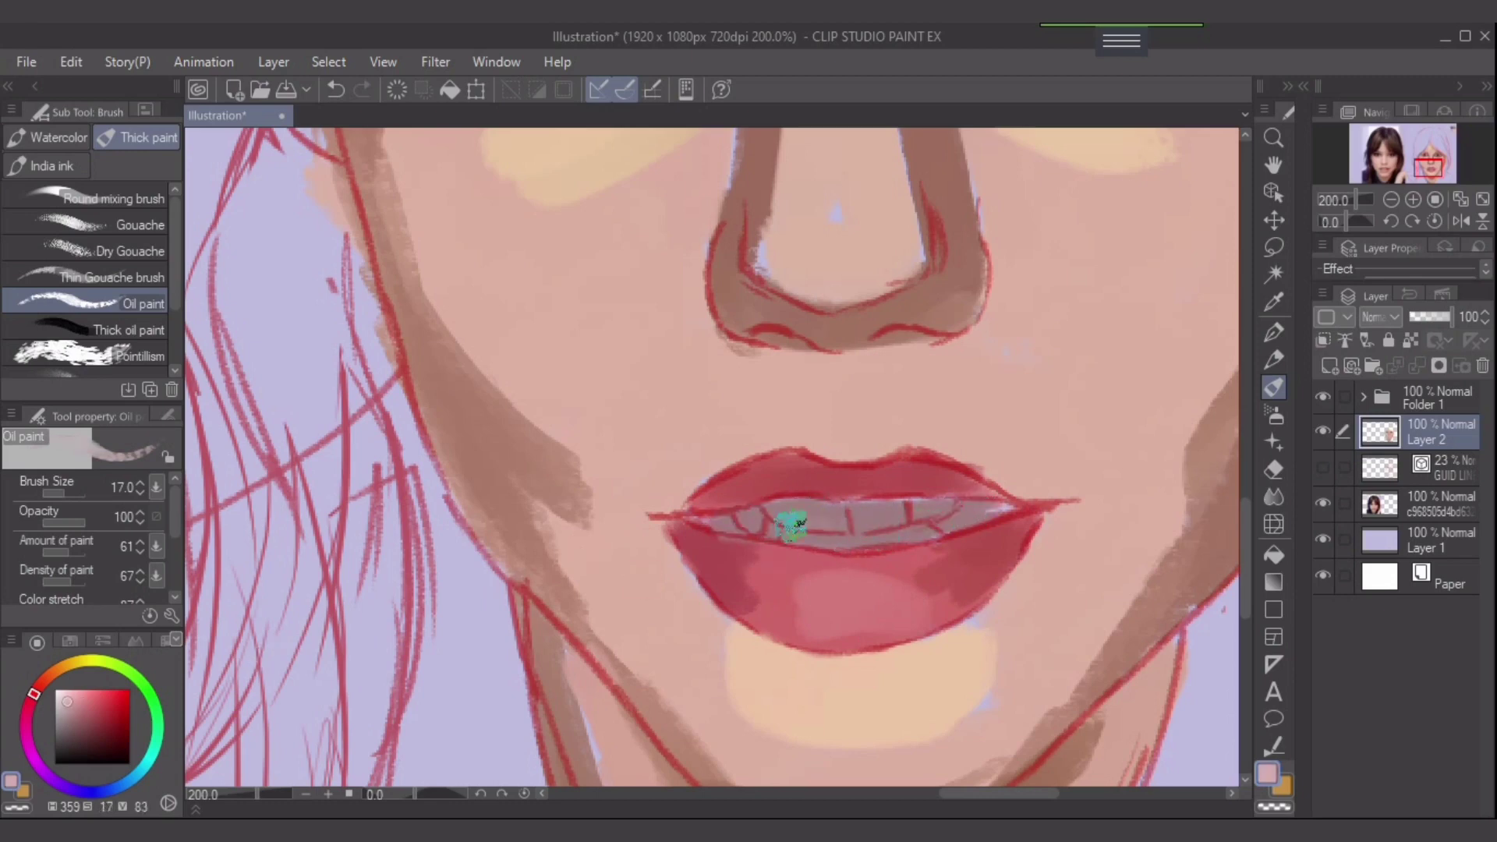
{"action": "mouse_move", "coordinate": [790, 527]}
{"action": "left_mouse_down"}
{"action": "mouse_move", "coordinate": [914, 508]}
{"action": "mouse_move", "coordinate": [842, 536]}
{"action": "left_mouse_up"}
{"action": "key", "text": "ctrl+z"}
{"action": "left_click", "coordinate": [53, 672]}
{"action": "mouse_move", "coordinate": [709, 535]}
{"action": "left_mouse_down"}
{"action": "mouse_move", "coordinate": [860, 539]}
{"action": "mouse_move", "coordinate": [755, 517]}
{"action": "mouse_move", "coordinate": [932, 513]}
{"action": "mouse_move", "coordinate": [848, 533]}
{"action": "mouse_move", "coordinate": [769, 518]}
{"action": "left_mouse_up"}
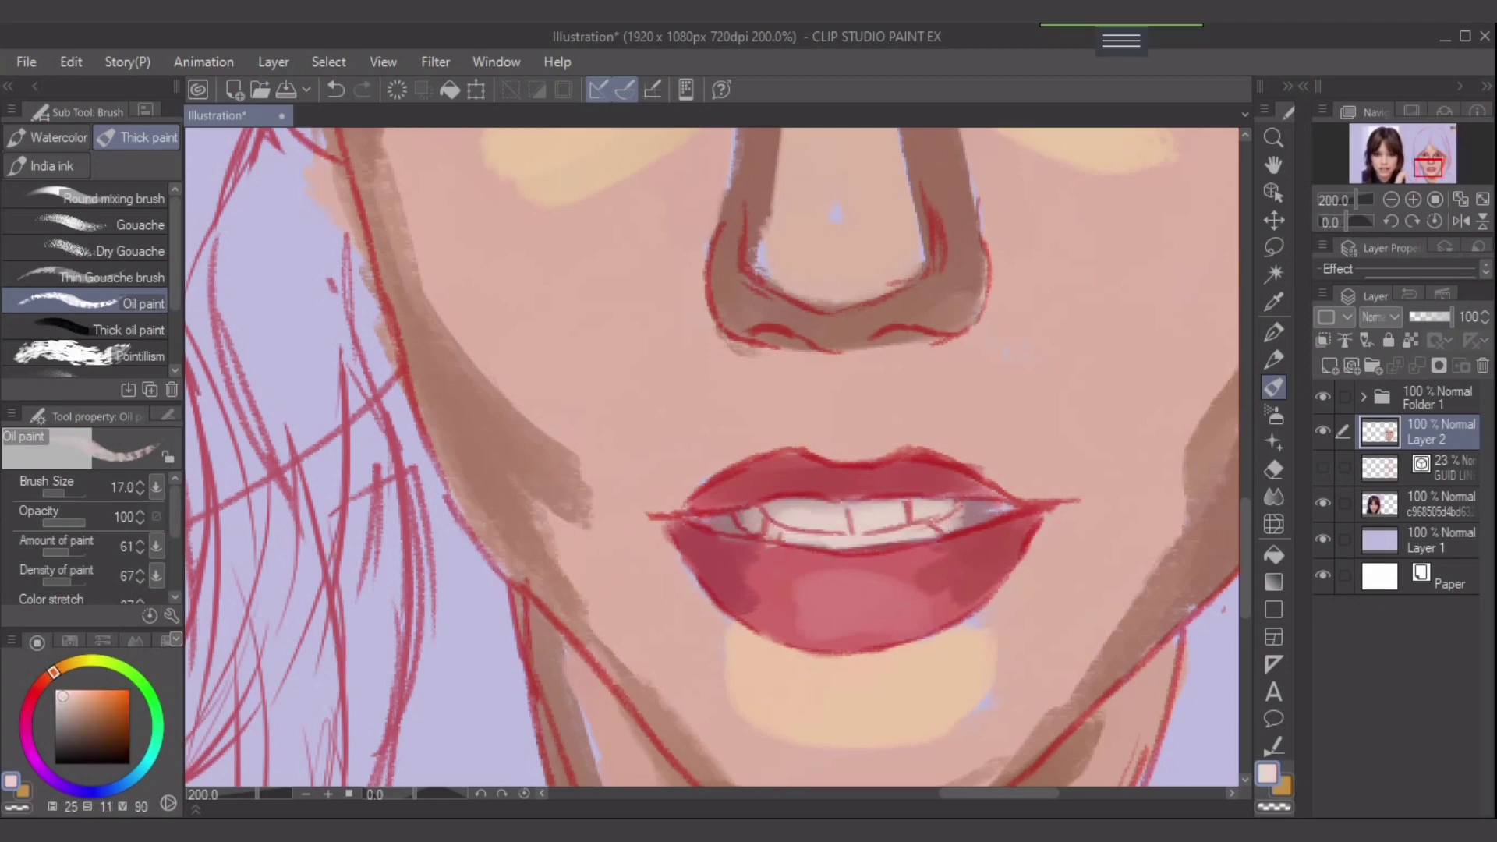
{"action": "left_click", "coordinate": [37, 687]}
{"action": "key", "text": "ctrl+z"}
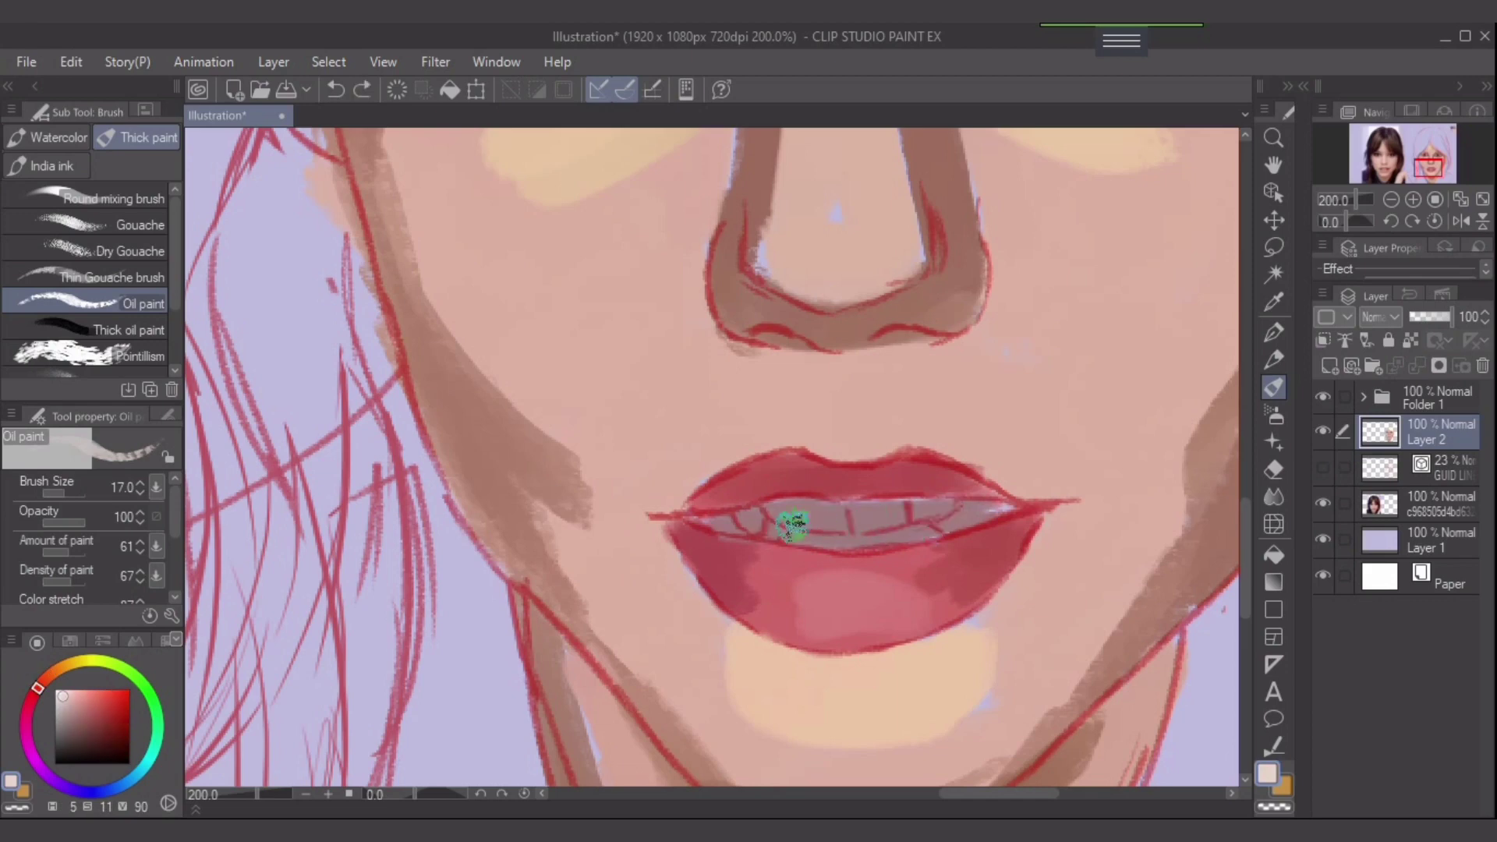
{"action": "mouse_move", "coordinate": [791, 525]}
{"action": "left_mouse_down"}
{"action": "mouse_move", "coordinate": [918, 525]}
{"action": "mouse_move", "coordinate": [855, 525]}
{"action": "mouse_move", "coordinate": [893, 524]}
{"action": "left_mouse_up"}
{"action": "scroll", "coordinate": [1107, 626], "scroll_direction": "down", "scroll_amount": 2}
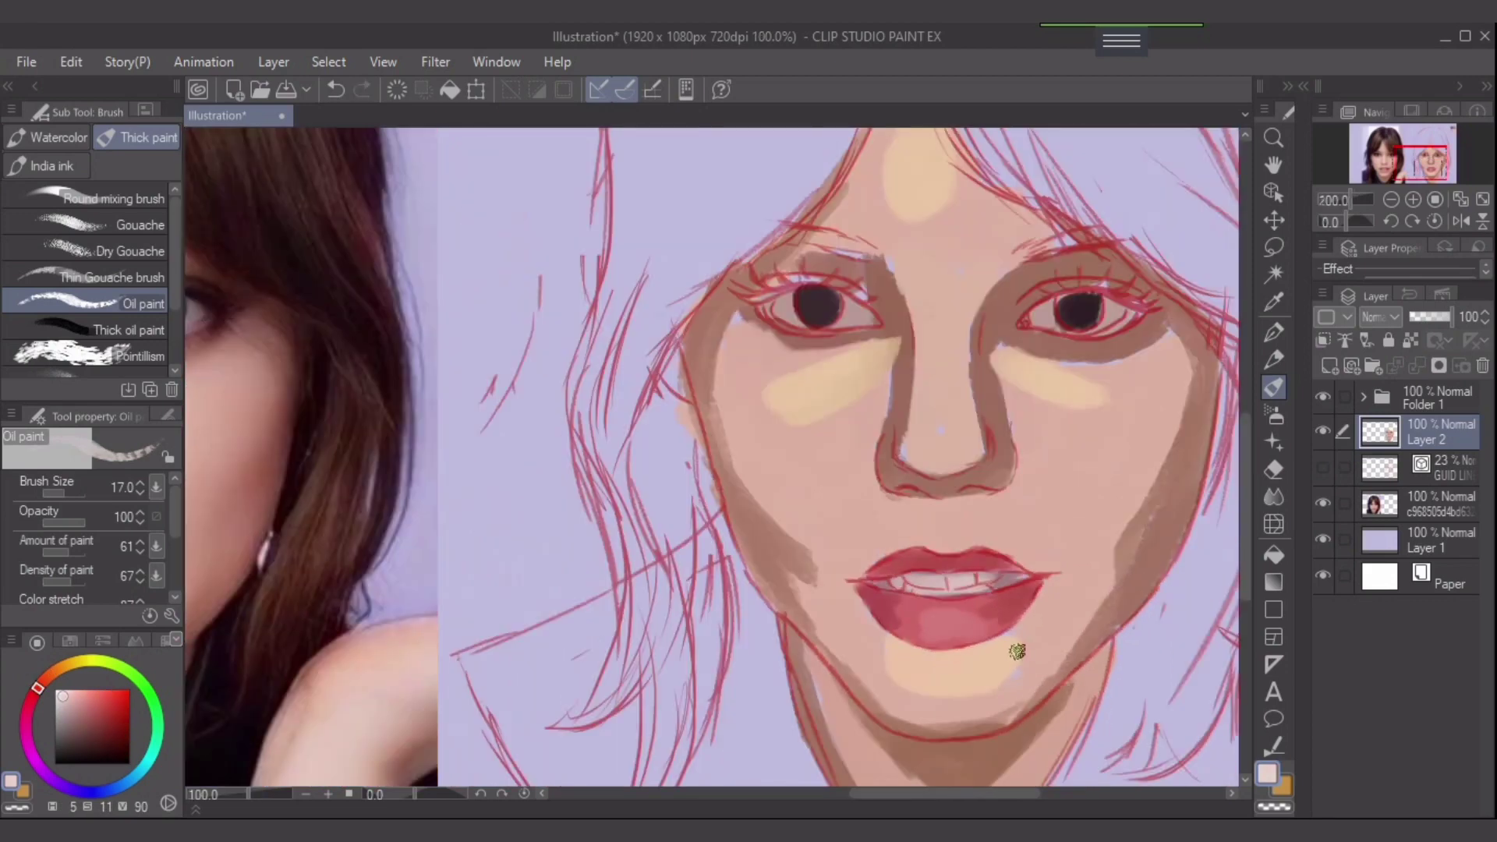
{"action": "scroll", "coordinate": [1013, 616], "scroll_direction": "down", "scroll_amount": 1}
{"action": "scroll", "coordinate": [1005, 628], "scroll_direction": "down", "scroll_amount": 1}
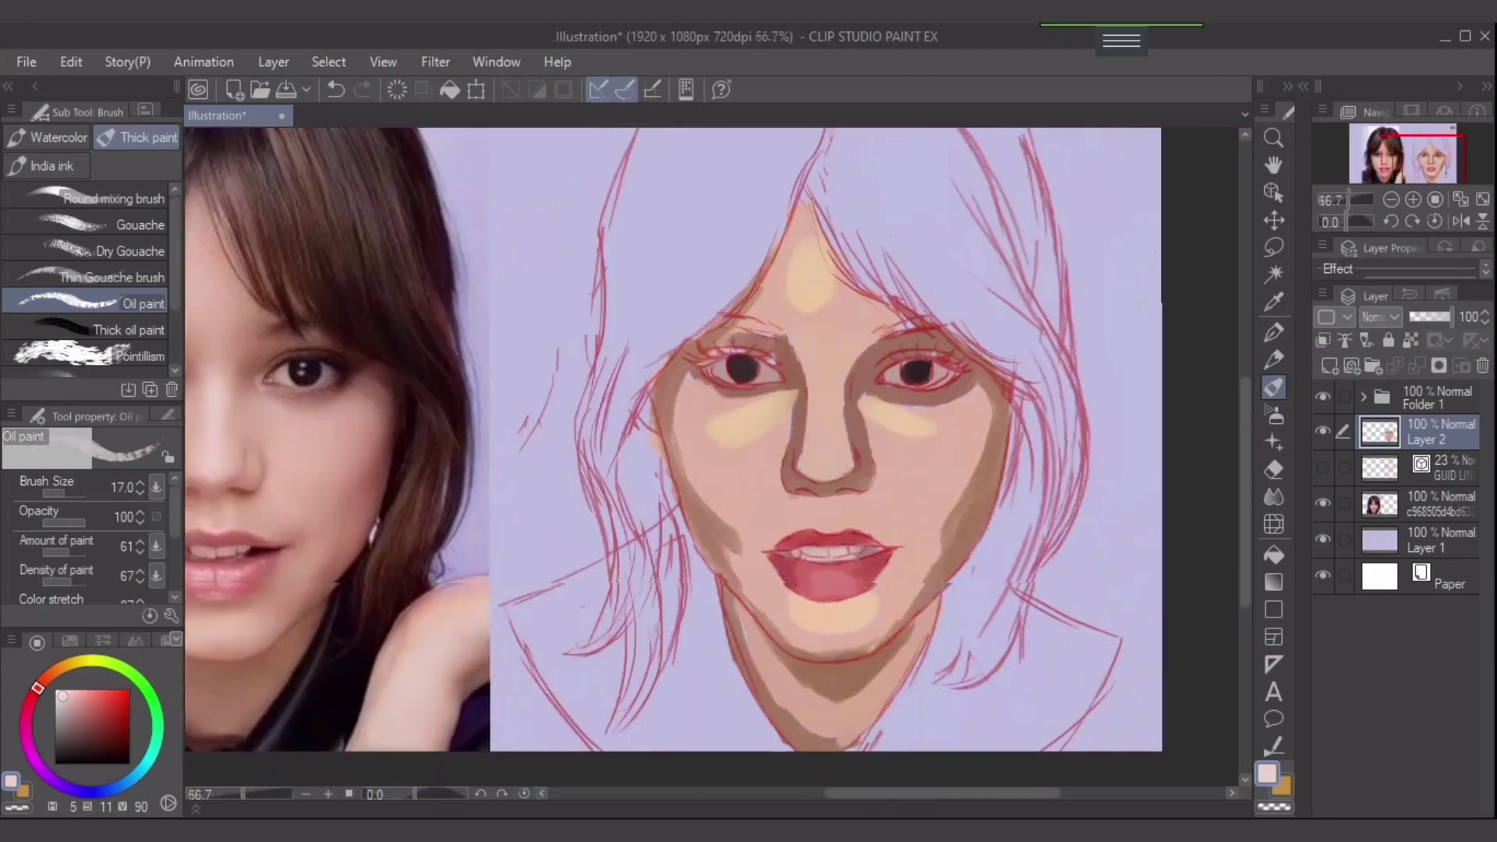
- Try blocking in the right-hand collar and shoulder with a near-black purple, enlarging the brush to size 70
{"action": "left_click", "coordinate": [41, 769]}
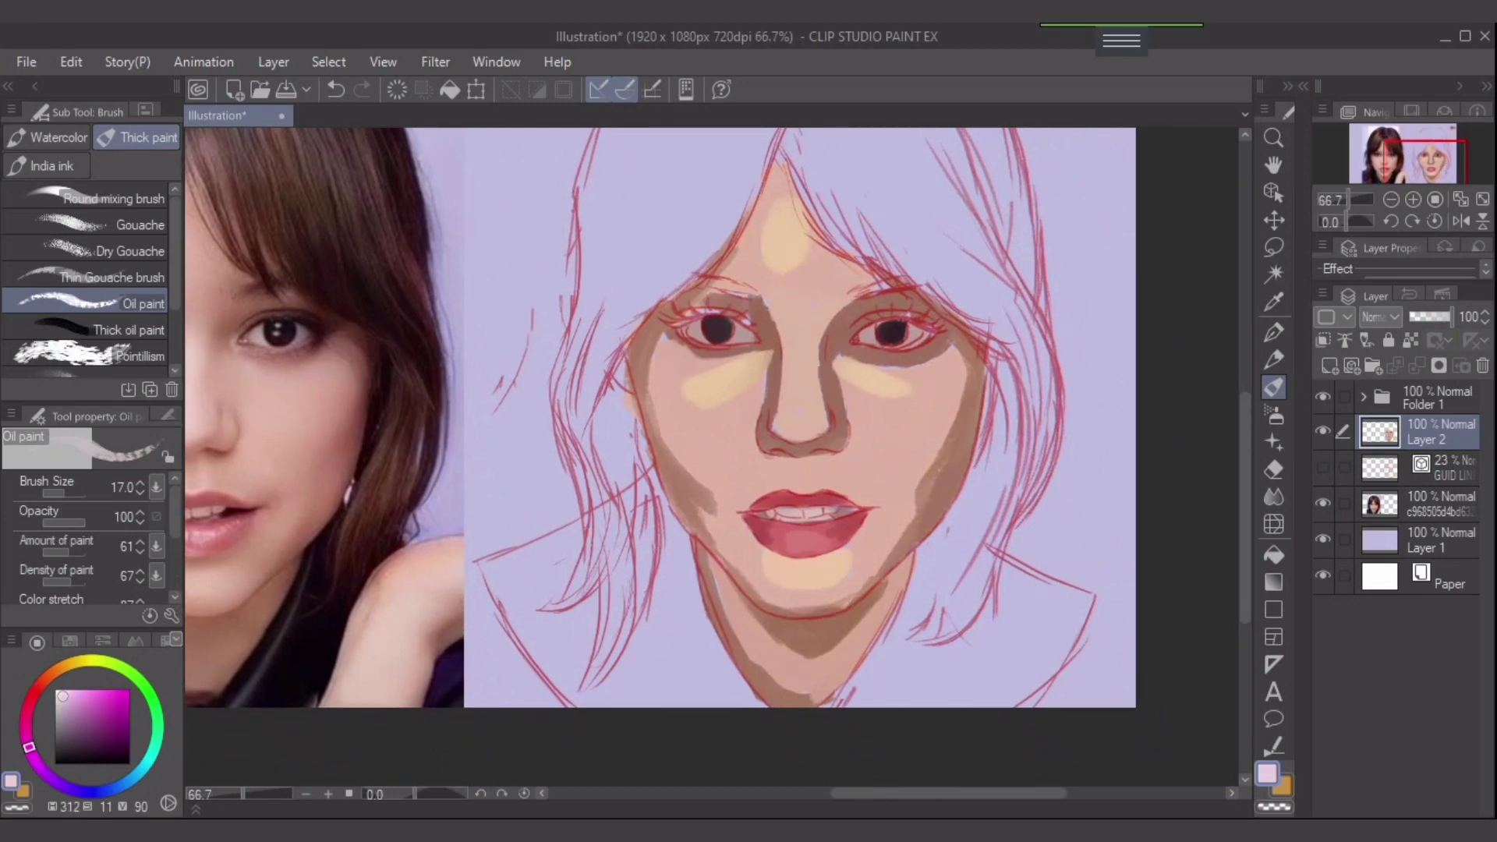
{"action": "left_click", "coordinate": [87, 757]}
{"action": "key", "text": "]"}
{"action": "mouse_move", "coordinate": [922, 555]}
{"action": "left_mouse_down"}
{"action": "mouse_move", "coordinate": [907, 616]}
{"action": "mouse_move", "coordinate": [913, 594]}
{"action": "mouse_move", "coordinate": [872, 686]}
{"action": "left_mouse_up"}
{"action": "mouse_move", "coordinate": [904, 604]}
{"action": "left_mouse_down"}
{"action": "mouse_move", "coordinate": [846, 701]}
{"action": "mouse_move", "coordinate": [919, 681]}
{"action": "mouse_move", "coordinate": [835, 702]}
{"action": "left_mouse_up"}
{"action": "key", "text": "]"}
{"action": "key", "text": "]"}
{"action": "key", "text": "]"}
{"action": "key", "text": "]"}
{"action": "key", "text": "]"}
{"action": "mouse_move", "coordinate": [939, 671]}
{"action": "left_mouse_down"}
{"action": "mouse_move", "coordinate": [896, 681]}
{"action": "mouse_move", "coordinate": [983, 668]}
{"action": "mouse_move", "coordinate": [915, 721]}
{"action": "mouse_move", "coordinate": [974, 704]}
{"action": "left_mouse_up"}
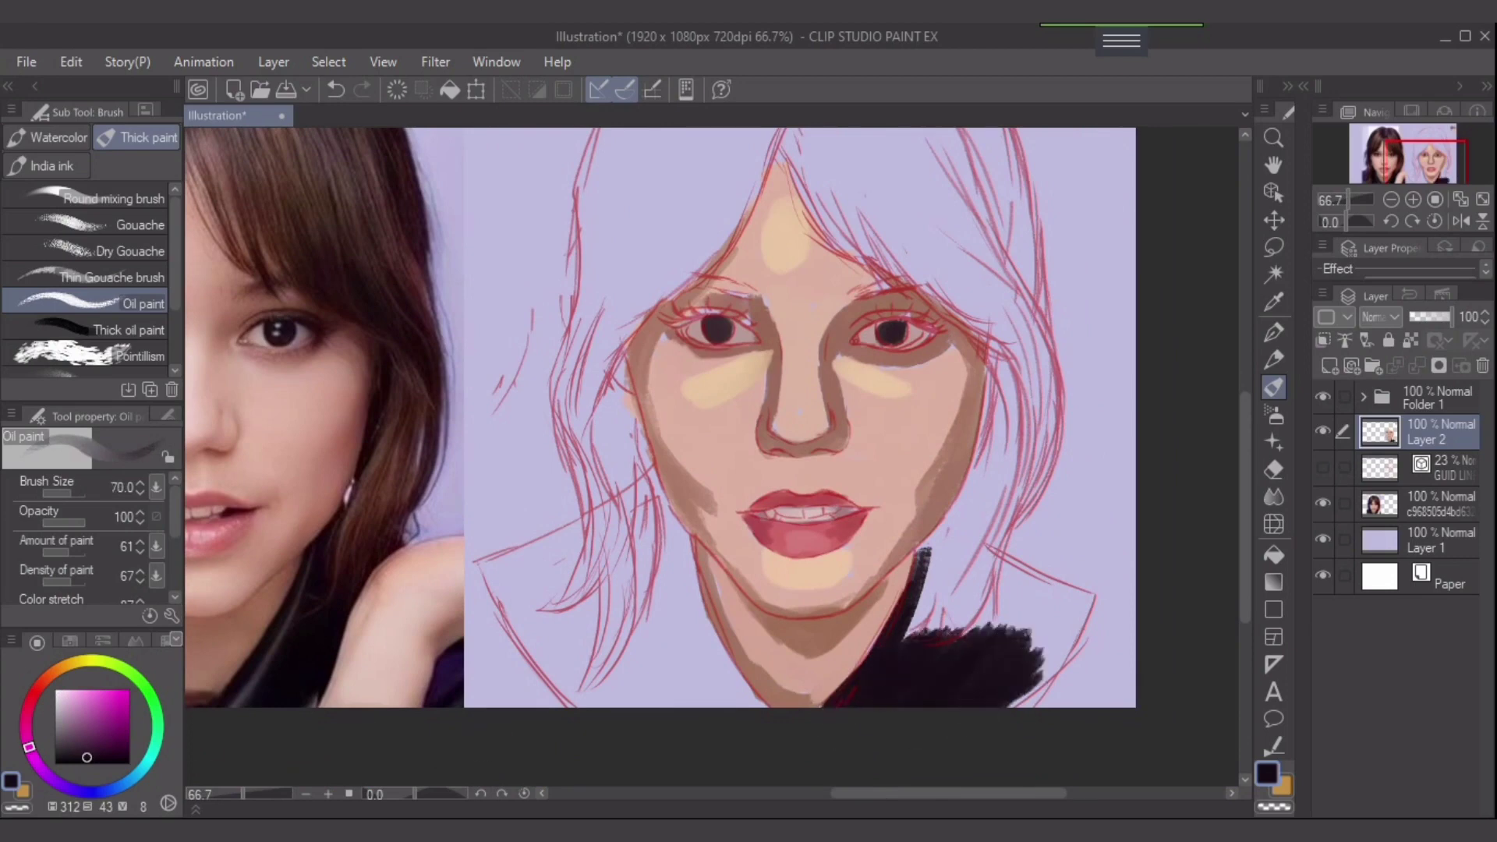
- Fill the right-hand collar and shoulder of the garment with a lighter dark purple, reducing the brush to size 50
{"action": "left_click", "coordinate": [84, 746]}
{"action": "mouse_move", "coordinate": [975, 612]}
{"action": "left_mouse_down"}
{"action": "mouse_move", "coordinate": [971, 652]}
{"action": "mouse_move", "coordinate": [901, 709]}
{"action": "mouse_move", "coordinate": [966, 684]}
{"action": "mouse_move", "coordinate": [882, 679]}
{"action": "left_mouse_up"}
{"action": "key", "text": "["}
{"action": "key", "text": "["}
{"action": "left_click_drag", "start_coordinate": [929, 584], "coordinate": [864, 694]}
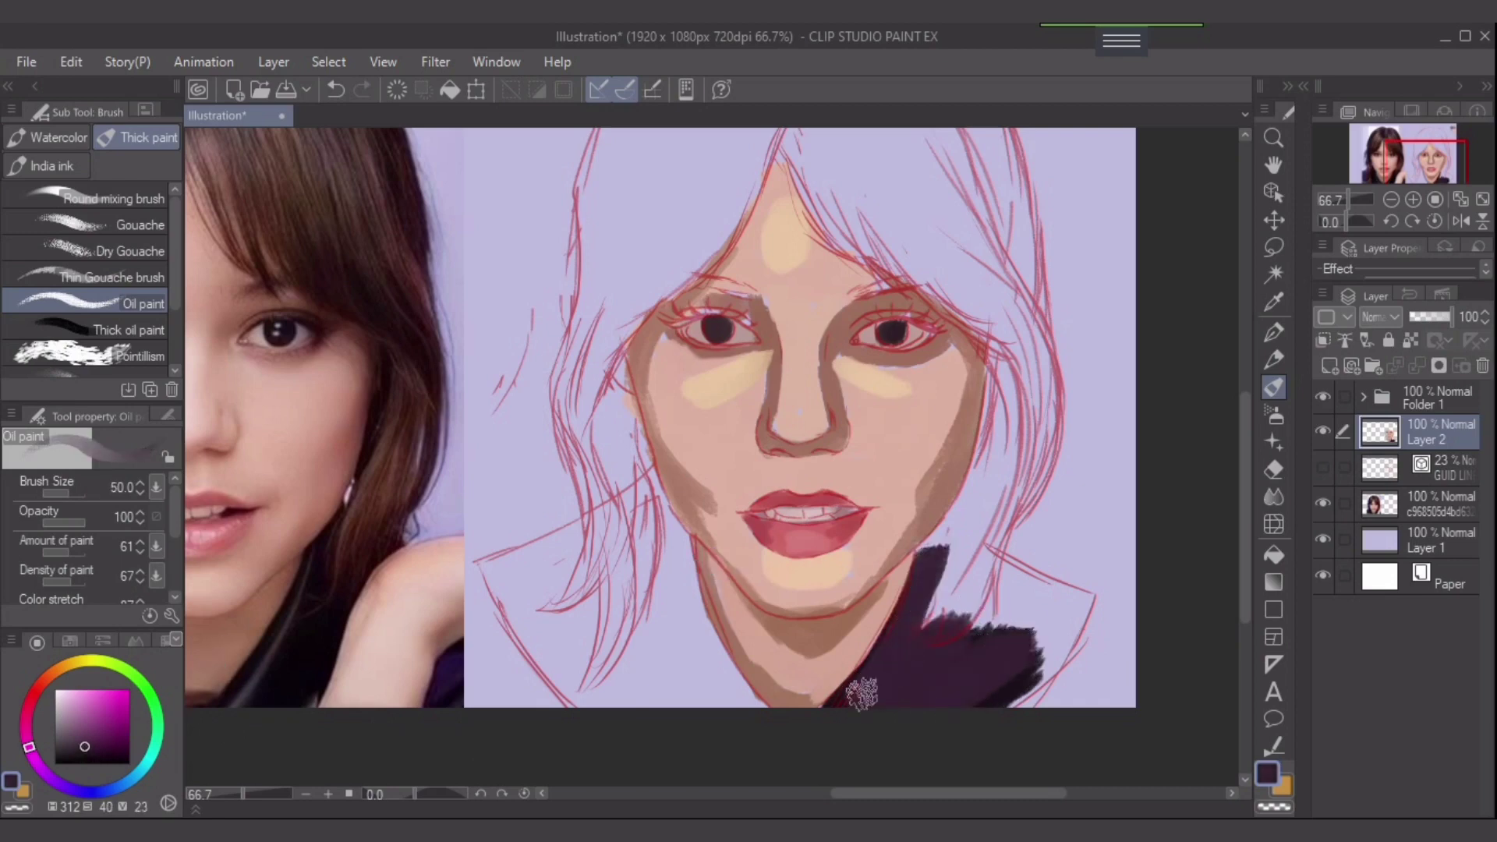
{"action": "mouse_move", "coordinate": [1022, 628]}
{"action": "left_mouse_down"}
{"action": "mouse_move", "coordinate": [1012, 576]}
{"action": "mouse_move", "coordinate": [1075, 605]}
{"action": "mouse_move", "coordinate": [1061, 637]}
{"action": "mouse_move", "coordinate": [1003, 675]}
{"action": "mouse_move", "coordinate": [1009, 645]}
{"action": "left_mouse_up"}
- Fill the left-hand shoulder and collar with the same dark purple, leaving the hanging hair strand unpainted
{"action": "mouse_move", "coordinate": [586, 532]}
{"action": "left_mouse_down"}
{"action": "mouse_move", "coordinate": [503, 570]}
{"action": "mouse_move", "coordinate": [554, 640]}
{"action": "mouse_move", "coordinate": [511, 599]}
{"action": "mouse_move", "coordinate": [535, 650]}
{"action": "mouse_move", "coordinate": [600, 701]}
{"action": "mouse_move", "coordinate": [583, 612]}
{"action": "mouse_move", "coordinate": [556, 612]}
{"action": "mouse_move", "coordinate": [540, 587]}
{"action": "mouse_move", "coordinate": [565, 566]}
{"action": "mouse_move", "coordinate": [561, 623]}
{"action": "left_mouse_up"}
{"action": "key", "text": "bracketleft"}
{"action": "key", "text": "bracketleft"}
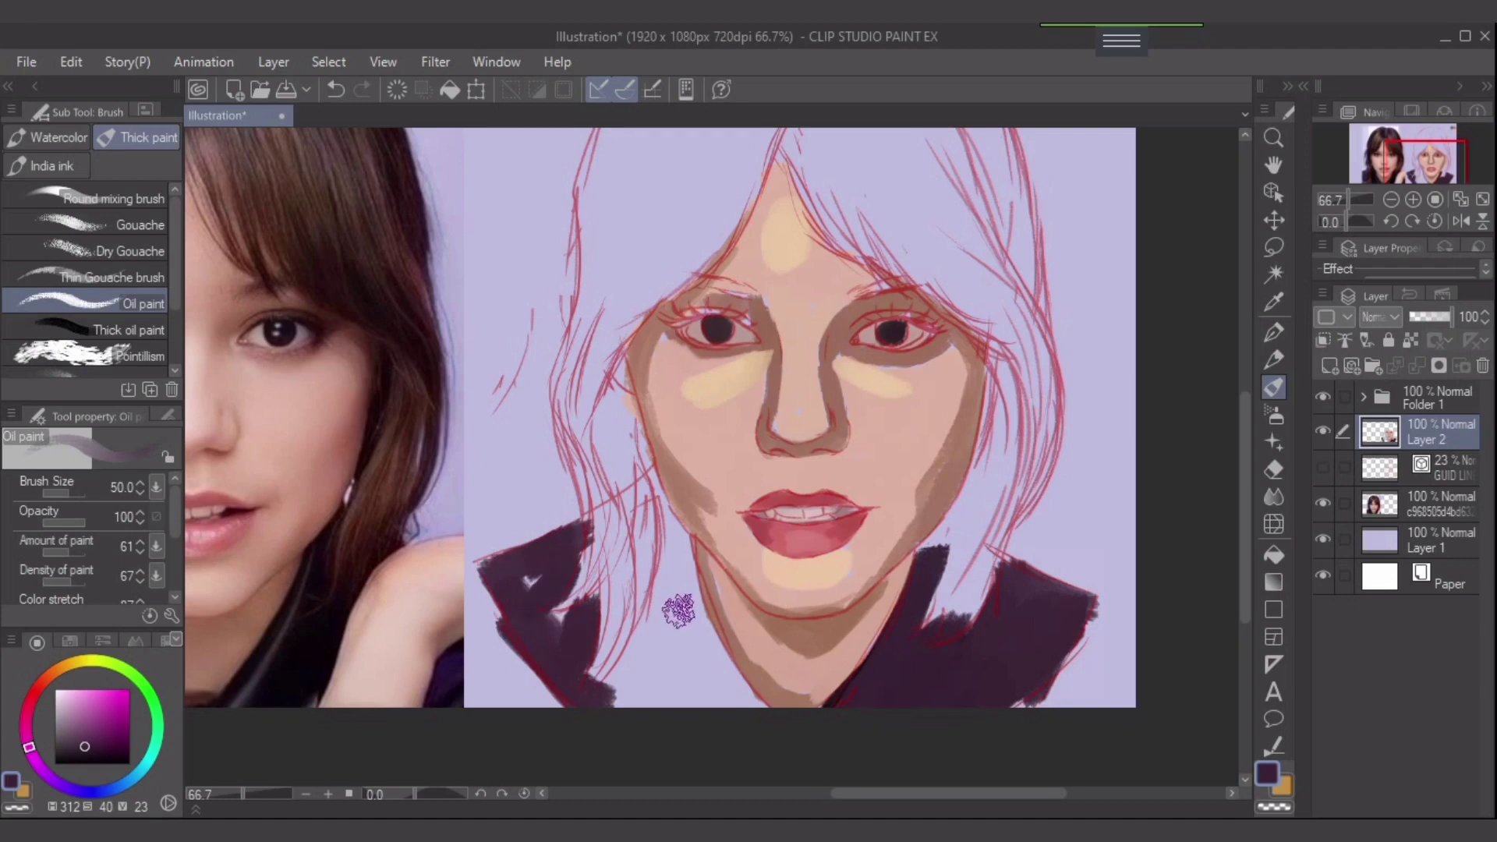
{"action": "mouse_move", "coordinate": [677, 577]}
{"action": "left_mouse_down"}
{"action": "mouse_move", "coordinate": [666, 505]}
{"action": "mouse_move", "coordinate": [721, 682]}
{"action": "mouse_move", "coordinate": [721, 652]}
{"action": "mouse_move", "coordinate": [762, 718]}
{"action": "mouse_move", "coordinate": [670, 600]}
{"action": "mouse_move", "coordinate": [665, 619]}
{"action": "mouse_move", "coordinate": [669, 566]}
{"action": "mouse_move", "coordinate": [608, 681]}
{"action": "mouse_move", "coordinate": [627, 712]}
{"action": "mouse_move", "coordinate": [675, 615]}
{"action": "mouse_move", "coordinate": [661, 683]}
{"action": "mouse_move", "coordinate": [703, 721]}
{"action": "mouse_move", "coordinate": [731, 716]}
{"action": "mouse_move", "coordinate": [671, 698]}
{"action": "left_mouse_up"}
{"action": "key", "text": "bracketright"}
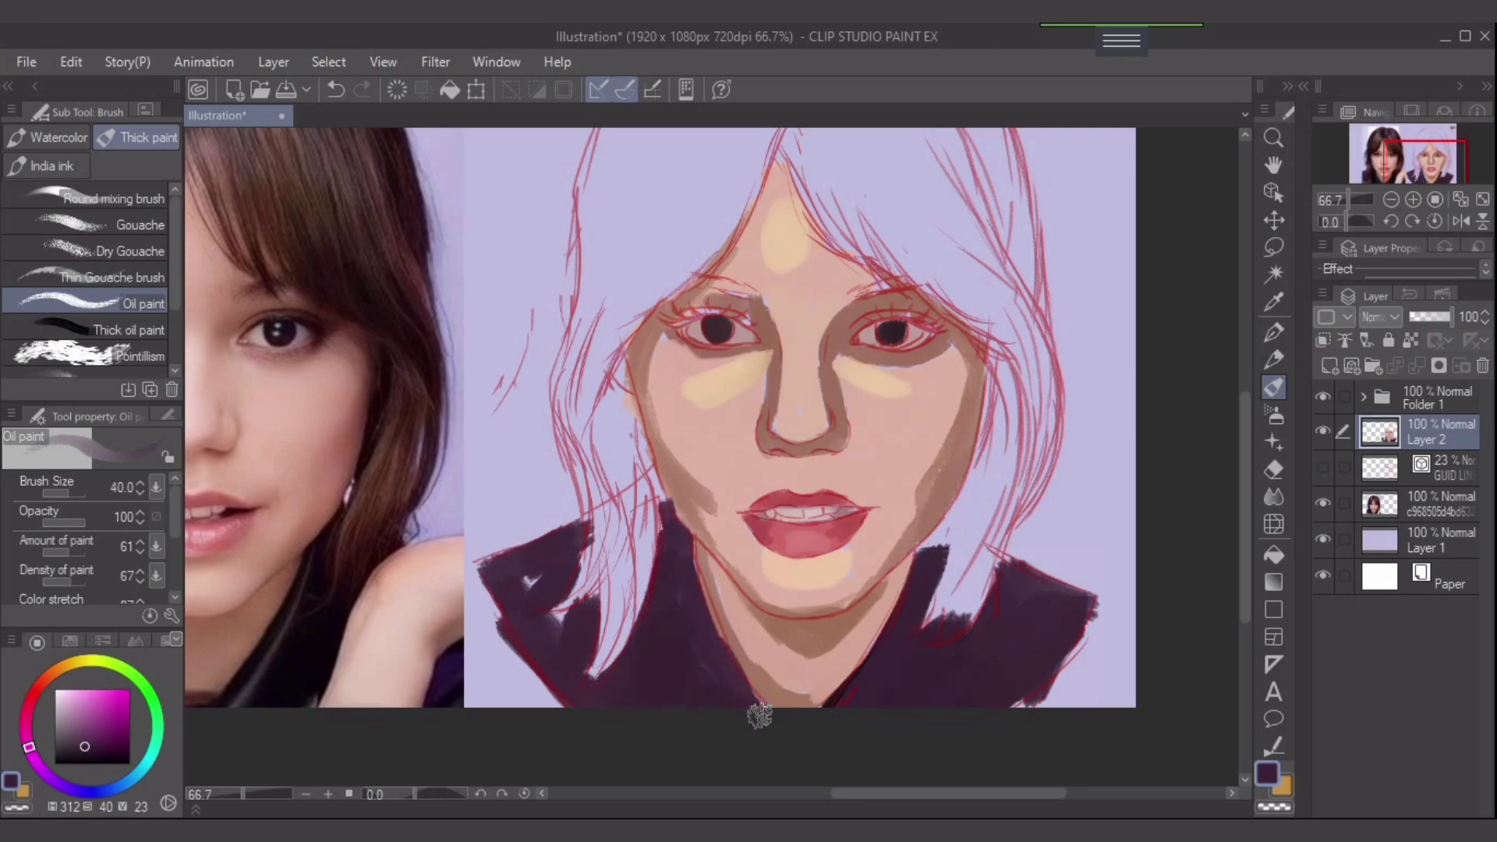
- Block in the hair roots around the parting and upper right side with near-black based on the photo's hair, using brush size 40
{"action": "scroll", "coordinate": [759, 708], "scroll_direction": "up", "scroll_amount": 4}
{"action": "scroll", "coordinate": [984, 621], "scroll_direction": "down", "scroll_amount": 2}
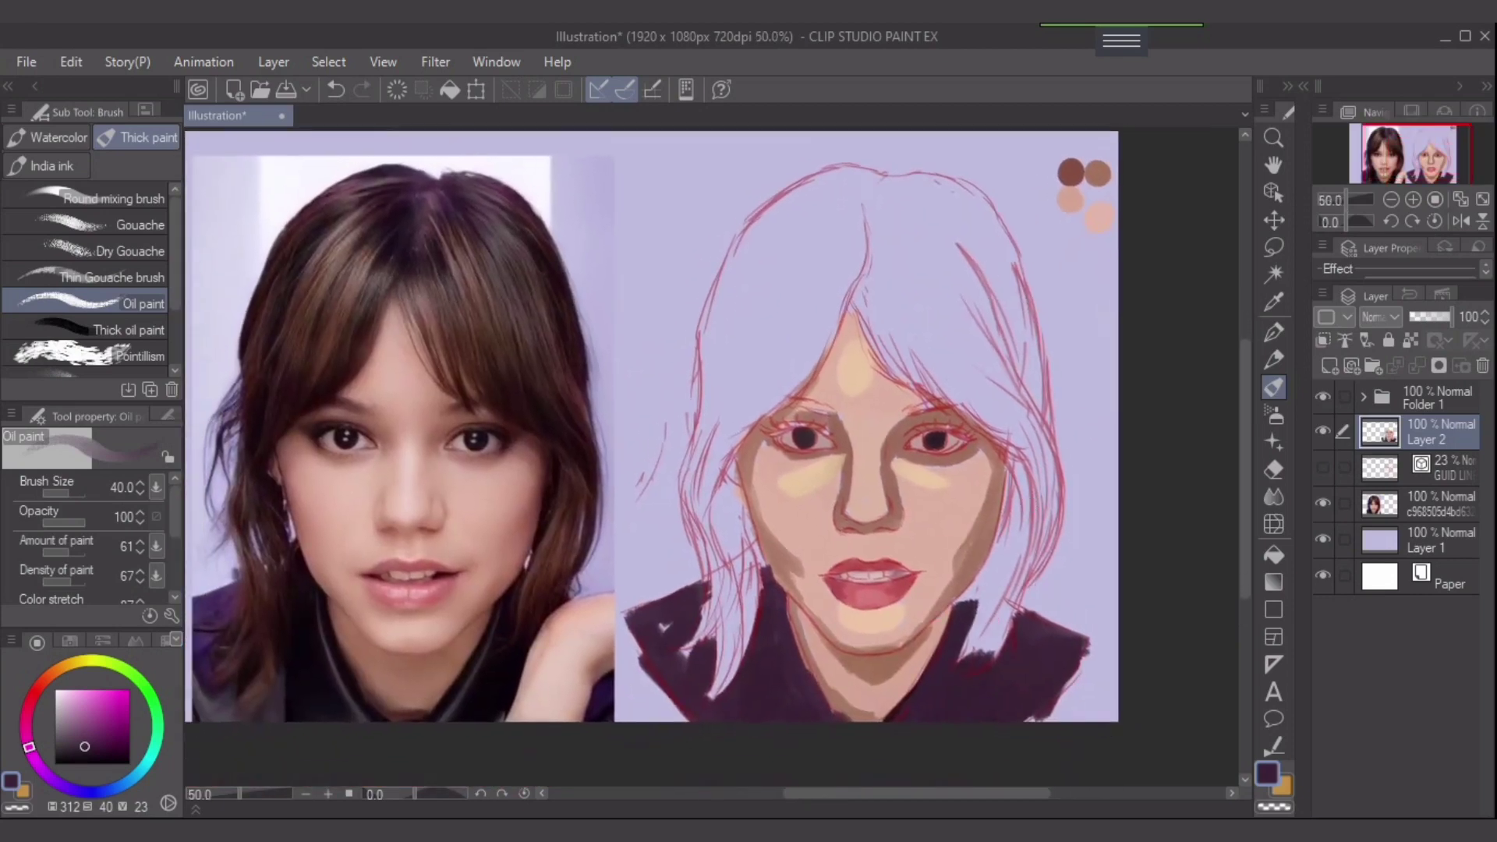
{"action": "left_click_drag", "start_coordinate": [1012, 592], "coordinate": [1031, 589]}
{"action": "key", "text": "["}
{"action": "key", "text": "["}
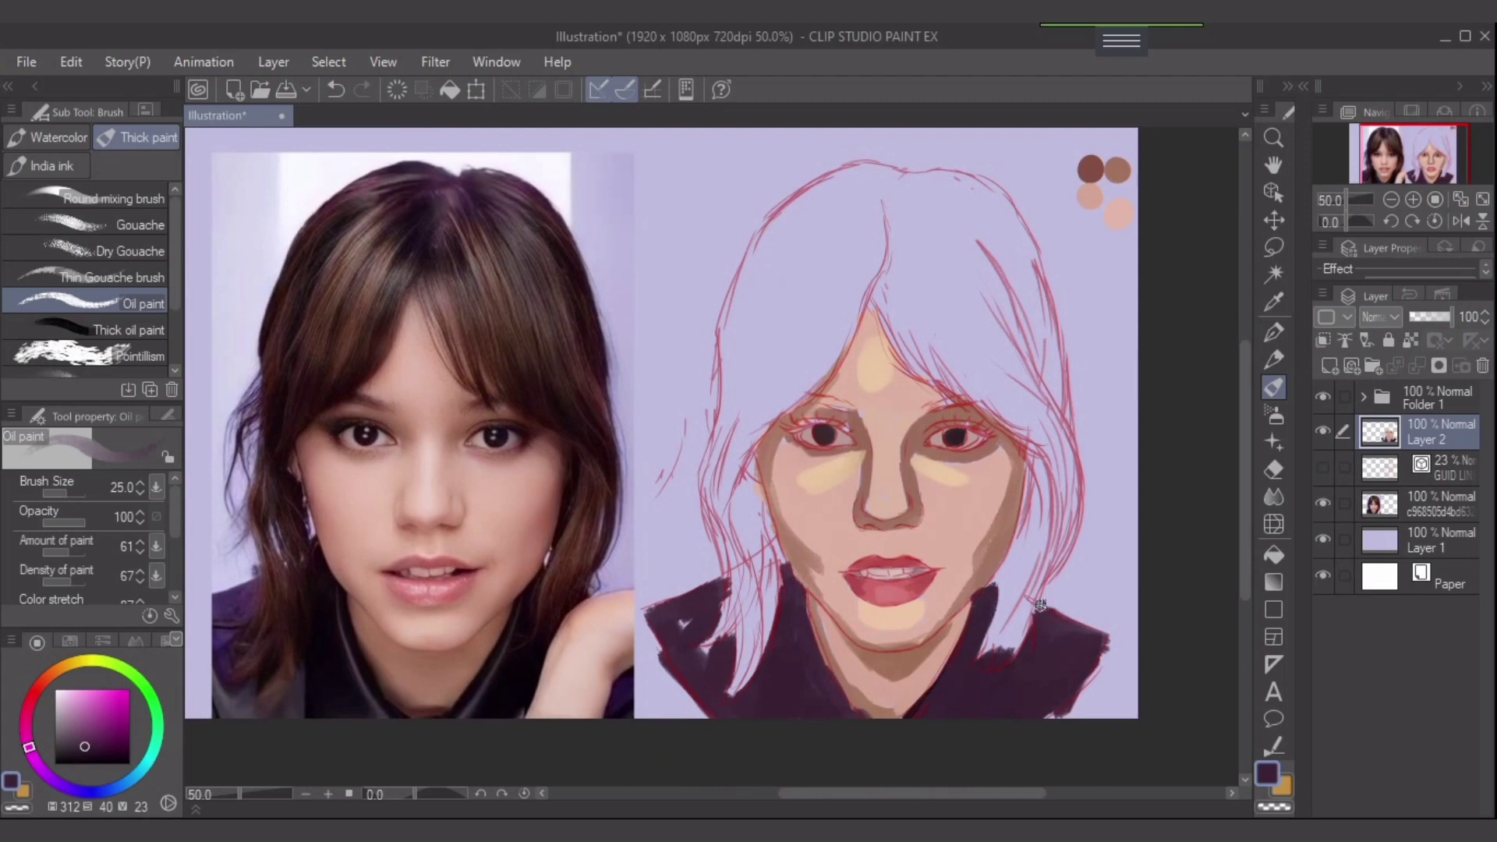
{"action": "left_click_drag", "start_coordinate": [975, 507], "coordinate": [999, 530]}
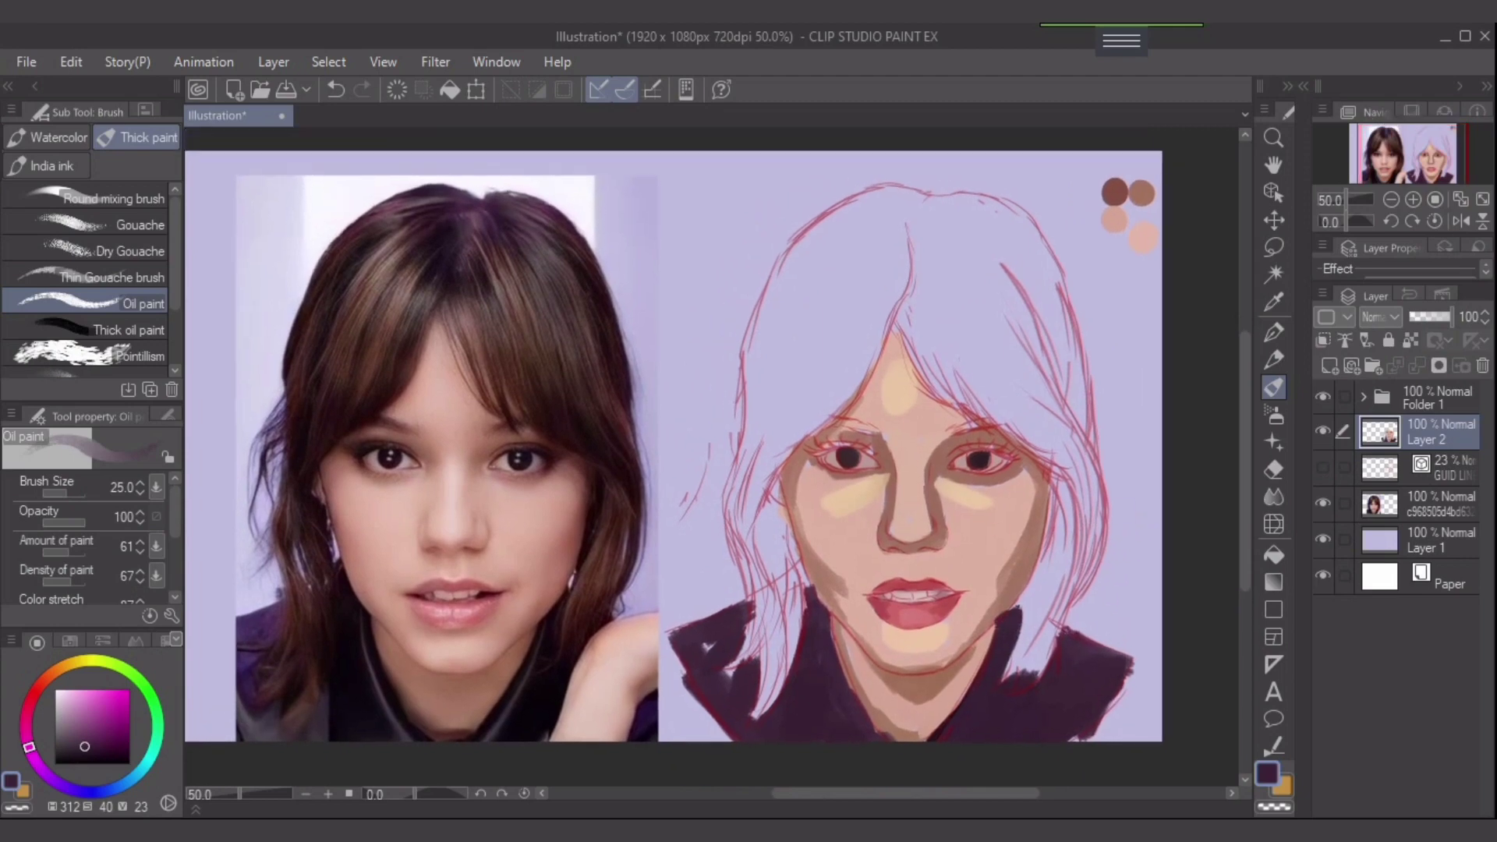
{"action": "left_click_drag", "start_coordinate": [84, 746], "coordinate": [91, 752]}
{"action": "key", "text": "bracketright"}
{"action": "mouse_move", "coordinate": [917, 232]}
{"action": "left_mouse_down"}
{"action": "mouse_move", "coordinate": [902, 288]}
{"action": "mouse_move", "coordinate": [916, 235]}
{"action": "mouse_move", "coordinate": [877, 298]}
{"action": "mouse_move", "coordinate": [898, 210]}
{"action": "mouse_move", "coordinate": [914, 224]}
{"action": "mouse_move", "coordinate": [882, 244]}
{"action": "mouse_move", "coordinate": [882, 215]}
{"action": "mouse_move", "coordinate": [895, 229]}
{"action": "mouse_move", "coordinate": [861, 260]}
{"action": "mouse_move", "coordinate": [863, 212]}
{"action": "mouse_move", "coordinate": [917, 203]}
{"action": "mouse_move", "coordinate": [864, 213]}
{"action": "mouse_move", "coordinate": [906, 199]}
{"action": "mouse_move", "coordinate": [878, 195]}
{"action": "mouse_move", "coordinate": [836, 228]}
{"action": "mouse_move", "coordinate": [950, 220]}
{"action": "mouse_move", "coordinate": [969, 243]}
{"action": "mouse_move", "coordinate": [954, 197]}
{"action": "mouse_move", "coordinate": [968, 202]}
{"action": "mouse_move", "coordinate": [943, 219]}
{"action": "mouse_move", "coordinate": [951, 260]}
{"action": "mouse_move", "coordinate": [923, 294]}
{"action": "mouse_move", "coordinate": [922, 258]}
{"action": "mouse_move", "coordinate": [933, 313]}
{"action": "mouse_move", "coordinate": [934, 208]}
{"action": "mouse_move", "coordinate": [917, 320]}
{"action": "mouse_move", "coordinate": [929, 364]}
{"action": "mouse_move", "coordinate": [914, 304]}
{"action": "mouse_move", "coordinate": [926, 297]}
{"action": "mouse_move", "coordinate": [951, 337]}
{"action": "mouse_move", "coordinate": [955, 304]}
{"action": "mouse_move", "coordinate": [1056, 274]}
{"action": "mouse_move", "coordinate": [1001, 211]}
{"action": "mouse_move", "coordinate": [1043, 252]}
{"action": "mouse_move", "coordinate": [1080, 367]}
{"action": "mouse_move", "coordinate": [1002, 241]}
{"action": "mouse_move", "coordinate": [1054, 318]}
{"action": "left_mouse_up"}
{"action": "left_click", "coordinate": [387, 297], "text": "alt"}
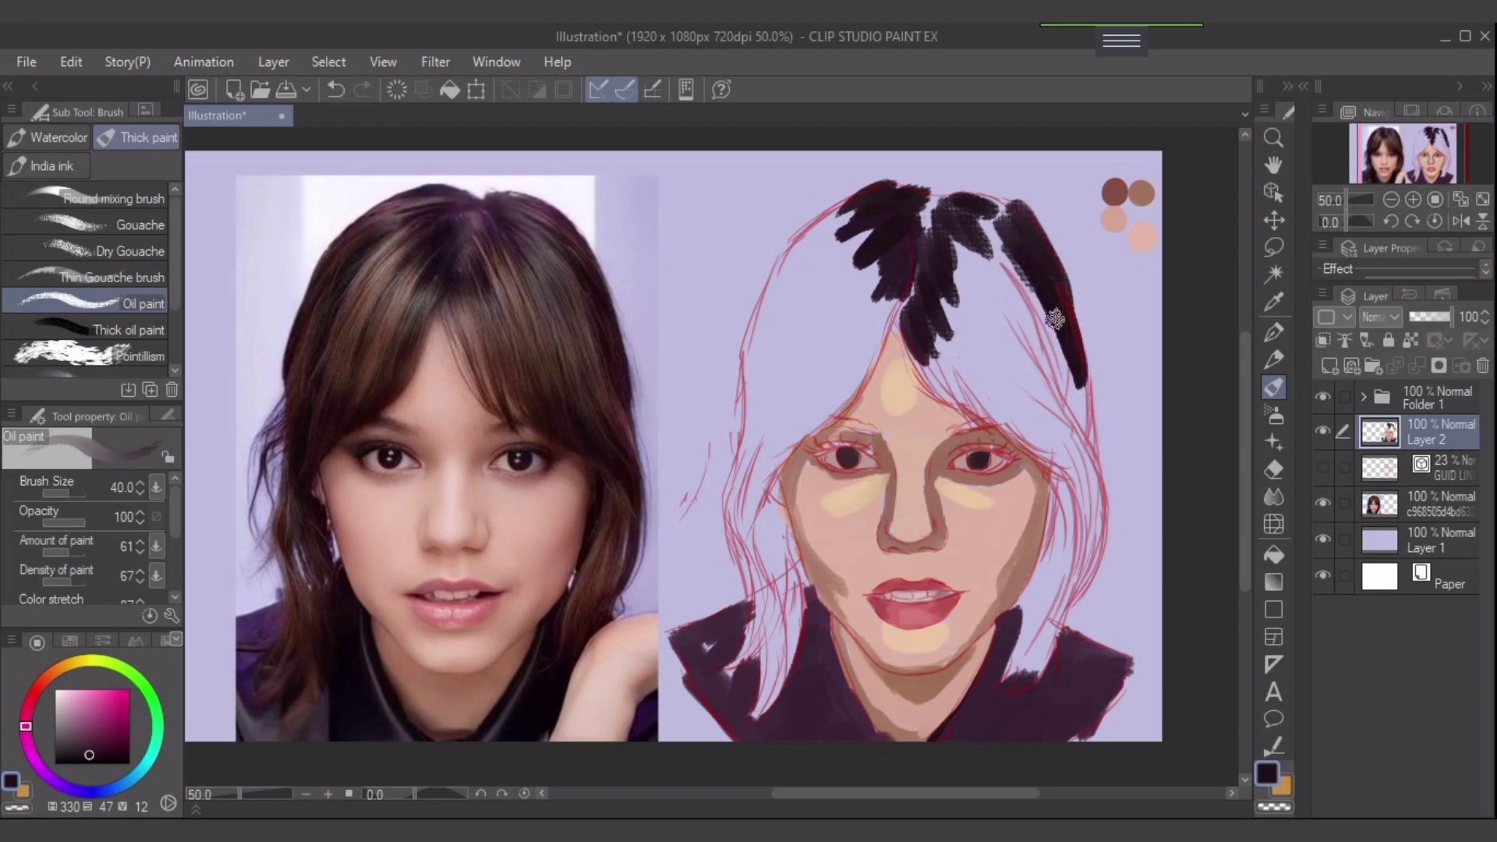
- Extend the near-black hair down the outer edges on both sides of the head at brush size 30
{"action": "key", "text": "["}
{"action": "left_click_drag", "start_coordinate": [1080, 376], "coordinate": [1093, 410]}
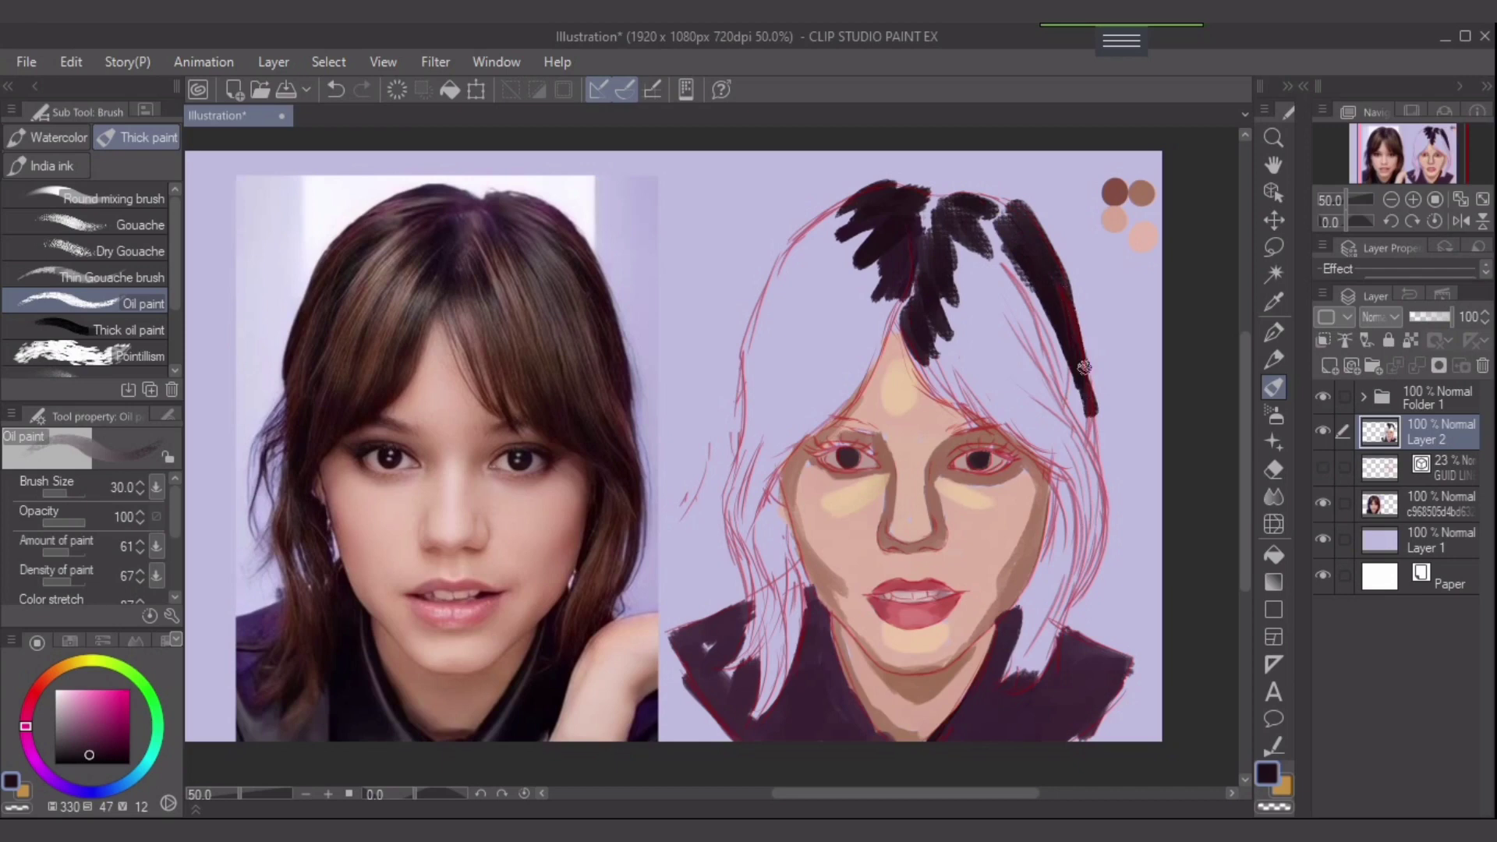
{"action": "key", "text": "ctrl+z"}
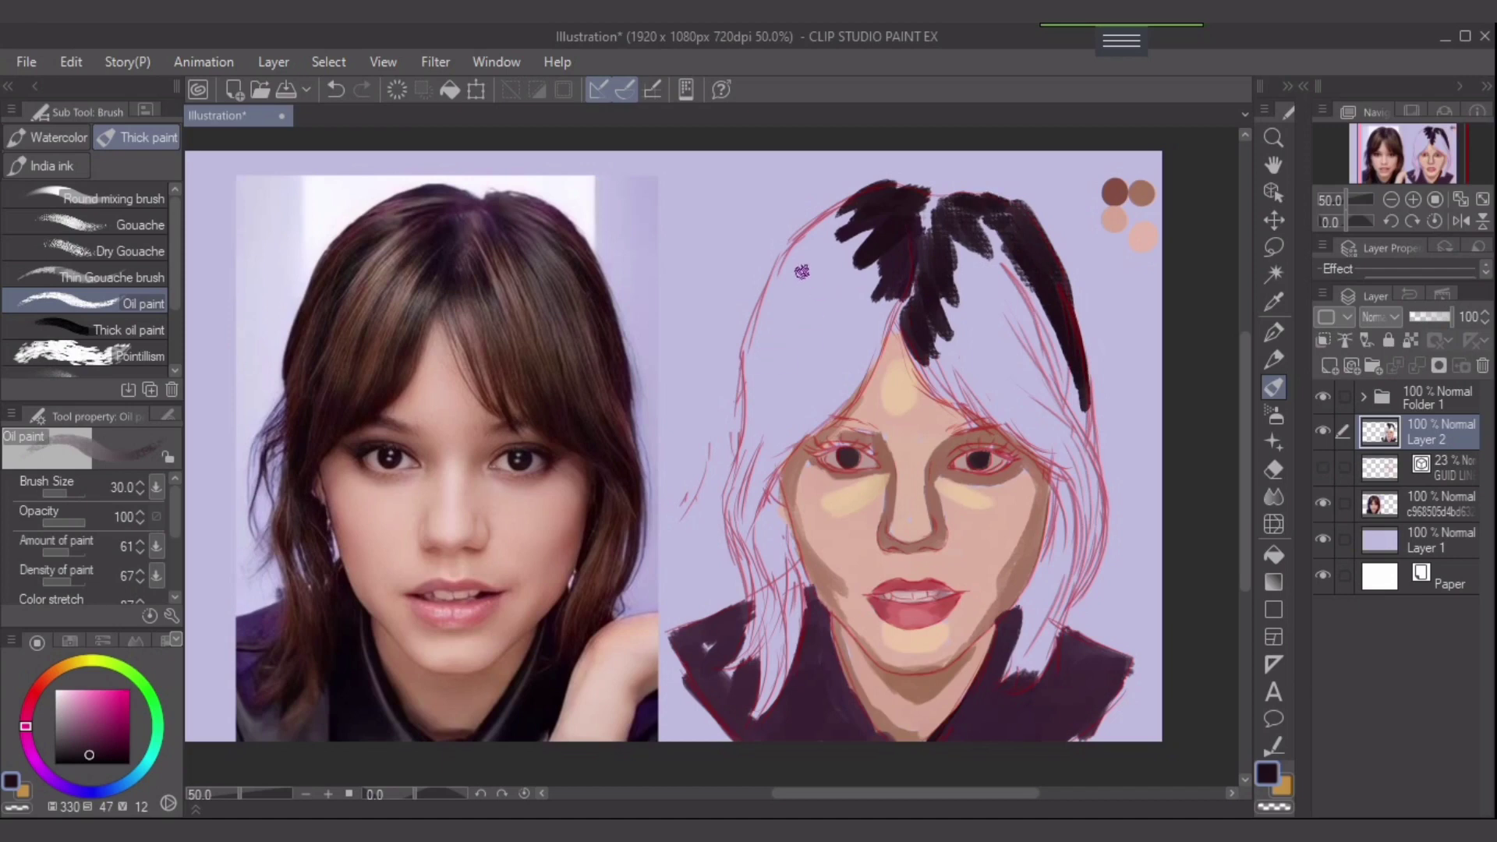
{"action": "mouse_move", "coordinate": [833, 213]}
{"action": "left_mouse_down"}
{"action": "mouse_move", "coordinate": [779, 254]}
{"action": "mouse_move", "coordinate": [766, 301]}
{"action": "left_mouse_up"}
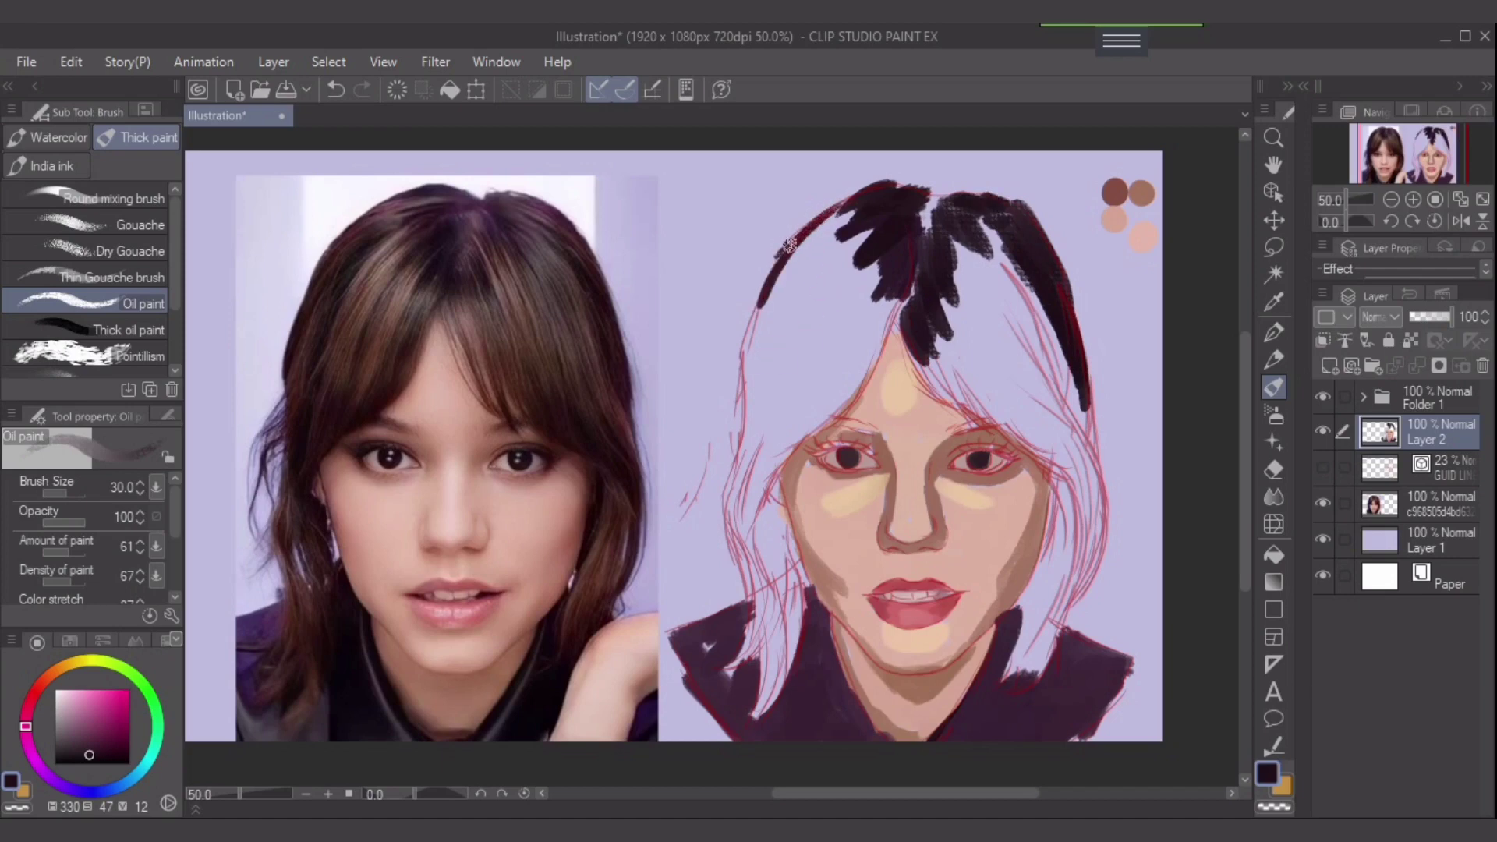
{"action": "mouse_move", "coordinate": [789, 246]}
{"action": "left_mouse_down"}
{"action": "mouse_move", "coordinate": [747, 376]}
{"action": "mouse_move", "coordinate": [797, 241]}
{"action": "mouse_move", "coordinate": [771, 307]}
{"action": "mouse_move", "coordinate": [837, 217]}
{"action": "mouse_move", "coordinate": [784, 272]}
{"action": "left_mouse_up"}
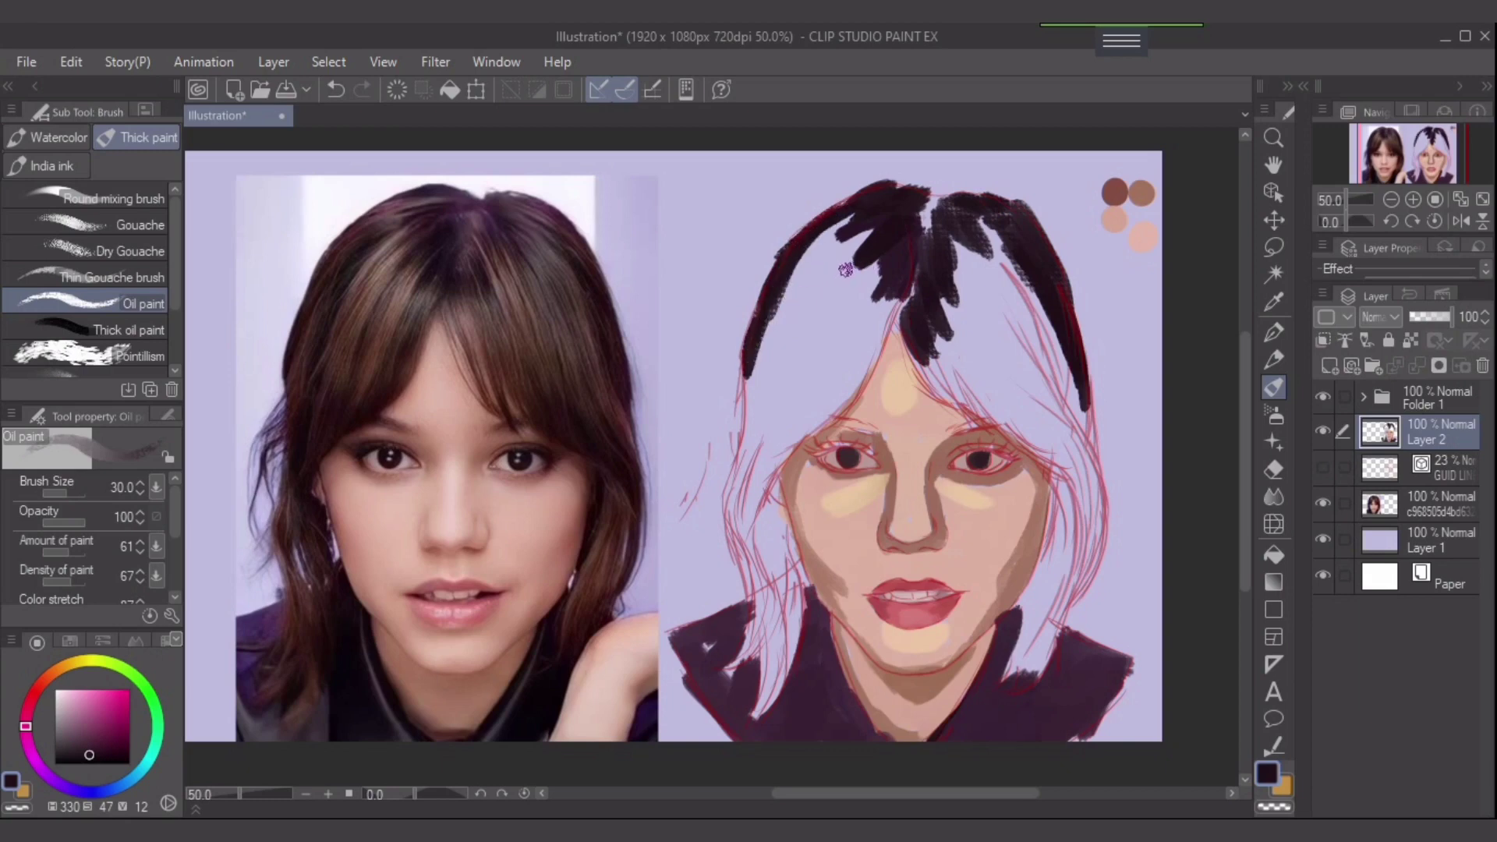
{"action": "mouse_move", "coordinate": [859, 226]}
{"action": "left_mouse_down"}
{"action": "mouse_move", "coordinate": [796, 285]}
{"action": "mouse_move", "coordinate": [753, 360]}
{"action": "mouse_move", "coordinate": [783, 287]}
{"action": "mouse_move", "coordinate": [816, 238]}
{"action": "mouse_move", "coordinate": [766, 375]}
{"action": "left_mouse_up"}
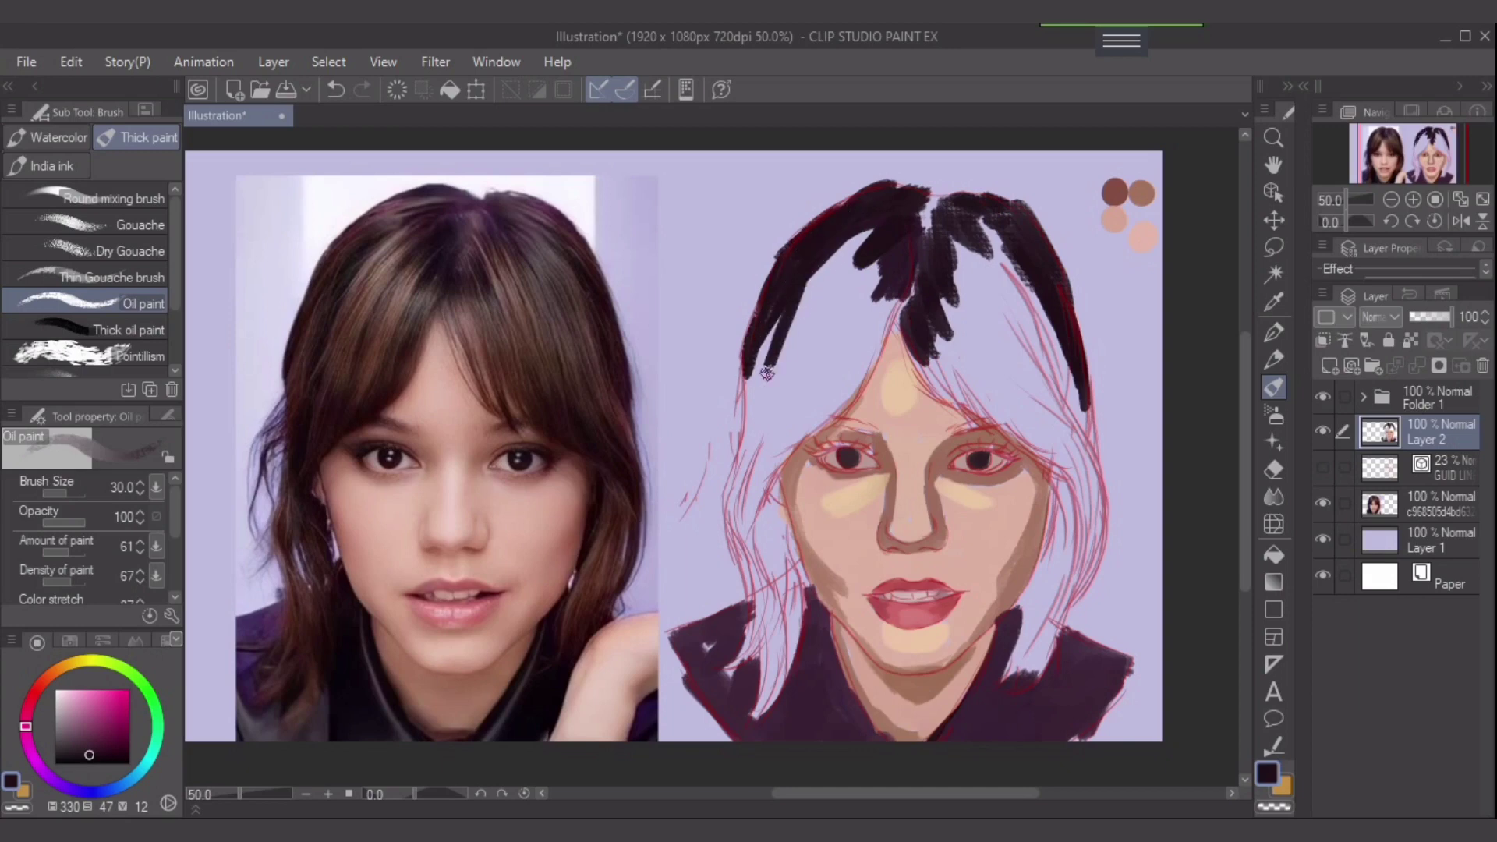
- Paint near-black hair shadows beside the face on both sides, from eye level to the jaw, with brush size 20
{"action": "left_click_drag", "start_coordinate": [788, 536], "coordinate": [795, 475]}
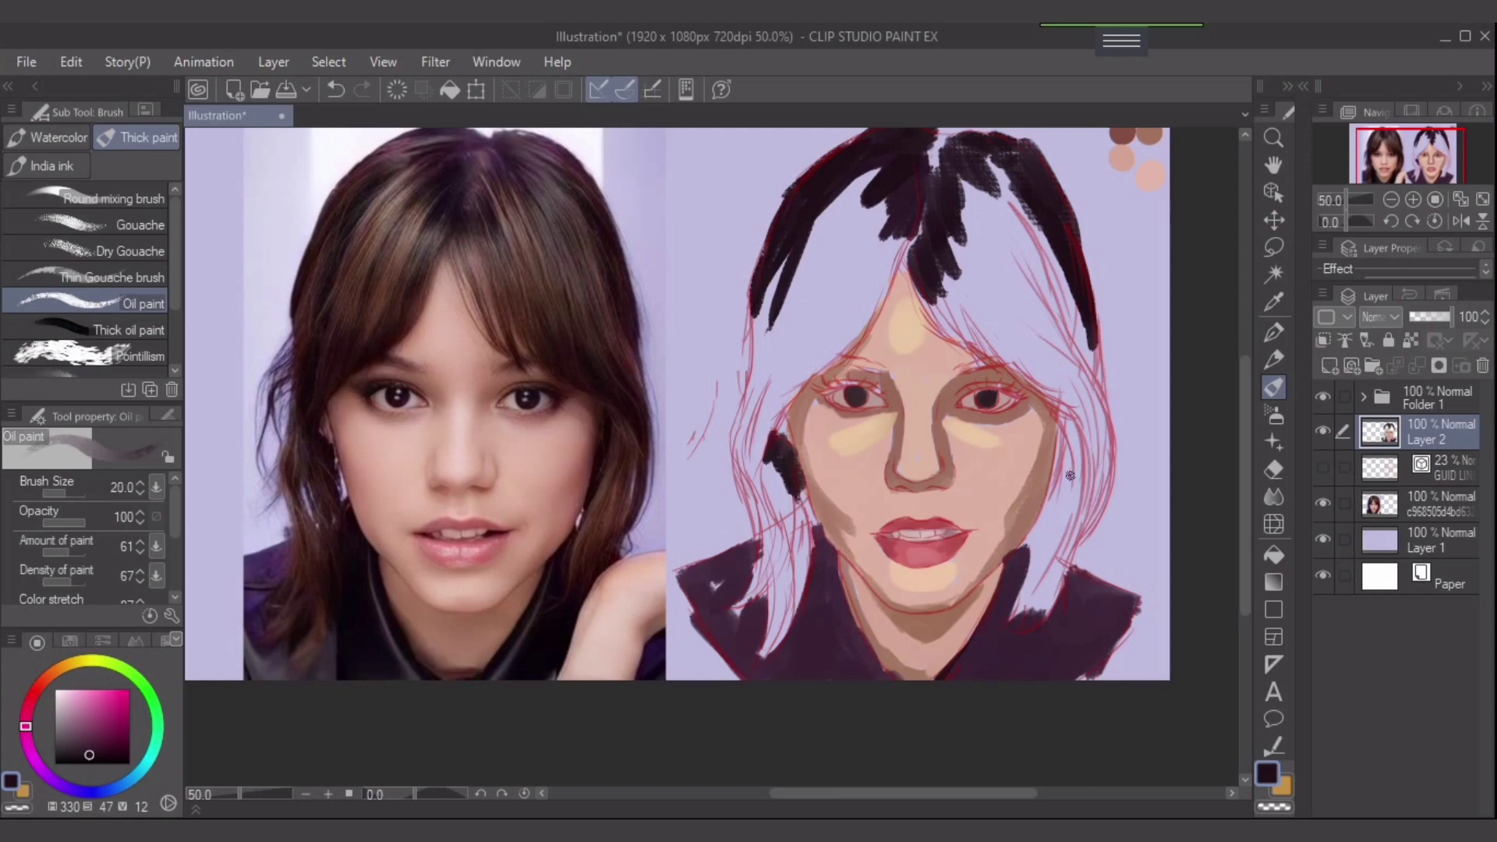
{"action": "left_click_drag", "start_coordinate": [1061, 439], "coordinate": [1058, 435]}
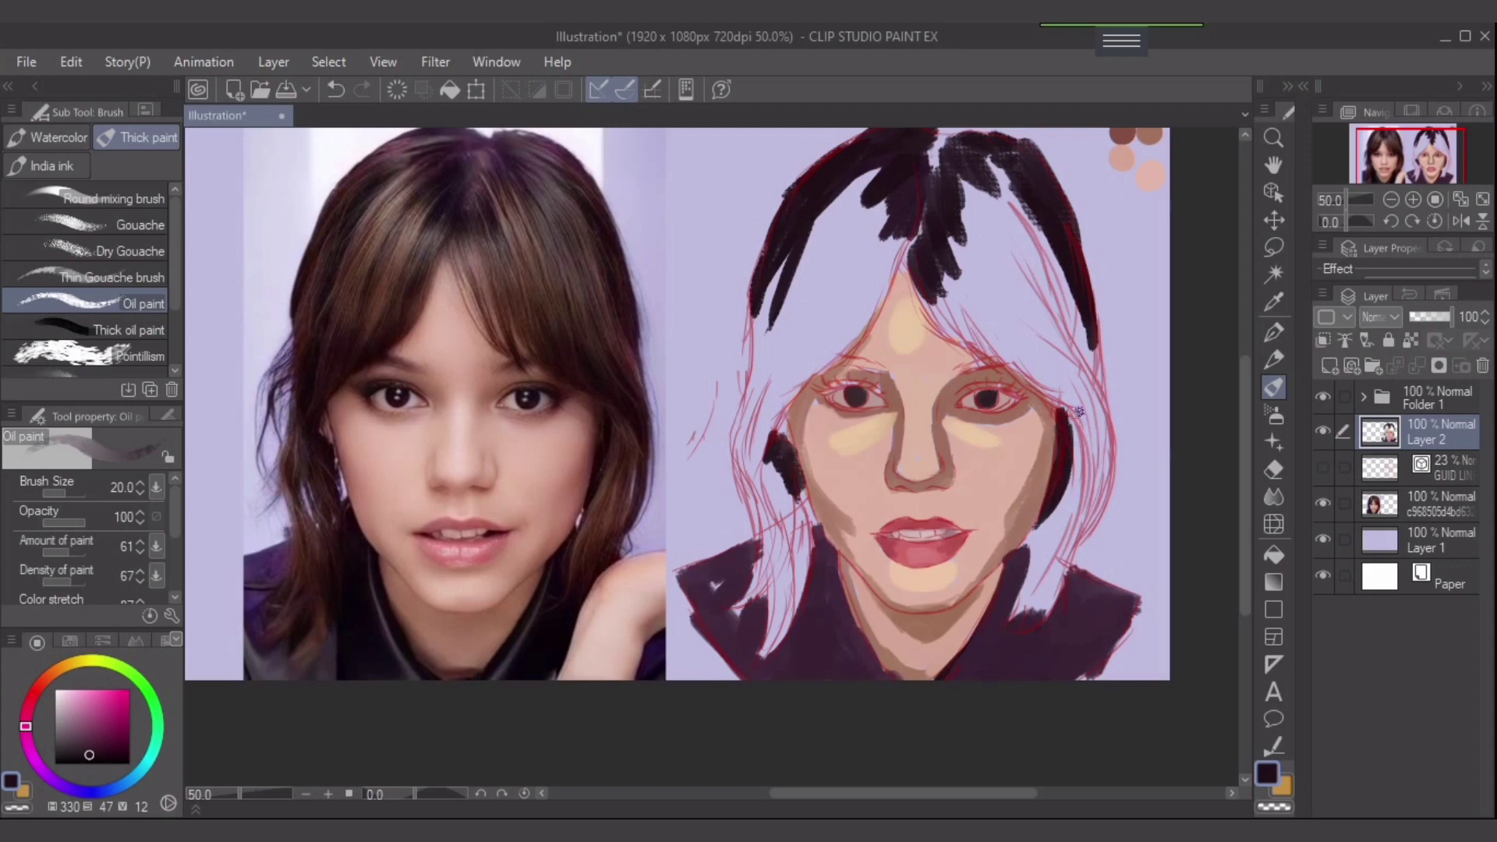
{"action": "left_click_drag", "start_coordinate": [1065, 396], "coordinate": [1099, 466]}
- Paint near-black strands along the lower edge of the right-hand fringe, undoing the thin strokes and repainting them with a larger brush
{"action": "left_click_drag", "start_coordinate": [1020, 366], "coordinate": [1090, 429]}
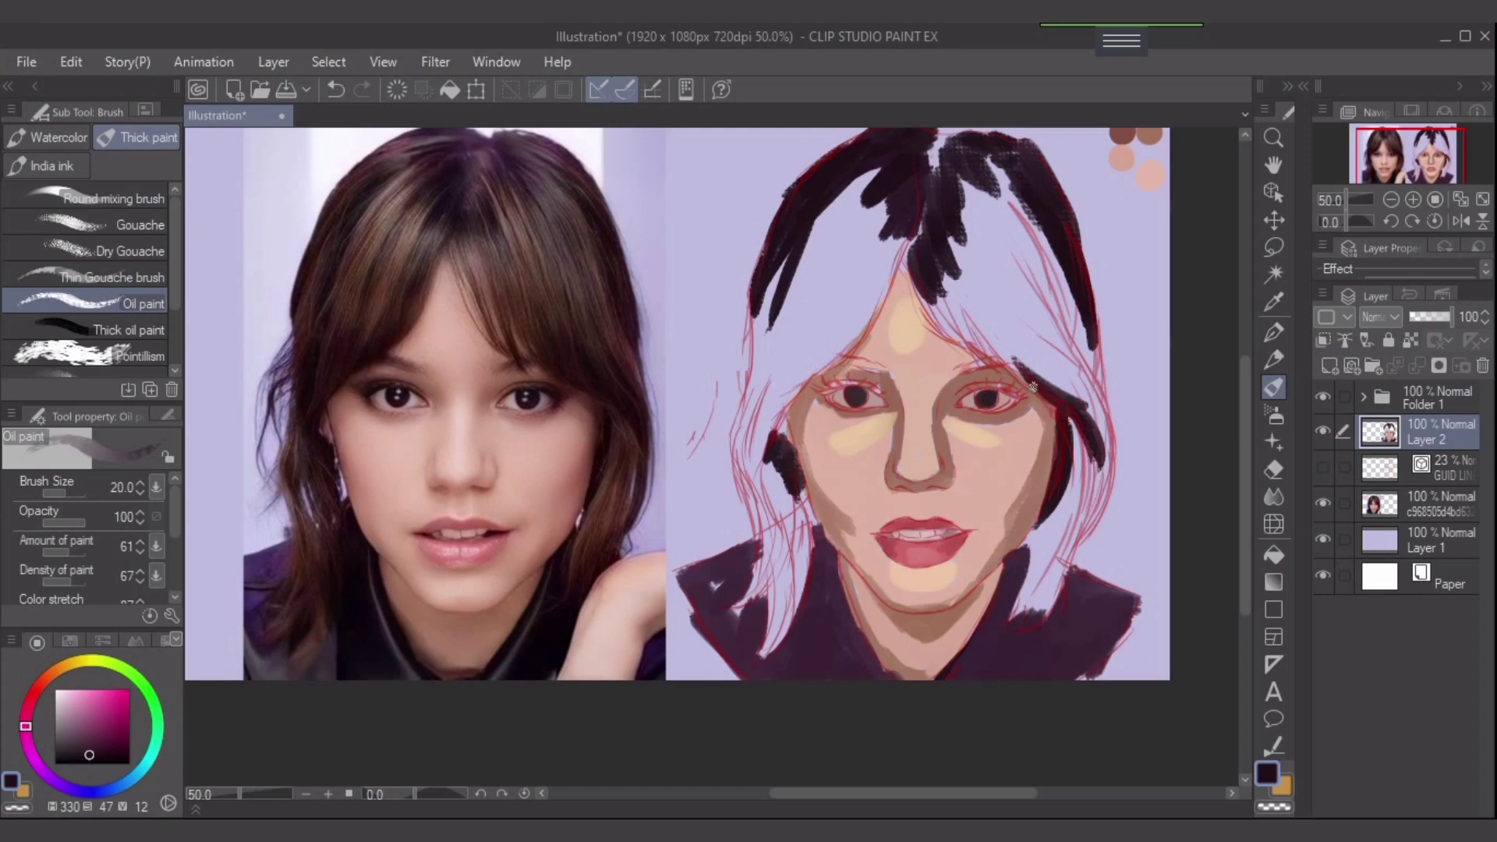
{"action": "mouse_move", "coordinate": [980, 326]}
{"action": "left_mouse_down"}
{"action": "mouse_move", "coordinate": [1026, 380]}
{"action": "mouse_move", "coordinate": [947, 308]}
{"action": "mouse_move", "coordinate": [1068, 406]}
{"action": "mouse_move", "coordinate": [1039, 380]}
{"action": "mouse_move", "coordinate": [1057, 355]}
{"action": "mouse_move", "coordinate": [1059, 396]}
{"action": "left_mouse_up"}
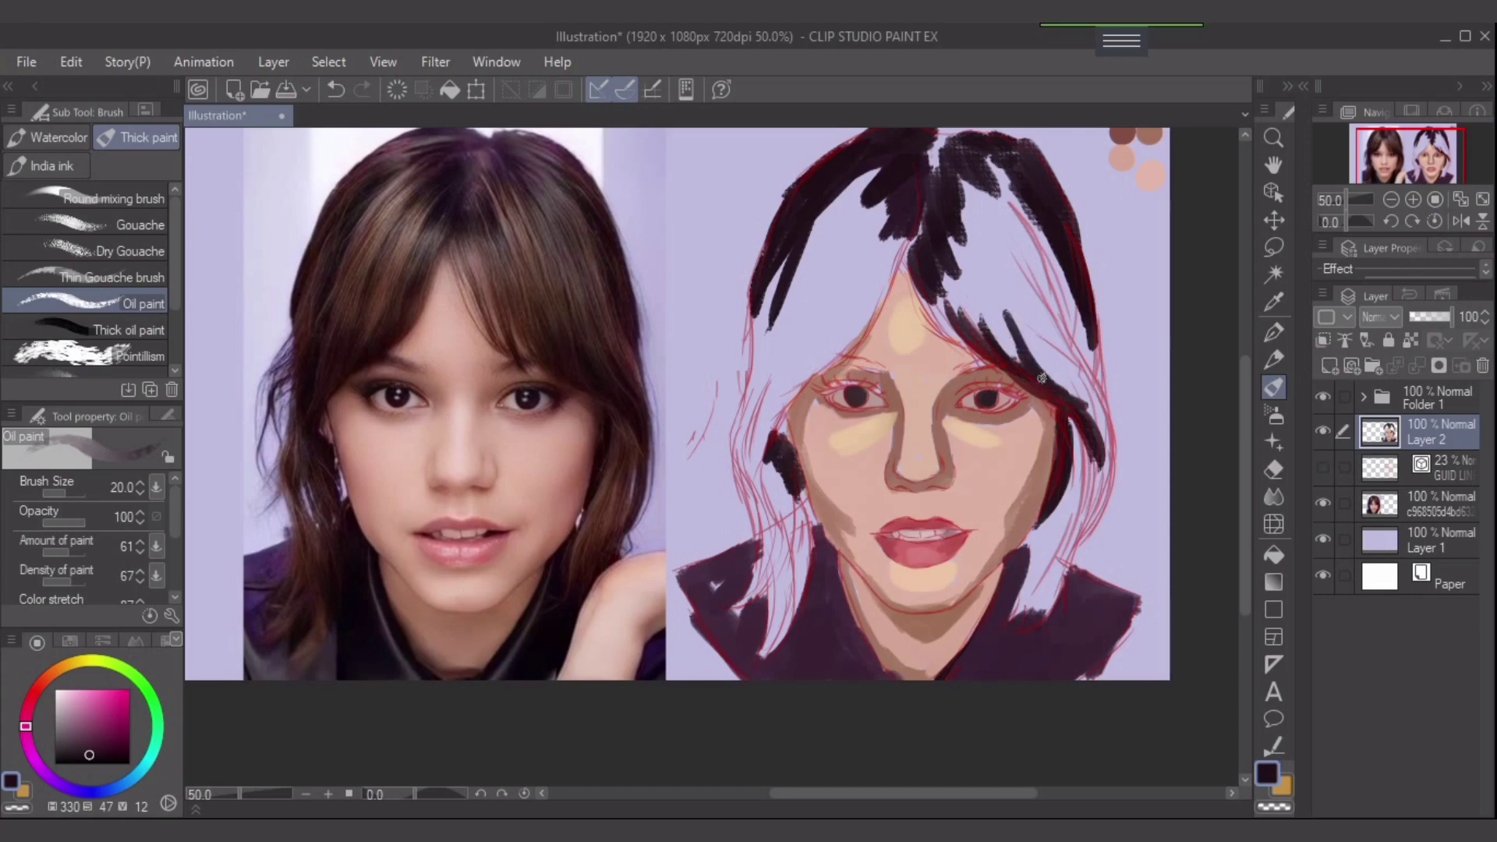
{"action": "key", "text": "ctrl+z"}
{"action": "key", "text": "ctrl+z"}
{"action": "key", "text": "]"}
{"action": "key", "text": "]"}
{"action": "left_click_drag", "start_coordinate": [1044, 385], "coordinate": [996, 303]}
{"action": "mouse_move", "coordinate": [1039, 376]}
{"action": "left_mouse_down"}
{"action": "mouse_move", "coordinate": [1096, 417]}
{"action": "mouse_move", "coordinate": [1050, 380]}
{"action": "mouse_move", "coordinate": [1108, 458]}
{"action": "left_mouse_up"}
{"action": "key", "text": "bracketleft"}
{"action": "key", "text": "bracketleft"}
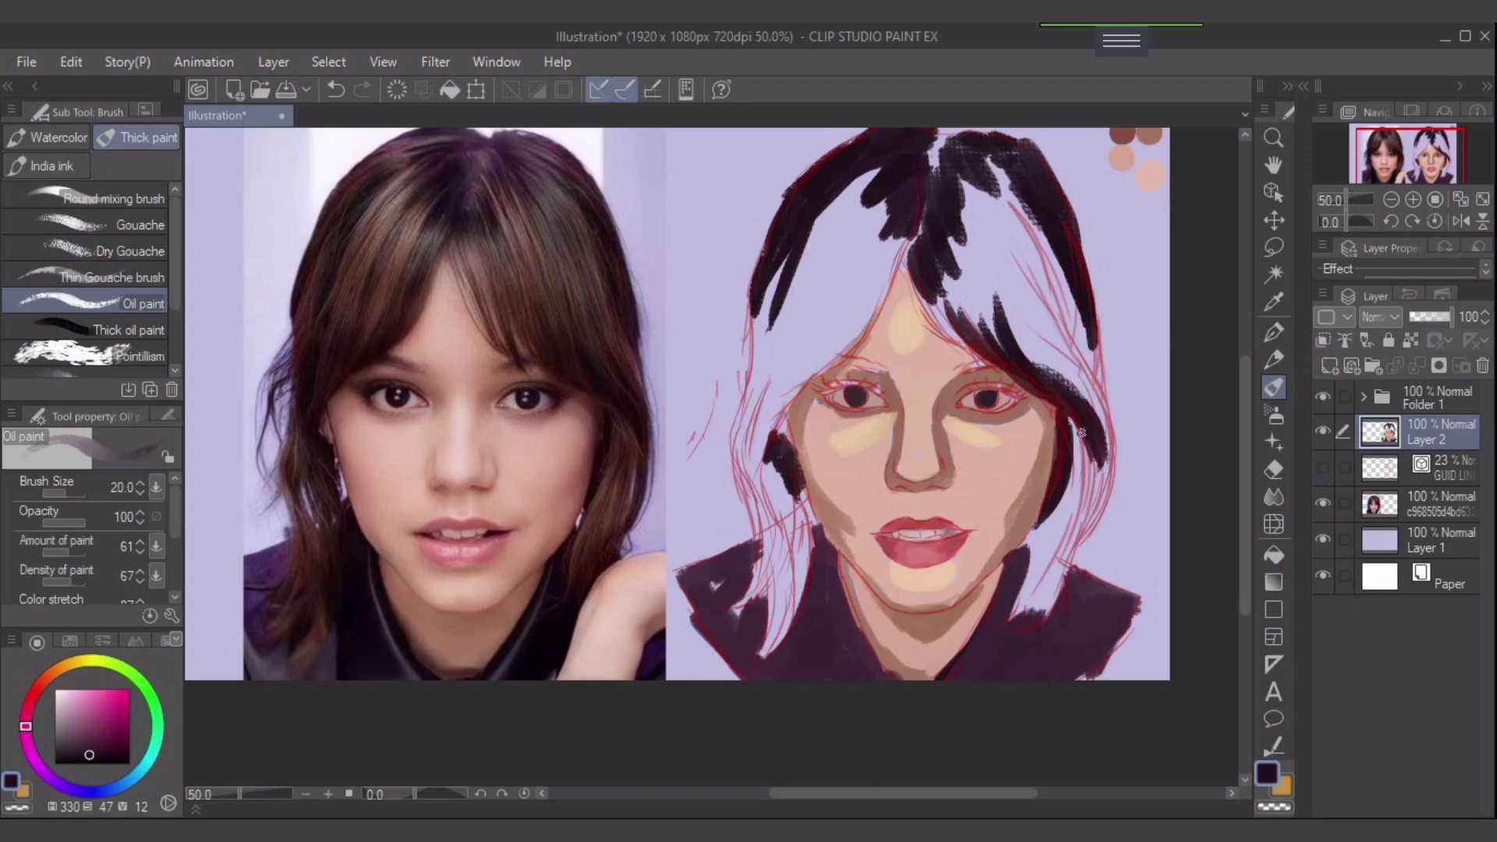
- Paint near-black strands down the right outer hair edge at brush size 15 and beside the left temple at 30, undoing the last size-40 stroke
{"action": "key", "text": "bracketleft"}
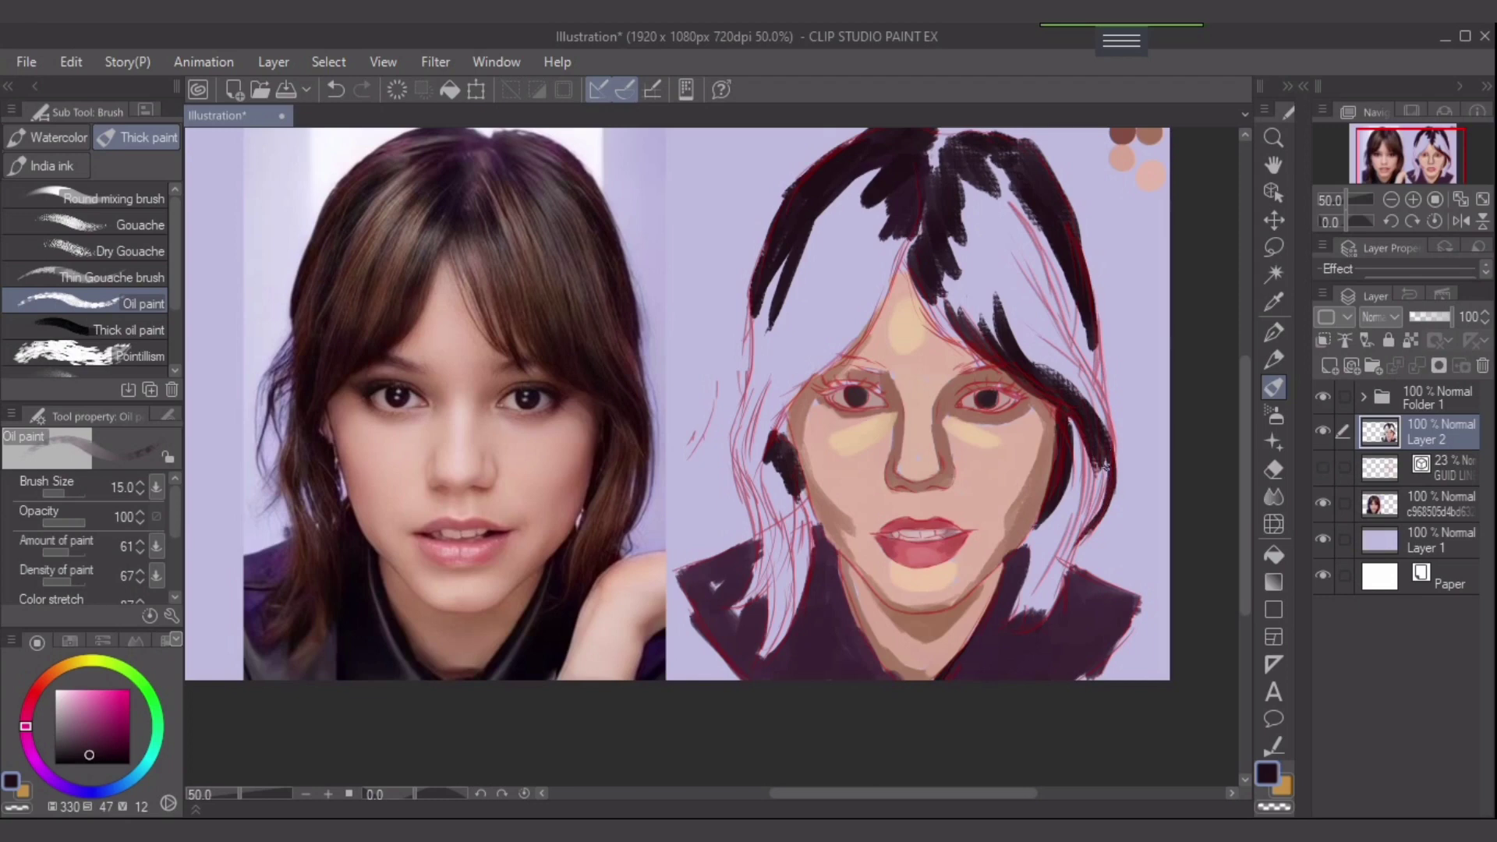
{"action": "left_click_drag", "start_coordinate": [1045, 525], "coordinate": [991, 501]}
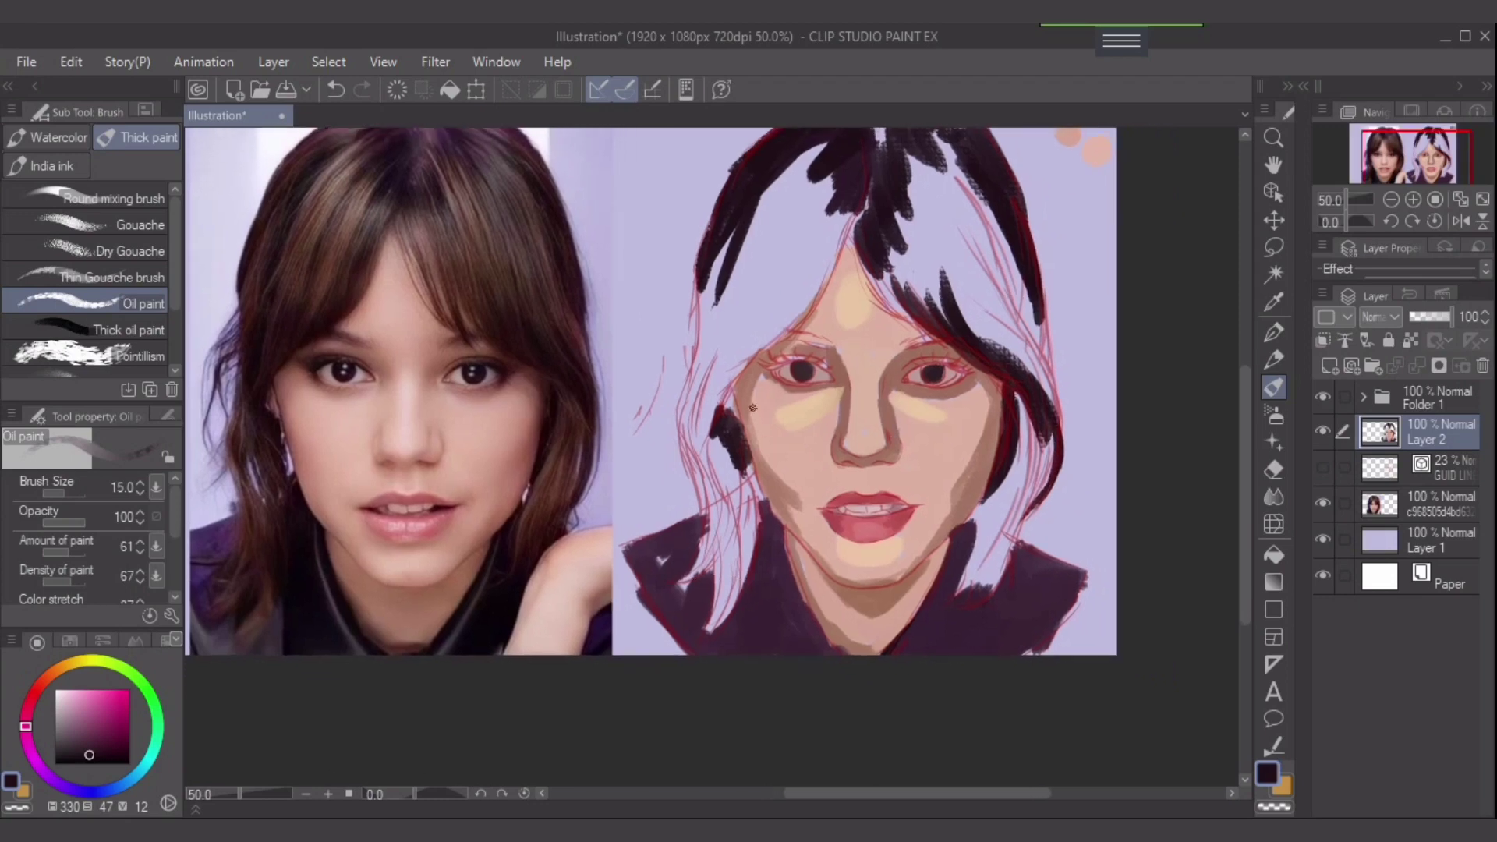
{"action": "key", "text": "bracketright"}
{"action": "key", "text": "bracketright"}
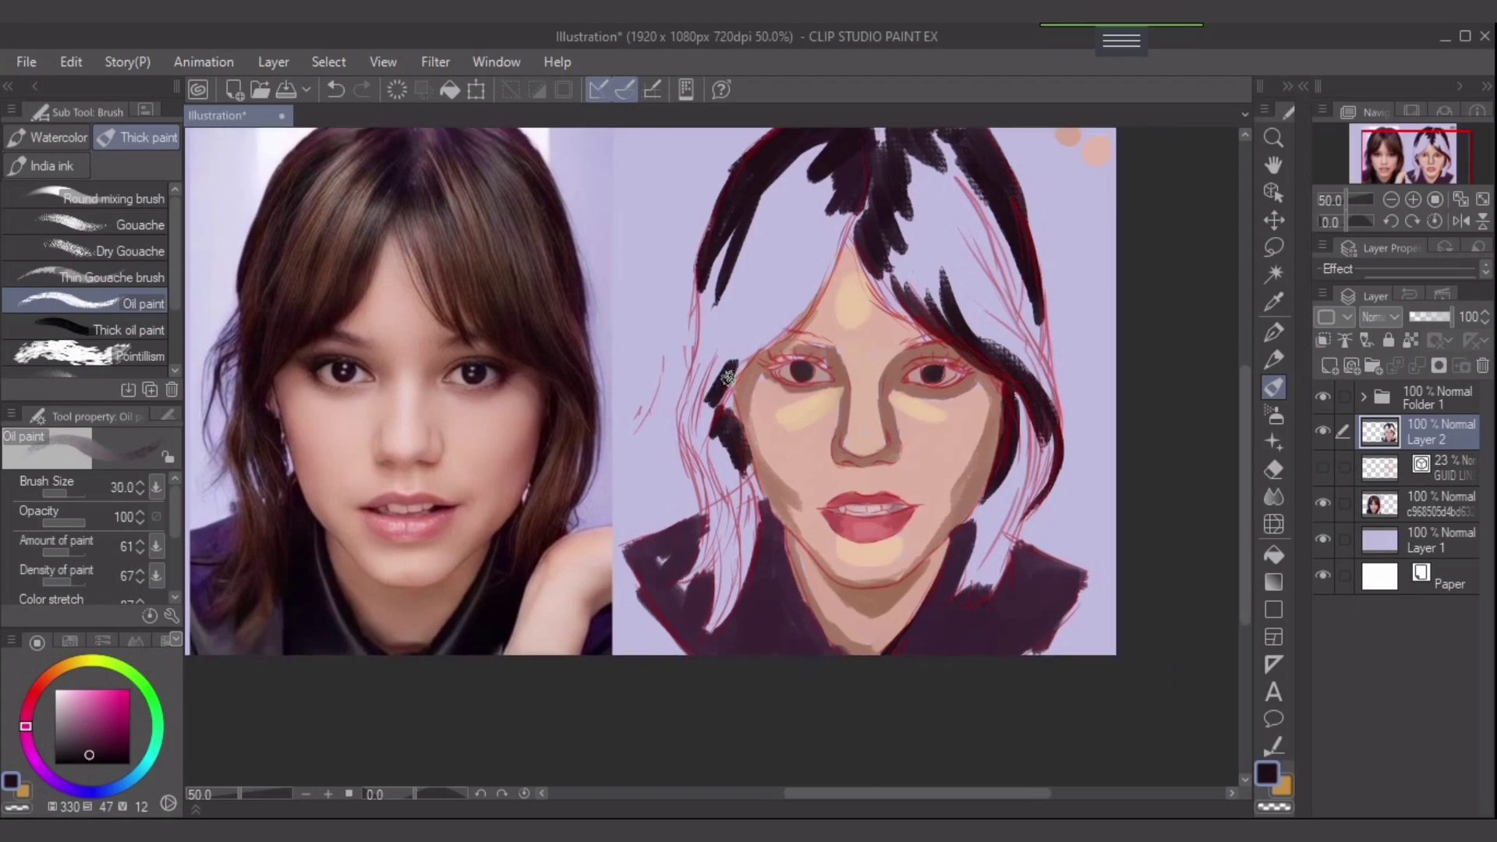
{"action": "key", "text": "bracketright"}
{"action": "mouse_move", "coordinate": [710, 407]}
{"action": "left_mouse_down"}
{"action": "mouse_move", "coordinate": [698, 346]}
{"action": "mouse_move", "coordinate": [729, 366]}
{"action": "mouse_move", "coordinate": [711, 371]}
{"action": "left_mouse_up"}
{"action": "scroll", "coordinate": [710, 372], "scroll_direction": "down", "scroll_amount": 1}
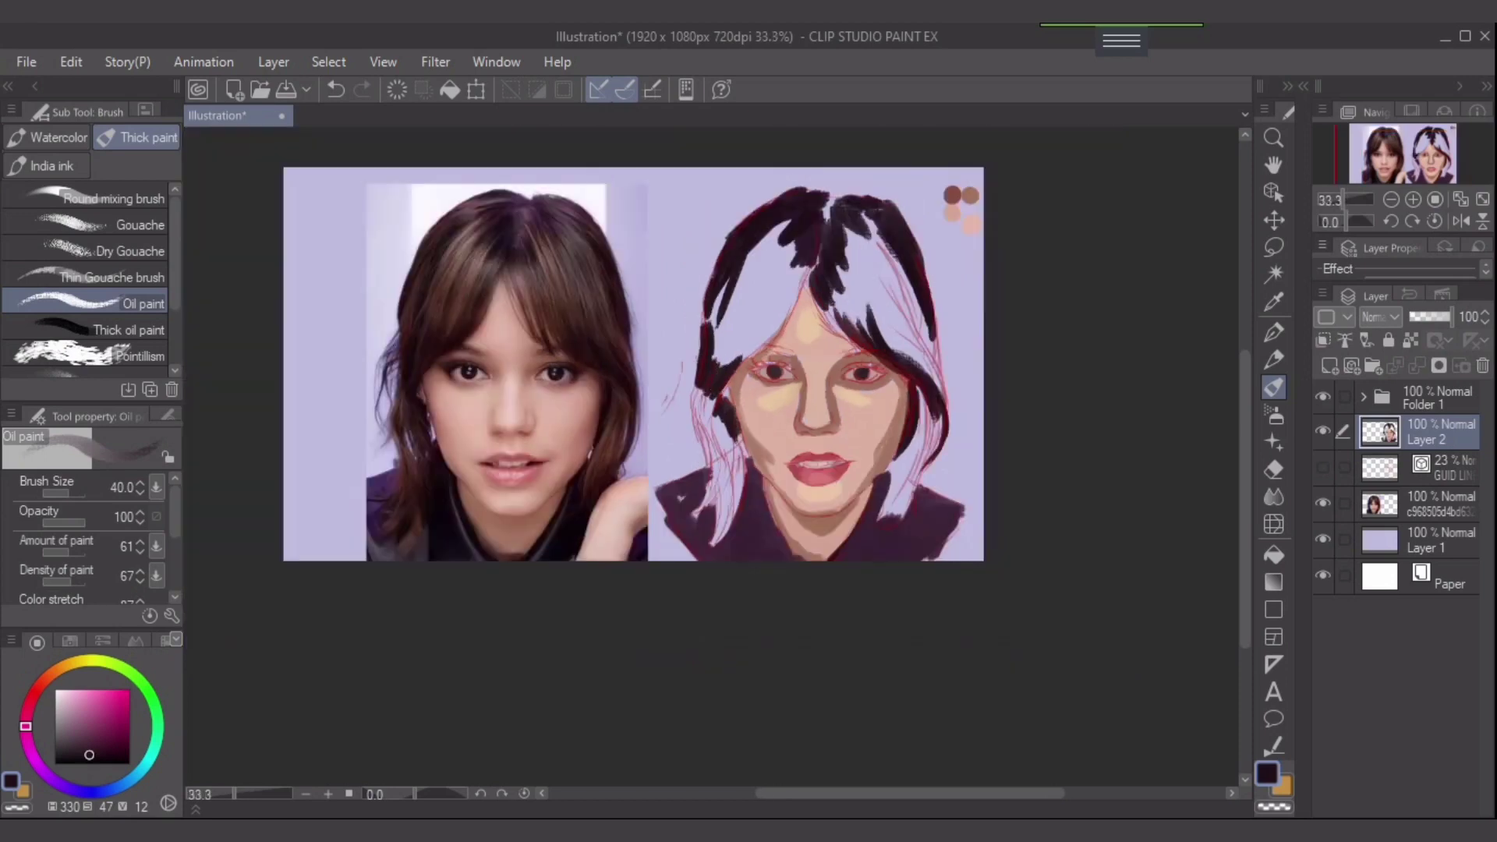
{"action": "left_click", "coordinate": [1482, 198]}
{"action": "key", "text": "ctrl+z"}
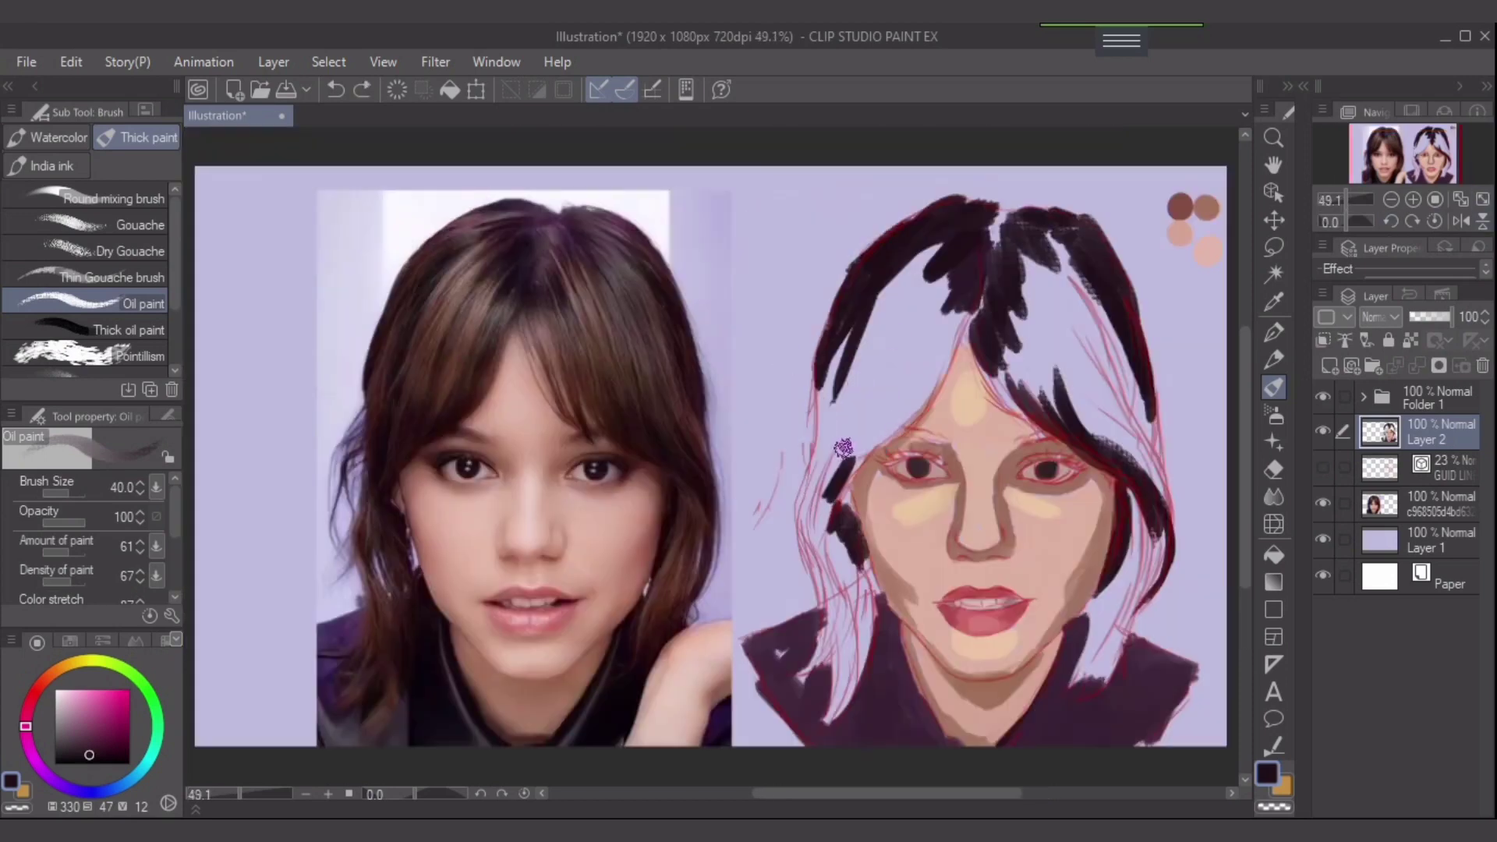
- Paint near-black shadows through the left-hand fringe at brush size 40 and down the hair beside the left cheek at size 30
{"action": "mouse_move", "coordinate": [843, 448]}
{"action": "left_mouse_down"}
{"action": "mouse_move", "coordinate": [818, 467]}
{"action": "mouse_move", "coordinate": [843, 453]}
{"action": "mouse_move", "coordinate": [841, 469]}
{"action": "mouse_move", "coordinate": [816, 434]}
{"action": "mouse_move", "coordinate": [835, 397]}
{"action": "mouse_move", "coordinate": [832, 488]}
{"action": "mouse_move", "coordinate": [864, 432]}
{"action": "mouse_move", "coordinate": [840, 455]}
{"action": "mouse_move", "coordinate": [868, 445]}
{"action": "mouse_move", "coordinate": [832, 502]}
{"action": "mouse_move", "coordinate": [938, 368]}
{"action": "mouse_move", "coordinate": [908, 424]}
{"action": "mouse_move", "coordinate": [943, 345]}
{"action": "mouse_move", "coordinate": [927, 404]}
{"action": "mouse_move", "coordinate": [960, 311]}
{"action": "mouse_move", "coordinate": [872, 451]}
{"action": "mouse_move", "coordinate": [955, 306]}
{"action": "mouse_move", "coordinate": [893, 432]}
{"action": "left_mouse_up"}
{"action": "mouse_move", "coordinate": [887, 533]}
{"action": "left_mouse_down"}
{"action": "mouse_move", "coordinate": [811, 470]}
{"action": "mouse_move", "coordinate": [750, 508]}
{"action": "mouse_move", "coordinate": [740, 452]}
{"action": "mouse_move", "coordinate": [761, 522]}
{"action": "left_mouse_up"}
{"action": "key", "text": "["}
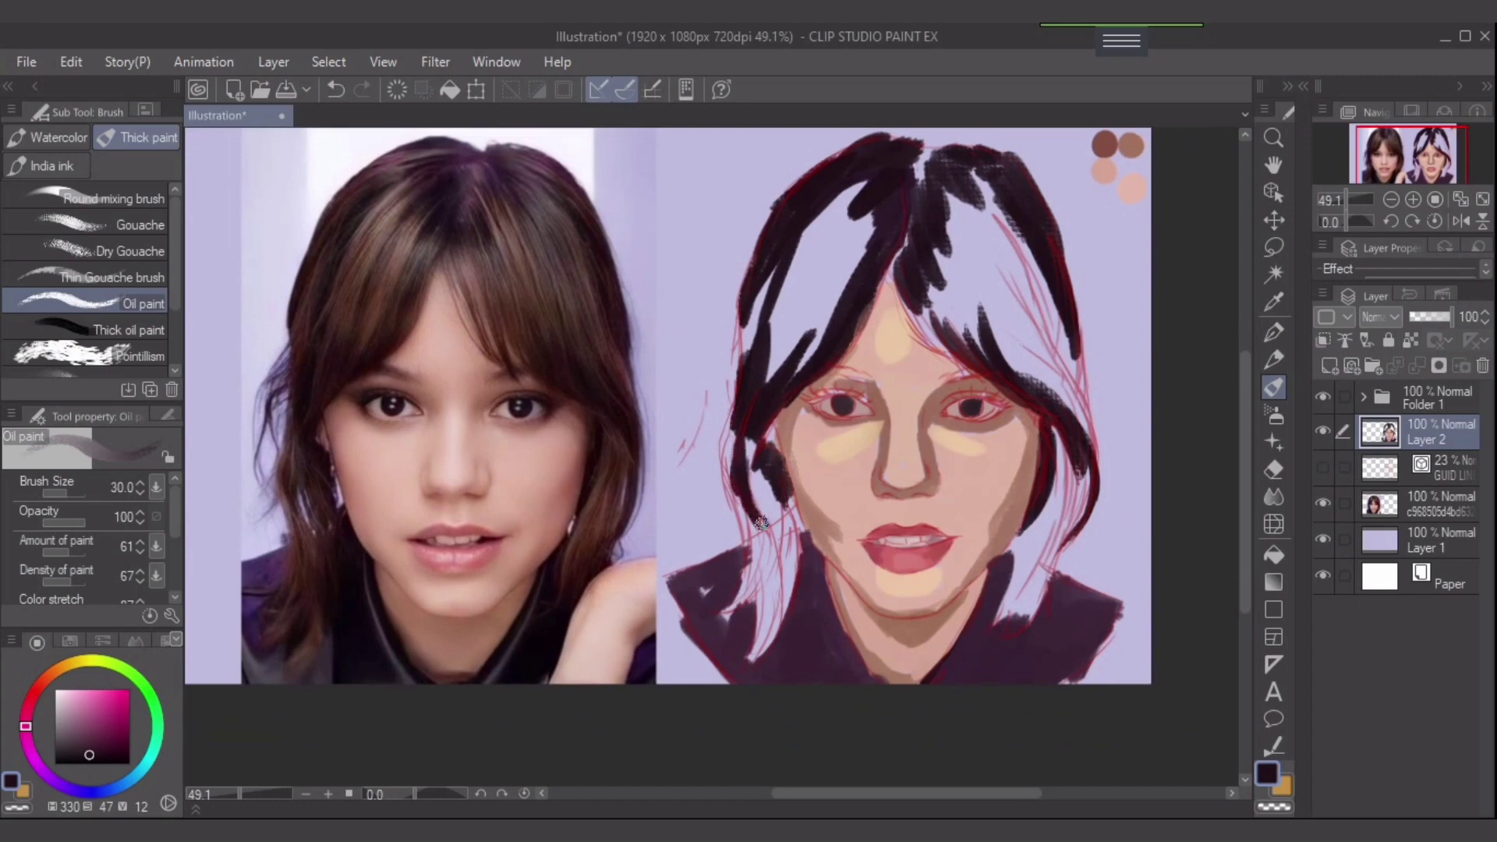
{"action": "left_click_drag", "start_coordinate": [742, 459], "coordinate": [746, 442]}
{"action": "left_click_drag", "start_coordinate": [653, 526], "coordinate": [683, 535]}
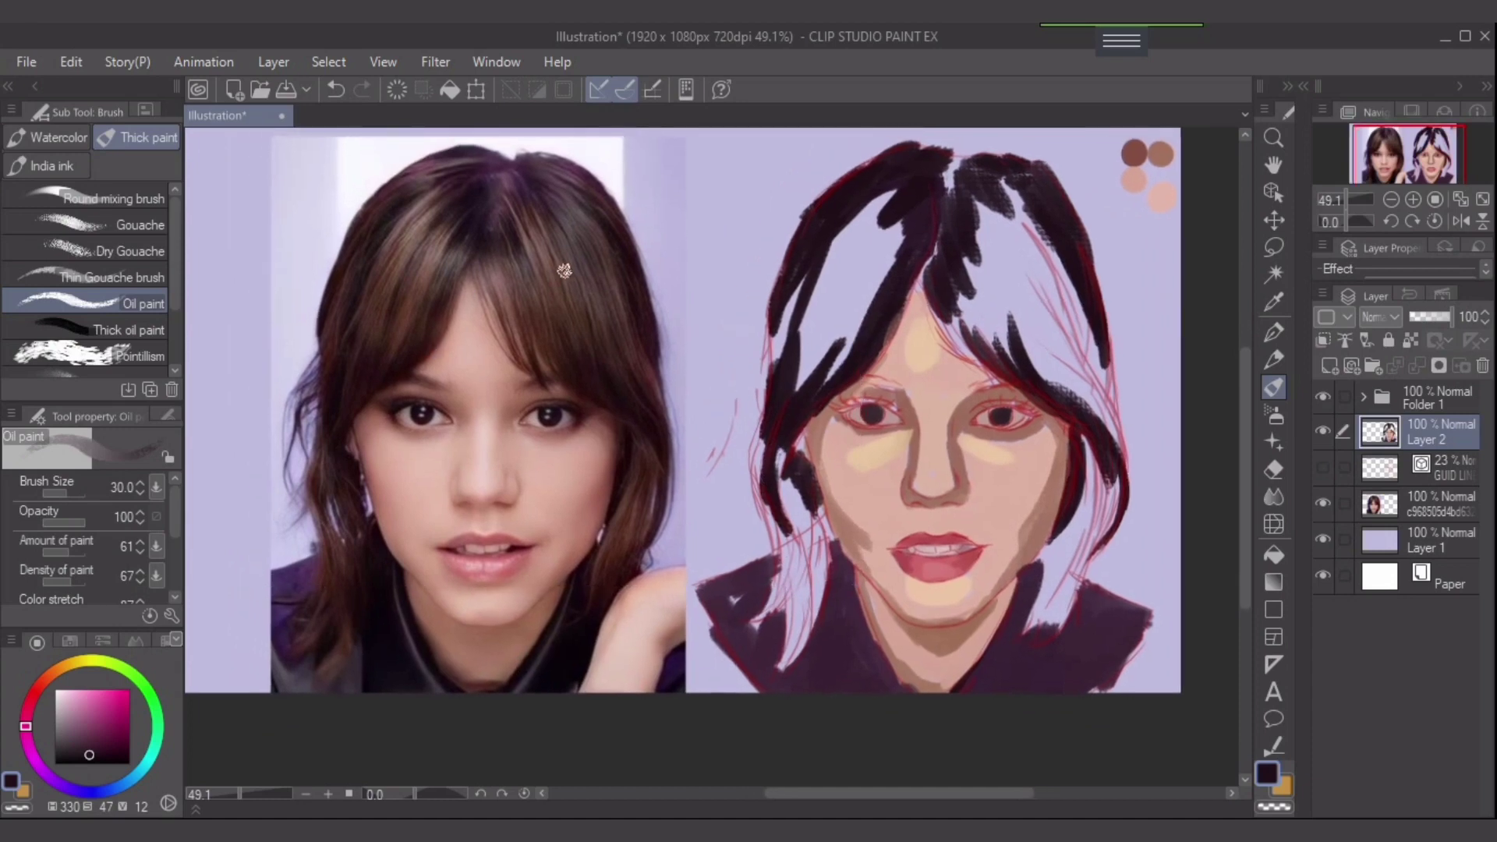
- Sample a dark brown from the photo's hair and fill the empty hair area on the right side of the parting
{"action": "left_click", "coordinate": [610, 232], "text": "alt"}
{"action": "key", "text": "]"}
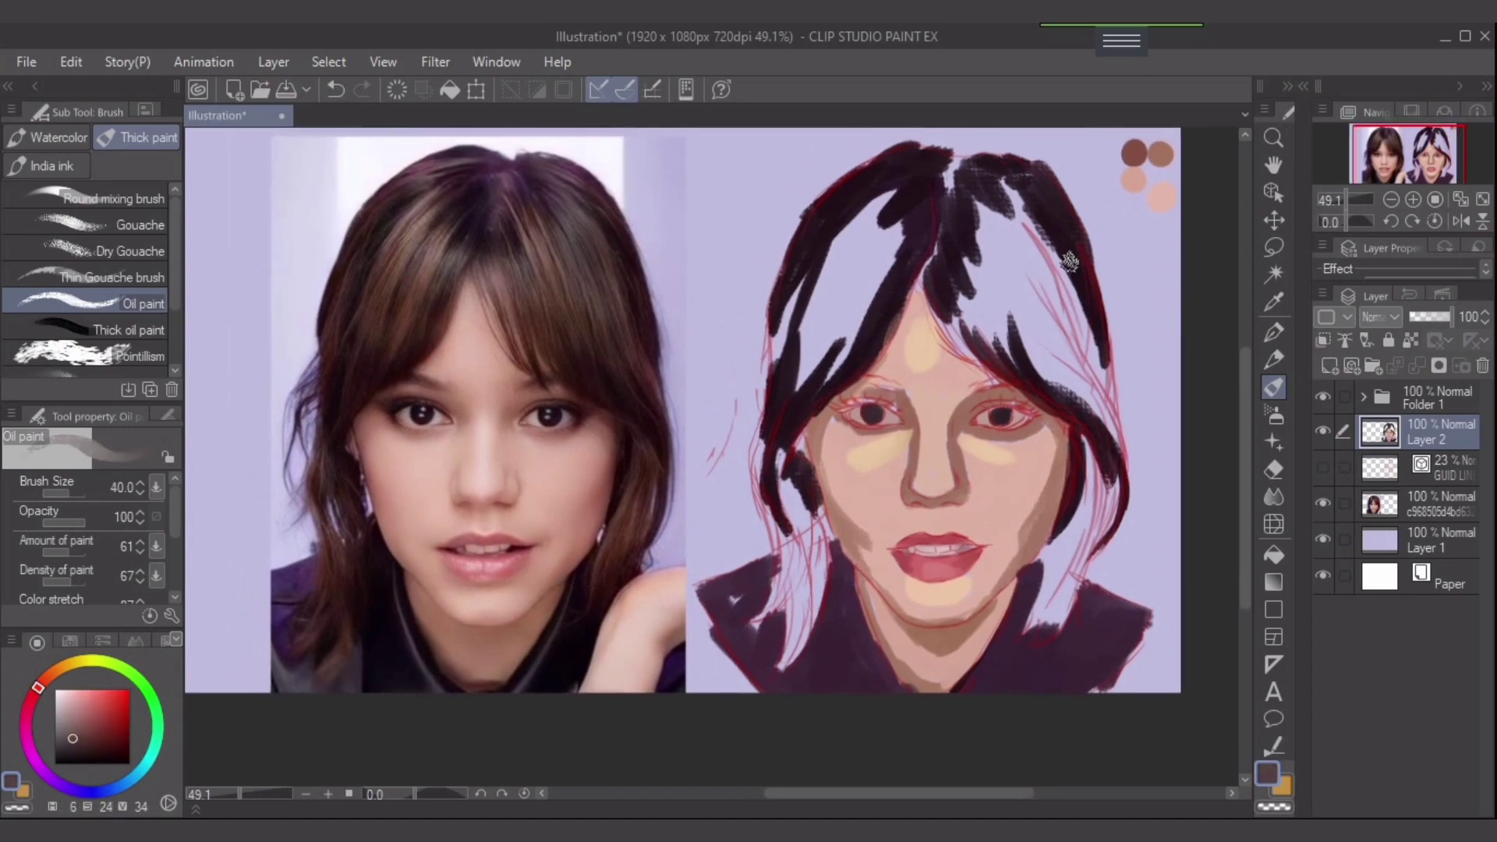
{"action": "key", "text": "]"}
{"action": "mouse_move", "coordinate": [1027, 249]}
{"action": "left_mouse_down"}
{"action": "mouse_move", "coordinate": [1064, 307]}
{"action": "mouse_move", "coordinate": [1027, 232]}
{"action": "mouse_move", "coordinate": [1063, 284]}
{"action": "left_mouse_up"}
{"action": "key", "text": "["}
{"action": "key", "text": "["}
{"action": "mouse_move", "coordinate": [1027, 214]}
{"action": "left_mouse_down"}
{"action": "mouse_move", "coordinate": [1005, 187]}
{"action": "mouse_move", "coordinate": [1020, 222]}
{"action": "mouse_move", "coordinate": [981, 206]}
{"action": "mouse_move", "coordinate": [1028, 248]}
{"action": "mouse_move", "coordinate": [1015, 228]}
{"action": "mouse_move", "coordinate": [1014, 259]}
{"action": "mouse_move", "coordinate": [987, 220]}
{"action": "mouse_move", "coordinate": [1006, 296]}
{"action": "mouse_move", "coordinate": [971, 263]}
{"action": "mouse_move", "coordinate": [984, 290]}
{"action": "mouse_move", "coordinate": [969, 317]}
{"action": "mouse_move", "coordinate": [996, 342]}
{"action": "mouse_move", "coordinate": [1023, 302]}
{"action": "mouse_move", "coordinate": [1008, 297]}
{"action": "mouse_move", "coordinate": [1007, 244]}
{"action": "mouse_move", "coordinate": [1087, 386]}
{"action": "mouse_move", "coordinate": [1069, 317]}
{"action": "left_mouse_up"}
{"action": "key", "text": "]"}
{"action": "key", "text": "]"}
{"action": "key", "text": "["}
{"action": "key", "text": "["}
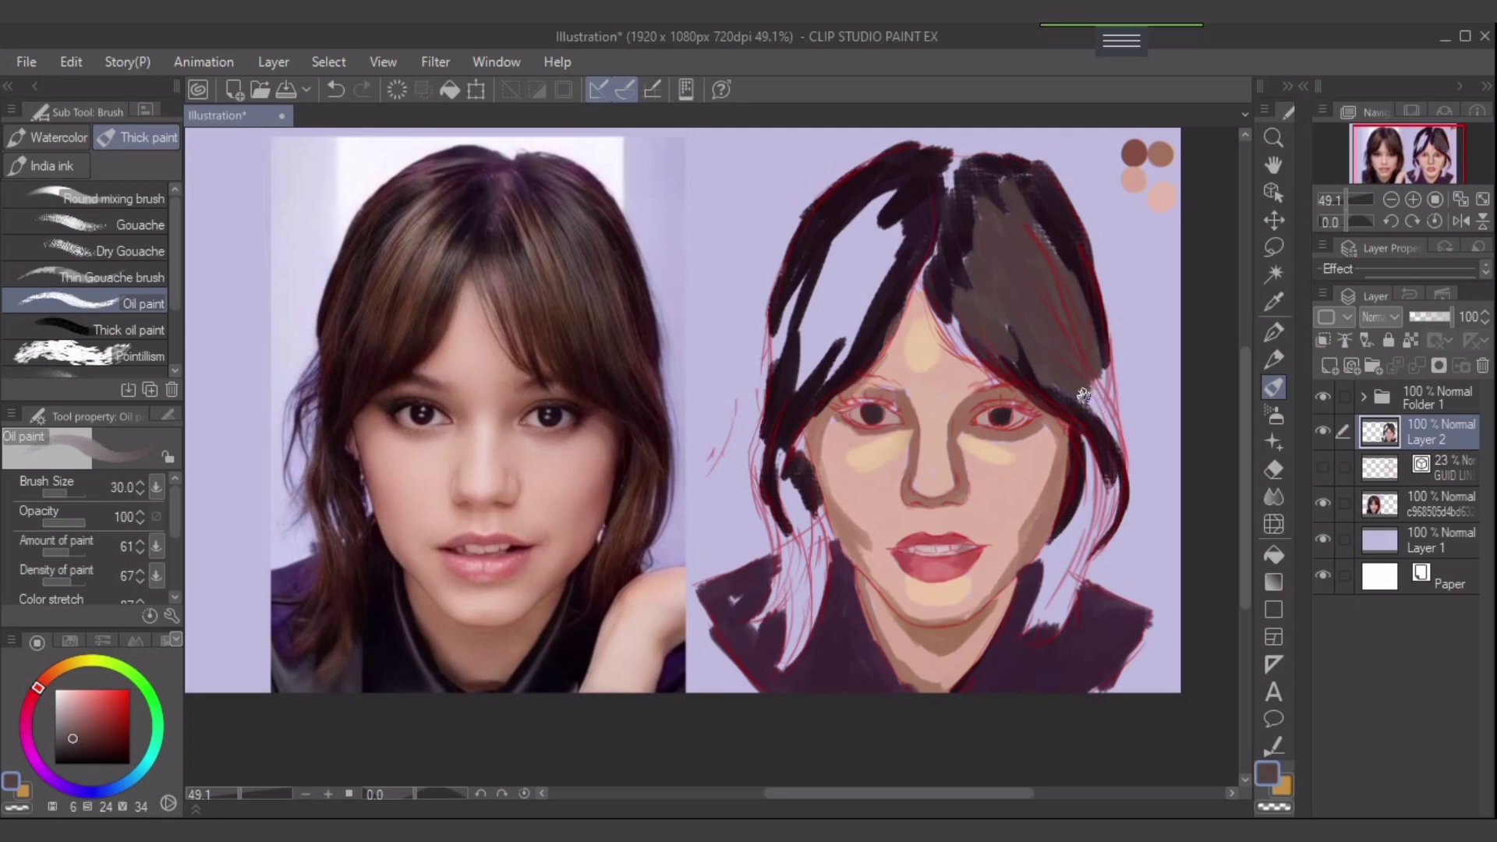
{"action": "mouse_move", "coordinate": [1083, 395]}
{"action": "left_mouse_down"}
{"action": "mouse_move", "coordinate": [1105, 425]}
{"action": "mouse_move", "coordinate": [1111, 366]}
{"action": "mouse_move", "coordinate": [1101, 394]}
{"action": "mouse_move", "coordinate": [1061, 338]}
{"action": "left_mouse_up"}
- Fill the left-hand hair and the lower locks on both sides with the same dark brown, reducing the brush to size 25 for the locks
{"action": "key", "text": "bracketright"}
{"action": "key", "text": "bracketright"}
{"action": "mouse_move", "coordinate": [881, 273]}
{"action": "left_mouse_down"}
{"action": "mouse_move", "coordinate": [873, 210]}
{"action": "mouse_move", "coordinate": [824, 278]}
{"action": "mouse_move", "coordinate": [835, 267]}
{"action": "mouse_move", "coordinate": [801, 371]}
{"action": "mouse_move", "coordinate": [872, 248]}
{"action": "mouse_move", "coordinate": [892, 258]}
{"action": "mouse_move", "coordinate": [846, 348]}
{"action": "mouse_move", "coordinate": [782, 332]}
{"action": "mouse_move", "coordinate": [795, 290]}
{"action": "mouse_move", "coordinate": [772, 343]}
{"action": "mouse_move", "coordinate": [779, 415]}
{"action": "mouse_move", "coordinate": [762, 374]}
{"action": "mouse_move", "coordinate": [759, 416]}
{"action": "mouse_move", "coordinate": [760, 384]}
{"action": "mouse_move", "coordinate": [765, 526]}
{"action": "mouse_move", "coordinate": [759, 492]}
{"action": "mouse_move", "coordinate": [791, 543]}
{"action": "mouse_move", "coordinate": [782, 449]}
{"action": "mouse_move", "coordinate": [808, 558]}
{"action": "mouse_move", "coordinate": [810, 540]}
{"action": "mouse_move", "coordinate": [822, 546]}
{"action": "mouse_move", "coordinate": [812, 525]}
{"action": "mouse_move", "coordinate": [803, 604]}
{"action": "mouse_move", "coordinate": [808, 555]}
{"action": "mouse_move", "coordinate": [788, 566]}
{"action": "mouse_move", "coordinate": [780, 535]}
{"action": "mouse_move", "coordinate": [786, 584]}
{"action": "mouse_move", "coordinate": [754, 623]}
{"action": "mouse_move", "coordinate": [777, 580]}
{"action": "mouse_move", "coordinate": [803, 591]}
{"action": "mouse_move", "coordinate": [783, 671]}
{"action": "mouse_move", "coordinate": [811, 624]}
{"action": "mouse_move", "coordinate": [799, 596]}
{"action": "mouse_move", "coordinate": [807, 635]}
{"action": "left_mouse_up"}
{"action": "key", "text": "bracketleft"}
{"action": "key", "text": "bracketleft"}
{"action": "key", "text": "bracketright"}
{"action": "key", "text": "bracketleft"}
{"action": "key", "text": "bracketleft"}
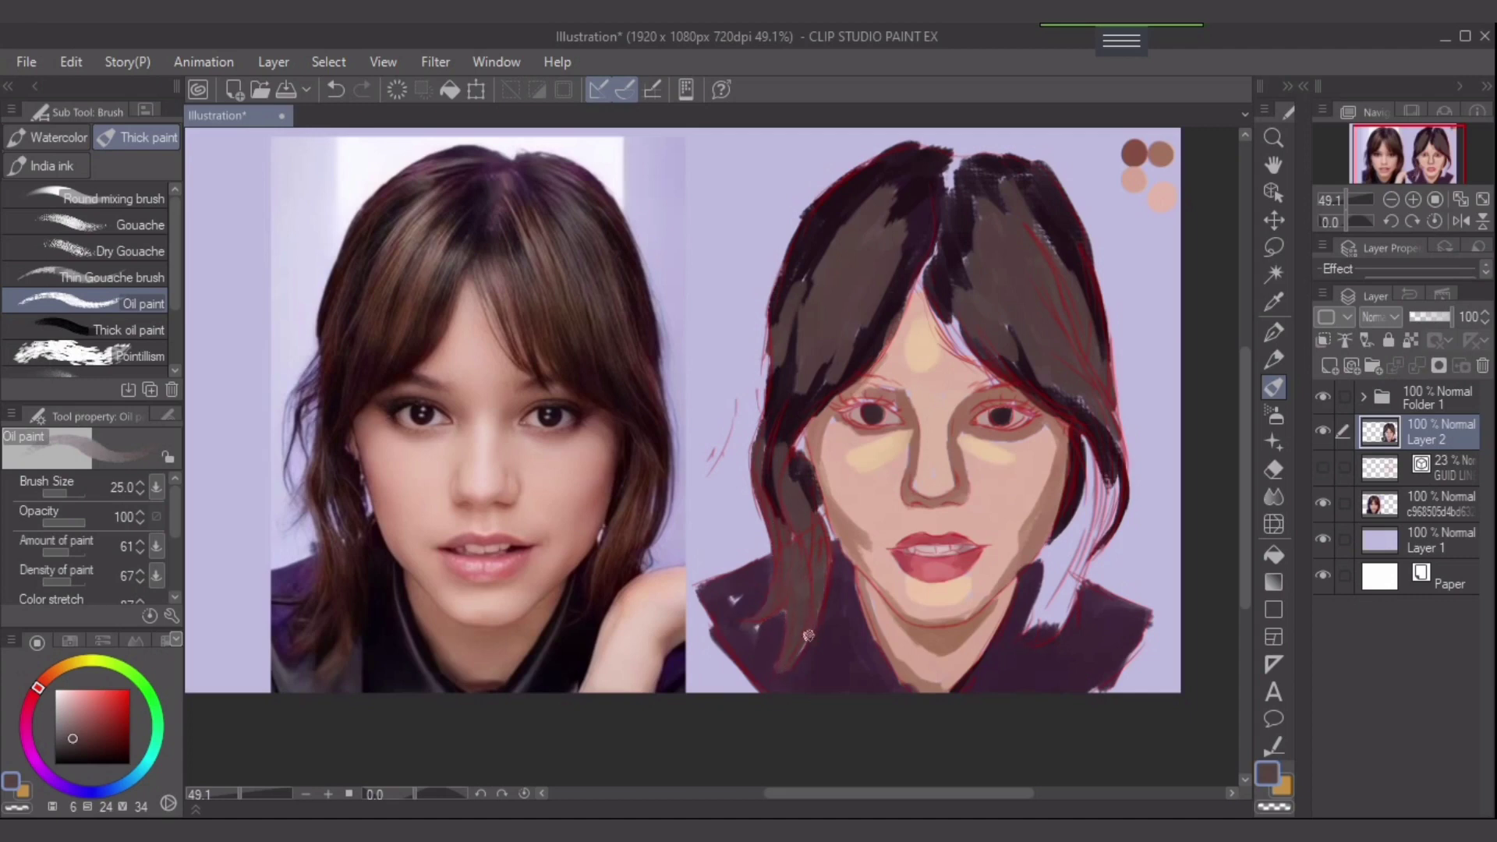
{"action": "left_click_drag", "start_coordinate": [818, 538], "coordinate": [793, 477]}
{"action": "mouse_move", "coordinate": [1052, 586]}
{"action": "left_mouse_down"}
{"action": "mouse_move", "coordinate": [1042, 591]}
{"action": "mouse_move", "coordinate": [1083, 531]}
{"action": "mouse_move", "coordinate": [1067, 547]}
{"action": "mouse_move", "coordinate": [1085, 442]}
{"action": "mouse_move", "coordinate": [1089, 536]}
{"action": "mouse_move", "coordinate": [1104, 492]}
{"action": "mouse_move", "coordinate": [1092, 540]}
{"action": "mouse_move", "coordinate": [1107, 508]}
{"action": "mouse_move", "coordinate": [1058, 604]}
{"action": "mouse_move", "coordinate": [1091, 526]}
{"action": "mouse_move", "coordinate": [1061, 603]}
{"action": "mouse_move", "coordinate": [1084, 536]}
{"action": "mouse_move", "coordinate": [1079, 556]}
{"action": "mouse_move", "coordinate": [1097, 540]}
{"action": "mouse_move", "coordinate": [1043, 607]}
{"action": "mouse_move", "coordinate": [1062, 539]}
{"action": "mouse_move", "coordinate": [1014, 642]}
{"action": "mouse_move", "coordinate": [1062, 611]}
{"action": "mouse_move", "coordinate": [1050, 623]}
{"action": "mouse_move", "coordinate": [1055, 596]}
{"action": "mouse_move", "coordinate": [1025, 637]}
{"action": "left_mouse_up"}
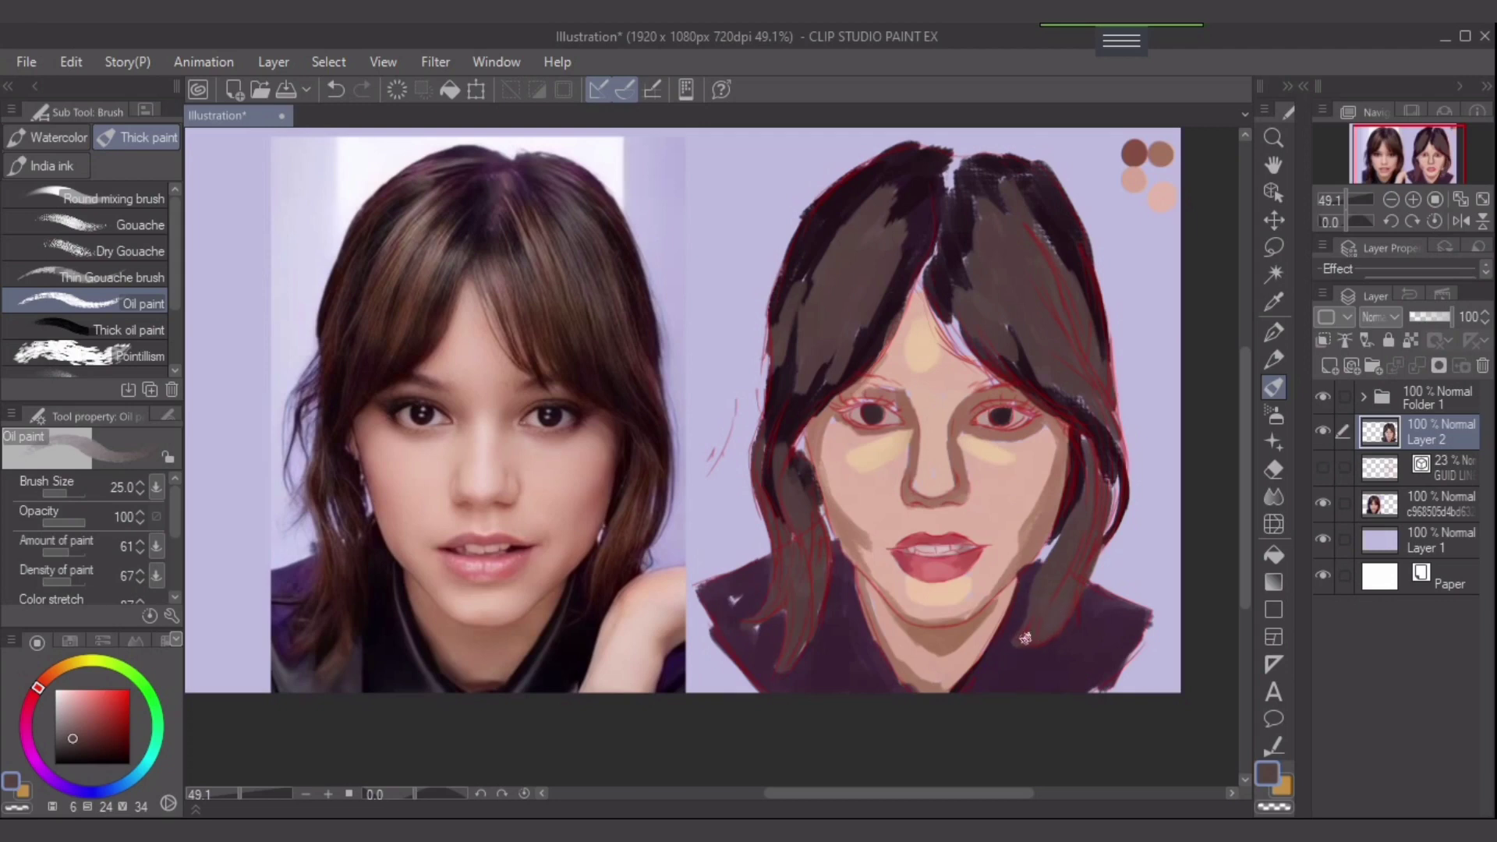
- Sample a warm brown from the photo's fringe and paint the inner edge of the right-hand fringe along the forehead at brush size 17
{"action": "key", "text": "bracketleft"}
{"action": "left_click", "coordinate": [465, 311], "text": "alt"}
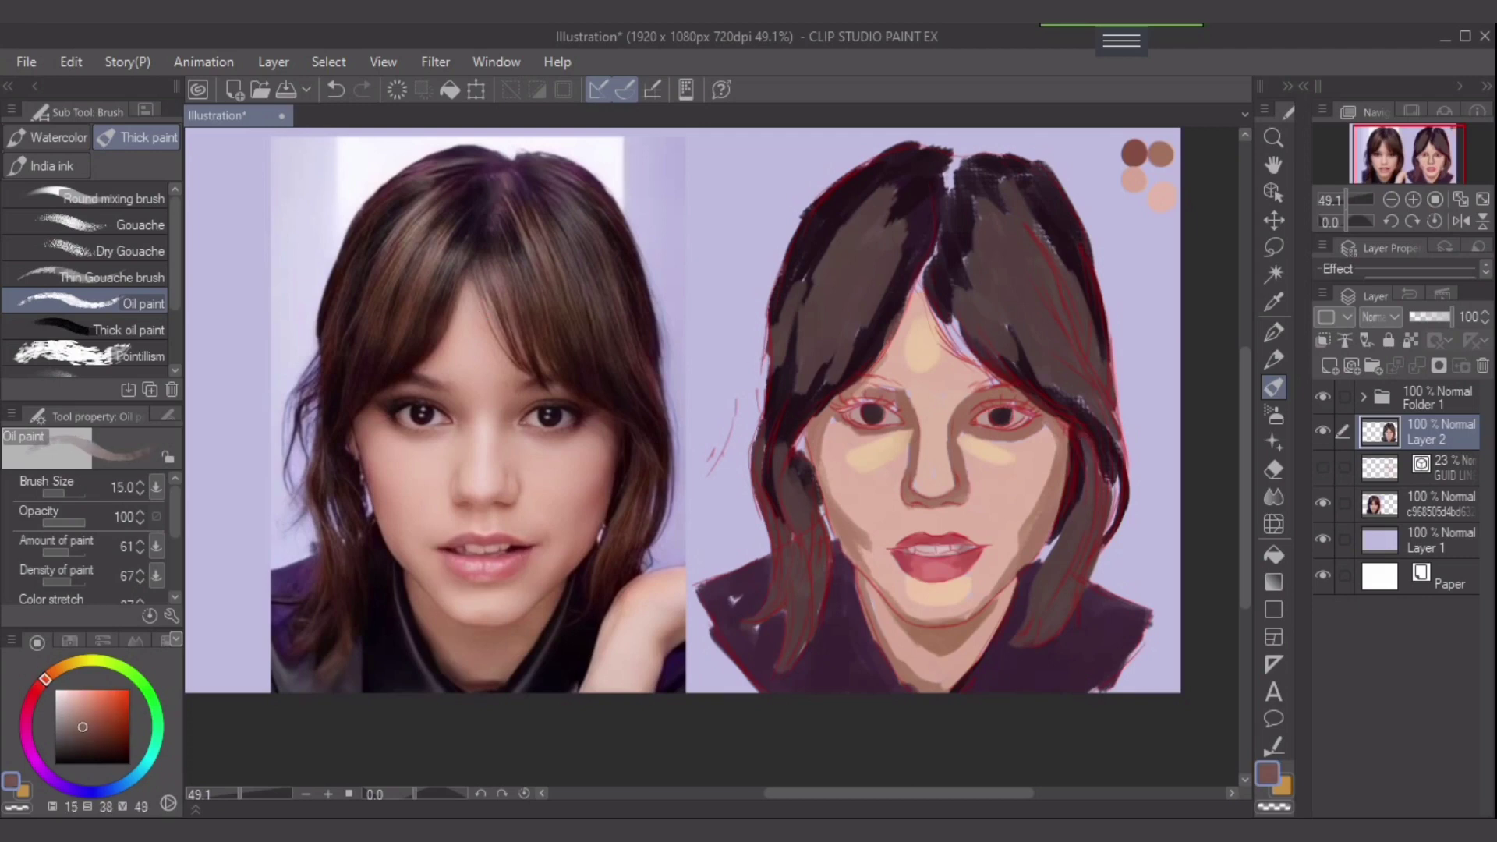
{"action": "key", "text": "bracketright"}
{"action": "mouse_move", "coordinate": [937, 313]}
{"action": "left_mouse_down"}
{"action": "mouse_move", "coordinate": [980, 372]}
{"action": "mouse_move", "coordinate": [975, 357]}
{"action": "mouse_move", "coordinate": [1028, 388]}
{"action": "left_mouse_up"}
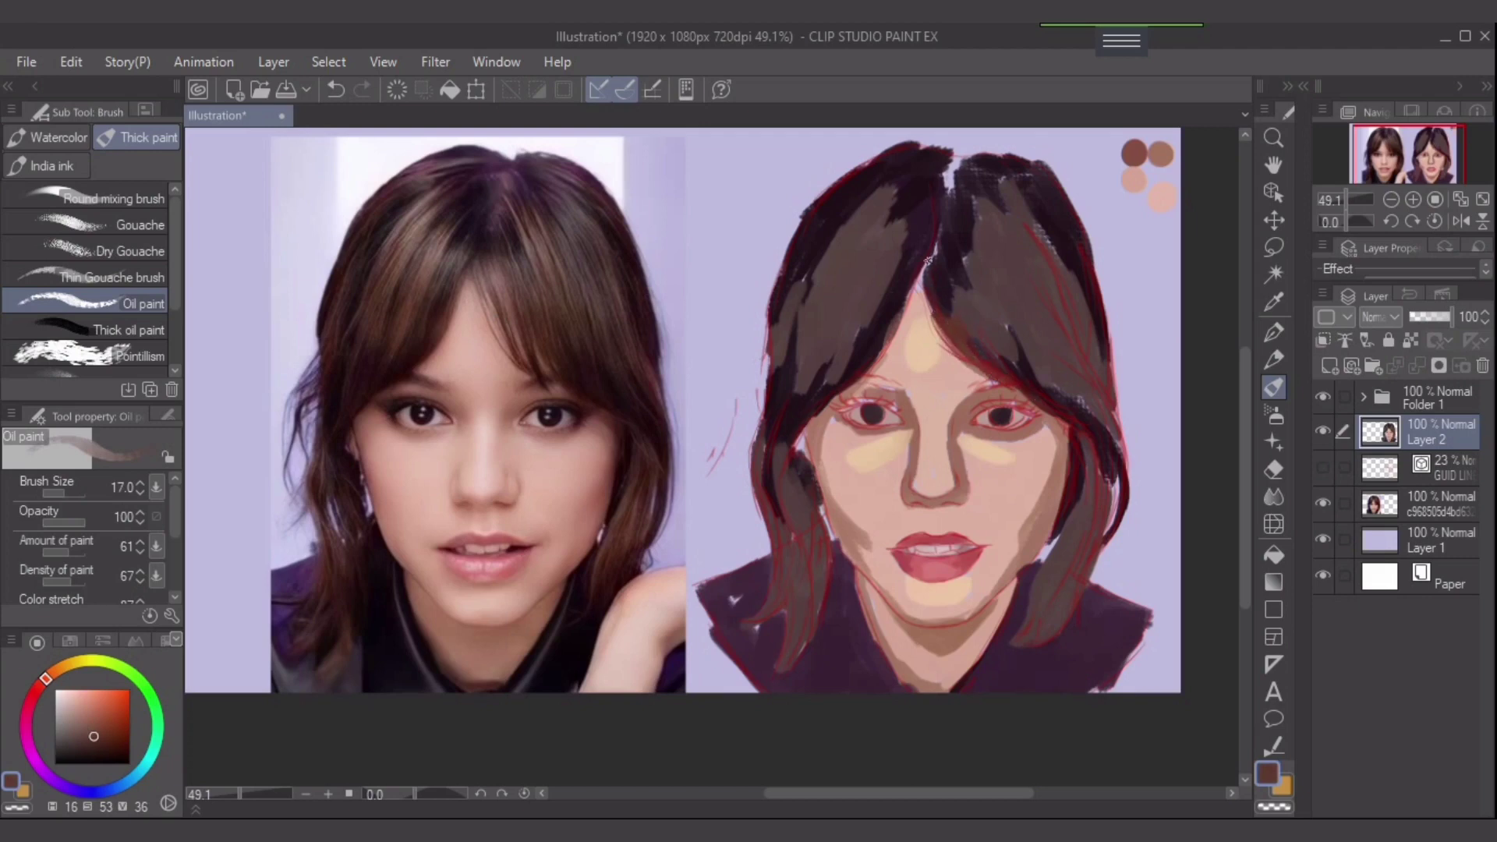
{"action": "left_click_drag", "start_coordinate": [930, 312], "coordinate": [928, 272]}
- Fill the open parting line with a lighter reddish brown and pick up near-black from beside it
{"action": "left_click", "coordinate": [890, 231], "text": "alt"}
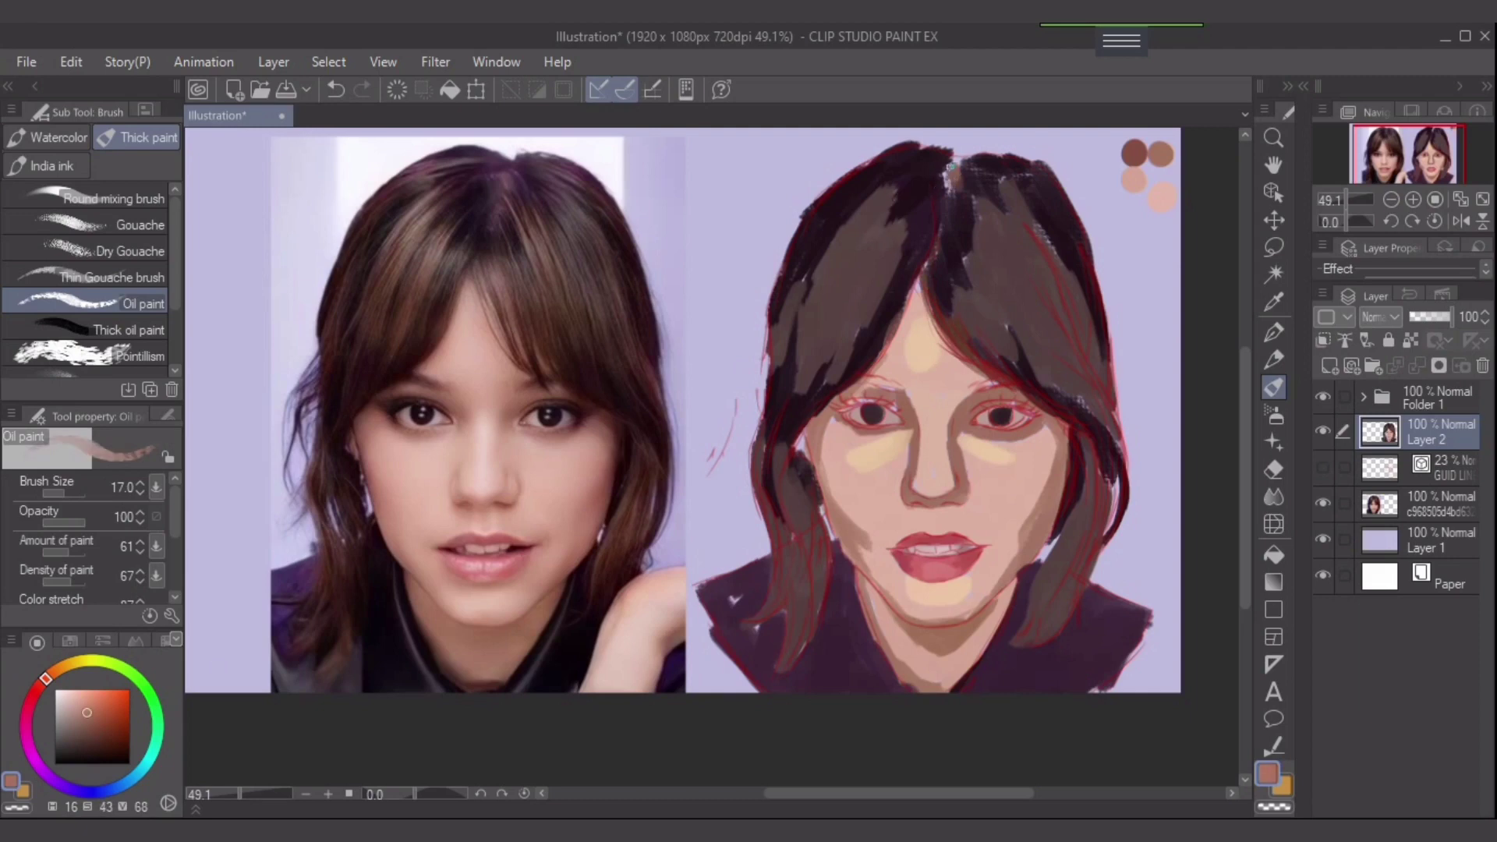
{"action": "left_click_drag", "start_coordinate": [930, 268], "coordinate": [936, 227]}
{"action": "left_click", "coordinate": [944, 201], "text": "alt"}
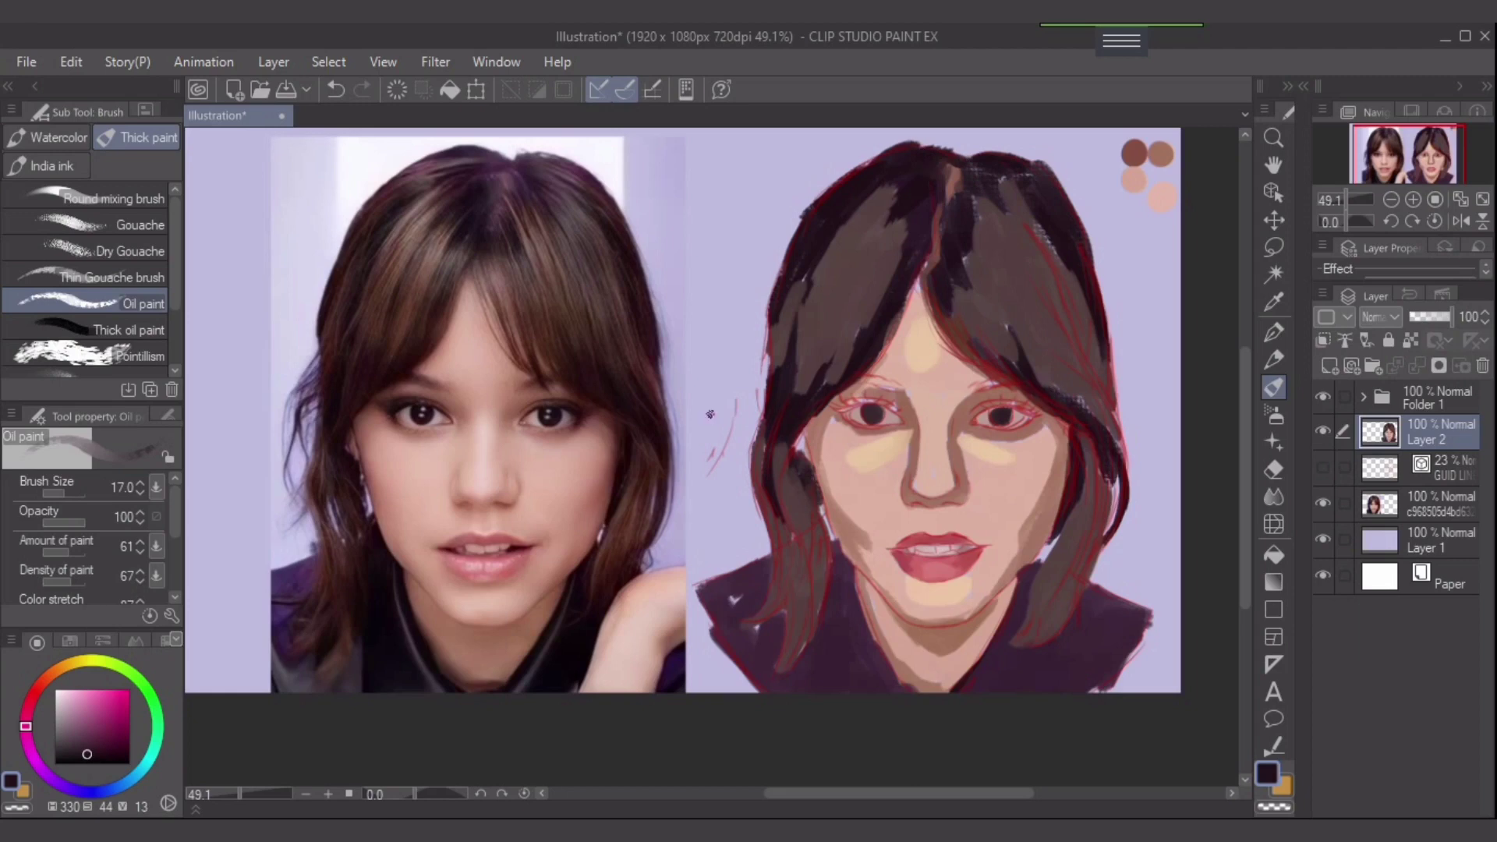
- Paint a reddish-brown highlight strand in the left-hand fringe with hue 17, saturation 55 and brightness 61, undoing the paler first stroke
{"action": "left_click", "coordinate": [441, 289], "text": "alt"}
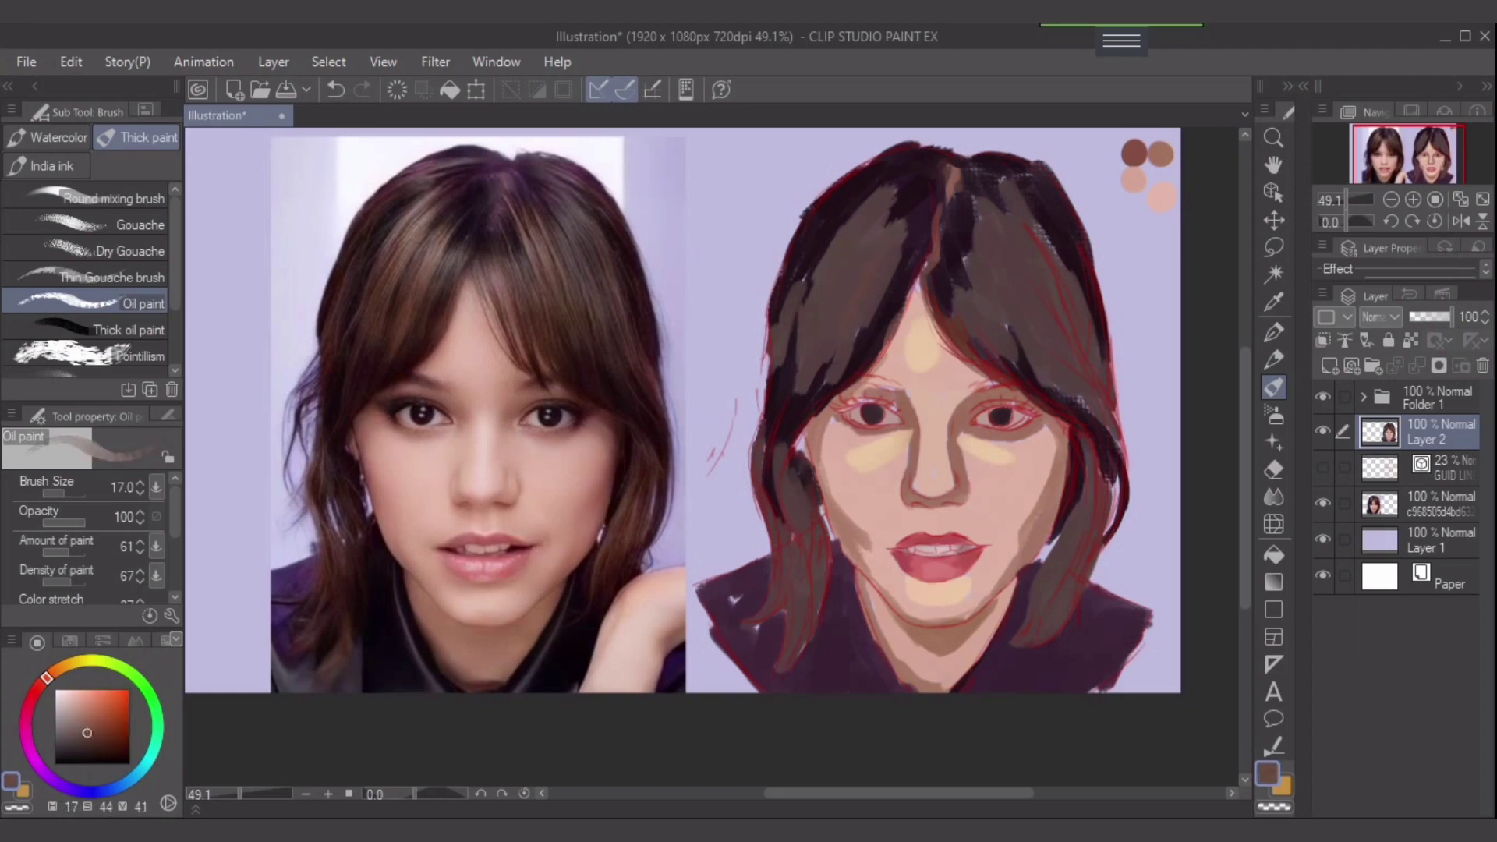
{"action": "left_click", "coordinate": [86, 713]}
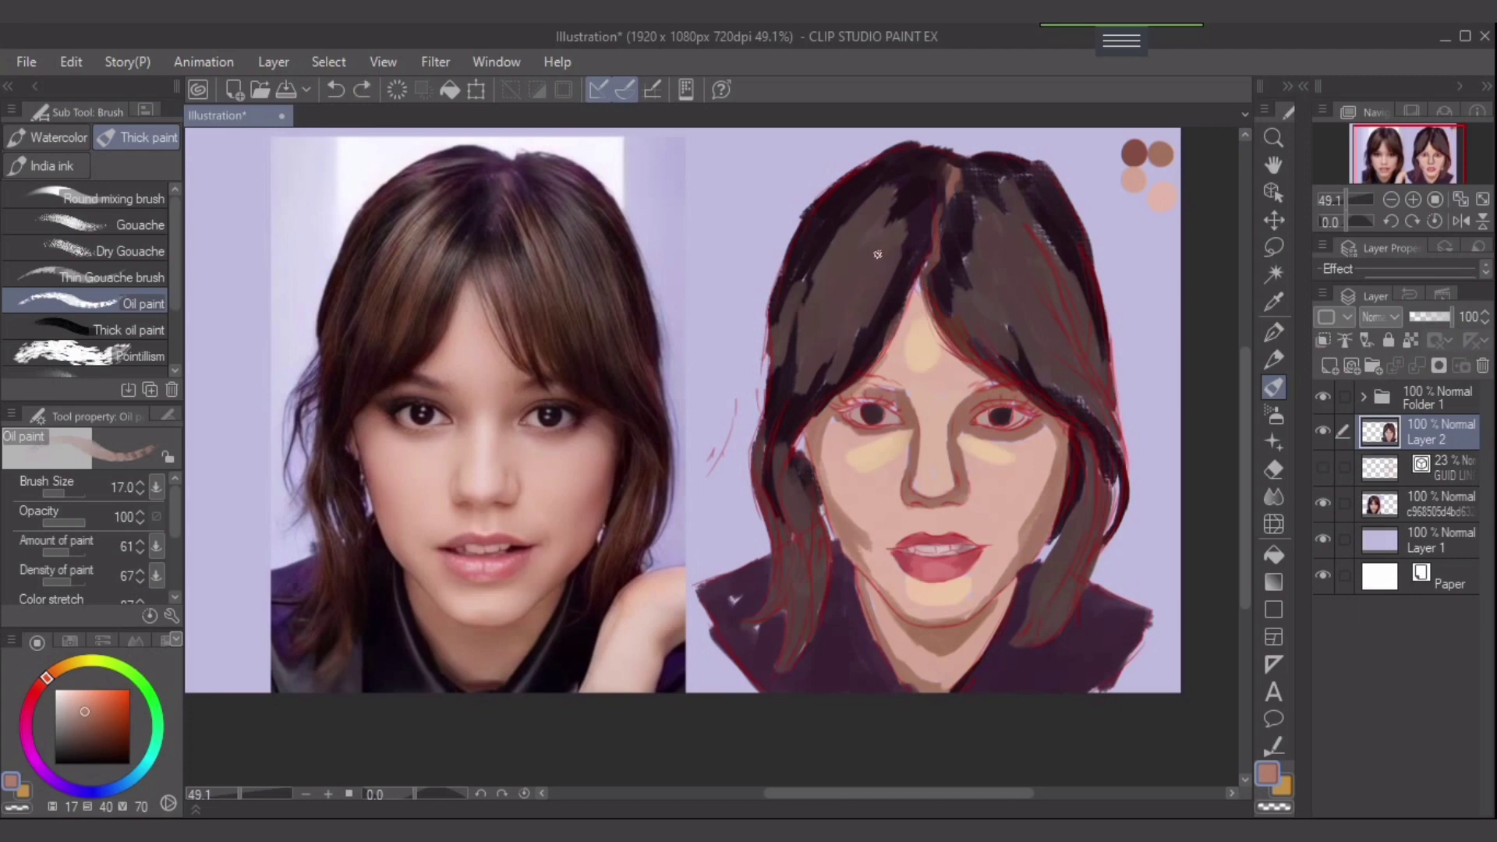
{"action": "left_click_drag", "start_coordinate": [877, 254], "coordinate": [841, 329]}
{"action": "key", "text": "ctrl+z"}
{"action": "left_click_drag", "start_coordinate": [88, 714], "coordinate": [95, 717]}
{"action": "left_click_drag", "start_coordinate": [878, 257], "coordinate": [846, 330]}
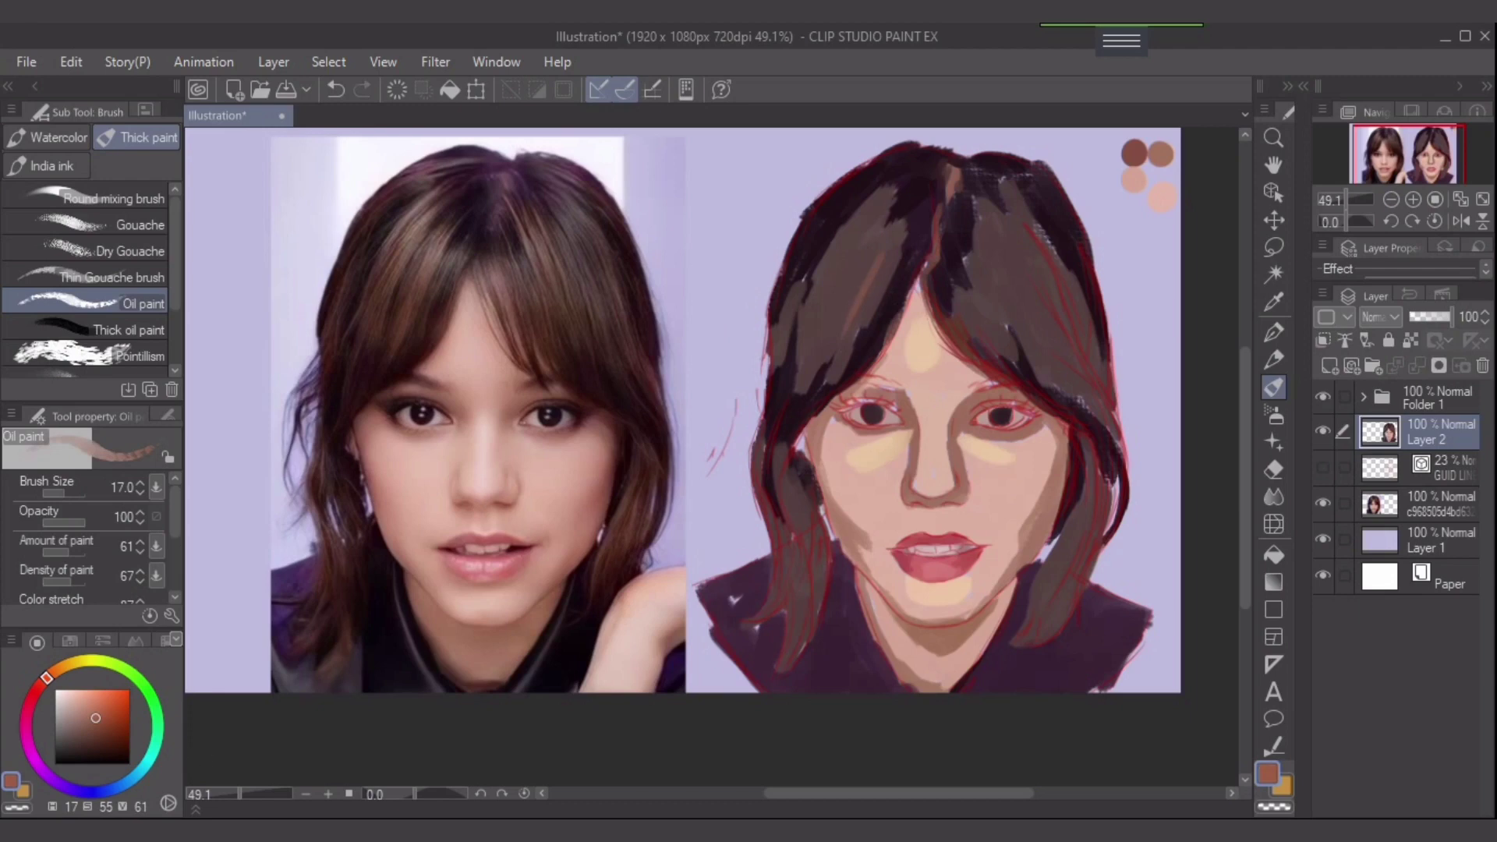
- Shift the color to hue 11 and add redder highlight strands through the left-hand fringe
{"action": "left_click_drag", "start_coordinate": [47, 677], "coordinate": [43, 682]}
{"action": "left_click_drag", "start_coordinate": [879, 257], "coordinate": [840, 337]}
{"action": "left_click_drag", "start_coordinate": [873, 257], "coordinate": [833, 351]}
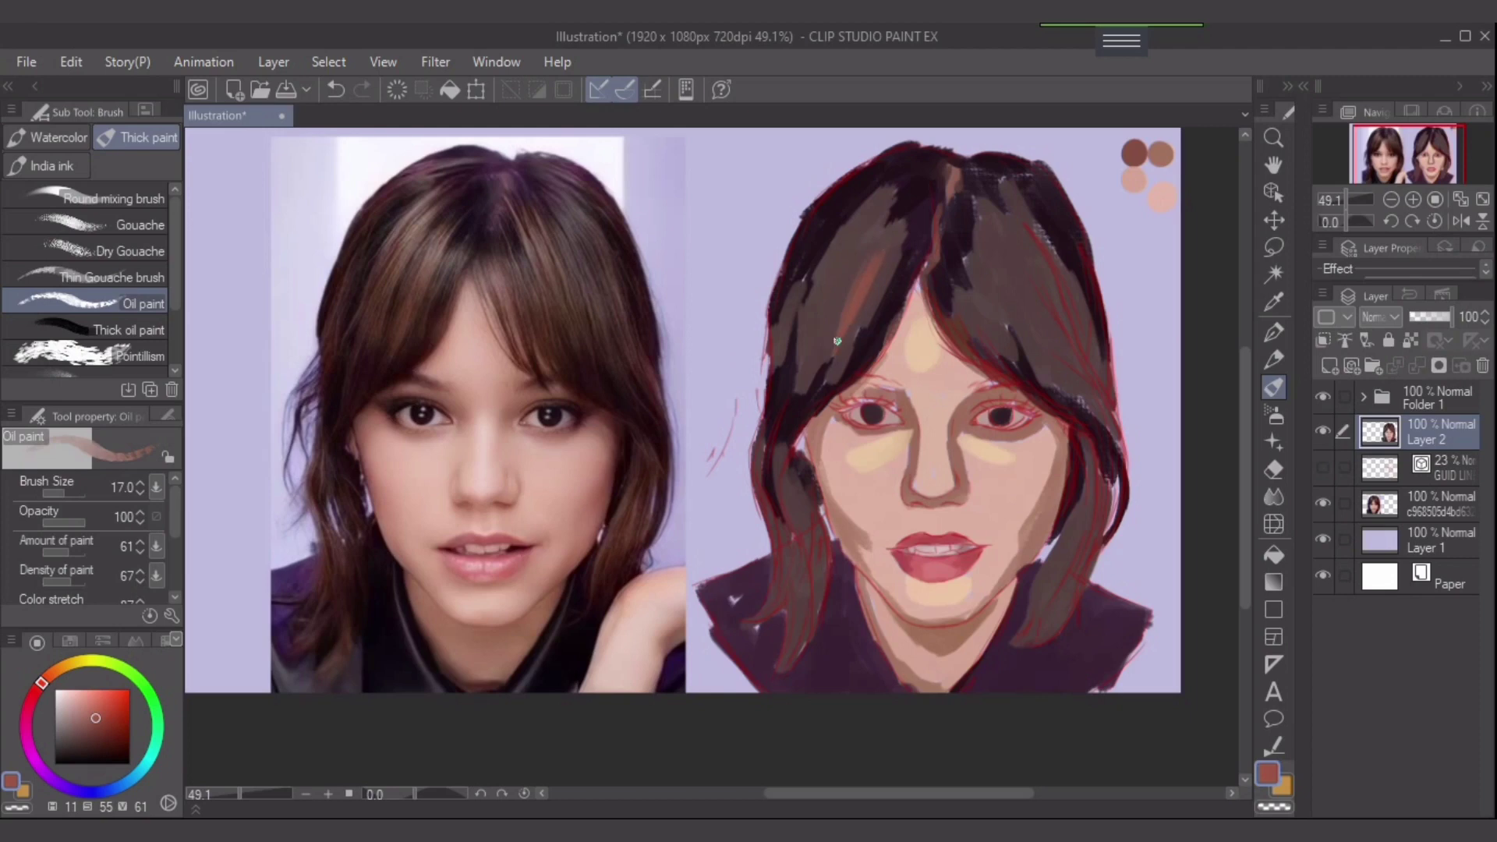
{"action": "left_click_drag", "start_coordinate": [855, 233], "coordinate": [809, 347]}
- Shift the color to a golden brown with hue 27, saturation 45 and brightness 62, and layer highlight strands over the left-hand hair
{"action": "left_click_drag", "start_coordinate": [41, 683], "coordinate": [56, 671]}
{"action": "left_click_drag", "start_coordinate": [864, 231], "coordinate": [818, 332]}
{"action": "left_click_drag", "start_coordinate": [846, 257], "coordinate": [811, 351]}
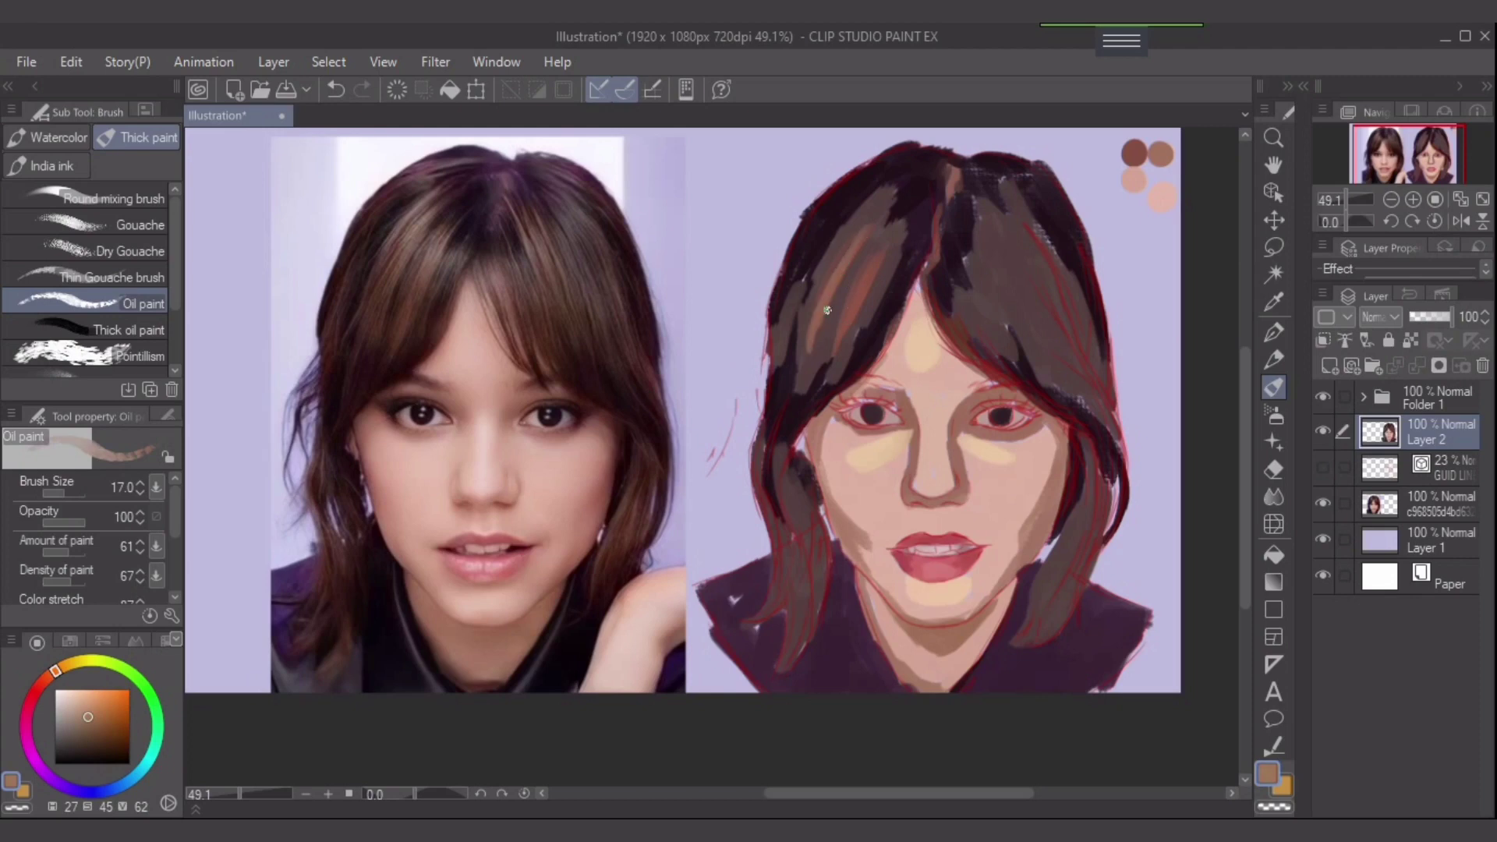
{"action": "left_click_drag", "start_coordinate": [878, 259], "coordinate": [836, 320]}
{"action": "left_click_drag", "start_coordinate": [879, 192], "coordinate": [818, 294]}
{"action": "left_click_drag", "start_coordinate": [849, 222], "coordinate": [815, 296]}
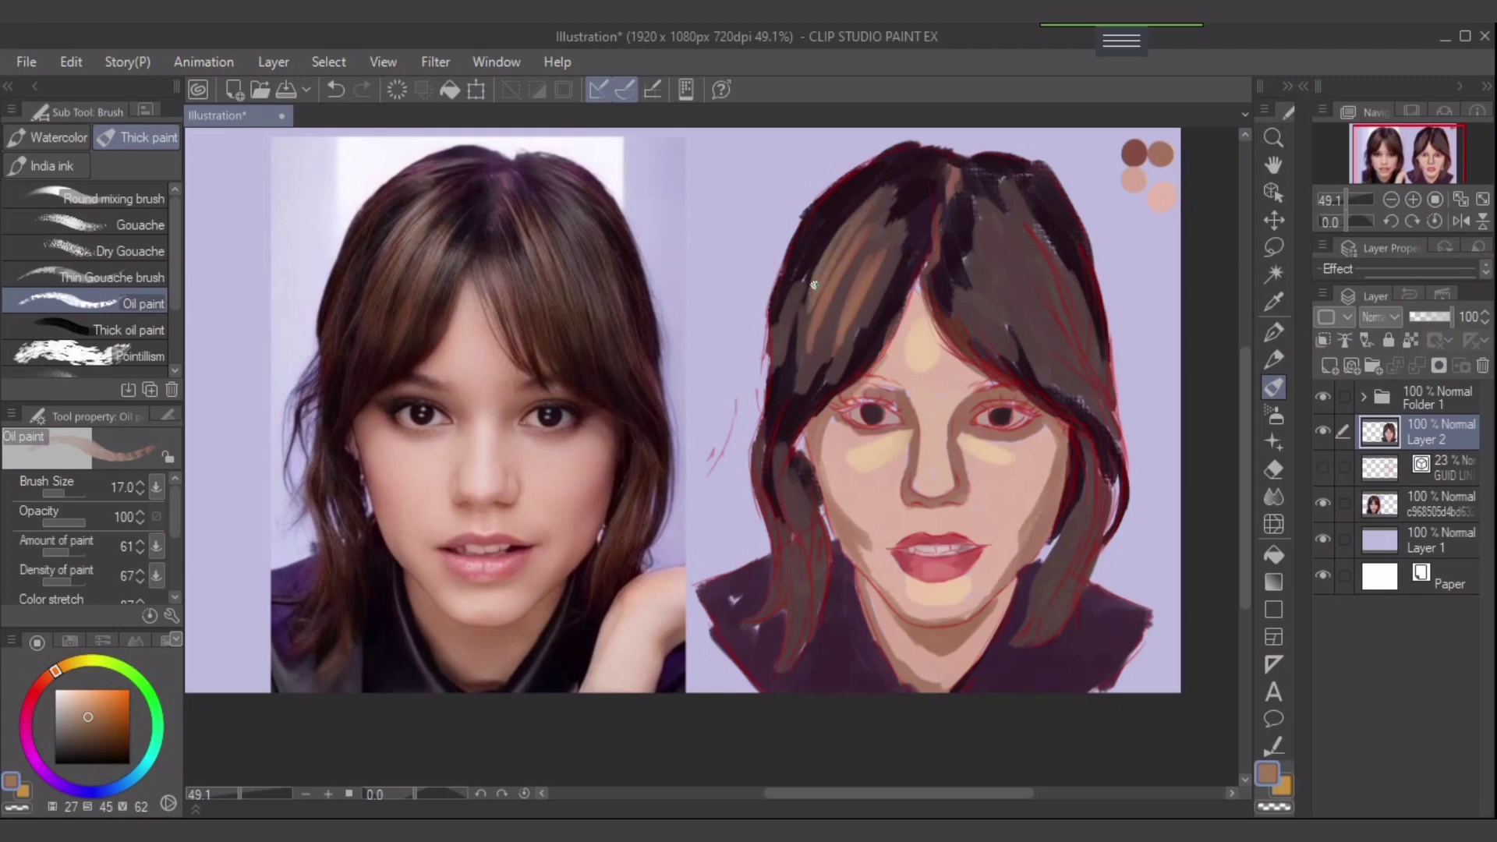
- Paint golden-brown highlight strands through the upper hair and fringe to the right of the parting
{"action": "mouse_move", "coordinate": [985, 227]}
{"action": "left_mouse_down"}
{"action": "mouse_move", "coordinate": [1014, 299]}
{"action": "mouse_move", "coordinate": [974, 227]}
{"action": "mouse_move", "coordinate": [1026, 292]}
{"action": "mouse_move", "coordinate": [993, 203]}
{"action": "mouse_move", "coordinate": [1029, 307]}
{"action": "mouse_move", "coordinate": [1012, 269]}
{"action": "mouse_move", "coordinate": [1012, 335]}
{"action": "left_mouse_up"}
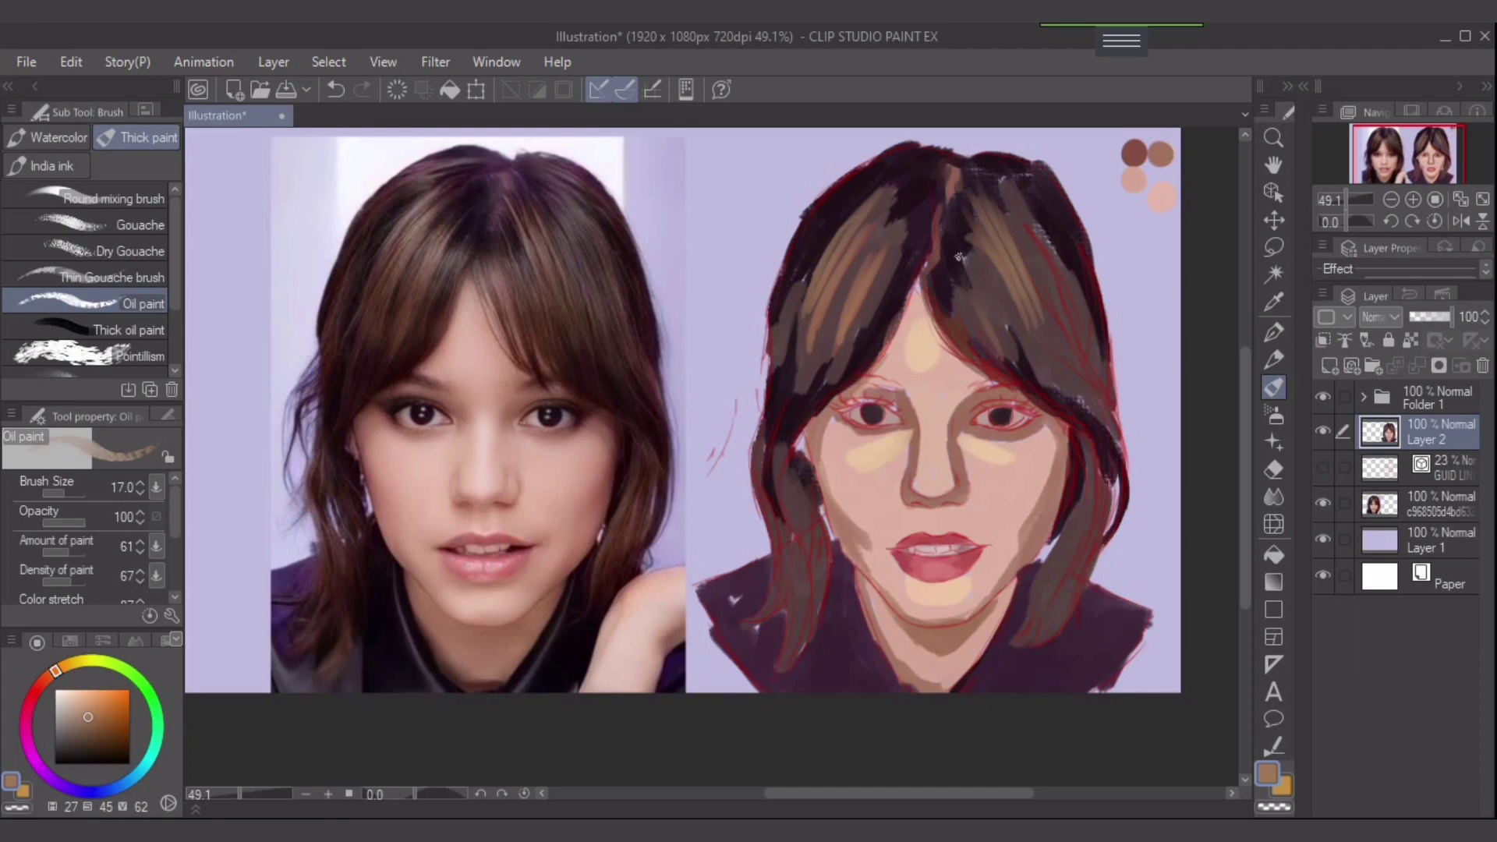
{"action": "mouse_move", "coordinate": [959, 257]}
{"action": "left_mouse_down"}
{"action": "mouse_move", "coordinate": [1020, 382]}
{"action": "mouse_move", "coordinate": [993, 329]}
{"action": "mouse_move", "coordinate": [1014, 363]}
{"action": "left_mouse_up"}
{"action": "left_click_drag", "start_coordinate": [987, 301], "coordinate": [1015, 363]}
{"action": "left_click_drag", "start_coordinate": [962, 315], "coordinate": [995, 371]}
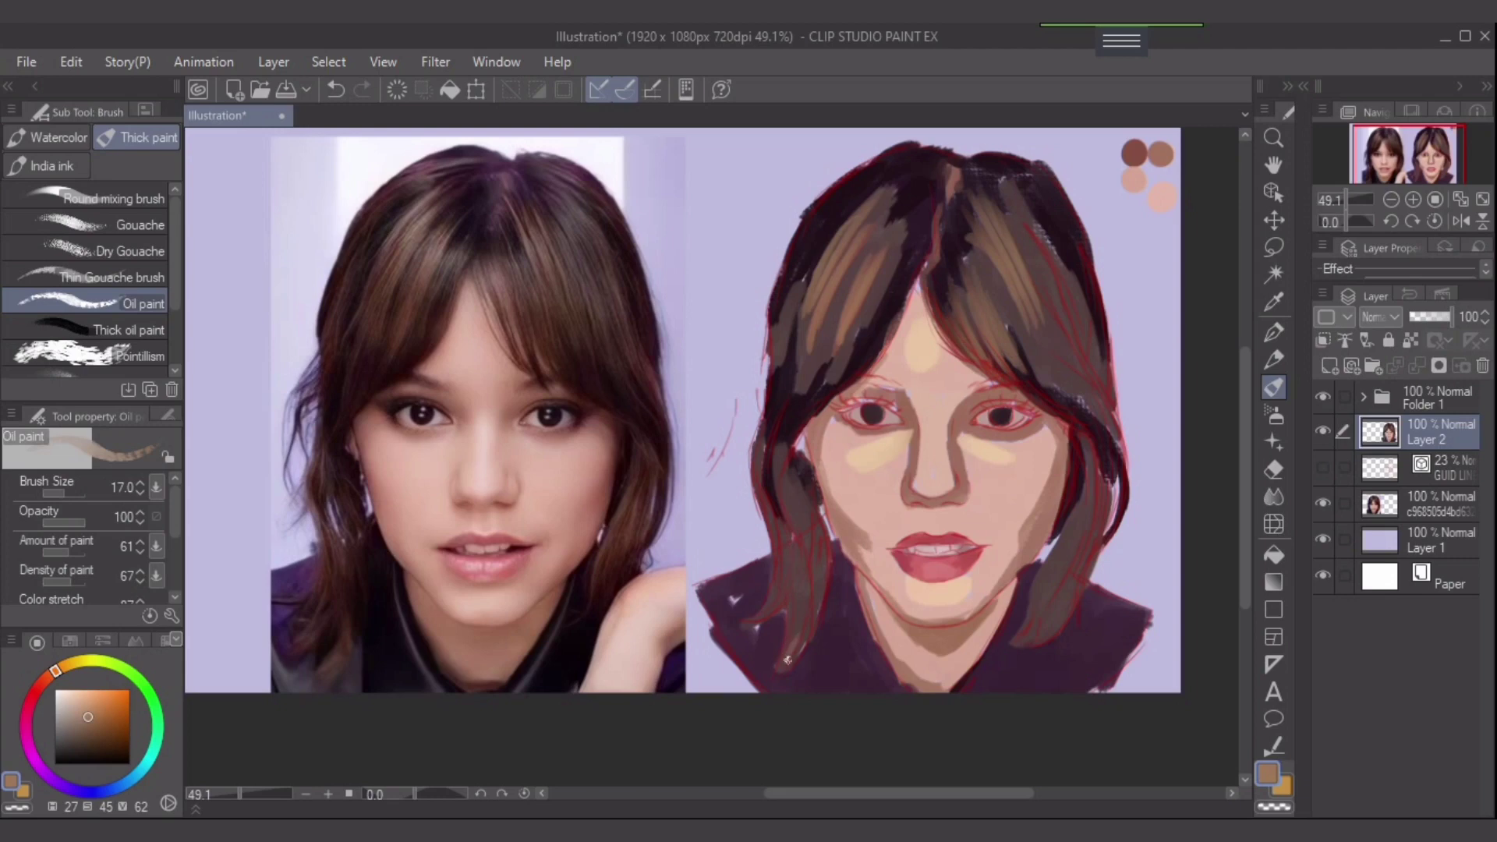
- Add golden-brown highlight strands to the tip of the lower left lock and along the lower right lock
{"action": "left_click_drag", "start_coordinate": [788, 661], "coordinate": [779, 671]}
{"action": "left_click_drag", "start_coordinate": [801, 631], "coordinate": [768, 686]}
{"action": "left_click_drag", "start_coordinate": [1079, 497], "coordinate": [1032, 621]}
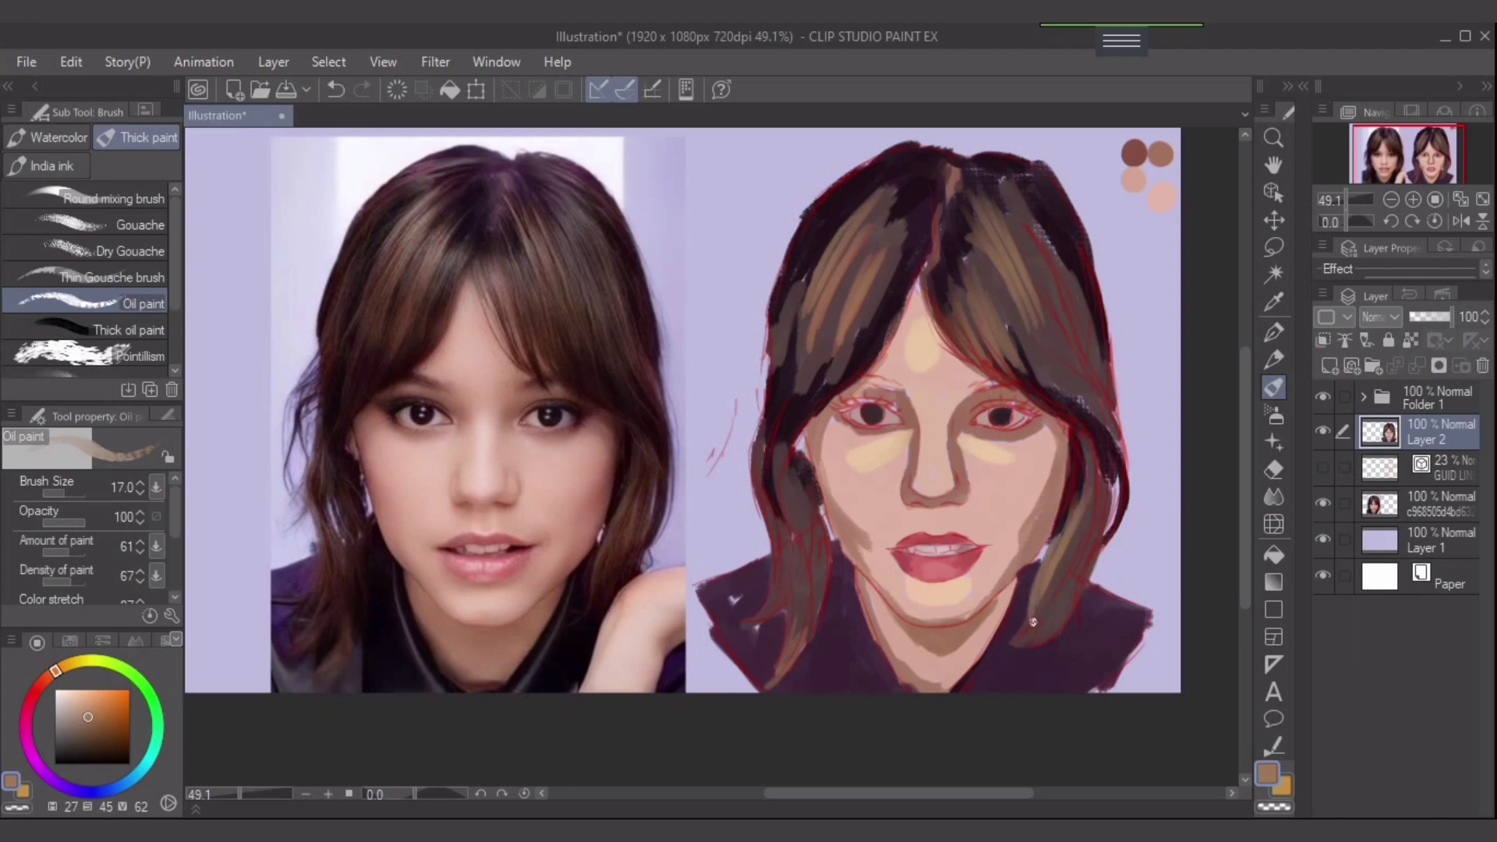
{"action": "left_click_drag", "start_coordinate": [1089, 530], "coordinate": [1064, 590]}
{"action": "left_click_drag", "start_coordinate": [1114, 475], "coordinate": [1103, 531]}
{"action": "mouse_move", "coordinate": [1082, 441]}
{"action": "left_mouse_down"}
{"action": "mouse_move", "coordinate": [1101, 507]}
{"action": "mouse_move", "coordinate": [1058, 513]}
{"action": "left_mouse_up"}
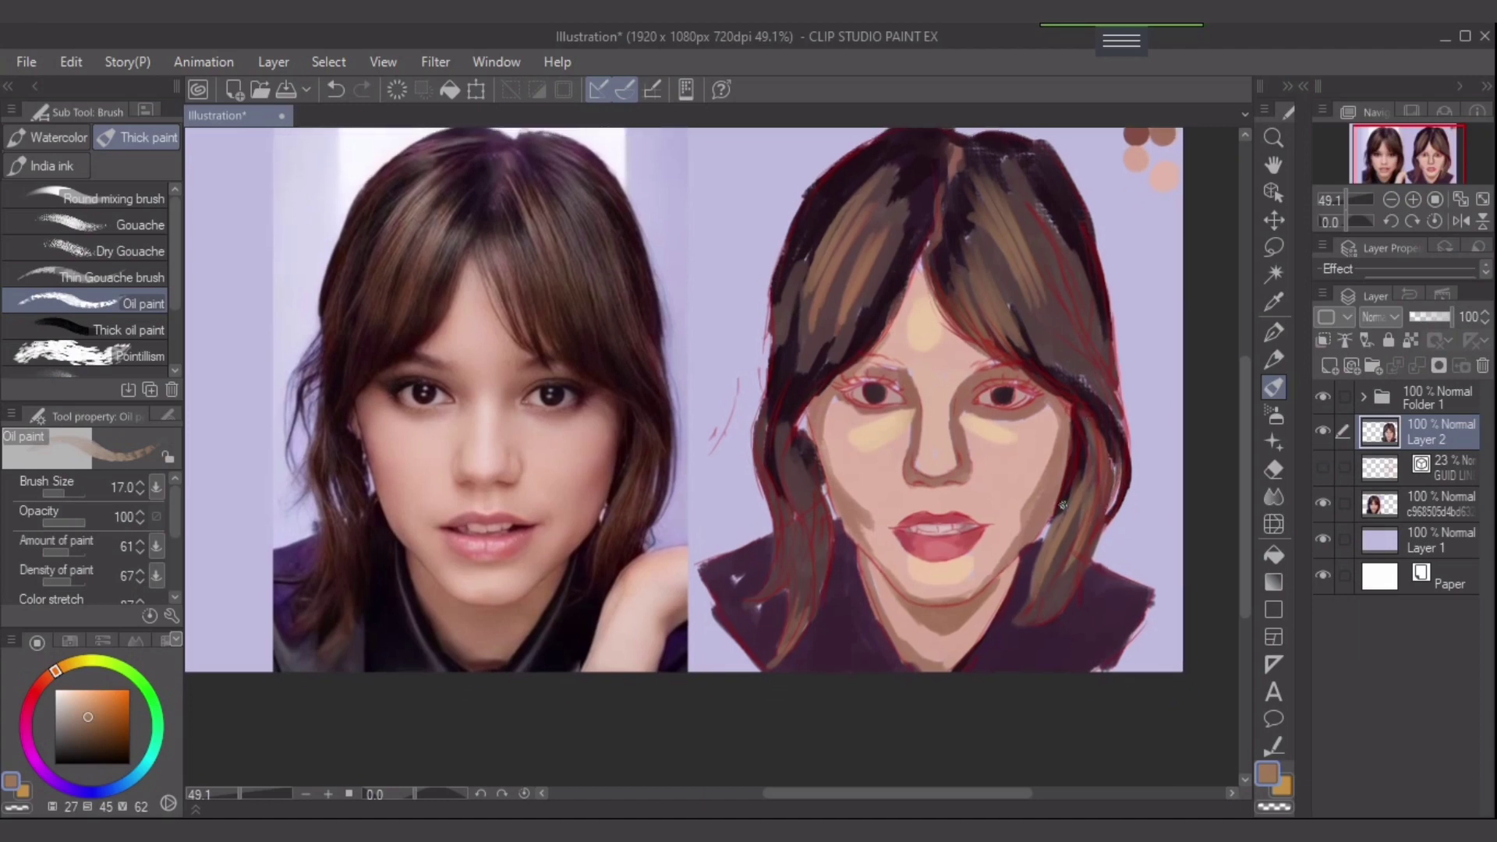
- Fill the bare gap at the left ear with sampled skin tones and save the illustration
{"action": "left_click", "coordinate": [828, 436], "text": "alt"}
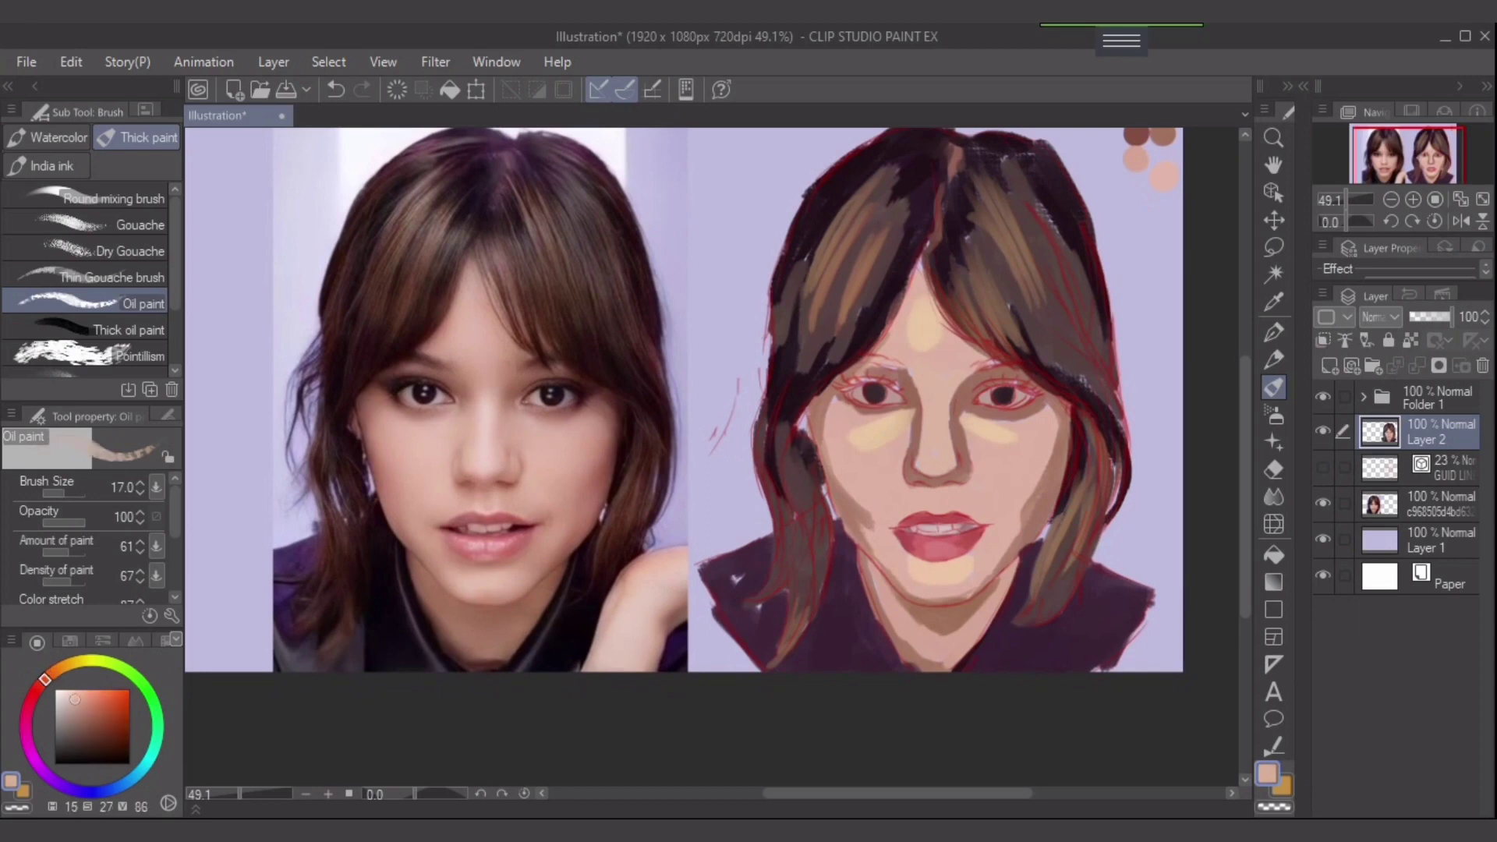
{"action": "left_click", "coordinate": [806, 431], "text": "alt"}
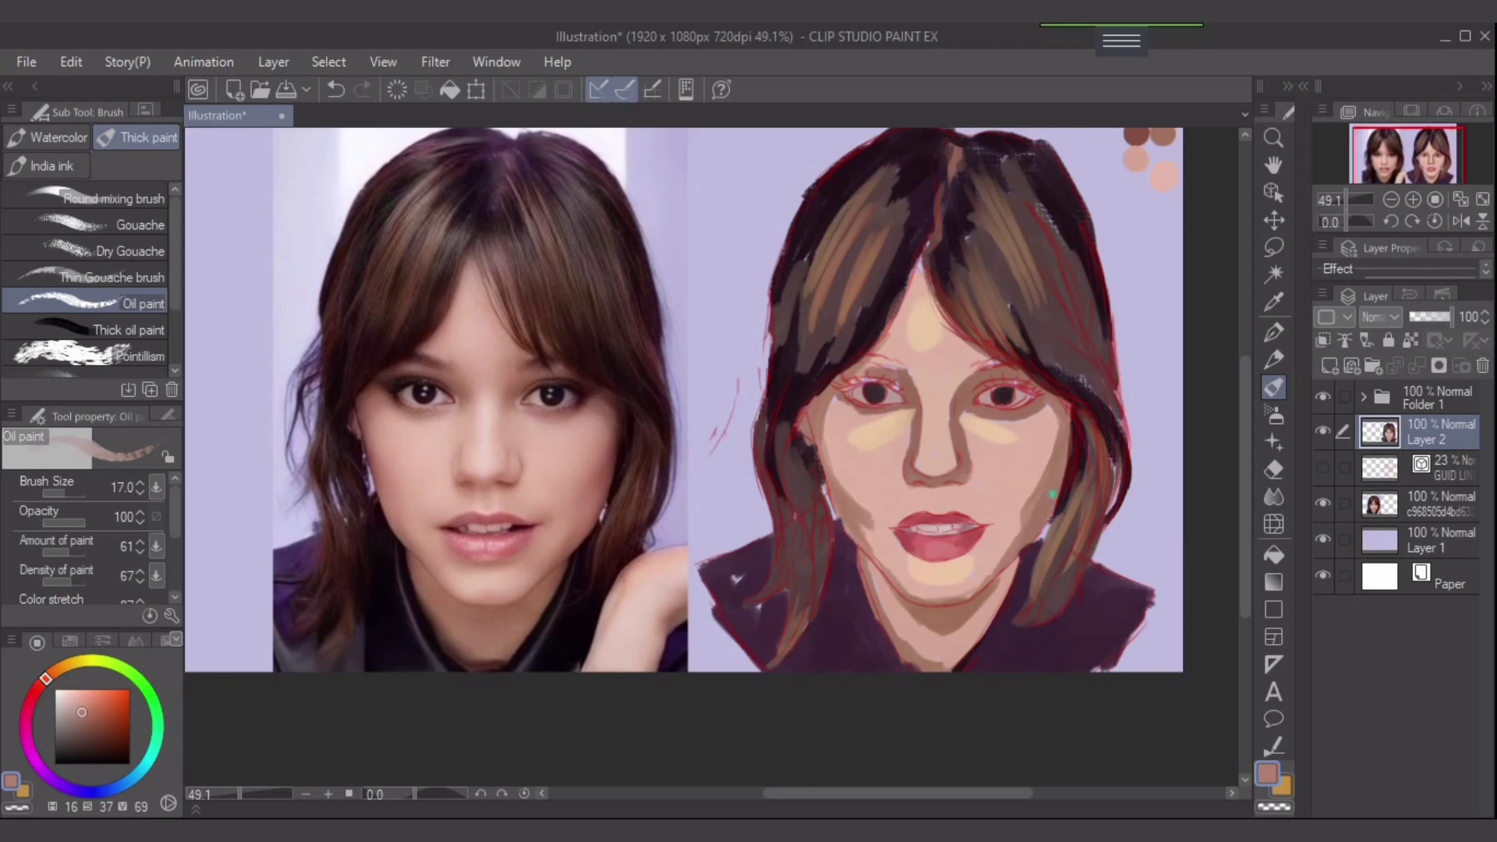
{"action": "left_click_drag", "start_coordinate": [1191, 428], "coordinate": [1172, 449]}
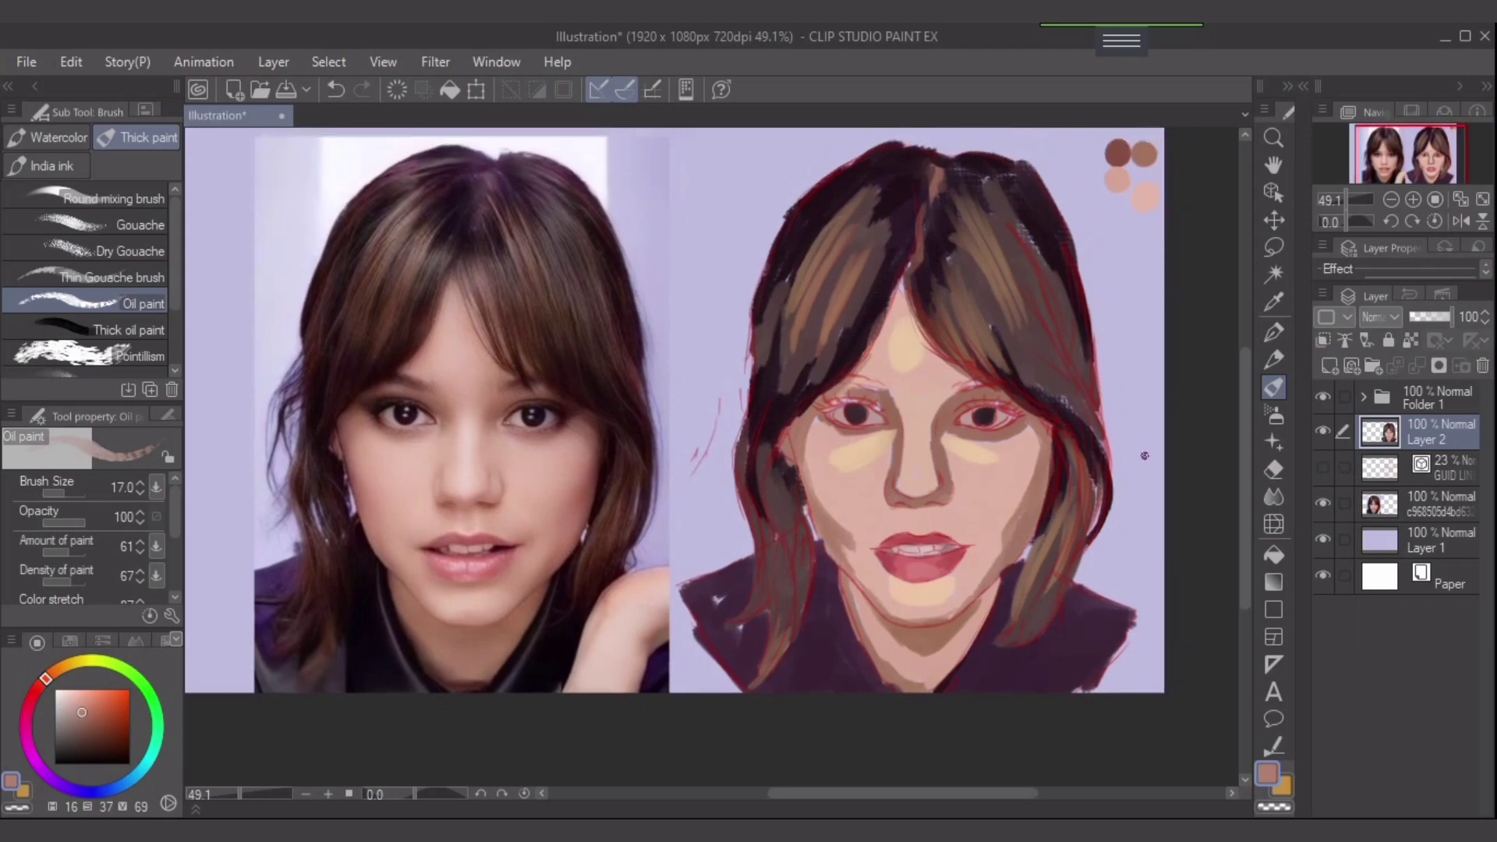
{"action": "key", "text": "ctrl+s"}
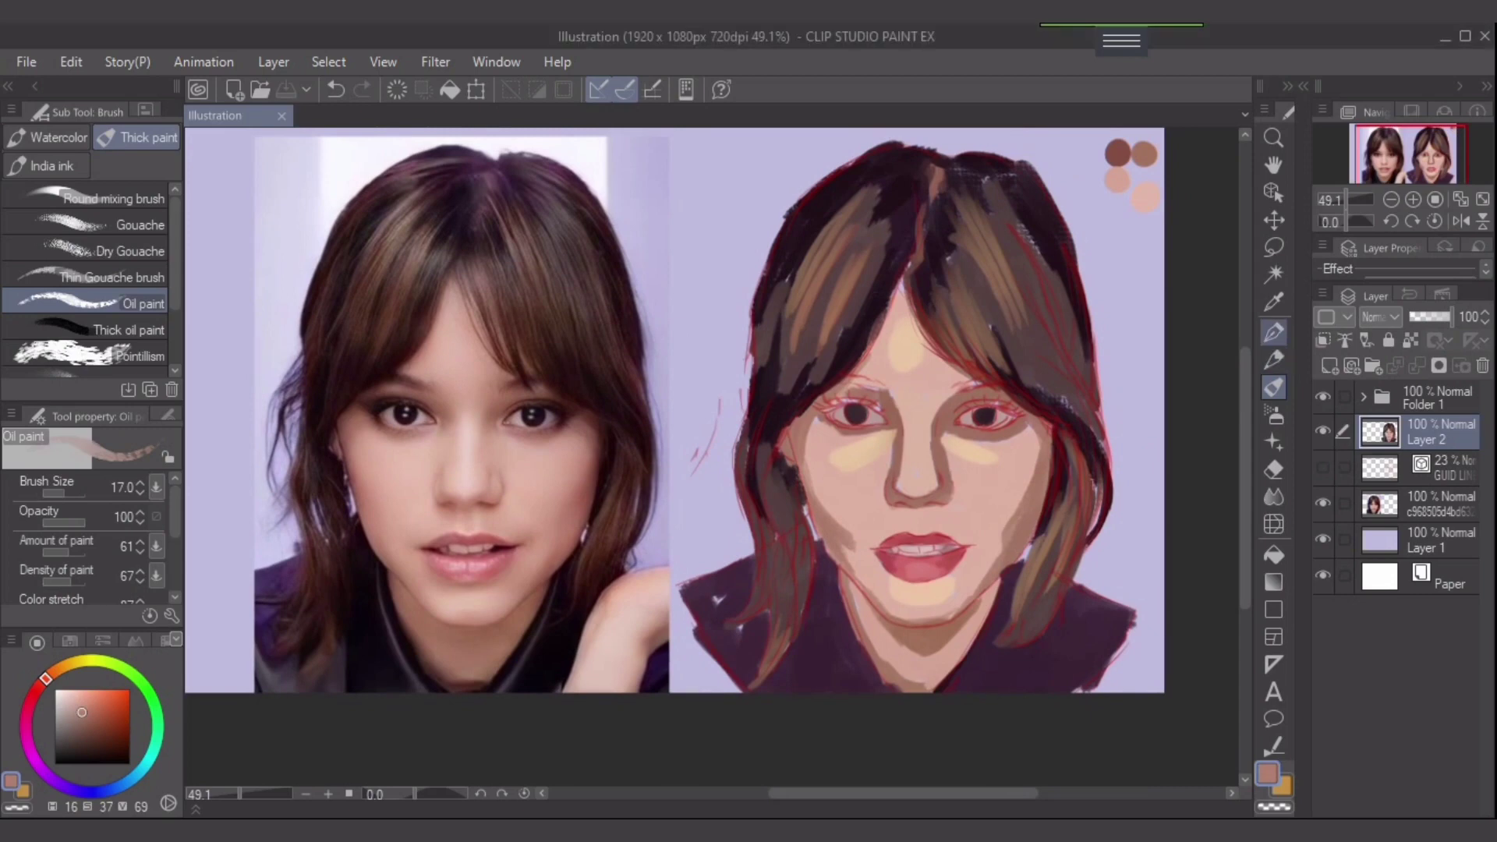
- Sample a reddish brown from the edge of the photo's cheek and paint shading under both cheekbones with the Oil paint brush at size 25
{"action": "key", "text": "p"}
{"action": "left_click", "coordinate": [596, 474], "text": "alt"}
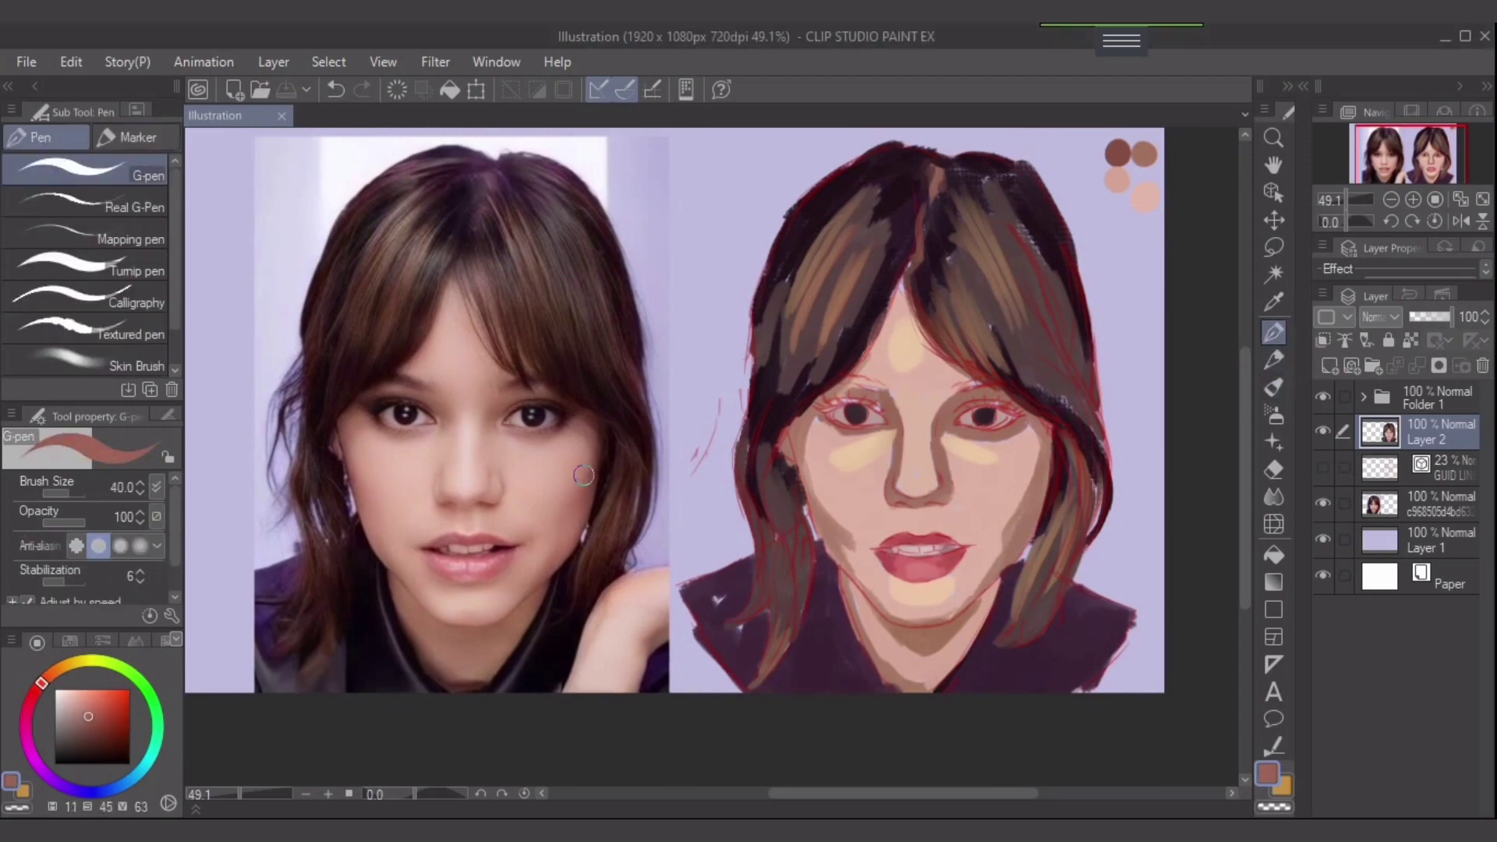
{"action": "scroll", "coordinate": [1142, 491], "scroll_direction": "up", "scroll_amount": 2}
{"action": "scroll", "coordinate": [1125, 514], "scroll_direction": "up", "scroll_amount": 2}
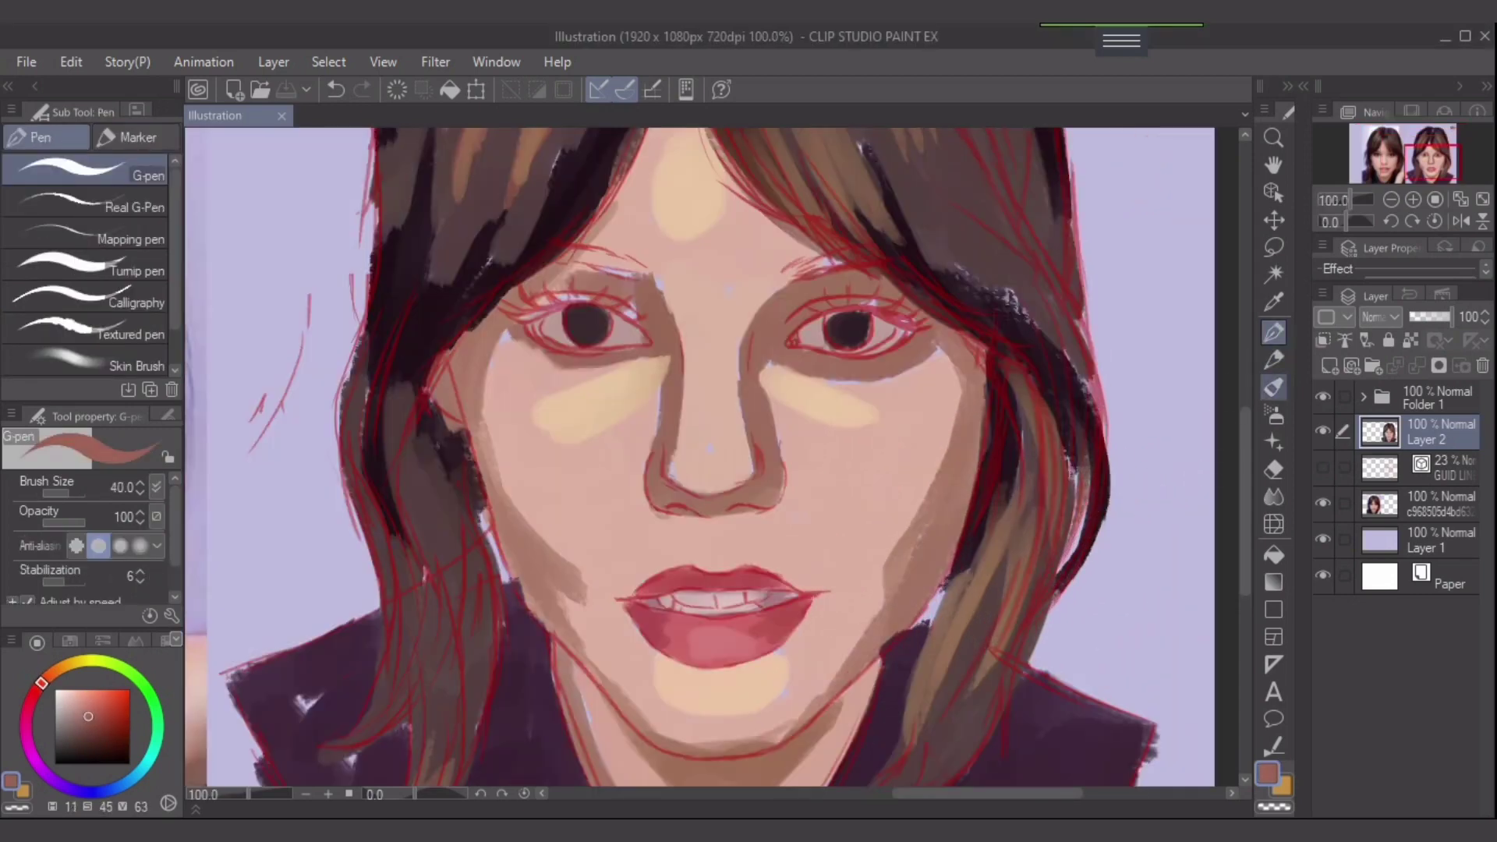
{"action": "left_click", "coordinate": [1273, 387]}
{"action": "mouse_move", "coordinate": [959, 457]}
{"action": "left_mouse_down"}
{"action": "mouse_move", "coordinate": [902, 517]}
{"action": "mouse_move", "coordinate": [946, 438]}
{"action": "mouse_move", "coordinate": [896, 535]}
{"action": "mouse_move", "coordinate": [896, 491]}
{"action": "left_mouse_up"}
{"action": "left_click_drag", "start_coordinate": [515, 496], "coordinate": [579, 542]}
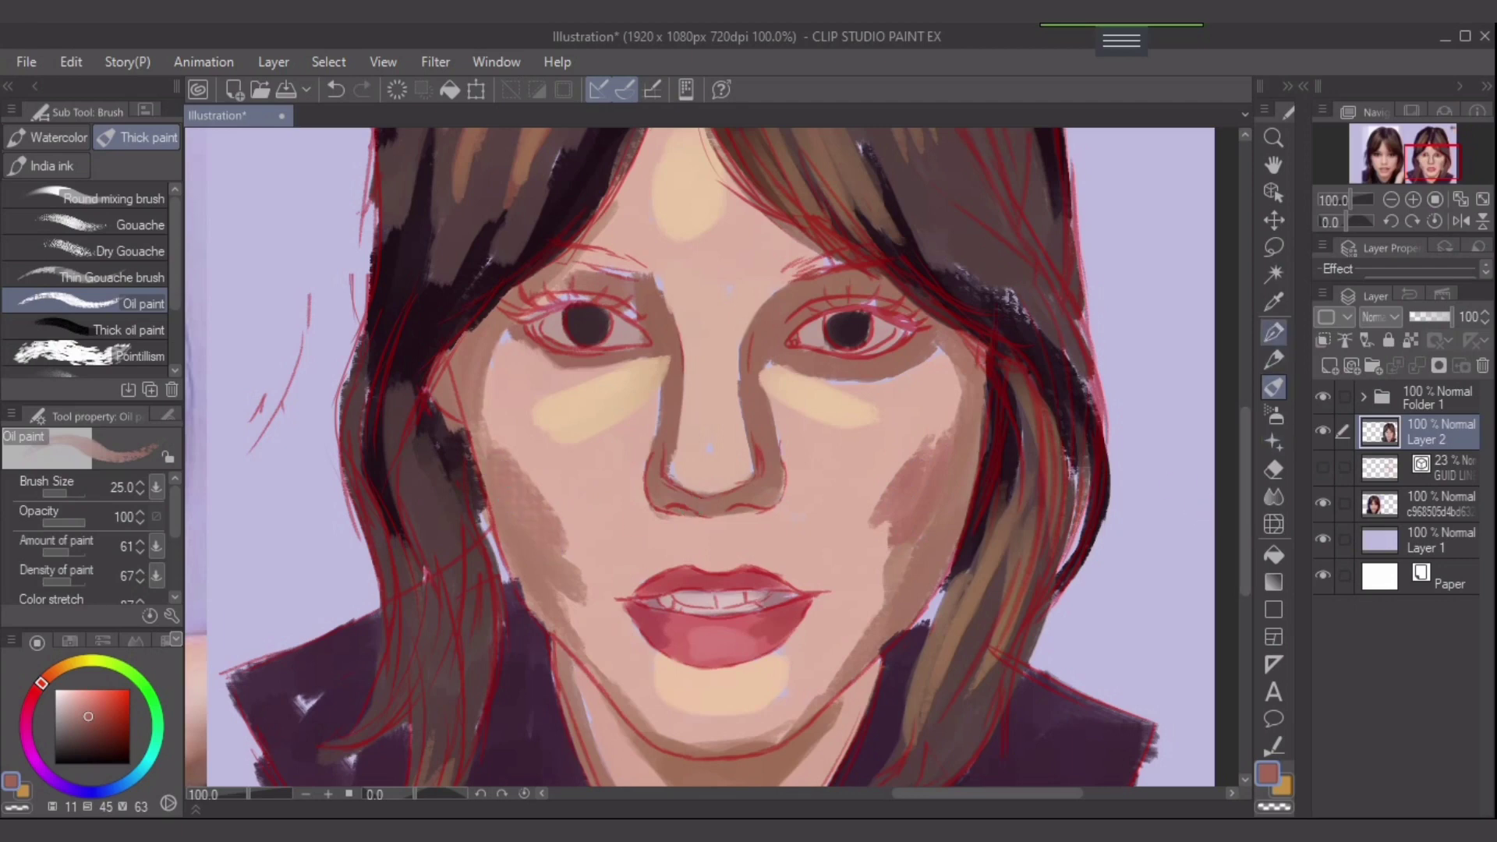
- Blend the right cheek shading into the skin with the Skin Brush at size 30, and soften the jawline at size 20
{"action": "left_click", "coordinate": [1273, 332]}
{"action": "key", "text": "b"}
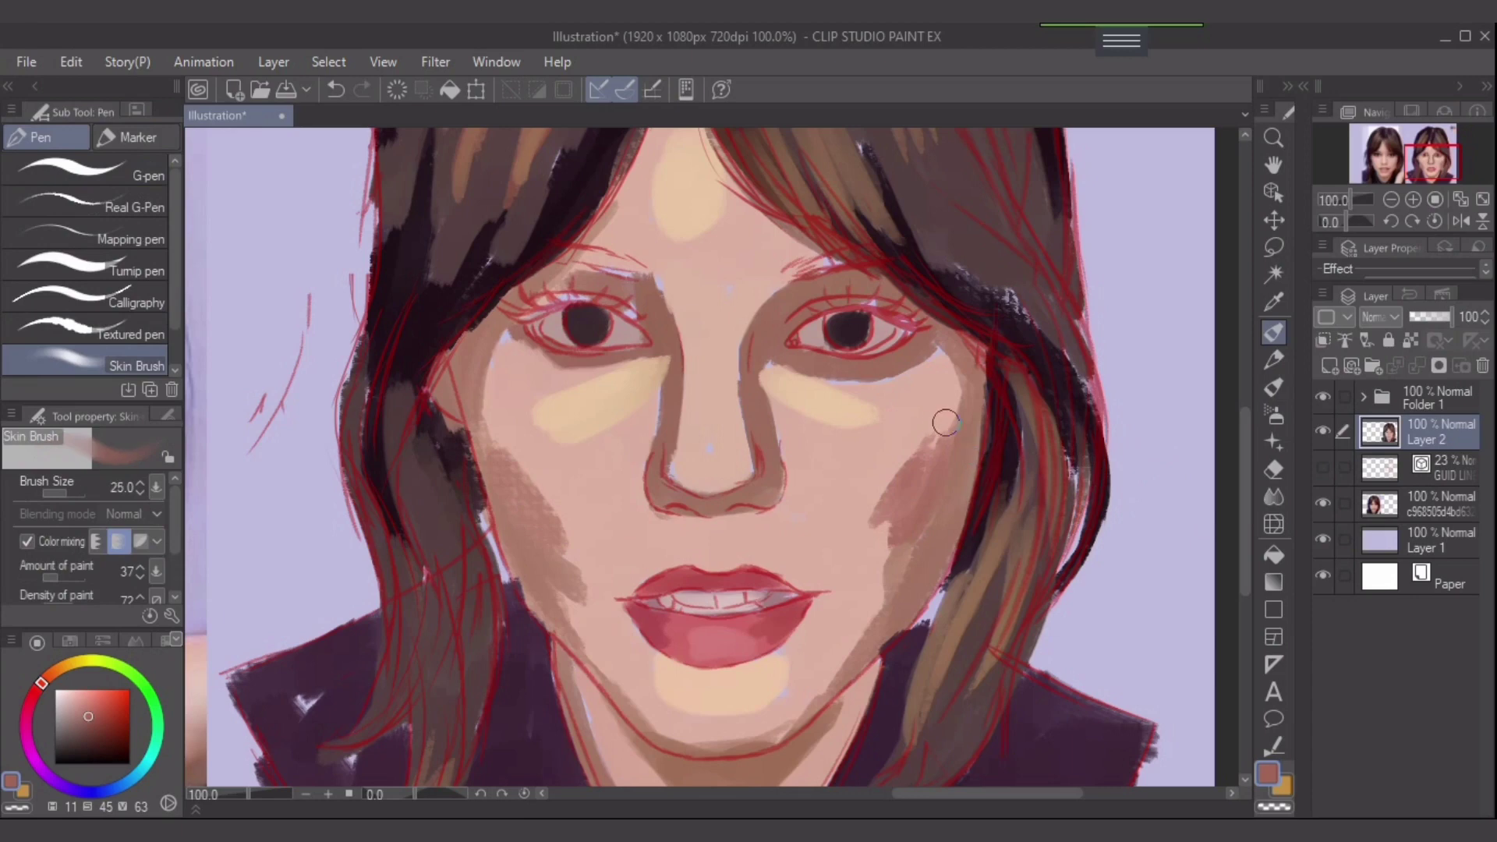
{"action": "key", "text": "bracketright"}
{"action": "mouse_move", "coordinate": [944, 434]}
{"action": "left_mouse_down"}
{"action": "mouse_move", "coordinate": [888, 532]}
{"action": "mouse_move", "coordinate": [902, 532]}
{"action": "mouse_move", "coordinate": [892, 602]}
{"action": "left_mouse_up"}
{"action": "mouse_move", "coordinate": [890, 530]}
{"action": "left_mouse_down"}
{"action": "mouse_move", "coordinate": [893, 567]}
{"action": "mouse_move", "coordinate": [833, 668]}
{"action": "left_mouse_up"}
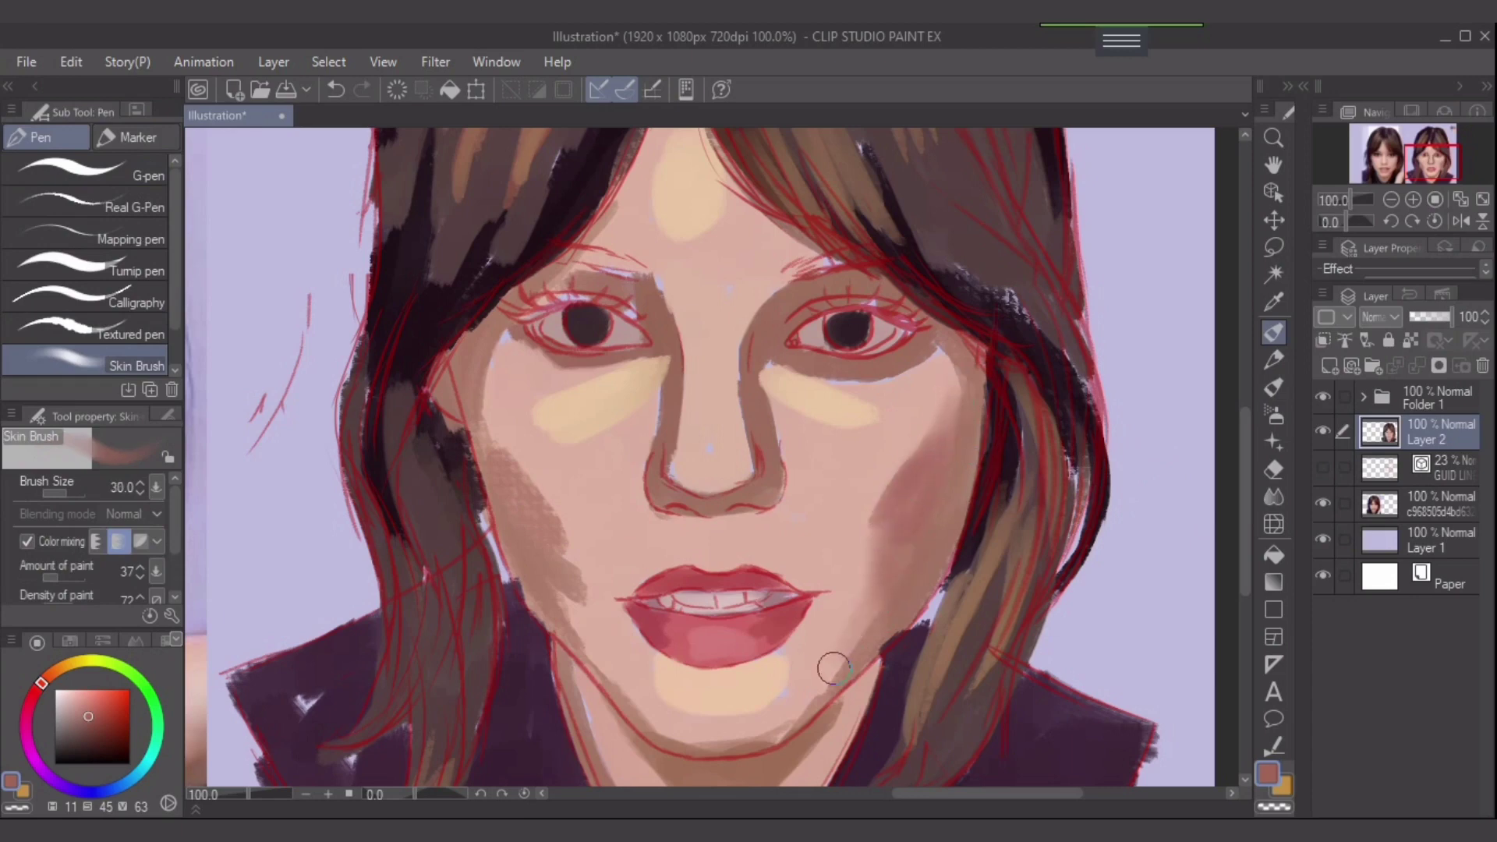
{"action": "key", "text": "bracketleft"}
{"action": "key", "text": "bracketleft"}
{"action": "mouse_move", "coordinate": [884, 596]}
{"action": "left_mouse_down"}
{"action": "mouse_move", "coordinate": [814, 696]}
{"action": "mouse_move", "coordinate": [874, 618]}
{"action": "mouse_move", "coordinate": [759, 737]}
{"action": "mouse_move", "coordinate": [777, 731]}
{"action": "mouse_move", "coordinate": [638, 730]}
{"action": "left_mouse_up"}
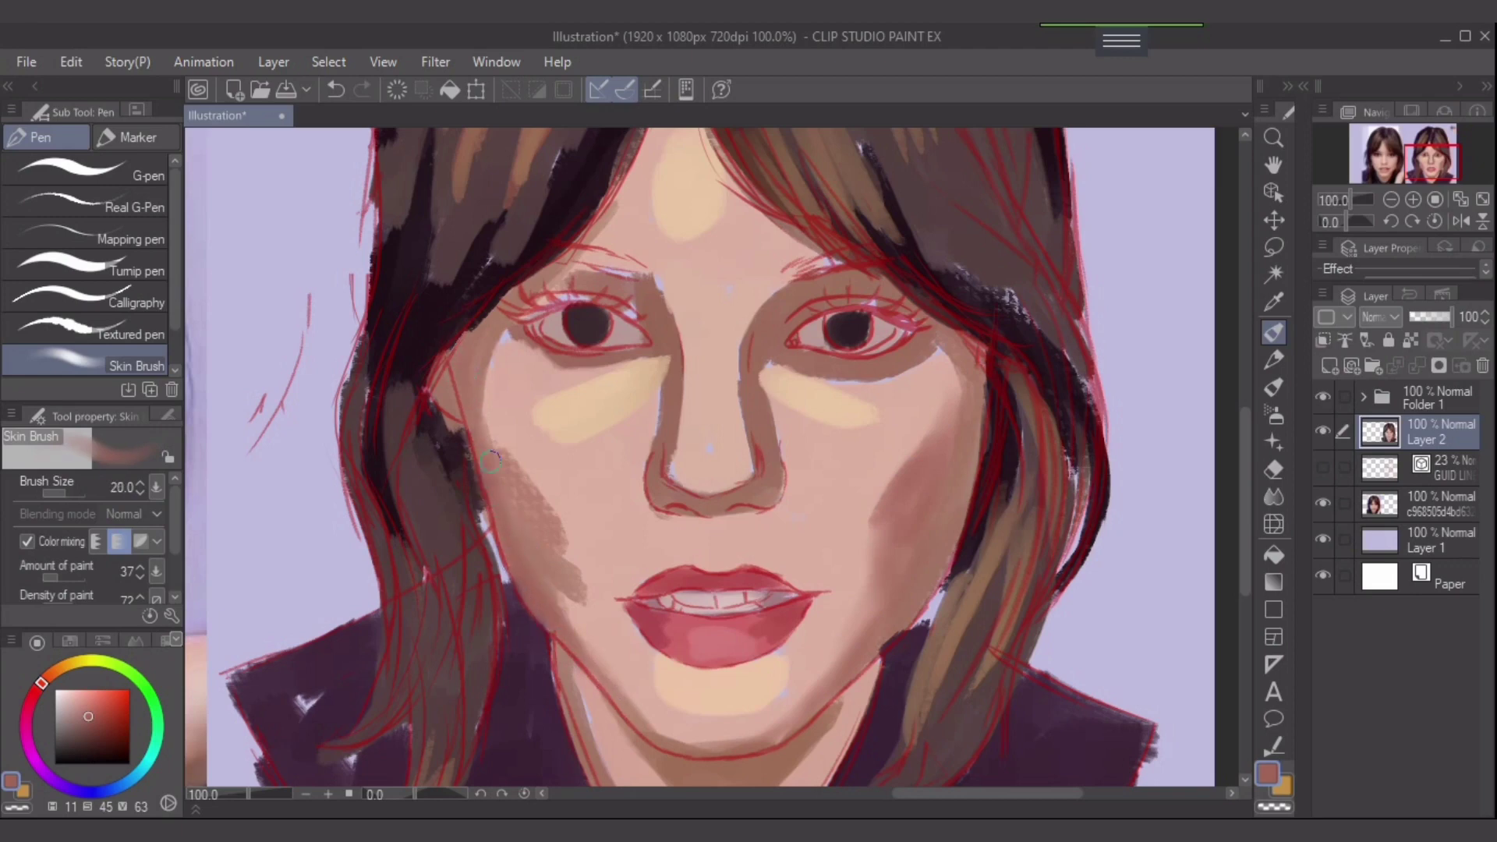
- Soften the left jawline shading down to the chin with the Skin Brush
{"action": "mouse_move", "coordinate": [555, 571]}
{"action": "left_mouse_down"}
{"action": "mouse_move", "coordinate": [668, 727]}
{"action": "mouse_move", "coordinate": [736, 731]}
{"action": "left_mouse_up"}
{"action": "key", "text": "bracketleft"}
{"action": "key", "text": "bracketleft"}
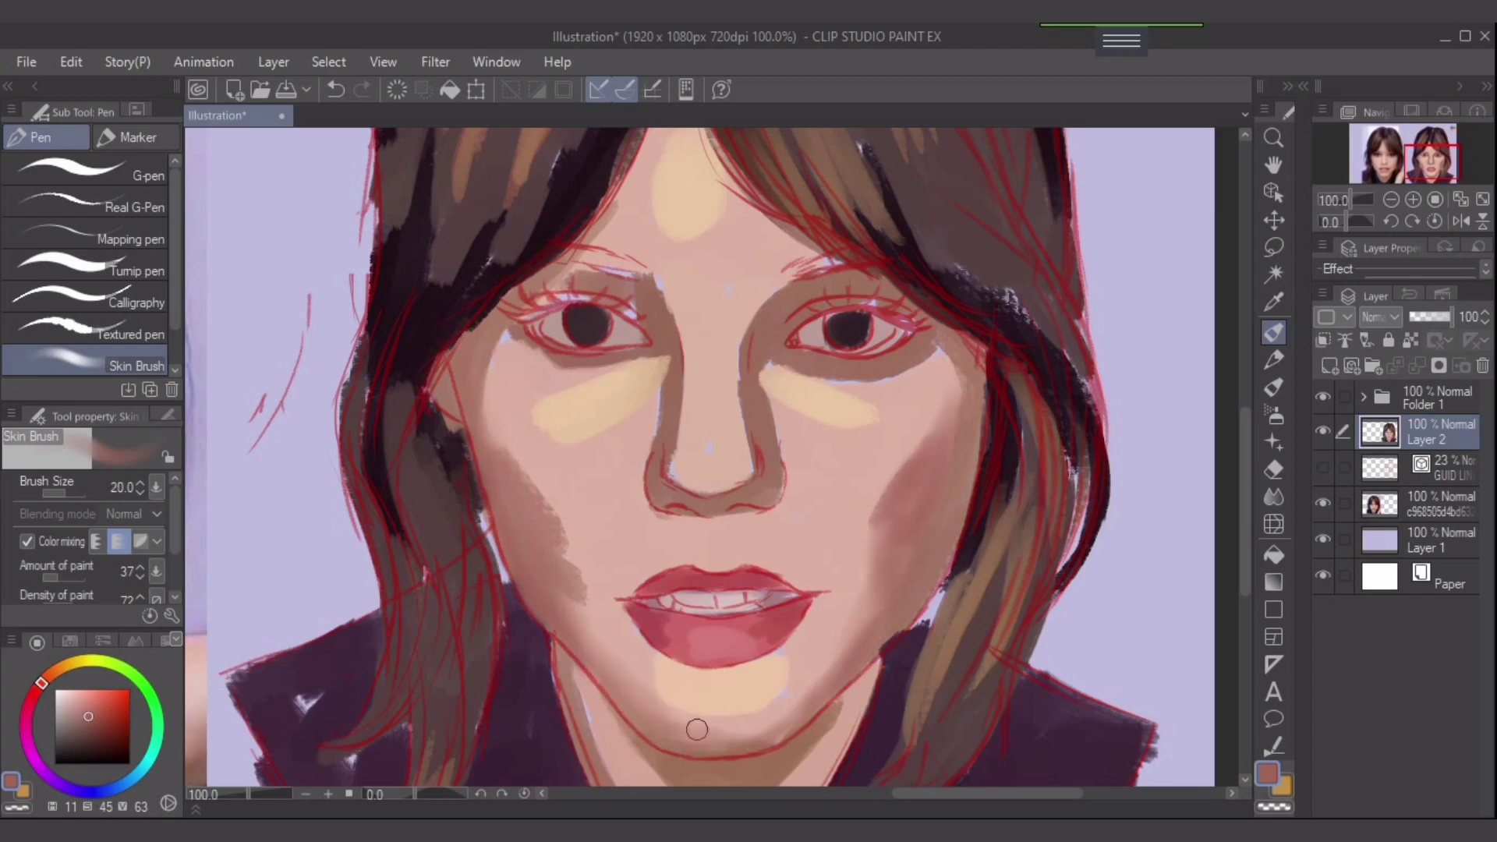
- Sample a light skin tone and blend the inner edges of both cheekbone shadows with the Skin Brush at sizes 30 to 20
{"action": "left_click", "coordinate": [836, 506], "text": "alt"}
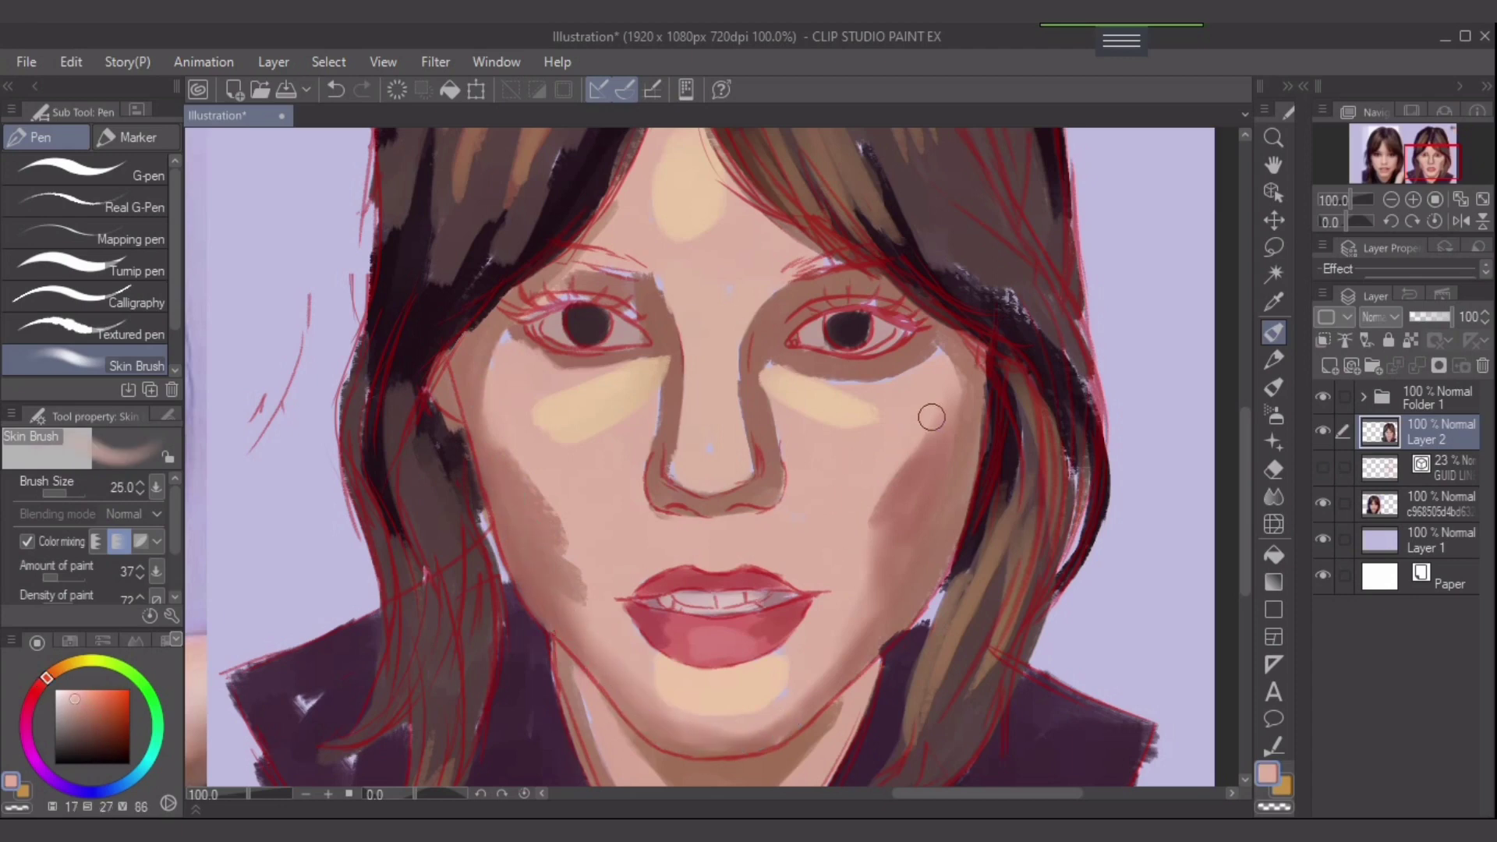
{"action": "key", "text": "bracketright"}
{"action": "key", "text": "bracketright"}
{"action": "mouse_move", "coordinate": [910, 427]}
{"action": "left_mouse_down"}
{"action": "mouse_move", "coordinate": [842, 625]}
{"action": "mouse_move", "coordinate": [805, 675]}
{"action": "mouse_move", "coordinate": [840, 633]}
{"action": "left_mouse_up"}
{"action": "key", "text": "bracketleft"}
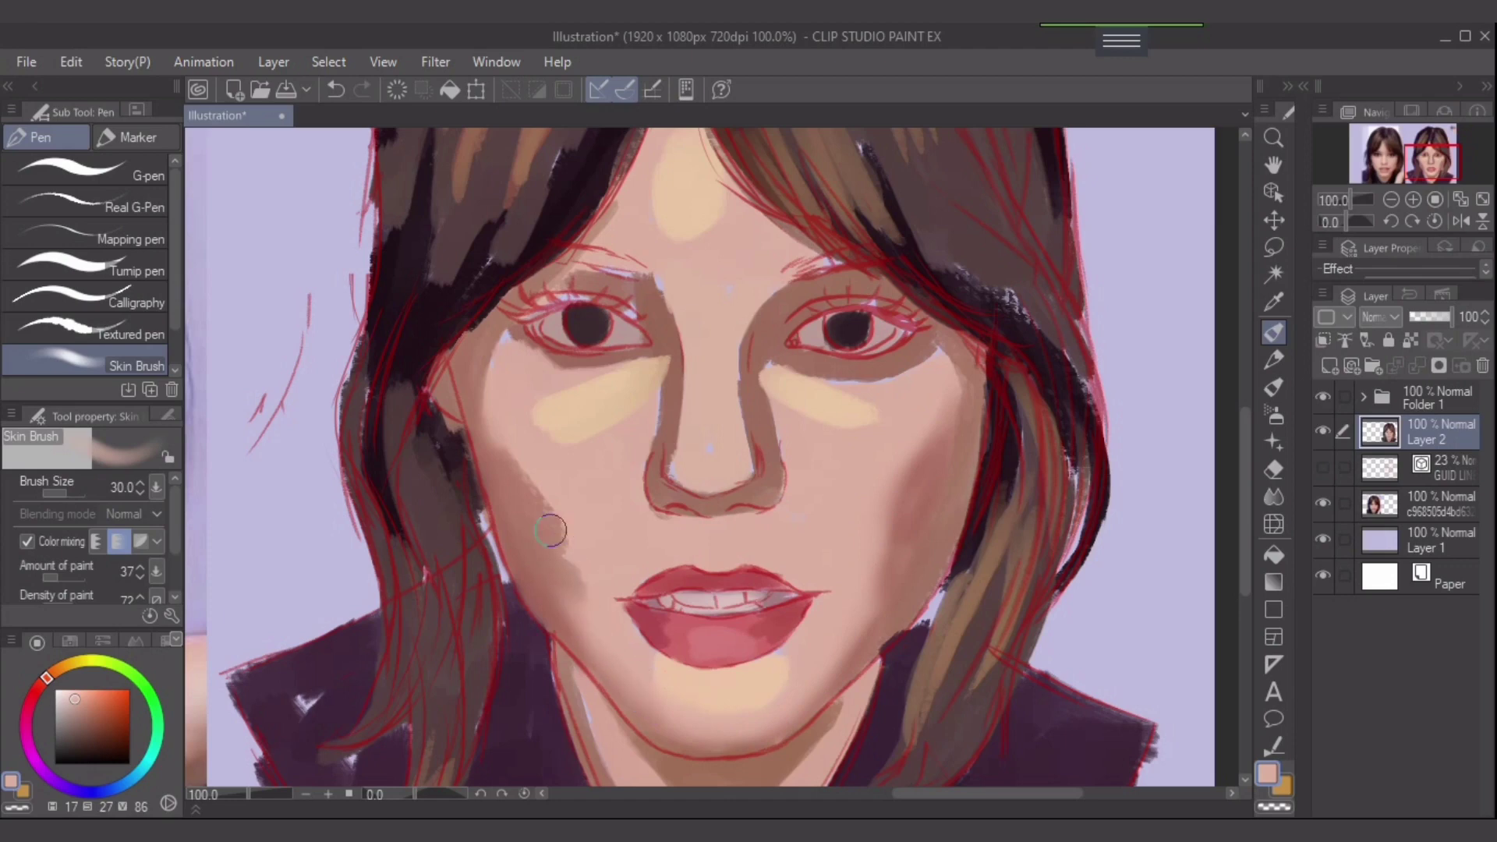
{"action": "mouse_move", "coordinate": [568, 489]}
{"action": "left_mouse_down"}
{"action": "mouse_move", "coordinate": [488, 411]}
{"action": "mouse_move", "coordinate": [576, 563]}
{"action": "mouse_move", "coordinate": [511, 427]}
{"action": "mouse_move", "coordinate": [556, 551]}
{"action": "left_mouse_up"}
{"action": "key", "text": "bracketleft"}
{"action": "key", "text": "bracketleft"}
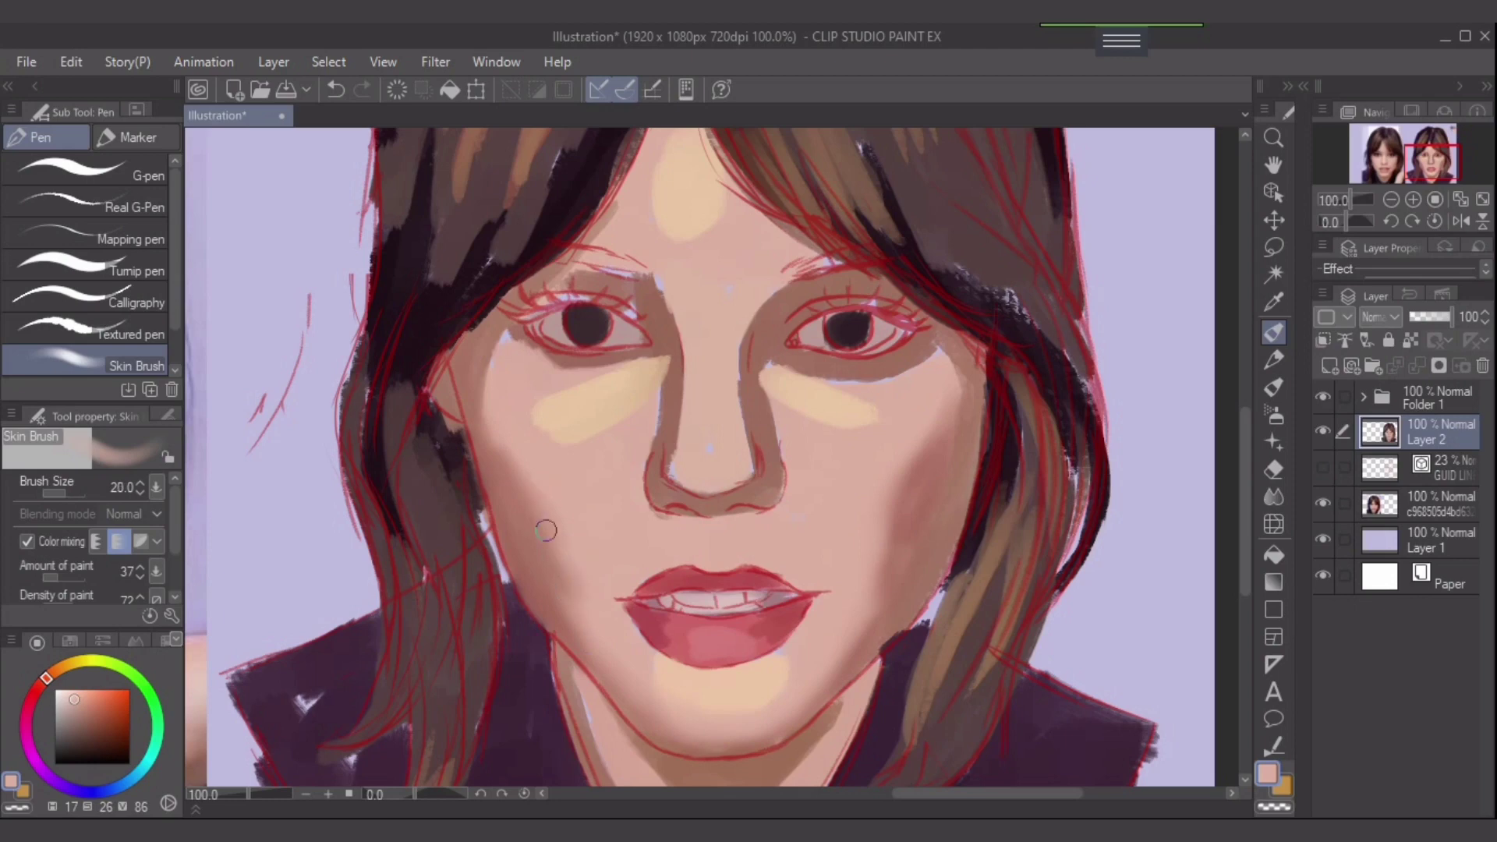
- Blend the left temple shading with sampled skin tones at size 20 and fill the bare gap beside the eye's outer corner
{"action": "key", "text": "bracketright"}
{"action": "key", "text": "bracketright"}
{"action": "left_click", "coordinate": [503, 386], "text": "alt"}
{"action": "mouse_move", "coordinate": [520, 387]}
{"action": "left_mouse_down"}
{"action": "mouse_move", "coordinate": [487, 382]}
{"action": "mouse_move", "coordinate": [506, 345]}
{"action": "mouse_move", "coordinate": [491, 320]}
{"action": "mouse_move", "coordinate": [484, 410]}
{"action": "left_mouse_up"}
{"action": "left_click", "coordinate": [494, 411], "text": "alt"}
{"action": "left_click", "coordinate": [490, 366], "text": "alt"}
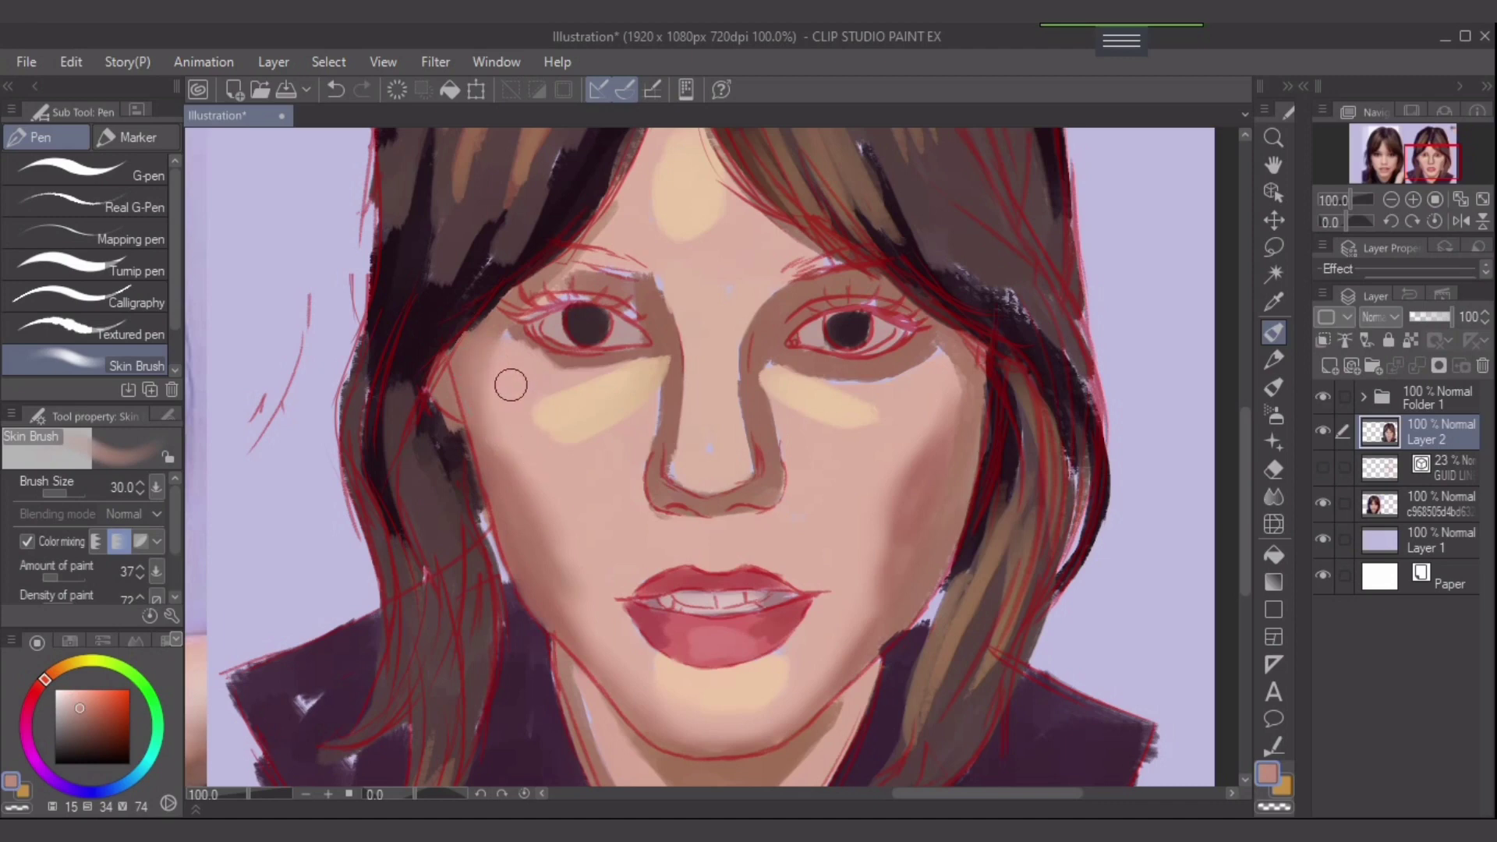
{"action": "key", "text": "ctrl+z"}
{"action": "key", "text": "bracketleft"}
{"action": "key", "text": "bracketleft"}
{"action": "left_click_drag", "start_coordinate": [497, 357], "coordinate": [499, 403]}
{"action": "left_click", "coordinate": [504, 456], "text": "alt"}
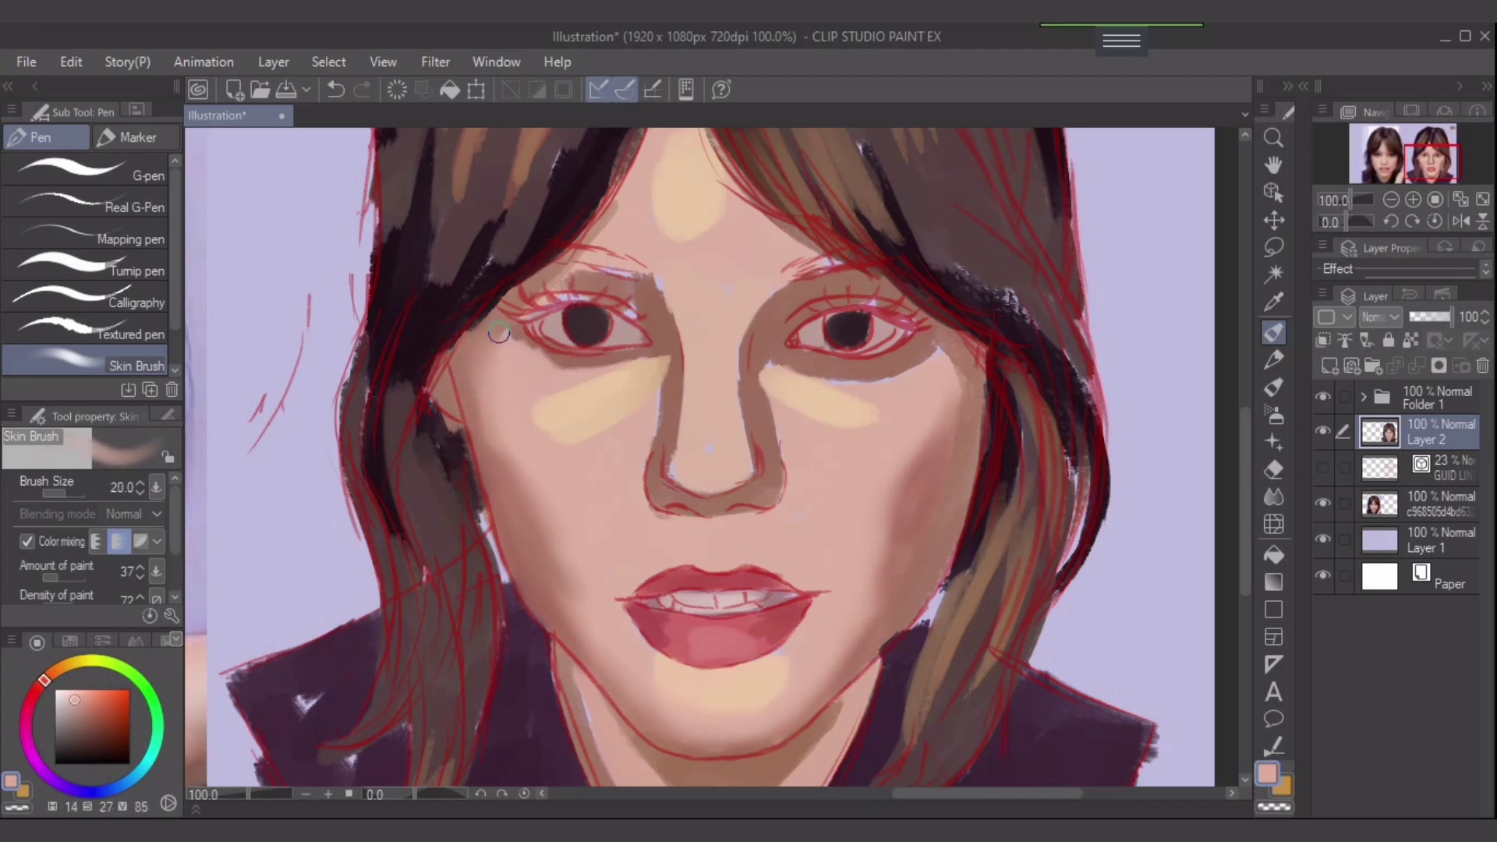
{"action": "left_click_drag", "start_coordinate": [503, 342], "coordinate": [598, 364]}
- Sample a reddish brown and smooth the shading under the left eye and between its upper lid and eyebrow
{"action": "left_click", "coordinate": [597, 364], "text": "alt"}
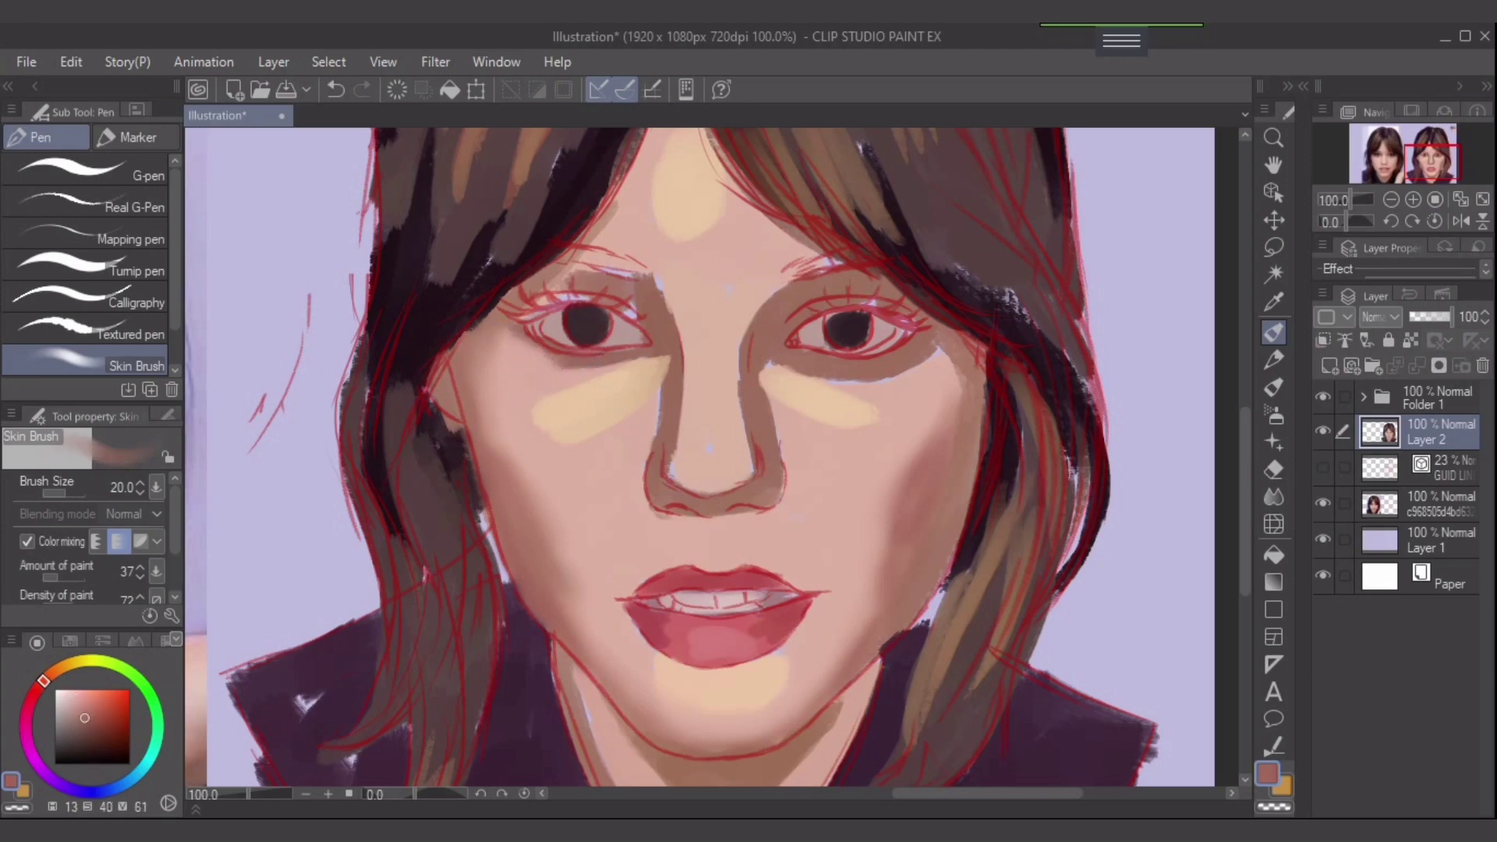
{"action": "mouse_move", "coordinate": [511, 330]}
{"action": "left_mouse_down"}
{"action": "mouse_move", "coordinate": [575, 365]}
{"action": "mouse_move", "coordinate": [685, 341]}
{"action": "left_mouse_up"}
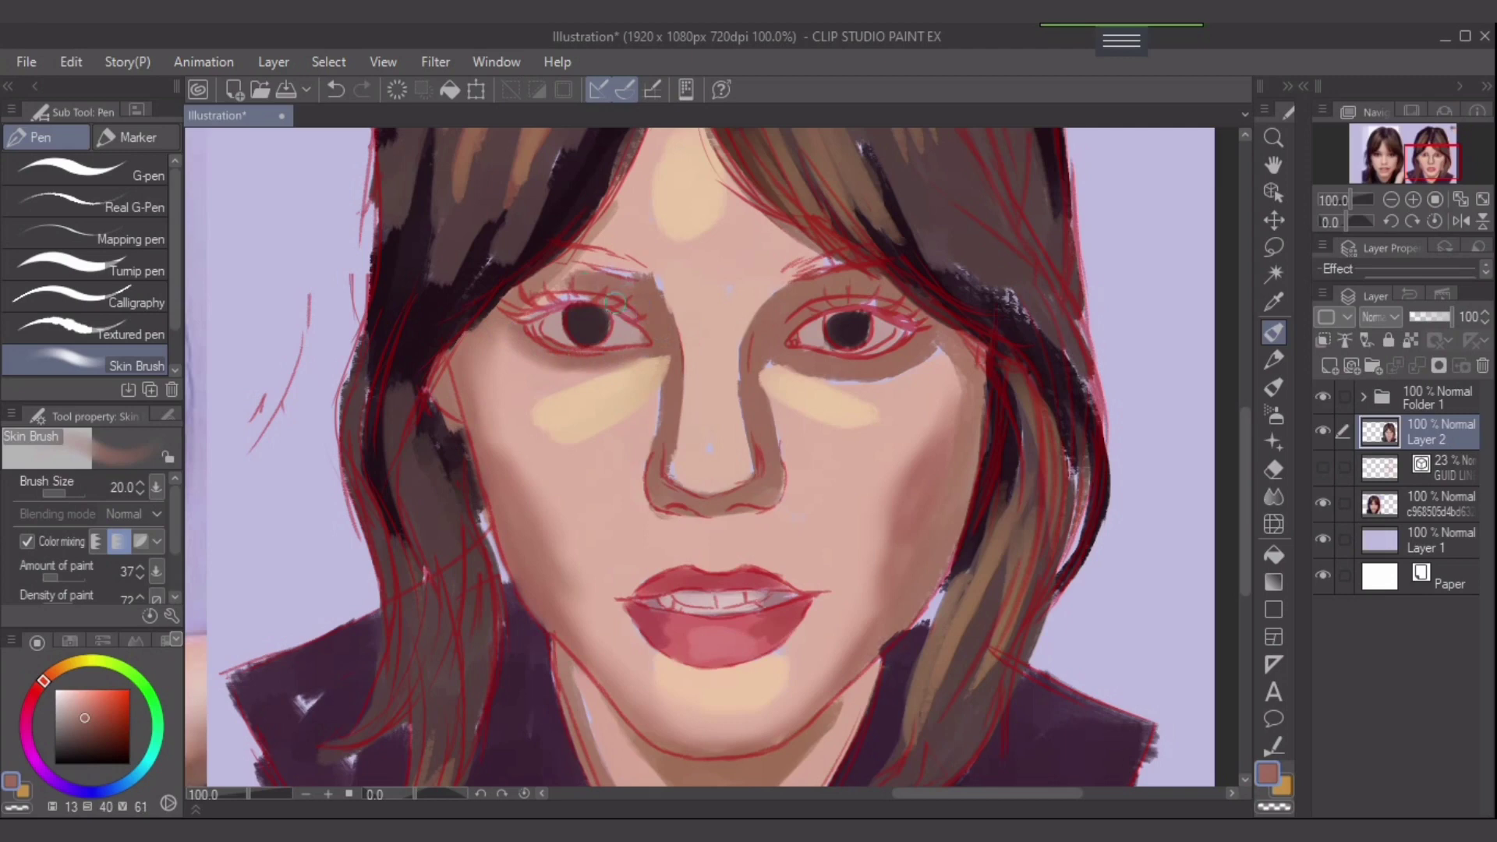
{"action": "left_click_drag", "start_coordinate": [567, 281], "coordinate": [635, 283]}
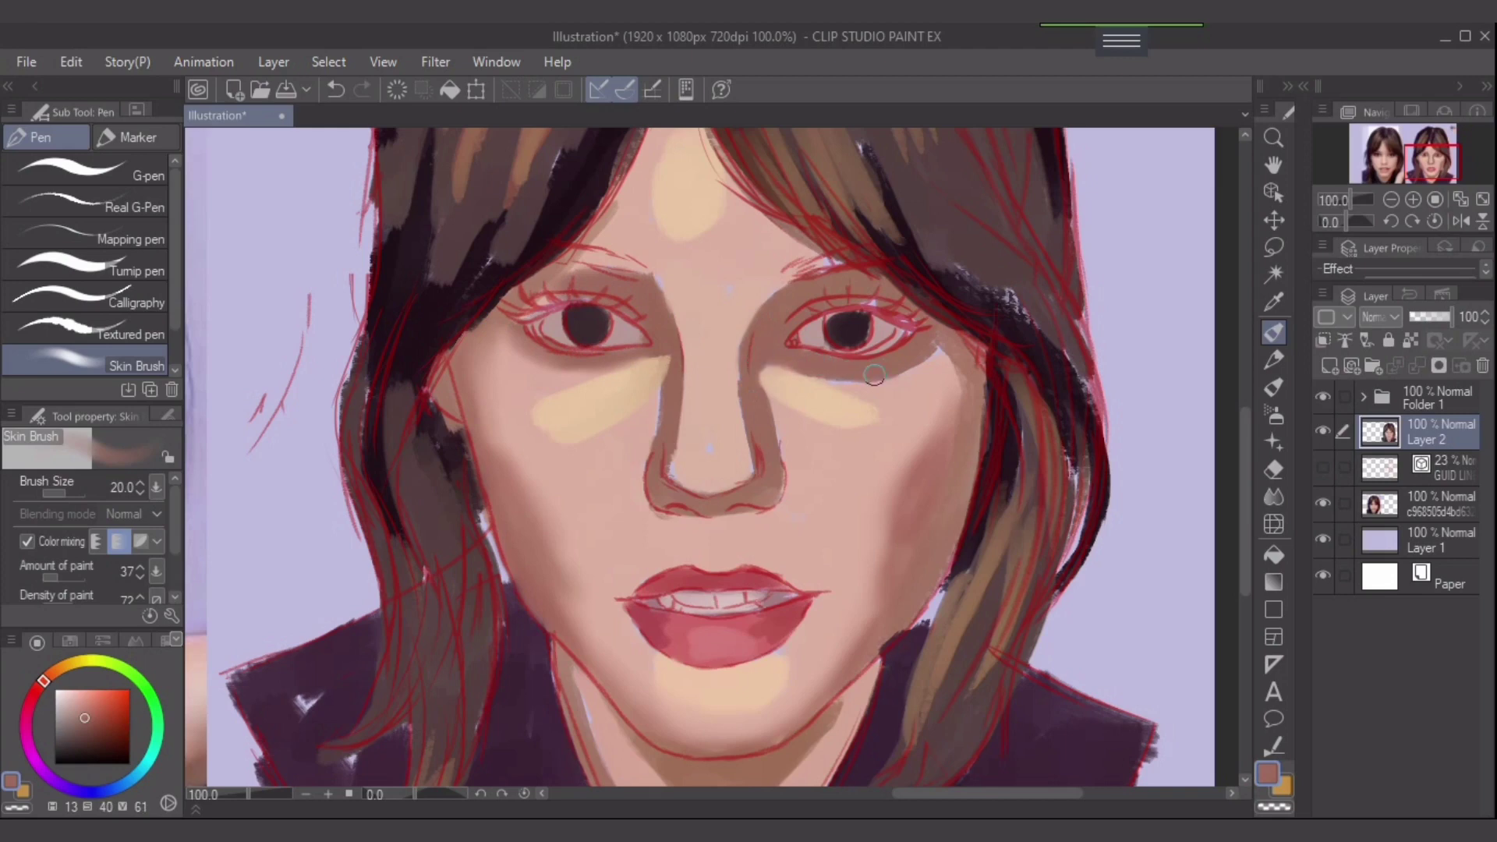
- Blend the shadow and yellow highlight under the right eye into the cheek using sampled skin and highlight tones at size 25
{"action": "left_click", "coordinate": [940, 371], "text": "alt"}
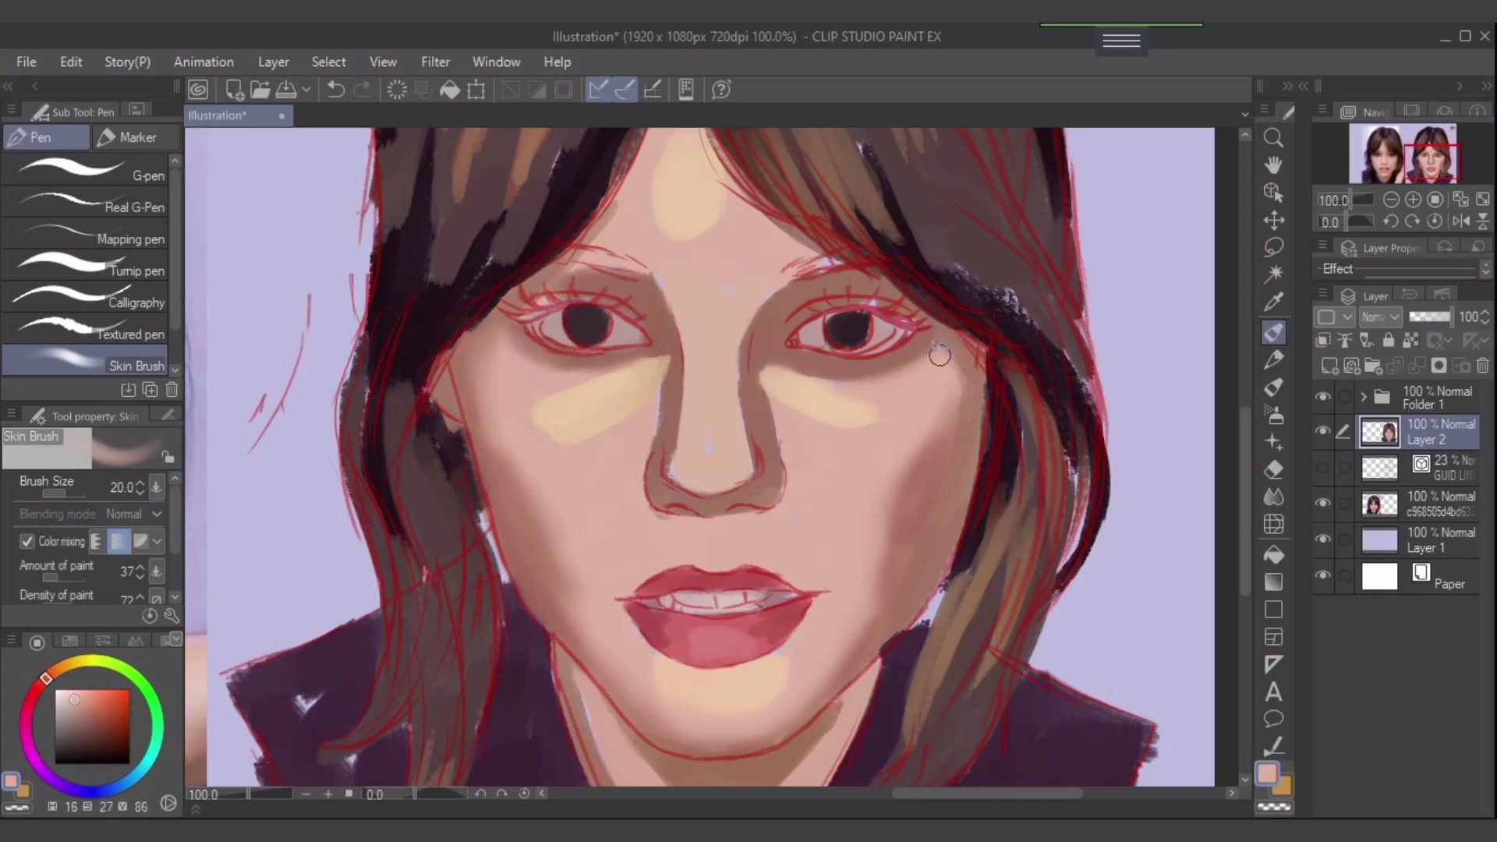
{"action": "left_click", "coordinate": [822, 413], "text": "alt"}
{"action": "key", "text": "bracketright"}
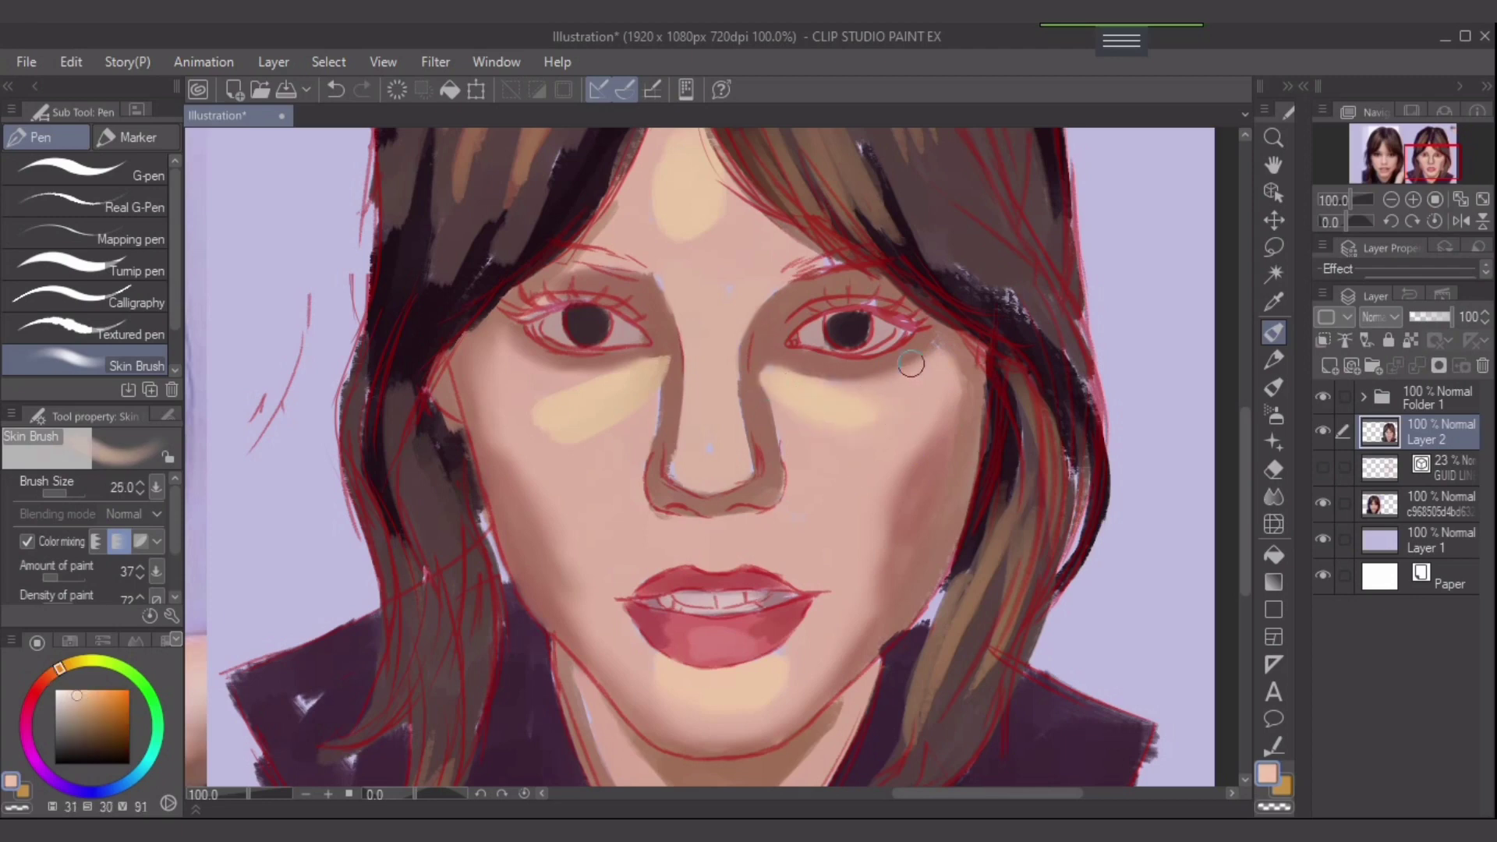
{"action": "left_click", "coordinate": [908, 393], "text": "alt"}
{"action": "key", "text": "bracketright"}
{"action": "key", "text": "bracketleft"}
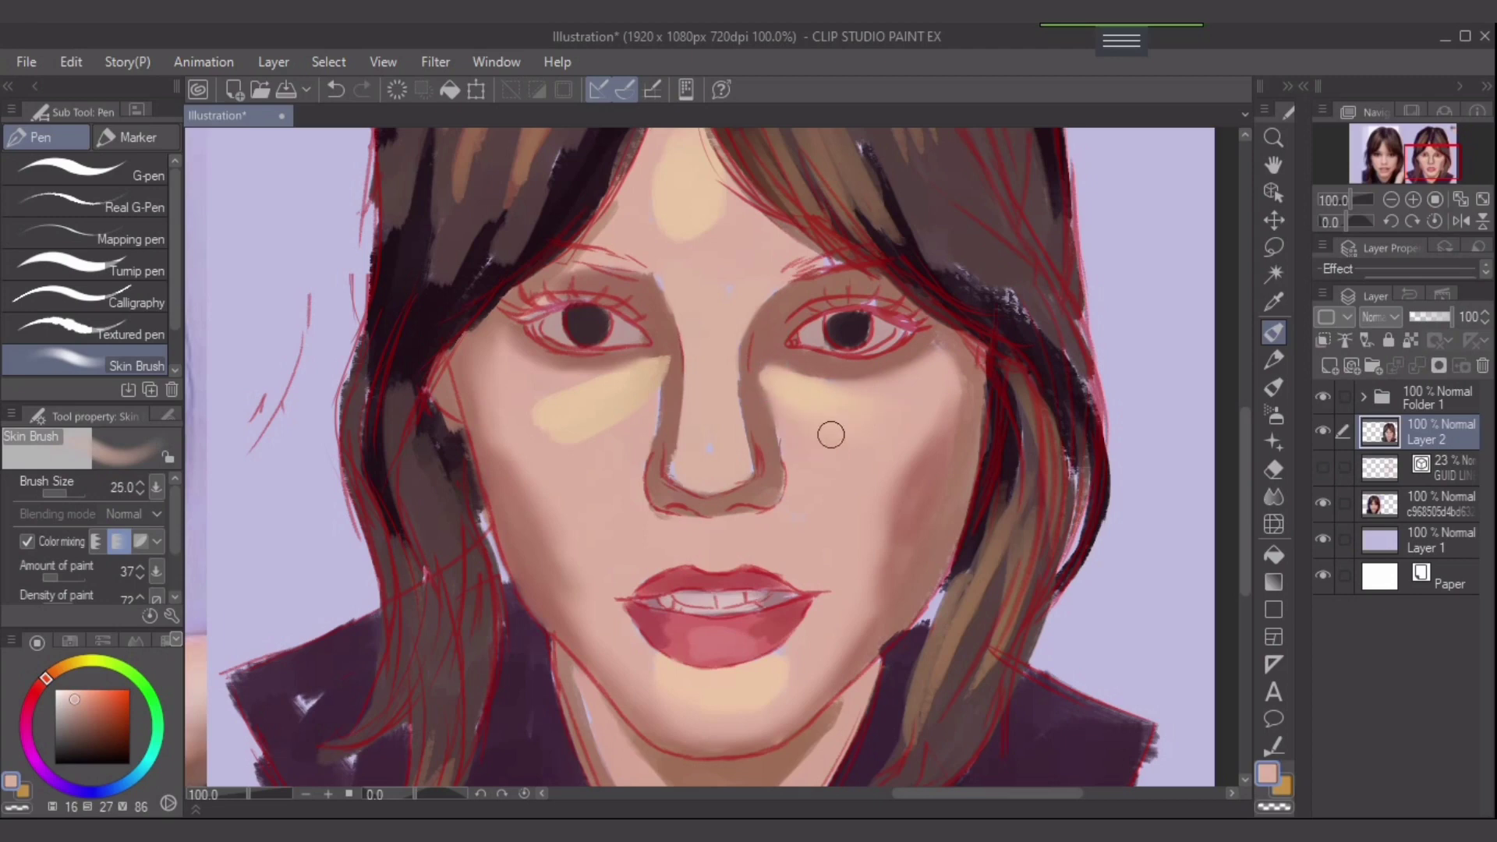
- Fill the gap on the nose bridge with sampled skin tone and shade the left forehead hairline in sampled brown at size 15
{"action": "left_click", "coordinate": [717, 274], "text": "alt"}
{"action": "left_click_drag", "start_coordinate": [716, 270], "coordinate": [695, 365]}
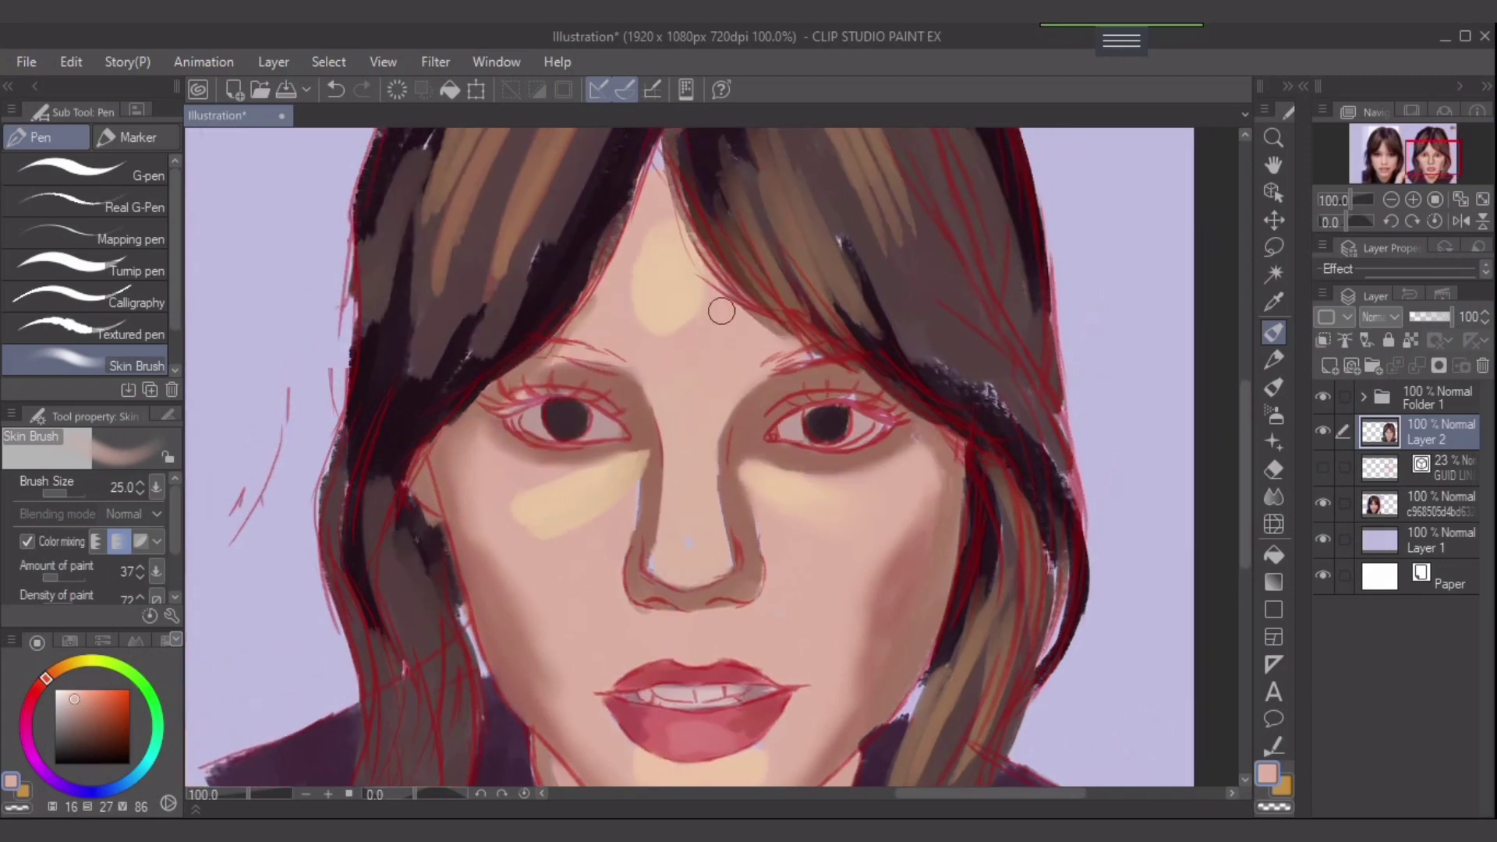
{"action": "key", "text": "bracketleft"}
{"action": "key", "text": "bracketleft"}
{"action": "key", "text": "bracketleft"}
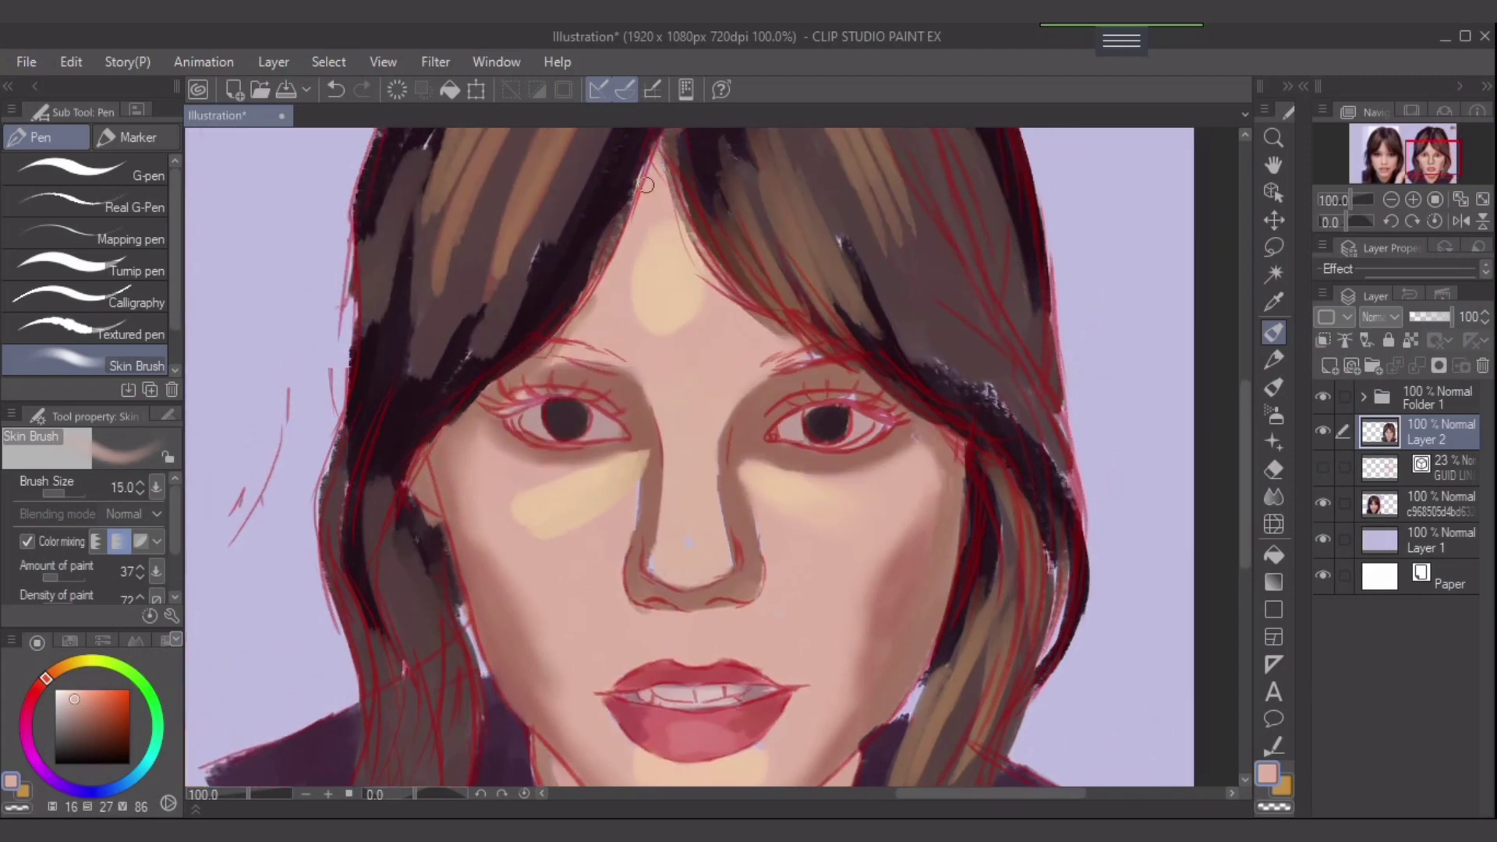
{"action": "left_click", "coordinate": [530, 368], "text": "alt"}
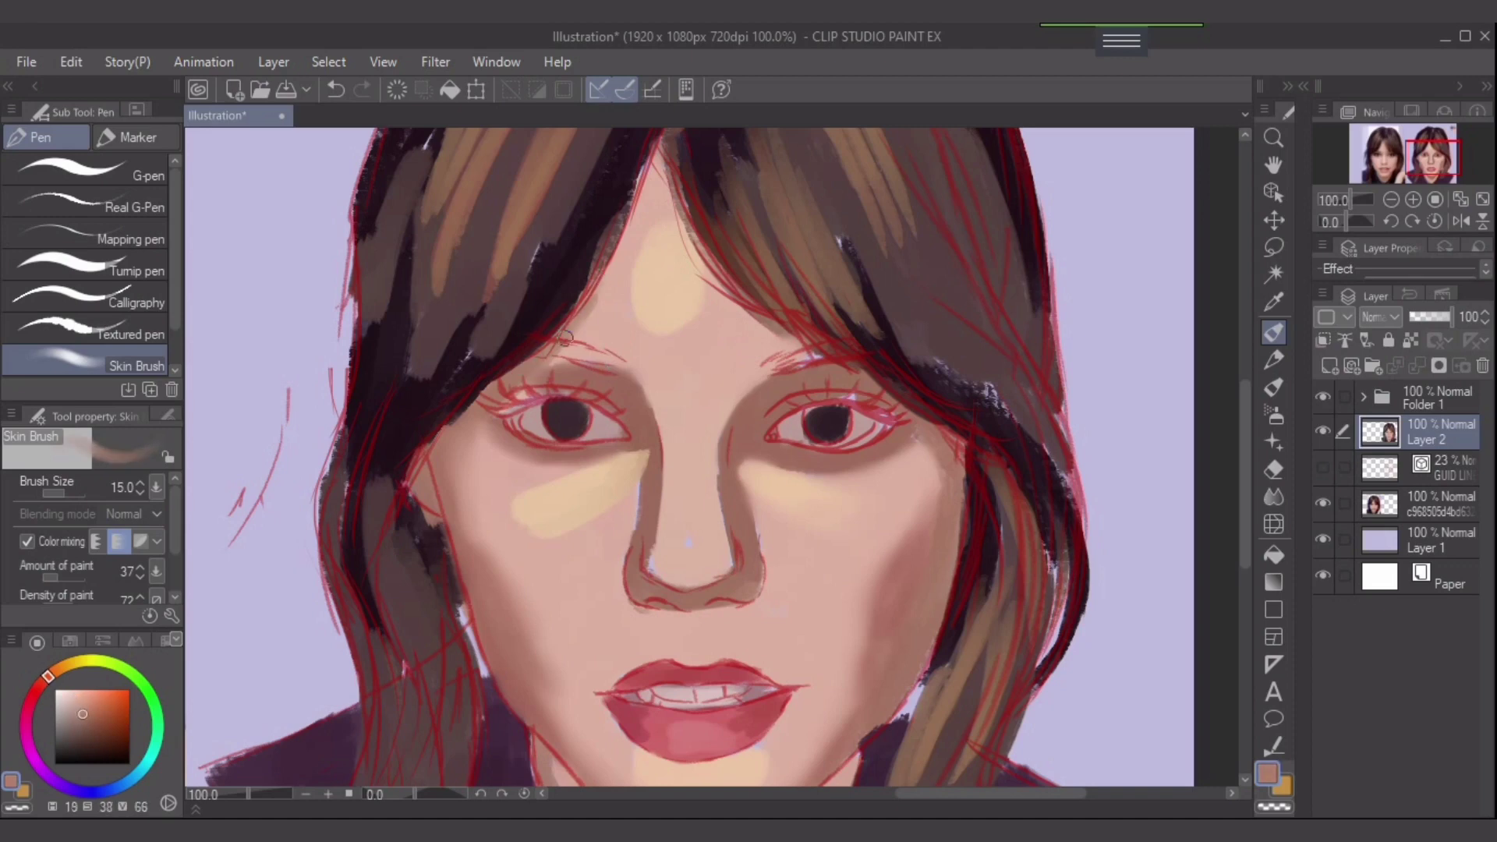
{"action": "left_click_drag", "start_coordinate": [591, 310], "coordinate": [631, 187]}
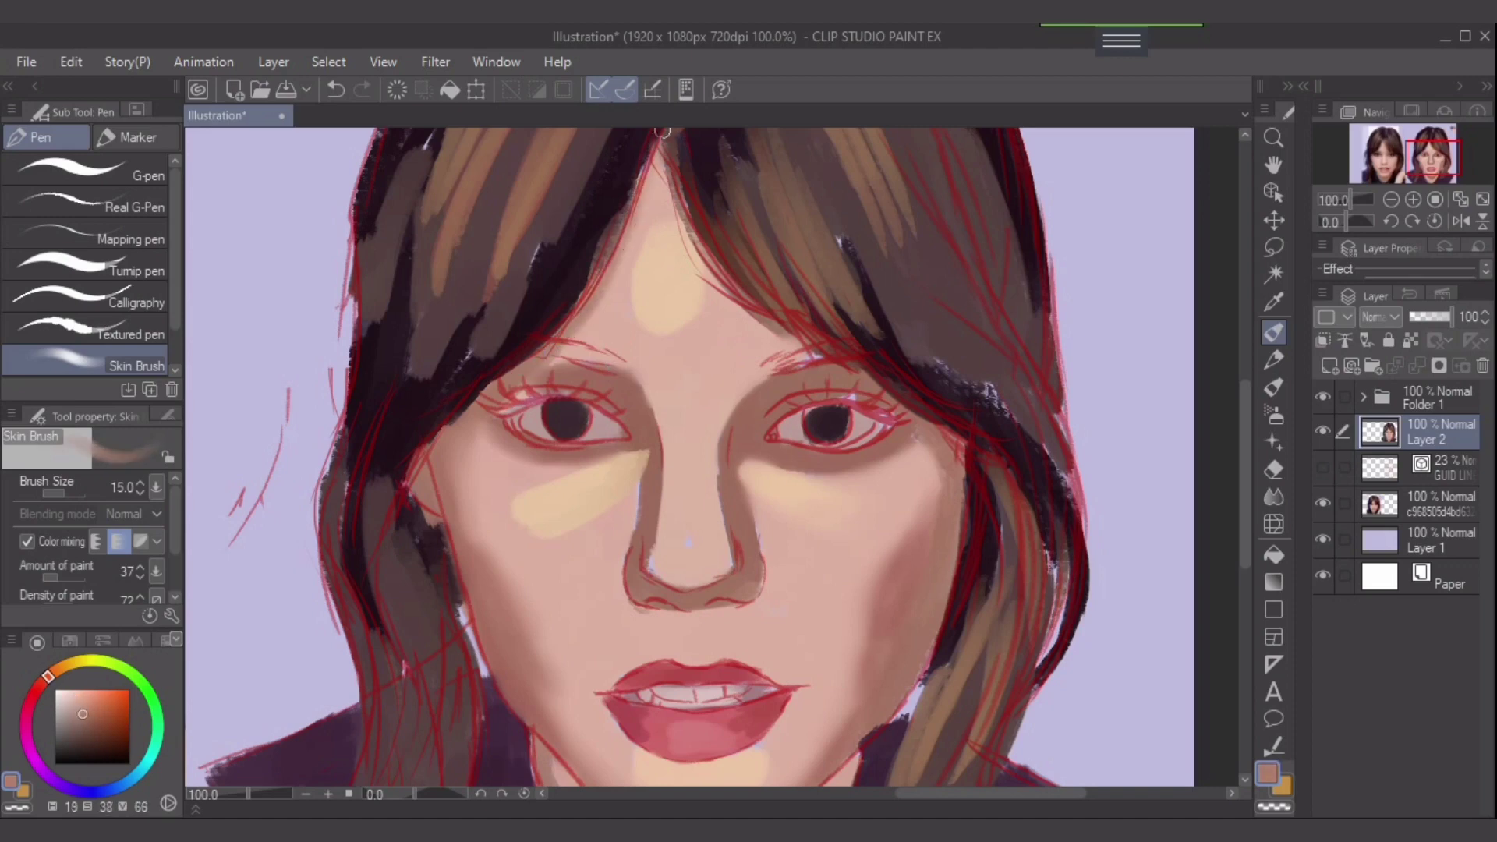
- Spread the sampled yellow highlight over the forehead at size 30, and blend its edges with sampled skin tone up to size 40
{"action": "left_click", "coordinate": [675, 234], "text": "alt"}
{"action": "key", "text": "bracketright"}
{"action": "key", "text": "bracketright"}
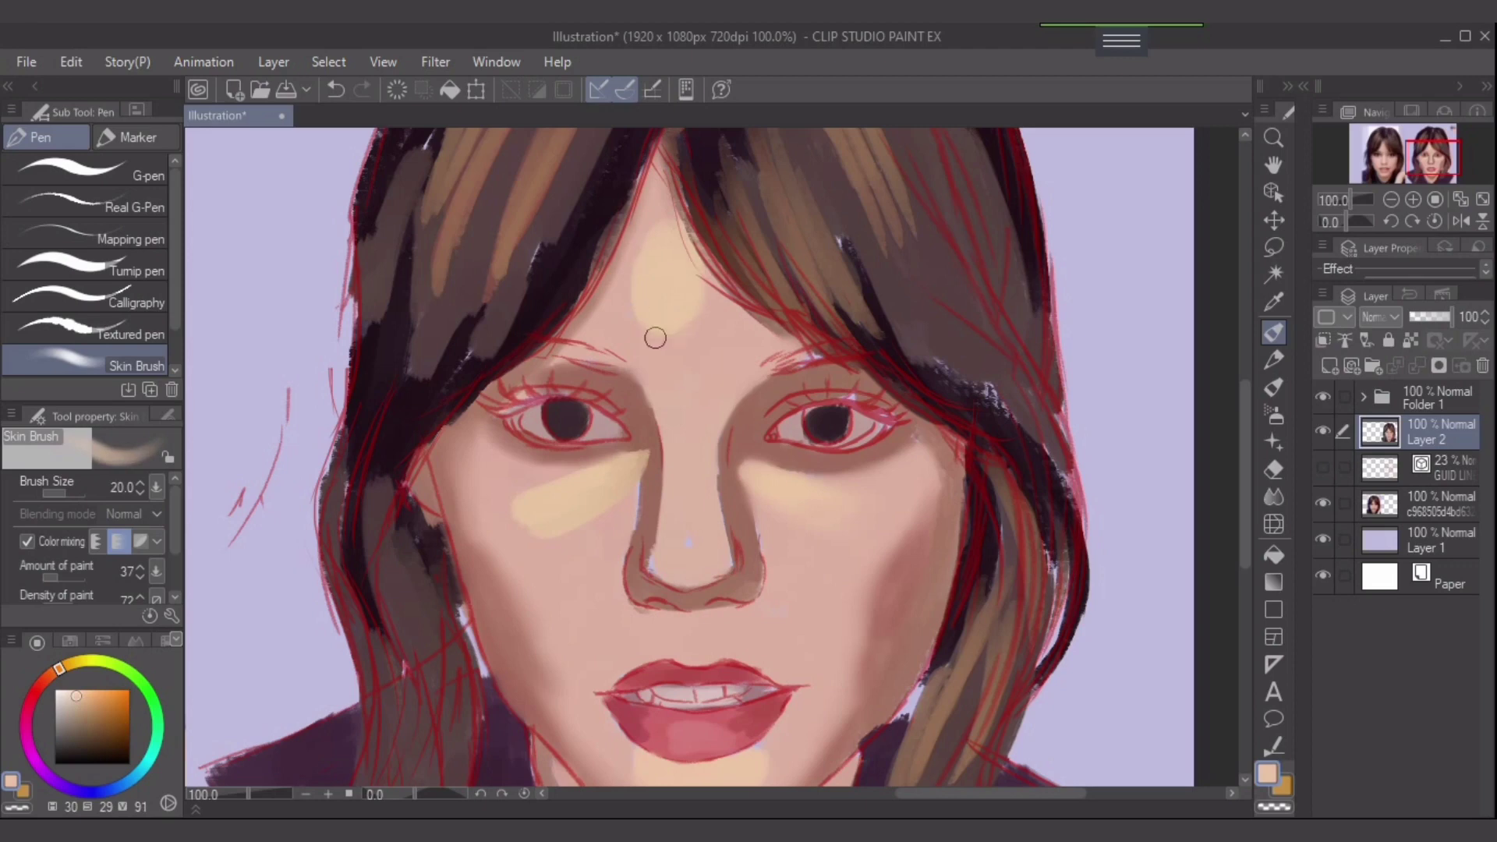
{"action": "key", "text": "bracketright"}
{"action": "key", "text": "bracketright"}
{"action": "mouse_move", "coordinate": [648, 293]}
{"action": "left_mouse_down"}
{"action": "mouse_move", "coordinate": [645, 316]}
{"action": "mouse_move", "coordinate": [686, 337]}
{"action": "left_mouse_up"}
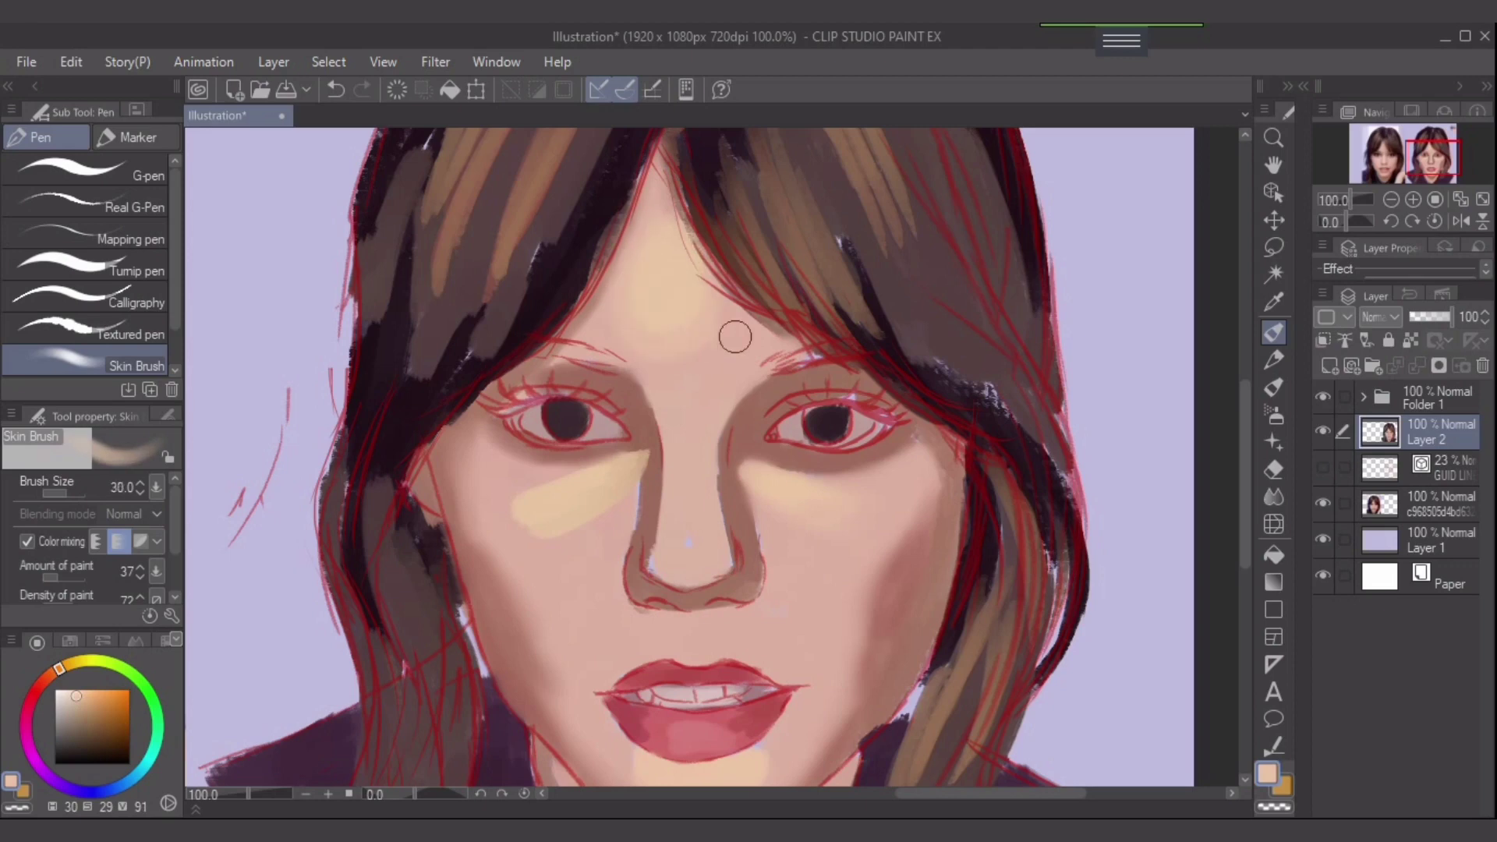
{"action": "left_click", "coordinate": [723, 354], "text": "alt"}
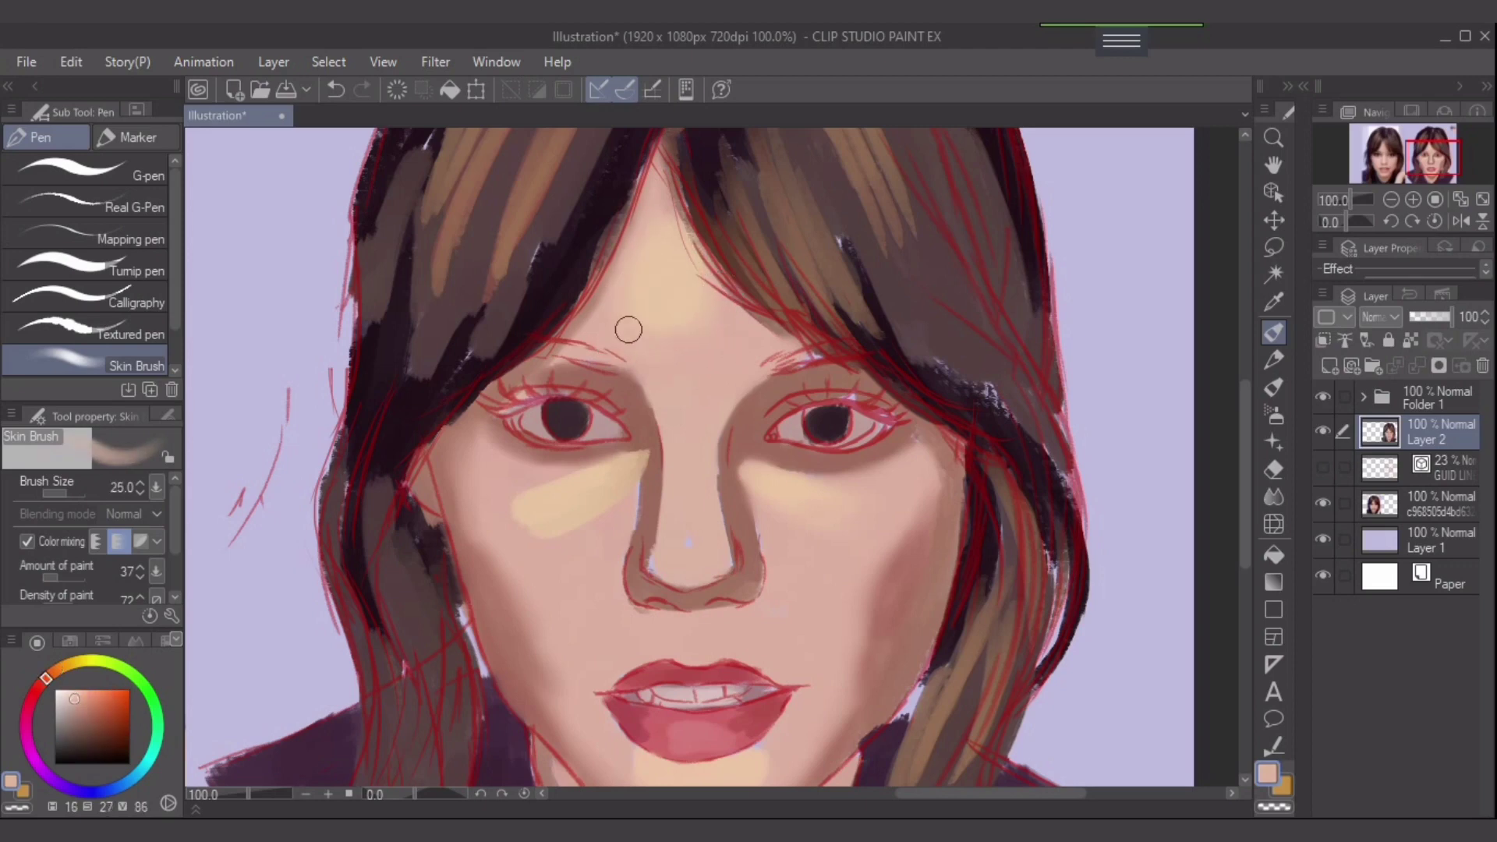
{"action": "key", "text": "bracketright"}
{"action": "key", "text": "bracketright"}
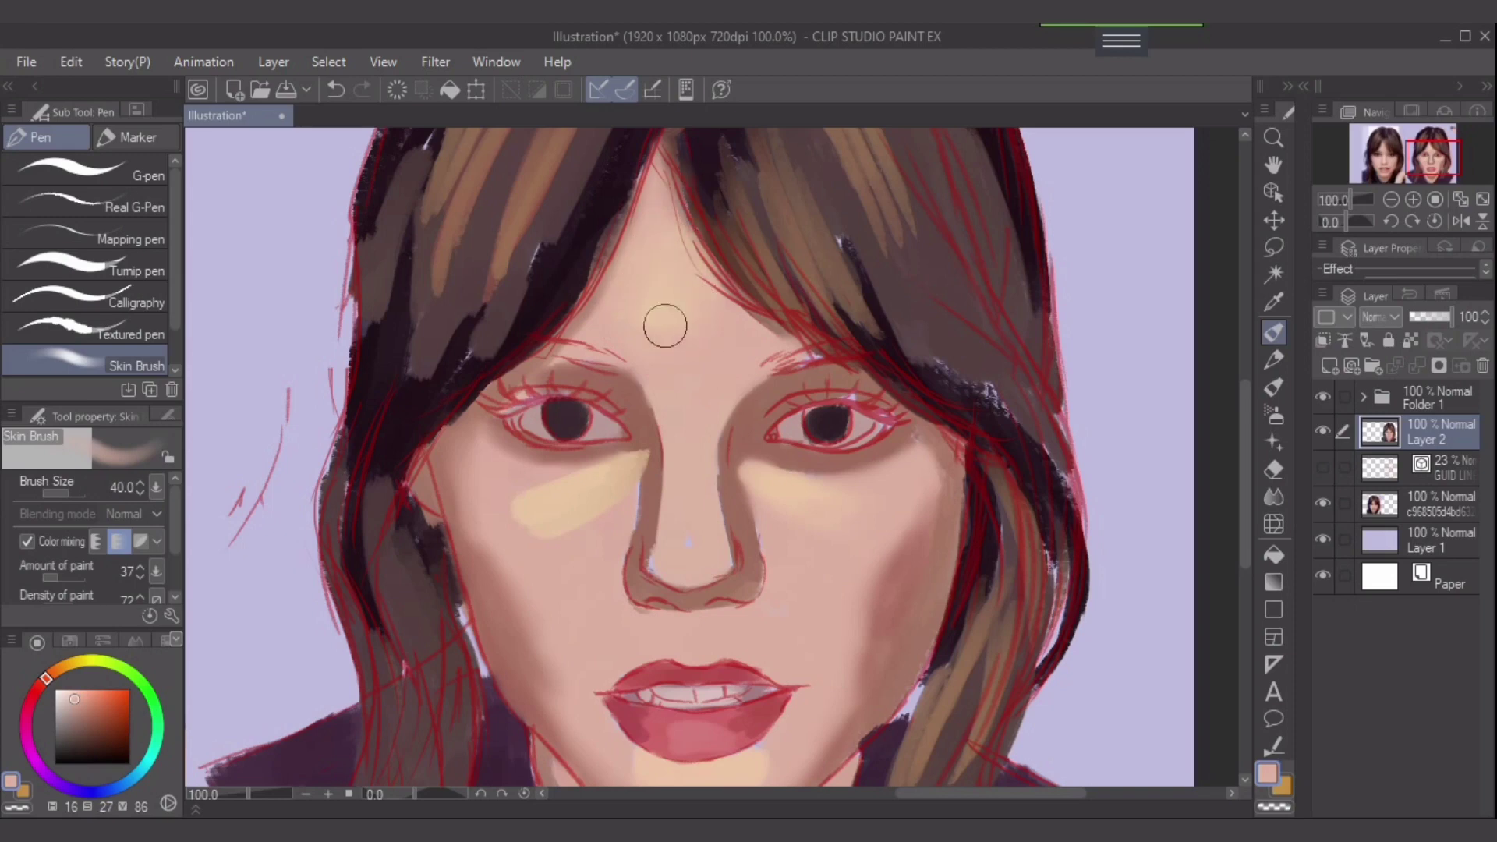
- Blend the yellow highlight under the left eye into the cheek with sampled highlight and skin tones
{"action": "key", "text": "bracketleft"}
{"action": "key", "text": "bracketleft"}
{"action": "mouse_move", "coordinate": [586, 468]}
{"action": "left_mouse_down"}
{"action": "mouse_move", "coordinate": [484, 484]}
{"action": "mouse_move", "coordinate": [589, 478]}
{"action": "mouse_move", "coordinate": [565, 474]}
{"action": "mouse_move", "coordinate": [628, 459]}
{"action": "mouse_move", "coordinate": [534, 510]}
{"action": "mouse_move", "coordinate": [575, 516]}
{"action": "mouse_move", "coordinate": [540, 513]}
{"action": "mouse_move", "coordinate": [571, 511]}
{"action": "mouse_move", "coordinate": [593, 475]}
{"action": "left_mouse_up"}
{"action": "left_click", "coordinate": [540, 515], "text": "alt"}
{"action": "key", "text": "bracketright"}
{"action": "left_click", "coordinate": [560, 555], "text": "alt"}
{"action": "mouse_move", "coordinate": [538, 537]}
{"action": "left_mouse_down"}
{"action": "mouse_move", "coordinate": [571, 539]}
{"action": "mouse_move", "coordinate": [530, 517]}
{"action": "mouse_move", "coordinate": [559, 530]}
{"action": "mouse_move", "coordinate": [638, 464]}
{"action": "mouse_move", "coordinate": [648, 501]}
{"action": "mouse_move", "coordinate": [620, 511]}
{"action": "mouse_move", "coordinate": [609, 544]}
{"action": "left_mouse_up"}
{"action": "key", "text": "bracketleft"}
{"action": "key", "text": "bracketleft"}
- Deepen the left face edge from temple to cheekbone with a sampled reddish brown at size 40, and blend it into the cheek
{"action": "left_click_drag", "start_coordinate": [711, 468], "coordinate": [760, 360]}
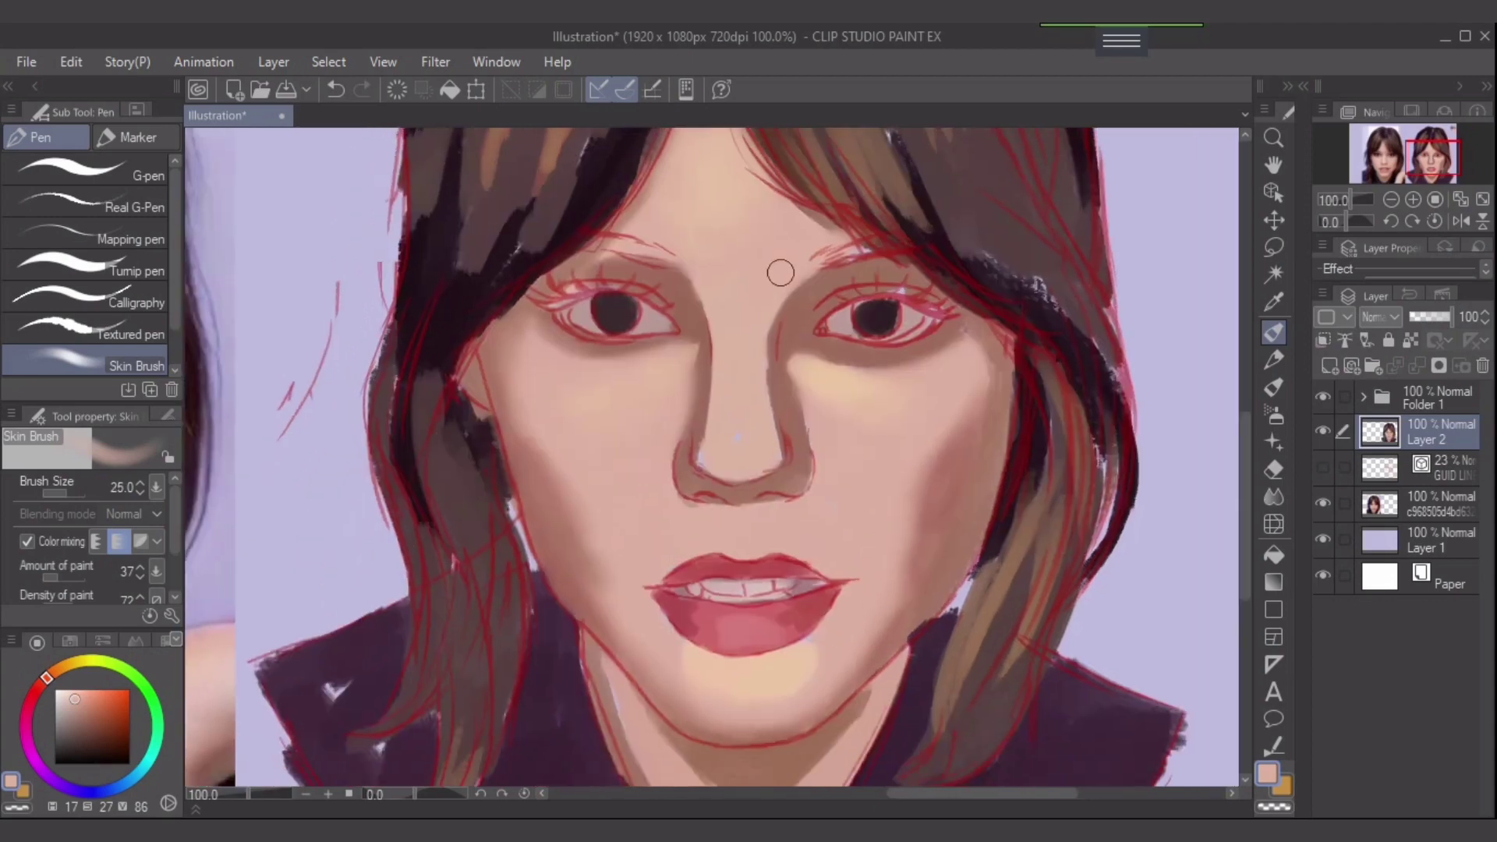
{"action": "left_click", "coordinate": [553, 422], "text": "alt"}
{"action": "key", "text": "bracketright"}
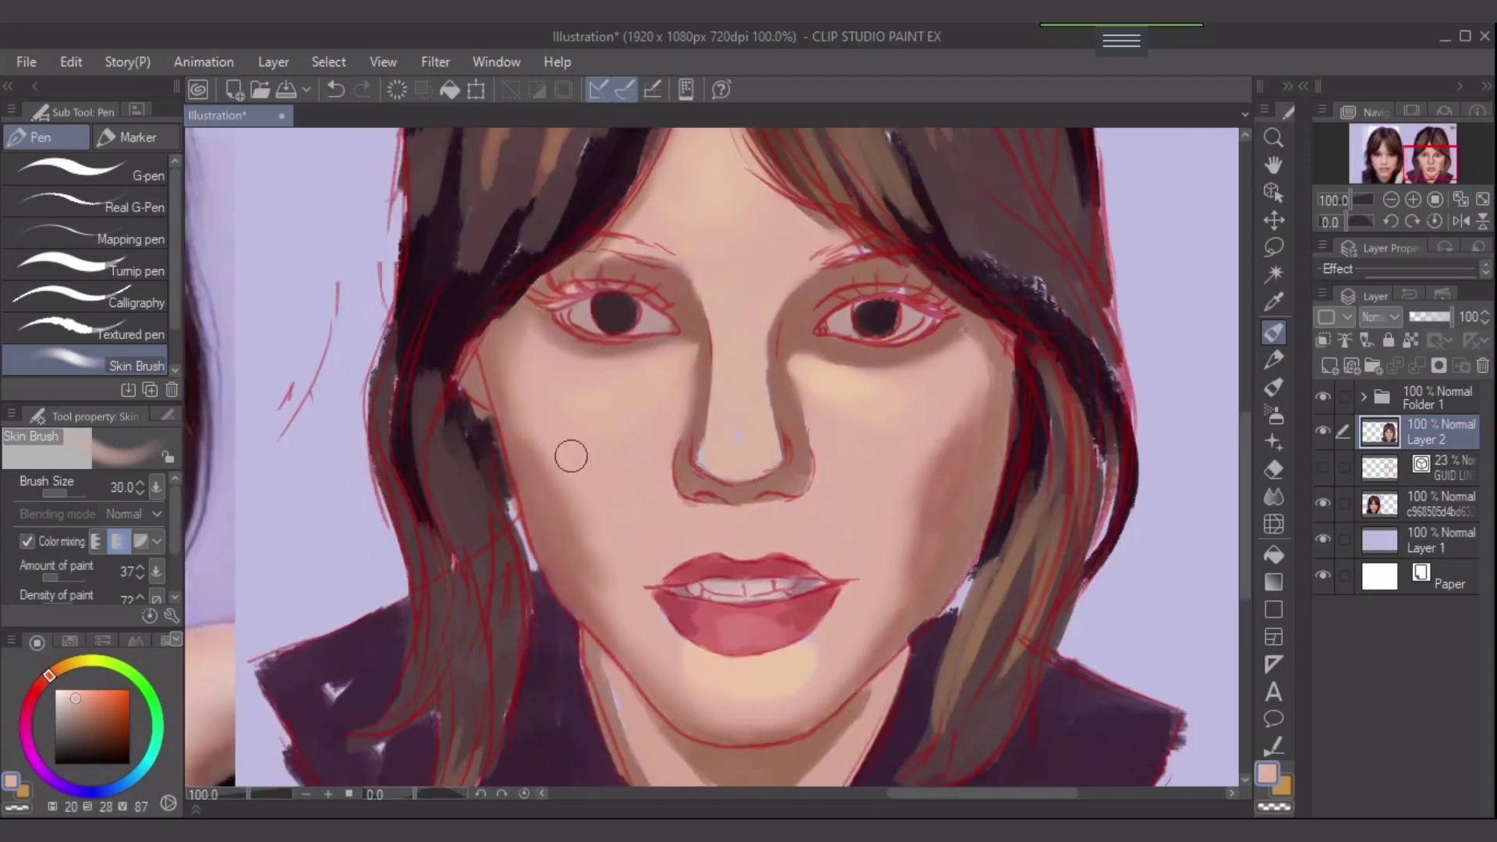
{"action": "left_click", "coordinate": [538, 449], "text": "alt"}
{"action": "key", "text": "bracketright"}
{"action": "left_click_drag", "start_coordinate": [519, 382], "coordinate": [532, 447]}
{"action": "left_click_drag", "start_coordinate": [512, 347], "coordinate": [544, 501]}
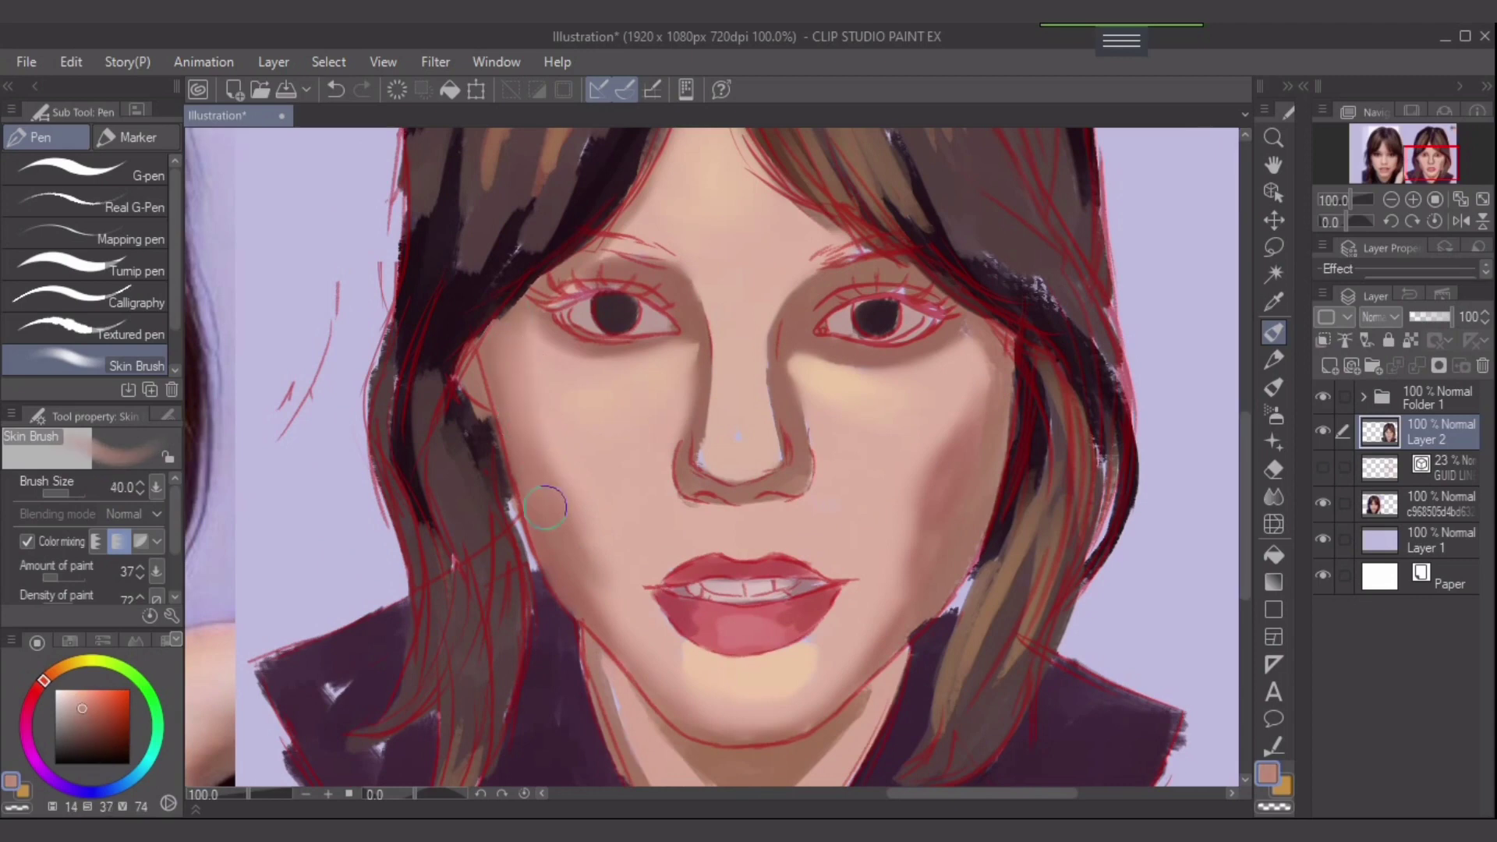
{"action": "left_click_drag", "start_coordinate": [501, 314], "coordinate": [578, 546]}
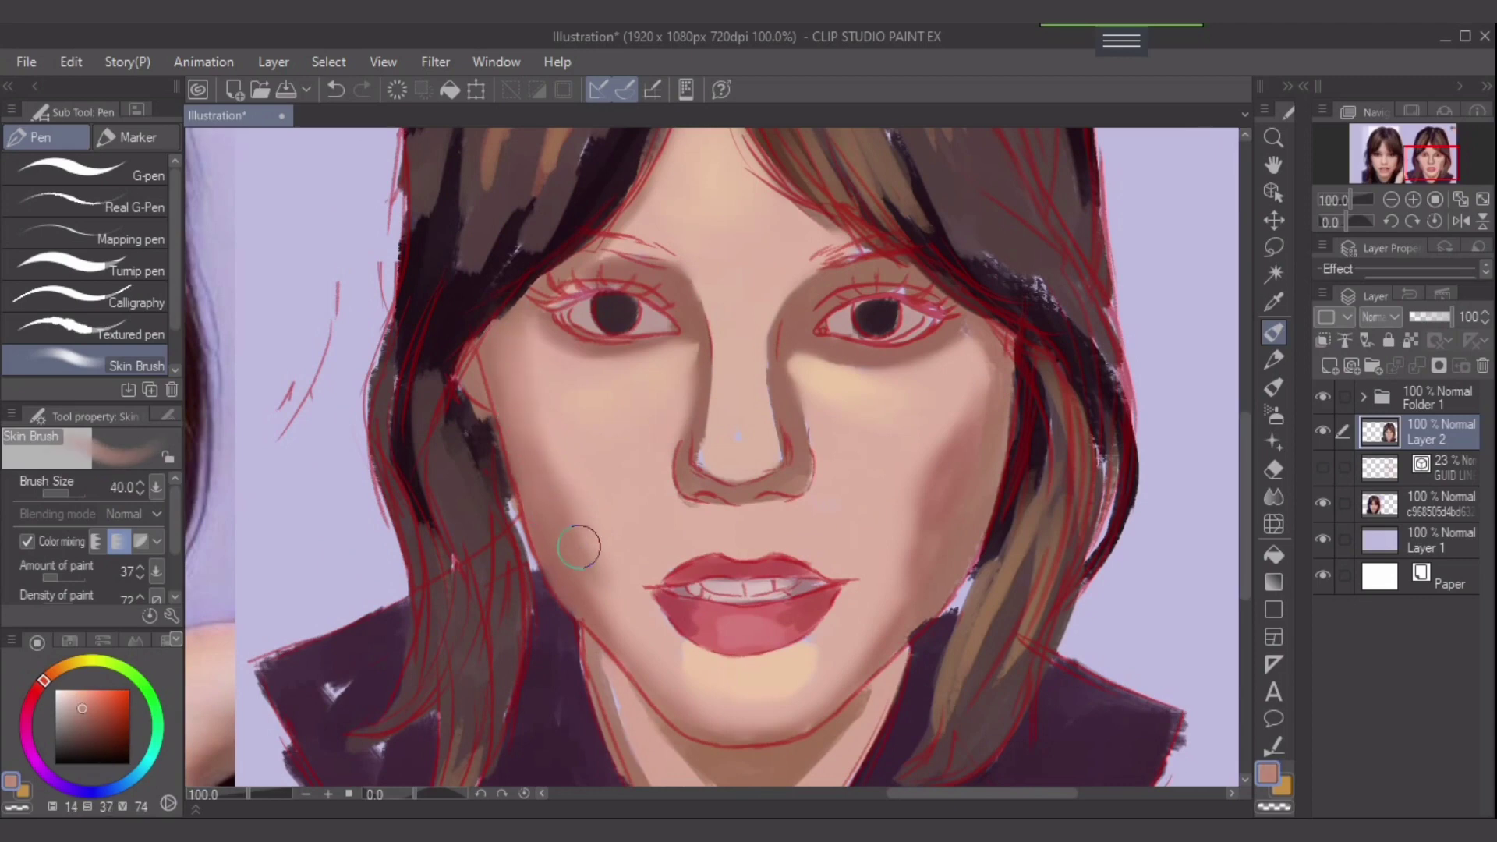
{"action": "left_click", "coordinate": [618, 607], "text": "alt"}
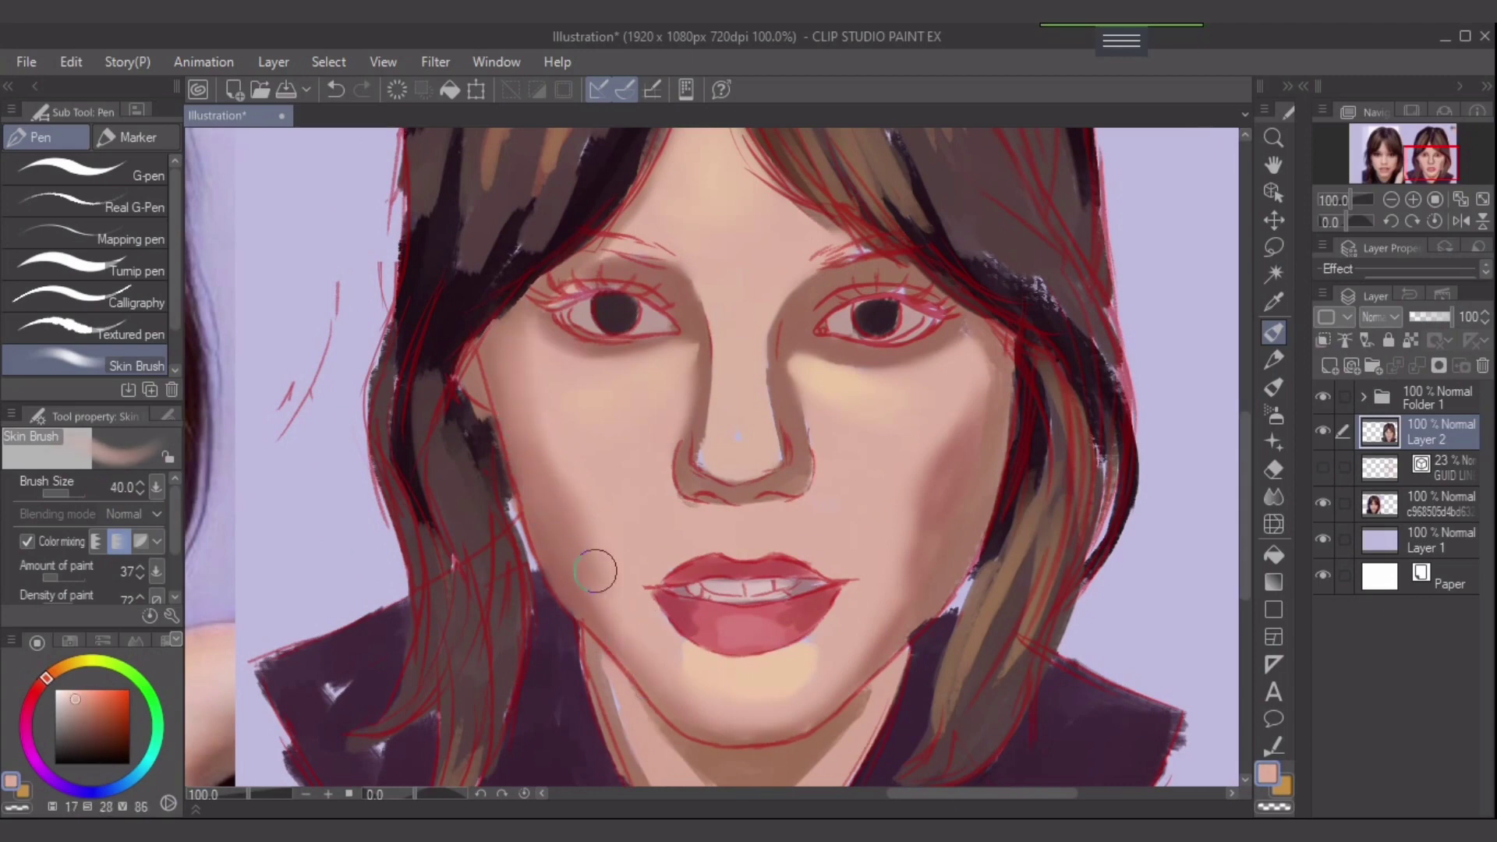
- Fill the bare spot on the nose tip with a pale tone sampled from the nose
{"action": "left_click_drag", "start_coordinate": [777, 533], "coordinate": [803, 461]}
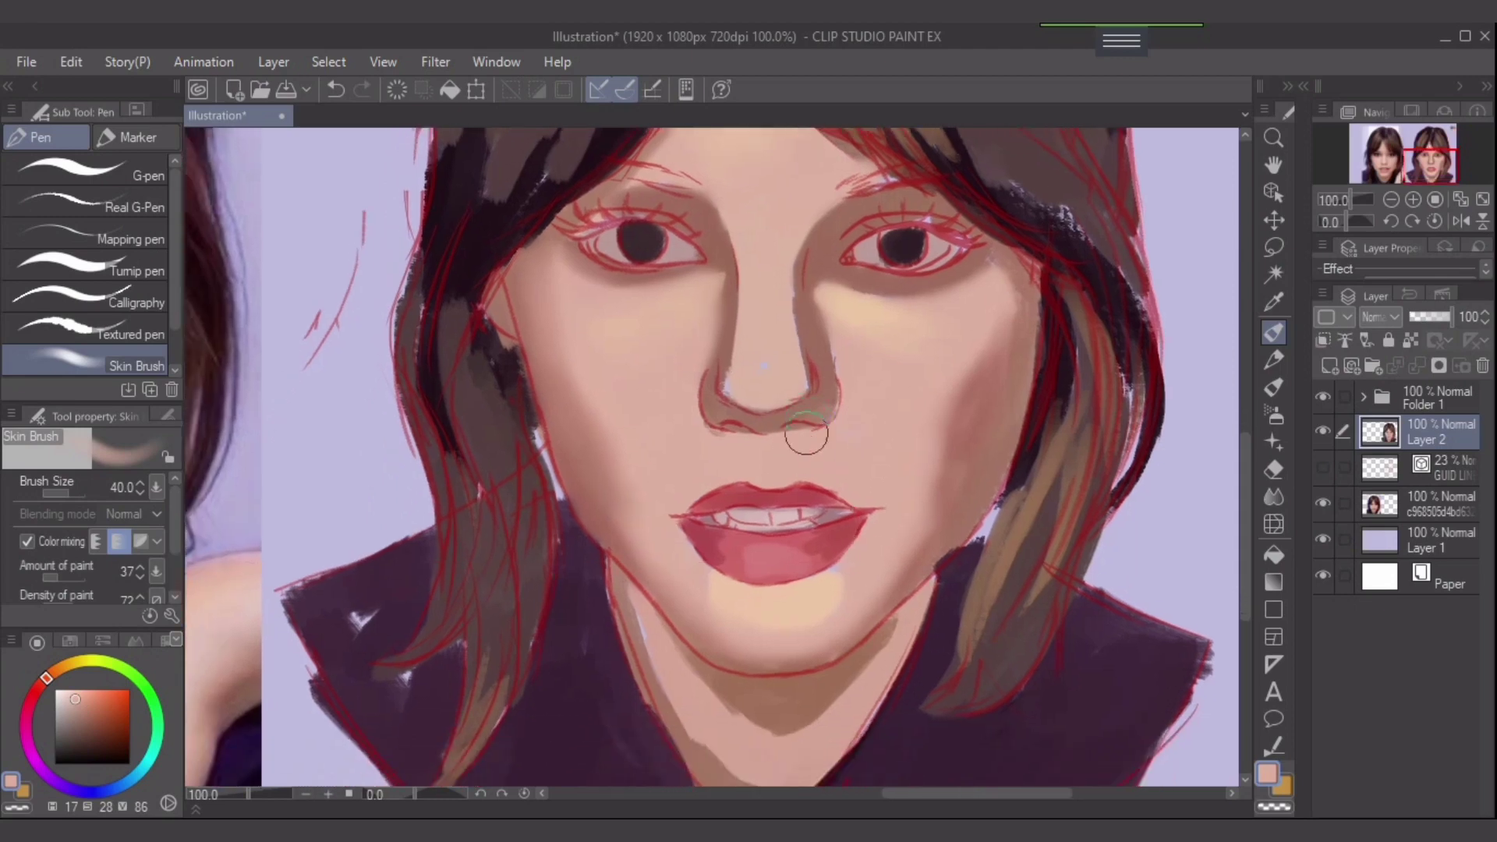
{"action": "left_click", "coordinate": [767, 364], "text": "alt"}
{"action": "mouse_move", "coordinate": [764, 367]}
{"action": "left_mouse_down"}
{"action": "mouse_move", "coordinate": [777, 315]}
{"action": "mouse_move", "coordinate": [796, 378]}
{"action": "mouse_move", "coordinate": [743, 392]}
{"action": "left_mouse_up"}
{"action": "key", "text": "bracketleft"}
{"action": "key", "text": "bracketleft"}
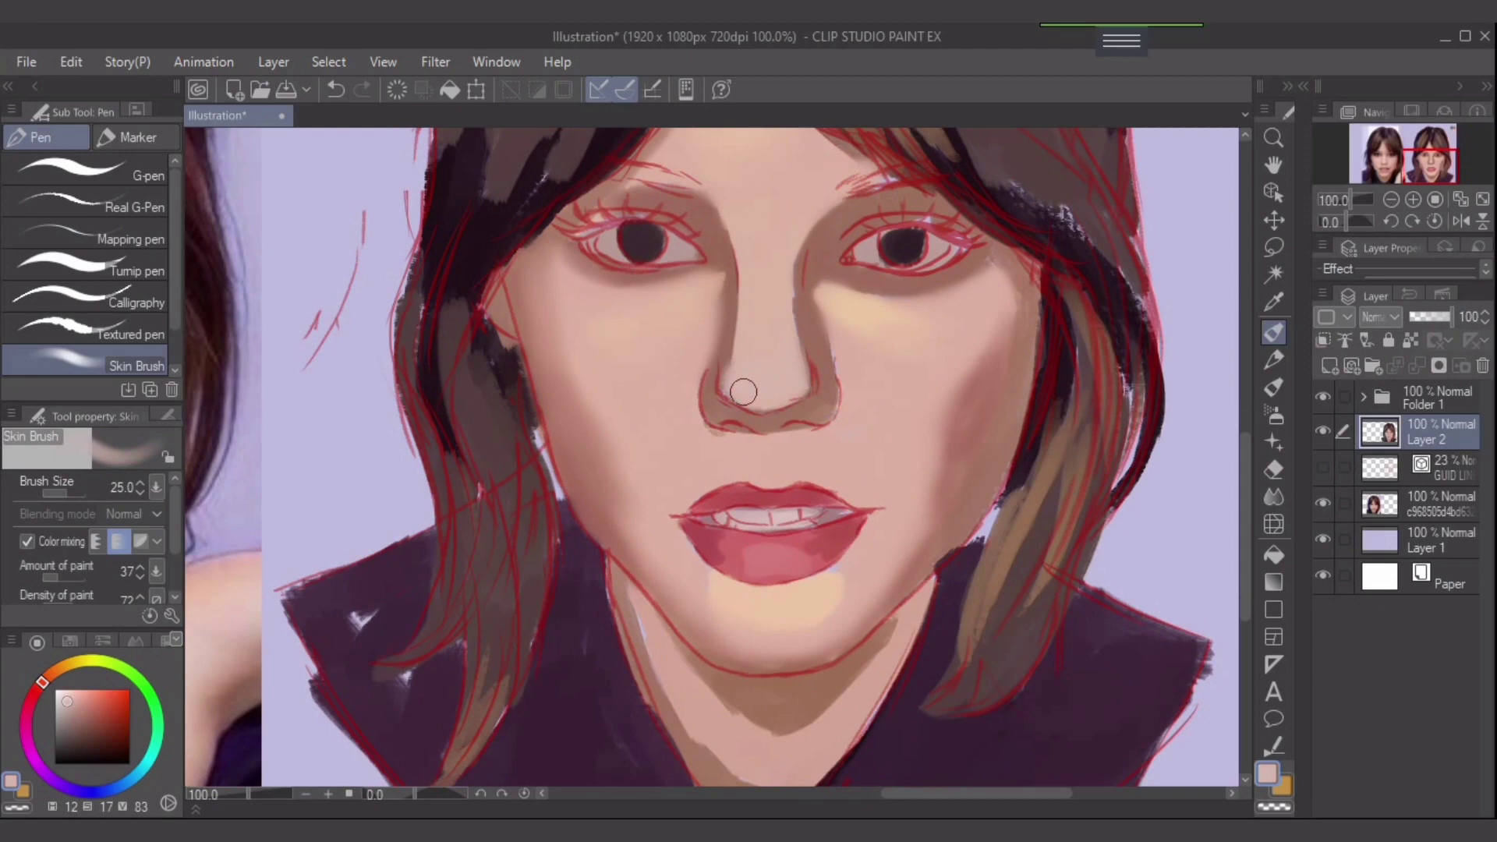
- Sample the brown nose shadow and soften the shading along the sides of the nose with the Skin Brush at size 25
{"action": "left_click", "coordinate": [799, 308], "text": "alt"}
{"action": "mouse_move", "coordinate": [796, 240]}
{"action": "left_mouse_down"}
{"action": "mouse_move", "coordinate": [795, 339]}
{"action": "mouse_move", "coordinate": [982, 372]}
{"action": "mouse_move", "coordinate": [1074, 321]}
{"action": "mouse_move", "coordinate": [1182, 317]}
{"action": "mouse_move", "coordinate": [1074, 334]}
{"action": "left_mouse_up"}
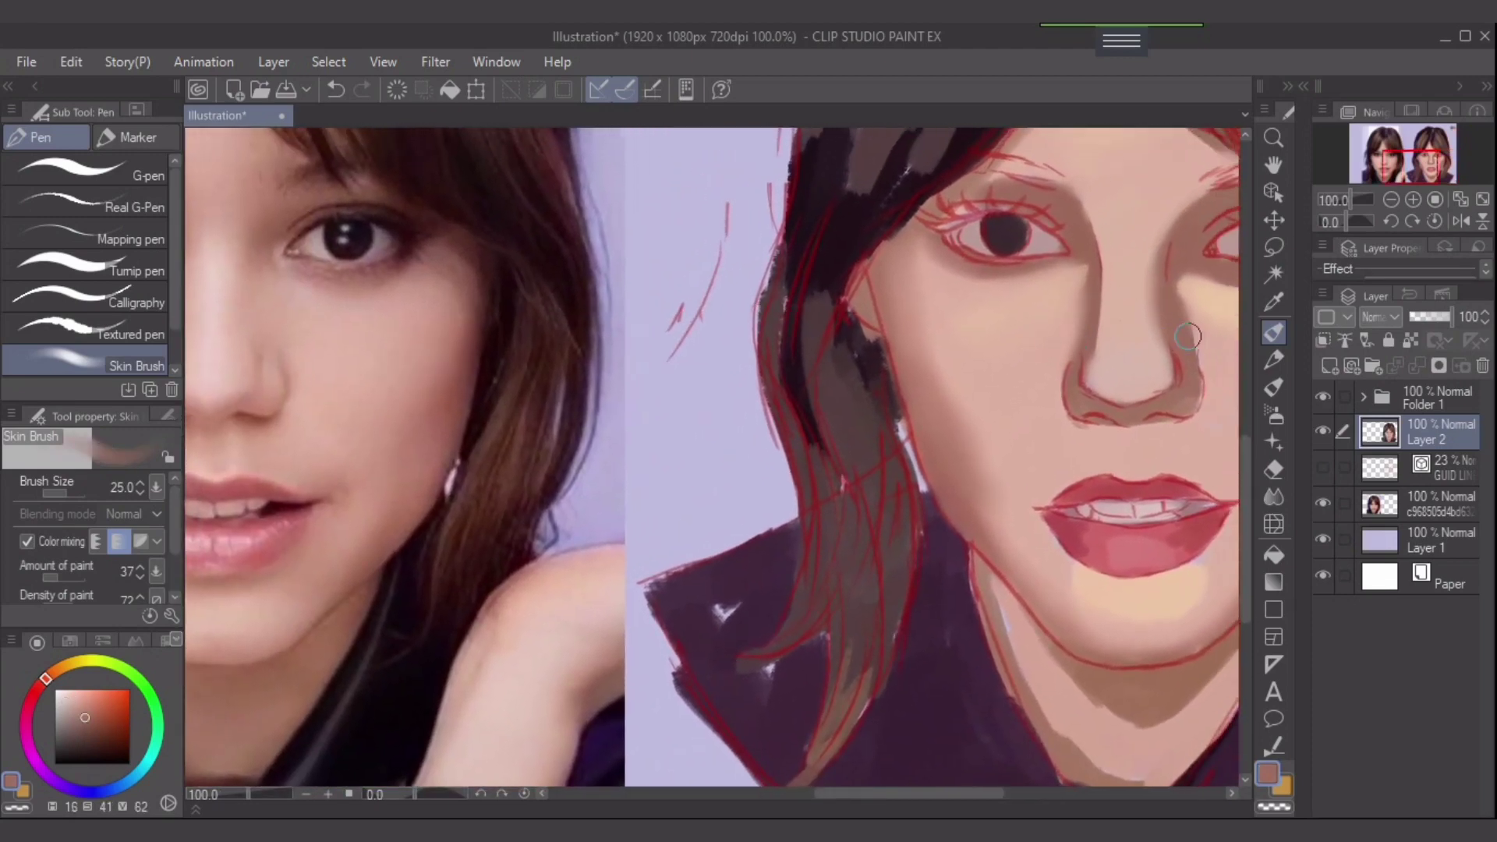
{"action": "left_click_drag", "start_coordinate": [1109, 253], "coordinate": [1085, 365]}
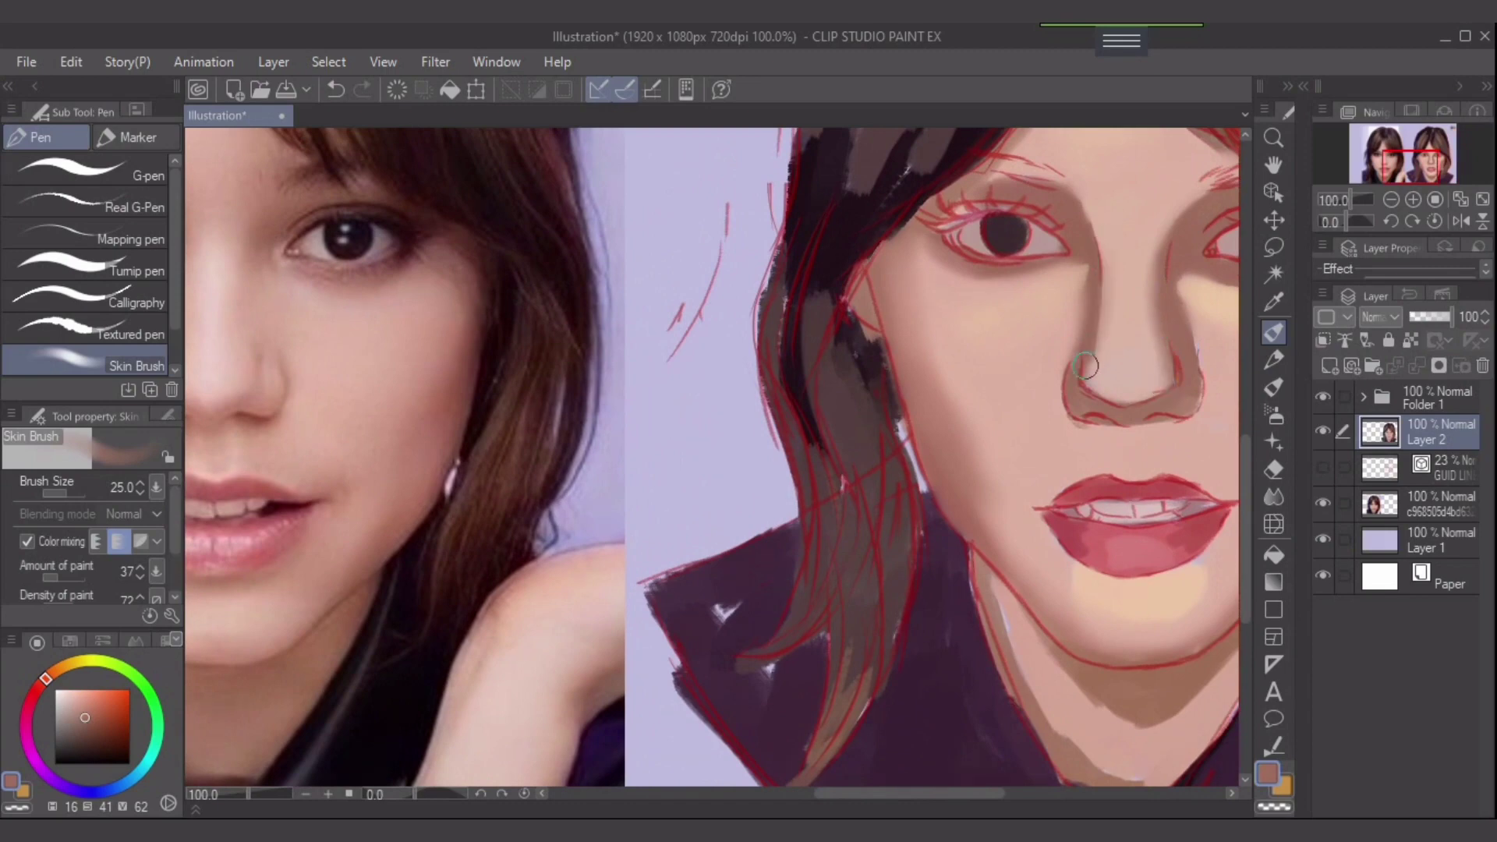
{"action": "mouse_move", "coordinate": [1092, 224]}
{"action": "left_mouse_down"}
{"action": "mouse_move", "coordinate": [1109, 283]}
{"action": "mouse_move", "coordinate": [1101, 268]}
{"action": "mouse_move", "coordinate": [1091, 373]}
{"action": "left_mouse_up"}
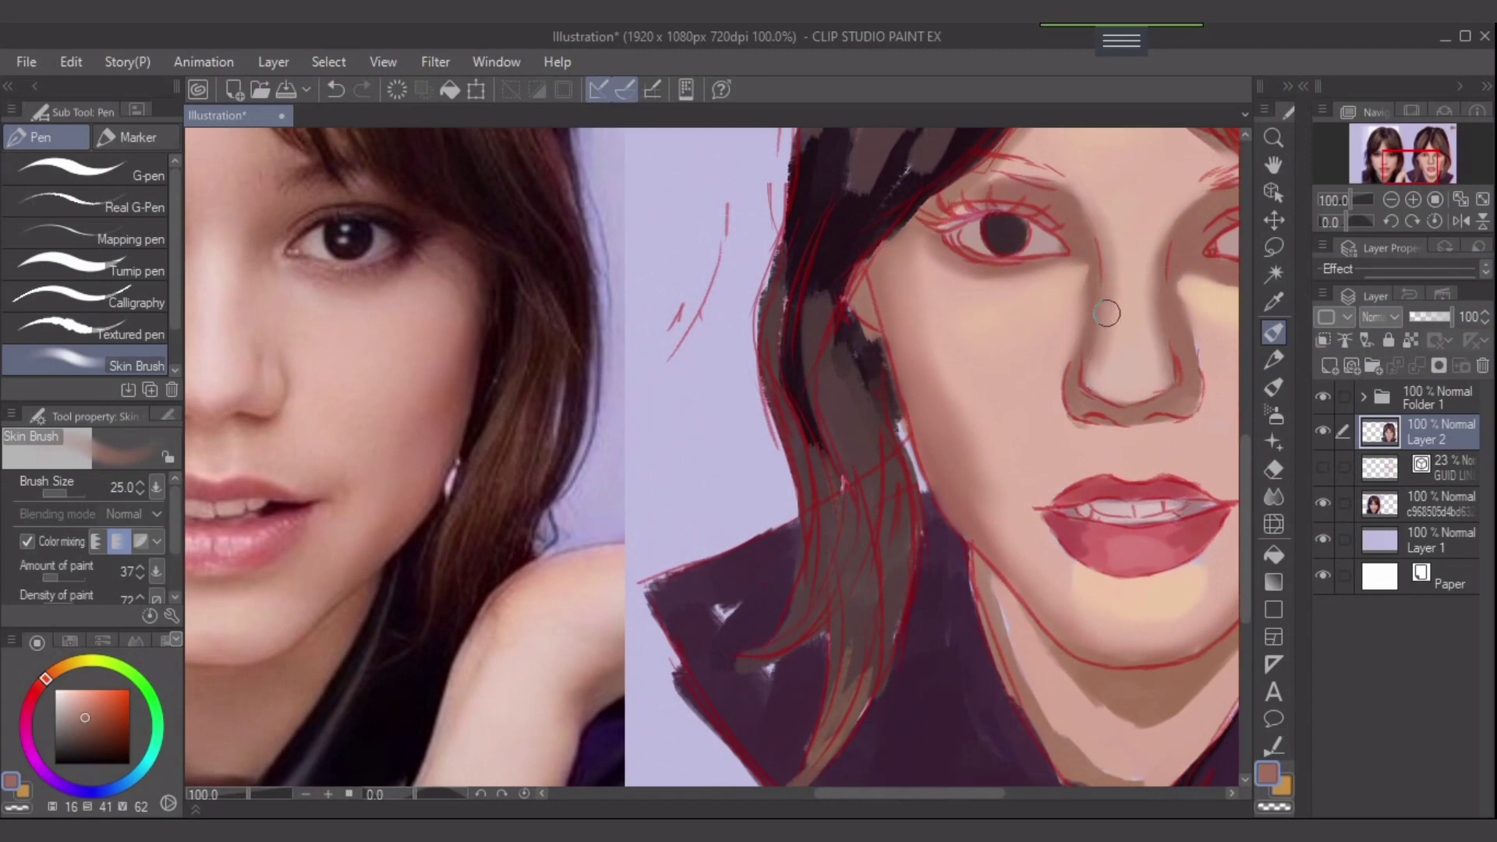
{"action": "mouse_move", "coordinate": [1110, 313]}
{"action": "left_mouse_down"}
{"action": "mouse_move", "coordinate": [1111, 393]}
{"action": "mouse_move", "coordinate": [1005, 408]}
{"action": "mouse_move", "coordinate": [1054, 419]}
{"action": "mouse_move", "coordinate": [1084, 385]}
{"action": "mouse_move", "coordinate": [1034, 414]}
{"action": "left_mouse_up"}
{"action": "left_click", "coordinate": [1065, 345], "text": "alt"}
{"action": "key", "text": "ctrl+z"}
{"action": "left_click_drag", "start_coordinate": [1130, 440], "coordinate": [1074, 459]}
- Soften the shading around the nostrils and nose tip with sampled skin tones, using the Skin Brush down to size 20
{"action": "left_click", "coordinate": [823, 389], "text": "alt"}
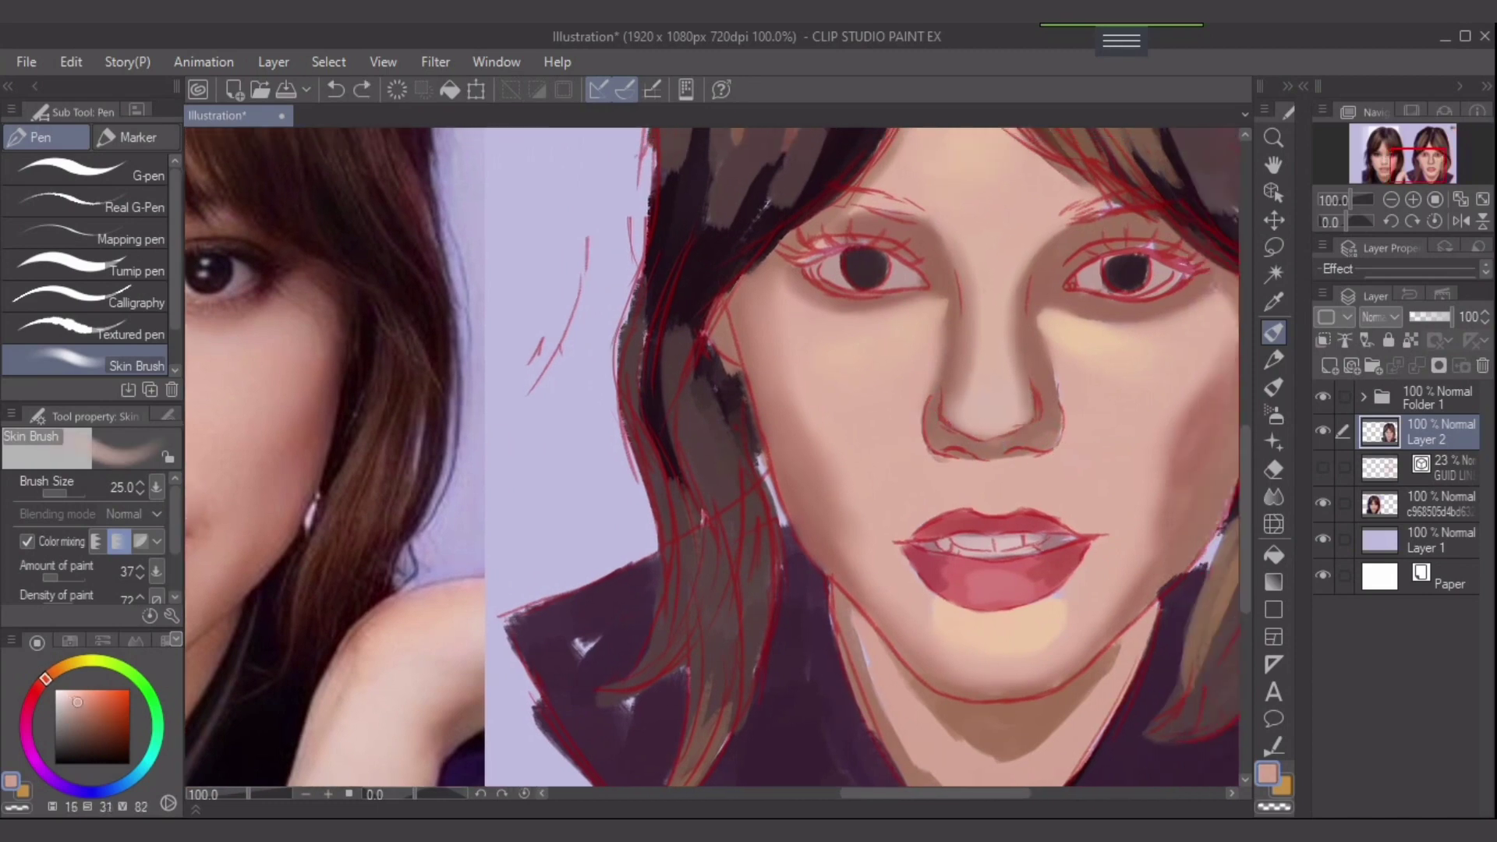
{"action": "left_click", "coordinate": [995, 388], "text": "alt"}
{"action": "mouse_move", "coordinate": [1040, 406]}
{"action": "left_mouse_down"}
{"action": "mouse_move", "coordinate": [1012, 434]}
{"action": "mouse_move", "coordinate": [1030, 396]}
{"action": "left_mouse_up"}
{"action": "left_click", "coordinate": [698, 421], "text": "alt"}
{"action": "left_click", "coordinate": [304, 429], "text": "alt"}
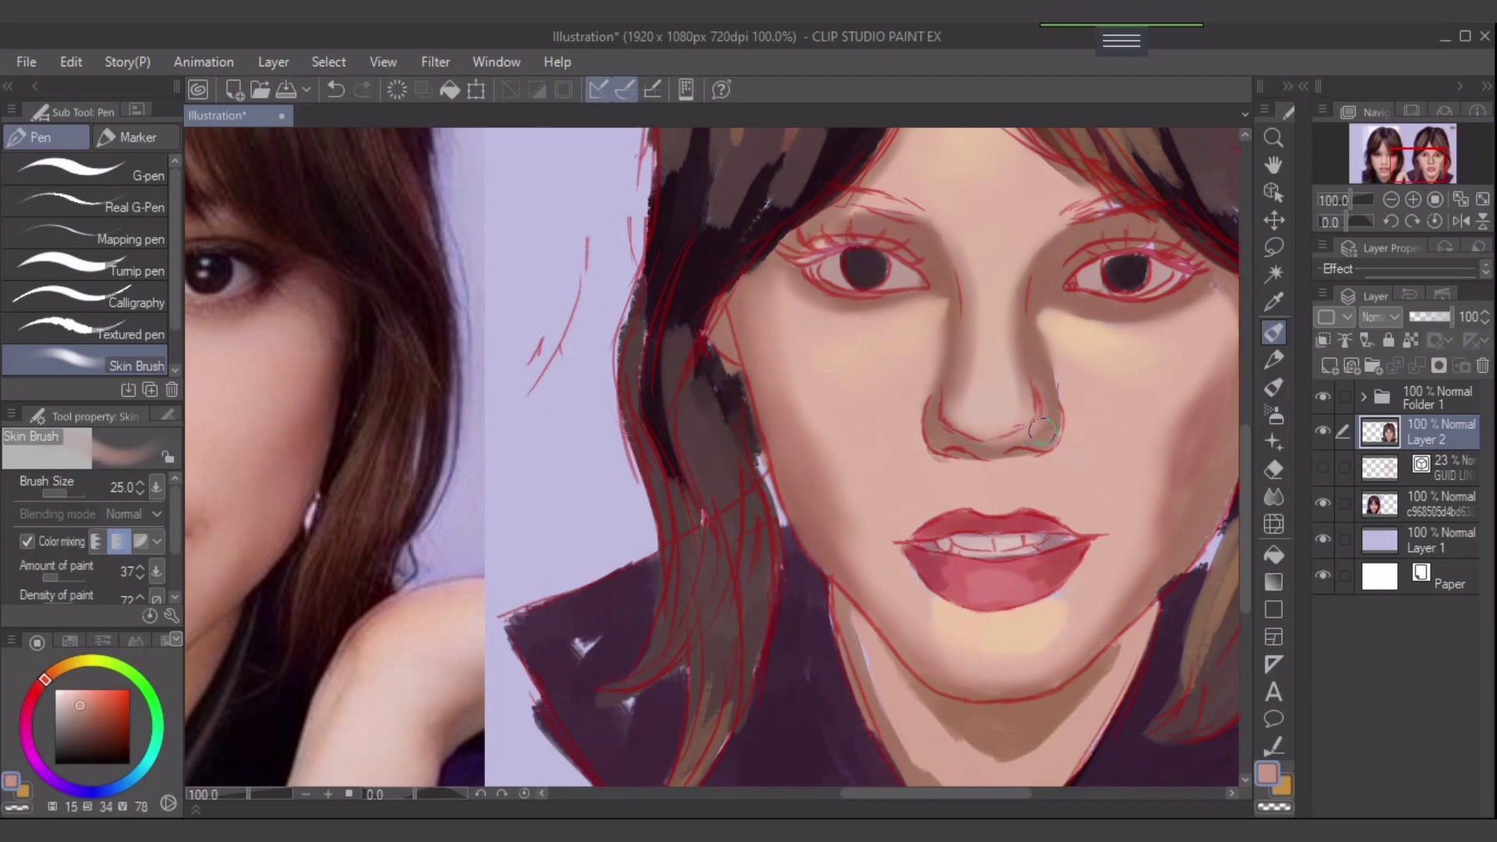
{"action": "key", "text": "ctrl+z"}
{"action": "mouse_move", "coordinate": [1032, 435]}
{"action": "left_mouse_down"}
{"action": "mouse_move", "coordinate": [1045, 396]}
{"action": "mouse_move", "coordinate": [1033, 382]}
{"action": "left_mouse_up"}
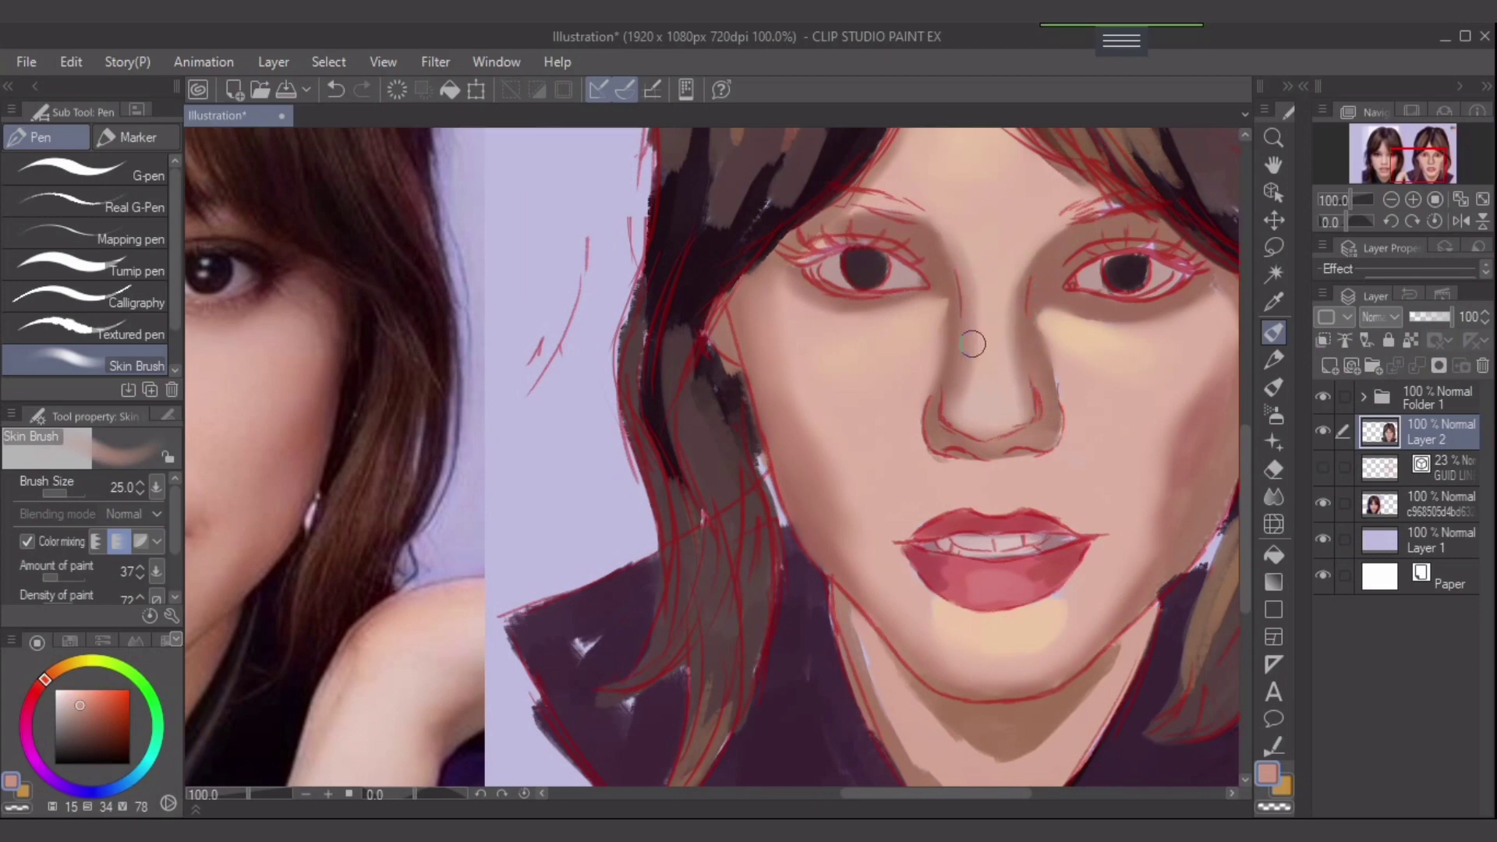
{"action": "key", "text": "]"}
{"action": "mouse_move", "coordinate": [975, 421]}
{"action": "left_mouse_down"}
{"action": "mouse_move", "coordinate": [1094, 341]}
{"action": "mouse_move", "coordinate": [1139, 348]}
{"action": "mouse_move", "coordinate": [984, 421]}
{"action": "left_mouse_up"}
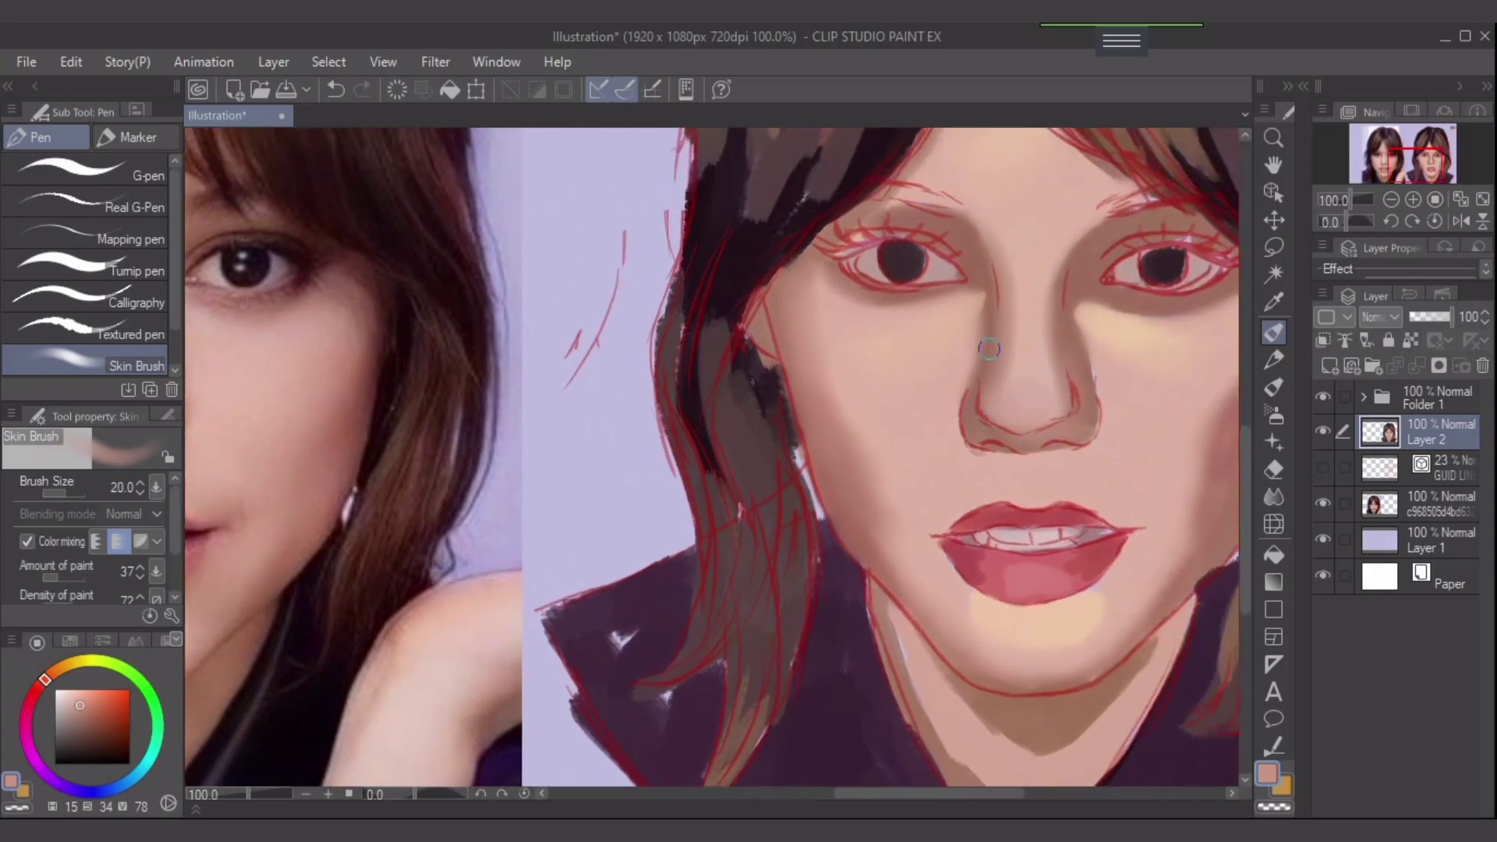
- Sample the brown nose shadow and reinforce the shading along the side of the nose at size 25
{"action": "key", "text": "i"}
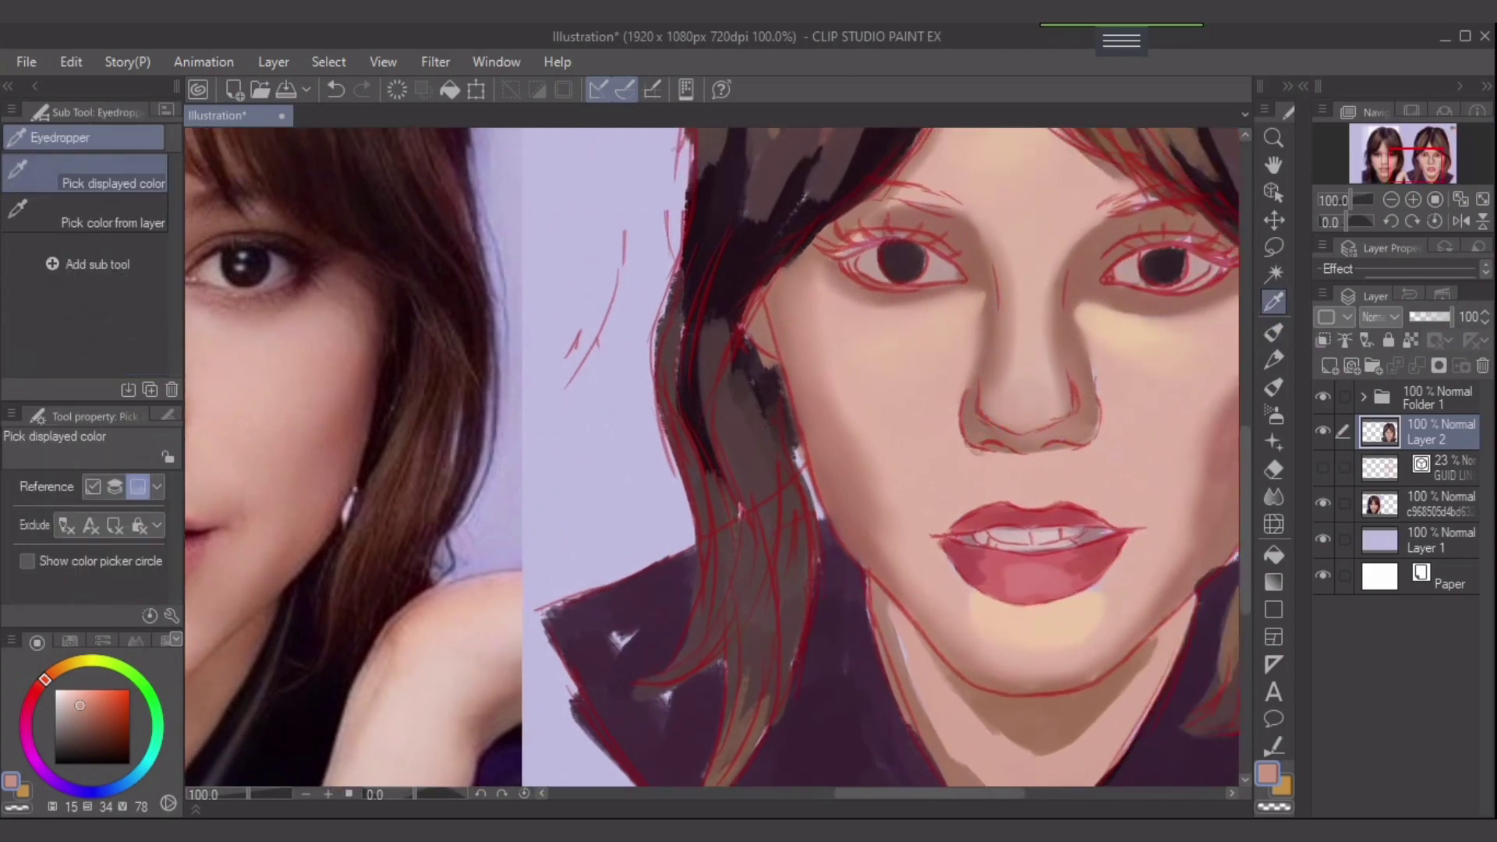
{"action": "key", "text": "b"}
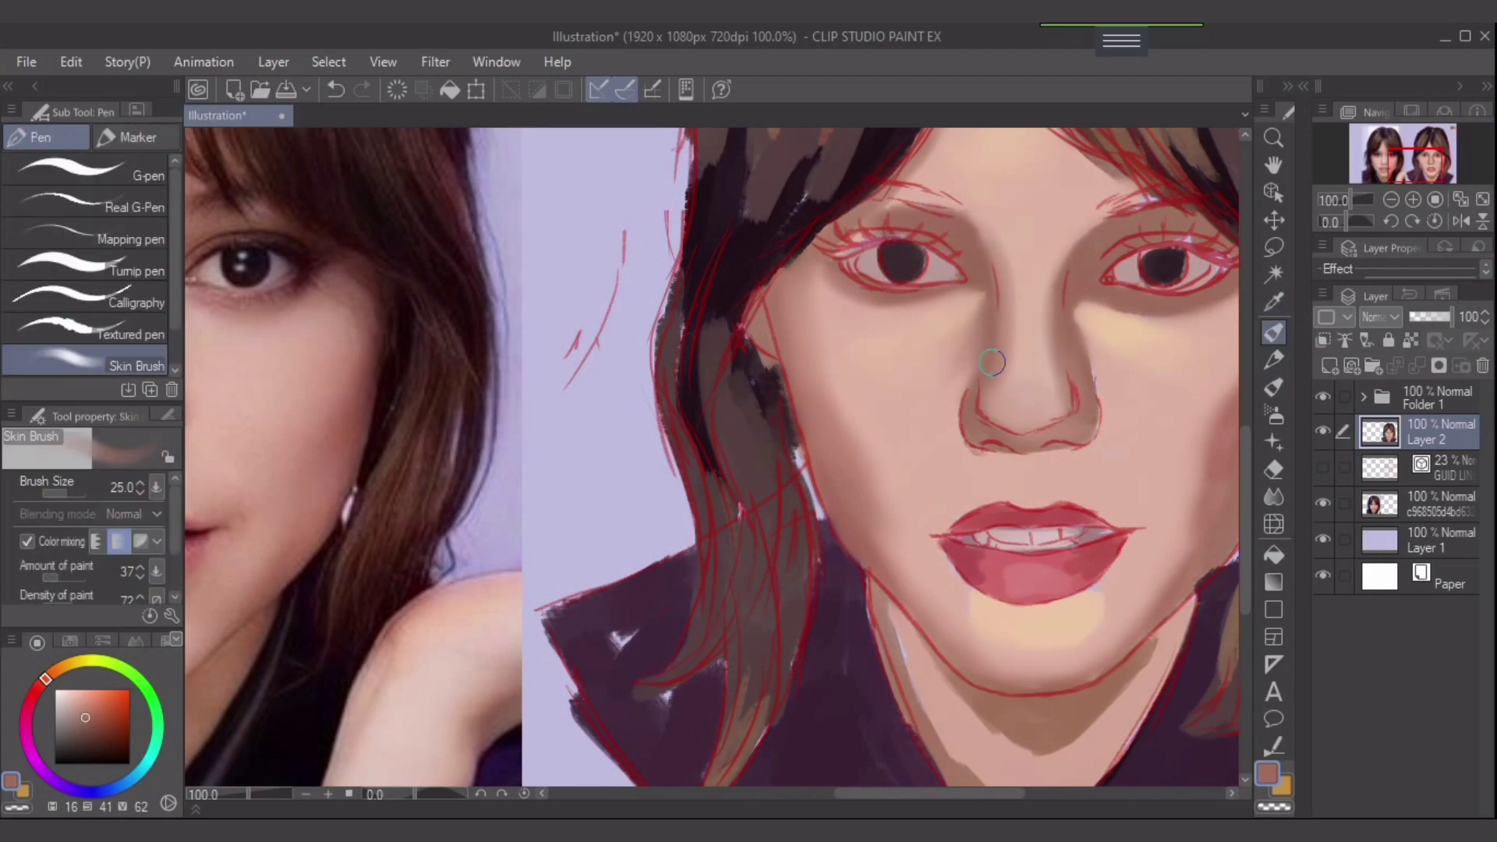
{"action": "scroll", "coordinate": [992, 361], "scroll_direction": "down", "scroll_amount": 1}
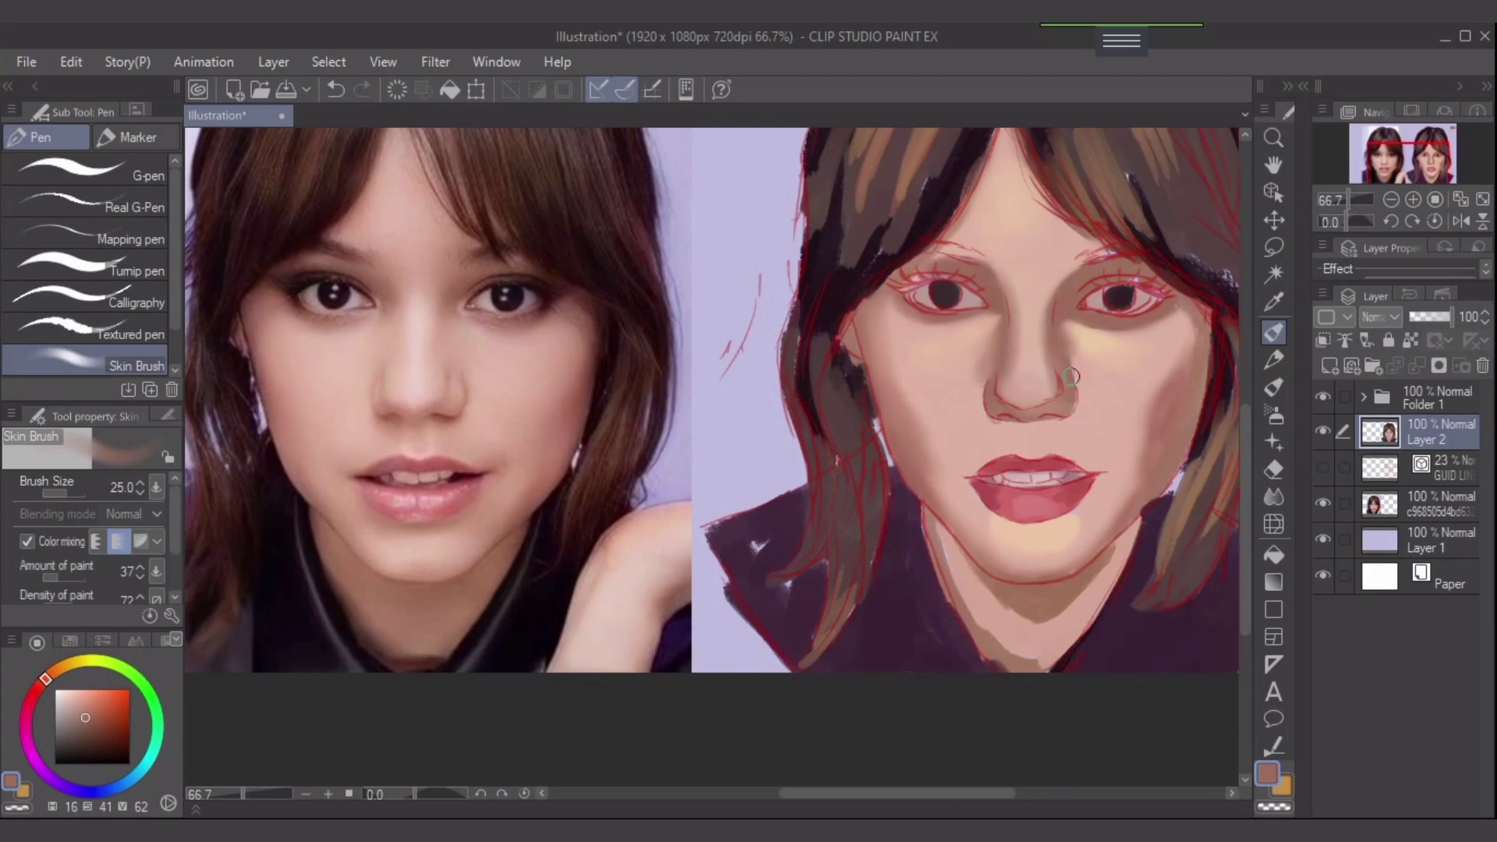
- Lighten the nose bridge with sampled pale skin tones at size 30, and undo the last stroke
{"action": "left_click", "coordinate": [493, 343], "text": "alt"}
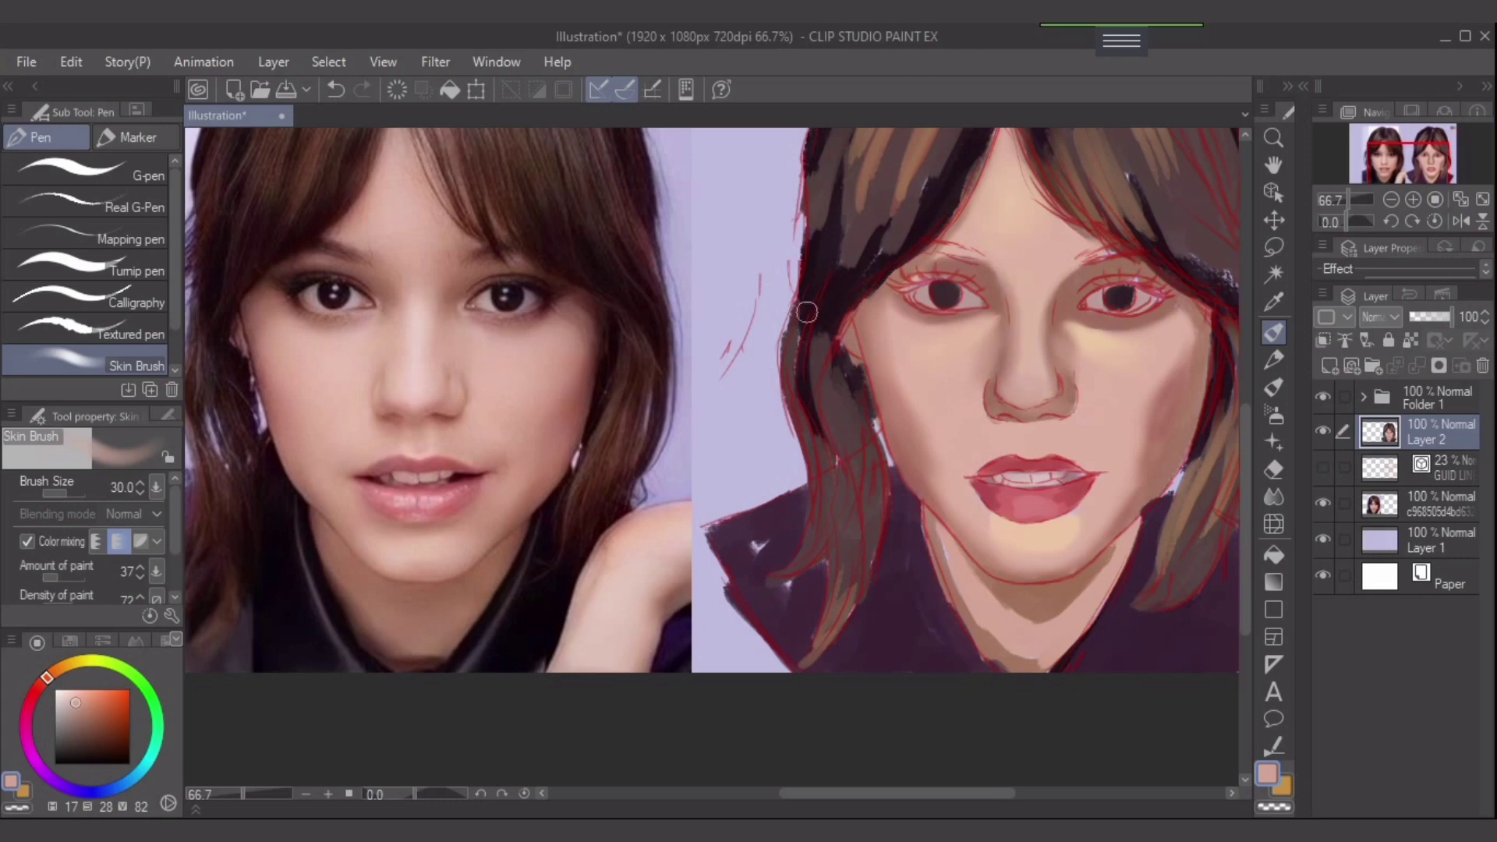
{"action": "left_click", "coordinate": [543, 398], "text": "alt"}
{"action": "left_click_drag", "start_coordinate": [1038, 323], "coordinate": [1044, 361]}
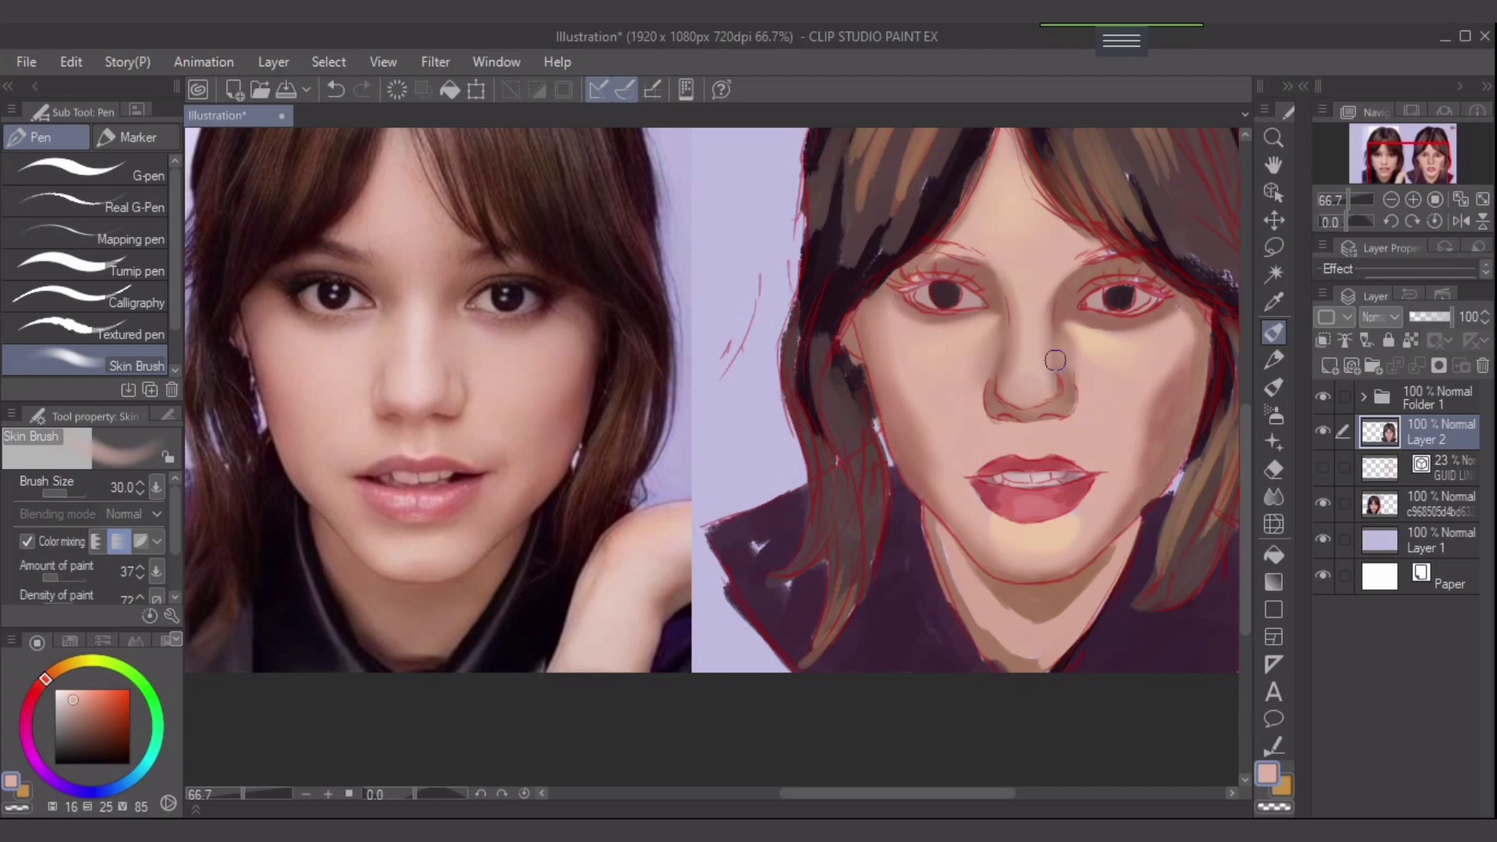
{"action": "key", "text": "ctrl+z"}
- Blend the yellow highlight under the right eye into the cheek with sampled peach and skin tones at size 30
{"action": "left_click", "coordinate": [283, 383], "text": "alt"}
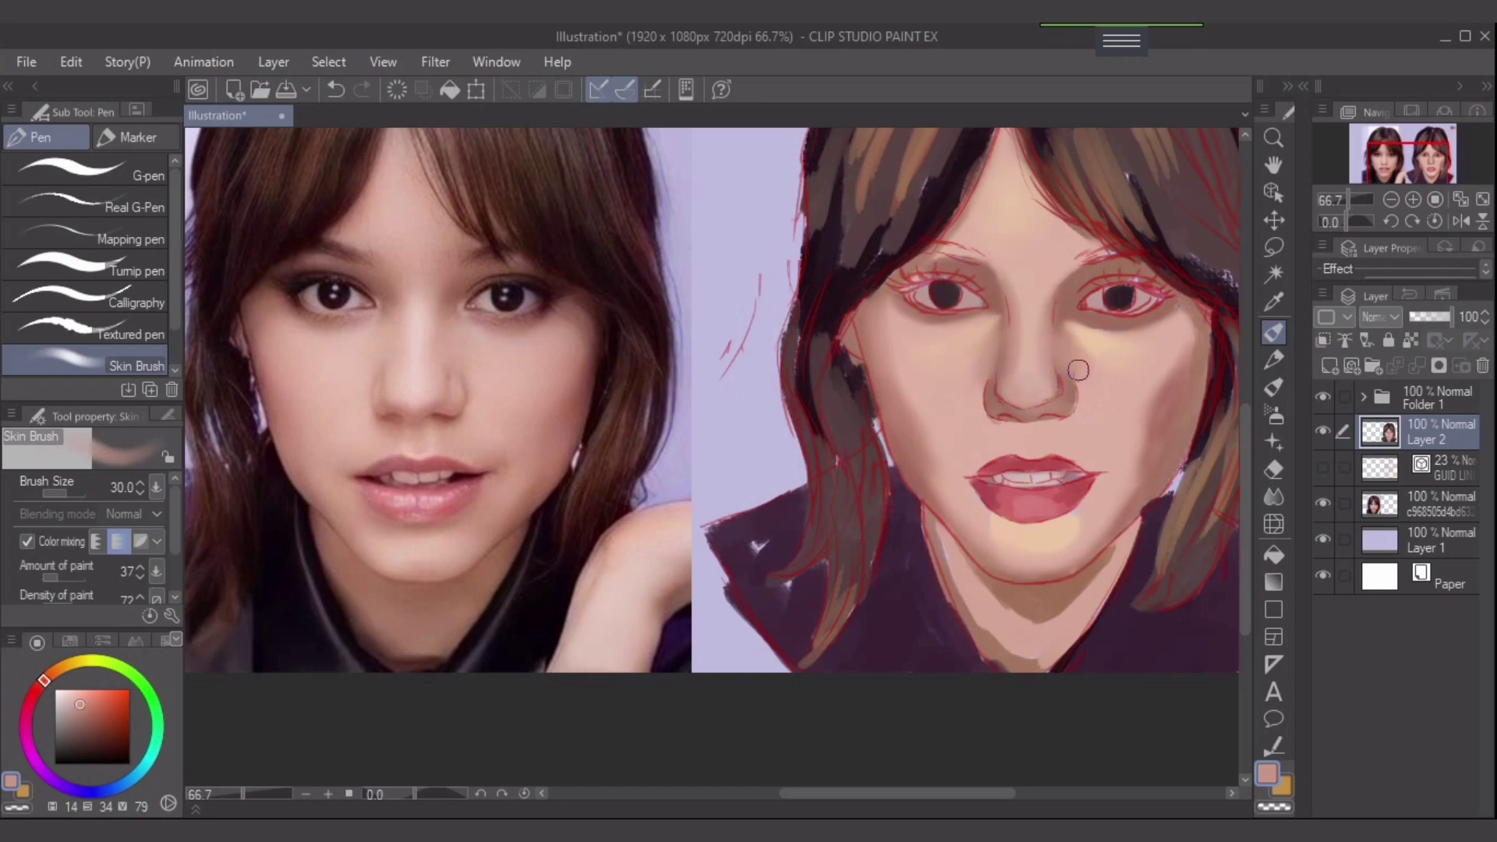
{"action": "left_click", "coordinate": [1078, 345], "text": "alt"}
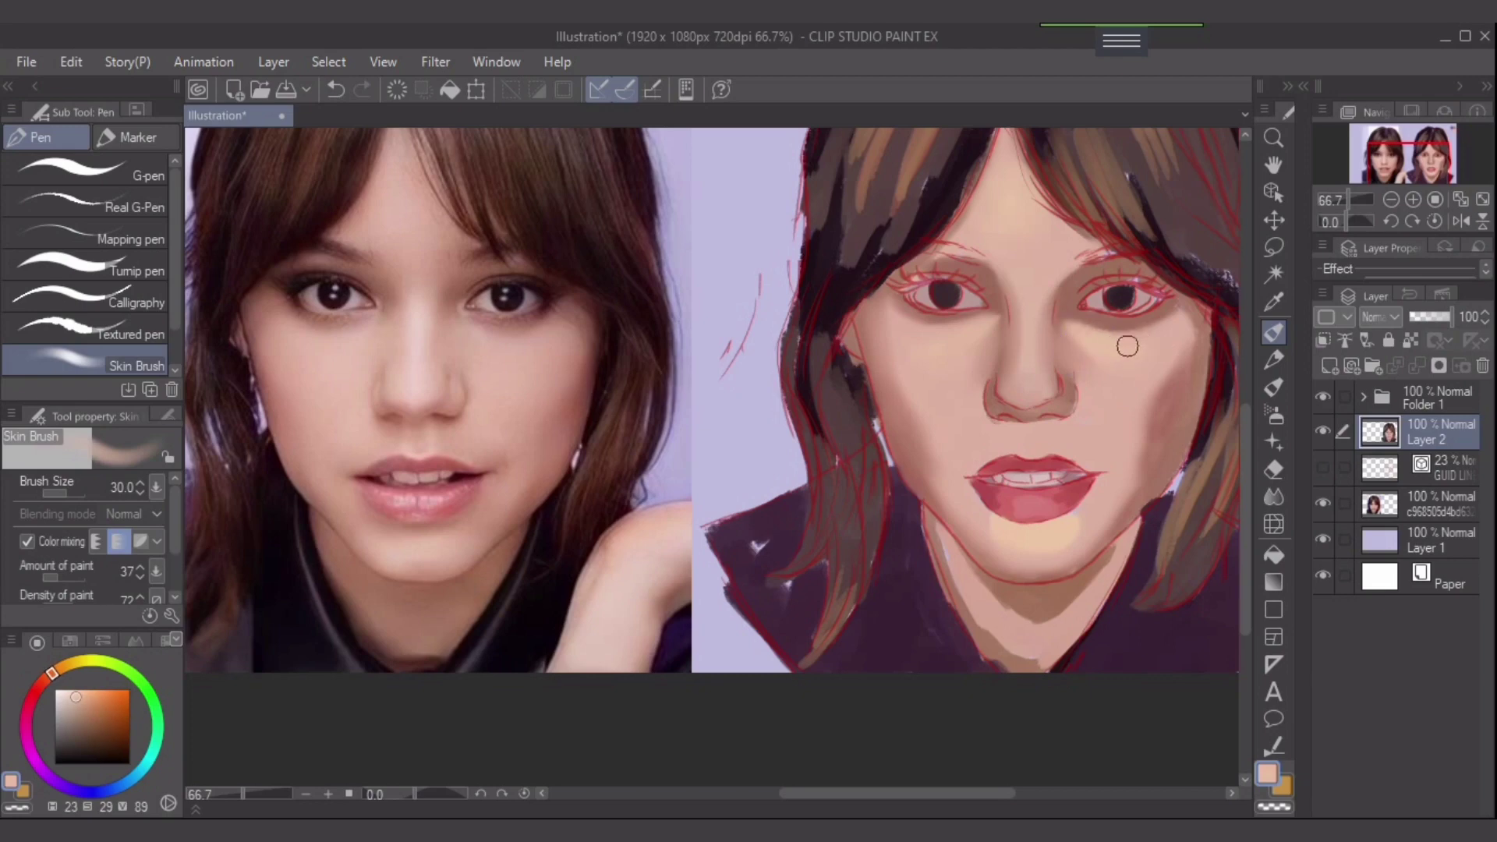
{"action": "left_click", "coordinate": [1109, 374], "text": "alt"}
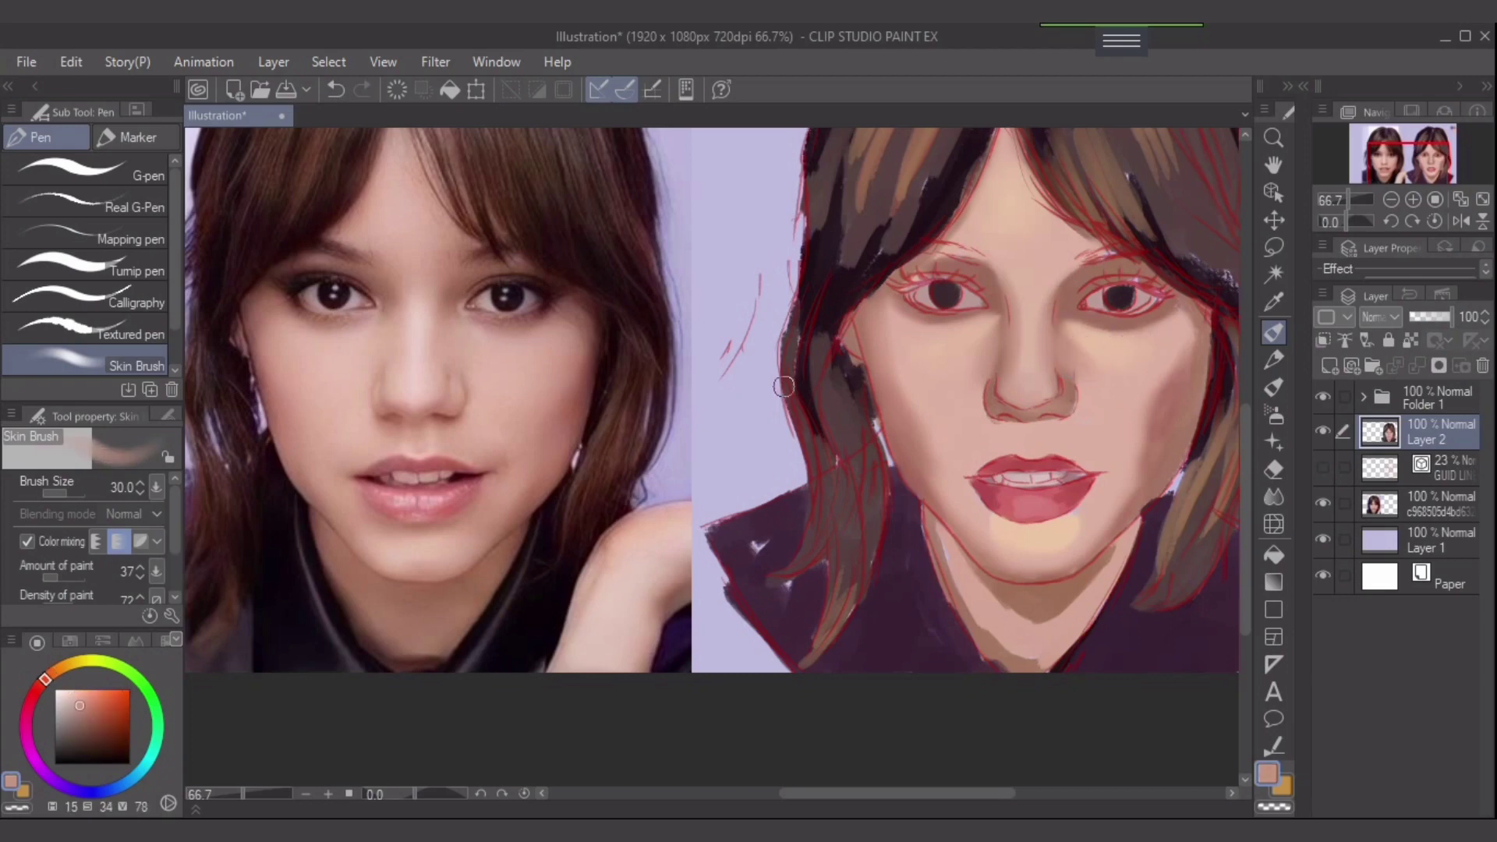
- Shade the skin between the nose and upper lip with a sampled pinkish tone at size 40
{"action": "left_click", "coordinate": [335, 417], "text": "alt"}
{"action": "left_click", "coordinate": [288, 400], "text": "alt"}
{"action": "key", "text": "]"}
{"action": "key", "text": "]"}
{"action": "left_click_drag", "start_coordinate": [1052, 440], "coordinate": [1042, 431]}
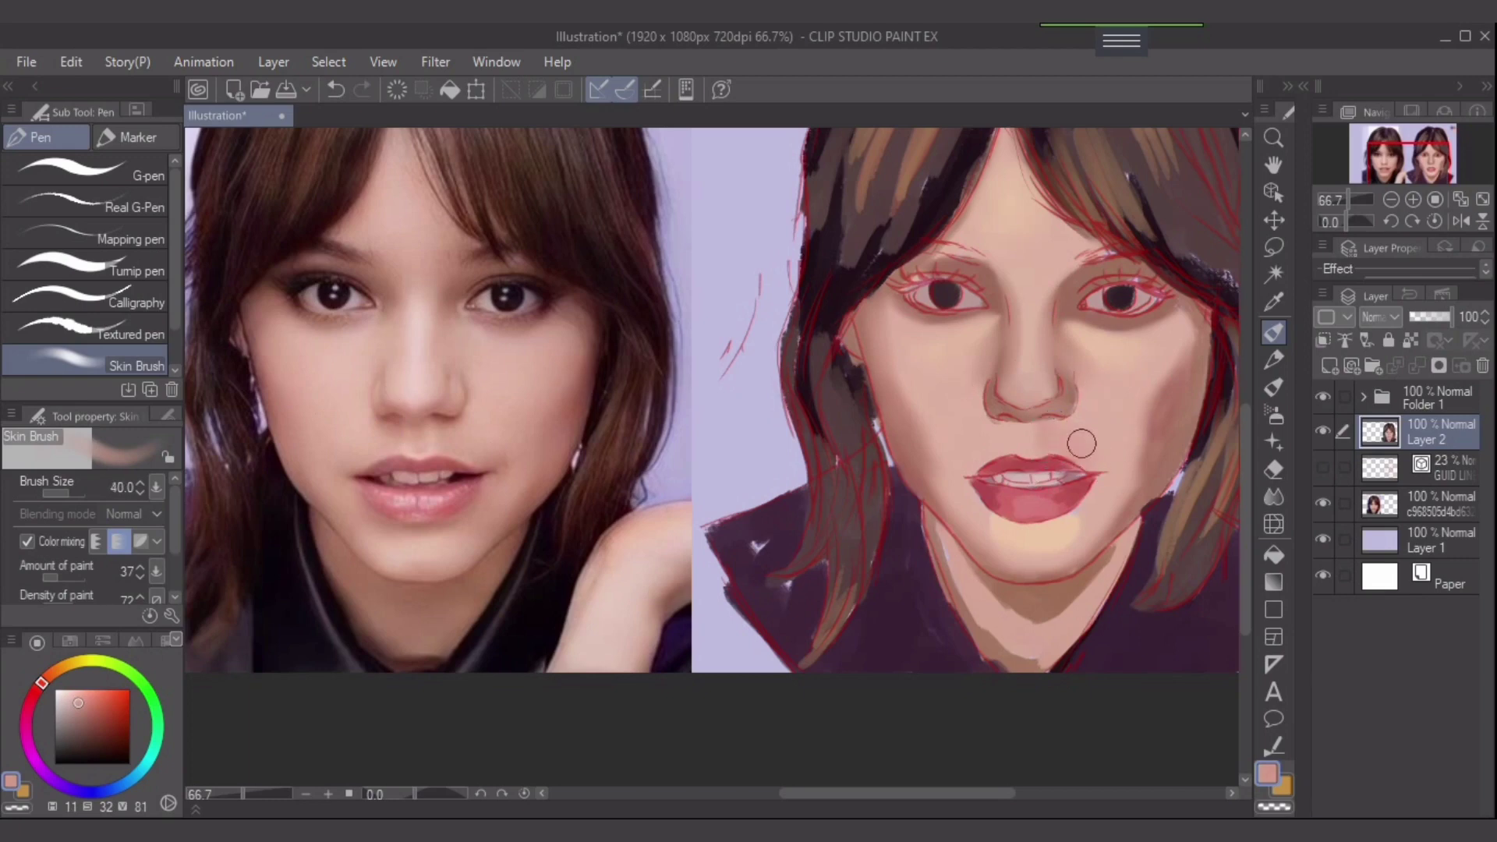
- Refine the skin around the upper lip with sampled skin tones, reducing the brush to sizes 25 and 17
{"action": "left_click", "coordinate": [976, 440], "text": "alt"}
{"action": "left_click", "coordinate": [1036, 451], "text": "alt"}
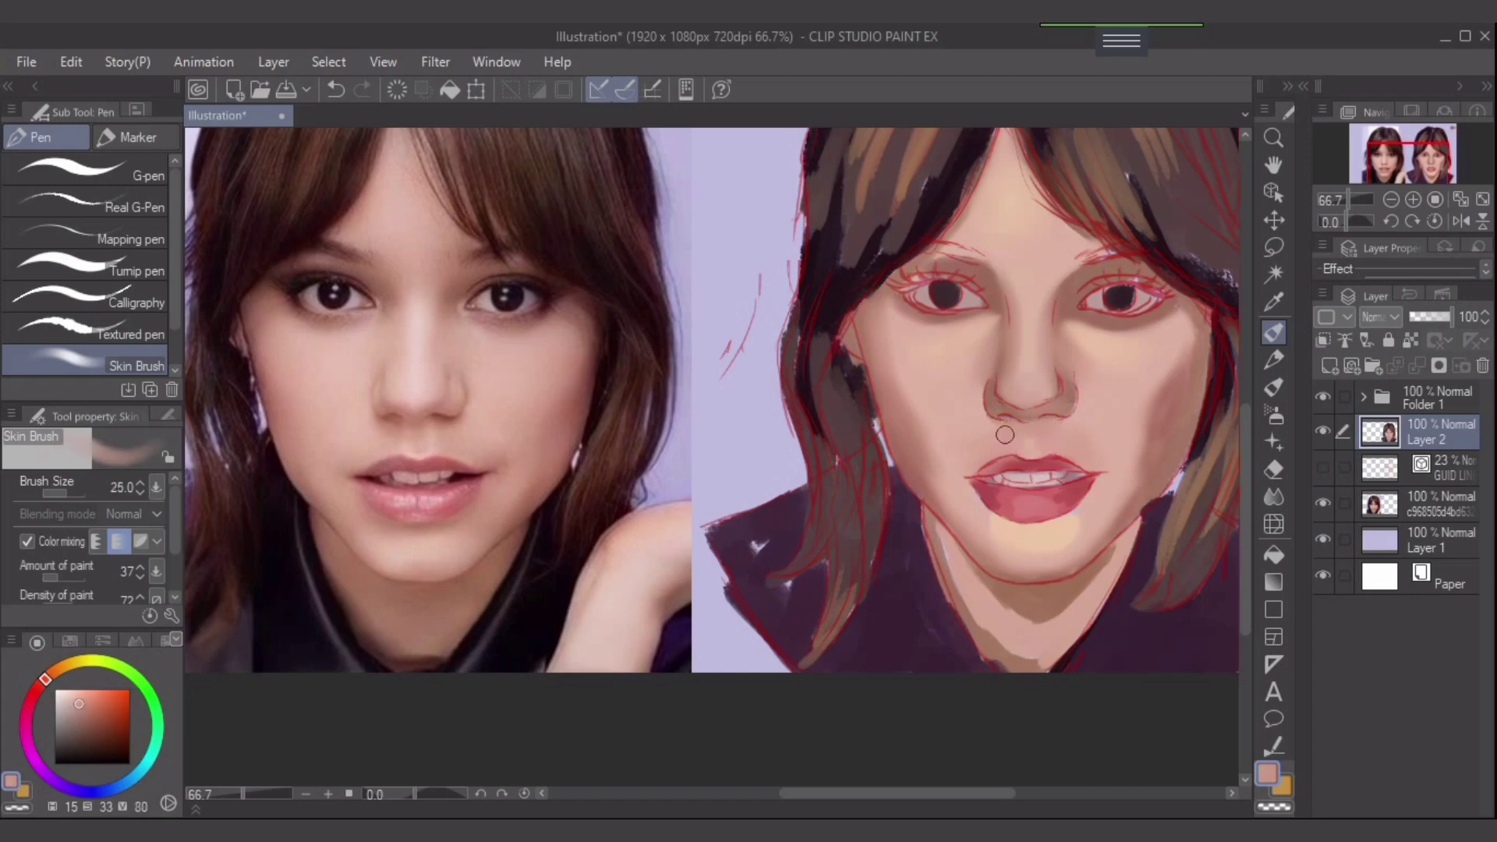
{"action": "key", "text": "bracketleft"}
{"action": "key", "text": "bracketleft"}
{"action": "left_click", "coordinate": [1132, 409], "text": "alt"}
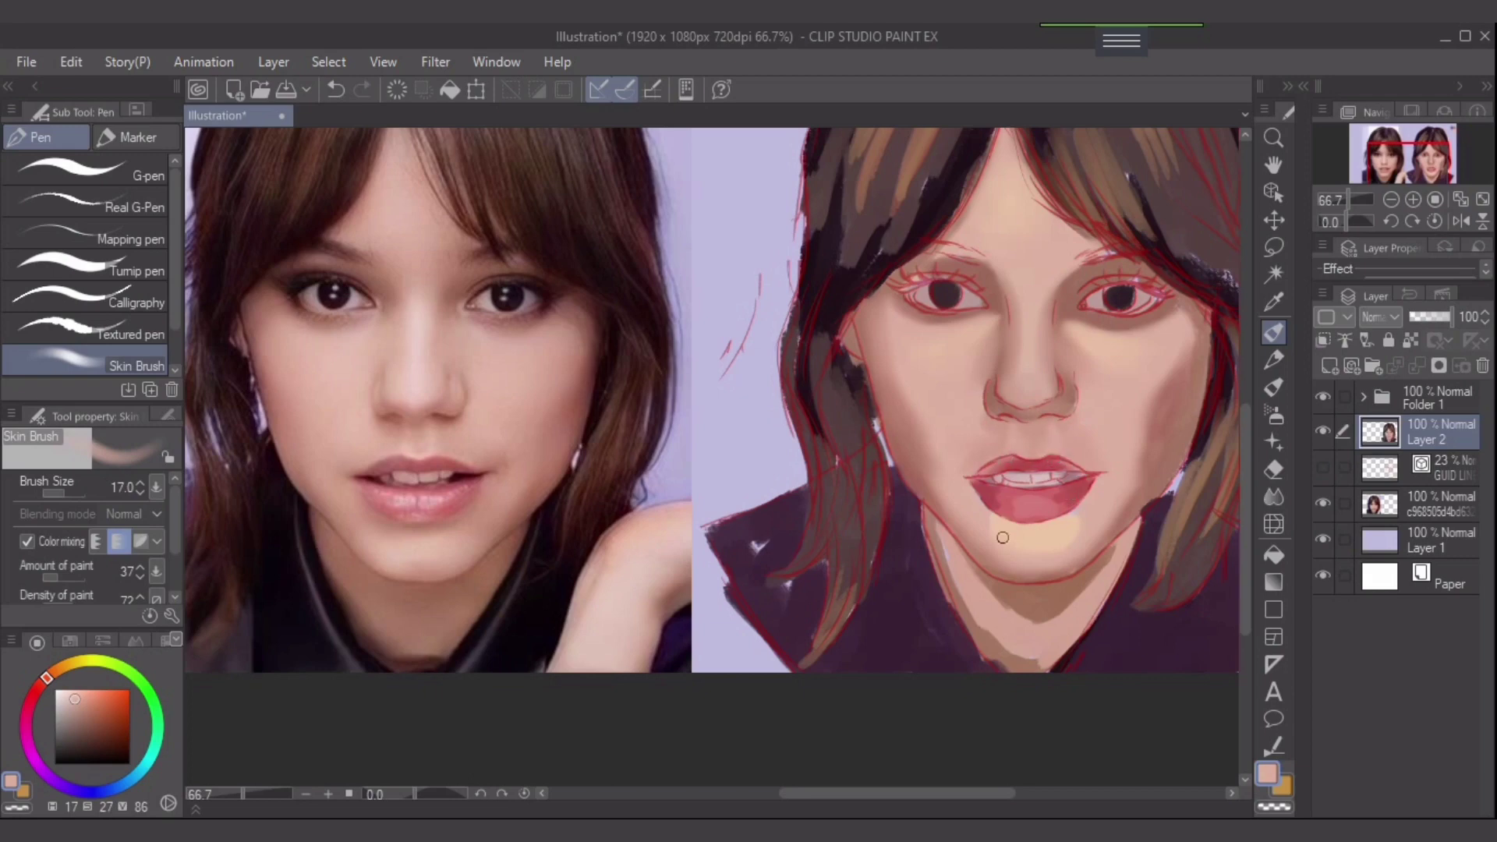
- Touch up the upper lip with a sampled lip red at size 12
{"action": "left_click", "coordinate": [1026, 458], "text": "alt"}
{"action": "key", "text": "bracketleft"}
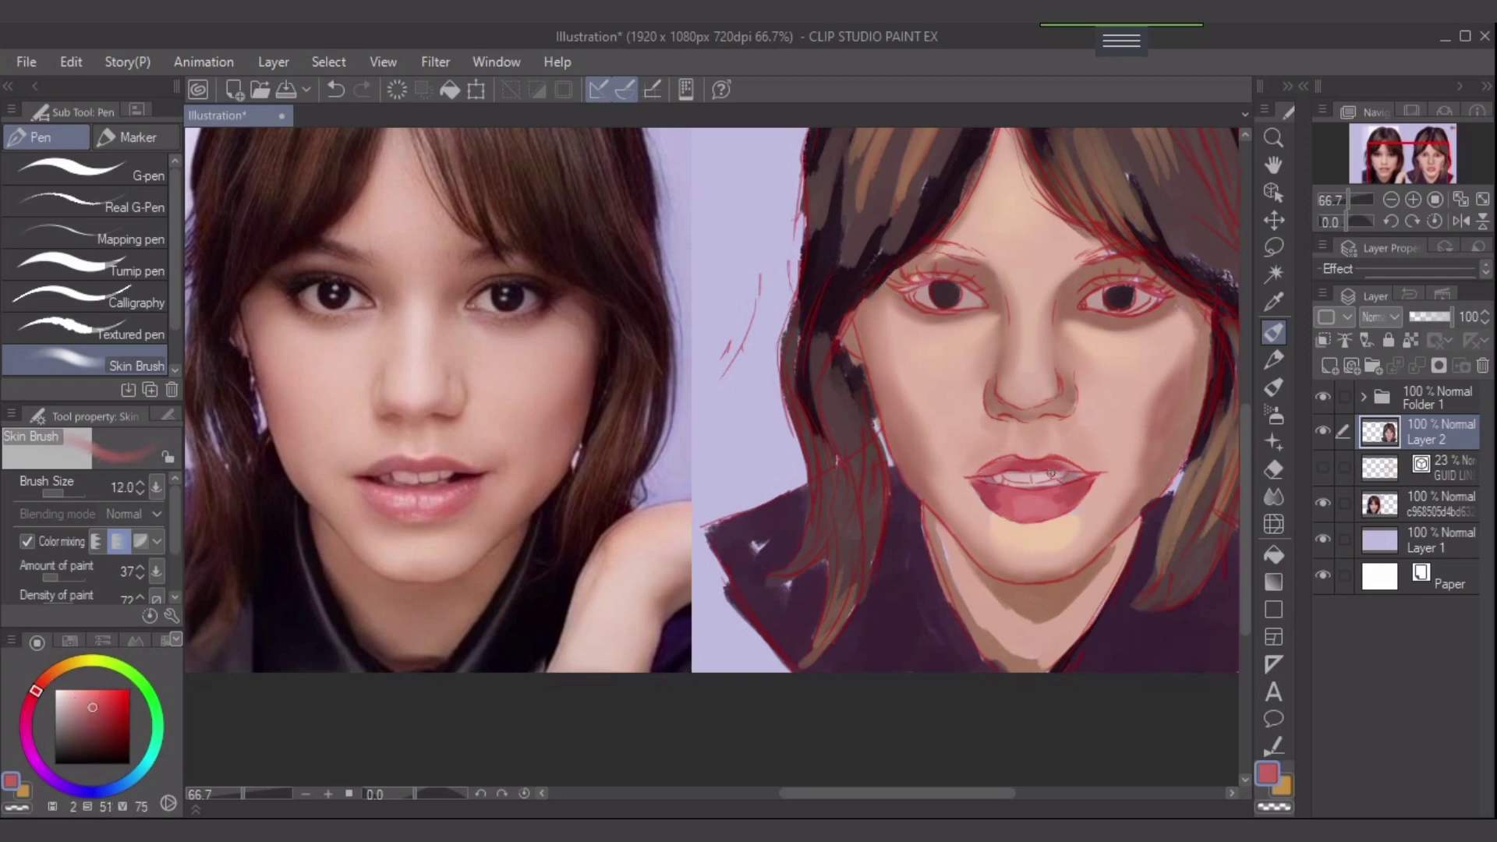
{"action": "left_click_drag", "start_coordinate": [1082, 518], "coordinate": [1065, 469]}
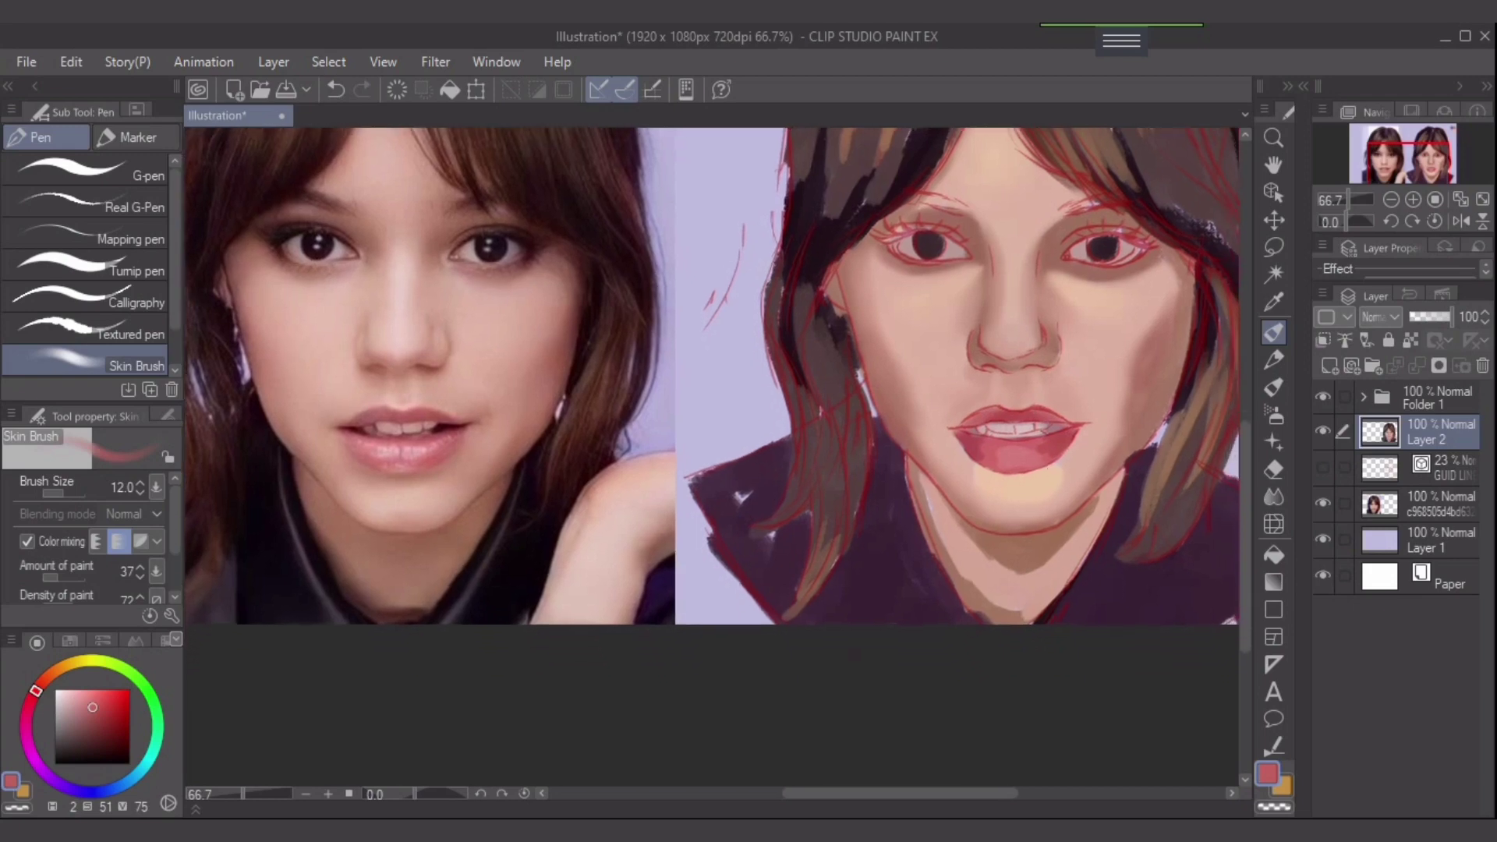
- Clean up the lower lip's outer edges with a sampled skin tone at sizes 8 and 12
{"action": "left_click", "coordinate": [1067, 466], "text": "alt"}
{"action": "left_click", "coordinate": [1067, 466], "text": "alt"}
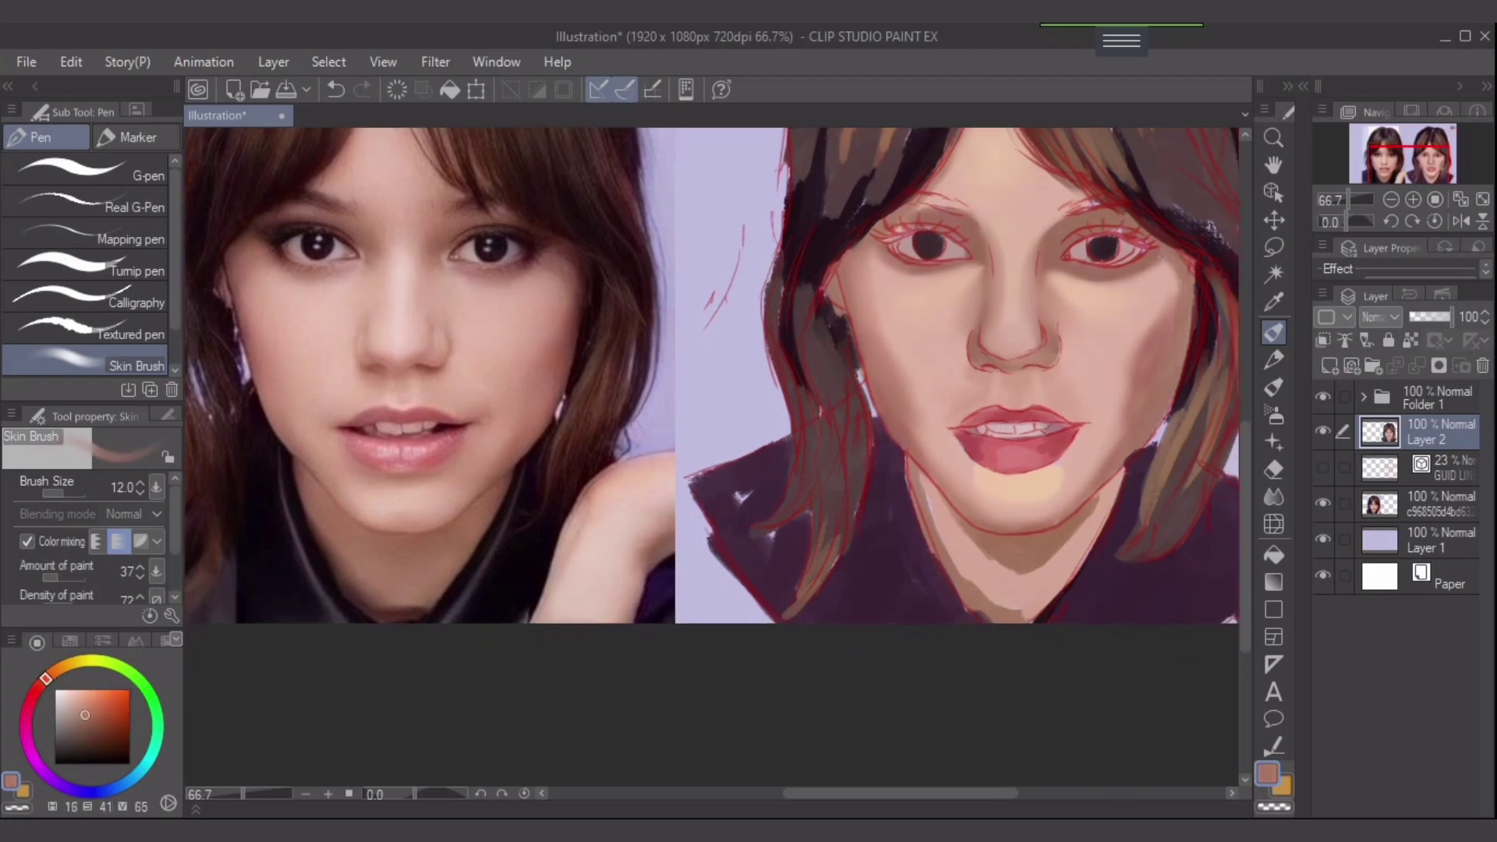
{"action": "left_click", "coordinate": [1067, 466], "text": "alt"}
{"action": "left_click", "coordinate": [1066, 458], "text": "alt"}
{"action": "key", "text": "bracketleft"}
{"action": "key", "text": "bracketleft"}
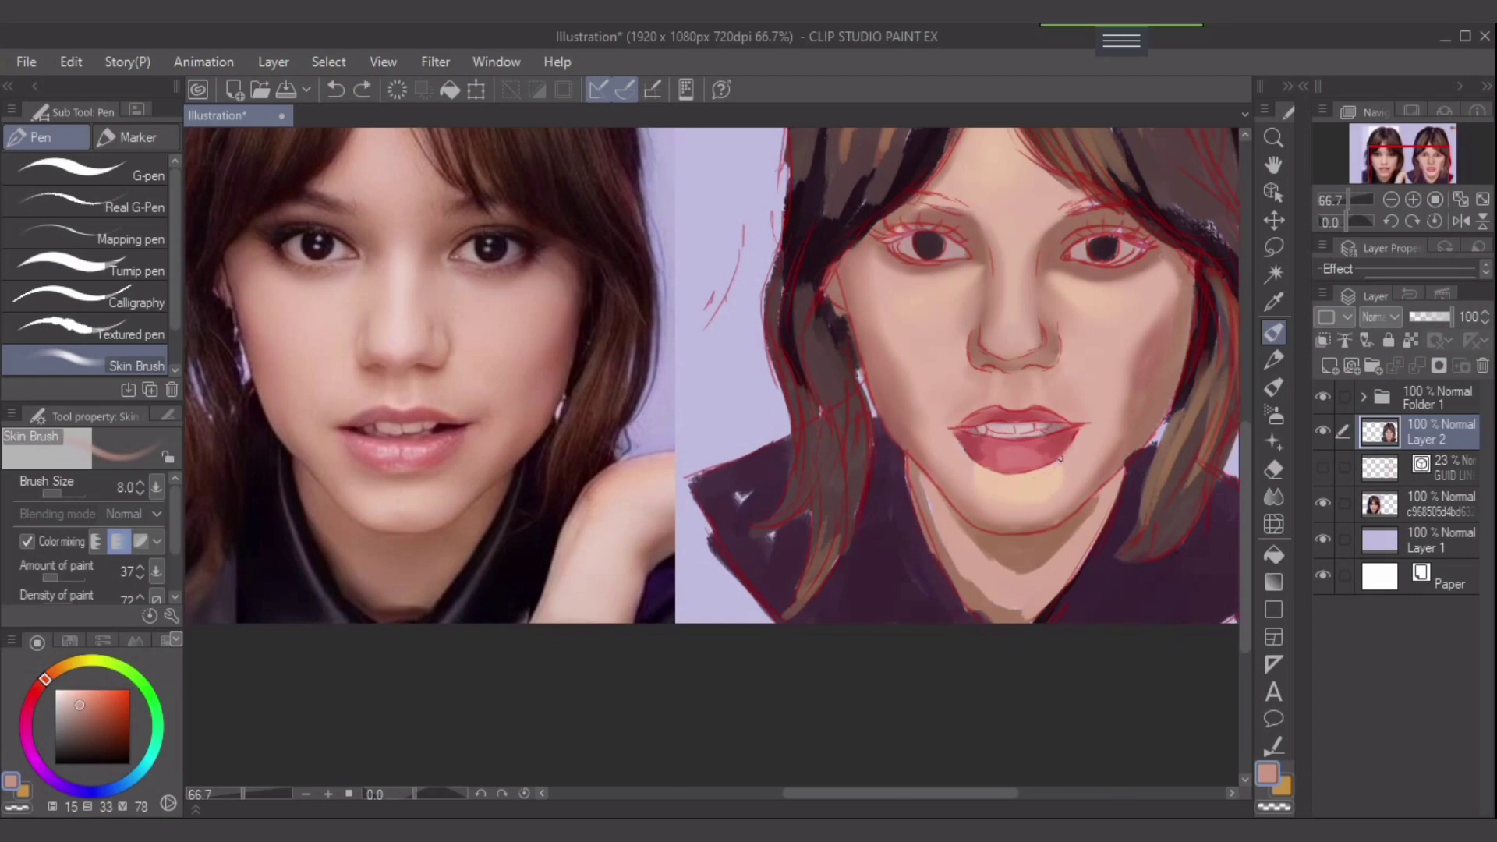
{"action": "key", "text": "bracketright"}
{"action": "key", "text": "bracketright"}
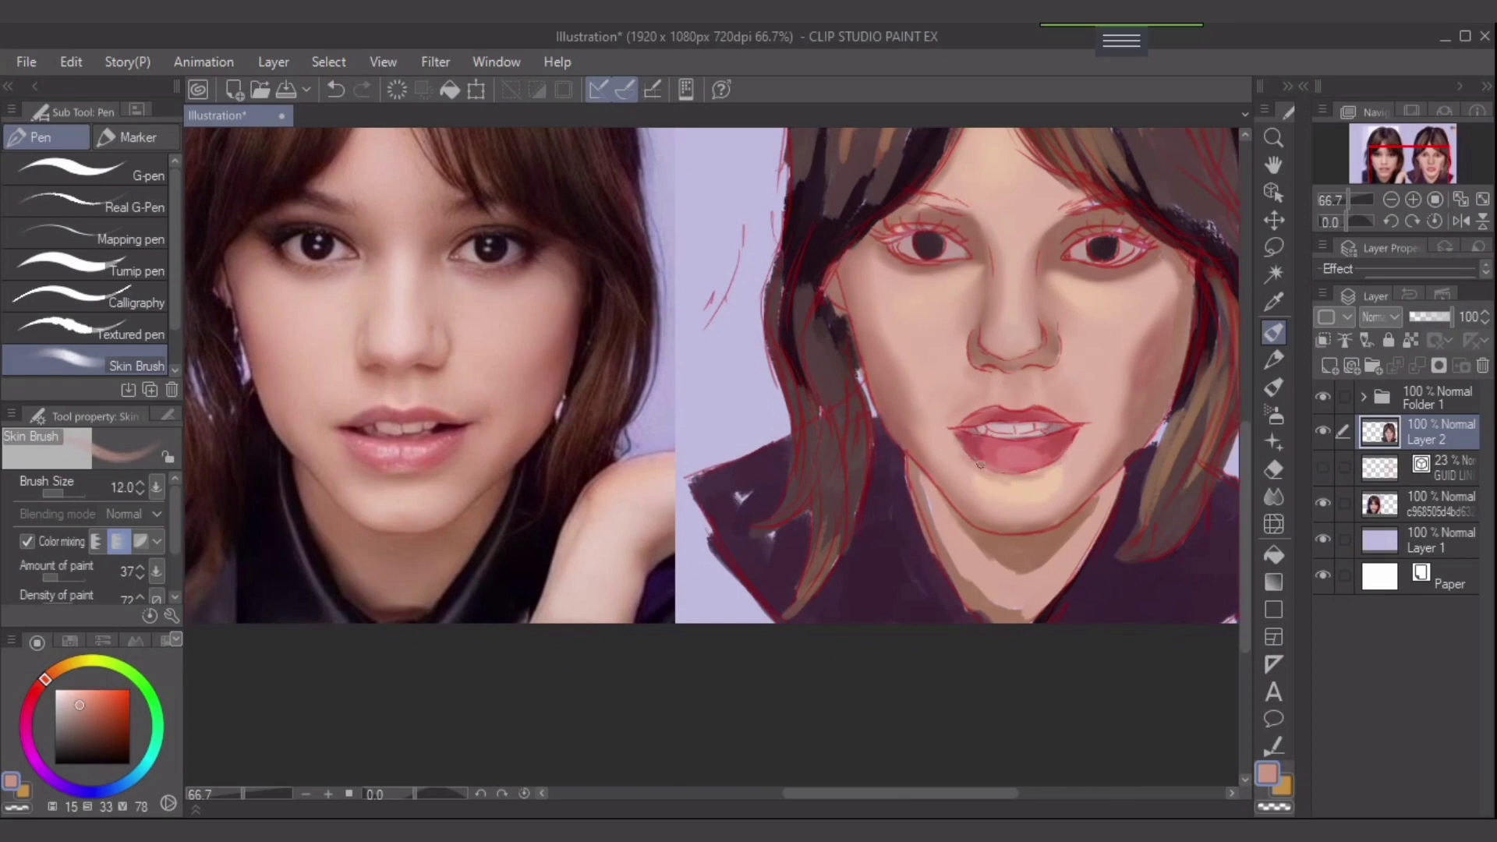
- Blend the yellow chin highlight into the surrounding skin with a sampled skin tone at size 30
{"action": "key", "text": "bracketright"}
{"action": "left_click", "coordinate": [1066, 484], "text": "alt"}
{"action": "key", "text": "bracketright"}
{"action": "key", "text": "bracketright"}
{"action": "key", "text": "bracketright"}
{"action": "key", "text": "bracketright"}
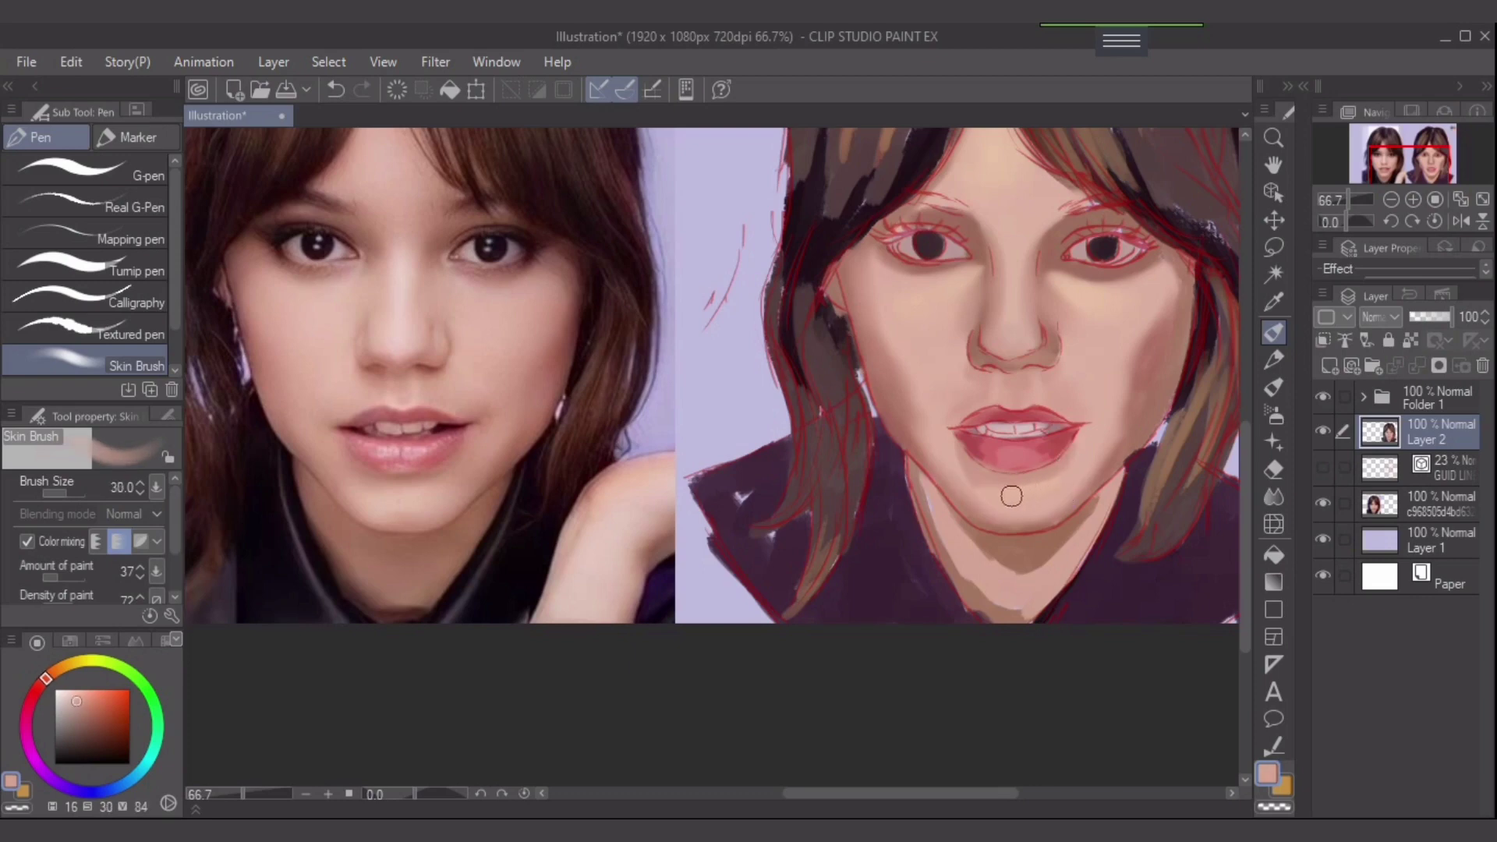
- Soften the skin beside and below the lower lip with a sampled skin tone at size 17
{"action": "left_click", "coordinate": [1059, 465], "text": "alt"}
{"action": "key", "text": "bracketleft"}
{"action": "key", "text": "bracketleft"}
{"action": "key", "text": "bracketleft"}
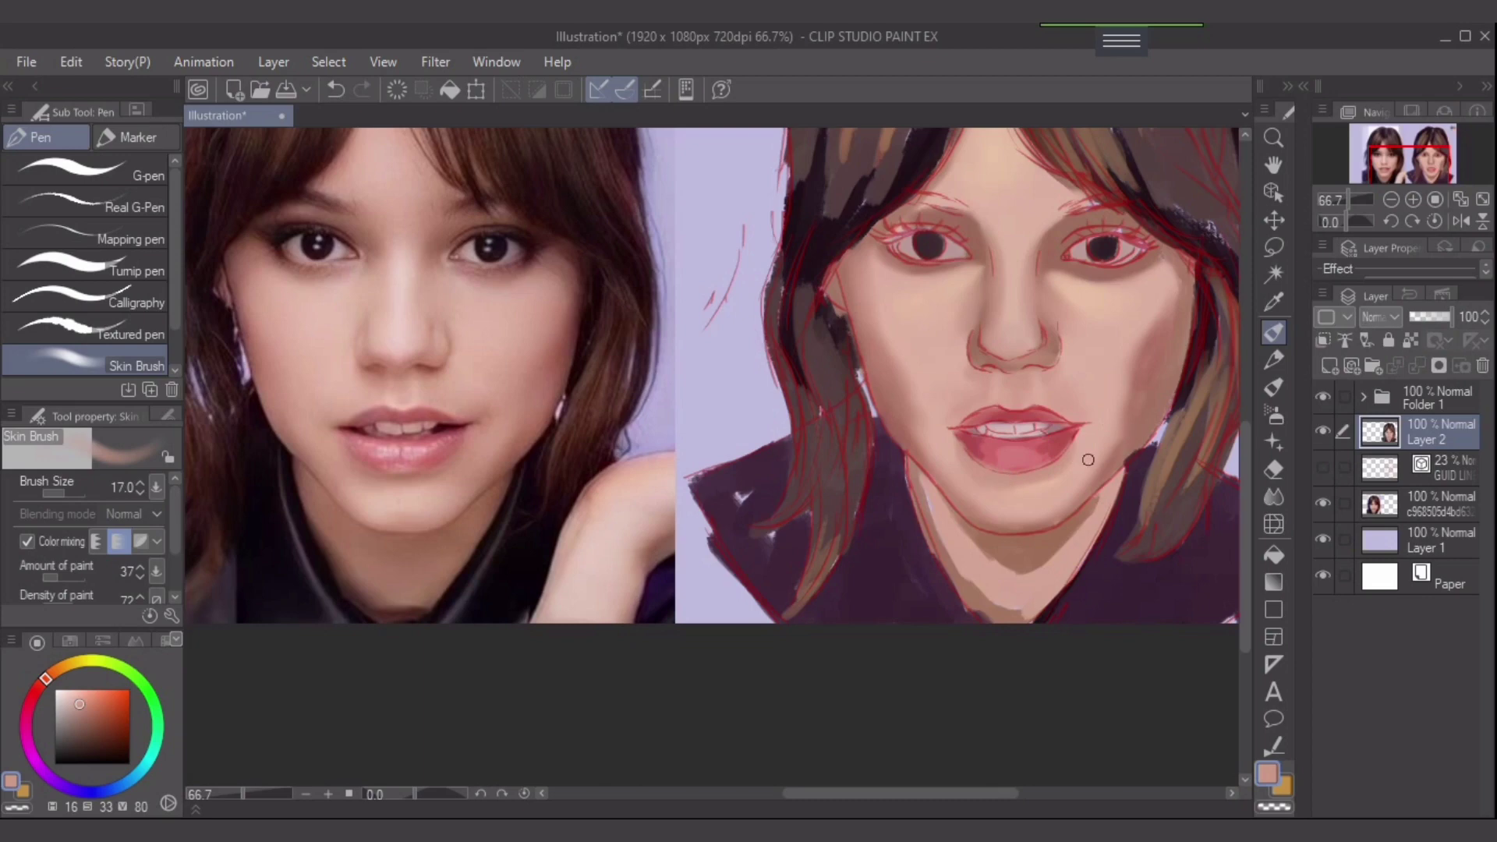
- Deepen the shadow on the right cheek with a sampled reddish brown at sizes 30 and 20
{"action": "left_click", "coordinate": [1133, 440], "text": "alt"}
{"action": "left_click", "coordinate": [1138, 395], "text": "alt"}
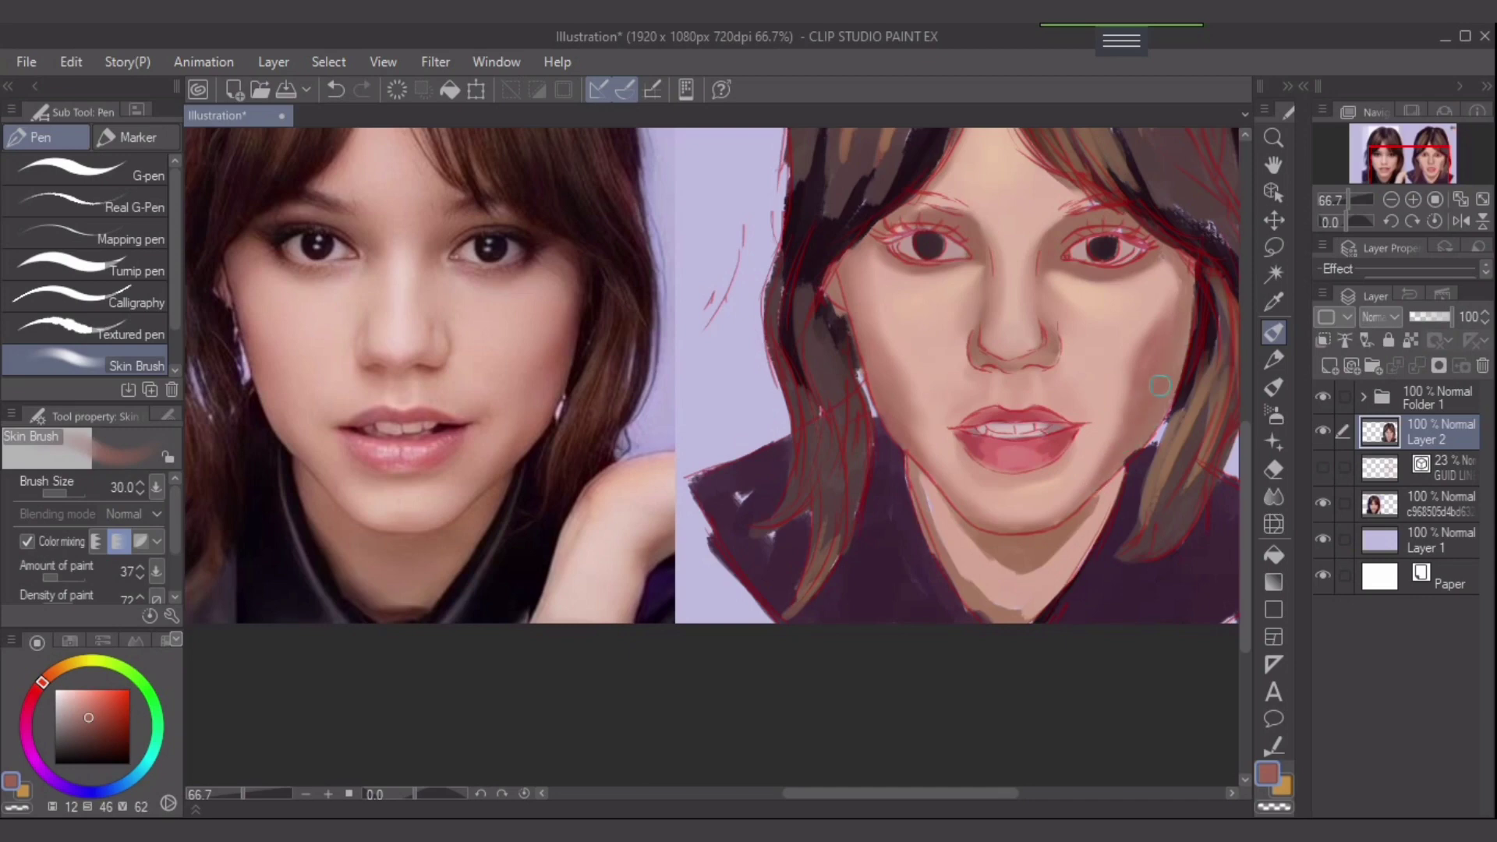
{"action": "left_click_drag", "start_coordinate": [1172, 318], "coordinate": [1110, 355]}
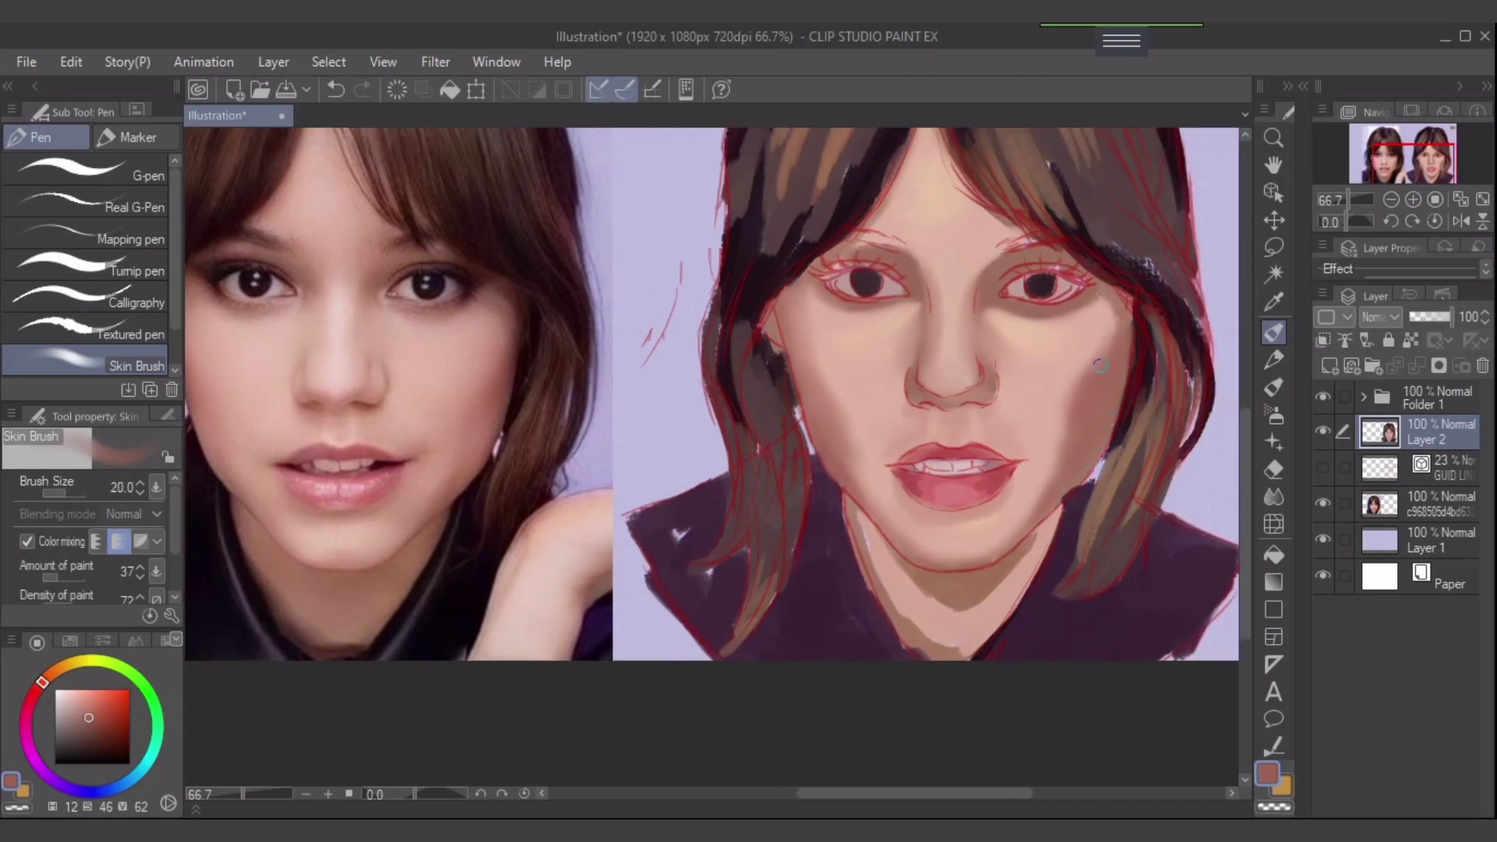
- Blend the right cheek shadow into the face with a sampled pale skin tone at size 70
{"action": "key", "text": "]"}
{"action": "key", "text": "]"}
{"action": "key", "text": "]"}
{"action": "left_click", "coordinate": [1060, 395], "text": "alt"}
{"action": "key", "text": "]"}
{"action": "left_click_drag", "start_coordinate": [1060, 395], "coordinate": [1099, 354]}
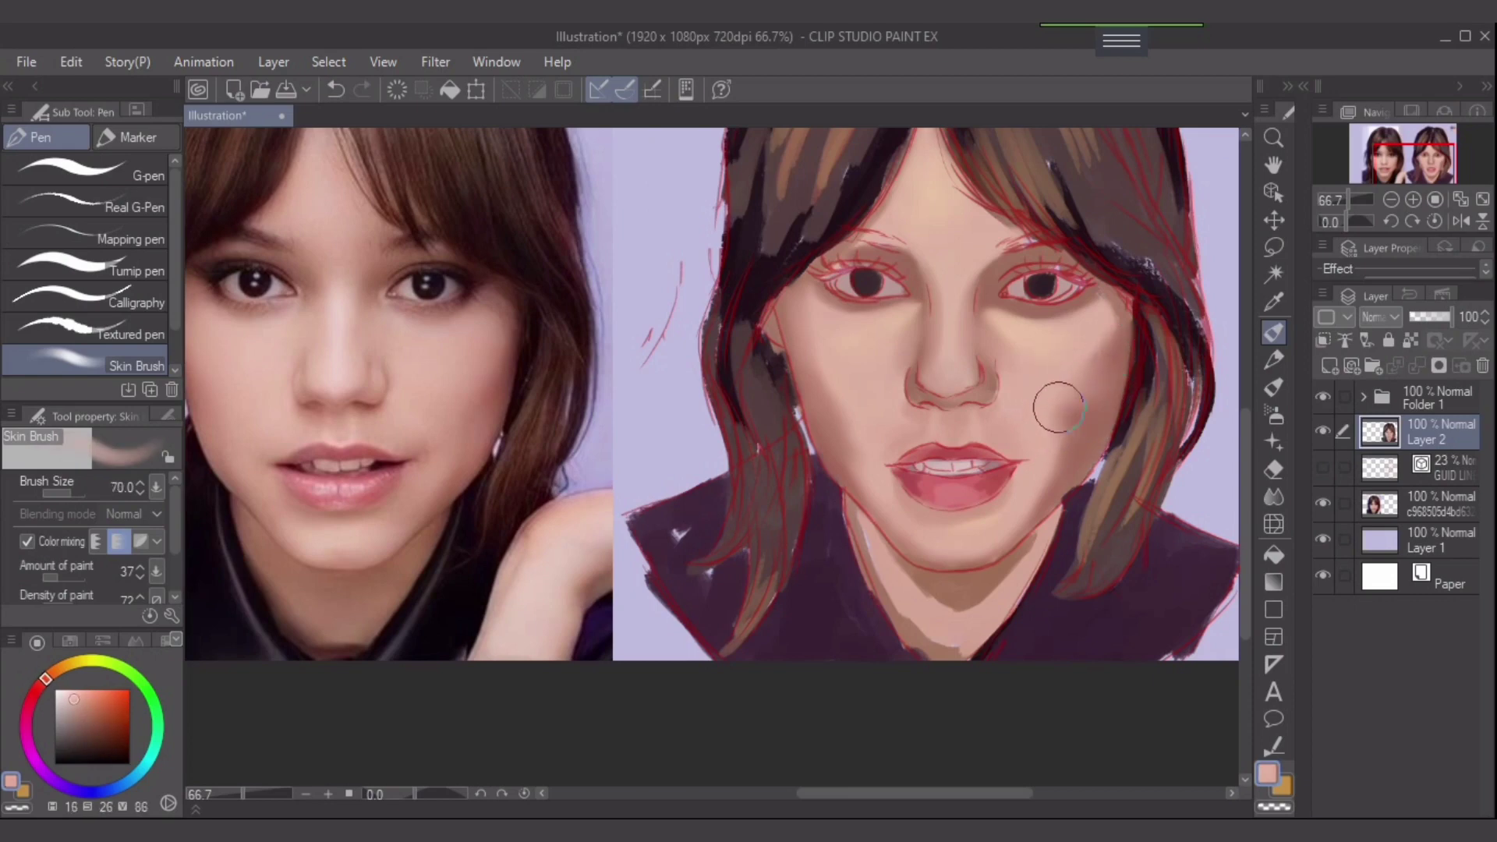
- Undo the last stroke, reshade the portrait's right cheek with the Skin Brush, and reduce the brush size to 30
{"action": "key", "text": "ctrl+z"}
{"action": "mouse_move", "coordinate": [1059, 418]}
{"action": "left_mouse_down"}
{"action": "mouse_move", "coordinate": [1046, 394]}
{"action": "mouse_move", "coordinate": [1075, 344]}
{"action": "mouse_move", "coordinate": [1090, 358]}
{"action": "left_mouse_up"}
{"action": "key", "text": "bracketleft"}
{"action": "key", "text": "bracketleft"}
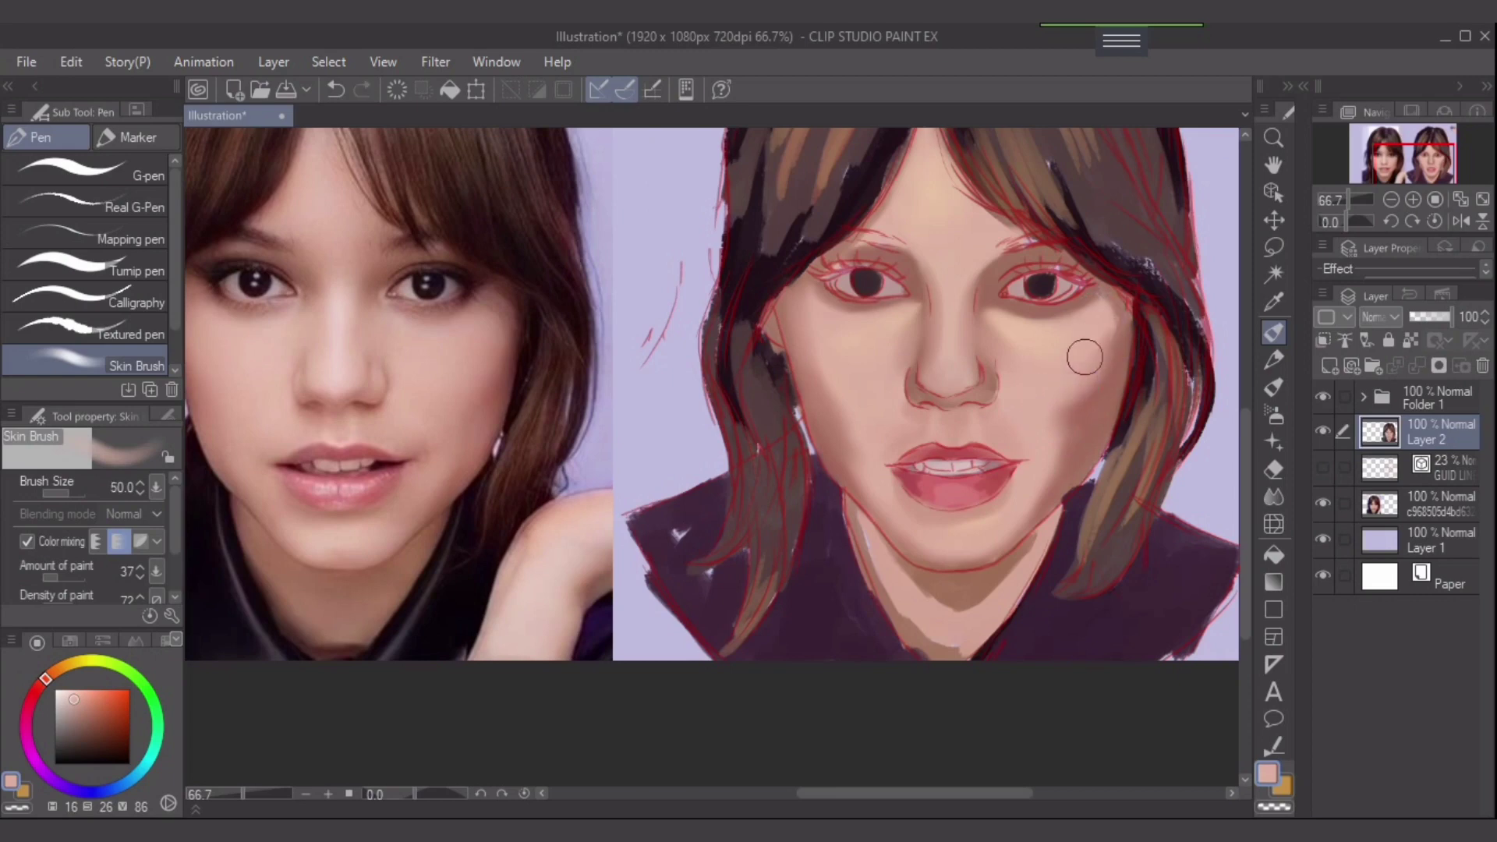
{"action": "key", "text": "bracketleft"}
{"action": "key", "text": "bracketleft"}
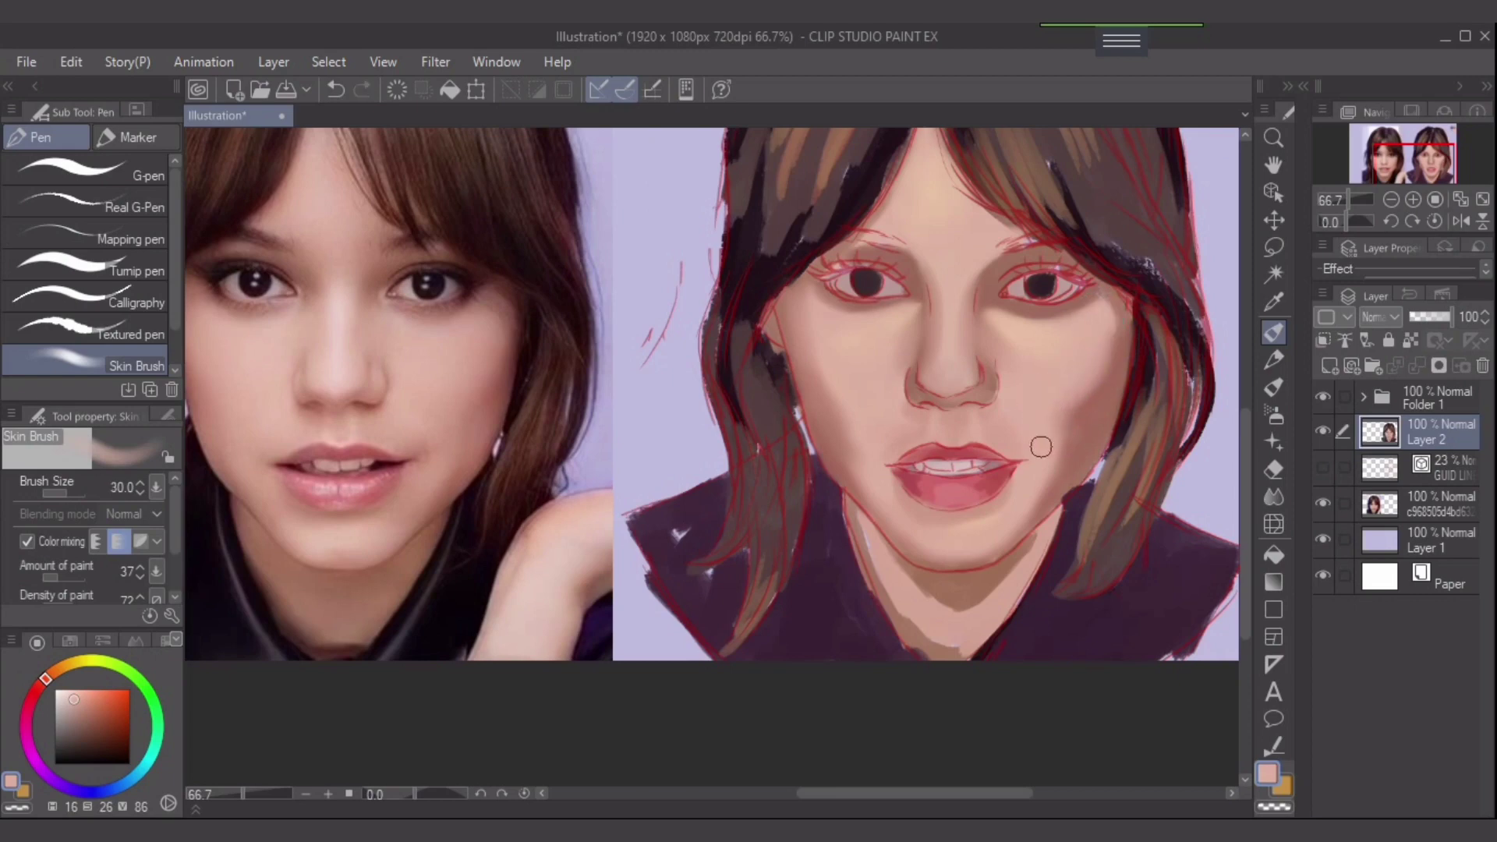
- Blend the lower right cheek with skin tones sampled from the painted face, using Skin Brush size 40
{"action": "left_click", "coordinate": [1092, 385], "text": "alt"}
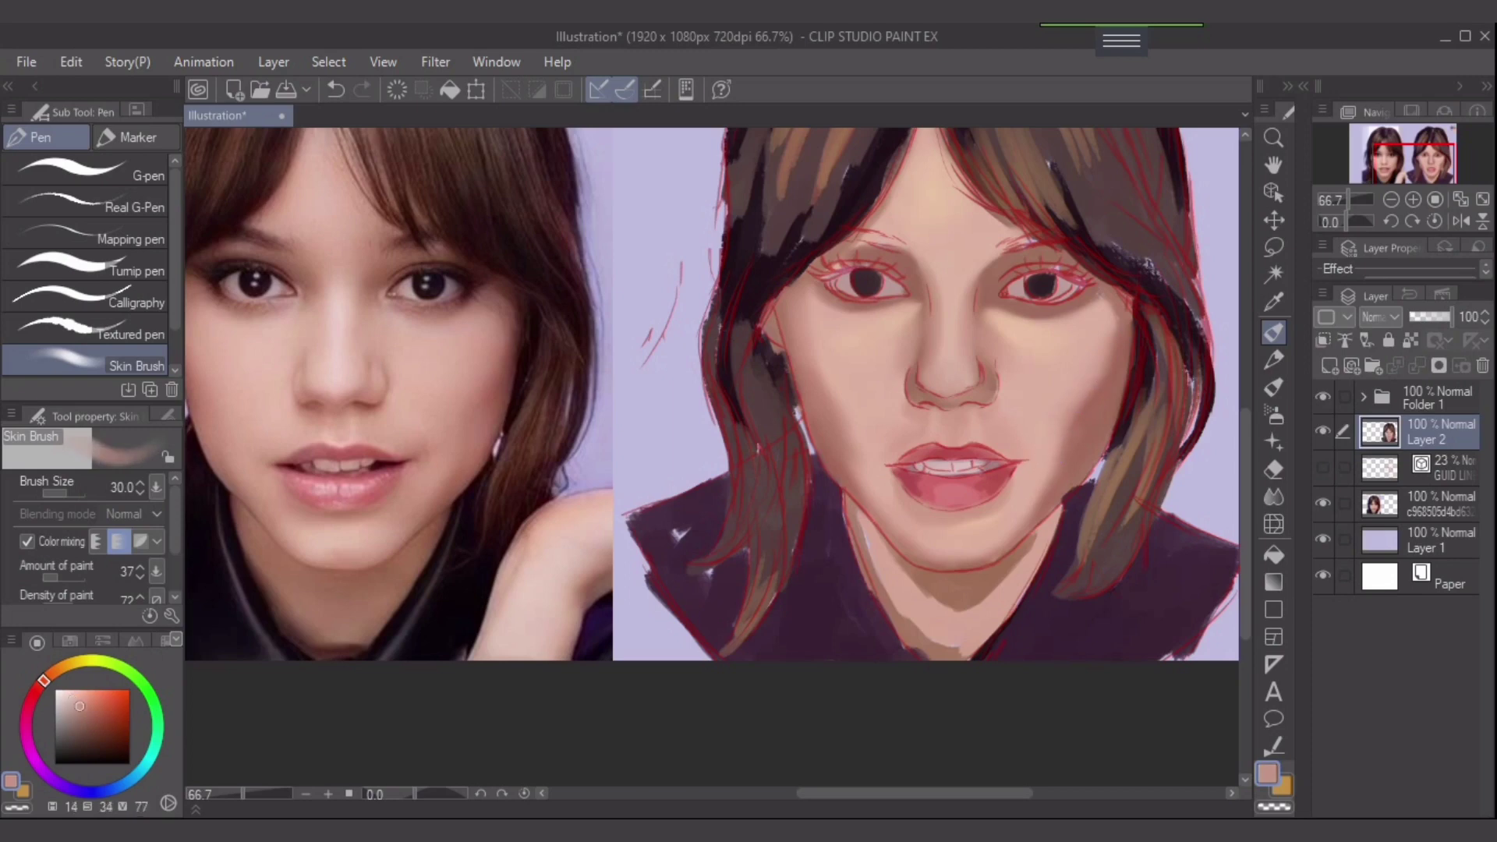
{"action": "left_click", "coordinate": [1057, 393], "text": "alt"}
{"action": "key", "text": "bracketright"}
{"action": "left_click", "coordinate": [1070, 365], "text": "alt"}
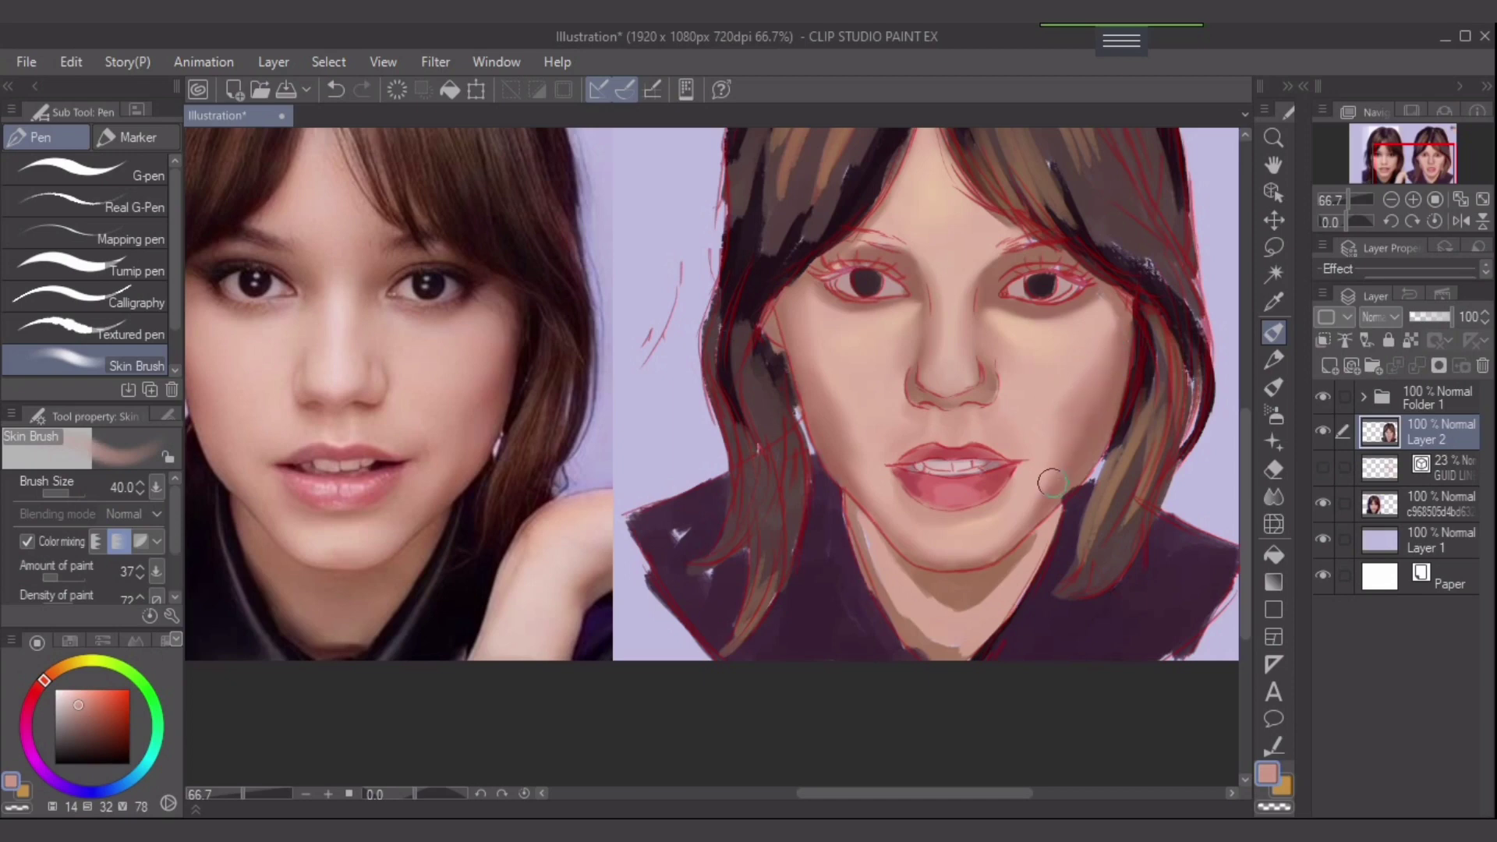
{"action": "left_click", "coordinate": [1047, 401], "text": "alt"}
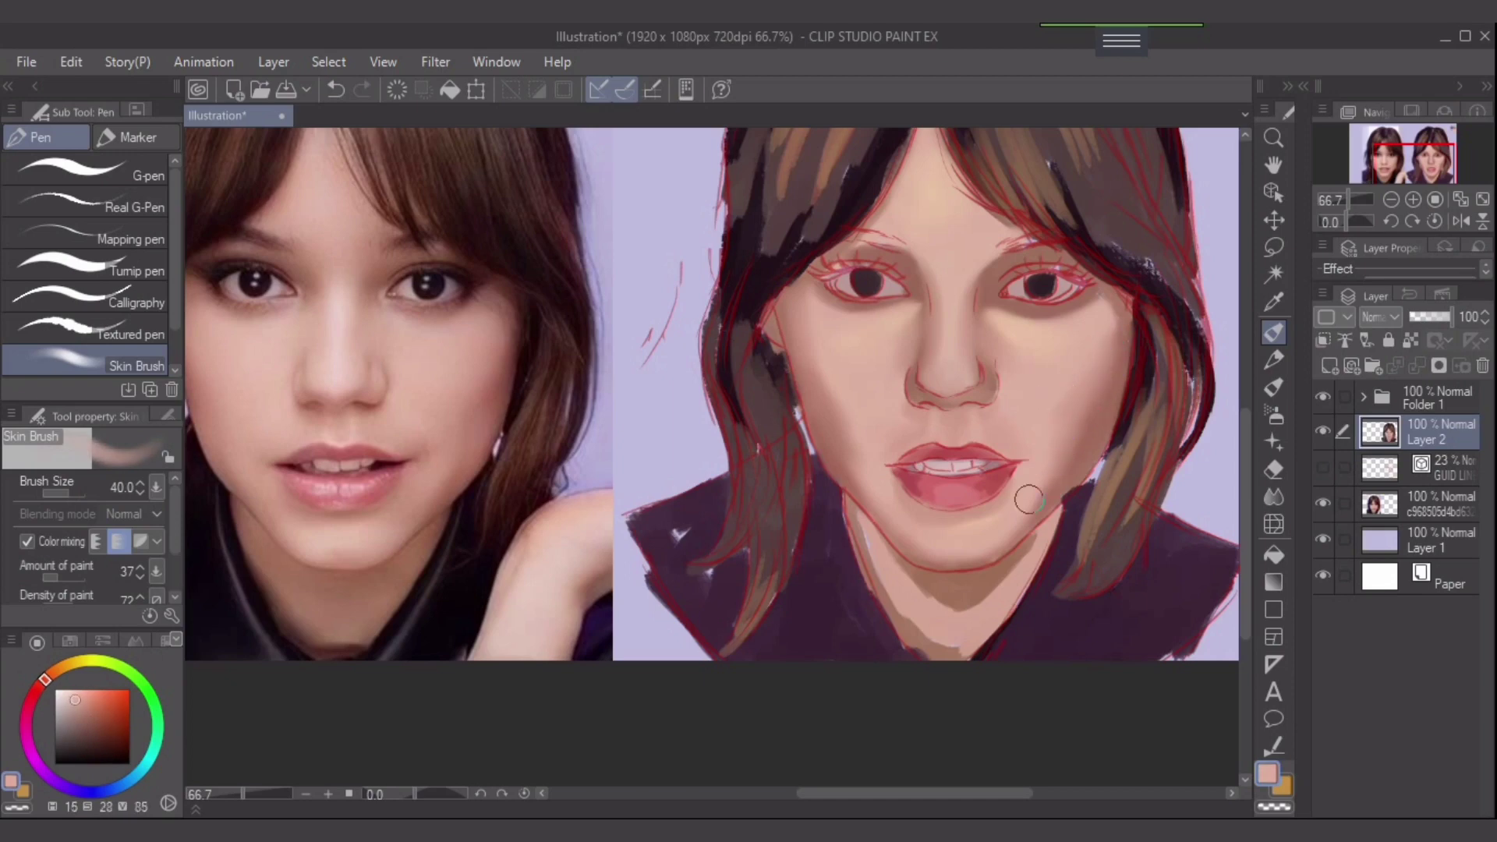
- Soften the outer edge of the right cheek near the hair with sampled reddish and lighter skin tones
{"action": "left_click_drag", "start_coordinate": [1073, 423], "coordinate": [1109, 338]}
{"action": "scroll", "coordinate": [1107, 335], "scroll_direction": "up", "scroll_amount": 1}
{"action": "left_click", "coordinate": [1114, 363], "text": "alt"}
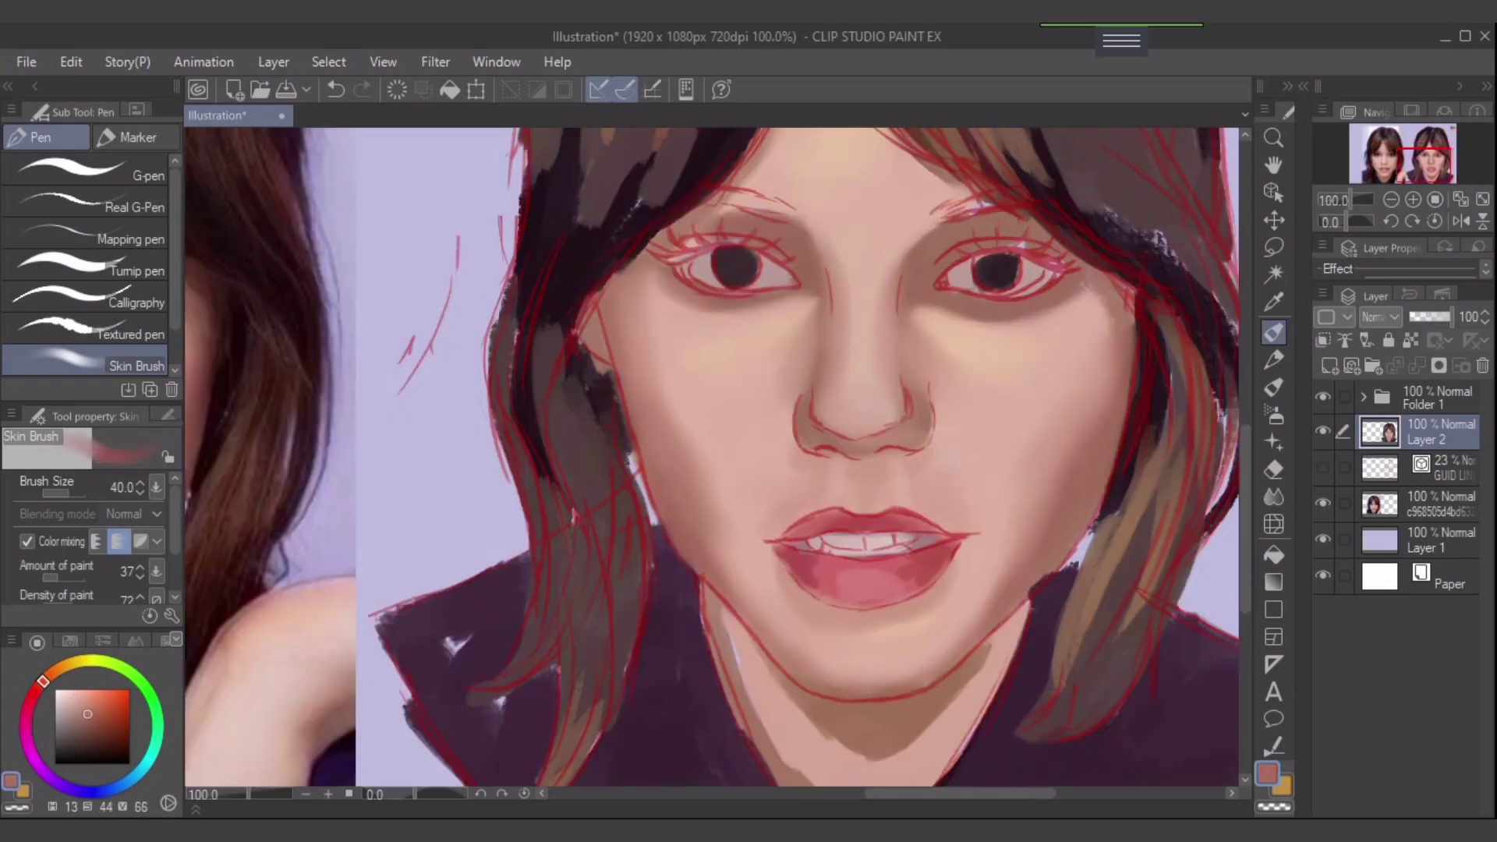
{"action": "left_click", "coordinate": [1099, 396], "text": "alt"}
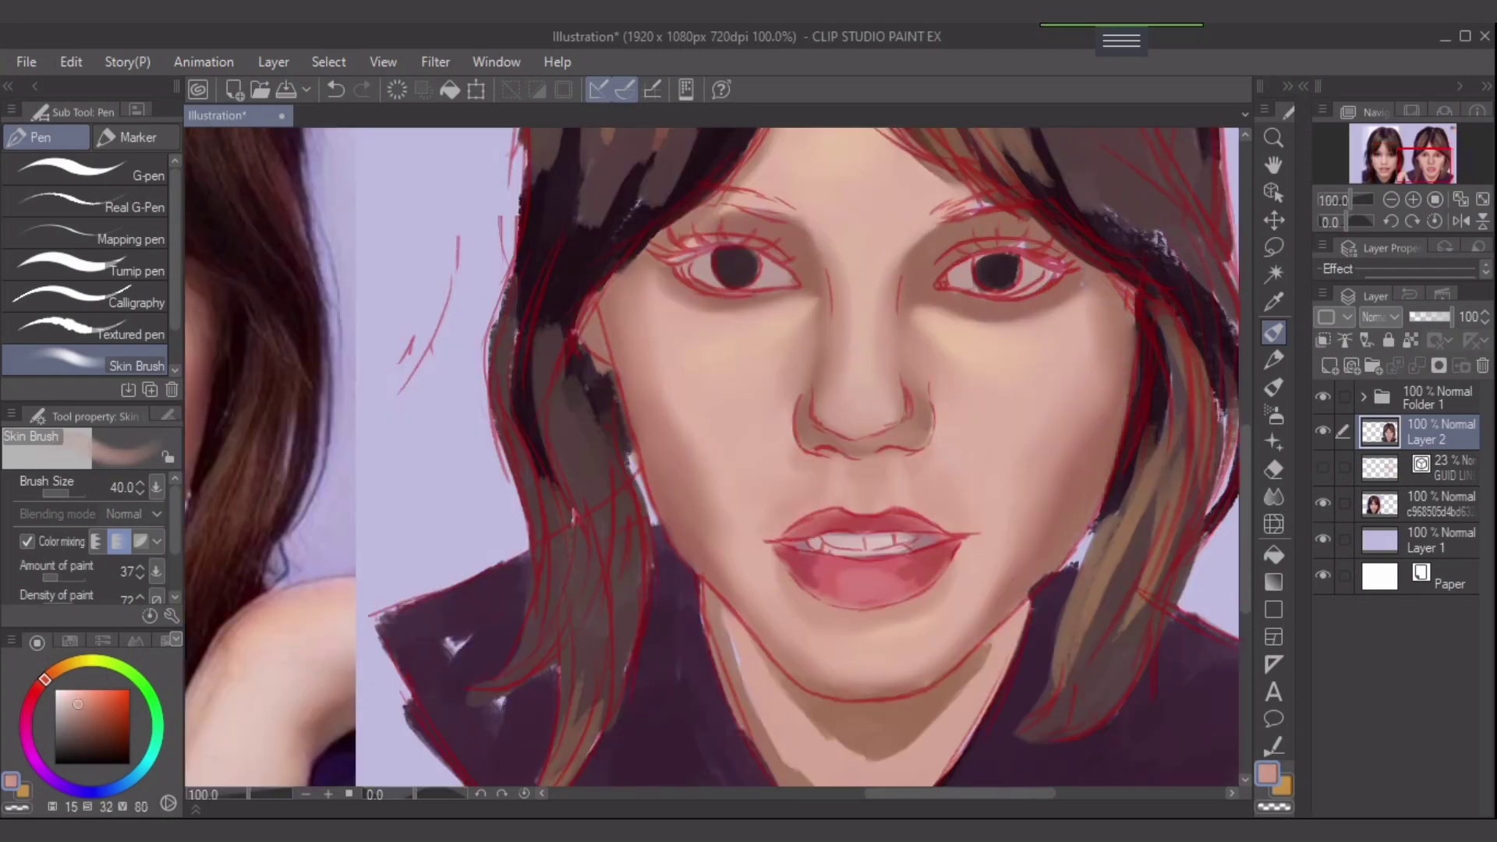
{"action": "left_click", "coordinate": [1091, 355], "text": "alt"}
- Blend the right cheek shadow down into the jaw with tones sampled from the cheek and jaw
{"action": "scroll", "coordinate": [1035, 503], "scroll_direction": "down", "scroll_amount": 2}
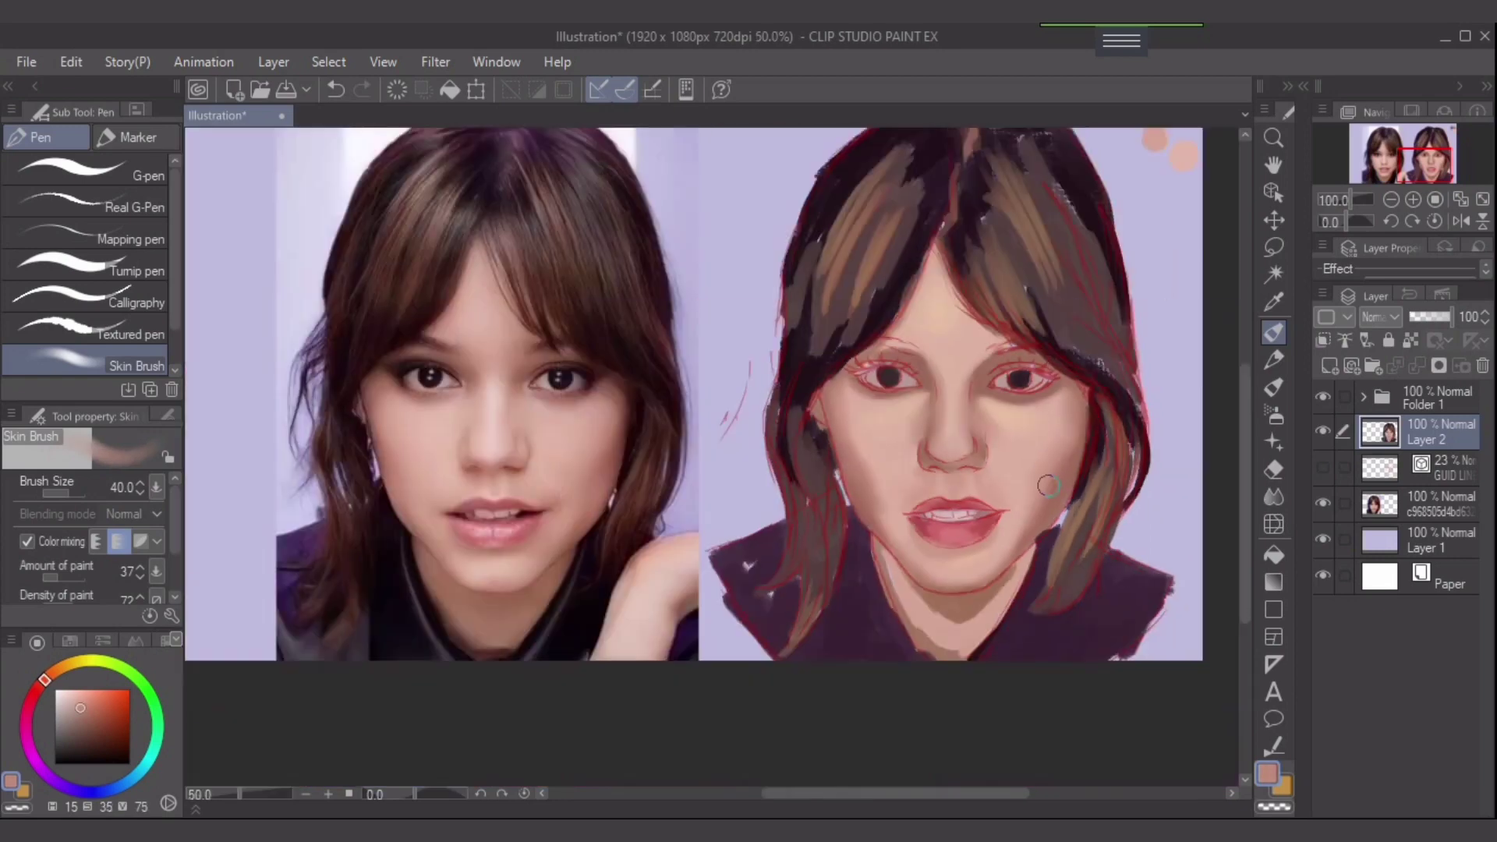
{"action": "scroll", "coordinate": [831, 325], "scroll_direction": "up", "scroll_amount": 1}
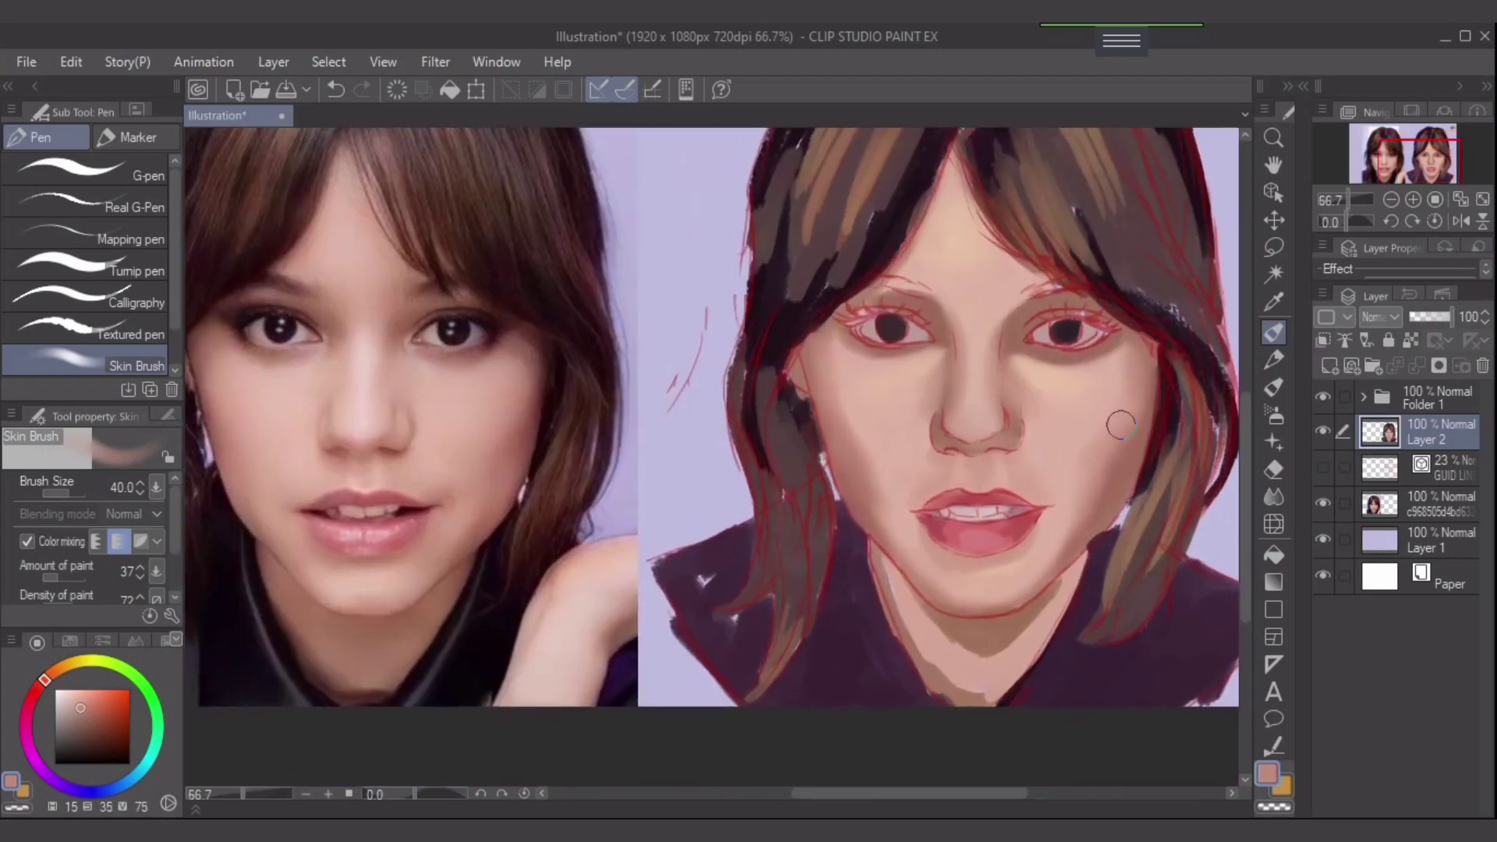
{"action": "left_click", "coordinate": [1118, 443], "text": "alt"}
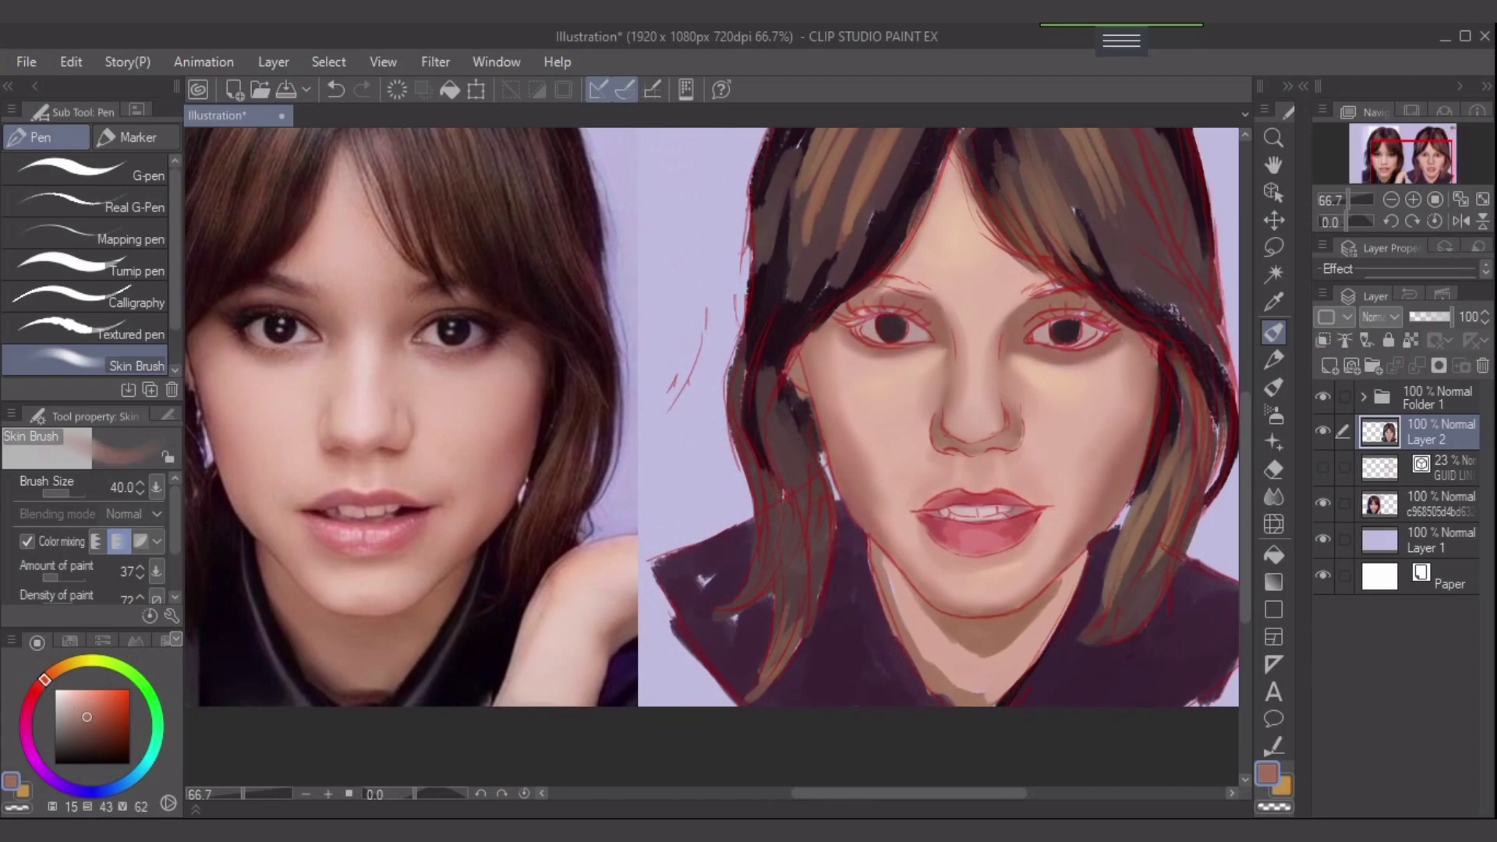
{"action": "left_click", "coordinate": [1106, 512], "text": "alt"}
{"action": "mouse_move", "coordinate": [1102, 528]}
{"action": "left_mouse_down"}
{"action": "mouse_move", "coordinate": [1123, 484]}
{"action": "mouse_move", "coordinate": [1072, 564]}
{"action": "mouse_move", "coordinate": [1125, 485]}
{"action": "mouse_move", "coordinate": [1075, 551]}
{"action": "mouse_move", "coordinate": [1109, 510]}
{"action": "mouse_move", "coordinate": [1089, 542]}
{"action": "left_mouse_up"}
- Shade the right jawline beside the hair in a darker, more saturated skin tone with Skin Brush size 30
{"action": "key", "text": "bracketleft"}
{"action": "key", "text": "bracketleft"}
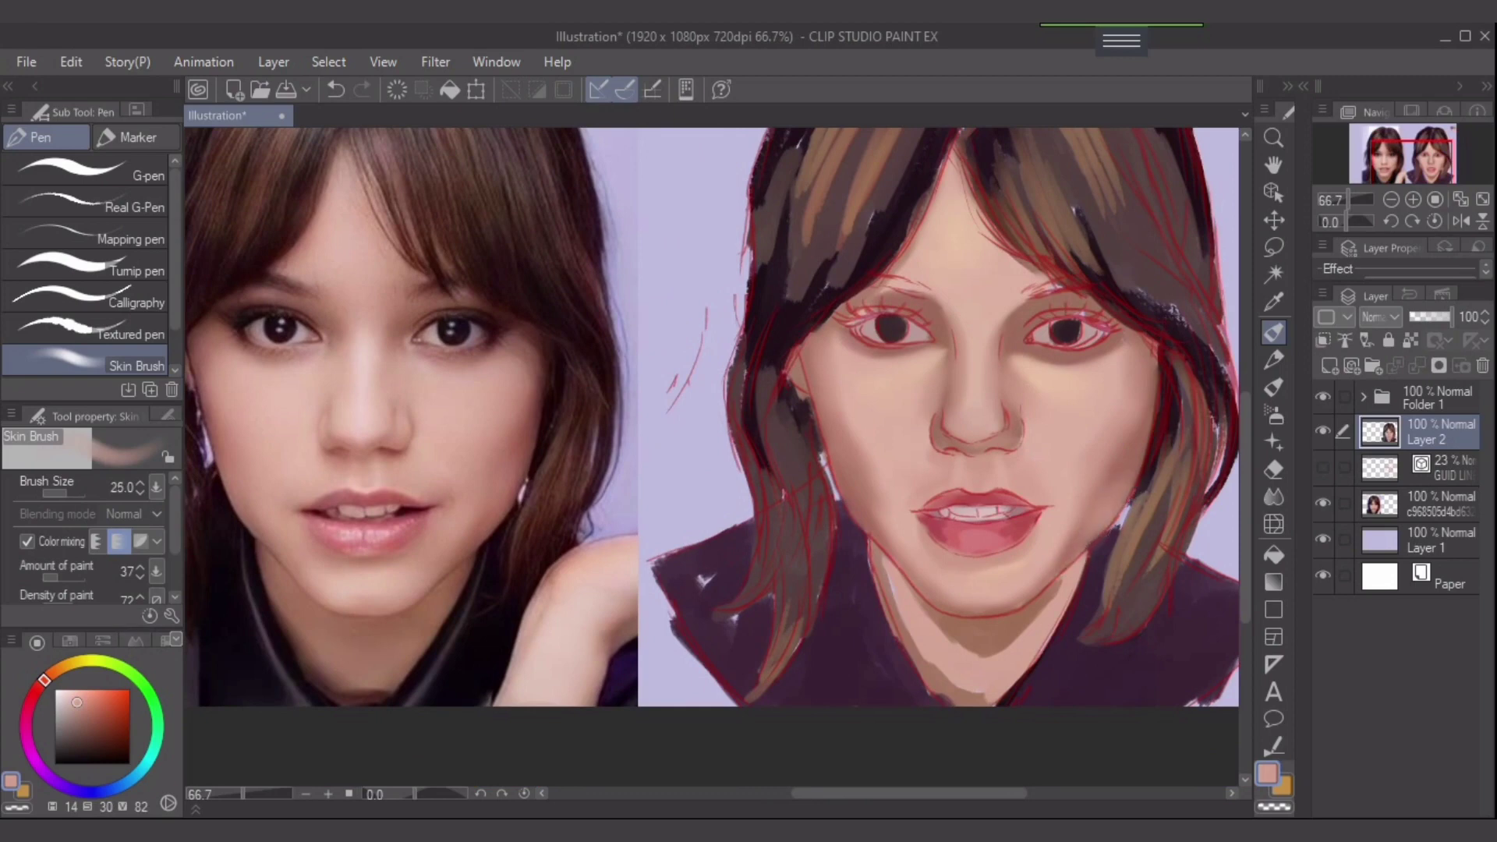
{"action": "left_click", "coordinate": [85, 705]}
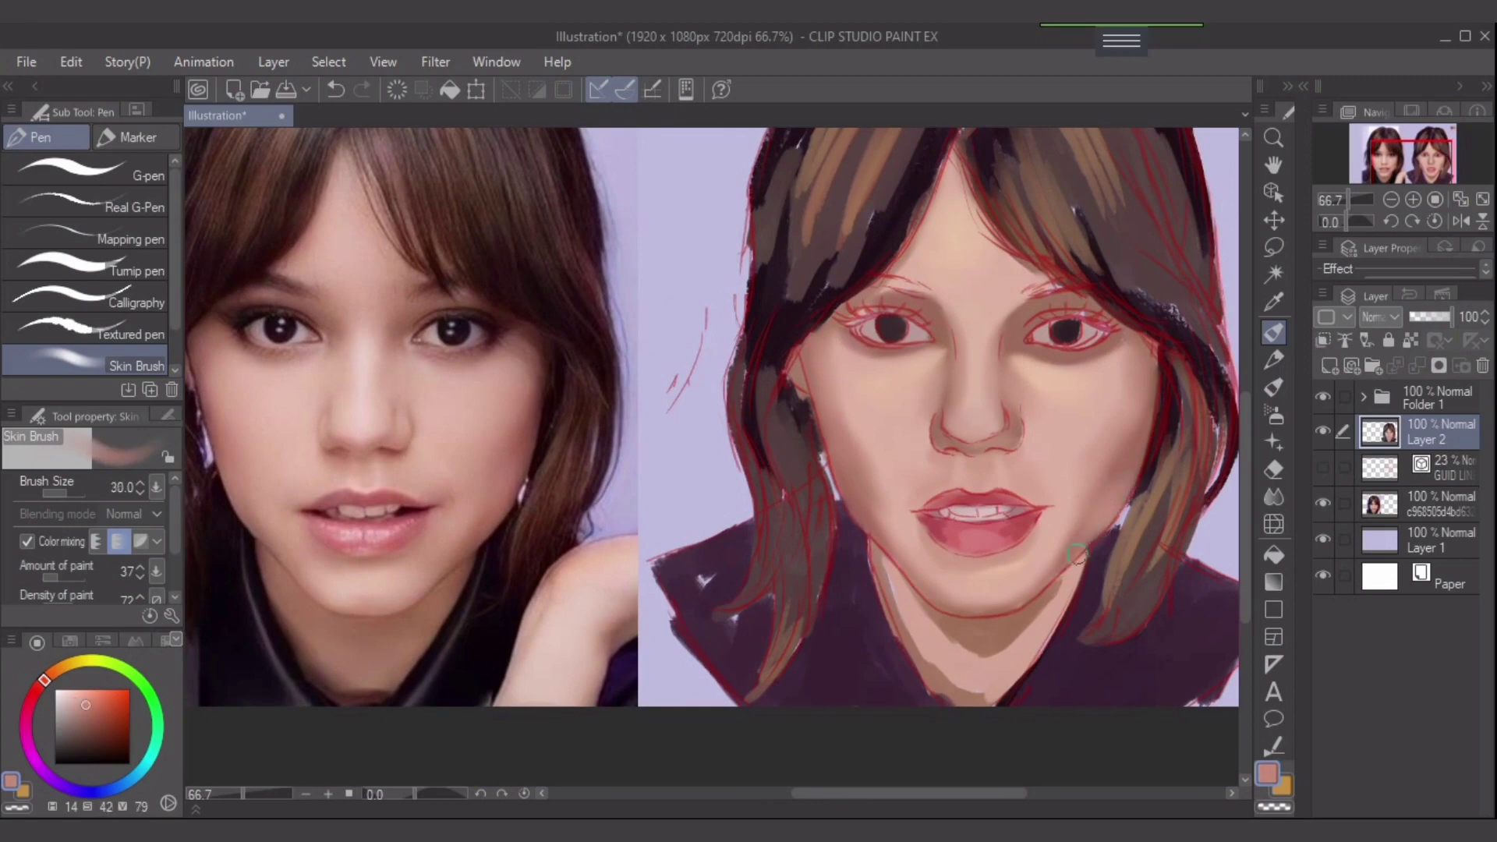
{"action": "left_click", "coordinate": [83, 716]}
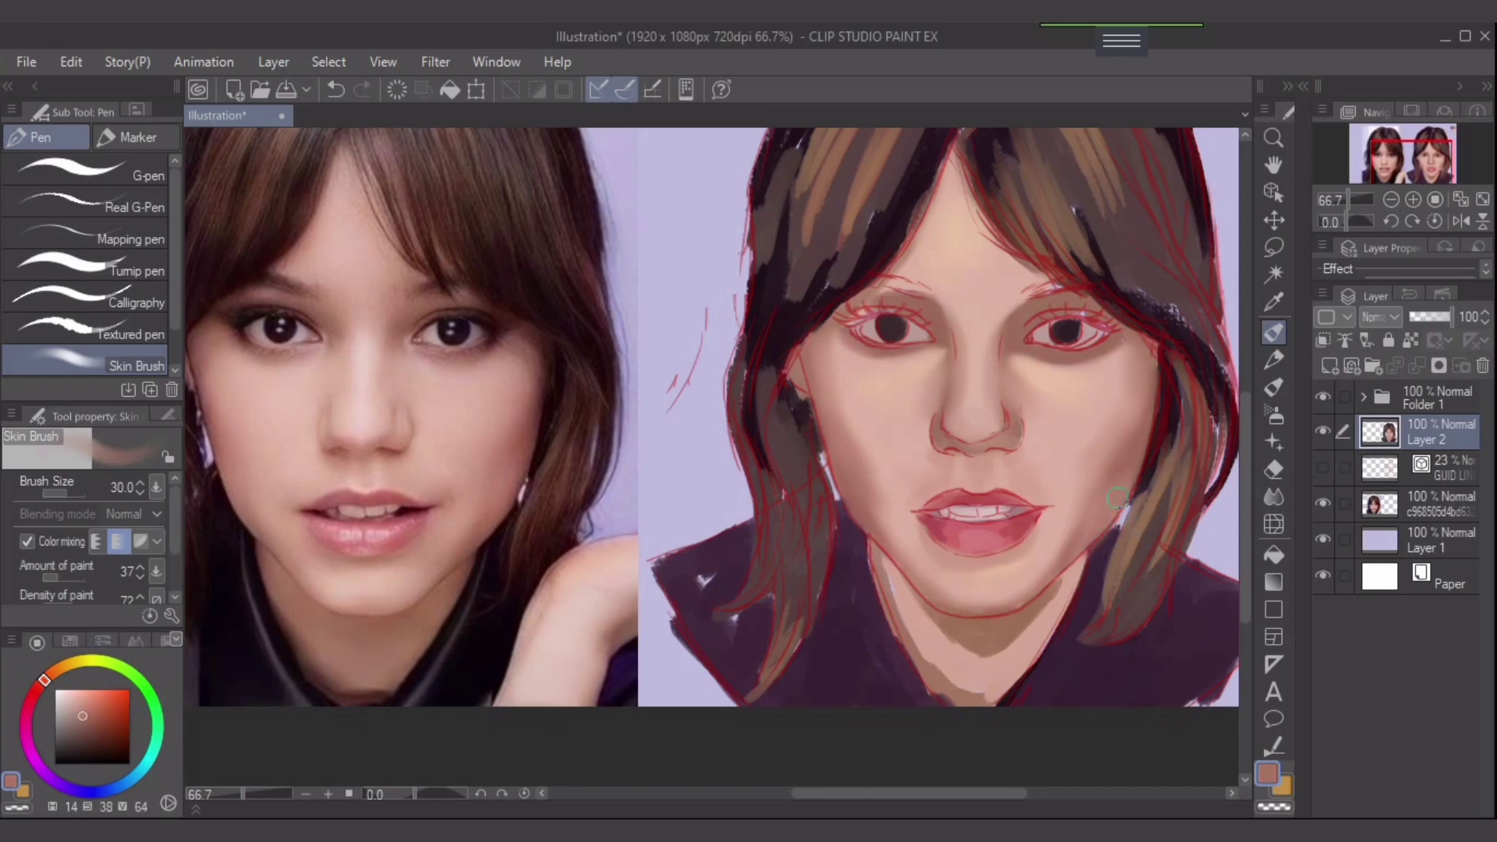
- Sample the right cheek shadow, shift its hue toward red, and paint it under the cheekbone near the hair
{"action": "left_click", "coordinate": [1124, 460], "text": "alt"}
{"action": "left_click_drag", "start_coordinate": [45, 679], "coordinate": [39, 686]}
{"action": "key", "text": "]"}
{"action": "mouse_move", "coordinate": [1123, 435]}
{"action": "left_mouse_down"}
{"action": "mouse_move", "coordinate": [1110, 464]}
{"action": "mouse_move", "coordinate": [1134, 442]}
{"action": "left_mouse_up"}
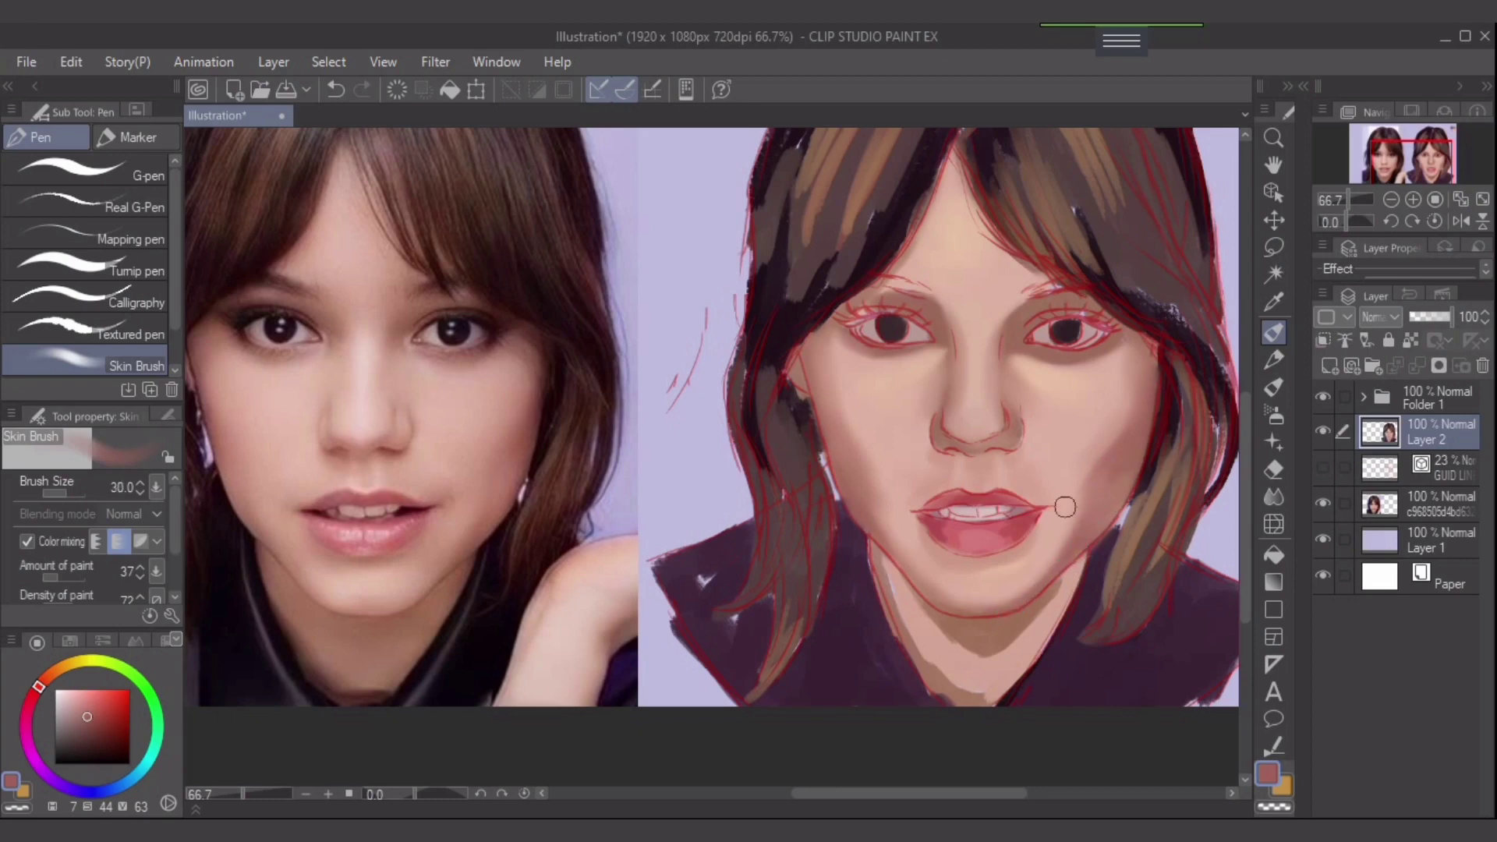
- Sample the light chin tone and lighten the right jaw up to the lower cheek with Skin Brush size 50
{"action": "left_click", "coordinate": [1039, 558], "text": "alt"}
{"action": "key", "text": "bracketright"}
{"action": "key", "text": "bracketright"}
{"action": "left_click_drag", "start_coordinate": [1037, 574], "coordinate": [1080, 511]}
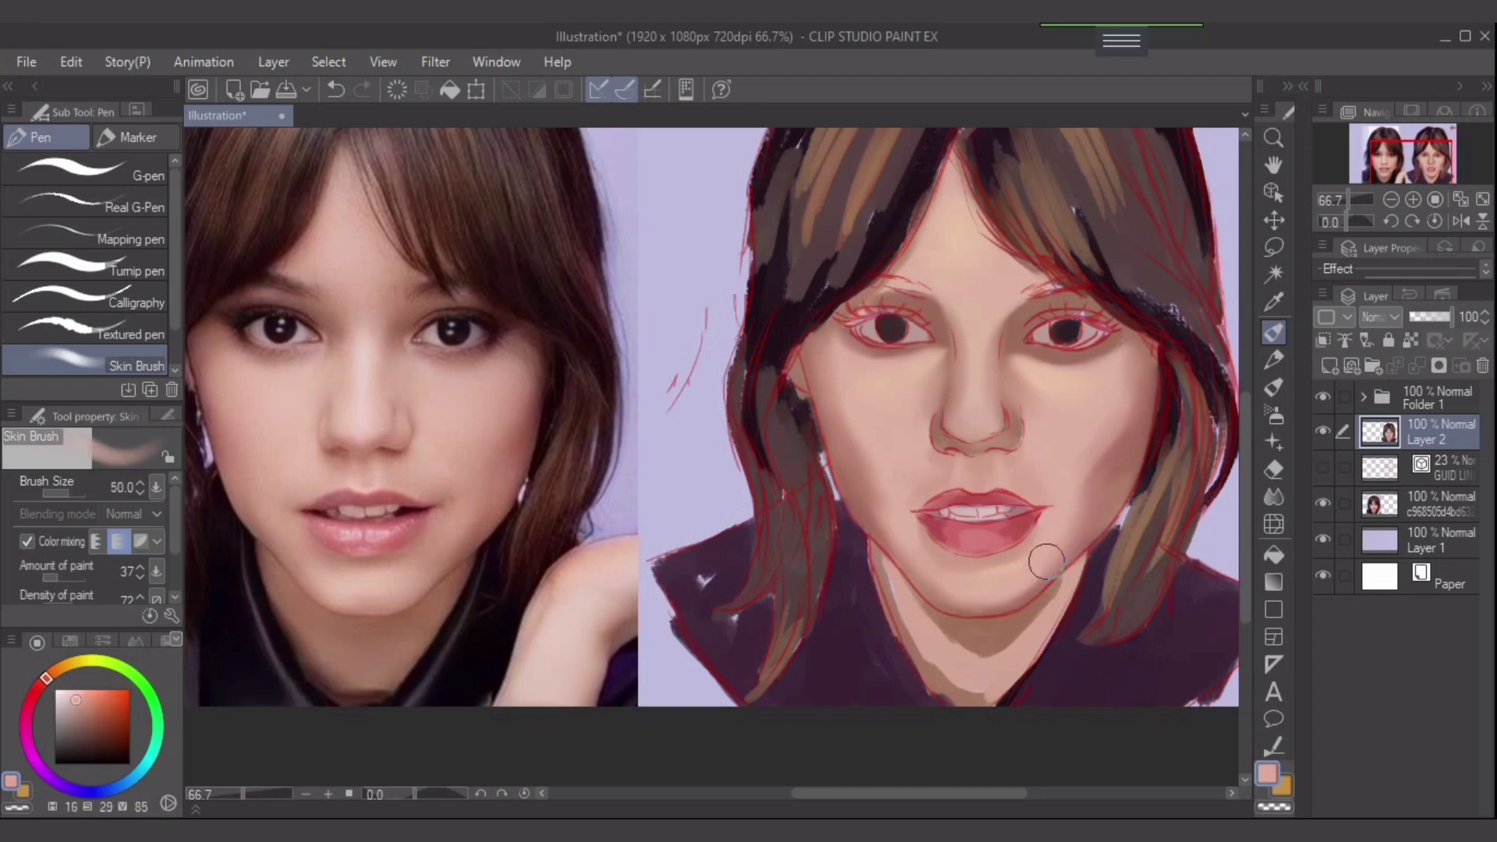
{"action": "key", "text": "bracketleft"}
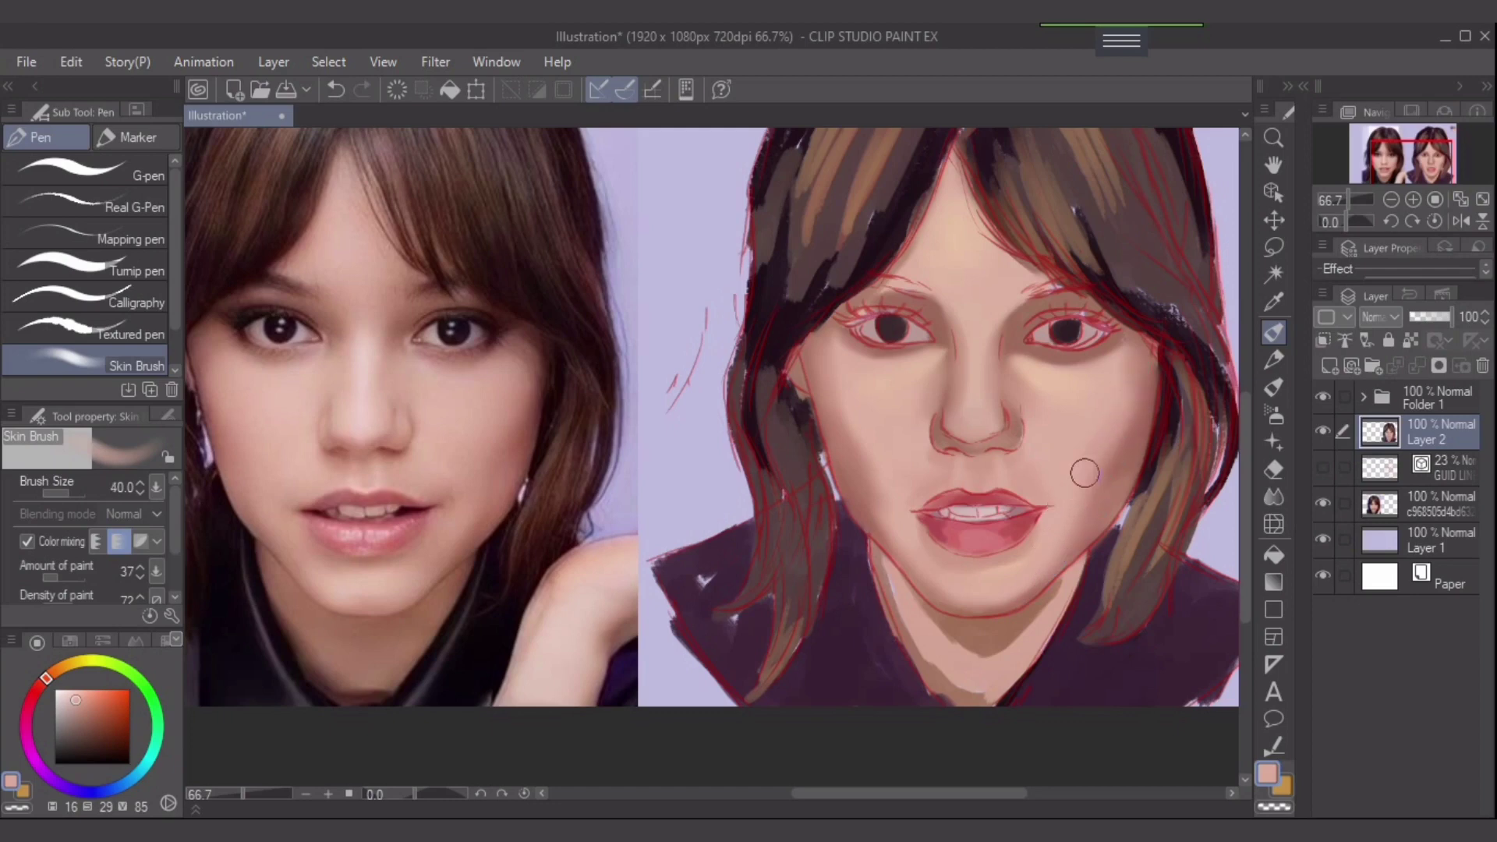
- Blend the right cheek toward the side of the nose using skin tones sampled from the cheek
{"action": "key", "text": "bracketright"}
{"action": "left_click_drag", "start_coordinate": [1194, 472], "coordinate": [1252, 433]}
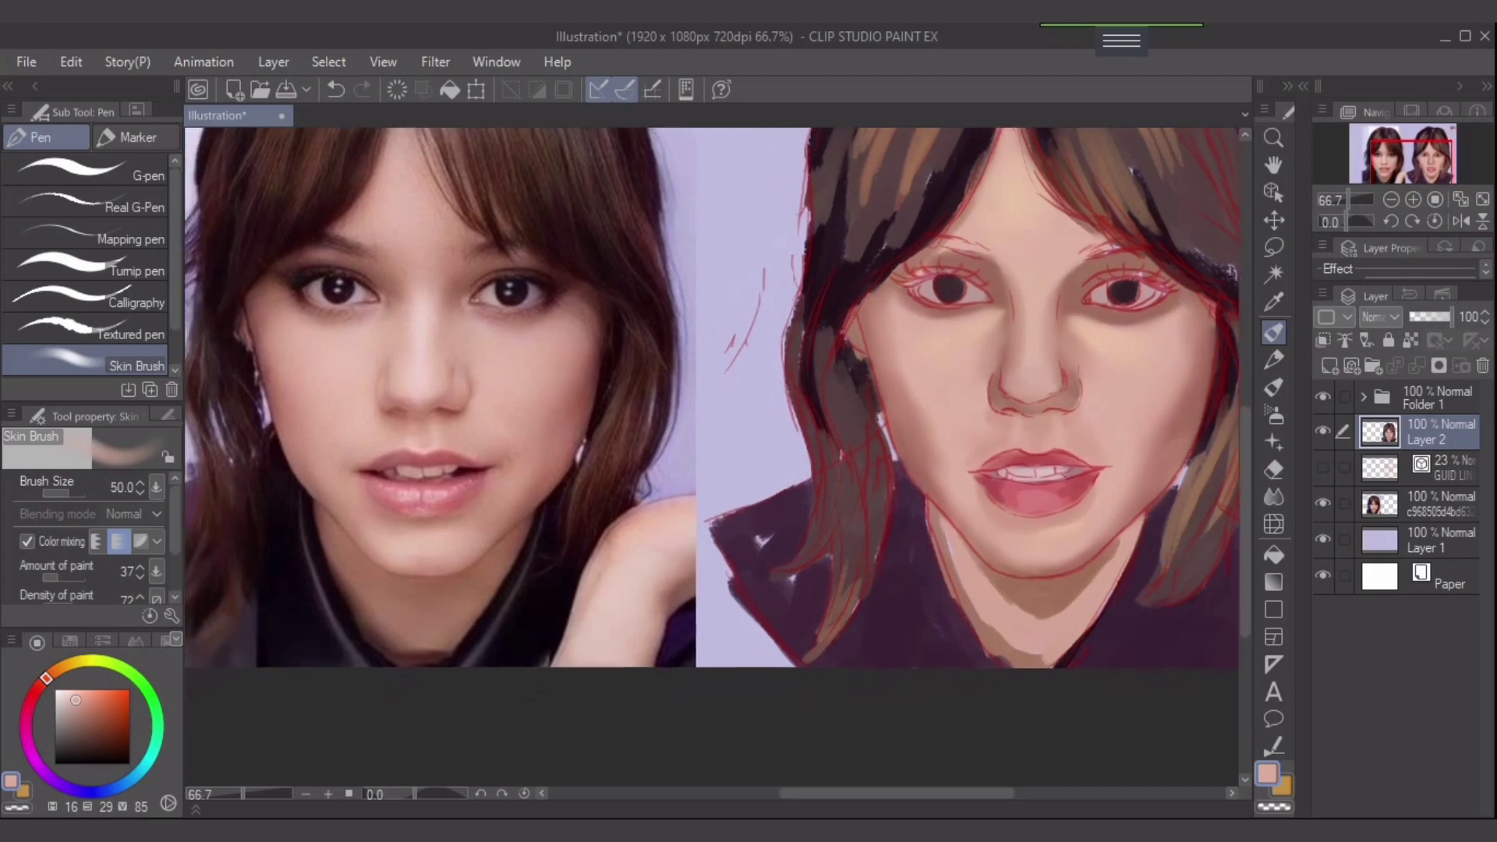
{"action": "left_click_drag", "start_coordinate": [1141, 359], "coordinate": [1072, 401]}
{"action": "left_click", "coordinate": [1076, 423], "text": "alt"}
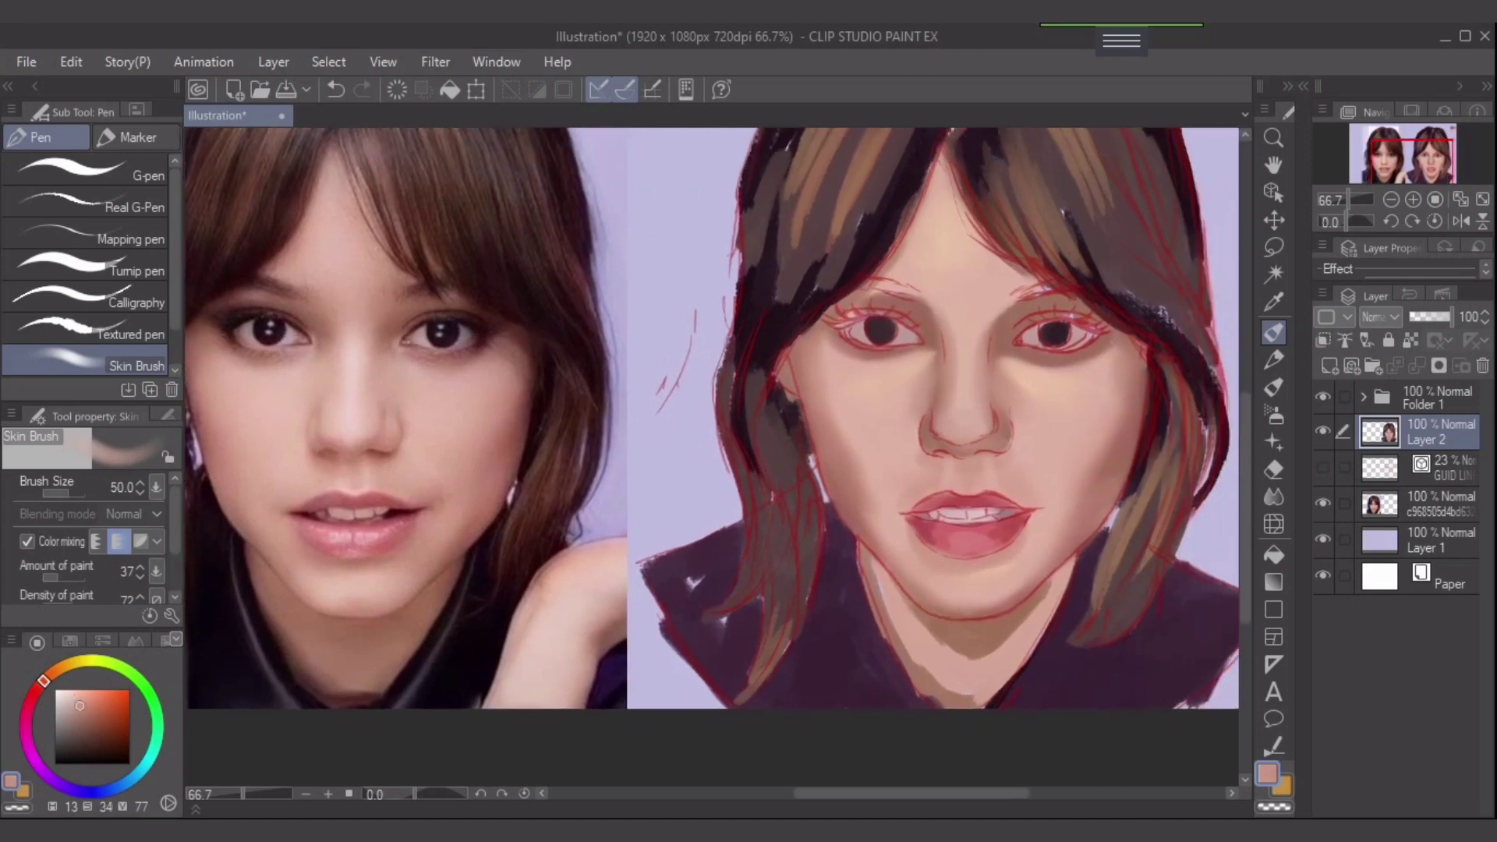
{"action": "left_click", "coordinate": [1079, 460], "text": "alt"}
{"action": "key", "text": "bracketleft"}
{"action": "left_click_drag", "start_coordinate": [1032, 433], "coordinate": [1022, 441]}
- Soften the skin around the right mouth corner with nearby sampled tones at Skin Brush size 40
{"action": "key", "text": "bracketright"}
{"action": "key", "text": "bracketleft"}
{"action": "left_click", "coordinate": [1045, 488], "text": "alt"}
{"action": "left_click", "coordinate": [1028, 508], "text": "alt"}
{"action": "left_click", "coordinate": [1042, 489], "text": "alt"}
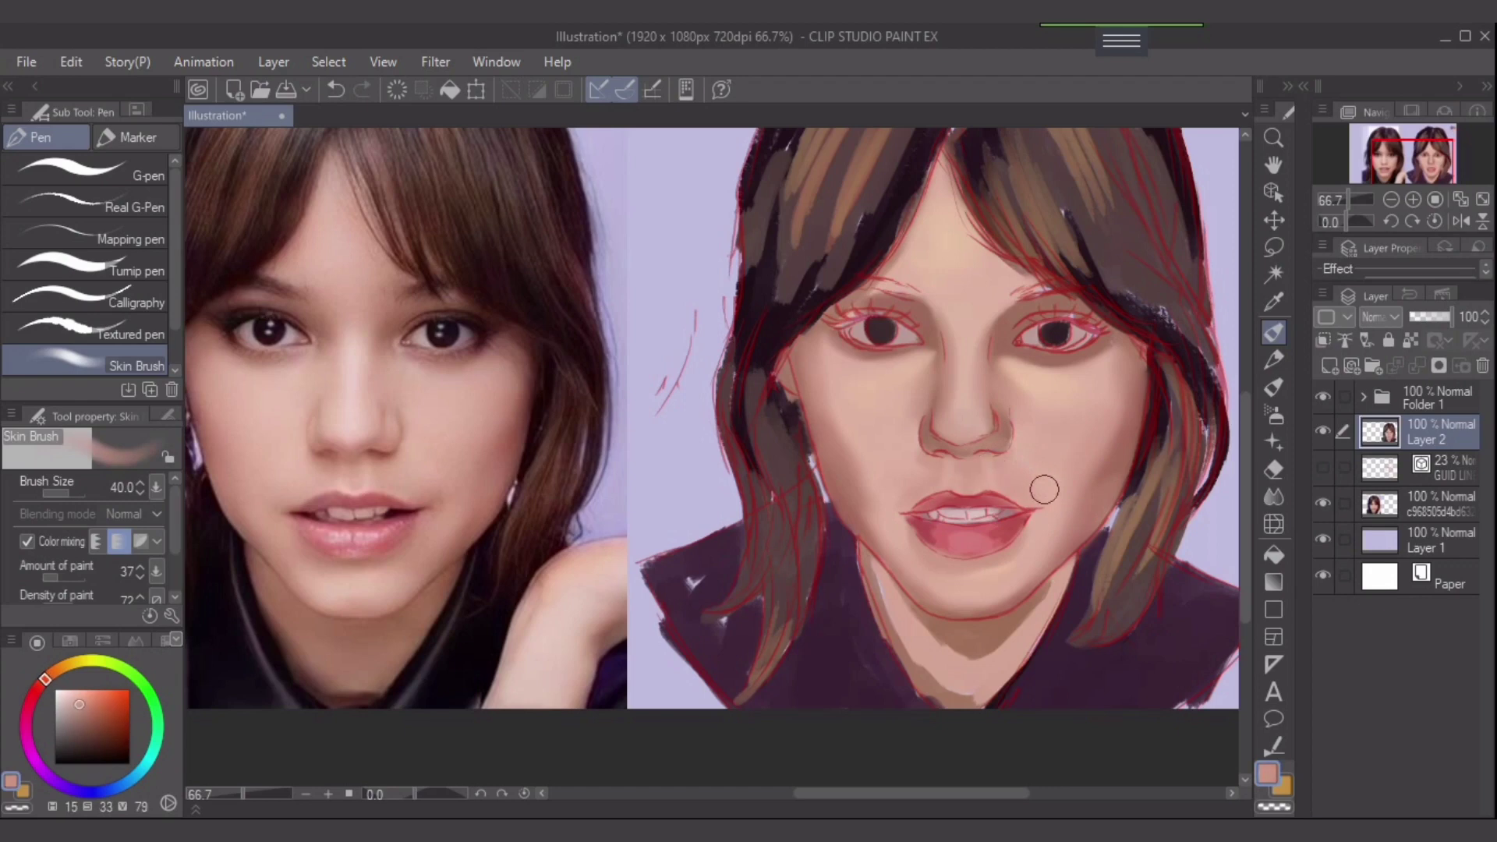
- Refine the fold beside the right mouth corner and the skin under the lower lip, ending at Skin Brush size 30
{"action": "key", "text": "bracketleft"}
{"action": "key", "text": "bracketleft"}
{"action": "key", "text": "bracketleft"}
{"action": "key", "text": "bracketright"}
{"action": "key", "text": "bracketright"}
{"action": "key", "text": "bracketleft"}
{"action": "key", "text": "bracketleft"}
{"action": "key", "text": "bracketright"}
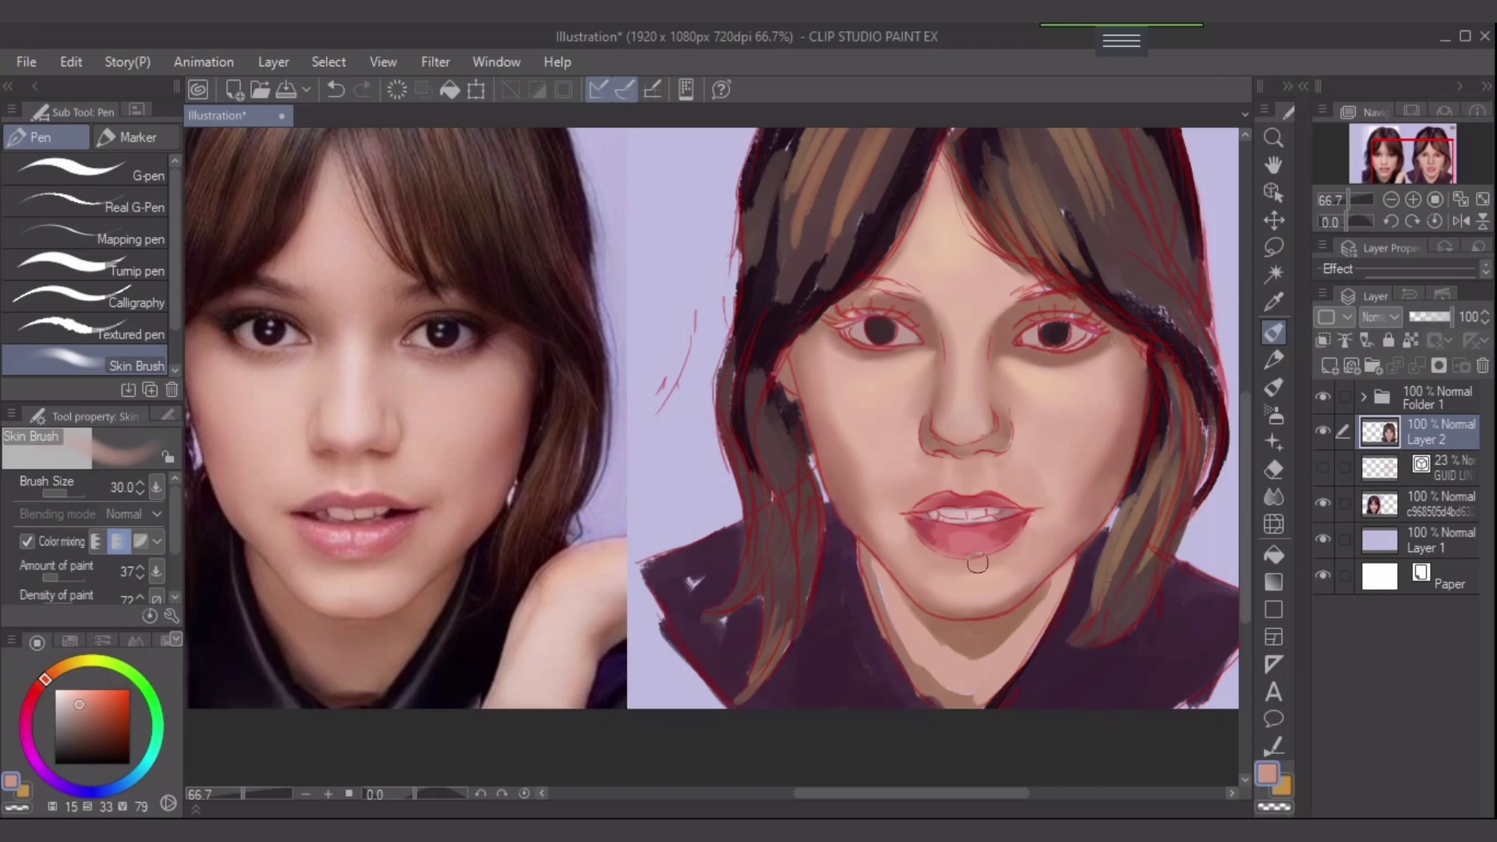
- Brighten the chin and the skin above the upper lip with light tones sampled from the chin and nose
{"action": "left_click", "coordinate": [969, 585], "text": "alt"}
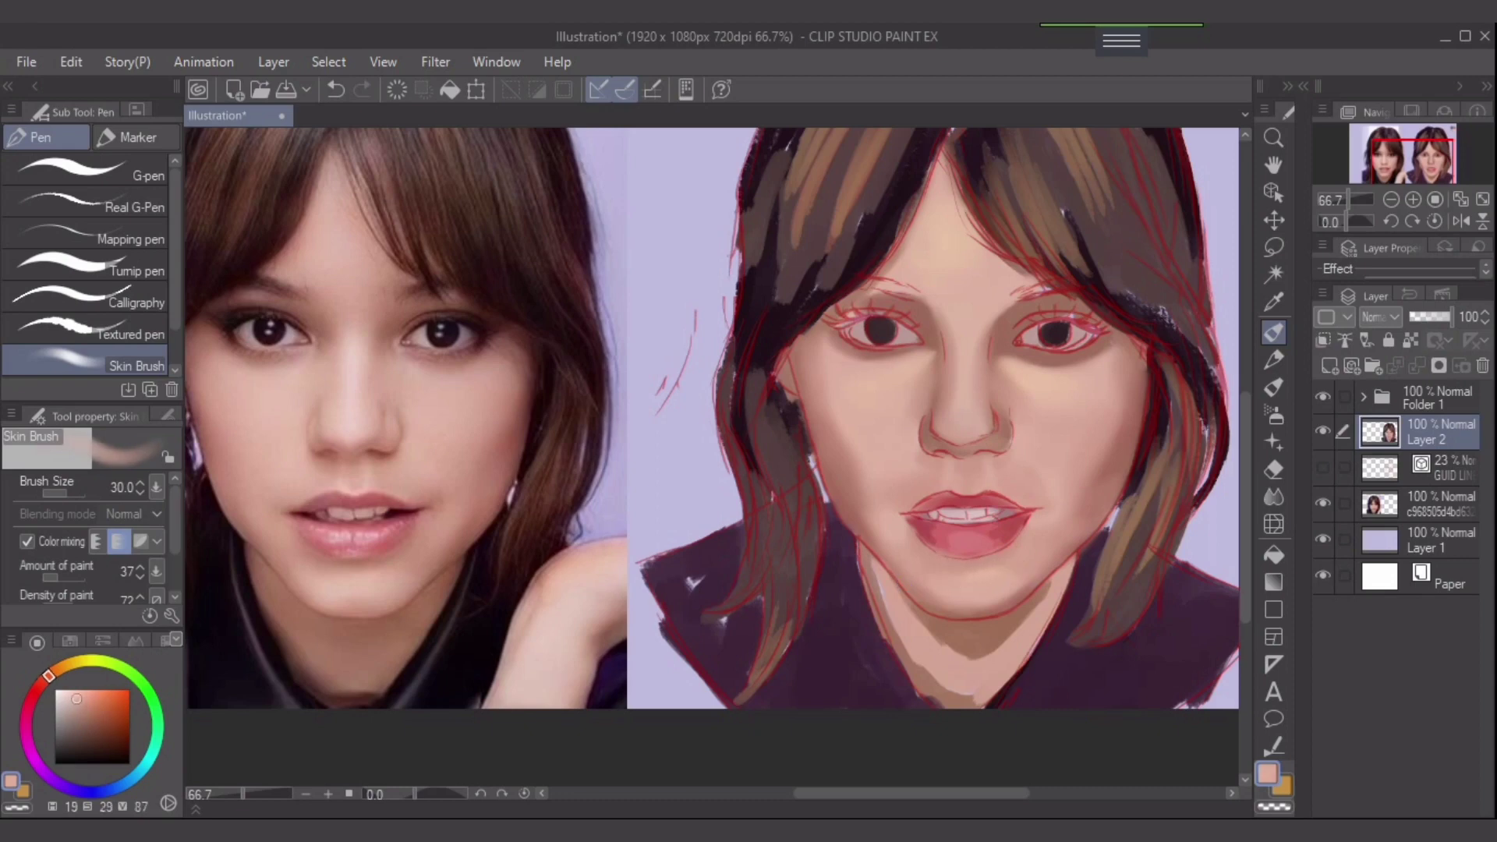
{"action": "left_click", "coordinate": [932, 586], "text": "alt"}
{"action": "left_click", "coordinate": [970, 362], "text": "alt"}
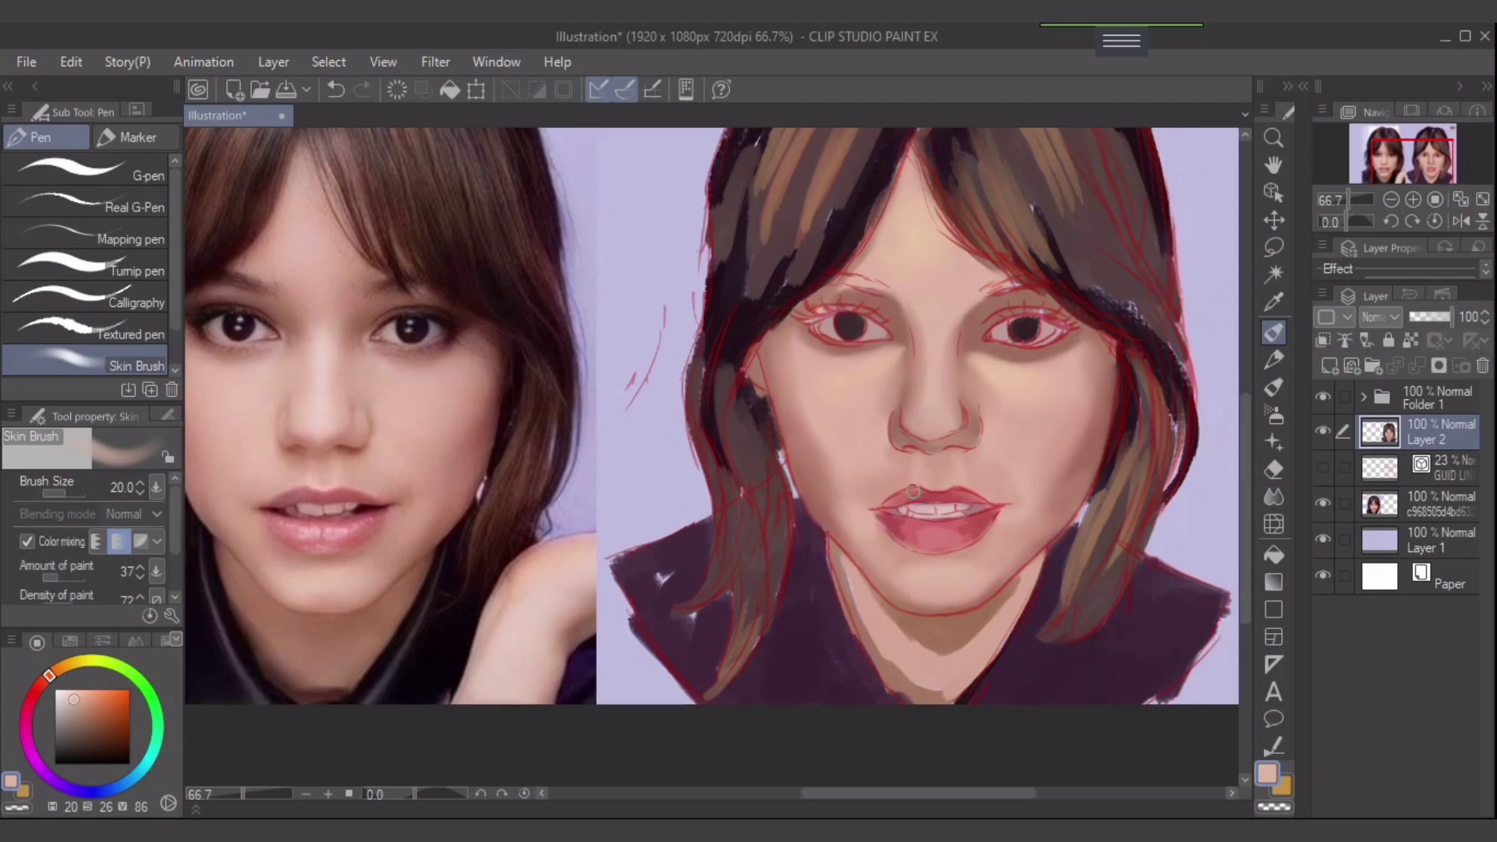
- Blend the skin beside the left mouth corner and nose with a sampled jaw tone at Skin Brush size 30
{"action": "left_click", "coordinate": [870, 539], "text": "alt"}
{"action": "key", "text": "bracketright"}
{"action": "key", "text": "bracketright"}
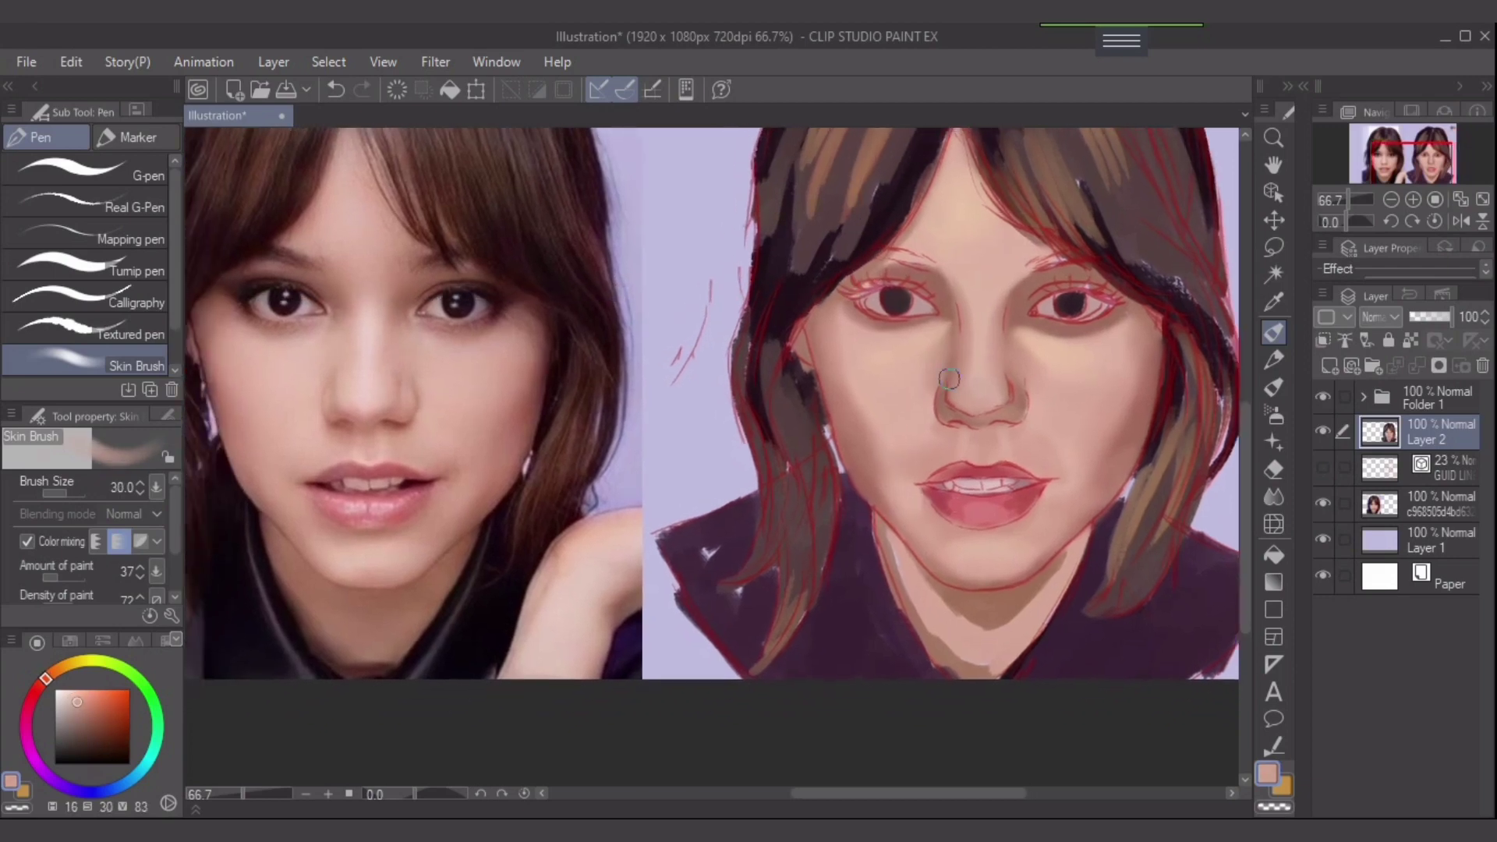
- Shade the outer edge of the left cheek with the shadow tone sampled from the right cheek, replacing the undone stroke
{"action": "left_click", "coordinate": [1153, 444], "text": "alt"}
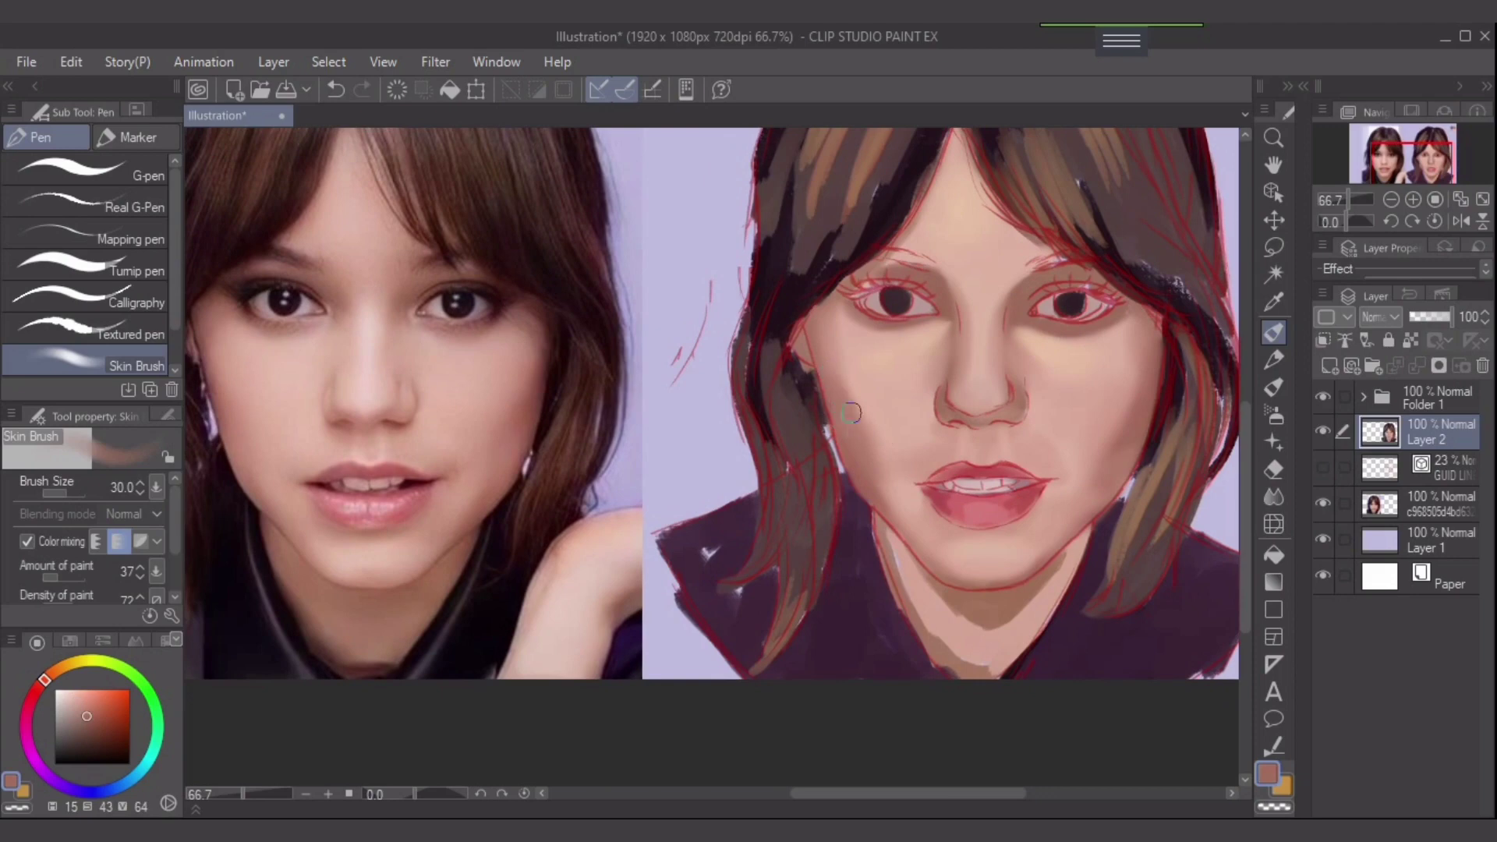
{"action": "key", "text": "ctrl+z"}
{"action": "mouse_move", "coordinate": [815, 339]}
{"action": "left_mouse_down"}
{"action": "mouse_move", "coordinate": [871, 455]}
{"action": "mouse_move", "coordinate": [844, 407]}
{"action": "mouse_move", "coordinate": [834, 460]}
{"action": "left_mouse_up"}
{"action": "left_click", "coordinate": [862, 428], "text": "alt"}
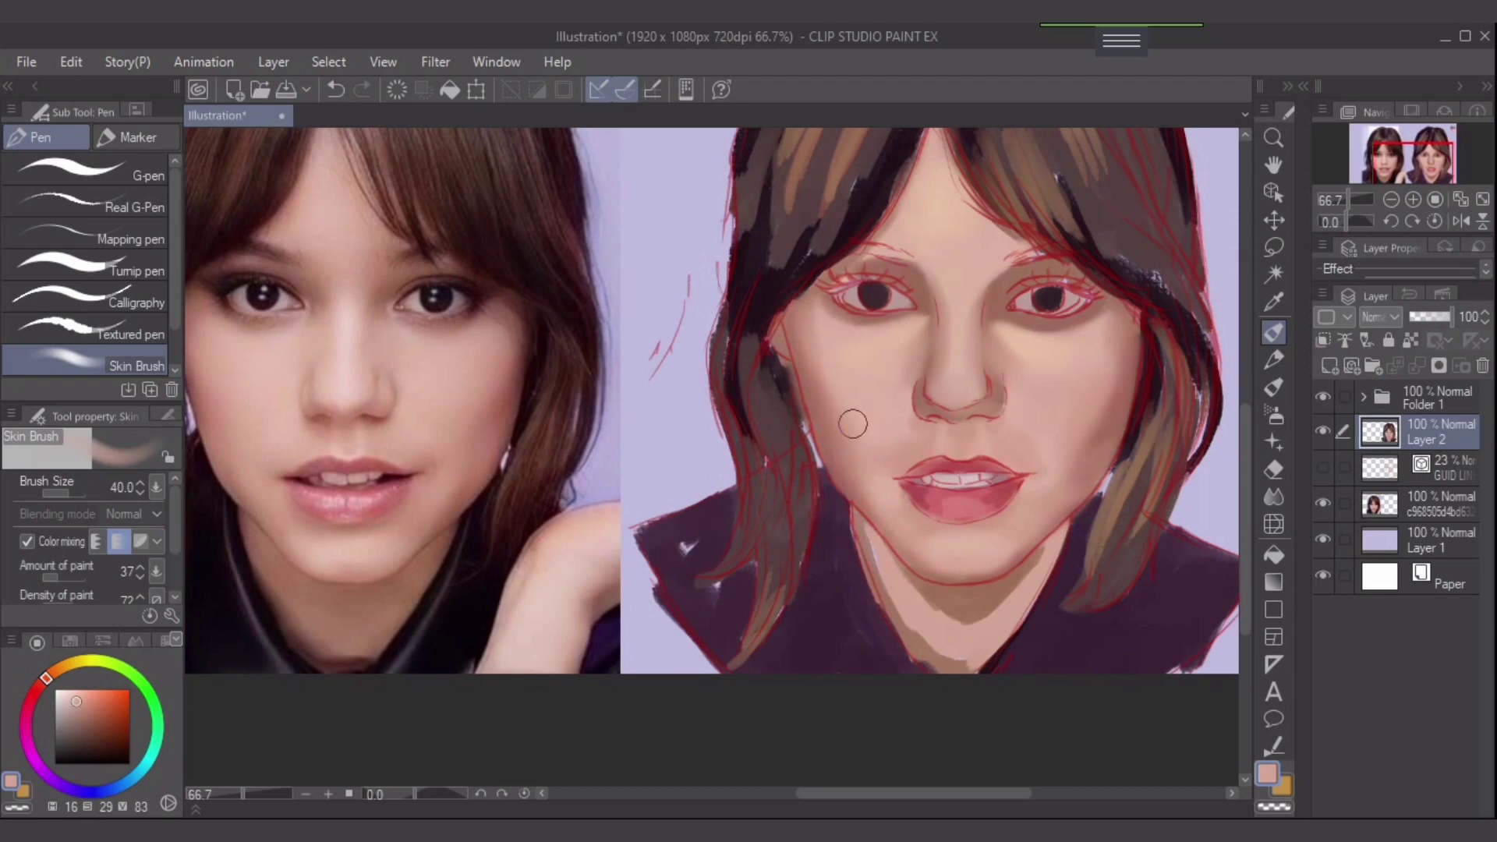
- Blend the left cheek shadow into the lighter skin with sampled tones at Skin Brush size 60
{"action": "left_click", "coordinate": [853, 452], "text": "alt"}
{"action": "key", "text": "bracketright"}
{"action": "key", "text": "bracketright"}
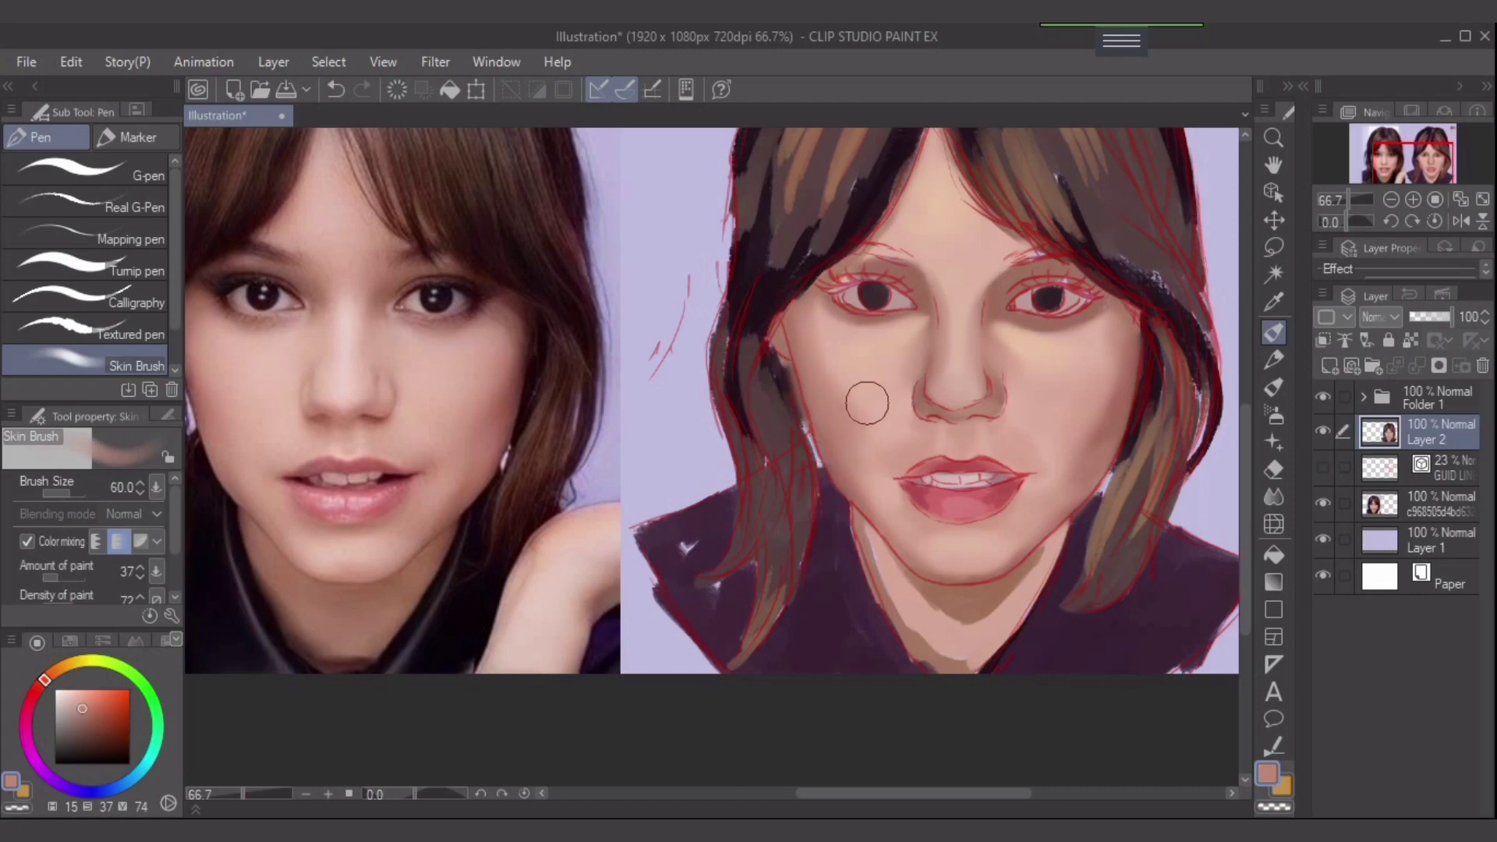
{"action": "left_click", "coordinate": [853, 381], "text": "alt"}
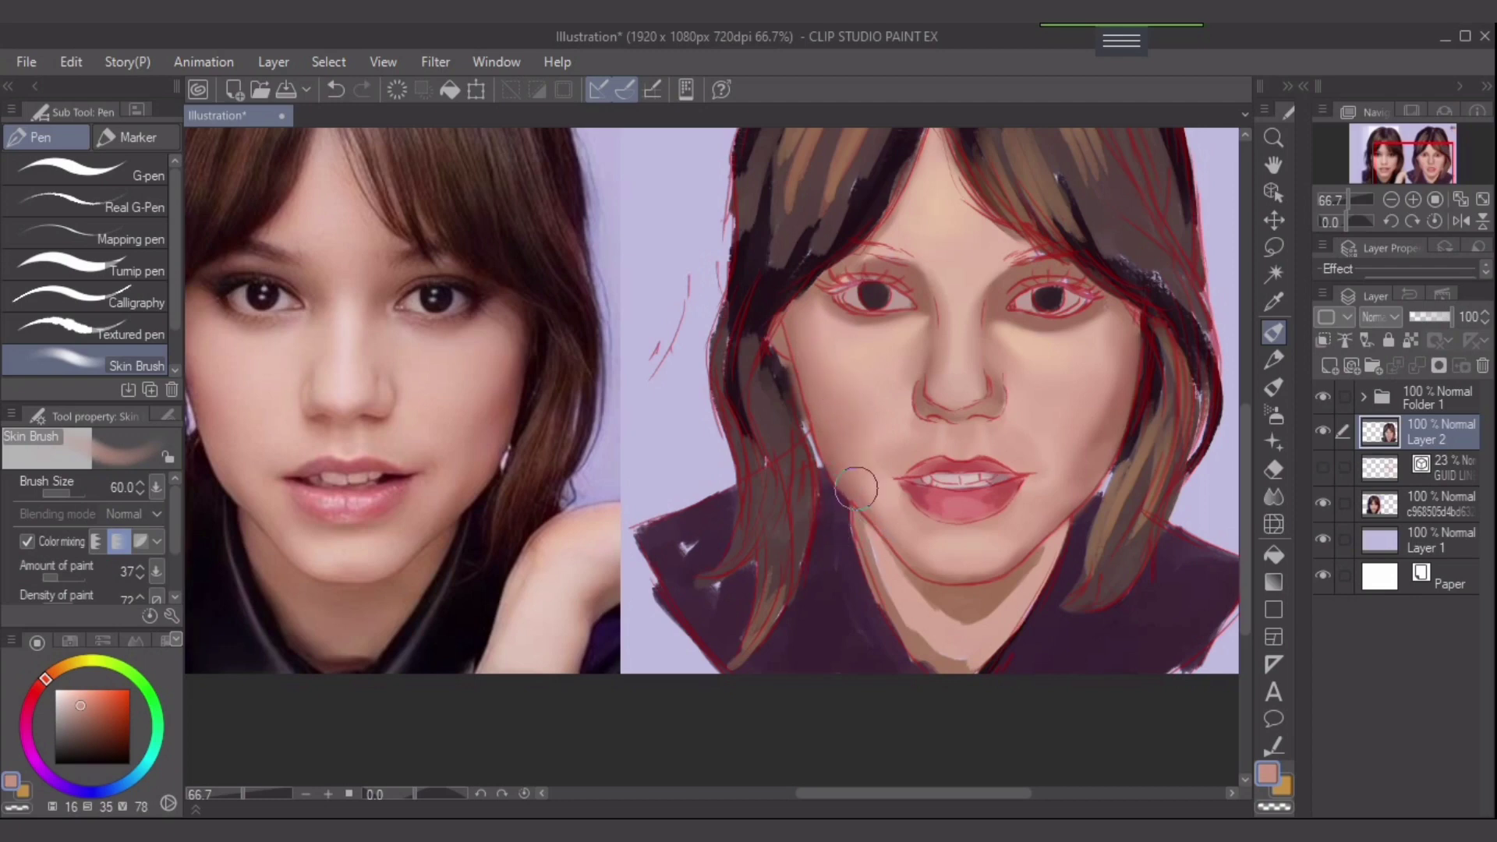
- Shade the left jawline down toward the chin with a smaller Skin Brush, and choose a deeper reddish-brown color
{"action": "key", "text": "bracketleft"}
{"action": "key", "text": "bracketleft"}
{"action": "mouse_move", "coordinate": [859, 489]}
{"action": "left_mouse_down"}
{"action": "mouse_move", "coordinate": [883, 529]}
{"action": "mouse_move", "coordinate": [850, 469]}
{"action": "mouse_move", "coordinate": [898, 559]}
{"action": "left_mouse_up"}
{"action": "key", "text": "bracketleft"}
{"action": "key", "text": "bracketleft"}
{"action": "left_click", "coordinate": [83, 714]}
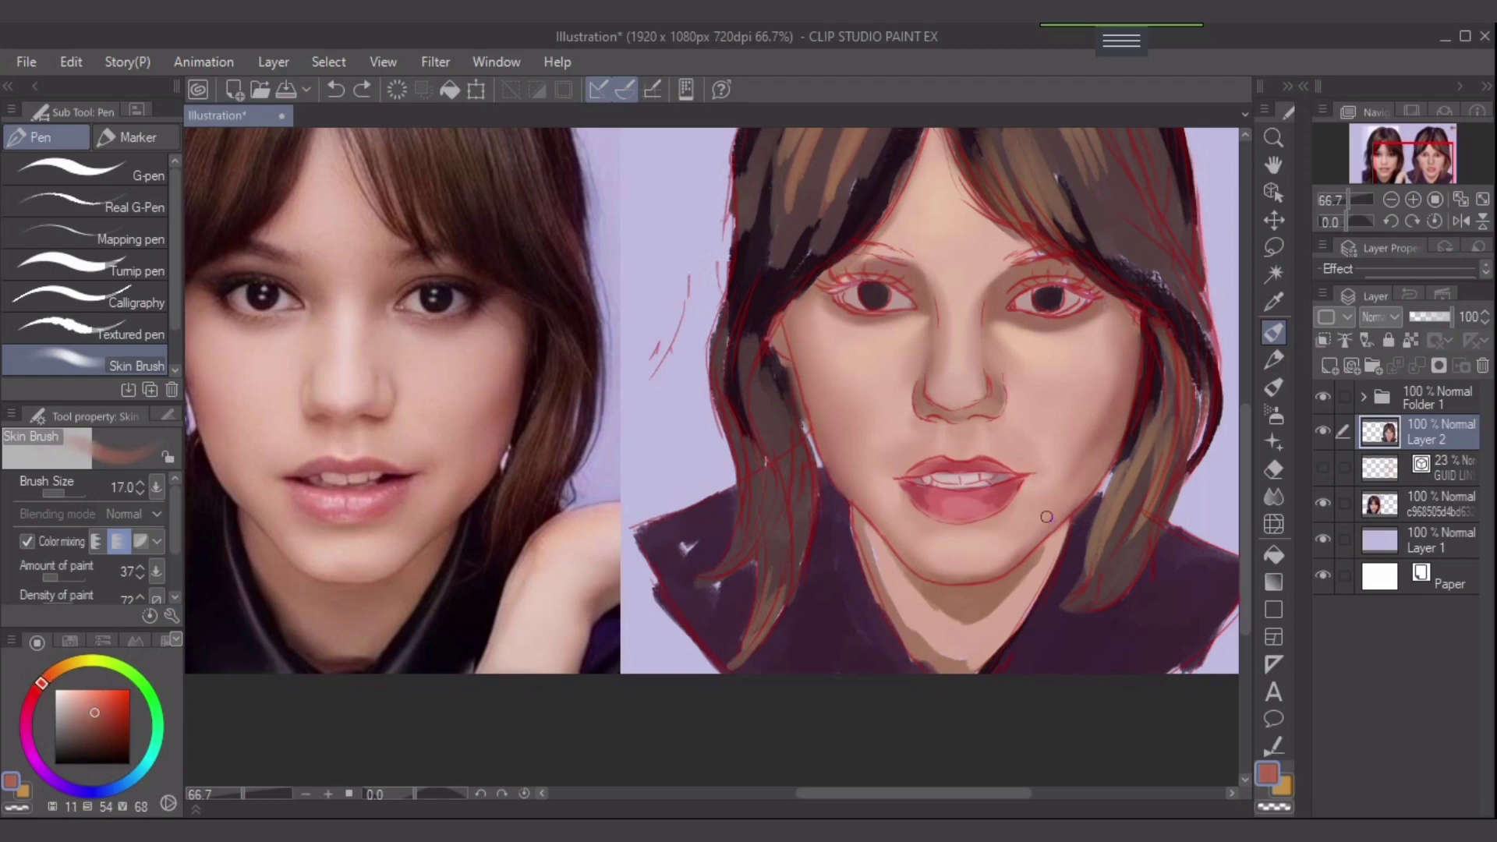
- Undo the test stroke on the right jaw and shade the right cheek in reddish brown with Skin Brush size 40
{"action": "key", "text": "bracketright"}
{"action": "key", "text": "bracketright"}
{"action": "left_click_drag", "start_coordinate": [1052, 513], "coordinate": [1075, 491]}
{"action": "key", "text": "ctrl+z"}
{"action": "key", "text": "bracketright"}
{"action": "key", "text": "bracketright"}
{"action": "left_click_drag", "start_coordinate": [1135, 375], "coordinate": [1054, 470]}
- Warm the neck shadow under the chin and along both sides of the neck with the reddish brown
{"action": "left_click_drag", "start_coordinate": [826, 438], "coordinate": [865, 413]}
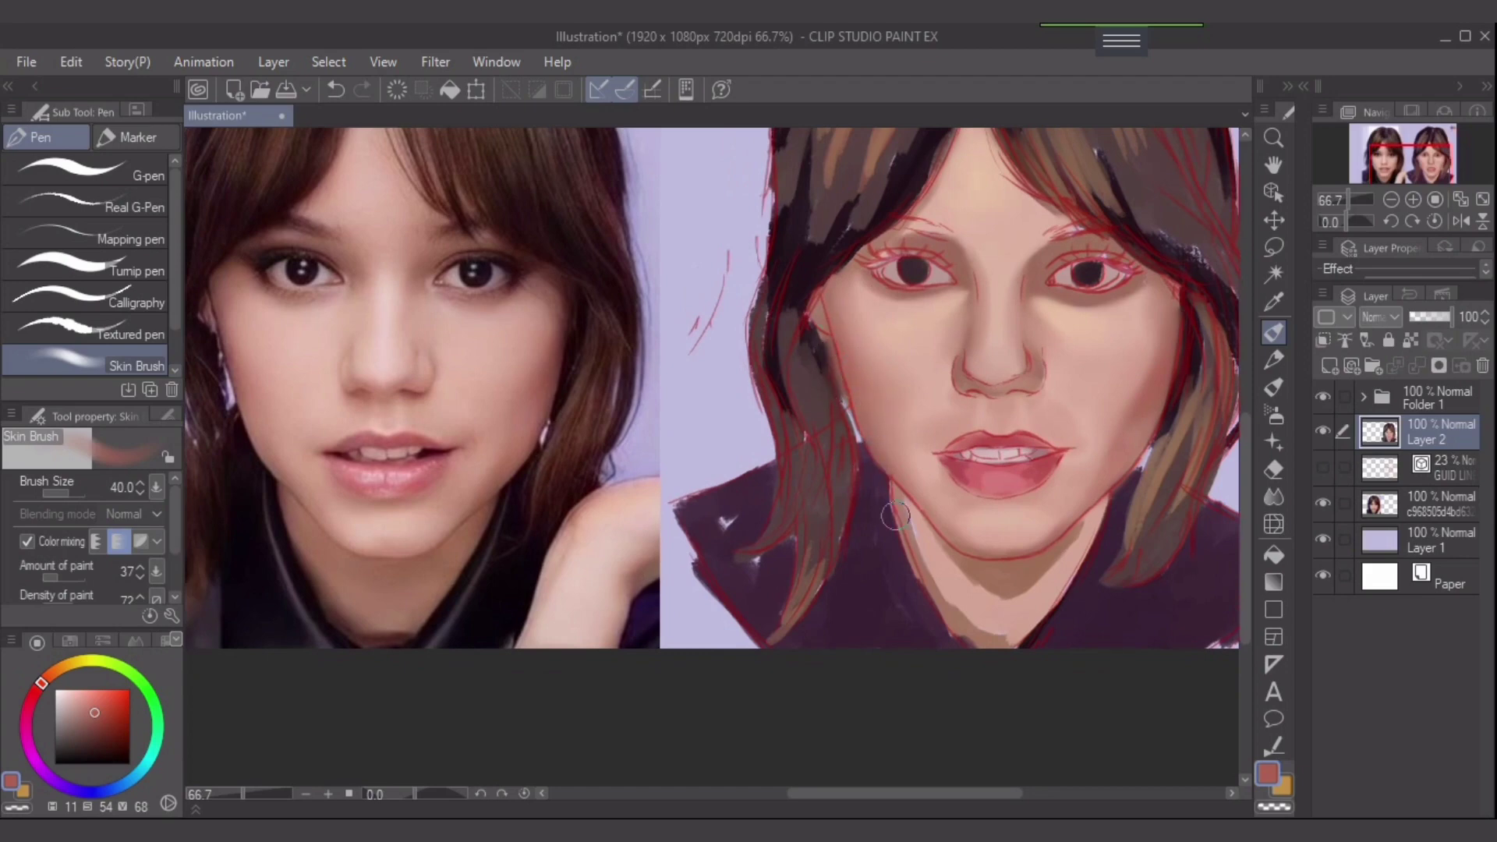
{"action": "left_click_drag", "start_coordinate": [1031, 517], "coordinate": [1006, 493]}
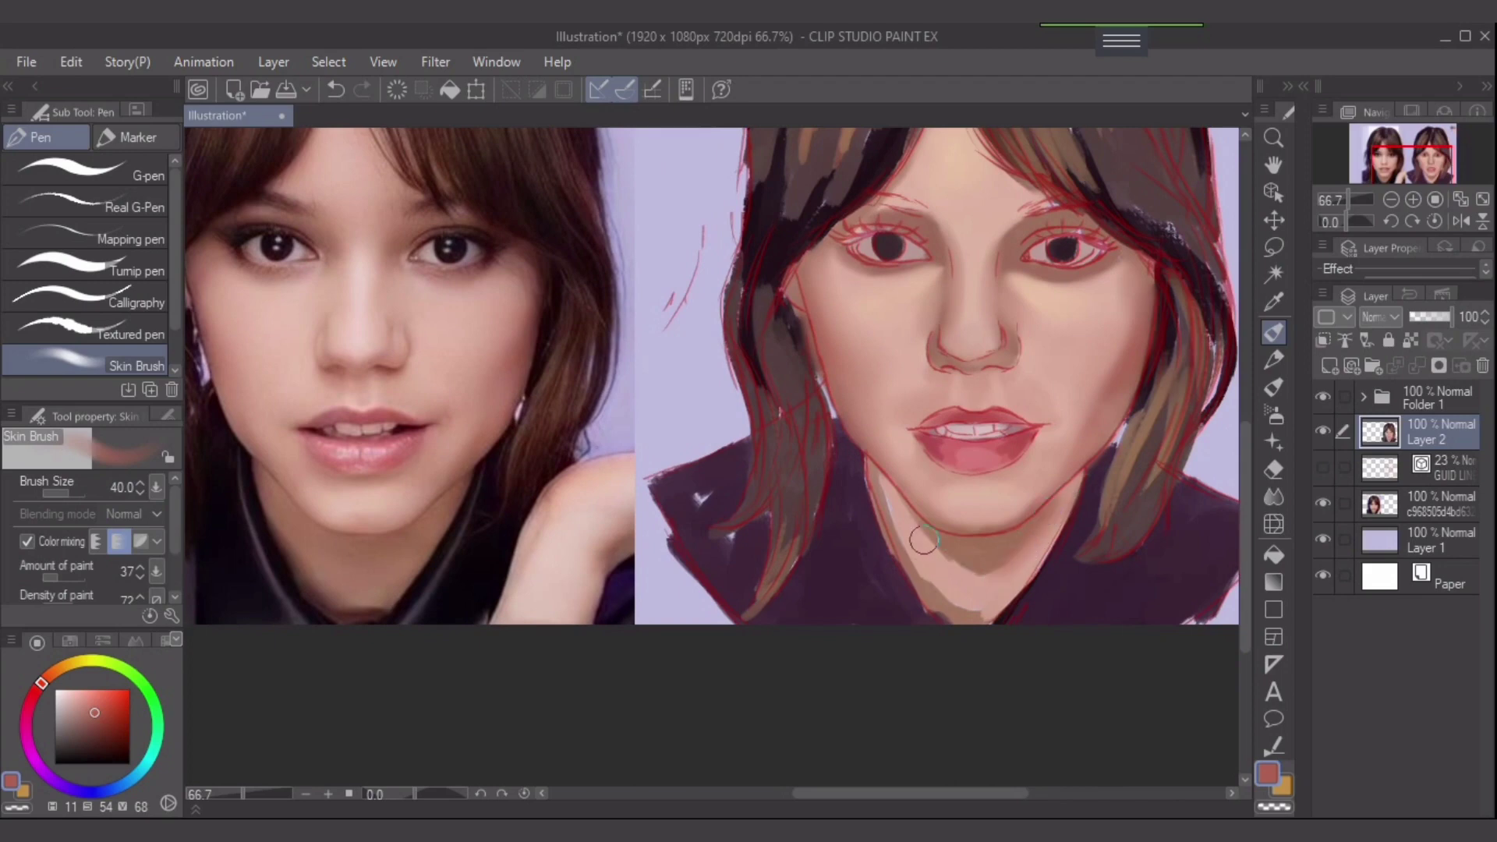
{"action": "left_click_drag", "start_coordinate": [918, 531], "coordinate": [961, 583]}
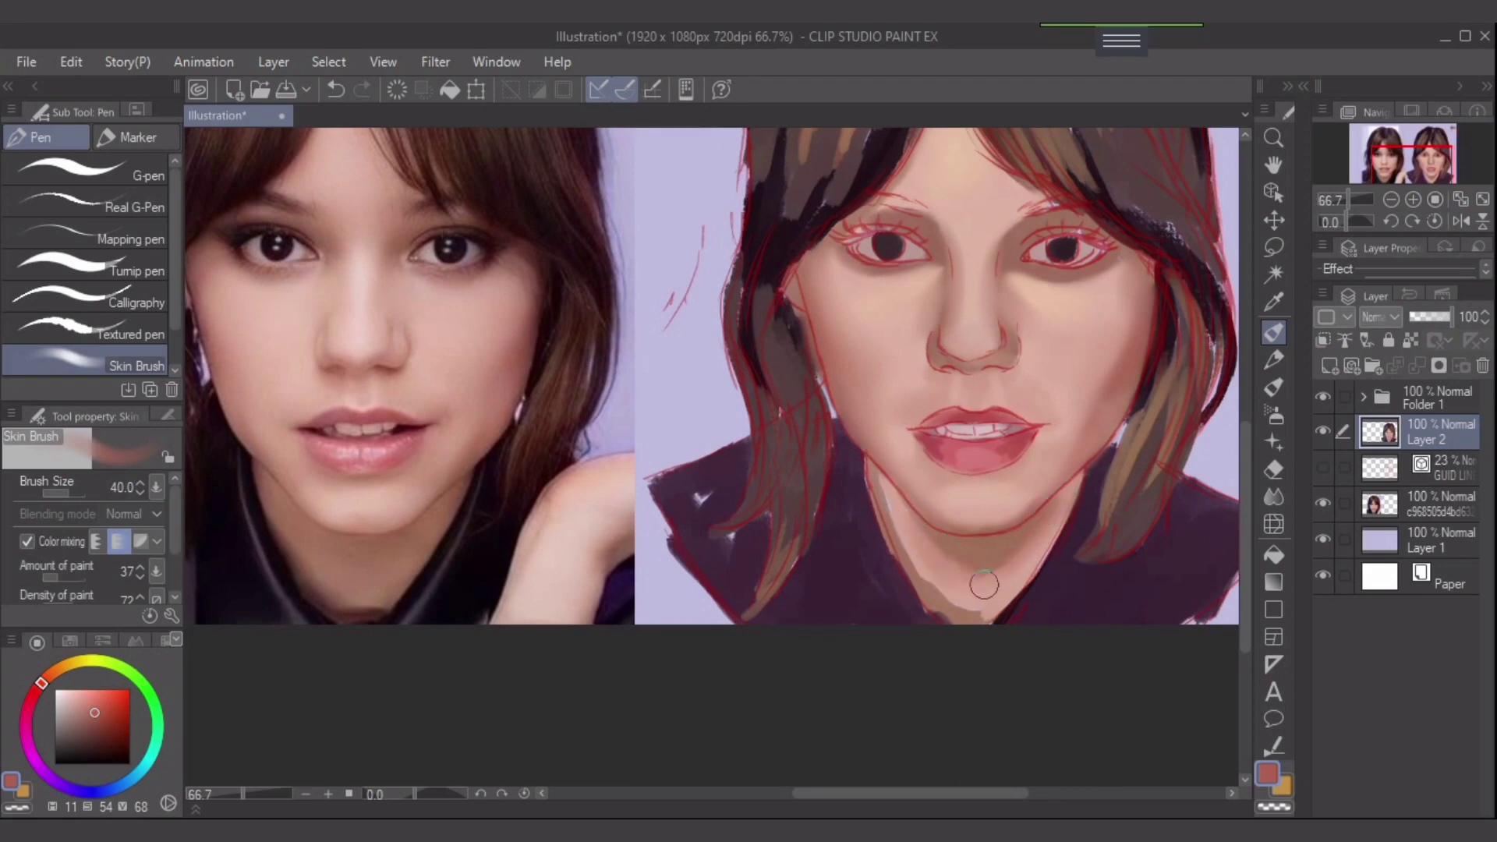
{"action": "left_click_drag", "start_coordinate": [1087, 481], "coordinate": [1058, 527]}
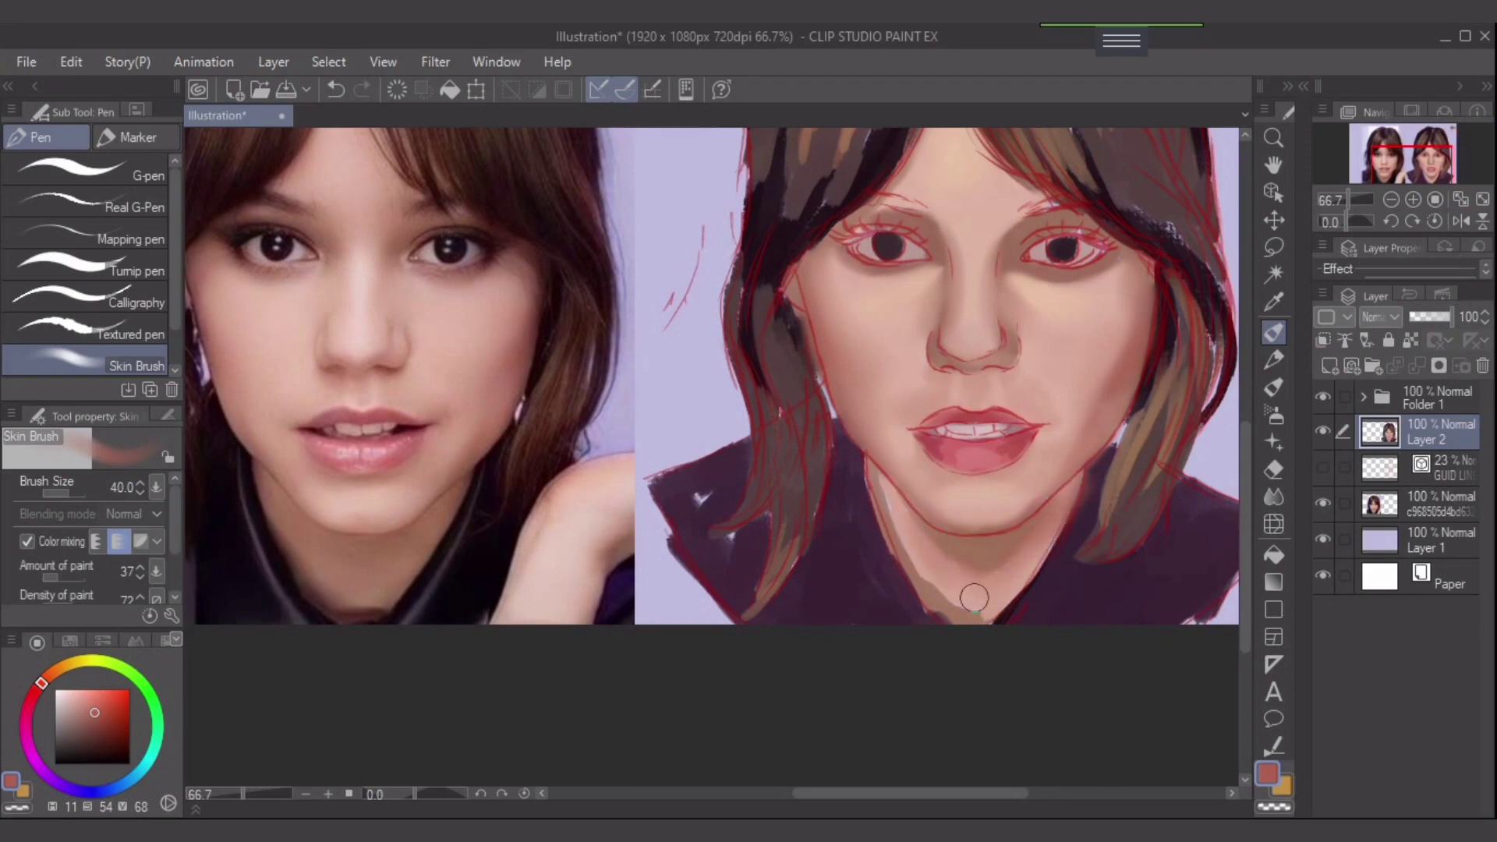
{"action": "mouse_move", "coordinate": [892, 478]}
{"action": "left_mouse_down"}
{"action": "mouse_move", "coordinate": [904, 527]}
{"action": "mouse_move", "coordinate": [972, 569]}
{"action": "mouse_move", "coordinate": [946, 606]}
{"action": "mouse_move", "coordinate": [889, 499]}
{"action": "left_mouse_up"}
- Sample the tan neck tone and blend the base of the neck along the collar with Skin Brush size 30
{"action": "left_click", "coordinate": [944, 603], "text": "alt"}
{"action": "key", "text": "bracketleft"}
{"action": "key", "text": "bracketleft"}
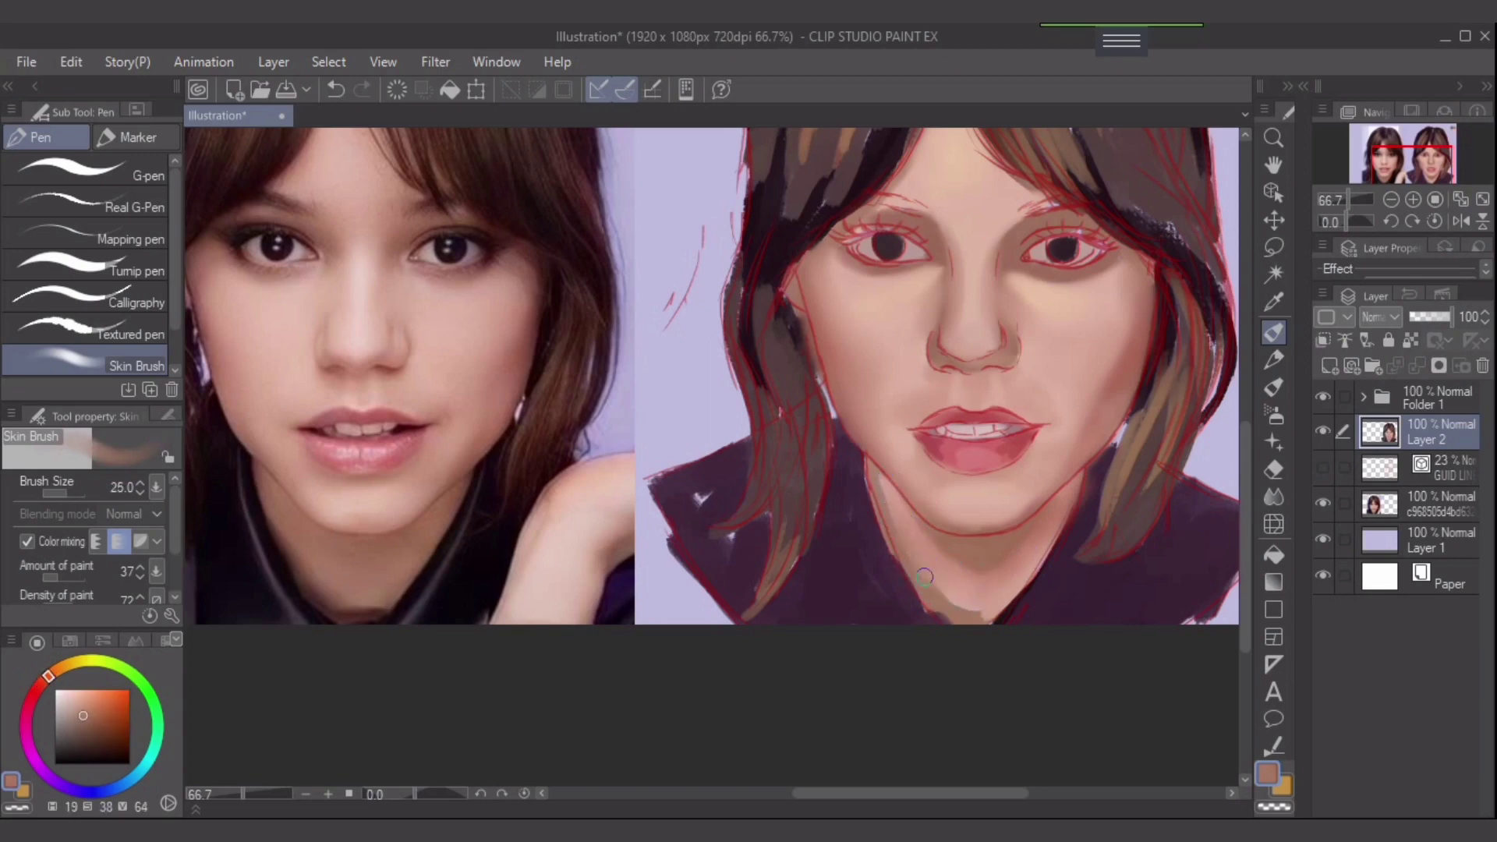
{"action": "key", "text": "bracketright"}
{"action": "mouse_move", "coordinate": [924, 576]}
{"action": "left_mouse_down"}
{"action": "mouse_move", "coordinate": [973, 617]}
{"action": "mouse_move", "coordinate": [961, 605]}
{"action": "mouse_move", "coordinate": [1003, 607]}
{"action": "left_mouse_up"}
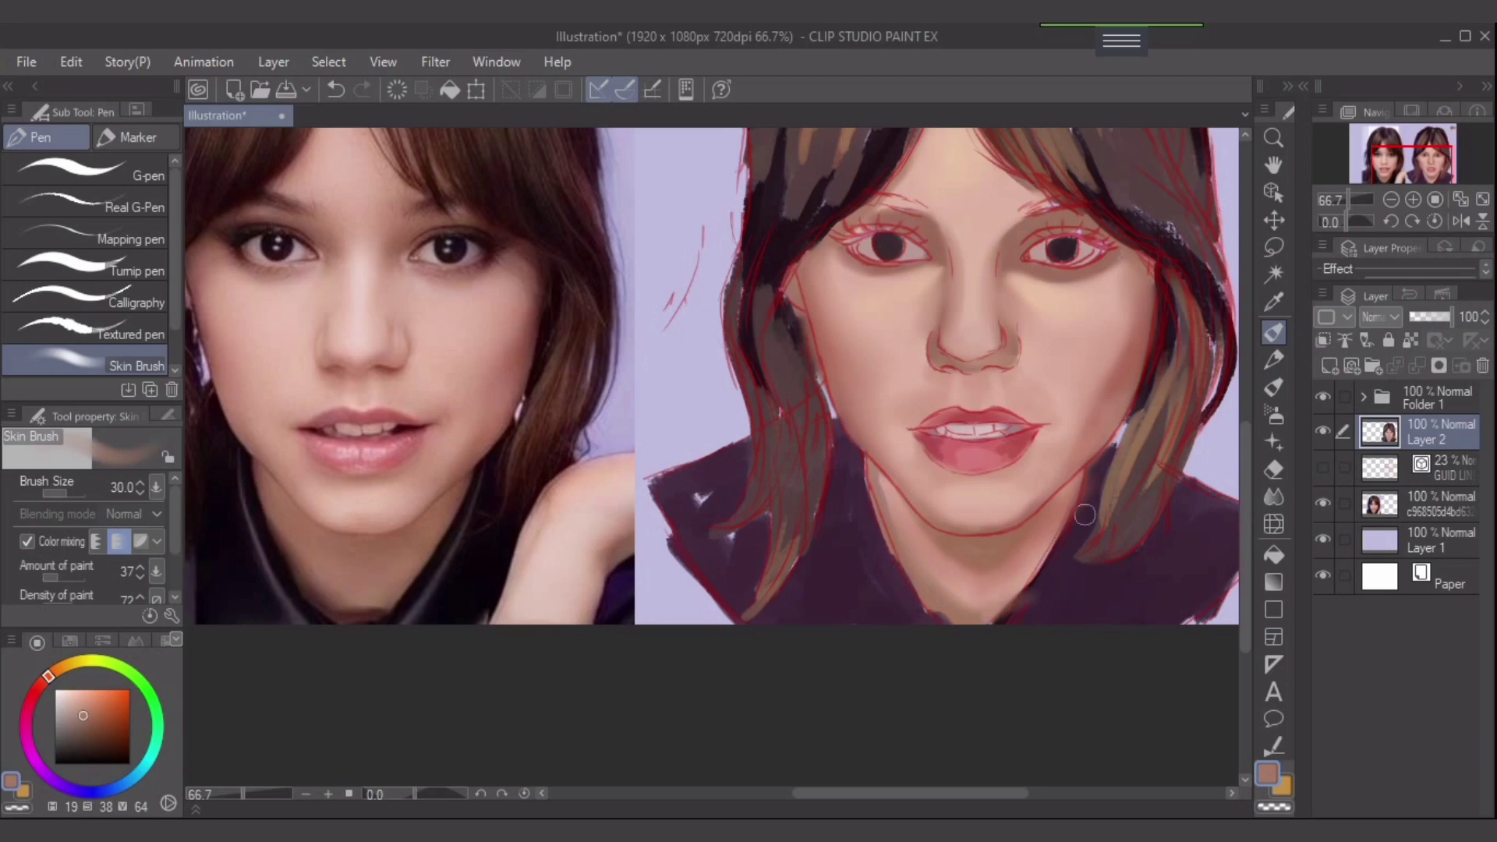
- Sample reddish-brown and light skin tones from the neck and blend the base of the neck with Skin Brush sizes 20 to 30
{"action": "left_click", "coordinate": [1084, 514], "text": "alt"}
{"action": "key", "text": "bracketleft"}
{"action": "key", "text": "bracketleft"}
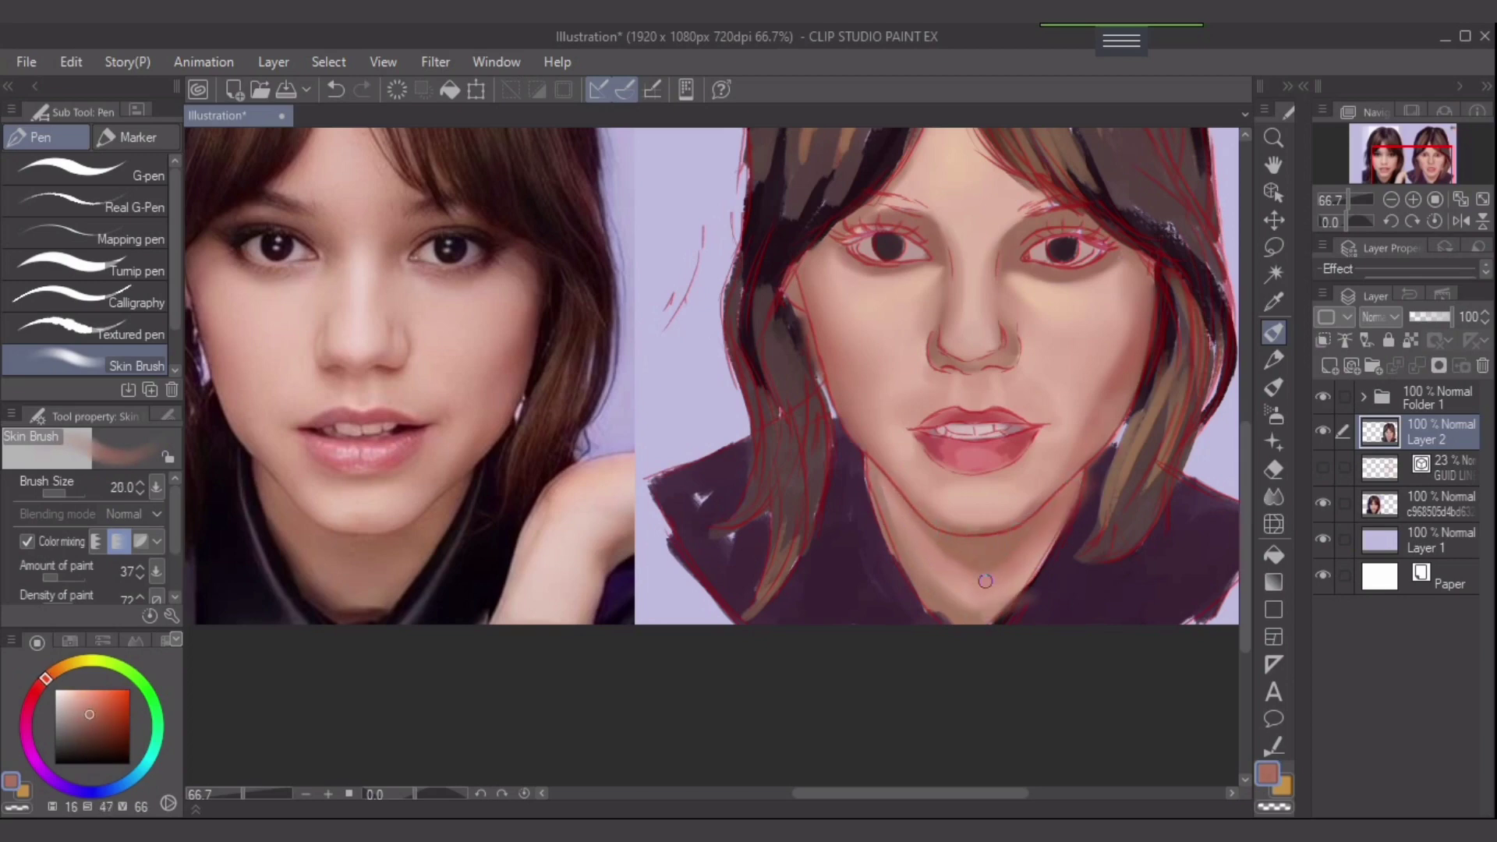
{"action": "left_click", "coordinate": [985, 581], "text": "alt"}
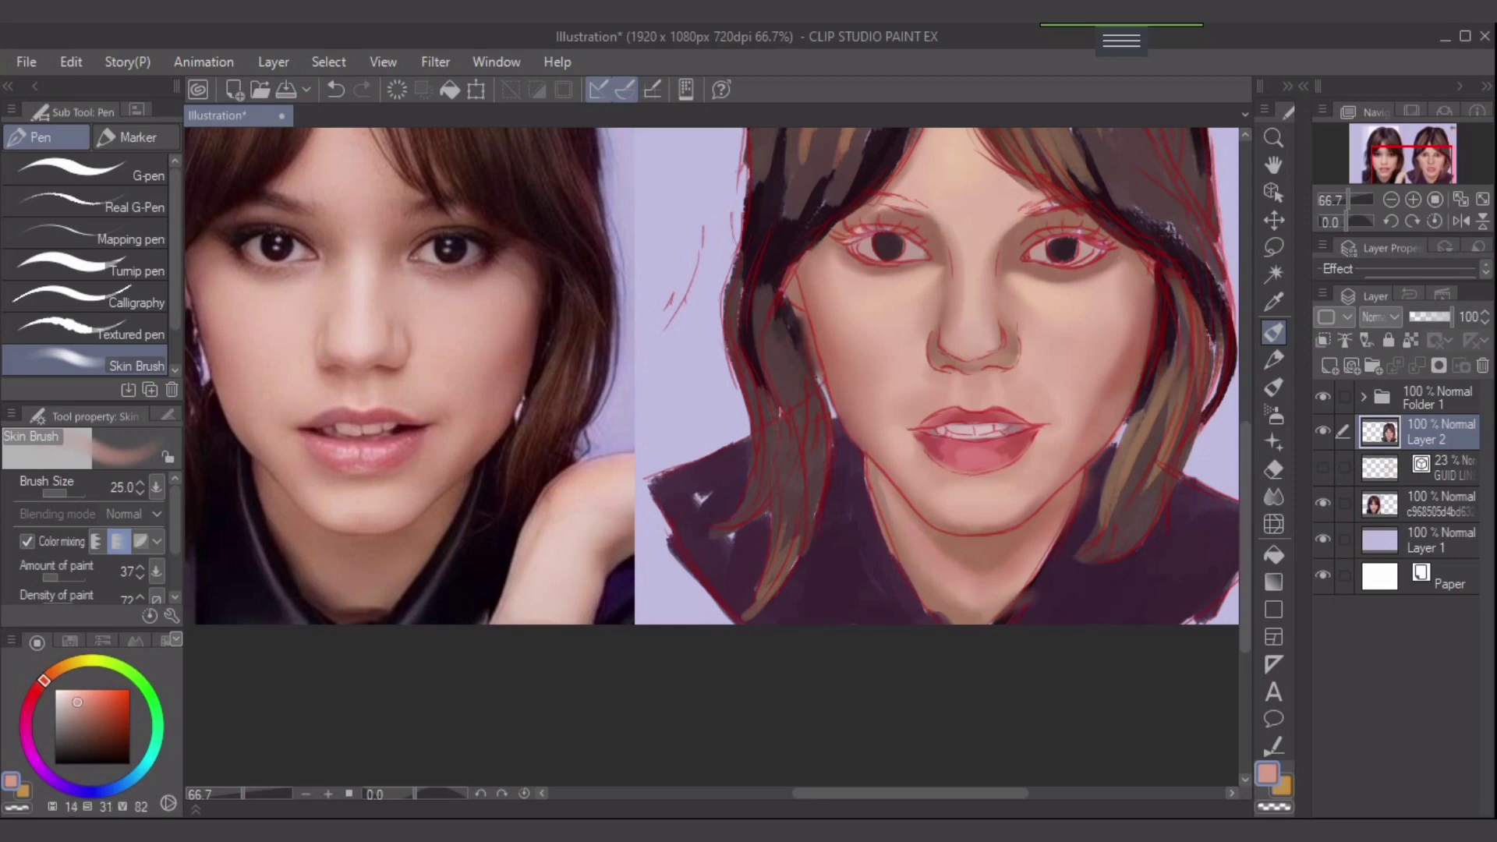
{"action": "left_click", "coordinate": [948, 583], "text": "alt"}
{"action": "key", "text": "bracketright"}
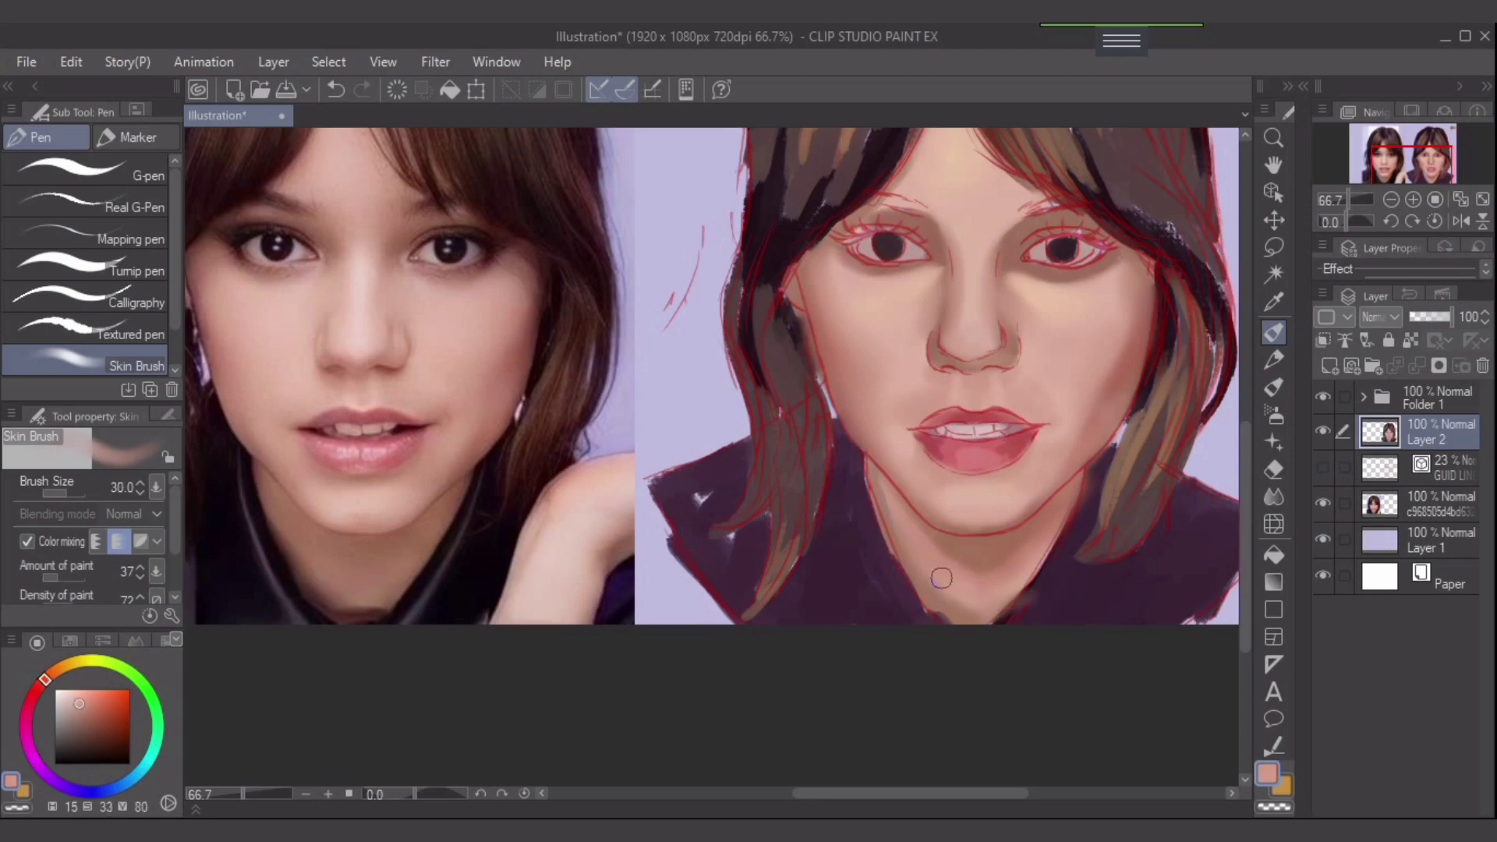
- Sample the reddish brown along the right side of the neck and shade that side down toward the collar with Skin Brush size 50
{"action": "left_click", "coordinate": [1021, 565], "text": "alt"}
{"action": "left_click", "coordinate": [1047, 547], "text": "alt"}
{"action": "key", "text": "bracketright"}
{"action": "key", "text": "bracketright"}
{"action": "left_click_drag", "start_coordinate": [1038, 552], "coordinate": [992, 588]}
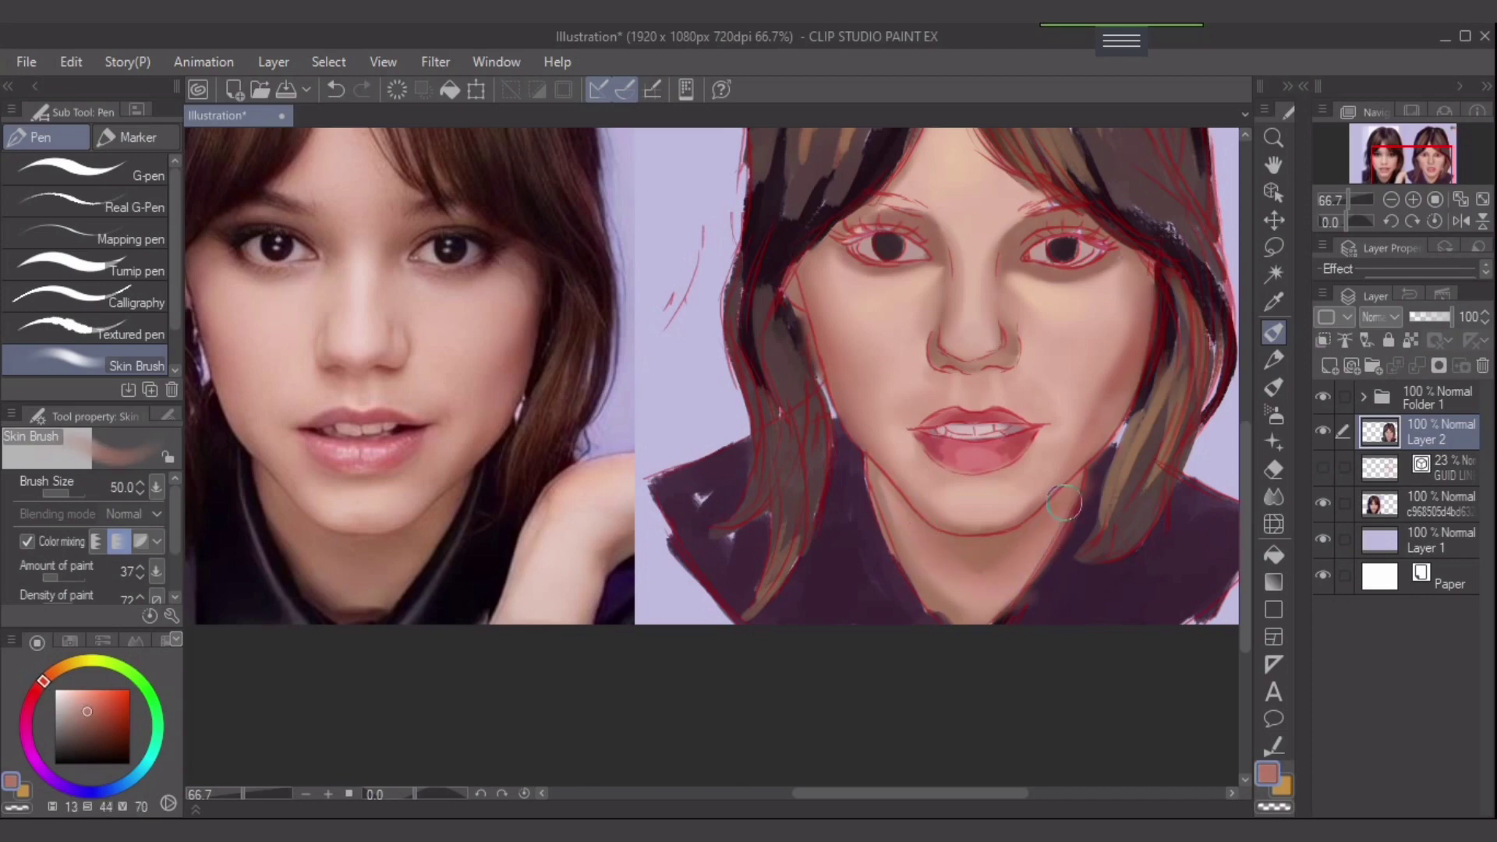
- Sample the brown neck tone and blend the left side and base of the neck with Skin Brush size 40
{"action": "key", "text": "bracketleft"}
{"action": "key", "text": "bracketleft"}
{"action": "left_click", "coordinate": [955, 602], "text": "alt"}
{"action": "left_click", "coordinate": [919, 559], "text": "alt"}
{"action": "key", "text": "bracketright"}
{"action": "key", "text": "bracketright"}
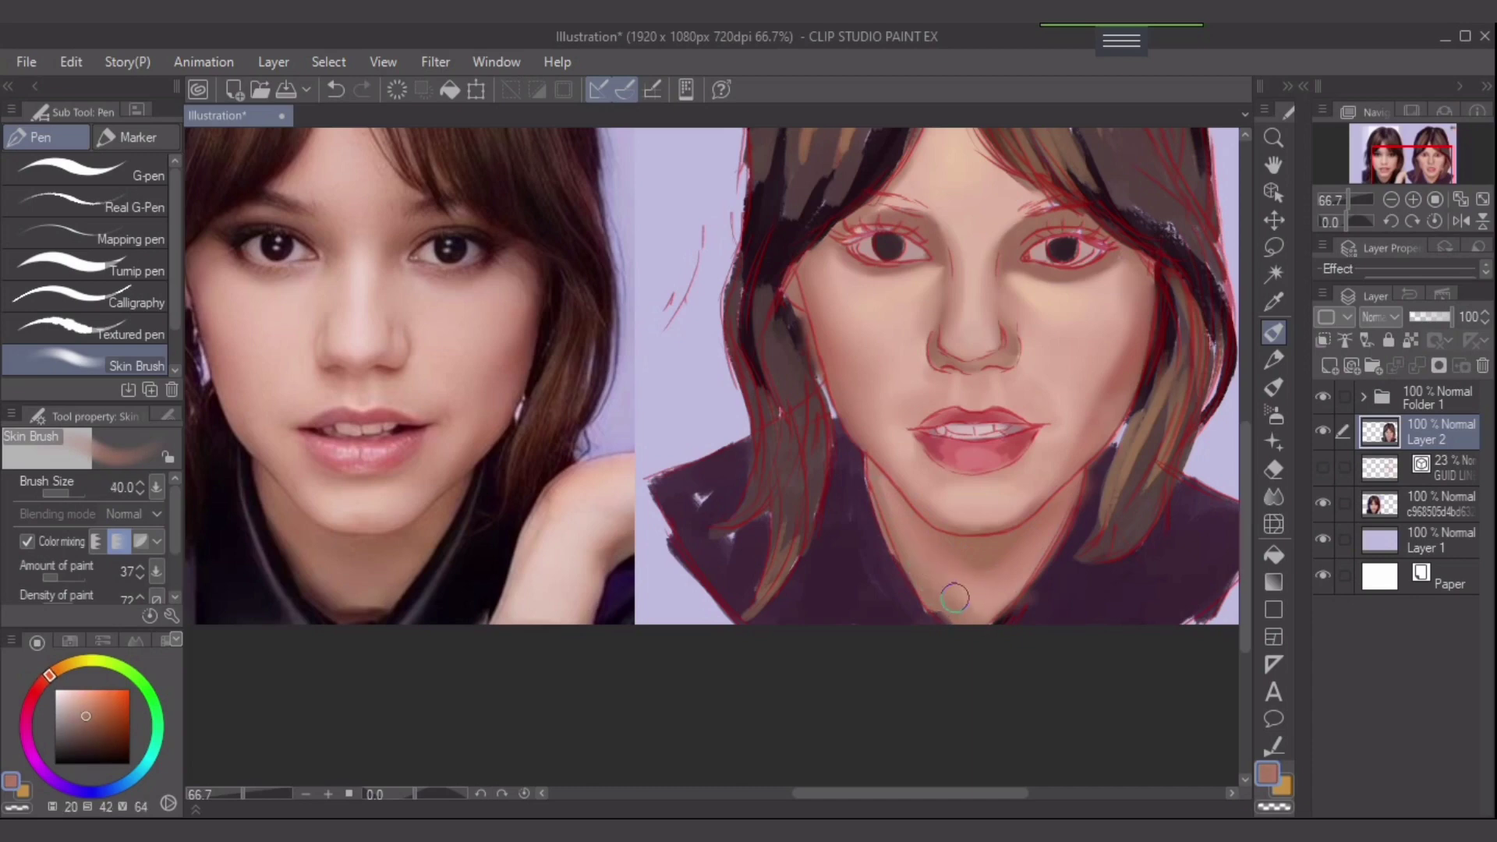
{"action": "key", "text": "bracketleft"}
{"action": "key", "text": "bracketleft"}
{"action": "key", "text": "bracketright"}
{"action": "key", "text": "bracketright"}
- Try to shade the outer edge of the right cheek in sampled reddish brown with Skin Brush size 50
{"action": "left_click_drag", "start_coordinate": [1171, 434], "coordinate": [1131, 484]}
{"action": "left_click_drag", "start_coordinate": [1034, 434], "coordinate": [1068, 494]}
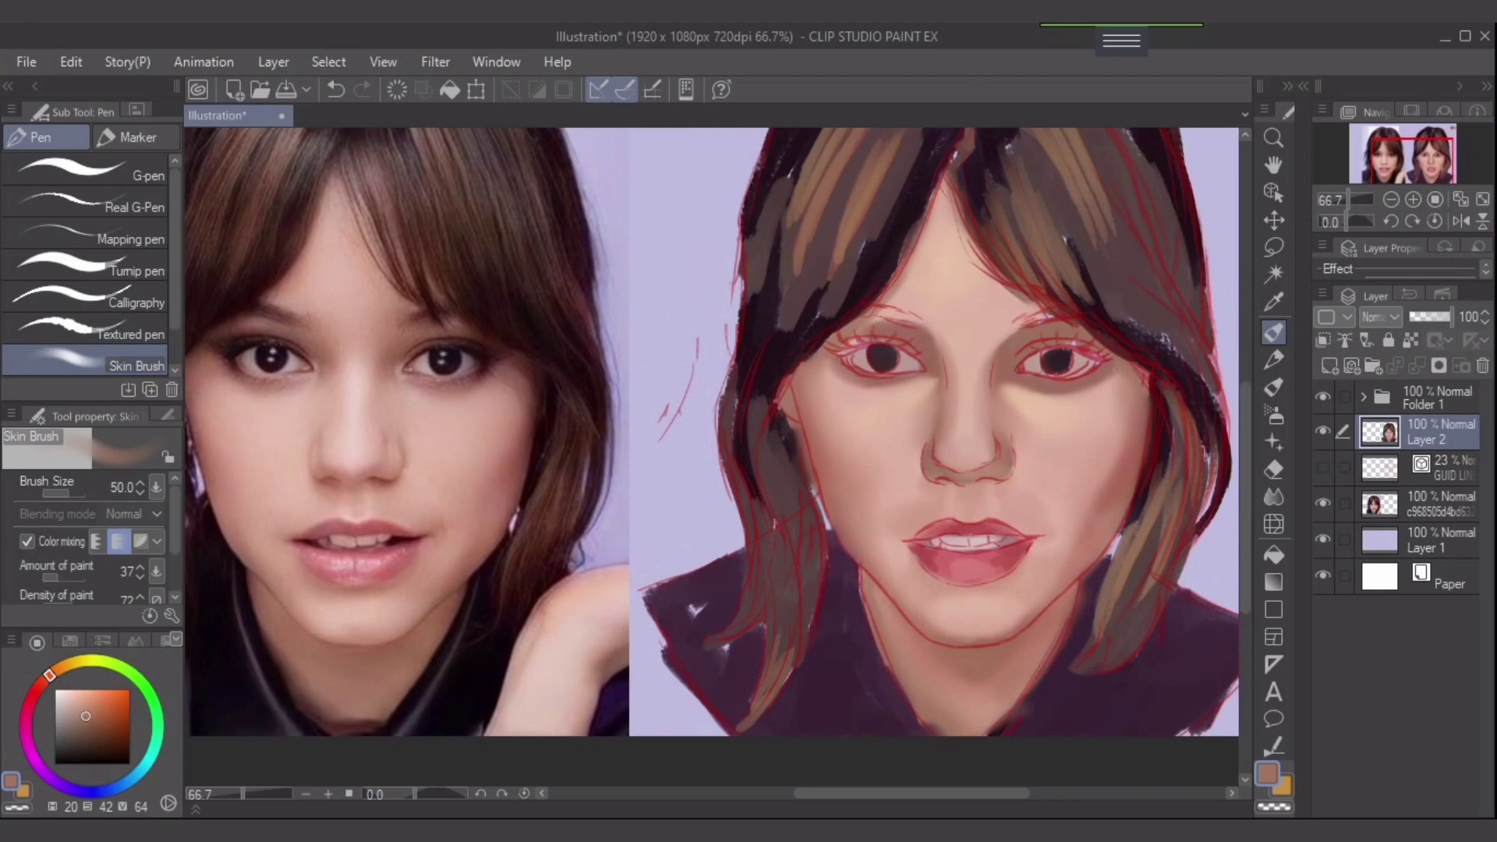
{"action": "left_click_drag", "start_coordinate": [863, 458], "coordinate": [930, 470]}
{"action": "left_click", "coordinate": [904, 483], "text": "alt"}
{"action": "left_click", "coordinate": [1209, 460], "text": "alt"}
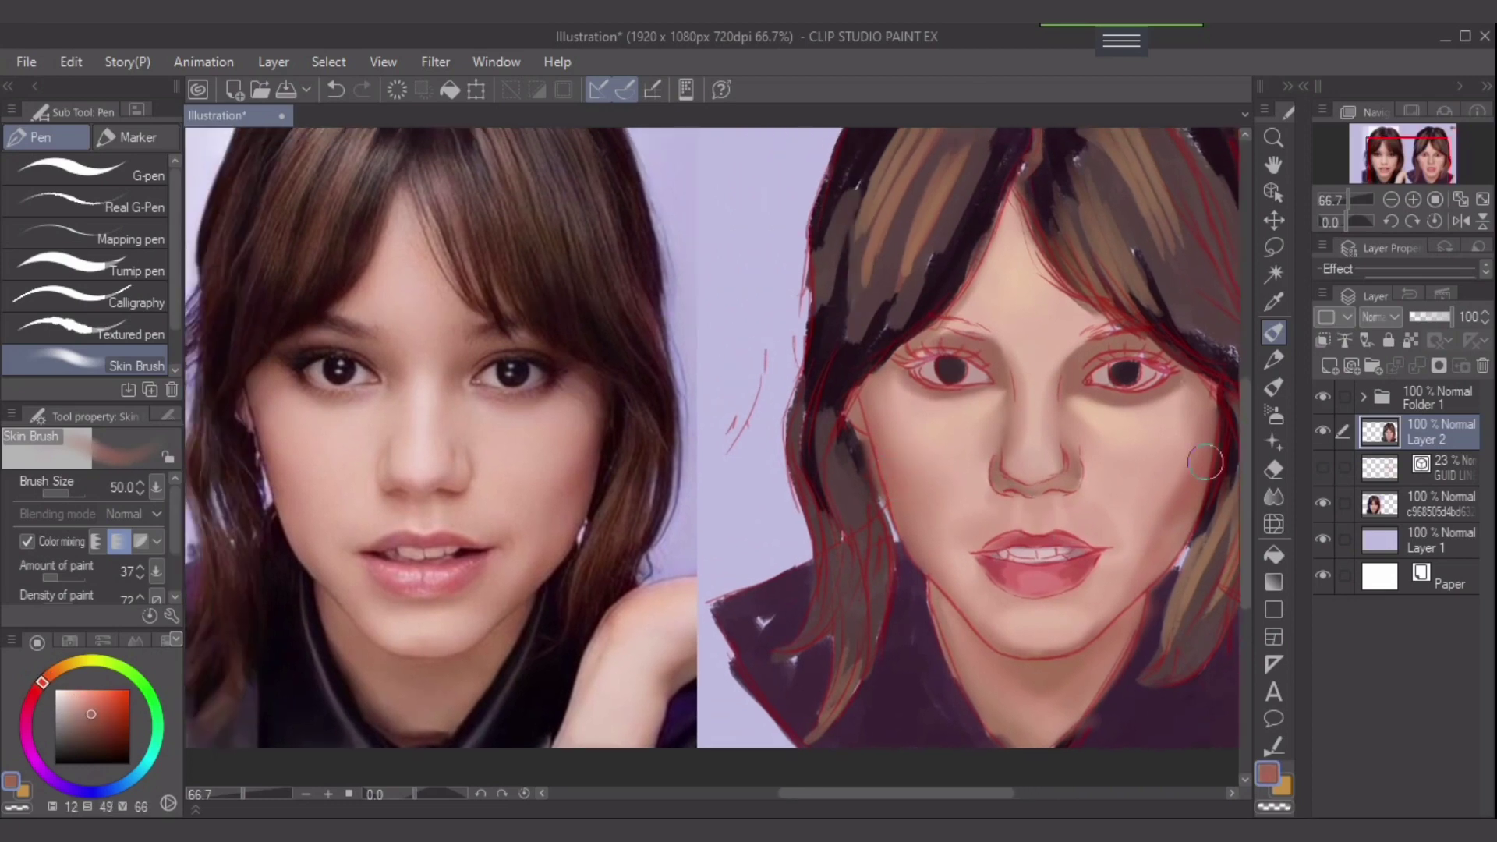
{"action": "left_click", "coordinate": [1273, 413]}
{"action": "left_click", "coordinate": [1169, 421], "text": "alt"}
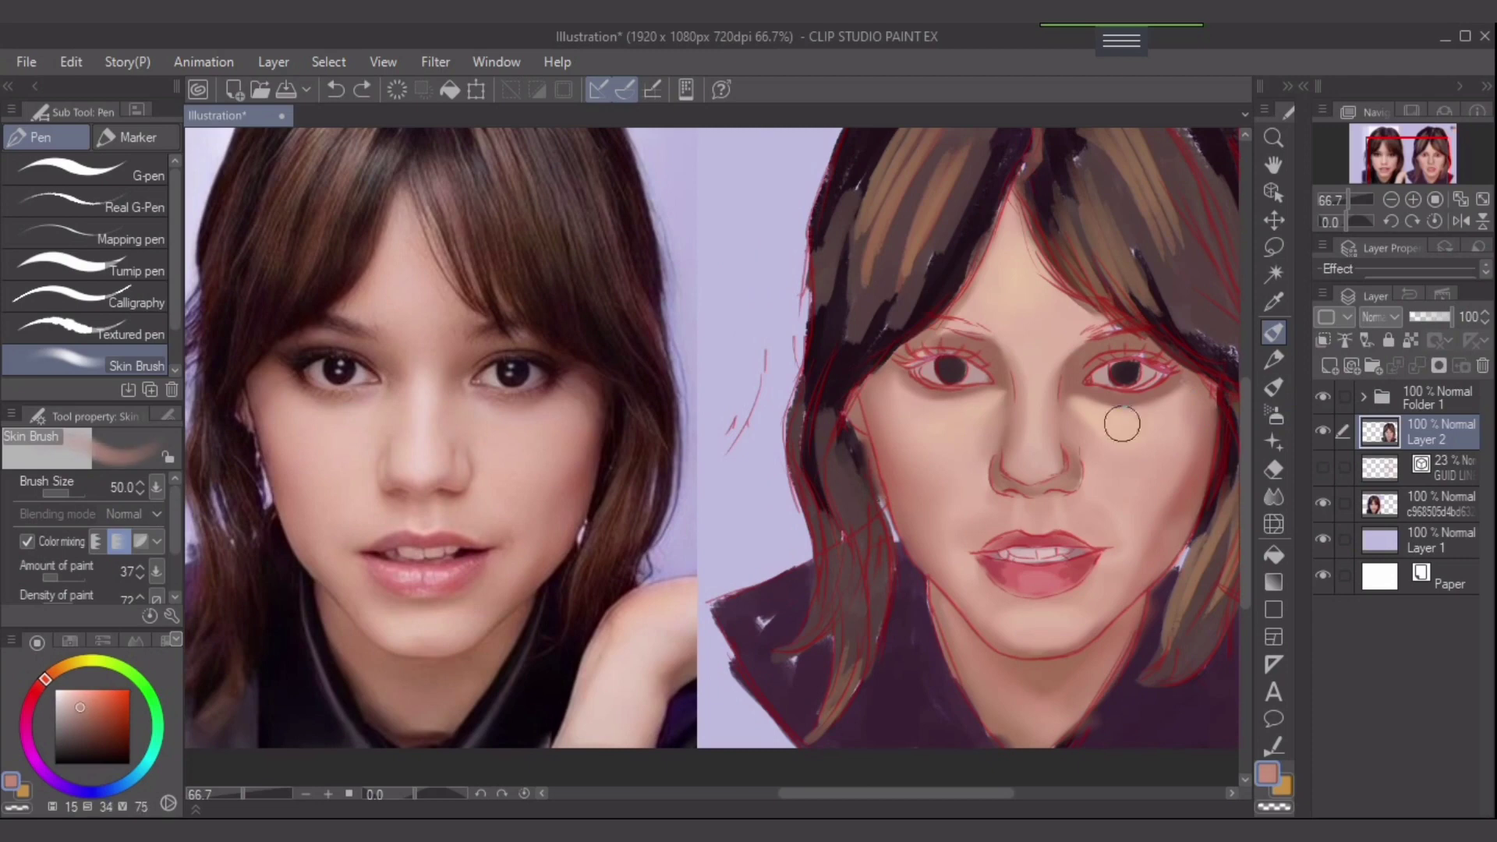
- Try to touch up the left edge of the face beside the ear with Skin Brush size 25
{"action": "key", "text": "bracketleft"}
{"action": "key", "text": "bracketleft"}
{"action": "key", "text": "bracketleft"}
{"action": "left_click_drag", "start_coordinate": [862, 421], "coordinate": [864, 435]}
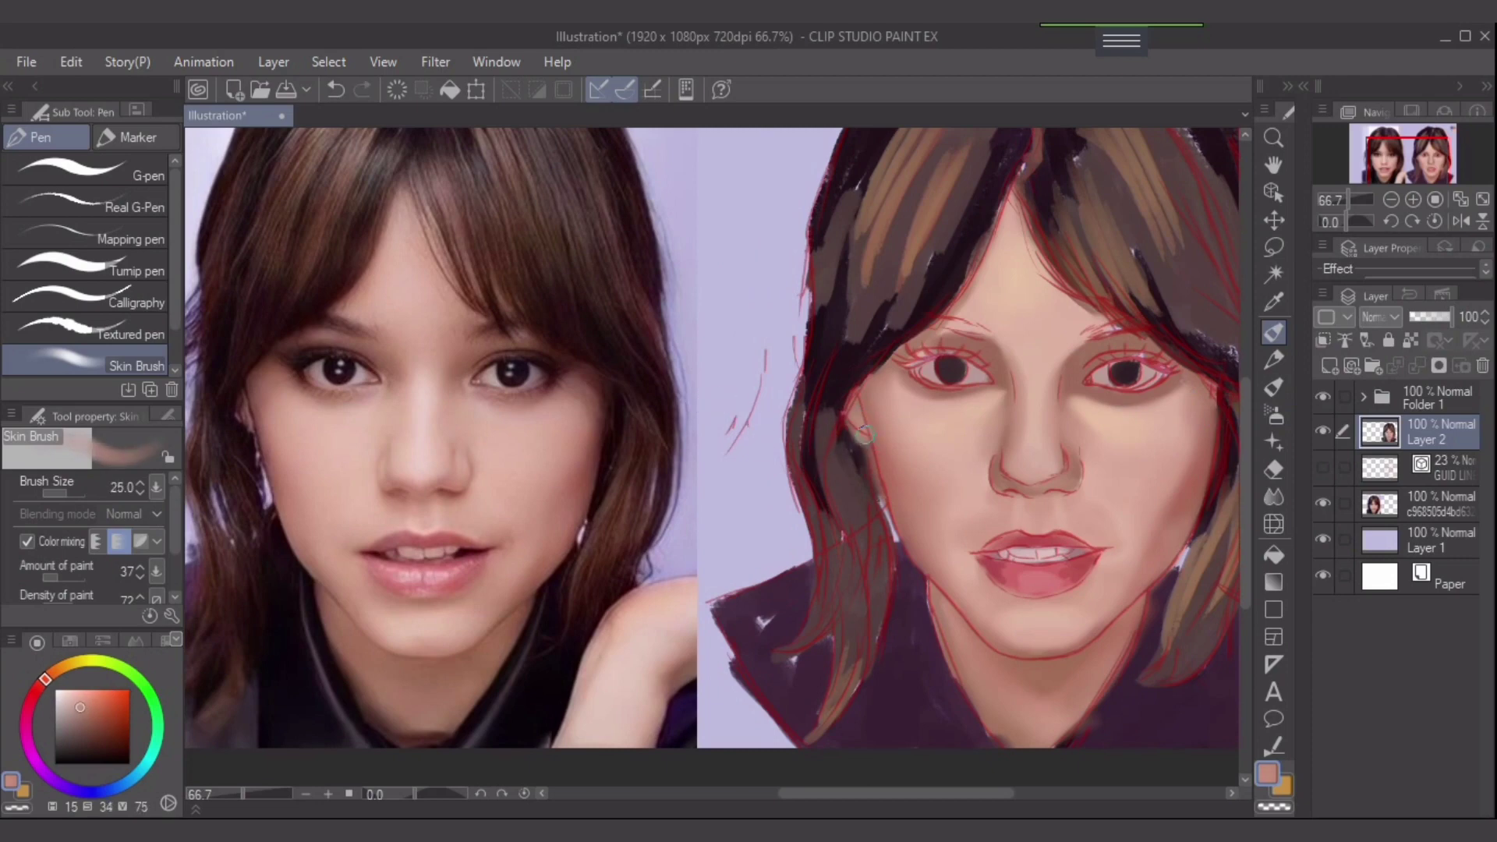
{"action": "key", "text": "ctrl+z"}
- Sample the brow shadow, deepen it to a stronger reddish brown, and shade the left and right temples with Skin Brush sizes 40 and 30
{"action": "left_click_drag", "start_coordinate": [978, 333], "coordinate": [976, 425]}
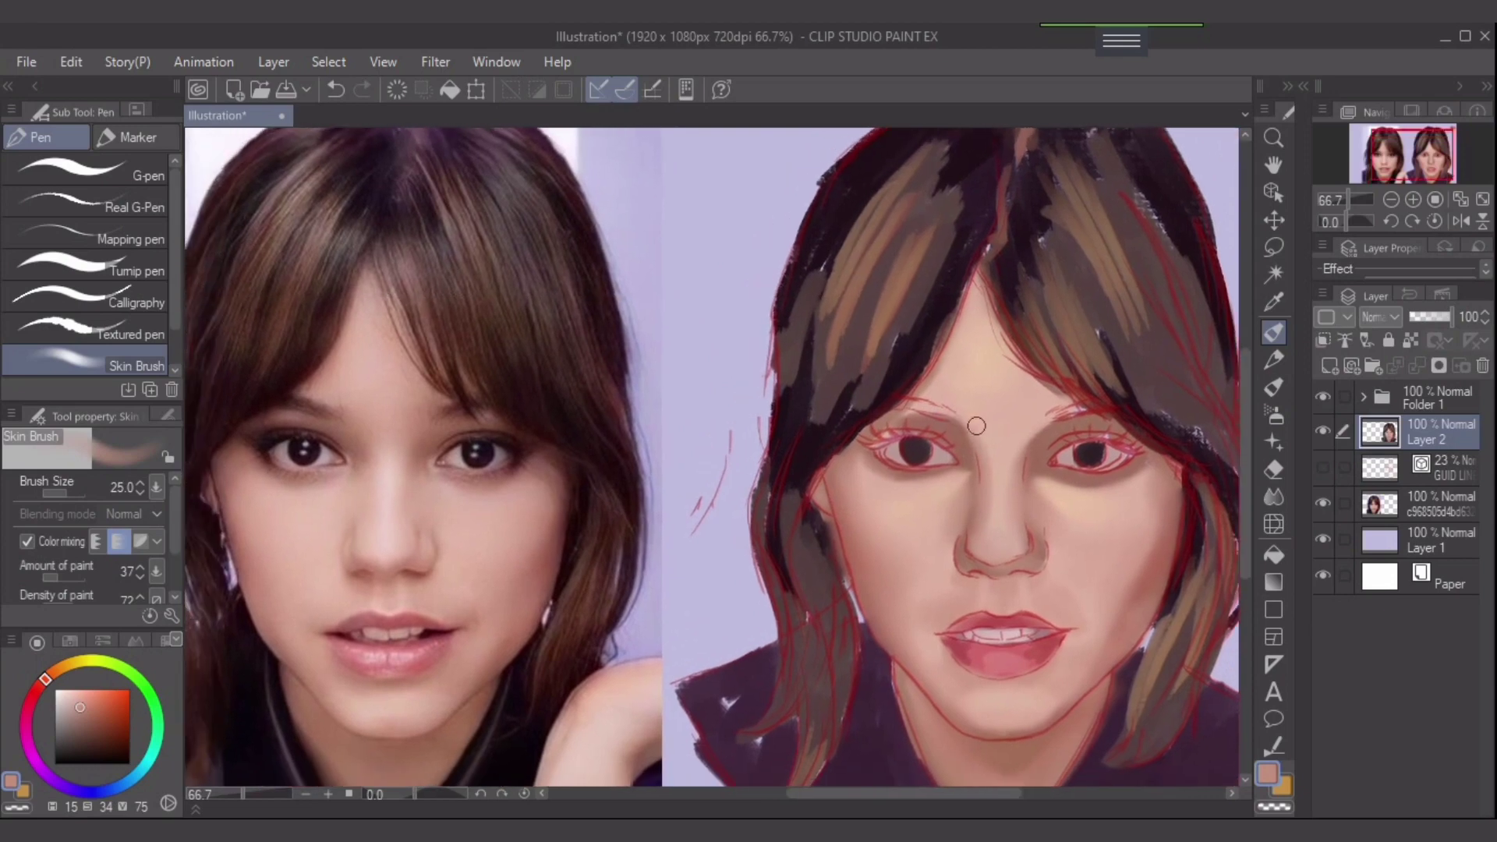
{"action": "left_click", "coordinate": [976, 426], "text": "alt"}
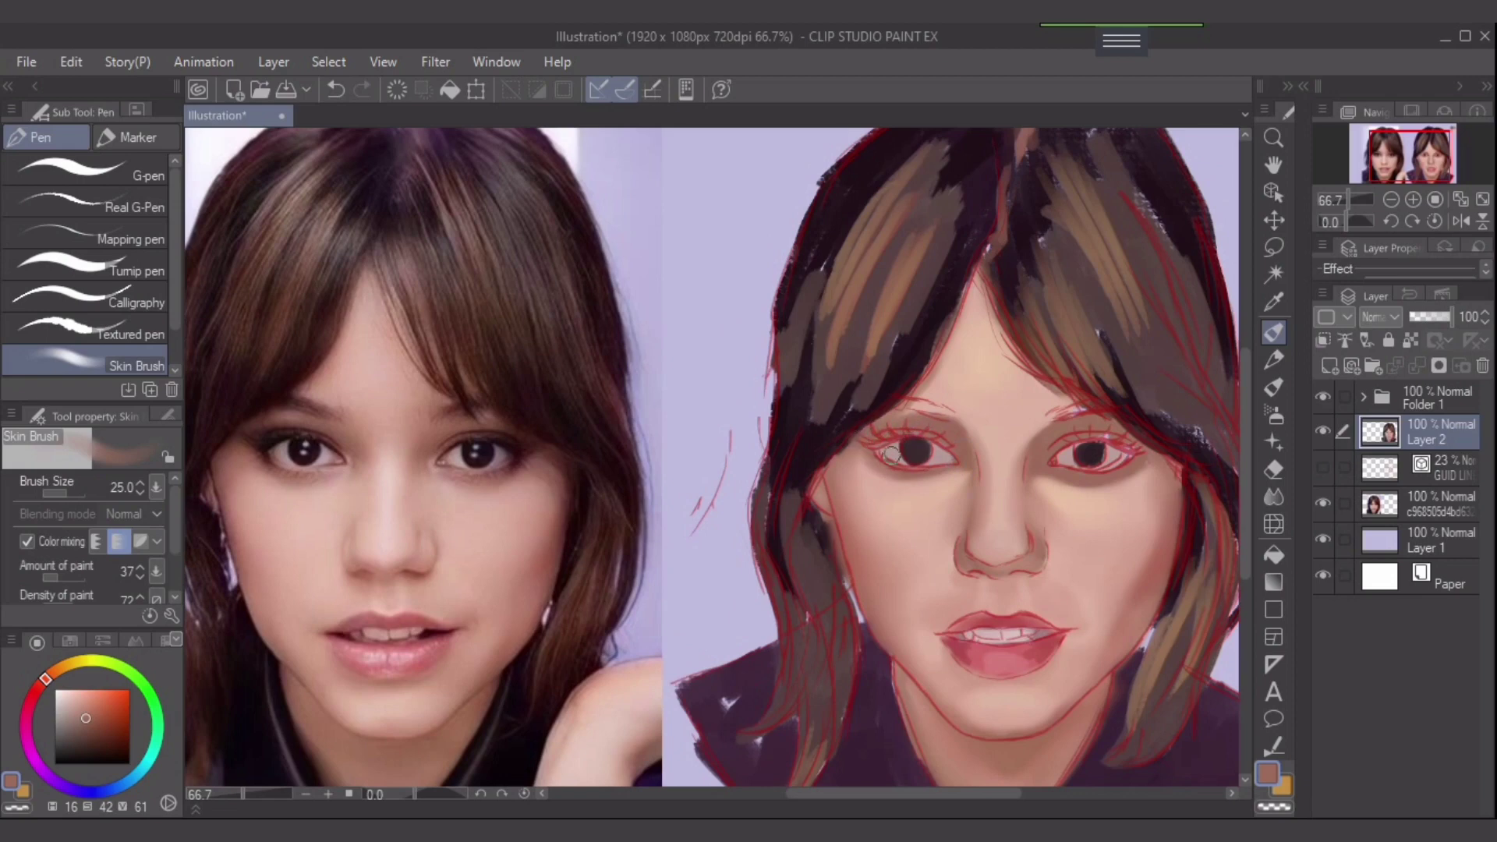
{"action": "key", "text": "bracketright"}
{"action": "key", "text": "bracketright"}
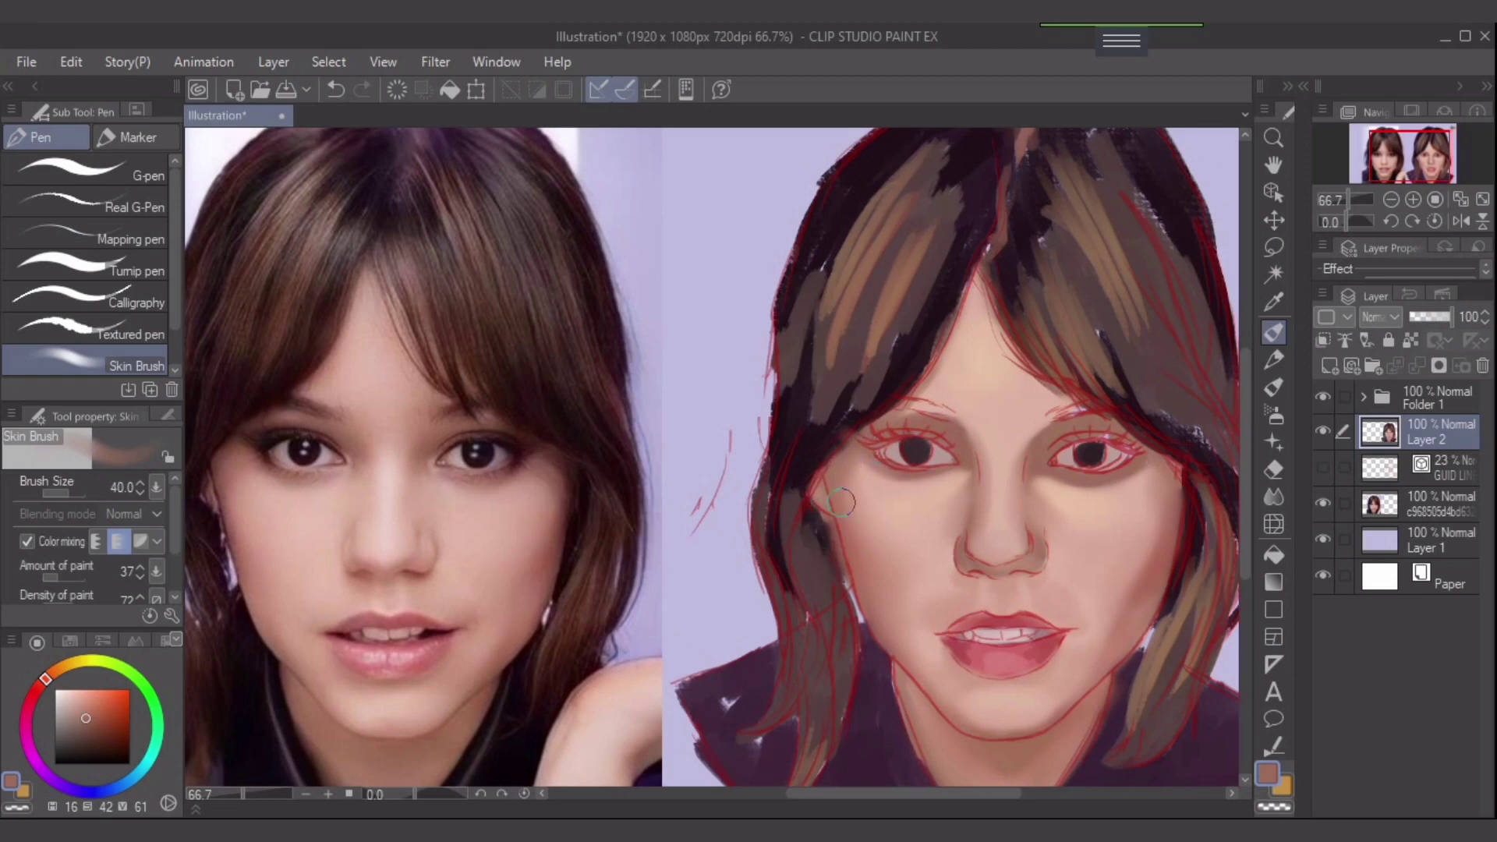
{"action": "left_click", "coordinate": [94, 720]}
{"action": "left_click_drag", "start_coordinate": [836, 450], "coordinate": [806, 514]}
{"action": "key", "text": "bracketleft"}
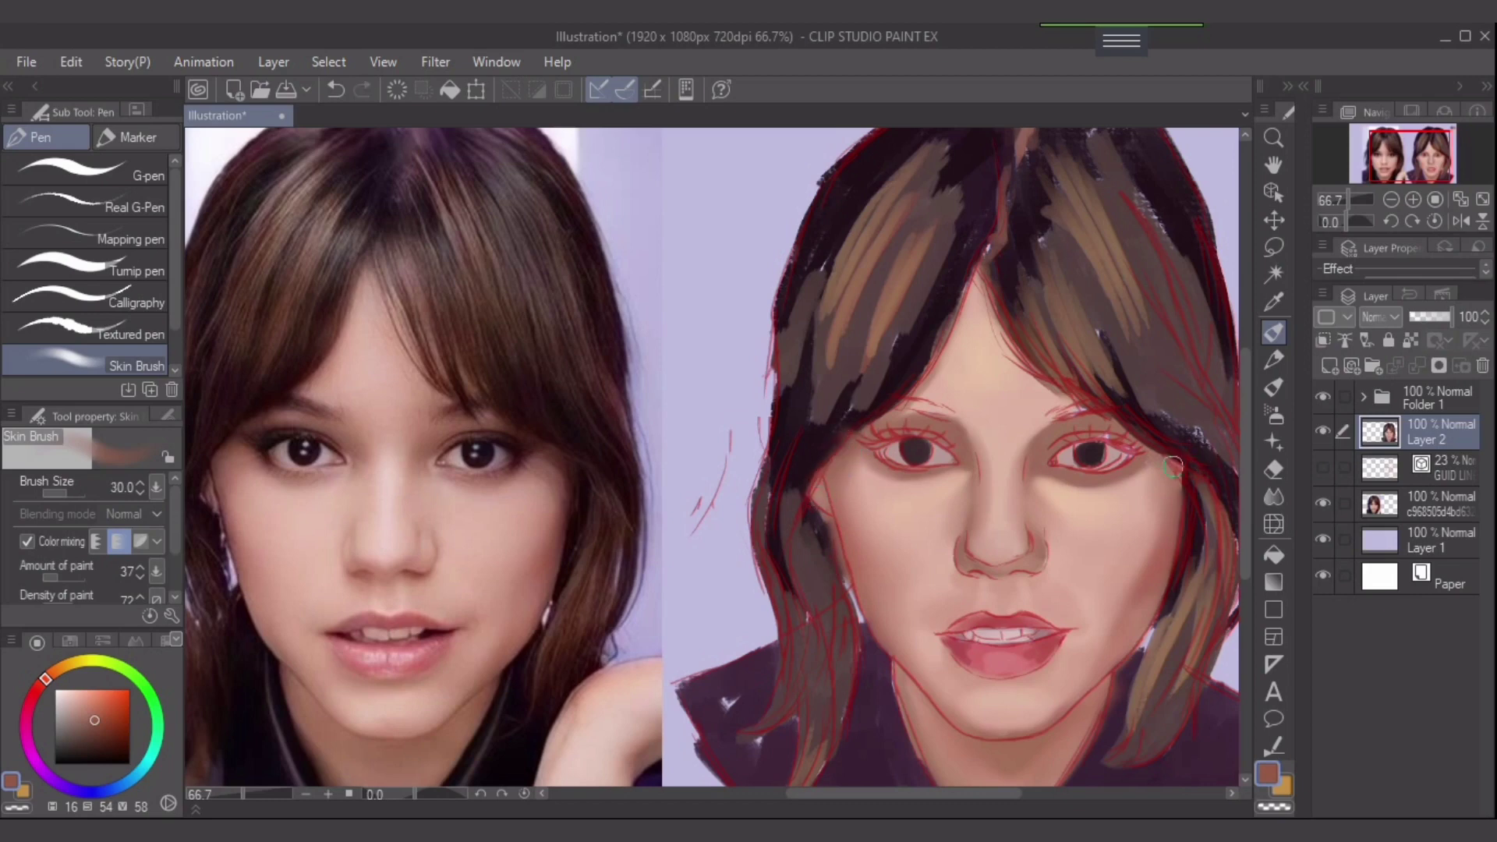
{"action": "mouse_move", "coordinate": [1128, 463]}
{"action": "left_mouse_down"}
{"action": "mouse_move", "coordinate": [1034, 443]}
{"action": "mouse_move", "coordinate": [986, 466]}
{"action": "mouse_move", "coordinate": [1031, 424]}
{"action": "mouse_move", "coordinate": [1014, 433]}
{"action": "mouse_move", "coordinate": [1087, 441]}
{"action": "left_mouse_up"}
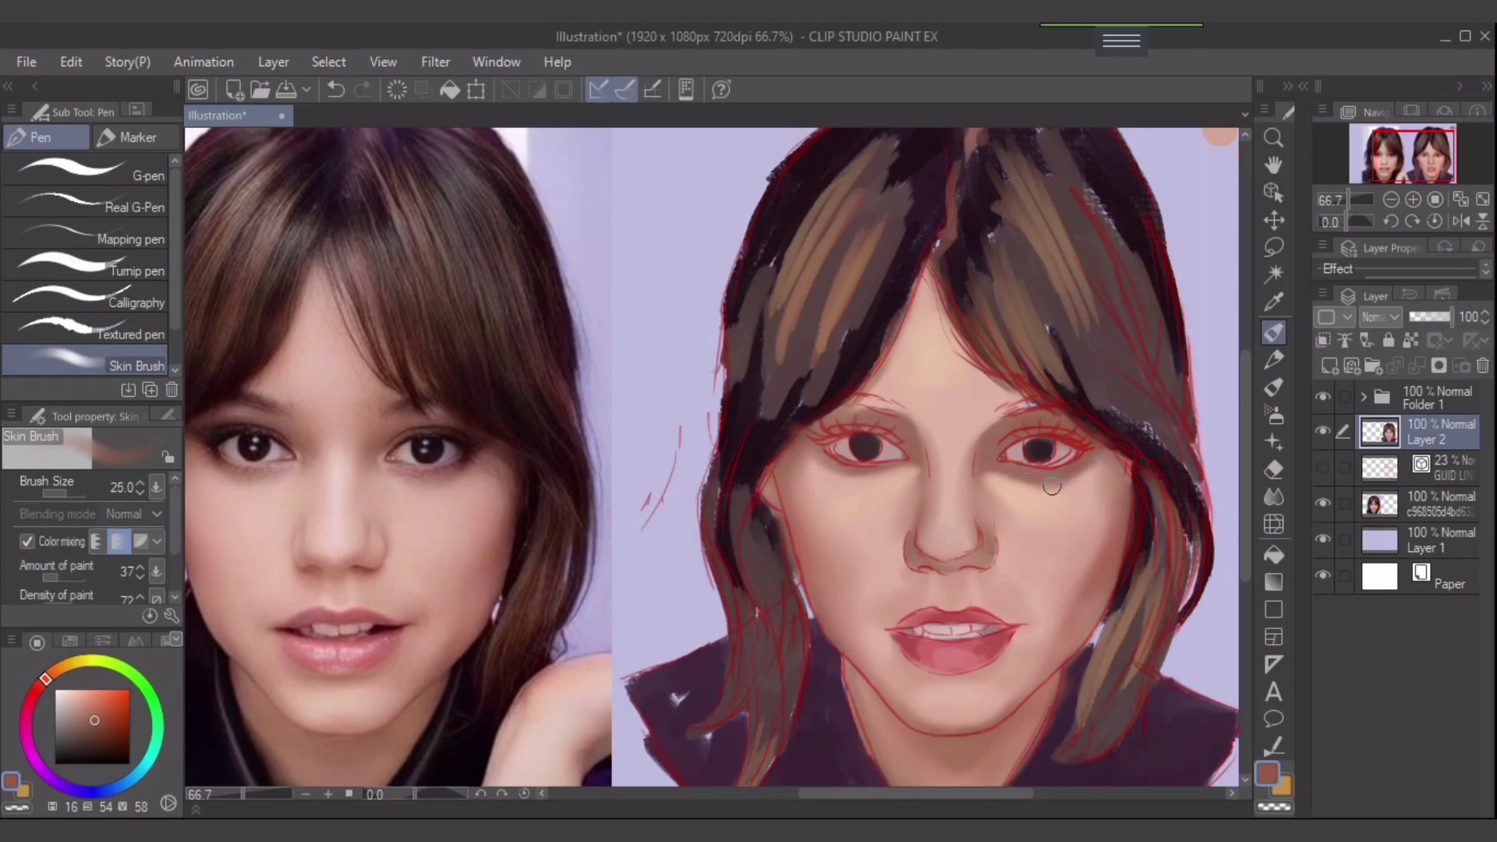
- Sample light pink from the reference photo's cheek and paint it over the yellowish skin under the right eye
{"action": "key", "text": "]"}
{"action": "left_click", "coordinate": [1076, 524], "text": "alt"}
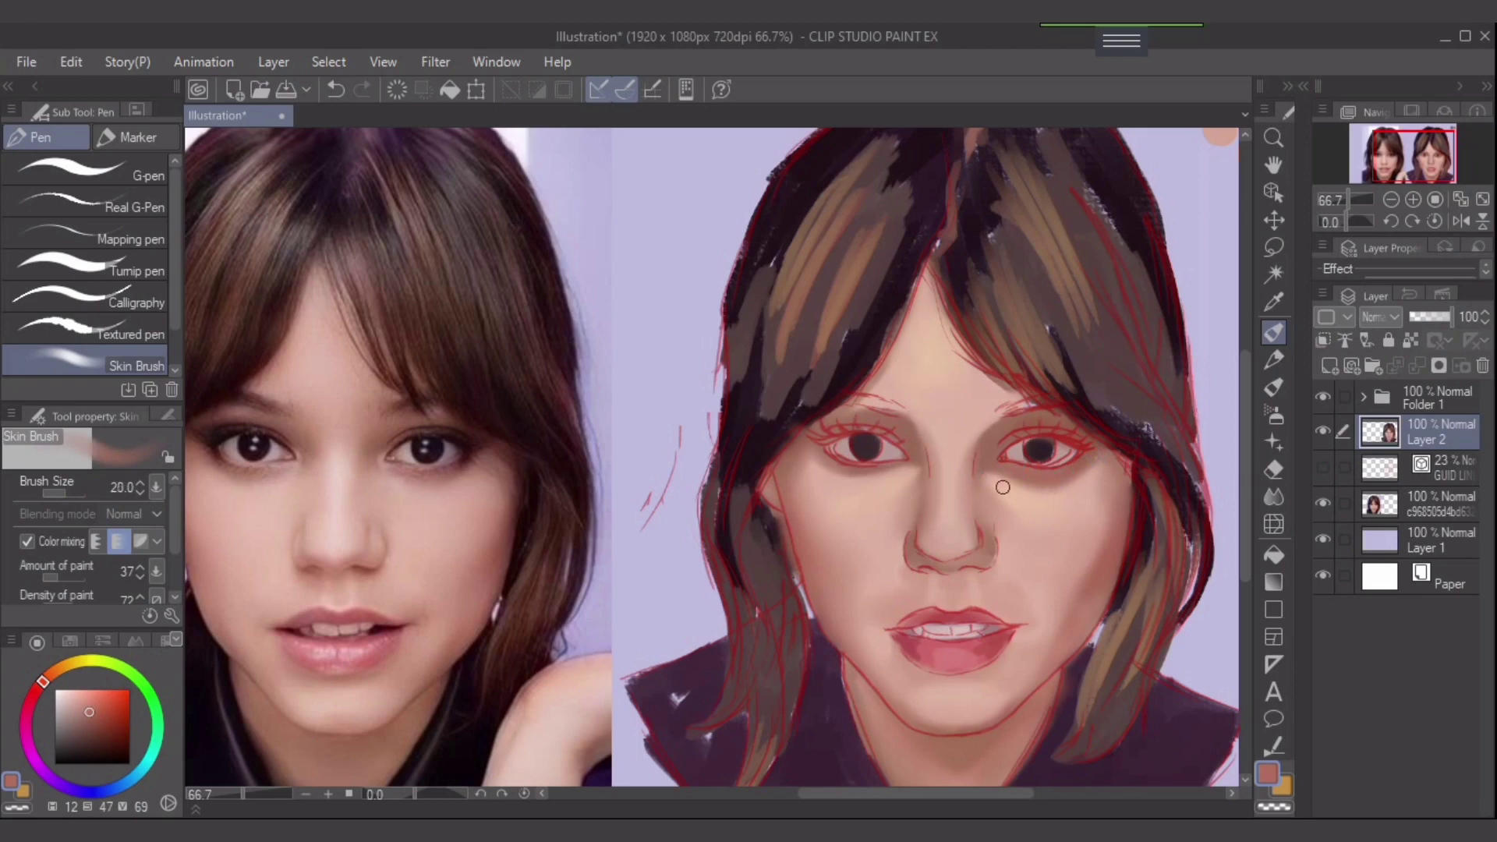
{"action": "left_click", "coordinate": [373, 487], "text": "alt"}
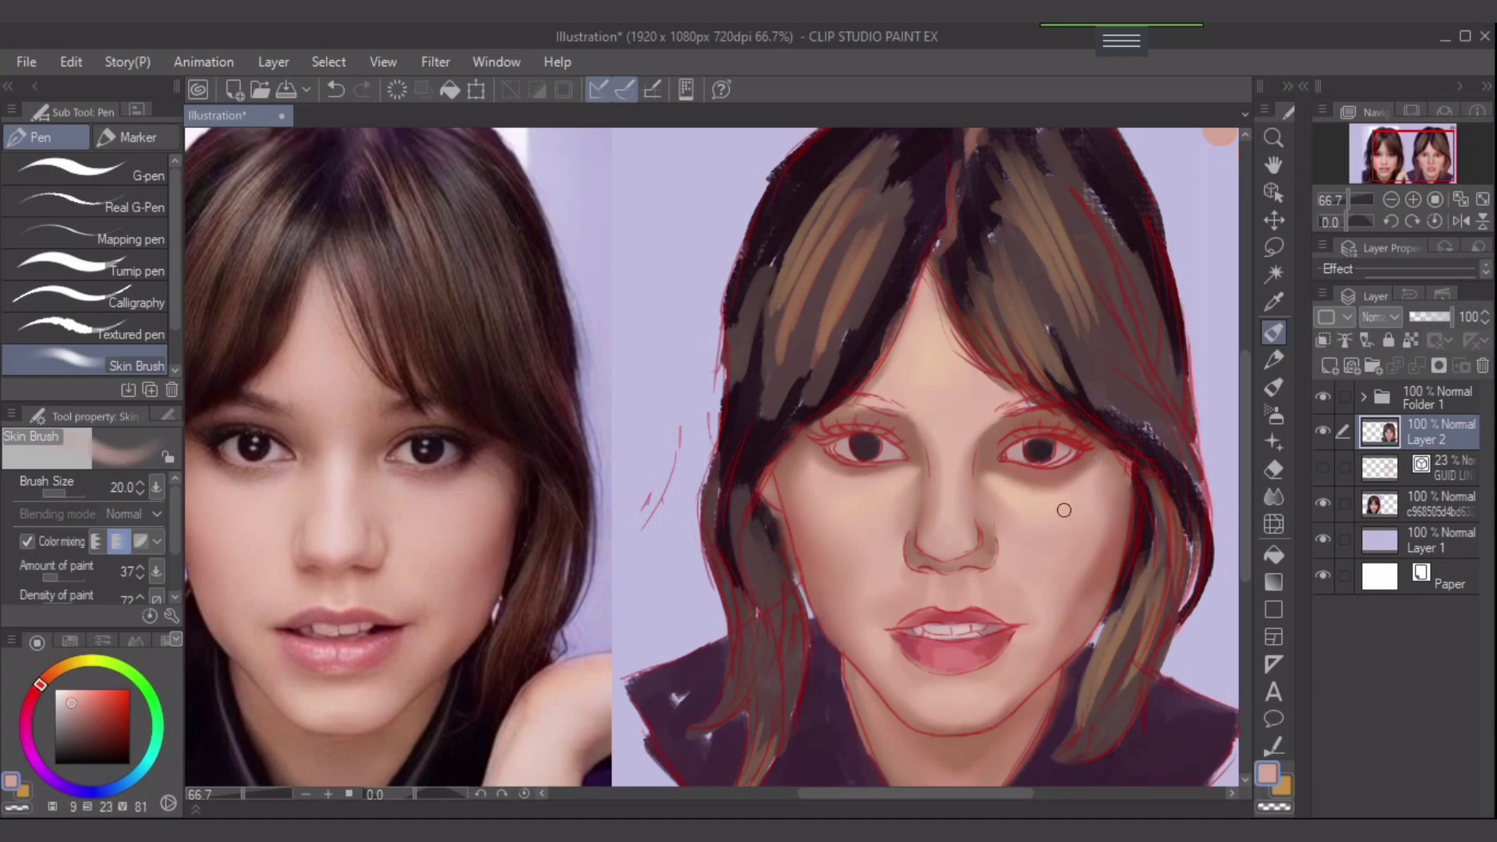
{"action": "key", "text": "bracketright"}
{"action": "key", "text": "bracketright"}
{"action": "mouse_move", "coordinate": [1033, 491]}
{"action": "left_mouse_down"}
{"action": "mouse_move", "coordinate": [988, 476]}
{"action": "mouse_move", "coordinate": [1025, 501]}
{"action": "left_mouse_up"}
- Touch up the inner corner of the right eye with Skin Brush size 12 and shade below it in sampled reddish brown
{"action": "key", "text": "bracketleft"}
{"action": "key", "text": "bracketleft"}
{"action": "key", "text": "bracketleft"}
{"action": "key", "text": "bracketleft"}
{"action": "key", "text": "bracketleft"}
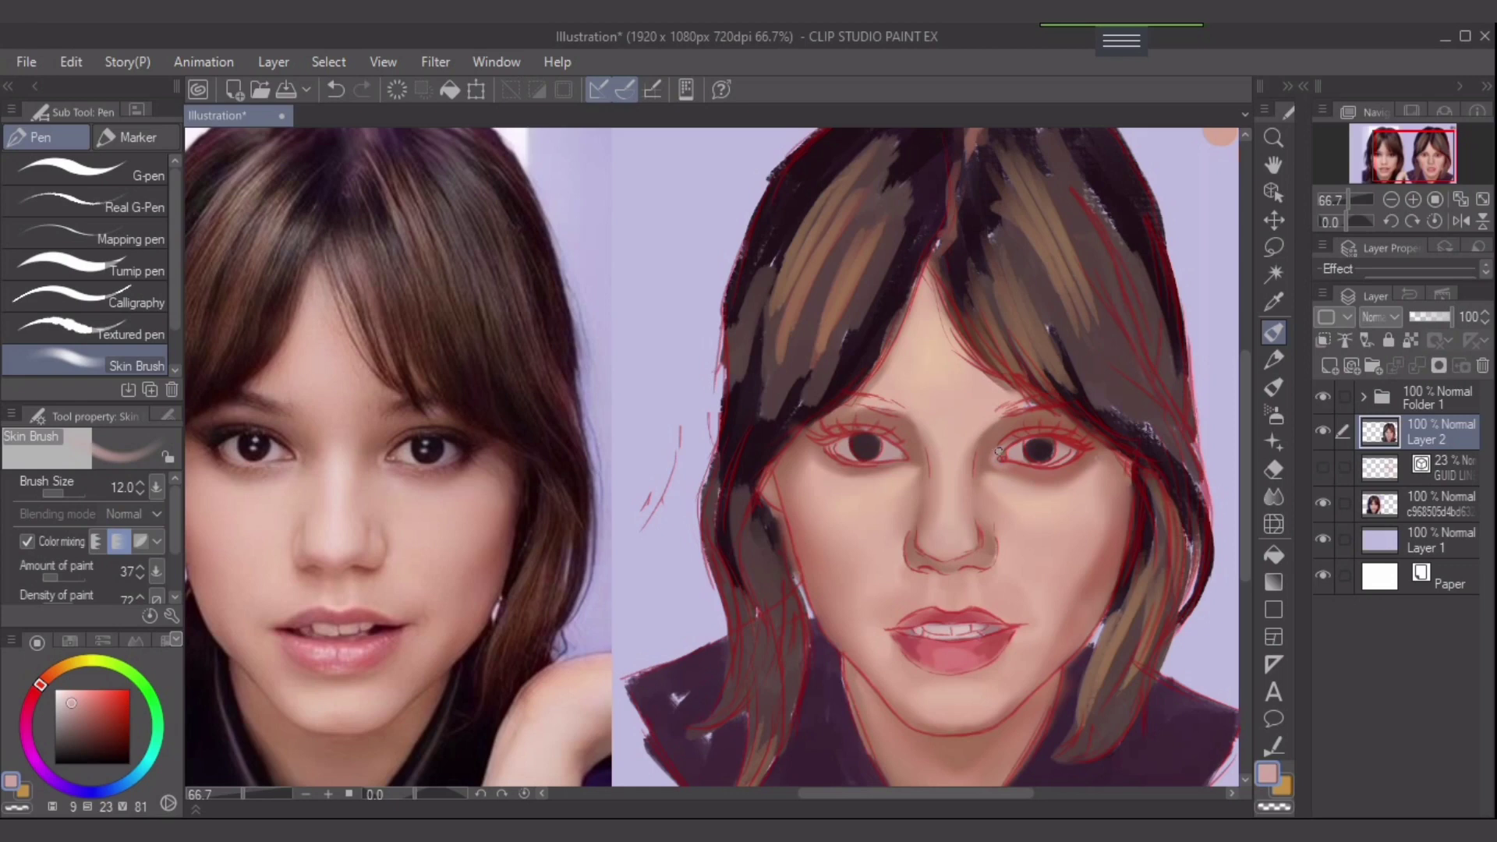
{"action": "left_click", "coordinate": [1002, 470], "text": "alt"}
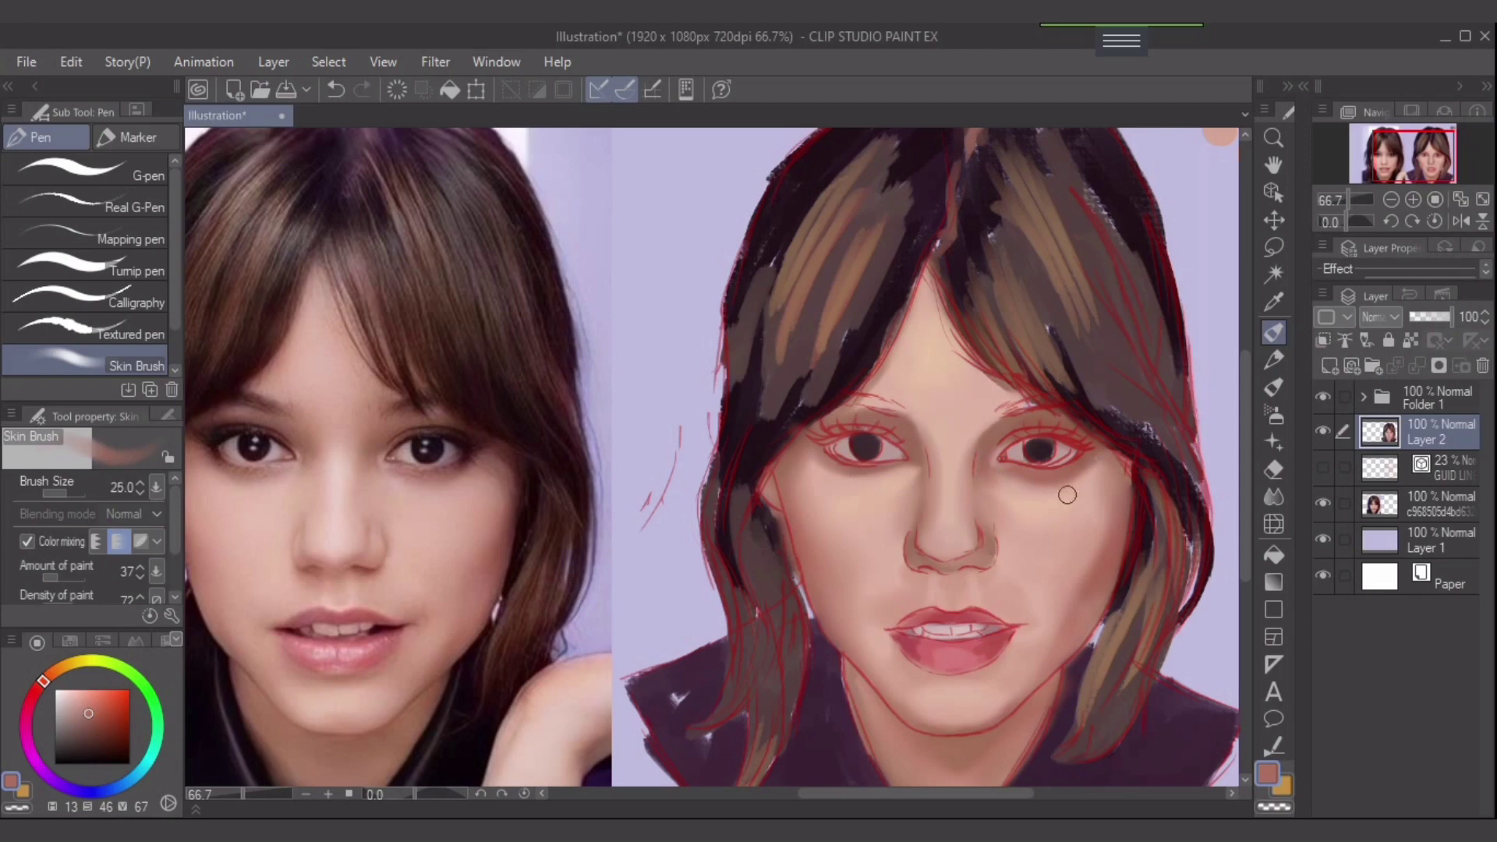
- Sample cheek and lower-lid tones and blend the shadow beneath the right eye, reducing the Skin Brush to size 17
{"action": "left_click", "coordinate": [992, 518], "text": "alt"}
{"action": "left_click", "coordinate": [1017, 466], "text": "alt"}
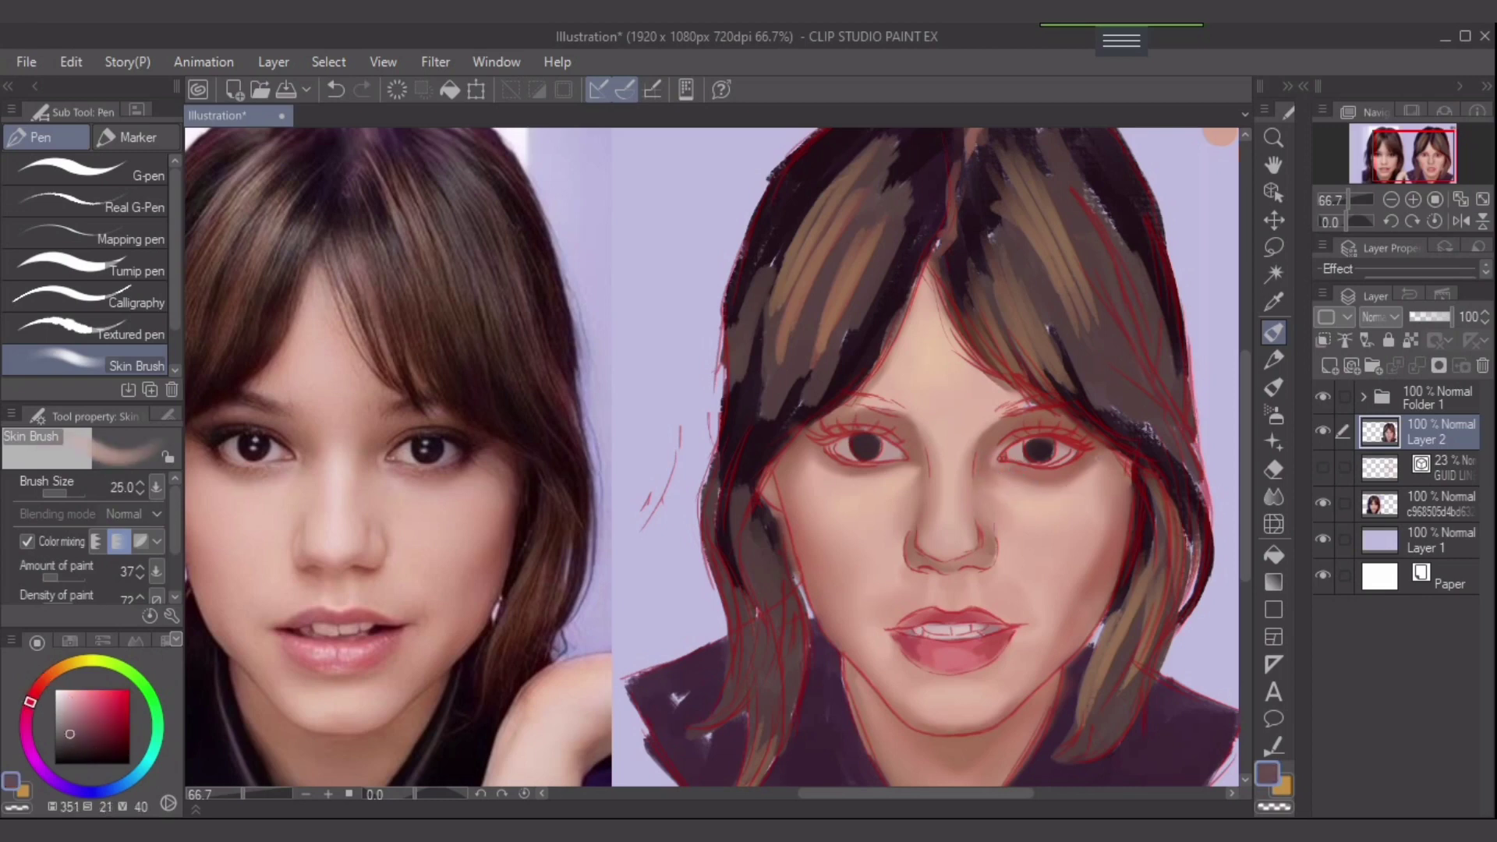
{"action": "left_click", "coordinate": [1001, 477], "text": "alt"}
{"action": "left_click", "coordinate": [991, 493], "text": "alt"}
{"action": "key", "text": "bracketright"}
{"action": "key", "text": "bracketleft"}
{"action": "key", "text": "bracketleft"}
{"action": "key", "text": "bracketleft"}
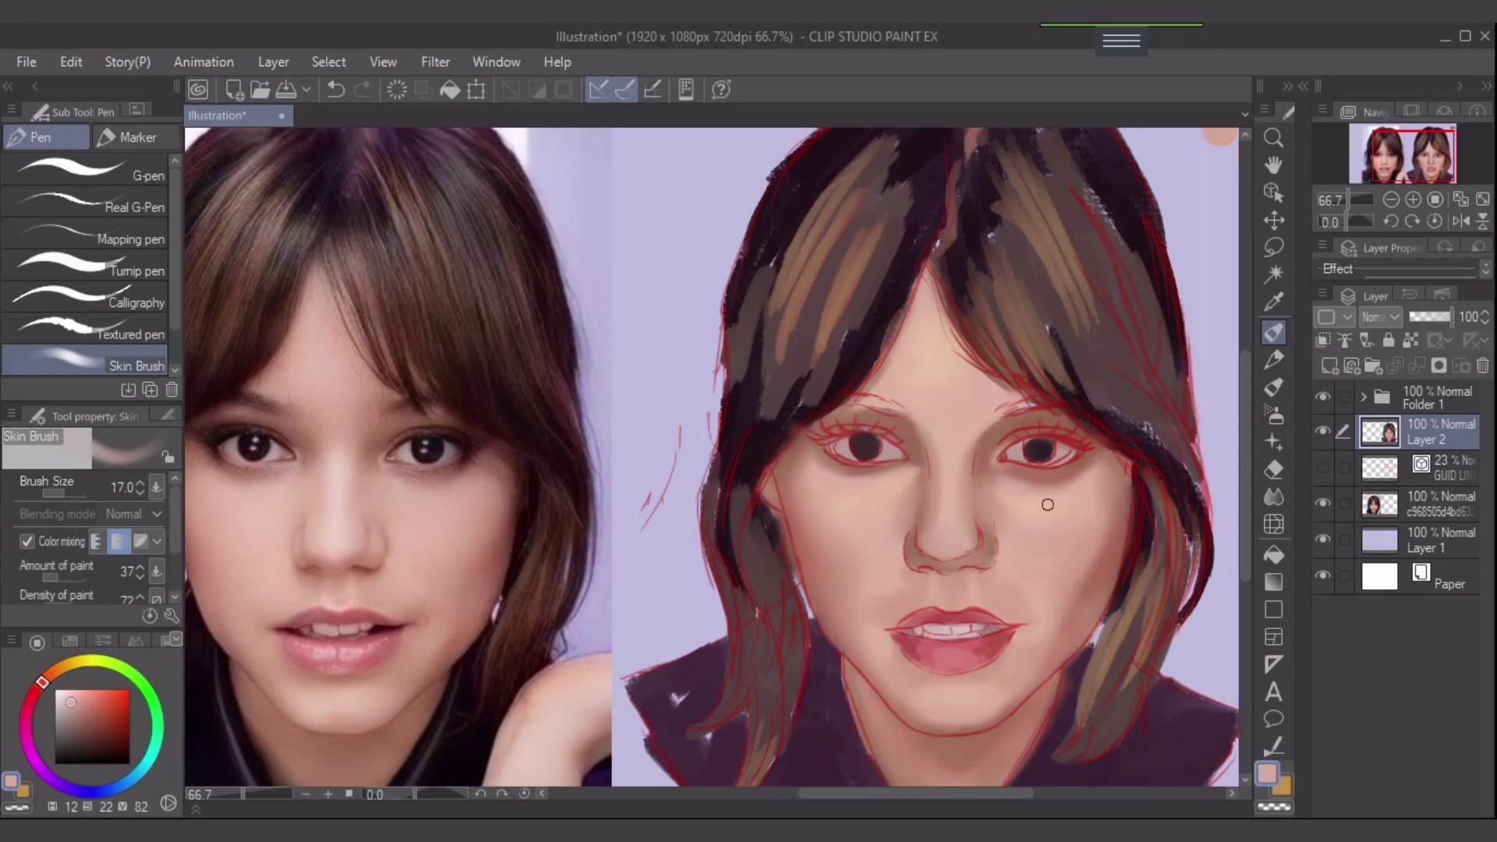
- Sample the reference photo's under-eye pink, undo the last stroke, and repaint the area under the right eye with Skin Brush size 25
{"action": "key", "text": "bracketright"}
{"action": "key", "text": "bracketright"}
{"action": "key", "text": "bracketright"}
{"action": "key", "text": "bracketright"}
{"action": "left_click", "coordinate": [391, 481], "text": "alt"}
{"action": "key", "text": "ctrl+z"}
{"action": "key", "text": "bracketleft"}
{"action": "key", "text": "bracketleft"}
{"action": "left_click_drag", "start_coordinate": [1063, 500], "coordinate": [1077, 488]}
- Sample light and brown skin tones around the left eye and blend the yellowish area beneath it with Skin Brush size 30
{"action": "left_click", "coordinate": [901, 480], "text": "alt"}
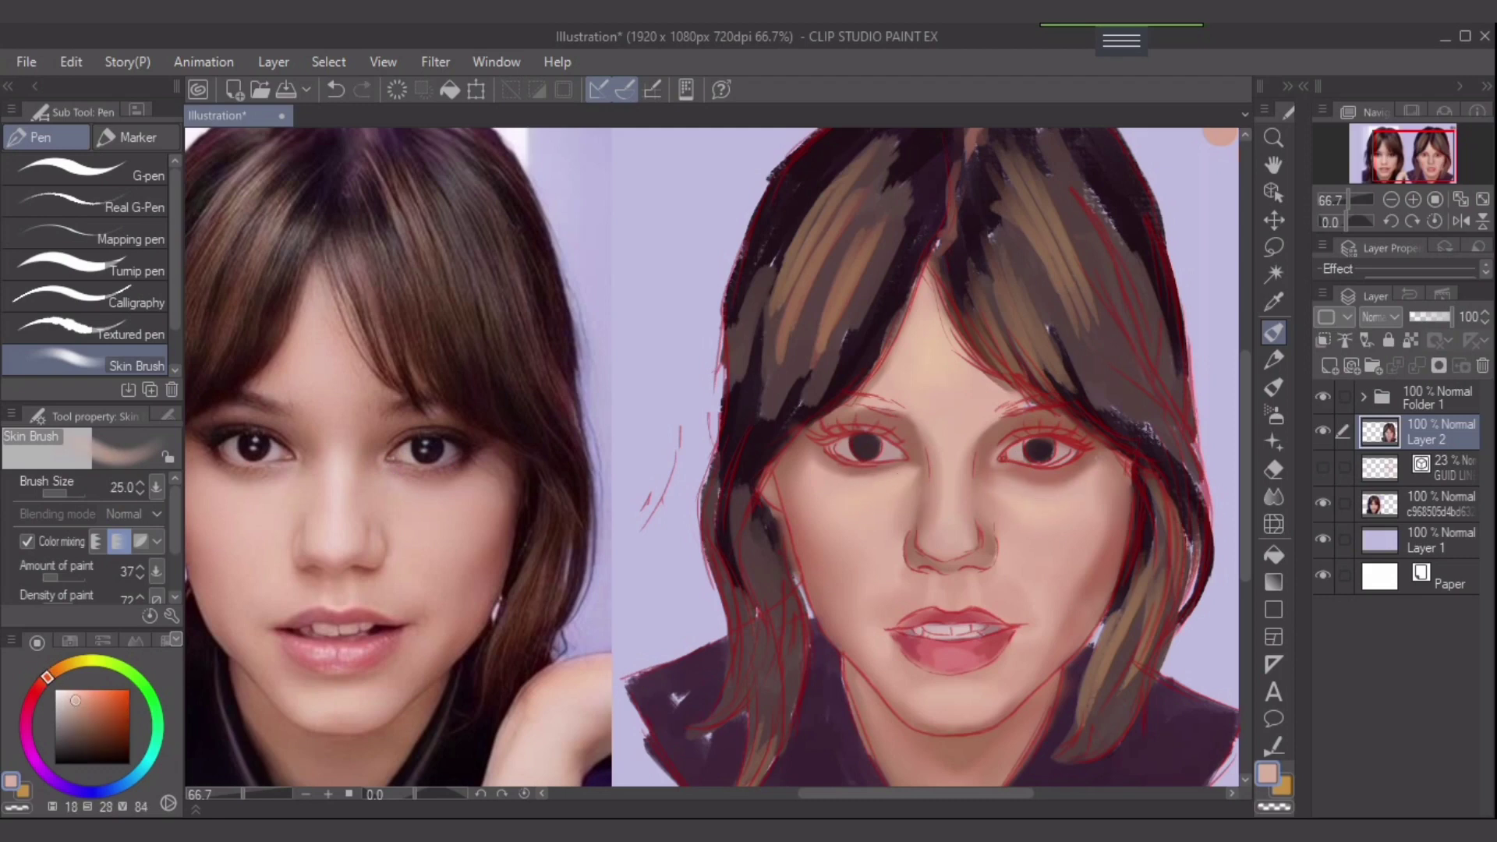
{"action": "left_click", "coordinate": [810, 495], "text": "alt"}
{"action": "left_click", "coordinate": [908, 466], "text": "alt"}
{"action": "key", "text": "bracketleft"}
{"action": "key", "text": "bracketleft"}
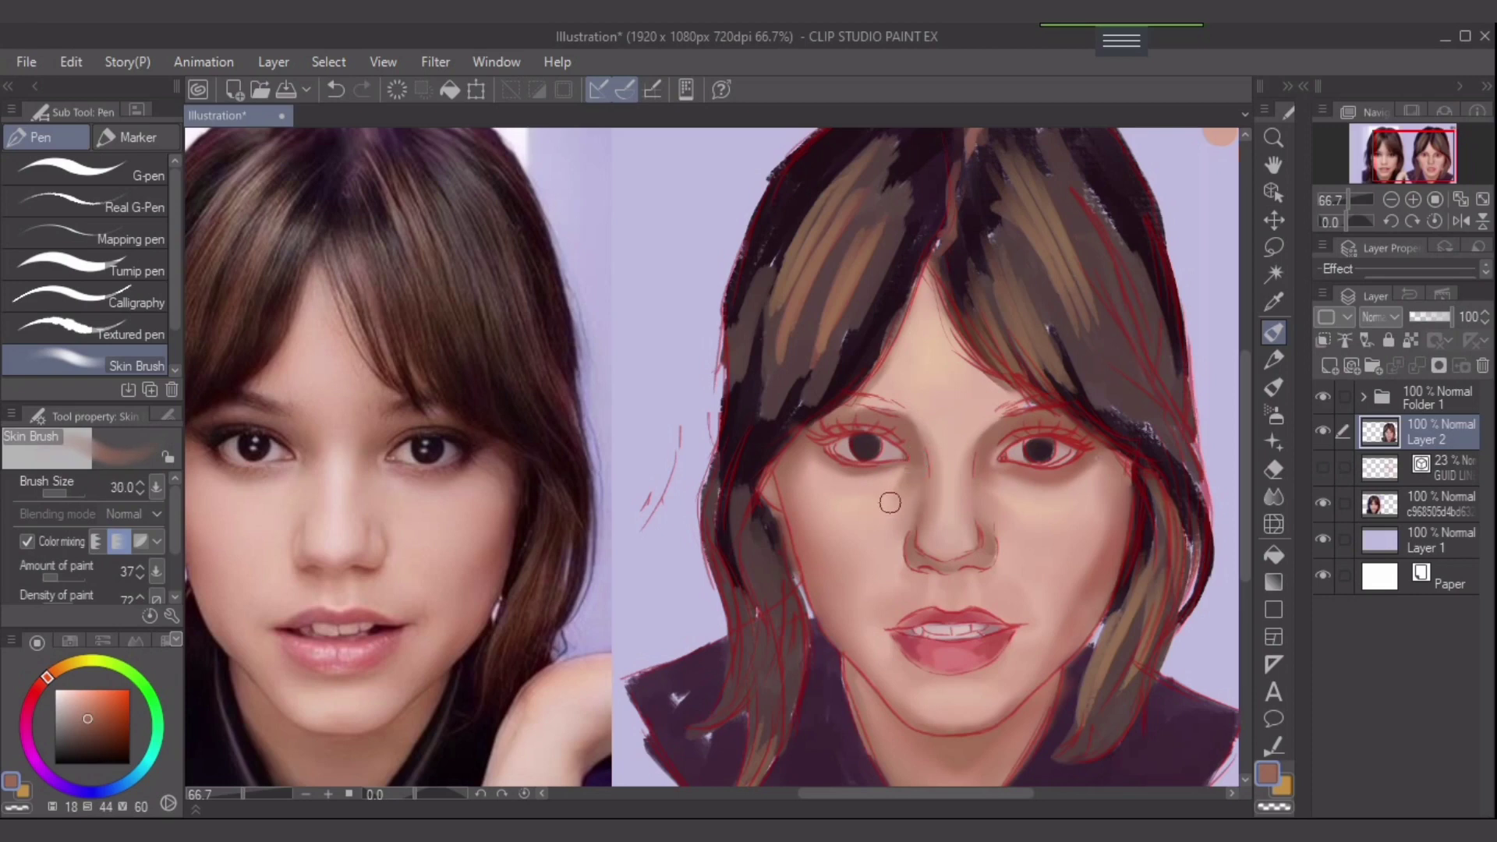
{"action": "left_click", "coordinate": [844, 514], "text": "alt"}
{"action": "left_click", "coordinate": [891, 479], "text": "alt"}
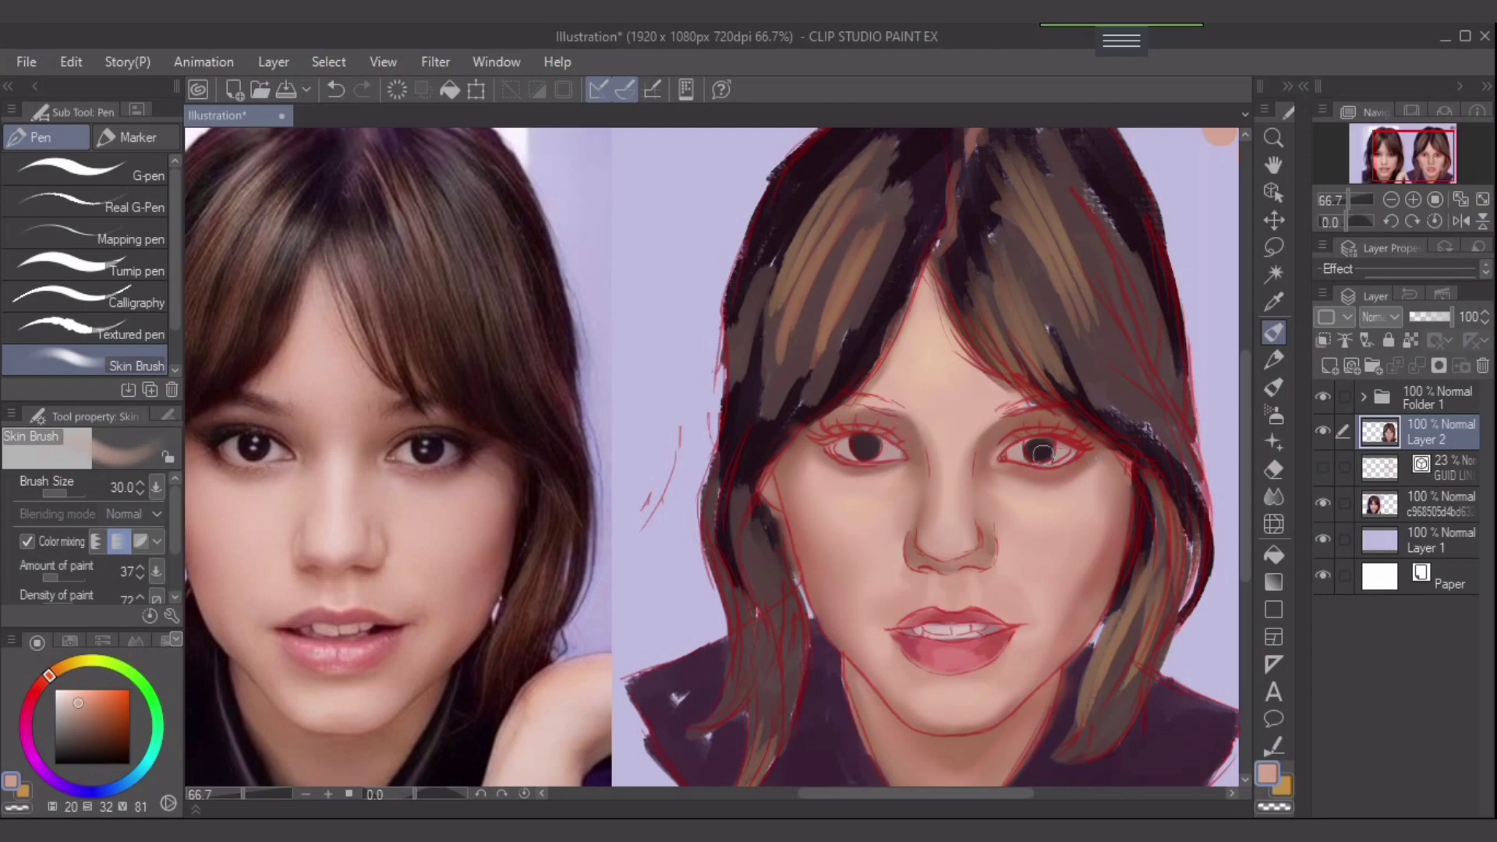
- Sample the dusty pink below the right eye and refine the skin around that eye with Skin Brush size 10
{"action": "left_click", "coordinate": [1041, 467], "text": "alt"}
{"action": "key", "text": "bracketleft"}
{"action": "key", "text": "bracketleft"}
{"action": "key", "text": "bracketleft"}
{"action": "key", "text": "bracketleft"}
{"action": "key", "text": "bracketleft"}
{"action": "key", "text": "bracketleft"}
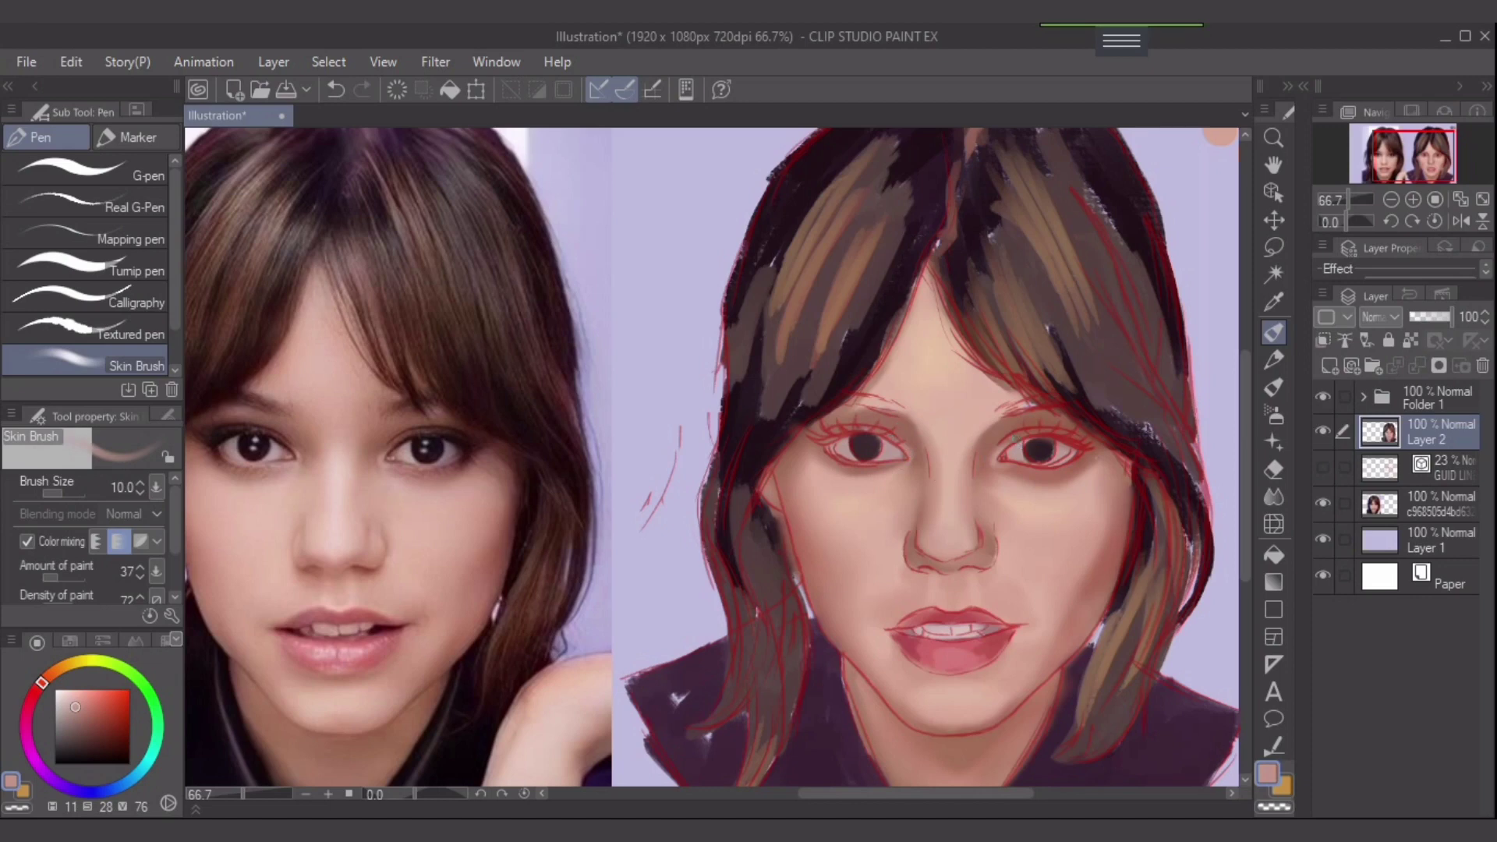
- Undo the last eyelid stroke and repaint the left upper eyelid in dusty pink with Skin Brush size 17
{"action": "key", "text": "bracketright"}
{"action": "key", "text": "bracketright"}
{"action": "key", "text": "bracketright"}
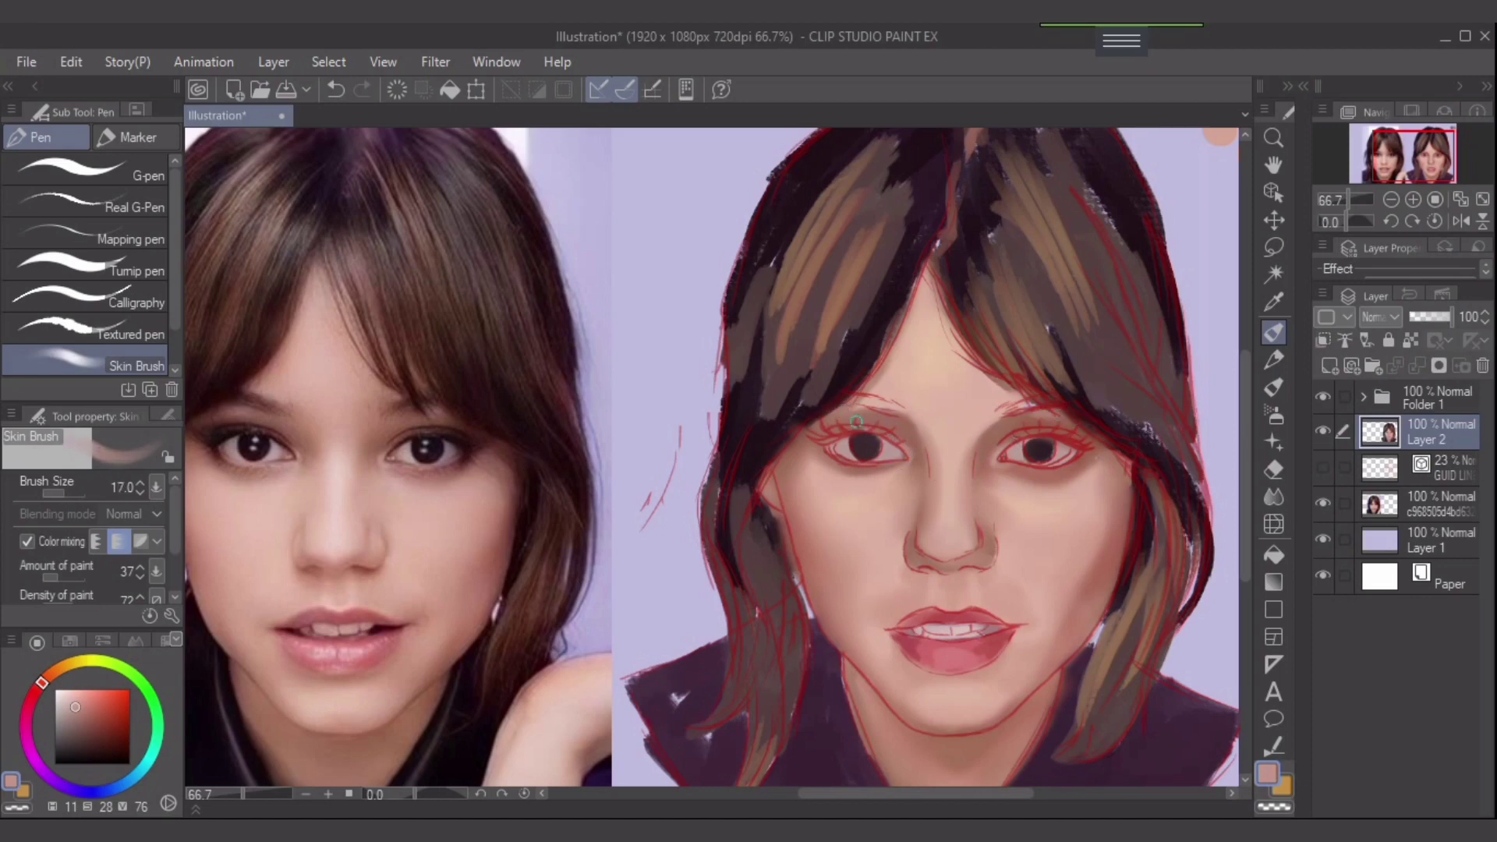
{"action": "key", "text": "ctrl+z"}
{"action": "left_click_drag", "start_coordinate": [877, 423], "coordinate": [871, 420]}
- Sample brown brow and light forehead tones and blend the skin around the left eyebrow with Skin Brush size 25
{"action": "left_click", "coordinate": [854, 413], "text": "alt"}
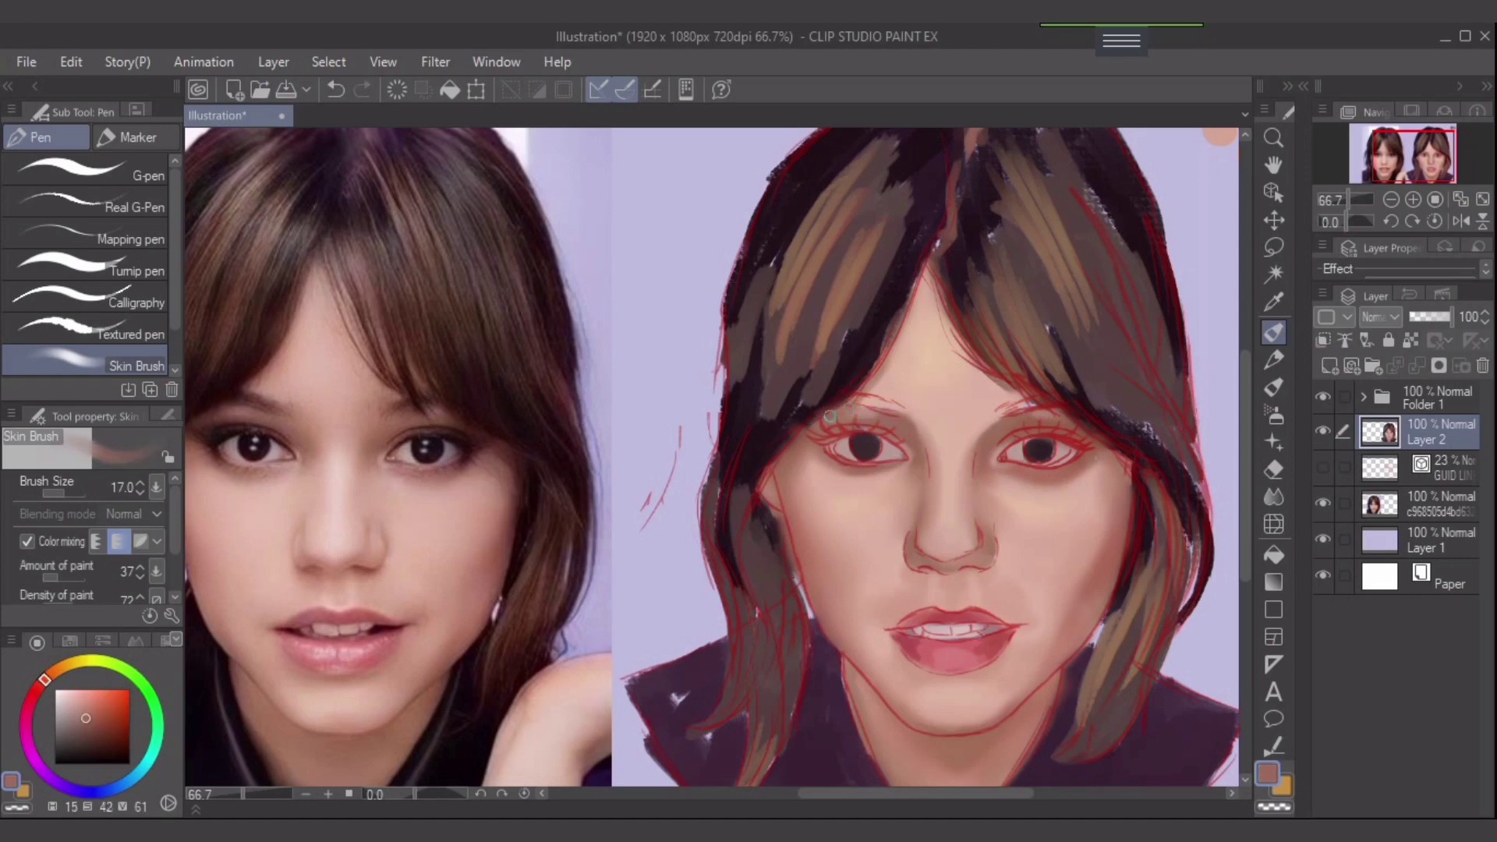
{"action": "key", "text": "]"}
{"action": "key", "text": "]"}
{"action": "left_click", "coordinate": [908, 366], "text": "alt"}
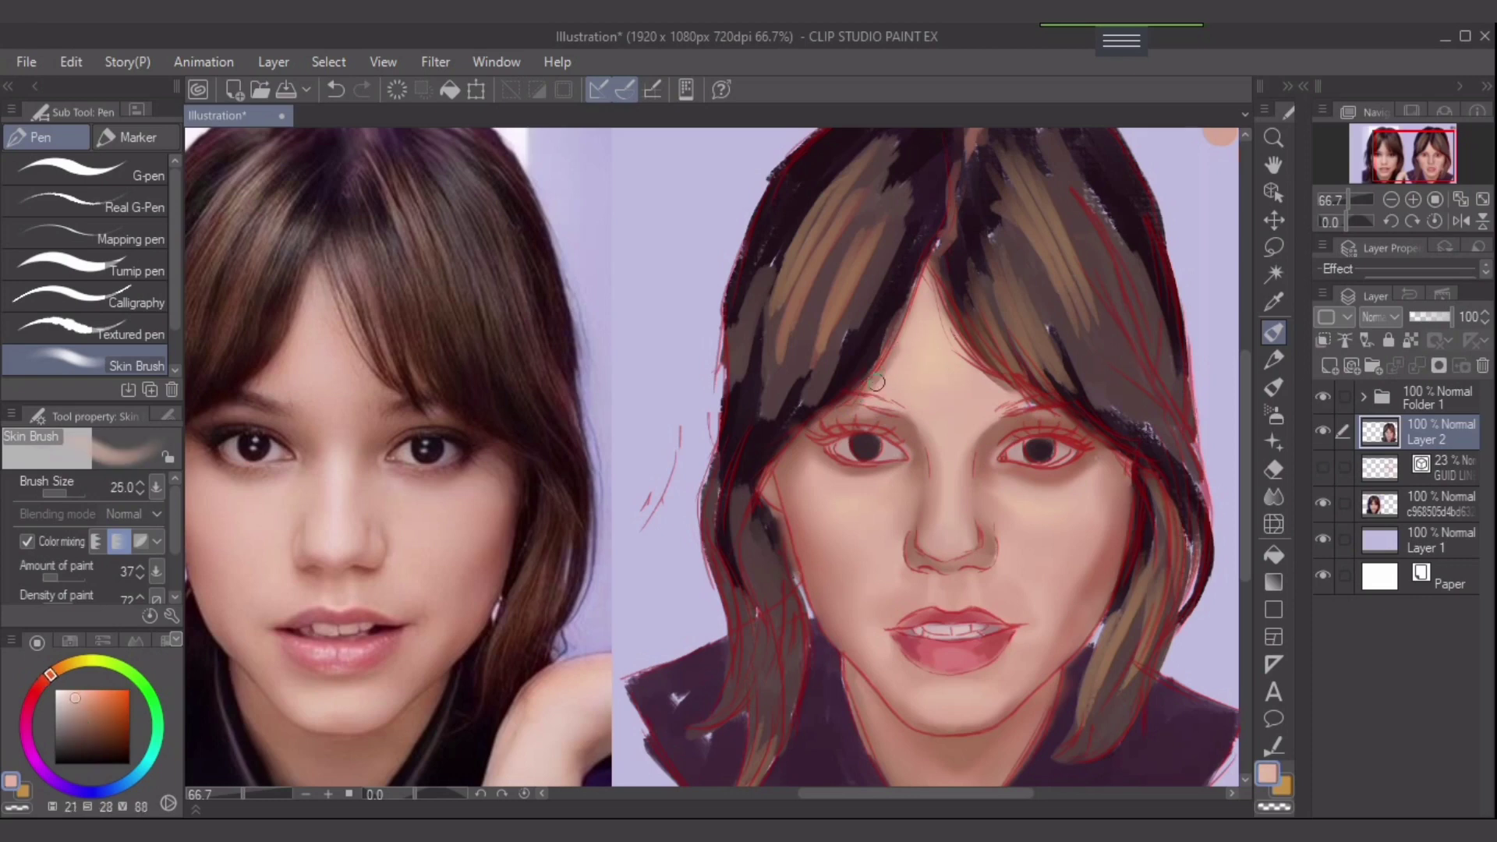
{"action": "left_click", "coordinate": [857, 396], "text": "alt"}
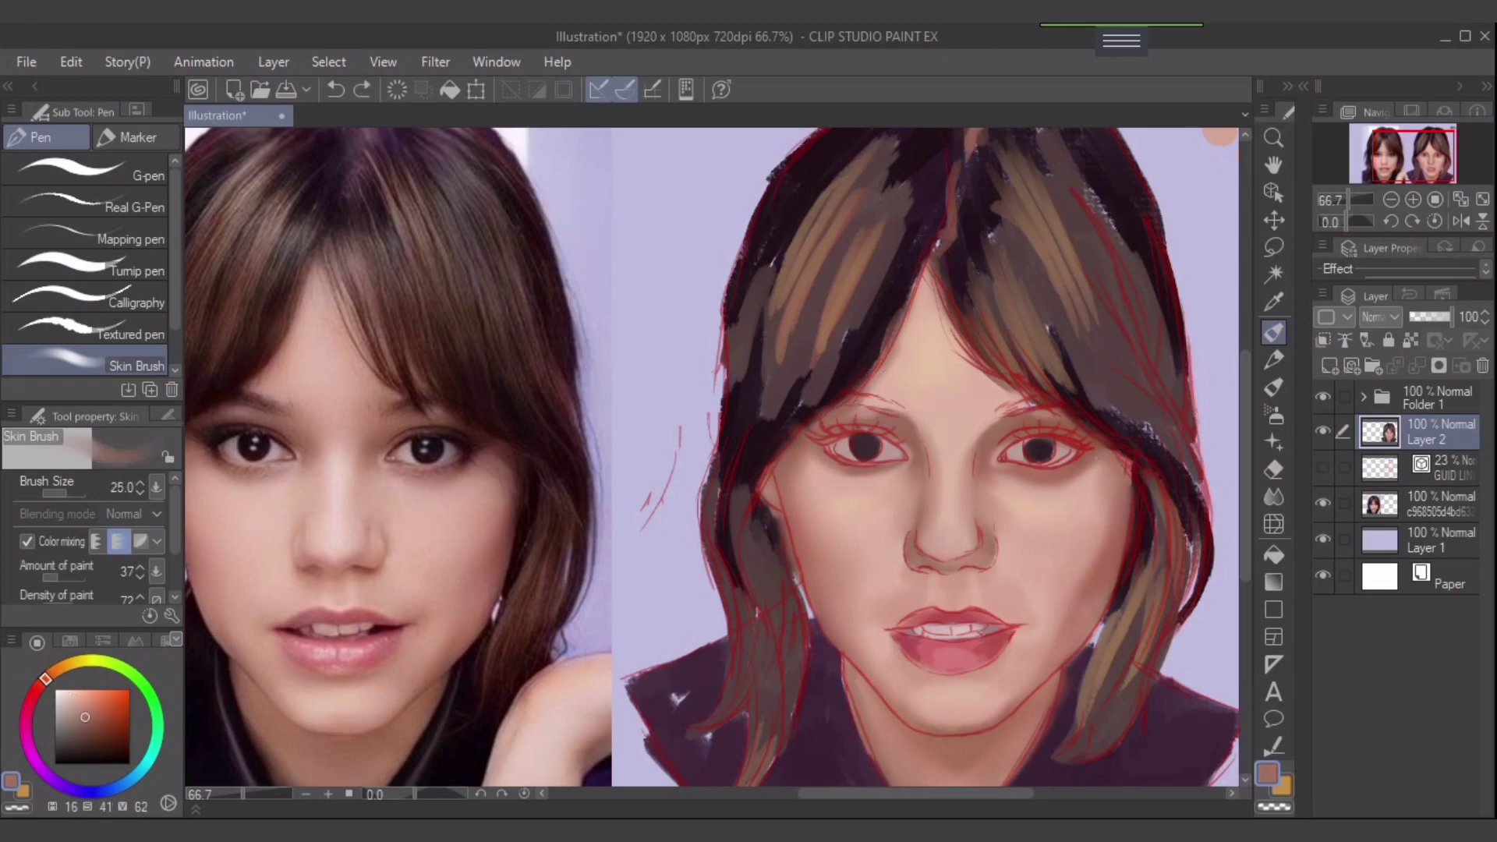
{"action": "left_click", "coordinate": [857, 398], "text": "alt"}
{"action": "left_click", "coordinate": [909, 363], "text": "alt"}
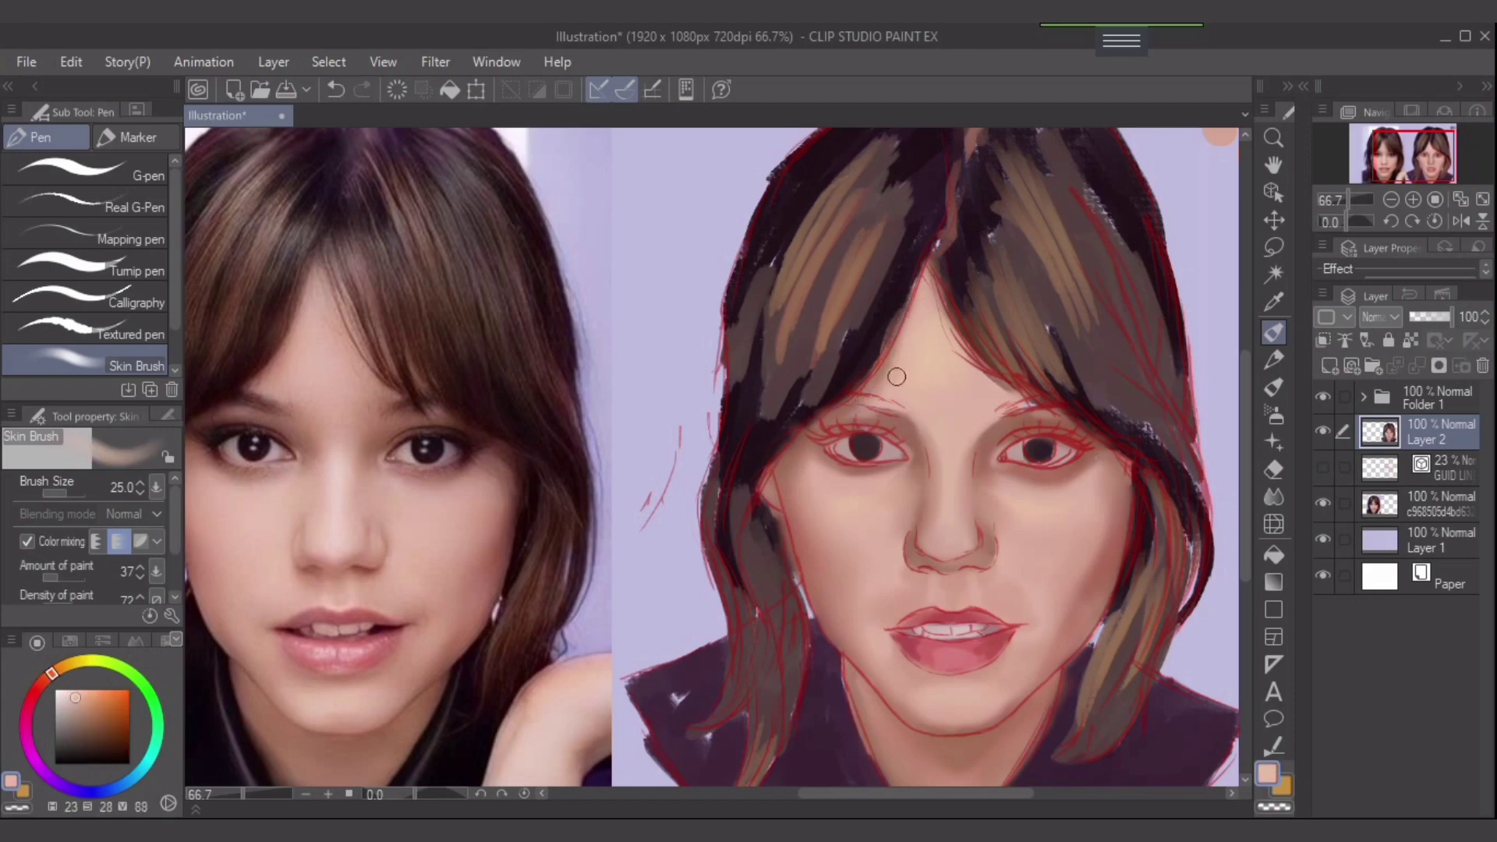
{"action": "left_click", "coordinate": [980, 393], "text": "alt"}
- Sample the right cheek's light pink, undo the last stroke, and smooth the skin under the right eye with a slightly larger Skin Brush
{"action": "left_click_drag", "start_coordinate": [1095, 510], "coordinate": [1128, 443]}
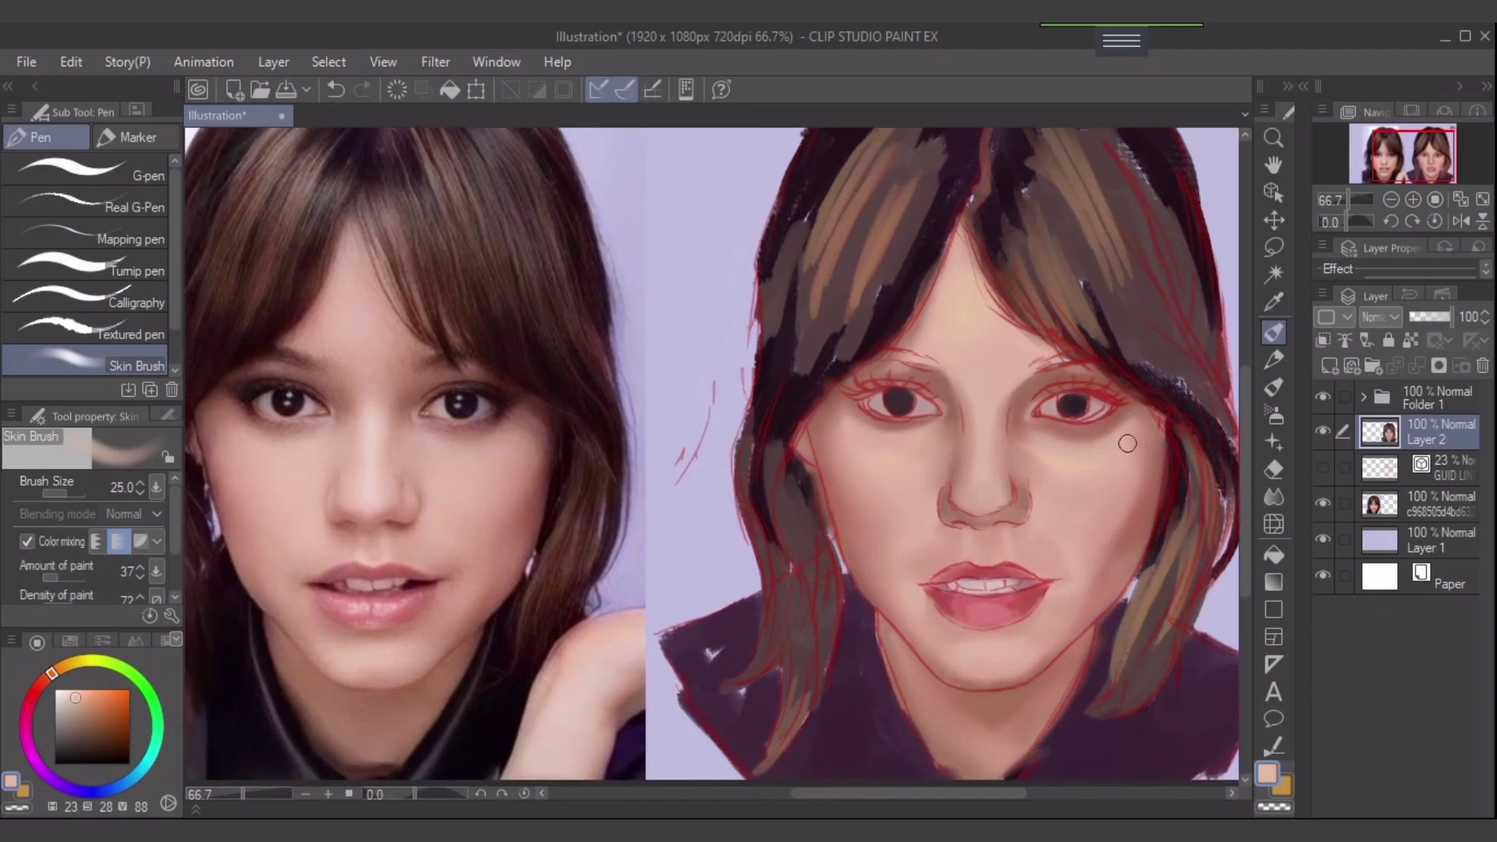
{"action": "left_click", "coordinate": [1088, 472], "text": "alt"}
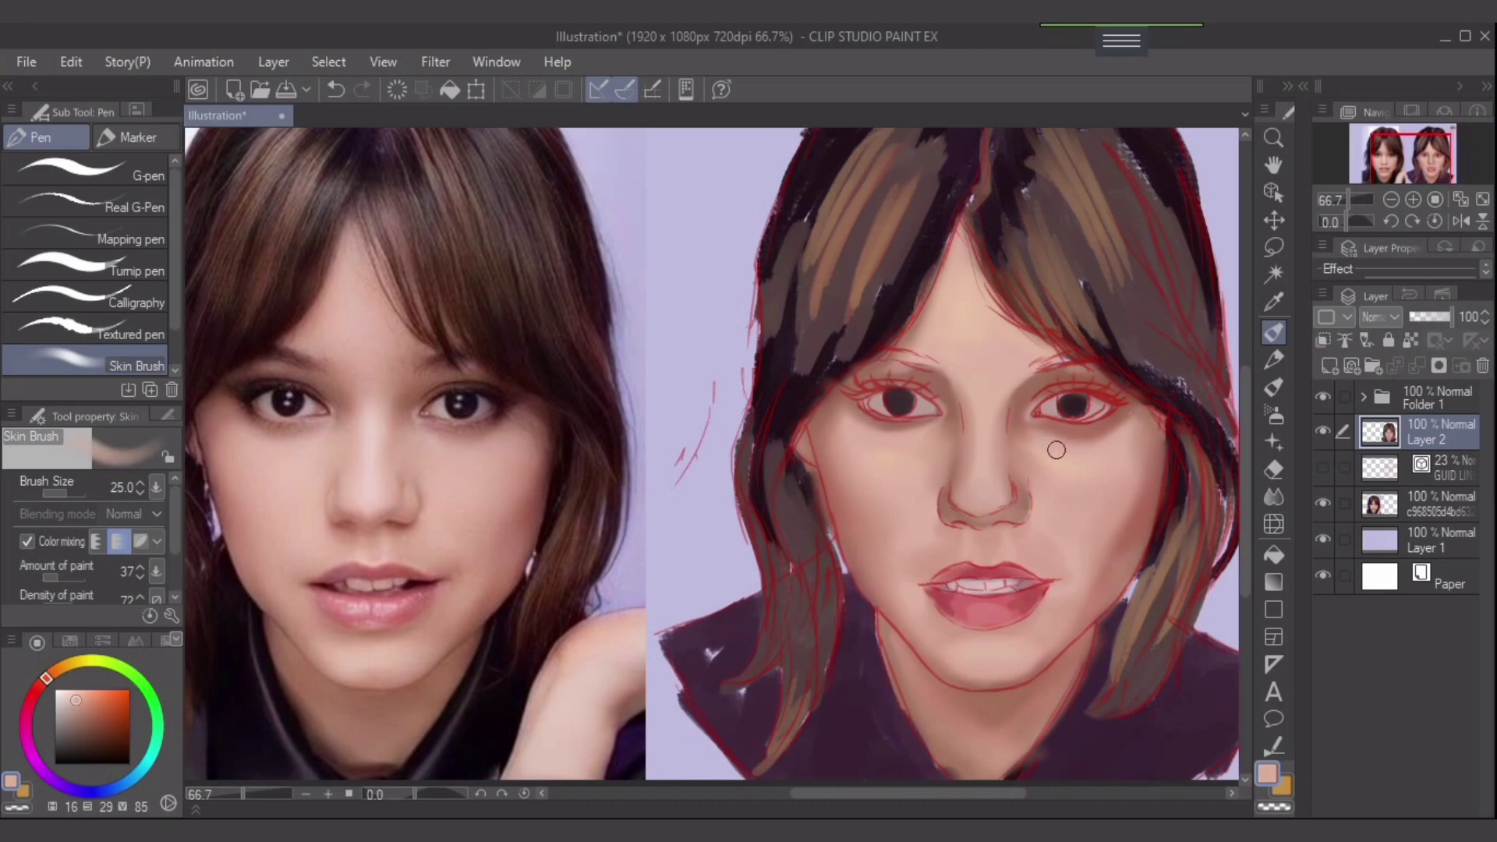
{"action": "key", "text": "ctrl+z"}
{"action": "key", "text": "]"}
{"action": "left_click_drag", "start_coordinate": [1050, 435], "coordinate": [1113, 433]}
- Undo the light stroke under the left eye, choose a deeper, redder skin color, and shade below the left lower lid
{"action": "key", "text": "bracketleft"}
{"action": "key", "text": "bracketleft"}
{"action": "key", "text": "bracketleft"}
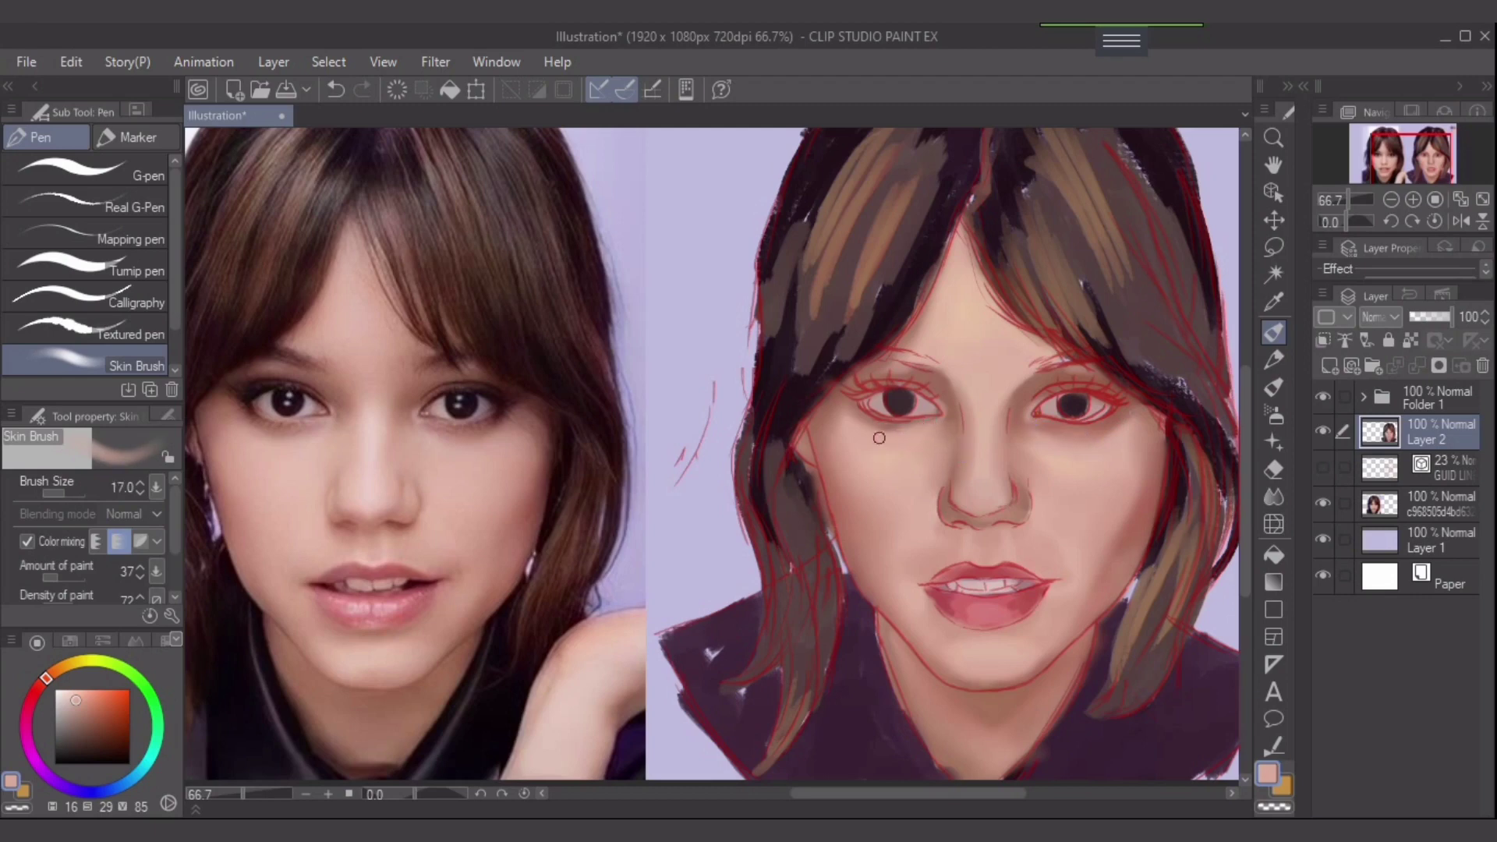
{"action": "key", "text": "ctrl+z"}
{"action": "left_click", "coordinate": [92, 710]}
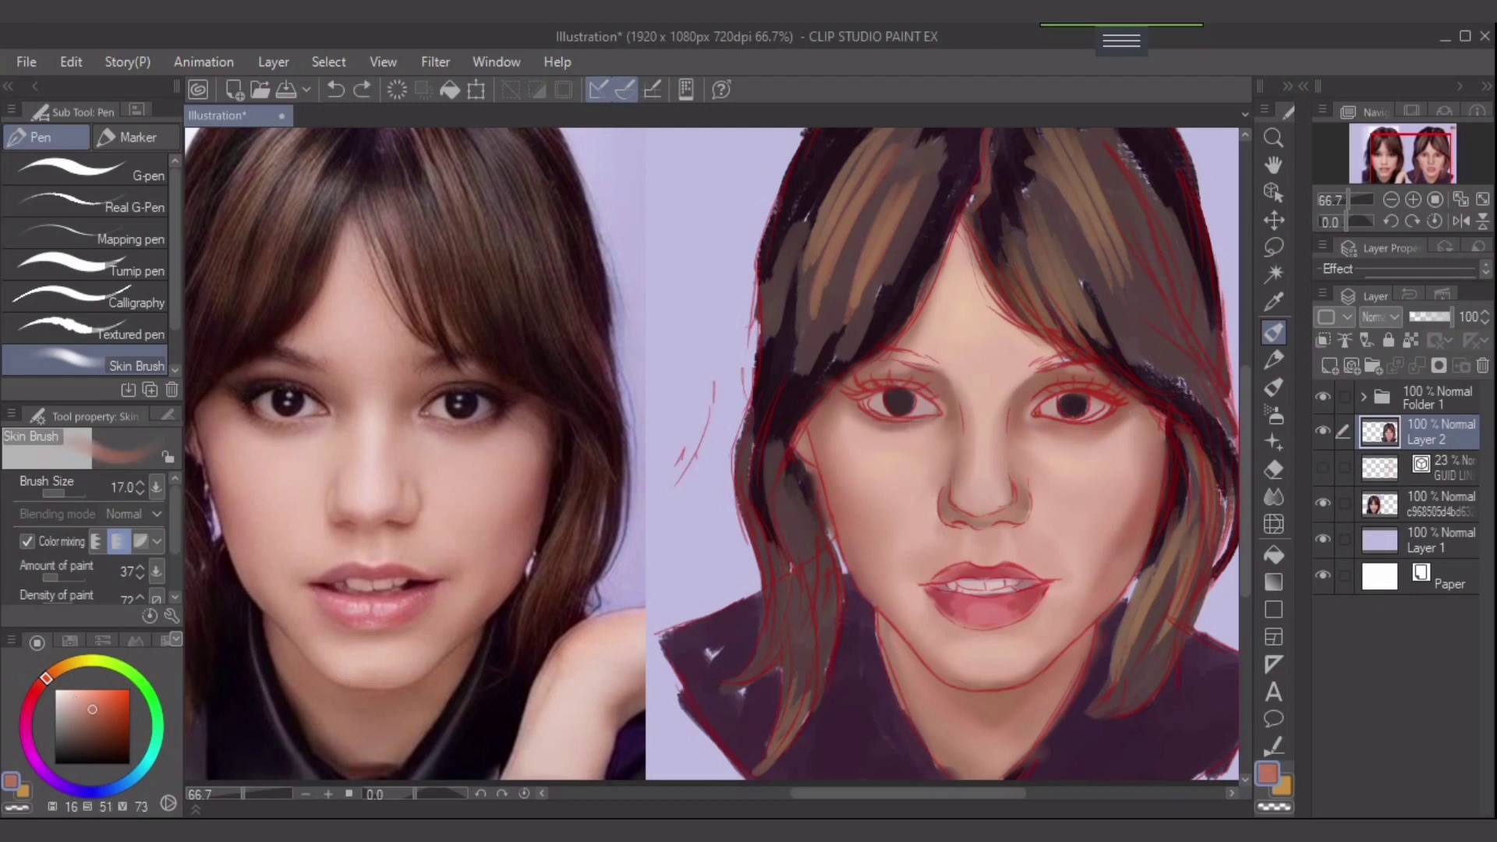
{"action": "left_click", "coordinate": [42, 683]}
{"action": "left_click_drag", "start_coordinate": [886, 433], "coordinate": [928, 422]}
- Sample skin tones from the reference photo and painted cheeks and blend the shading under the left eye with Skin Brush size 20
{"action": "left_click", "coordinate": [513, 453], "text": "alt"}
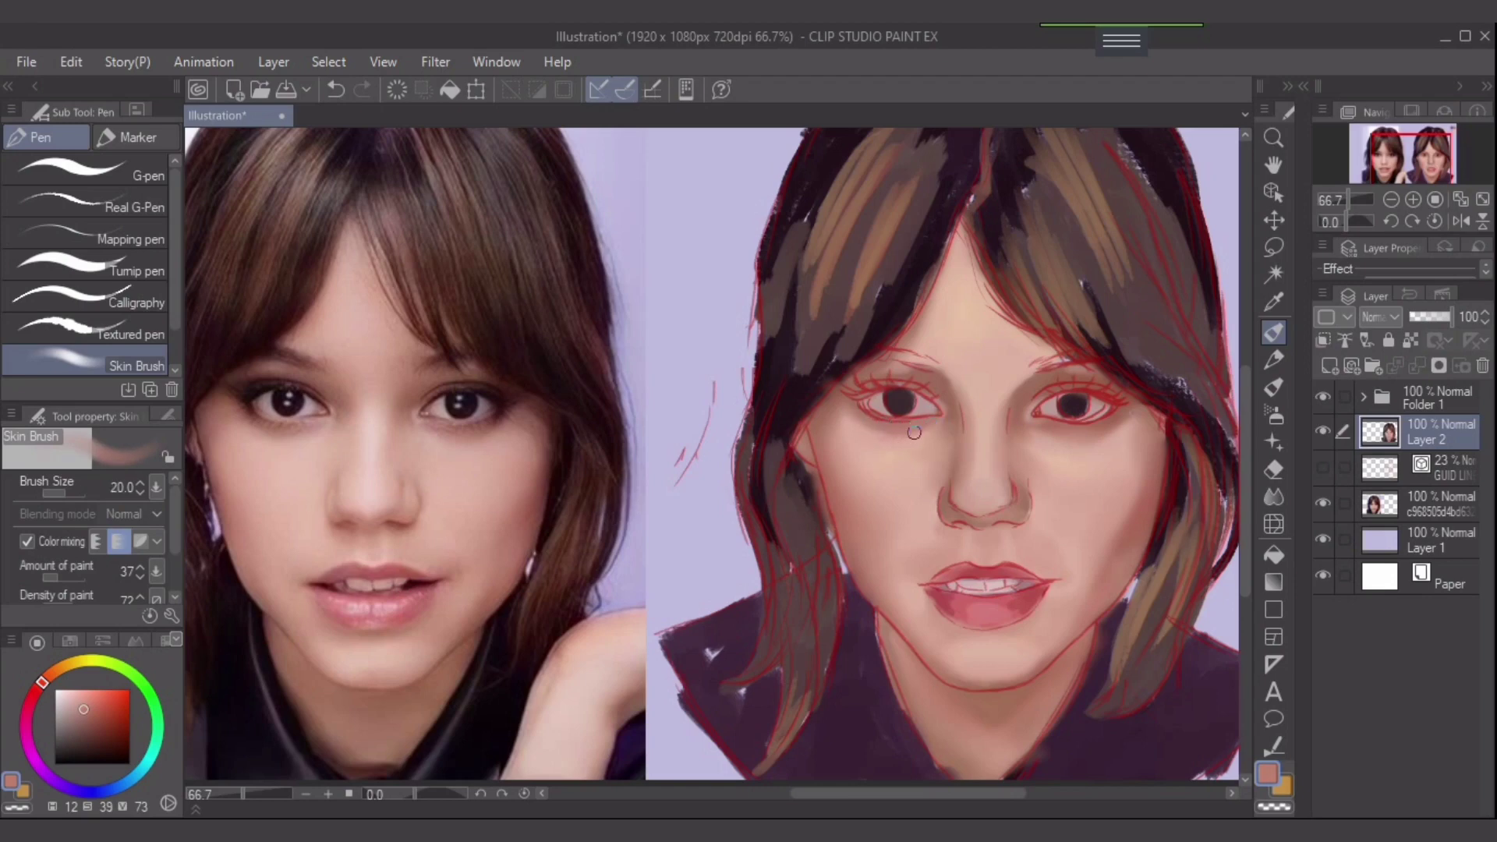
{"action": "left_click", "coordinate": [1143, 531], "text": "alt"}
{"action": "key", "text": "bracketleft"}
{"action": "key", "text": "bracketleft"}
{"action": "left_click", "coordinate": [911, 453], "text": "alt"}
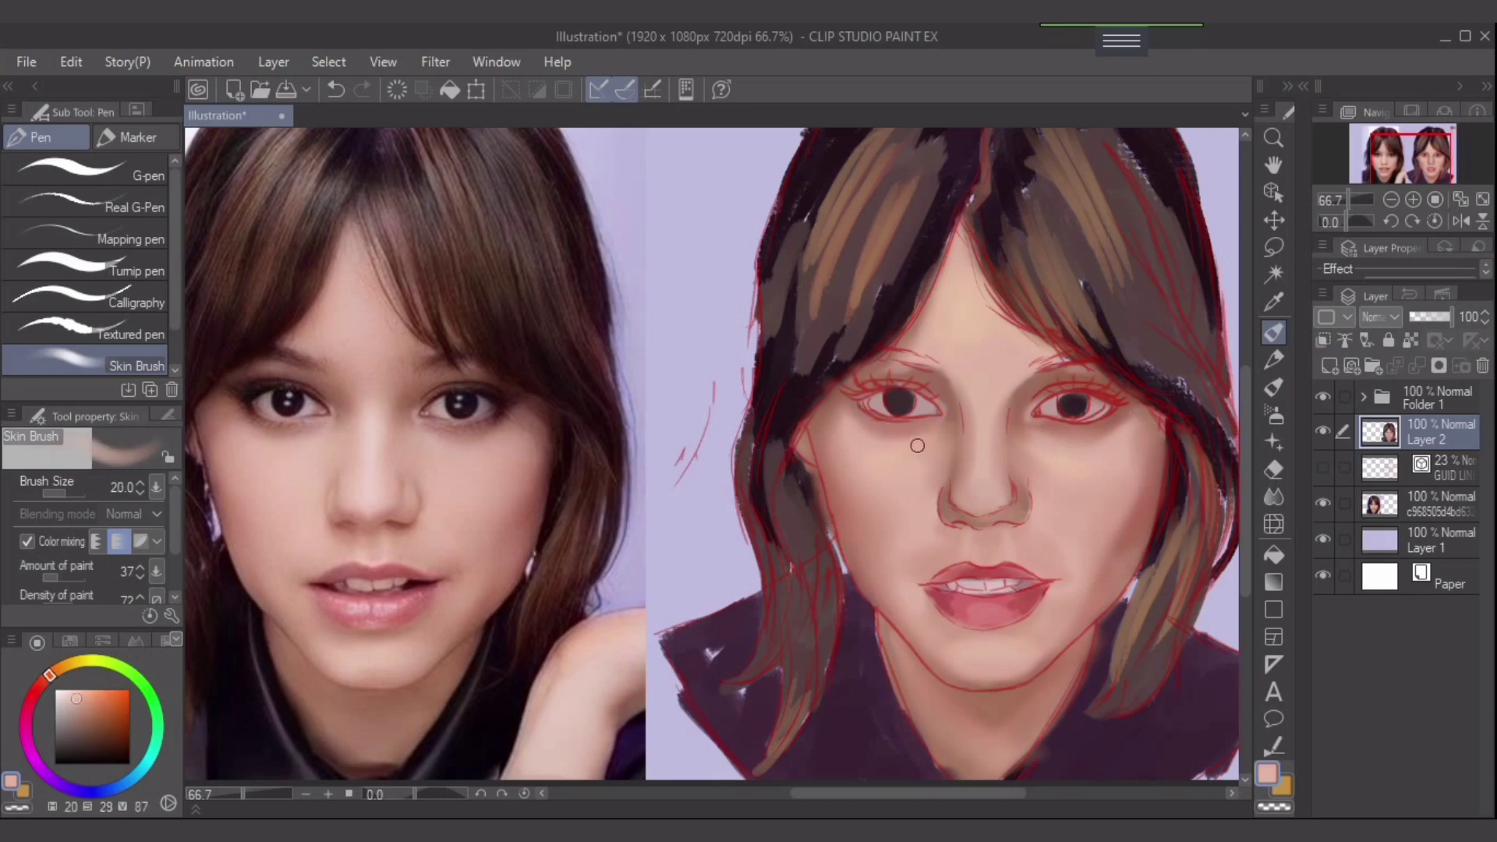
- Blend the skin below both eyes and across the right cheek with varying Skin Brush sizes up to 30, sampling the cheek tone
{"action": "key", "text": "bracketleft"}
{"action": "key", "text": "bracketleft"}
{"action": "key", "text": "bracketright"}
{"action": "key", "text": "bracketright"}
{"action": "key", "text": "bracketright"}
{"action": "key", "text": "bracketright"}
{"action": "key", "text": "bracketright"}
{"action": "key", "text": "bracketleft"}
{"action": "key", "text": "bracketleft"}
{"action": "key", "text": "bracketleft"}
{"action": "key", "text": "bracketright"}
{"action": "key", "text": "bracketright"}
{"action": "left_click", "coordinate": [1125, 461], "text": "alt"}
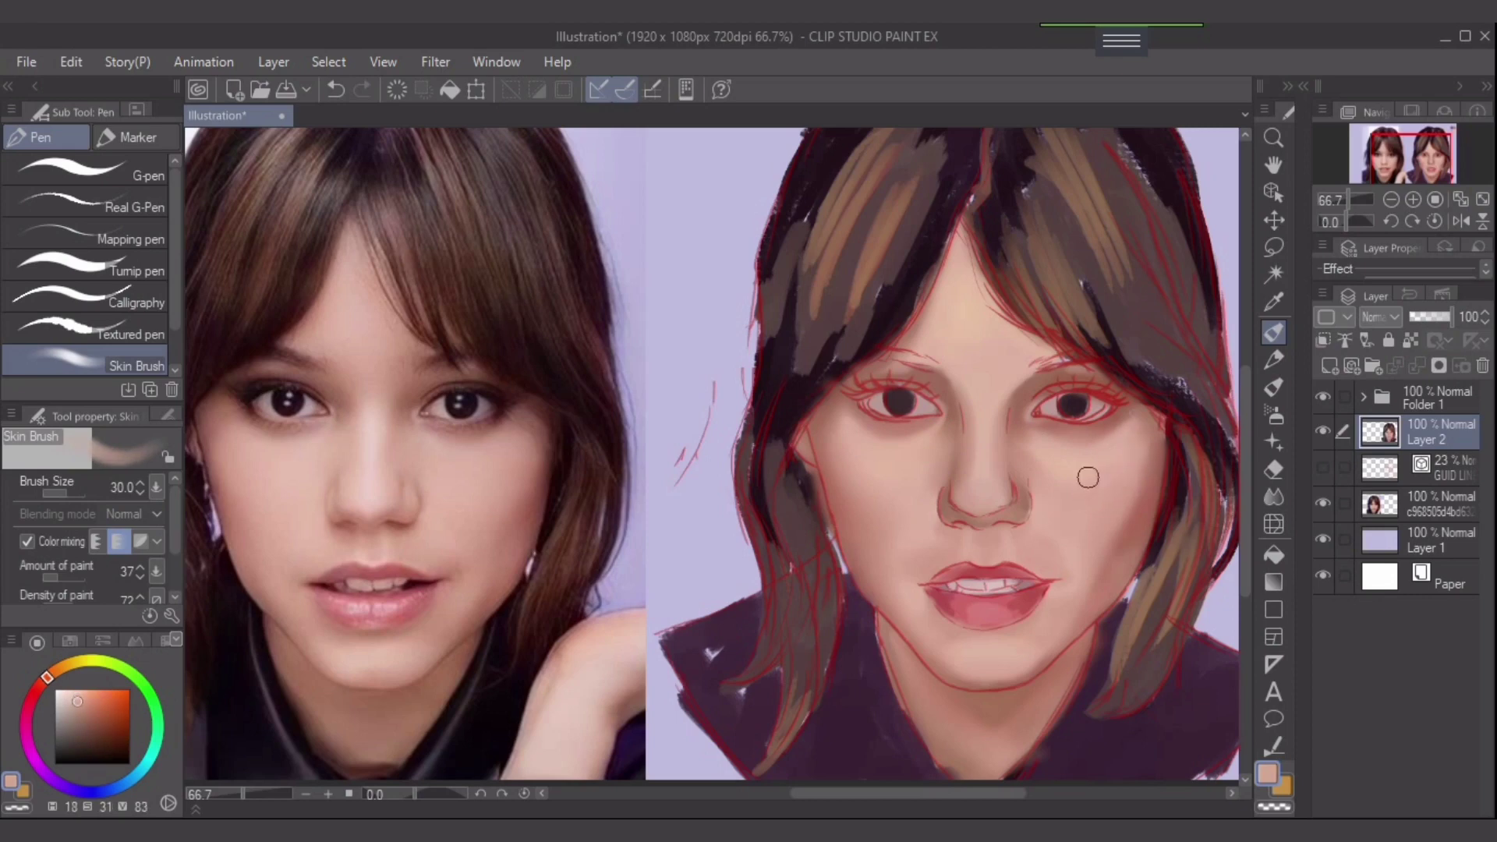
- Sample tones beside the nose and on the right cheek and blend the sides of the nose with Skin Brush sizes 17 and 25
{"action": "key", "text": "bracketleft"}
{"action": "key", "text": "bracketleft"}
{"action": "key", "text": "bracketleft"}
{"action": "left_click", "coordinate": [1042, 465], "text": "alt"}
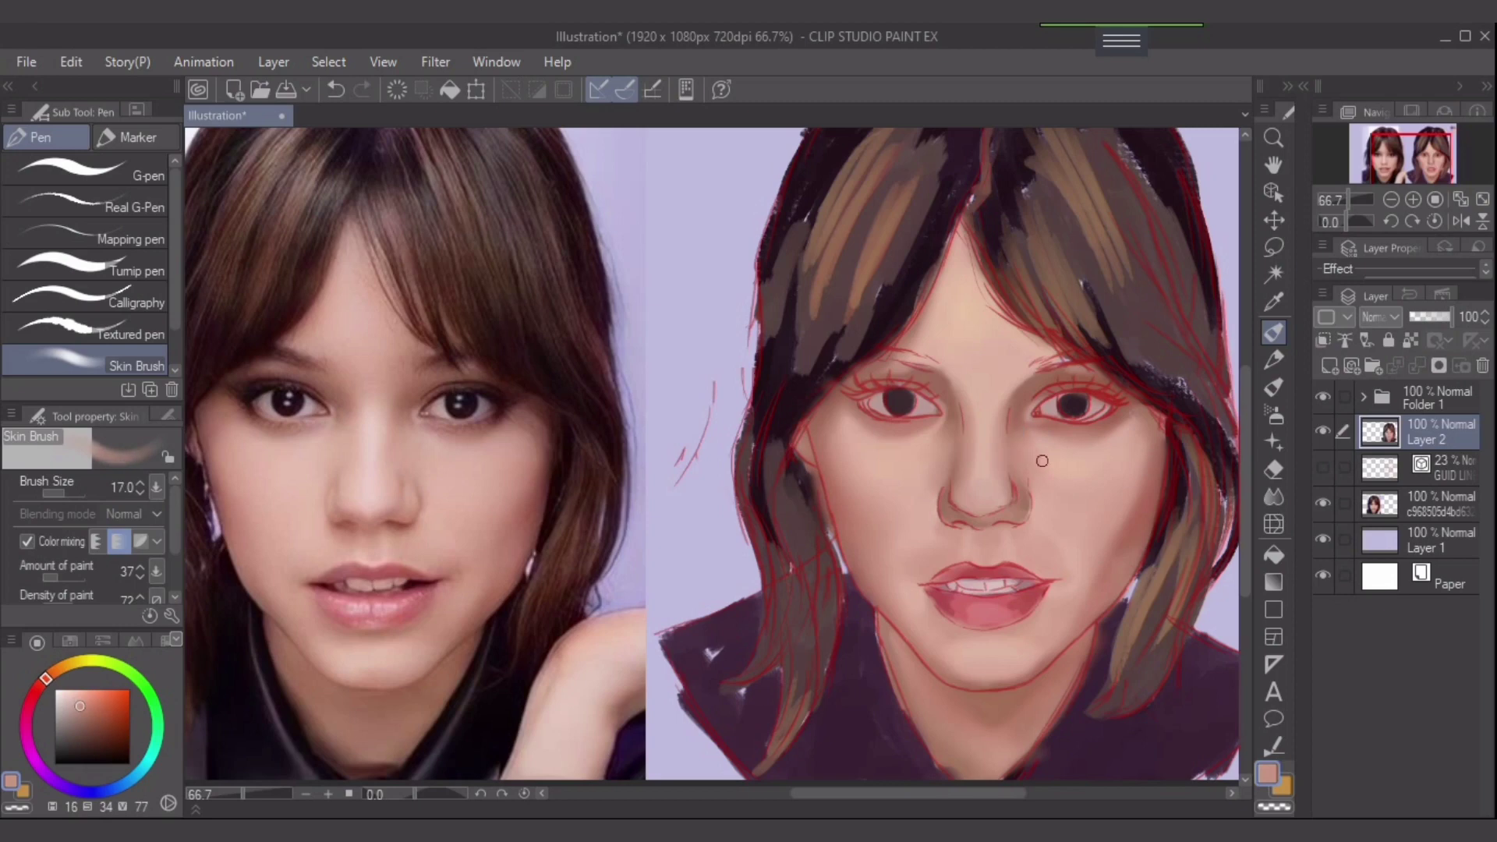
{"action": "key", "text": "bracketright"}
{"action": "key", "text": "bracketright"}
{"action": "left_click", "coordinate": [947, 459], "text": "alt"}
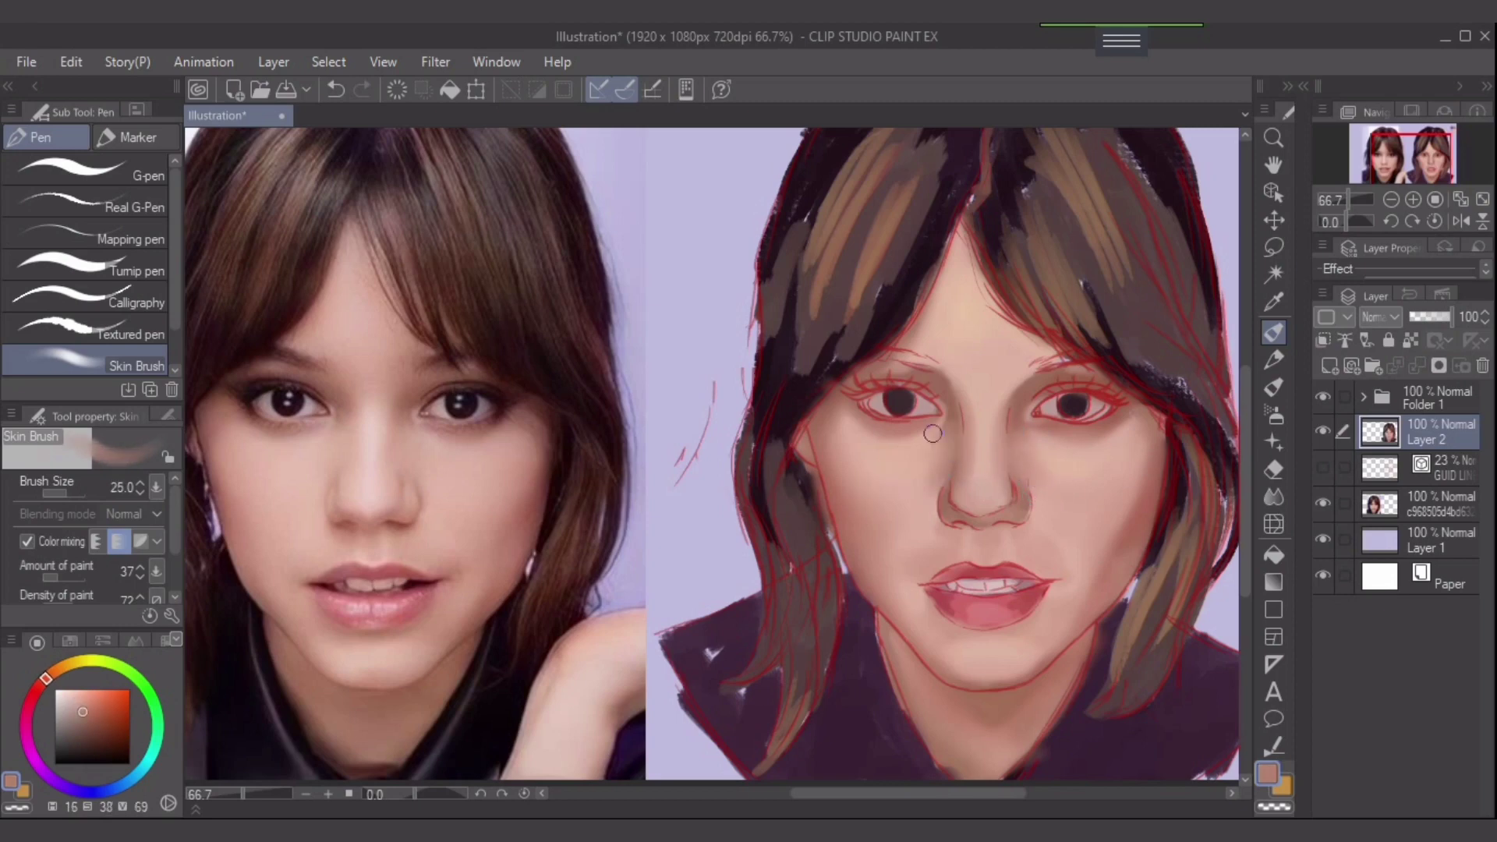
{"action": "left_click", "coordinate": [1057, 473], "text": "alt"}
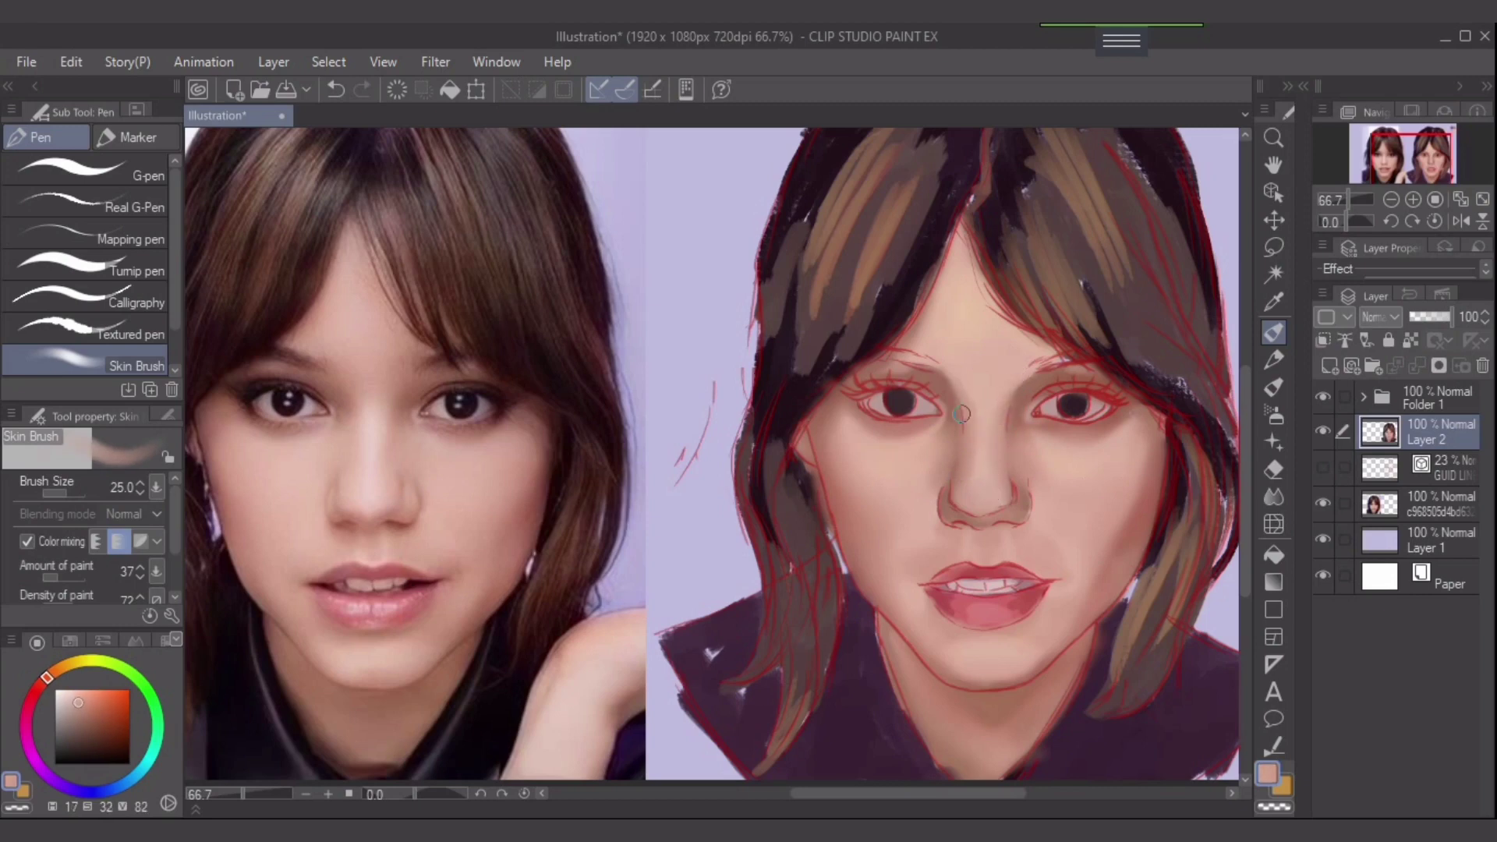
- Sample light and mid tones from the nose and blend its tip and base with Skin Brush sizes 17, 12 and 20
{"action": "left_click", "coordinate": [994, 501], "text": "alt"}
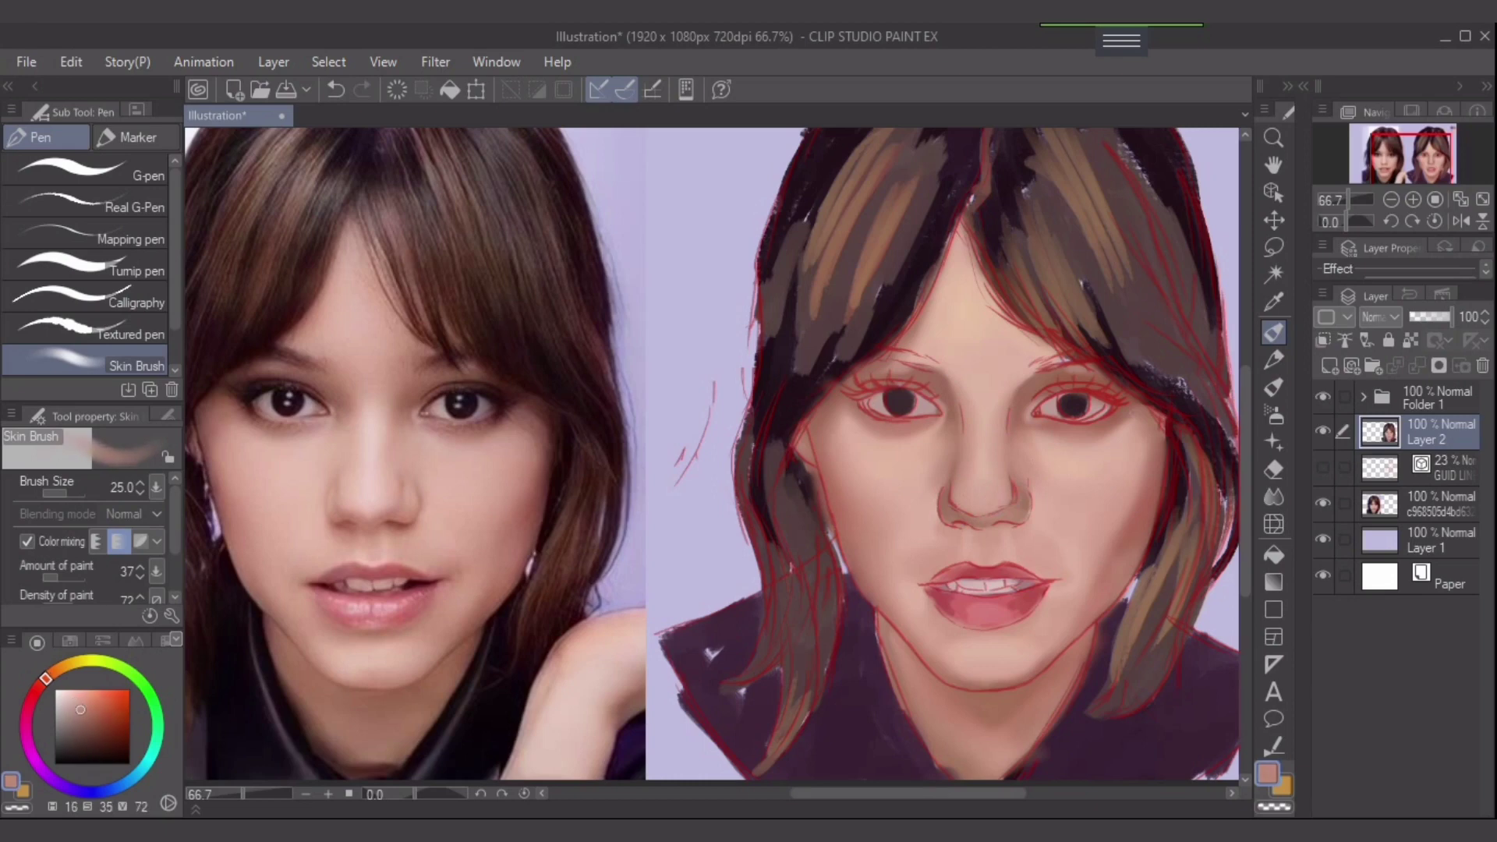
{"action": "left_click", "coordinate": [991, 530], "text": "alt"}
{"action": "key", "text": "["}
{"action": "key", "text": "bracketleft"}
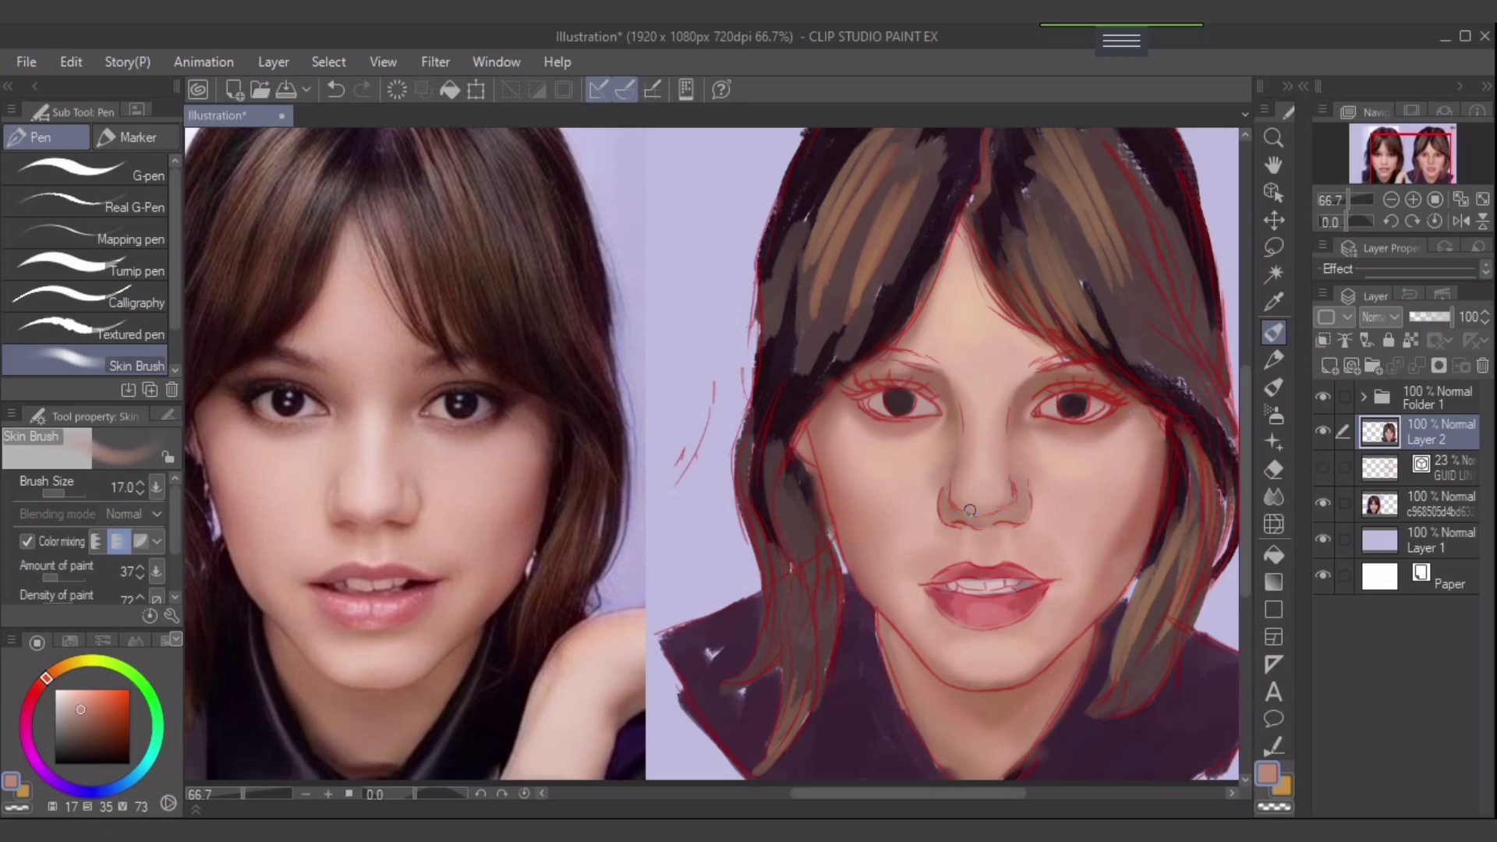
{"action": "left_click", "coordinate": [996, 486], "text": "alt"}
{"action": "key", "text": "bracketleft"}
{"action": "key", "text": "bracketleft"}
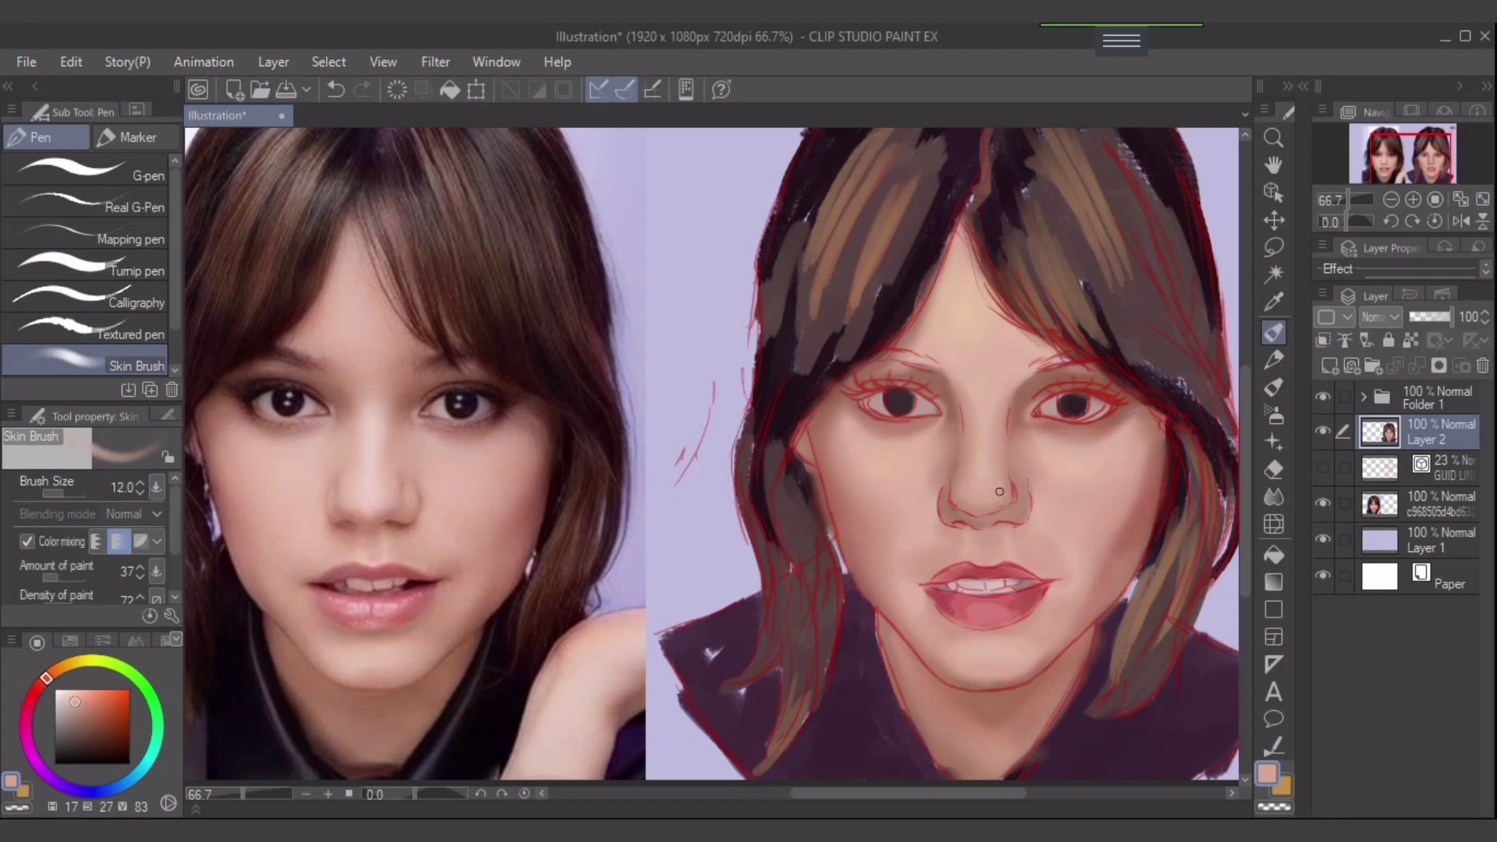
{"action": "key", "text": "bracketright"}
{"action": "left_click", "coordinate": [969, 455], "text": "alt"}
{"action": "key", "text": "bracketright"}
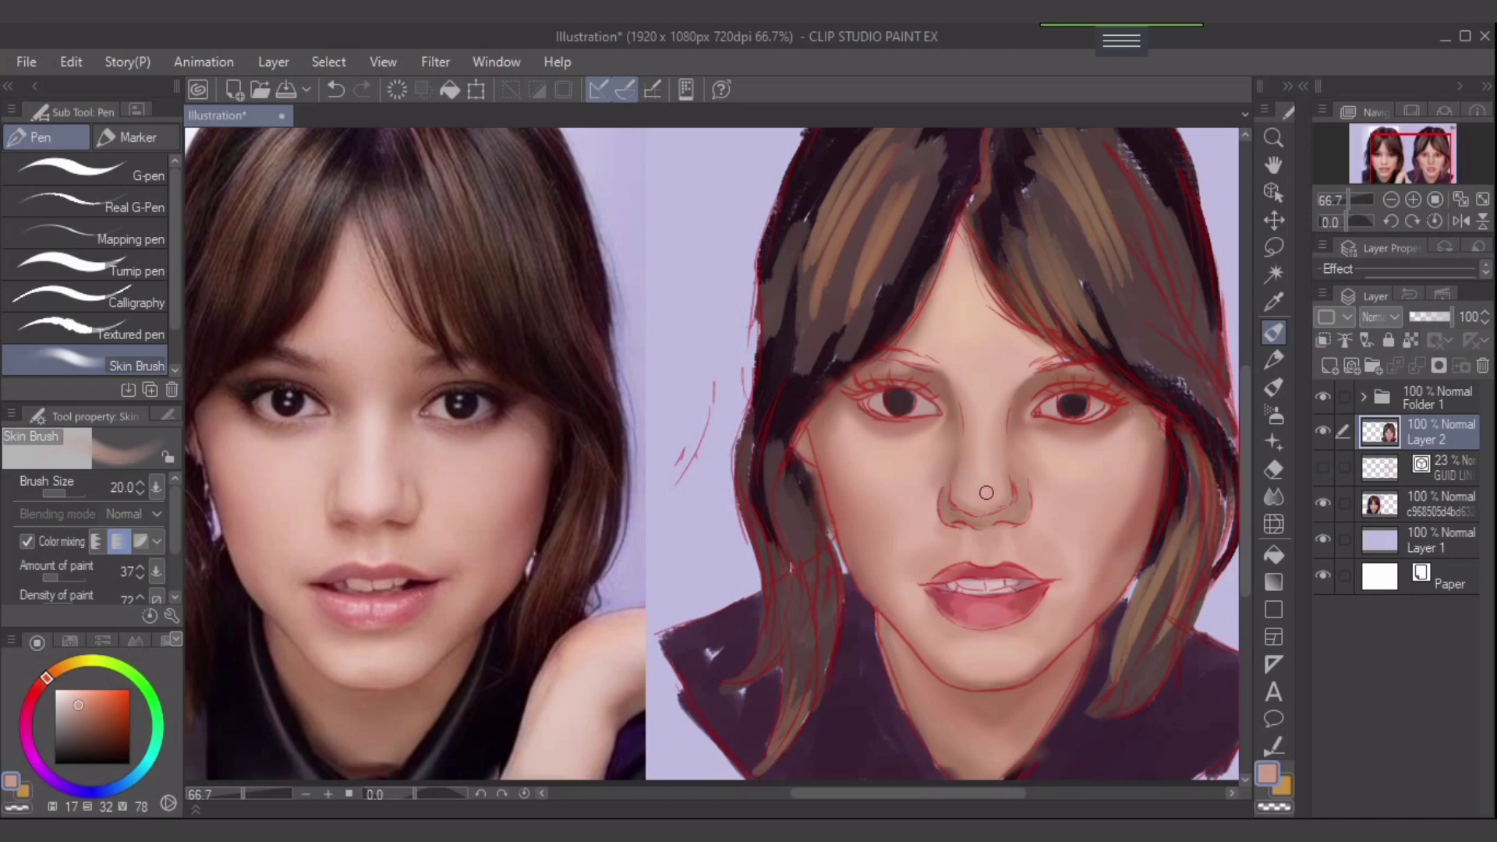
- Sample the light pink of the nose bridge and smooth the bridge with Skin Brush sizes 25 and 30
{"action": "left_click", "coordinate": [983, 441], "text": "alt"}
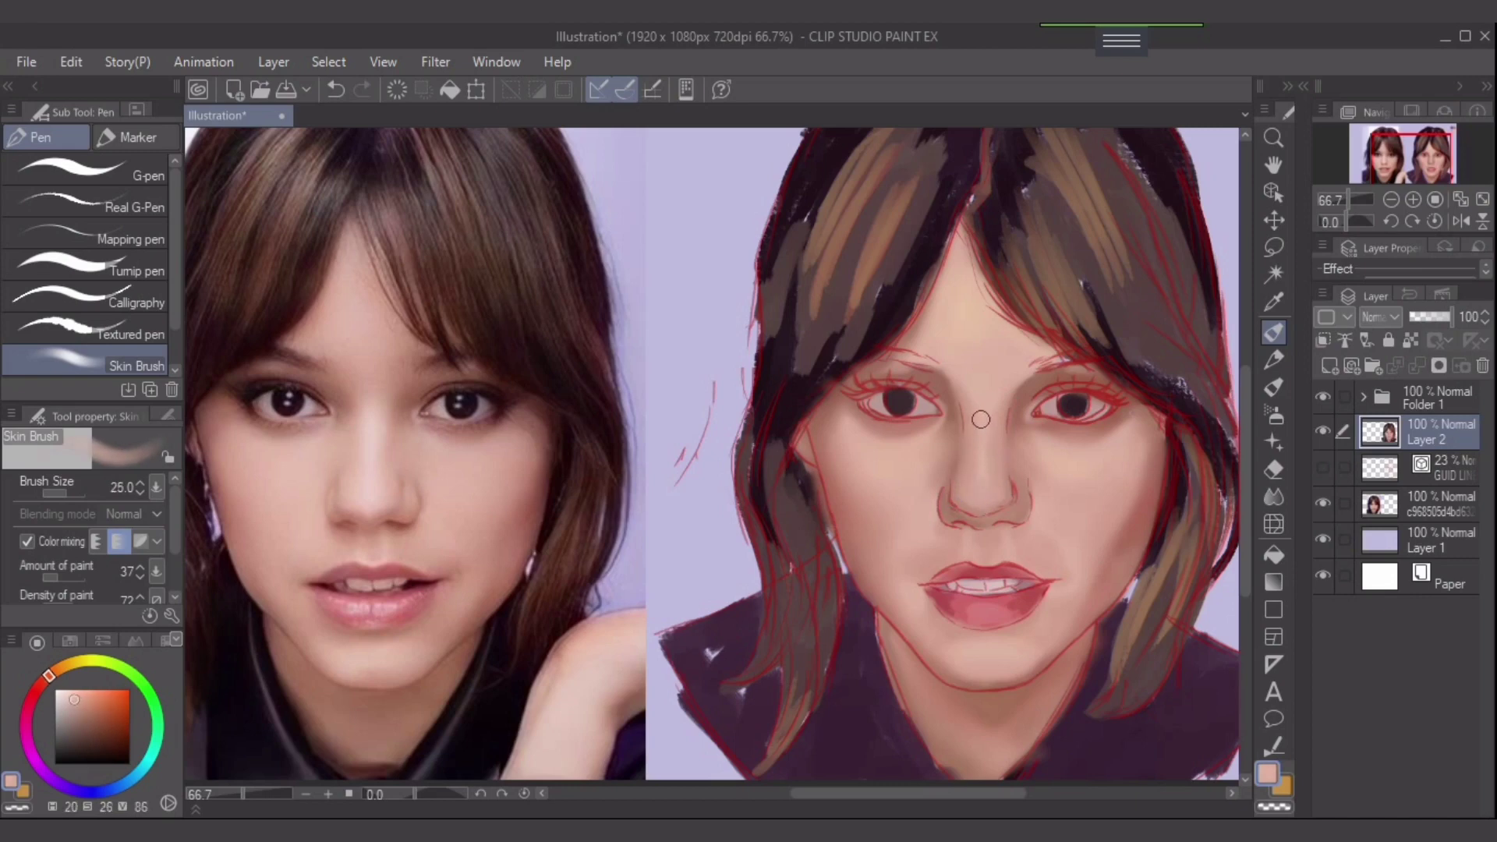
{"action": "key", "text": "bracketright"}
{"action": "key", "text": "bracketright"}
- Sample a reddish brown, shade the right nostril wing with Skin Brush size 7, and check the painting with the sketch folder hidden
{"action": "left_click", "coordinate": [1043, 449], "text": "alt"}
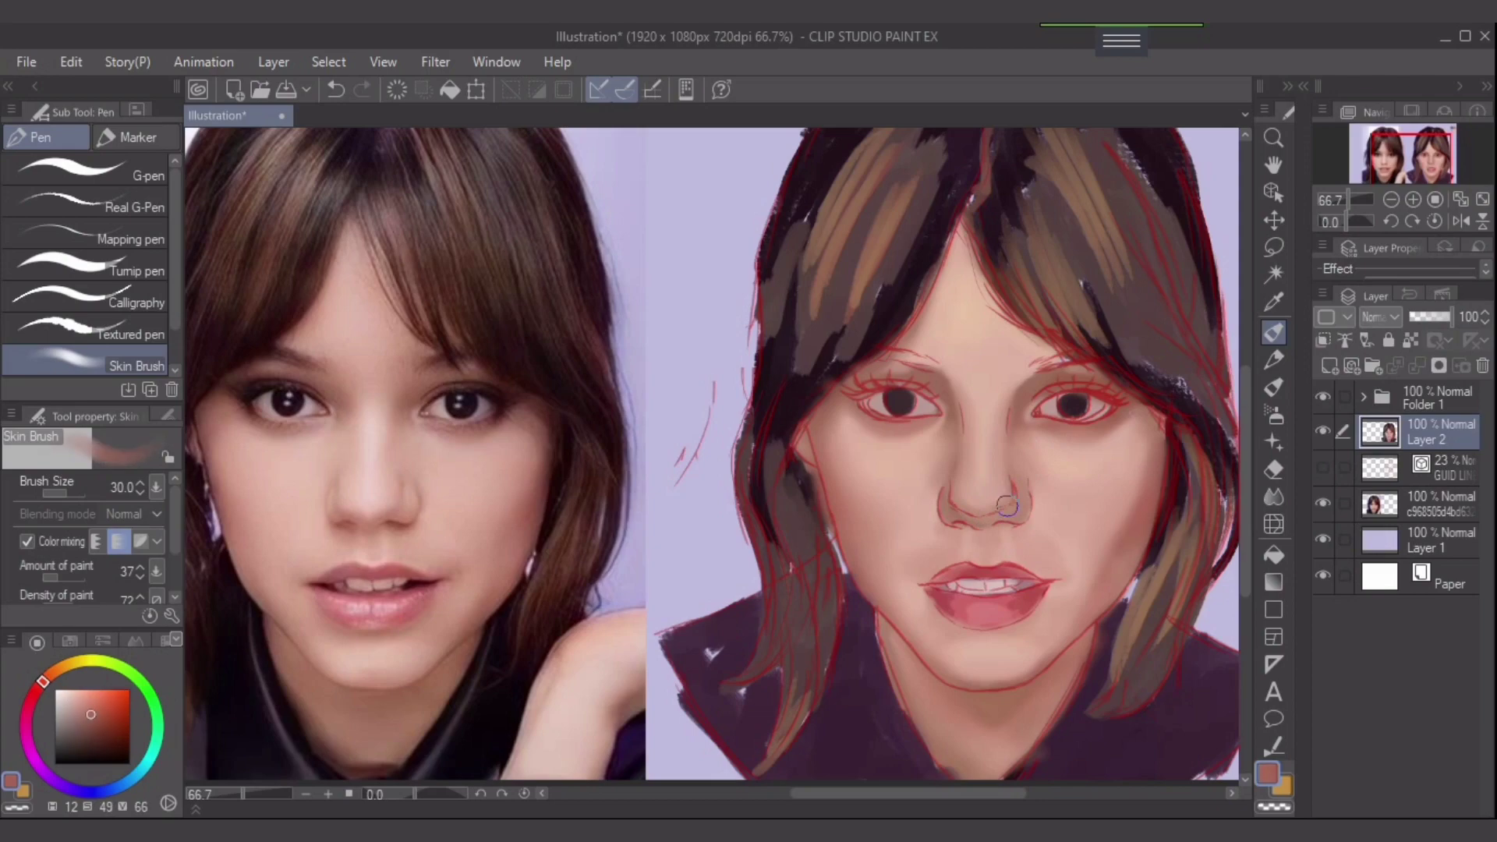
{"action": "scroll", "coordinate": [1006, 511], "scroll_direction": "up", "scroll_amount": 3}
{"action": "scroll", "coordinate": [1021, 493], "scroll_direction": "down", "scroll_amount": 2}
{"action": "key", "text": "bracketleft"}
{"action": "key", "text": "bracketleft"}
{"action": "key", "text": "bracketleft"}
{"action": "key", "text": "bracketleft"}
{"action": "key", "text": "bracketleft"}
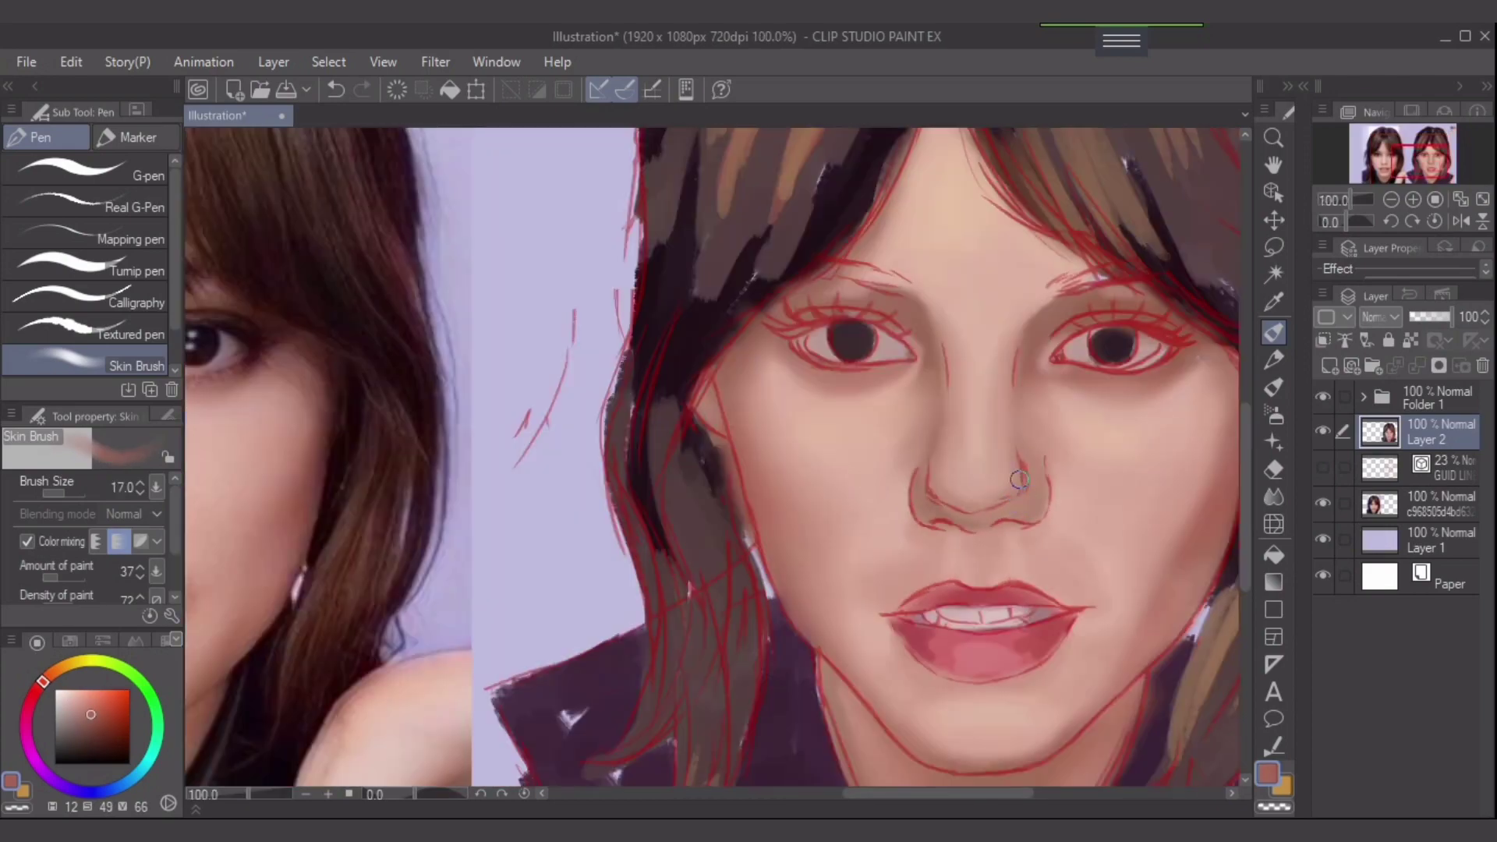
{"action": "key", "text": "bracketleft"}
{"action": "key", "text": "bracketleft"}
{"action": "key", "text": "bracketleft"}
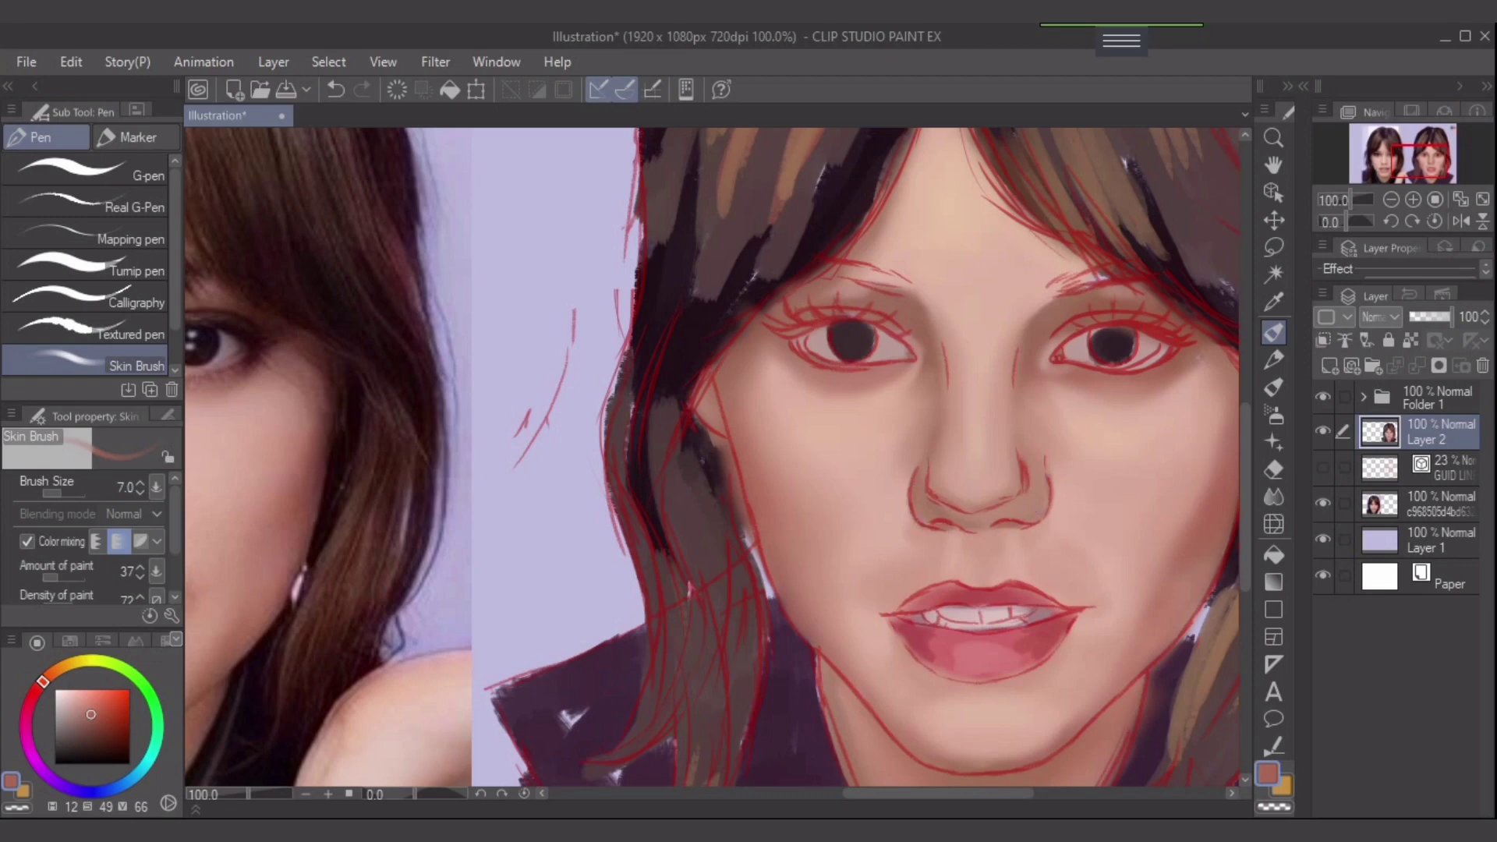
{"action": "left_click", "coordinate": [1323, 396]}
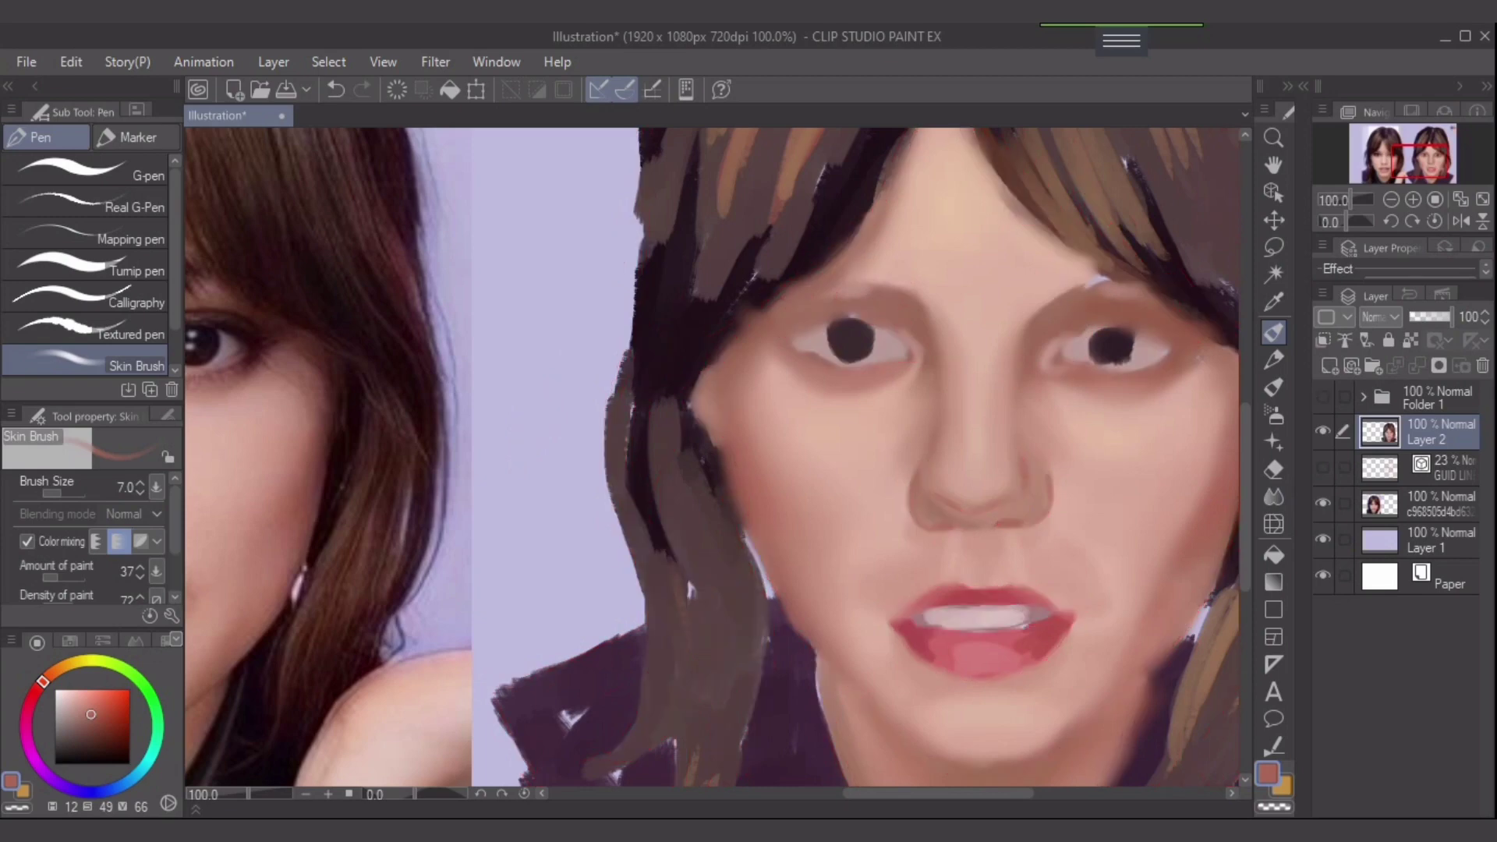
{"action": "left_click", "coordinate": [1323, 395]}
- Shade the underside of the nose and the area just below it in reddish brown with Skin Brush sizes 10 and 17
{"action": "mouse_move", "coordinate": [876, 537]}
{"action": "left_mouse_down"}
{"action": "mouse_move", "coordinate": [1135, 462]}
{"action": "mouse_move", "coordinate": [1095, 459]}
{"action": "mouse_move", "coordinate": [1165, 458]}
{"action": "left_mouse_up"}
{"action": "key", "text": "bracketright"}
{"action": "key", "text": "bracketright"}
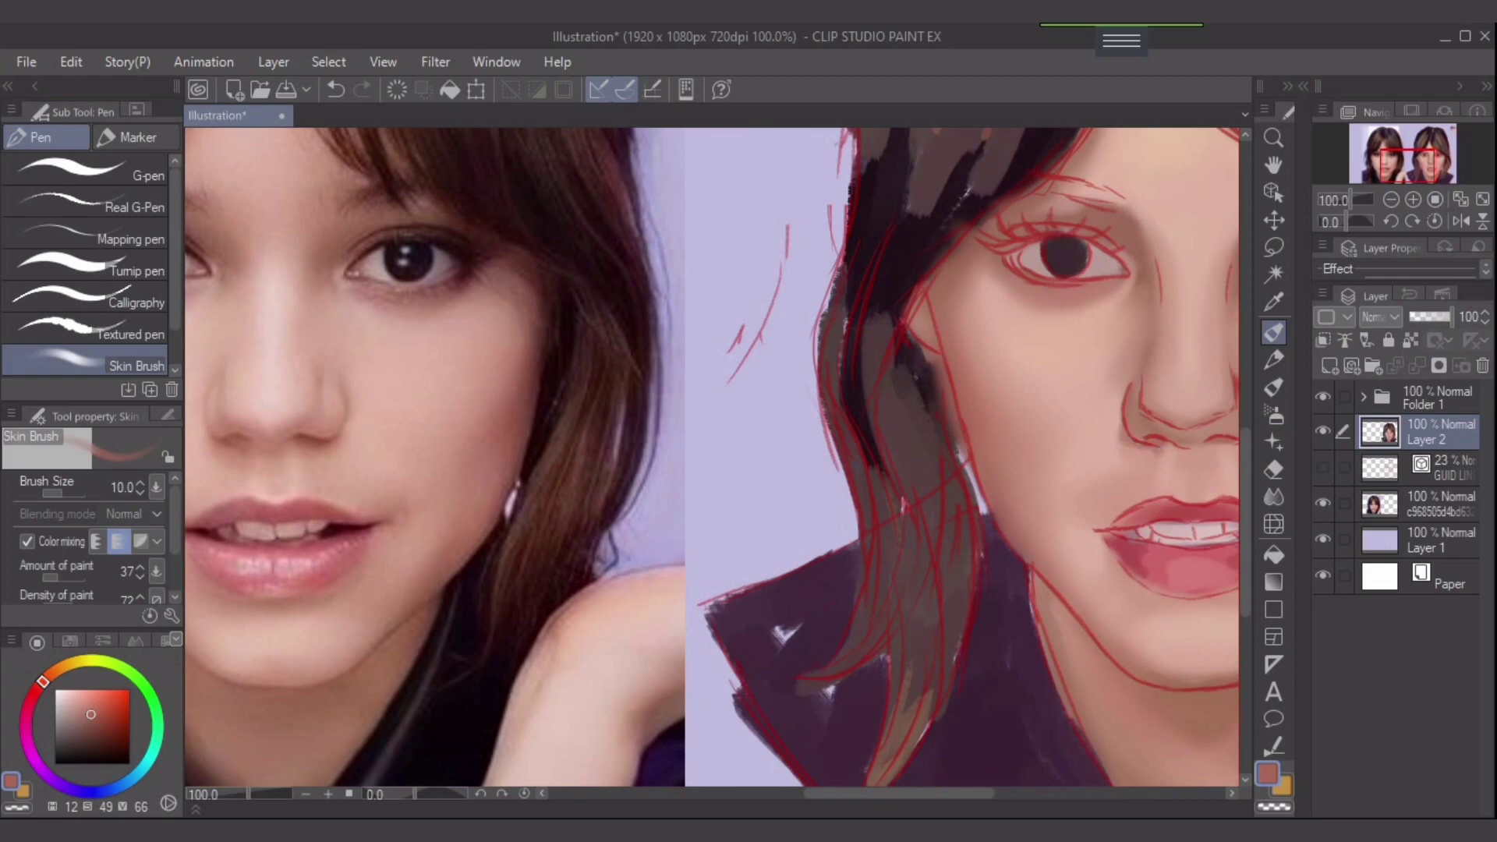
{"action": "left_click_drag", "start_coordinate": [1212, 451], "coordinate": [1154, 444]}
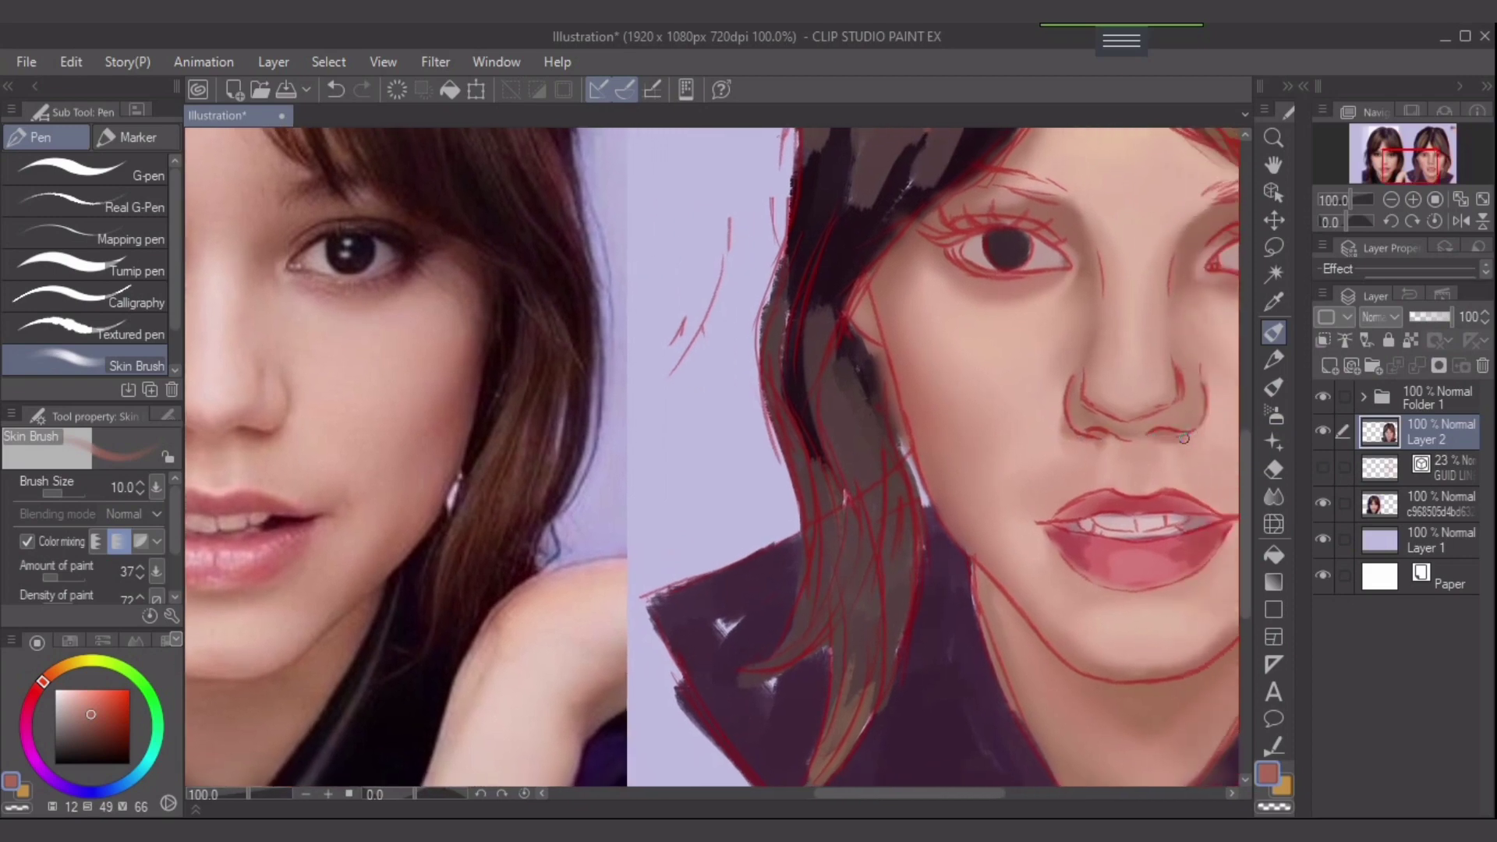
{"action": "left_click_drag", "start_coordinate": [1135, 464], "coordinate": [1174, 443]}
{"action": "key", "text": "bracketright"}
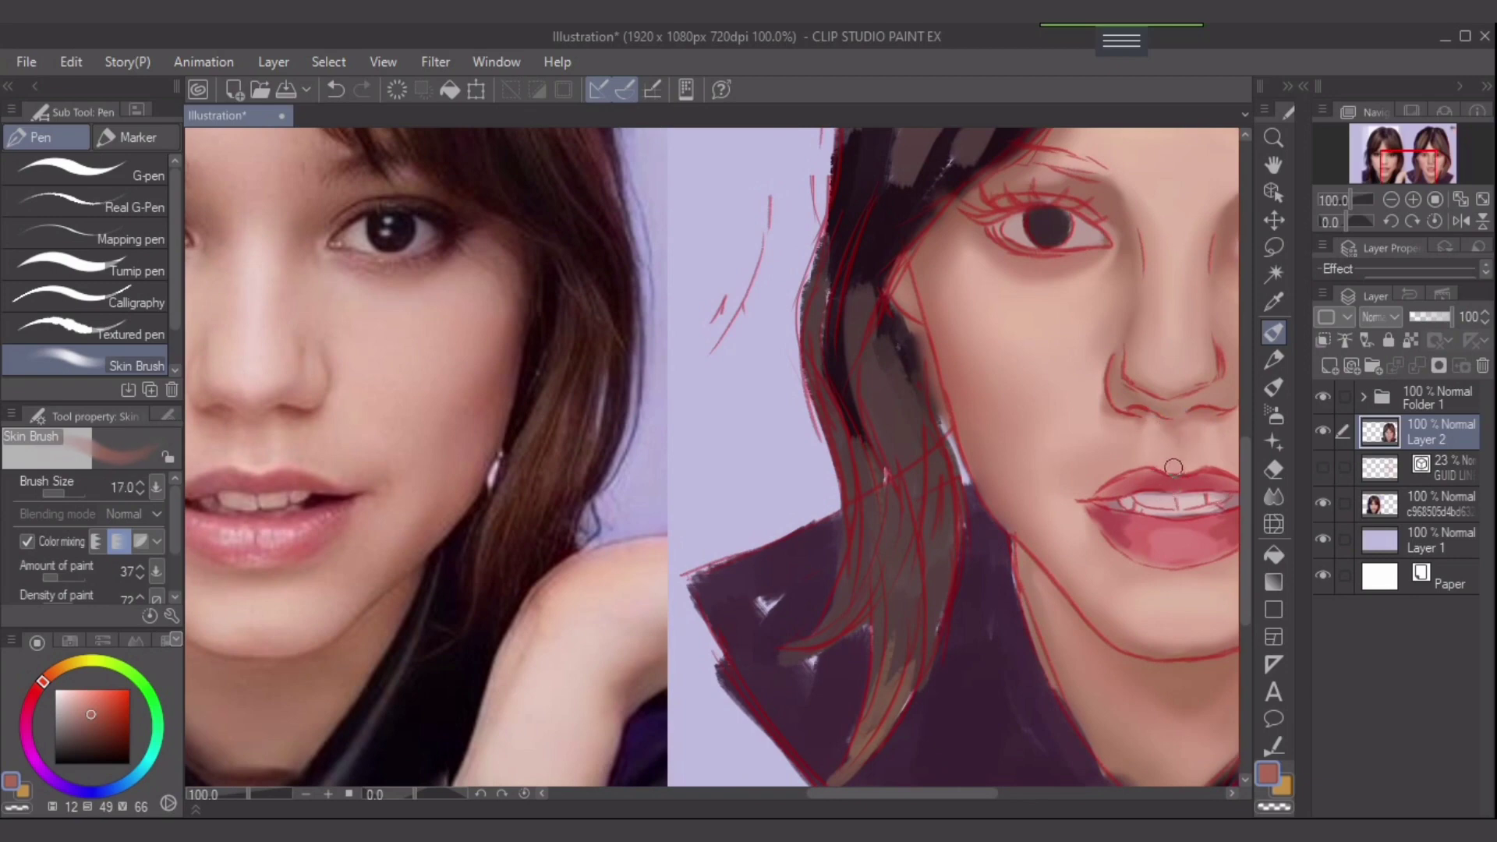
- Undo the last stroke, choose a lighter, less saturated red-brown, and shade between nose and upper lip with Skin Brush size 20
{"action": "key", "text": "bracketright"}
{"action": "left_click_drag", "start_coordinate": [88, 712], "coordinate": [83, 707]}
{"action": "key", "text": "ctrl+z"}
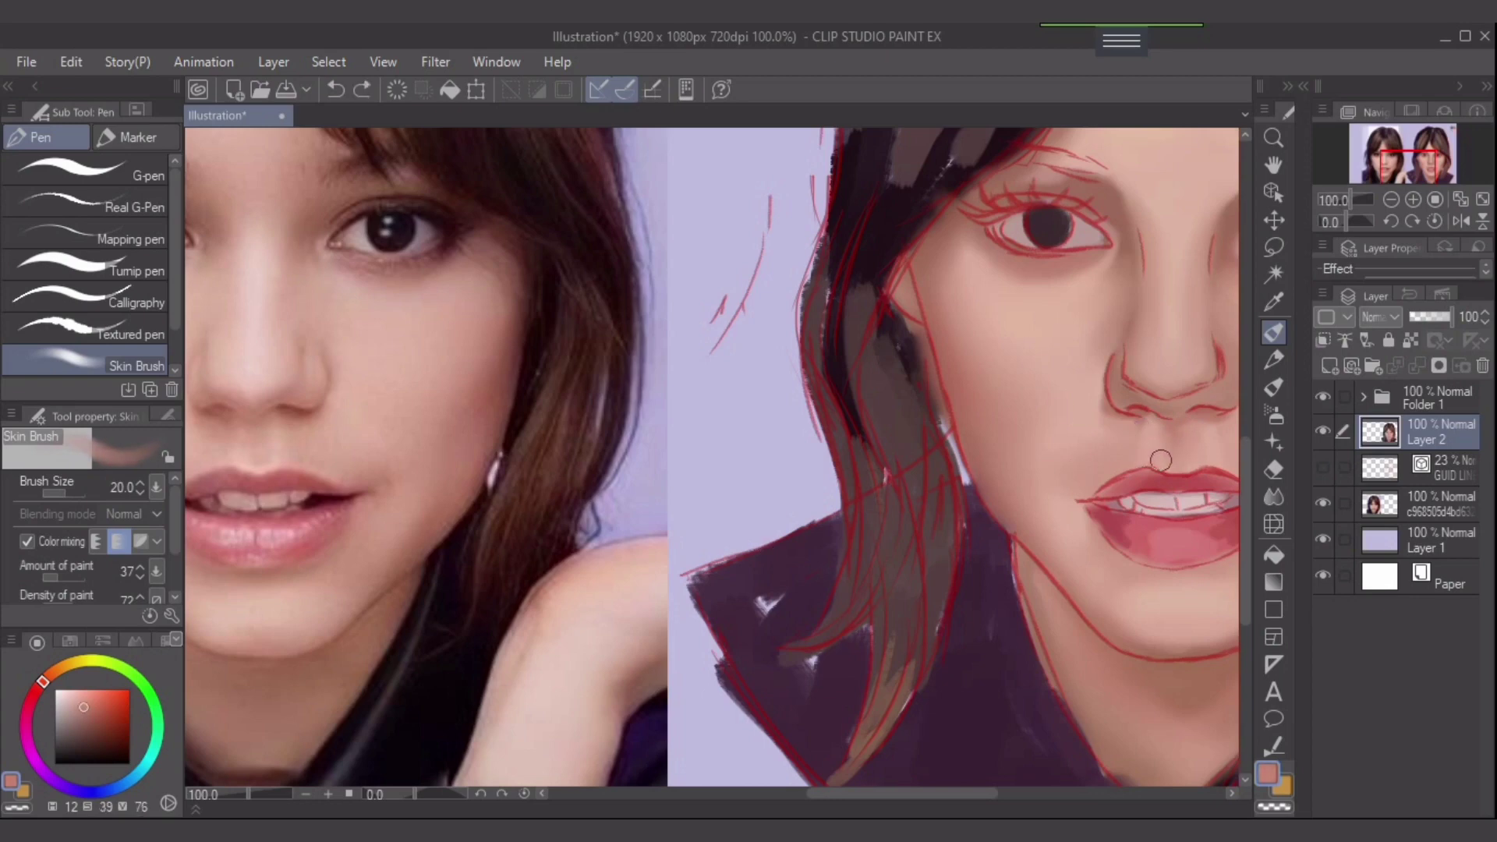
{"action": "left_click_drag", "start_coordinate": [1159, 460], "coordinate": [1175, 434]}
{"action": "left_click_drag", "start_coordinate": [1205, 454], "coordinate": [1172, 456]}
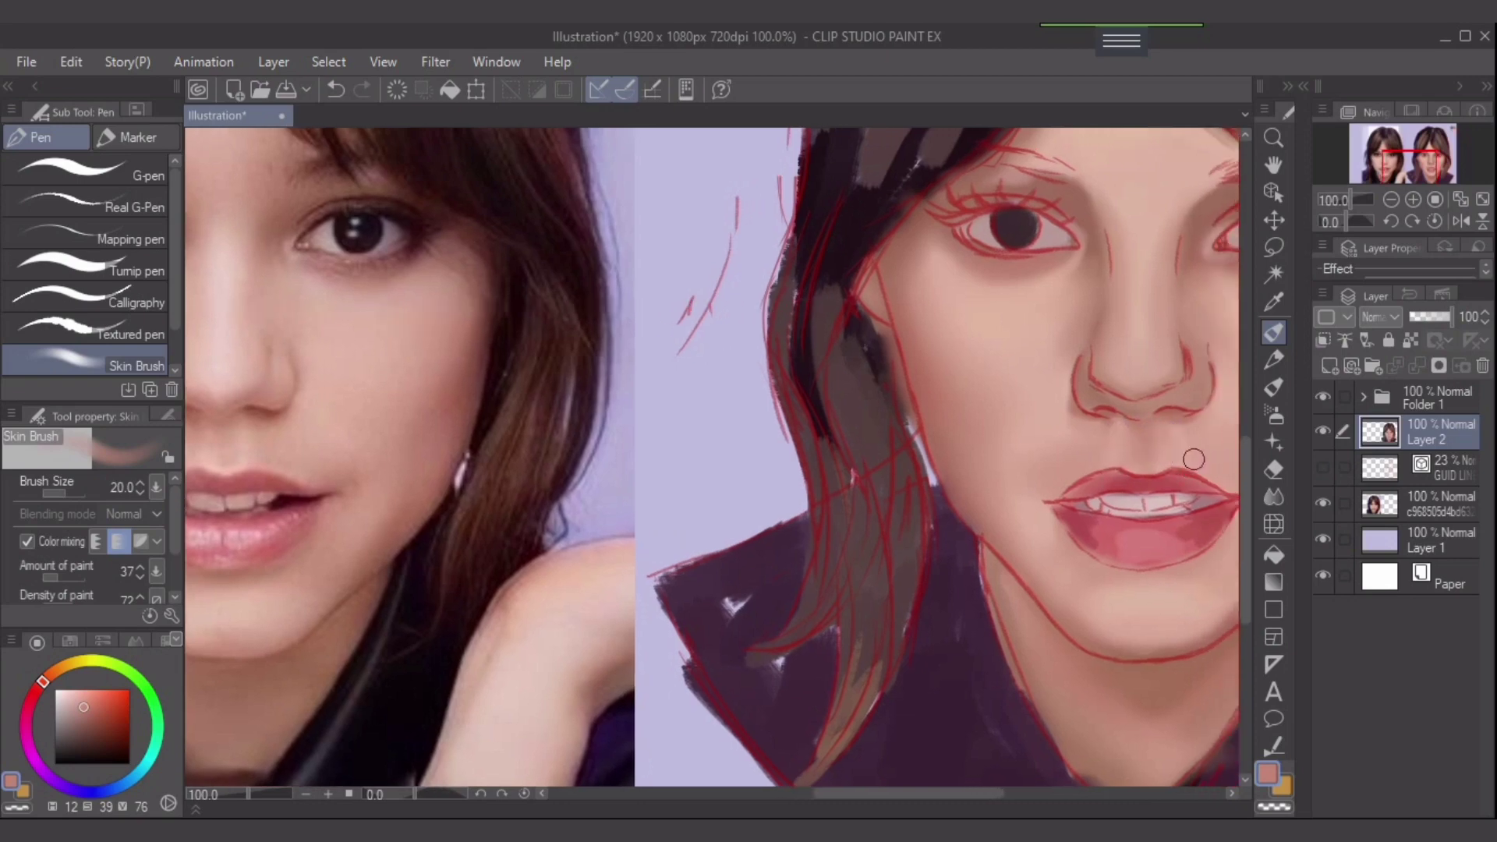
- Sample the light skin above the upper lip and blend along the lip's edge with Skin Brush size 10
{"action": "left_click", "coordinate": [1175, 441], "text": "alt"}
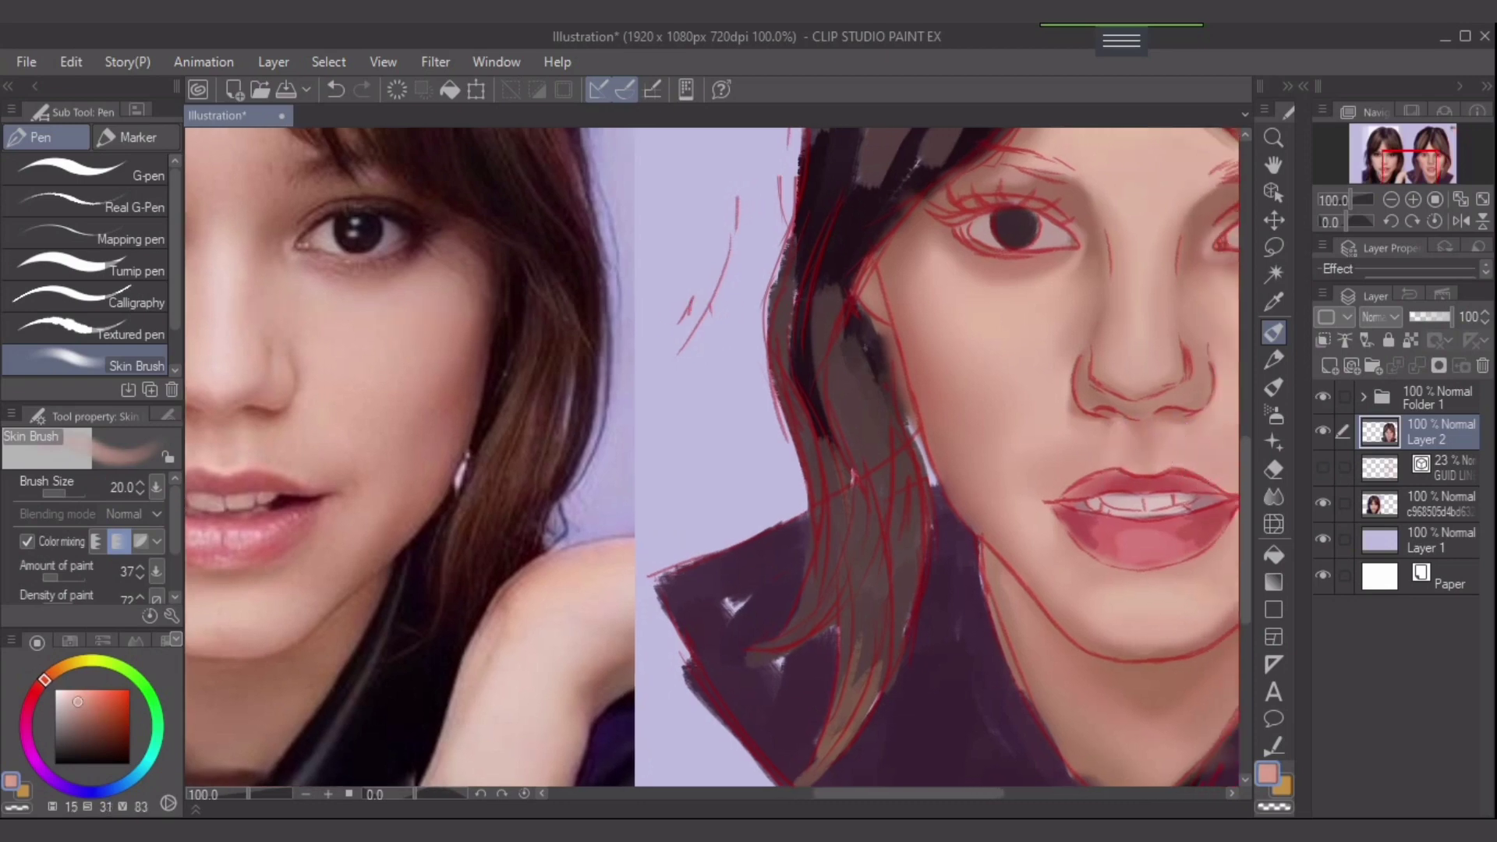
{"action": "key", "text": "bracketleft"}
{"action": "key", "text": "bracketleft"}
{"action": "key", "text": "bracketleft"}
{"action": "key", "text": "bracketleft"}
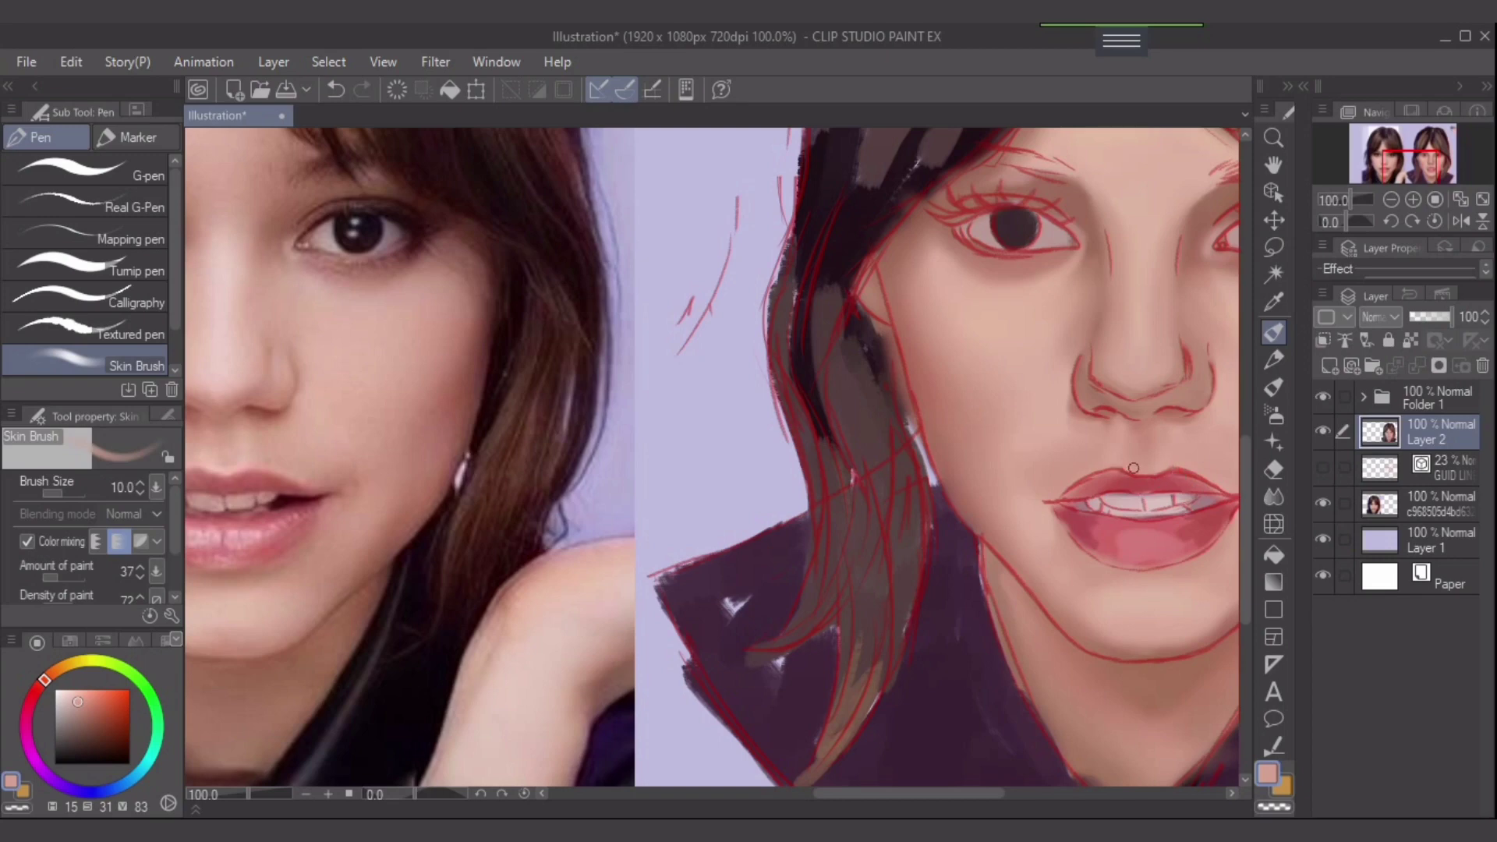
{"action": "left_click", "coordinate": [1170, 436], "text": "alt"}
{"action": "left_click_drag", "start_coordinate": [1120, 462], "coordinate": [1152, 432]}
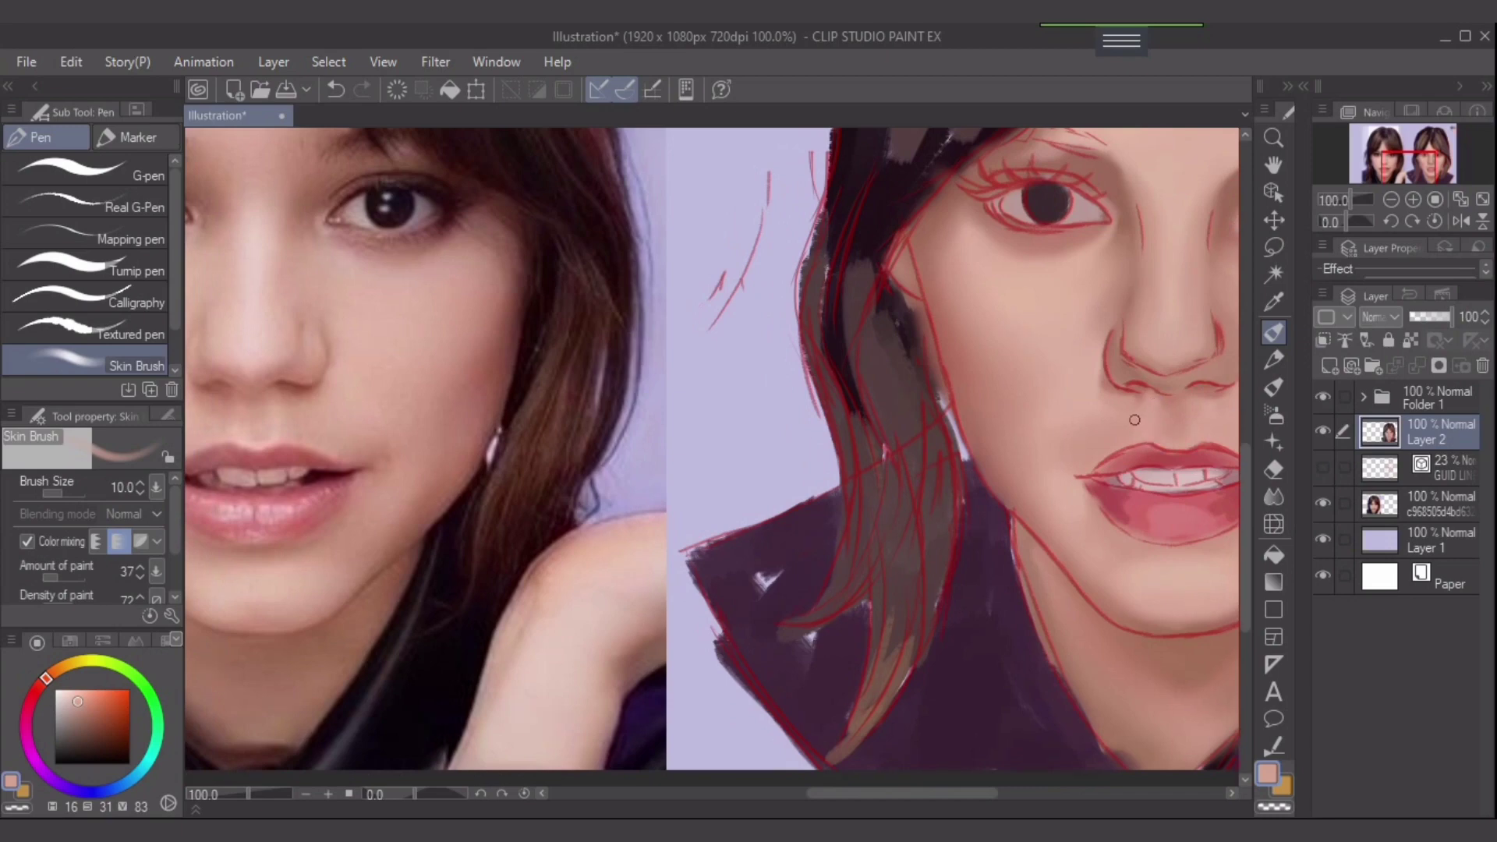
- Sample skin tones around the nose and blend the shading beside and below the nostrils with Skin Brush sizes 10 and 12
{"action": "left_click", "coordinate": [1104, 433], "text": "alt"}
{"action": "scroll", "coordinate": [1046, 460], "scroll_direction": "down", "scroll_amount": 1}
{"action": "left_click_drag", "start_coordinate": [1107, 417], "coordinate": [1050, 441]}
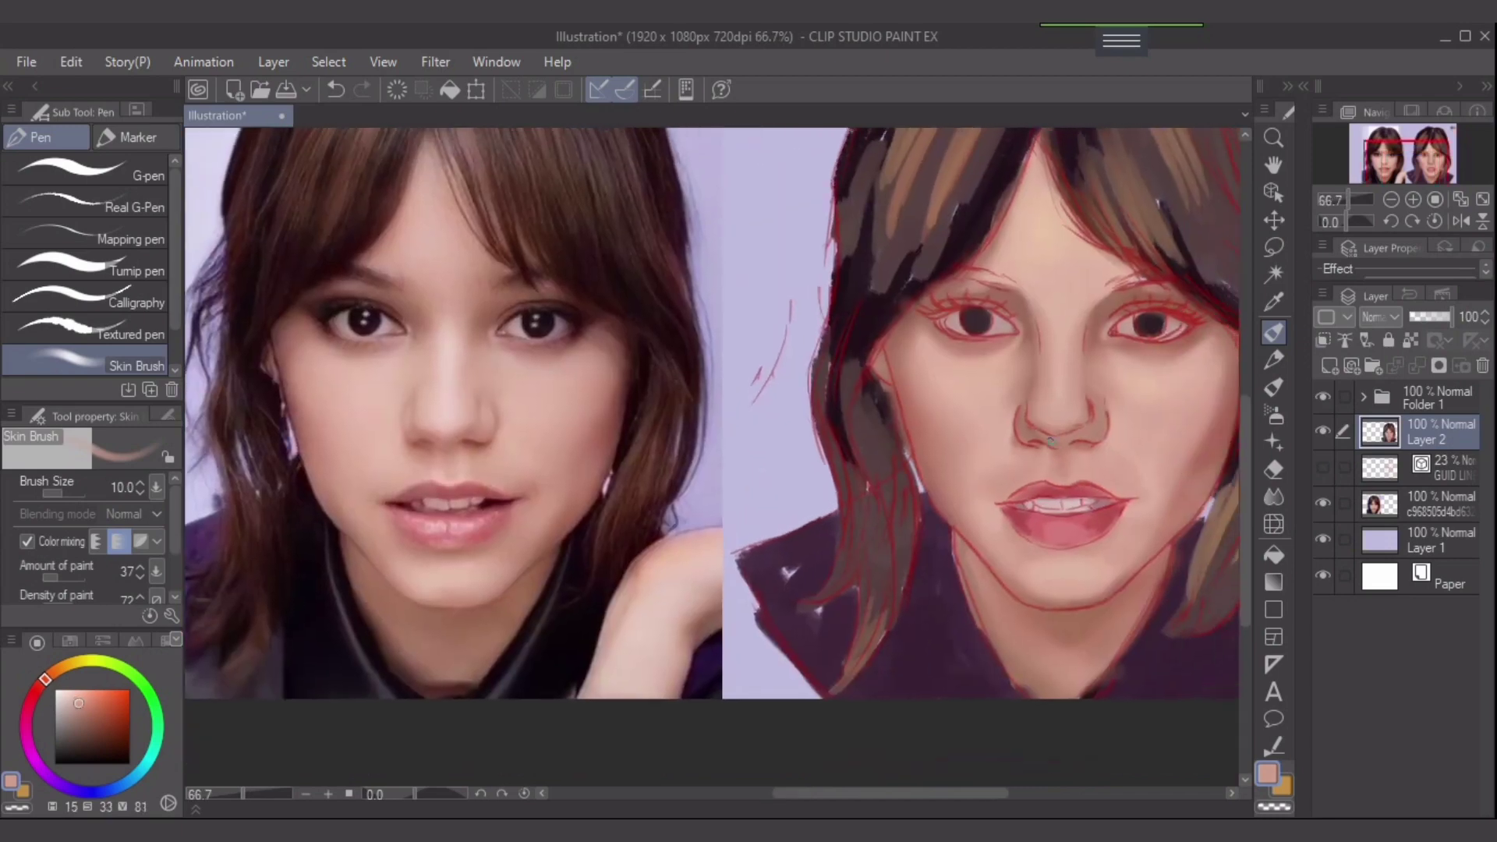
{"action": "left_click", "coordinate": [1077, 401], "text": "alt"}
{"action": "left_click", "coordinate": [1010, 434], "text": "alt"}
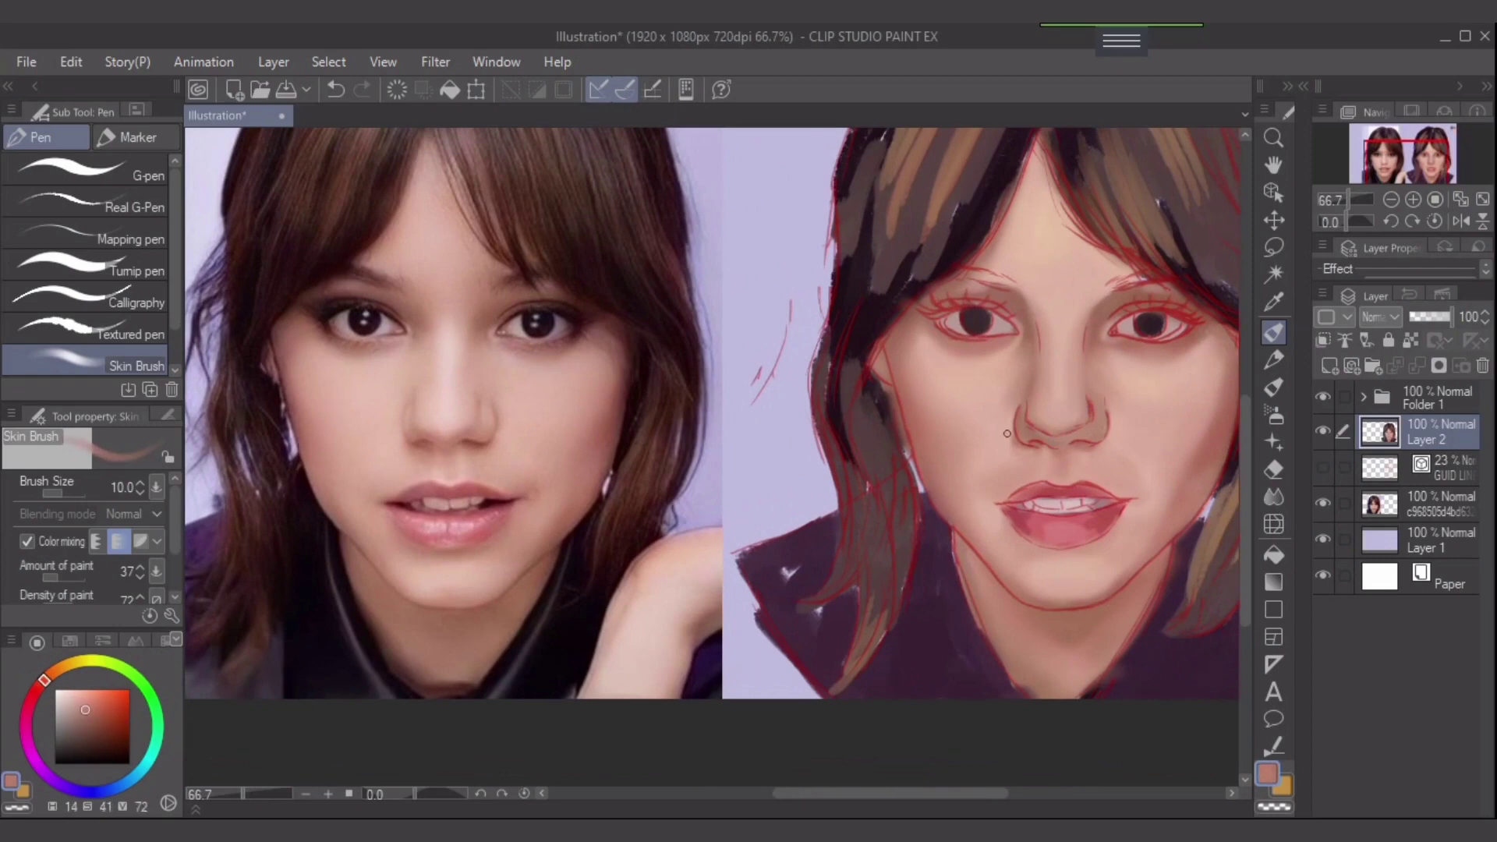
{"action": "key", "text": "]"}
{"action": "scroll", "coordinate": [1044, 442], "scroll_direction": "up", "scroll_amount": 2}
{"action": "scroll", "coordinate": [1079, 427], "scroll_direction": "down", "scroll_amount": 1}
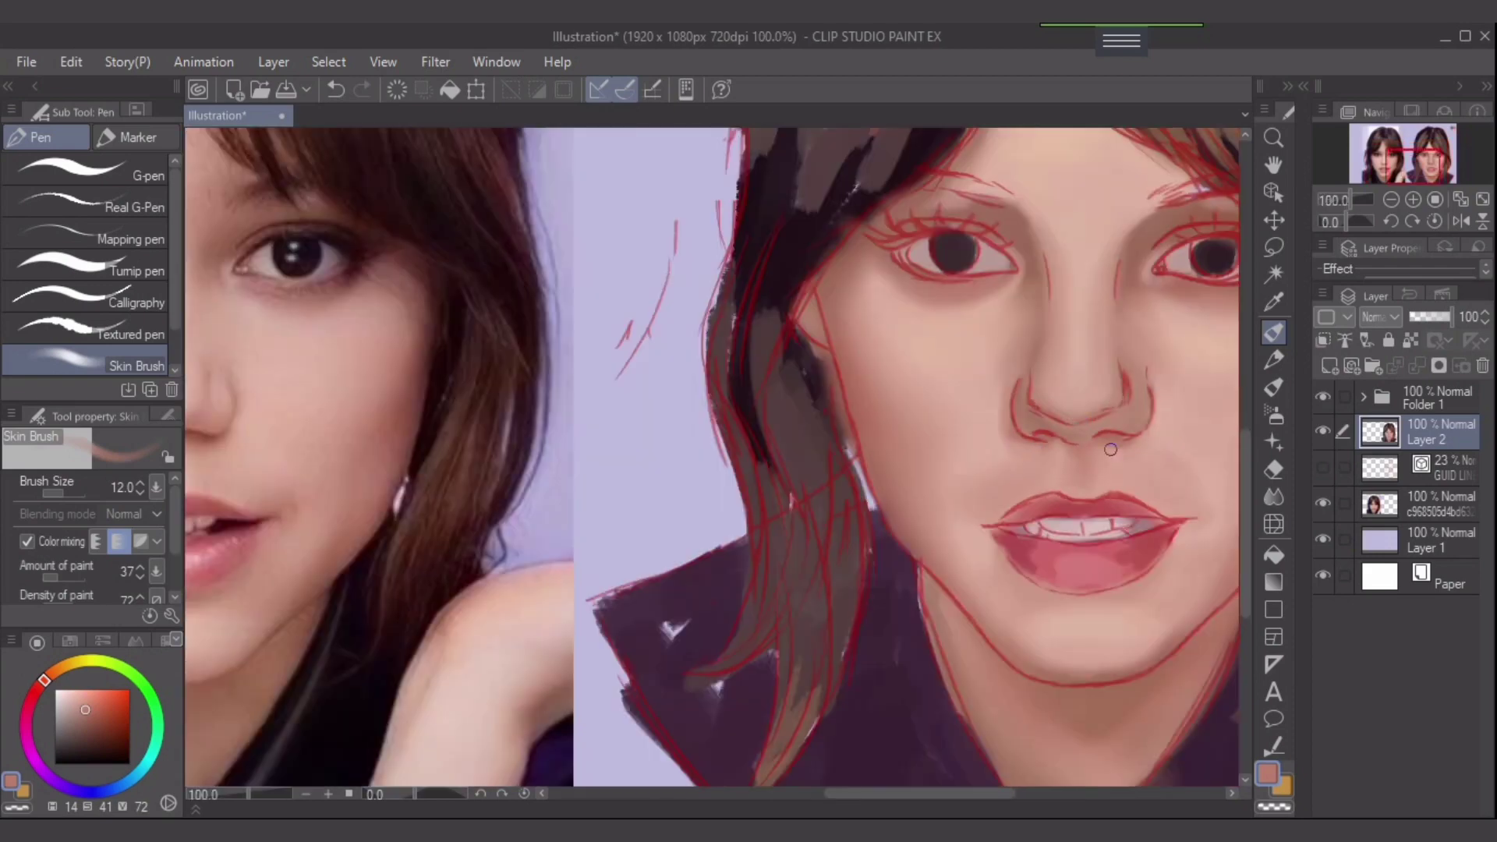
{"action": "scroll", "coordinate": [1112, 449], "scroll_direction": "down", "scroll_amount": 1}
{"action": "scroll", "coordinate": [1119, 447], "scroll_direction": "up", "scroll_amount": 2}
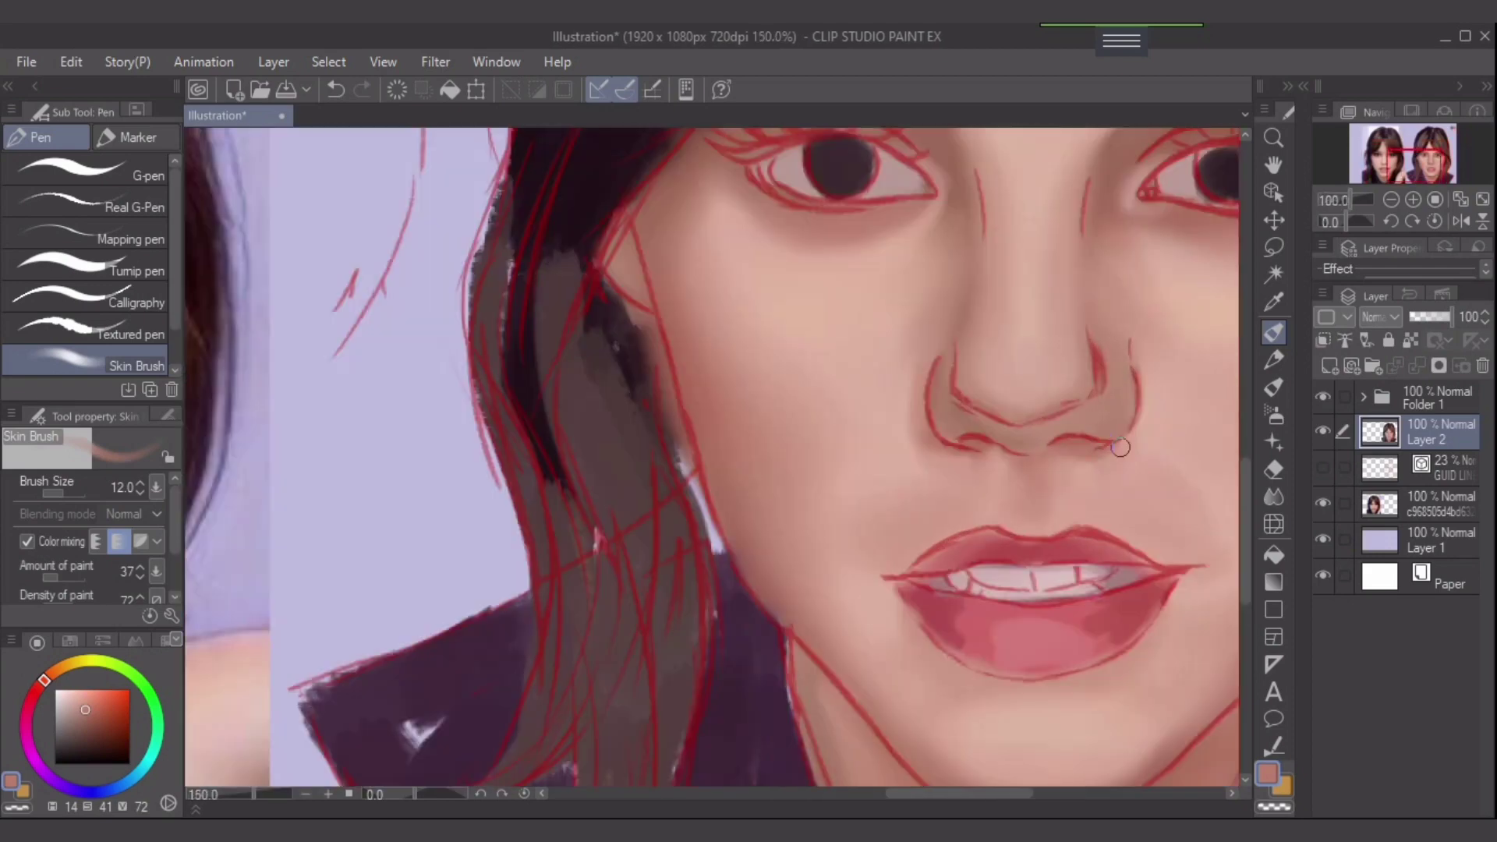
- Sample the sketch line's red, outline the right nostril wing with Skin Brush size 8, and undo the last stroke
{"action": "left_click", "coordinate": [1110, 452], "text": "alt"}
{"action": "key", "text": "bracketleft"}
{"action": "key", "text": "bracketleft"}
{"action": "left_click_drag", "start_coordinate": [1132, 359], "coordinate": [1140, 394]}
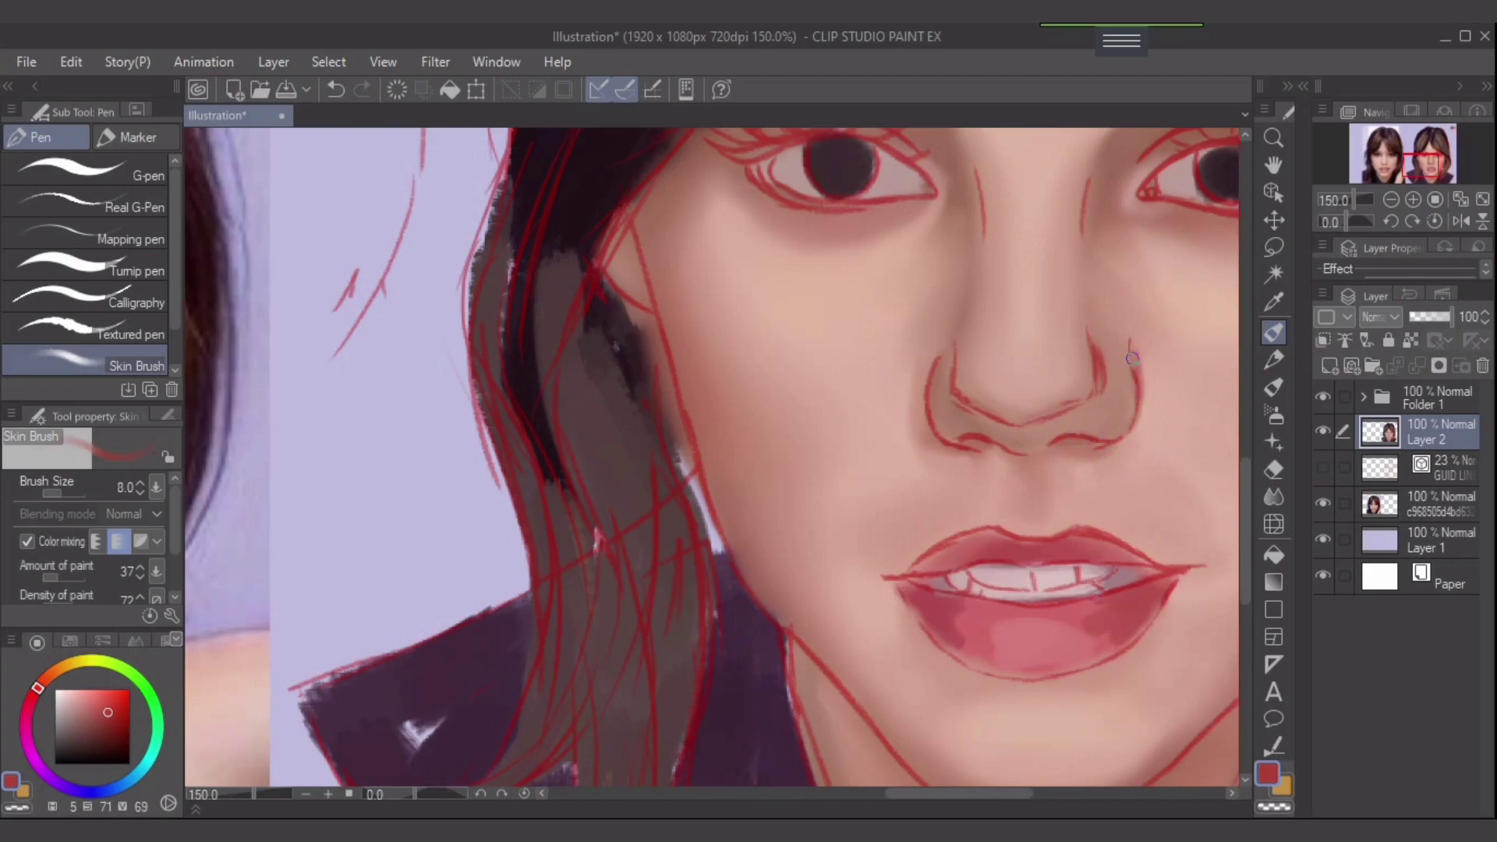
{"action": "scroll", "coordinate": [1134, 363], "scroll_direction": "down", "scroll_amount": 1}
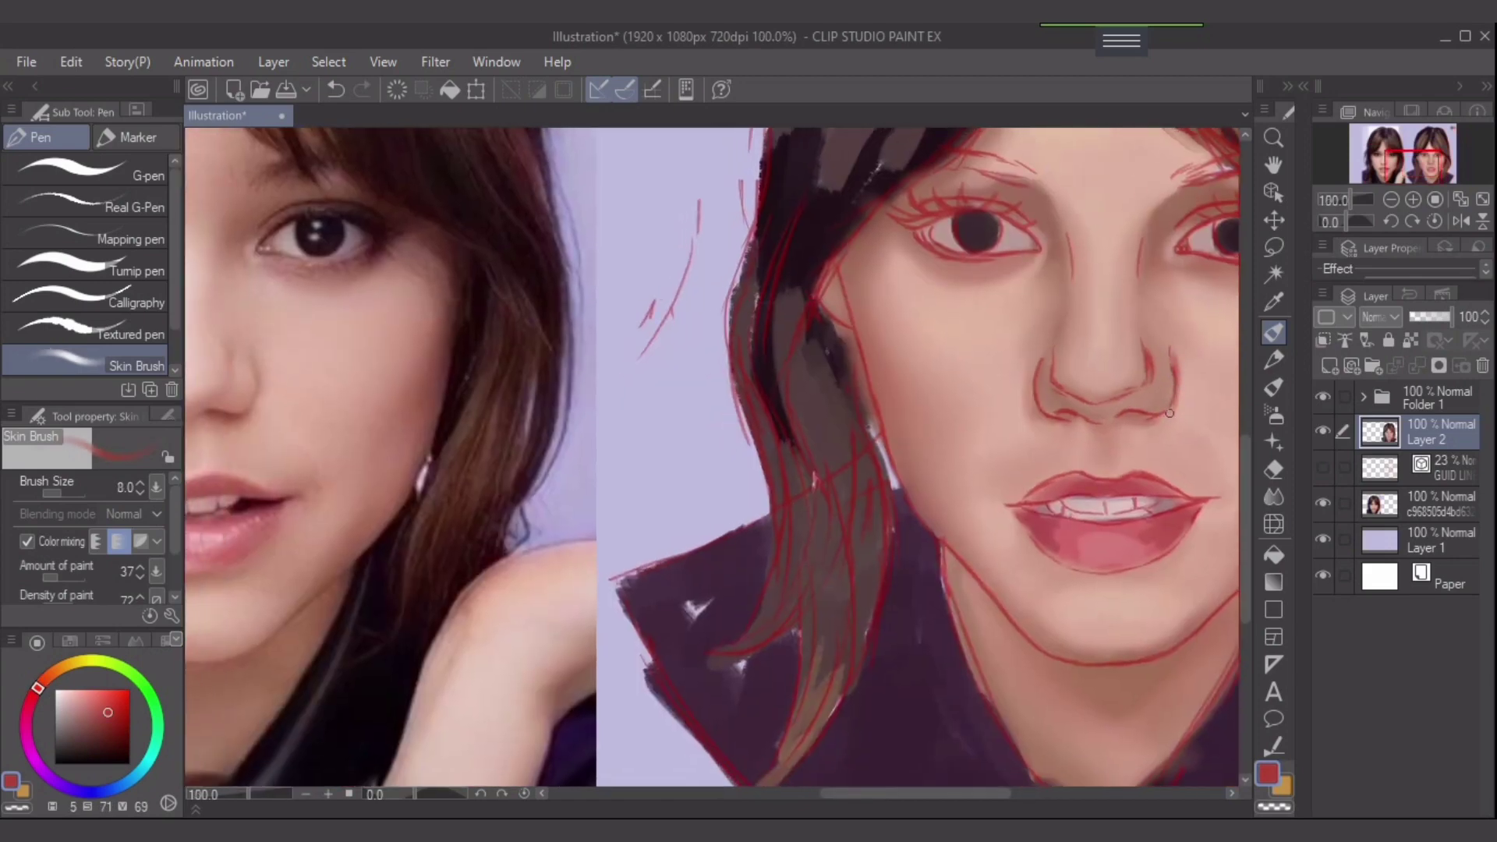
{"action": "left_click_drag", "start_coordinate": [1177, 393], "coordinate": [1162, 420]}
{"action": "key", "text": "ctrl+z"}
- Choose dark red shades and paint the nostril openings with Skin Brush size 6
{"action": "left_click", "coordinate": [113, 733]}
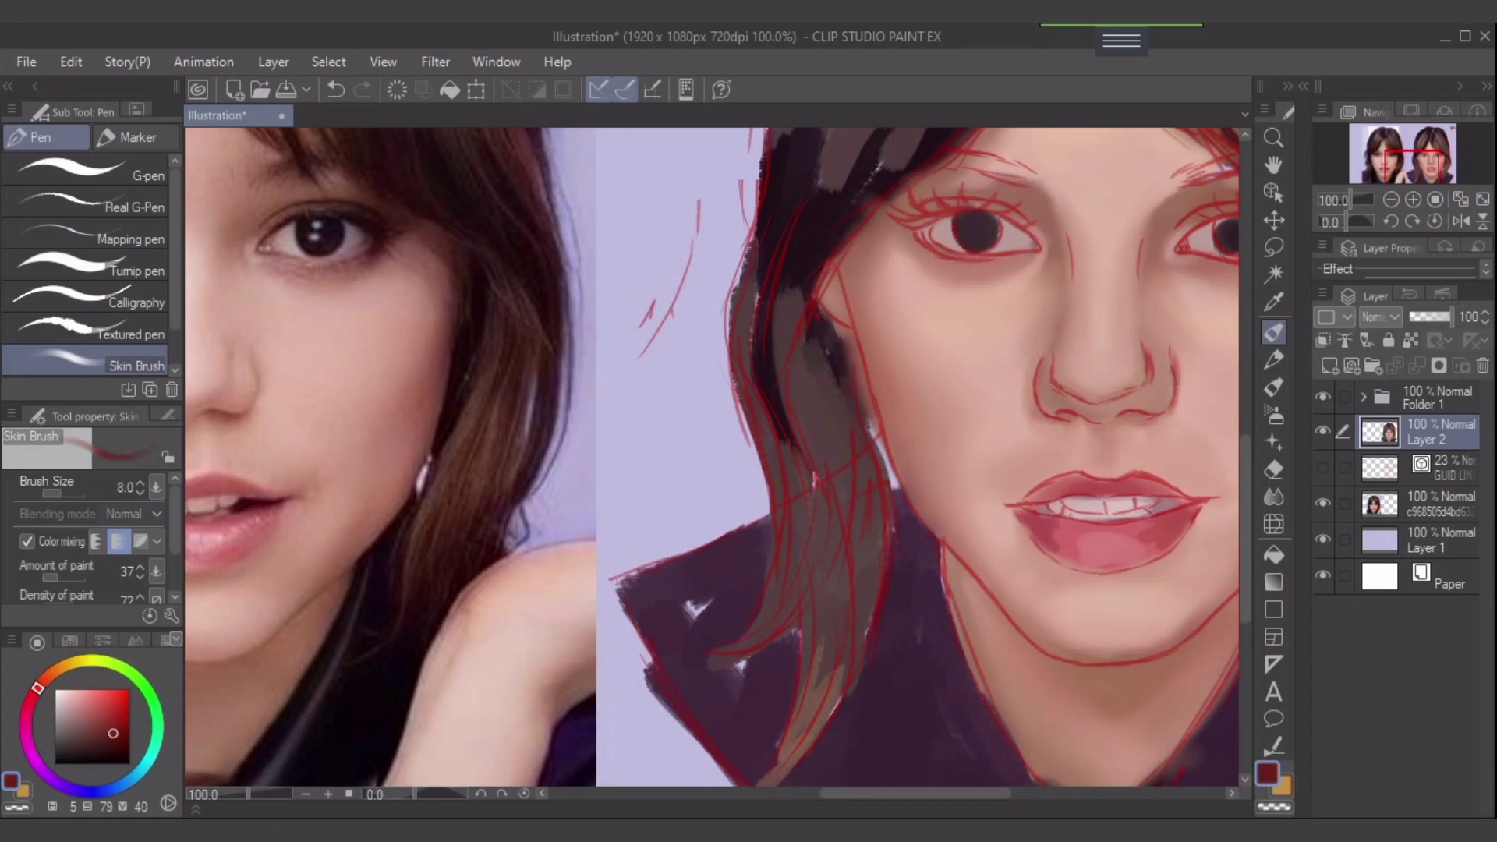
{"action": "key", "text": "bracketleft"}
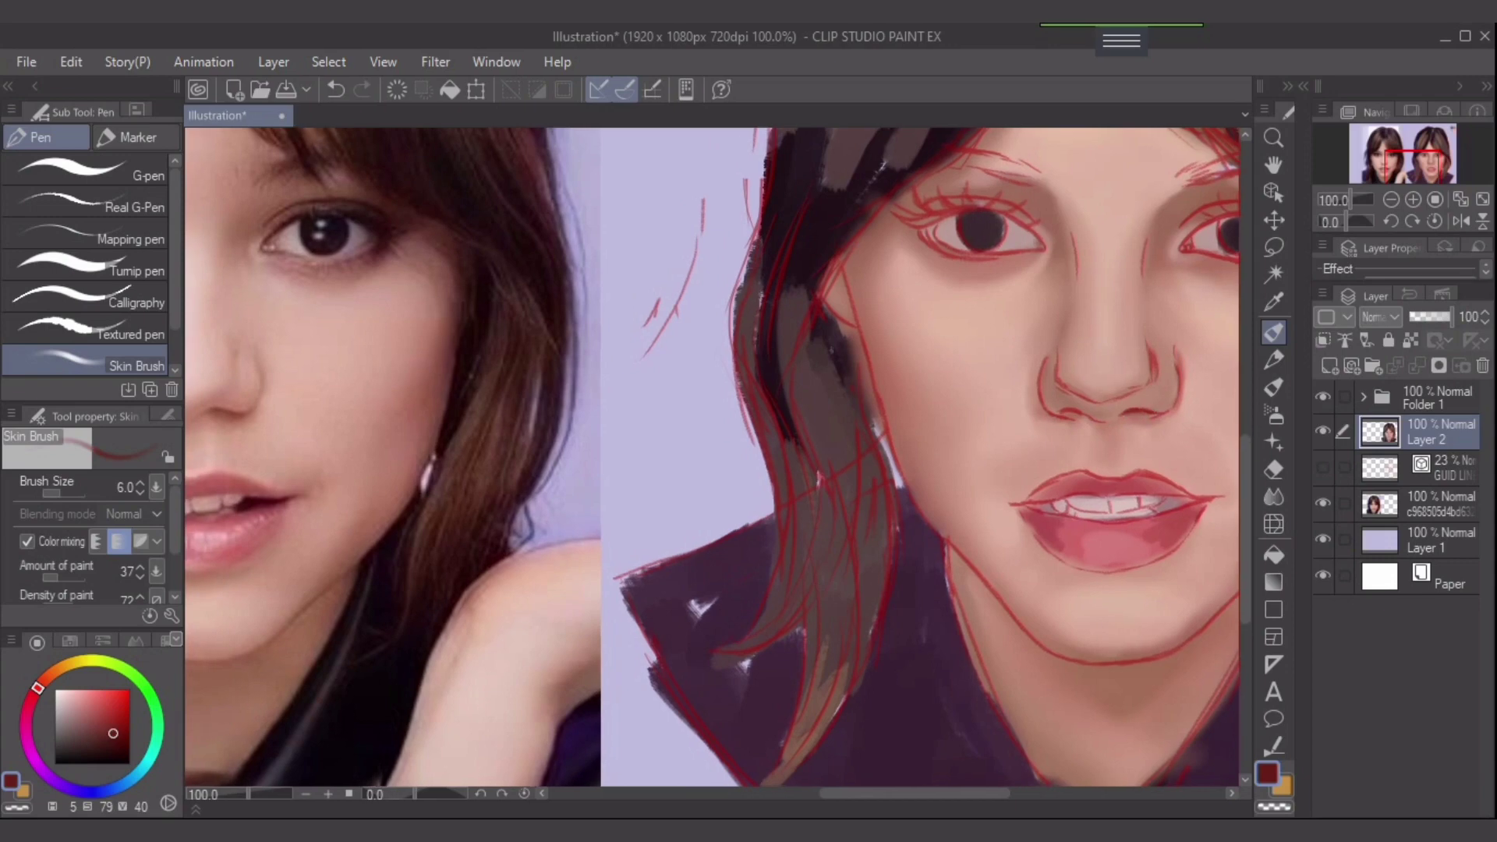
{"action": "scroll", "coordinate": [1142, 417], "scroll_direction": "left", "scroll_amount": 3}
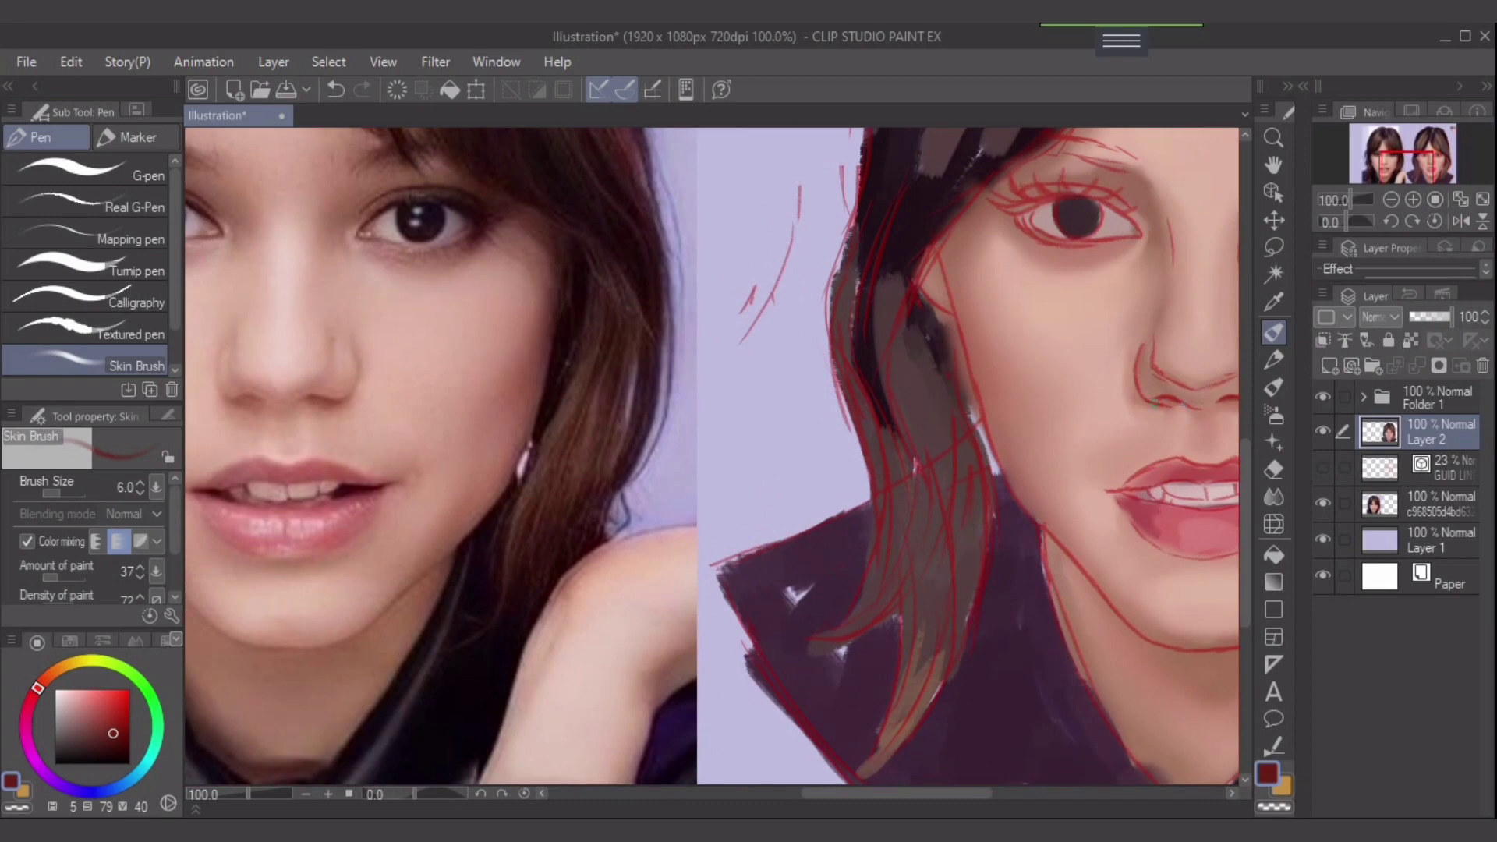
{"action": "left_click", "coordinate": [102, 726]}
{"action": "left_click_drag", "start_coordinate": [1238, 405], "coordinate": [1193, 402]}
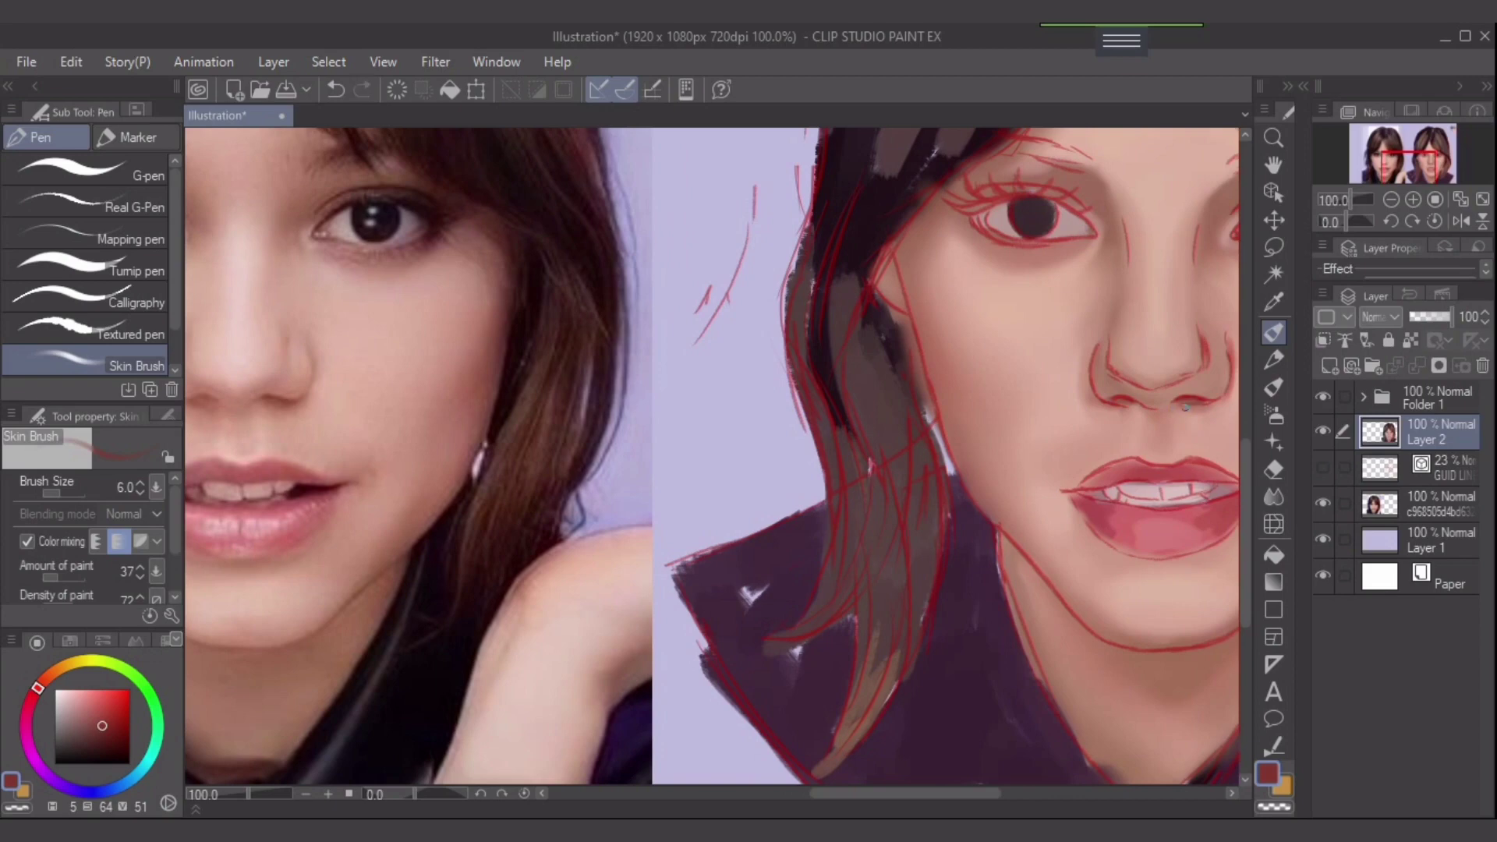
- Hide the sketch folder and compare the painted nose with the reference photo
{"action": "left_click", "coordinate": [1323, 396]}
{"action": "scroll", "coordinate": [1129, 433], "scroll_direction": "right", "scroll_amount": 4}
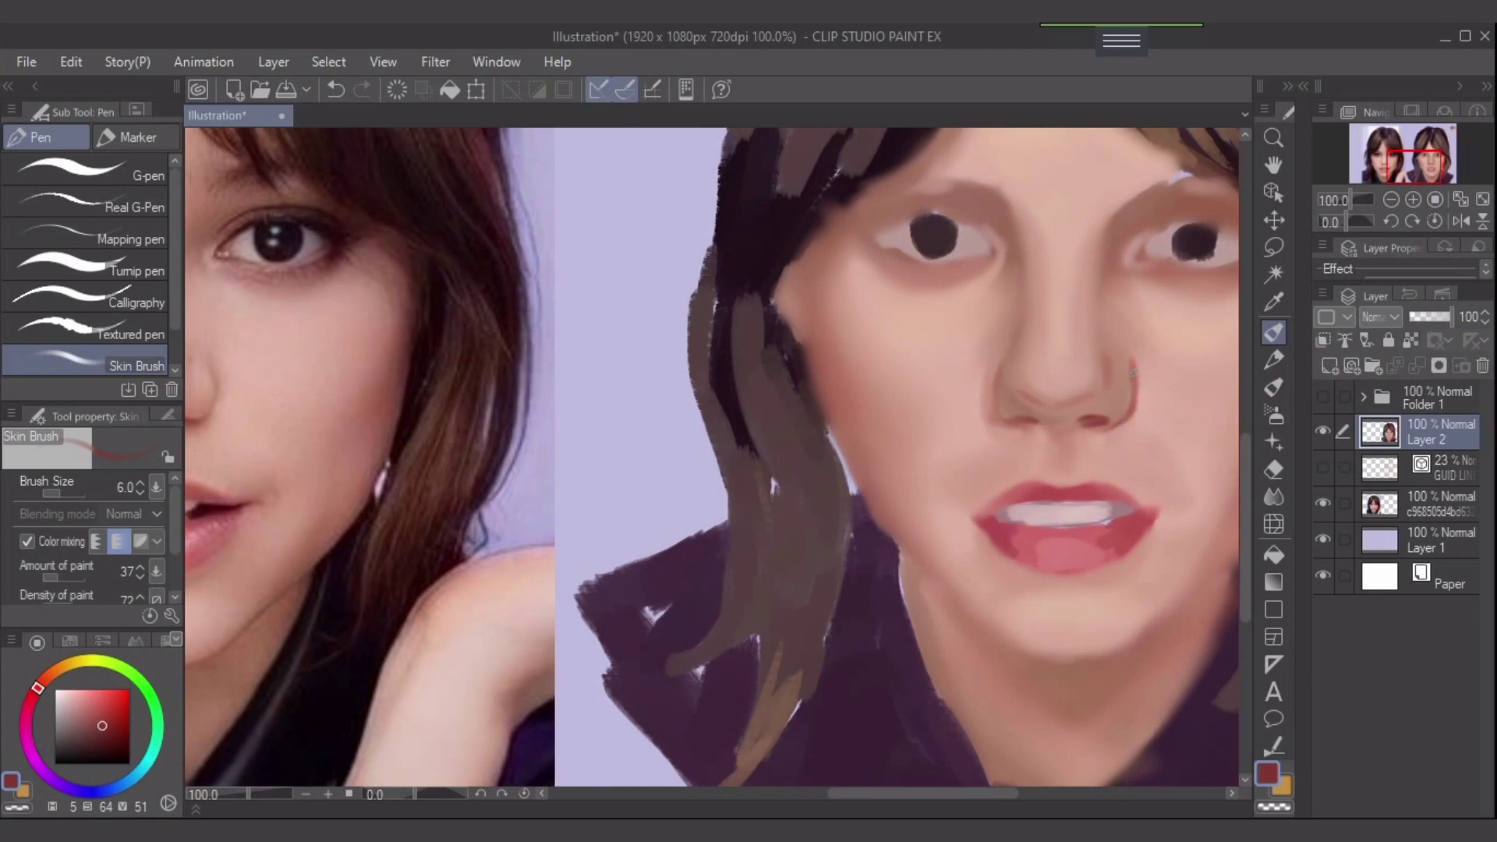
{"action": "scroll", "coordinate": [1083, 388], "scroll_direction": "left", "scroll_amount": 4}
{"action": "scroll", "coordinate": [1149, 376], "scroll_direction": "left", "scroll_amount": 3}
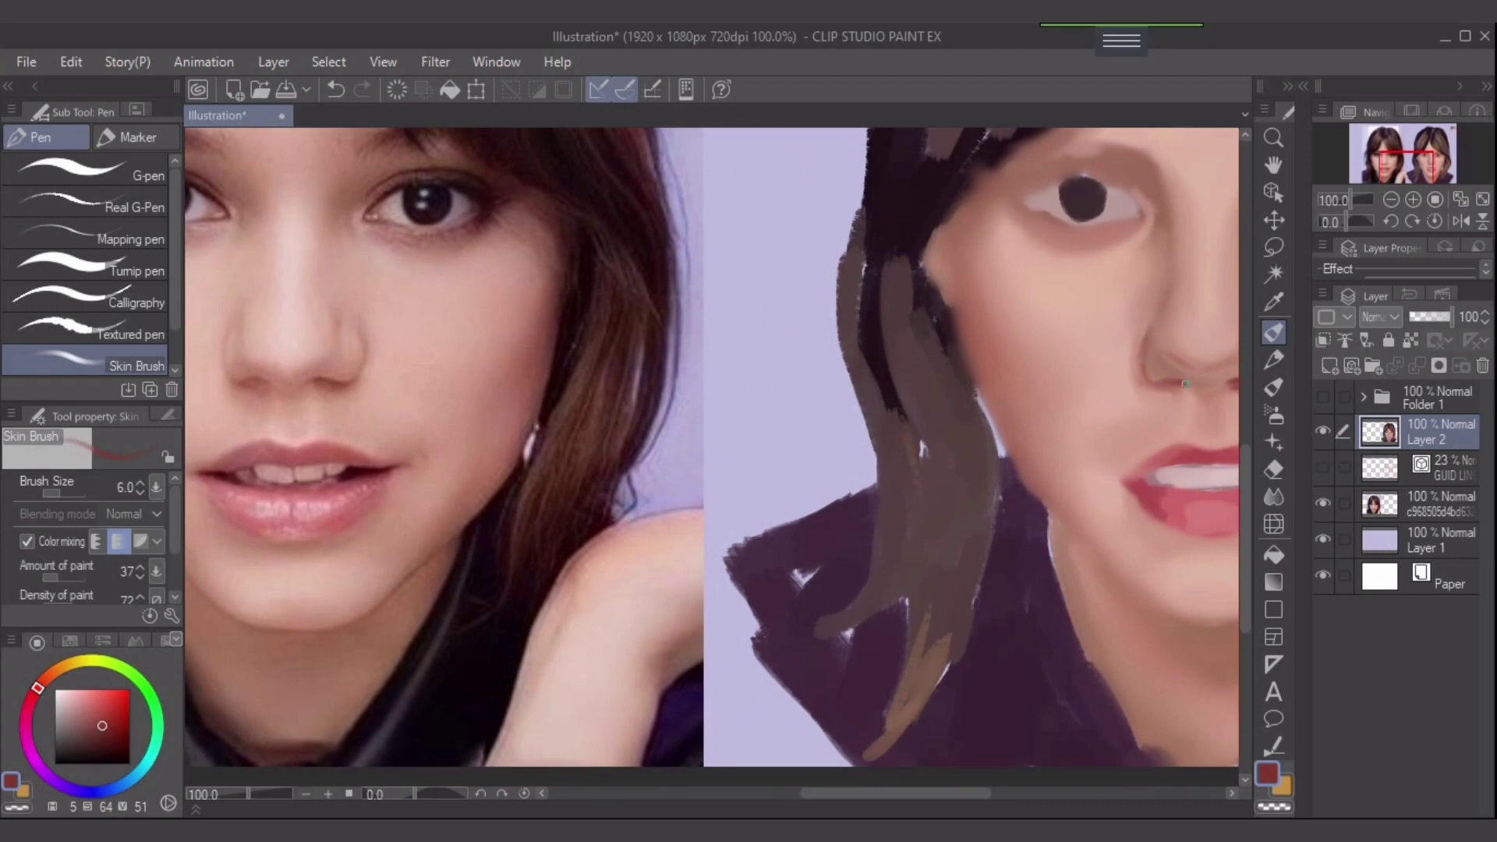
{"action": "scroll", "coordinate": [1184, 384], "scroll_direction": "right", "scroll_amount": 2}
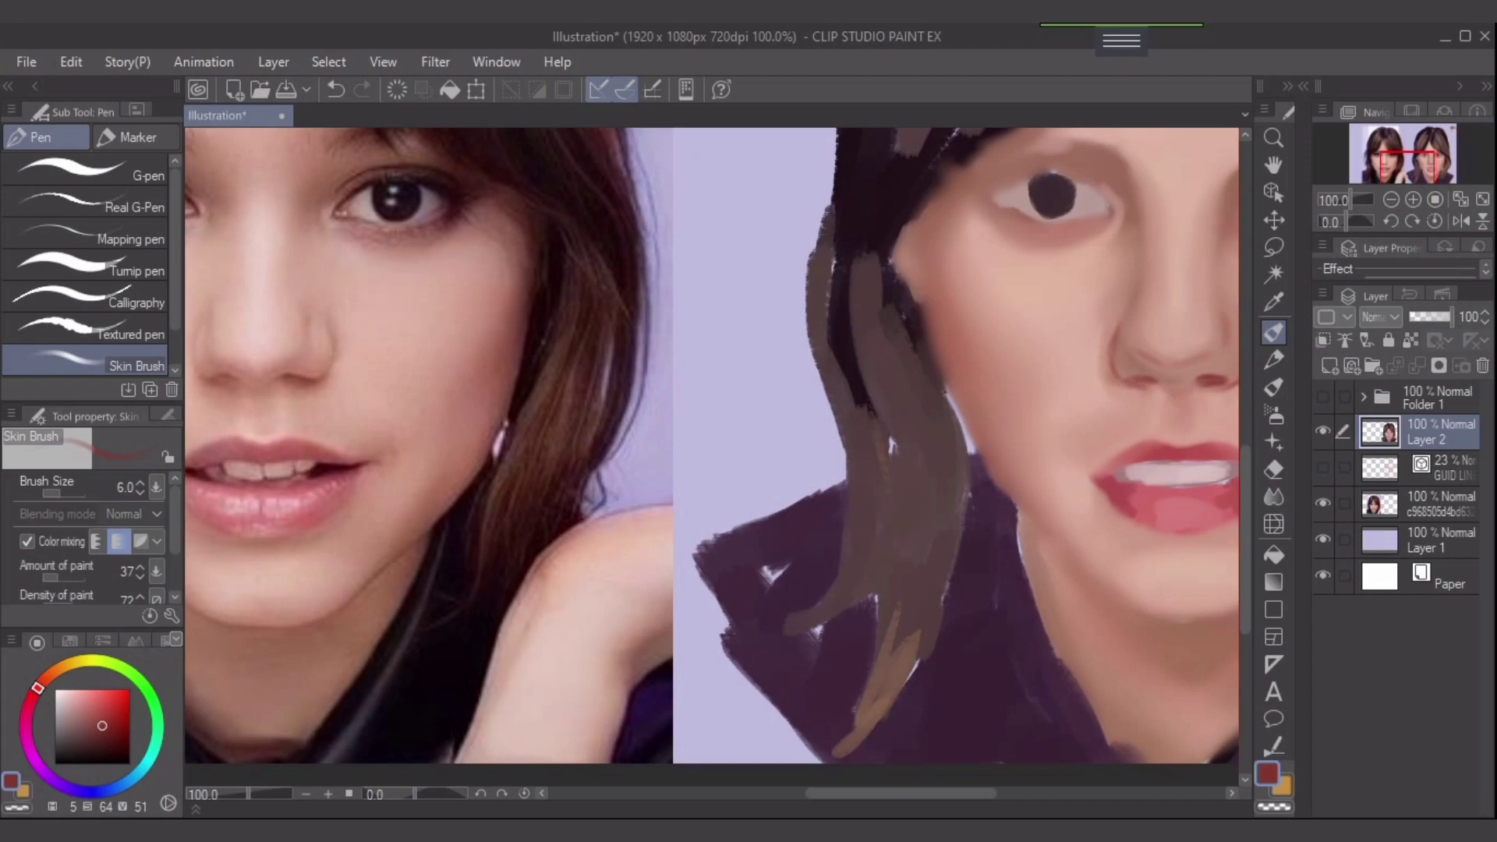
{"action": "left_click_drag", "start_coordinate": [1203, 382], "coordinate": [1143, 392]}
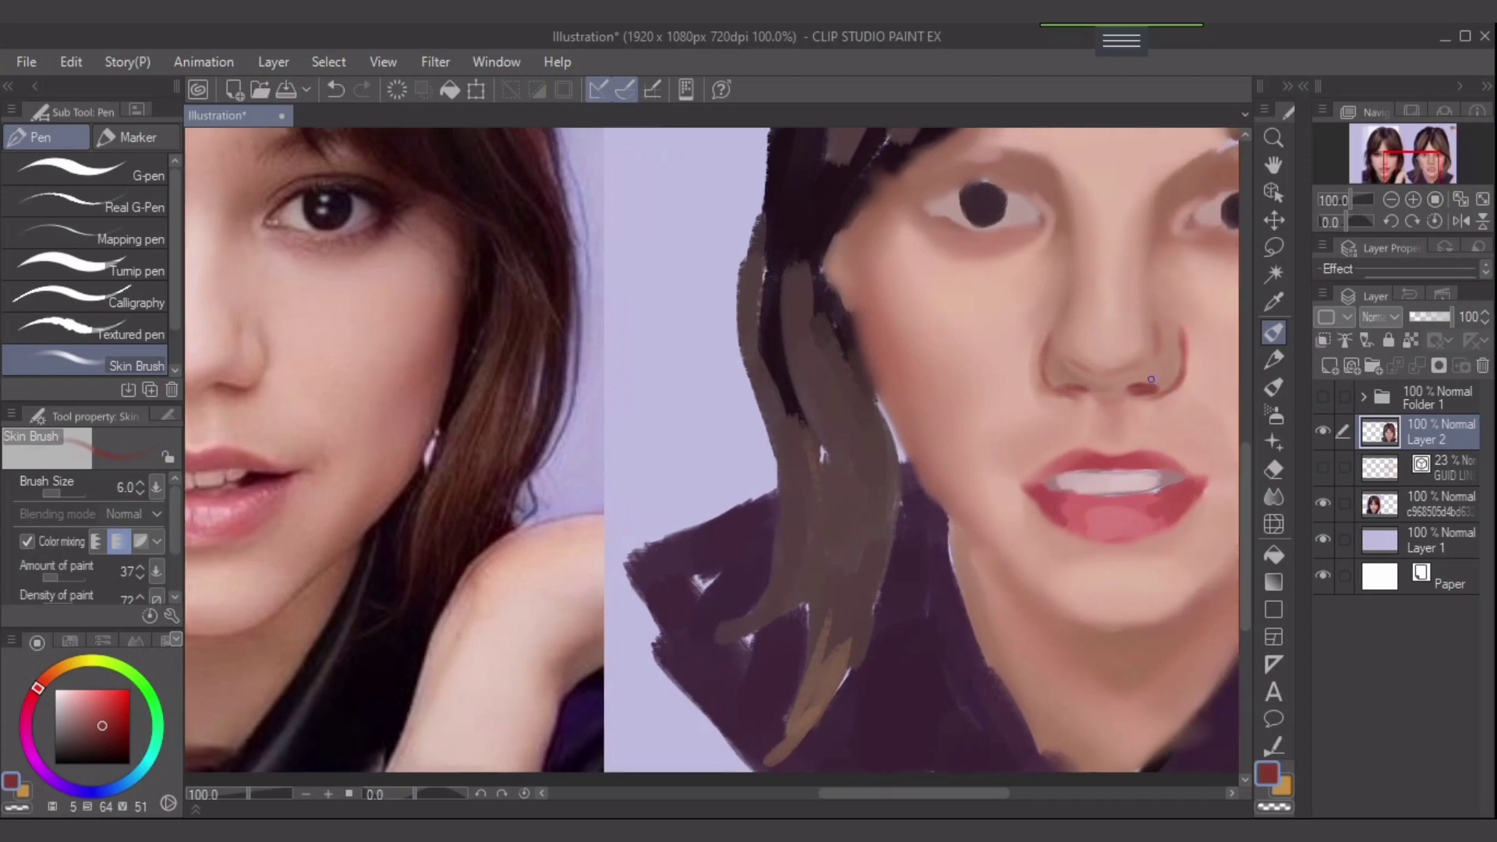
- Sample the reddish tones around the right nostril, undo the last stroke, and refine the nostril's lower edge with Skin Brush size 5
{"action": "left_click", "coordinate": [1158, 382], "text": "alt"}
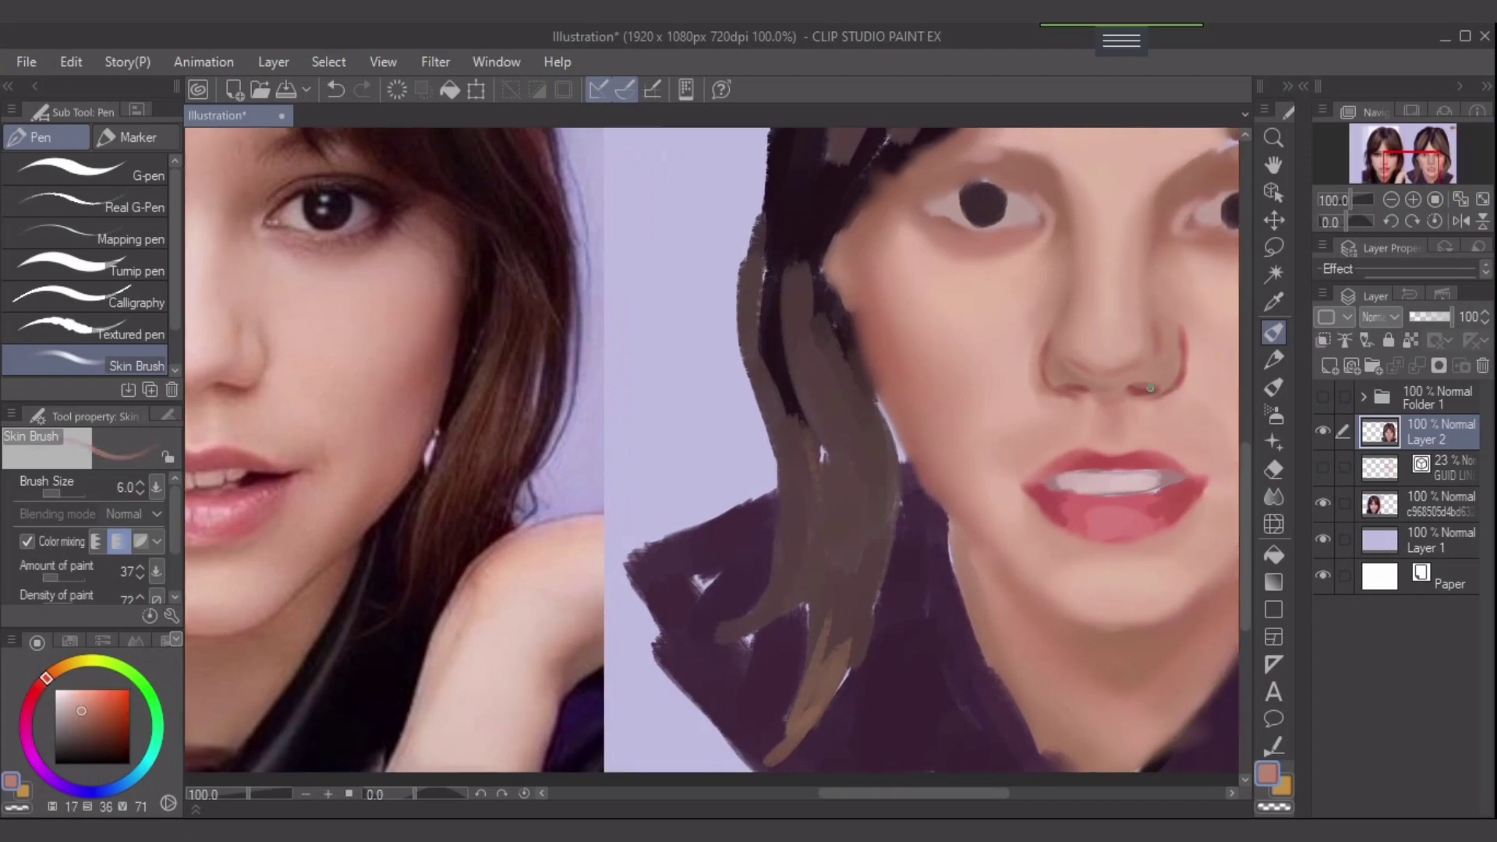
{"action": "key", "text": "ctrl+z"}
{"action": "key", "text": "["}
{"action": "key", "text": "["}
{"action": "left_click_drag", "start_coordinate": [1131, 386], "coordinate": [1141, 386]}
{"action": "key", "text": "bracketright"}
{"action": "key", "text": "bracketright"}
{"action": "left_click", "coordinate": [1188, 367], "text": "alt"}
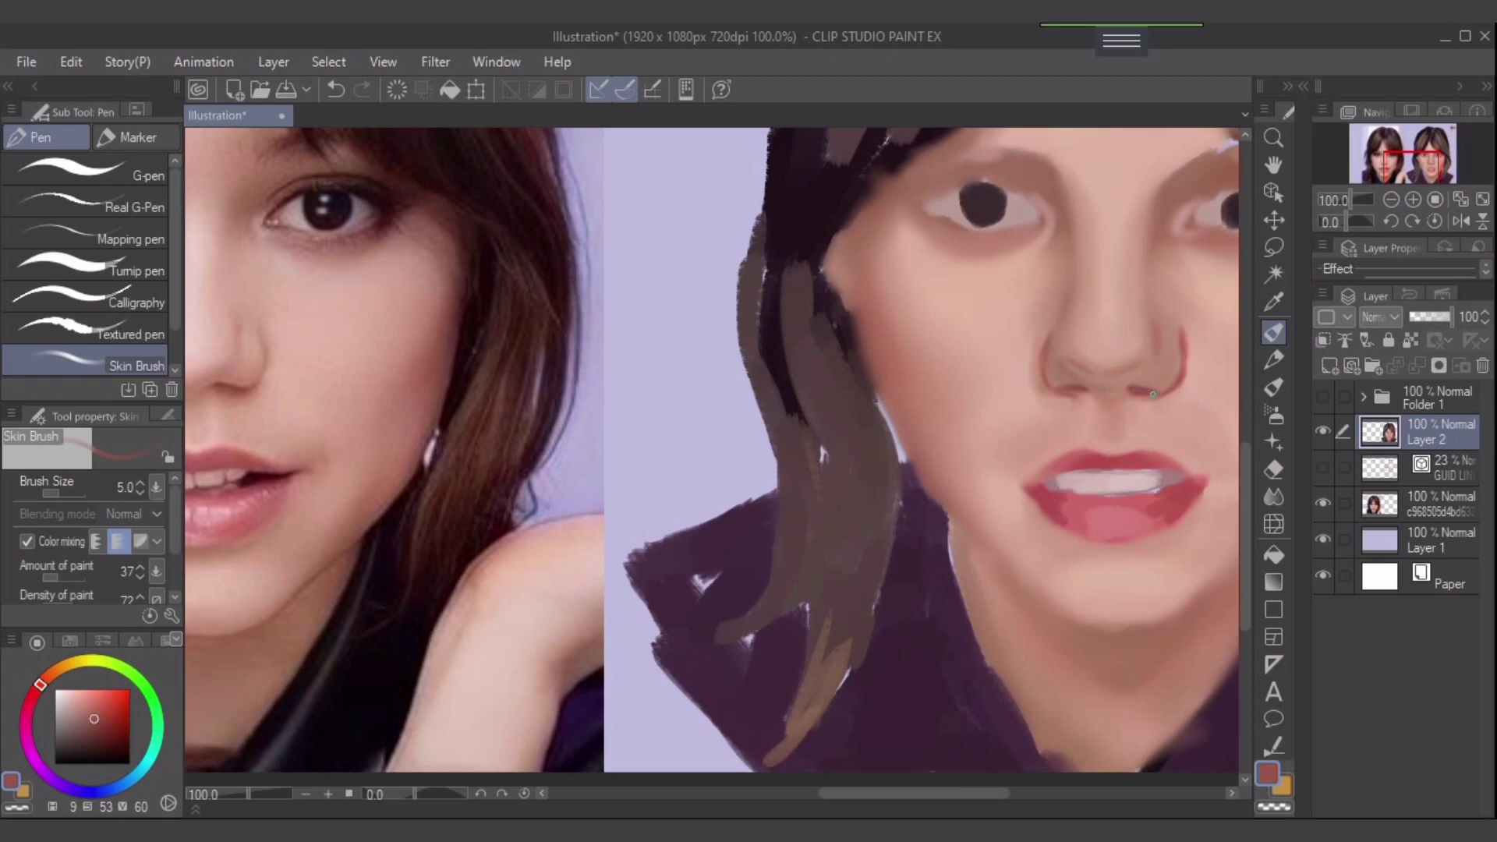
{"action": "left_click_drag", "start_coordinate": [1130, 388], "coordinate": [1205, 383]}
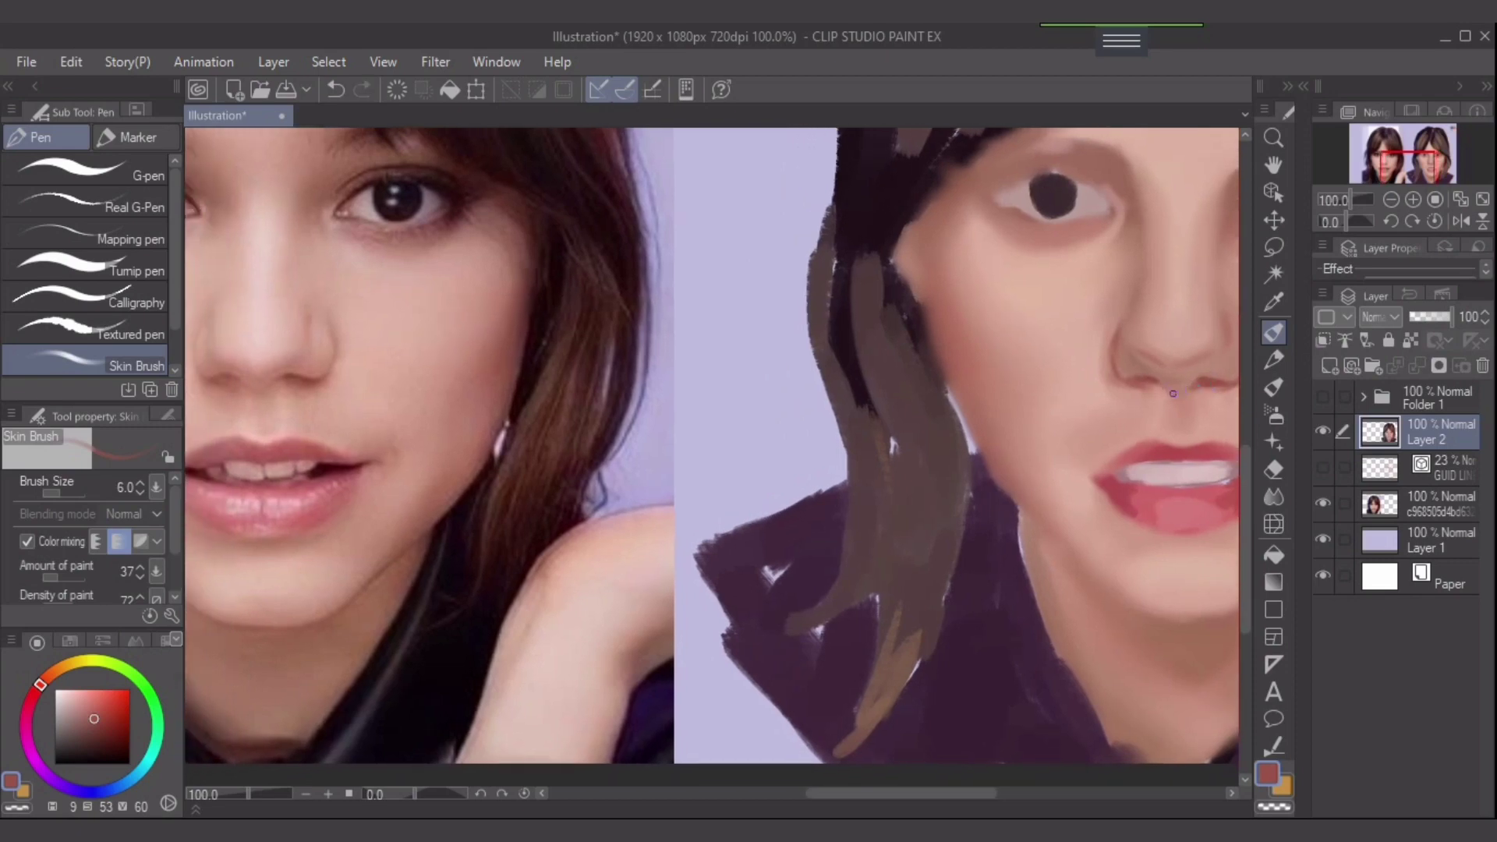
- Try to blend the skin below the right nostril with Skin Brush sizes 8 and 10, undoing the strokes
{"action": "left_click_drag", "start_coordinate": [1200, 406], "coordinate": [1153, 396]}
{"action": "key", "text": "bracketright"}
{"action": "key", "text": "bracketright"}
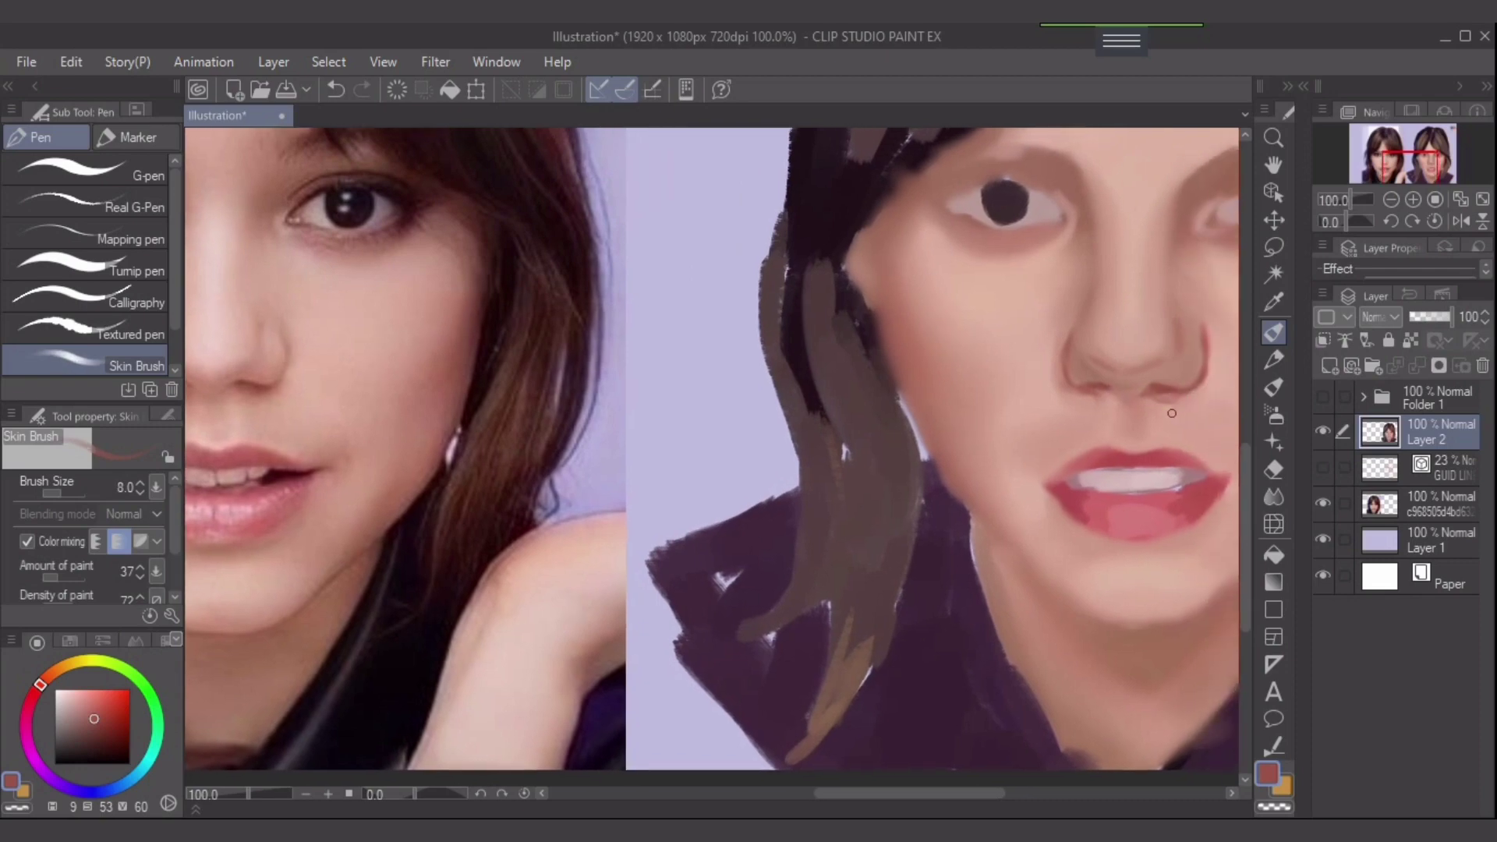
{"action": "key", "text": "ctrl+z"}
{"action": "left_click", "coordinate": [1197, 362], "text": "alt"}
{"action": "key", "text": "bracketright"}
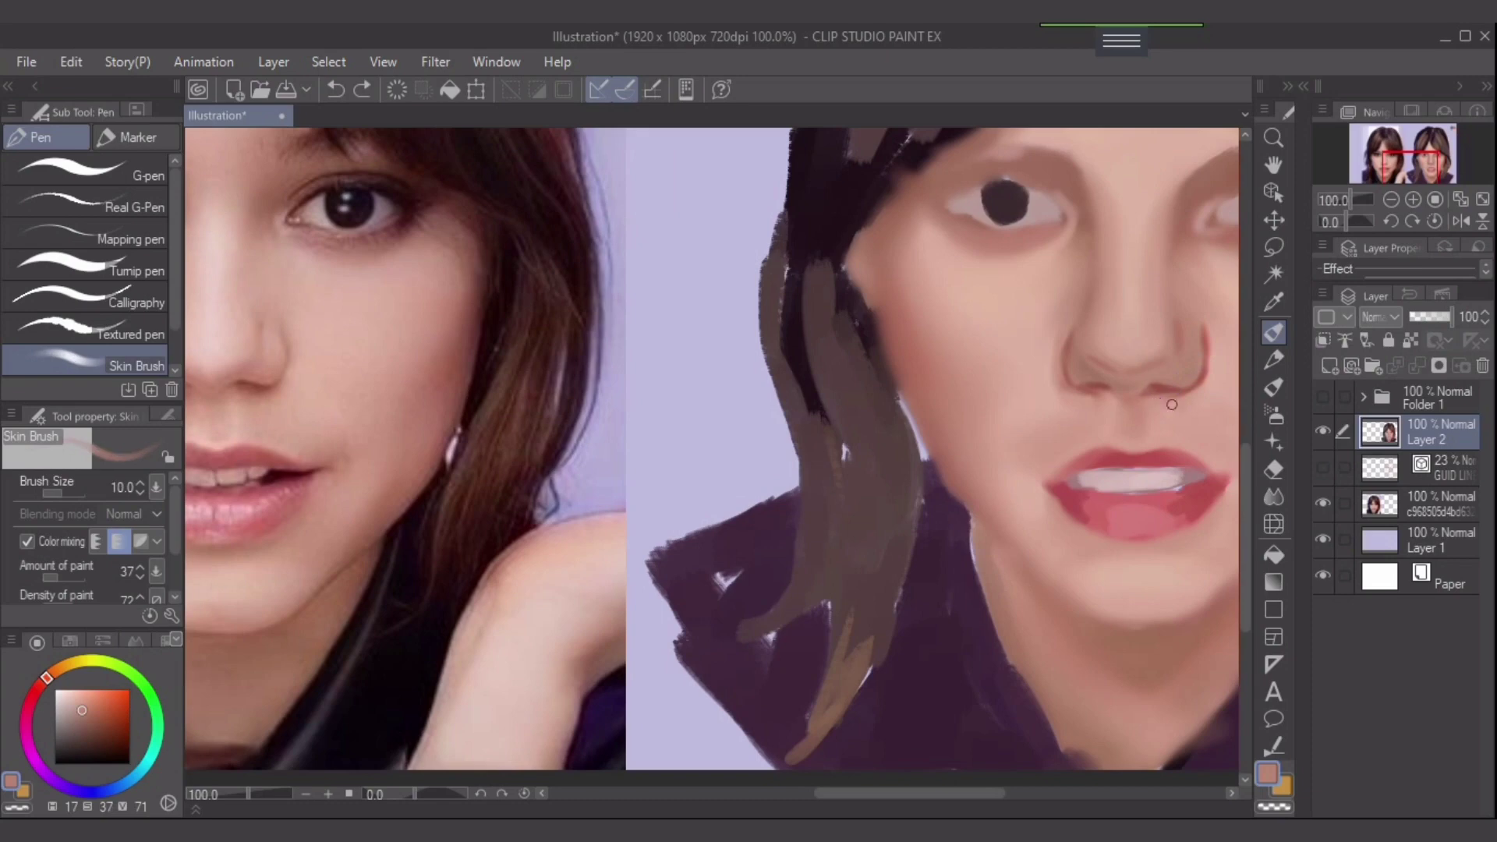
{"action": "mouse_move", "coordinate": [1174, 400]}
{"action": "left_mouse_down"}
{"action": "mouse_move", "coordinate": [1194, 353]}
{"action": "mouse_move", "coordinate": [1189, 386]}
{"action": "mouse_move", "coordinate": [1153, 396]}
{"action": "left_mouse_up"}
{"action": "key", "text": "ctrl+z"}
- Sample the dark red under the right nostril and work on the skin above the lip with Skin Brush sizes 10 to 20, undoing one stroke
{"action": "left_click", "coordinate": [1193, 353], "text": "alt"}
{"action": "left_click", "coordinate": [1192, 387], "text": "alt"}
{"action": "left_click", "coordinate": [1179, 390], "text": "alt"}
{"action": "left_click", "coordinate": [1164, 393], "text": "alt"}
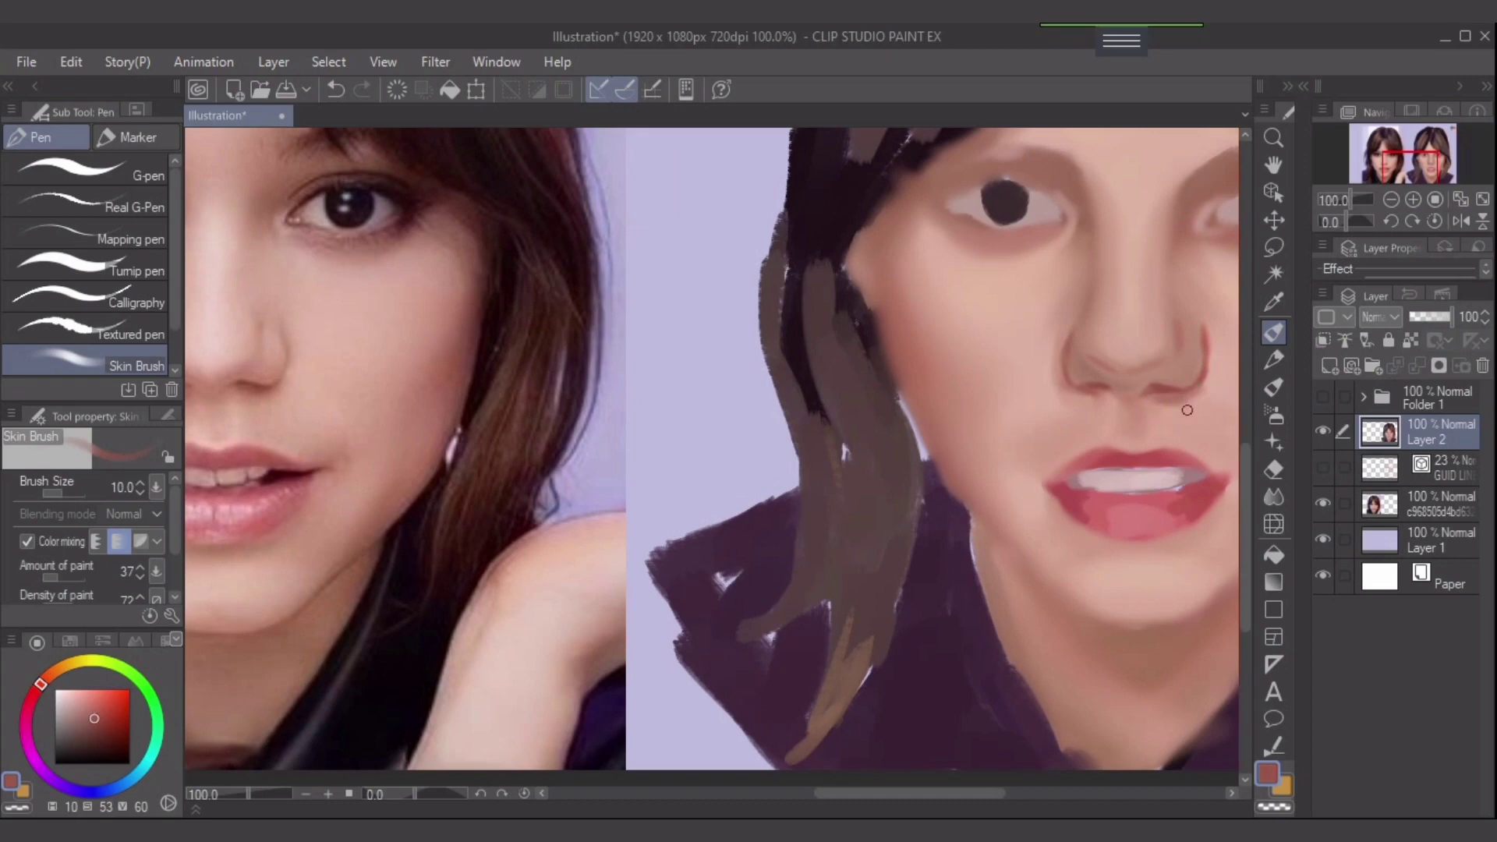
{"action": "left_click_drag", "start_coordinate": [1190, 418], "coordinate": [1185, 404]}
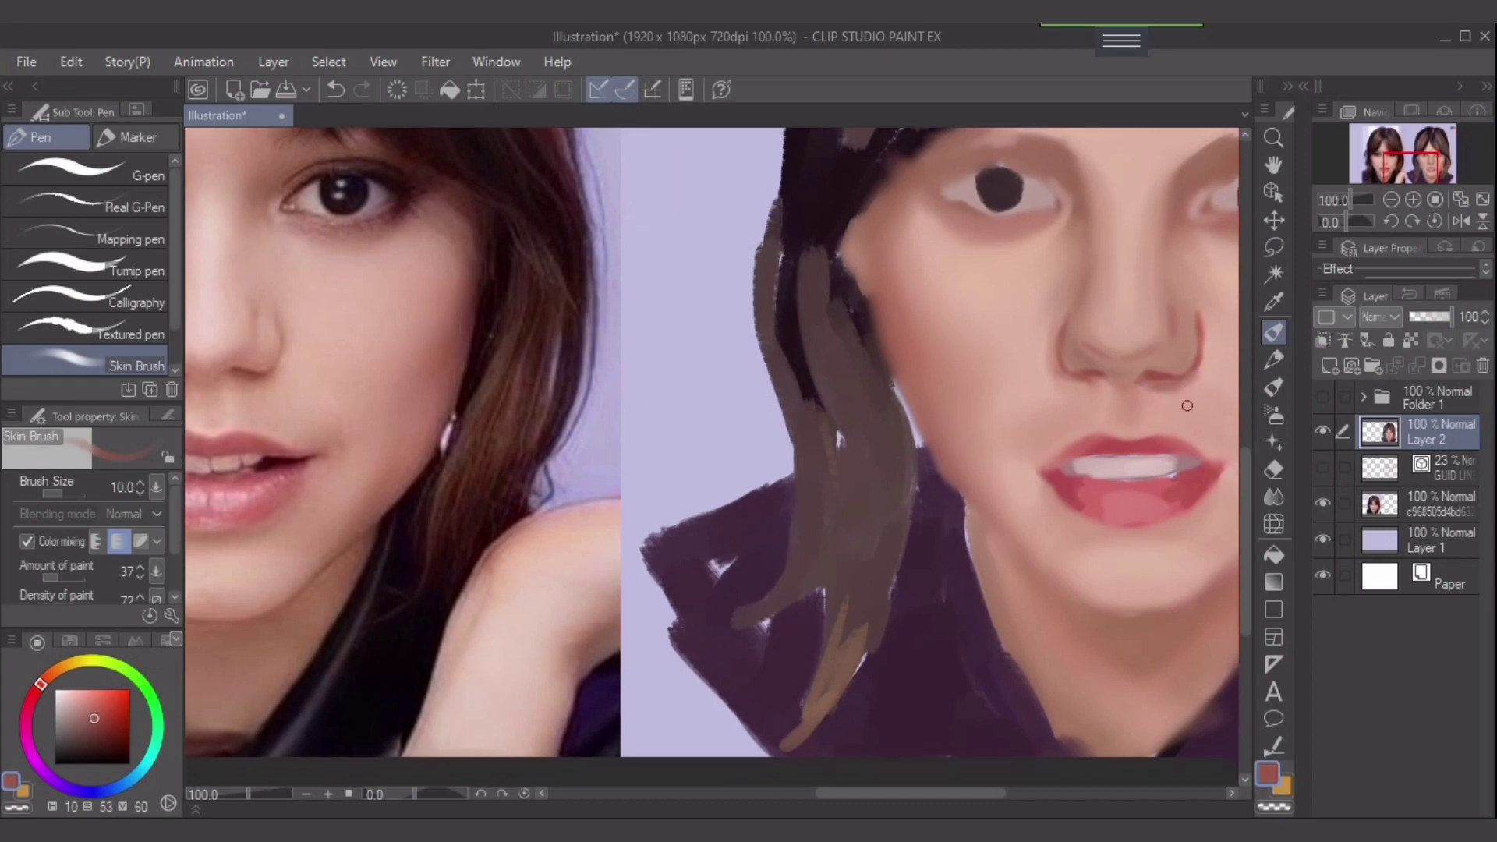
{"action": "key", "text": "bracketright"}
{"action": "key", "text": "bracketright"}
{"action": "key", "text": "ctrl+z"}
{"action": "key", "text": "bracketright"}
{"action": "left_click_drag", "start_coordinate": [1168, 423], "coordinate": [1182, 437]}
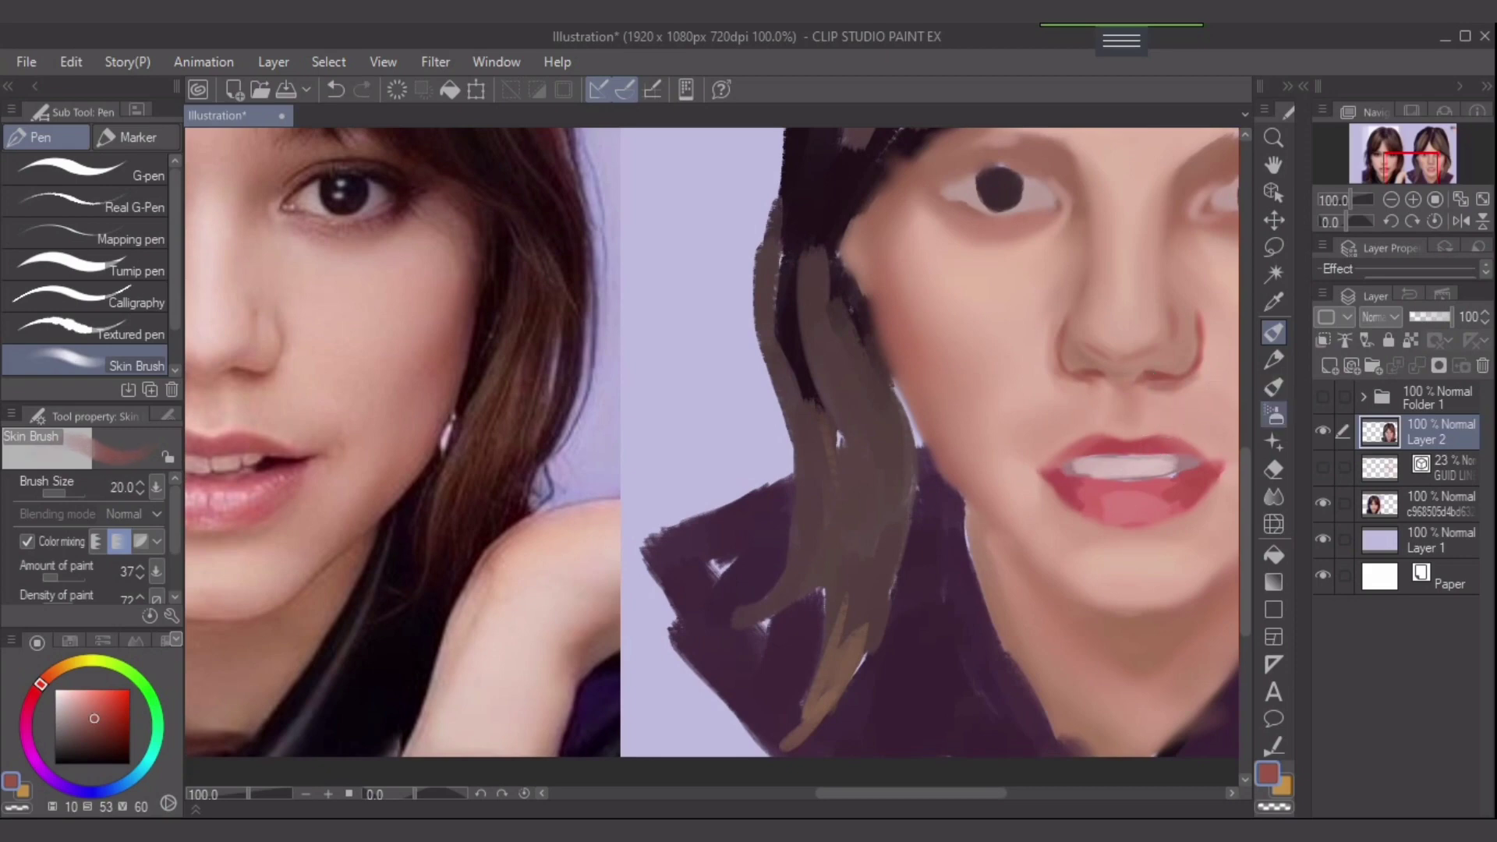
- Switch to the Soft airbrush and reduce its brush size to 30
{"action": "left_click", "coordinate": [1274, 413]}
{"action": "scroll", "coordinate": [1123, 429], "scroll_direction": "up", "scroll_amount": 1}
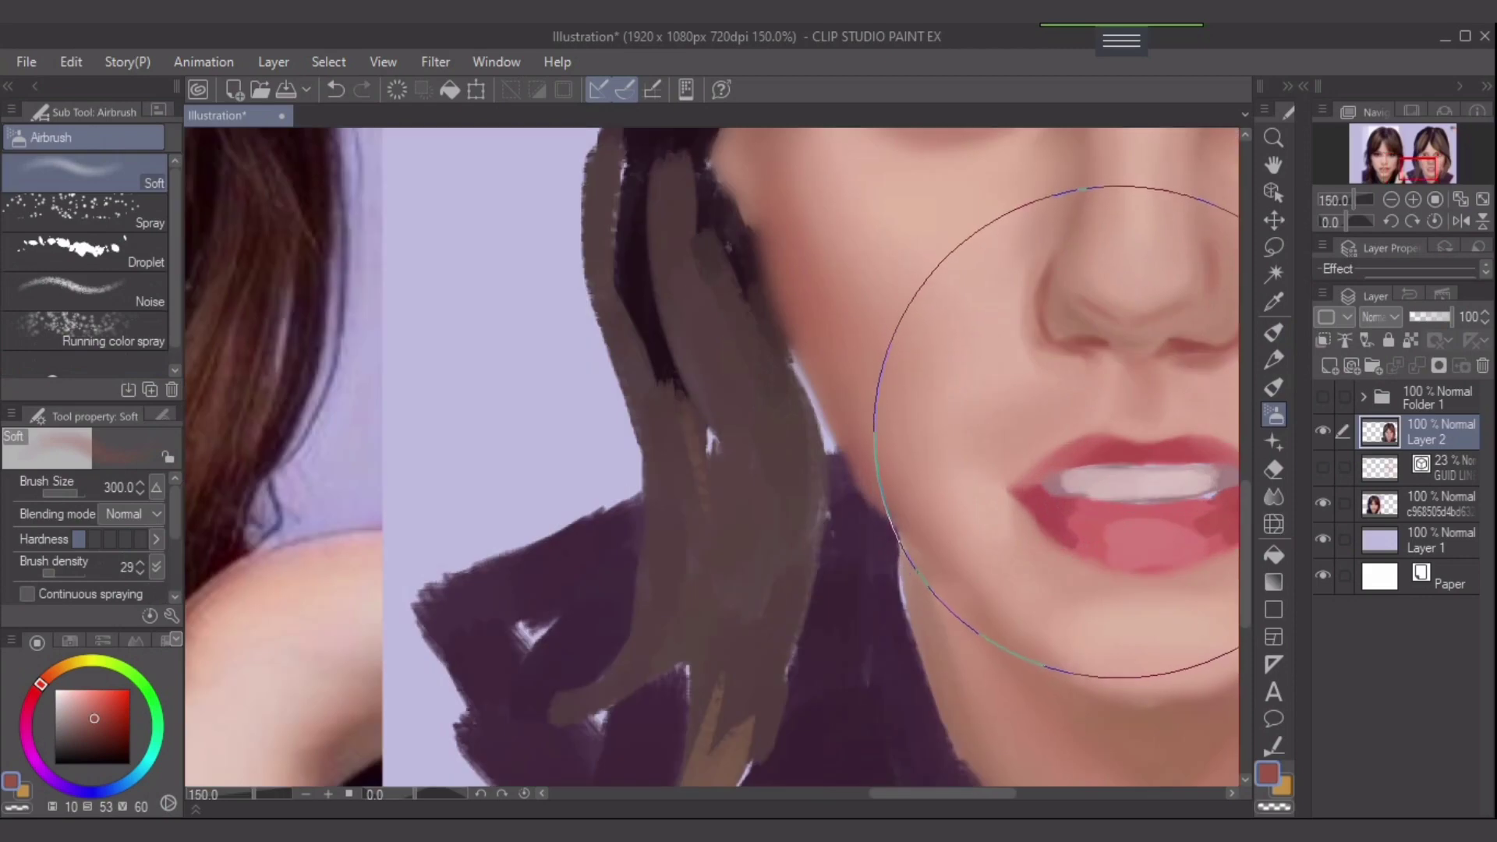
{"action": "key", "text": "bracketleft"}
{"action": "key", "text": "bracketleft"}
{"action": "key", "text": "bracketleft"}
{"action": "key", "text": "bracketleft"}
{"action": "key", "text": "bracketleft"}
{"action": "key", "text": "bracketleft"}
{"action": "key", "text": "bracketleft"}
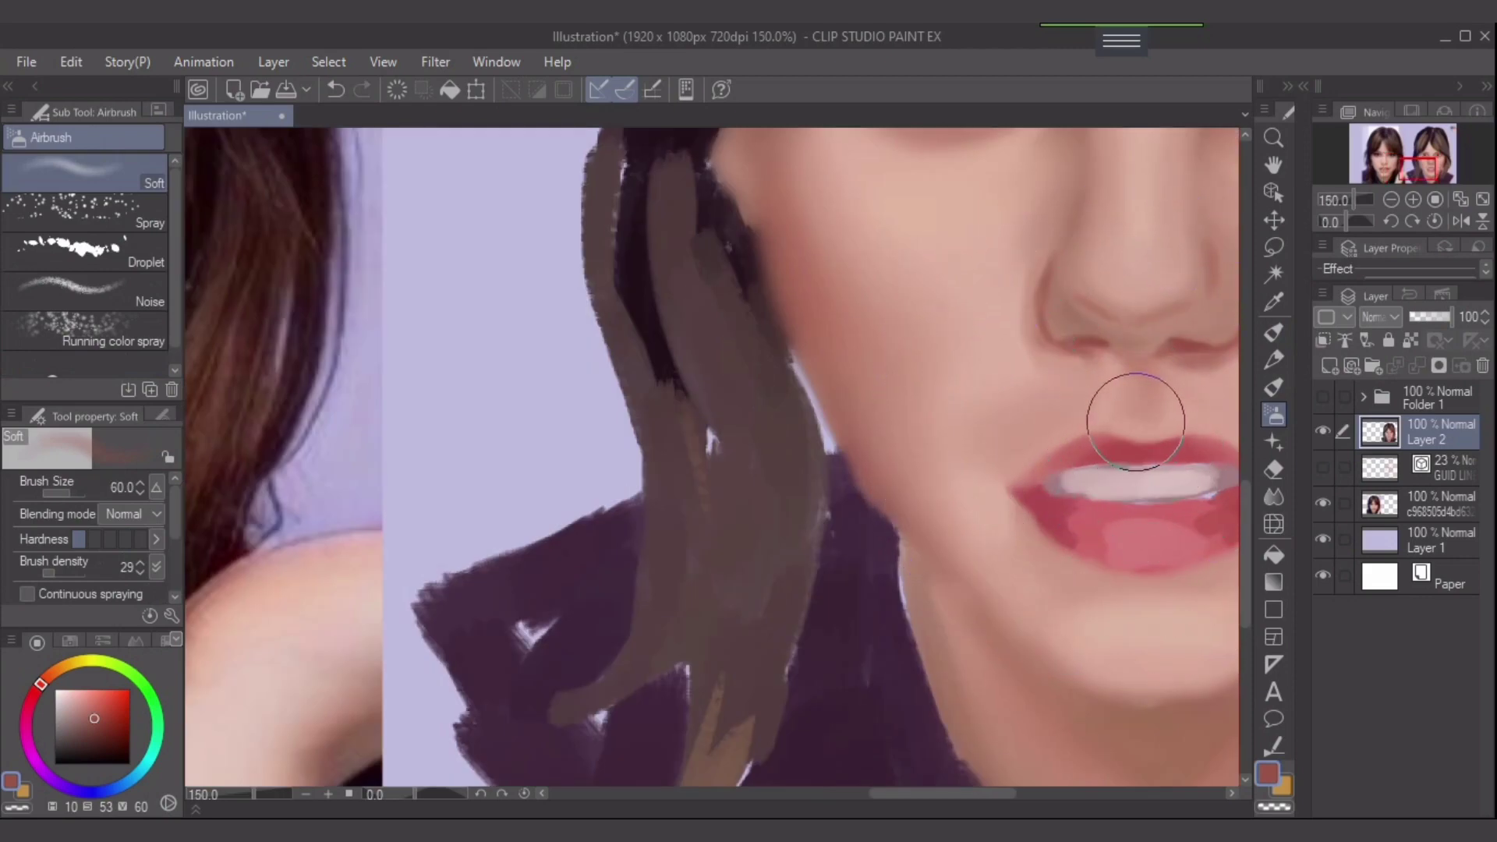
{"action": "scroll", "coordinate": [1134, 425], "scroll_direction": "down", "scroll_amount": 1}
{"action": "left_click_drag", "start_coordinate": [1139, 418], "coordinate": [1017, 491]}
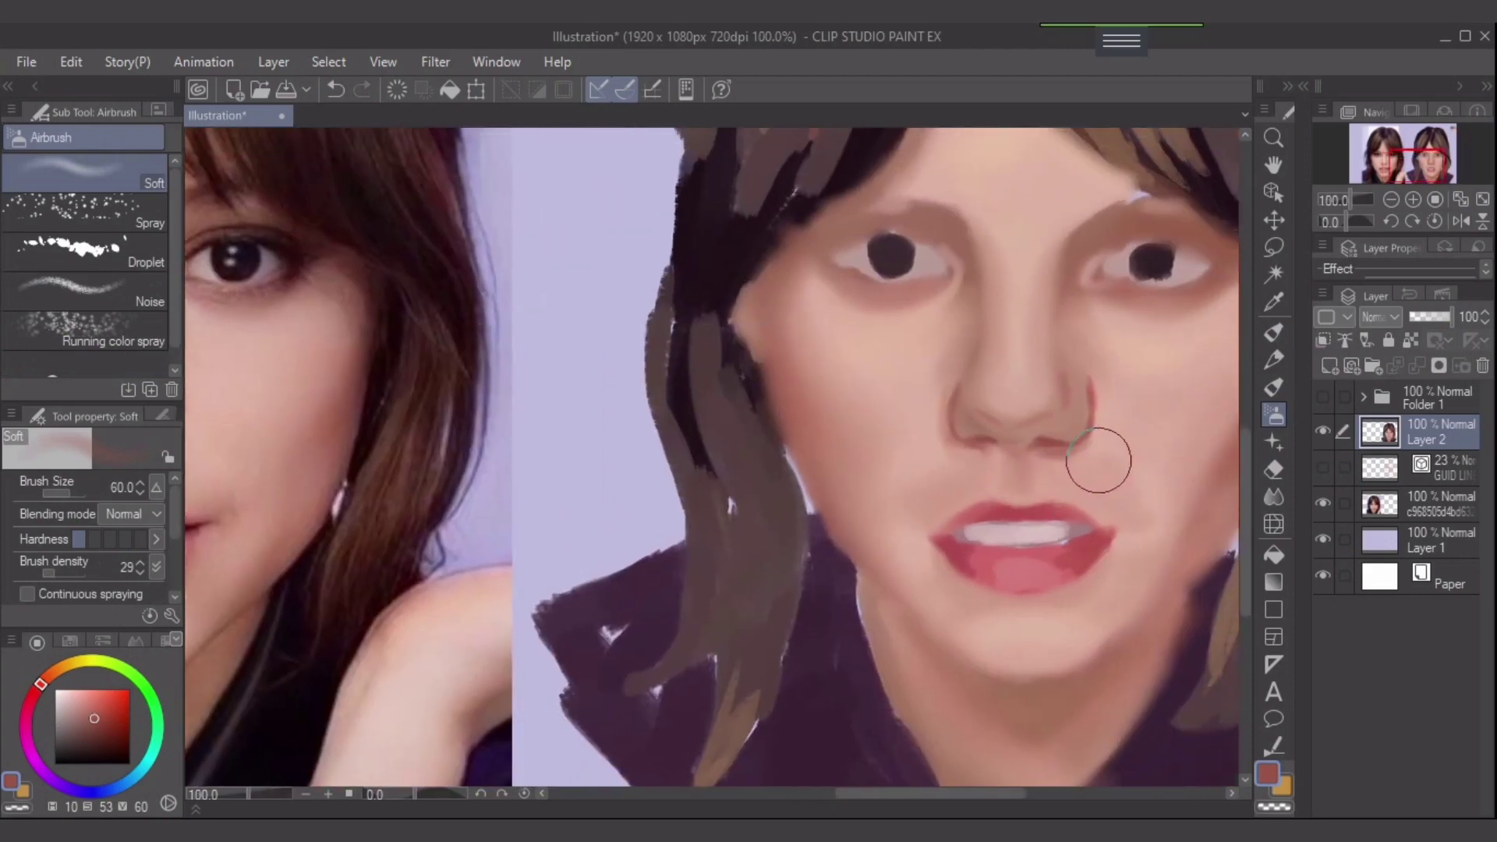
{"action": "key", "text": "bracketleft"}
{"action": "key", "text": "bracketleft"}
{"action": "key", "text": "bracketleft"}
{"action": "key", "text": "bracketleft"}
{"action": "key", "text": "bracketright"}
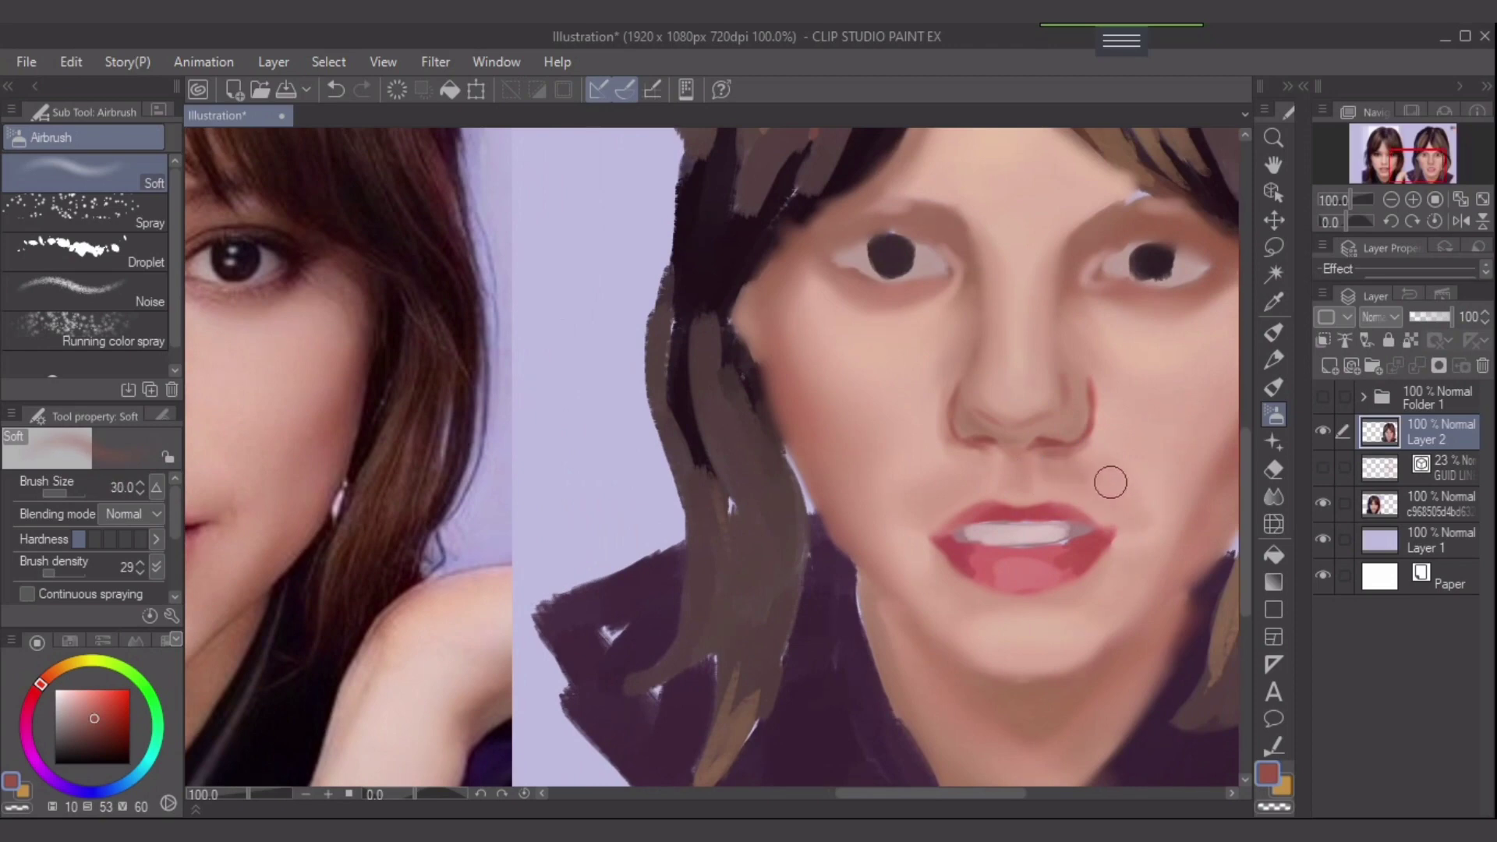
{"action": "left_click_drag", "start_coordinate": [1132, 448], "coordinate": [1205, 413]}
{"action": "scroll", "coordinate": [1164, 457], "scroll_direction": "down", "scroll_amount": 1}
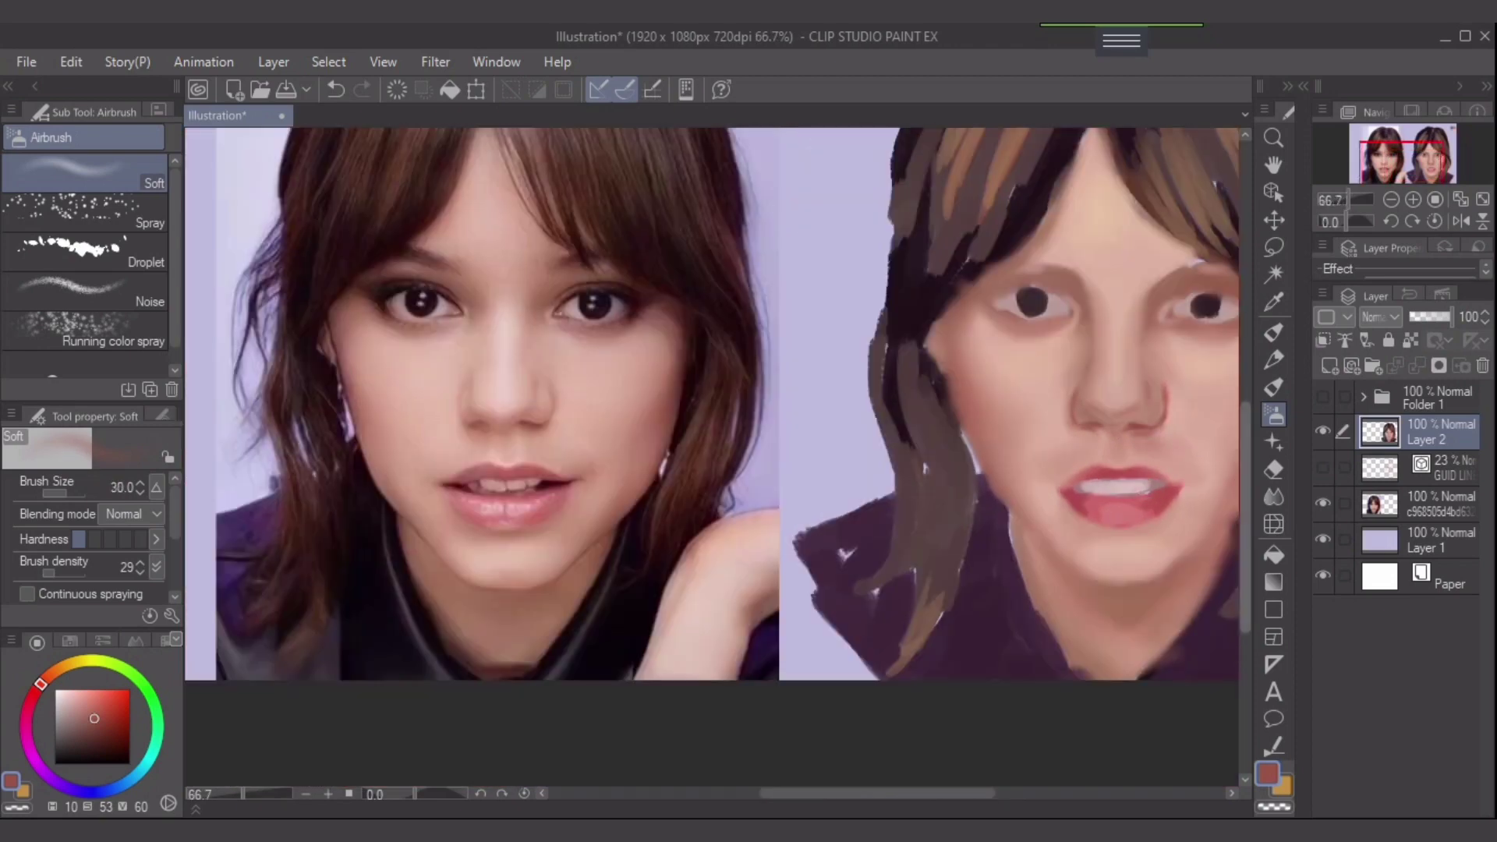
- Sample the light skin beside the right nostril and smooth the adjoining cheek with Soft airbrush sizes 25 and 20
{"action": "scroll", "coordinate": [1222, 440], "scroll_direction": "up", "scroll_amount": 1}
{"action": "scroll", "coordinate": [1191, 468], "scroll_direction": "up", "scroll_amount": 1}
{"action": "mouse_move", "coordinate": [1190, 468]}
{"action": "left_mouse_down"}
{"action": "mouse_move", "coordinate": [1068, 482]}
{"action": "mouse_move", "coordinate": [1061, 458]}
{"action": "mouse_move", "coordinate": [1032, 469]}
{"action": "mouse_move", "coordinate": [1031, 449]}
{"action": "mouse_move", "coordinate": [1074, 460]}
{"action": "mouse_move", "coordinate": [1100, 495]}
{"action": "mouse_move", "coordinate": [1057, 475]}
{"action": "mouse_move", "coordinate": [1085, 513]}
{"action": "mouse_move", "coordinate": [1077, 458]}
{"action": "mouse_move", "coordinate": [1120, 432]}
{"action": "left_mouse_up"}
{"action": "scroll", "coordinate": [1157, 460], "scroll_direction": "down", "scroll_amount": 1}
{"action": "left_click", "coordinate": [1158, 441], "text": "alt"}
{"action": "left_click", "coordinate": [1080, 429], "text": "alt"}
{"action": "key", "text": "["}
{"action": "key", "text": "["}
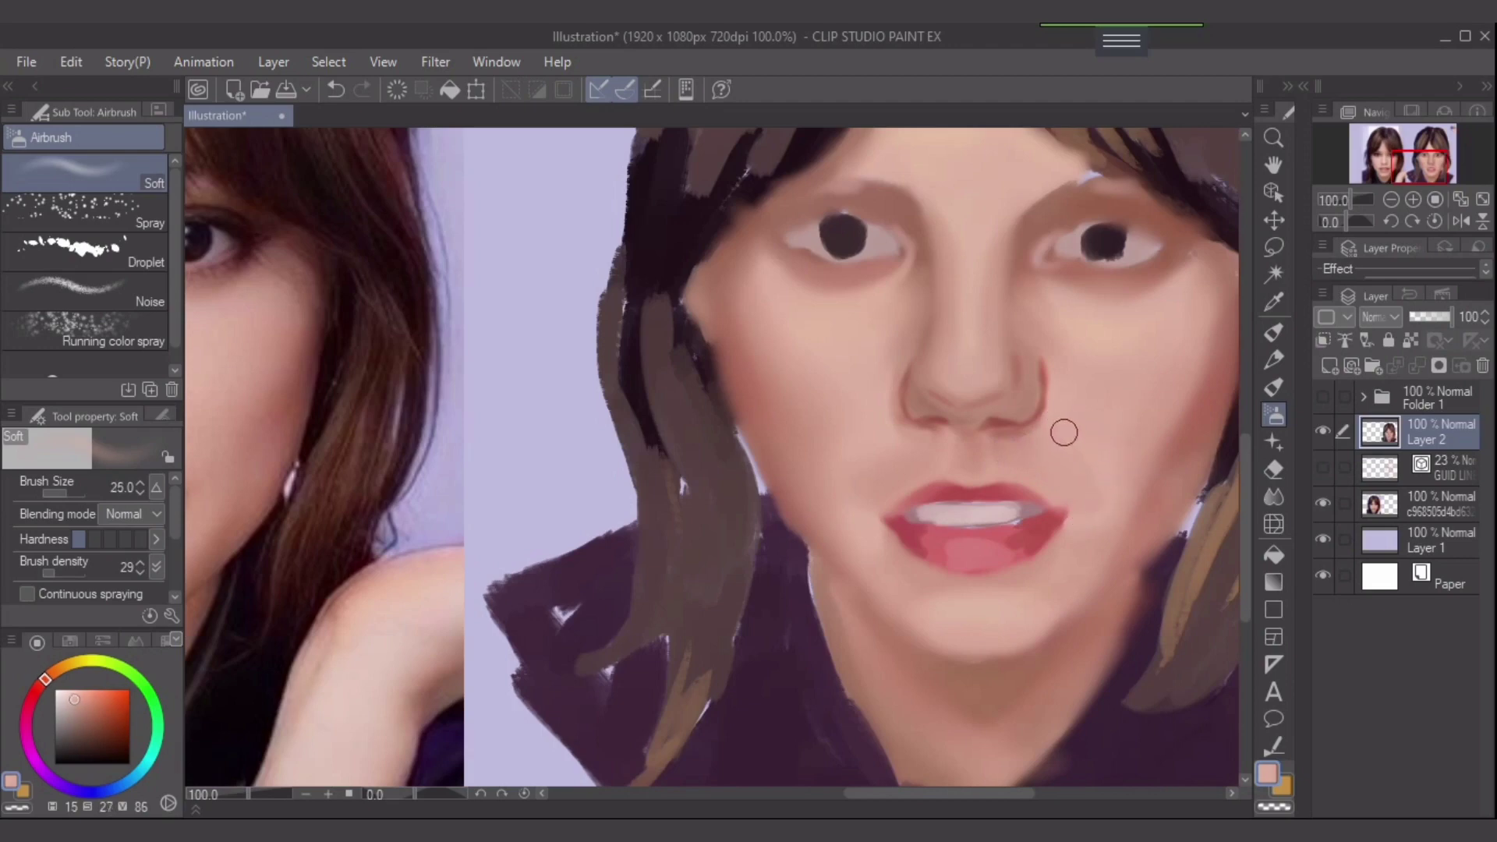
{"action": "scroll", "coordinate": [1135, 468], "scroll_direction": "down", "scroll_amount": 2}
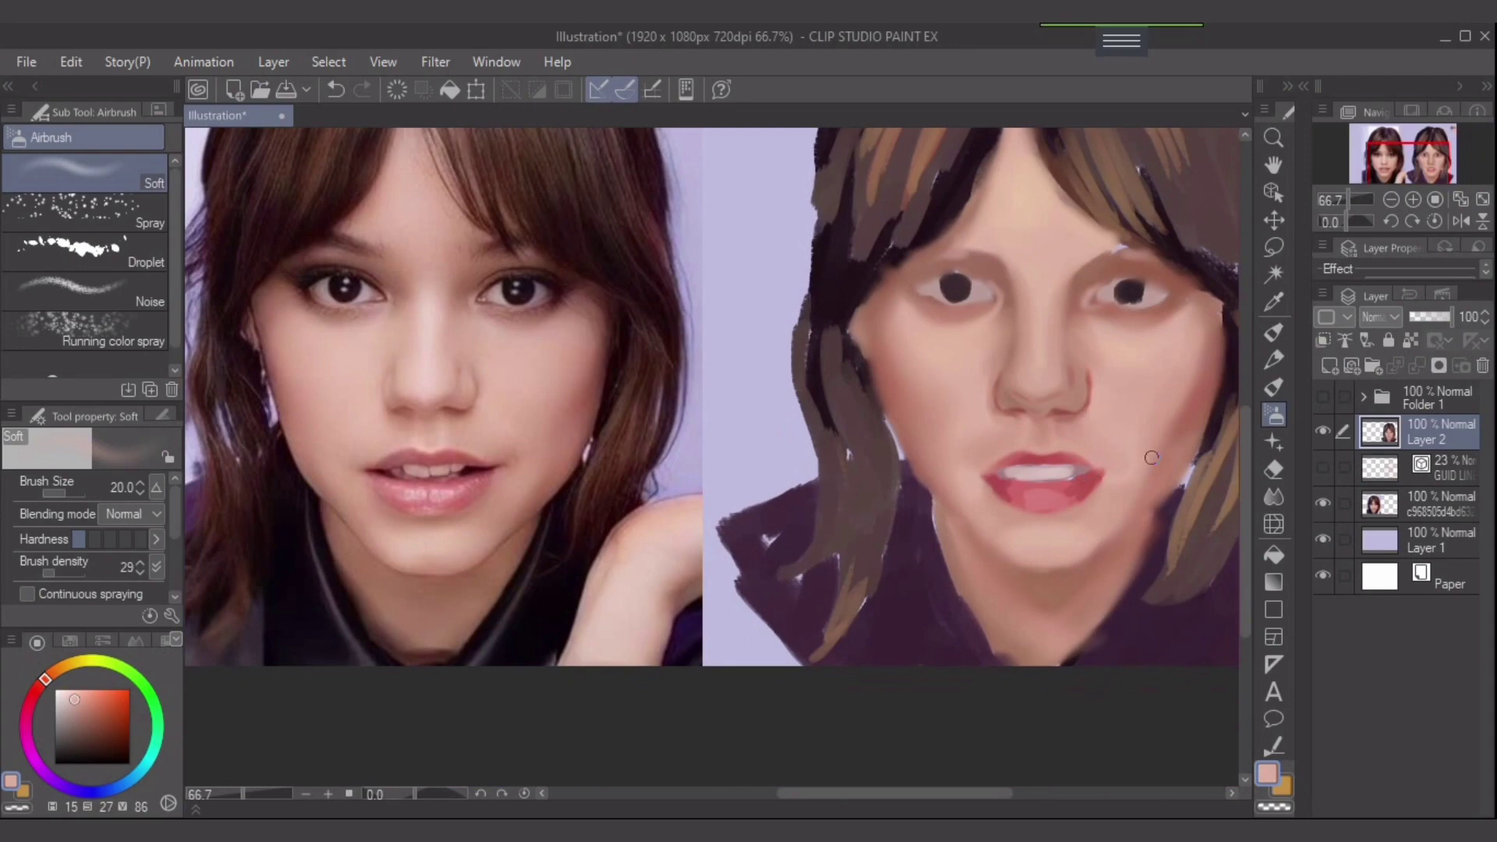
- Sample the skin tone near the right mouth corner and blend the surrounding cheek with the Soft airbrush at size 25
{"action": "left_click", "coordinate": [1119, 479], "text": "alt"}
{"action": "key", "text": "bracketright"}
{"action": "left_click", "coordinate": [1113, 491], "text": "alt"}
{"action": "left_click_drag", "start_coordinate": [990, 427], "coordinate": [974, 474]}
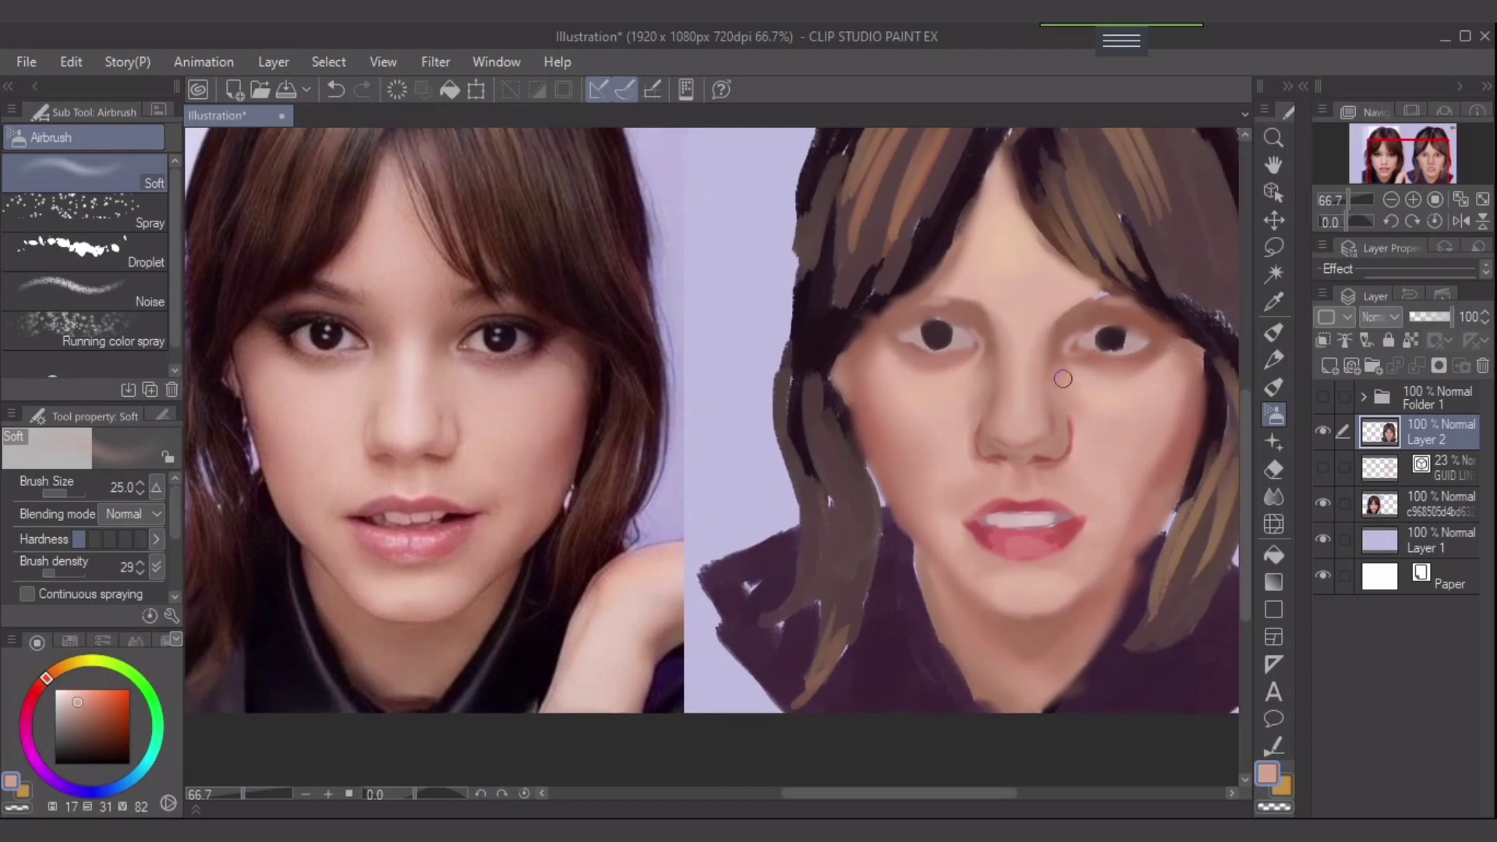
{"action": "left_click_drag", "start_coordinate": [1084, 566], "coordinate": [1096, 535]}
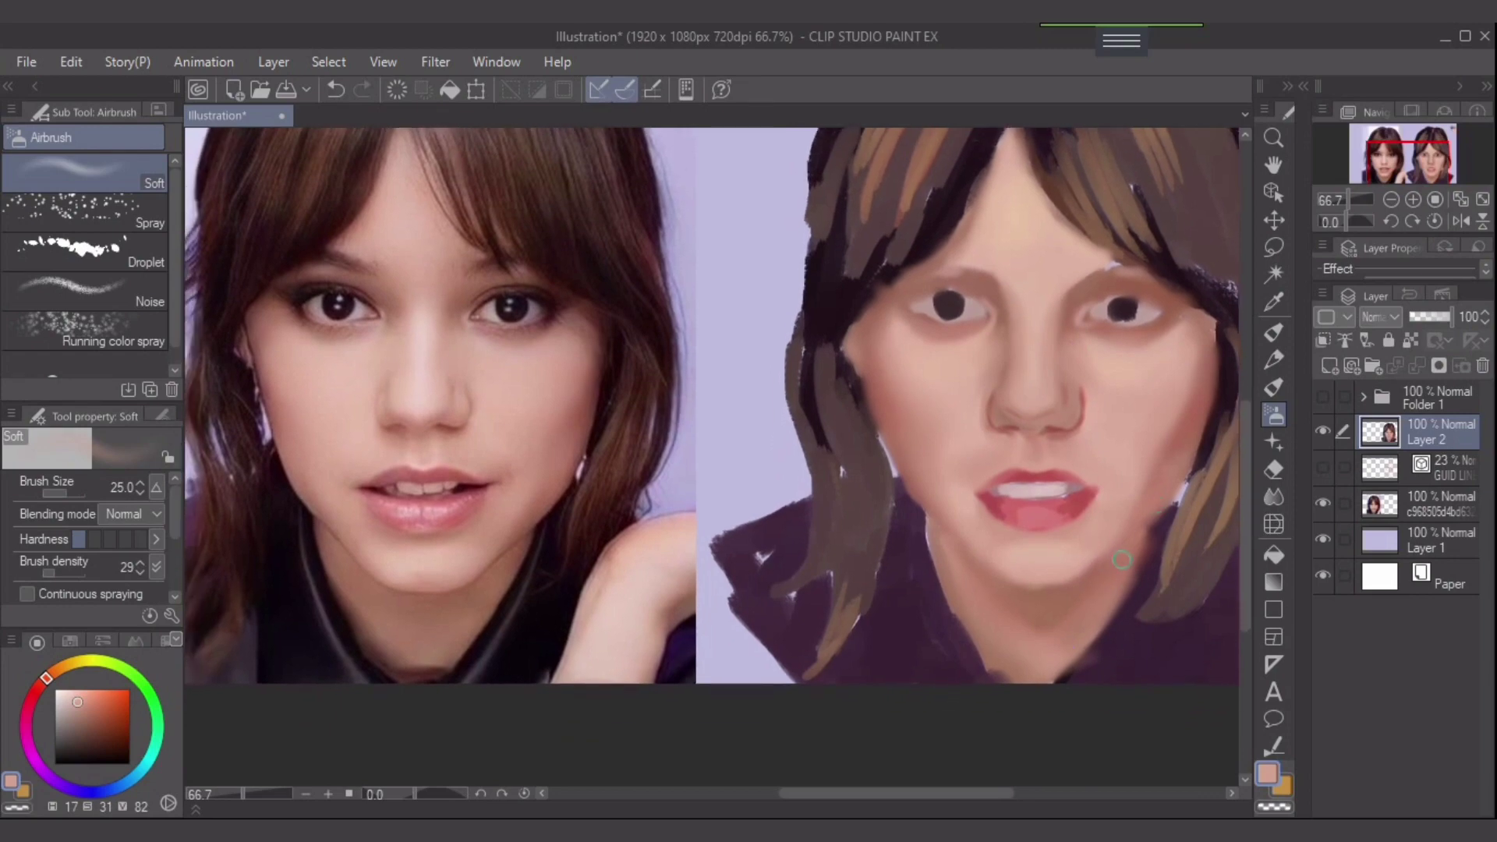
- Sample the jaw's skin tone, show the sketch folder, and try a stroke along the right jawline with the Soft airbrush at size 8
{"action": "left_click", "coordinate": [1088, 555], "text": "alt"}
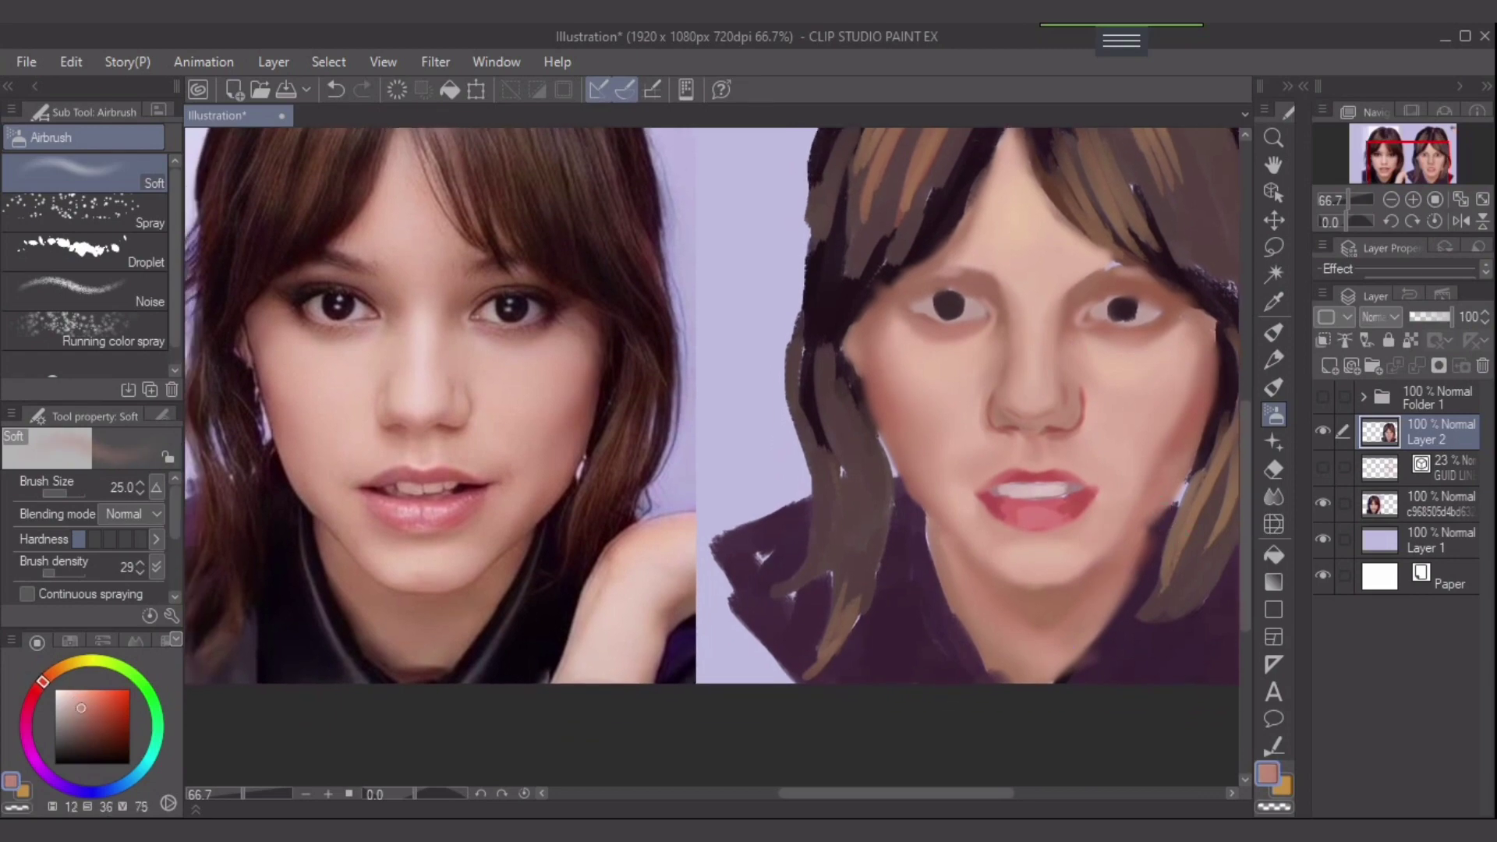
{"action": "left_click", "coordinate": [1323, 395]}
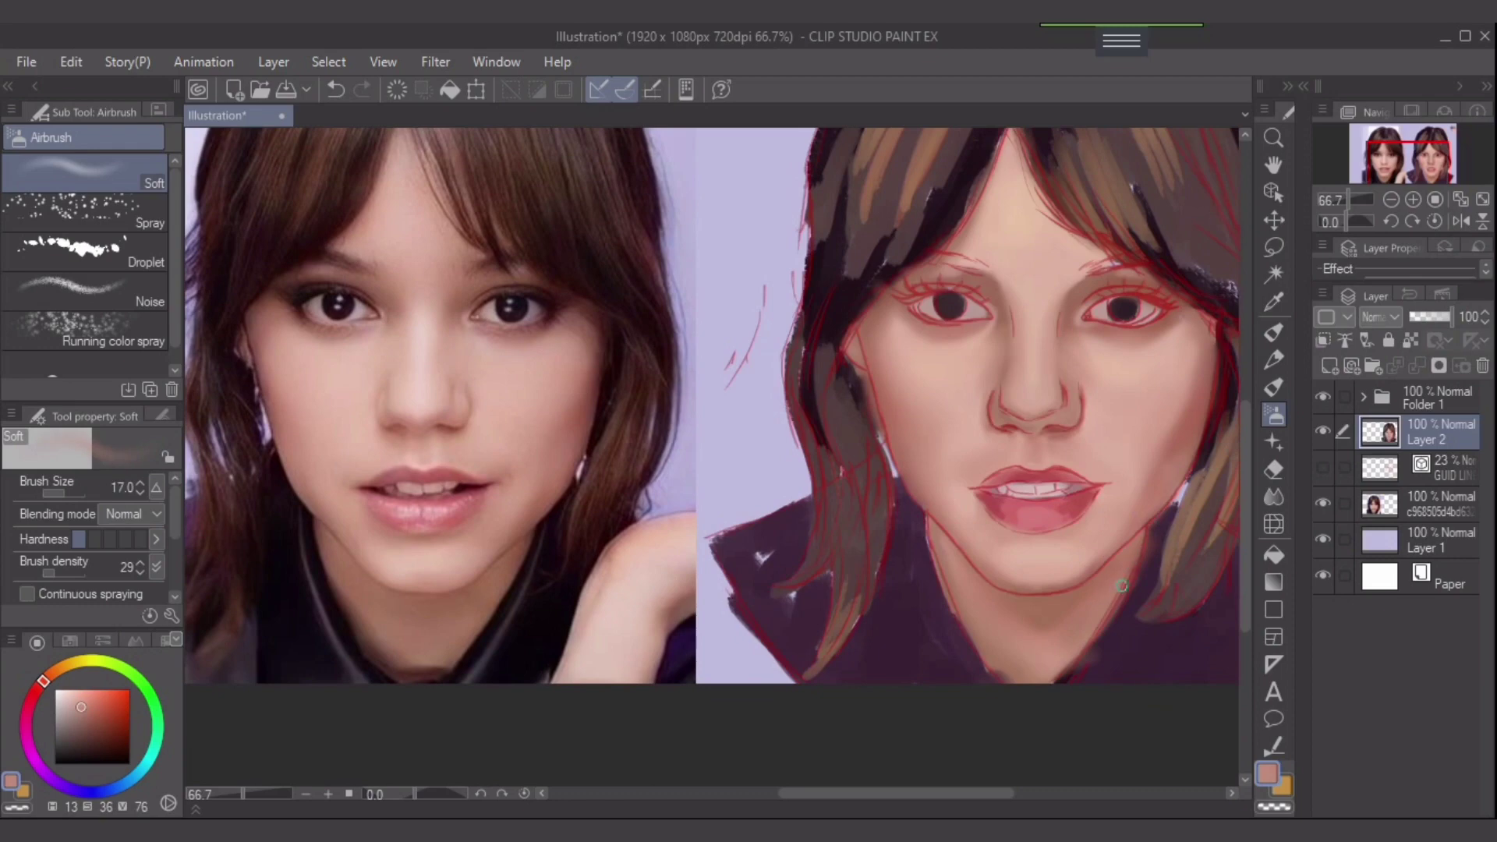
{"action": "scroll", "coordinate": [1121, 584], "scroll_direction": "up", "scroll_amount": 4}
{"action": "key", "text": "bracketleft"}
{"action": "key", "text": "bracketleft"}
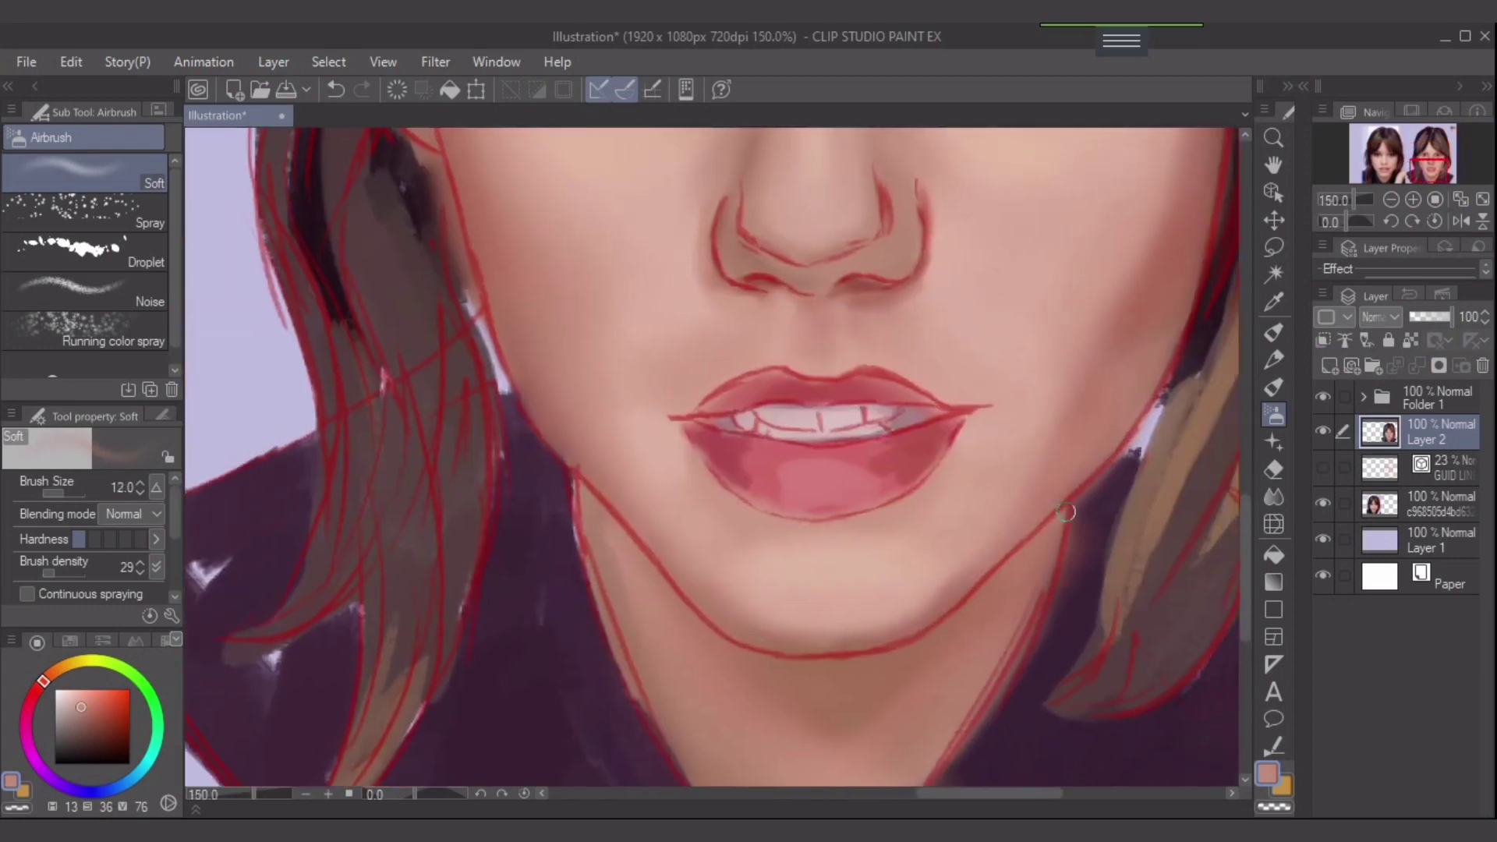
{"action": "key", "text": "bracketleft"}
{"action": "key", "text": "bracketleft"}
{"action": "mouse_move", "coordinate": [1071, 505]}
{"action": "left_mouse_down"}
{"action": "mouse_move", "coordinate": [973, 596]}
{"action": "mouse_move", "coordinate": [1054, 517]}
{"action": "left_mouse_up"}
{"action": "key", "text": "ctrl+z"}
- Sample the cheek's reddish shadow, shade along the sketched jawline with Soft airbrush sizes 8 and 10, and hide the sketch folder
{"action": "left_click", "coordinate": [1053, 517], "text": "alt"}
{"action": "left_click", "coordinate": [1173, 330], "text": "alt"}
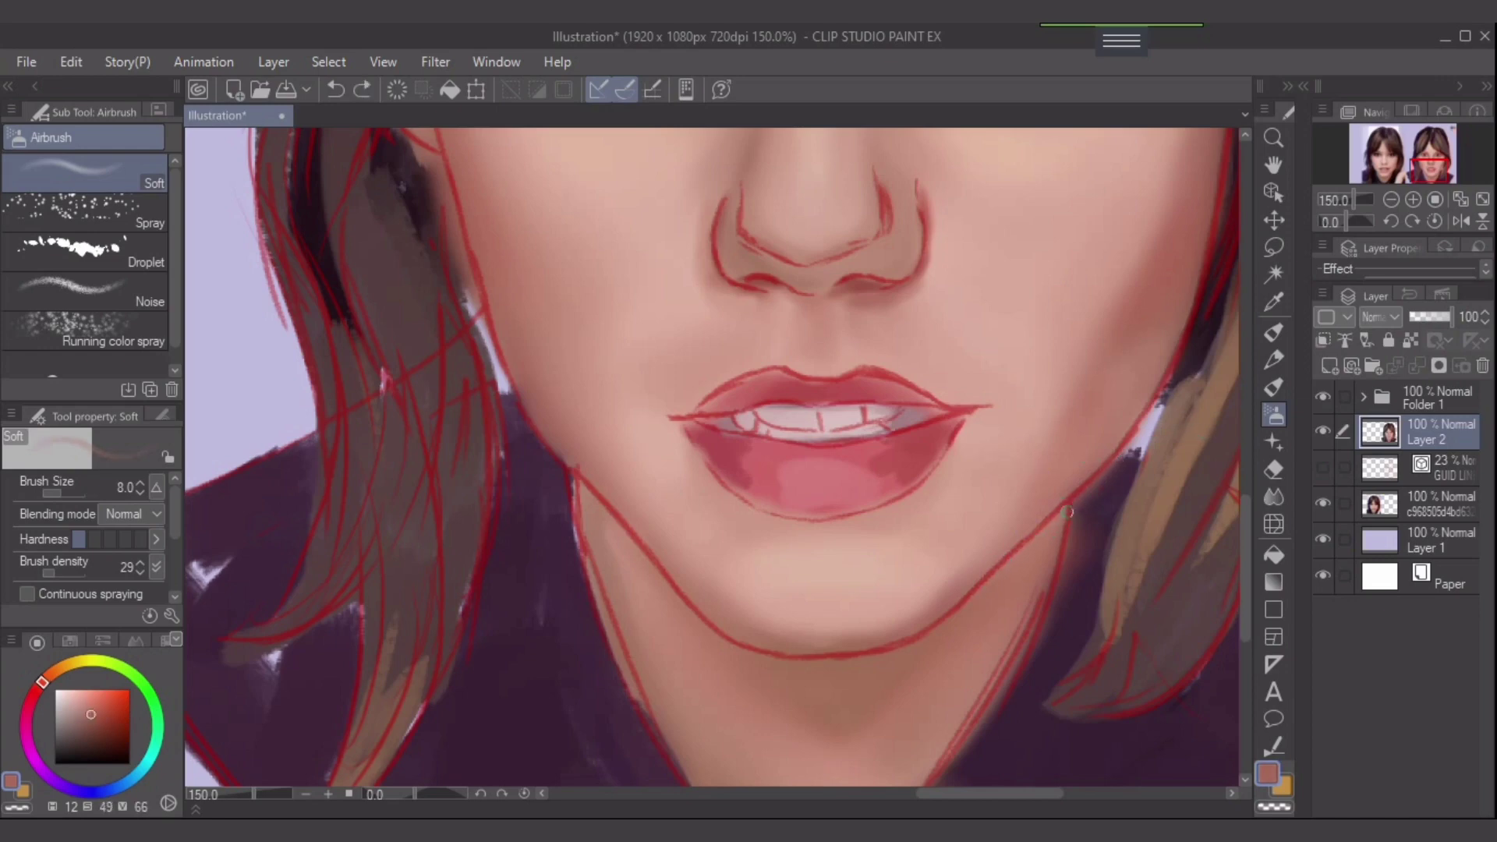
{"action": "left_click_drag", "start_coordinate": [1071, 509], "coordinate": [1045, 519]}
{"action": "left_click", "coordinate": [1323, 396]}
{"action": "left_click", "coordinate": [1322, 396]}
{"action": "key", "text": "bracketright"}
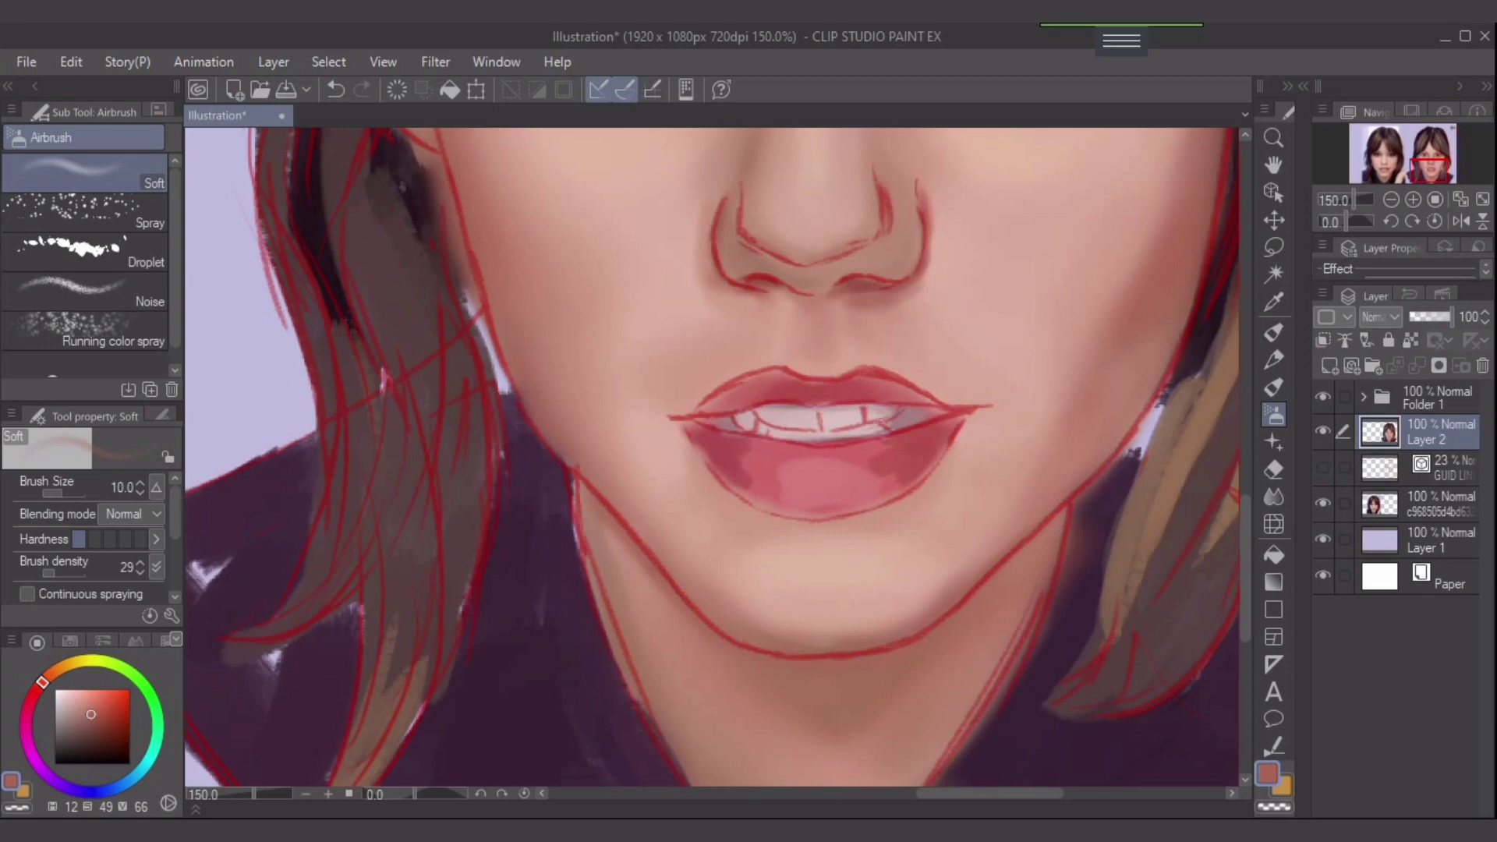
{"action": "left_click", "coordinate": [1323, 396]}
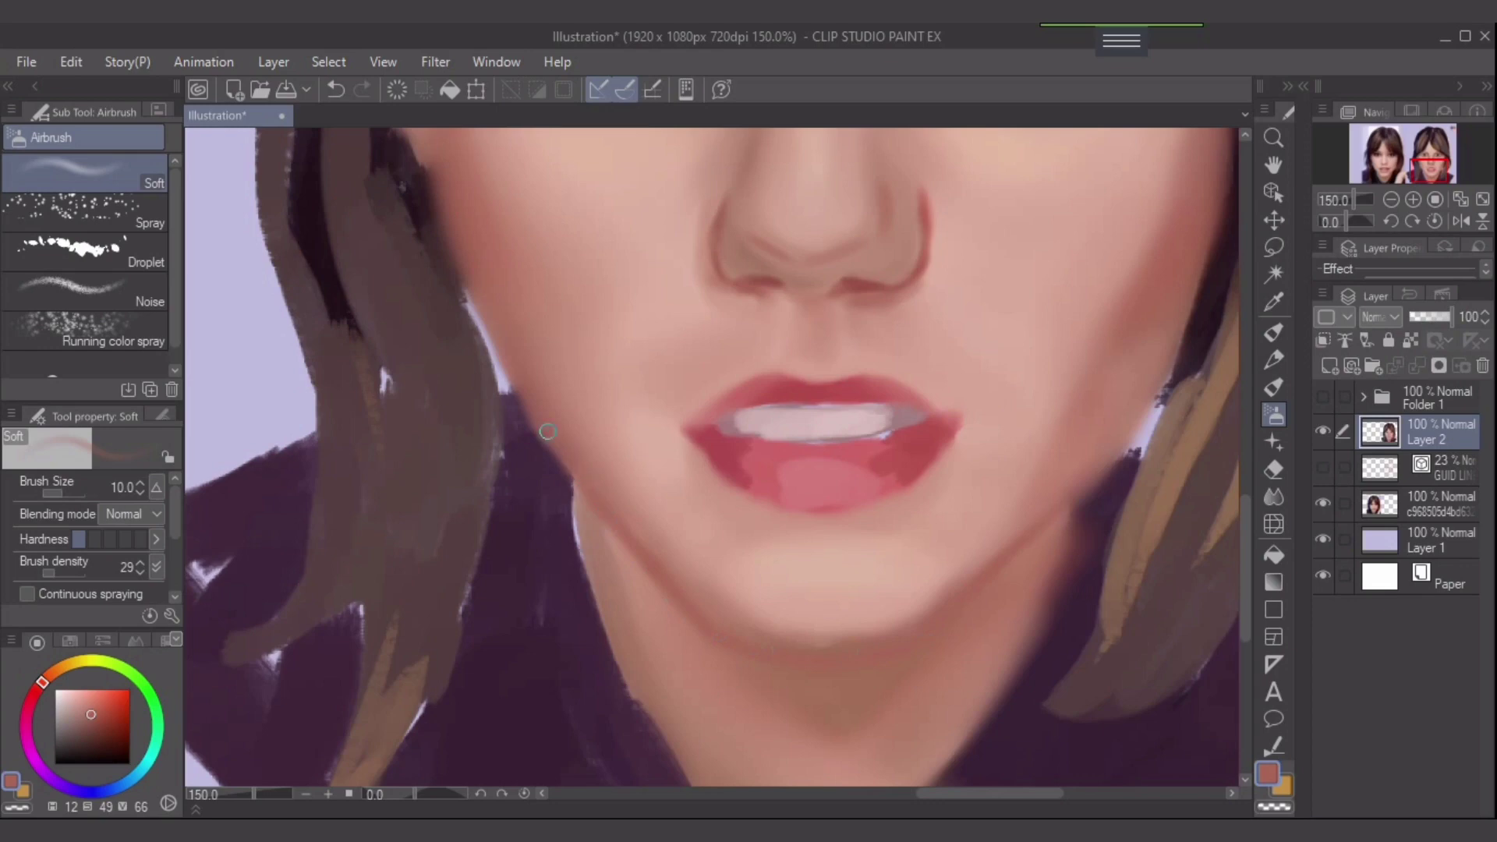
- Choose a slightly darker red-brown and define the edge of the jaw and chin with the Soft airbrush at size 7
{"action": "left_click_drag", "start_coordinate": [90, 715], "coordinate": [92, 722]}
{"action": "key", "text": "bracketleft"}
{"action": "key", "text": "bracketleft"}
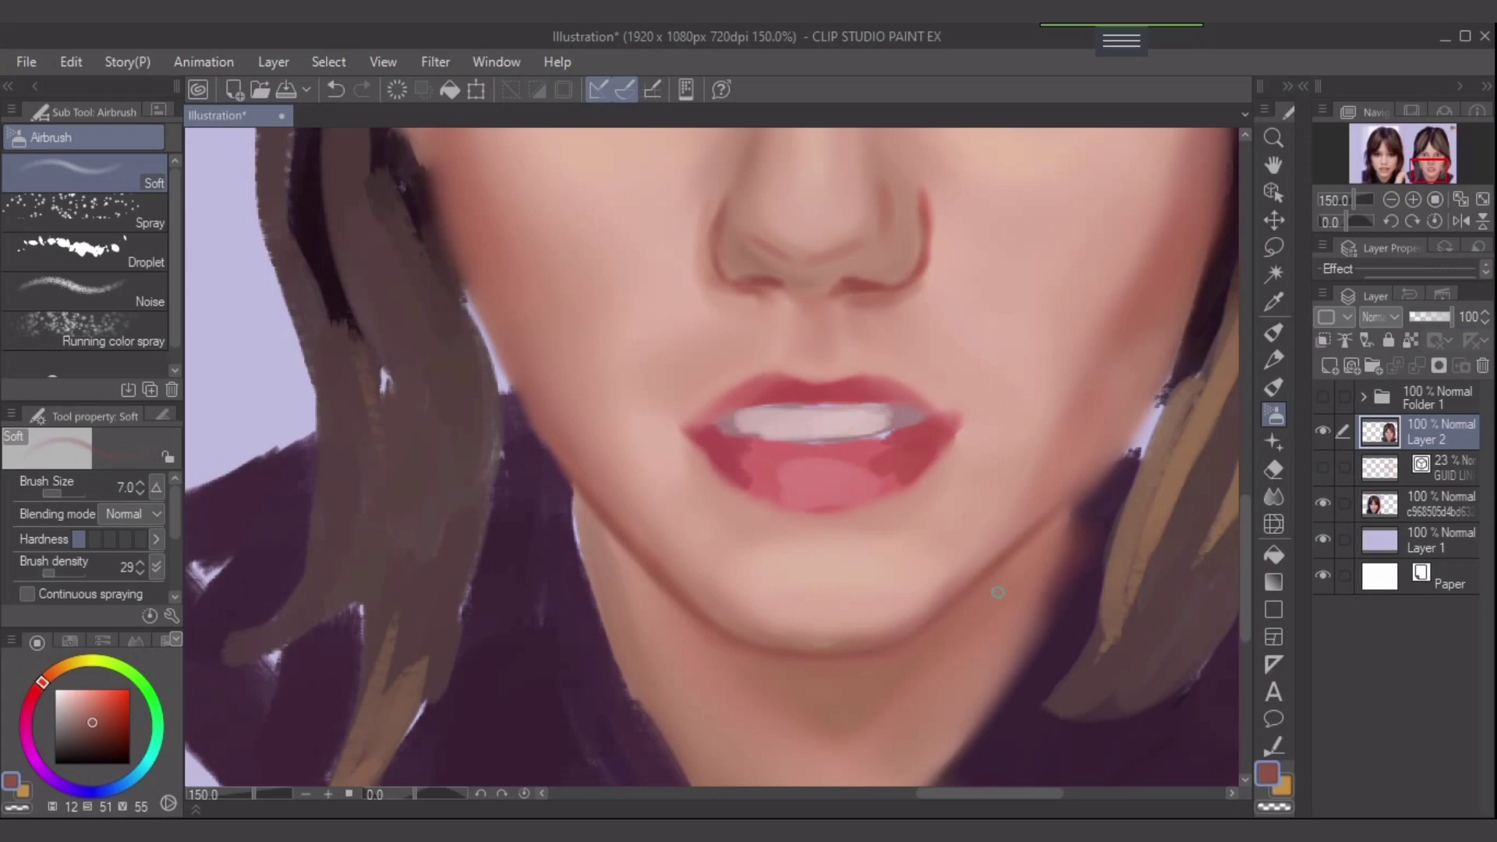
- Deepen and soften the shadow under the jaw and chin with Soft airbrush sizes 15, 20 and 25
{"action": "key", "text": "bracketright"}
{"action": "key", "text": "bracketright"}
{"action": "key", "text": "bracketright"}
{"action": "key", "text": "bracketright"}
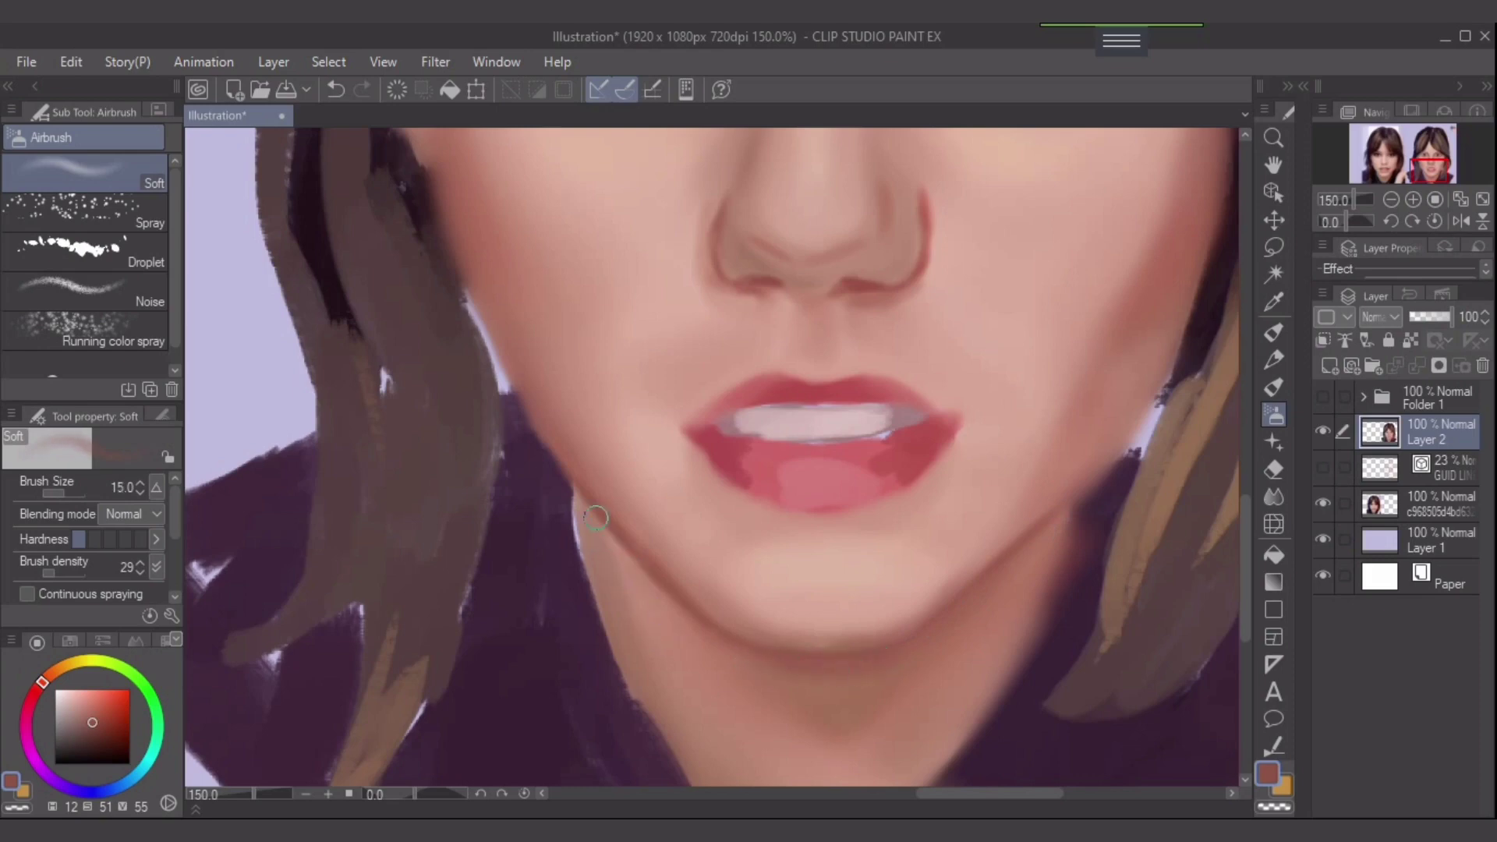
{"action": "key", "text": "bracketright"}
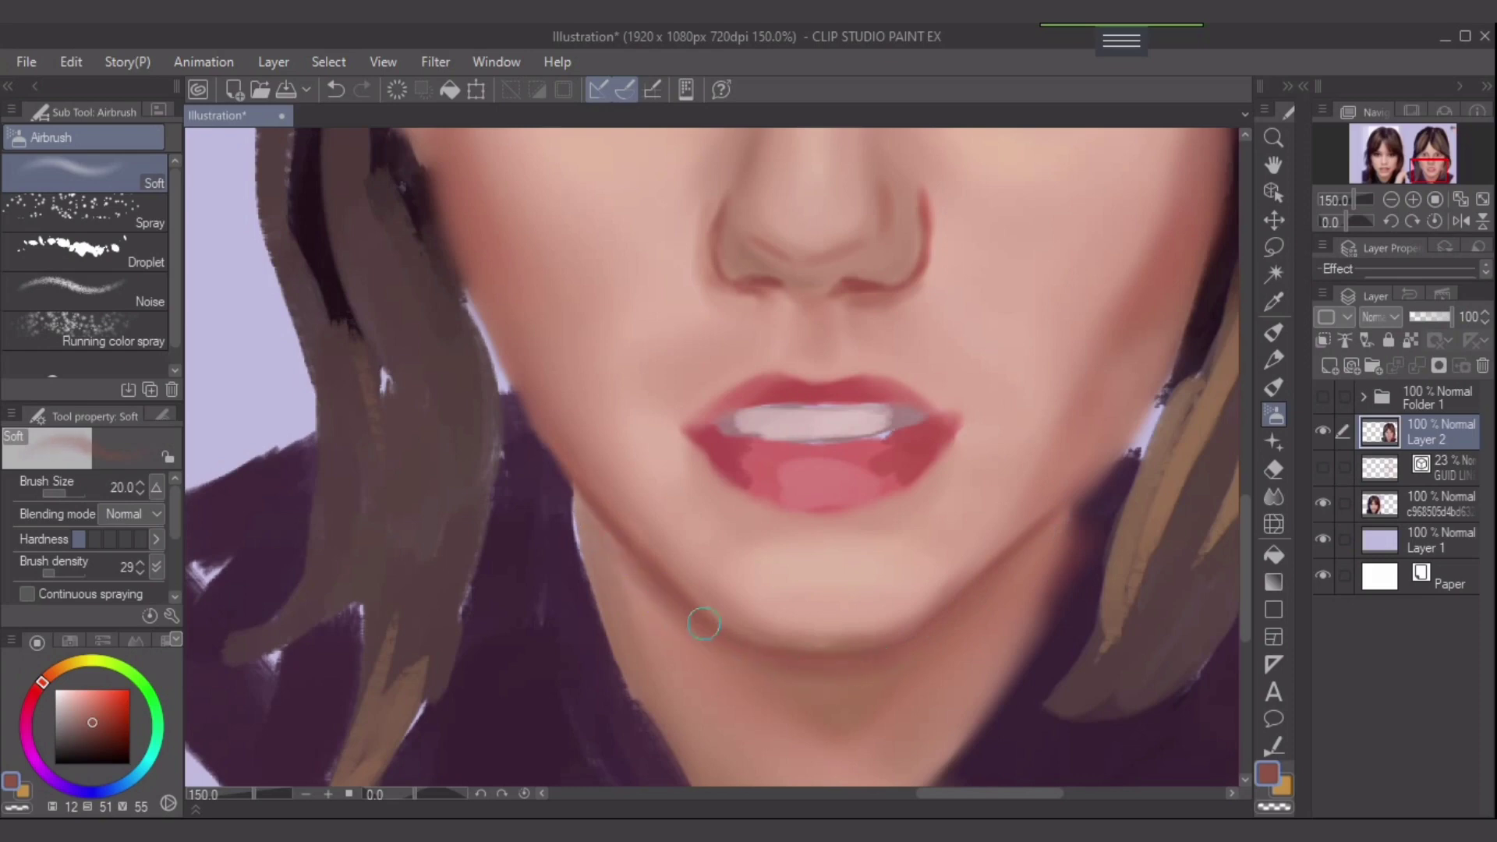
{"action": "key", "text": "bracketright"}
{"action": "key", "text": "bracketright"}
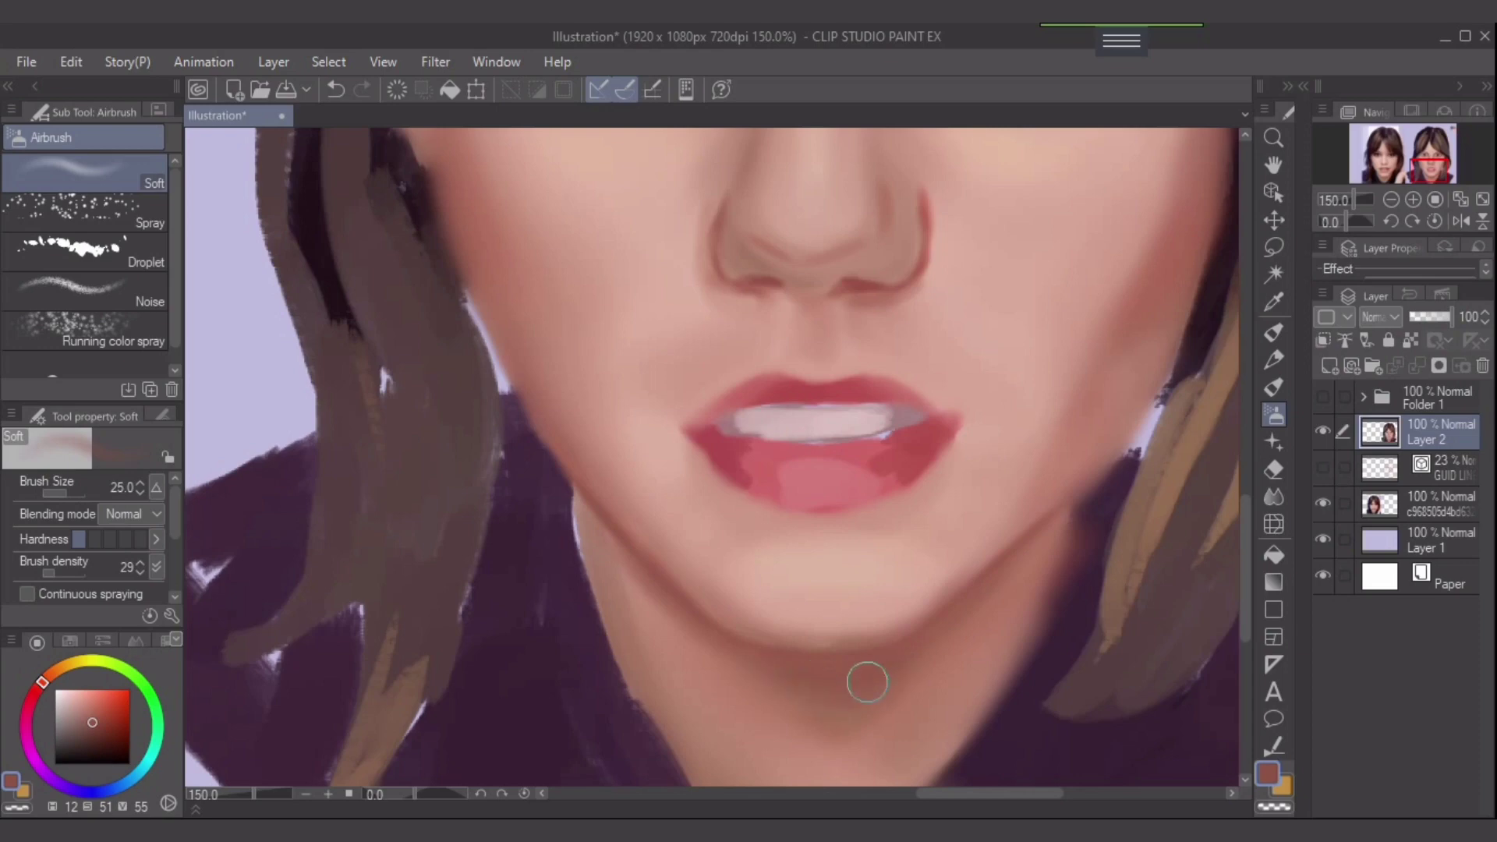
- Sample the neck's skin tone and fill the light gap along the neck's left edge with the Soft airbrush at size 10
{"action": "key", "text": "bracketleft"}
{"action": "key", "text": "bracketleft"}
{"action": "key", "text": "bracketleft"}
{"action": "left_click", "coordinate": [580, 549], "text": "alt"}
{"action": "key", "text": "bracketleft"}
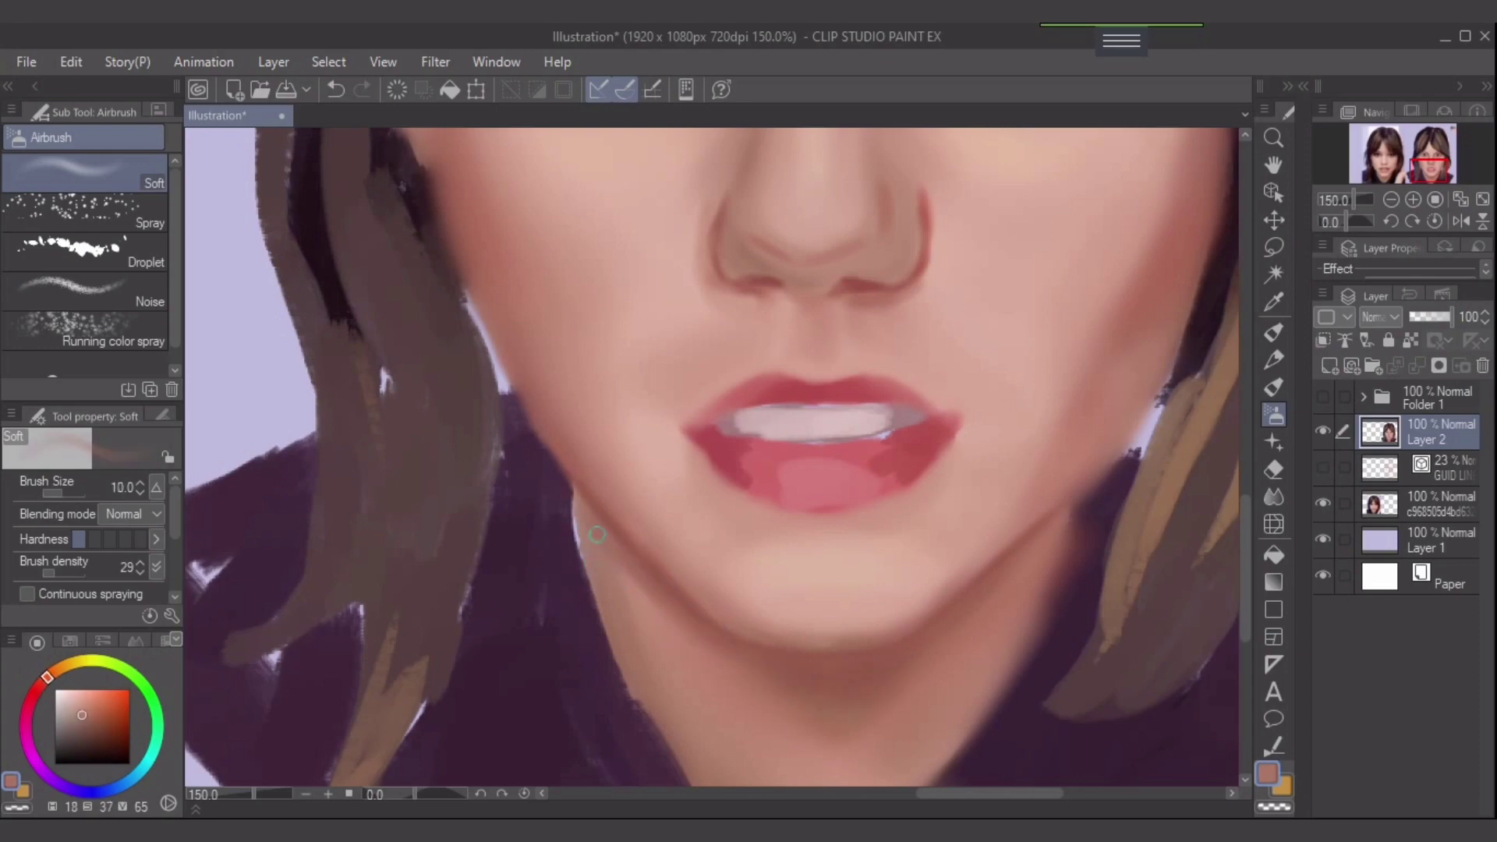
{"action": "mouse_move", "coordinate": [582, 535]}
{"action": "left_mouse_down"}
{"action": "mouse_move", "coordinate": [594, 599]}
{"action": "mouse_move", "coordinate": [574, 505]}
{"action": "mouse_move", "coordinate": [605, 639]}
{"action": "left_mouse_up"}
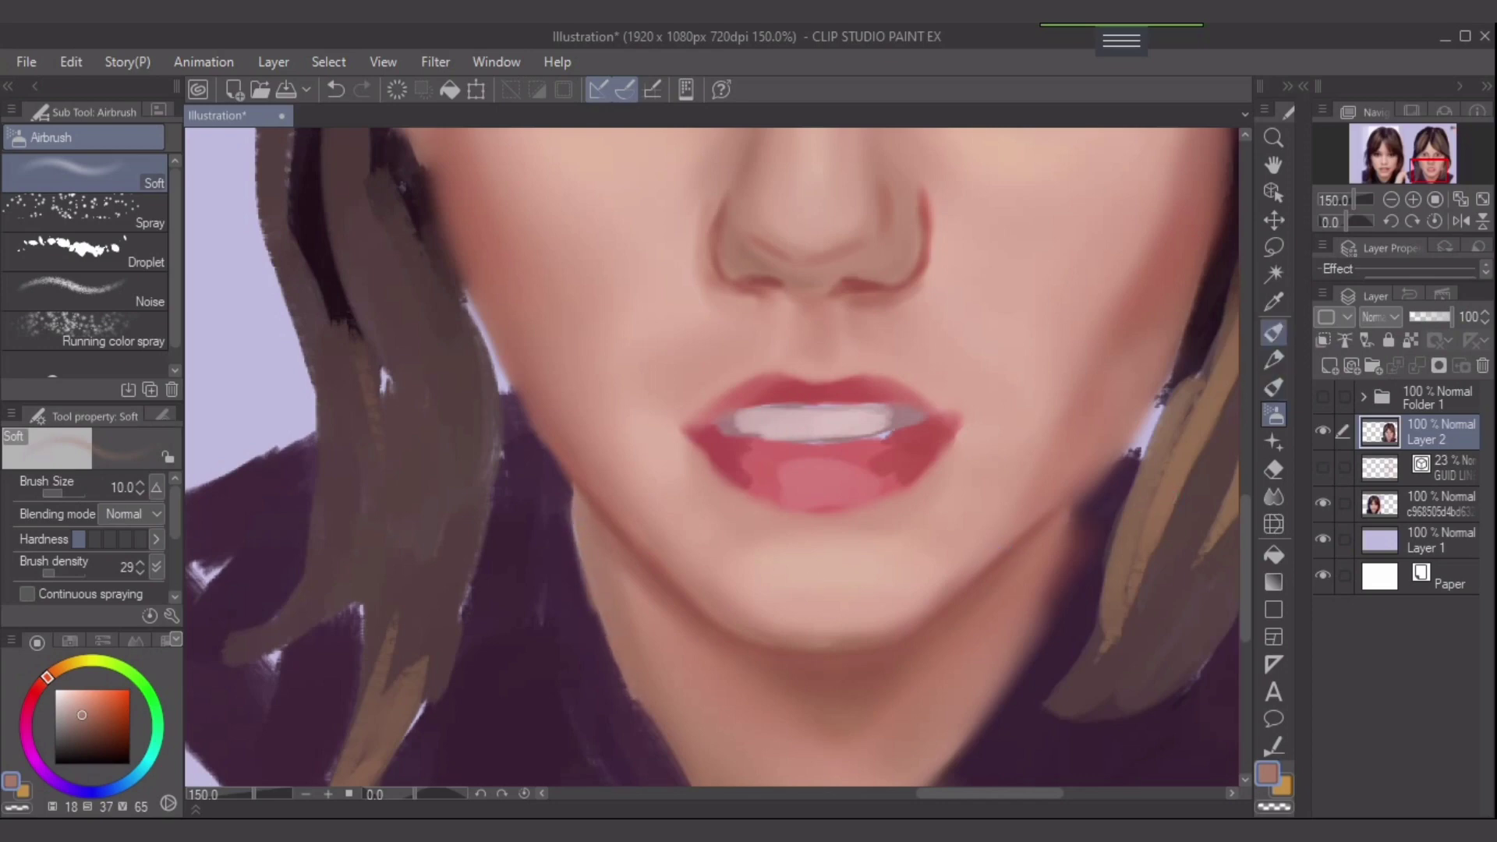
- Switch to the Skin Brush at size 10 and blend the skin along the right jaw and the neck's edge
{"action": "left_click", "coordinate": [1273, 332]}
{"action": "key", "text": "bracketleft"}
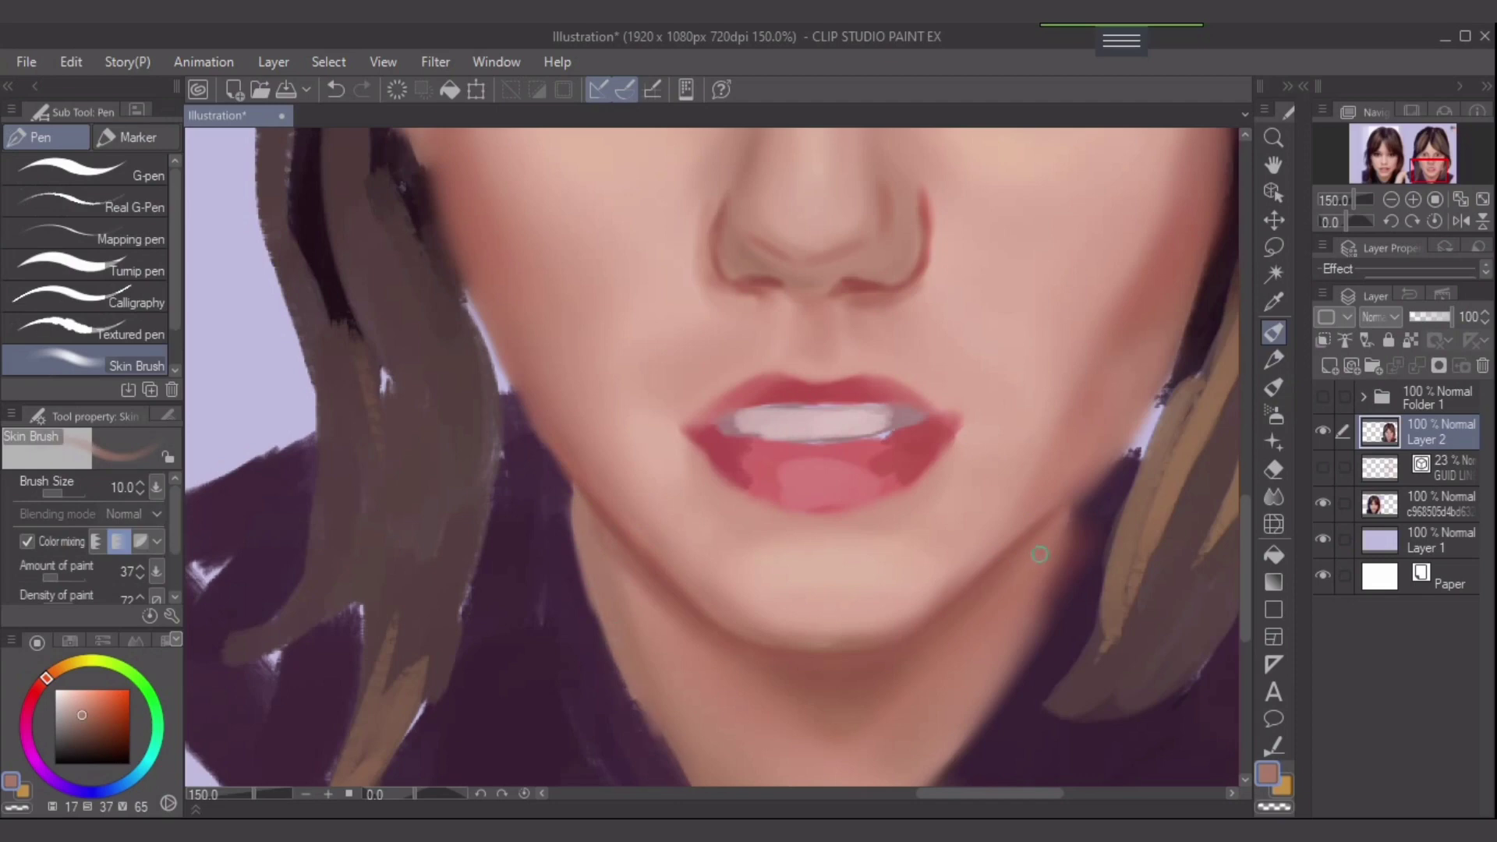
{"action": "scroll", "coordinate": [1052, 538], "scroll_direction": "down", "scroll_amount": 2}
{"action": "scroll", "coordinate": [1011, 587], "scroll_direction": "down", "scroll_amount": 2}
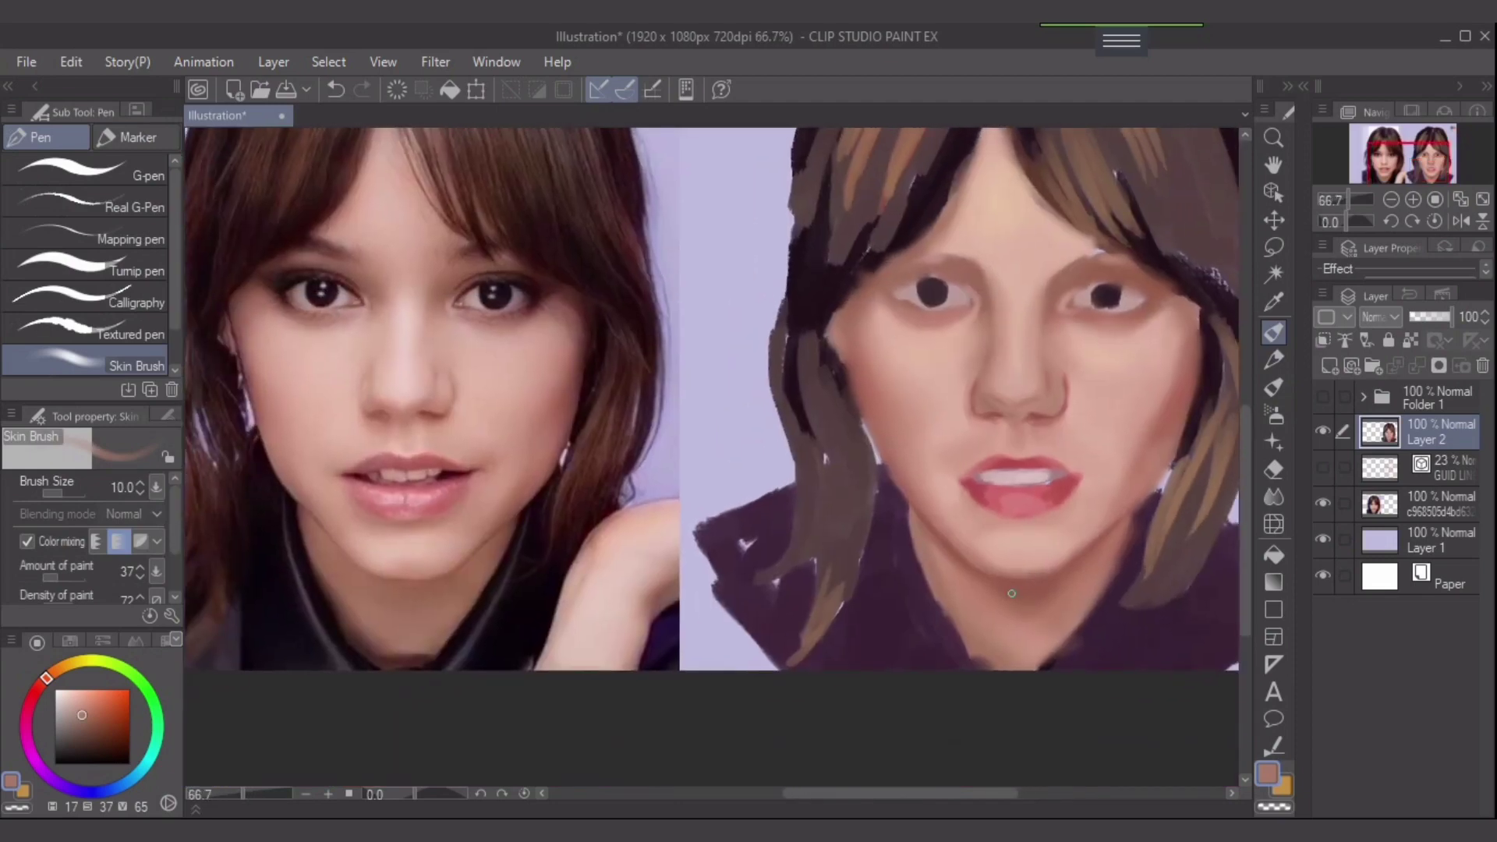
- Show the red sketch lines in Folder 1 over the portrait and choose a near-black brown as the drawing colour
{"action": "left_click", "coordinate": [1322, 396]}
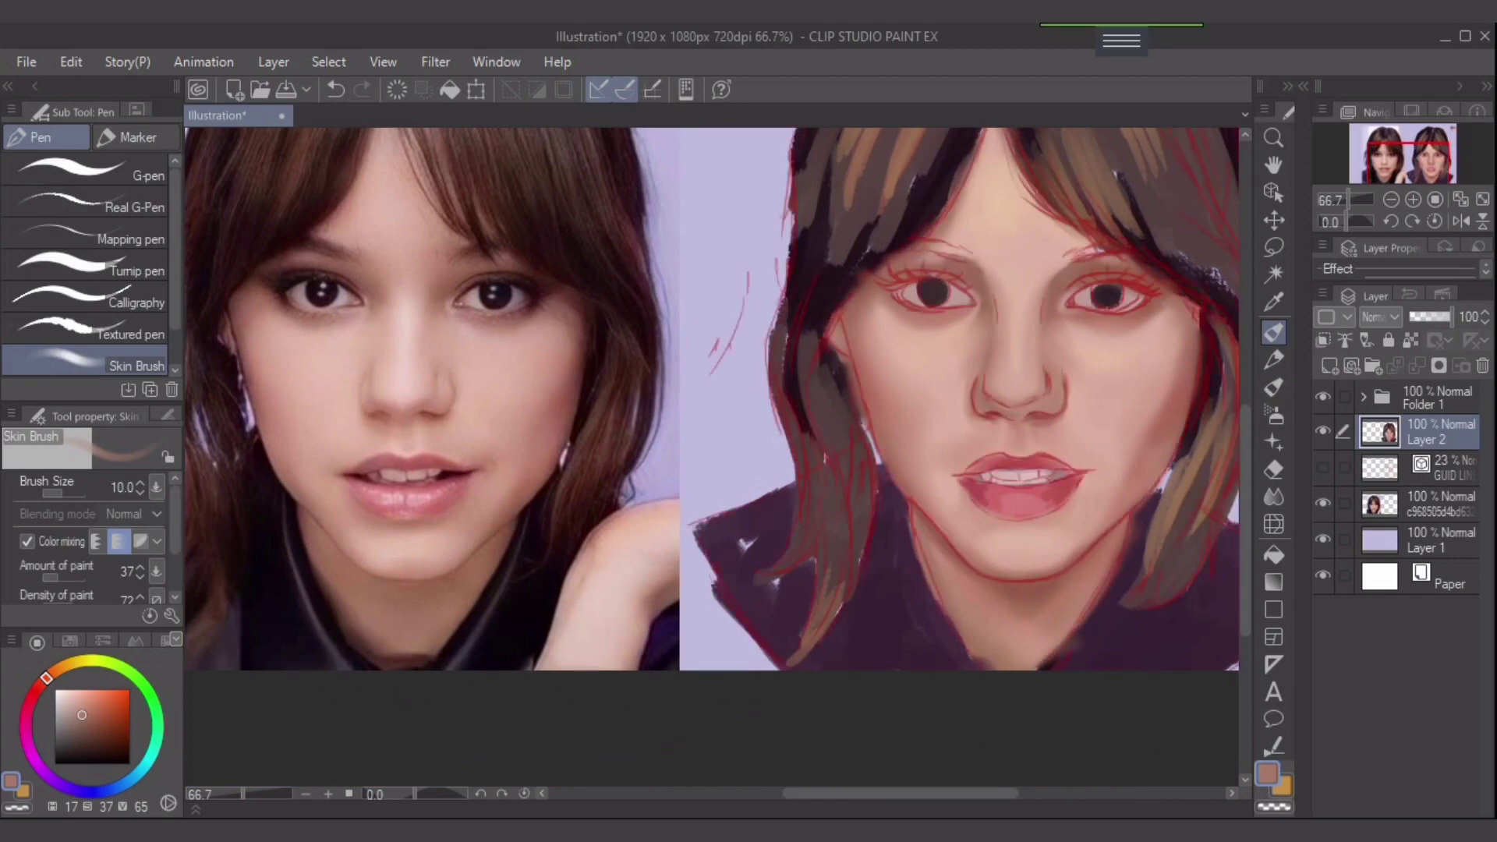
{"action": "key", "text": "i"}
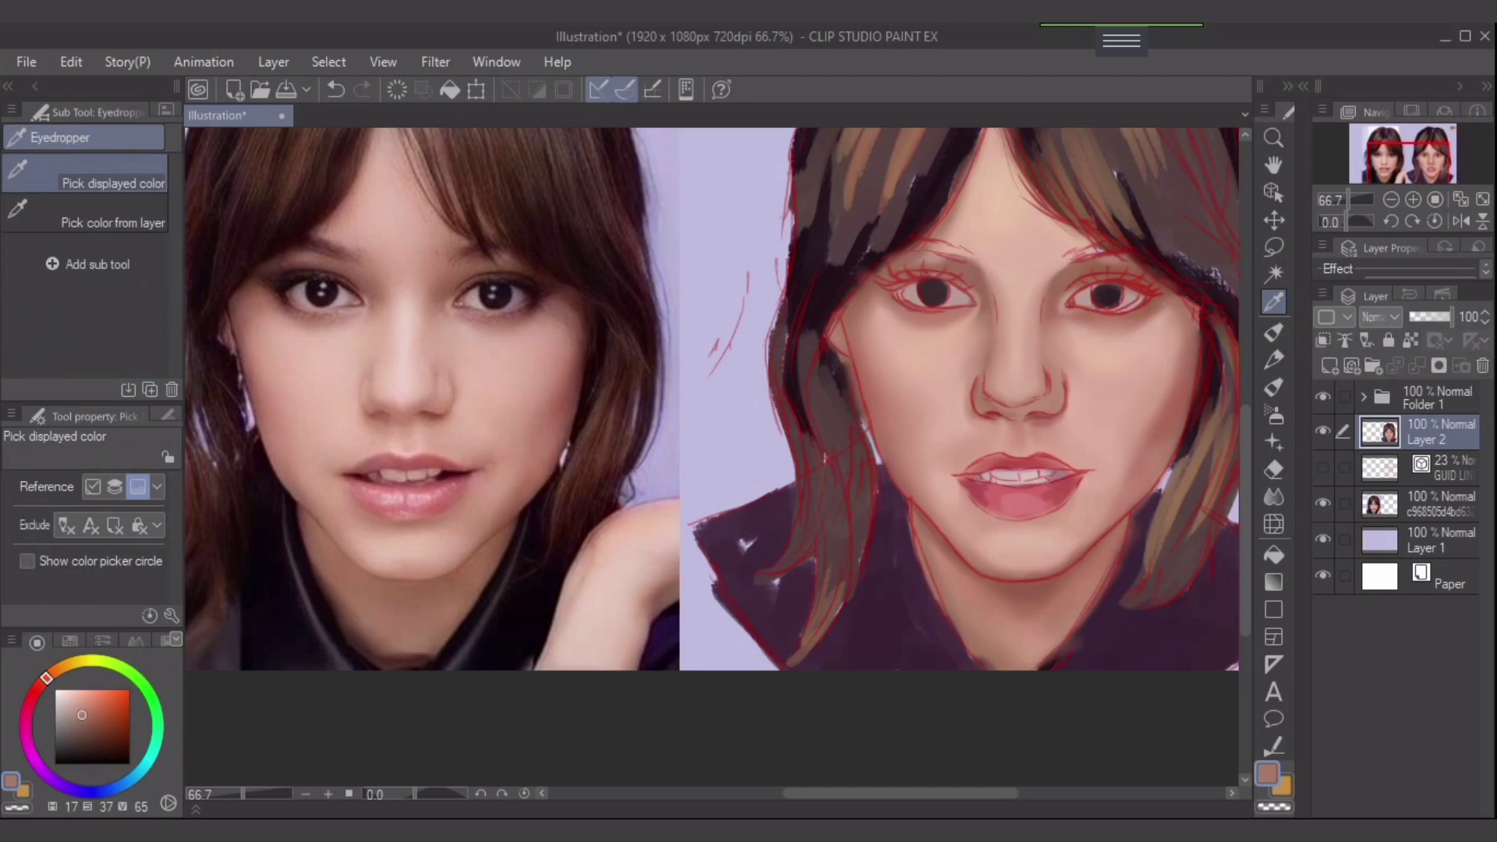
{"action": "scroll", "coordinate": [986, 468], "scroll_direction": "up", "scroll_amount": 2}
{"action": "left_click_drag", "start_coordinate": [712, 374], "coordinate": [729, 524]}
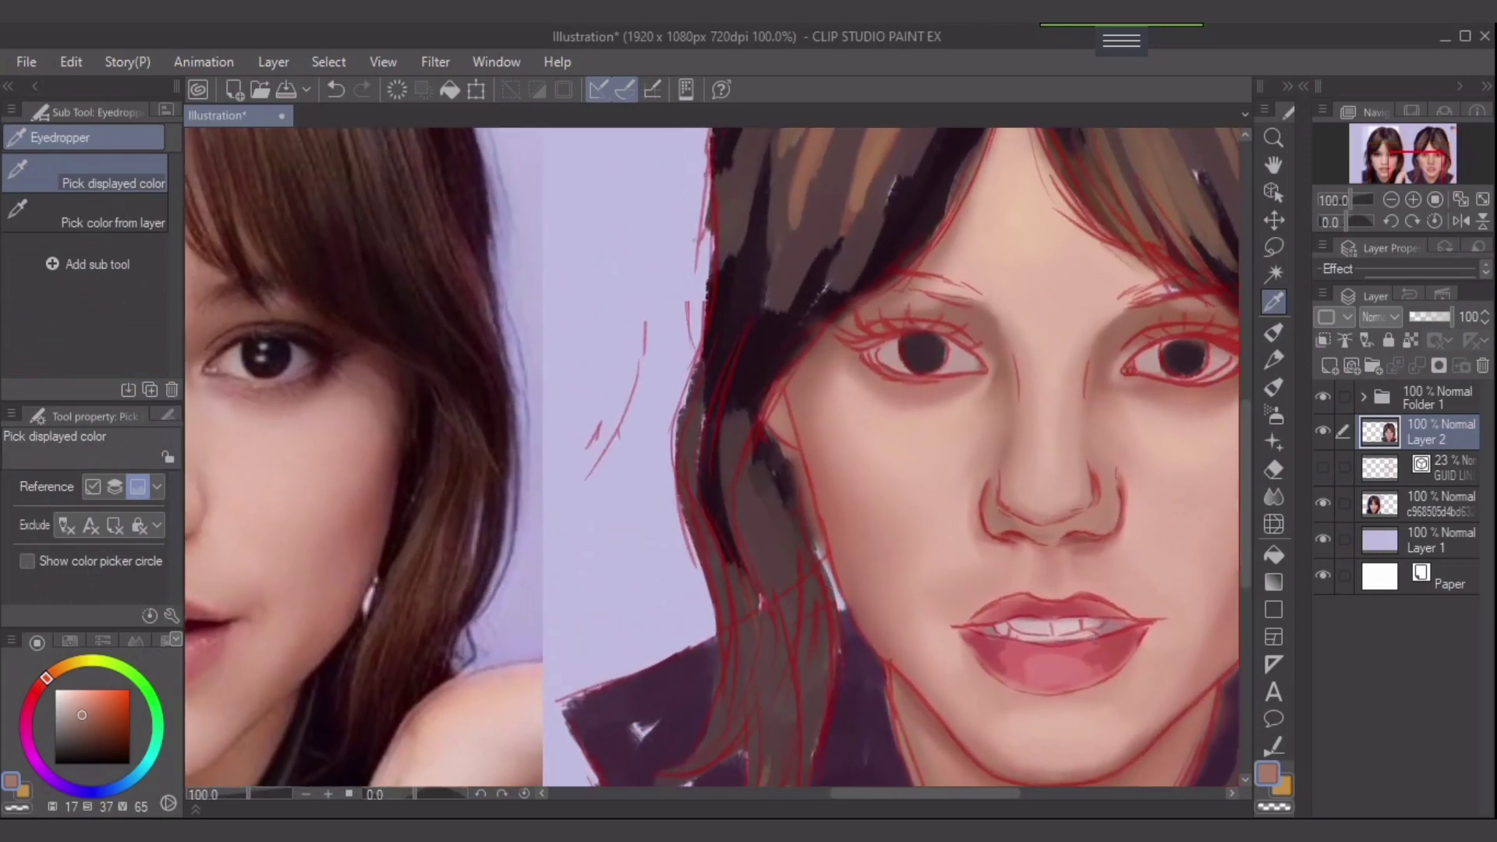
{"action": "left_click_drag", "start_coordinate": [82, 754], "coordinate": [91, 751]}
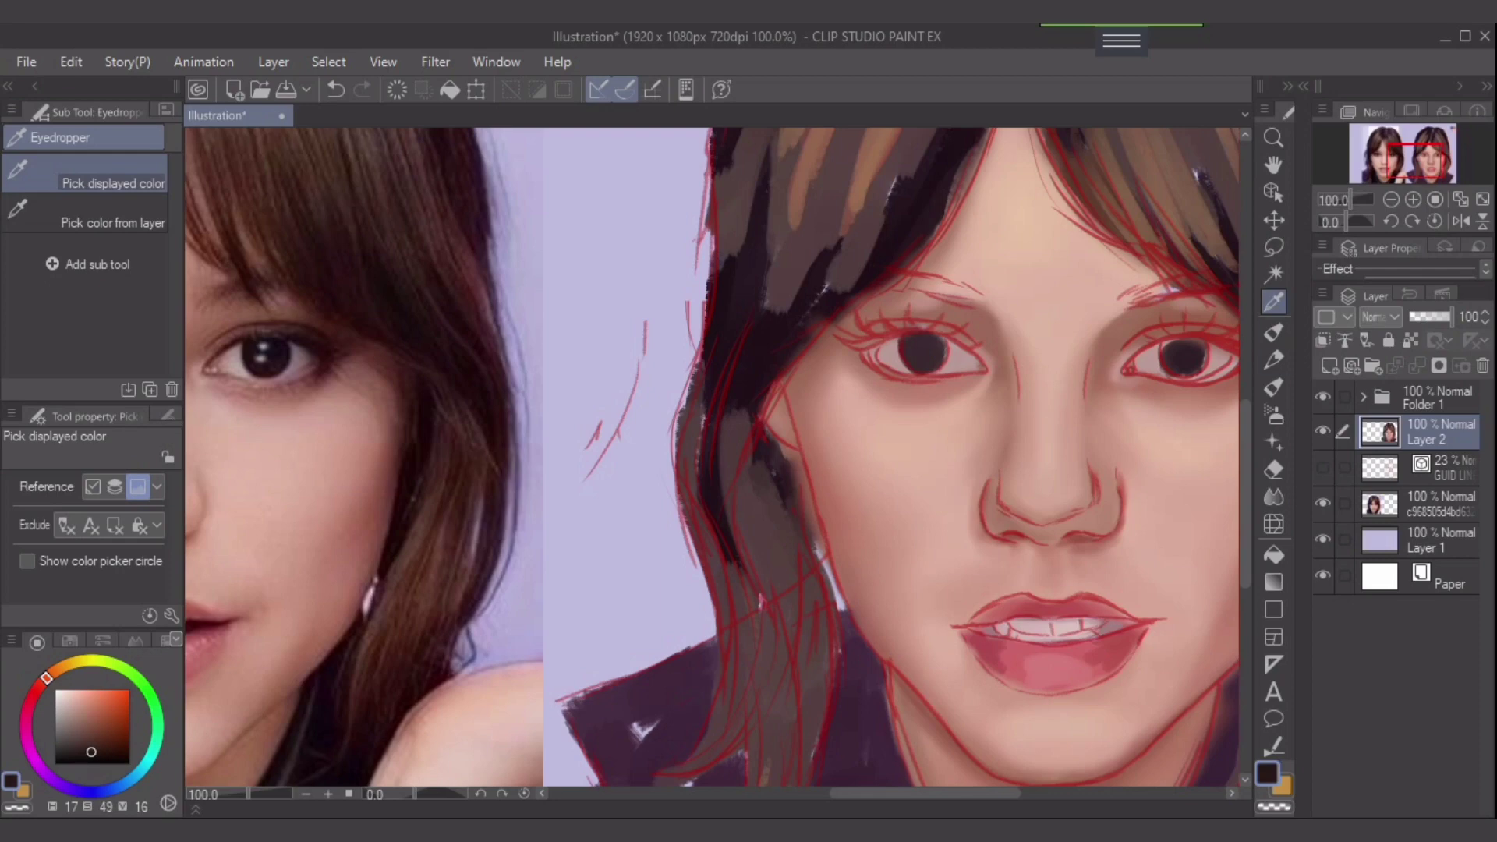
- Rotate the canvas view to -20 degrees around the painted eyes and add a new layer above Layer 2
{"action": "left_click_drag", "start_coordinate": [712, 456], "coordinate": [621, 517]}
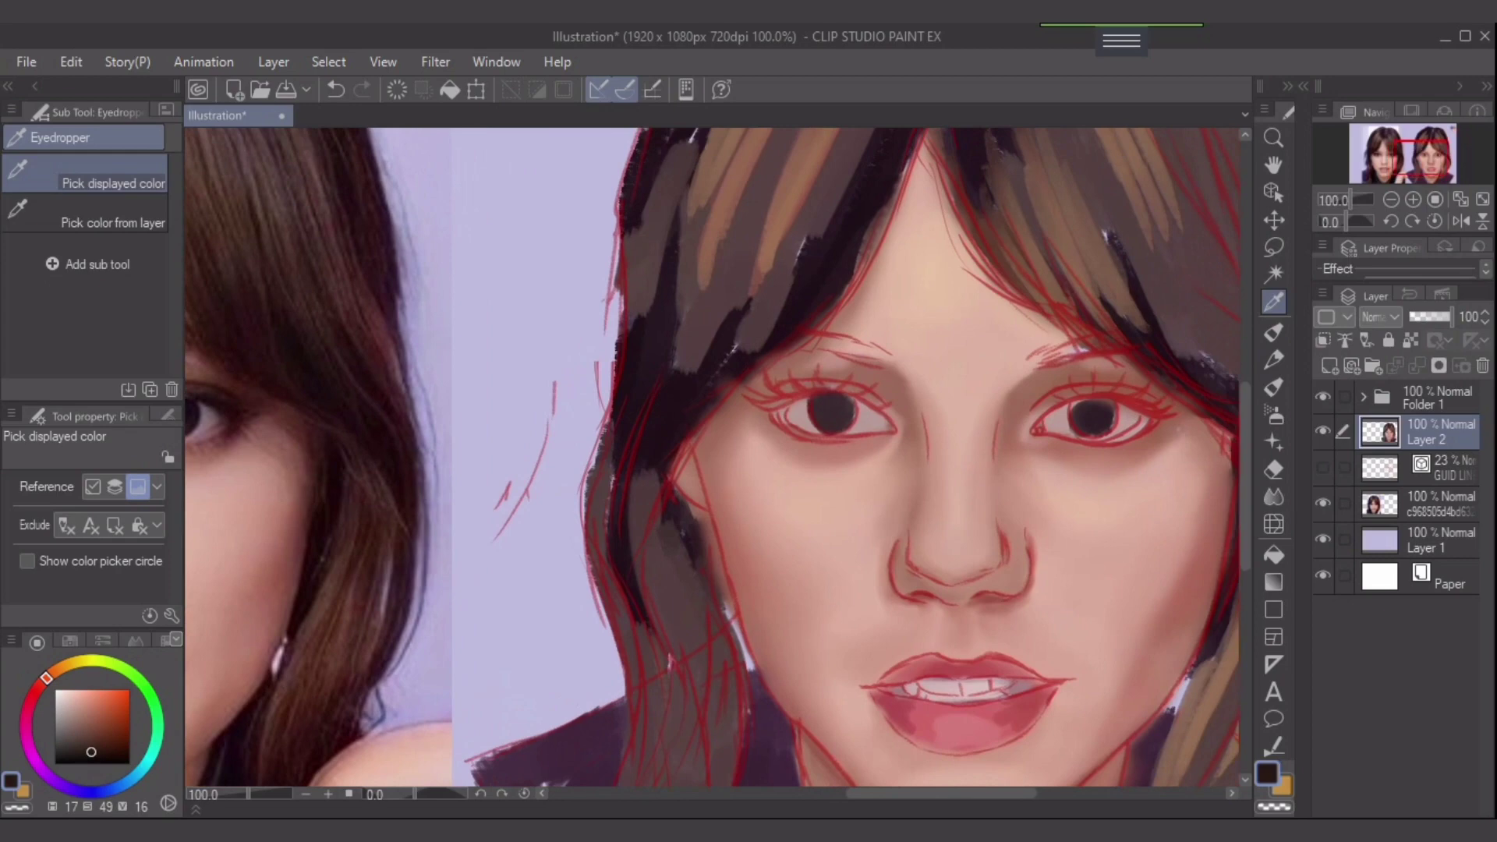
{"action": "scroll", "coordinate": [1169, 390], "scroll_direction": "up", "scroll_amount": 4}
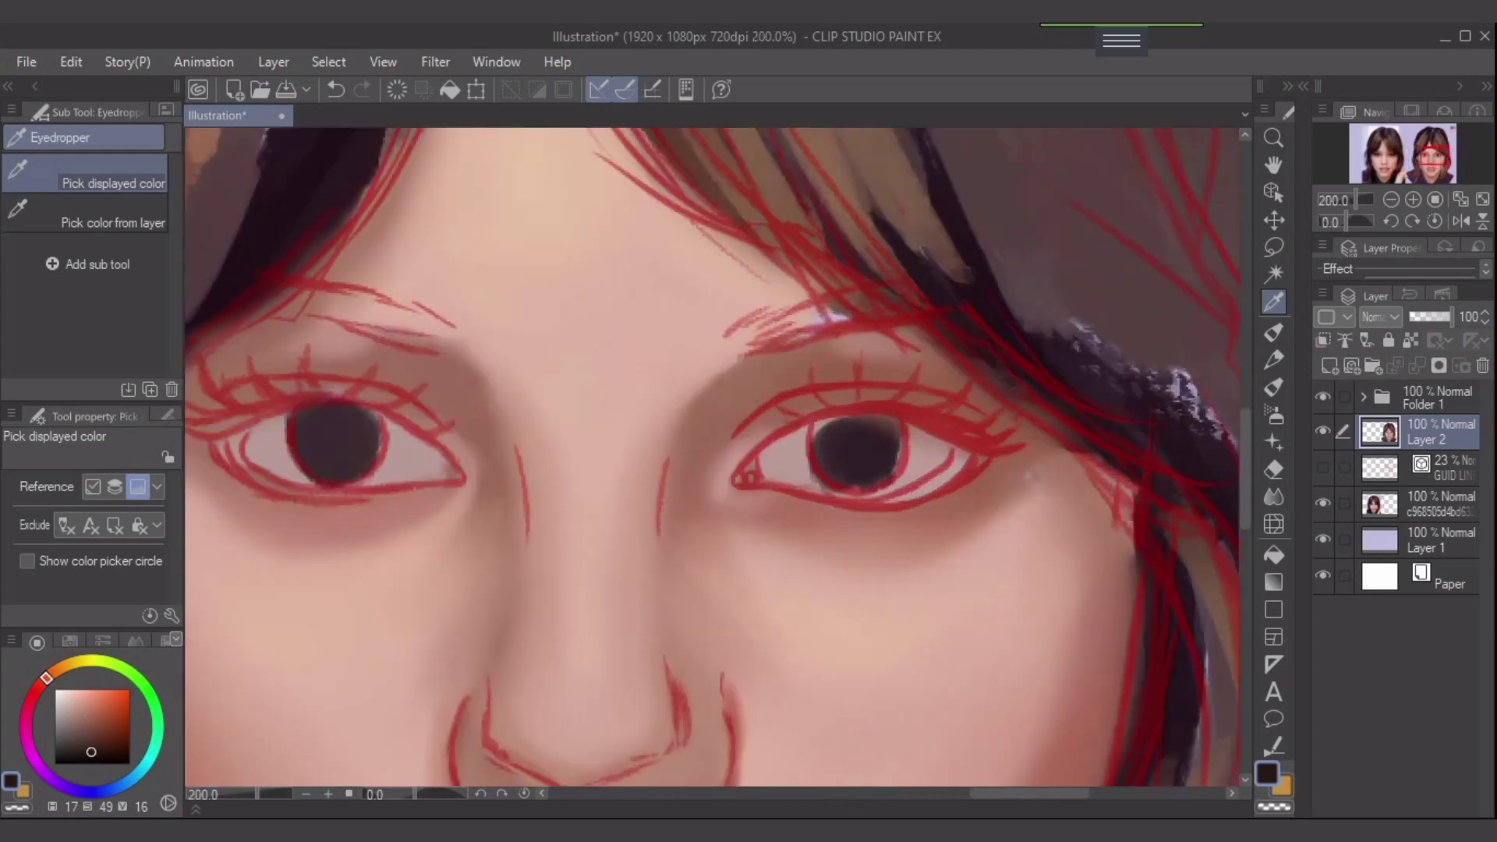
{"action": "left_click_drag", "start_coordinate": [712, 421], "coordinate": [707, 493]}
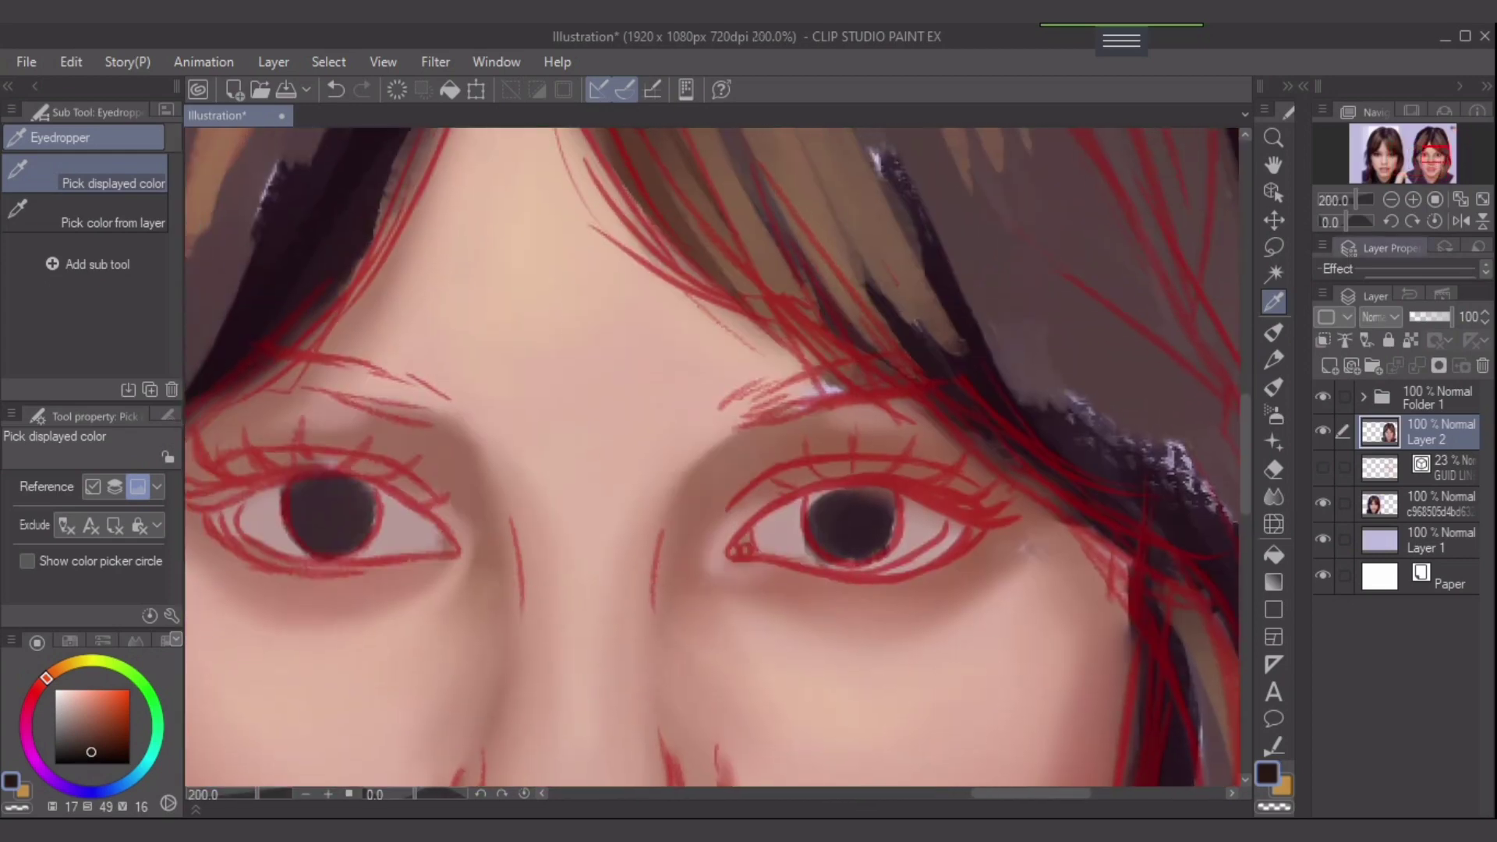
{"action": "left_click", "coordinate": [1390, 221]}
{"action": "left_click", "coordinate": [1390, 221]}
{"action": "left_click", "coordinate": [1390, 222]}
{"action": "left_click", "coordinate": [1389, 222]}
{"action": "left_click_drag", "start_coordinate": [1435, 157], "coordinate": [1436, 154]}
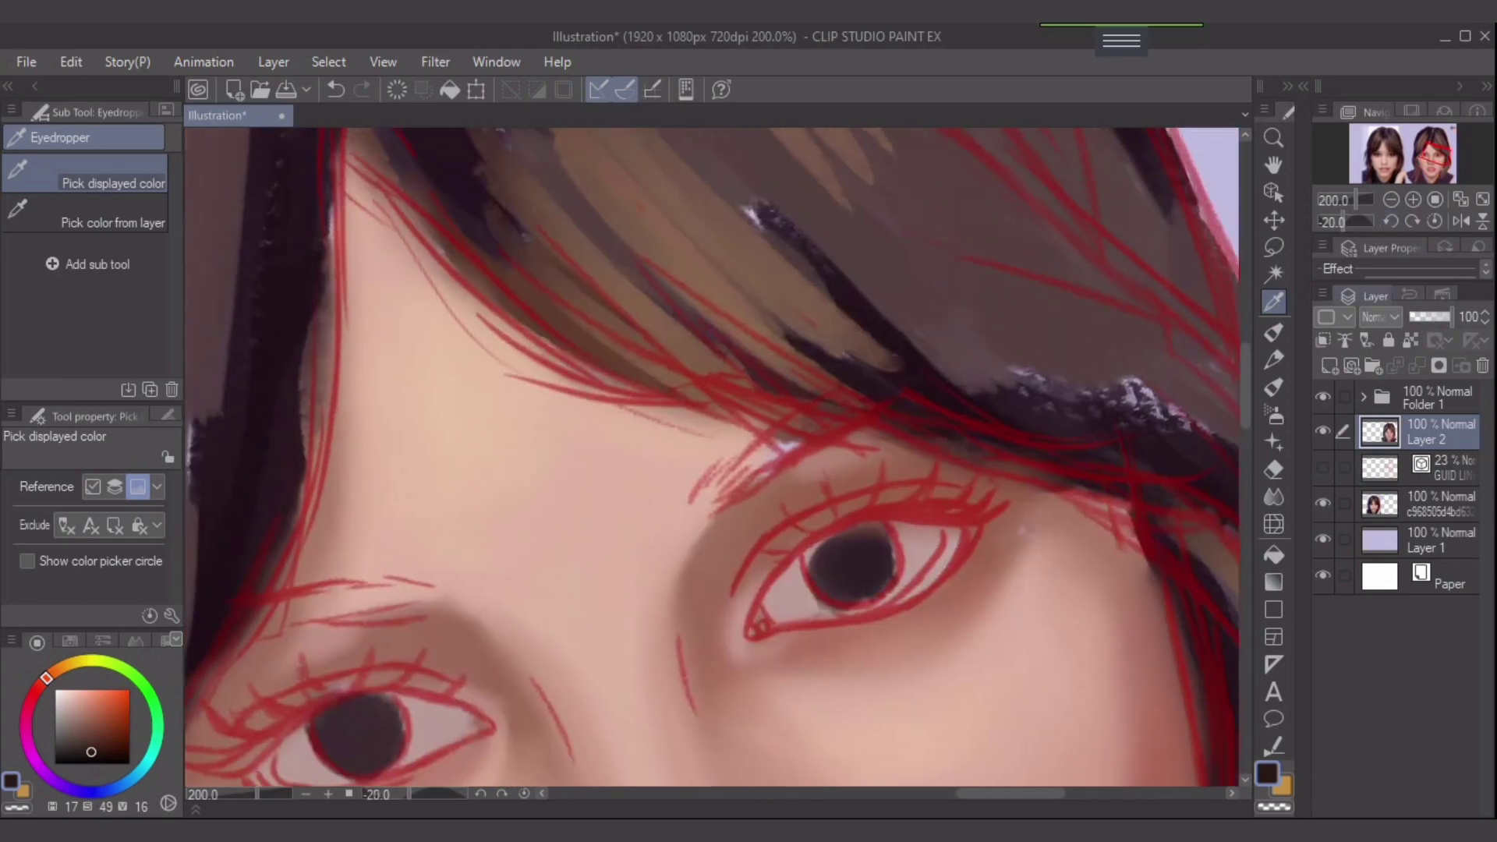
{"action": "left_click", "coordinate": [1329, 366]}
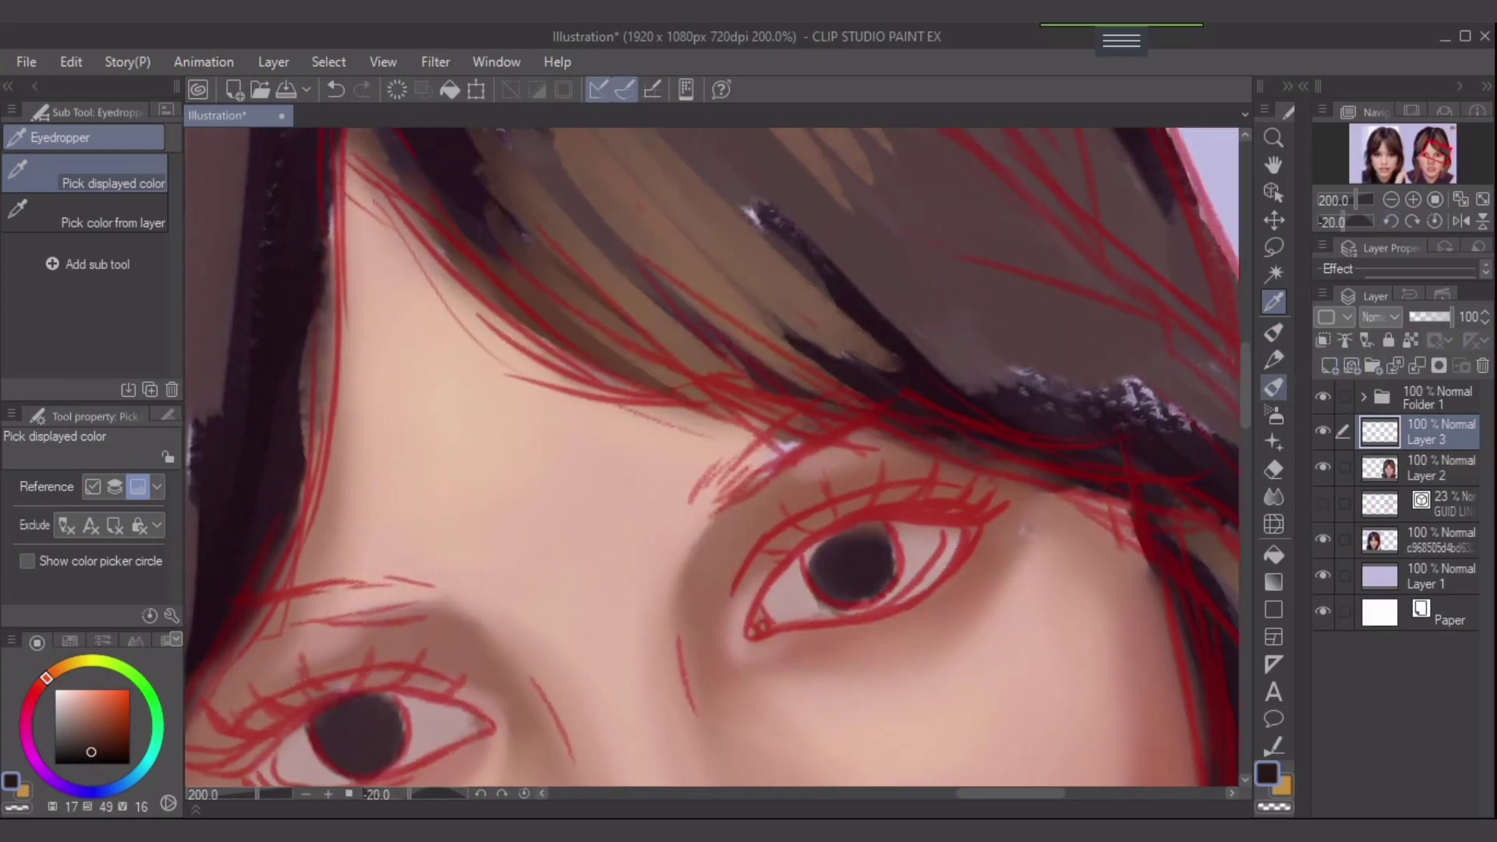
- Trace and thicken the upper lash line of the right-hand eye in near-black with the Skin Brush at size 3
{"action": "left_click", "coordinate": [1274, 332]}
{"action": "key", "text": "bracketleft"}
{"action": "key", "text": "bracketleft"}
{"action": "key", "text": "bracketleft"}
{"action": "key", "text": "bracketleft"}
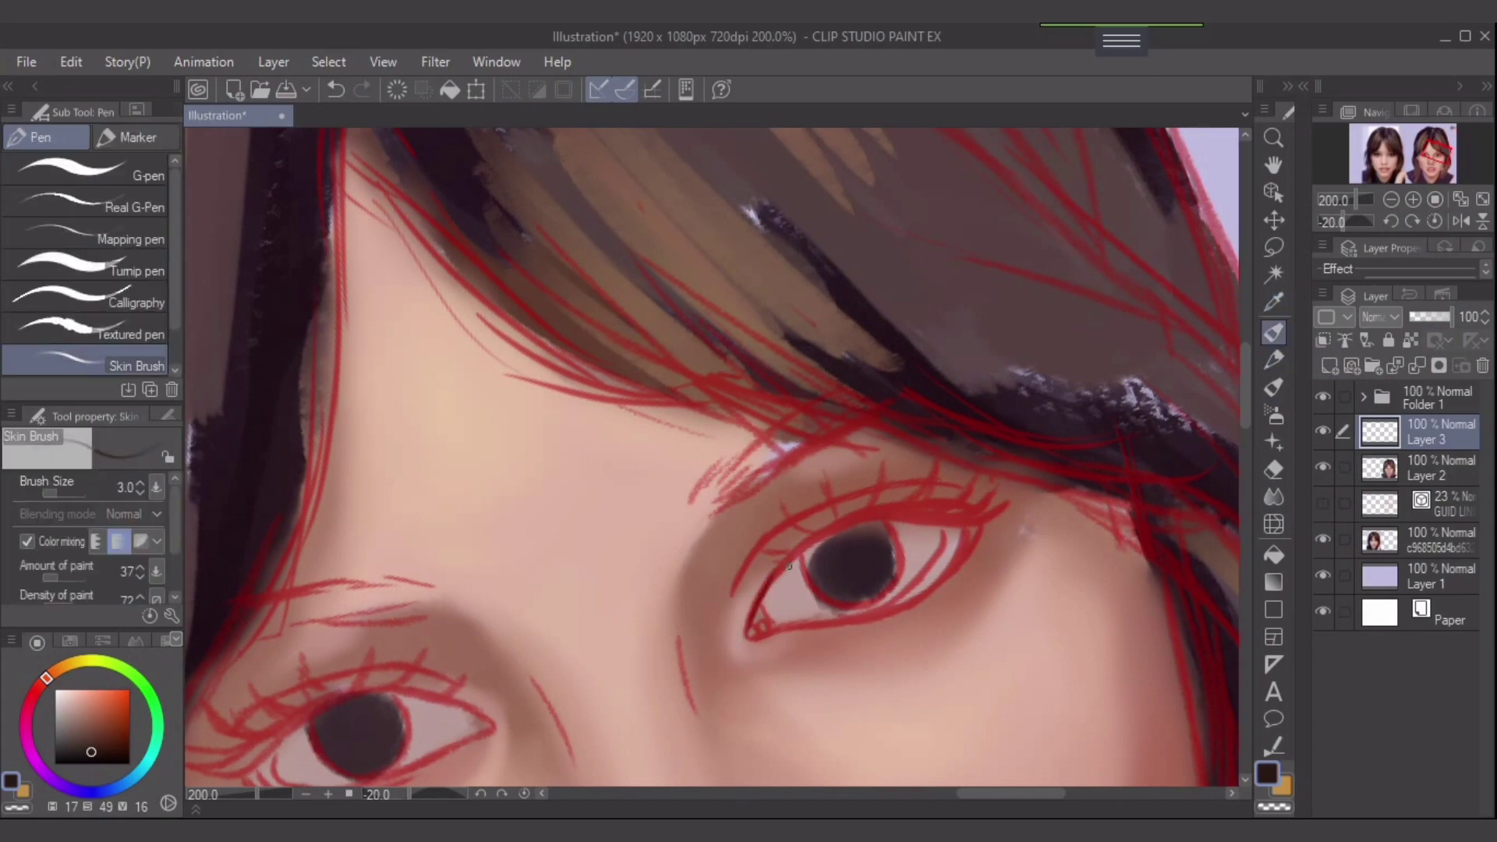
{"action": "mouse_move", "coordinate": [768, 591]}
{"action": "left_mouse_down"}
{"action": "mouse_move", "coordinate": [814, 533]}
{"action": "mouse_move", "coordinate": [765, 591]}
{"action": "mouse_move", "coordinate": [871, 506]}
{"action": "mouse_move", "coordinate": [802, 550]}
{"action": "mouse_move", "coordinate": [950, 504]}
{"action": "left_mouse_up"}
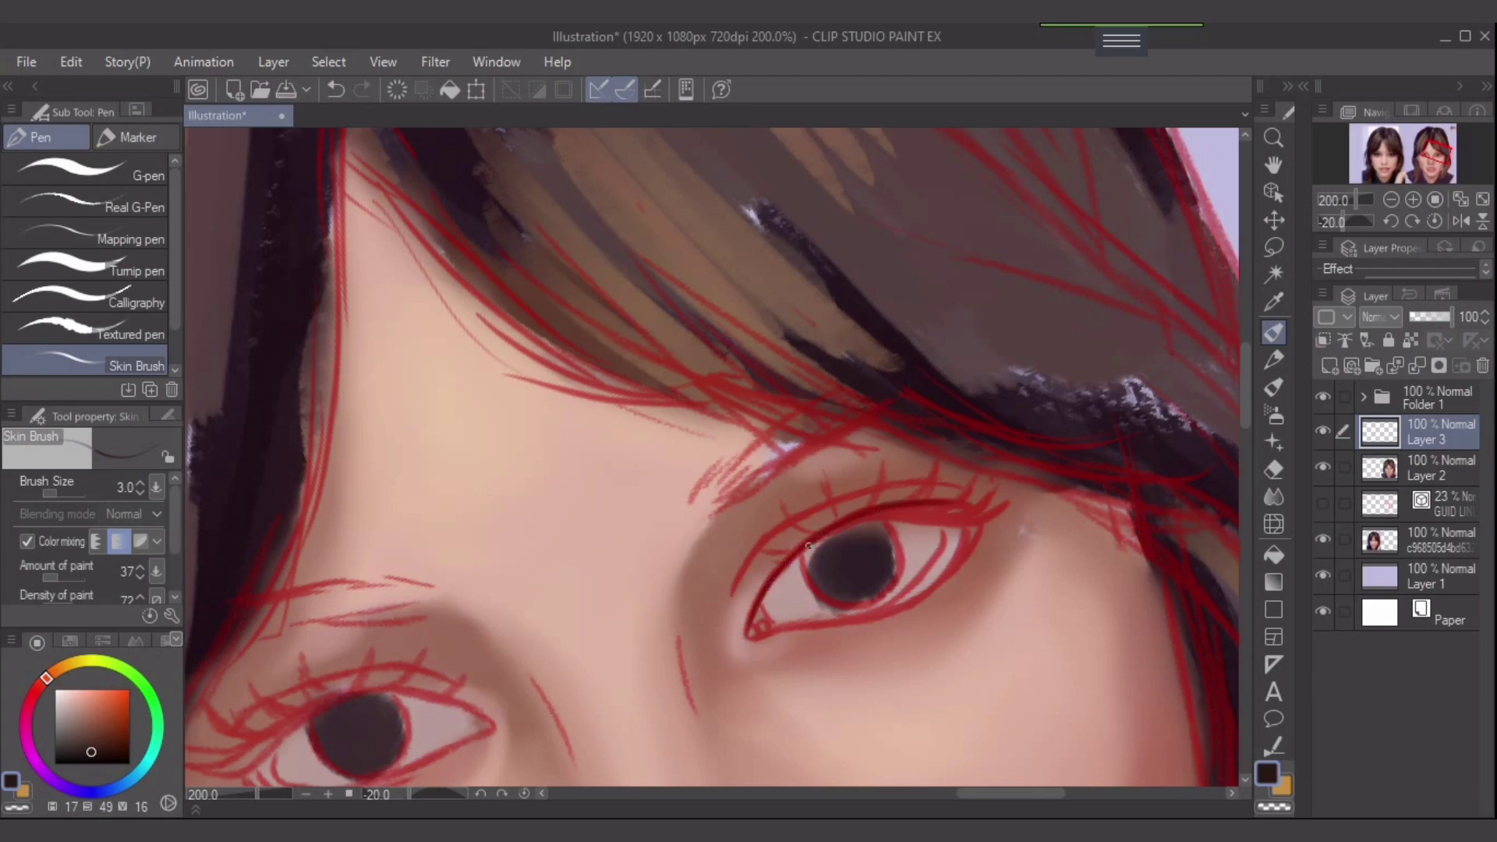
{"action": "mouse_move", "coordinate": [830, 530]}
{"action": "left_mouse_down"}
{"action": "mouse_move", "coordinate": [1011, 502]}
{"action": "mouse_move", "coordinate": [964, 520]}
{"action": "mouse_move", "coordinate": [999, 506]}
{"action": "left_mouse_up"}
{"action": "key", "text": "ctrl+z"}
{"action": "key", "text": "ctrl+z"}
{"action": "key", "text": "ctrl+z"}
{"action": "key", "text": "ctrl+z"}
{"action": "left_click_drag", "start_coordinate": [852, 520], "coordinate": [940, 510]}
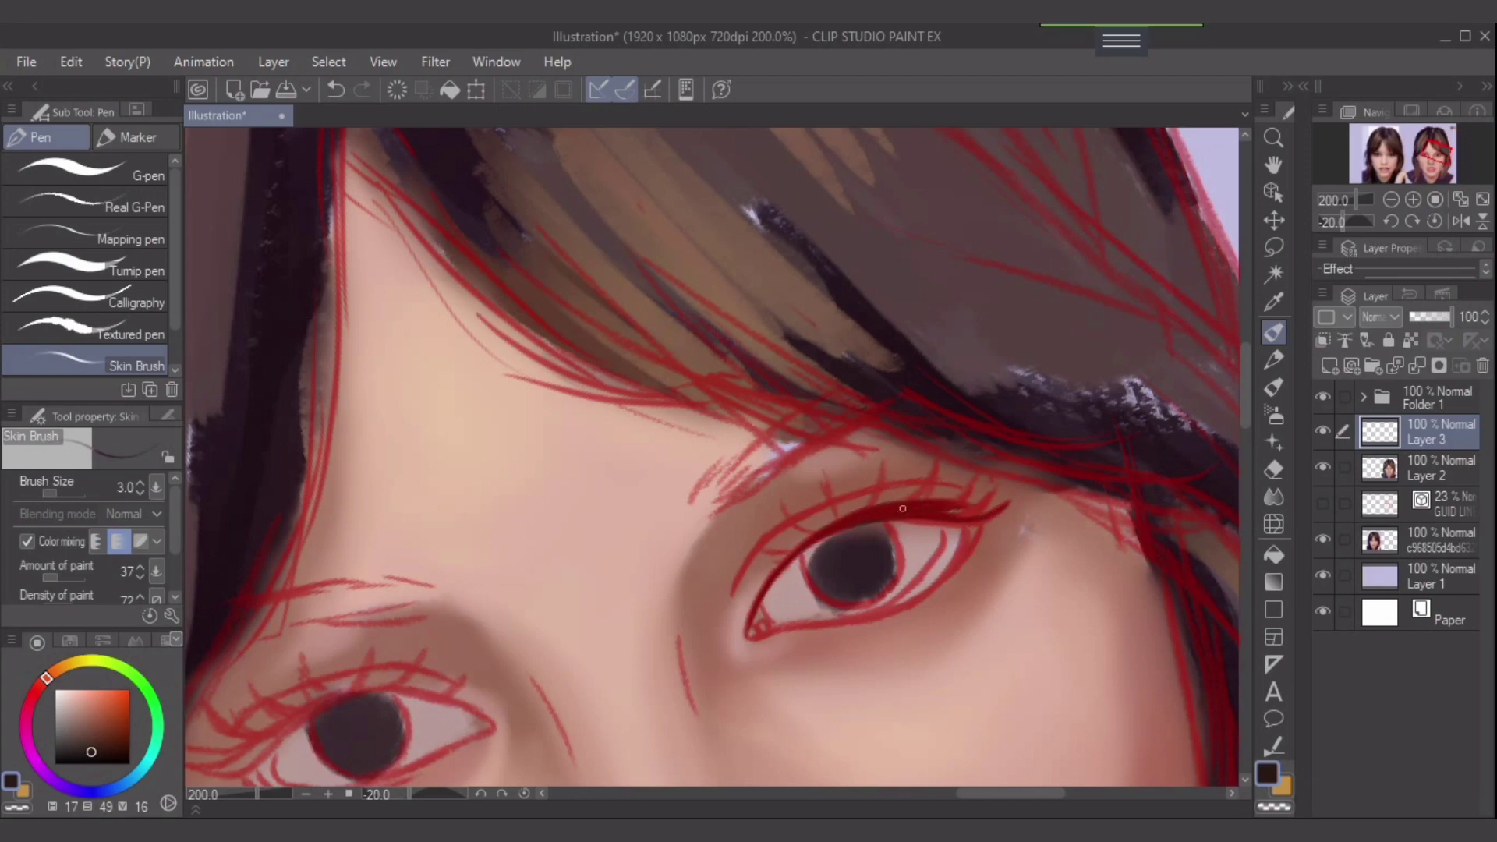
- Refine the lash line's outer wing and draw short lashes at the eye's outer corner, undoing unwanted strokes
{"action": "key", "text": "bracketright"}
{"action": "left_click_drag", "start_coordinate": [975, 508], "coordinate": [997, 491]}
{"action": "key", "text": "ctrl+z"}
{"action": "key", "text": "ctrl+z"}
{"action": "key", "text": "ctrl+z"}
{"action": "key", "text": "bracketleft"}
{"action": "mouse_move", "coordinate": [962, 502]}
{"action": "left_mouse_down"}
{"action": "mouse_move", "coordinate": [981, 481]}
{"action": "mouse_move", "coordinate": [969, 473]}
{"action": "left_mouse_up"}
{"action": "key", "text": "ctrl+z"}
{"action": "key", "text": "ctrl+z"}
{"action": "key", "text": "ctrl+z"}
- Outline the lower lid of the right-hand eye from the outer to the inner corner, undoing strokes that miss the curve
{"action": "left_click_drag", "start_coordinate": [964, 532], "coordinate": [938, 578]}
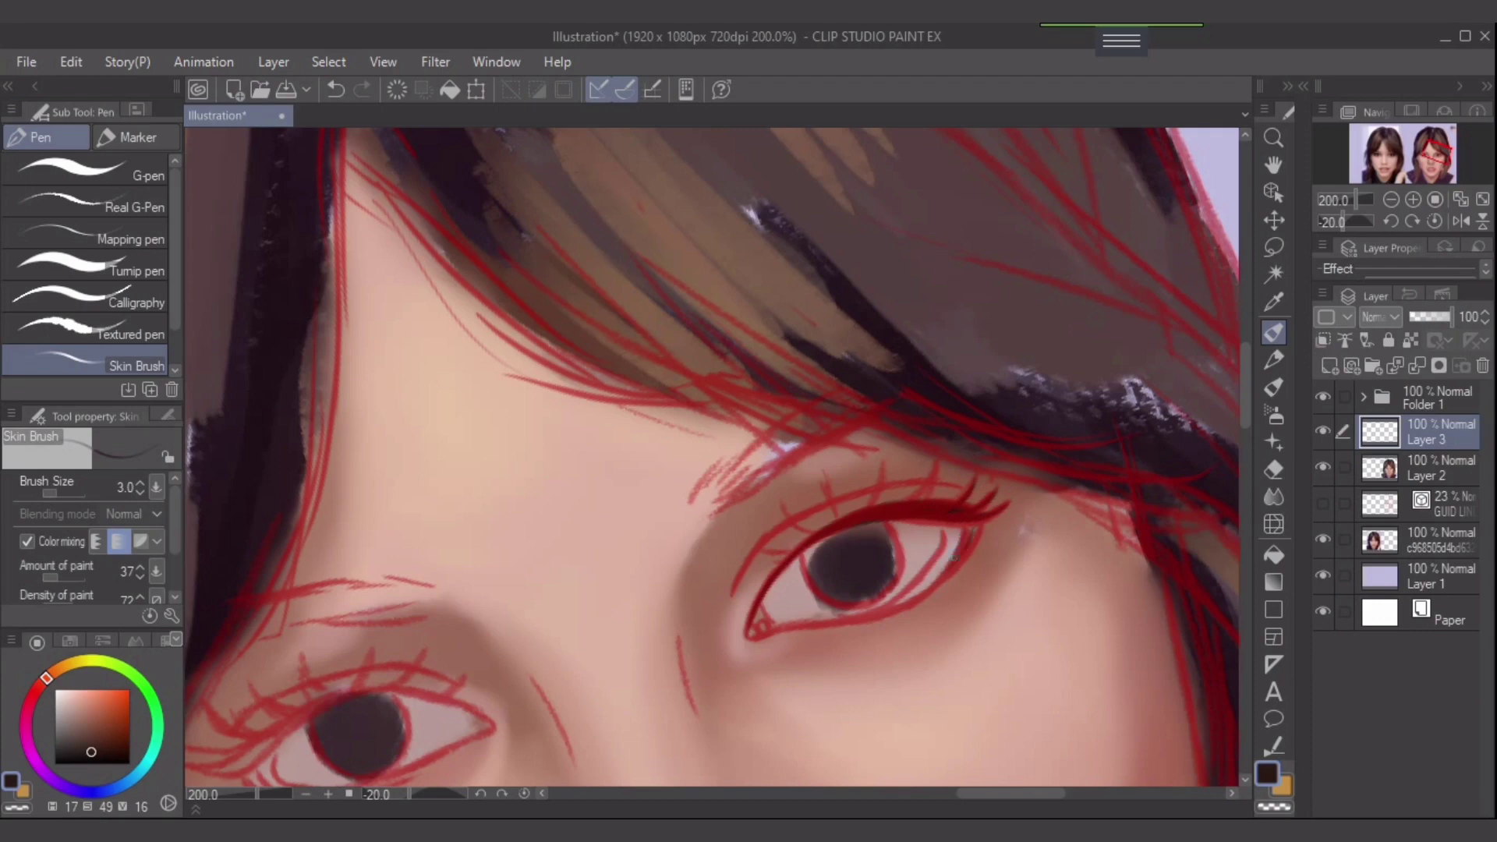
{"action": "key", "text": "ctrl+z"}
{"action": "key", "text": "ctrl+z"}
{"action": "key", "text": "]"}
{"action": "mouse_move", "coordinate": [968, 530]}
{"action": "left_mouse_down"}
{"action": "mouse_move", "coordinate": [907, 601]}
{"action": "mouse_move", "coordinate": [836, 626]}
{"action": "mouse_move", "coordinate": [873, 616]}
{"action": "left_mouse_up"}
{"action": "key", "text": "ctrl+z"}
{"action": "key", "text": "["}
{"action": "key", "text": "ctrl+z"}
{"action": "key", "text": "ctrl+z"}
- Choose a dark red and draw the eyelid crease above the right-hand eye, replacing the first near-black stroke
{"action": "scroll", "coordinate": [826, 629], "scroll_direction": "down", "scroll_amount": 1}
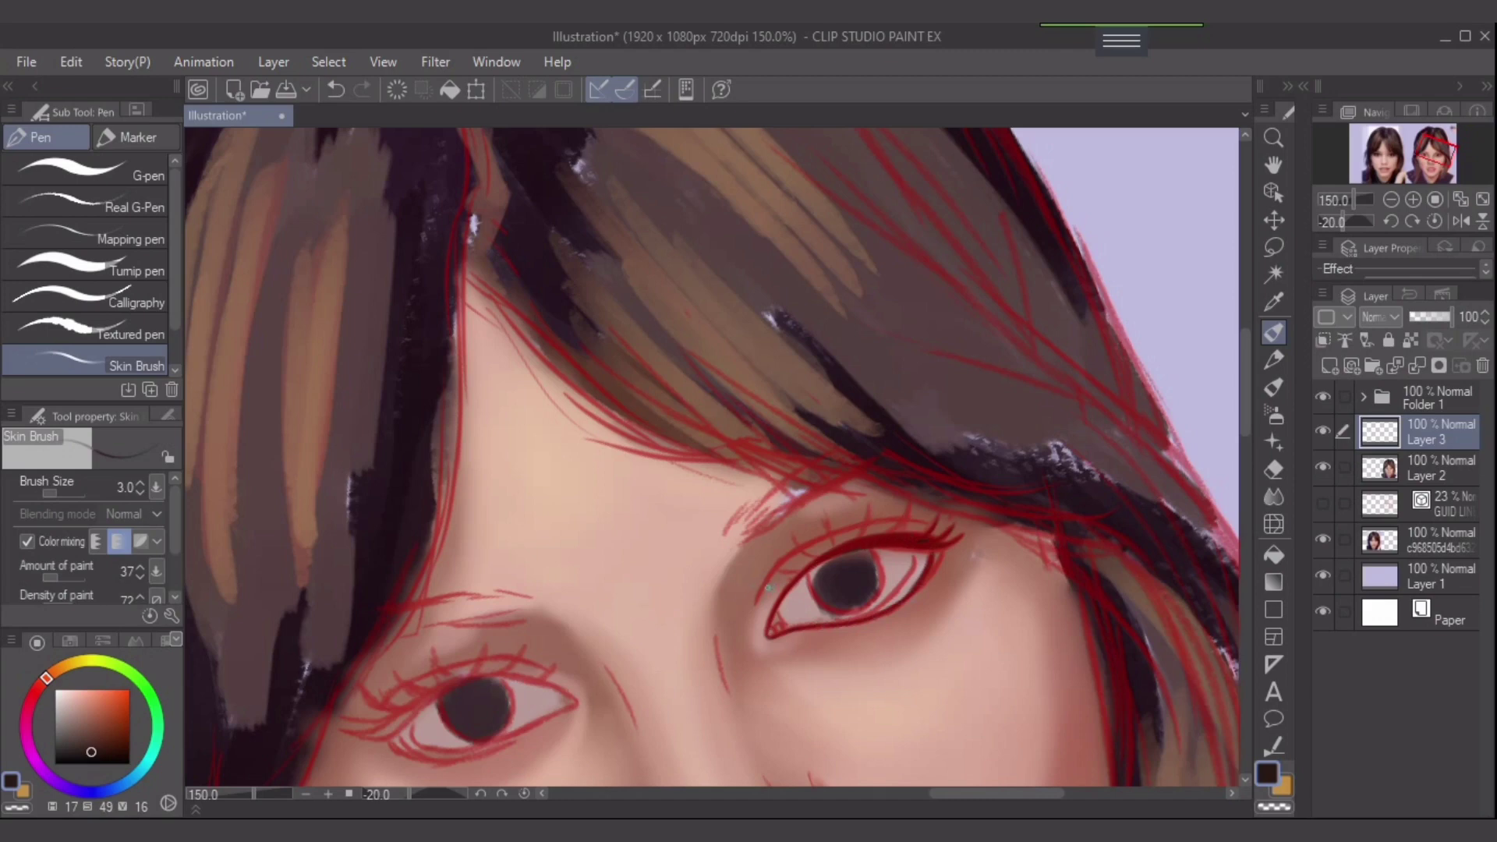
{"action": "mouse_move", "coordinate": [764, 580]}
{"action": "left_mouse_down"}
{"action": "mouse_move", "coordinate": [753, 612]}
{"action": "mouse_move", "coordinate": [778, 569]}
{"action": "left_mouse_up"}
{"action": "left_click", "coordinate": [37, 688]}
{"action": "left_click_drag", "start_coordinate": [92, 750], "coordinate": [113, 735]}
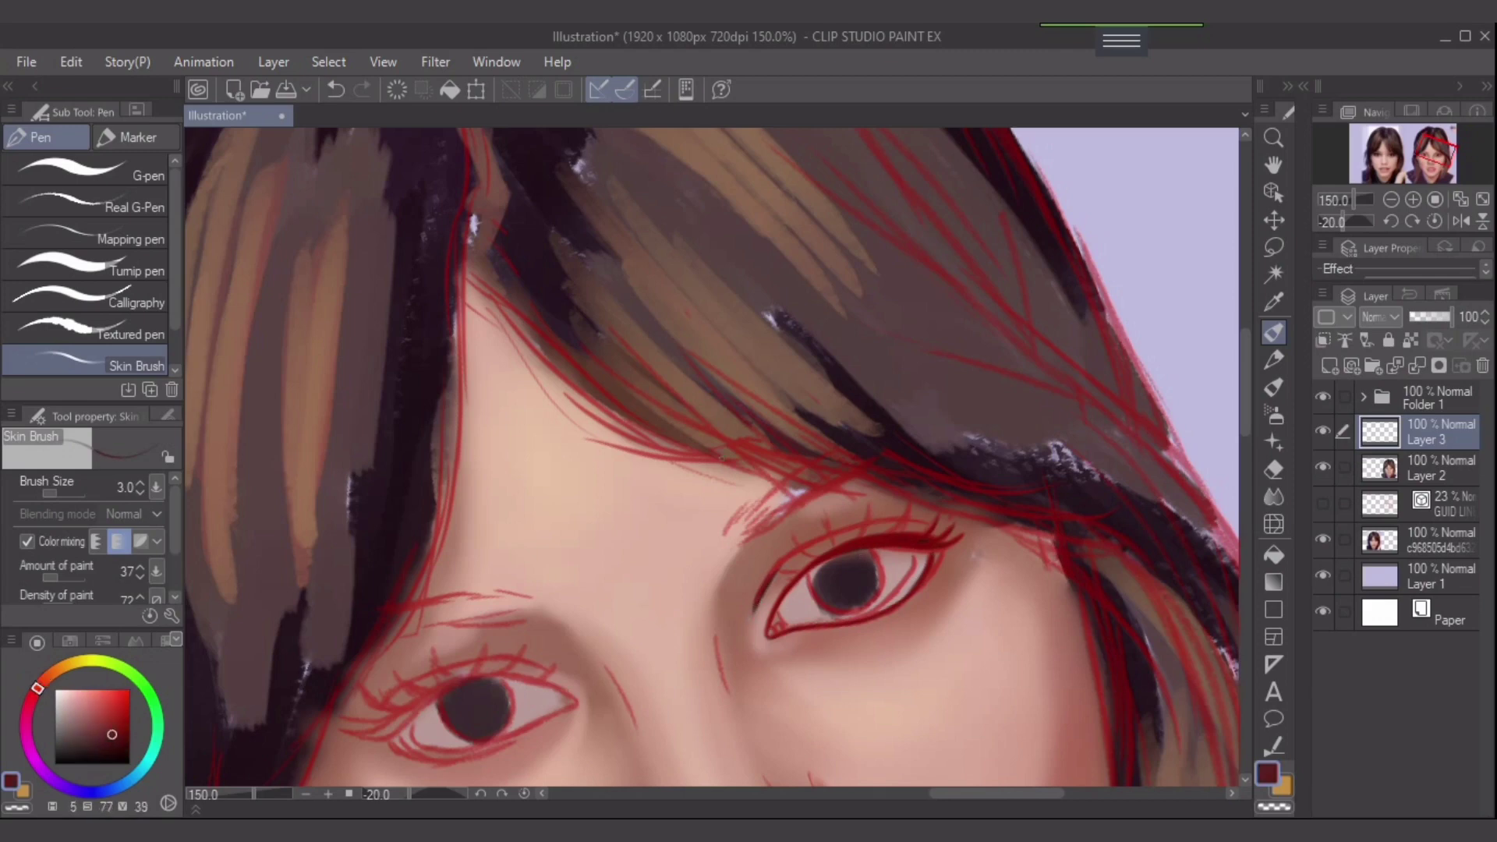
{"action": "key", "text": "ctrl+z"}
{"action": "left_click_drag", "start_coordinate": [771, 566], "coordinate": [762, 597]}
{"action": "left_click_drag", "start_coordinate": [835, 532], "coordinate": [933, 526]}
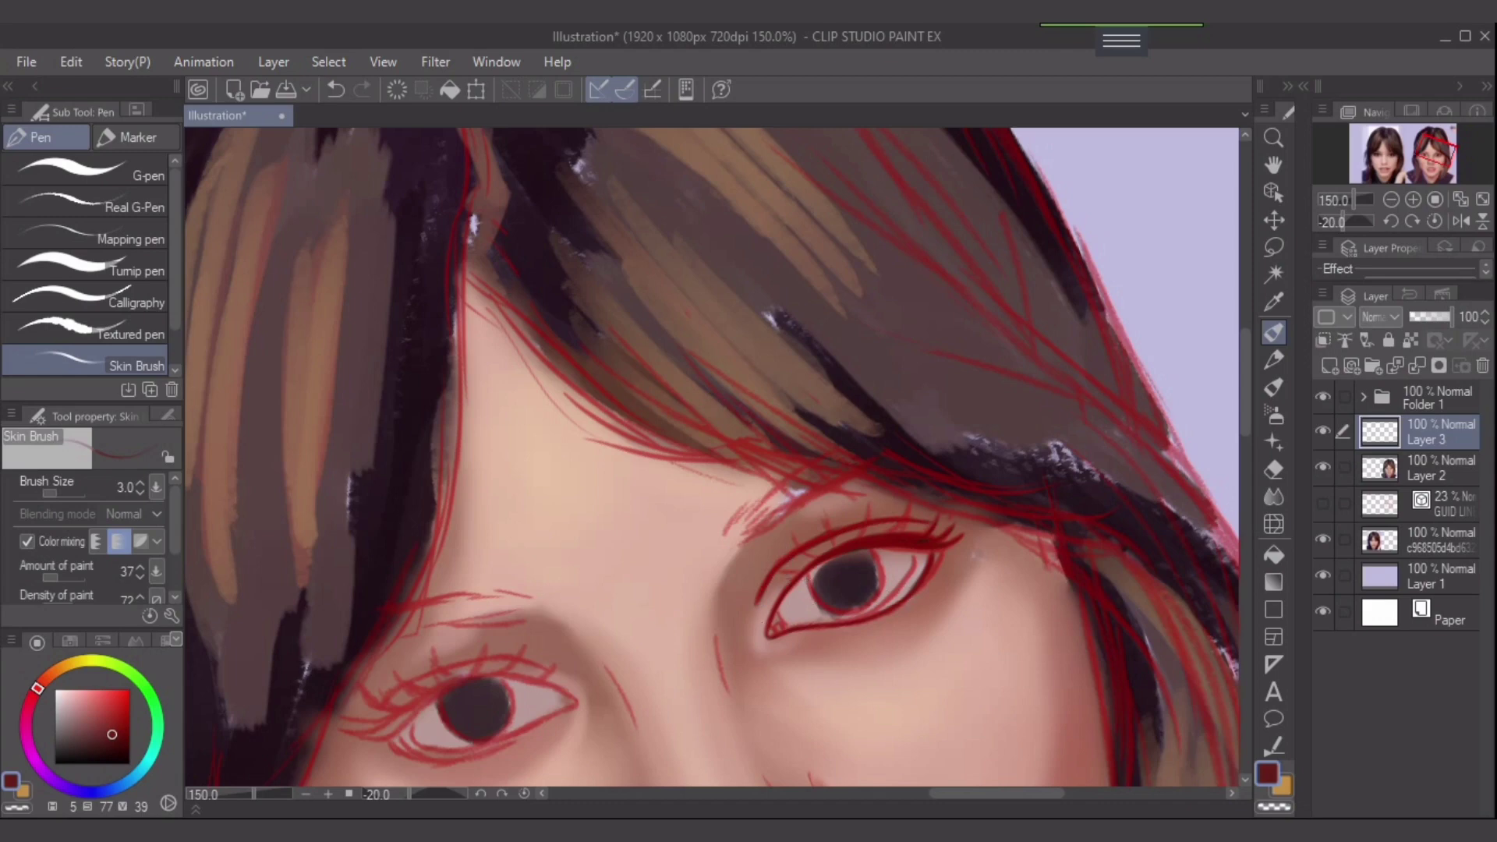
- Undo the last two strokes, check the eye without the sketch lines, and reset the canvas rotation to 0
{"action": "left_click_drag", "start_coordinate": [112, 733], "coordinate": [92, 751]}
{"action": "key", "text": "ctrl+z"}
{"action": "key", "text": "ctrl+z"}
{"action": "left_click", "coordinate": [1323, 396]}
{"action": "left_click", "coordinate": [1322, 396]}
{"action": "left_click", "coordinate": [1434, 221]}
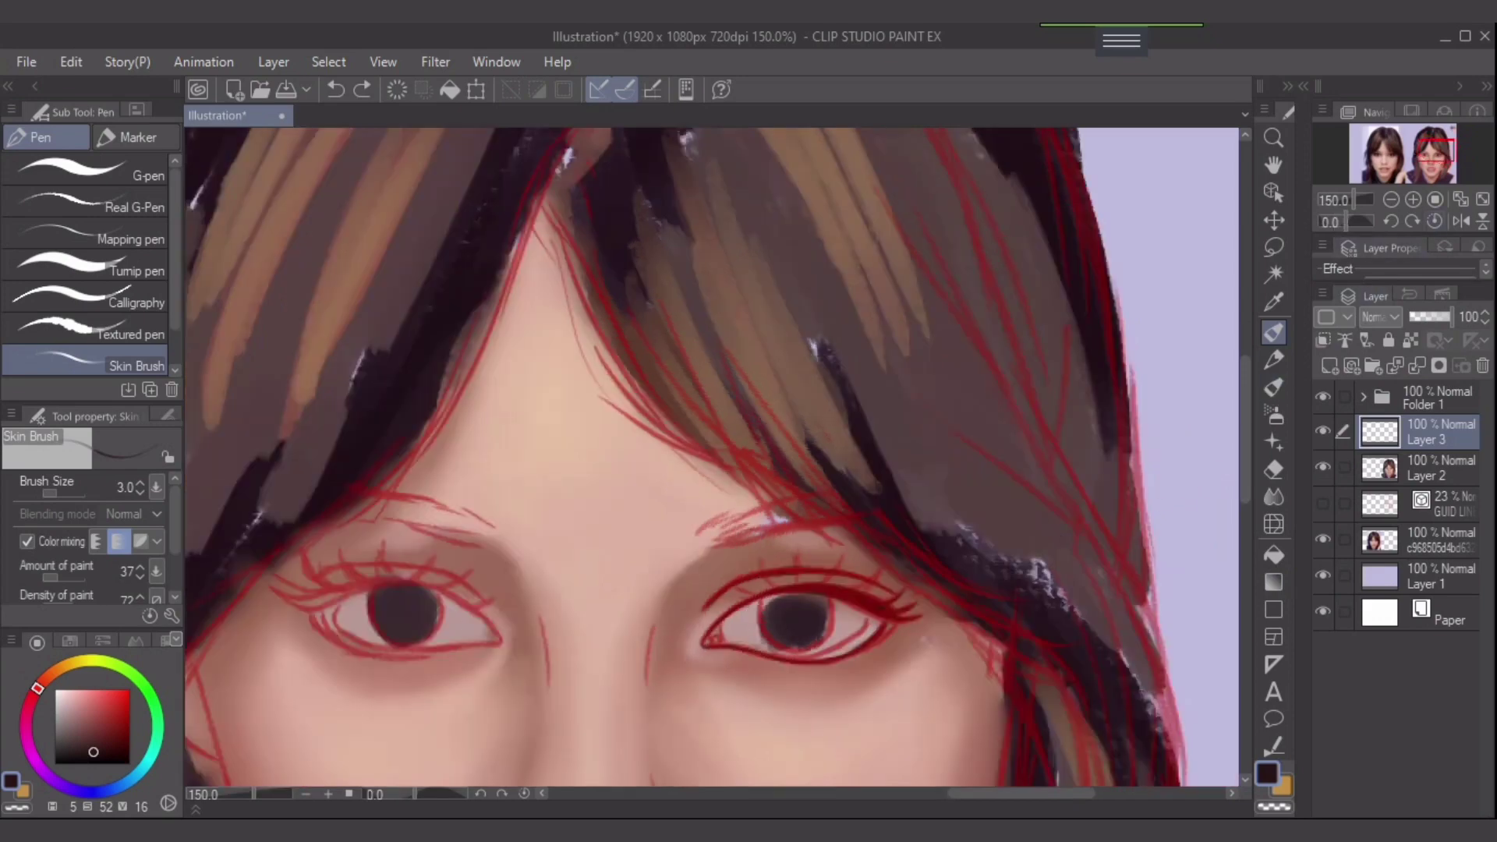
- Choose a muted grey-brown and shade the white of the right-hand eye on Layer 2 with the Skin Brush, sizes 8 to 10
{"action": "left_click", "coordinate": [70, 727]}
{"action": "left_click", "coordinate": [1427, 467]}
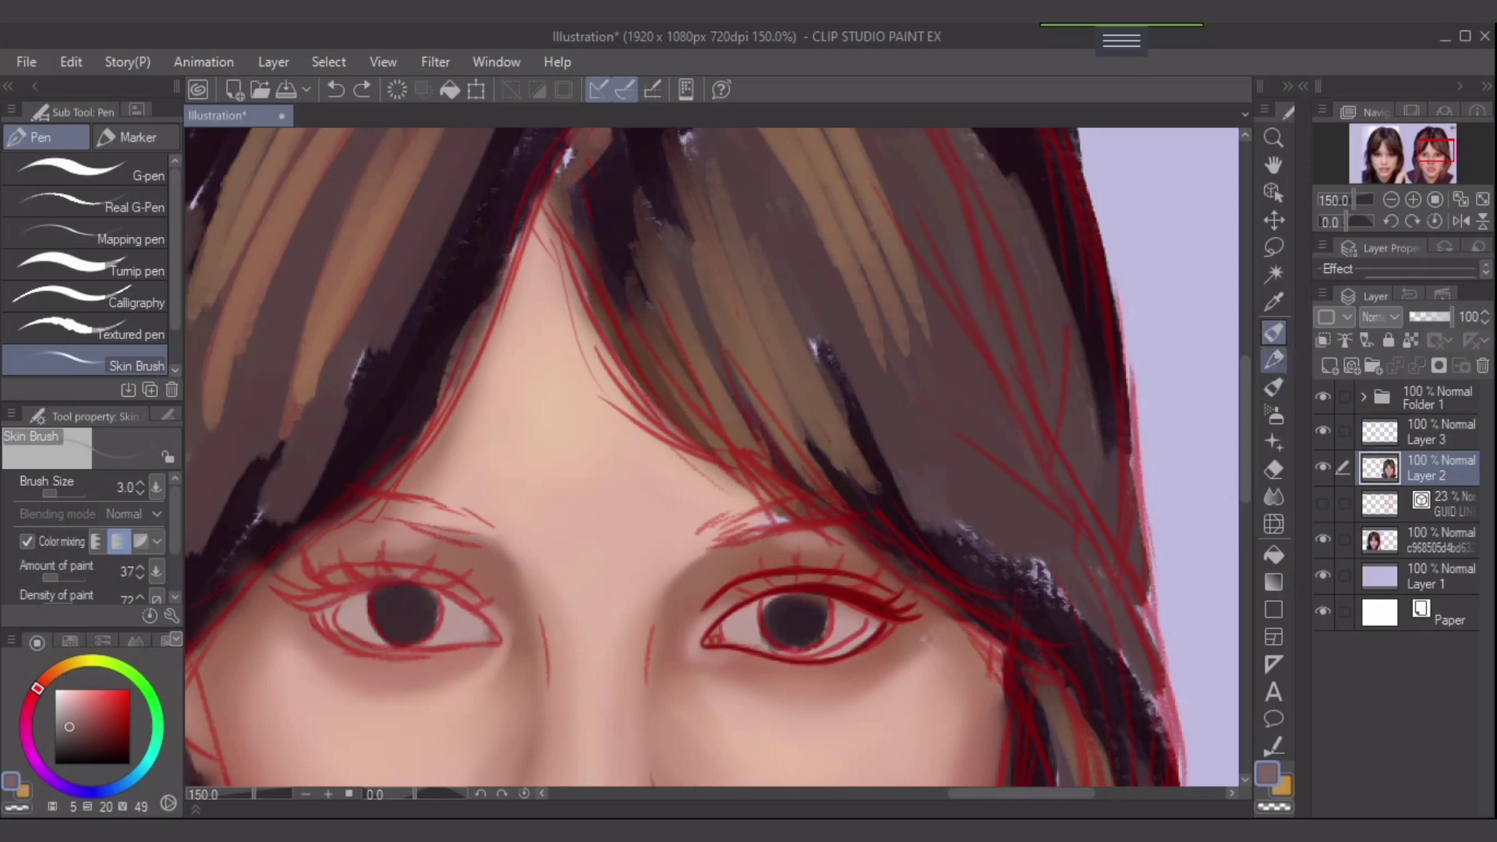
{"action": "key", "text": "bracketright"}
{"action": "key", "text": "bracketright"}
{"action": "key", "text": "bracketright"}
{"action": "key", "text": "bracketright"}
{"action": "key", "text": "bracketright"}
{"action": "key", "text": "bracketright"}
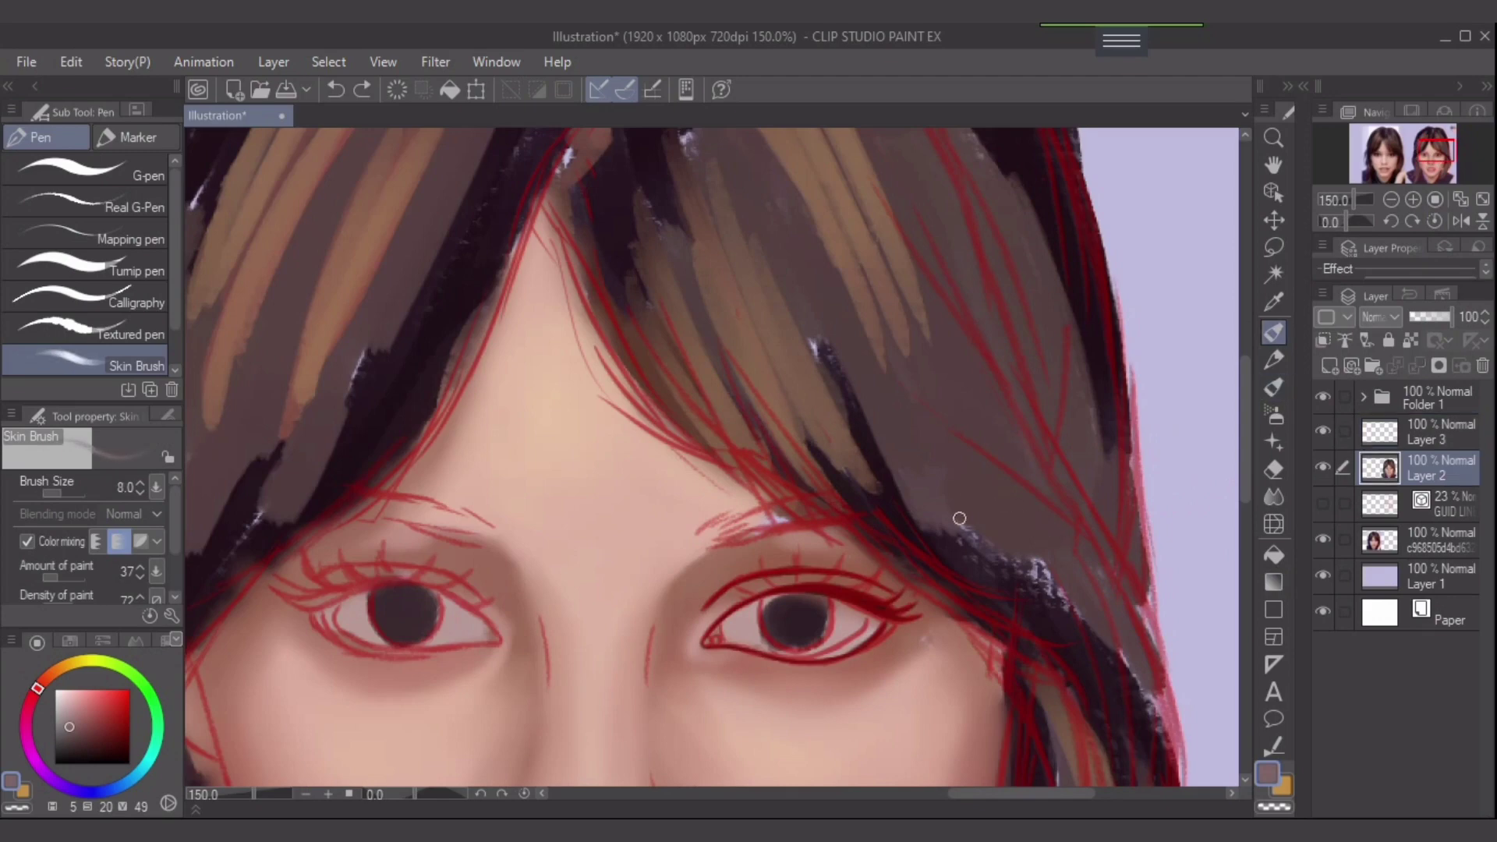
{"action": "mouse_move", "coordinate": [842, 618]}
{"action": "left_mouse_down"}
{"action": "mouse_move", "coordinate": [733, 627]}
{"action": "mouse_move", "coordinate": [750, 607]}
{"action": "mouse_move", "coordinate": [710, 640]}
{"action": "mouse_move", "coordinate": [735, 622]}
{"action": "mouse_move", "coordinate": [730, 635]}
{"action": "mouse_move", "coordinate": [756, 643]}
{"action": "mouse_move", "coordinate": [753, 617]}
{"action": "mouse_move", "coordinate": [735, 627]}
{"action": "mouse_move", "coordinate": [752, 640]}
{"action": "mouse_move", "coordinate": [718, 641]}
{"action": "mouse_move", "coordinate": [727, 619]}
{"action": "mouse_move", "coordinate": [790, 656]}
{"action": "mouse_move", "coordinate": [774, 651]}
{"action": "mouse_move", "coordinate": [859, 617]}
{"action": "mouse_move", "coordinate": [830, 610]}
{"action": "mouse_move", "coordinate": [849, 607]}
{"action": "mouse_move", "coordinate": [835, 634]}
{"action": "mouse_move", "coordinate": [781, 647]}
{"action": "mouse_move", "coordinate": [758, 612]}
{"action": "left_mouse_up"}
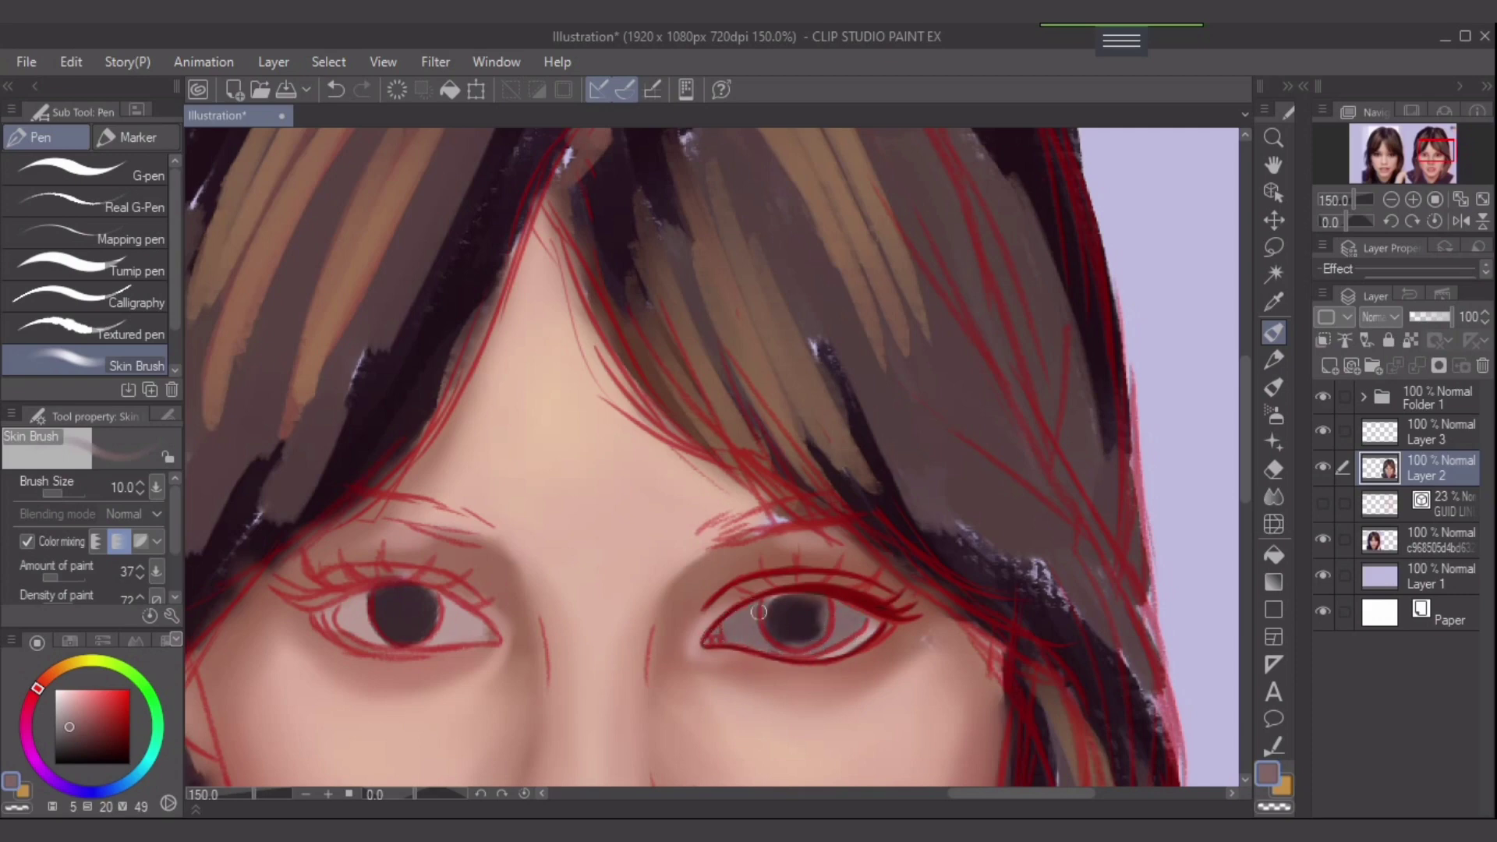
- Choose a light warm grey and brighten the eye white around the iris with the Skin Brush at size 10
{"action": "left_click", "coordinate": [62, 706]}
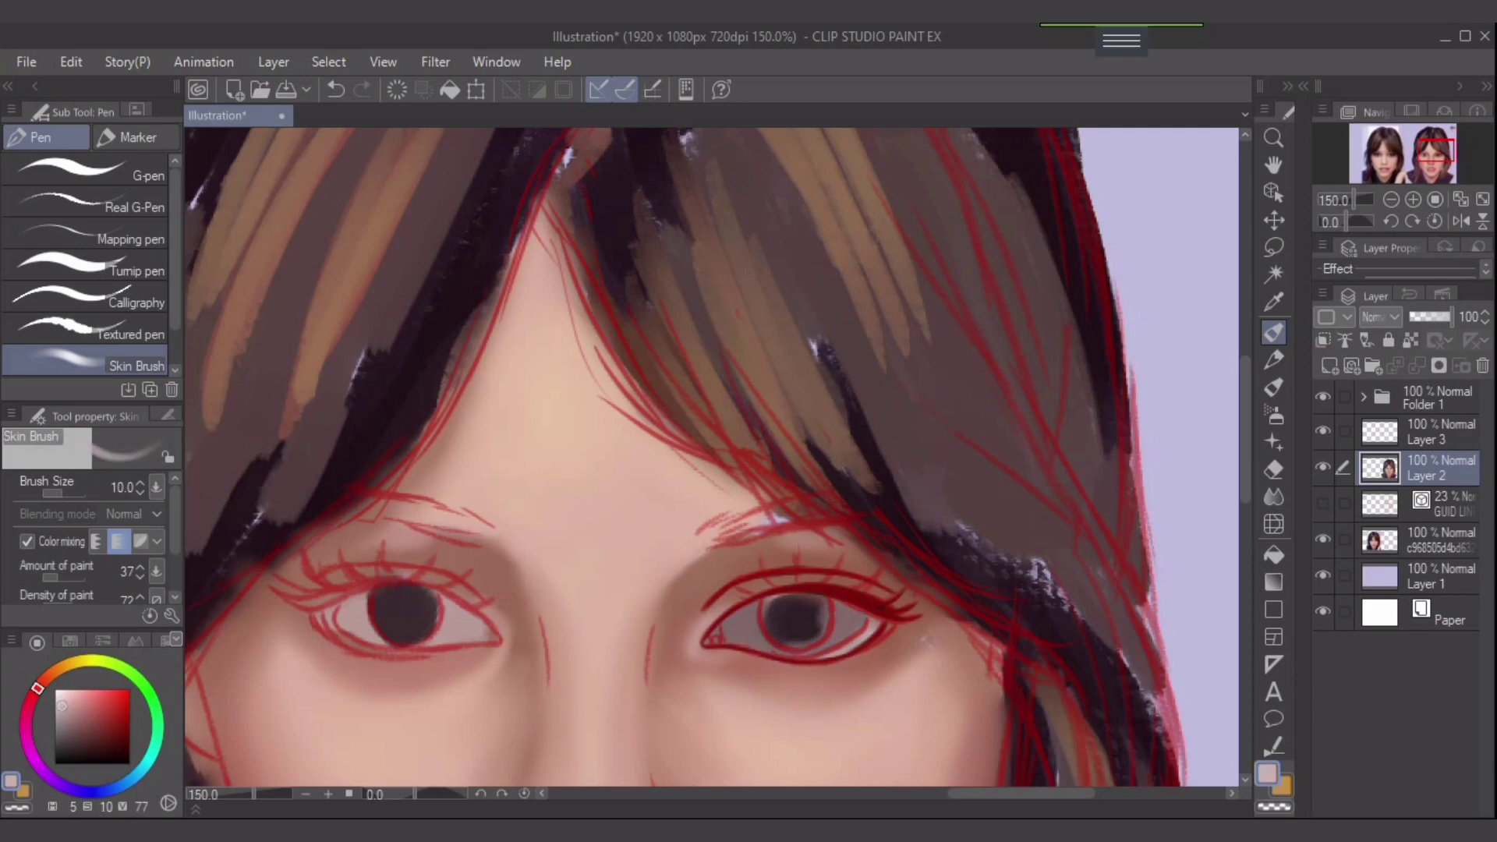
{"action": "left_click_drag", "start_coordinate": [52, 675], "coordinate": [65, 665]}
{"action": "mouse_move", "coordinate": [767, 634]}
{"action": "left_mouse_down"}
{"action": "mouse_move", "coordinate": [751, 636]}
{"action": "mouse_move", "coordinate": [752, 618]}
{"action": "left_mouse_up"}
{"action": "mouse_move", "coordinate": [746, 624]}
{"action": "left_mouse_down"}
{"action": "mouse_move", "coordinate": [774, 646]}
{"action": "mouse_move", "coordinate": [750, 628]}
{"action": "mouse_move", "coordinate": [792, 647]}
{"action": "mouse_move", "coordinate": [775, 646]}
{"action": "mouse_move", "coordinate": [854, 619]}
{"action": "mouse_move", "coordinate": [831, 610]}
{"action": "mouse_move", "coordinate": [818, 645]}
{"action": "mouse_move", "coordinate": [839, 611]}
{"action": "mouse_move", "coordinate": [796, 644]}
{"action": "mouse_move", "coordinate": [834, 634]}
{"action": "mouse_move", "coordinate": [802, 648]}
{"action": "mouse_move", "coordinate": [749, 618]}
{"action": "mouse_move", "coordinate": [772, 638]}
{"action": "left_mouse_up"}
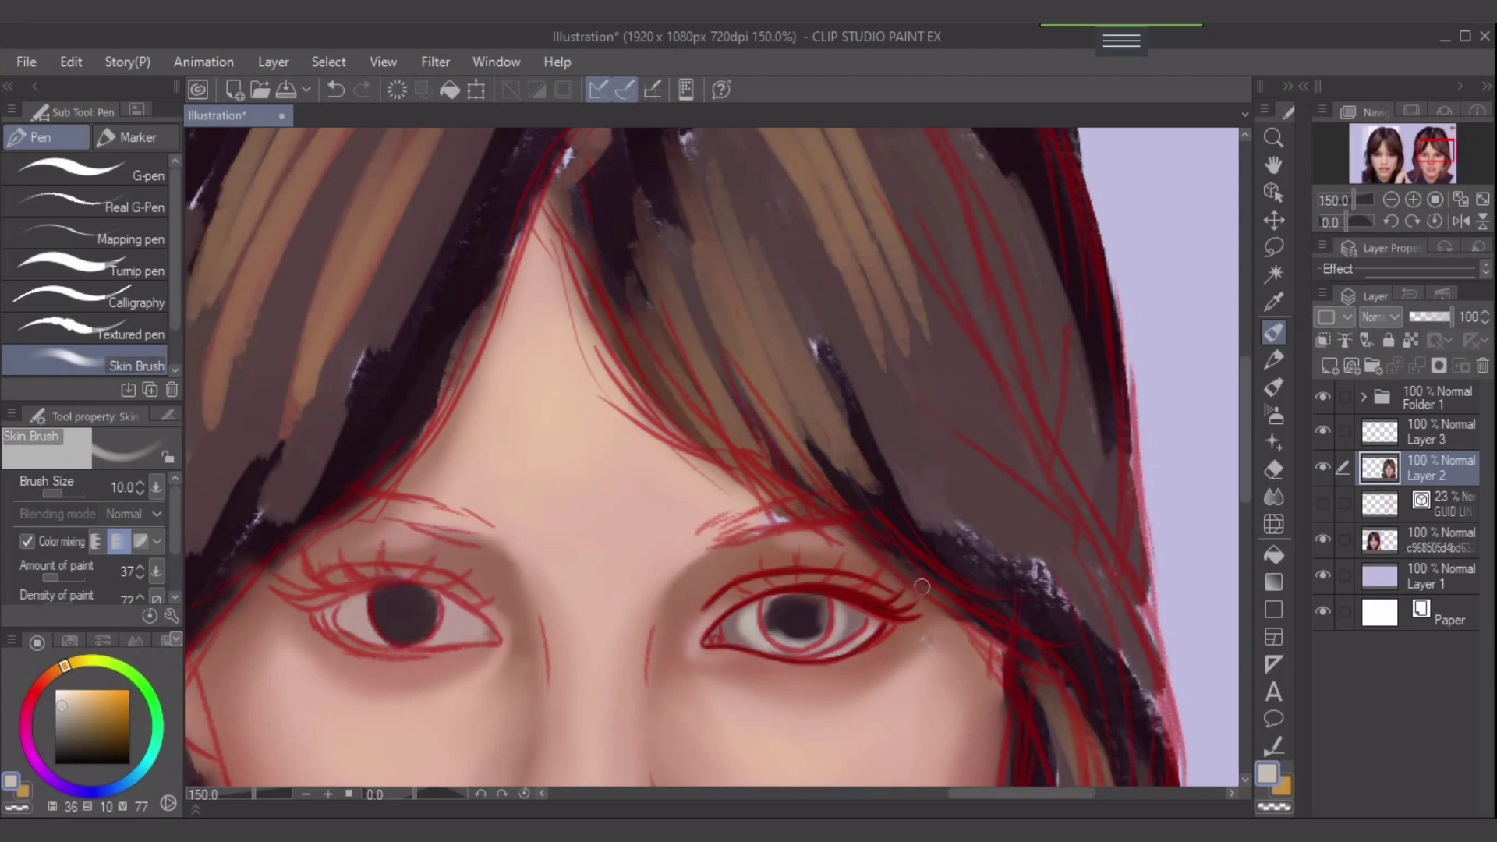
- Sample a muted brown and shade the inner side of the right-hand eye's white
{"action": "left_click", "coordinate": [1273, 302]}
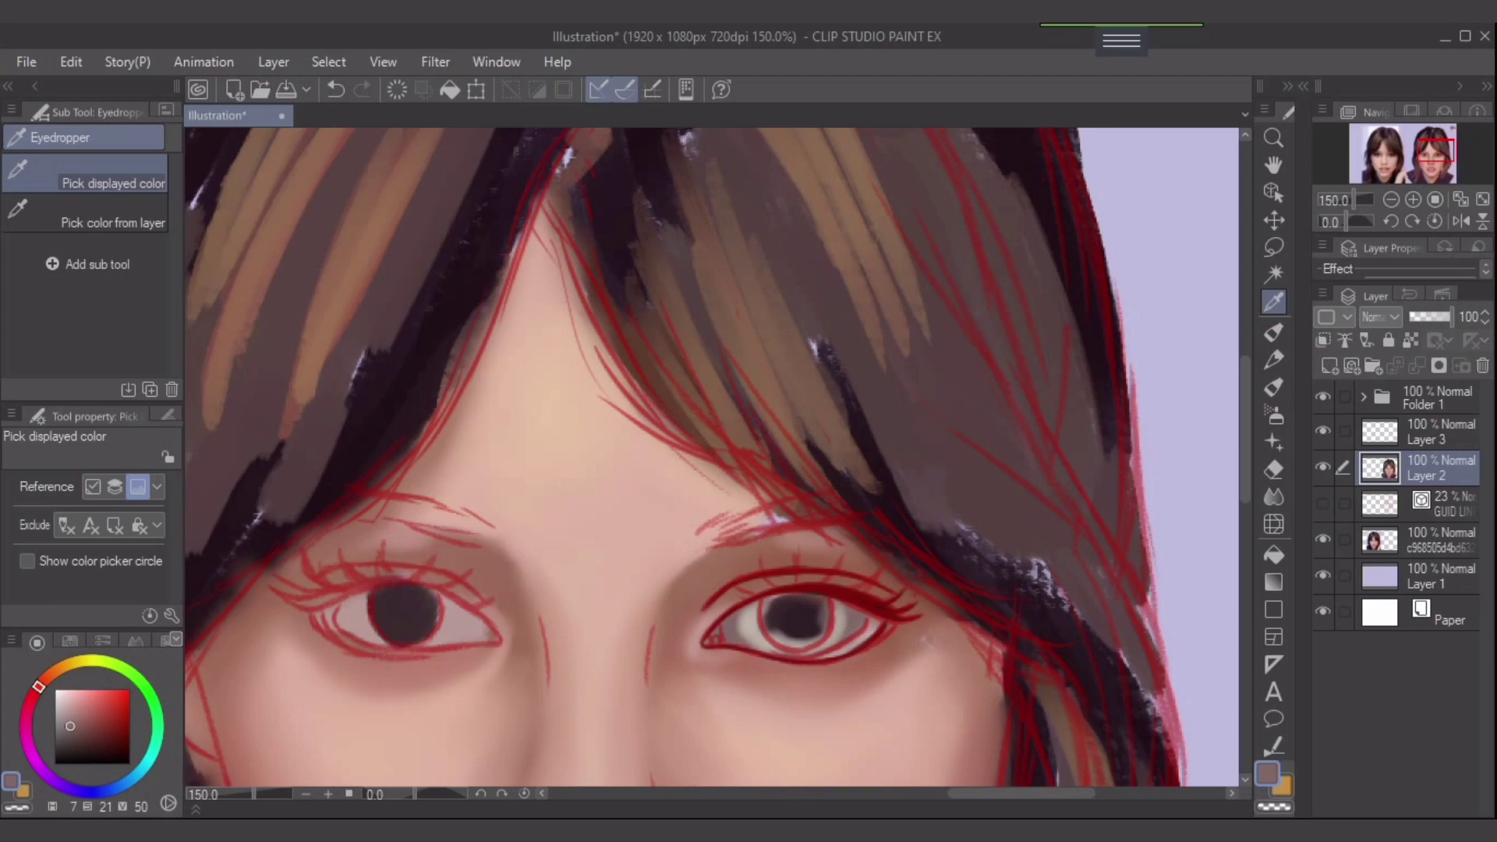
{"action": "left_click", "coordinate": [1272, 331]}
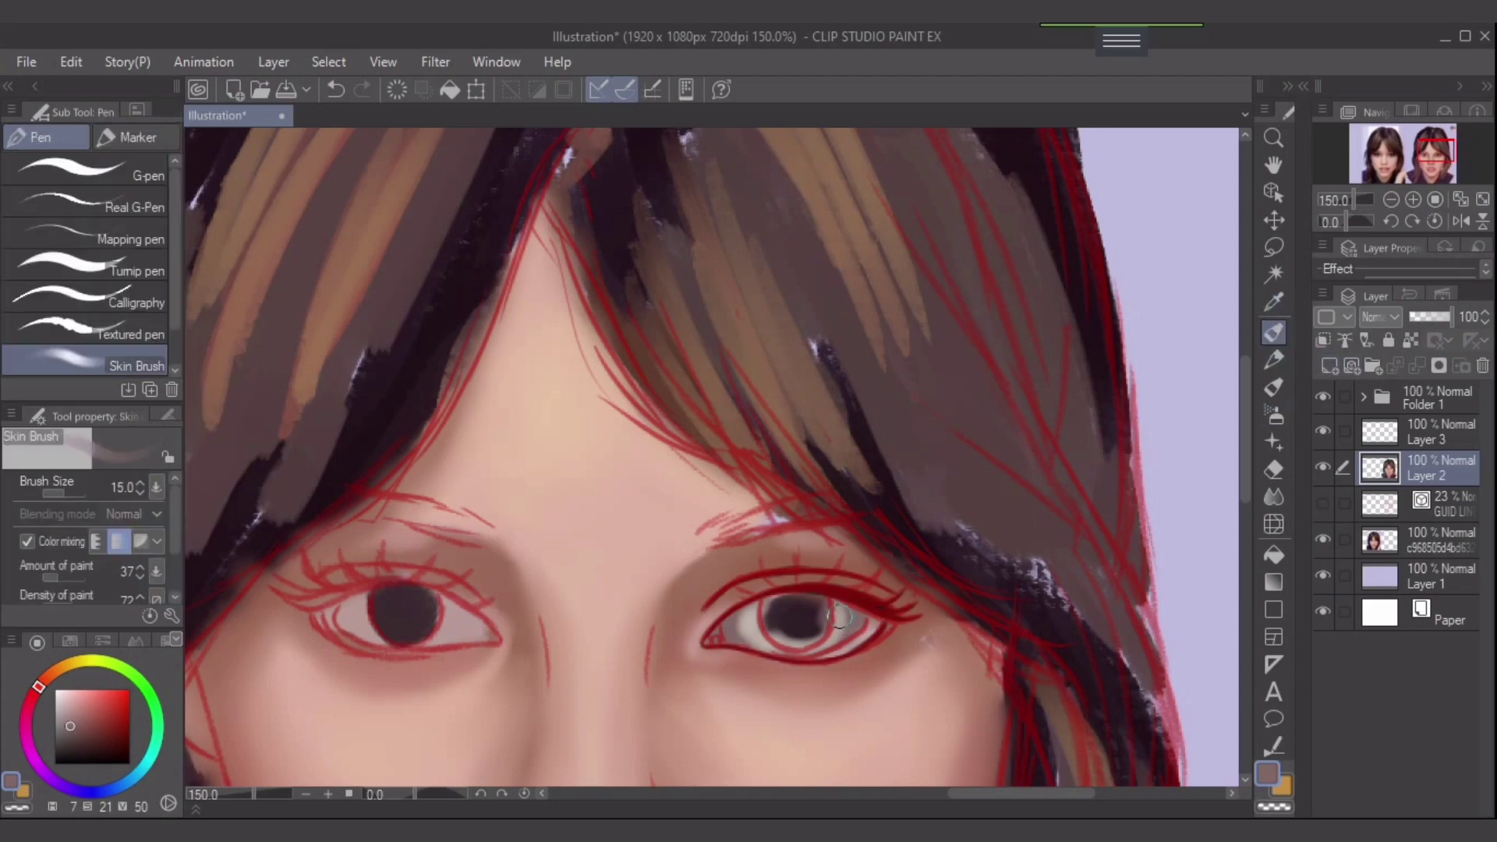
{"action": "key", "text": "bracketleft"}
{"action": "left_click_drag", "start_coordinate": [746, 643], "coordinate": [744, 641]}
- Sample the light tone of the eye white and blend both sides of the iris with the Skin Brush, sizes 15 and 10
{"action": "left_click", "coordinate": [745, 617], "text": "alt"}
{"action": "key", "text": "bracketright"}
{"action": "key", "text": "bracketright"}
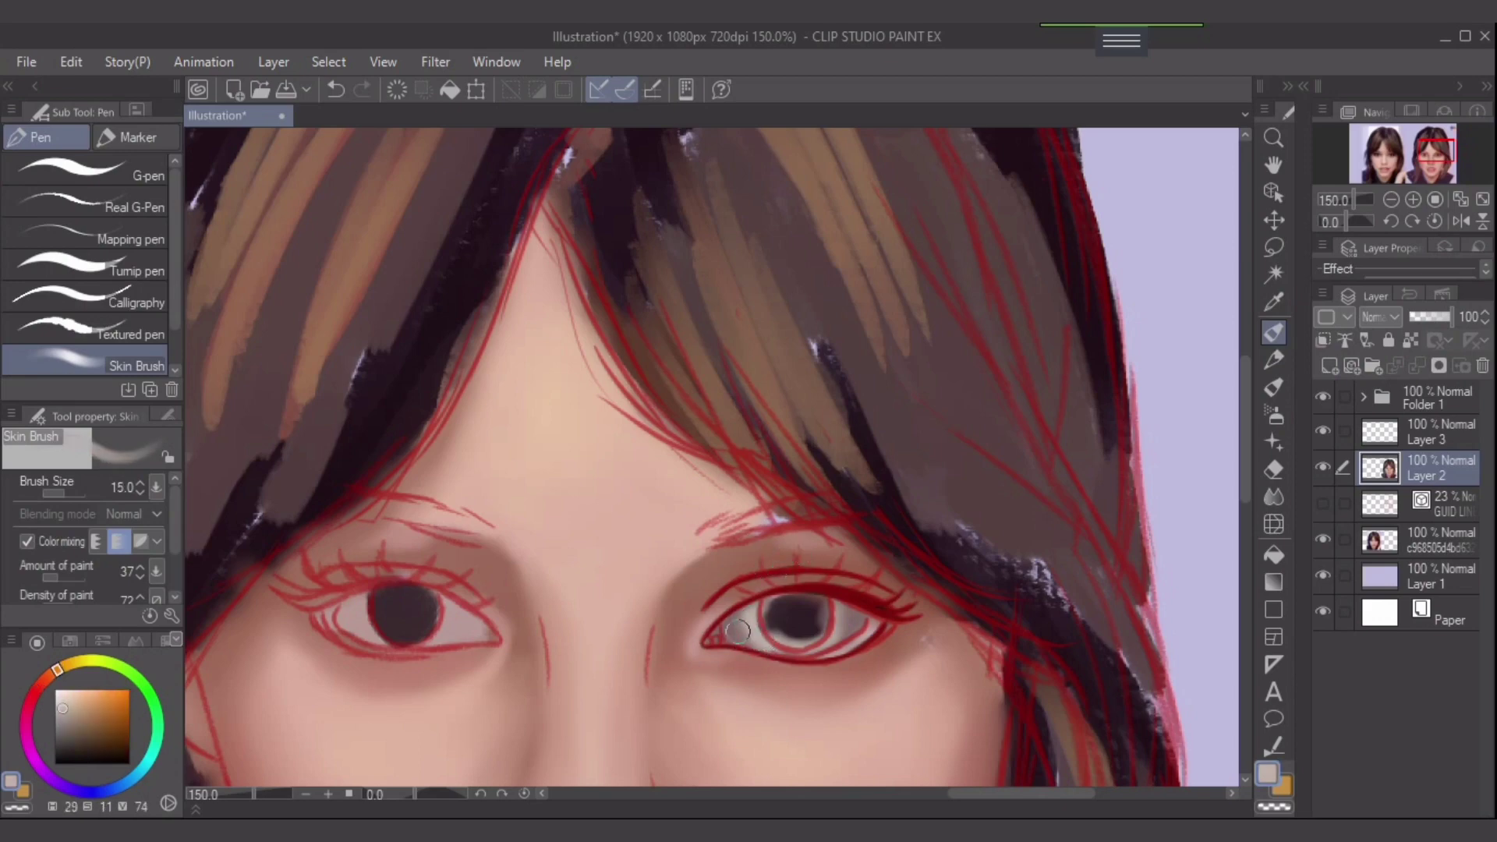
{"action": "left_click_drag", "start_coordinate": [758, 625], "coordinate": [742, 628]}
{"action": "left_click_drag", "start_coordinate": [847, 622], "coordinate": [747, 630]}
{"action": "key", "text": "bracketleft"}
{"action": "key", "text": "bracketleft"}
{"action": "key", "text": "bracketleft"}
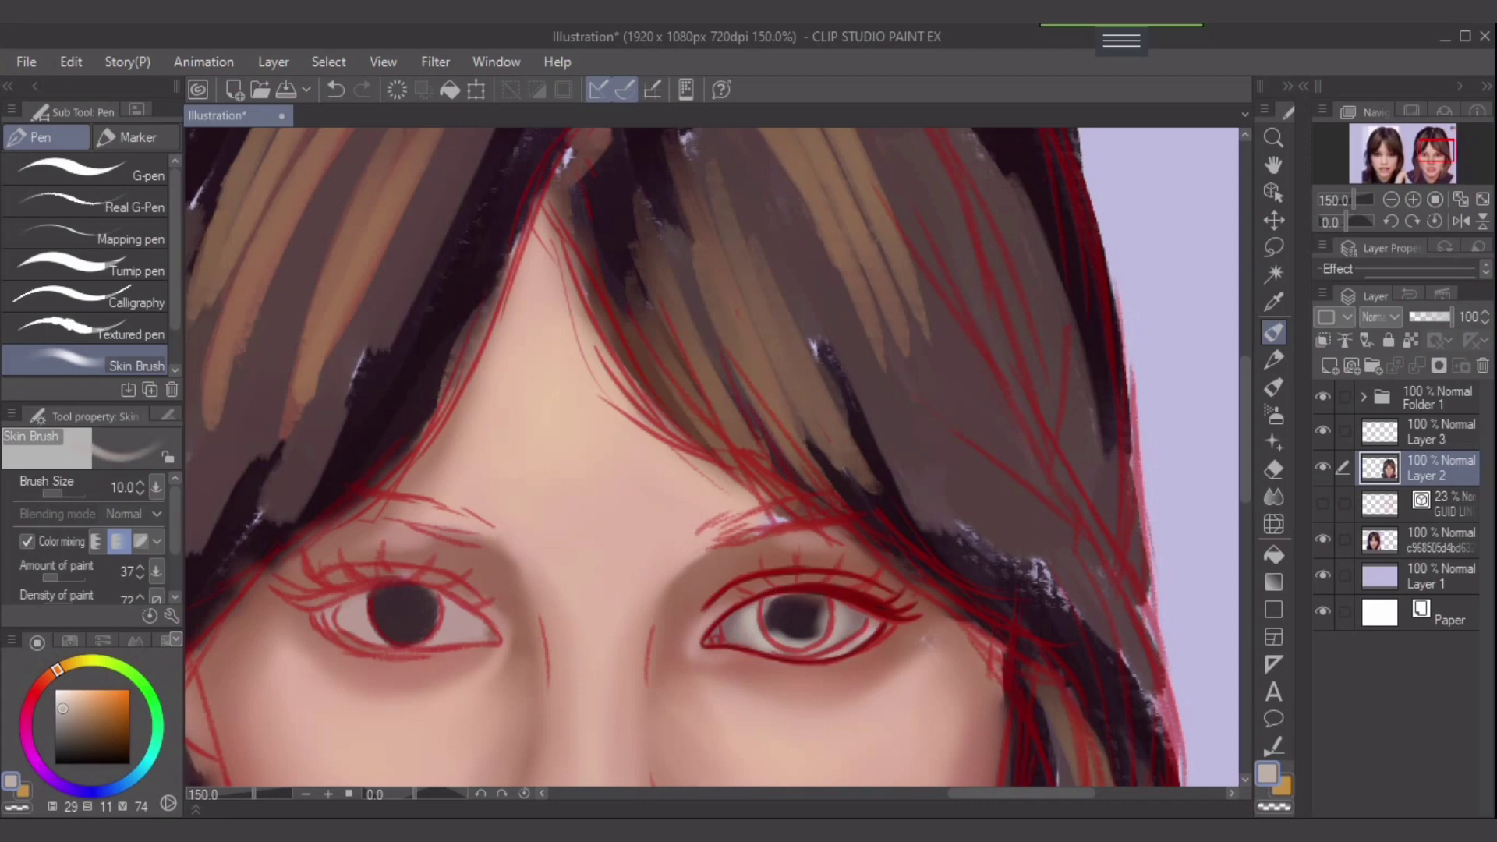
- Paint the tear duct of the right-hand eye in pinkish reds with a small Skin Brush and hide the sketch lines
{"action": "left_click_drag", "start_coordinate": [39, 685], "coordinate": [37, 689]}
{"action": "left_click", "coordinate": [89, 706]}
{"action": "key", "text": "bracketleft"}
{"action": "key", "text": "bracketleft"}
{"action": "key", "text": "bracketleft"}
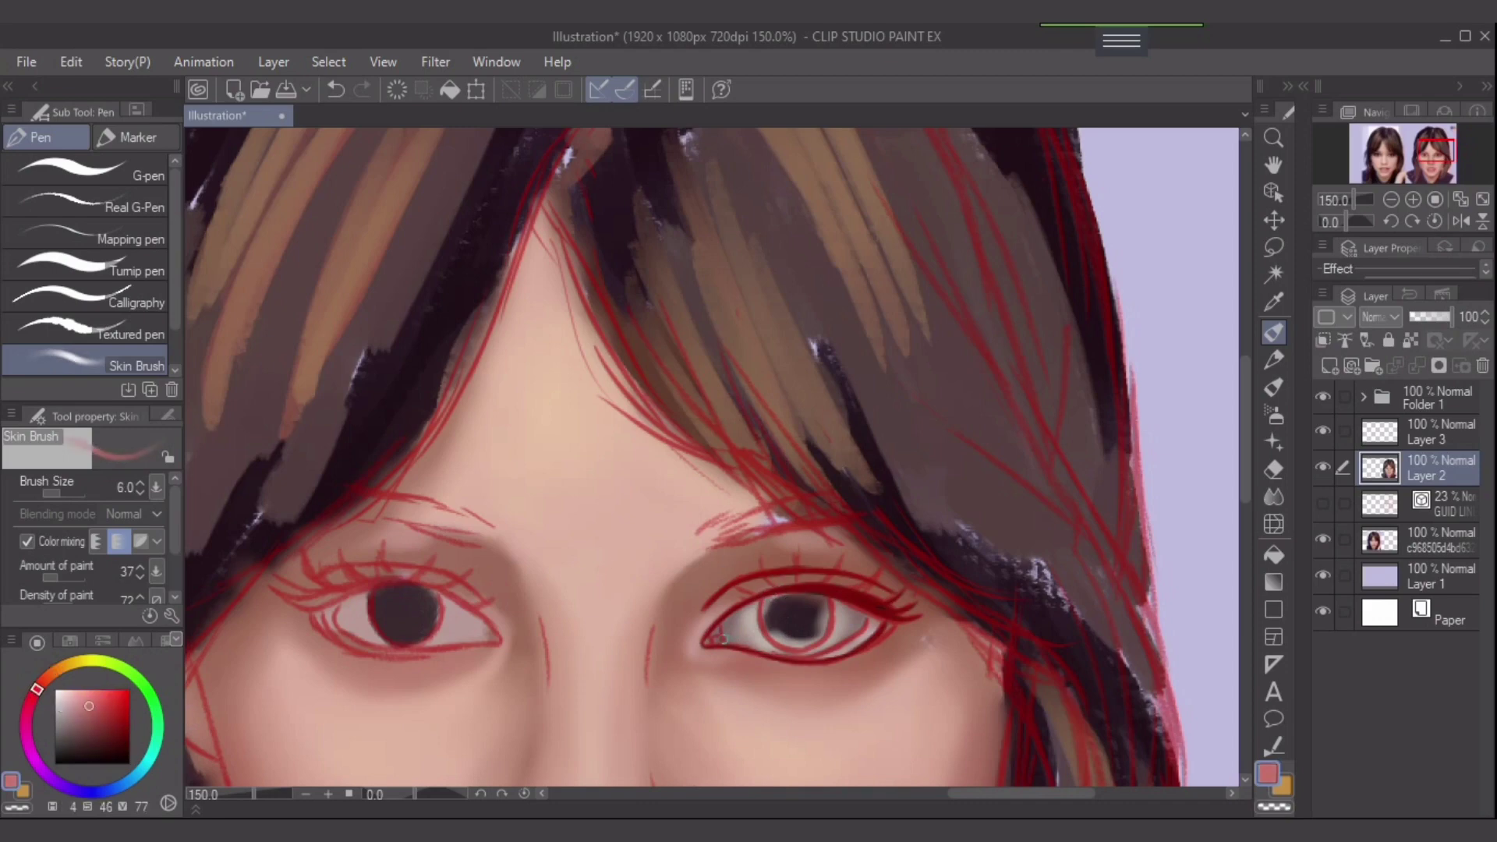
{"action": "left_click", "coordinate": [105, 711]}
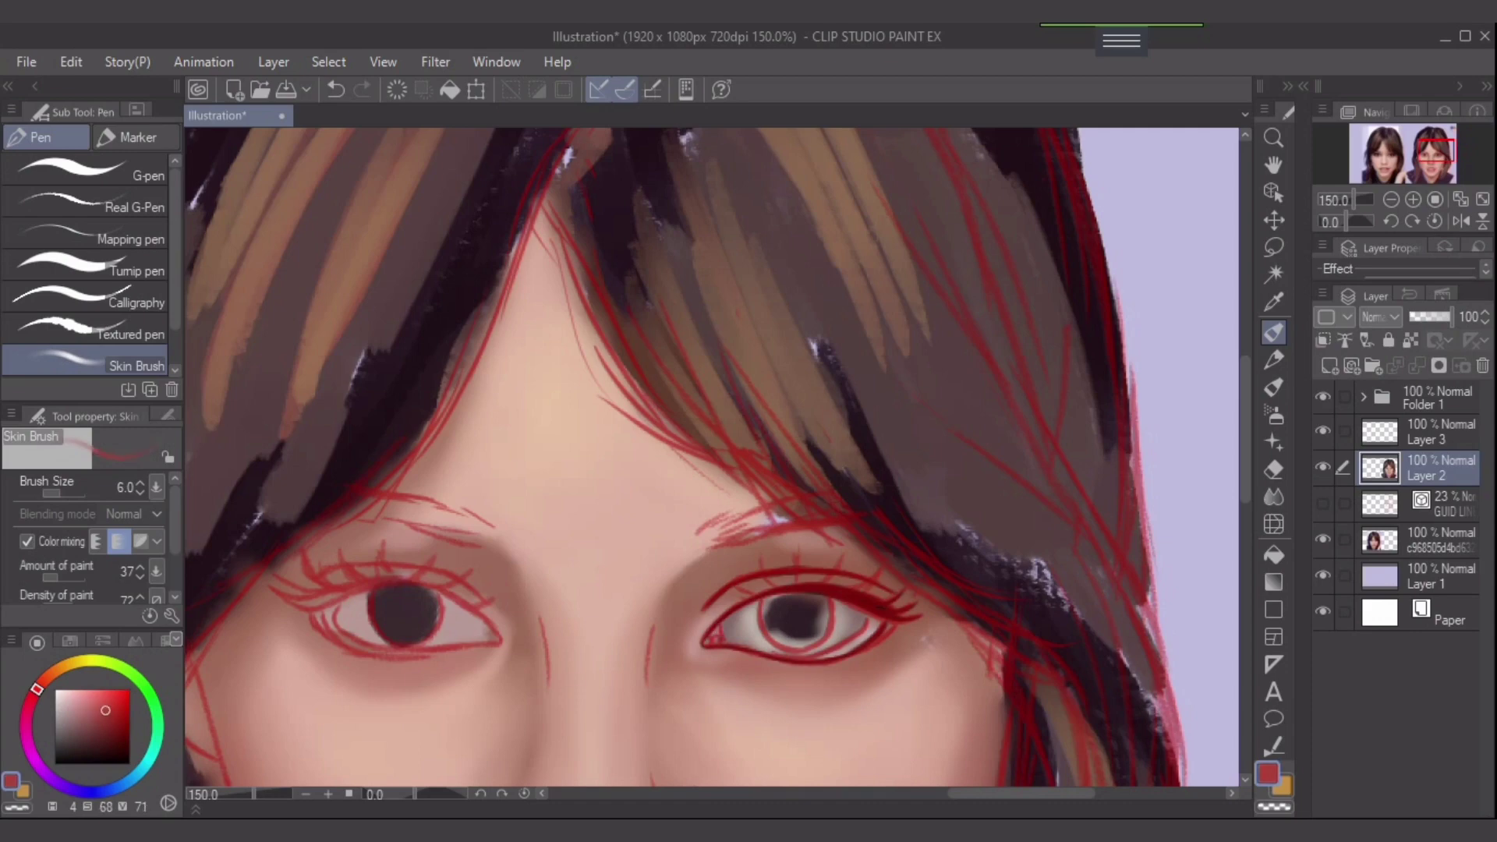
{"action": "left_click_drag", "start_coordinate": [37, 689], "coordinate": [31, 700]}
{"action": "left_click", "coordinate": [1323, 396]}
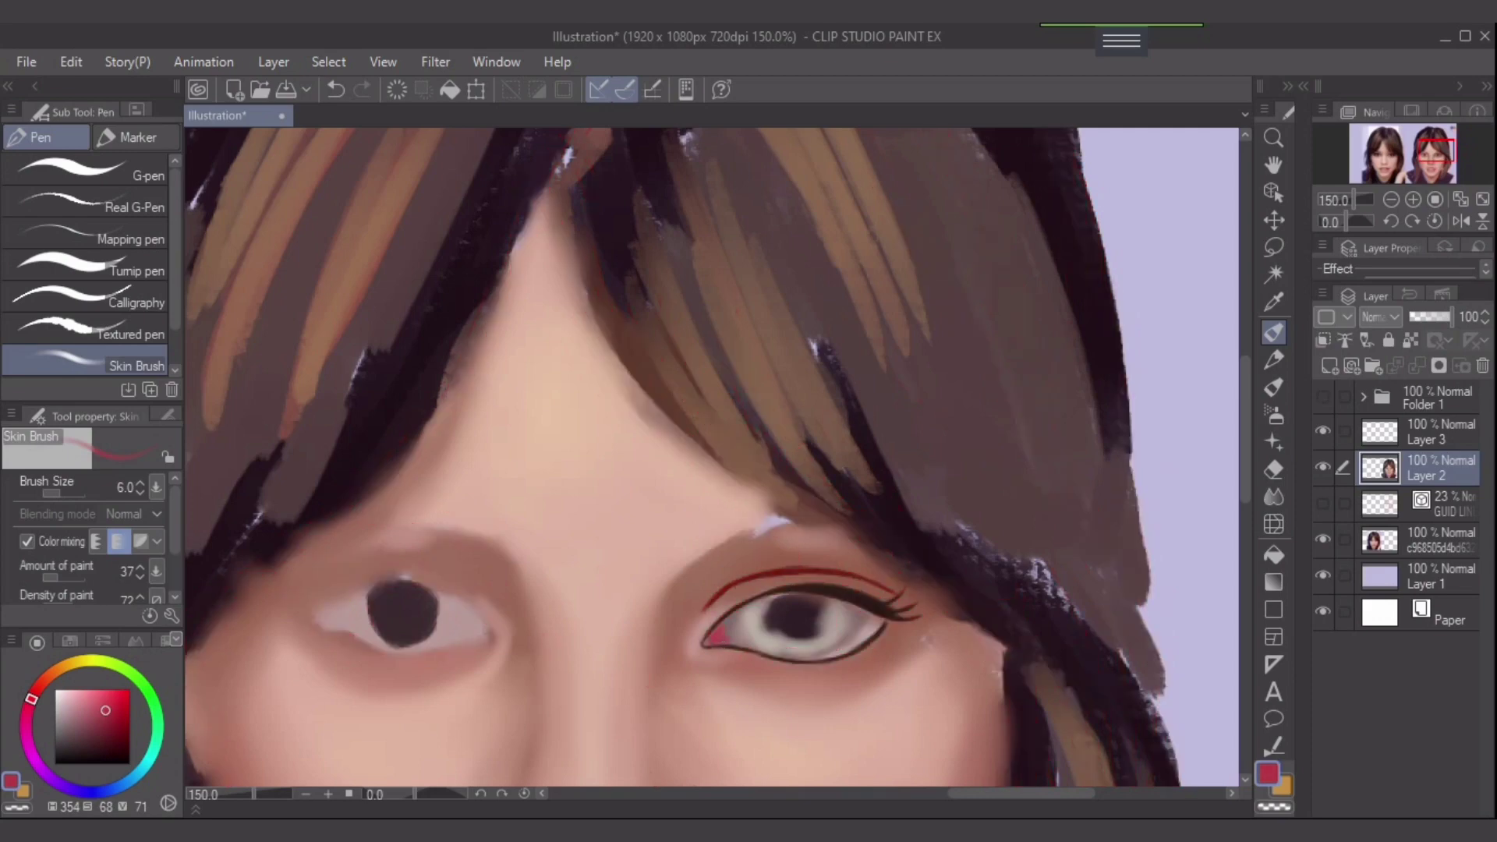
{"action": "left_click", "coordinate": [89, 713]}
{"action": "key", "text": "bracketleft"}
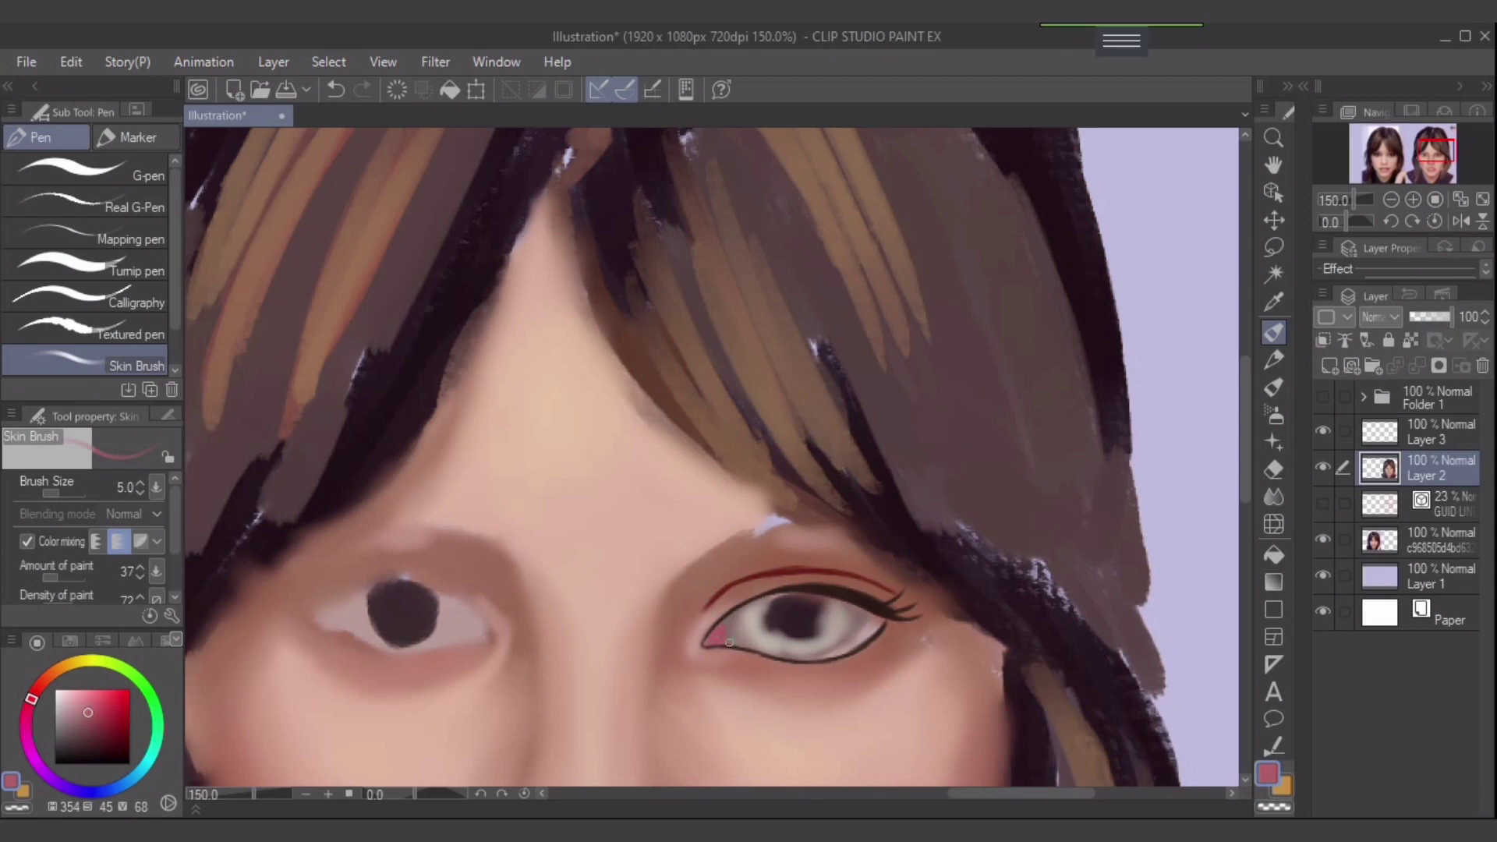
- Soften the tear duct with tones sampled from the eye white and add a small light highlight at size 3
{"action": "left_click", "coordinate": [732, 621], "text": "alt"}
{"action": "key", "text": "bracketright"}
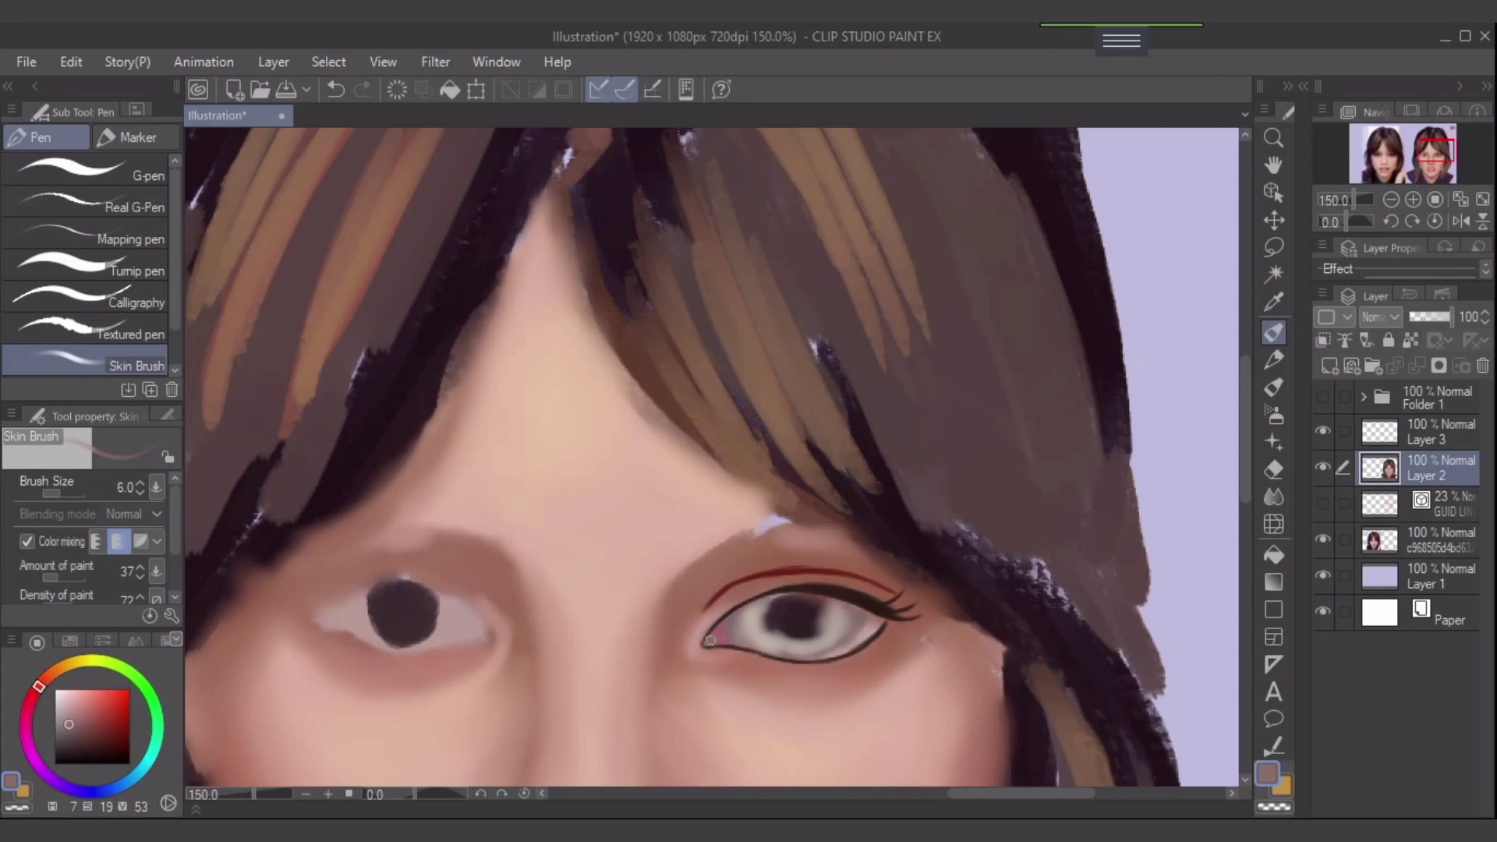
{"action": "left_click", "coordinate": [749, 621], "text": "alt"}
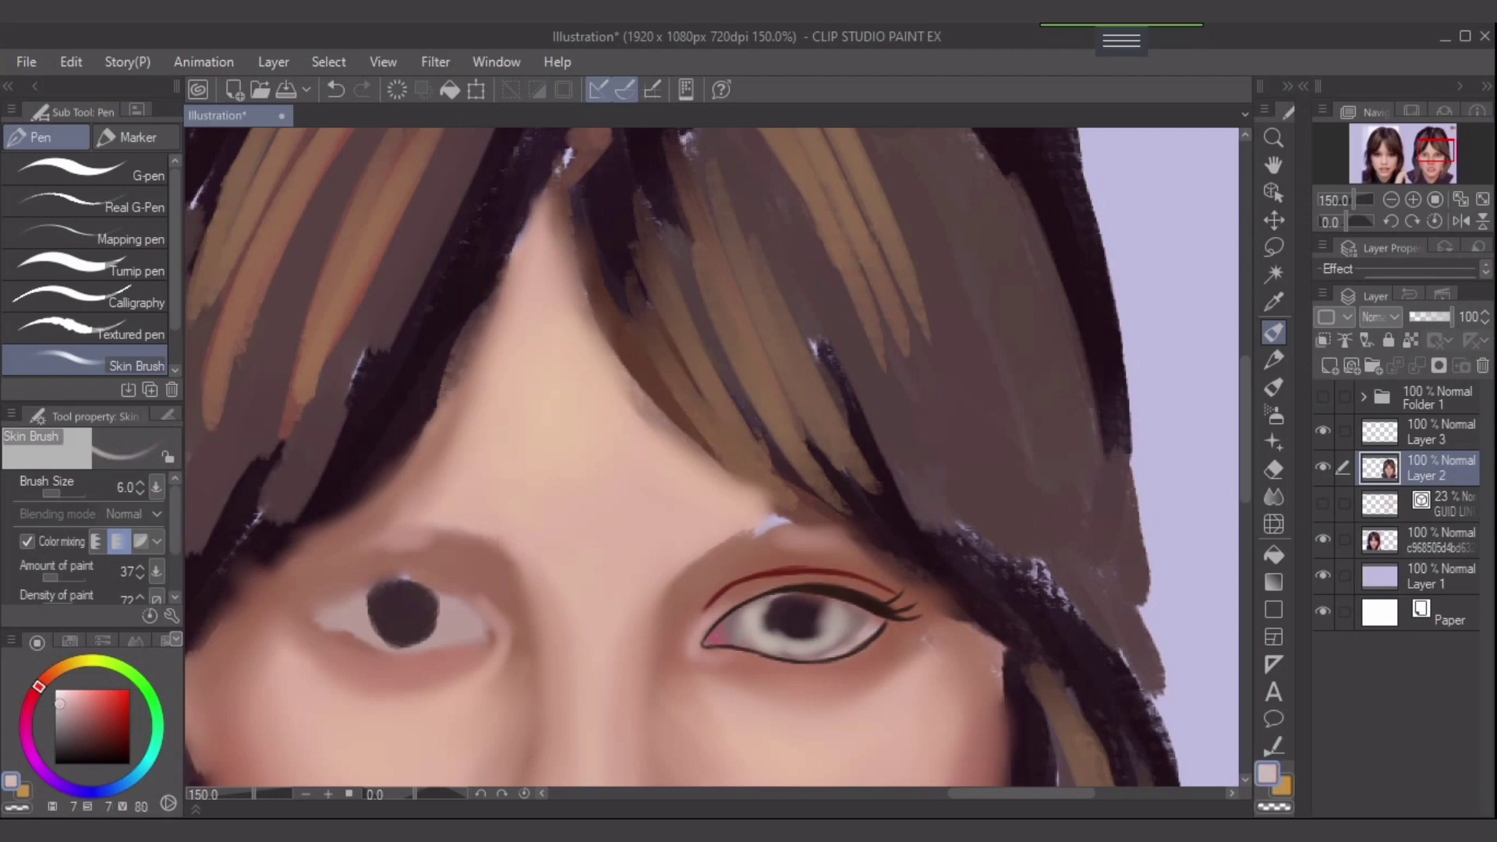
{"action": "key", "text": "bracketleft"}
{"action": "key", "text": "bracketleft"}
{"action": "key", "text": "ctrl+z"}
{"action": "key", "text": "bracketleft"}
{"action": "left_click_drag", "start_coordinate": [711, 640], "coordinate": [721, 642]}
- Shade the outer corner of the right-hand eye's white and tint its lower rim with sampled skin tones, Skin Brush size about 4
{"action": "left_click", "coordinate": [869, 623], "text": "alt"}
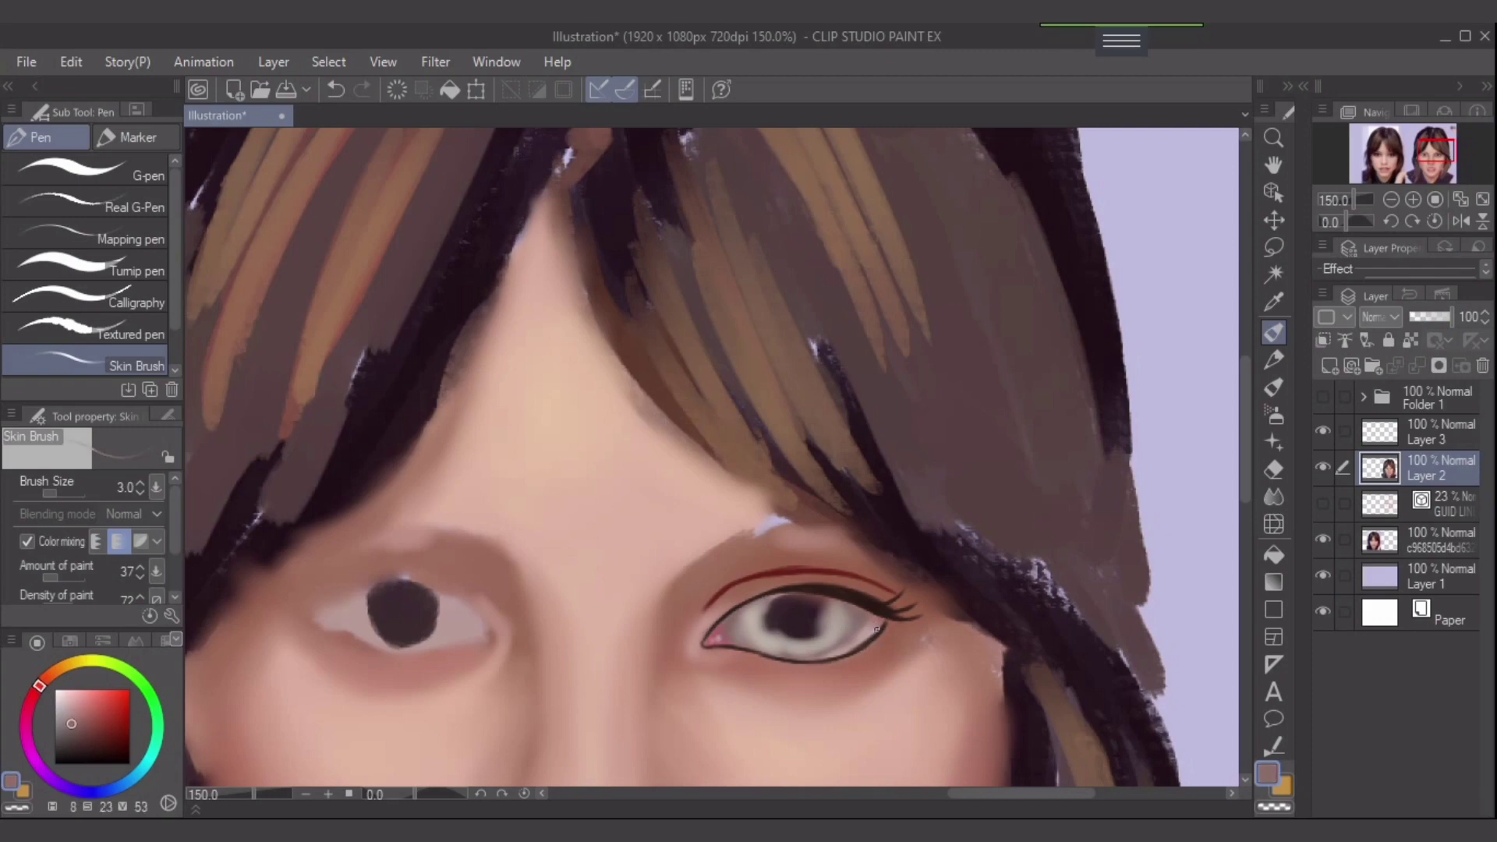
{"action": "key", "text": "bracketright"}
{"action": "key", "text": "bracketright"}
{"action": "left_click", "coordinate": [876, 670], "text": "alt"}
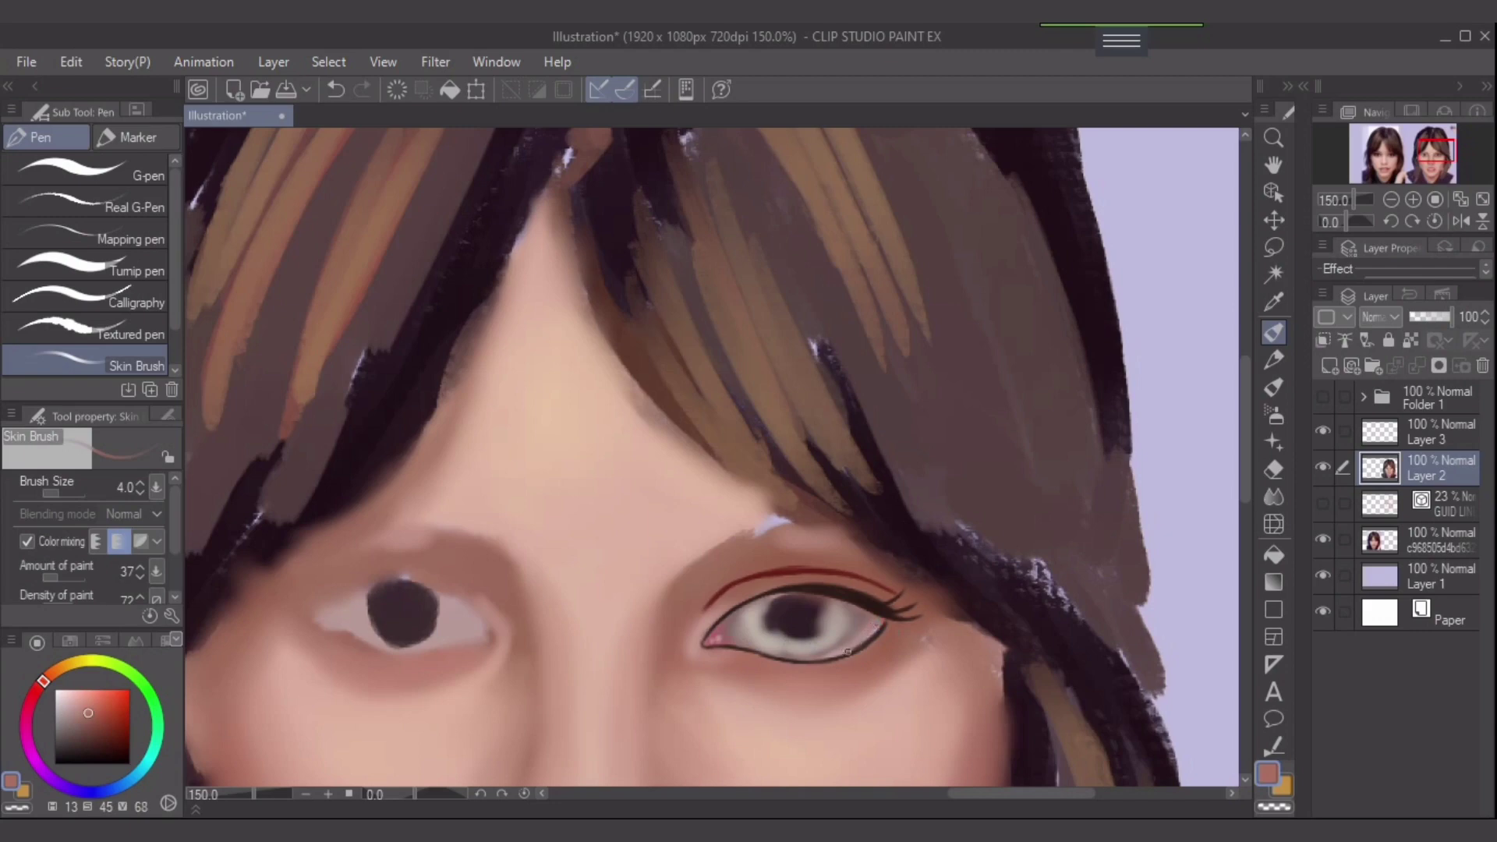
{"action": "key", "text": "bracketright"}
{"action": "key", "text": "bracketleft"}
- Sample dark lash and muted iris-edge browns and shade both corners of the right-hand eye with the Skin Brush, sizes 4 and 5
{"action": "left_click", "coordinate": [883, 622], "text": "alt"}
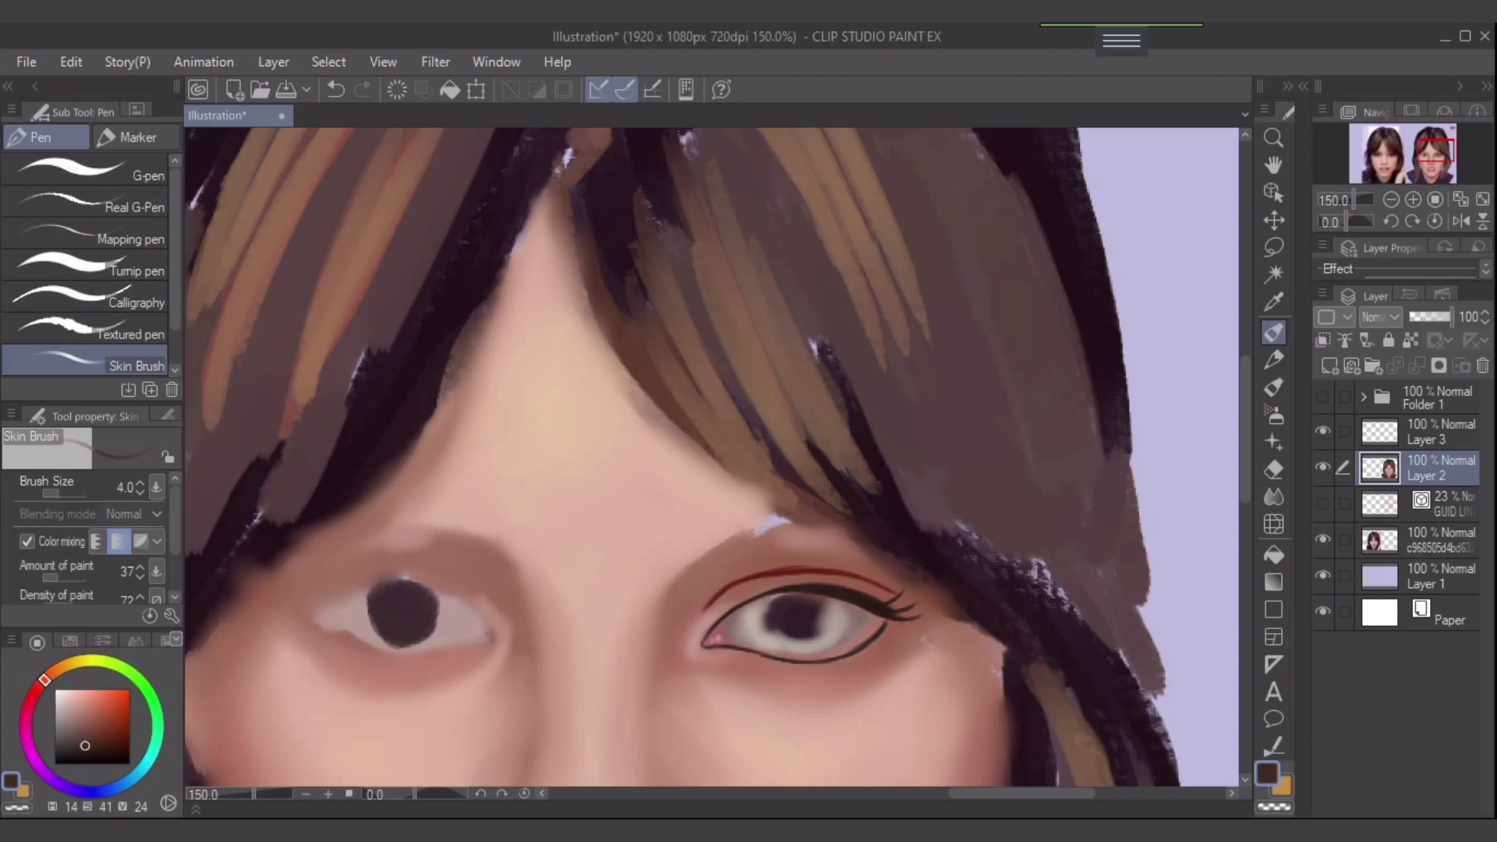
{"action": "key", "text": "bracketleft"}
{"action": "key", "text": "bracketleft"}
{"action": "key", "text": "bracketright"}
{"action": "key", "text": "bracketright"}
{"action": "key", "text": "bracketleft"}
{"action": "key", "text": "bracketright"}
{"action": "left_click", "coordinate": [830, 603], "text": "alt"}
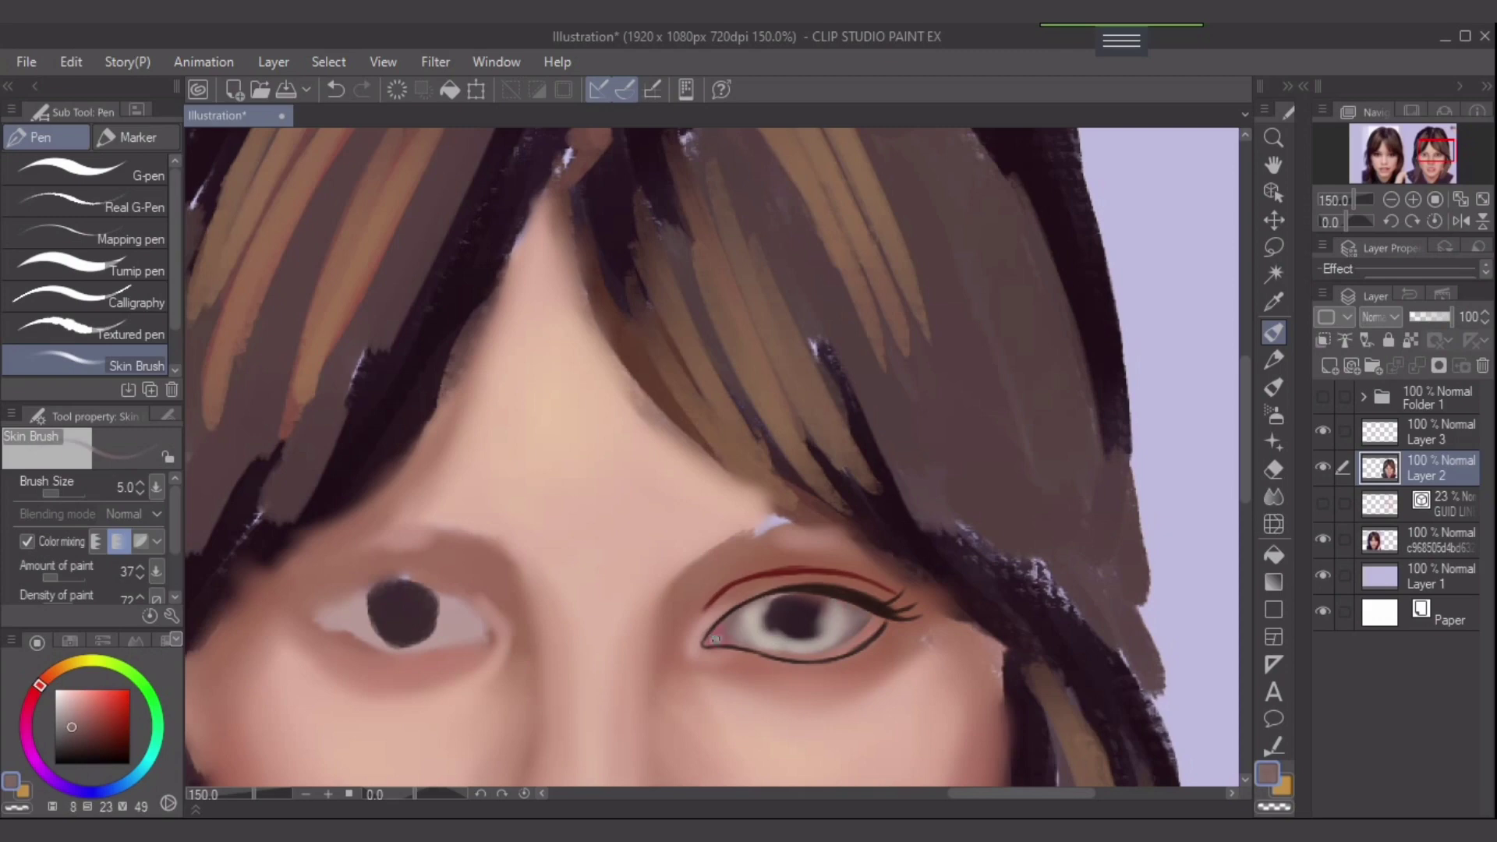
{"action": "left_click", "coordinate": [735, 615], "text": "alt"}
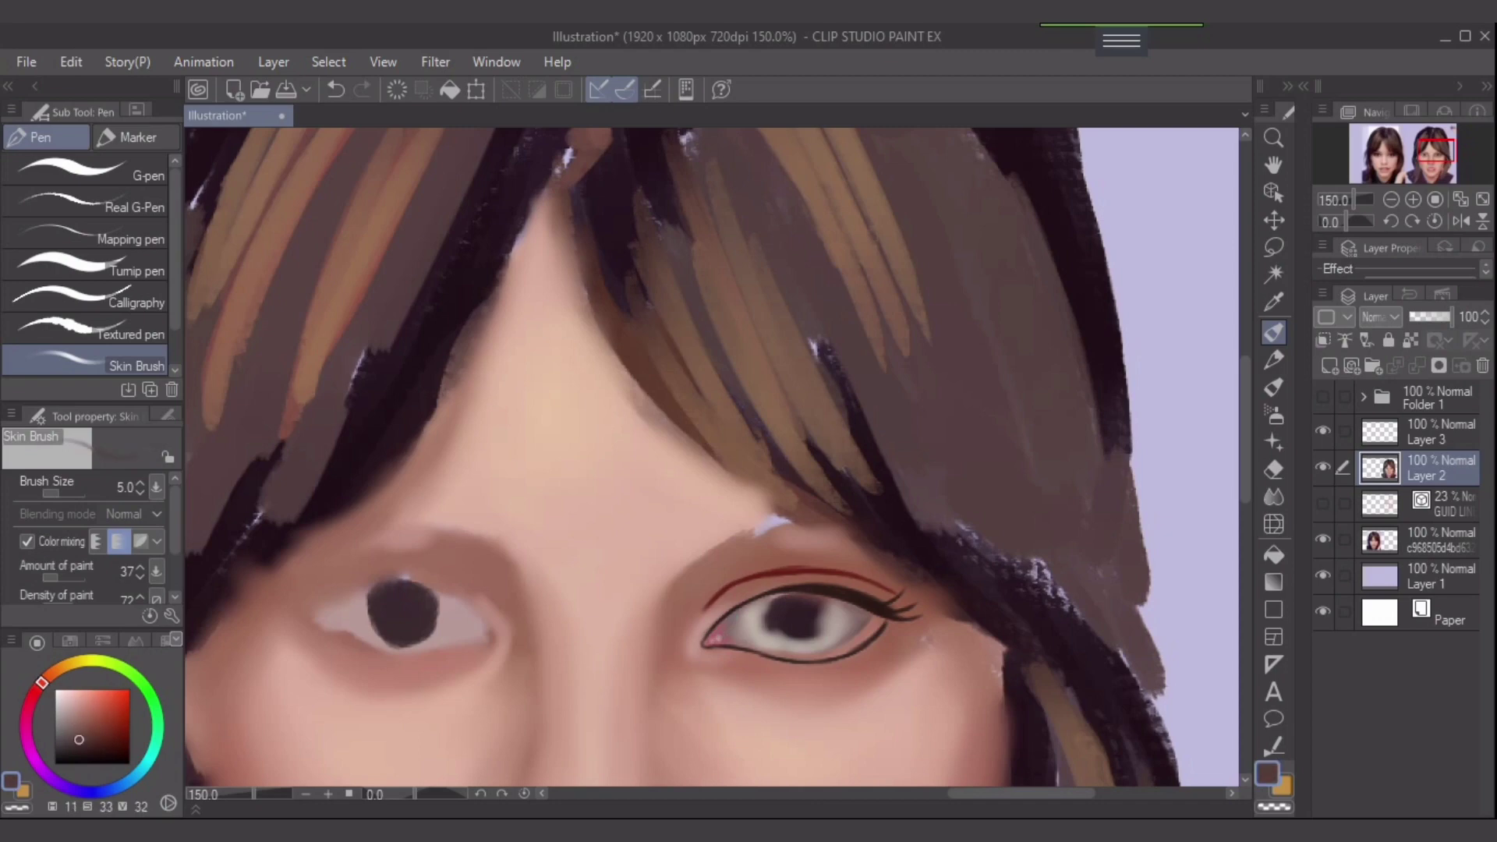
- Switch to the Soft airbrush at size 8 and sample a near-black brown from the right-hand eye's outer lashes
{"action": "left_click", "coordinate": [1274, 415]}
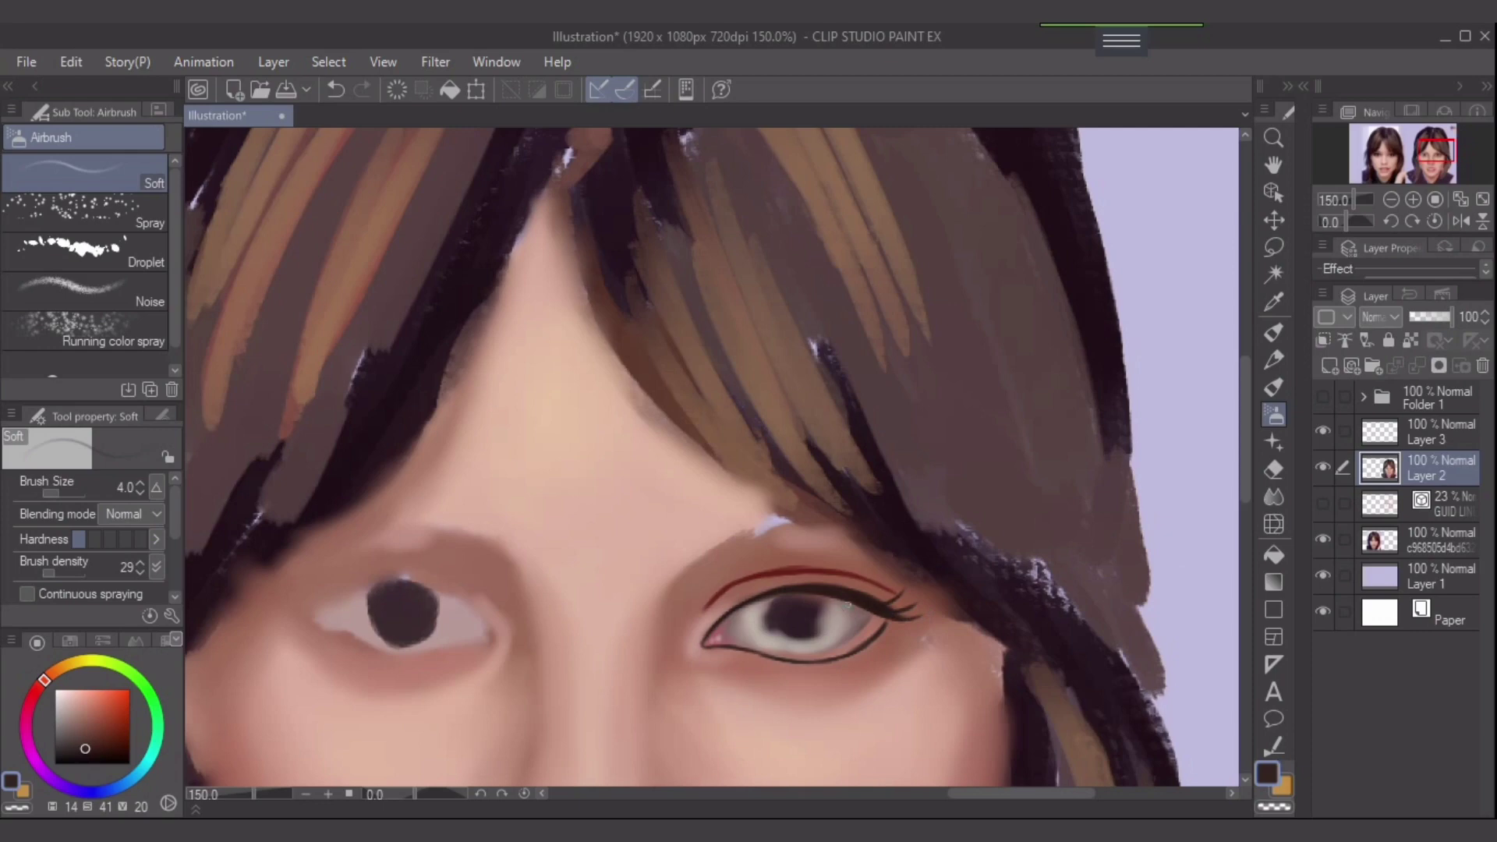
{"action": "left_click", "coordinate": [857, 602], "text": "alt"}
{"action": "left_click", "coordinate": [877, 598], "text": "alt"}
{"action": "key", "text": "bracketright"}
{"action": "key", "text": "bracketright"}
{"action": "key", "text": "bracketright"}
{"action": "key", "text": "bracketright"}
- Sample the dark red of the eyelid crease and airbrush it along the outer upper lash line of the right-hand eye
{"action": "left_click", "coordinate": [811, 570], "text": "alt"}
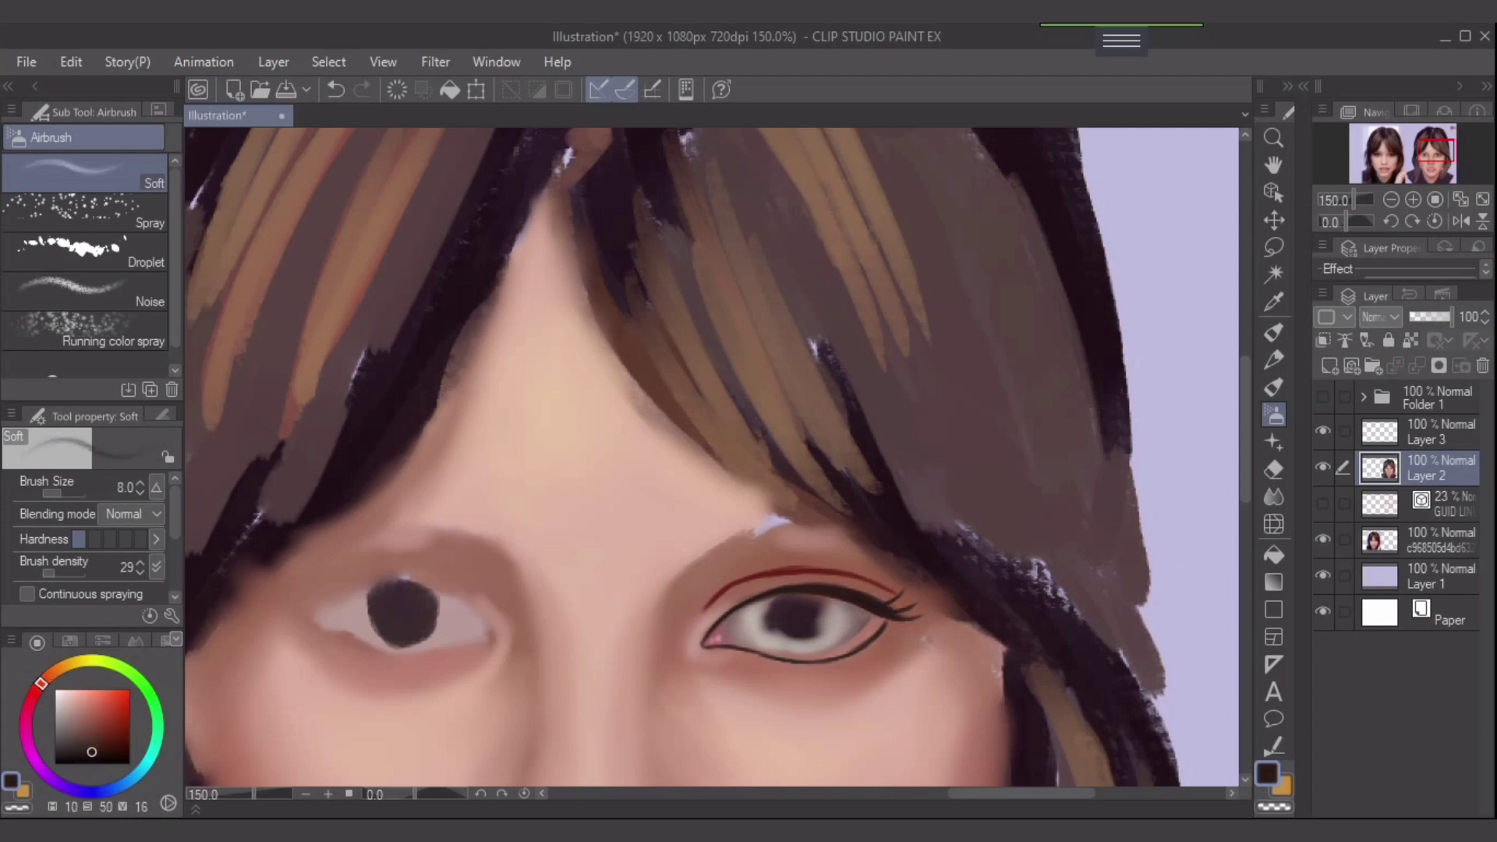
{"action": "left_click", "coordinate": [810, 570], "text": "alt"}
{"action": "left_click", "coordinate": [811, 571], "text": "alt"}
{"action": "left_click", "coordinate": [811, 571], "text": "alt"}
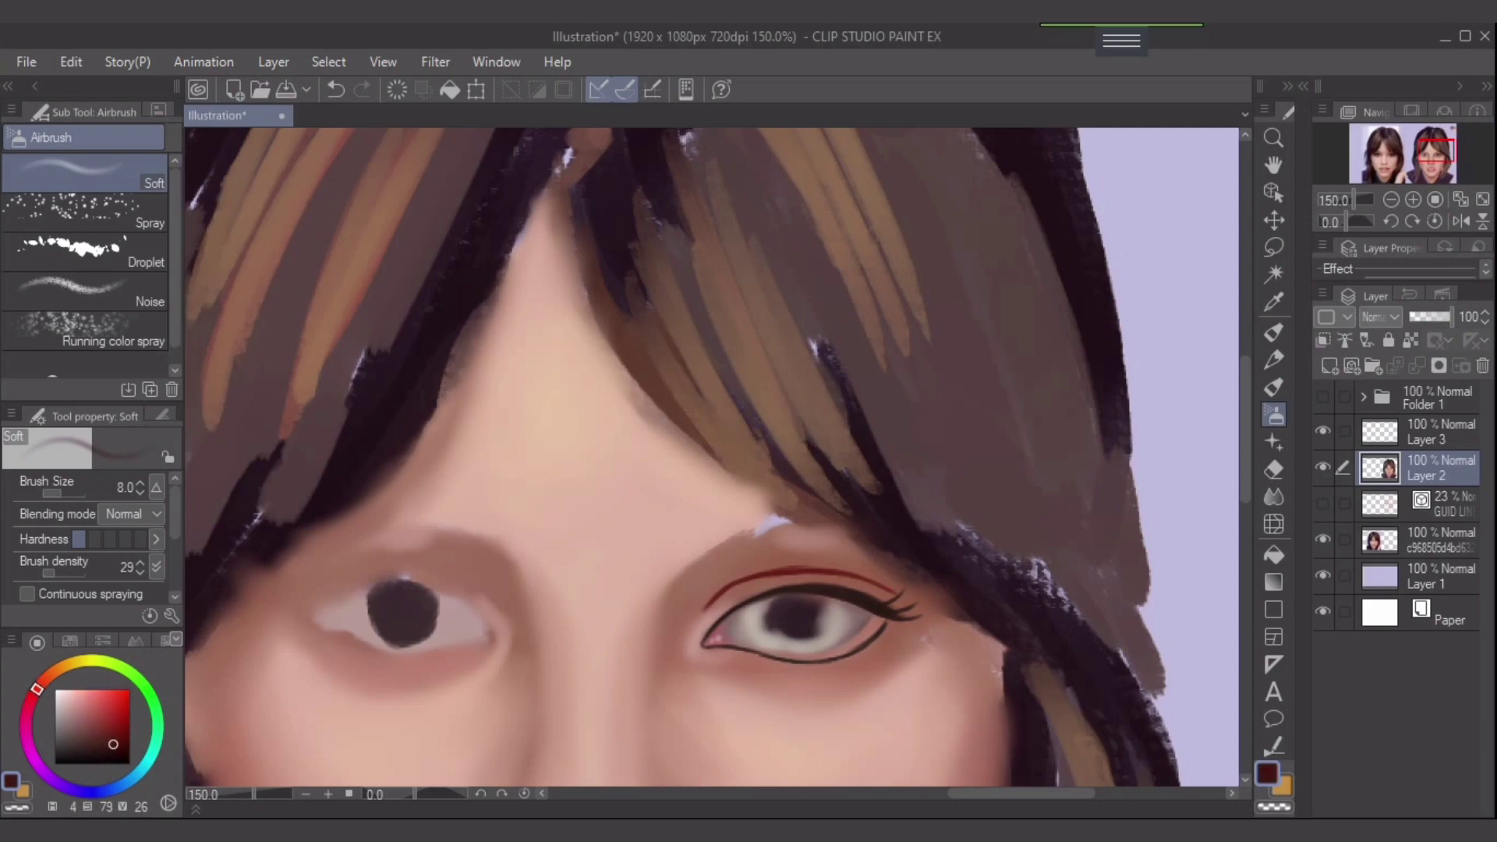
{"action": "left_click_drag", "start_coordinate": [113, 744], "coordinate": [115, 743]}
{"action": "key", "text": "bracketright"}
{"action": "left_click_drag", "start_coordinate": [847, 594], "coordinate": [908, 618]}
- Choose a duller dark brown and airbrush a shadow around the outer corner and outer lower lash line of the right-hand eye
{"action": "left_click", "coordinate": [104, 743]}
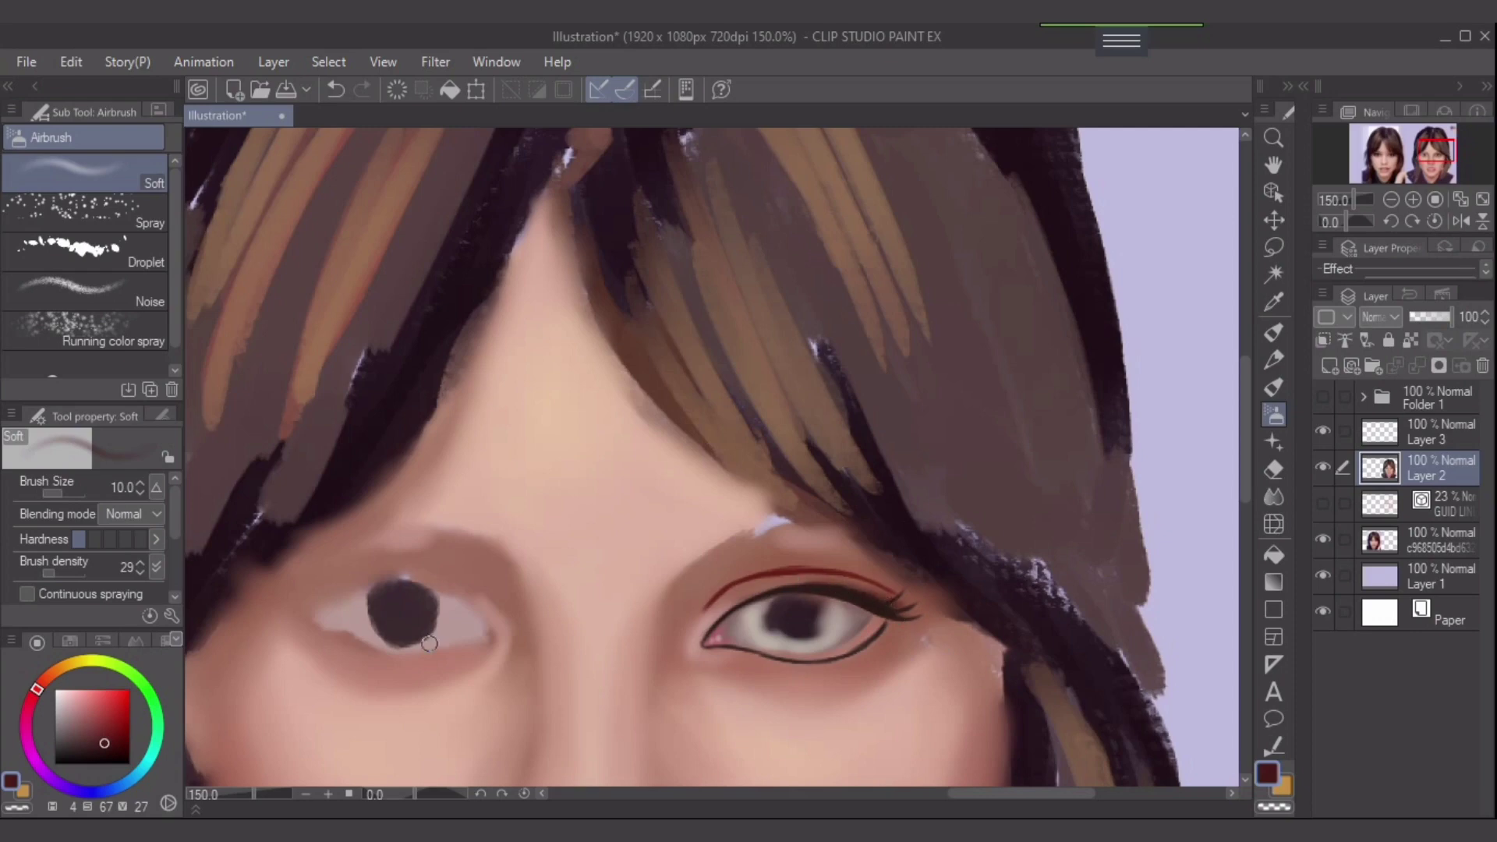
{"action": "left_click_drag", "start_coordinate": [91, 747], "coordinate": [79, 744]}
{"action": "mouse_move", "coordinate": [900, 617]}
{"action": "left_mouse_down"}
{"action": "mouse_move", "coordinate": [850, 594]}
{"action": "mouse_move", "coordinate": [916, 612]}
{"action": "mouse_move", "coordinate": [898, 627]}
{"action": "left_mouse_up"}
{"action": "key", "text": "bracketleft"}
{"action": "left_click_drag", "start_coordinate": [888, 624], "coordinate": [860, 654]}
{"action": "key", "text": "bracketright"}
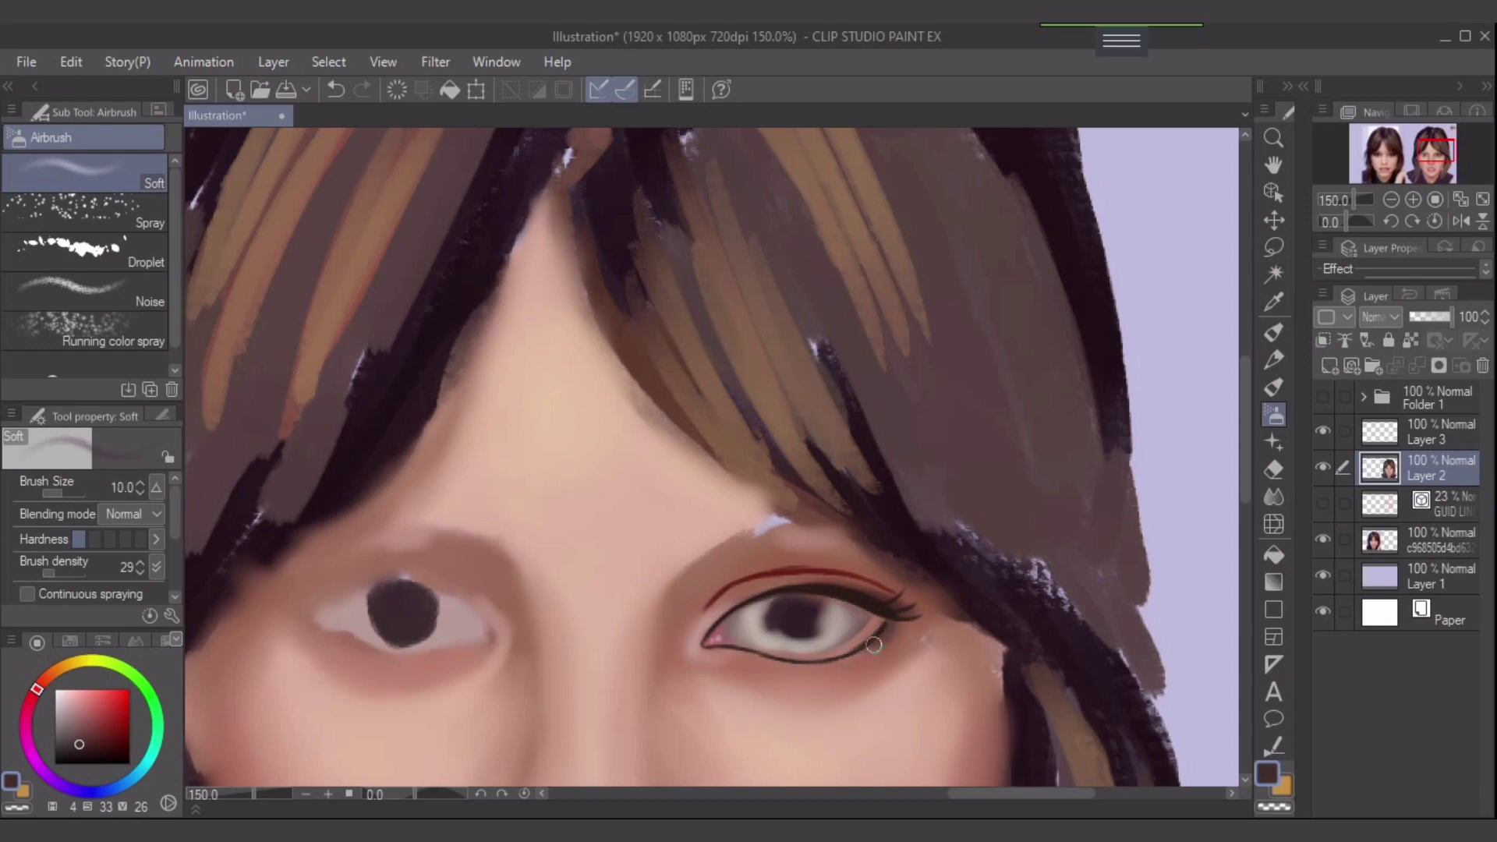
- Sample the dark maroon at the outer corner of the reference photo's eye and deepen the shadow beside the painted right-hand eye
{"action": "scroll", "coordinate": [970, 523], "scroll_direction": "down", "scroll_amount": 2}
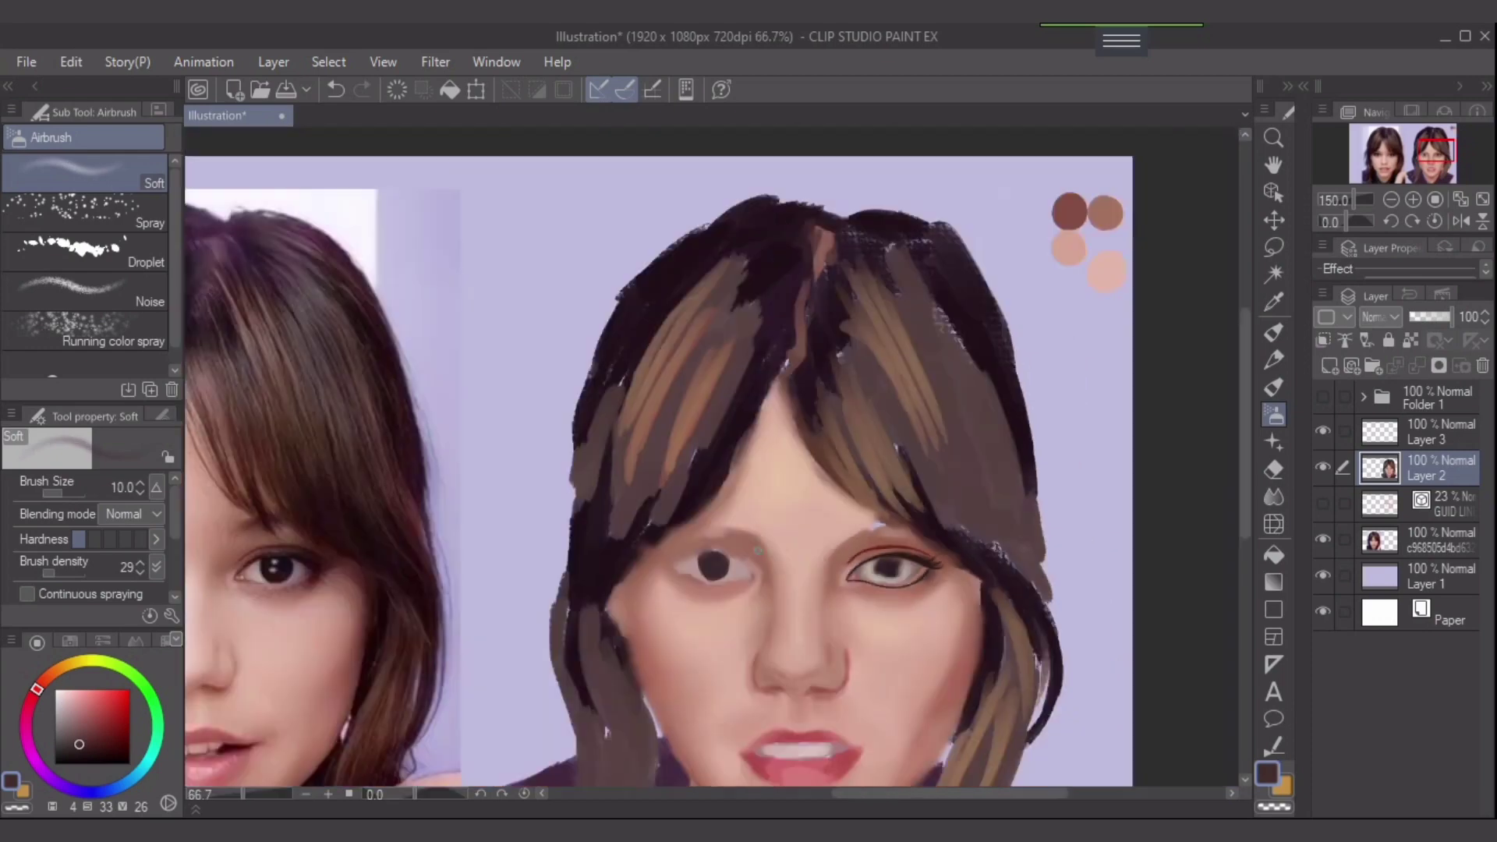
{"action": "left_click_drag", "start_coordinate": [381, 558], "coordinate": [468, 536]}
{"action": "scroll", "coordinate": [466, 536], "scroll_direction": "up", "scroll_amount": 1}
{"action": "left_click", "coordinate": [391, 569], "text": "alt"}
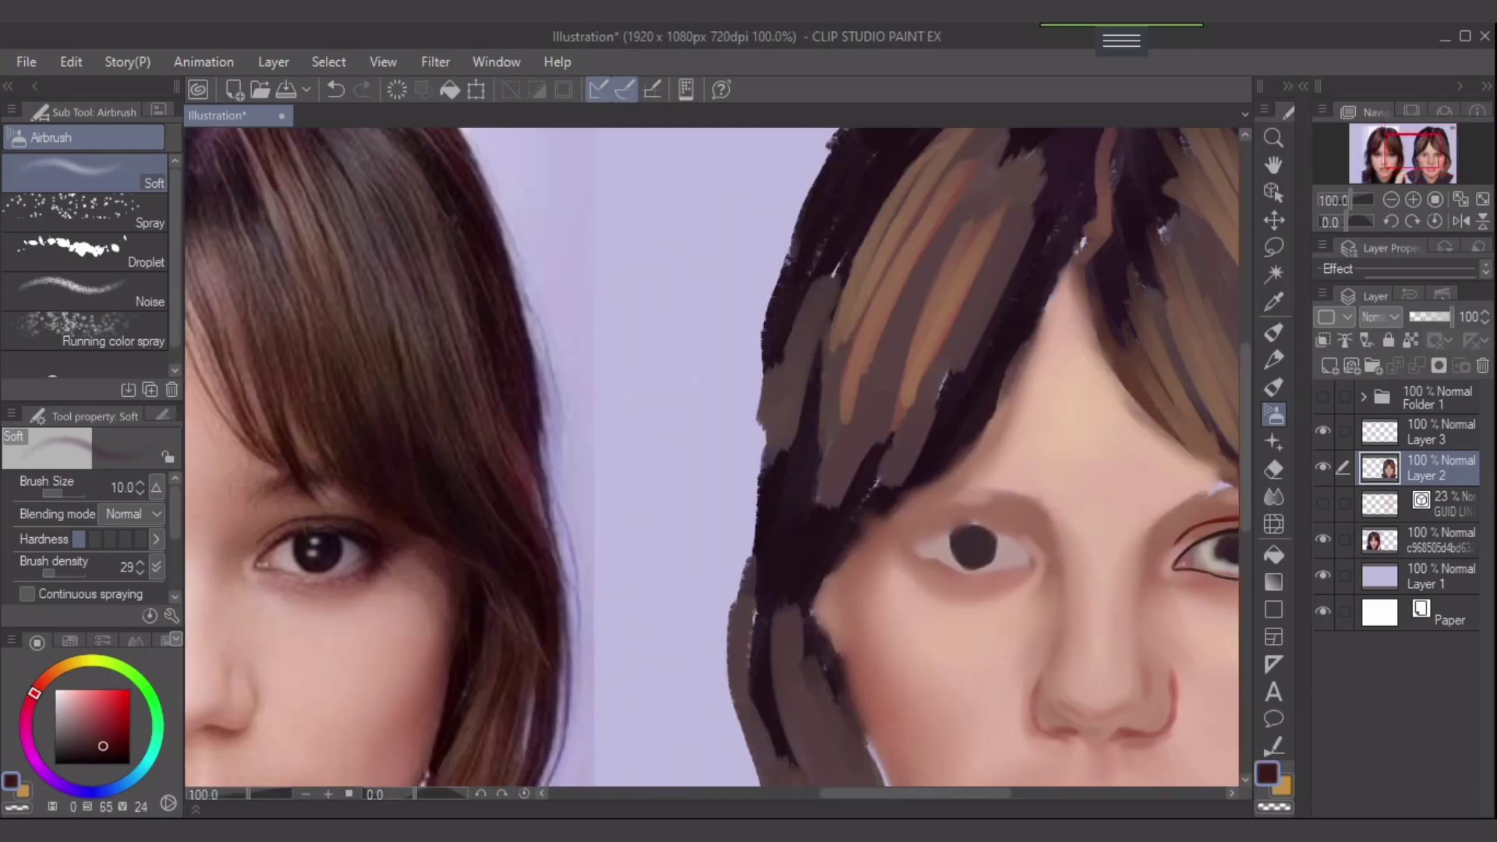
{"action": "left_click_drag", "start_coordinate": [1208, 585], "coordinate": [737, 557]}
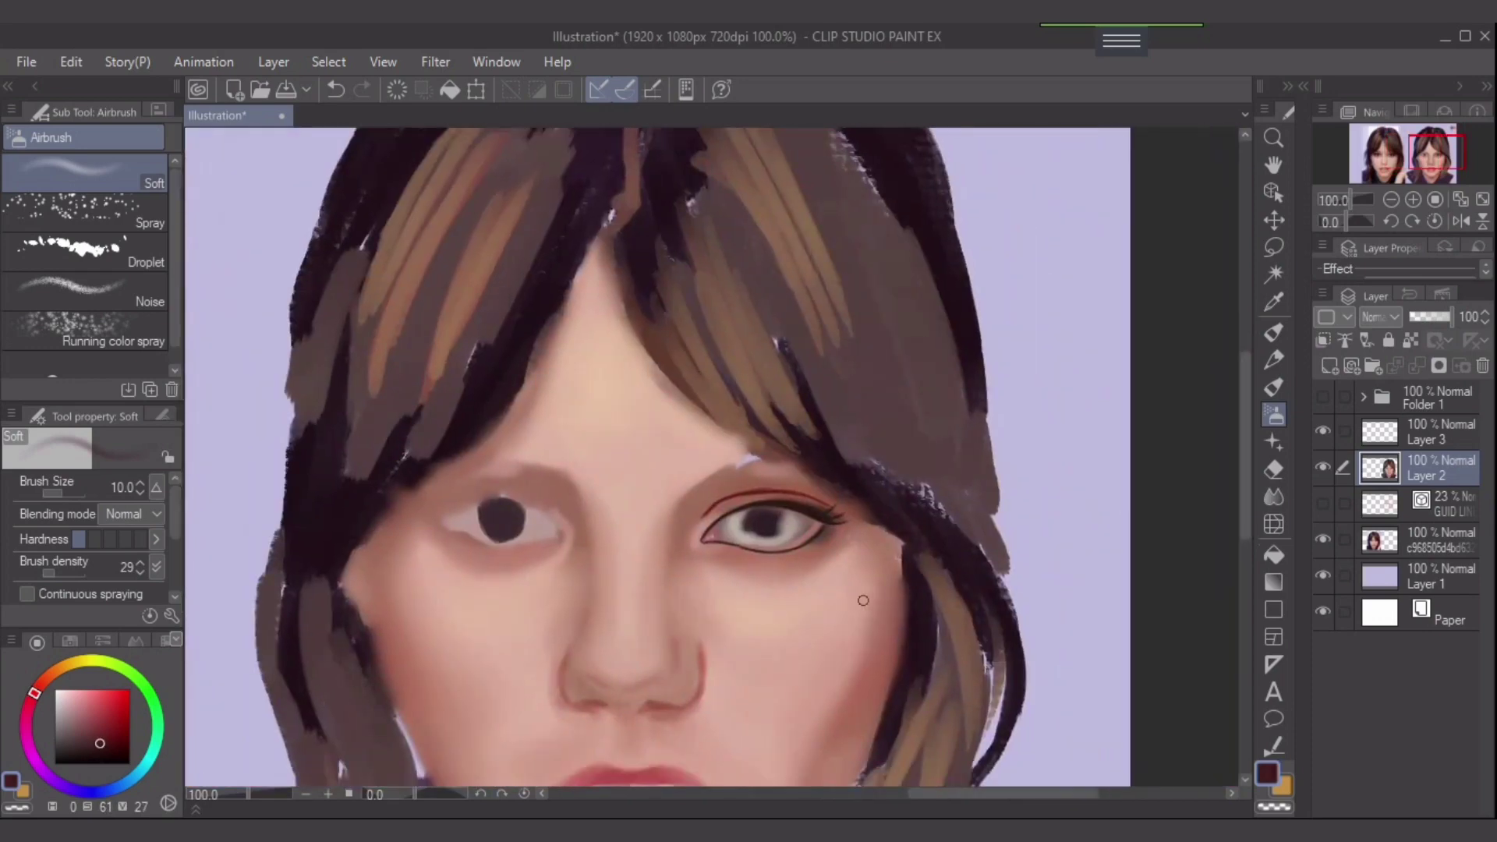
{"action": "scroll", "coordinate": [863, 601], "scroll_direction": "up", "scroll_amount": 2}
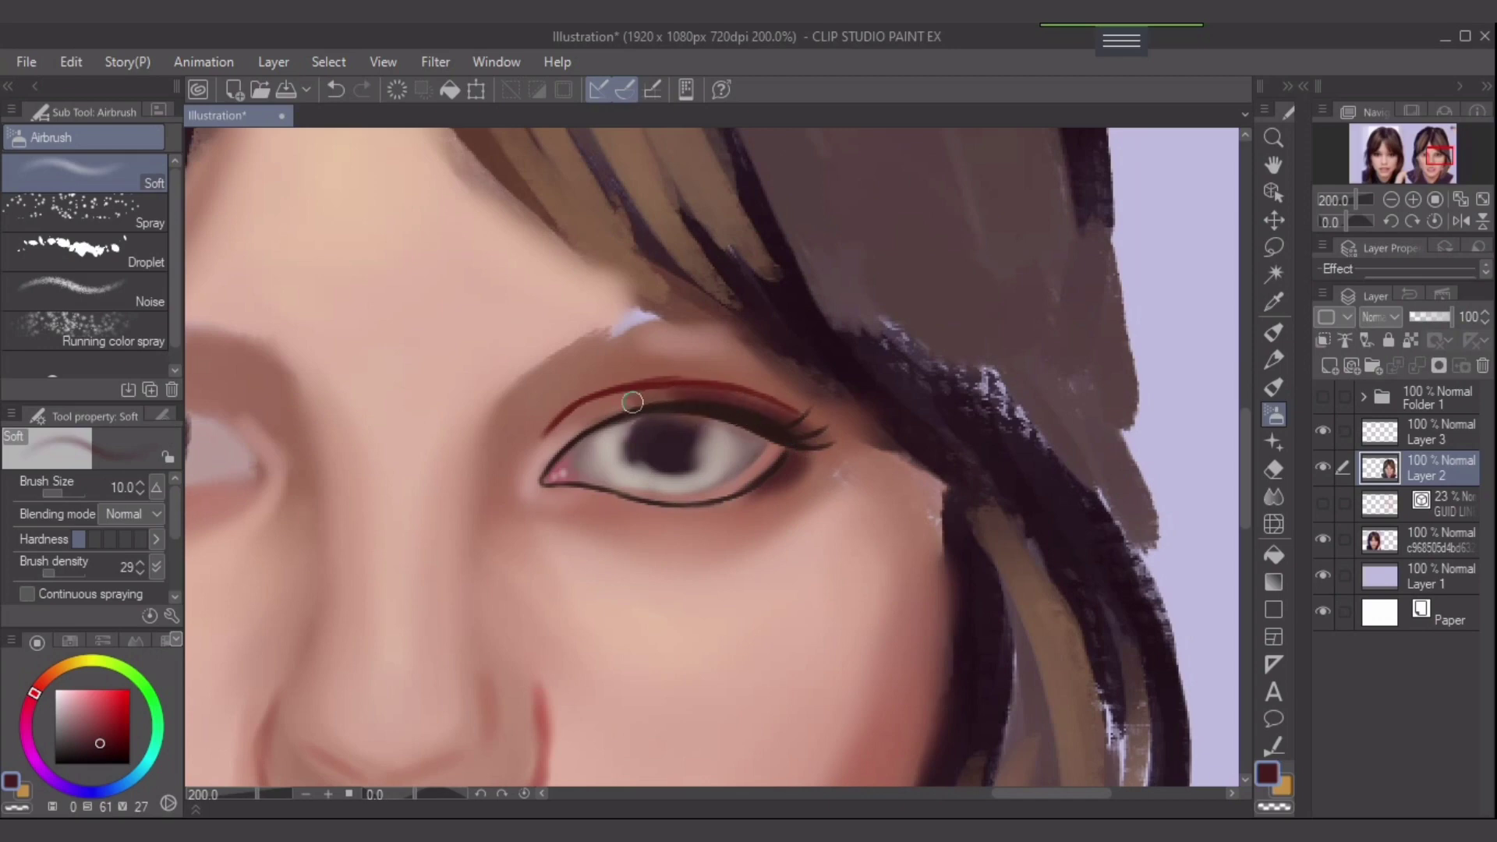
- Airbrush dark maroon between the crease and the upper lash line of the right-hand eye at size 7, redoing the first stroke
{"action": "key", "text": "bracketleft"}
{"action": "key", "text": "bracketleft"}
{"action": "key", "text": "bracketleft"}
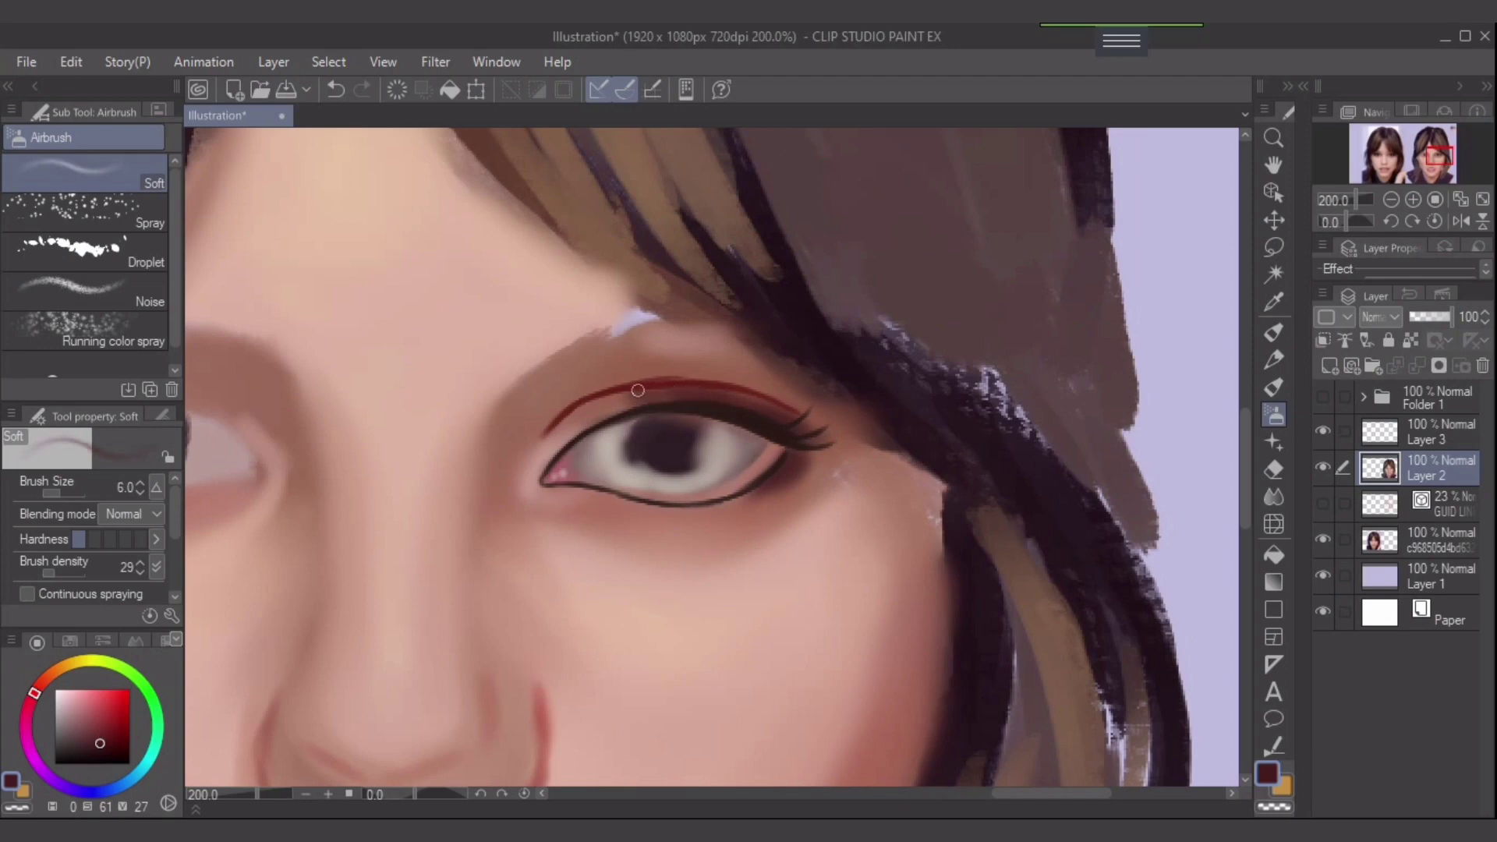
{"action": "left_click_drag", "start_coordinate": [733, 396], "coordinate": [767, 403]}
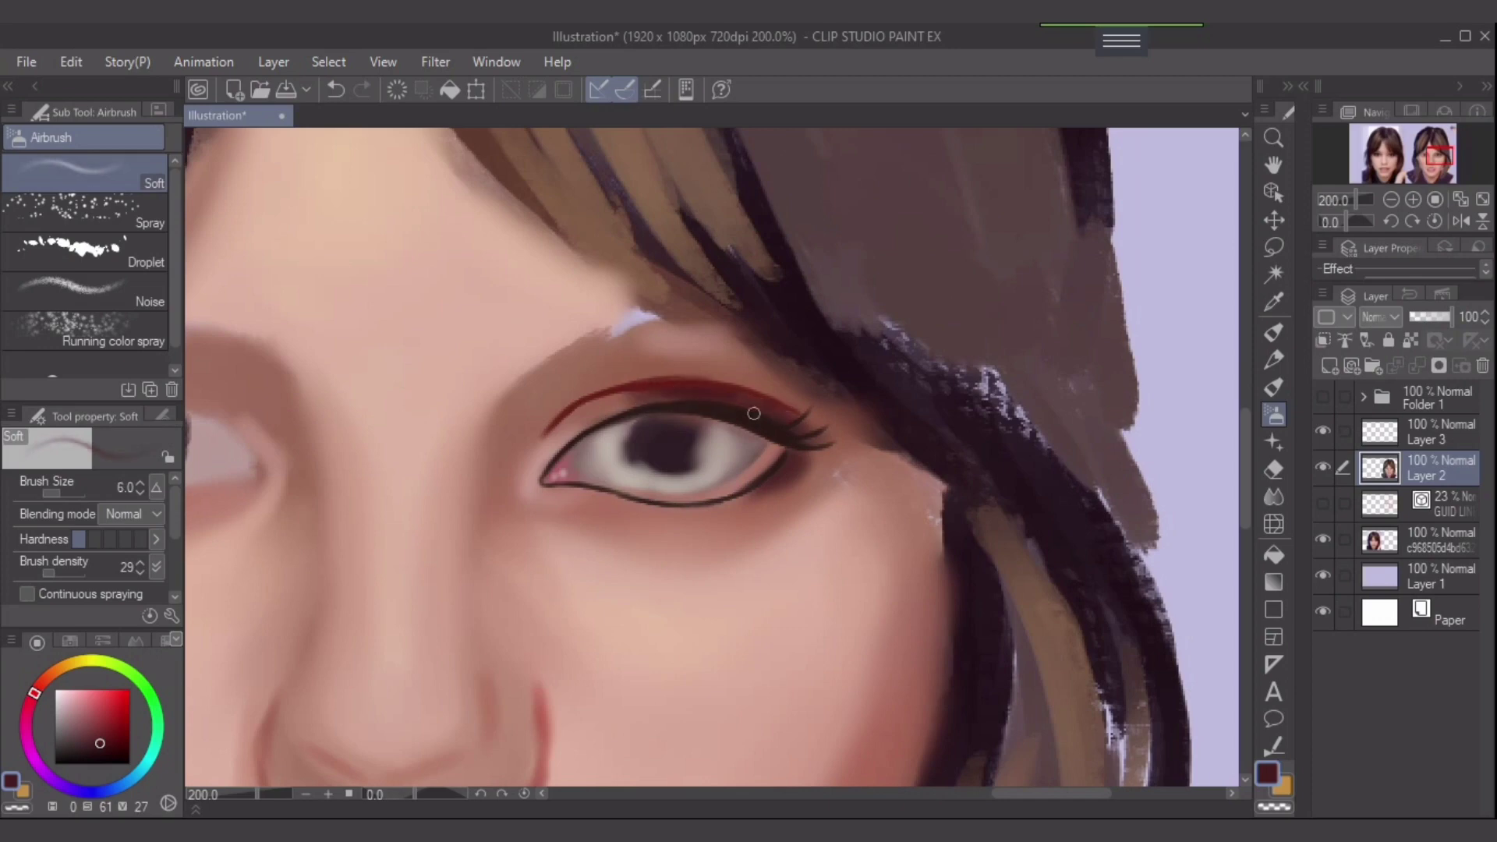
{"action": "key", "text": "ctrl+z"}
{"action": "key", "text": "bracketright"}
{"action": "mouse_move", "coordinate": [648, 405]}
{"action": "left_mouse_down"}
{"action": "mouse_move", "coordinate": [762, 408]}
{"action": "mouse_move", "coordinate": [690, 395]}
{"action": "mouse_move", "coordinate": [803, 419]}
{"action": "mouse_move", "coordinate": [815, 449]}
{"action": "left_mouse_up"}
- Try larger airbrush sizes up to 12 on the outer lid, and shade the inner end of the crease at size 7
{"action": "key", "text": "bracketright"}
{"action": "key", "text": "bracketright"}
{"action": "key", "text": "bracketright"}
{"action": "key", "text": "bracketright"}
{"action": "key", "text": "bracketright"}
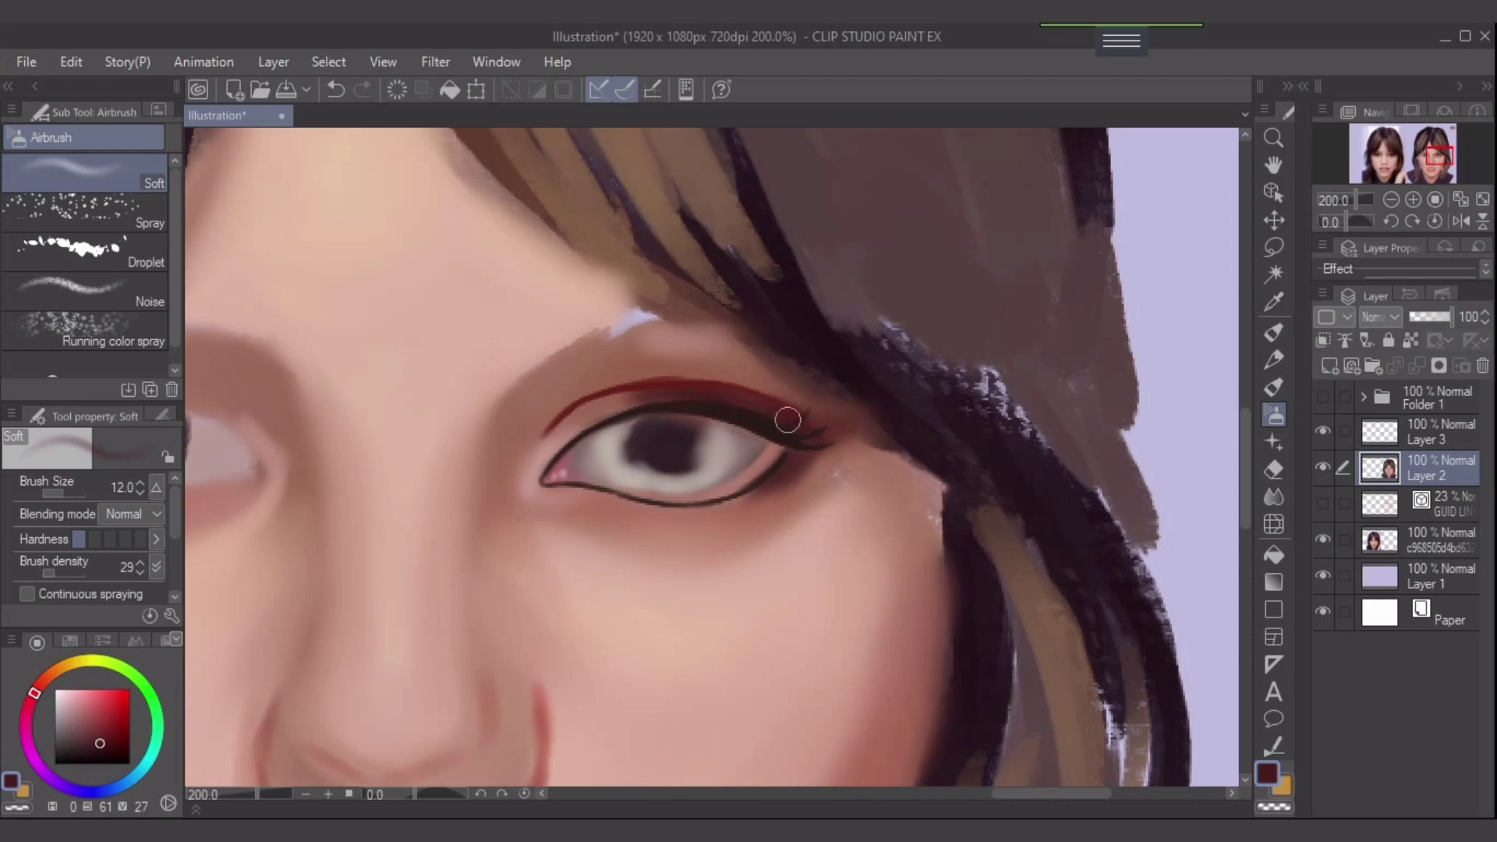
{"action": "key", "text": "bracketleft"}
{"action": "key", "text": "bracketleft"}
{"action": "key", "text": "bracketleft"}
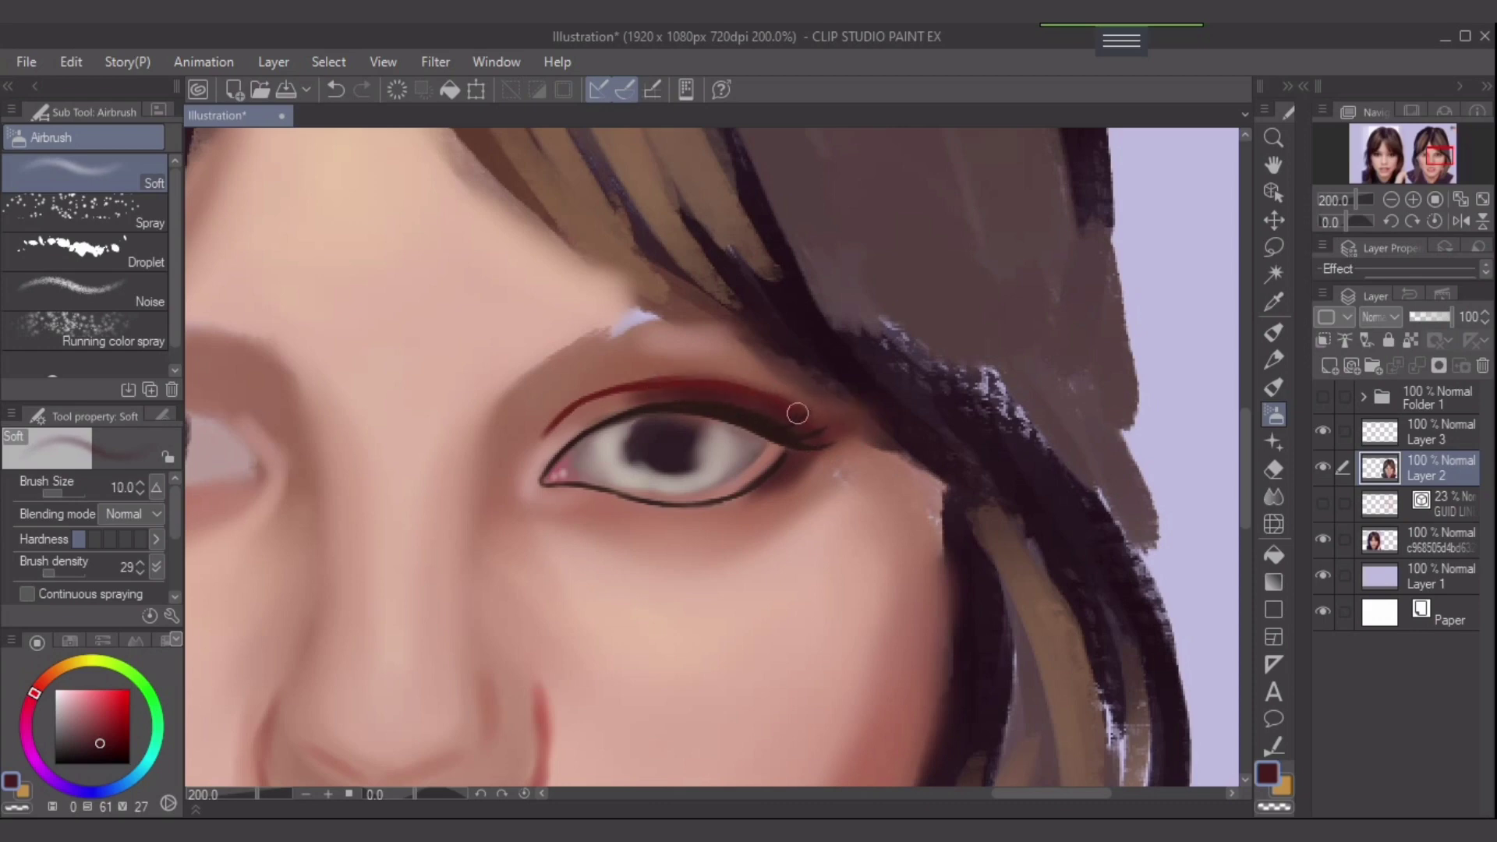
{"action": "key", "text": "bracketleft"}
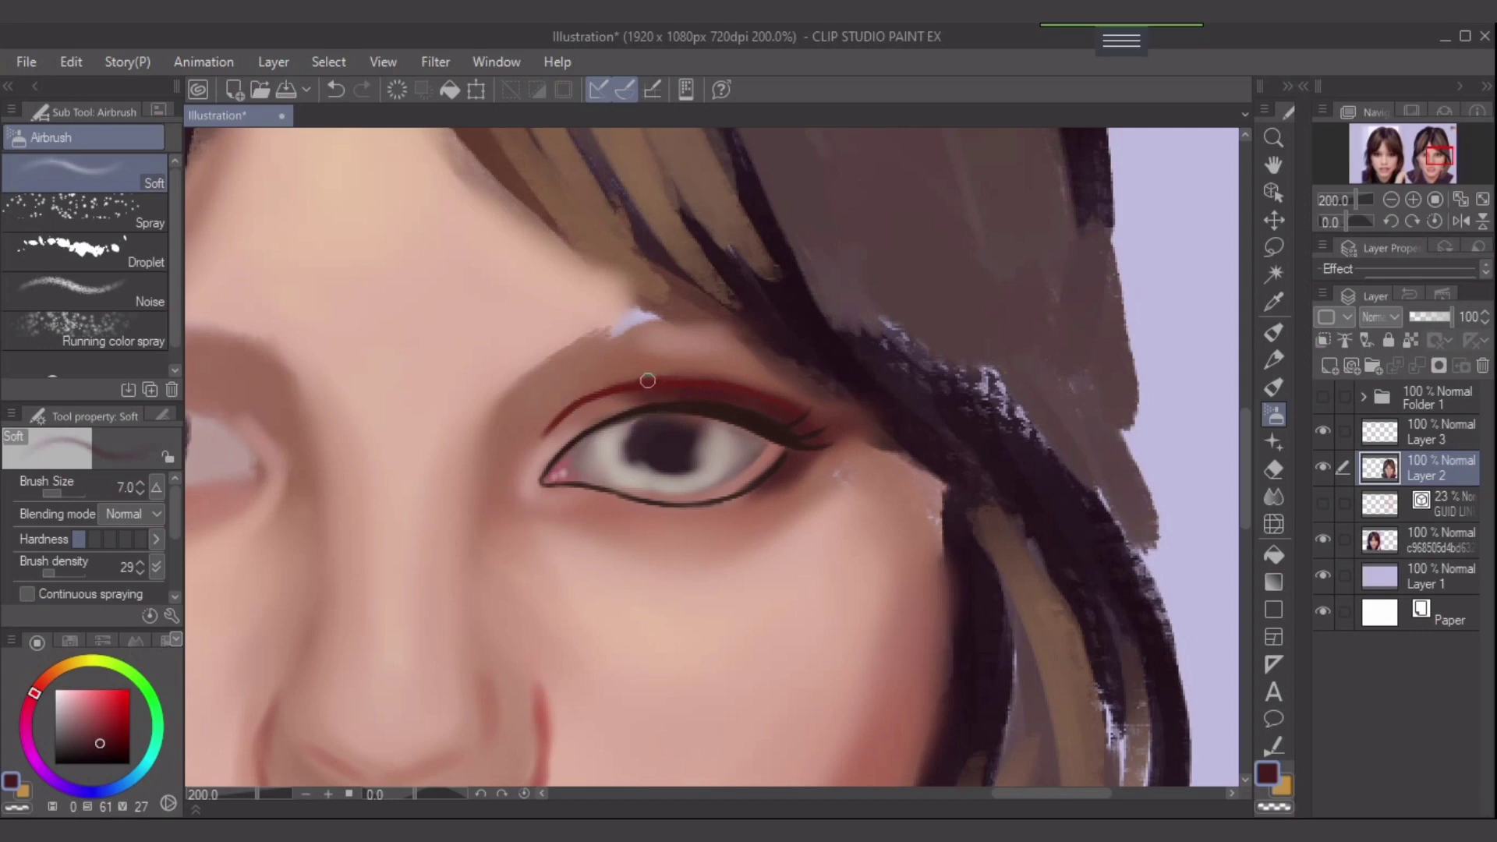
{"action": "left_click_drag", "start_coordinate": [552, 428], "coordinate": [612, 400]}
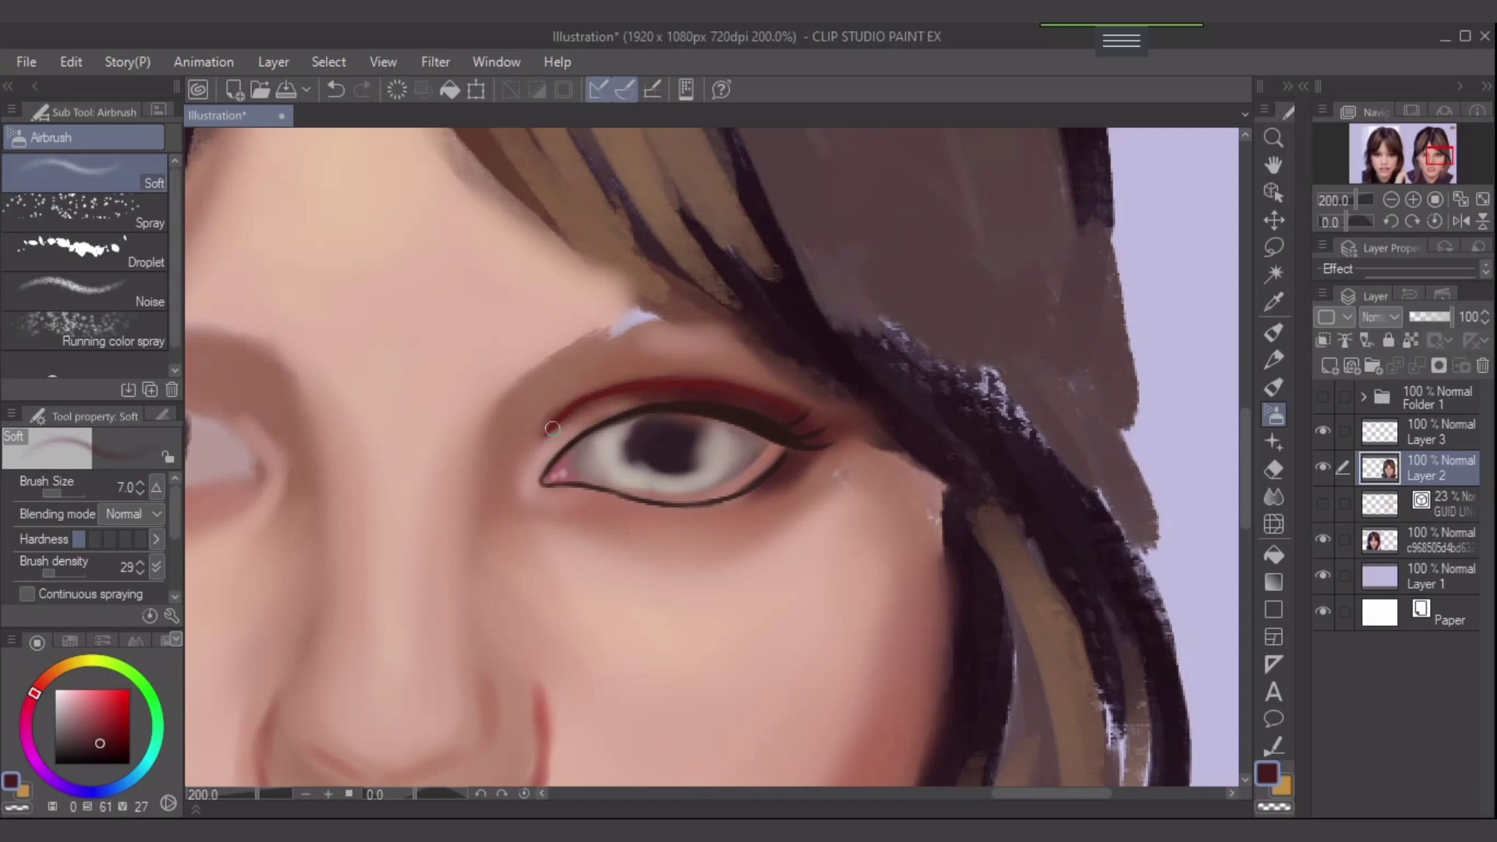
- Sample the crease red, darken it, and try thin airbrush strokes along the crease at size 4, undoing the last one
{"action": "key", "text": "bracketleft"}
{"action": "key", "text": "bracketleft"}
{"action": "key", "text": "bracketleft"}
{"action": "left_click", "coordinate": [618, 379], "text": "alt"}
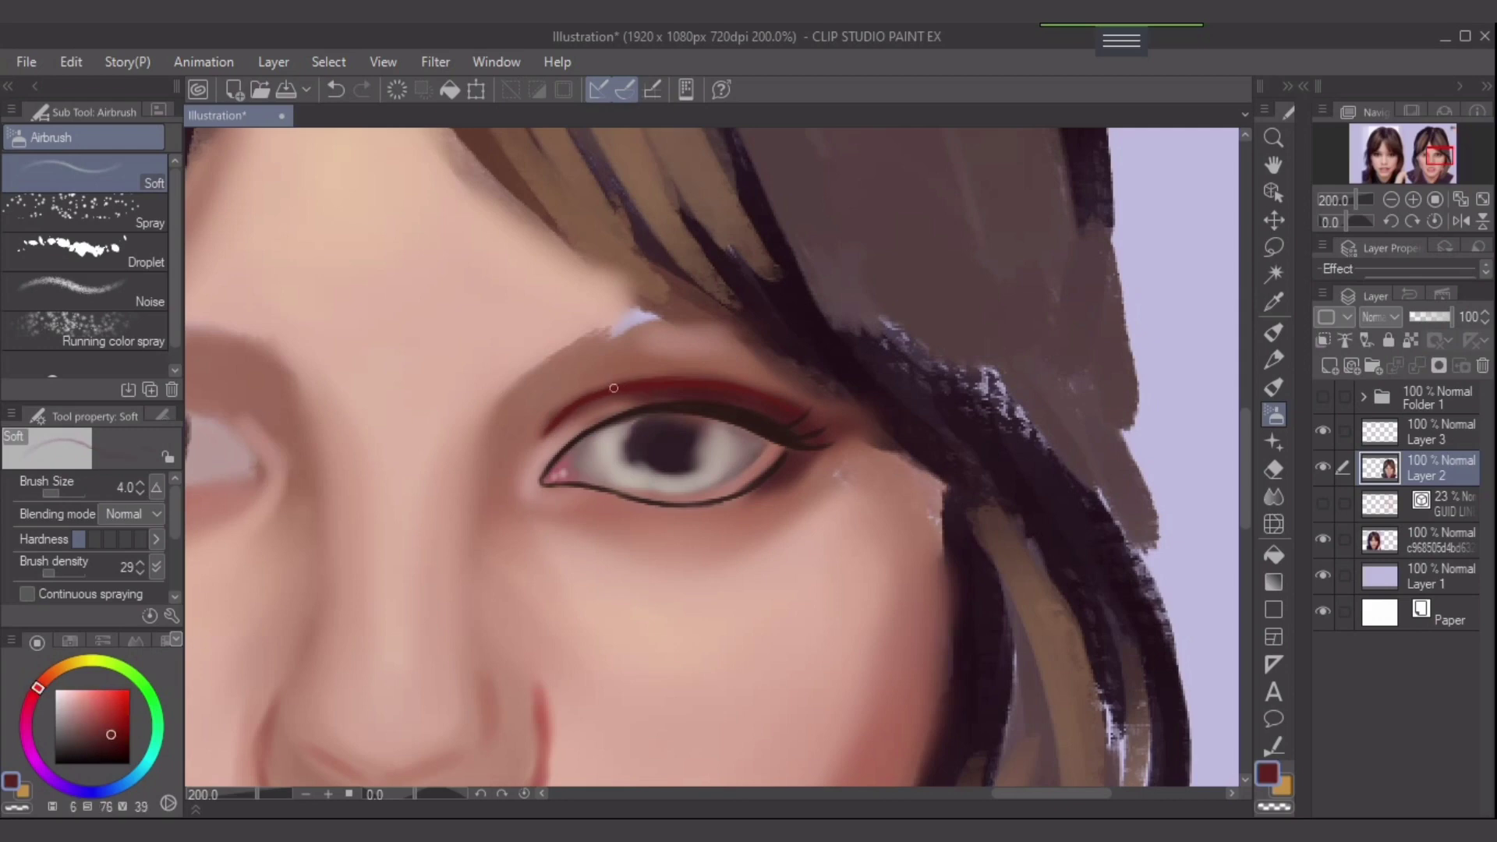
{"action": "left_click", "coordinate": [110, 745]}
{"action": "key", "text": "bracketleft"}
{"action": "key", "text": "bracketleft"}
{"action": "key", "text": "bracketright"}
{"action": "key", "text": "bracketright"}
{"action": "key", "text": "ctrl+z"}
- On Layer 3, airbrush thin muted dark strokes along the crease and lower lash line of the right-hand eye, sizes 2 to 3
{"action": "left_click", "coordinate": [1425, 431]}
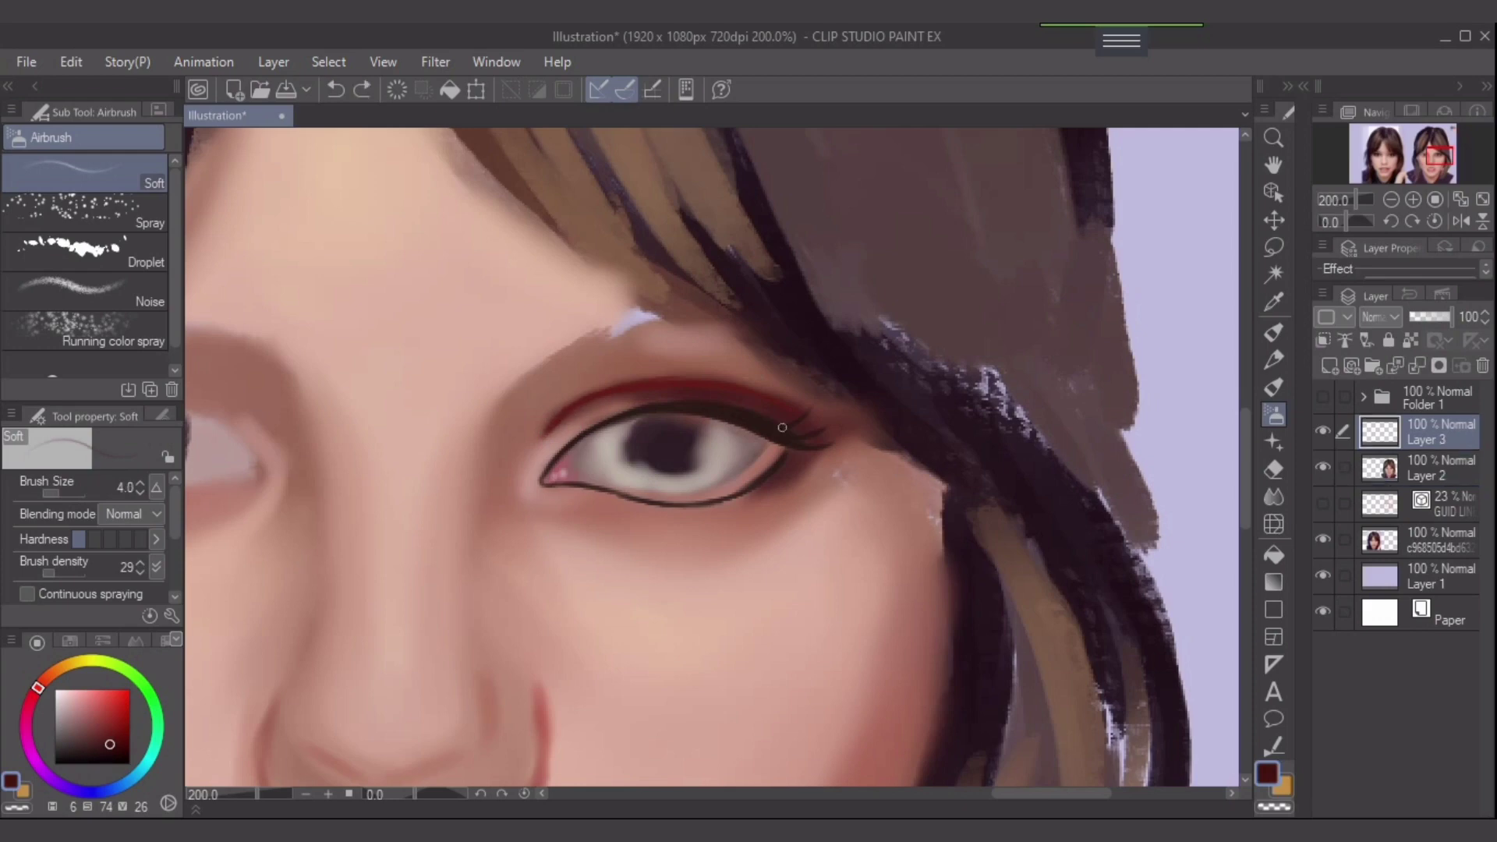
{"action": "key", "text": "bracketleft"}
{"action": "key", "text": "bracketleft"}
{"action": "left_click_drag", "start_coordinate": [570, 404], "coordinate": [568, 411]}
{"action": "left_click_drag", "start_coordinate": [110, 745], "coordinate": [99, 744]}
{"action": "key", "text": "ctrl+z"}
{"action": "left_click_drag", "start_coordinate": [621, 389], "coordinate": [661, 388]}
{"action": "left_click_drag", "start_coordinate": [687, 504], "coordinate": [735, 492]}
{"action": "key", "text": "bracketright"}
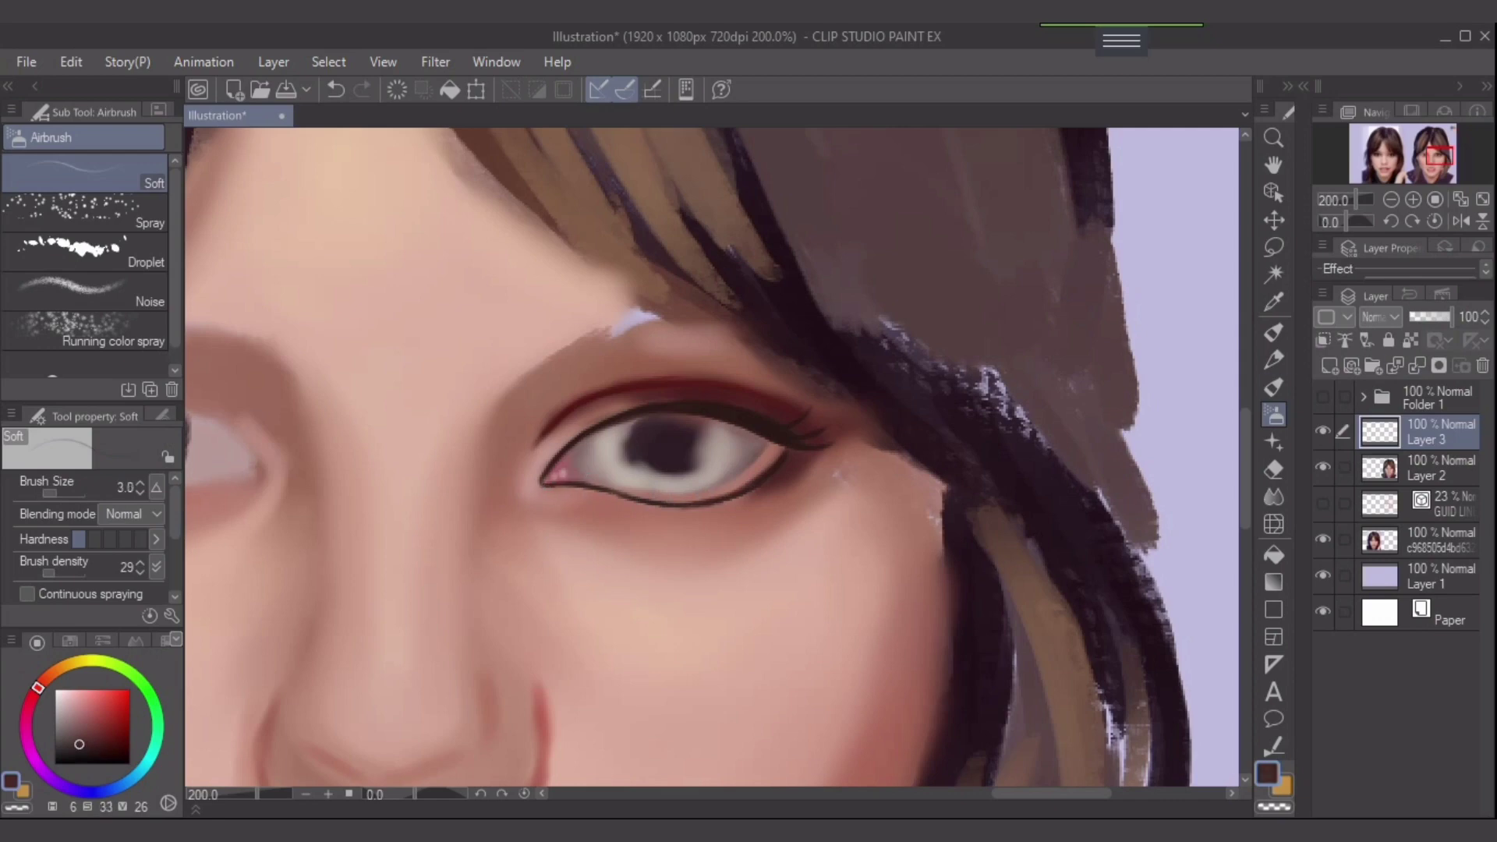
- Lock Layer 3's transparent pixels and tint the lower lash line with sampled reddish skin tones using the Soft airbrush at size 7
{"action": "left_click", "coordinate": [1410, 340]}
{"action": "key", "text": "bracketright"}
{"action": "key", "text": "bracketright"}
{"action": "key", "text": "bracketright"}
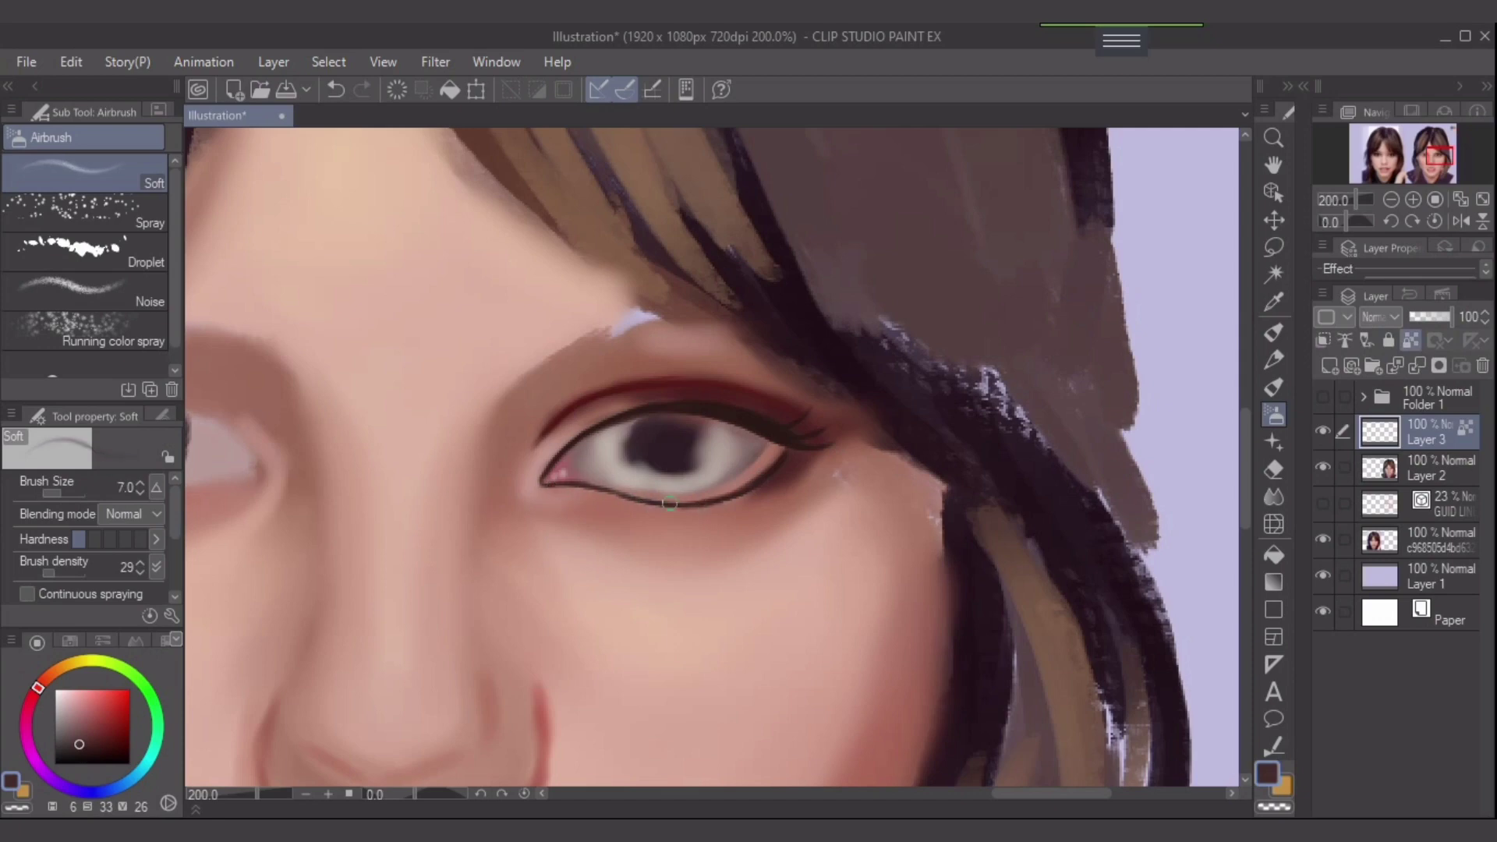
{"action": "key", "text": "bracketright"}
{"action": "left_click", "coordinate": [741, 539], "text": "alt"}
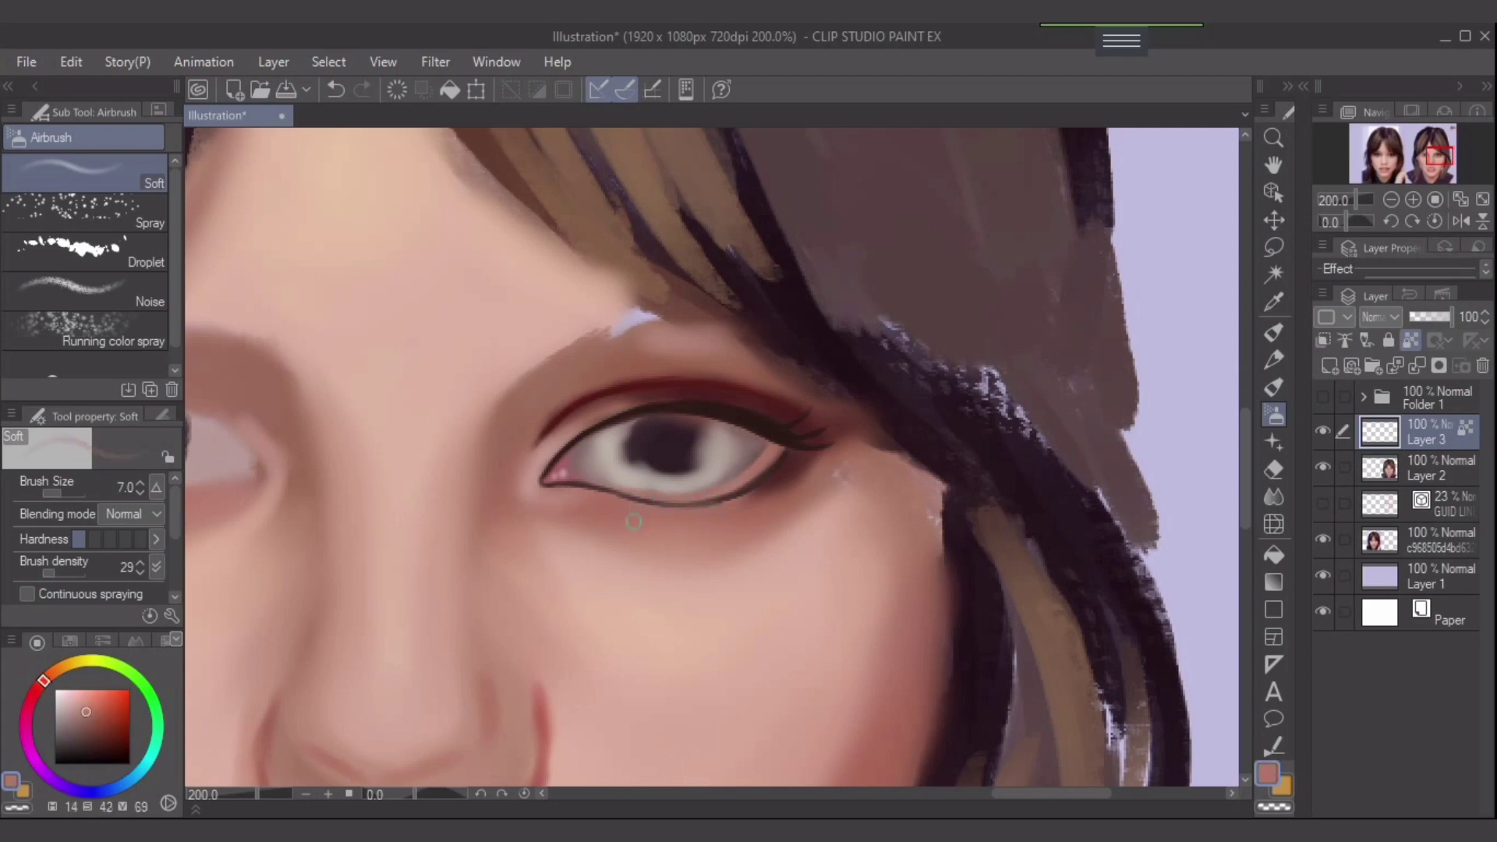
{"action": "left_click", "coordinate": [772, 506], "text": "alt"}
{"action": "left_click_drag", "start_coordinate": [624, 495], "coordinate": [705, 508]}
{"action": "left_click", "coordinate": [1035, 700], "text": "alt"}
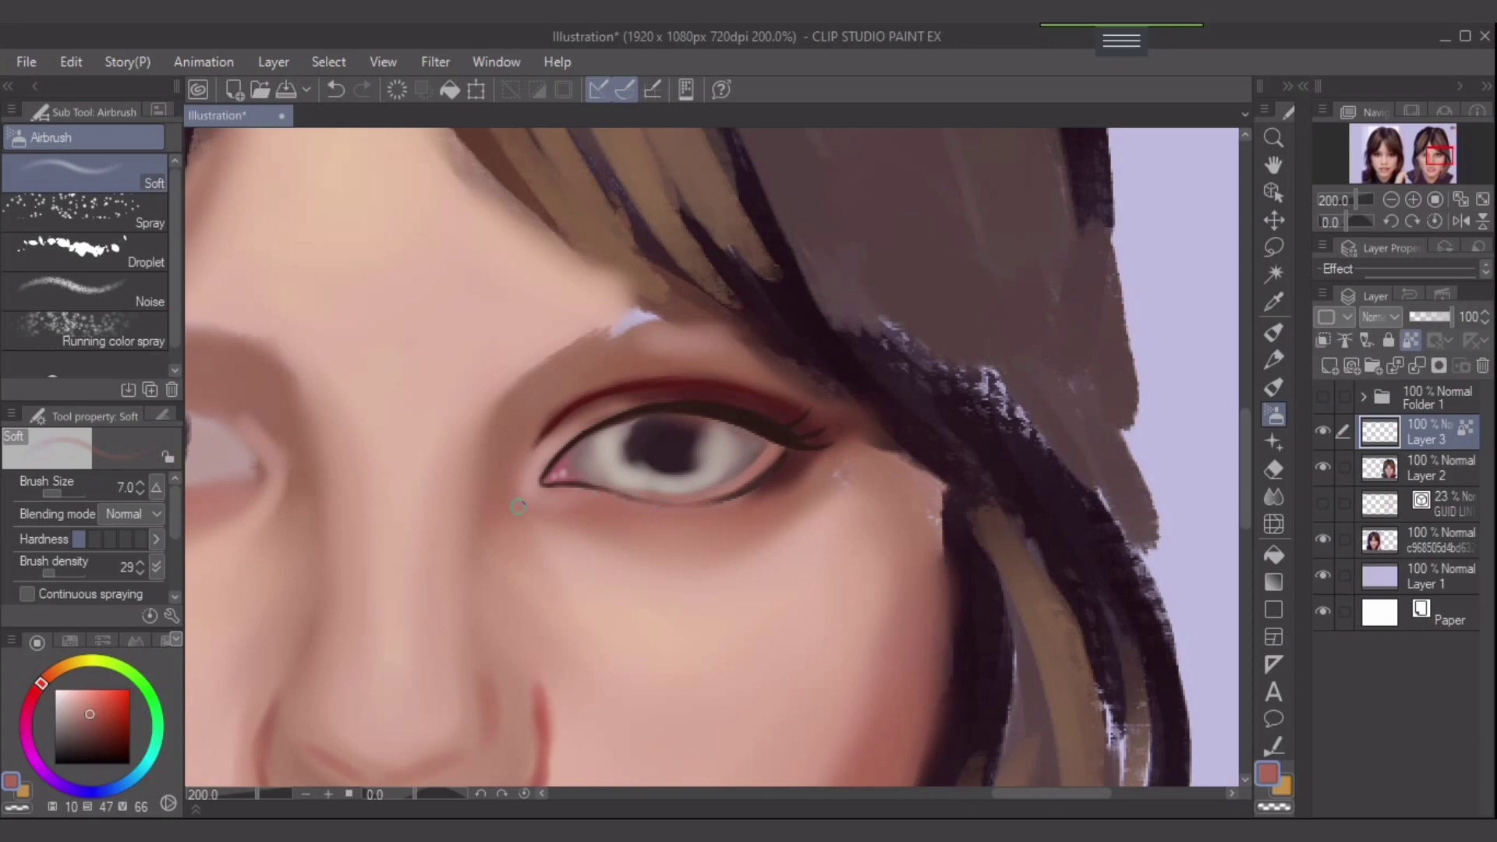
- Darken the lower lash line with a deep brown using the Skin Brush and a Soft airbrush reduced to size 2.5
{"action": "left_click", "coordinate": [86, 739]}
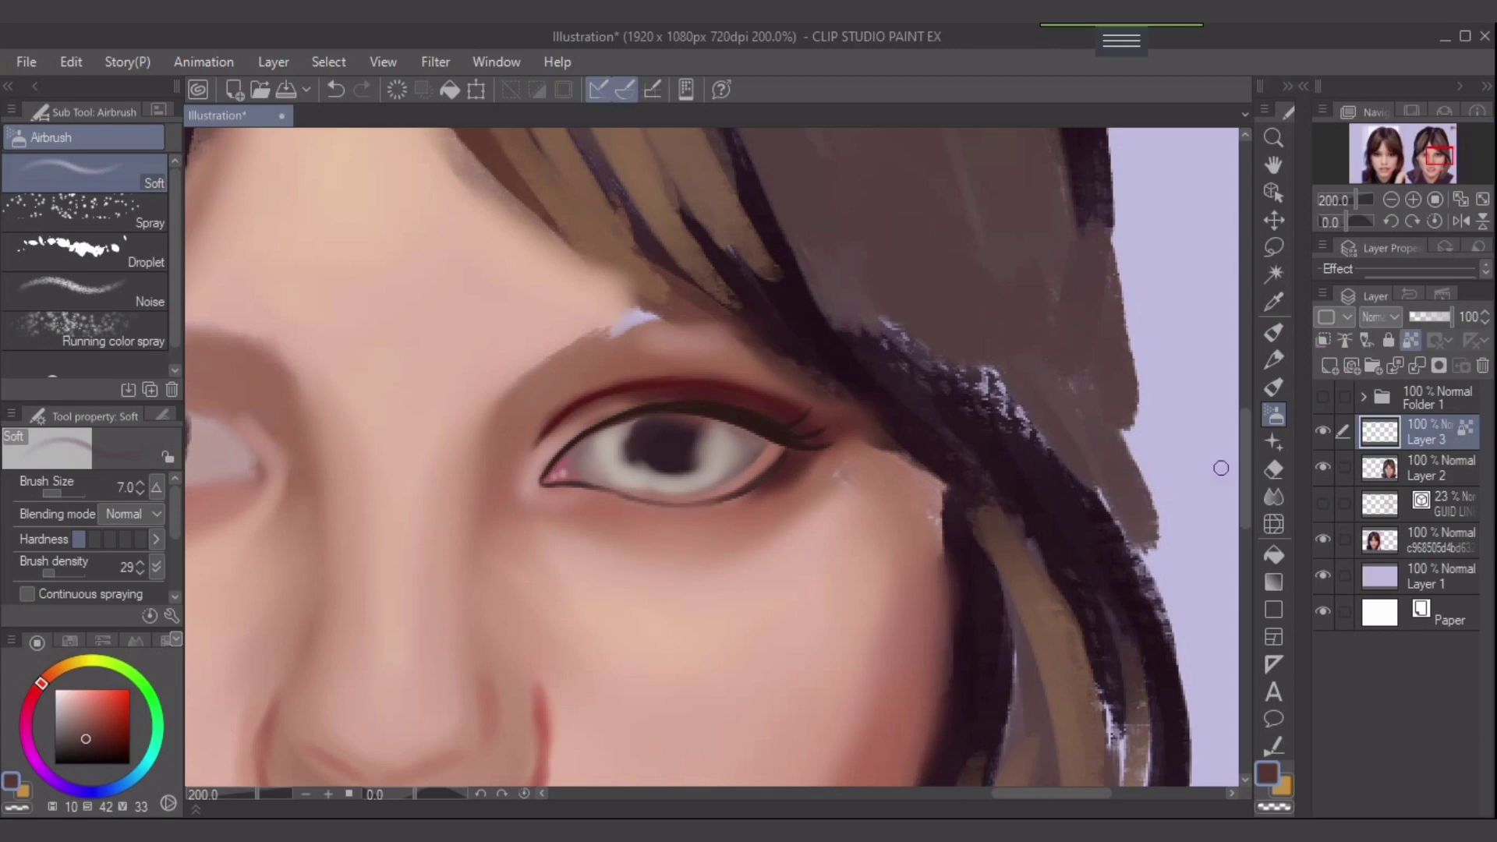
{"action": "left_click", "coordinate": [1274, 333]}
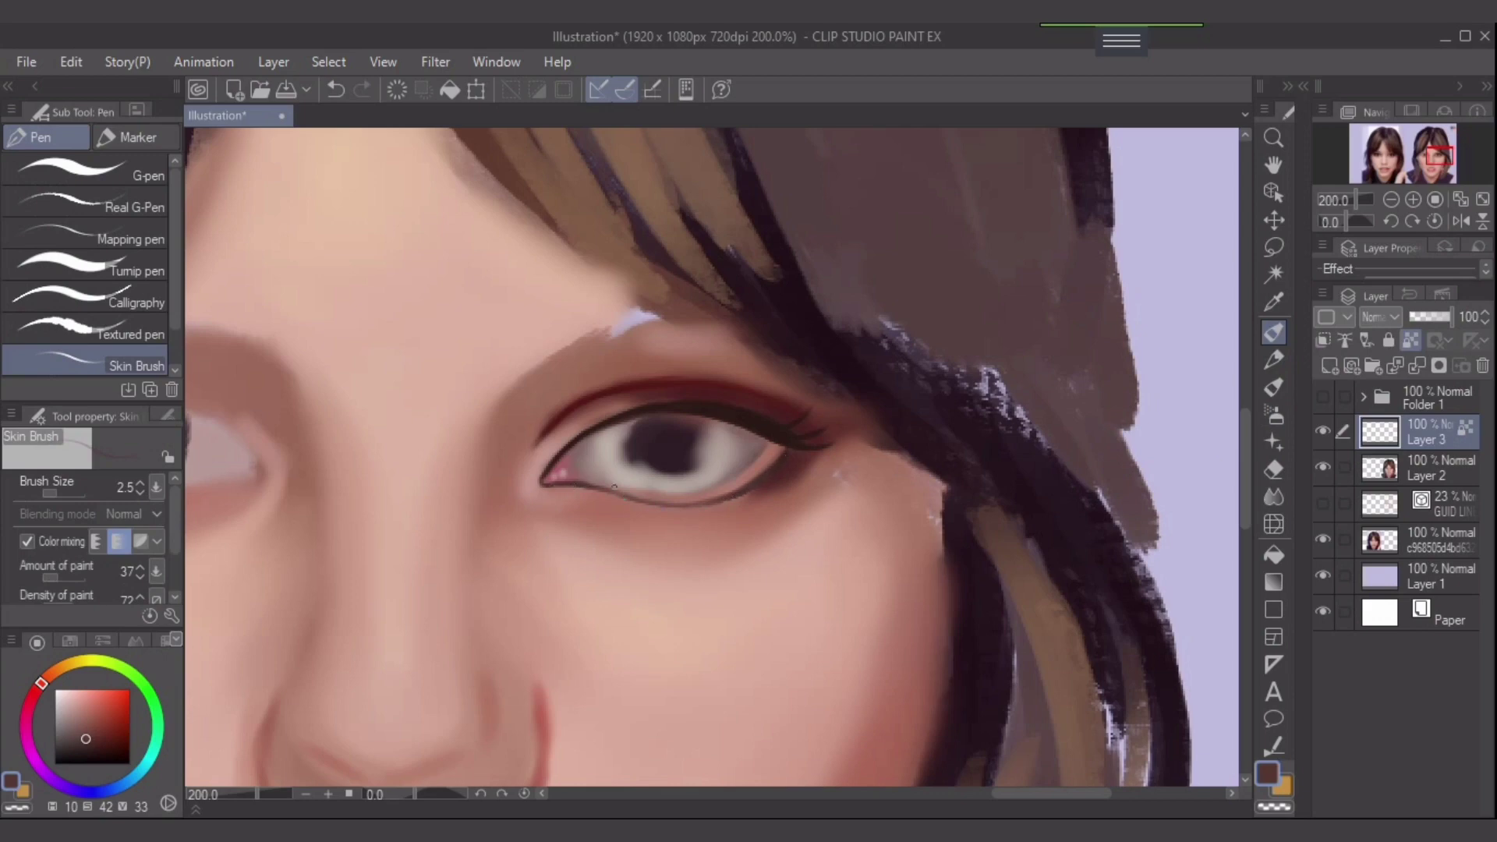
{"action": "key", "text": "bracketright"}
{"action": "key", "text": "bracketright"}
{"action": "left_click", "coordinate": [1274, 415]}
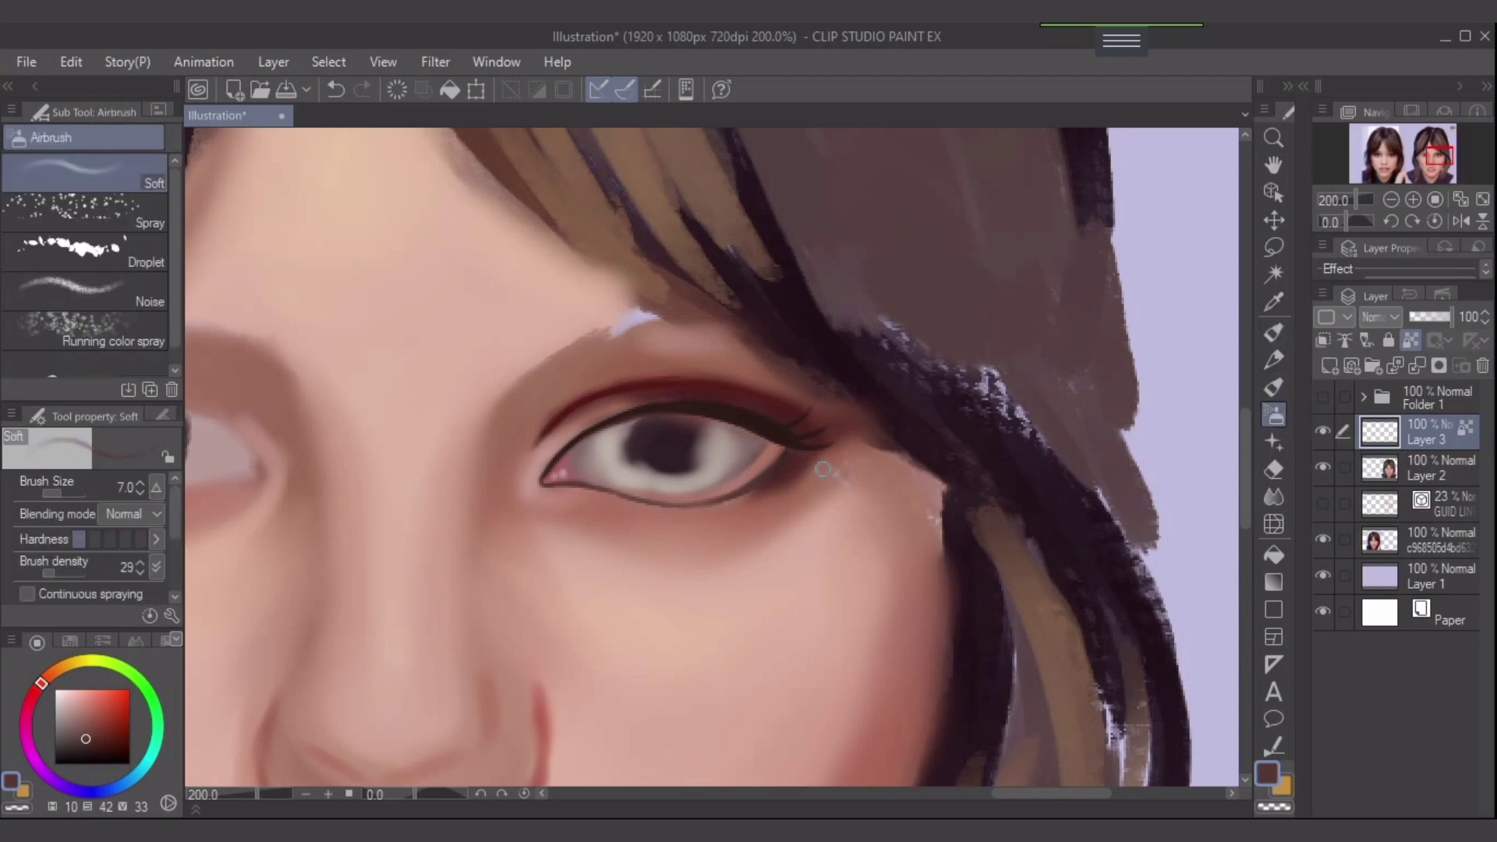
{"action": "key", "text": "bracketleft"}
{"action": "key", "text": "bracketleft"}
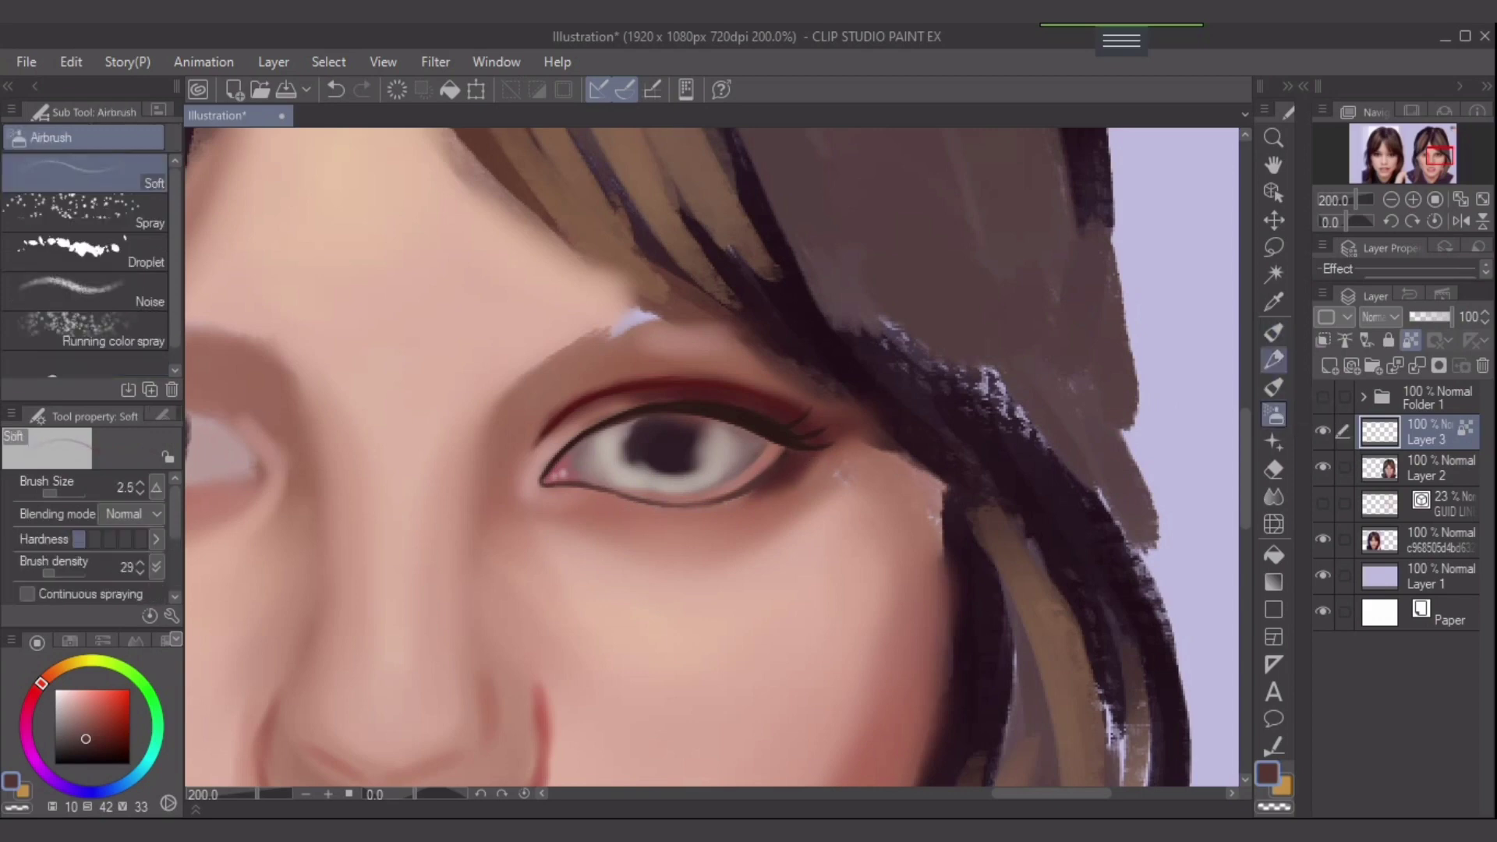
- Refine the outer lower lash line in a sampled brown with the Skin Brush, and unlock Layer 3's transparent pixels
{"action": "left_click", "coordinate": [1273, 332]}
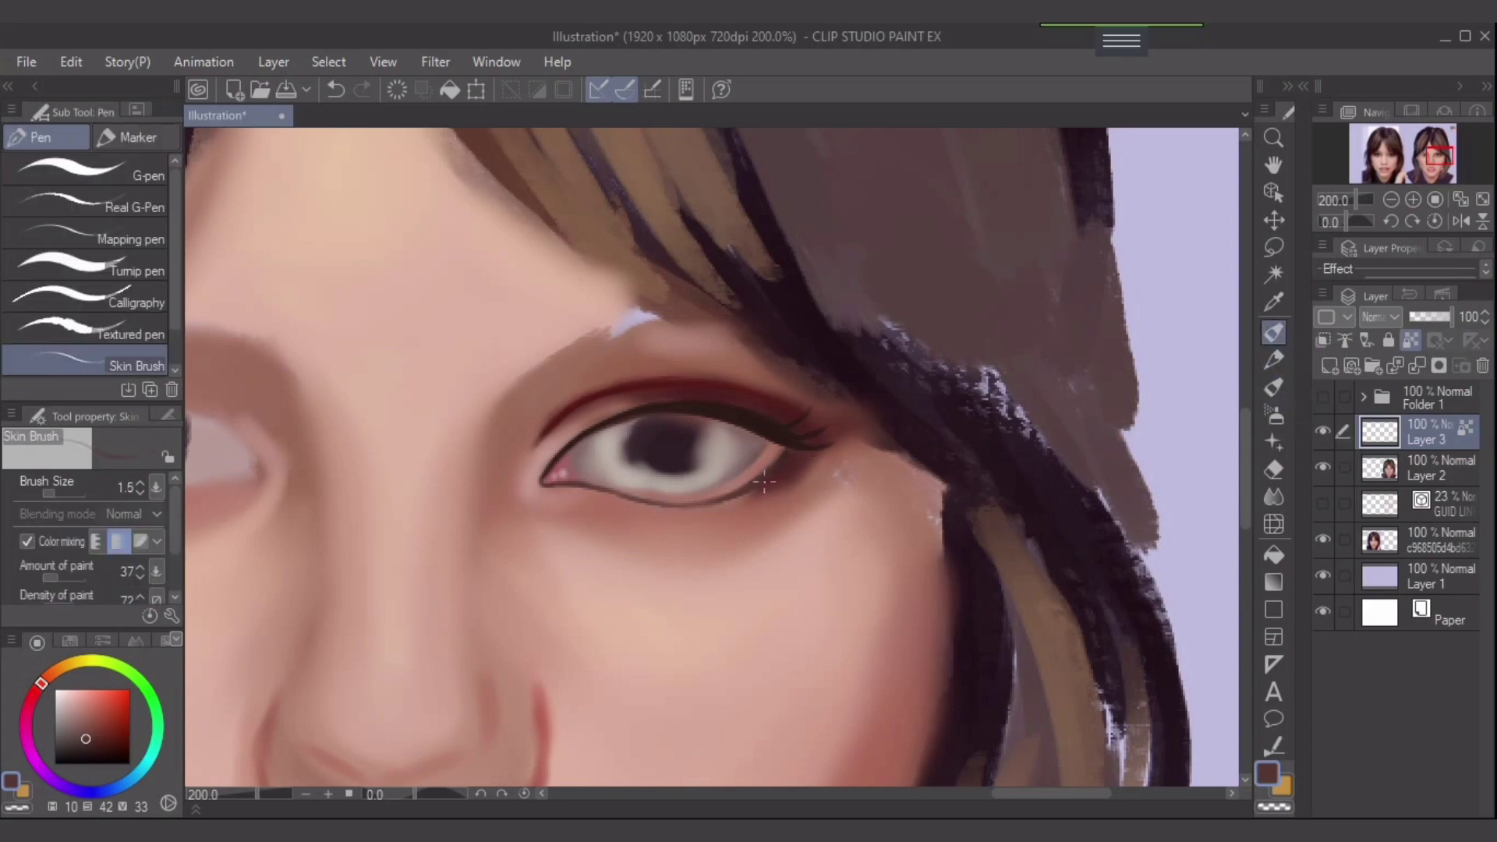
{"action": "key", "text": "ctrl+z"}
{"action": "left_click", "coordinate": [748, 493], "text": "alt"}
{"action": "left_click_drag", "start_coordinate": [770, 473], "coordinate": [783, 484]}
{"action": "key", "text": "bracketright"}
{"action": "key", "text": "bracketright"}
{"action": "left_click", "coordinate": [1410, 340]}
{"action": "key", "text": "bracketright"}
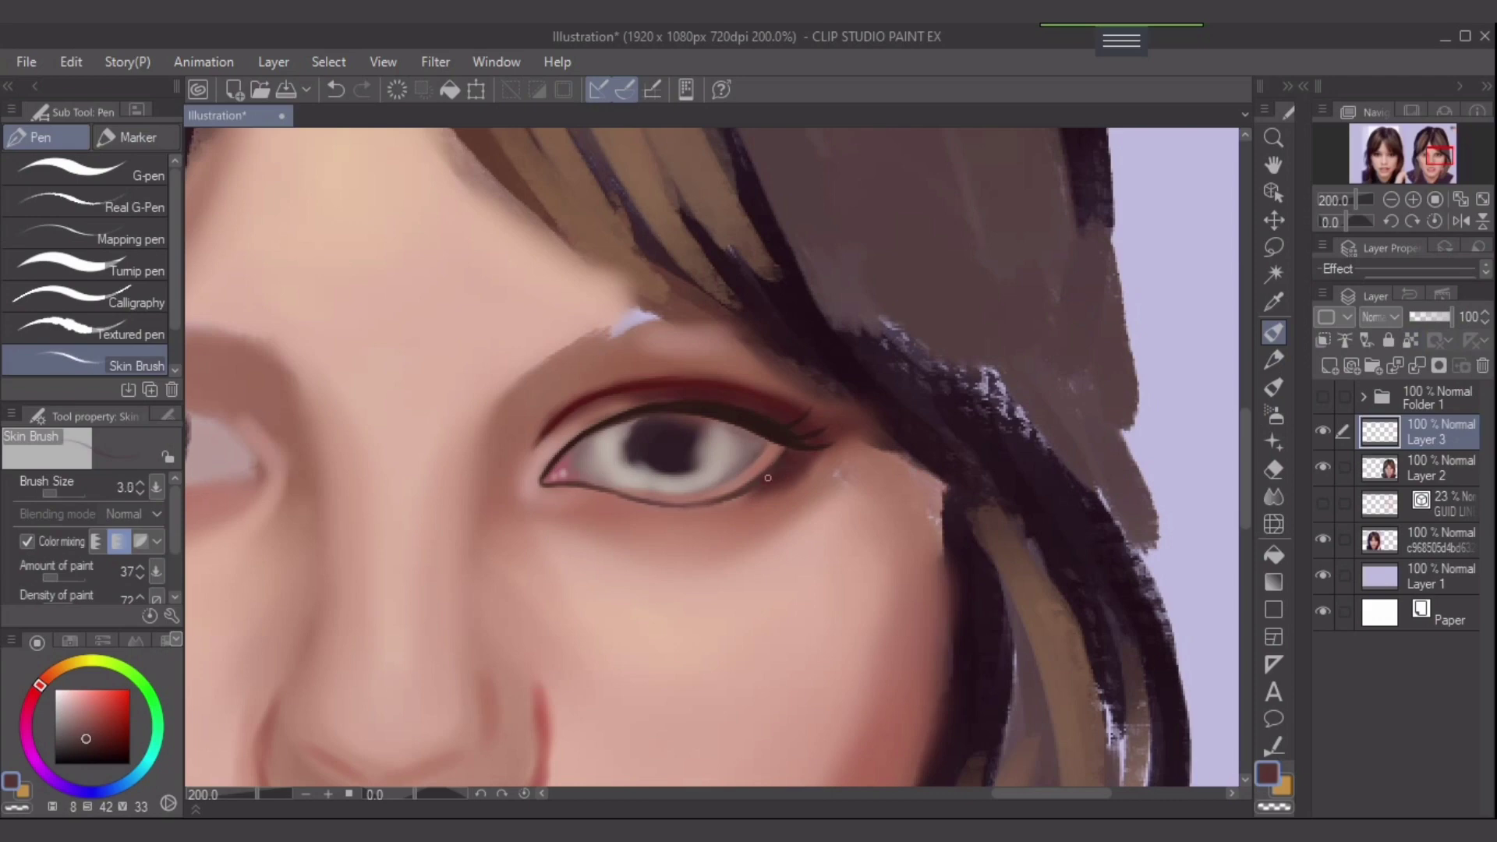
- Draw fine lower lashes from the outer corner inward in a sampled dark brown with the Skin Brush at size 3, undoing stray strokes
{"action": "key", "text": "ctrl+z"}
{"action": "left_click", "coordinate": [790, 443], "text": "alt"}
{"action": "left_click_drag", "start_coordinate": [796, 468], "coordinate": [782, 476]}
{"action": "key", "text": "ctrl+z"}
{"action": "left_click_drag", "start_coordinate": [784, 459], "coordinate": [804, 473]}
{"action": "left_click", "coordinate": [84, 746]}
{"action": "key", "text": "ctrl+z"}
{"action": "left_click_drag", "start_coordinate": [779, 478], "coordinate": [767, 485]}
{"action": "key", "text": "ctrl+z"}
{"action": "left_click_drag", "start_coordinate": [749, 491], "coordinate": [741, 494]}
- Soften the outer upper lashes of the right-hand eye with the Finger tip blender at size 5 and sample a reddish brown
{"action": "key", "text": "j"}
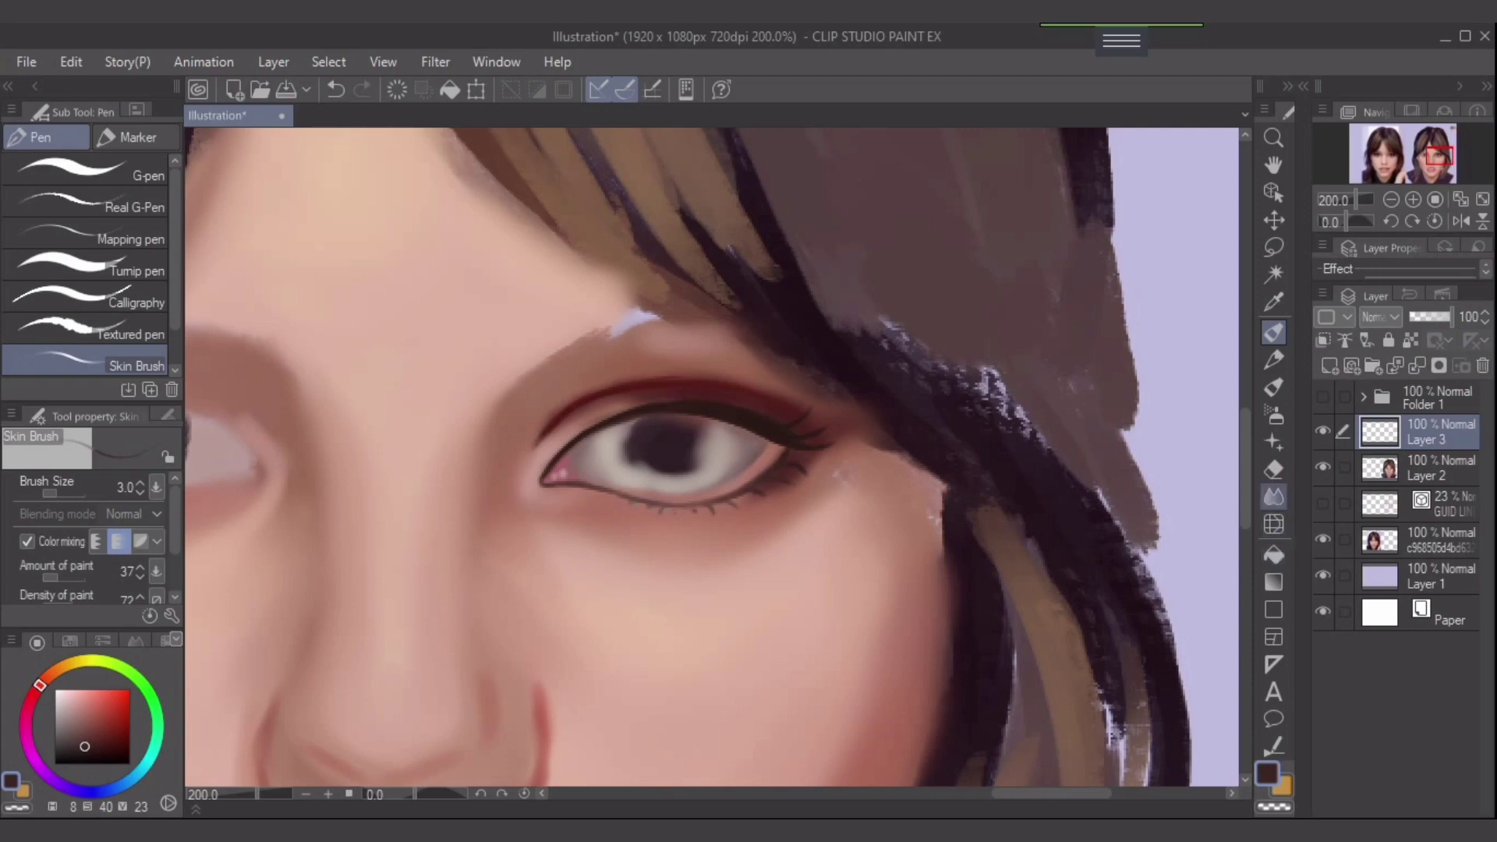
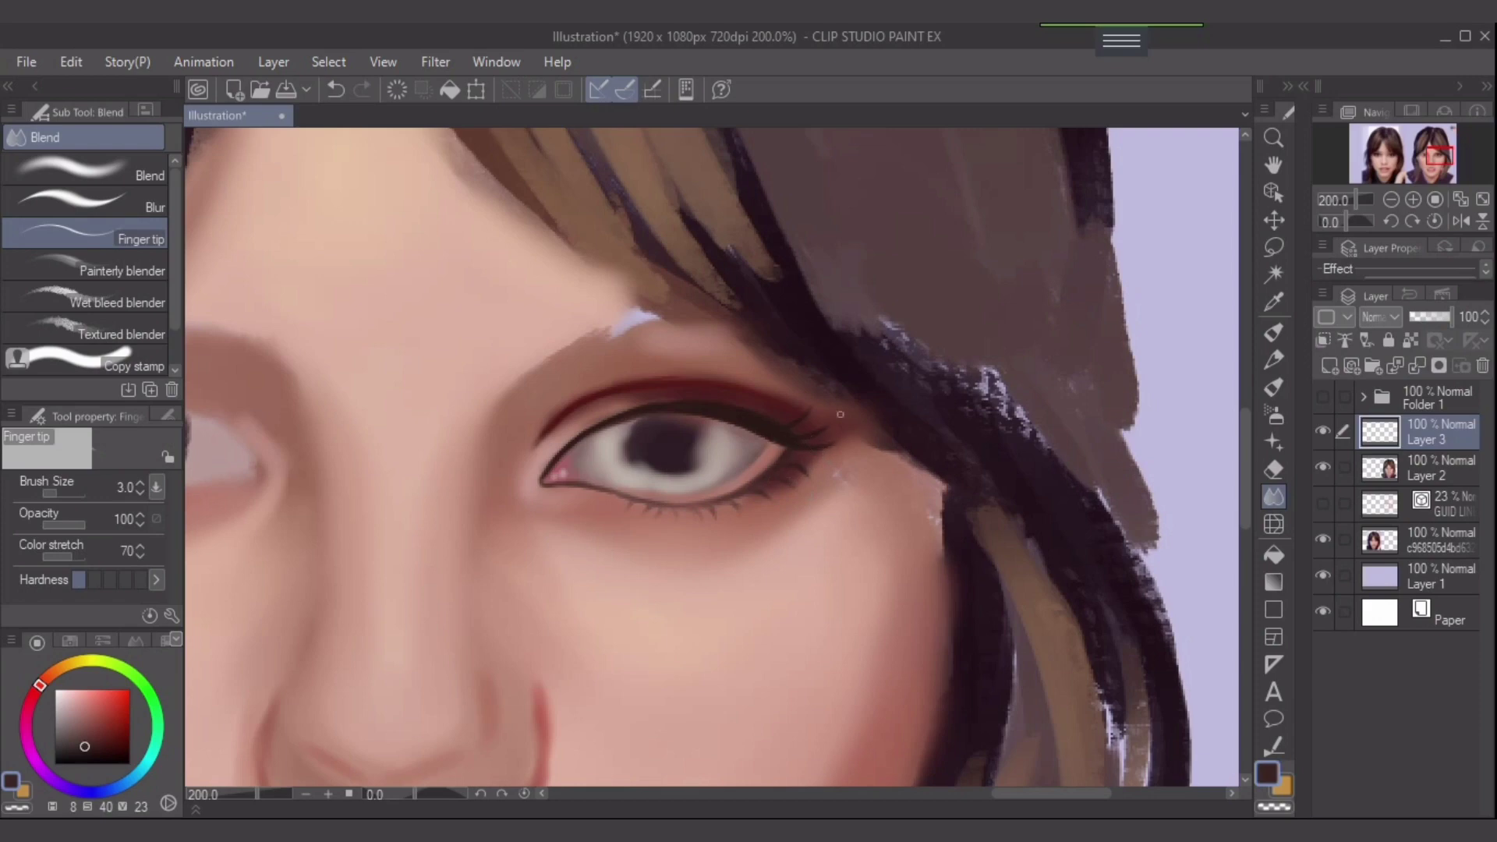
{"action": "key", "text": "bracketright"}
{"action": "key", "text": "bracketleft"}
{"action": "key", "text": "bracketright"}
{"action": "key", "text": "bracketright"}
{"action": "left_click", "coordinate": [727, 436], "text": "alt"}
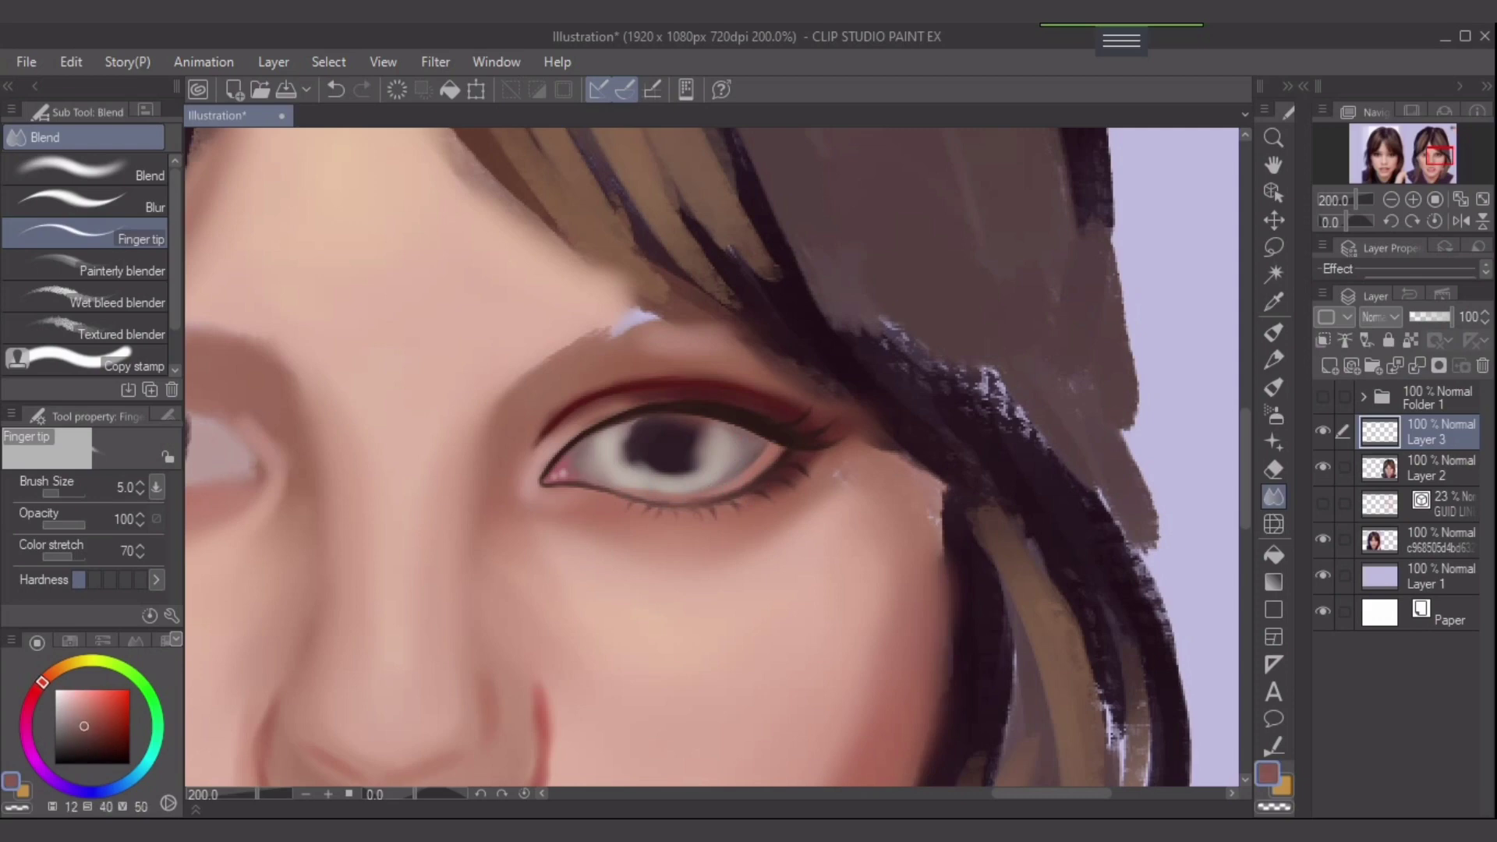
- Shade the lower lash line beneath the iris in a sampled reddish brown with the Skin Brush and Soft airbrush, undoing stray strokes
{"action": "left_click", "coordinate": [699, 499], "text": "alt"}
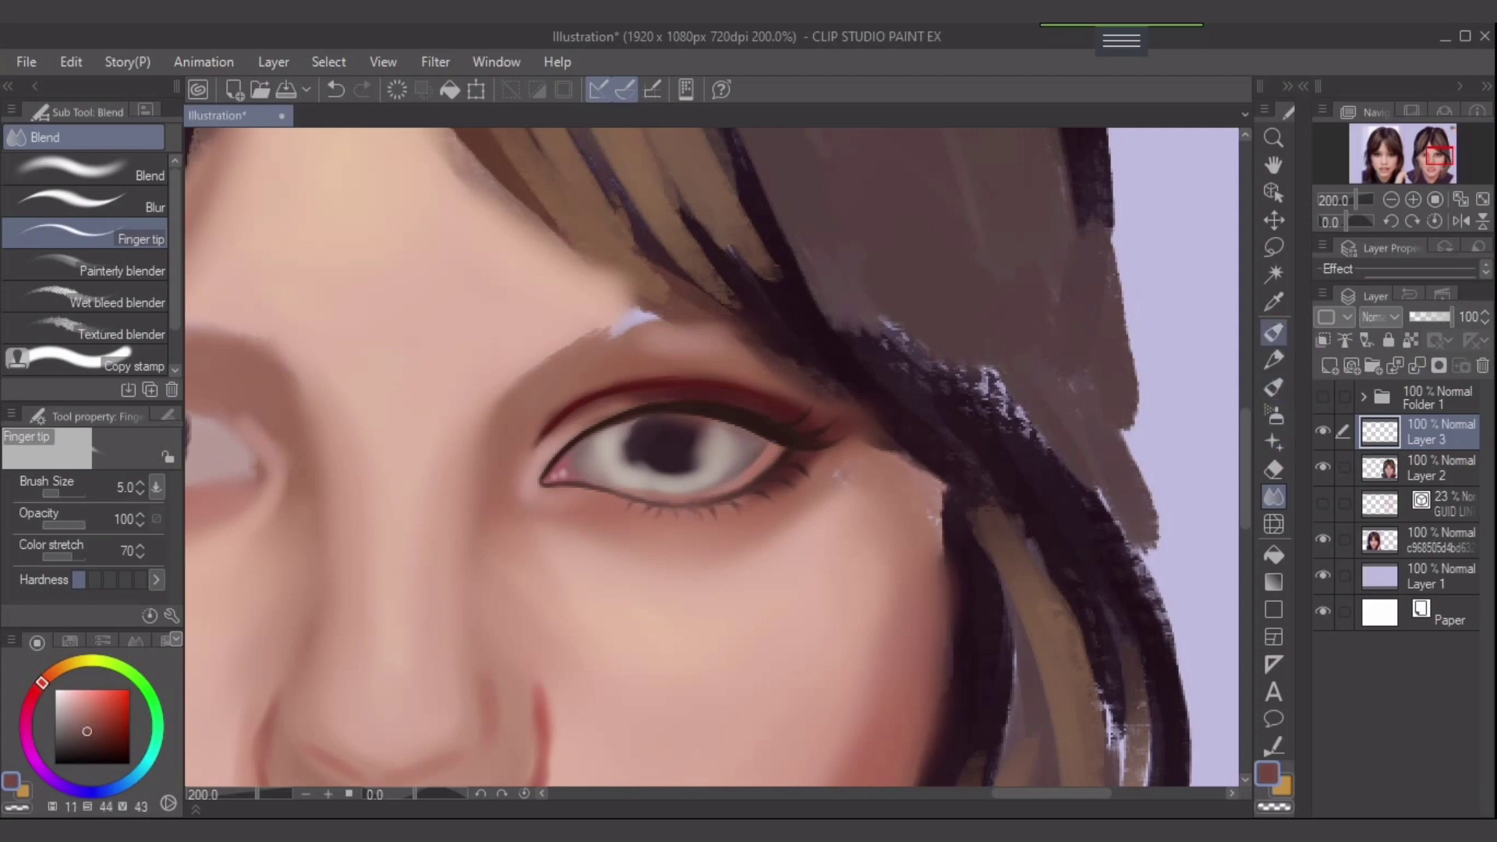
{"action": "left_click", "coordinate": [1274, 332]}
{"action": "key", "text": "bracketright"}
{"action": "key", "text": "bracketright"}
{"action": "left_click_drag", "start_coordinate": [635, 495], "coordinate": [698, 501]}
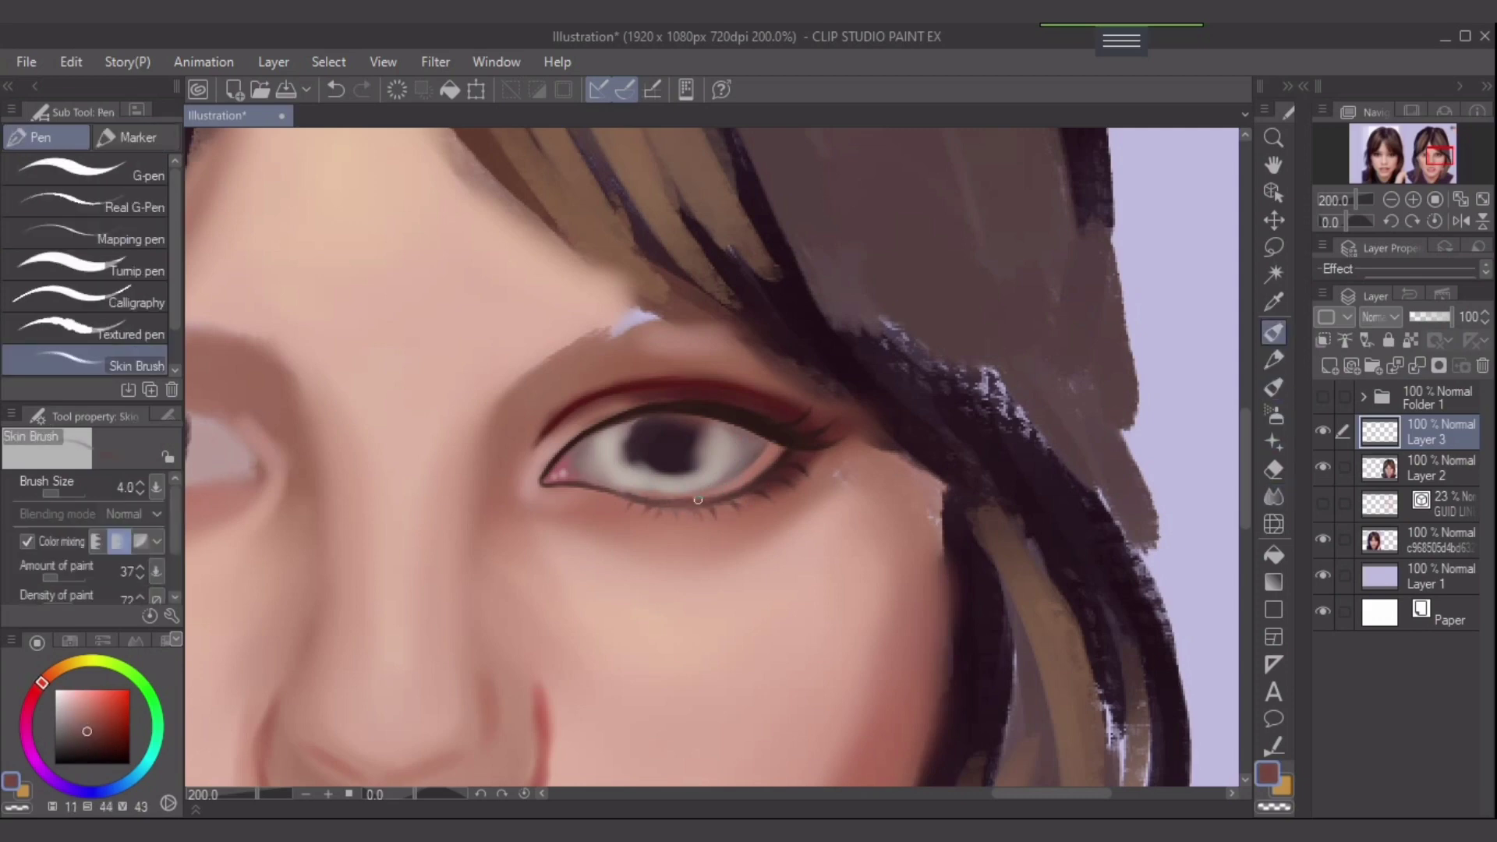
{"action": "key", "text": "ctrl+z"}
{"action": "key", "text": "b"}
{"action": "key", "text": "bracketright"}
{"action": "key", "text": "bracketright"}
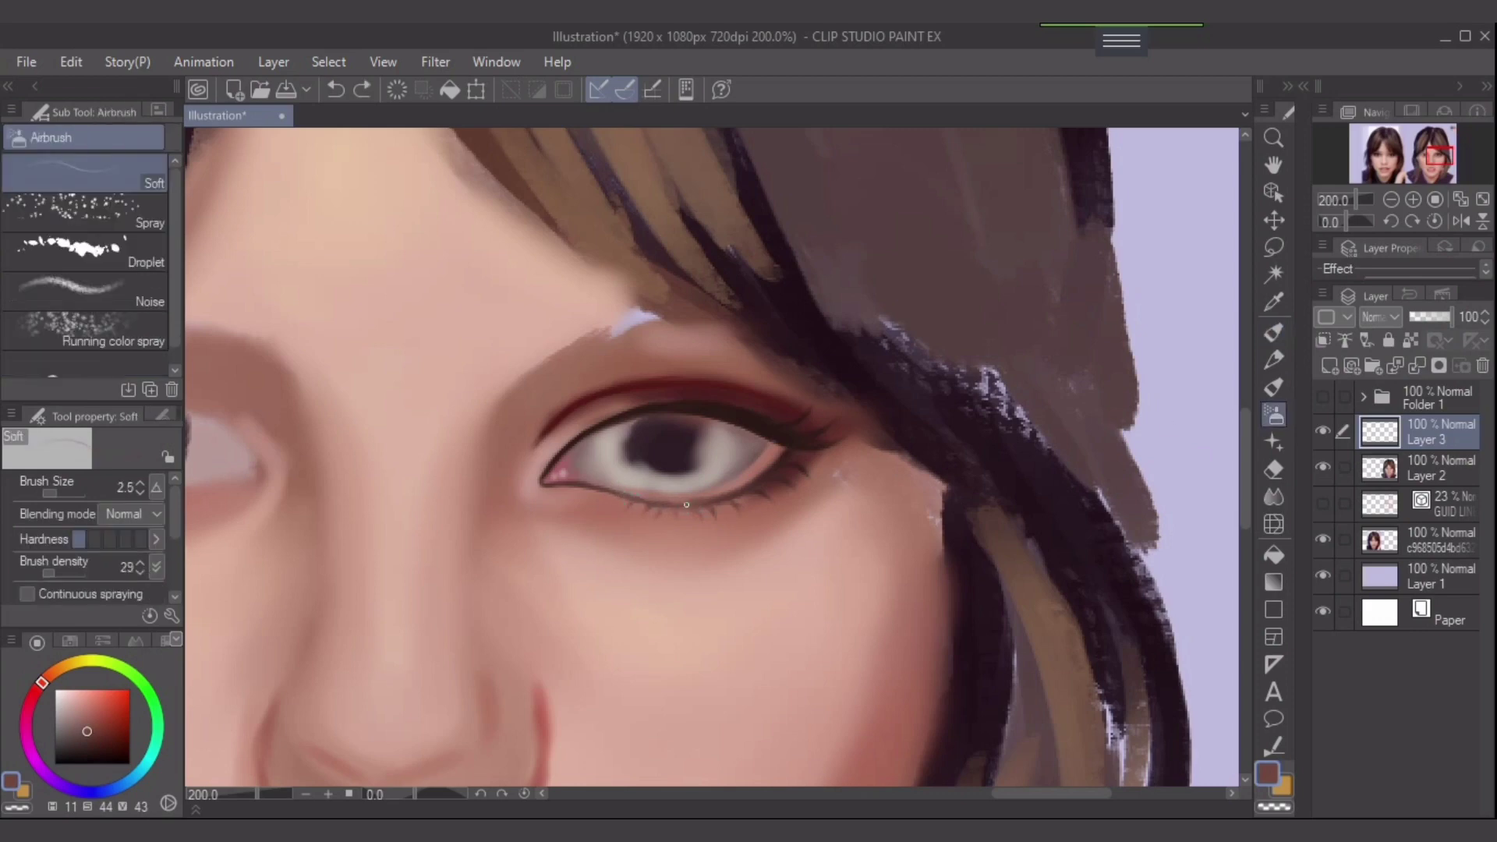
{"action": "left_click_drag", "start_coordinate": [686, 505], "coordinate": [699, 501]}
{"action": "key", "text": "ctrl+z"}
{"action": "left_click_drag", "start_coordinate": [699, 503], "coordinate": [736, 493]}
- Darken the color to a deep brown, show Folder 1's sketch, and shade the iris with the Soft airbrush at size 4
{"action": "left_click", "coordinate": [88, 749]}
{"action": "key", "text": "bracketright"}
{"action": "key", "text": "bracketright"}
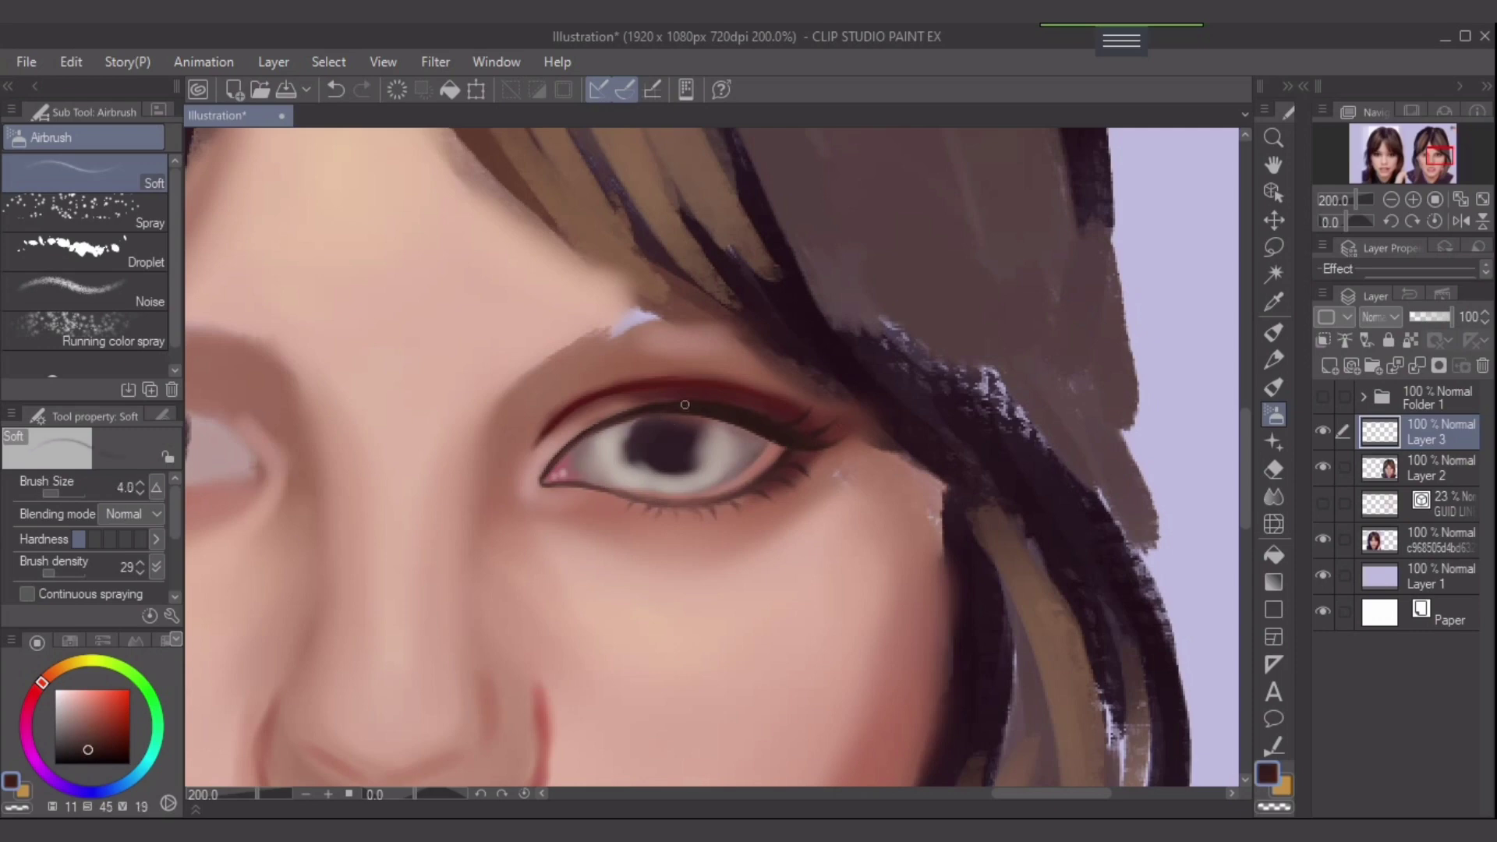
{"action": "left_click", "coordinate": [1323, 396]}
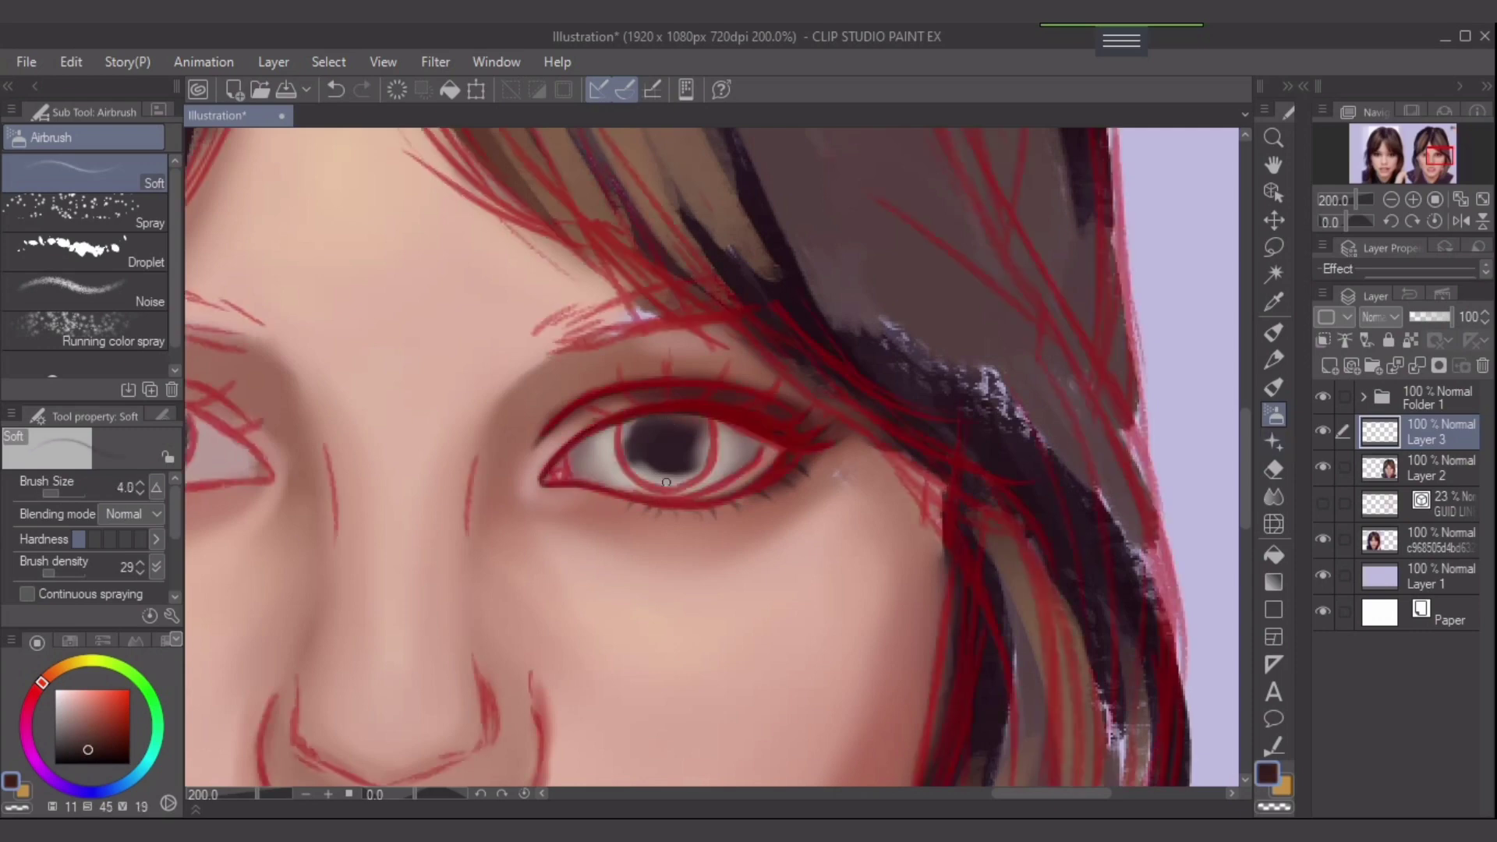
{"action": "left_click_drag", "start_coordinate": [633, 427], "coordinate": [631, 454]}
{"action": "mouse_move", "coordinate": [704, 444]}
{"action": "left_mouse_down"}
{"action": "mouse_move", "coordinate": [727, 450]}
{"action": "mouse_move", "coordinate": [703, 462]}
{"action": "mouse_move", "coordinate": [700, 425]}
{"action": "mouse_move", "coordinate": [630, 437]}
{"action": "mouse_move", "coordinate": [624, 460]}
{"action": "mouse_move", "coordinate": [625, 424]}
{"action": "mouse_move", "coordinate": [636, 473]}
{"action": "mouse_move", "coordinate": [662, 482]}
{"action": "mouse_move", "coordinate": [685, 481]}
{"action": "mouse_move", "coordinate": [670, 463]}
{"action": "mouse_move", "coordinate": [637, 467]}
{"action": "mouse_move", "coordinate": [627, 426]}
{"action": "left_mouse_up"}
- Fill the iris on Layer 2 with the deep brown using the Skin Brush at size 8
{"action": "key", "text": "p"}
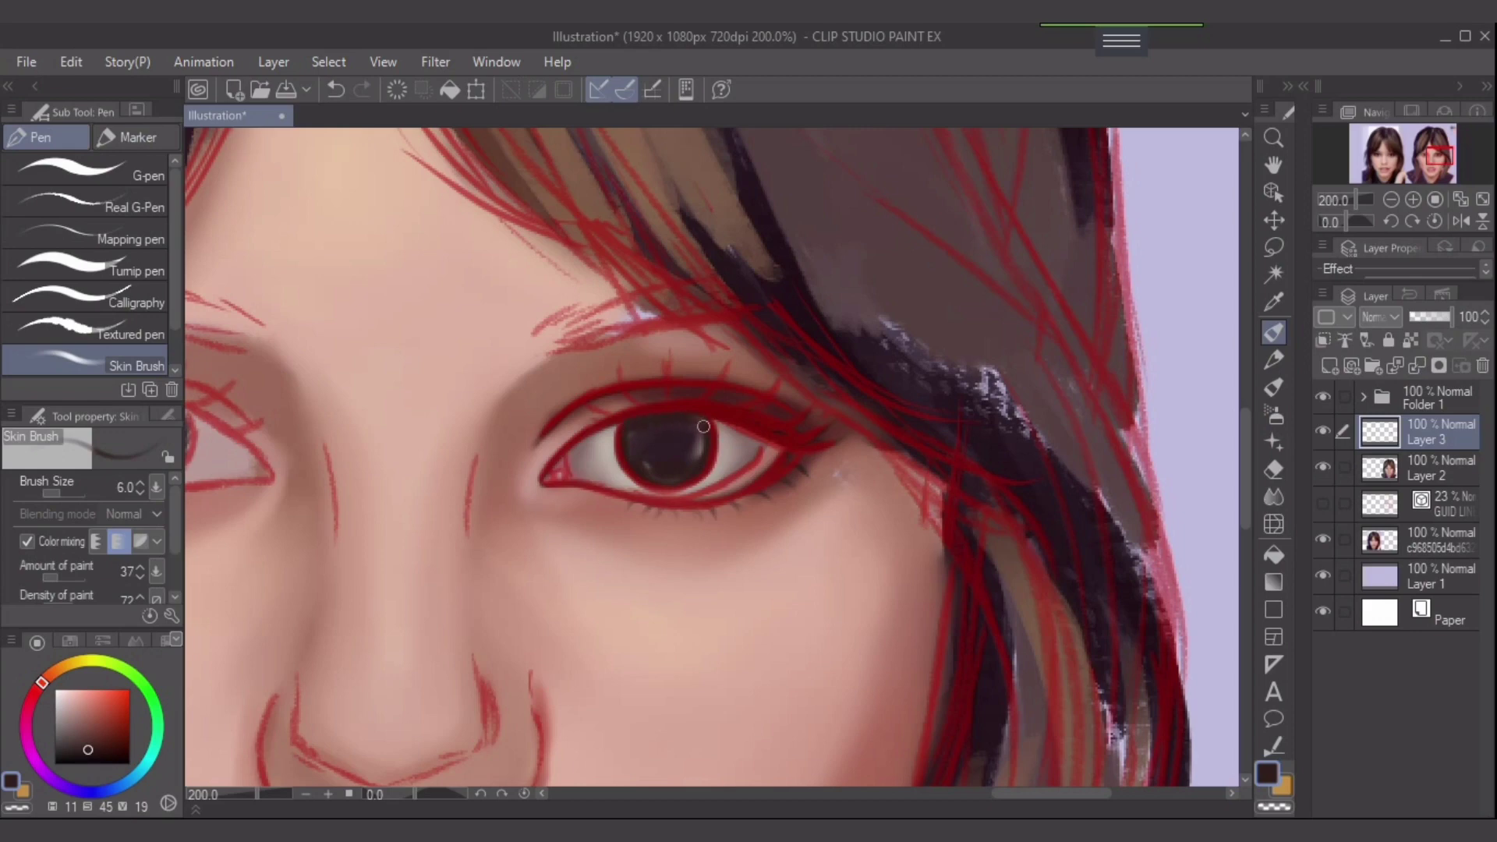
{"action": "left_click", "coordinate": [1435, 468]}
{"action": "key", "text": "bracketright"}
{"action": "key", "text": "bracketright"}
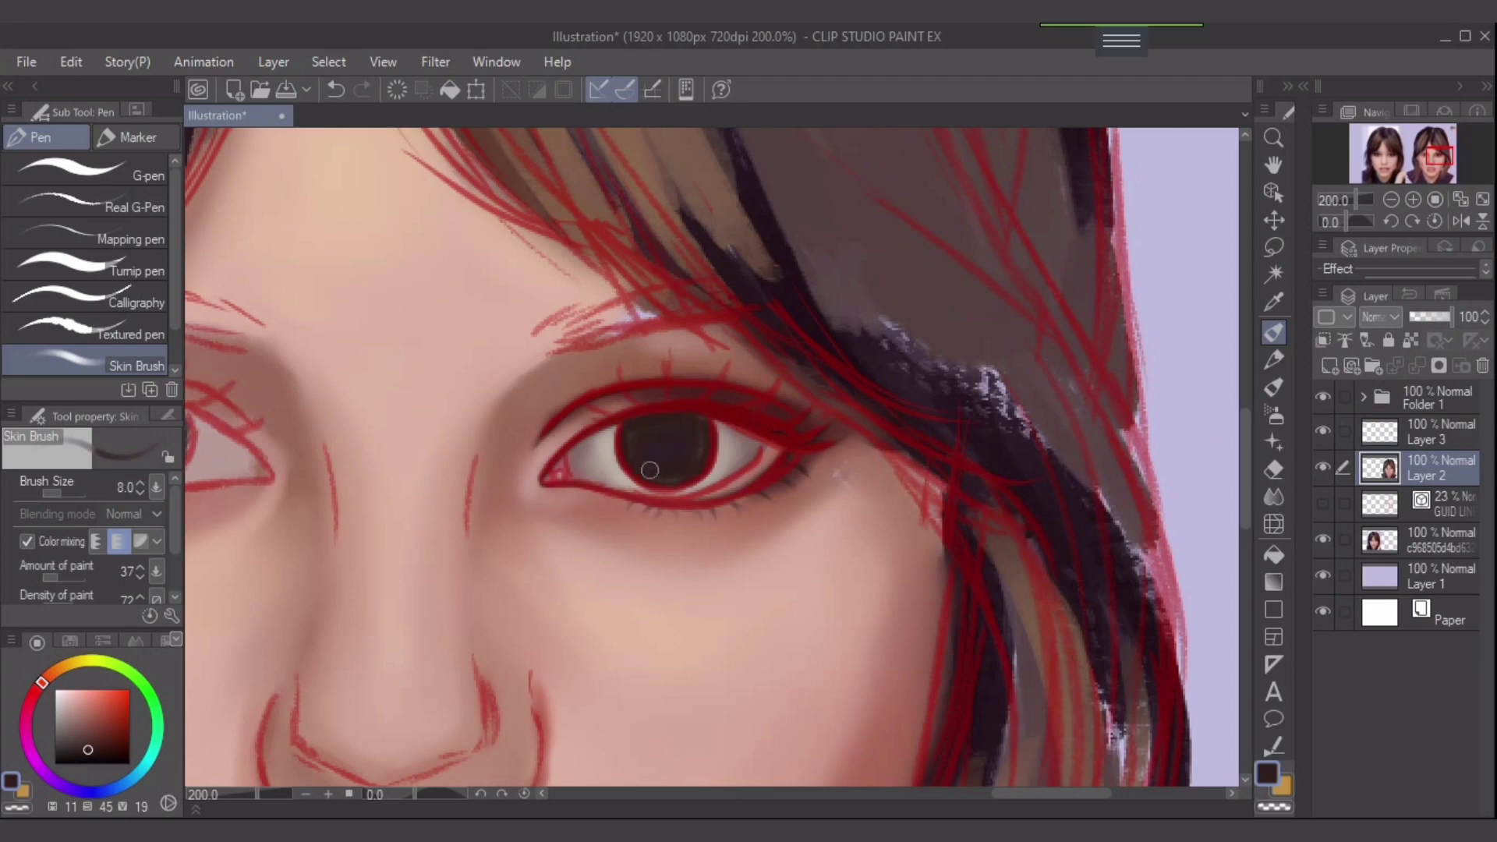
{"action": "key", "text": "bracketleft"}
- Sample a near-black purple from the right-hand eye's iris in the reference photo
{"action": "scroll", "coordinate": [690, 465], "scroll_direction": "down", "scroll_amount": 2}
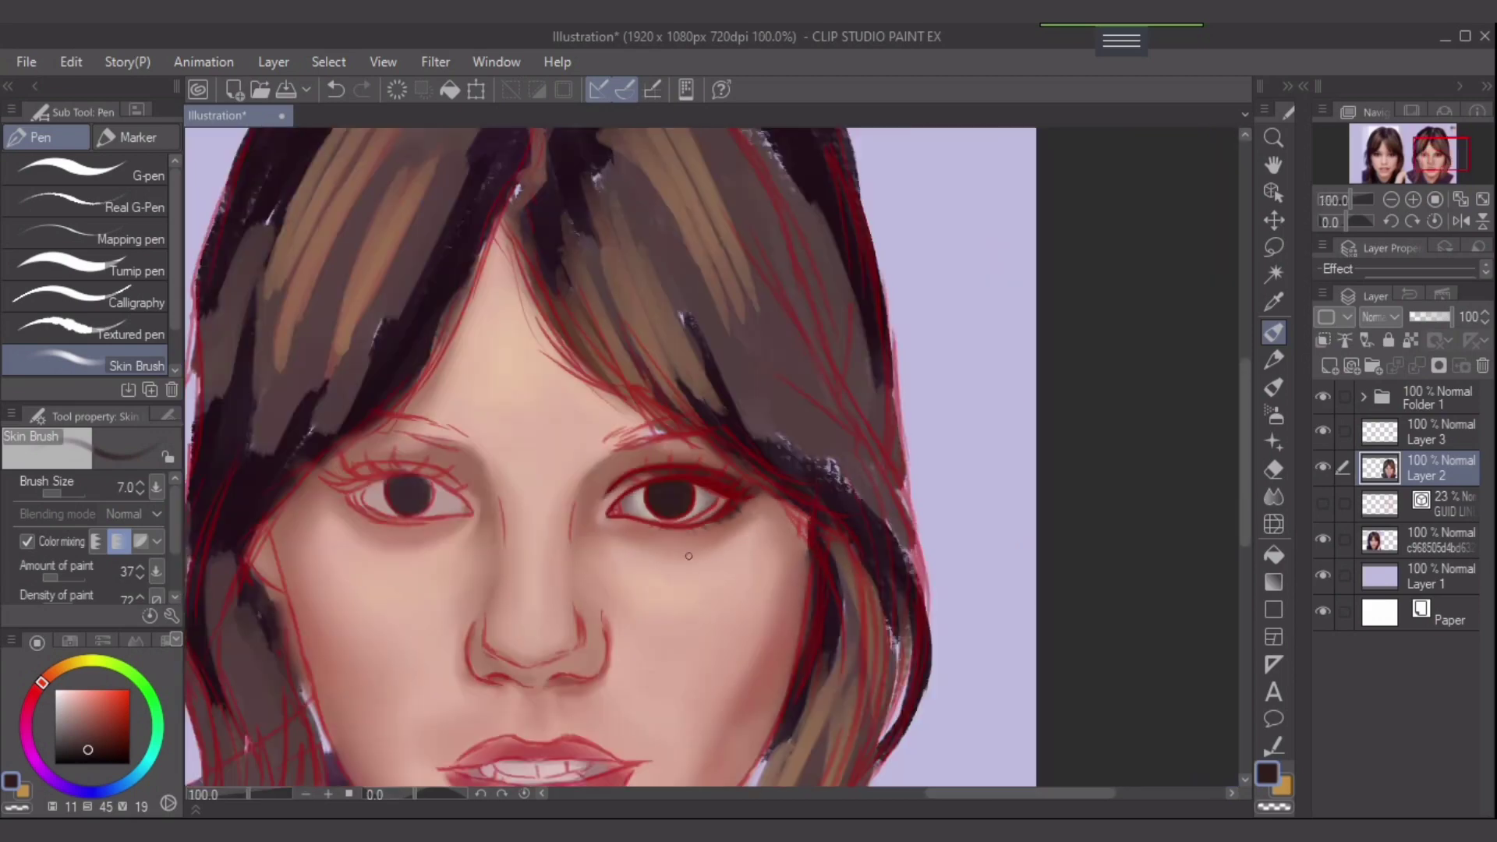
{"action": "left_click_drag", "start_coordinate": [690, 507], "coordinate": [1079, 457]}
{"action": "left_click_drag", "start_coordinate": [690, 460], "coordinate": [997, 437]}
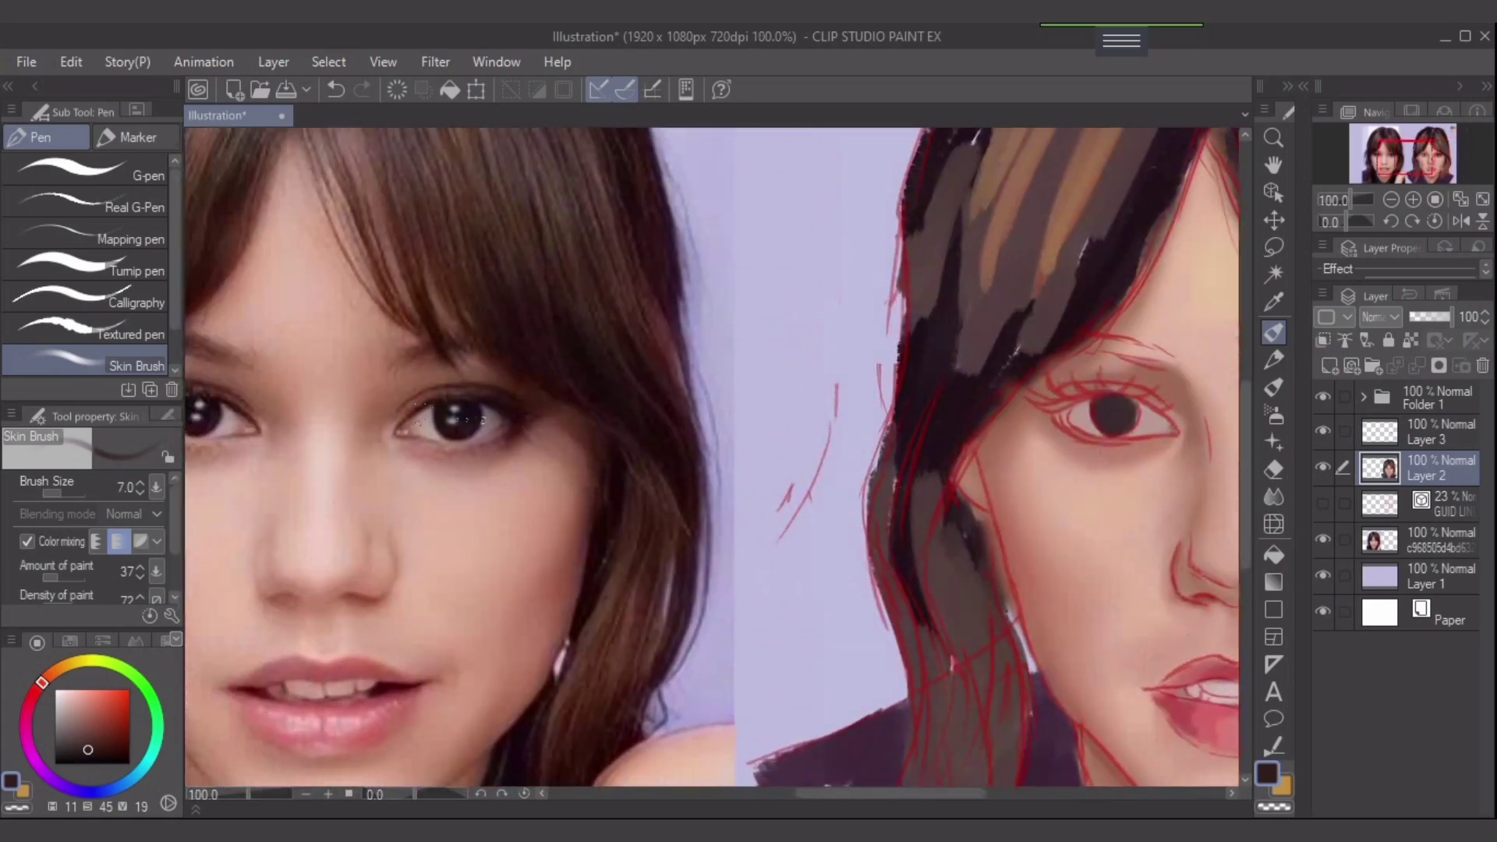
{"action": "left_click", "coordinate": [482, 421], "text": "alt"}
{"action": "mouse_move", "coordinate": [1154, 468]}
{"action": "left_mouse_down"}
{"action": "mouse_move", "coordinate": [421, 559]}
{"action": "mouse_move", "coordinate": [462, 538]}
{"action": "left_mouse_up"}
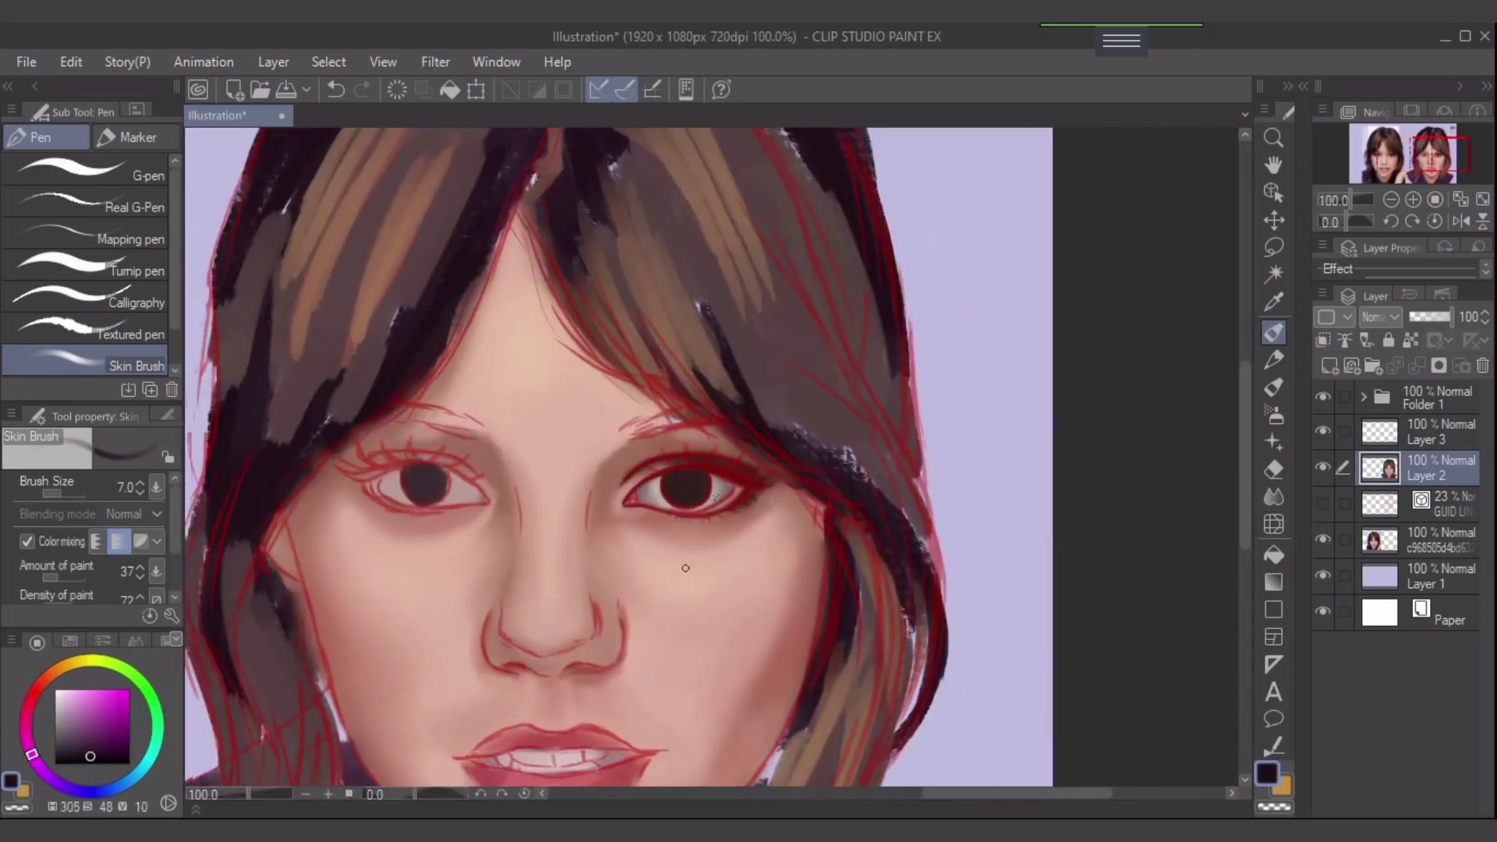
- Fill the painted right-hand iris on Layer 2 with the sampled near-black purple, finishing with the G-pen
{"action": "scroll", "coordinate": [685, 567], "scroll_direction": "up", "scroll_amount": 4}
{"action": "key", "text": "]"}
{"action": "key", "text": "]"}
{"action": "mouse_move", "coordinate": [728, 218]}
{"action": "left_mouse_down"}
{"action": "mouse_move", "coordinate": [675, 398]}
{"action": "mouse_move", "coordinate": [640, 392]}
{"action": "mouse_move", "coordinate": [672, 431]}
{"action": "mouse_move", "coordinate": [682, 421]}
{"action": "mouse_move", "coordinate": [645, 438]}
{"action": "left_mouse_up"}
{"action": "key", "text": "b"}
{"action": "key", "text": "["}
{"action": "key", "text": "["}
{"action": "key", "text": "["}
{"action": "key", "text": "["}
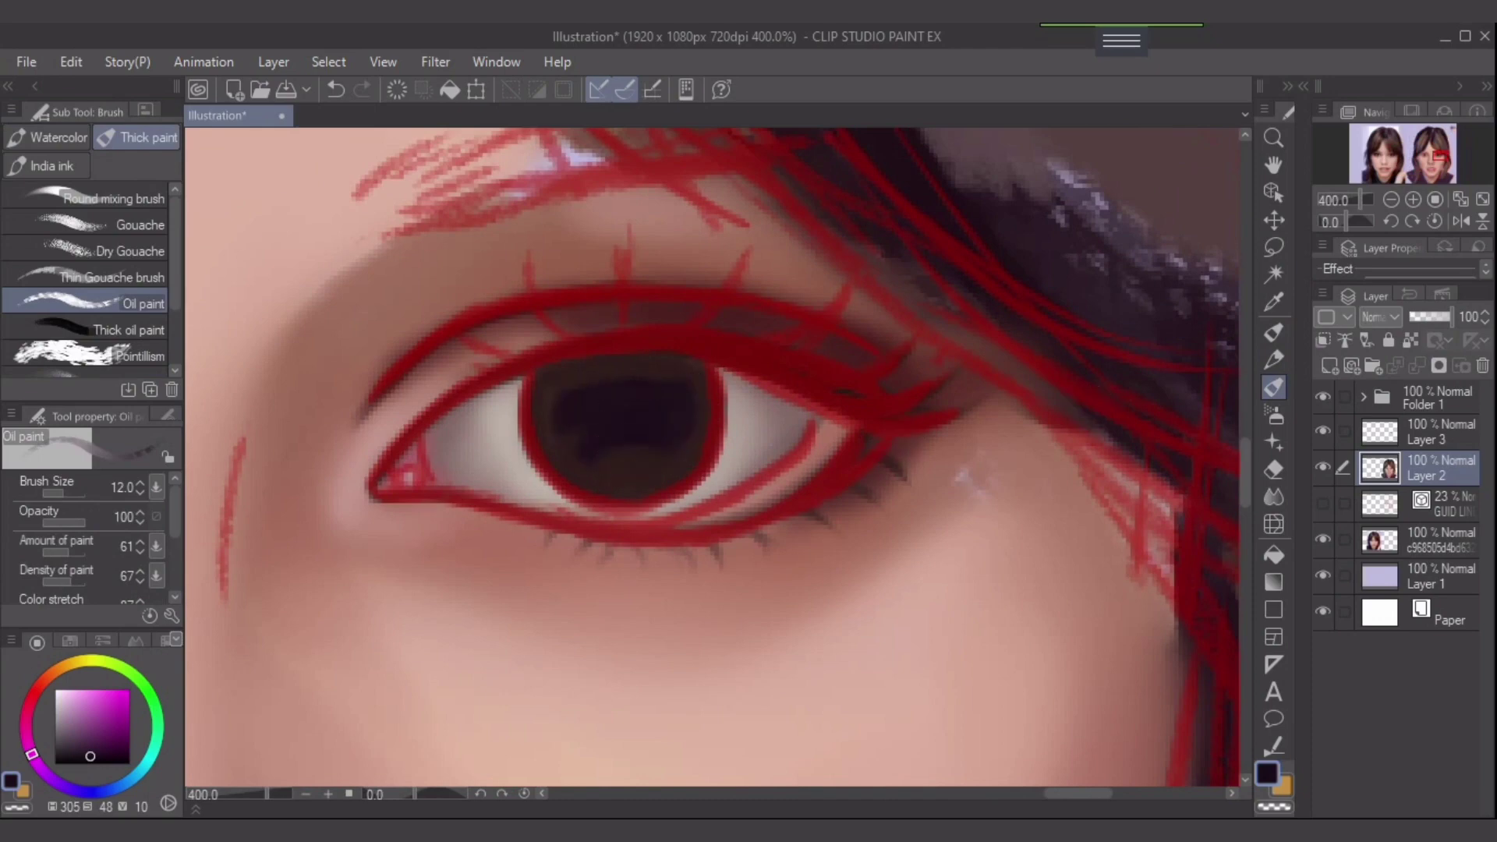
{"action": "key", "text": "p"}
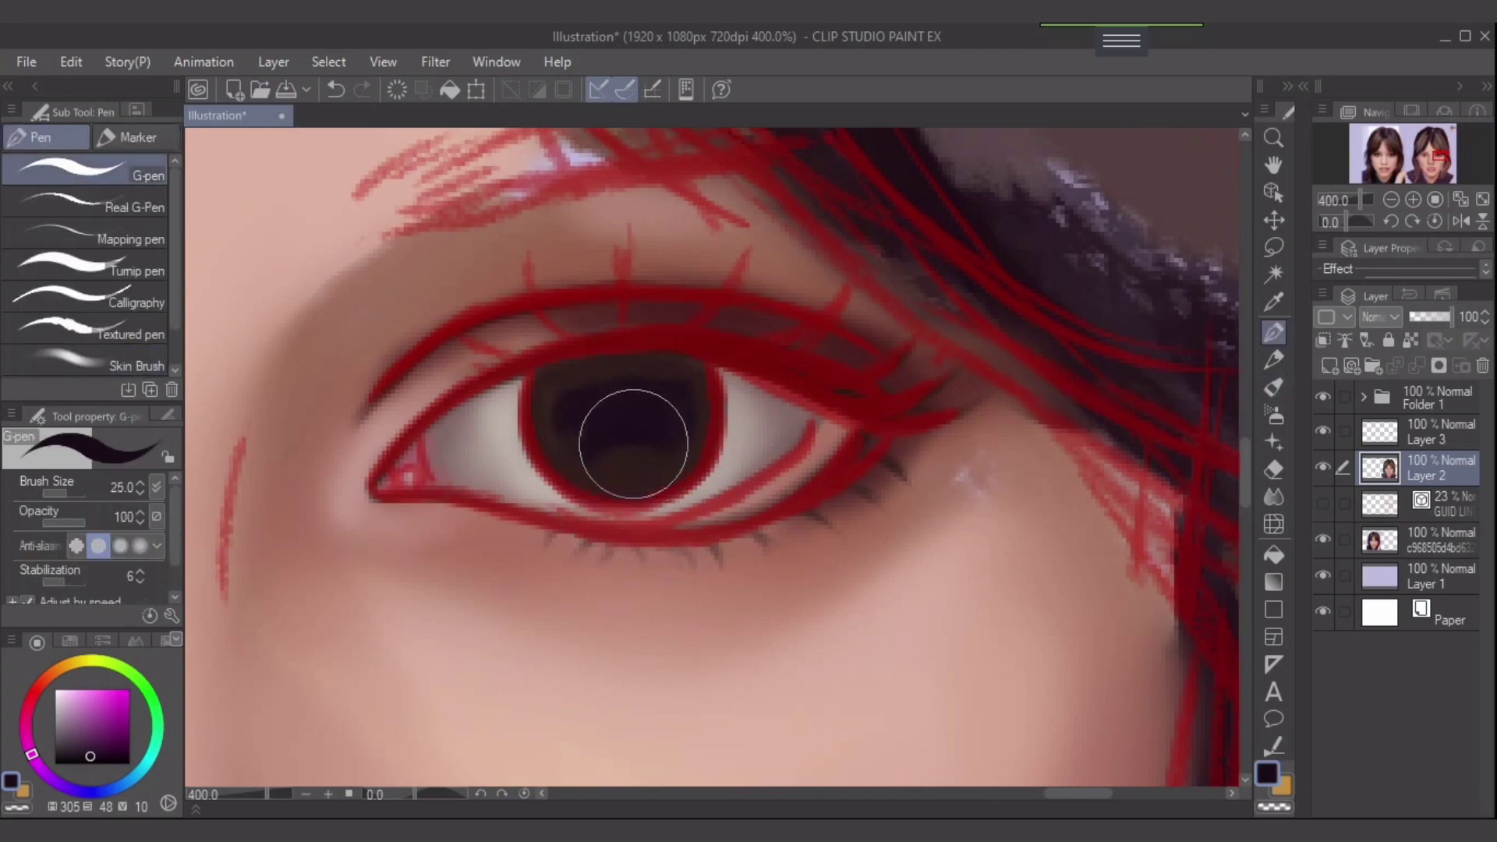
{"action": "key", "text": "["}
{"action": "mouse_move", "coordinate": [624, 427]}
{"action": "left_mouse_down"}
{"action": "mouse_move", "coordinate": [657, 440]}
{"action": "mouse_move", "coordinate": [641, 457]}
{"action": "mouse_move", "coordinate": [624, 445]}
{"action": "mouse_move", "coordinate": [627, 409]}
{"action": "mouse_move", "coordinate": [549, 388]}
{"action": "mouse_move", "coordinate": [665, 373]}
{"action": "mouse_move", "coordinate": [679, 424]}
{"action": "mouse_move", "coordinate": [688, 410]}
{"action": "mouse_move", "coordinate": [659, 457]}
{"action": "mouse_move", "coordinate": [574, 456]}
{"action": "mouse_move", "coordinate": [543, 400]}
{"action": "mouse_move", "coordinate": [594, 463]}
{"action": "left_mouse_up"}
{"action": "key", "text": "["}
{"action": "key", "text": "["}
- Extend the dark iris to the sketched outline on Layer 3 using the Skin Brush at size 8
{"action": "left_click", "coordinate": [1434, 431]}
{"action": "key", "text": "bracketleft"}
{"action": "key", "text": "bracketleft"}
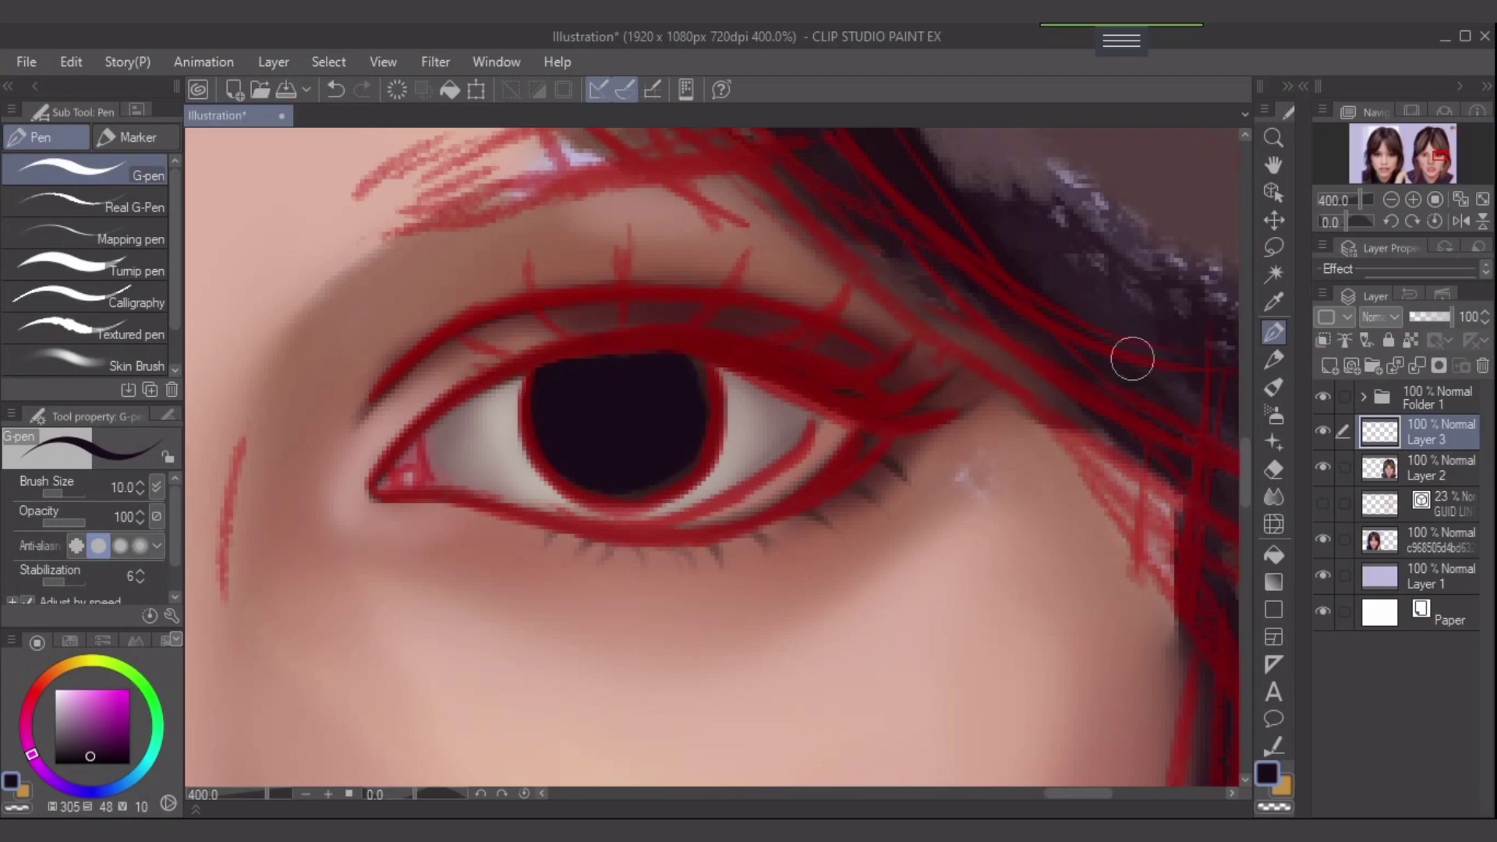
{"action": "left_click", "coordinate": [86, 360]}
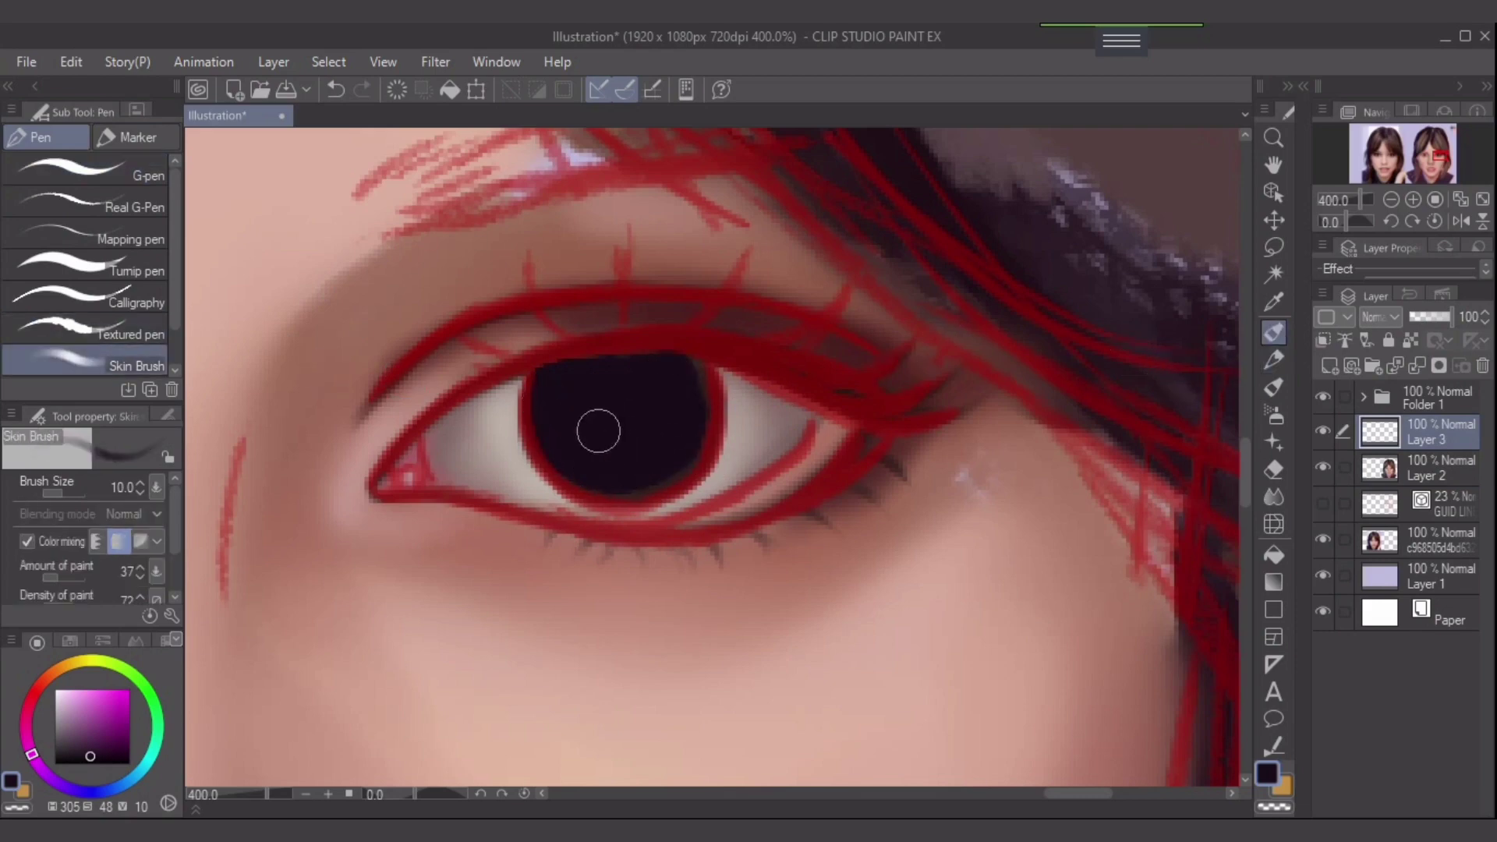
{"action": "key", "text": "bracketleft"}
{"action": "mouse_move", "coordinate": [545, 374]}
{"action": "left_mouse_down"}
{"action": "mouse_move", "coordinate": [543, 449]}
{"action": "mouse_move", "coordinate": [648, 492]}
{"action": "mouse_move", "coordinate": [624, 492]}
{"action": "mouse_move", "coordinate": [631, 463]}
{"action": "mouse_move", "coordinate": [556, 452]}
{"action": "mouse_move", "coordinate": [538, 423]}
{"action": "mouse_move", "coordinate": [582, 475]}
{"action": "mouse_move", "coordinate": [562, 464]}
{"action": "mouse_move", "coordinate": [618, 485]}
{"action": "mouse_move", "coordinate": [683, 462]}
{"action": "mouse_move", "coordinate": [680, 384]}
{"action": "mouse_move", "coordinate": [698, 393]}
{"action": "mouse_move", "coordinate": [694, 447]}
{"action": "mouse_move", "coordinate": [704, 416]}
{"action": "mouse_move", "coordinate": [631, 480]}
{"action": "left_mouse_up"}
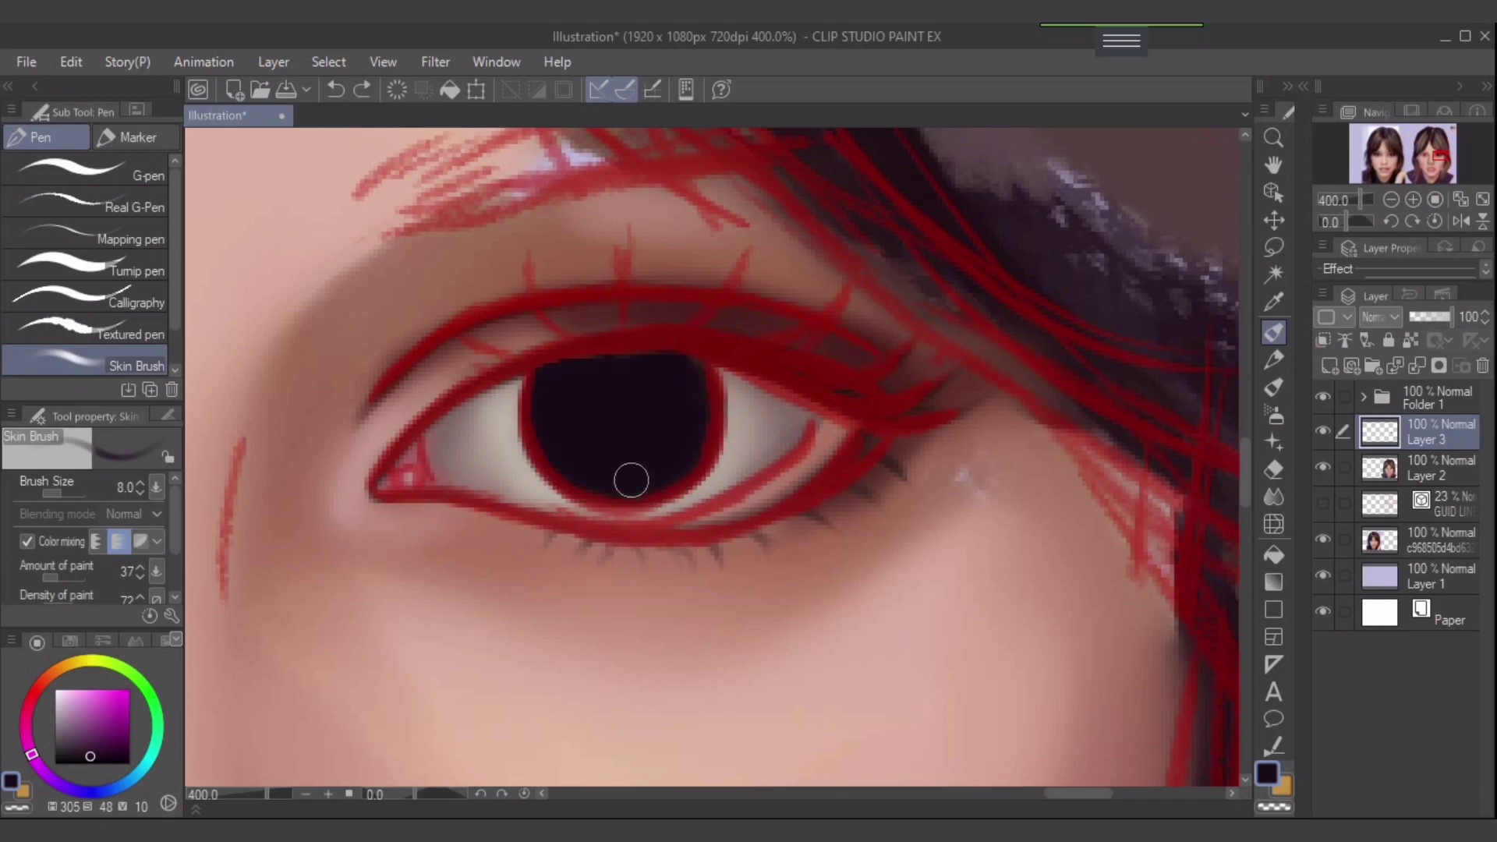
- Hide Folder 1's sketch and refine the iris's lower edge with the Skin Brush at size 6
{"action": "left_click", "coordinate": [1323, 397]}
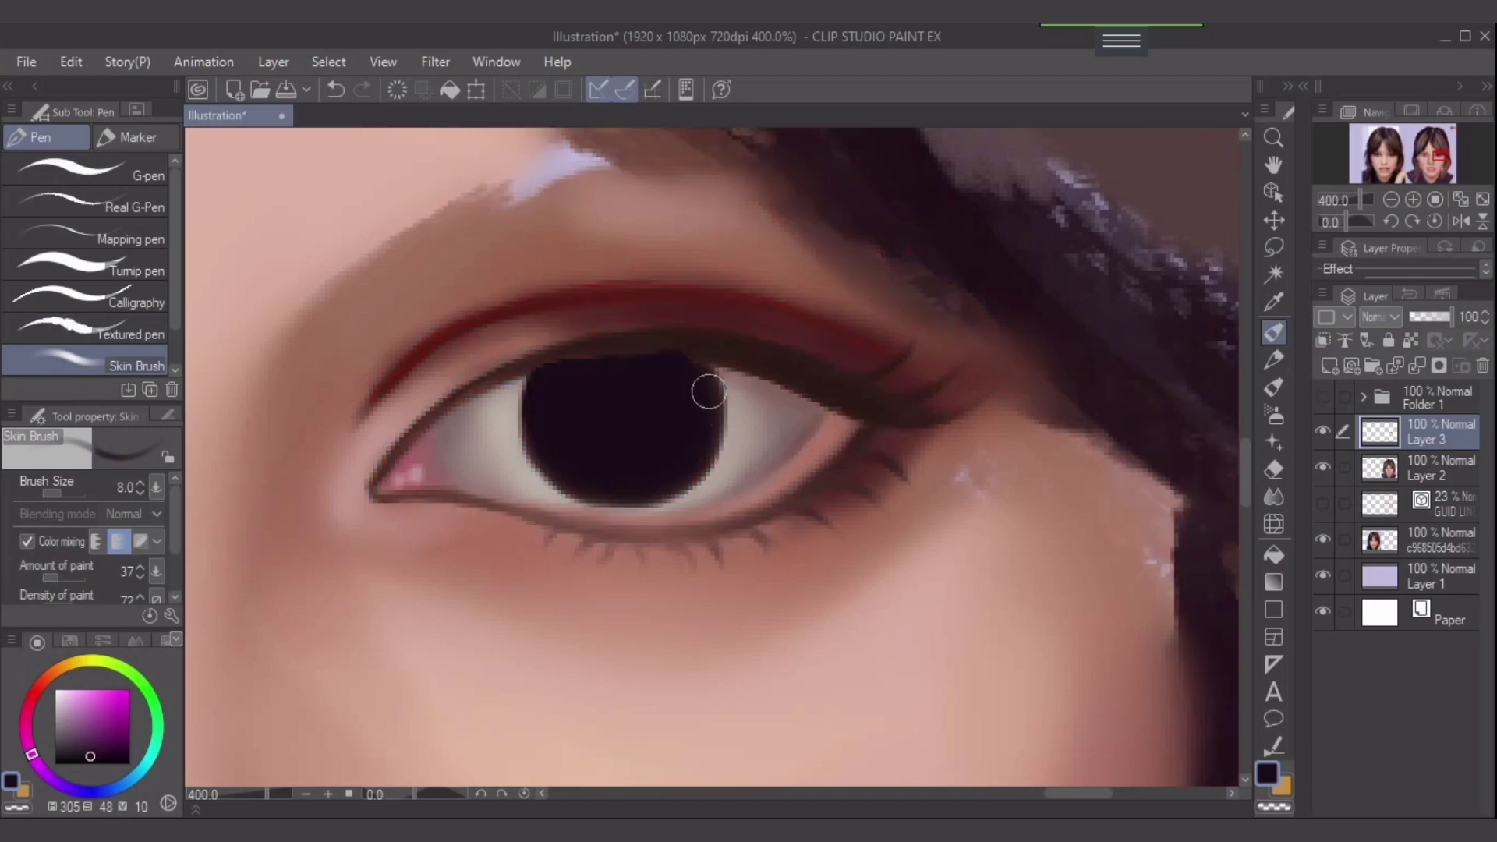
{"action": "key", "text": "bracketleft"}
{"action": "key", "text": "bracketleft"}
{"action": "left_click_drag", "start_coordinate": [700, 452], "coordinate": [654, 481]}
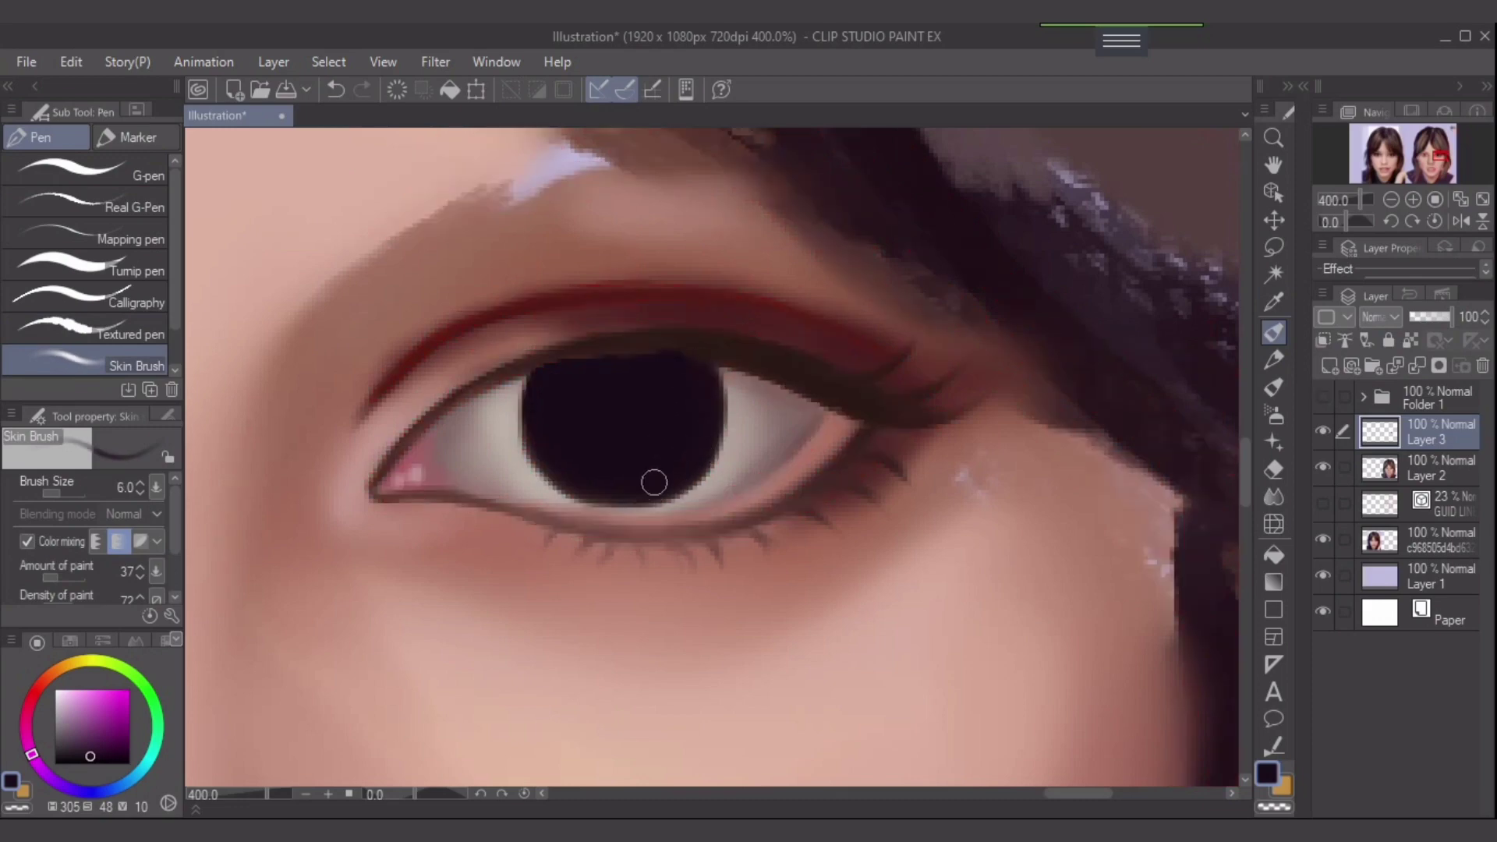
- Darken the upper lash line above the iris in a very dark brown with the Skin Brush, and merge Layer 3 into Layer 2
{"action": "left_click", "coordinate": [795, 357], "text": "alt"}
{"action": "left_click", "coordinate": [88, 760]}
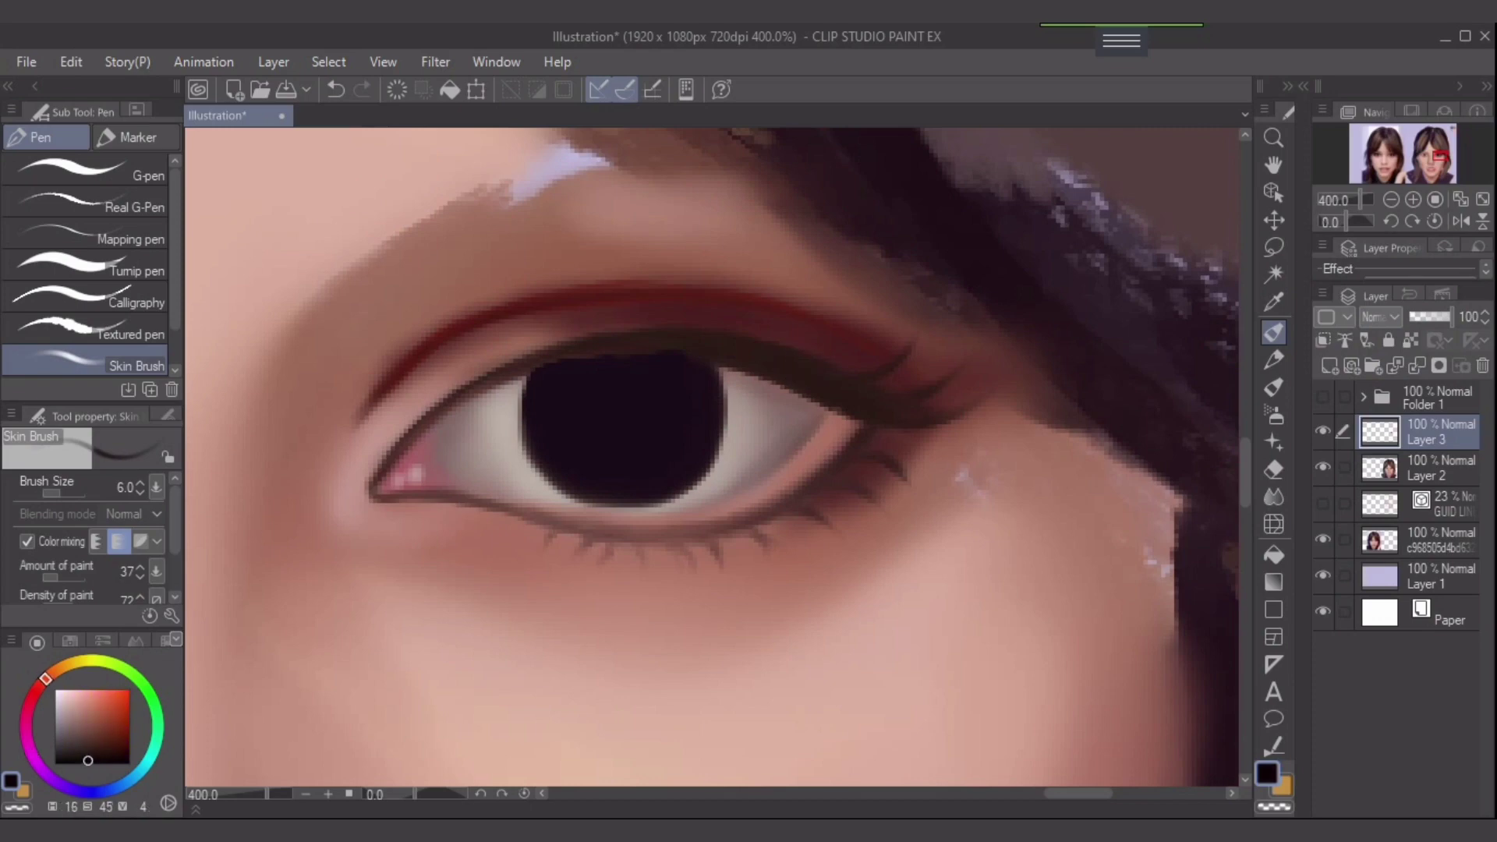
{"action": "left_click", "coordinate": [92, 754]}
{"action": "left_click_drag", "start_coordinate": [510, 377], "coordinate": [659, 345]}
{"action": "left_click_drag", "start_coordinate": [554, 356], "coordinate": [739, 360]}
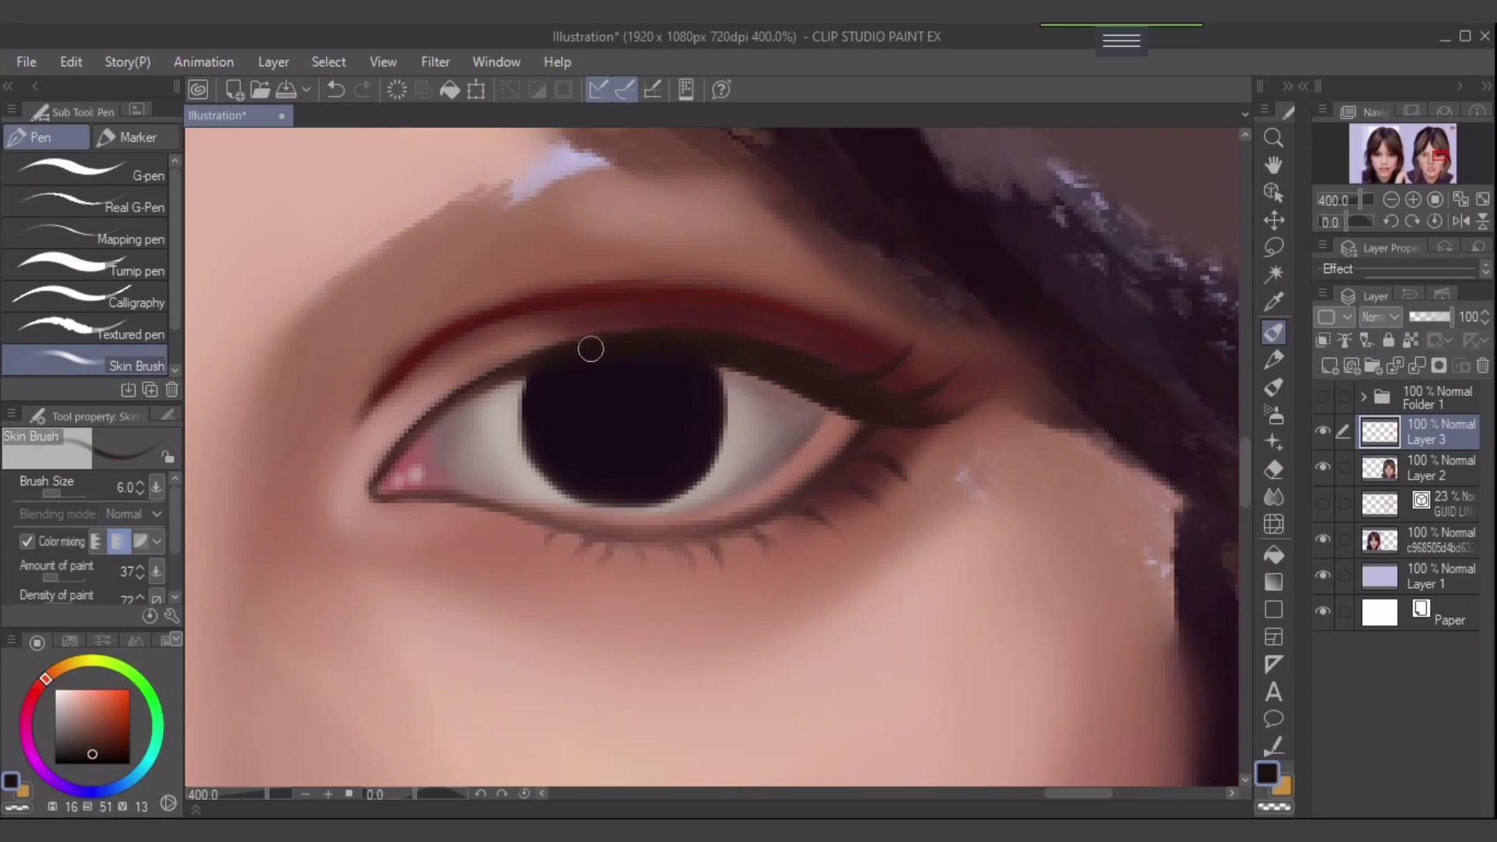
{"action": "key", "text": "["}
{"action": "key", "text": "["}
{"action": "left_click_drag", "start_coordinate": [505, 372], "coordinate": [702, 342]}
{"action": "left_click", "coordinate": [1417, 365]}
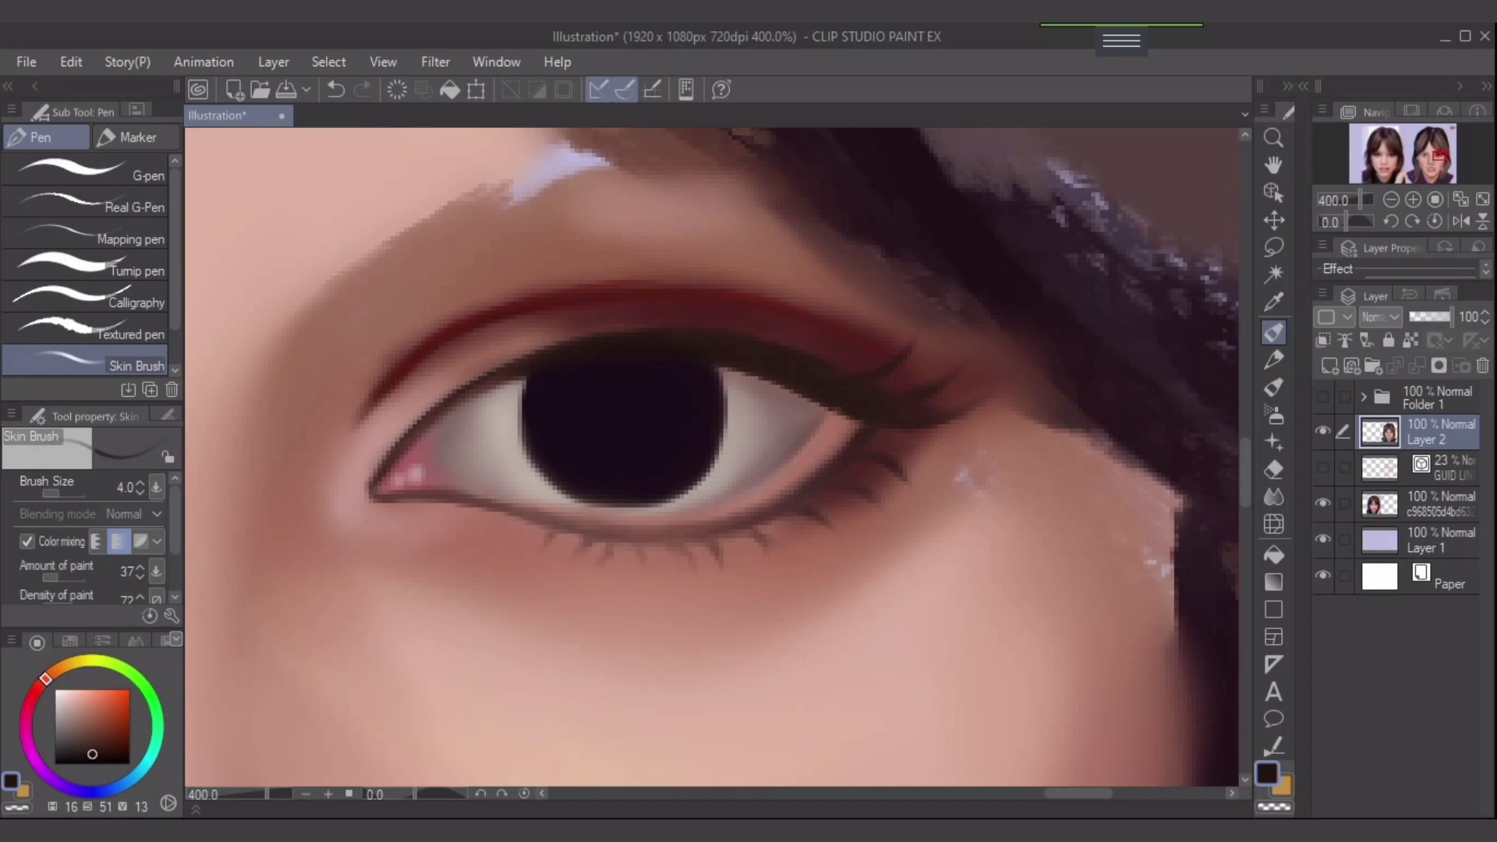
- Tint the lower iris with a dark red of hue 353, saturation 42 and value 16 using the Skin Brush, redoing the first stroke
{"action": "left_click", "coordinate": [688, 456], "text": "alt"}
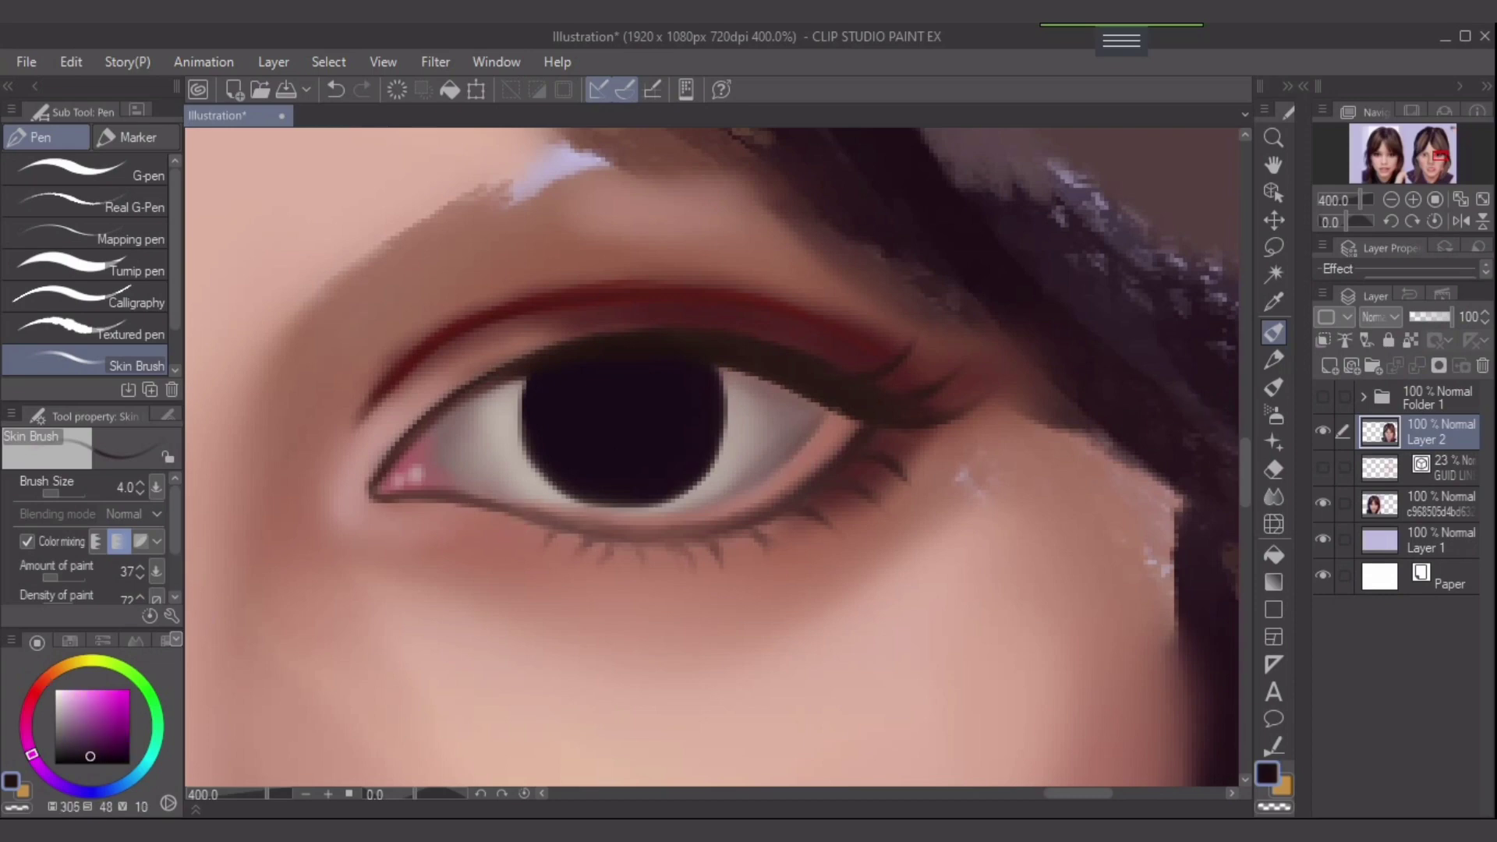
{"action": "left_click_drag", "start_coordinate": [32, 754], "coordinate": [26, 714]}
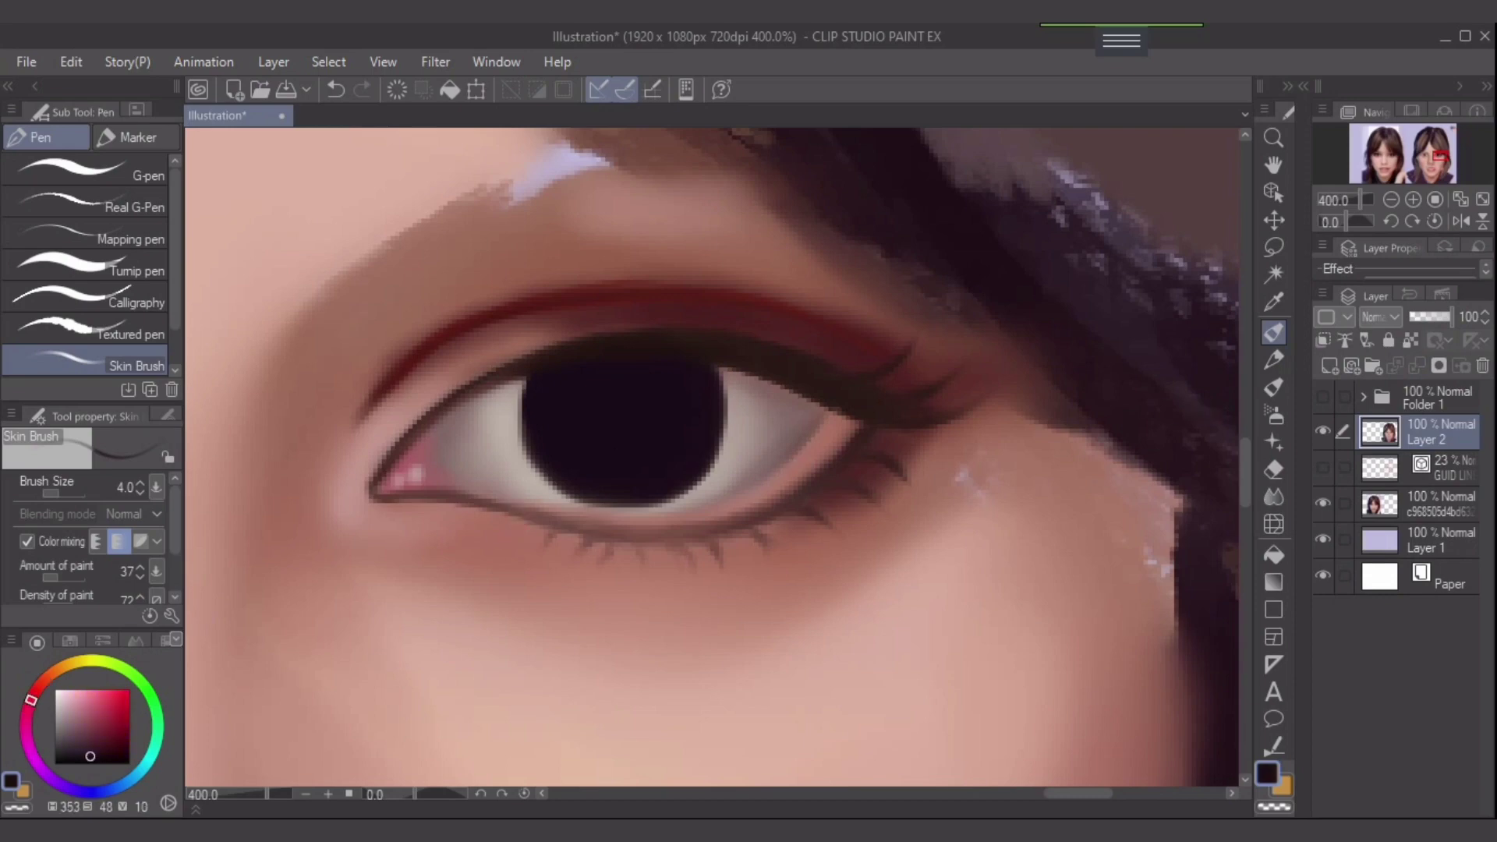
{"action": "left_click_drag", "start_coordinate": [90, 756], "coordinate": [85, 750]}
{"action": "key", "text": "bracketright"}
{"action": "key", "text": "bracketright"}
{"action": "key", "text": "bracketright"}
{"action": "key", "text": "bracketright"}
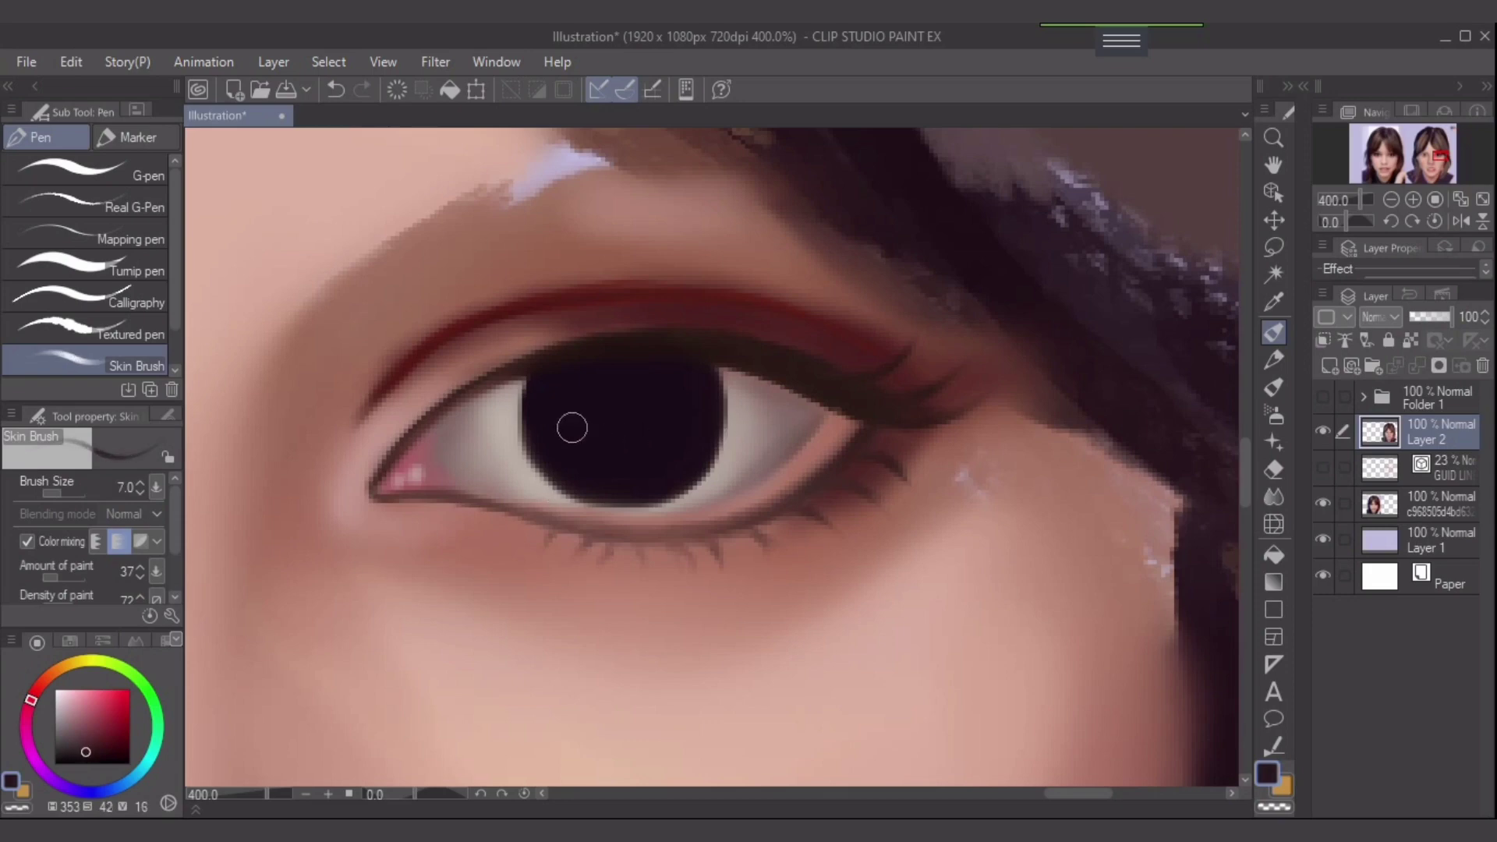
{"action": "left_click_drag", "start_coordinate": [610, 470], "coordinate": [676, 423]}
{"action": "key", "text": "ctrl+z"}
{"action": "key", "text": "bracketright"}
{"action": "mouse_move", "coordinate": [684, 449]}
{"action": "left_mouse_down"}
{"action": "mouse_move", "coordinate": [584, 463]}
{"action": "mouse_move", "coordinate": [628, 462]}
{"action": "left_mouse_up"}
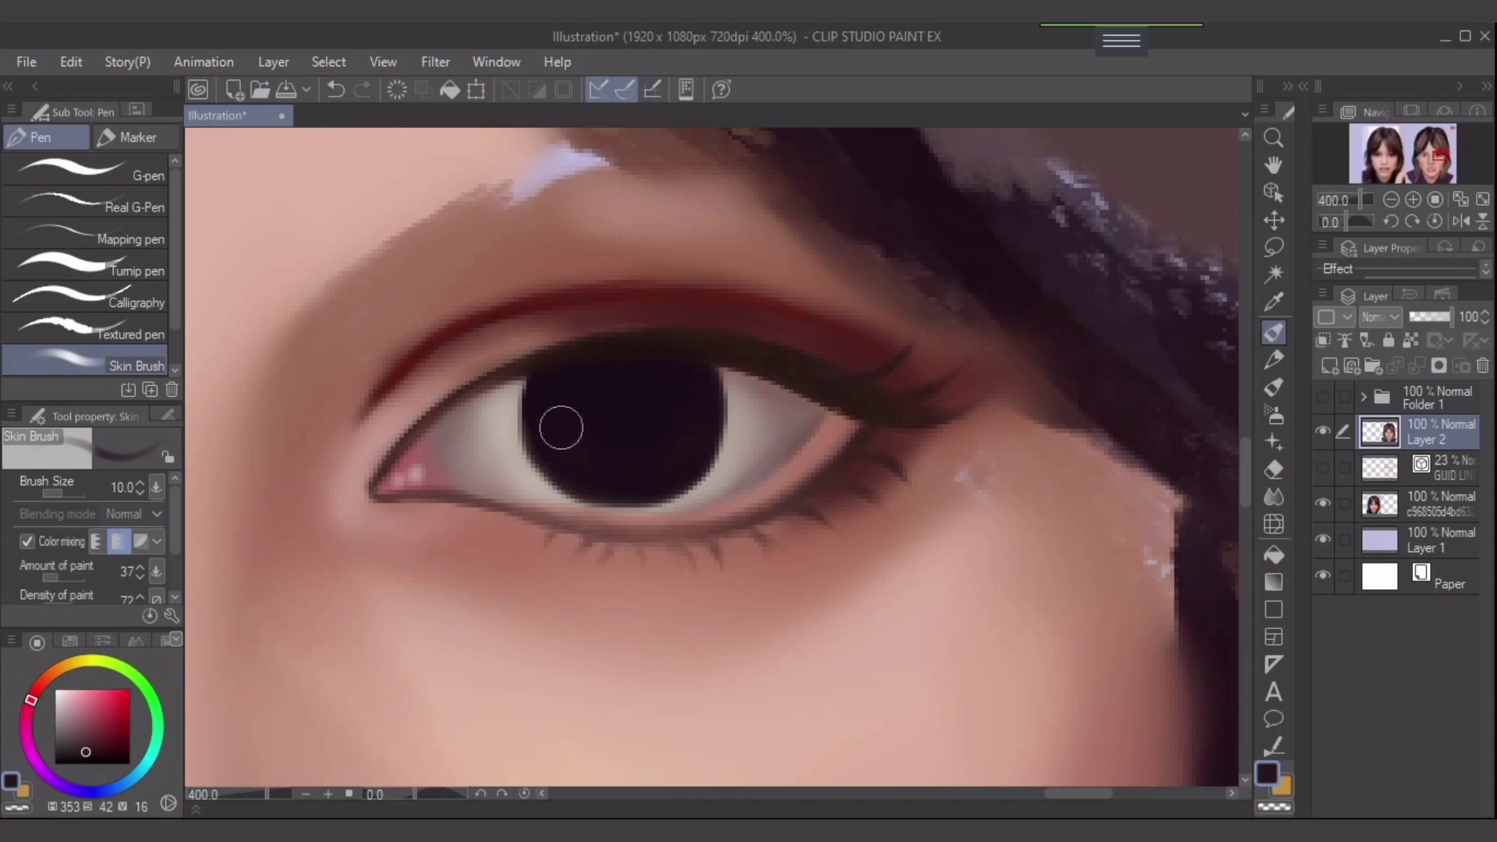
- Touch up the iris in sampled dark tones and paint a black pupil at its centre with the Skin Brush
{"action": "left_click", "coordinate": [653, 427], "text": "alt"}
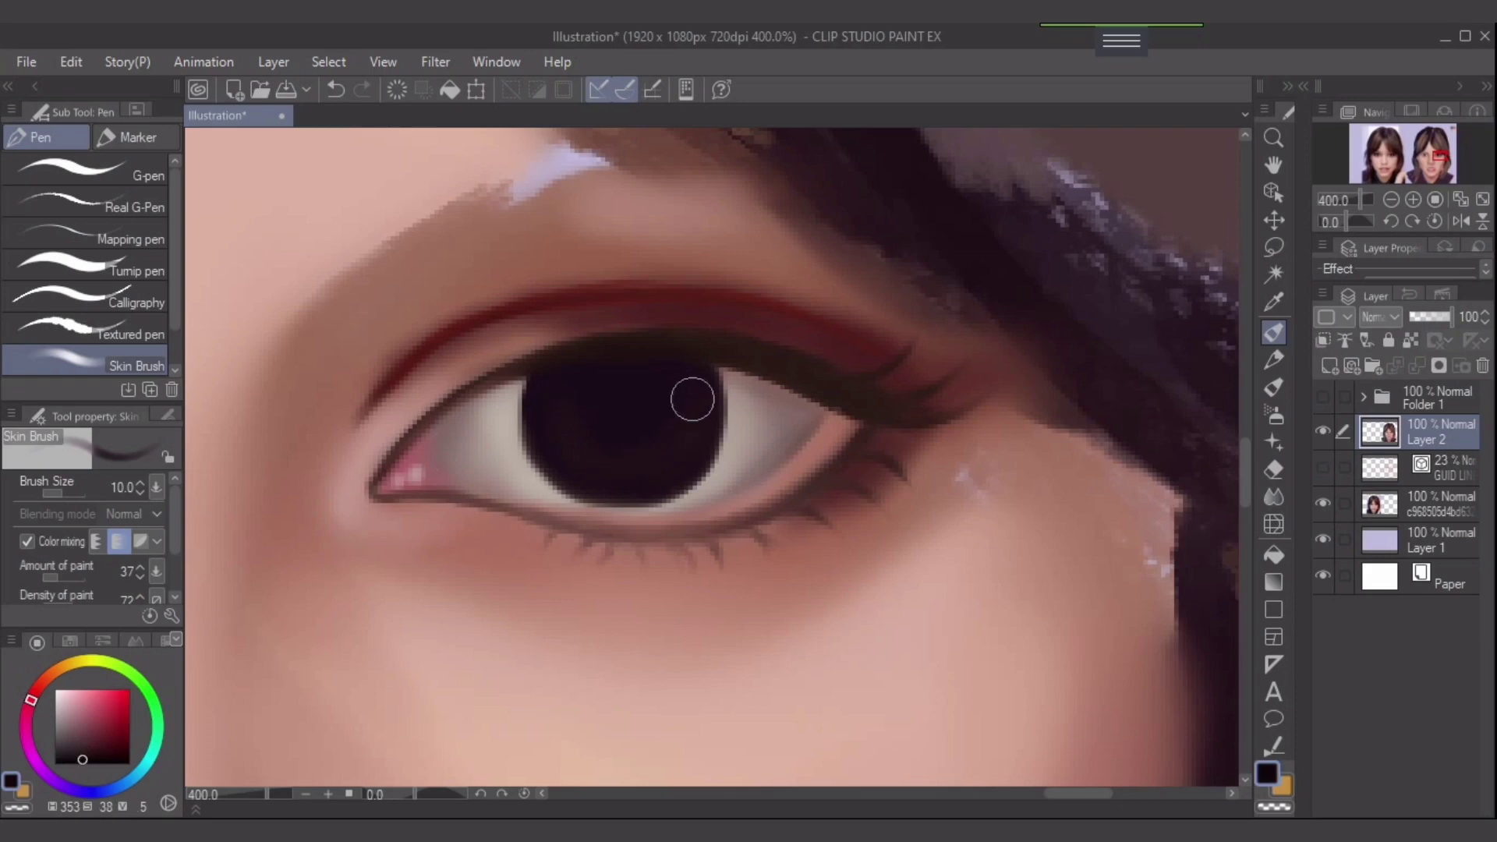
{"action": "left_click", "coordinate": [692, 397], "text": "alt"}
{"action": "key", "text": "bracketleft"}
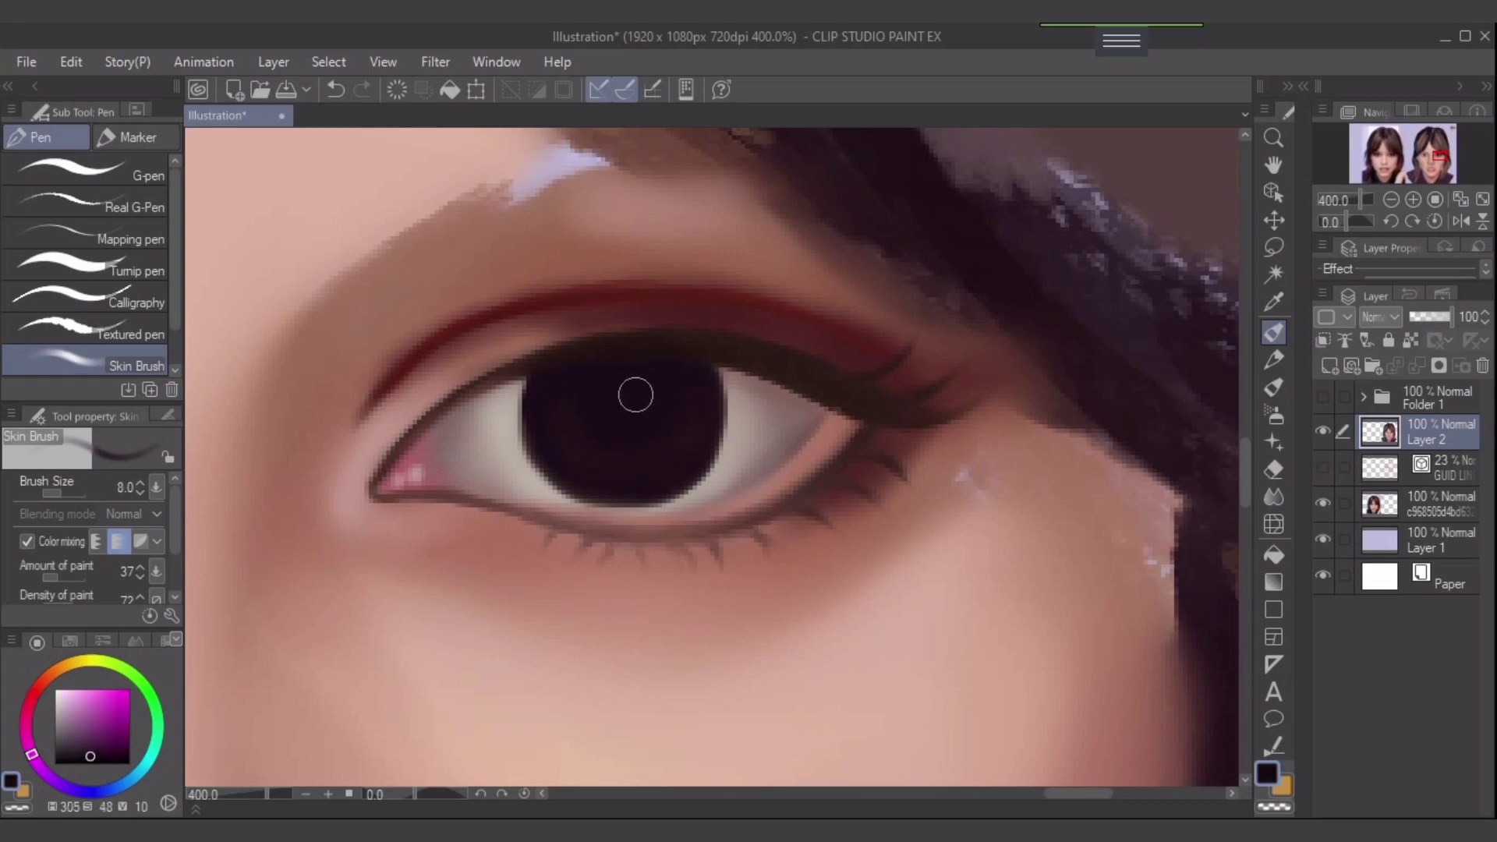
{"action": "left_click", "coordinate": [89, 763]}
{"action": "key", "text": "bracketright"}
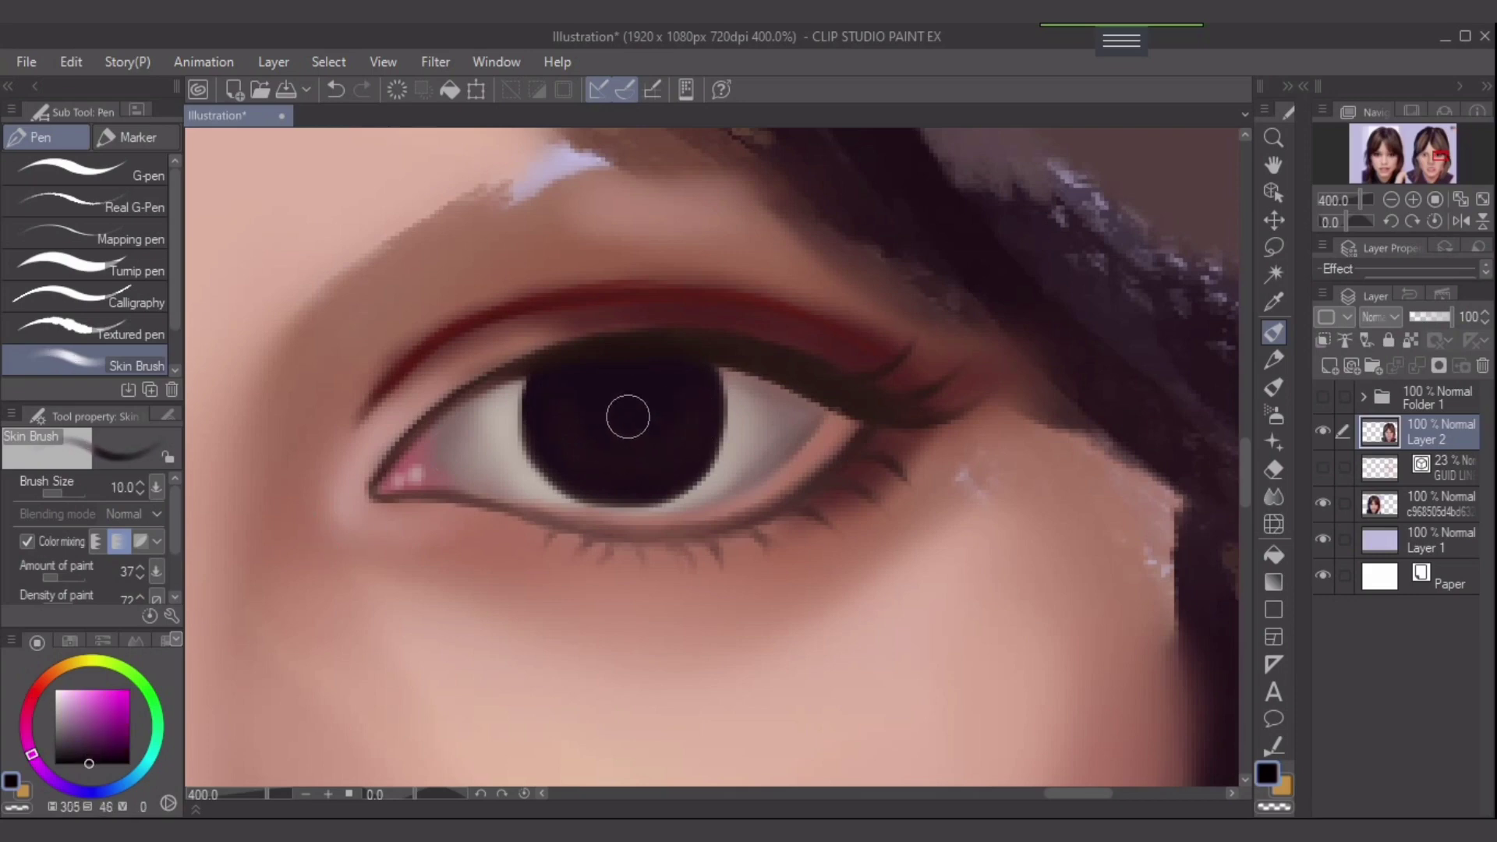
{"action": "mouse_move", "coordinate": [628, 417]}
{"action": "left_mouse_down"}
{"action": "mouse_move", "coordinate": [633, 431]}
{"action": "mouse_move", "coordinate": [624, 405]}
{"action": "left_mouse_up"}
{"action": "key", "text": "ctrl+z"}
{"action": "key", "text": "bracketleft"}
{"action": "key", "text": "bracketleft"}
{"action": "key", "text": "bracketleft"}
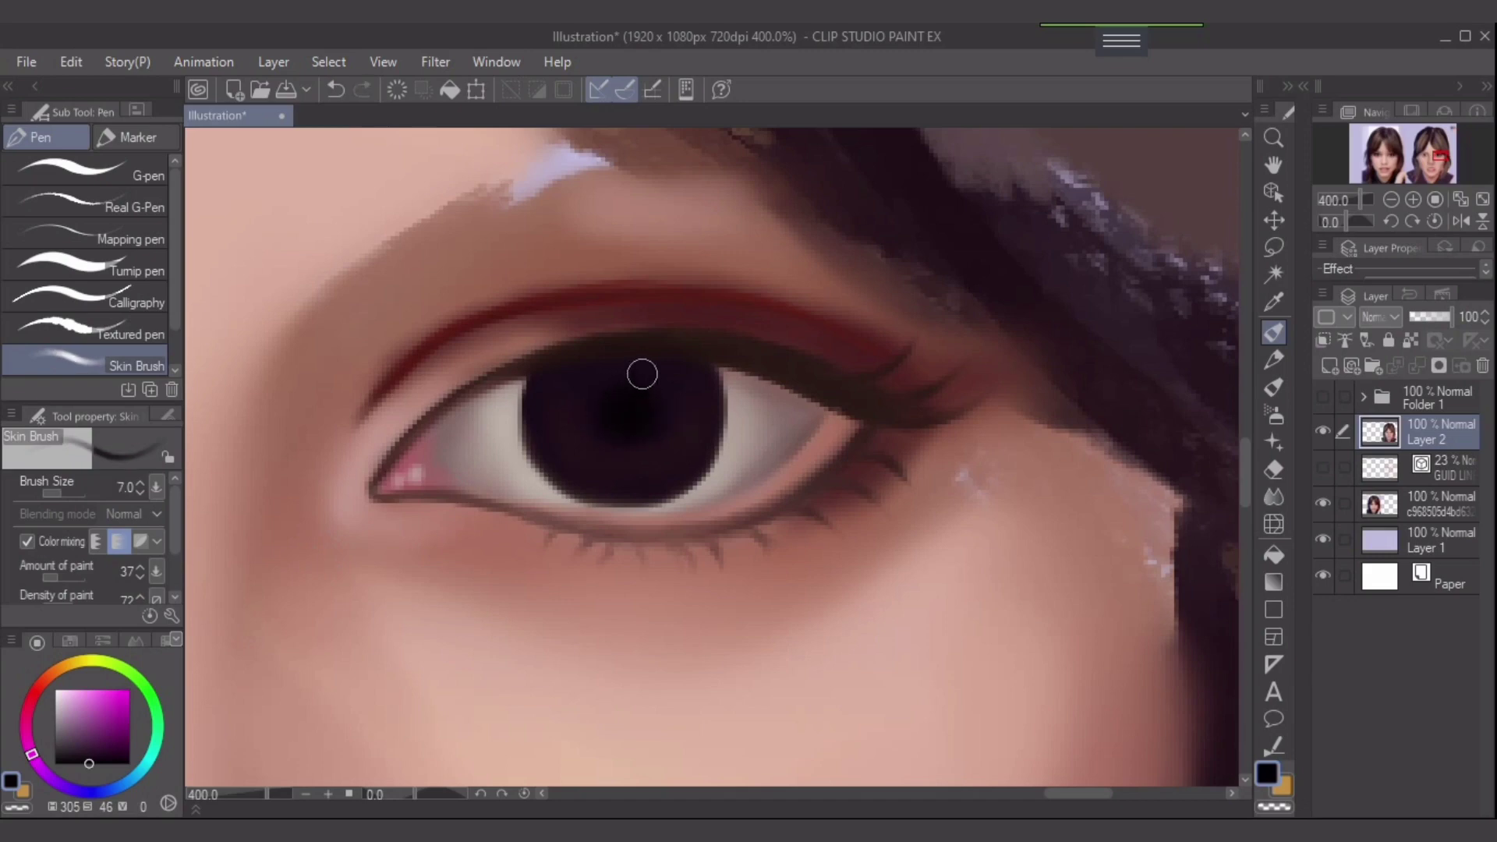
- Deepen the pupil and surrounding iris in black with the Skin Brush, varying its size between 4 and 12
{"action": "key", "text": "bracketright"}
{"action": "key", "text": "bracketleft"}
{"action": "key", "text": "bracketleft"}
{"action": "key", "text": "bracketleft"}
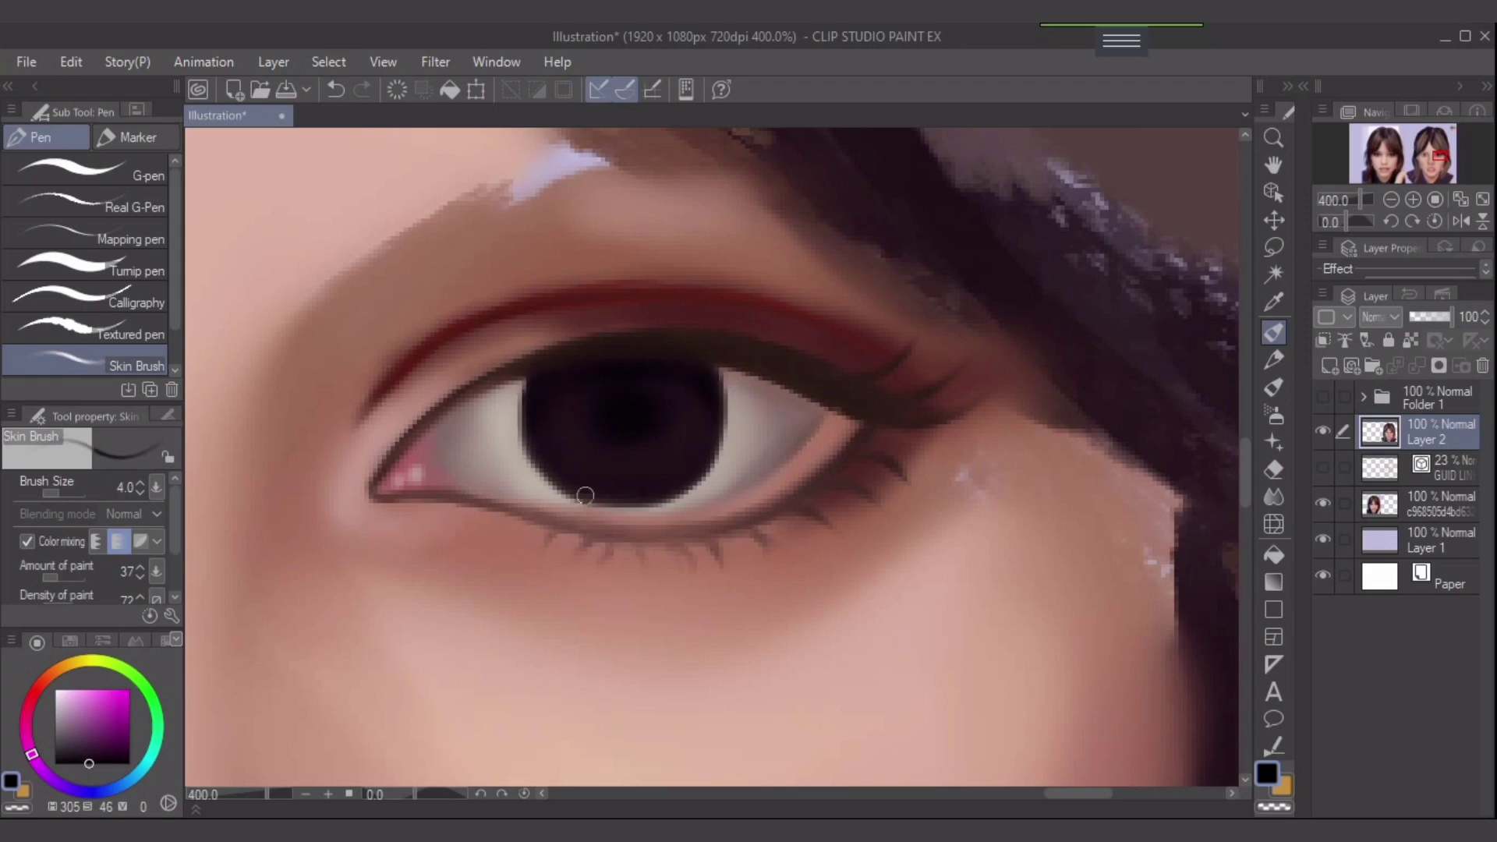
{"action": "key", "text": "bracketright"}
{"action": "key", "text": "bracketright"}
{"action": "key", "text": "bracketright"}
{"action": "key", "text": "bracketright"}
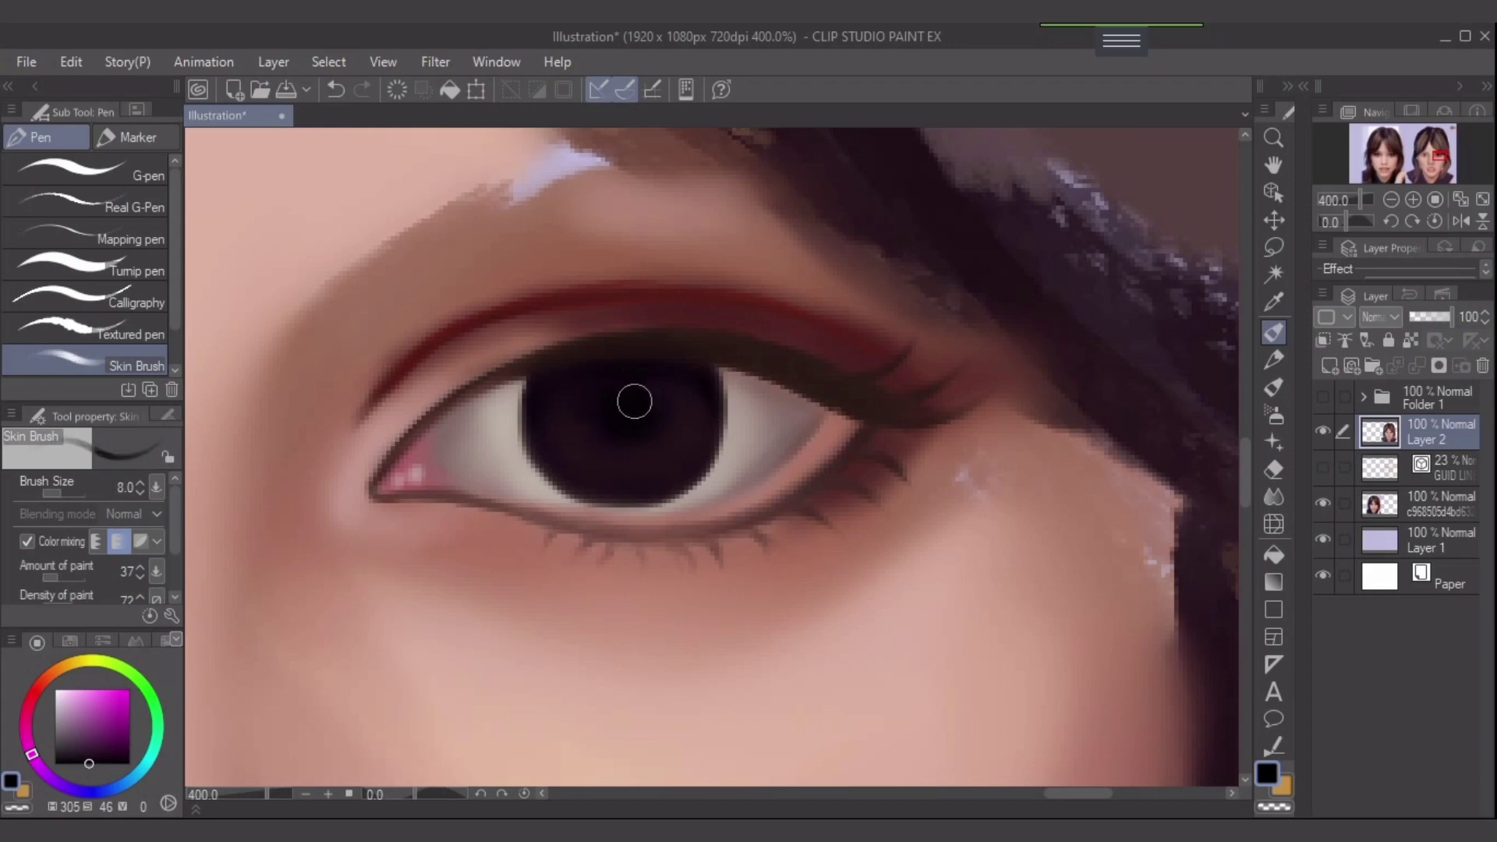
{"action": "key", "text": "bracketright"}
{"action": "key", "text": "bracketright"}
{"action": "key", "text": "bracketright"}
{"action": "key", "text": "bracketright"}
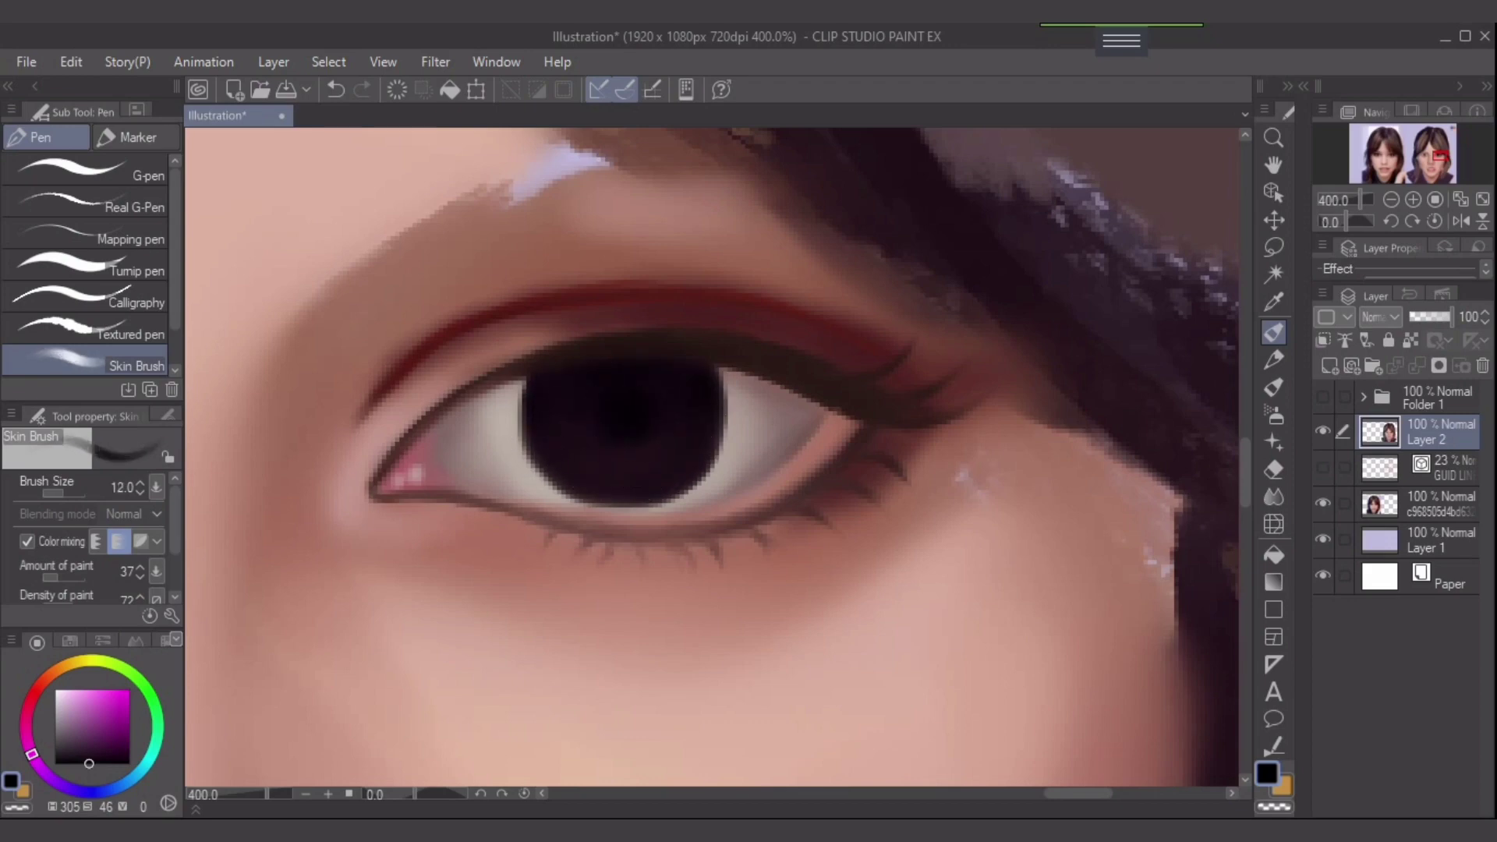
- Add two pale pink catchlights over the pupil with the Soft airbrush at size 5, undoing the first pair of strokes
{"action": "left_click", "coordinate": [66, 702]}
{"action": "left_click", "coordinate": [1273, 414]}
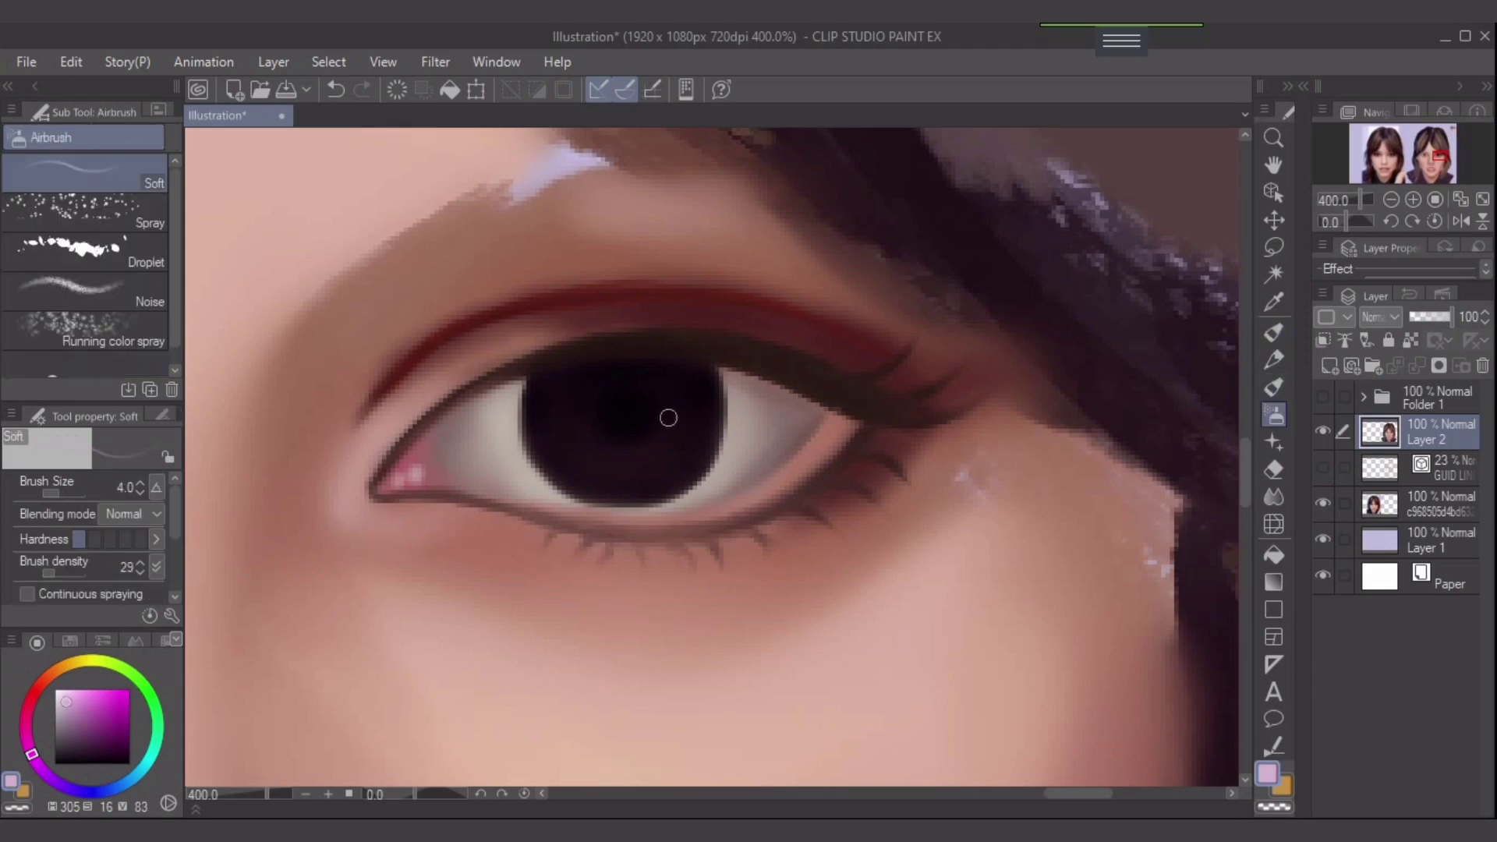
{"action": "mouse_move", "coordinate": [599, 396]}
{"action": "left_mouse_down"}
{"action": "mouse_move", "coordinate": [648, 396]}
{"action": "mouse_move", "coordinate": [606, 421]}
{"action": "mouse_move", "coordinate": [655, 424]}
{"action": "mouse_move", "coordinate": [620, 431]}
{"action": "left_mouse_up"}
{"action": "key", "text": "bracketright"}
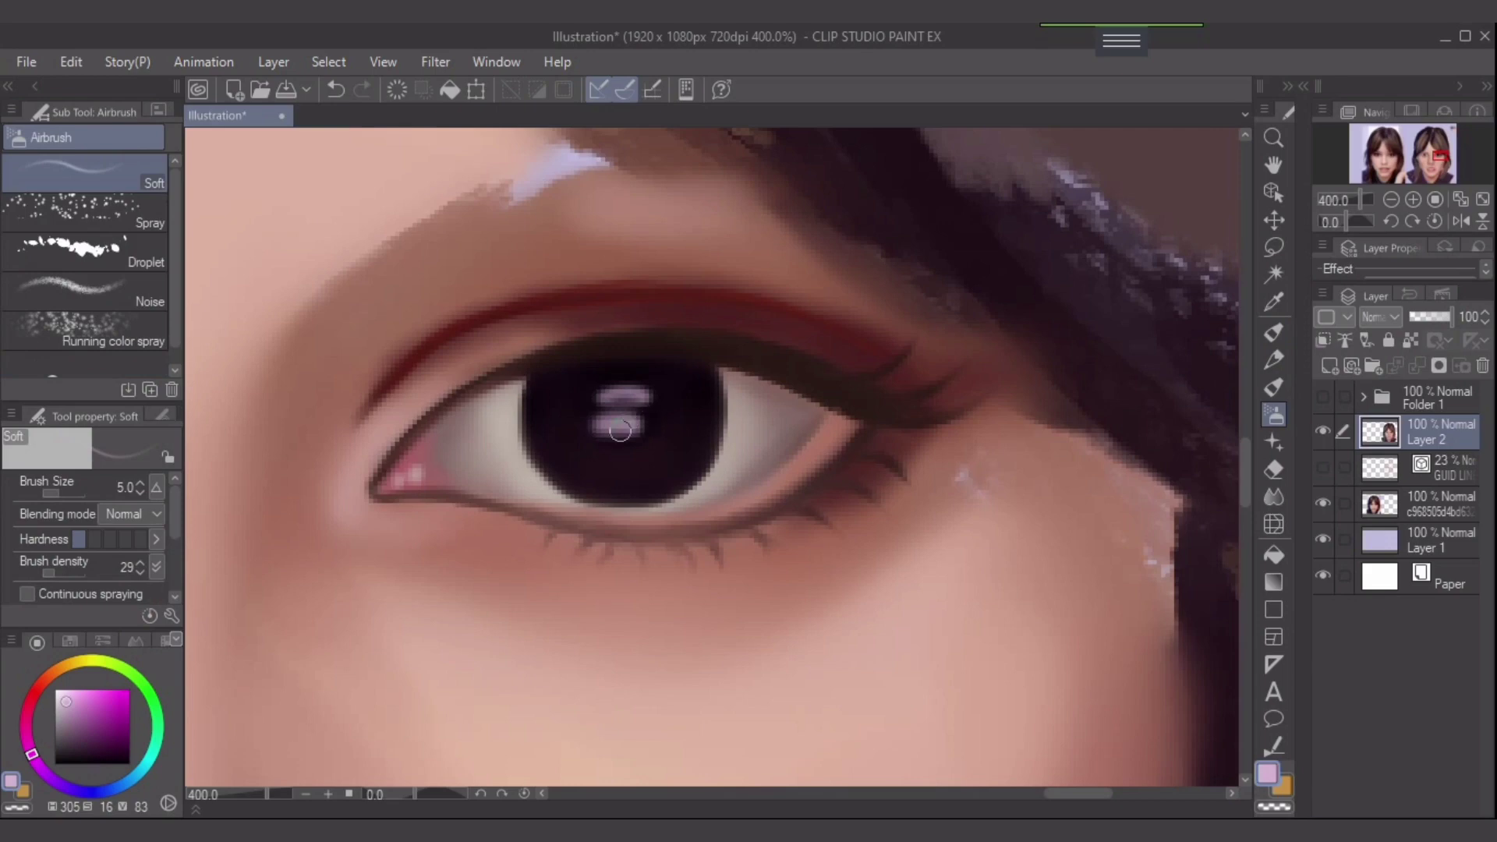
{"action": "key", "text": "ctrl+z"}
{"action": "key", "text": "ctrl+z"}
{"action": "left_click", "coordinate": [624, 391]}
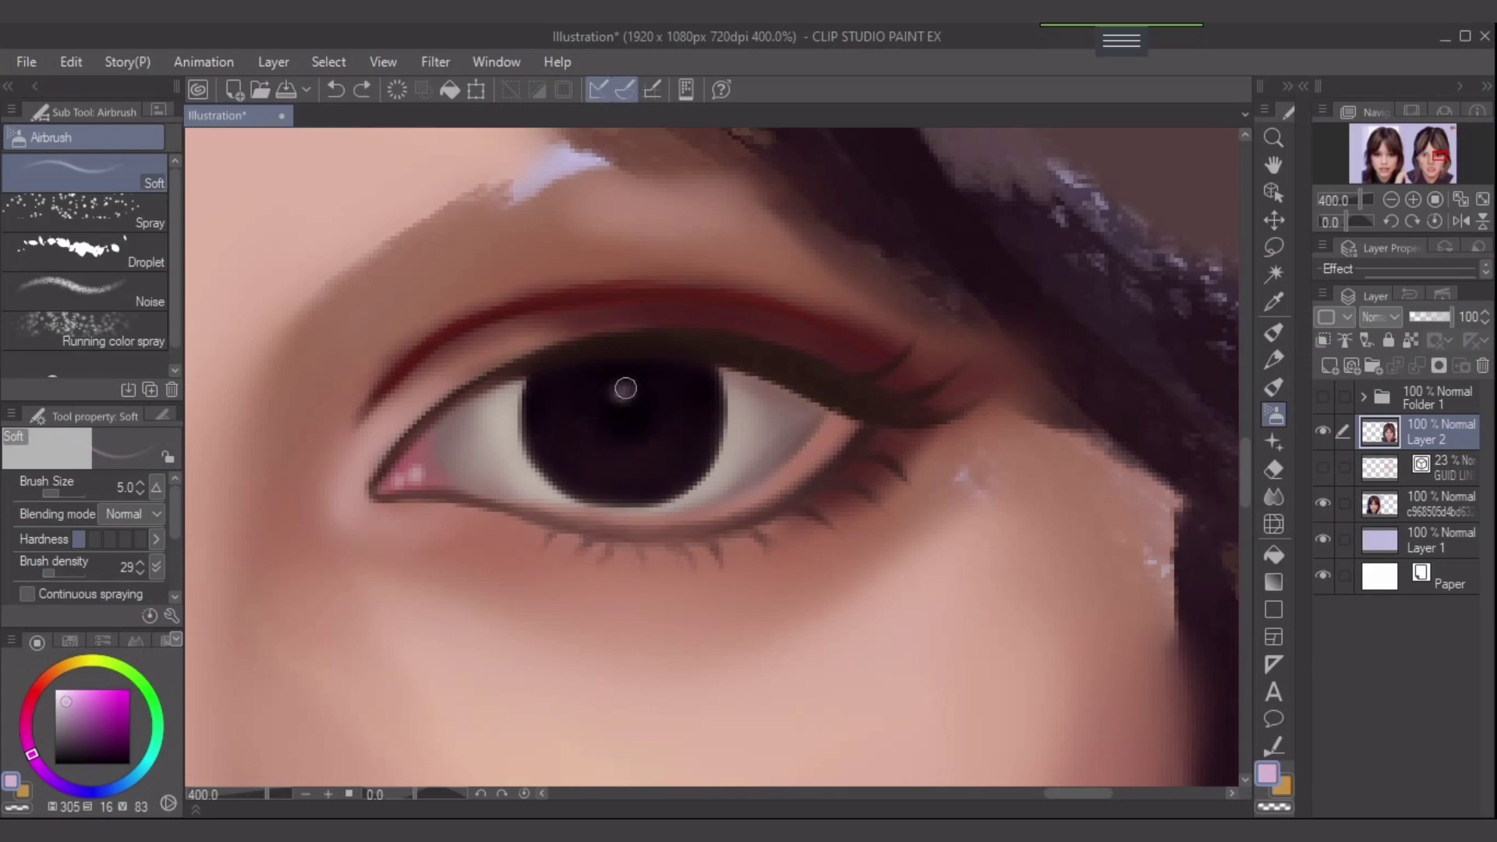
{"action": "left_click", "coordinate": [622, 393]}
{"action": "mouse_move", "coordinate": [606, 422]}
{"action": "left_mouse_down"}
{"action": "mouse_move", "coordinate": [637, 423]}
{"action": "mouse_move", "coordinate": [603, 430]}
{"action": "mouse_move", "coordinate": [633, 393]}
{"action": "left_mouse_up"}
{"action": "key", "text": "bracketright"}
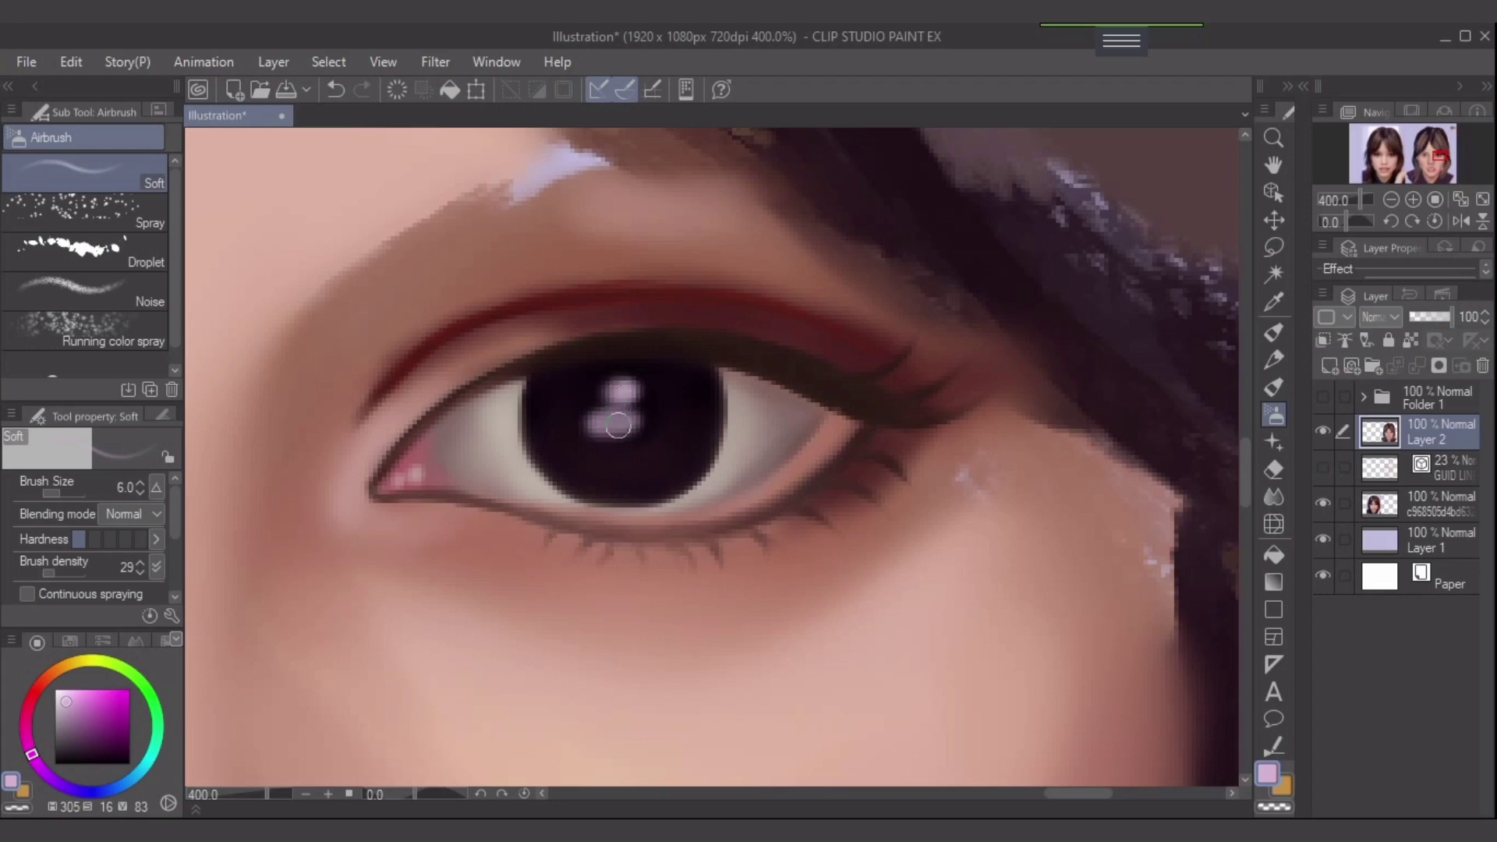
- Brighten the two catchlights with near-white pink of hue 305, saturation 10 and value 100 using the G-pen at size 3
{"action": "left_click", "coordinate": [62, 689]}
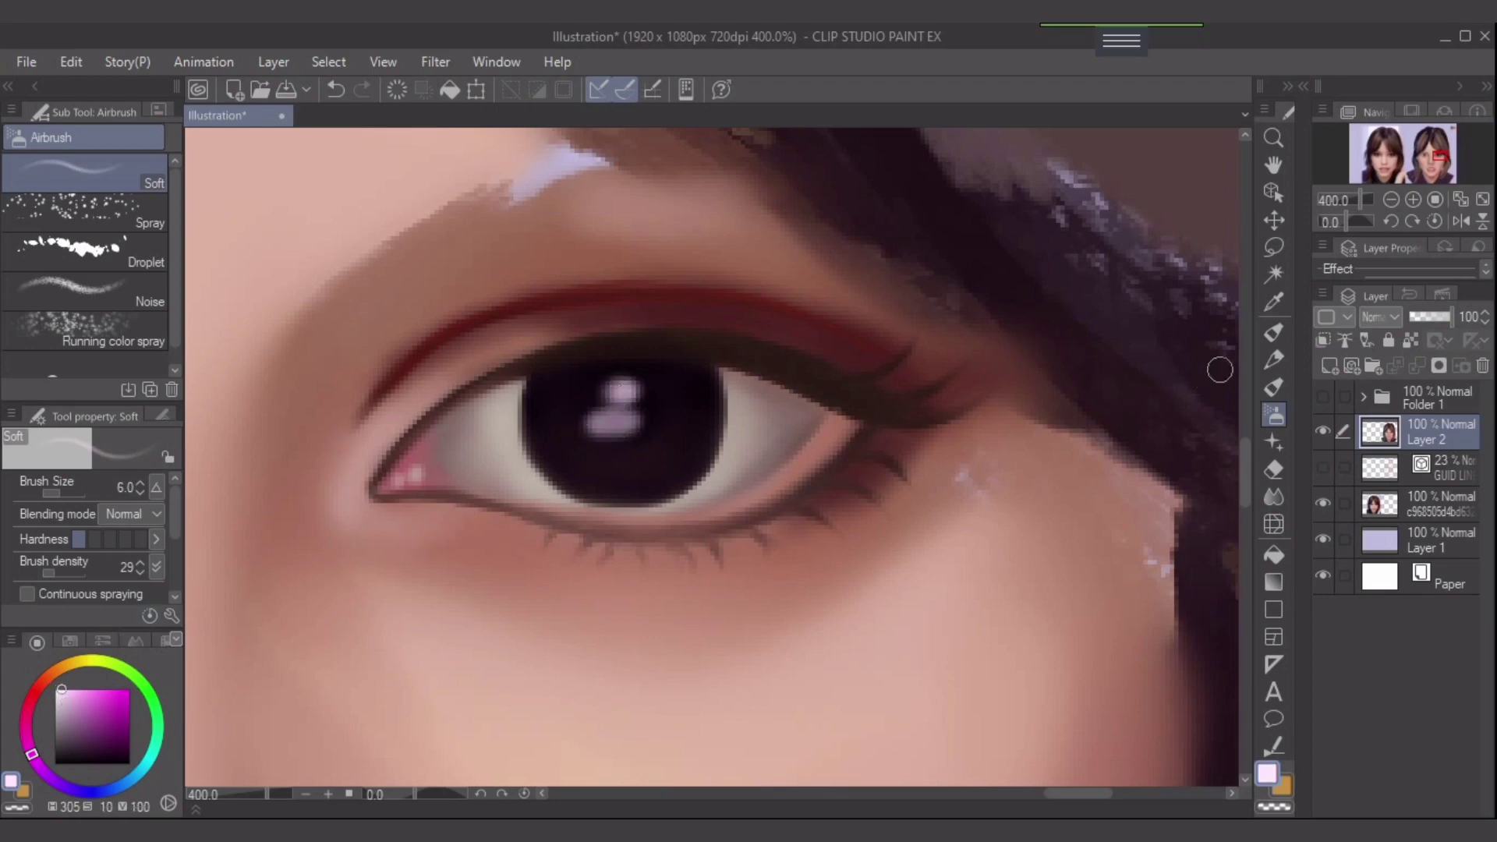
{"action": "key", "text": "p"}
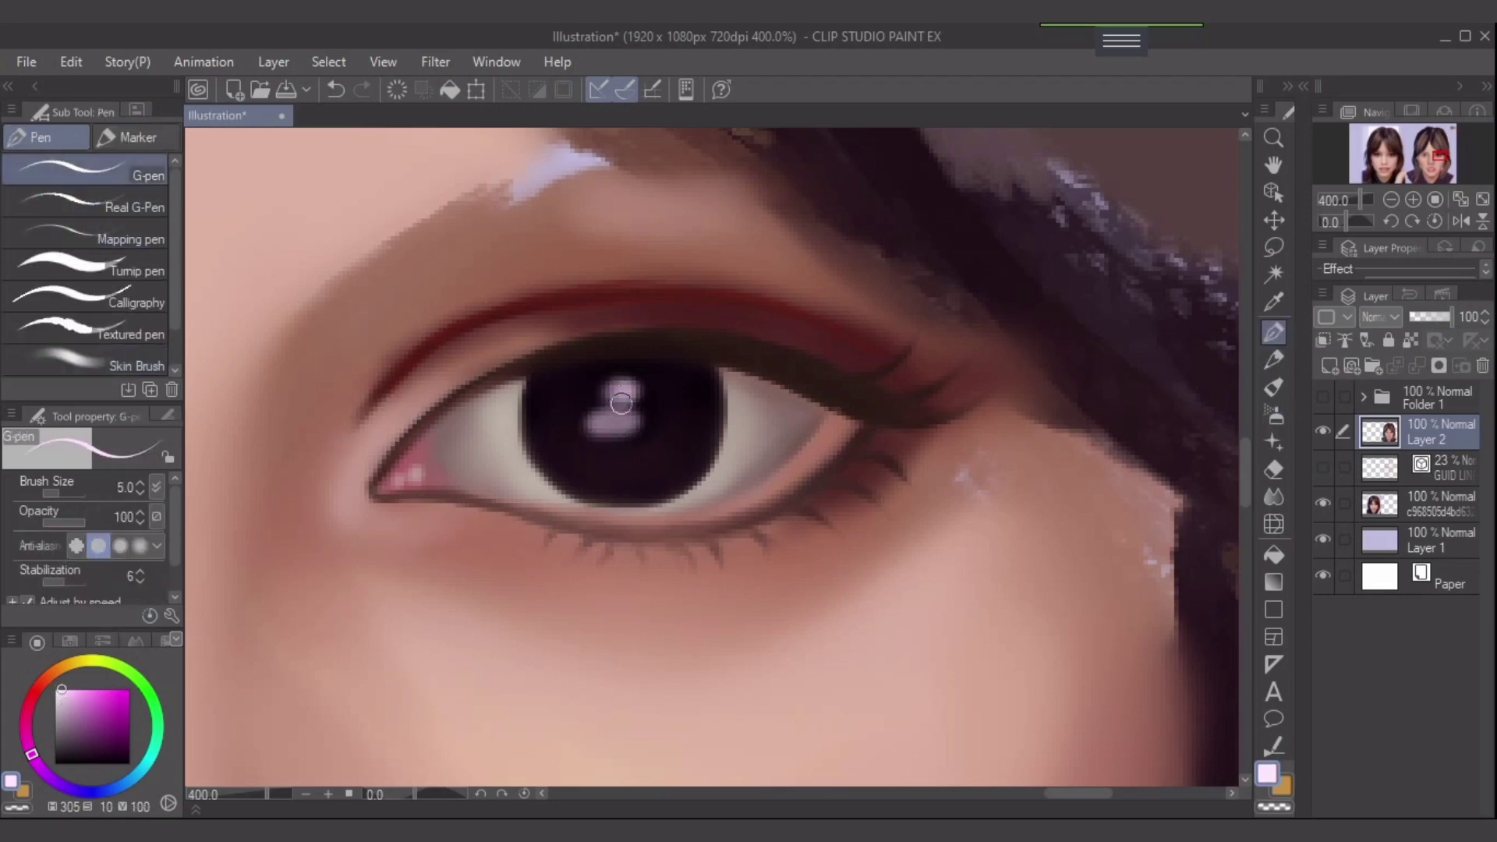
{"action": "left_click_drag", "start_coordinate": [631, 387], "coordinate": [618, 423]}
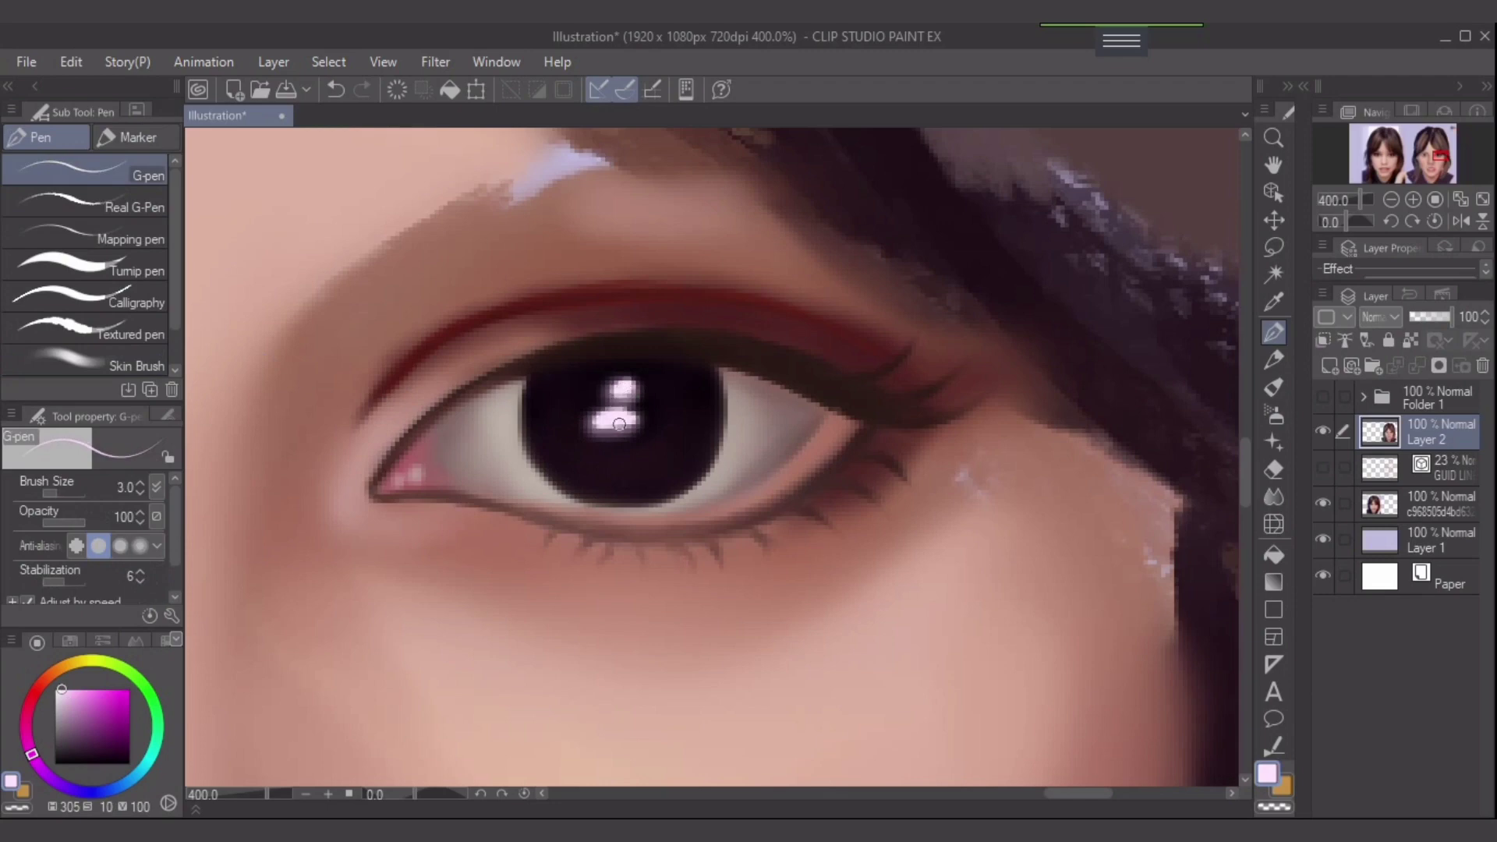
- Darken the inner part of the right-hand eye's upper lid crease with sampled dark red using the Soft airbrush at size 6
{"action": "scroll", "coordinate": [768, 459], "scroll_direction": "down", "scroll_amount": 3}
{"action": "scroll", "coordinate": [760, 545], "scroll_direction": "down", "scroll_amount": 2}
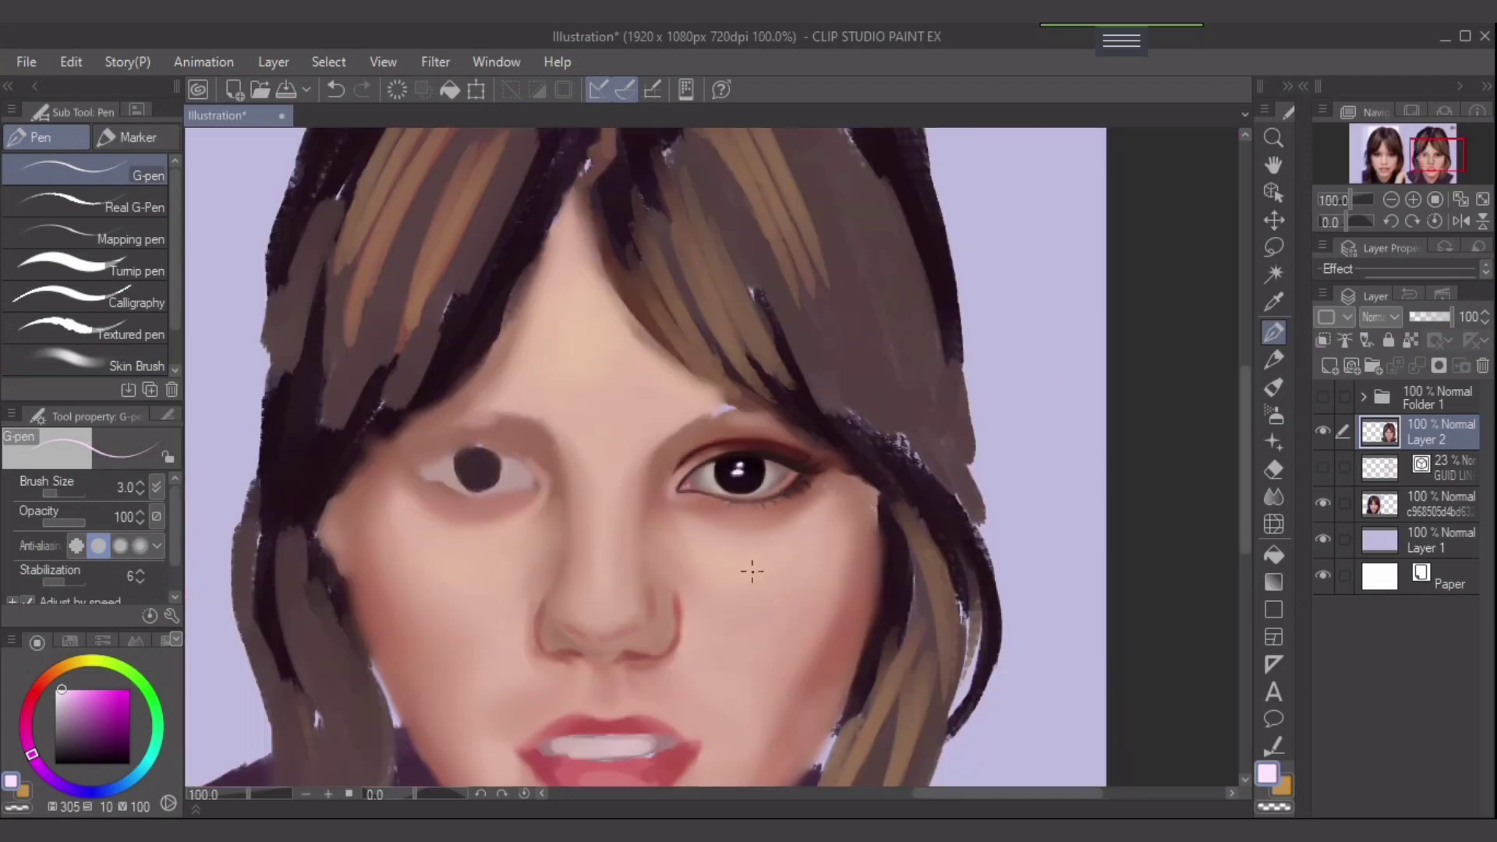
{"action": "scroll", "coordinate": [699, 569], "scroll_direction": "up", "scroll_amount": 1}
{"action": "scroll", "coordinate": [771, 571], "scroll_direction": "up", "scroll_amount": 1}
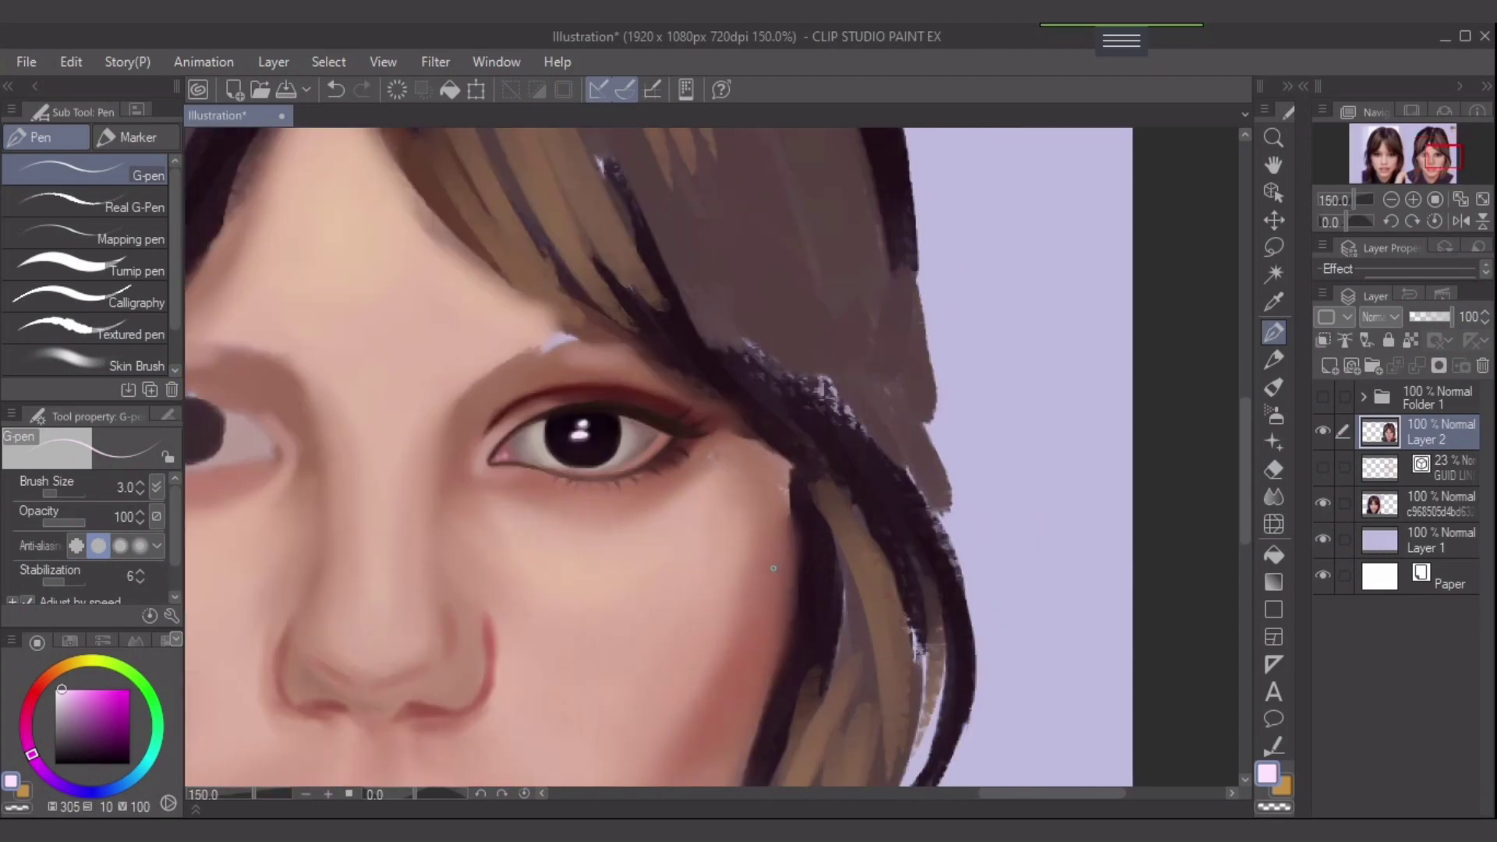
{"action": "left_click_drag", "start_coordinate": [704, 538], "coordinate": [804, 583]}
{"action": "scroll", "coordinate": [829, 562], "scroll_direction": "up", "scroll_amount": 1}
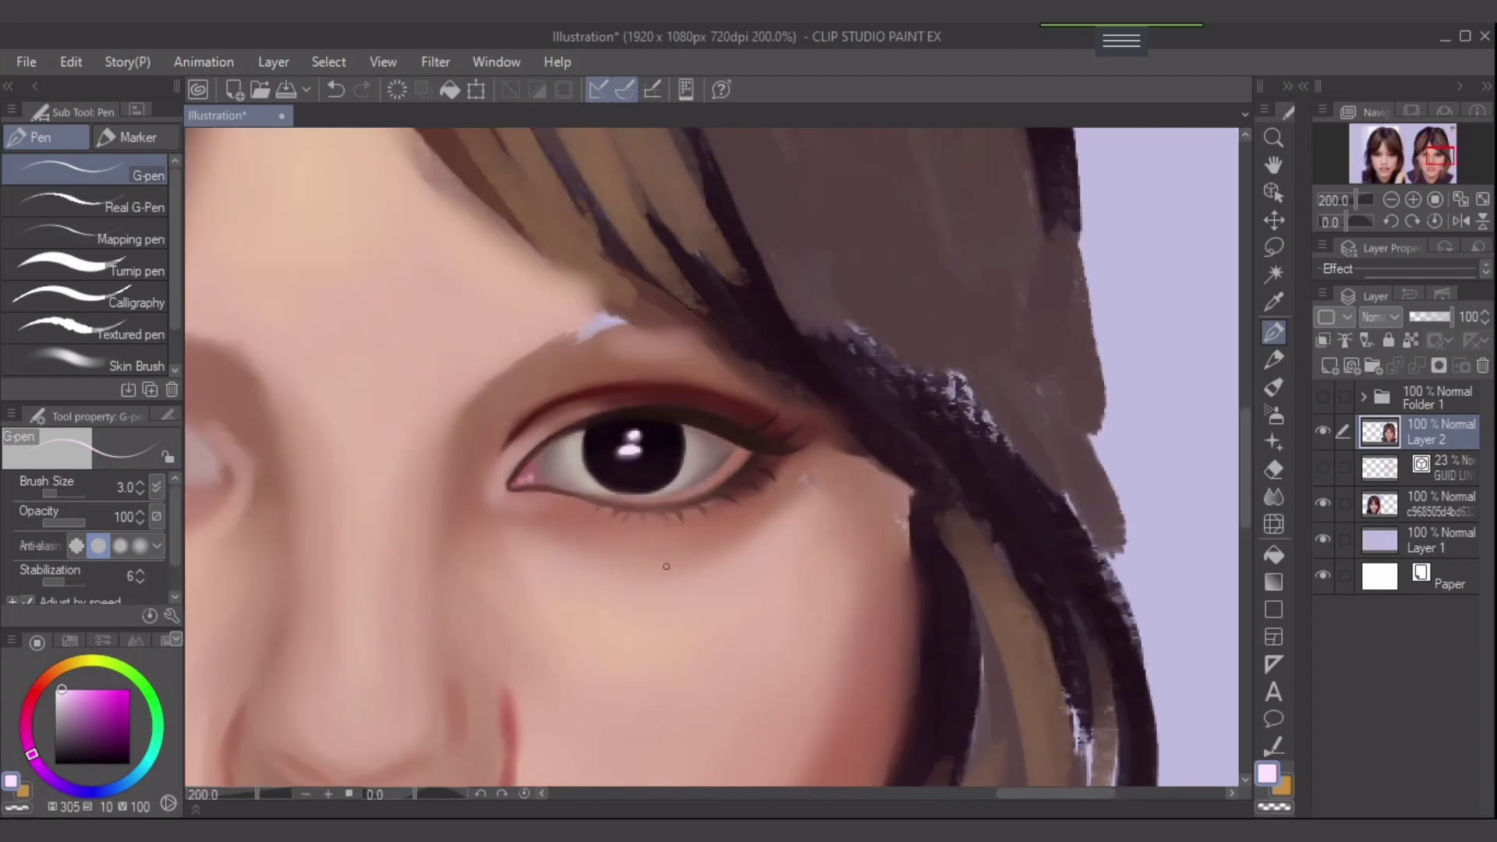
{"action": "left_click_drag", "start_coordinate": [706, 473], "coordinate": [753, 553]}
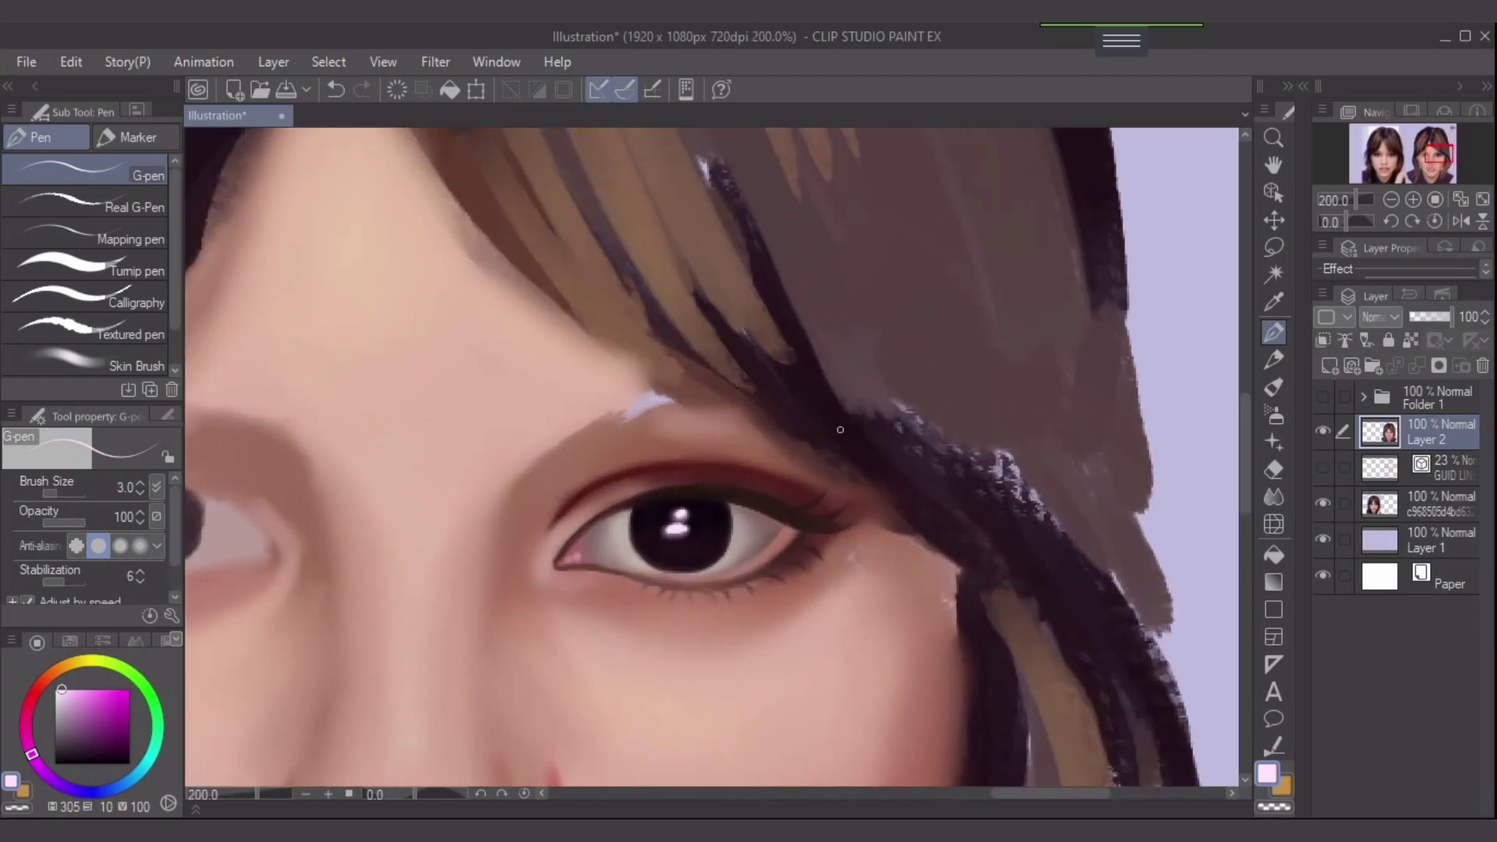
{"action": "left_click", "coordinate": [789, 488], "text": "alt"}
{"action": "key", "text": "b"}
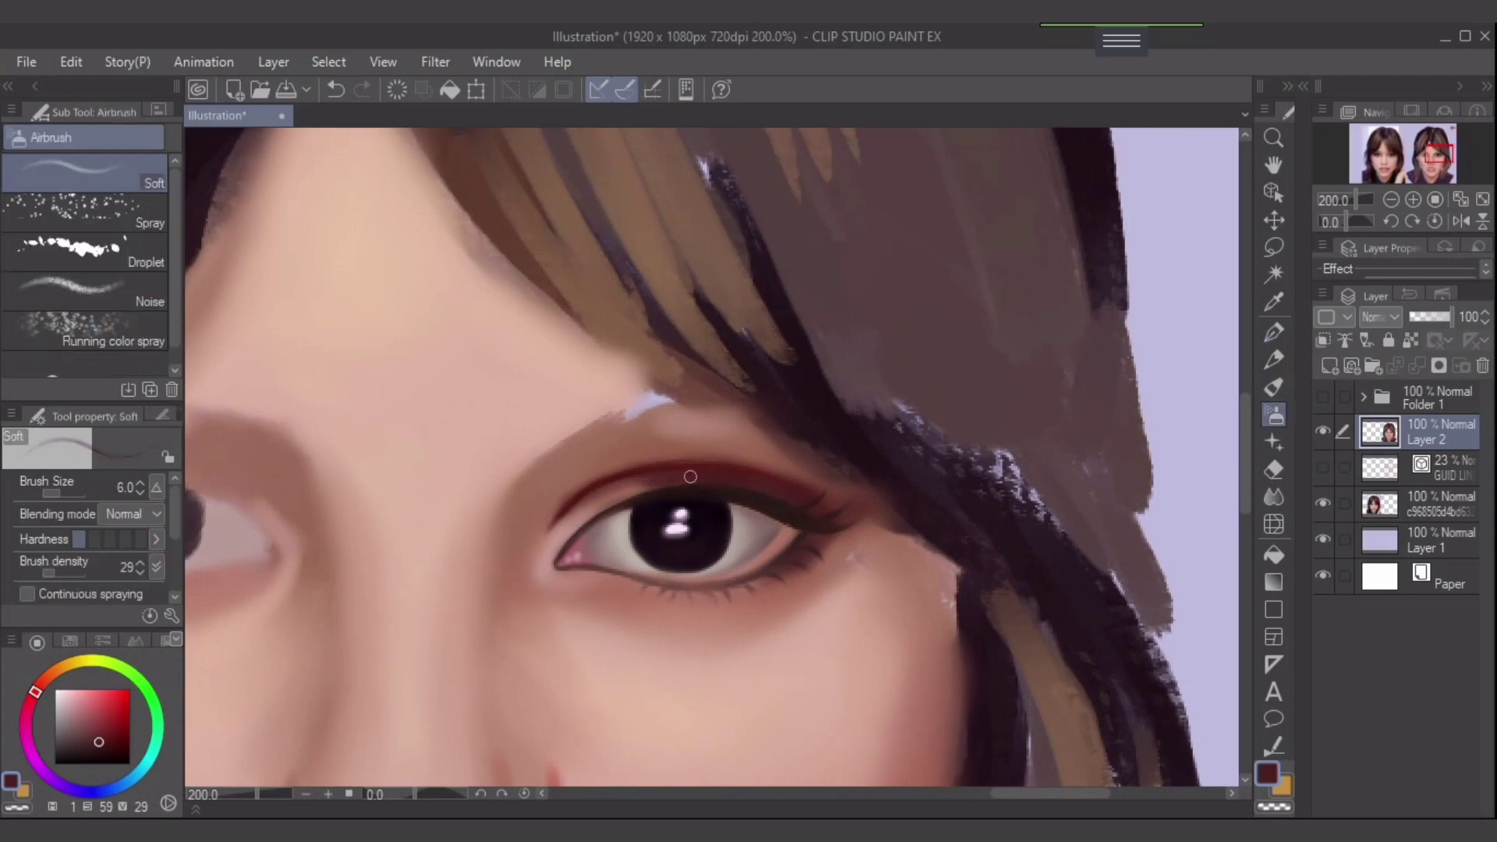
{"action": "left_click_drag", "start_coordinate": [689, 477], "coordinate": [594, 507]}
- Deepen the upper edge of the lid crease in sampled dark red of hue 1, saturation 61 and value 21, at airbrush sizes 3 and 6
{"action": "left_click", "coordinate": [658, 476], "text": "alt"}
{"action": "left_click", "coordinate": [711, 480], "text": "alt"}
{"action": "left_click", "coordinate": [705, 477], "text": "alt"}
{"action": "key", "text": "bracketleft"}
{"action": "key", "text": "bracketleft"}
{"action": "key", "text": "bracketleft"}
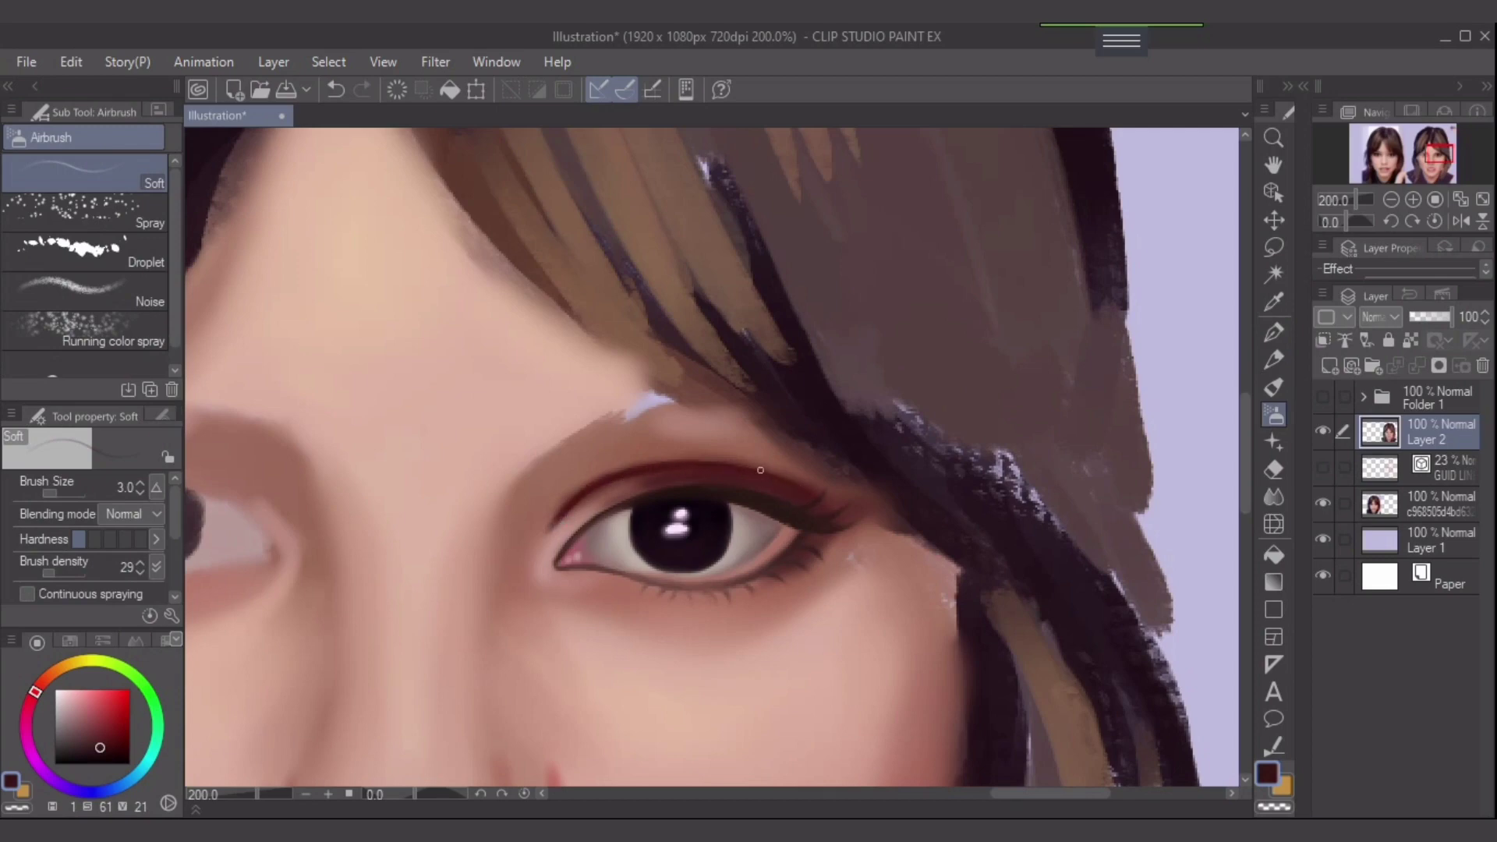
{"action": "key", "text": "bracketright"}
{"action": "key", "text": "bracketright"}
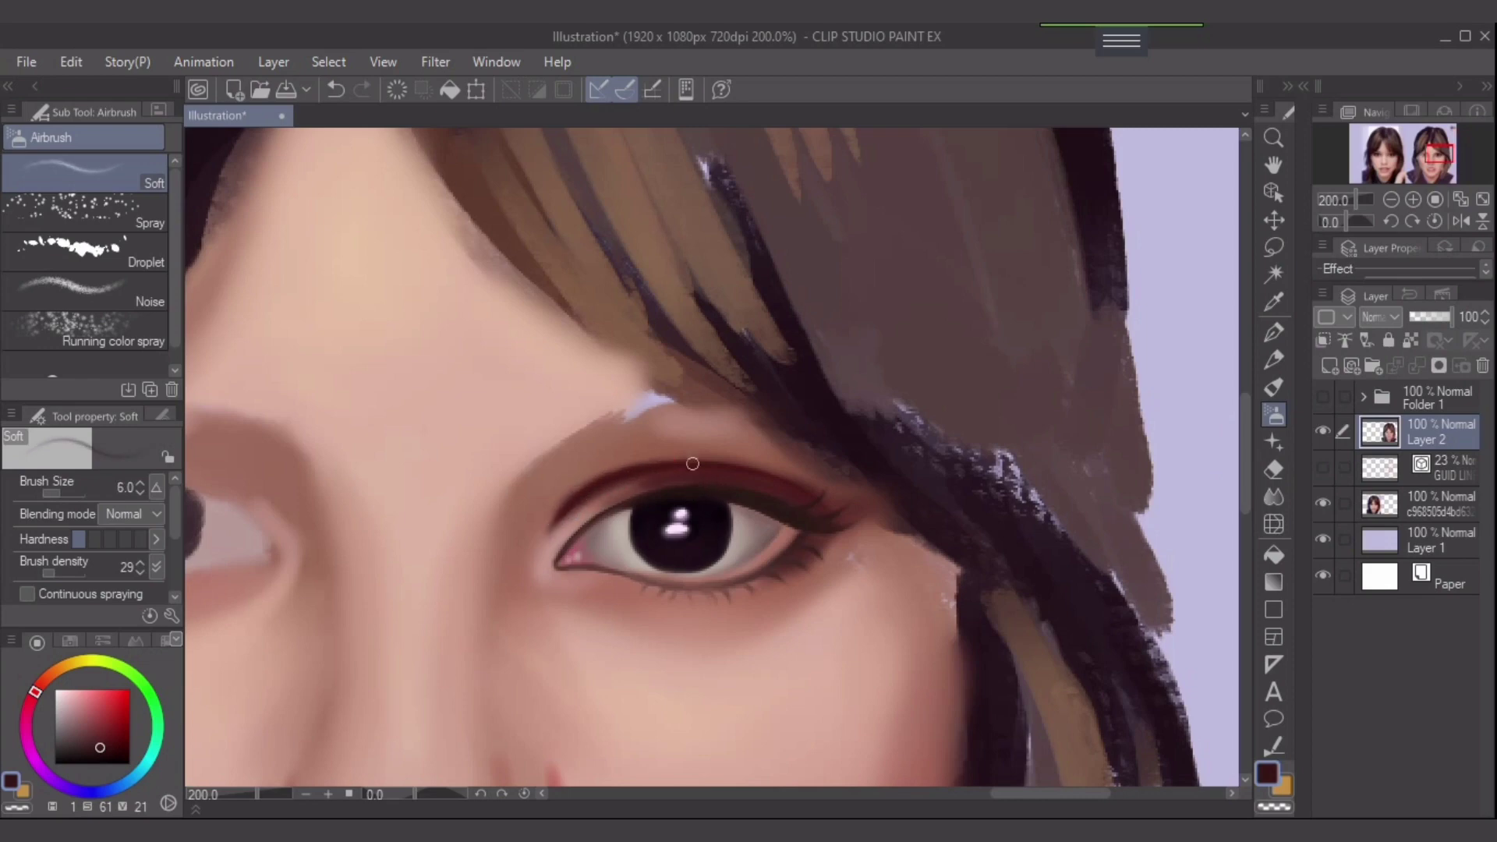
{"action": "left_click_drag", "start_coordinate": [637, 467], "coordinate": [776, 471]}
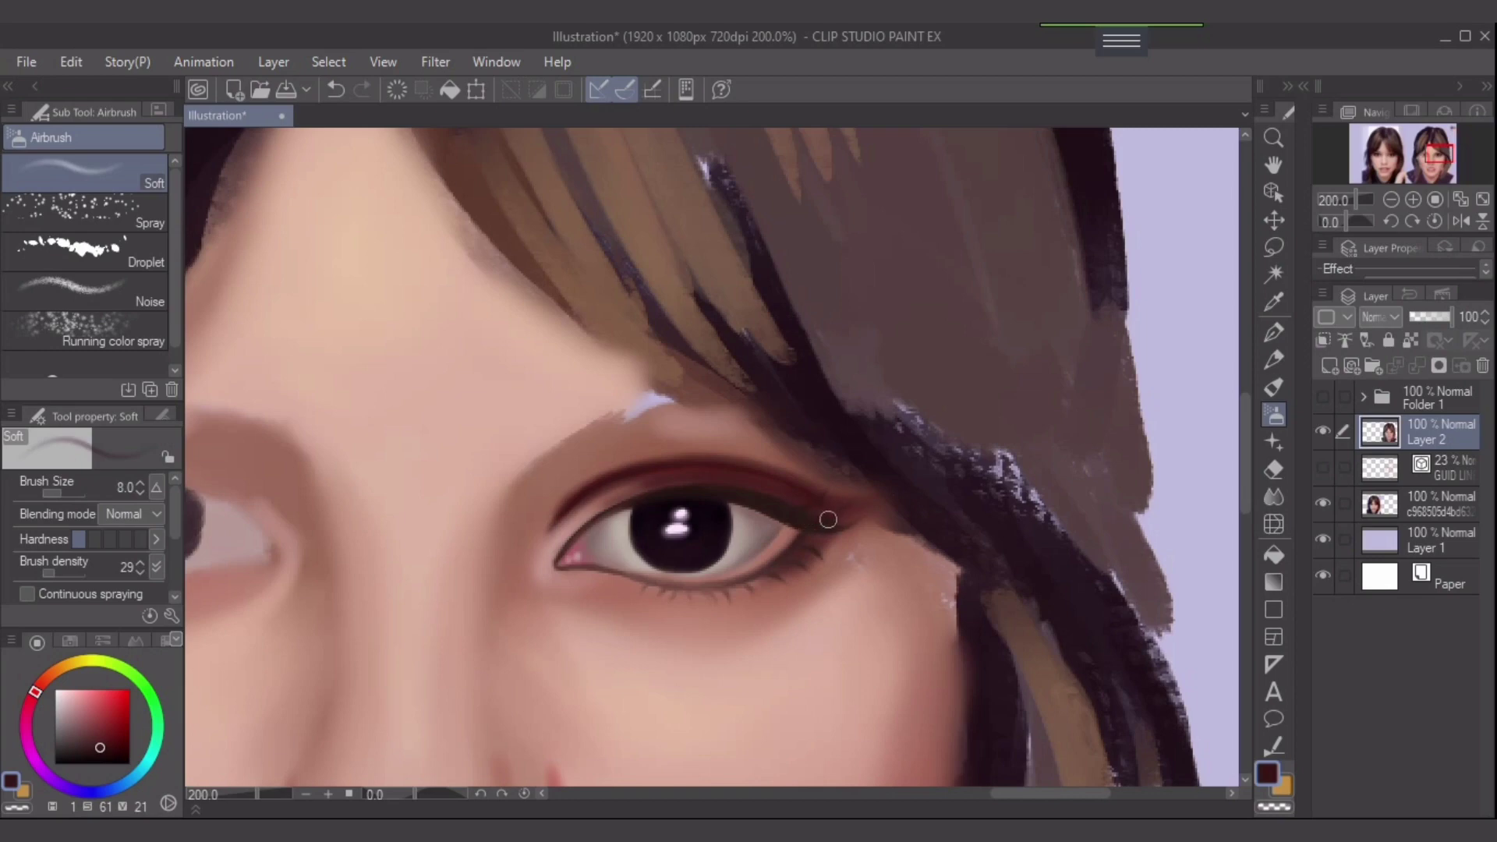
- Extend the lid shadow past the outer corner at size 8 and soften the crease in sampled dark red at airbrush size 10
{"action": "left_click_drag", "start_coordinate": [811, 517], "coordinate": [868, 509]}
{"action": "left_click", "coordinate": [760, 475], "text": "alt"}
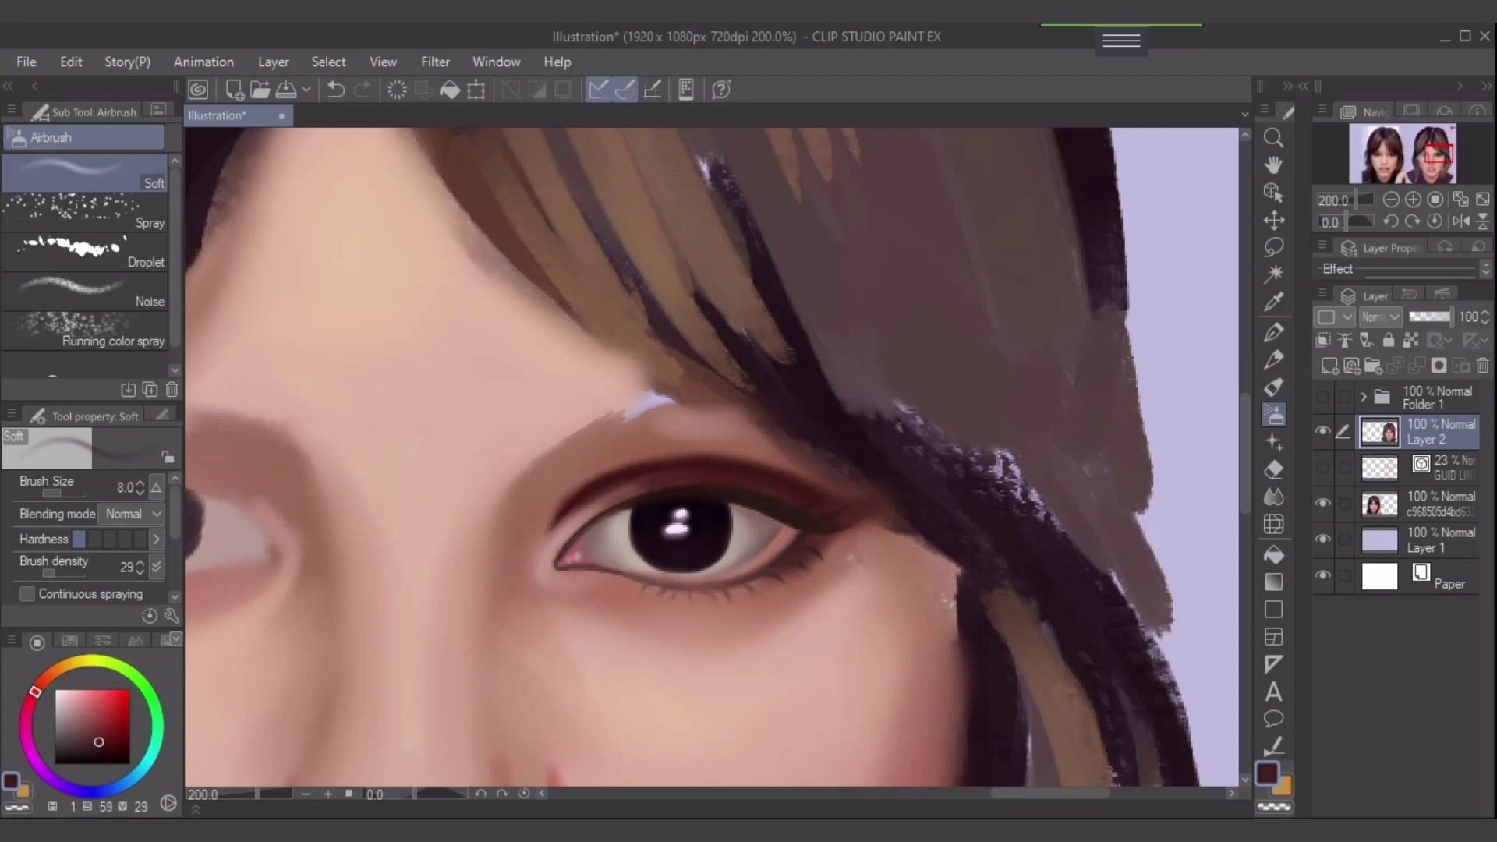
{"action": "left_click_drag", "start_coordinate": [657, 487], "coordinate": [578, 510]}
{"action": "key", "text": "bracketright"}
{"action": "key", "text": "bracketright"}
{"action": "left_click_drag", "start_coordinate": [606, 480], "coordinate": [722, 460]}
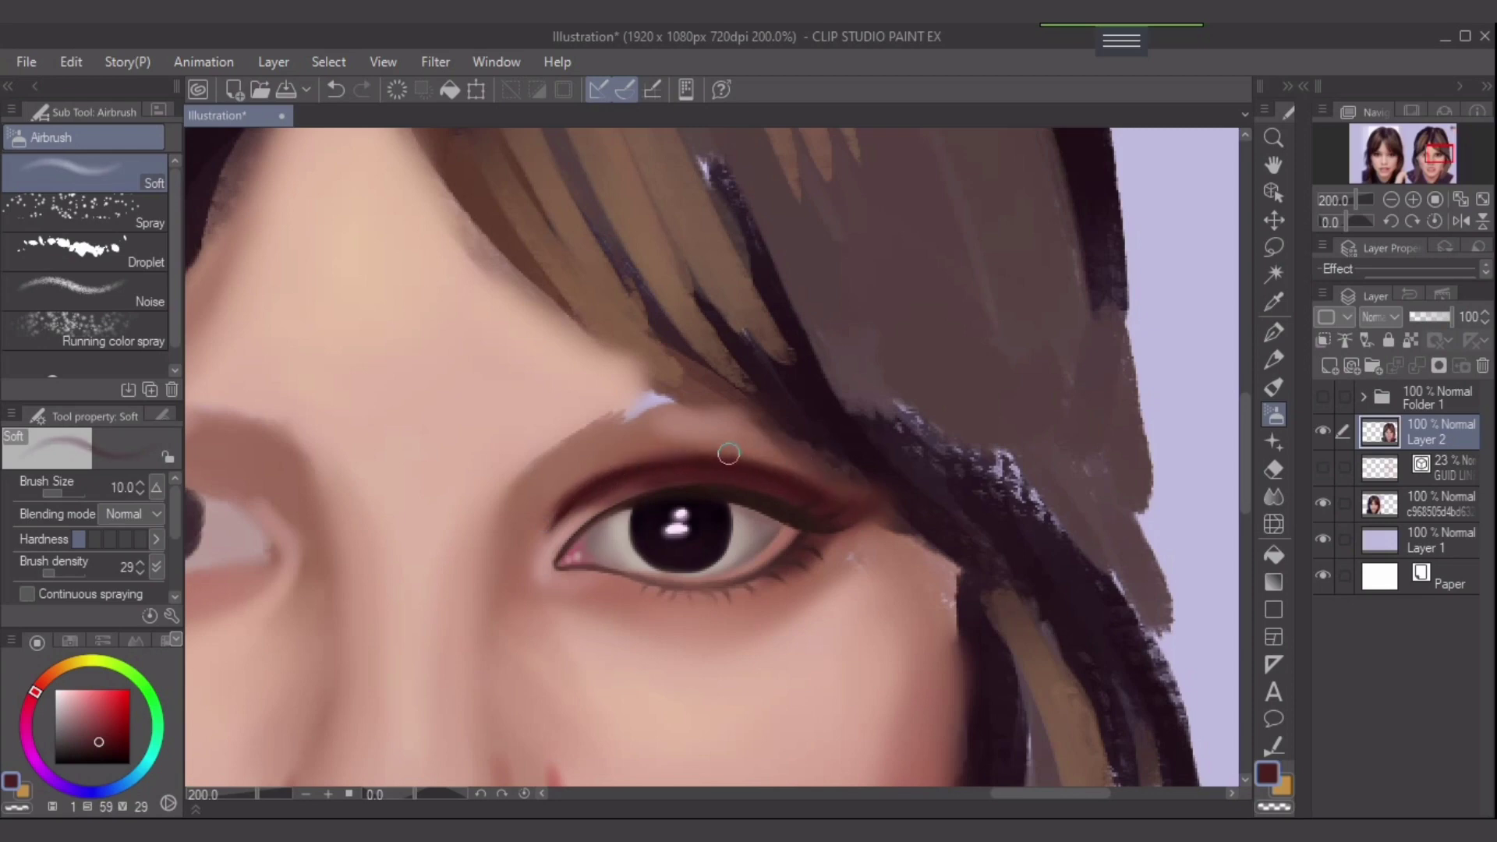
- Blend the crease's upper edge with sampled brown at airbrush size 12, compare against the sketch folder, and sample dark red from the crease
{"action": "left_click", "coordinate": [648, 449], "text": "alt"}
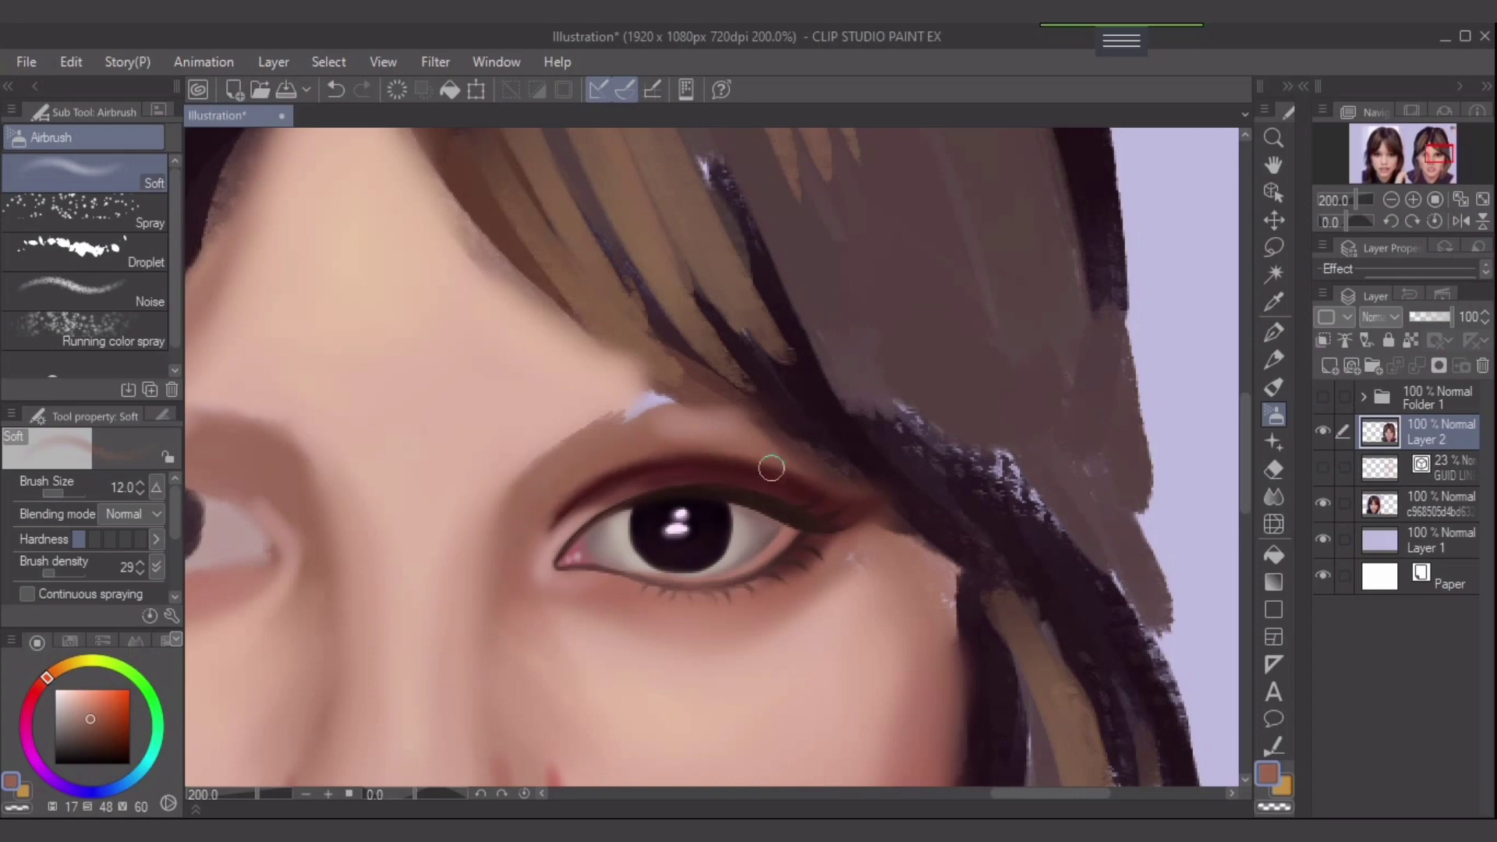
{"action": "left_click", "coordinate": [1322, 397]}
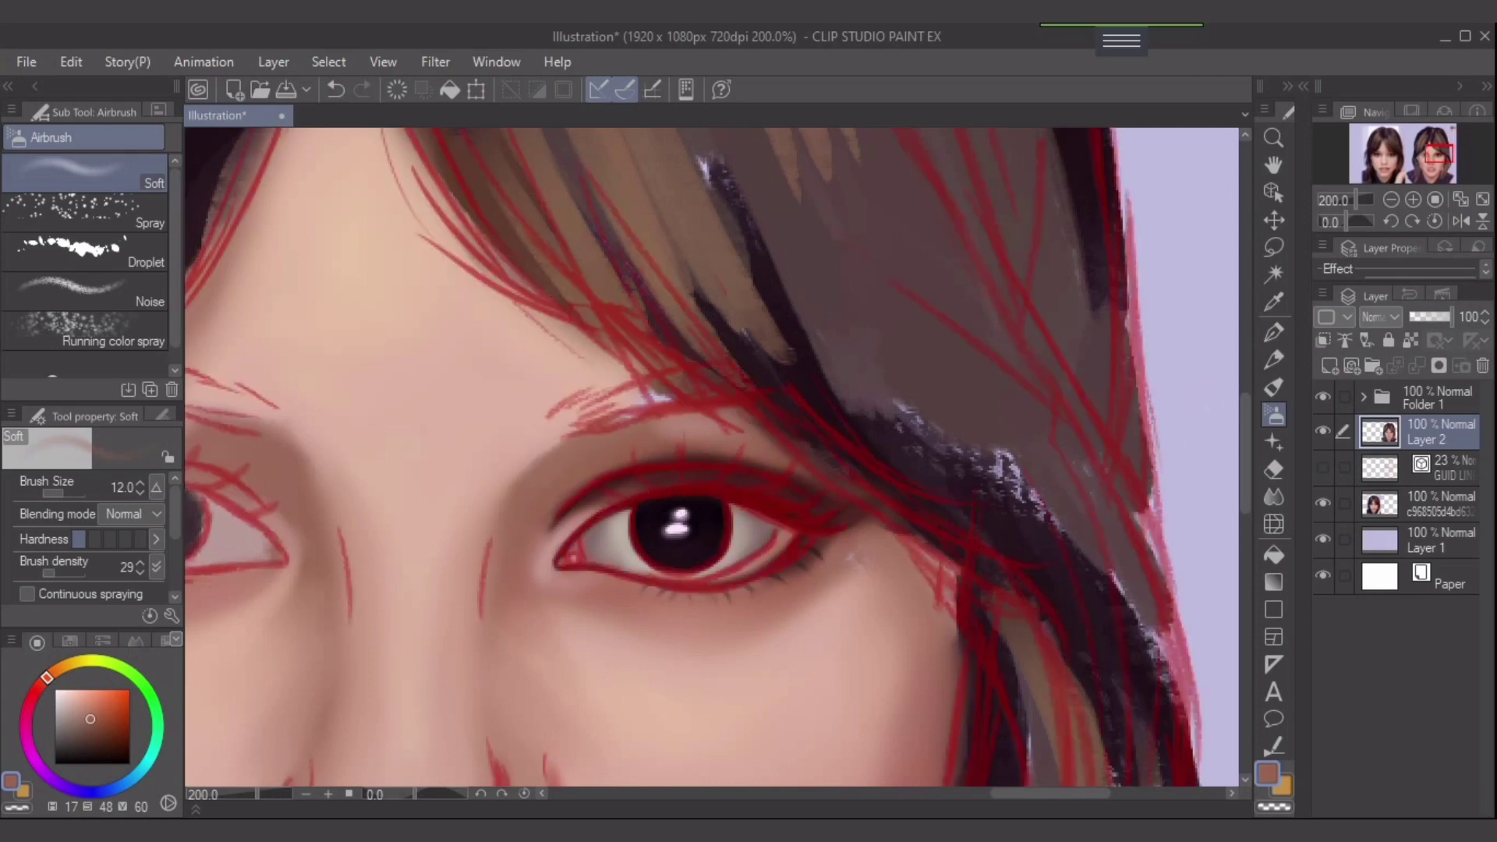
{"action": "left_click", "coordinate": [1323, 396]}
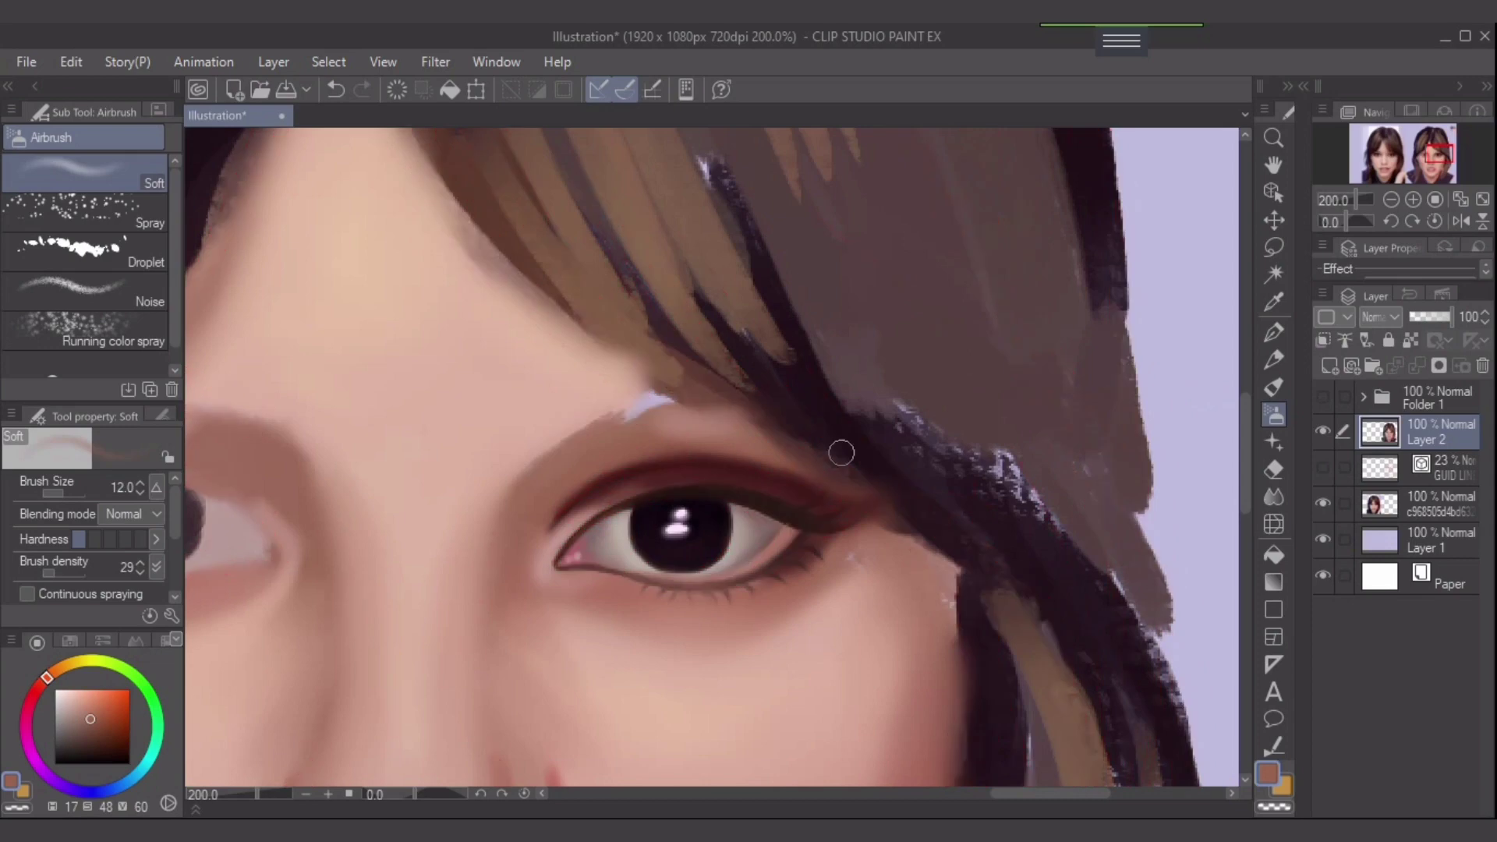
{"action": "left_click", "coordinate": [594, 487], "text": "alt"}
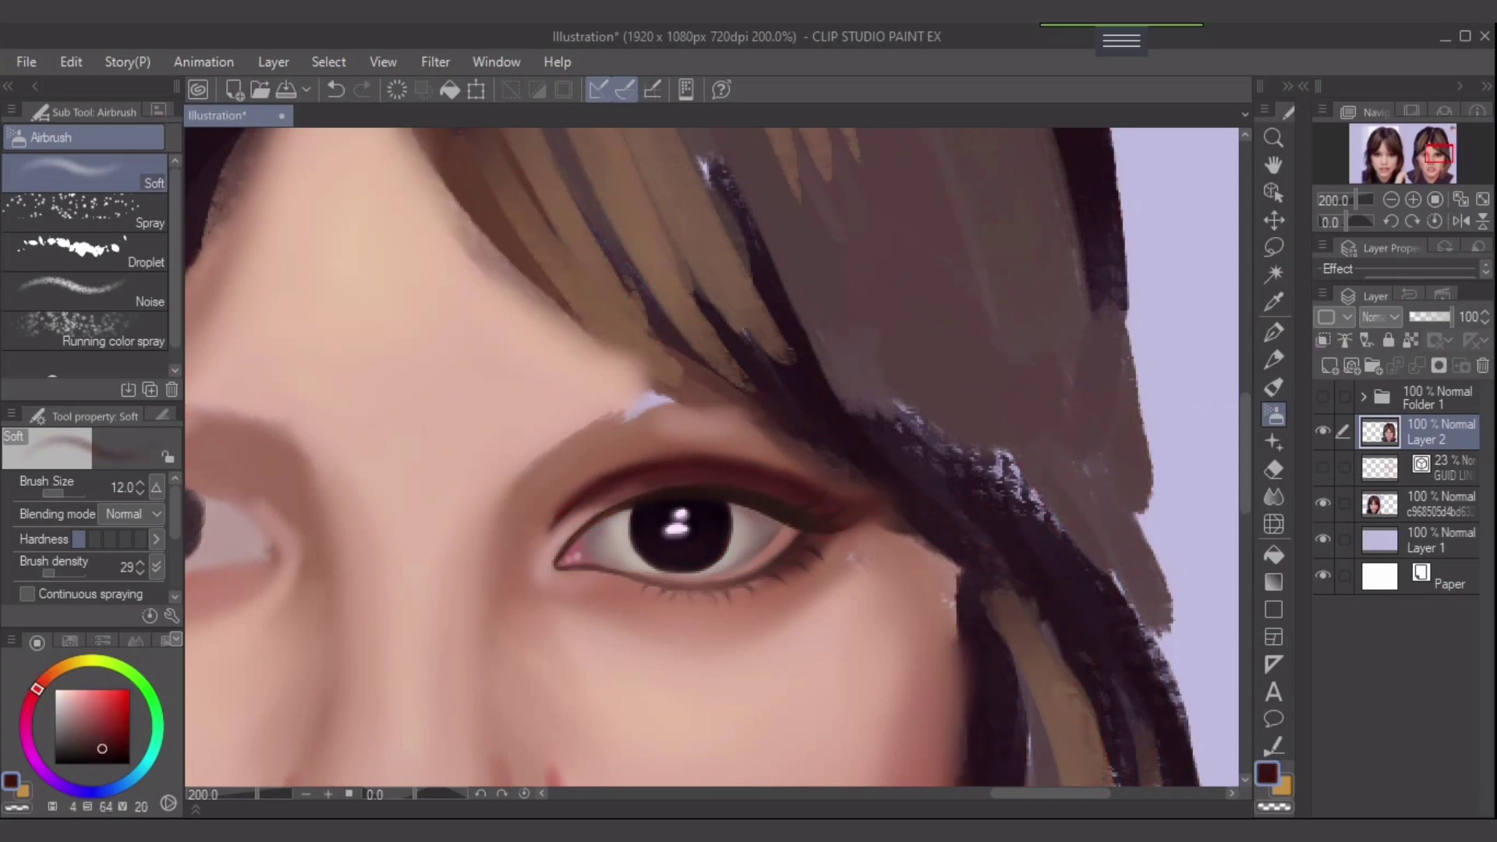
- Show the sketch in Folder 1 and set the folder's opacity to 44 percent
{"action": "left_click", "coordinate": [1323, 397]}
{"action": "left_click", "coordinate": [1433, 396]}
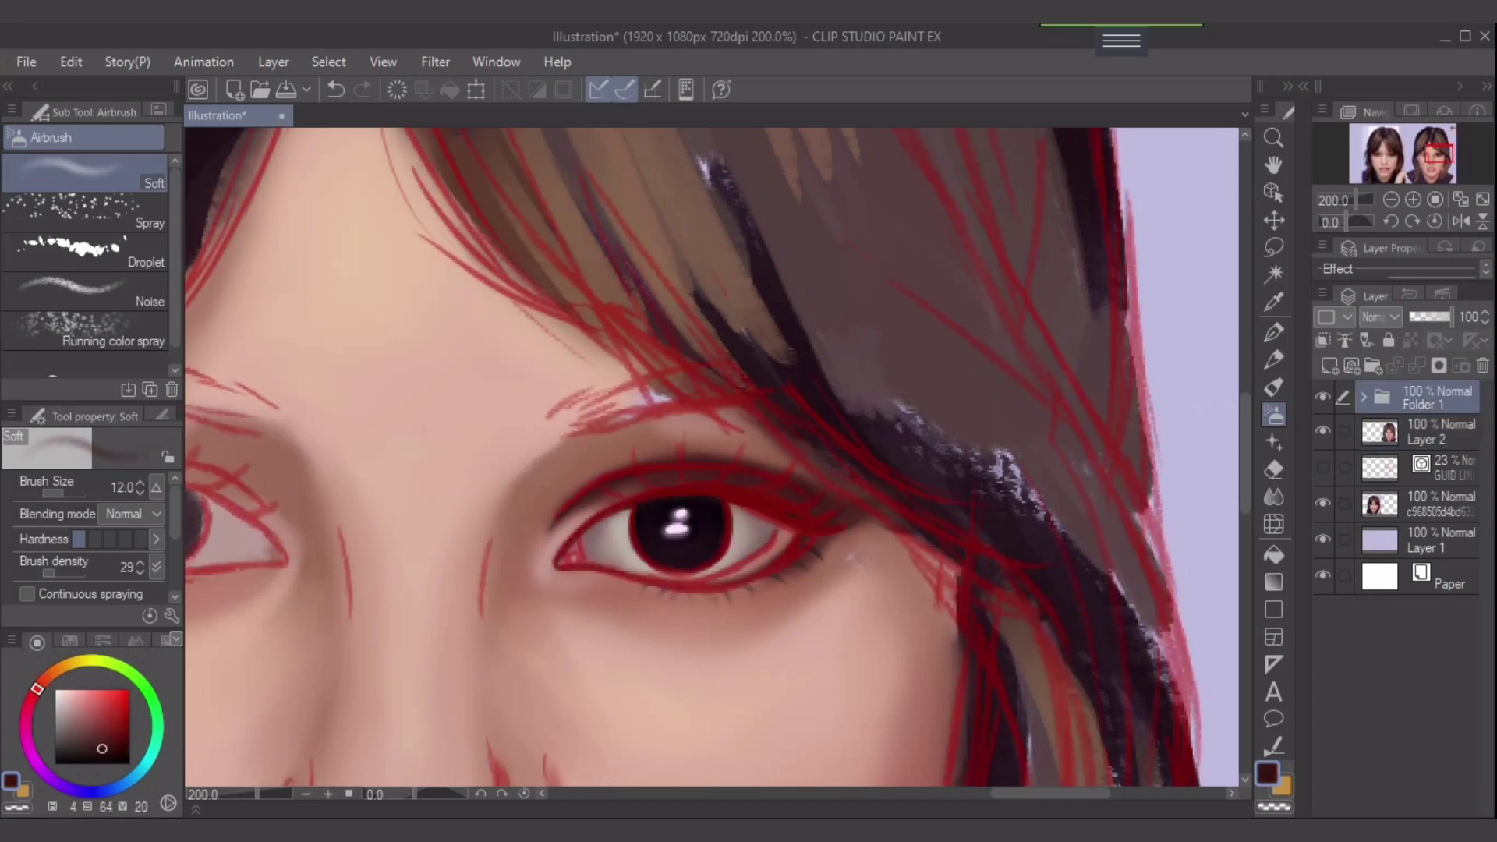
{"action": "left_click", "coordinate": [1430, 316]}
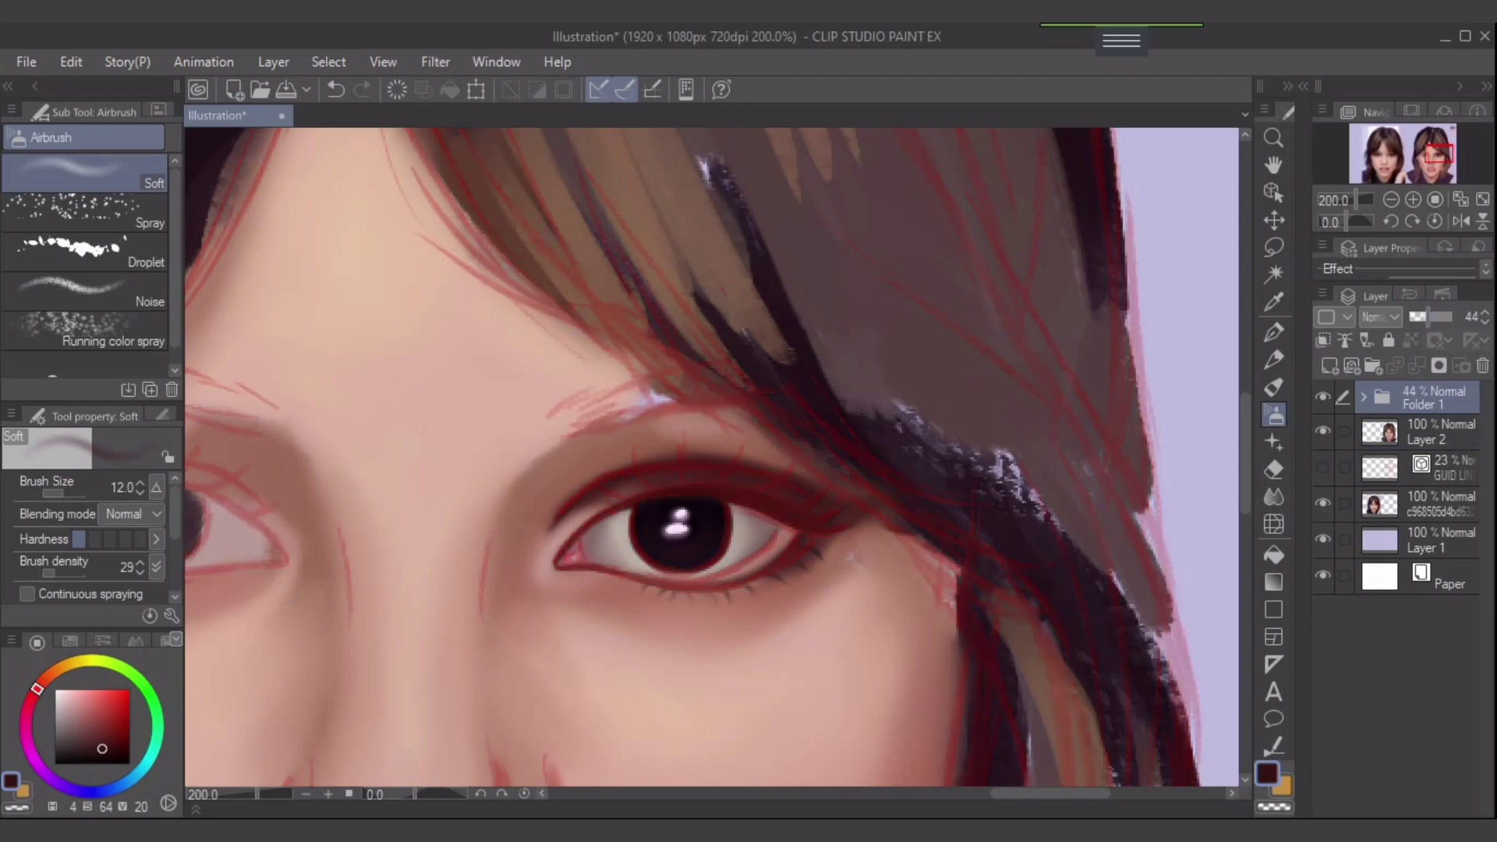
- Refine the lid crease on Layer 2 with the sketch hidden, using the Soft airbrush at size 3, and pick dark red of hue 4, saturation 76, value 32
{"action": "left_click", "coordinate": [1432, 431]}
{"action": "key", "text": "["}
{"action": "key", "text": "["}
{"action": "key", "text": "["}
{"action": "key", "text": "["}
{"action": "key", "text": "["}
{"action": "key", "text": "["}
{"action": "key", "text": "["}
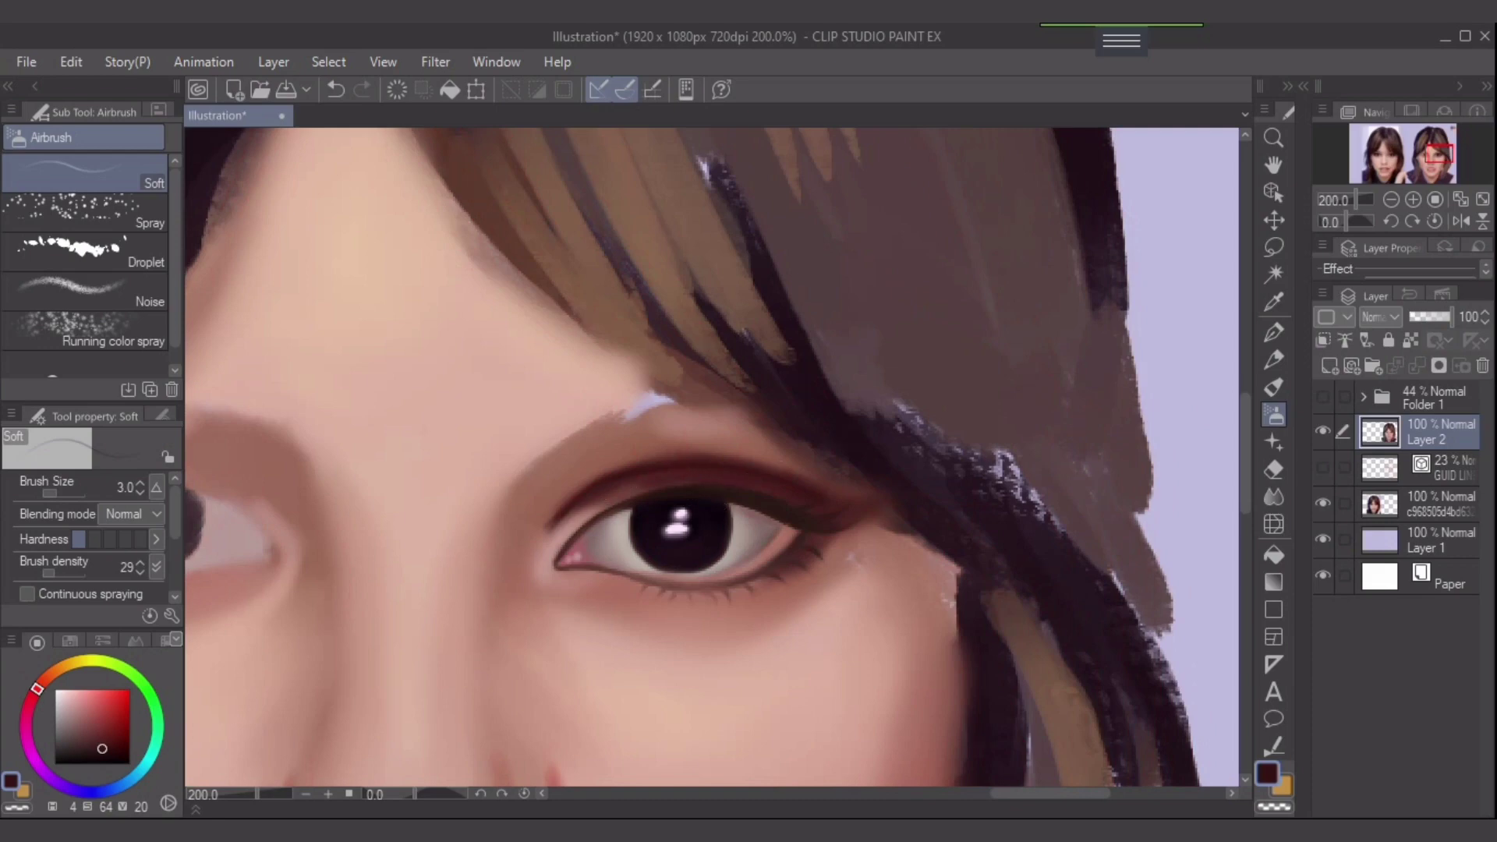
{"action": "left_click", "coordinate": [111, 740]}
- Shade over the lower outer lashes in brown-red of hue 7, saturation 53 and value 36 with the Skin Brush at size 12
{"action": "scroll", "coordinate": [713, 607], "scroll_direction": "down", "scroll_amount": 3}
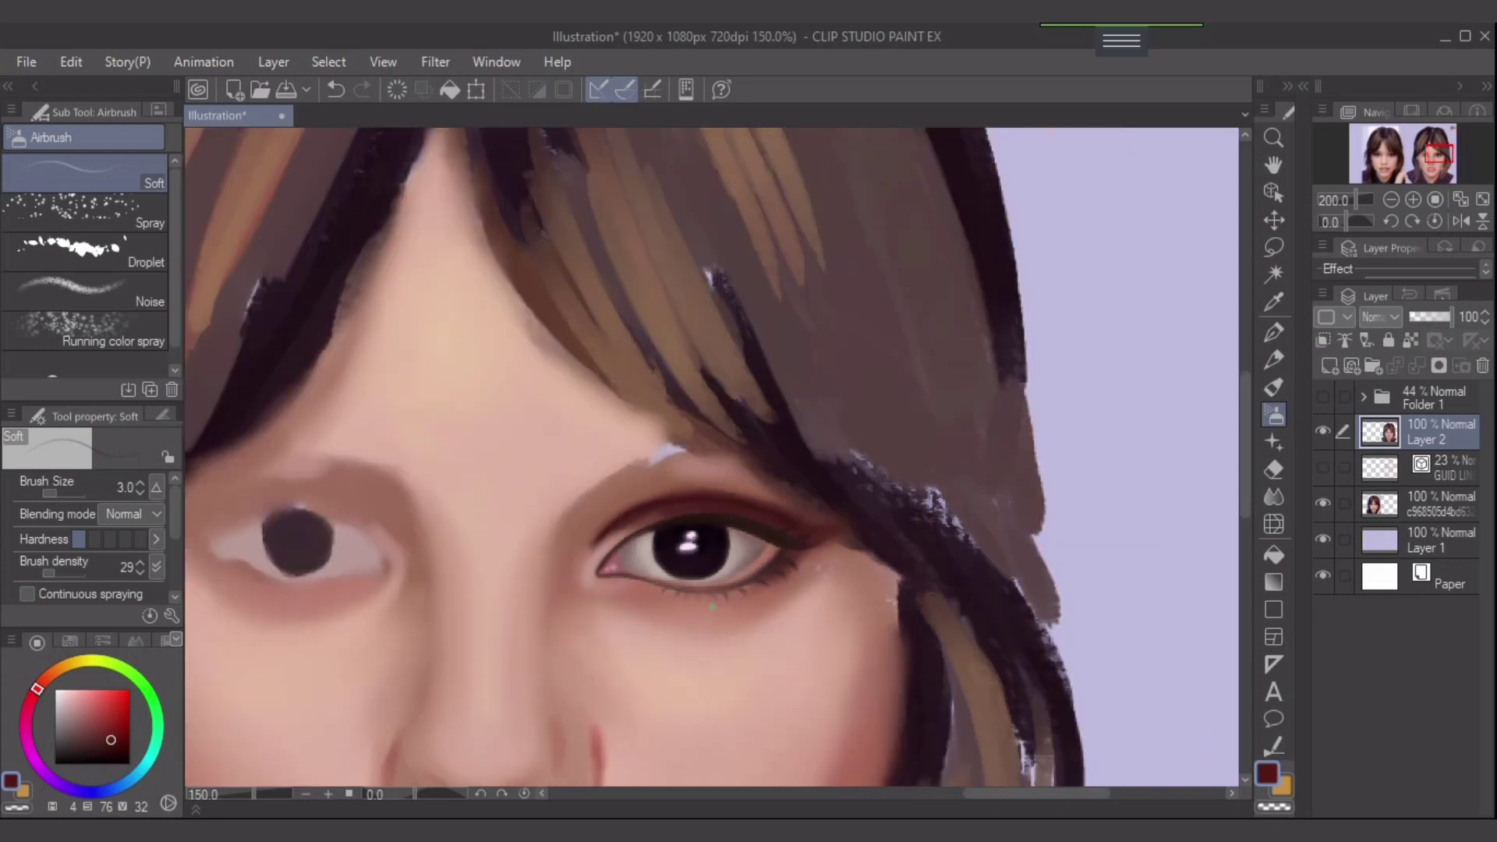
{"action": "left_click_drag", "start_coordinate": [778, 565], "coordinate": [840, 412]}
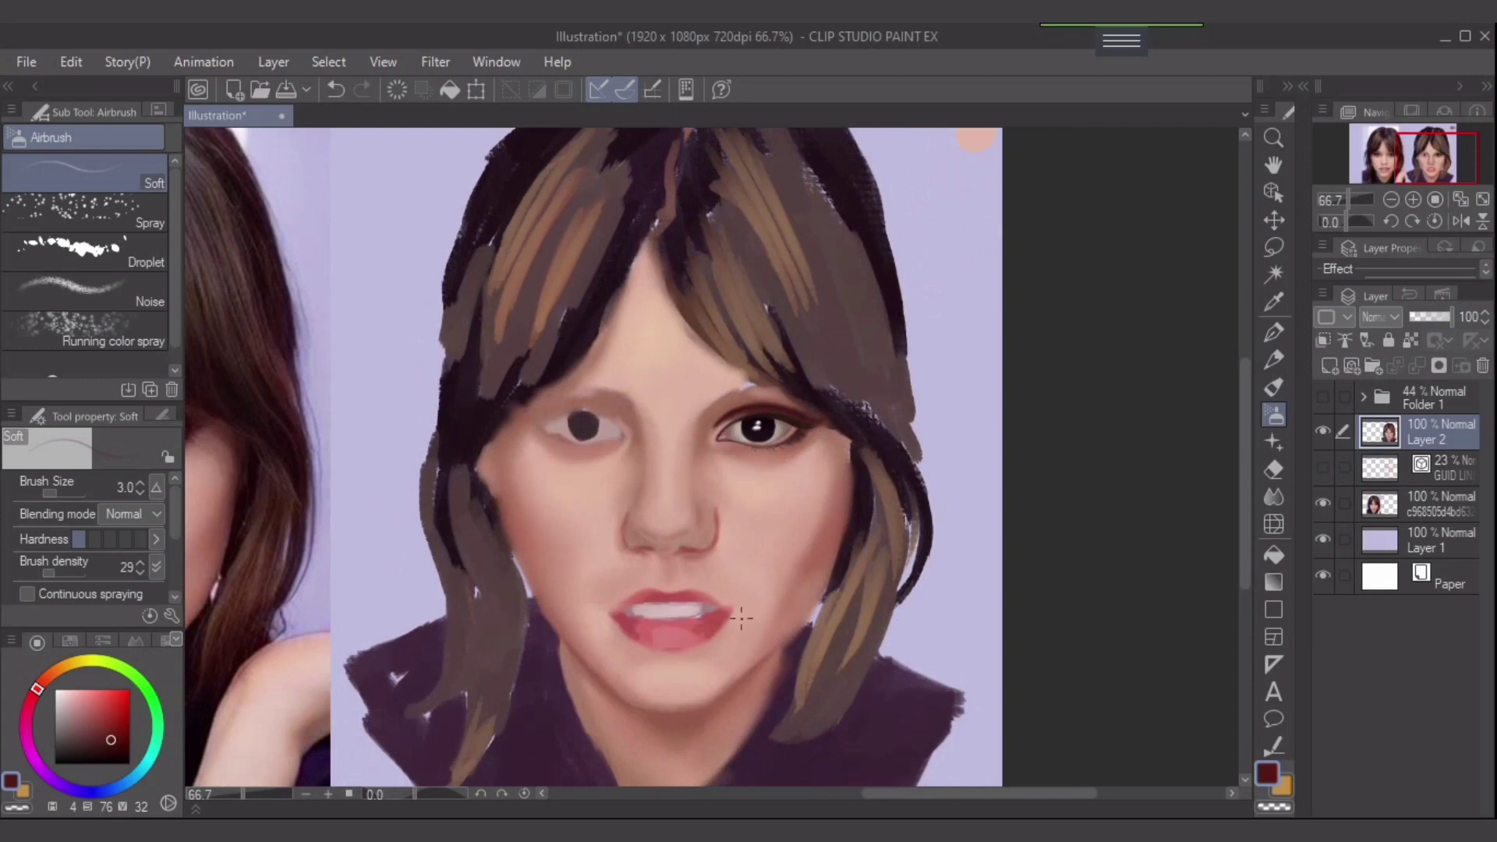
{"action": "scroll", "coordinate": [820, 497], "scroll_direction": "up", "scroll_amount": 2}
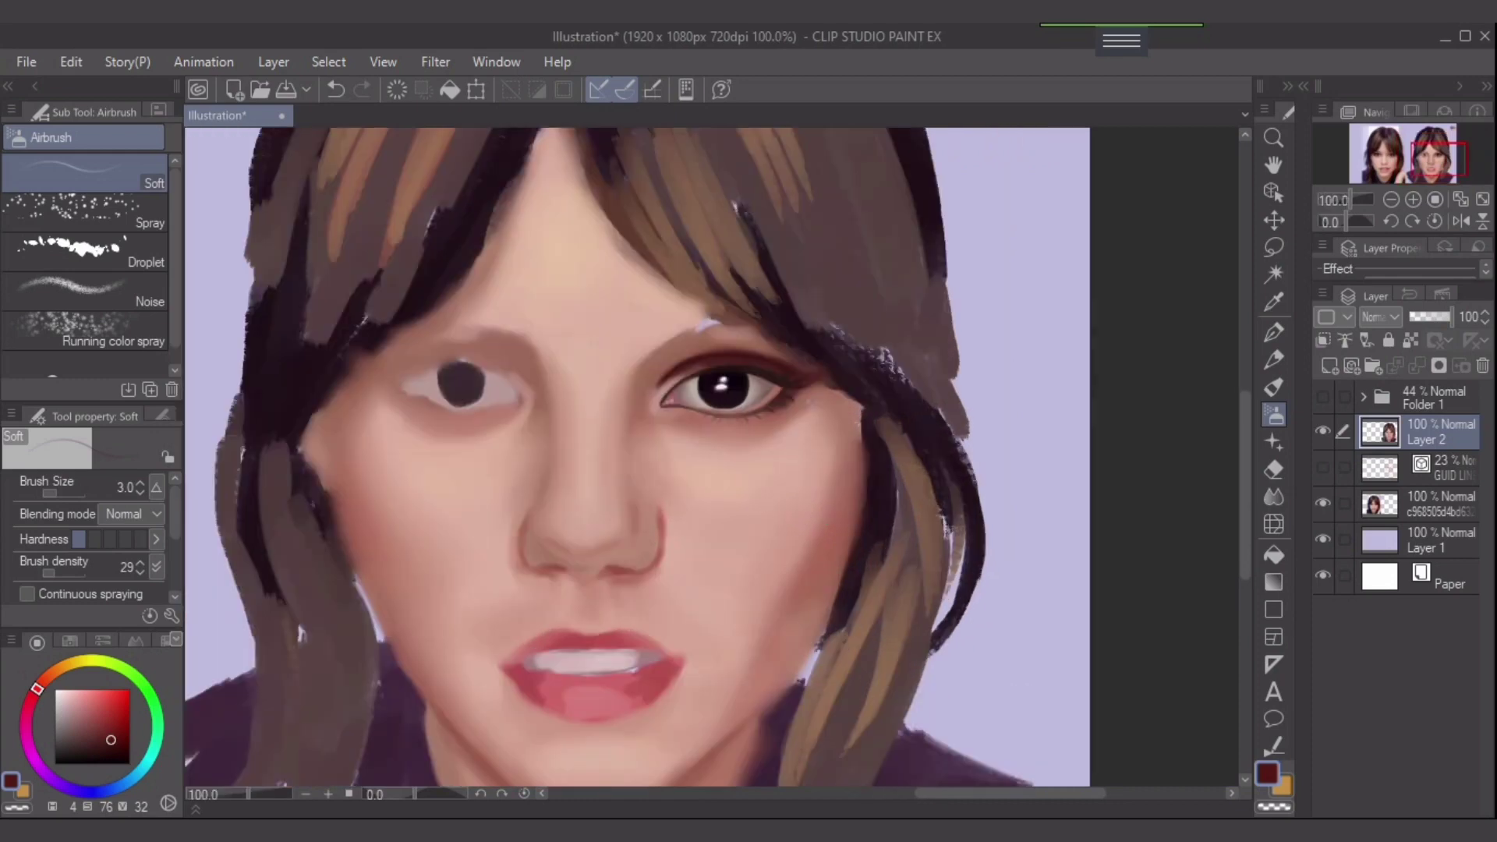
{"action": "left_click_drag", "start_coordinate": [812, 470], "coordinate": [815, 578]}
{"action": "scroll", "coordinate": [816, 578], "scroll_direction": "up", "scroll_amount": 1}
{"action": "left_click", "coordinate": [1273, 301]}
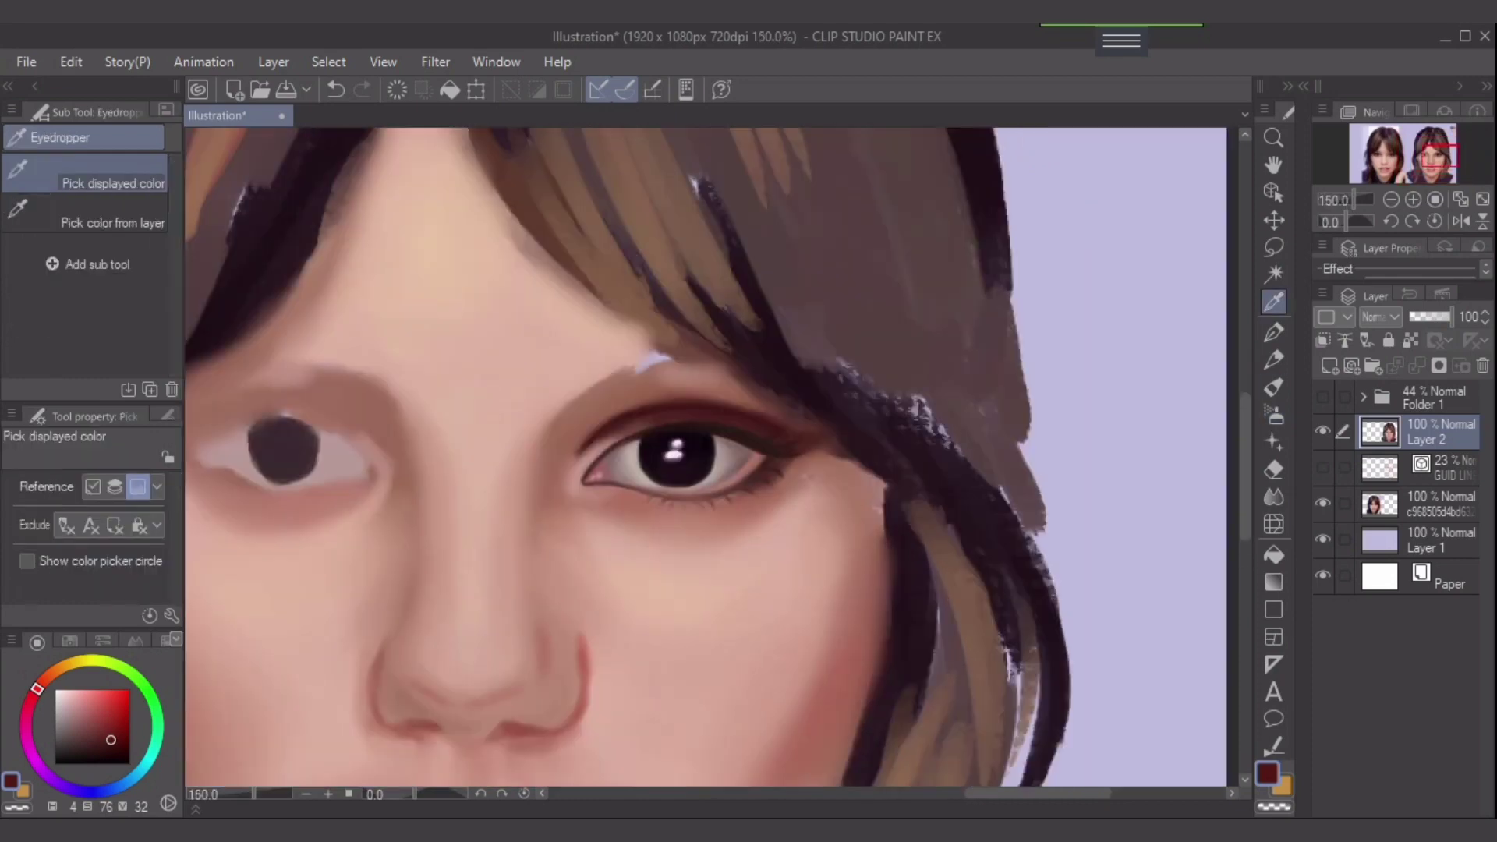
{"action": "left_click", "coordinate": [1273, 331]}
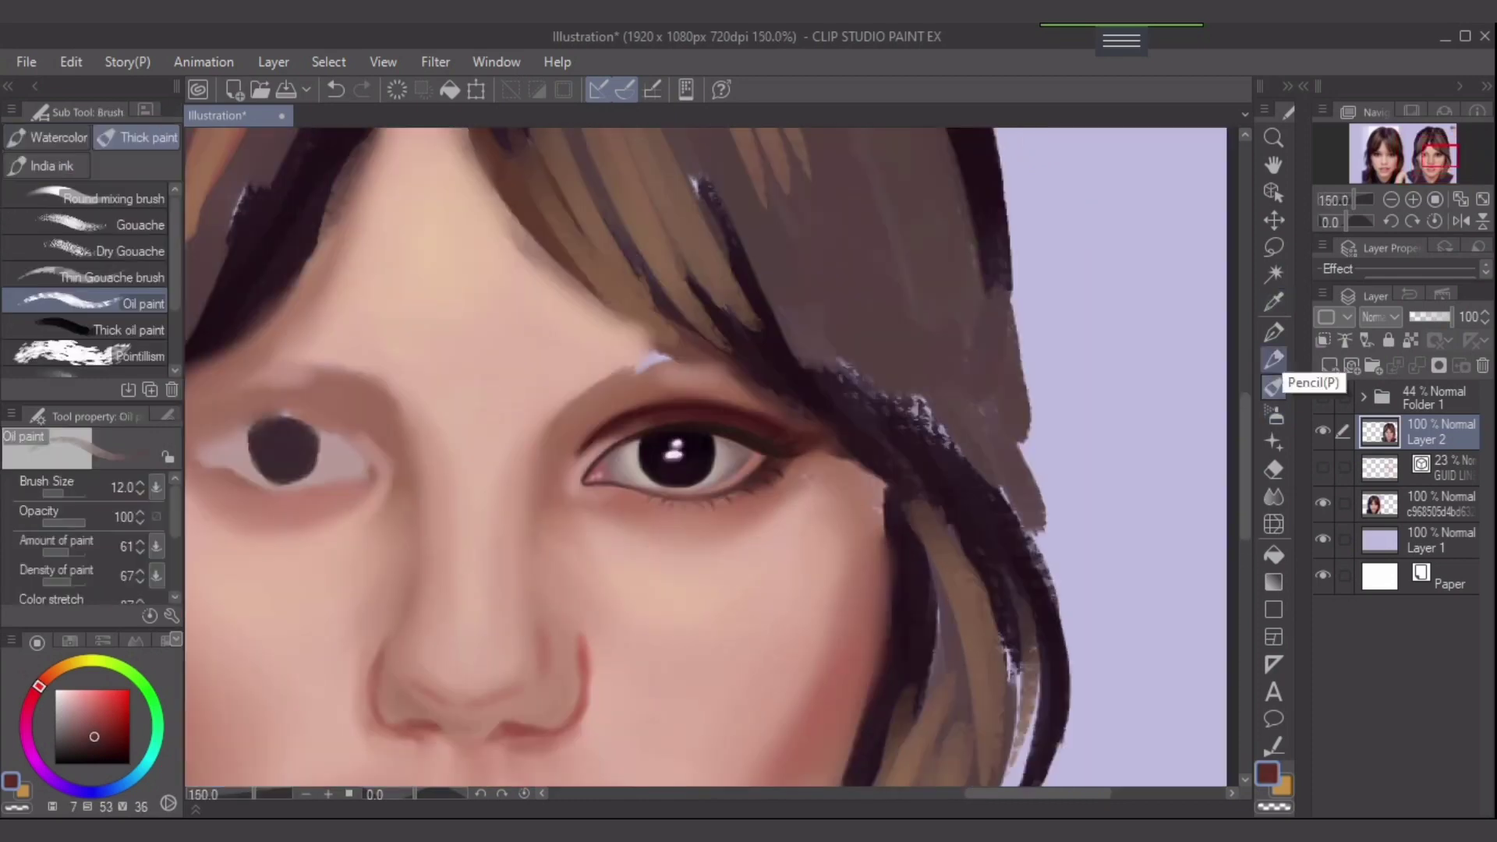
{"action": "key", "text": "bracketright"}
{"action": "key", "text": "bracketright"}
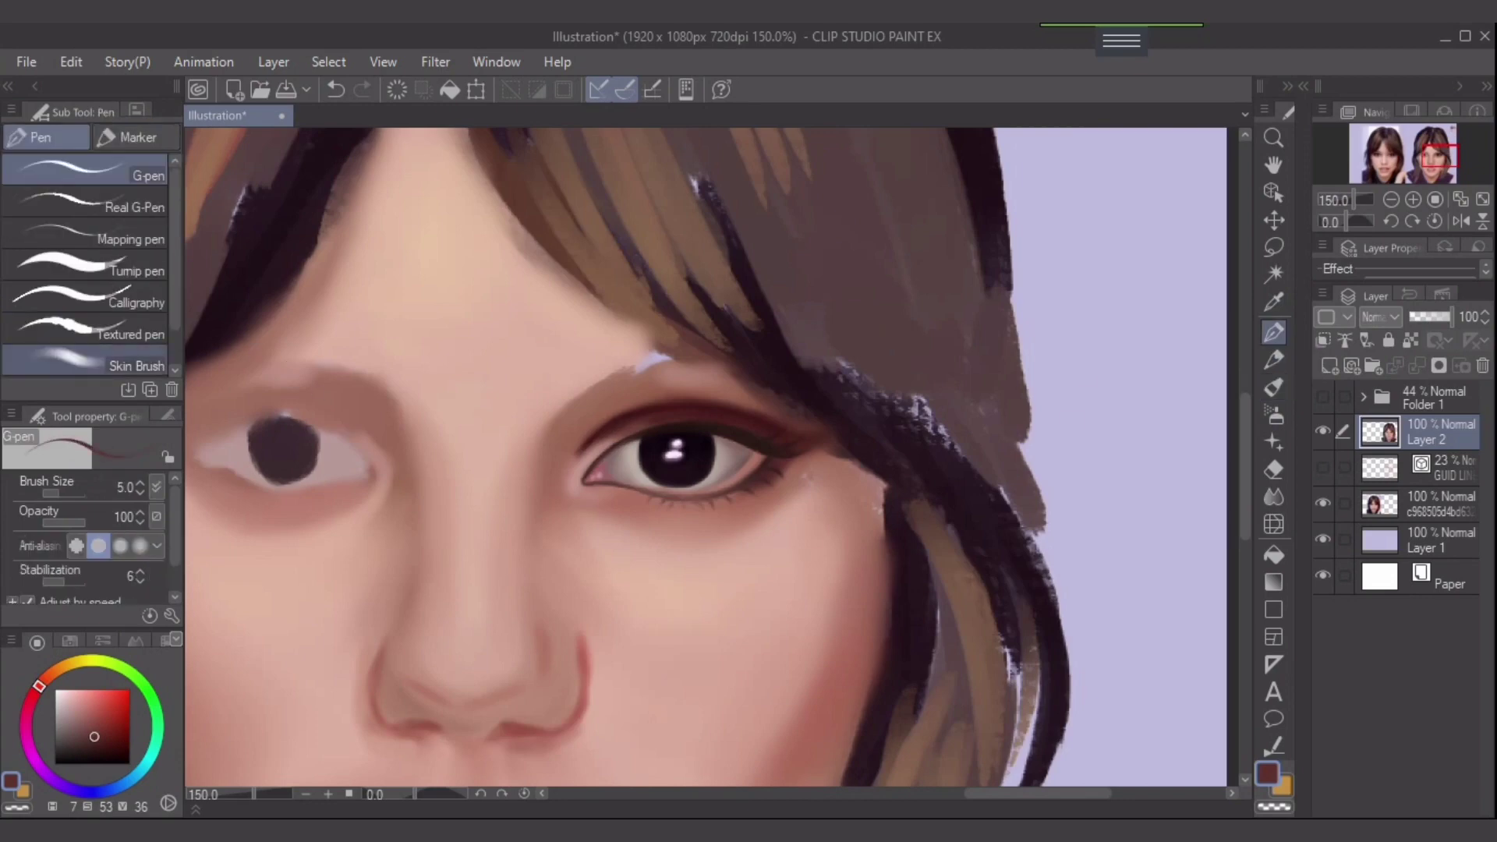
{"action": "left_click", "coordinate": [132, 365]}
{"action": "key", "text": "bracketleft"}
{"action": "key", "text": "bracketleft"}
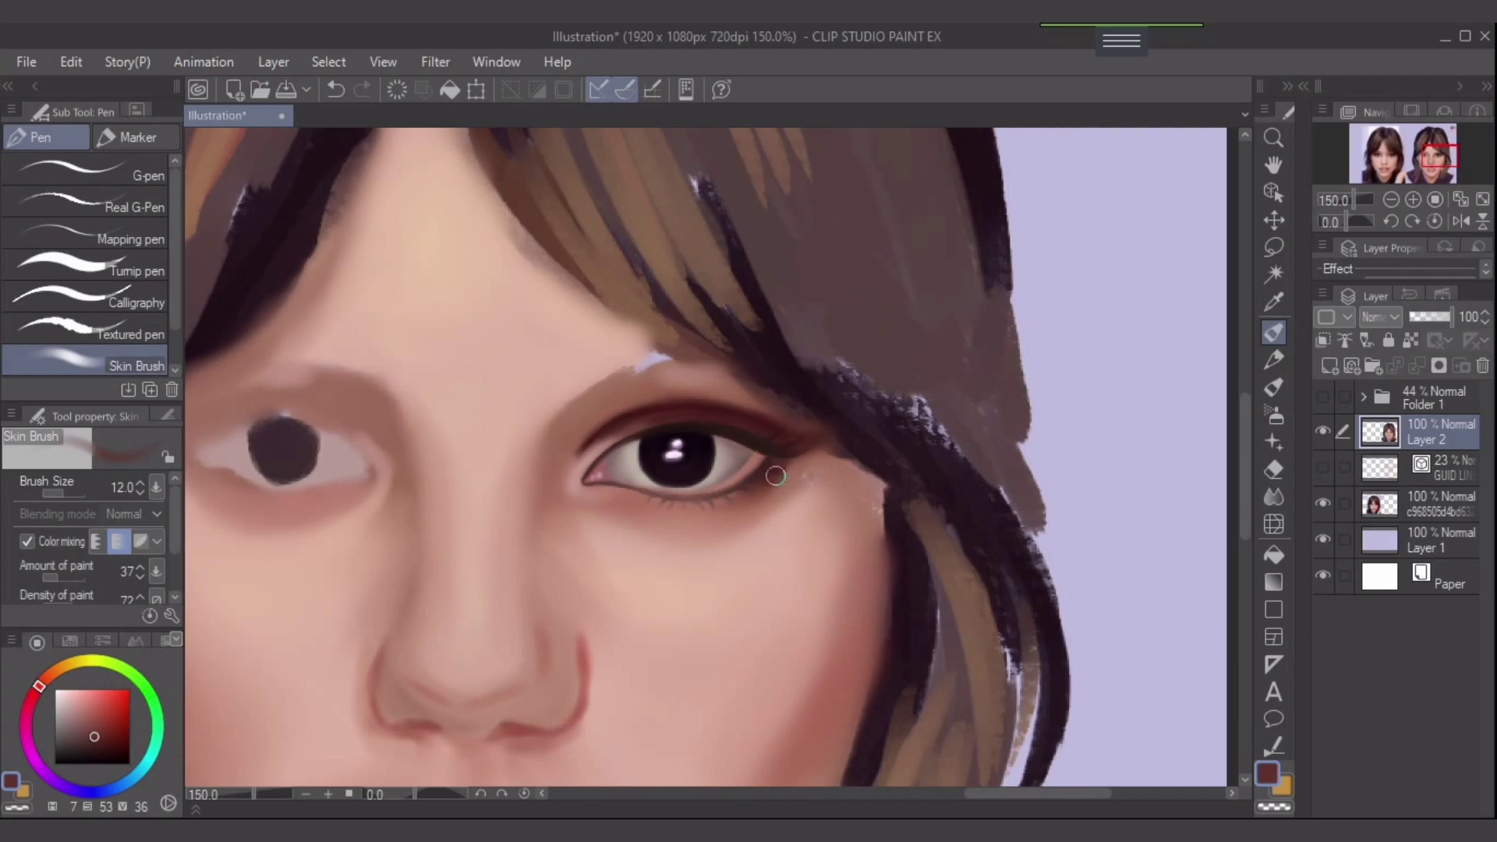
- Blend the eye's outer corner shadow with sampled dark red of hue 3, saturation 59 and value 29 using the Skin Brush, down to size 10
{"action": "key", "text": "bracketleft"}
{"action": "key", "text": "bracketleft"}
{"action": "key", "text": "bracketright"}
{"action": "key", "text": "bracketright"}
{"action": "key", "text": "bracketright"}
{"action": "left_click", "coordinate": [775, 409], "text": "alt"}
{"action": "key", "text": "bracketleft"}
{"action": "key", "text": "bracketleft"}
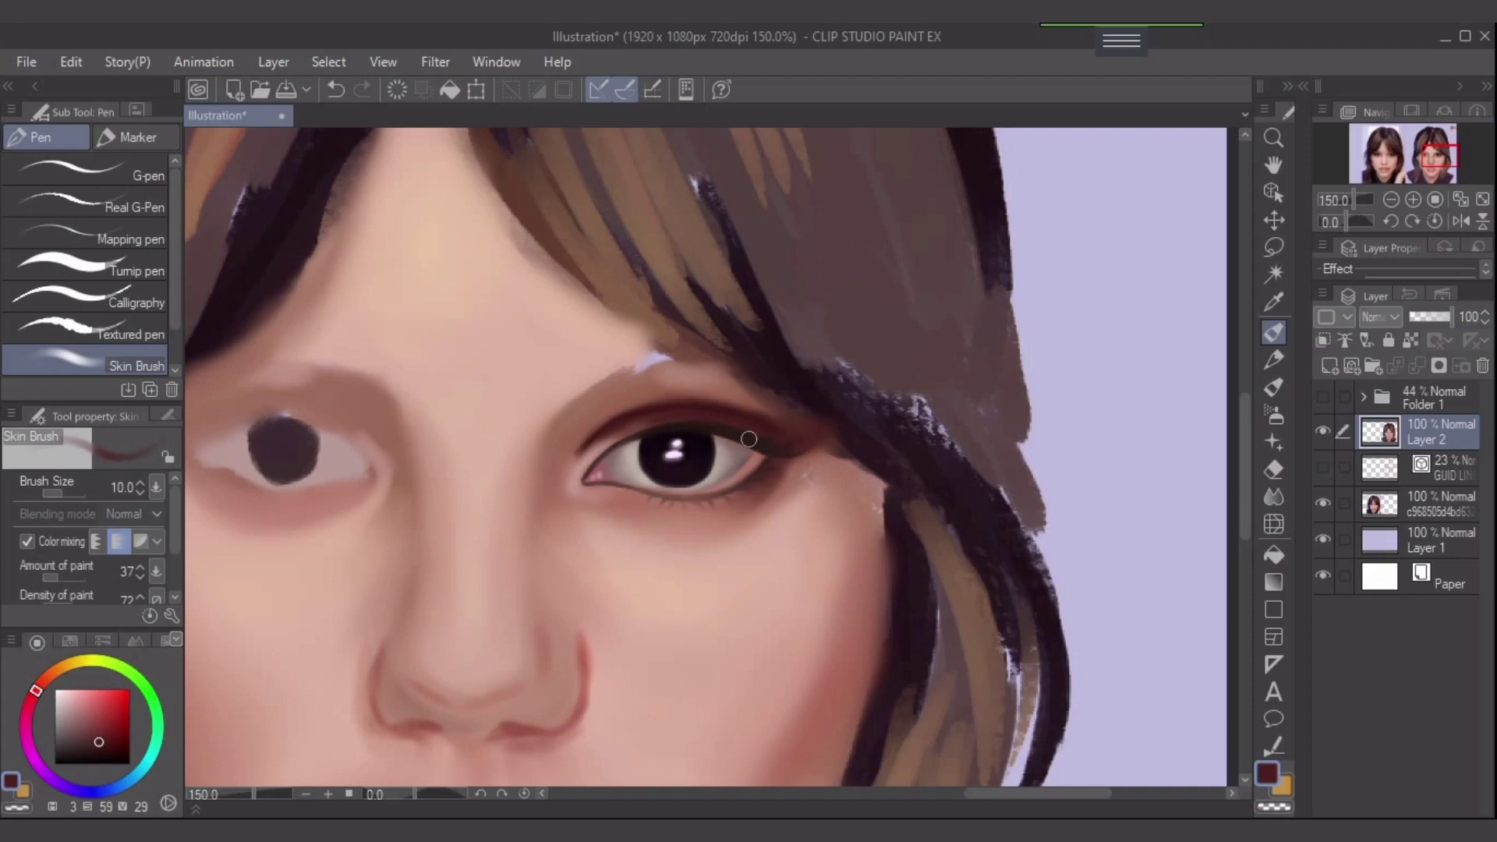
- Paint over the lower lashes in sampled brown of hue 17, saturation 44 and value 61 at size 12, undoing the first dark red stroke
{"action": "key", "text": "bracketright"}
{"action": "key", "text": "bracketright"}
{"action": "key", "text": "bracketleft"}
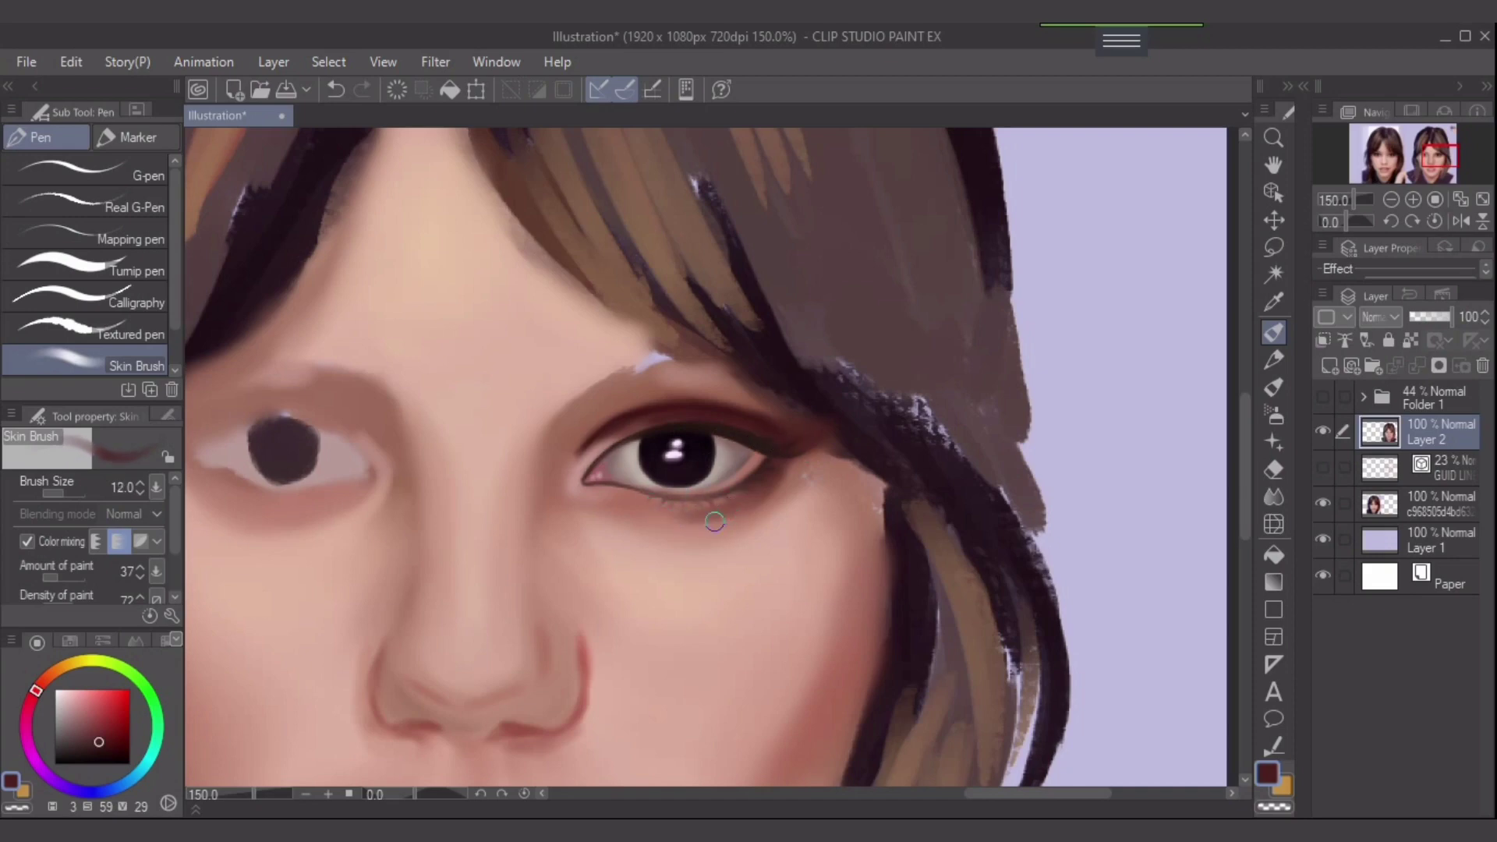
{"action": "key", "text": "ctrl+z"}
{"action": "left_click", "coordinate": [96, 734]}
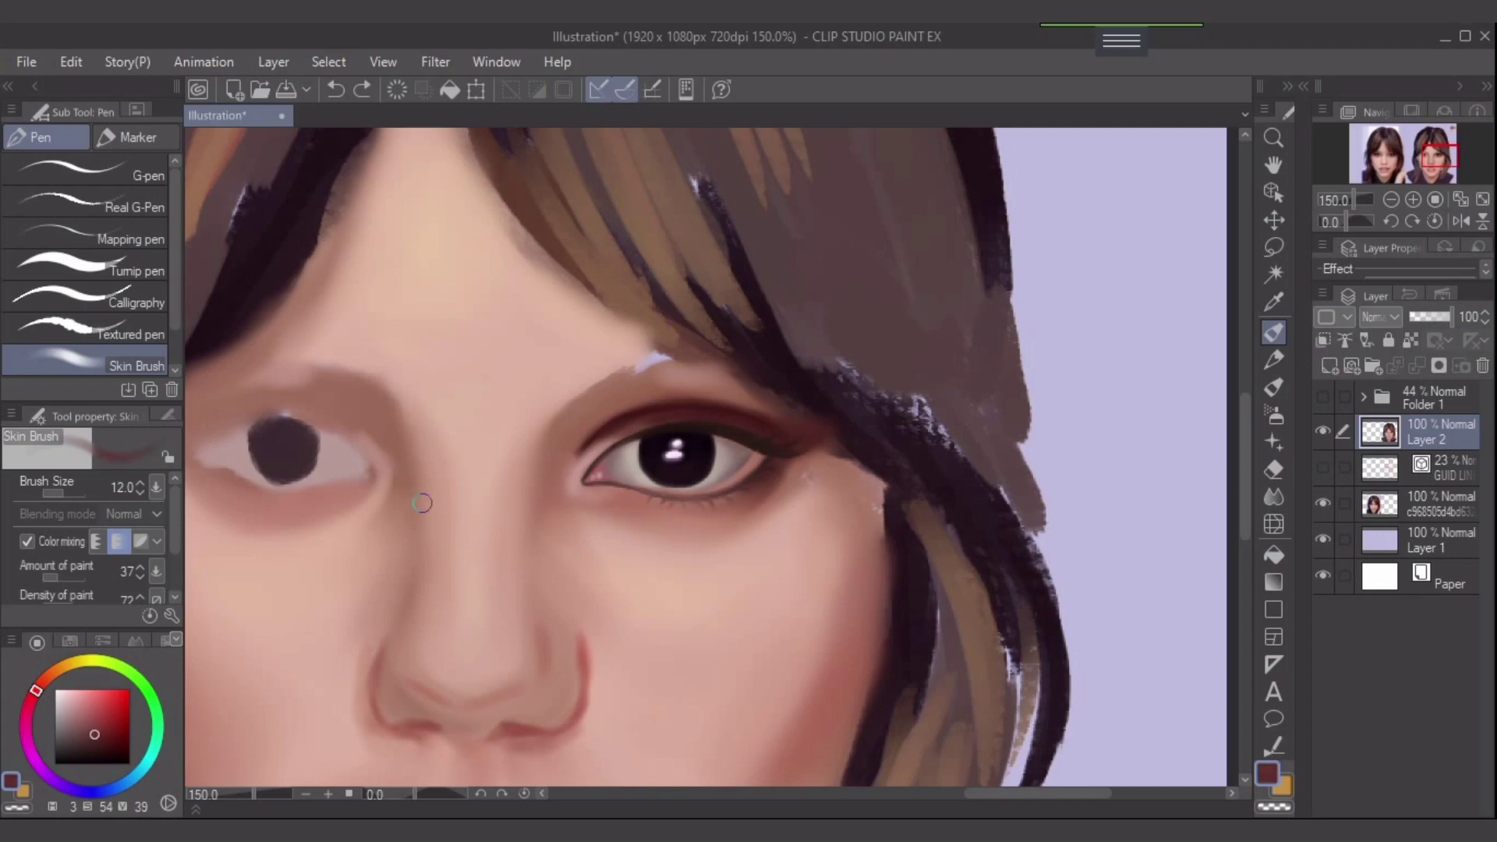
{"action": "left_click", "coordinate": [562, 486], "text": "alt"}
{"action": "mouse_move", "coordinate": [635, 507]}
{"action": "left_mouse_down"}
{"action": "mouse_move", "coordinate": [691, 541]}
{"action": "mouse_move", "coordinate": [668, 512]}
{"action": "mouse_move", "coordinate": [741, 506]}
{"action": "left_mouse_up"}
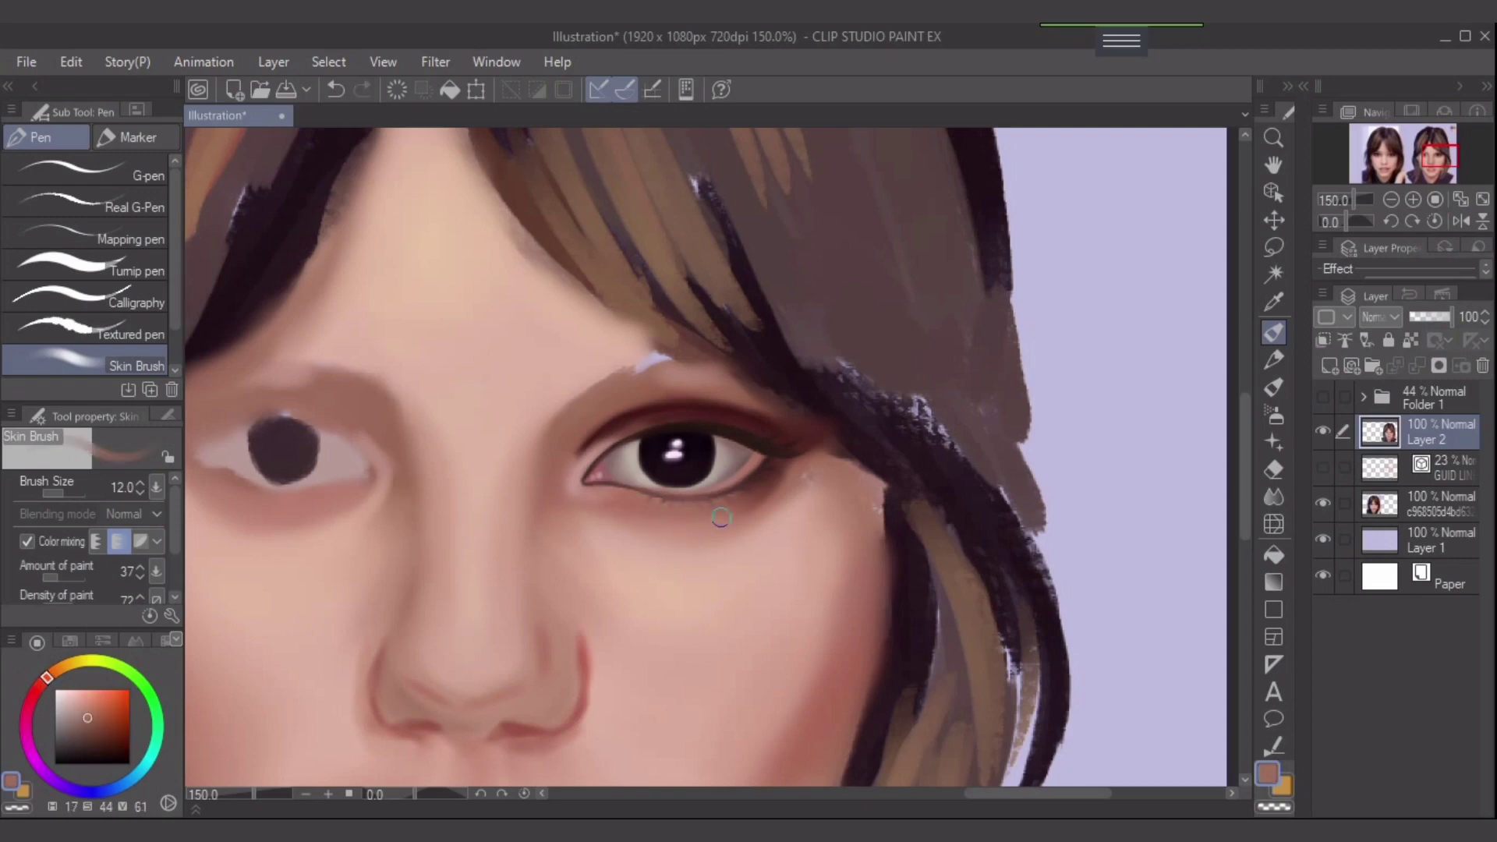
- Shift the brown to hue 3 and smooth the skin along the lower lash line, varying the Skin Brush size from 8 upward
{"action": "key", "text": "bracketleft"}
{"action": "key", "text": "bracketleft"}
{"action": "left_click_drag", "start_coordinate": [46, 677], "coordinate": [36, 690]}
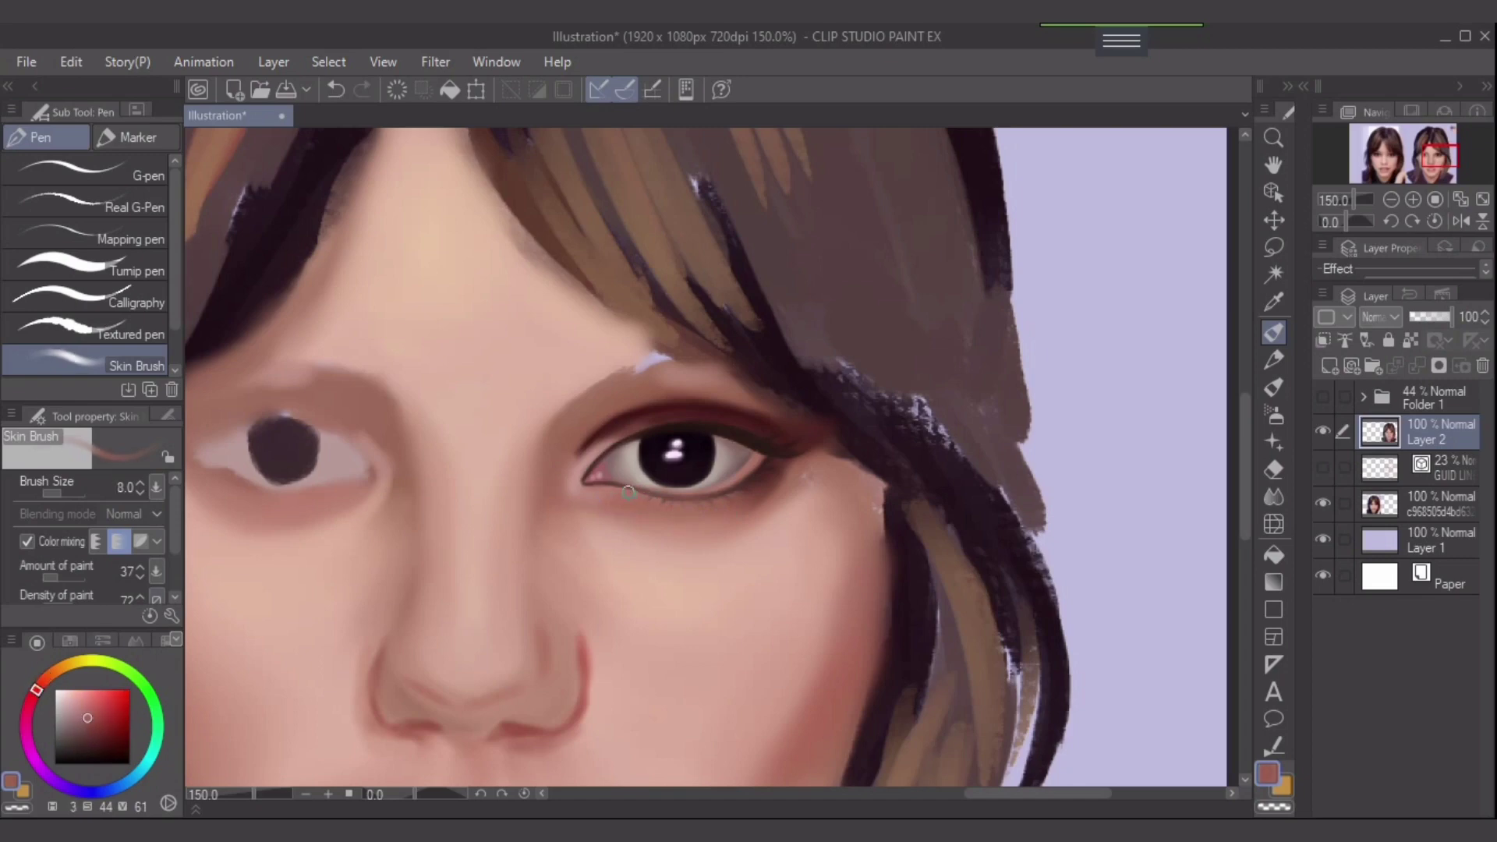
{"action": "key", "text": "bracketright"}
{"action": "key", "text": "bracketright"}
{"action": "key", "text": "bracketleft"}
{"action": "key", "text": "bracketleft"}
{"action": "key", "text": "bracketright"}
{"action": "key", "text": "bracketright"}
{"action": "key", "text": "bracketright"}
- Soften the right-hand eye's lower lash line with sampled browns, down to hue 7, saturation 51 and value 33 with the Skin Brush at size 6
{"action": "left_click", "coordinate": [764, 476], "text": "alt"}
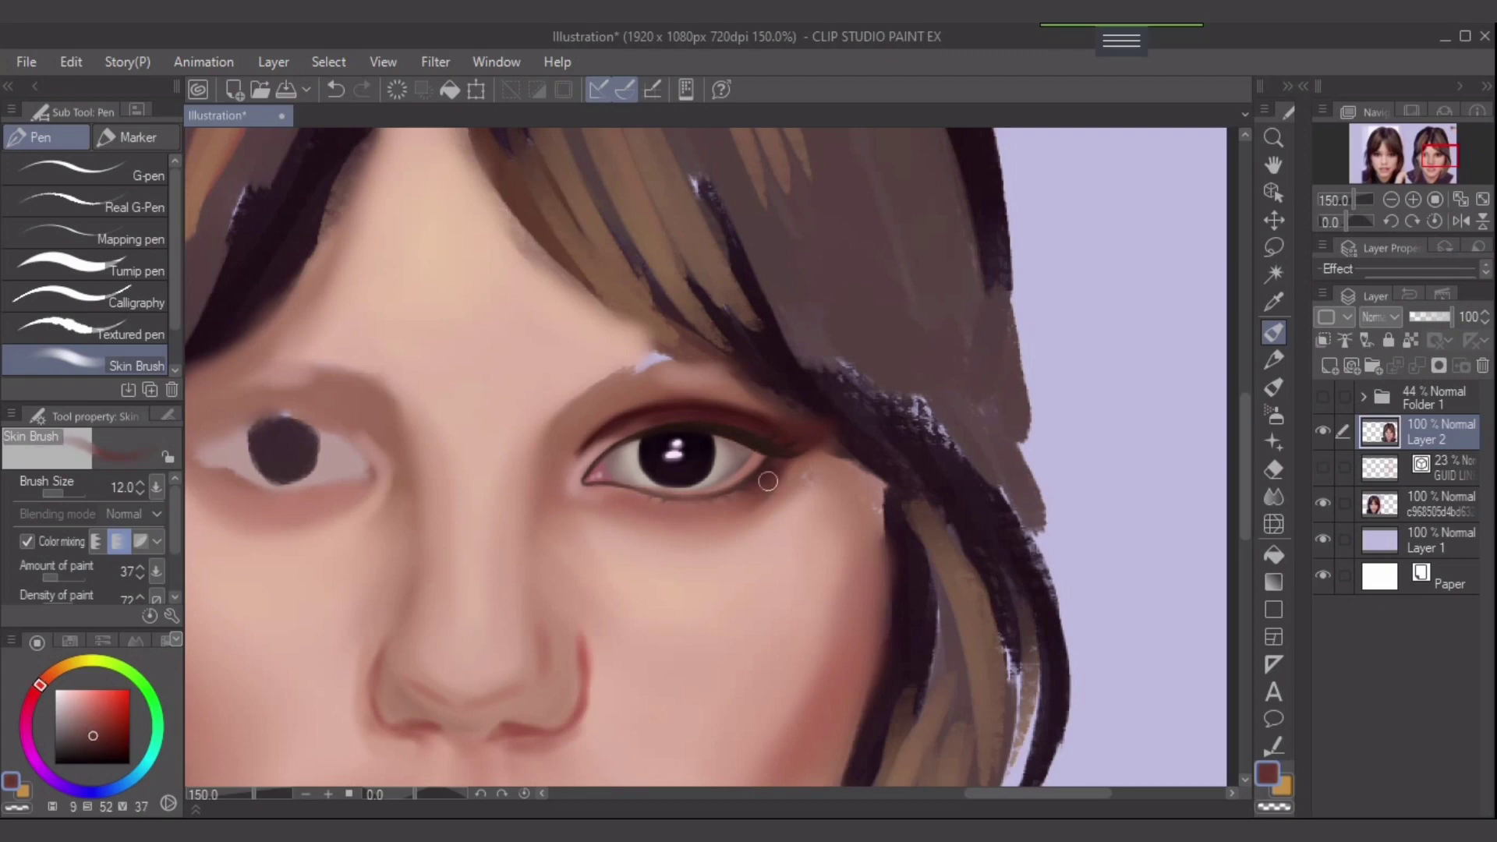
{"action": "left_click", "coordinate": [704, 526], "text": "alt"}
{"action": "key", "text": "bracketleft"}
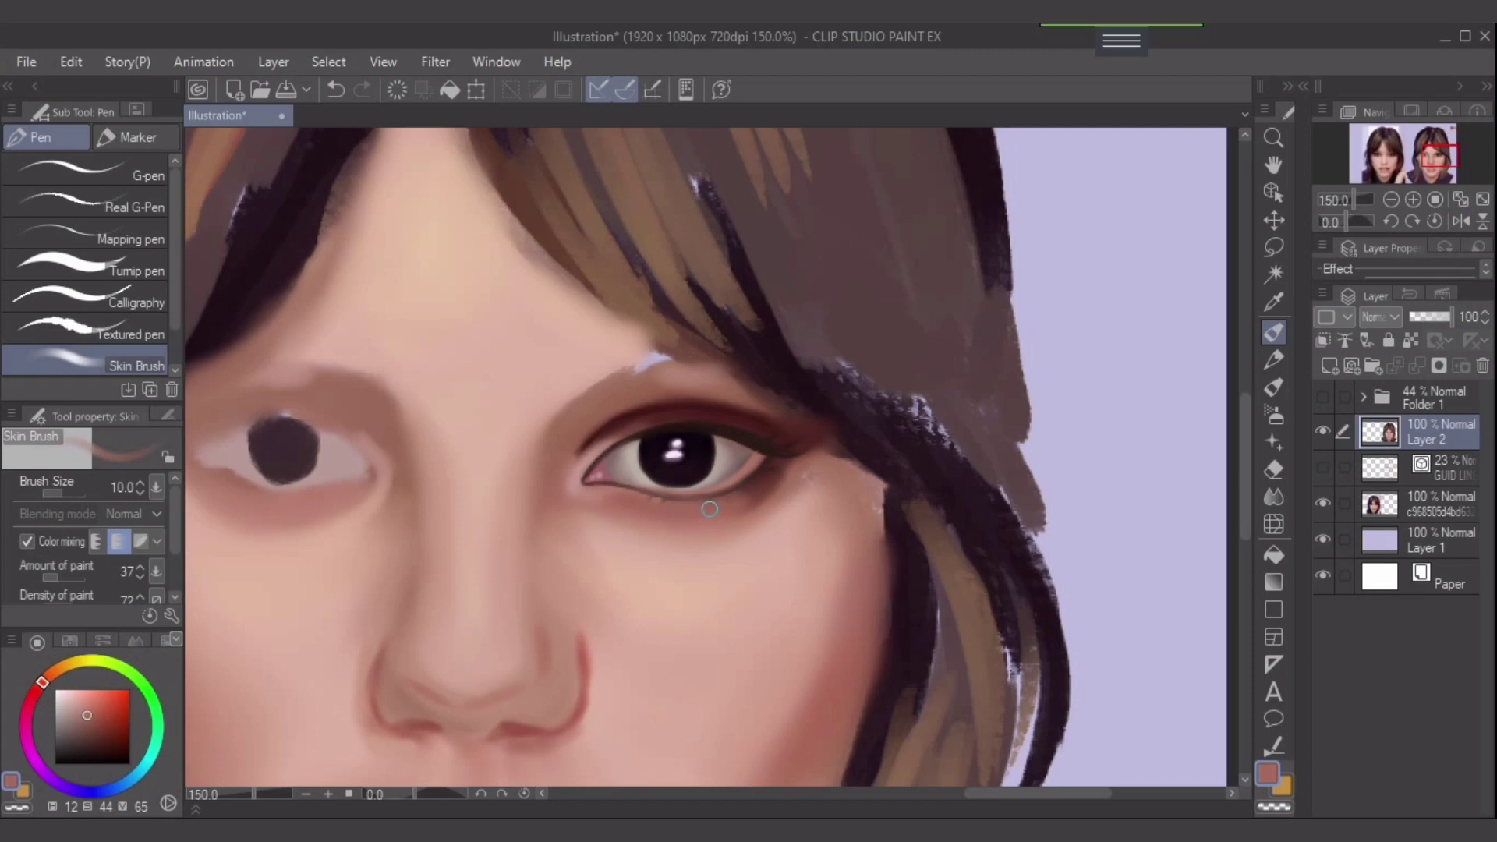
{"action": "left_click", "coordinate": [718, 497], "text": "alt"}
{"action": "key", "text": "bracketleft"}
{"action": "key", "text": "bracketleft"}
{"action": "key", "text": "bracketleft"}
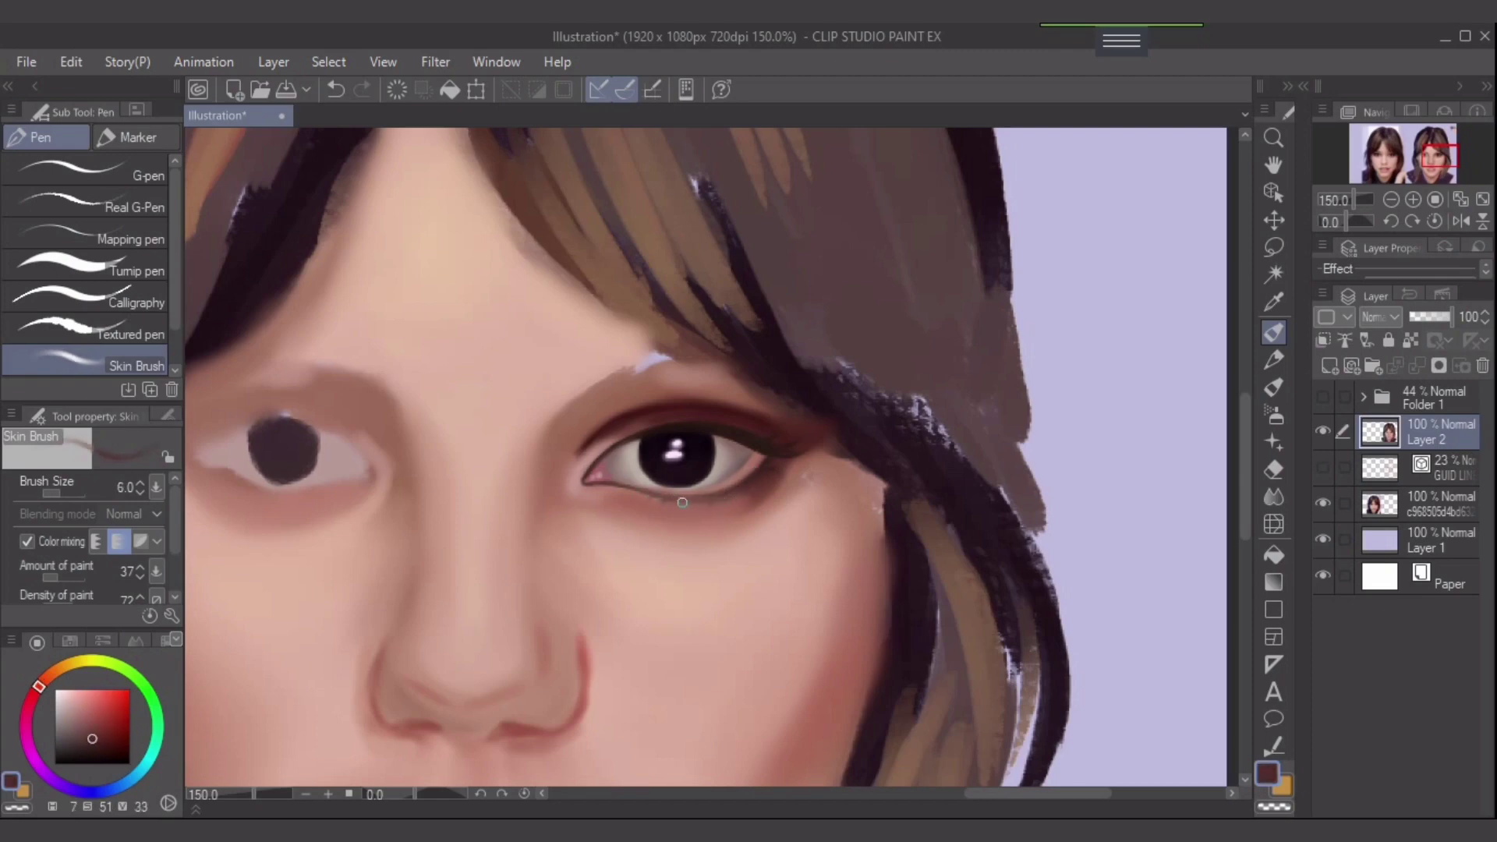
- Blend the shadow under the lower lid with sampled browns, ending on hue 11, saturation 44 and value 64 with the Skin Brush at size 15
{"action": "left_click", "coordinate": [741, 506], "text": "alt"}
{"action": "key", "text": "bracketright"}
{"action": "key", "text": "bracketright"}
{"action": "key", "text": "bracketright"}
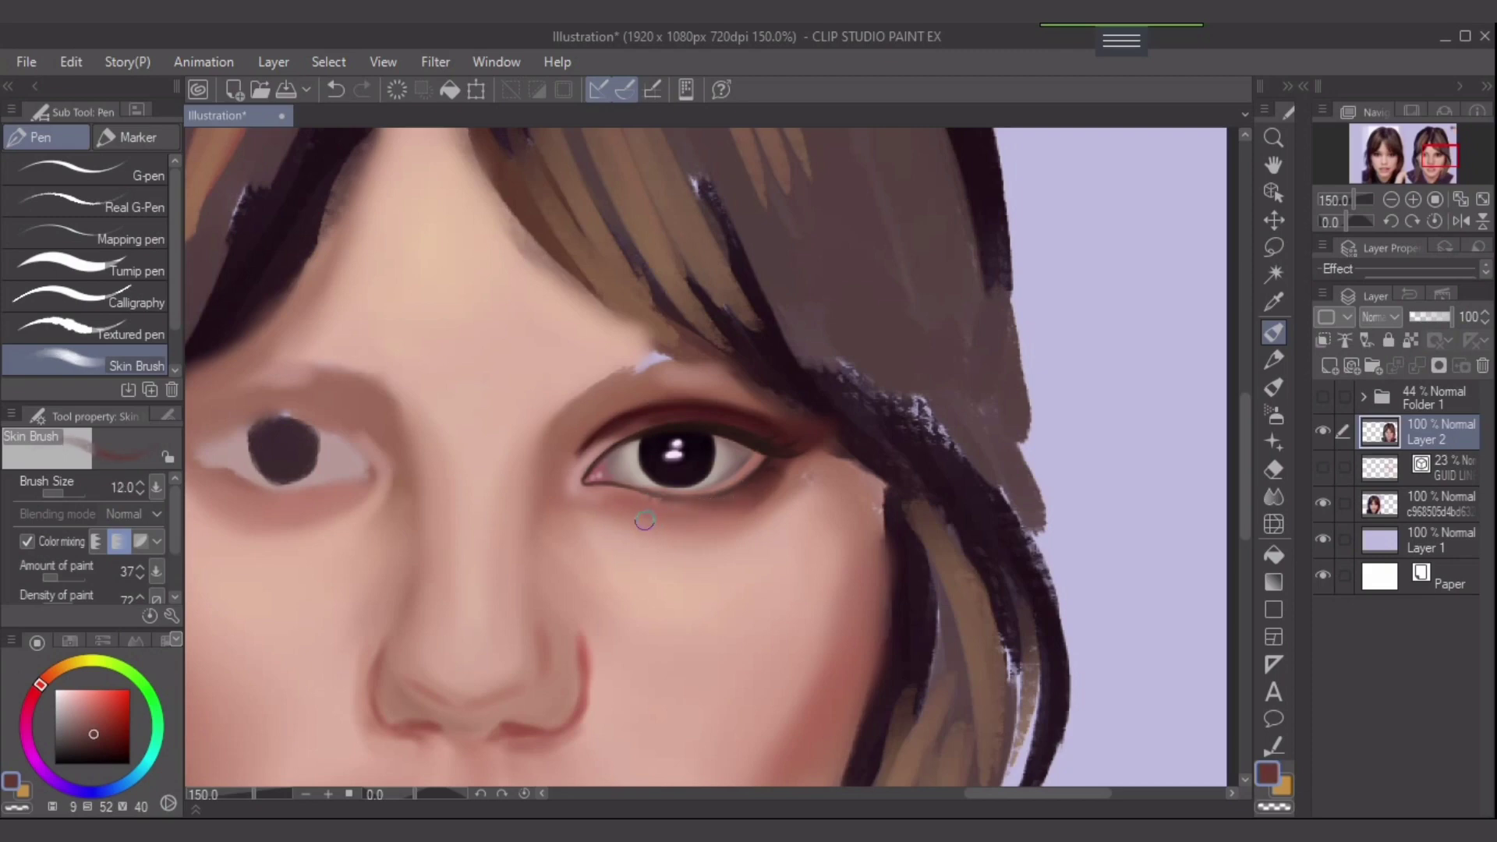
{"action": "left_click", "coordinate": [675, 507], "text": "alt"}
{"action": "key", "text": "bracketright"}
{"action": "left_click", "coordinate": [672, 505], "text": "alt"}
{"action": "key", "text": "bracketright"}
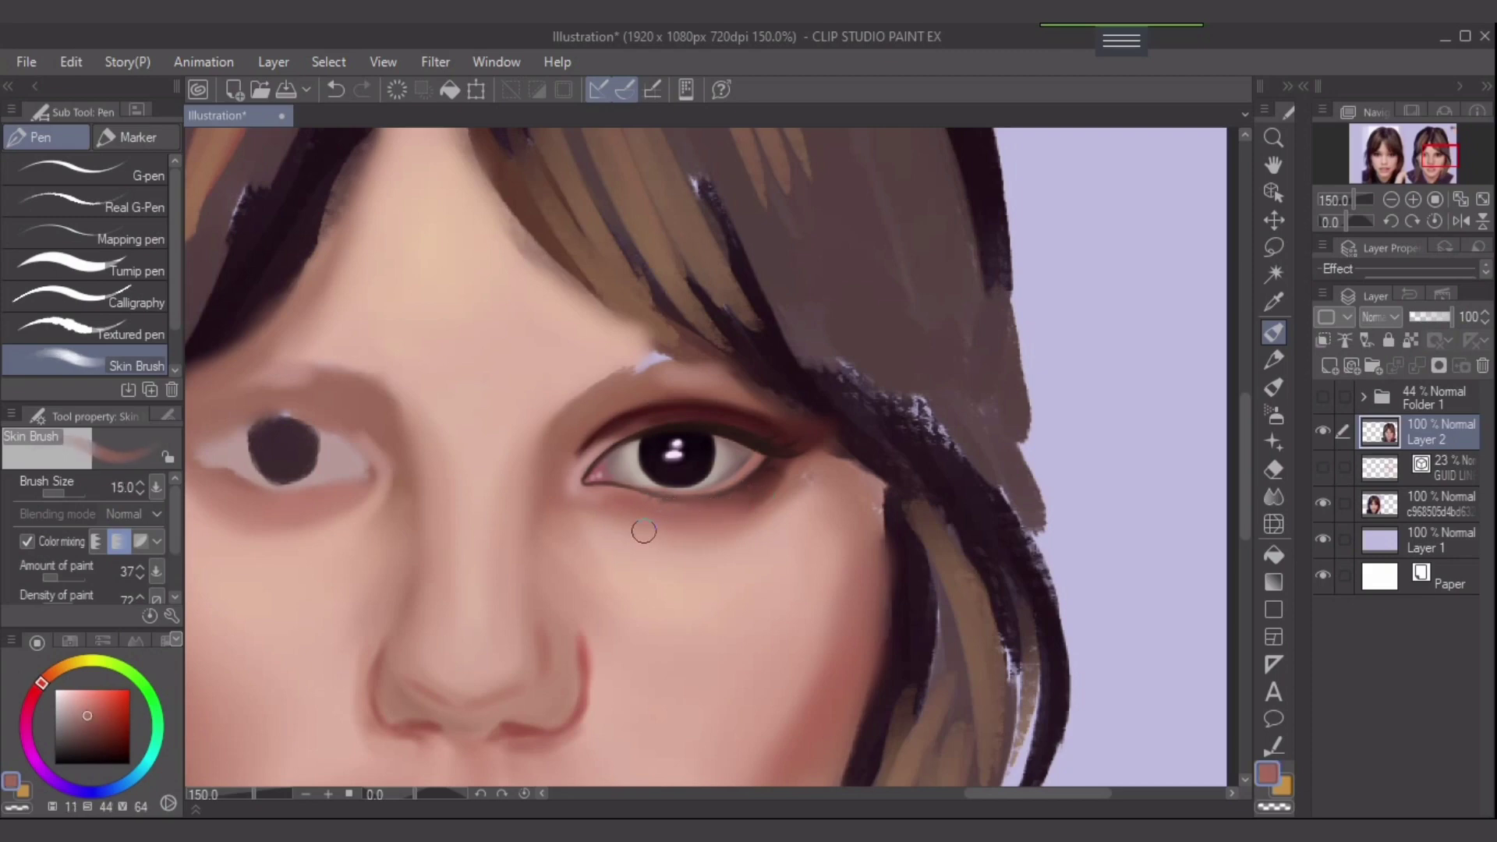
- Shade below the lower lid's outer half in sampled brown of hue 11, saturation 50 and value 45, varying the Skin Brush size from 5
{"action": "key", "text": "bracketleft"}
{"action": "key", "text": "bracketleft"}
{"action": "key", "text": "bracketleft"}
{"action": "key", "text": "bracketleft"}
{"action": "left_click", "coordinate": [757, 485], "text": "alt"}
{"action": "key", "text": "bracketleft"}
{"action": "key", "text": "bracketleft"}
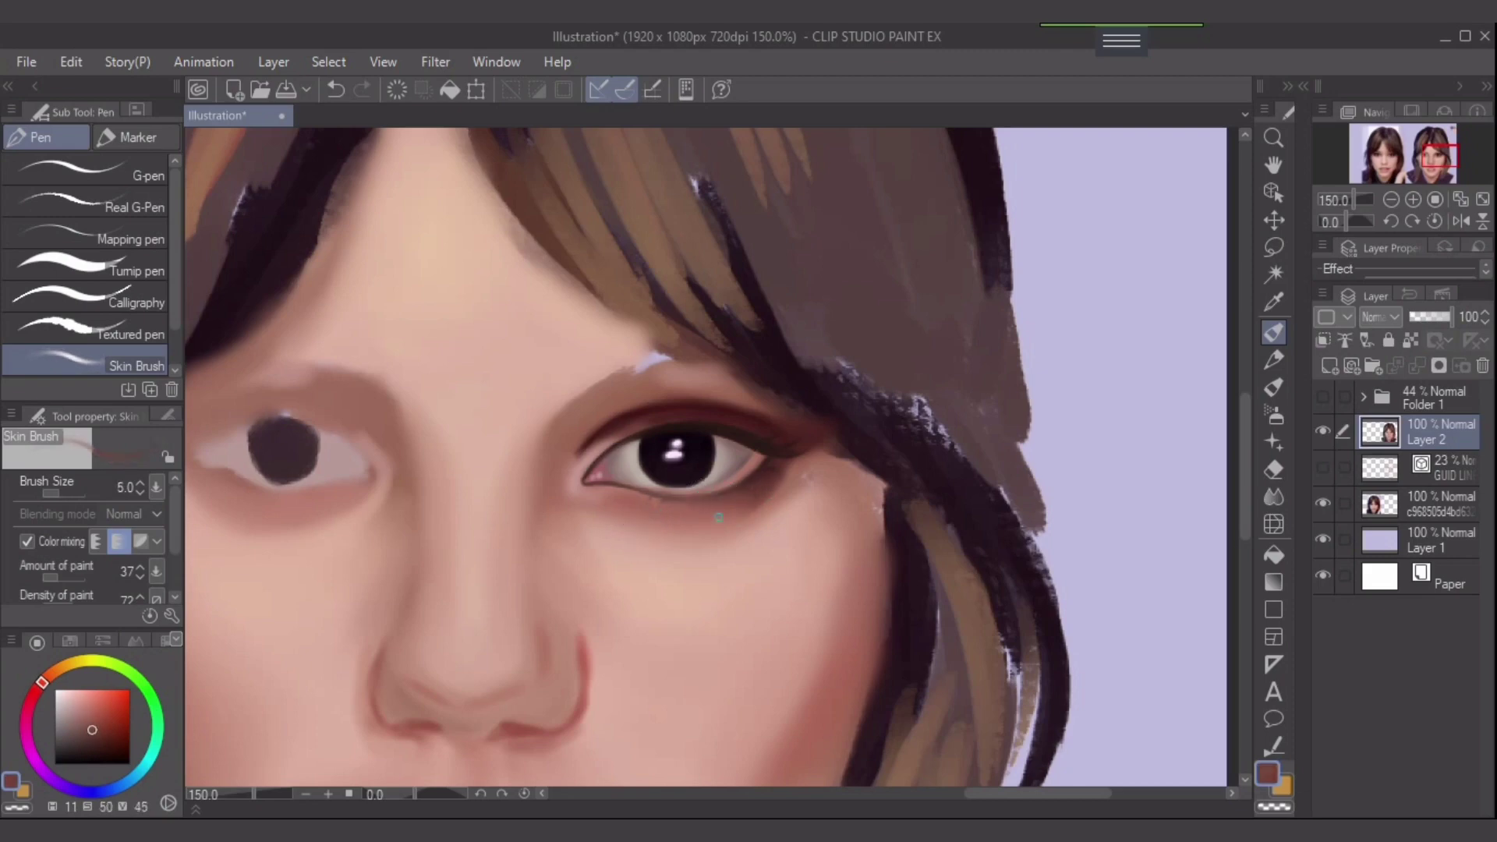
{"action": "key", "text": "bracketright"}
{"action": "key", "text": "bracketright"}
{"action": "key", "text": "bracketright"}
{"action": "key", "text": "bracketleft"}
{"action": "key", "text": "bracketleft"}
{"action": "key", "text": "bracketleft"}
{"action": "key", "text": "bracketleft"}
- Smooth the skin under the outer lower lid in sampled brown of hue 12, saturation 43 and value 66, enlarging the brush to size 10
{"action": "left_click", "coordinate": [725, 518], "text": "alt"}
{"action": "key", "text": "bracketright"}
{"action": "key", "text": "bracketright"}
{"action": "key", "text": "bracketright"}
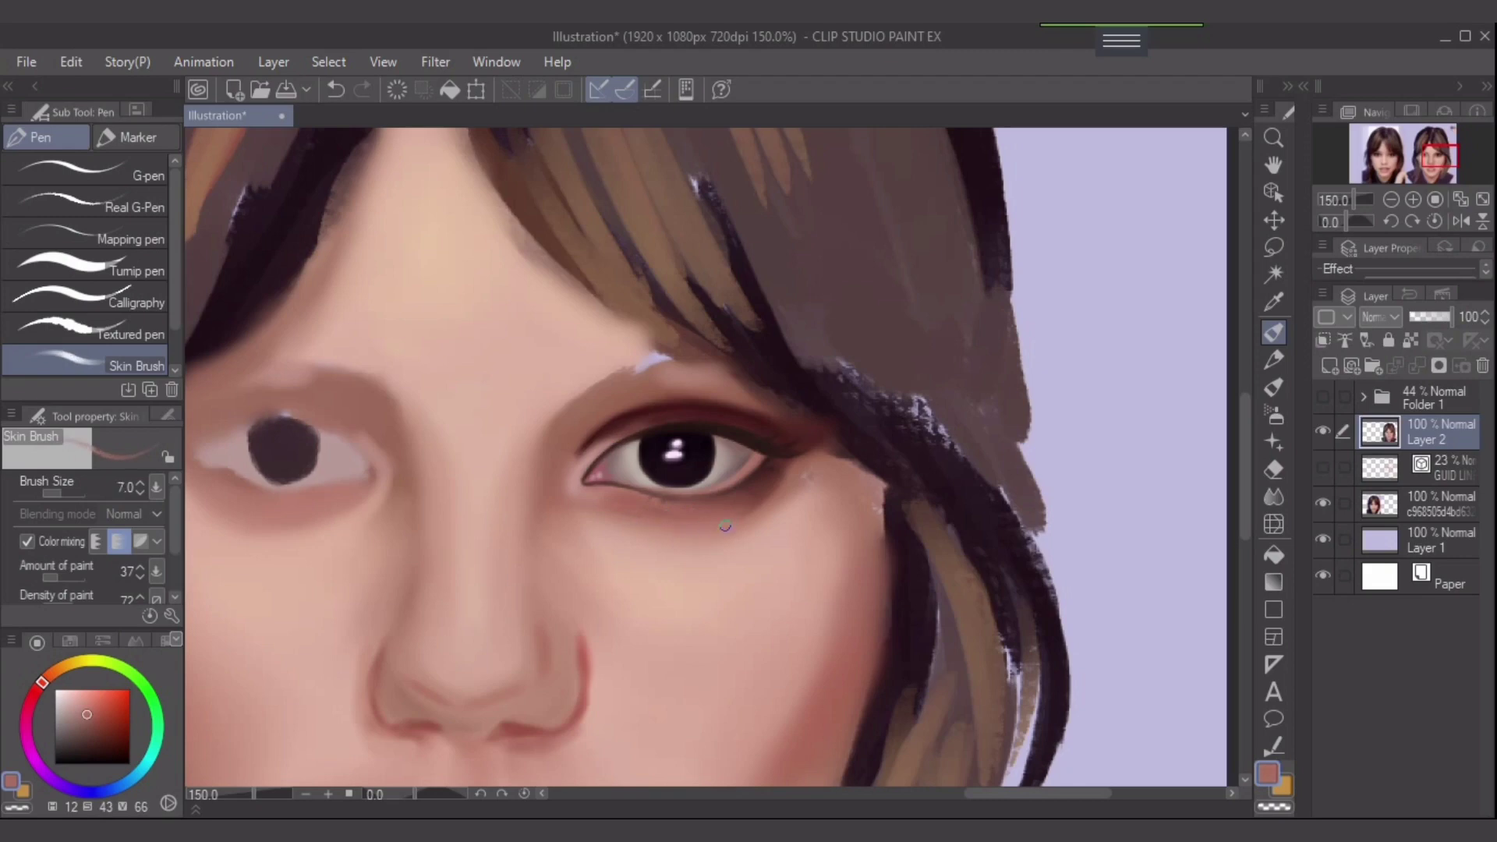
{"action": "key", "text": "bracketright"}
{"action": "key", "text": "bracketright"}
{"action": "key", "text": "bracketright"}
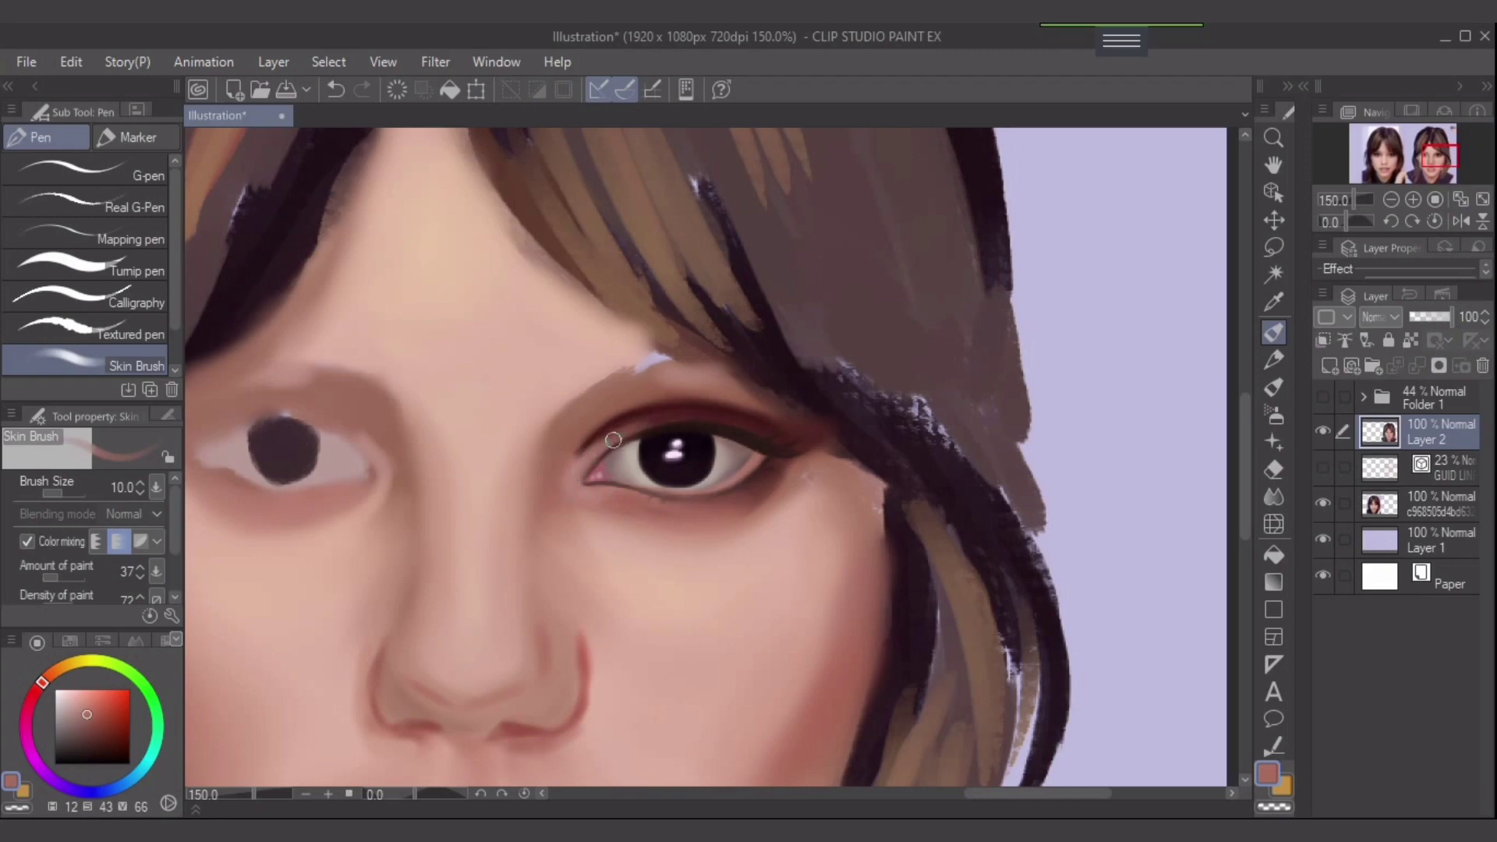
- Touch up the right-hand eye's inner corner and lid edge with the same brown, varying the Skin Brush size and ending at 8
{"action": "key", "text": "bracketleft"}
{"action": "key", "text": "bracketleft"}
{"action": "key", "text": "bracketleft"}
{"action": "key", "text": "bracketleft"}
{"action": "key", "text": "bracketleft"}
{"action": "key", "text": "bracketright"}
{"action": "key", "text": "bracketright"}
{"action": "key", "text": "bracketleft"}
{"action": "key", "text": "bracketleft"}
{"action": "key", "text": "bracketright"}
{"action": "key", "text": "bracketright"}
{"action": "key", "text": "bracketright"}
- Line the inner part of the right-hand eye's upper lash line in black with the Skin Brush at size 3, undoing the misplaced stroke
{"action": "left_click", "coordinate": [250, 578], "text": "alt"}
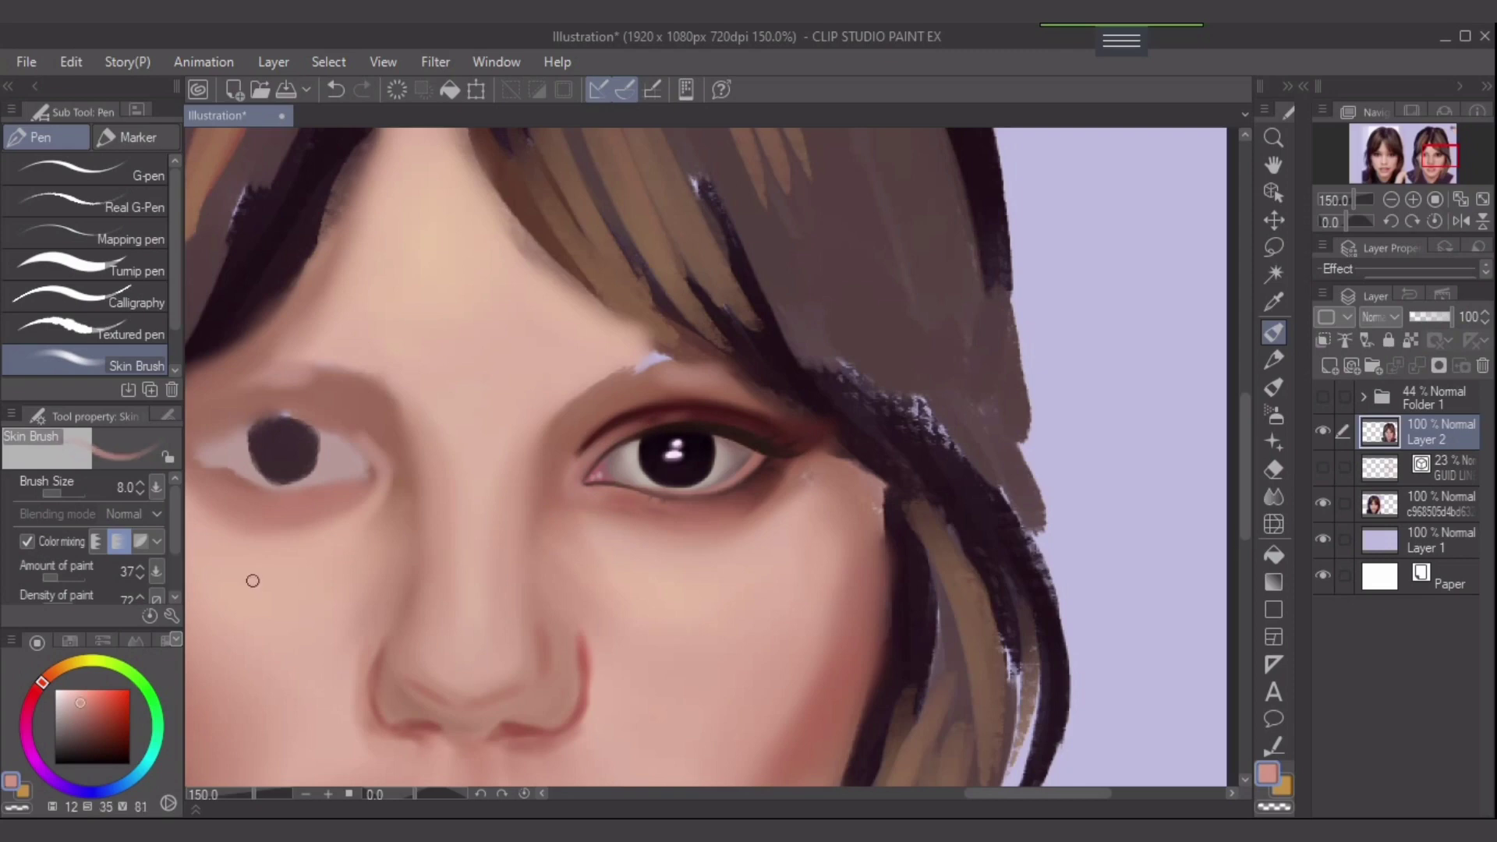
{"action": "key", "text": "bracketleft"}
{"action": "key", "text": "bracketleft"}
{"action": "left_click", "coordinate": [97, 763]}
{"action": "key", "text": "["}
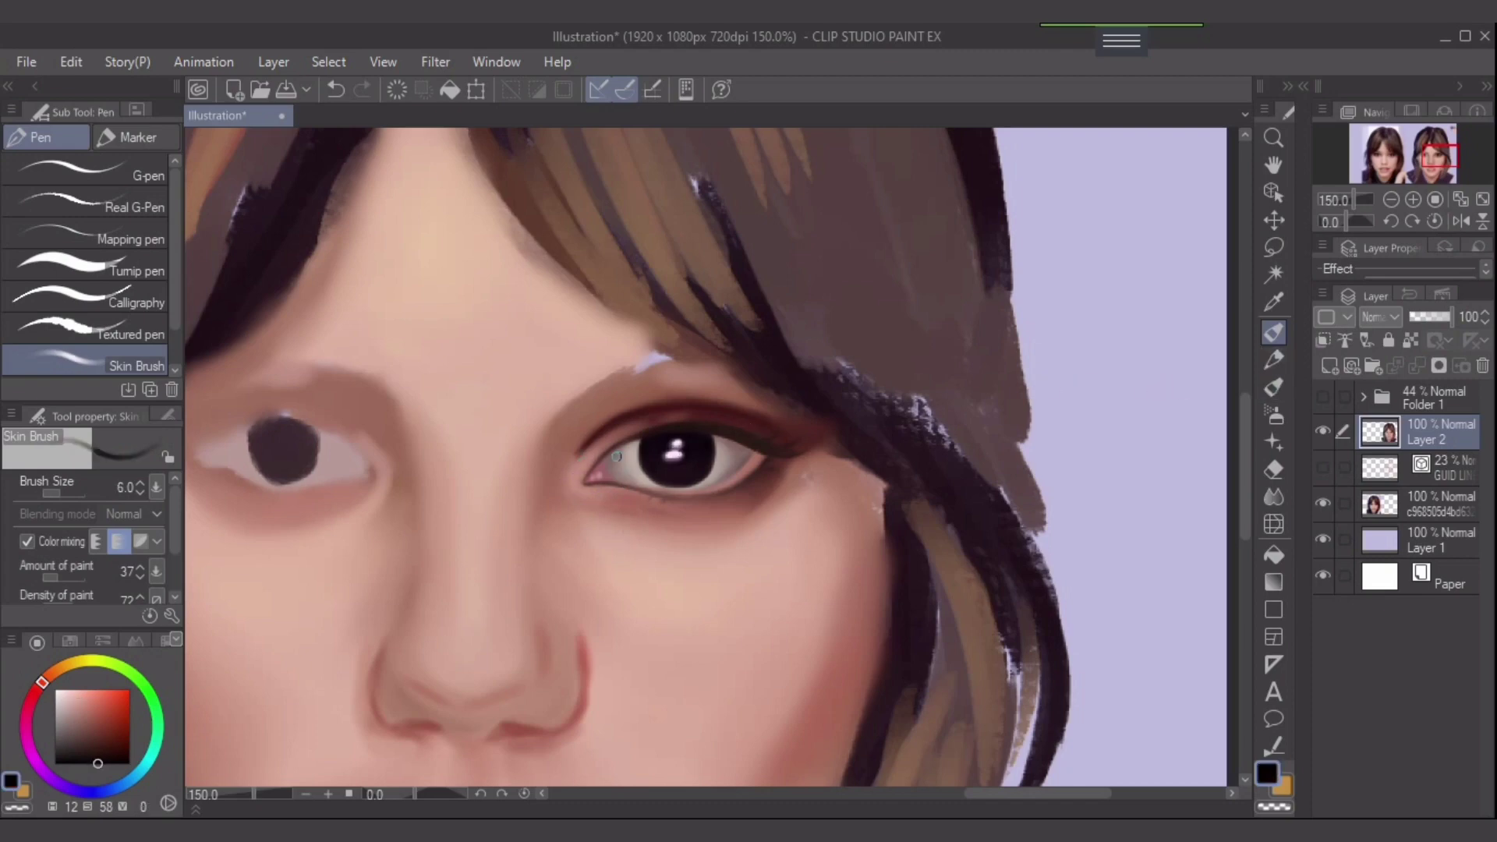
{"action": "key", "text": "bracketleft"}
{"action": "key", "text": "bracketleft"}
{"action": "key", "text": "bracketleft"}
{"action": "left_click_drag", "start_coordinate": [636, 440], "coordinate": [601, 465]}
{"action": "key", "text": "ctrl+z"}
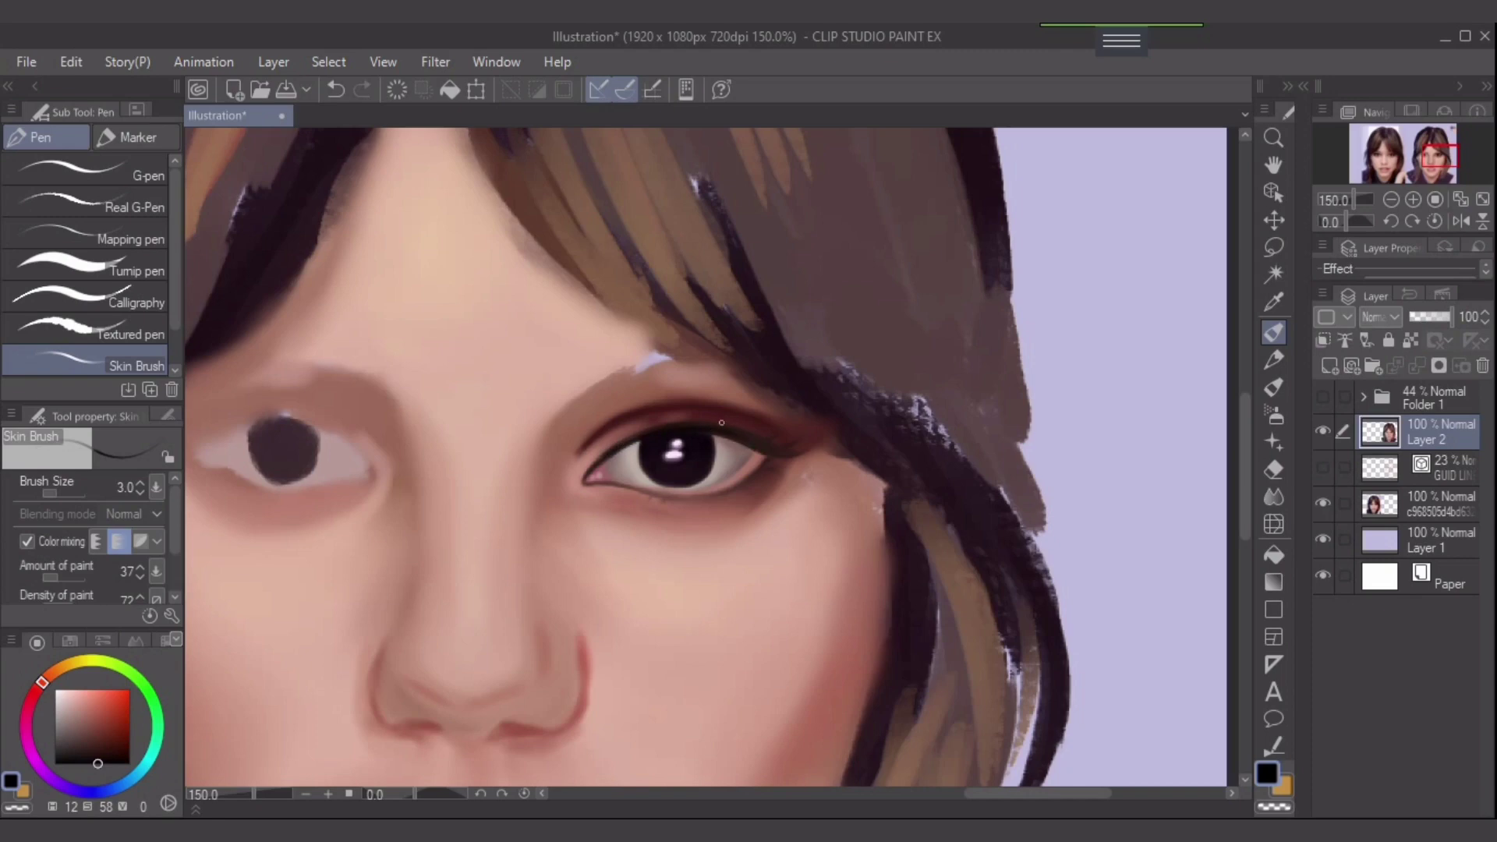
- Darken the outer upper lash line in black with the soft Airbrush, starting at size 7 and enlarging it to 10
{"action": "key", "text": "b"}
{"action": "key", "text": "bracketright"}
{"action": "key", "text": "bracketright"}
{"action": "key", "text": "bracketright"}
{"action": "key", "text": "bracketright"}
{"action": "left_click_drag", "start_coordinate": [702, 435], "coordinate": [763, 457]}
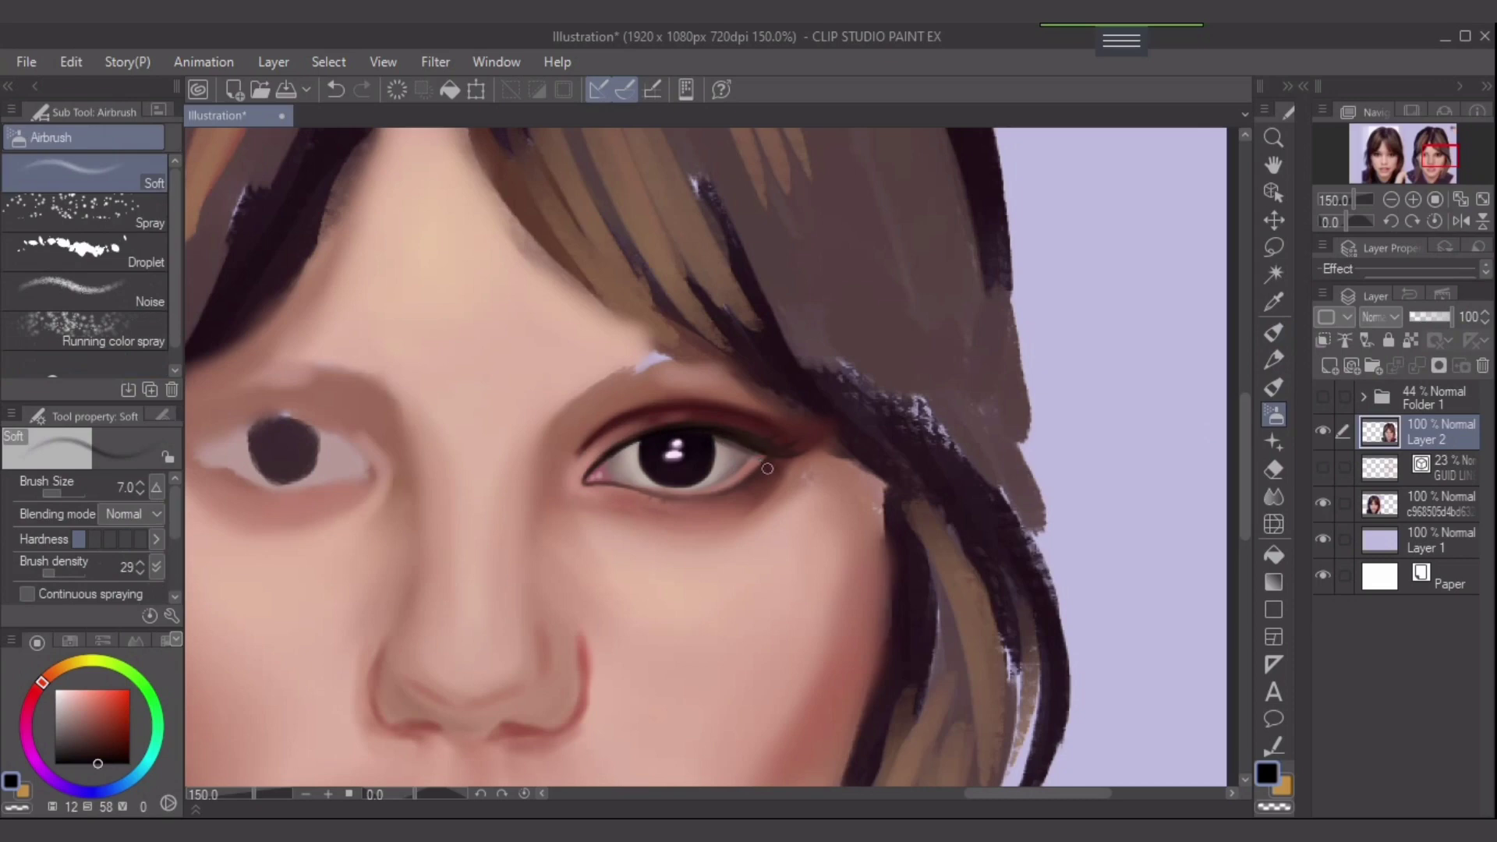
{"action": "key", "text": "bracketright"}
{"action": "key", "text": "bracketright"}
- Check the sketch folder as a guide, then draw black outer upper lashes with the Skin Brush at size 4
{"action": "left_click", "coordinate": [1323, 396]}
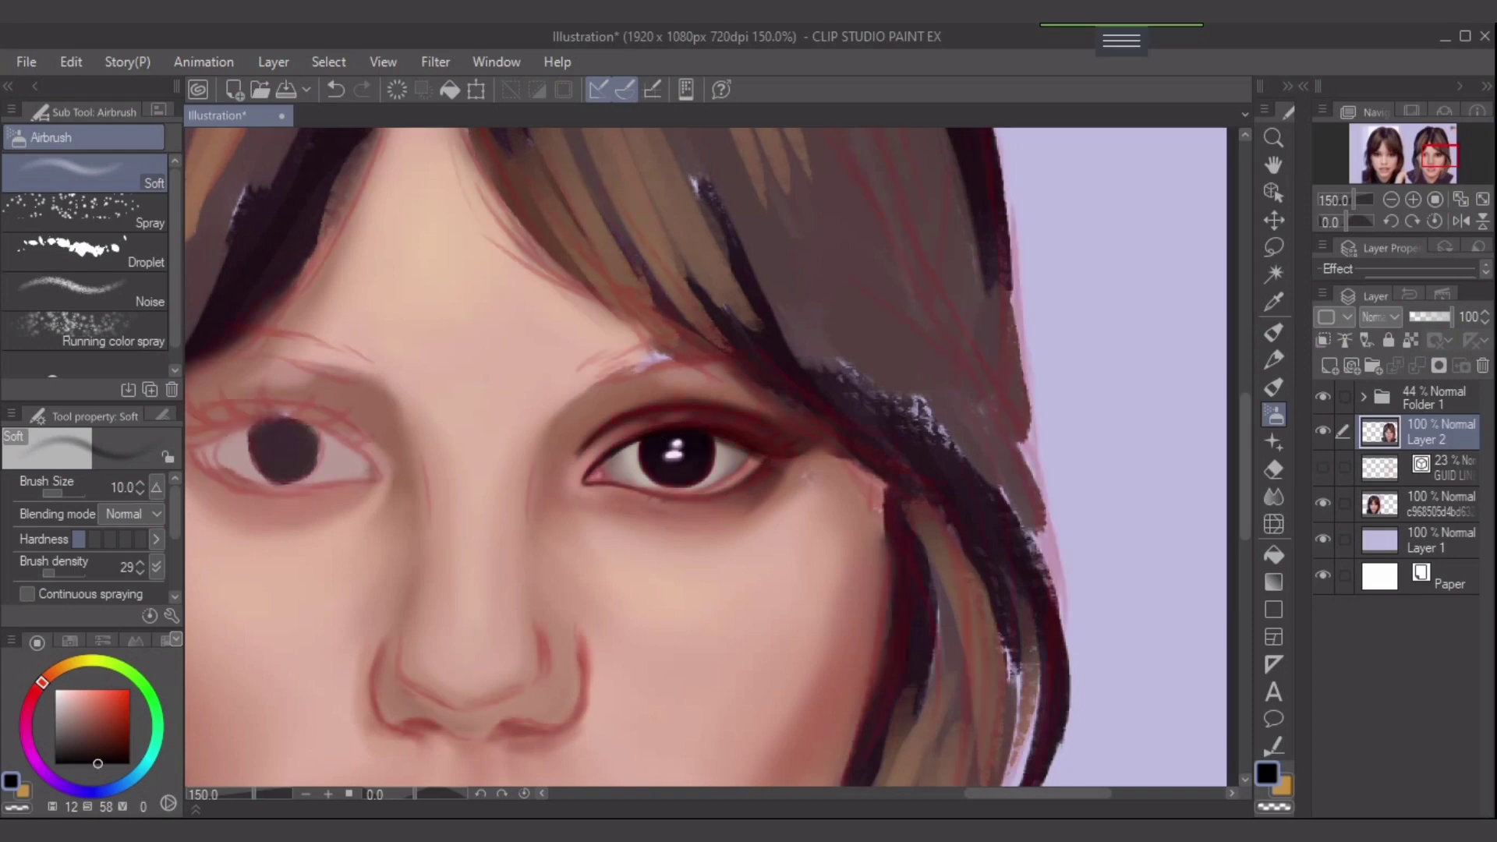
{"action": "key", "text": "p"}
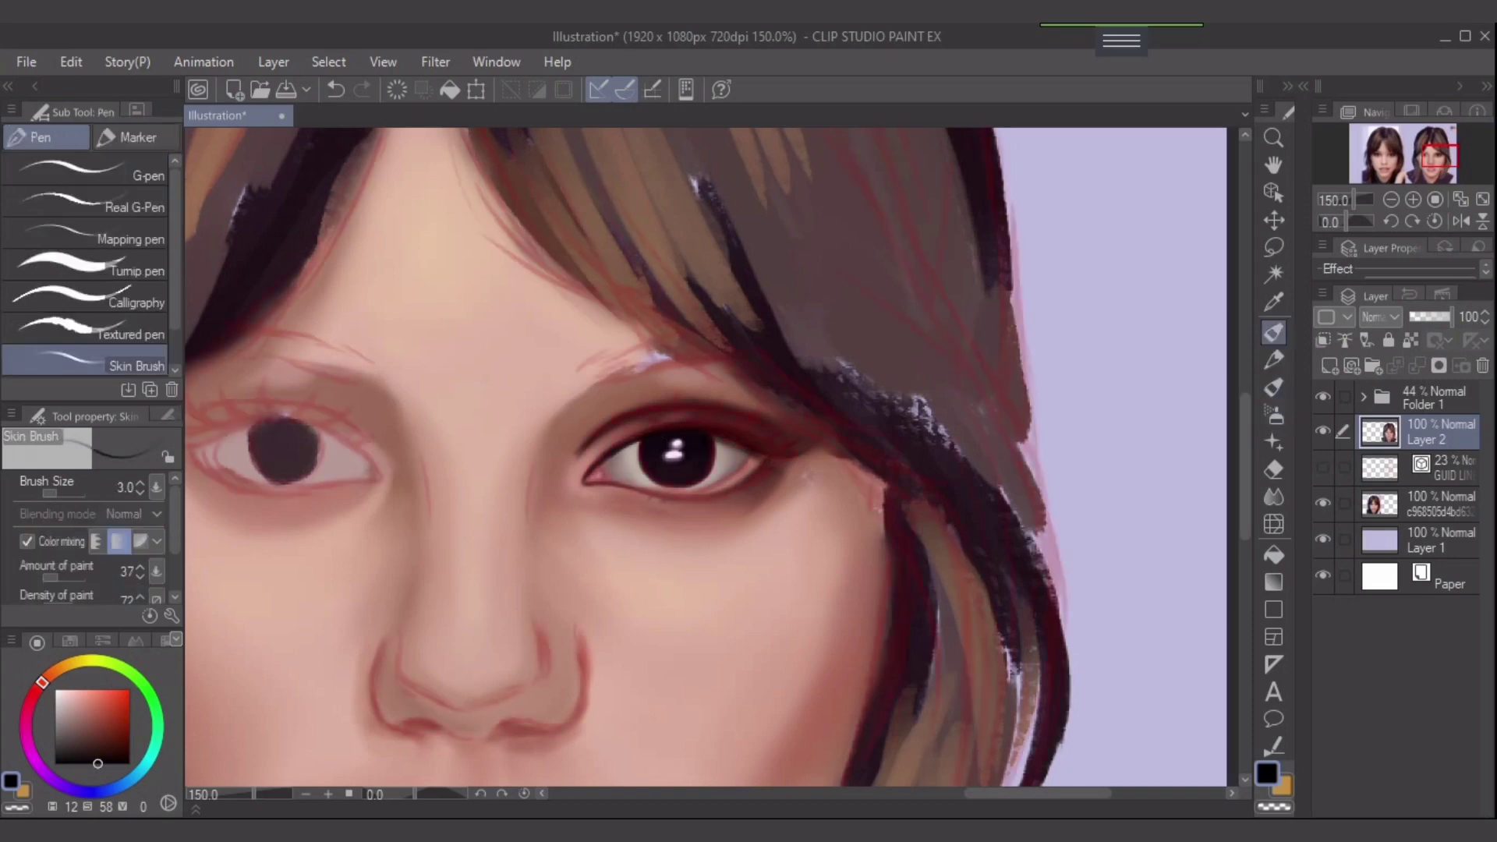
{"action": "key", "text": "bracketleft"}
{"action": "key", "text": "bracketright"}
{"action": "key", "text": "bracketright"}
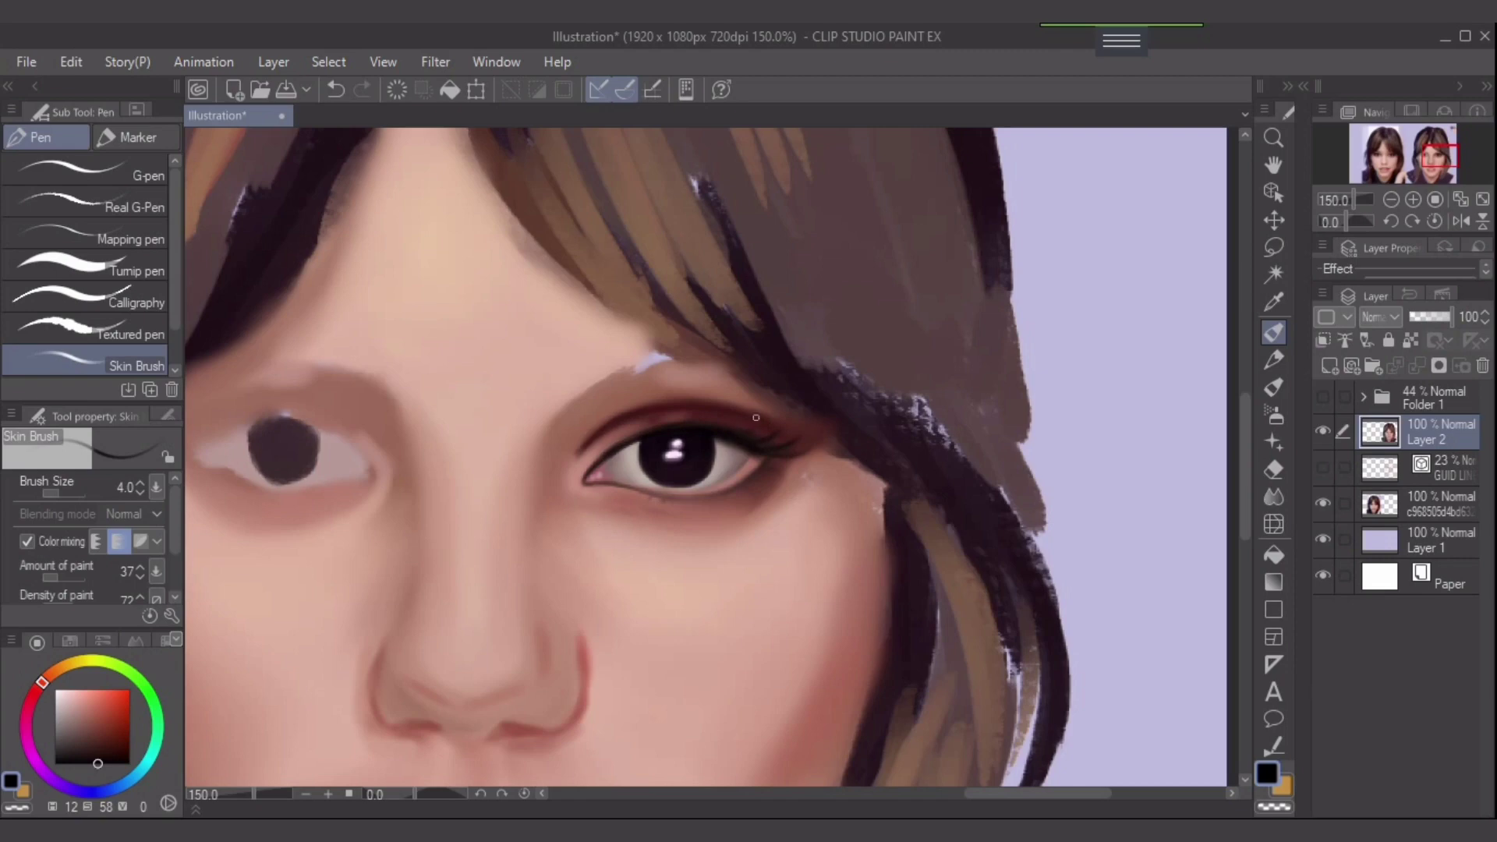
- Add black lashes along the rest of the right-hand eye's upper lid, undoing misplaced strokes and enlarging the brush to size 6
{"action": "left_click_drag", "start_coordinate": [747, 433], "coordinate": [754, 420]}
{"action": "key", "text": "ctrl+z"}
{"action": "left_click_drag", "start_coordinate": [717, 431], "coordinate": [725, 421]}
{"action": "key", "text": "ctrl+z"}
{"action": "left_click_drag", "start_coordinate": [665, 429], "coordinate": [662, 408]}
{"action": "key", "text": "]"}
{"action": "key", "text": "]"}
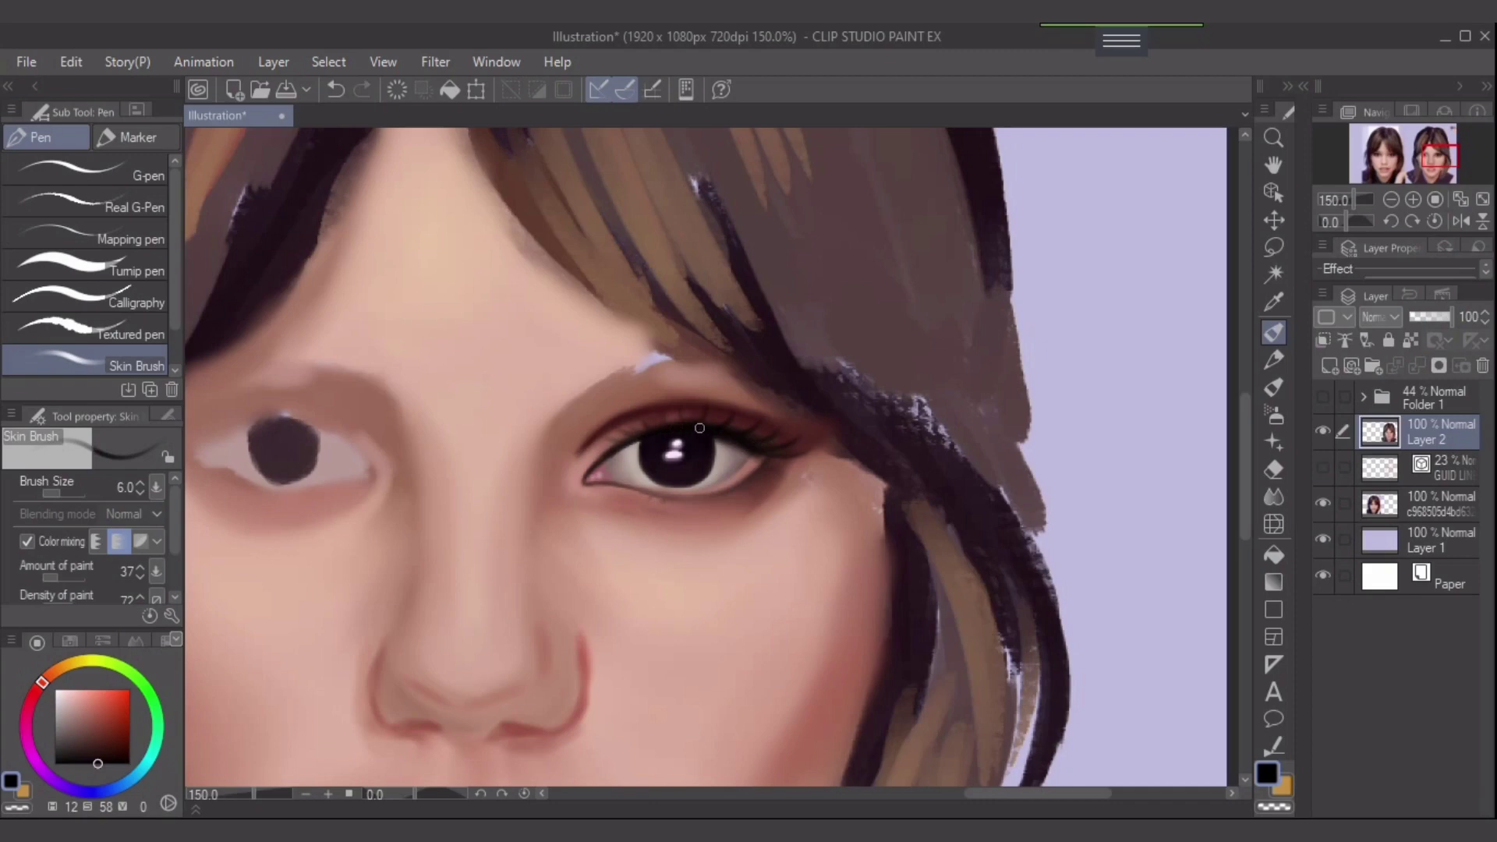
- Draw short black lashes along the right-hand eye's lower lid with the Skin Brush at size 3, undoing the last stroke
{"action": "key", "text": "bracketright"}
{"action": "key", "text": "bracketleft"}
{"action": "key", "text": "bracketleft"}
{"action": "key", "text": "bracketleft"}
{"action": "key", "text": "bracketleft"}
{"action": "key", "text": "bracketleft"}
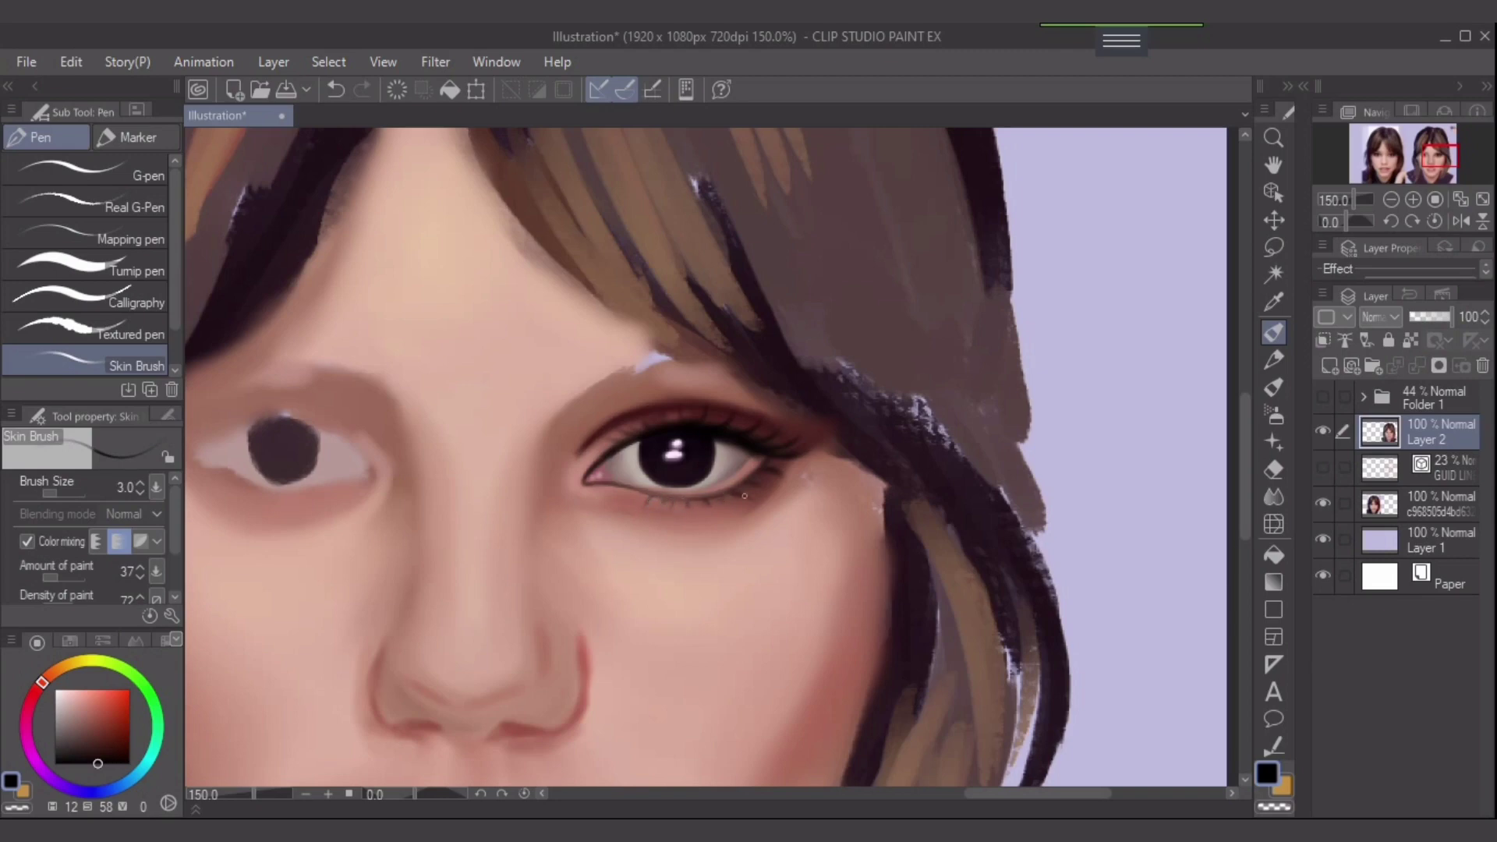
{"action": "left_click_drag", "start_coordinate": [724, 494], "coordinate": [729, 497]}
{"action": "key", "text": "bracketleft"}
{"action": "key", "text": "ctrl+z"}
- Soften the lower lash line with the soft Airbrush at size 5 in sampled near-black of hue 12, saturation 27 and value 11, undoing trial strokes
{"action": "left_click", "coordinate": [1274, 414]}
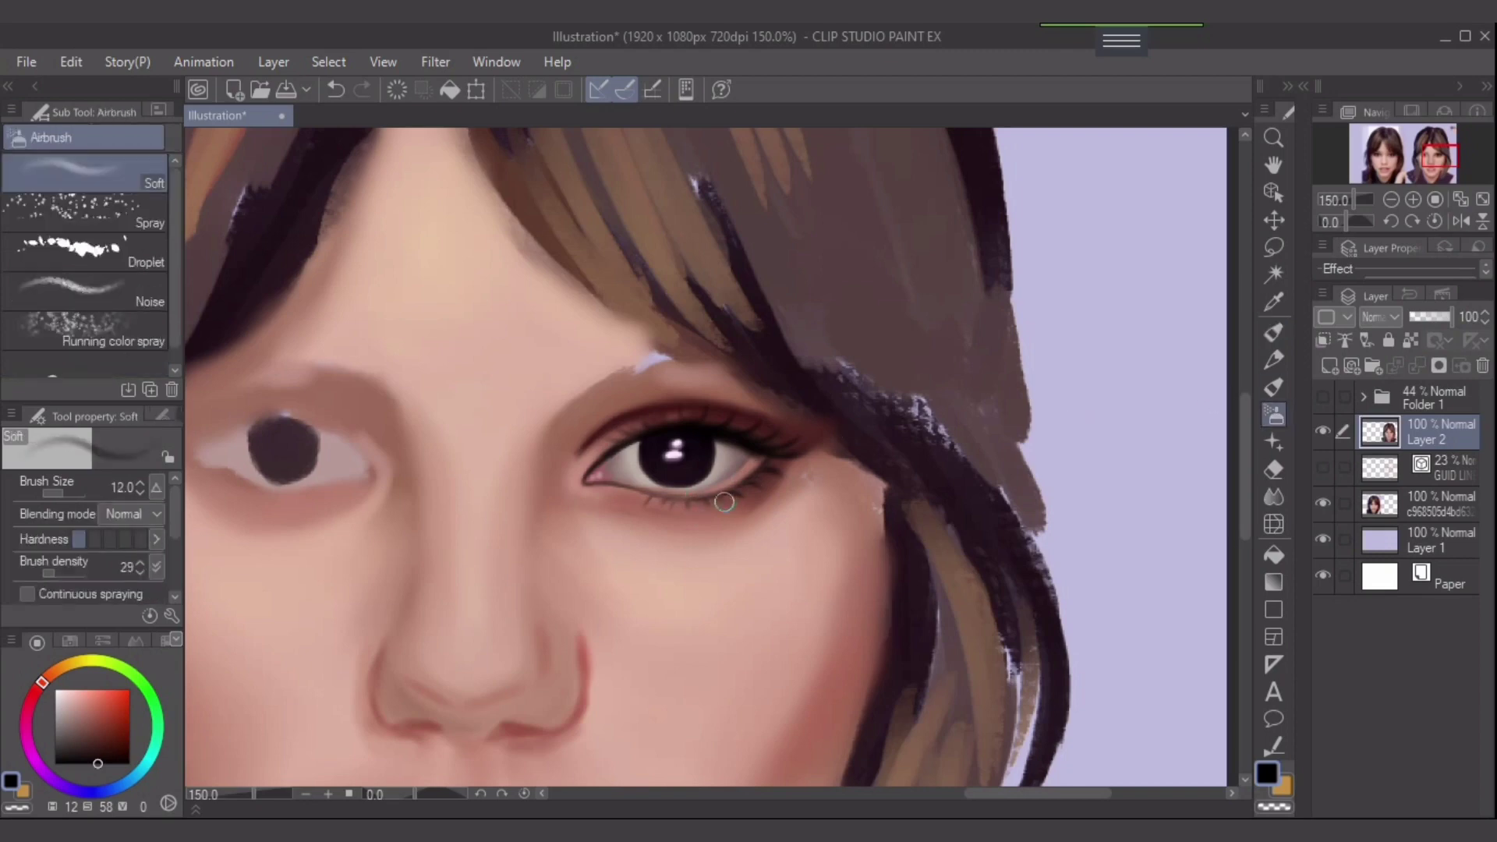
{"action": "key", "text": "bracketleft"}
{"action": "key", "text": "ctrl+z"}
{"action": "key", "text": "bracketleft"}
{"action": "left_click_drag", "start_coordinate": [664, 500], "coordinate": [687, 502]}
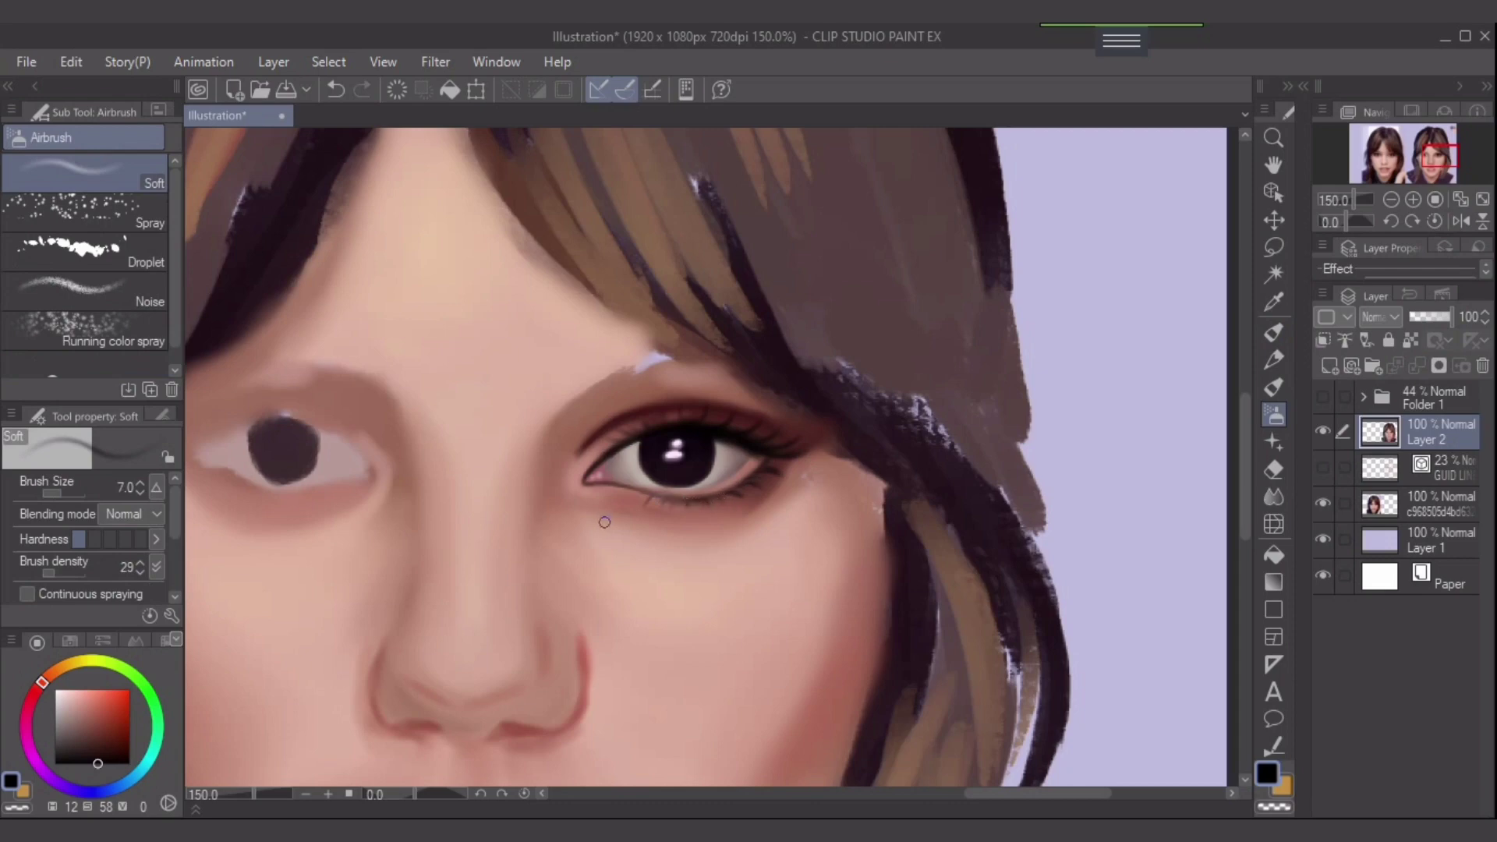
{"action": "key", "text": "ctrl+z"}
{"action": "left_click", "coordinate": [657, 489], "text": "alt"}
{"action": "key", "text": "bracketleft"}
{"action": "key", "text": "bracketleft"}
{"action": "left_click_drag", "start_coordinate": [672, 501], "coordinate": [688, 503]}
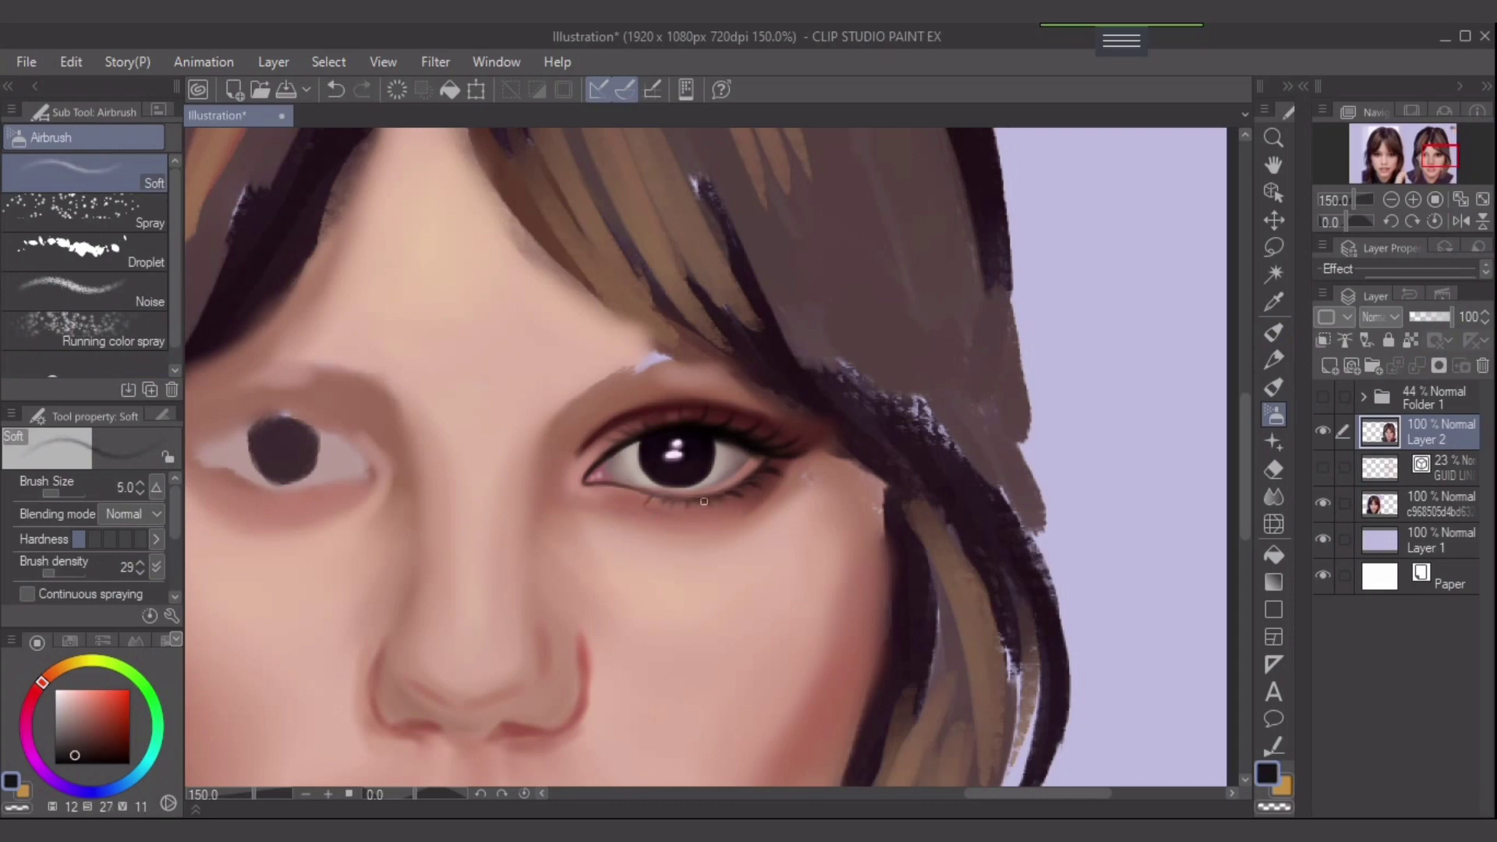
{"action": "left_click", "coordinate": [735, 454], "text": "alt"}
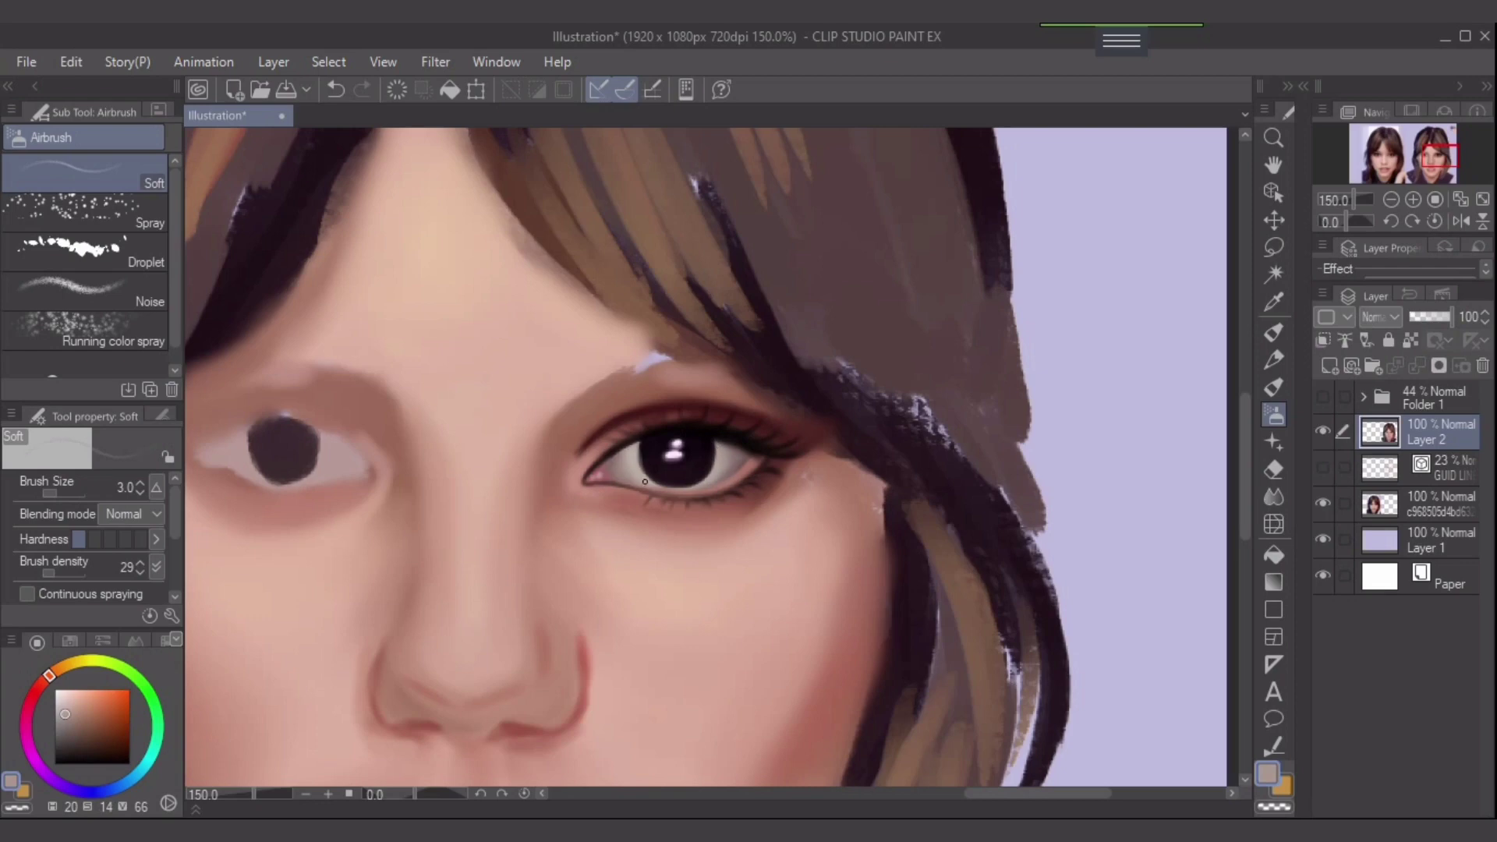
{"action": "key", "text": "ctrl+z"}
- Extend the right-hand iris's outer edge in sampled near-black of hue 332, saturation 50 and value 10 with the Skin Brush at size 4
{"action": "left_click", "coordinate": [687, 475], "text": "alt"}
{"action": "key", "text": "p"}
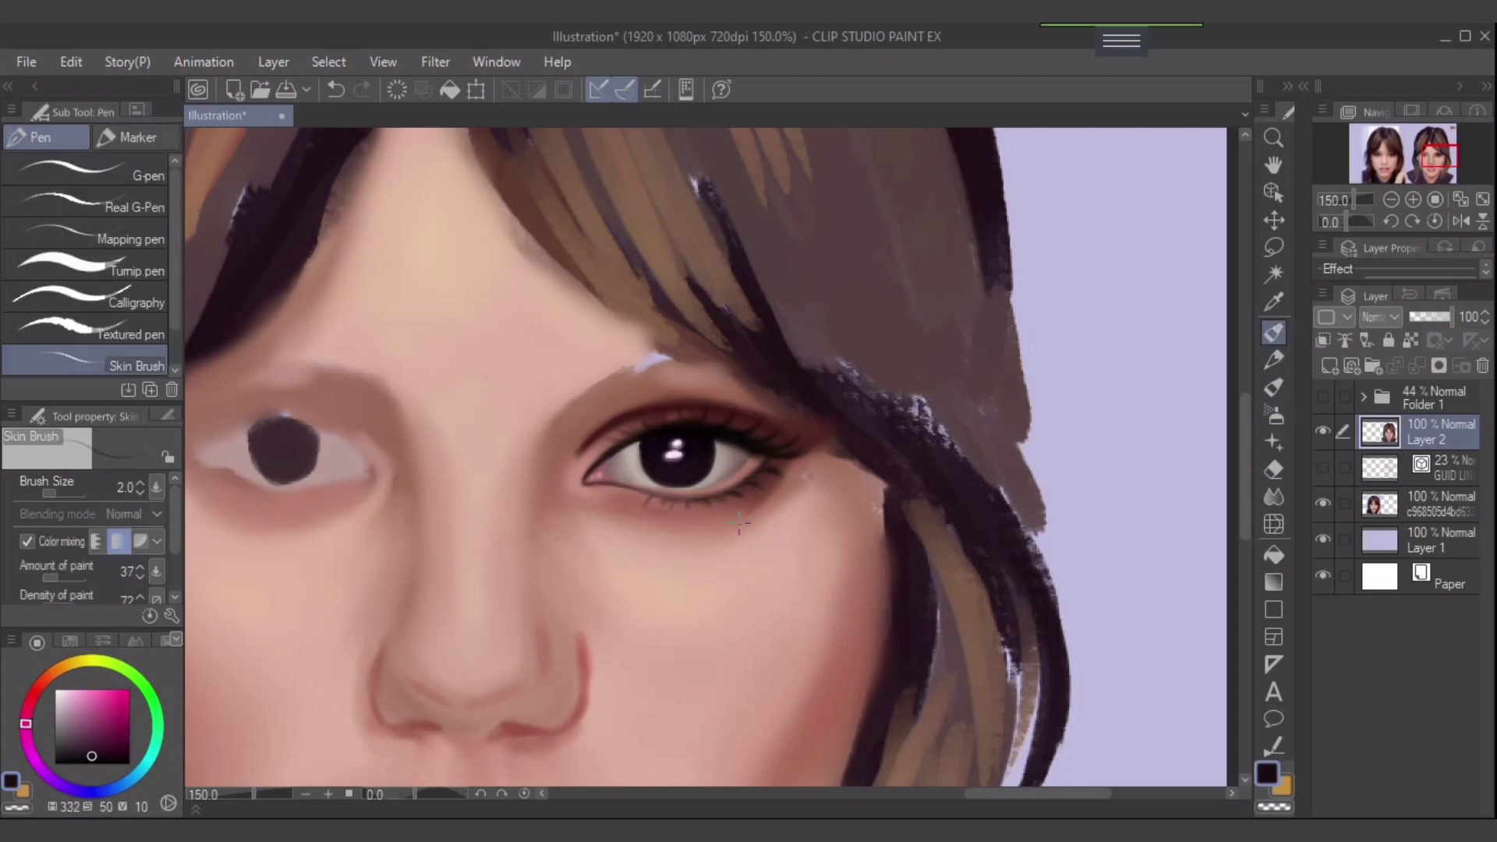
{"action": "scroll", "coordinate": [748, 529], "scroll_direction": "up", "scroll_amount": 1}
{"action": "key", "text": "]"}
{"action": "key", "text": "]"}
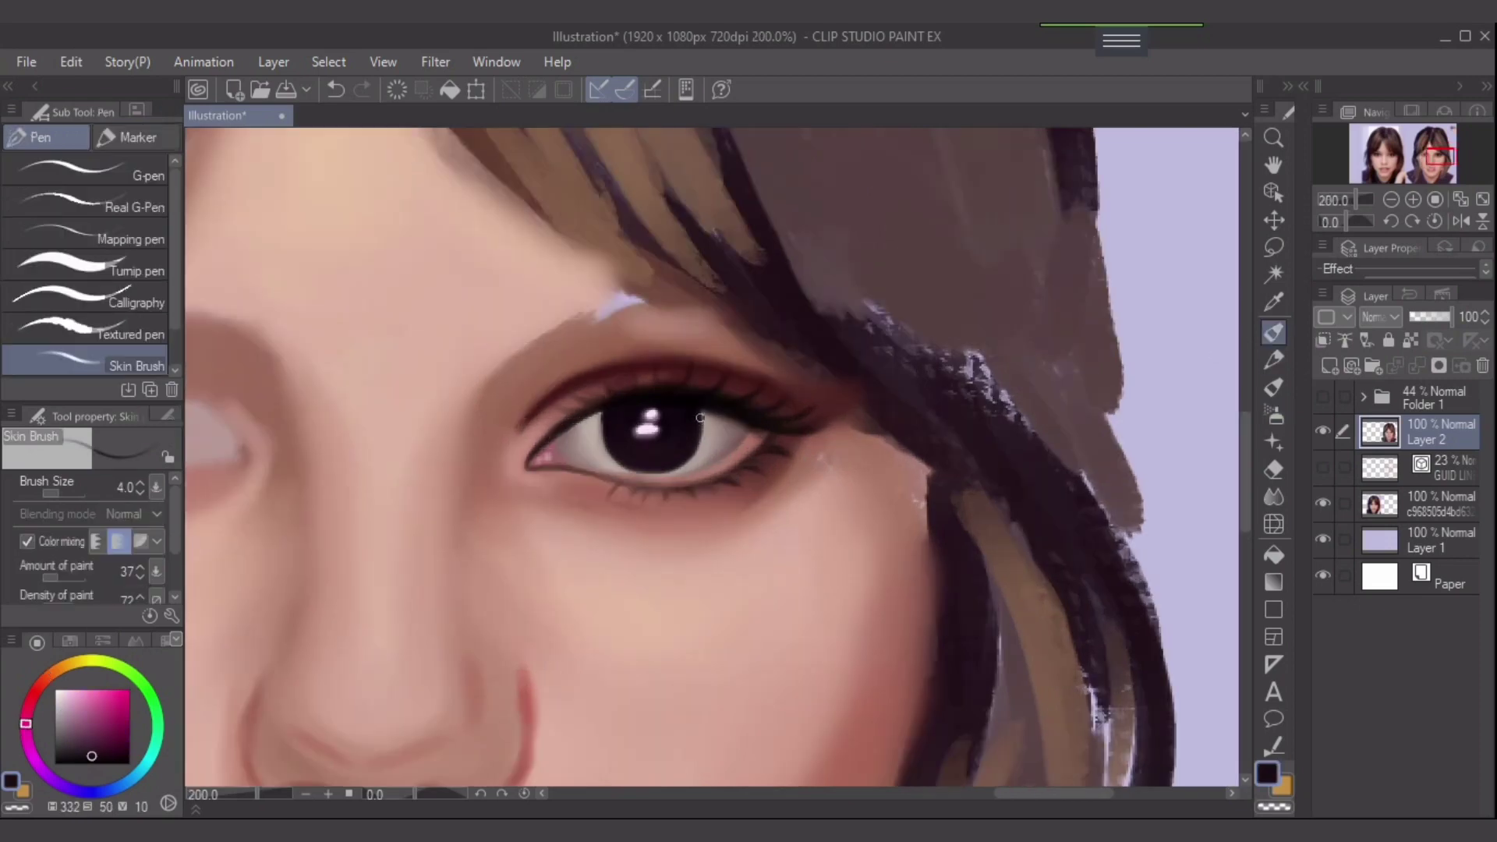
{"action": "left_click_drag", "start_coordinate": [699, 418], "coordinate": [699, 443]}
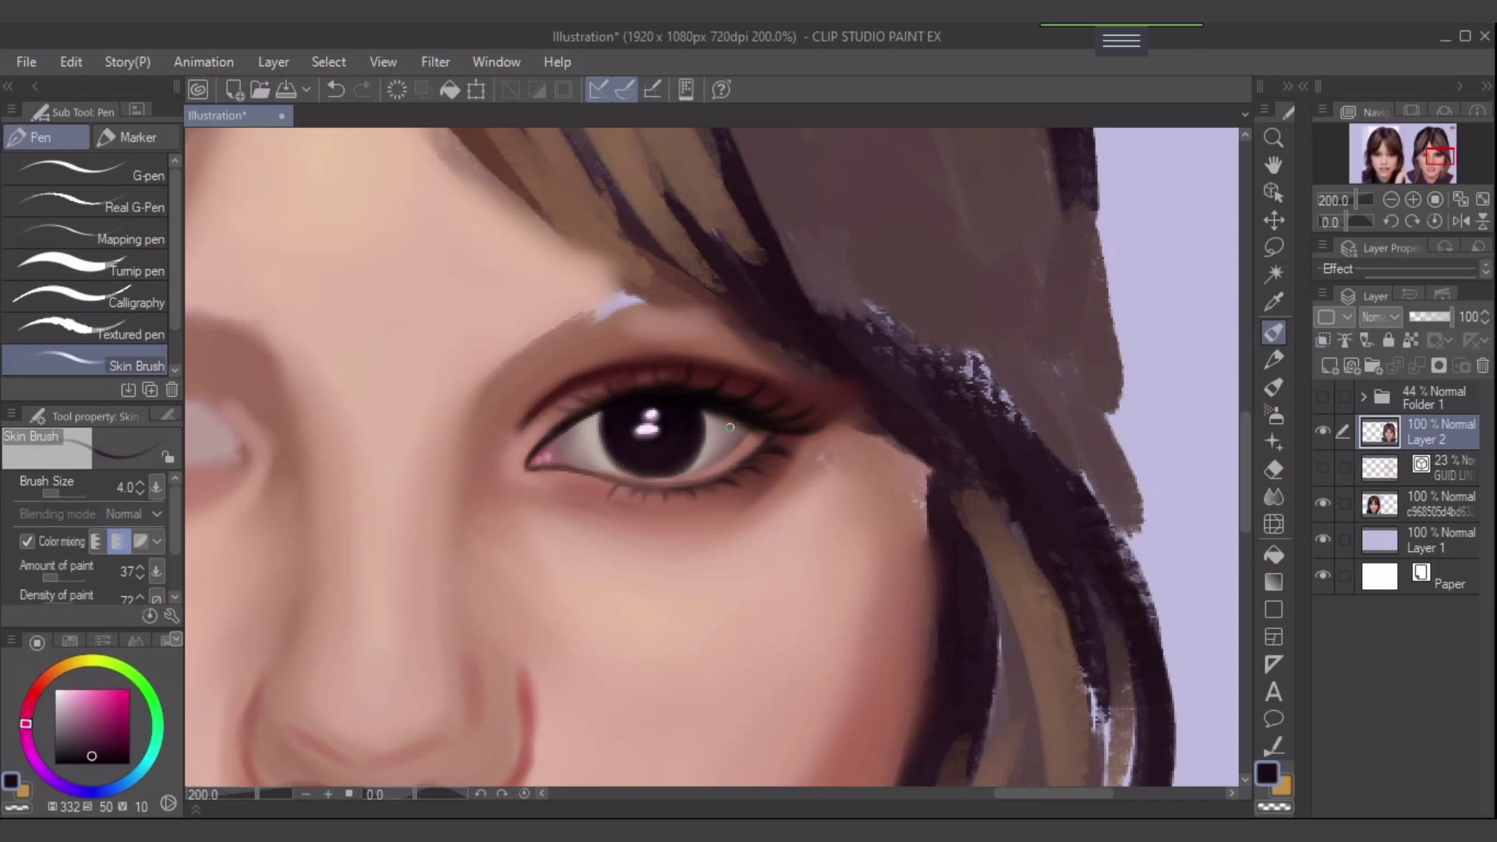
- Clean up the skin beside the outer lower lashes in sampled brown of hue 12, saturation 41 and value 67 at size 3
{"action": "left_click", "coordinate": [801, 476], "text": "alt"}
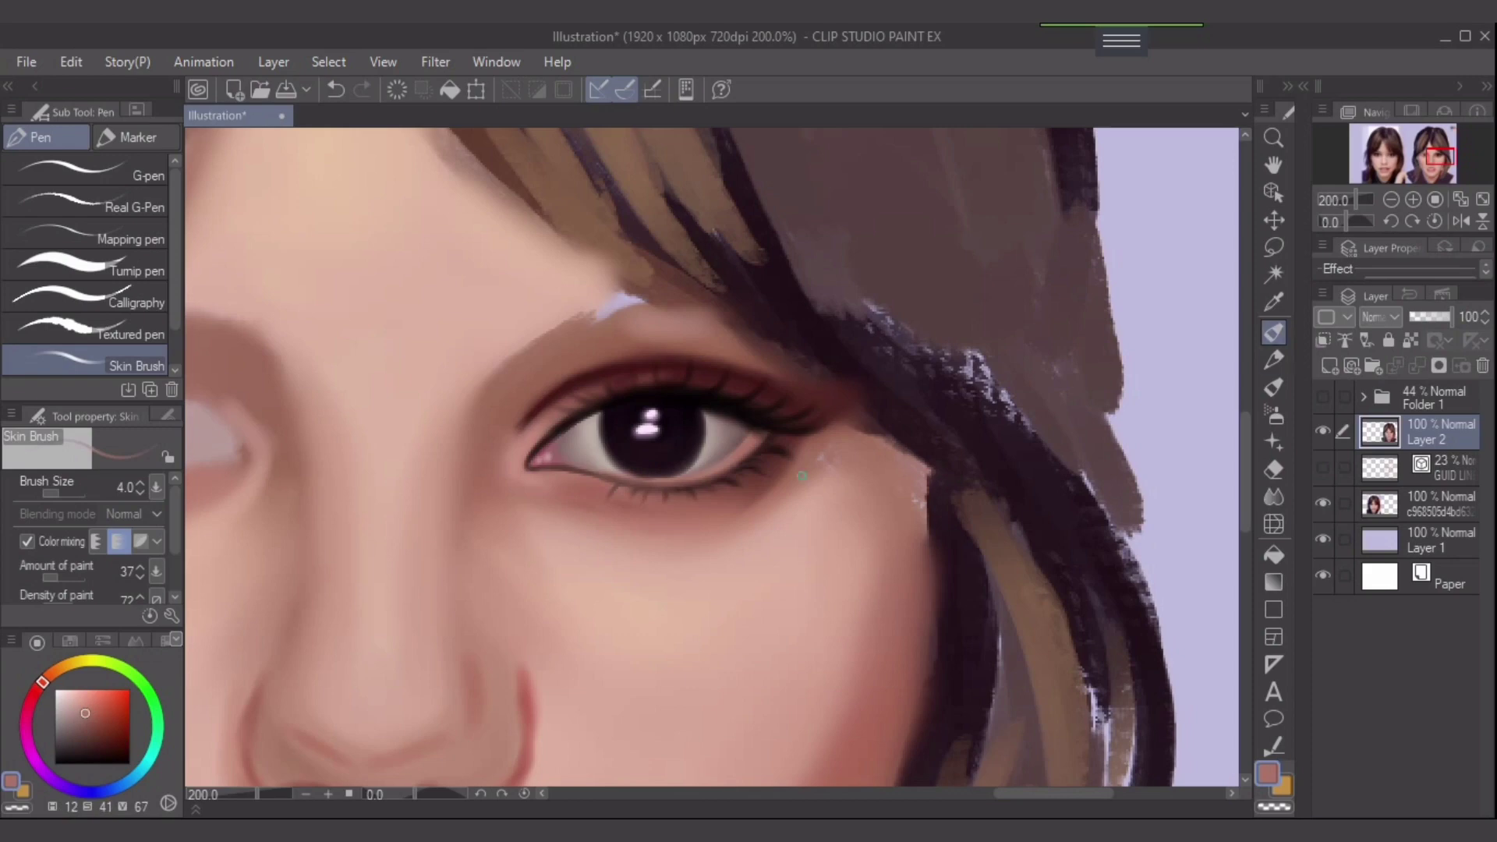
{"action": "key", "text": "bracketleft"}
{"action": "scroll", "coordinate": [789, 480], "scroll_direction": "down", "scroll_amount": 2}
{"action": "left_click_drag", "start_coordinate": [793, 543], "coordinate": [861, 466]}
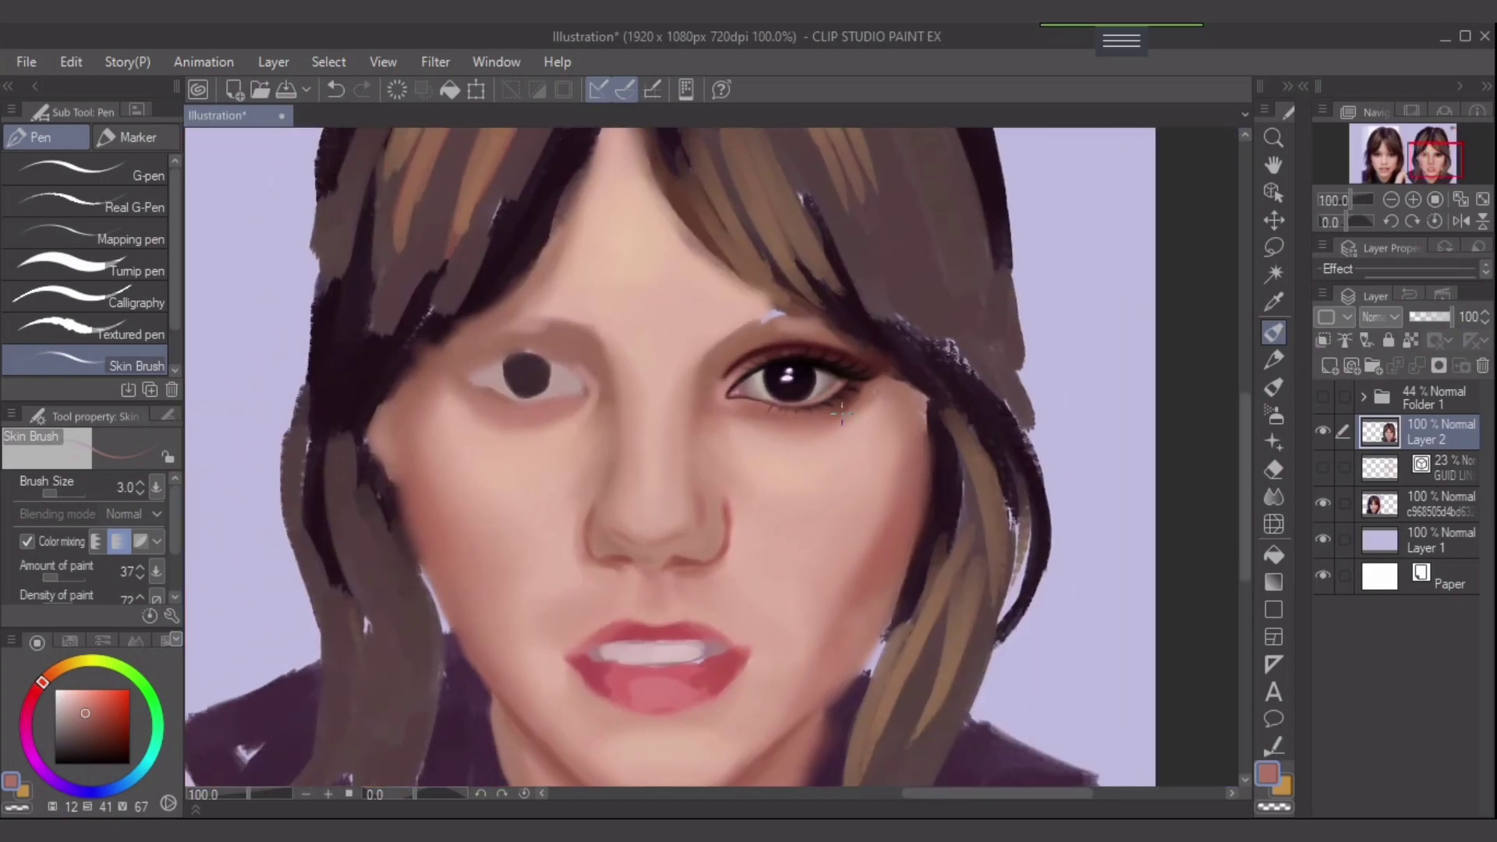
{"action": "left_click_drag", "start_coordinate": [799, 429], "coordinate": [814, 450]}
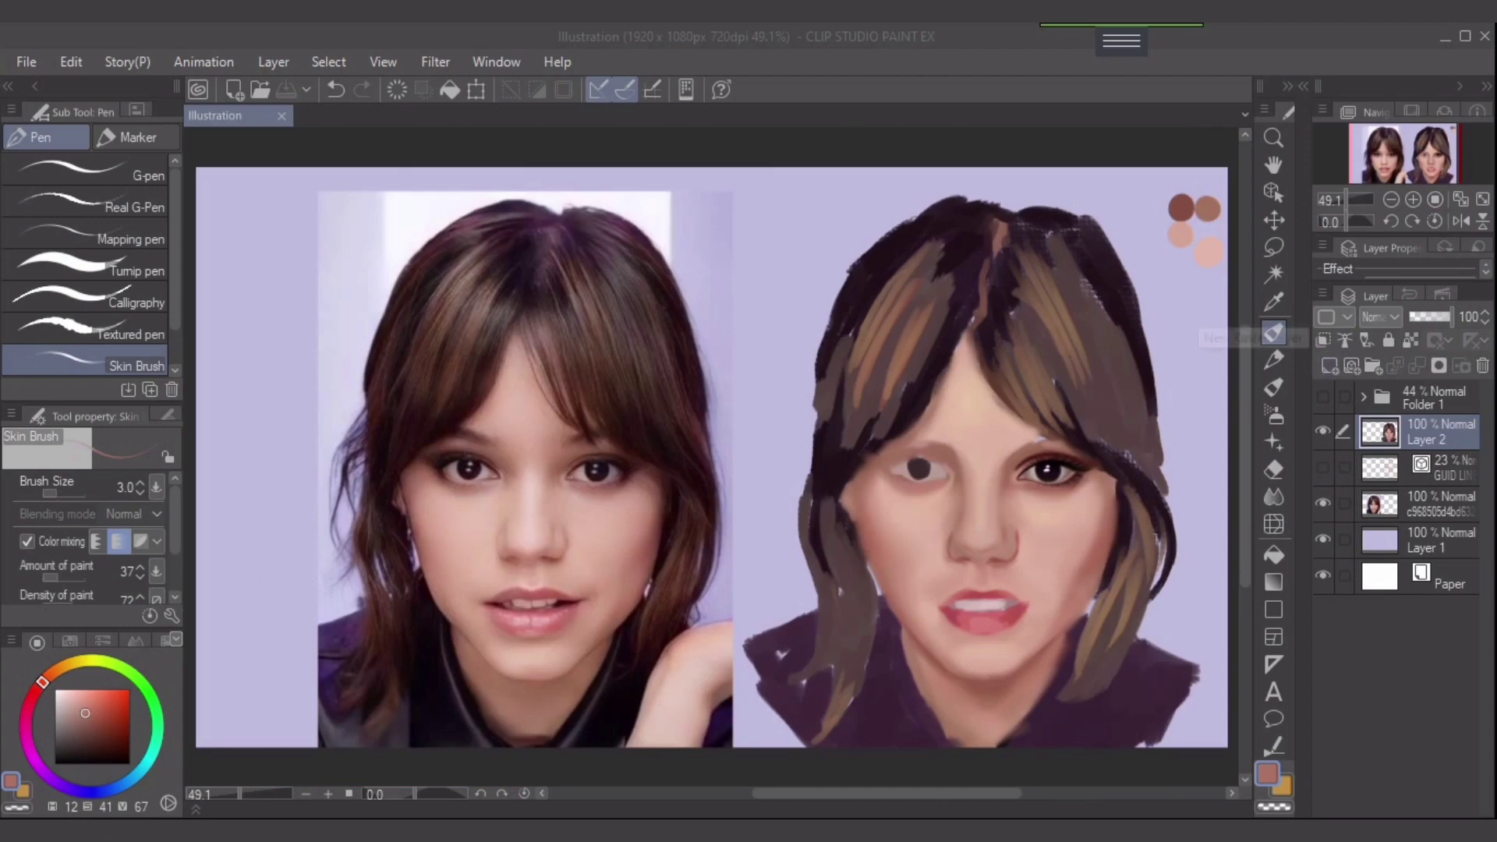
- Show the sketch folder over the painting and rotate the canvas to -10 degrees with both eyes in view
{"action": "left_click", "coordinate": [1322, 396]}
{"action": "scroll", "coordinate": [976, 516], "scroll_direction": "up", "scroll_amount": 5}
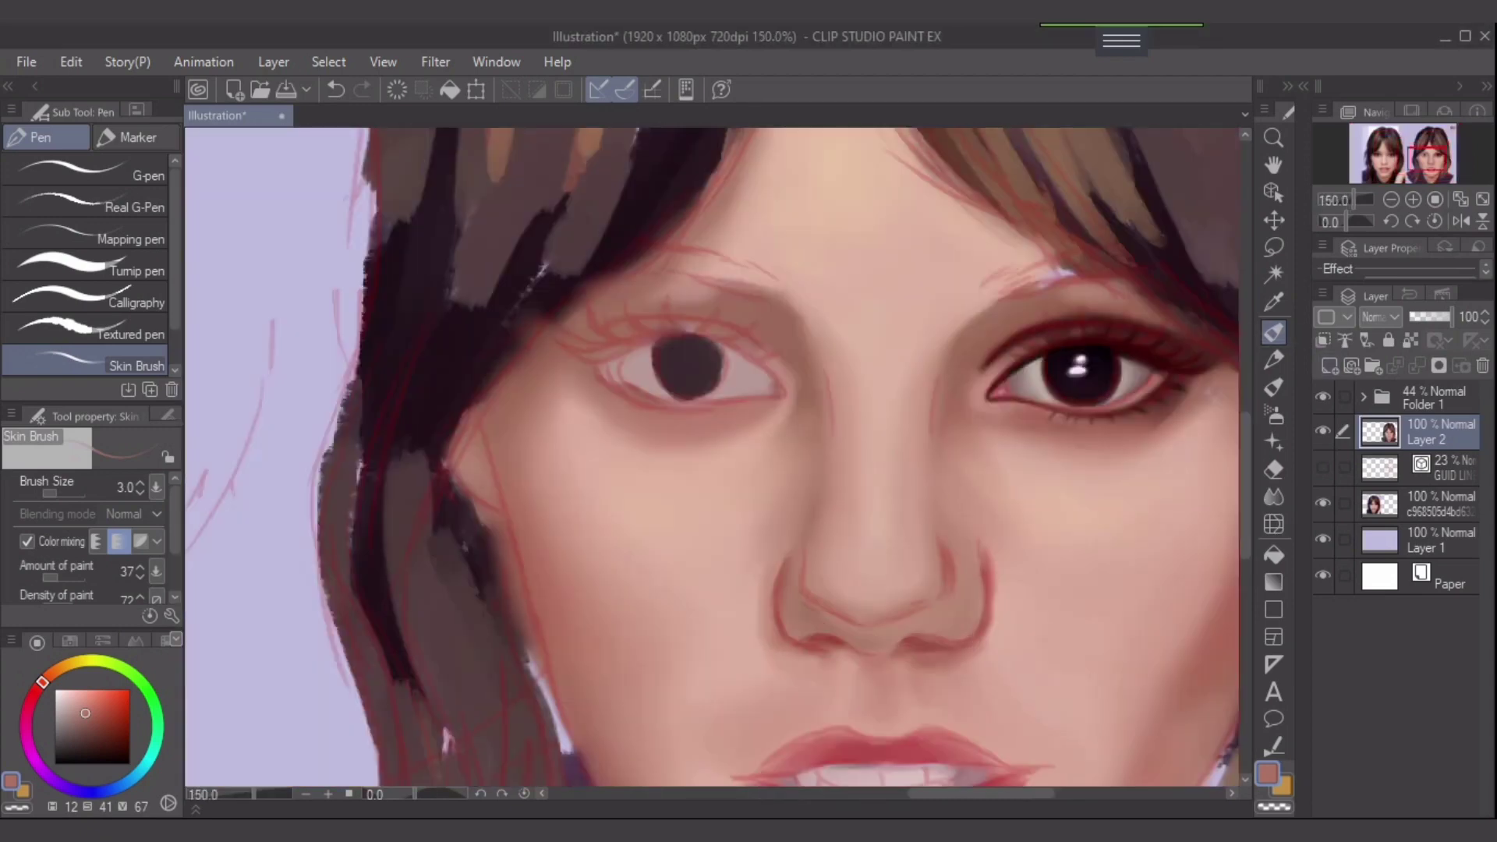
{"action": "left_click_drag", "start_coordinate": [976, 516], "coordinate": [891, 656]}
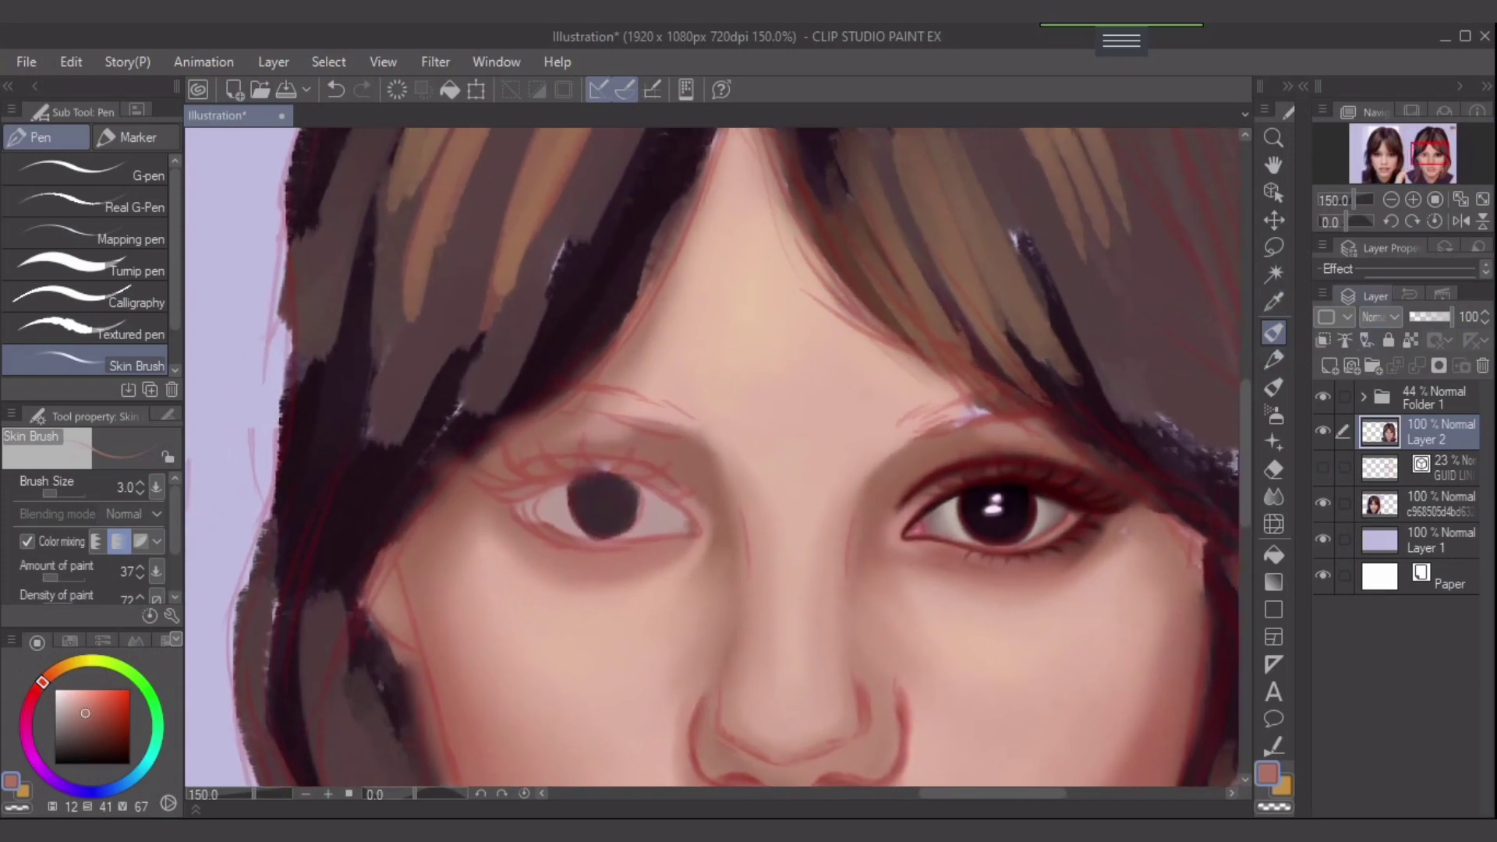
{"action": "left_click", "coordinate": [1389, 221]}
{"action": "left_click", "coordinate": [1390, 220]}
{"action": "left_click_drag", "start_coordinate": [1002, 459], "coordinate": [939, 475]}
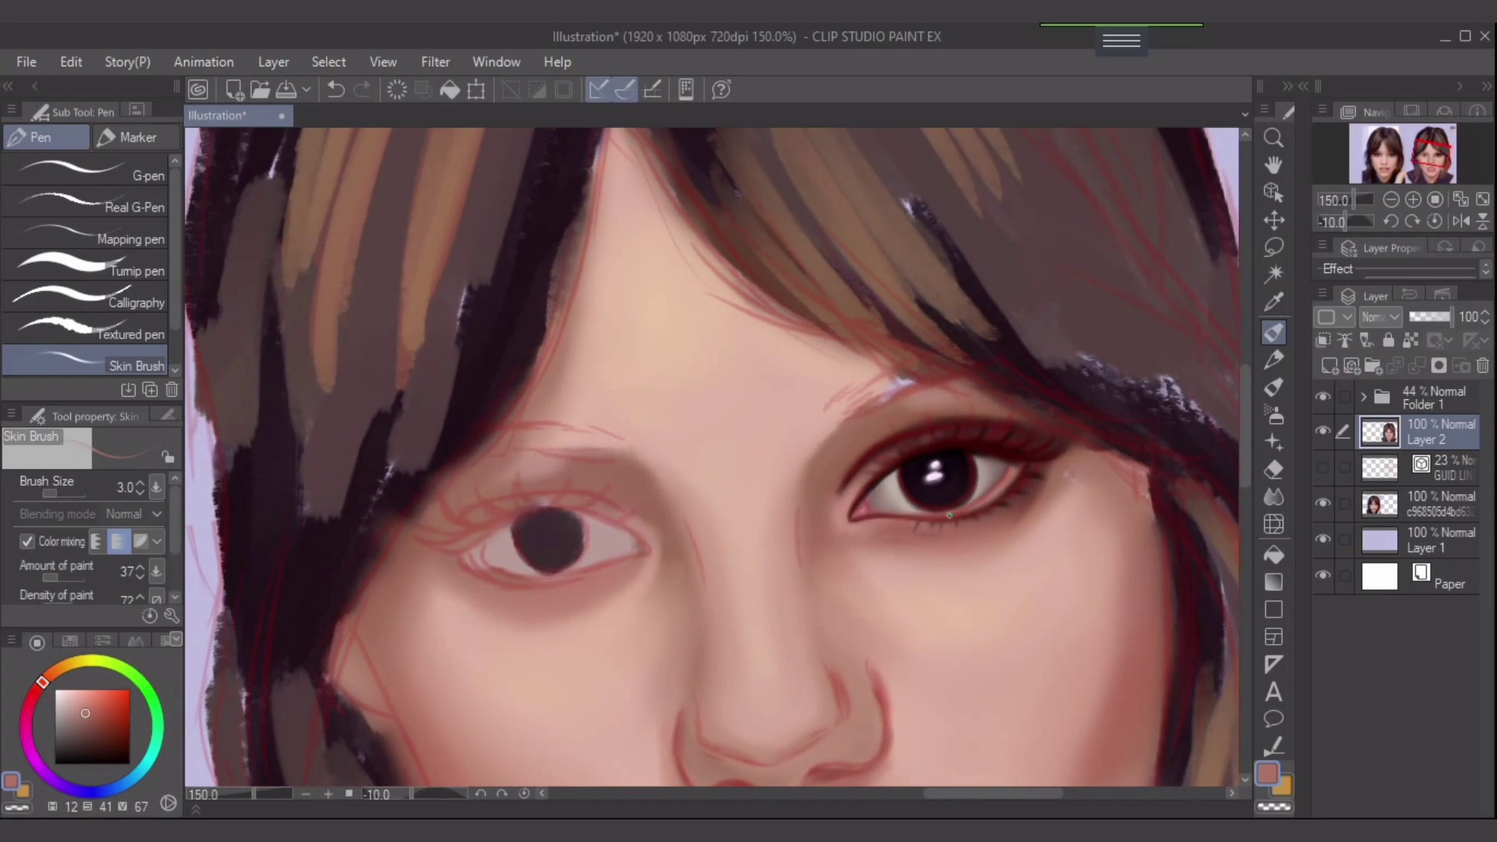
- Darken the inner side of the left-hand iris in sampled near-black of hue 330, saturation 53 and value 6 with the Skin Brush at size 5
{"action": "left_click", "coordinate": [1105, 406], "text": "alt"}
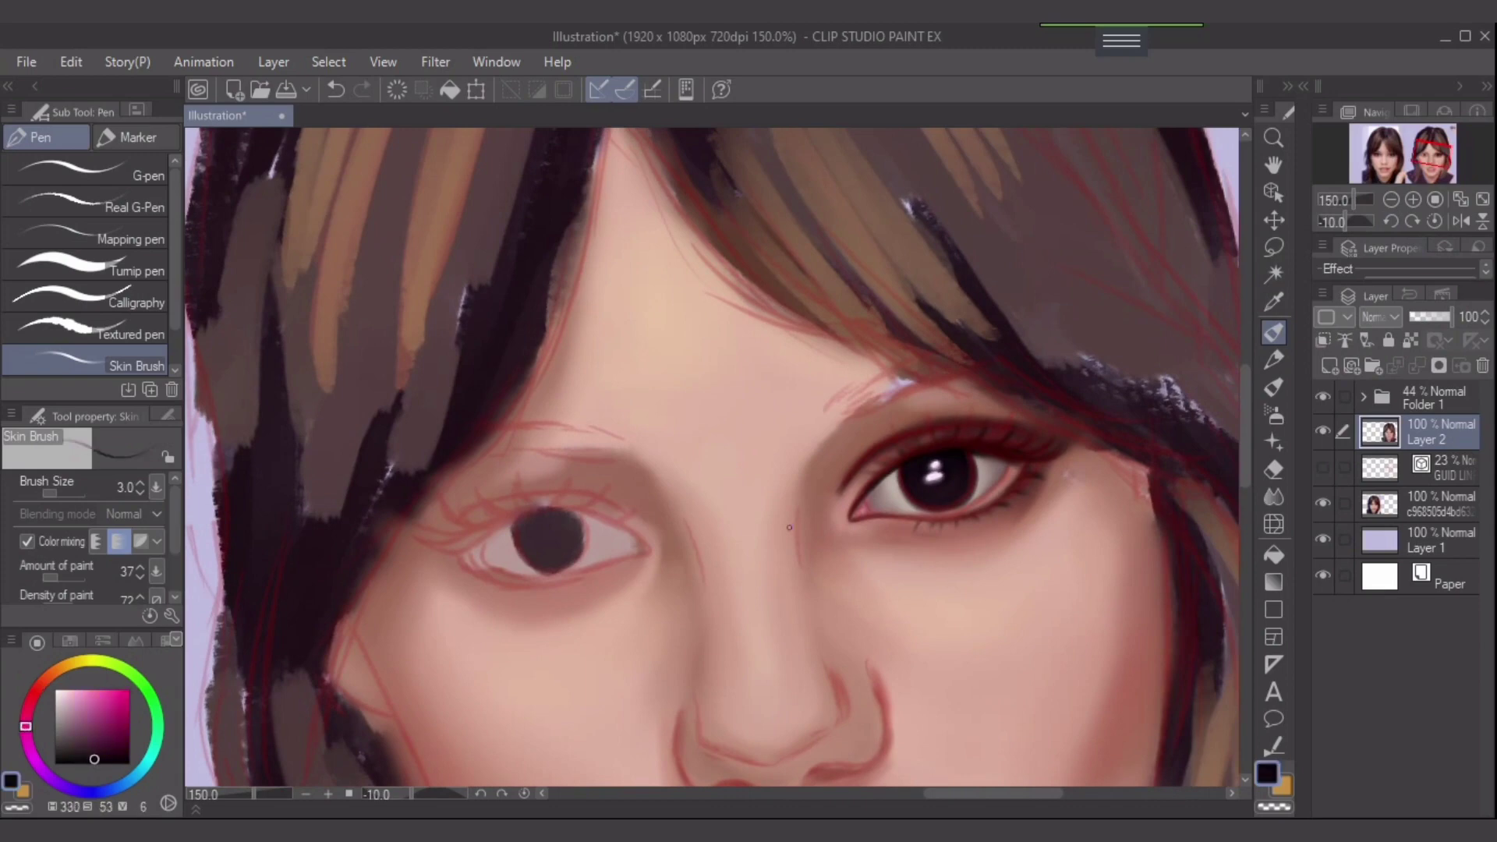
{"action": "key", "text": "bracketright"}
{"action": "key", "text": "bracketright"}
{"action": "left_click_drag", "start_coordinate": [570, 519], "coordinate": [579, 553]}
{"action": "scroll", "coordinate": [581, 509], "scroll_direction": "up", "scroll_amount": 1}
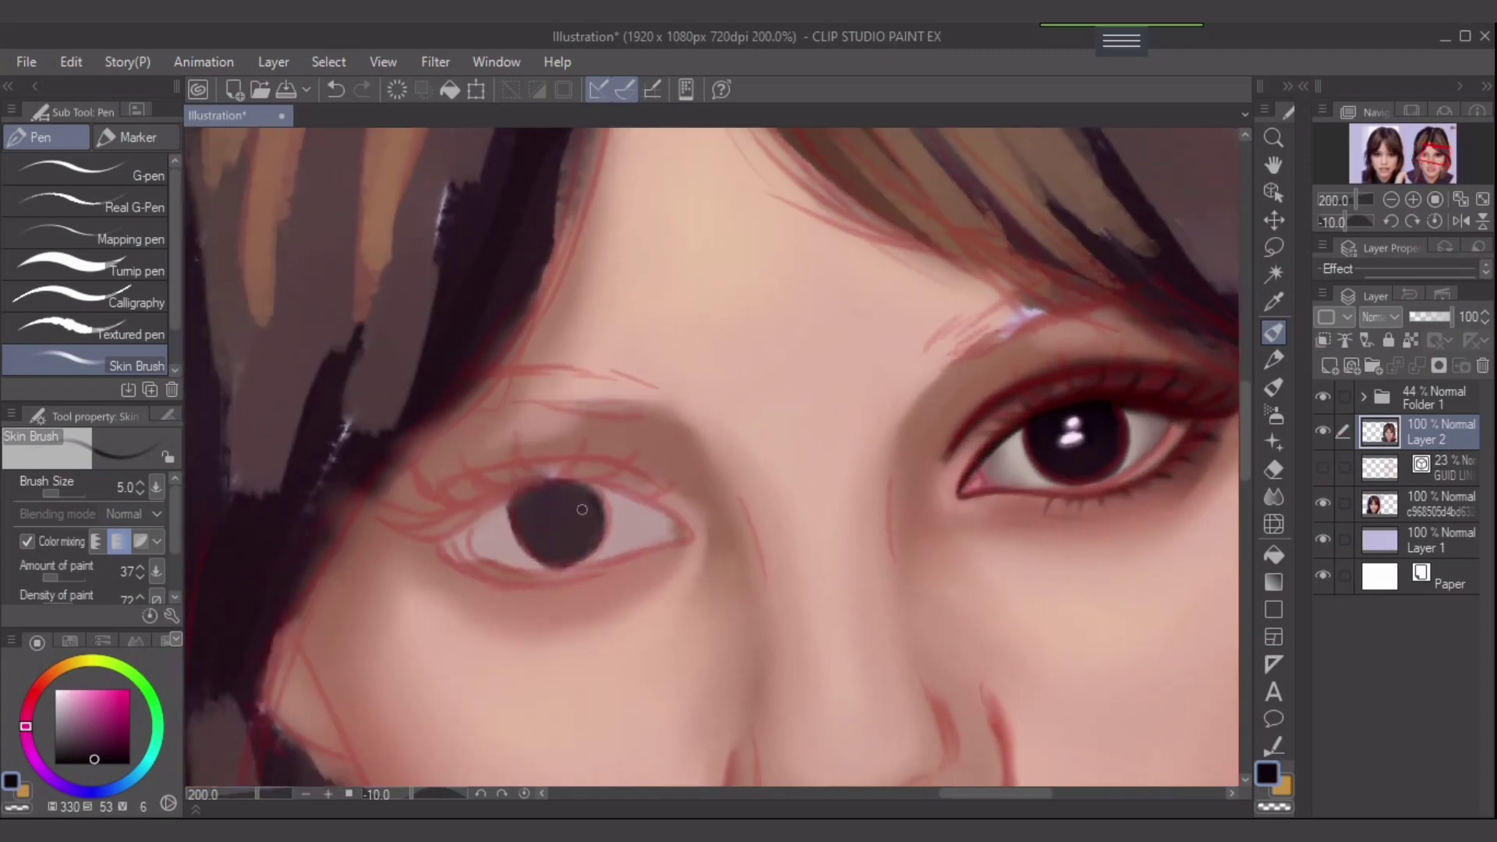
{"action": "left_click_drag", "start_coordinate": [591, 491], "coordinate": [595, 550]}
{"action": "key", "text": "bracketright"}
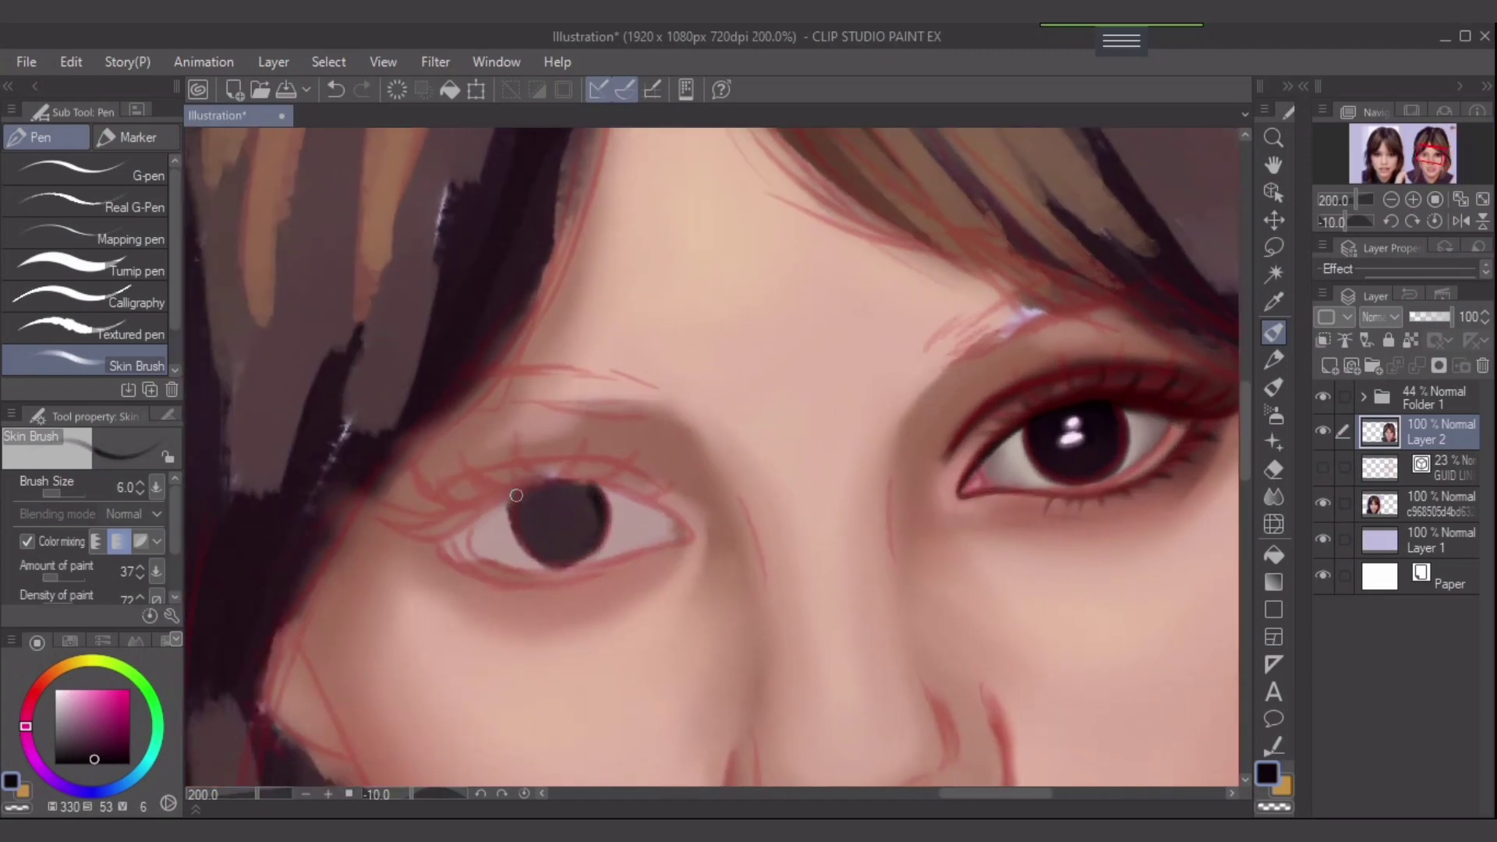
- Fill the rest of the left-hand iris with the same near-black, enlarging the Skin Brush from size 6
{"action": "mouse_move", "coordinate": [516, 495]}
{"action": "left_mouse_down"}
{"action": "mouse_move", "coordinate": [549, 559]}
{"action": "mouse_move", "coordinate": [520, 537]}
{"action": "mouse_move", "coordinate": [580, 554]}
{"action": "mouse_move", "coordinate": [548, 556]}
{"action": "mouse_move", "coordinate": [595, 544]}
{"action": "mouse_move", "coordinate": [584, 489]}
{"action": "mouse_move", "coordinate": [597, 541]}
{"action": "mouse_move", "coordinate": [599, 511]}
{"action": "mouse_move", "coordinate": [522, 530]}
{"action": "mouse_move", "coordinate": [522, 505]}
{"action": "mouse_move", "coordinate": [519, 533]}
{"action": "mouse_move", "coordinate": [518, 516]}
{"action": "mouse_move", "coordinate": [571, 527]}
{"action": "mouse_move", "coordinate": [533, 522]}
{"action": "mouse_move", "coordinate": [559, 507]}
{"action": "mouse_move", "coordinate": [519, 497]}
{"action": "mouse_move", "coordinate": [586, 497]}
{"action": "mouse_move", "coordinate": [582, 539]}
{"action": "mouse_move", "coordinate": [547, 549]}
{"action": "mouse_move", "coordinate": [571, 521]}
{"action": "mouse_move", "coordinate": [560, 507]}
{"action": "mouse_move", "coordinate": [529, 516]}
{"action": "mouse_move", "coordinate": [535, 528]}
{"action": "mouse_move", "coordinate": [562, 498]}
{"action": "mouse_move", "coordinate": [540, 524]}
{"action": "mouse_move", "coordinate": [551, 542]}
{"action": "mouse_move", "coordinate": [590, 510]}
{"action": "mouse_move", "coordinate": [539, 537]}
{"action": "mouse_move", "coordinate": [551, 509]}
{"action": "mouse_move", "coordinate": [572, 555]}
{"action": "left_mouse_up"}
{"action": "key", "text": "]"}
{"action": "key", "text": "]"}
{"action": "key", "text": "]"}
{"action": "key", "text": "bracketleft"}
{"action": "key", "text": "bracketright"}
- Line the left-hand eye's inner upper lid in near-black with the Skin Brush at size 4, undoing the misplaced strokes
{"action": "key", "text": "bracketleft"}
{"action": "key", "text": "bracketleft"}
{"action": "key", "text": "bracketleft"}
{"action": "key", "text": "bracketleft"}
{"action": "key", "text": "bracketleft"}
{"action": "mouse_move", "coordinate": [658, 507]}
{"action": "left_mouse_down"}
{"action": "mouse_move", "coordinate": [688, 531]}
{"action": "mouse_move", "coordinate": [614, 498]}
{"action": "left_mouse_up"}
{"action": "key", "text": "ctrl+z"}
{"action": "key", "text": "ctrl+z"}
{"action": "key", "text": "ctrl+z"}
{"action": "key", "text": "ctrl+z"}
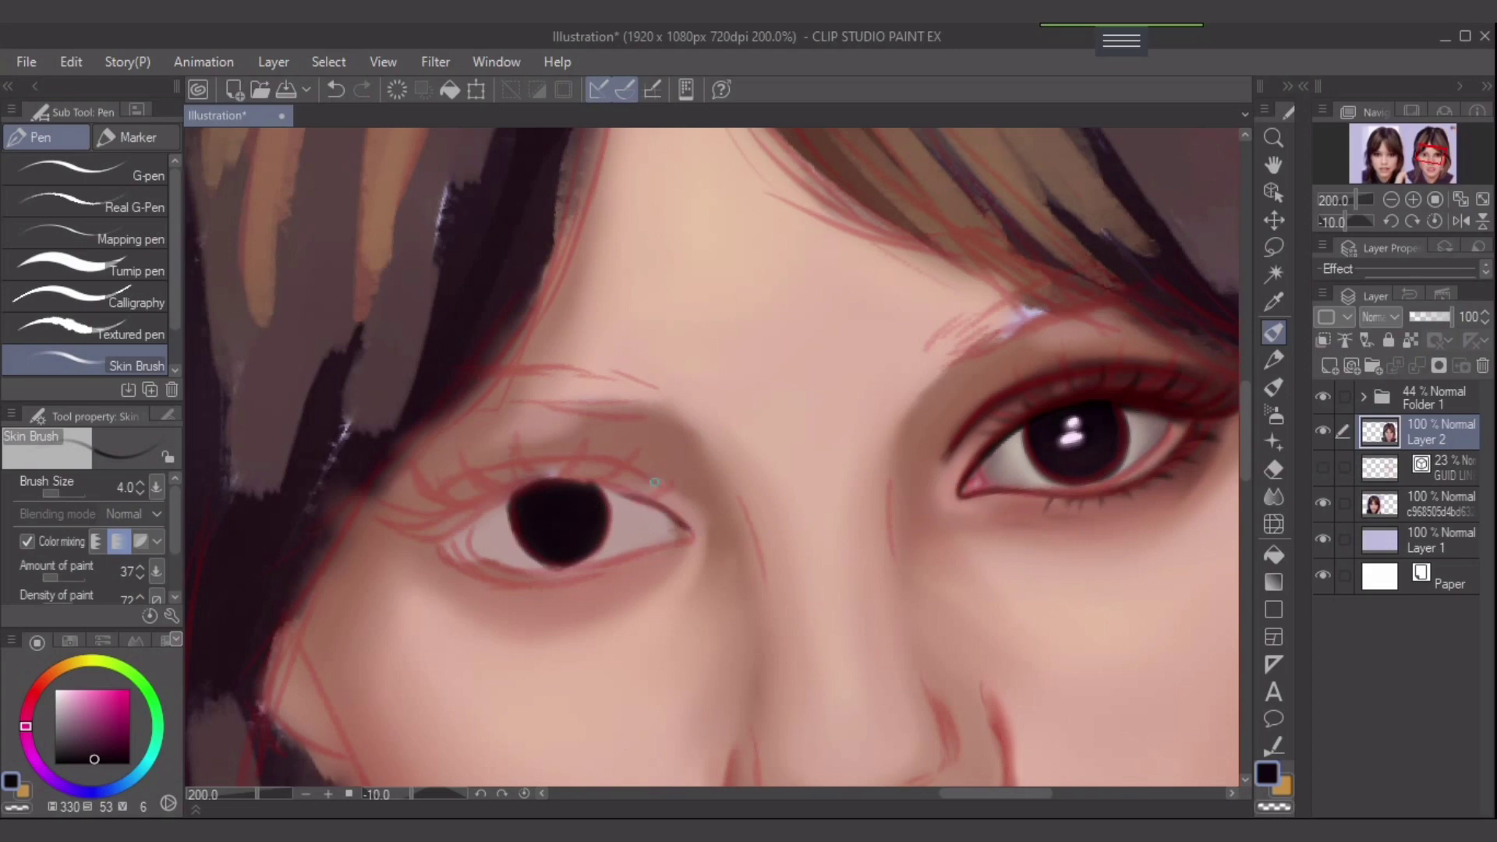
{"action": "key", "text": "ctrl+z"}
- Rotate the canvas to -40 degrees around the left-hand eye
{"action": "left_click", "coordinate": [1390, 221]}
{"action": "left_click", "coordinate": [1391, 220]}
{"action": "left_click", "coordinate": [1391, 220]}
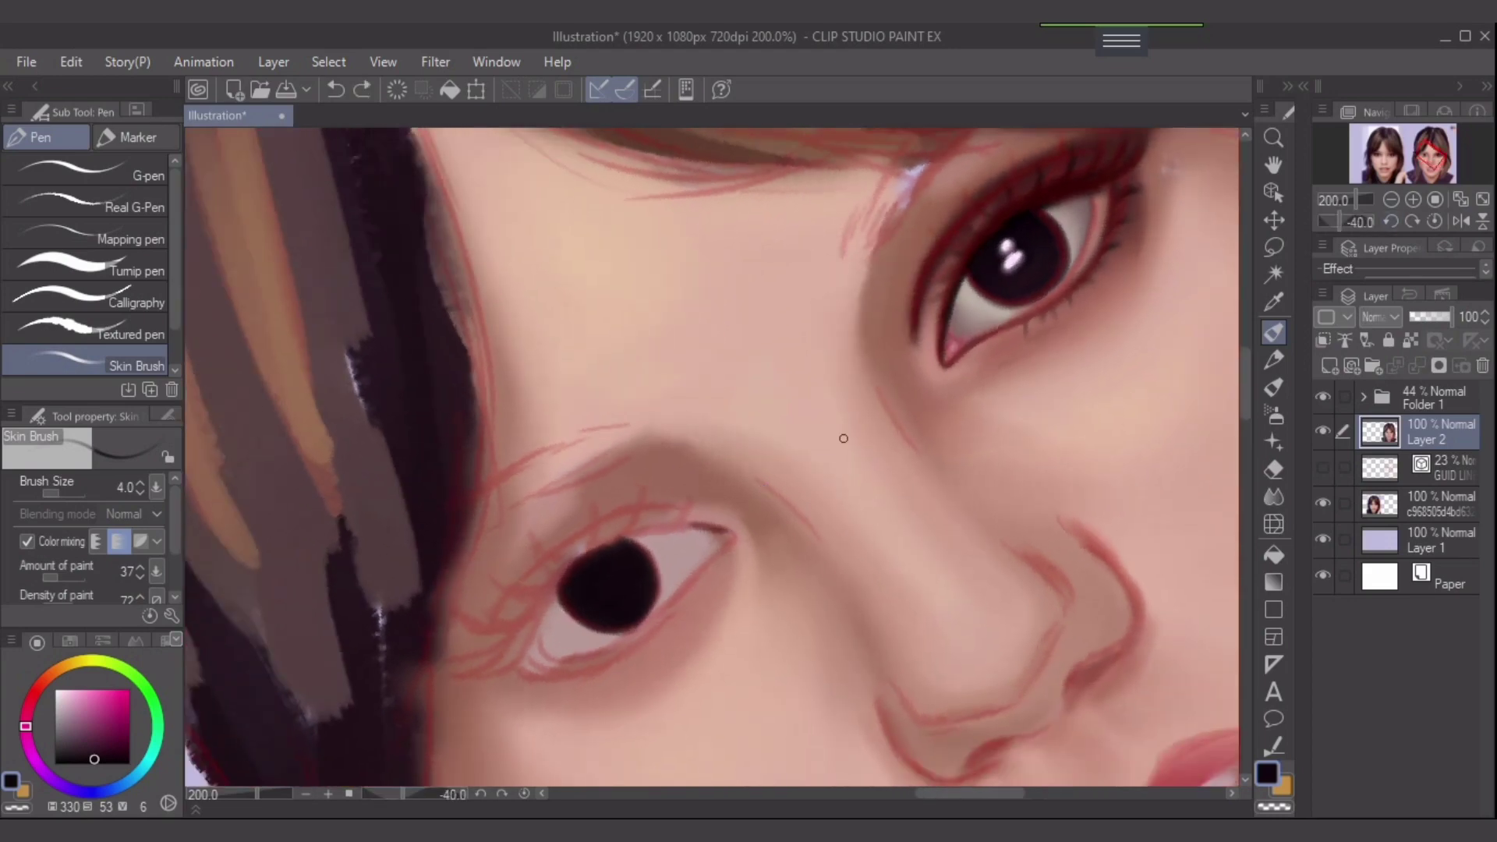
- Rotate the canvas to -55 degrees and undo the near-black upper-lid strokes on the left-hand eye
{"action": "key", "text": "minus"}
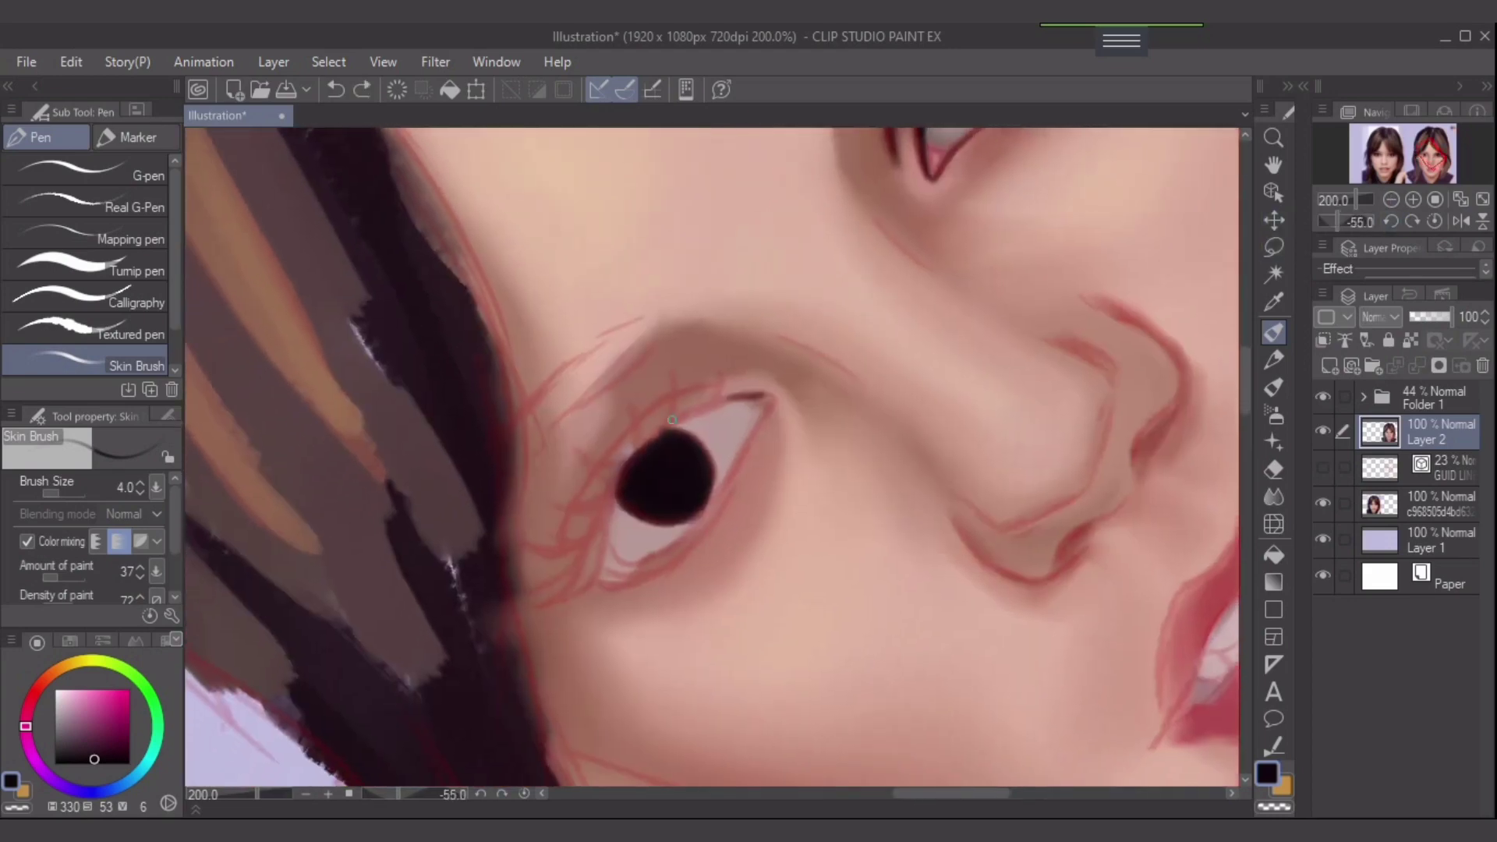
{"action": "left_click_drag", "start_coordinate": [661, 436], "coordinate": [743, 399]}
{"action": "mouse_move", "coordinate": [653, 403]}
{"action": "left_mouse_down"}
{"action": "mouse_move", "coordinate": [714, 383]}
{"action": "mouse_move", "coordinate": [614, 454]}
{"action": "left_mouse_up"}
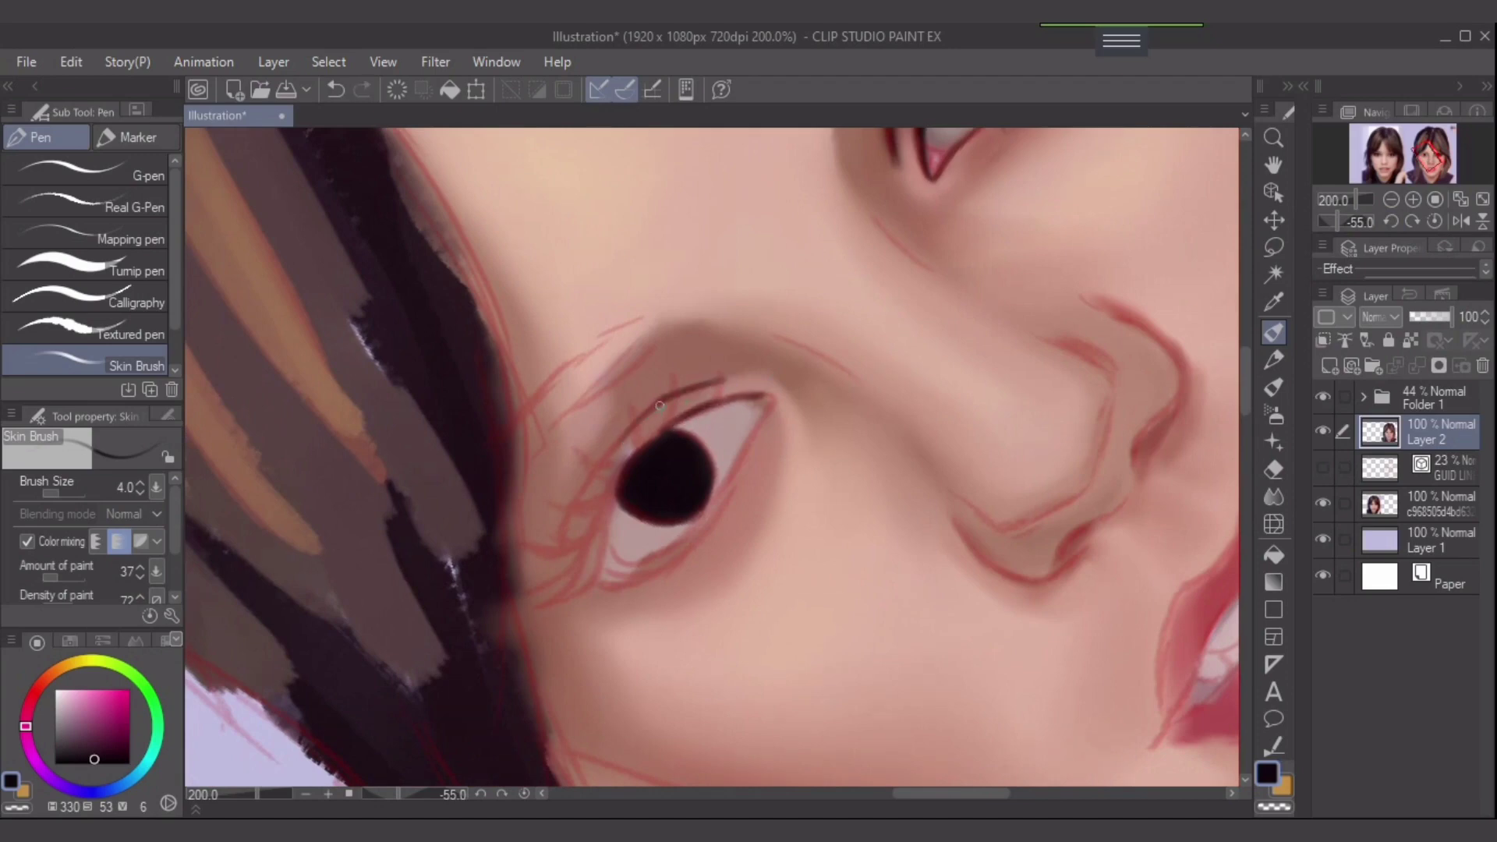
{"action": "key", "text": "ctrl+z"}
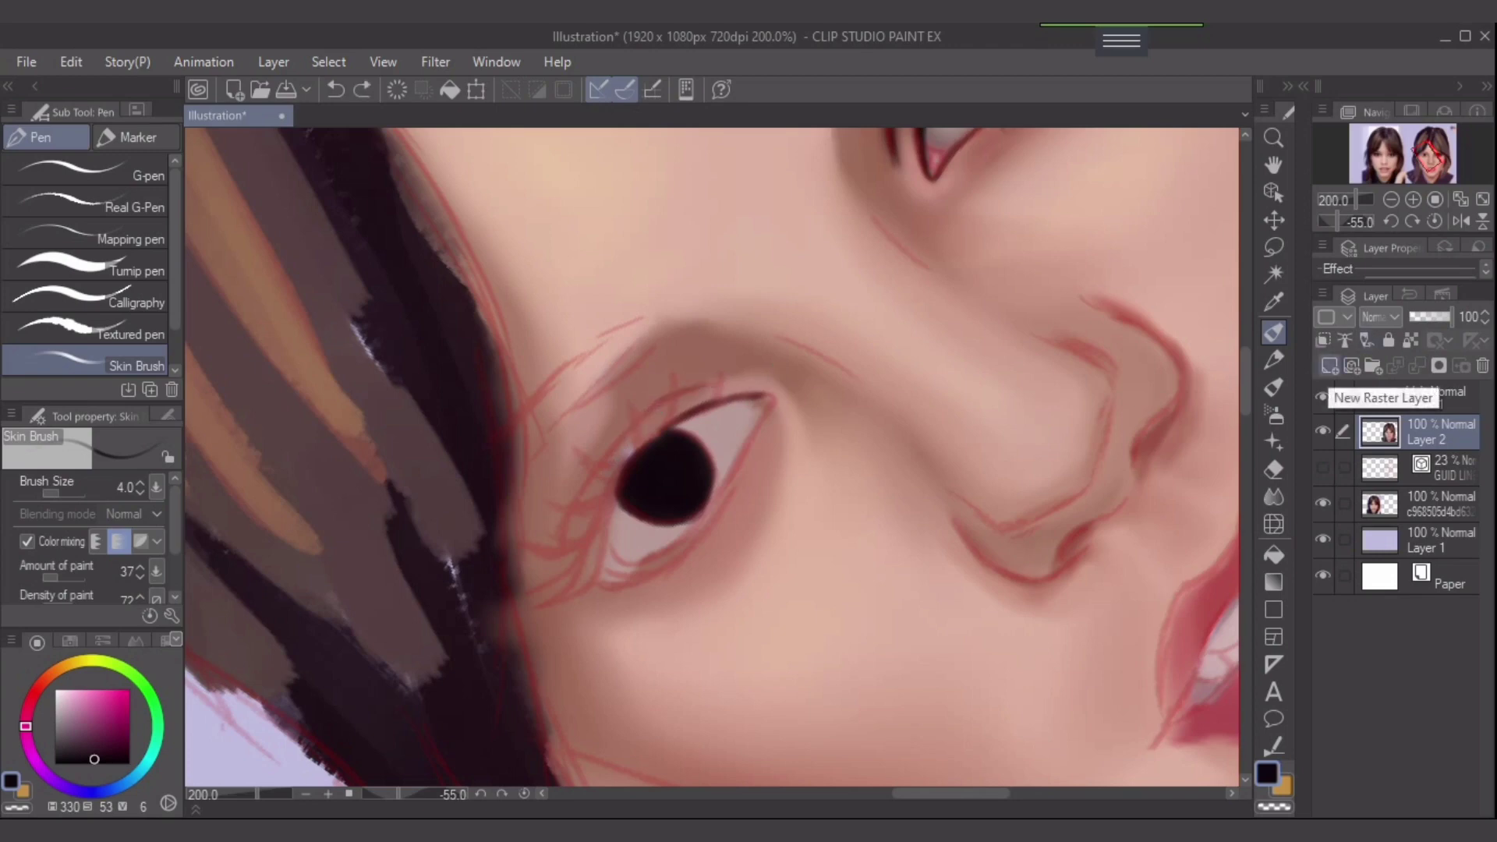
{"action": "key", "text": "ctrl+z"}
{"action": "key", "text": "ctrl+z"}
{"action": "key", "text": "ctrl+z"}
{"action": "key", "text": "ctrl+z"}
- Add a raster layer above Layer 2 and draw the left-hand eye's curved crease line in near-black with the Skin Brush at size 3
{"action": "left_click", "coordinate": [1329, 366]}
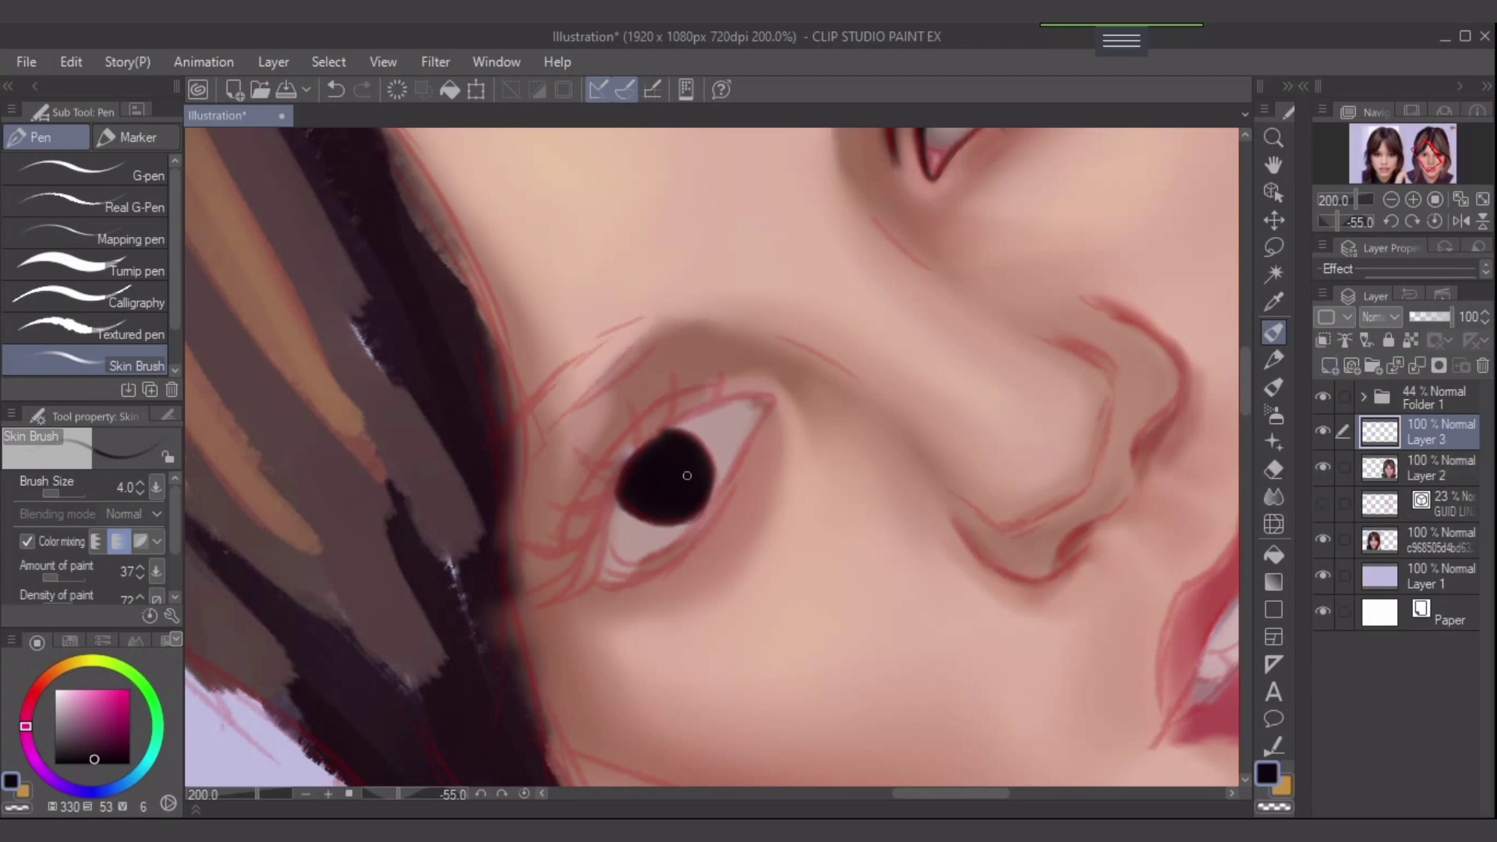
{"action": "mouse_move", "coordinate": [657, 404]}
{"action": "left_mouse_down"}
{"action": "mouse_move", "coordinate": [724, 380]}
{"action": "mouse_move", "coordinate": [641, 414]}
{"action": "left_mouse_up"}
{"action": "key", "text": "ctrl+z"}
{"action": "key", "text": "bracketleft"}
{"action": "key", "text": "ctrl+z"}
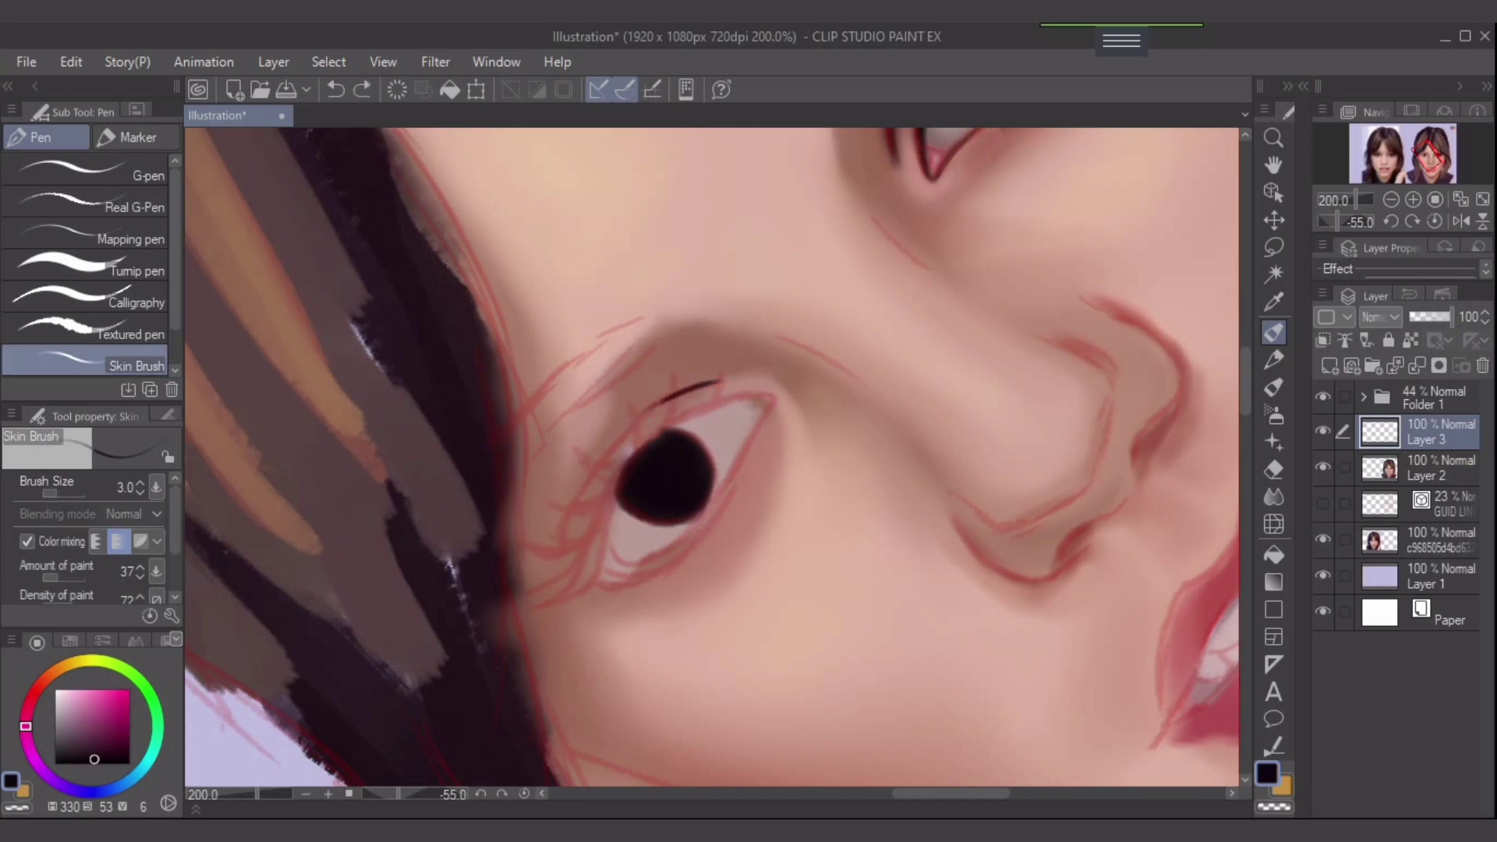
{"action": "mouse_move", "coordinate": [669, 396]}
{"action": "left_mouse_down"}
{"action": "mouse_move", "coordinate": [561, 540]}
{"action": "mouse_move", "coordinate": [573, 510]}
{"action": "mouse_move", "coordinate": [559, 568]}
{"action": "mouse_move", "coordinate": [561, 521]}
{"action": "mouse_move", "coordinate": [576, 500]}
{"action": "mouse_move", "coordinate": [560, 558]}
{"action": "left_mouse_up"}
{"action": "key", "text": "ctrl+z"}
{"action": "key", "text": "bracketright"}
{"action": "key", "text": "bracketright"}
{"action": "key", "text": "bracketright"}
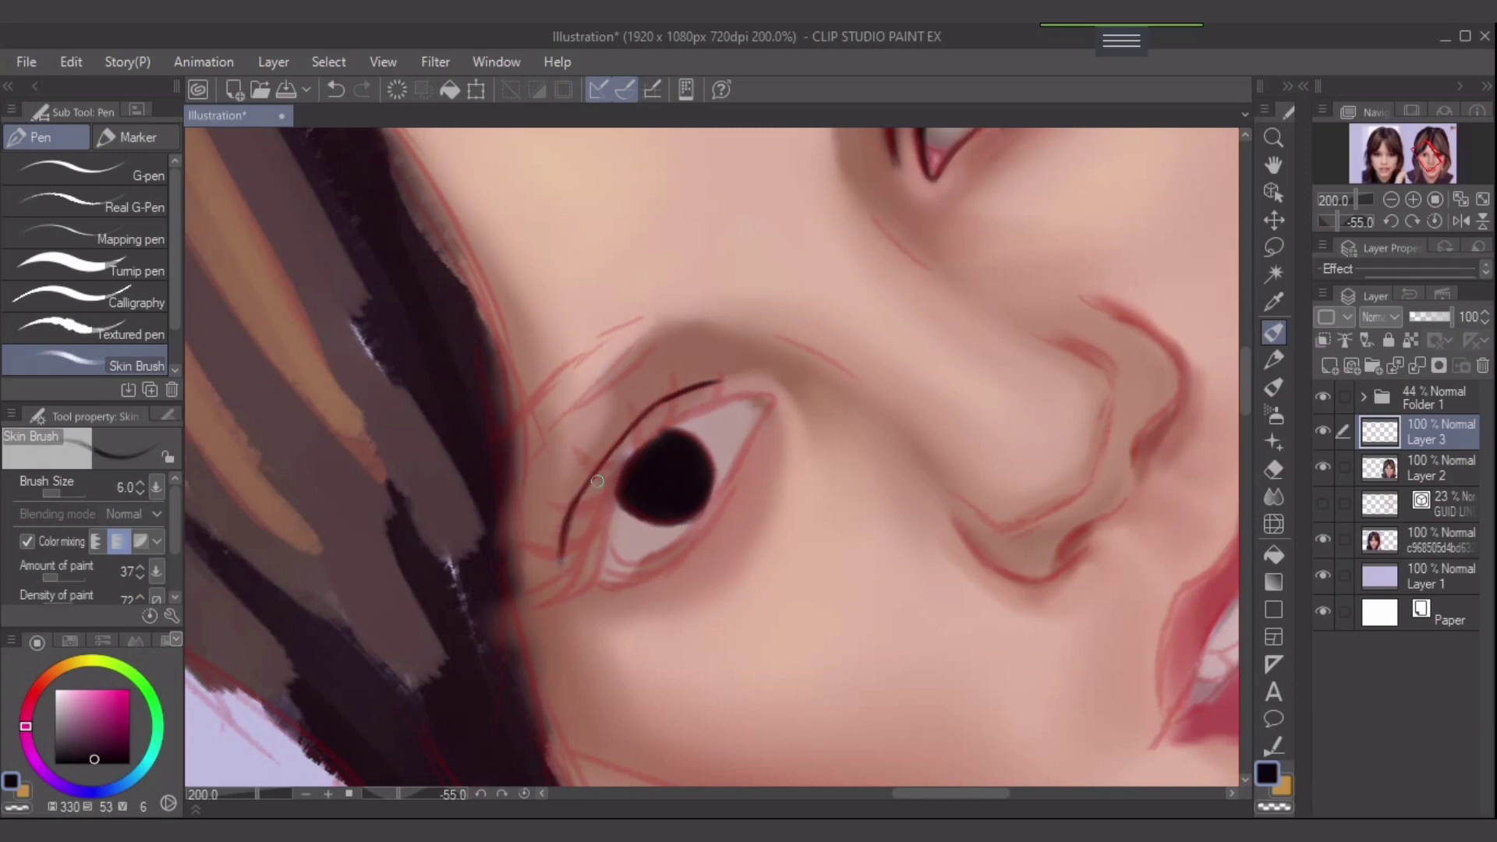
- Switch to the Soft airbrush on Layer 2 and try shading along the left-hand eye's crease in near-black at sizes 5 and 7
{"action": "key", "text": "b"}
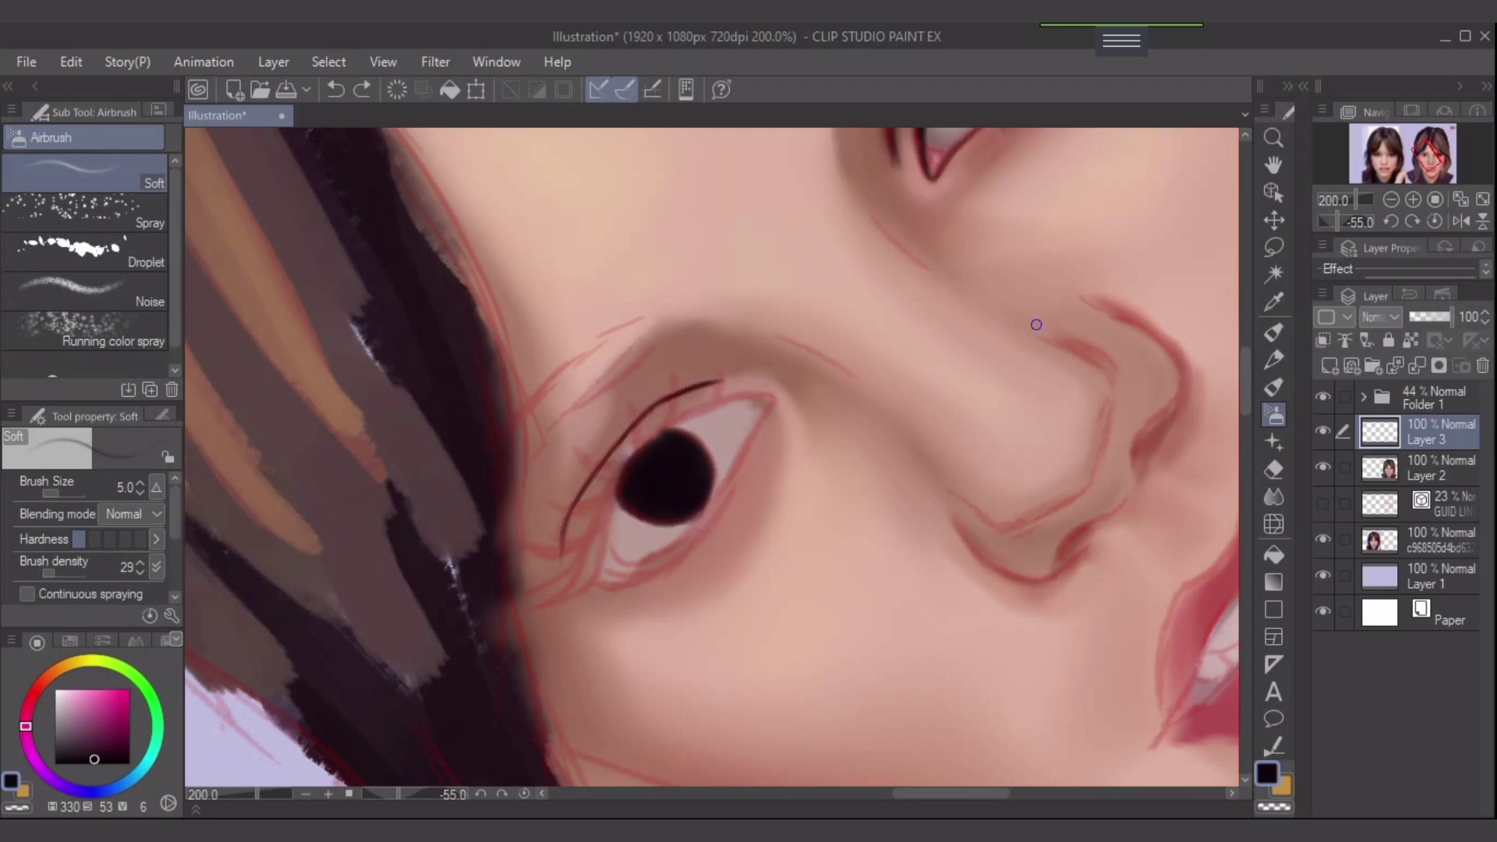
{"action": "left_click", "coordinate": [1417, 467]}
{"action": "left_click_drag", "start_coordinate": [713, 378], "coordinate": [638, 414]}
{"action": "key", "text": "ctrl+z"}
{"action": "mouse_move", "coordinate": [721, 380]}
{"action": "left_mouse_down"}
{"action": "mouse_move", "coordinate": [646, 418]}
{"action": "mouse_move", "coordinate": [707, 388]}
{"action": "mouse_move", "coordinate": [622, 450]}
{"action": "left_mouse_up"}
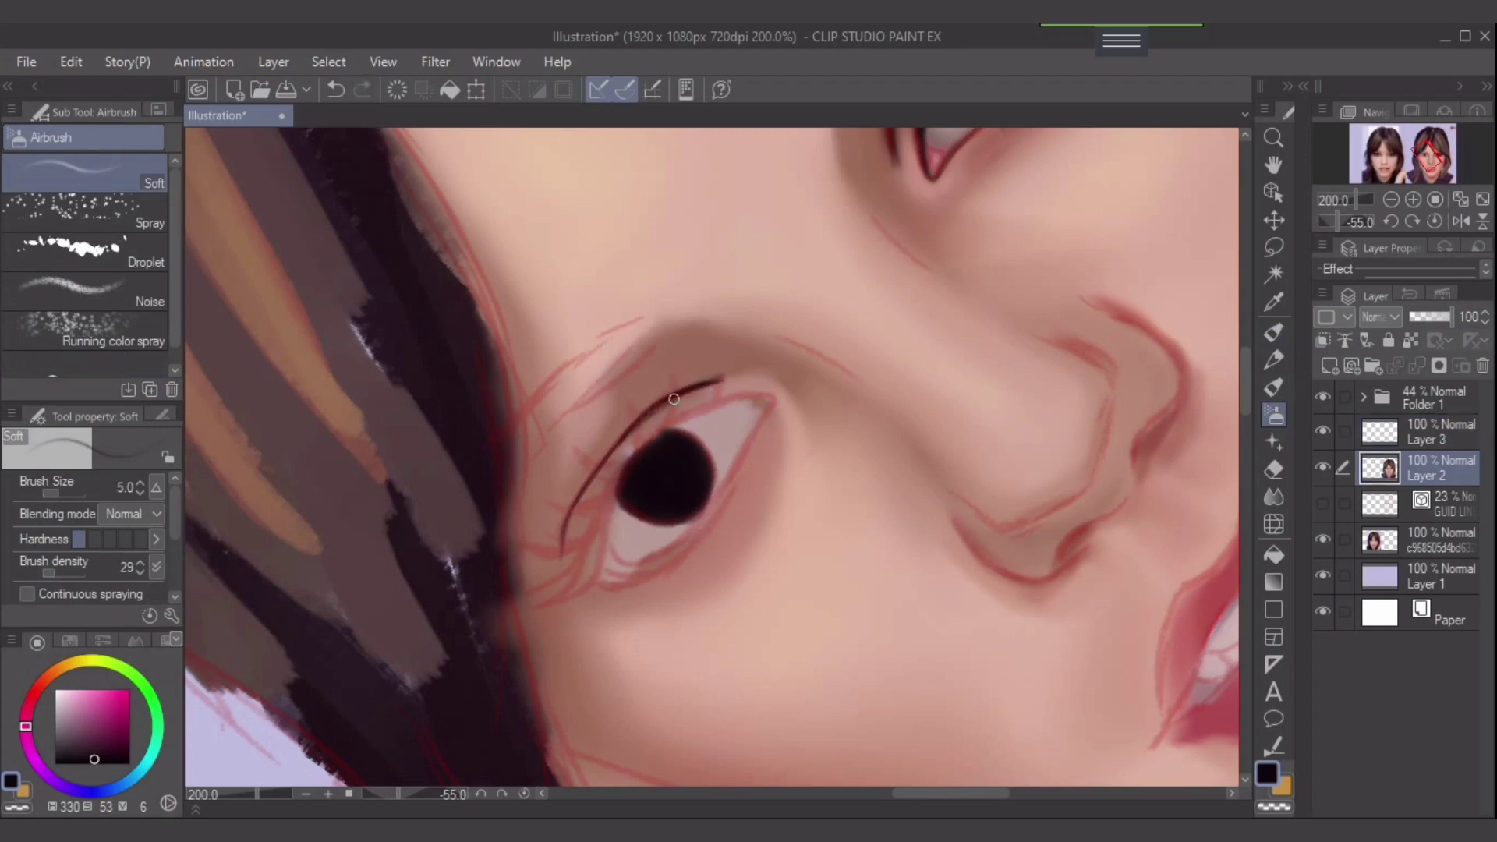
{"action": "left_click_drag", "start_coordinate": [674, 398], "coordinate": [580, 494]}
{"action": "key", "text": "bracketright"}
{"action": "key", "text": "bracketright"}
{"action": "mouse_move", "coordinate": [682, 393]}
{"action": "left_mouse_down"}
{"action": "mouse_move", "coordinate": [596, 471]}
{"action": "mouse_move", "coordinate": [568, 522]}
{"action": "left_mouse_up"}
{"action": "left_click_drag", "start_coordinate": [620, 441], "coordinate": [570, 524]}
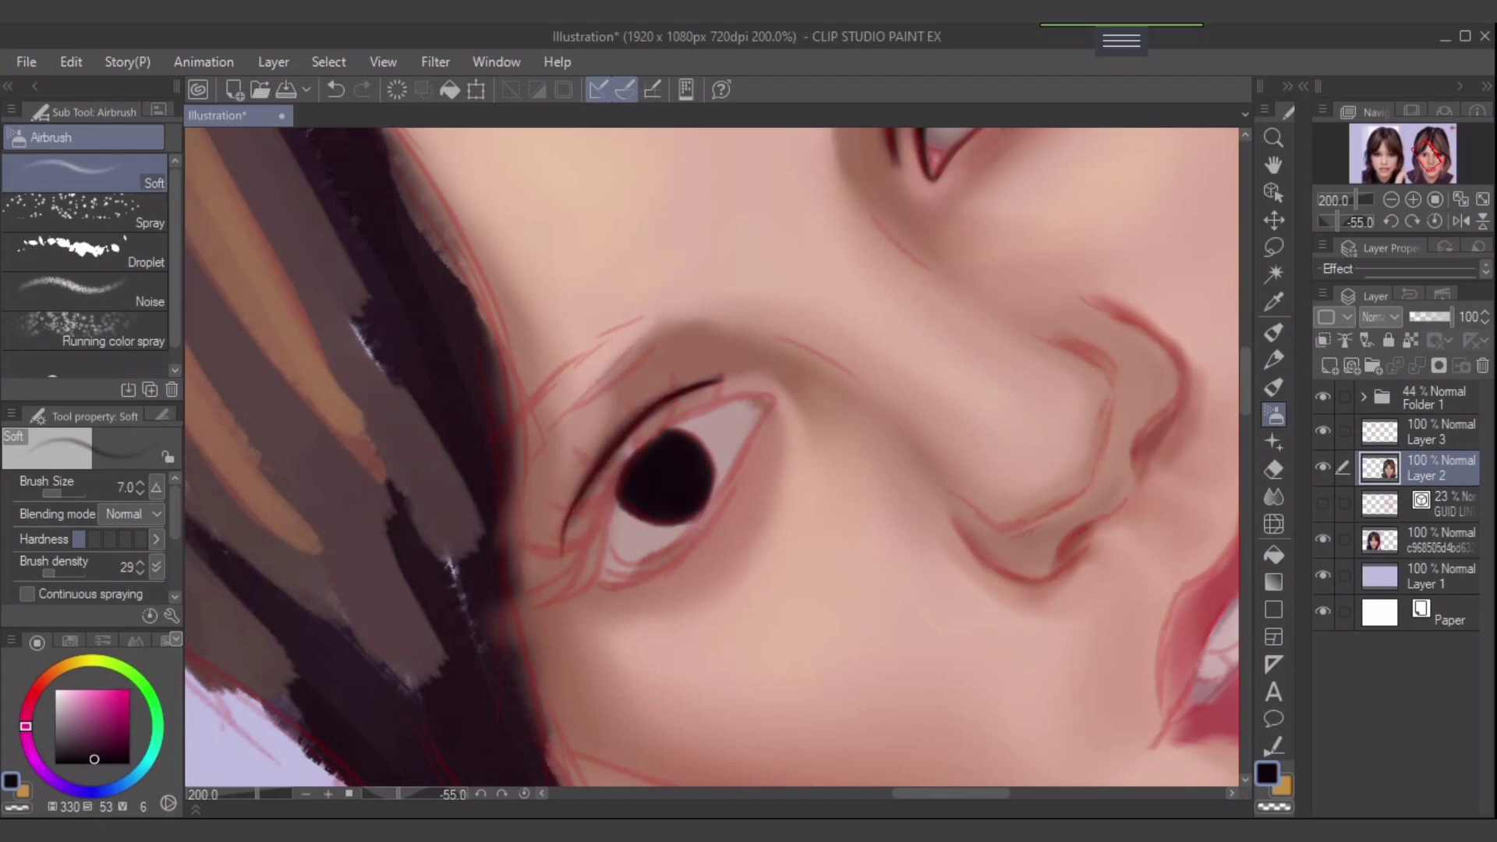
- Sample dark red from the right-hand eye's lid with the sketch folder temporarily hidden, and undo the near-black crease shading
{"action": "left_click_drag", "start_coordinate": [994, 292], "coordinate": [885, 442]}
{"action": "left_click", "coordinate": [1323, 396]}
{"action": "left_click_drag", "start_coordinate": [792, 201], "coordinate": [786, 271]}
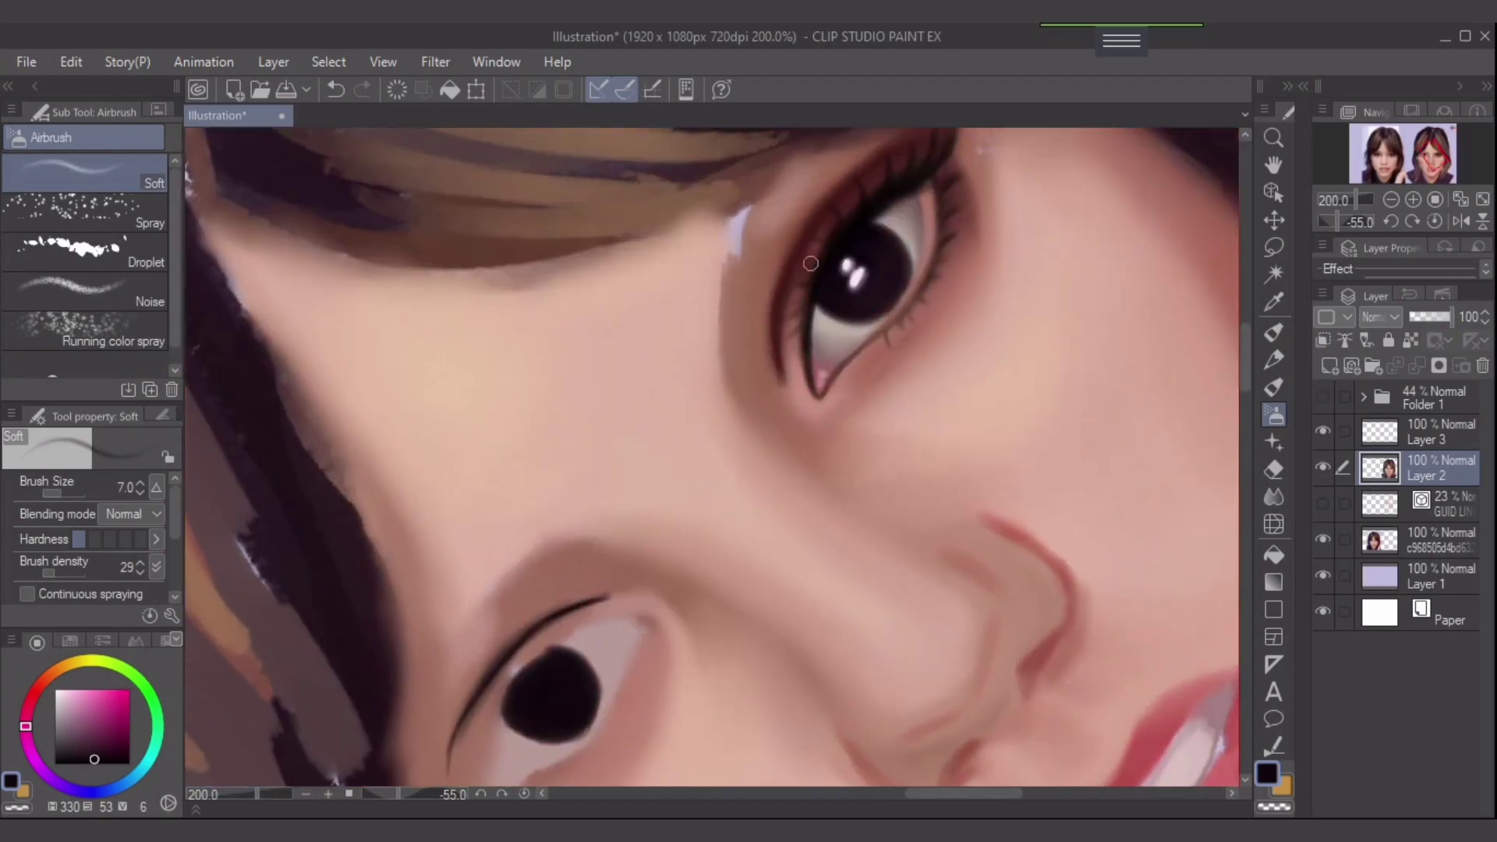
{"action": "left_click", "coordinate": [808, 261], "text": "alt"}
{"action": "left_click", "coordinate": [1323, 397]}
{"action": "left_click_drag", "start_coordinate": [648, 601], "coordinate": [750, 362]}
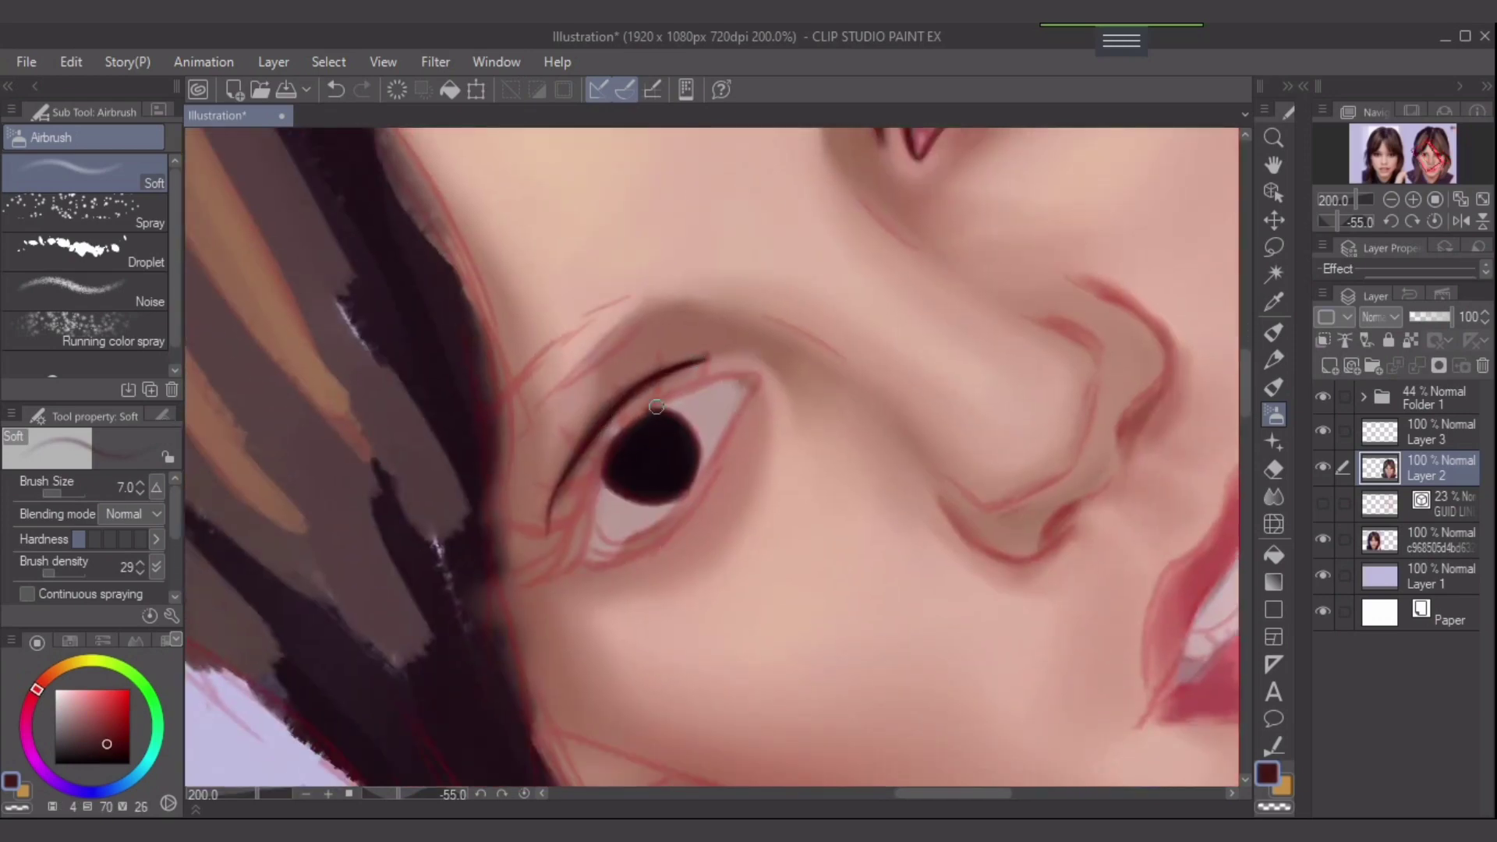
{"action": "key", "text": "ctrl+z"}
{"action": "key", "text": "ctrl+z"}
{"action": "key", "text": "ctrl+z"}
{"action": "key", "text": "ctrl+z"}
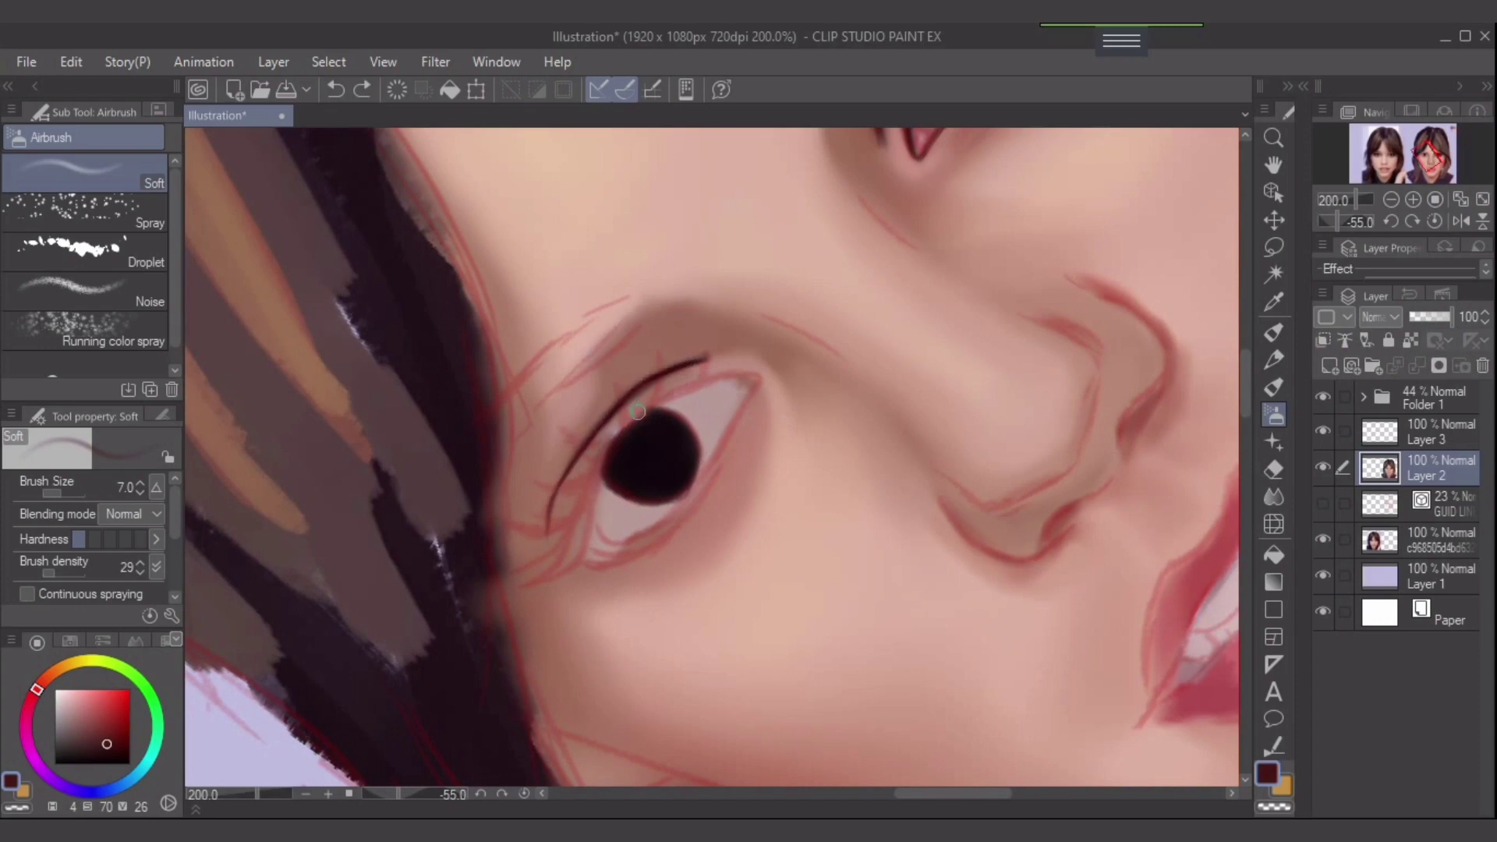
- Shade the left-hand eye's crease and outer corner in the sampled dark red, enlarging the Soft airbrush from size 7
{"action": "left_click_drag", "start_coordinate": [689, 364], "coordinate": [632, 402]}
{"action": "mouse_move", "coordinate": [699, 360]}
{"action": "left_mouse_down"}
{"action": "mouse_move", "coordinate": [647, 385]}
{"action": "mouse_move", "coordinate": [559, 500]}
{"action": "left_mouse_up"}
{"action": "key", "text": "]"}
{"action": "mouse_move", "coordinate": [620, 407]}
{"action": "left_mouse_down"}
{"action": "mouse_move", "coordinate": [553, 516]}
{"action": "mouse_move", "coordinate": [552, 568]}
{"action": "mouse_move", "coordinate": [576, 473]}
{"action": "left_mouse_up"}
{"action": "key", "text": "]"}
{"action": "left_click_drag", "start_coordinate": [561, 526], "coordinate": [573, 507]}
{"action": "mouse_move", "coordinate": [570, 486]}
{"action": "left_mouse_down"}
{"action": "mouse_move", "coordinate": [552, 568]}
{"action": "mouse_move", "coordinate": [575, 471]}
{"action": "mouse_move", "coordinate": [564, 536]}
{"action": "mouse_move", "coordinate": [569, 515]}
{"action": "mouse_move", "coordinate": [530, 586]}
{"action": "mouse_move", "coordinate": [579, 507]}
{"action": "mouse_move", "coordinate": [517, 583]}
{"action": "mouse_move", "coordinate": [574, 535]}
{"action": "mouse_move", "coordinate": [527, 578]}
{"action": "mouse_move", "coordinate": [559, 560]}
{"action": "mouse_move", "coordinate": [515, 576]}
{"action": "mouse_move", "coordinate": [549, 555]}
{"action": "mouse_move", "coordinate": [533, 566]}
{"action": "mouse_move", "coordinate": [560, 501]}
{"action": "mouse_move", "coordinate": [498, 573]}
{"action": "mouse_move", "coordinate": [568, 490]}
{"action": "mouse_move", "coordinate": [556, 522]}
{"action": "mouse_move", "coordinate": [531, 559]}
{"action": "mouse_move", "coordinate": [590, 436]}
{"action": "mouse_move", "coordinate": [547, 560]}
{"action": "left_mouse_up"}
{"action": "key", "text": "bracketright"}
{"action": "key", "text": "bracketright"}
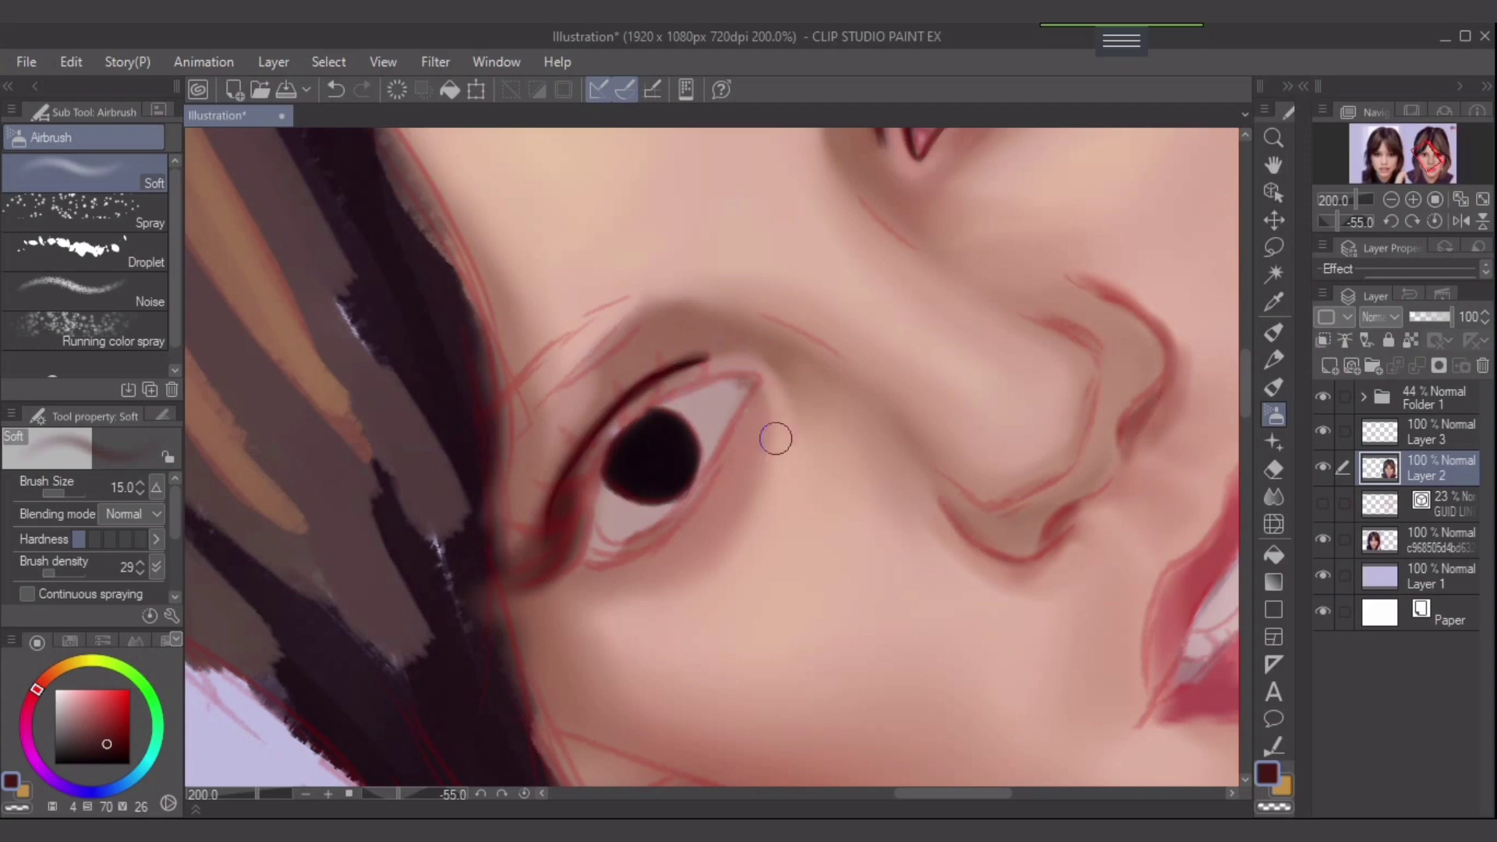
- Line the left-hand eye's inner upper lid in dark brown of hue 4, saturation 52 and value 14, reducing the Soft airbrush to size 4
{"action": "left_click_drag", "start_coordinate": [775, 437], "coordinate": [720, 488]}
{"action": "key", "text": "["}
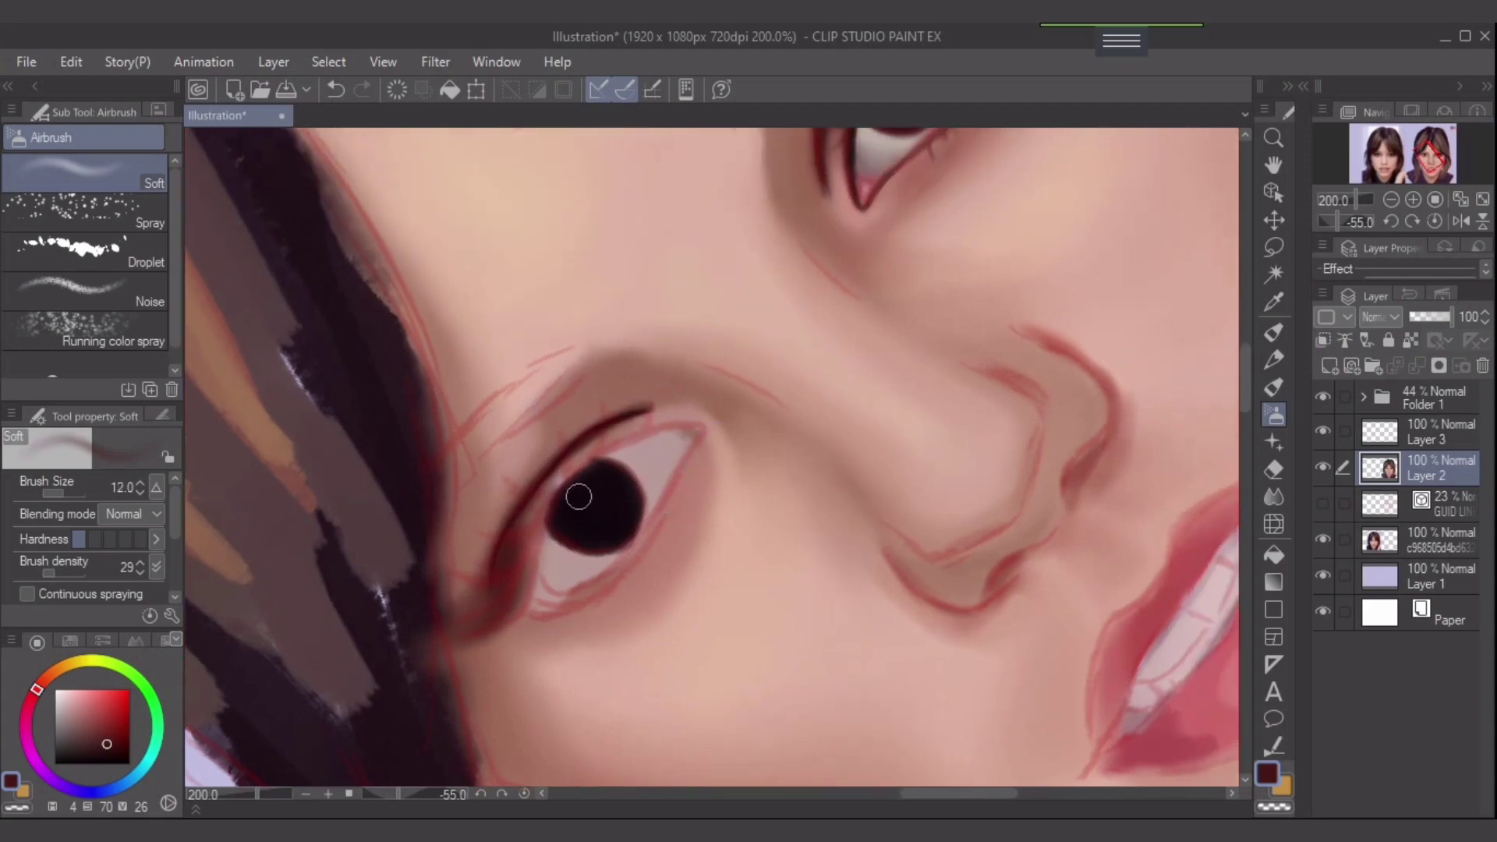
{"action": "left_click", "coordinate": [97, 753]}
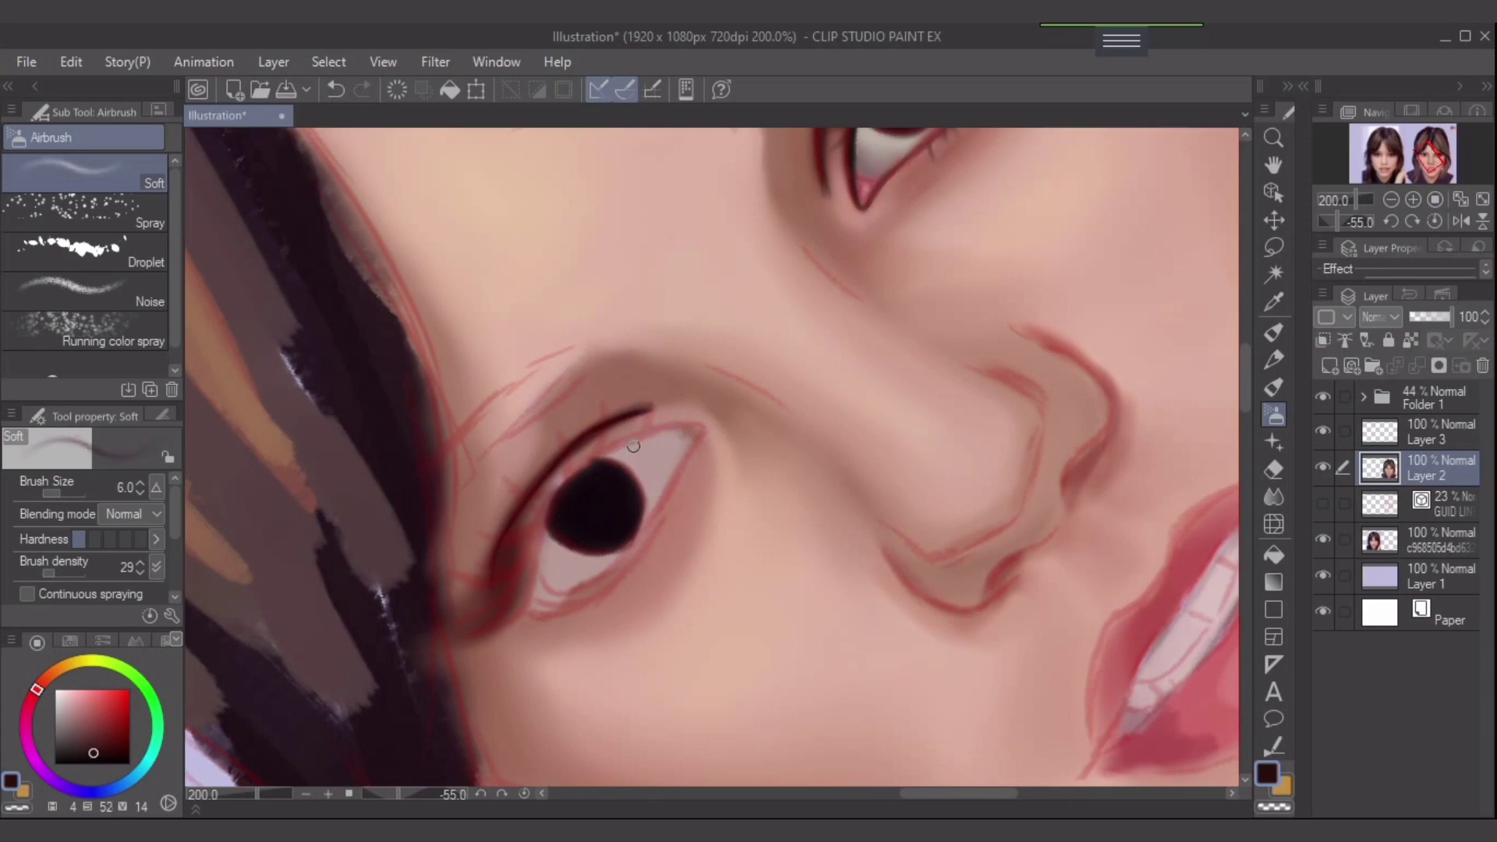
{"action": "key", "text": "bracketleft"}
{"action": "key", "text": "bracketleft"}
{"action": "key", "text": "bracketleft"}
{"action": "key", "text": "bracketleft"}
{"action": "key", "text": "bracketleft"}
{"action": "left_click_drag", "start_coordinate": [639, 435], "coordinate": [685, 421]}
- Darken the inner upper lid and inner corner in near-black of hue 4, saturation 54 and value 2
{"action": "left_click", "coordinate": [94, 762]}
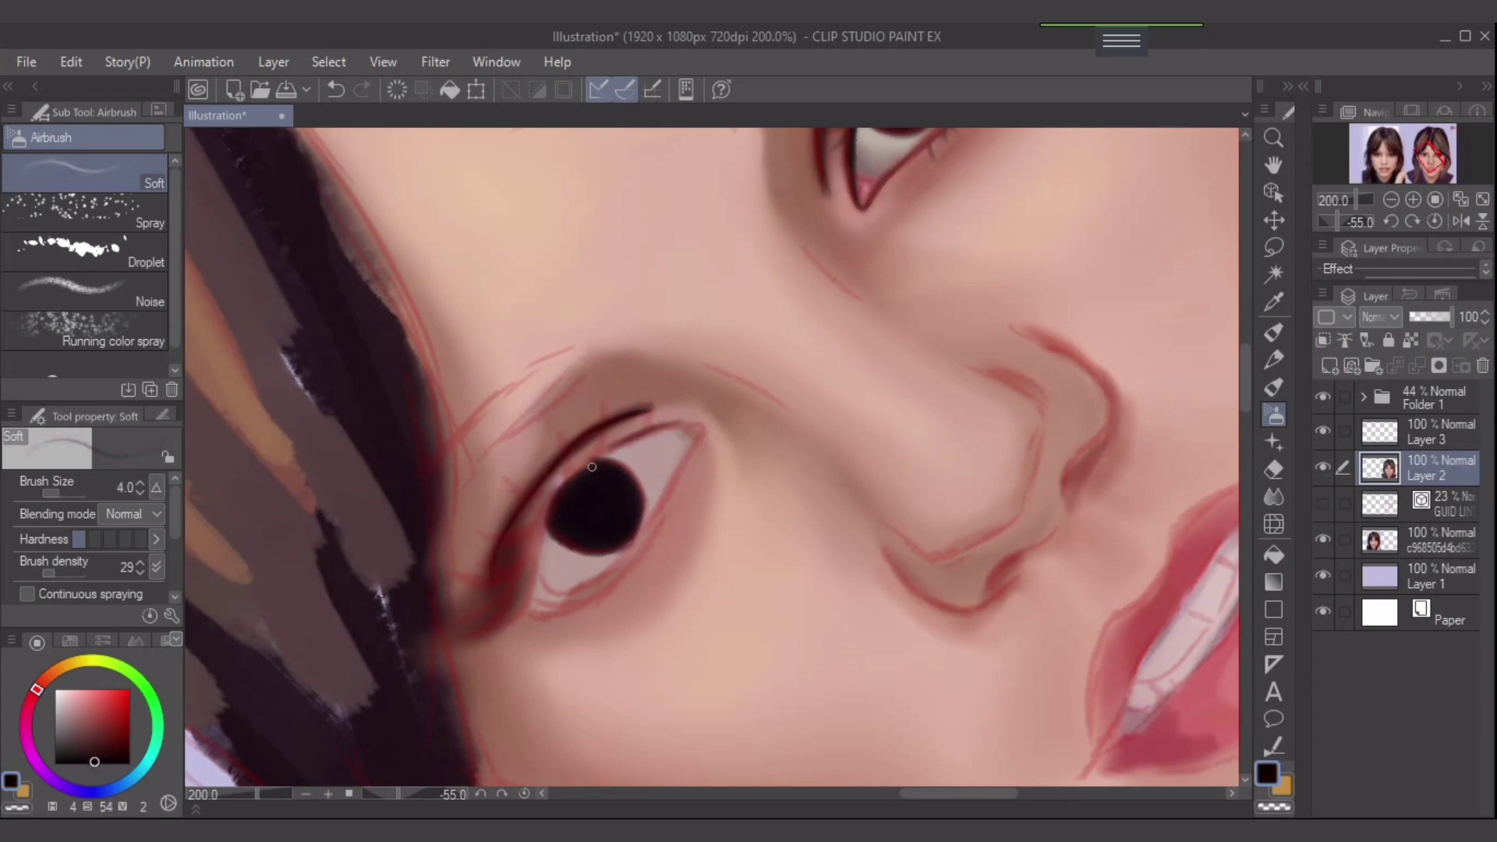
{"action": "mouse_move", "coordinate": [592, 466]}
{"action": "left_mouse_down"}
{"action": "mouse_move", "coordinate": [679, 423]}
{"action": "mouse_move", "coordinate": [644, 432]}
{"action": "mouse_move", "coordinate": [691, 424]}
{"action": "mouse_move", "coordinate": [675, 427]}
{"action": "mouse_move", "coordinate": [698, 444]}
{"action": "mouse_move", "coordinate": [685, 423]}
{"action": "mouse_move", "coordinate": [704, 427]}
{"action": "mouse_move", "coordinate": [687, 454]}
{"action": "left_mouse_up"}
{"action": "left_click_drag", "start_coordinate": [700, 430], "coordinate": [667, 494]}
- Line the left-hand eye's outer upper lid down to the outer corner in near-black with the Soft airbrush at size 6
{"action": "key", "text": "bracketright"}
{"action": "key", "text": "bracketright"}
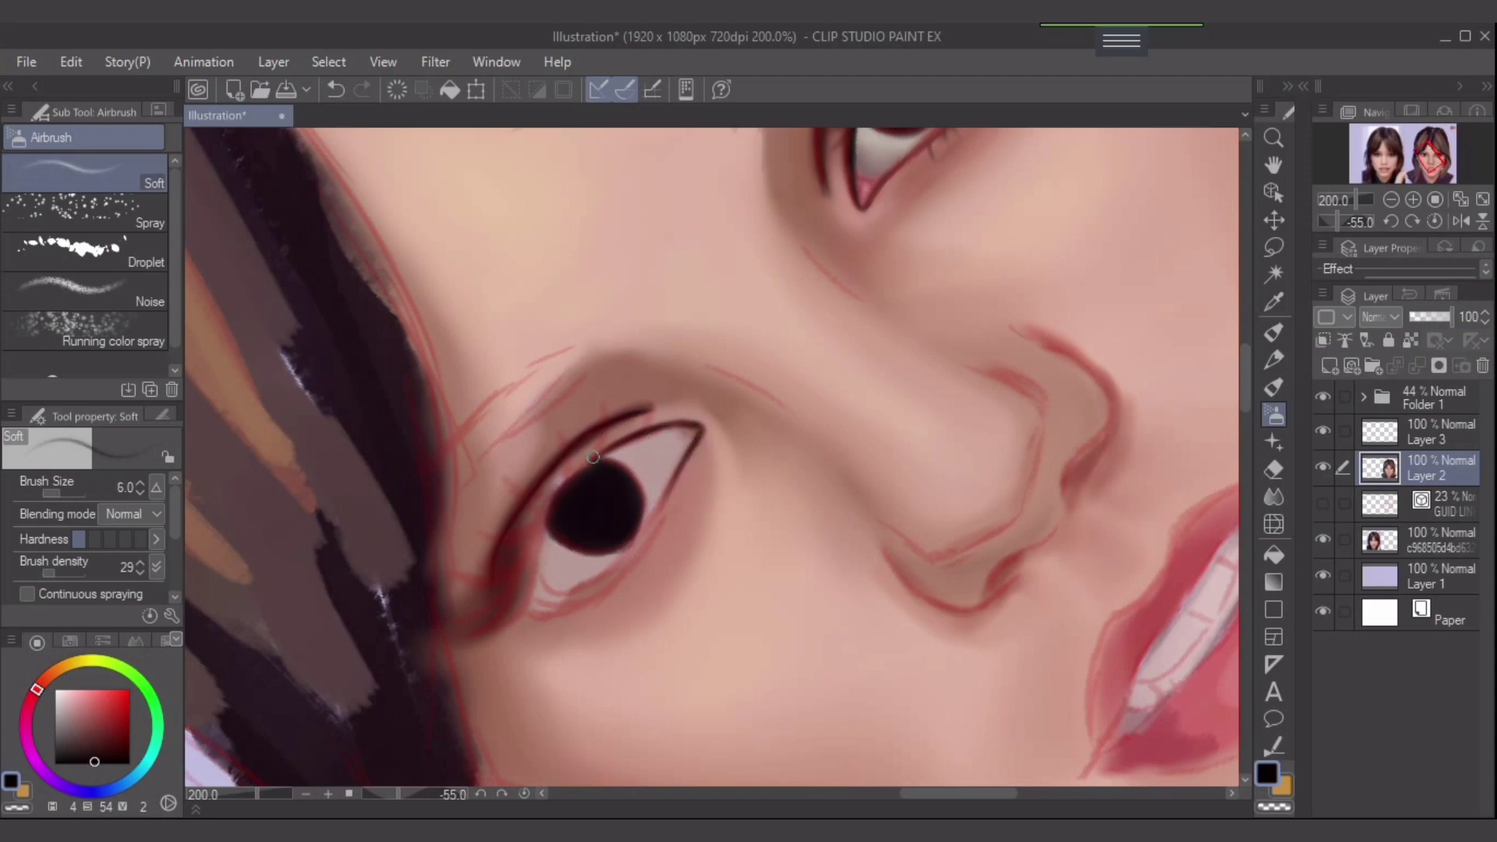
{"action": "mouse_move", "coordinate": [596, 457]}
{"action": "left_mouse_down"}
{"action": "mouse_move", "coordinate": [569, 477]}
{"action": "mouse_move", "coordinate": [521, 594]}
{"action": "mouse_move", "coordinate": [540, 529]}
{"action": "mouse_move", "coordinate": [524, 588]}
{"action": "left_mouse_up"}
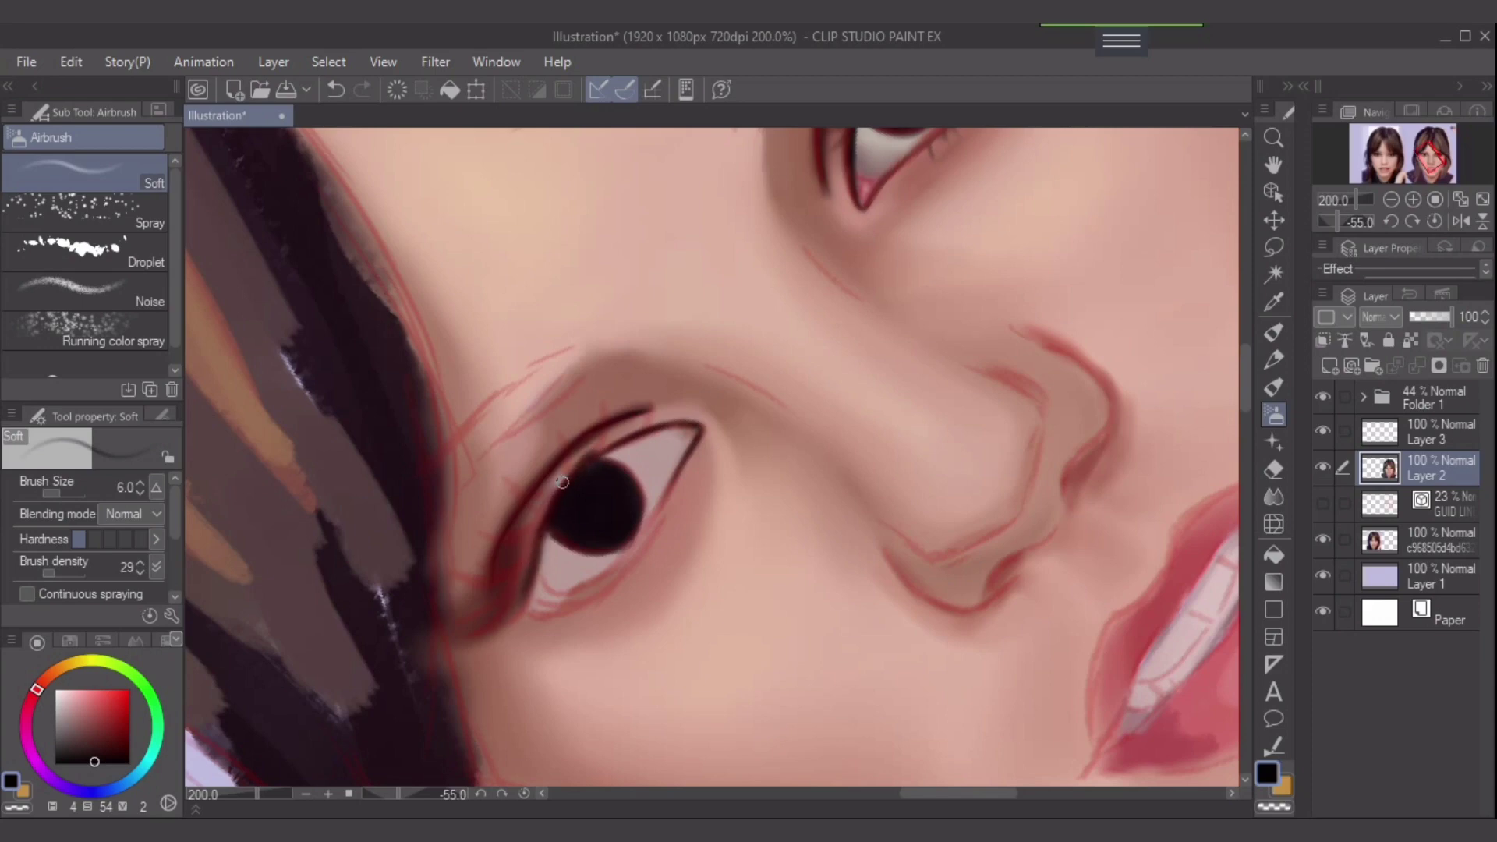
{"action": "left_click_drag", "start_coordinate": [564, 481], "coordinate": [536, 544]}
{"action": "left_click_drag", "start_coordinate": [611, 444], "coordinate": [543, 501]}
{"action": "left_click_drag", "start_coordinate": [533, 552], "coordinate": [516, 595]}
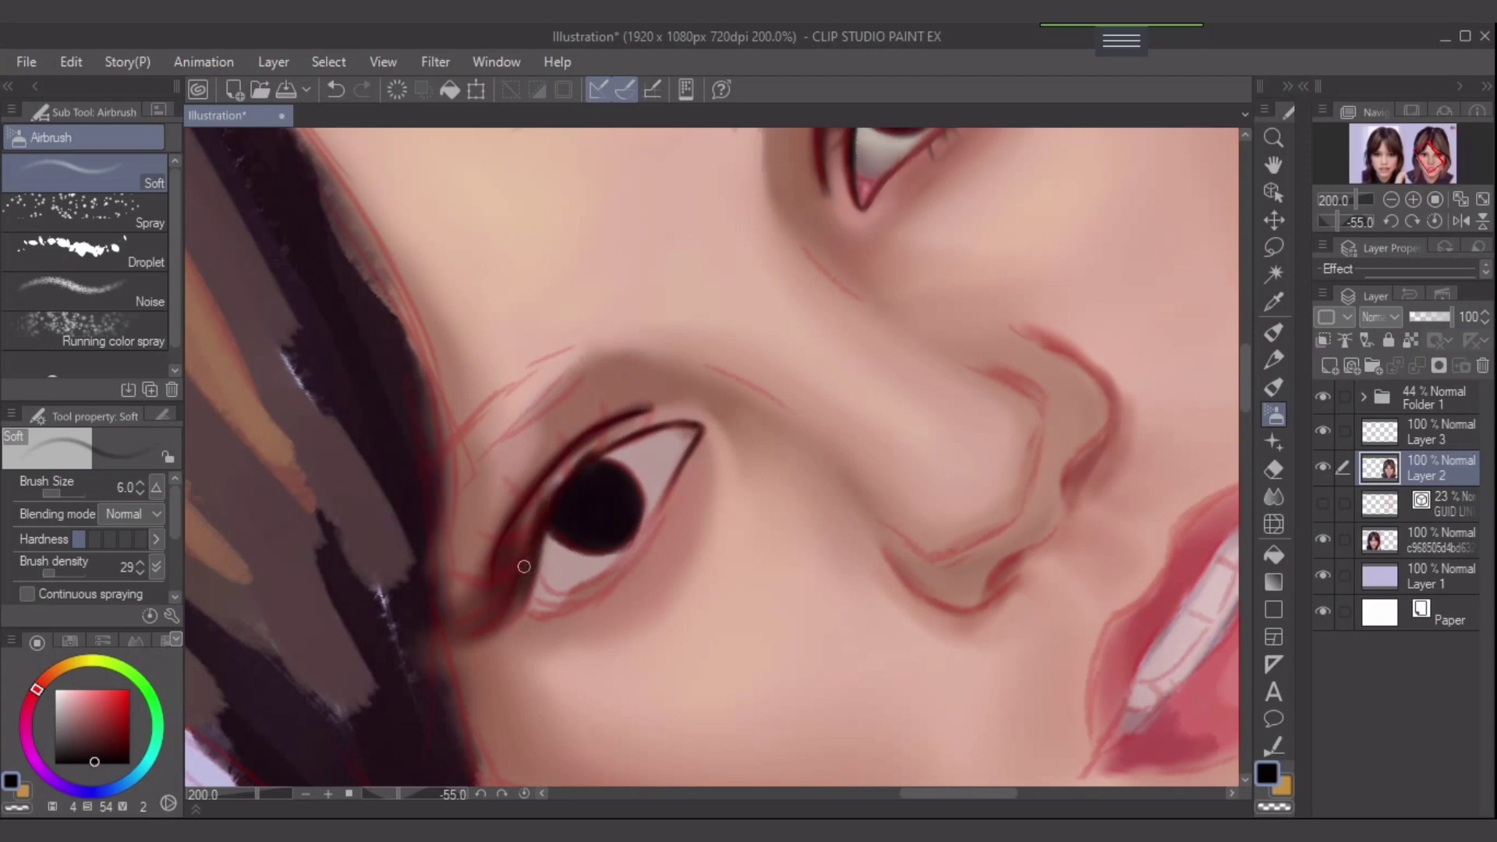
- Extend the upper lid line into a near-black wing past the left-hand eye's outer corner, undoing the misplaced strokes
{"action": "key", "text": "bracketright"}
{"action": "key", "text": "bracketleft"}
{"action": "key", "text": "bracketleft"}
{"action": "key", "text": "bracketleft"}
{"action": "left_click_drag", "start_coordinate": [564, 477], "coordinate": [549, 505]}
{"action": "mouse_move", "coordinate": [507, 592]}
{"action": "left_mouse_down"}
{"action": "mouse_move", "coordinate": [486, 626]}
{"action": "mouse_move", "coordinate": [538, 556]}
{"action": "mouse_move", "coordinate": [526, 602]}
{"action": "mouse_move", "coordinate": [534, 555]}
{"action": "mouse_move", "coordinate": [490, 632]}
{"action": "mouse_move", "coordinate": [525, 598]}
{"action": "mouse_move", "coordinate": [481, 633]}
{"action": "left_mouse_up"}
{"action": "mouse_move", "coordinate": [529, 560]}
{"action": "left_mouse_down"}
{"action": "mouse_move", "coordinate": [498, 605]}
{"action": "mouse_move", "coordinate": [532, 563]}
{"action": "mouse_move", "coordinate": [526, 584]}
{"action": "mouse_move", "coordinate": [528, 565]}
{"action": "mouse_move", "coordinate": [482, 620]}
{"action": "mouse_move", "coordinate": [533, 577]}
{"action": "mouse_move", "coordinate": [490, 624]}
{"action": "mouse_move", "coordinate": [526, 553]}
{"action": "mouse_move", "coordinate": [482, 630]}
{"action": "mouse_move", "coordinate": [521, 583]}
{"action": "mouse_move", "coordinate": [484, 606]}
{"action": "mouse_move", "coordinate": [527, 587]}
{"action": "mouse_move", "coordinate": [481, 608]}
{"action": "mouse_move", "coordinate": [528, 562]}
{"action": "mouse_move", "coordinate": [467, 589]}
{"action": "mouse_move", "coordinate": [523, 563]}
{"action": "mouse_move", "coordinate": [441, 559]}
{"action": "mouse_move", "coordinate": [530, 570]}
{"action": "mouse_move", "coordinate": [481, 568]}
{"action": "mouse_move", "coordinate": [519, 567]}
{"action": "mouse_move", "coordinate": [466, 610]}
{"action": "left_mouse_up"}
{"action": "key", "text": "bracketright"}
{"action": "key", "text": "bracketright"}
{"action": "key", "text": "ctrl+z"}
{"action": "key", "text": "ctrl+z"}
{"action": "key", "text": "ctrl+z"}
- Draw upper lashes along the left-hand eye's lid with the Soft airbrush at size 5, resetting the canvas rotation to 0 degrees
{"action": "key", "text": "bracketleft"}
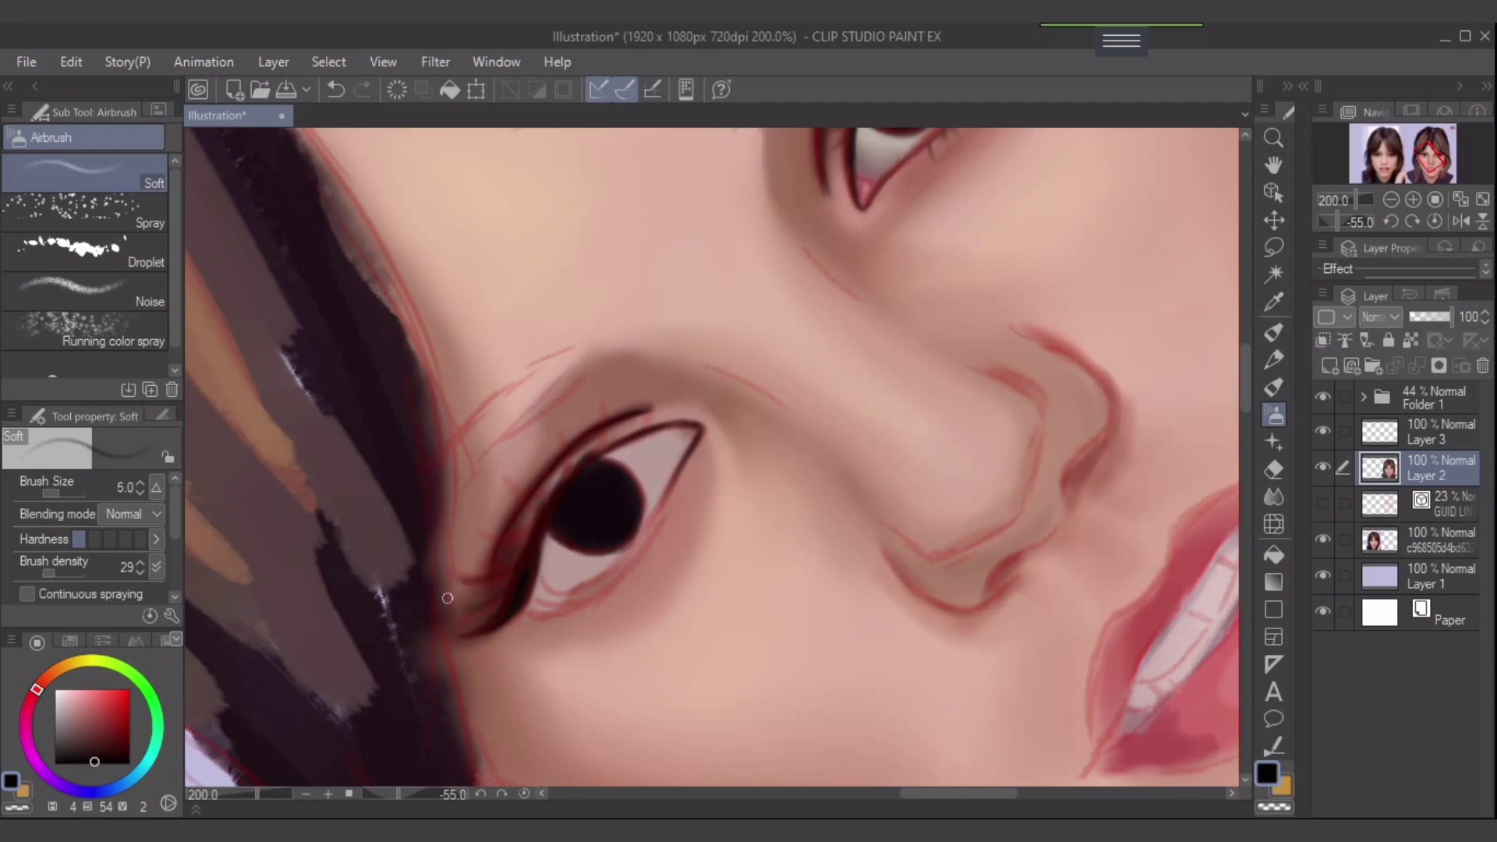
{"action": "left_click_drag", "start_coordinate": [520, 567], "coordinate": [475, 609]}
{"action": "left_click_drag", "start_coordinate": [521, 534], "coordinate": [471, 520]}
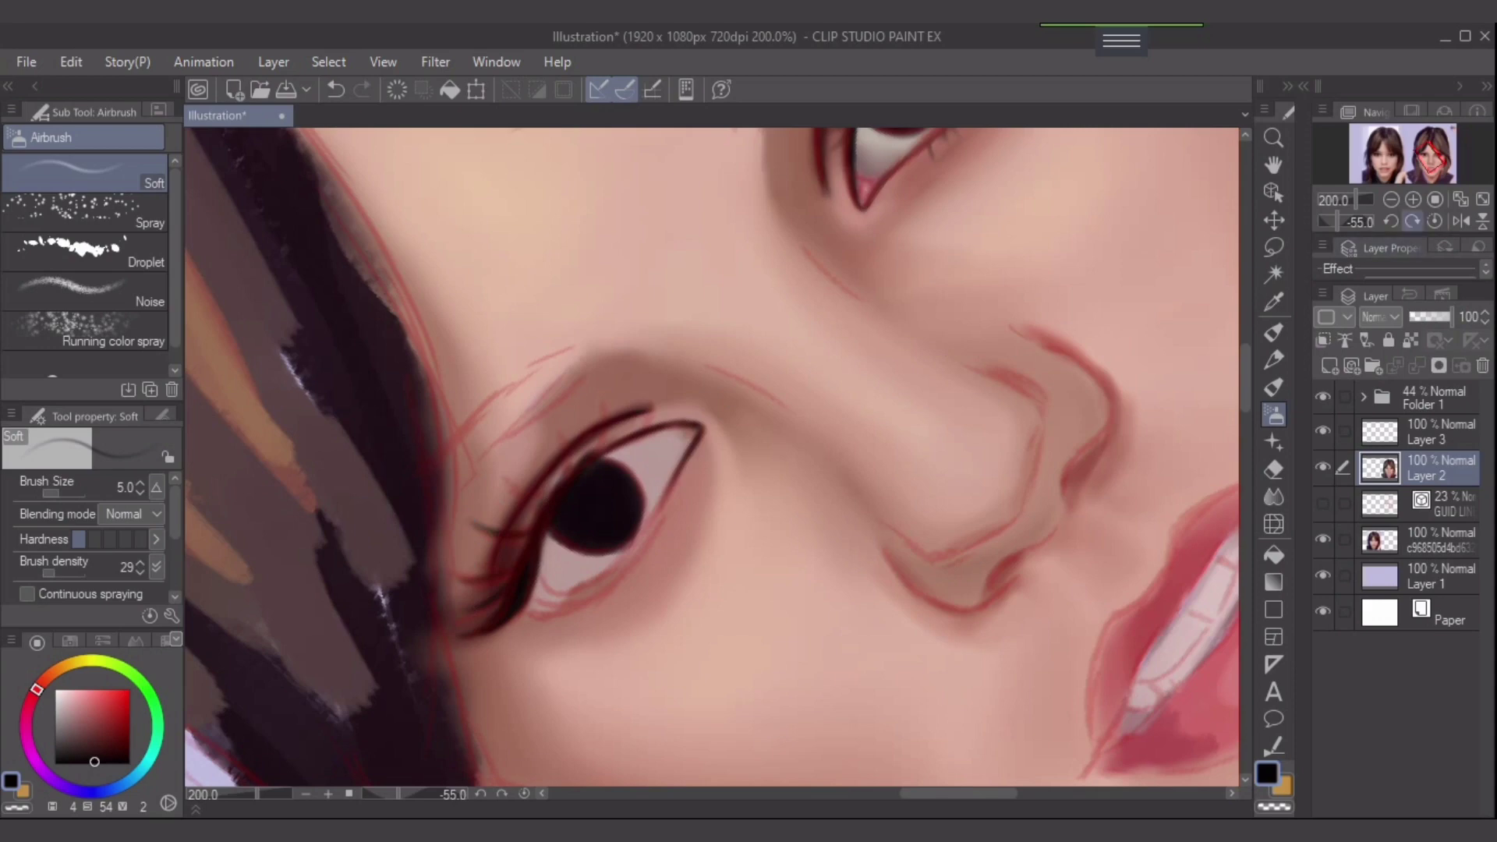
{"action": "left_click", "coordinate": [1434, 222]}
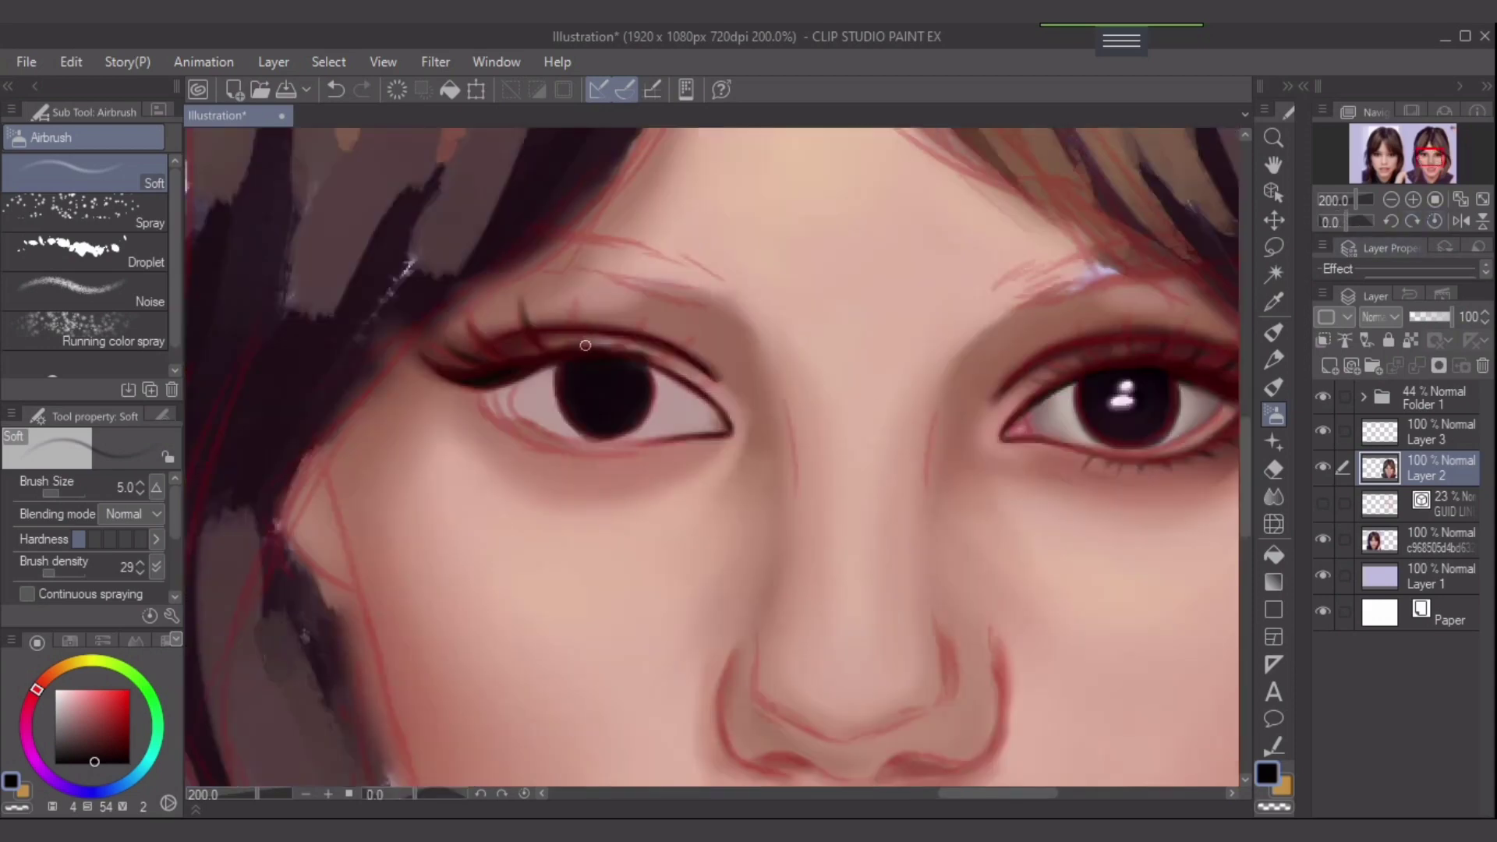
{"action": "mouse_move", "coordinate": [611, 351]}
{"action": "left_mouse_down"}
{"action": "mouse_move", "coordinate": [640, 312]}
{"action": "mouse_move", "coordinate": [643, 369]}
{"action": "mouse_move", "coordinate": [674, 332]}
{"action": "mouse_move", "coordinate": [702, 378]}
{"action": "left_mouse_up"}
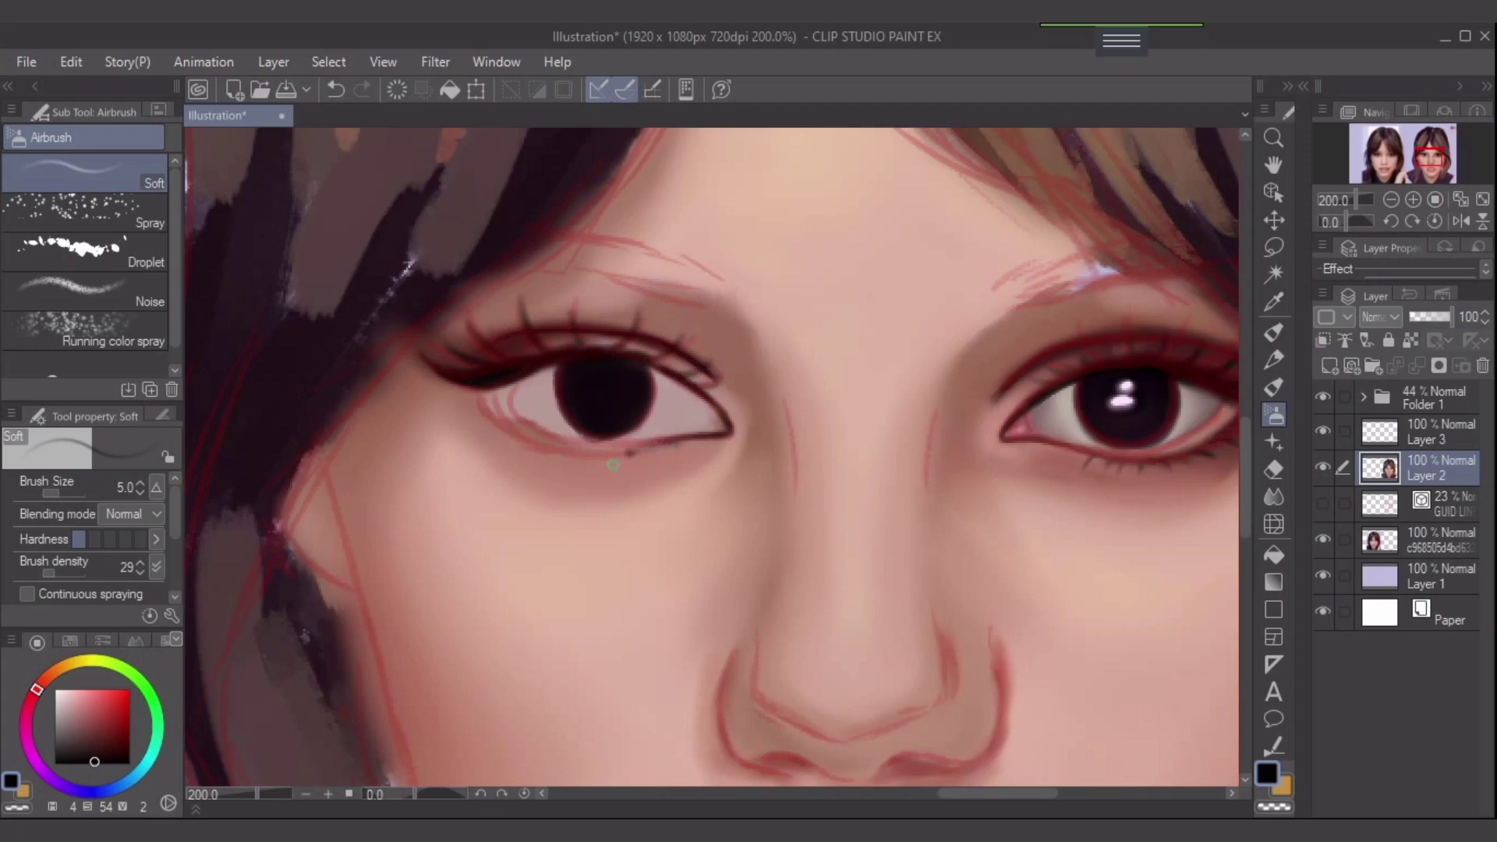
- Draw the left-hand eye's lower lash line in near-black with the Soft airbrush at size 5, undoing the misplaced strokes
{"action": "mouse_move", "coordinate": [479, 391]}
{"action": "left_mouse_down"}
{"action": "mouse_move", "coordinate": [529, 446]}
{"action": "mouse_move", "coordinate": [477, 400]}
{"action": "mouse_move", "coordinate": [570, 450]}
{"action": "mouse_move", "coordinate": [496, 422]}
{"action": "mouse_move", "coordinate": [582, 448]}
{"action": "mouse_move", "coordinate": [518, 437]}
{"action": "mouse_move", "coordinate": [606, 449]}
{"action": "mouse_move", "coordinate": [565, 452]}
{"action": "mouse_move", "coordinate": [625, 453]}
{"action": "left_mouse_up"}
{"action": "key", "text": "ctrl+z"}
{"action": "key", "text": "ctrl+z"}
{"action": "key", "text": "ctrl+z"}
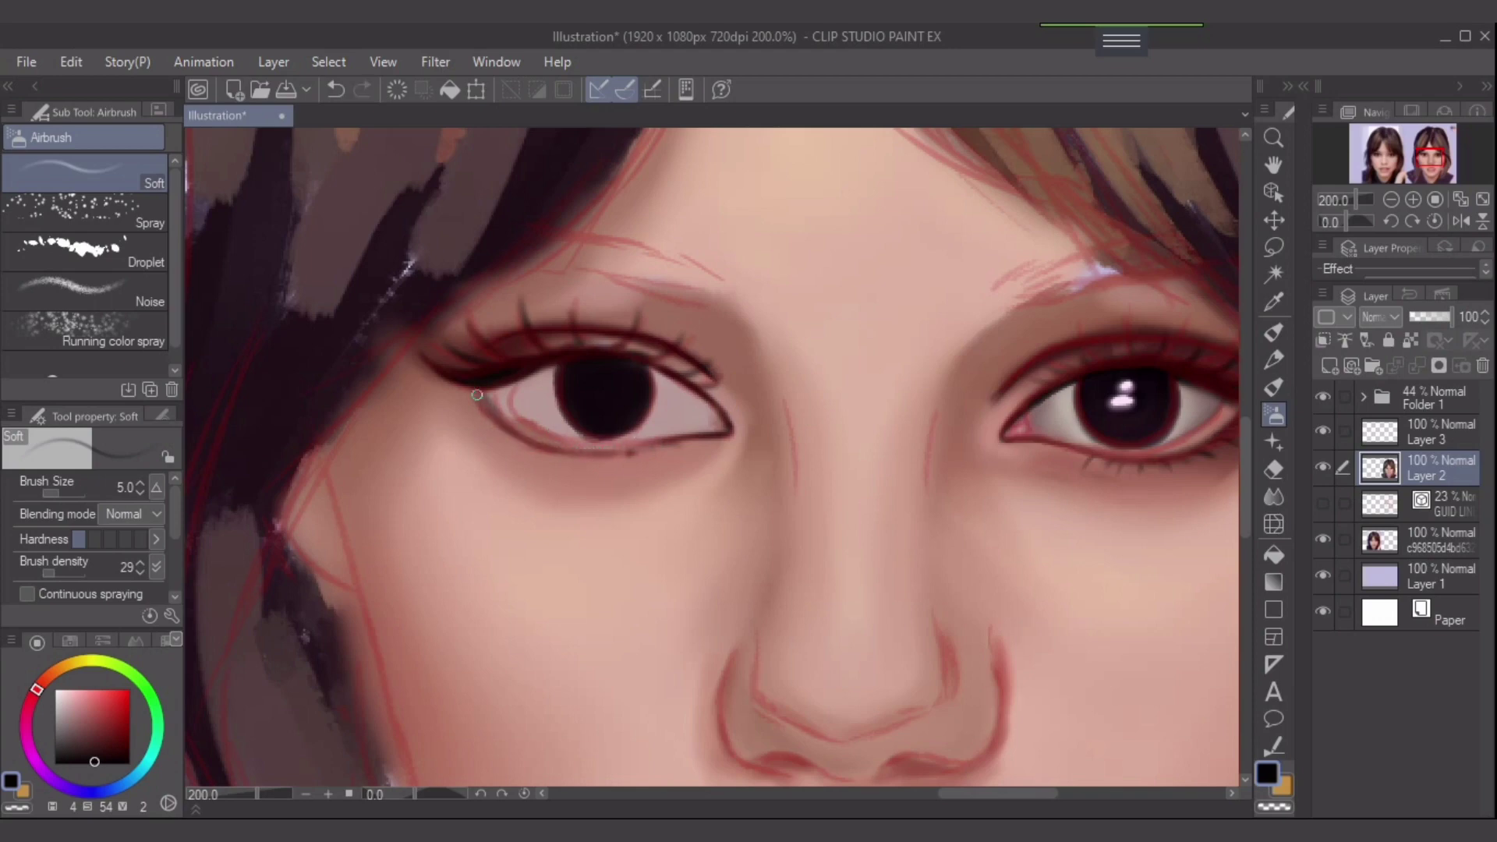
- Add short lower lashes to the left-hand eye in near-black with the Skin Brush at size 3, undoing the misplaced ones
{"action": "key", "text": "bracketright"}
{"action": "left_click_drag", "start_coordinate": [487, 413], "coordinate": [466, 418]}
{"action": "key", "text": "p"}
{"action": "key", "text": "bracketleft"}
{"action": "key", "text": "bracketleft"}
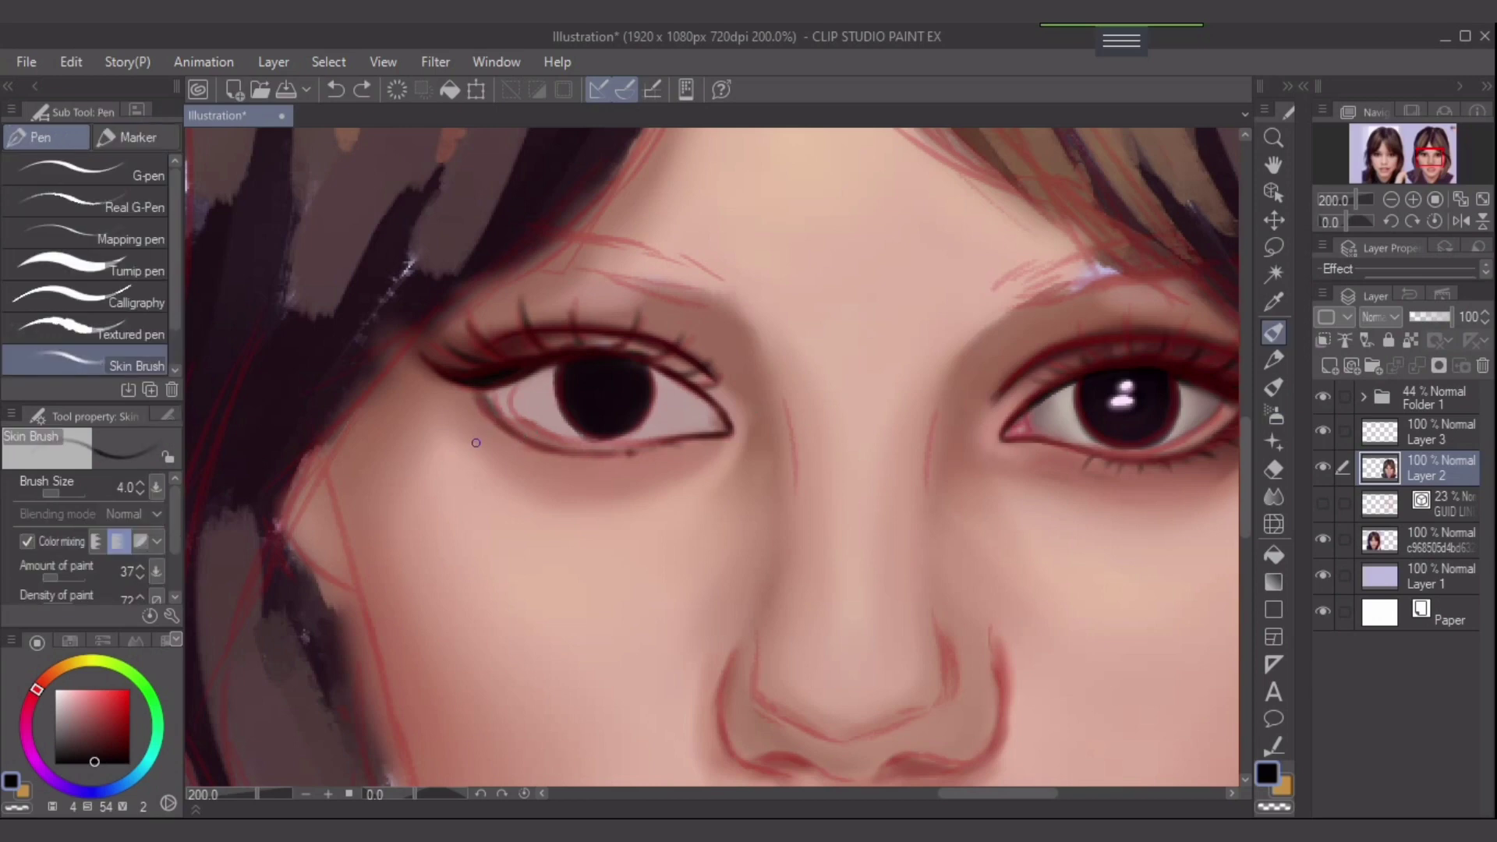
{"action": "key", "text": "bracketleft"}
{"action": "left_click_drag", "start_coordinate": [495, 417], "coordinate": [460, 410]}
{"action": "key", "text": "ctrl+z"}
{"action": "left_click_drag", "start_coordinate": [551, 450], "coordinate": [543, 460]}
{"action": "key", "text": "ctrl+z"}
- Refine the left-hand eye's lower lashes with the Finger tip blender at size 5
{"action": "key", "text": "j"}
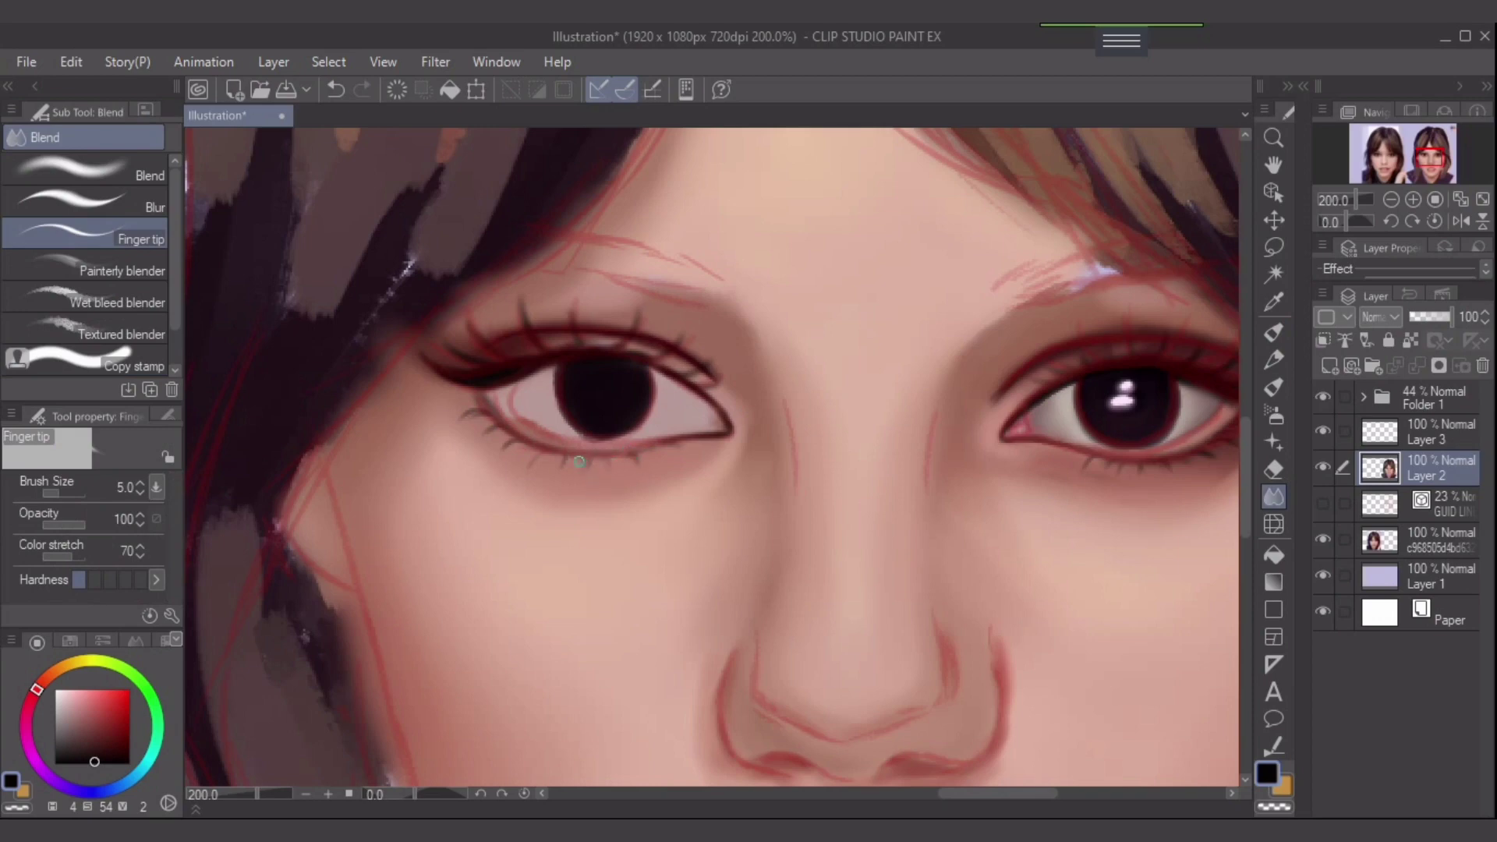
{"action": "key", "text": "bracketleft"}
{"action": "key", "text": "bracketleft"}
{"action": "key", "text": "bracketright"}
{"action": "key", "text": "bracketright"}
- Paint the left-hand eye's lower rim in reddish browns sampled from the right-hand eye, using the Skin Brush up to size 5
{"action": "left_click", "coordinate": [1220, 418], "text": "alt"}
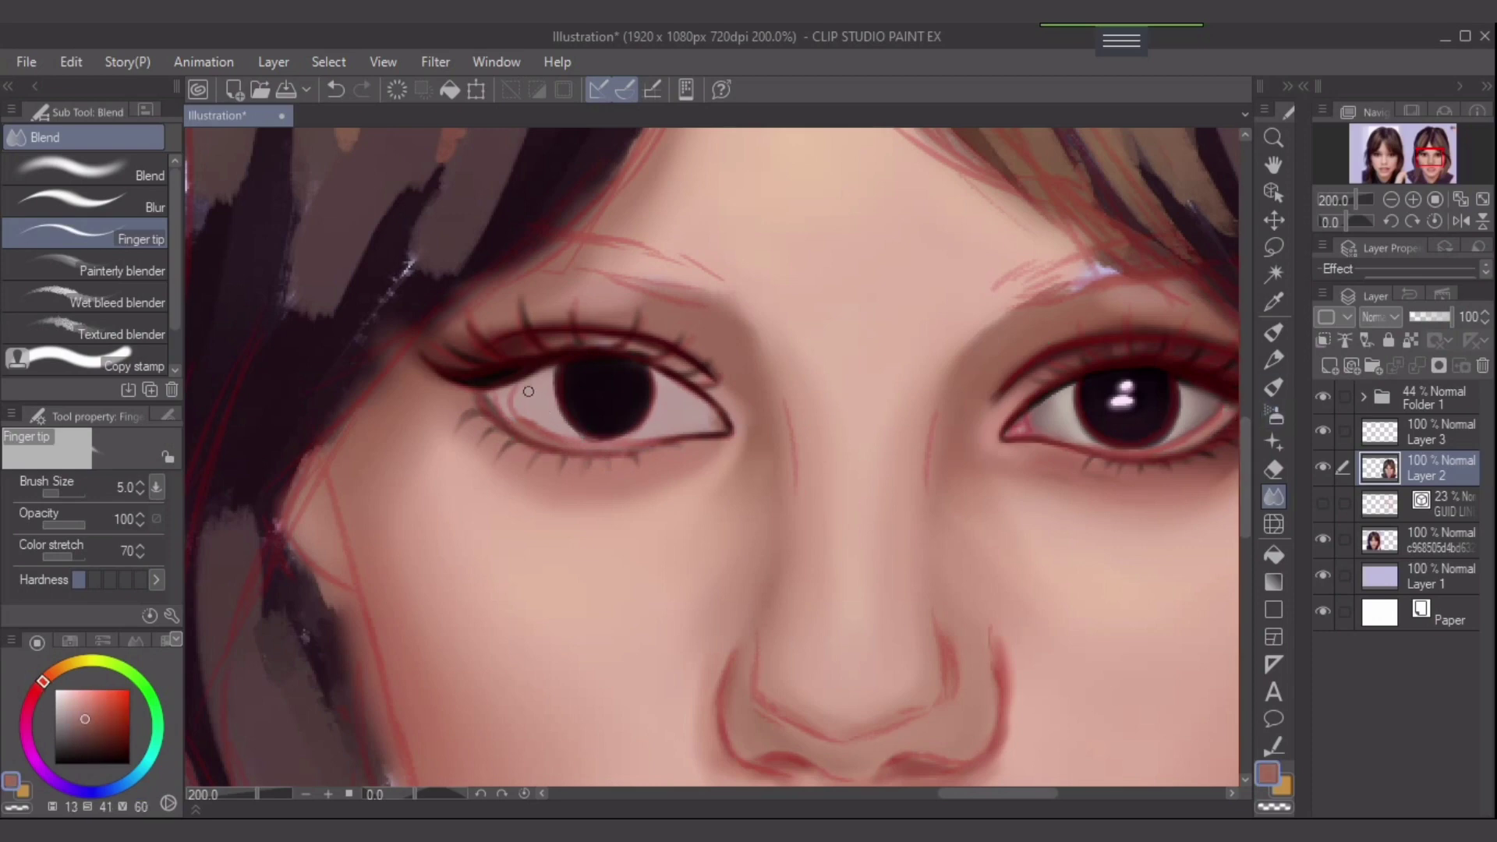
{"action": "key", "text": "bracketright"}
{"action": "key", "text": "p"}
{"action": "key", "text": "ctrl+z"}
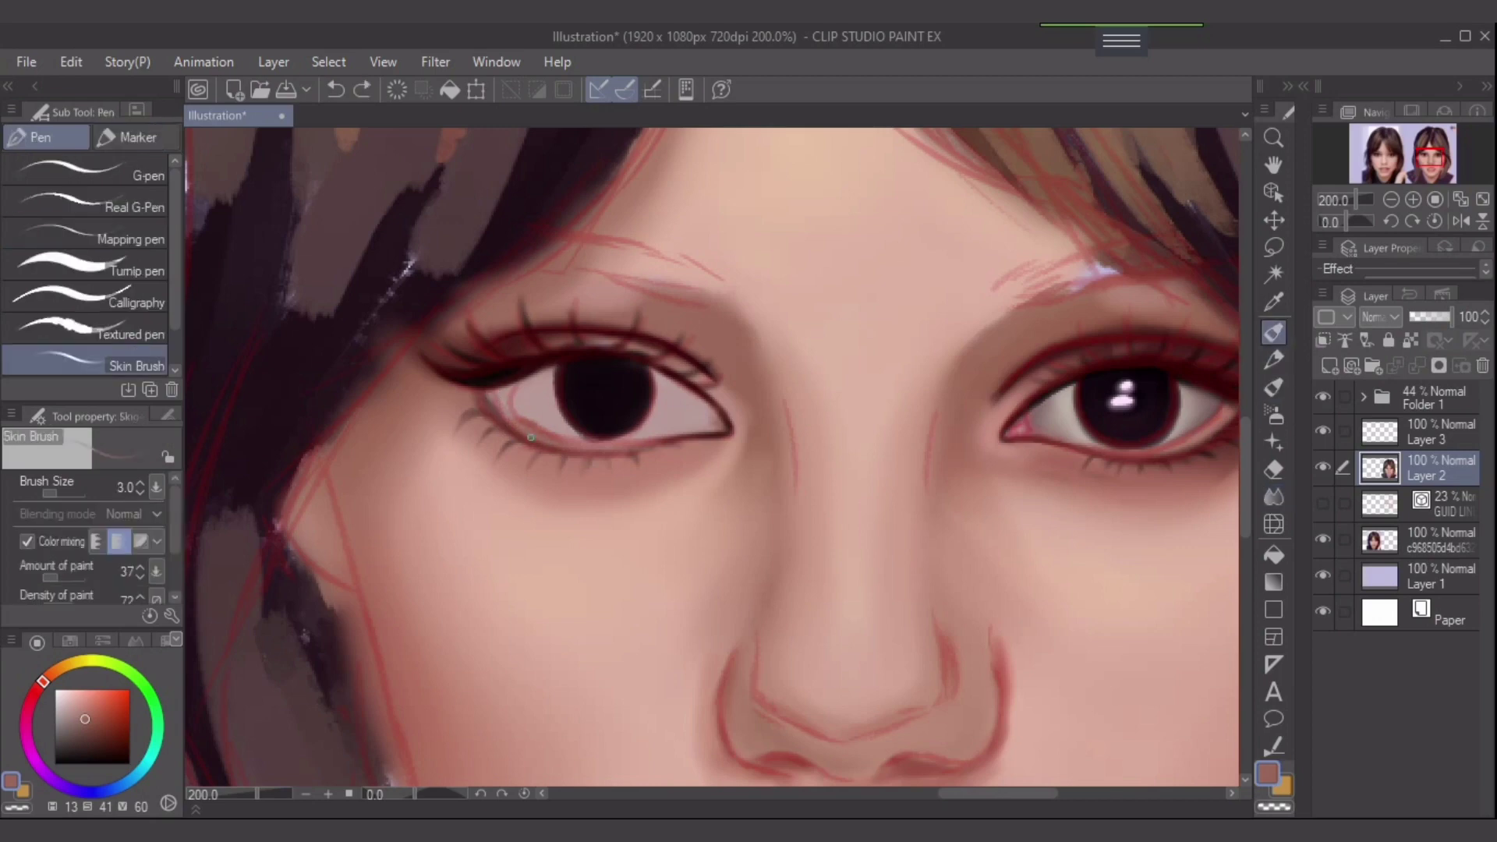
{"action": "left_click", "coordinate": [531, 437]}
{"action": "key", "text": "bracketright"}
{"action": "key", "text": "bracketright"}
{"action": "left_click_drag", "start_coordinate": [492, 394], "coordinate": [521, 421]}
{"action": "left_click", "coordinate": [1179, 449], "text": "alt"}
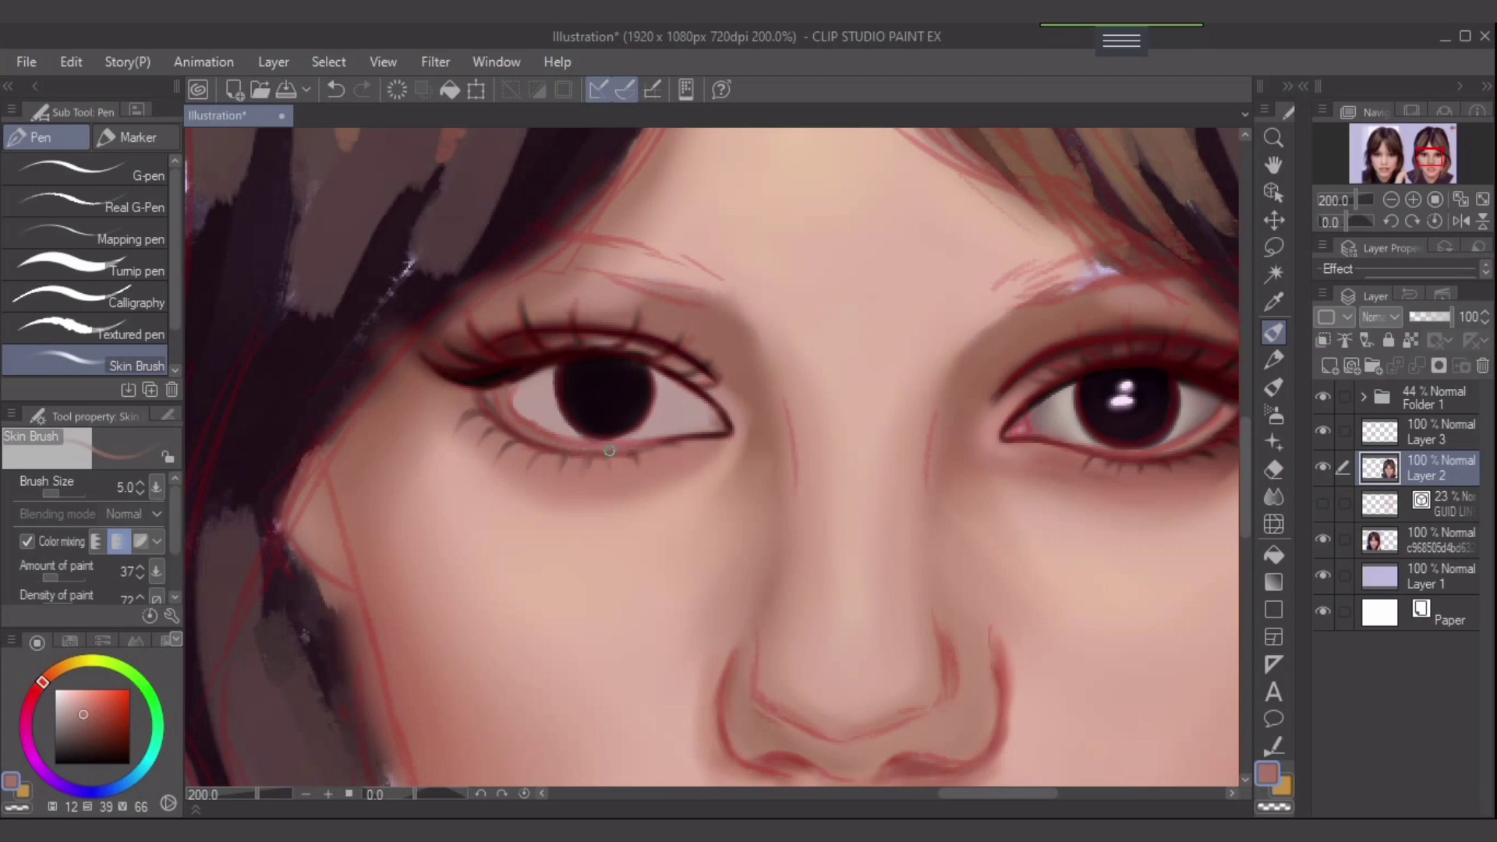
{"action": "left_click", "coordinate": [657, 442], "text": "alt"}
- Touch up the lower lashes in sampled reddish brown of hue 6, saturation 45 and value 43 with a smaller Skin Brush, undoing misplaced strokes
{"action": "left_click", "coordinate": [686, 434], "text": "alt"}
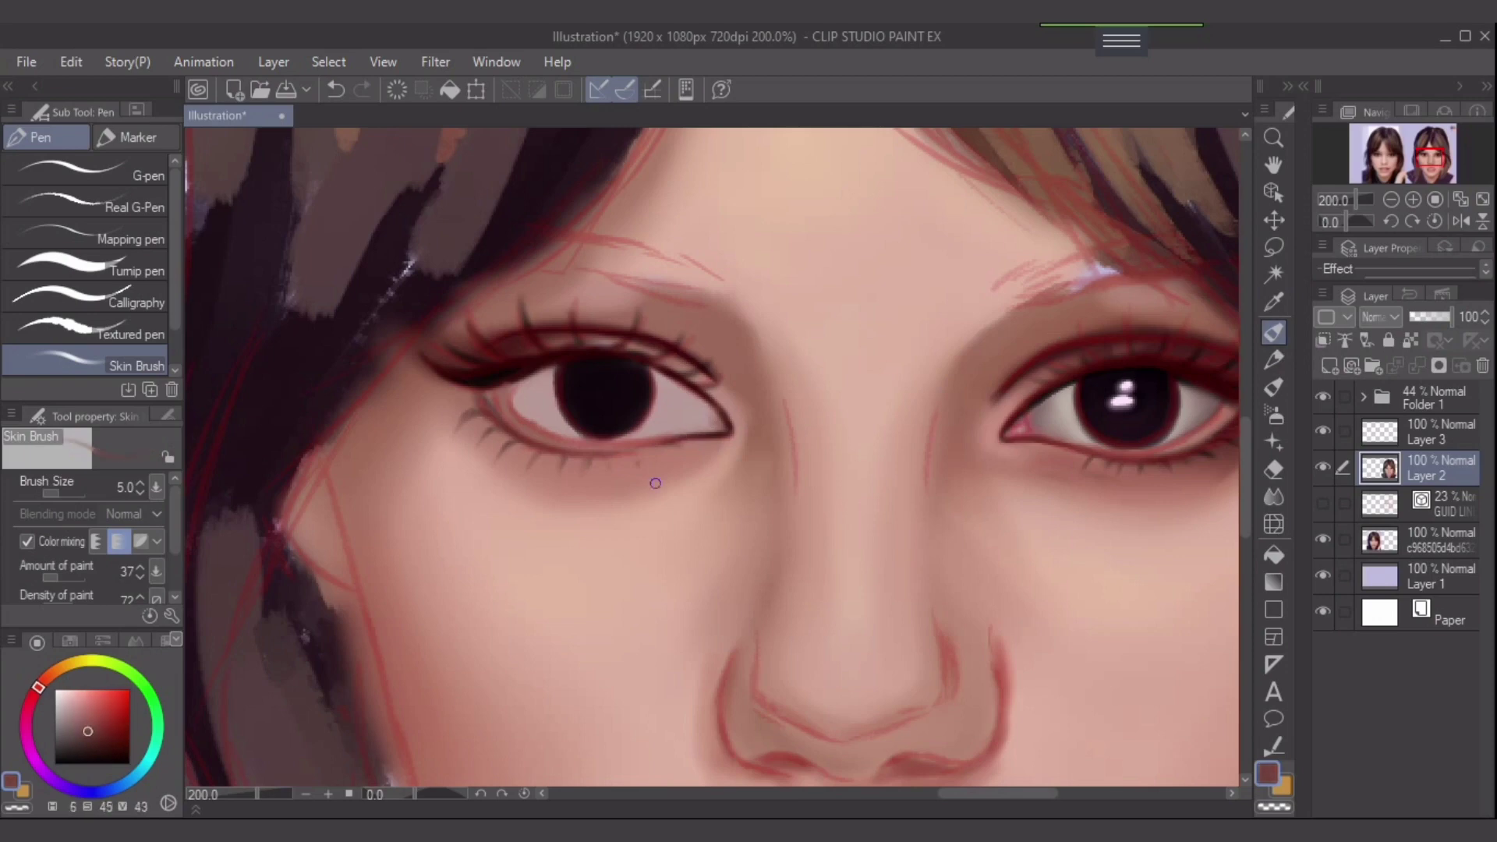
{"action": "key", "text": "["}
{"action": "key", "text": "["}
{"action": "key", "text": "bracketright"}
{"action": "key", "text": "bracketright"}
{"action": "key", "text": "bracketleft"}
{"action": "key", "text": "bracketleft"}
{"action": "key", "text": "ctrl+z"}
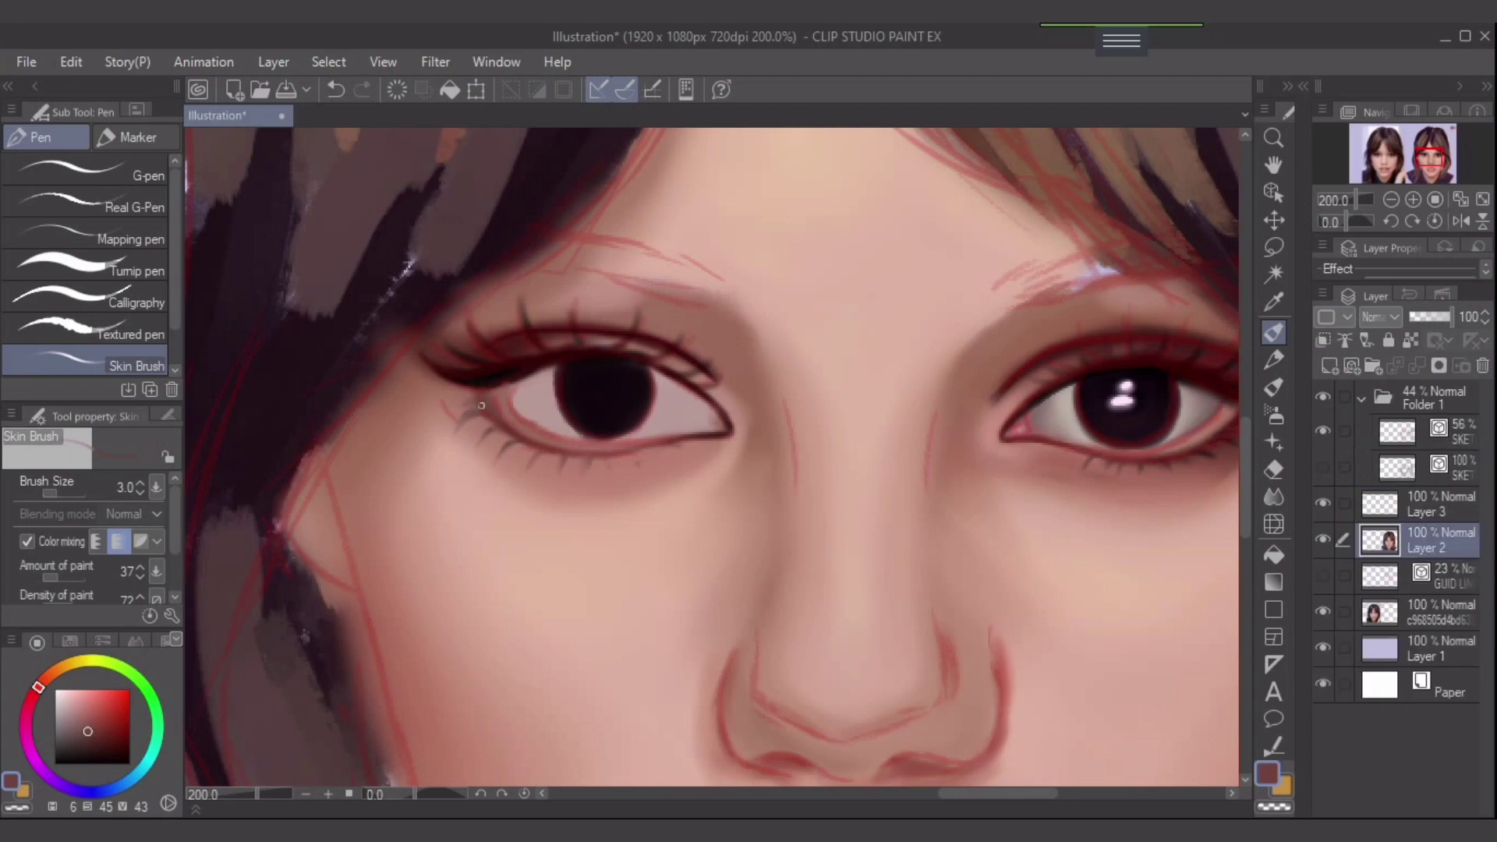
{"action": "key", "text": "ctrl+z"}
- Paint the outer end of the left-hand eye's lower rim in the same reddish brown with the Skin Brush at size 4
{"action": "key", "text": "bracketright"}
{"action": "key", "text": "bracketright"}
{"action": "key", "text": "bracketright"}
{"action": "key", "text": "bracketright"}
{"action": "key", "text": "bracketleft"}
{"action": "key", "text": "bracketleft"}
{"action": "key", "text": "bracketleft"}
{"action": "left_click_drag", "start_coordinate": [485, 390], "coordinate": [503, 421]}
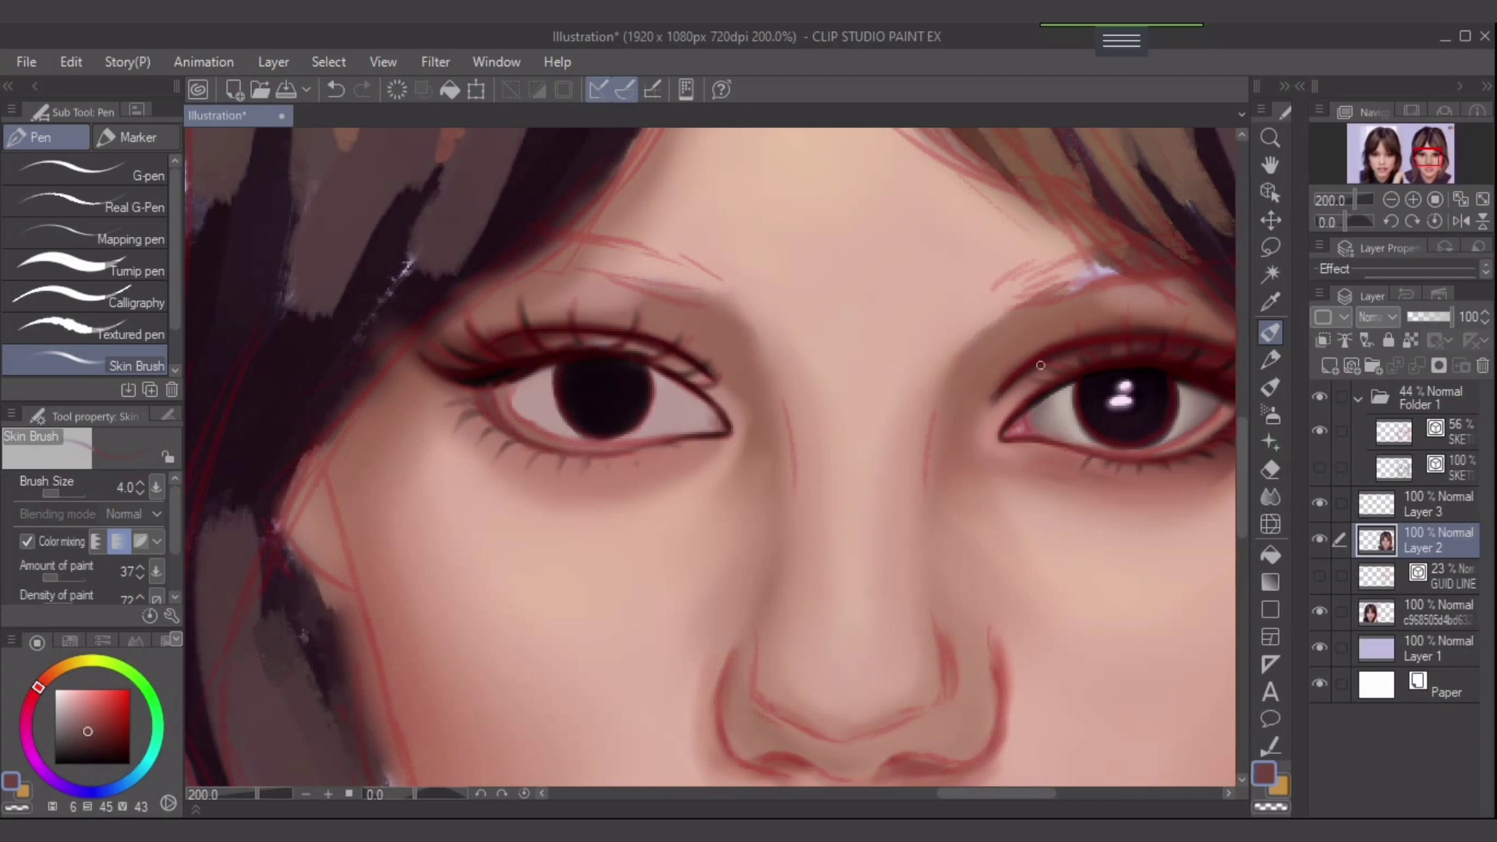
- Hide the sketch folder and touch up the left-hand eye's outer corner in sampled near-black of hue 17, saturation 54 and value 5
{"action": "left_click", "coordinate": [1319, 397]}
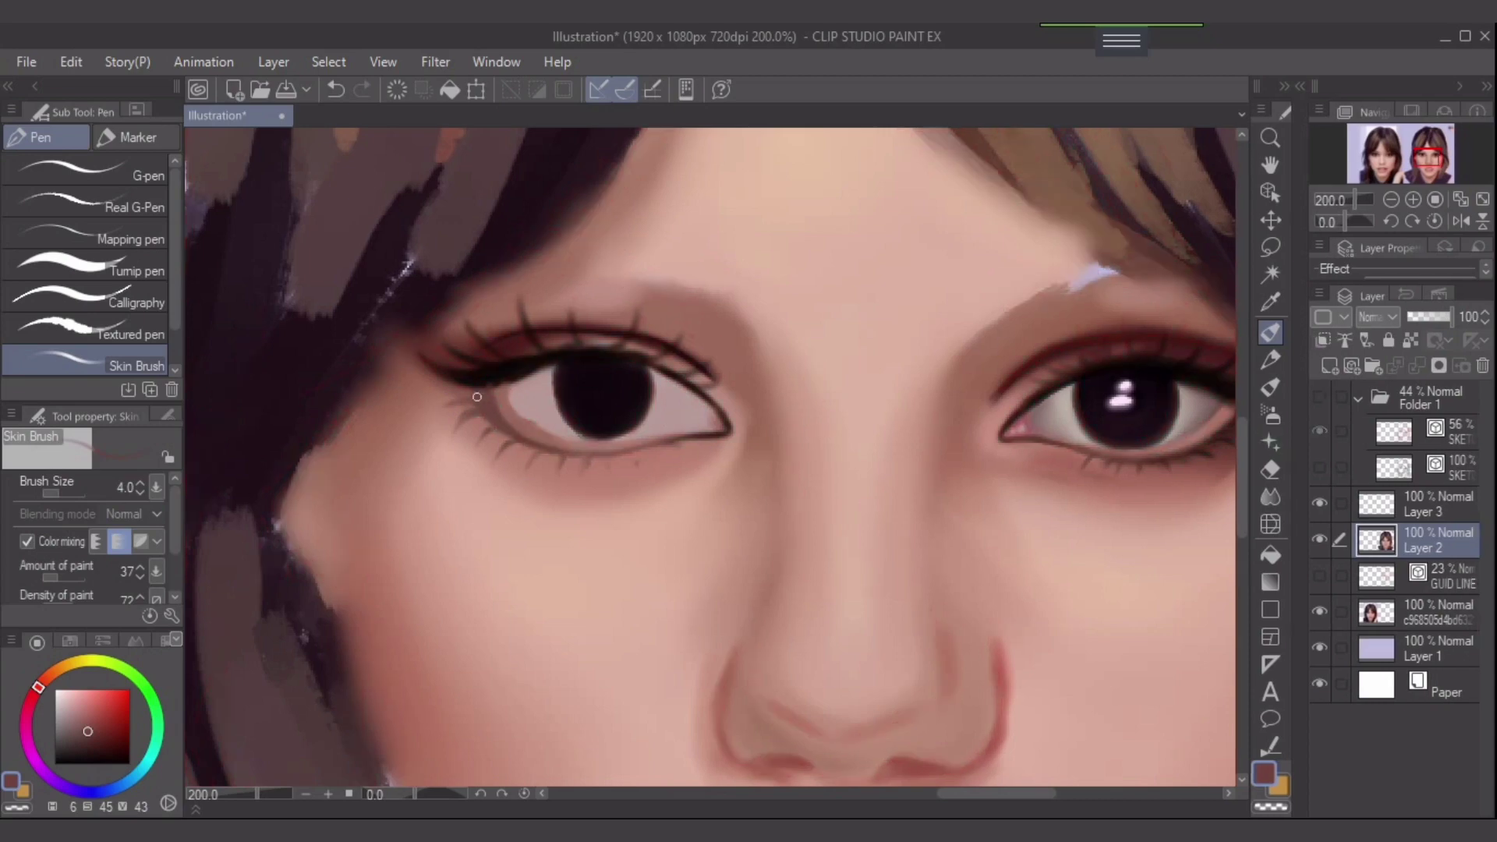
{"action": "left_click", "coordinate": [509, 375], "text": "alt"}
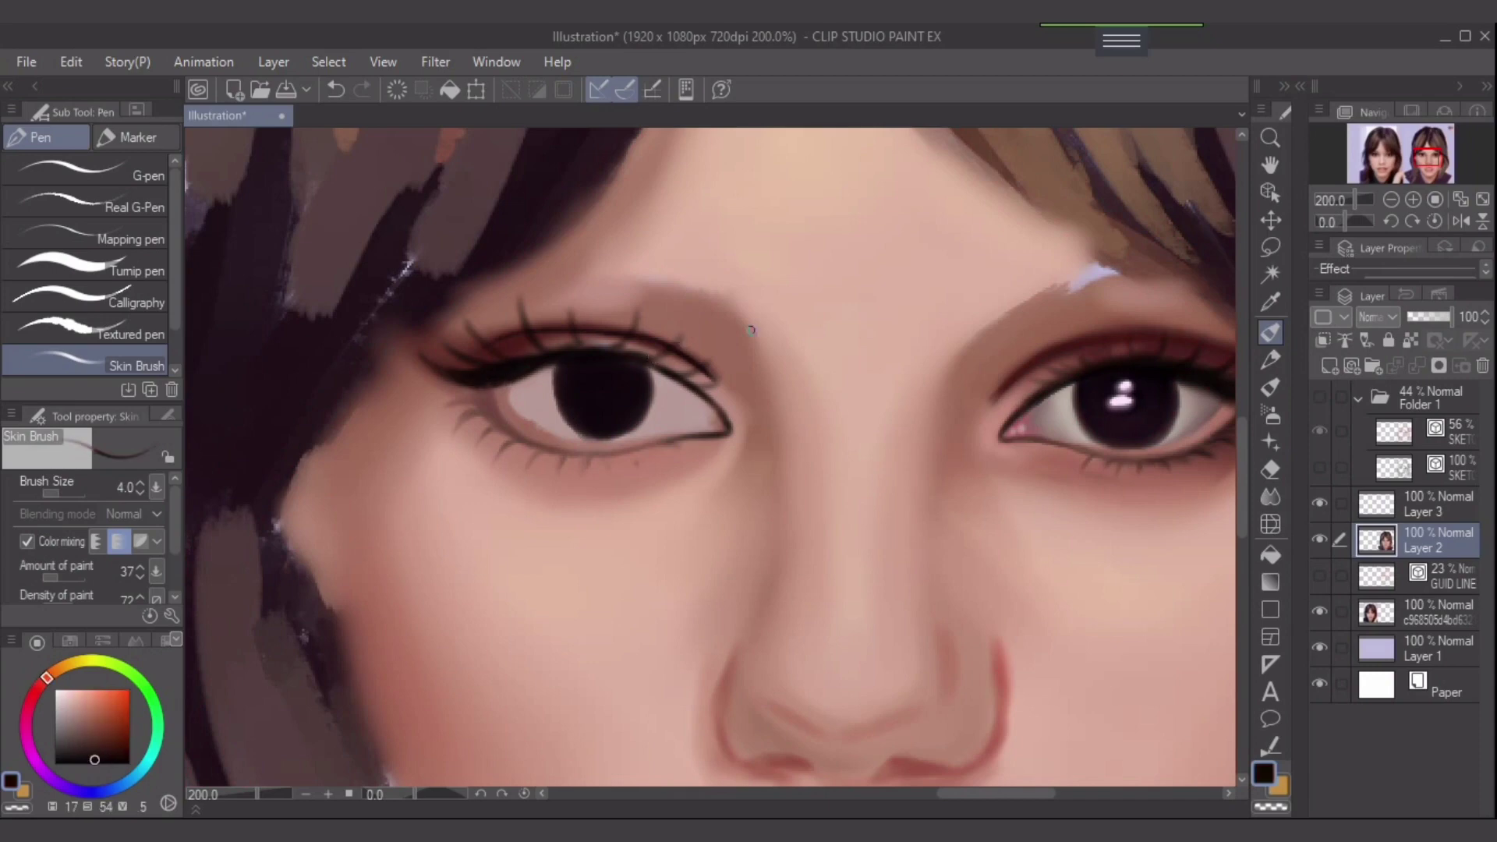
{"action": "left_click_drag", "start_coordinate": [1210, 347], "coordinate": [1133, 347]}
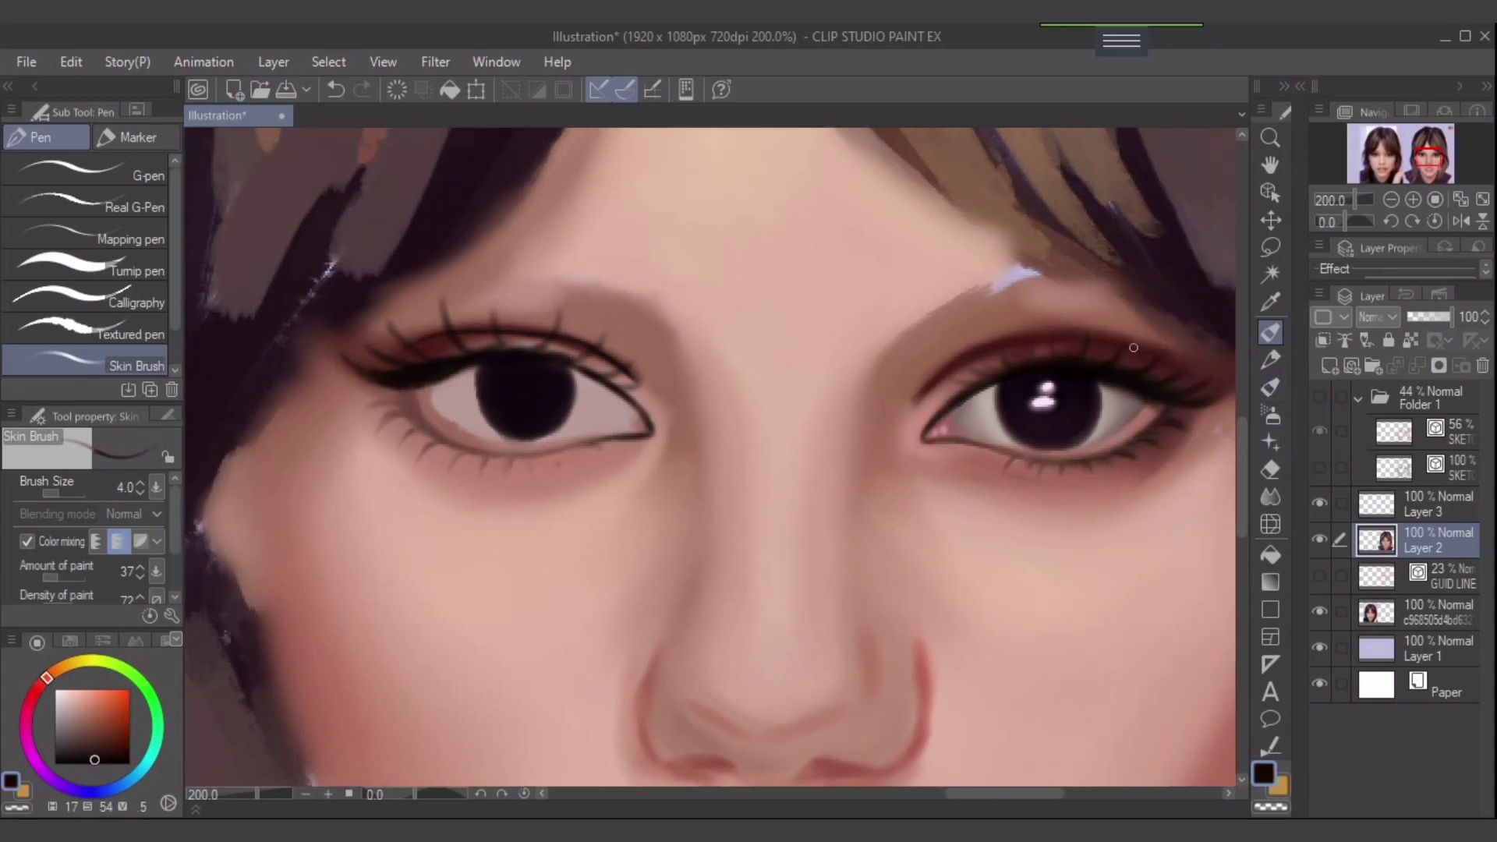
- Shade the left-hand eye's upper lid in sampled dark red of hue 1, saturation 60 and value 26, with the Skin Brush up to size 10
{"action": "left_click", "coordinate": [1133, 347], "text": "alt"}
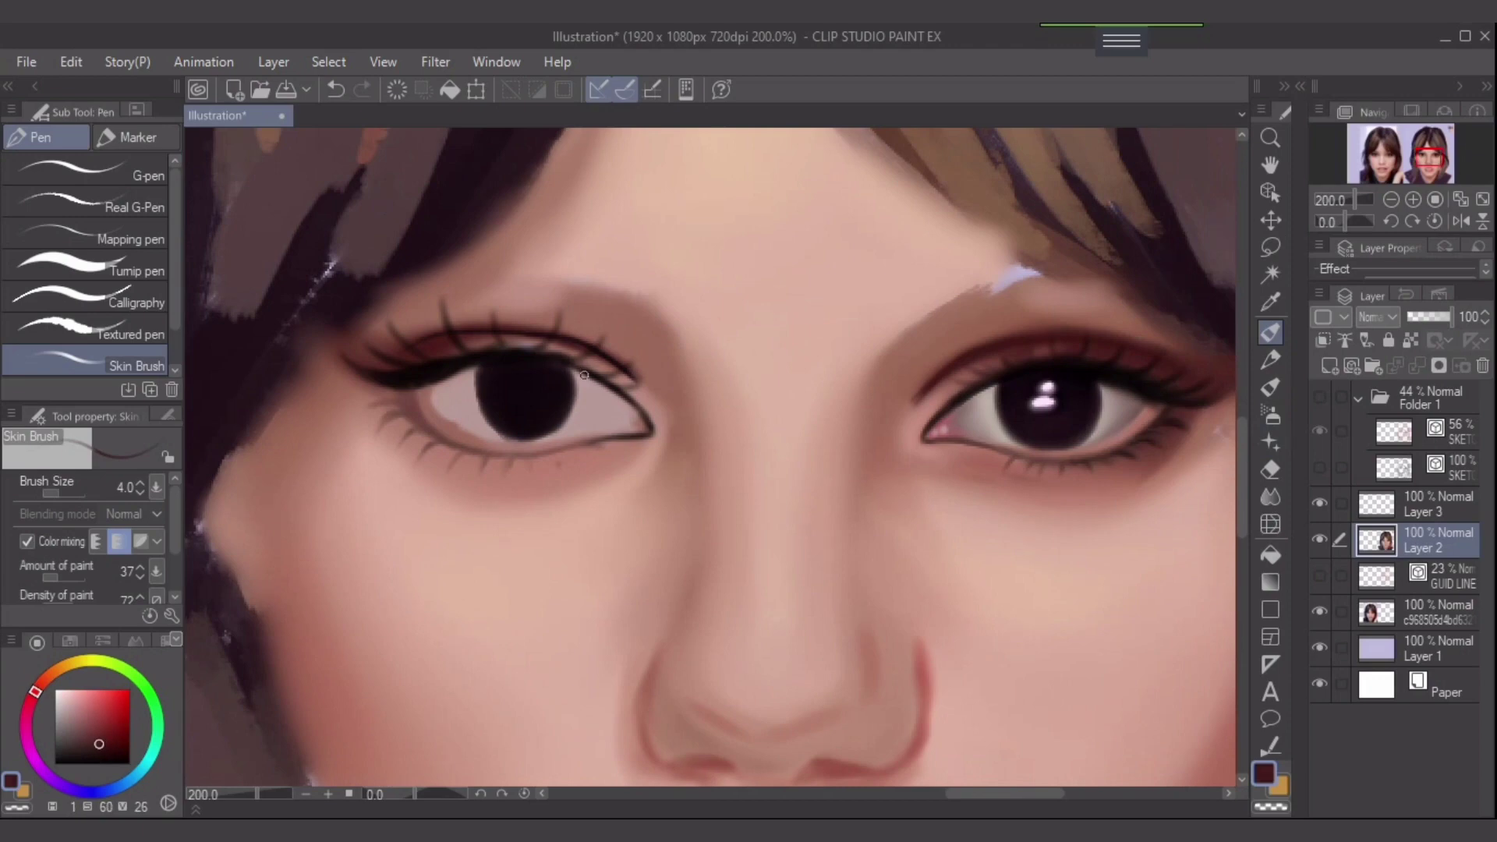
{"action": "key", "text": "]"}
{"action": "key", "text": "]"}
{"action": "key", "text": "]"}
{"action": "key", "text": "bracketright"}
{"action": "key", "text": "bracketright"}
{"action": "key", "text": "bracketright"}
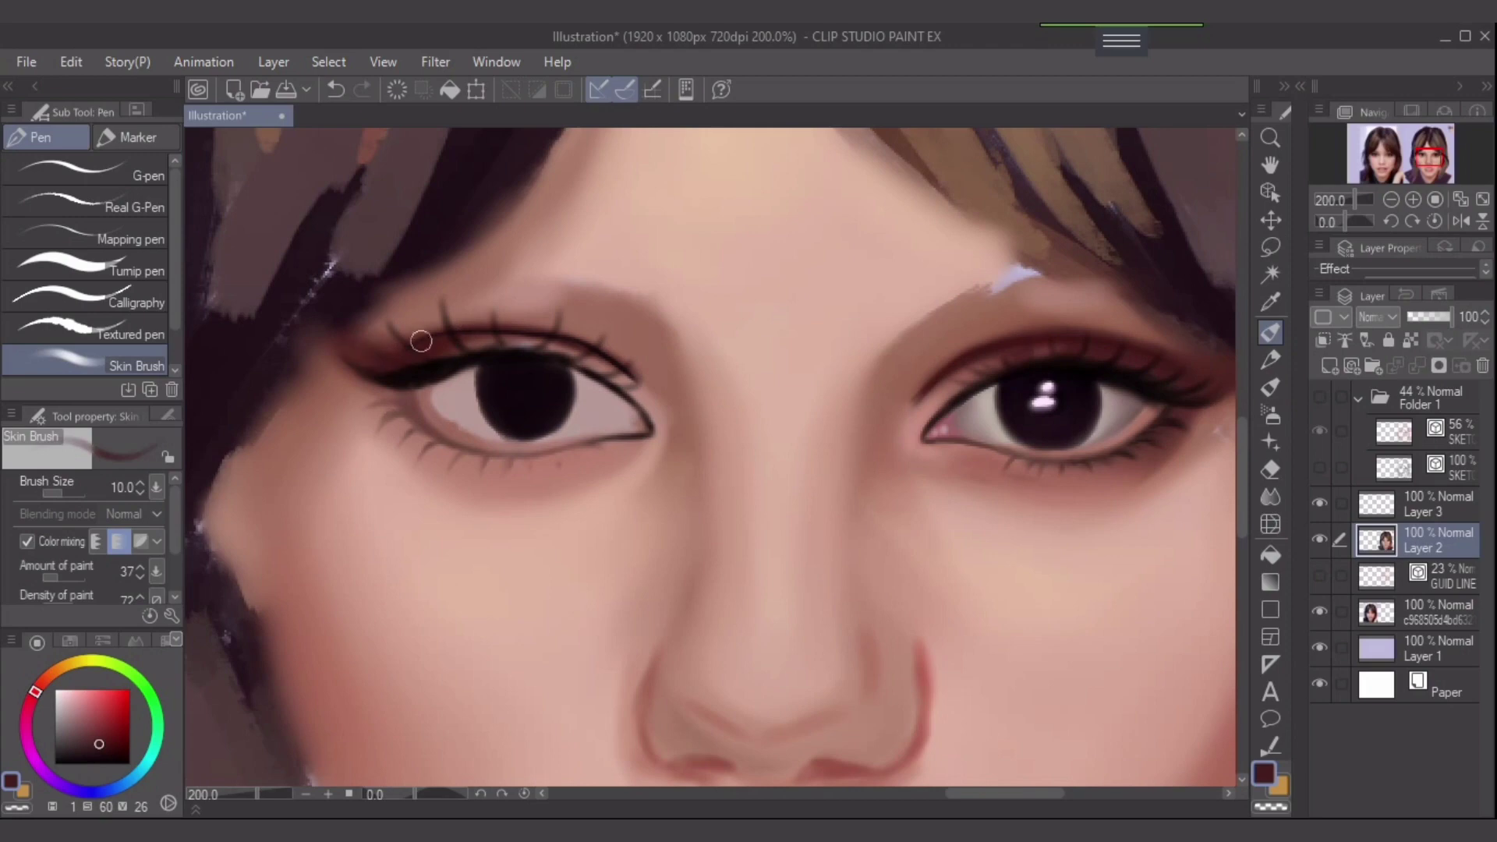
{"action": "key", "text": "bracketleft"}
{"action": "key", "text": "bracketleft"}
{"action": "key", "text": "bracketleft"}
{"action": "key", "text": "bracketright"}
- Shade below the left-hand eye's outer corner in sampled reddish brown of hue 9, saturation 52 and value 38, using Skin Brush sizes up to 12
{"action": "left_click", "coordinate": [1170, 440], "text": "alt"}
{"action": "key", "text": "bracketright"}
{"action": "key", "text": "bracketright"}
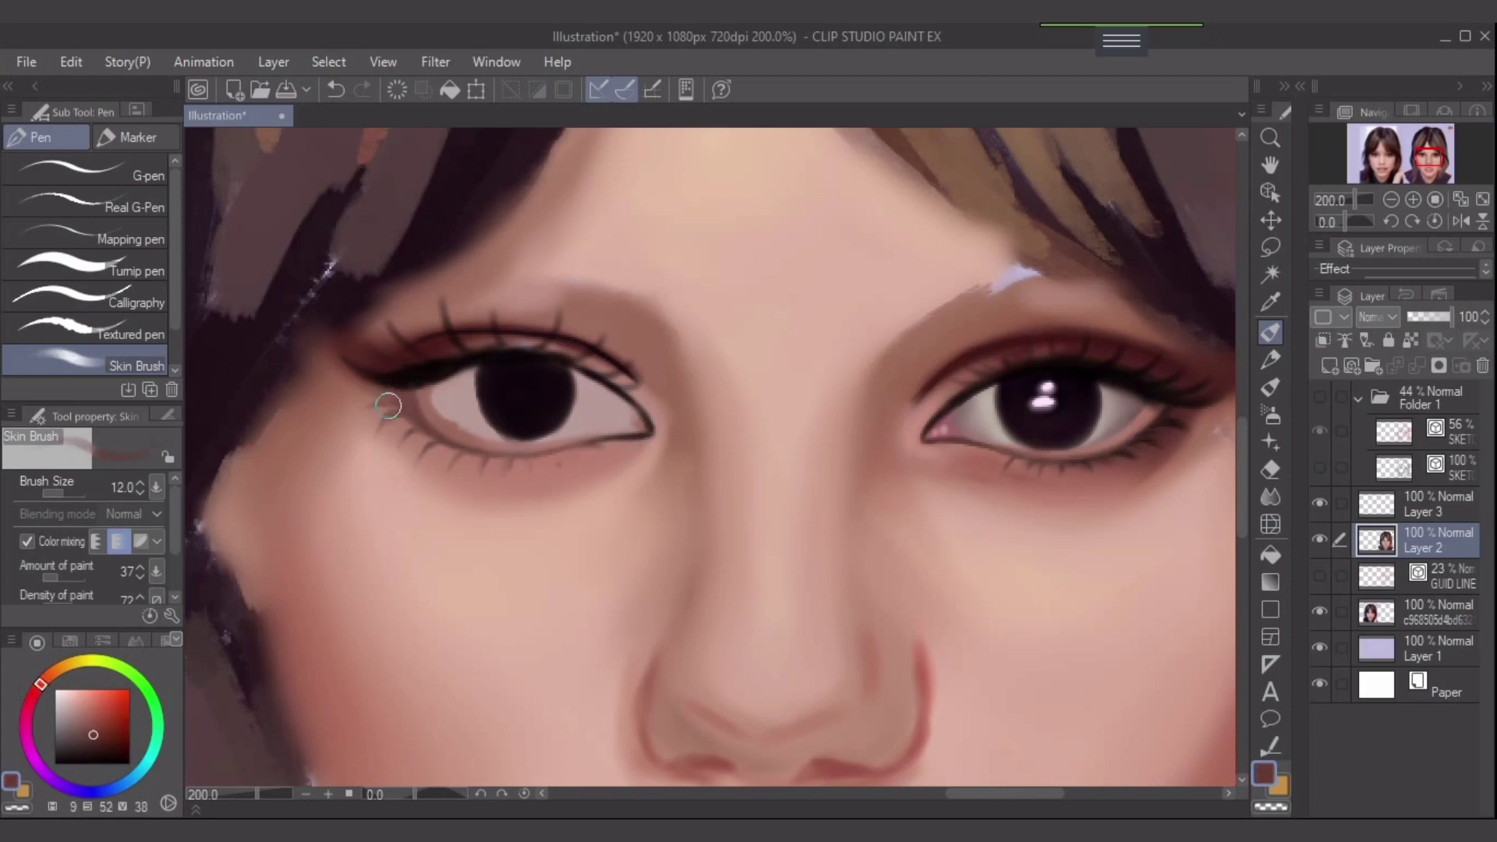
{"action": "mouse_move", "coordinate": [391, 396]}
{"action": "left_mouse_down"}
{"action": "mouse_move", "coordinate": [443, 464]}
{"action": "mouse_move", "coordinate": [390, 408]}
{"action": "mouse_move", "coordinate": [429, 448]}
{"action": "mouse_move", "coordinate": [412, 429]}
{"action": "mouse_move", "coordinate": [427, 459]}
{"action": "mouse_move", "coordinate": [396, 439]}
{"action": "mouse_move", "coordinate": [432, 472]}
{"action": "mouse_move", "coordinate": [406, 474]}
{"action": "mouse_move", "coordinate": [400, 450]}
{"action": "mouse_move", "coordinate": [412, 464]}
{"action": "mouse_move", "coordinate": [415, 441]}
{"action": "mouse_move", "coordinate": [395, 401]}
{"action": "mouse_move", "coordinate": [450, 472]}
{"action": "mouse_move", "coordinate": [406, 422]}
{"action": "left_mouse_up"}
{"action": "key", "text": "bracketleft"}
{"action": "key", "text": "bracketleft"}
{"action": "key", "text": "bracketright"}
{"action": "key", "text": "bracketright"}
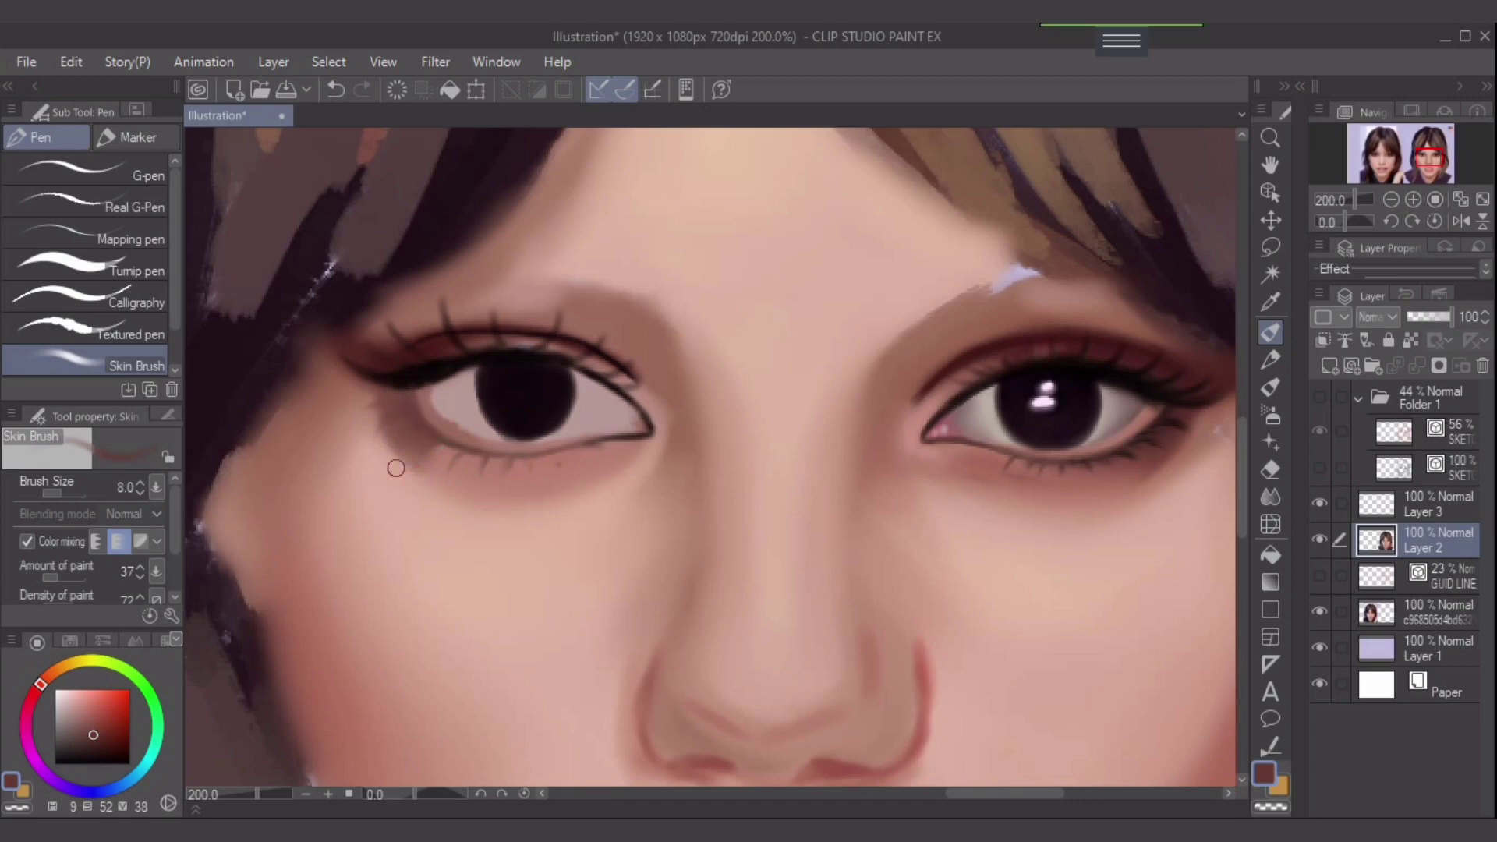
- Deepen the outer lower corner's shadow with dark brown of hue 9, saturation 48, value 24 and sampled near-black, using the Skin Brush at size 8
{"action": "left_click", "coordinate": [90, 745]}
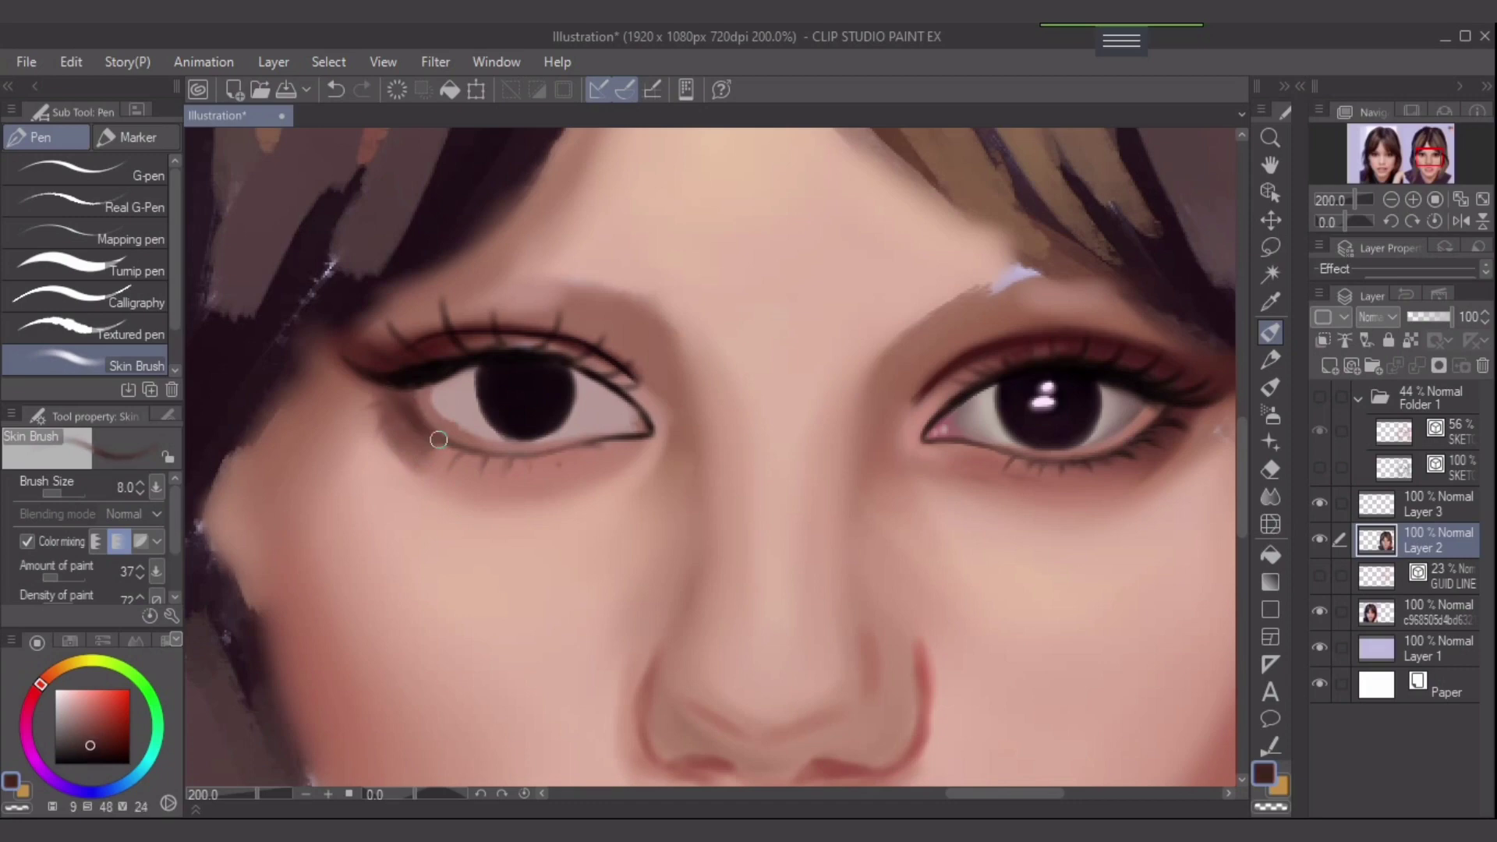
{"action": "left_click", "coordinate": [415, 378], "text": "alt"}
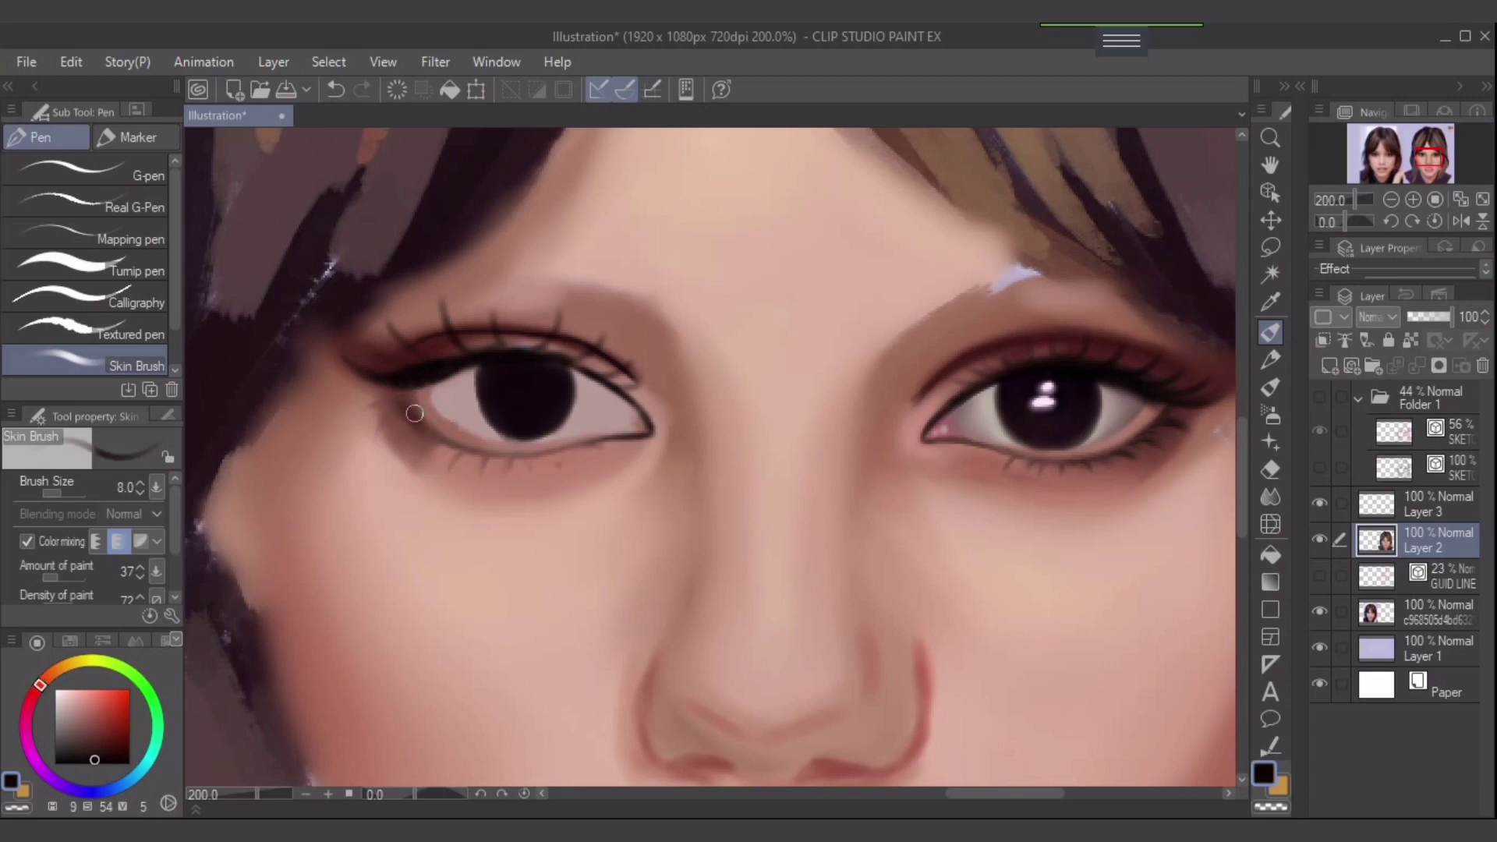
{"action": "key", "text": "bracketright"}
{"action": "key", "text": "bracketleft"}
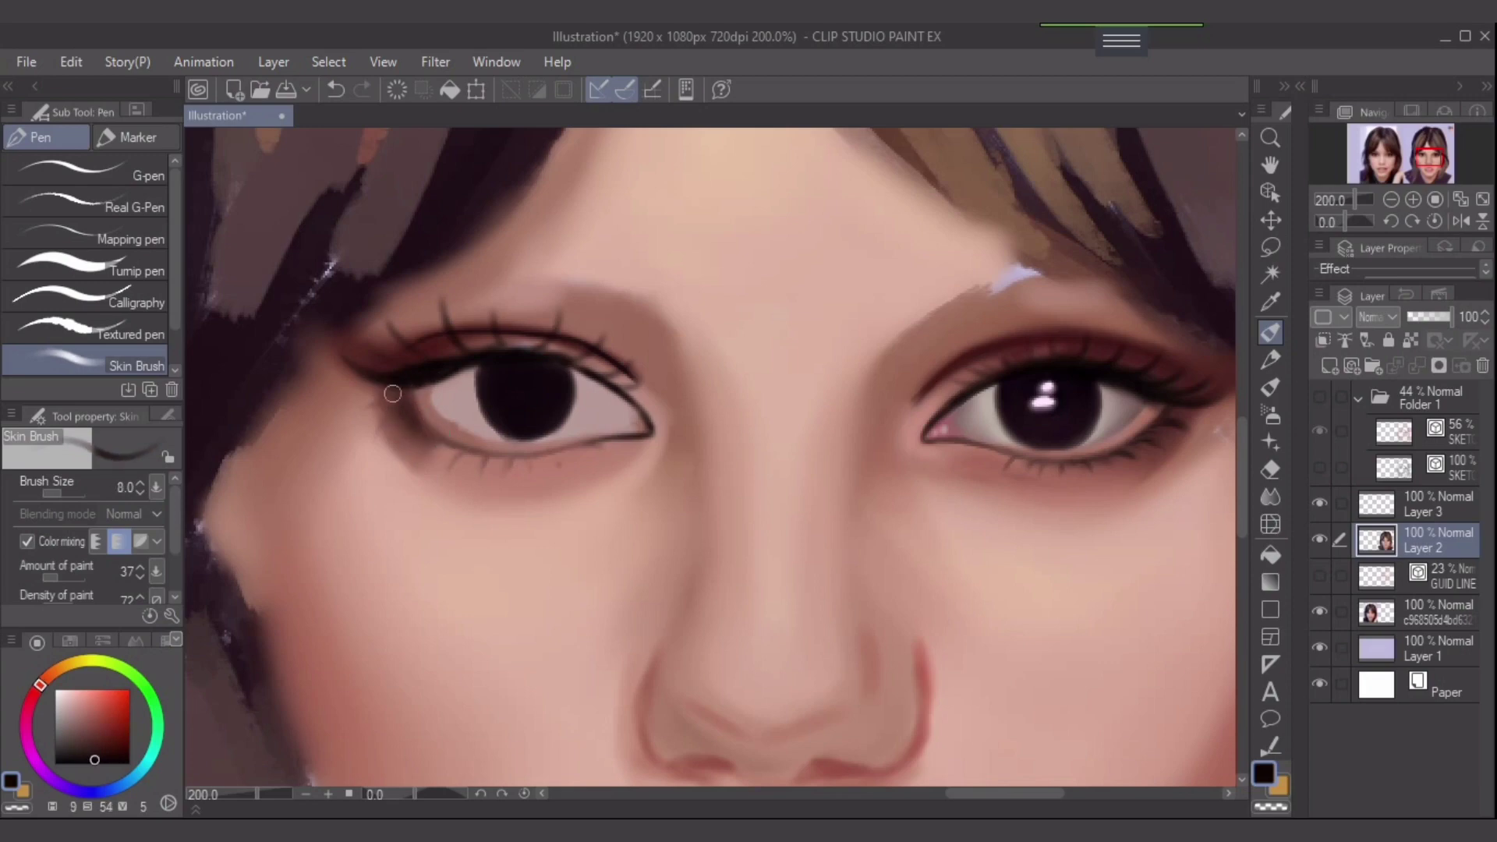
- Soften the outer corner's shadow into the skin with sampled browns and reddish skin tone of hue 11, saturation 44 and value 66
{"action": "left_click", "coordinate": [418, 447], "text": "alt"}
{"action": "key", "text": "bracketright"}
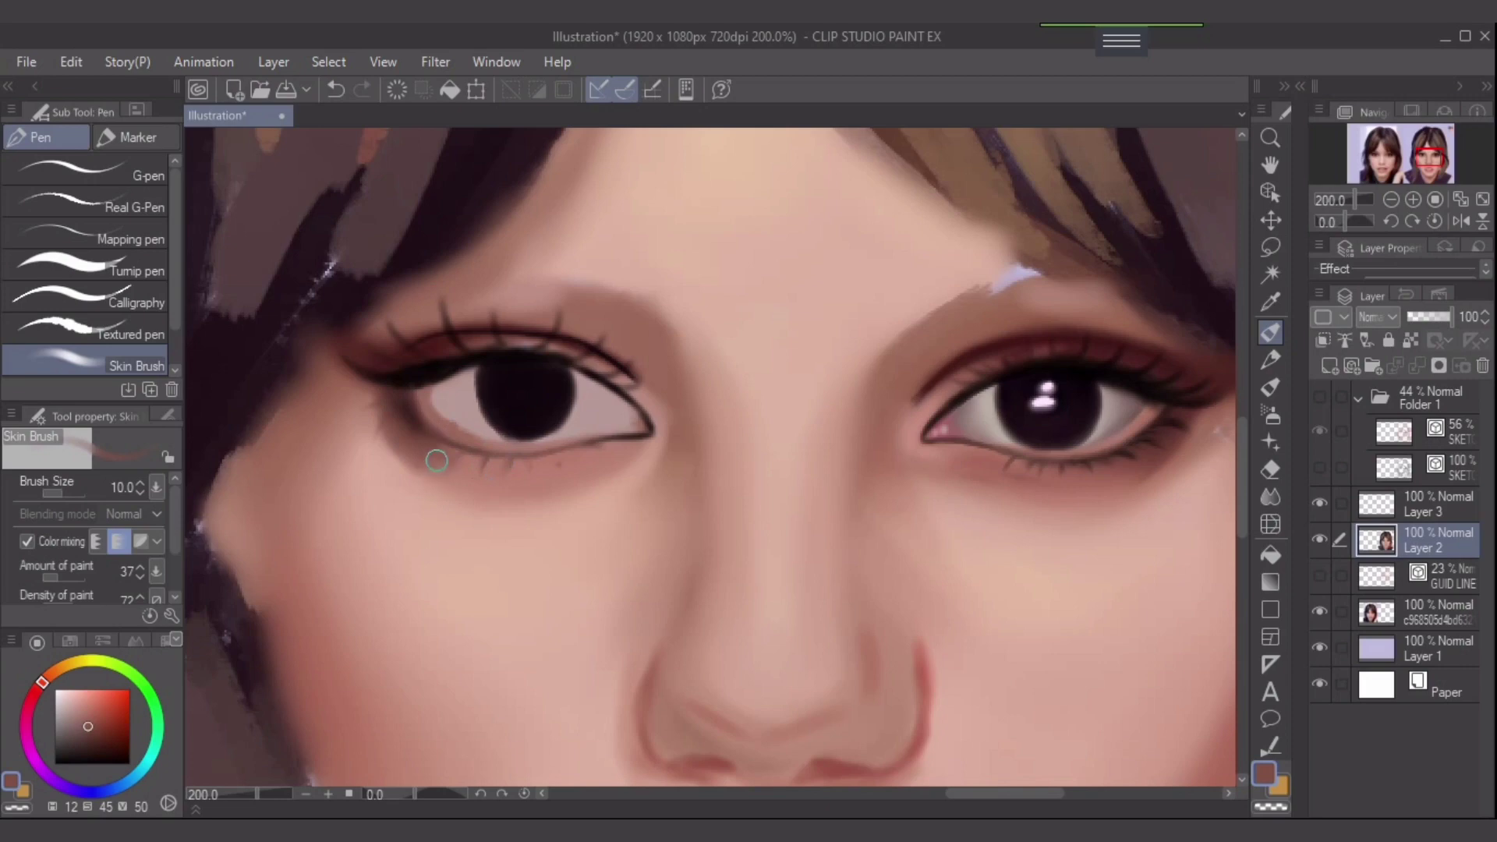
{"action": "left_click", "coordinate": [421, 435], "text": "alt"}
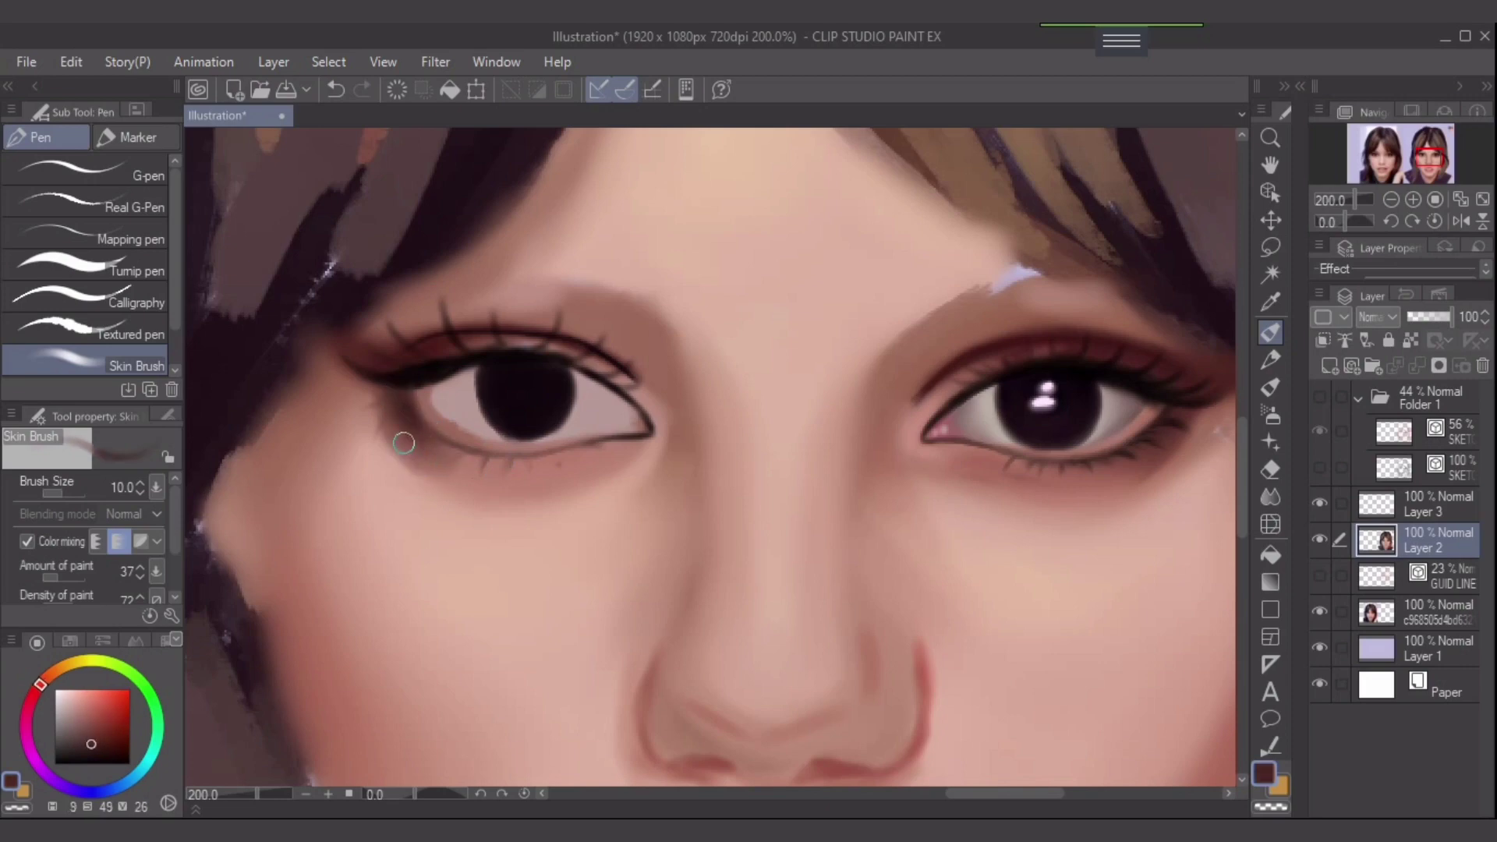
{"action": "left_click", "coordinate": [1095, 463], "text": "alt"}
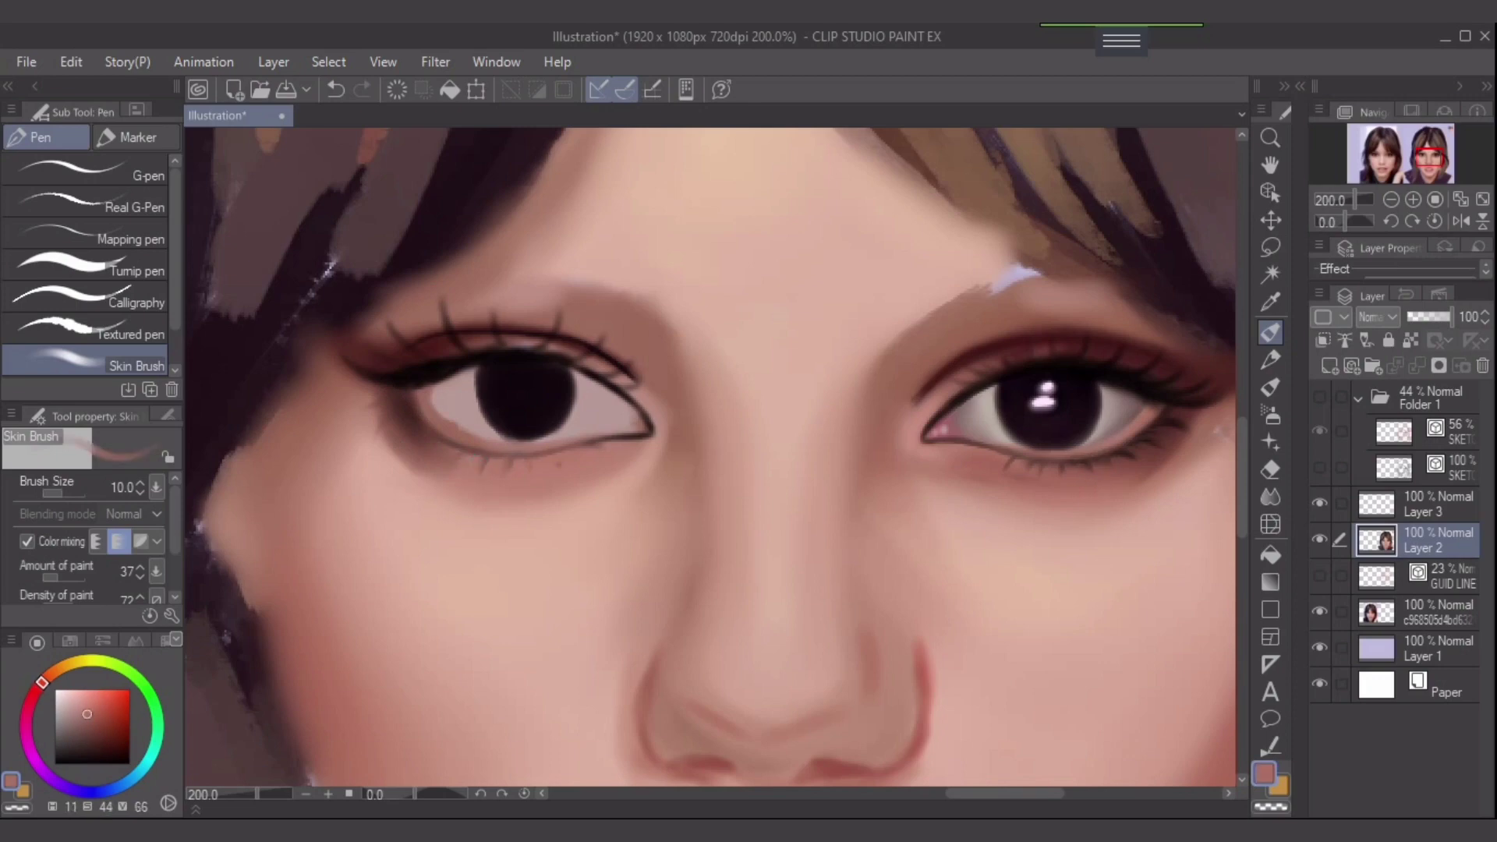
{"action": "left_click_drag", "start_coordinate": [387, 445], "coordinate": [403, 465]}
{"action": "key", "text": "bracketleft"}
{"action": "key", "text": "bracketleft"}
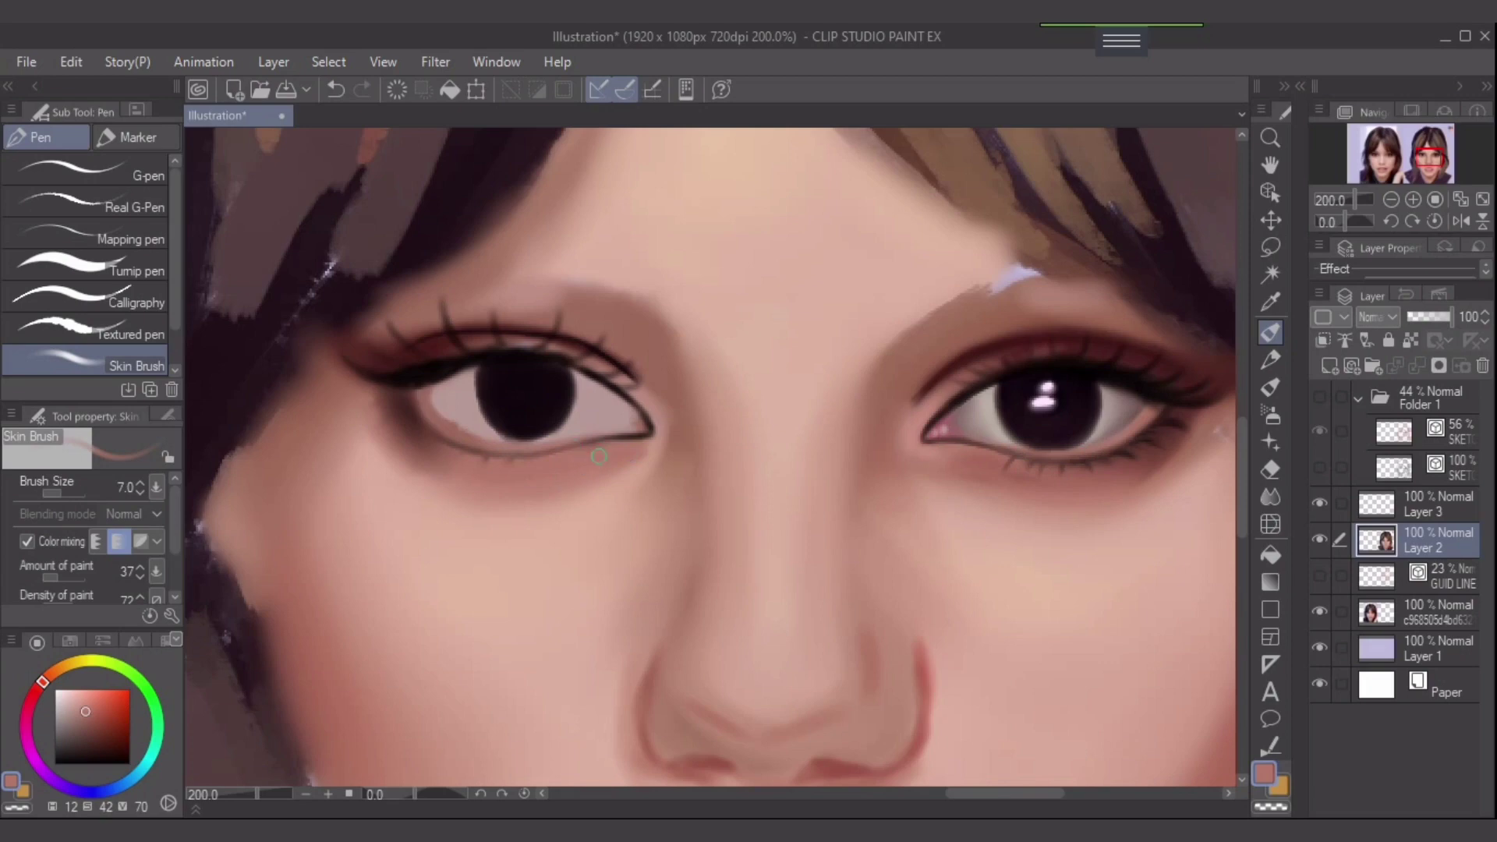
- Paint over the left-hand eye's lower lashes in skin tone of hue 12, saturation 42 and value 70, with the Skin Brush up to size 12
{"action": "key", "text": "bracketright"}
{"action": "key", "text": "bracketright"}
{"action": "key", "text": "bracketleft"}
{"action": "key", "text": "bracketleft"}
{"action": "key", "text": "bracketright"}
{"action": "key", "text": "bracketright"}
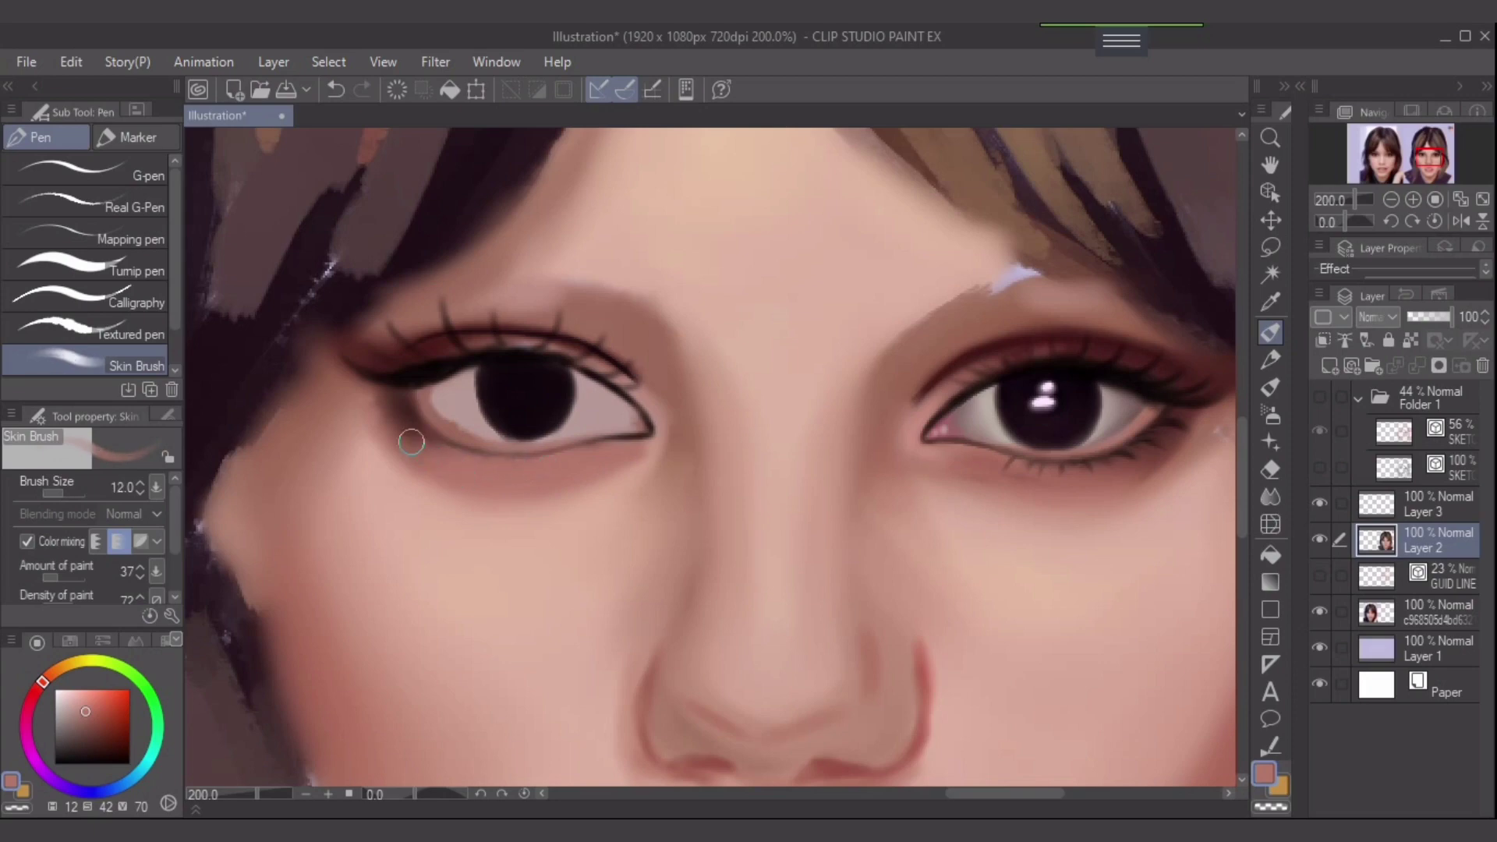
- Blend the shadow around the outer lower corner with sampled browns of hue 12, values 35 and 43, and skin tone of value 70
{"action": "left_click", "coordinate": [398, 423], "text": "alt"}
{"action": "left_click", "coordinate": [401, 421], "text": "alt"}
{"action": "key", "text": "bracketright"}
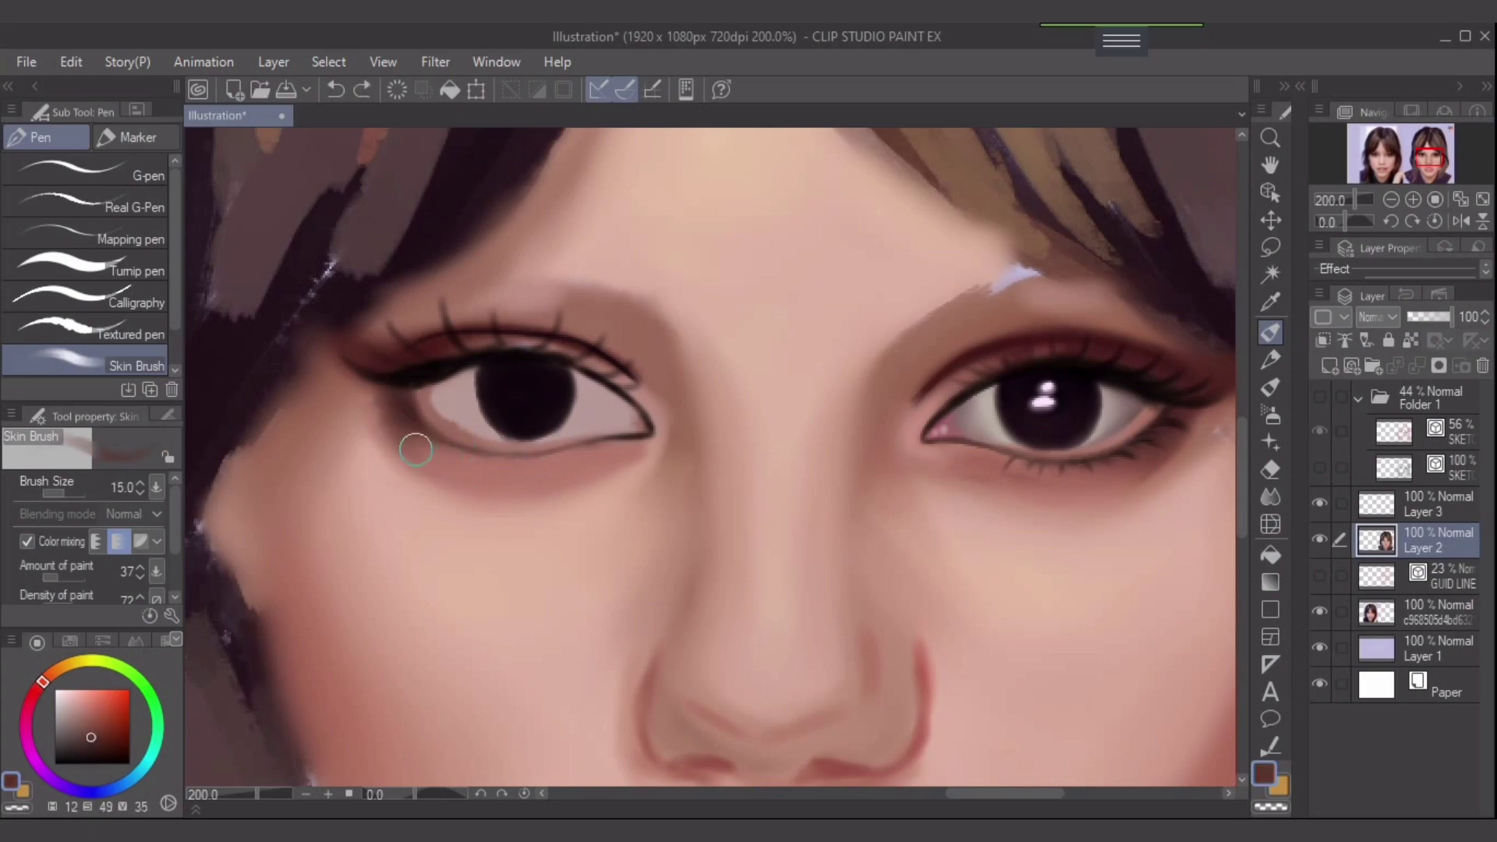
{"action": "key", "text": "bracketleft"}
{"action": "left_click", "coordinate": [466, 470], "text": "alt"}
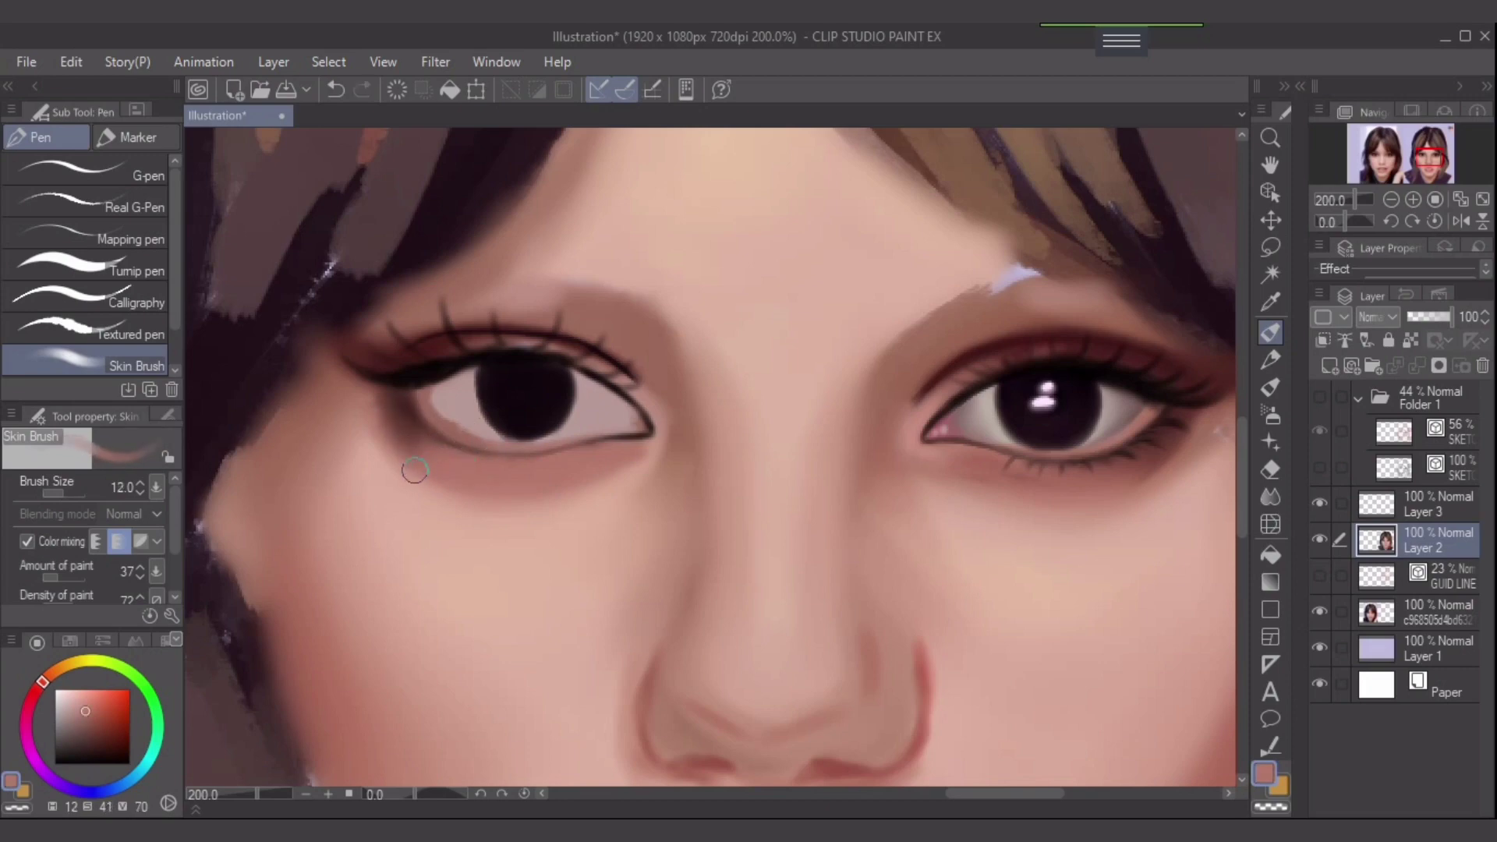
{"action": "left_click", "coordinate": [385, 427], "text": "alt"}
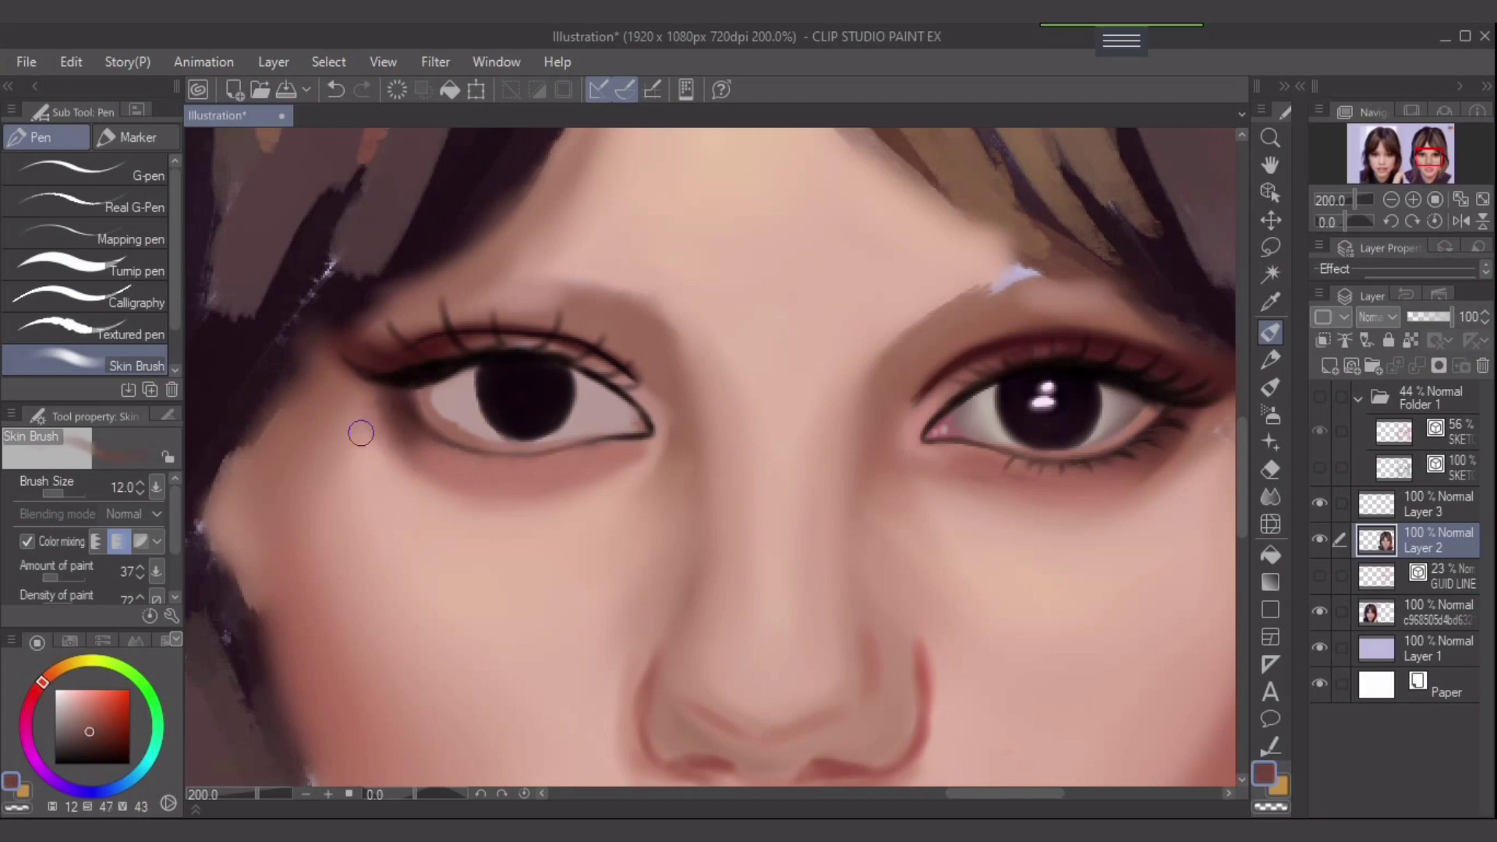
{"action": "key", "text": "]"}
{"action": "left_click_drag", "start_coordinate": [337, 445], "coordinate": [377, 423]}
- Shade under the inner half of the left-hand eye's lower lid in brown of hue 12, saturation 47 and value 43, using sizes 7 to 12
{"action": "key", "text": "bracketleft"}
{"action": "key", "text": "bracketleft"}
{"action": "key", "text": "bracketleft"}
{"action": "key", "text": "bracketleft"}
{"action": "left_click_drag", "start_coordinate": [614, 446], "coordinate": [567, 459]}
{"action": "key", "text": "bracketleft"}
{"action": "key", "text": "bracketleft"}
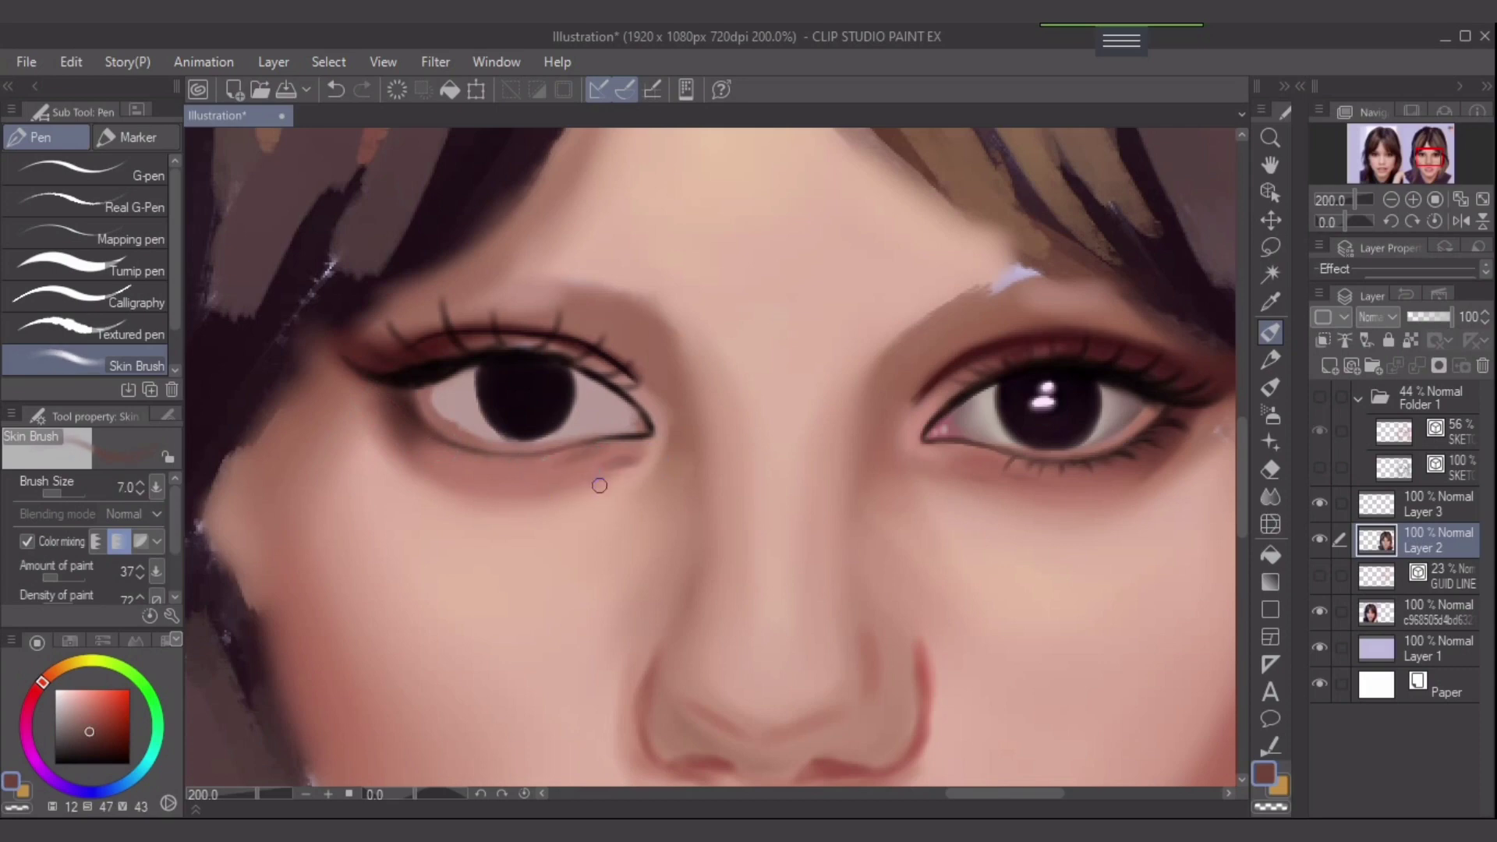
{"action": "left_click_drag", "start_coordinate": [619, 466], "coordinate": [613, 471]}
{"action": "key", "text": "bracketright"}
{"action": "key", "text": "bracketright"}
{"action": "key", "text": "bracketright"}
{"action": "key", "text": "bracketright"}
{"action": "key", "text": "bracketright"}
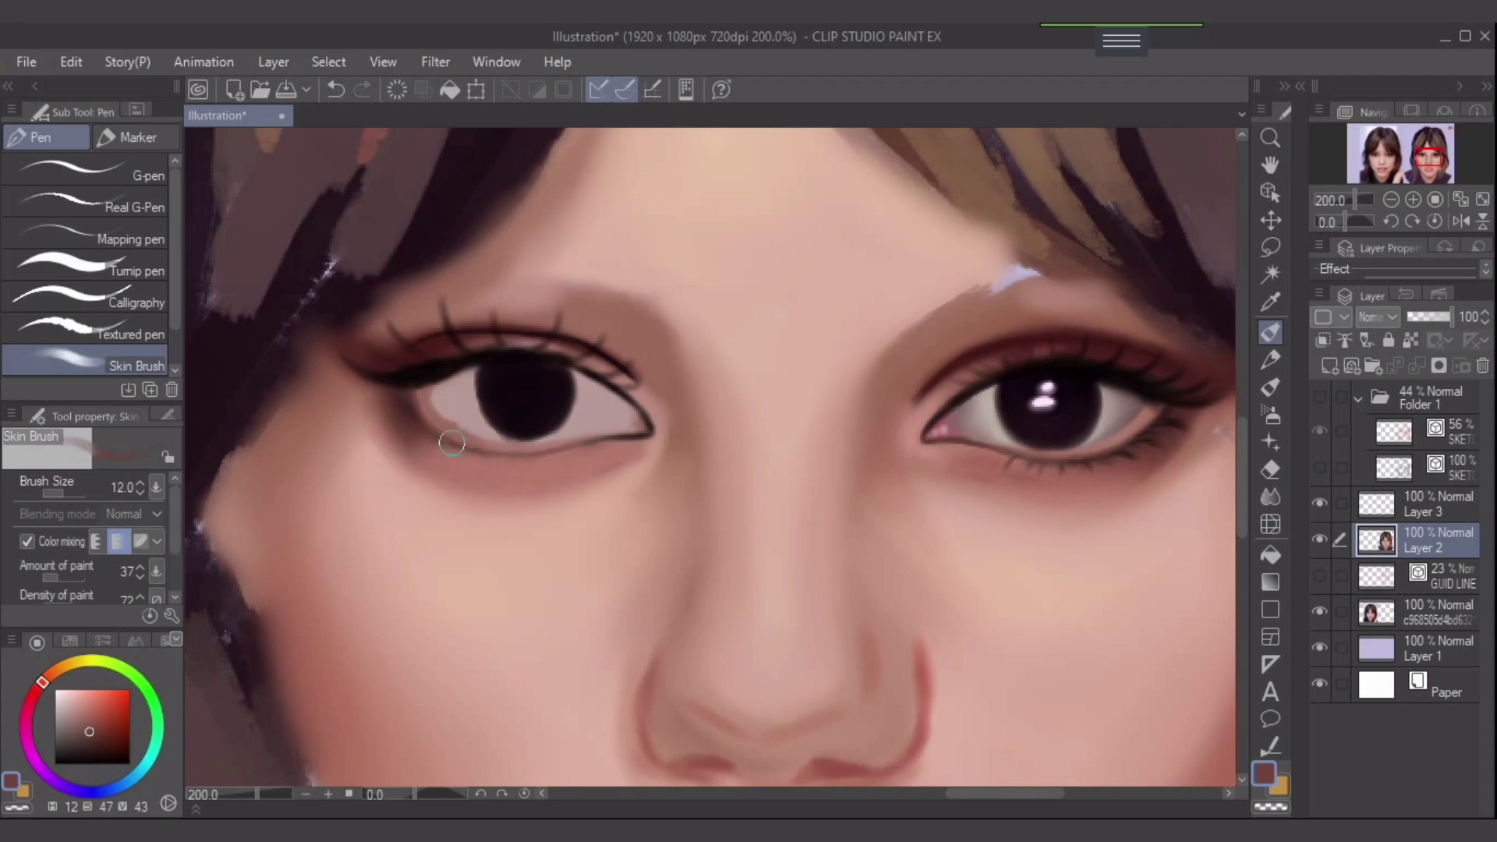
- Darken the left-hand eye's outer corner in sampled near-black of hue 9, saturation 54 and value 5 with the Skin Brush
{"action": "left_click", "coordinate": [408, 376], "text": "alt"}
{"action": "key", "text": "bracketleft"}
{"action": "key", "text": "bracketleft"}
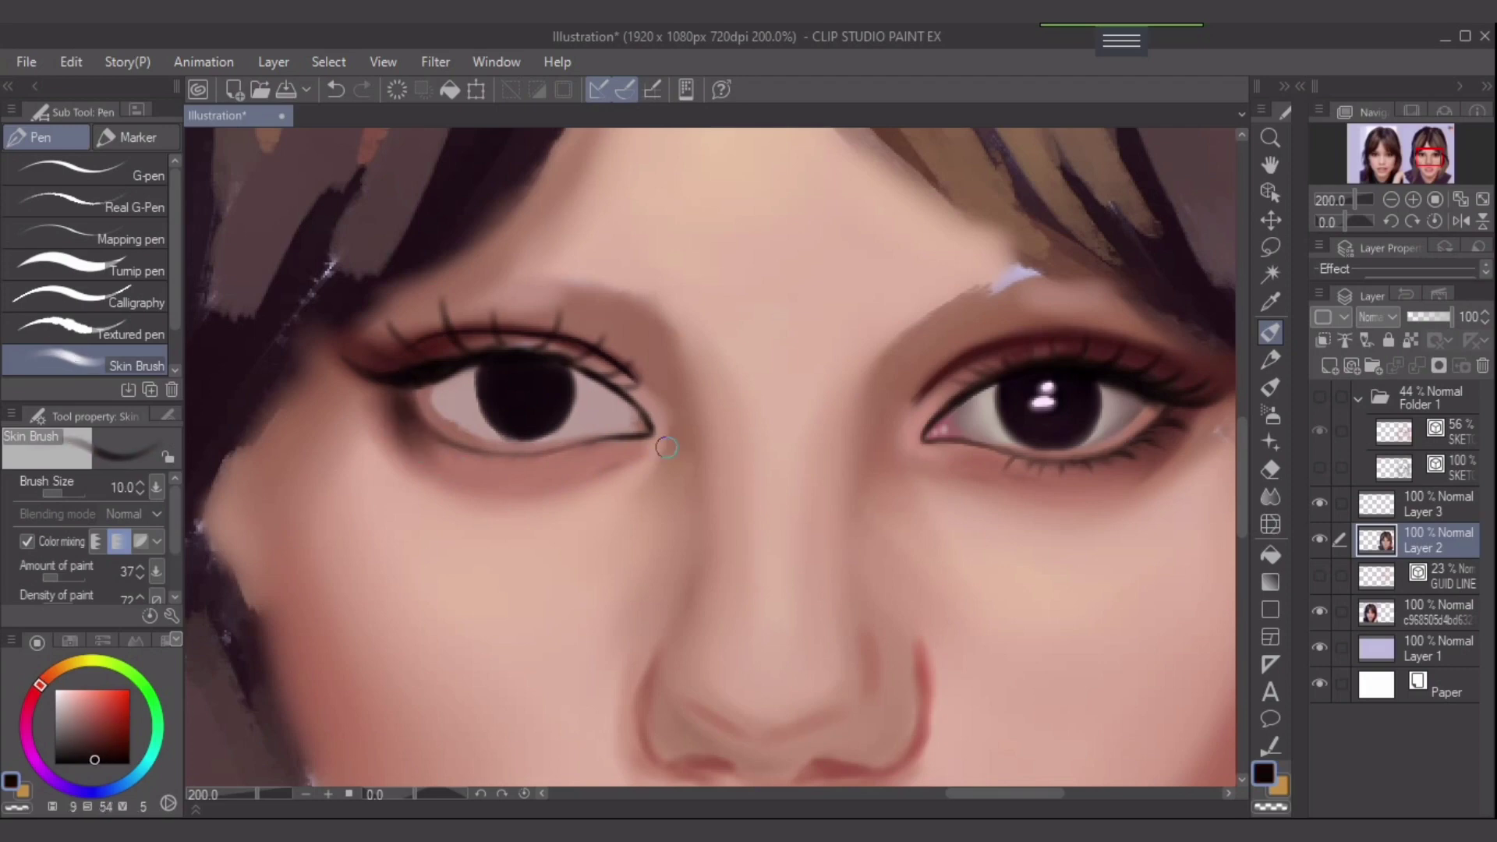
- Try a near-black crease stroke beside the left-hand eye's inner corner with a smaller Skin Brush, and undo it
{"action": "key", "text": "bracketleft"}
{"action": "key", "text": "bracketleft"}
{"action": "key", "text": "bracketleft"}
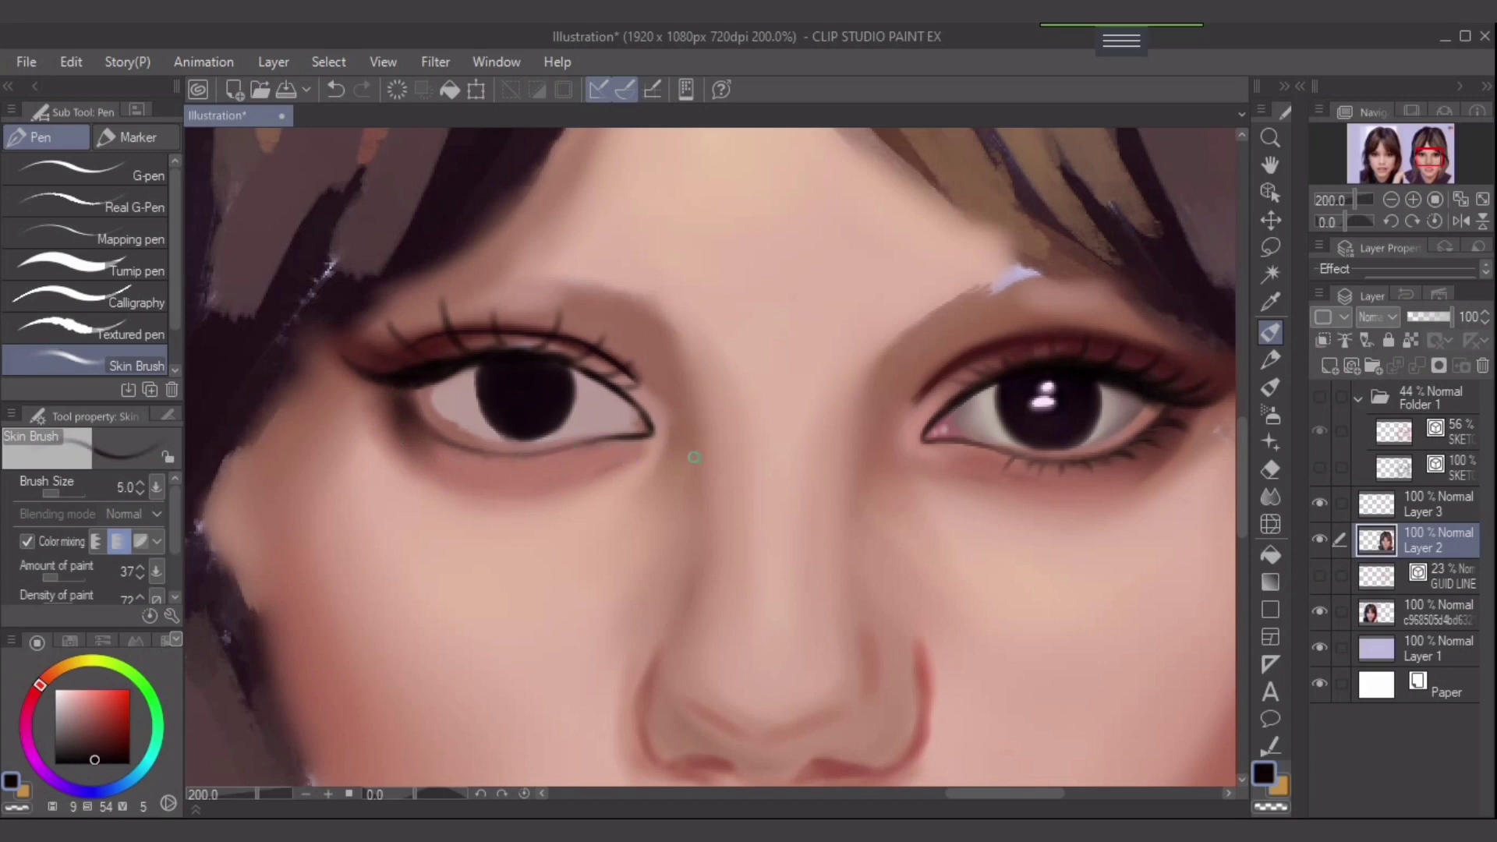
{"action": "key", "text": "bracketright"}
{"action": "key", "text": "bracketright"}
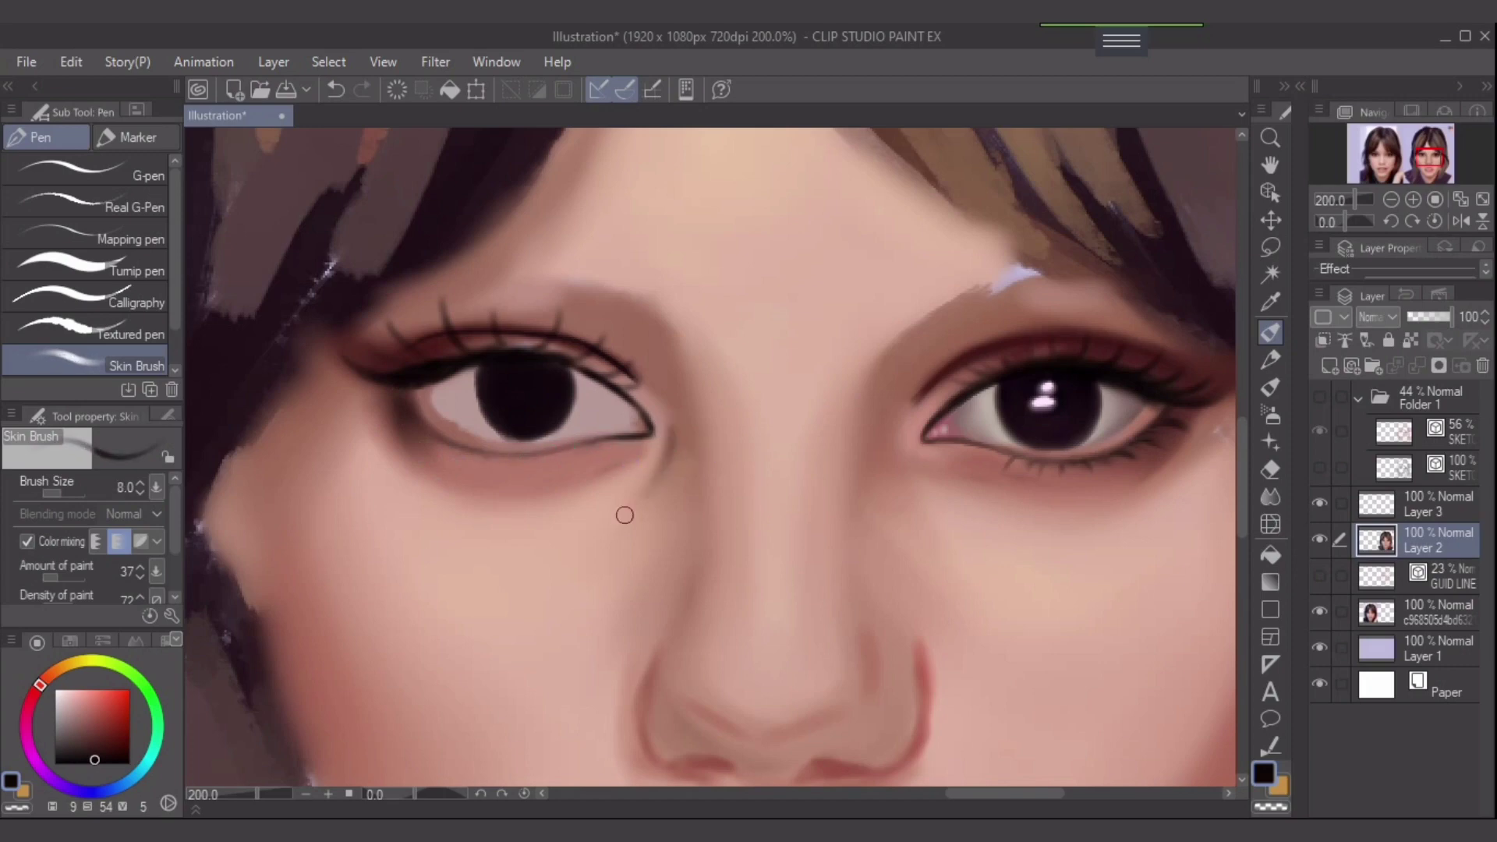
{"action": "key", "text": "ctrl+z"}
- Shade the skin around the left-hand eye's inner corner in sampled brown of hue 18, value 62 and reddish skin tone of hue 12, value 77
{"action": "left_click", "coordinate": [689, 452], "text": "alt"}
{"action": "left_click_drag", "start_coordinate": [670, 419], "coordinate": [611, 524]}
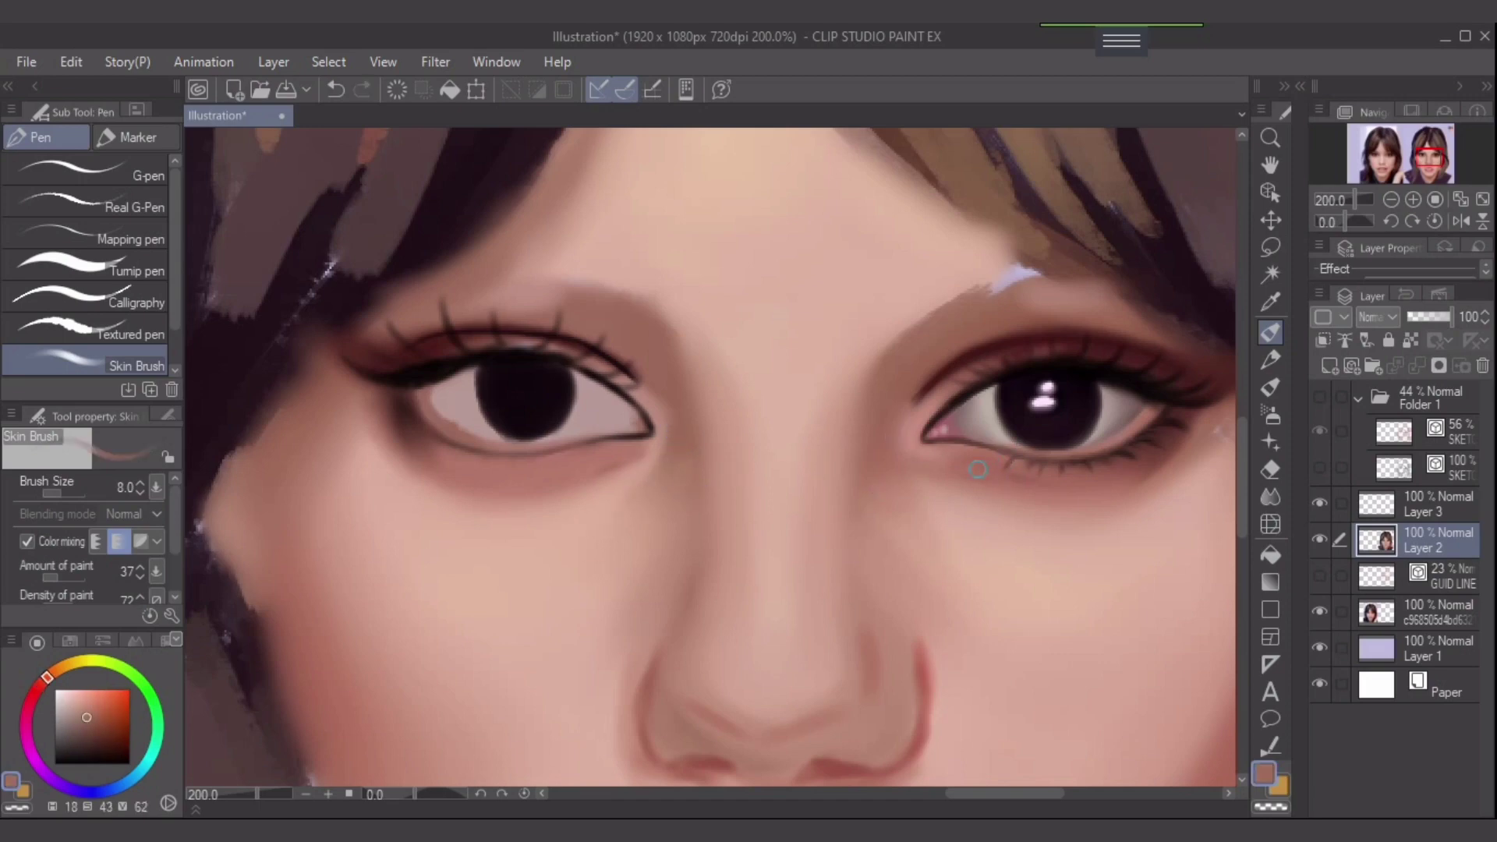
{"action": "left_click", "coordinate": [909, 430], "text": "alt"}
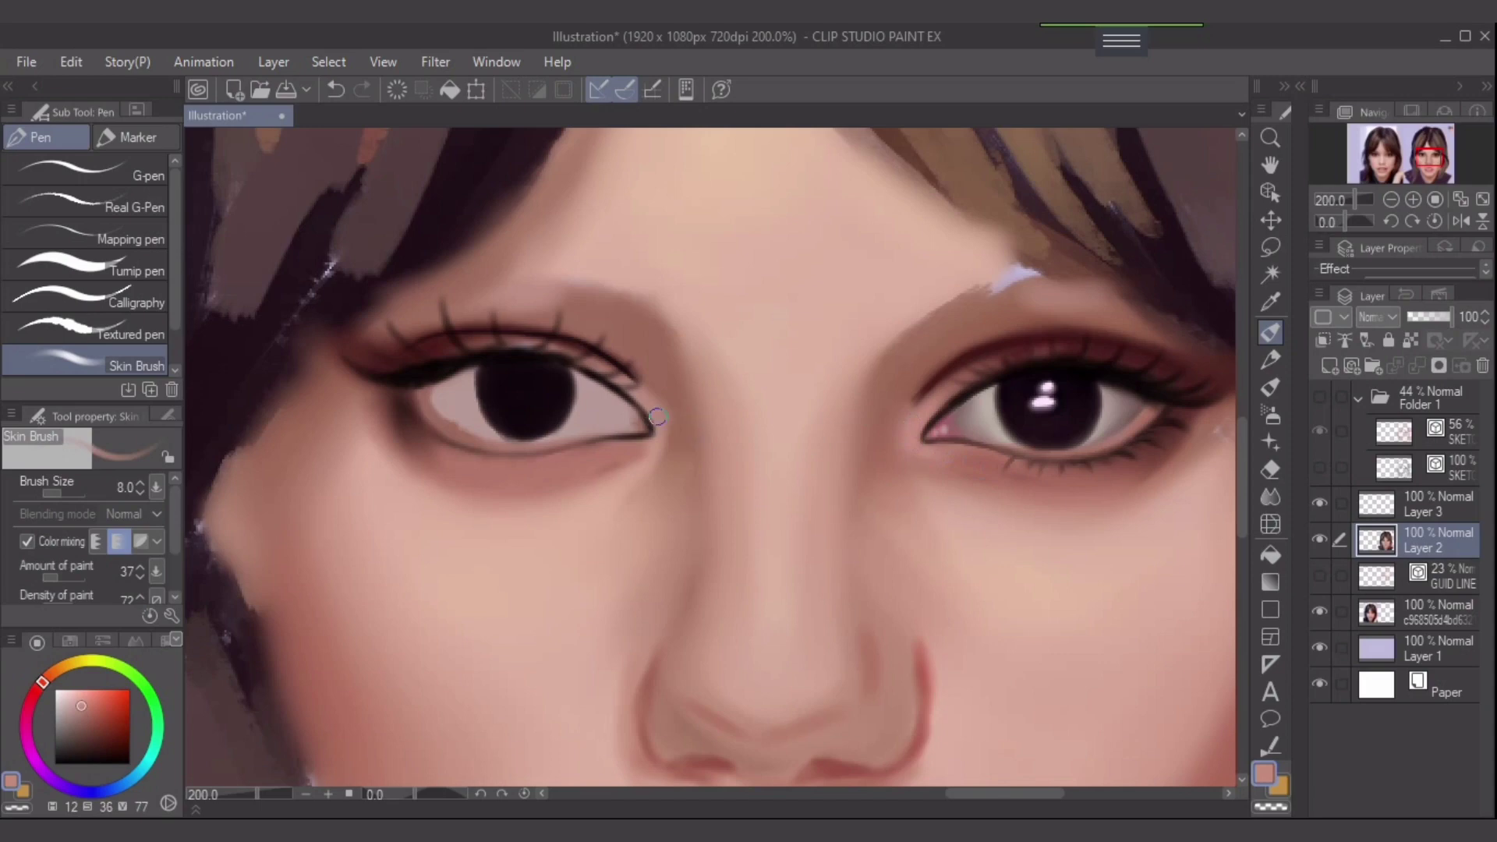
{"action": "key", "text": "bracketleft"}
{"action": "key", "text": "bracketleft"}
{"action": "key", "text": "bracketright"}
{"action": "key", "text": "bracketright"}
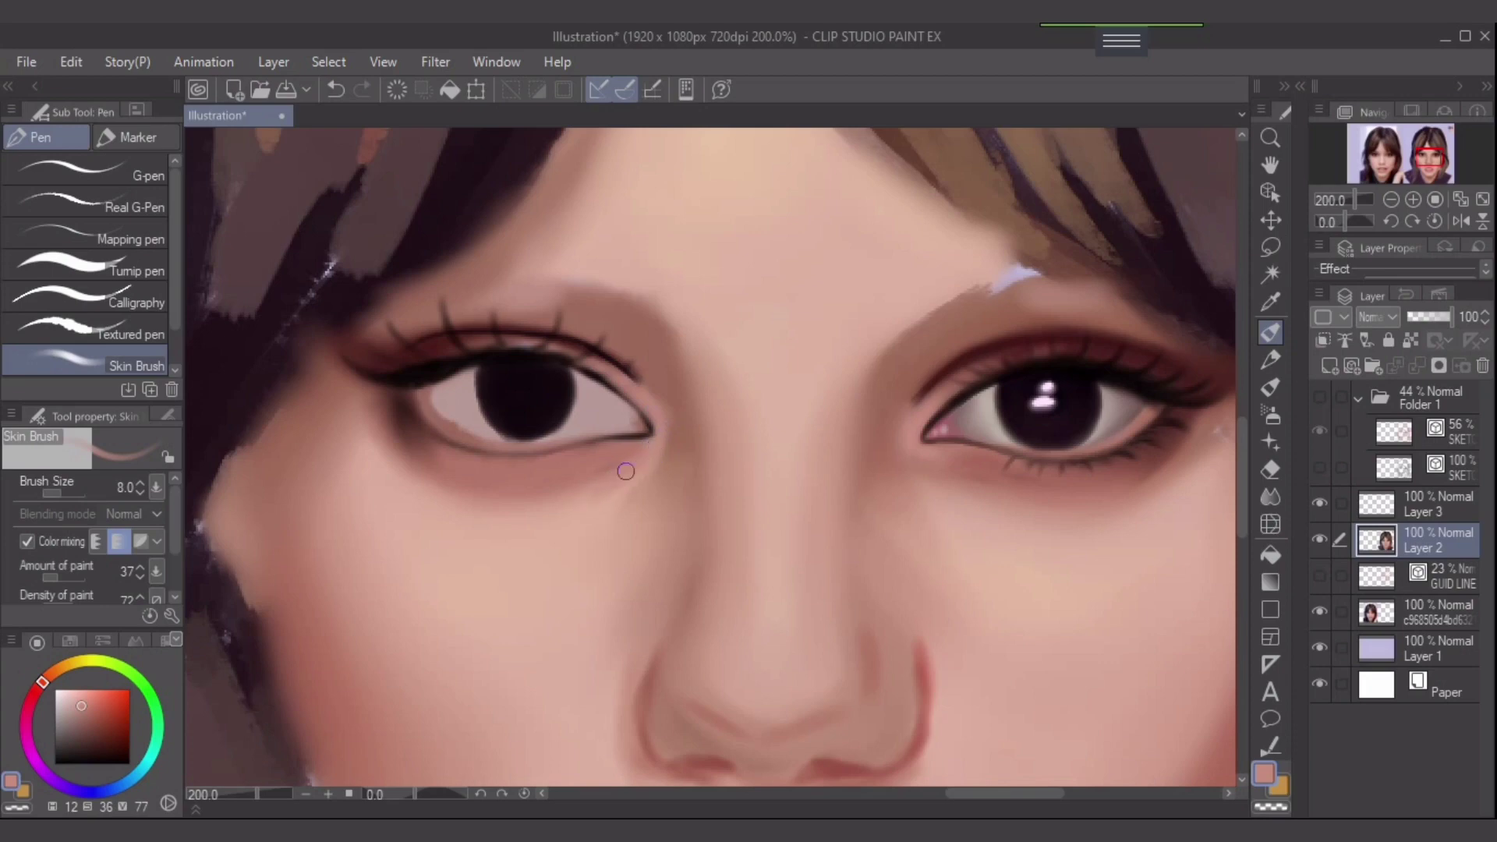
- Lighten the skin at the inner corner in sampled tone of hue 20, saturation 31, value 85, and lighter tone of saturation 26, value 92
{"action": "left_click", "coordinate": [624, 471], "text": "alt"}
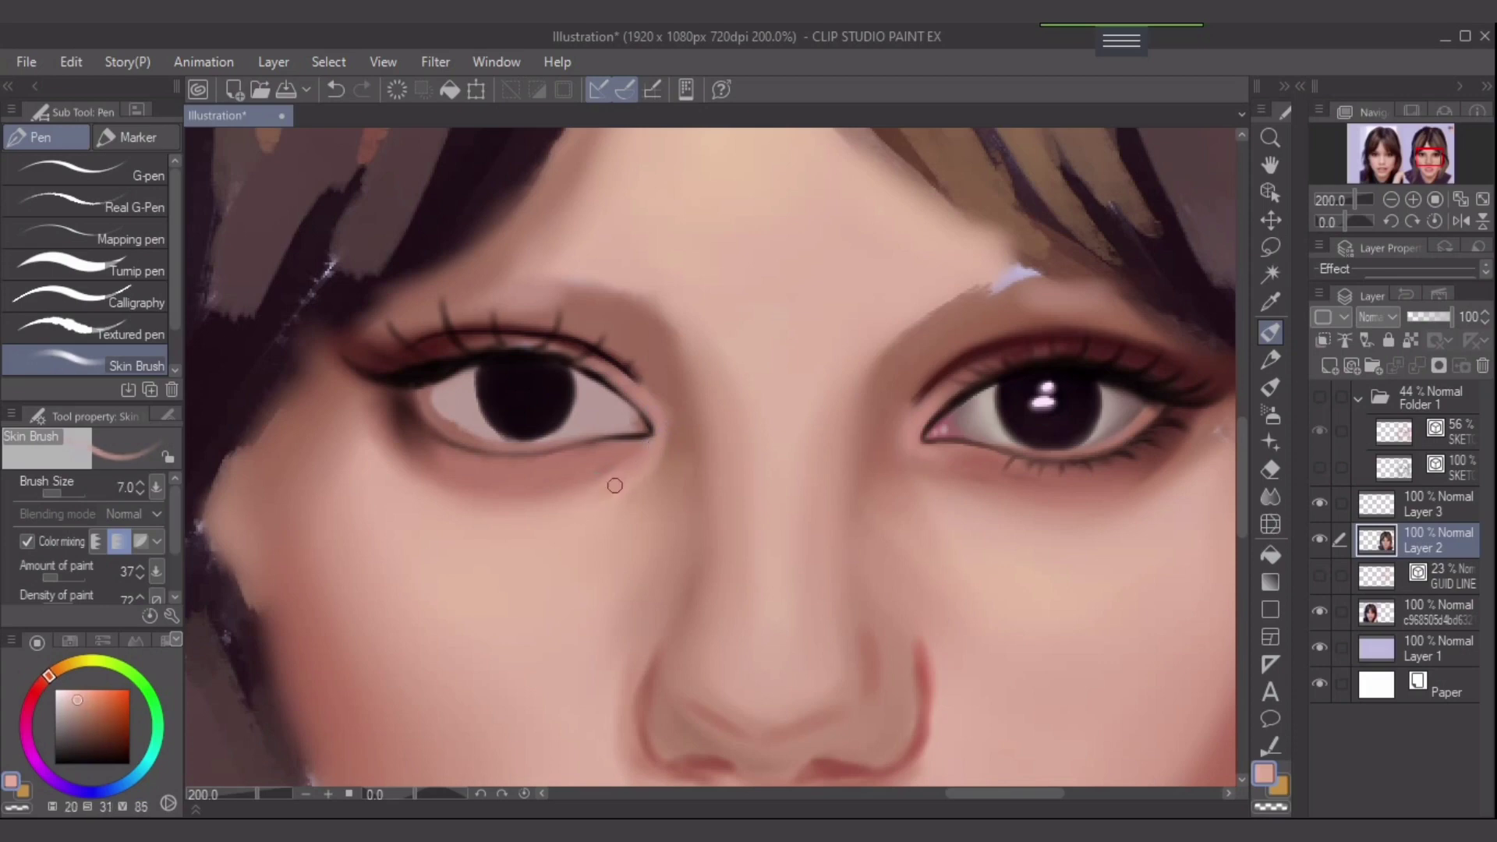
{"action": "key", "text": "bracketright"}
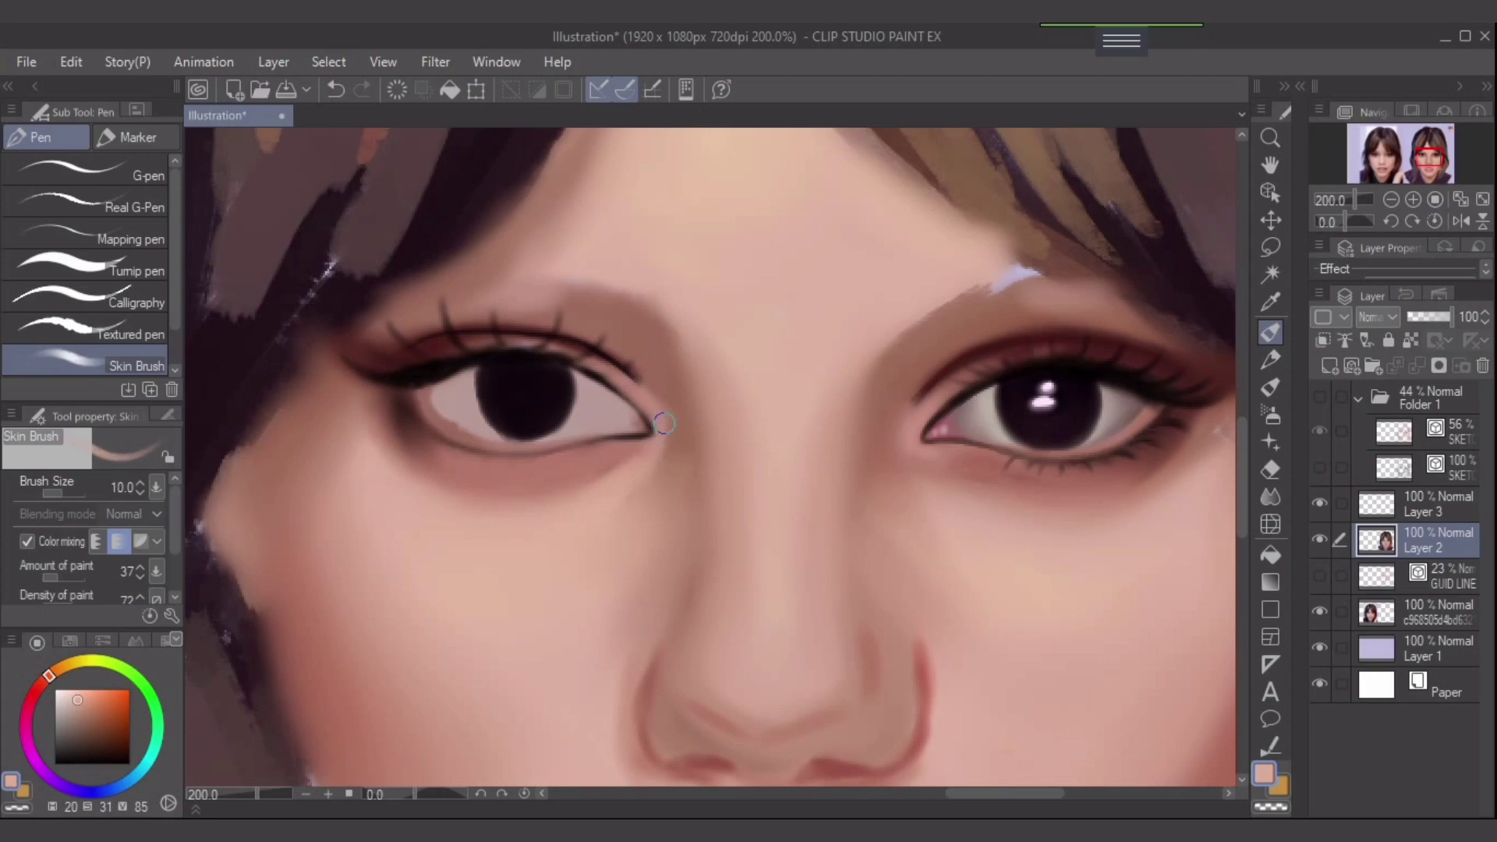
{"action": "key", "text": "bracketleft"}
{"action": "key", "text": "bracketleft"}
{"action": "key", "text": "bracketleft"}
{"action": "left_click_drag", "start_coordinate": [77, 699], "coordinate": [74, 695]}
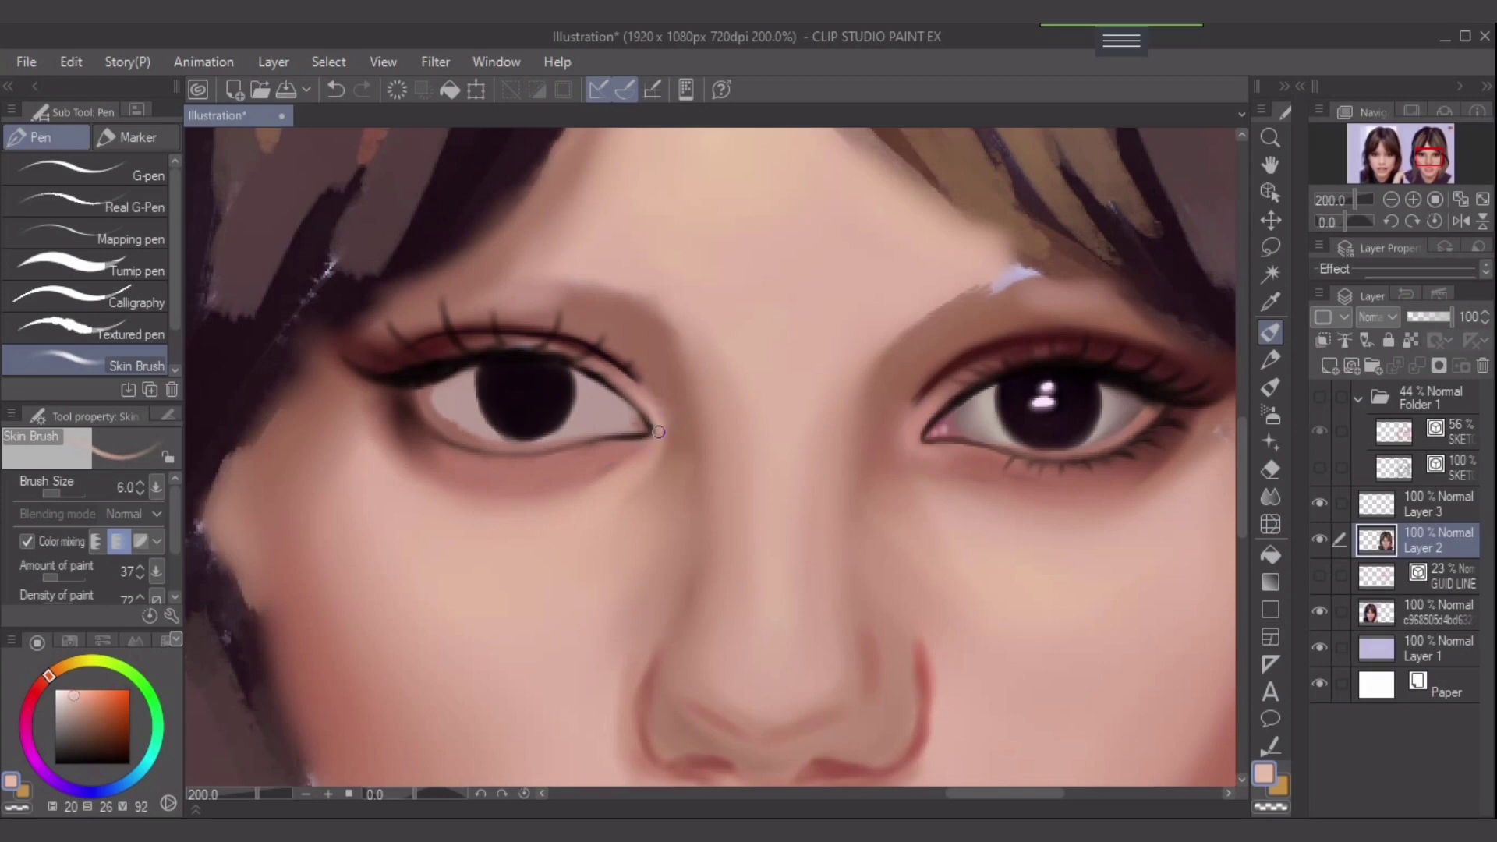
- Soften the skin around the left eye's inner corner with light peach strokes of the Skin Brush at size 6
{"action": "key", "text": "ctrl+z"}
{"action": "left_click_drag", "start_coordinate": [661, 431], "coordinate": [641, 460]}
{"action": "key", "text": "ctrl+z"}
{"action": "left_click_drag", "start_coordinate": [918, 426], "coordinate": [918, 446]}
{"action": "key", "text": "ctrl+z"}
{"action": "left_click_drag", "start_coordinate": [650, 409], "coordinate": [665, 433]}
- Shade beneath the left eye's upper lash line at the outer corner with sampled dark brown at brush size 7
{"action": "left_click", "coordinate": [458, 411], "text": "alt"}
{"action": "key", "text": "bracketleft"}
{"action": "key", "text": "bracketleft"}
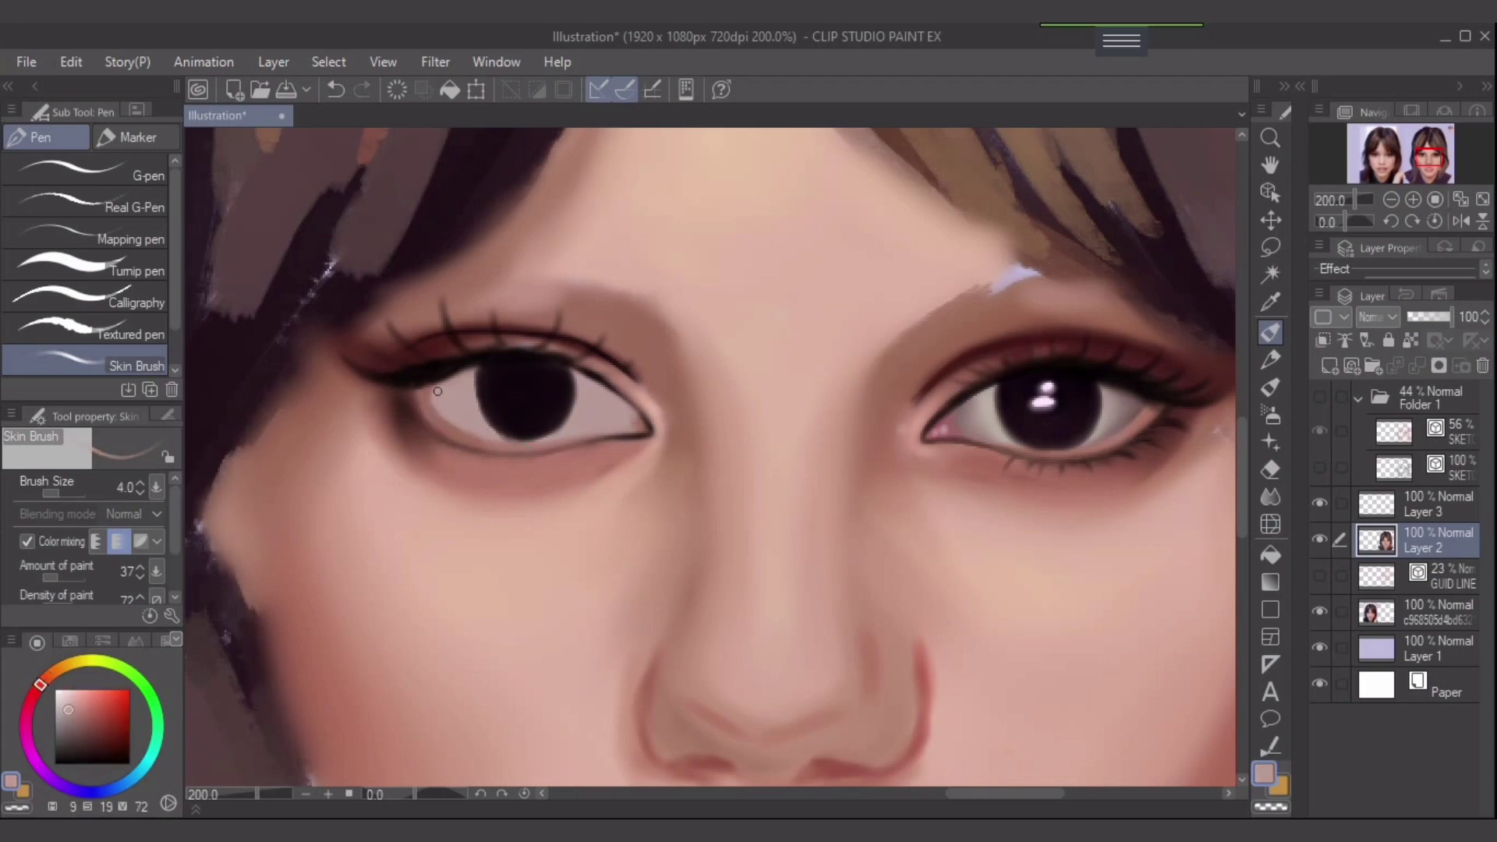
{"action": "left_click", "coordinate": [411, 429], "text": "alt"}
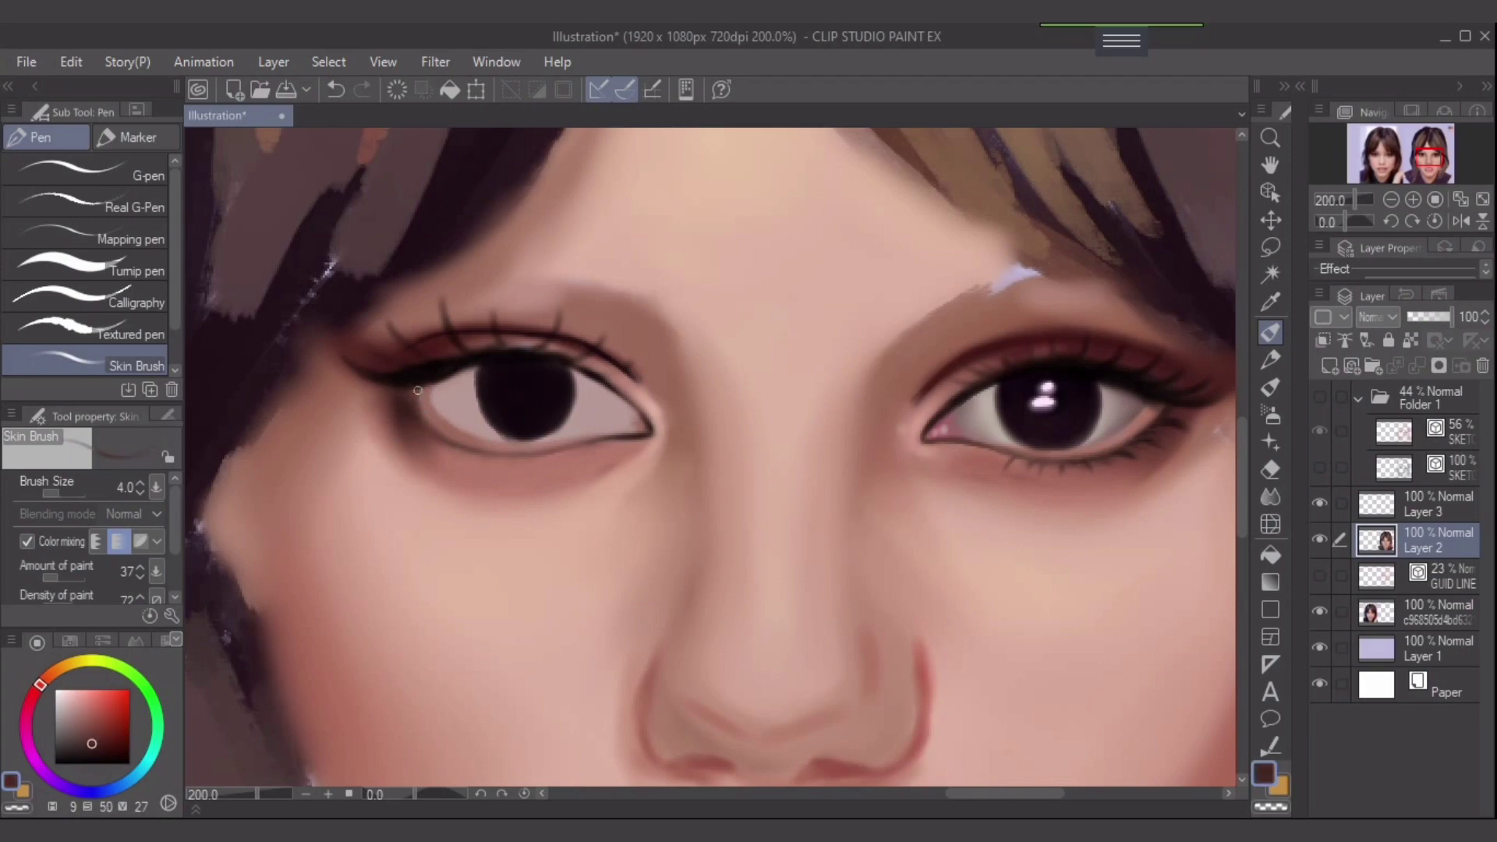
{"action": "left_click", "coordinate": [1161, 415], "text": "alt"}
{"action": "key", "text": "bracketright"}
{"action": "key", "text": "bracketright"}
{"action": "key", "text": "bracketright"}
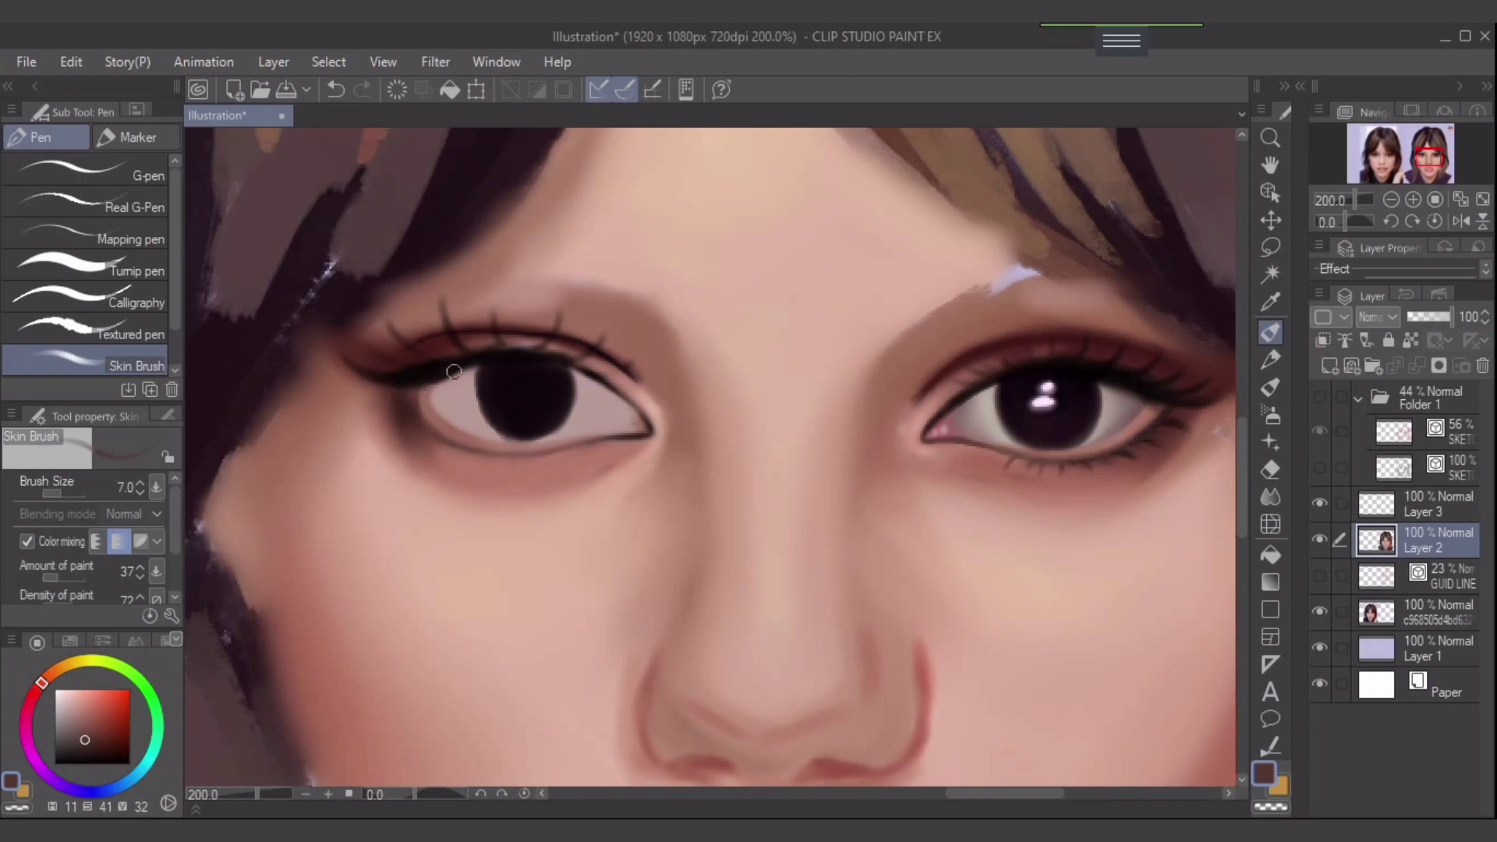
{"action": "key", "text": "ctrl+z"}
{"action": "mouse_move", "coordinate": [431, 384]}
{"action": "left_mouse_down"}
{"action": "mouse_move", "coordinate": [418, 381]}
{"action": "mouse_move", "coordinate": [462, 362]}
{"action": "left_mouse_up"}
- Refine the left eye's dark outline with near-black sampled from its upper lash line at brush size 3
{"action": "left_click", "coordinate": [467, 343], "text": "alt"}
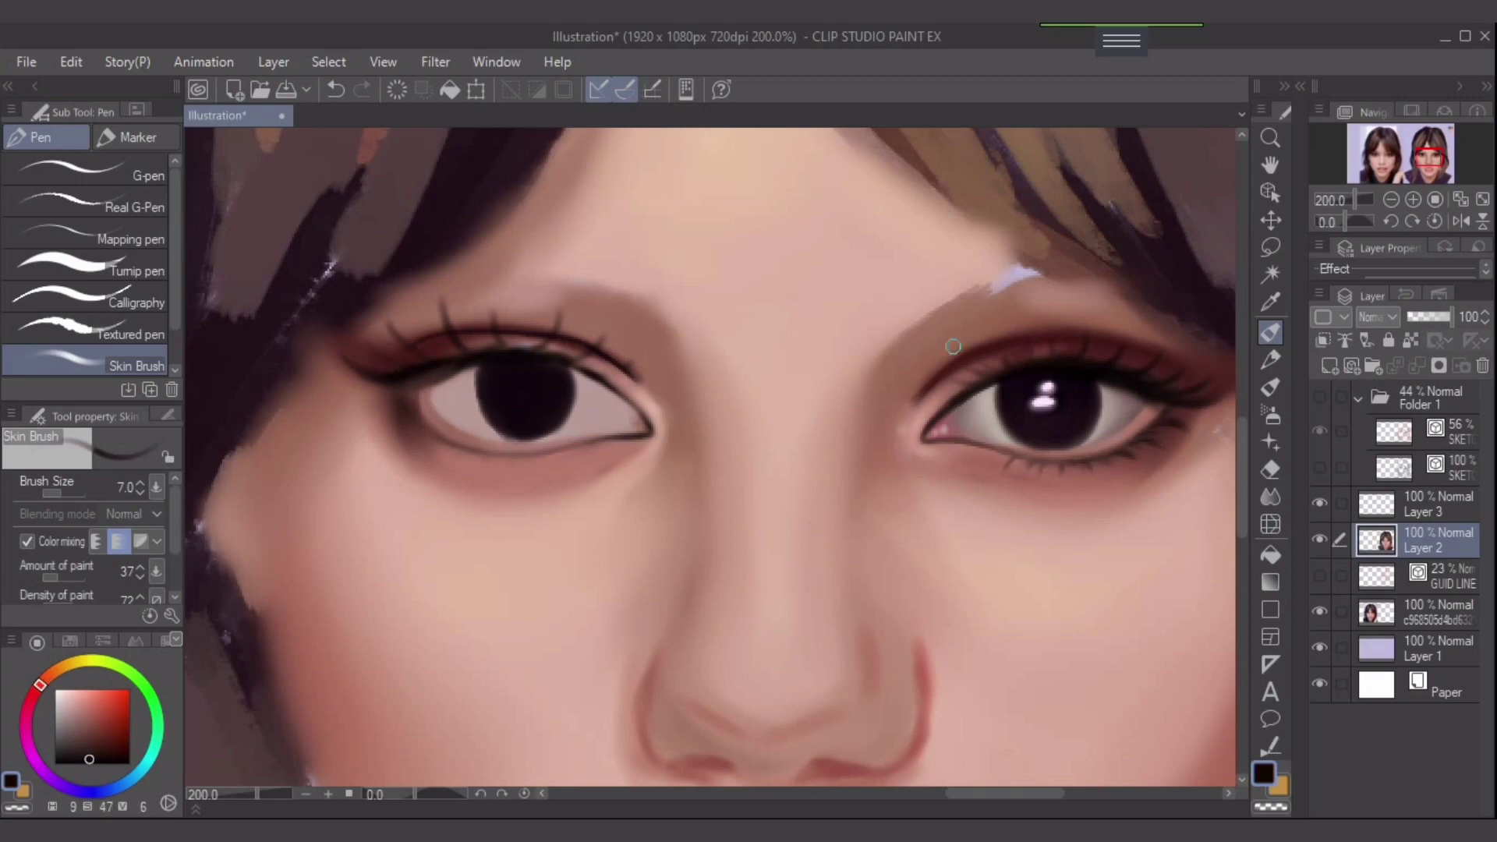
{"action": "key", "text": "bracketleft"}
{"action": "key", "text": "bracketleft"}
{"action": "key", "text": "bracketleft"}
{"action": "key", "text": "bracketleft"}
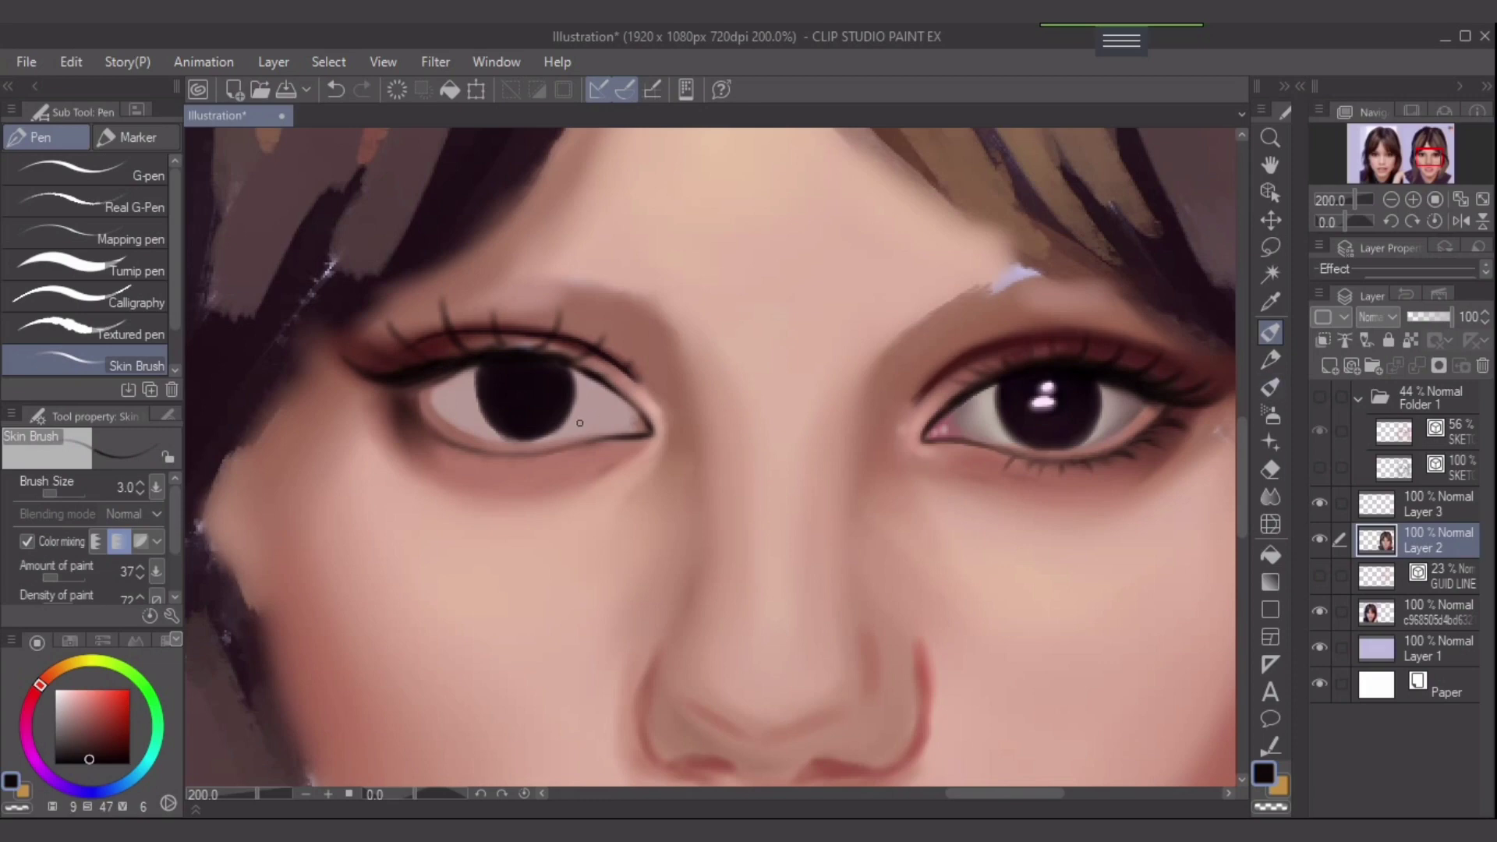
- Paint the left eye's tear duct with sampled reddish and pink tones, using brush sizes 5 down to 3
{"action": "left_click", "coordinate": [1091, 343], "text": "alt"}
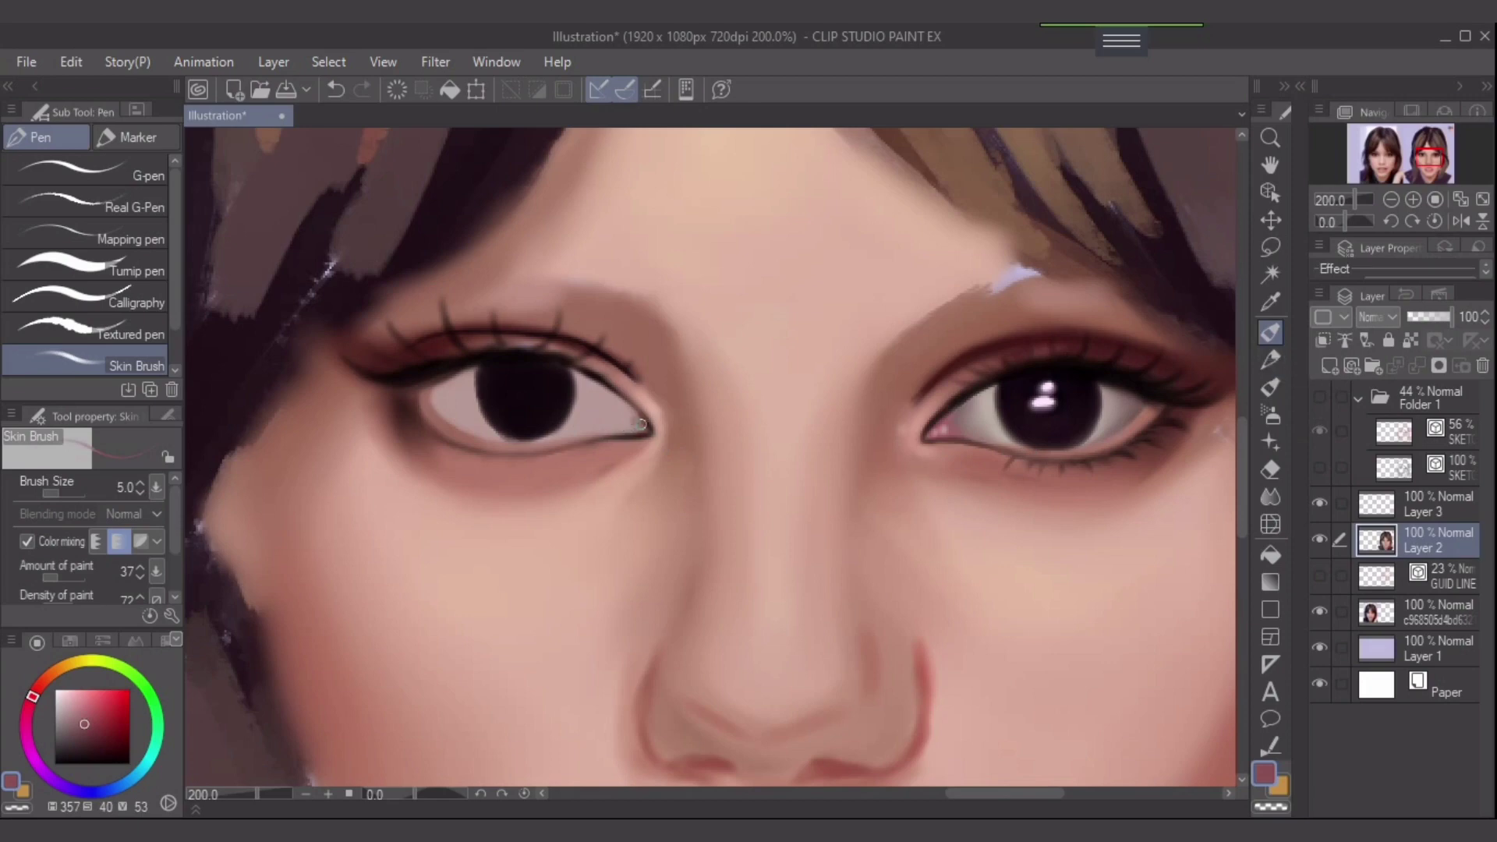
{"action": "key", "text": "bracketright"}
{"action": "left_click_drag", "start_coordinate": [931, 369], "coordinate": [933, 429], "text": "alt"}
{"action": "left_click", "coordinate": [605, 450], "text": "alt"}
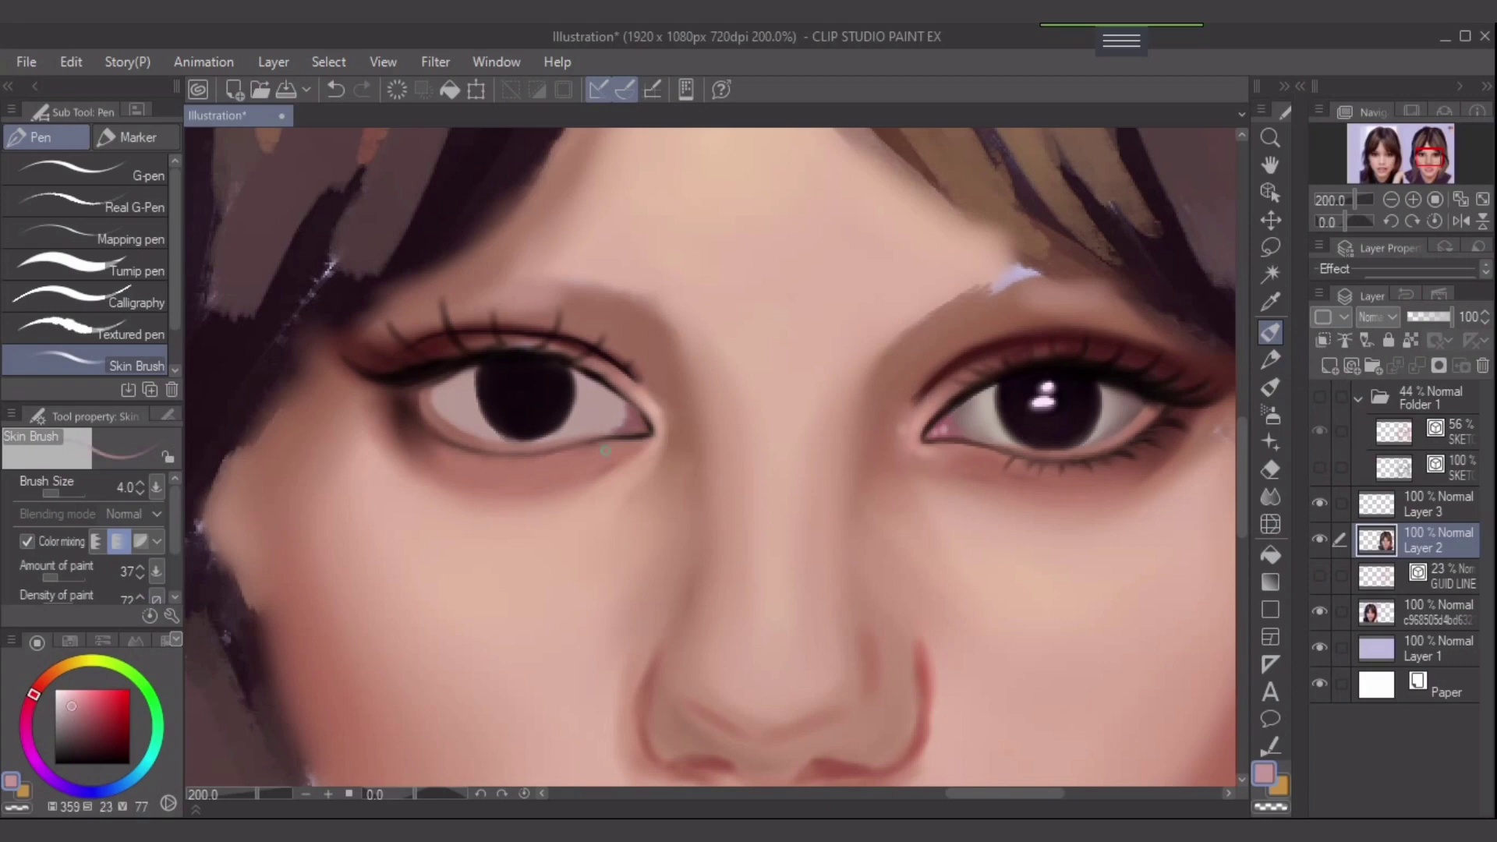
{"action": "key", "text": "bracketleft"}
{"action": "left_click", "coordinate": [288, 575], "text": "alt"}
{"action": "key", "text": "ctrl+z"}
{"action": "left_click_drag", "start_coordinate": [636, 421], "coordinate": [630, 429]}
- Shade both sides of the left eye's white with grey-brown sampled from the right eye, at brush sizes 6 and 5
{"action": "left_click", "coordinate": [1022, 416], "text": "alt"}
{"action": "key", "text": "bracketright"}
{"action": "key", "text": "bracketright"}
{"action": "key", "text": "bracketright"}
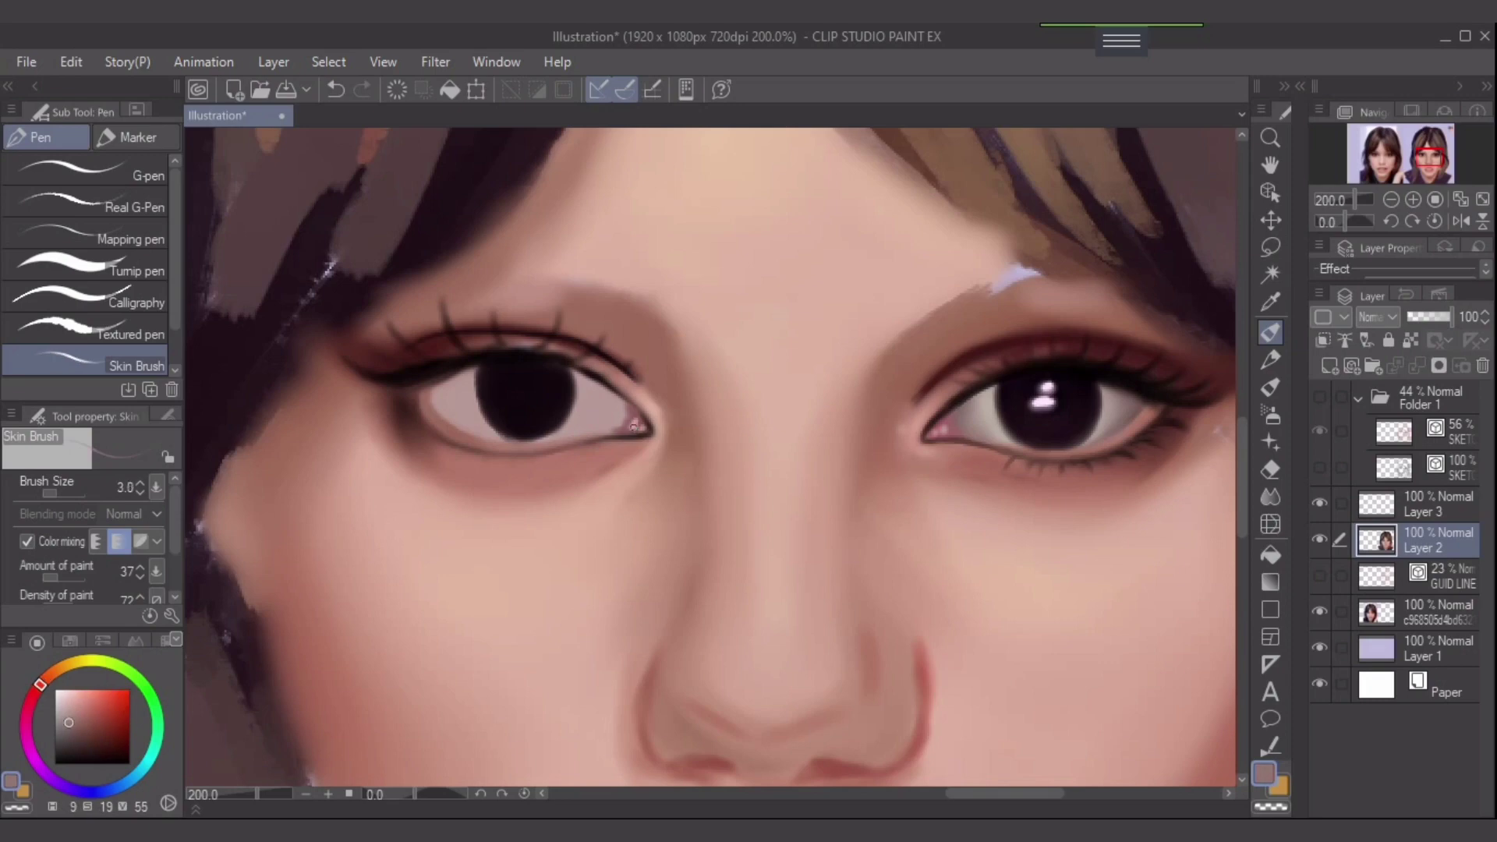
{"action": "key", "text": "bracketright"}
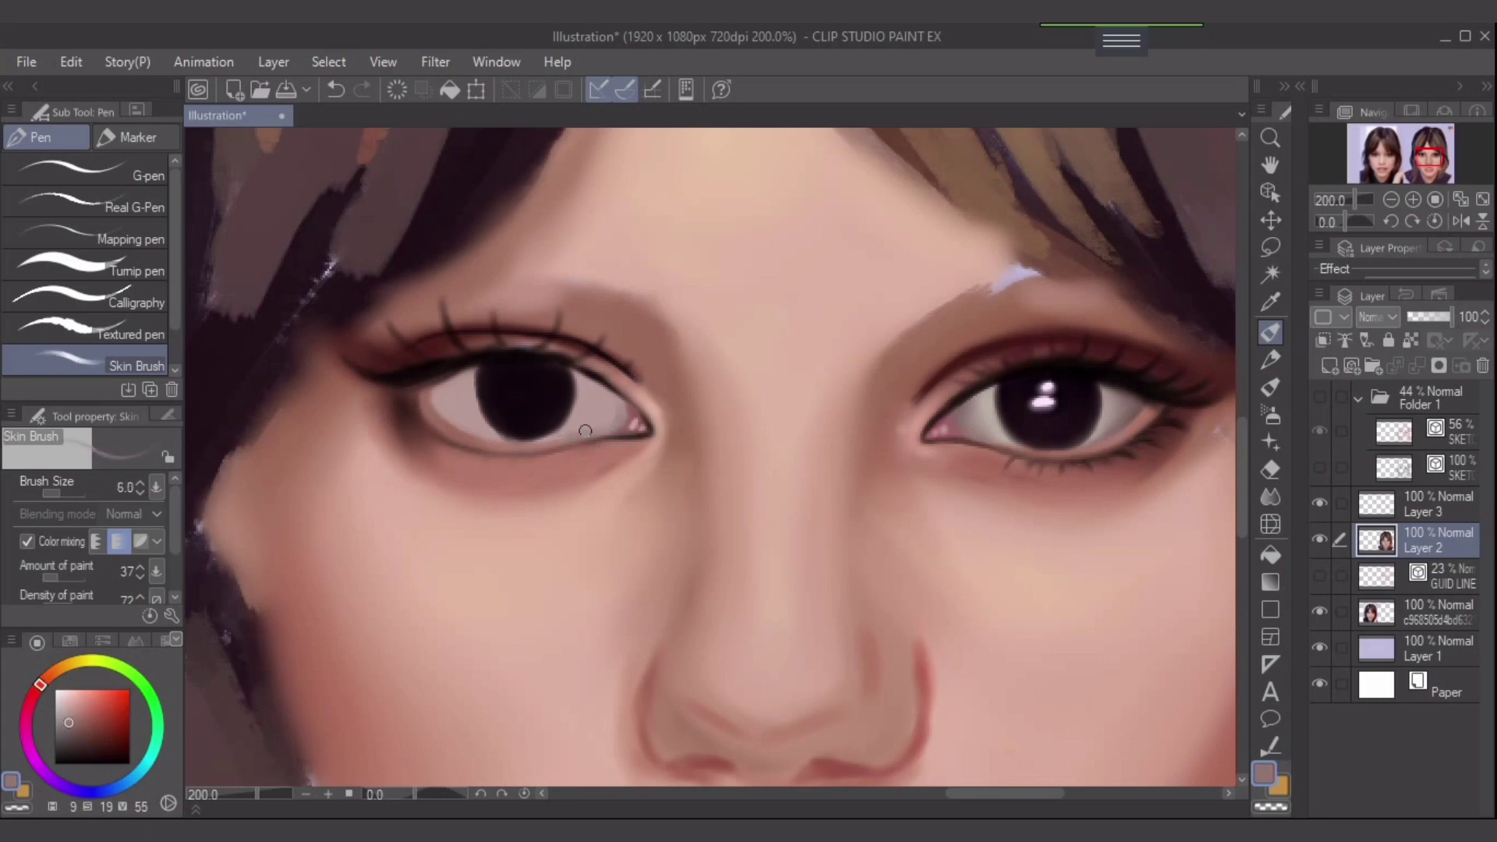
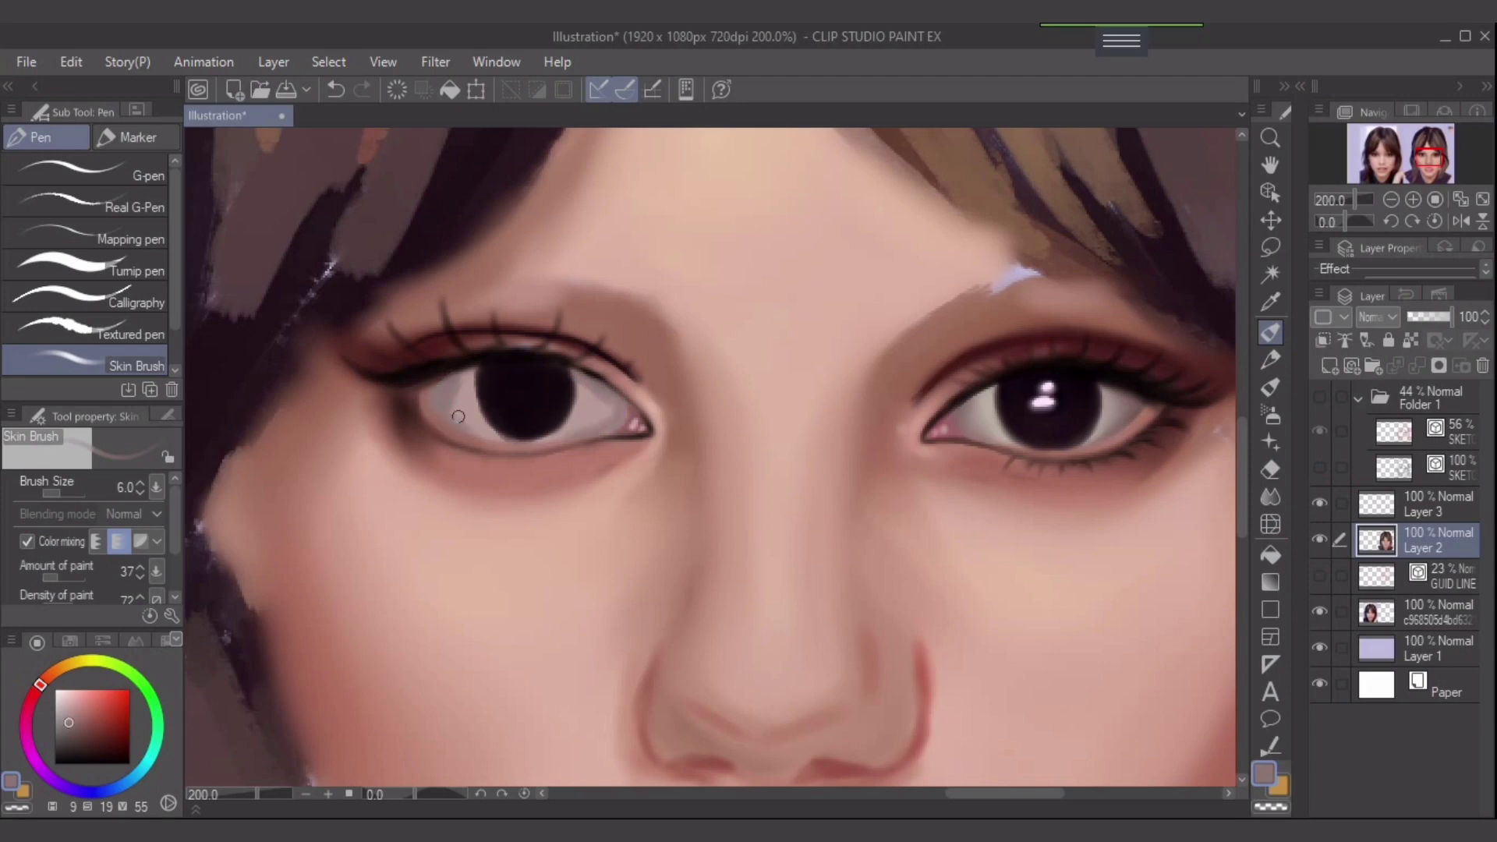
{"action": "key", "text": "bracketleft"}
{"action": "left_click_drag", "start_coordinate": [448, 397], "coordinate": [470, 421]}
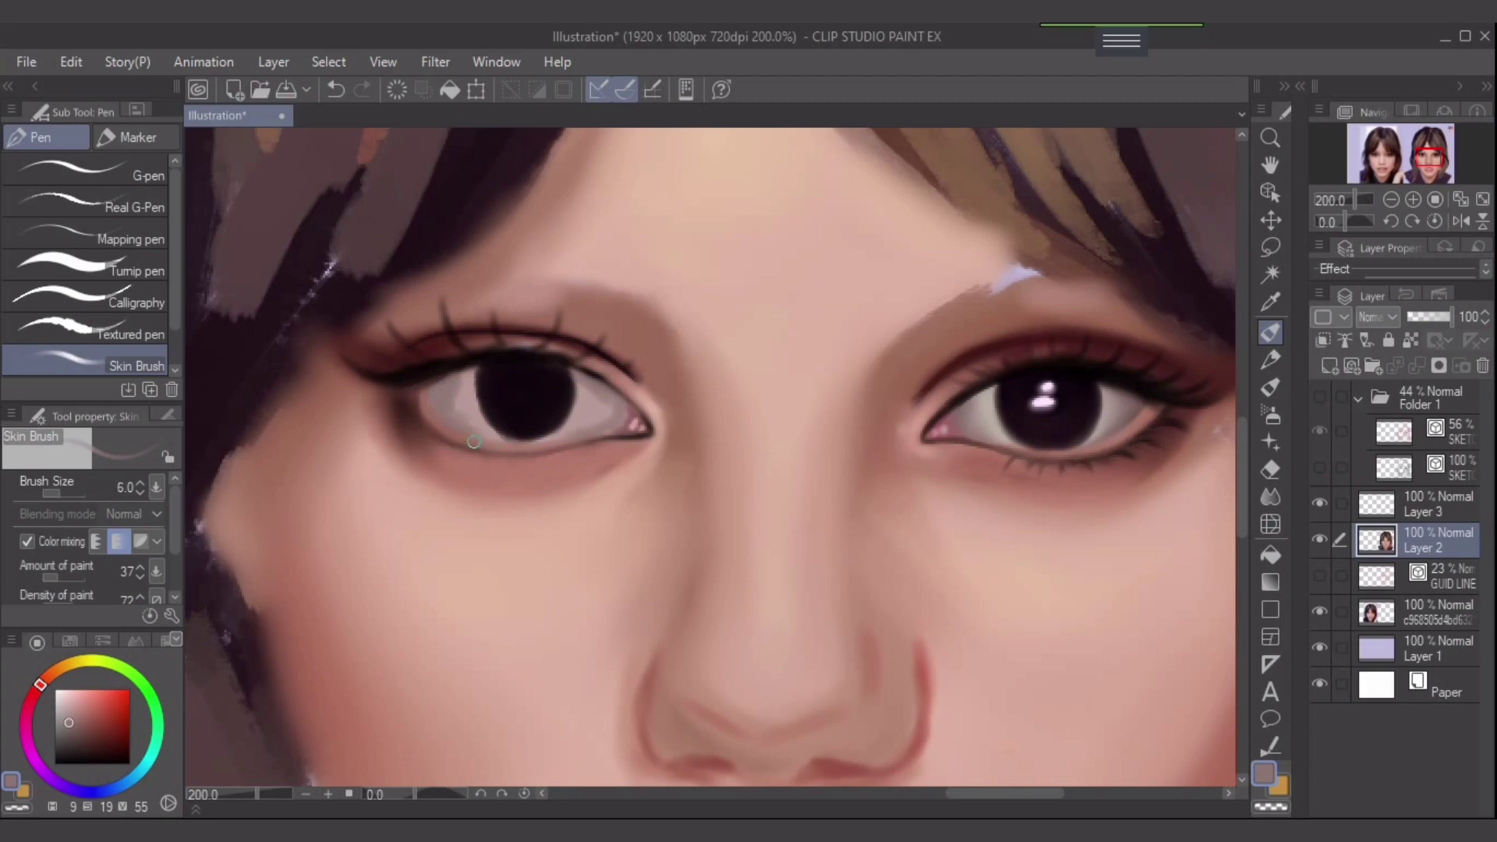
- Lighten and blend the white on the inner side of the left iris with sampled pale beige at brush sizes 7 to 10
{"action": "left_click", "coordinate": [579, 399], "text": "alt"}
{"action": "key", "text": "bracketright"}
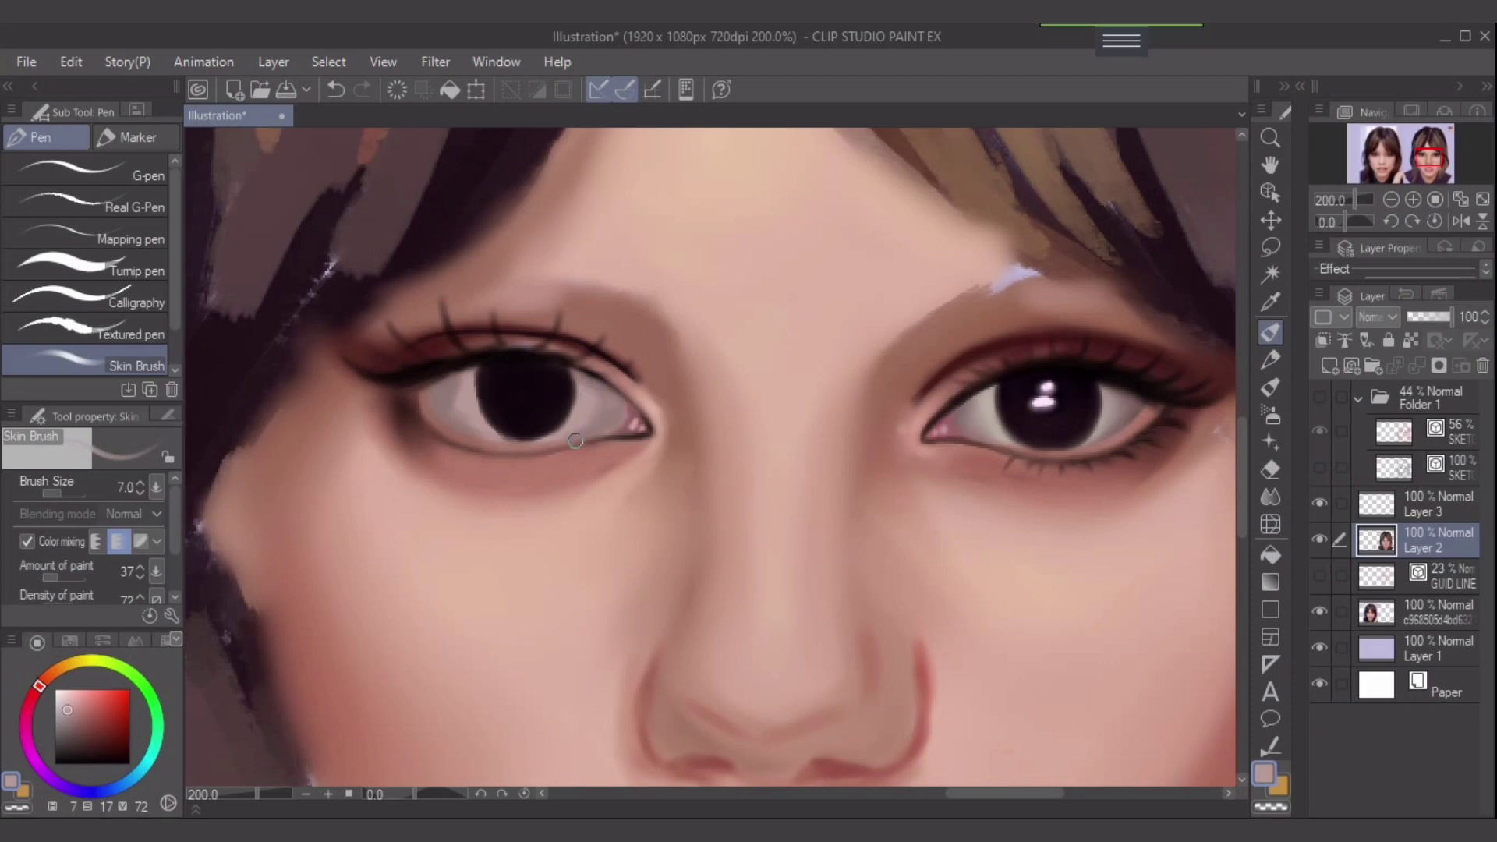
{"action": "key", "text": "bracketright"}
{"action": "key", "text": "bracketleft"}
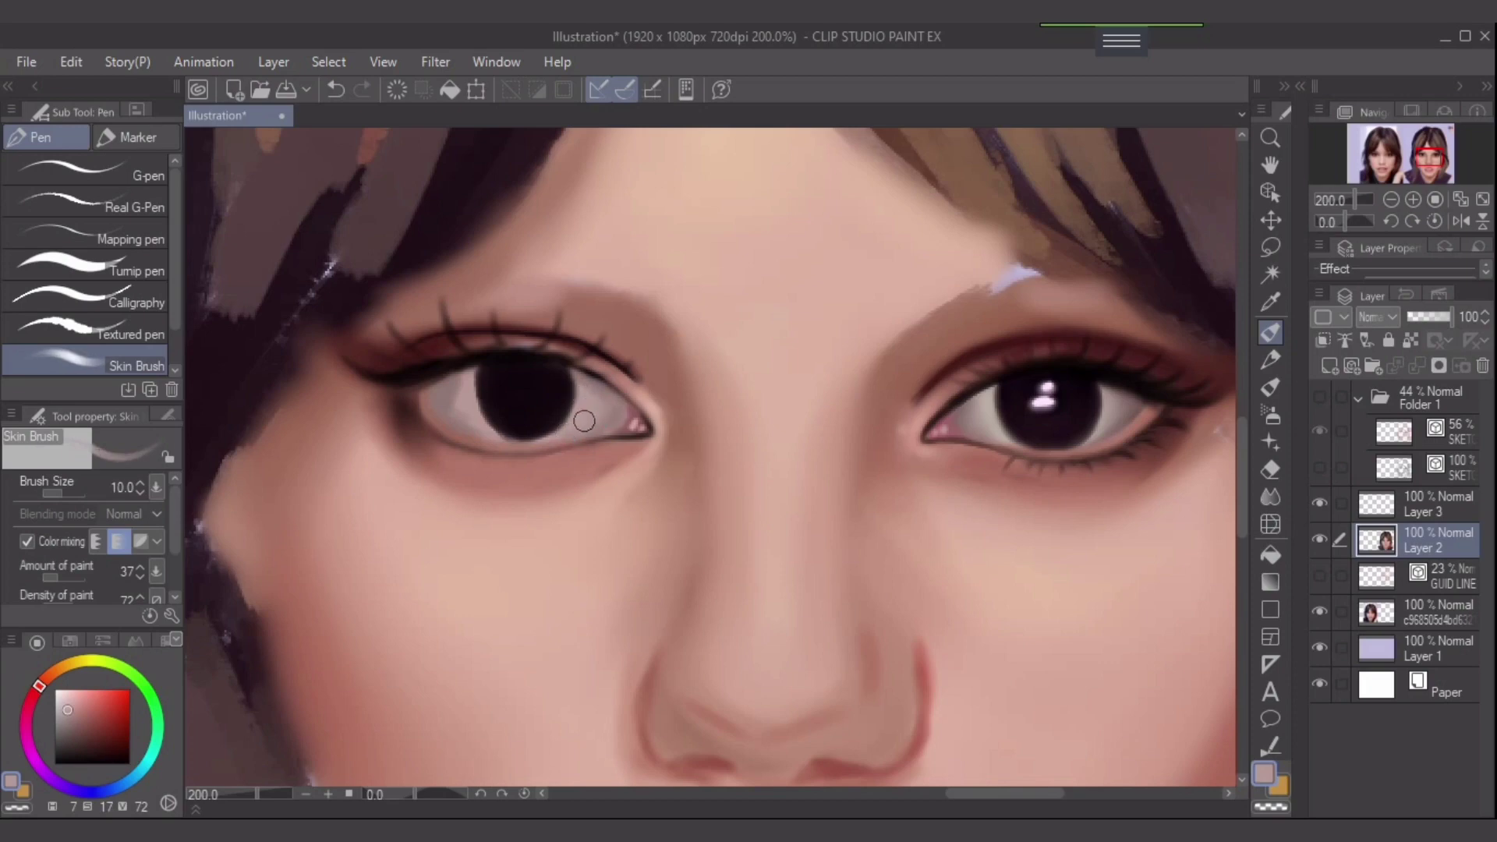
{"action": "key", "text": "bracketright"}
{"action": "key", "text": "bracketright"}
{"action": "key", "text": "bracketright"}
{"action": "key", "text": "bracketleft"}
{"action": "key", "text": "bracketleft"}
{"action": "key", "text": "bracketleft"}
- Blend the white on the outer side of the left iris with tones sampled from it at brush size 5
{"action": "left_click", "coordinate": [446, 401], "text": "alt"}
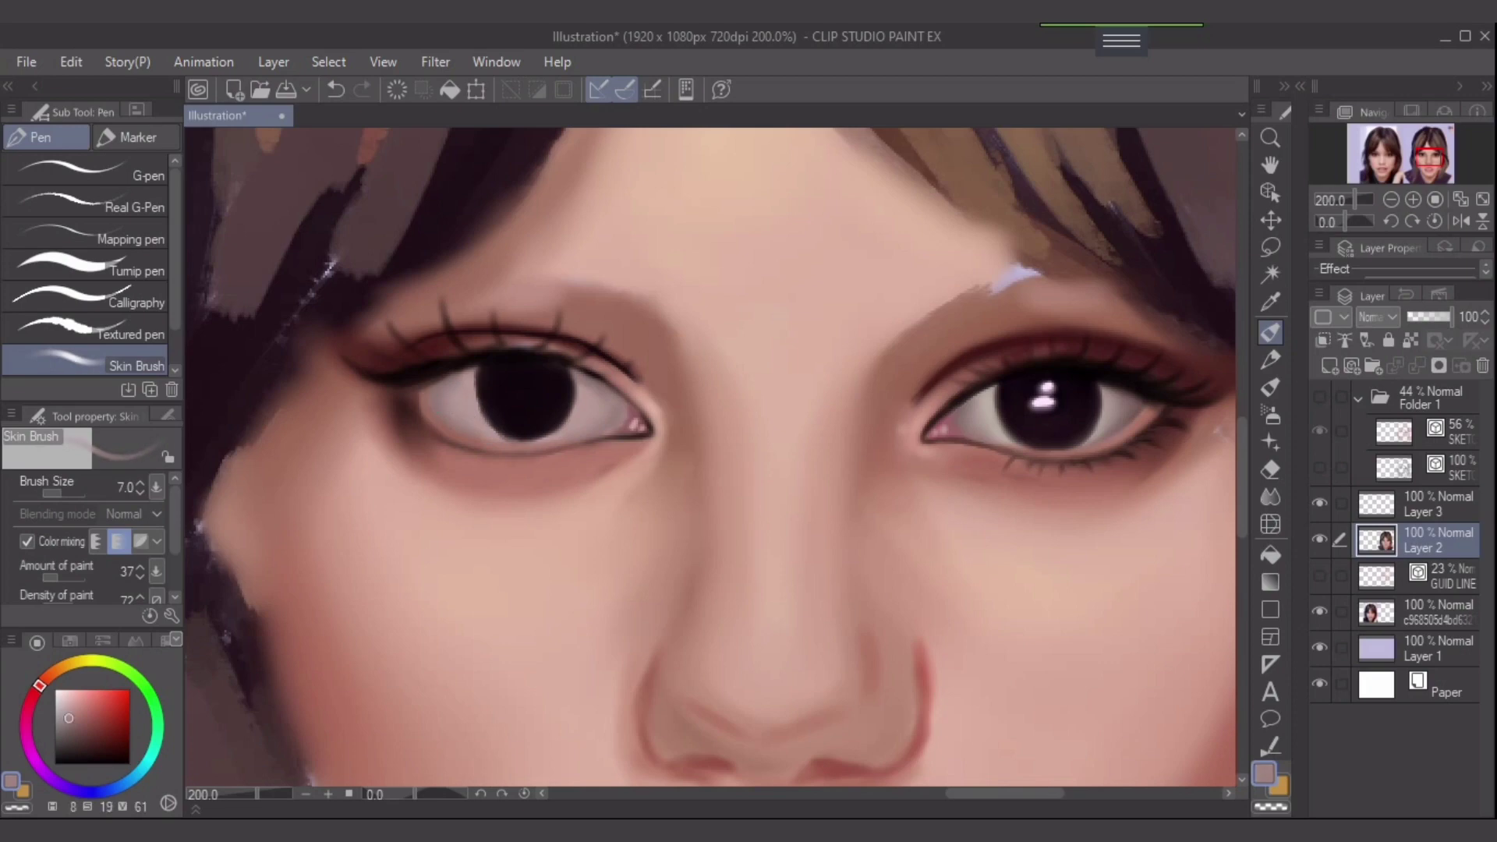
{"action": "left_click", "coordinate": [467, 403], "text": "alt"}
{"action": "key", "text": "bracketleft"}
{"action": "key", "text": "bracketleft"}
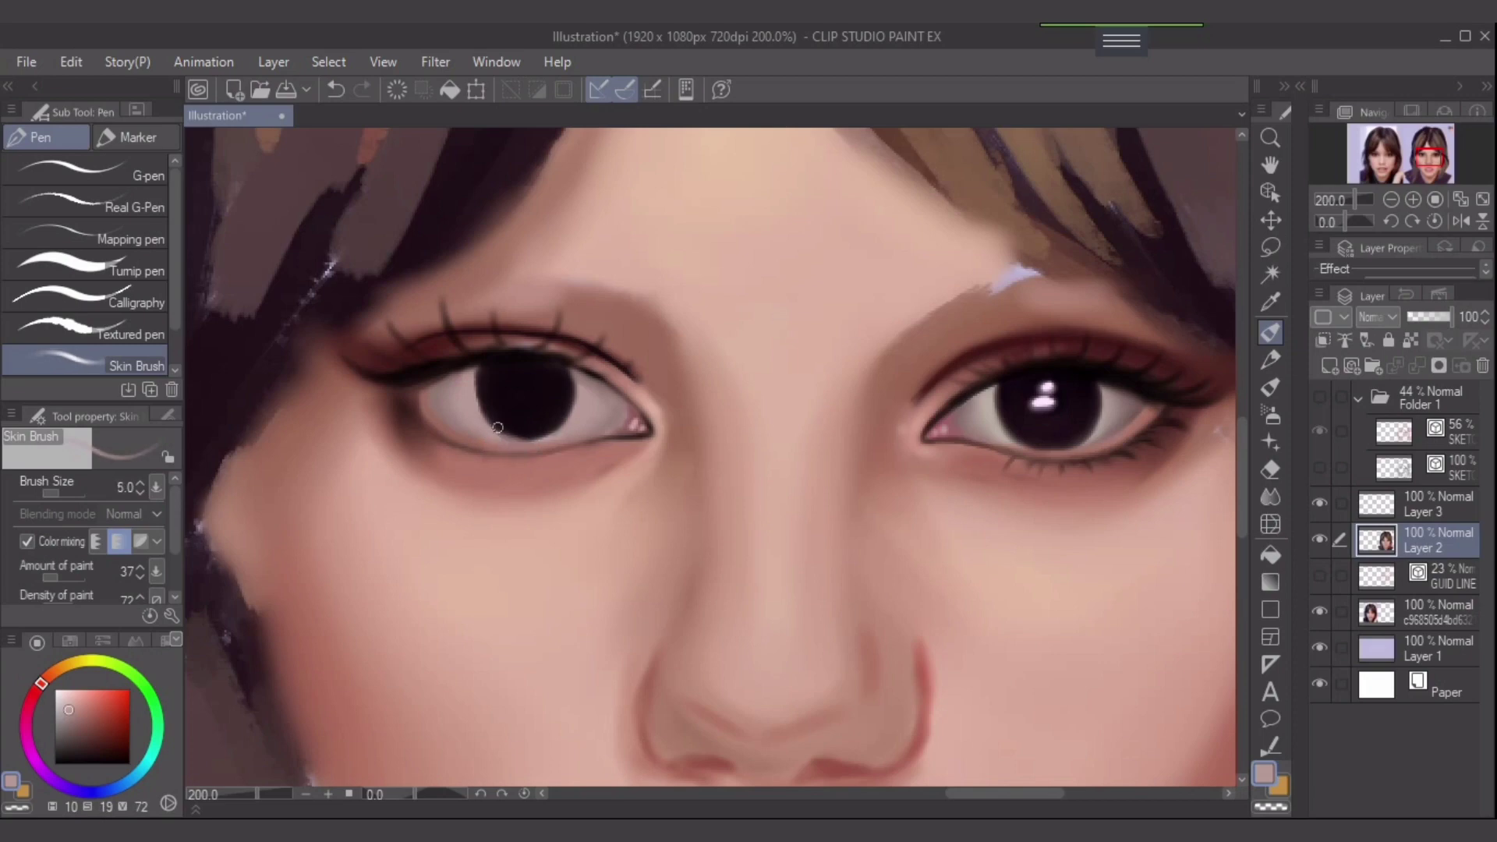
{"action": "key", "text": "bracketleft"}
{"action": "left_click", "coordinate": [465, 398], "text": "alt"}
{"action": "key", "text": "bracketright"}
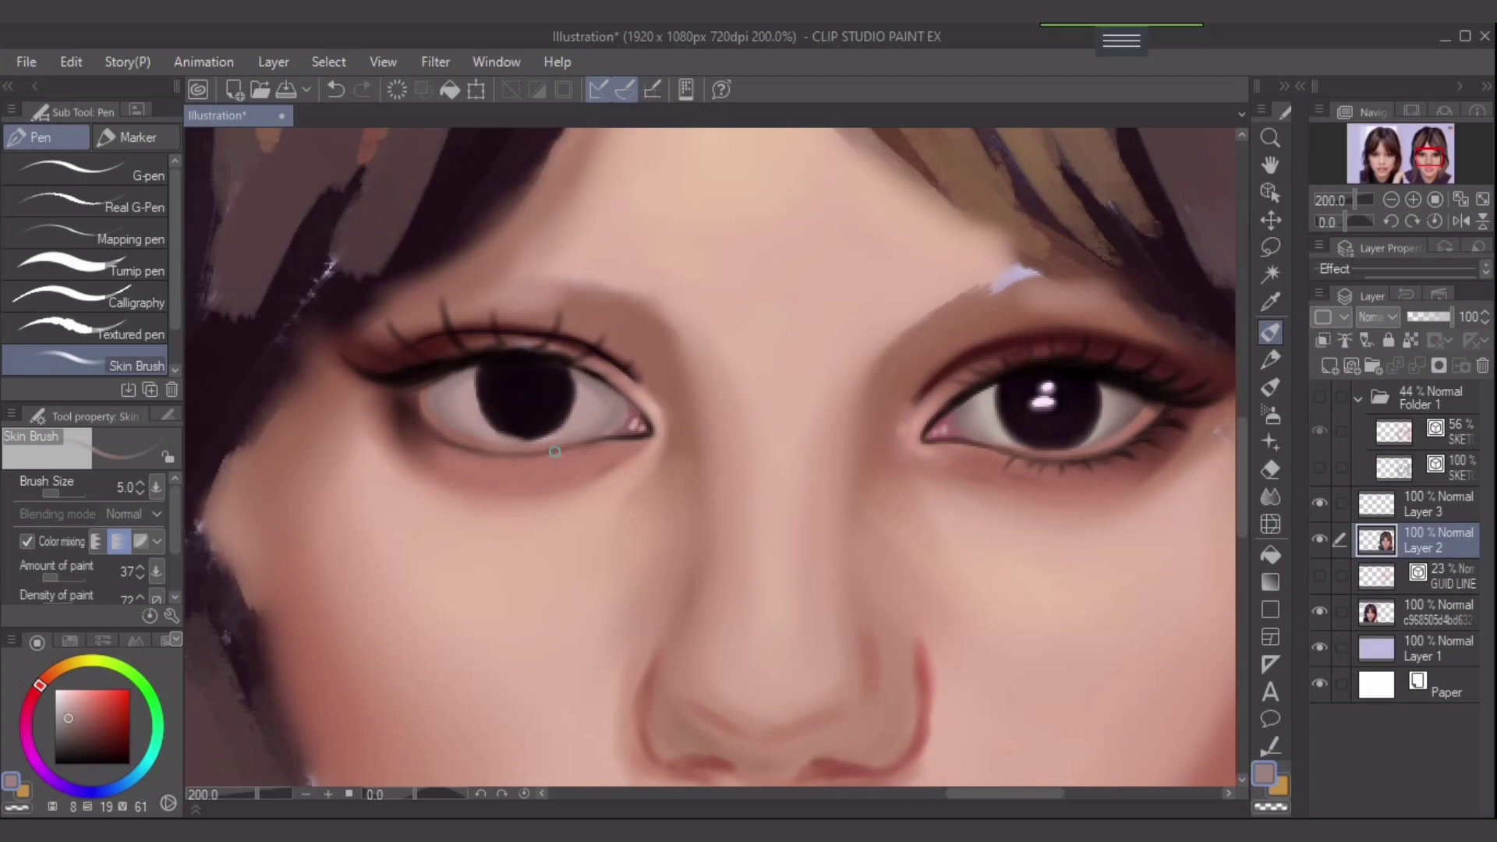
- Build up the left eye's outer corner and lower rim with sampled reddish browns at brush sizes 3 to 5
{"action": "left_click", "coordinate": [436, 415], "text": "alt"}
{"action": "key", "text": "bracketleft"}
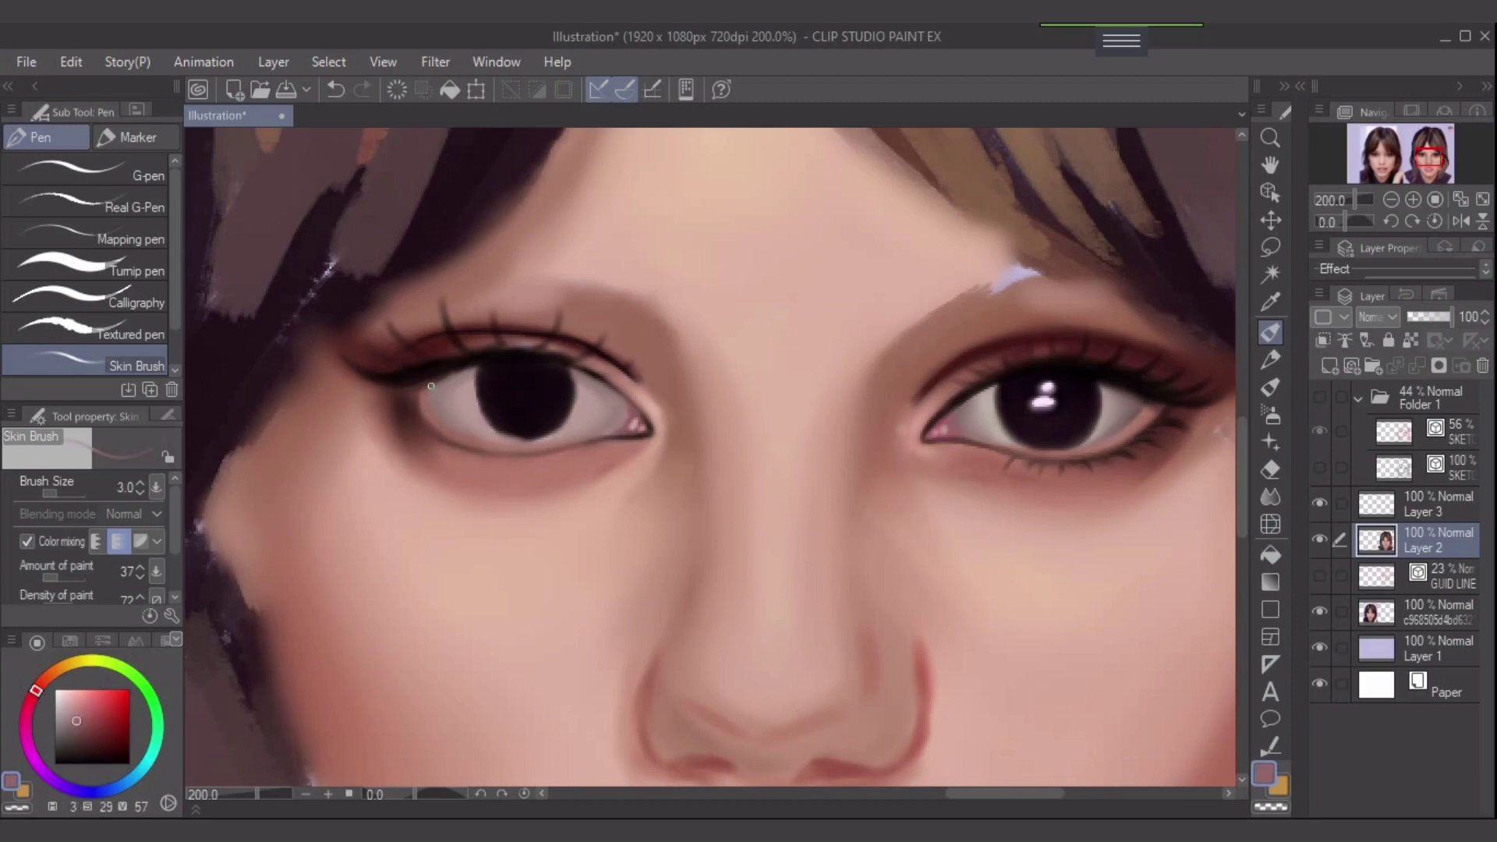
{"action": "key", "text": "bracketright"}
{"action": "key", "text": "bracketright"}
{"action": "left_click", "coordinate": [402, 405], "text": "alt"}
{"action": "left_click", "coordinate": [383, 414], "text": "alt"}
{"action": "key", "text": "bracketleft"}
{"action": "key", "text": "bracketleft"}
{"action": "key", "text": "bracketright"}
{"action": "key", "text": "bracketright"}
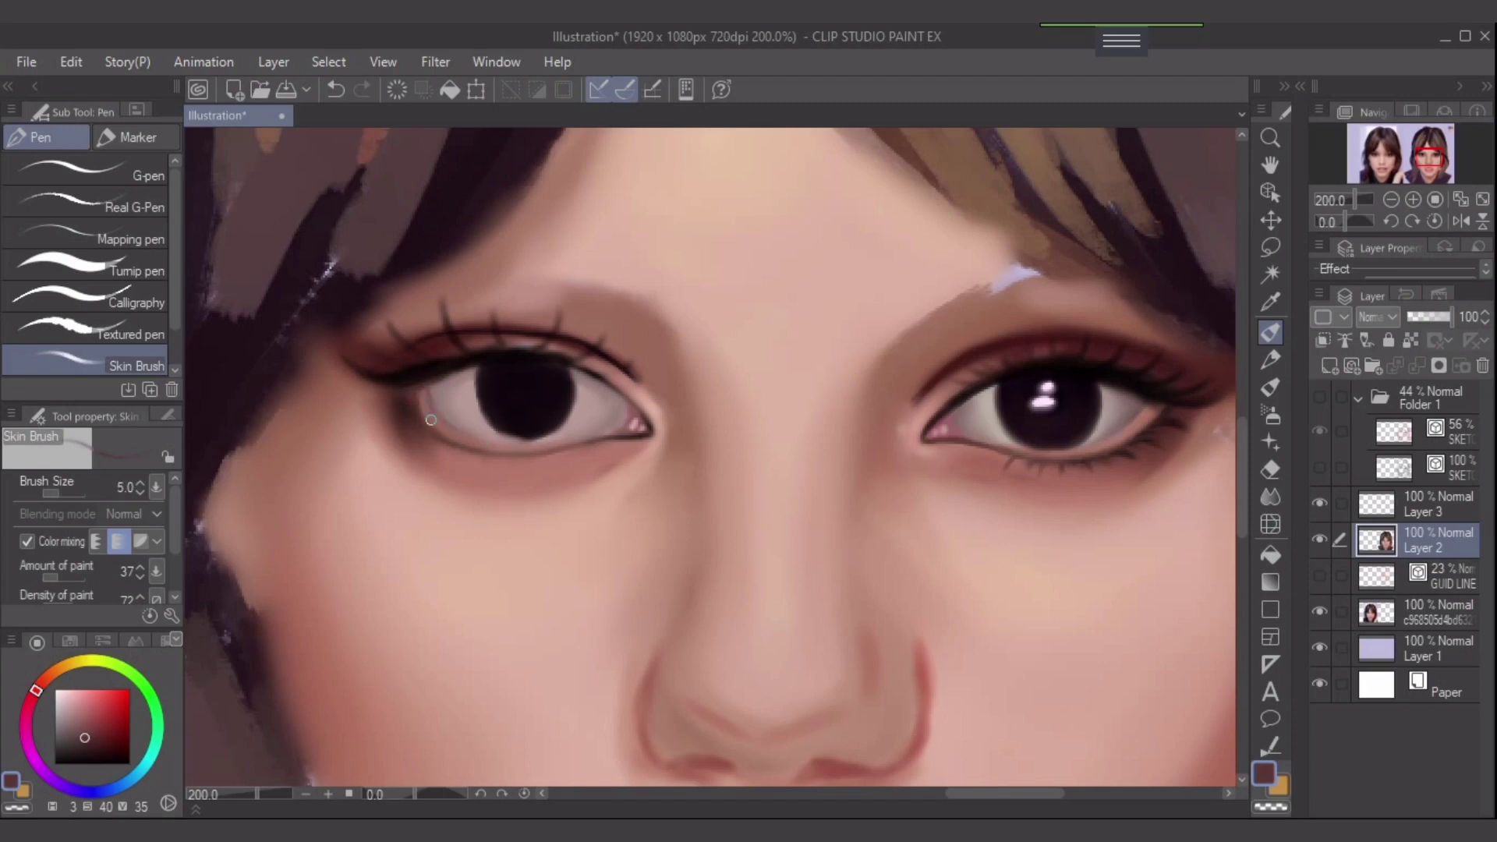
- Refine the left eye's rim and inner corner with sampled dark and medium browns at brush size 3
{"action": "key", "text": "bracketleft"}
{"action": "key", "text": "bracketleft"}
{"action": "left_click", "coordinate": [411, 416], "text": "alt"}
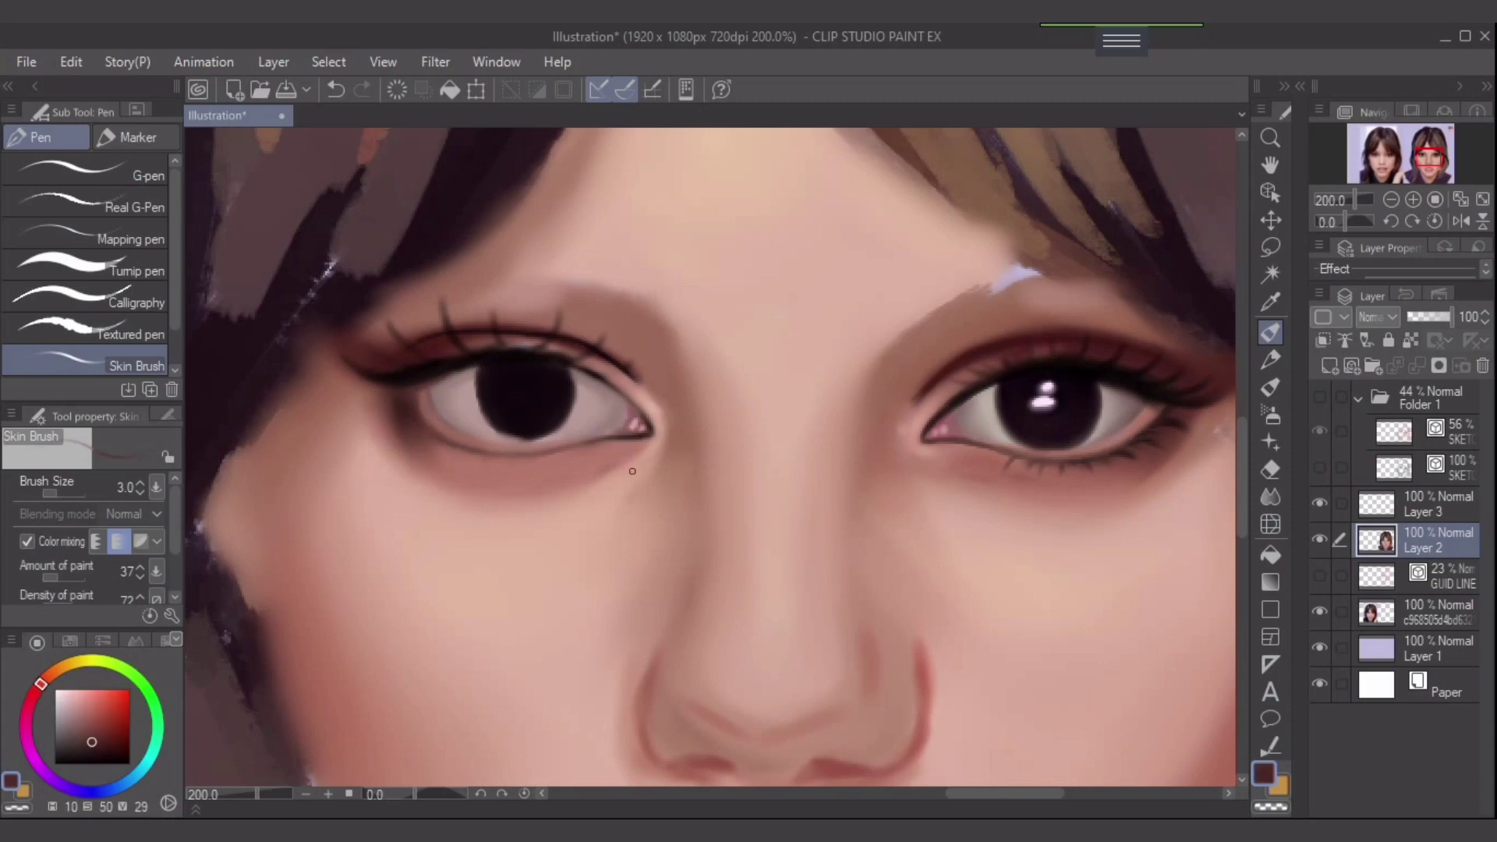
{"action": "left_click", "coordinate": [648, 418], "text": "alt"}
{"action": "left_click", "coordinate": [672, 402], "text": "alt"}
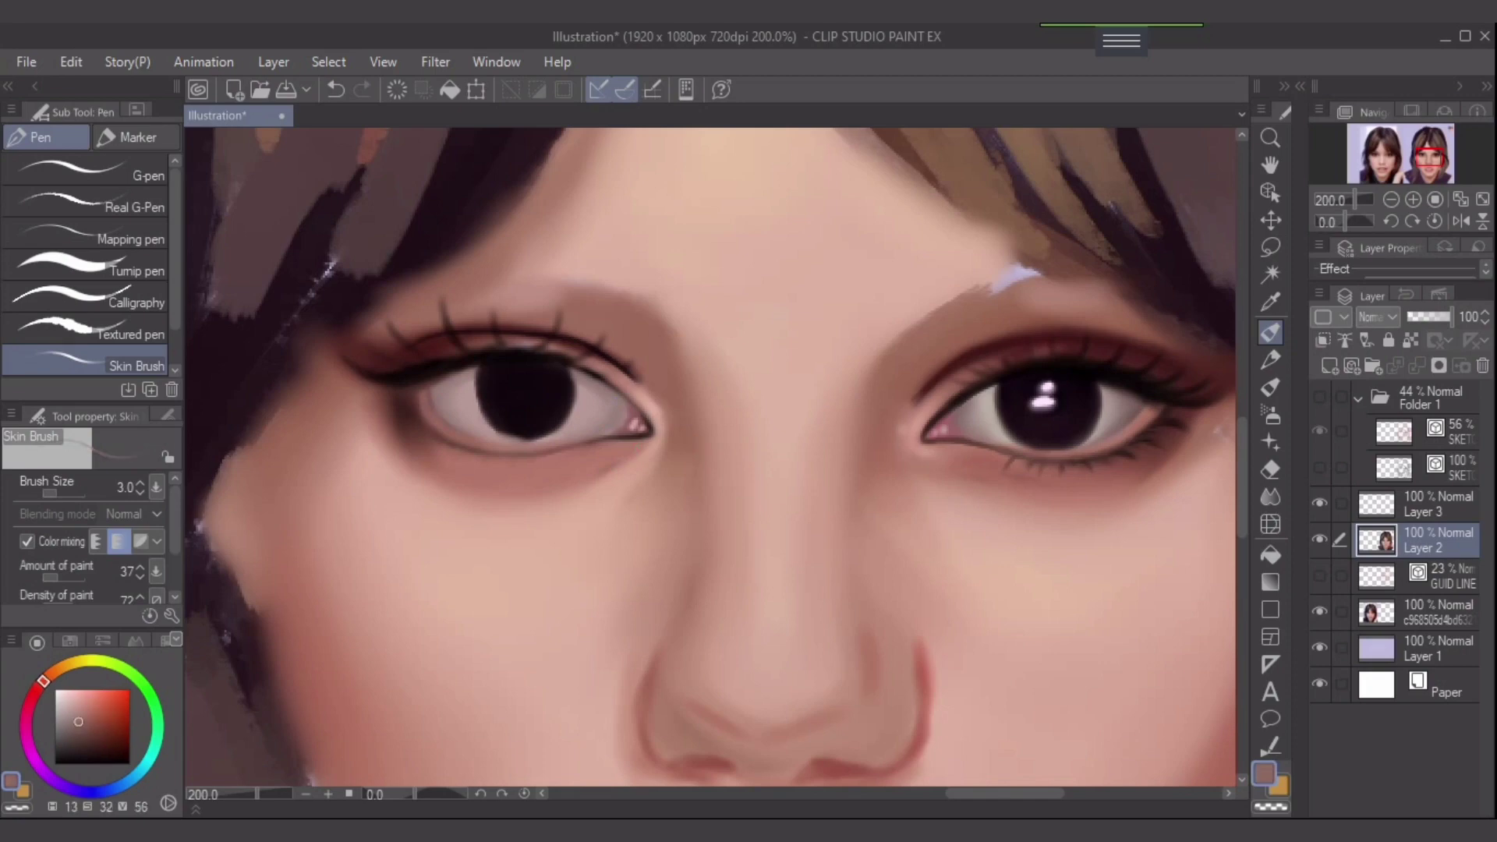
- Select Layer 3 and try thin dark brown strokes along the left eye's lids with the Skin Brush at size 4
{"action": "key", "text": "alt+]"}
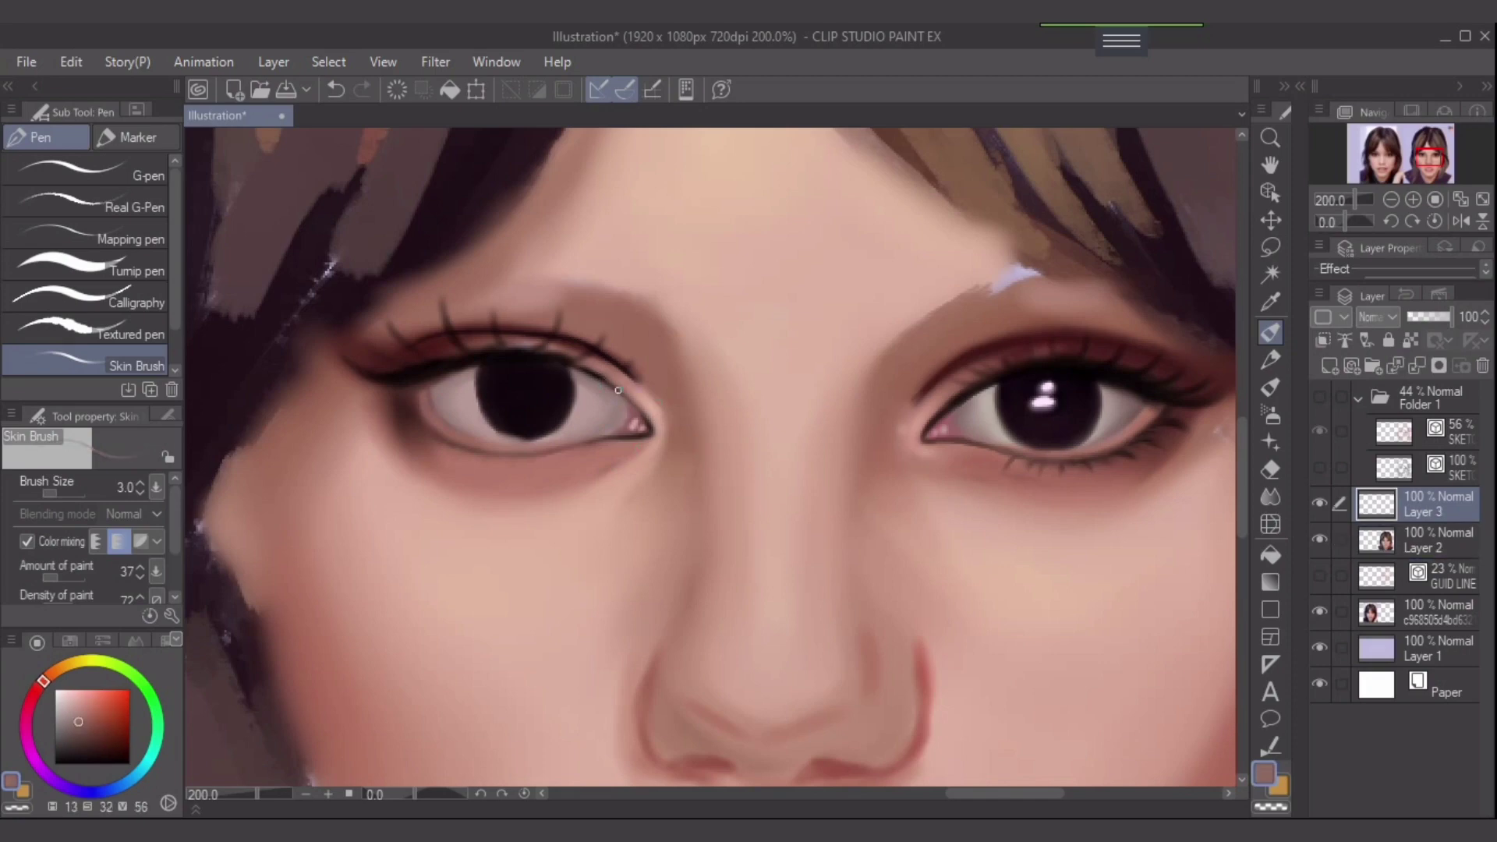
{"action": "key", "text": "ctrl+z"}
{"action": "left_click", "coordinate": [655, 383], "text": "alt"}
{"action": "mouse_move", "coordinate": [613, 389]}
{"action": "left_mouse_down"}
{"action": "mouse_move", "coordinate": [638, 405]}
{"action": "mouse_move", "coordinate": [584, 448]}
{"action": "left_mouse_up"}
{"action": "key", "text": "ctrl+z"}
{"action": "key", "text": "ctrl+z"}
{"action": "key", "text": "bracketright"}
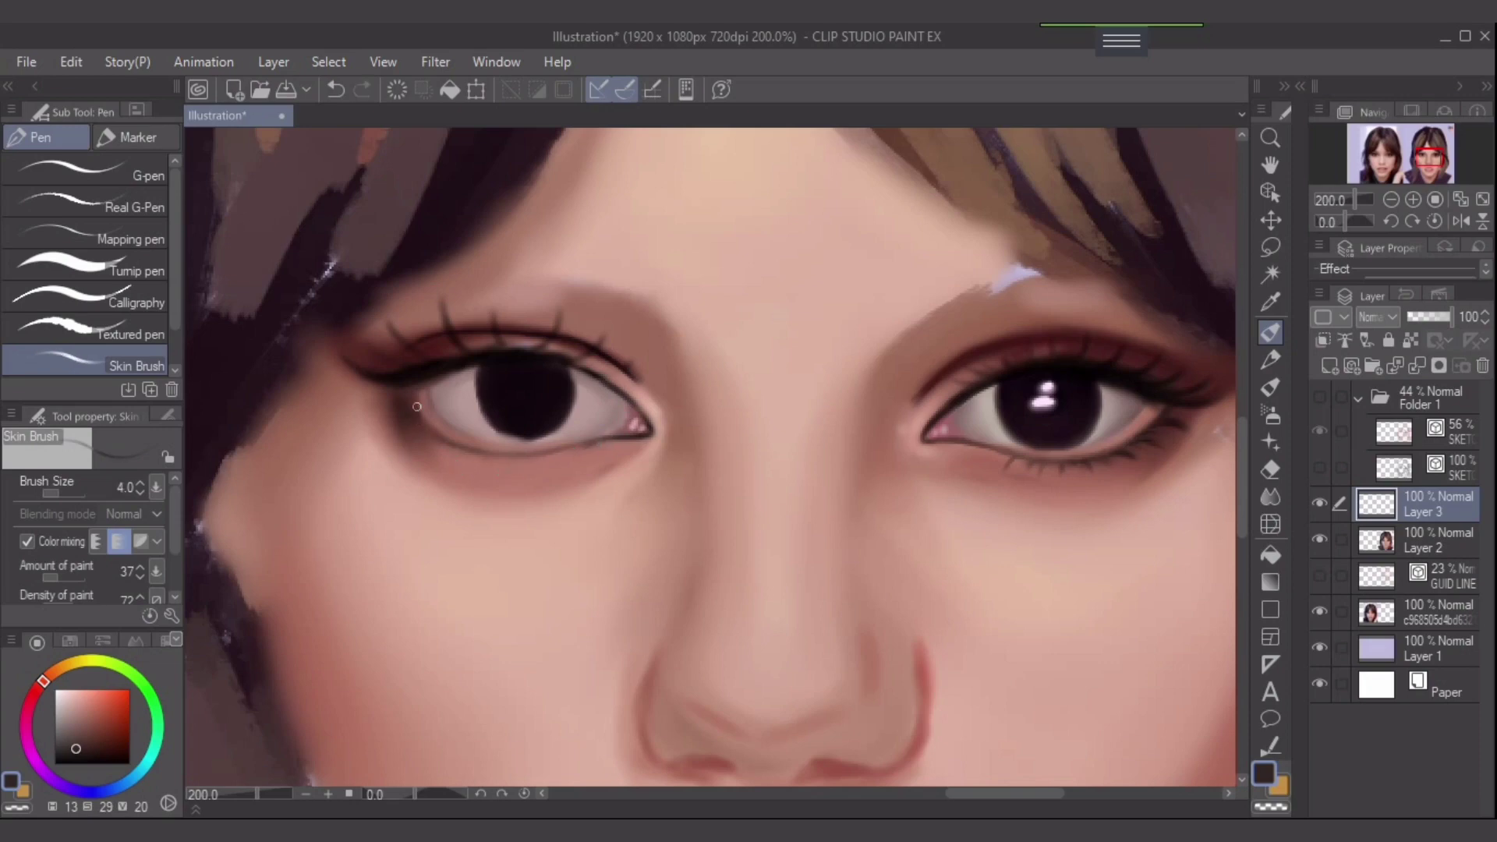
{"action": "key", "text": "bracketleft"}
{"action": "key", "text": "bracketleft"}
{"action": "key", "text": "bracketright"}
{"action": "key", "text": "bracketright"}
{"action": "key", "text": "ctrl+z"}
- Draw short dark lashes along the left eye's lower lid with the Soft airbrush at size 3
{"action": "left_click", "coordinate": [1270, 413]}
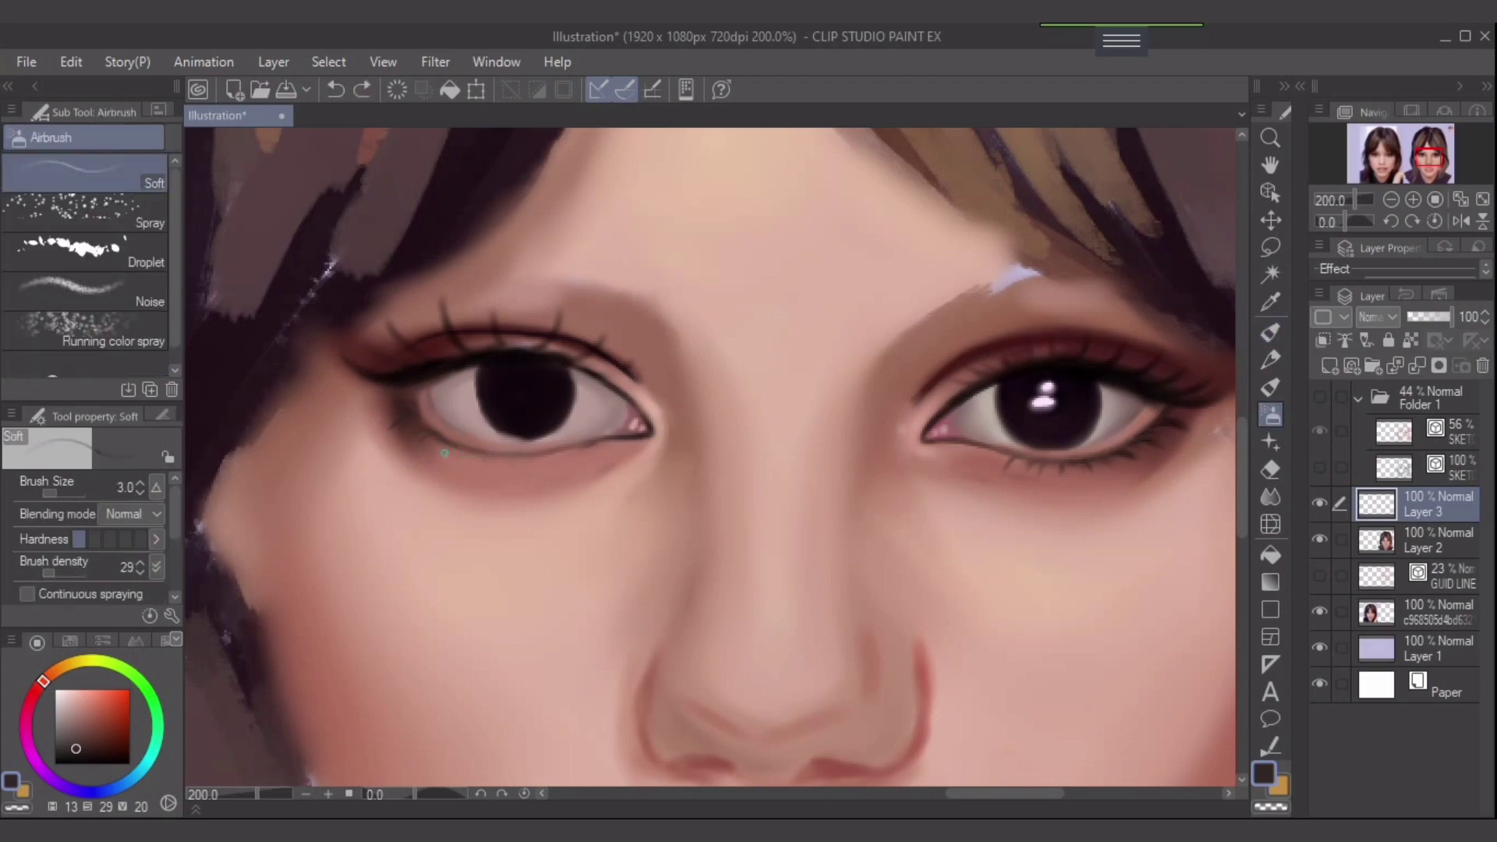
{"action": "left_click", "coordinate": [433, 453]}
{"action": "key", "text": "bracketright"}
{"action": "key", "text": "bracketright"}
{"action": "key", "text": "bracketleft"}
{"action": "key", "text": "bracketleft"}
{"action": "left_click_drag", "start_coordinate": [461, 455], "coordinate": [454, 472]}
{"action": "mouse_move", "coordinate": [489, 457]}
{"action": "left_mouse_down"}
{"action": "mouse_move", "coordinate": [483, 473]}
{"action": "mouse_move", "coordinate": [512, 471]}
{"action": "left_mouse_up"}
- Try darkening the left eye's lower lash line with the Soft airbrush at size 6
{"action": "key", "text": "]"}
{"action": "key", "text": "]"}
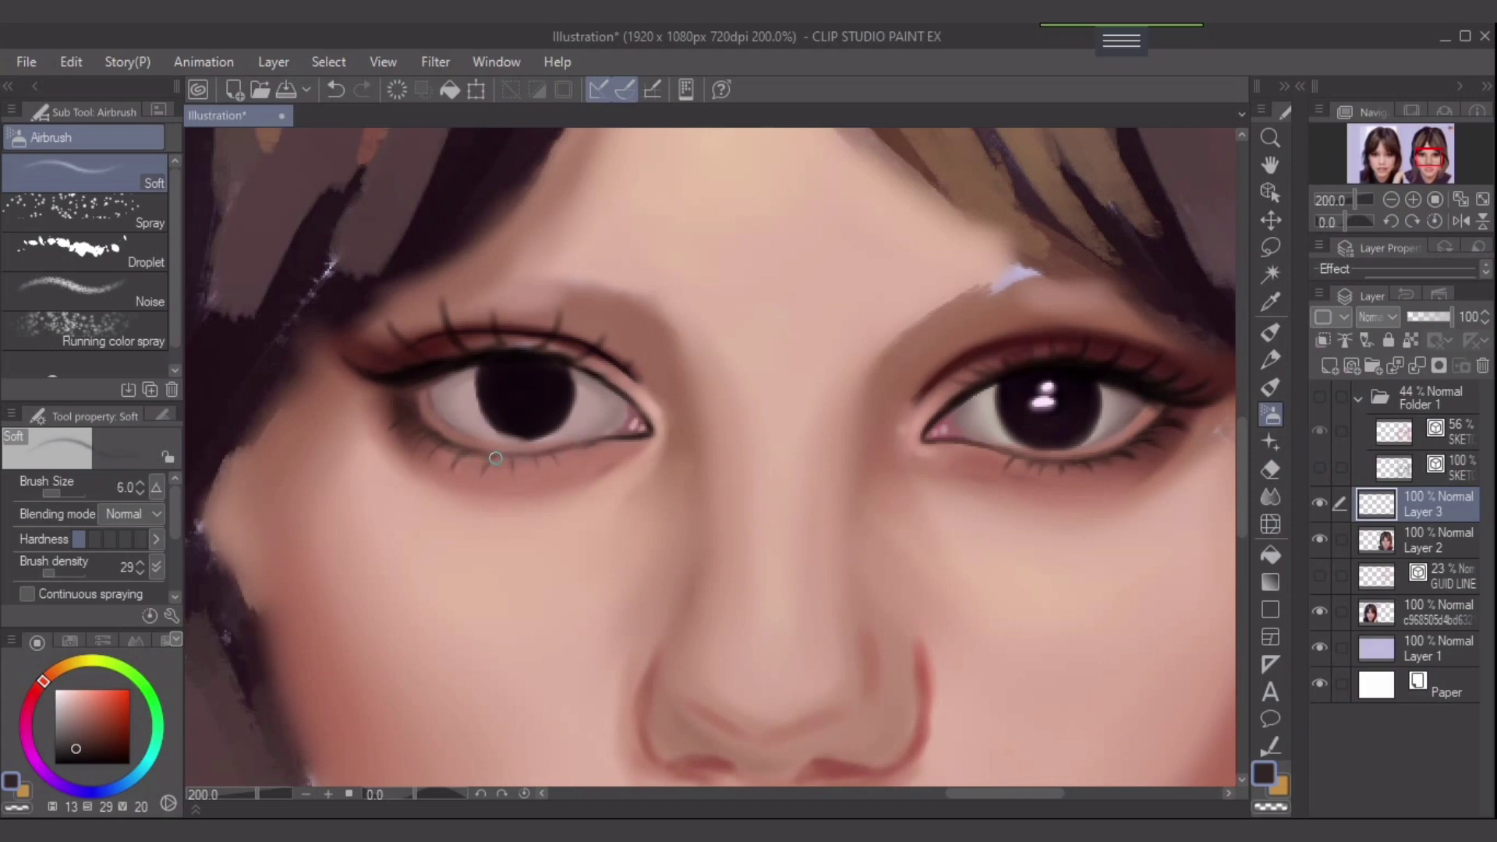
{"action": "key", "text": "ctrl+z"}
{"action": "left_click_drag", "start_coordinate": [459, 454], "coordinate": [514, 459]}
{"action": "key", "text": "ctrl+z"}
- Smudge the left eye's lower lashes with the Finger tip blender at size 3 and add finer ones with the Soft airbrush at size 2.5
{"action": "left_click", "coordinate": [1271, 496]}
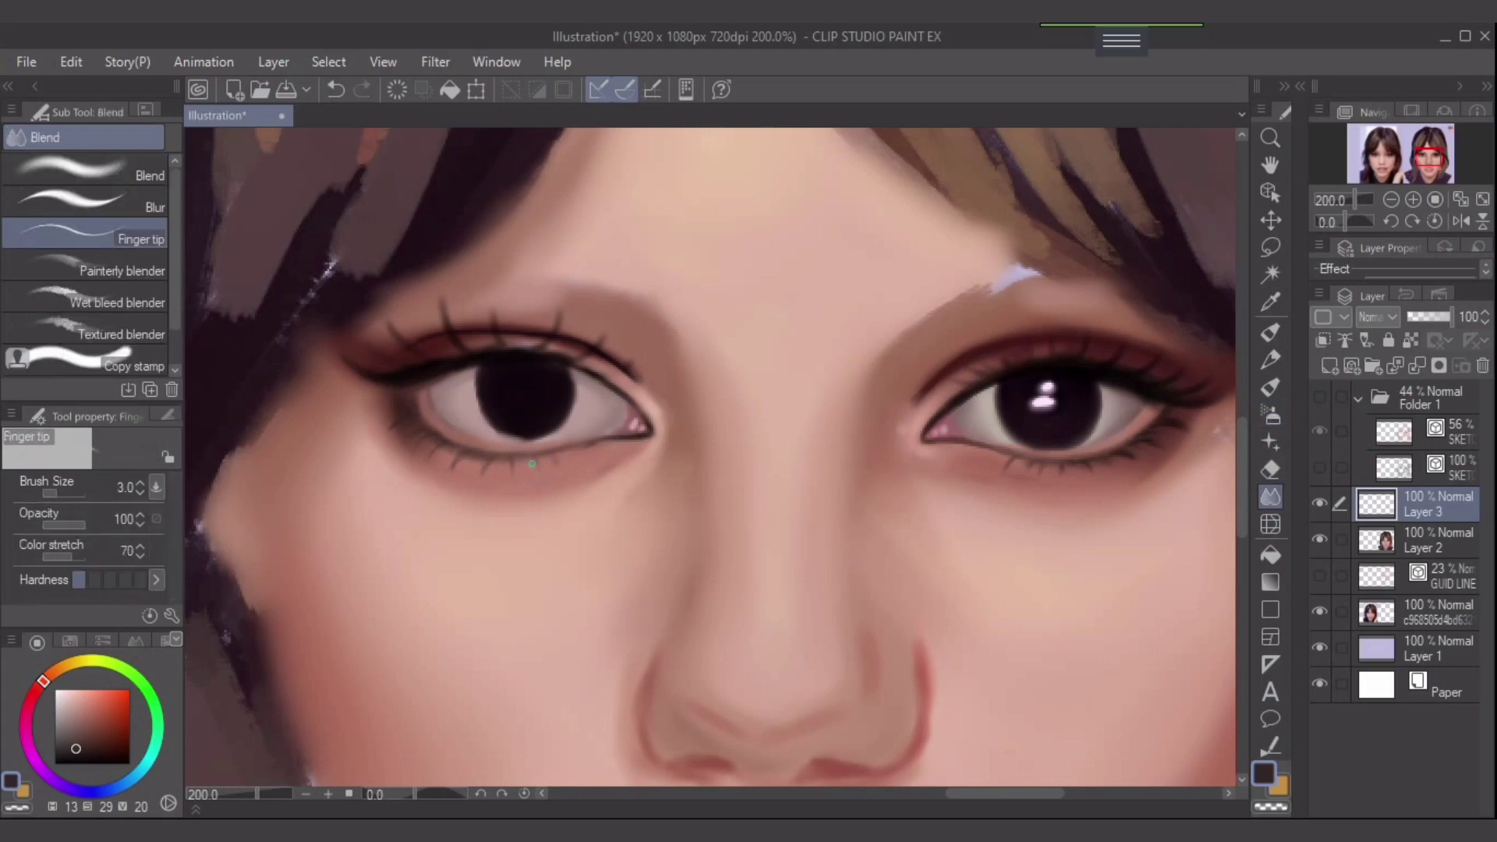
{"action": "key", "text": "bracketright"}
{"action": "key", "text": "bracketleft"}
{"action": "key", "text": "bracketleft"}
{"action": "key", "text": "b"}
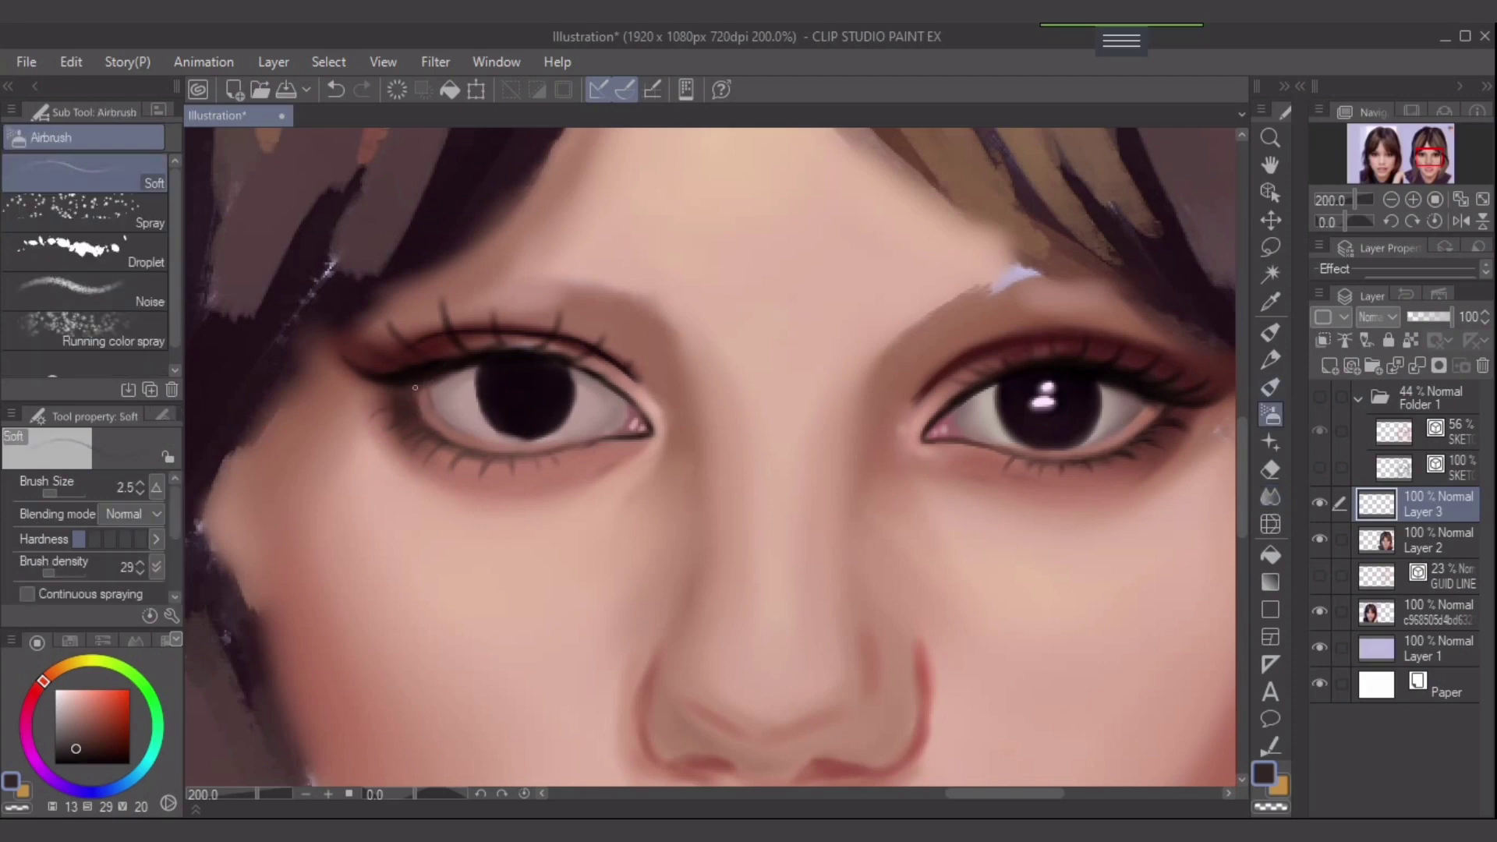
{"action": "key", "text": "j"}
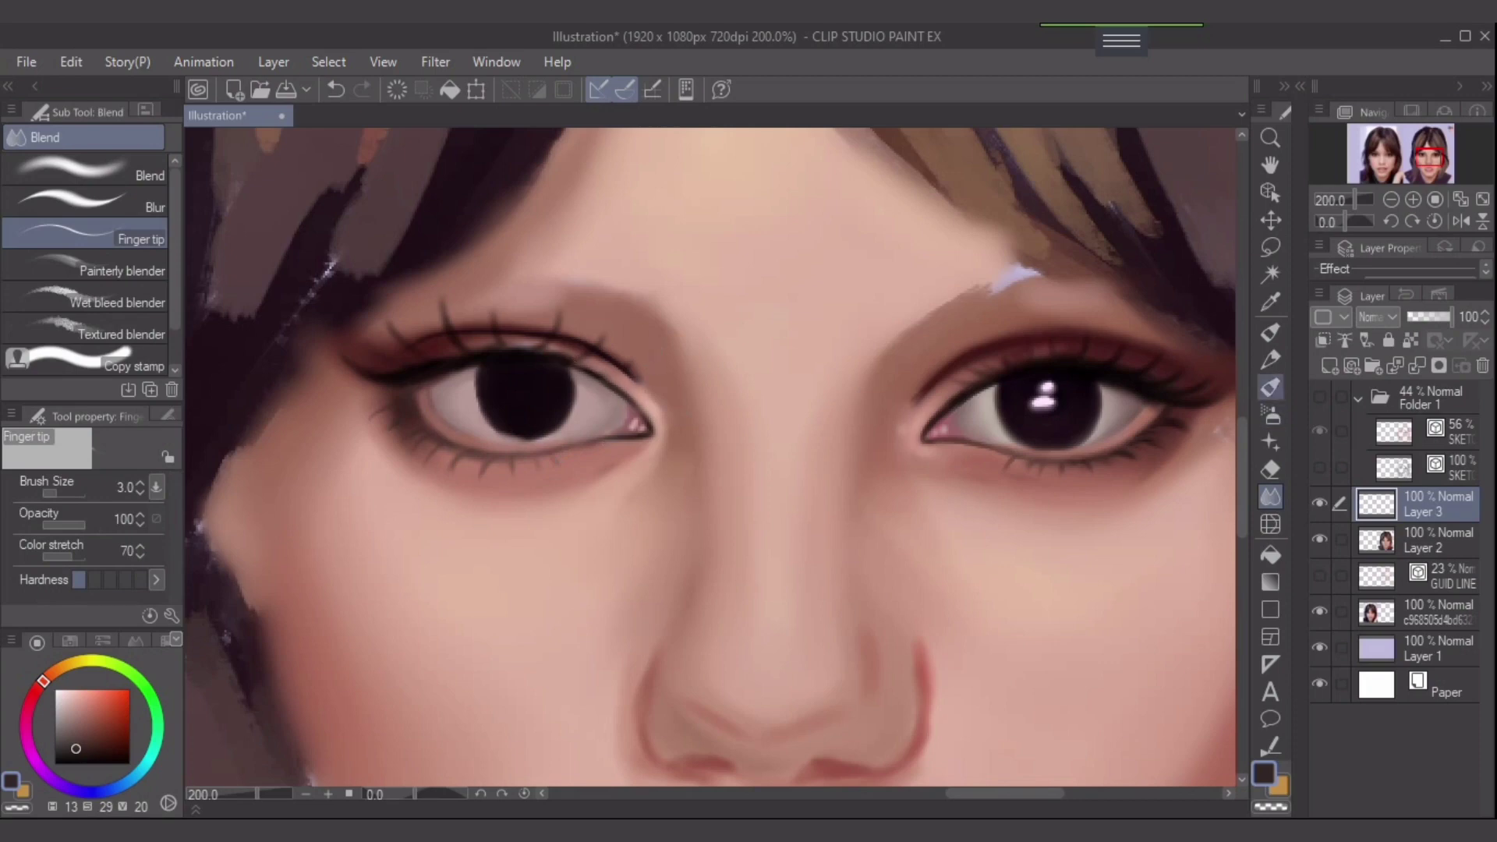
- Add soft lashes along the left eye's upper lid with the Soft airbrush at size 3
{"action": "left_click", "coordinate": [1269, 414]}
{"action": "key", "text": "bracketright"}
{"action": "key", "text": "bracketright"}
{"action": "key", "text": "bracketright"}
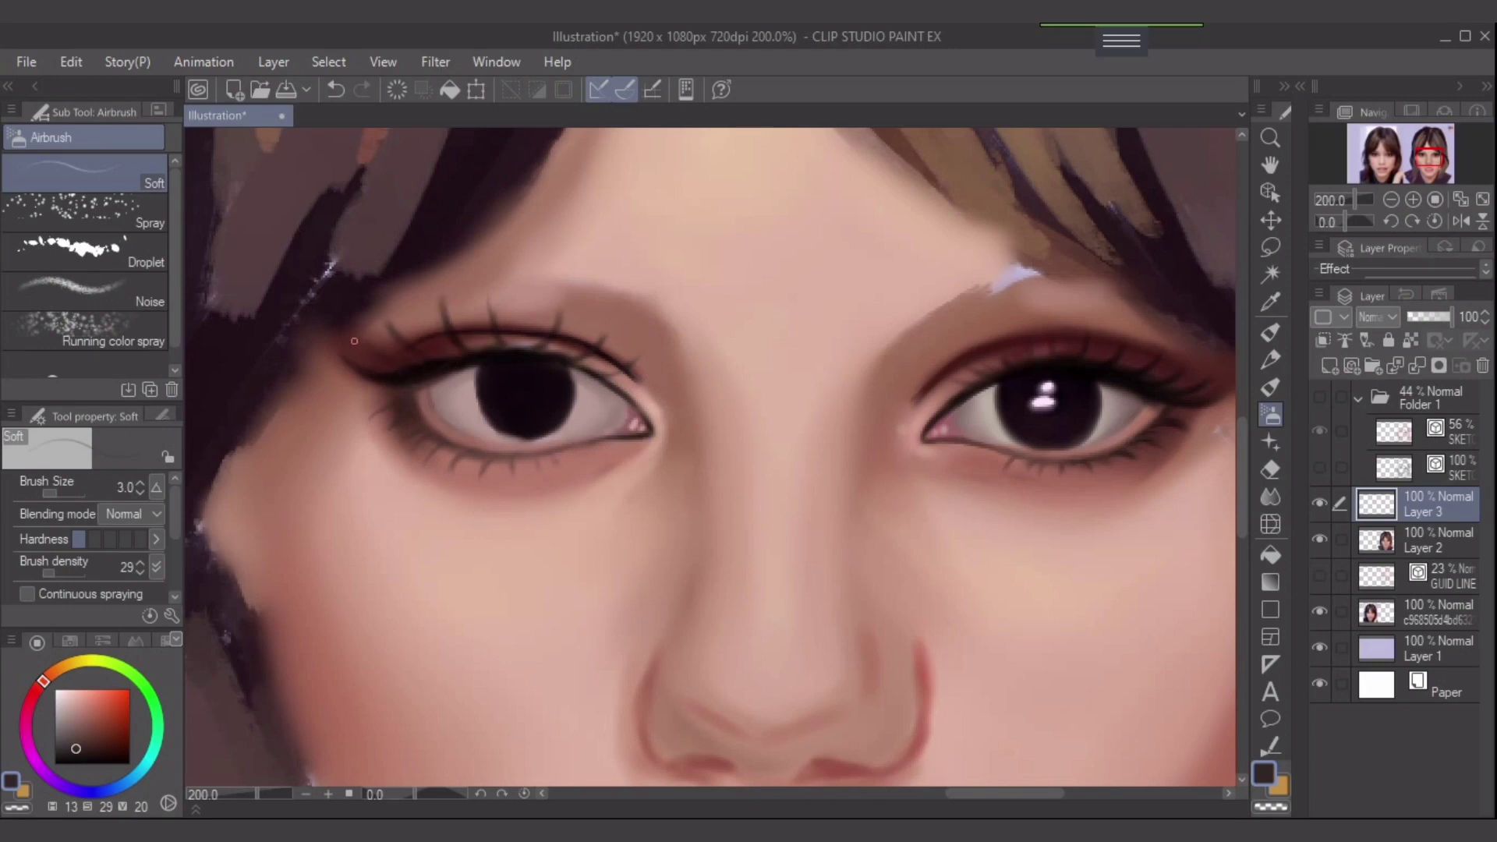
- Paint thicker black lashes along the left eye's upper lid, from outer to inner corner, with the Skin Brush at size 3
{"action": "left_click", "coordinate": [92, 763]}
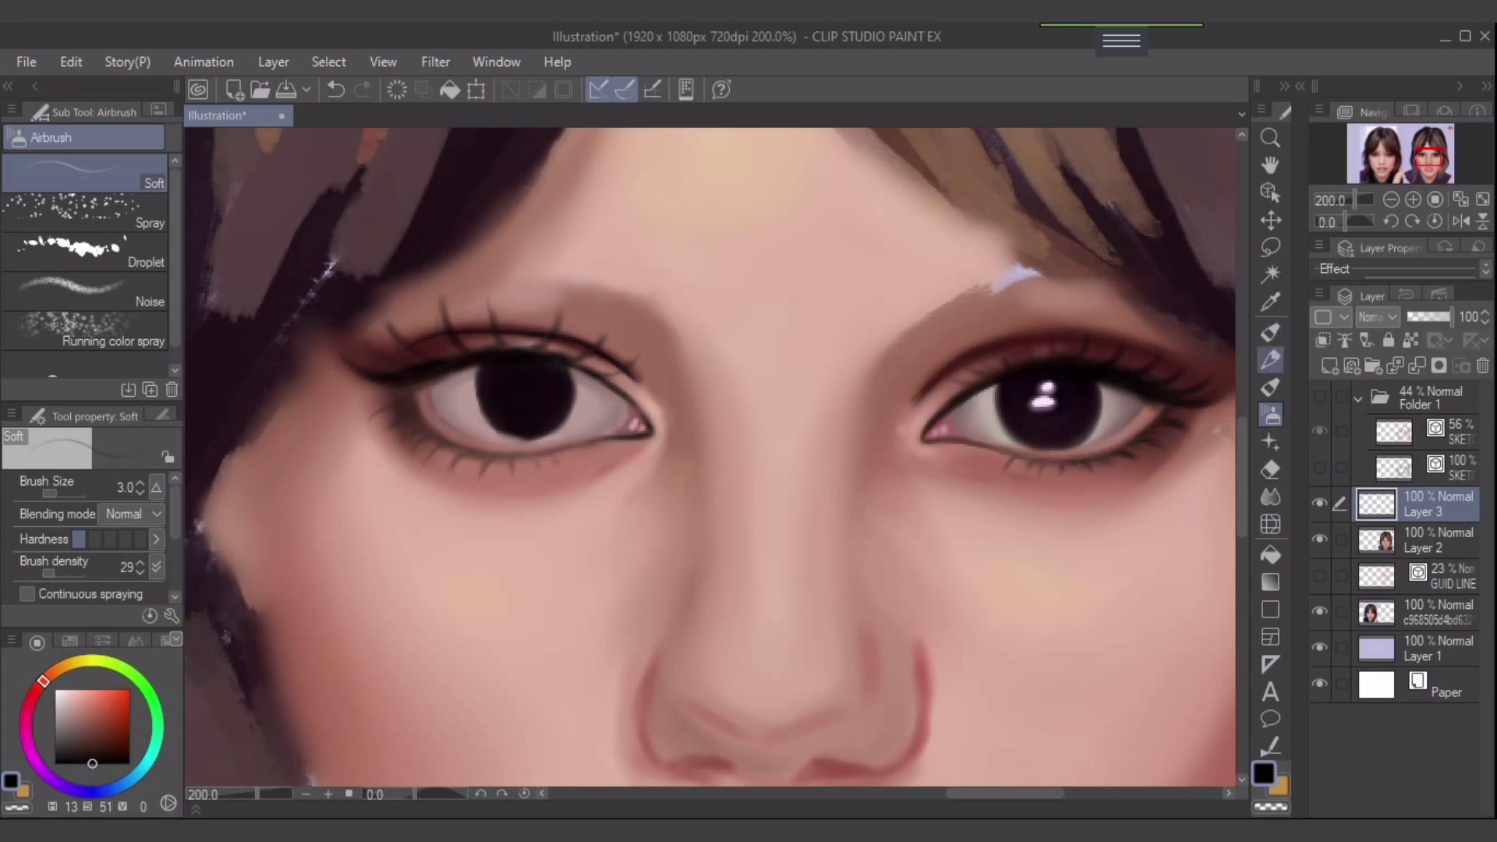
{"action": "left_click", "coordinate": [1269, 332]}
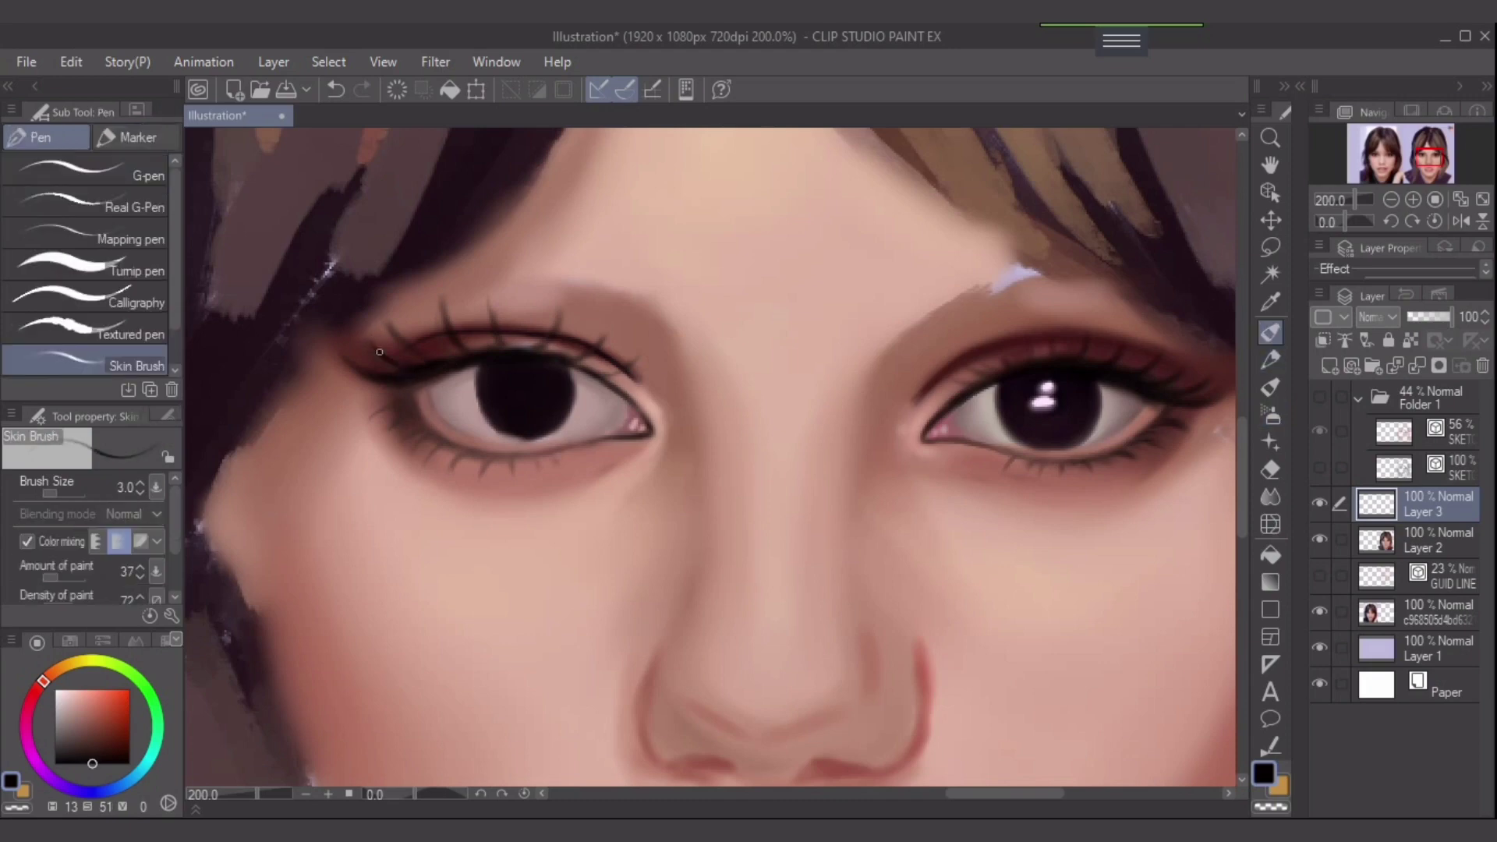
{"action": "left_click_drag", "start_coordinate": [414, 353], "coordinate": [391, 320]}
{"action": "mouse_move", "coordinate": [455, 359]}
{"action": "left_mouse_down"}
{"action": "mouse_move", "coordinate": [448, 335]}
{"action": "mouse_move", "coordinate": [484, 313]}
{"action": "left_mouse_up"}
{"action": "left_click_drag", "start_coordinate": [546, 350], "coordinate": [558, 325]}
{"action": "left_click_drag", "start_coordinate": [446, 353], "coordinate": [435, 315]}
{"action": "key", "text": "ctrl+z"}
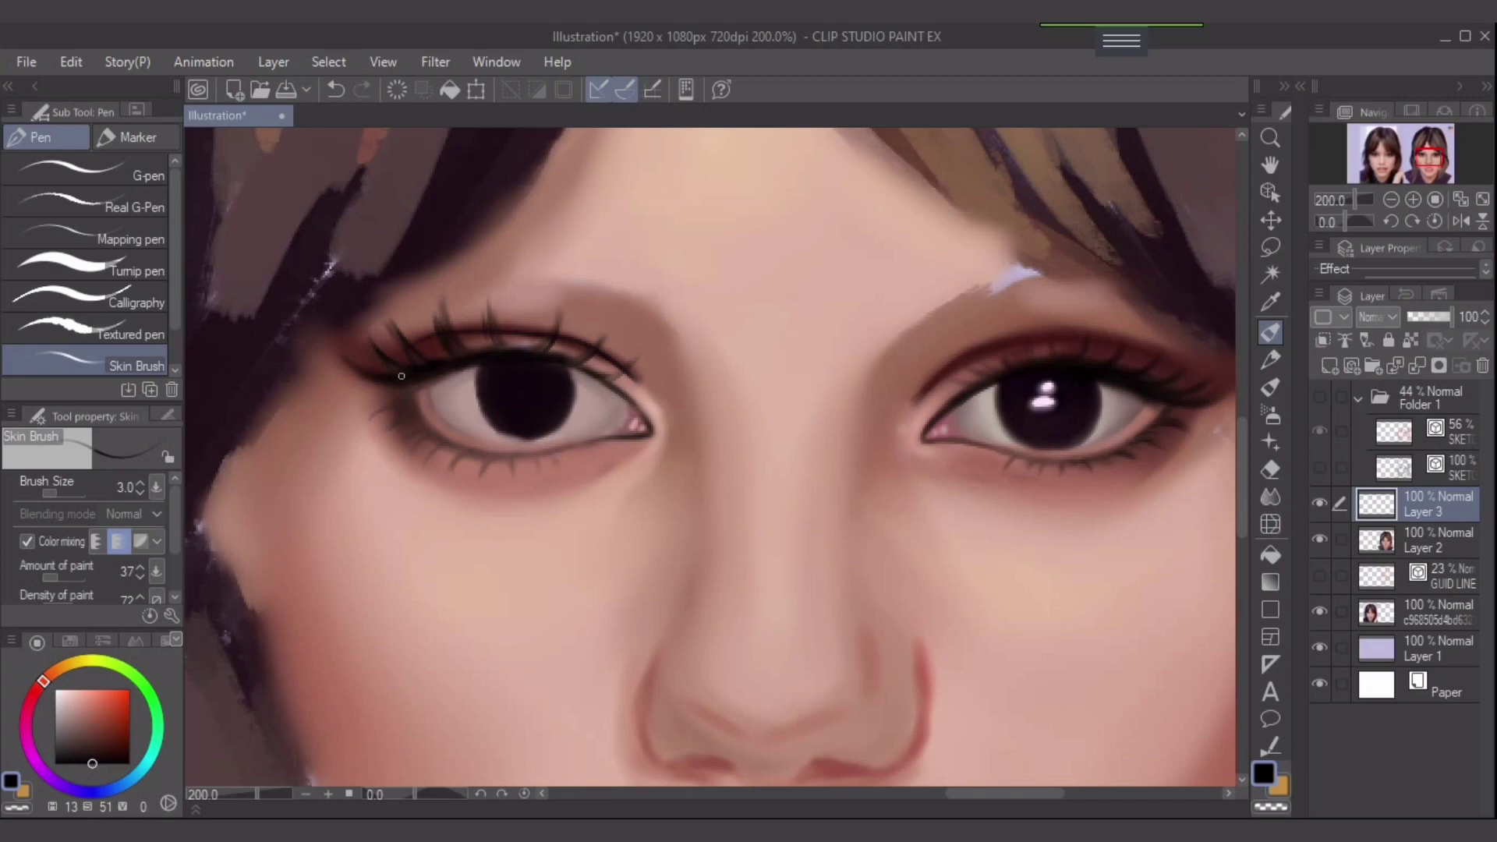
{"action": "mouse_move", "coordinate": [382, 379]}
{"action": "left_mouse_down"}
{"action": "mouse_move", "coordinate": [370, 370]}
{"action": "mouse_move", "coordinate": [389, 377]}
{"action": "left_mouse_up"}
{"action": "left_click_drag", "start_coordinate": [599, 381], "coordinate": [629, 370]}
- Repaint and slightly enlarge the left iris with near-black sampled from the right eye, using the Skin Brush at size 6
{"action": "scroll", "coordinate": [966, 541], "scroll_direction": "down", "scroll_amount": 1}
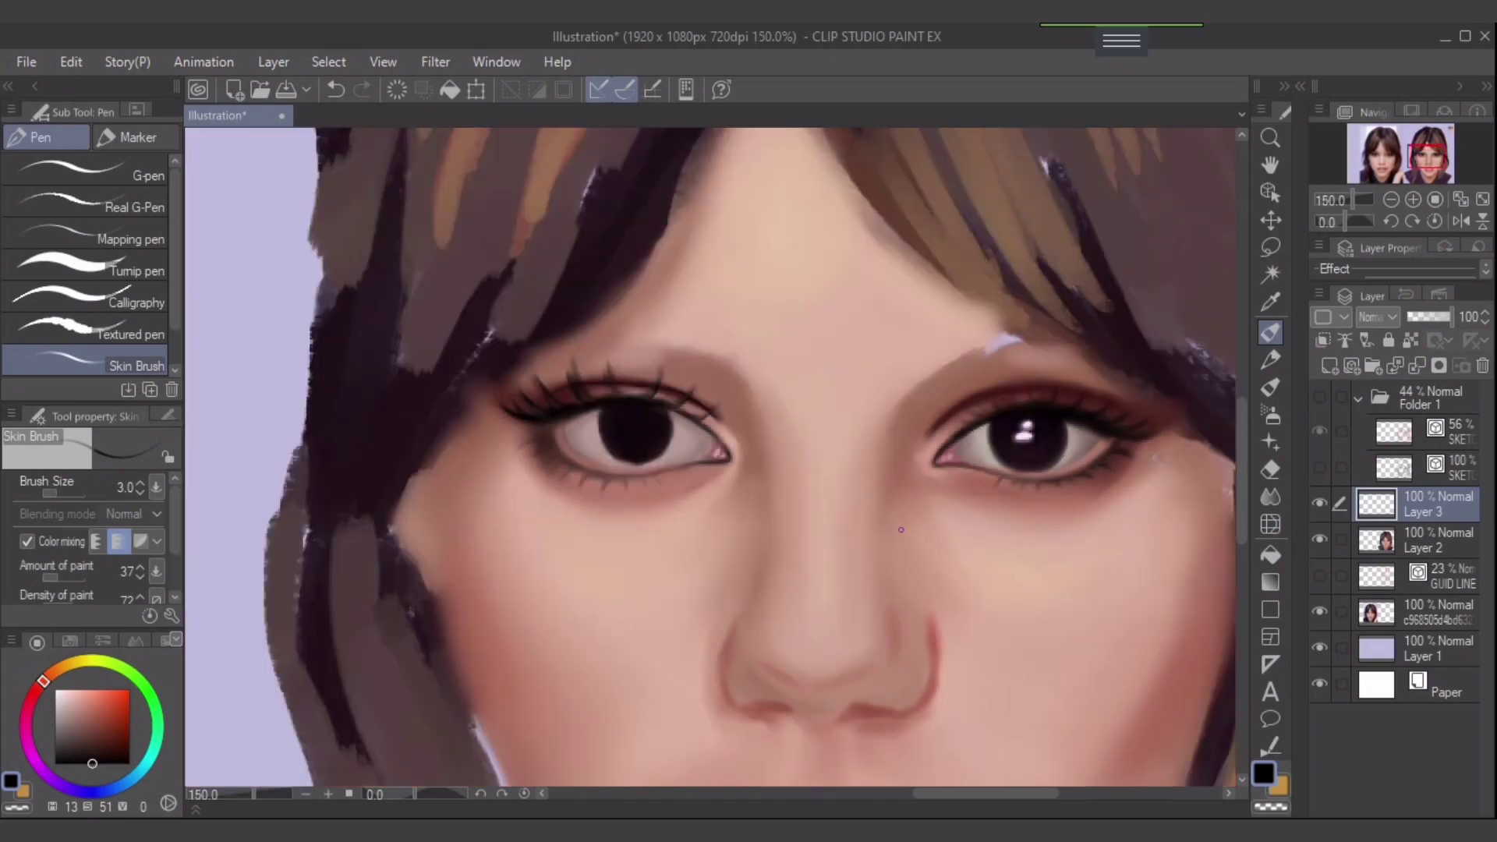
{"action": "scroll", "coordinate": [902, 528], "scroll_direction": "up", "scroll_amount": 1}
{"action": "left_click_drag", "start_coordinate": [678, 491], "coordinate": [745, 485]}
{"action": "left_click_drag", "start_coordinate": [989, 398], "coordinate": [1007, 393]}
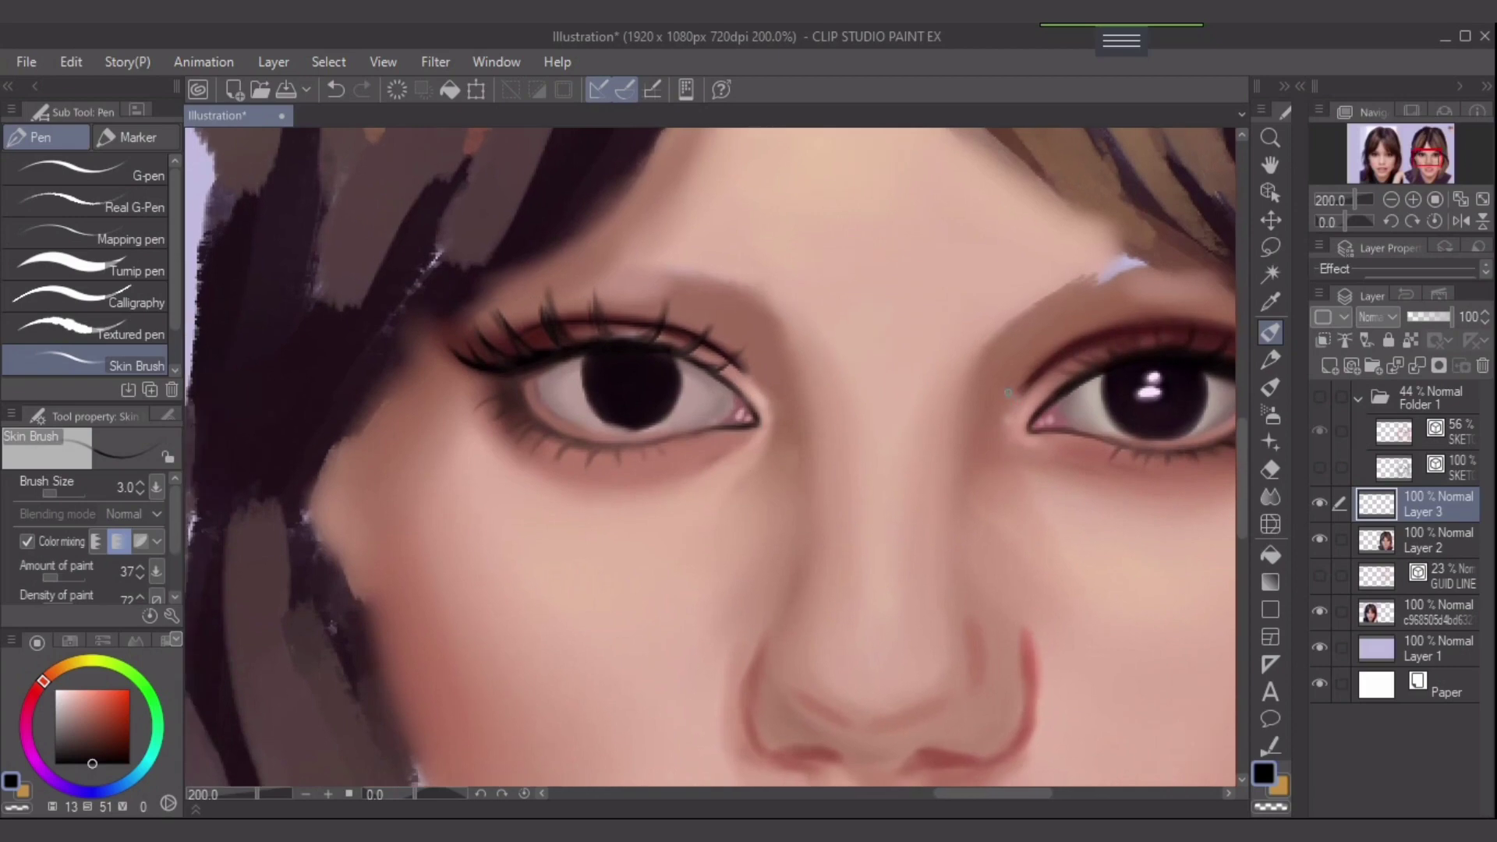
{"action": "left_click", "coordinate": [1155, 441], "text": "alt"}
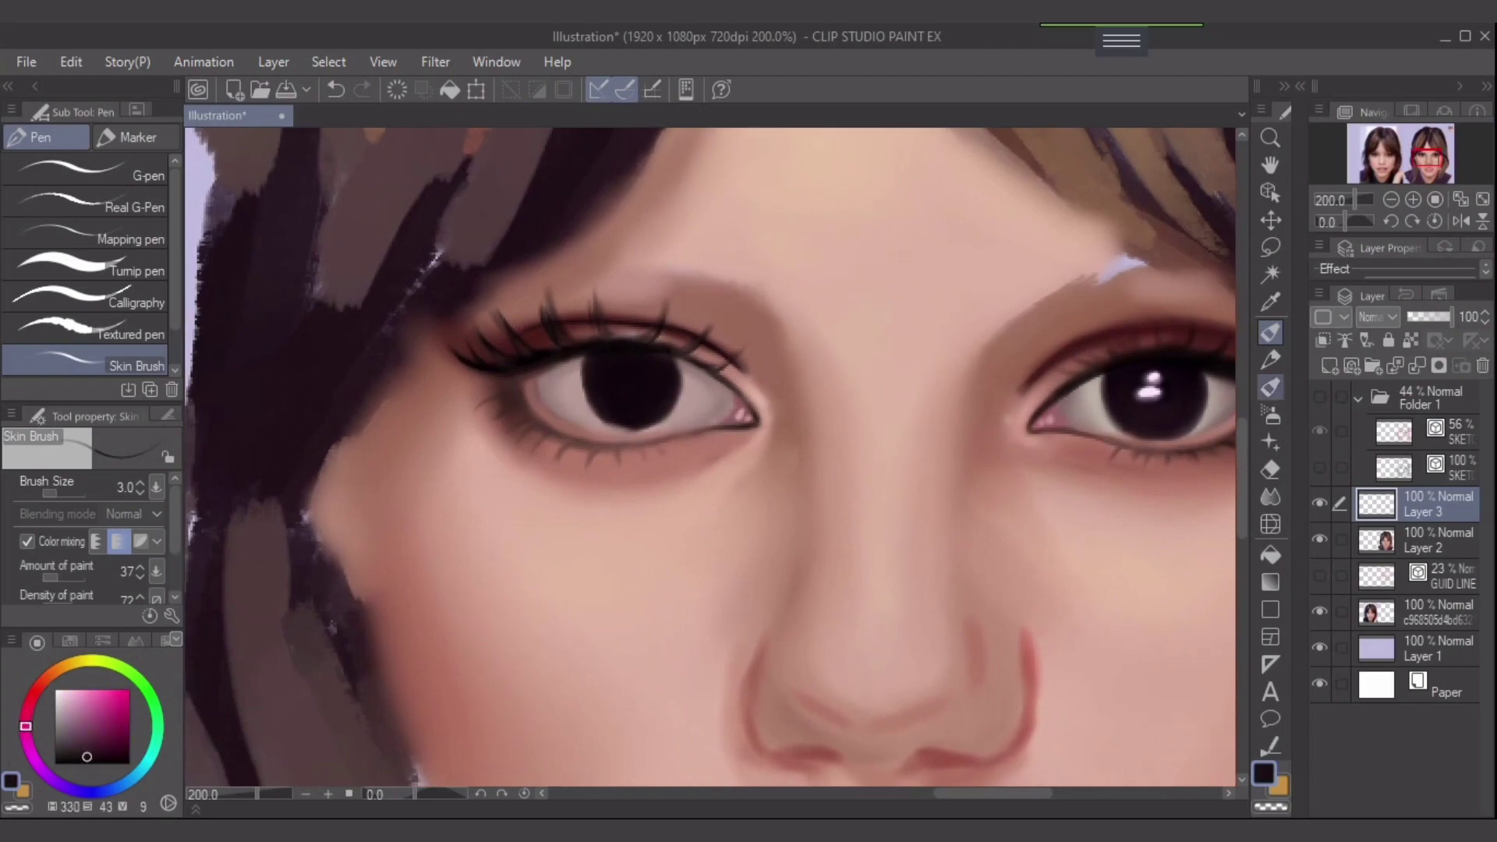
{"action": "key", "text": "]"}
{"action": "key", "text": "]"}
{"action": "key", "text": "]"}
{"action": "mouse_move", "coordinate": [589, 358]}
{"action": "left_mouse_down"}
{"action": "mouse_move", "coordinate": [600, 412]}
{"action": "mouse_move", "coordinate": [591, 354]}
{"action": "mouse_move", "coordinate": [608, 425]}
{"action": "mouse_move", "coordinate": [608, 402]}
{"action": "mouse_move", "coordinate": [594, 414]}
{"action": "mouse_move", "coordinate": [589, 376]}
{"action": "mouse_move", "coordinate": [625, 425]}
{"action": "mouse_move", "coordinate": [598, 412]}
{"action": "mouse_move", "coordinate": [639, 422]}
{"action": "mouse_move", "coordinate": [602, 419]}
{"action": "mouse_move", "coordinate": [587, 364]}
{"action": "mouse_move", "coordinate": [601, 418]}
{"action": "mouse_move", "coordinate": [590, 395]}
{"action": "mouse_move", "coordinate": [634, 425]}
{"action": "mouse_move", "coordinate": [670, 412]}
{"action": "mouse_move", "coordinate": [670, 362]}
{"action": "mouse_move", "coordinate": [651, 358]}
{"action": "mouse_move", "coordinate": [669, 355]}
{"action": "mouse_move", "coordinate": [681, 393]}
{"action": "mouse_move", "coordinate": [674, 364]}
{"action": "mouse_move", "coordinate": [668, 411]}
{"action": "mouse_move", "coordinate": [632, 427]}
{"action": "mouse_move", "coordinate": [610, 422]}
{"action": "mouse_move", "coordinate": [588, 363]}
{"action": "mouse_move", "coordinate": [609, 425]}
{"action": "mouse_move", "coordinate": [647, 430]}
{"action": "mouse_move", "coordinate": [633, 427]}
{"action": "mouse_move", "coordinate": [673, 410]}
{"action": "mouse_move", "coordinate": [592, 361]}
{"action": "mouse_move", "coordinate": [600, 422]}
{"action": "mouse_move", "coordinate": [629, 426]}
{"action": "mouse_move", "coordinate": [584, 370]}
{"action": "mouse_move", "coordinate": [611, 425]}
{"action": "mouse_move", "coordinate": [653, 428]}
{"action": "left_mouse_up"}
{"action": "key", "text": "ctrl+z"}
{"action": "key", "text": "ctrl+z"}
{"action": "key", "text": "]"}
{"action": "key", "text": "["}
{"action": "key", "text": "["}
{"action": "key", "text": "]"}
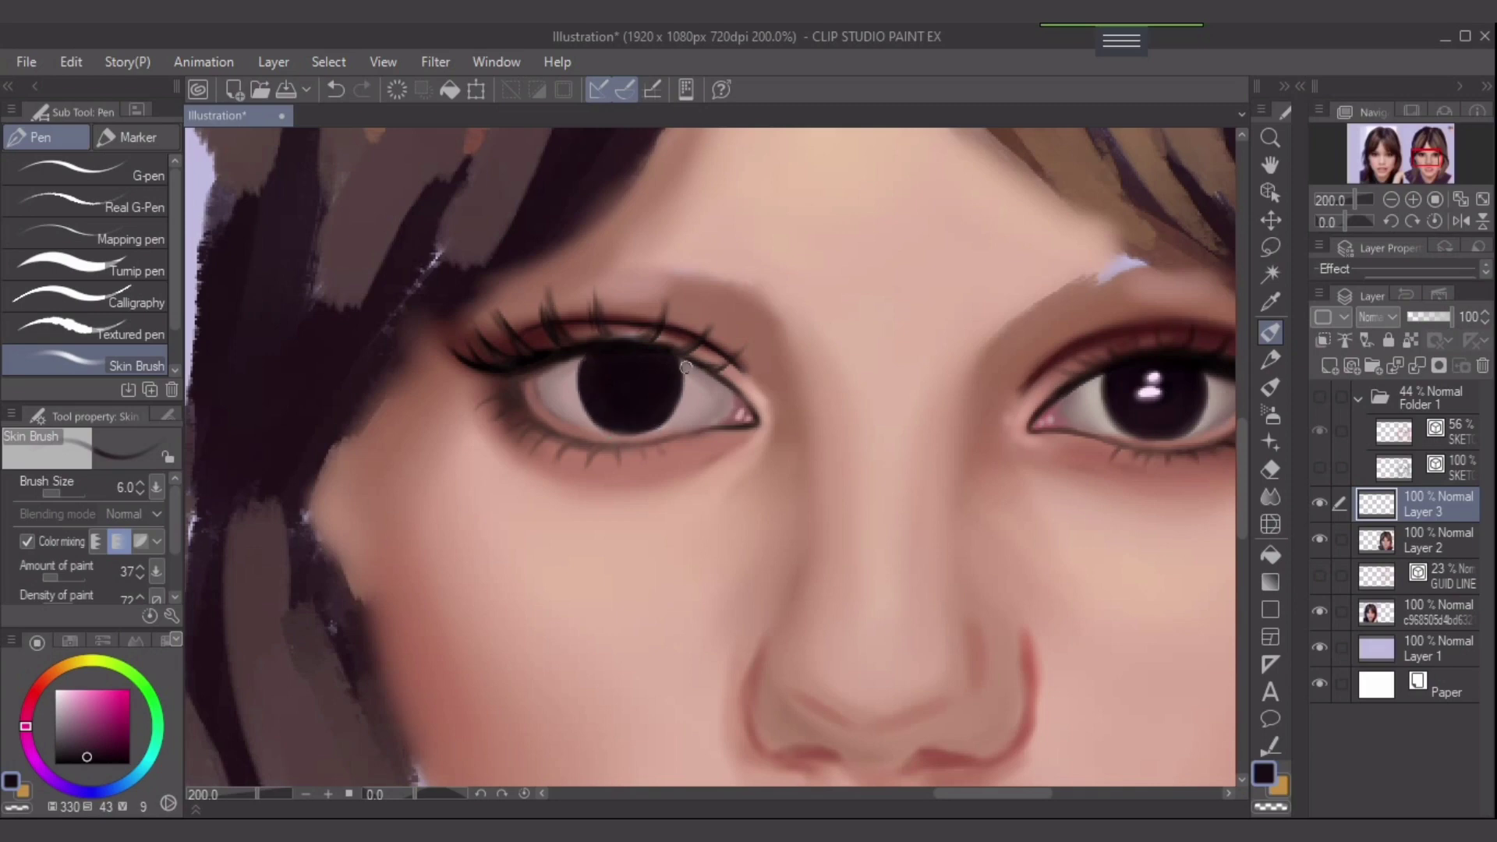
- Paint a light waterline beneath the left iris in a skin tone sampled from below the eye, using the Skin Brush at size 3
{"action": "left_click", "coordinate": [577, 407], "text": "alt"}
{"action": "key", "text": "["}
{"action": "key", "text": "["}
{"action": "key", "text": "["}
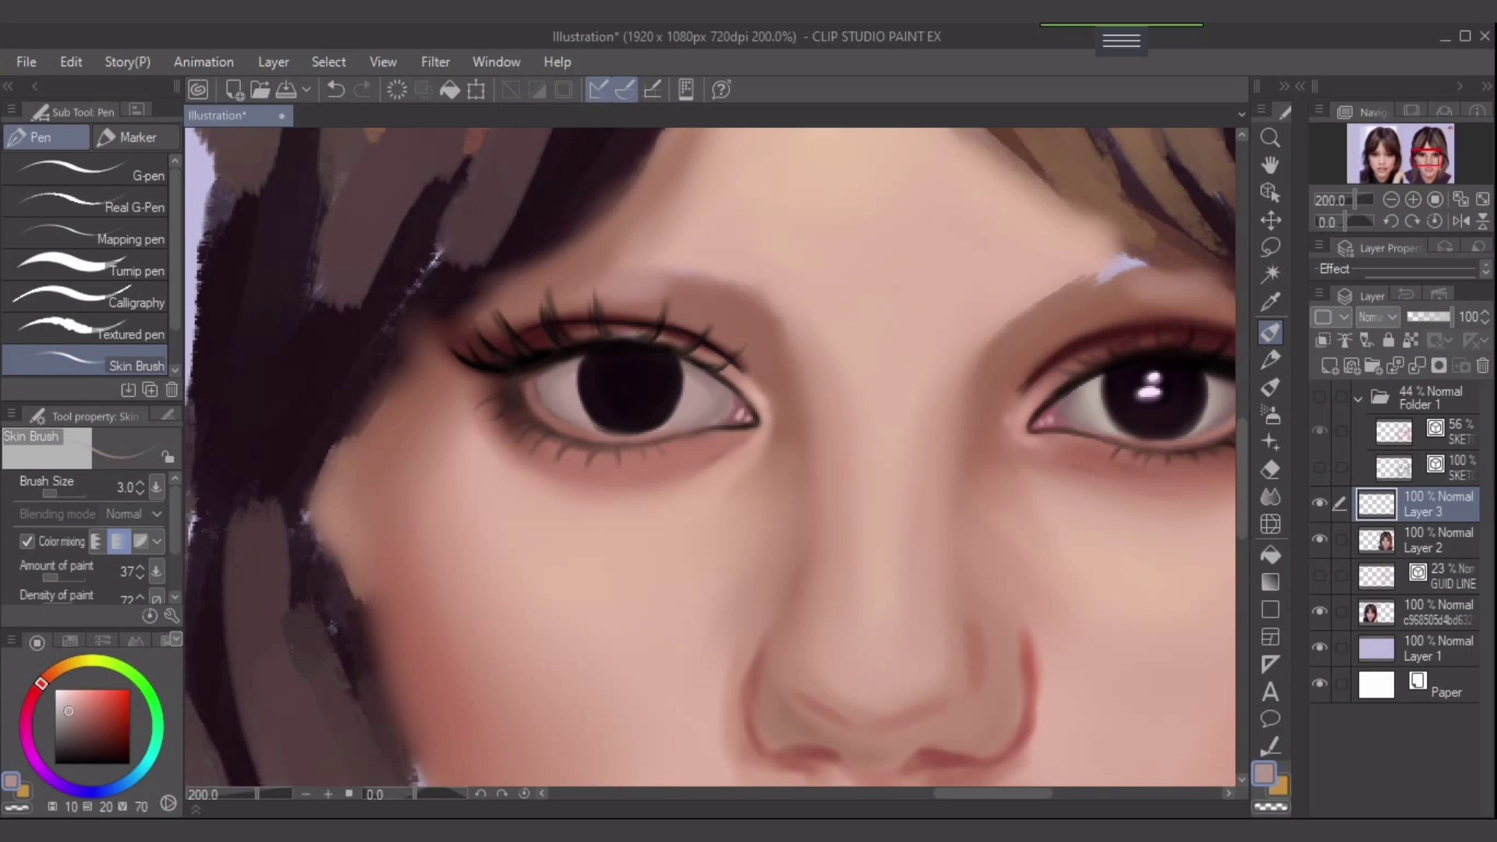
{"action": "left_click", "coordinate": [618, 484], "text": "alt"}
{"action": "left_click_drag", "start_coordinate": [592, 423], "coordinate": [619, 433]}
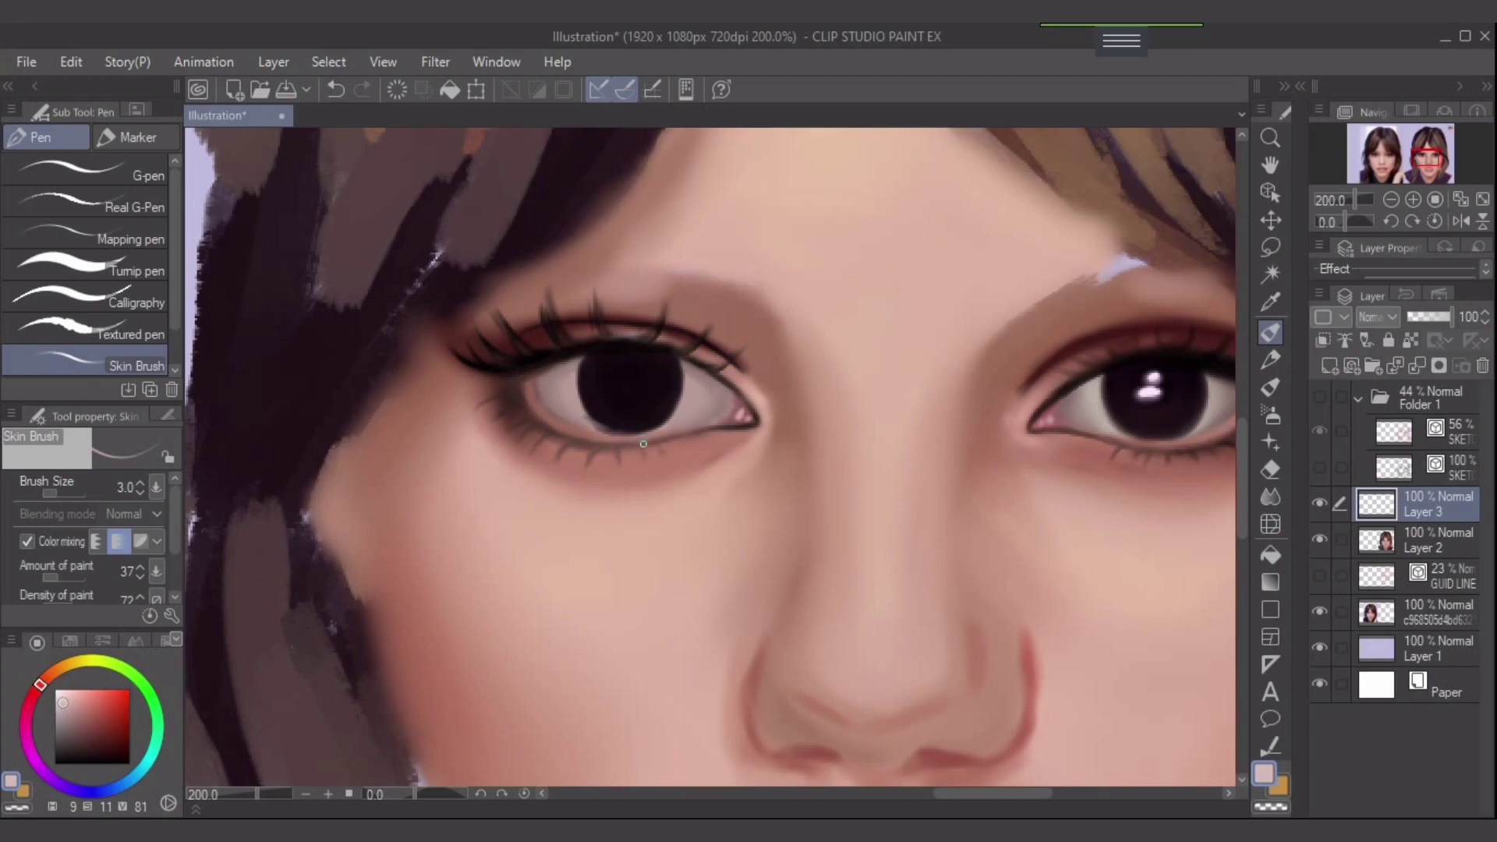
{"action": "key", "text": "ctrl+z"}
{"action": "left_click_drag", "start_coordinate": [584, 421], "coordinate": [605, 431]}
{"action": "key", "text": "ctrl+z"}
{"action": "left_click", "coordinate": [64, 692]}
{"action": "left_click_drag", "start_coordinate": [587, 424], "coordinate": [618, 433]}
{"action": "key", "text": "ctrl+z"}
{"action": "left_click", "coordinate": [573, 474], "text": "alt"}
{"action": "left_click_drag", "start_coordinate": [594, 424], "coordinate": [660, 432]}
- Blend the outer lower part of the left eye's white with a tone sampled beside the iris, using the Skin Brush at size 4
{"action": "left_click", "coordinate": [559, 400], "text": "alt"}
{"action": "key", "text": "]"}
{"action": "mouse_move", "coordinate": [584, 425]}
{"action": "left_mouse_down"}
{"action": "mouse_move", "coordinate": [569, 401]}
{"action": "mouse_move", "coordinate": [577, 416]}
{"action": "left_mouse_up"}
- Lighten the inner part of the left eye's white with a tone sampled from the right eye's white, using the Skin Brush at size 8
{"action": "key", "text": "bracketright"}
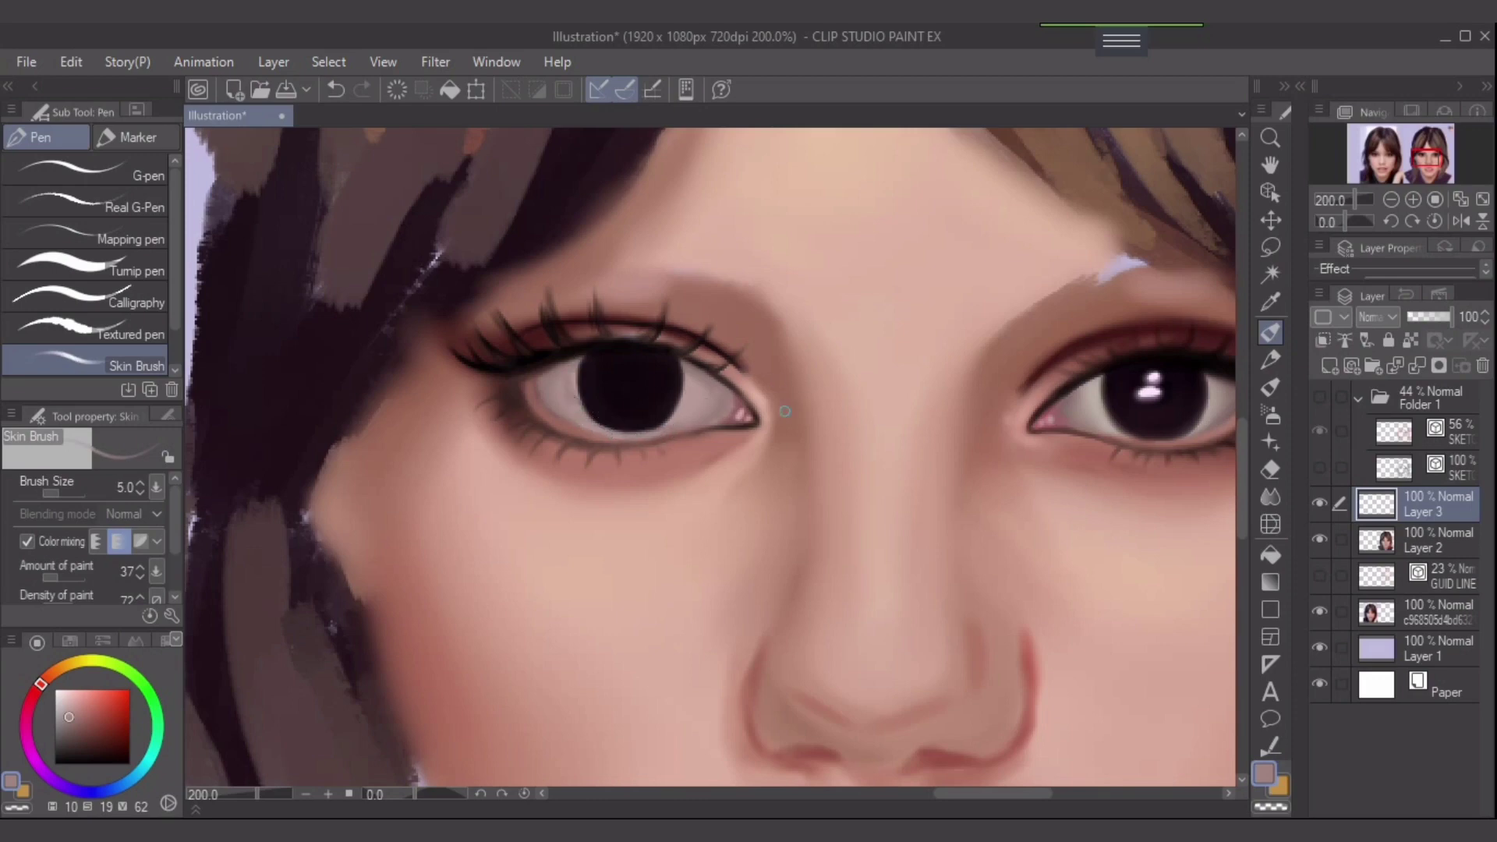
{"action": "left_click", "coordinate": [1112, 398], "text": "alt"}
{"action": "key", "text": "]"}
{"action": "key", "text": "]"}
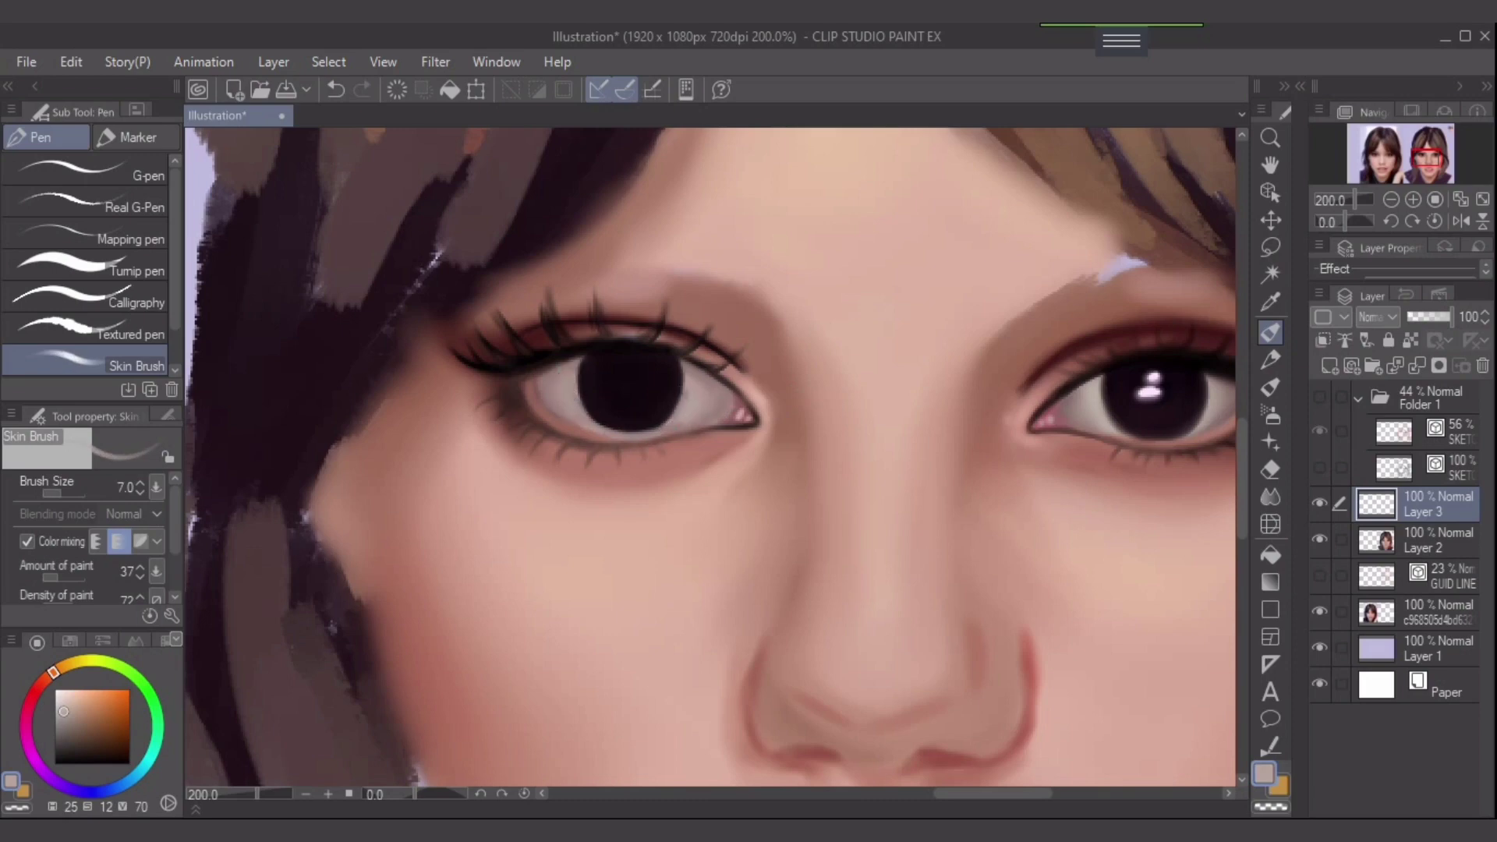
{"action": "key", "text": "bracketright"}
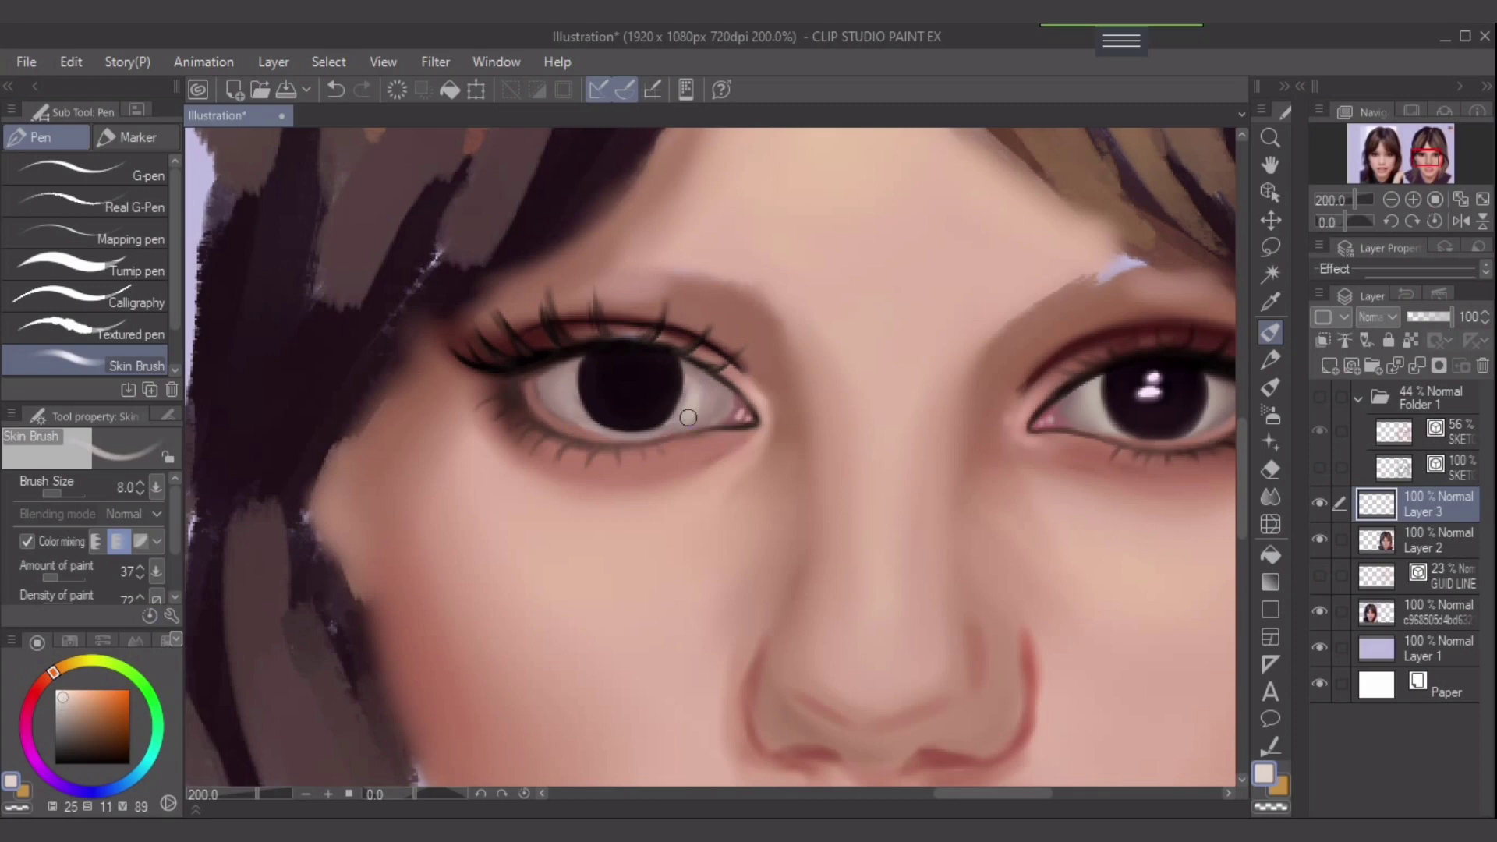
{"action": "key", "text": "bracketleft"}
{"action": "key", "text": "bracketright"}
{"action": "key", "text": "bracketright"}
- Shade the inner white of the left eye with a greyish tone sampled from it, using the Skin Brush at size 12
{"action": "left_click", "coordinate": [703, 390], "text": "alt"}
{"action": "key", "text": "bracketright"}
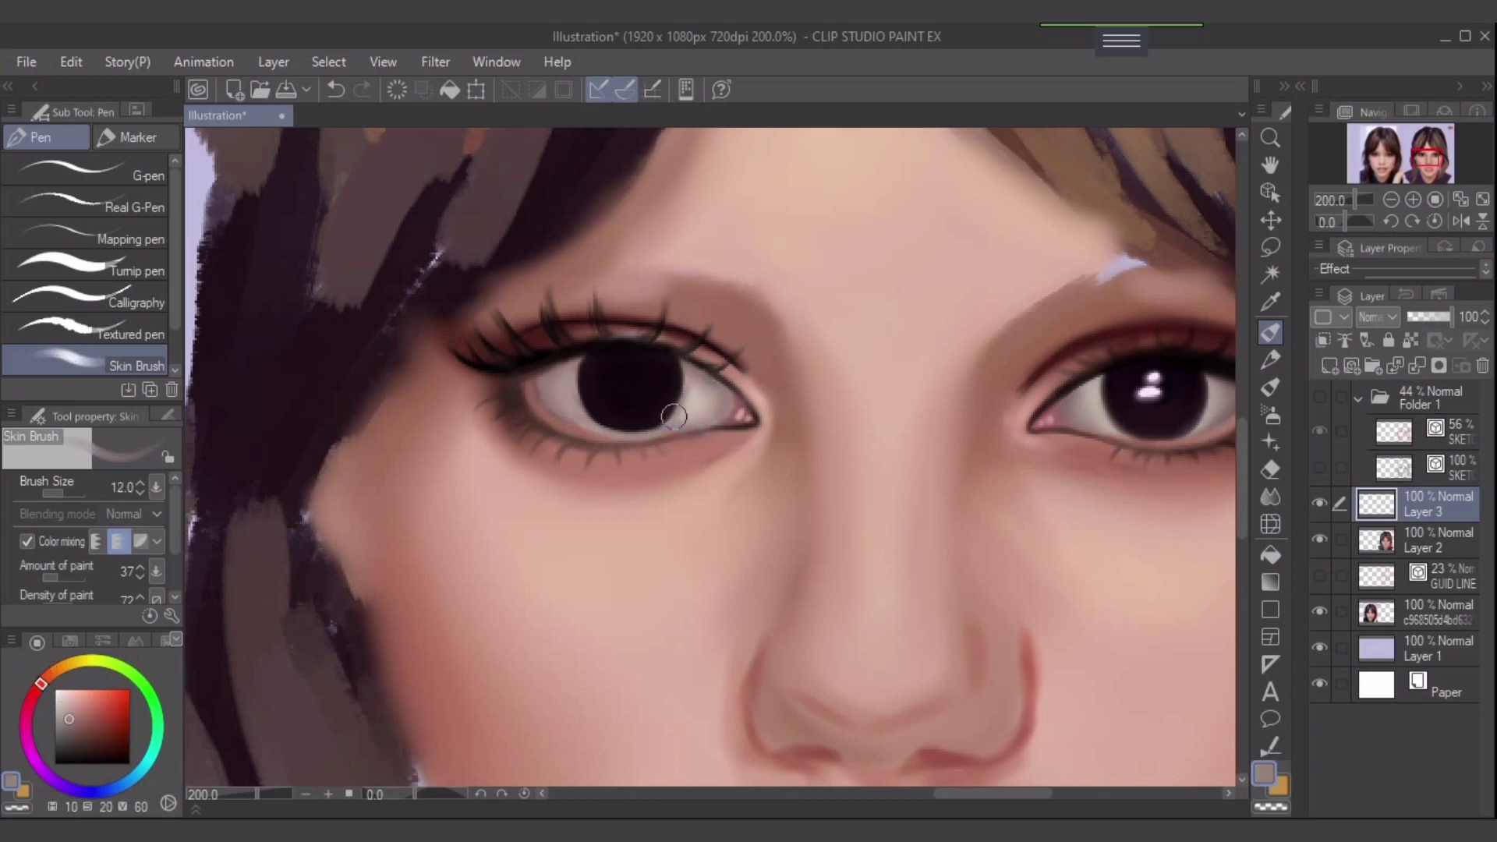
{"action": "mouse_move", "coordinate": [719, 404]}
{"action": "left_mouse_down"}
{"action": "mouse_move", "coordinate": [703, 415]}
{"action": "mouse_move", "coordinate": [711, 393]}
{"action": "left_mouse_up"}
{"action": "left_click", "coordinate": [716, 404], "text": "alt"}
{"action": "key", "text": "bracketleft"}
{"action": "key", "text": "bracketleft"}
- Tint the left eye's outer lower rim with reddish browns sampled around both eyes, using the Skin Brush at sizes 2.5 to 4
{"action": "left_click", "coordinate": [562, 426], "text": "alt"}
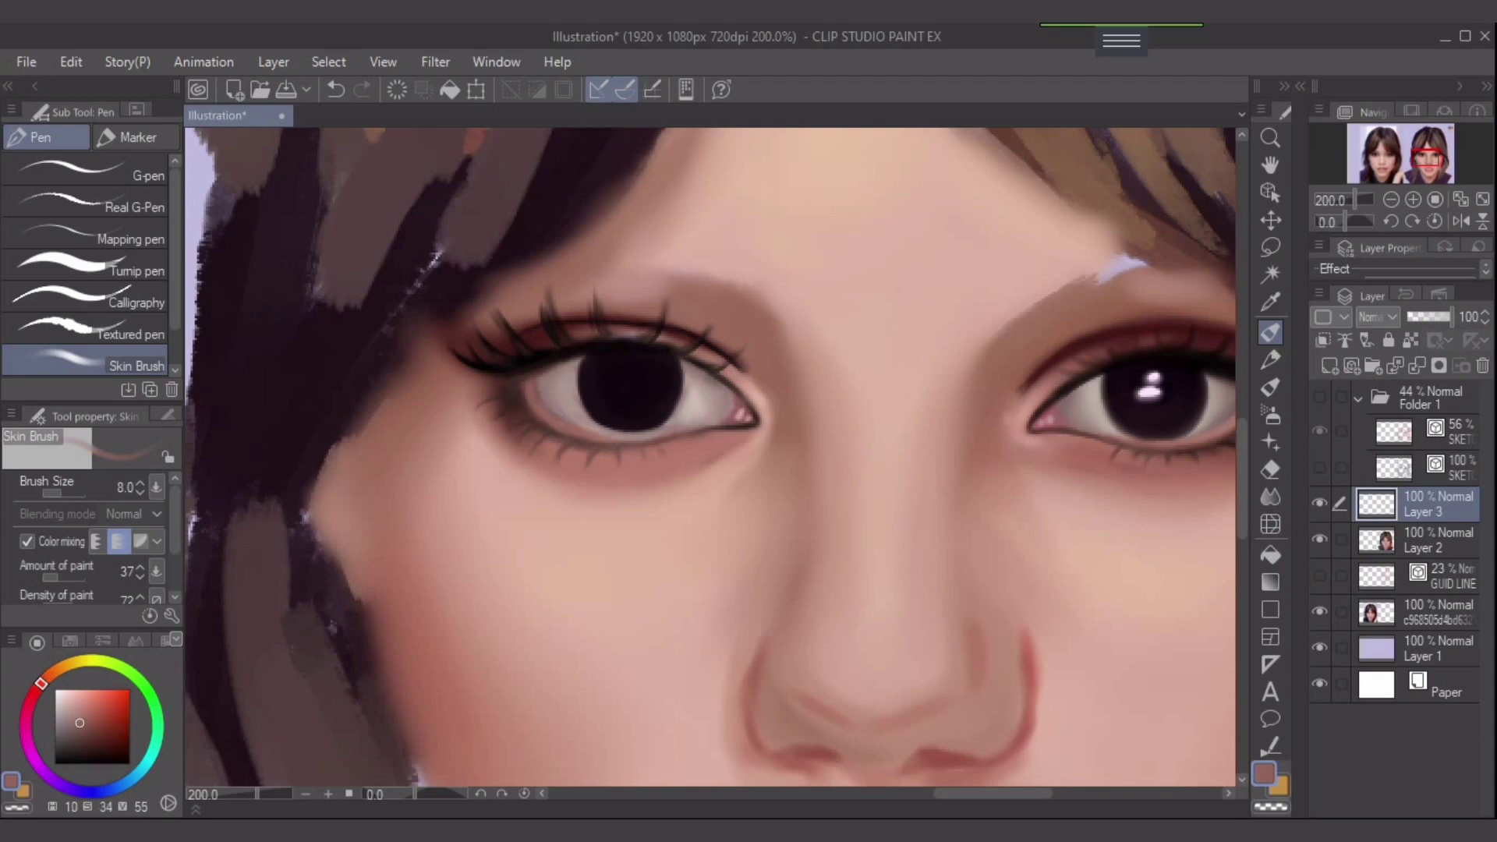
{"action": "key", "text": "bracketleft"}
{"action": "key", "text": "bracketleft"}
{"action": "key", "text": "bracketleft"}
{"action": "key", "text": "bracketleft"}
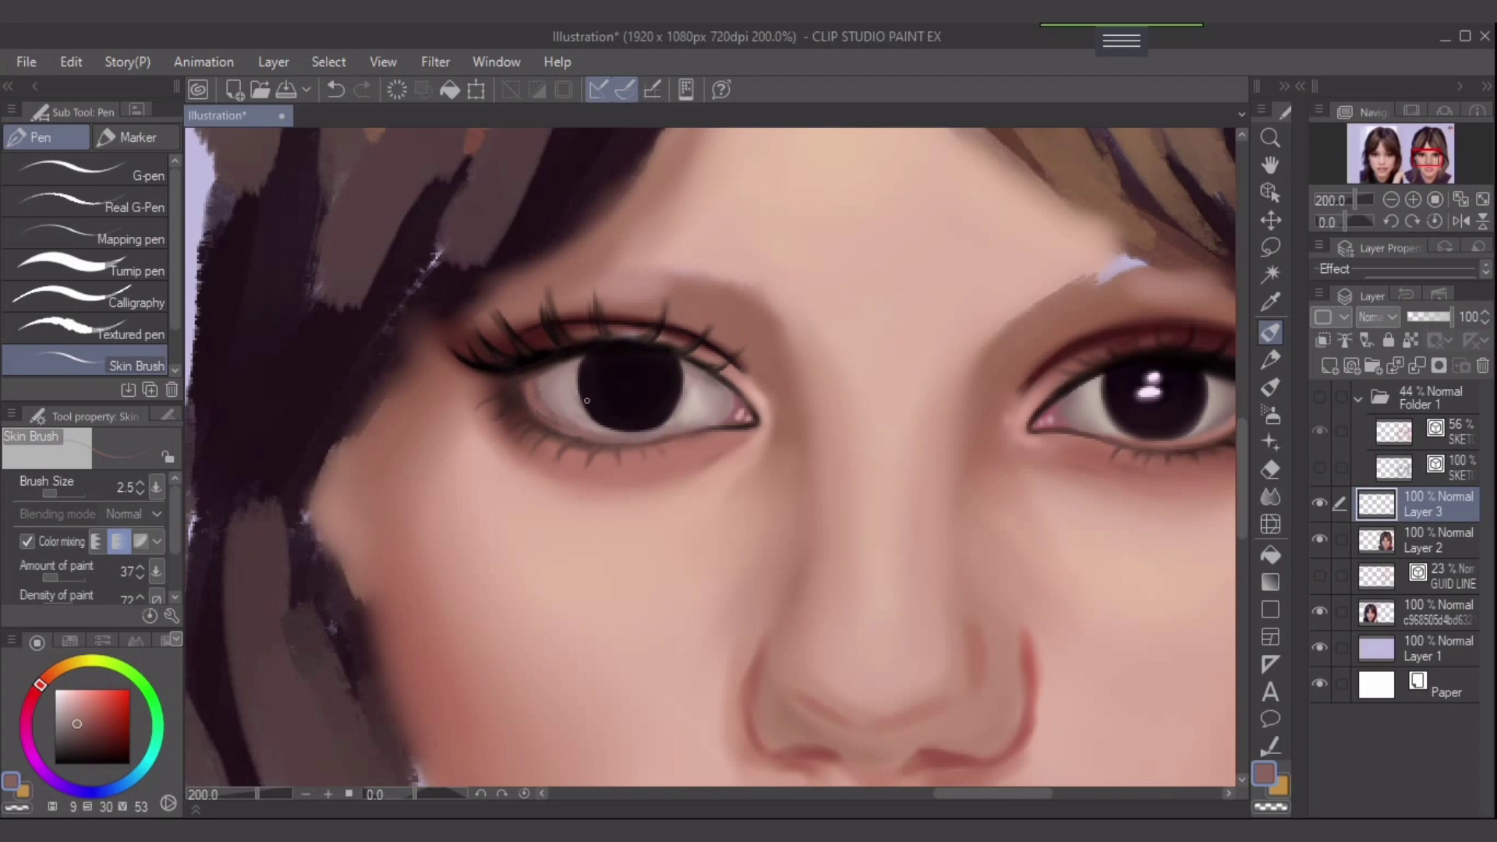
{"action": "left_click", "coordinate": [531, 407], "text": "alt"}
{"action": "left_click", "coordinate": [1032, 400], "text": "alt"}
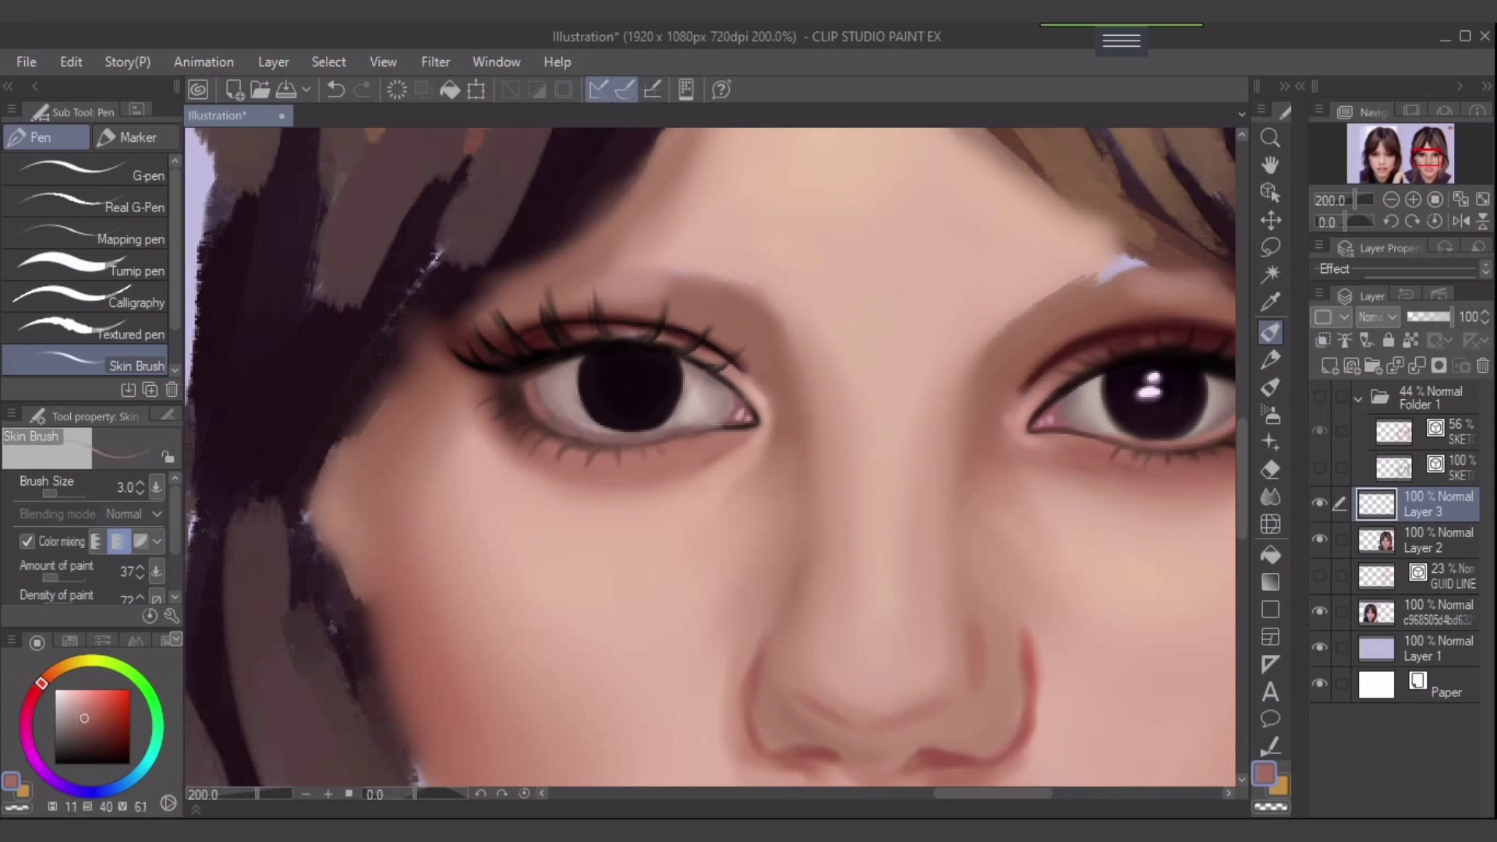
{"action": "key", "text": "bracketright"}
{"action": "key", "text": "bracketright"}
{"action": "key", "text": "bracketleft"}
- Darken the left eye's lower lash line and outer corner with near-black sampled from the upper lid, using the Skin Brush at size 3
{"action": "left_click", "coordinate": [549, 360], "text": "alt"}
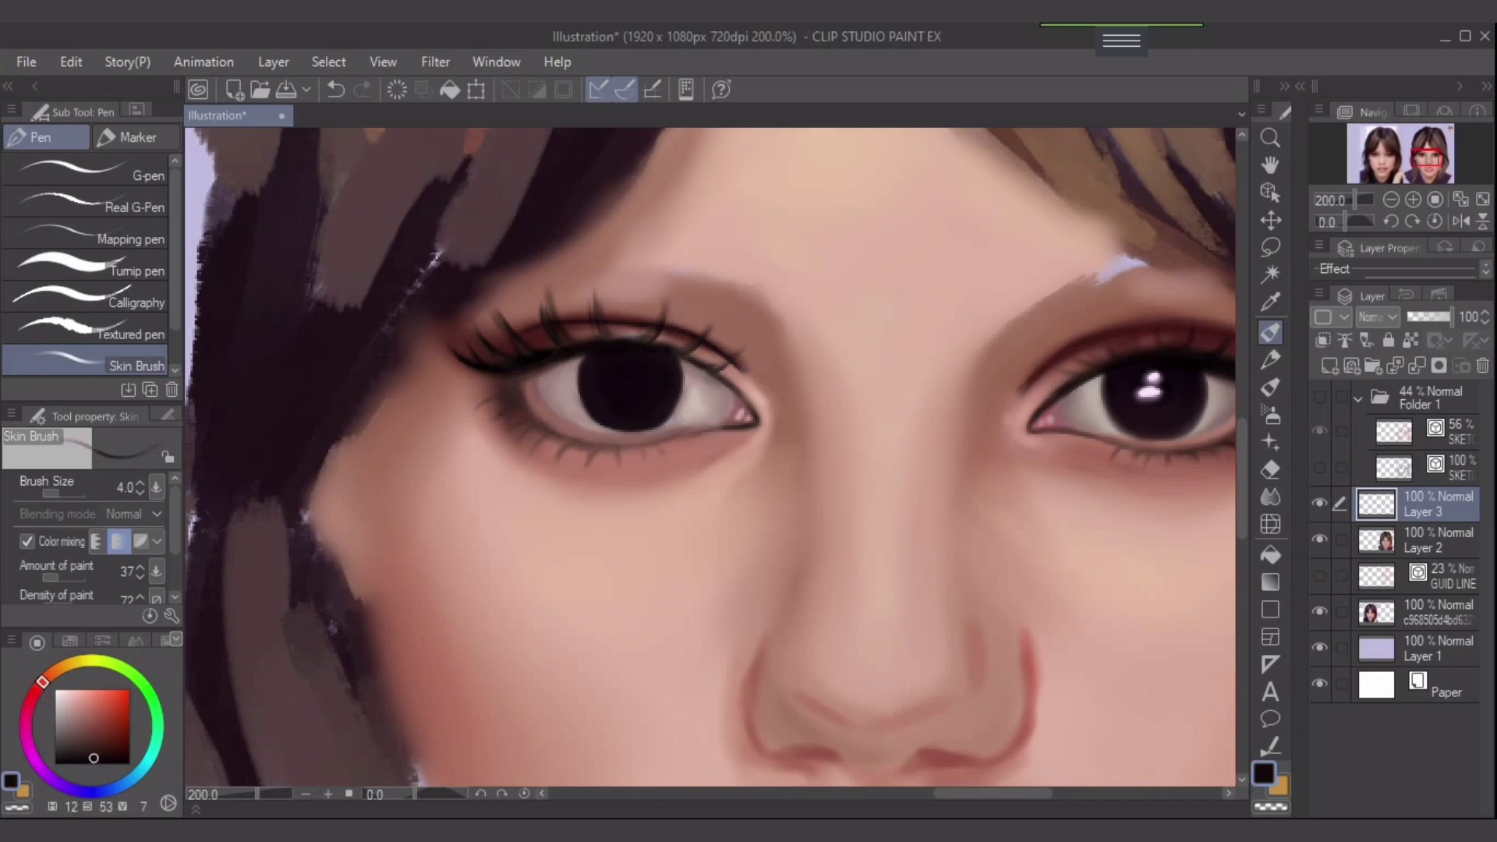
{"action": "key", "text": "bracketleft"}
{"action": "left_click_drag", "start_coordinate": [572, 446], "coordinate": [565, 441]}
{"action": "left_click_drag", "start_coordinate": [514, 387], "coordinate": [500, 387]}
- Paint pale pink catchlights in the left iris with the Soft airbrush at size 6, and ready the G-pen at size 4
{"action": "left_click", "coordinate": [64, 696]}
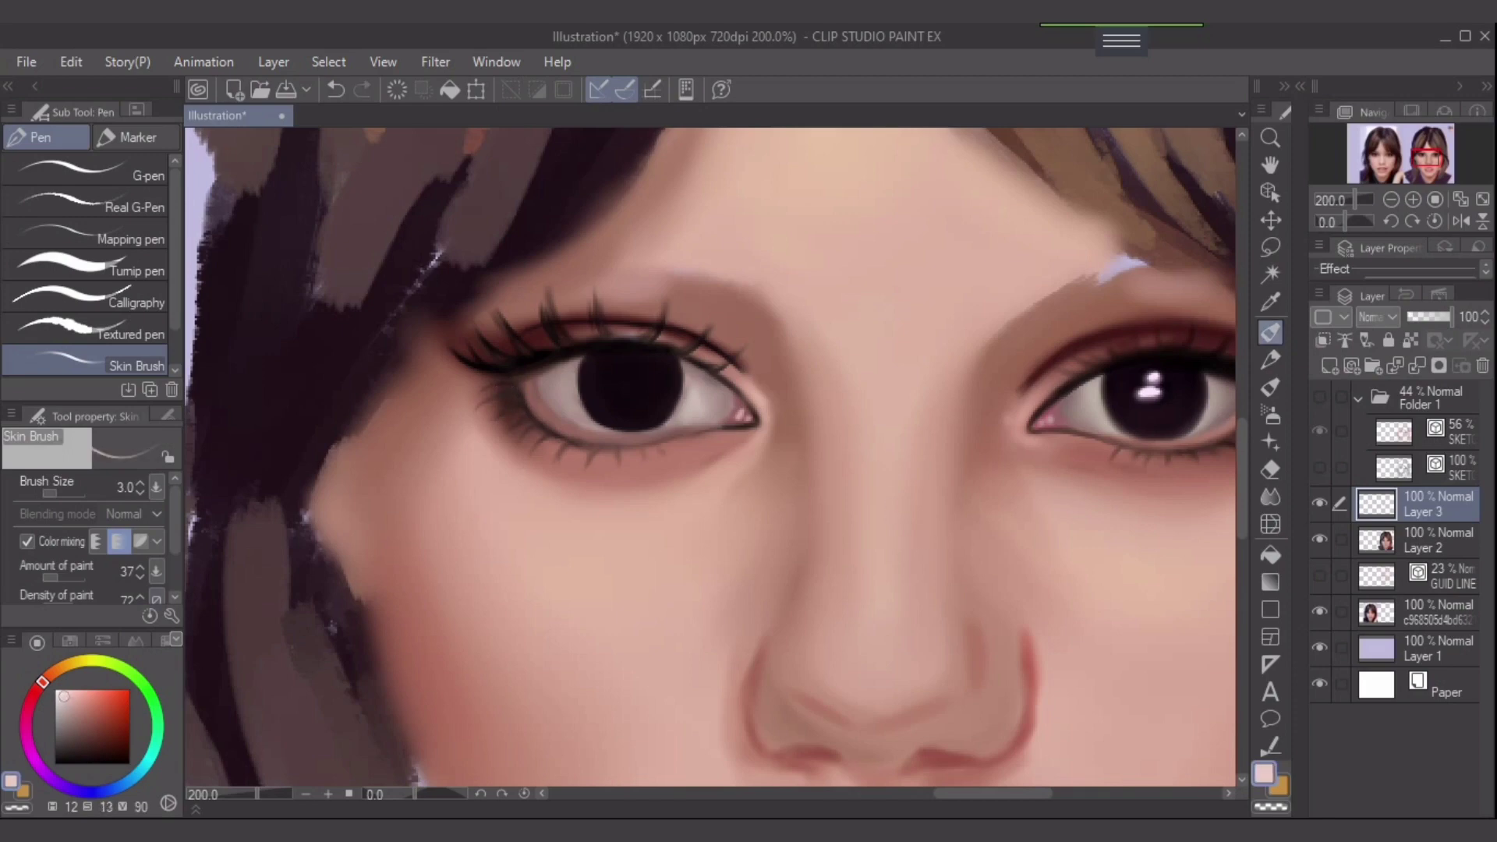
{"action": "key", "text": "b"}
{"action": "key", "text": "b"}
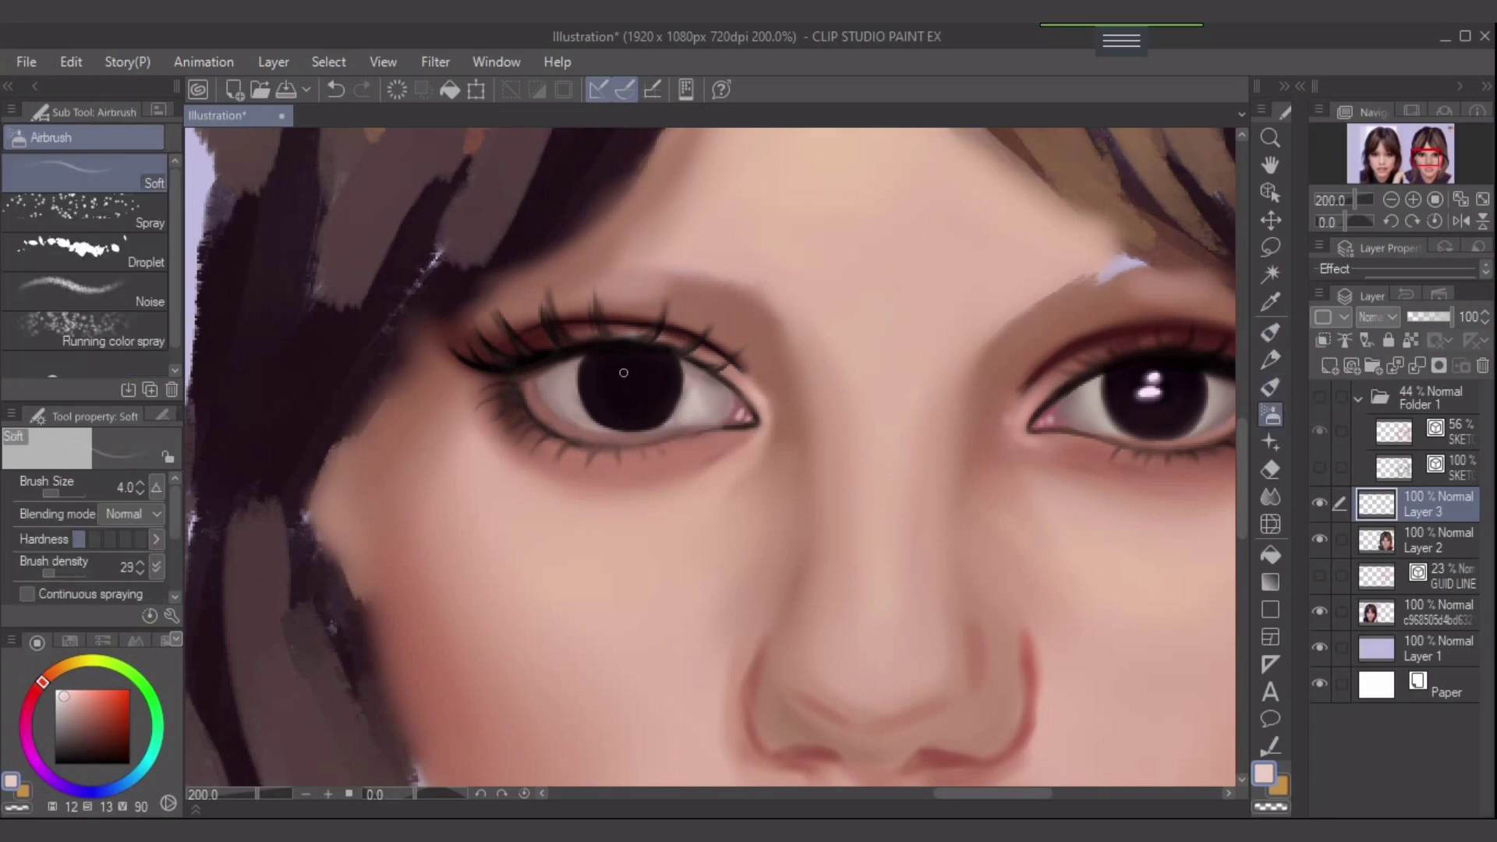
{"action": "key", "text": "bracketright"}
{"action": "key", "text": "bracketright"}
{"action": "mouse_move", "coordinate": [625, 372]}
{"action": "left_mouse_down"}
{"action": "mouse_move", "coordinate": [643, 367]}
{"action": "mouse_move", "coordinate": [619, 371]}
{"action": "mouse_move", "coordinate": [630, 386]}
{"action": "left_mouse_up"}
{"action": "key", "text": "ctrl+z"}
{"action": "left_click", "coordinate": [67, 689]}
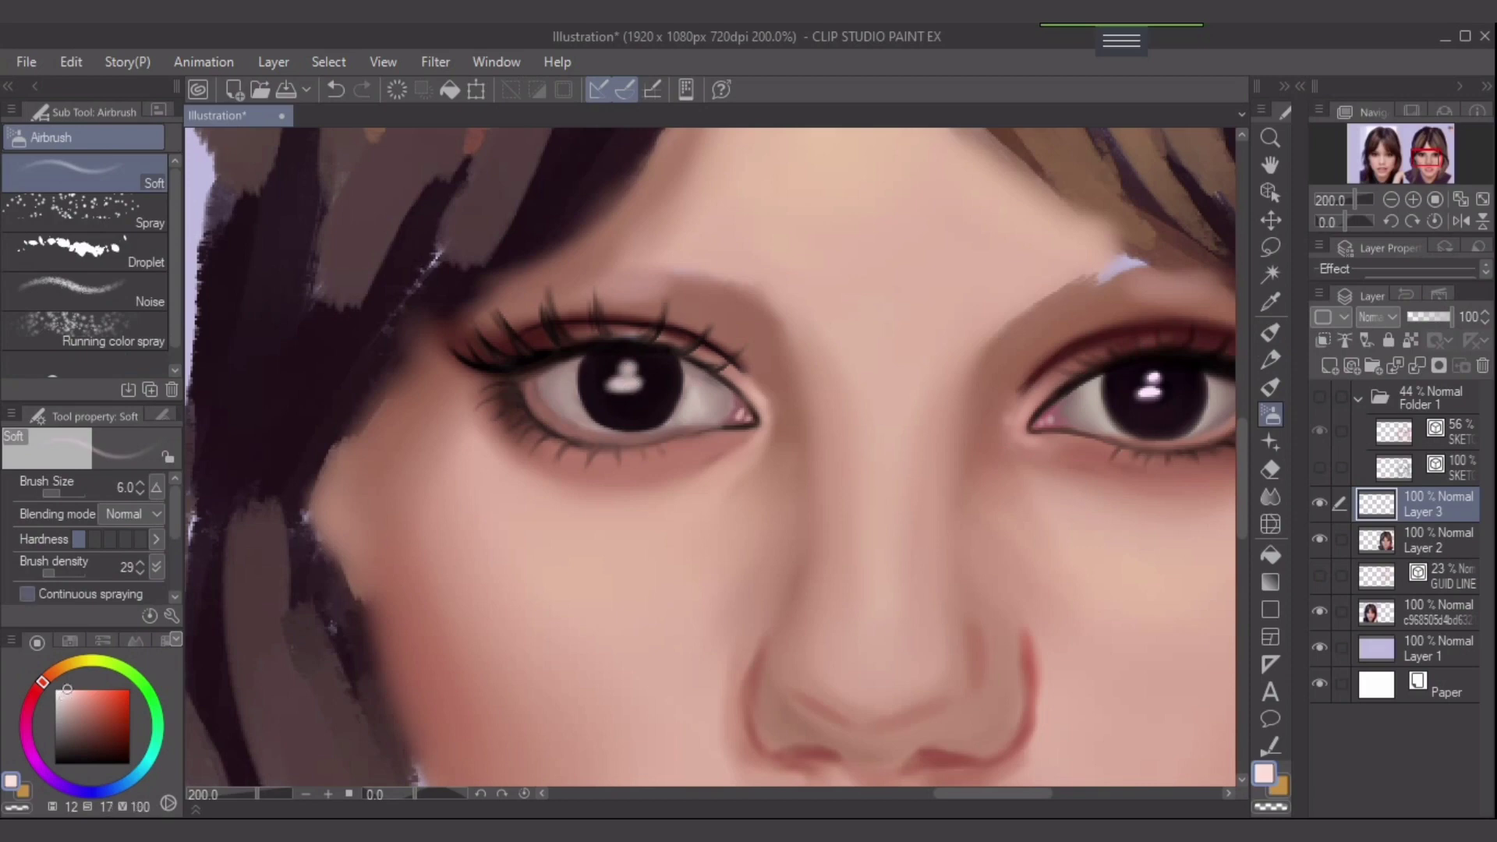
{"action": "key", "text": "p"}
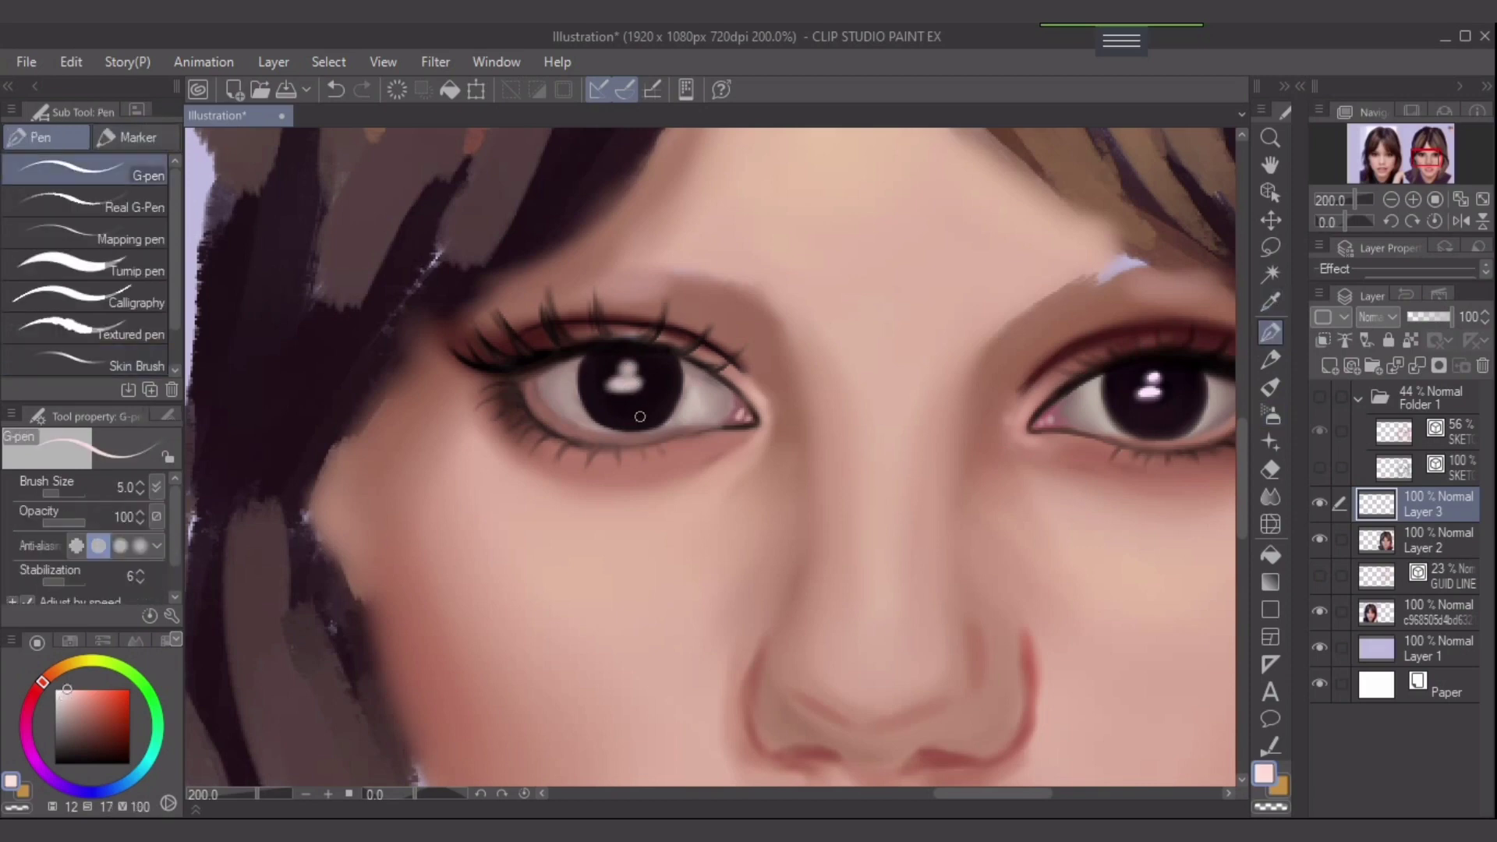
{"action": "key", "text": "bracketleft"}
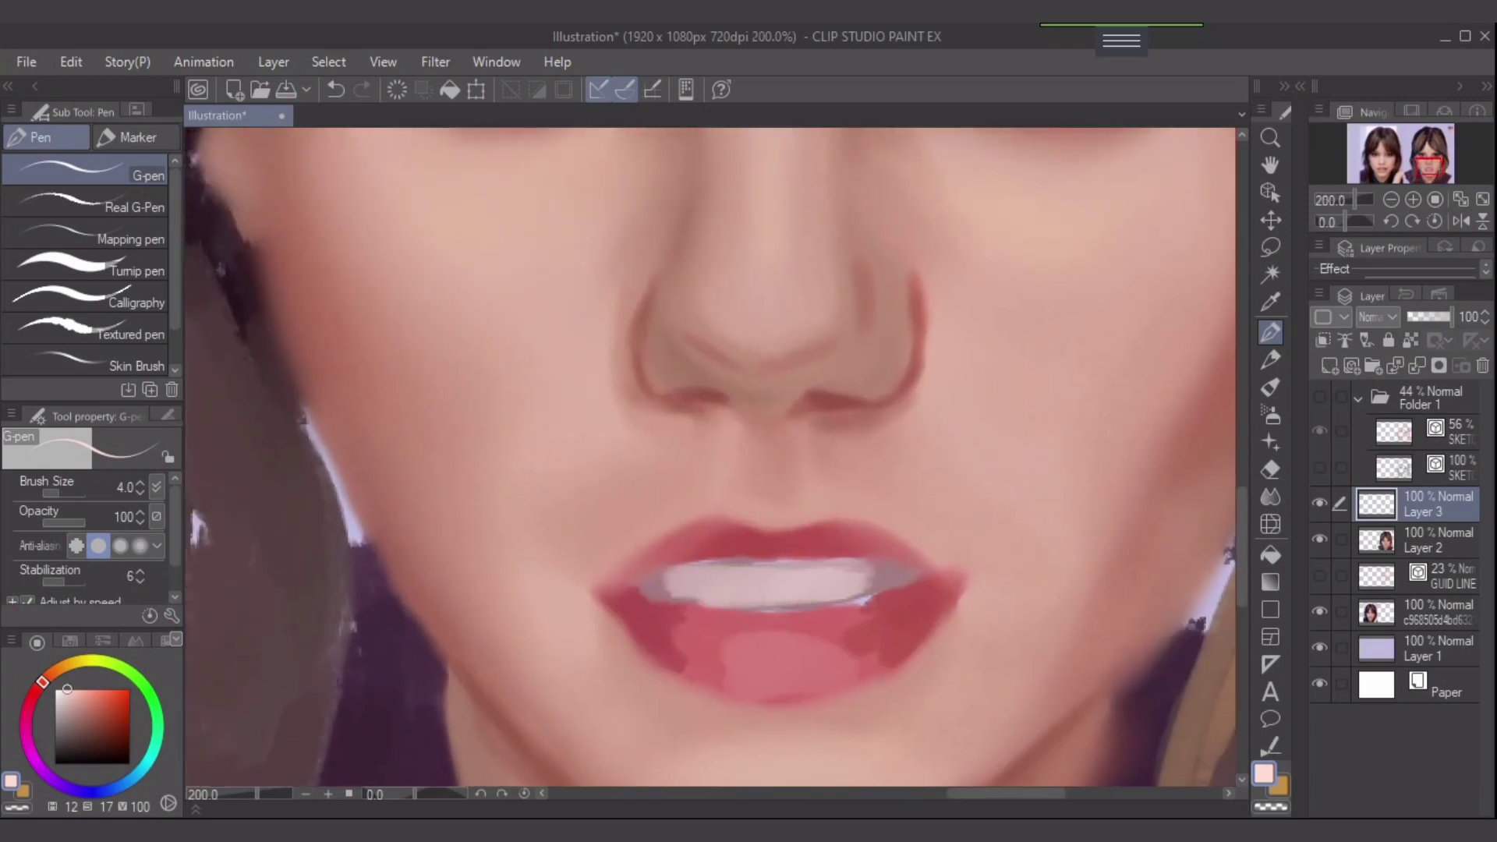
- Merge Layer 3 down into Layer 2
{"action": "left_click", "coordinate": [1437, 539]}
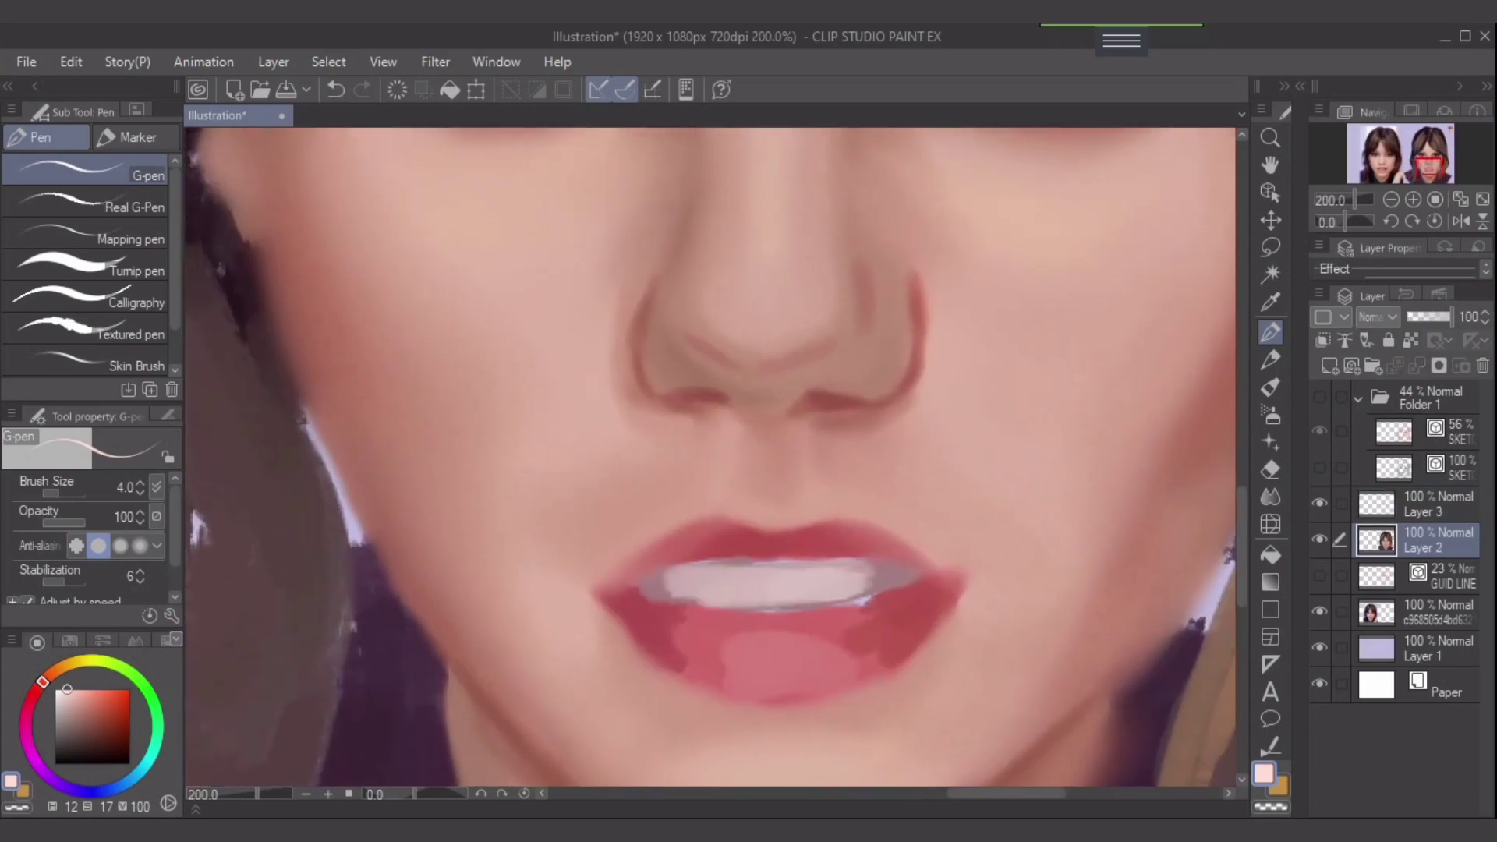
{"action": "left_click", "coordinate": [1437, 504]}
{"action": "left_click", "coordinate": [1417, 365]}
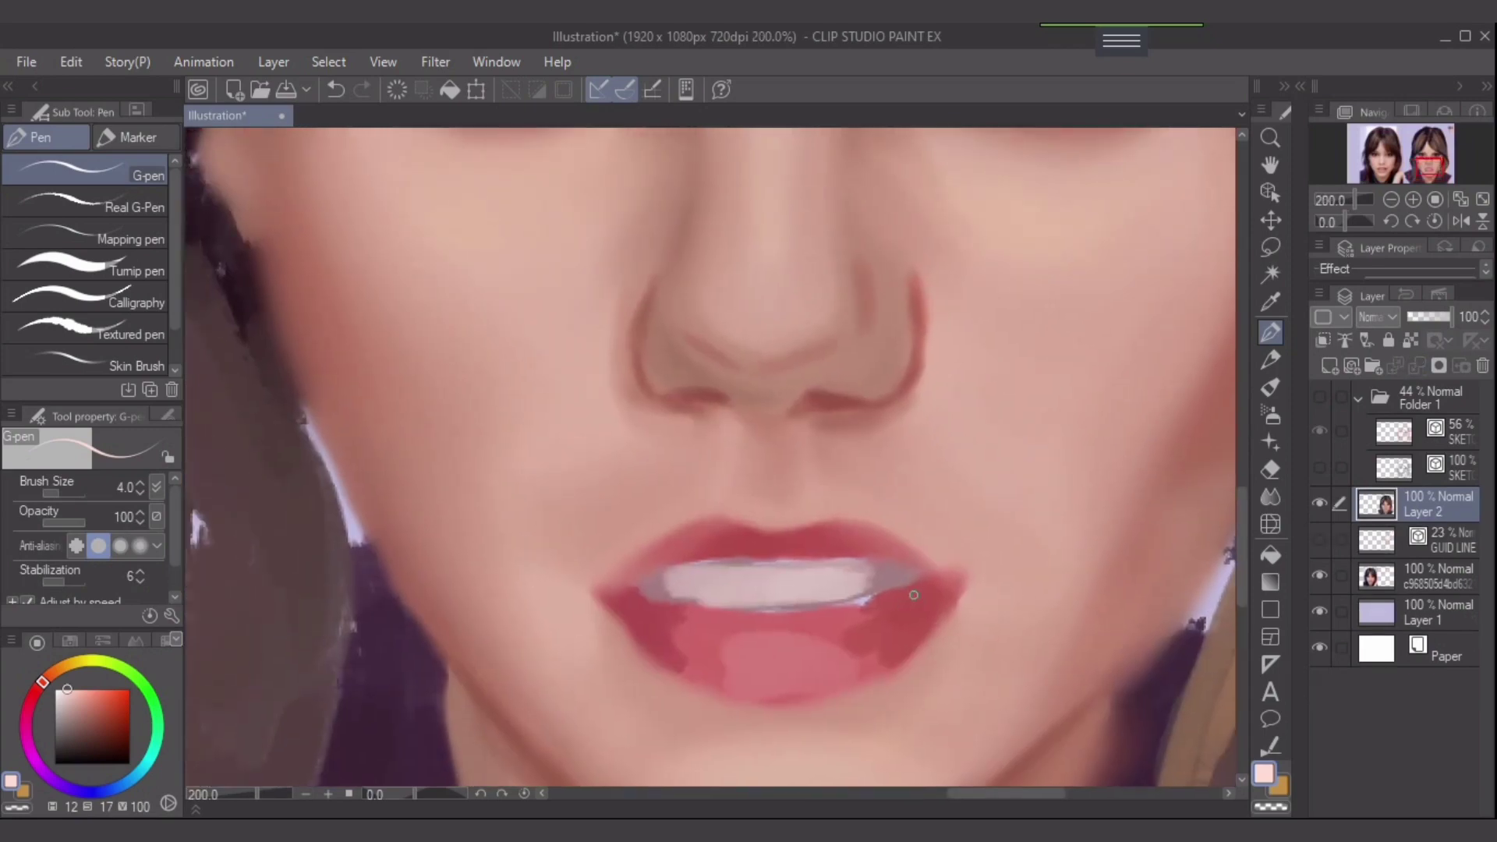
- Show the sketch folder and outline the upper lip along its lines with red sampled from the lower lip, using the Skin Brush at size 4
{"action": "scroll", "coordinate": [914, 595], "scroll_direction": "up", "scroll_amount": 2}
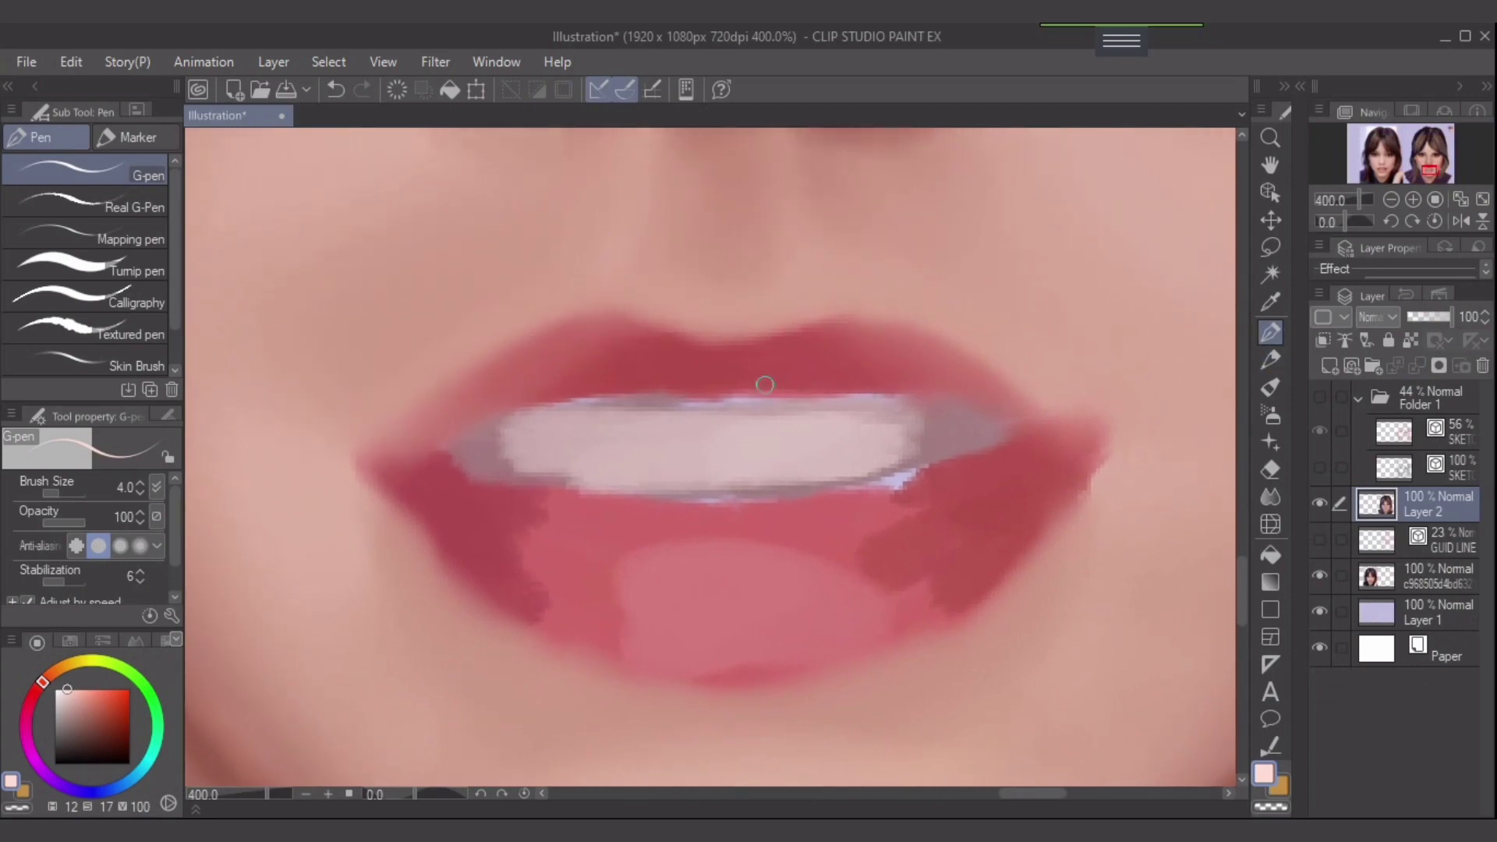
{"action": "left_click", "coordinate": [1270, 302]}
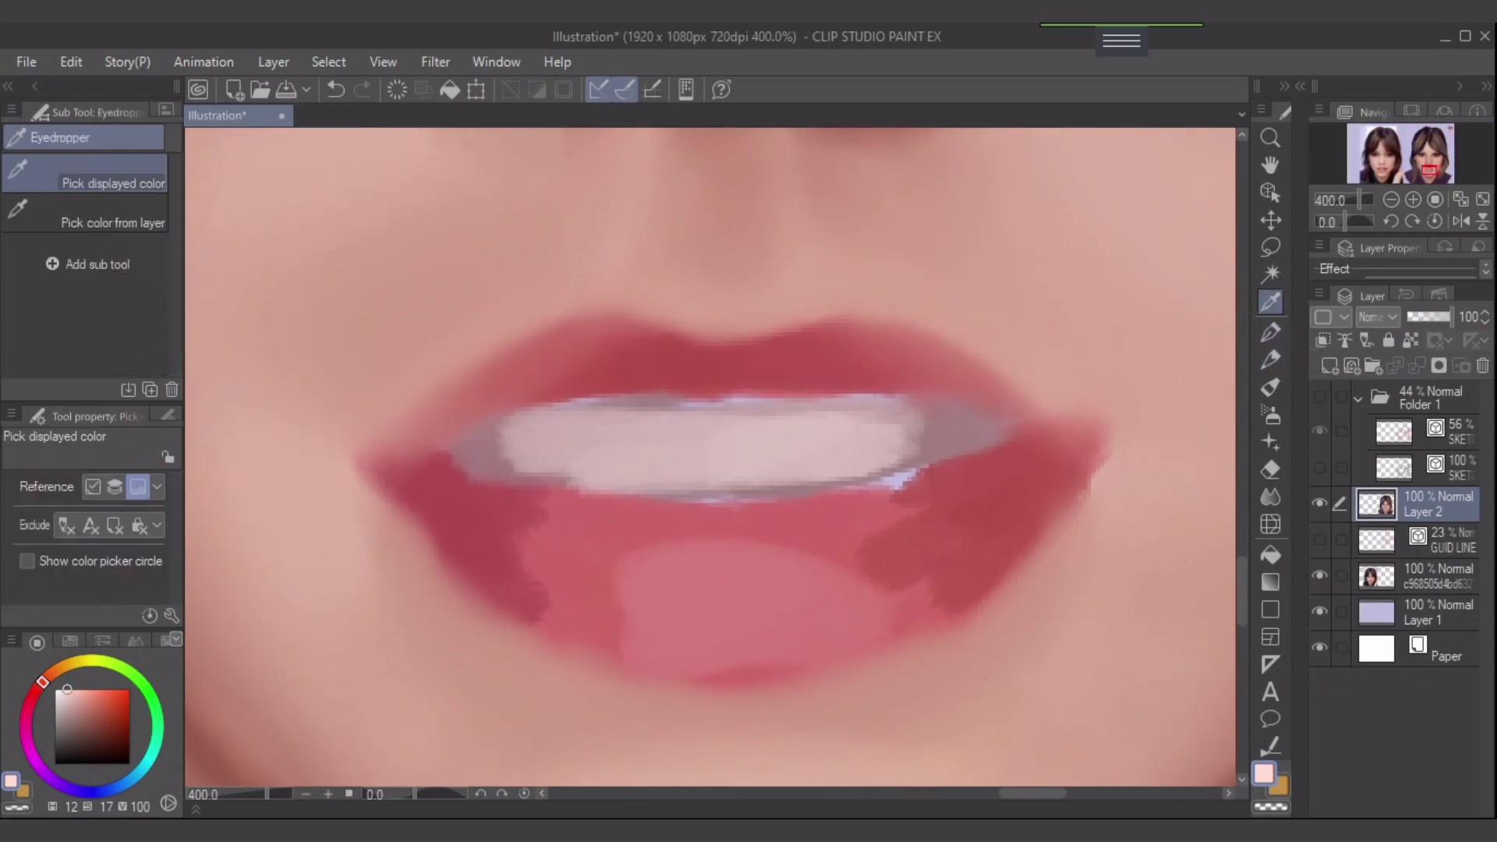
{"action": "left_click", "coordinate": [974, 530]}
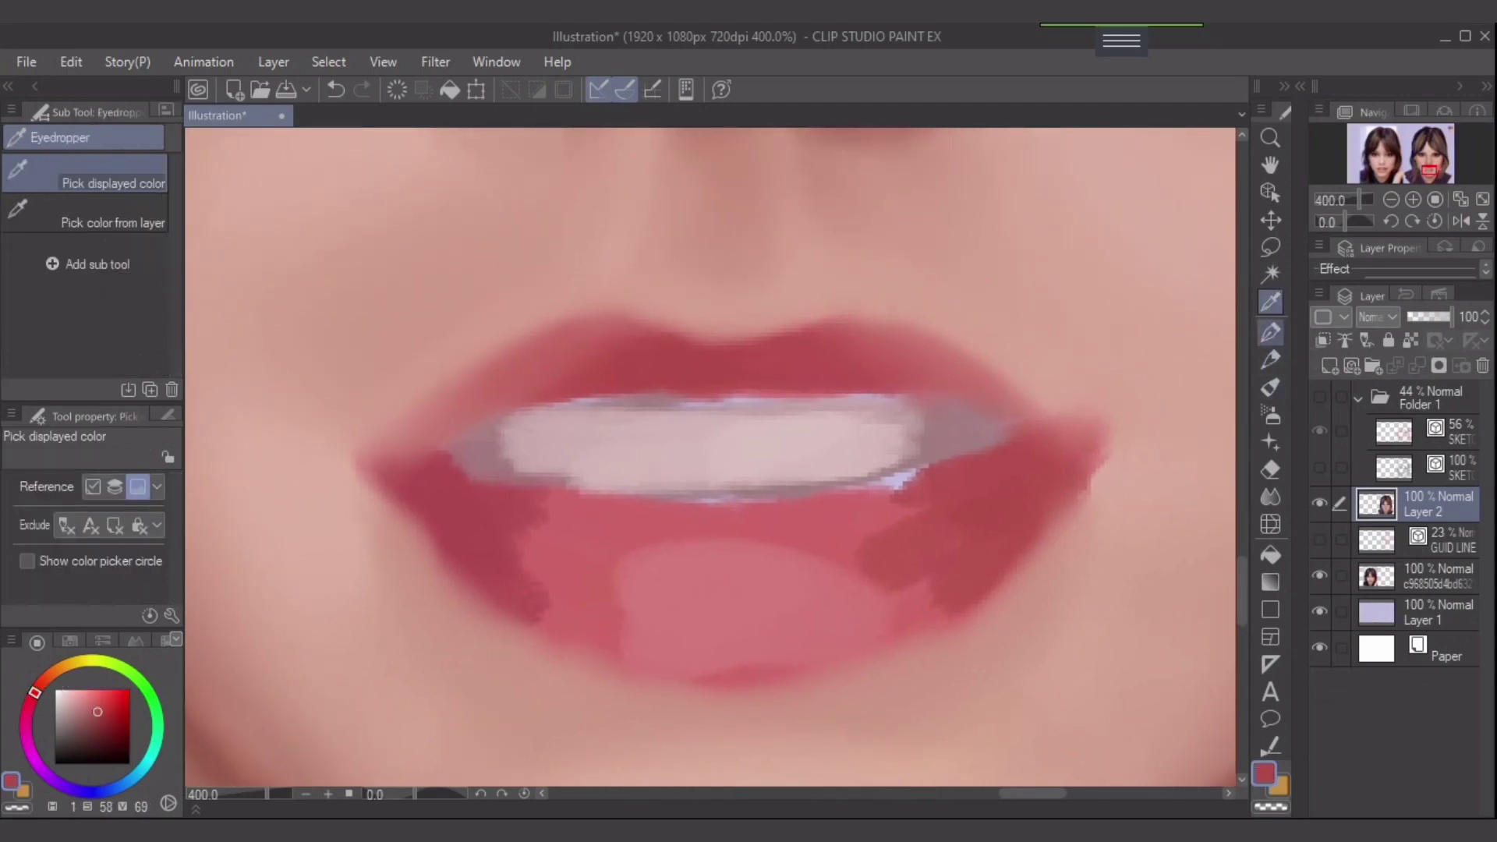
{"action": "left_click", "coordinate": [1270, 333]}
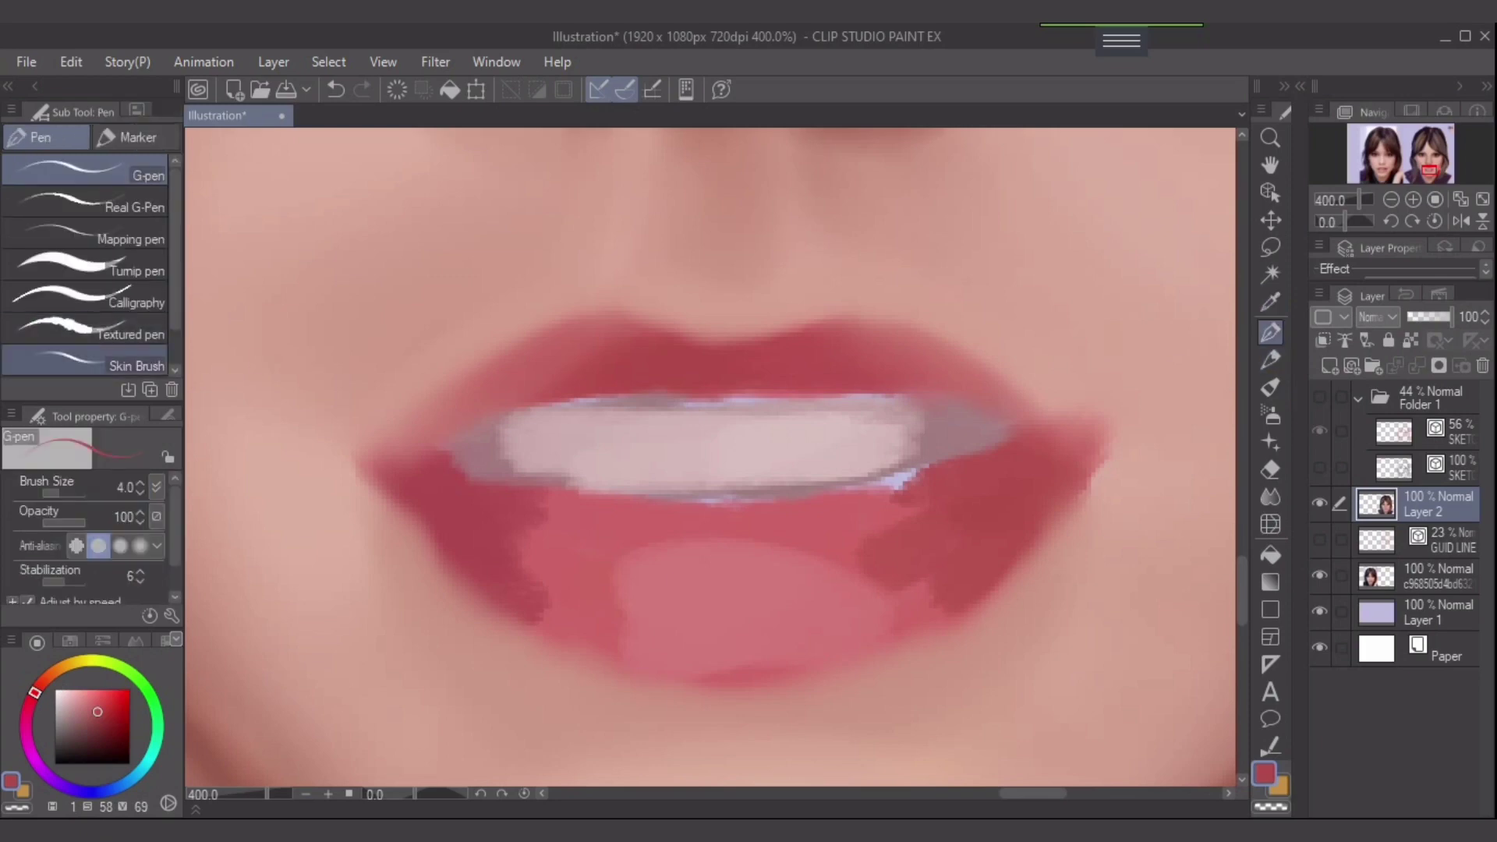
{"action": "left_click", "coordinate": [117, 361]}
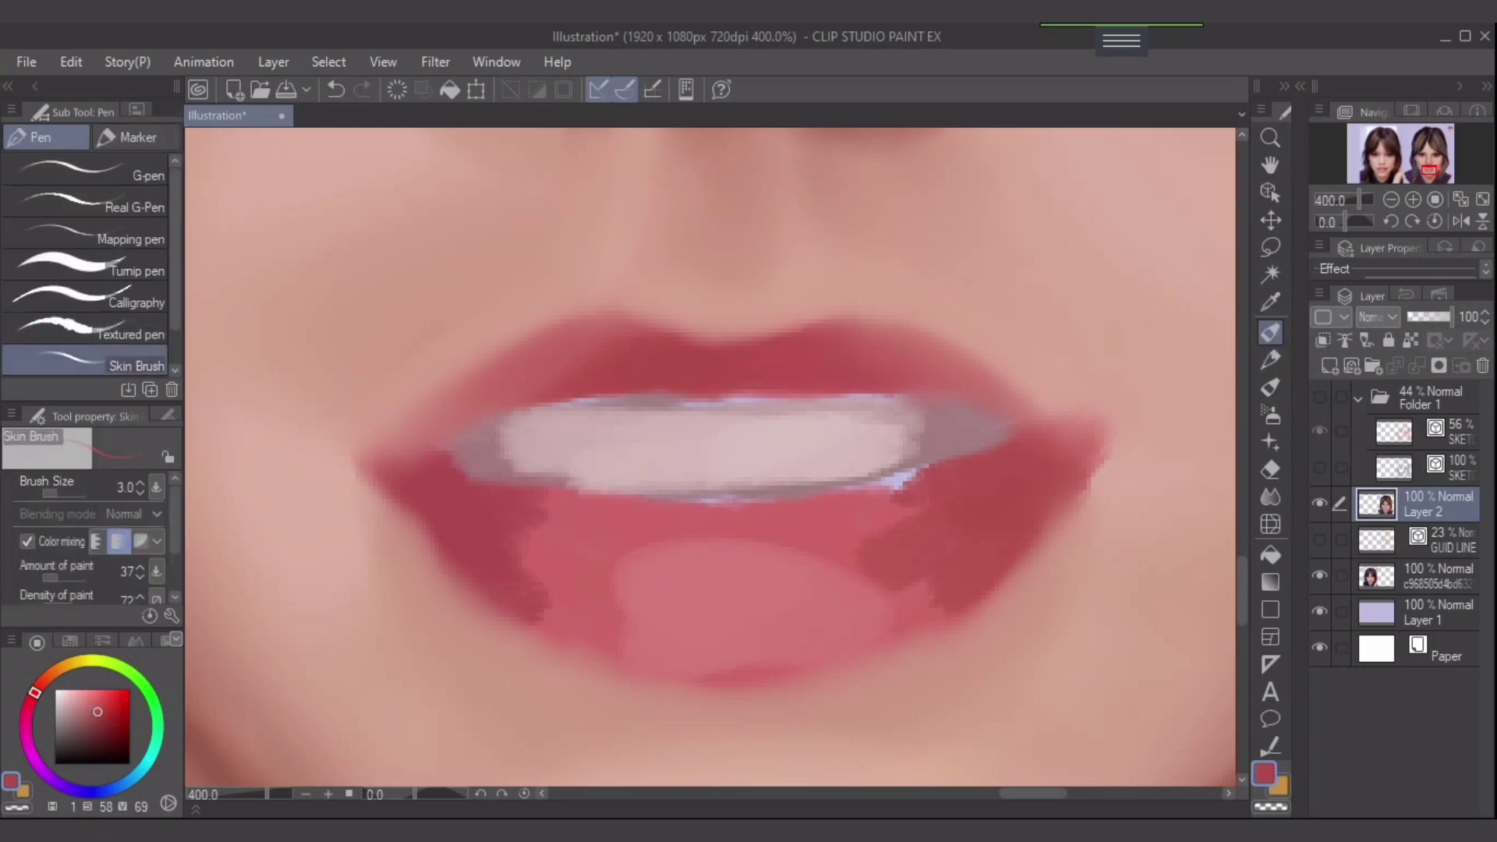
{"action": "left_click", "coordinate": [1319, 396]}
{"action": "key", "text": "bracketright"}
{"action": "mouse_move", "coordinate": [611, 316]}
{"action": "left_mouse_down"}
{"action": "mouse_move", "coordinate": [481, 359]}
{"action": "mouse_move", "coordinate": [611, 305]}
{"action": "mouse_move", "coordinate": [486, 345]}
{"action": "mouse_move", "coordinate": [504, 335]}
{"action": "mouse_move", "coordinate": [401, 416]}
{"action": "mouse_move", "coordinate": [535, 335]}
{"action": "mouse_move", "coordinate": [436, 402]}
{"action": "mouse_move", "coordinate": [558, 327]}
{"action": "mouse_move", "coordinate": [568, 336]}
{"action": "mouse_move", "coordinate": [486, 356]}
{"action": "mouse_move", "coordinate": [606, 308]}
{"action": "mouse_move", "coordinate": [657, 316]}
{"action": "mouse_move", "coordinate": [629, 301]}
{"action": "mouse_move", "coordinate": [713, 335]}
{"action": "mouse_move", "coordinate": [658, 320]}
{"action": "mouse_move", "coordinate": [825, 323]}
{"action": "mouse_move", "coordinate": [742, 341]}
{"action": "mouse_move", "coordinate": [904, 322]}
{"action": "mouse_move", "coordinate": [829, 316]}
{"action": "mouse_move", "coordinate": [911, 323]}
{"action": "mouse_move", "coordinate": [876, 308]}
{"action": "mouse_move", "coordinate": [820, 317]}
{"action": "mouse_move", "coordinate": [856, 302]}
{"action": "mouse_move", "coordinate": [767, 338]}
{"action": "mouse_move", "coordinate": [793, 325]}
{"action": "left_mouse_up"}
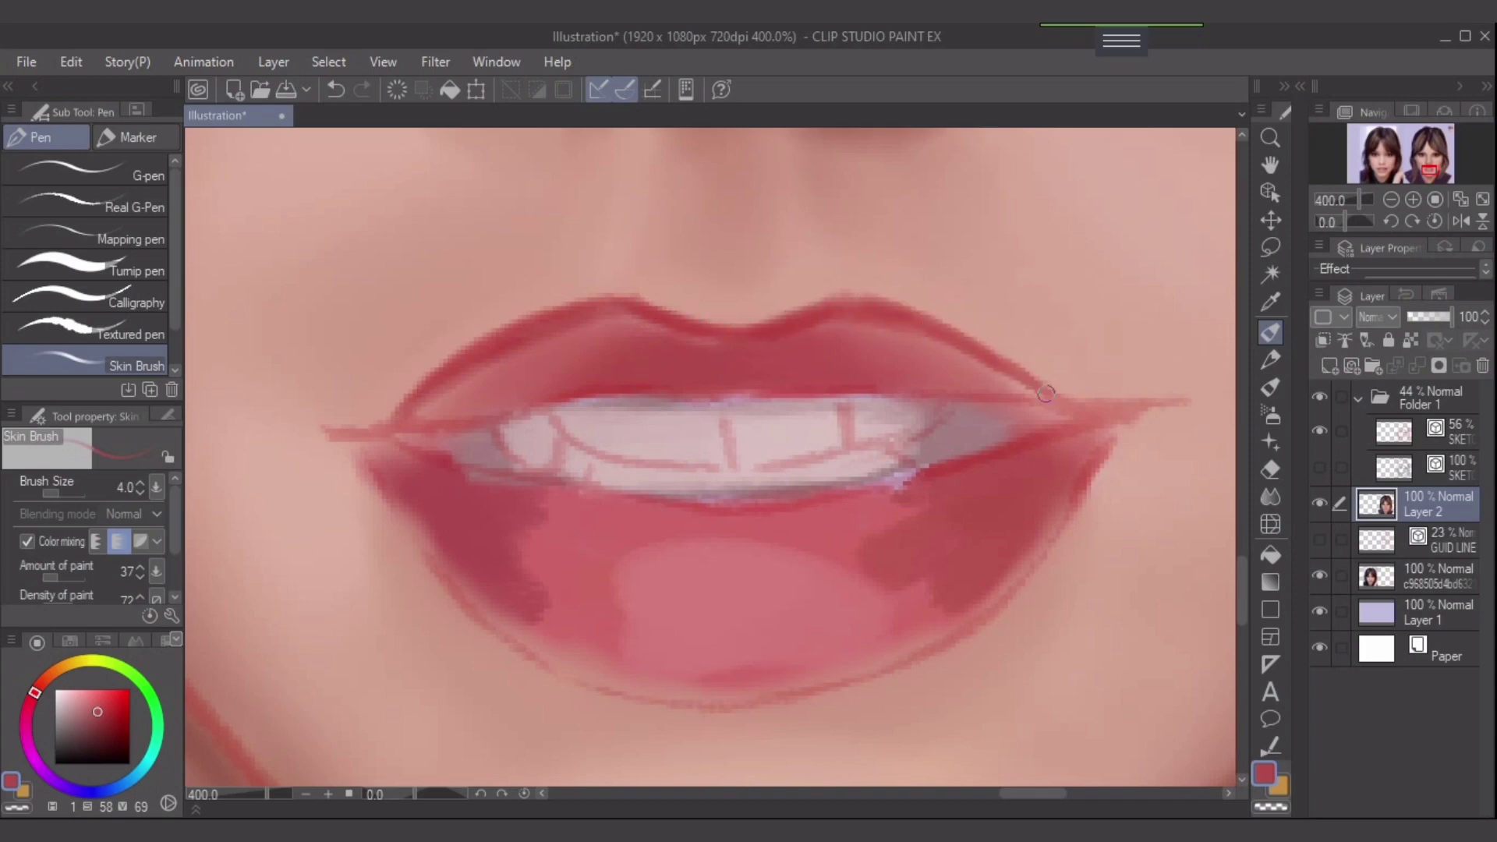
{"action": "left_click_drag", "start_coordinate": [1028, 384], "coordinate": [1119, 407]}
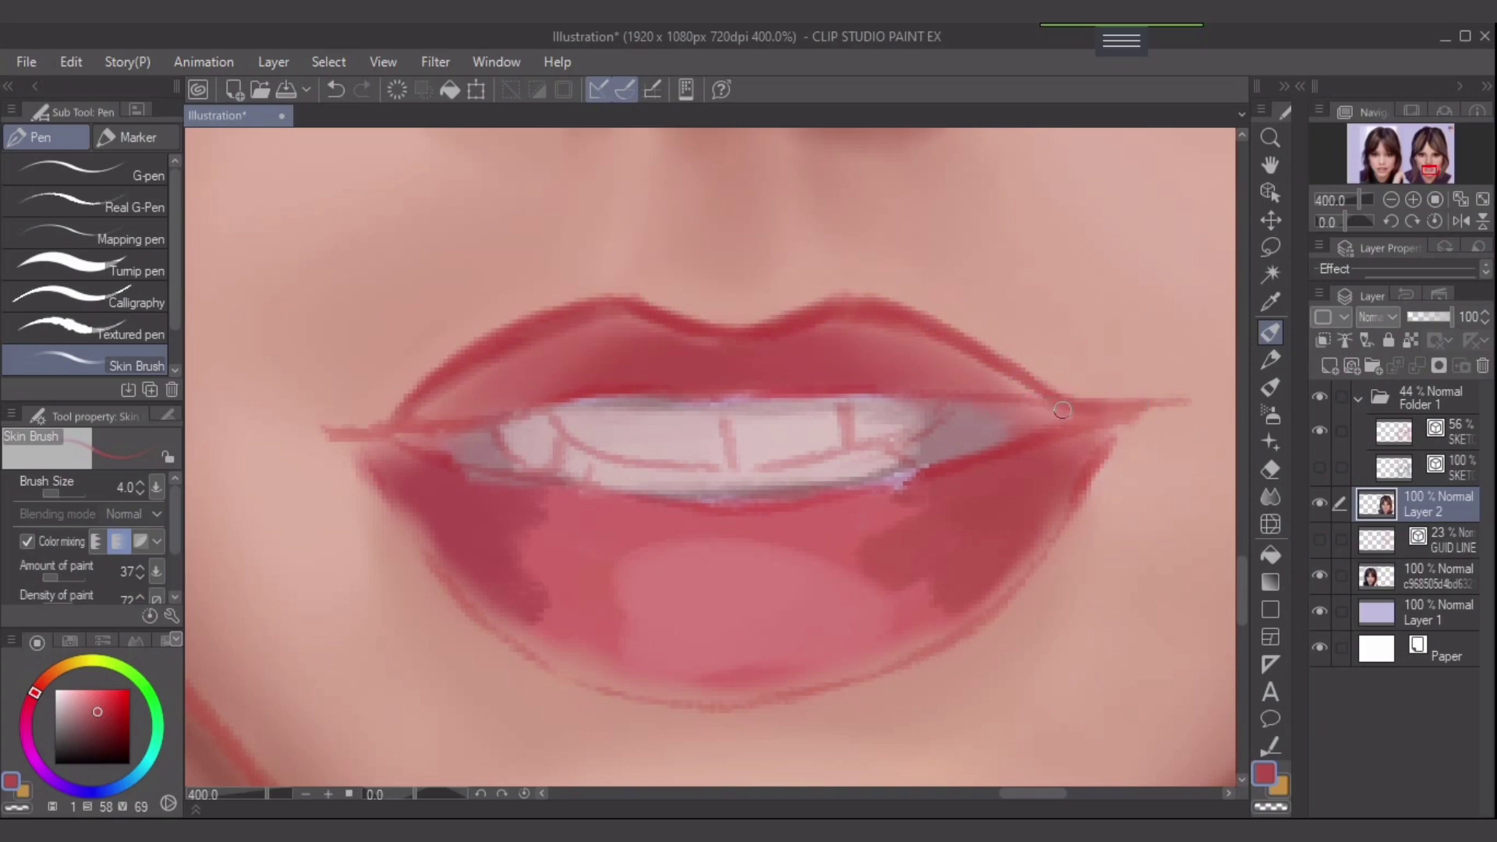
{"action": "mouse_move", "coordinate": [1061, 403]}
{"action": "left_mouse_down"}
{"action": "mouse_move", "coordinate": [796, 392]}
{"action": "mouse_move", "coordinate": [913, 386]}
{"action": "mouse_move", "coordinate": [677, 396]}
{"action": "mouse_move", "coordinate": [795, 389]}
{"action": "mouse_move", "coordinate": [708, 400]}
{"action": "mouse_move", "coordinate": [657, 389]}
{"action": "mouse_move", "coordinate": [796, 388]}
{"action": "mouse_move", "coordinate": [685, 387]}
{"action": "mouse_move", "coordinate": [823, 386]}
{"action": "mouse_move", "coordinate": [537, 406]}
{"action": "mouse_move", "coordinate": [568, 394]}
{"action": "mouse_move", "coordinate": [355, 436]}
{"action": "mouse_move", "coordinate": [437, 410]}
{"action": "mouse_move", "coordinate": [407, 424]}
{"action": "mouse_move", "coordinate": [420, 397]}
{"action": "mouse_move", "coordinate": [353, 433]}
{"action": "left_mouse_up"}
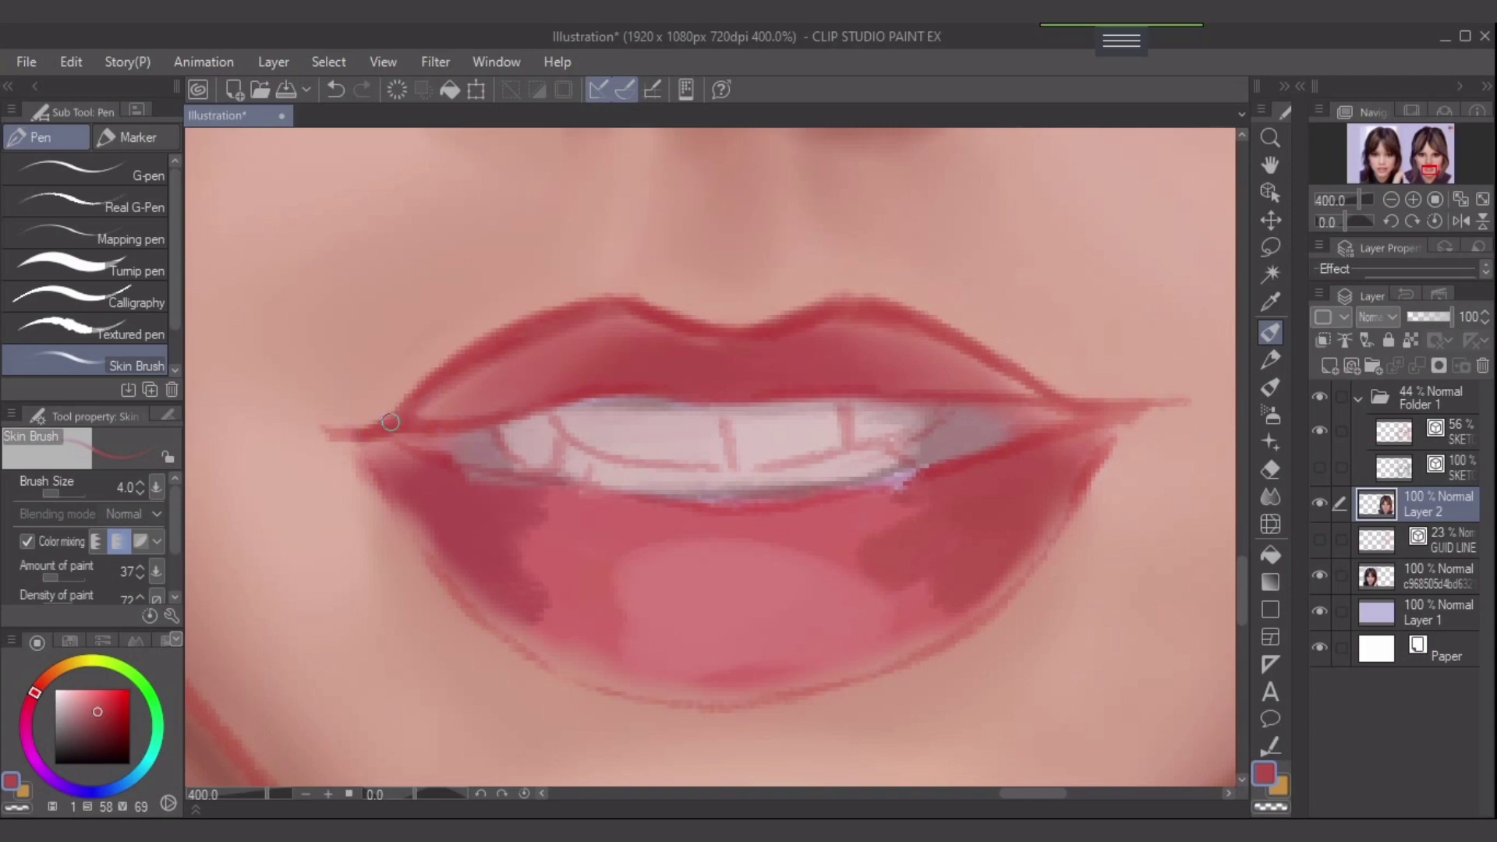
- Fill the upper lip from corner to corner with the sampled red, using the Skin Brush at sizes 5 and 6
{"action": "mouse_move", "coordinate": [442, 418]}
{"action": "left_mouse_down"}
{"action": "mouse_move", "coordinate": [556, 387]}
{"action": "mouse_move", "coordinate": [470, 407]}
{"action": "mouse_move", "coordinate": [505, 386]}
{"action": "mouse_move", "coordinate": [445, 402]}
{"action": "left_mouse_up"}
{"action": "key", "text": "bracketright"}
{"action": "key", "text": "bracketright"}
{"action": "key", "text": "bracketright"}
{"action": "key", "text": "bracketleft"}
{"action": "key", "text": "bracketleft"}
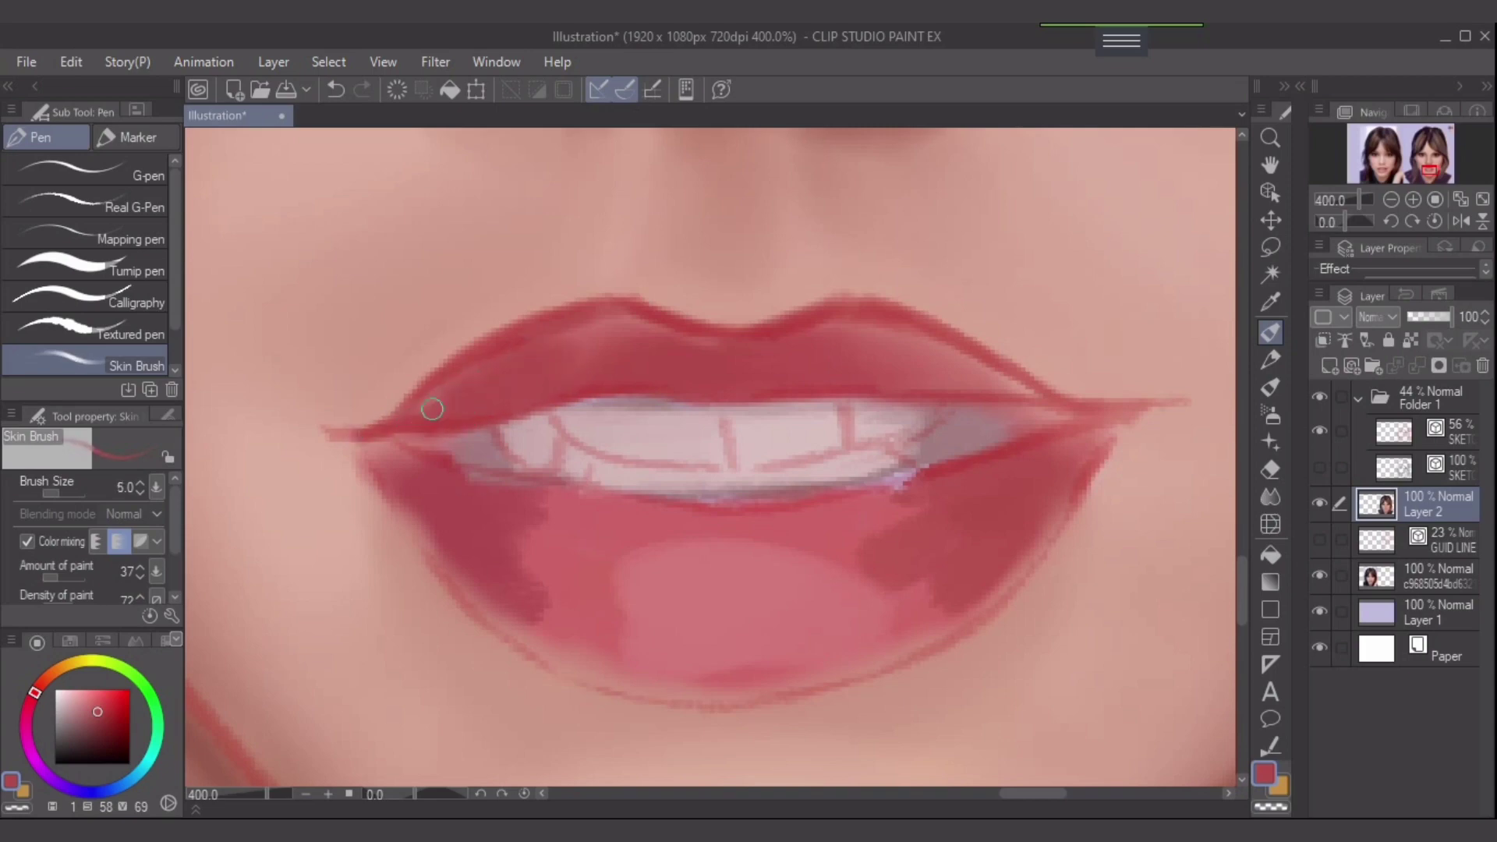
{"action": "key", "text": "bracketright"}
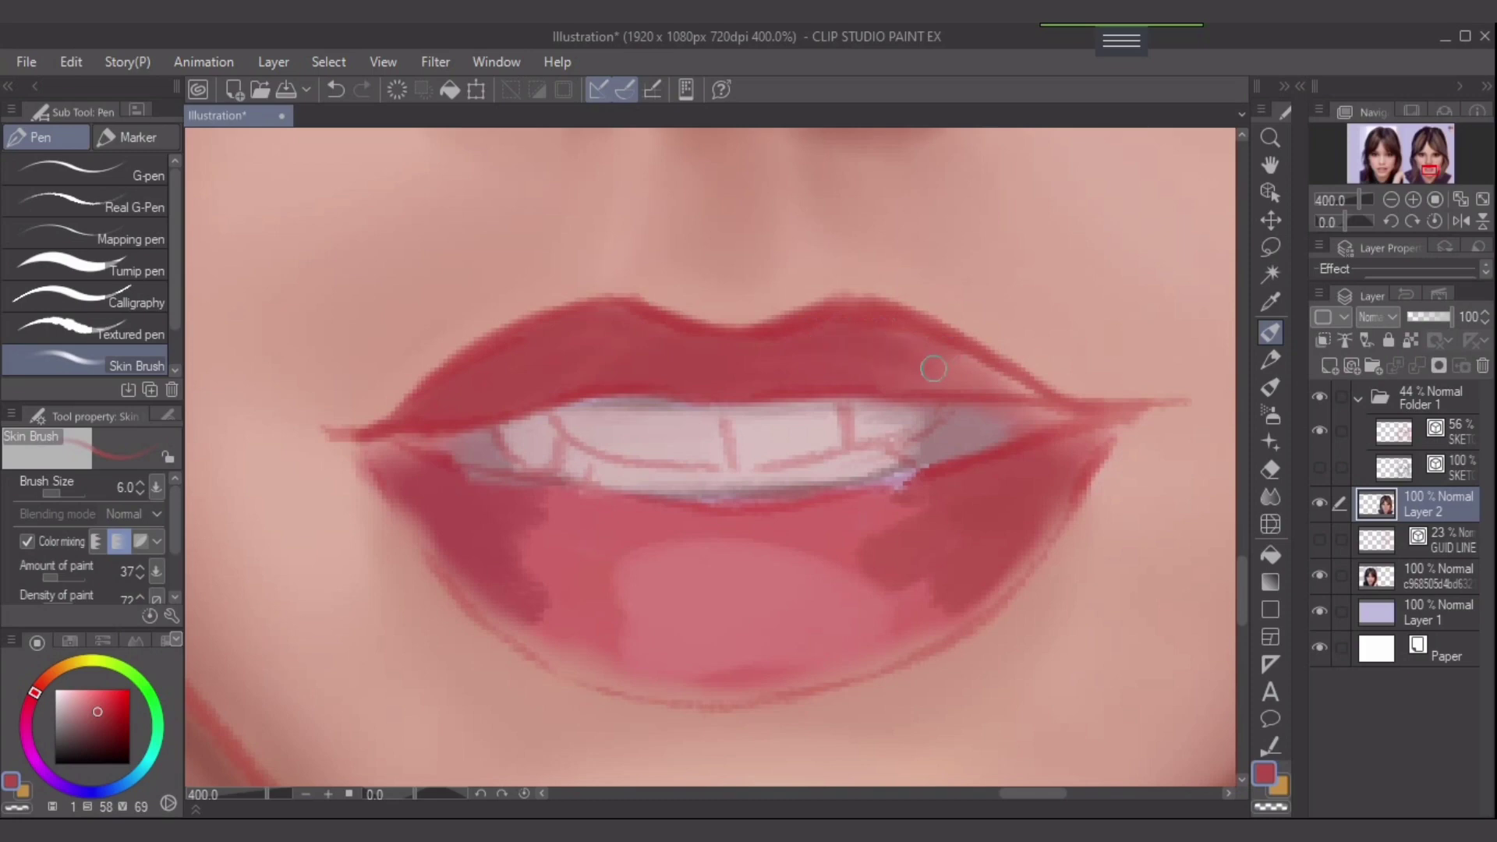
{"action": "mouse_move", "coordinate": [933, 368]}
{"action": "left_mouse_down"}
{"action": "mouse_move", "coordinate": [990, 384]}
{"action": "mouse_move", "coordinate": [912, 350]}
{"action": "mouse_move", "coordinate": [1024, 385]}
{"action": "mouse_move", "coordinate": [884, 347]}
{"action": "left_mouse_up"}
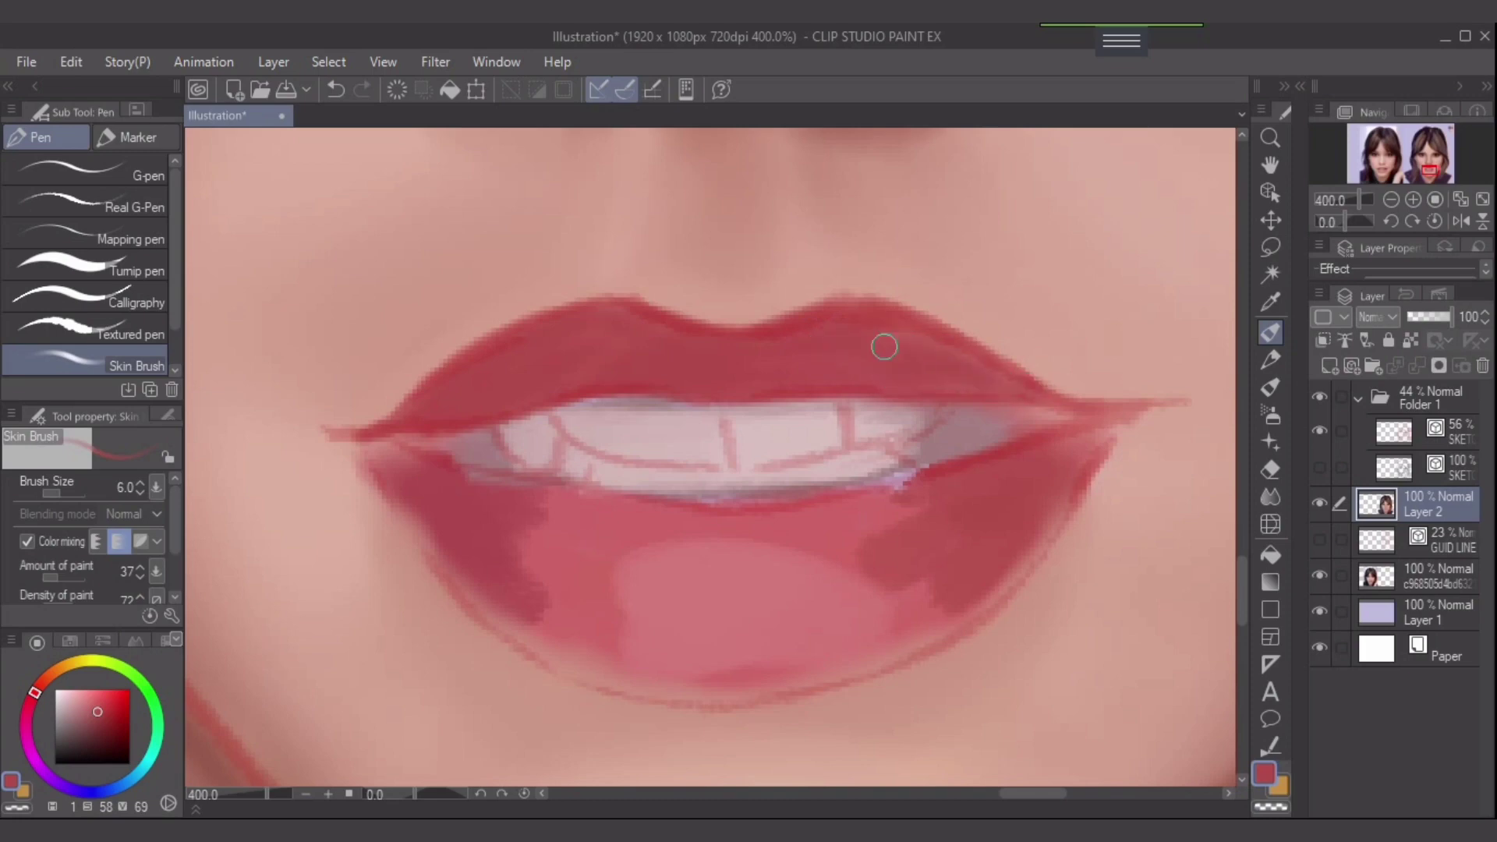
- Hide the sketch folder and even out the upper lip's red fill with the Skin Brush at sizes 7 and 5
{"action": "key", "text": "bracketleft"}
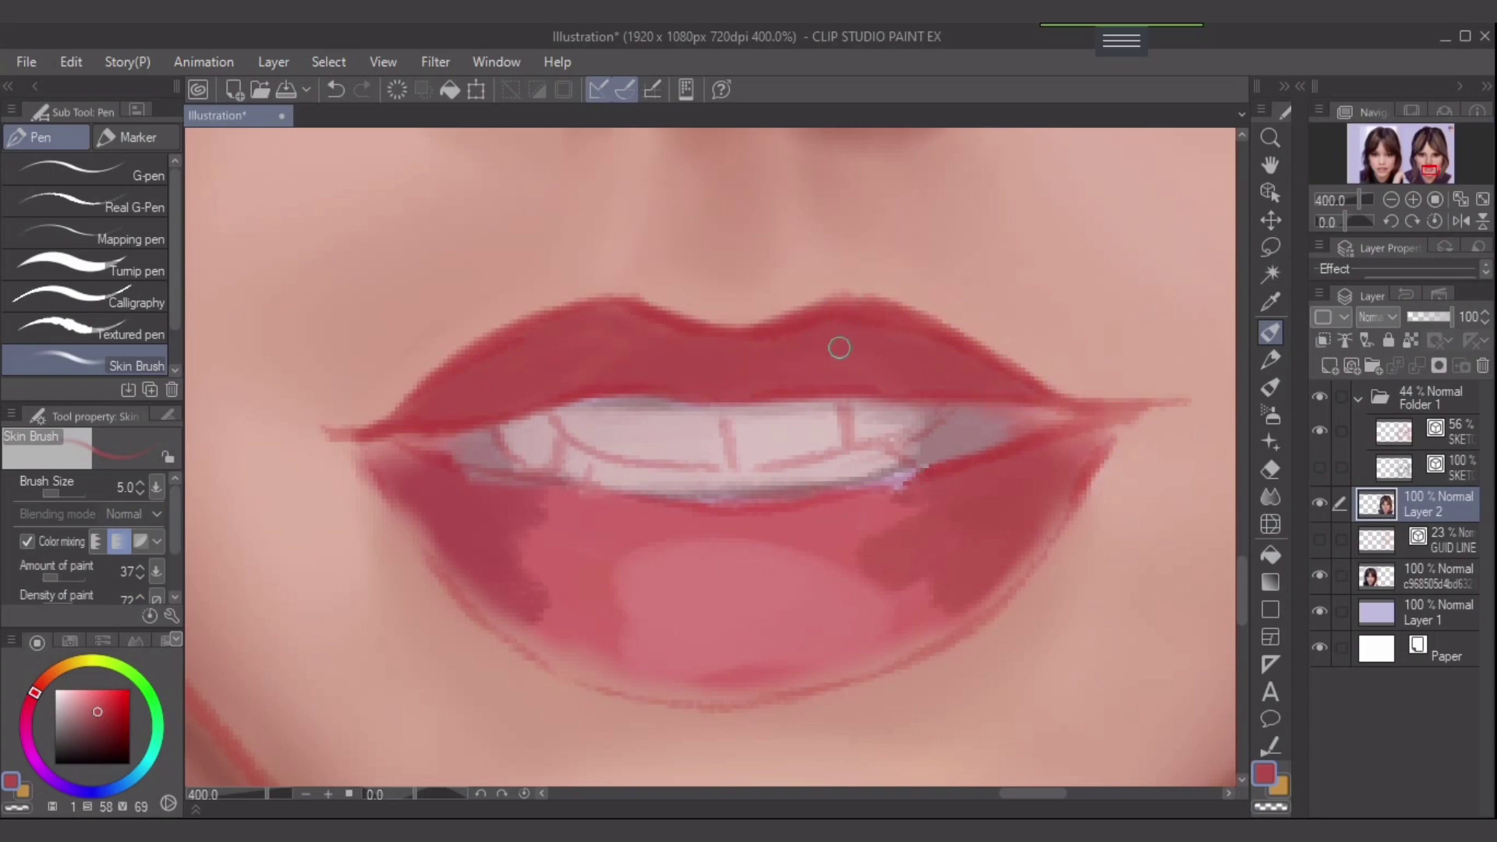
{"action": "key", "text": "bracketright"}
{"action": "key", "text": "bracketright"}
{"action": "left_click", "coordinate": [1319, 397]}
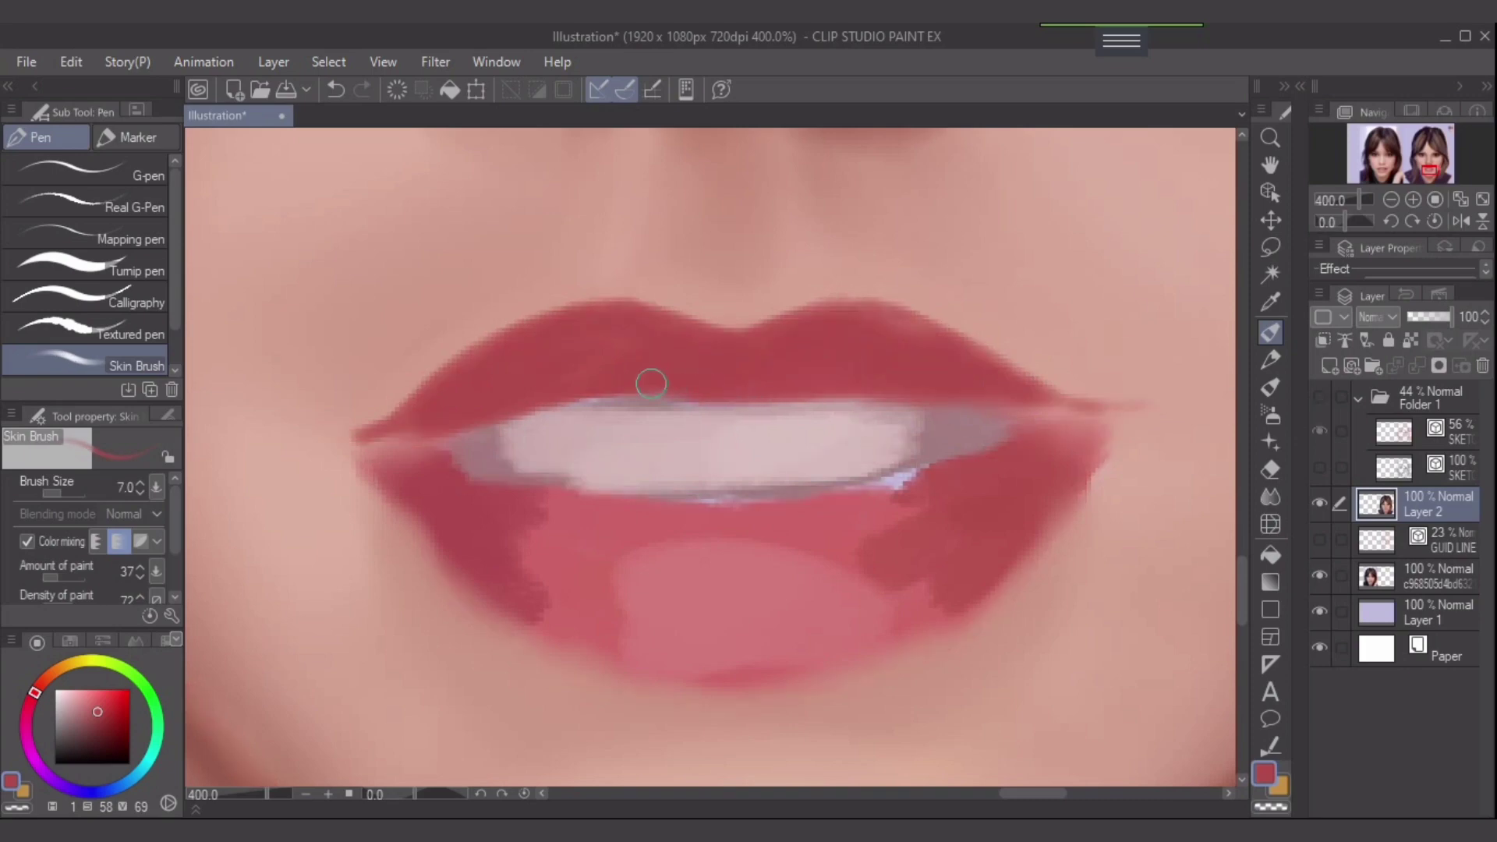
{"action": "key", "text": "bracketleft"}
{"action": "key", "text": "bracketleft"}
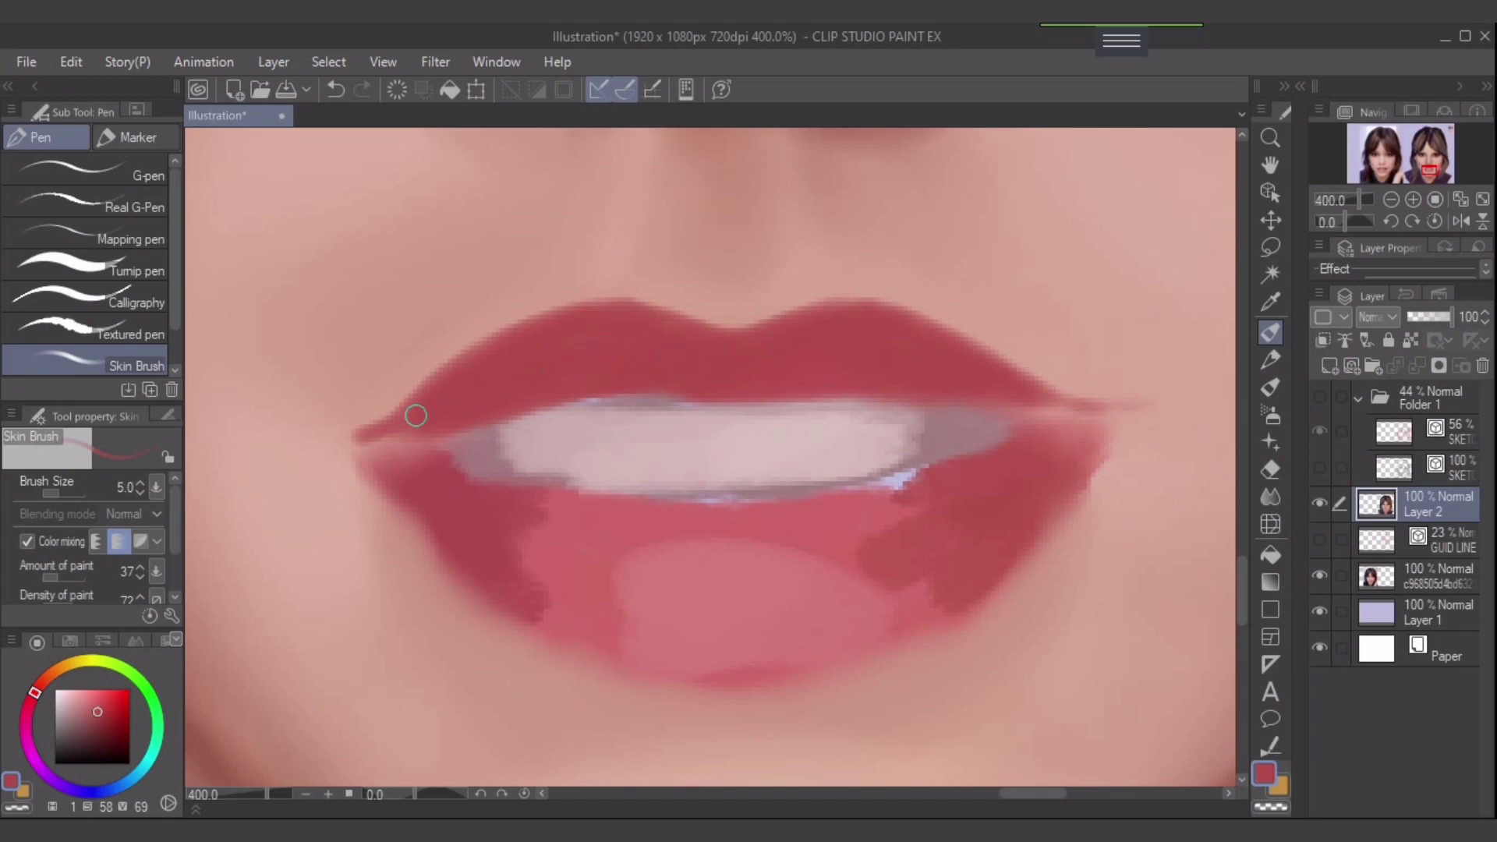
{"action": "key", "text": "bracketleft"}
{"action": "key", "text": "bracketleft"}
{"action": "left_click_drag", "start_coordinate": [385, 437], "coordinate": [446, 422]}
{"action": "key", "text": "ctrl+z"}
{"action": "key", "text": "]"}
{"action": "key", "text": "]"}
- Show the sketch folder again and paint the lower lip's upper edge in red below the teeth, using the Skin Brush at size 5
{"action": "left_click", "coordinate": [1319, 397]}
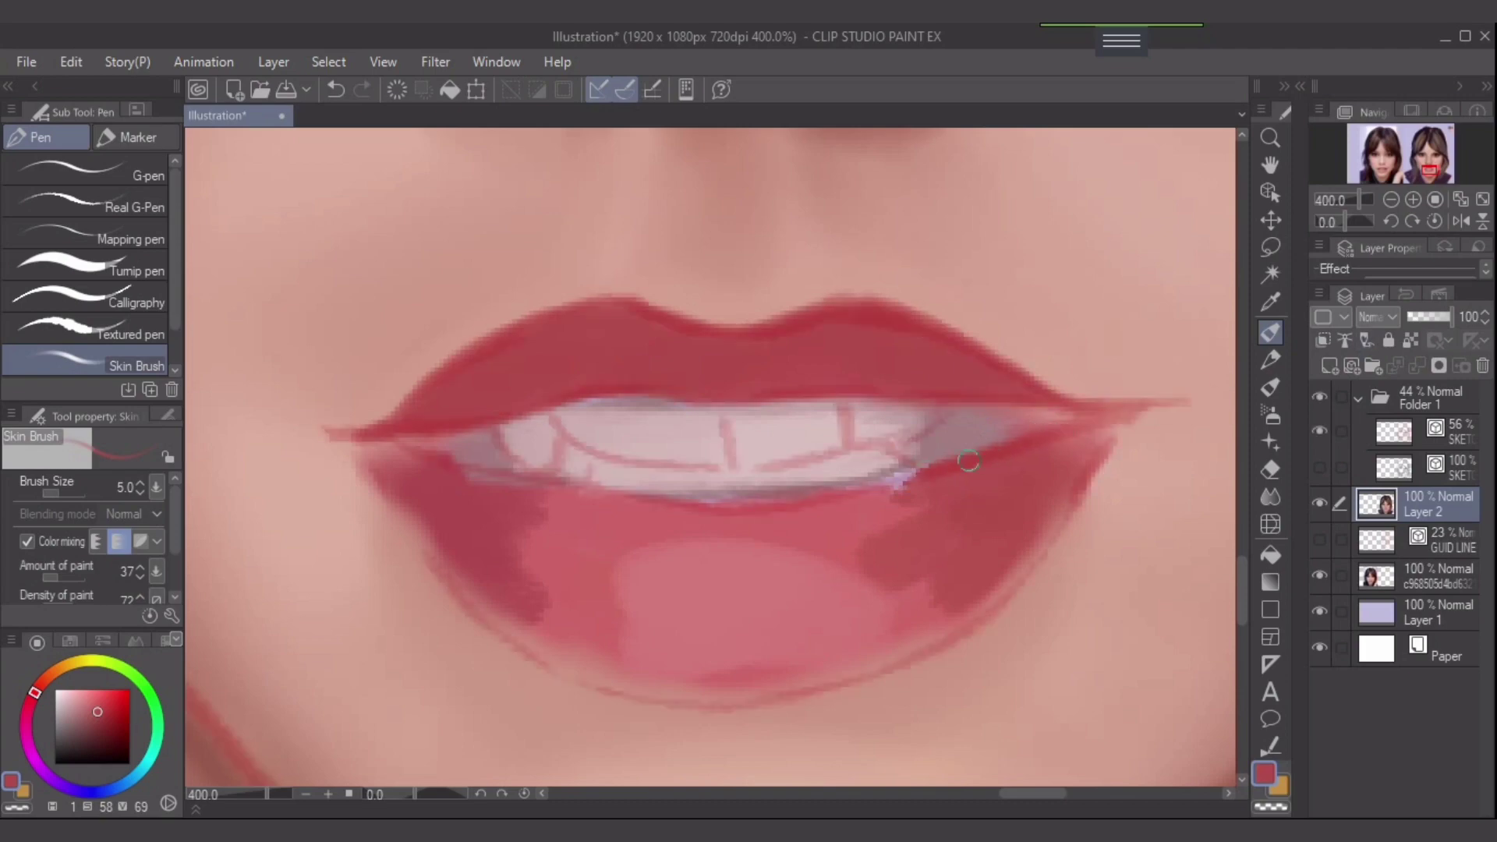
{"action": "left_click_drag", "start_coordinate": [972, 468], "coordinate": [880, 490]}
{"action": "left_click_drag", "start_coordinate": [1130, 419], "coordinate": [1066, 442]}
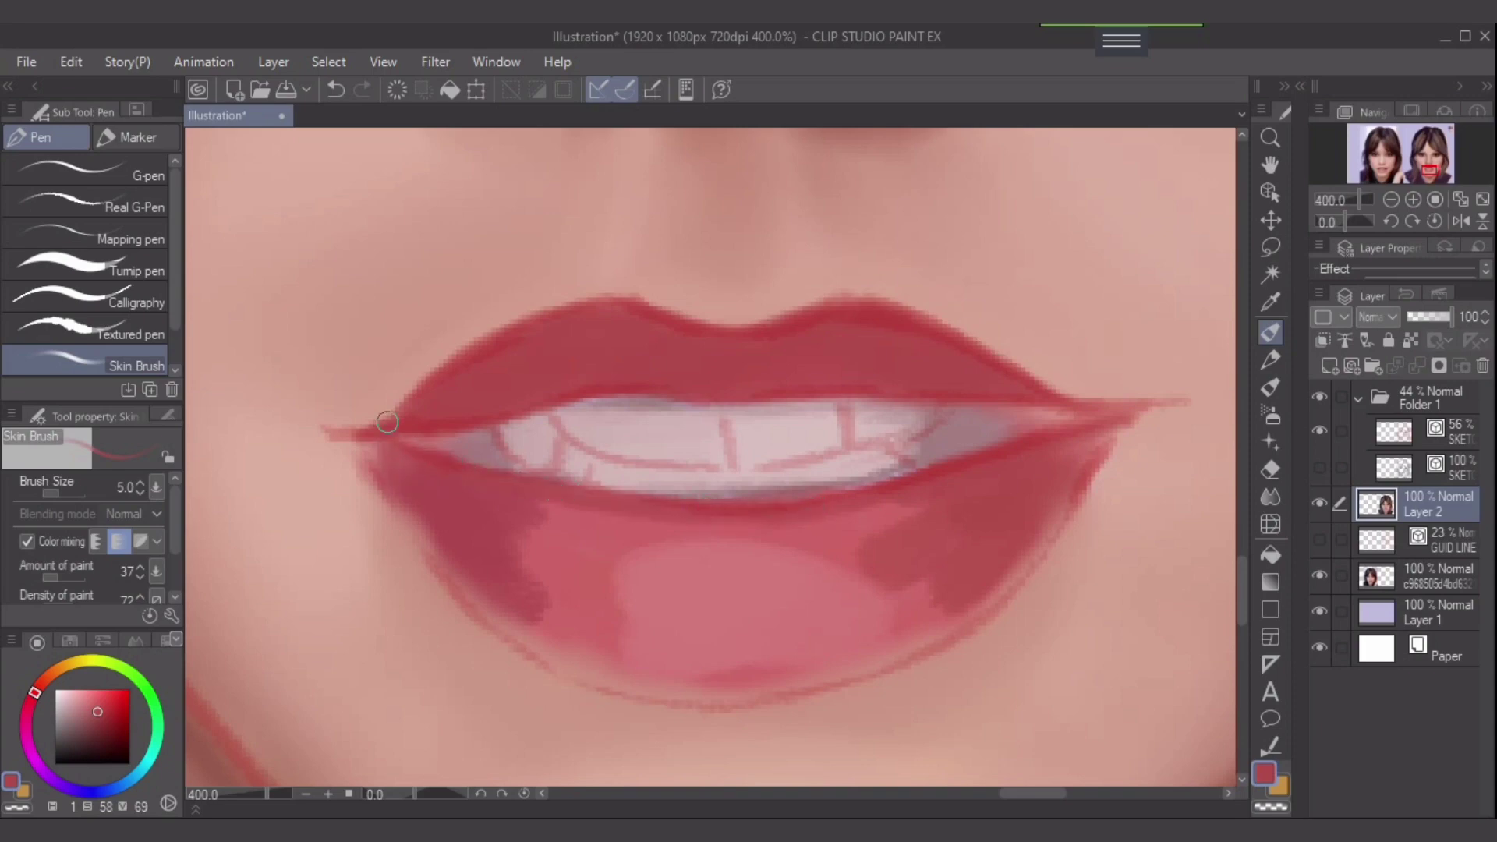
{"action": "mouse_move", "coordinate": [410, 482]}
{"action": "left_mouse_down"}
{"action": "mouse_move", "coordinate": [384, 458]}
{"action": "mouse_move", "coordinate": [424, 566]}
{"action": "mouse_move", "coordinate": [449, 584]}
{"action": "left_mouse_up"}
{"action": "key", "text": "ctrl+z"}
{"action": "key", "text": "ctrl+z"}
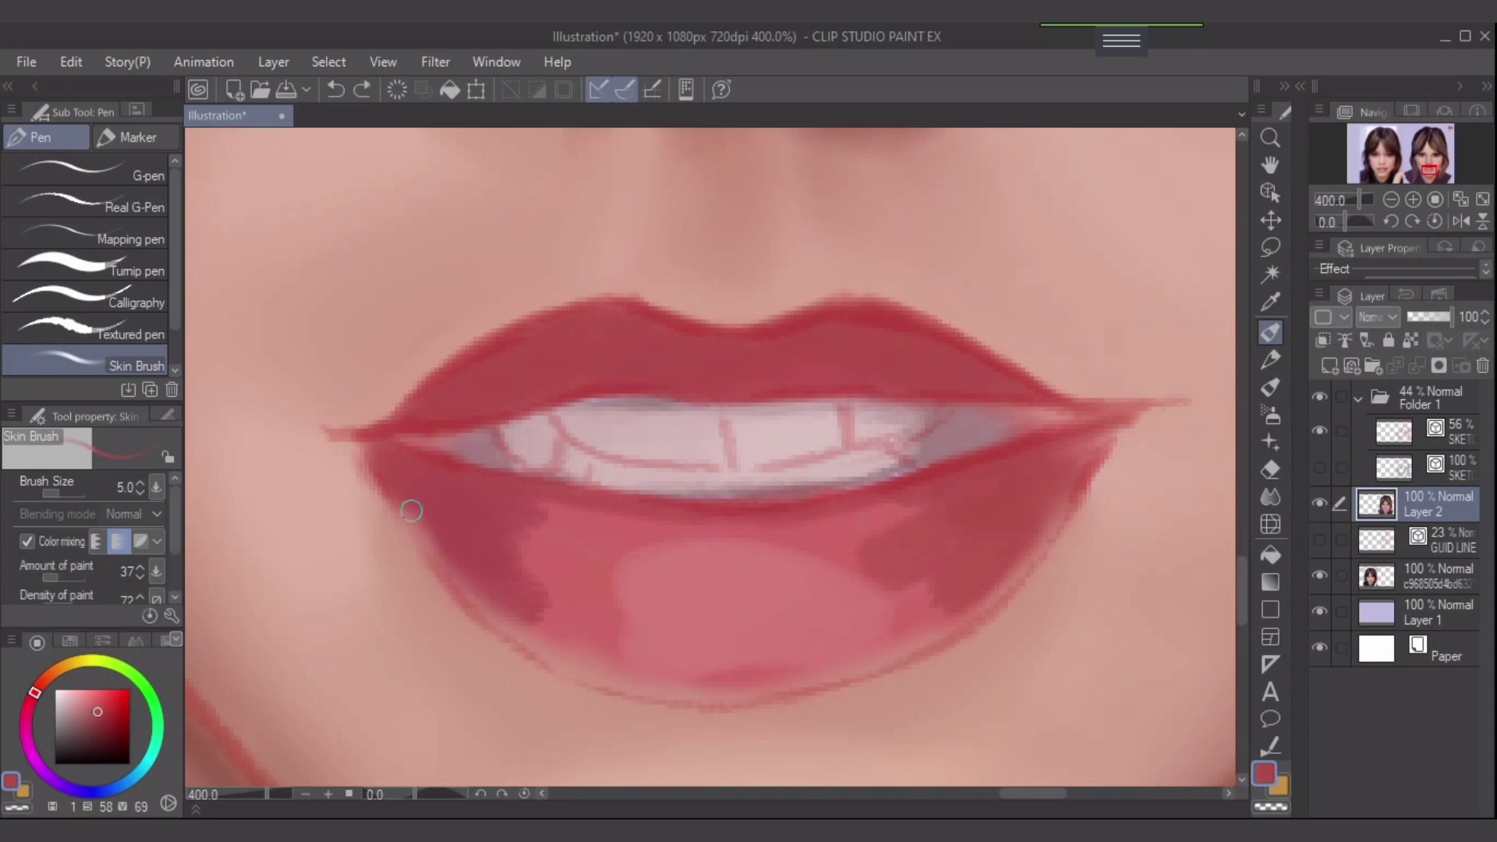
- Refine the lower lip's left outer edge with red, cleaning the adjoining skin with sampled skin tone, using the Skin Brush at size 5
{"action": "left_click_drag", "start_coordinate": [402, 507], "coordinate": [433, 549]}
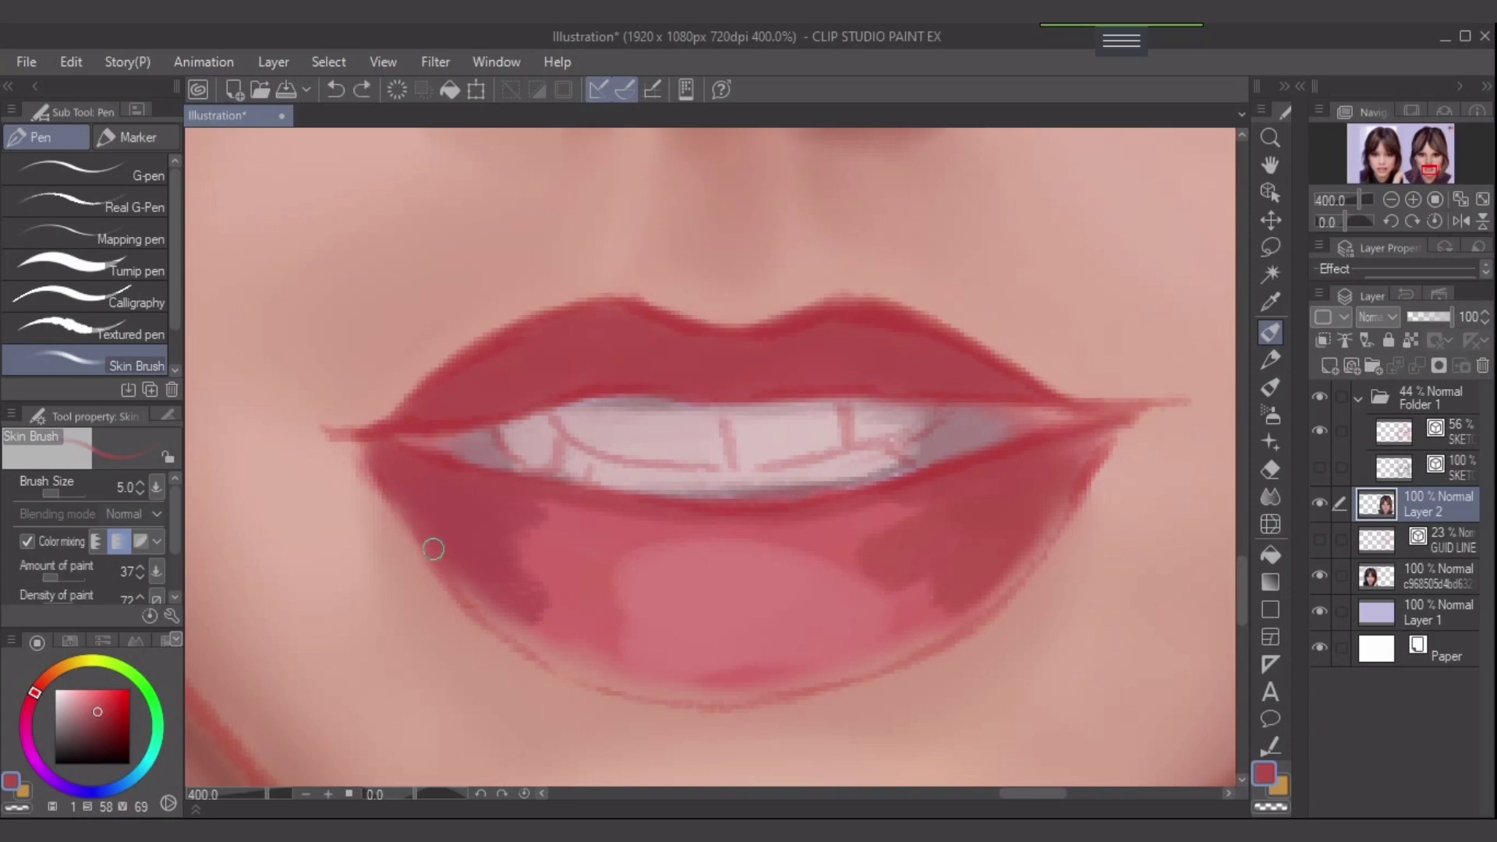
{"action": "left_click", "coordinate": [346, 456], "text": "alt"}
{"action": "left_click_drag", "start_coordinate": [356, 463], "coordinate": [371, 495]}
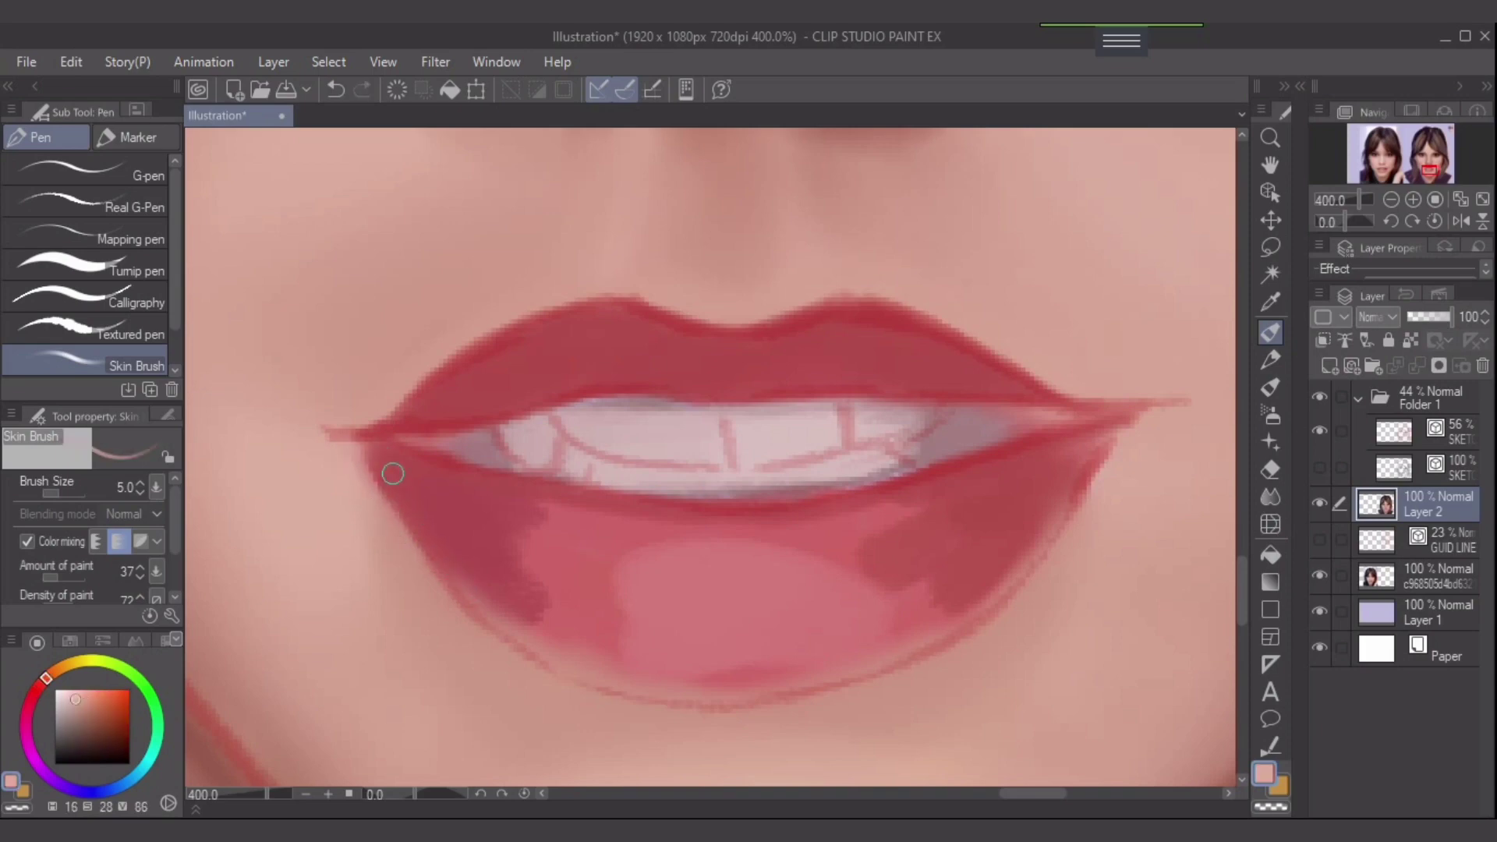
{"action": "left_click", "coordinate": [391, 472], "text": "alt"}
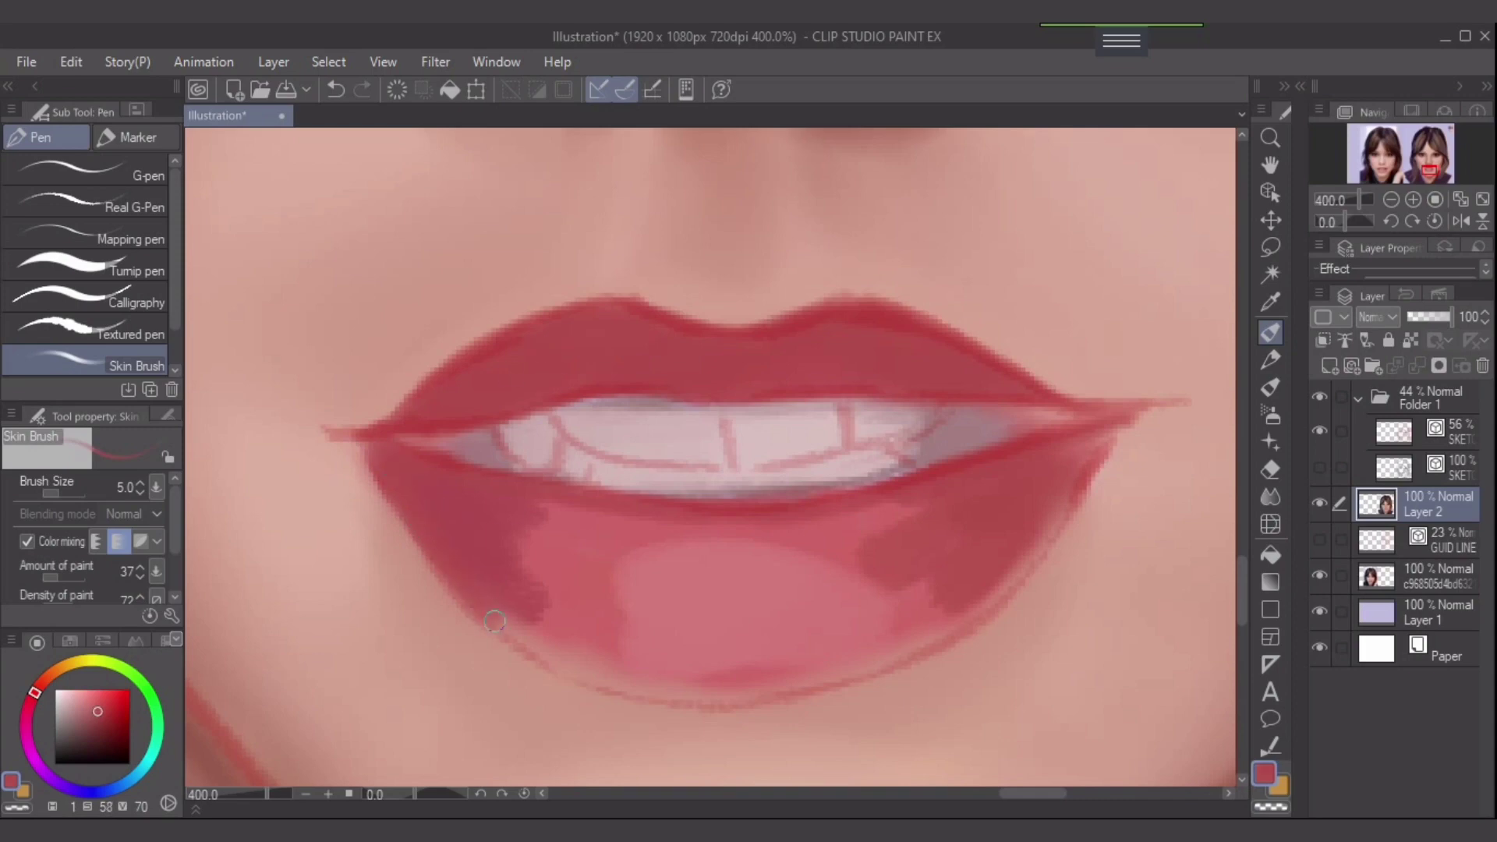
- Extend the red fill to the sketch line along the lower lip's right outer edge with the Skin Brush
{"action": "left_click_drag", "start_coordinate": [1085, 442], "coordinate": [1060, 487]}
{"action": "key", "text": "["}
{"action": "left_click_drag", "start_coordinate": [1122, 417], "coordinate": [1035, 546]}
{"action": "key", "text": "]"}
{"action": "left_click_drag", "start_coordinate": [1071, 484], "coordinate": [989, 594]}
{"action": "key", "text": "bracketright"}
{"action": "key", "text": "bracketright"}
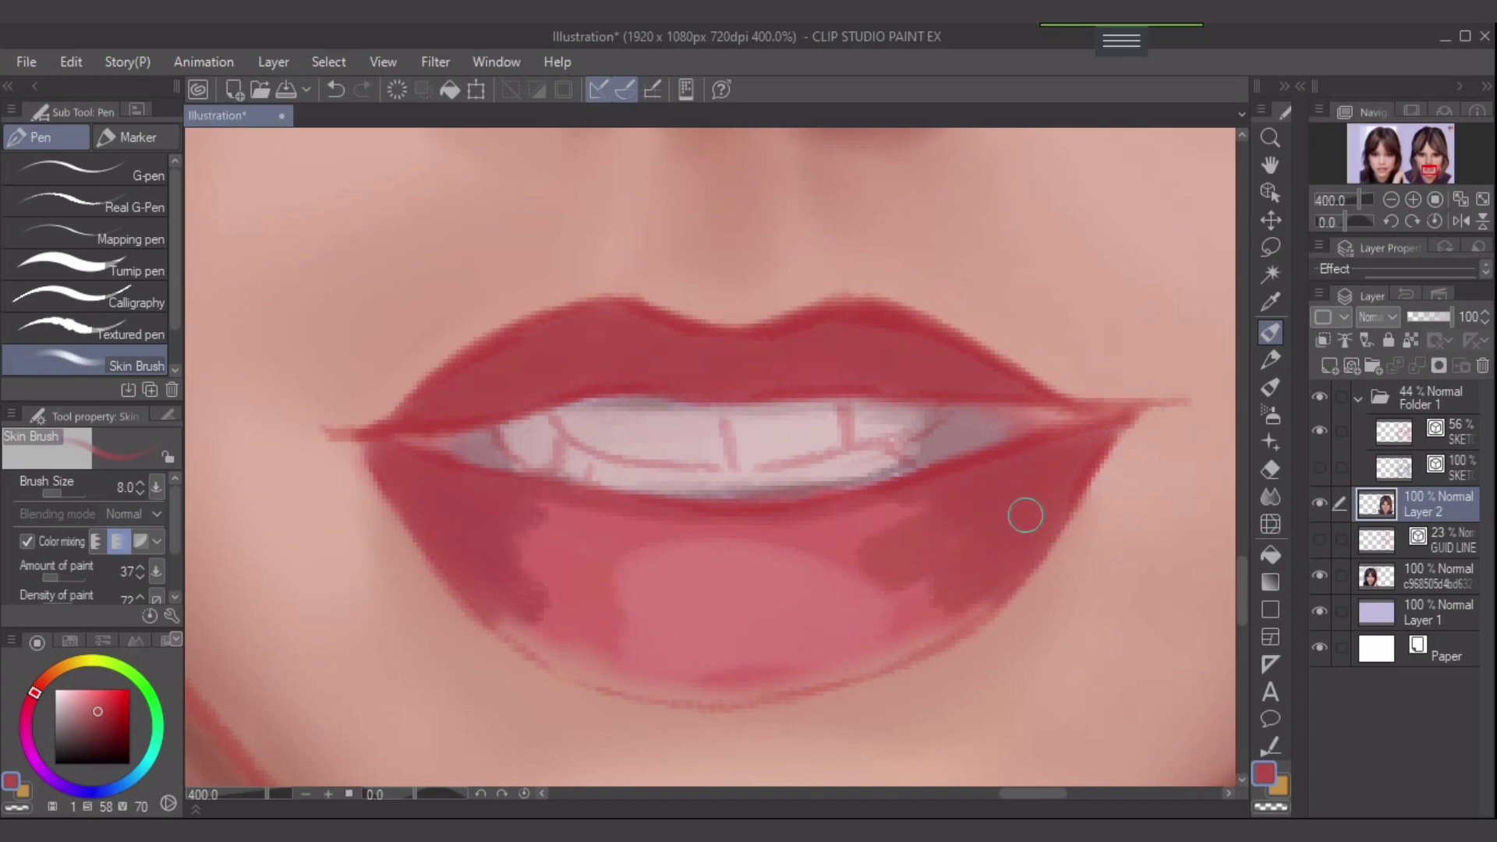
- Paint the lower lip's lower-right curve in red along the sketch line with the Skin Brush at size 6
{"action": "key", "text": "bracketleft"}
{"action": "key", "text": "bracketleft"}
{"action": "left_click_drag", "start_coordinate": [981, 608], "coordinate": [918, 647]}
{"action": "mouse_move", "coordinate": [989, 599]}
{"action": "left_mouse_down"}
{"action": "mouse_move", "coordinate": [921, 634]}
{"action": "mouse_move", "coordinate": [972, 582]}
{"action": "mouse_move", "coordinate": [962, 606]}
{"action": "mouse_move", "coordinate": [988, 600]}
{"action": "mouse_move", "coordinate": [944, 608]}
{"action": "mouse_move", "coordinate": [895, 637]}
{"action": "mouse_move", "coordinate": [937, 633]}
{"action": "mouse_move", "coordinate": [849, 668]}
{"action": "left_mouse_up"}
{"action": "key", "text": "bracketright"}
{"action": "key", "text": "bracketleft"}
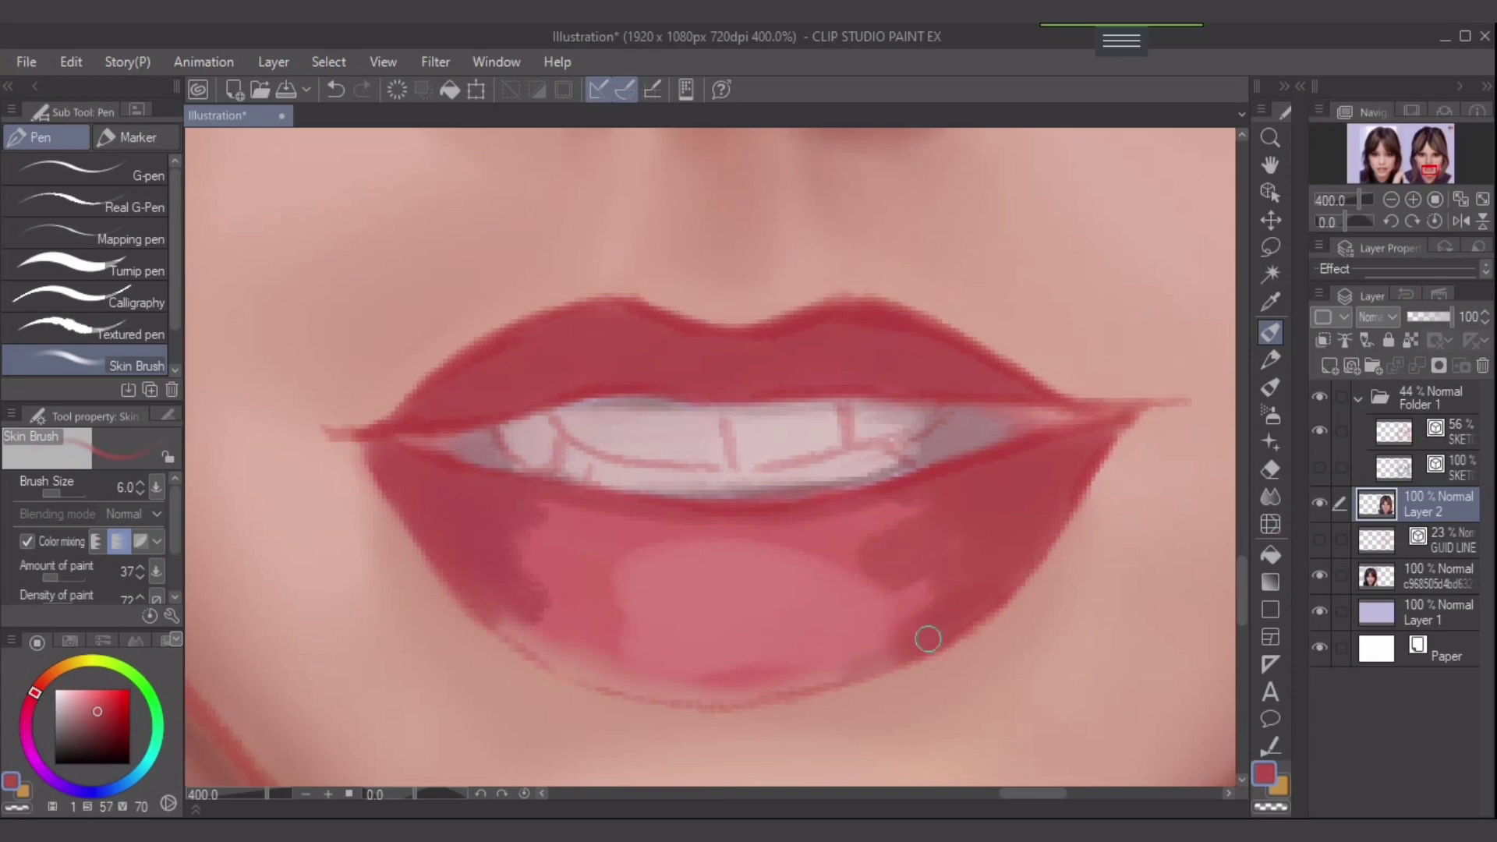
{"action": "left_click_drag", "start_coordinate": [929, 639], "coordinate": [848, 670]}
{"action": "key", "text": "bracketright"}
- Paint the lower lip's bottom edge red from the left side to the centre, undoing the size 7 stroke and using size 6
{"action": "mouse_move", "coordinate": [604, 663]}
{"action": "left_mouse_down"}
{"action": "mouse_move", "coordinate": [484, 608]}
{"action": "mouse_move", "coordinate": [582, 666]}
{"action": "mouse_move", "coordinate": [540, 653]}
{"action": "mouse_move", "coordinate": [620, 681]}
{"action": "mouse_move", "coordinate": [509, 622]}
{"action": "mouse_move", "coordinate": [698, 699]}
{"action": "mouse_move", "coordinate": [638, 684]}
{"action": "mouse_move", "coordinate": [719, 689]}
{"action": "mouse_move", "coordinate": [635, 684]}
{"action": "mouse_move", "coordinate": [616, 676]}
{"action": "mouse_move", "coordinate": [716, 689]}
{"action": "left_mouse_up"}
{"action": "key", "text": "ctrl+z"}
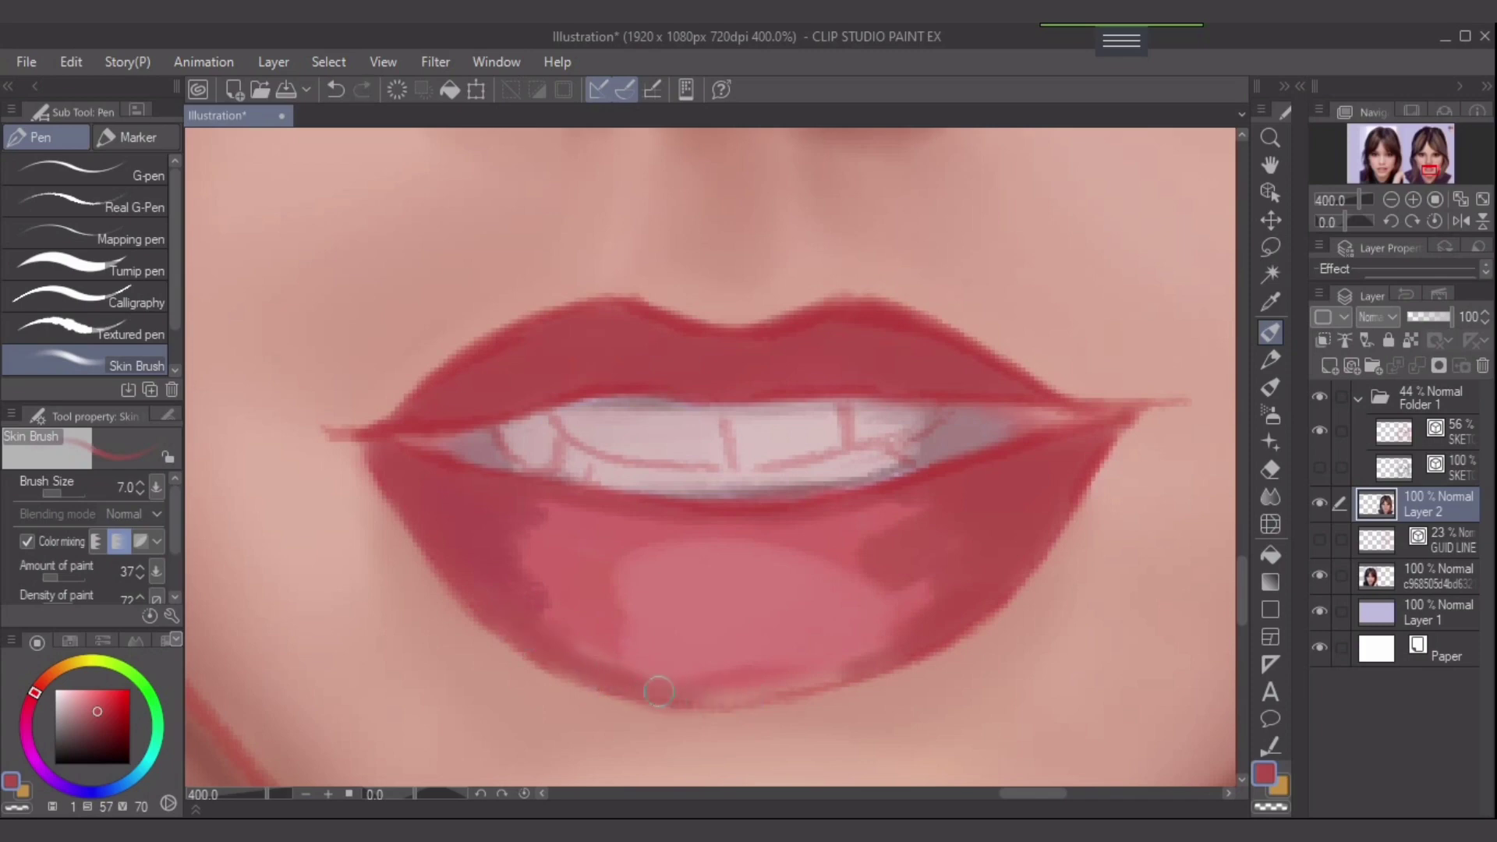
{"action": "key", "text": "bracketleft"}
{"action": "mouse_move", "coordinate": [510, 625]}
{"action": "left_mouse_down"}
{"action": "mouse_move", "coordinate": [565, 658]}
{"action": "mouse_move", "coordinate": [490, 610]}
{"action": "mouse_move", "coordinate": [573, 672]}
{"action": "mouse_move", "coordinate": [785, 694]}
{"action": "mouse_move", "coordinate": [671, 694]}
{"action": "mouse_move", "coordinate": [861, 666]}
{"action": "mouse_move", "coordinate": [678, 692]}
{"action": "mouse_move", "coordinate": [765, 682]}
{"action": "left_mouse_up"}
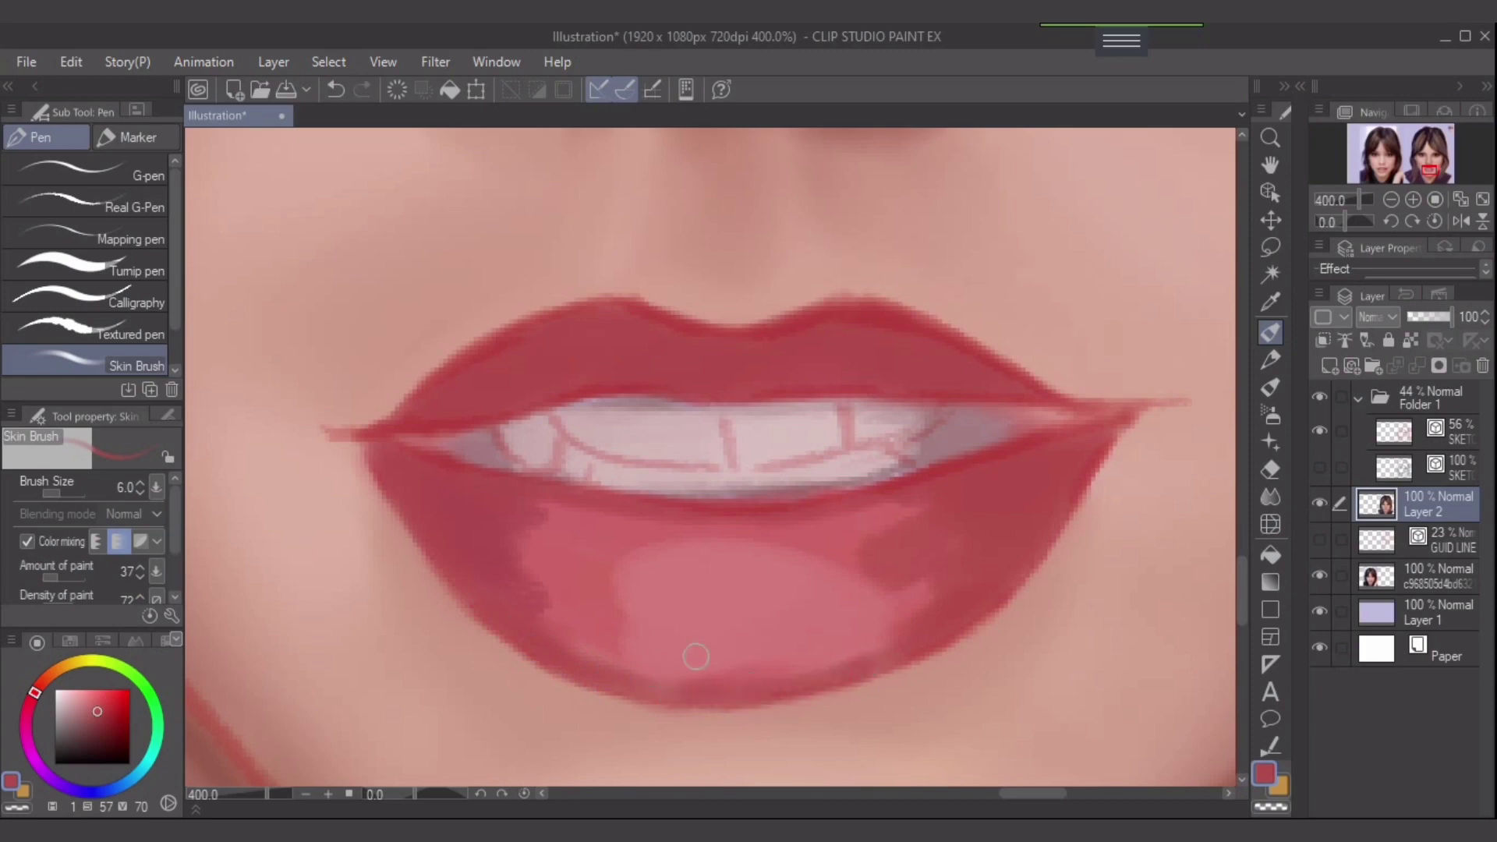
- Blend the lower lip's dark red patches into its pink centre using the dark red and sampled pink at size 10
{"action": "key", "text": "bracketright"}
{"action": "key", "text": "bracketright"}
{"action": "key", "text": "bracketright"}
{"action": "key", "text": "bracketright"}
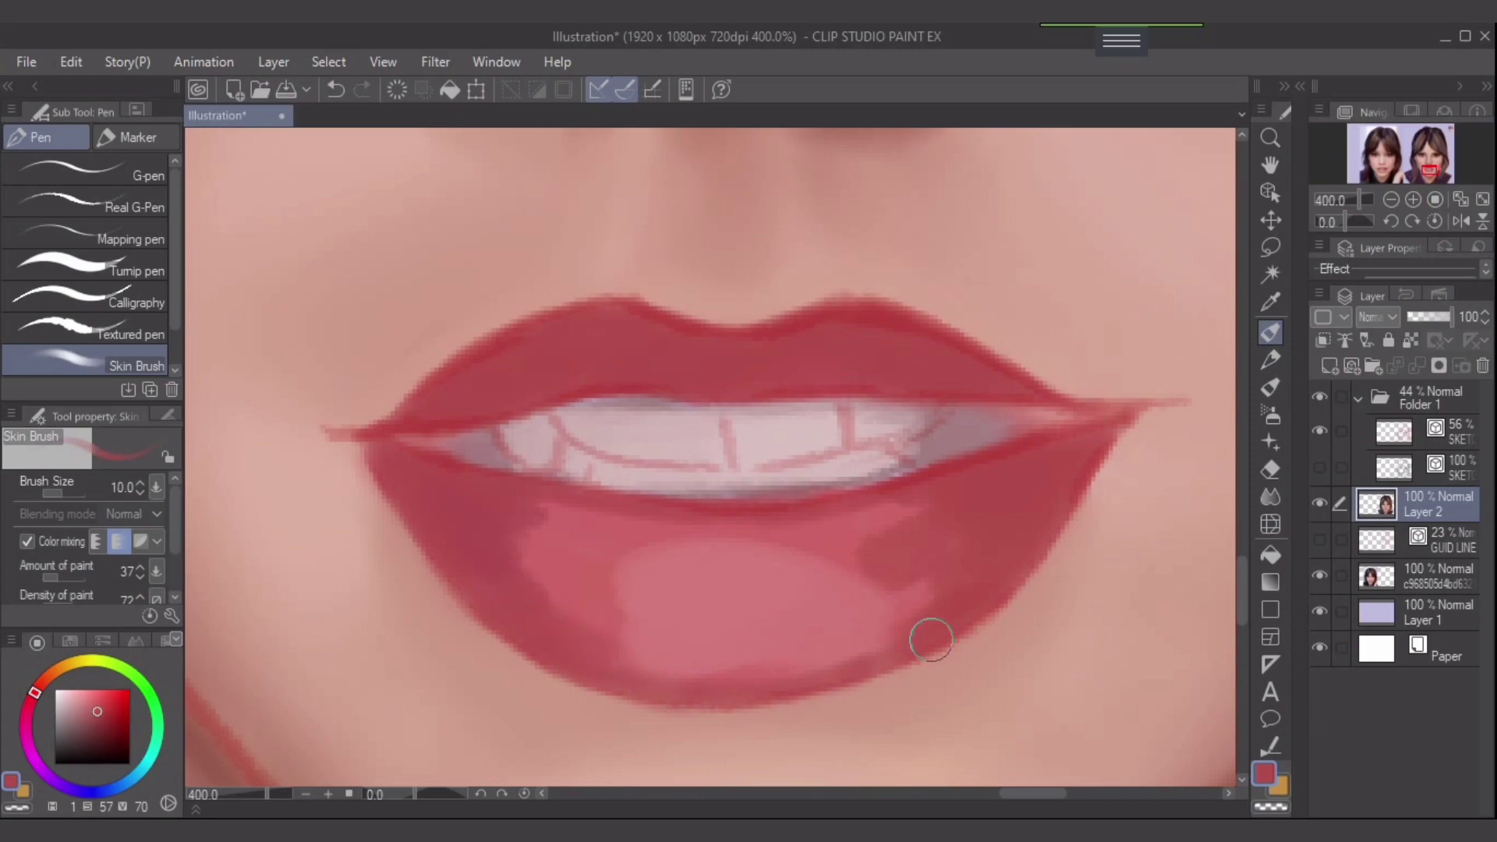
{"action": "mouse_move", "coordinate": [930, 639]}
{"action": "left_mouse_down"}
{"action": "mouse_move", "coordinate": [944, 570]}
{"action": "mouse_move", "coordinate": [813, 656]}
{"action": "mouse_move", "coordinate": [946, 604]}
{"action": "mouse_move", "coordinate": [822, 656]}
{"action": "mouse_move", "coordinate": [910, 591]}
{"action": "mouse_move", "coordinate": [874, 601]}
{"action": "mouse_move", "coordinate": [905, 520]}
{"action": "mouse_move", "coordinate": [931, 512]}
{"action": "mouse_move", "coordinate": [818, 535]}
{"action": "mouse_move", "coordinate": [909, 502]}
{"action": "mouse_move", "coordinate": [755, 530]}
{"action": "mouse_move", "coordinate": [912, 501]}
{"action": "mouse_move", "coordinate": [658, 519]}
{"action": "mouse_move", "coordinate": [506, 493]}
{"action": "mouse_move", "coordinate": [816, 526]}
{"action": "mouse_move", "coordinate": [766, 489]}
{"action": "mouse_move", "coordinate": [575, 562]}
{"action": "mouse_move", "coordinate": [586, 579]}
{"action": "mouse_move", "coordinate": [548, 537]}
{"action": "mouse_move", "coordinate": [572, 613]}
{"action": "mouse_move", "coordinate": [575, 582]}
{"action": "mouse_move", "coordinate": [528, 514]}
{"action": "mouse_move", "coordinate": [588, 622]}
{"action": "mouse_move", "coordinate": [715, 621]}
{"action": "mouse_move", "coordinate": [922, 564]}
{"action": "mouse_move", "coordinate": [870, 613]}
{"action": "mouse_move", "coordinate": [851, 548]}
{"action": "mouse_move", "coordinate": [872, 569]}
{"action": "mouse_move", "coordinate": [815, 634]}
{"action": "mouse_move", "coordinate": [865, 619]}
{"action": "mouse_move", "coordinate": [742, 648]}
{"action": "mouse_move", "coordinate": [620, 650]}
{"action": "mouse_move", "coordinate": [685, 651]}
{"action": "mouse_move", "coordinate": [586, 629]}
{"action": "mouse_move", "coordinate": [764, 672]}
{"action": "mouse_move", "coordinate": [608, 651]}
{"action": "mouse_move", "coordinate": [852, 643]}
{"action": "mouse_move", "coordinate": [606, 615]}
{"action": "mouse_move", "coordinate": [572, 588]}
{"action": "mouse_move", "coordinate": [689, 657]}
{"action": "mouse_move", "coordinate": [547, 565]}
{"action": "mouse_move", "coordinate": [678, 540]}
{"action": "mouse_move", "coordinate": [611, 506]}
{"action": "mouse_move", "coordinate": [716, 524]}
{"action": "left_mouse_up"}
{"action": "left_click", "coordinate": [585, 575], "text": "alt"}
{"action": "key", "text": "bracketright"}
{"action": "key", "text": "bracketright"}
{"action": "key", "text": "bracketleft"}
{"action": "key", "text": "bracketleft"}
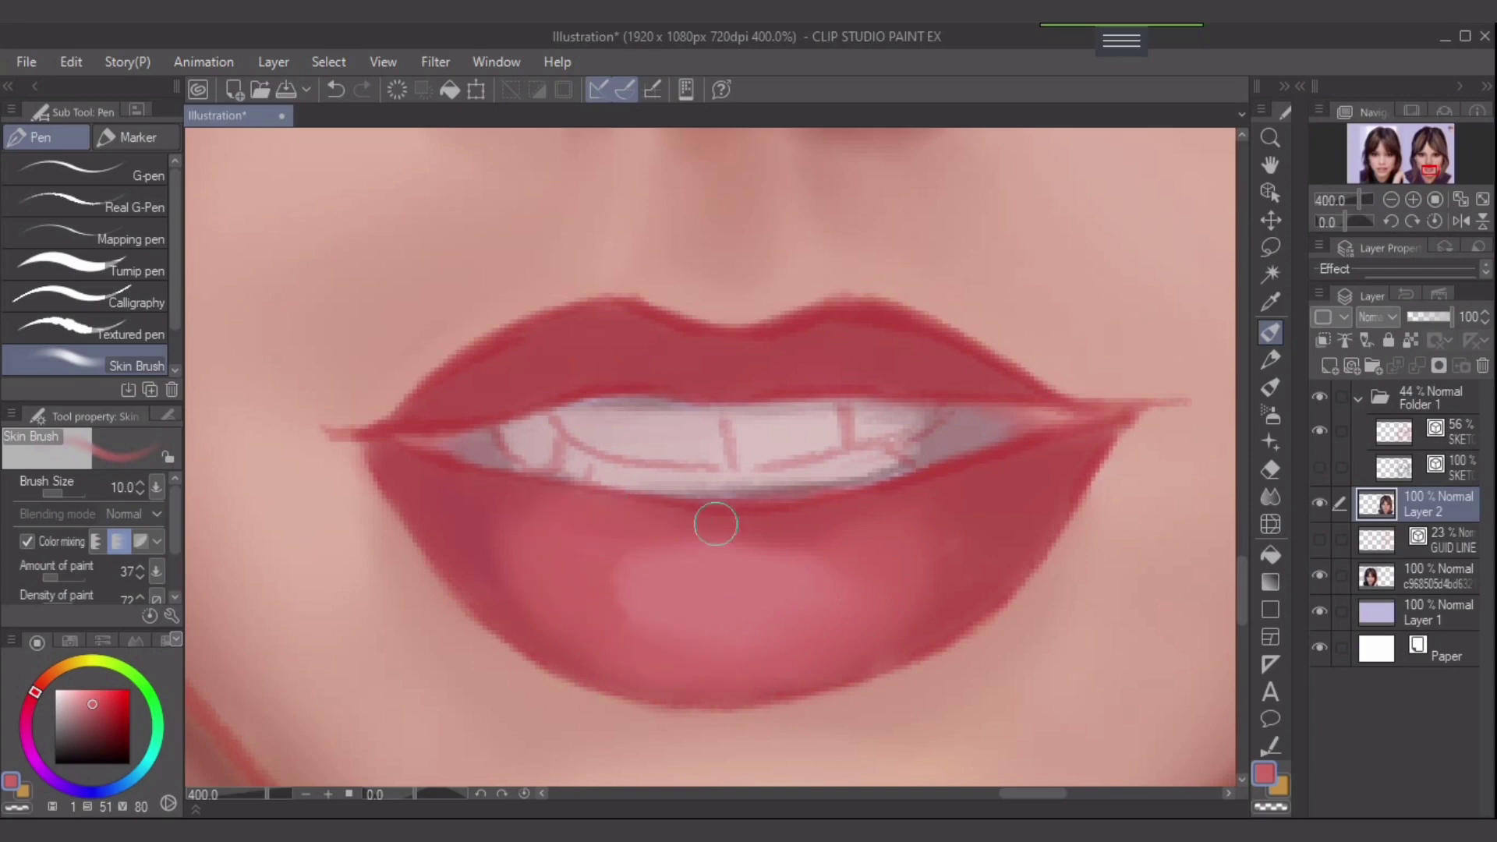
{"action": "mouse_move", "coordinate": [838, 525]}
{"action": "left_mouse_down"}
{"action": "mouse_move", "coordinate": [894, 518]}
{"action": "mouse_move", "coordinate": [907, 495]}
{"action": "left_mouse_up"}
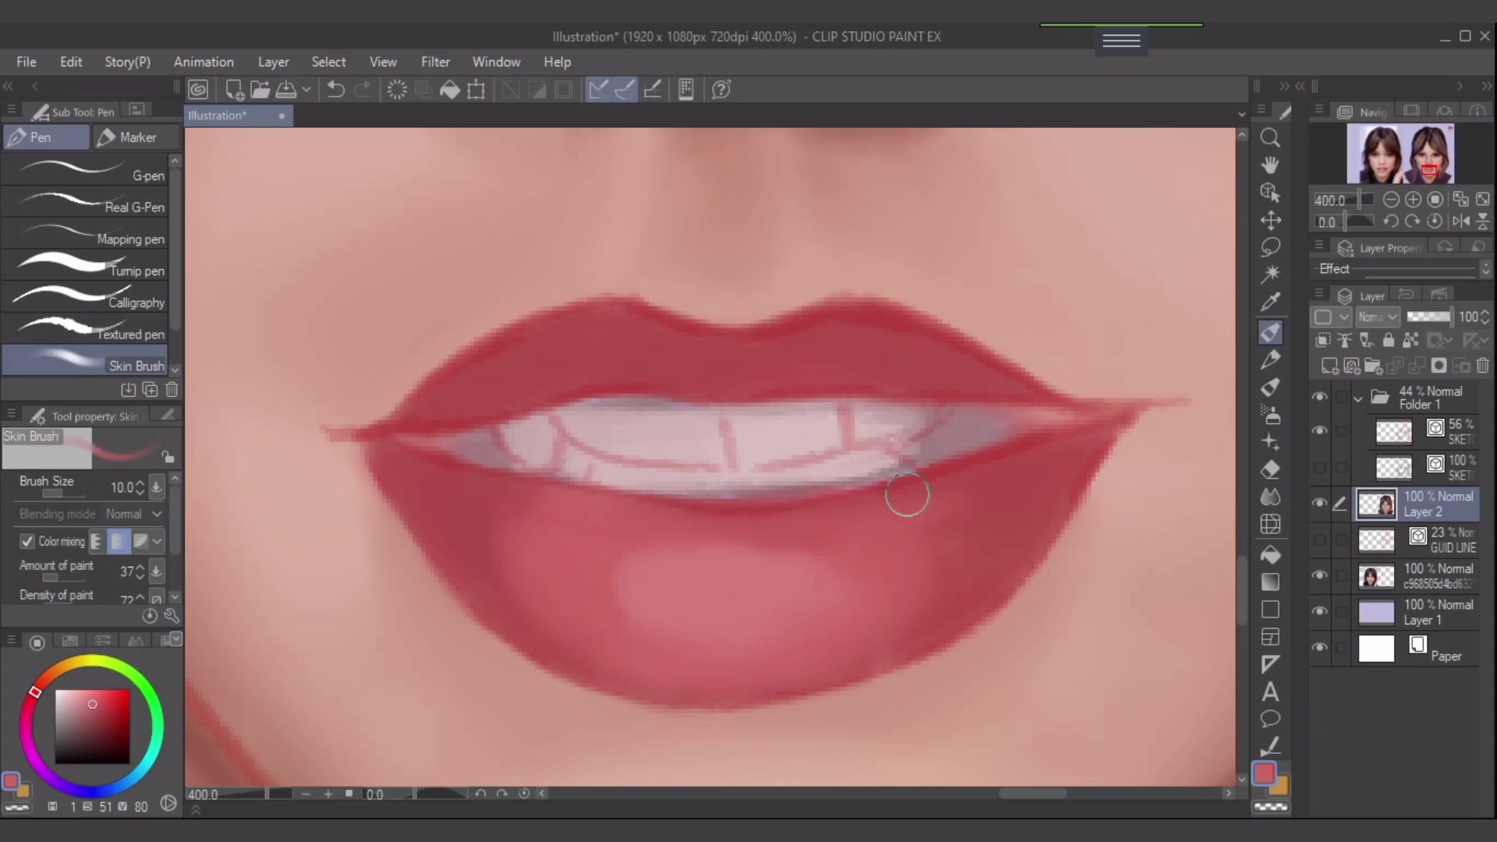
- Smooth the lower lip's right side and upper edge with sampled dark red, using the Skin Brush at sizes 15, 10, 8 and 12
{"action": "key", "text": "bracketright"}
{"action": "key", "text": "bracketright"}
{"action": "left_click", "coordinate": [1008, 478], "text": "alt"}
{"action": "left_click_drag", "start_coordinate": [1024, 483], "coordinate": [962, 515]}
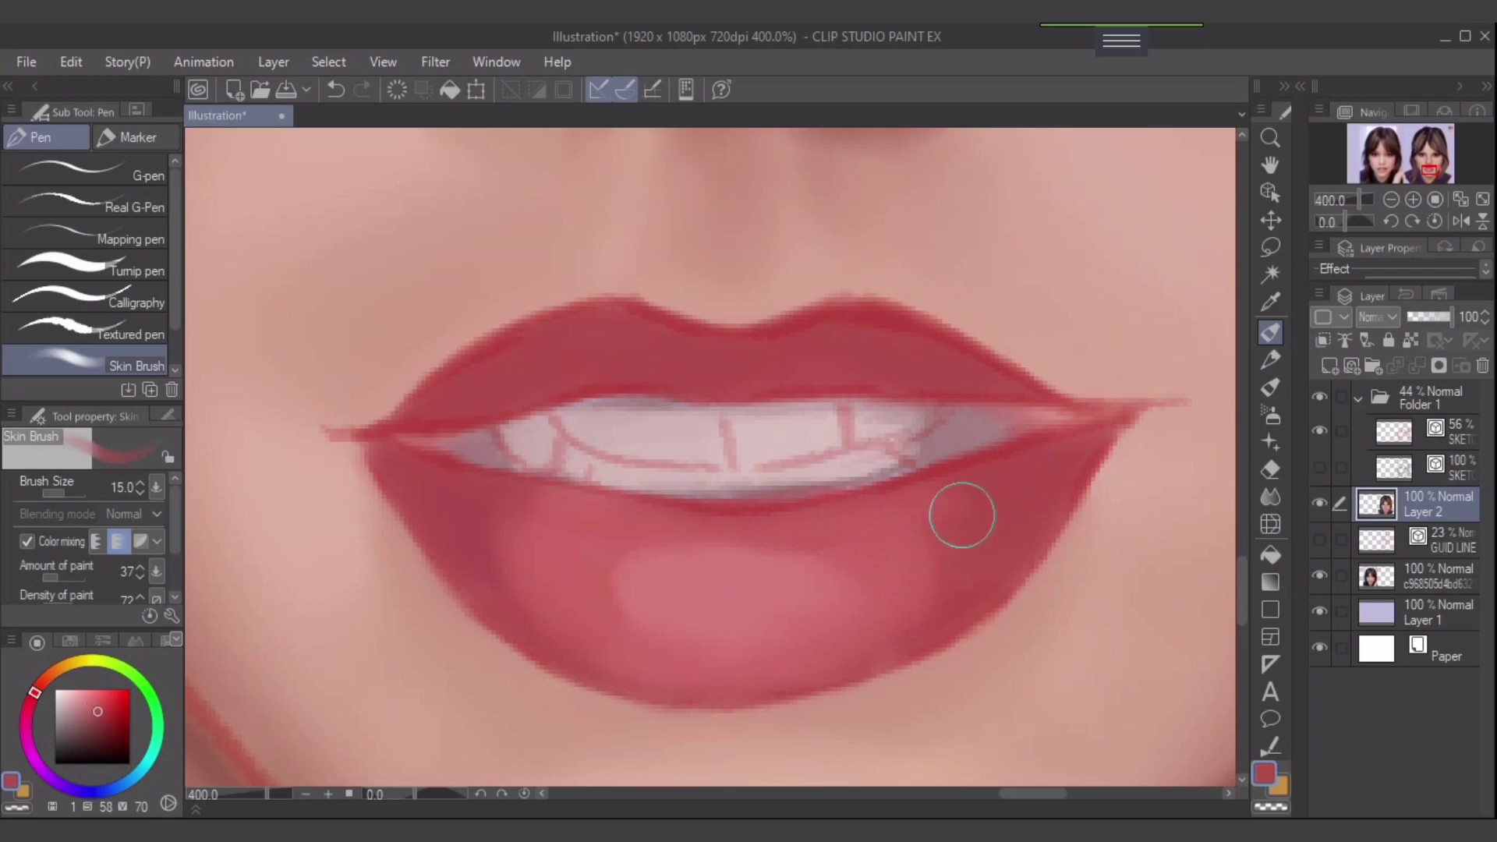
{"action": "key", "text": "bracketleft"}
{"action": "key", "text": "bracketleft"}
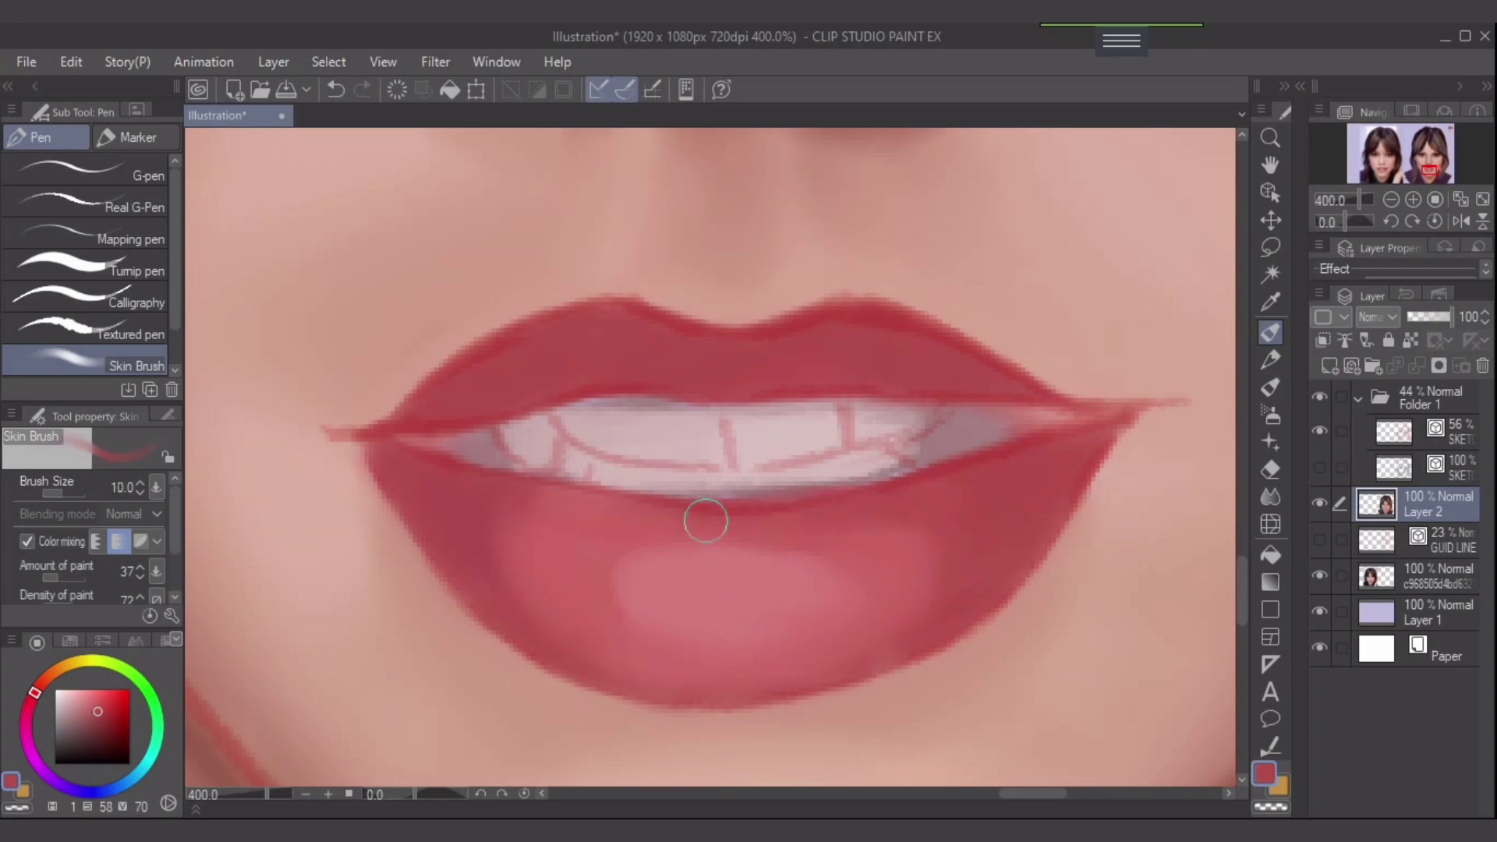
{"action": "key", "text": "bracketleft"}
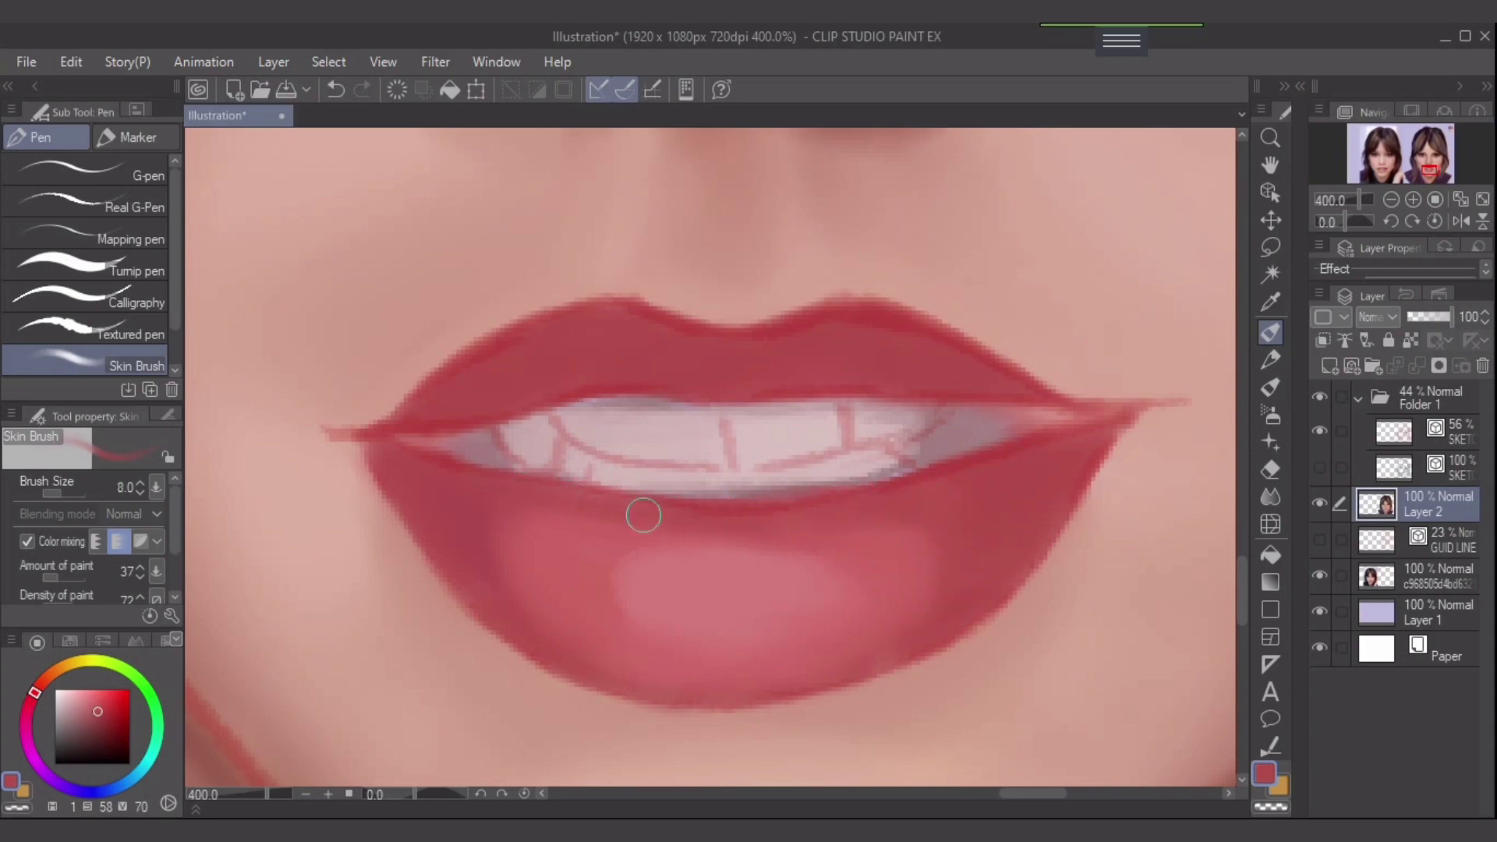
{"action": "key", "text": "bracketright"}
{"action": "key", "text": "bracketright"}
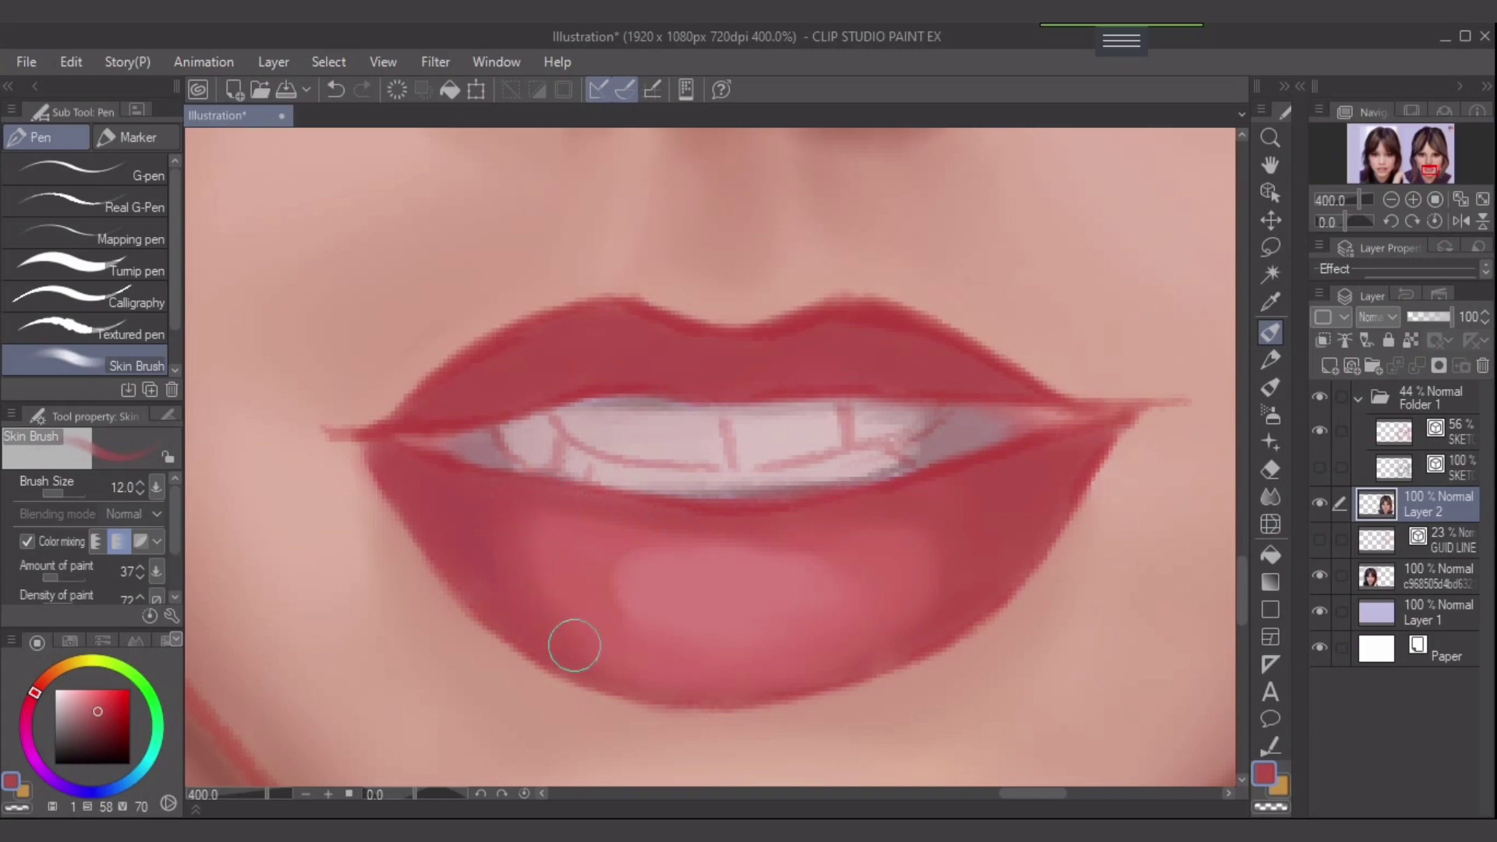
- Soften the transitions on both sides of the lower lip's highlight with sampled pinks and reds at sizes 8 and 12
{"action": "key", "text": "bracketleft"}
{"action": "key", "text": "bracketleft"}
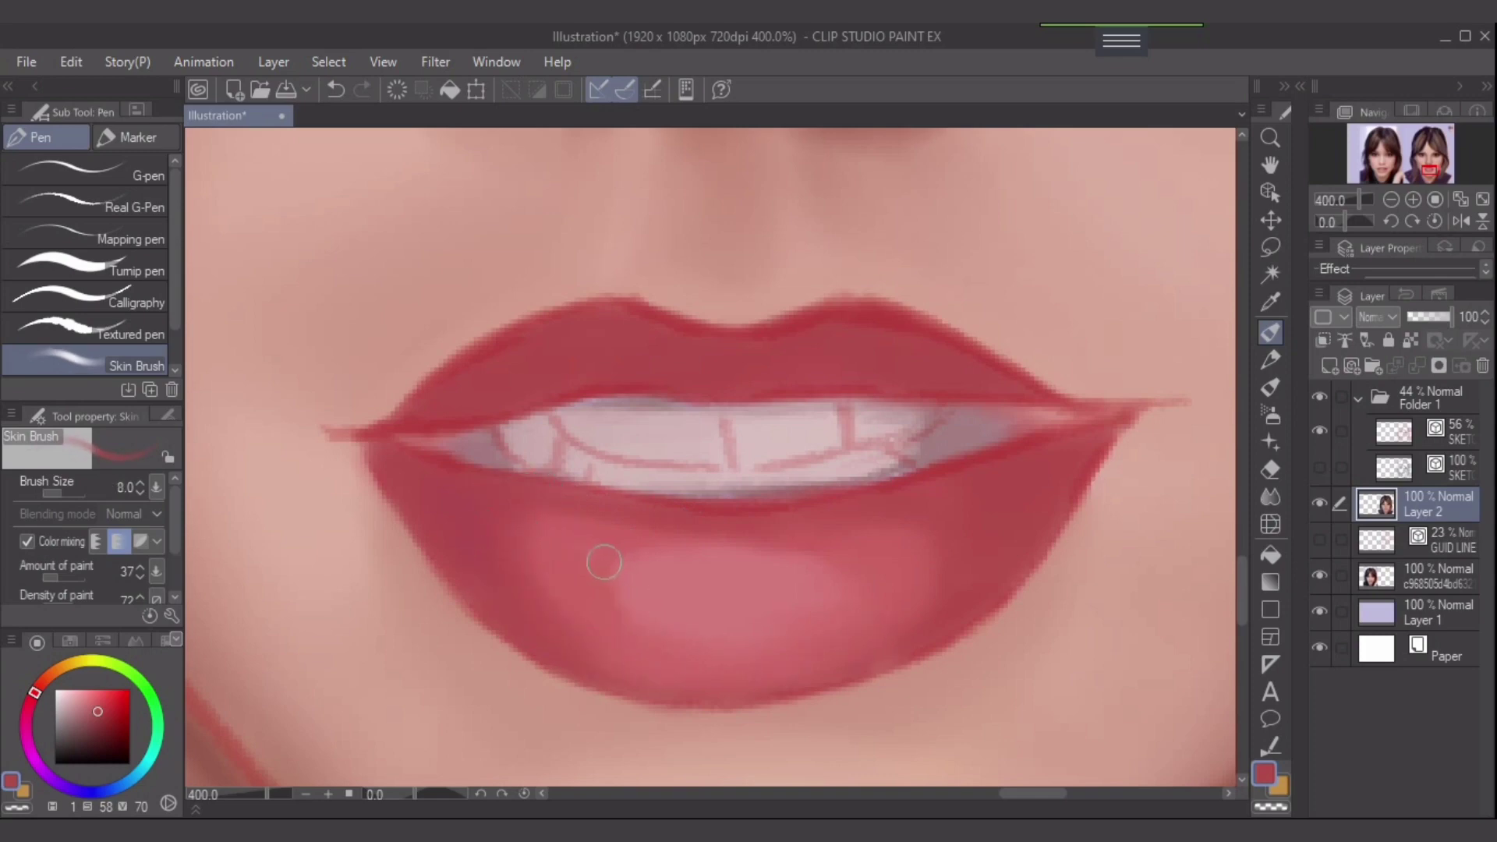
{"action": "left_click", "coordinate": [577, 562], "text": "alt"}
{"action": "key", "text": "bracketright"}
{"action": "key", "text": "bracketright"}
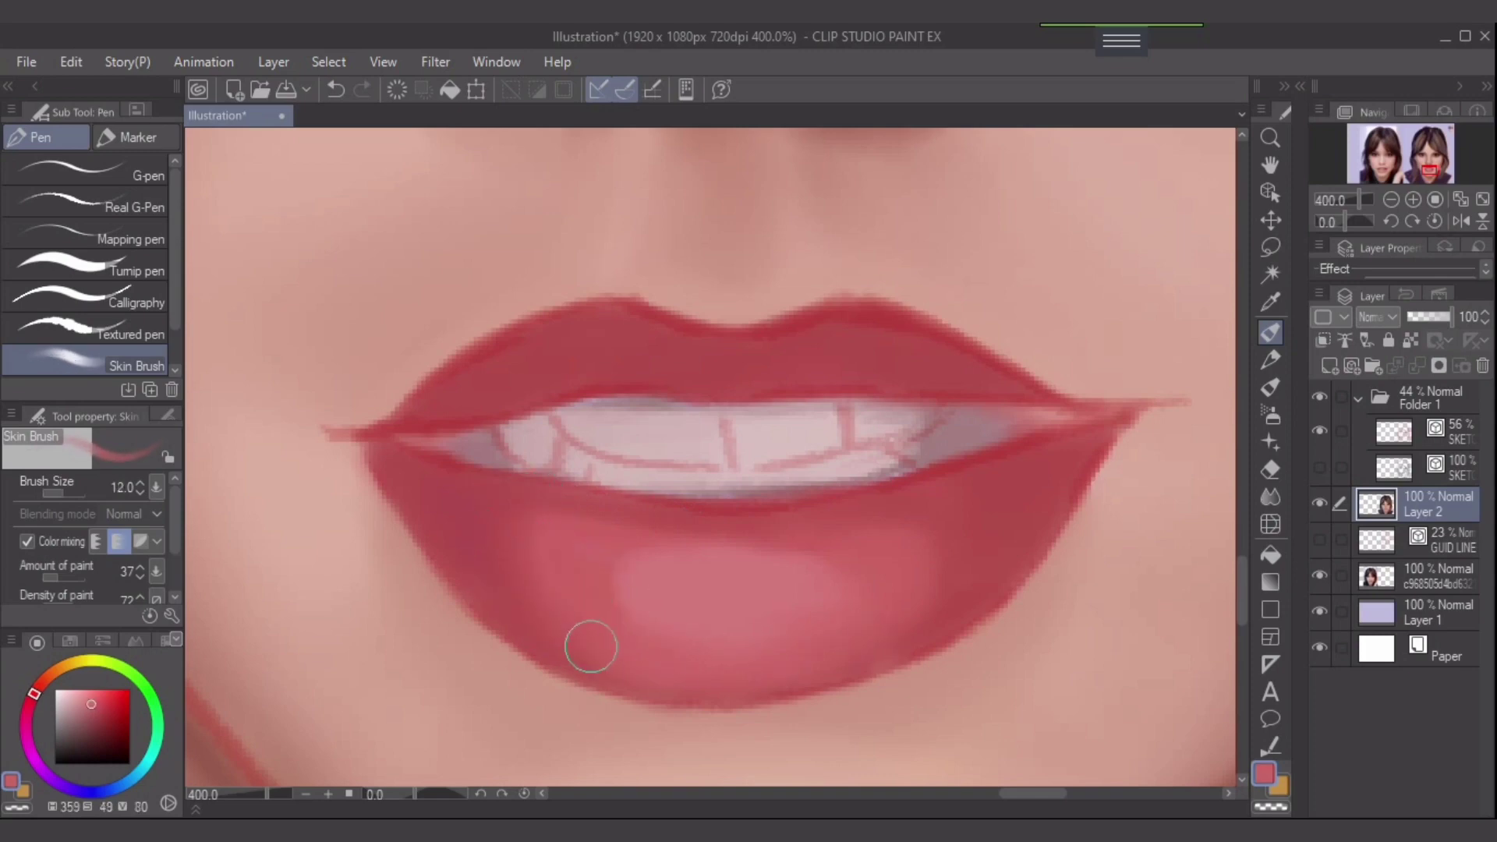
{"action": "left_click", "coordinate": [596, 505], "text": "alt"}
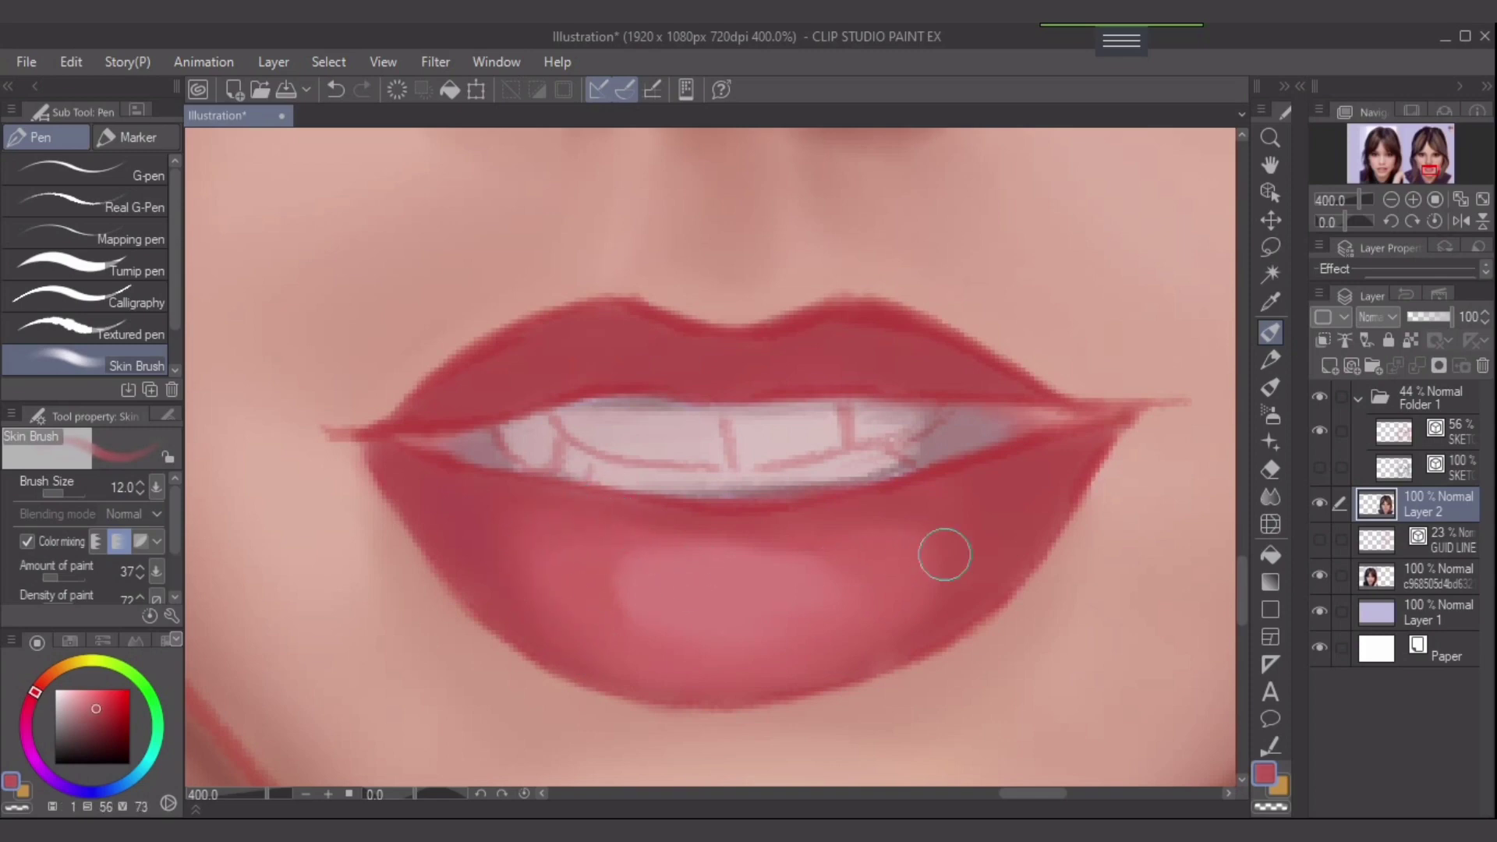
{"action": "left_click", "coordinate": [889, 557], "text": "alt"}
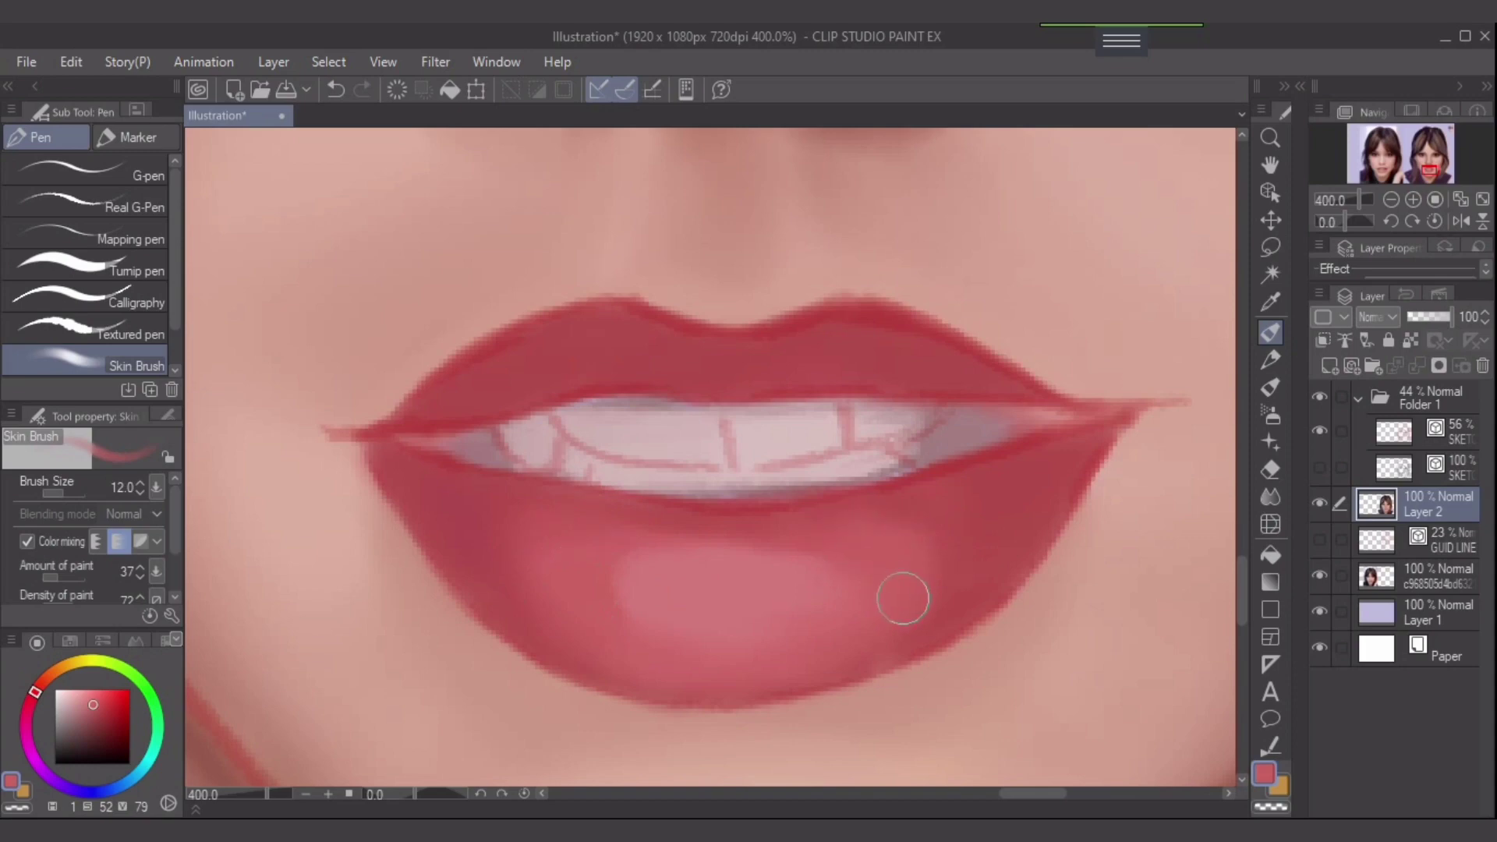
{"action": "left_click", "coordinate": [949, 541], "text": "alt"}
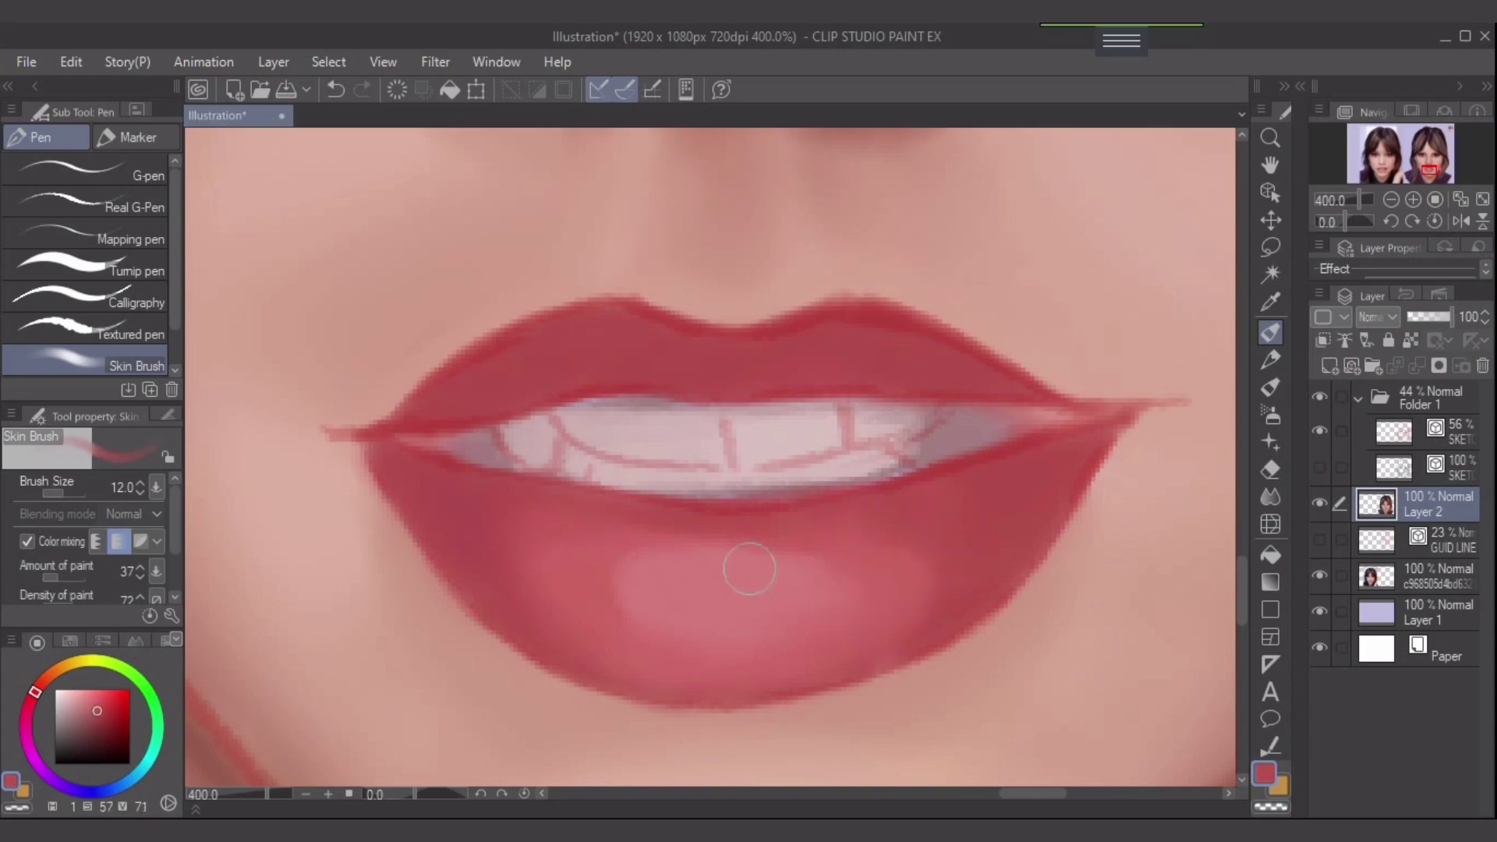
- Blend the edges of the lower lip's central highlight with sampled pinks at size 12, and darken above it with sampled red at size 6
{"action": "left_click", "coordinate": [744, 581], "text": "alt"}
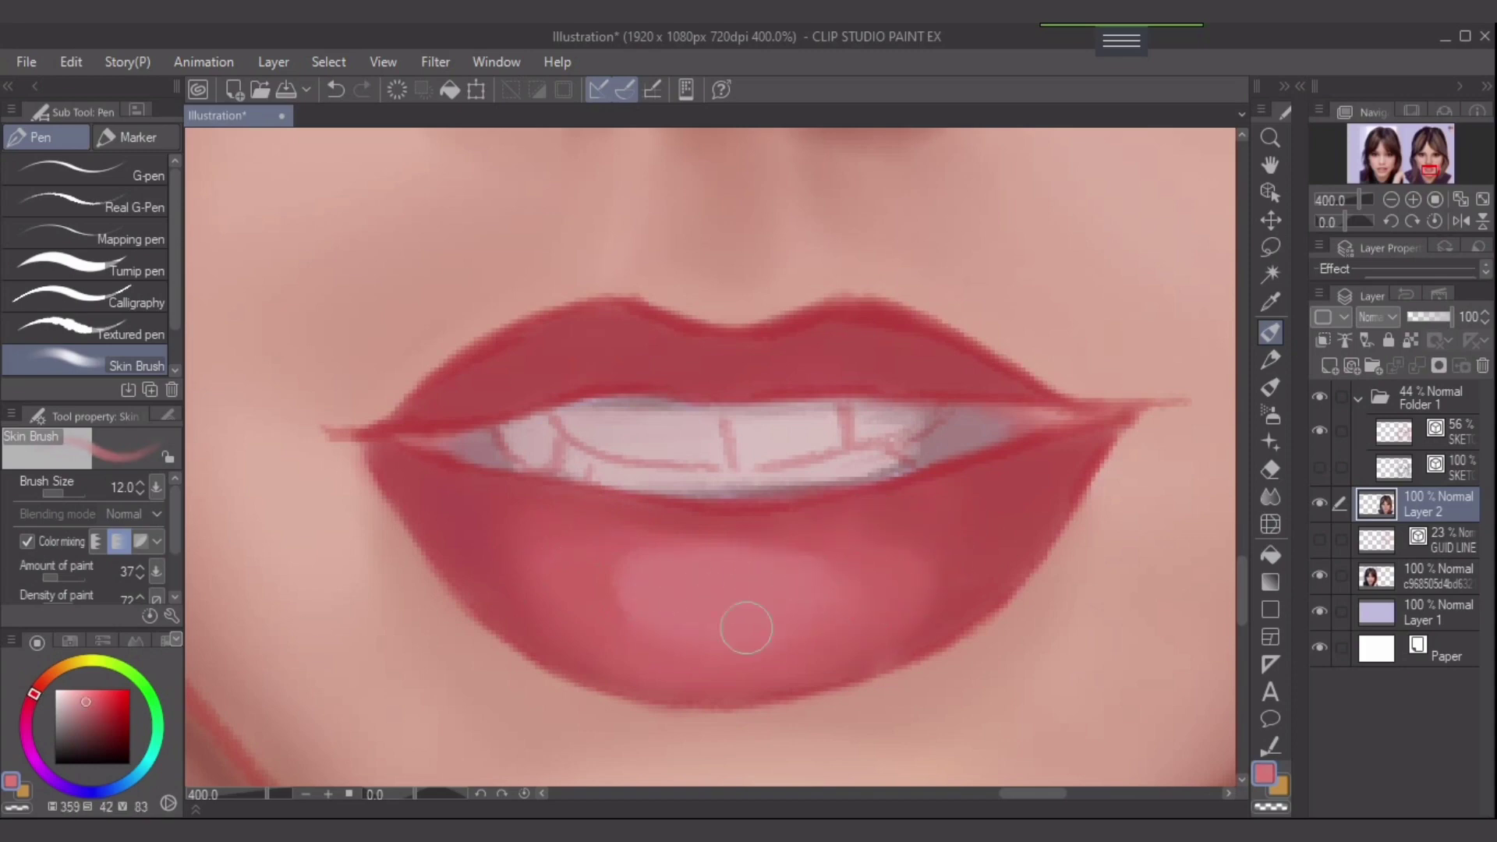
{"action": "left_click", "coordinate": [830, 550], "text": "alt"}
{"action": "mouse_move", "coordinate": [753, 647]}
{"action": "left_mouse_down"}
{"action": "mouse_move", "coordinate": [669, 632]}
{"action": "mouse_move", "coordinate": [627, 553]}
{"action": "mouse_move", "coordinate": [616, 611]}
{"action": "mouse_move", "coordinate": [608, 591]}
{"action": "mouse_move", "coordinate": [621, 604]}
{"action": "mouse_move", "coordinate": [657, 576]}
{"action": "mouse_move", "coordinate": [770, 559]}
{"action": "mouse_move", "coordinate": [633, 546]}
{"action": "mouse_move", "coordinate": [871, 550]}
{"action": "mouse_move", "coordinate": [669, 547]}
{"action": "mouse_move", "coordinate": [716, 574]}
{"action": "mouse_move", "coordinate": [659, 596]}
{"action": "mouse_move", "coordinate": [712, 653]}
{"action": "mouse_move", "coordinate": [920, 580]}
{"action": "mouse_move", "coordinate": [692, 543]}
{"action": "left_mouse_up"}
{"action": "key", "text": "["}
{"action": "key", "text": "["}
{"action": "left_click", "coordinate": [959, 505], "text": "alt"}
{"action": "key", "text": "["}
{"action": "key", "text": "["}
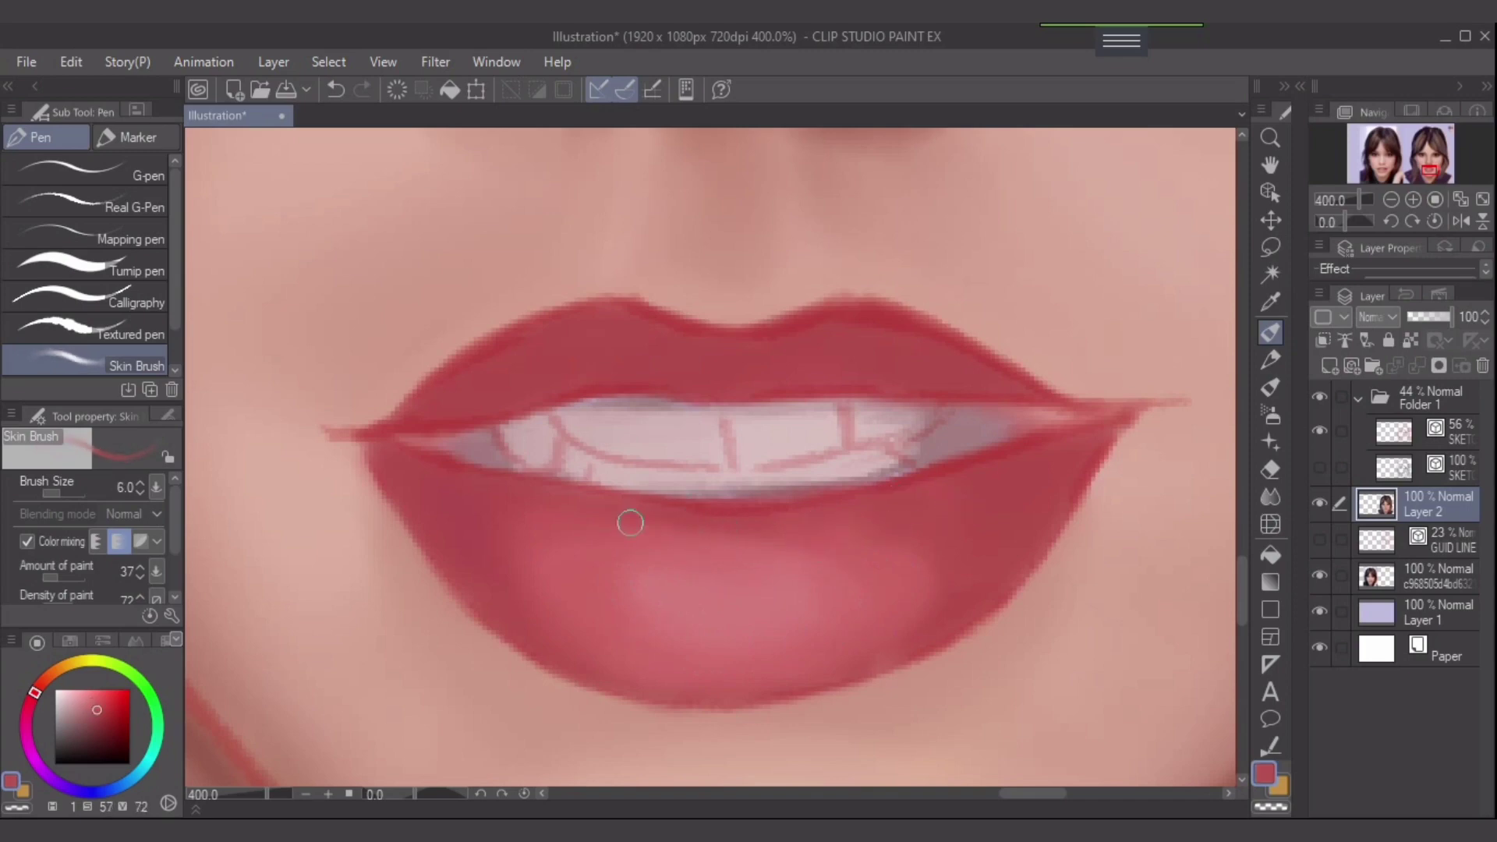
- Paint the left mouth corner in red with the Skin Brush at size 4 and save the illustration
{"action": "key", "text": "bracketleft"}
{"action": "key", "text": "bracketleft"}
{"action": "left_click_drag", "start_coordinate": [354, 428], "coordinate": [332, 431]}
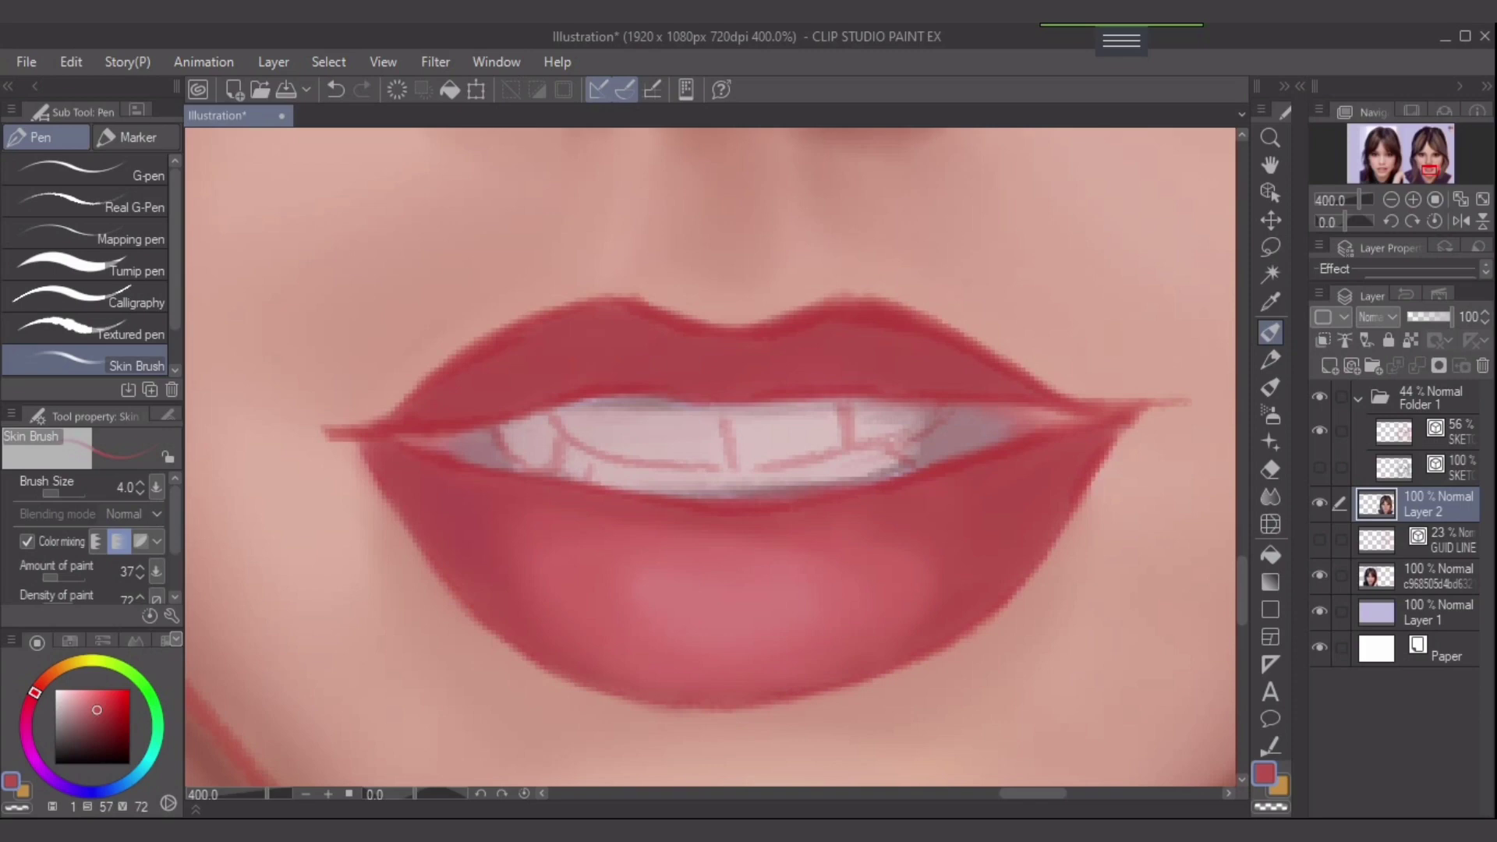
{"action": "key", "text": "ctrl+s"}
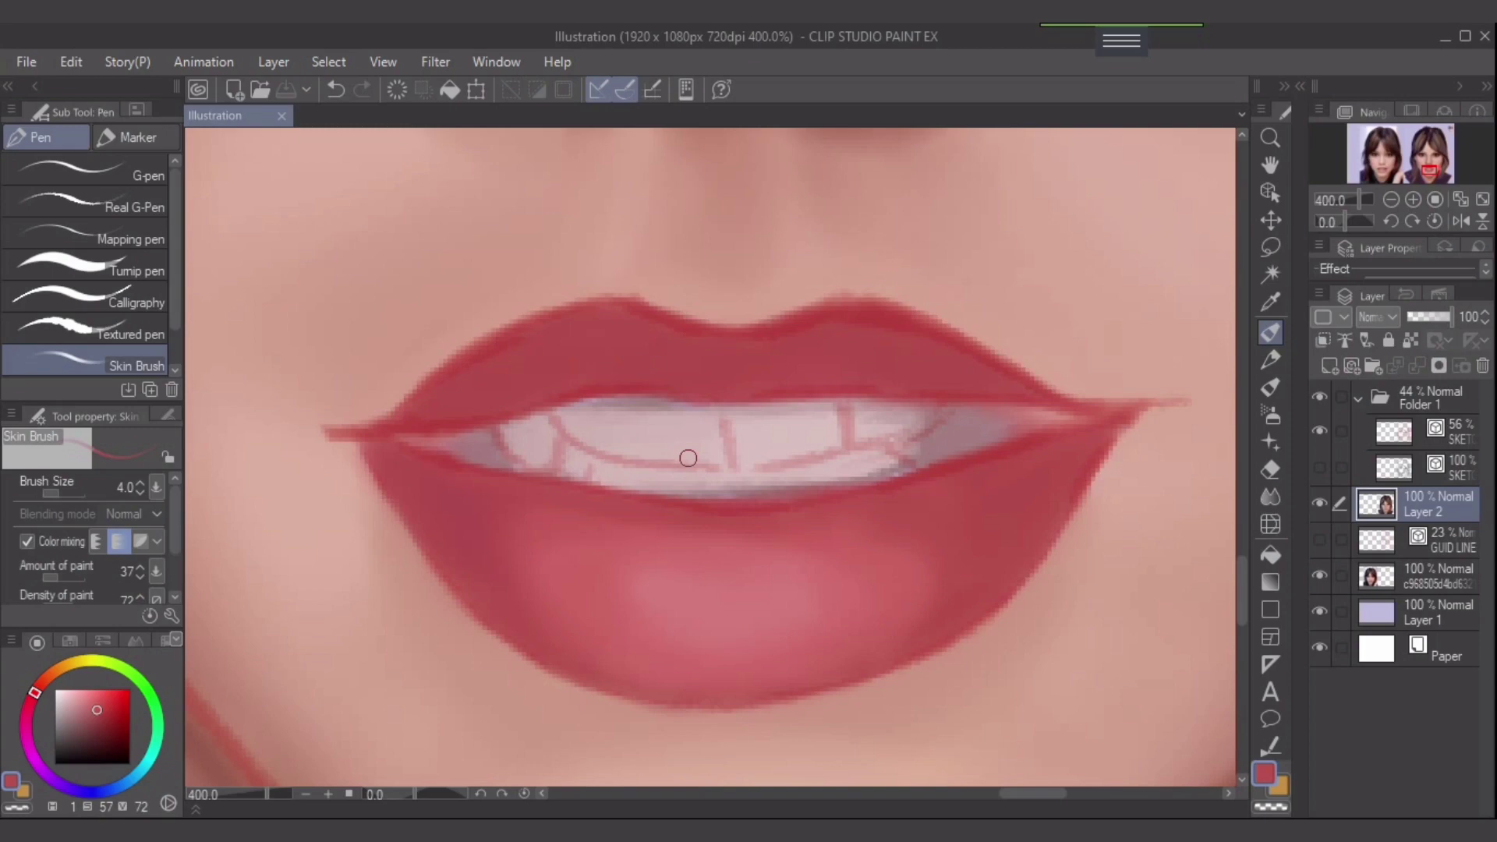
{"action": "key", "text": "bracketright"}
{"action": "key", "text": "bracketright"}
{"action": "key", "text": "bracketright"}
{"action": "left_click_drag", "start_coordinate": [647, 596], "coordinate": [720, 576]}
{"action": "key", "text": "ctrl+z"}
- Soften the lower lip's highlight with sampled pinks, using the Skin Brush at size 15
{"action": "scroll", "coordinate": [920, 618], "scroll_direction": "down", "scroll_amount": 3}
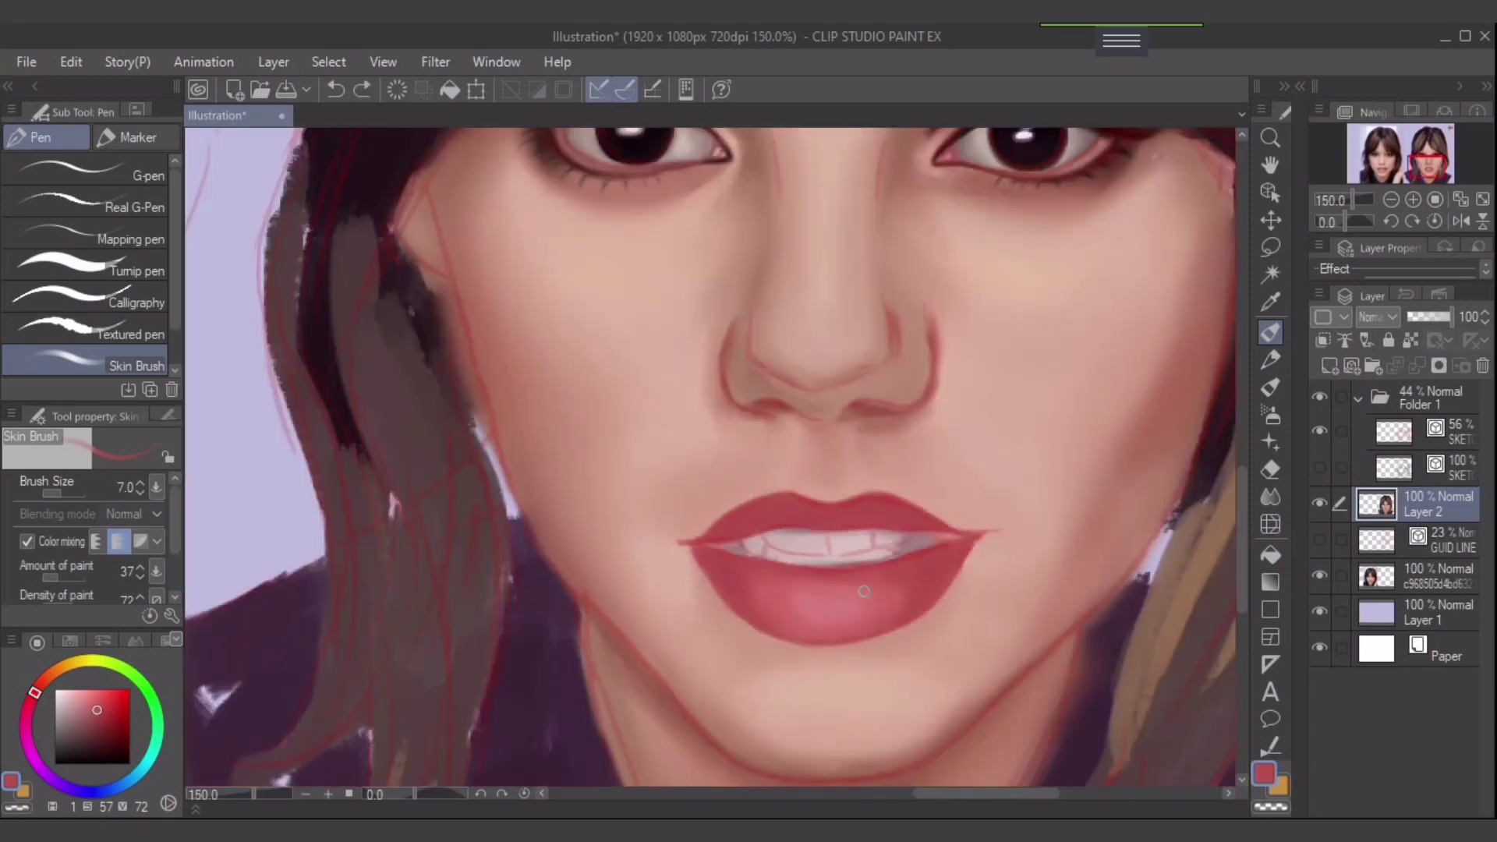
{"action": "mouse_move", "coordinate": [864, 592]}
{"action": "left_mouse_down"}
{"action": "mouse_move", "coordinate": [698, 605]}
{"action": "mouse_move", "coordinate": [657, 628]}
{"action": "mouse_move", "coordinate": [644, 615]}
{"action": "left_mouse_up"}
{"action": "left_click", "coordinate": [652, 561], "text": "alt"}
{"action": "key", "text": "bracketright"}
{"action": "key", "text": "bracketright"}
{"action": "key", "text": "bracketright"}
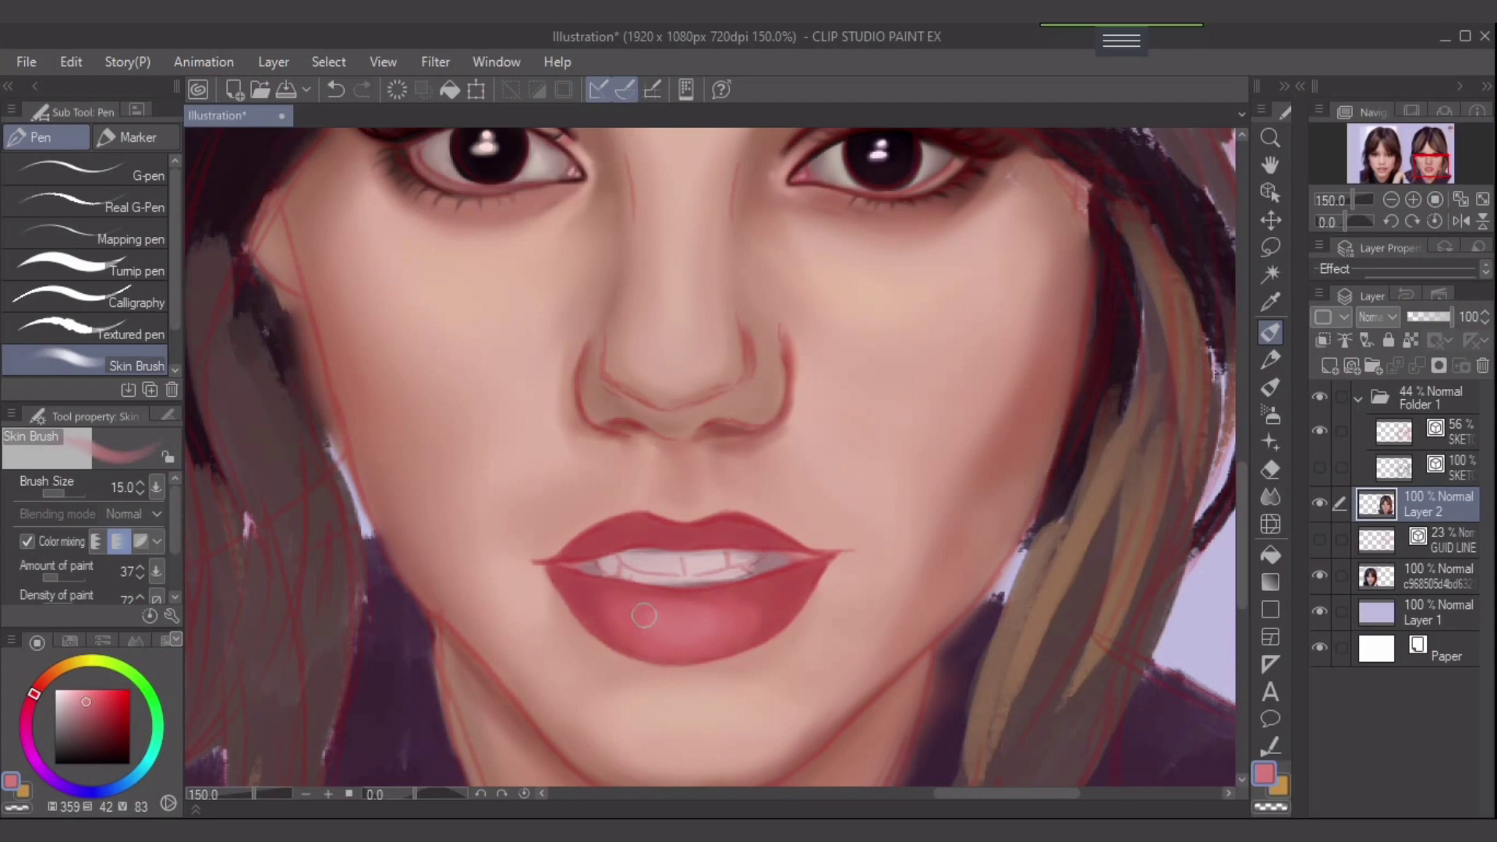
{"action": "left_click", "coordinate": [730, 605], "text": "alt"}
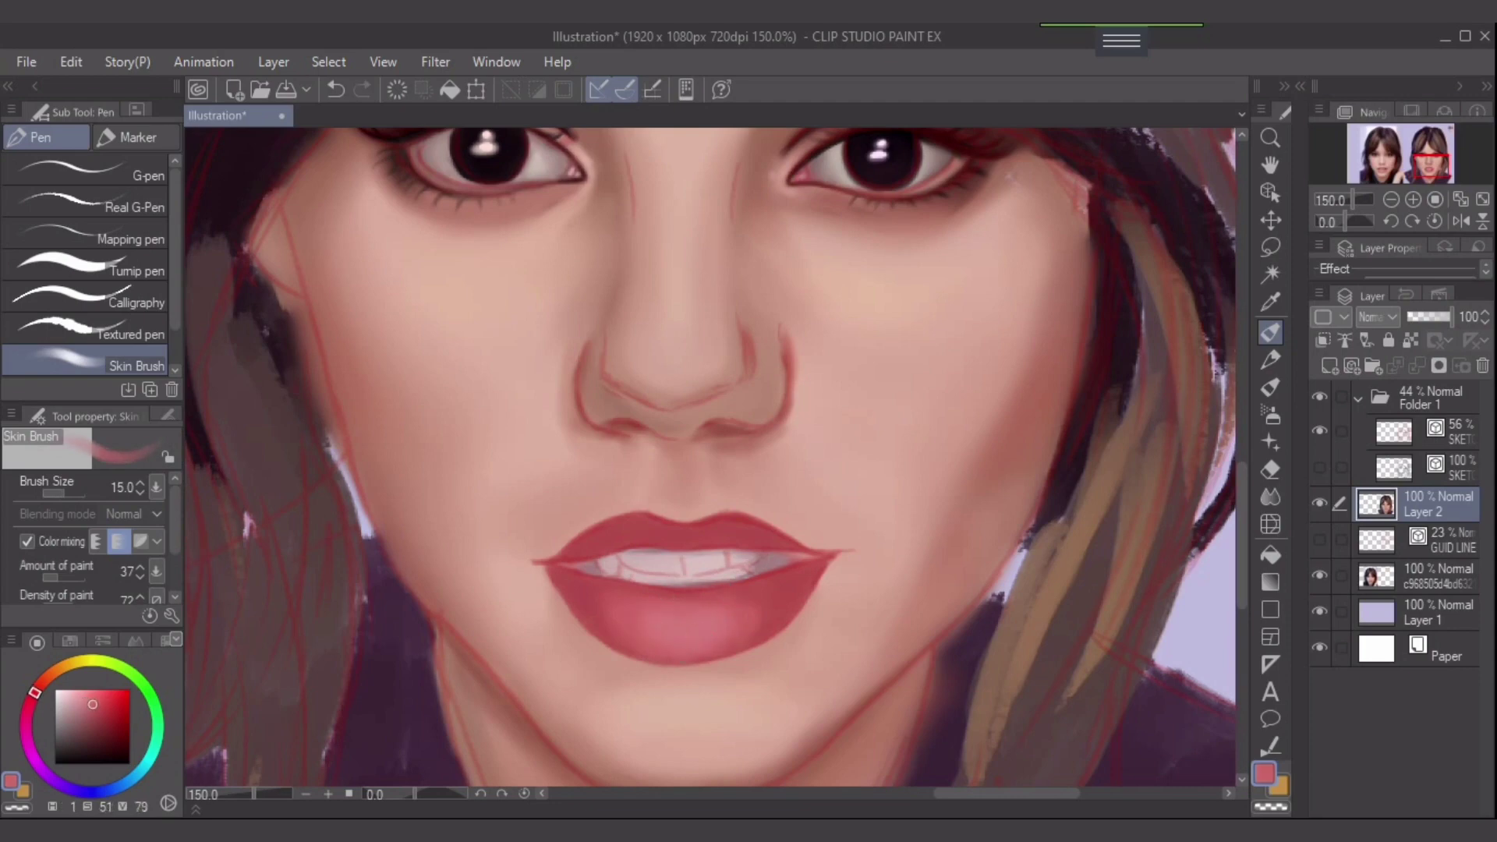
{"action": "mouse_move", "coordinate": [745, 625]}
{"action": "left_mouse_down"}
{"action": "mouse_move", "coordinate": [728, 598]}
{"action": "mouse_move", "coordinate": [756, 626]}
{"action": "left_mouse_up"}
- Shade the lower lip's bottom edge in a darker red, undoing the size 10 stroke and repainting it at size 12
{"action": "left_click", "coordinate": [772, 610], "text": "alt"}
{"action": "key", "text": "bracketleft"}
{"action": "key", "text": "bracketleft"}
{"action": "left_click", "coordinate": [108, 718]}
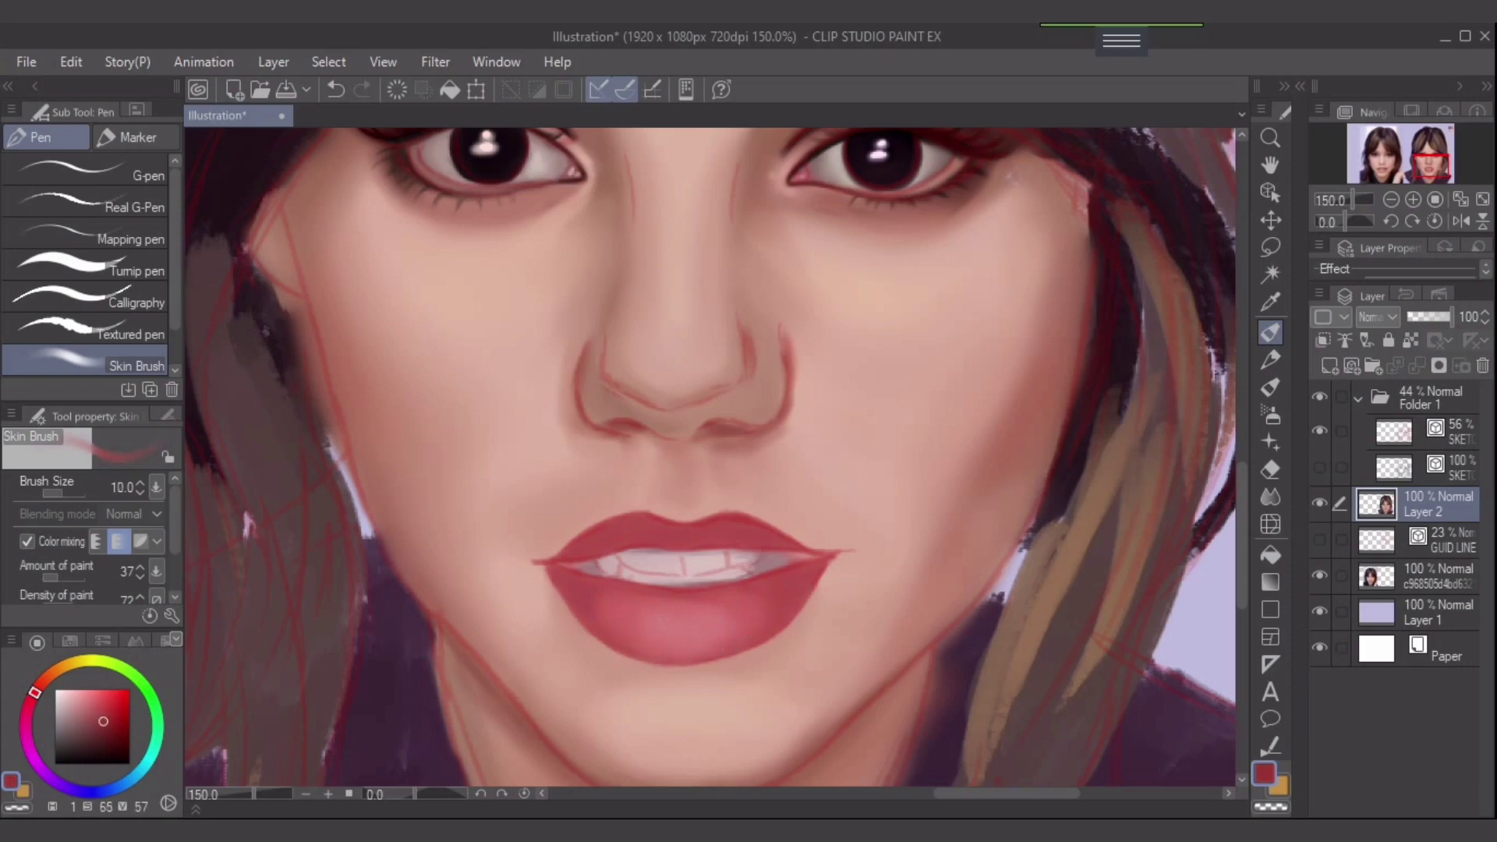
{"action": "left_click_drag", "start_coordinate": [626, 637], "coordinate": [647, 639]}
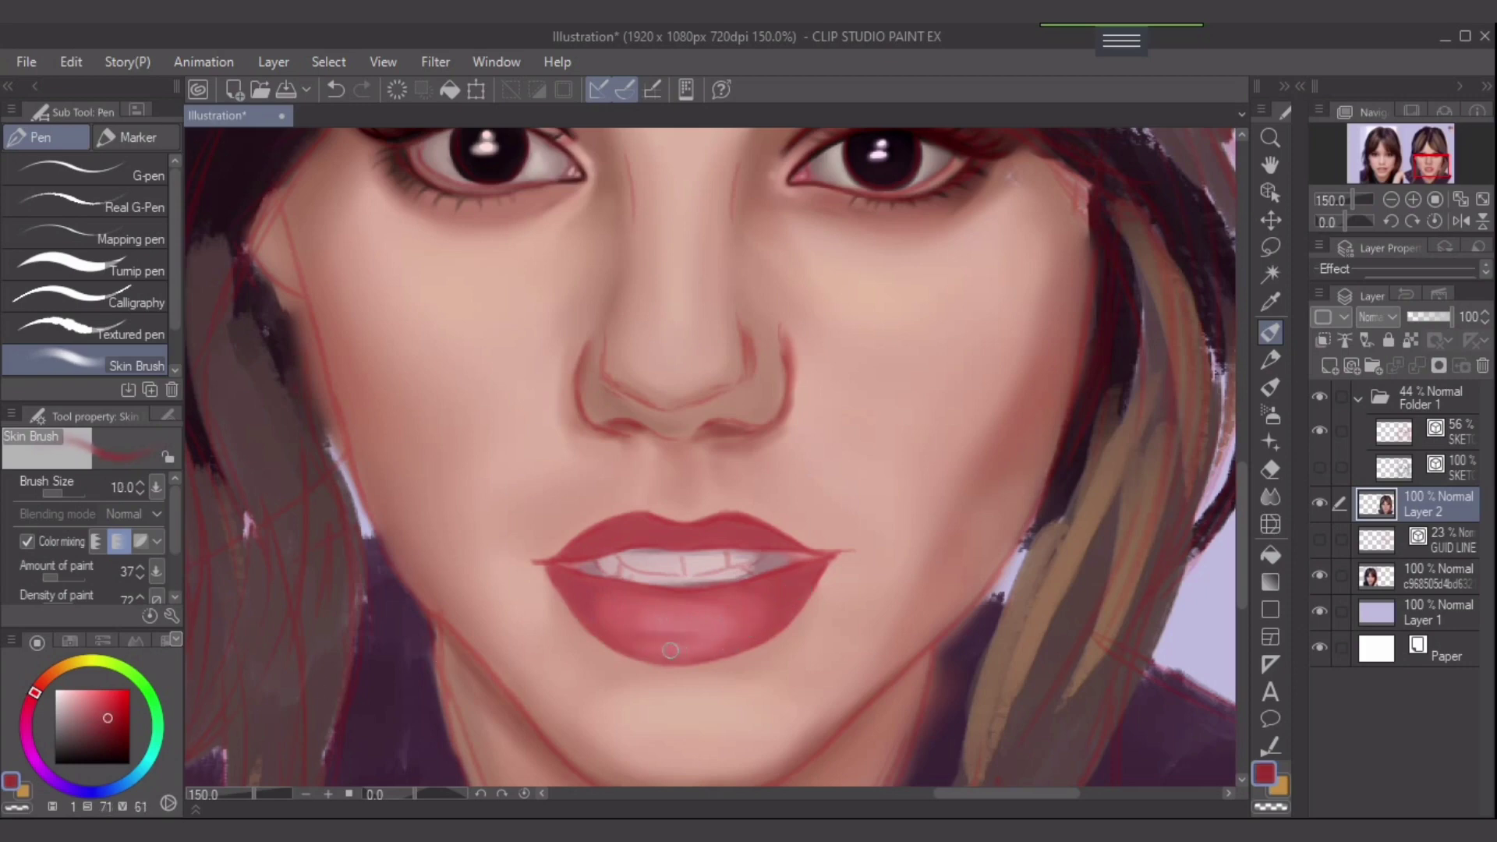
{"action": "key", "text": "ctrl+z"}
{"action": "key", "text": "bracketright"}
{"action": "key", "text": "bracketleft"}
{"action": "left_click_drag", "start_coordinate": [664, 652], "coordinate": [737, 636]}
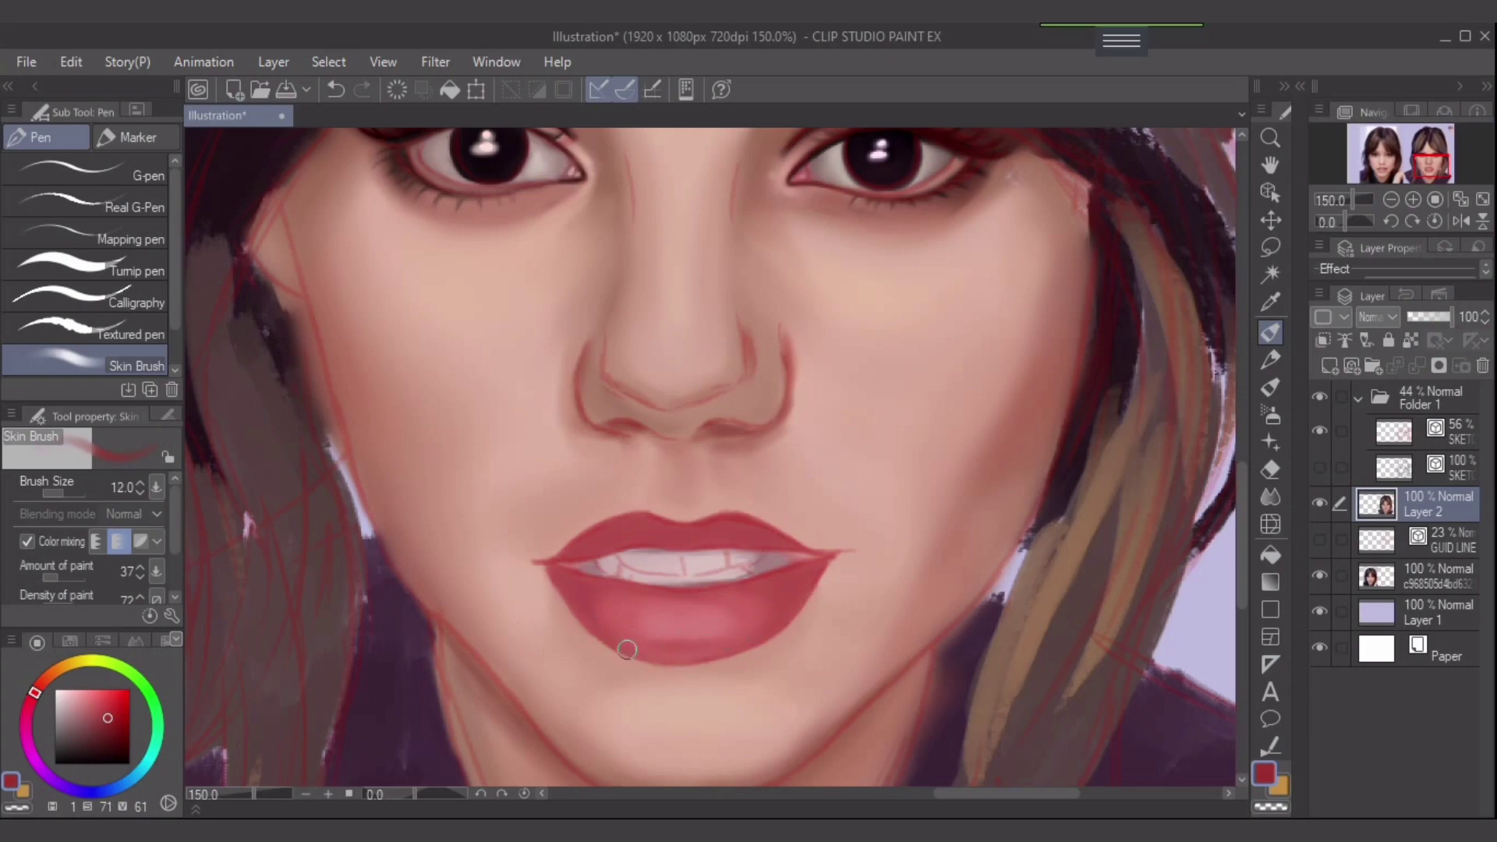
- Try shading the lower lip in a deeper red with hue 1, saturation 90 and value 55 at size 10
{"action": "key", "text": "bracketleft"}
{"action": "left_click", "coordinate": [121, 722]}
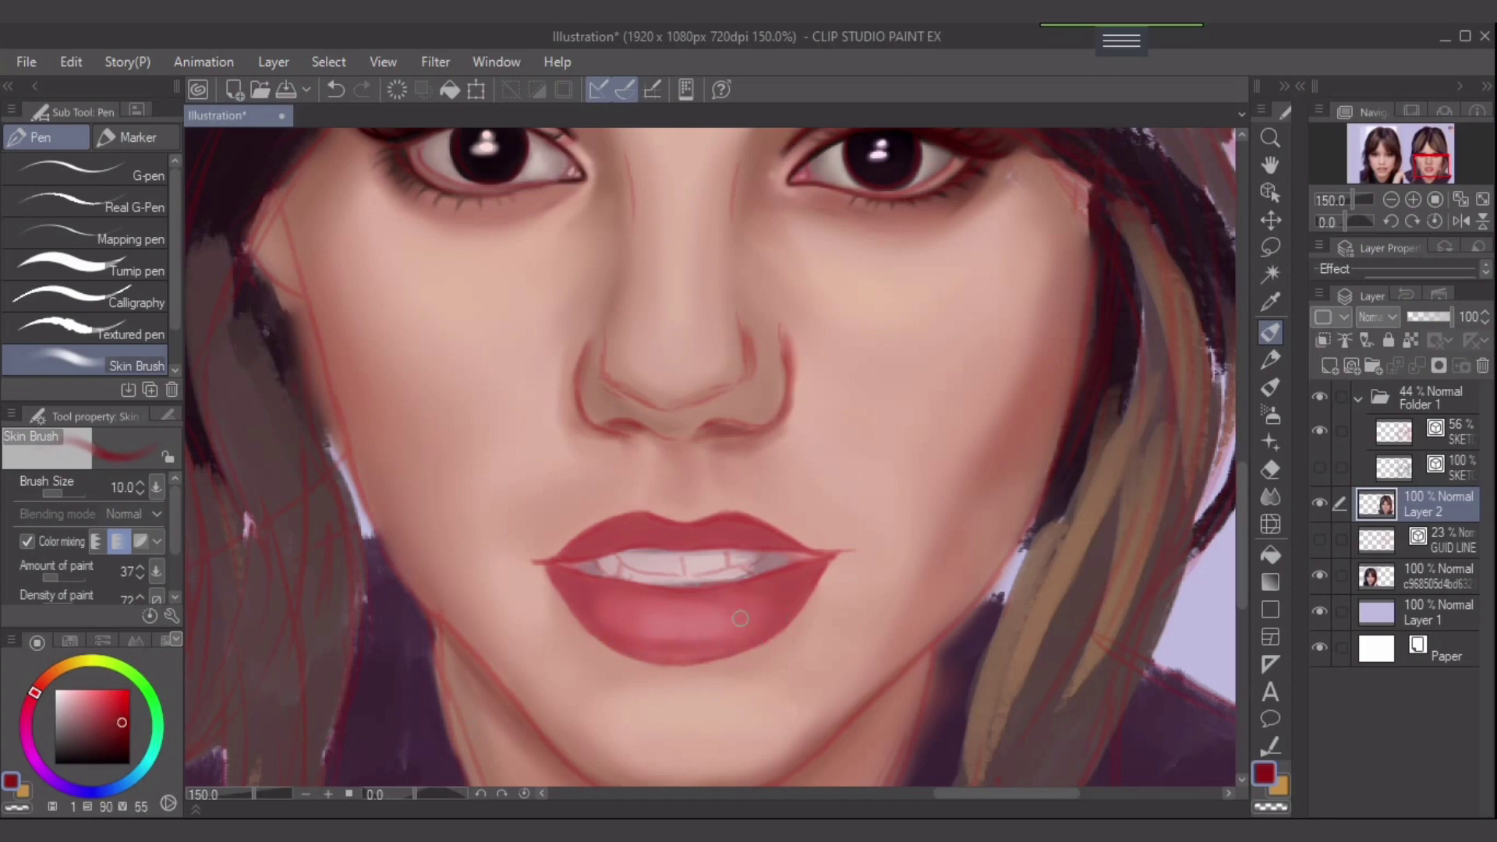
{"action": "key", "text": "bracketleft"}
{"action": "key", "text": "ctrl+z"}
- Shade the lower lip around its highlight in a more saturated red with hue 1, saturation 80 and value 70, at sizes 8 to 12
{"action": "left_click", "coordinate": [113, 711]}
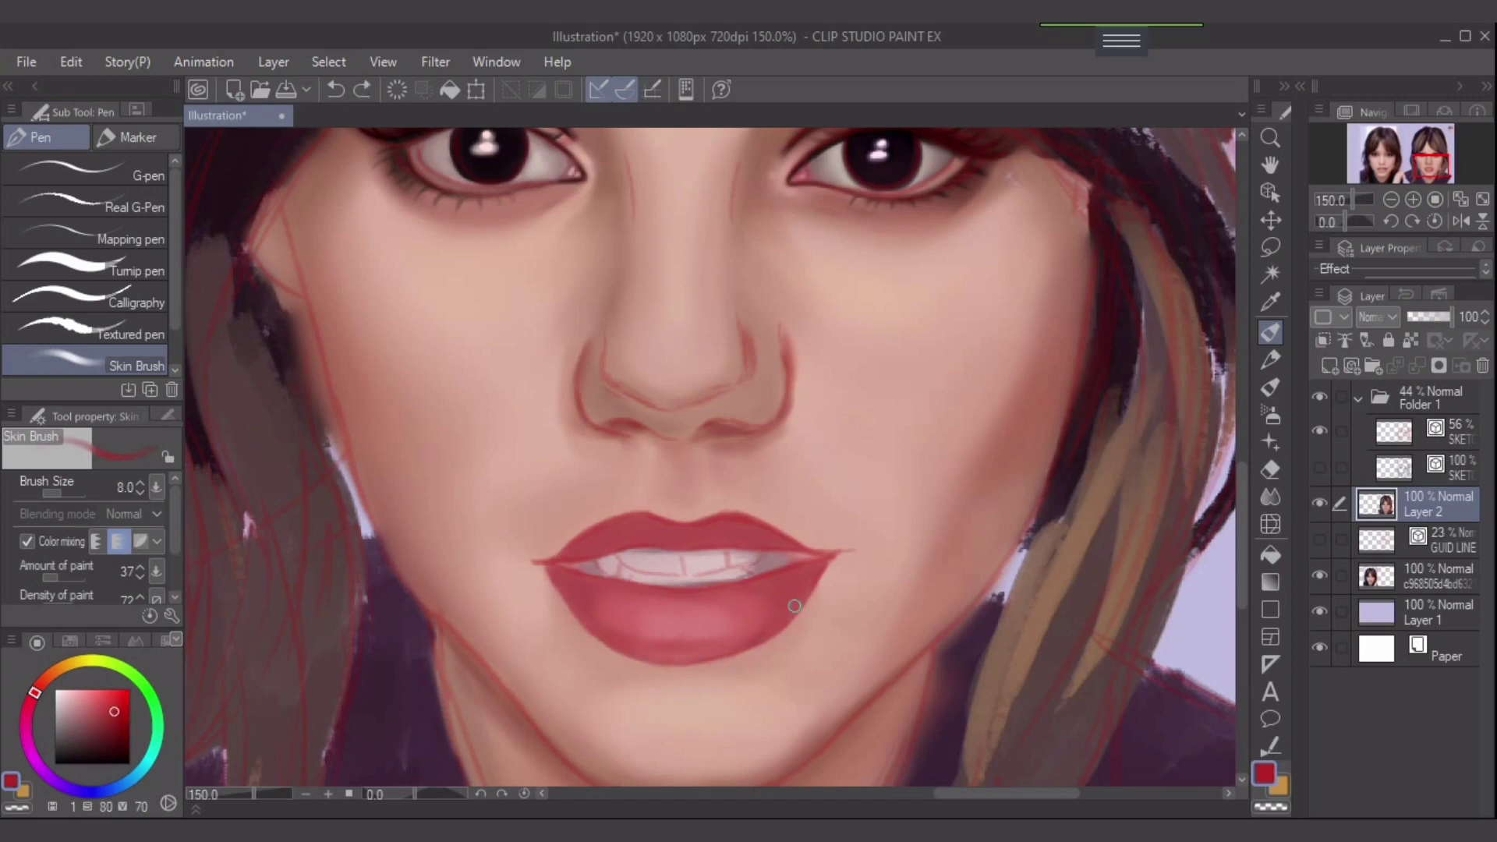
{"action": "key", "text": "bracketright"}
{"action": "key", "text": "bracketleft"}
{"action": "key", "text": "bracketright"}
{"action": "key", "text": "bracketright"}
{"action": "key", "text": "bracketright"}
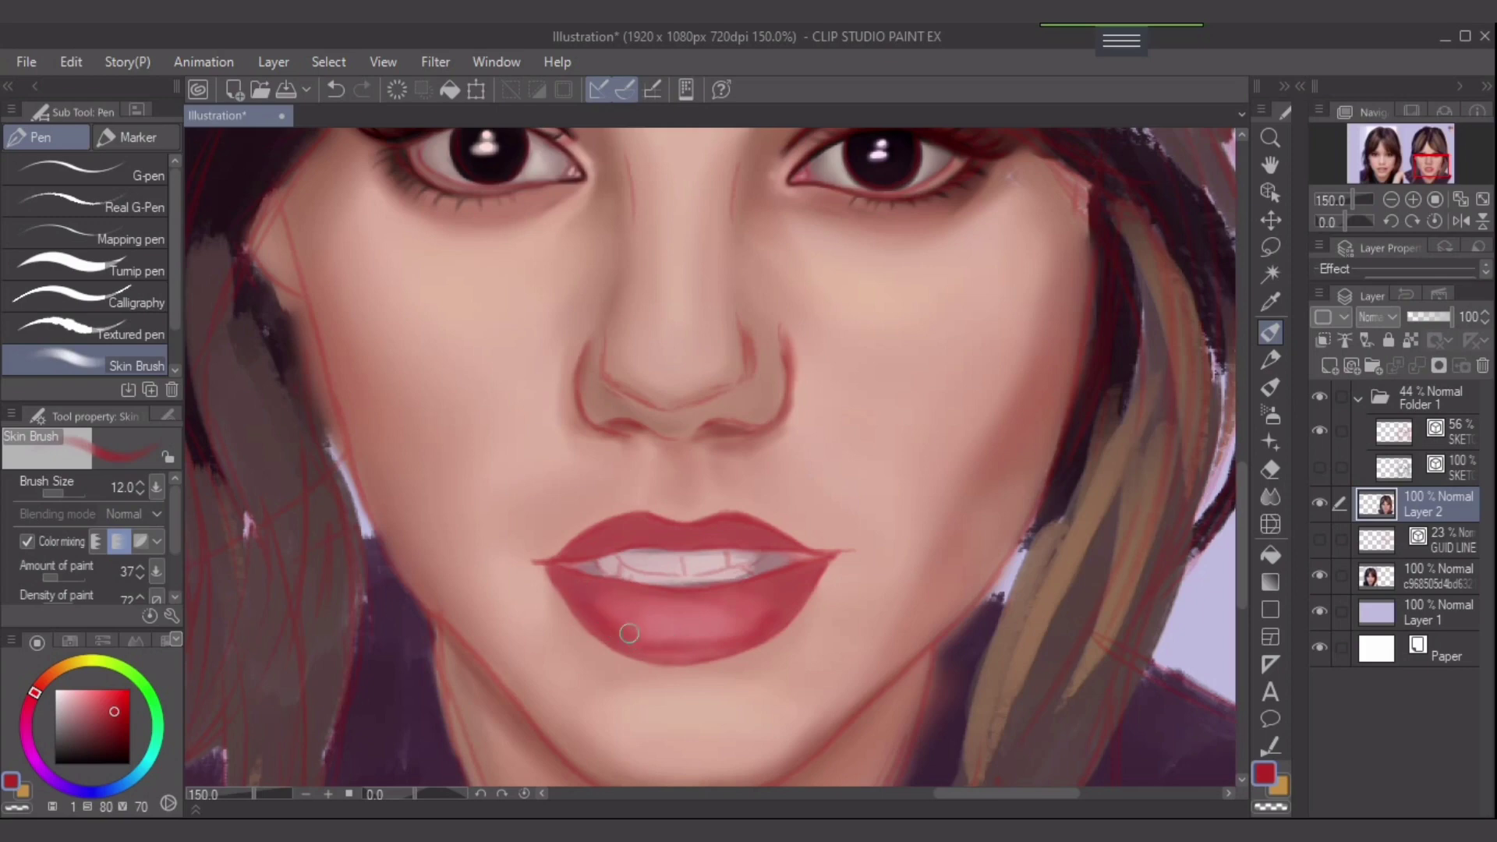
- Deepen the saturated red on the lower lip's sides and lower edge, alternating the Skin Brush between sizes 8 and 12
{"action": "key", "text": "bracketleft"}
{"action": "key", "text": "bracketleft"}
{"action": "key", "text": "bracketright"}
{"action": "key", "text": "bracketright"}
{"action": "key", "text": "bracketleft"}
{"action": "key", "text": "bracketleft"}
{"action": "key", "text": "bracketright"}
{"action": "key", "text": "bracketright"}
{"action": "key", "text": "bracketleft"}
{"action": "key", "text": "bracketleft"}
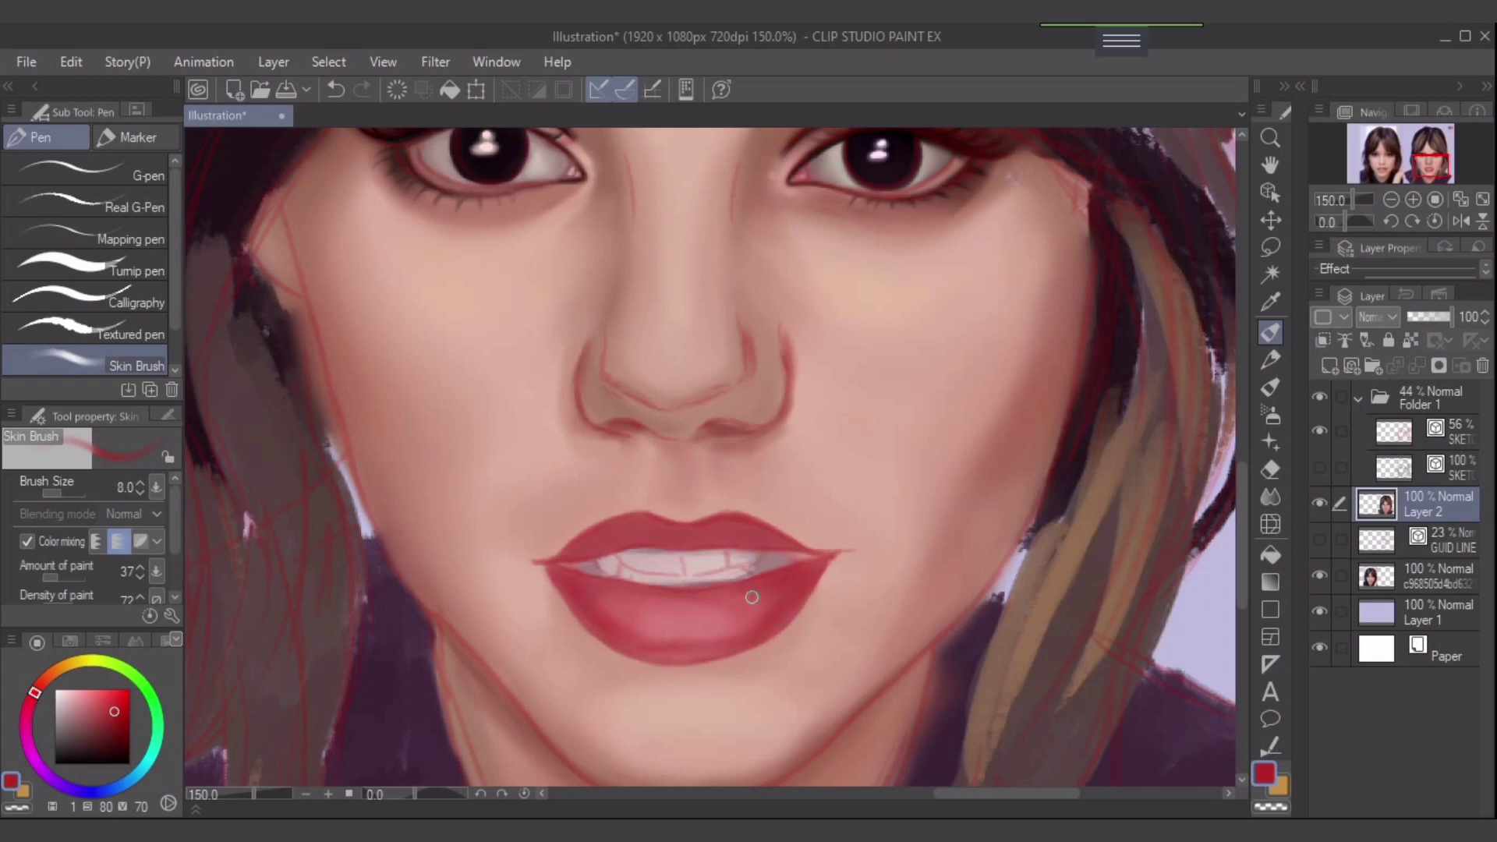
- Blend the right side of the lower lip with reds sampled from it, enlarging the Skin Brush from size 12 to 17
{"action": "left_click", "coordinate": [770, 606], "text": "alt"}
{"action": "key", "text": "bracketright"}
{"action": "key", "text": "bracketright"}
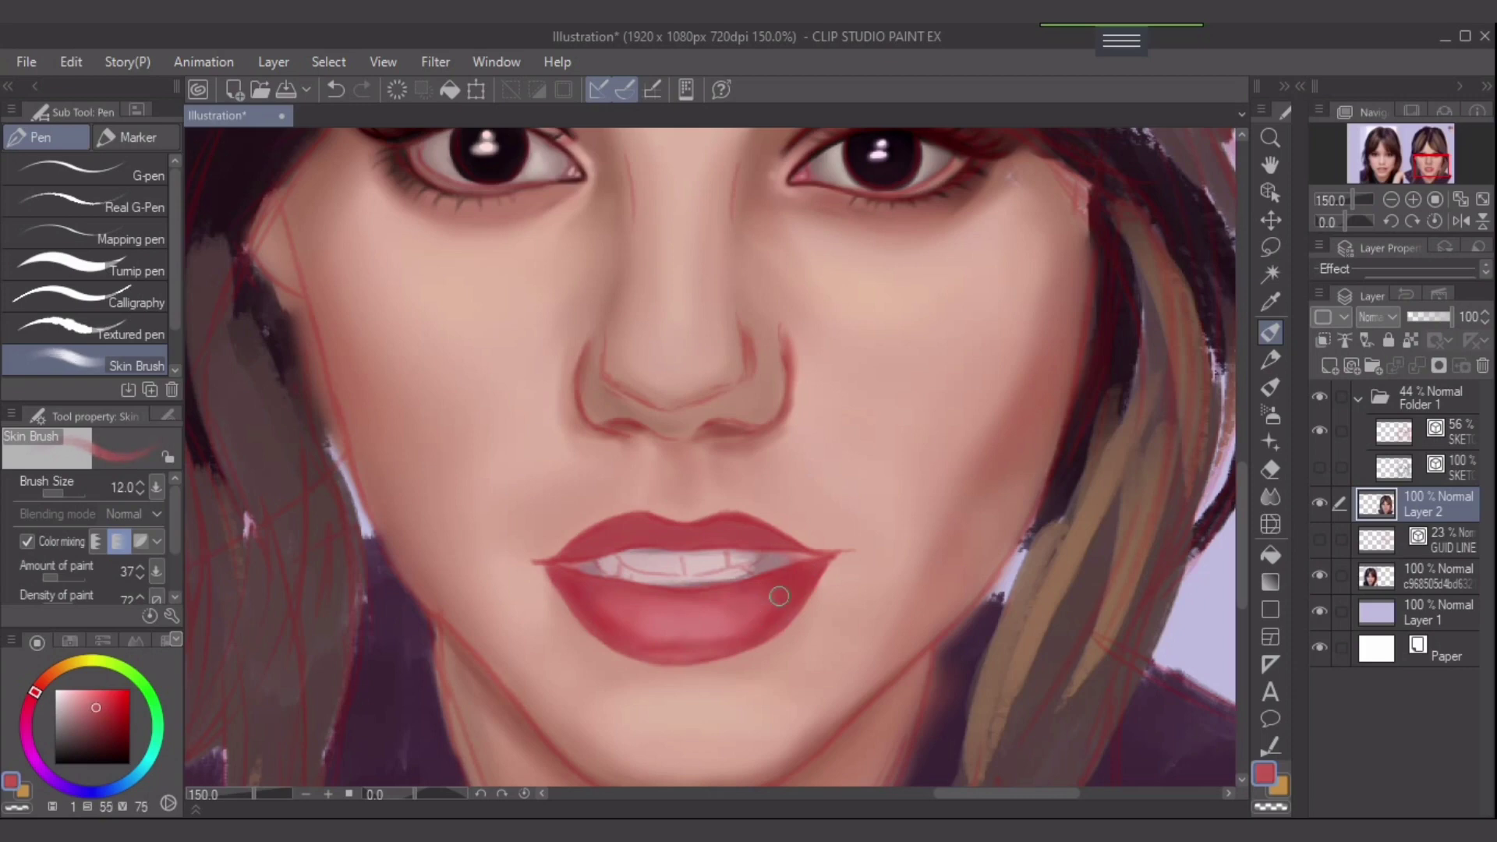
{"action": "left_click", "coordinate": [797, 581], "text": "alt"}
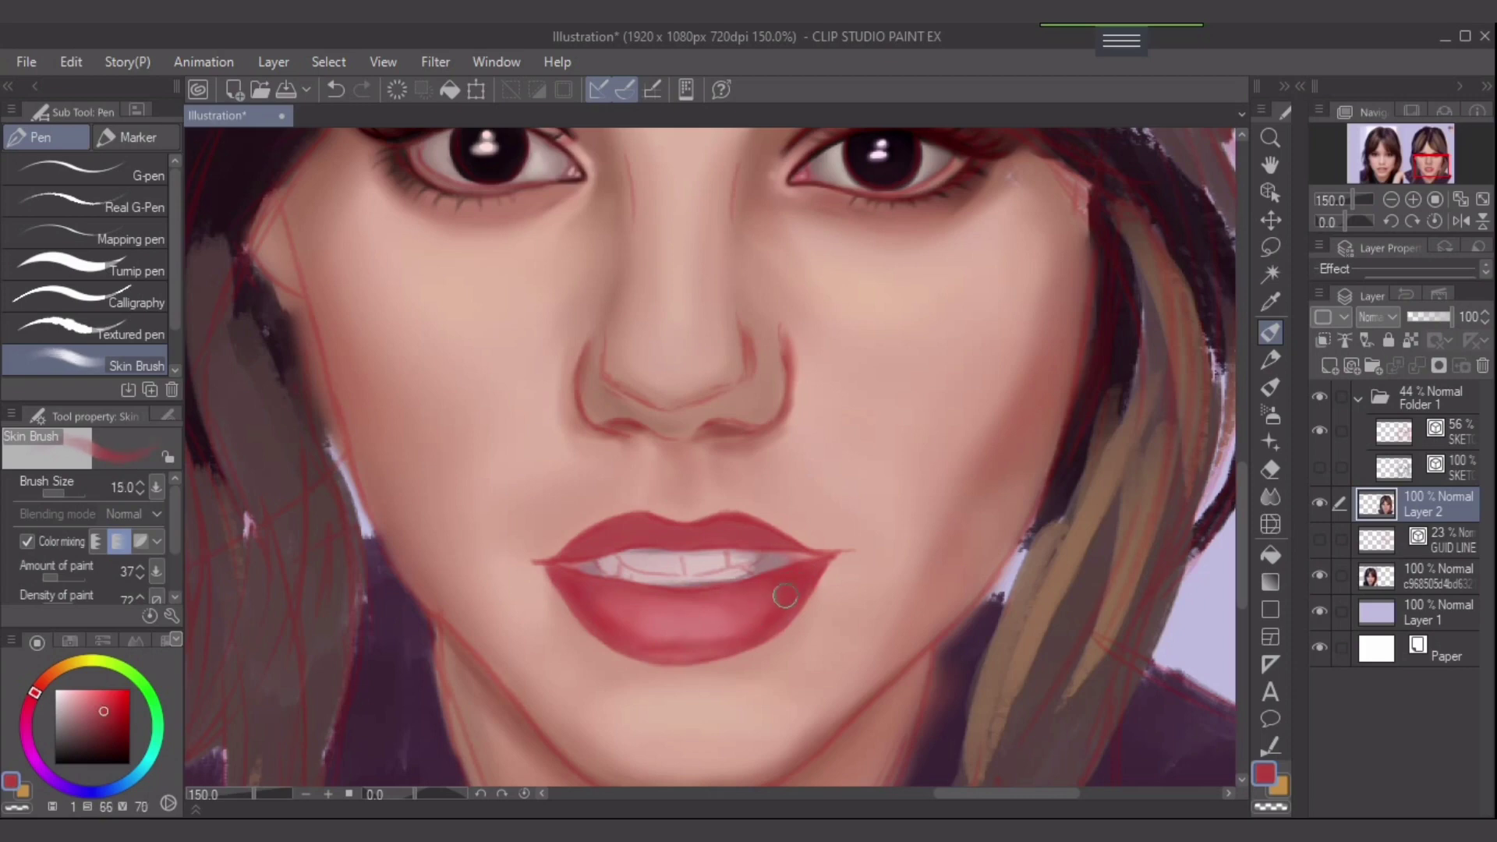
{"action": "key", "text": "bracketright"}
{"action": "key", "text": "bracketleft"}
{"action": "left_click", "coordinate": [746, 613], "text": "alt"}
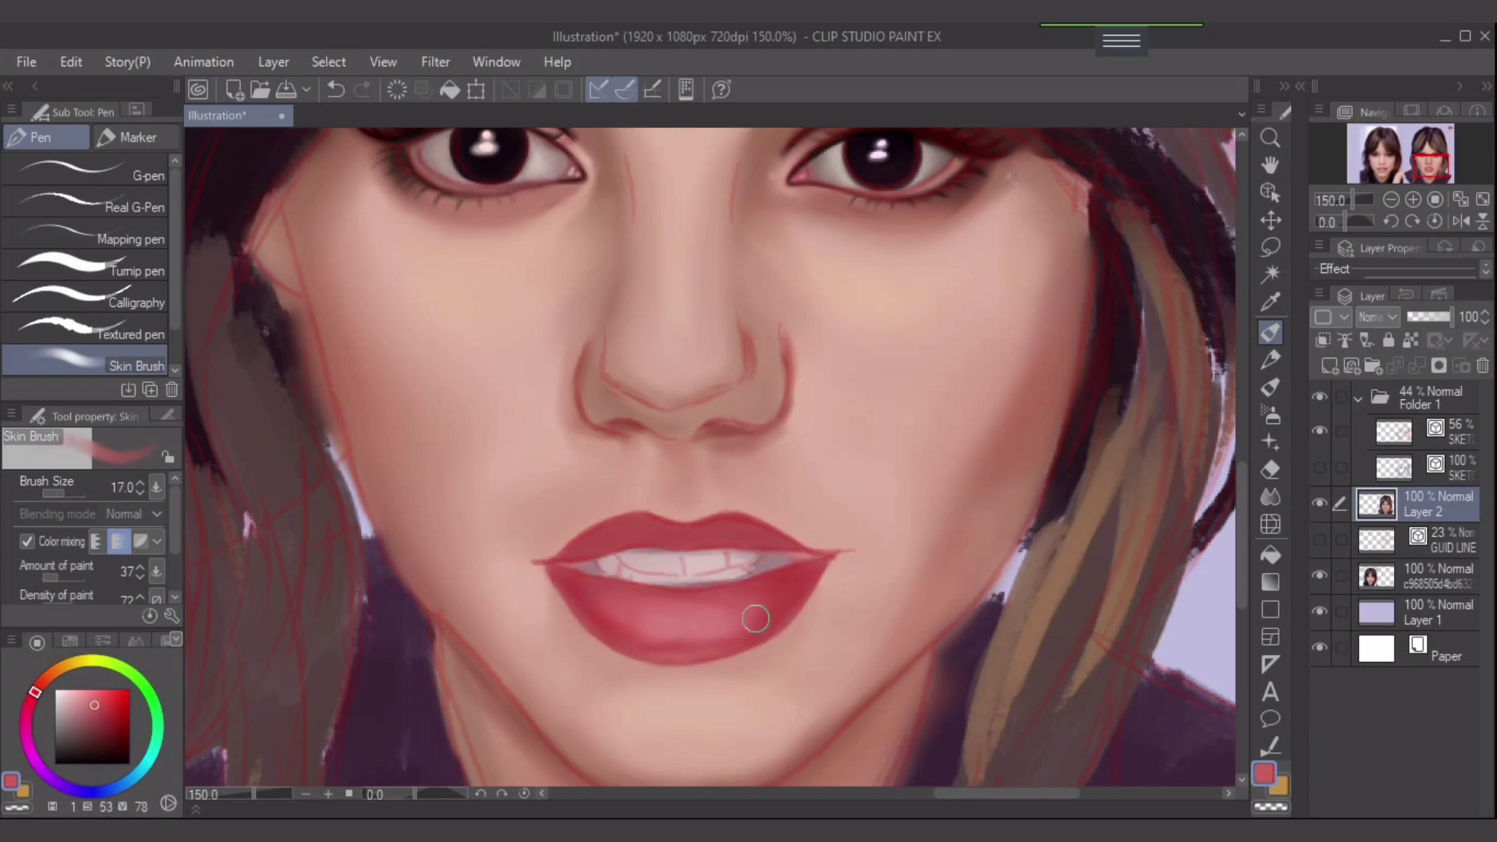
- Soften the lower lip's highlight and left side with sampled reds, using the Skin Brush at sizes around 15 to 17
{"action": "key", "text": "bracketright"}
{"action": "left_click_drag", "start_coordinate": [618, 630], "coordinate": [721, 639]}
{"action": "left_click", "coordinate": [653, 617], "text": "alt"}
{"action": "left_click", "coordinate": [588, 606], "text": "alt"}
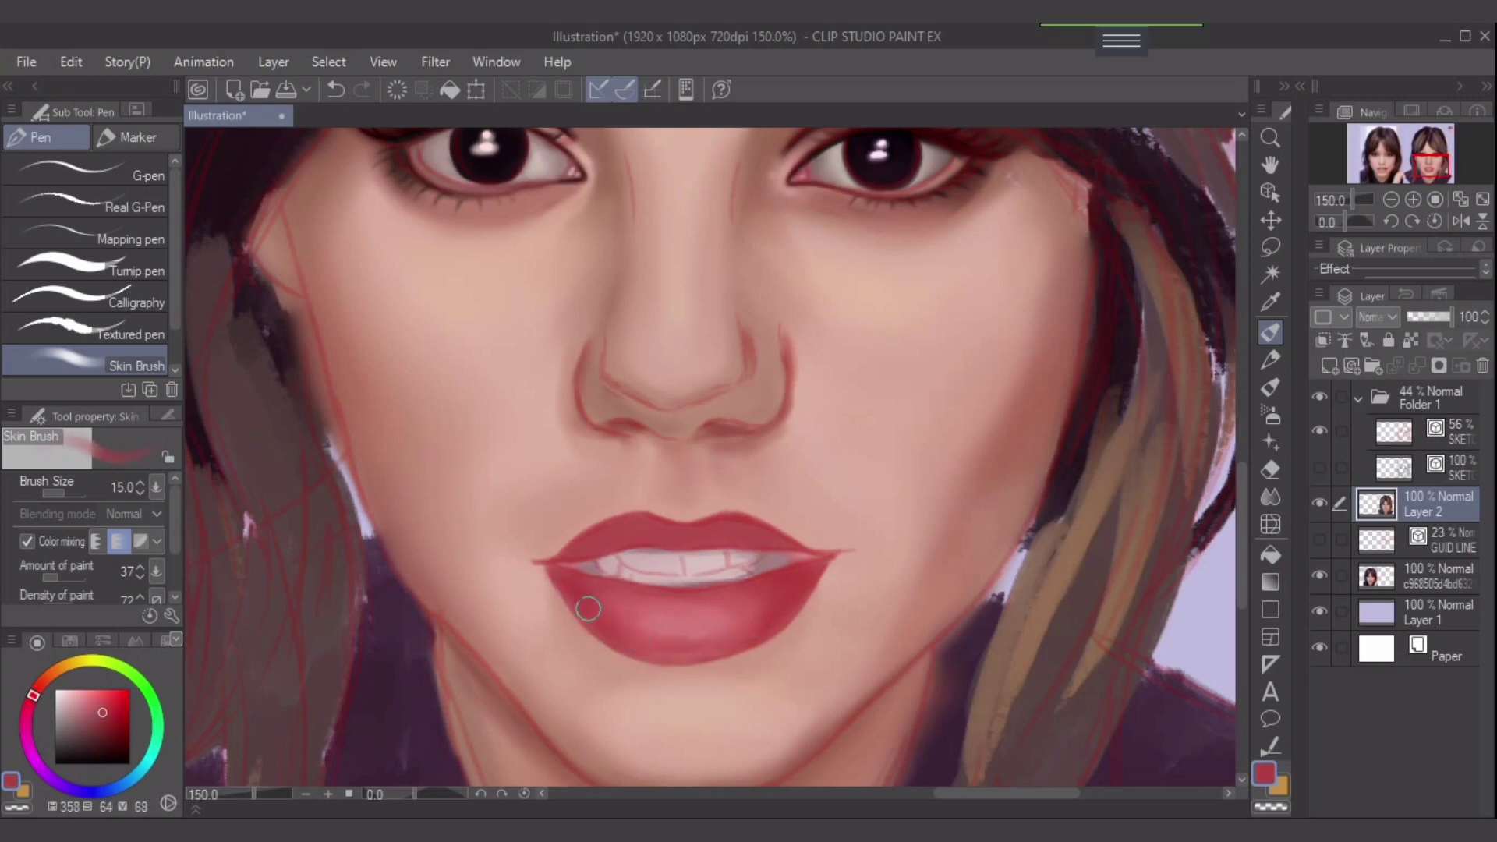
{"action": "key", "text": "bracketleft"}
{"action": "key", "text": "bracketleft"}
{"action": "key", "text": "bracketright"}
{"action": "key", "text": "bracketright"}
{"action": "key", "text": "bracketright"}
{"action": "left_click", "coordinate": [676, 638], "text": "alt"}
{"action": "mouse_move", "coordinate": [640, 621]}
{"action": "left_mouse_down"}
{"action": "mouse_move", "coordinate": [696, 632]}
{"action": "mouse_move", "coordinate": [662, 619]}
{"action": "mouse_move", "coordinate": [728, 623]}
{"action": "mouse_move", "coordinate": [746, 608]}
{"action": "mouse_move", "coordinate": [709, 627]}
{"action": "mouse_move", "coordinate": [725, 618]}
{"action": "mouse_move", "coordinate": [669, 621]}
{"action": "left_mouse_up"}
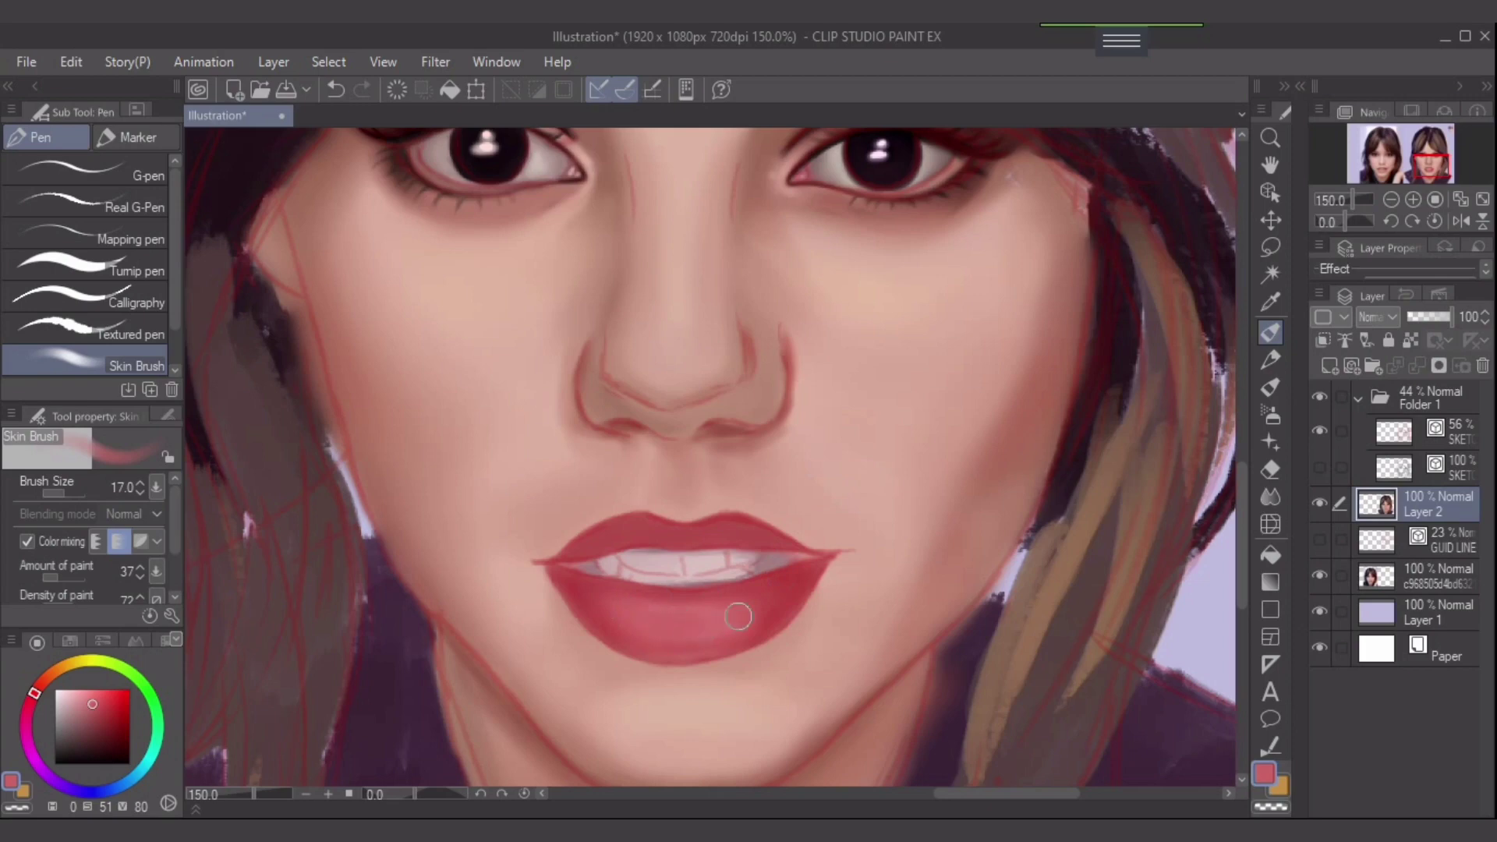
- Blend across the lower lip's centre with a sampled red of saturation 63 and value 71, at Skin Brush sizes 17 to 25
{"action": "left_click", "coordinate": [775, 592], "text": "alt"}
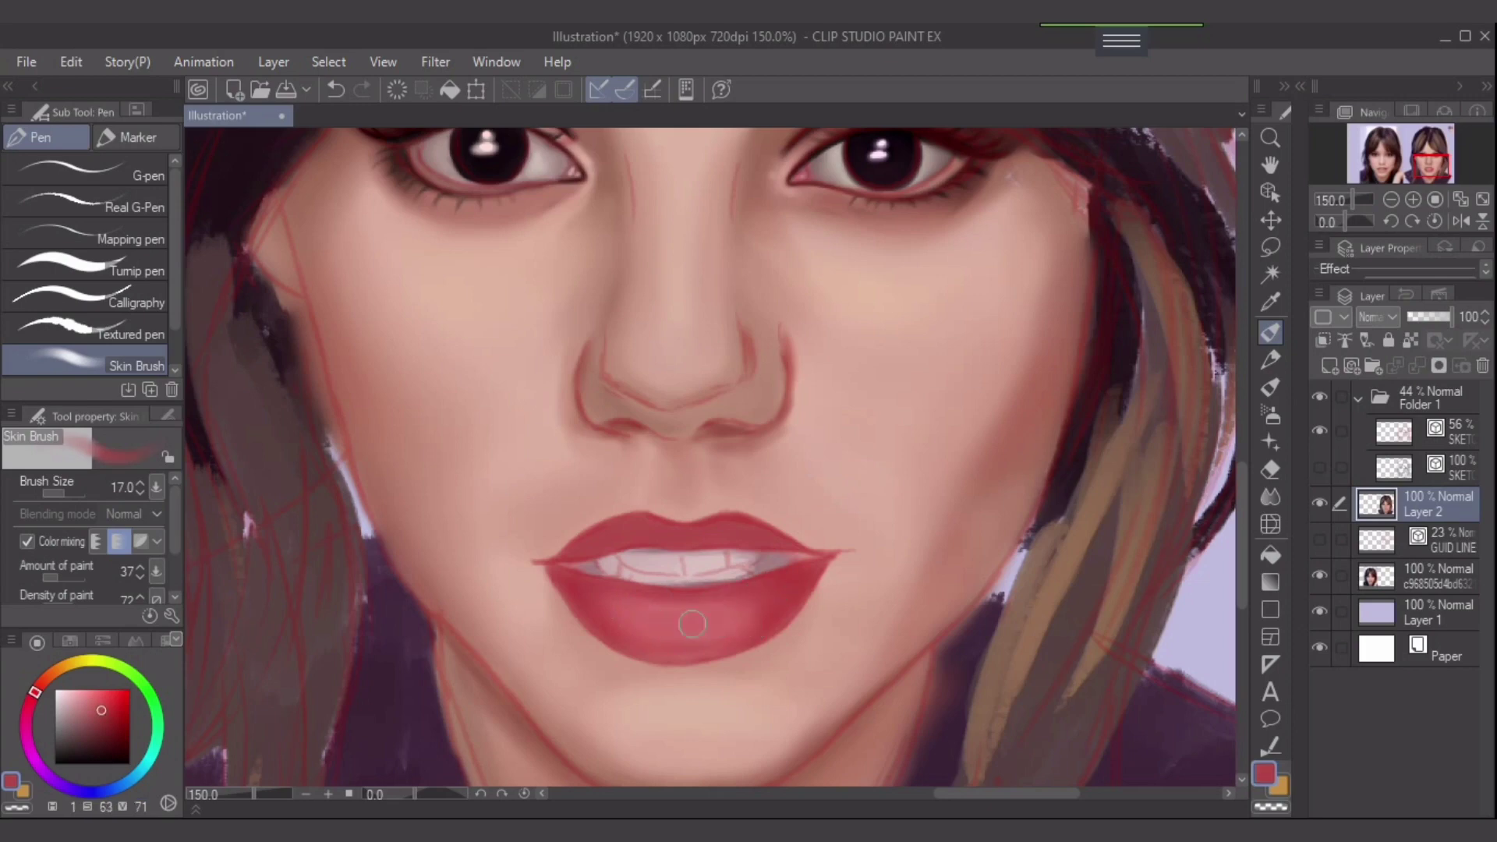
{"action": "mouse_move", "coordinate": [695, 624]}
{"action": "left_mouse_down"}
{"action": "mouse_move", "coordinate": [754, 611]}
{"action": "mouse_move", "coordinate": [706, 634]}
{"action": "mouse_move", "coordinate": [711, 621]}
{"action": "mouse_move", "coordinate": [623, 629]}
{"action": "left_mouse_up"}
{"action": "key", "text": "bracketright"}
{"action": "key", "text": "bracketright"}
{"action": "left_click_drag", "start_coordinate": [716, 625], "coordinate": [662, 618]}
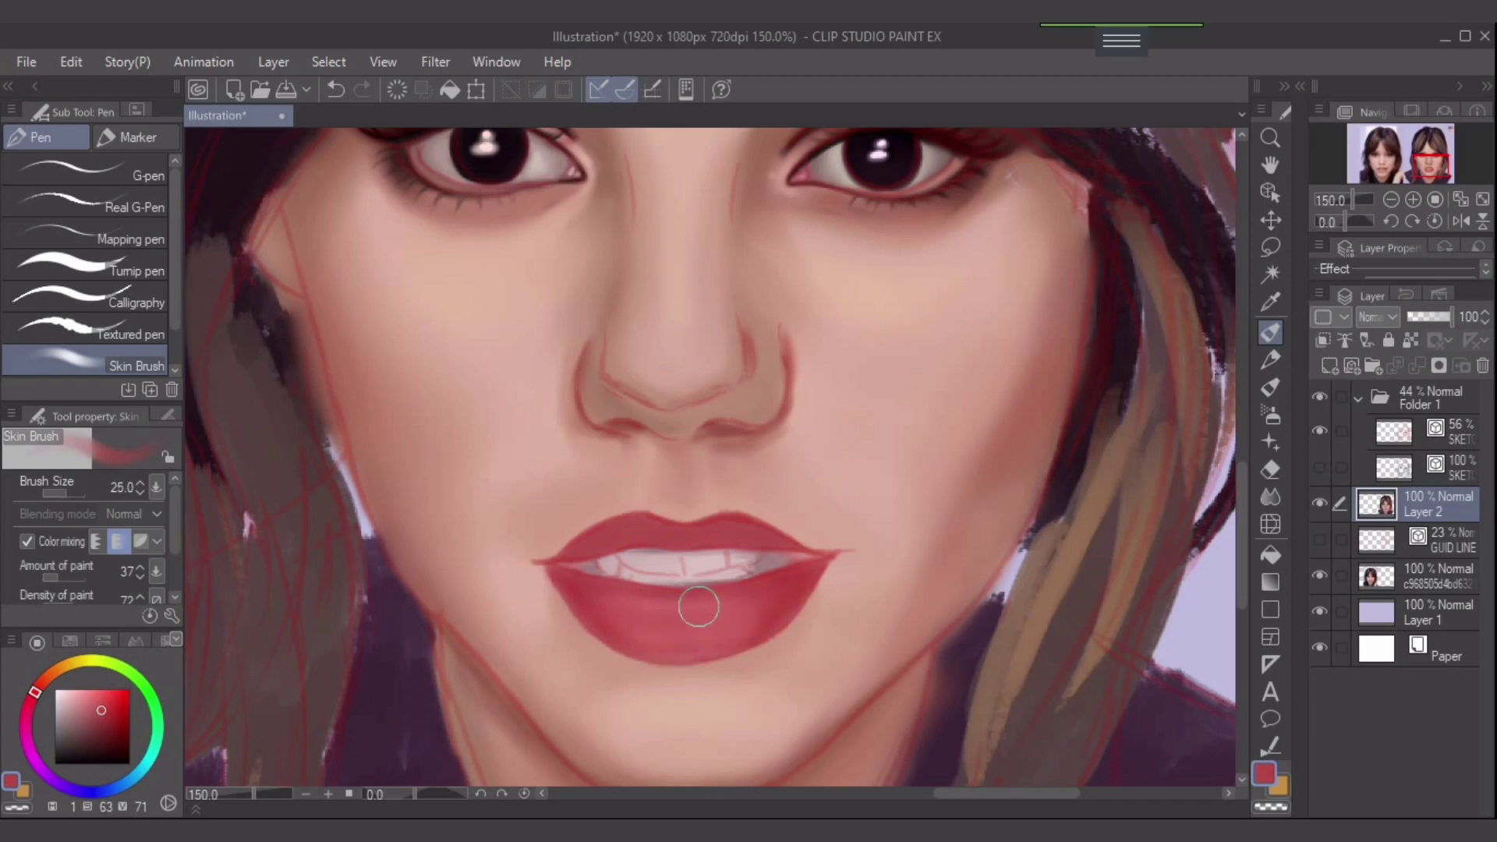
{"action": "left_click", "coordinate": [686, 605], "text": "alt"}
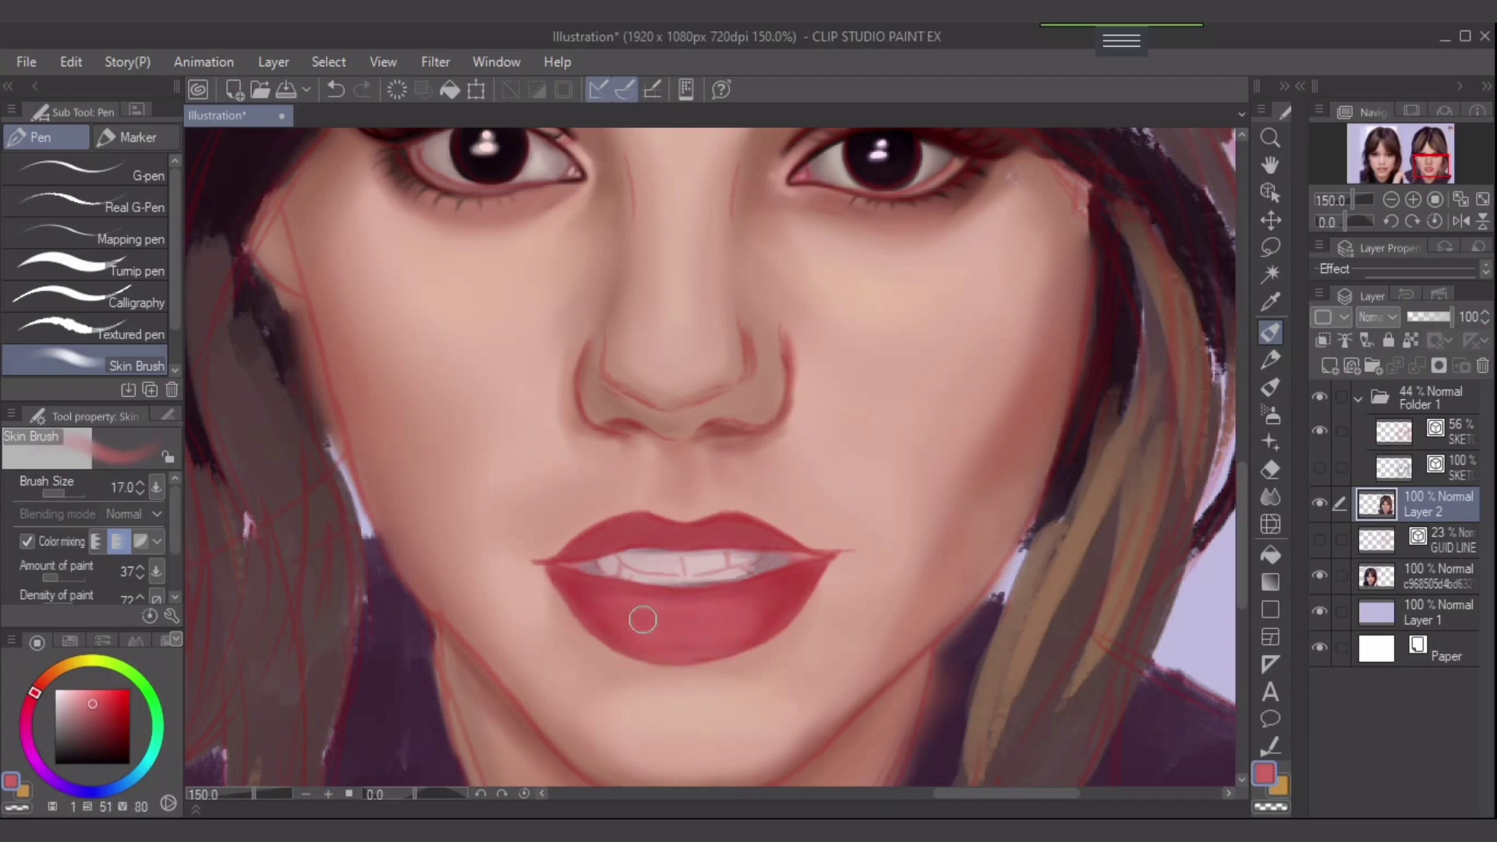
- Shade the lower lip's edges in the sampled red of saturation 63 and value 71 with the Skin Brush at size 12
{"action": "left_click", "coordinate": [784, 594], "text": "alt"}
{"action": "key", "text": "bracketleft"}
{"action": "key", "text": "bracketleft"}
{"action": "key", "text": "bracketleft"}
{"action": "key", "text": "bracketleft"}
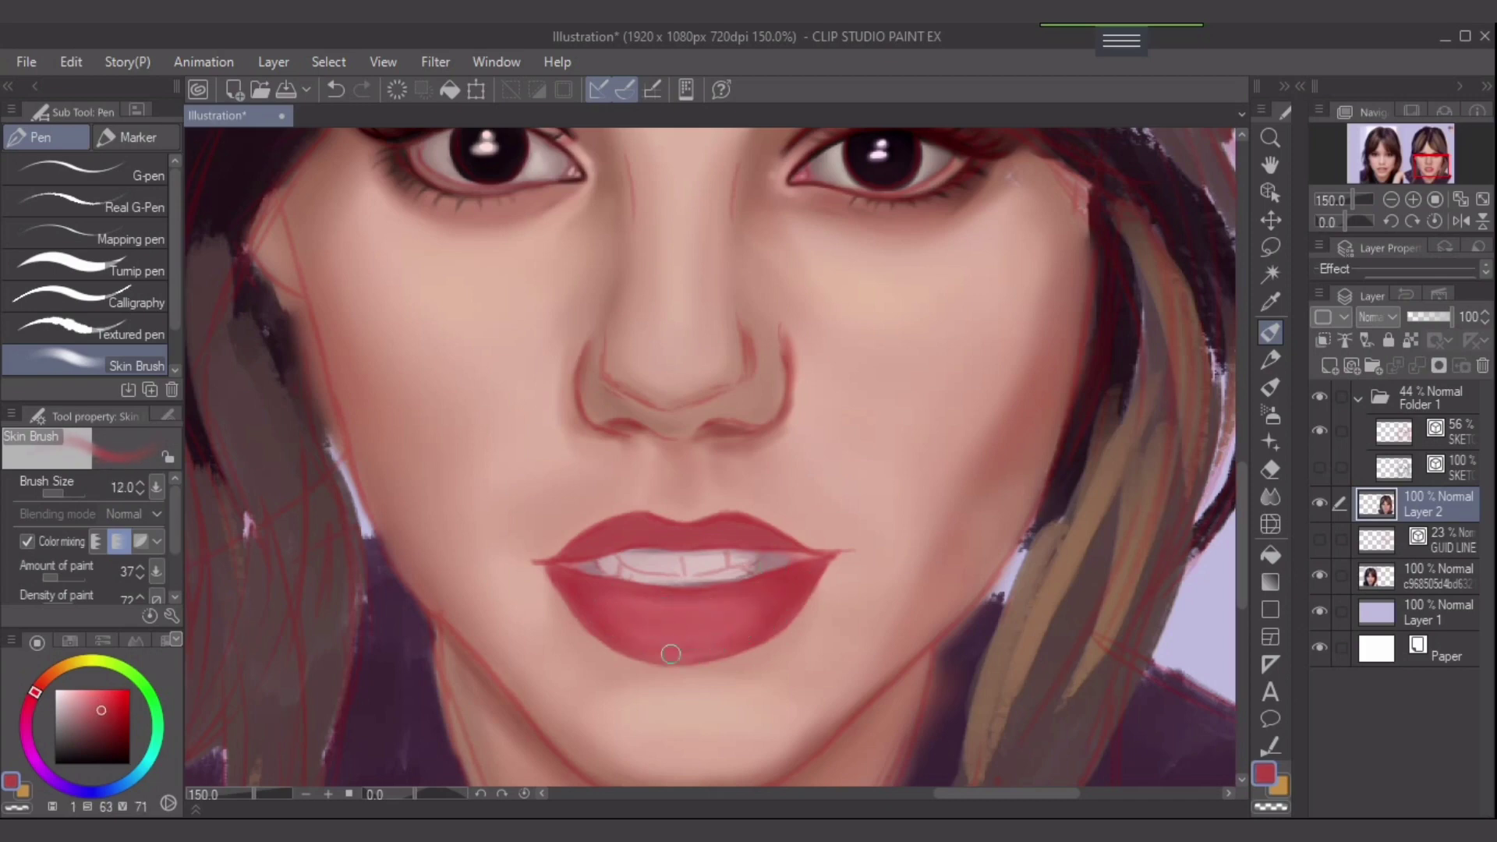
{"action": "key", "text": "bracketleft"}
{"action": "key", "text": "bracketright"}
- Try a soft pink highlight across the lower lip with hue 1, saturation 38 and value 84 at size 12
{"action": "left_click", "coordinate": [701, 611], "text": "alt"}
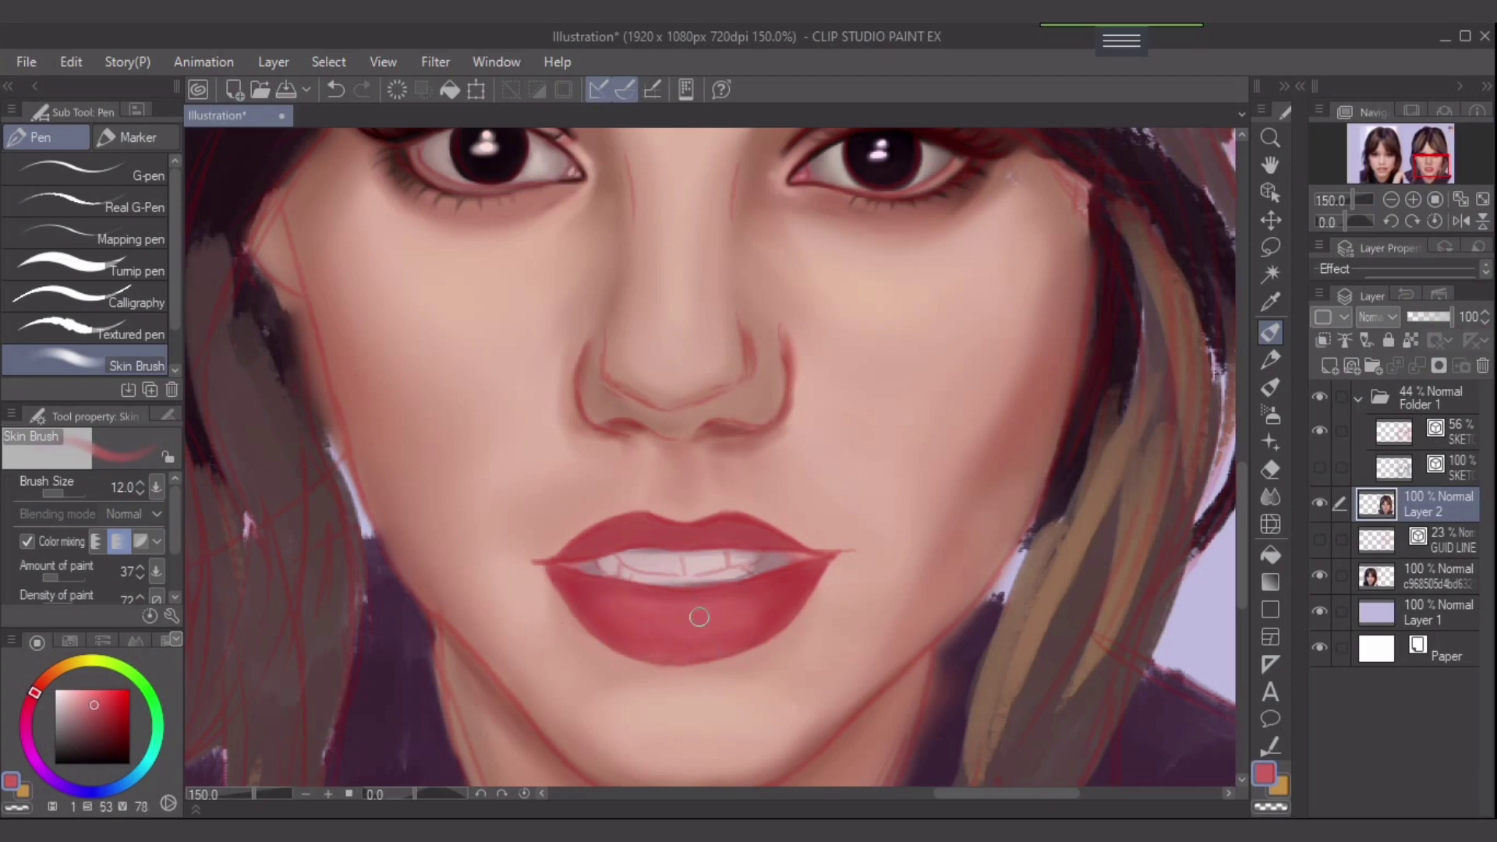
{"action": "left_click", "coordinate": [82, 700]}
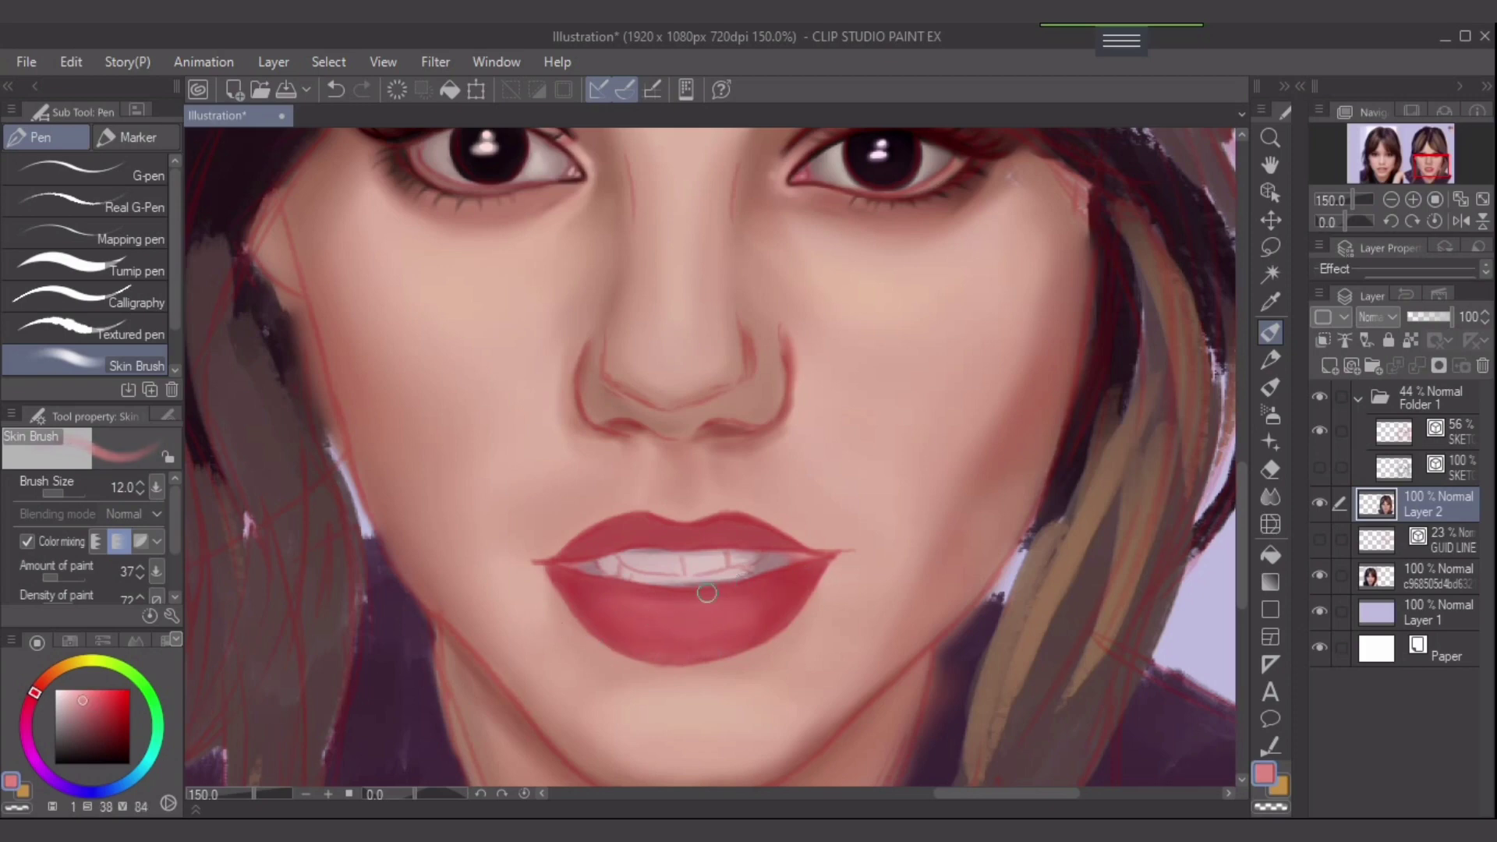
{"action": "mouse_move", "coordinate": [653, 622]}
{"action": "left_mouse_down"}
{"action": "mouse_move", "coordinate": [716, 620]}
{"action": "mouse_move", "coordinate": [628, 612]}
{"action": "mouse_move", "coordinate": [686, 625]}
{"action": "mouse_move", "coordinate": [760, 611]}
{"action": "left_mouse_up"}
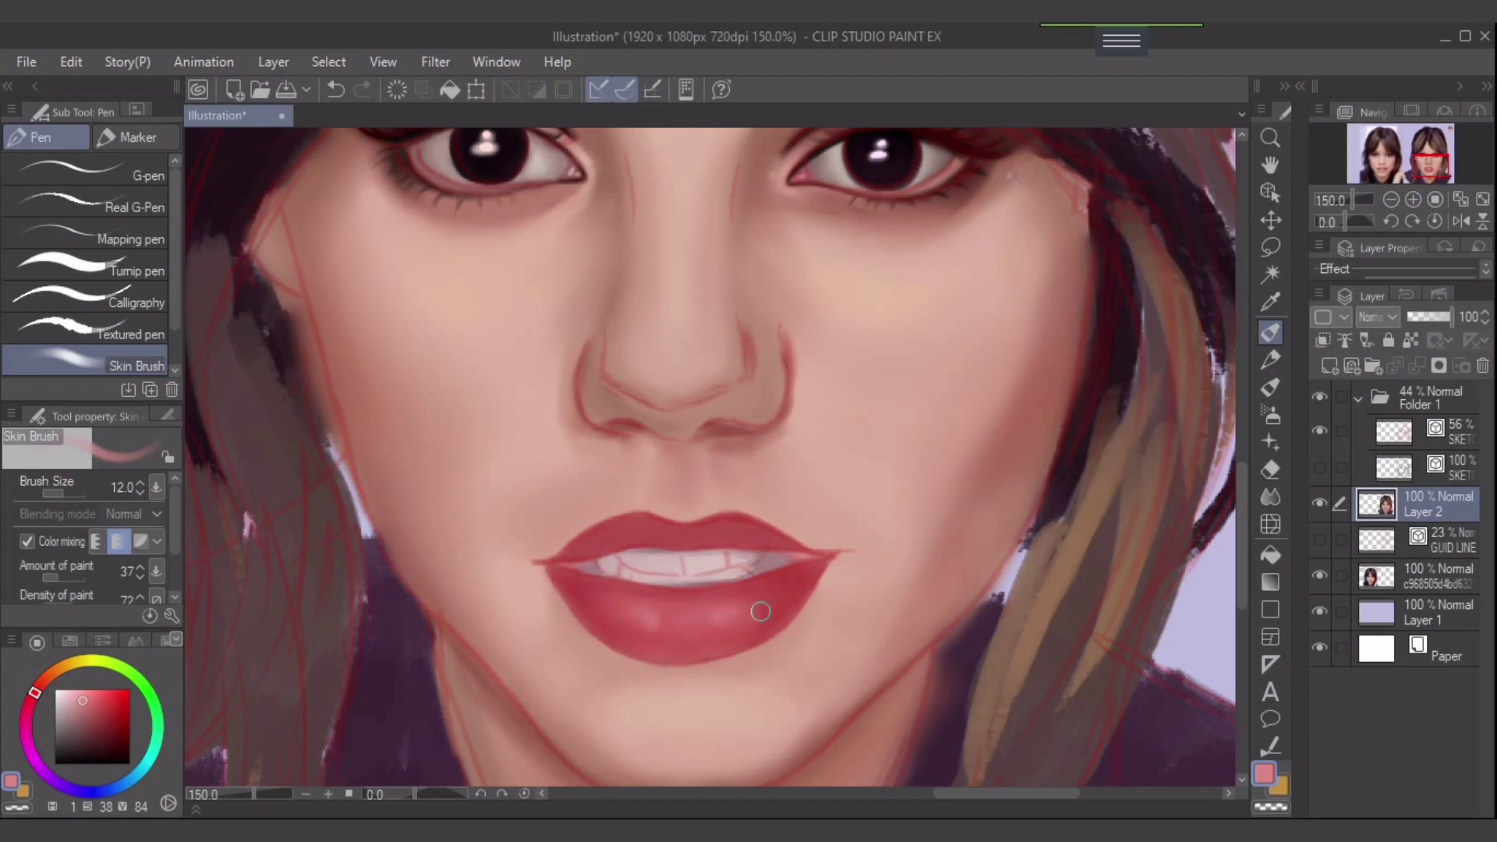
{"action": "scroll", "coordinate": [761, 611], "scroll_direction": "up", "scroll_amount": 3}
{"action": "scroll", "coordinate": [769, 595], "scroll_direction": "down", "scroll_amount": 5}
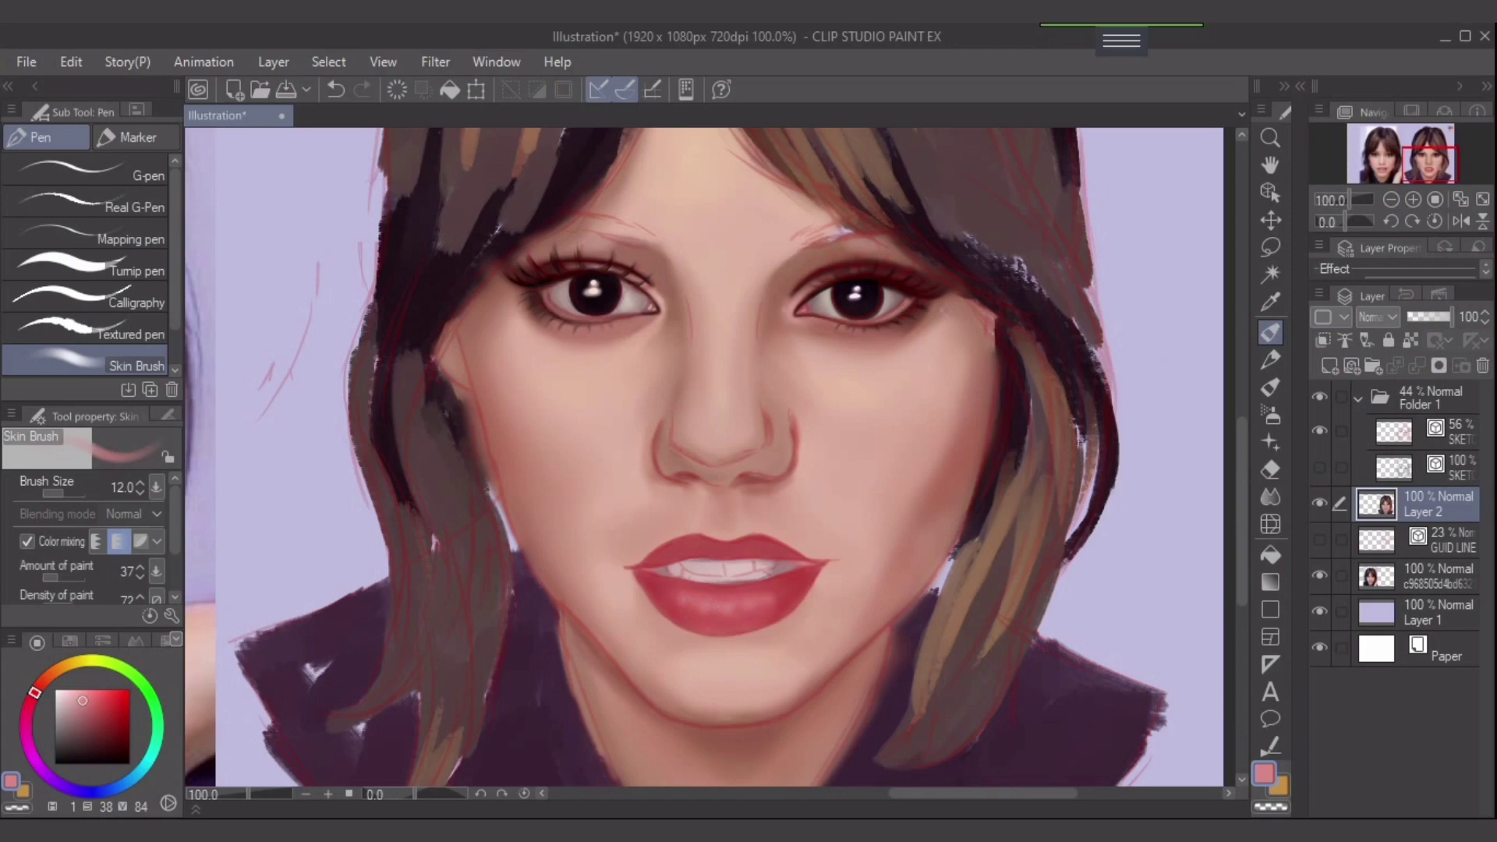
- Try bright pink highlight strokes on the lower lip with hue 1, saturation 13 and value 100, using the Skin Brush at size 6
{"action": "scroll", "coordinate": [775, 553], "scroll_direction": "up", "scroll_amount": 2}
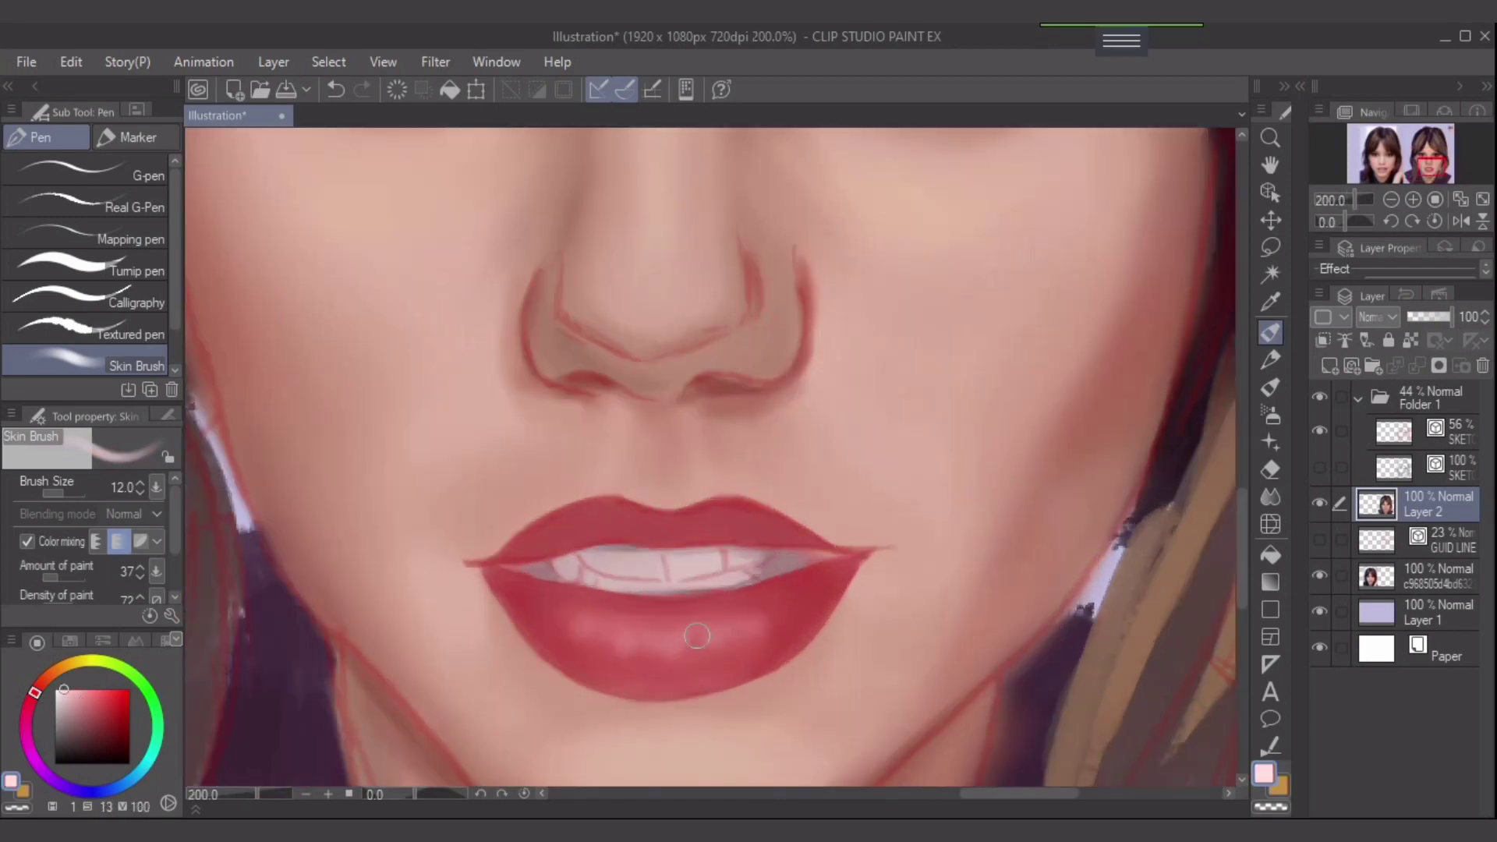
{"action": "key", "text": "bracketleft"}
{"action": "key", "text": "bracketleft"}
{"action": "key", "text": "bracketleft"}
{"action": "key", "text": "bracketleft"}
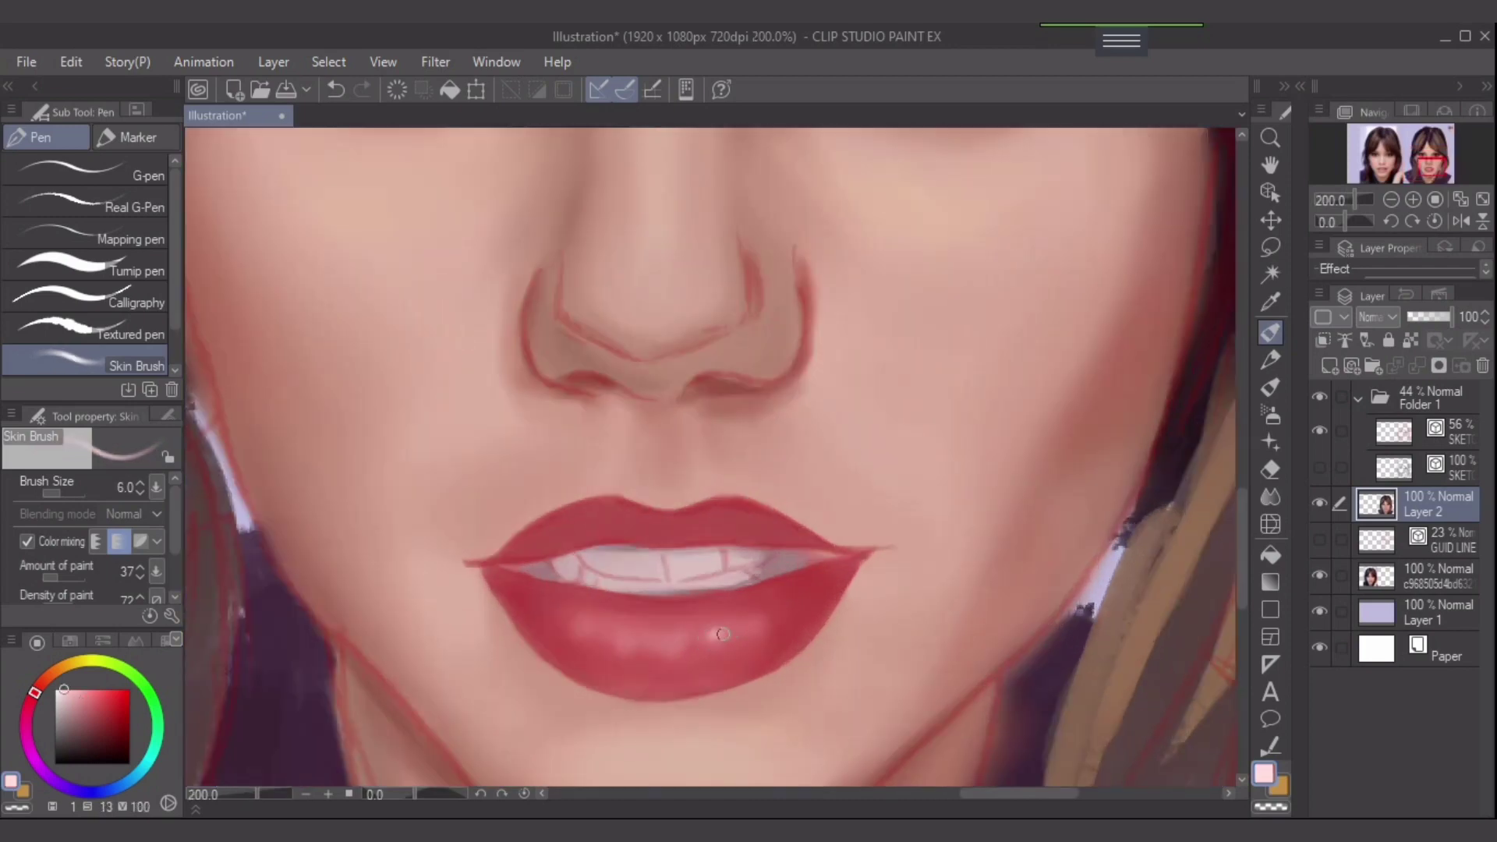
{"action": "left_click_drag", "start_coordinate": [723, 633], "coordinate": [760, 617]}
{"action": "left_click_drag", "start_coordinate": [672, 643], "coordinate": [585, 628]}
{"action": "scroll", "coordinate": [795, 693], "scroll_direction": "down", "scroll_amount": 1}
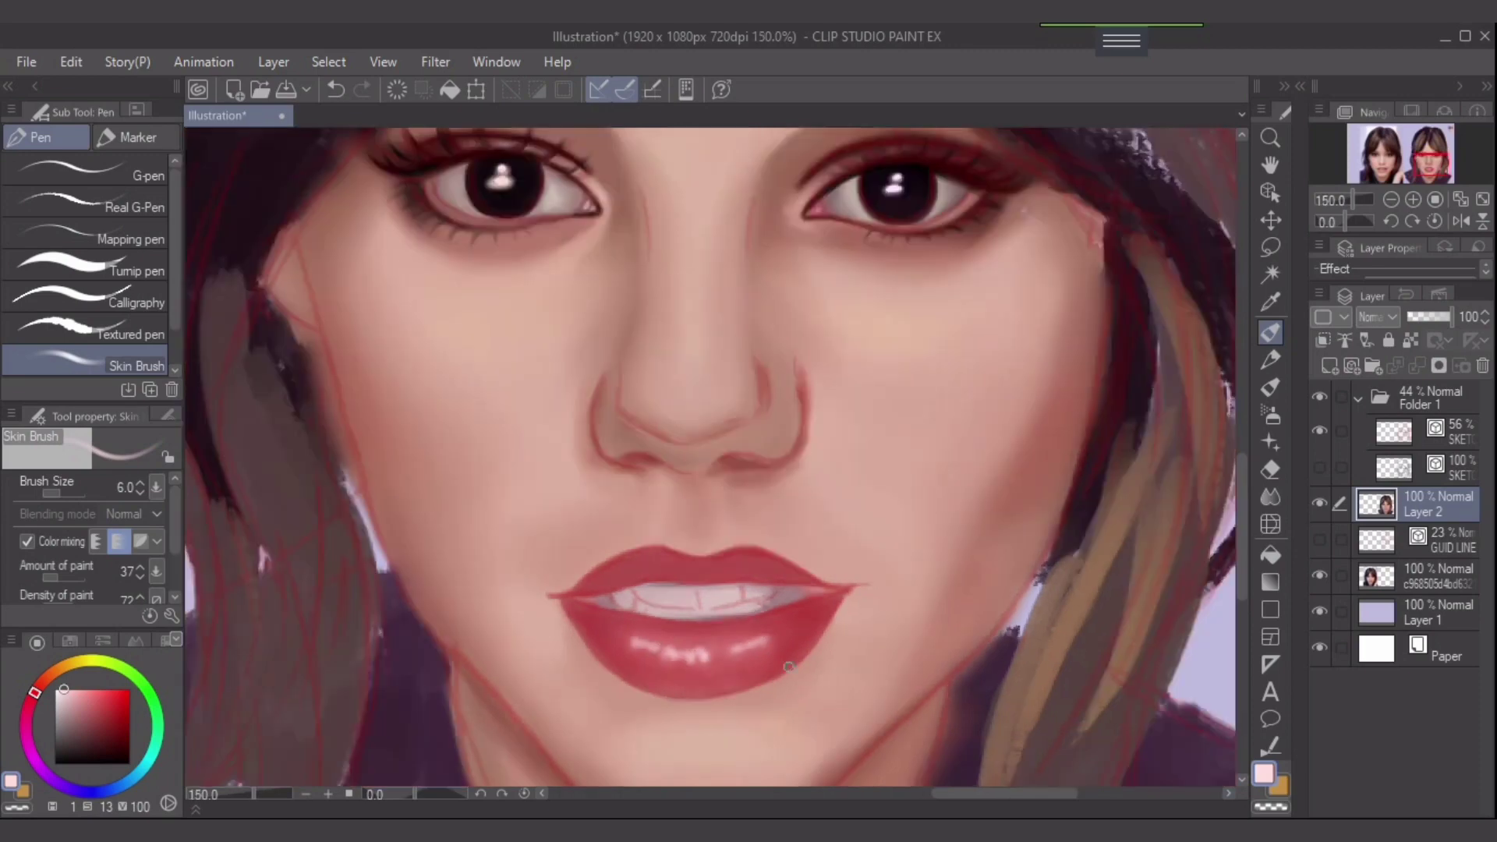
- Undo the bright Skin Brush highlight strokes on the lower lip
{"action": "left_click_drag", "start_coordinate": [789, 667], "coordinate": [812, 627]}
{"action": "key", "text": "ctrl+z"}
{"action": "key", "text": "ctrl+z"}
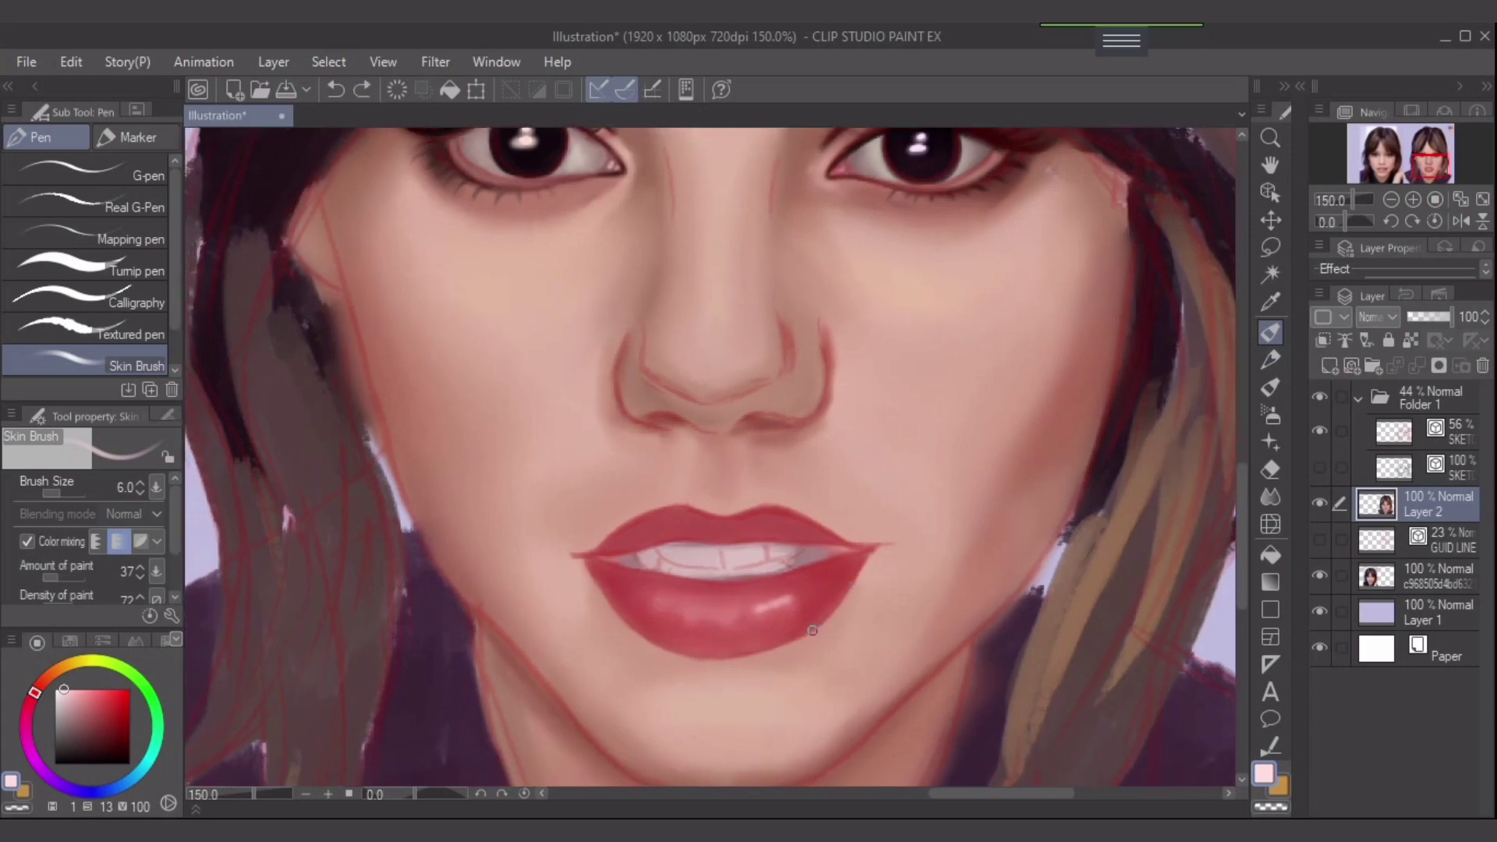
{"action": "key", "text": "ctrl+z"}
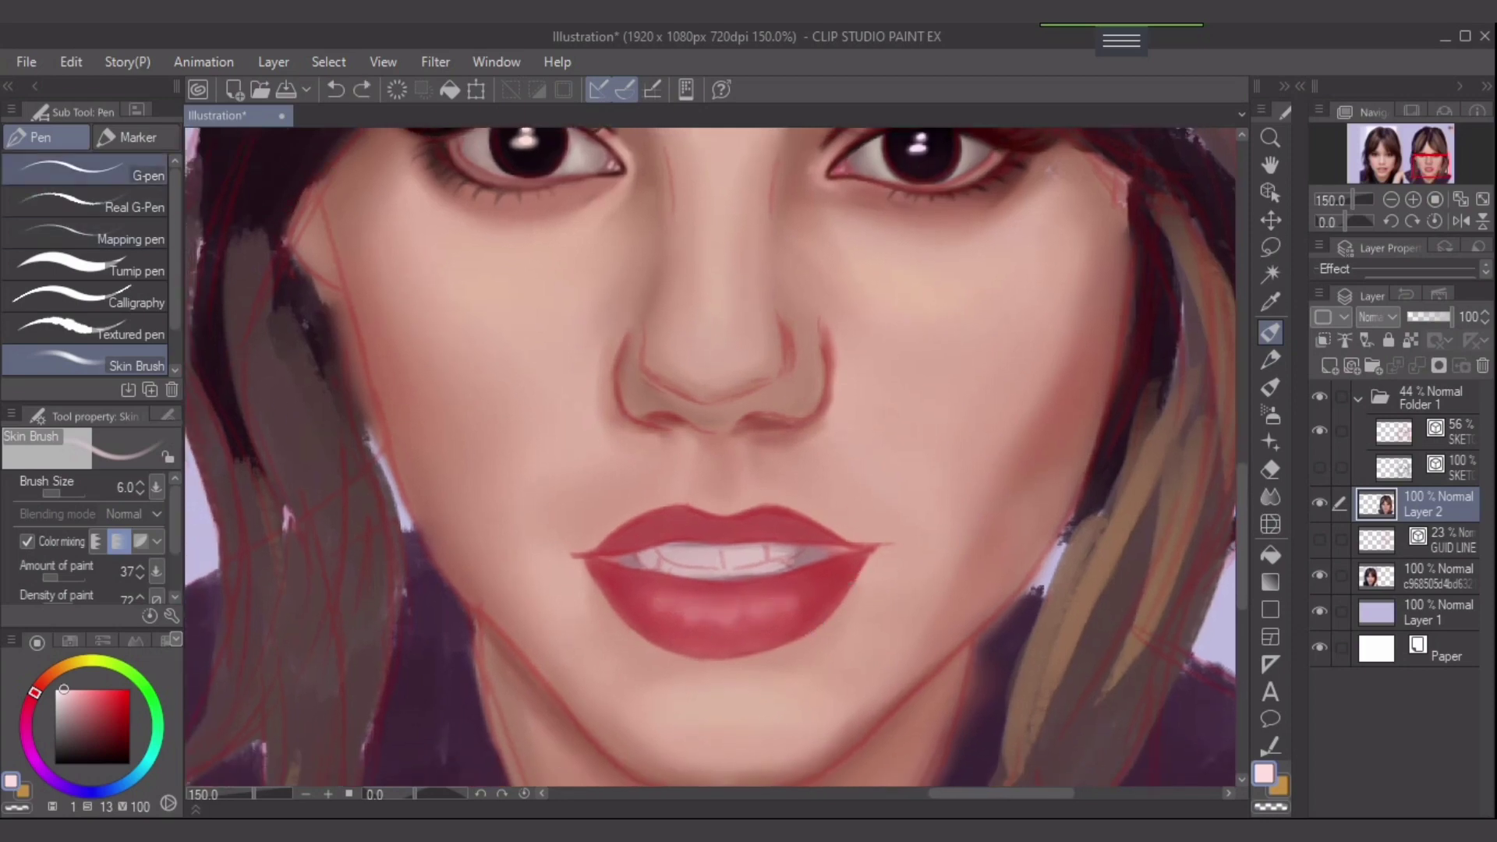
- Try crisp pale pink highlight marks on the lower lip with the G-pen at size 3
{"action": "left_click", "coordinate": [86, 170]}
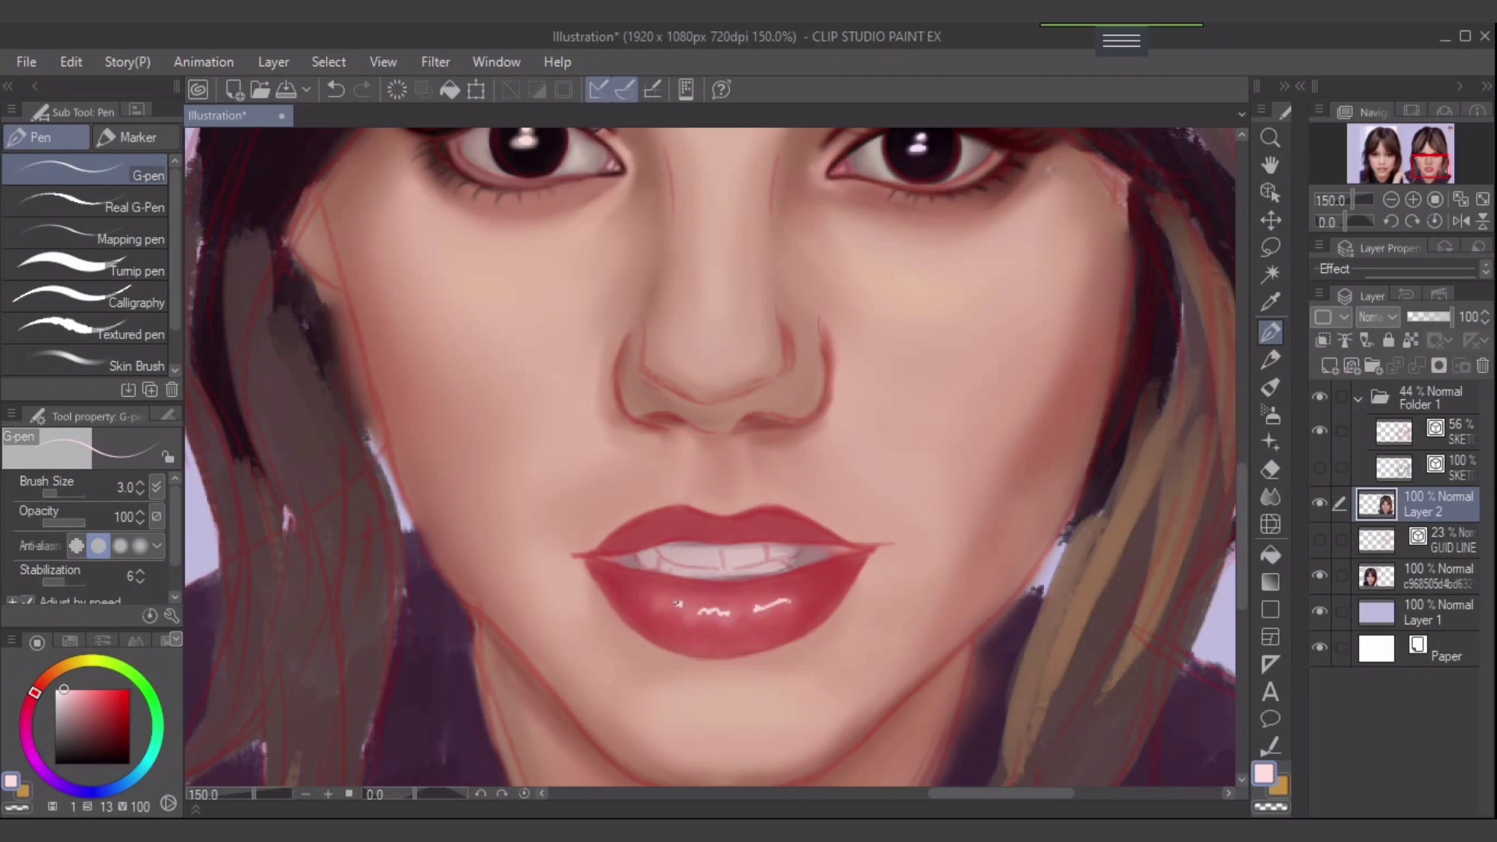
{"action": "key", "text": "bracketright"}
{"action": "scroll", "coordinate": [1048, 581], "scroll_direction": "down", "scroll_amount": 1}
{"action": "scroll", "coordinate": [1168, 528], "scroll_direction": "up", "scroll_amount": 1}
- Try a pink glow around the lip highlights with the Soft airbrush at size 8, using hue 1, saturation 24 and value 93
{"action": "left_click", "coordinate": [1269, 414]}
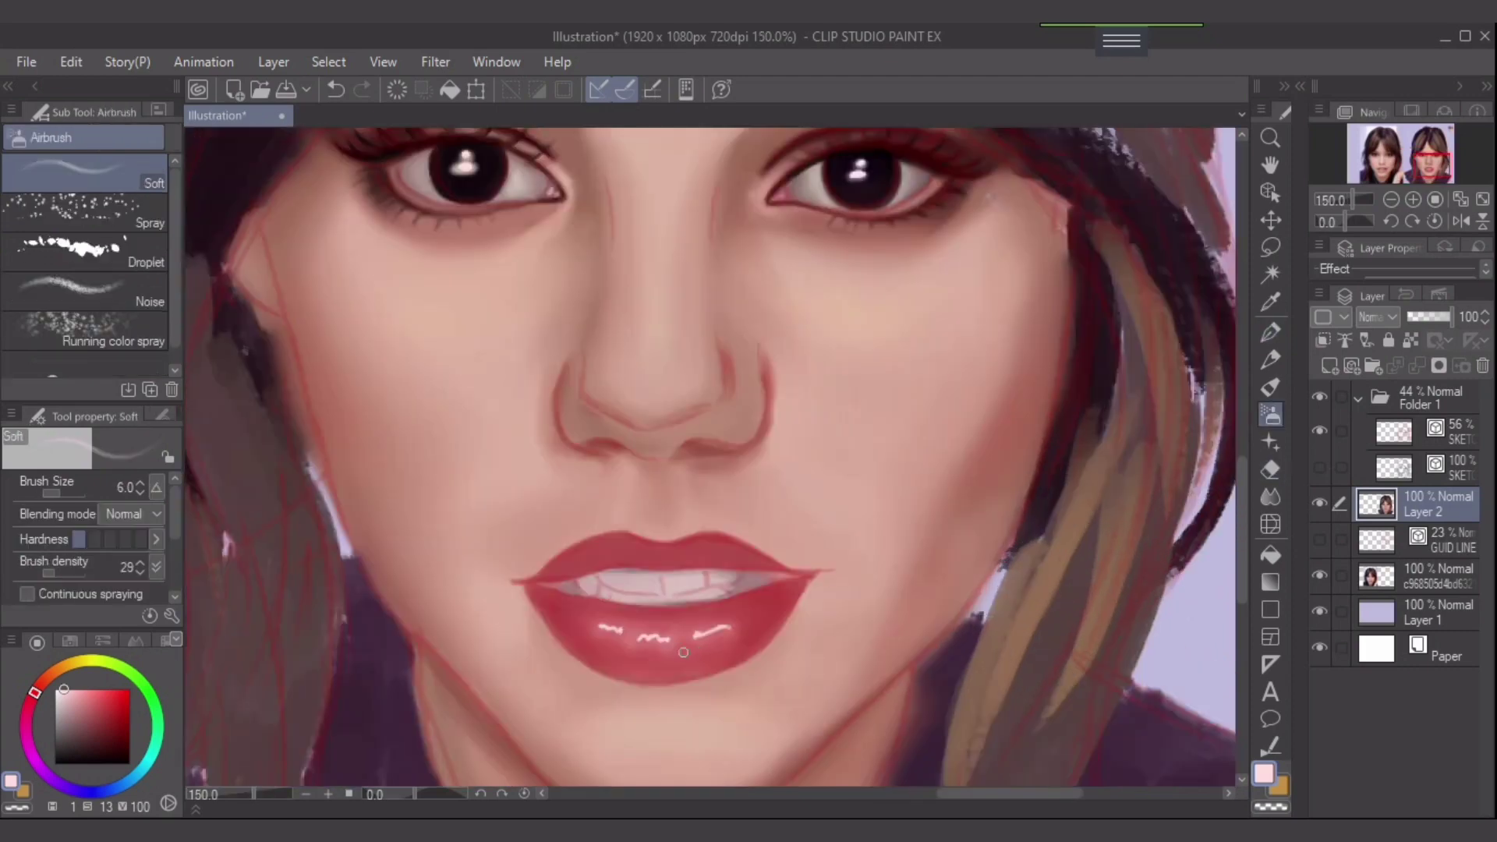
{"action": "left_click", "coordinate": [72, 694]}
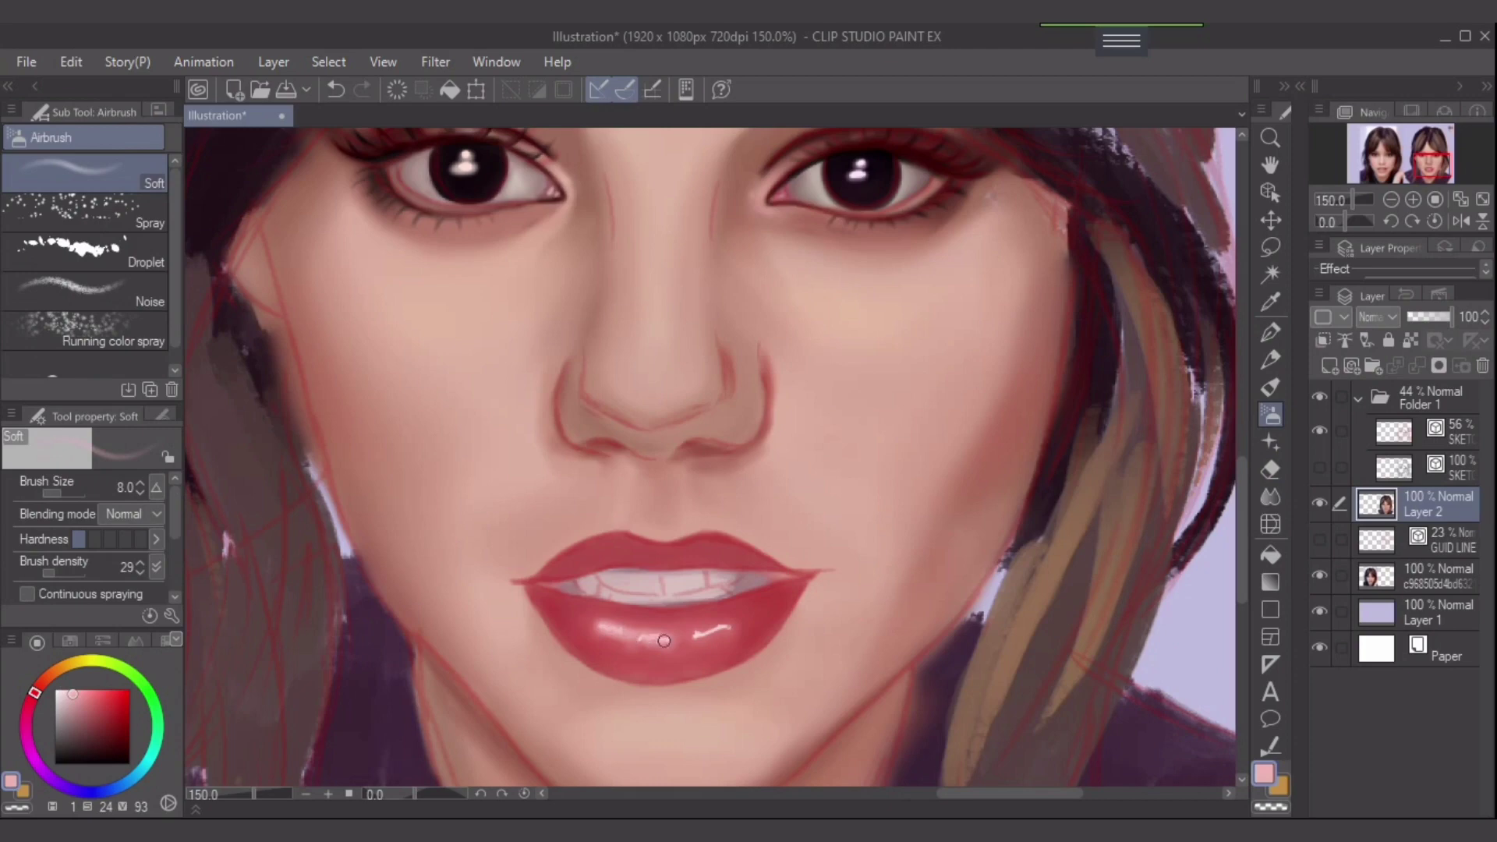
{"action": "left_click_drag", "start_coordinate": [696, 636], "coordinate": [697, 643]}
- Try fading the lip highlights with the Soft airbrush at size 15 in a sampled red with hue 1, saturation 55 and value 78
{"action": "left_click", "coordinate": [735, 646], "text": "alt"}
{"action": "key", "text": "bracketright"}
{"action": "key", "text": "bracketright"}
{"action": "key", "text": "bracketright"}
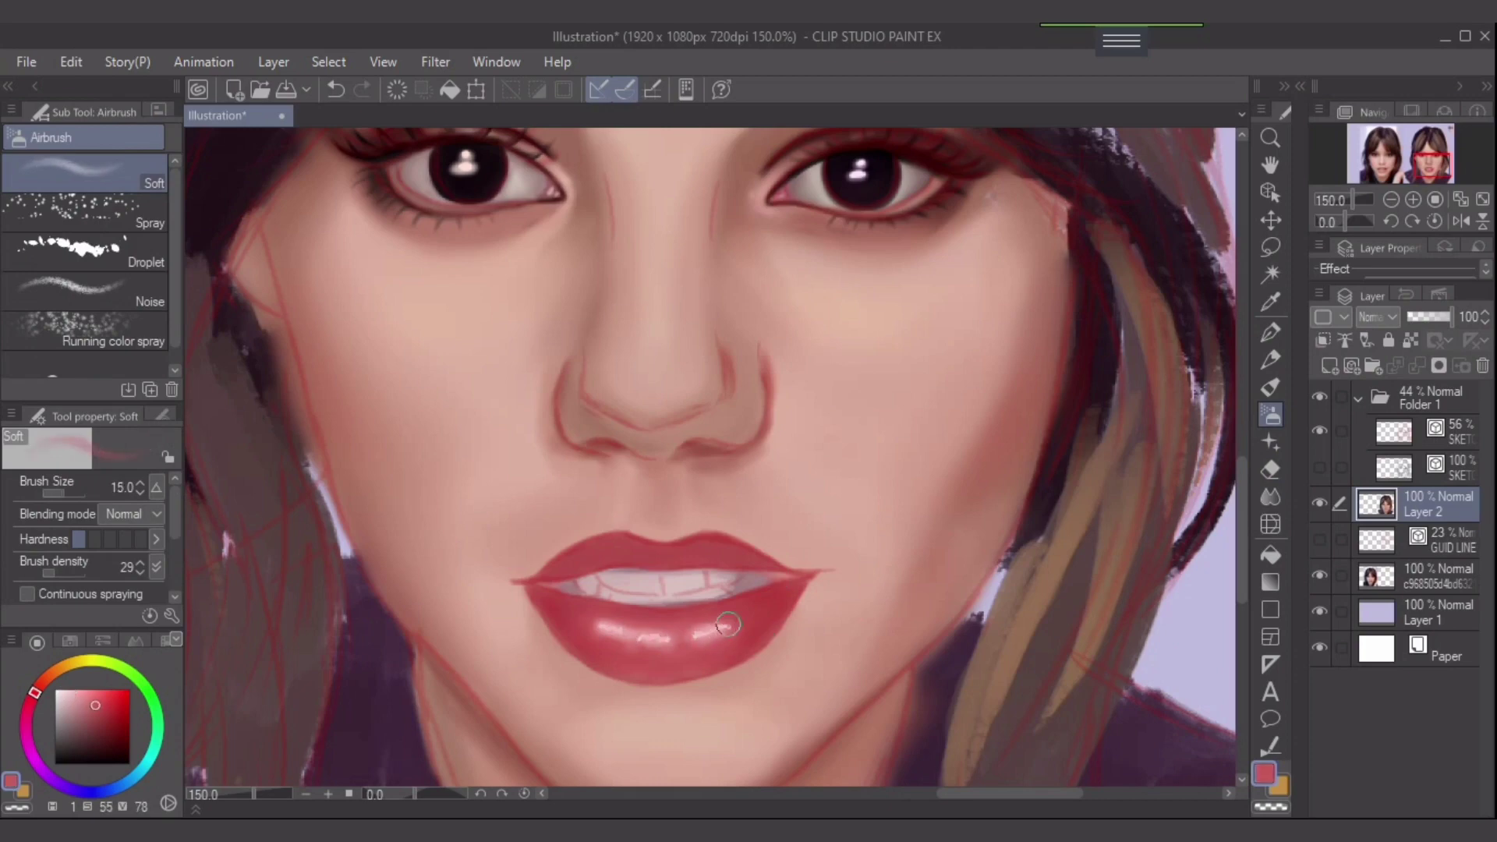
{"action": "mouse_move", "coordinate": [727, 625]}
{"action": "left_mouse_down"}
{"action": "mouse_move", "coordinate": [637, 641]}
{"action": "mouse_move", "coordinate": [601, 626]}
{"action": "mouse_move", "coordinate": [721, 636]}
{"action": "left_mouse_up"}
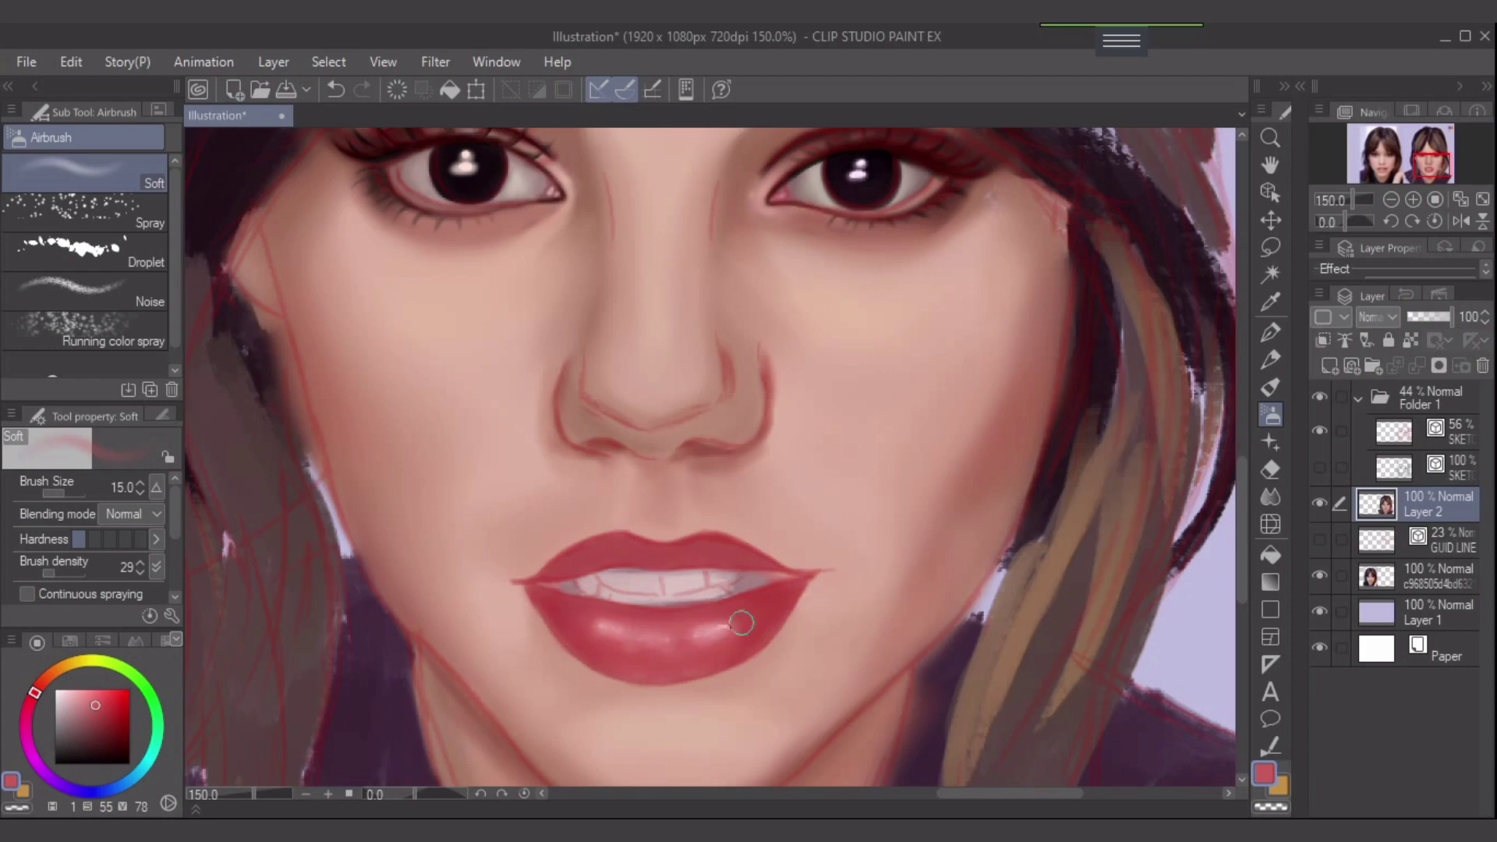
{"action": "mouse_move", "coordinate": [697, 641]}
{"action": "left_mouse_down"}
{"action": "mouse_move", "coordinate": [728, 628]}
{"action": "mouse_move", "coordinate": [651, 649]}
{"action": "mouse_move", "coordinate": [601, 632]}
{"action": "mouse_move", "coordinate": [664, 647]}
{"action": "left_mouse_up"}
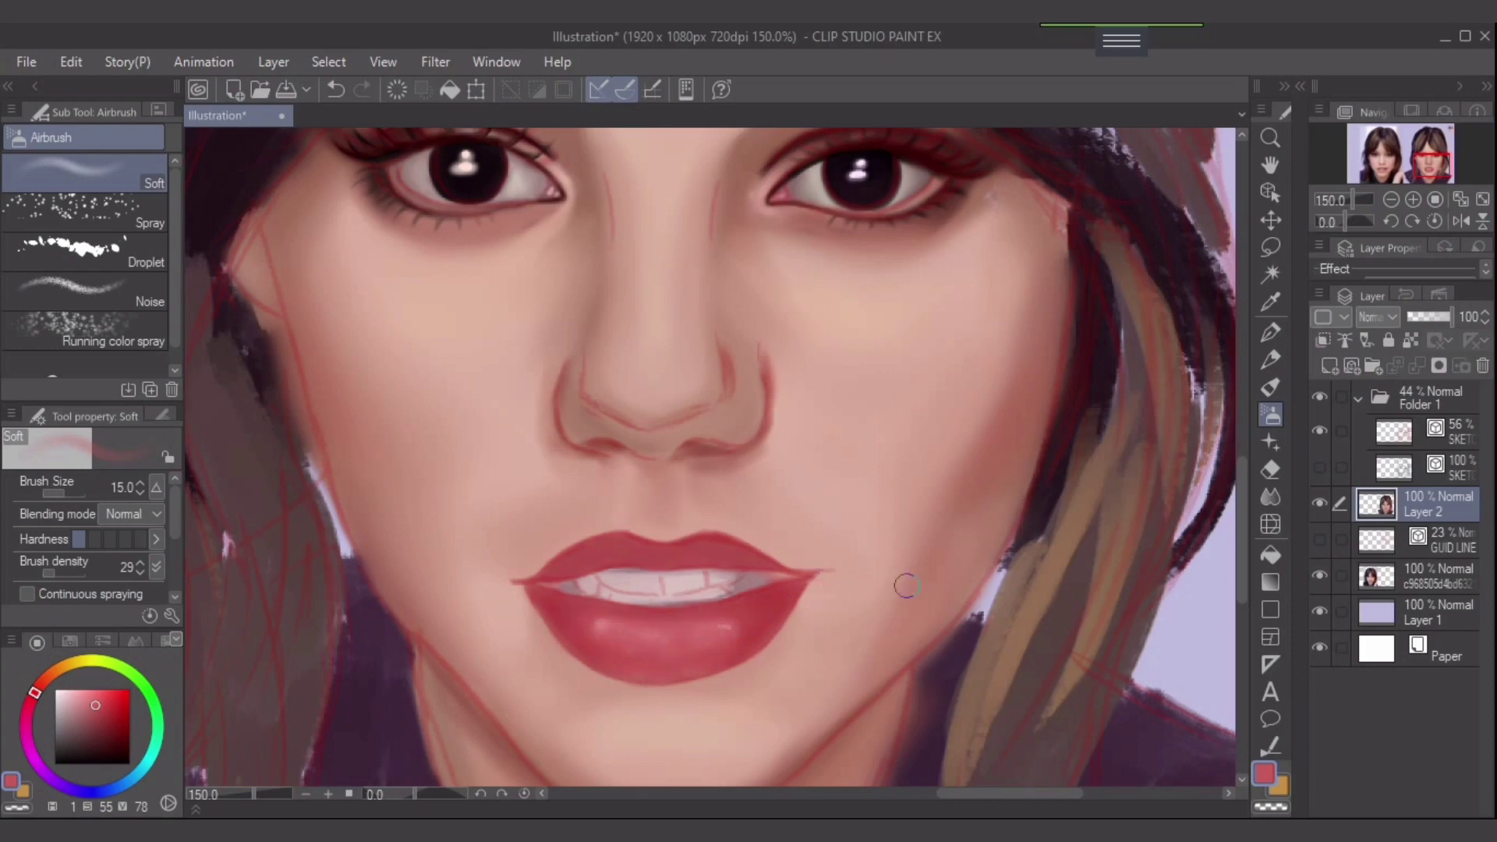
- Undo the highlight strokes on the lower lip, comparing earlier versions by stepping back and forth through the history
{"action": "key", "text": "ctrl+z"}
{"action": "key", "text": "ctrl+z"}
{"action": "key", "text": "ctrl+z"}
{"action": "key", "text": "ctrl+z"}
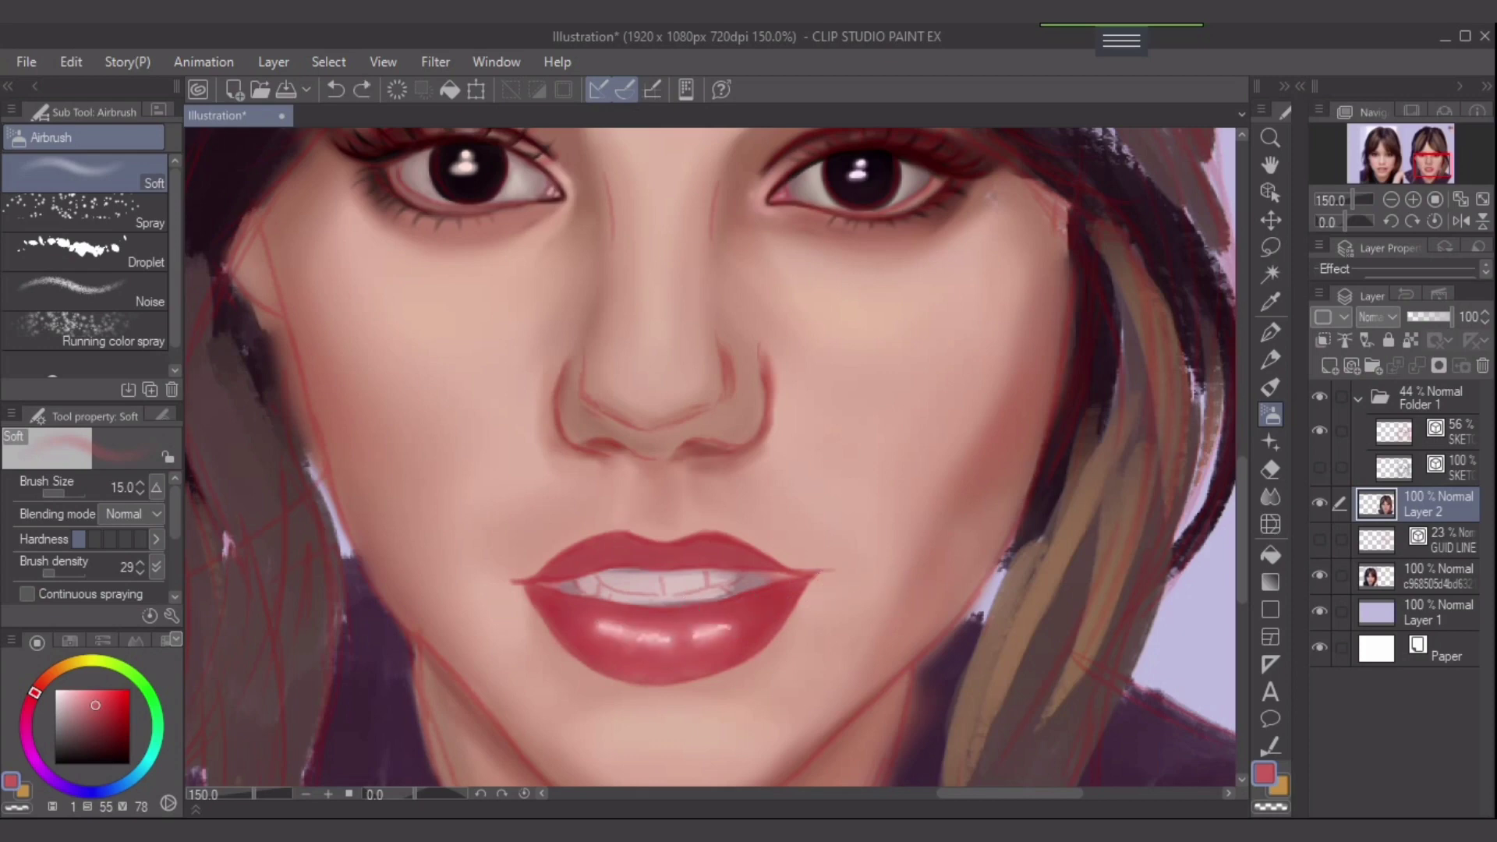
{"action": "key", "text": "ctrl+z"}
{"action": "key", "text": "ctrl+z"}
{"action": "key", "text": "ctrl+y"}
{"action": "key", "text": "ctrl+y"}
{"action": "key", "text": "ctrl+y"}
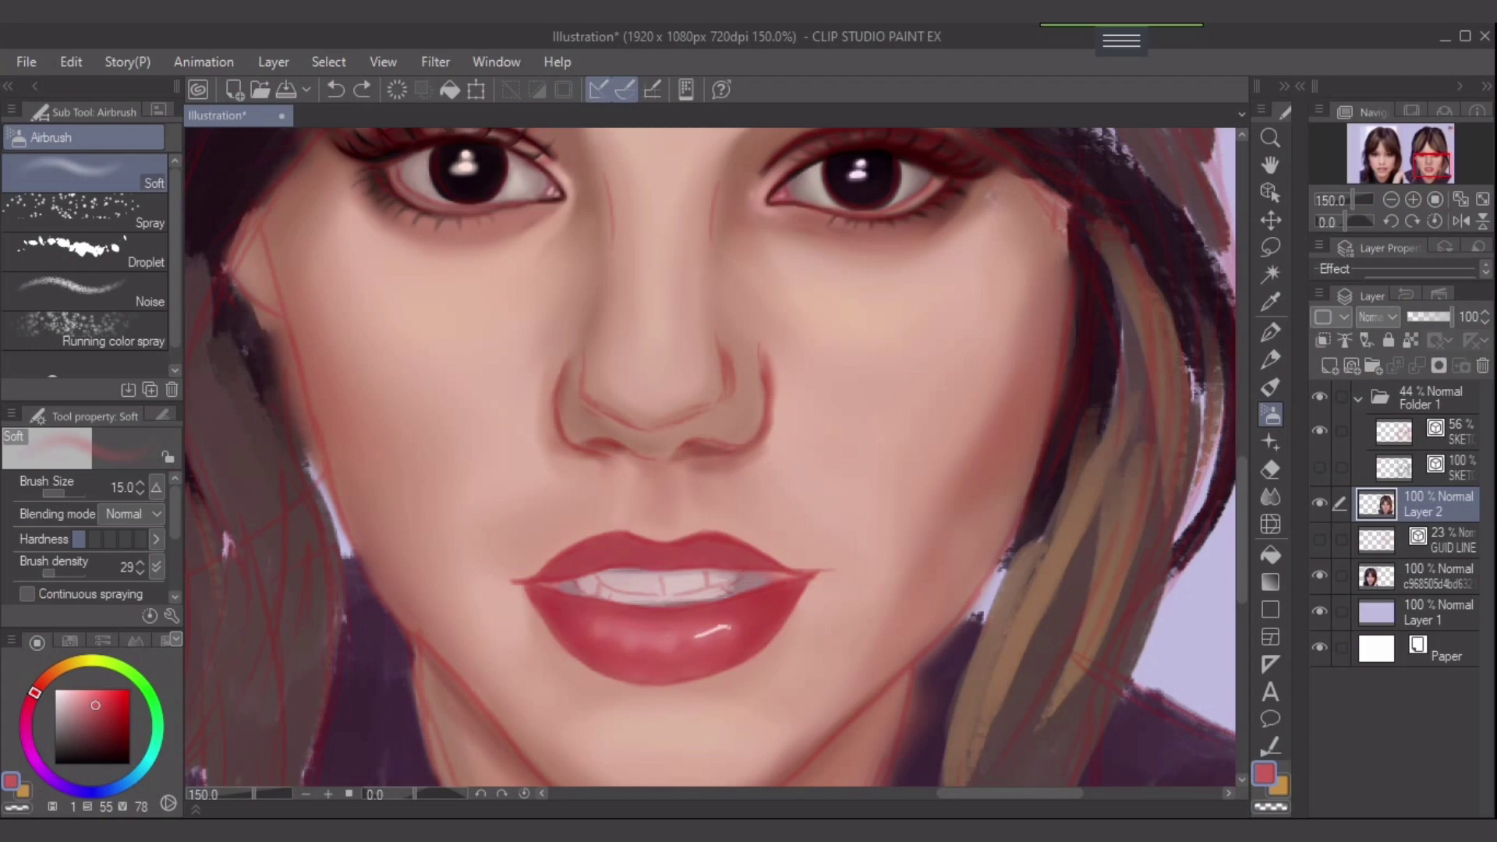
{"action": "key", "text": "ctrl+z"}
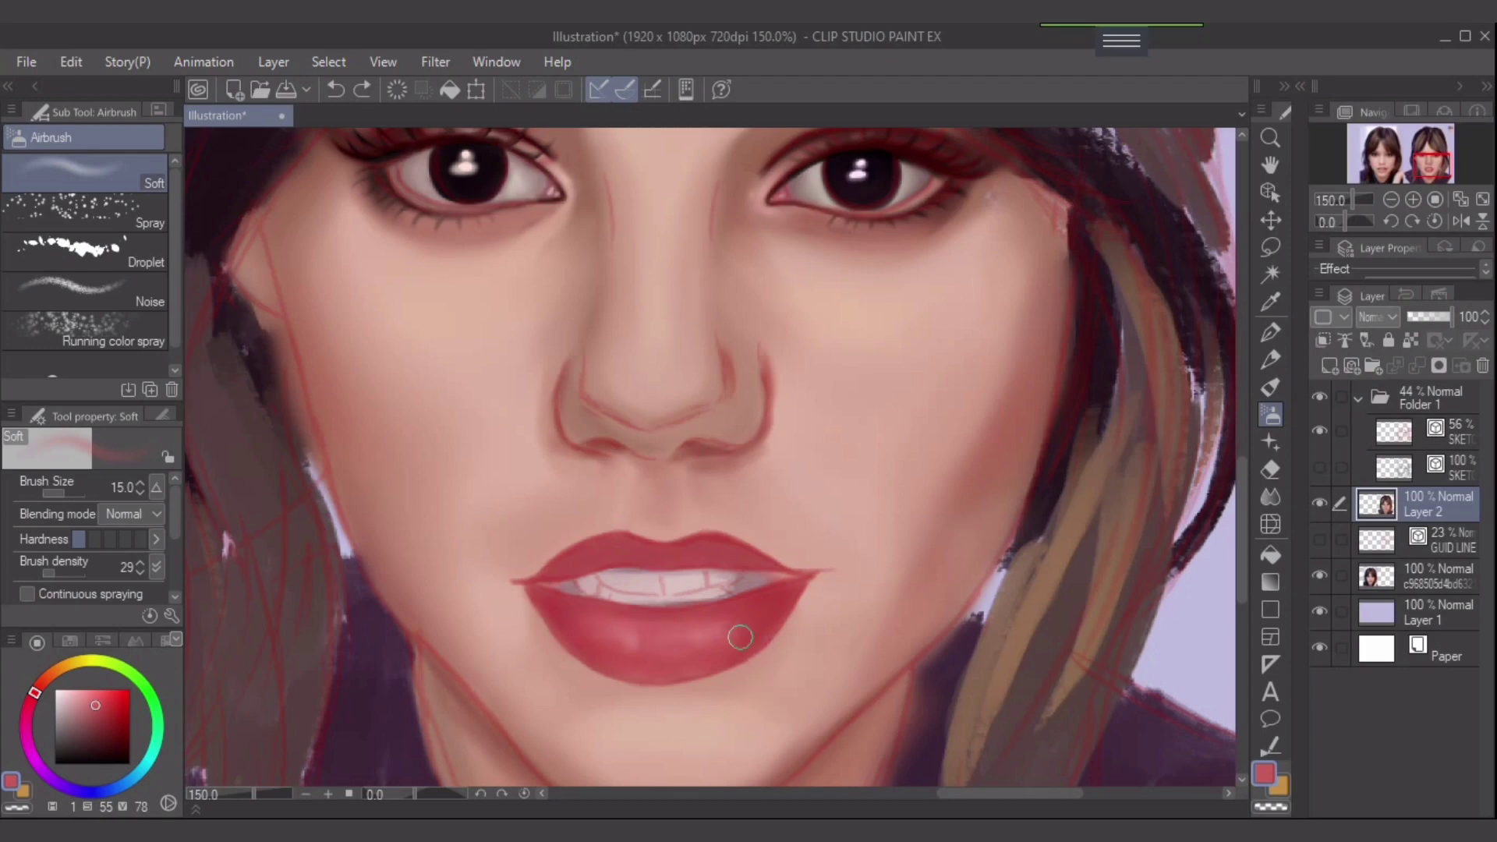
{"action": "key", "text": "ctrl+z"}
{"action": "key", "text": "ctrl+z"}
{"action": "left_click_drag", "start_coordinate": [699, 639], "coordinate": [715, 645]}
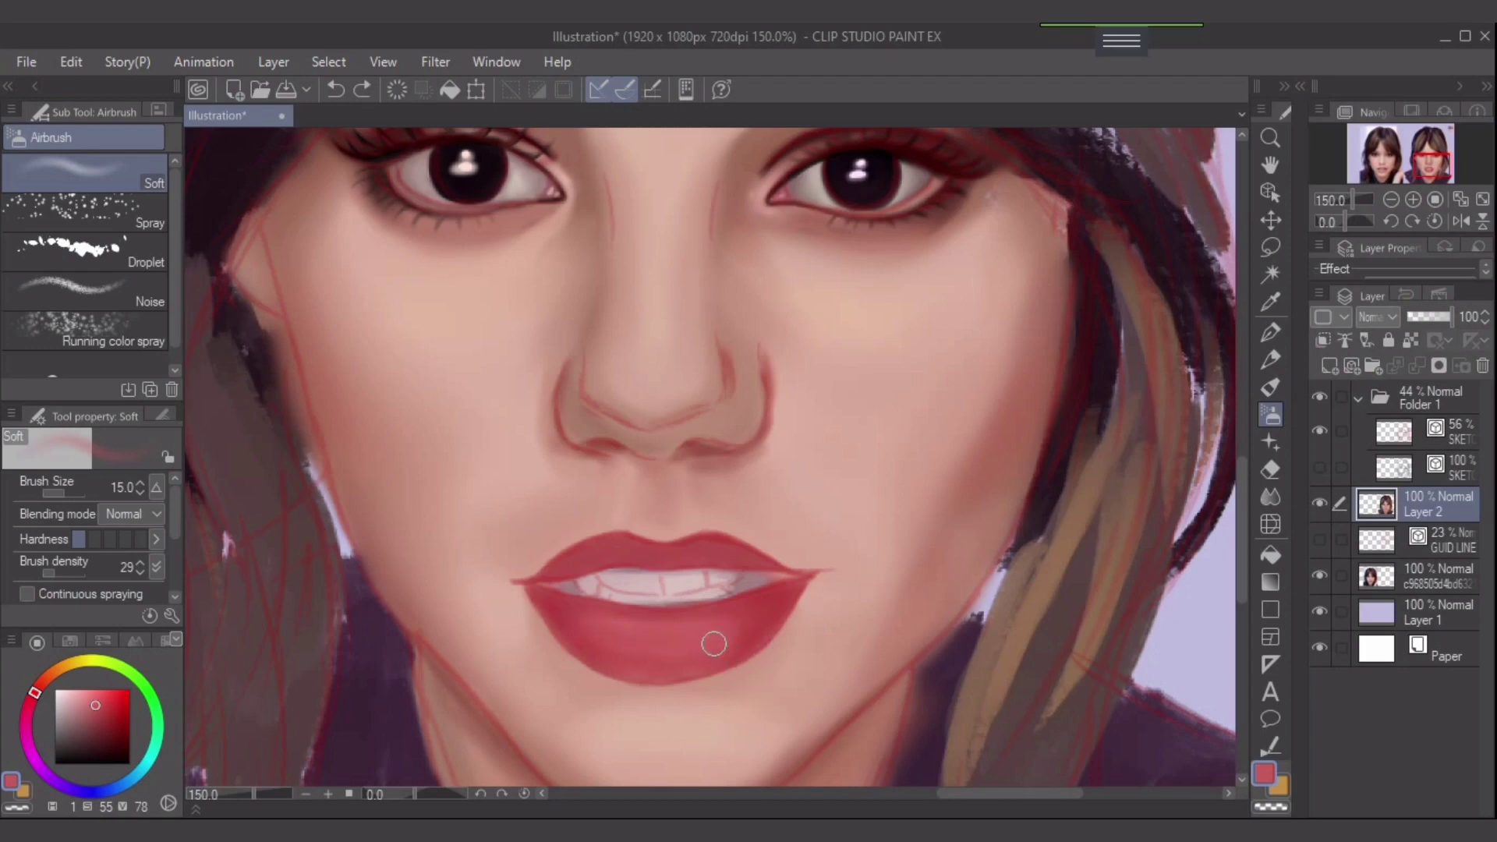
{"action": "key", "text": "ctrl+z"}
- Smooth the lower lip with the Soft airbrush in a sampled red with hue 1, saturation 64 and value 71, reducing the size to 10
{"action": "key", "text": "bracketright"}
{"action": "key", "text": "bracketright"}
{"action": "key", "text": "bracketright"}
{"action": "left_click", "coordinate": [750, 620], "text": "alt"}
{"action": "left_click_drag", "start_coordinate": [748, 638], "coordinate": [732, 651]}
{"action": "key", "text": "bracketleft"}
{"action": "key", "text": "bracketleft"}
{"action": "key", "text": "bracketleft"}
{"action": "key", "text": "bracketleft"}
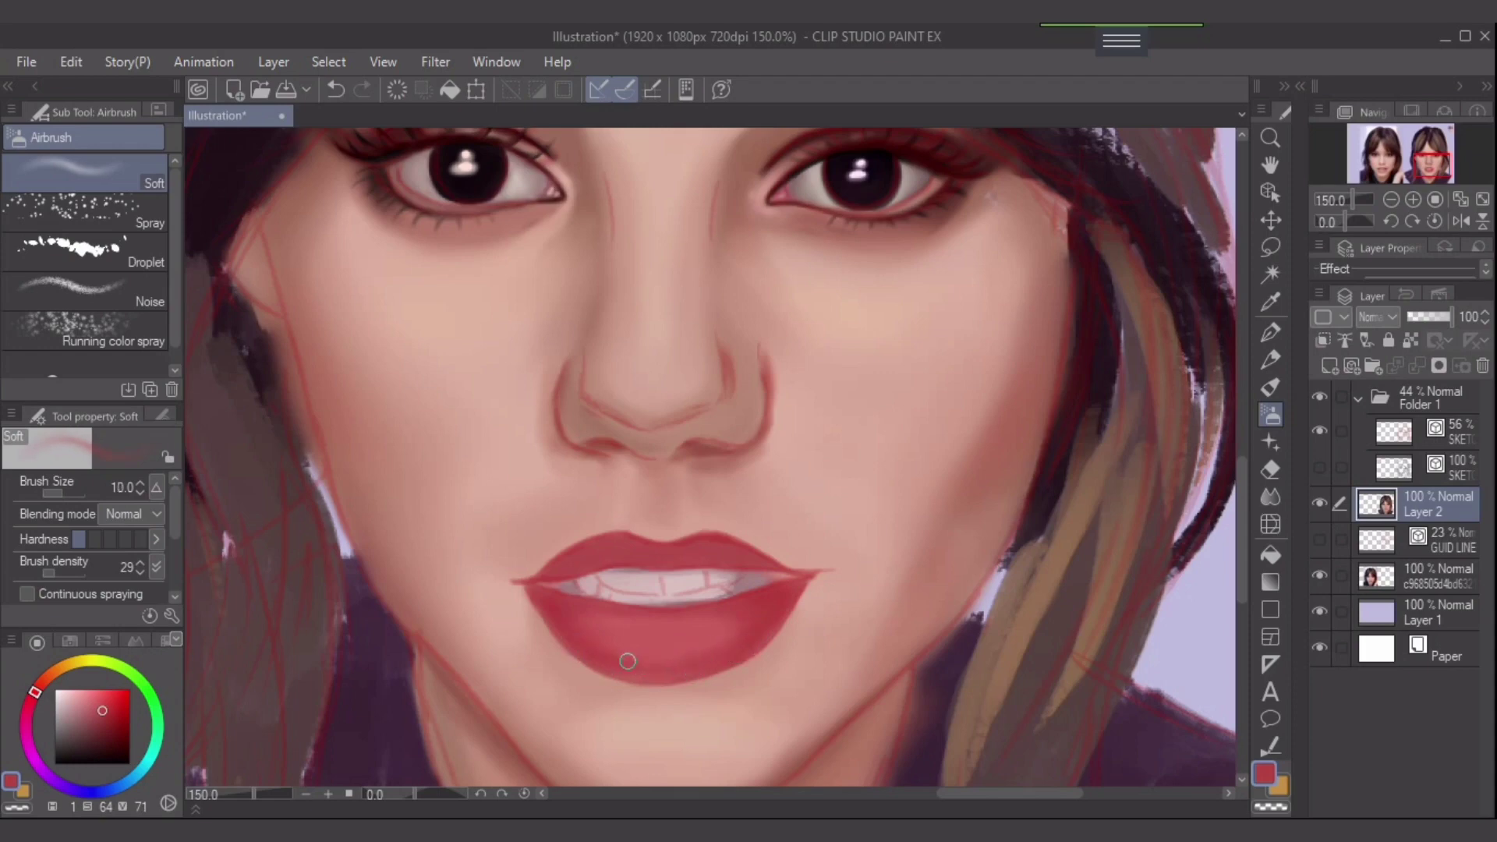
- Airbrush the lower lip's centre at size 20, undoing the lighter red and repainting with hue 5, saturation 61 and value 71
{"action": "key", "text": "bracketright"}
{"action": "key", "text": "bracketright"}
{"action": "key", "text": "bracketright"}
{"action": "key", "text": "bracketright"}
{"action": "left_click", "coordinate": [93, 707]}
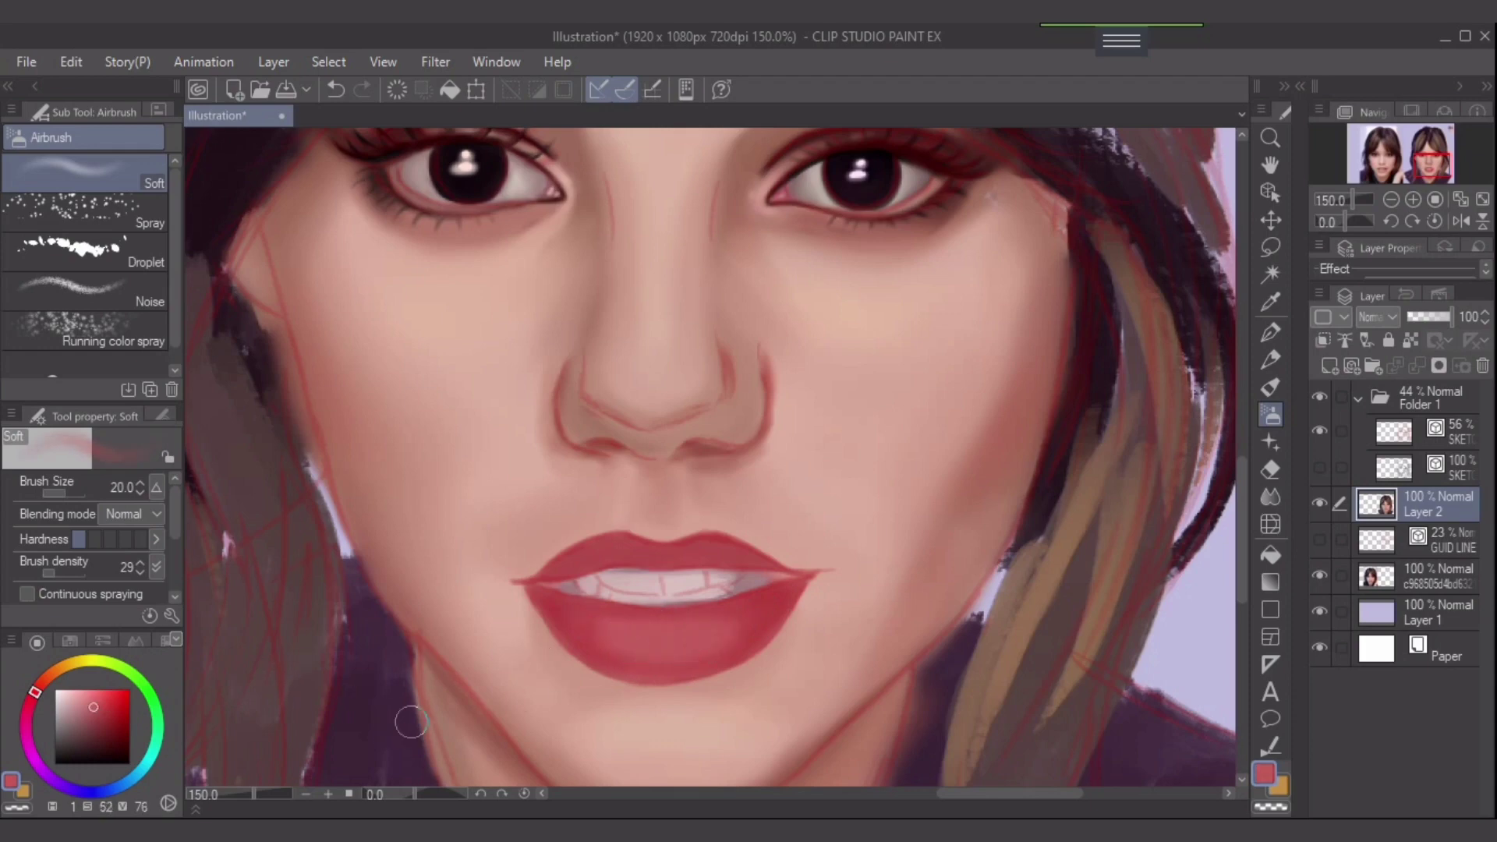
{"action": "key", "text": "ctrl+z"}
{"action": "left_click", "coordinate": [99, 710]}
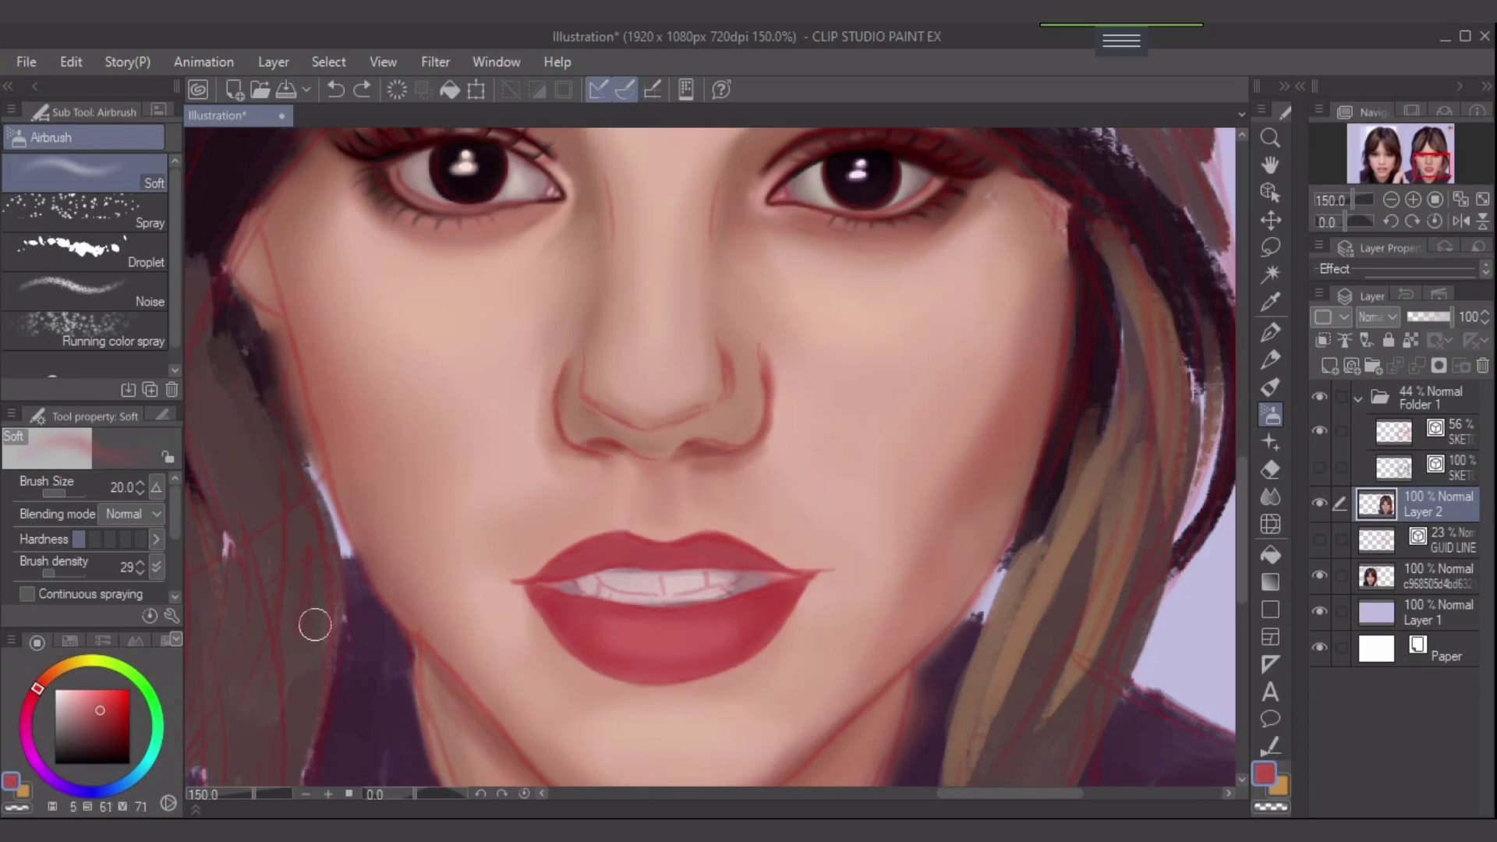
{"action": "mouse_move", "coordinate": [686, 643]}
{"action": "left_mouse_down"}
{"action": "mouse_move", "coordinate": [642, 644]}
{"action": "mouse_move", "coordinate": [694, 624]}
{"action": "mouse_move", "coordinate": [626, 637]}
{"action": "left_mouse_up"}
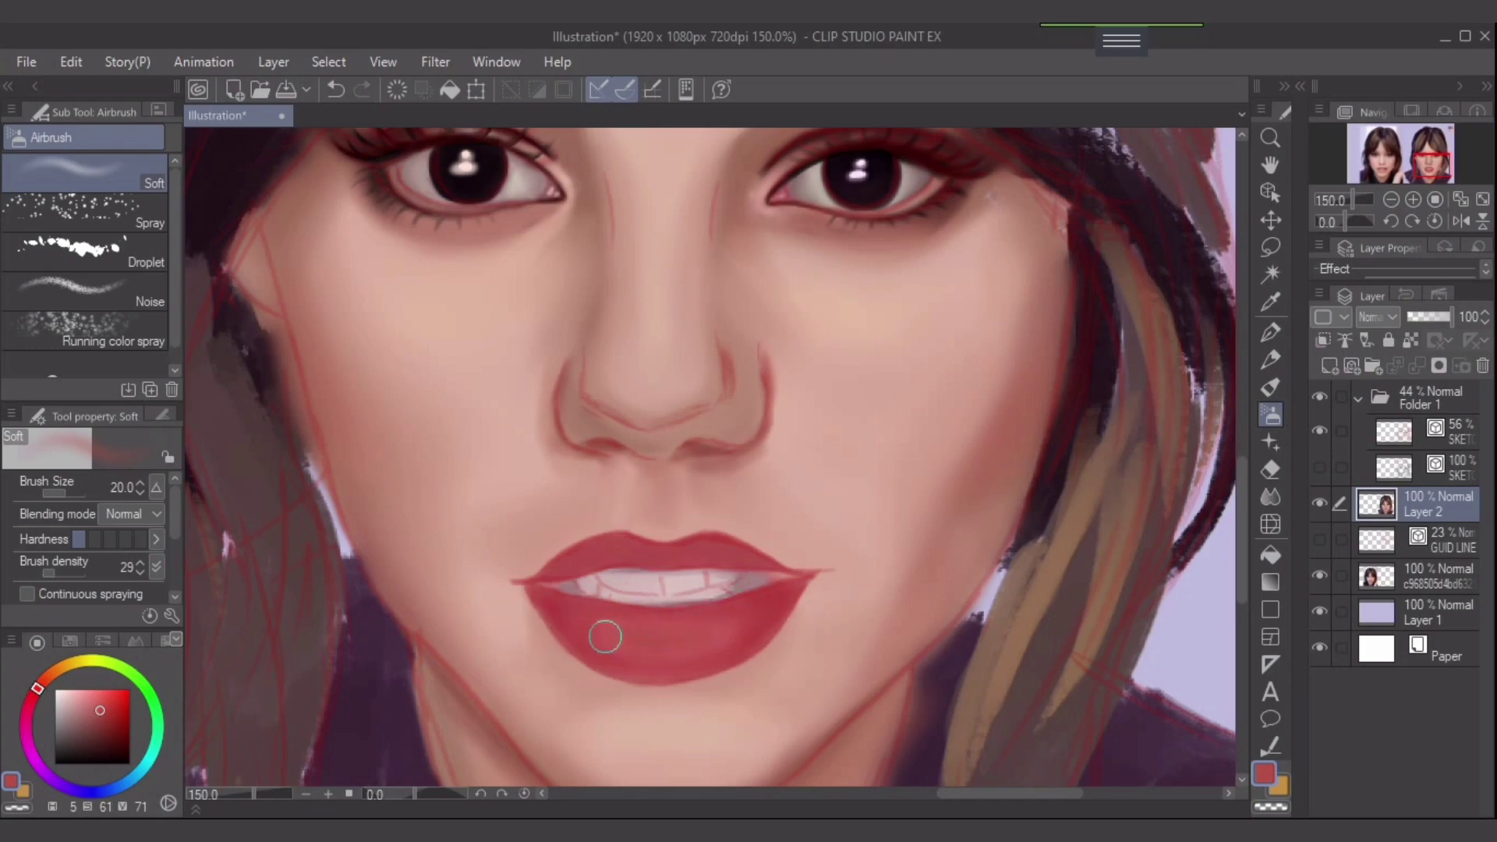
- Try a muted highlight on the lower lip's centre with the Skin Brush at size 15 in hue 5, saturation 45 and value 70
{"action": "key", "text": "p"}
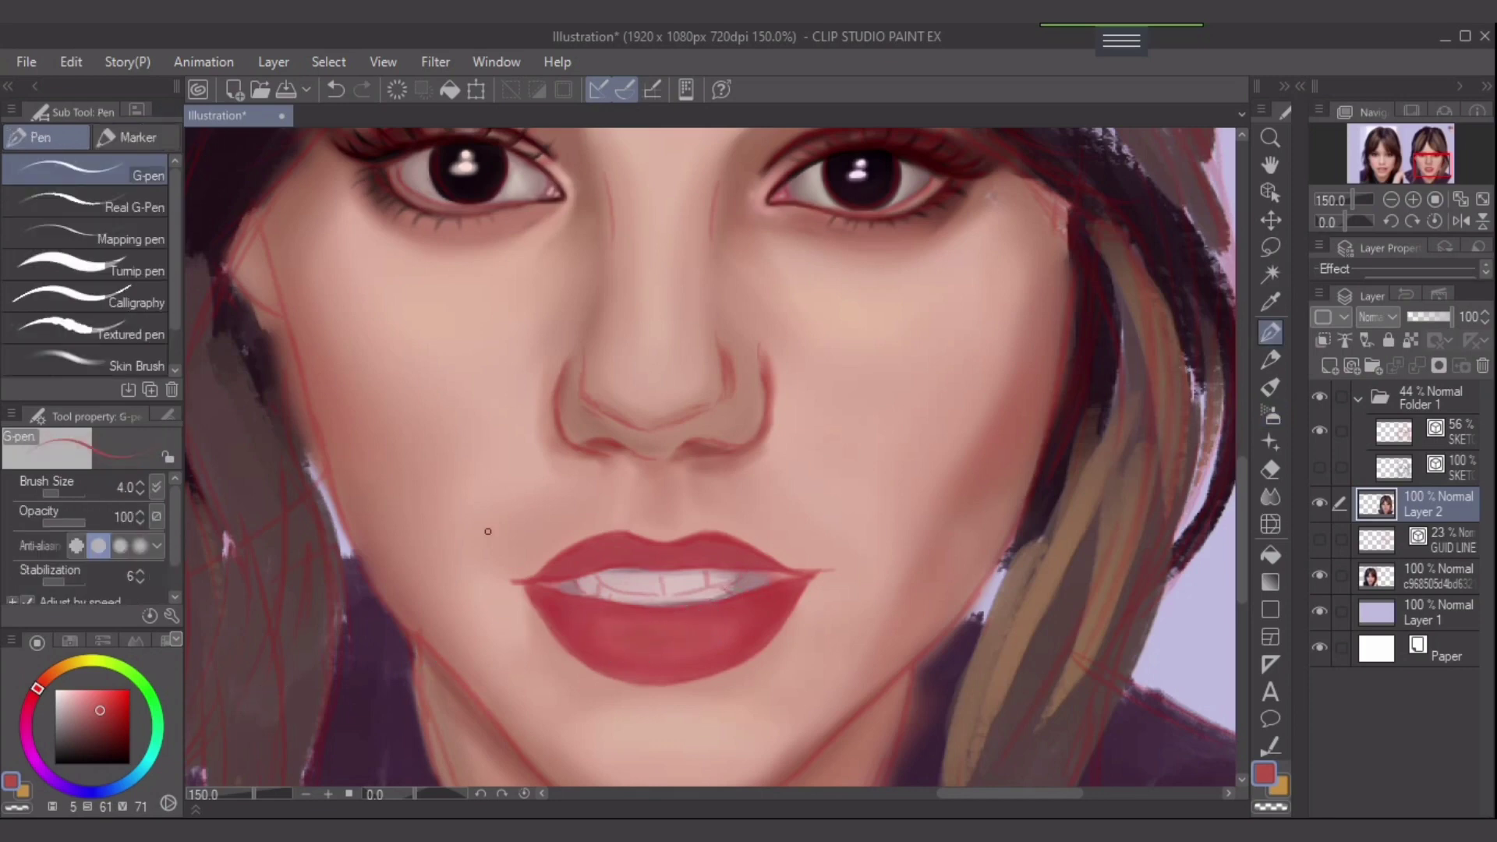
{"action": "left_click", "coordinate": [84, 360]}
{"action": "key", "text": "bracketright"}
{"action": "key", "text": "bracketright"}
{"action": "key", "text": "bracketright"}
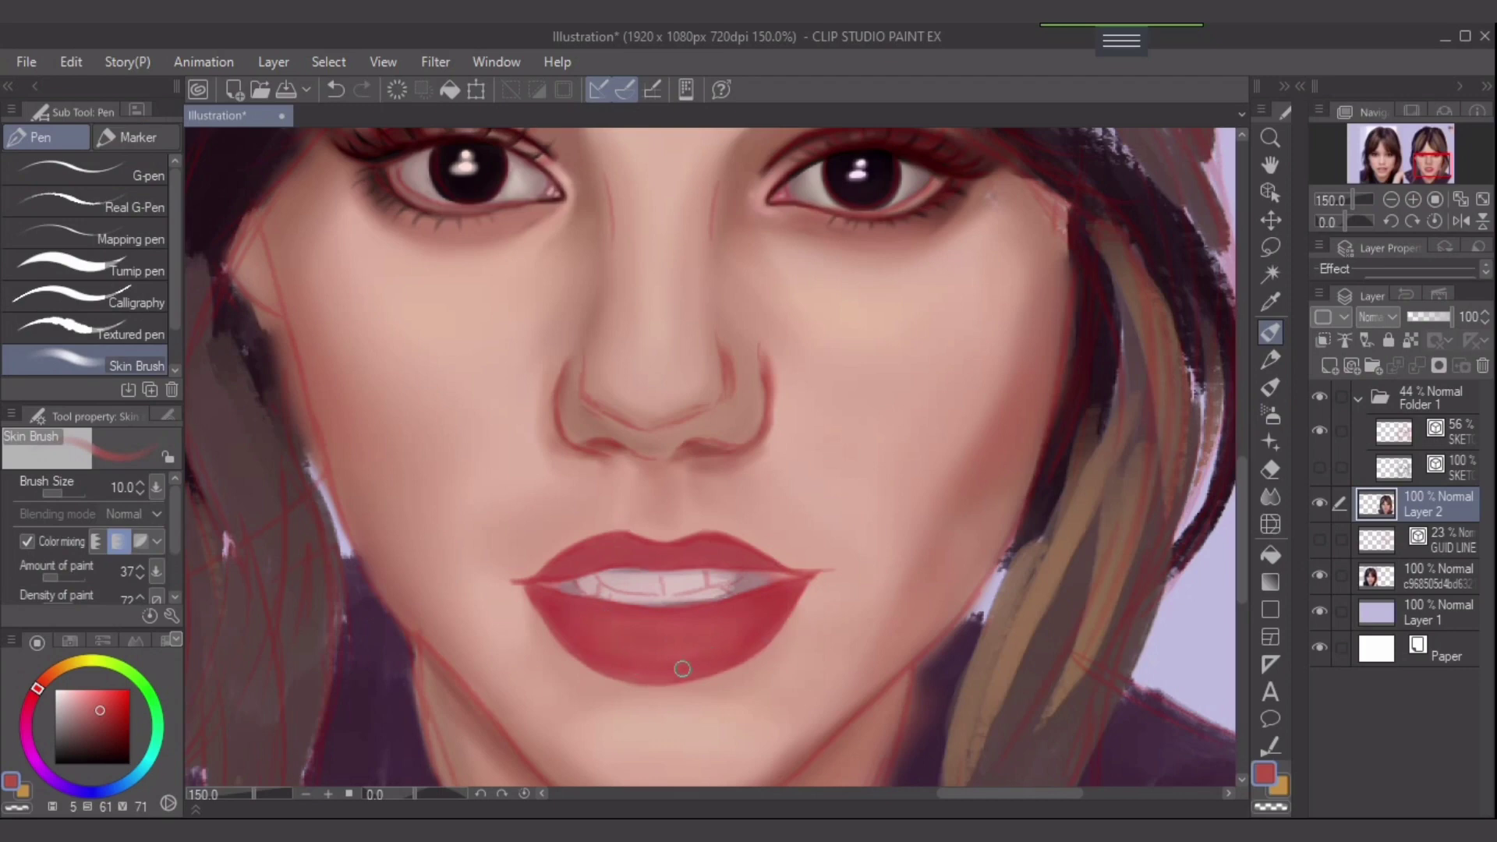
{"action": "left_click", "coordinate": [89, 711]}
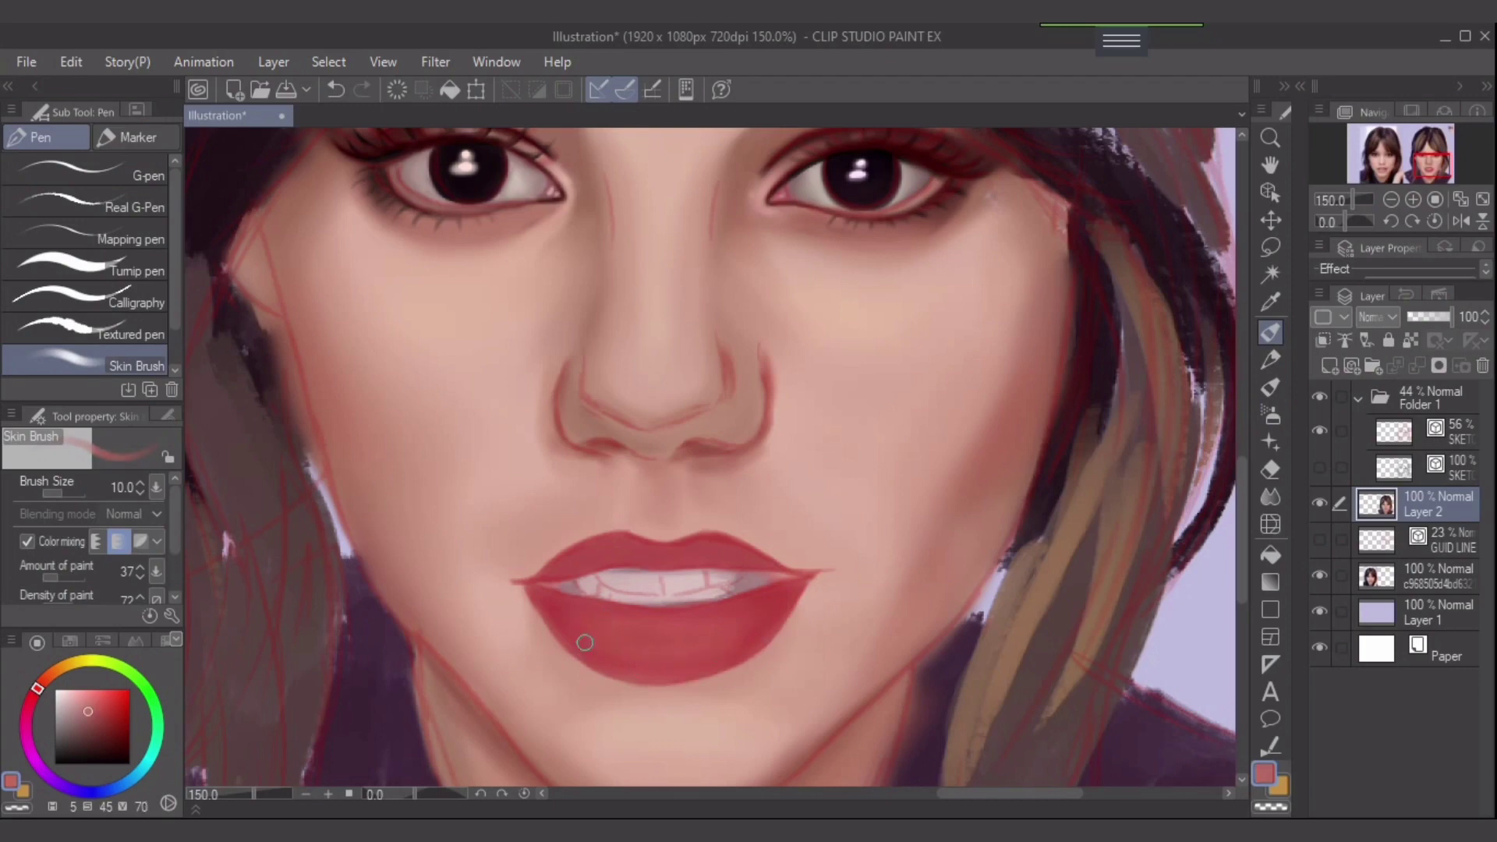
{"action": "key", "text": "bracketright"}
{"action": "key", "text": "bracketright"}
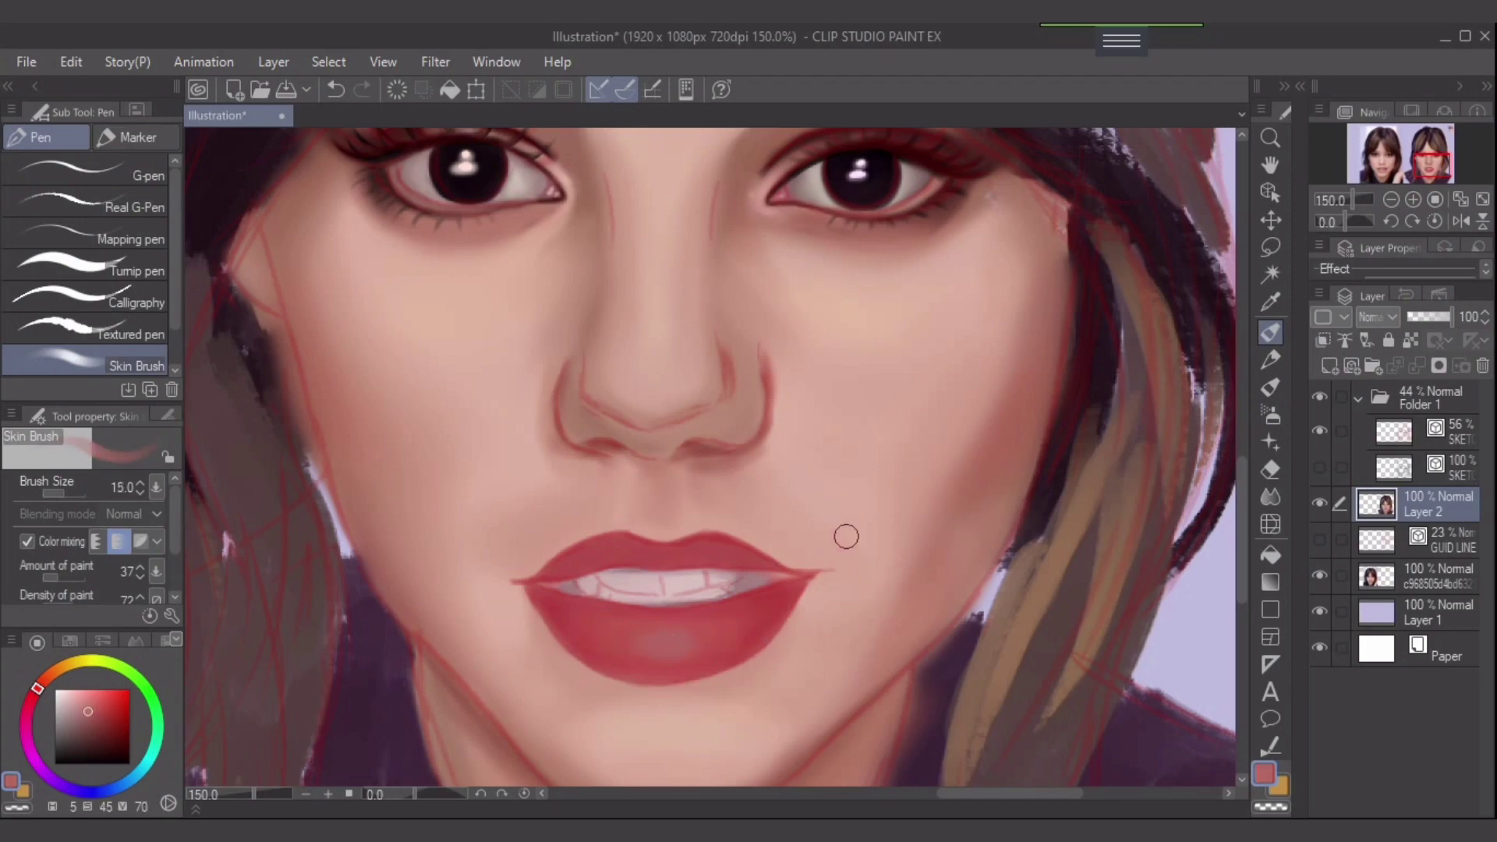
{"action": "key", "text": "ctrl+z"}
- Paint two soft pink highlights on the lower lip with the Skin Brush at size 12 in hue 5, saturation 43 and value 93
{"action": "left_click", "coordinate": [83, 694]}
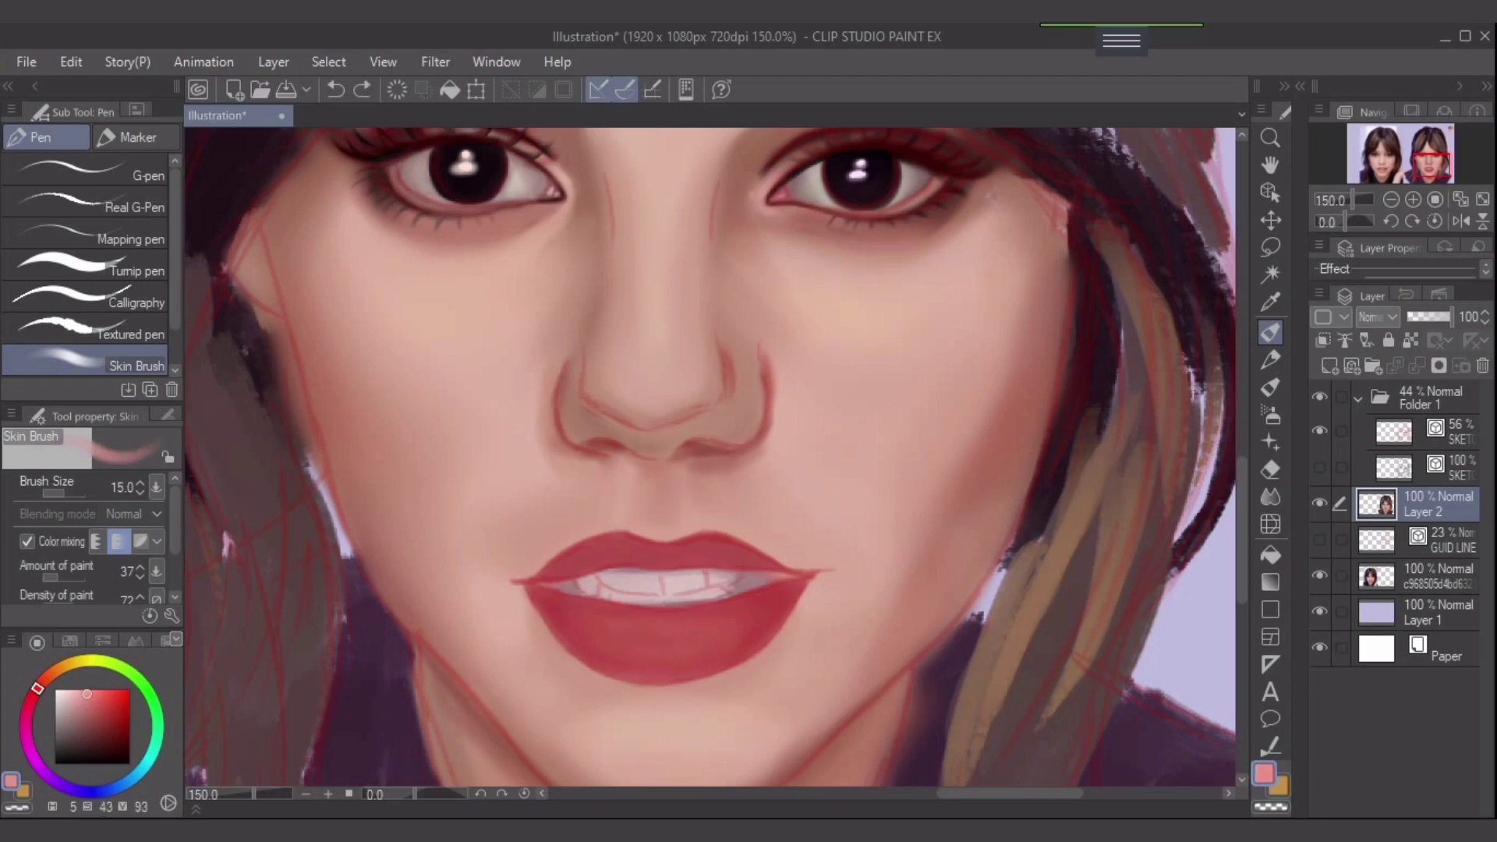
{"action": "mouse_move", "coordinate": [732, 642]}
{"action": "left_mouse_down"}
{"action": "mouse_move", "coordinate": [671, 638]}
{"action": "mouse_move", "coordinate": [696, 619]}
{"action": "mouse_move", "coordinate": [672, 649]}
{"action": "mouse_move", "coordinate": [635, 637]}
{"action": "mouse_move", "coordinate": [699, 633]}
{"action": "mouse_move", "coordinate": [686, 648]}
{"action": "mouse_move", "coordinate": [713, 635]}
{"action": "mouse_move", "coordinate": [657, 648]}
{"action": "mouse_move", "coordinate": [616, 630]}
{"action": "mouse_move", "coordinate": [662, 637]}
{"action": "left_mouse_up"}
{"action": "key", "text": "ctrl+z"}
{"action": "key", "text": "]"}
{"action": "key", "text": "]"}
{"action": "key", "text": "["}
{"action": "key", "text": "["}
{"action": "key", "text": "["}
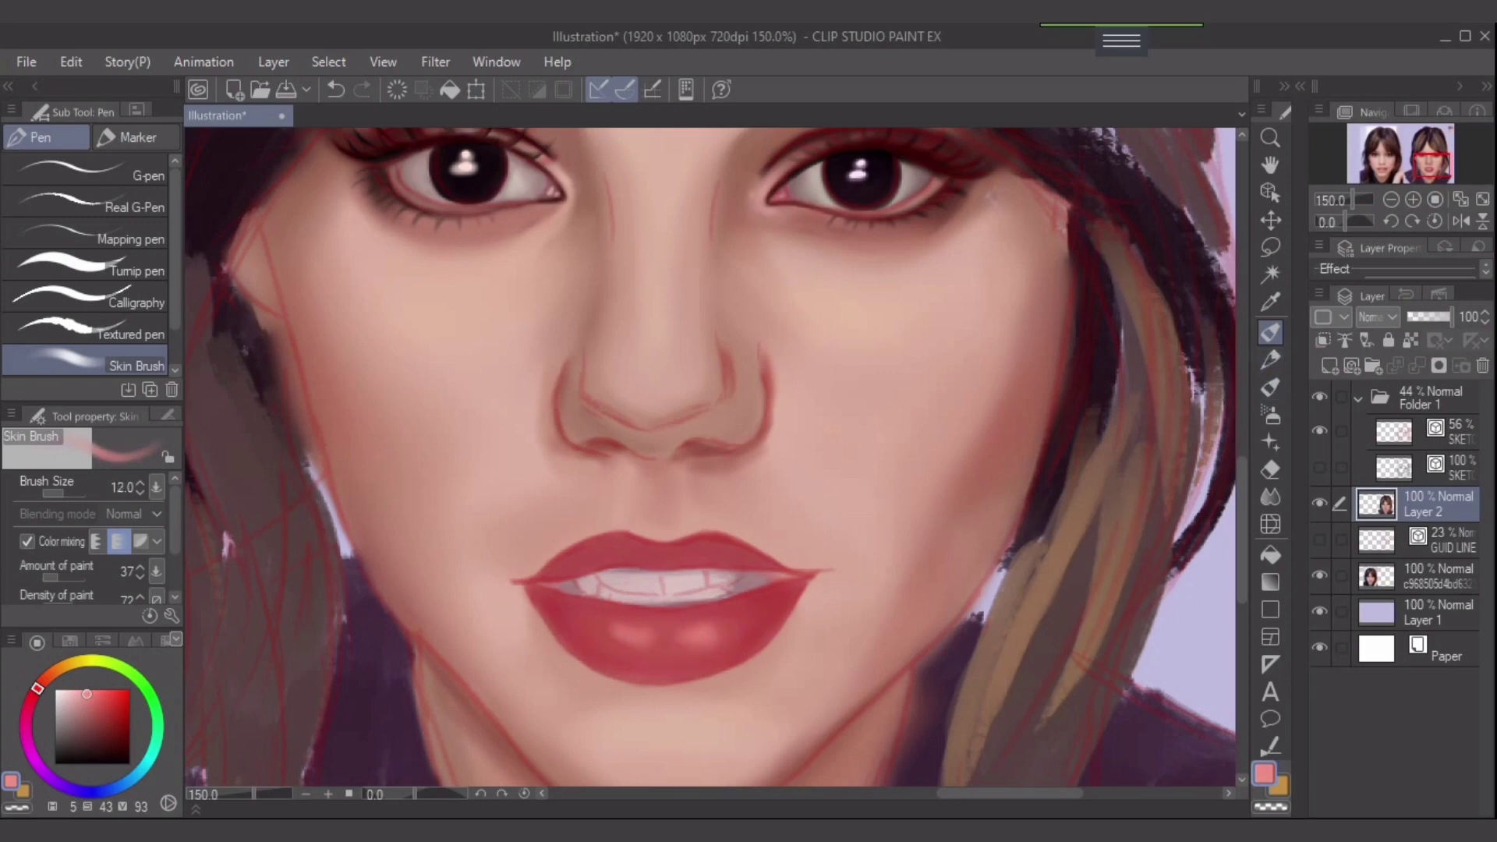
- Try brightening both lower-lip highlights with the G-pen at size 6 in pale pink with hue 5, saturation 21 and value 100
{"action": "left_click", "coordinate": [71, 689]}
{"action": "left_click", "coordinate": [78, 172]}
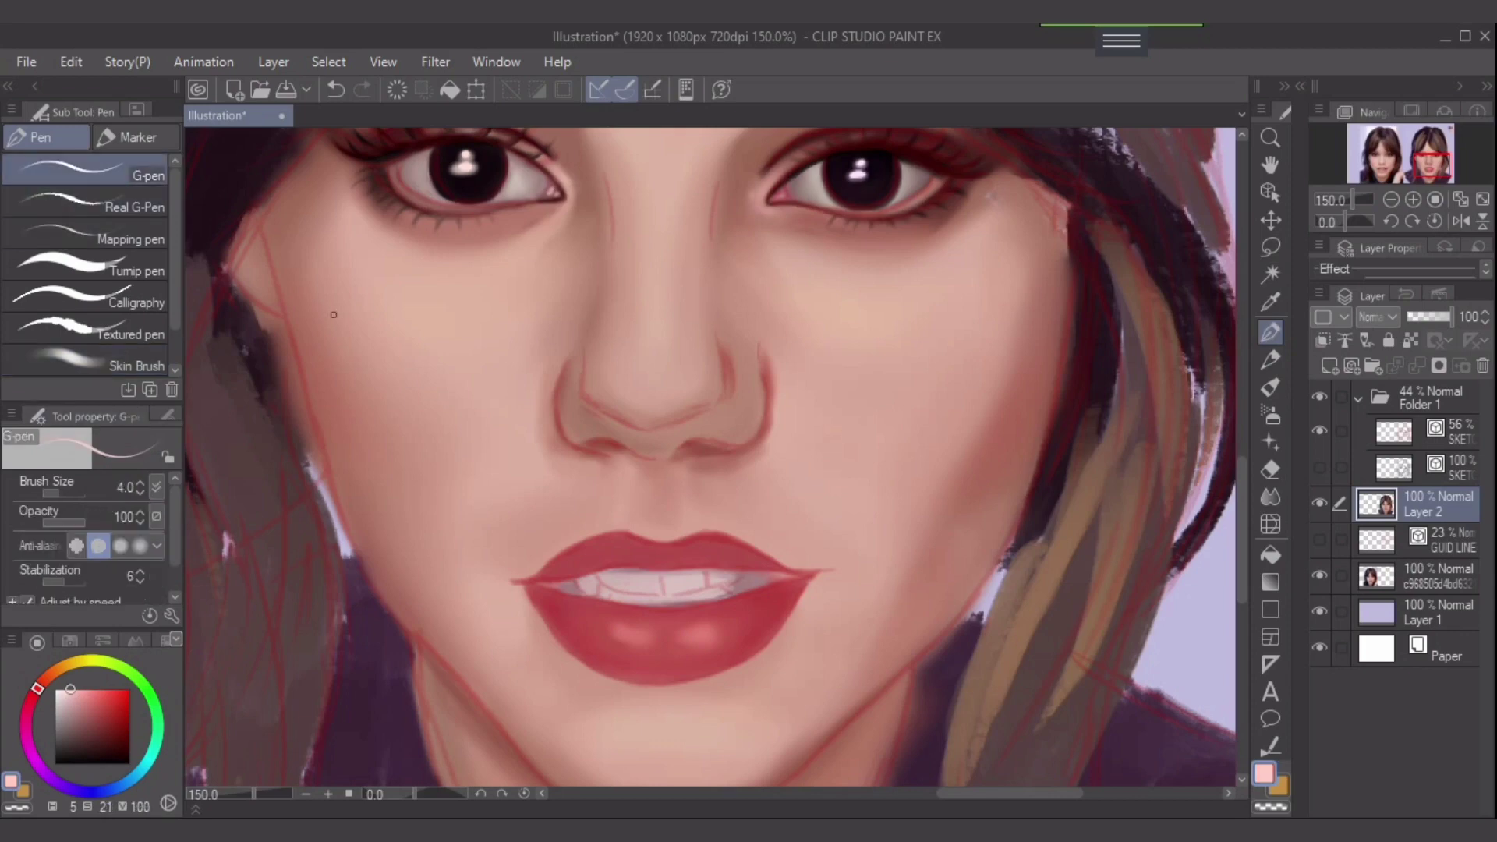
{"action": "key", "text": "bracketright"}
{"action": "key", "text": "bracketright"}
{"action": "key", "text": "bracketright"}
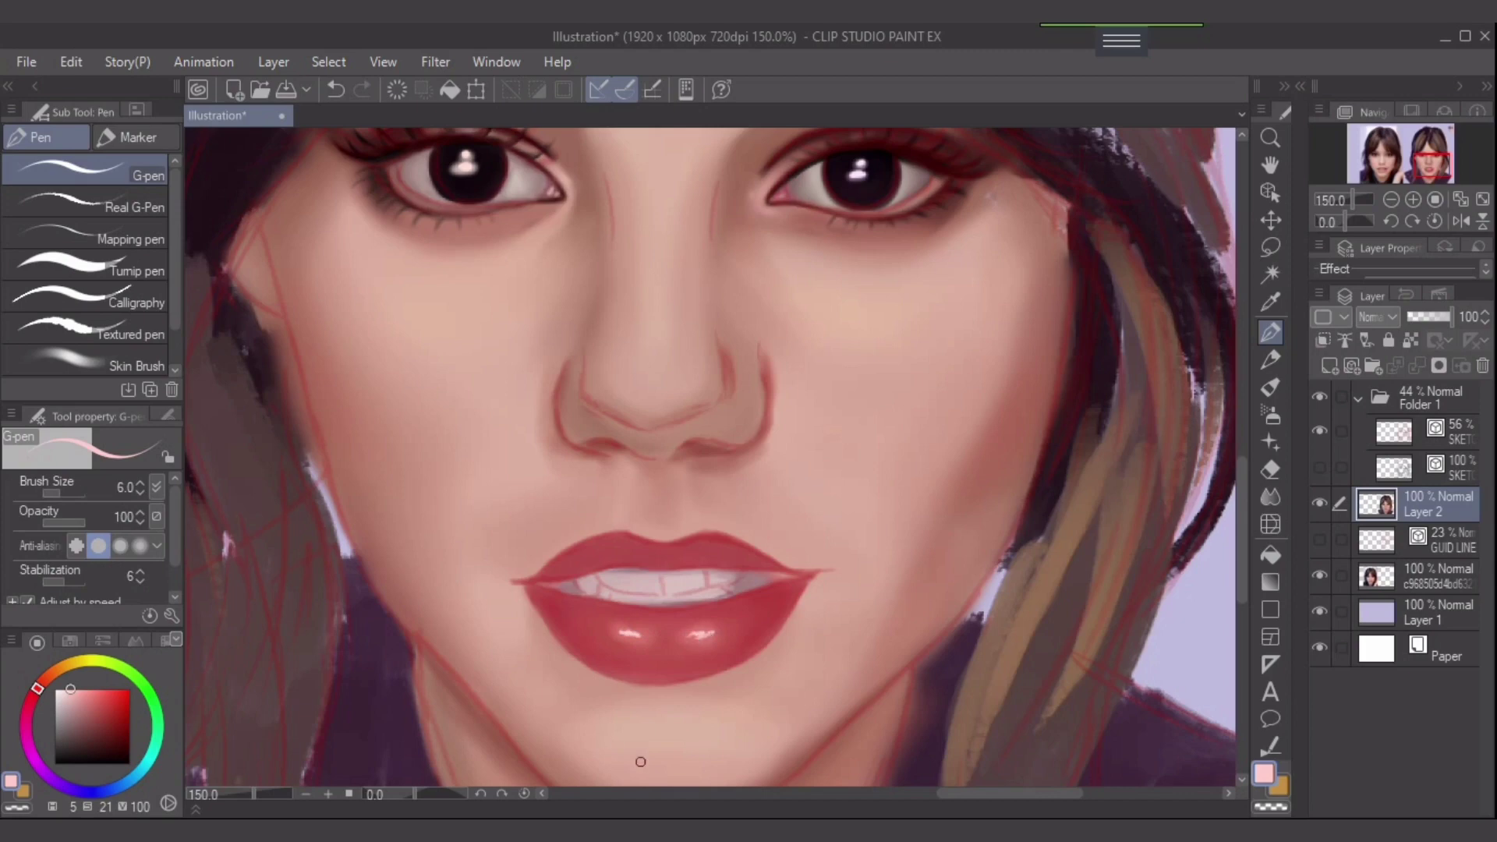
{"action": "scroll", "coordinate": [640, 761], "scroll_direction": "down", "scroll_amount": 2}
{"action": "scroll", "coordinate": [694, 736], "scroll_direction": "up", "scroll_amount": 1}
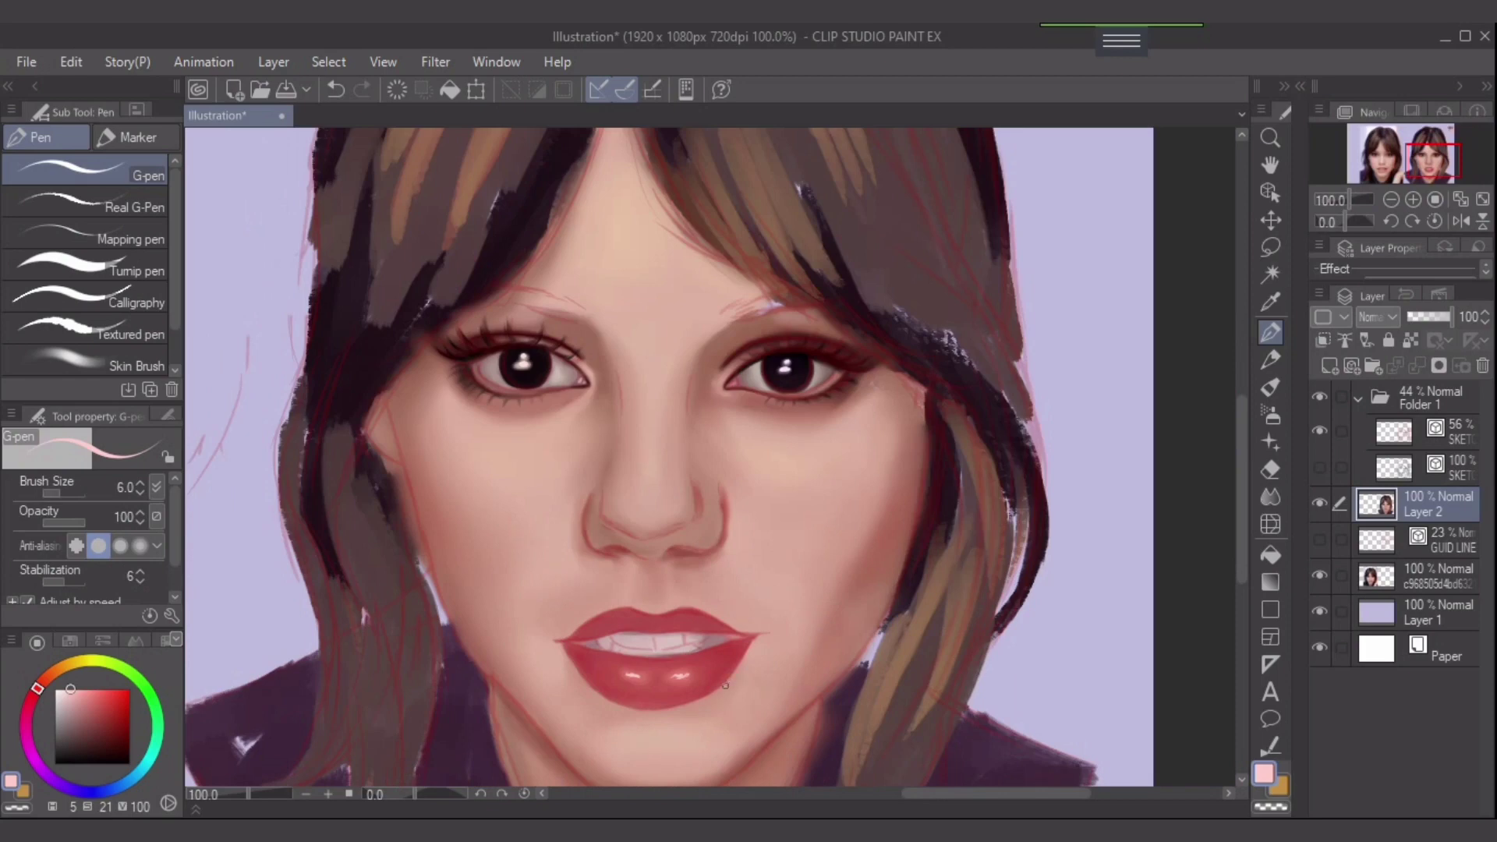
{"action": "scroll", "coordinate": [725, 686], "scroll_direction": "up", "scroll_amount": 1}
{"action": "left_click_drag", "start_coordinate": [722, 670], "coordinate": [790, 603]}
{"action": "key", "text": "ctrl+z"}
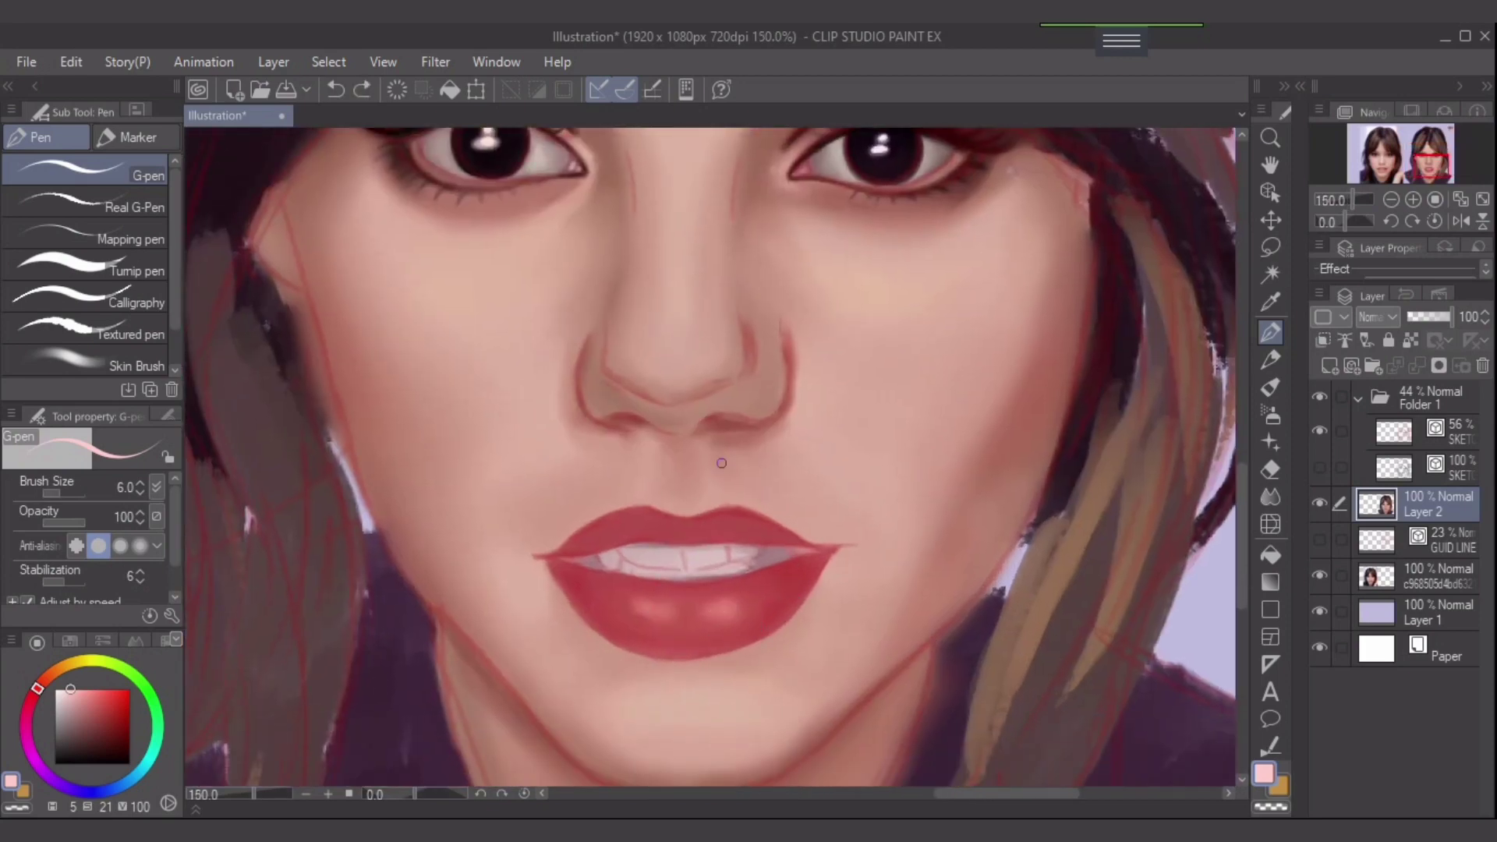
- Brighten both lower-lip highlights with the Soft airbrush at size 10 in the same pale pink
{"action": "left_click", "coordinate": [1269, 415]}
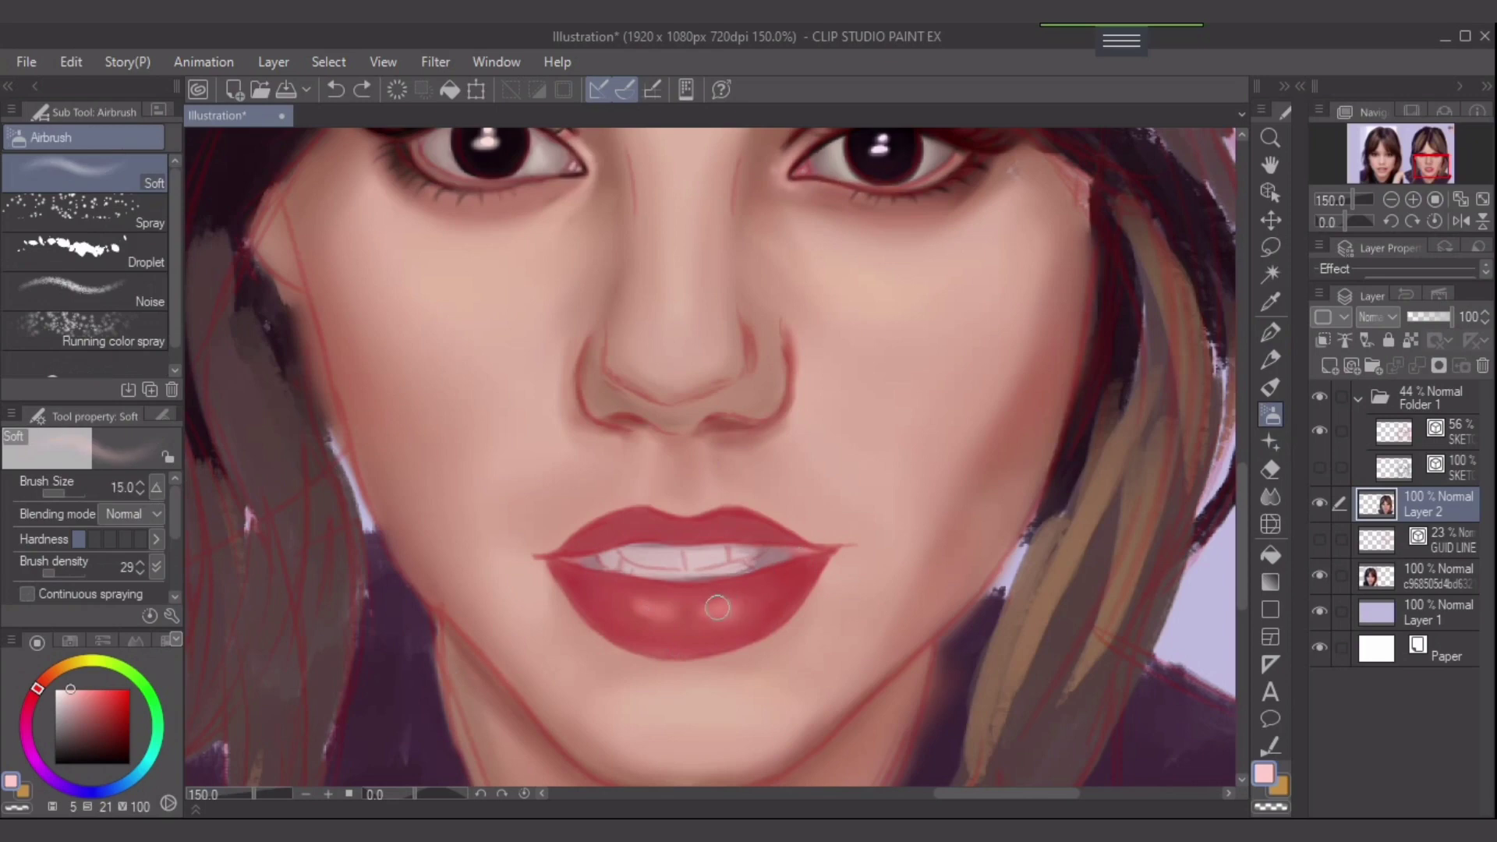
{"action": "key", "text": "bracketleft"}
{"action": "key", "text": "bracketleft"}
{"action": "left_click_drag", "start_coordinate": [717, 607], "coordinate": [637, 608]}
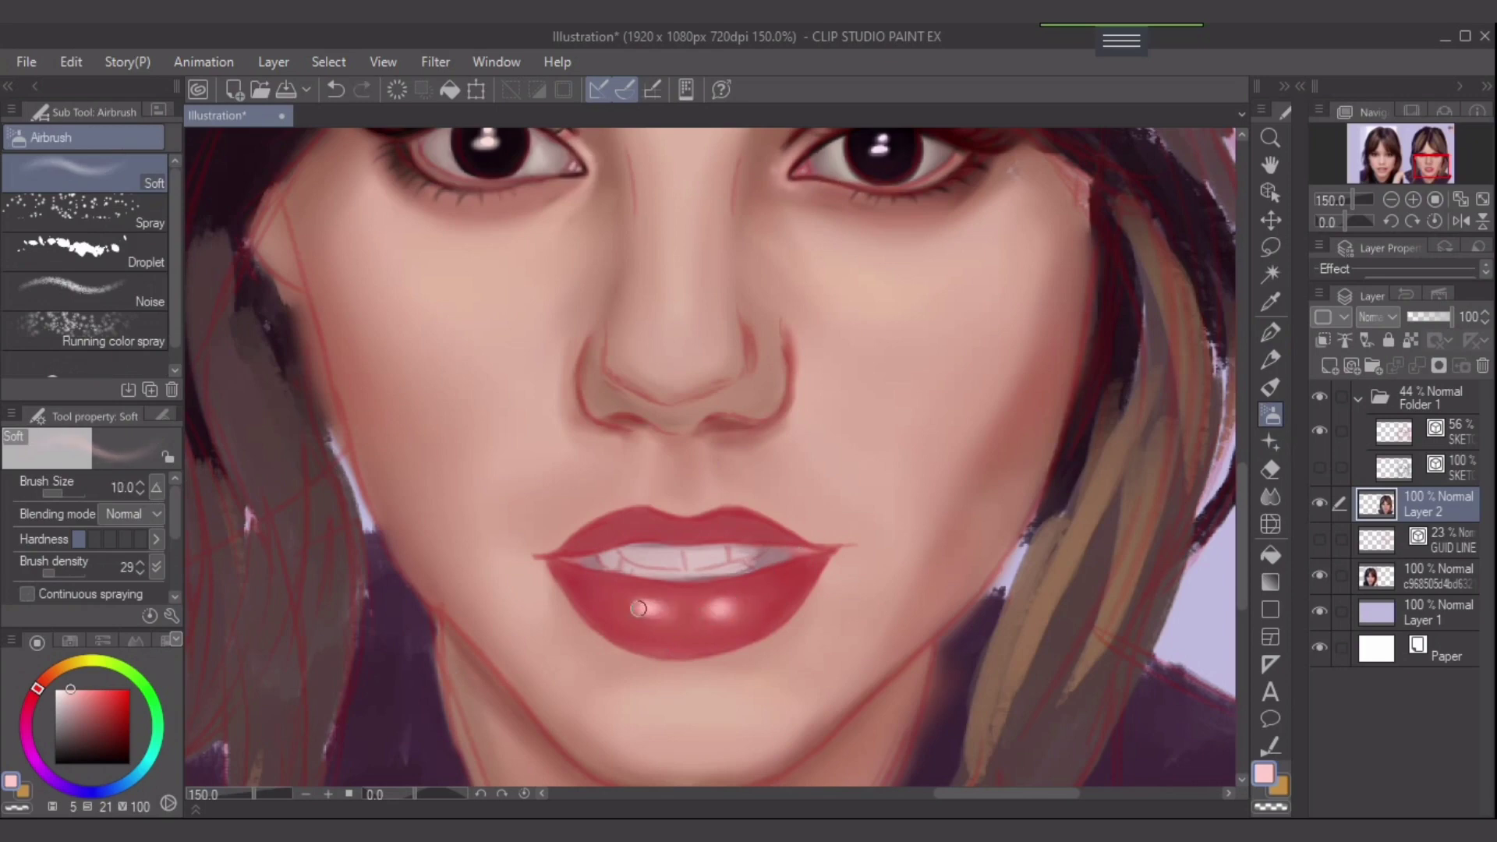
- Whiten the cores of both lower-lip highlights in hue 5, saturation 0 and value 100, finishing with the G-pen at size 5
{"action": "left_click_drag", "start_coordinate": [70, 689], "coordinate": [55, 689]}
{"action": "key", "text": "p"}
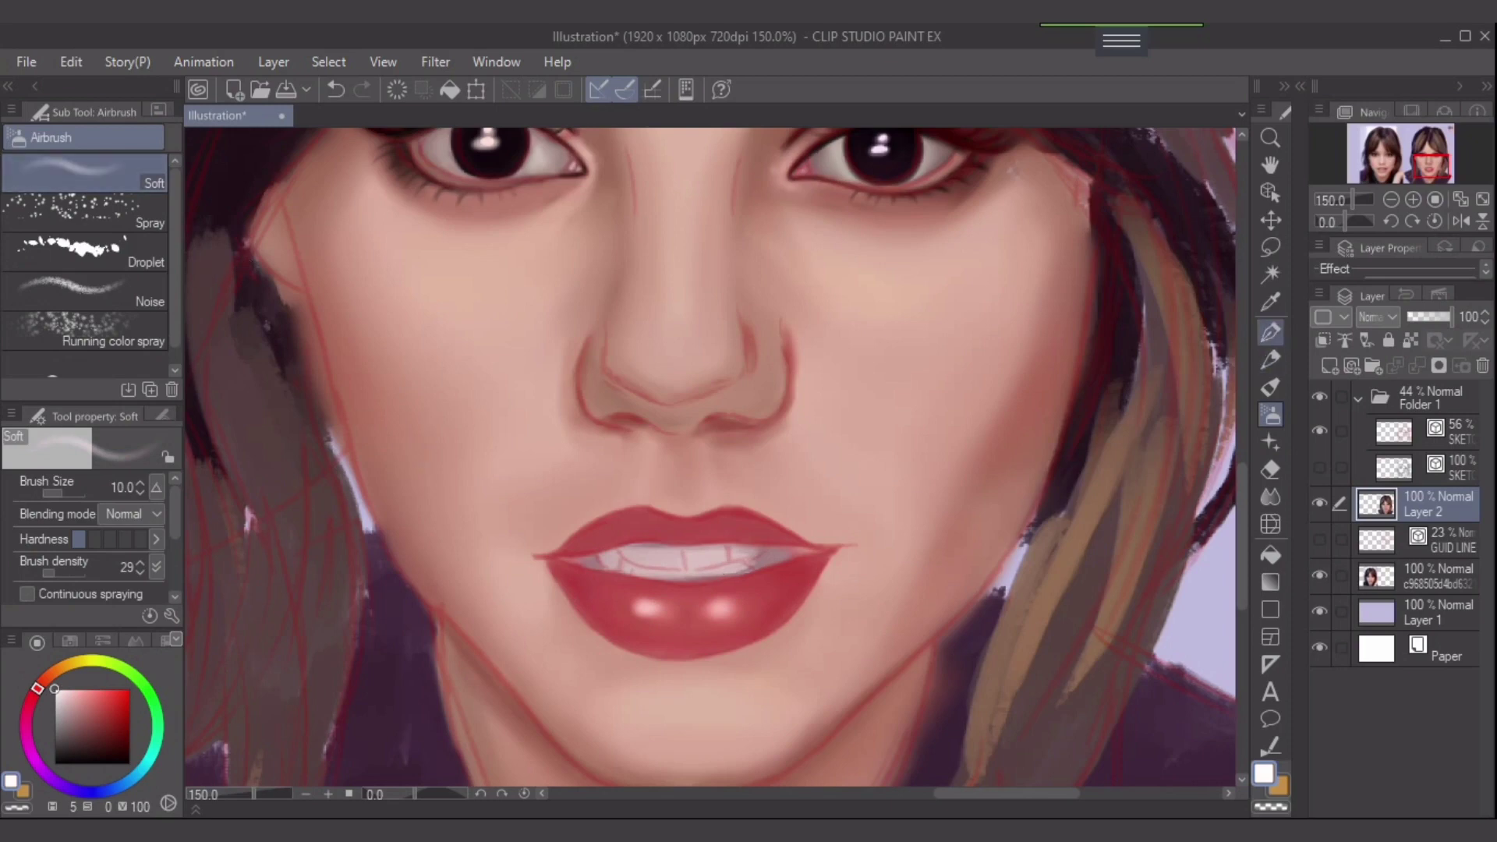
{"action": "key", "text": "bracketleft"}
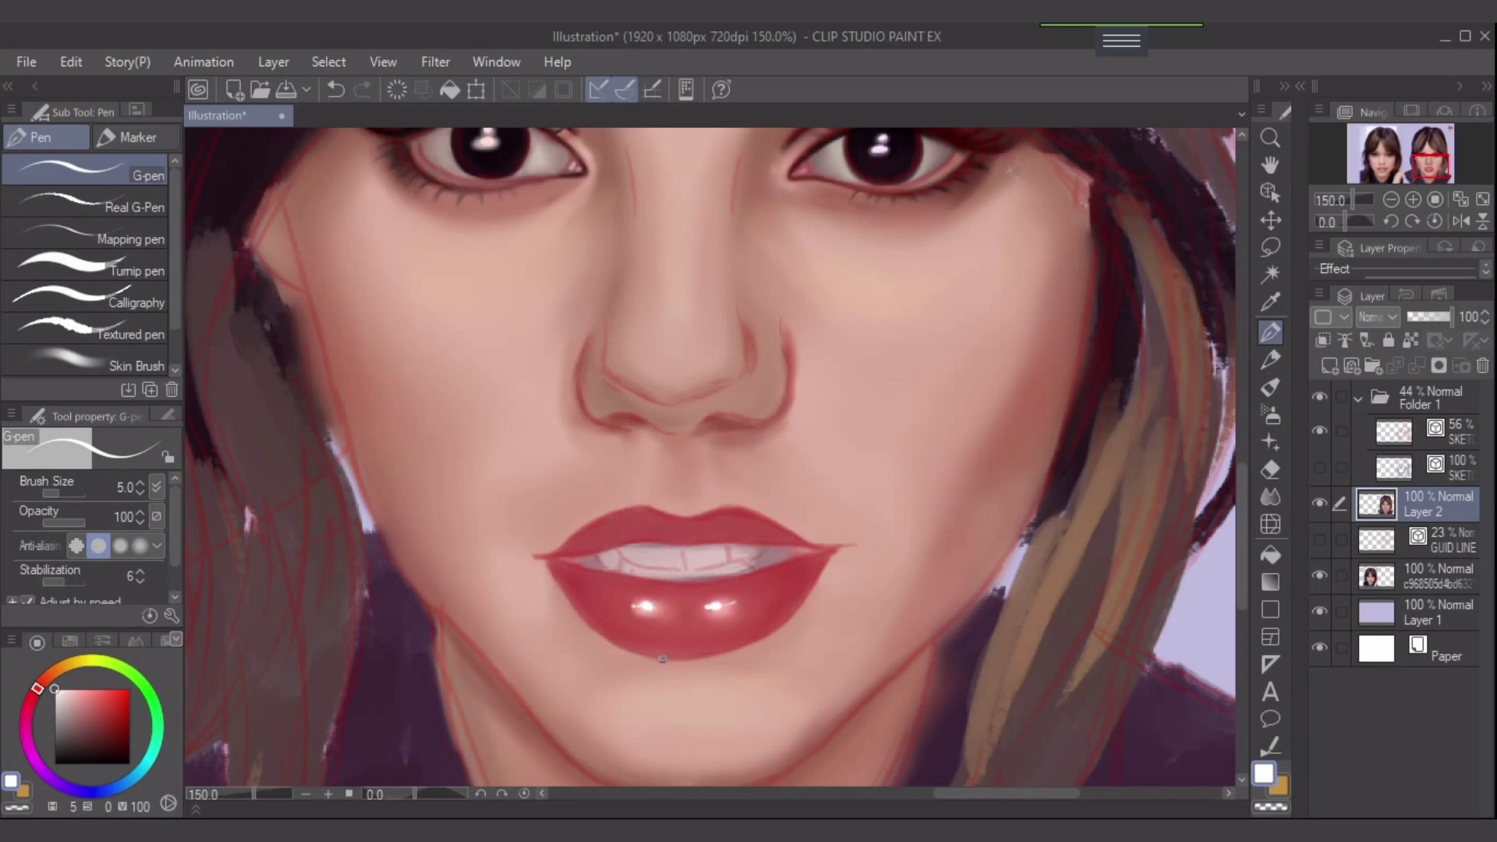
{"action": "scroll", "coordinate": [663, 659], "scroll_direction": "down", "scroll_amount": 1}
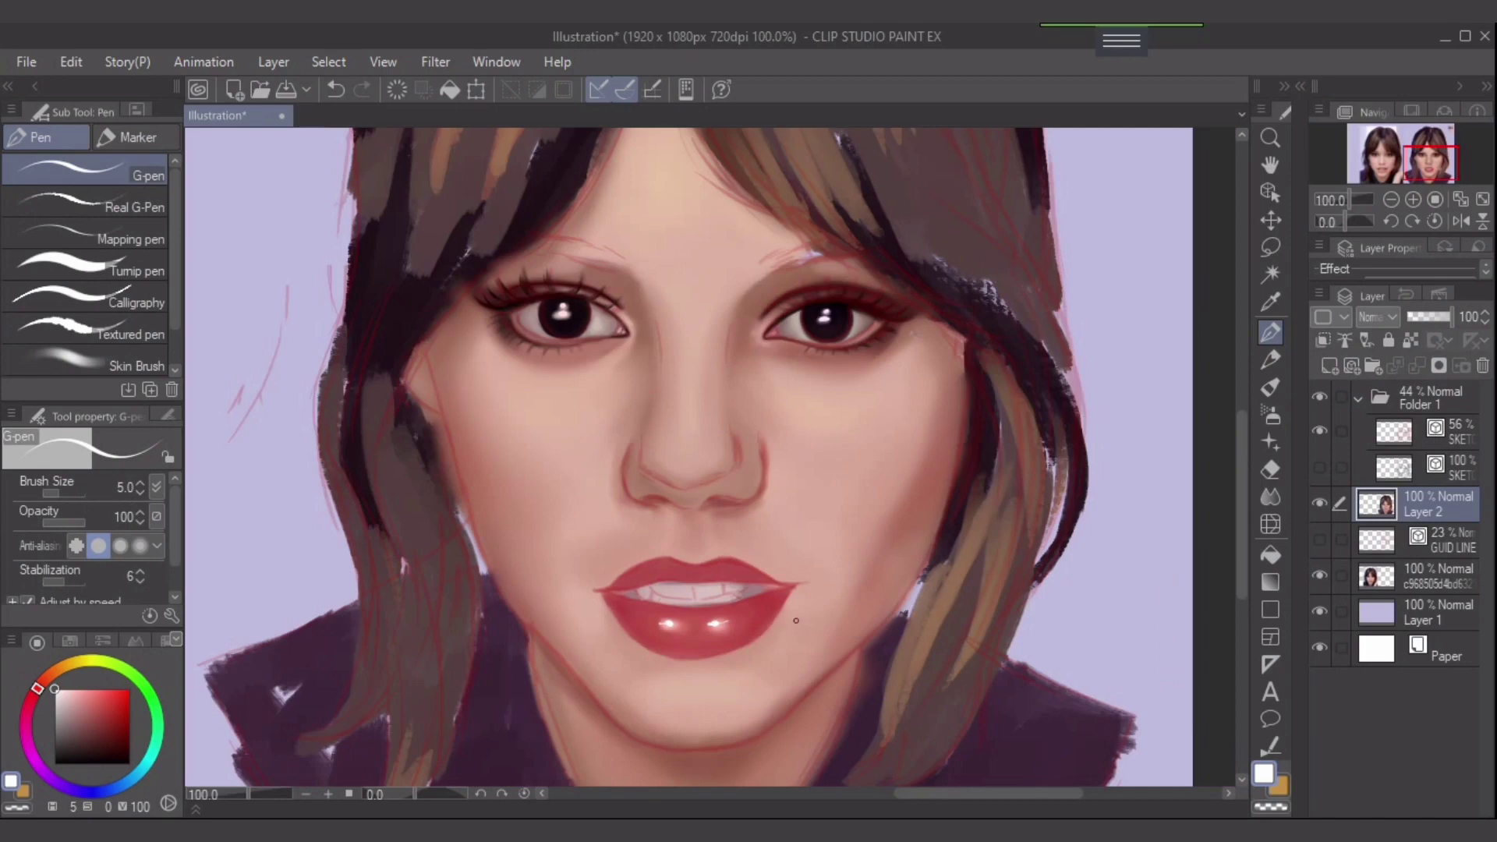
{"action": "scroll", "coordinate": [796, 620], "scroll_direction": "up", "scroll_amount": 1}
- Soften the red around the white lip highlights with the Soft airbrush in sampled reds, starting at size 10 with hue 2, saturation 60 and value 73
{"action": "left_click", "coordinate": [712, 614], "text": "alt"}
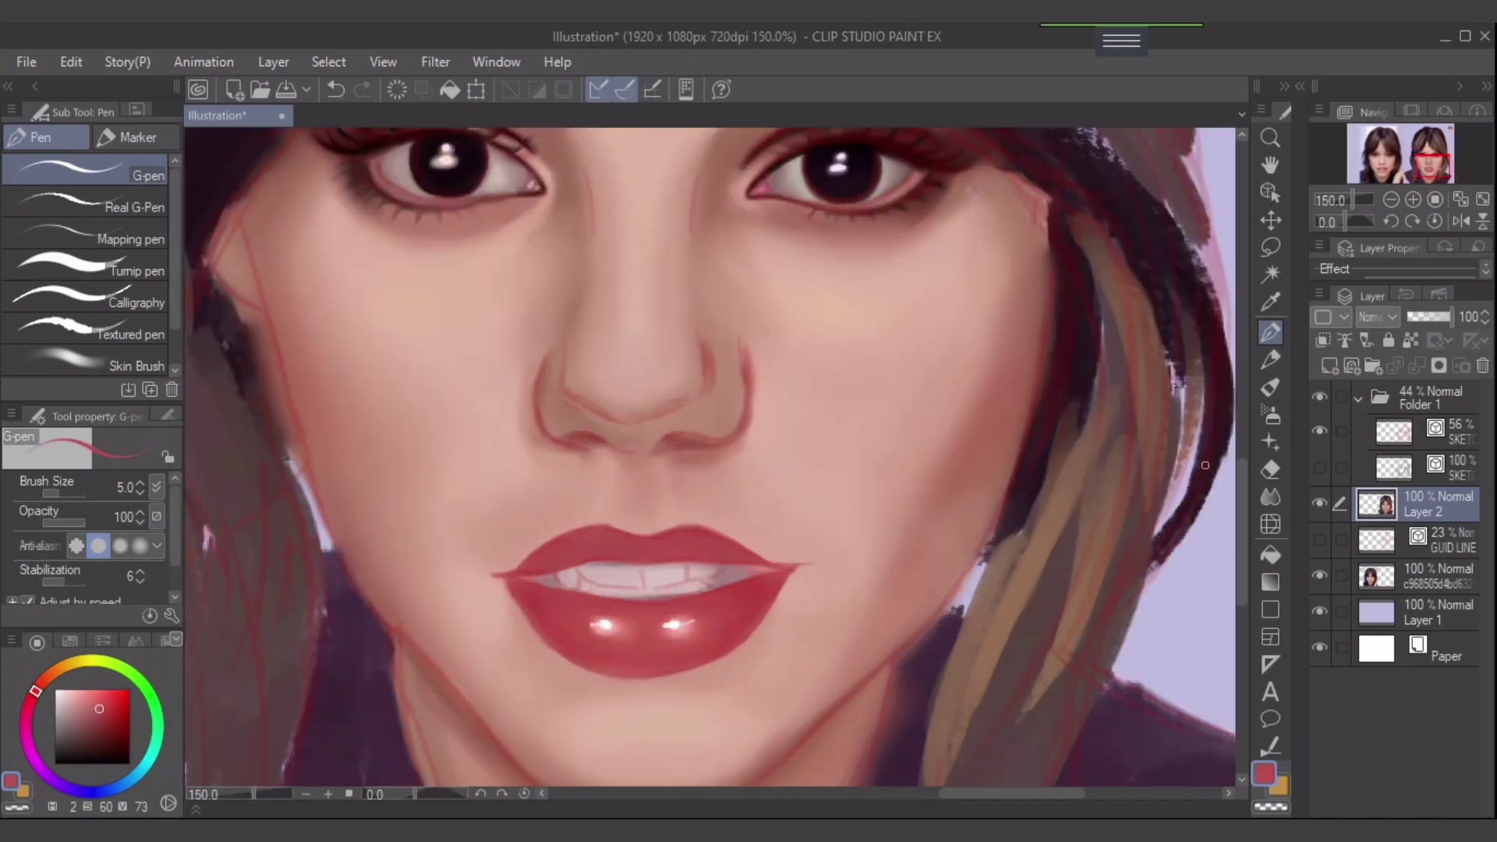
{"action": "left_click", "coordinate": [1271, 414]}
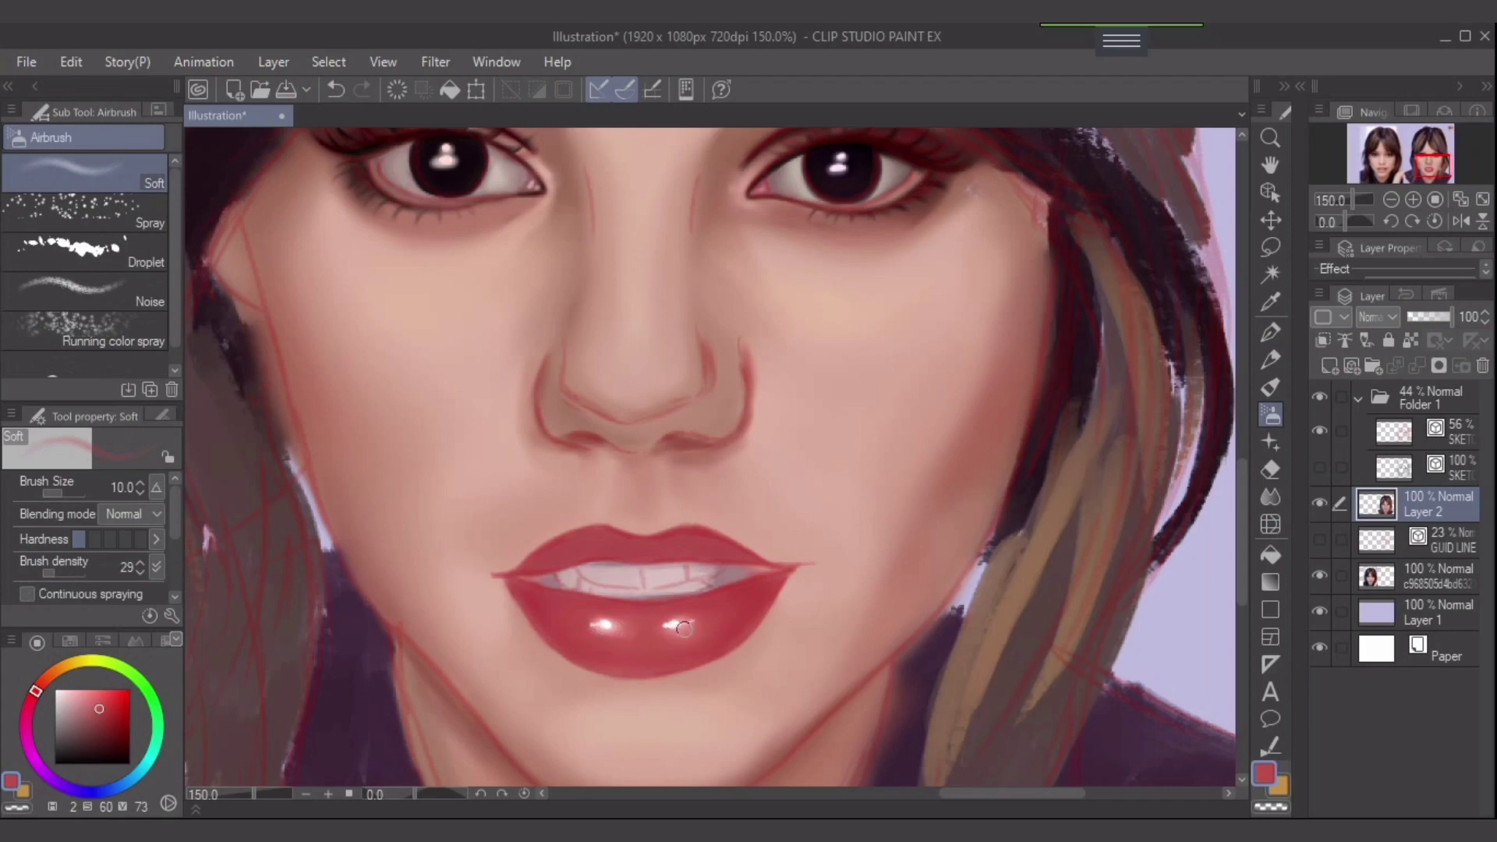
{"action": "left_click_drag", "start_coordinate": [655, 625], "coordinate": [723, 616]}
{"action": "left_click_drag", "start_coordinate": [585, 617], "coordinate": [680, 615]}
{"action": "key", "text": "ctrl+z"}
{"action": "left_click", "coordinate": [384, 616], "text": "alt"}
{"action": "left_click", "coordinate": [384, 616], "text": "alt"}
{"action": "left_click", "coordinate": [384, 616], "text": "alt"}
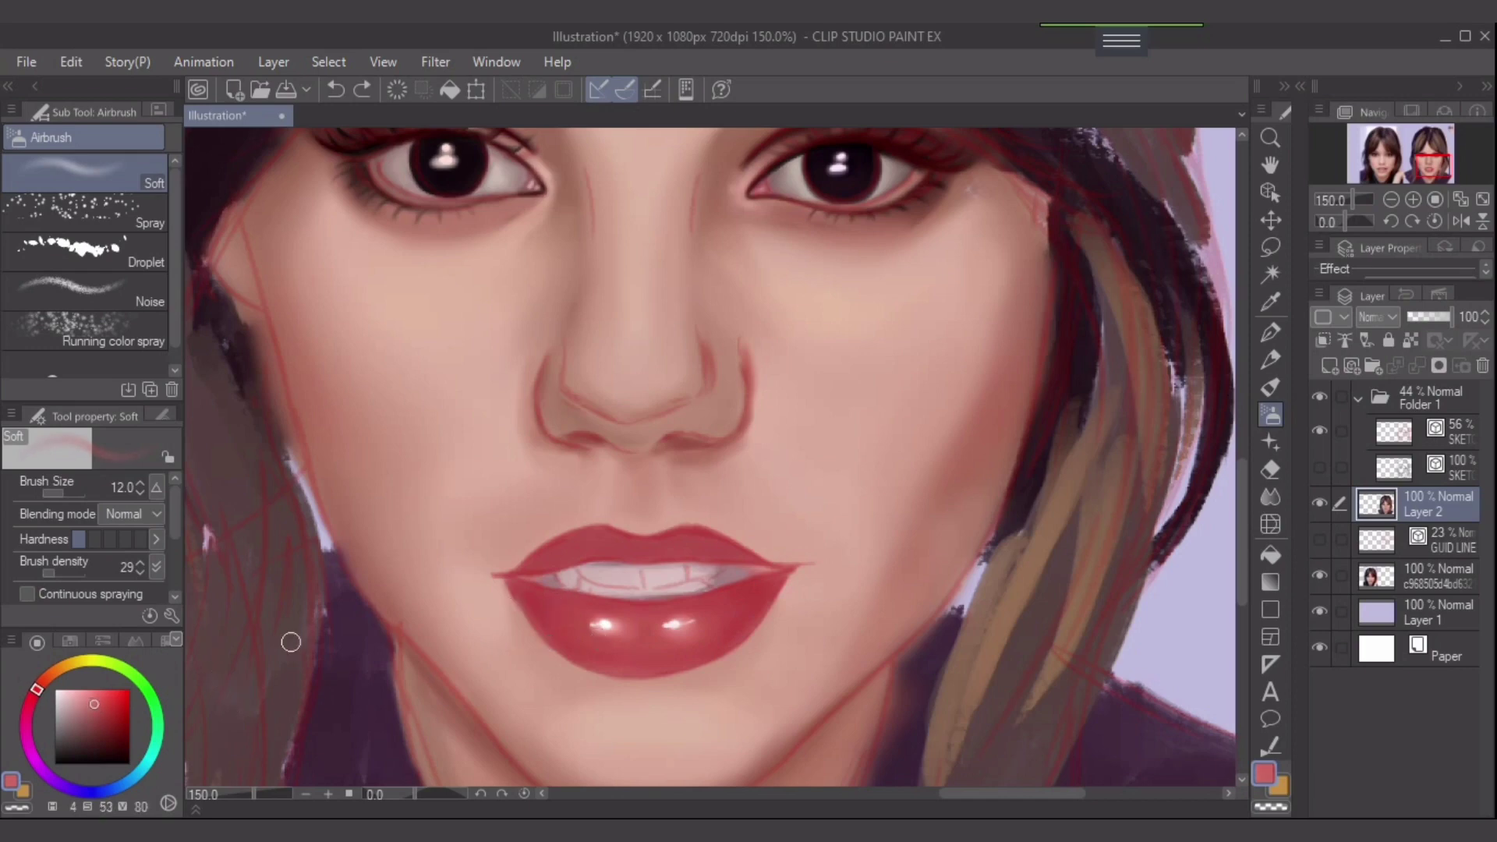
- Airbrush over the white lip highlights with sampled reds, using hue 1, saturation 59, value 73 and sizes 25 and 17
{"action": "left_click", "coordinate": [643, 632], "text": "alt"}
{"action": "left_click", "coordinate": [636, 634], "text": "alt"}
{"action": "left_click", "coordinate": [636, 634]}
{"action": "key", "text": "]"}
{"action": "key", "text": "]"}
{"action": "mouse_move", "coordinate": [677, 630]}
{"action": "left_mouse_down"}
{"action": "mouse_move", "coordinate": [595, 629]}
{"action": "mouse_move", "coordinate": [640, 640]}
{"action": "mouse_move", "coordinate": [611, 626]}
{"action": "mouse_move", "coordinate": [694, 627]}
{"action": "mouse_move", "coordinate": [694, 611]}
{"action": "mouse_move", "coordinate": [669, 623]}
{"action": "left_mouse_up"}
{"action": "left_click", "coordinate": [781, 589], "text": "alt"}
{"action": "key", "text": "bracketright"}
{"action": "key", "text": "bracketright"}
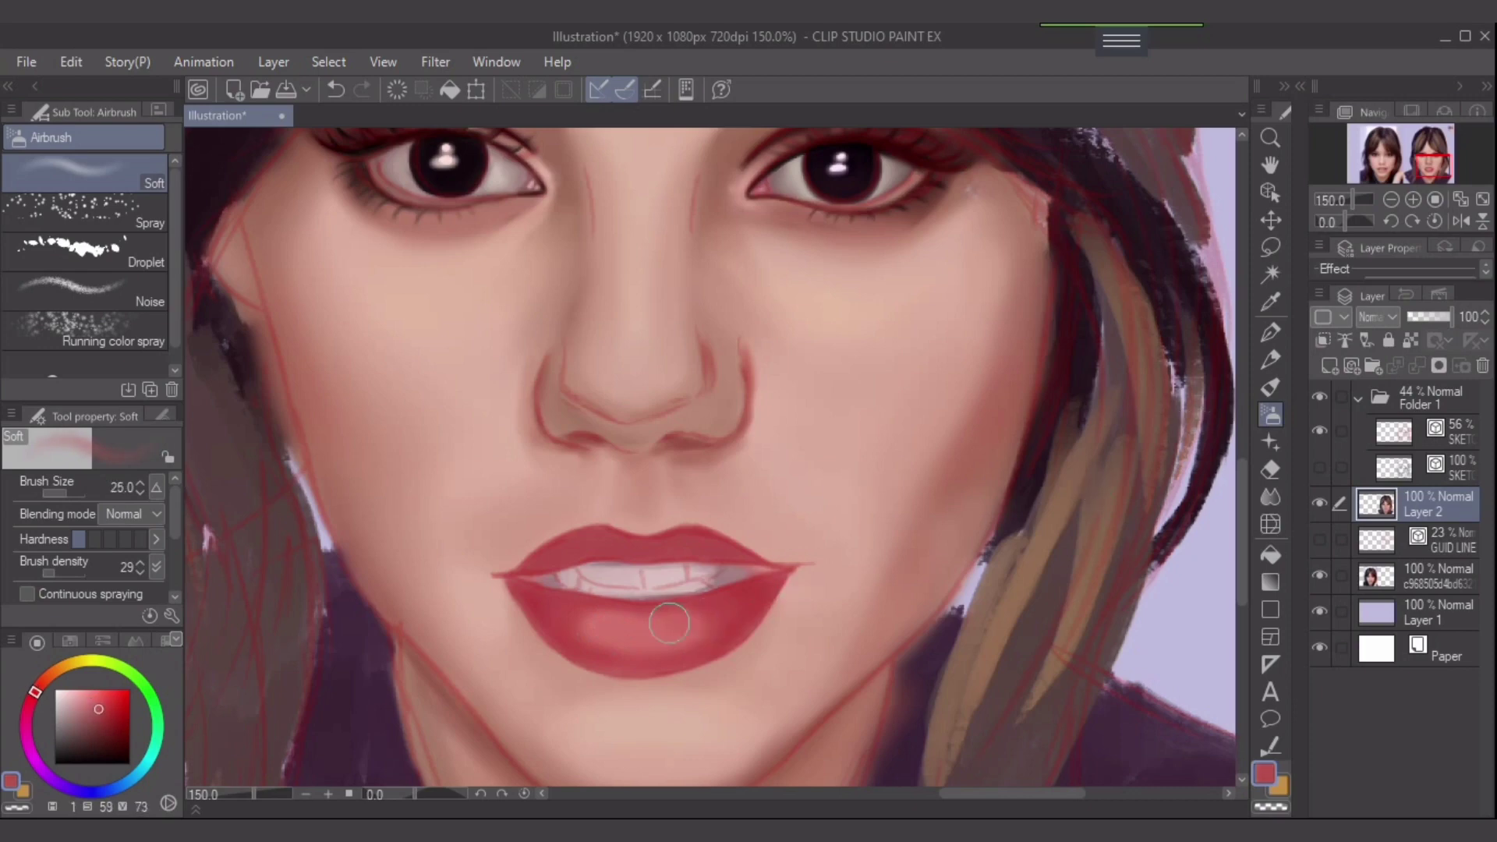
{"action": "key", "text": "bracketleft"}
{"action": "key", "text": "bracketleft"}
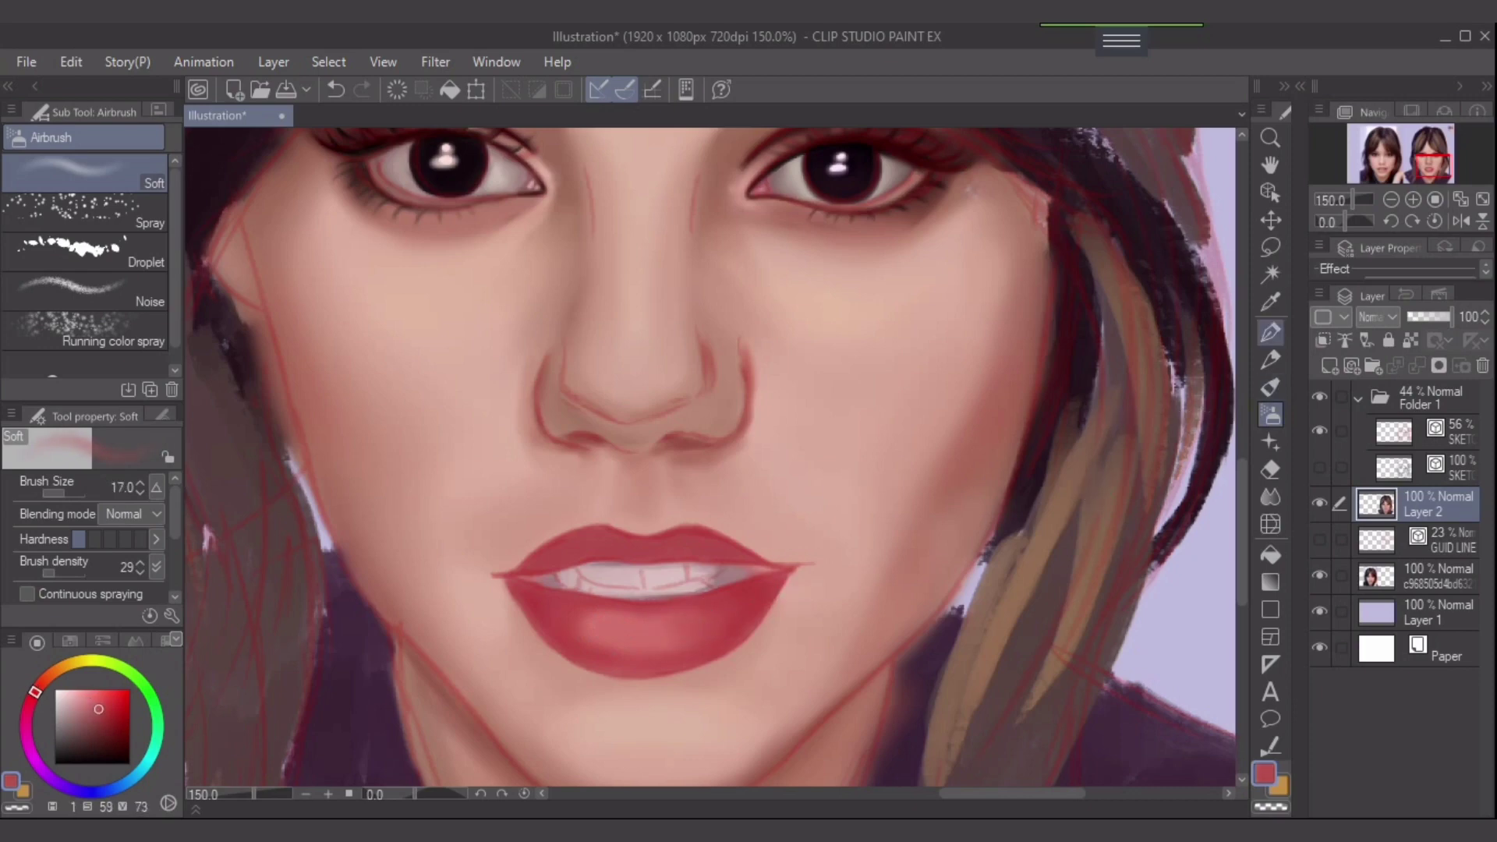
- Blend the lower lip's lighter centre into the surrounding red with the Skin Brush at size 15, reducing it to 10
{"action": "left_click", "coordinate": [1271, 332]}
{"action": "left_click", "coordinate": [136, 363]}
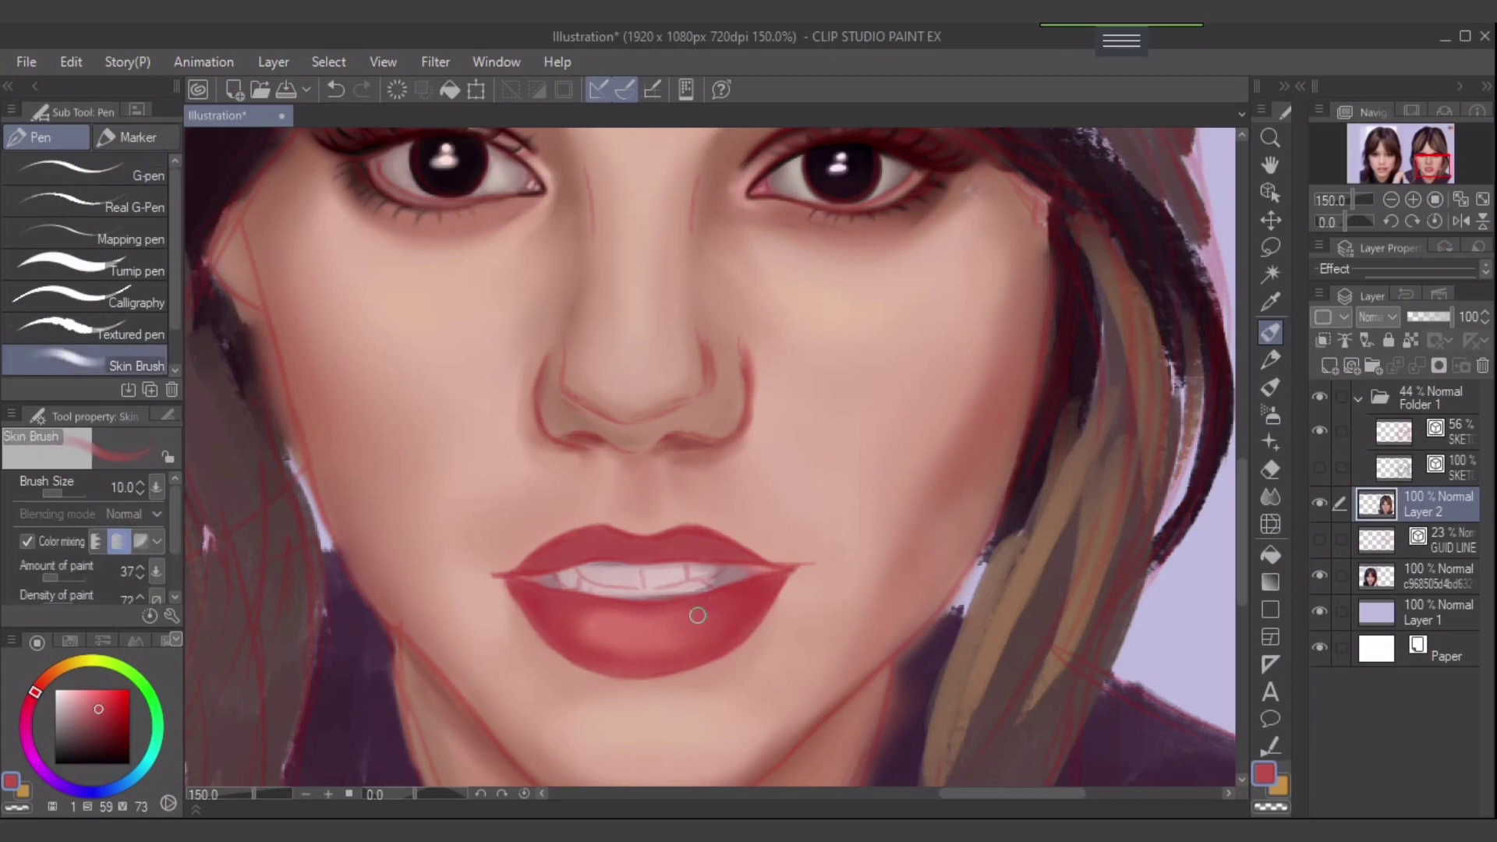
{"action": "key", "text": "bracketright"}
{"action": "key", "text": "bracketright"}
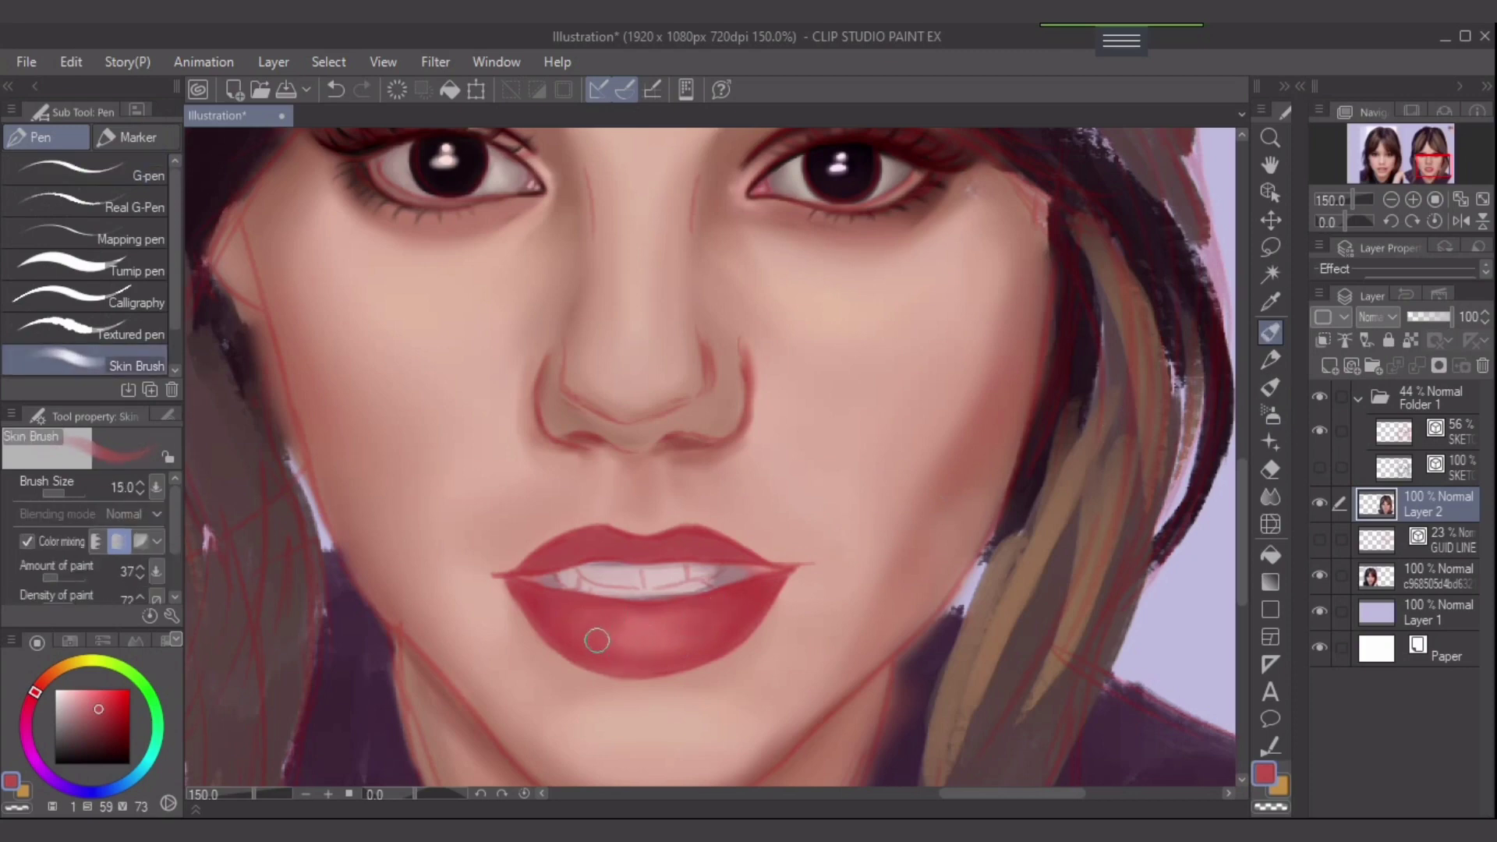
{"action": "key", "text": "bracketleft"}
{"action": "key", "text": "bracketleft"}
- Lighten the upper lip's peaks with the Skin Brush in sampled hue 3, saturation 51, value 81, blending with hue 1, saturation 58, value 71
{"action": "left_click", "coordinate": [661, 619], "text": "alt"}
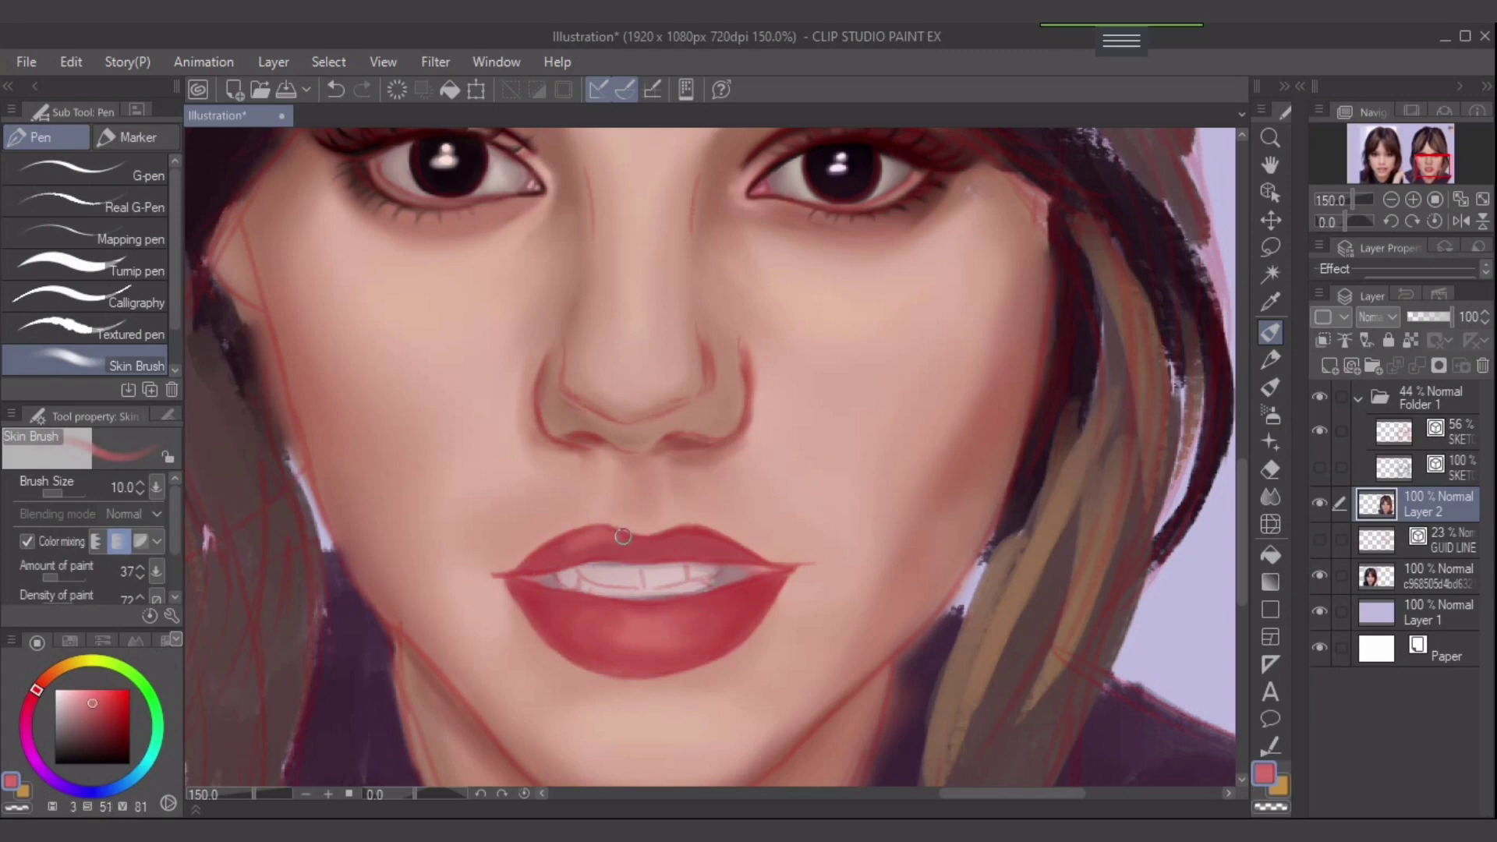
{"action": "left_click_drag", "start_coordinate": [623, 537], "coordinate": [693, 539]}
{"action": "left_click", "coordinate": [698, 531], "text": "alt"}
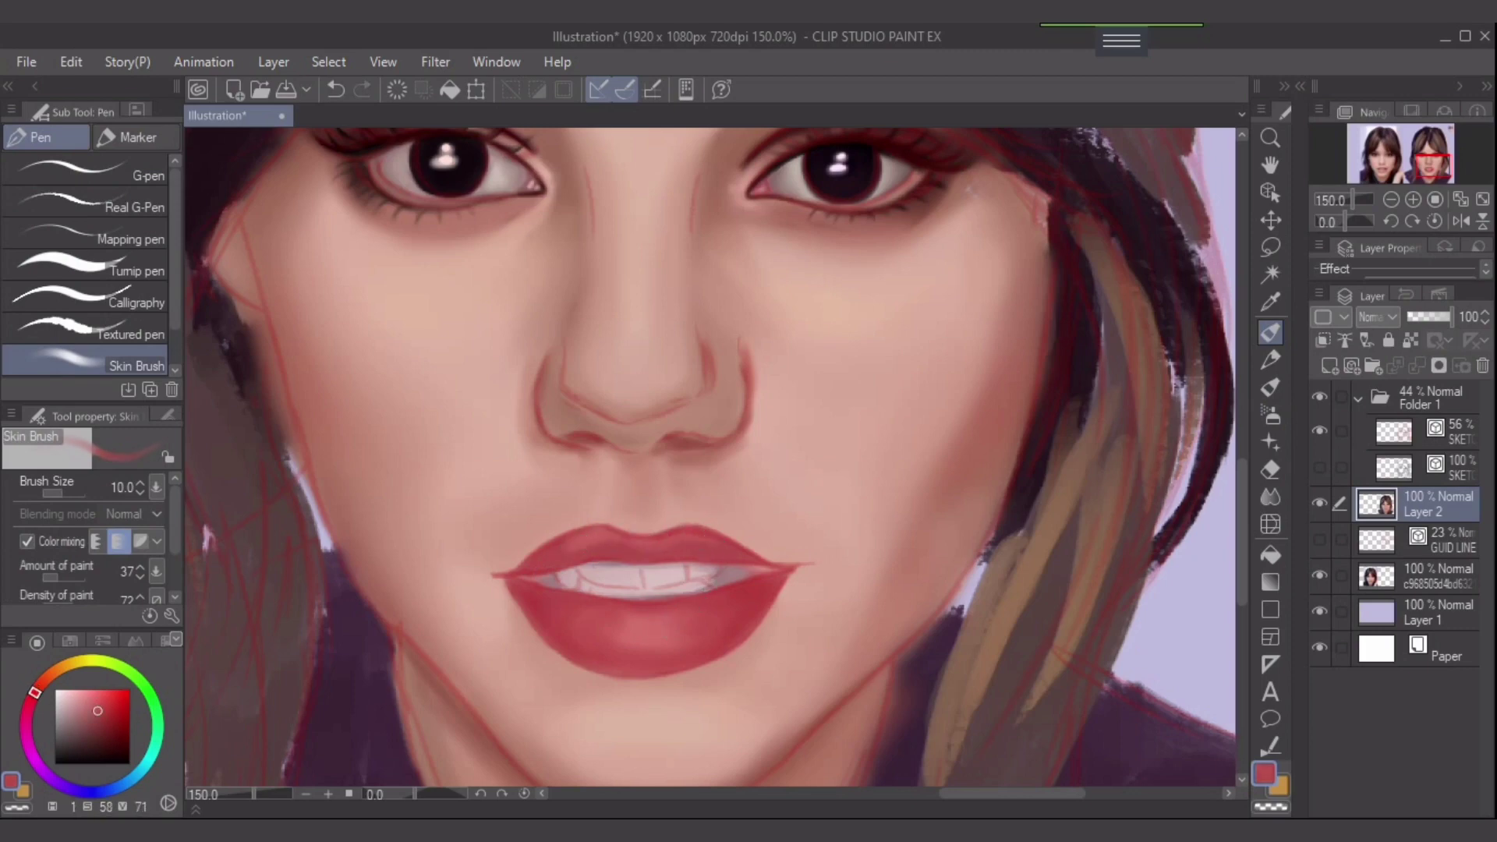
{"action": "key", "text": "]"}
- Try darkening the left mouth corner with the Skin Brush at size 6 in hue 1, saturation 77 and value 19
{"action": "left_click", "coordinate": [108, 748]}
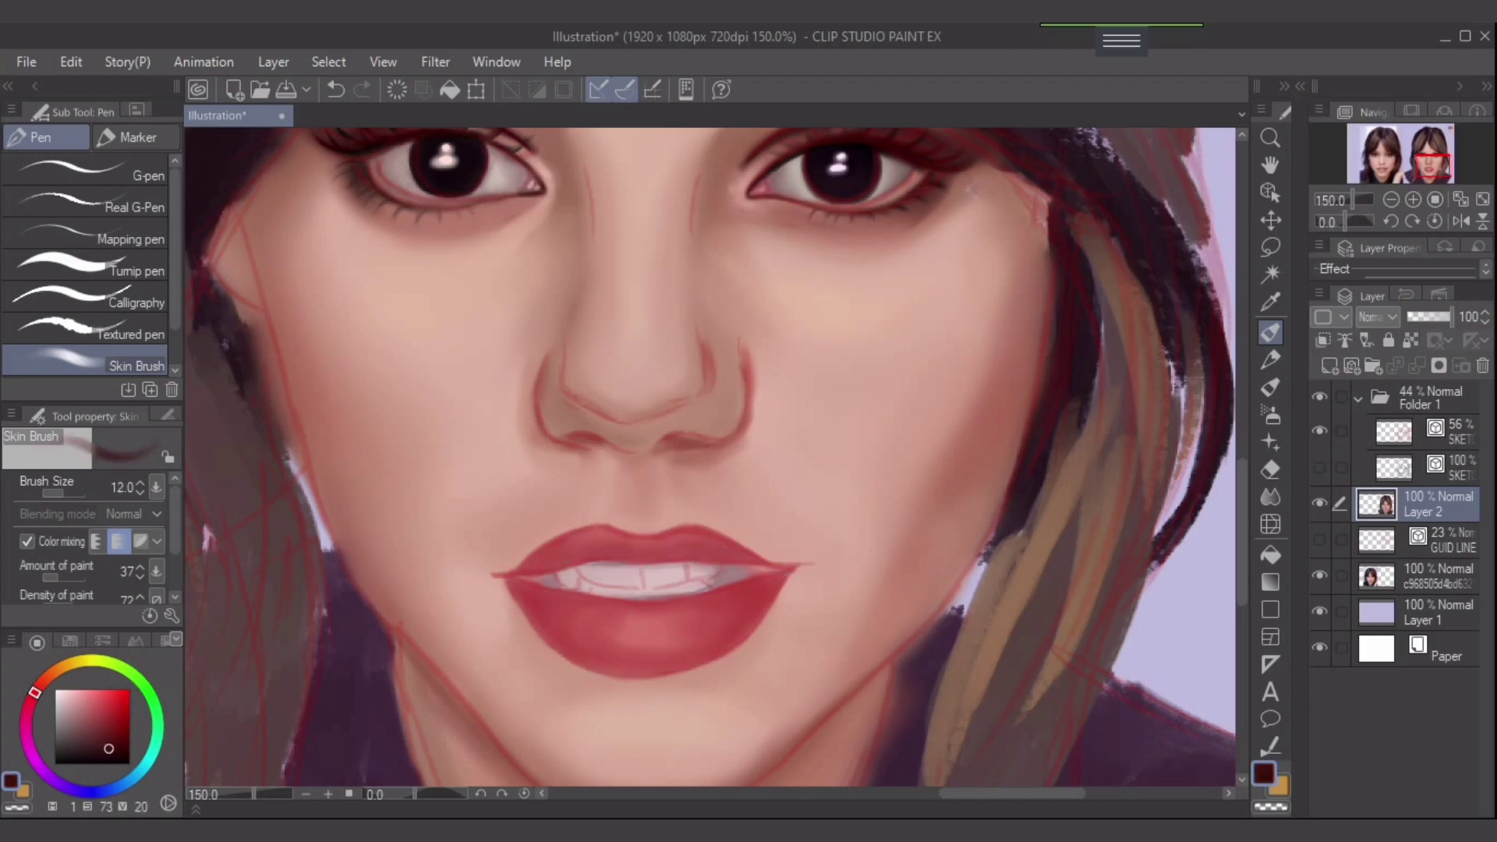
{"action": "key", "text": "bracketleft"}
{"action": "key", "text": "bracketleft"}
{"action": "key", "text": "bracketleft"}
{"action": "key", "text": "bracketleft"}
{"action": "left_click_drag", "start_coordinate": [524, 577], "coordinate": [554, 580]}
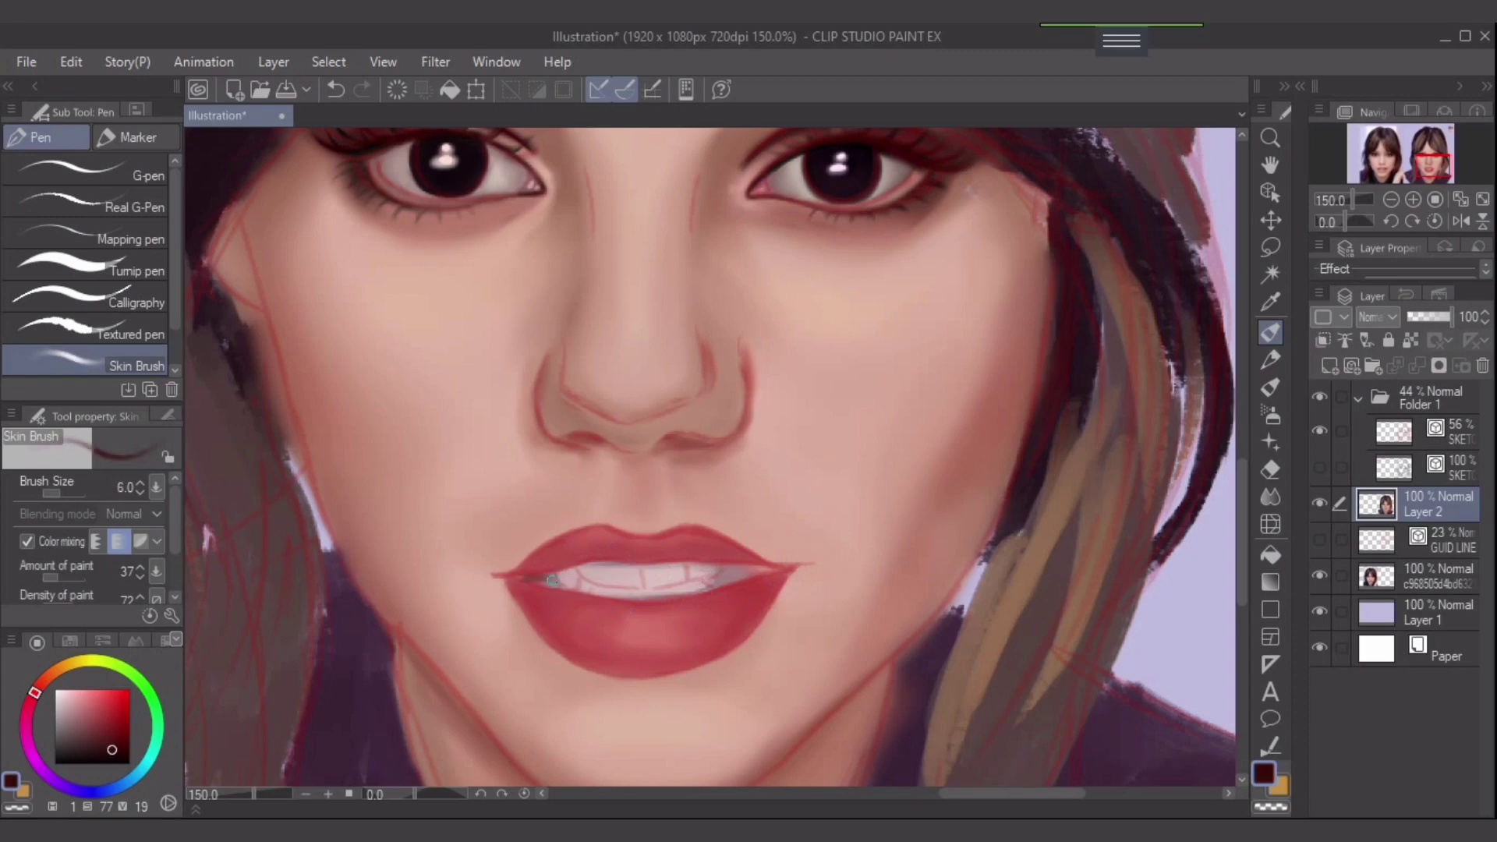
{"action": "key", "text": "ctrl+z"}
- Fill the gap beside the teeth at the left mouth corner in hue 1, saturation 96, value 30, reducing the Skin Brush to 2.5
{"action": "scroll", "coordinate": [541, 581], "scroll_direction": "up", "scroll_amount": 3}
{"action": "left_click", "coordinate": [125, 740]}
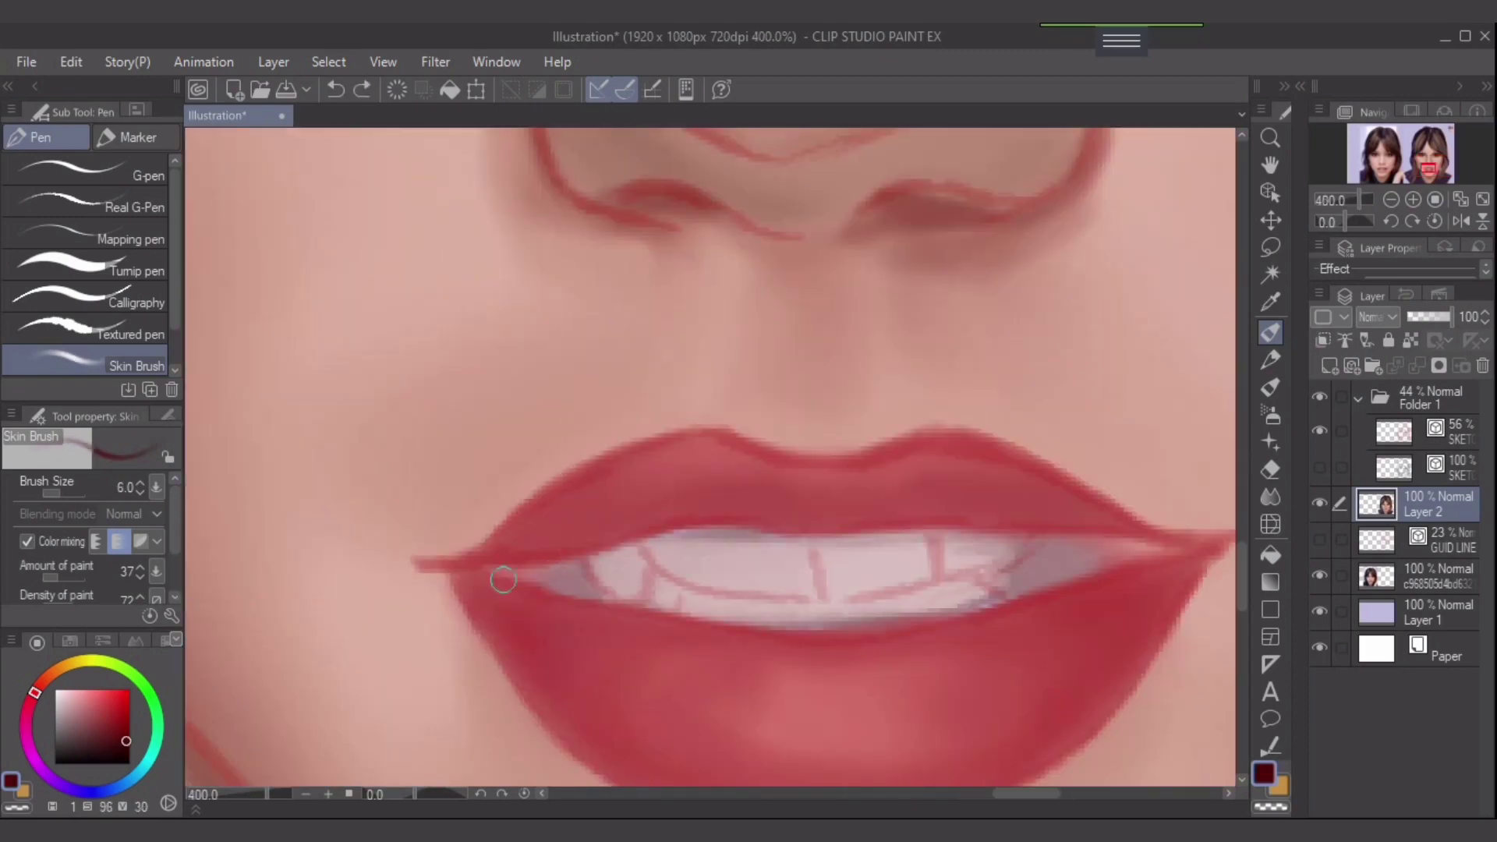
{"action": "key", "text": "bracketleft"}
{"action": "key", "text": "bracketleft"}
{"action": "key", "text": "bracketleft"}
{"action": "key", "text": "bracketleft"}
{"action": "mouse_move", "coordinate": [496, 567]}
{"action": "left_mouse_down"}
{"action": "mouse_move", "coordinate": [591, 557]}
{"action": "mouse_move", "coordinate": [449, 567]}
{"action": "mouse_move", "coordinate": [557, 577]}
{"action": "mouse_move", "coordinate": [503, 578]}
{"action": "mouse_move", "coordinate": [585, 595]}
{"action": "mouse_move", "coordinate": [492, 577]}
{"action": "mouse_move", "coordinate": [623, 603]}
{"action": "mouse_move", "coordinate": [529, 575]}
{"action": "mouse_move", "coordinate": [574, 578]}
{"action": "mouse_move", "coordinate": [546, 574]}
{"action": "mouse_move", "coordinate": [573, 564]}
{"action": "mouse_move", "coordinate": [530, 577]}
{"action": "mouse_move", "coordinate": [589, 588]}
{"action": "mouse_move", "coordinate": [556, 581]}
{"action": "mouse_move", "coordinate": [584, 590]}
{"action": "mouse_move", "coordinate": [578, 572]}
{"action": "mouse_move", "coordinate": [607, 596]}
{"action": "mouse_move", "coordinate": [566, 588]}
{"action": "mouse_move", "coordinate": [612, 597]}
{"action": "left_mouse_up"}
{"action": "key", "text": "["}
{"action": "key", "text": "bracketleft"}
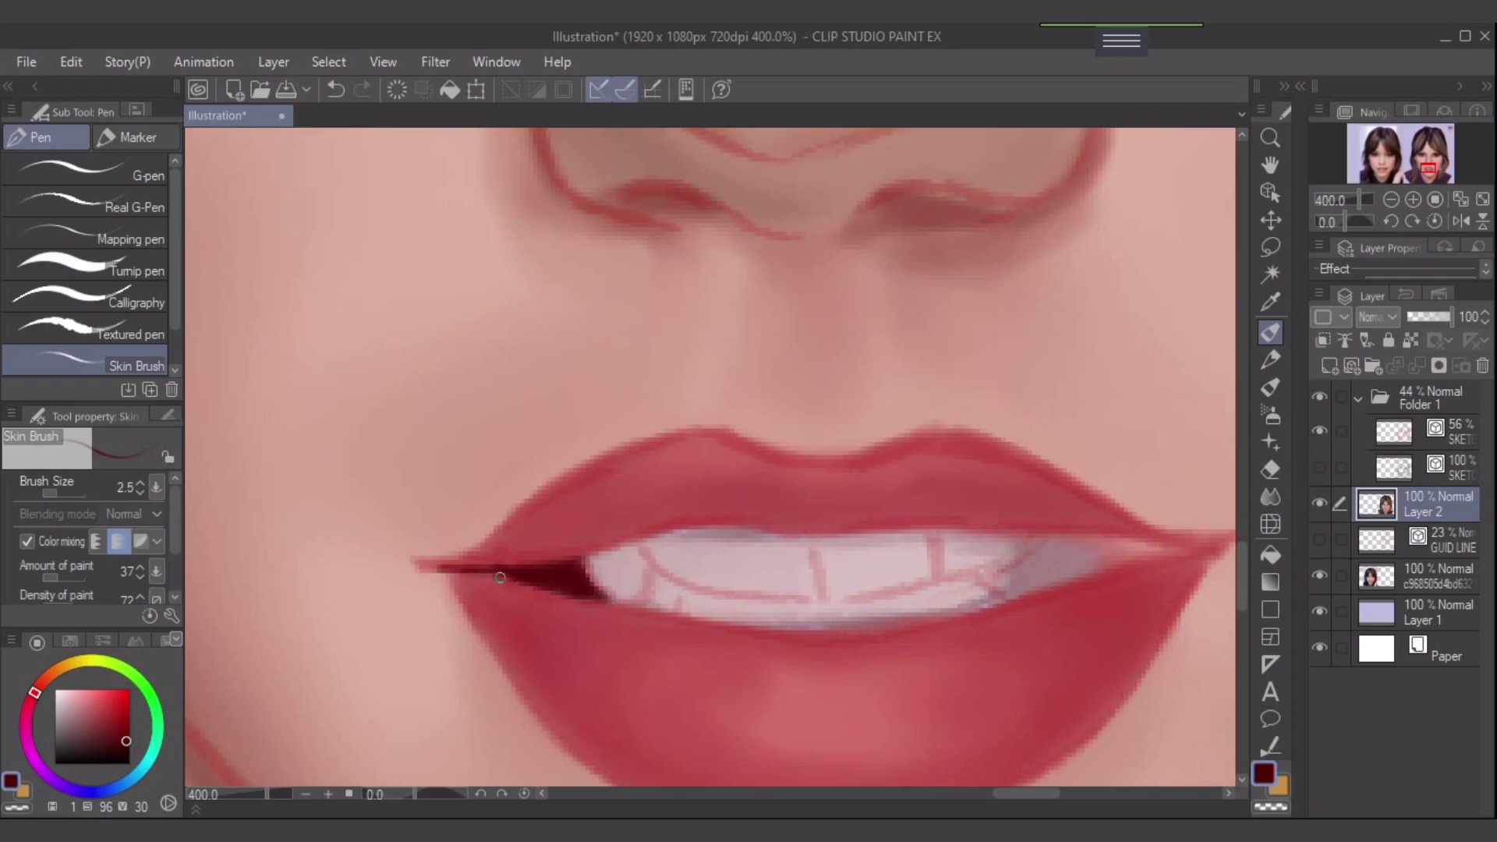
- Refine the dark line at the outer left mouth corner at size 2.5, undoing and redrawing its strokes
{"action": "mouse_move", "coordinate": [468, 567]}
{"action": "left_mouse_down"}
{"action": "mouse_move", "coordinate": [458, 594]}
{"action": "mouse_move", "coordinate": [452, 577]}
{"action": "mouse_move", "coordinate": [497, 575]}
{"action": "left_mouse_up"}
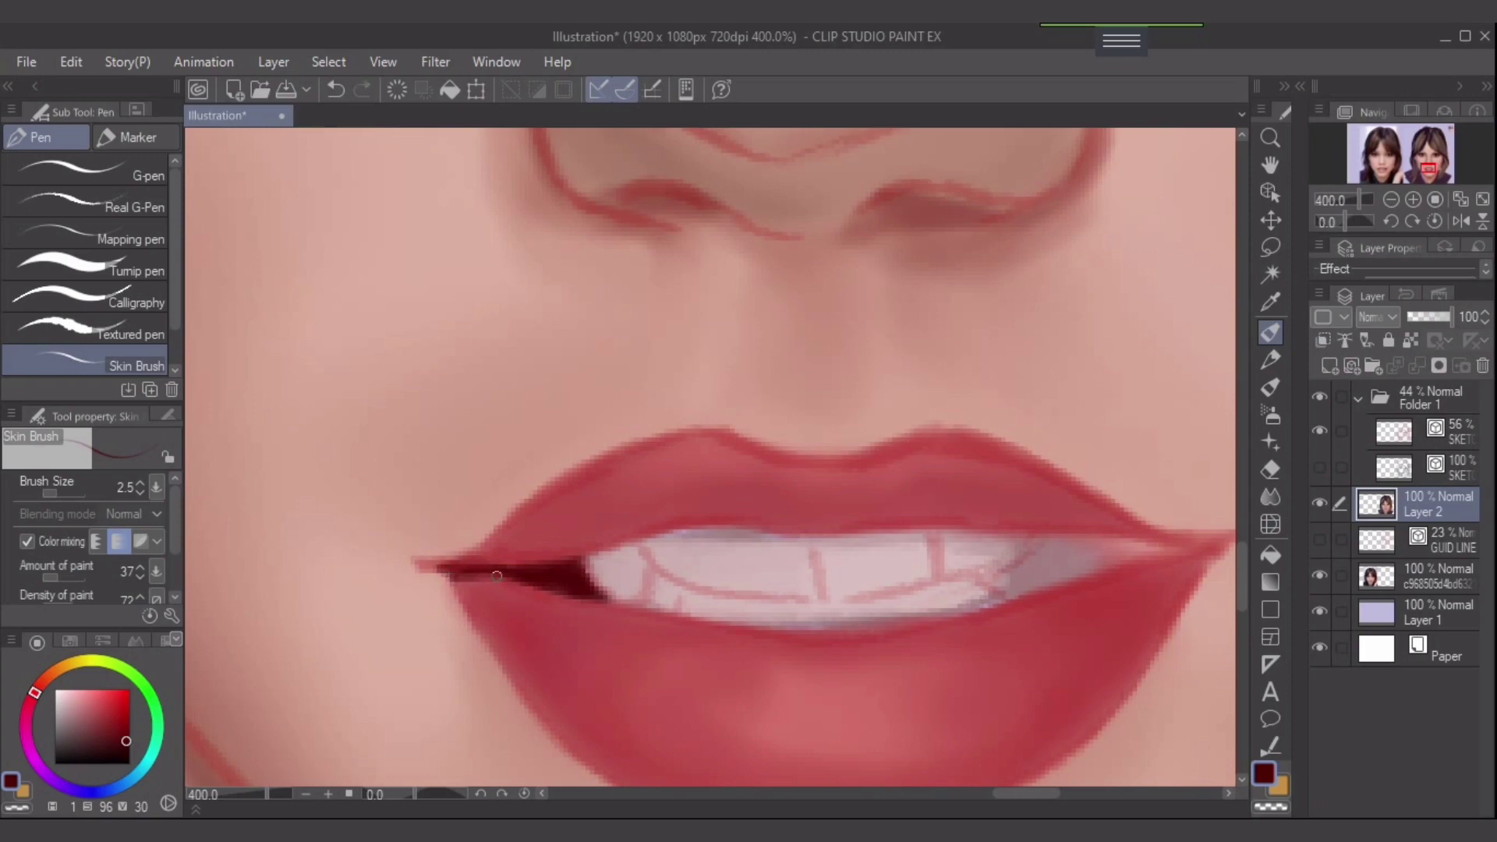
{"action": "key", "text": "ctrl+z"}
{"action": "key", "text": "ctrl+z"}
{"action": "left_click_drag", "start_coordinate": [450, 579], "coordinate": [501, 576]}
- Fill the gap beside the teeth at the right mouth corner with the same dark red and extend the line to the outer corner
{"action": "mouse_move", "coordinate": [1141, 557]}
{"action": "left_mouse_down"}
{"action": "mouse_move", "coordinate": [1034, 552]}
{"action": "mouse_move", "coordinate": [904, 594]}
{"action": "left_mouse_up"}
{"action": "mouse_move", "coordinate": [1024, 544]}
{"action": "left_mouse_down"}
{"action": "mouse_move", "coordinate": [930, 534]}
{"action": "mouse_move", "coordinate": [1036, 541]}
{"action": "mouse_move", "coordinate": [953, 539]}
{"action": "mouse_move", "coordinate": [972, 559]}
{"action": "mouse_move", "coordinate": [938, 582]}
{"action": "mouse_move", "coordinate": [1026, 550]}
{"action": "mouse_move", "coordinate": [926, 578]}
{"action": "mouse_move", "coordinate": [961, 556]}
{"action": "mouse_move", "coordinate": [918, 553]}
{"action": "mouse_move", "coordinate": [882, 575]}
{"action": "mouse_move", "coordinate": [966, 534]}
{"action": "mouse_move", "coordinate": [944, 534]}
{"action": "mouse_move", "coordinate": [925, 571]}
{"action": "mouse_move", "coordinate": [947, 564]}
{"action": "mouse_move", "coordinate": [929, 570]}
{"action": "mouse_move", "coordinate": [959, 548]}
{"action": "mouse_move", "coordinate": [899, 562]}
{"action": "left_mouse_up"}
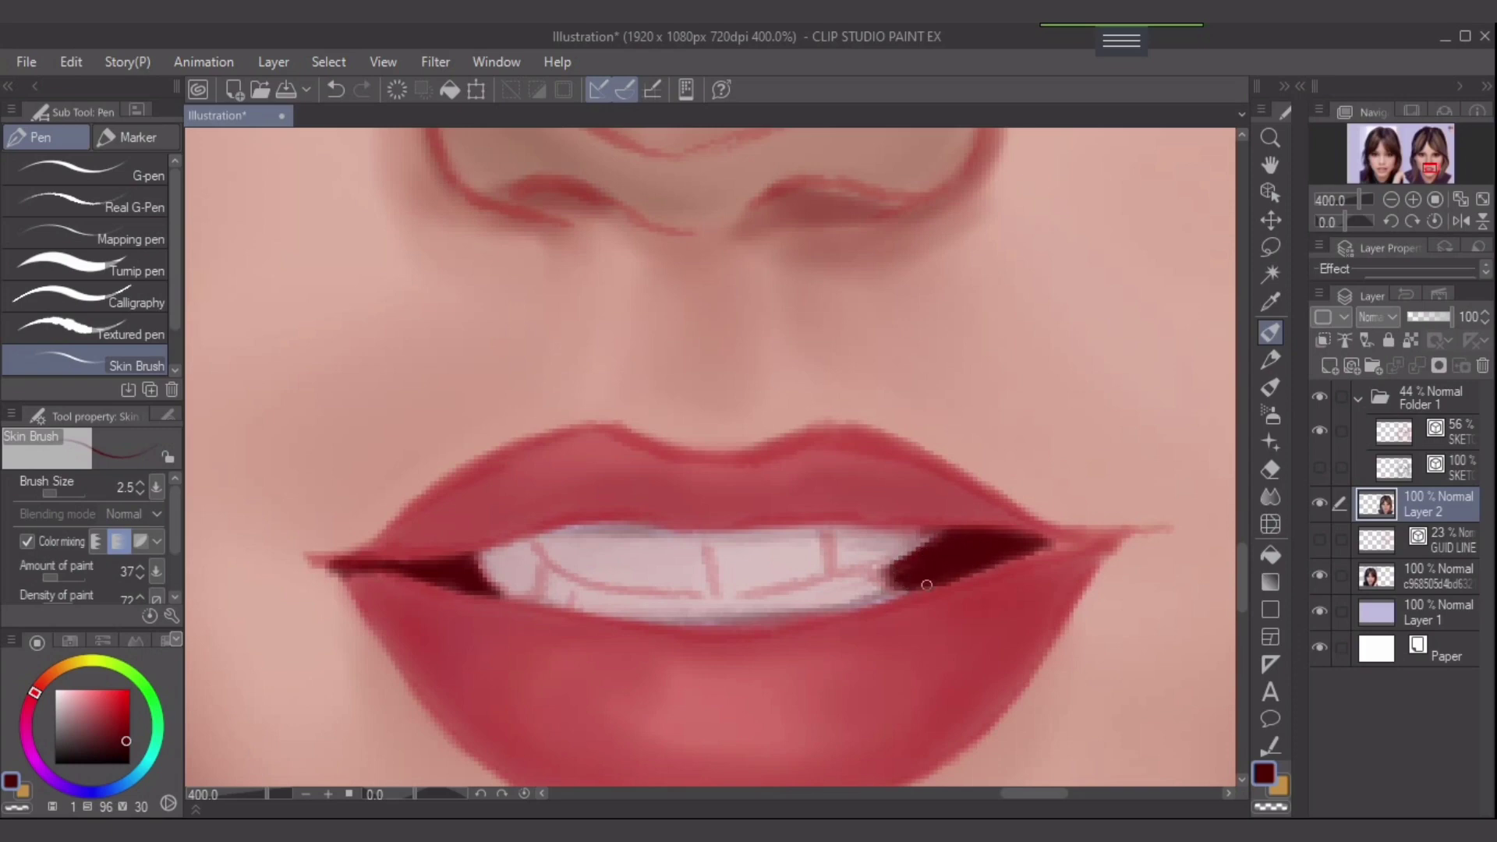
{"action": "left_click_drag", "start_coordinate": [926, 585], "coordinate": [917, 588]}
{"action": "mouse_move", "coordinate": [1067, 542]}
{"action": "left_mouse_down"}
{"action": "mouse_move", "coordinate": [1101, 536]}
{"action": "mouse_move", "coordinate": [1013, 536]}
{"action": "mouse_move", "coordinate": [1148, 523]}
{"action": "mouse_move", "coordinate": [1027, 556]}
{"action": "left_mouse_up"}
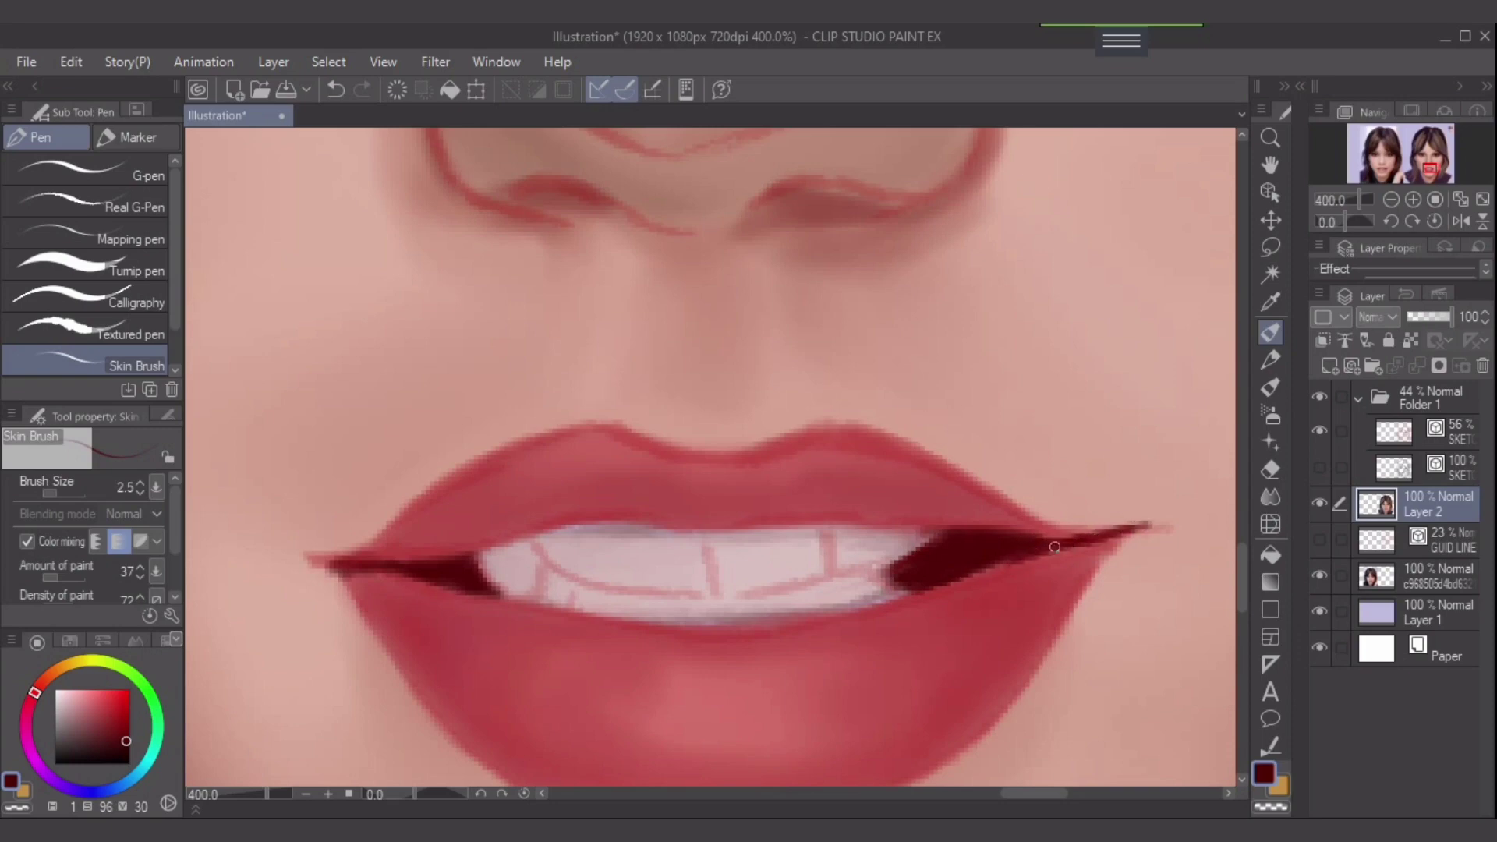
- Try shading the lower lip beneath the right mouth corner with the Soft airbrush at sizes 6 and 8 in the same dark red
{"action": "key", "text": "b"}
{"action": "key", "text": "bracketleft"}
{"action": "key", "text": "bracketleft"}
{"action": "key", "text": "bracketleft"}
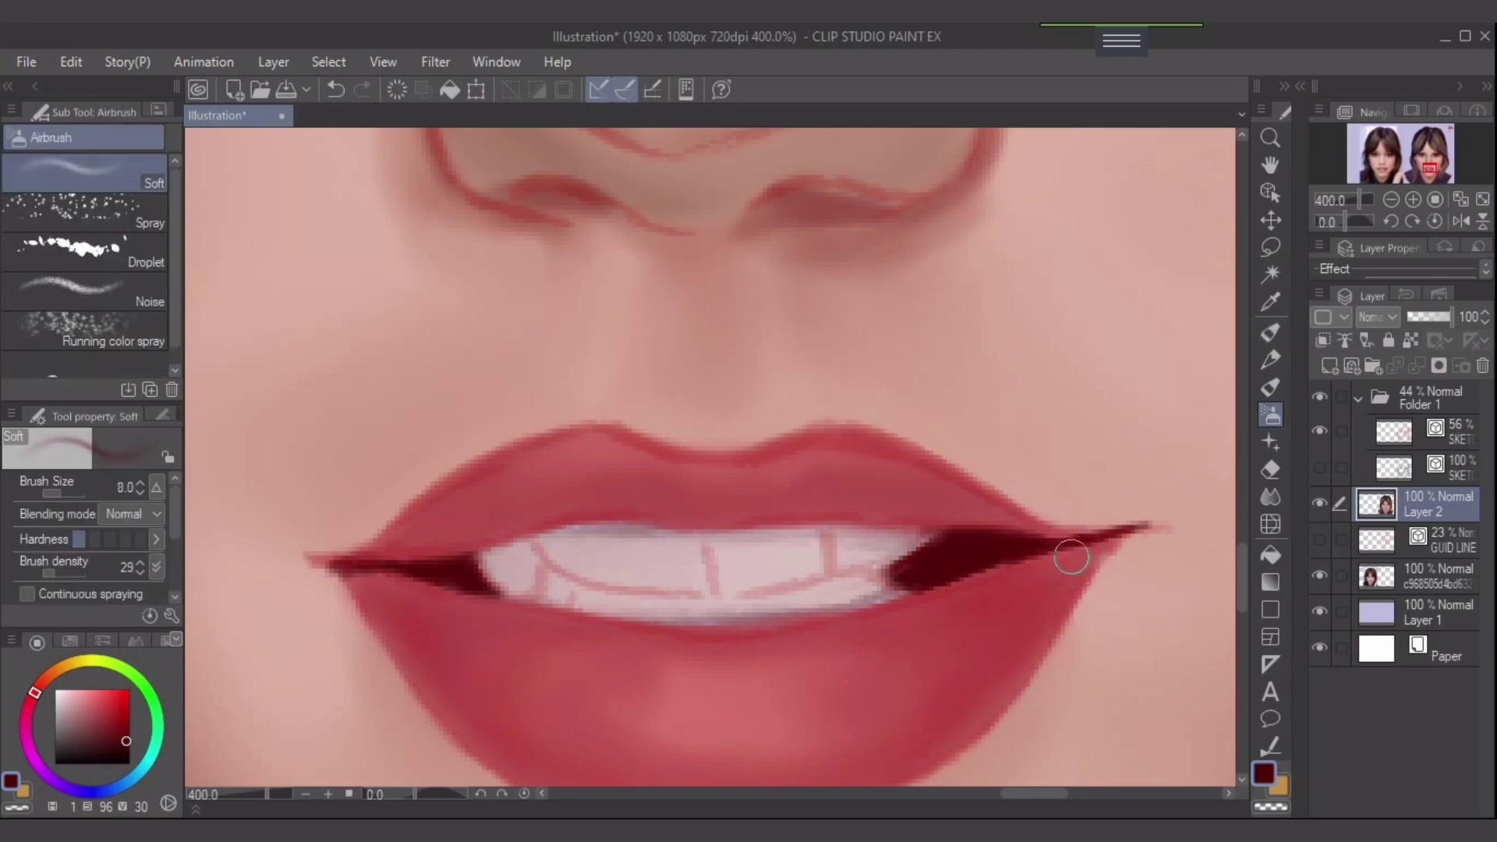
{"action": "key", "text": "bracketleft"}
{"action": "key", "text": "bracketleft"}
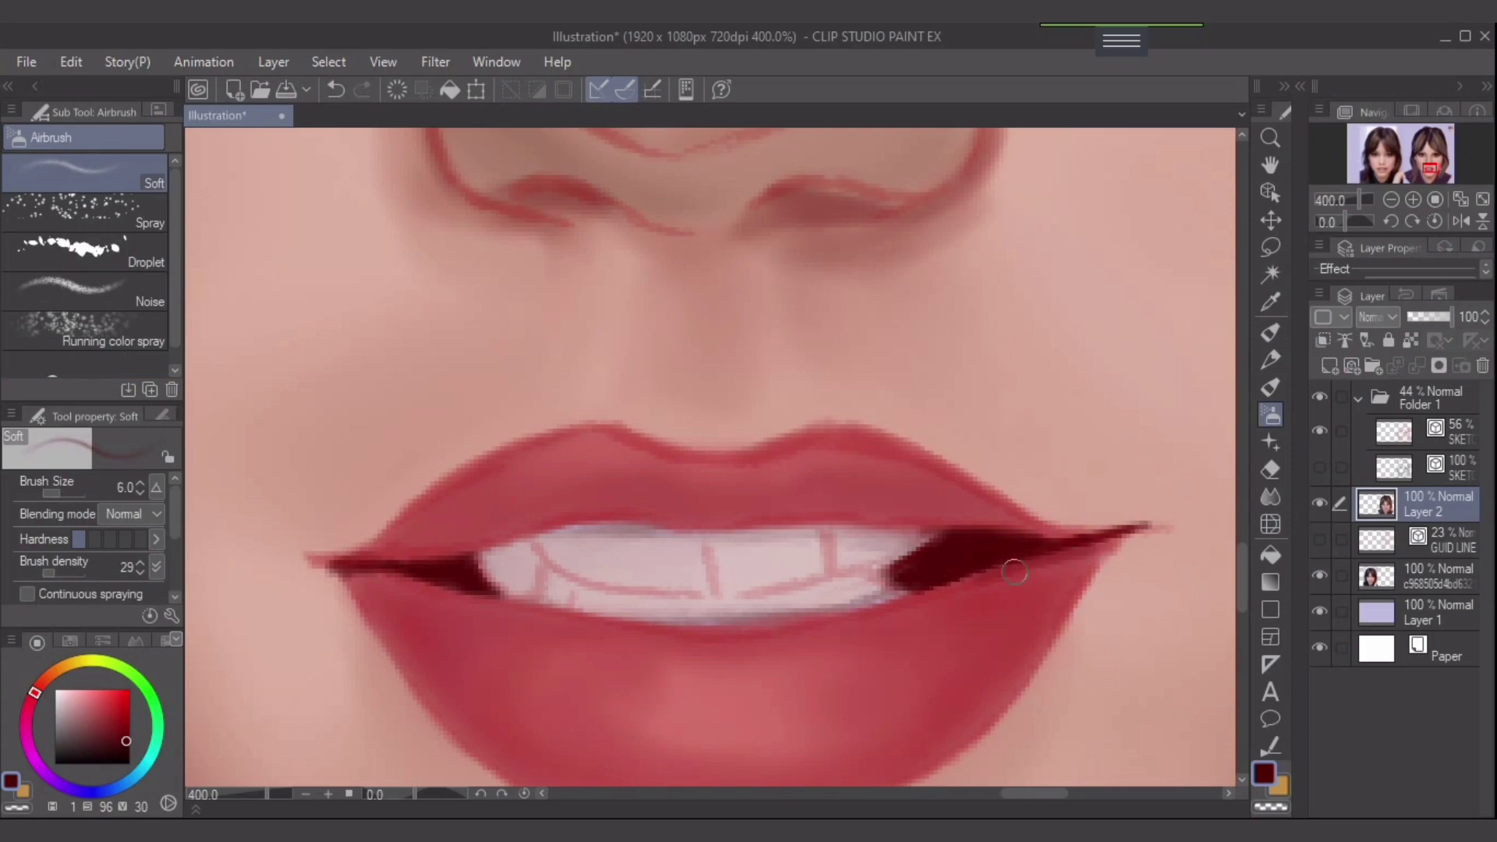
{"action": "left_click_drag", "start_coordinate": [997, 577], "coordinate": [1039, 561]}
{"action": "key", "text": "bracketright"}
{"action": "key", "text": "bracketright"}
{"action": "left_click_drag", "start_coordinate": [970, 600], "coordinate": [1085, 565]}
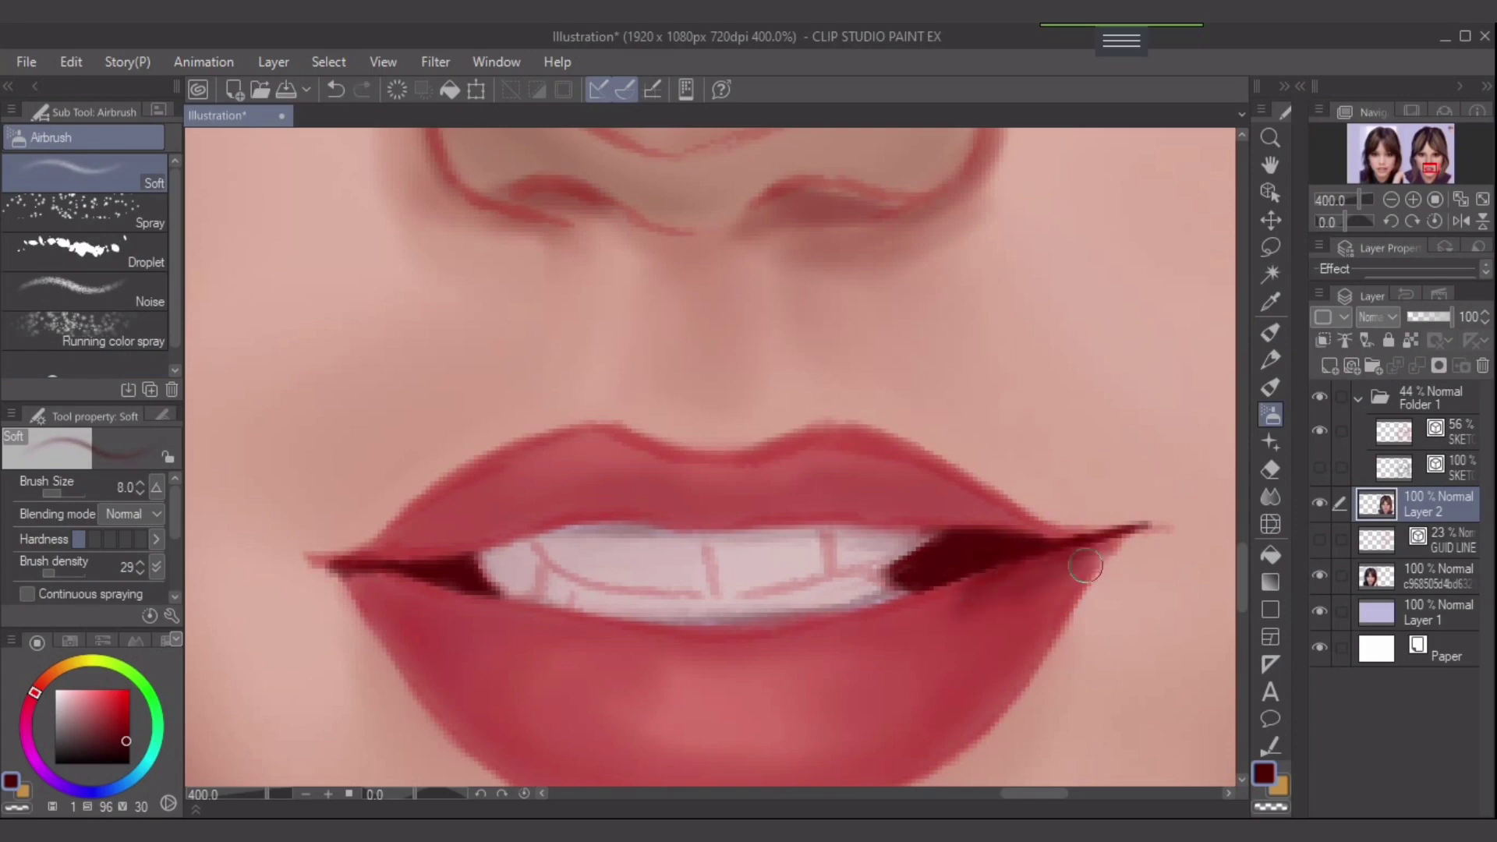
{"action": "key", "text": "ctrl+z"}
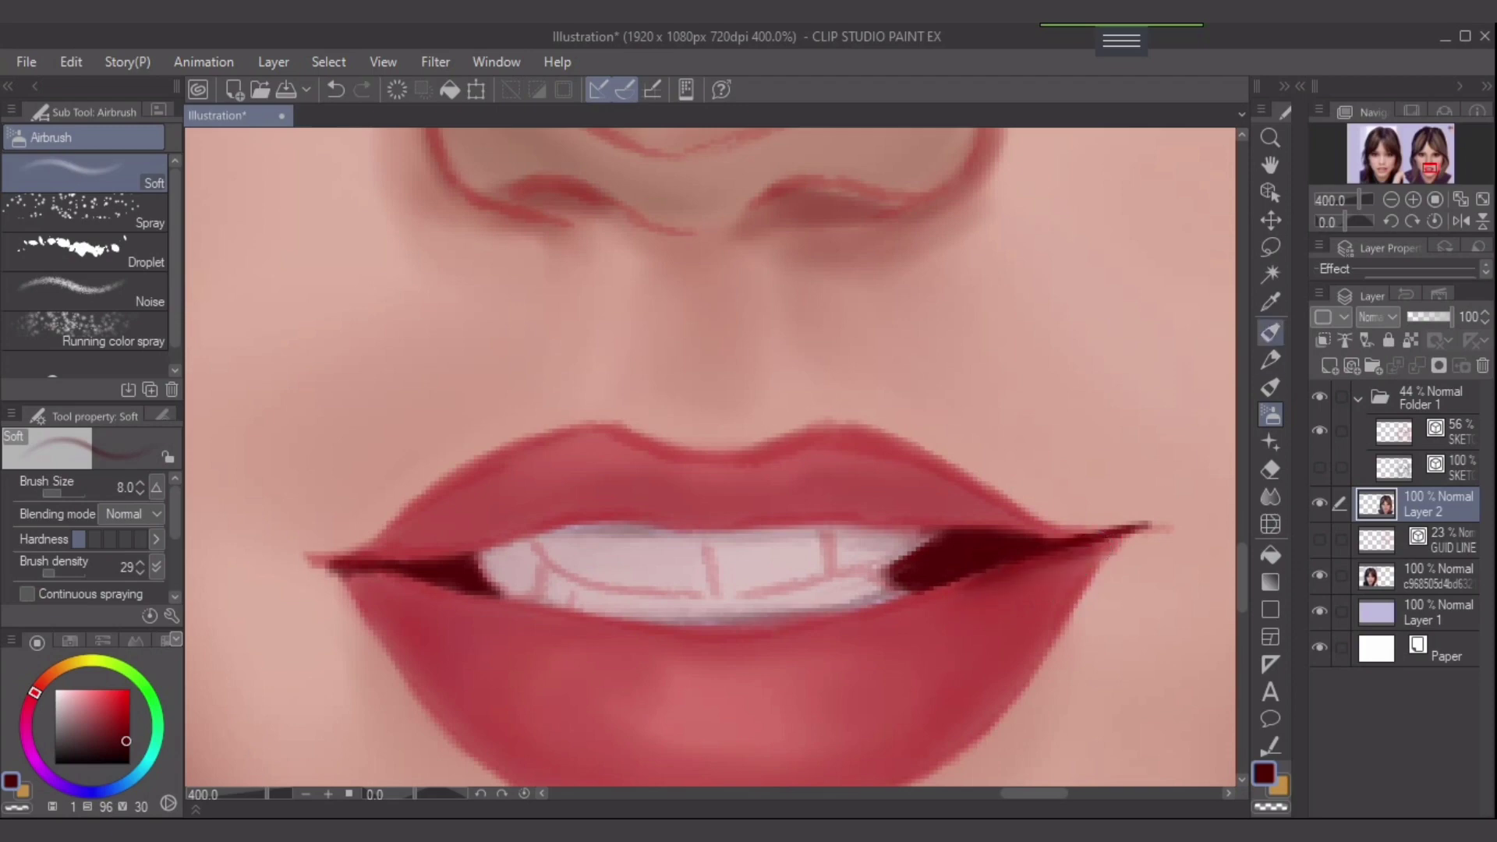
- Shade the lower lip beneath the right mouth corner with the Skin Brush at size 8 in the current dark red
{"action": "left_click", "coordinate": [1270, 333]}
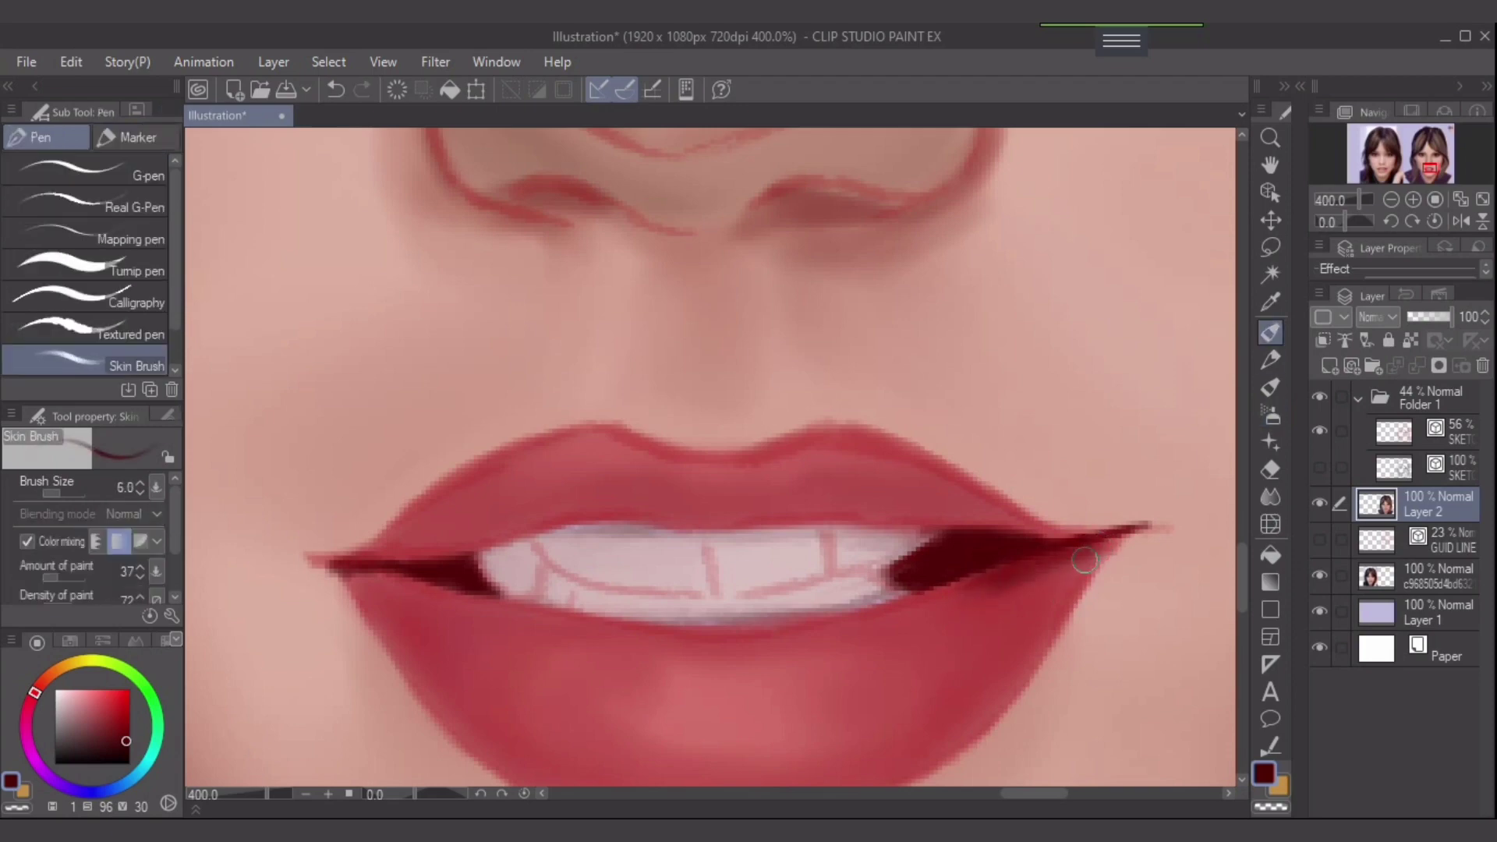
{"action": "key", "text": "bracketright"}
{"action": "key", "text": "bracketright"}
{"action": "left_click_drag", "start_coordinate": [1079, 559], "coordinate": [1057, 594]}
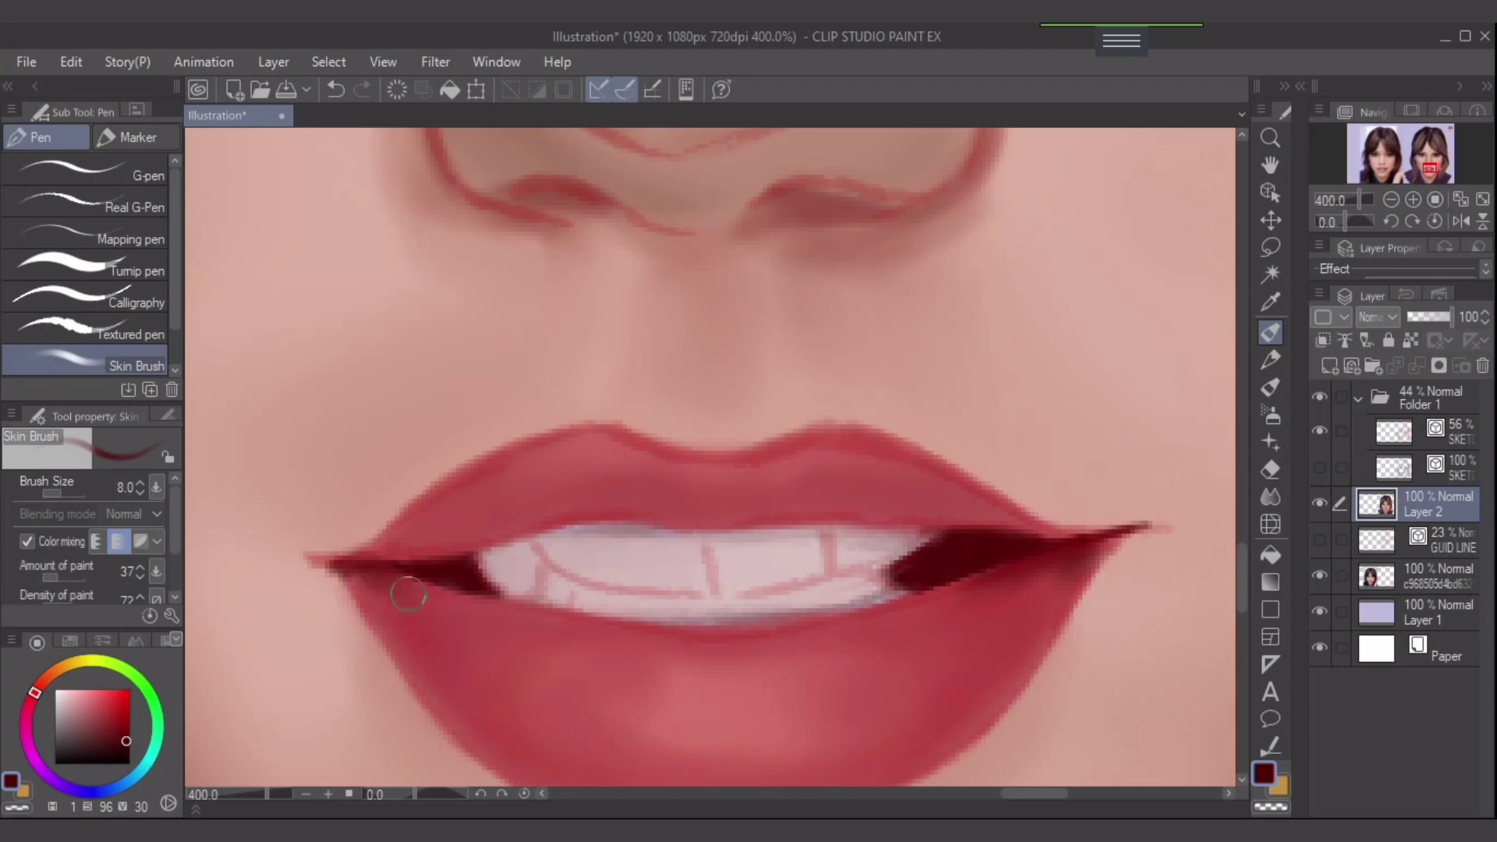
- Hide the sketch folder and darken the lower lip's upper edge along the teeth with the Skin Brush at size 3
{"action": "key", "text": "bracketleft"}
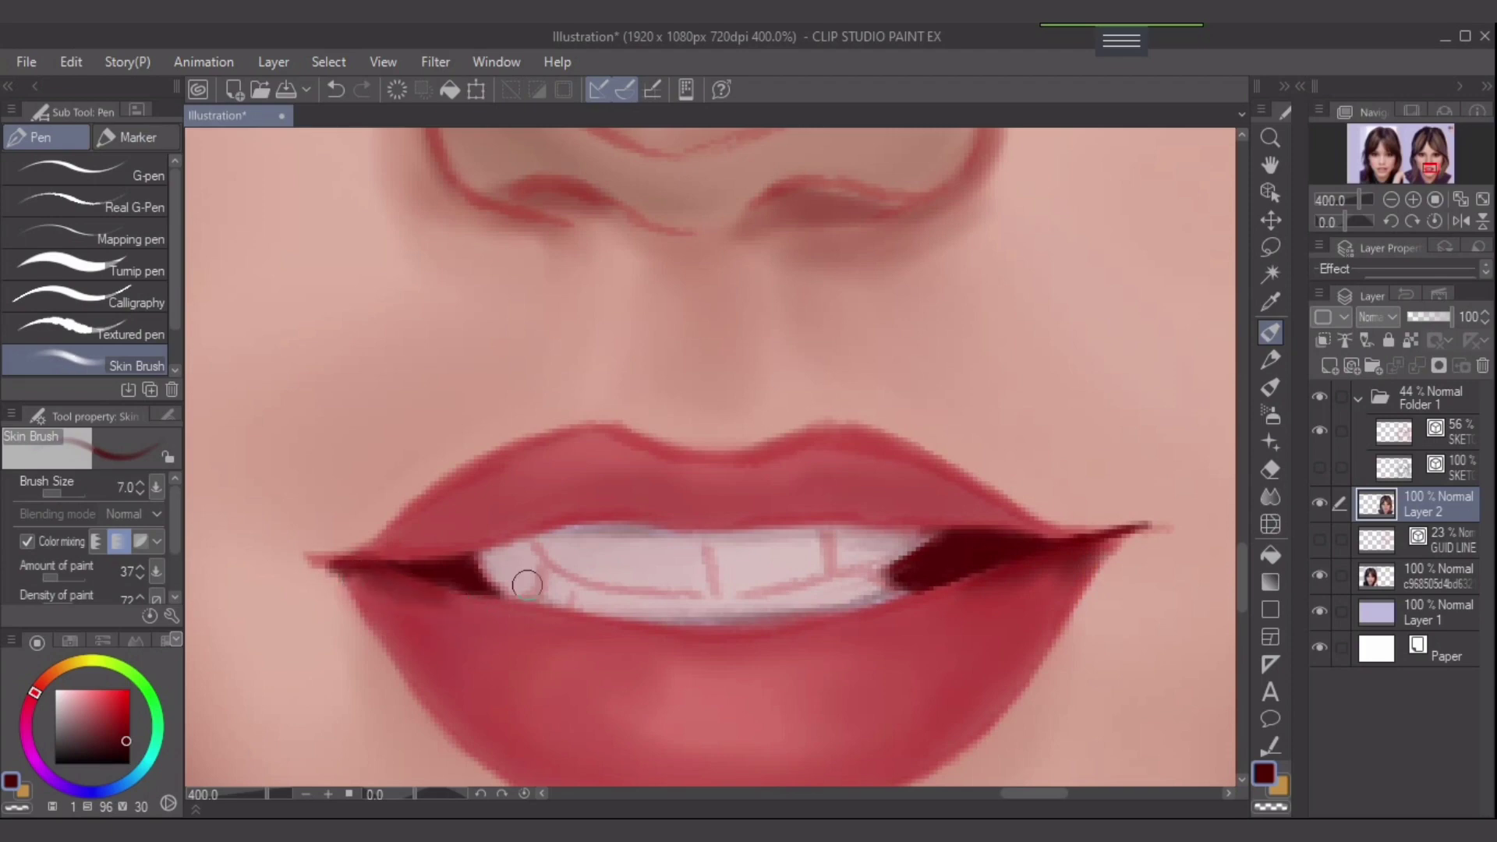
{"action": "left_click", "coordinate": [1319, 396]}
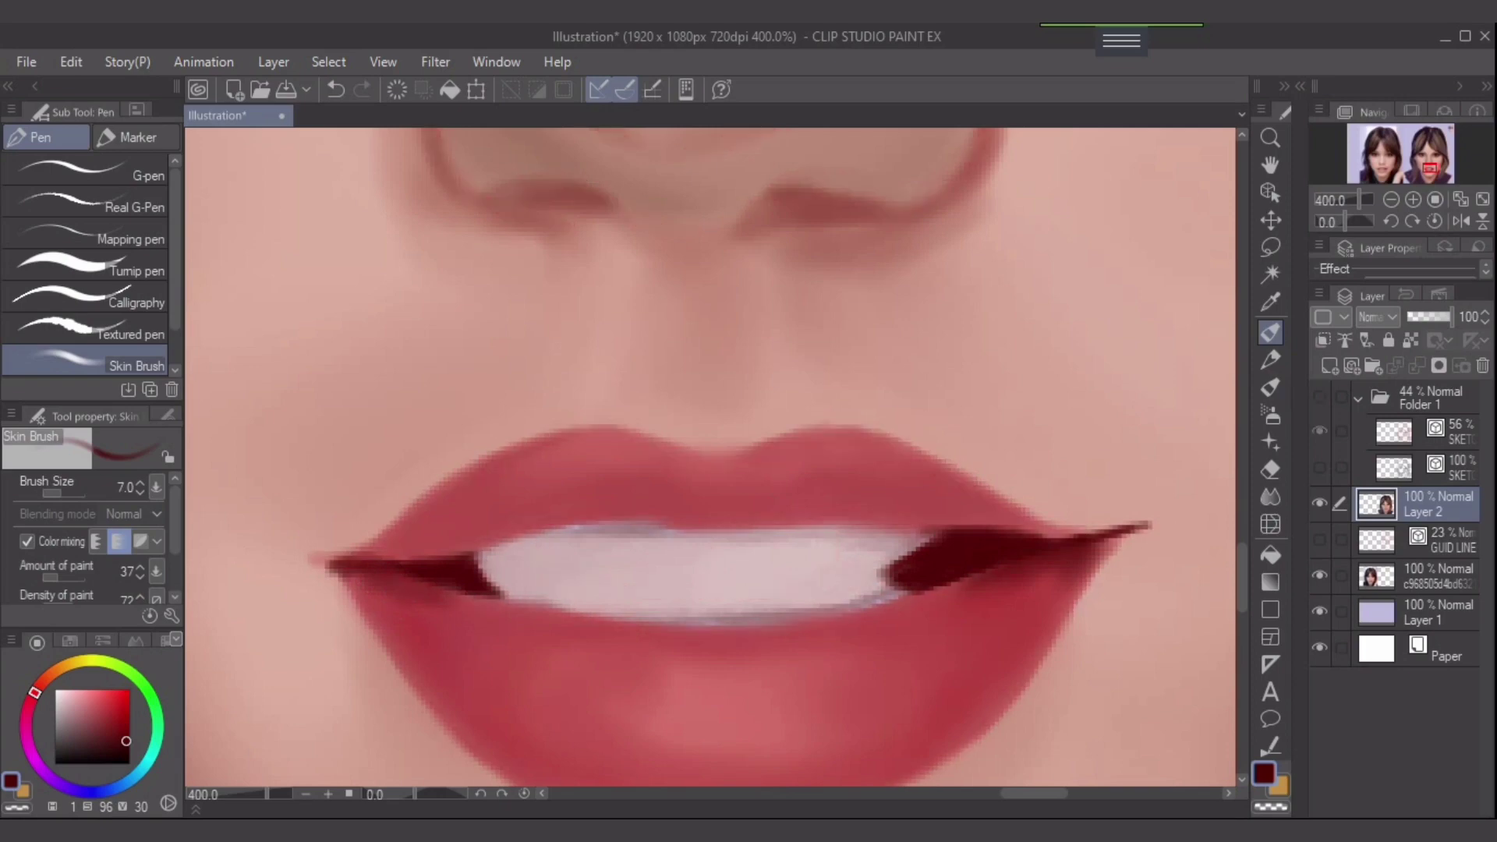
{"action": "key", "text": "bracketleft"}
{"action": "key", "text": "bracketleft"}
{"action": "key", "text": "bracketleft"}
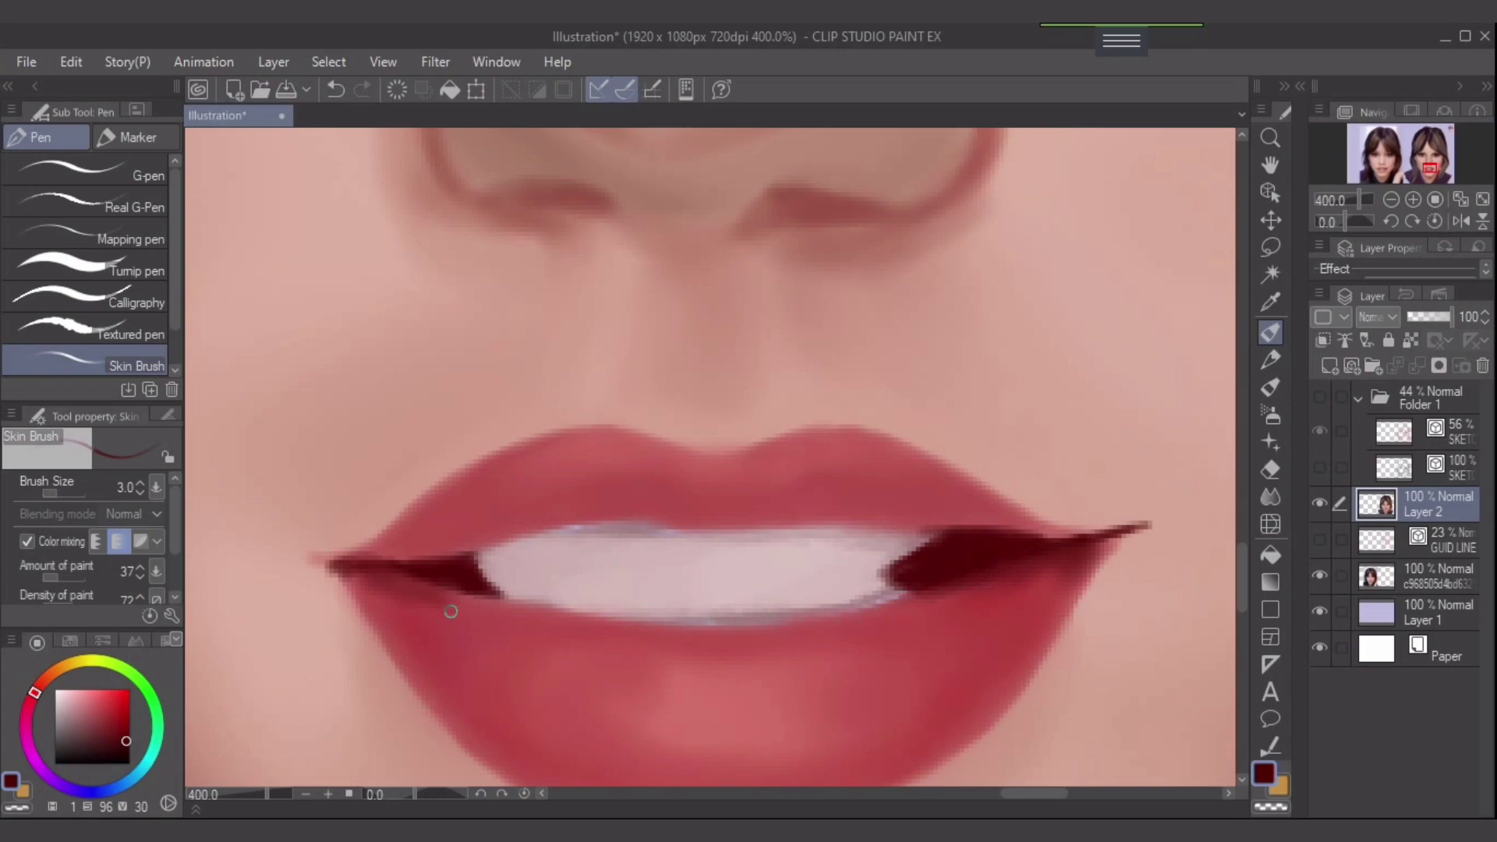
{"action": "mouse_move", "coordinate": [460, 595]}
{"action": "left_mouse_down"}
{"action": "mouse_move", "coordinate": [517, 615]}
{"action": "mouse_move", "coordinate": [702, 627]}
{"action": "mouse_move", "coordinate": [614, 629]}
{"action": "mouse_move", "coordinate": [731, 632]}
{"action": "mouse_move", "coordinate": [611, 632]}
{"action": "mouse_move", "coordinate": [816, 615]}
{"action": "mouse_move", "coordinate": [685, 639]}
{"action": "mouse_move", "coordinate": [826, 625]}
{"action": "mouse_move", "coordinate": [744, 632]}
{"action": "mouse_move", "coordinate": [918, 585]}
{"action": "left_mouse_up"}
- Soften the dark edge into the lower lip with sampled lip red, hue 1, saturation 66, value 70, at size 5
{"action": "key", "text": "]"}
{"action": "key", "text": "]"}
{"action": "key", "text": "]"}
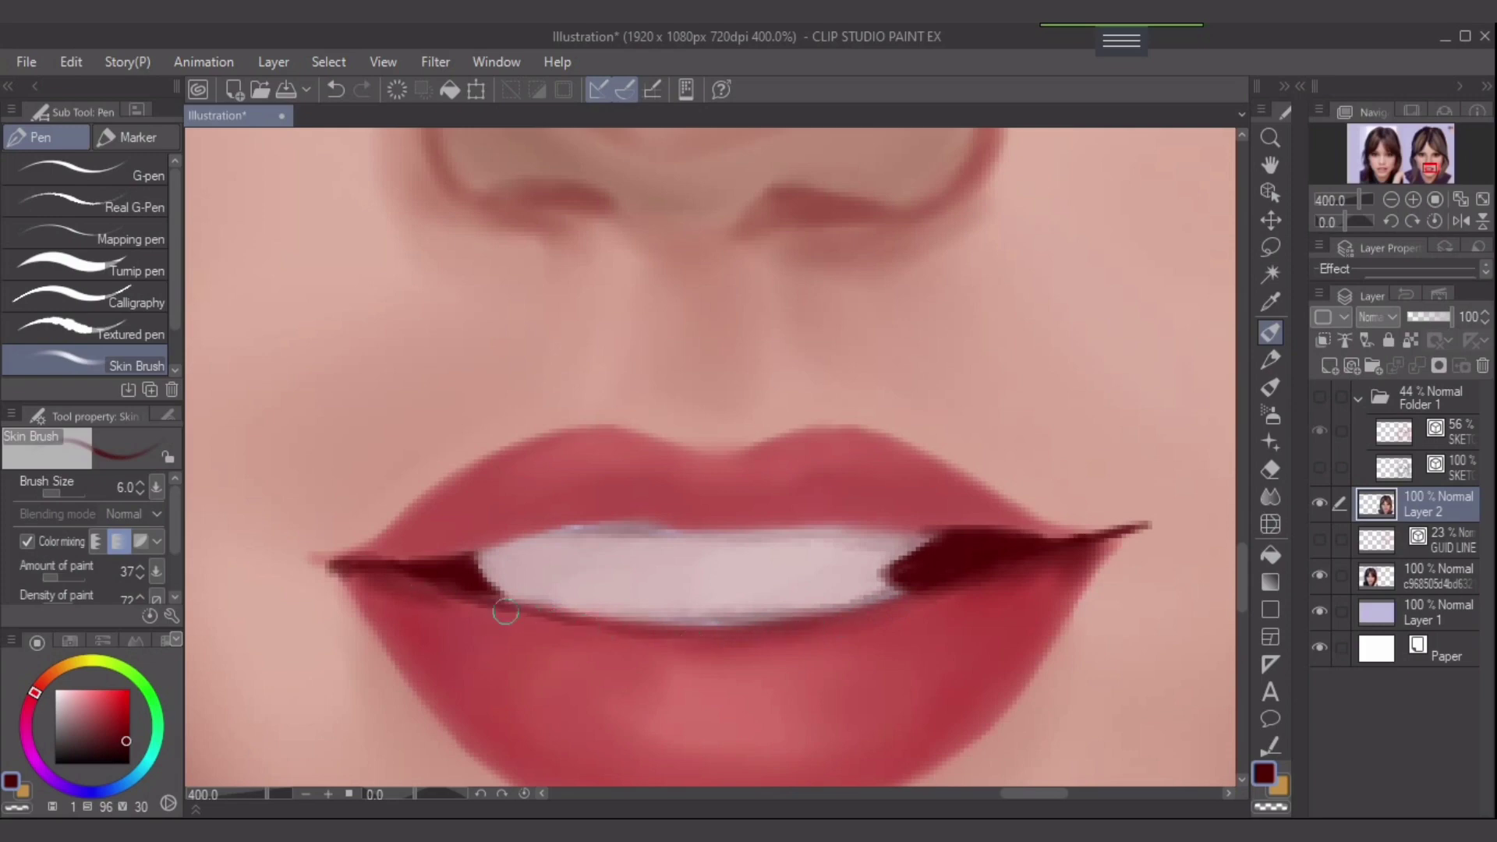
{"action": "left_click", "coordinate": [991, 613], "text": "alt"}
{"action": "key", "text": "bracketleft"}
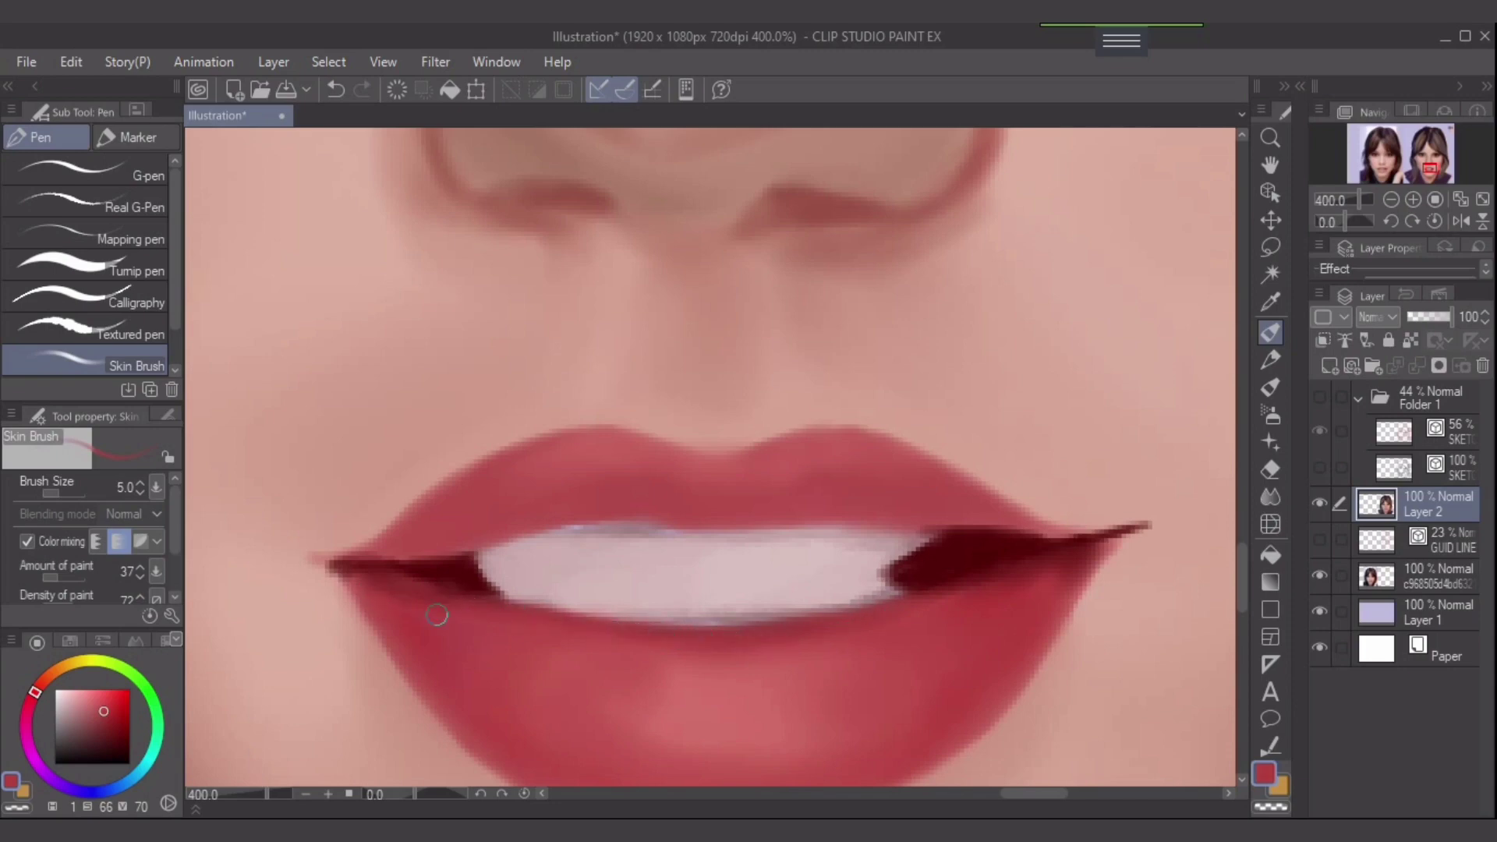
- Try retouching the dark gap at the left mouth corner with a sampled red at size 2.5, undoing the stroke
{"action": "left_click", "coordinate": [463, 570], "text": "alt"}
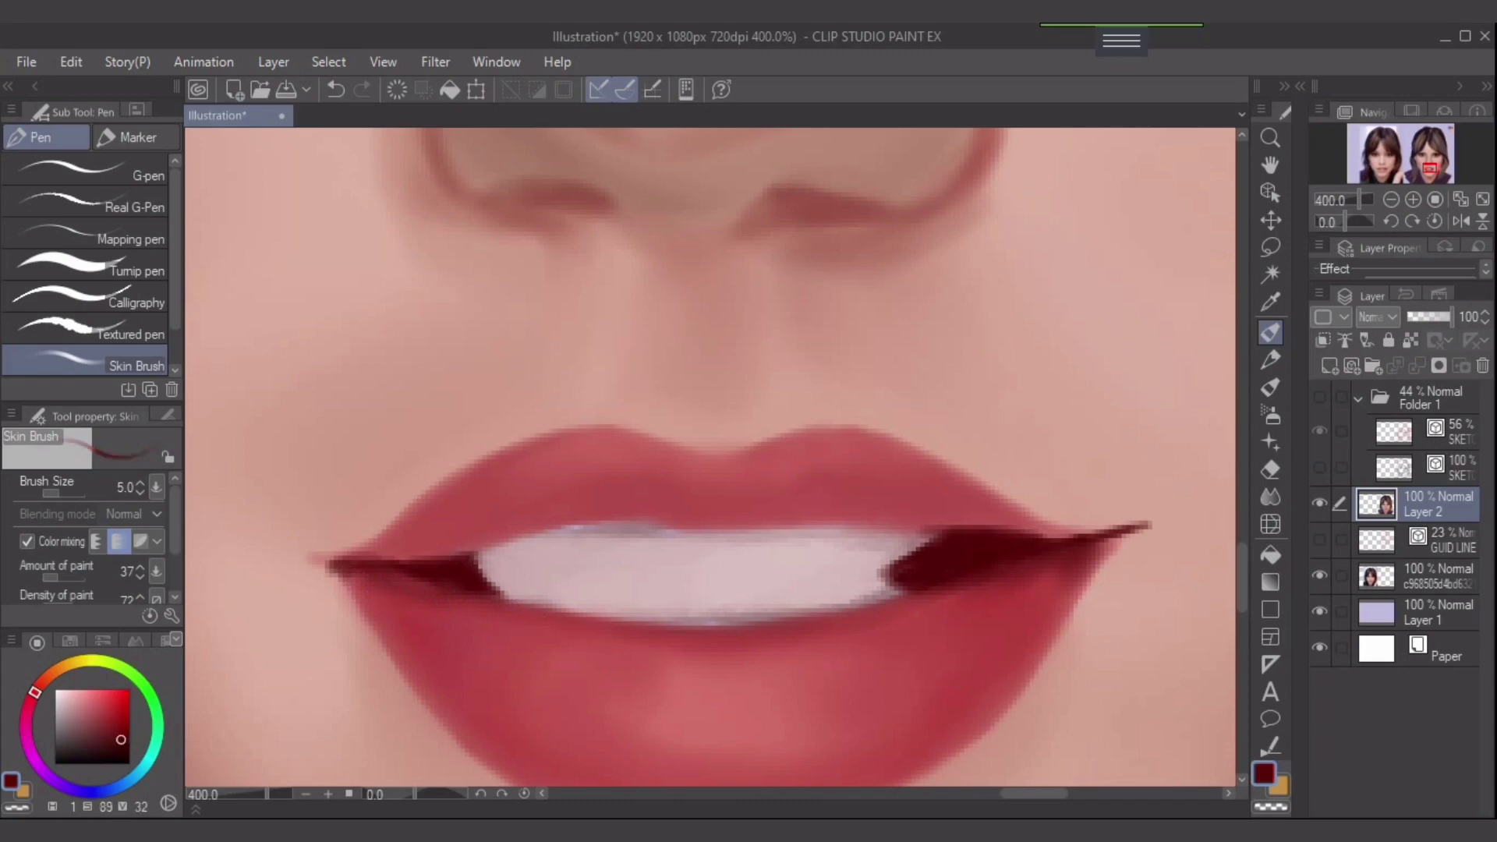
{"action": "left_click", "coordinate": [445, 590], "text": "alt"}
{"action": "key", "text": "bracketleft"}
{"action": "key", "text": "bracketleft"}
{"action": "key", "text": "bracketleft"}
{"action": "left_click_drag", "start_coordinate": [447, 569], "coordinate": [474, 589]}
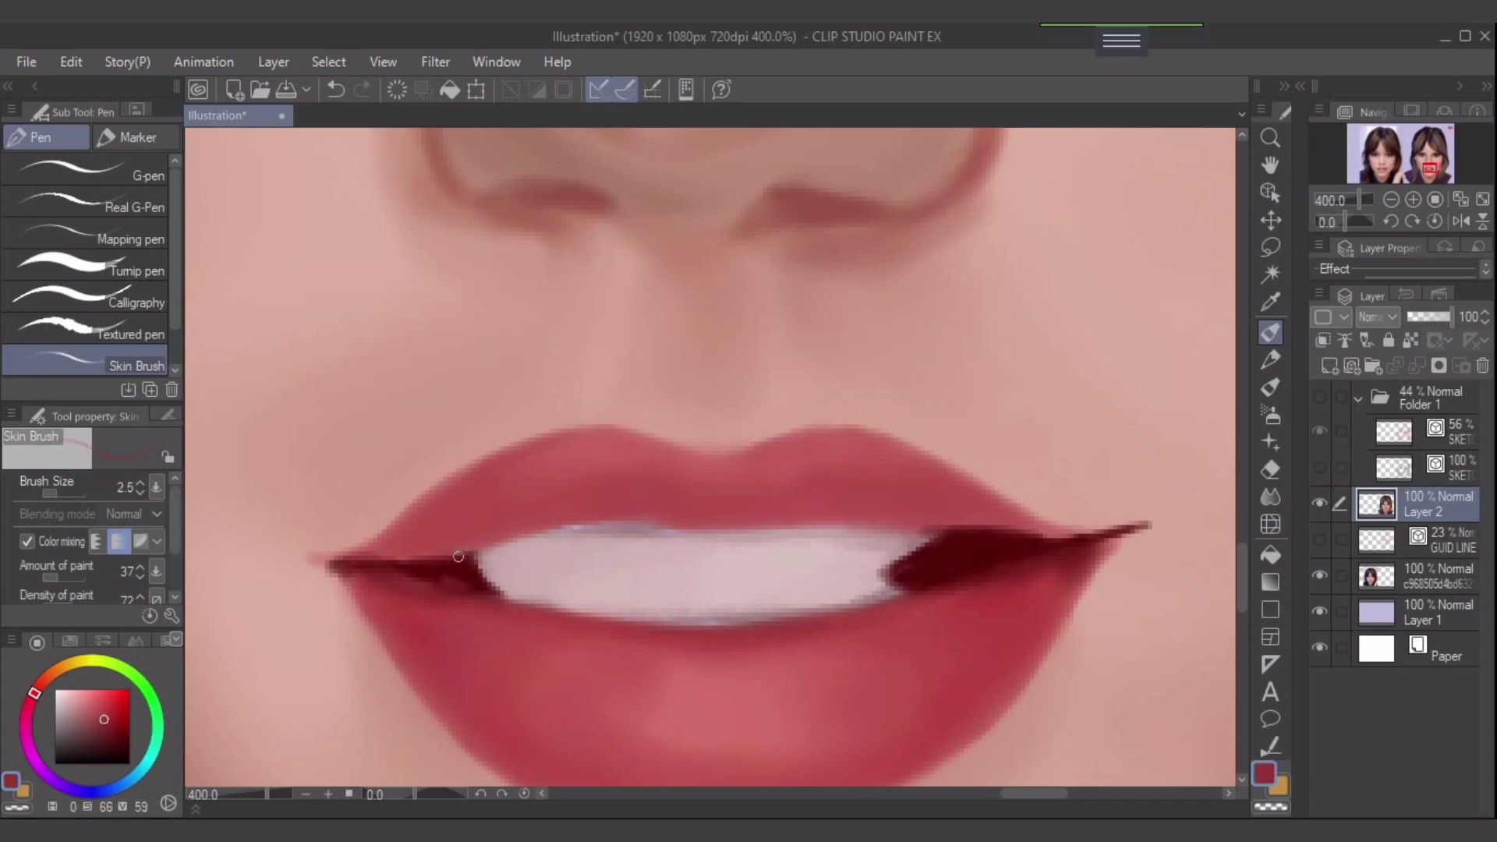
{"action": "key", "text": "ctrl+z"}
{"action": "left_click", "coordinate": [409, 573], "text": "alt"}
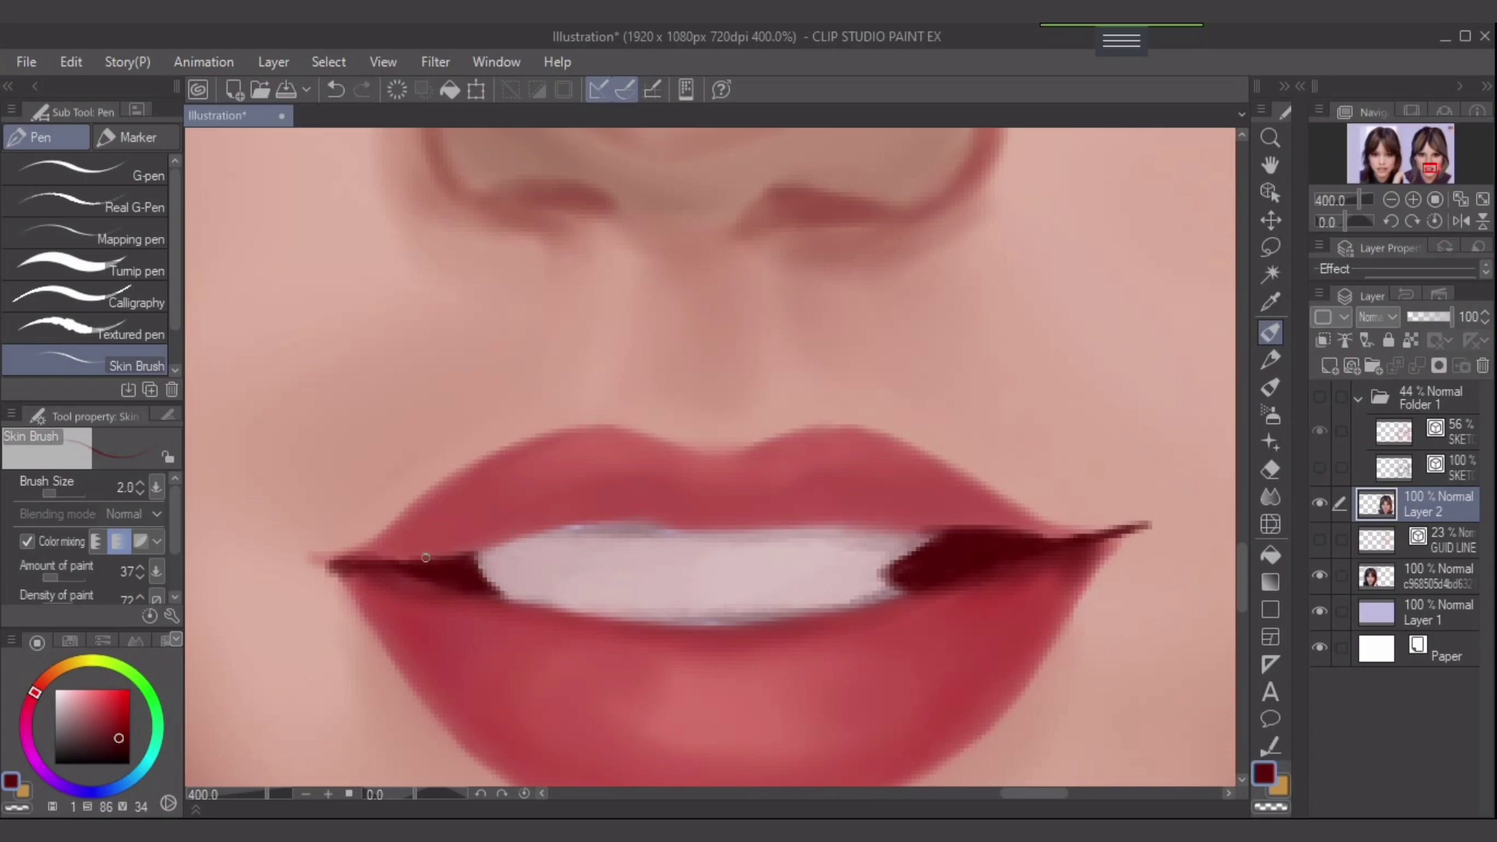
- Darken the upper lip's lower edge along the teeth and left corner in hue 1, saturation 71, value 56, redoing one stroke
{"action": "left_click", "coordinate": [1017, 594], "text": "alt"}
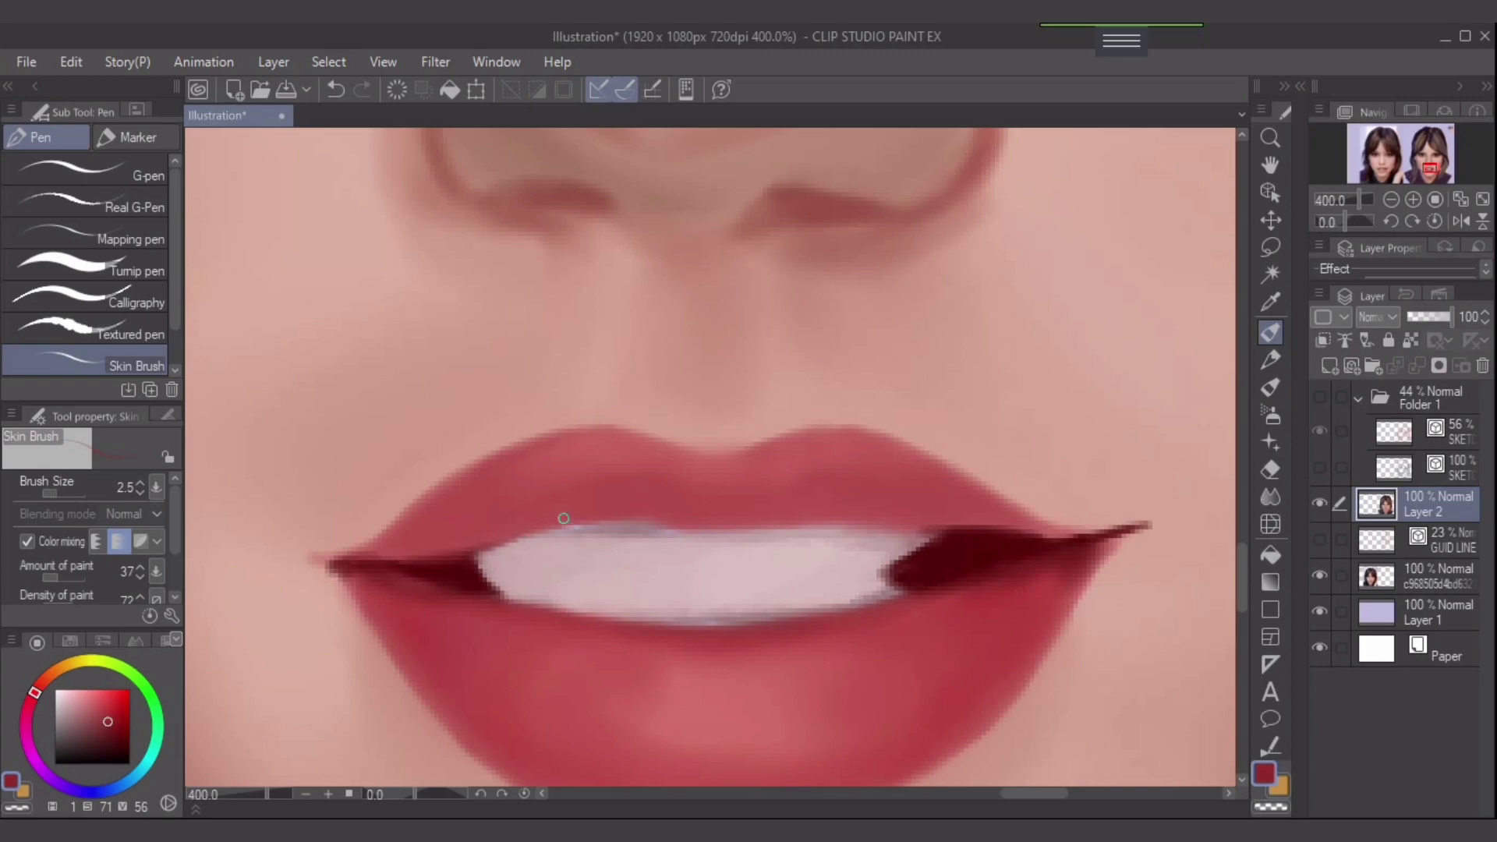
{"action": "left_click_drag", "start_coordinate": [580, 520], "coordinate": [945, 527]}
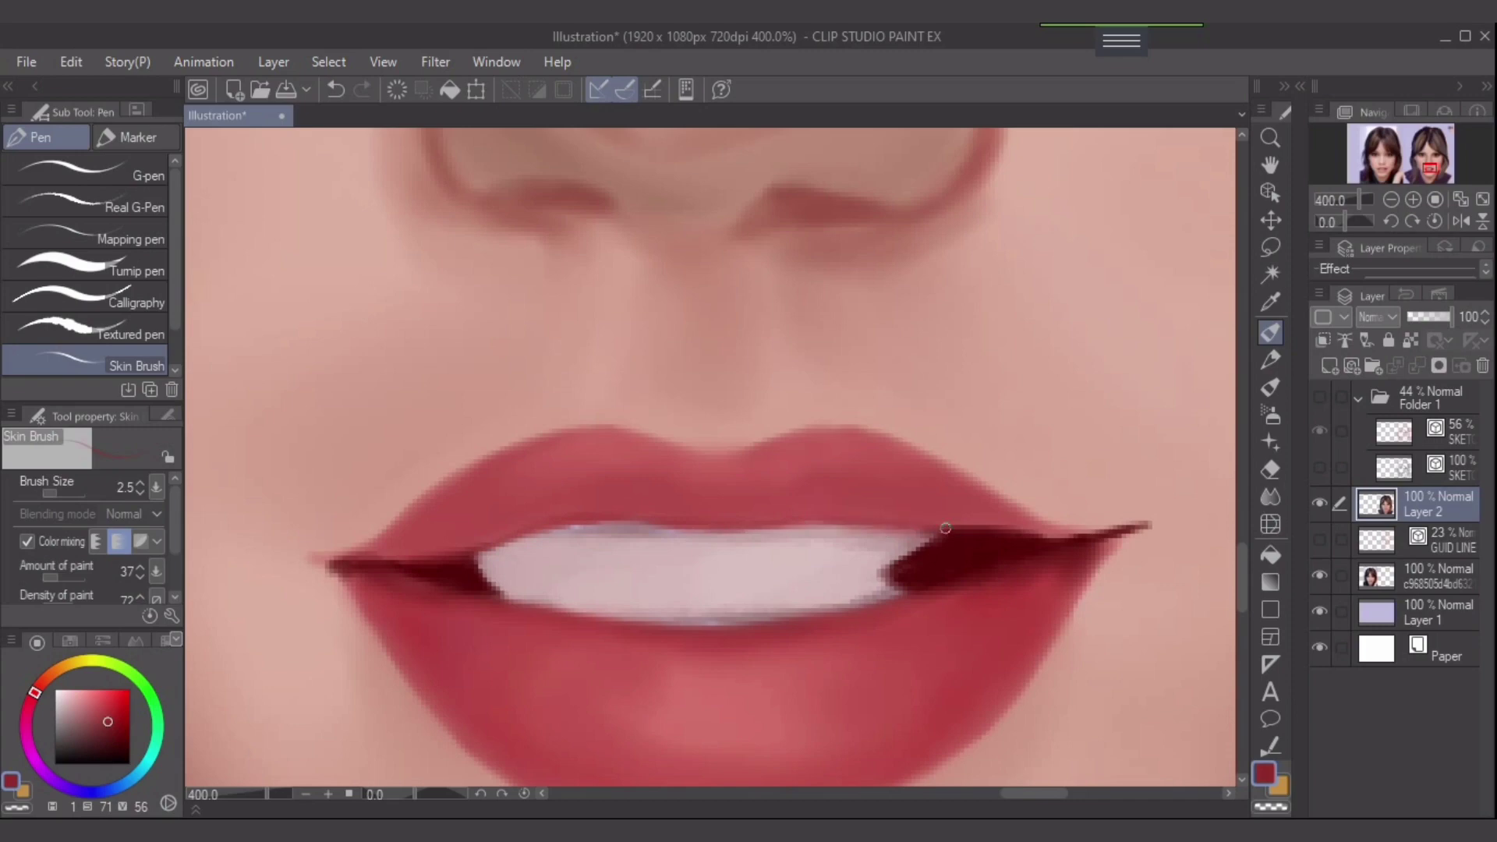
{"action": "key", "text": "bracketright"}
{"action": "key", "text": "bracketright"}
{"action": "key", "text": "ctrl+z"}
{"action": "left_click_drag", "start_coordinate": [377, 557], "coordinate": [461, 541]}
{"action": "key", "text": "]"}
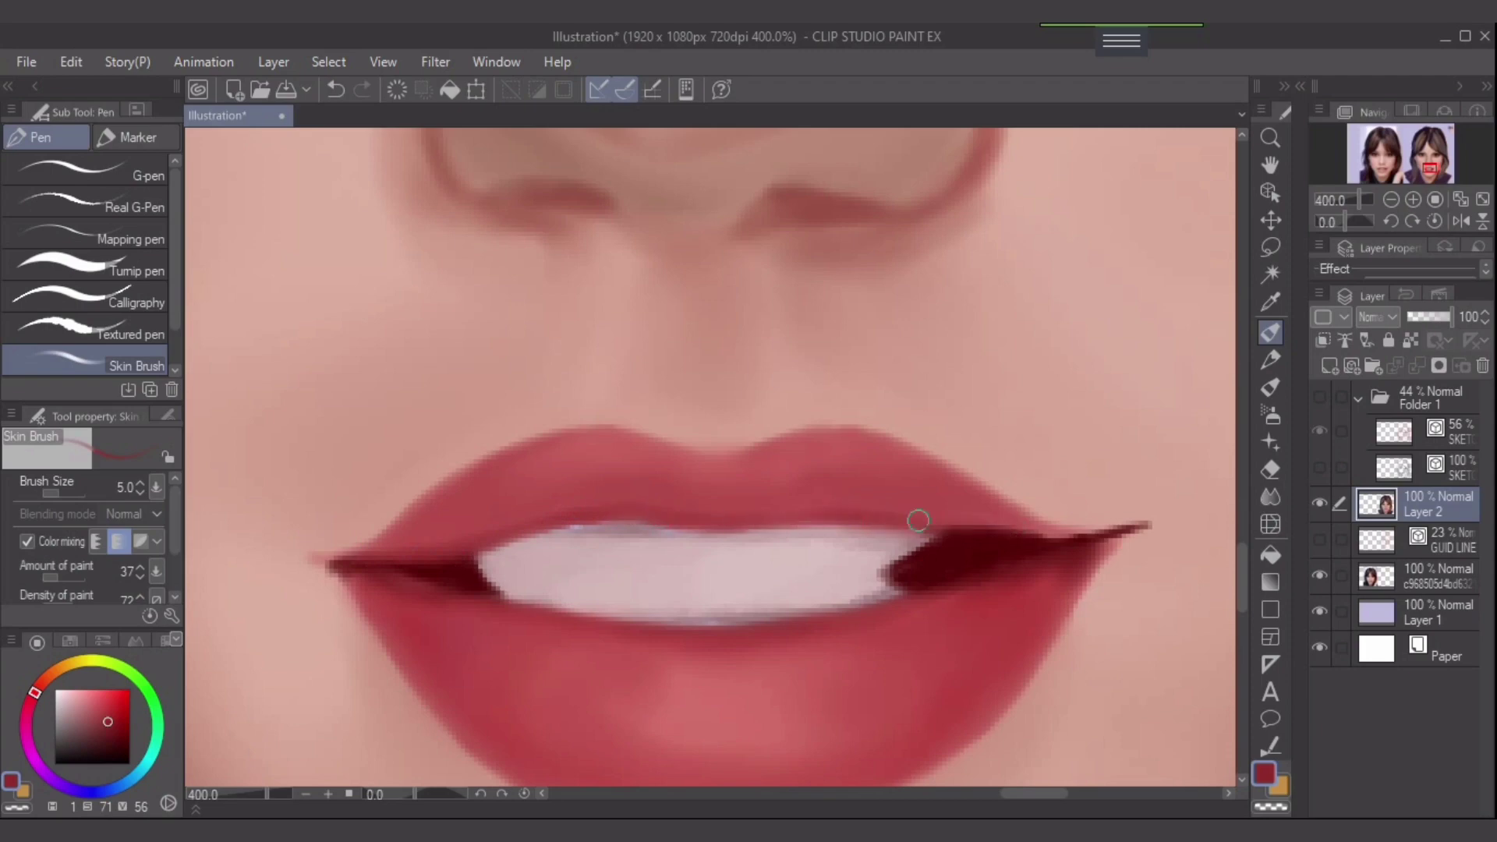
- Darken the upper lip's edge toward the right mouth corner with the same red
{"action": "left_click_drag", "start_coordinate": [1024, 528], "coordinate": [1072, 535]}
{"action": "key", "text": "bracketleft"}
{"action": "key", "text": "bracketleft"}
{"action": "key", "text": "bracketright"}
{"action": "key", "text": "bracketright"}
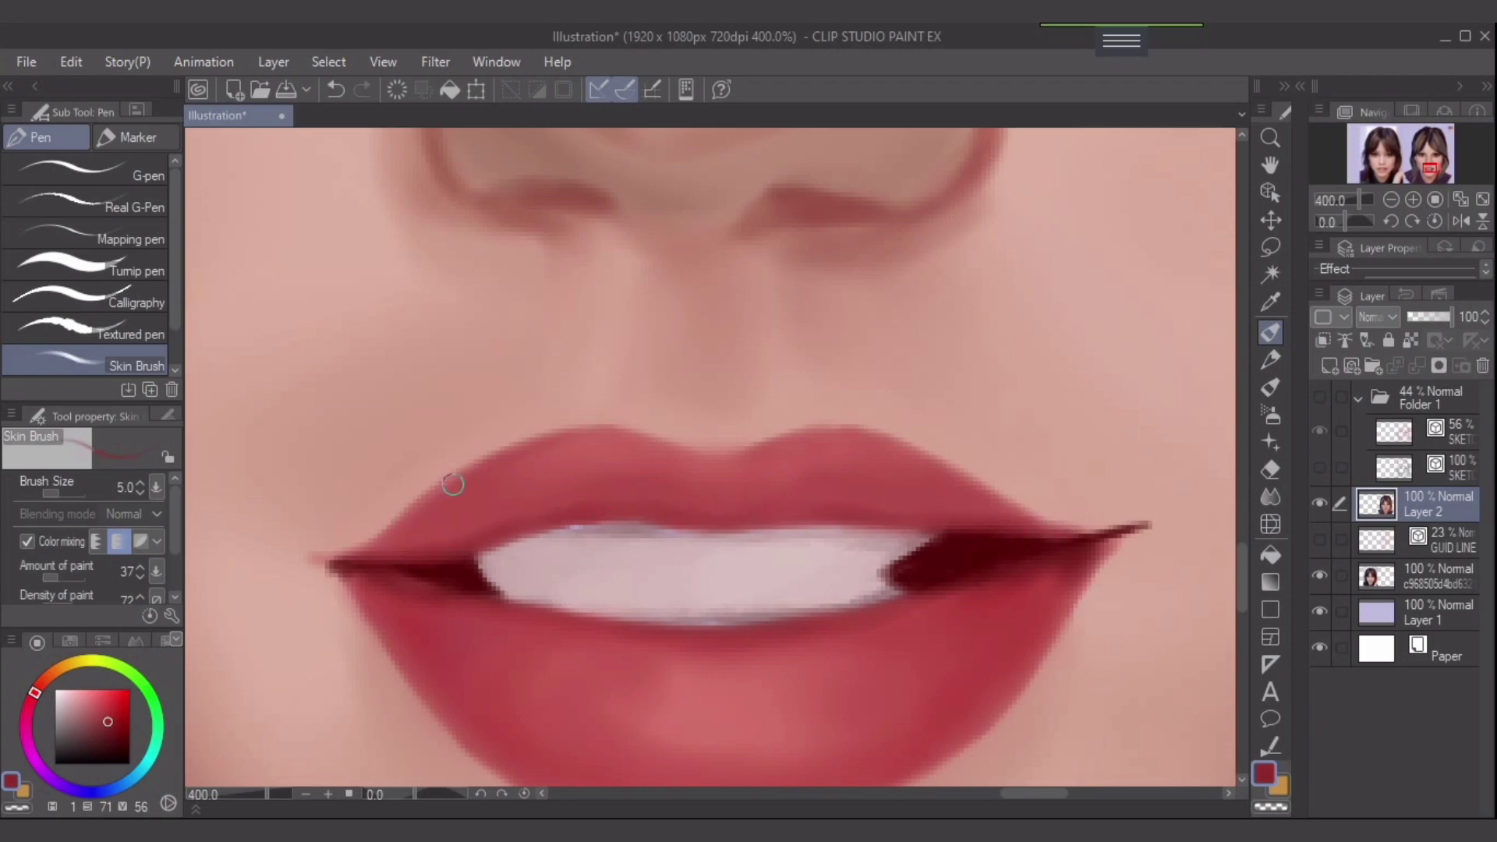
- Shade the left outer side of the upper lip in the same red, varying the brush size up to 7
{"action": "key", "text": "bracketleft"}
{"action": "key", "text": "bracketleft"}
{"action": "key", "text": "bracketright"}
{"action": "key", "text": "bracketright"}
{"action": "key", "text": "bracketright"}
{"action": "key", "text": "bracketright"}
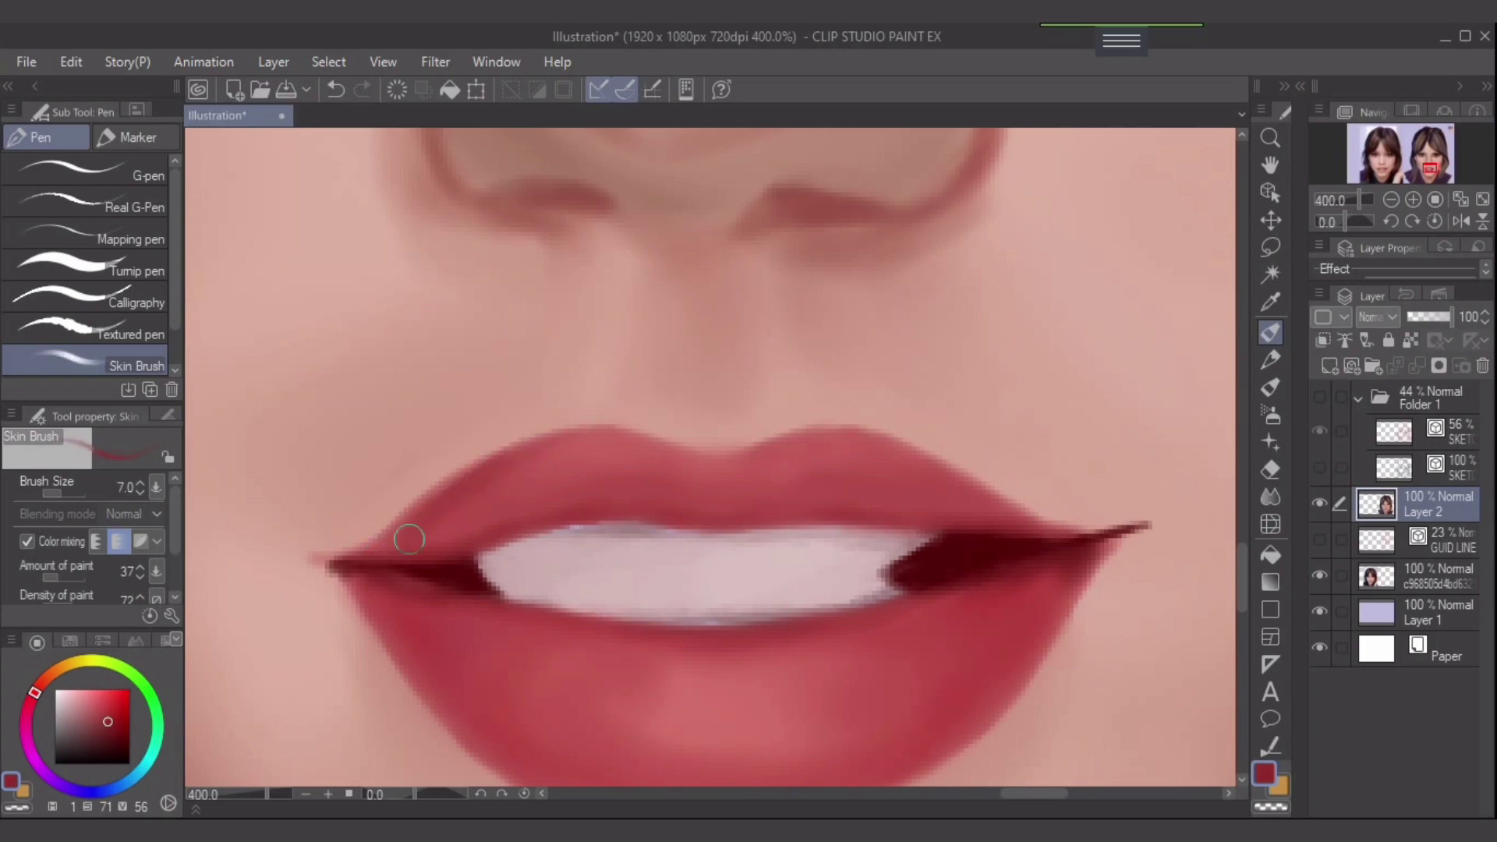
{"action": "key", "text": "bracketleft"}
{"action": "key", "text": "bracketleft"}
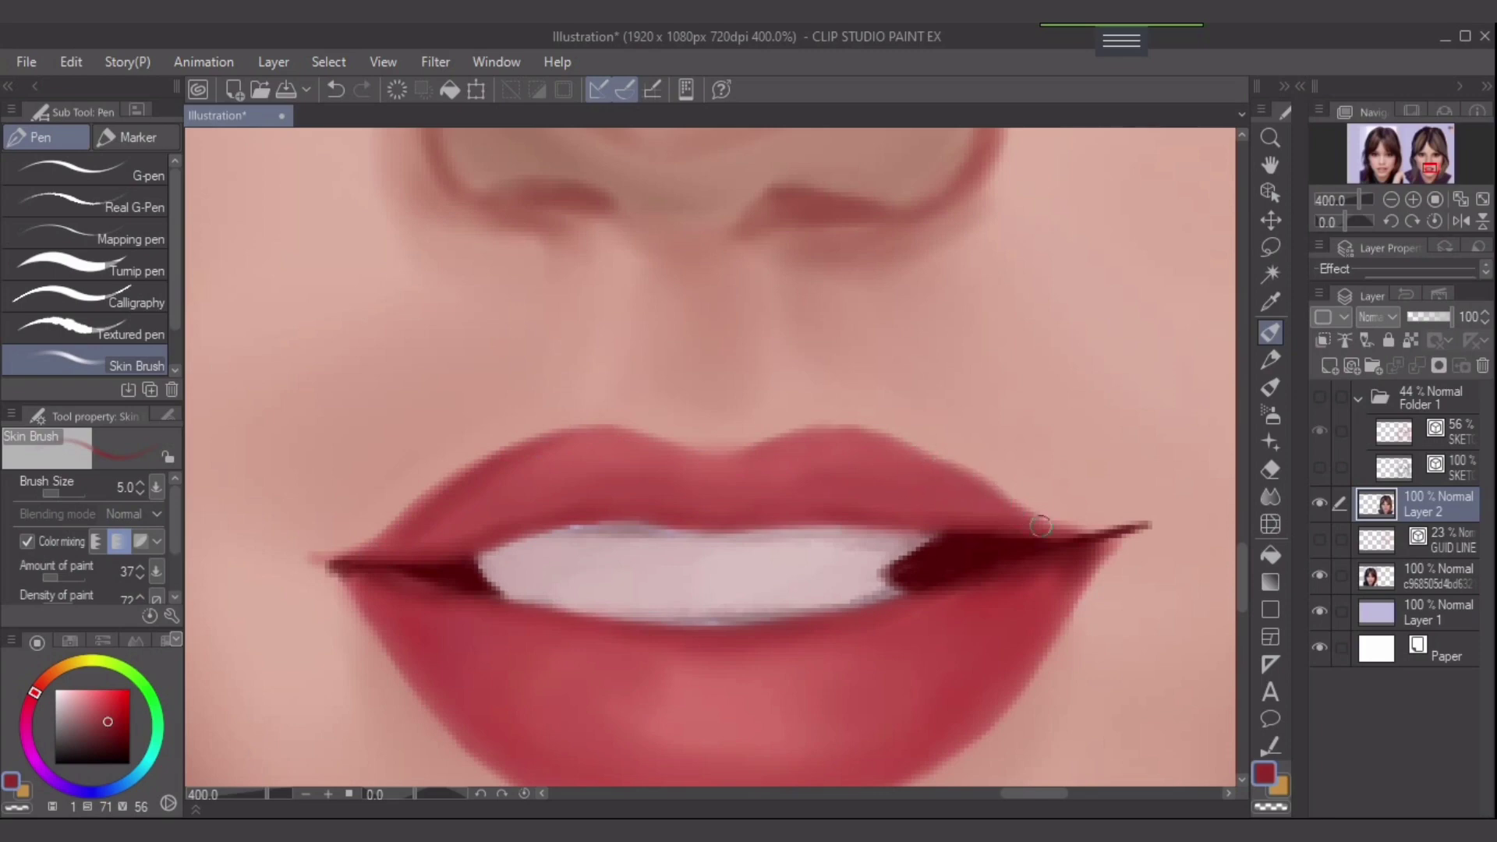
- Undo the last upper-lip stroke and redraw the shading along the upper lip's right outer edge
{"action": "key", "text": "ctrl+z"}
{"action": "left_click_drag", "start_coordinate": [924, 465], "coordinate": [982, 498]}
{"action": "key", "text": "]"}
{"action": "key", "text": "]"}
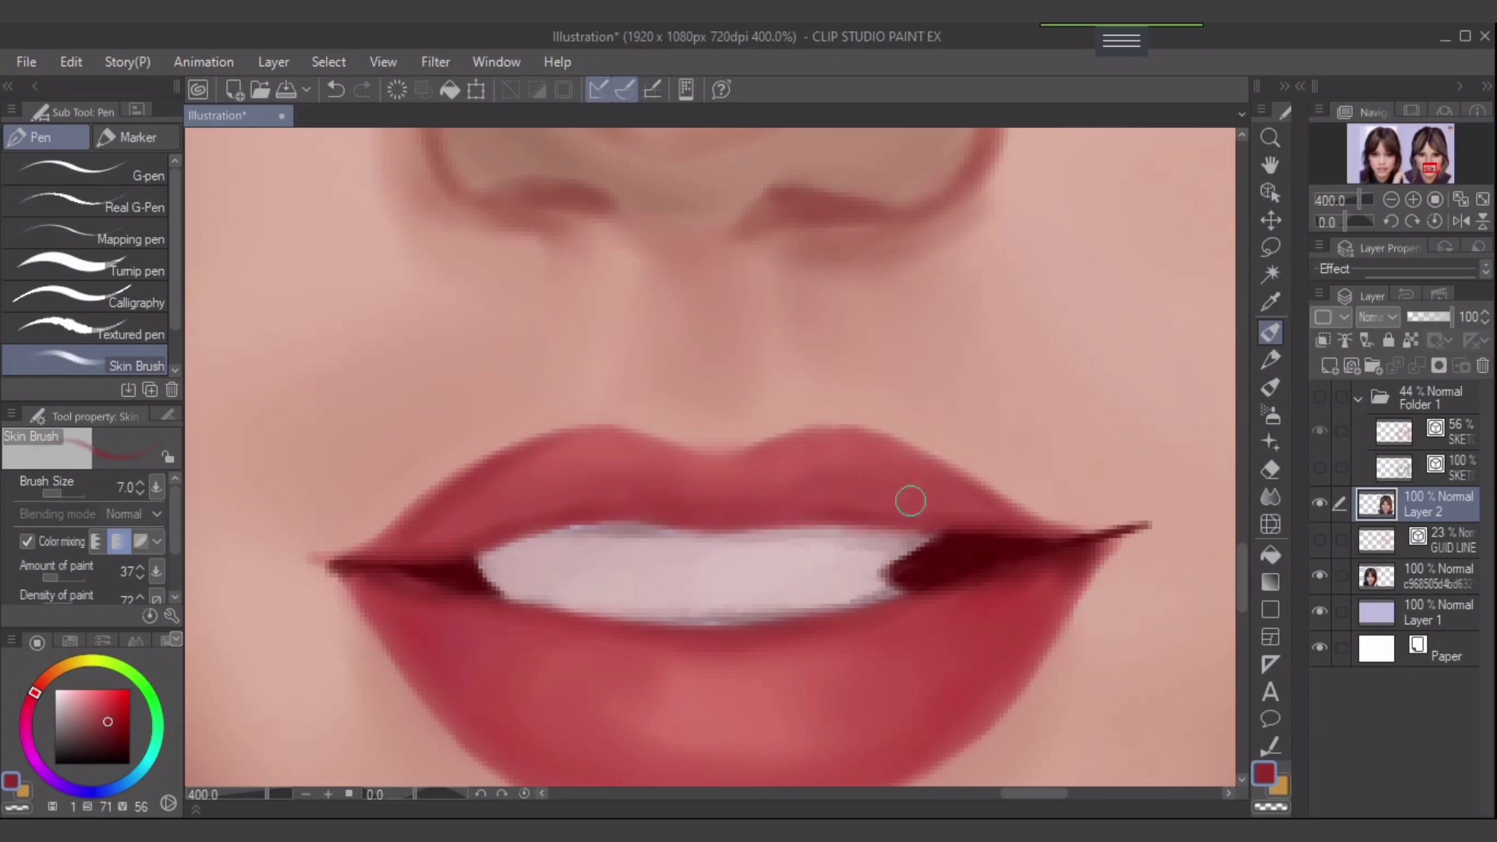
- Shade the teeth beneath the upper lip in sampled greyish pink, hue 358, saturation 18, value 70, and refine their left edge
{"action": "left_click", "coordinate": [797, 557], "text": "alt"}
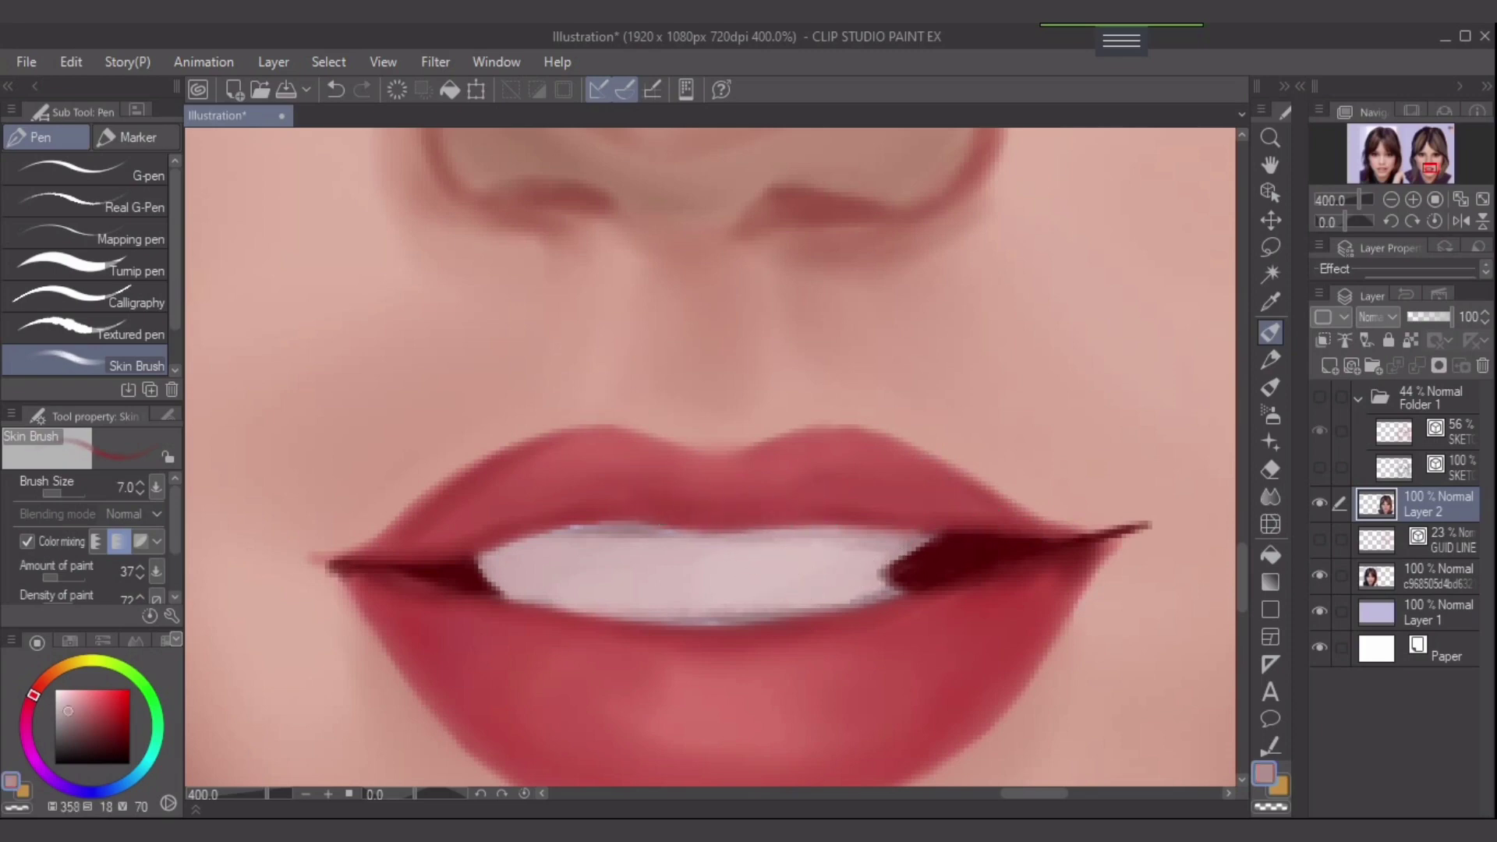
{"action": "mouse_move", "coordinate": [819, 534]}
{"action": "left_mouse_down"}
{"action": "mouse_move", "coordinate": [820, 579]}
{"action": "mouse_move", "coordinate": [864, 559]}
{"action": "mouse_move", "coordinate": [559, 533]}
{"action": "mouse_move", "coordinate": [598, 535]}
{"action": "mouse_move", "coordinate": [596, 551]}
{"action": "mouse_move", "coordinate": [509, 551]}
{"action": "mouse_move", "coordinate": [493, 572]}
{"action": "mouse_move", "coordinate": [521, 581]}
{"action": "mouse_move", "coordinate": [504, 581]}
{"action": "mouse_move", "coordinate": [514, 557]}
{"action": "mouse_move", "coordinate": [514, 591]}
{"action": "mouse_move", "coordinate": [505, 580]}
{"action": "mouse_move", "coordinate": [617, 613]}
{"action": "mouse_move", "coordinate": [834, 613]}
{"action": "mouse_move", "coordinate": [880, 592]}
{"action": "mouse_move", "coordinate": [784, 595]}
{"action": "mouse_move", "coordinate": [869, 558]}
{"action": "mouse_move", "coordinate": [869, 591]}
{"action": "mouse_move", "coordinate": [866, 562]}
{"action": "mouse_move", "coordinate": [916, 545]}
{"action": "mouse_move", "coordinate": [628, 534]}
{"action": "left_mouse_up"}
{"action": "key", "text": "bracketleft"}
{"action": "key", "text": "bracketleft"}
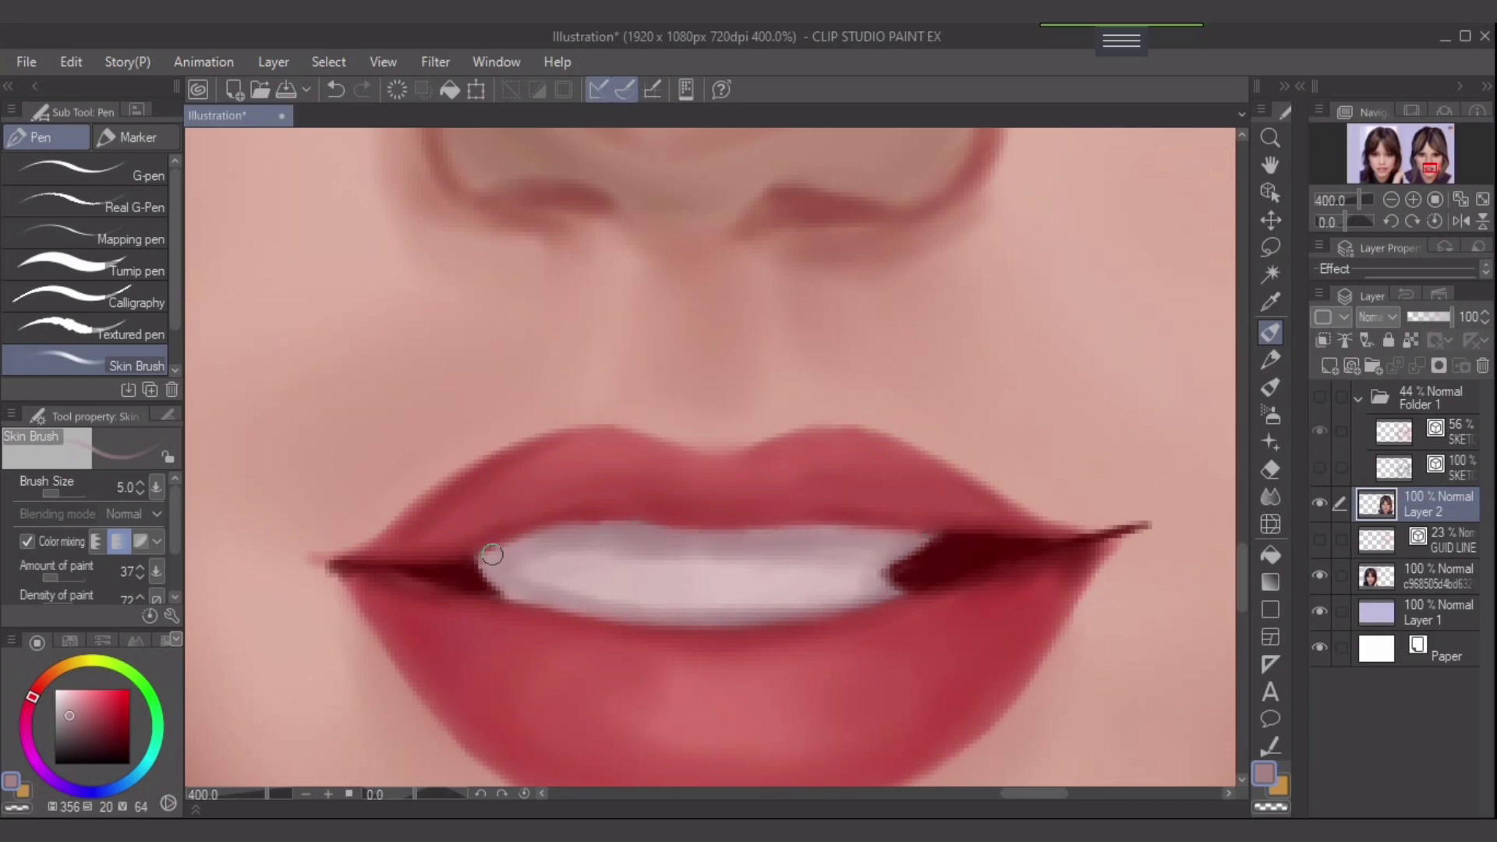
{"action": "key", "text": "["}
{"action": "key", "text": "["}
{"action": "left_click_drag", "start_coordinate": [488, 575], "coordinate": [478, 563]}
{"action": "key", "text": "]"}
{"action": "key", "text": "]"}
- Try shading the lower right part of the teeth in hue 0, saturation 51, value 35, at size 8, undoing the stroke
{"action": "left_click", "coordinate": [913, 565], "text": "alt"}
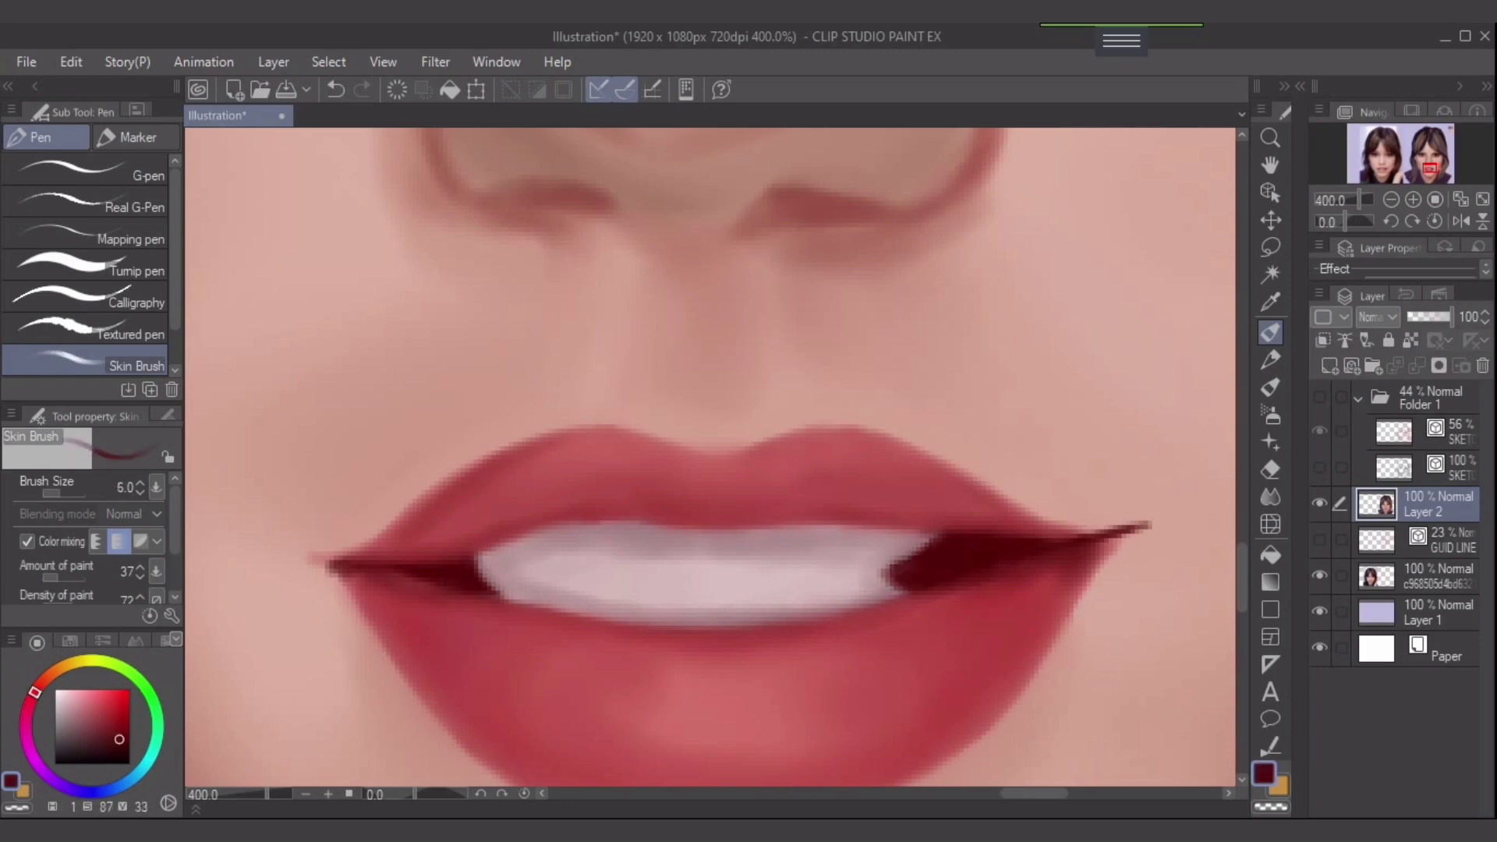
{"action": "left_click", "coordinate": [92, 737]}
{"action": "key", "text": "]"}
{"action": "key", "text": "]"}
{"action": "key", "text": "]"}
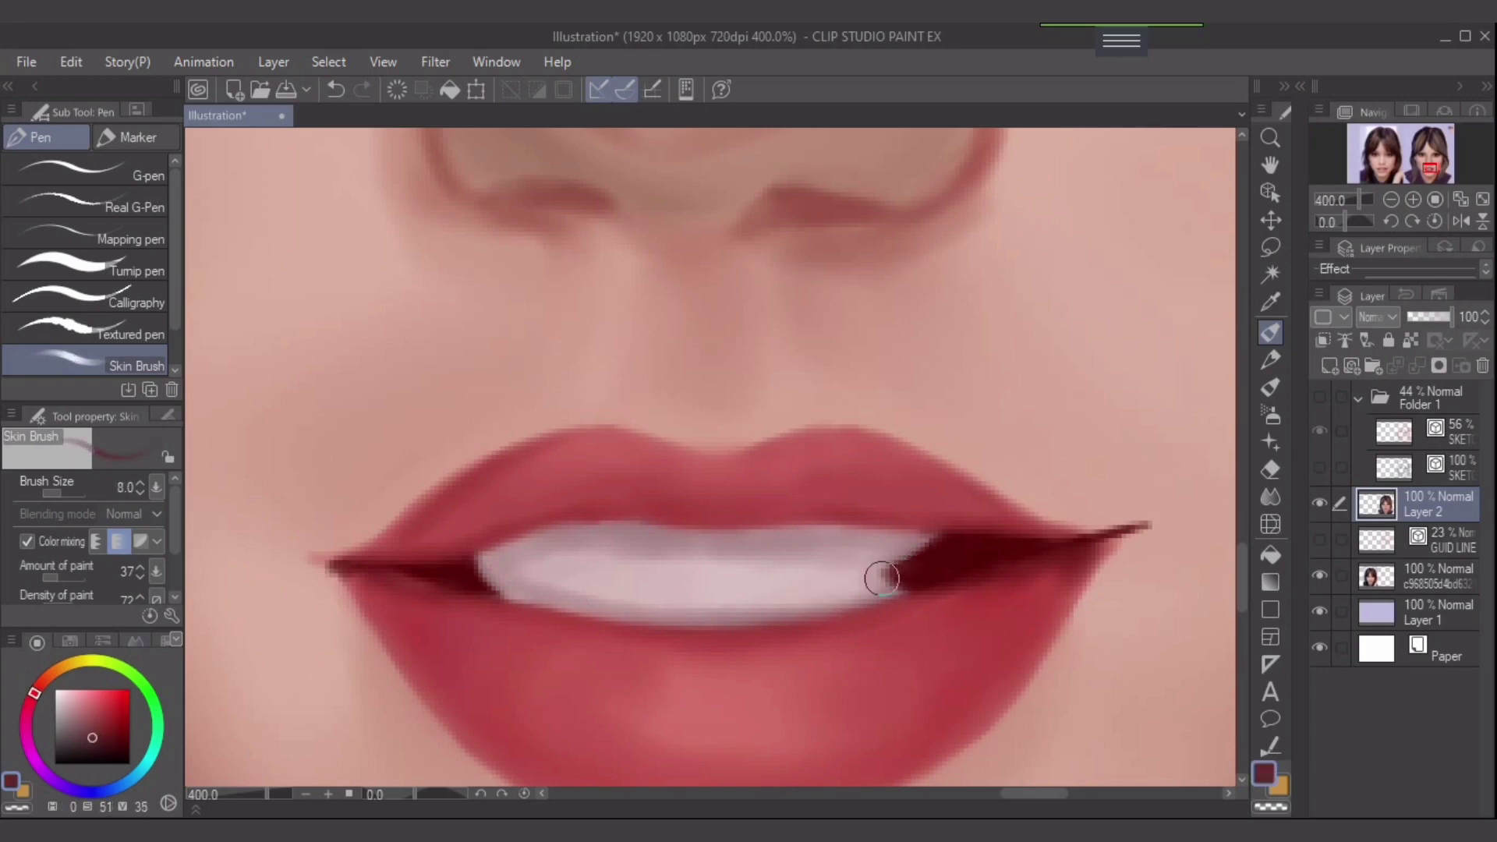
{"action": "left_click_drag", "start_coordinate": [882, 578], "coordinate": [781, 608]}
{"action": "key", "text": "ctrl+z"}
- Show the sketch folder and try a size 5 stroke along the right lower edge of the upper teeth, undoing it
{"action": "key", "text": "["}
{"action": "key", "text": "["}
{"action": "left_click", "coordinate": [1319, 396]}
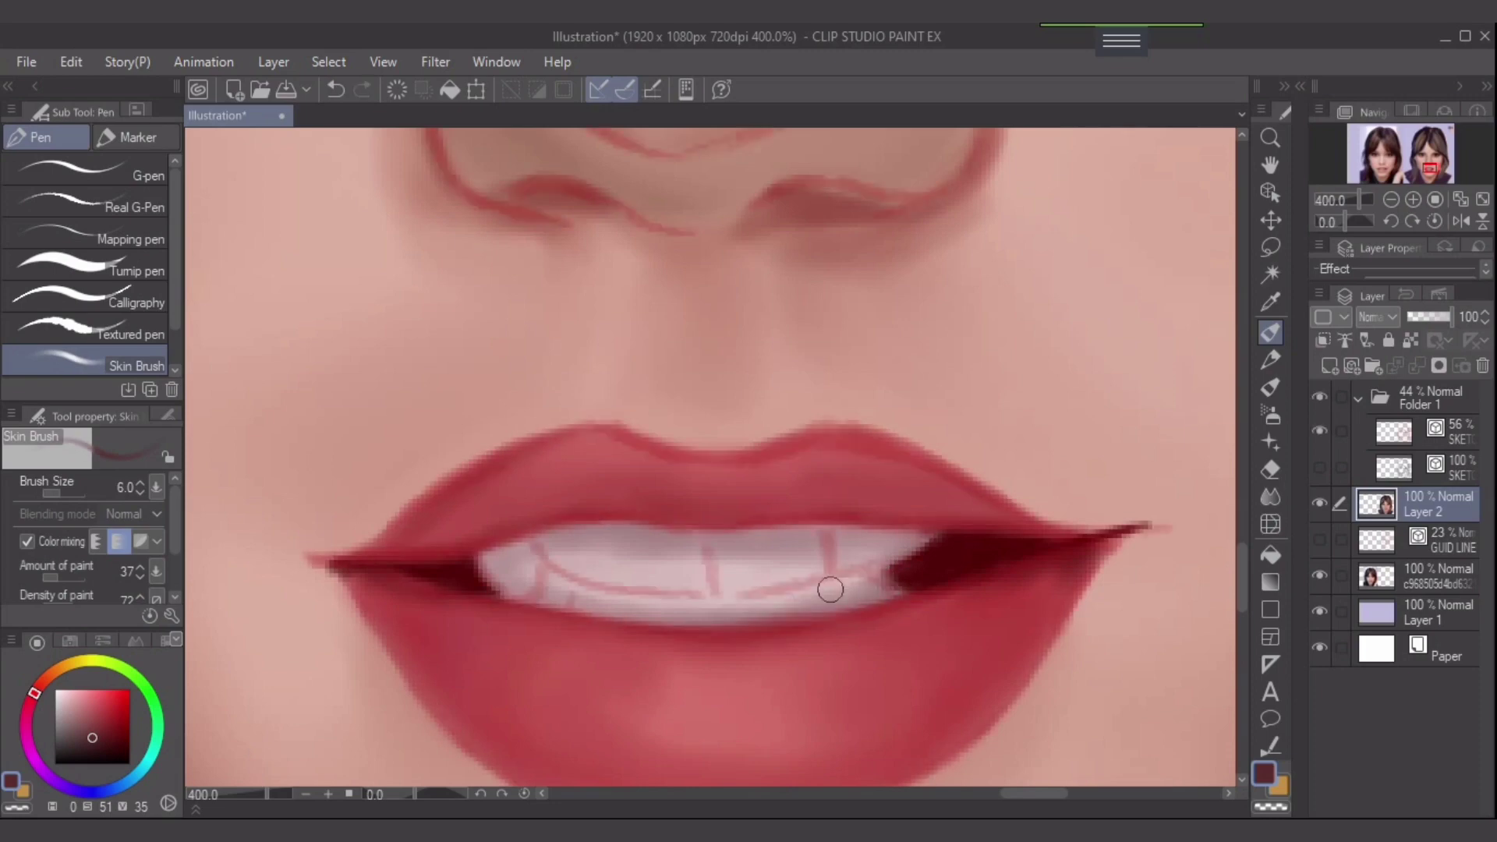
{"action": "key", "text": "bracketleft"}
{"action": "left_click_drag", "start_coordinate": [858, 584], "coordinate": [736, 602]}
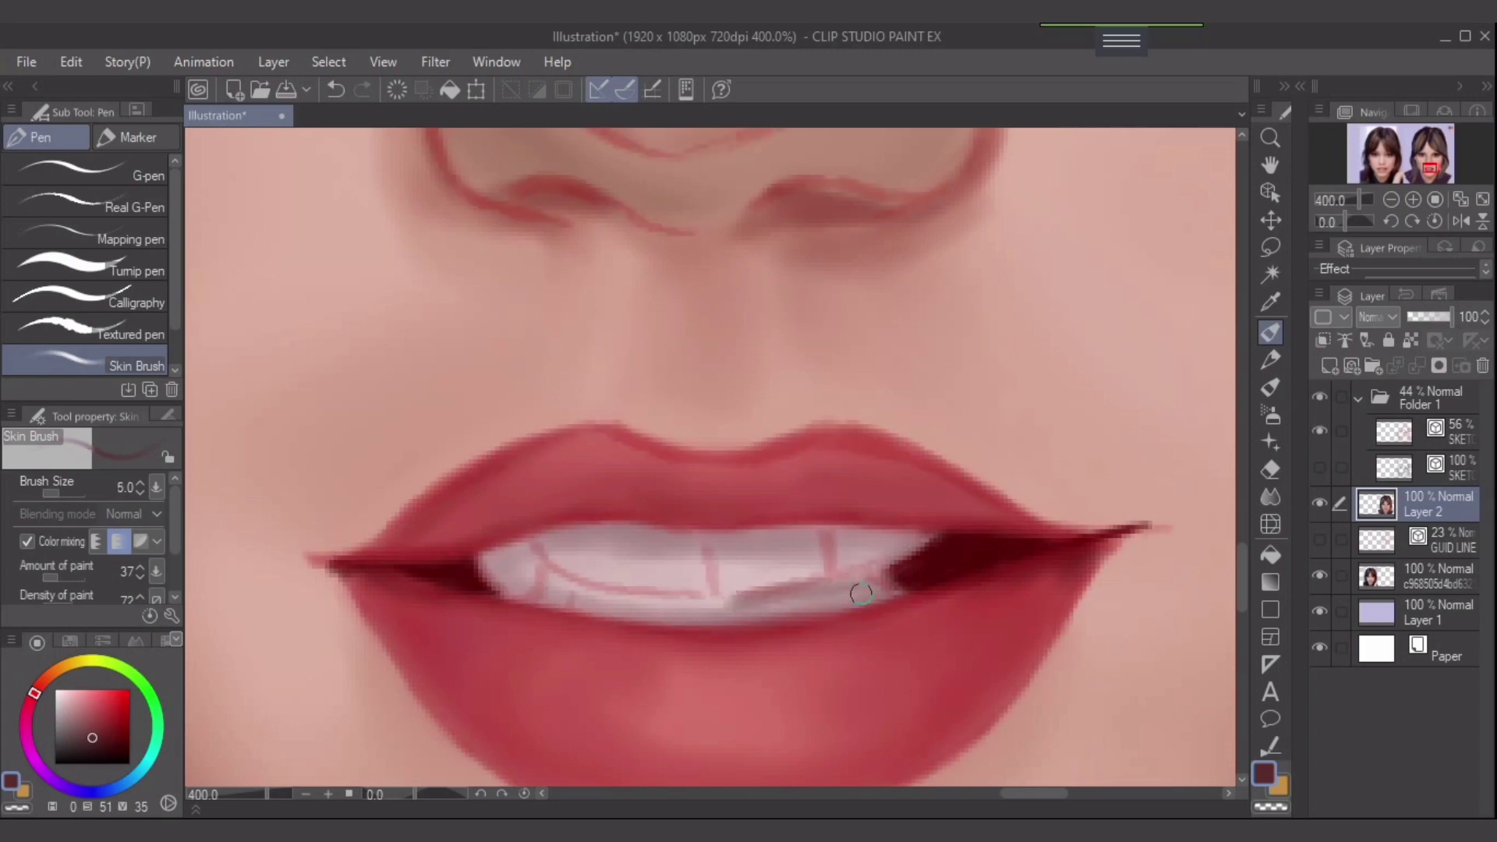
{"action": "key", "text": "ctrl+z"}
- Trace the upper teeth's lower edge in dark red sampled from the right mouth gap at size 4, and outline the left tooth
{"action": "left_click", "coordinate": [907, 569], "text": "alt"}
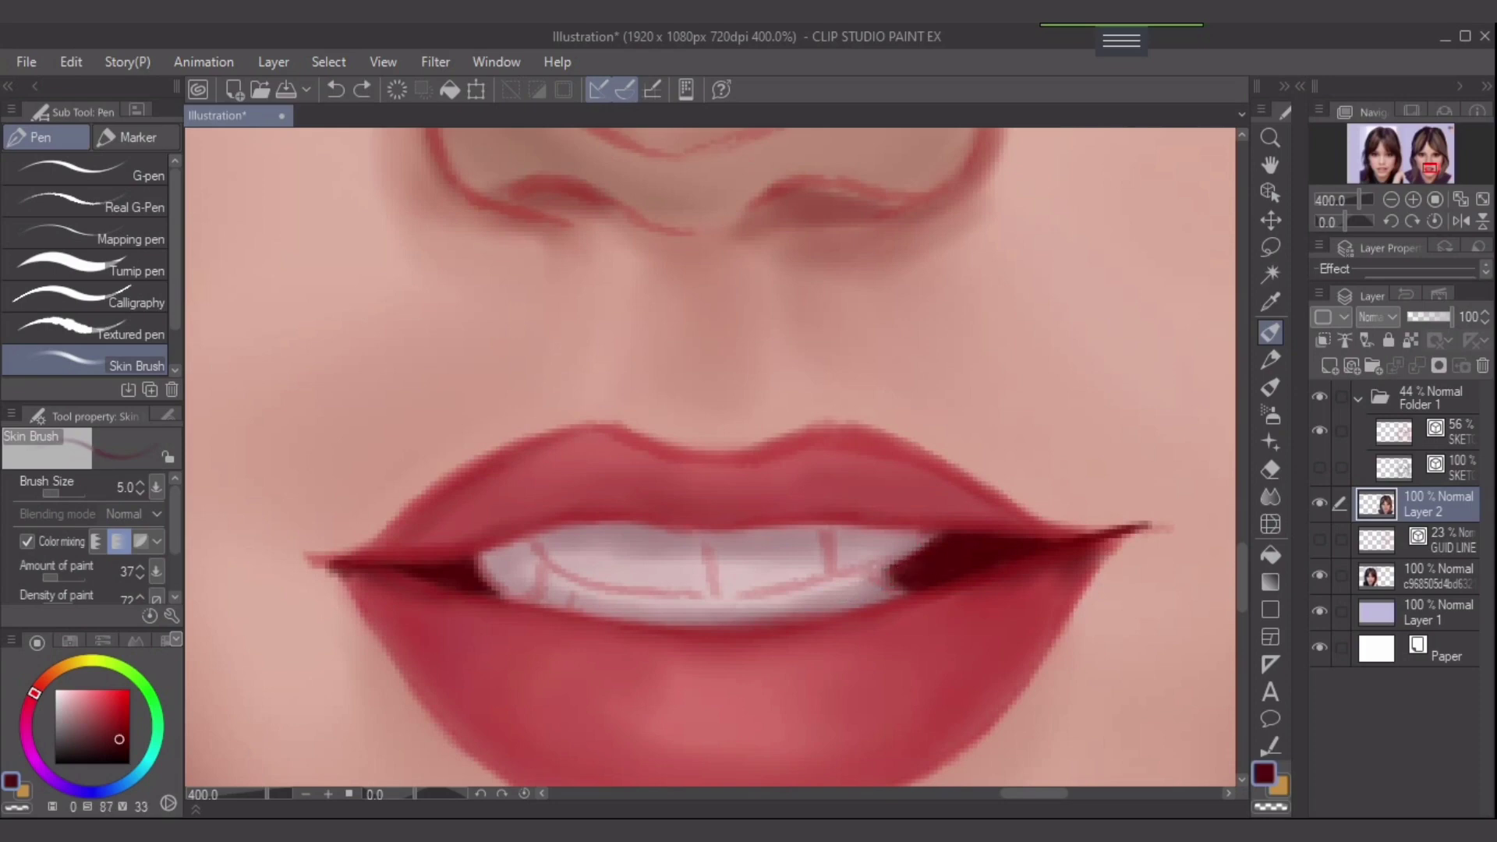
{"action": "key", "text": "bracketleft"}
{"action": "mouse_move", "coordinate": [848, 574]}
{"action": "left_mouse_down"}
{"action": "mouse_move", "coordinate": [696, 605]}
{"action": "mouse_move", "coordinate": [764, 596]}
{"action": "mouse_move", "coordinate": [568, 583]}
{"action": "mouse_move", "coordinate": [743, 605]}
{"action": "left_mouse_up"}
{"action": "mouse_move", "coordinate": [622, 596]}
{"action": "left_mouse_down"}
{"action": "mouse_move", "coordinate": [764, 594]}
{"action": "mouse_move", "coordinate": [894, 568]}
{"action": "left_mouse_up"}
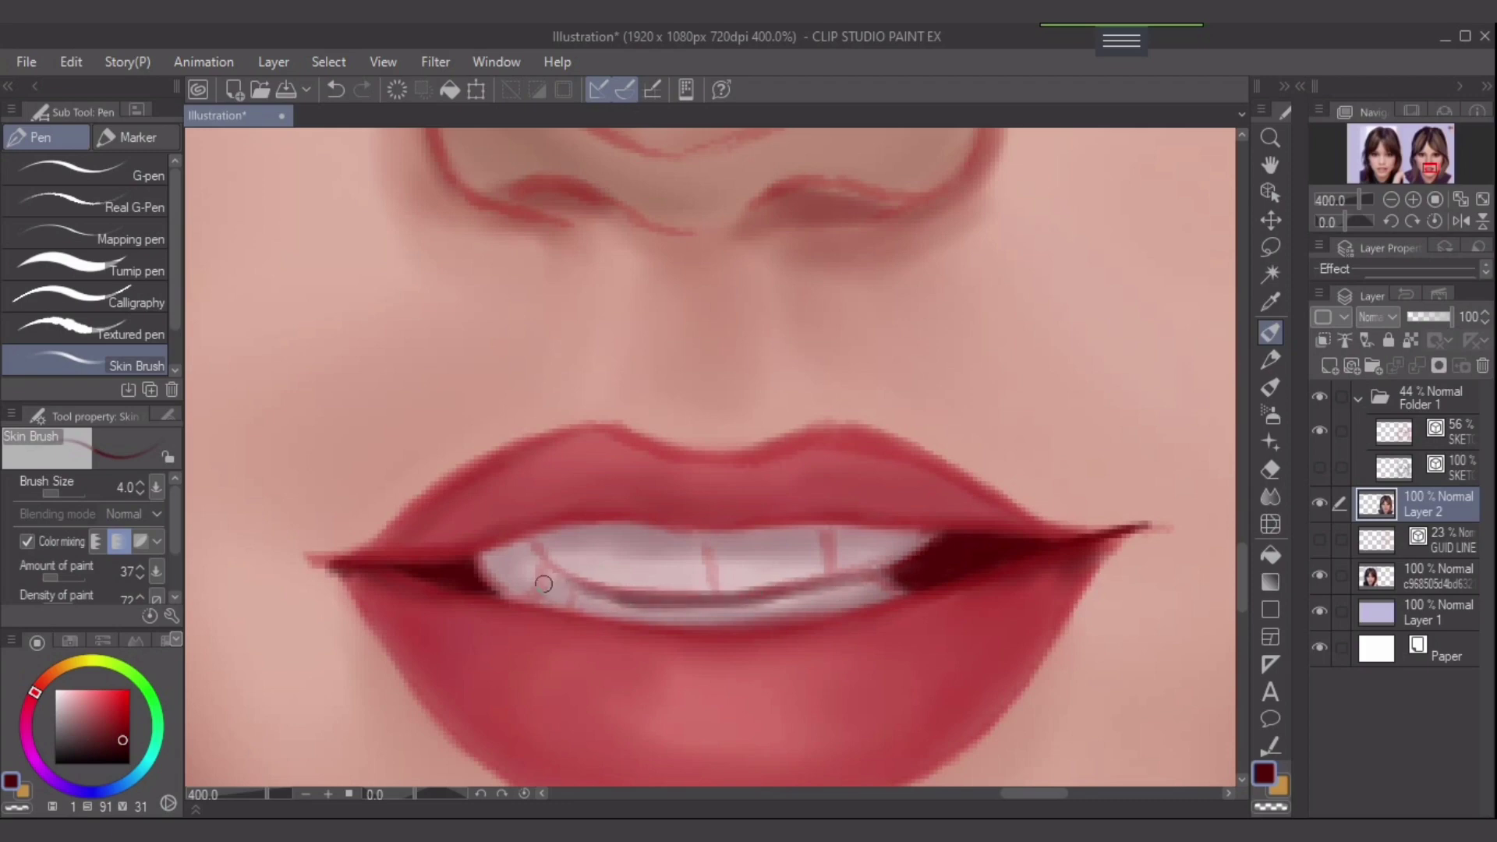
{"action": "mouse_move", "coordinate": [543, 552]}
{"action": "left_mouse_down"}
{"action": "mouse_move", "coordinate": [605, 598]}
{"action": "mouse_move", "coordinate": [545, 567]}
{"action": "mouse_move", "coordinate": [604, 593]}
{"action": "mouse_move", "coordinate": [550, 580]}
{"action": "mouse_move", "coordinate": [515, 606]}
{"action": "mouse_move", "coordinate": [483, 592]}
{"action": "mouse_move", "coordinate": [540, 604]}
{"action": "mouse_move", "coordinate": [491, 599]}
{"action": "left_mouse_up"}
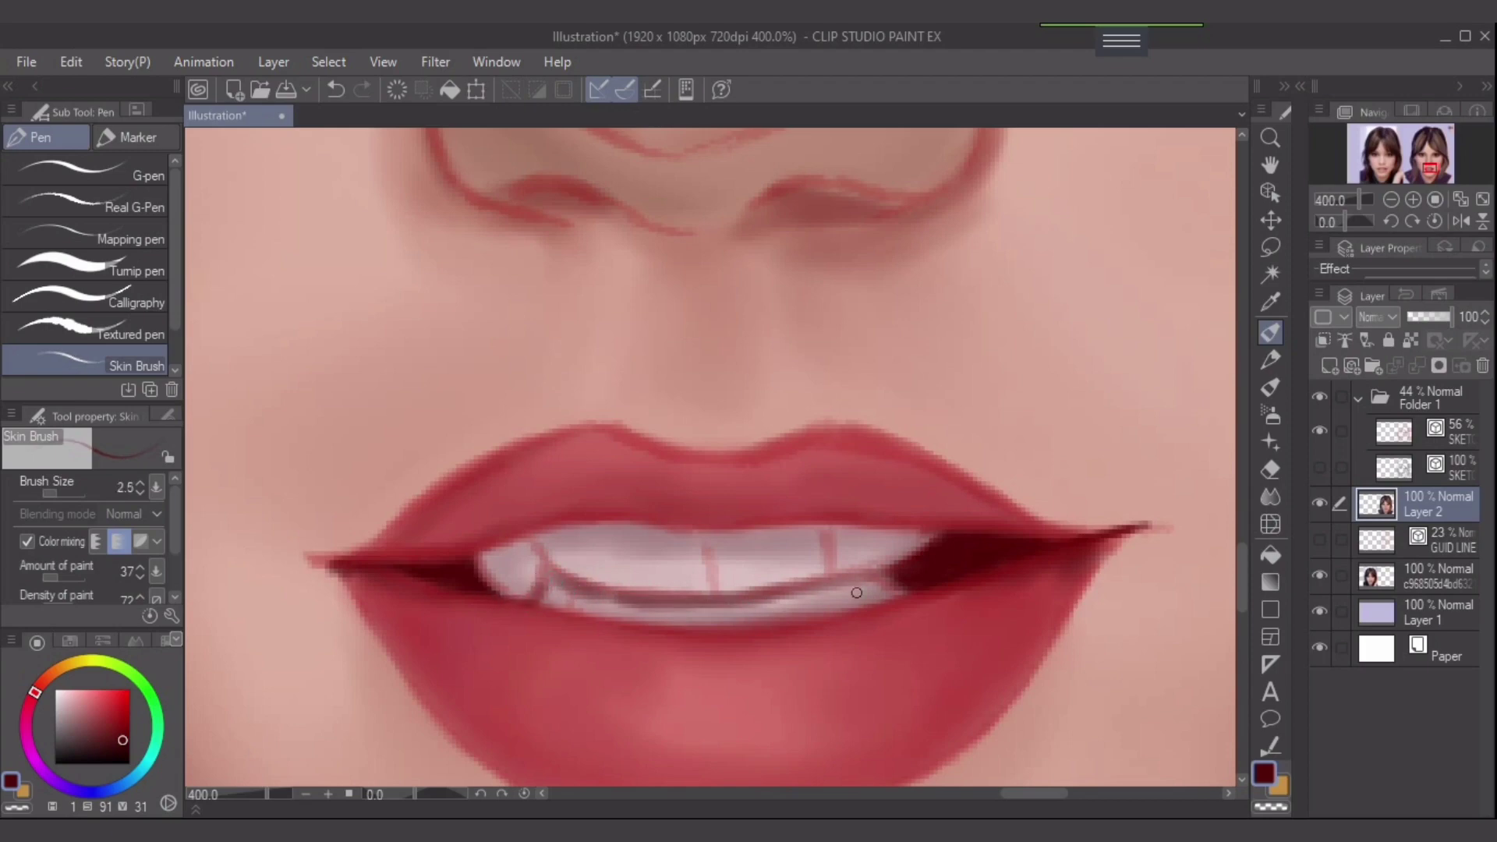
- Darken the strip between the upper teeth and the lower lip with a larger Skin Brush in the same dark red
{"action": "key", "text": "]"}
{"action": "key", "text": "]"}
{"action": "key", "text": "]"}
{"action": "key", "text": "]"}
{"action": "mouse_move", "coordinate": [805, 611]}
{"action": "left_mouse_down"}
{"action": "mouse_move", "coordinate": [929, 570]}
{"action": "mouse_move", "coordinate": [898, 589]}
{"action": "mouse_move", "coordinate": [891, 576]}
{"action": "mouse_move", "coordinate": [720, 610]}
{"action": "mouse_move", "coordinate": [676, 608]}
{"action": "mouse_move", "coordinate": [736, 608]}
{"action": "mouse_move", "coordinate": [548, 585]}
{"action": "mouse_move", "coordinate": [480, 599]}
{"action": "mouse_move", "coordinate": [462, 579]}
{"action": "mouse_move", "coordinate": [473, 567]}
{"action": "mouse_move", "coordinate": [505, 591]}
{"action": "mouse_move", "coordinate": [473, 561]}
{"action": "mouse_move", "coordinate": [505, 590]}
{"action": "mouse_move", "coordinate": [581, 605]}
{"action": "mouse_move", "coordinate": [516, 596]}
{"action": "mouse_move", "coordinate": [626, 613]}
{"action": "mouse_move", "coordinate": [846, 586]}
{"action": "mouse_move", "coordinate": [931, 558]}
{"action": "mouse_move", "coordinate": [821, 596]}
{"action": "mouse_move", "coordinate": [919, 582]}
{"action": "mouse_move", "coordinate": [828, 605]}
{"action": "mouse_move", "coordinate": [711, 601]}
{"action": "left_mouse_up"}
{"action": "key", "text": "bracketleft"}
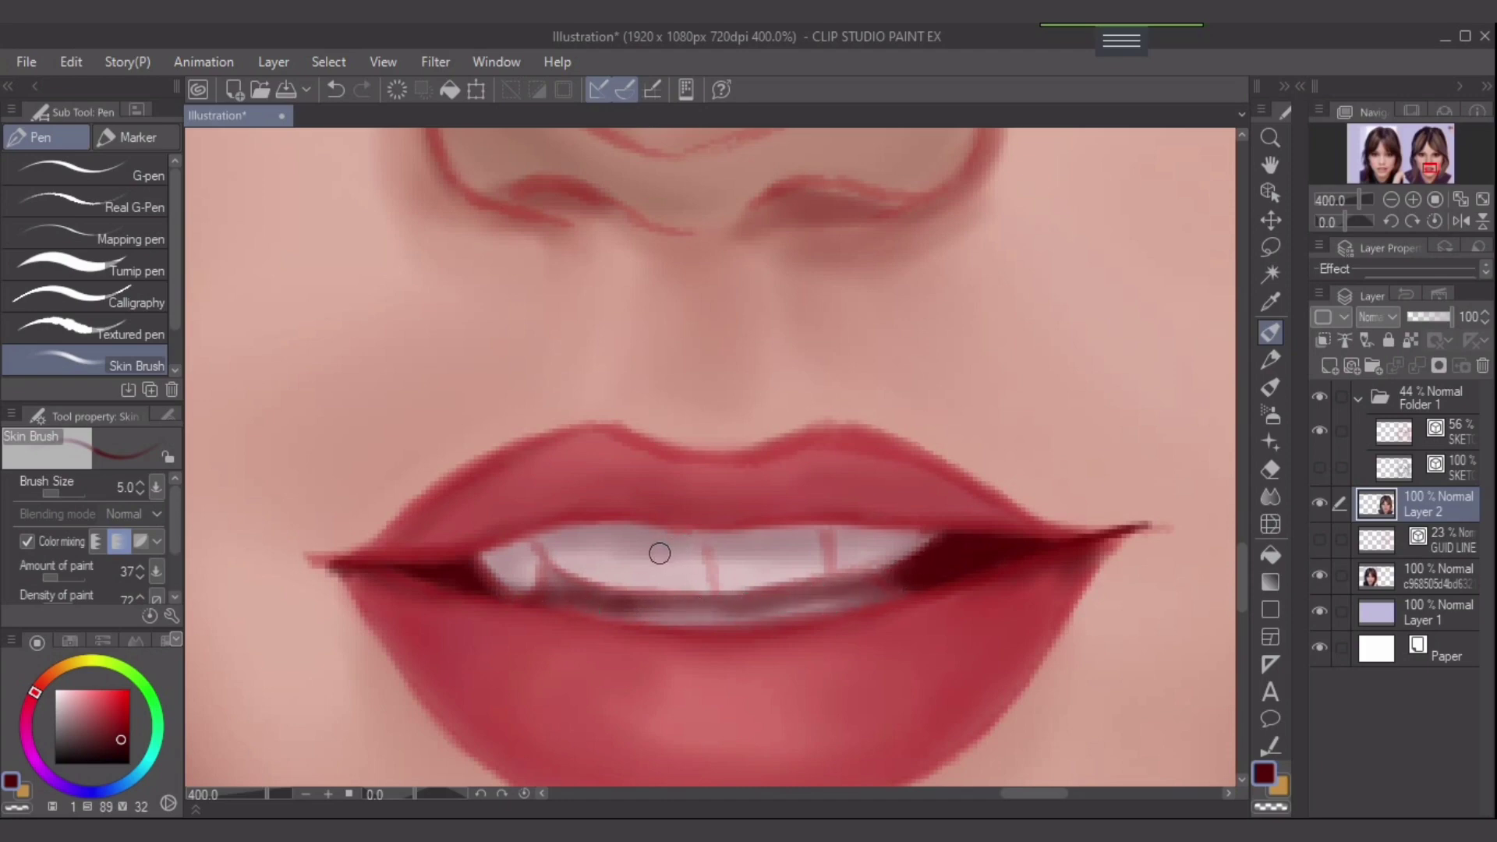
- Tint the upper teeth in sampled pink, hue 3, saturation 33, value 68, with the Skin Brush at size 7
{"action": "left_click", "coordinate": [725, 544], "text": "alt"}
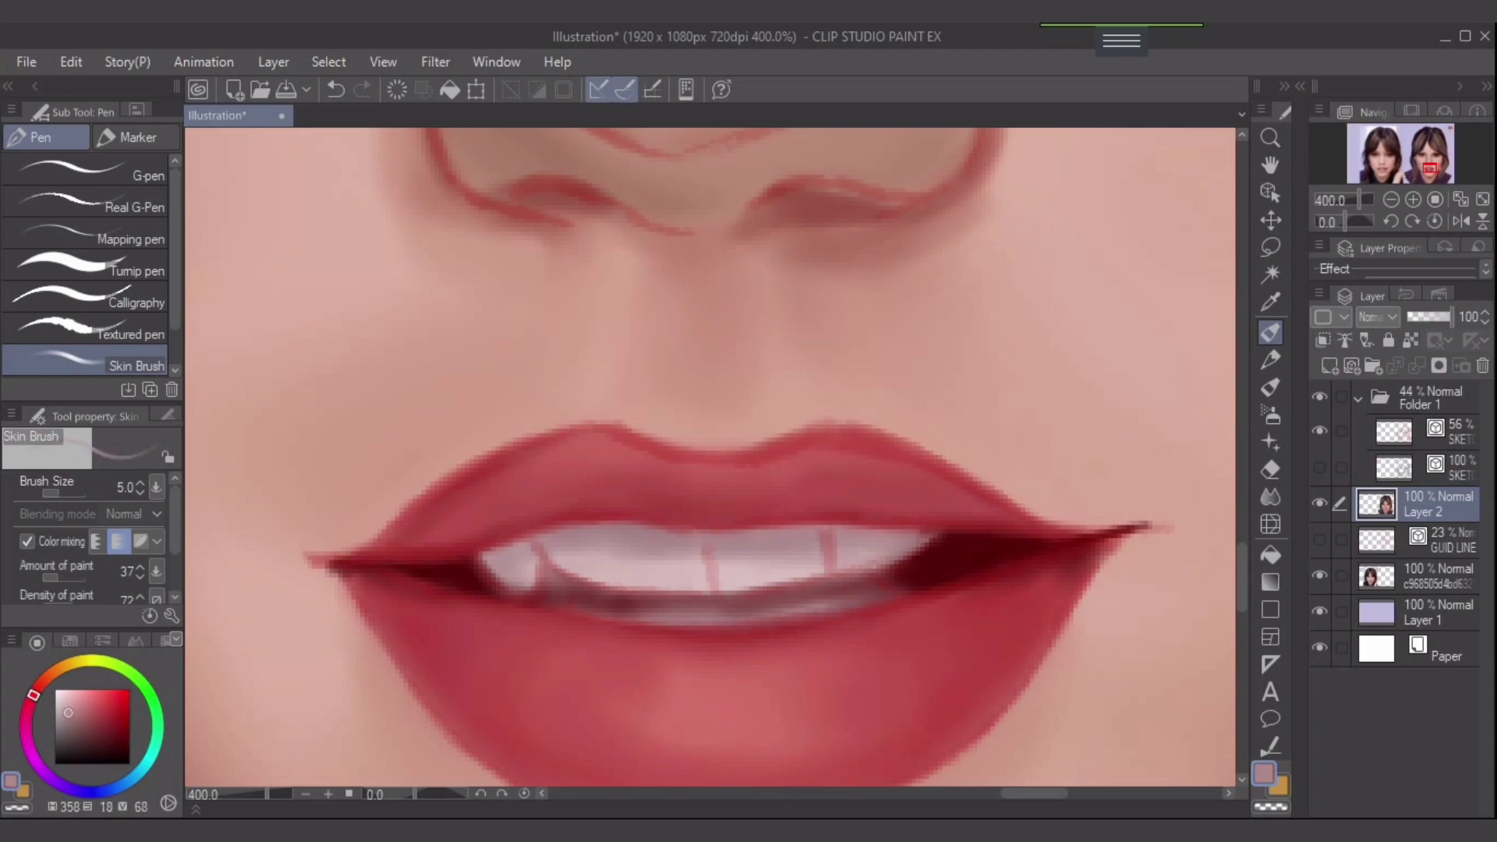
{"action": "left_click", "coordinate": [601, 585], "text": "alt"}
{"action": "key", "text": "bracketright"}
{"action": "key", "text": "bracketright"}
{"action": "left_click_drag", "start_coordinate": [561, 551], "coordinate": [927, 538]}
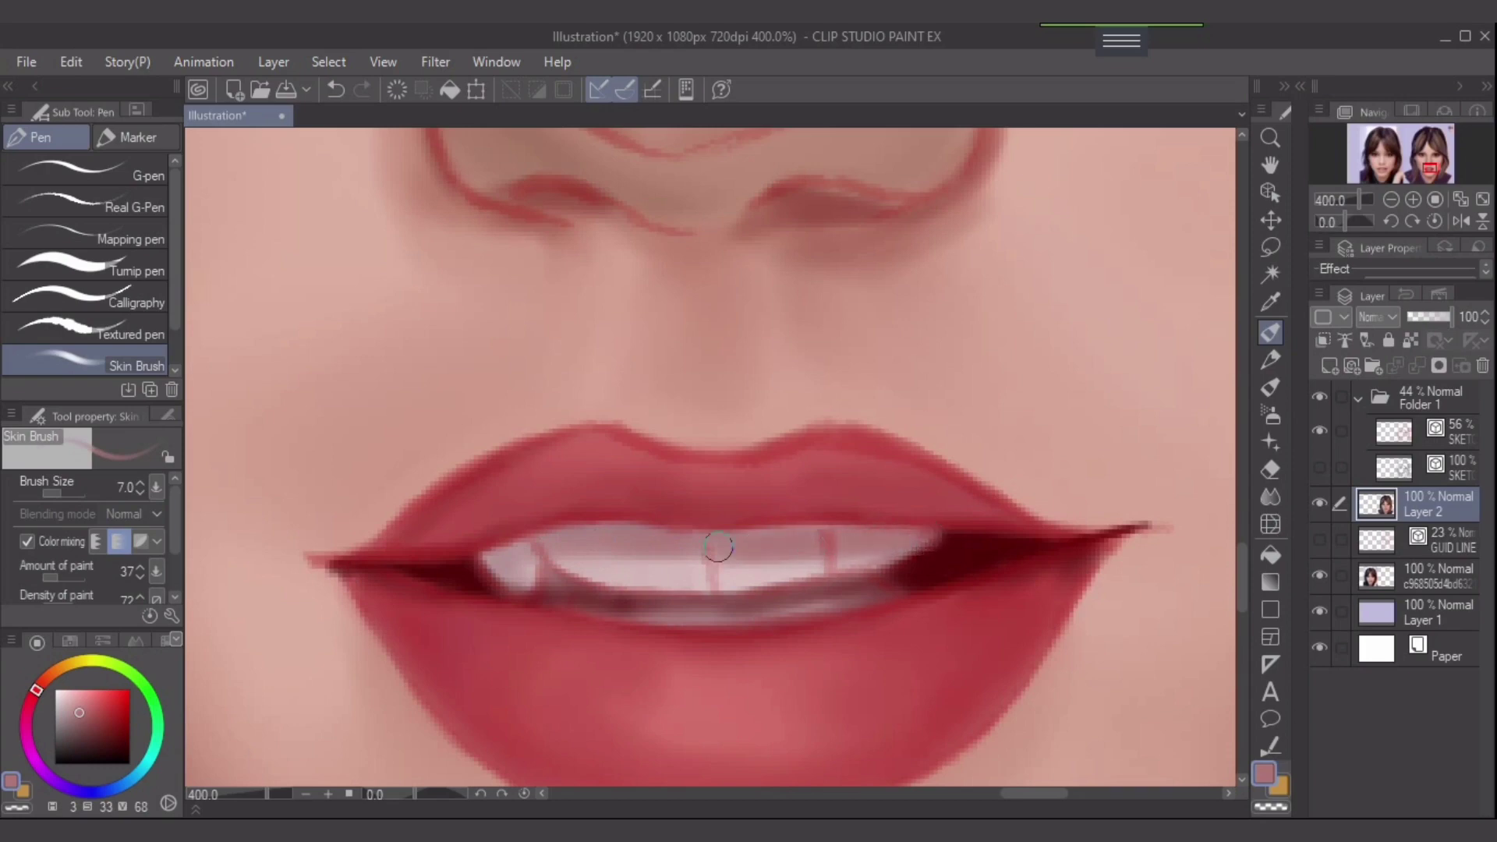
{"action": "mouse_move", "coordinate": [689, 550]}
{"action": "left_mouse_down"}
{"action": "mouse_move", "coordinate": [531, 548]}
{"action": "mouse_move", "coordinate": [520, 571]}
{"action": "mouse_move", "coordinate": [819, 558]}
{"action": "mouse_move", "coordinate": [717, 576]}
{"action": "mouse_move", "coordinate": [863, 550]}
{"action": "mouse_move", "coordinate": [718, 580]}
{"action": "mouse_move", "coordinate": [577, 568]}
{"action": "mouse_move", "coordinate": [658, 574]}
{"action": "left_mouse_up"}
- Tint the left side tooth and even out the front teeth with the same pink at size 10
{"action": "key", "text": "]"}
{"action": "key", "text": "]"}
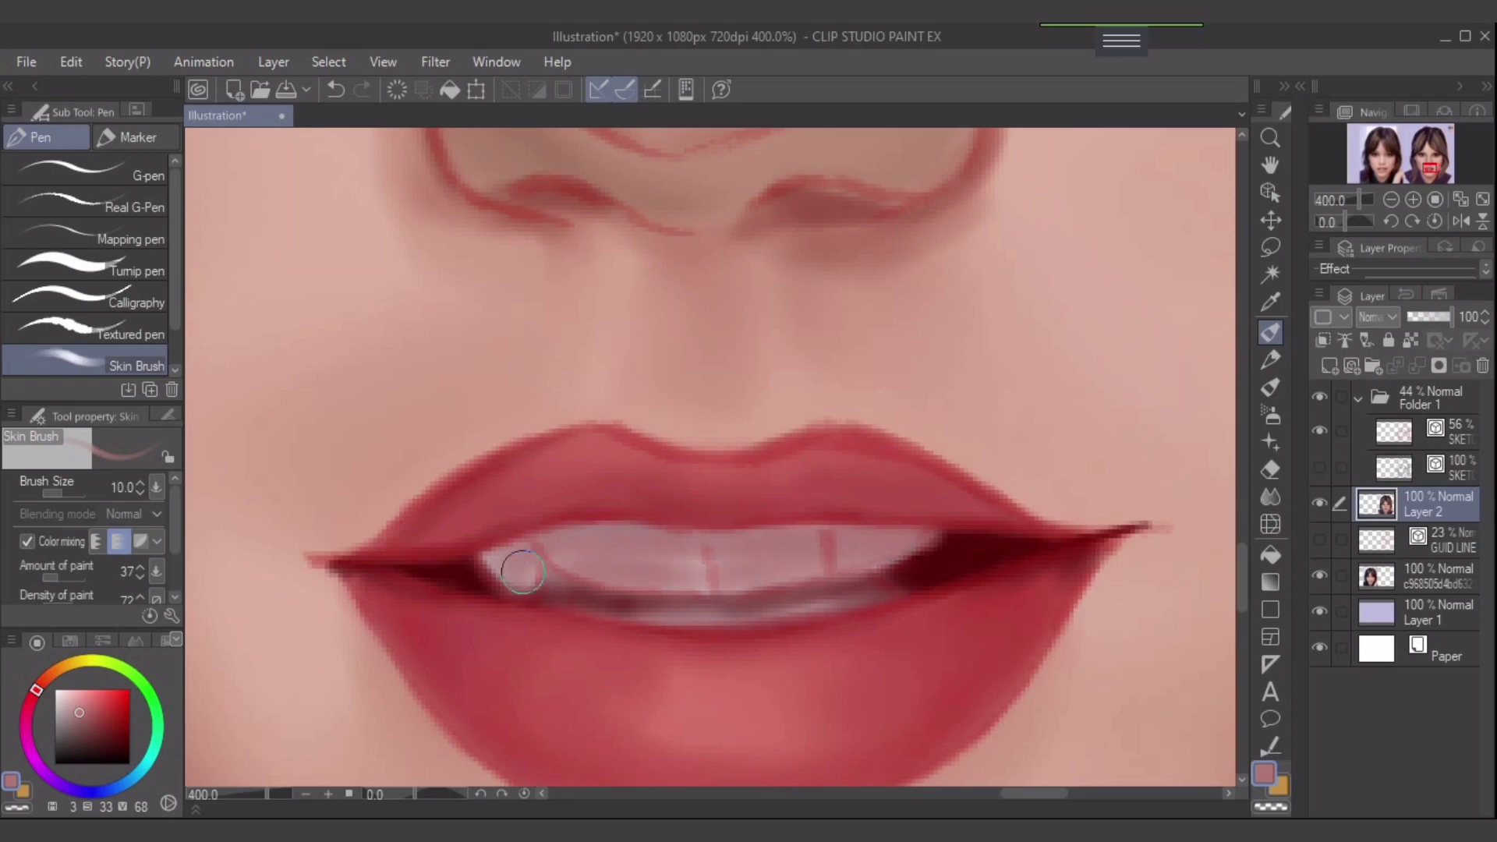
{"action": "left_click_drag", "start_coordinate": [517, 569], "coordinate": [726, 572]}
{"action": "key", "text": "bracketleft"}
{"action": "key", "text": "bracketleft"}
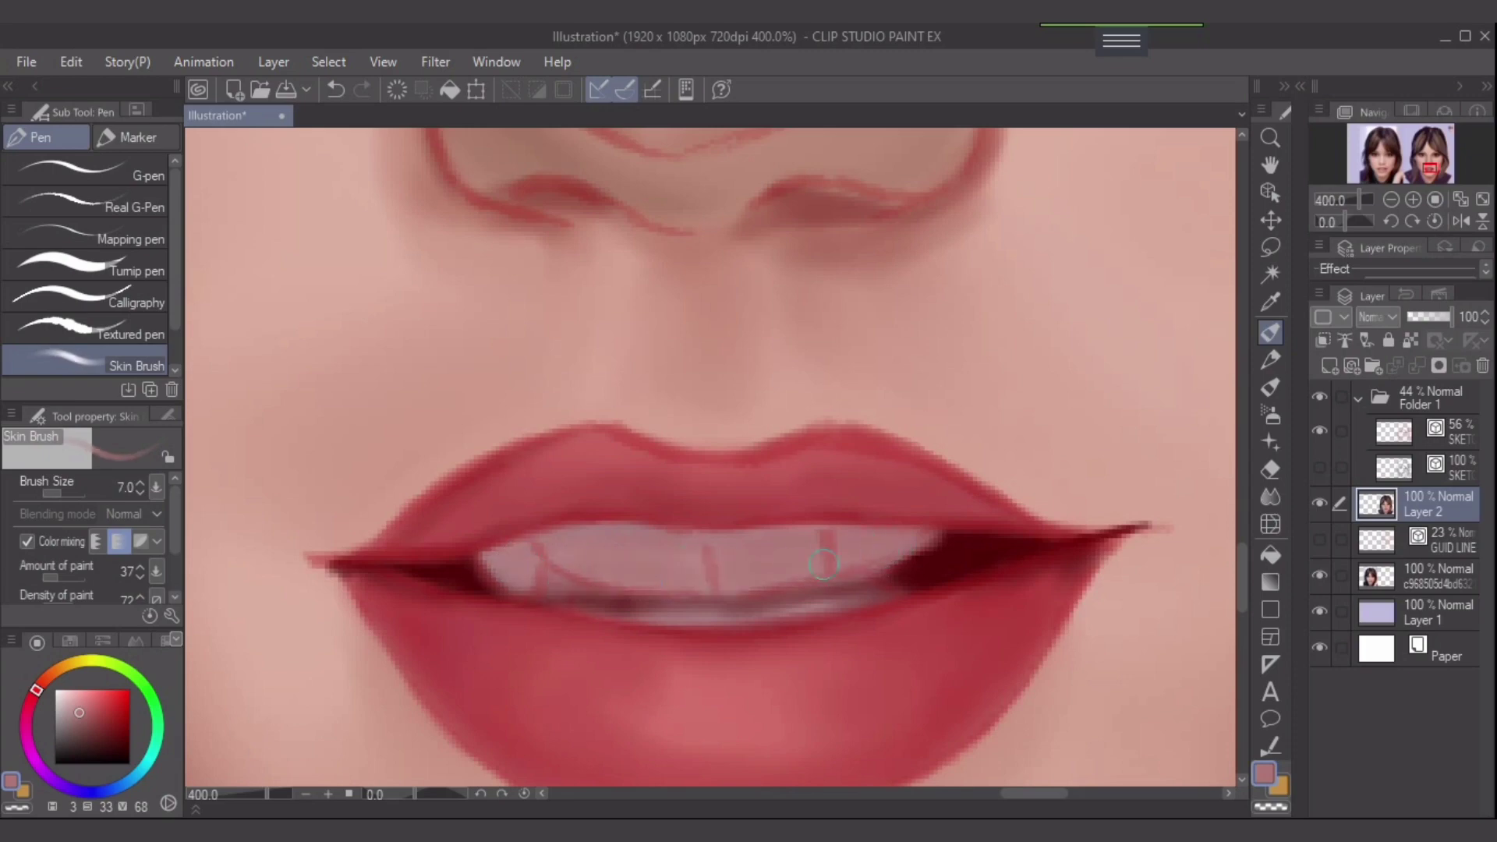
- Tint the strip below the upper teeth at size 5 in a darker pink, hue 3, saturation 43, value 60
{"action": "key", "text": "bracketleft"}
{"action": "key", "text": "bracketleft"}
{"action": "key", "text": "bracketleft"}
{"action": "key", "text": "bracketleft"}
{"action": "key", "text": "bracketright"}
{"action": "key", "text": "bracketright"}
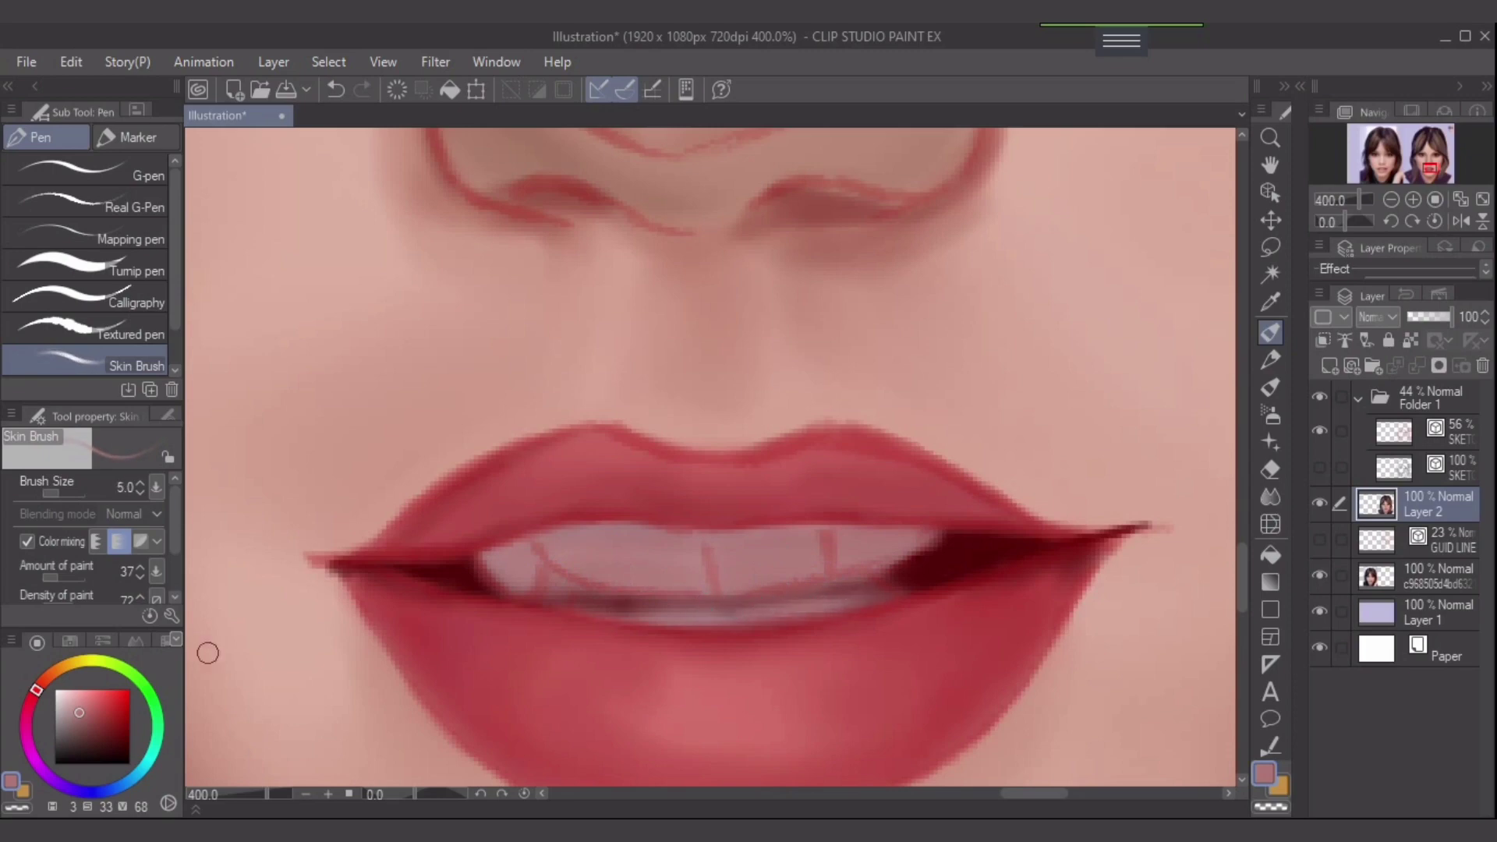
{"action": "left_click", "coordinate": [87, 719]}
{"action": "left_click_drag", "start_coordinate": [611, 610], "coordinate": [855, 598]}
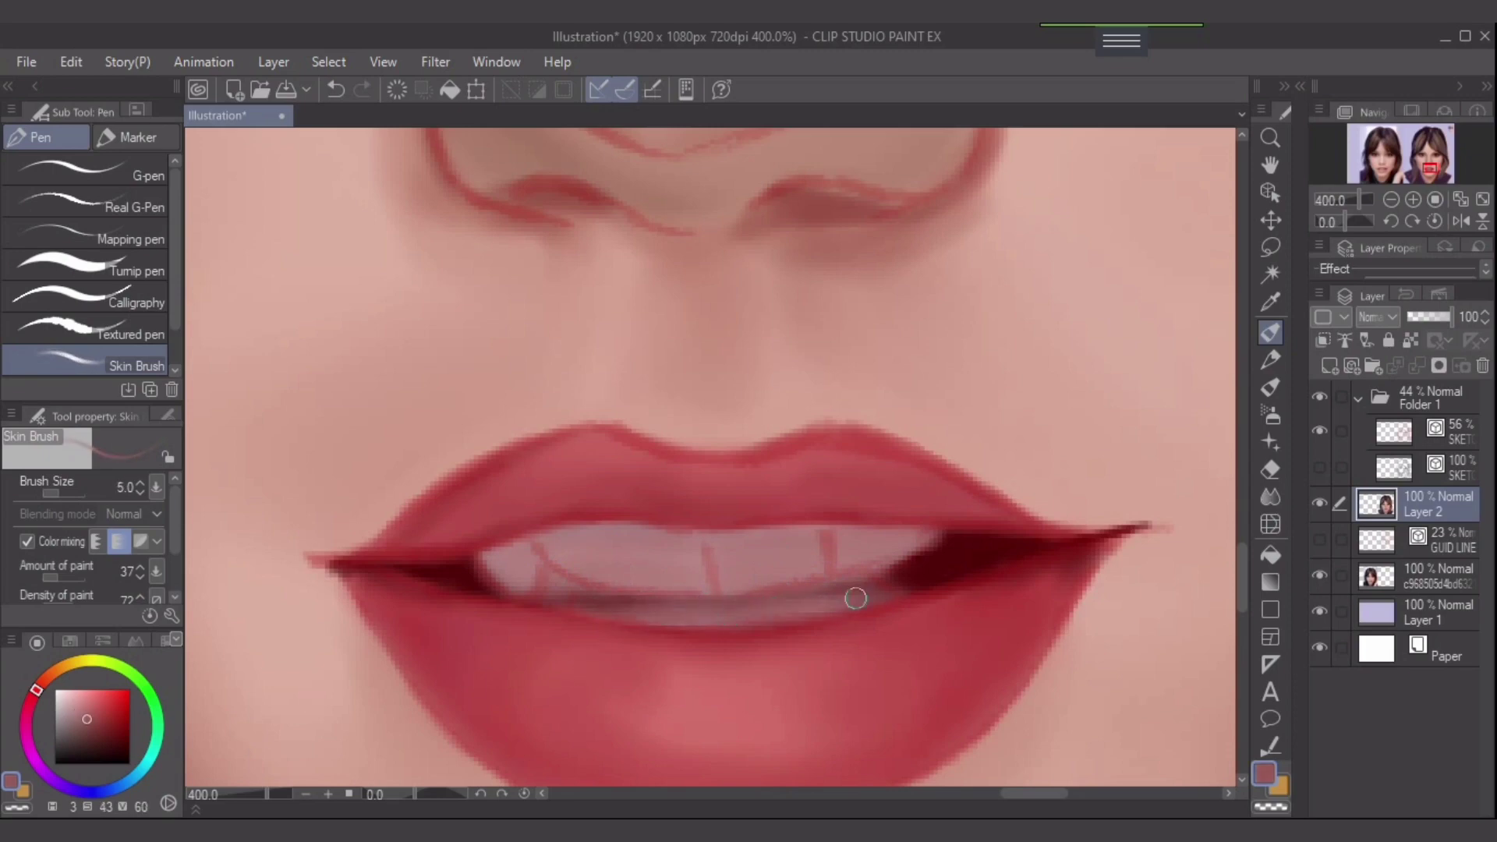
- Redraw the upper teeth's lower edge and left tooth outline in sampled dark red, hue 1, saturation 88, value 33, at size 2.5
{"action": "left_click", "coordinate": [950, 573], "text": "alt"}
{"action": "key", "text": "bracketleft"}
{"action": "key", "text": "bracketleft"}
{"action": "key", "text": "bracketleft"}
{"action": "mouse_move", "coordinate": [782, 589]}
{"action": "left_mouse_down"}
{"action": "mouse_move", "coordinate": [907, 567]}
{"action": "mouse_move", "coordinate": [732, 601]}
{"action": "mouse_move", "coordinate": [741, 593]}
{"action": "left_mouse_up"}
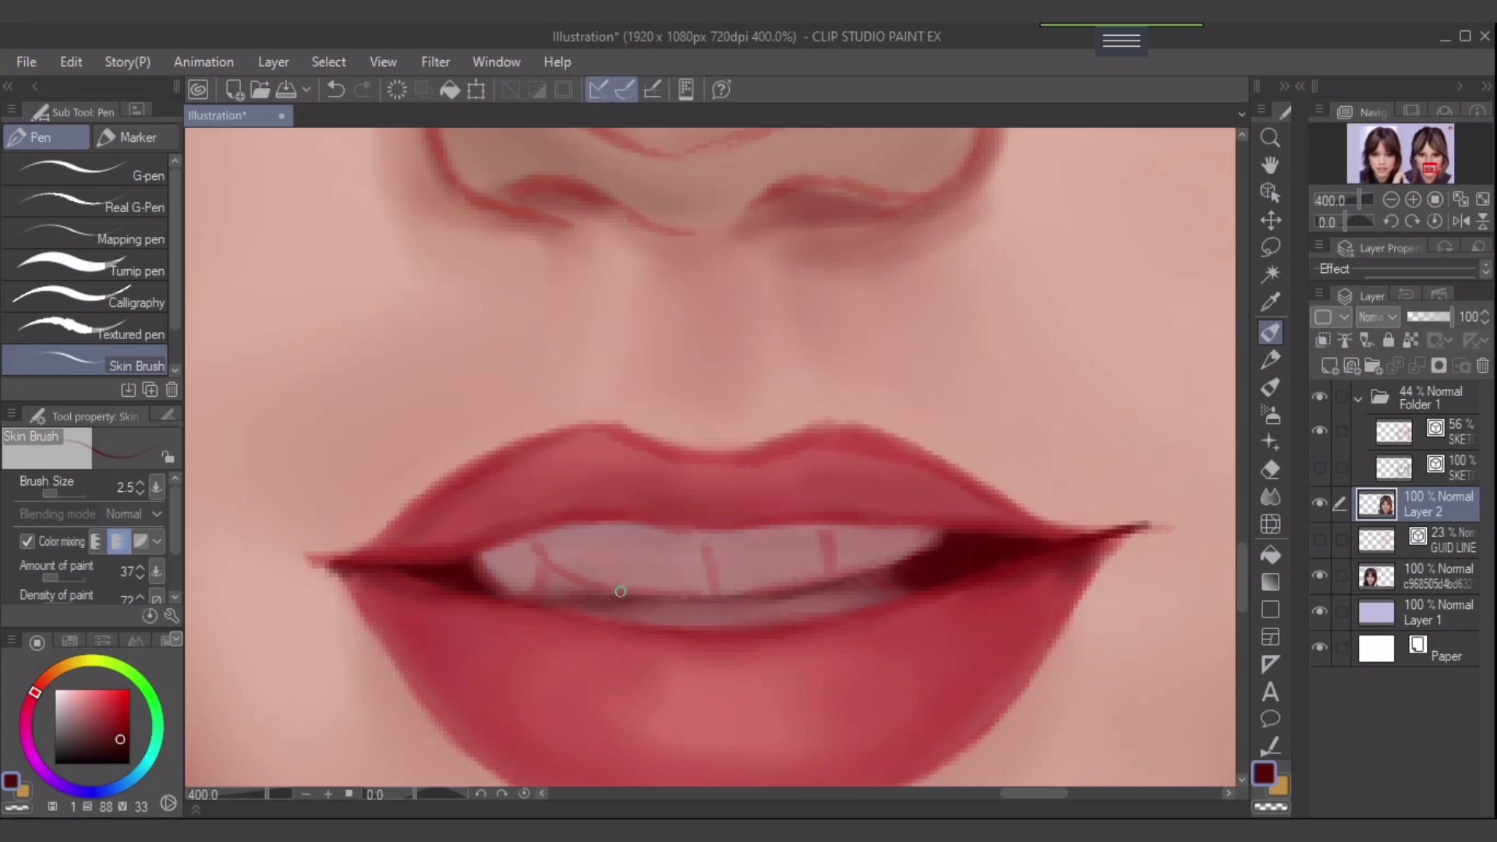
{"action": "left_click_drag", "start_coordinate": [552, 567], "coordinate": [636, 597]}
{"action": "left_click_drag", "start_coordinate": [543, 566], "coordinate": [583, 601]}
- Draw the central gap and a new left gap line between the upper teeth in dark red with the Skin Brush at size 2.5
{"action": "key", "text": "j"}
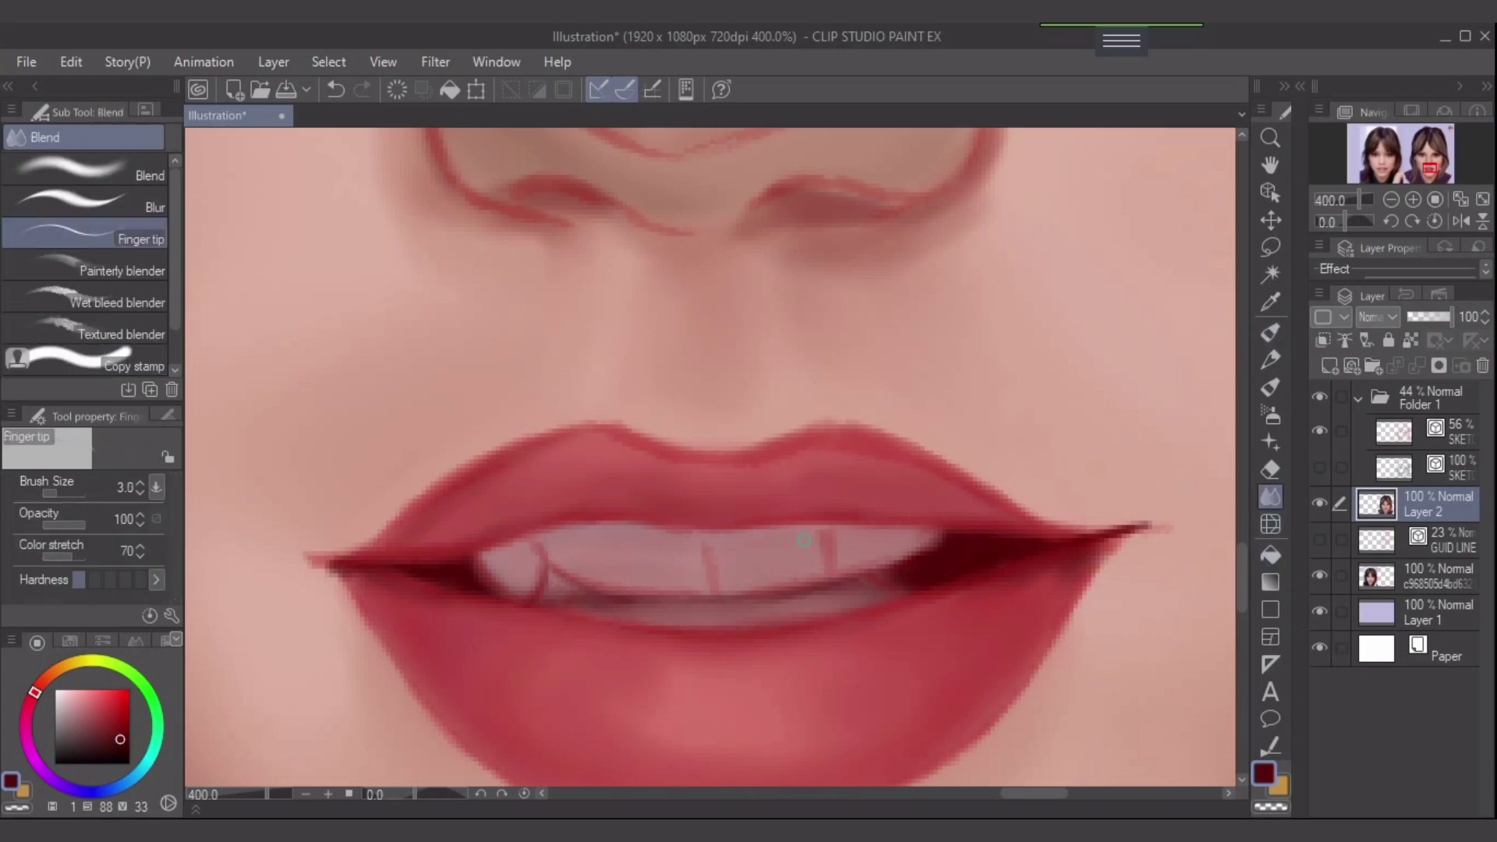
{"action": "key", "text": "bracketright"}
{"action": "left_click", "coordinate": [1271, 332]}
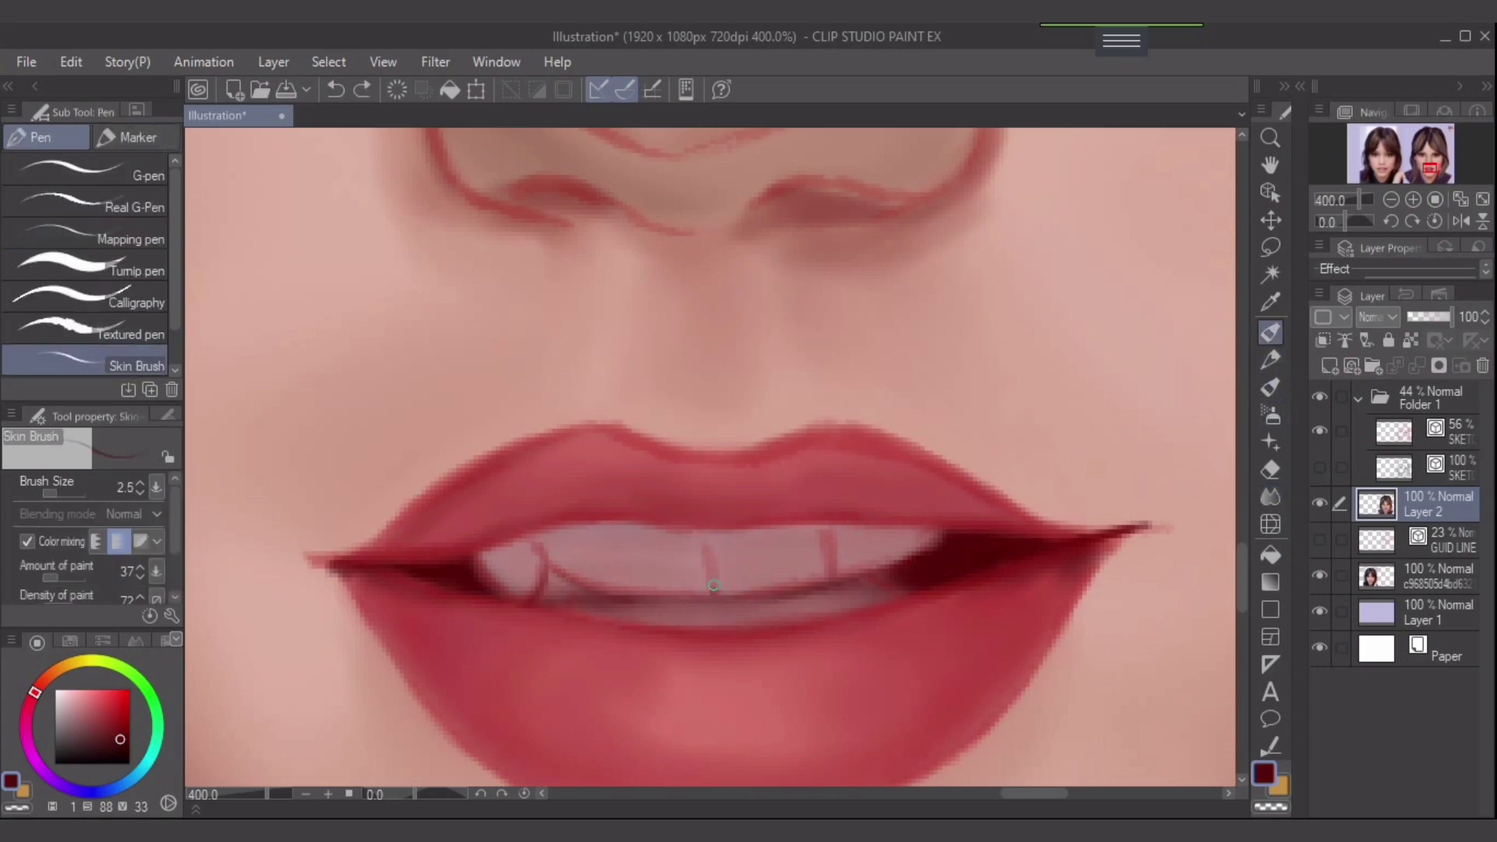
{"action": "left_click_drag", "start_coordinate": [713, 585], "coordinate": [715, 594]}
{"action": "left_click_drag", "start_coordinate": [596, 593], "coordinate": [583, 564]}
{"action": "key", "text": "ctrl+z"}
{"action": "left_click_drag", "start_coordinate": [708, 597], "coordinate": [705, 581]}
{"action": "left_click_drag", "start_coordinate": [572, 591], "coordinate": [575, 530]}
{"action": "mouse_move", "coordinate": [579, 584]}
{"action": "left_mouse_down"}
{"action": "mouse_move", "coordinate": [523, 571]}
{"action": "mouse_move", "coordinate": [542, 588]}
{"action": "mouse_move", "coordinate": [509, 554]}
{"action": "mouse_move", "coordinate": [562, 592]}
{"action": "mouse_move", "coordinate": [509, 567]}
{"action": "left_mouse_up"}
- Fill the mouth's left corner over the outermost tooth in sampled dark red, hue 0, saturation 90, value 32, at size 3
{"action": "left_click", "coordinate": [459, 576], "text": "alt"}
{"action": "key", "text": "e"}
{"action": "key", "text": "ctrl+z"}
{"action": "key", "text": "p"}
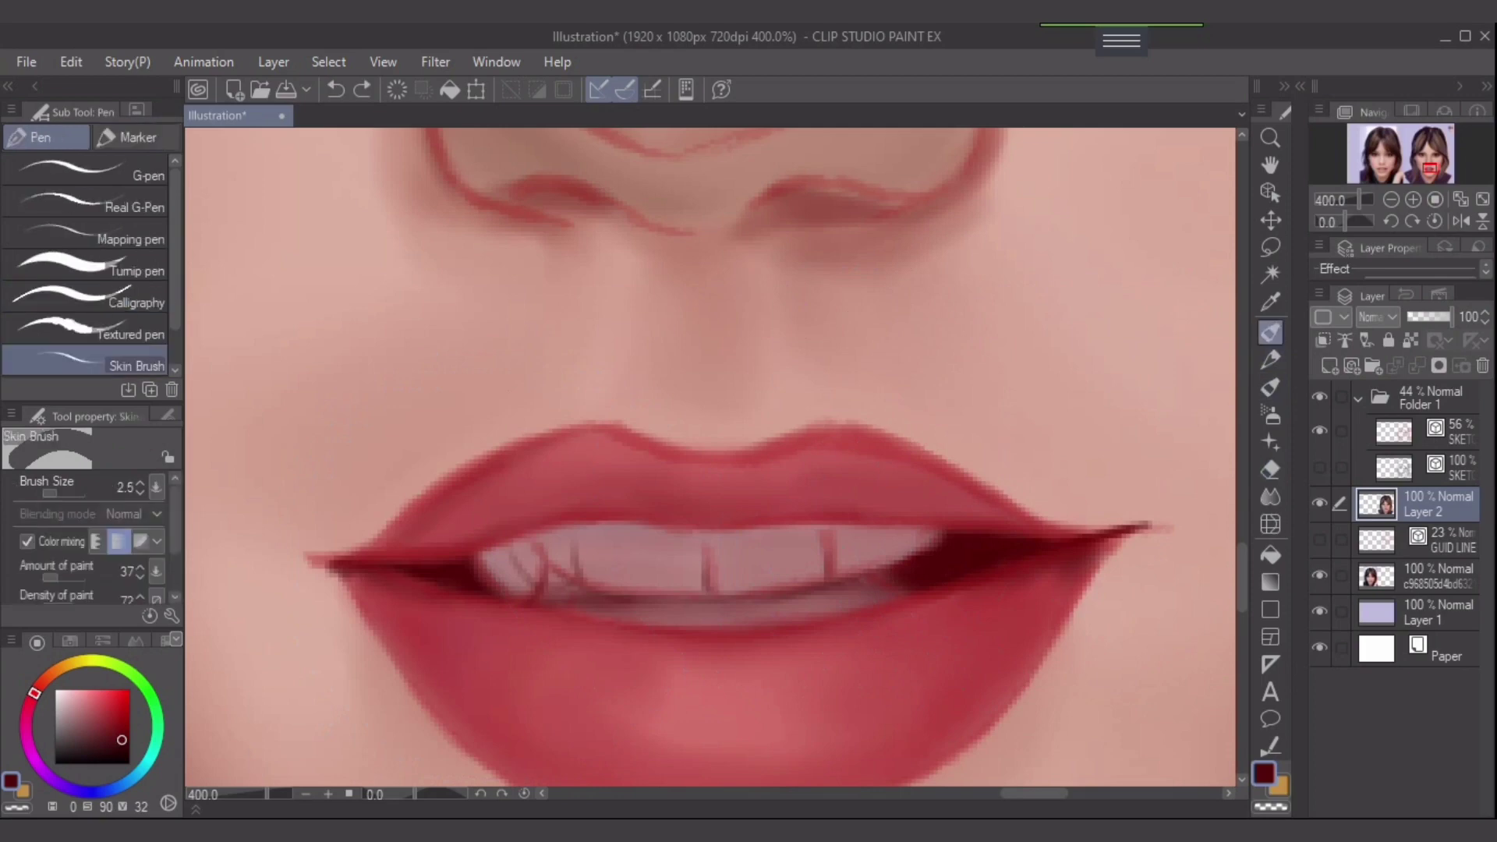
{"action": "key", "text": "bracketright"}
{"action": "key", "text": "bracketright"}
{"action": "mouse_move", "coordinate": [507, 561]}
{"action": "left_mouse_down"}
{"action": "mouse_move", "coordinate": [466, 572]}
{"action": "mouse_move", "coordinate": [524, 589]}
{"action": "mouse_move", "coordinate": [513, 564]}
{"action": "mouse_move", "coordinate": [533, 586]}
{"action": "mouse_move", "coordinate": [496, 587]}
{"action": "mouse_move", "coordinate": [526, 592]}
{"action": "mouse_move", "coordinate": [469, 562]}
{"action": "left_mouse_up"}
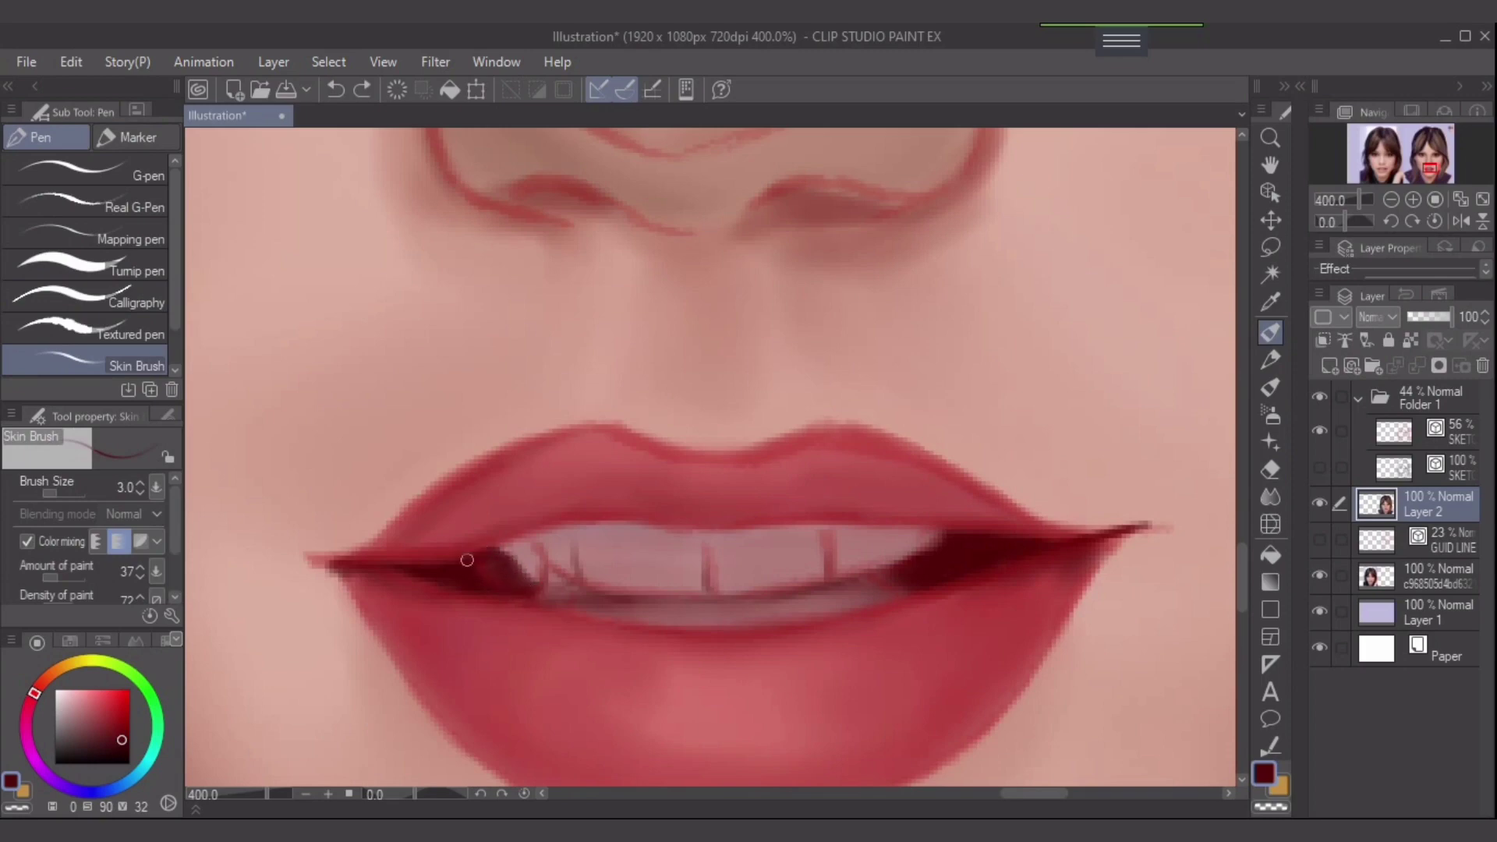
{"action": "mouse_move", "coordinate": [486, 563]}
{"action": "left_mouse_down"}
{"action": "mouse_move", "coordinate": [525, 581]}
{"action": "mouse_move", "coordinate": [461, 575]}
{"action": "mouse_move", "coordinate": [522, 594]}
{"action": "mouse_move", "coordinate": [440, 575]}
{"action": "mouse_move", "coordinate": [515, 591]}
{"action": "left_mouse_up"}
- Hide the sketch folder and darken the upper teeth's lower edge in dark red, hue 0, saturation 89, value 33
{"action": "left_click", "coordinate": [1319, 396]}
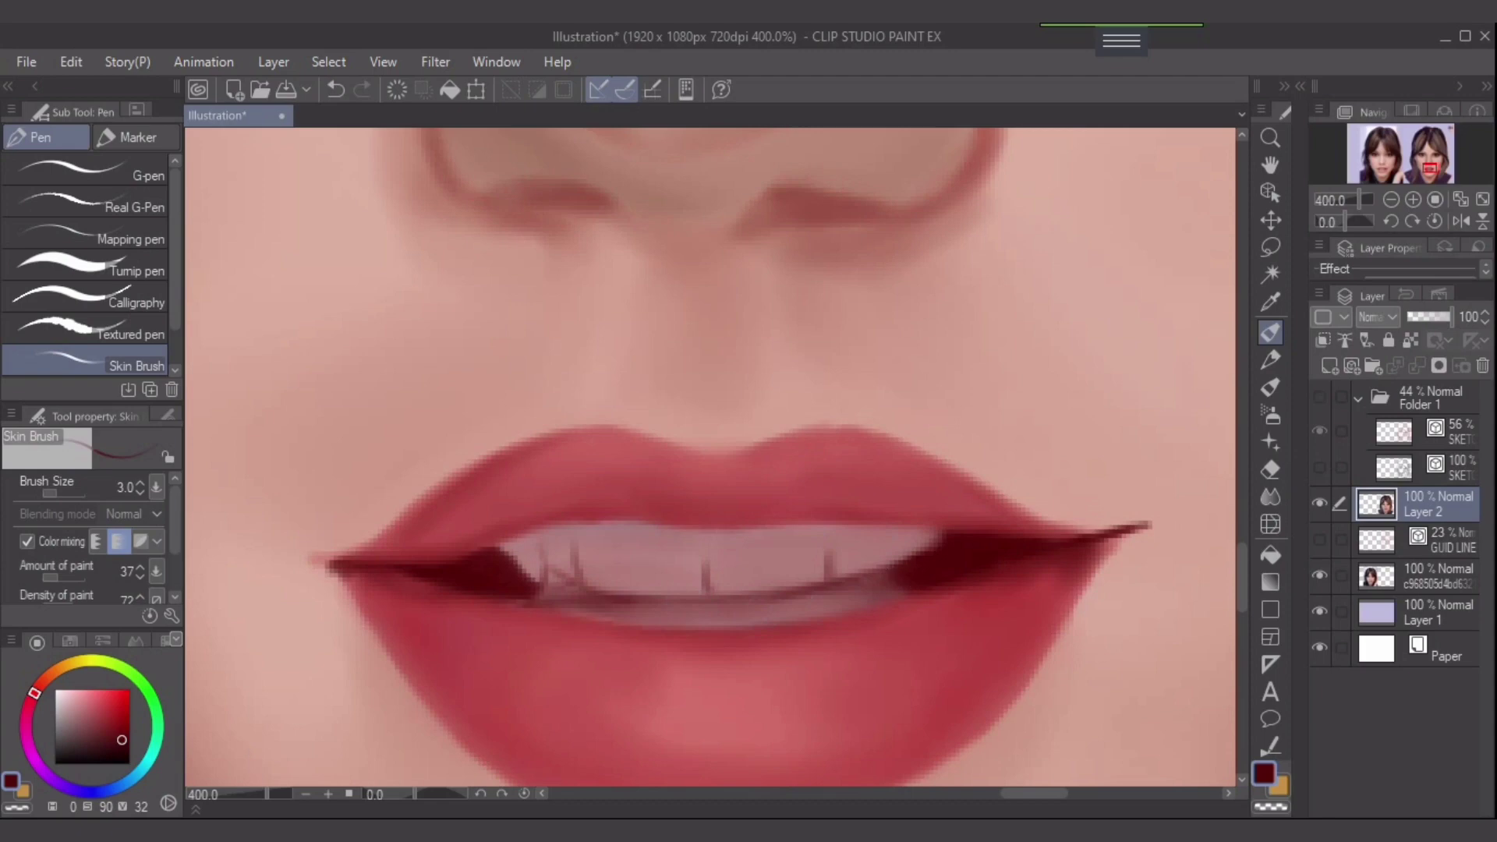
{"action": "mouse_move", "coordinate": [895, 573]}
{"action": "left_mouse_down"}
{"action": "mouse_move", "coordinate": [778, 603]}
{"action": "mouse_move", "coordinate": [798, 597]}
{"action": "left_mouse_up"}
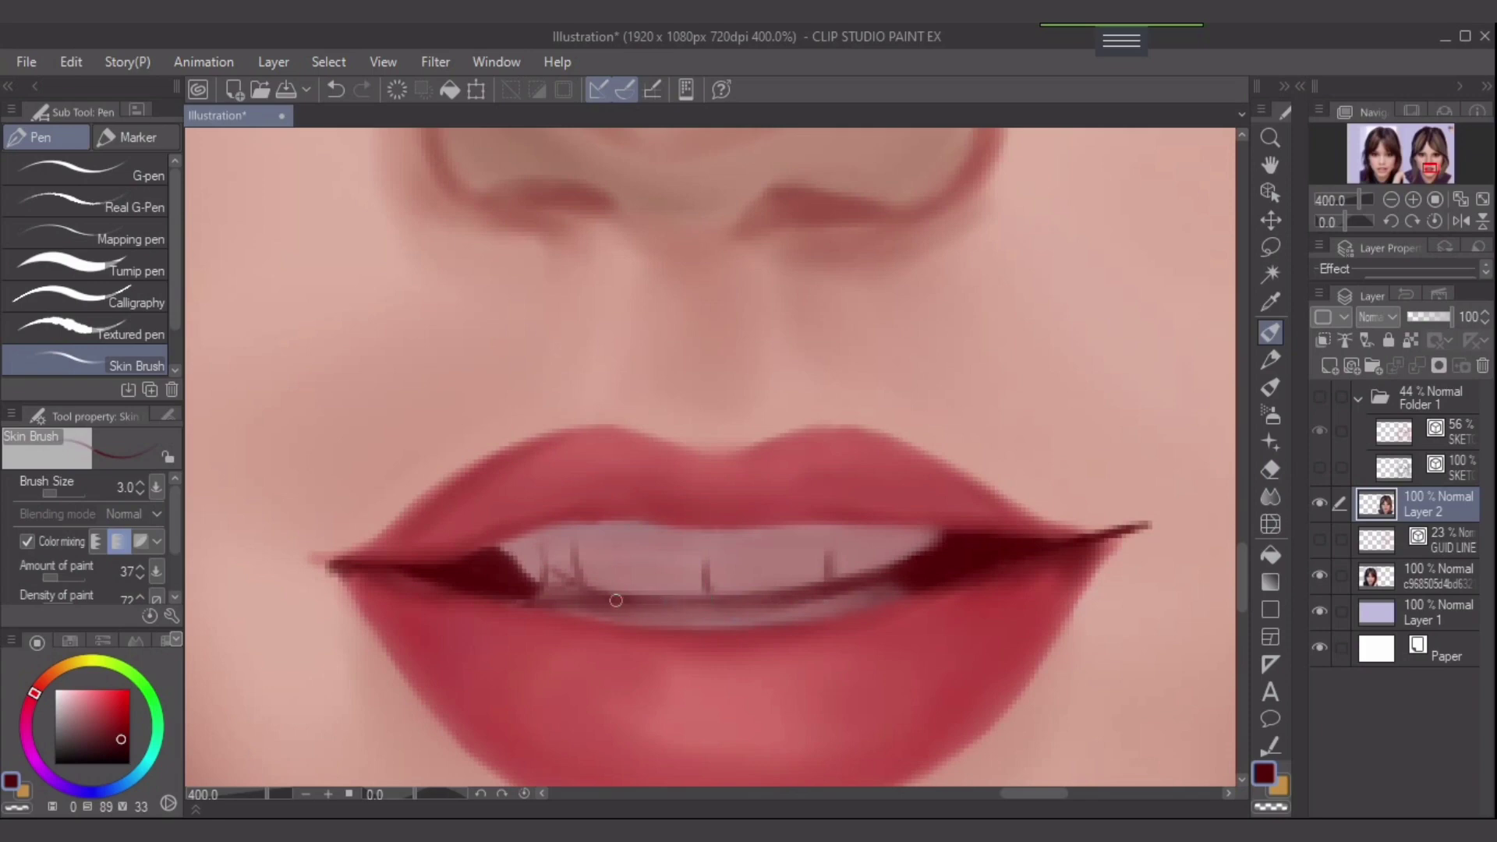
{"action": "mouse_move", "coordinate": [590, 587]}
{"action": "left_mouse_down"}
{"action": "mouse_move", "coordinate": [578, 557]}
{"action": "mouse_move", "coordinate": [588, 586]}
{"action": "mouse_move", "coordinate": [580, 560]}
{"action": "mouse_move", "coordinate": [557, 589]}
{"action": "mouse_move", "coordinate": [578, 580]}
{"action": "mouse_move", "coordinate": [578, 551]}
{"action": "mouse_move", "coordinate": [559, 594]}
{"action": "left_mouse_up"}
{"action": "key", "text": "["}
{"action": "key", "text": "]"}
{"action": "key", "text": "]"}
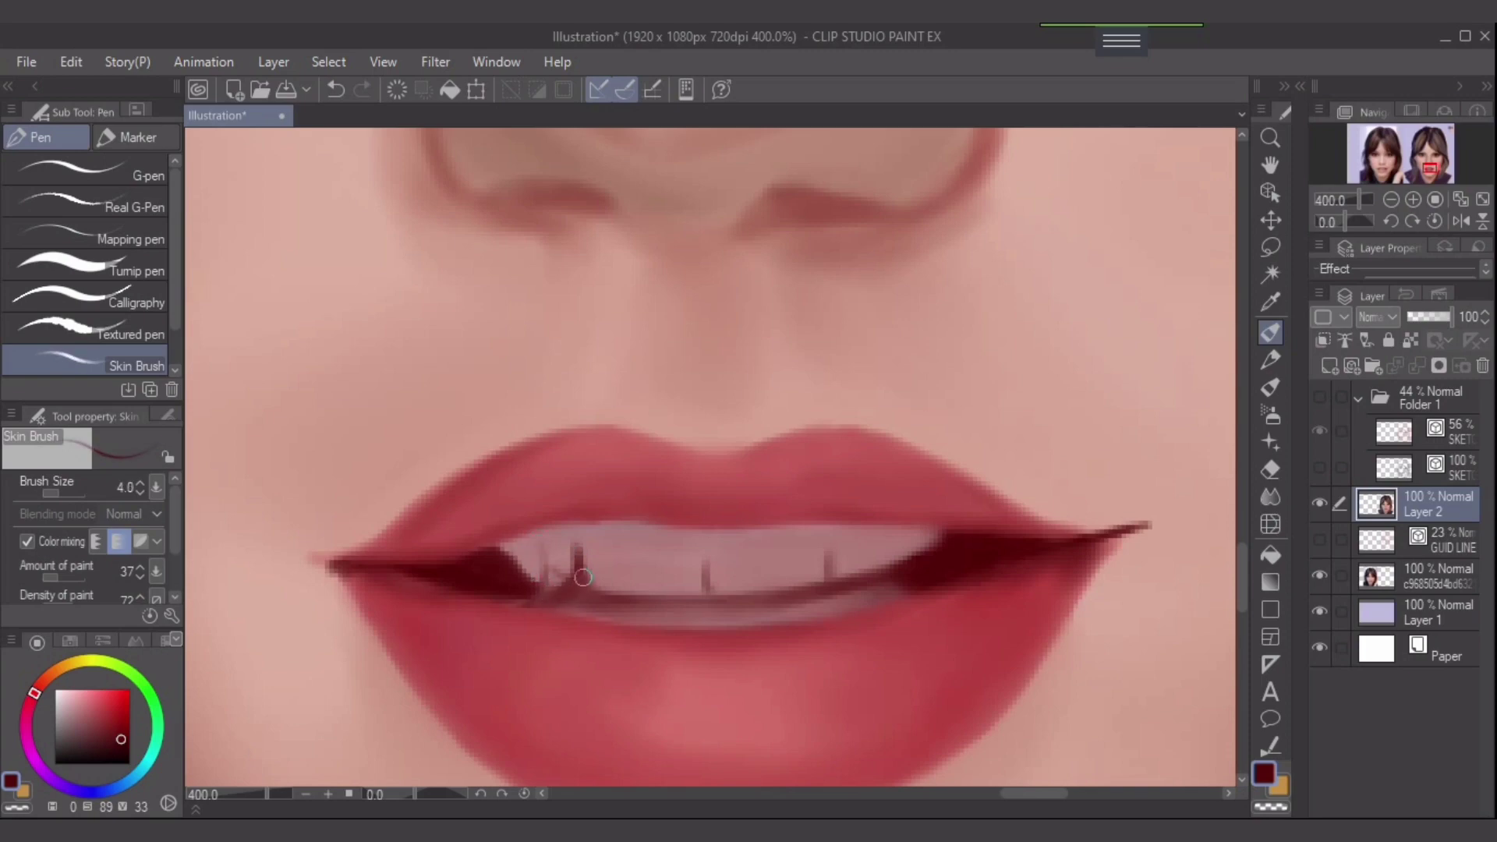
- Strengthen the left tooth gap and the shadow along the upper teeth's upper-left edge in the same dark red at sizes 2.5 to 4
{"action": "key", "text": "bracketleft"}
{"action": "key", "text": "bracketleft"}
{"action": "key", "text": "bracketright"}
{"action": "key", "text": "bracketleft"}
{"action": "key", "text": "bracketleft"}
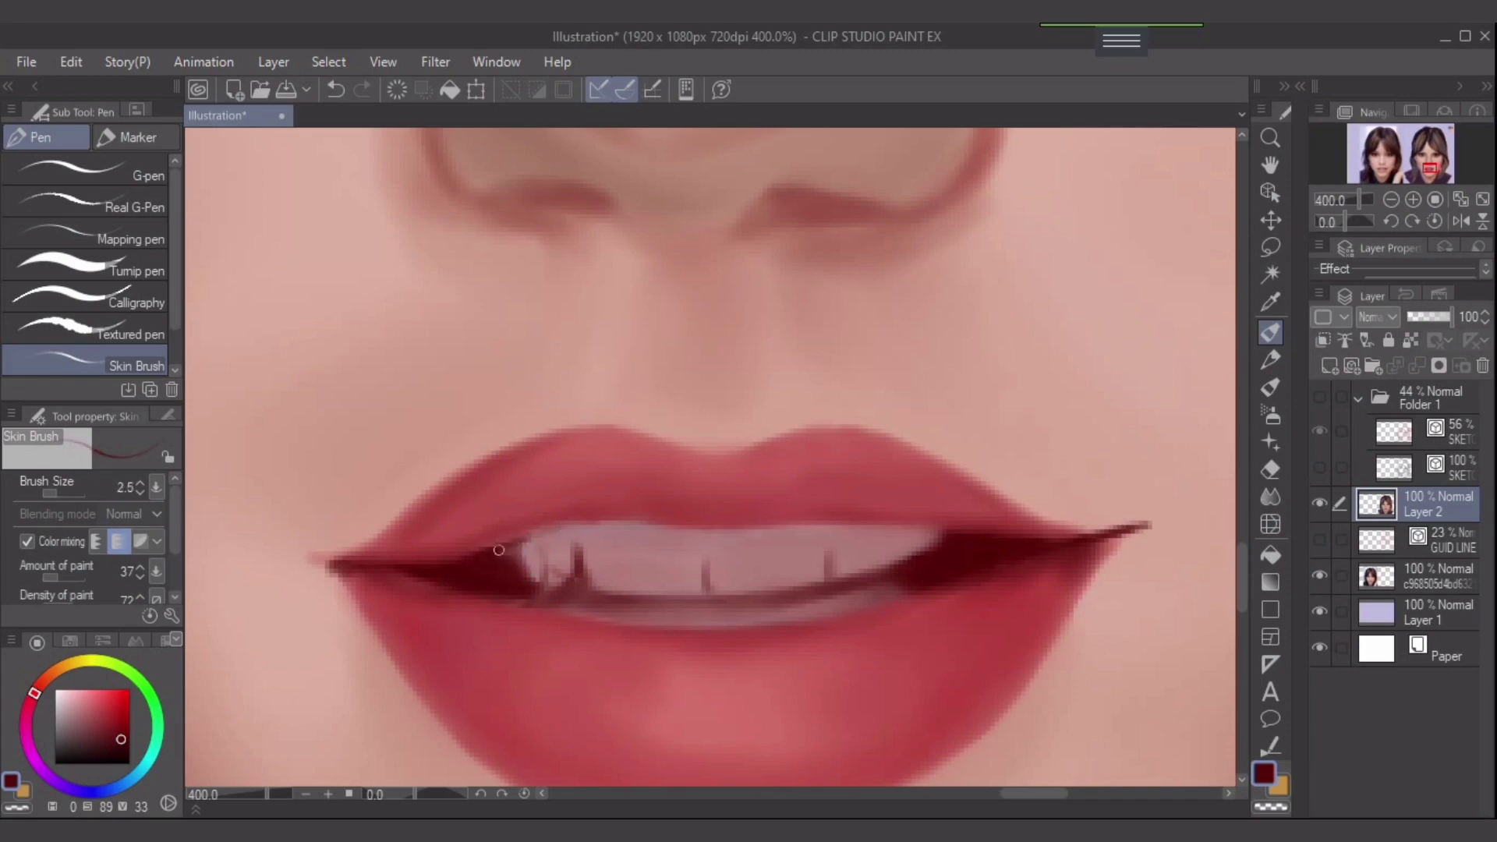
{"action": "left_click_drag", "start_coordinate": [513, 539], "coordinate": [596, 530]}
{"action": "key", "text": "bracketright"}
{"action": "key", "text": "bracketright"}
{"action": "mouse_move", "coordinate": [564, 524]}
{"action": "left_mouse_down"}
{"action": "mouse_move", "coordinate": [485, 549]}
{"action": "mouse_move", "coordinate": [648, 524]}
{"action": "left_mouse_up"}
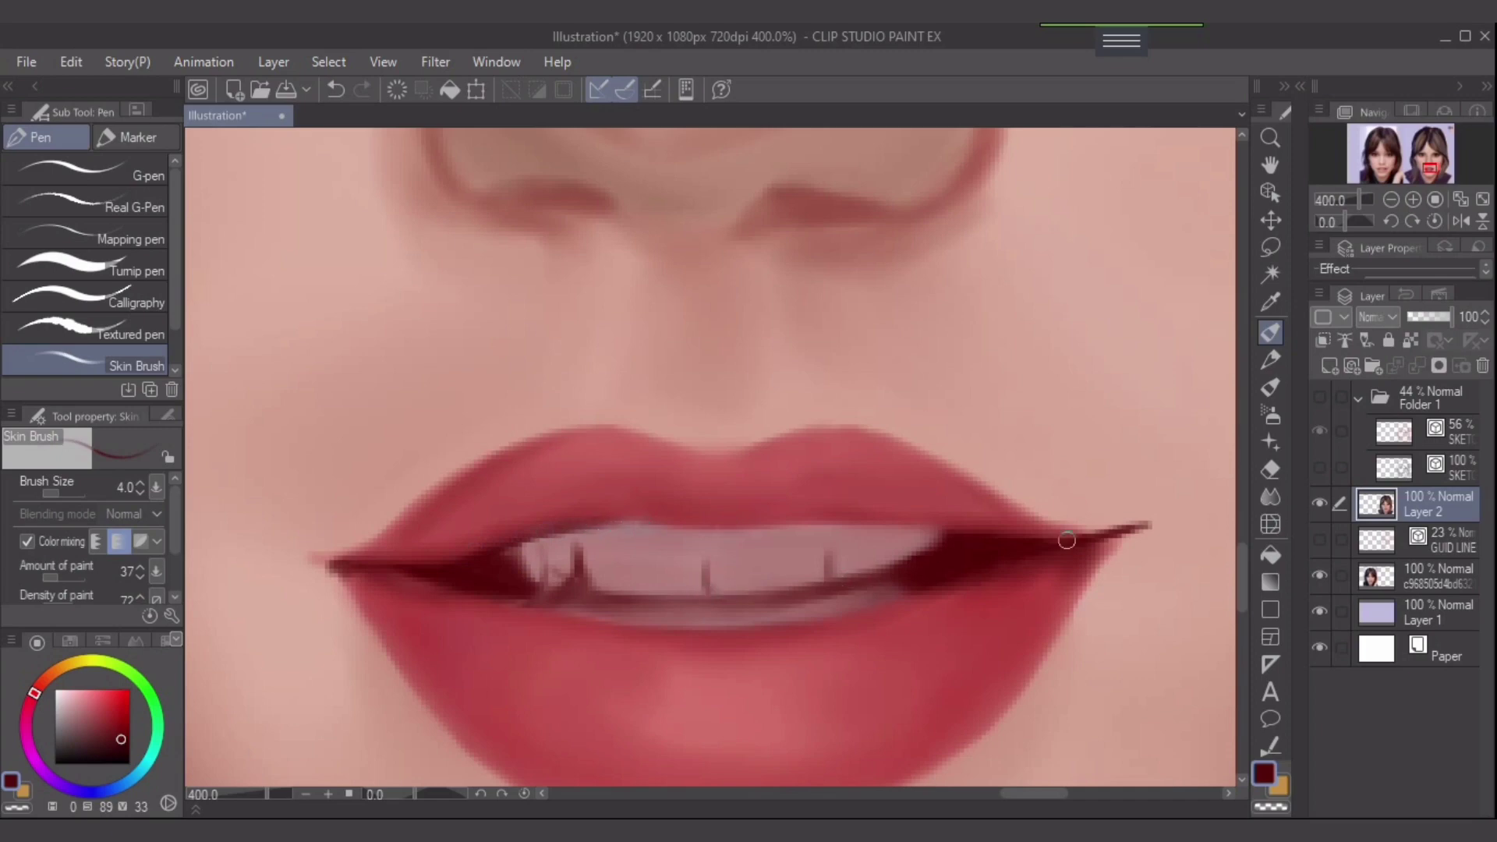
- Shape and soften the central and right gaps between the upper teeth with the Finger tip blender
{"action": "left_click_drag", "start_coordinate": [700, 589], "coordinate": [705, 578]}
{"action": "key", "text": "j"}
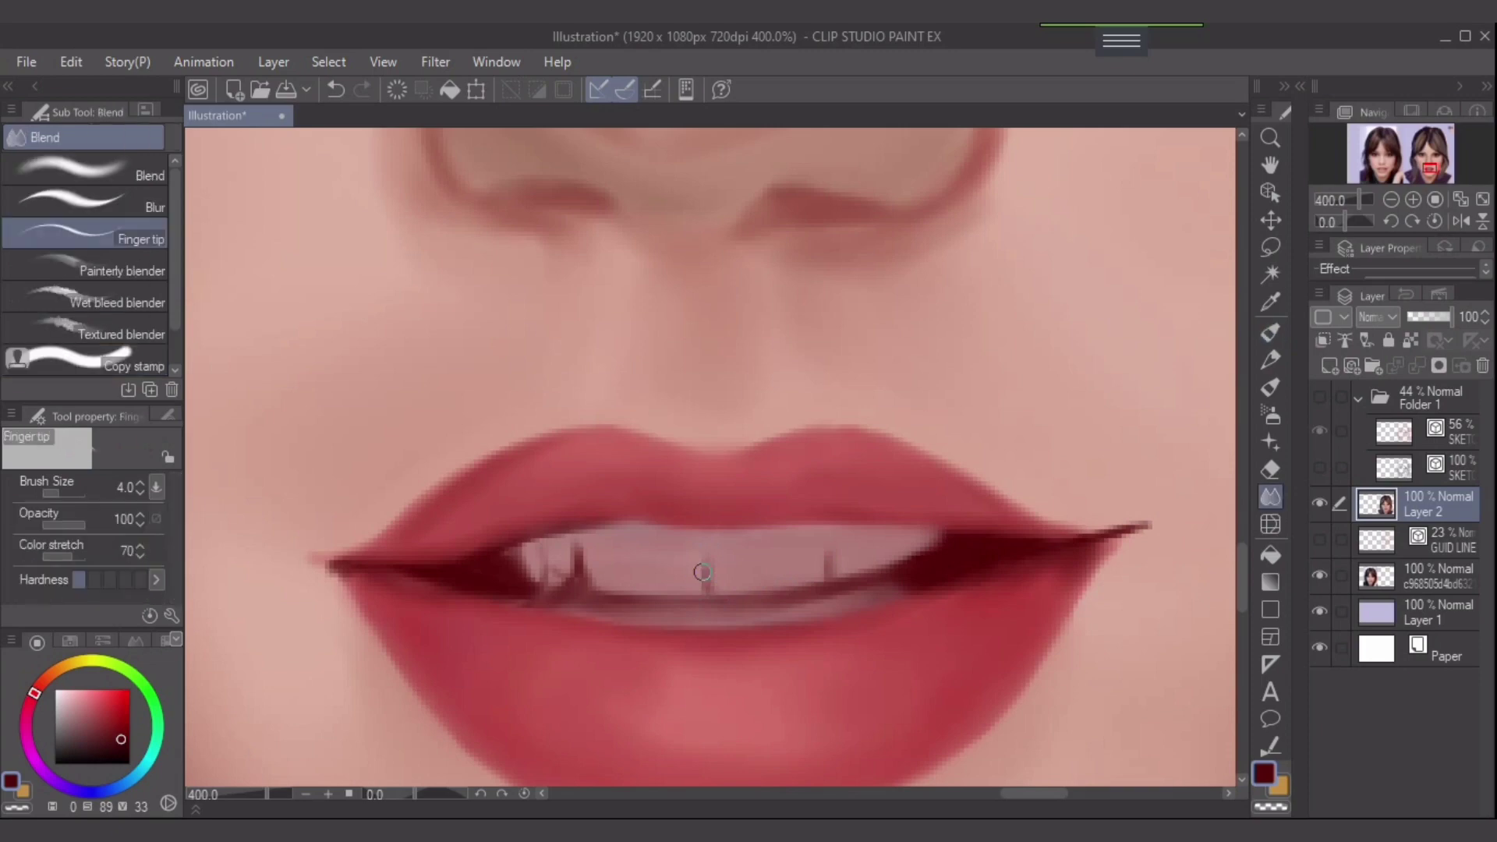
{"action": "key", "text": "]"}
{"action": "key", "text": "]"}
{"action": "left_click_drag", "start_coordinate": [705, 589], "coordinate": [709, 551]}
{"action": "key", "text": "["}
{"action": "key", "text": "["}
{"action": "key", "text": "bracketleft"}
{"action": "key", "text": "bracketleft"}
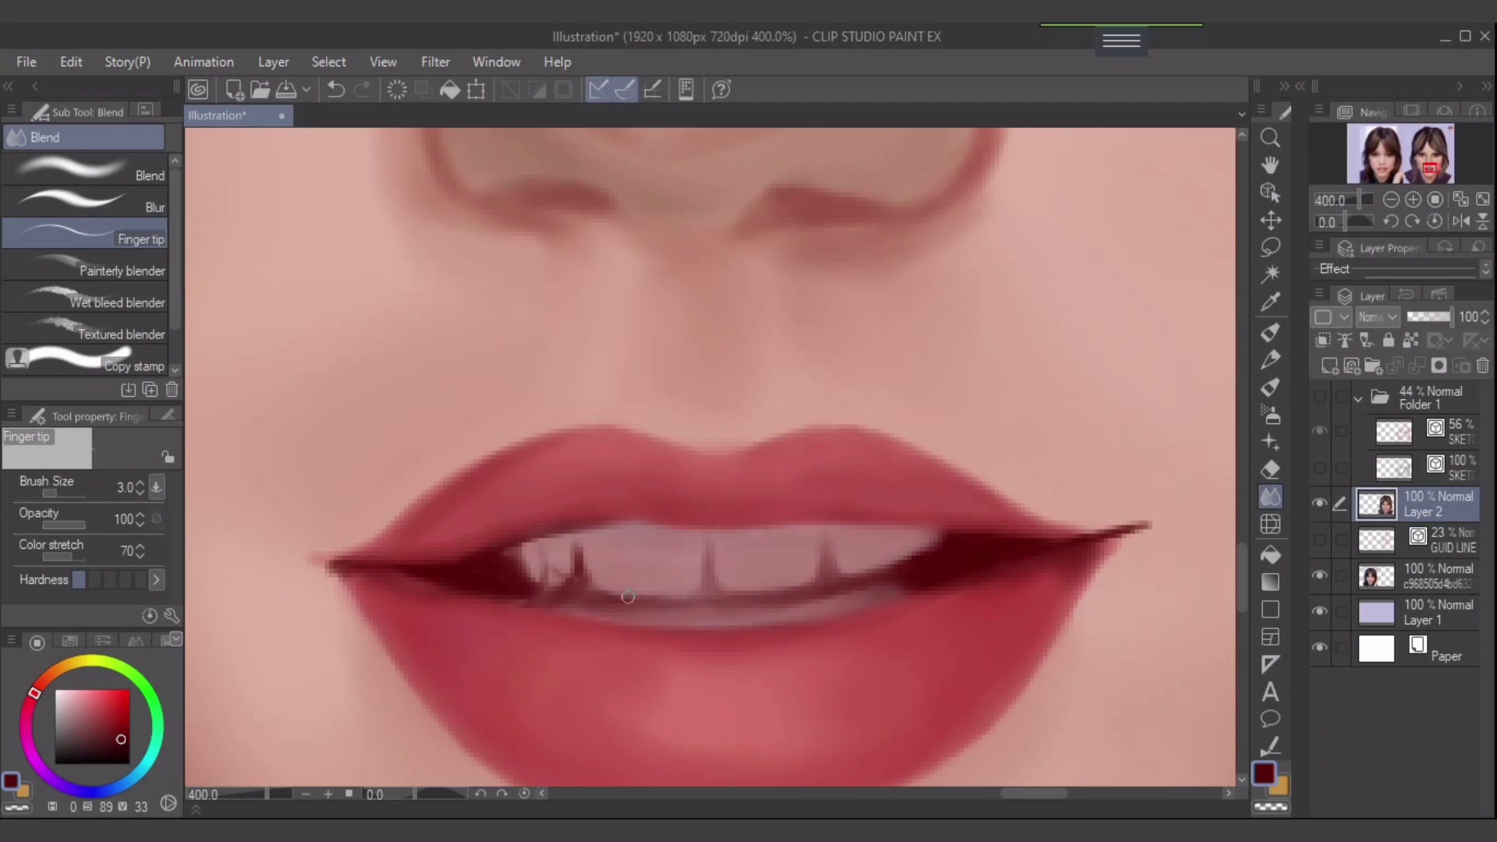
- Smudge the left tooth gap and clean up the small left tooth with the Finger tip blender at sizes 3 to 5
{"action": "left_click_drag", "start_coordinate": [581, 569], "coordinate": [577, 532]}
{"action": "key", "text": "bracketright"}
{"action": "key", "text": "bracketright"}
{"action": "left_click", "coordinate": [612, 584], "text": "alt"}
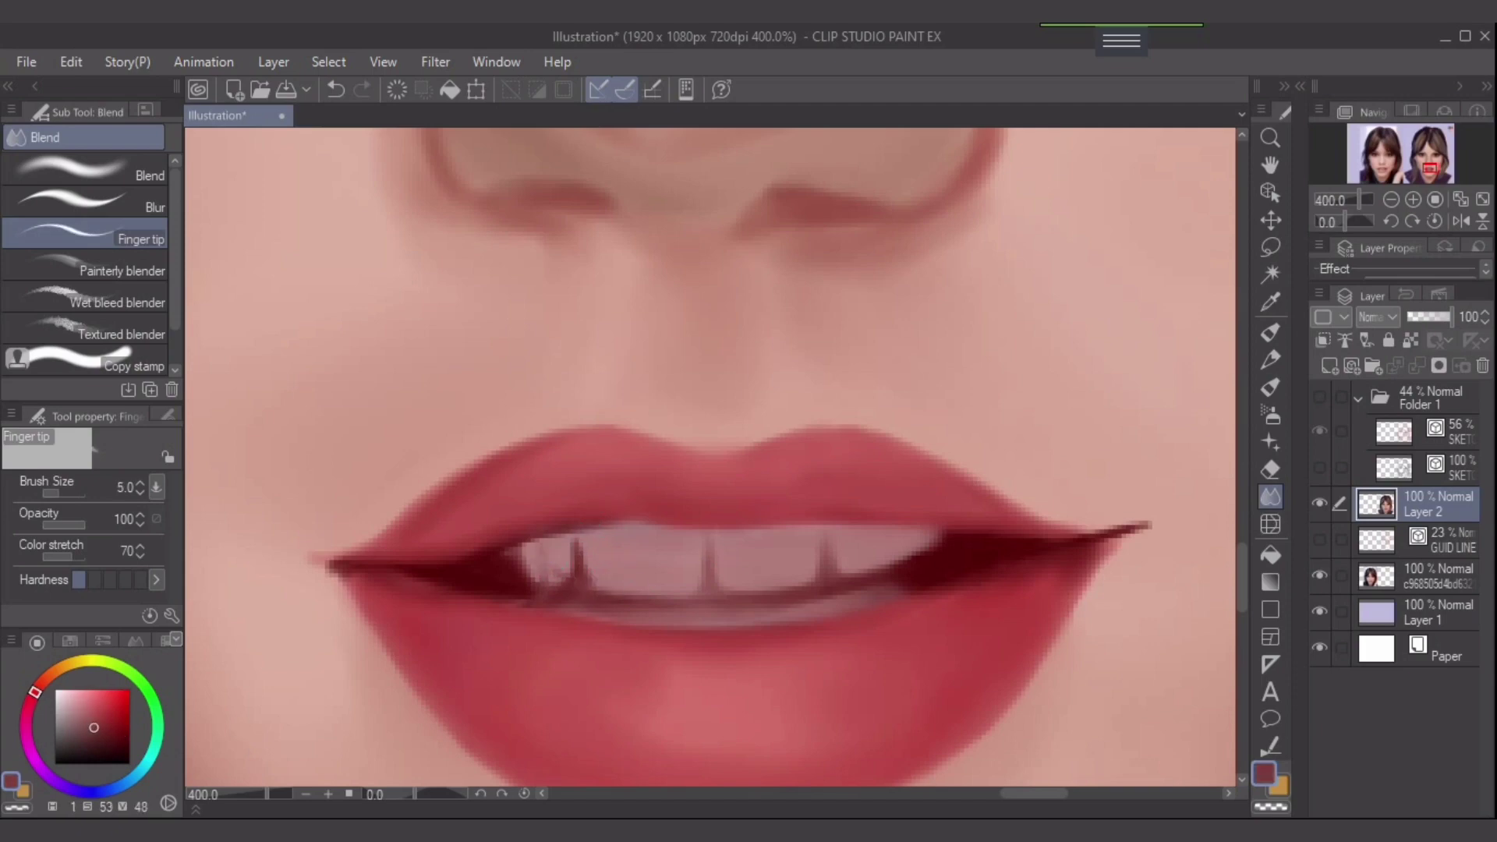
{"action": "left_click_drag", "start_coordinate": [549, 572], "coordinate": [538, 581]}
{"action": "key", "text": "]"}
{"action": "key", "text": "["}
{"action": "key", "text": "["}
{"action": "key", "text": "bracketleft"}
- Try to shade the top of the front teeth in dark red, hue 1, saturation 67, value 42, with the Skin Brush at size 4
{"action": "left_click", "coordinate": [731, 540], "text": "alt"}
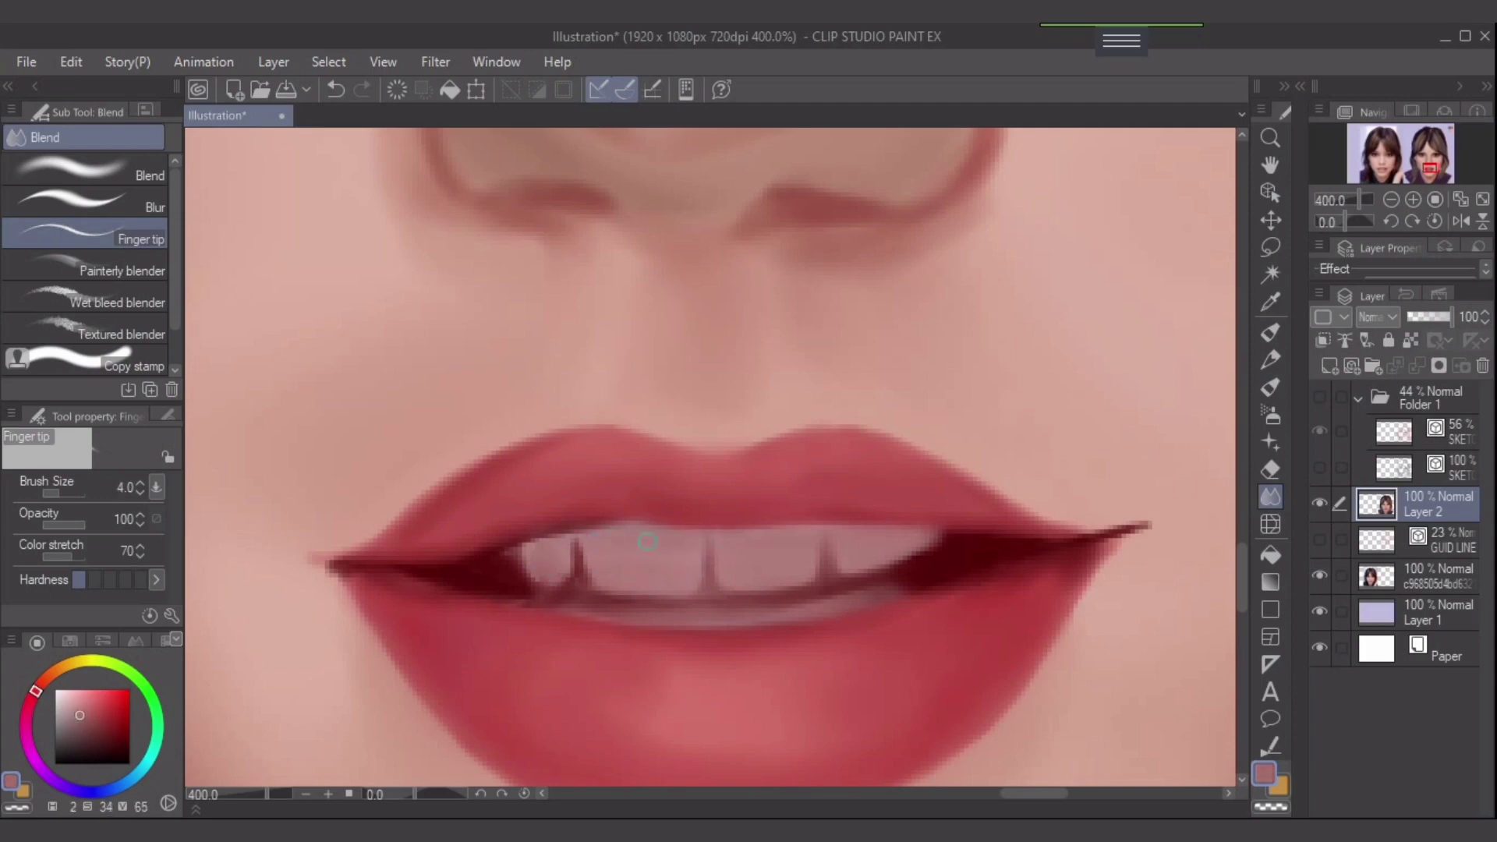
{"action": "key", "text": "bracketright"}
{"action": "left_click", "coordinate": [725, 598], "text": "alt"}
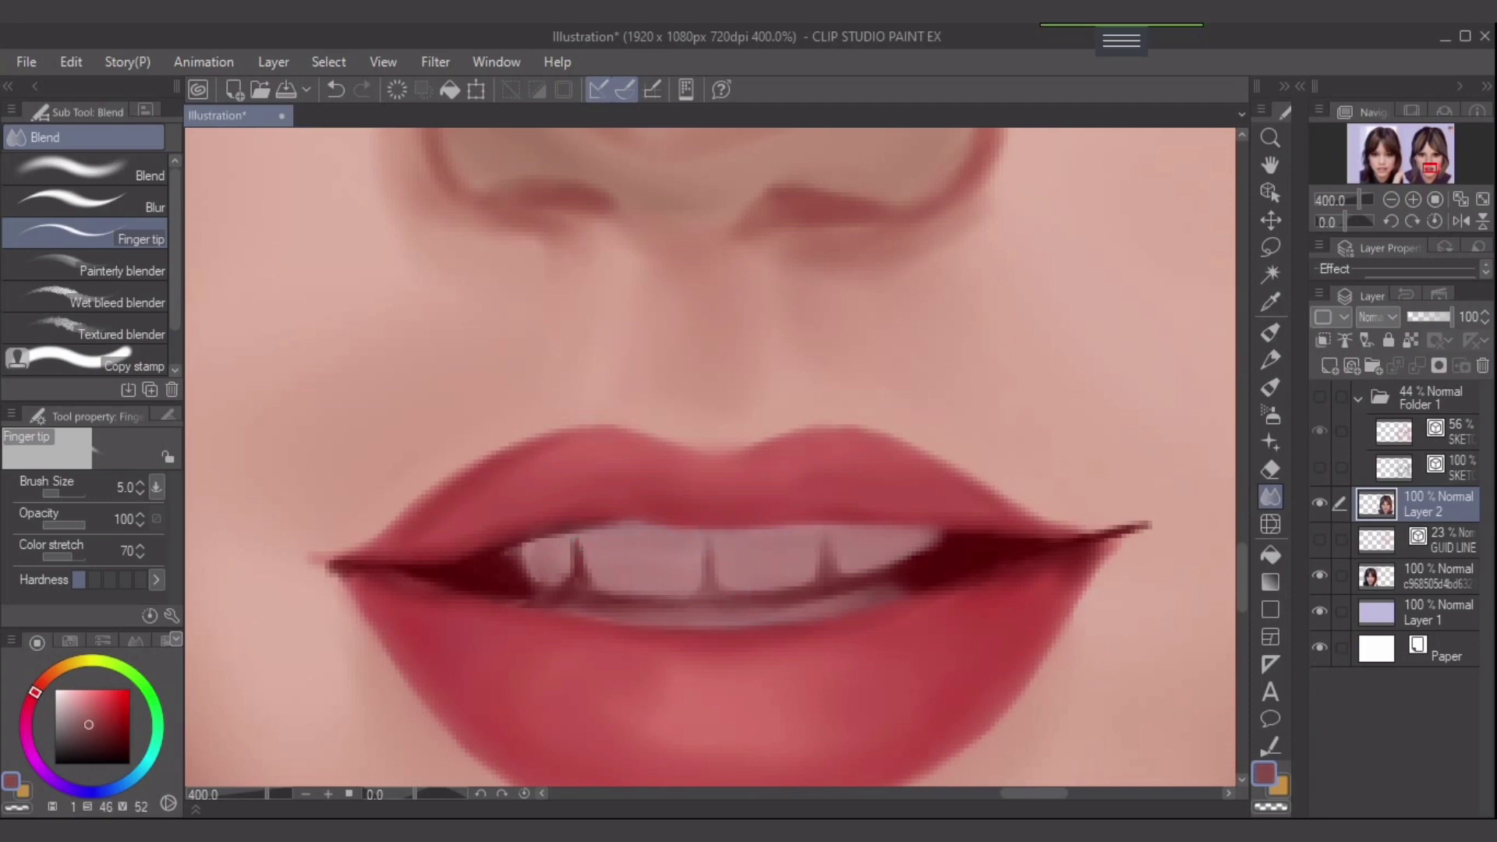
{"action": "left_click_drag", "start_coordinate": [88, 724], "coordinate": [90, 729]}
{"action": "key", "text": "bracketleft"}
{"action": "left_click", "coordinate": [104, 731]}
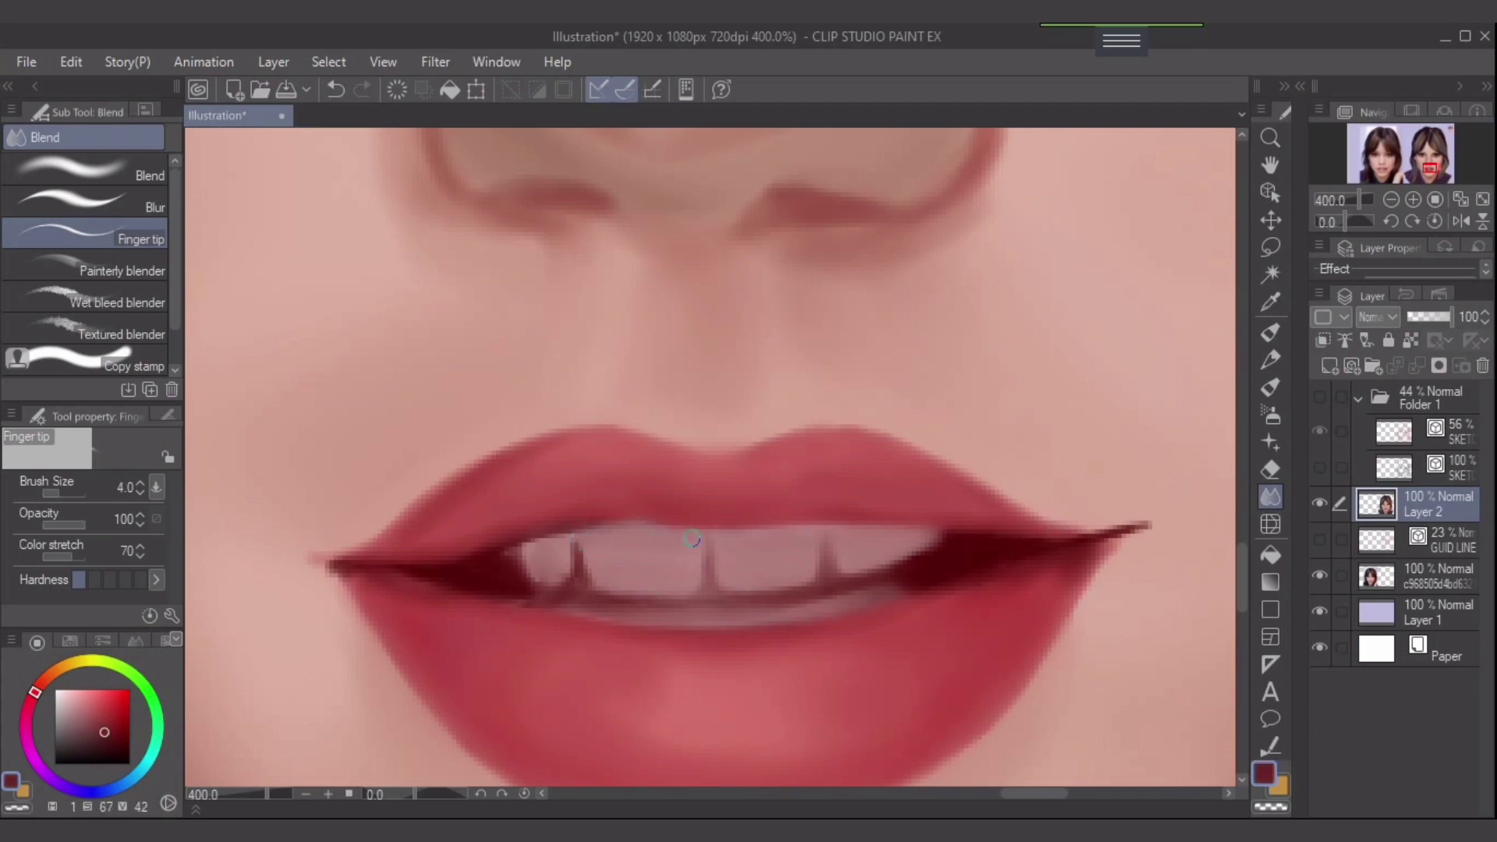
{"action": "key", "text": "p"}
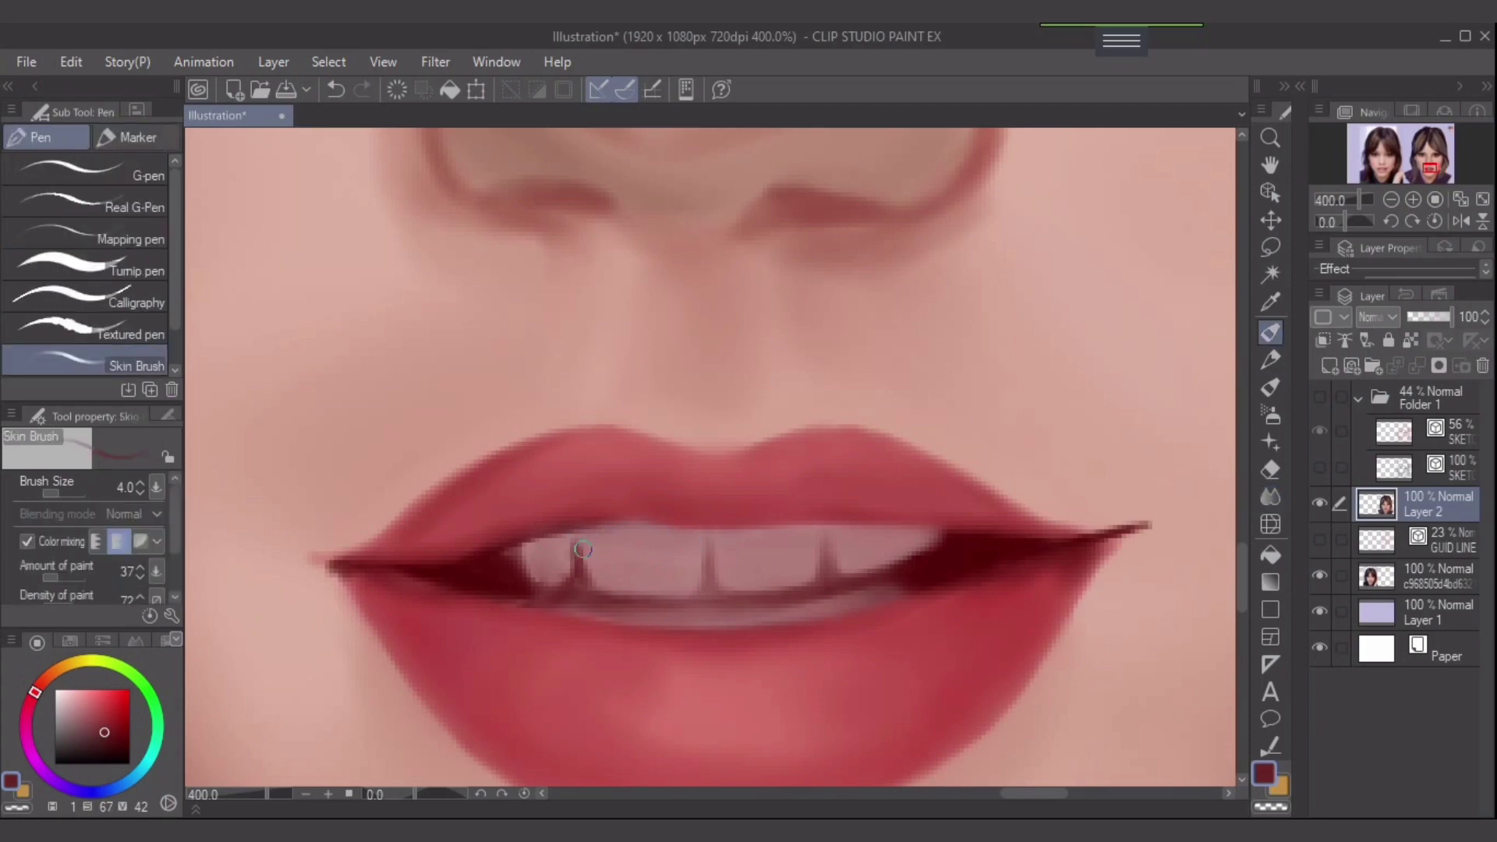
{"action": "left_click_drag", "start_coordinate": [583, 549], "coordinate": [663, 540]}
{"action": "key", "text": "ctrl+z"}
- Shade the upper teeth's top edge in sampled pink, hue 2, saturation 40, value 58, and refine the lip edge above in red, hue 1, saturation 61, value 65
{"action": "left_click", "coordinate": [699, 611], "text": "alt"}
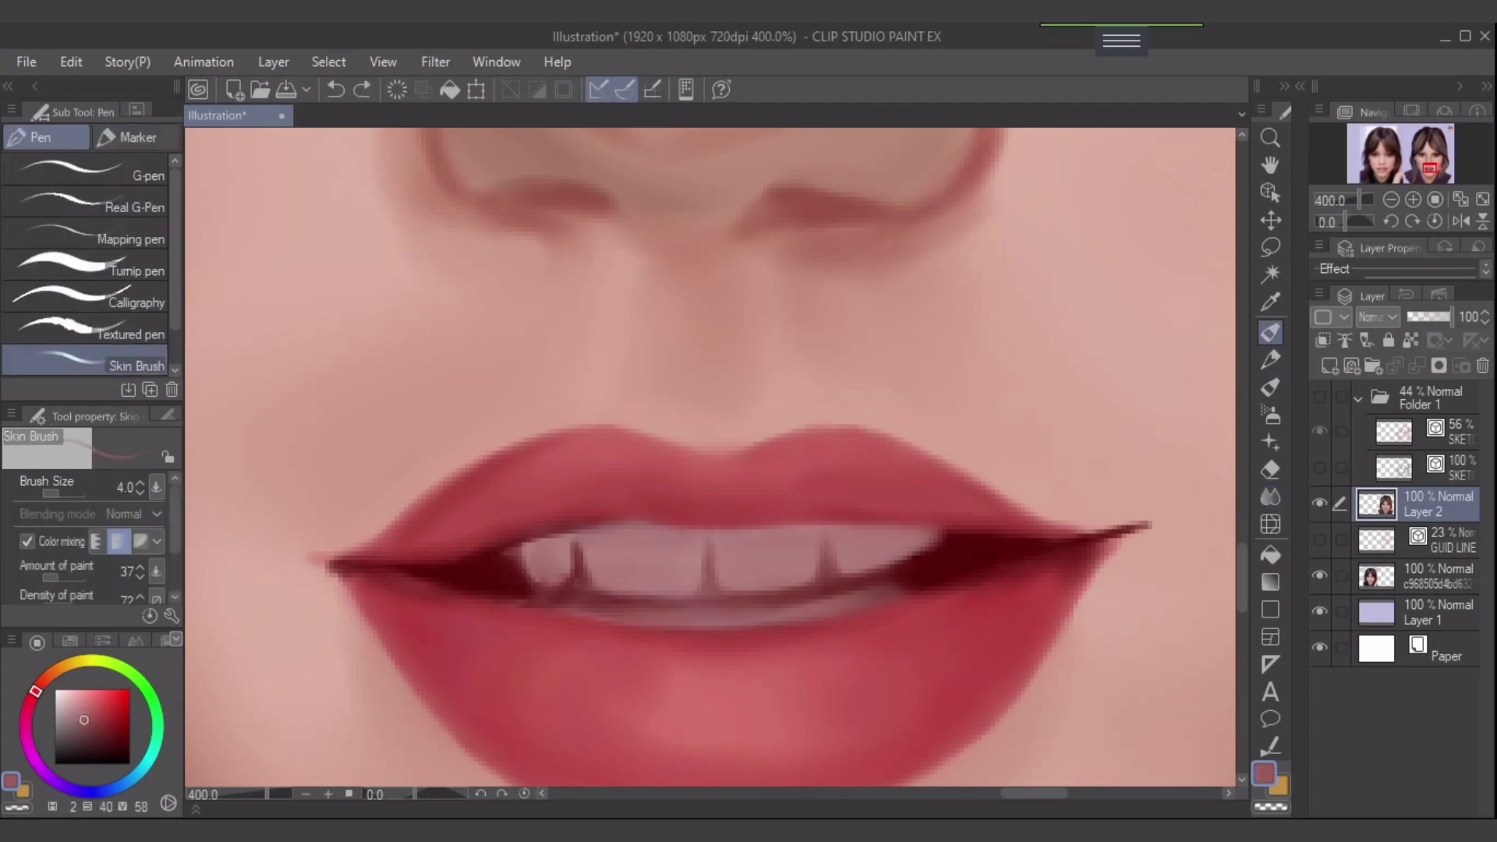
{"action": "left_click_drag", "start_coordinate": [575, 538], "coordinate": [639, 538]}
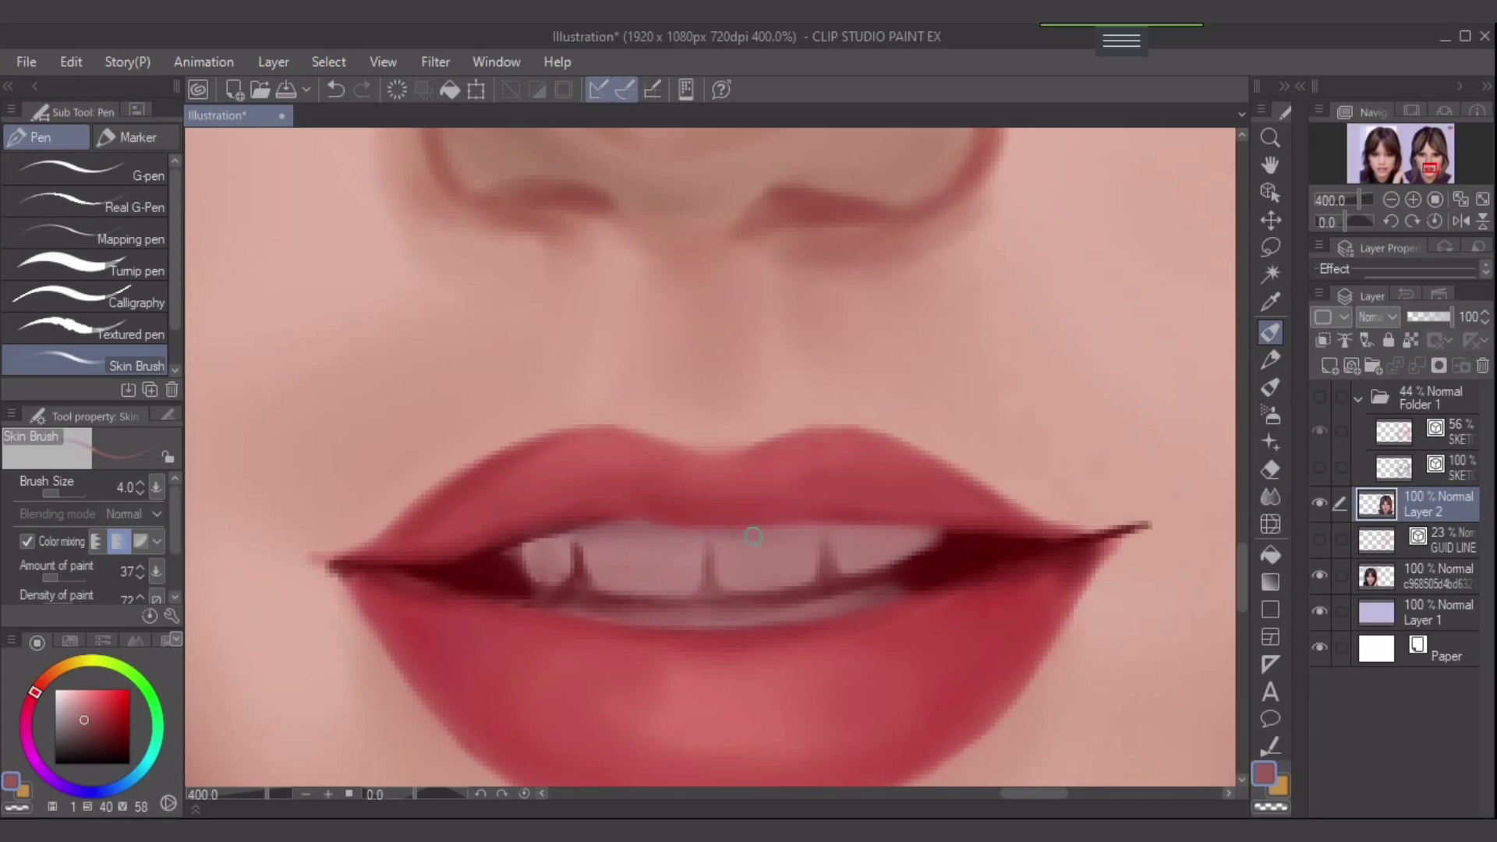
{"action": "left_click", "coordinate": [706, 520], "text": "alt"}
{"action": "key", "text": "["}
{"action": "key", "text": "["}
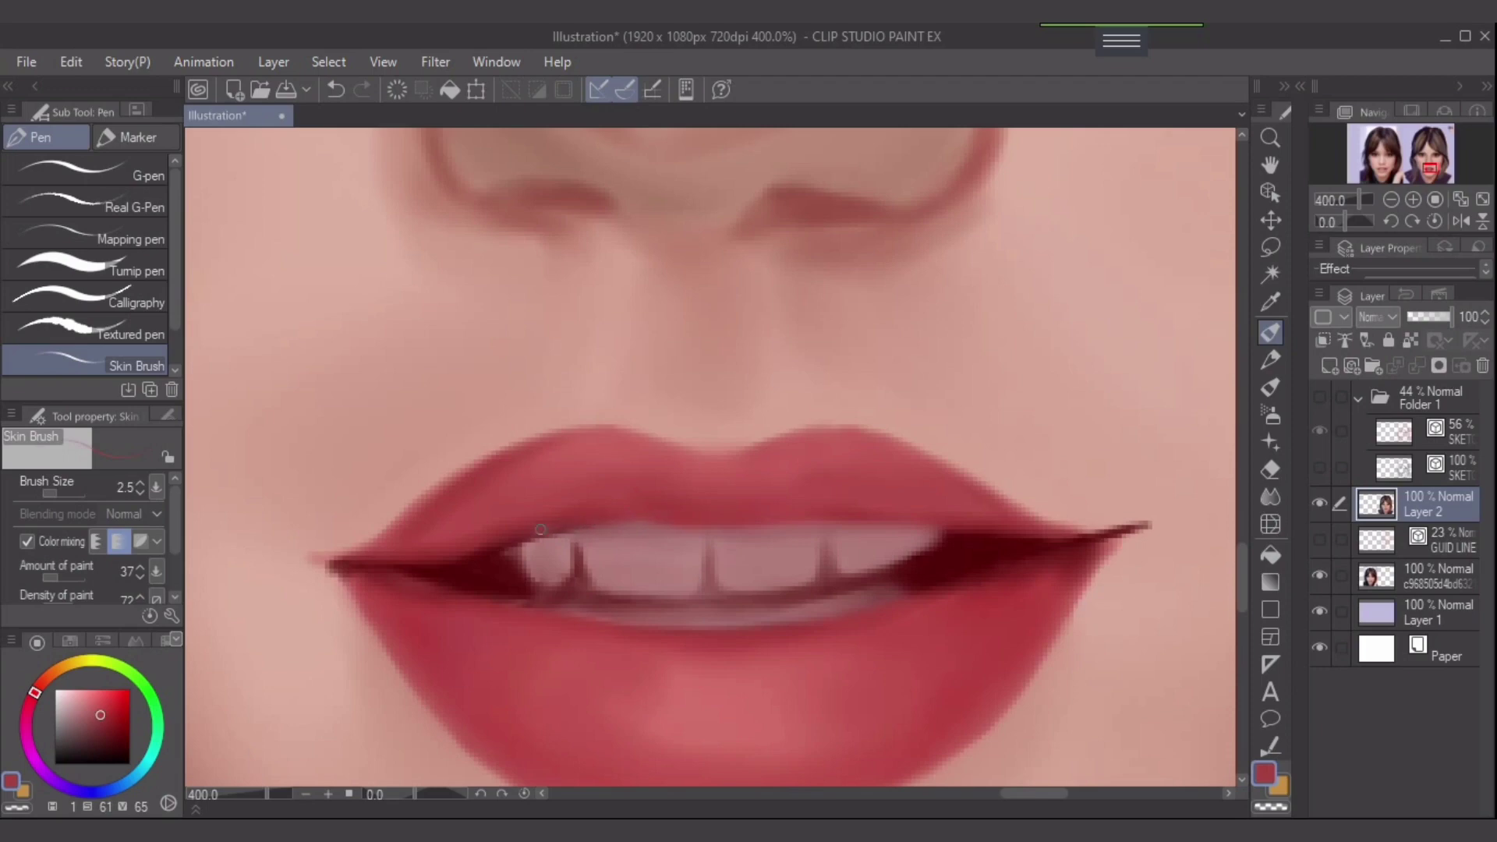
{"action": "key", "text": "bracketright"}
{"action": "key", "text": "bracketright"}
- Darken the upper lip's lower edge above the teeth in sampled red, hue 1, saturation 69, value 54, at sizes 3 to 7
{"action": "left_click", "coordinate": [977, 561], "text": "alt"}
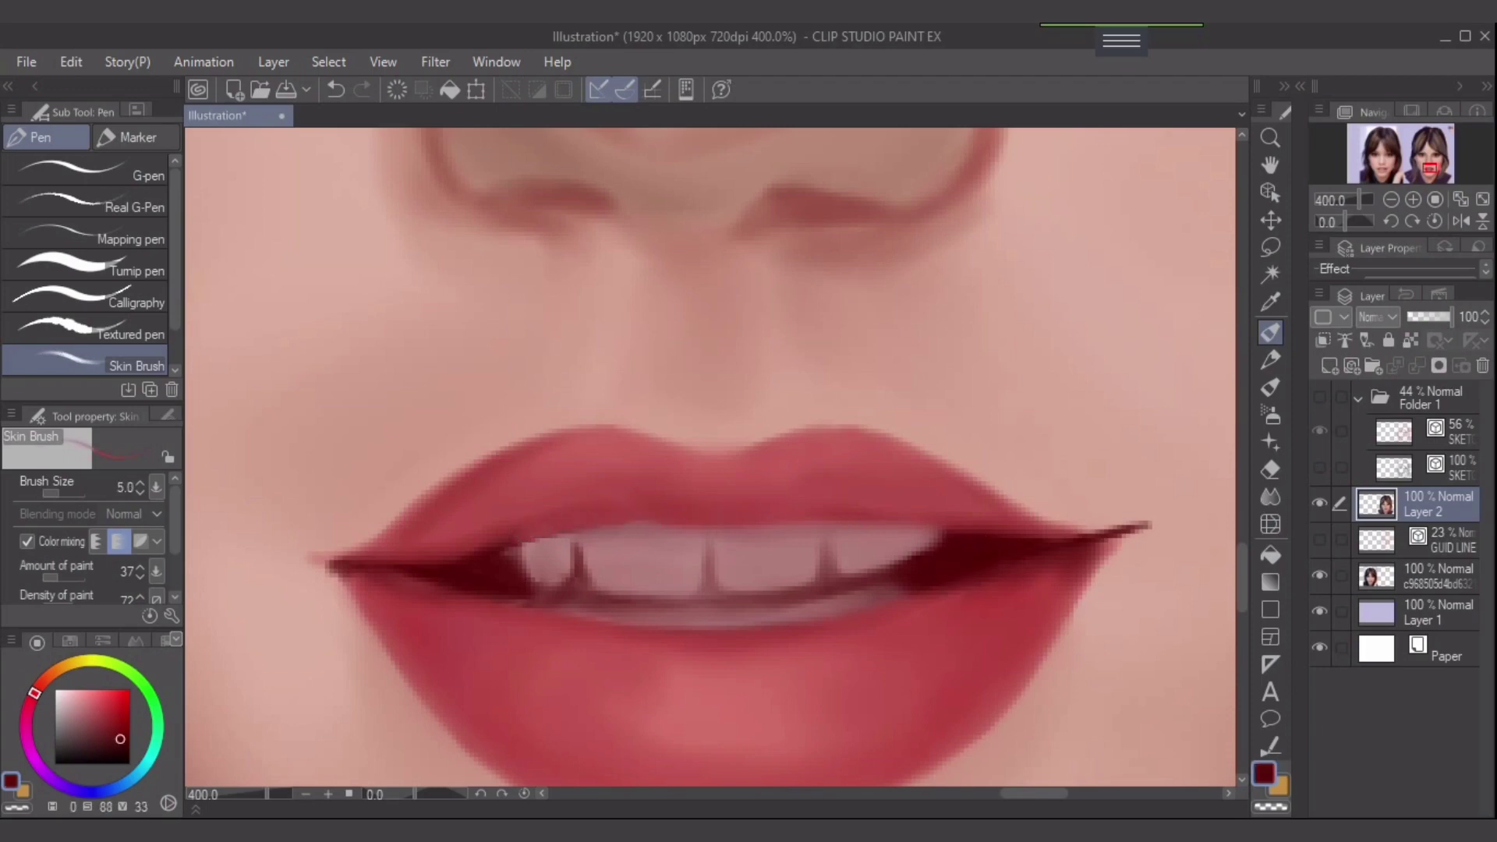
{"action": "left_click", "coordinate": [955, 530], "text": "alt"}
{"action": "key", "text": "bracketleft"}
{"action": "key", "text": "bracketleft"}
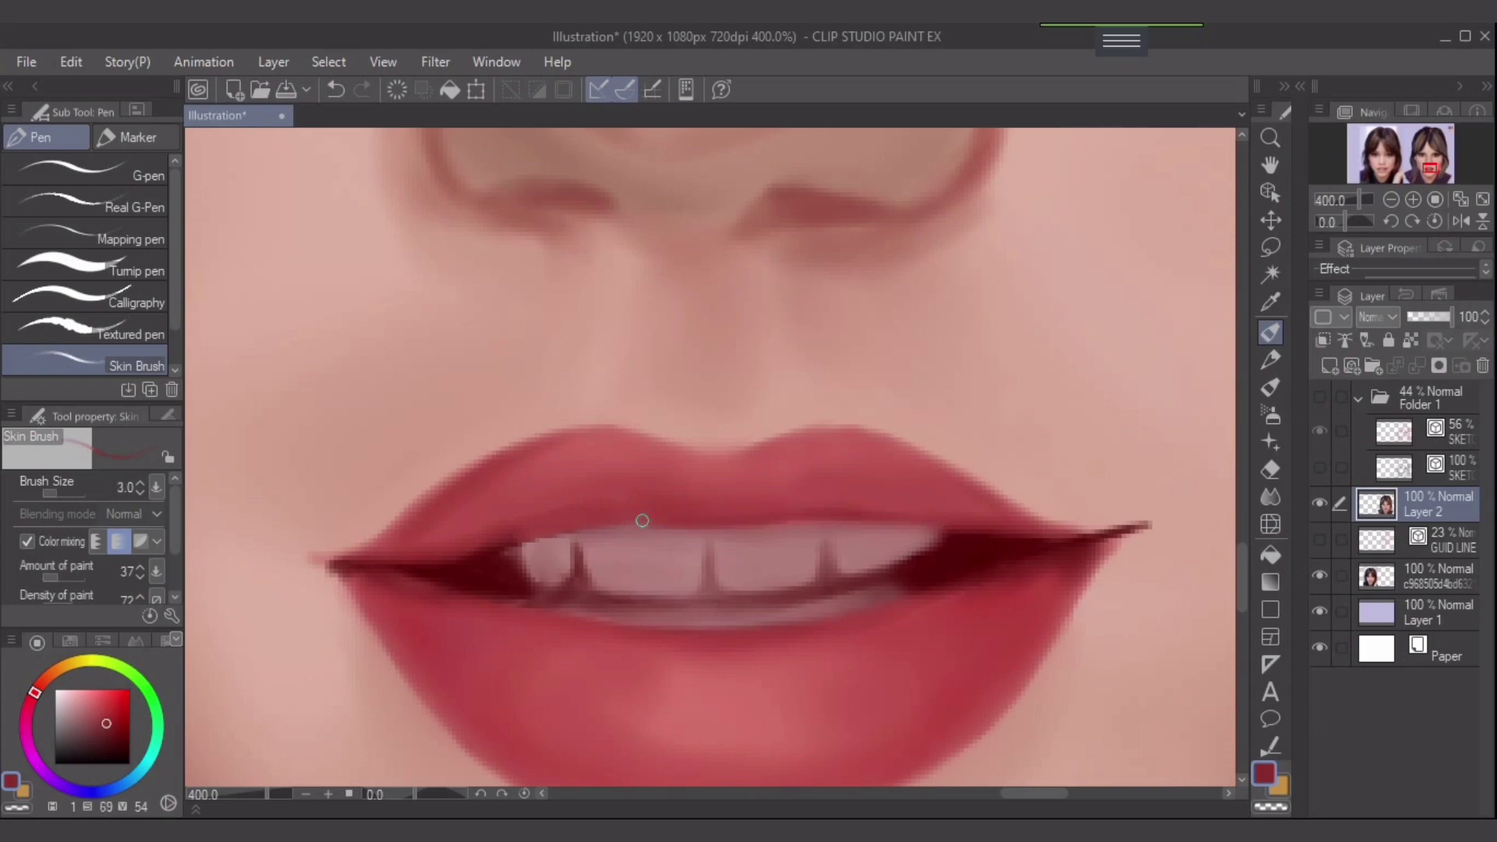
{"action": "key", "text": "bracketright"}
{"action": "key", "text": "bracketright"}
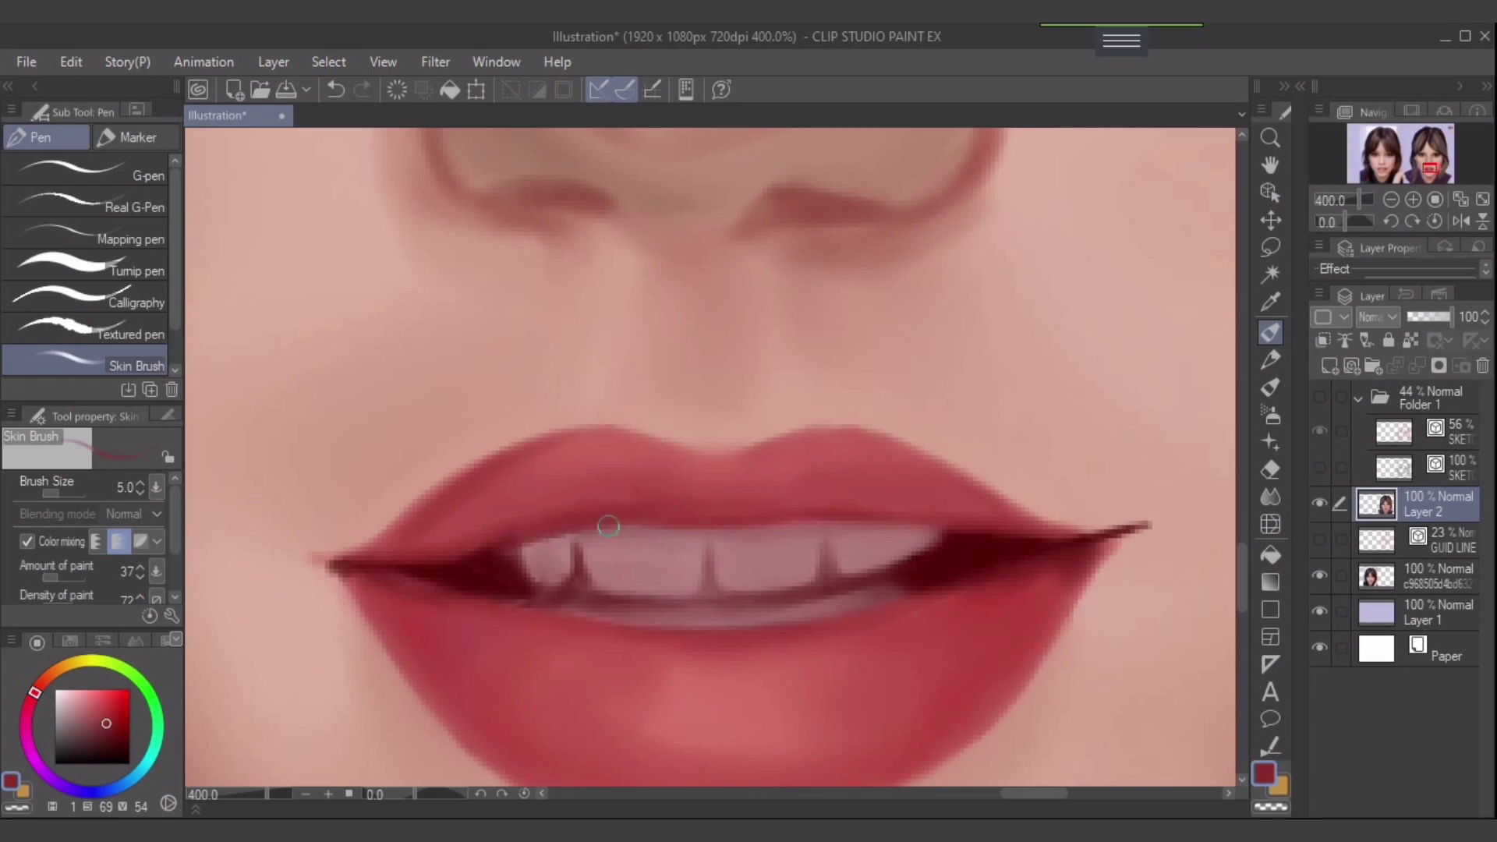
{"action": "key", "text": "bracketright"}
{"action": "key", "text": "bracketright"}
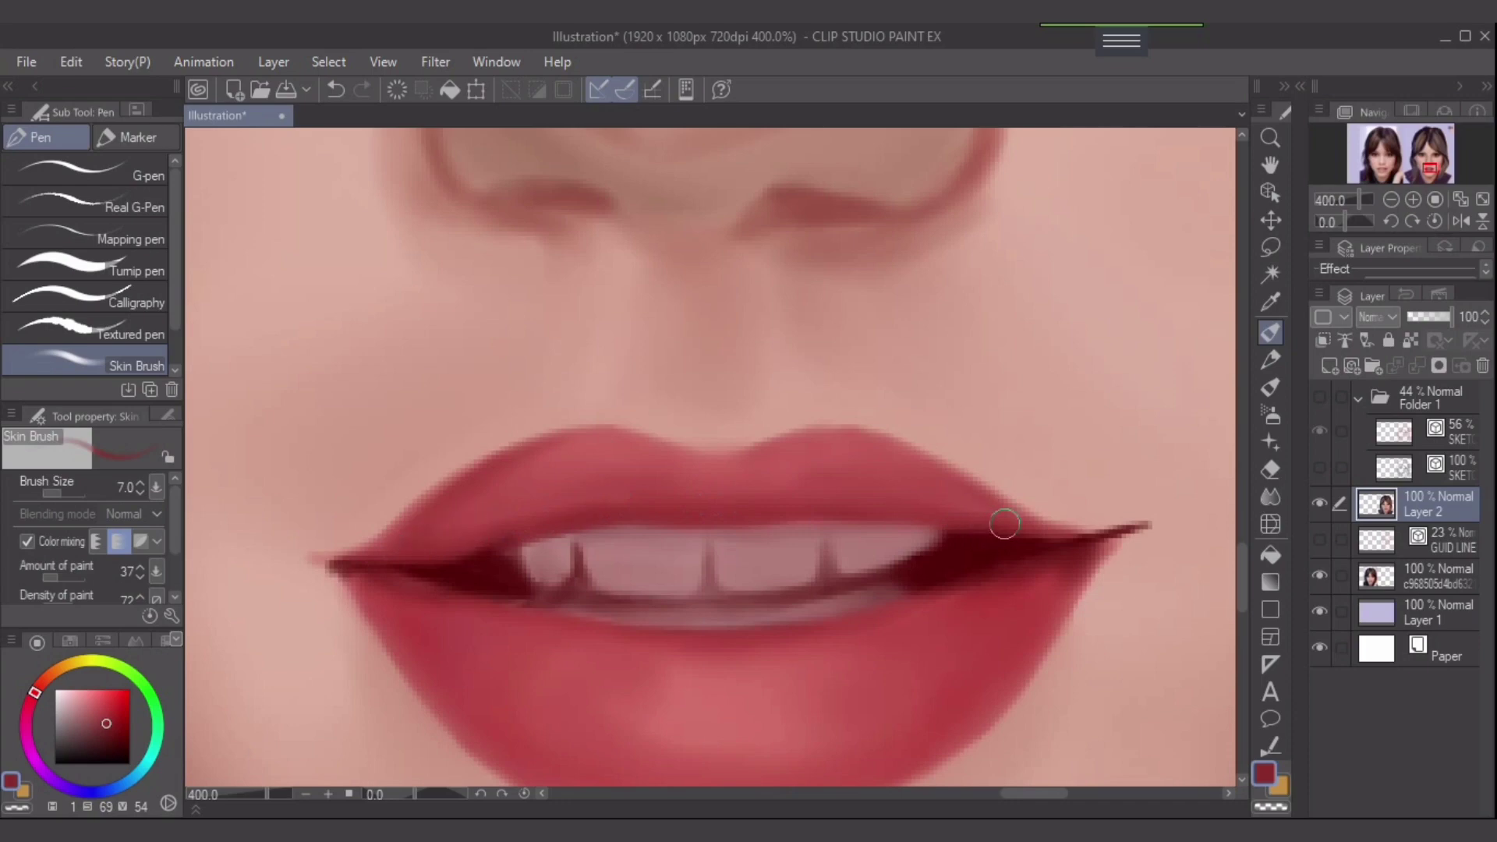
- Darken the strip between the upper teeth and lower lip in dark red, hue 1, saturation 51, value 40, at size 3
{"action": "scroll", "coordinate": [749, 652], "scroll_direction": "down", "scroll_amount": 3}
{"action": "left_click_drag", "start_coordinate": [796, 643], "coordinate": [851, 523]}
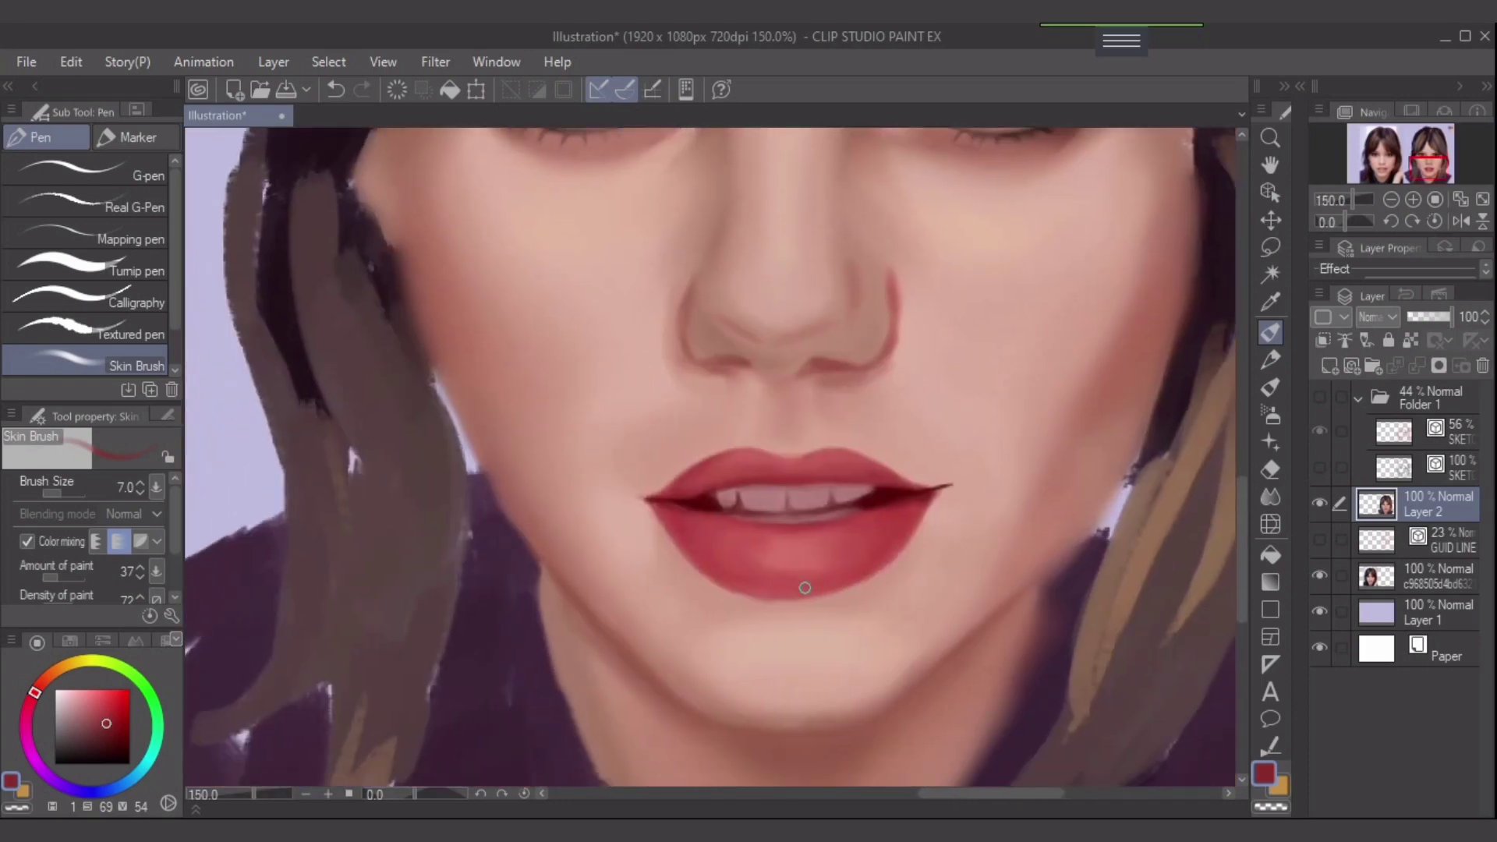
{"action": "scroll", "coordinate": [805, 585], "scroll_direction": "up", "scroll_amount": 3}
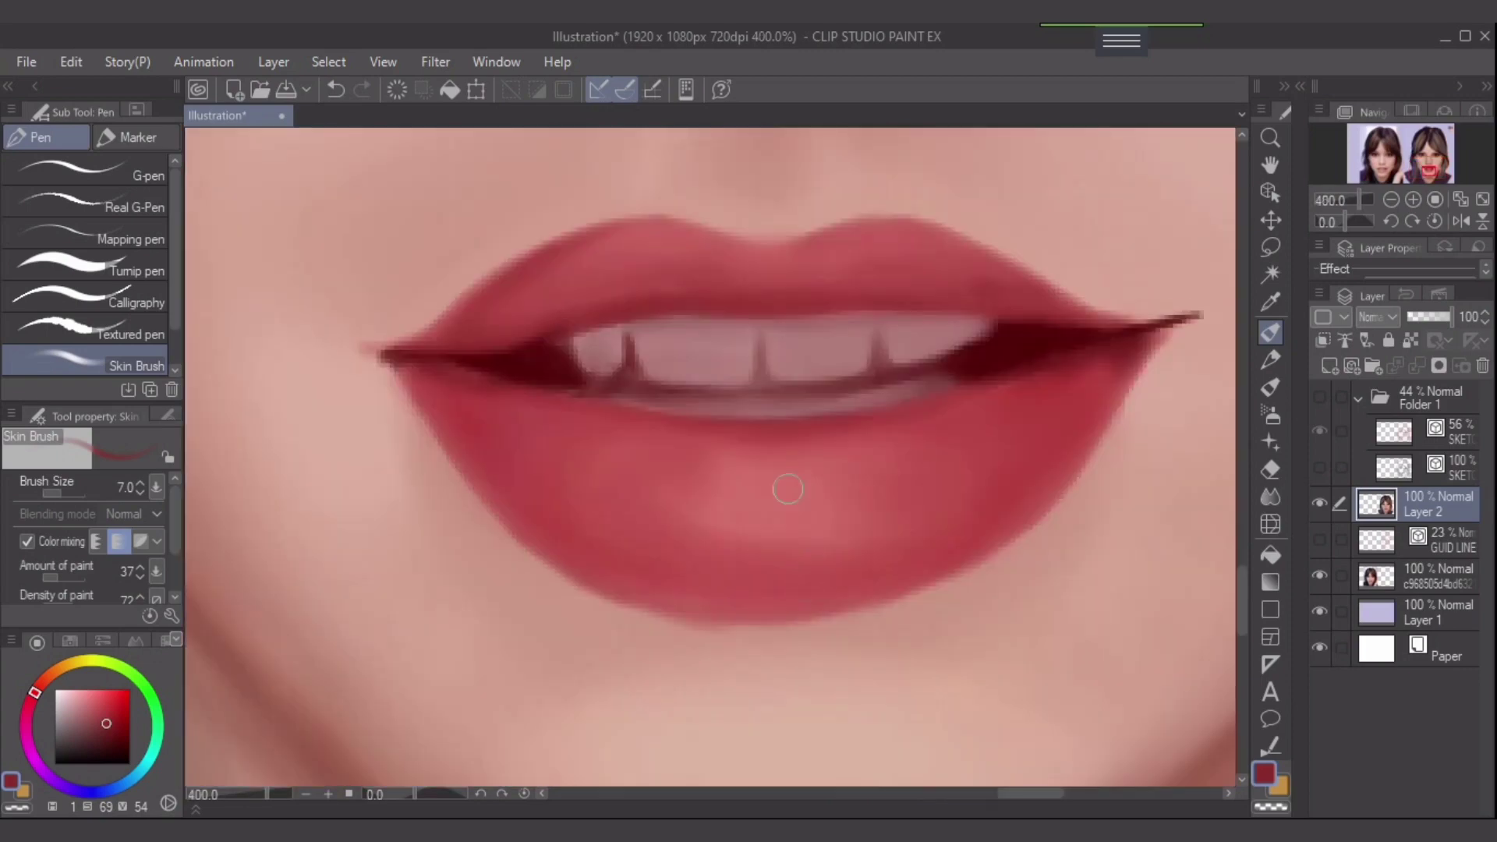
{"action": "key", "text": "bracketleft"}
{"action": "key", "text": "bracketleft"}
{"action": "mouse_move", "coordinate": [772, 406]}
{"action": "left_mouse_down"}
{"action": "mouse_move", "coordinate": [711, 404]}
{"action": "mouse_move", "coordinate": [835, 397]}
{"action": "left_mouse_up"}
{"action": "key", "text": "ctrl+z"}
{"action": "left_click", "coordinate": [92, 732]}
{"action": "key", "text": "bracketleft"}
{"action": "key", "text": "bracketleft"}
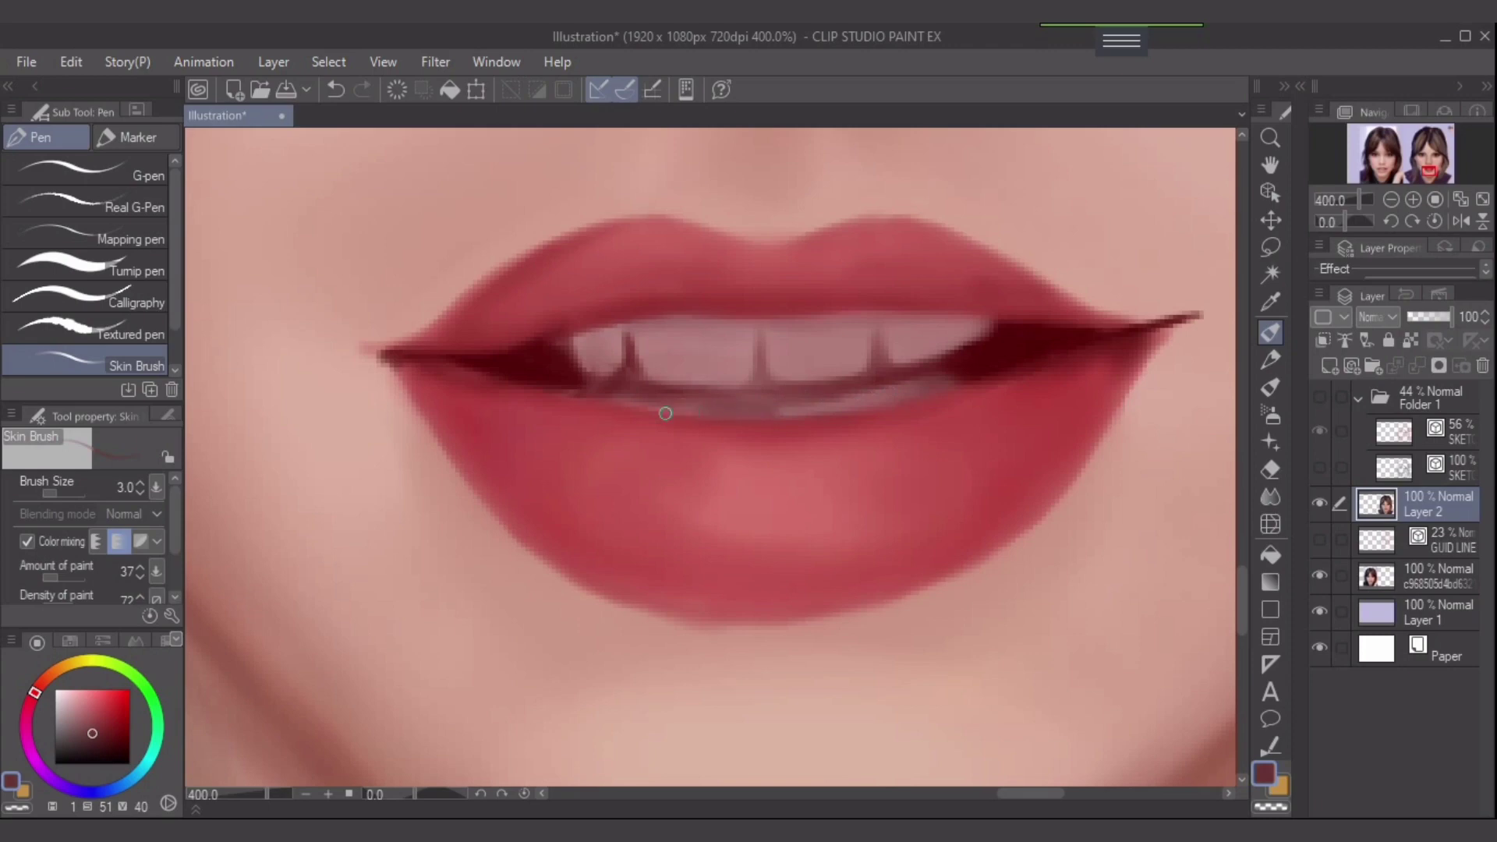
- Darken the left end of the strip below the upper teeth in sampled dark red, hue 0, saturation 86, value 33, at size 2.5
{"action": "left_click", "coordinate": [547, 365], "text": "alt"}
{"action": "key", "text": "["}
{"action": "left_click_drag", "start_coordinate": [579, 392], "coordinate": [633, 407]}
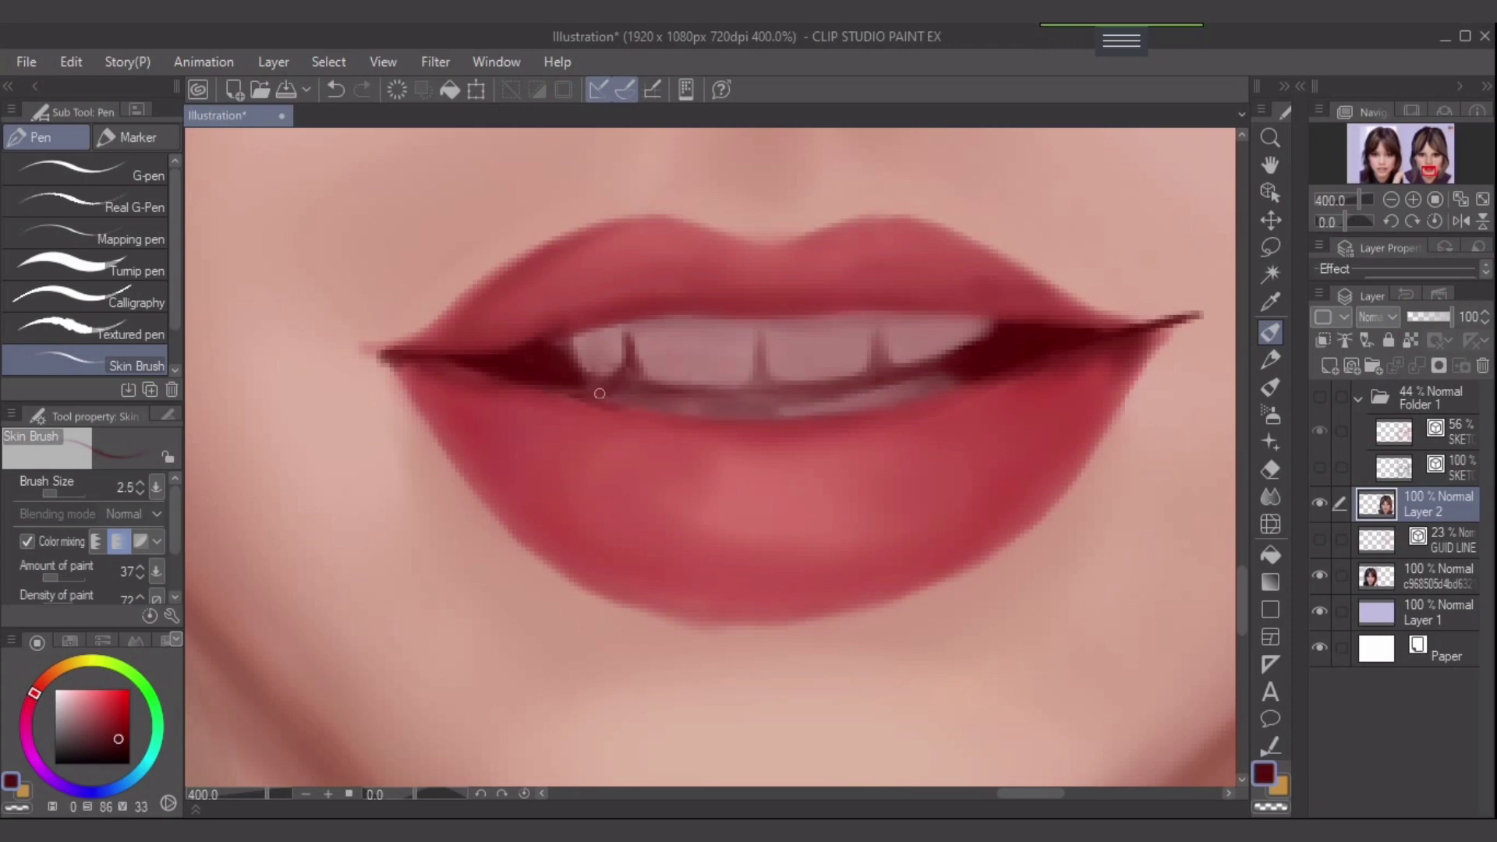
- Blend both ends of the strip below the teeth into the dark mouth corners with the Finger tip blender at sizes 3 to 5
{"action": "key", "text": "j"}
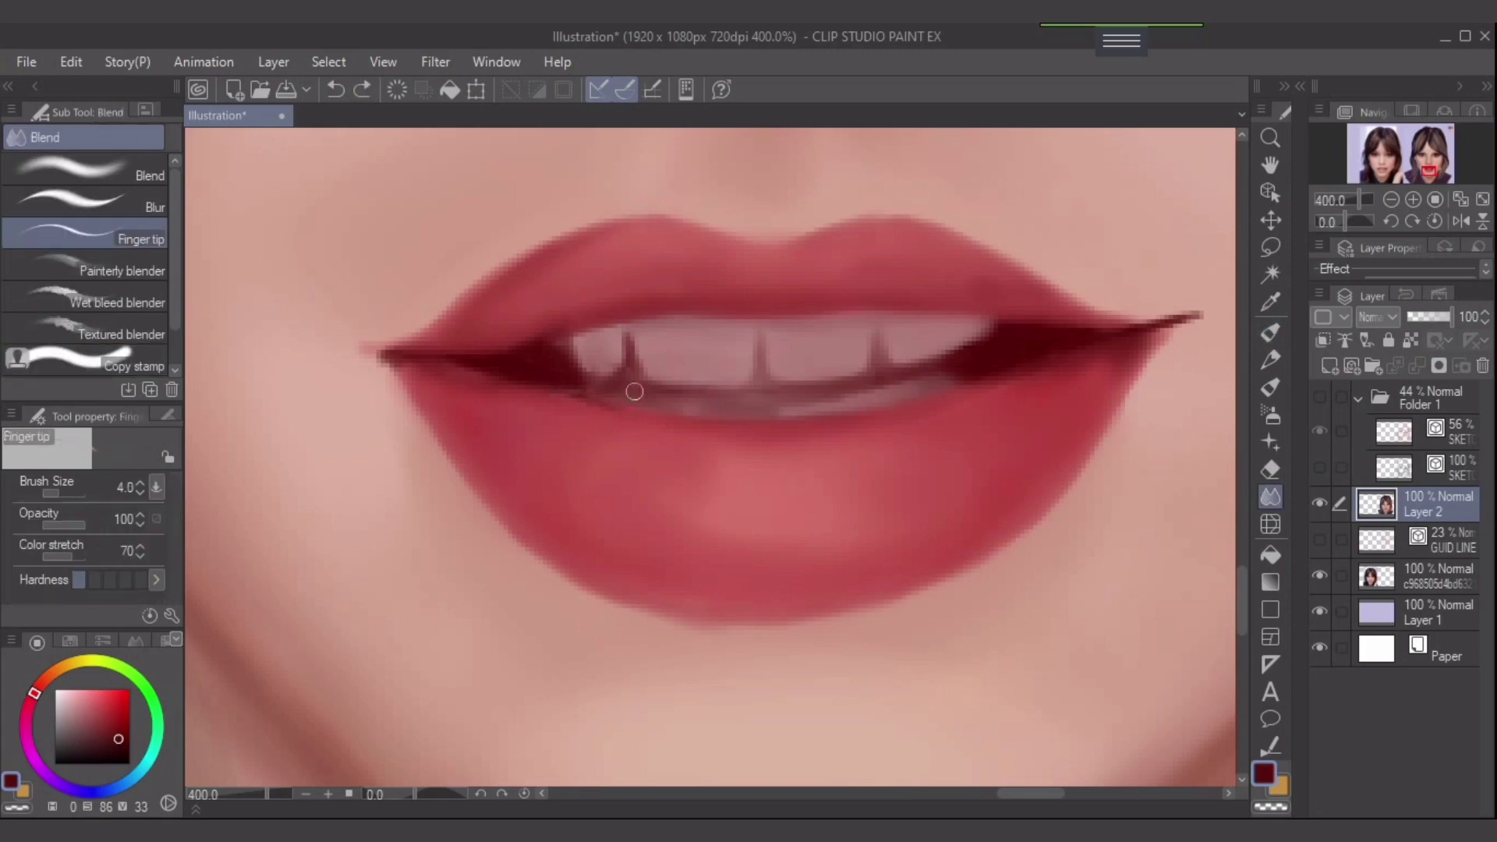
{"action": "left_click_drag", "start_coordinate": [568, 385], "coordinate": [586, 390]}
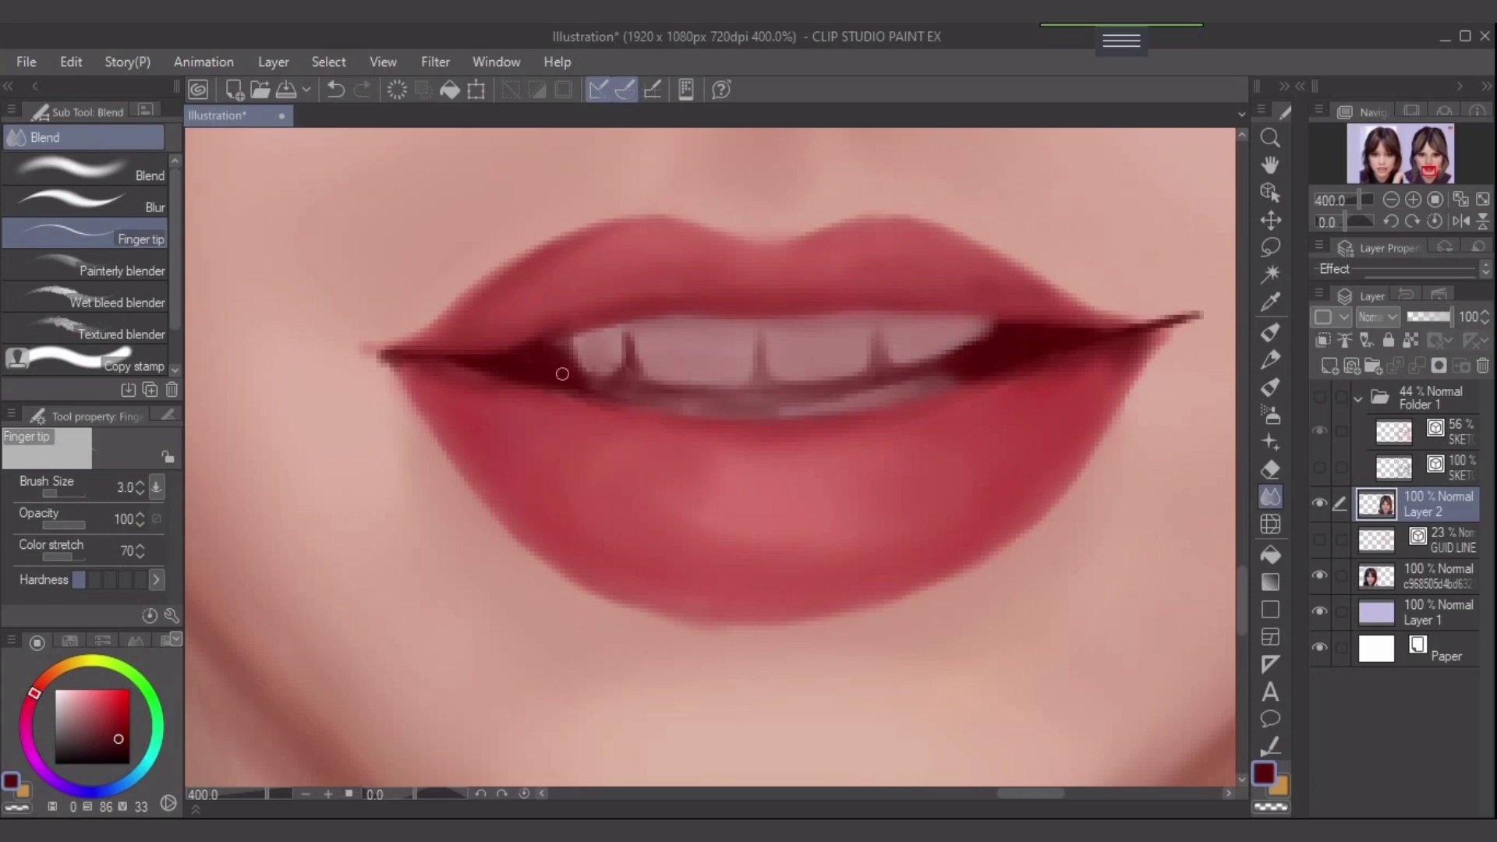
{"action": "key", "text": "bracketright"}
{"action": "key", "text": "bracketright"}
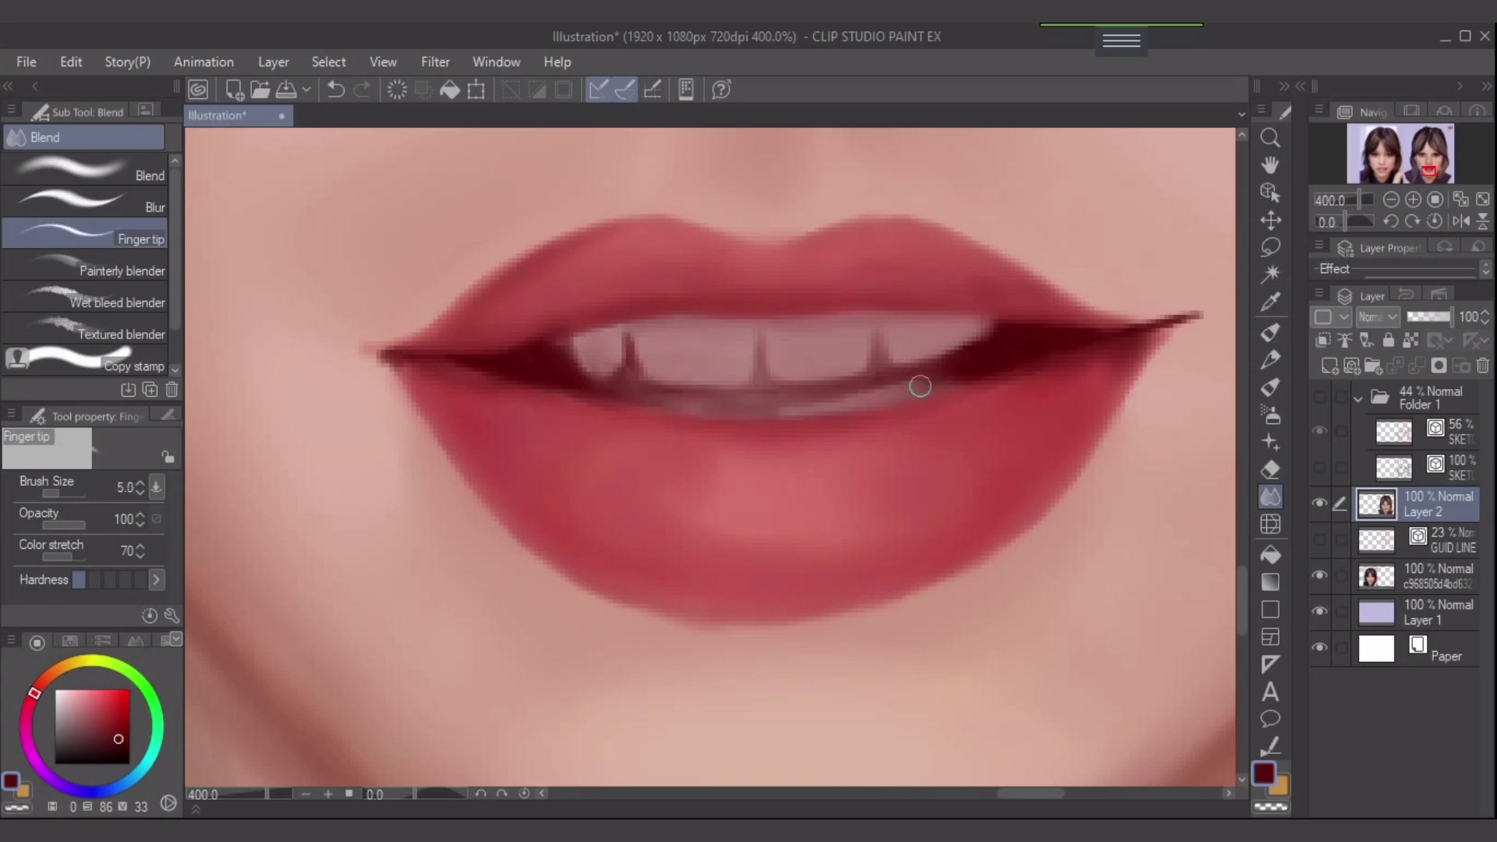
{"action": "key", "text": "bracketleft"}
{"action": "key", "text": "bracketleft"}
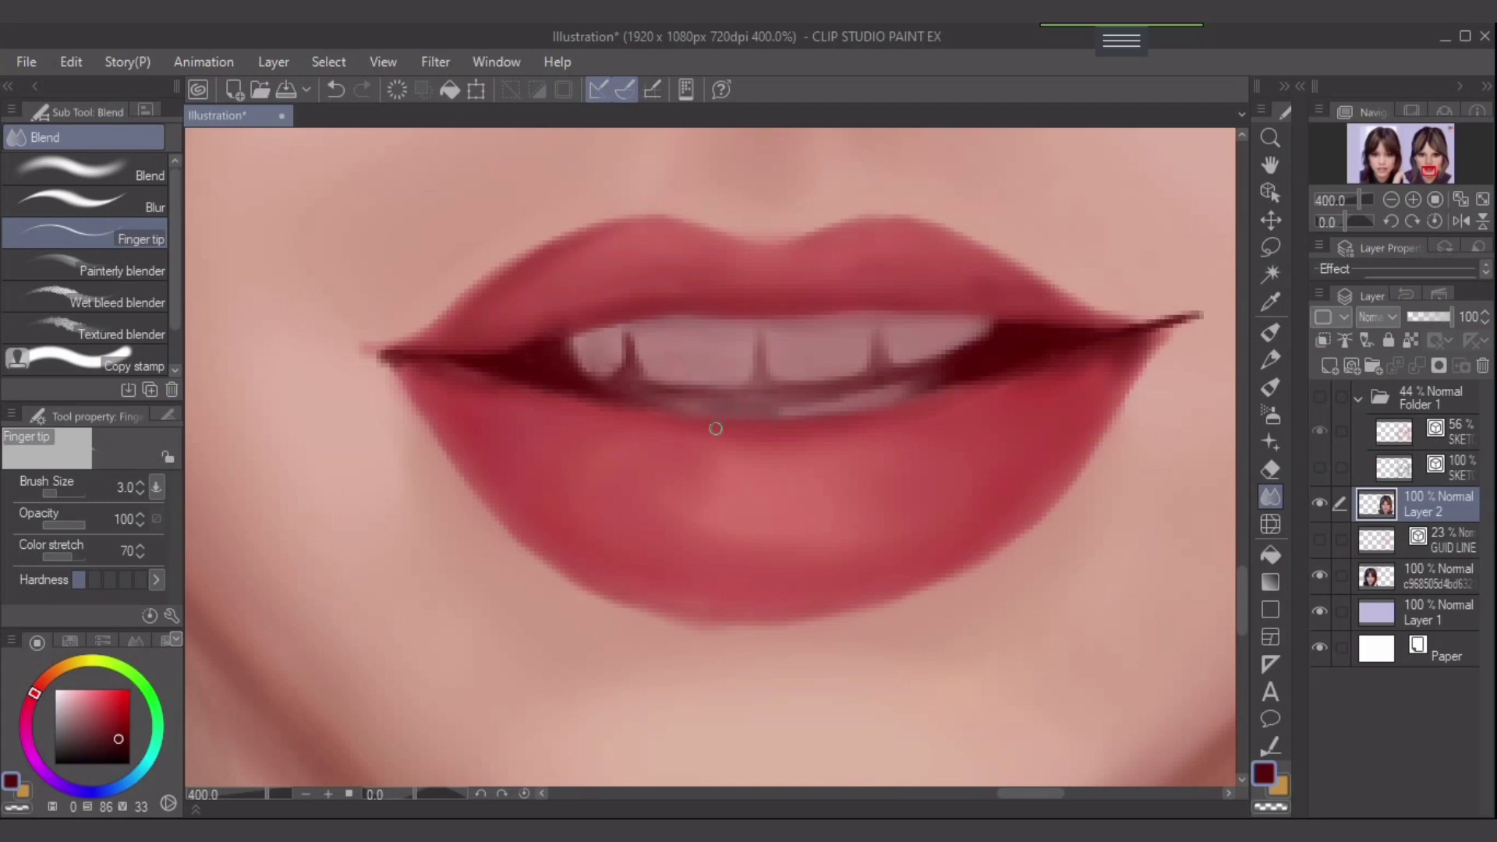
- Redraw the upper teeth's lower edge in sampled dark red, hue 0, saturation 92, value 31, with the Skin Brush at size 2
{"action": "left_click", "coordinate": [1039, 350], "text": "alt"}
{"action": "left_click", "coordinate": [1270, 333]}
{"action": "key", "text": "]"}
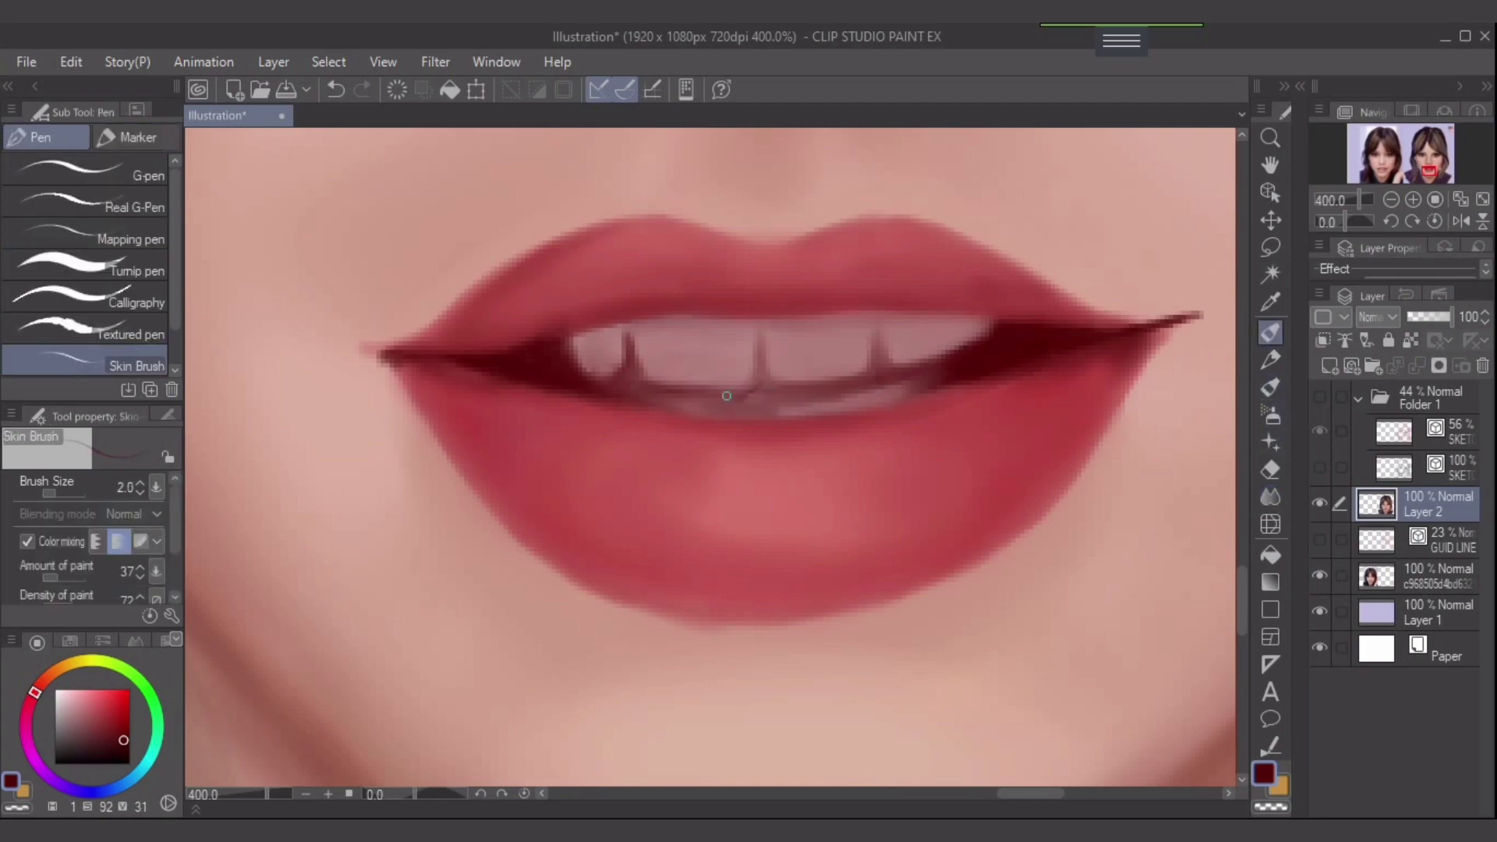
- Deepen the central gap between the front teeth and the shadow beneath them in the same dark red at size 2.5
{"action": "key", "text": "b"}
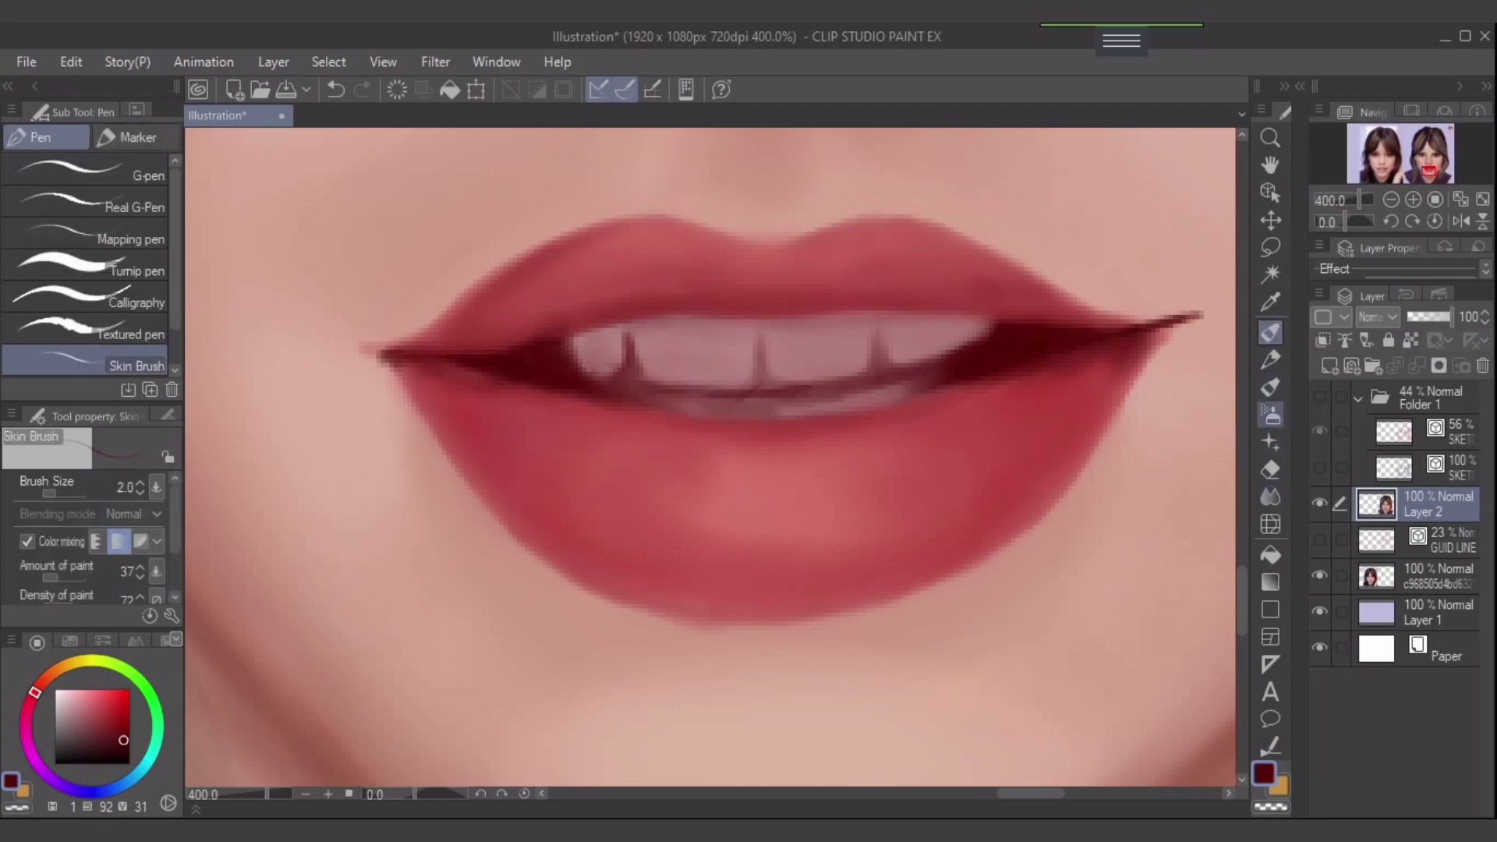
{"action": "key", "text": "["}
{"action": "key", "text": "["}
{"action": "key", "text": "["}
{"action": "key", "text": "["}
{"action": "key", "text": "["}
{"action": "mouse_move", "coordinate": [761, 374]}
{"action": "left_mouse_down"}
{"action": "mouse_move", "coordinate": [797, 397]}
{"action": "mouse_move", "coordinate": [697, 395]}
{"action": "mouse_move", "coordinate": [787, 402]}
{"action": "mouse_move", "coordinate": [888, 378]}
{"action": "mouse_move", "coordinate": [863, 410]}
{"action": "mouse_move", "coordinate": [767, 422]}
{"action": "mouse_move", "coordinate": [764, 400]}
{"action": "mouse_move", "coordinate": [801, 400]}
{"action": "mouse_move", "coordinate": [755, 398]}
{"action": "mouse_move", "coordinate": [811, 393]}
{"action": "mouse_move", "coordinate": [663, 395]}
{"action": "mouse_move", "coordinate": [763, 400]}
{"action": "left_mouse_up"}
{"action": "key", "text": "p"}
{"action": "key", "text": "["}
{"action": "key", "text": "["}
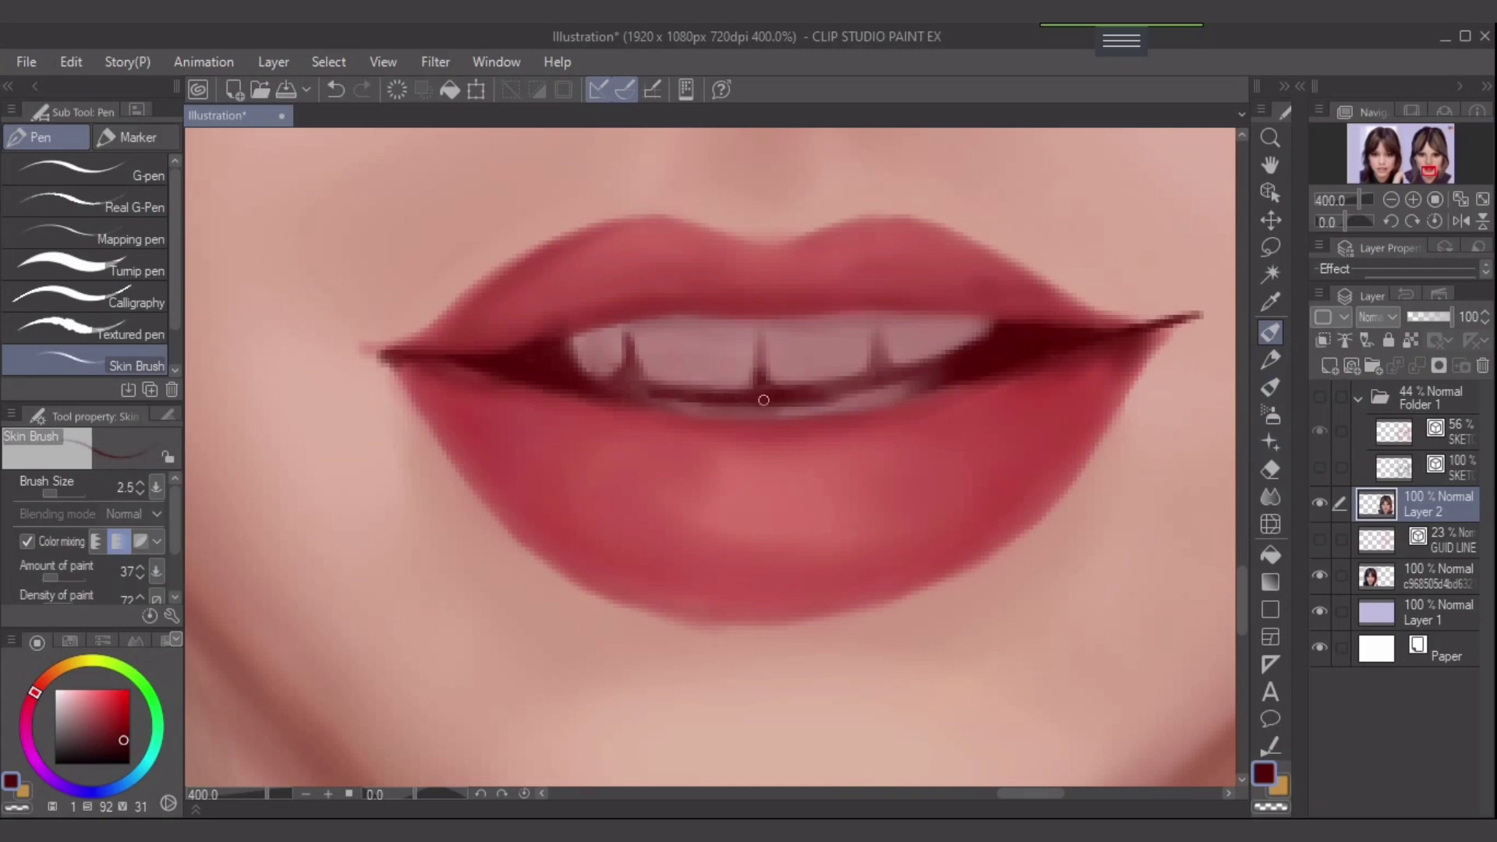
{"action": "left_click", "coordinate": [968, 409], "text": "alt"}
{"action": "key", "text": "e"}
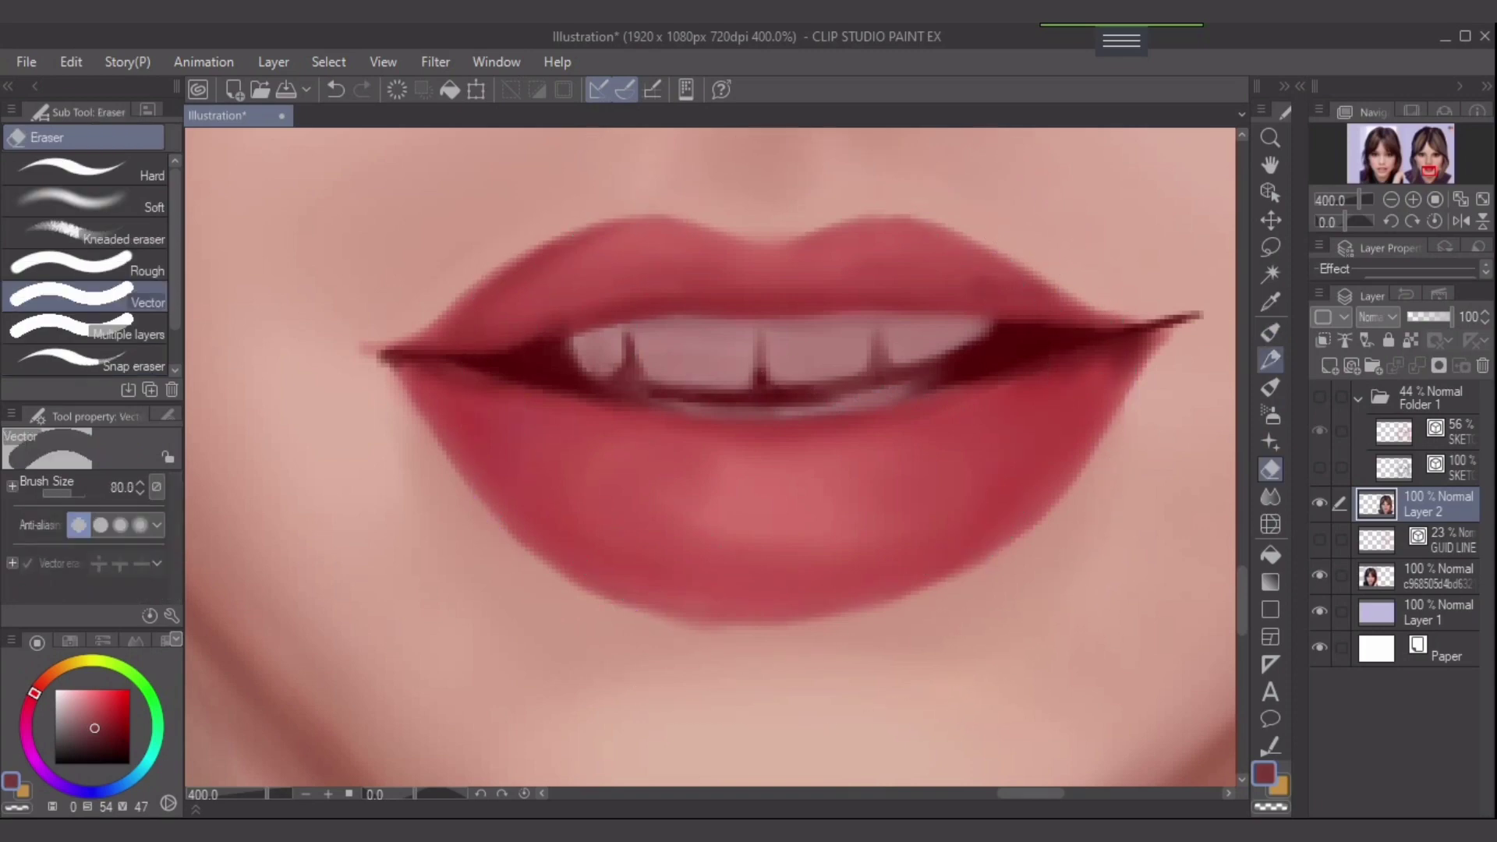
{"action": "key", "text": "["}
{"action": "left_click", "coordinate": [865, 385], "text": "alt"}
{"action": "left_click", "coordinate": [857, 388]}
{"action": "left_click", "coordinate": [859, 389], "text": "alt"}
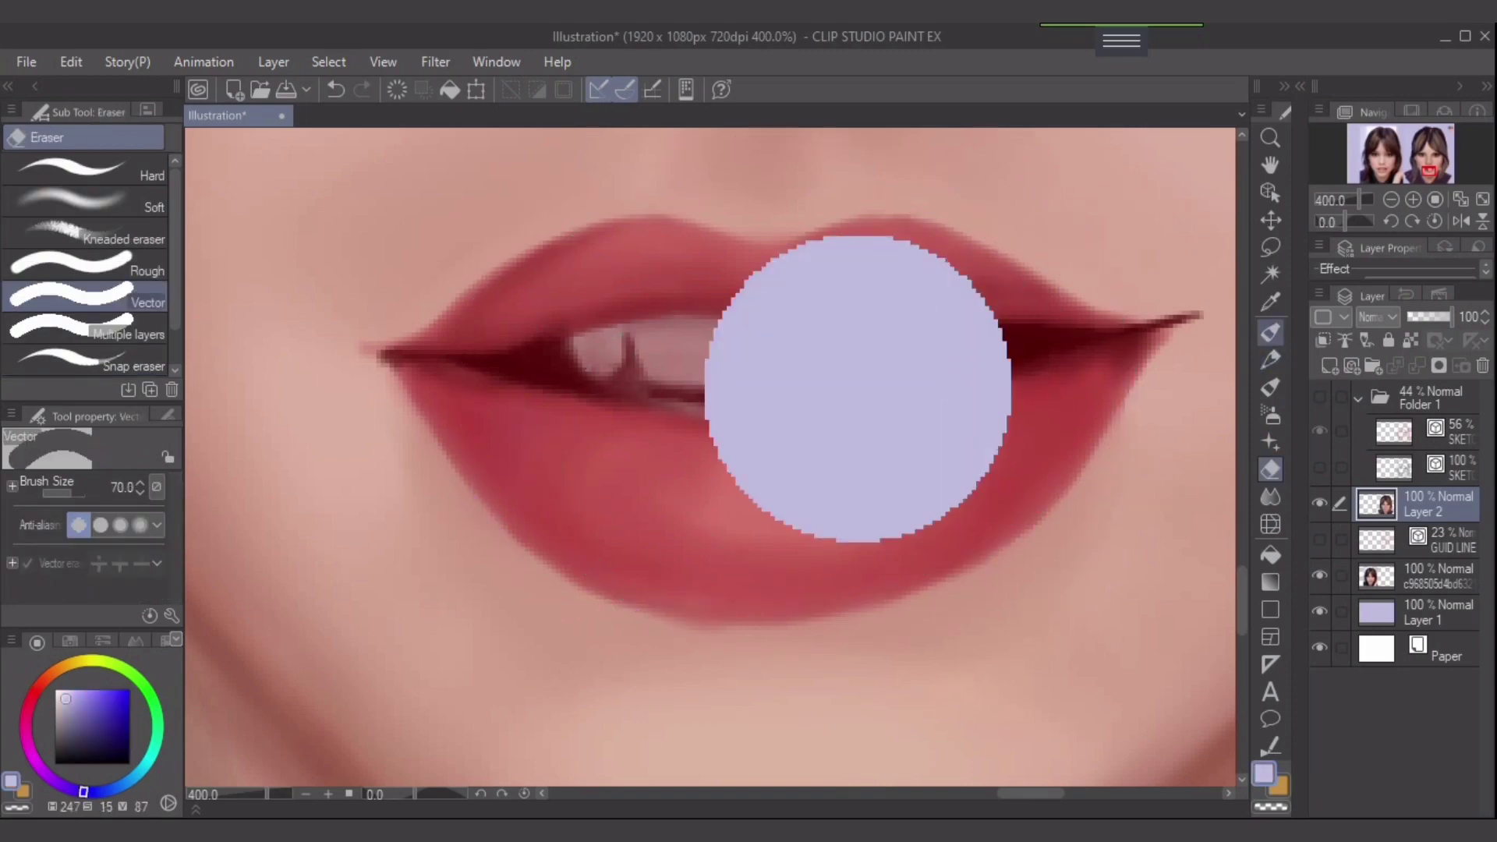
{"action": "key", "text": "ctrl+z"}
{"action": "key", "text": "p"}
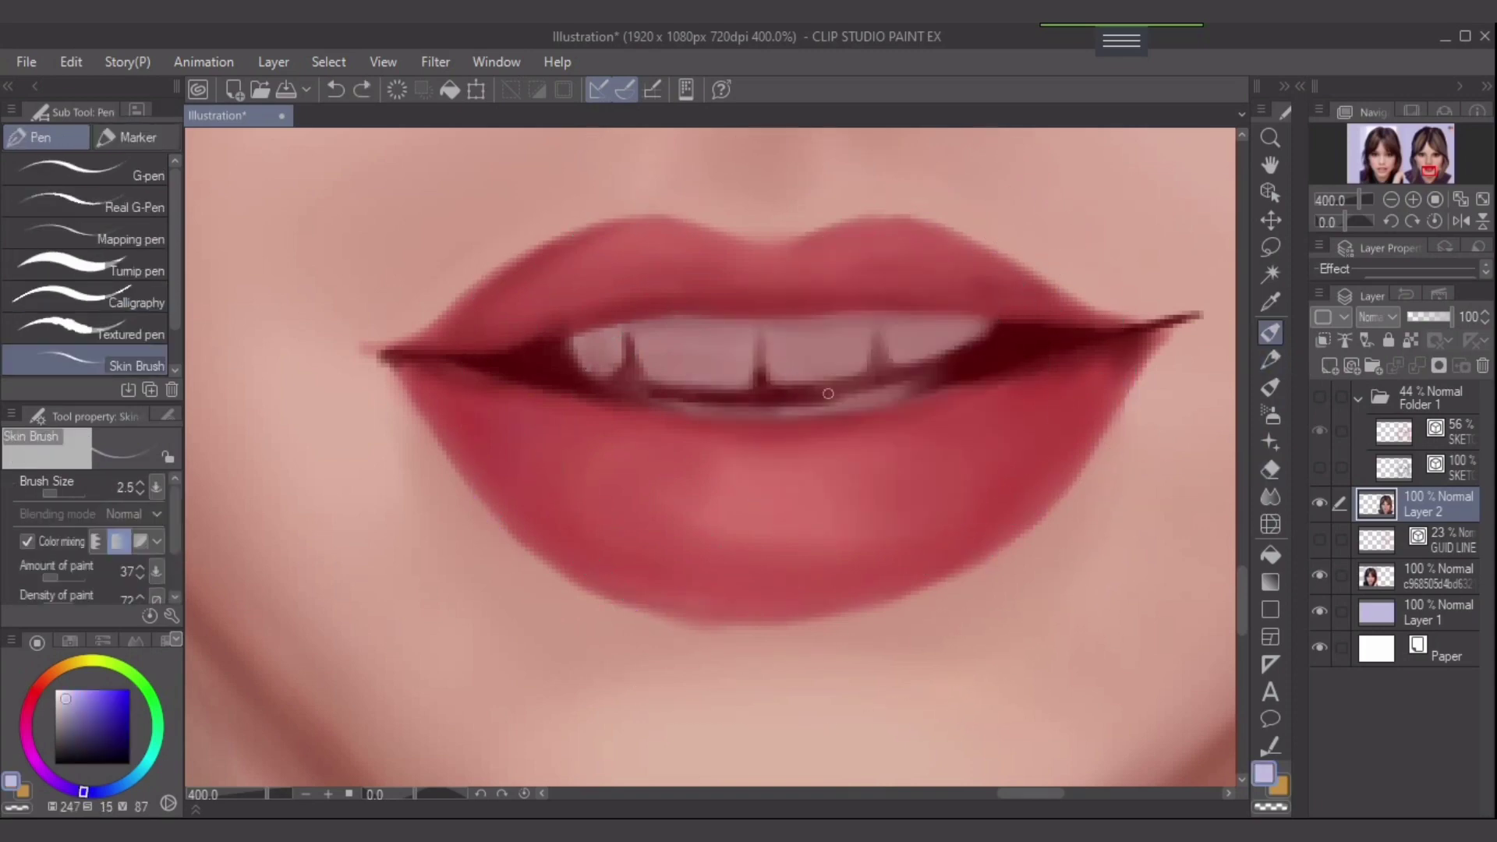
{"action": "mouse_move", "coordinate": [828, 394]}
{"action": "left_mouse_down"}
{"action": "mouse_move", "coordinate": [744, 397]}
{"action": "mouse_move", "coordinate": [879, 390]}
{"action": "mouse_move", "coordinate": [819, 408]}
{"action": "mouse_move", "coordinate": [742, 398]}
{"action": "left_mouse_up"}
{"action": "key", "text": "ctrl+z"}
- Soften the gaps and lower edges of the upper teeth in sampled muted red, hue 1, saturation 51, value 49, at size 4
{"action": "left_click", "coordinate": [825, 388], "text": "alt"}
{"action": "key", "text": "]"}
{"action": "key", "text": "]"}
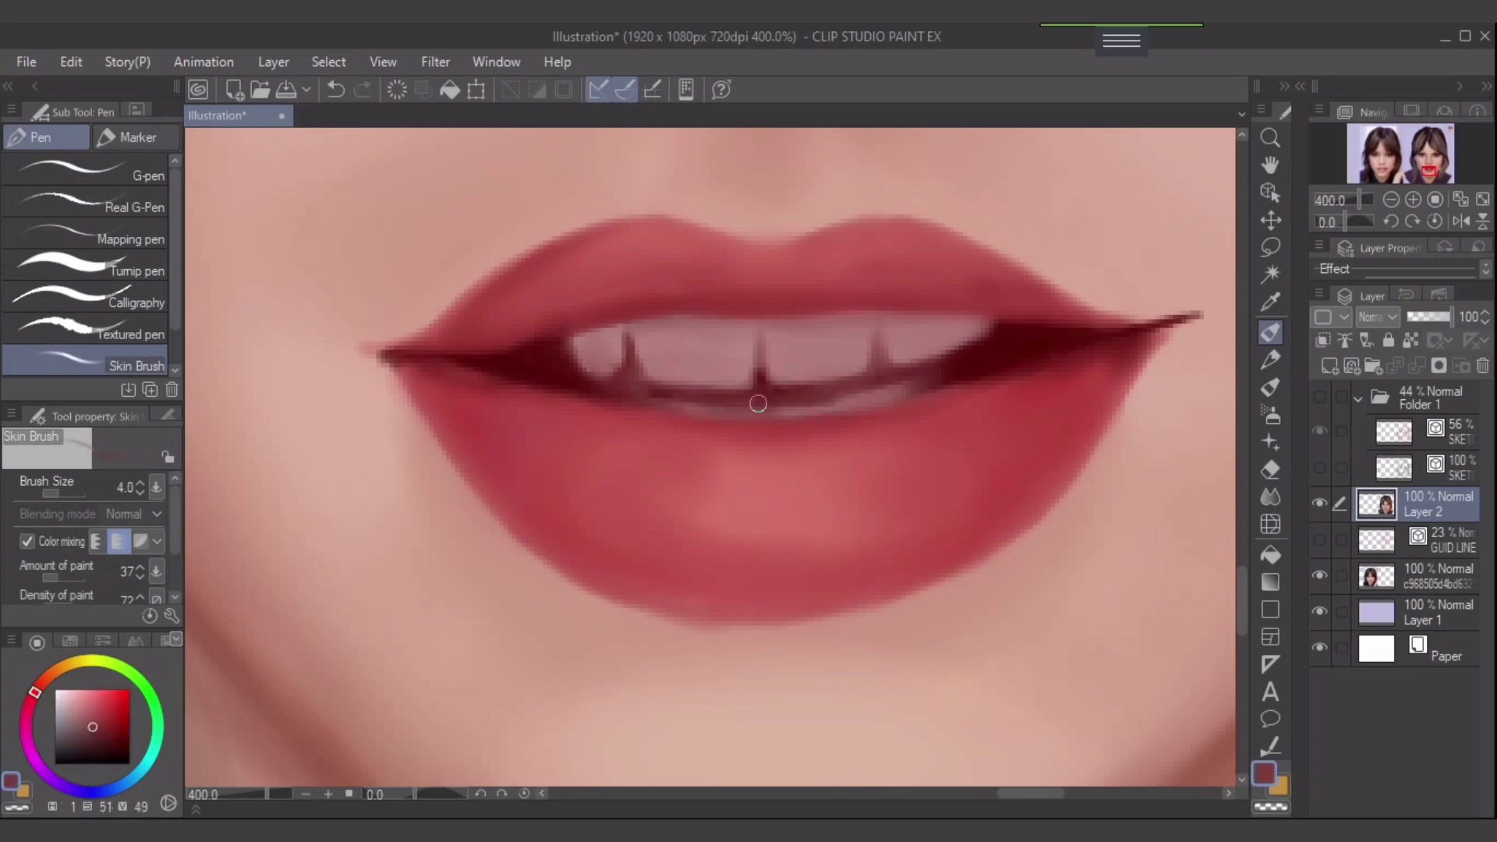
{"action": "key", "text": "bracketleft"}
{"action": "key", "text": "bracketleft"}
{"action": "key", "text": "bracketright"}
{"action": "key", "text": "bracketright"}
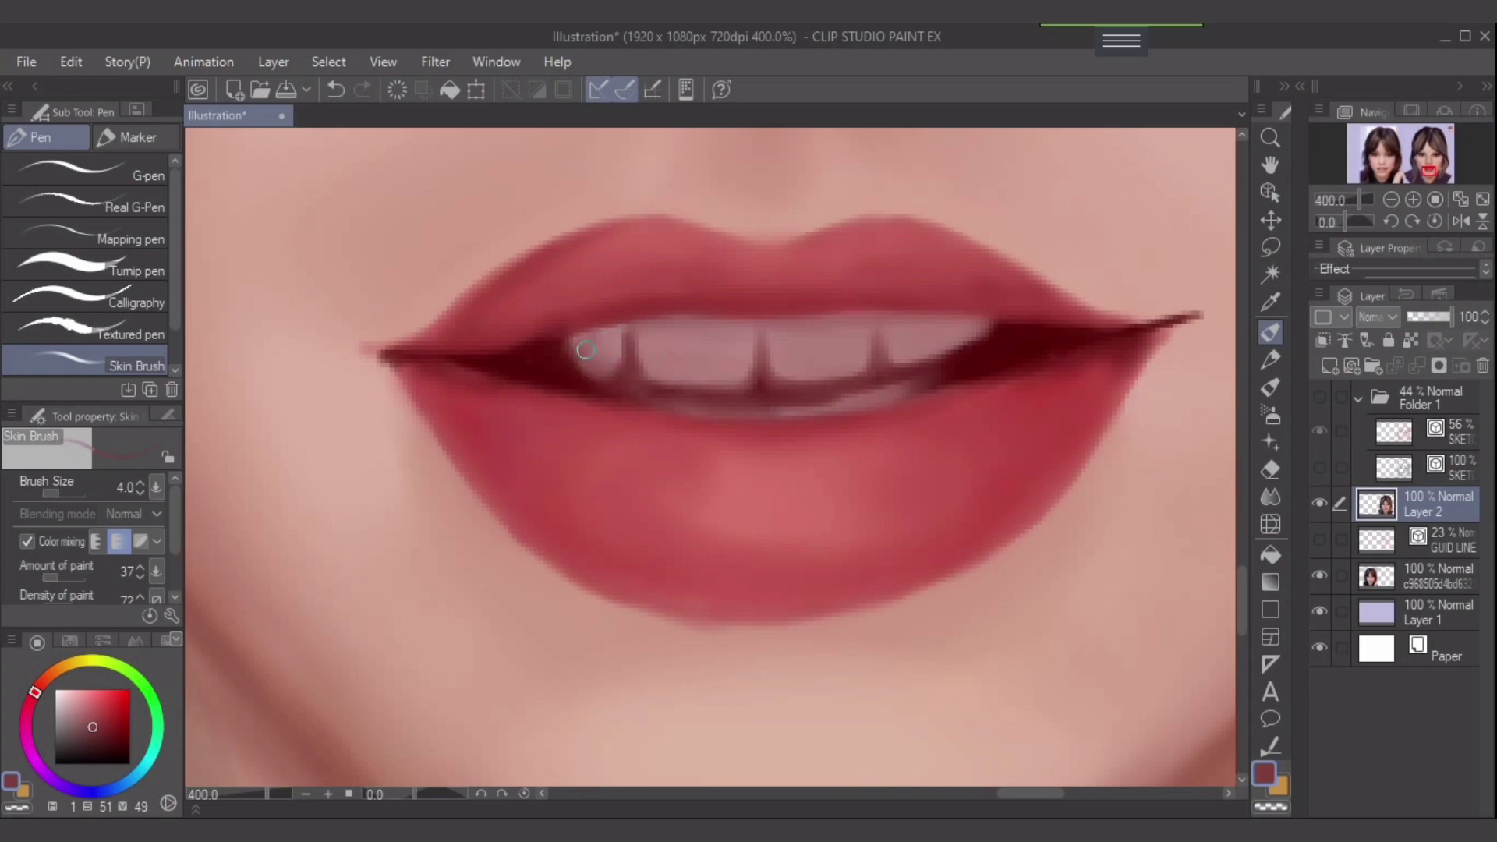
- Shade the outermost upper teeth at both ends of the row in the same muted red, enlarging the brush to size 6
{"action": "key", "text": "]"}
{"action": "mouse_move", "coordinate": [592, 354]}
{"action": "left_mouse_down"}
{"action": "mouse_move", "coordinate": [611, 366]}
{"action": "mouse_move", "coordinate": [605, 355]}
{"action": "left_mouse_up"}
{"action": "key", "text": "]"}
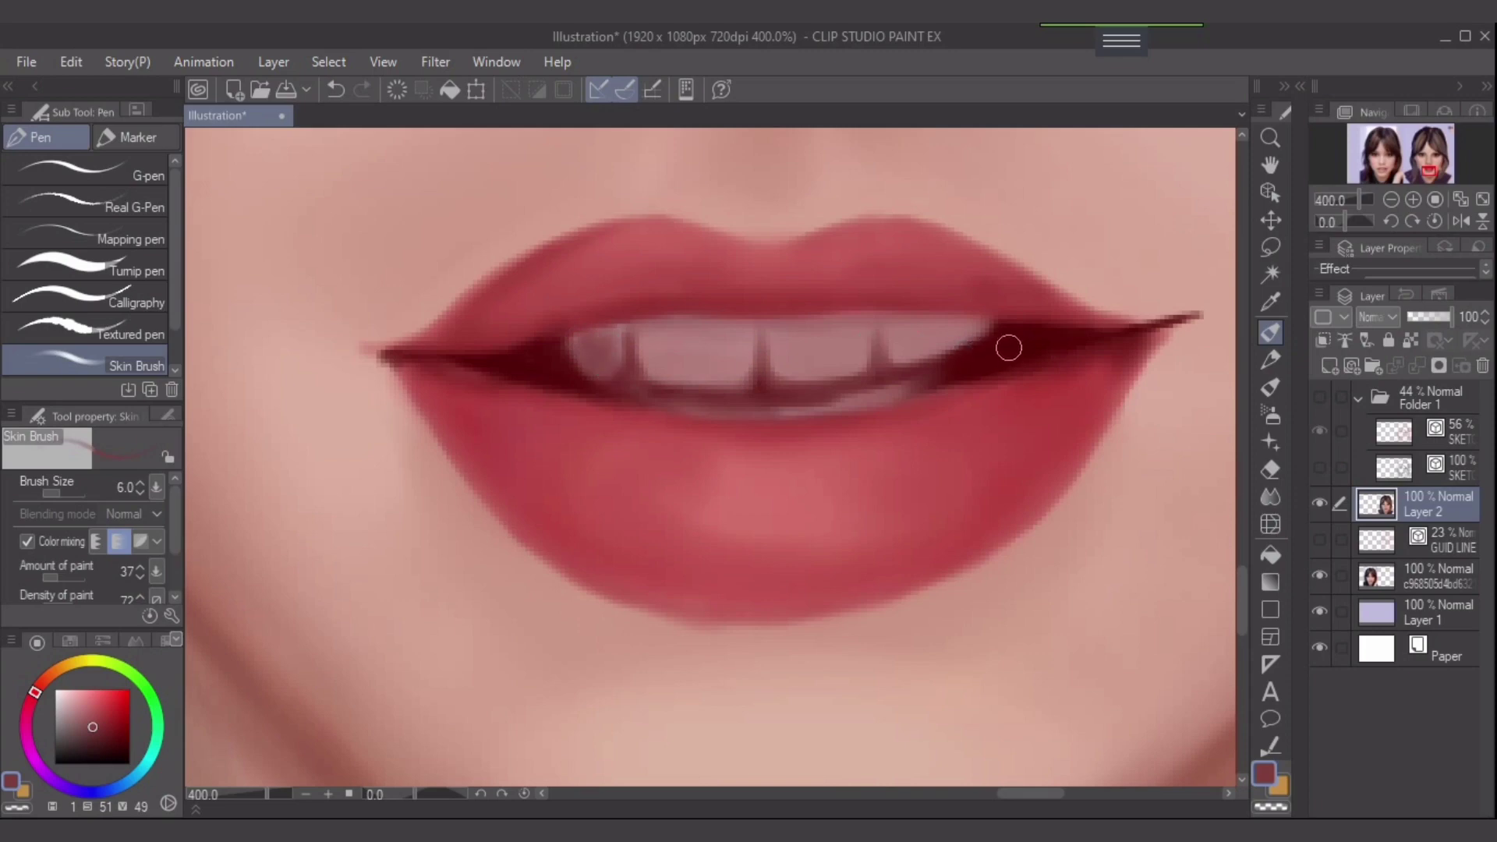
{"action": "key", "text": "bracketleft"}
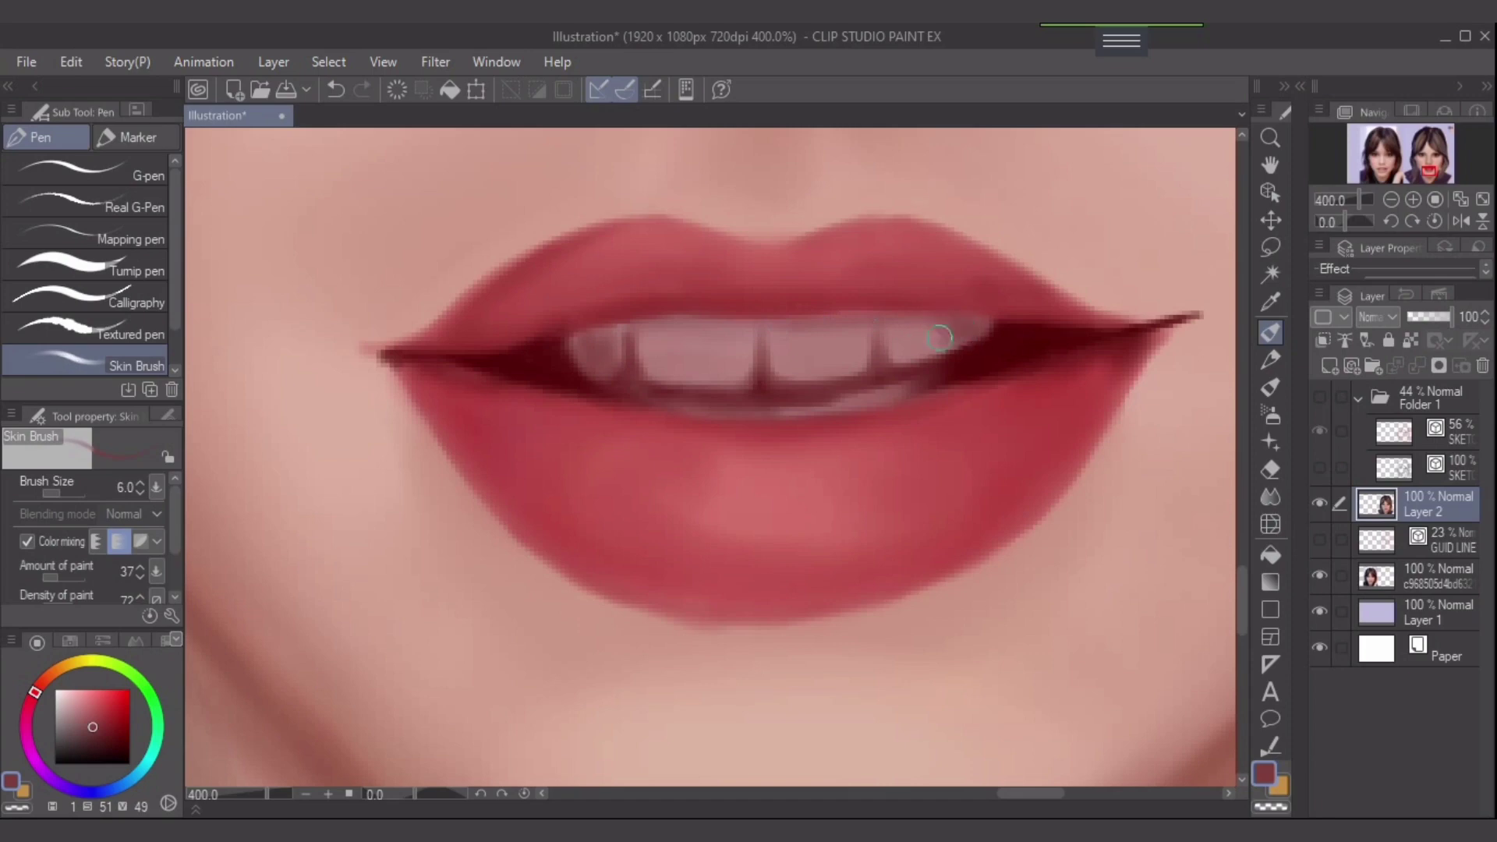
- Tint the upper teeth in sampled dull pink, hue 3, saturation 31, value 69, with the Skin Brush at sizes 8 to 12
{"action": "scroll", "coordinate": [774, 366], "scroll_direction": "down", "scroll_amount": 3}
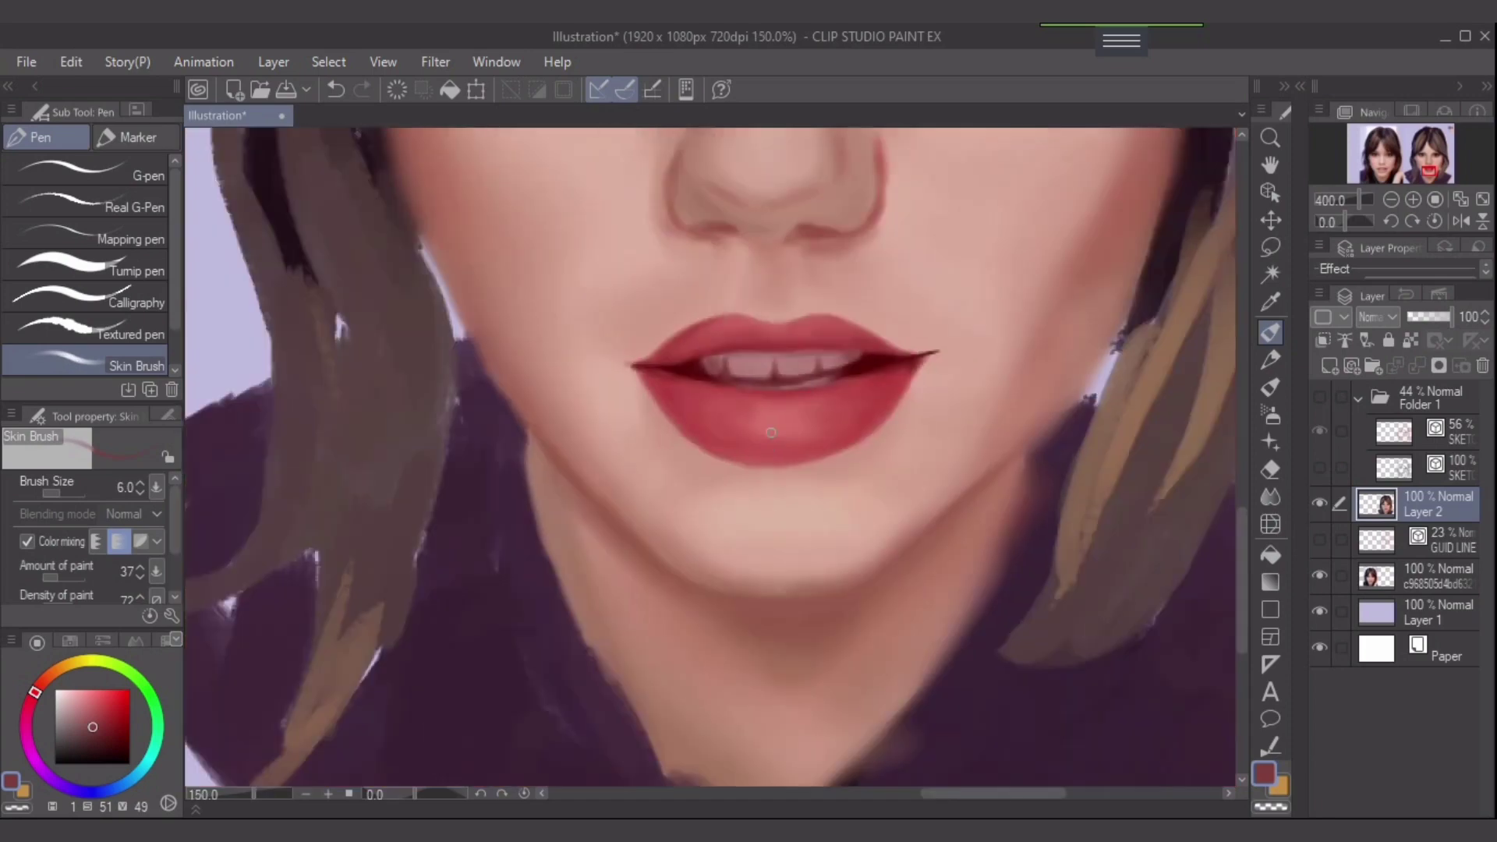
{"action": "scroll", "coordinate": [771, 446], "scroll_direction": "down", "scroll_amount": 1}
{"action": "left_click_drag", "start_coordinate": [821, 444], "coordinate": [795, 569]}
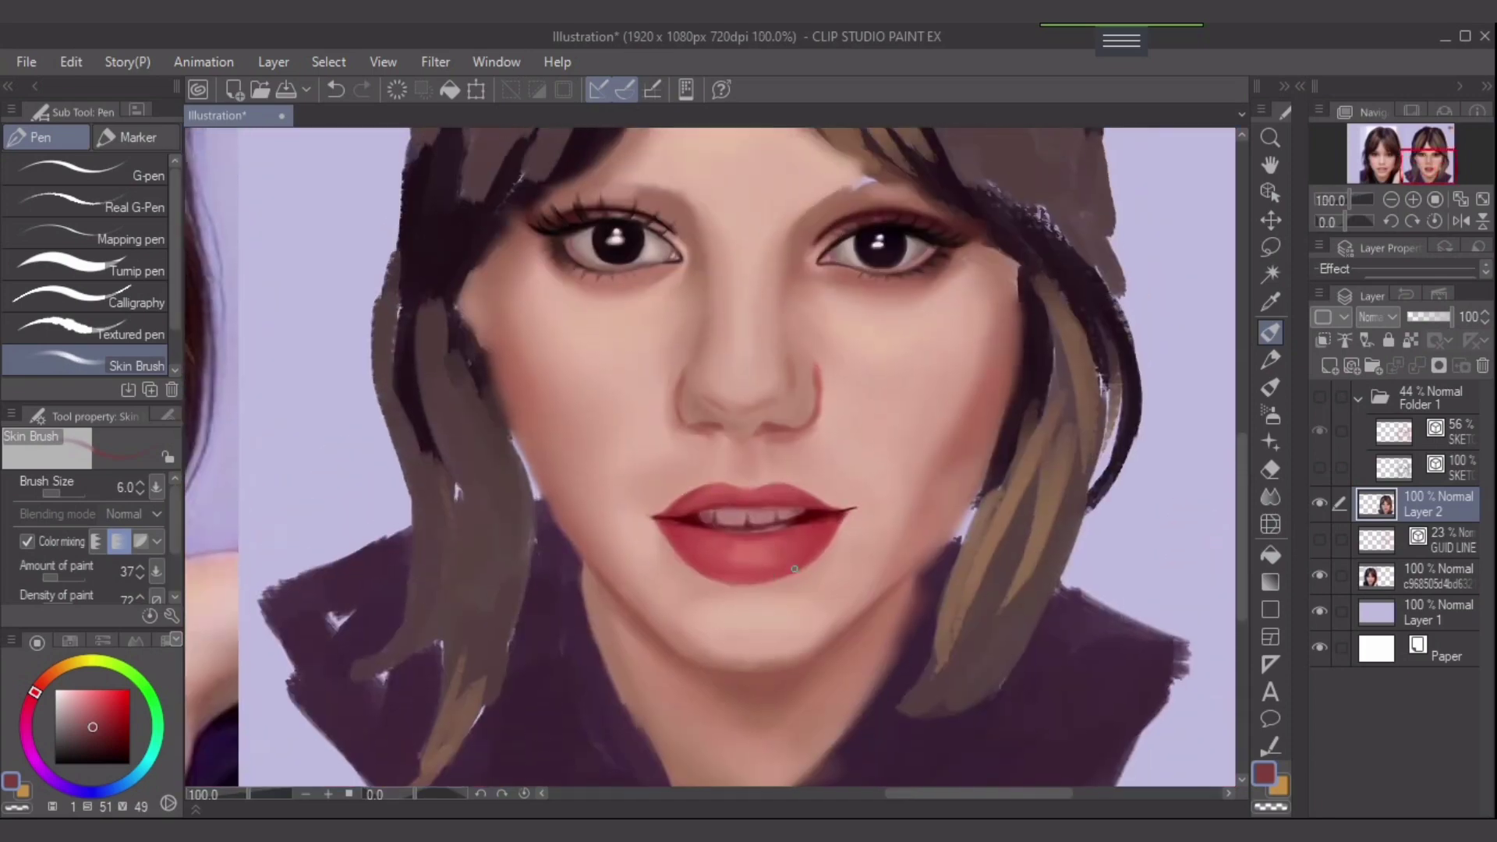
{"action": "scroll", "coordinate": [732, 533], "scroll_direction": "up", "scroll_amount": 2}
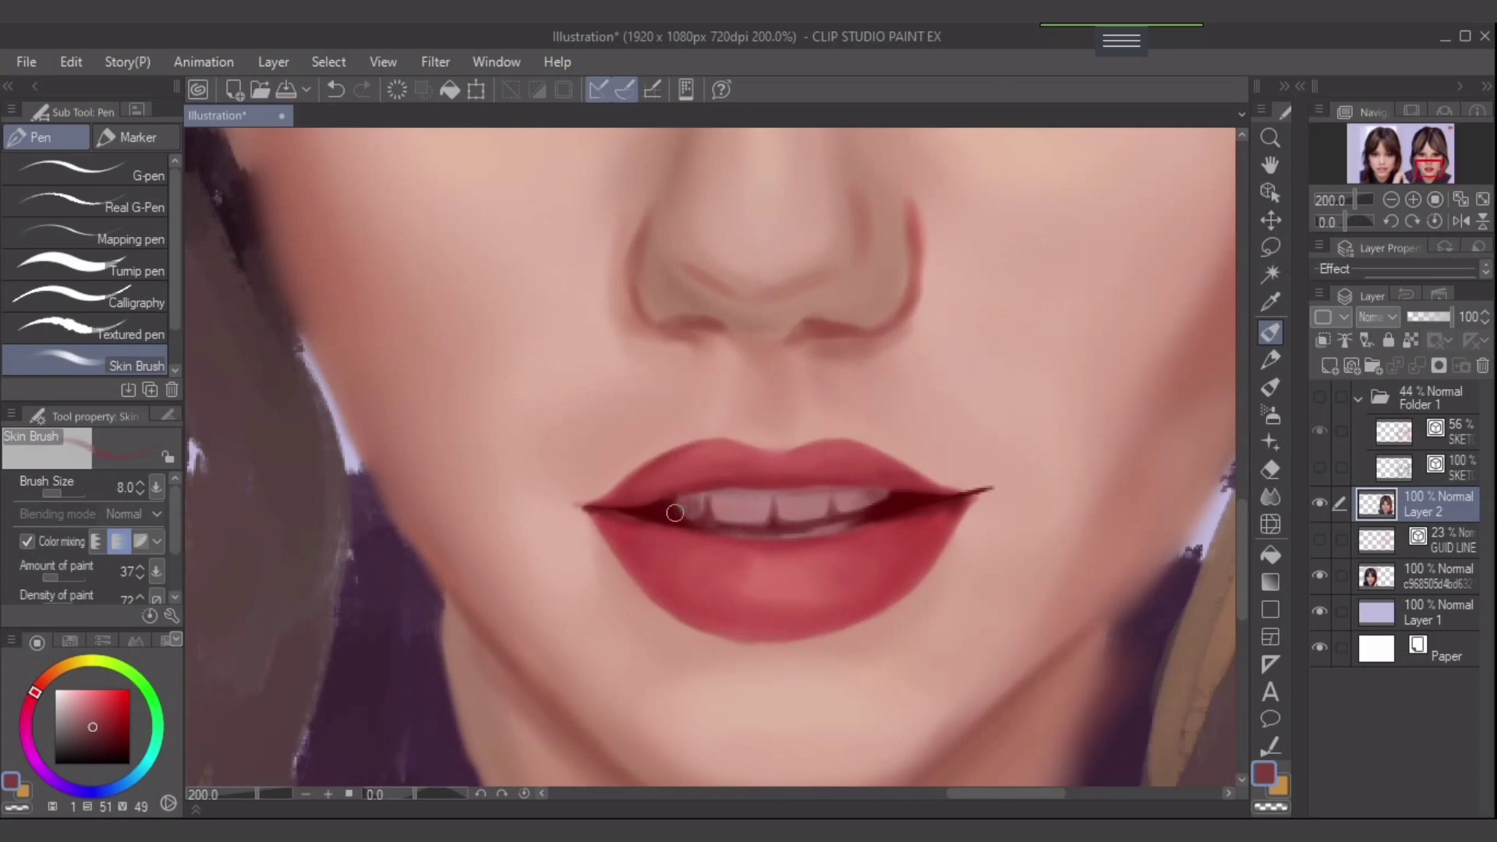
{"action": "left_click", "coordinate": [734, 512], "text": "alt"}
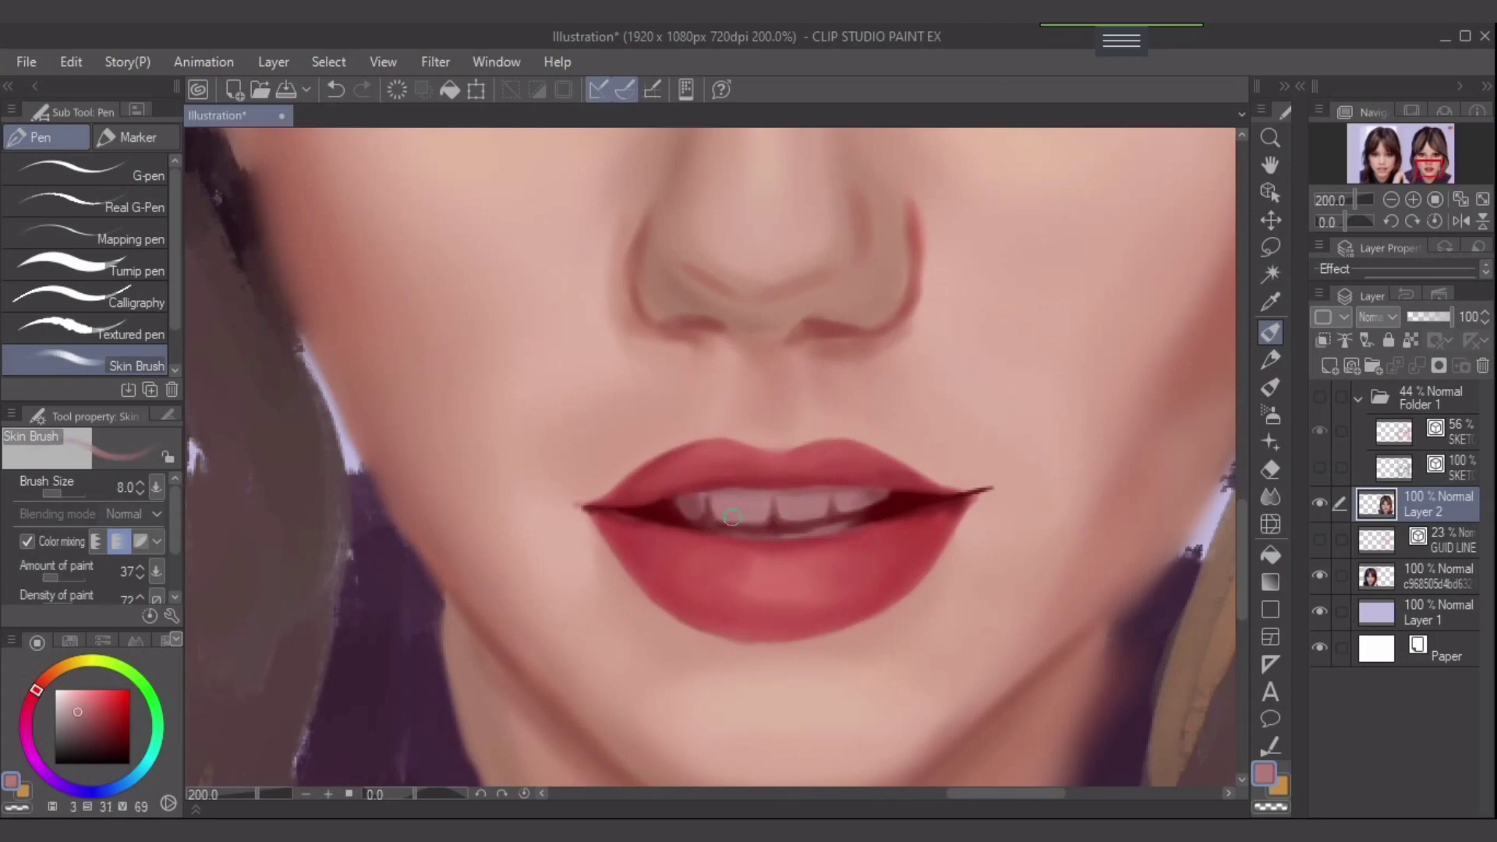
{"action": "key", "text": "]"}
{"action": "key", "text": "]"}
{"action": "scroll", "coordinate": [742, 574], "scroll_direction": "down", "scroll_amount": 1}
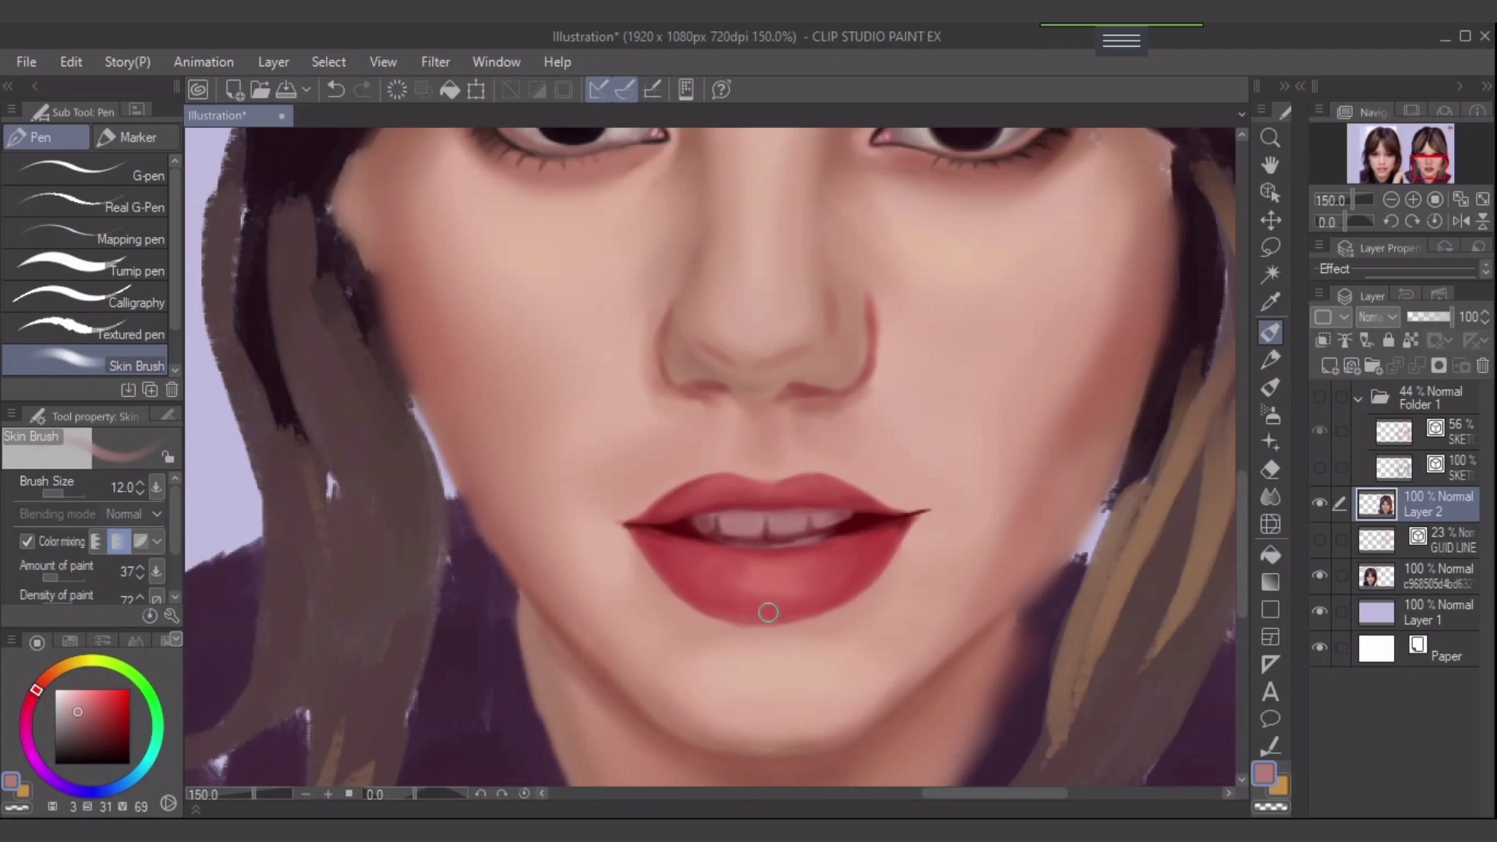
- Trim the lower lip's left bottom edge with sampled skin tone, hue 16, saturation 34, value 80, at size 7
{"action": "left_click", "coordinate": [664, 603], "text": "alt"}
{"action": "key", "text": "bracketleft"}
{"action": "key", "text": "bracketleft"}
{"action": "key", "text": "bracketleft"}
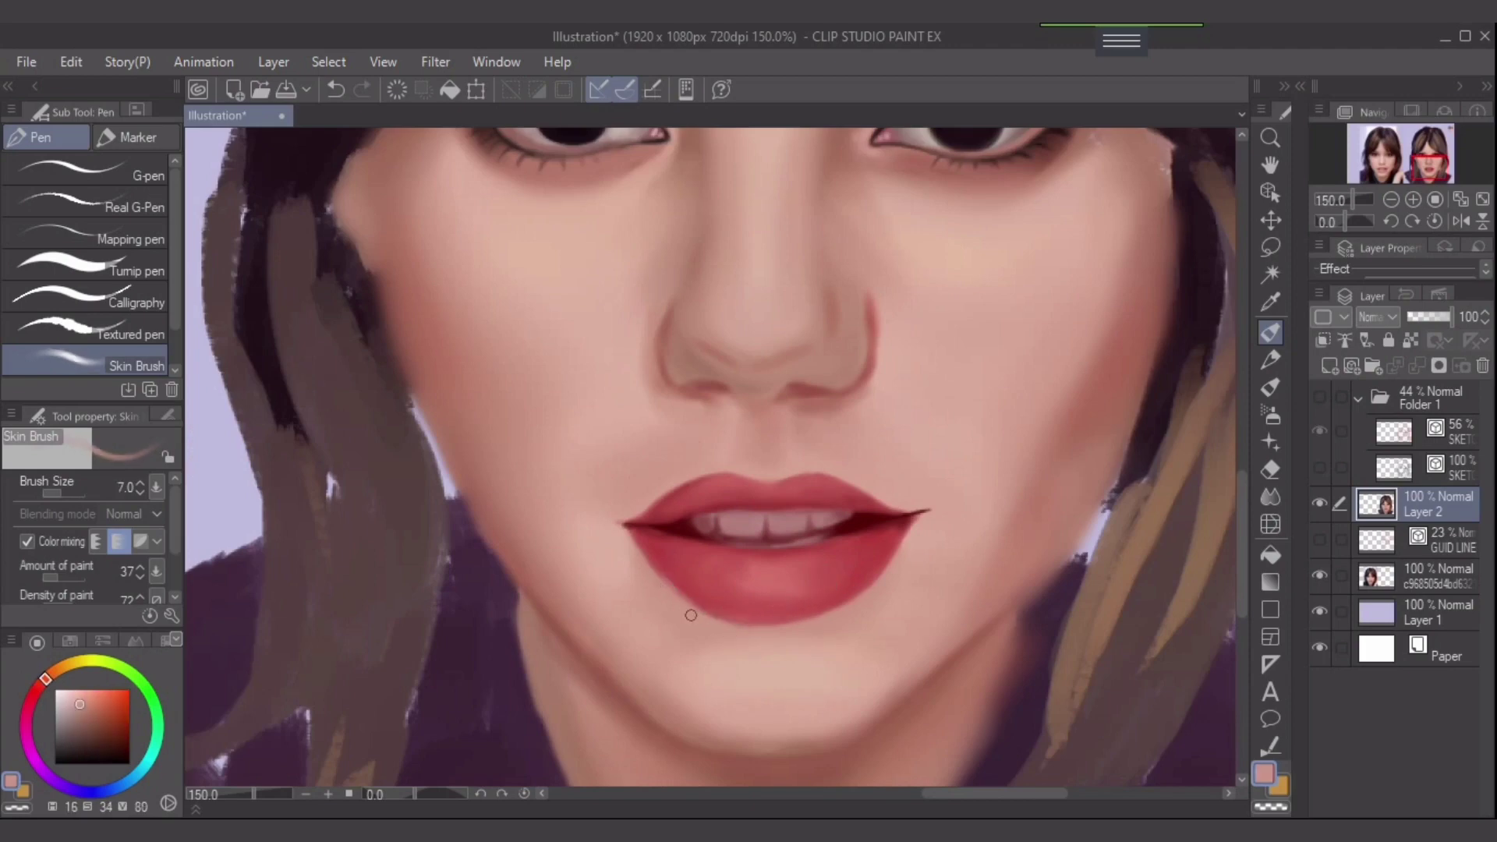
{"action": "key", "text": "ctrl+z"}
{"action": "left_click_drag", "start_coordinate": [643, 569], "coordinate": [742, 625]}
- Redraw the lower lip's right edge in sampled dark red, hue 0, saturation 70, value 49, at size 6
{"action": "left_click", "coordinate": [887, 557], "text": "alt"}
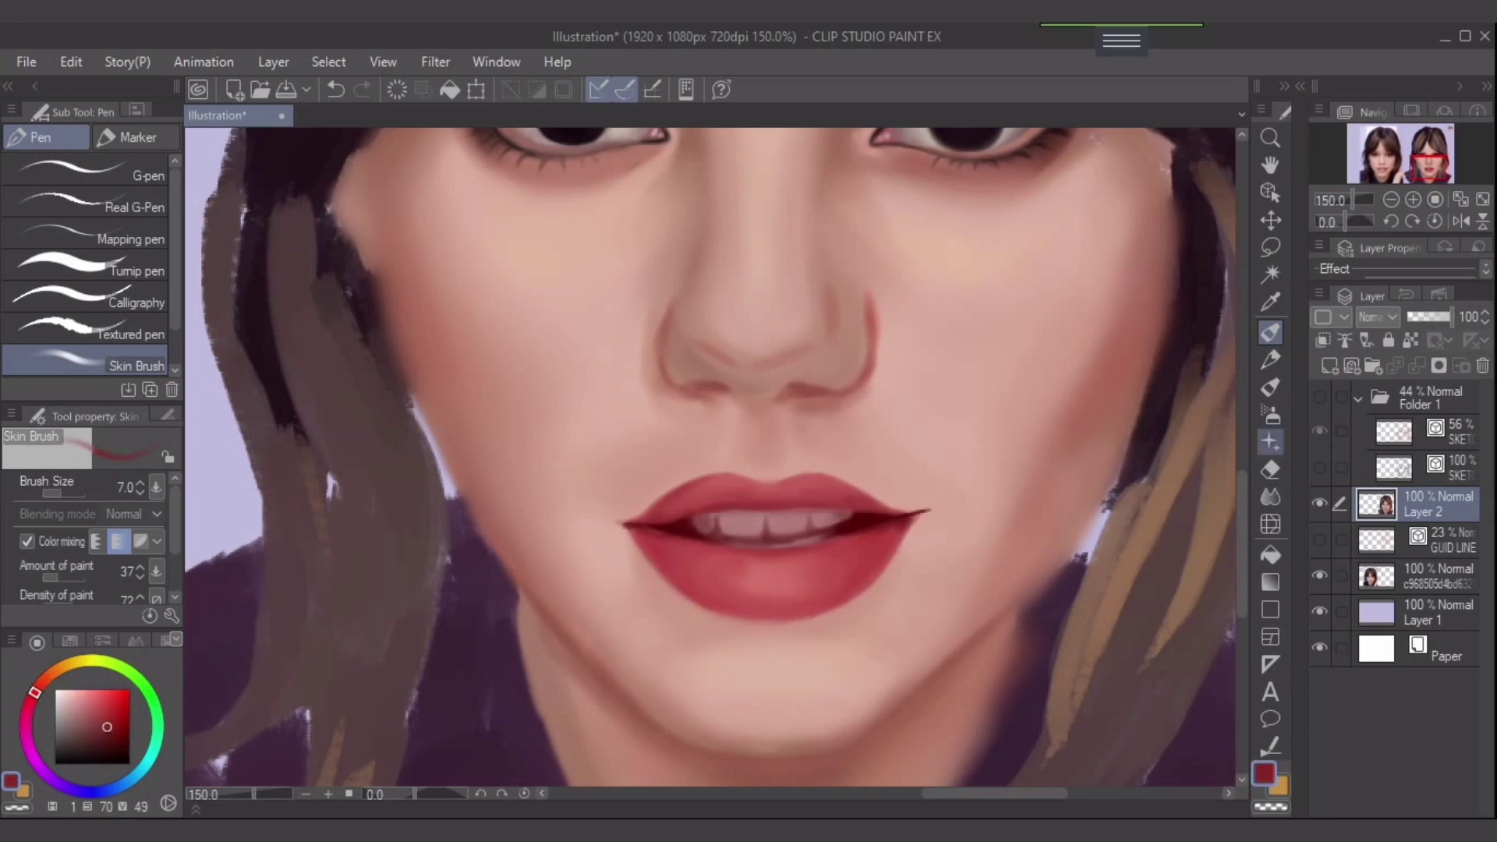
{"action": "key", "text": "bracketleft"}
{"action": "left_click_drag", "start_coordinate": [880, 573], "coordinate": [827, 605]}
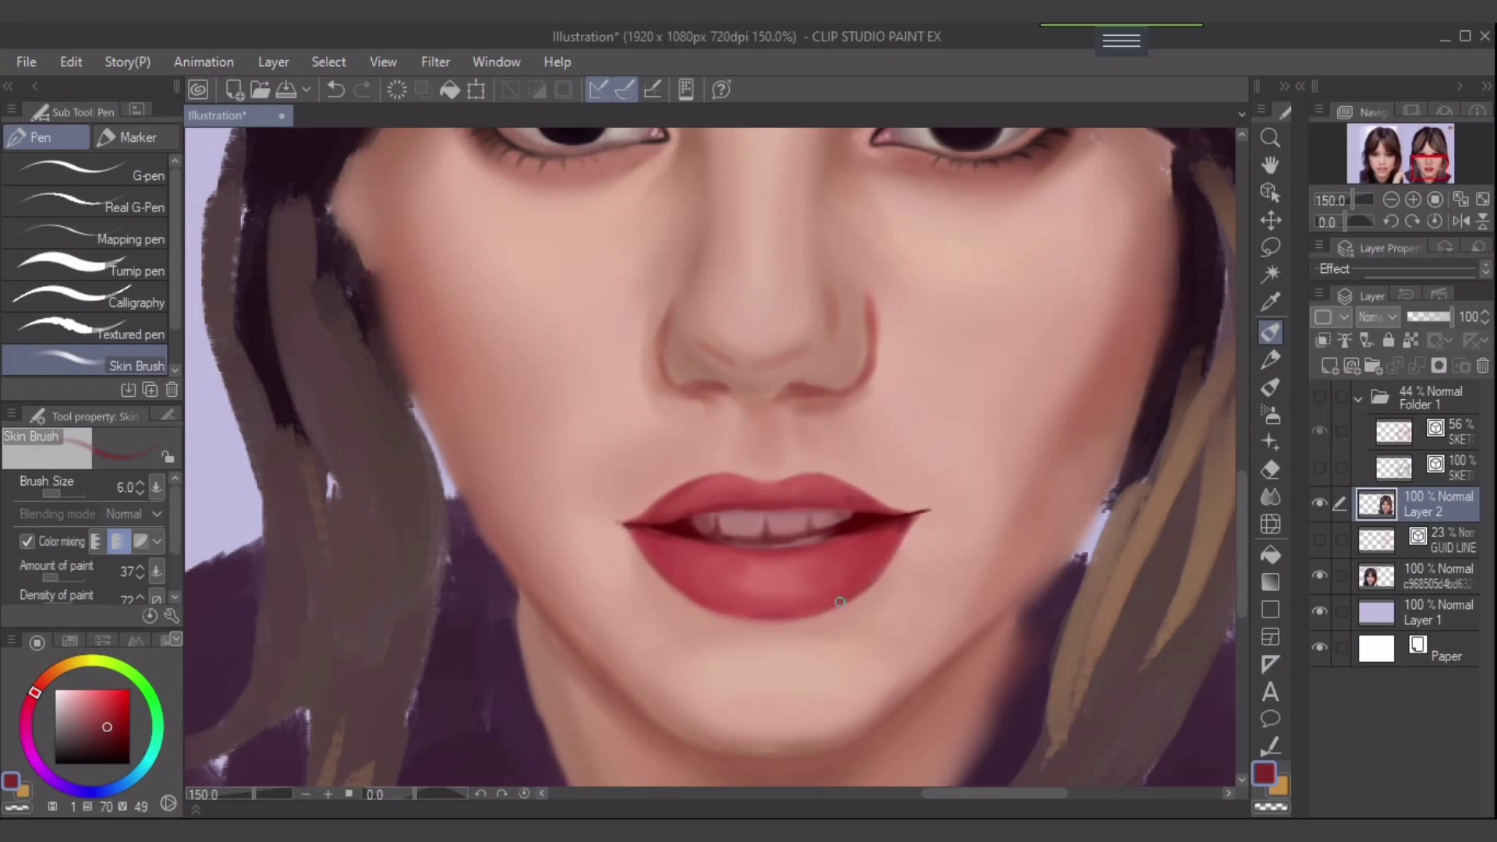
- Blend the lower lip with the Finger tip blender at size 3 and save the illustration
{"action": "left_click", "coordinate": [1270, 496]}
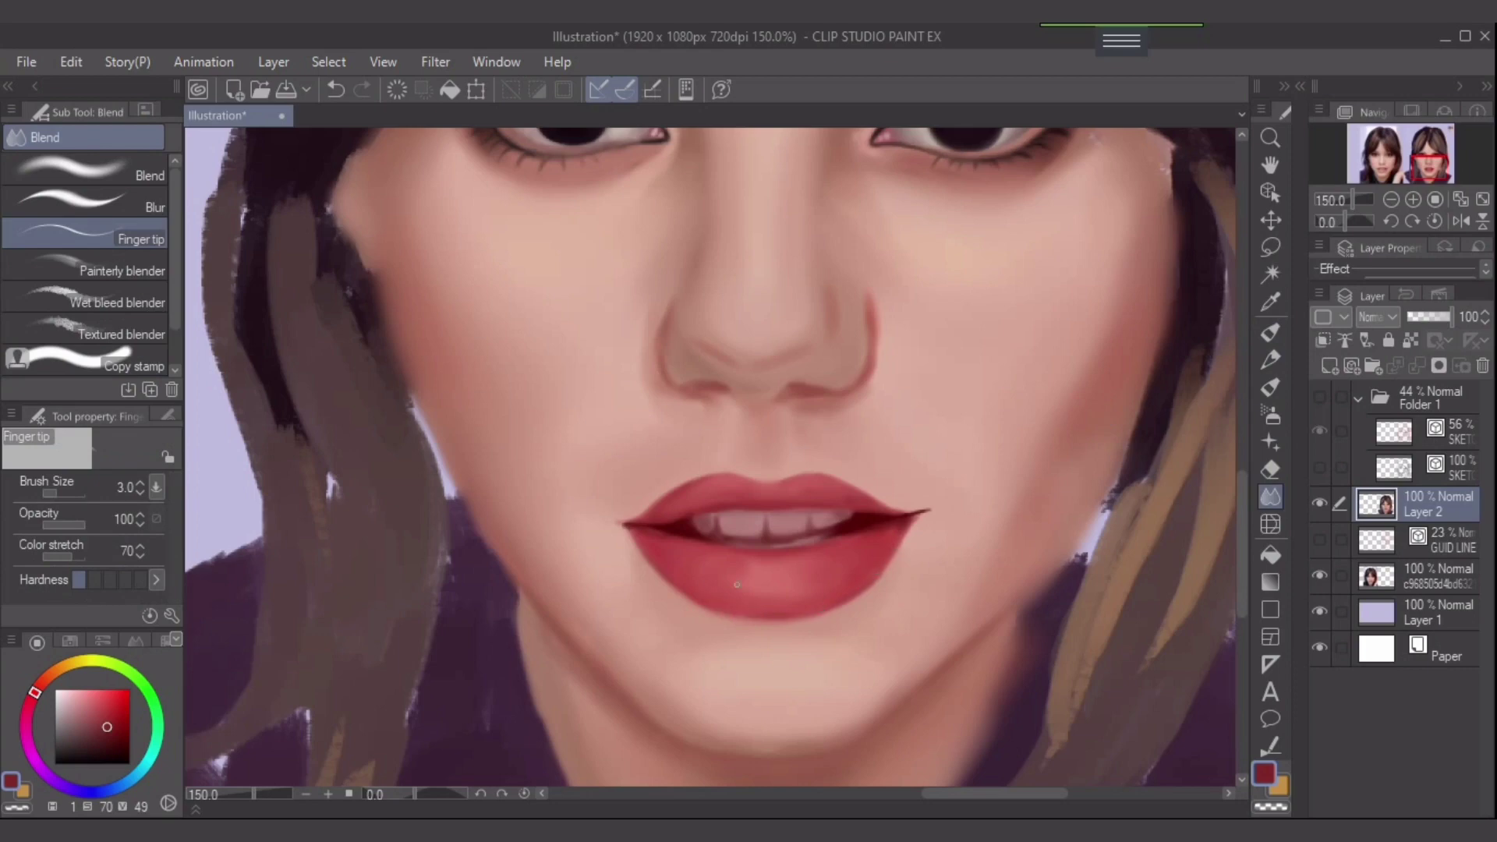
{"action": "scroll", "coordinate": [831, 561], "scroll_direction": "down", "scroll_amount": 1}
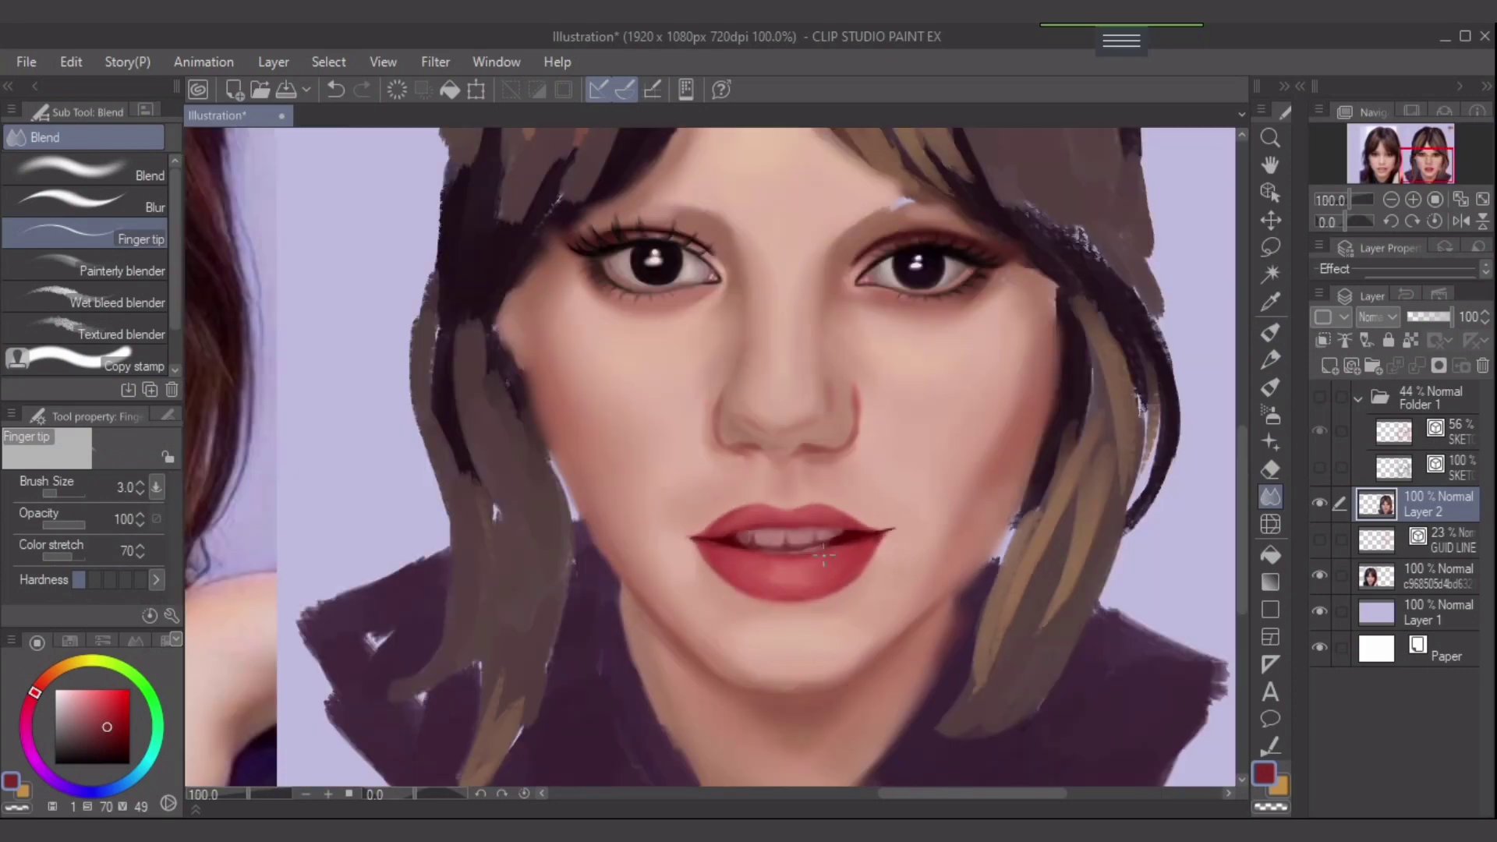
{"action": "scroll", "coordinate": [758, 588], "scroll_direction": "down", "scroll_amount": 1}
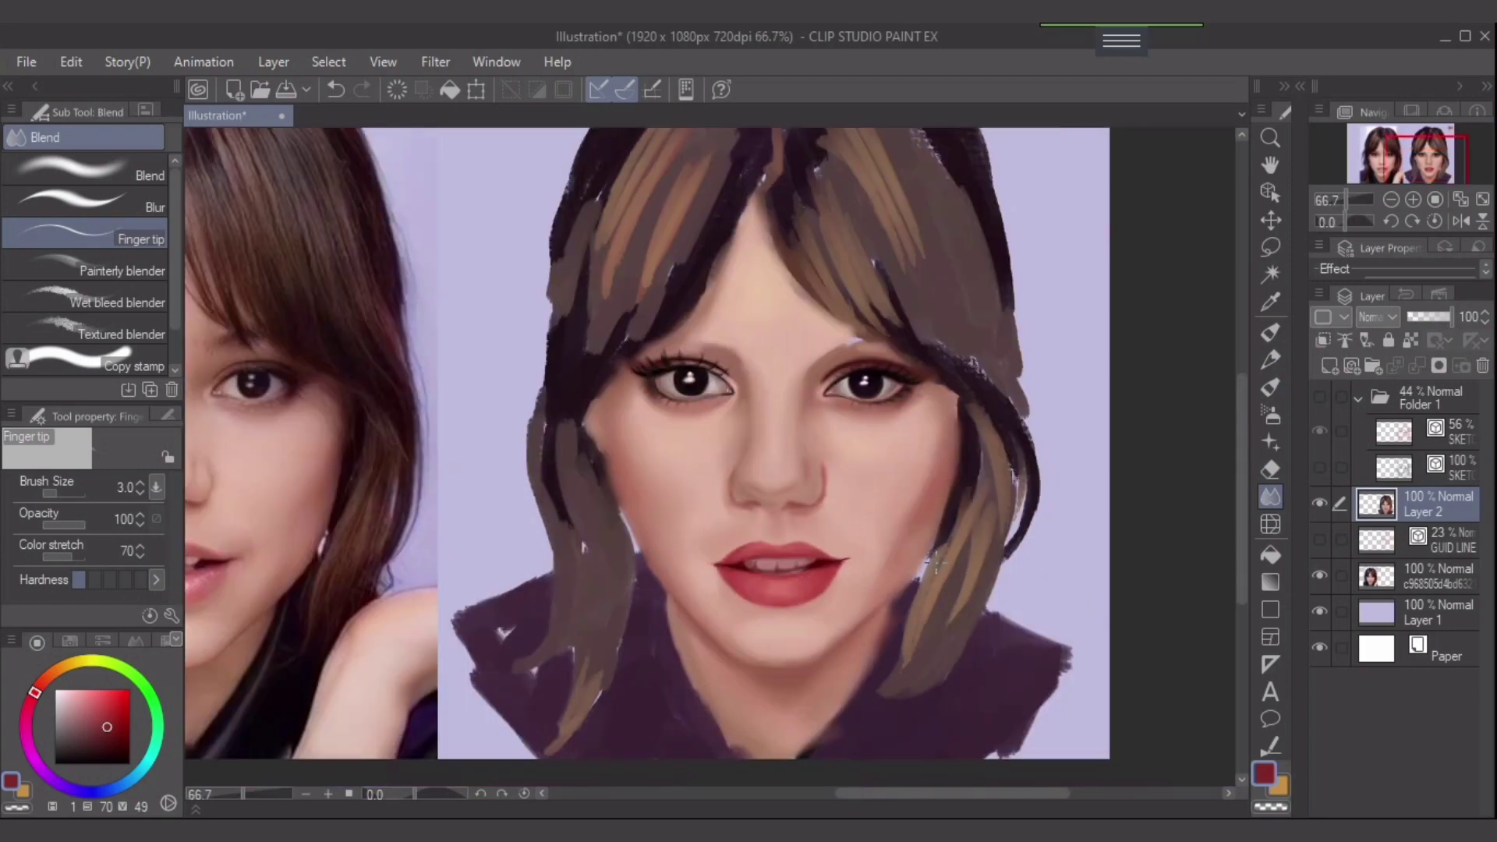
{"action": "key", "text": "ctrl+s"}
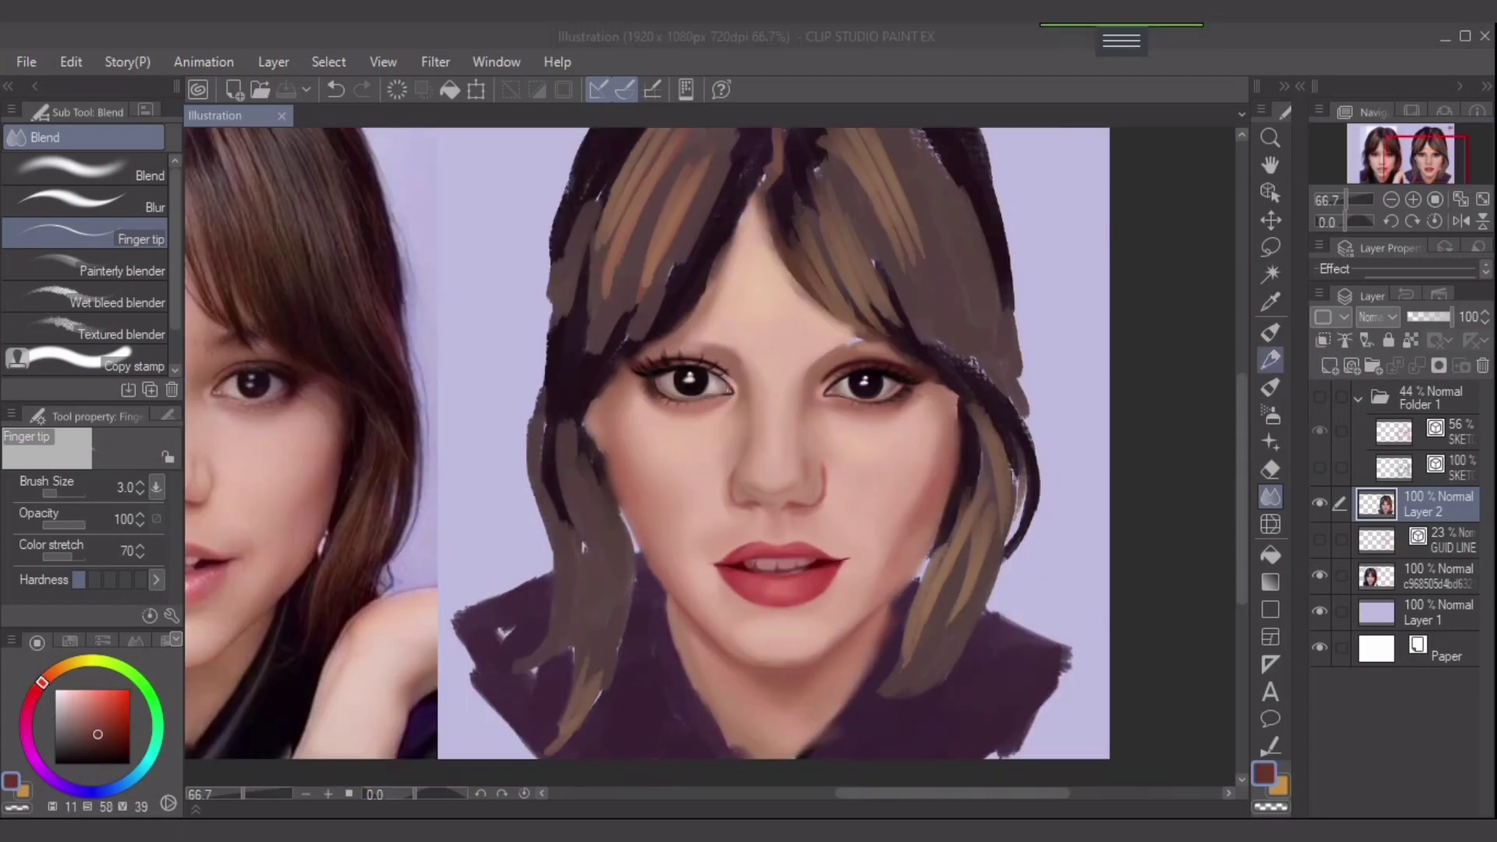
- Outline the right nose wing's outer edge with the Skin Brush in brown, hue 10, saturation 43, value 48
{"action": "left_click", "coordinate": [1269, 332]}
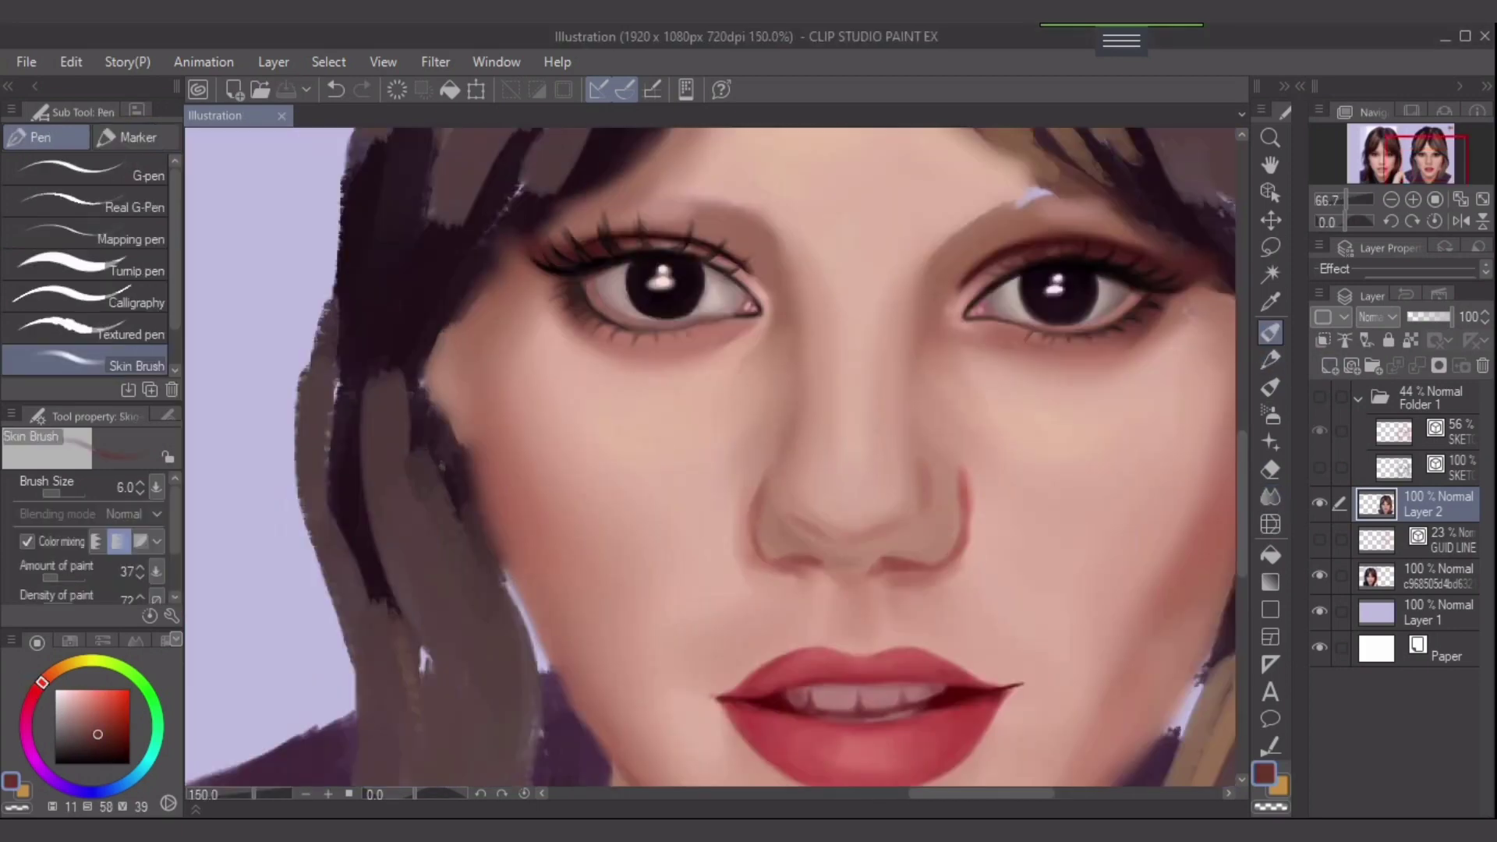
{"action": "scroll", "coordinate": [748, 452], "scroll_direction": "up", "scroll_amount": 2}
{"action": "left_click_drag", "start_coordinate": [1054, 498], "coordinate": [967, 490]}
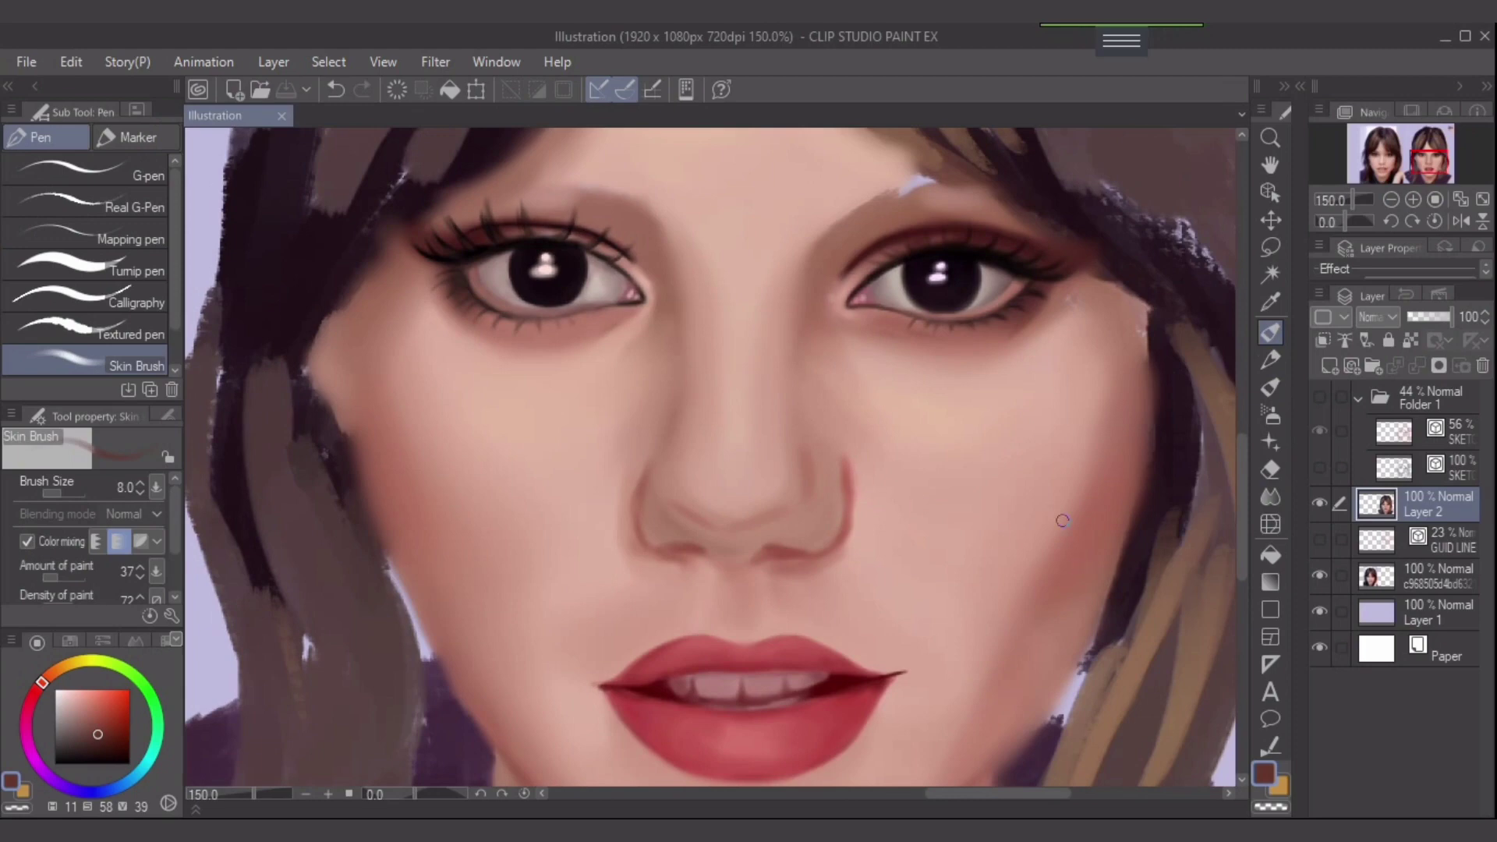
{"action": "left_click", "coordinate": [1055, 292], "text": "alt"}
{"action": "key", "text": "]"}
{"action": "left_click_drag", "start_coordinate": [844, 469], "coordinate": [847, 523]}
{"action": "key", "text": "ctrl+z"}
{"action": "key", "text": "["}
{"action": "key", "text": "["}
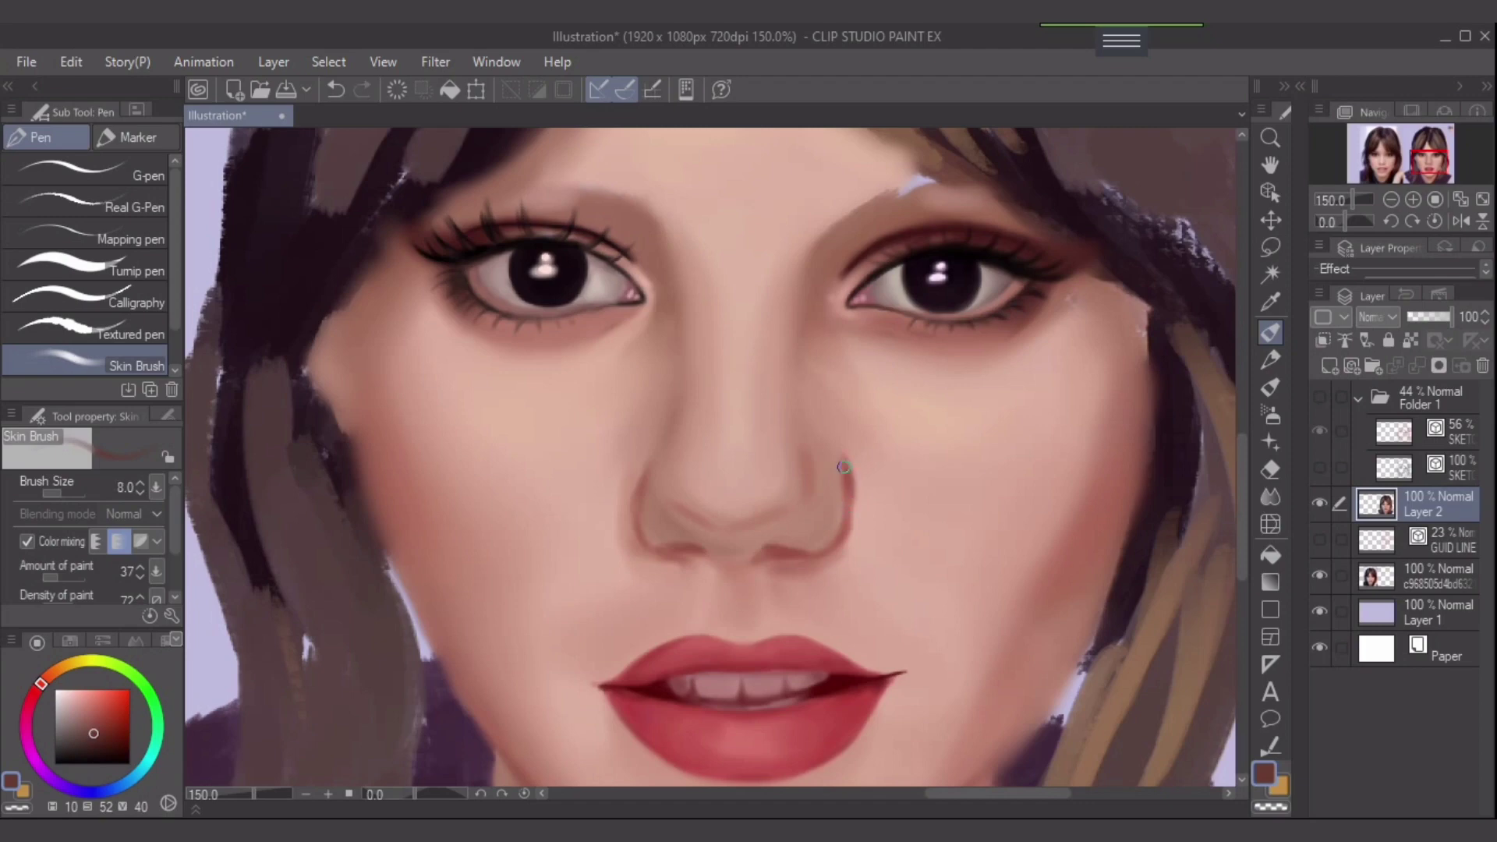
{"action": "left_click", "coordinate": [86, 727]}
{"action": "left_click_drag", "start_coordinate": [850, 491], "coordinate": [840, 535]}
- Define the nostrils and the lower contour of the nose in the same brown, starting at size 6
{"action": "key", "text": "bracketleft"}
{"action": "key", "text": "bracketleft"}
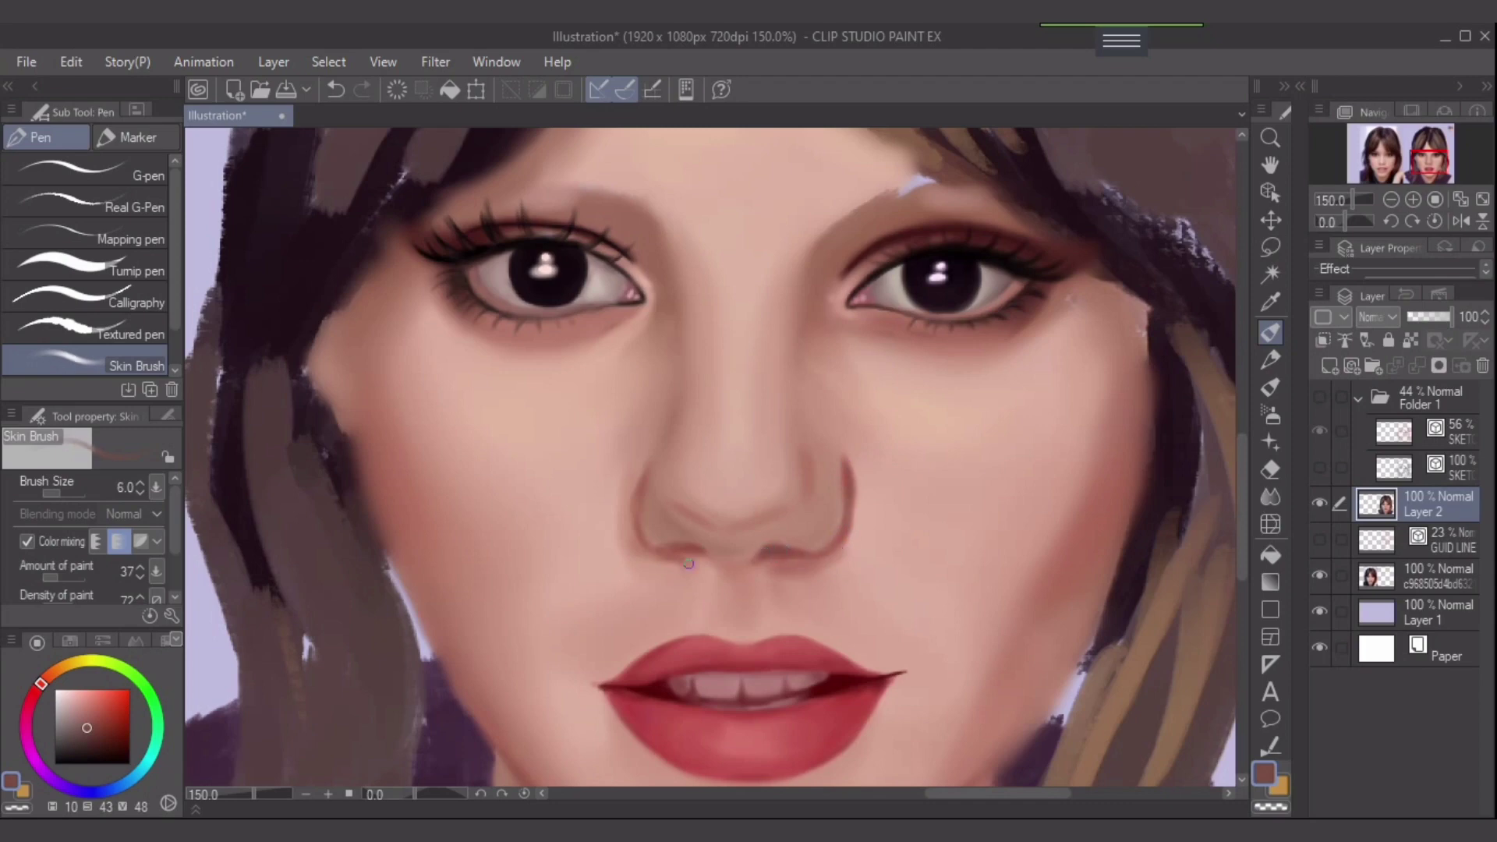
{"action": "key", "text": "bracketleft"}
{"action": "key", "text": "bracketleft"}
{"action": "key", "text": "bracketright"}
{"action": "key", "text": "bracketright"}
{"action": "key", "text": "bracketright"}
- Soften the inner side of the right nose wing's outline with sampled skin tone, hue 16, saturation 36, value 71, at size 10
{"action": "left_click", "coordinate": [835, 507], "text": "alt"}
{"action": "key", "text": "bracketright"}
{"action": "key", "text": "bracketright"}
{"action": "key", "text": "bracketright"}
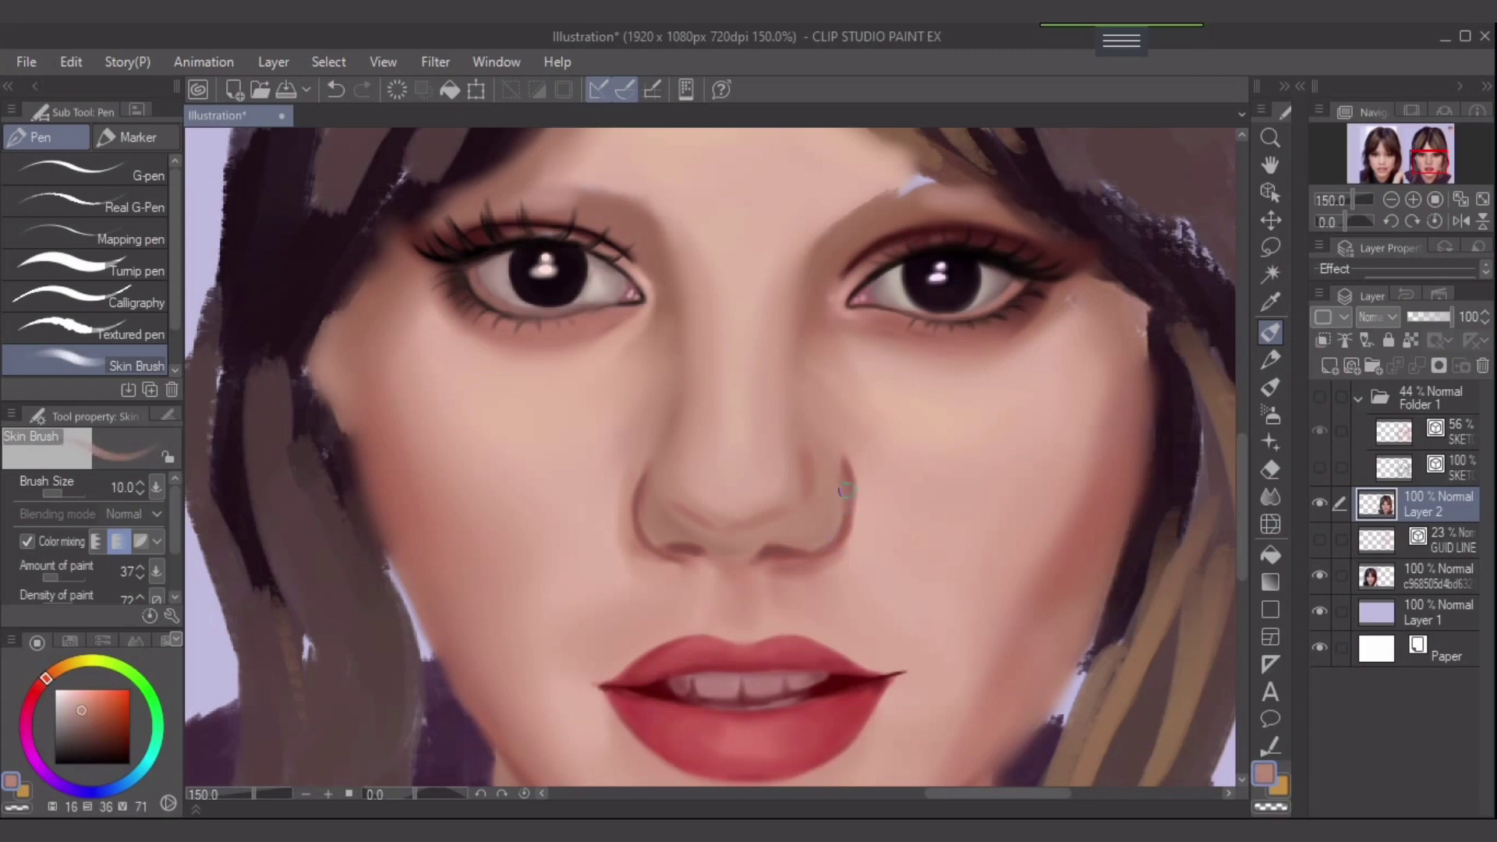
{"action": "left_click_drag", "start_coordinate": [837, 481], "coordinate": [825, 535]}
- Shade the right nose wing in sampled warm brown, hue 12, saturation 46, value 67, at sizes 10 to 12
{"action": "left_click", "coordinate": [823, 488], "text": "alt"}
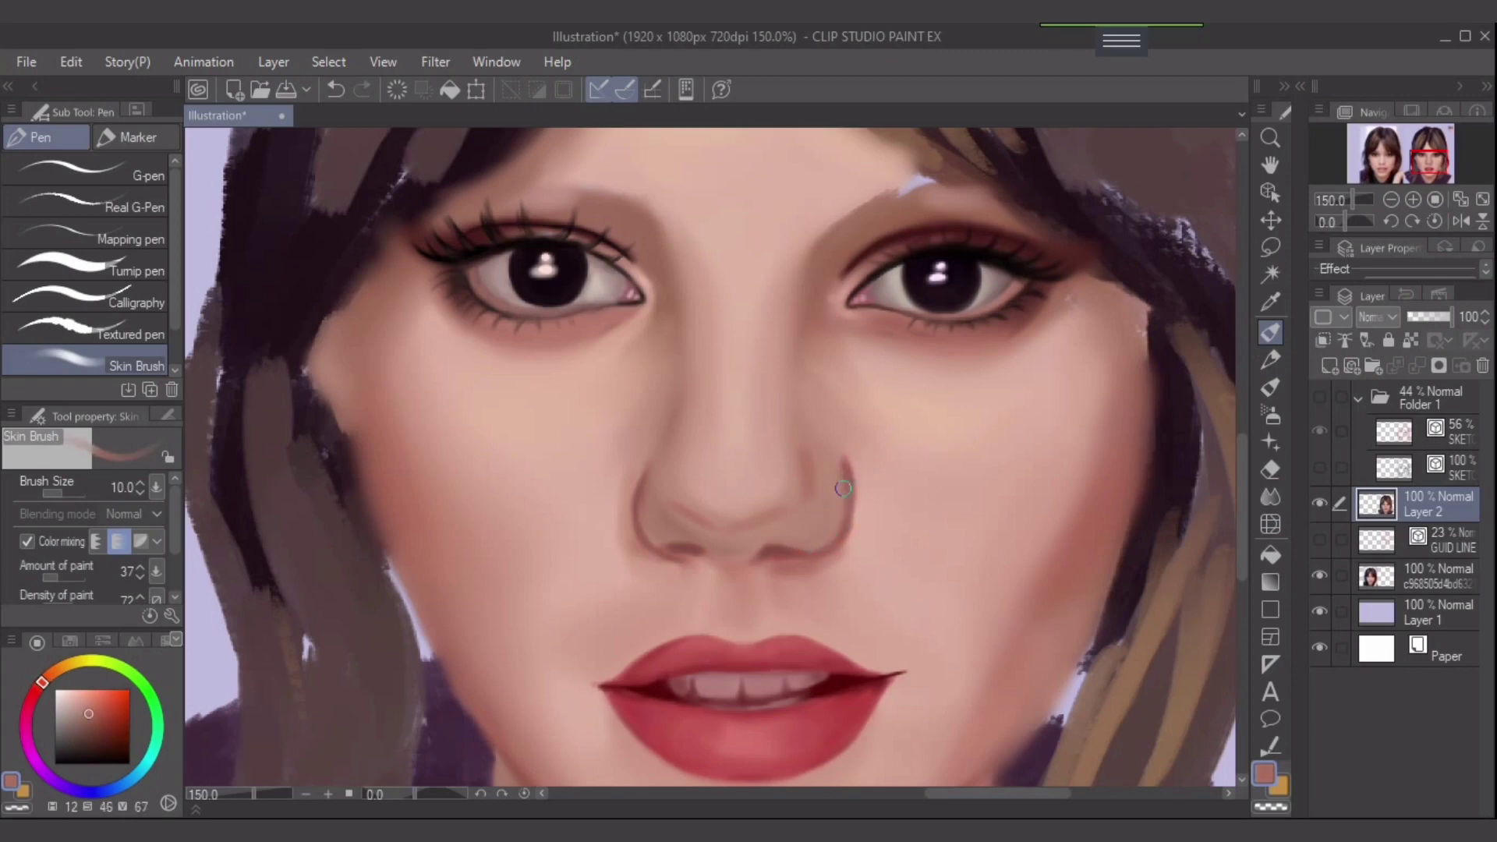
{"action": "key", "text": "bracketright"}
{"action": "key", "text": "bracketleft"}
{"action": "key", "text": "bracketright"}
- Even out the shading across both nose wings in sampled skin brown, hue 14, saturation 41, value 69, at sizes 12 to 15
{"action": "left_click", "coordinate": [831, 478], "text": "alt"}
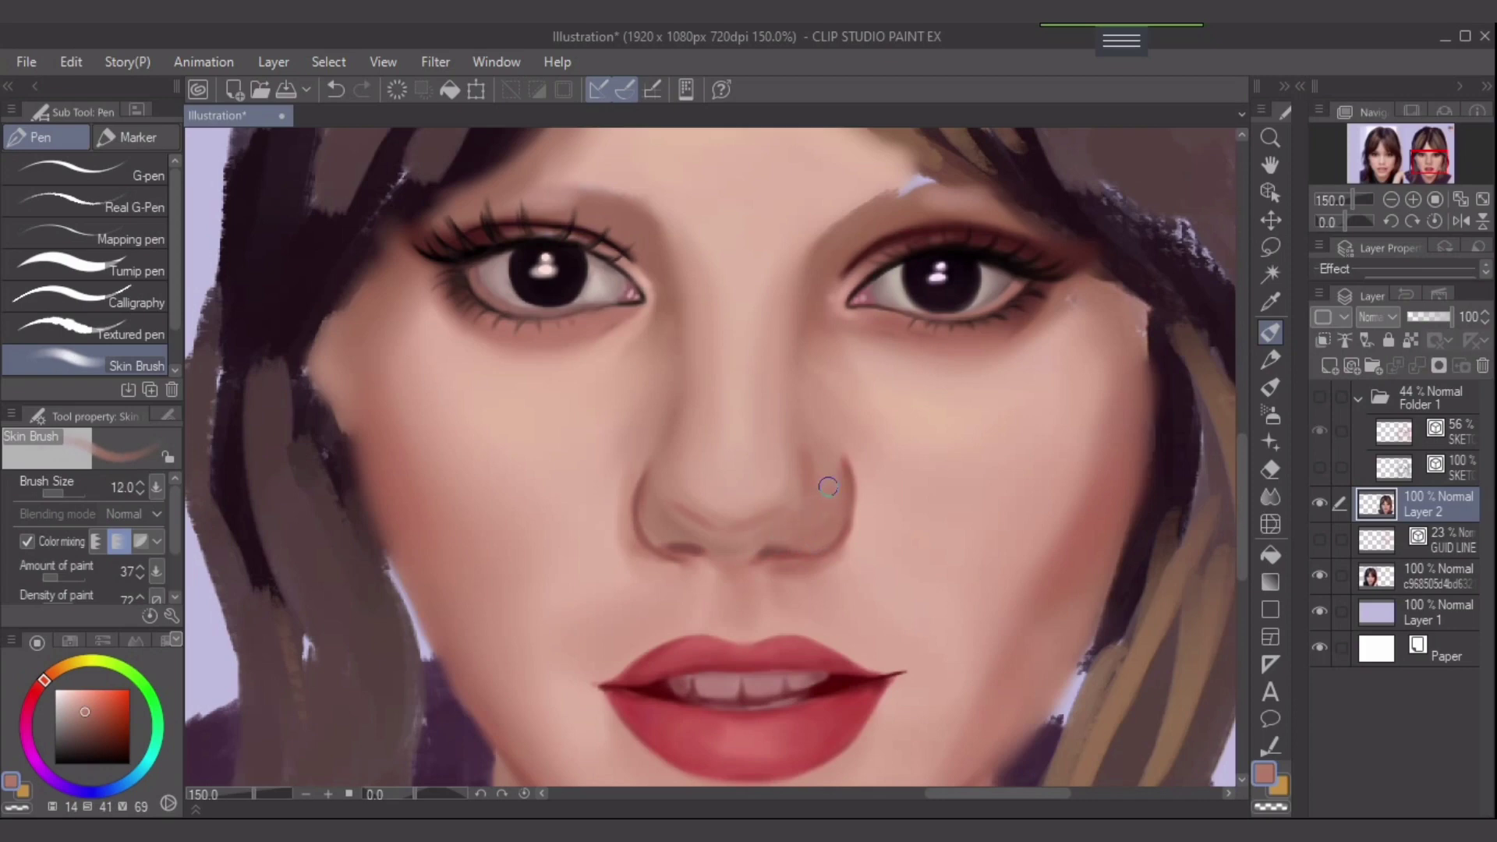
{"action": "key", "text": "bracketright"}
{"action": "key", "text": "bracketleft"}
{"action": "key", "text": "bracketleft"}
{"action": "key", "text": "bracketright"}
{"action": "key", "text": "bracketright"}
{"action": "key", "text": "bracketleft"}
{"action": "key", "text": "bracketleft"}
{"action": "key", "text": "bracketright"}
{"action": "key", "text": "bracketright"}
- Deepen the crease between the nose tip and right wing in sampled reddish brown, hue 9, saturation 49, value 63, at sizes 15 to 10
{"action": "left_click", "coordinate": [853, 501], "text": "alt"}
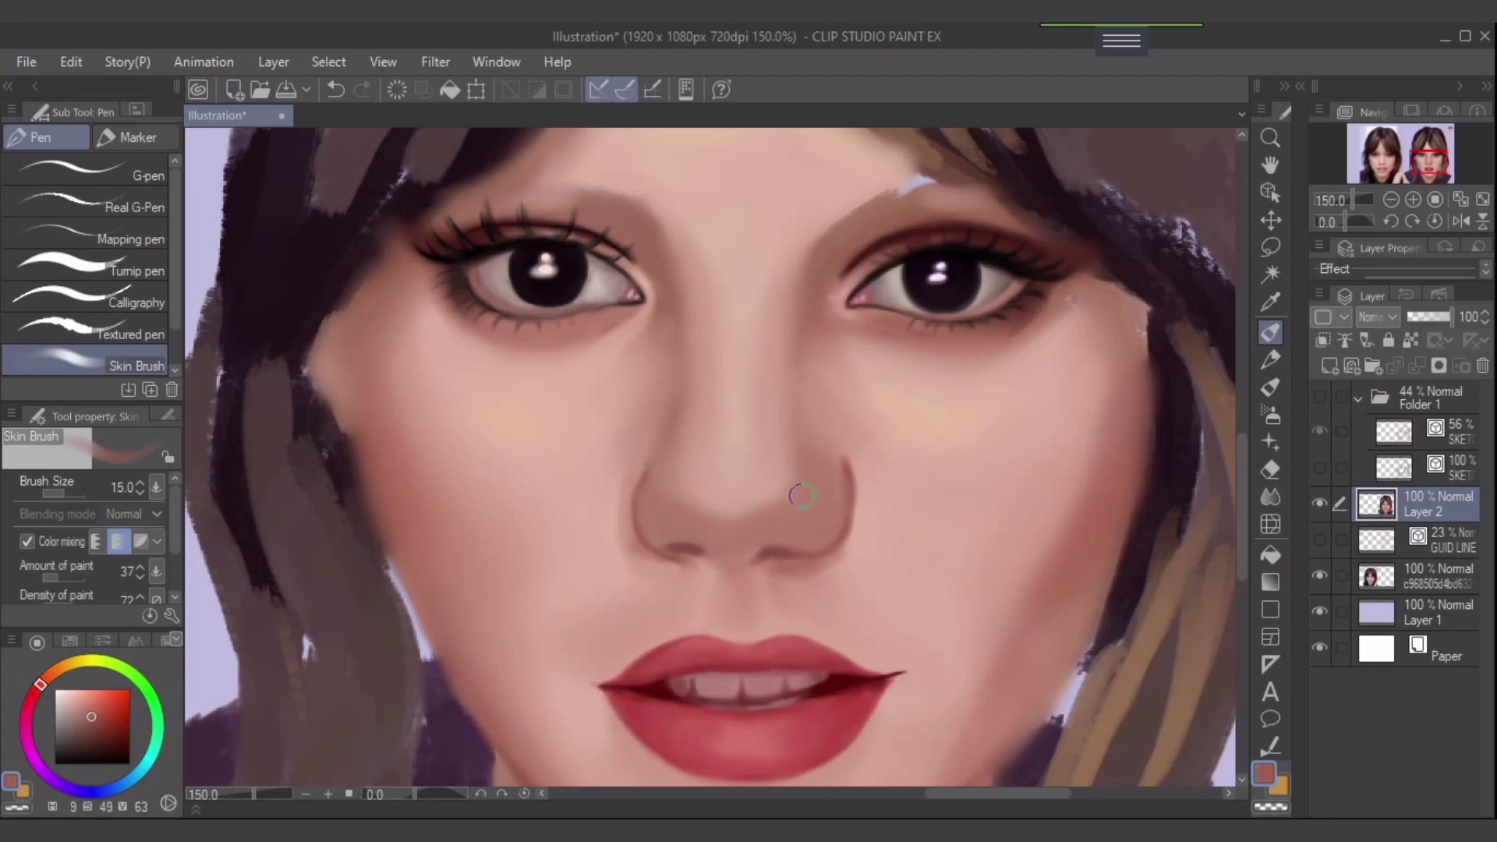
{"action": "key", "text": "bracketleft"}
{"action": "key", "text": "bracketleft"}
{"action": "key", "text": "bracketright"}
{"action": "key", "text": "bracketleft"}
{"action": "key", "text": "bracketleft"}
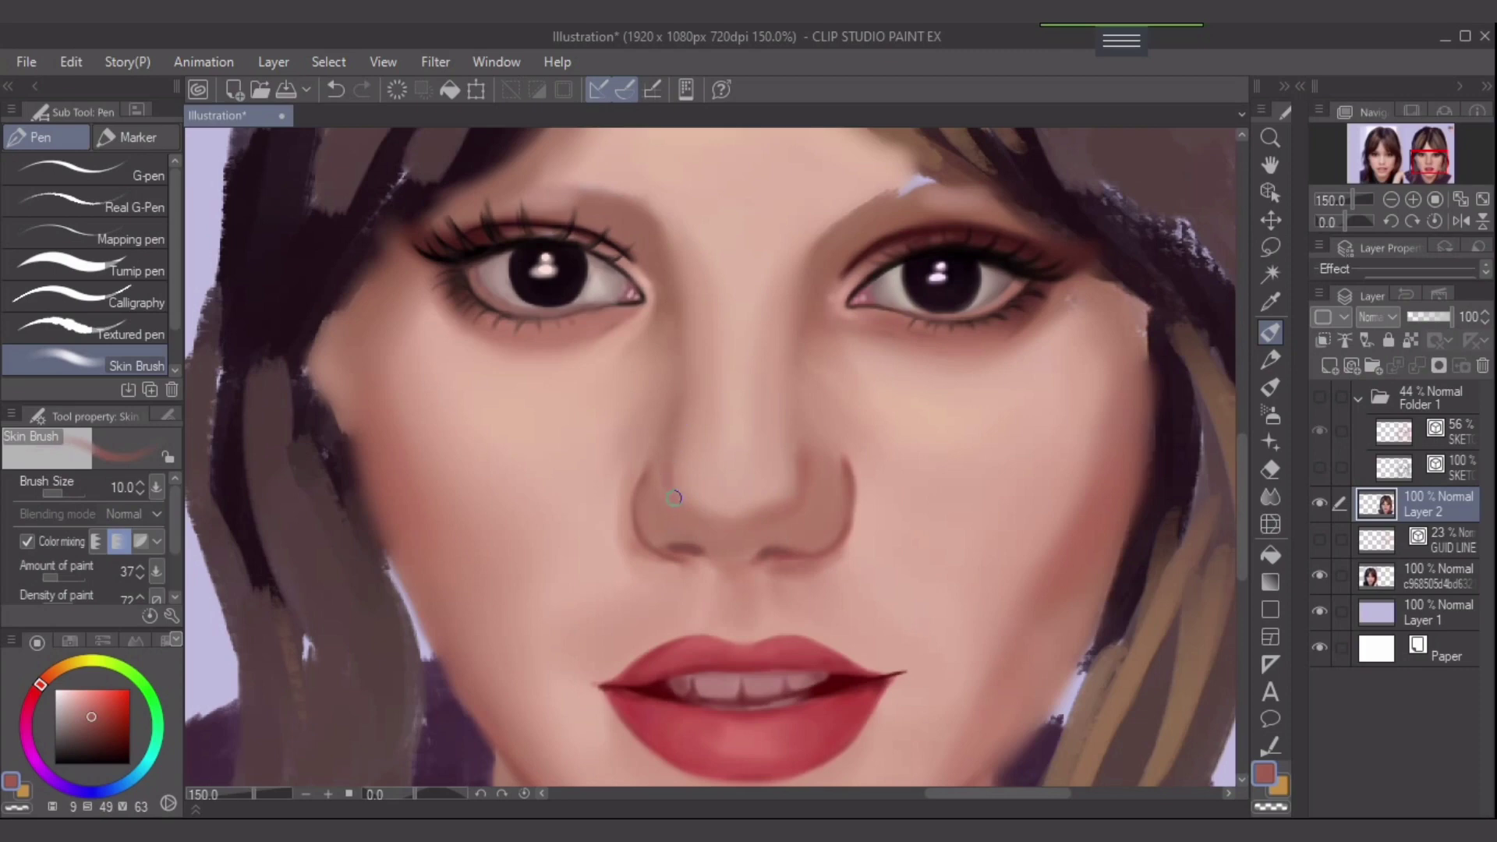
- Darken the left wing's crease and model both nose wings in the same reddish brown at sizes 12 to 15
{"action": "key", "text": "bracketright"}
{"action": "key", "text": "bracketright"}
{"action": "key", "text": "bracketright"}
{"action": "key", "text": "ctrl+z"}
{"action": "left_click_drag", "start_coordinate": [842, 466], "coordinate": [845, 499]}
{"action": "key", "text": "bracketleft"}
{"action": "key", "text": "bracketleft"}
{"action": "key", "text": "bracketright"}
{"action": "key", "text": "bracketright"}
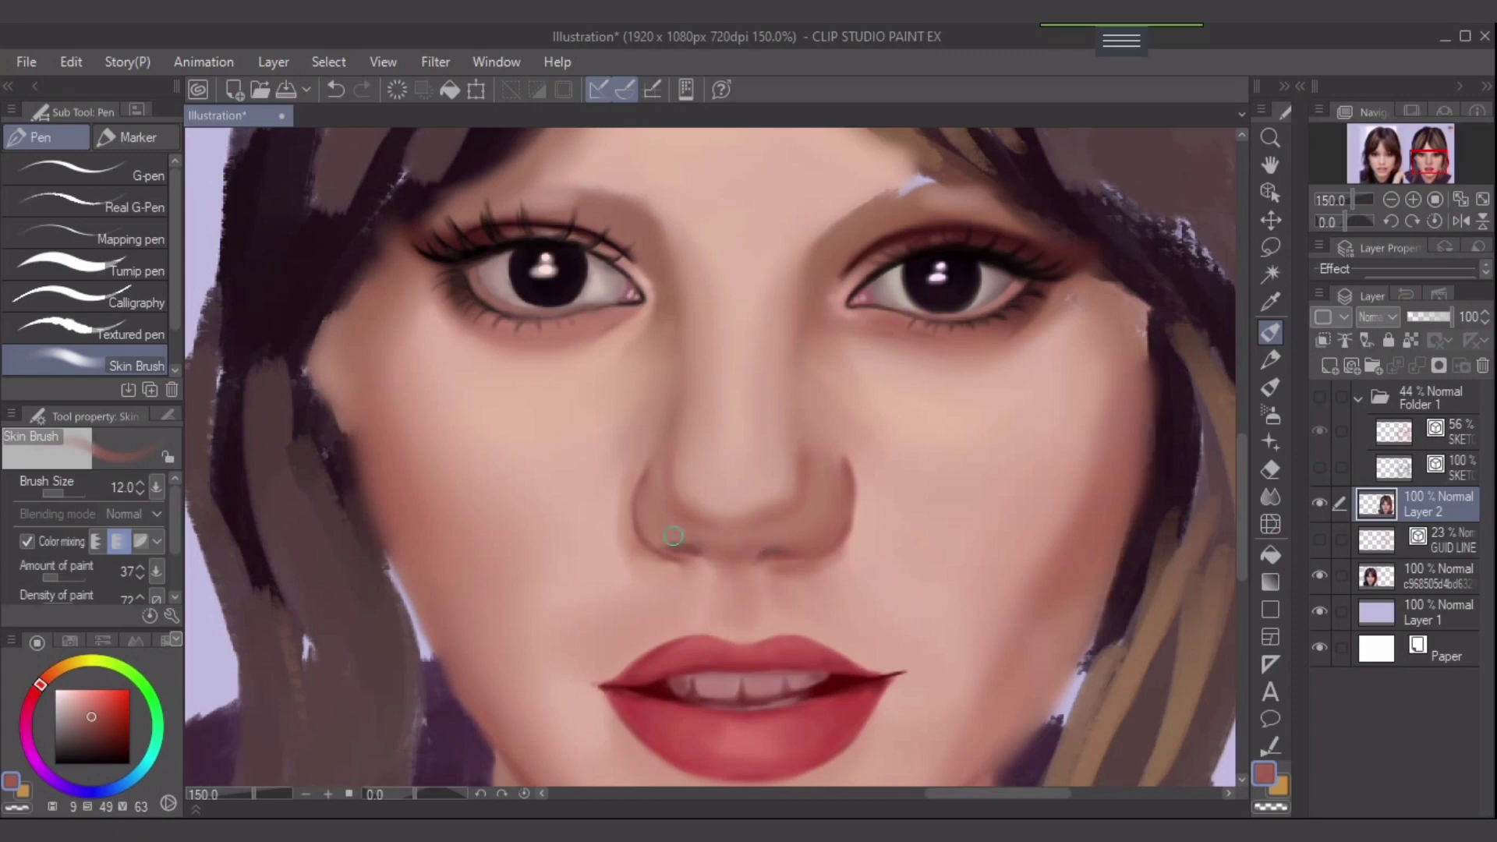
{"action": "key", "text": "bracketleft"}
{"action": "key", "text": "bracketright"}
{"action": "key", "text": "bracketright"}
- Soften the skin around the left nose wing with sampled light skin tone, hue 15, saturation 33, value 77, at sizes 10 to 15
{"action": "left_click", "coordinate": [786, 358], "text": "alt"}
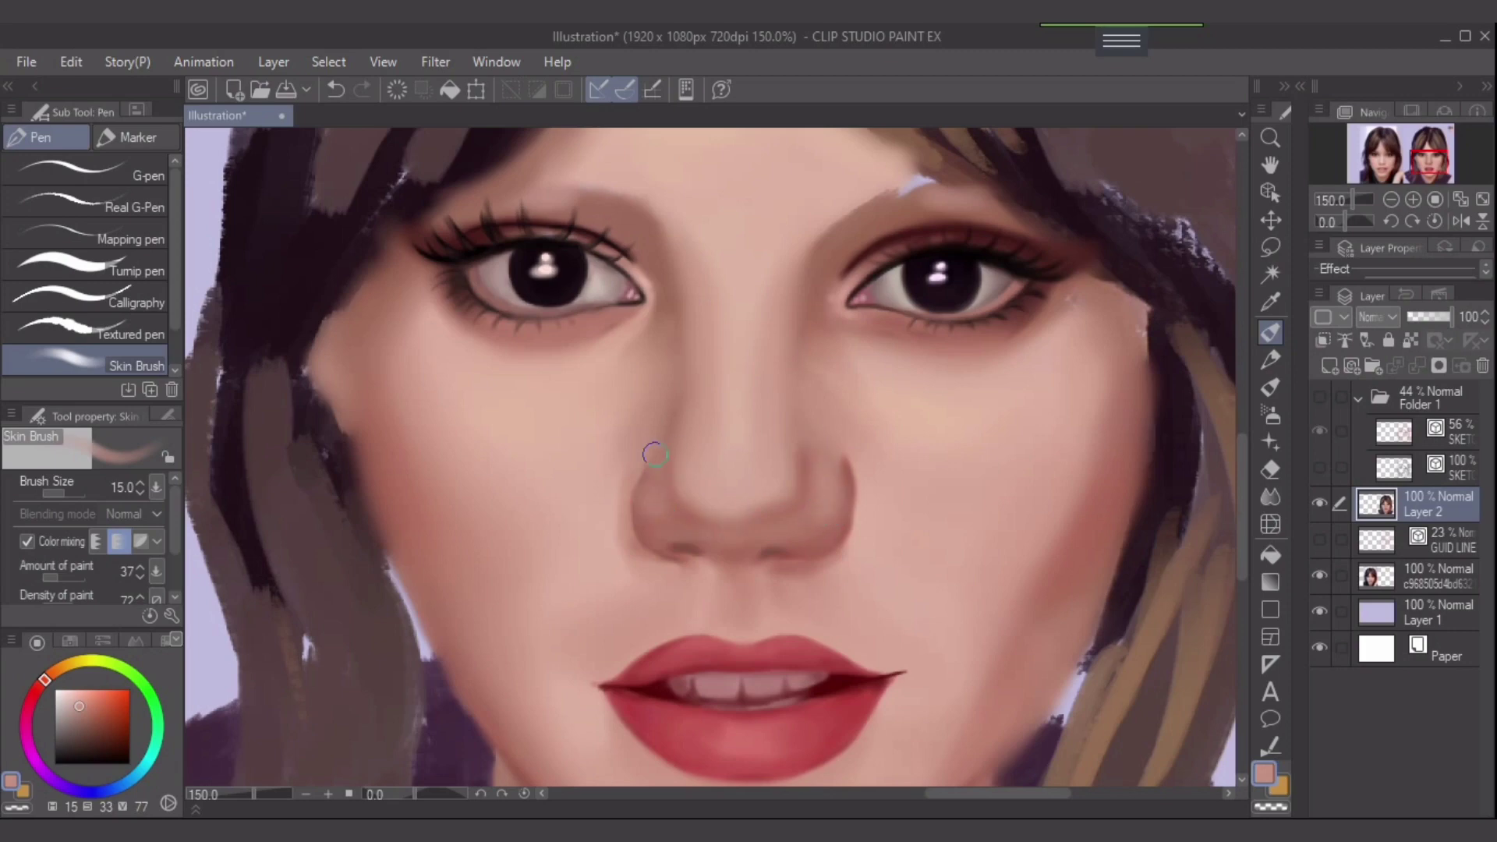
{"action": "key", "text": "bracketleft"}
{"action": "key", "text": "bracketleft"}
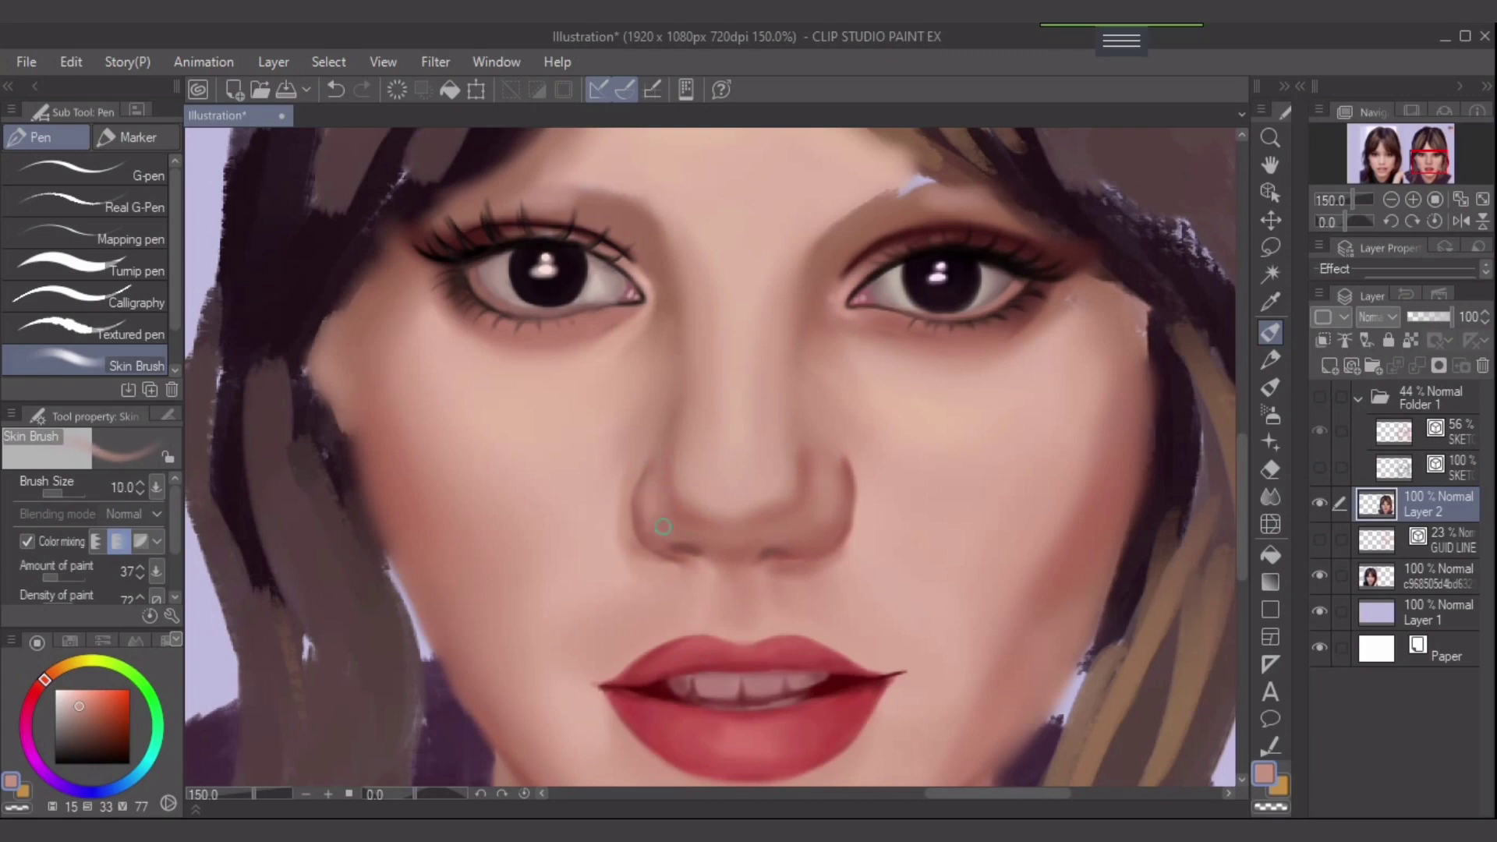
{"action": "key", "text": "bracketright"}
{"action": "key", "text": "bracketright"}
{"action": "key", "text": "bracketleft"}
- Shade beneath the nose tip in hue 11, saturation 48, value 68, and lighten the bridge in hue 16, saturation 28, value 83, at size 17
{"action": "left_click", "coordinate": [1102, 505], "text": "alt"}
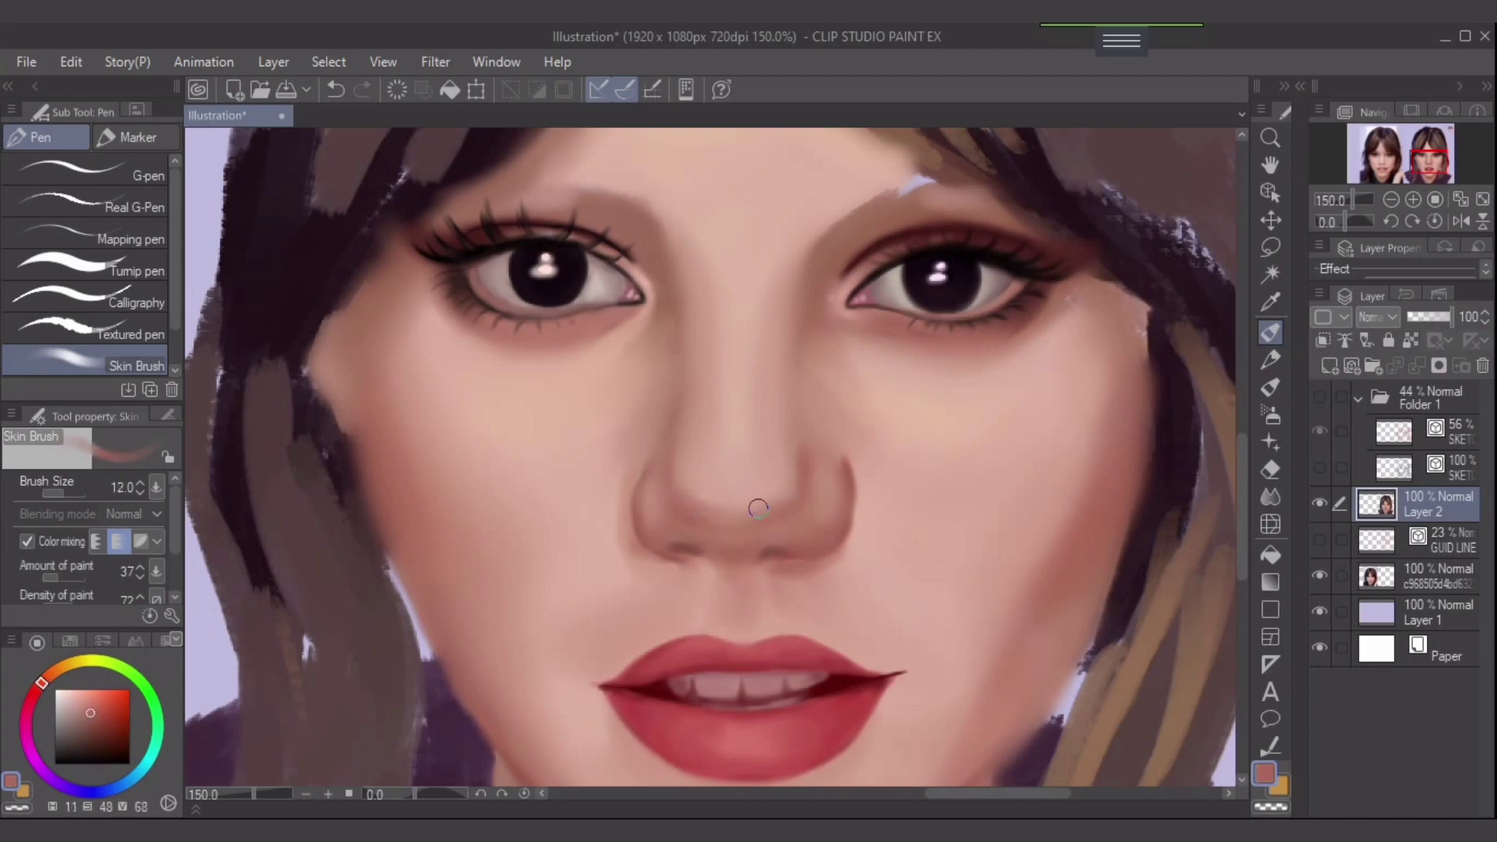
{"action": "key", "text": "bracketright"}
{"action": "left_click", "coordinate": [742, 466], "text": "alt"}
{"action": "key", "text": "bracketright"}
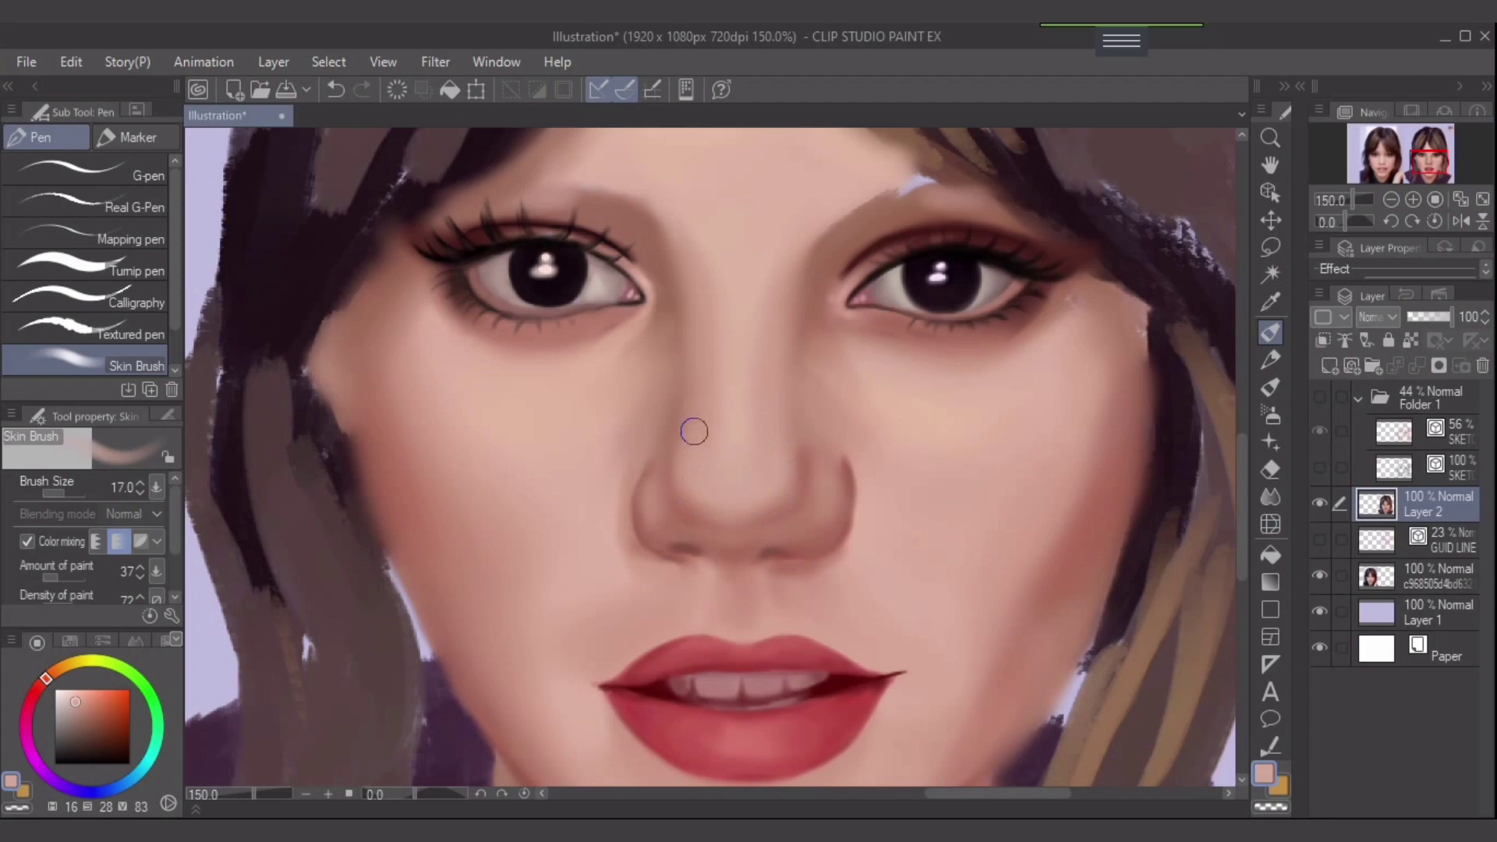
- Shade the right nose wing in sampled reddish brown, hue 11, saturation 45, value 67, at size 17
{"action": "left_click", "coordinate": [1113, 401], "text": "alt"}
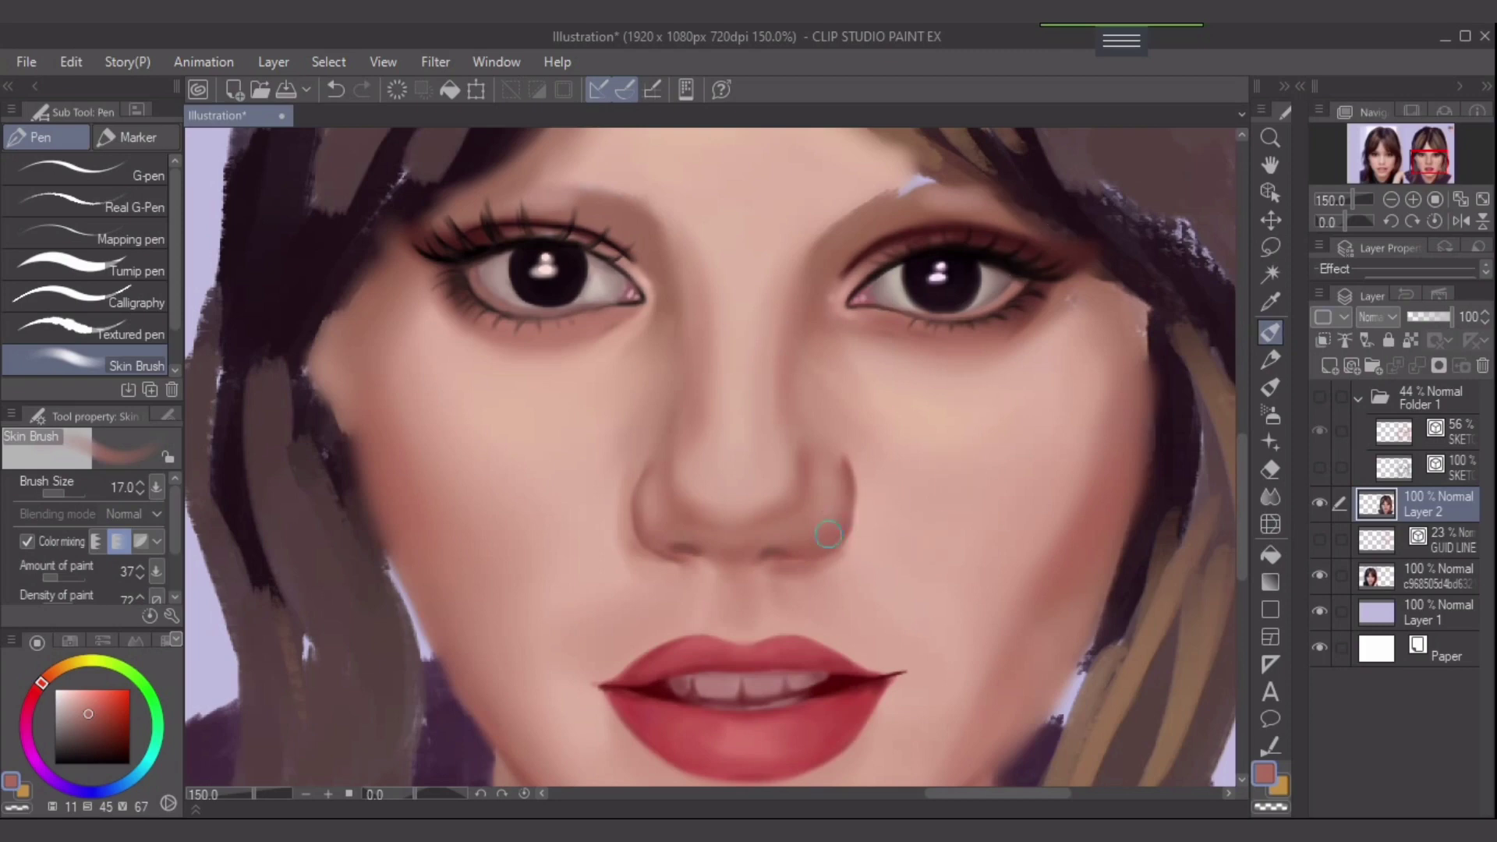
{"action": "left_click", "coordinate": [774, 506], "text": "alt"}
{"action": "left_click", "coordinate": [672, 556], "text": "alt"}
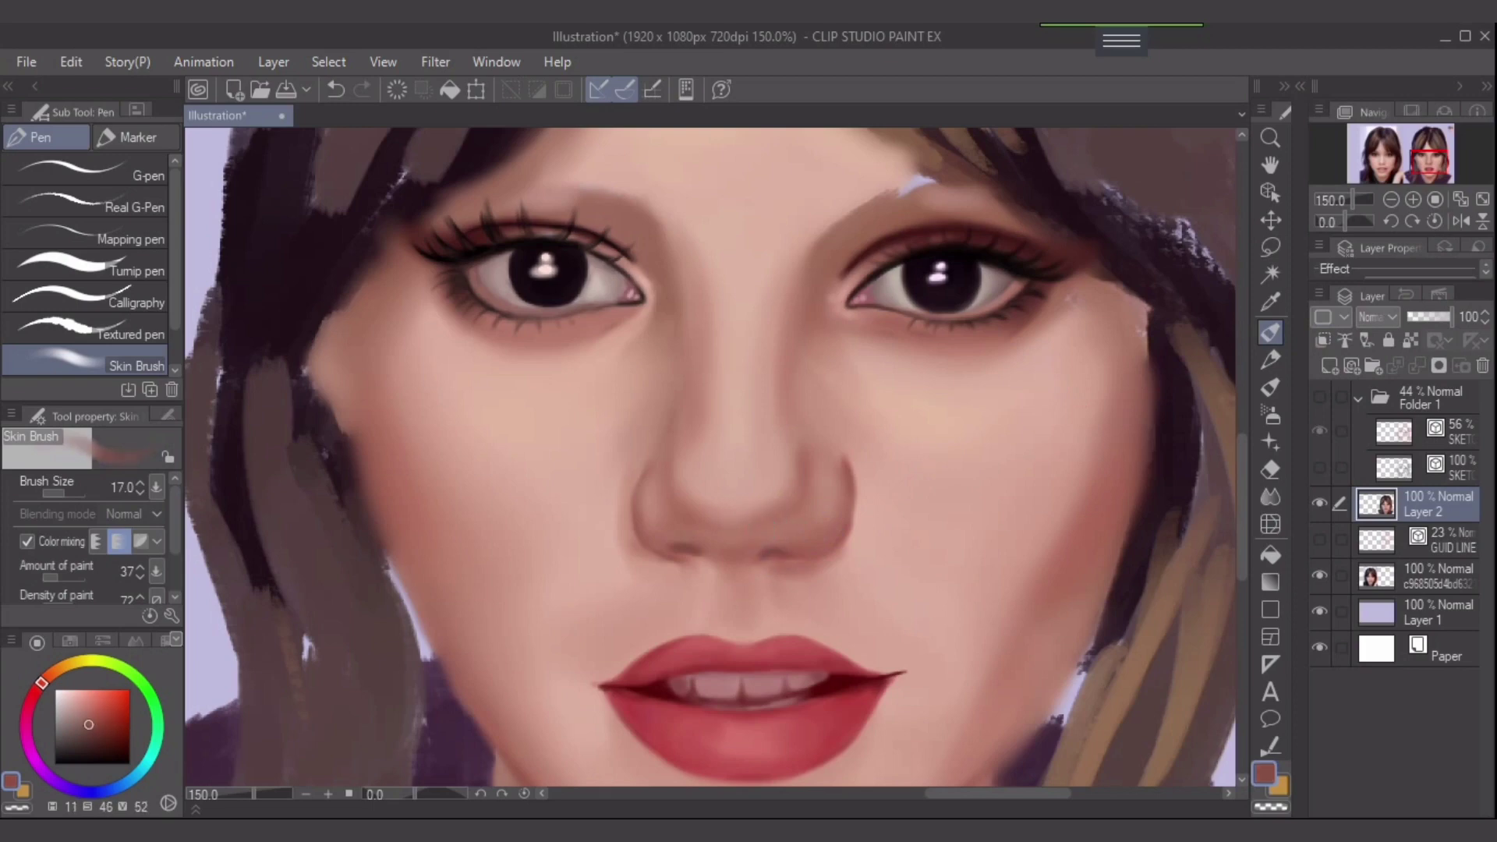
- Show the sketch folder and darken the right nostril in dark brown, hue 11, saturation 57, value 27, reducing the brush to size 5
{"action": "left_click", "coordinate": [1318, 397]}
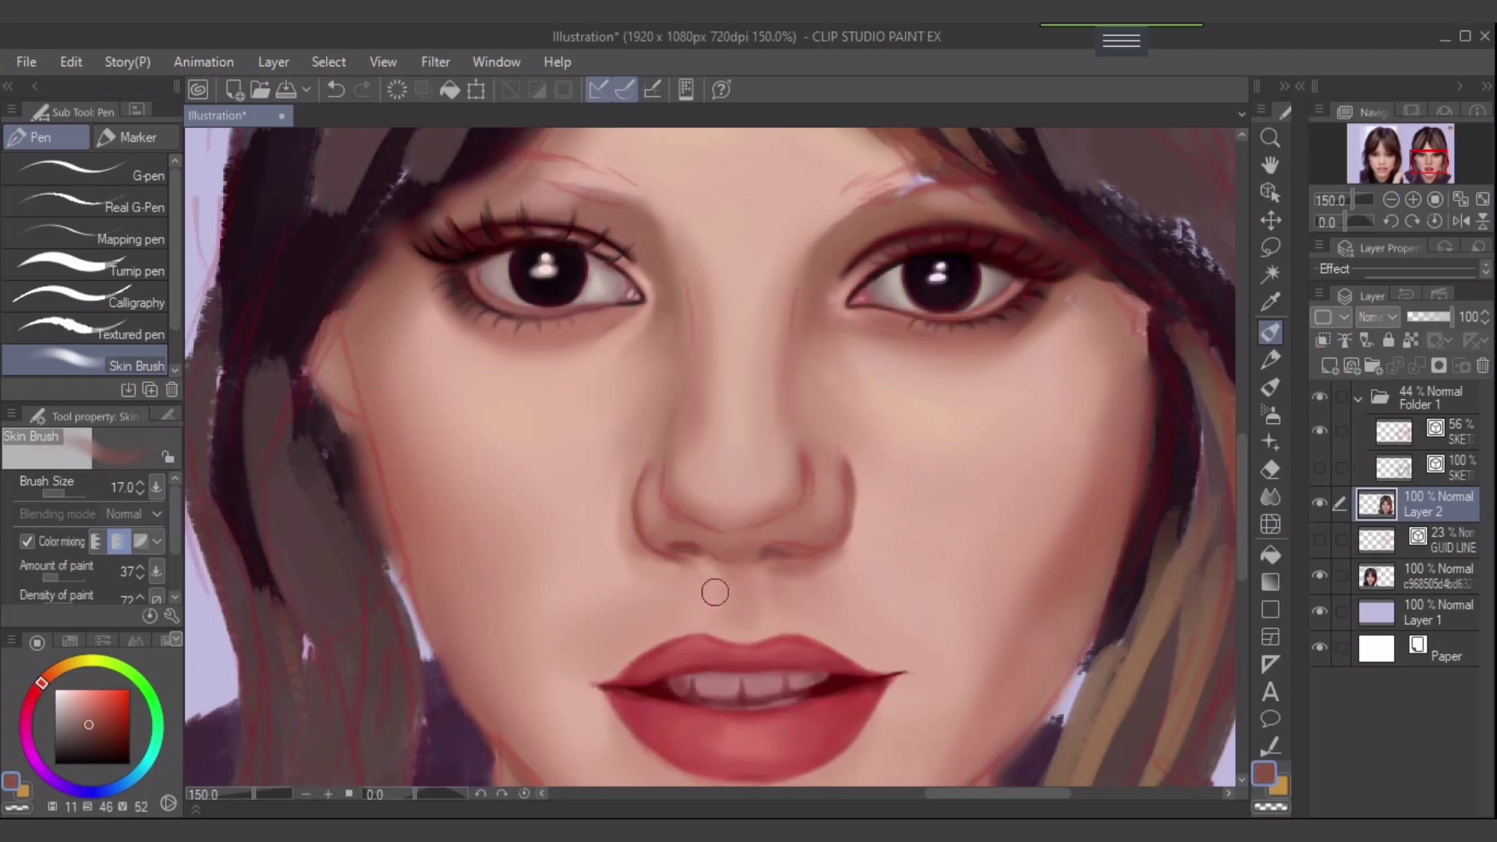
{"action": "left_click", "coordinate": [96, 742]}
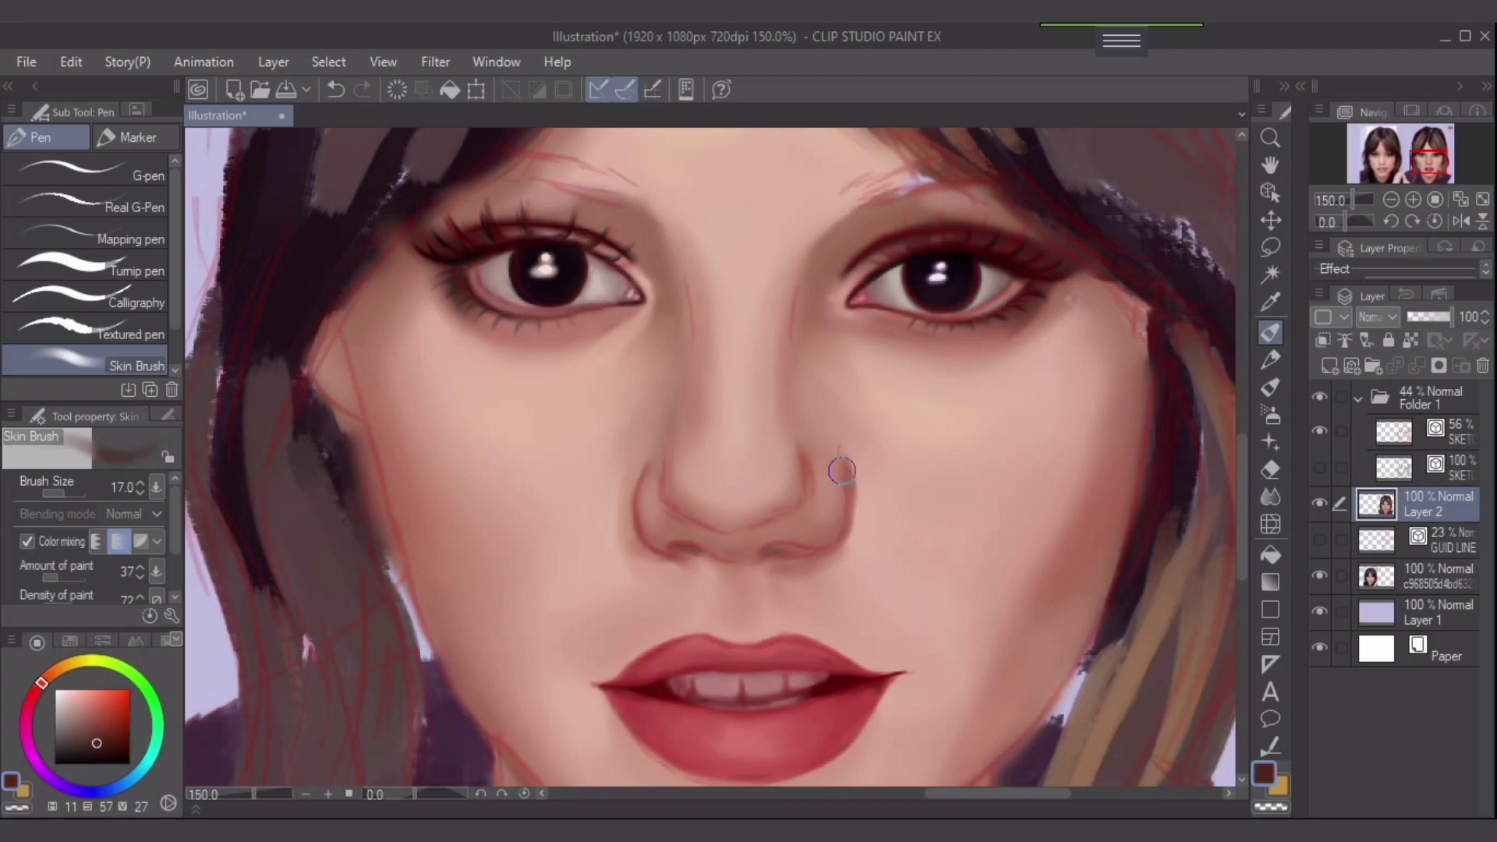
{"action": "key", "text": "bracketleft"}
{"action": "key", "text": "bracketleft"}
{"action": "key", "text": "bracketleft"}
{"action": "key", "text": "bracketleft"}
{"action": "key", "text": "bracketleft"}
{"action": "left_click_drag", "start_coordinate": [788, 546], "coordinate": [765, 550]}
{"action": "key", "text": "bracketleft"}
{"action": "key", "text": "bracketleft"}
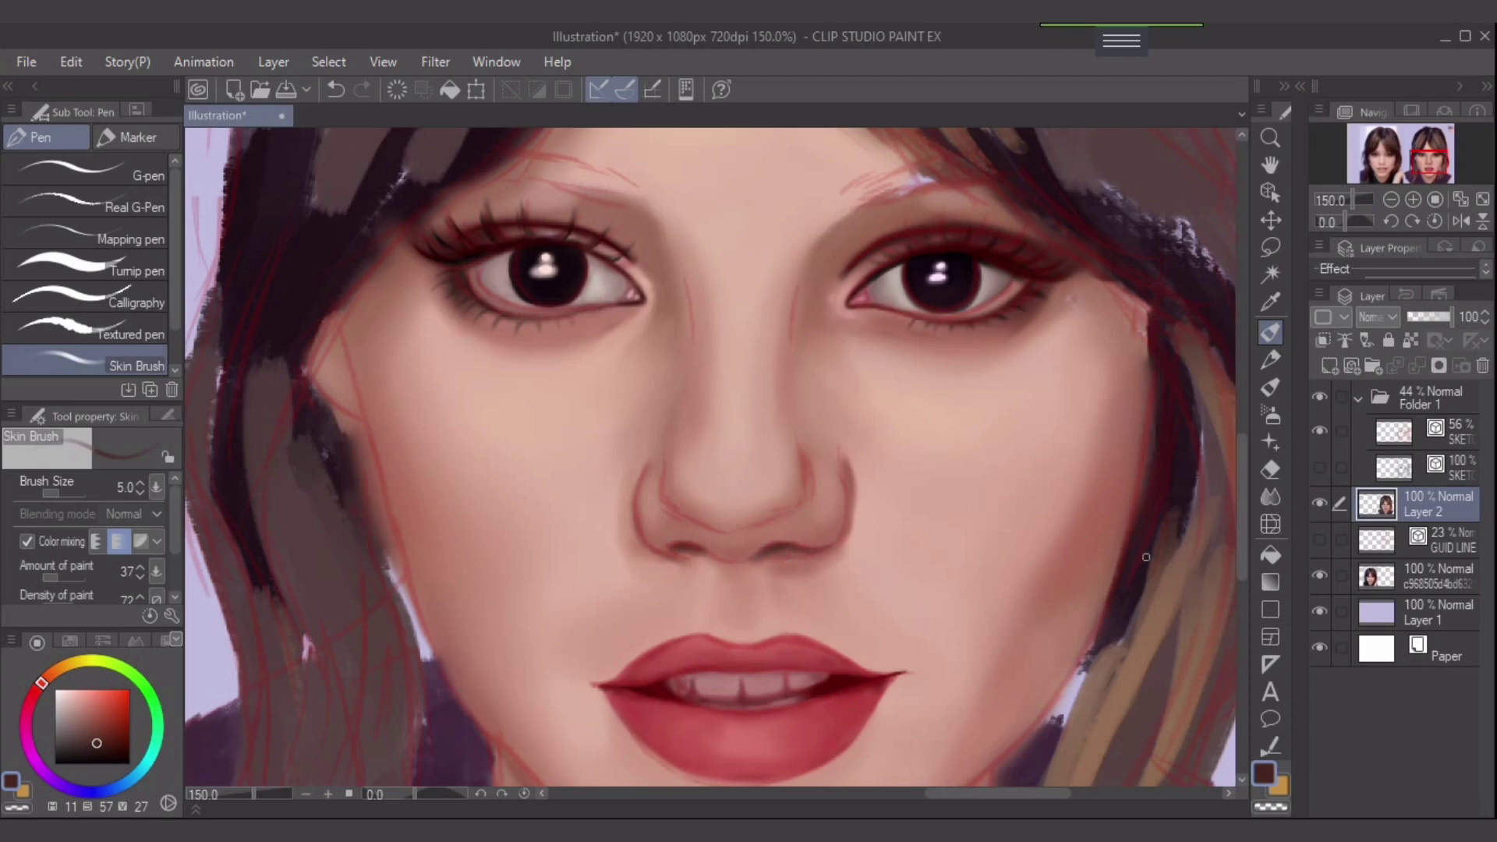
- Soften the right nostril's edge in hue 12, saturation 44, value 70, and define the right wing in hue 12, saturation 61, value 58
{"action": "left_click", "coordinate": [876, 563], "text": "alt"}
{"action": "left_click", "coordinate": [859, 565], "text": "alt"}
{"action": "key", "text": "]"}
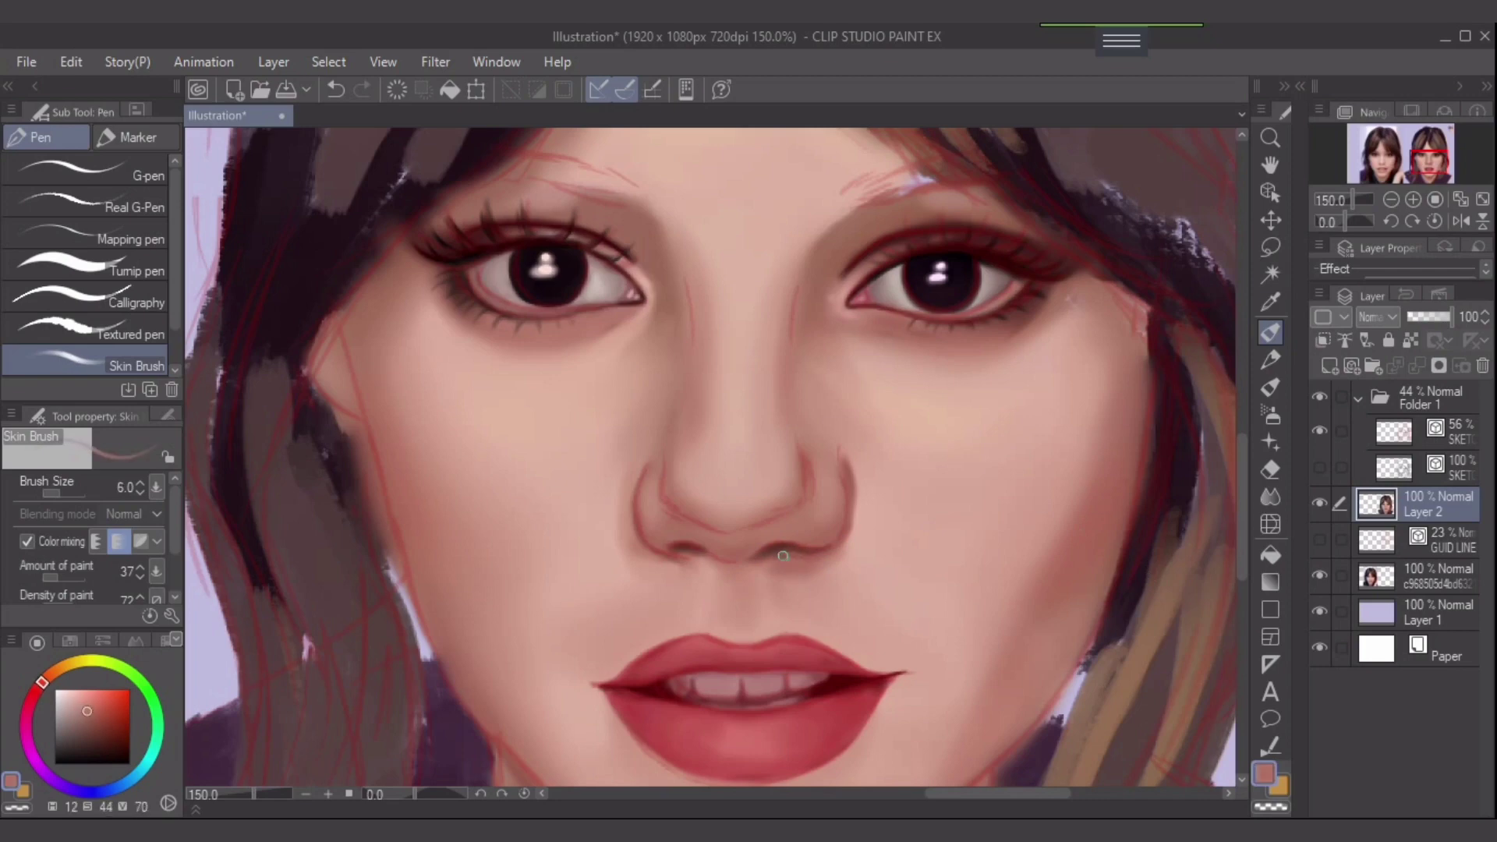
{"action": "key", "text": "bracketleft"}
{"action": "key", "text": "bracketleft"}
{"action": "left_click", "coordinate": [99, 720]}
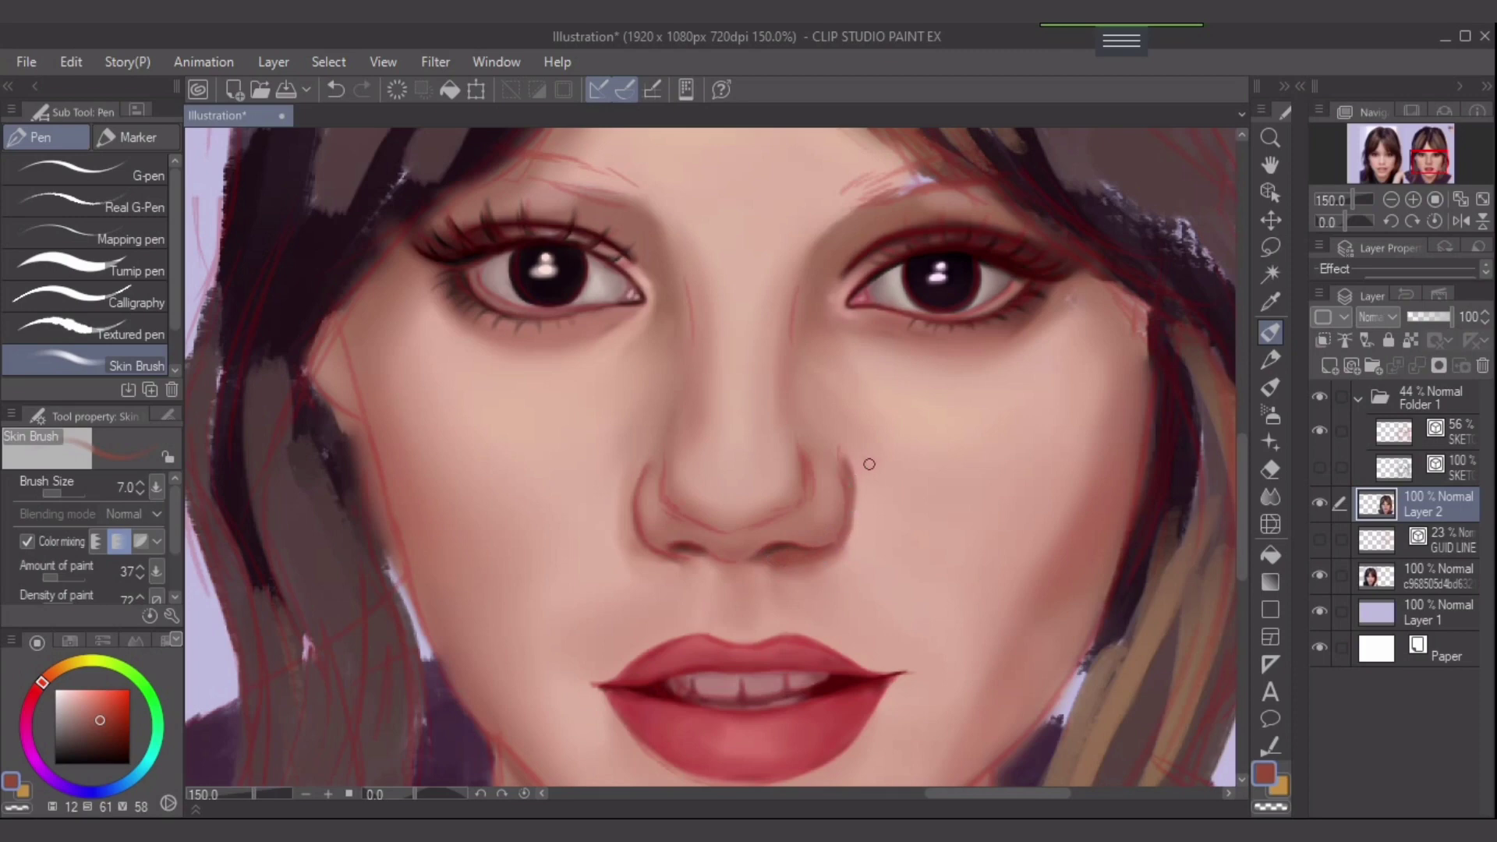
- Clean up the skin around the nose wings' outer edges in sampled light skin tone, hue 15, saturation 28, value 84, at size 8
{"action": "left_click", "coordinate": [858, 486], "text": "alt"}
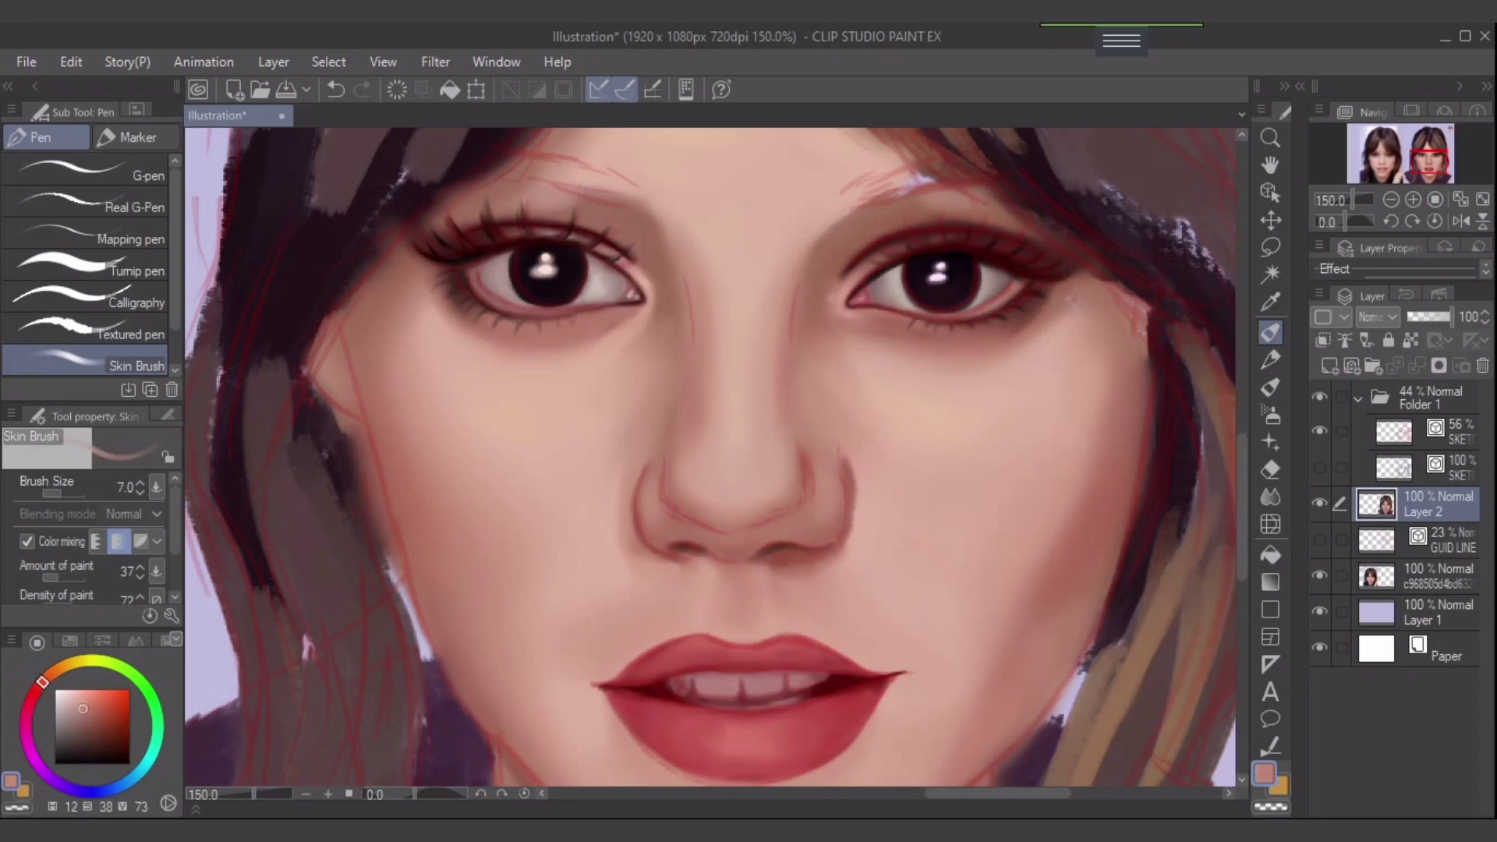
{"action": "left_click", "coordinate": [853, 483], "text": "alt"}
{"action": "left_click", "coordinate": [858, 475], "text": "alt"}
{"action": "key", "text": "]"}
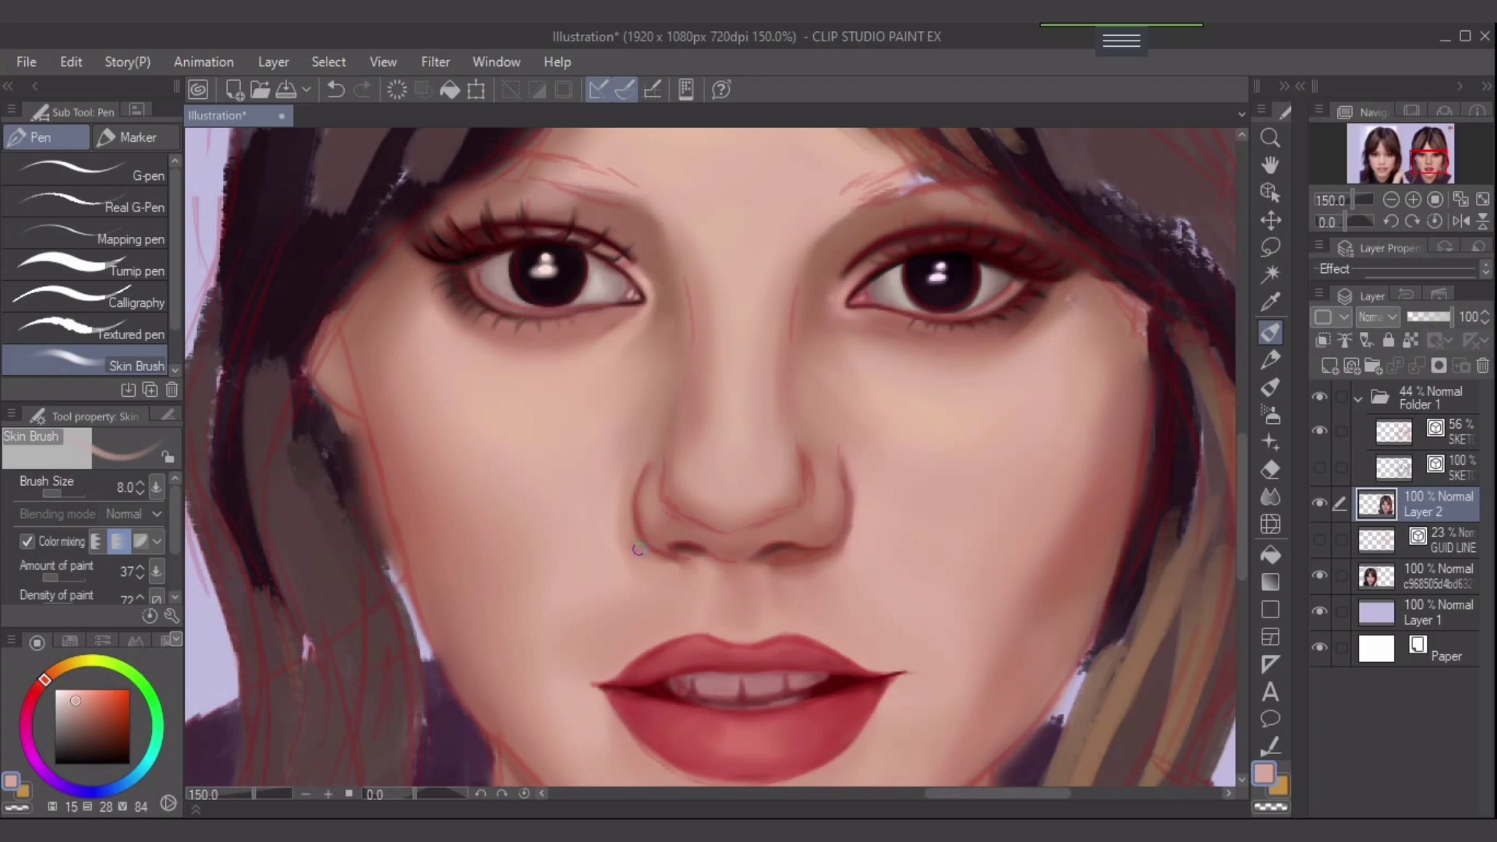
- Shade the nose base between the nostrils in sampled reddish brown, hue 11, saturation 60, value 58, at sizes 8 to 15
{"action": "left_click", "coordinate": [764, 532], "text": "alt"}
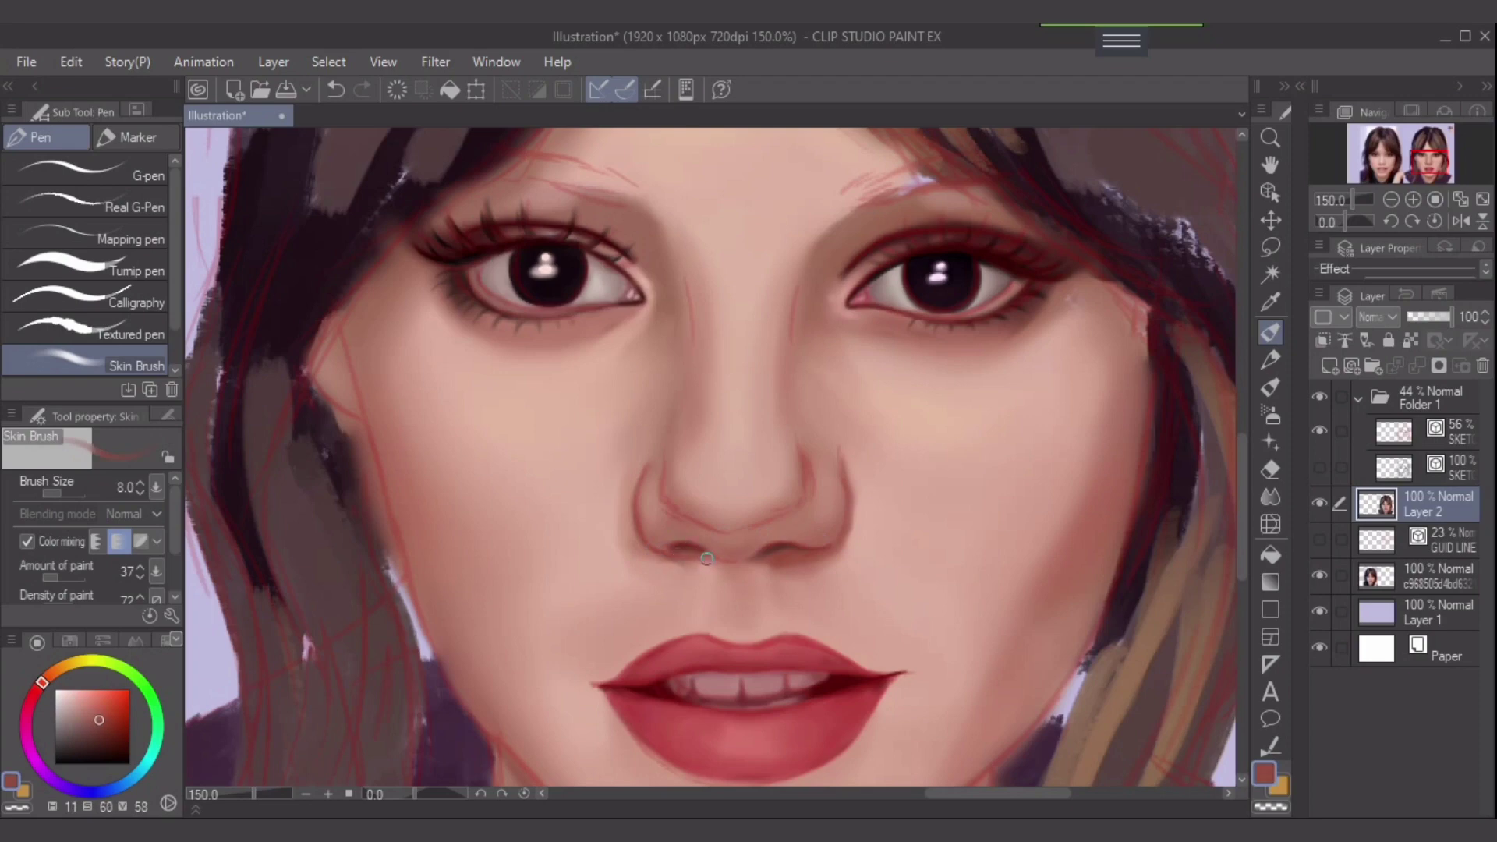
{"action": "key", "text": "bracketleft"}
{"action": "key", "text": "bracketright"}
{"action": "key", "text": "bracketright"}
{"action": "key", "text": "bracketright"}
{"action": "key", "text": "bracketright"}
- Try shading the skin beneath the left nostril in the same reddish brown at size 15, and undo the strokes
{"action": "mouse_move", "coordinate": [711, 562]}
{"action": "left_mouse_down"}
{"action": "mouse_move", "coordinate": [669, 567]}
{"action": "mouse_move", "coordinate": [728, 584]}
{"action": "mouse_move", "coordinate": [713, 576]}
{"action": "left_mouse_up"}
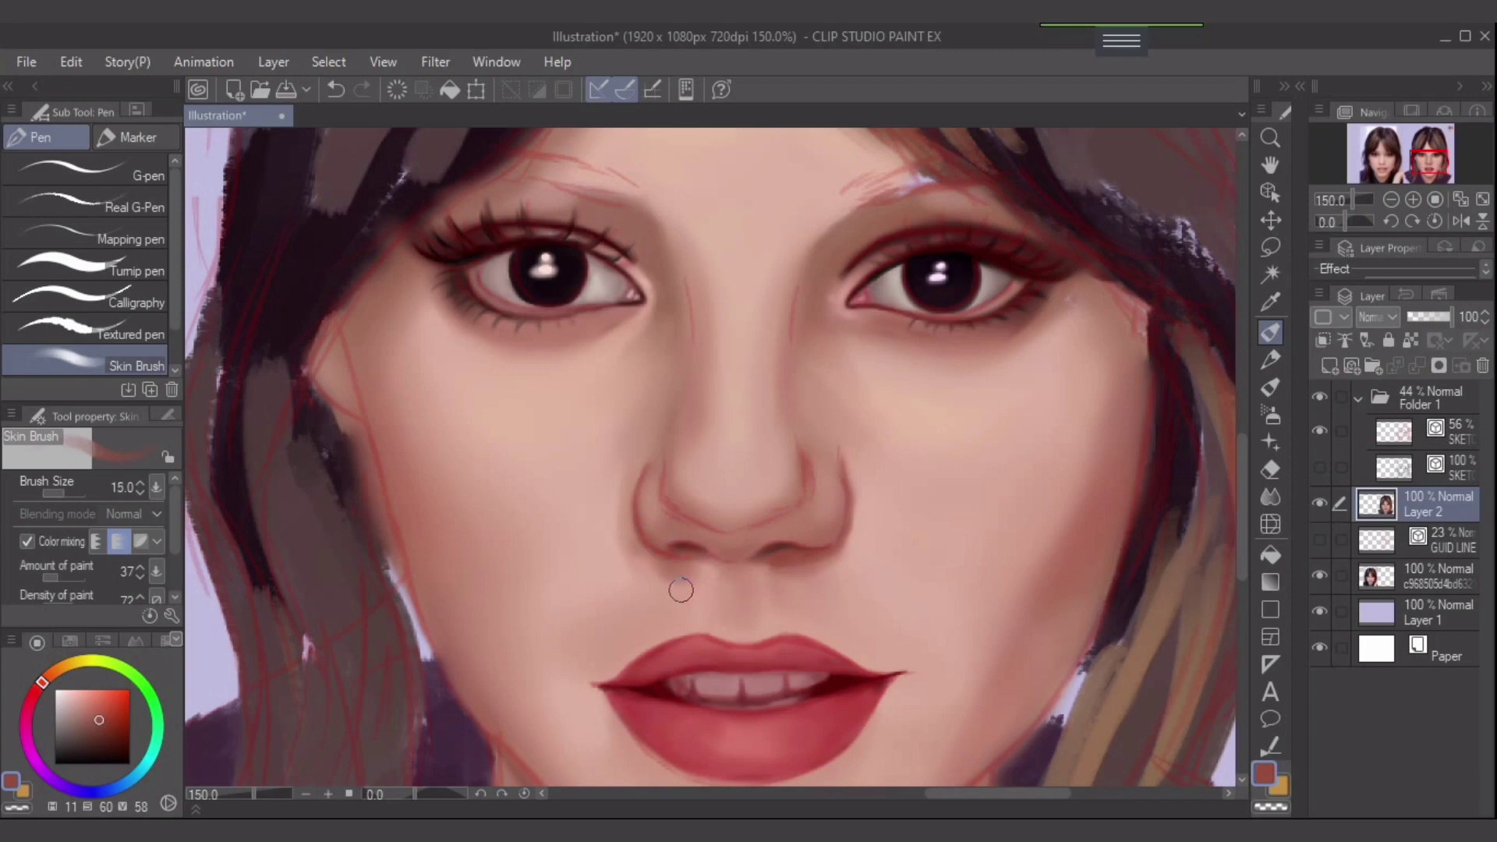
{"action": "key", "text": "ctrl+z"}
{"action": "mouse_move", "coordinate": [651, 557]}
{"action": "left_mouse_down"}
{"action": "mouse_move", "coordinate": [725, 573]}
{"action": "mouse_move", "coordinate": [676, 573]}
{"action": "mouse_move", "coordinate": [644, 549]}
{"action": "mouse_move", "coordinate": [709, 573]}
{"action": "mouse_move", "coordinate": [674, 588]}
{"action": "mouse_move", "coordinate": [653, 559]}
{"action": "mouse_move", "coordinate": [687, 569]}
{"action": "left_mouse_up"}
{"action": "key", "text": "ctrl+z"}
{"action": "key", "text": "ctrl+z"}
- Shade the groove between the nose and upper lip in muted brown, hue 11, saturation 45, value 61, at size 15
{"action": "left_click", "coordinate": [88, 718]}
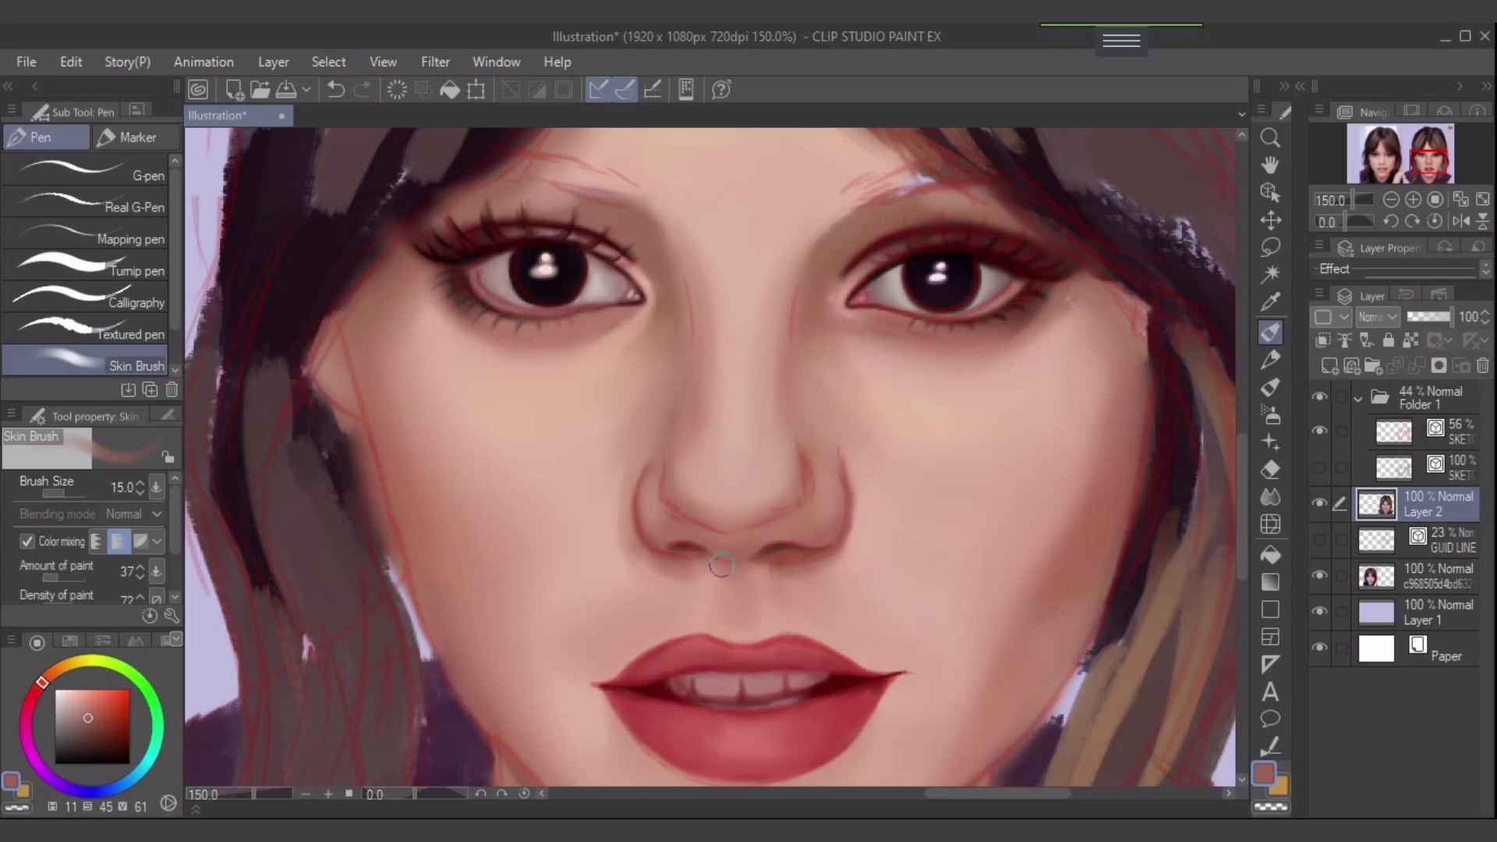
{"action": "key", "text": "bracketright"}
{"action": "key", "text": "bracketleft"}
{"action": "key", "text": "bracketleft"}
{"action": "key", "text": "bracketleft"}
{"action": "key", "text": "bracketleft"}
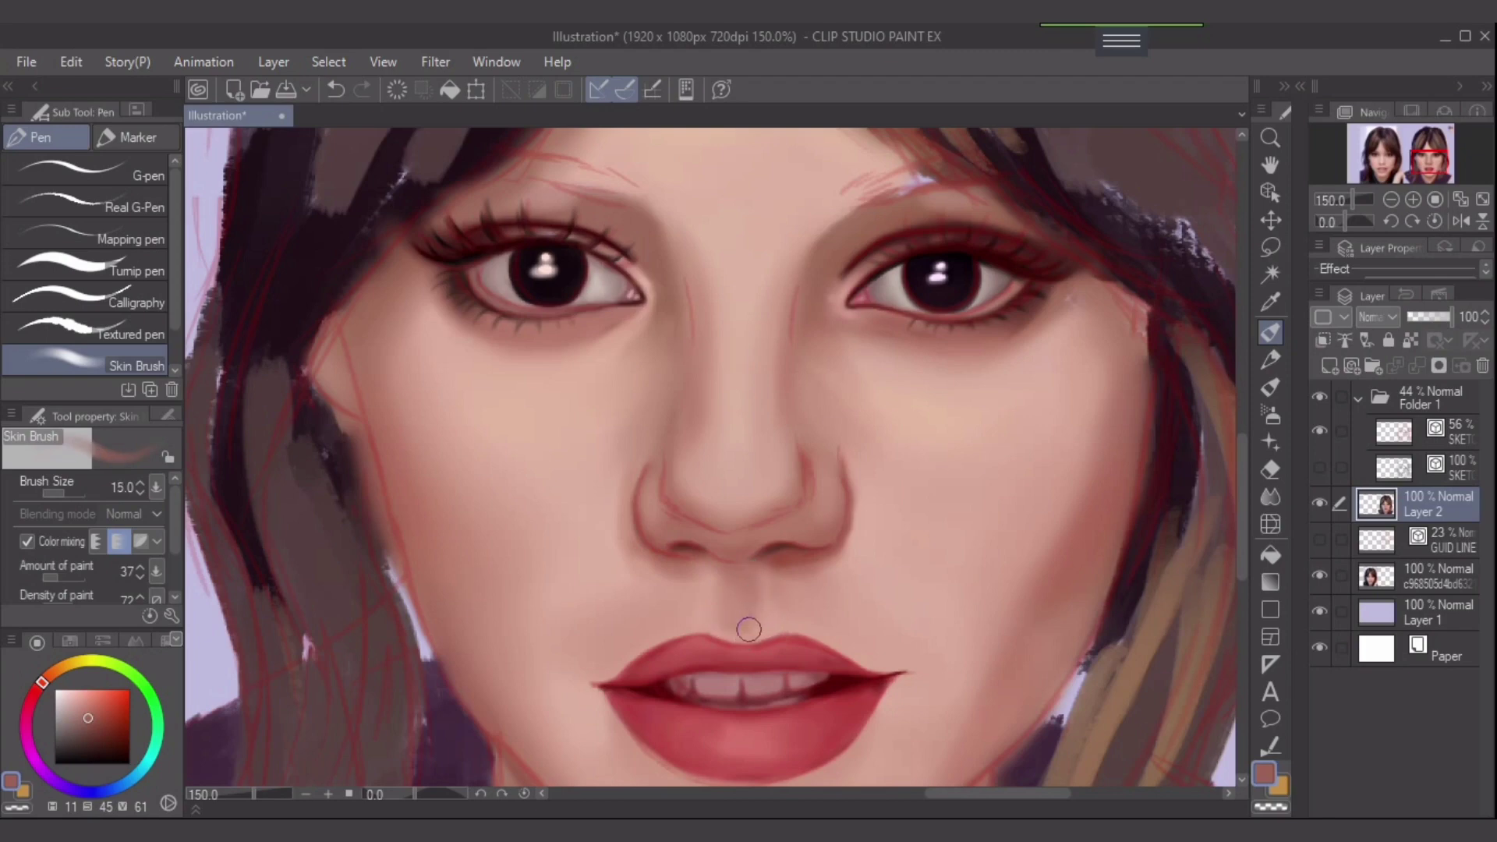
{"action": "key", "text": "bracketright"}
- Deepen the underside of the nose around the nostrils in hue 10, saturation 54, value 39, and hue 12, saturation 60, value 57
{"action": "left_click", "coordinate": [772, 559], "text": "alt"}
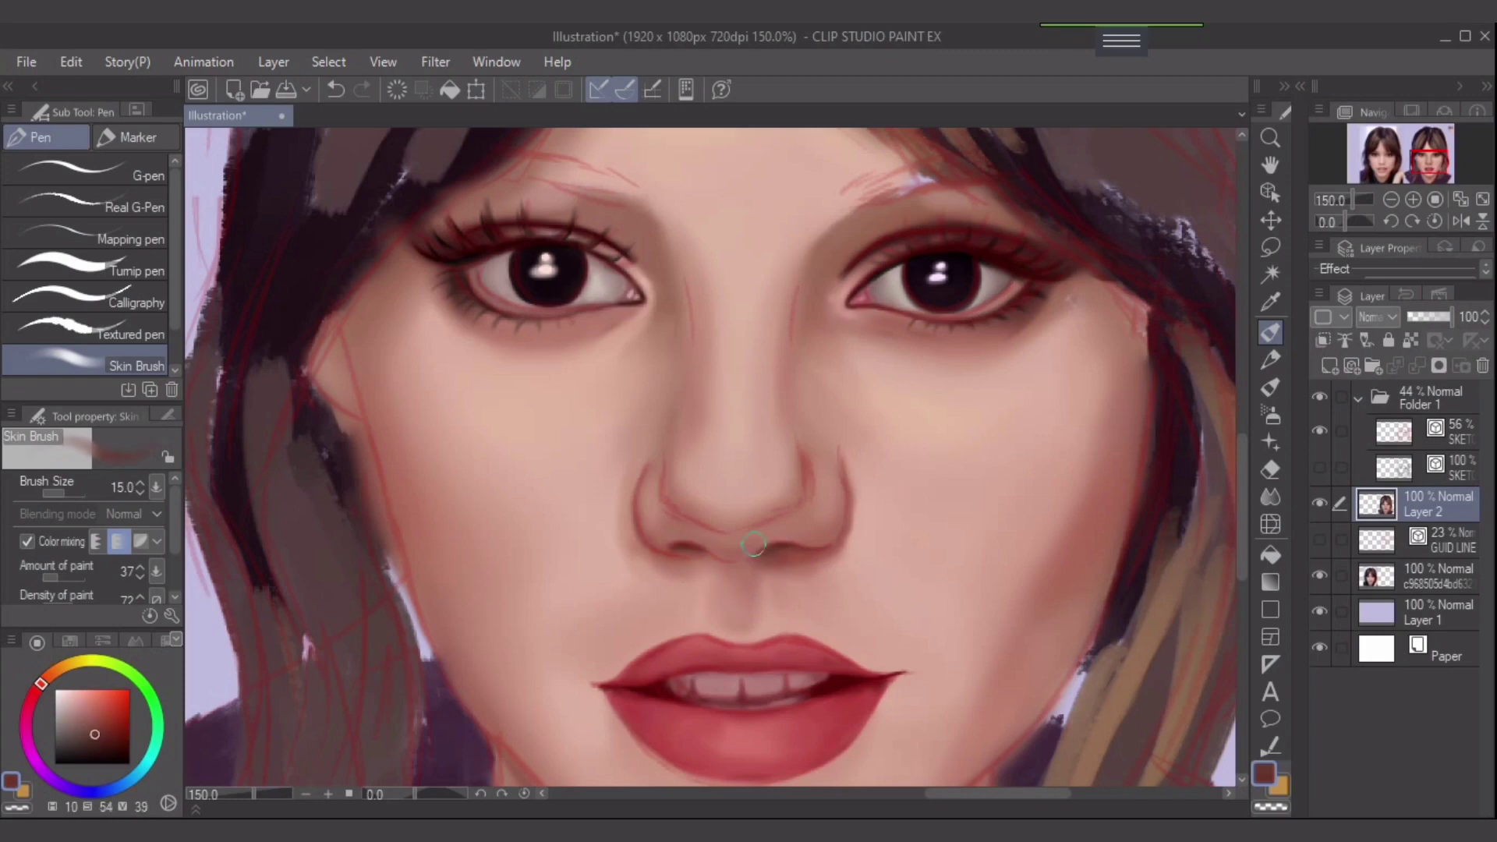
{"action": "key", "text": "bracketleft"}
{"action": "left_click", "coordinate": [773, 550], "text": "alt"}
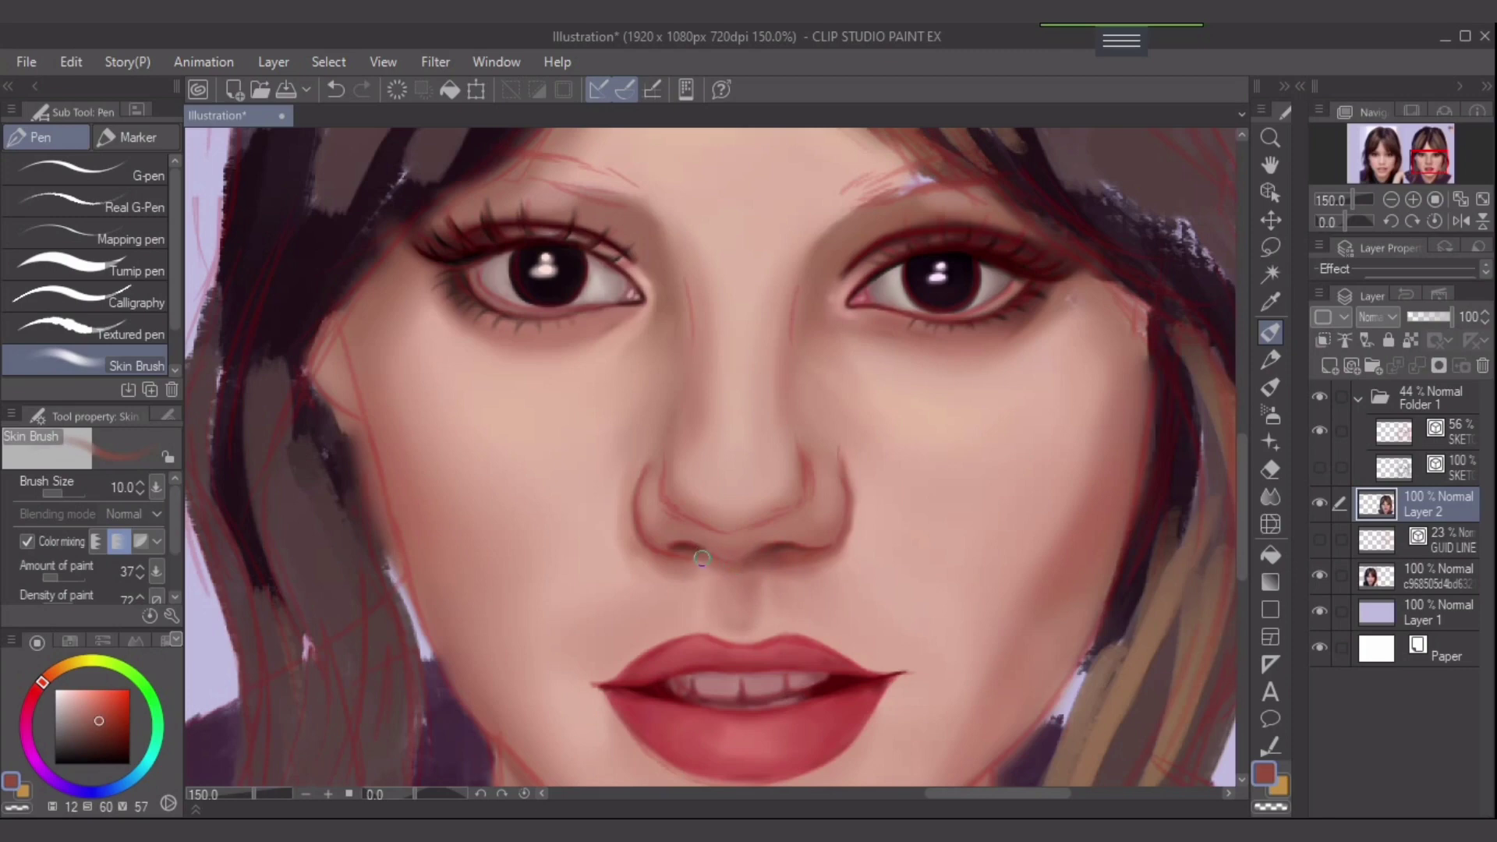
{"action": "key", "text": "bracketright"}
{"action": "key", "text": "bracketleft"}
{"action": "key", "text": "bracketleft"}
{"action": "key", "text": "bracketright"}
{"action": "key", "text": "bracketright"}
{"action": "key", "text": "bracketright"}
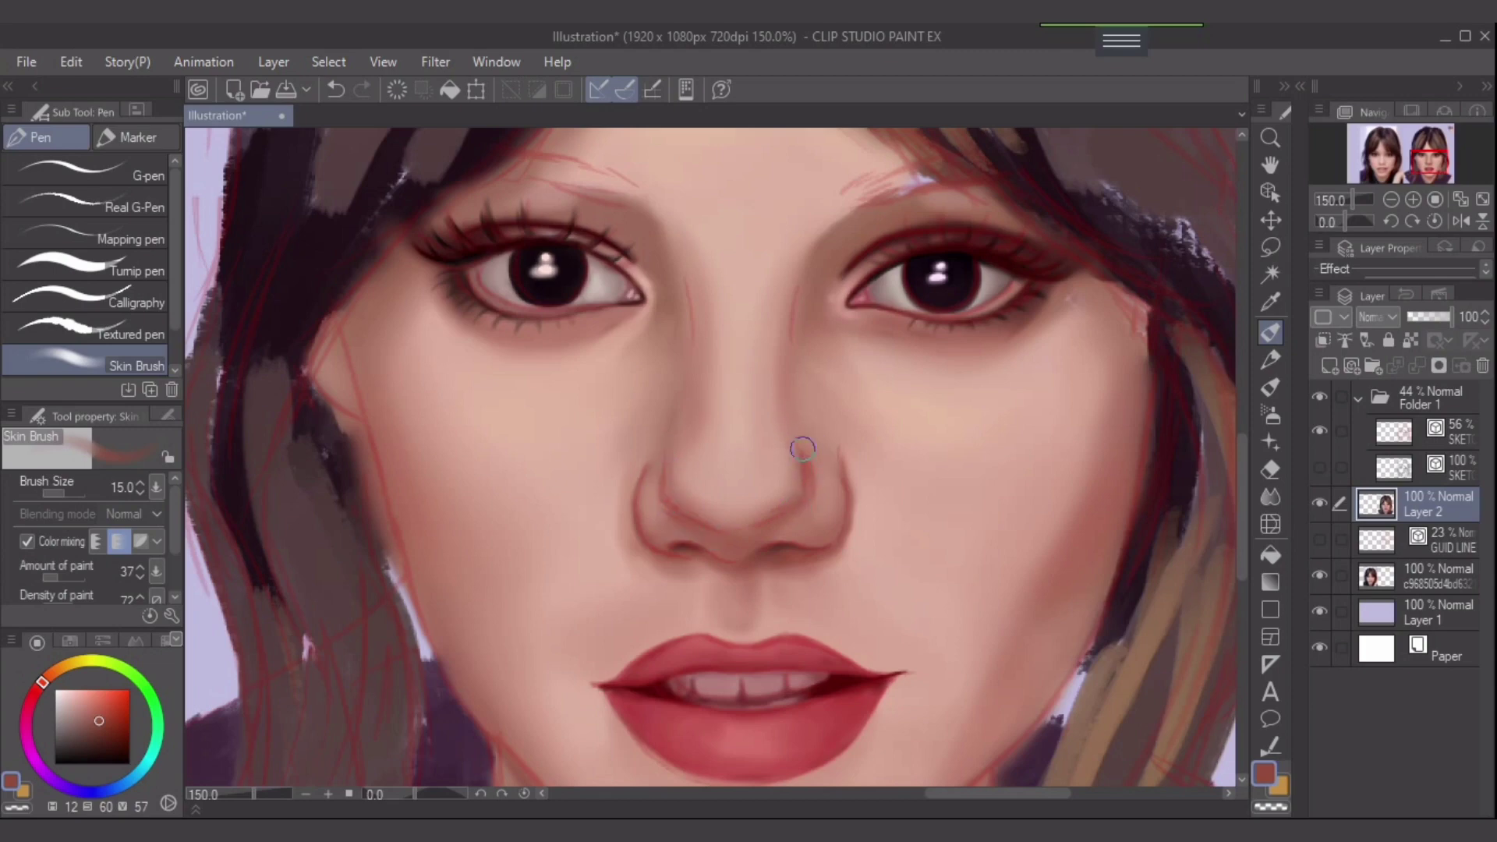
- Shade the crease between the nose tip and right wing in reddish brown, hue 12, saturation 60, value 57, around size 15
{"action": "key", "text": "bracketright"}
{"action": "key", "text": "bracketright"}
{"action": "key", "text": "bracketleft"}
{"action": "key", "text": "bracketleft"}
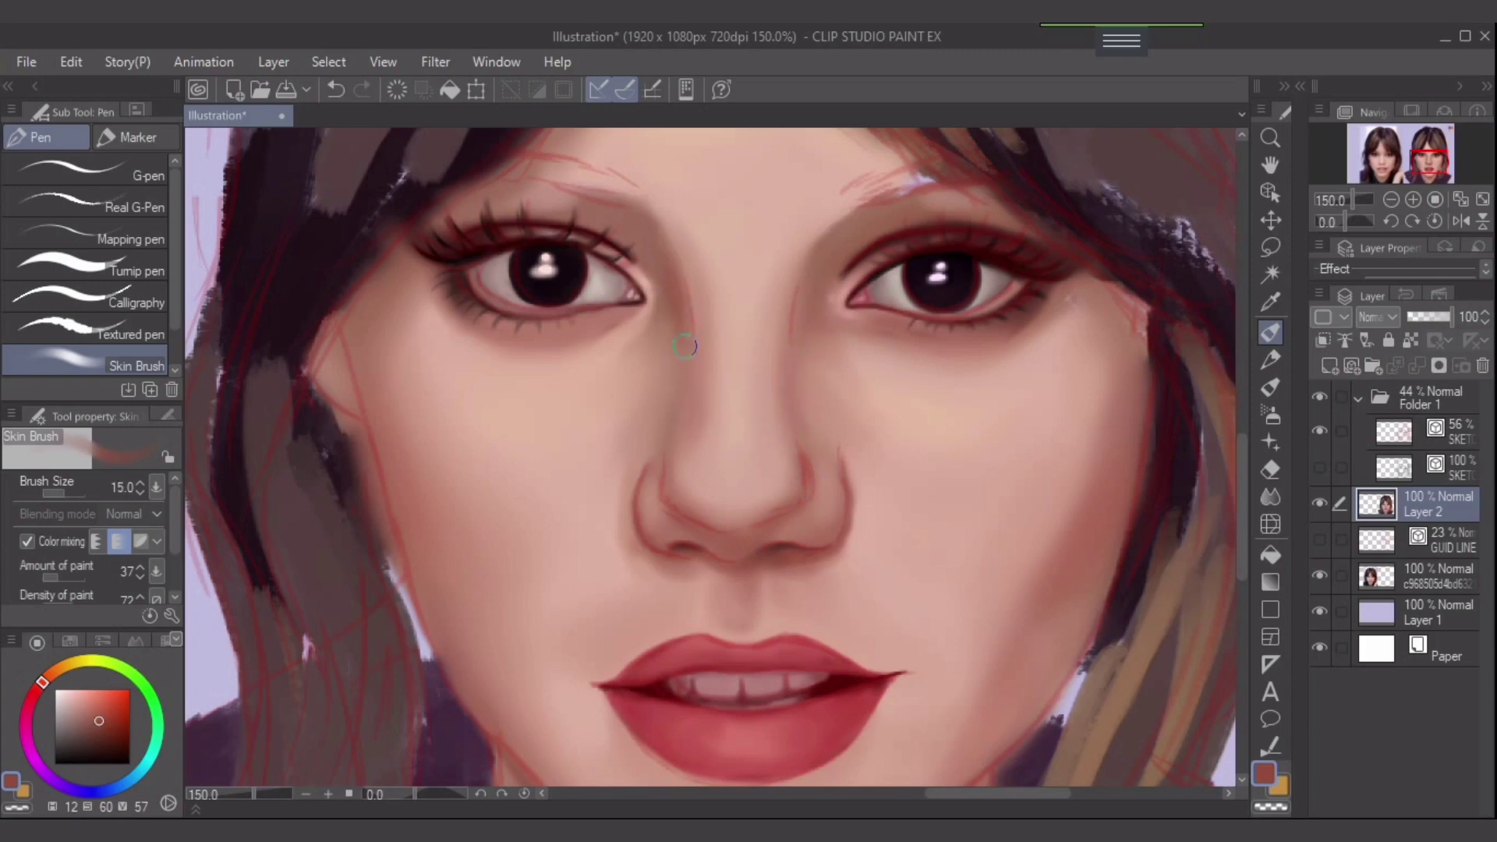
- Shade the left side of the nose bridge near the inner eye corner in the same reddish brown and hide the sketch folder
{"action": "key", "text": "bracketright"}
{"action": "key", "text": "bracketright"}
{"action": "key", "text": "bracketright"}
{"action": "key", "text": "bracketleft"}
{"action": "key", "text": "bracketleft"}
{"action": "key", "text": "bracketleft"}
{"action": "key", "text": "bracketleft"}
{"action": "left_click", "coordinate": [1319, 396]}
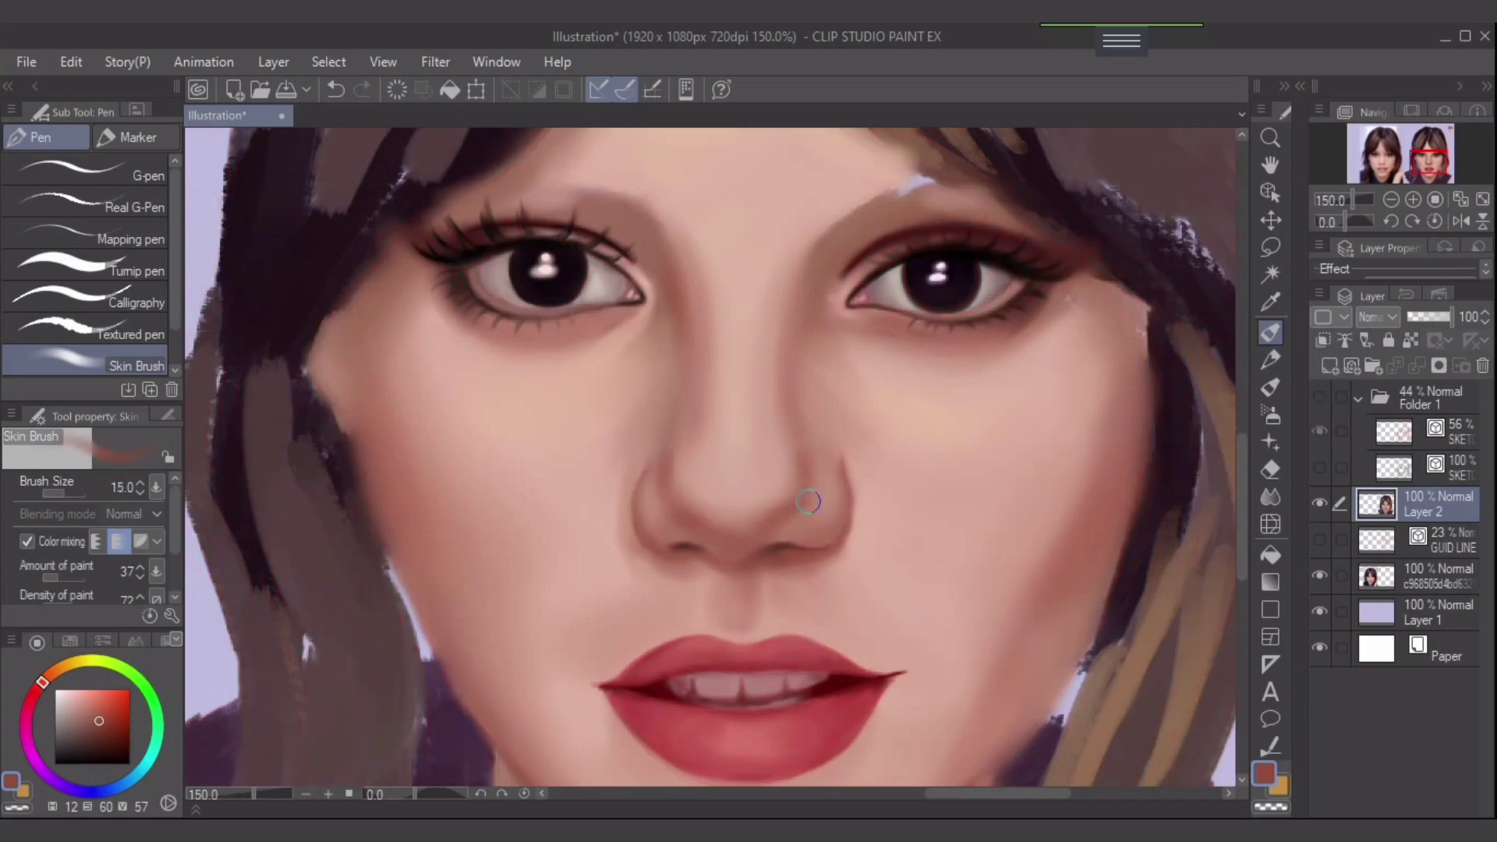
- Model the right wing's crease and blend the right nostril area in sampled skin tone, hue 15, saturation 37, value 74, down to size 7
{"action": "key", "text": "bracketright"}
{"action": "key", "text": "bracketright"}
{"action": "key", "text": "bracketleft"}
{"action": "key", "text": "bracketleft"}
{"action": "left_click", "coordinate": [824, 494], "text": "alt"}
{"action": "key", "text": "bracketleft"}
{"action": "key", "text": "bracketleft"}
{"action": "key", "text": "bracketleft"}
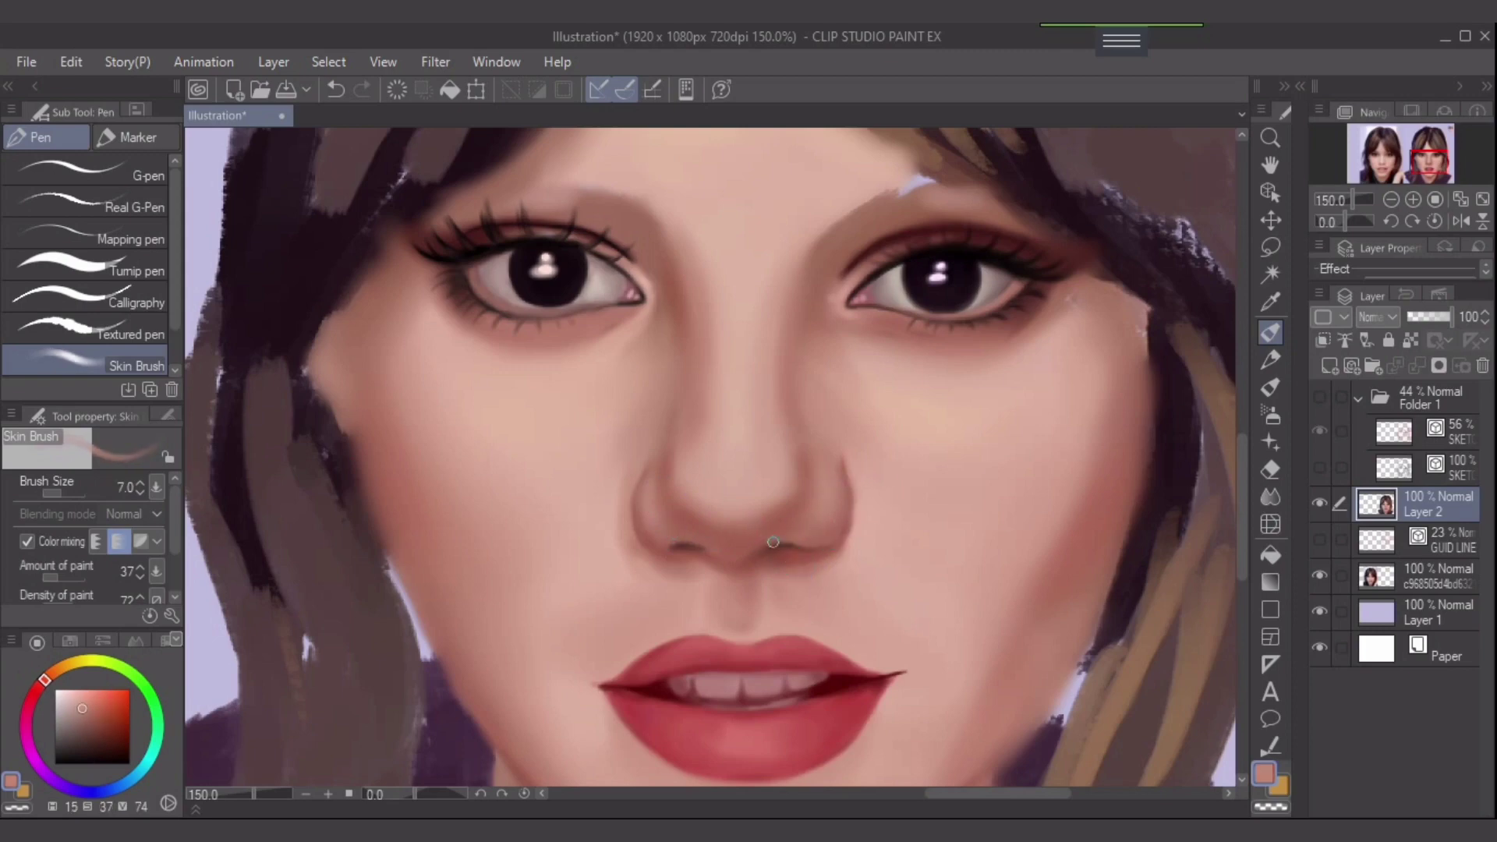
- Refine the left nostril and wing base in sampled reddish brown, hue 12, saturation 51, value 63, at sizes 6 to 8
{"action": "key", "text": "bracketleft"}
{"action": "left_click", "coordinate": [685, 548], "text": "alt"}
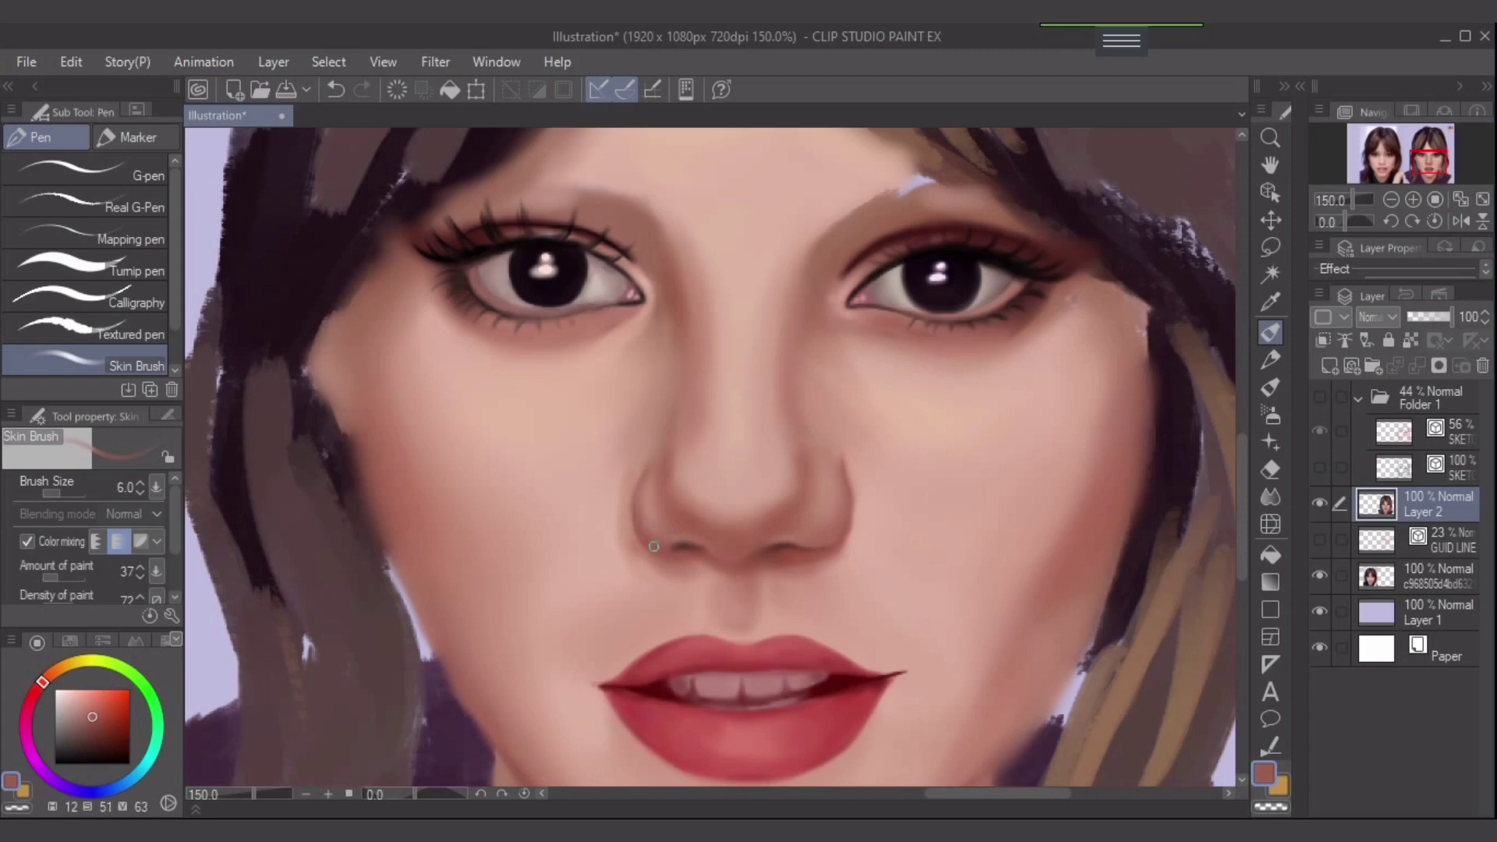
{"action": "key", "text": "bracketright"}
{"action": "key", "text": "bracketright"}
- Blend the edge between nose tip and right wing at size 8, sampling light skin and reddish brown, hue 13, saturation 44, value 67
{"action": "left_click", "coordinate": [844, 451], "text": "alt"}
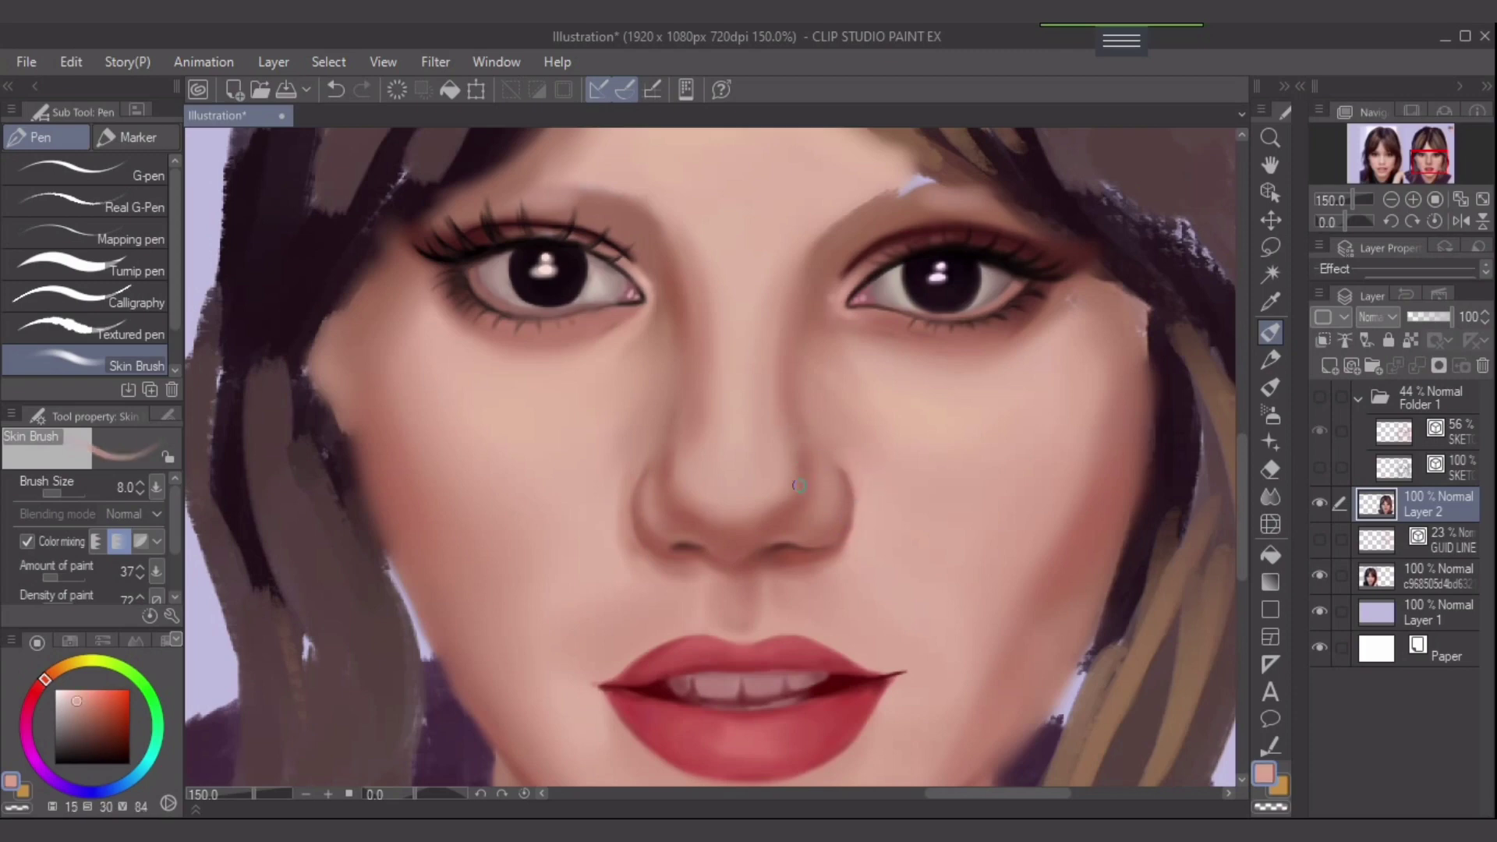
{"action": "left_click", "coordinate": [806, 470], "text": "alt"}
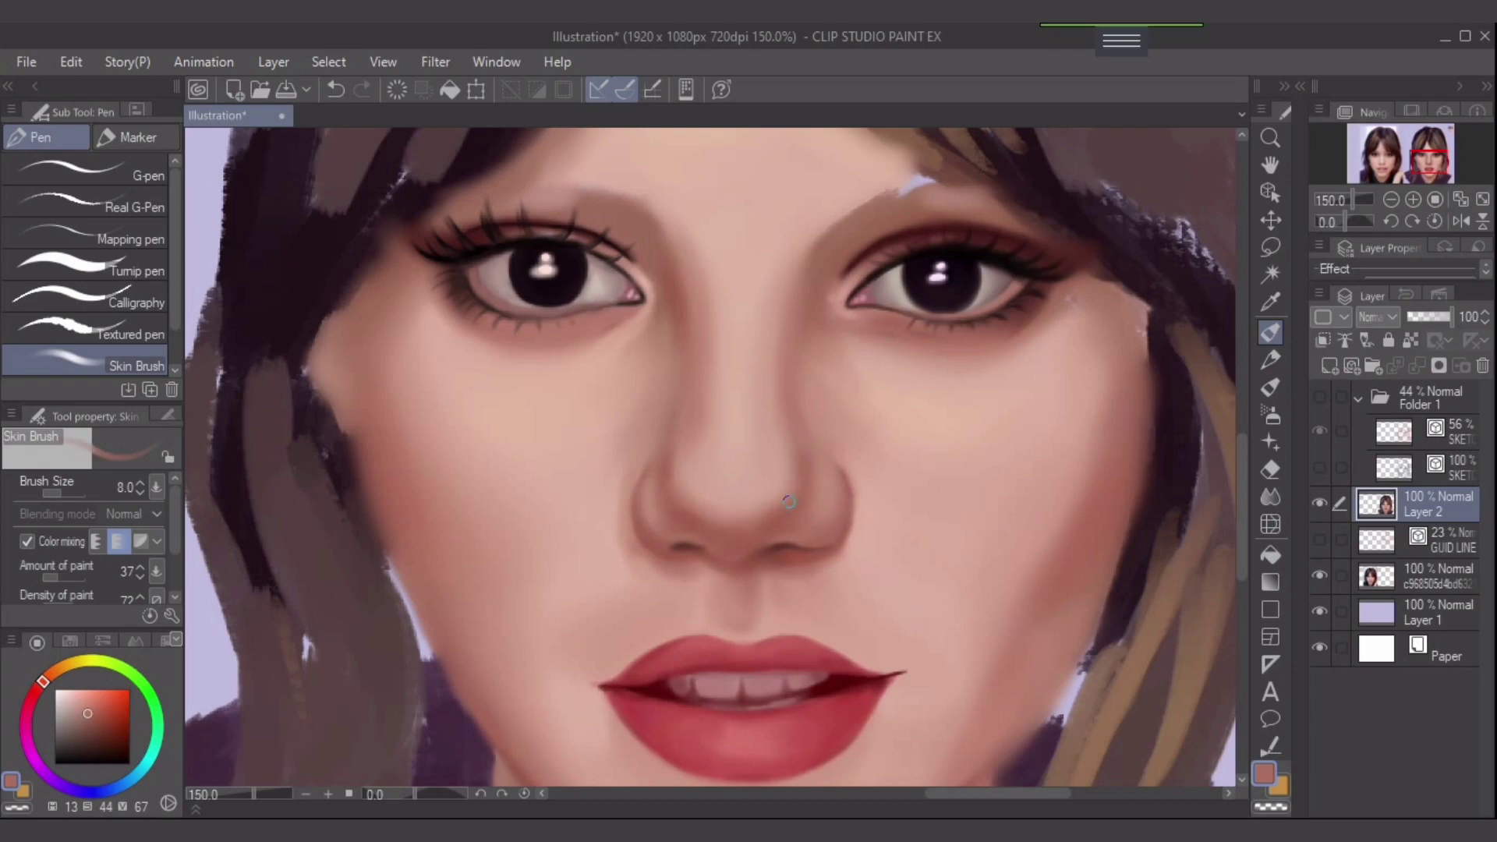
{"action": "left_click", "coordinate": [789, 502], "text": "alt"}
{"action": "left_click", "coordinate": [789, 501], "text": "alt"}
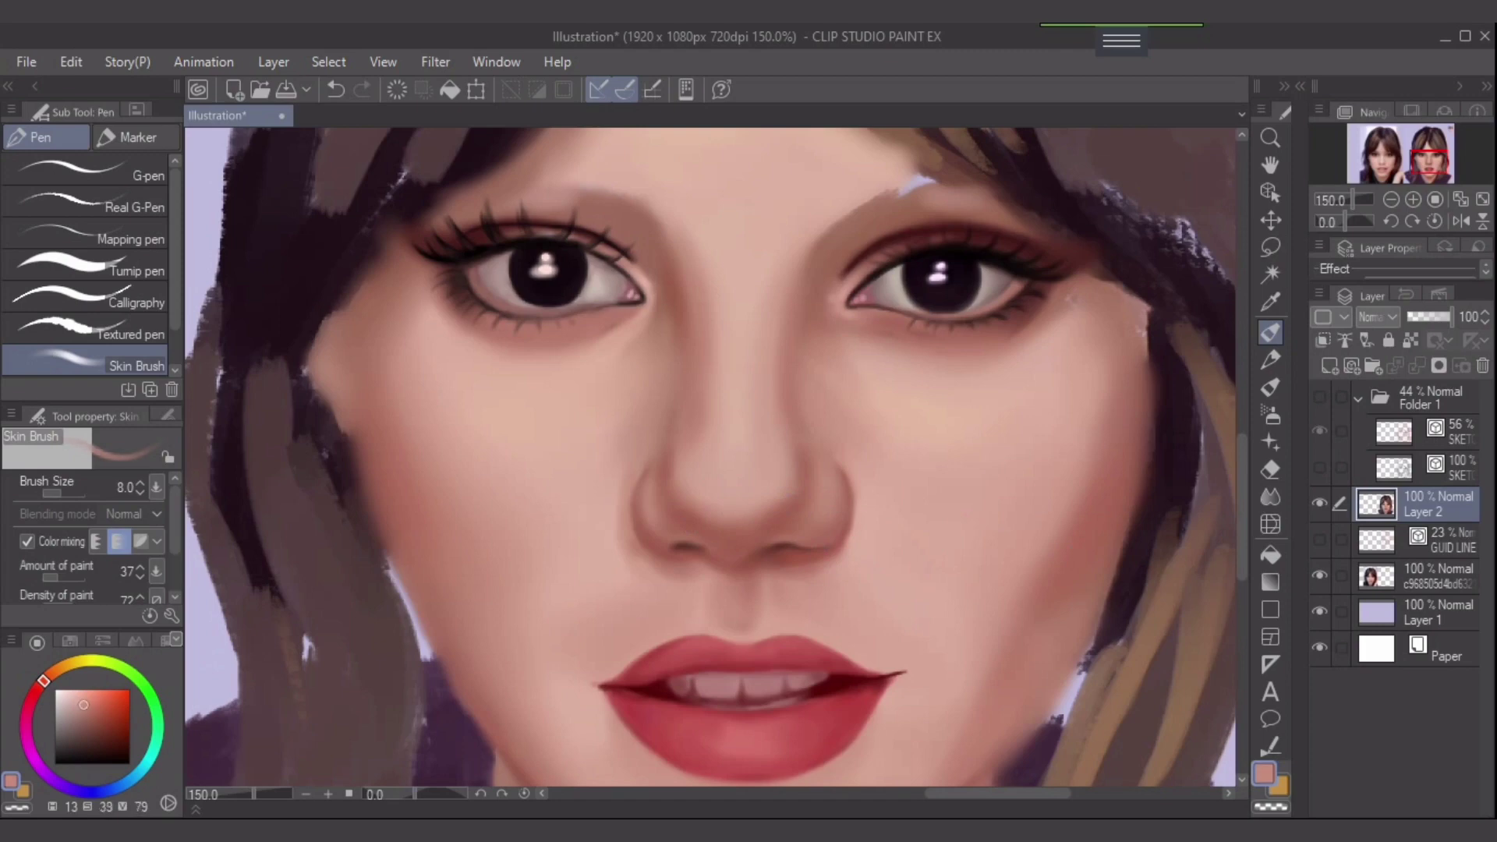
- Smooth the nose tip and bridge sides at size 15 in sampled tones, hue 17, saturation 38, value 79, and hue 13, saturation 39, value 73
{"action": "key", "text": "]"}
{"action": "key", "text": "]"}
{"action": "key", "text": "]"}
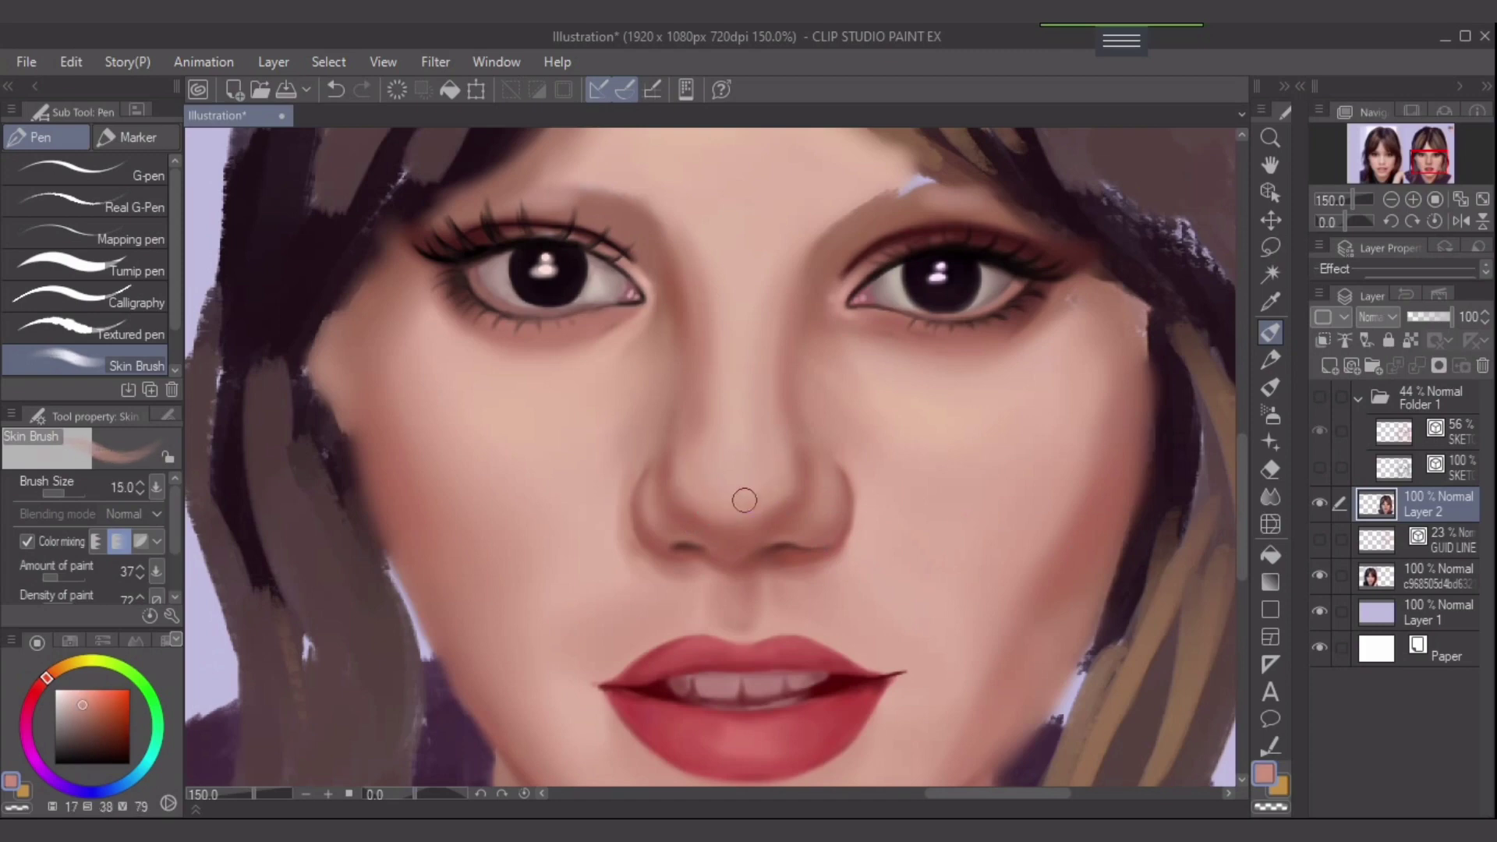
{"action": "left_click", "coordinate": [855, 481], "text": "alt"}
{"action": "left_click", "coordinate": [782, 360], "text": "alt"}
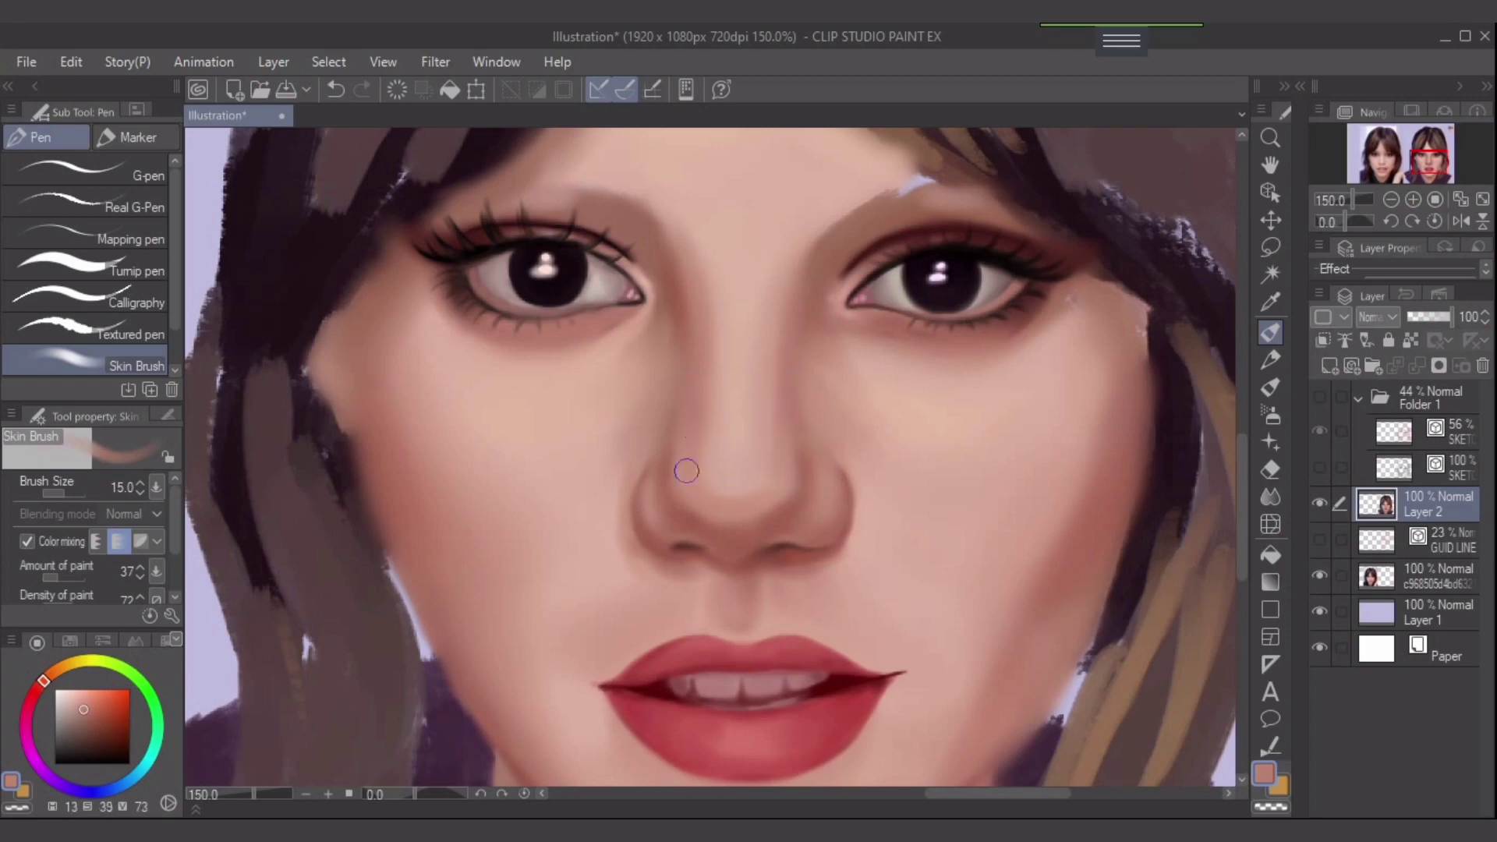
- Lighten the nose tip and lower bridge in sampled light skin tone, hue 16, saturation 26, value 83, at sizes 15 to 20
{"action": "left_click", "coordinate": [737, 484], "text": "alt"}
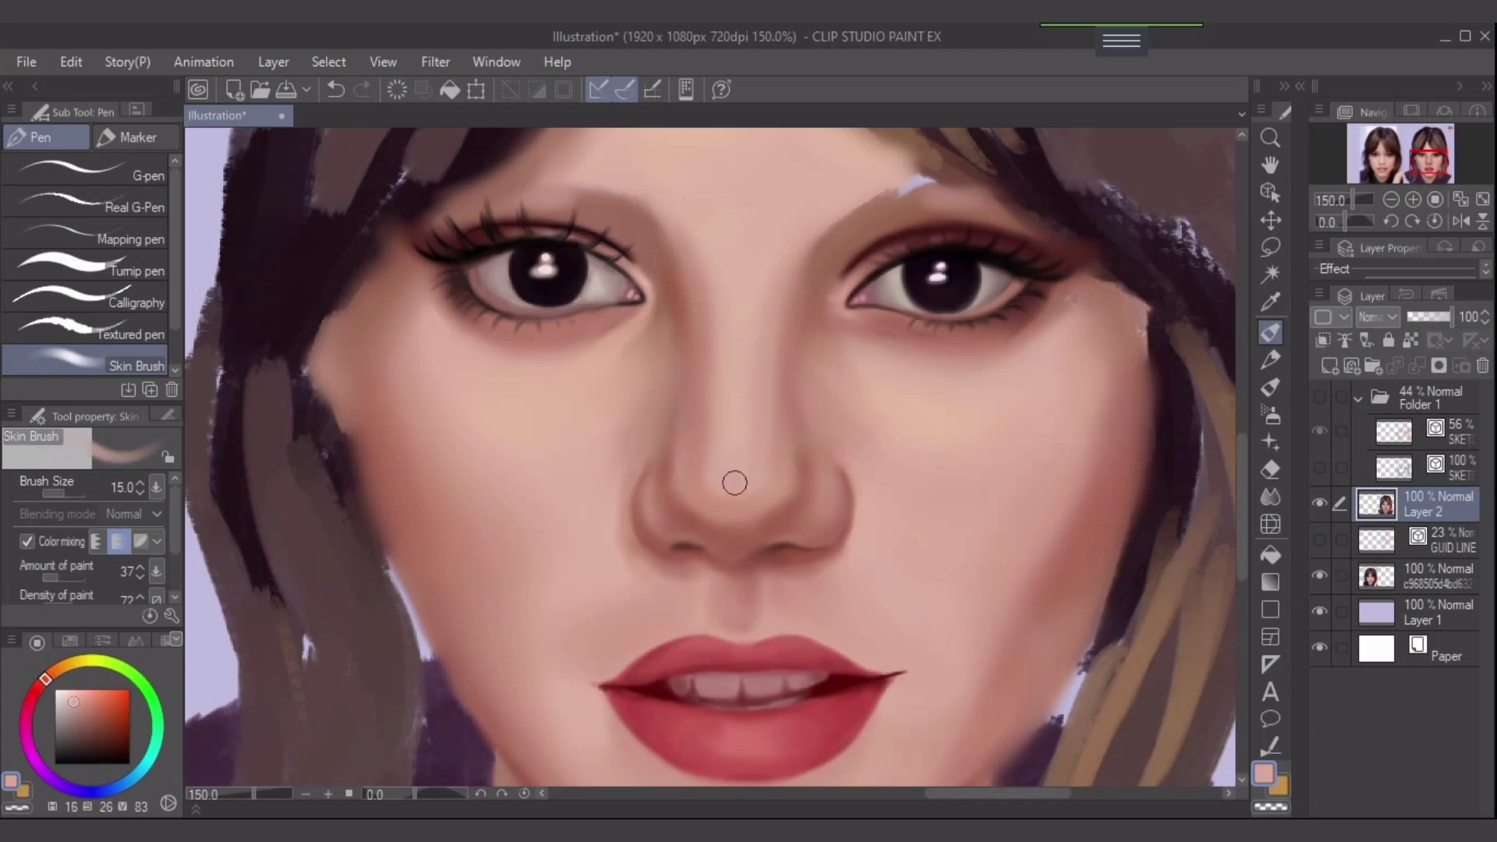
{"action": "key", "text": "]"}
{"action": "key", "text": "bracketright"}
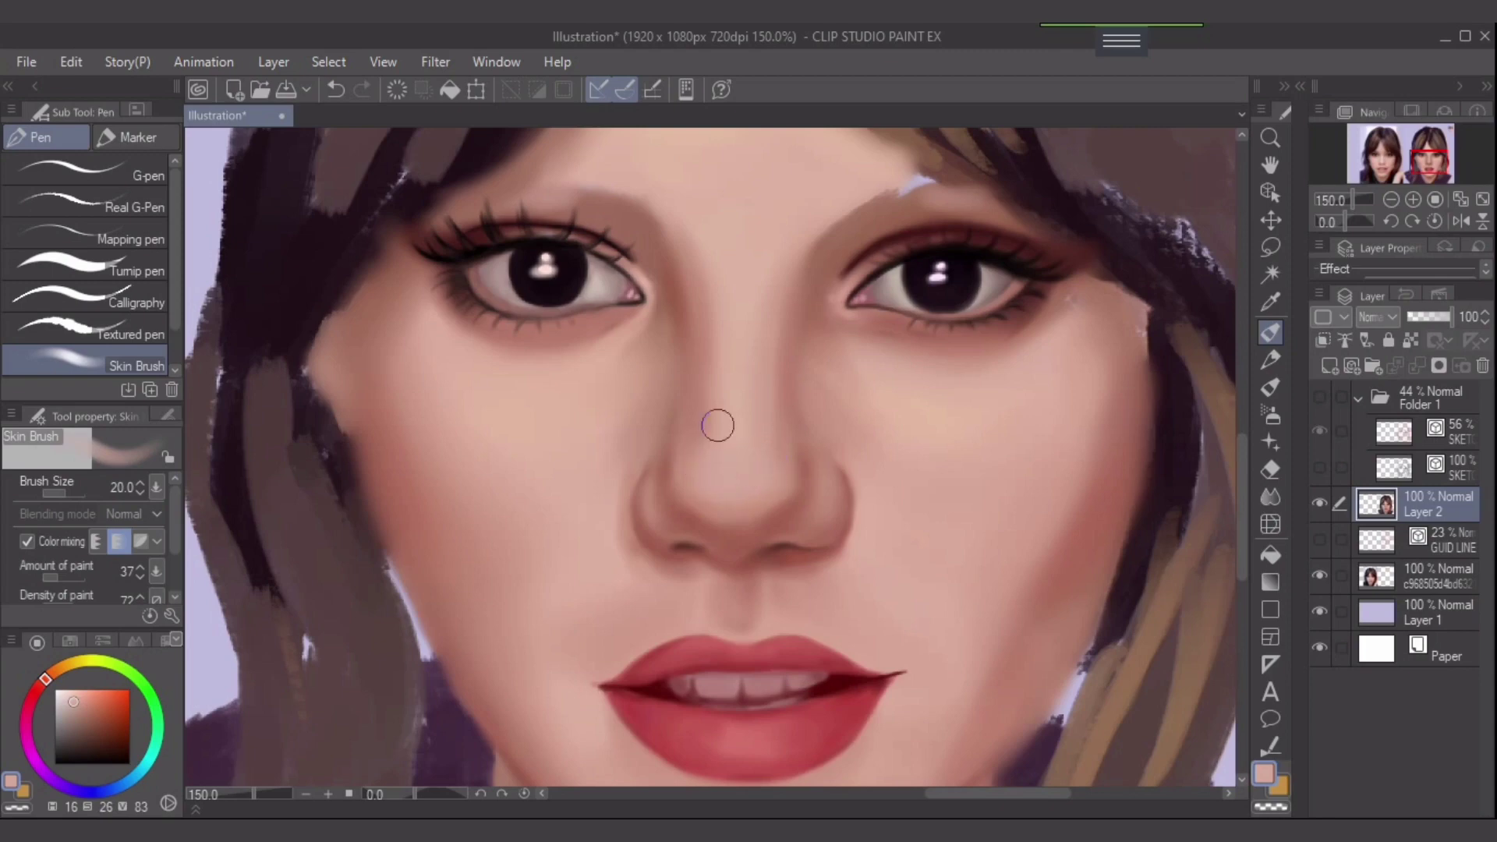
- Blend the nose tip in hue 16, saturation 36, value 79, and brighten it in hue 15, saturation 26, value 83, at size 25
{"action": "scroll", "coordinate": [978, 545], "scroll_direction": "down", "scroll_amount": 1}
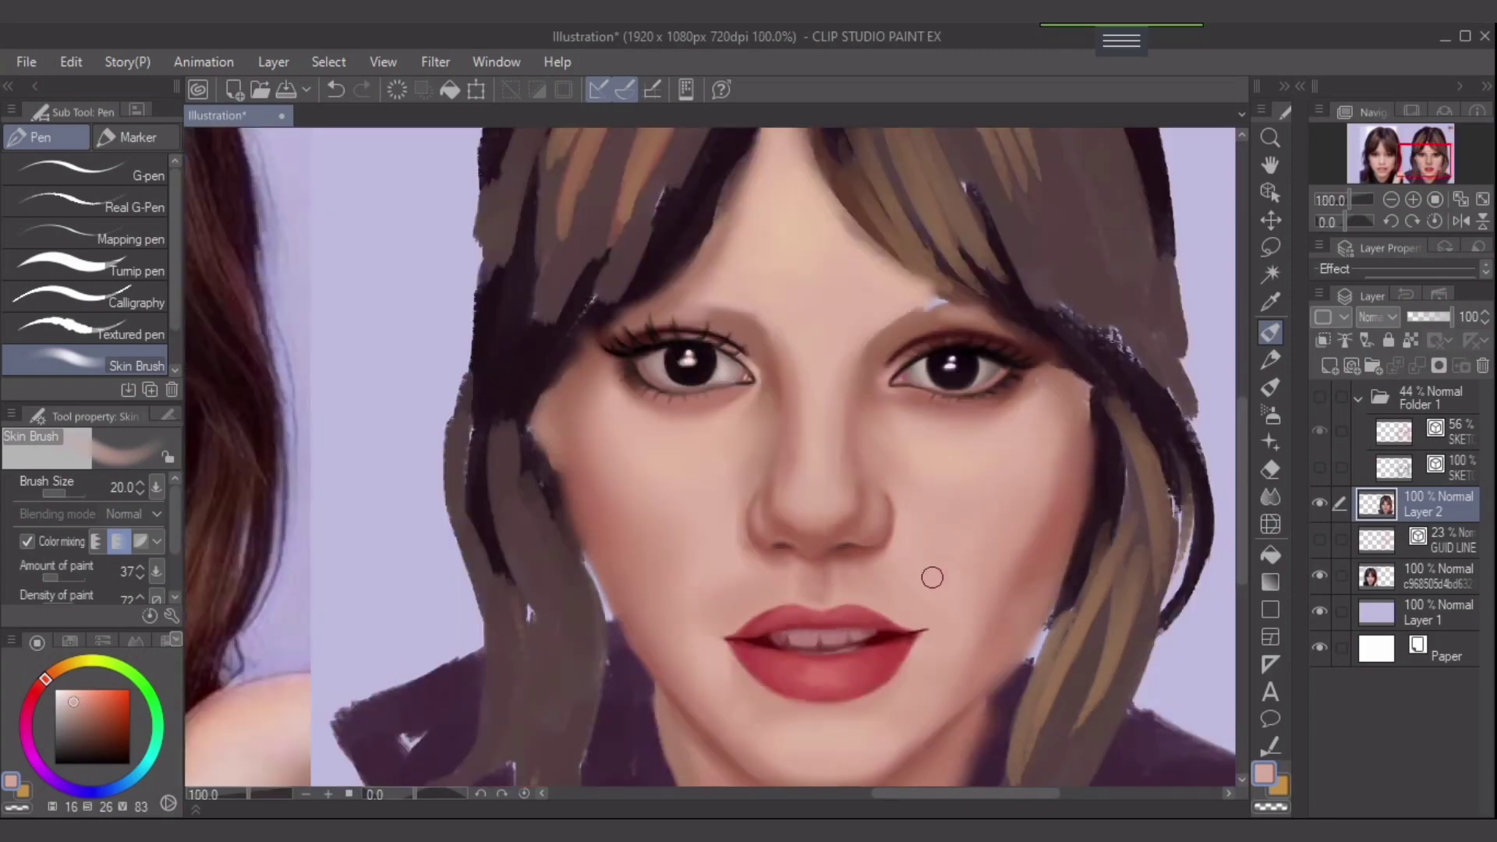
{"action": "scroll", "coordinate": [936, 579], "scroll_direction": "up", "scroll_amount": 2}
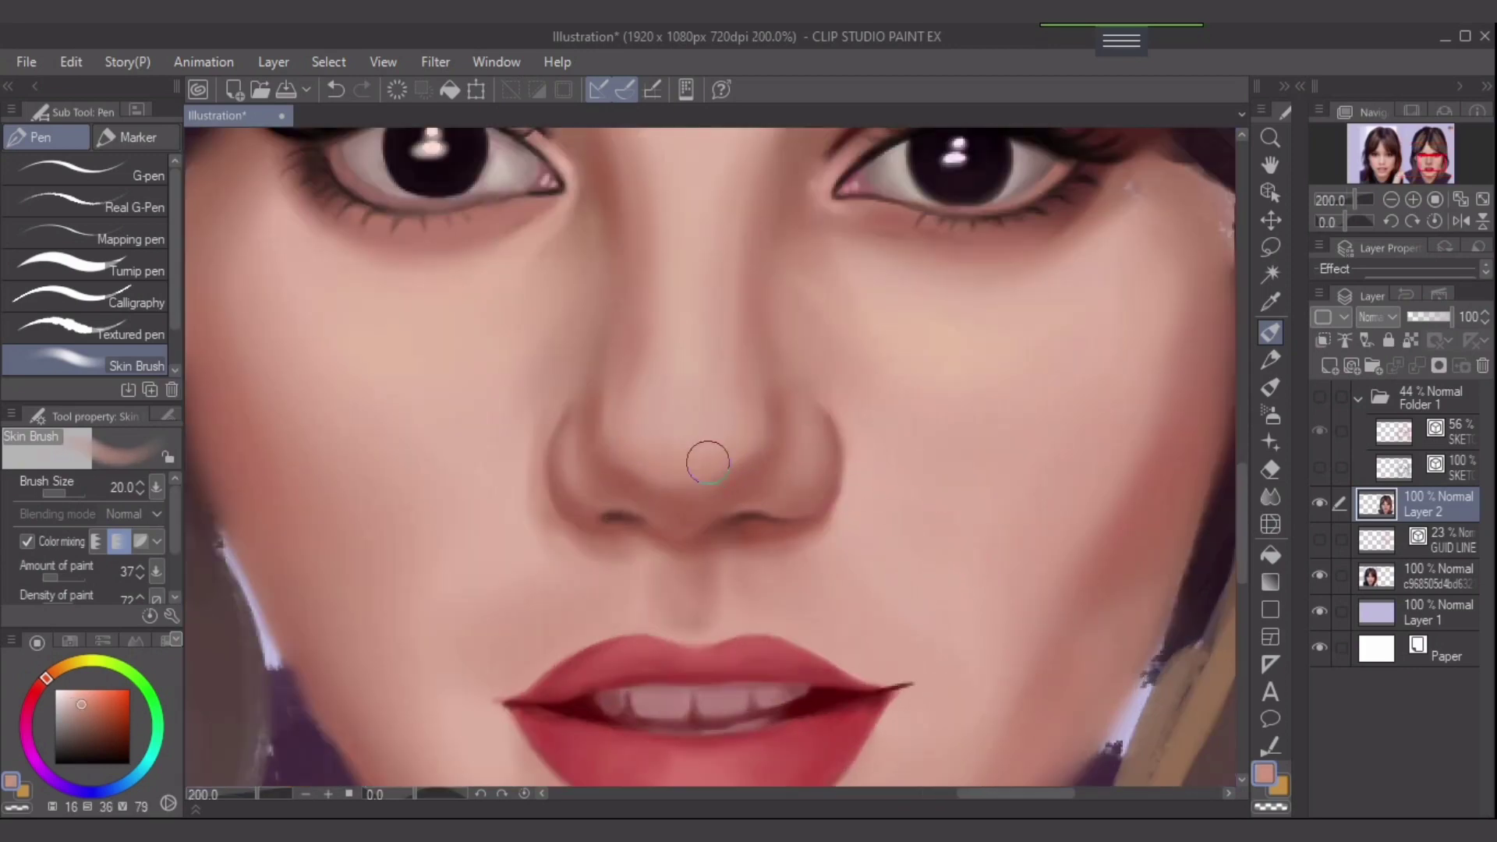
{"action": "left_click", "coordinate": [693, 397], "text": "alt"}
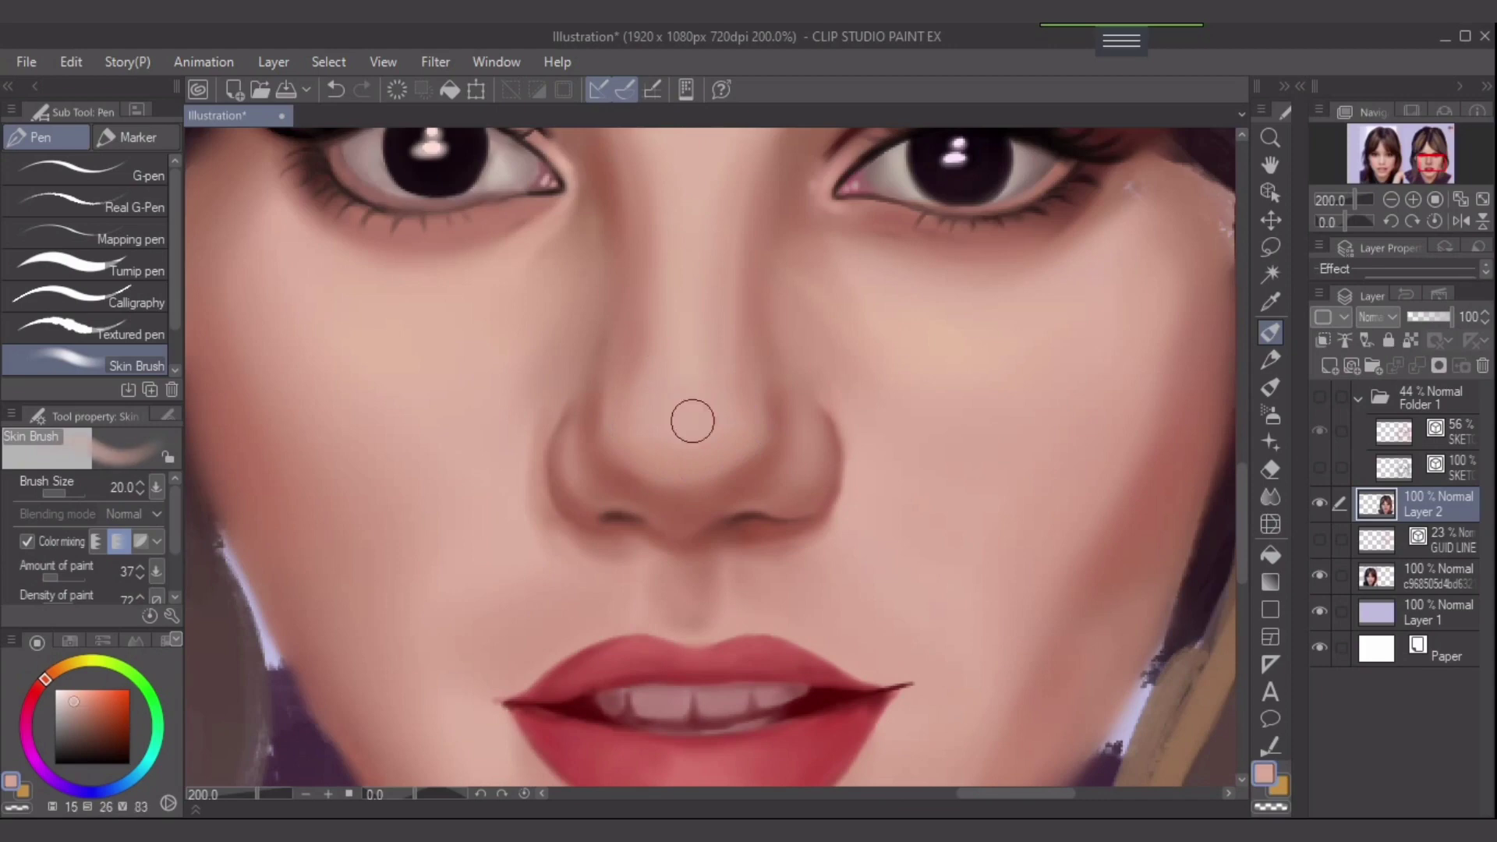
{"action": "key", "text": "]"}
{"action": "mouse_move", "coordinate": [678, 422]}
{"action": "left_mouse_down"}
{"action": "mouse_move", "coordinate": [648, 421]}
{"action": "mouse_move", "coordinate": [678, 428]}
{"action": "mouse_move", "coordinate": [726, 356]}
{"action": "left_mouse_up"}
{"action": "scroll", "coordinate": [814, 513], "scroll_direction": "down", "scroll_amount": 2}
{"action": "left_click_drag", "start_coordinate": [772, 461], "coordinate": [680, 503]}
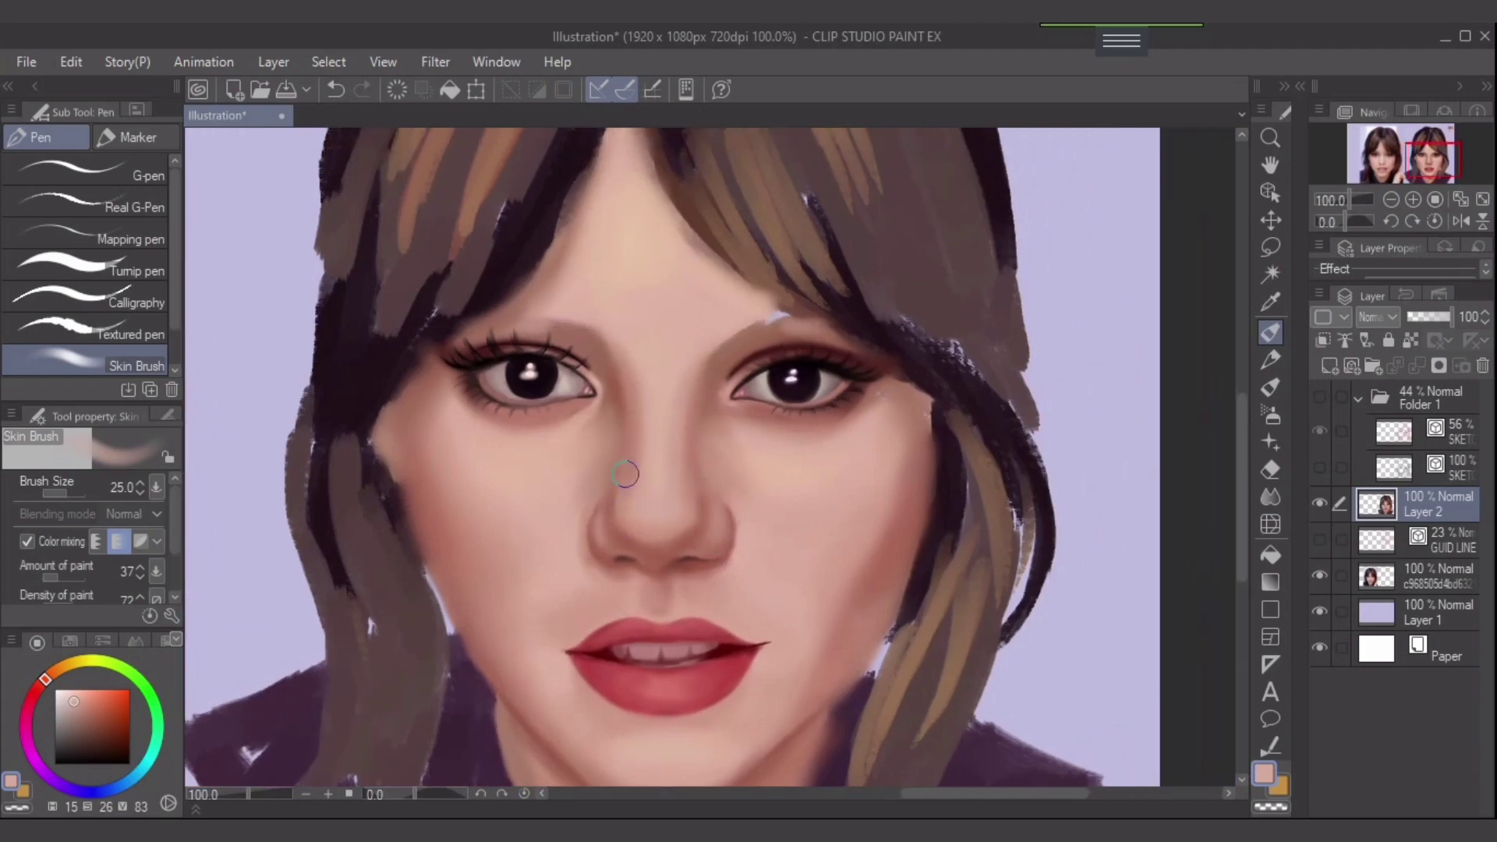
- Soften the skin above the left nose wing in sampled skin tone, hue 16, saturation 34, value 74, at size 25
{"action": "left_click", "coordinate": [599, 487], "text": "alt"}
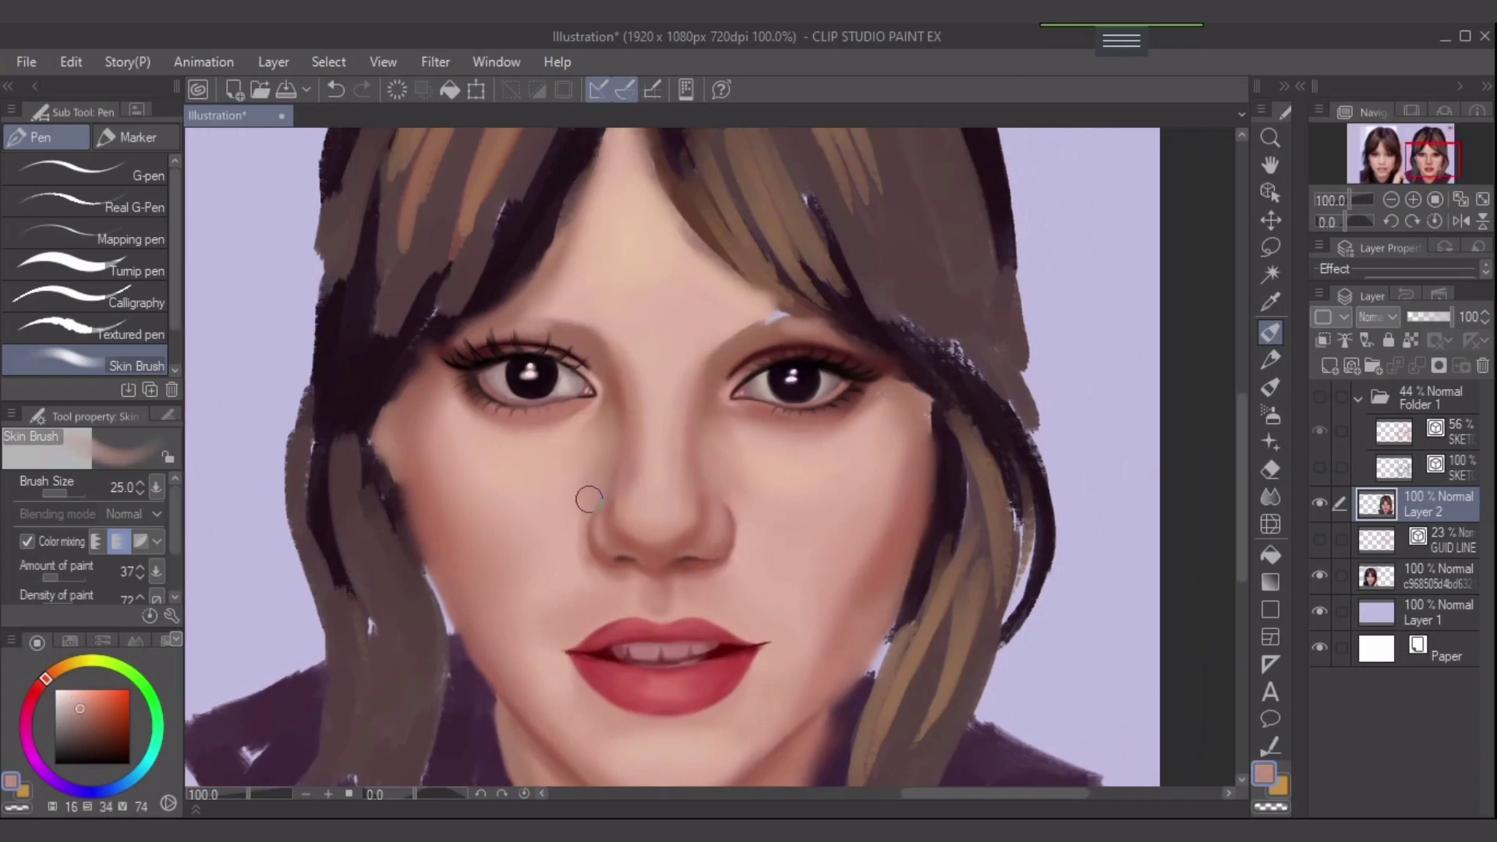
{"action": "left_click", "coordinate": [620, 491], "text": "alt"}
- Shade the right wing's crease and the nose tip's edges in sampled reddish brown, hue 13, saturation 47, value 66, at sizes 17 to 20
{"action": "left_click", "coordinate": [692, 517], "text": "alt"}
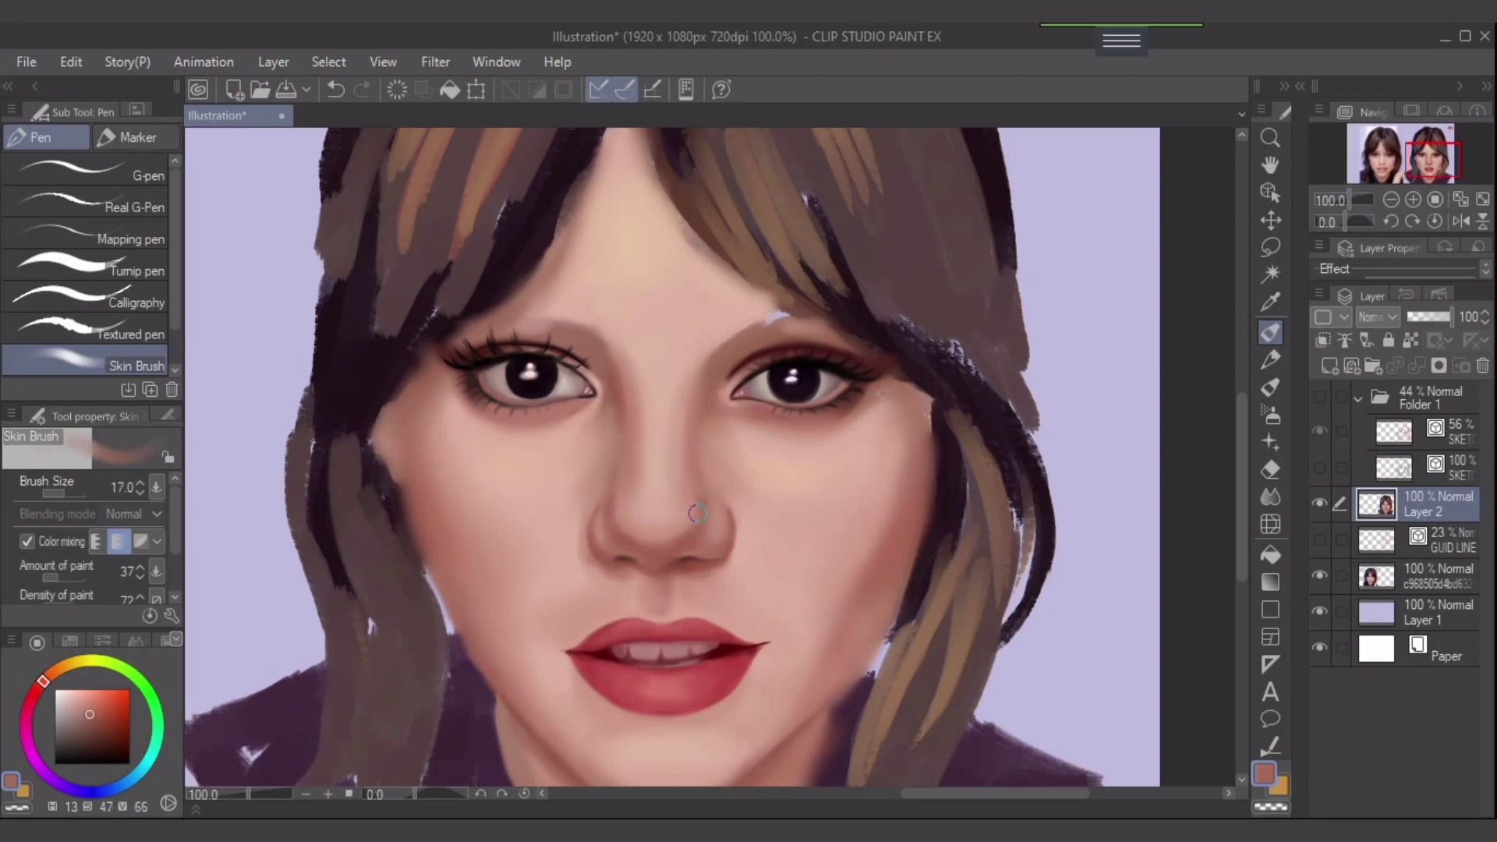
{"action": "key", "text": "bracketright"}
{"action": "key", "text": "bracketright"}
{"action": "mouse_move", "coordinate": [641, 538]}
{"action": "left_mouse_down"}
{"action": "mouse_move", "coordinate": [669, 538]}
{"action": "mouse_move", "coordinate": [629, 488]}
{"action": "mouse_move", "coordinate": [629, 507]}
{"action": "left_mouse_up"}
{"action": "key", "text": "bracketleft"}
{"action": "scroll", "coordinate": [760, 552], "scroll_direction": "down", "scroll_amount": 1}
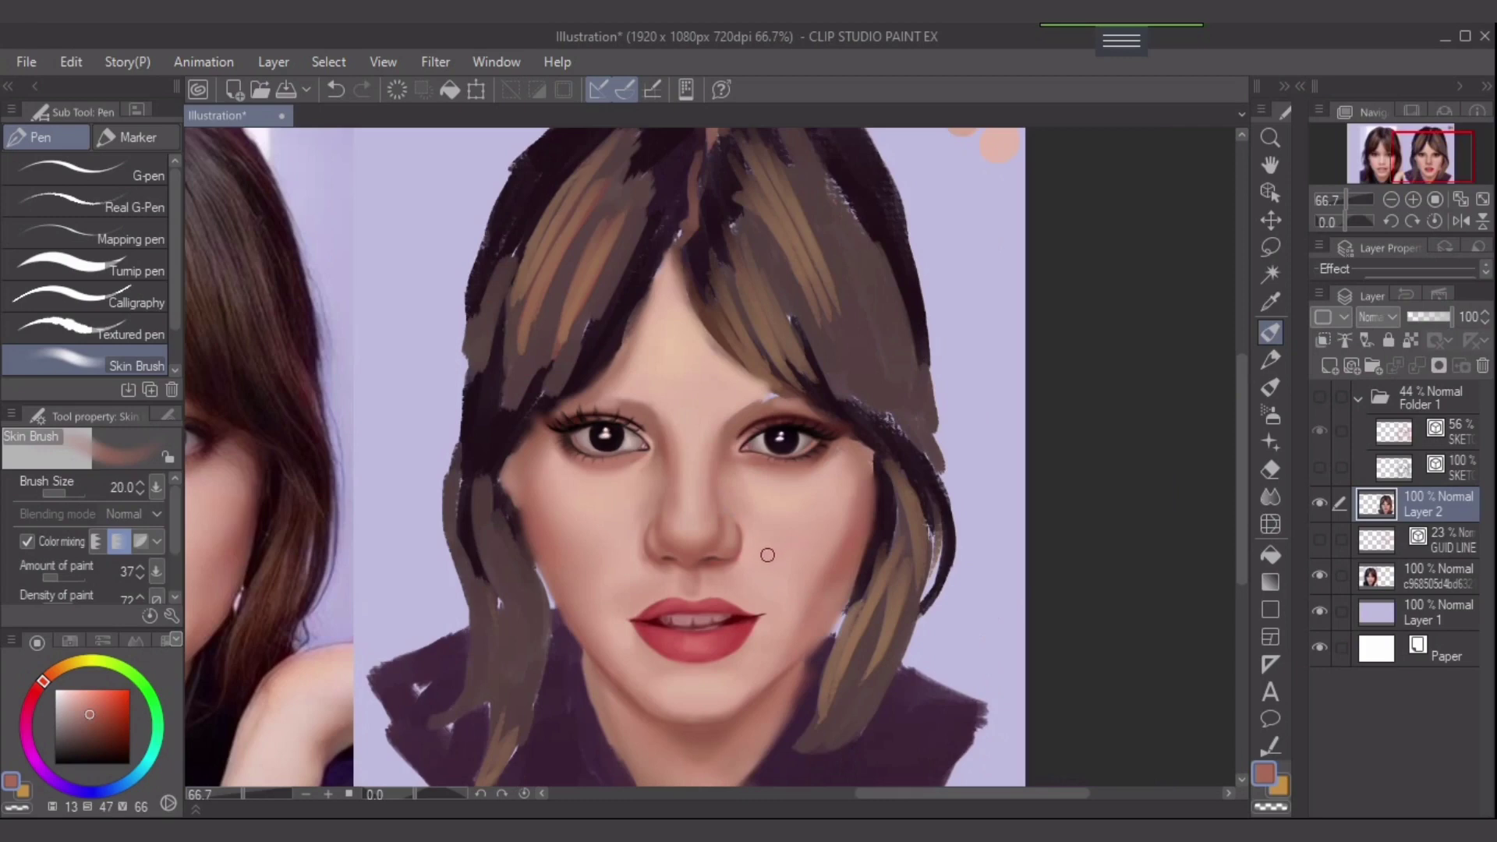
{"action": "scroll", "coordinate": [767, 555], "scroll_direction": "up", "scroll_amount": 2}
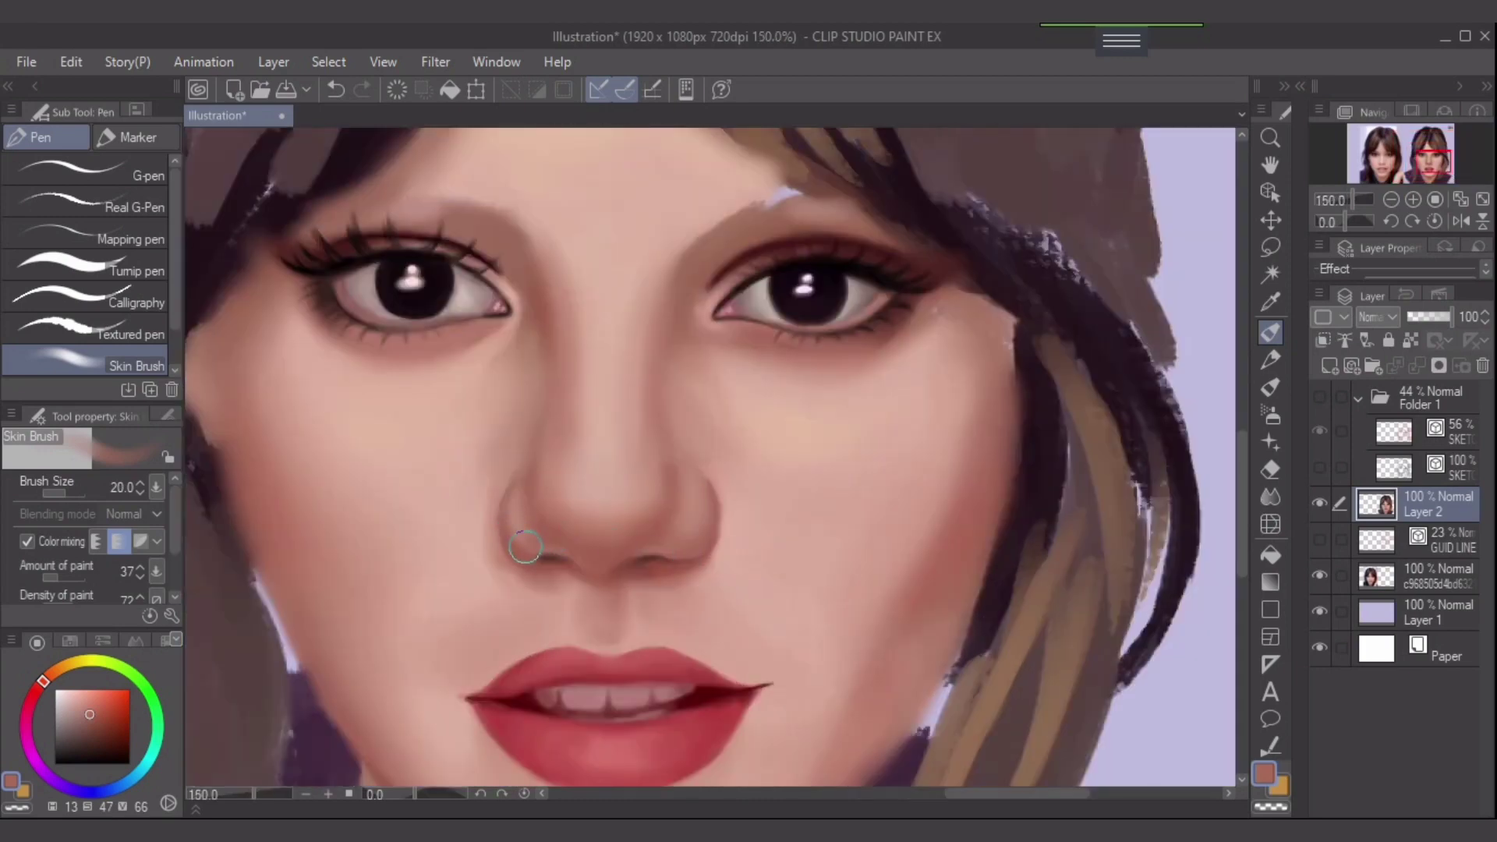
- Refine the nose wings in reddish brown at size 8, and soften them in sampled skin tone, hue 15, saturation 37, value 74, at size 12
{"action": "key", "text": "bracketleft"}
{"action": "key", "text": "bracketleft"}
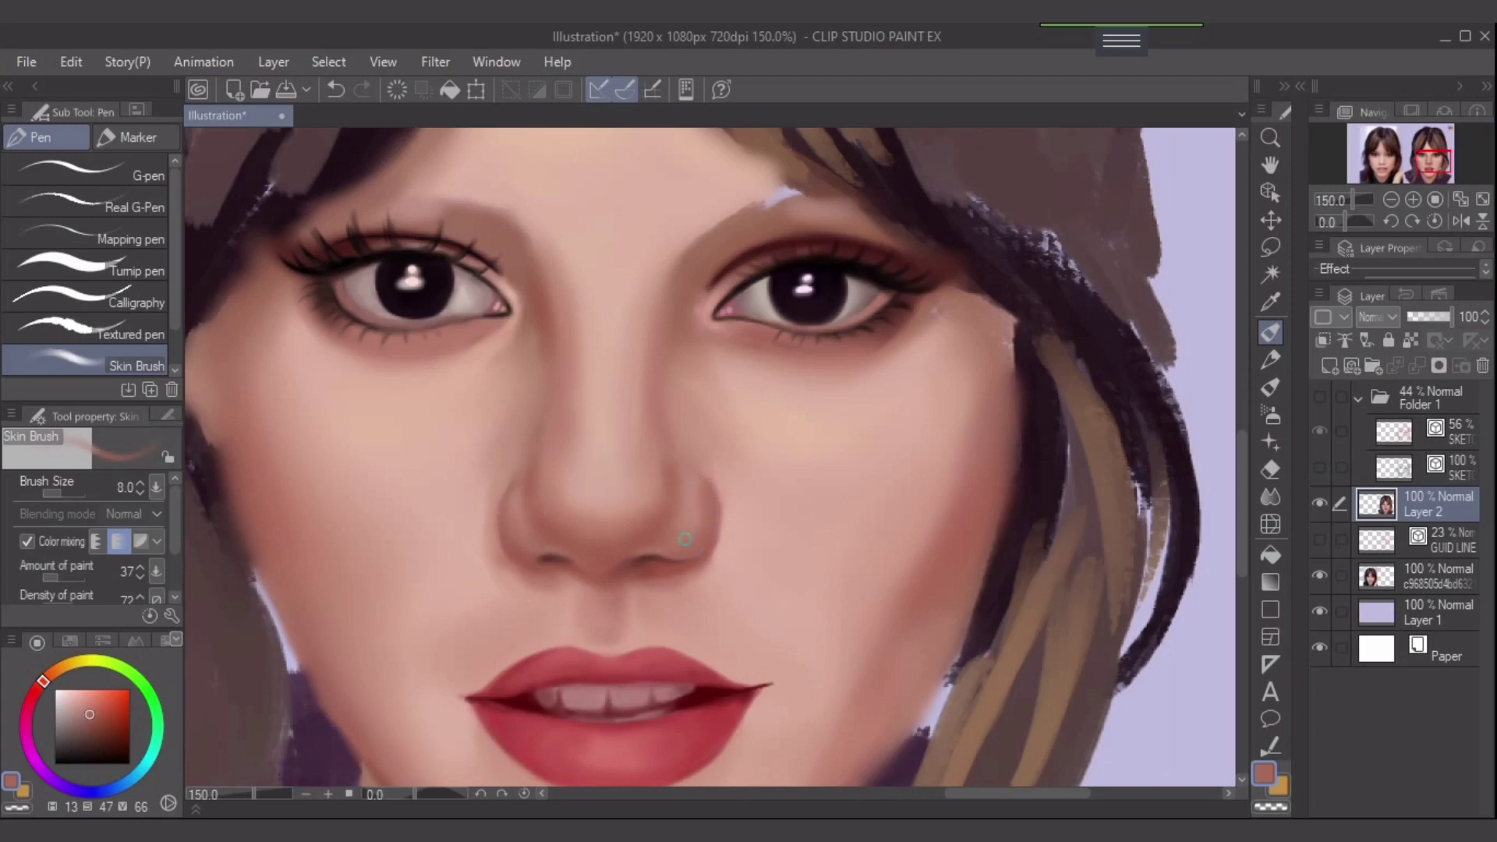
{"action": "left_click", "coordinate": [687, 536], "text": "alt"}
{"action": "key", "text": "bracketright"}
{"action": "key", "text": "bracketright"}
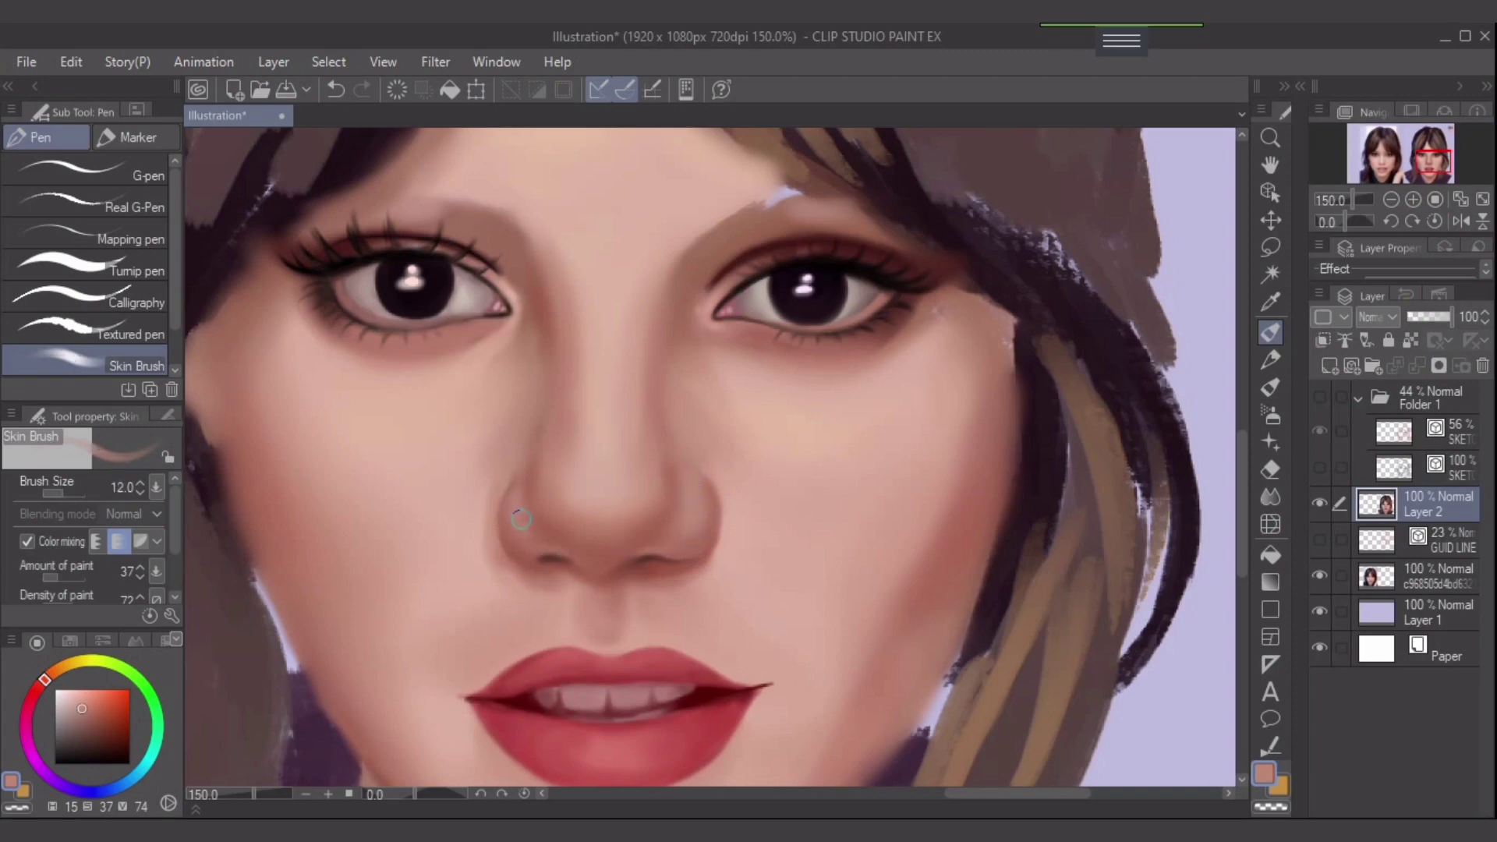
{"action": "key", "text": "bracketleft"}
{"action": "key", "text": "bracketleft"}
{"action": "key", "text": "bracketright"}
{"action": "key", "text": "bracketright"}
{"action": "scroll", "coordinate": [712, 566], "scroll_direction": "down", "scroll_amount": 2}
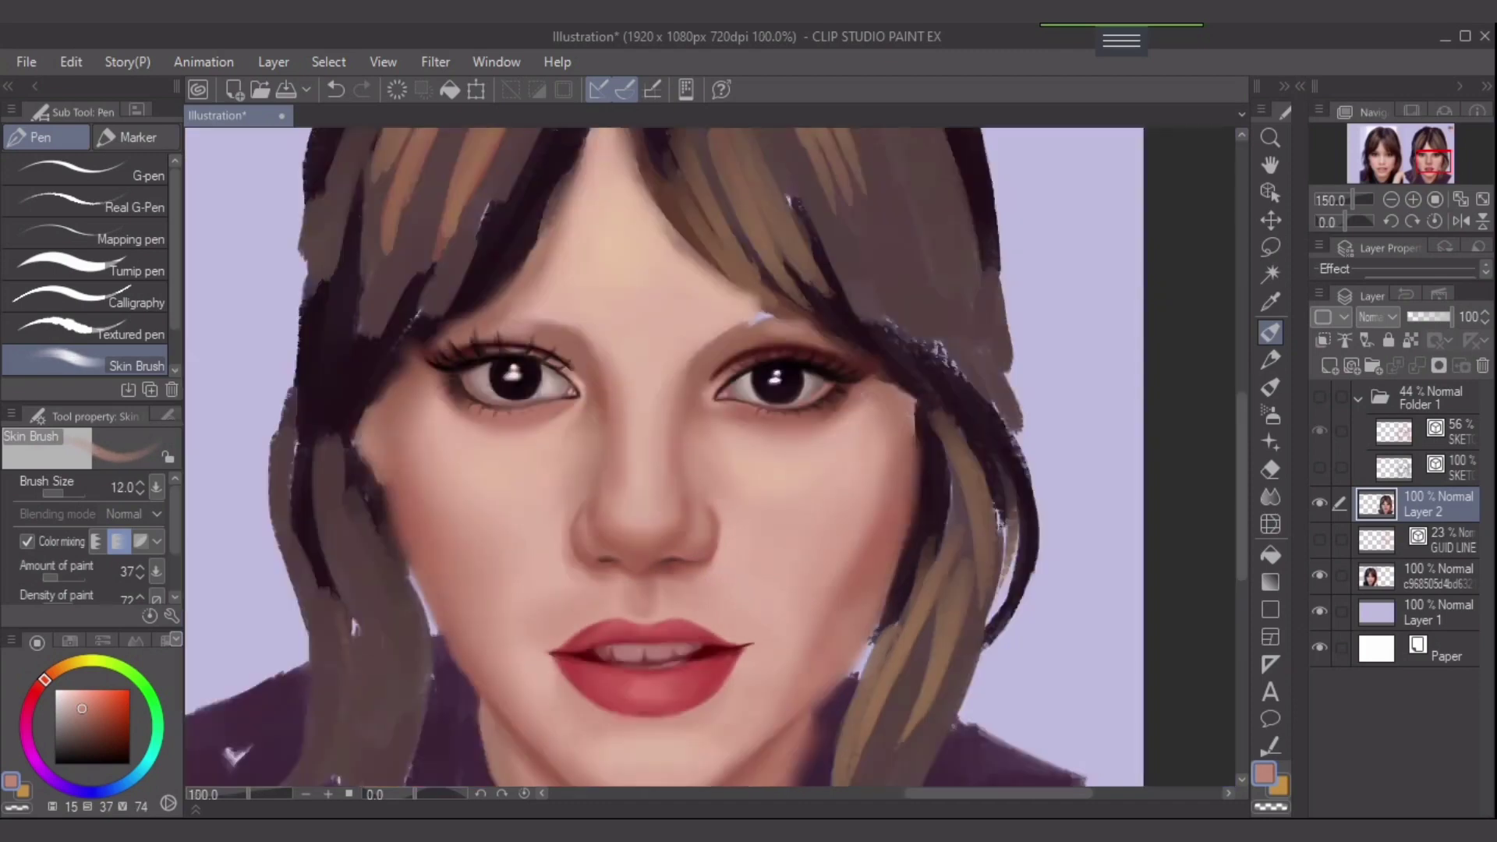
- Shade the skin under the right nostril in sampled reddish tones, hue 10, saturation 43 to 48, value 66 to 73, at sizes 7 to 12
{"action": "scroll", "coordinate": [699, 569], "scroll_direction": "up", "scroll_amount": 3}
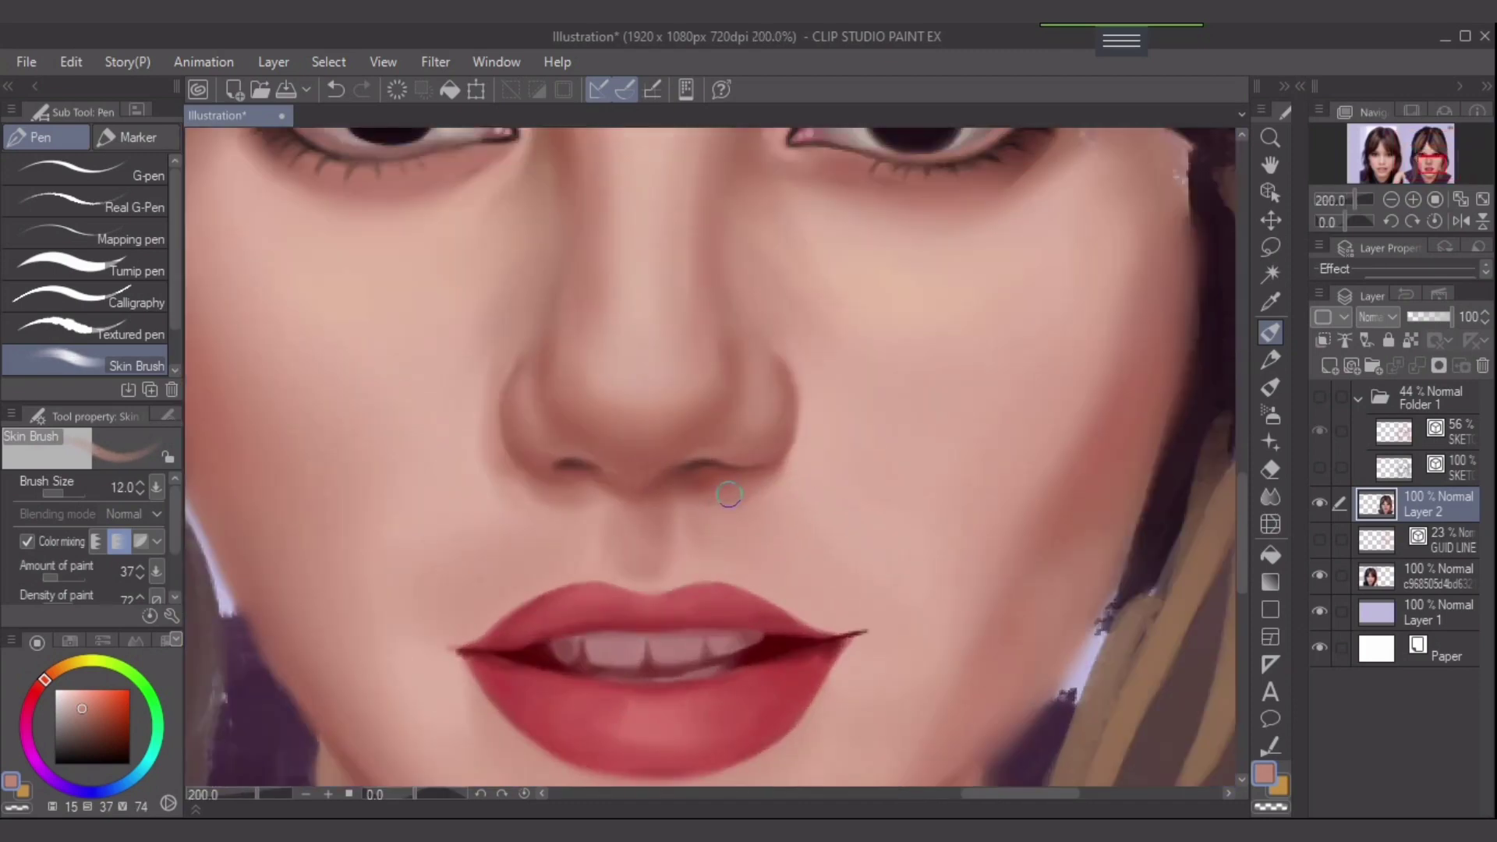
{"action": "left_click_drag", "start_coordinate": [729, 494], "coordinate": [665, 530]}
{"action": "left_click", "coordinate": [725, 490], "text": "alt"}
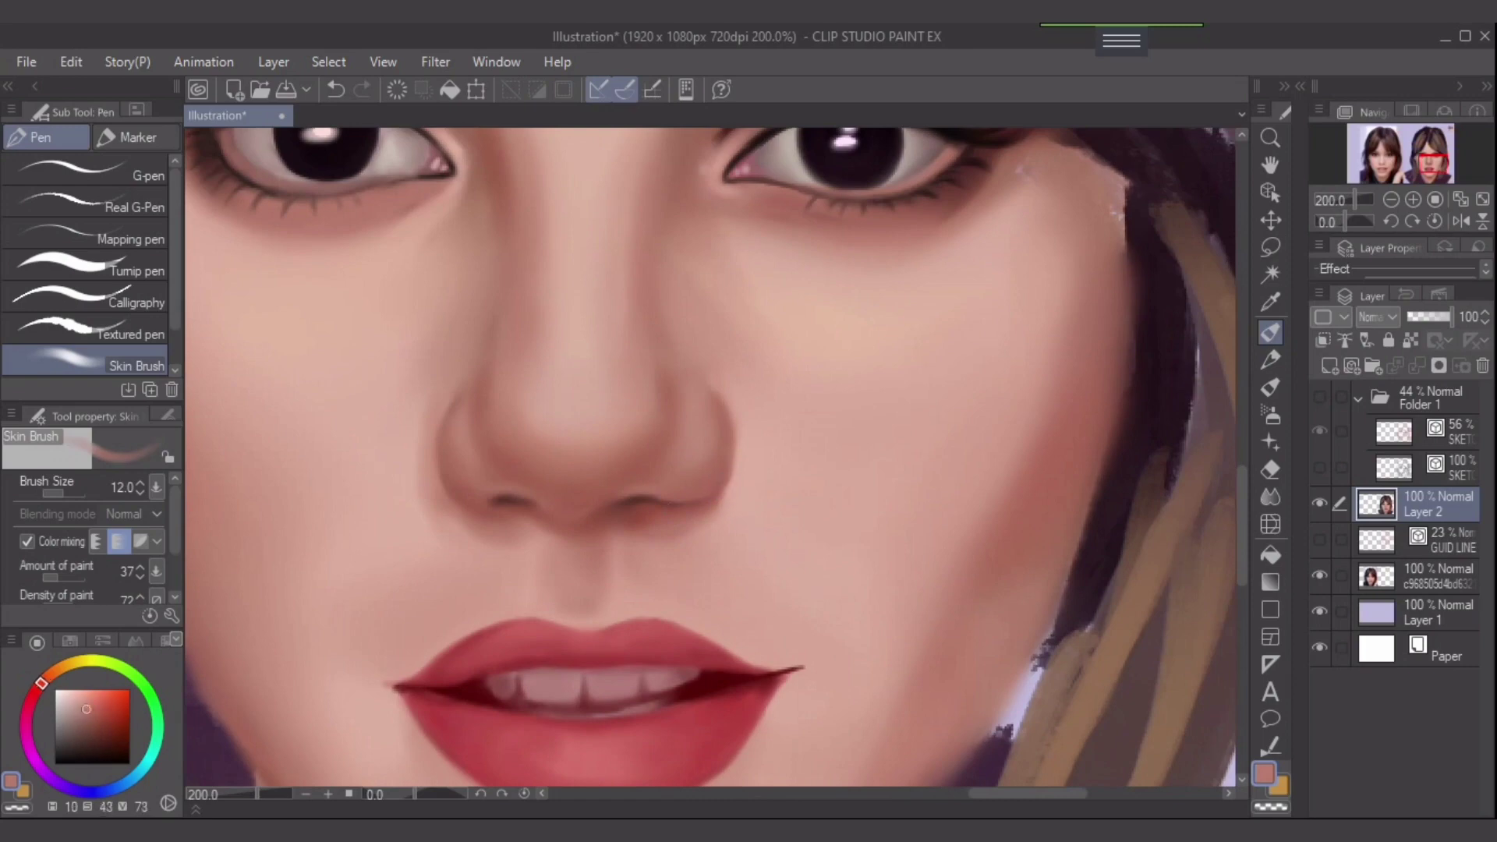
{"action": "key", "text": "bracketleft"}
{"action": "key", "text": "bracketleft"}
{"action": "key", "text": "bracketleft"}
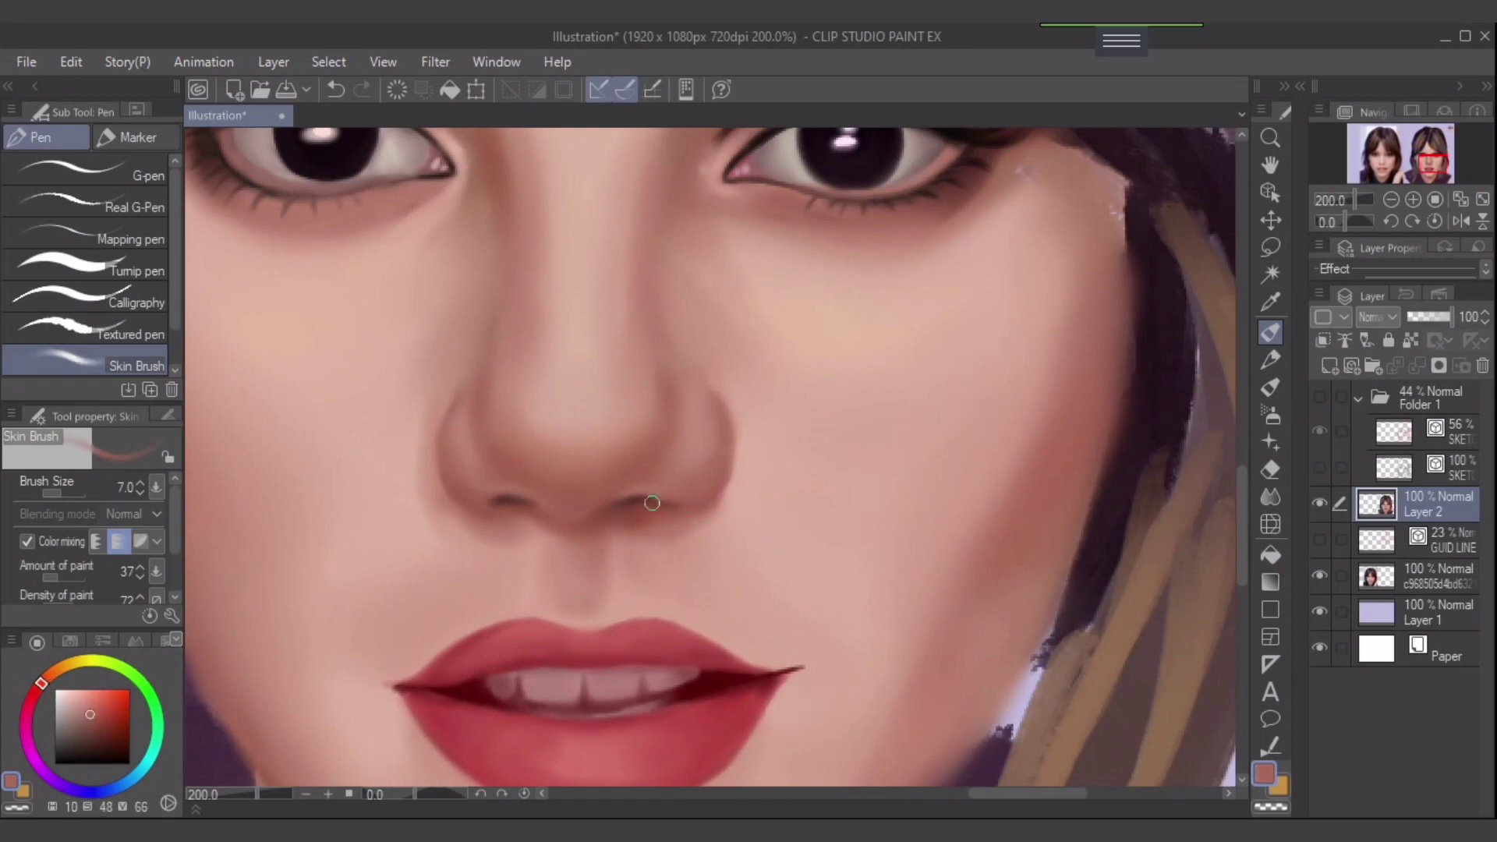
{"action": "left_click", "coordinate": [620, 506], "text": "alt"}
{"action": "mouse_move", "coordinate": [635, 507]}
{"action": "left_mouse_down"}
{"action": "mouse_move", "coordinate": [583, 552]}
{"action": "mouse_move", "coordinate": [608, 525]}
{"action": "mouse_move", "coordinate": [596, 523]}
{"action": "mouse_move", "coordinate": [636, 520]}
{"action": "left_mouse_up"}
{"action": "key", "text": "ctrl+z"}
- Darken the lower edges of both nostrils in sampled dark brown, hue 12, saturation 51, value 46, around size 7
{"action": "left_click", "coordinate": [641, 501], "text": "alt"}
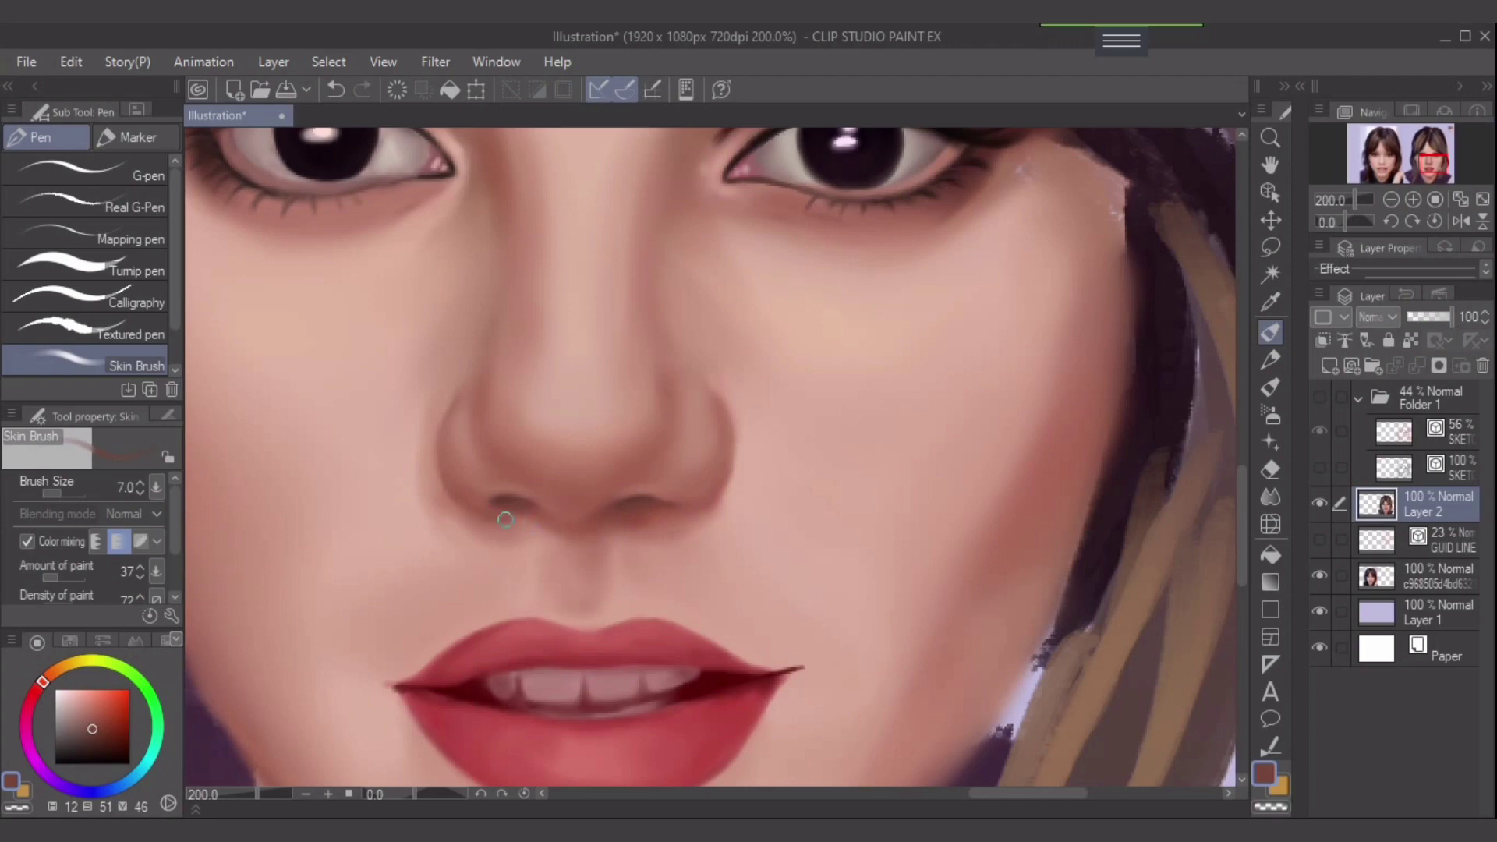
{"action": "key", "text": "bracketright"}
{"action": "key", "text": "bracketright"}
{"action": "key", "text": "bracketleft"}
{"action": "key", "text": "bracketleft"}
- Shade the sides of the nose bridge in sampled skin tone, hue 14, saturation 41, value 68, at sizes 20 to 30
{"action": "scroll", "coordinate": [862, 579], "scroll_direction": "down", "scroll_amount": 2}
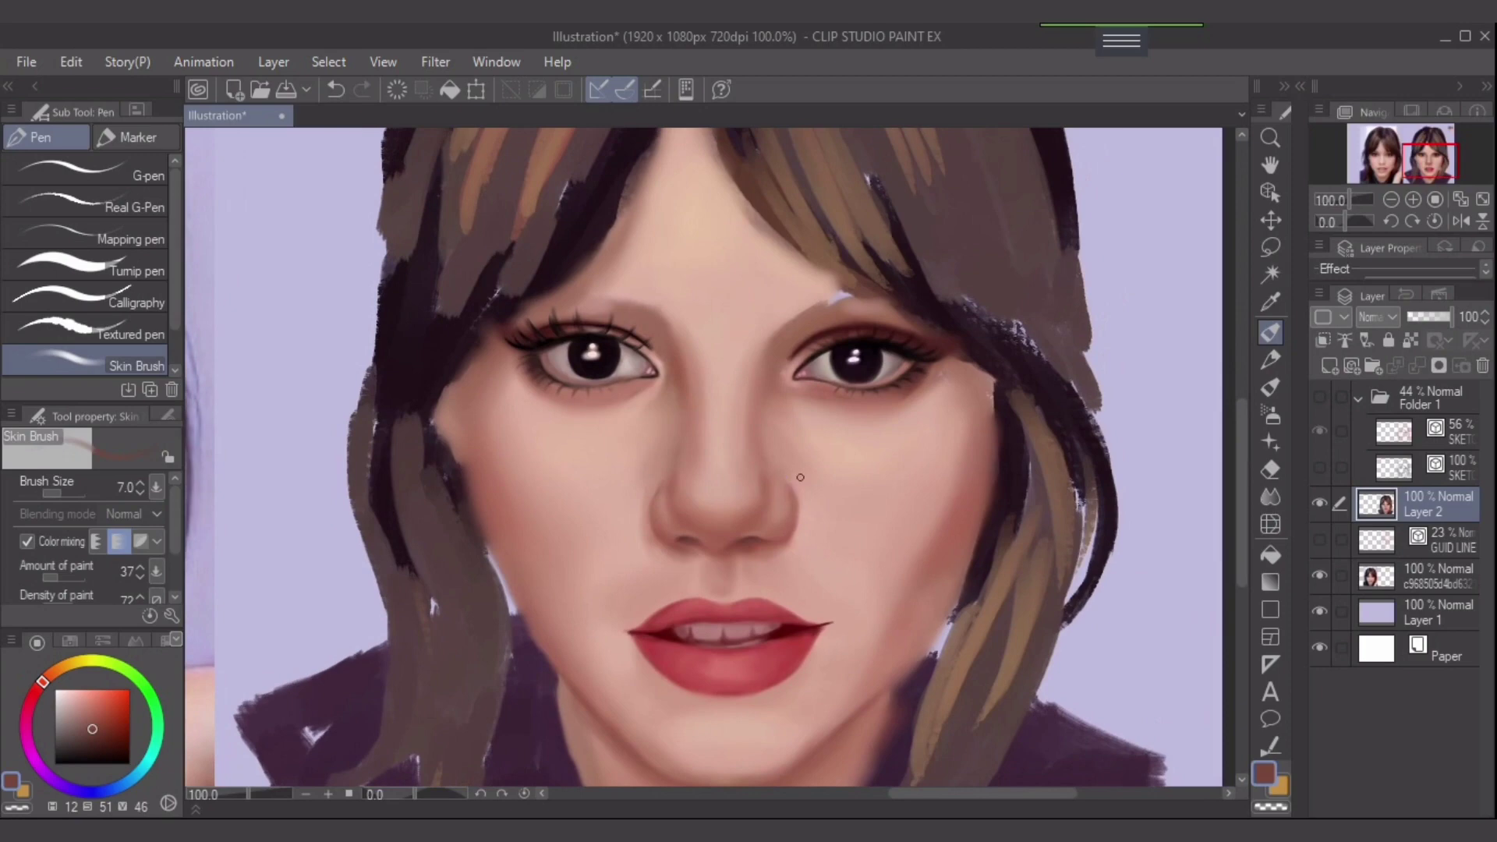
{"action": "left_click", "coordinate": [800, 477], "text": "alt"}
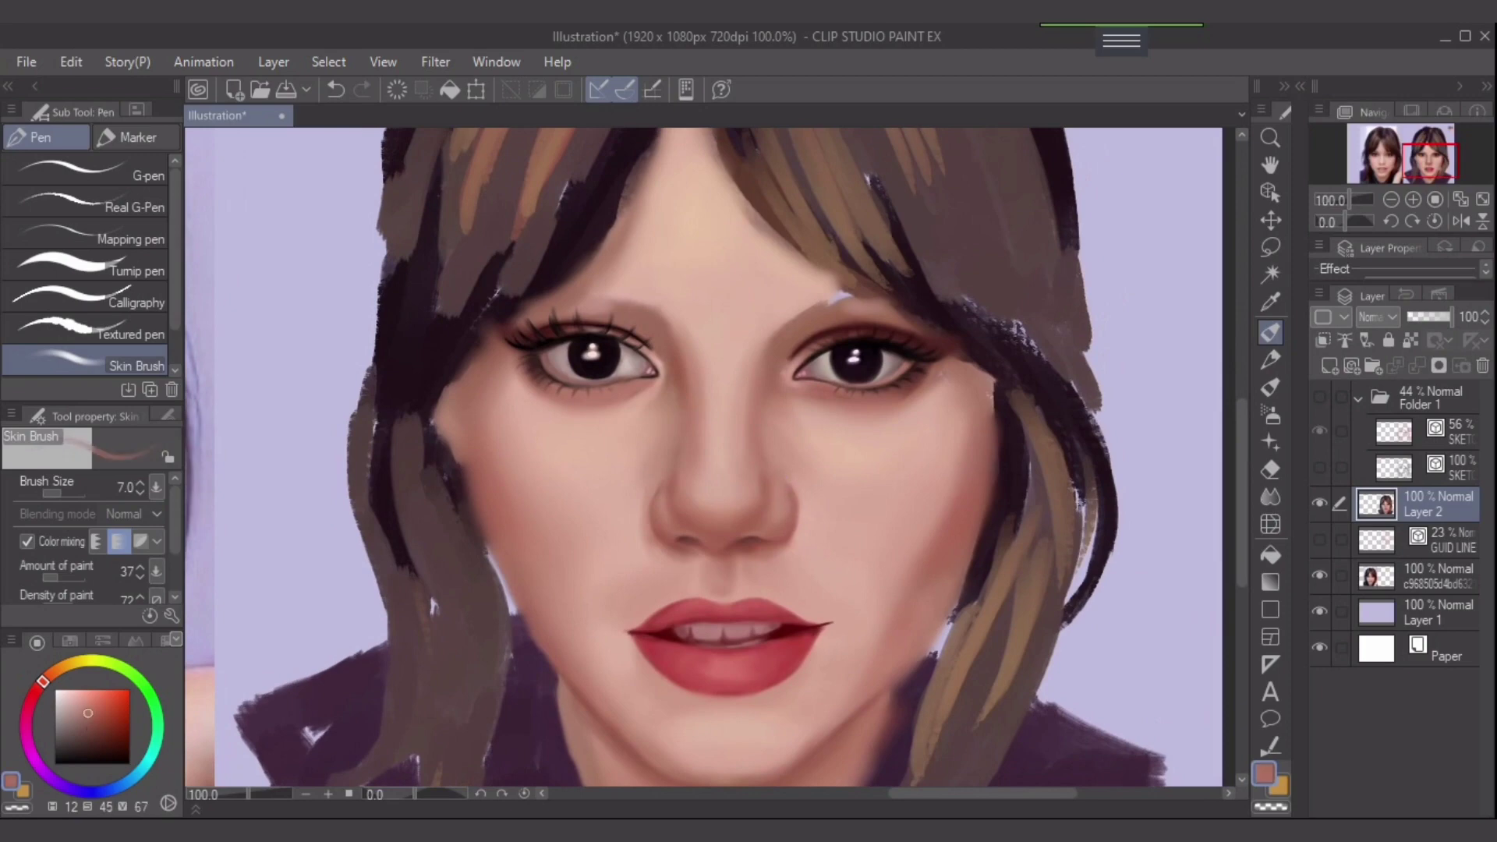
{"action": "key", "text": "bracketright"}
{"action": "key", "text": "bracketright"}
{"action": "key", "text": "bracketright"}
{"action": "left_click", "coordinate": [775, 417], "text": "alt"}
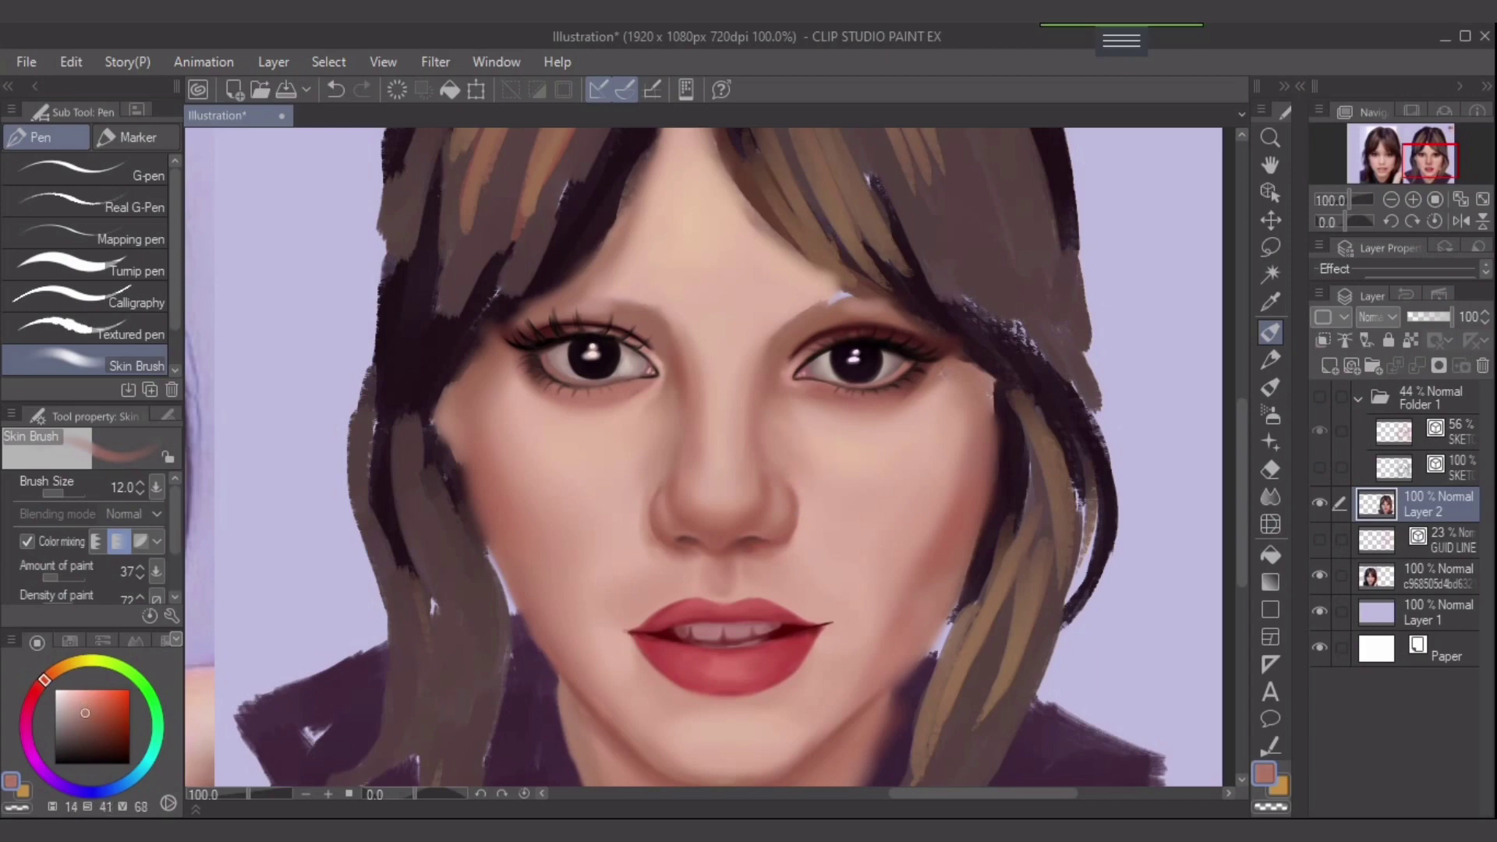
{"action": "key", "text": "bracketright"}
{"action": "key", "text": "bracketright"}
{"action": "key", "text": "bracketright"}
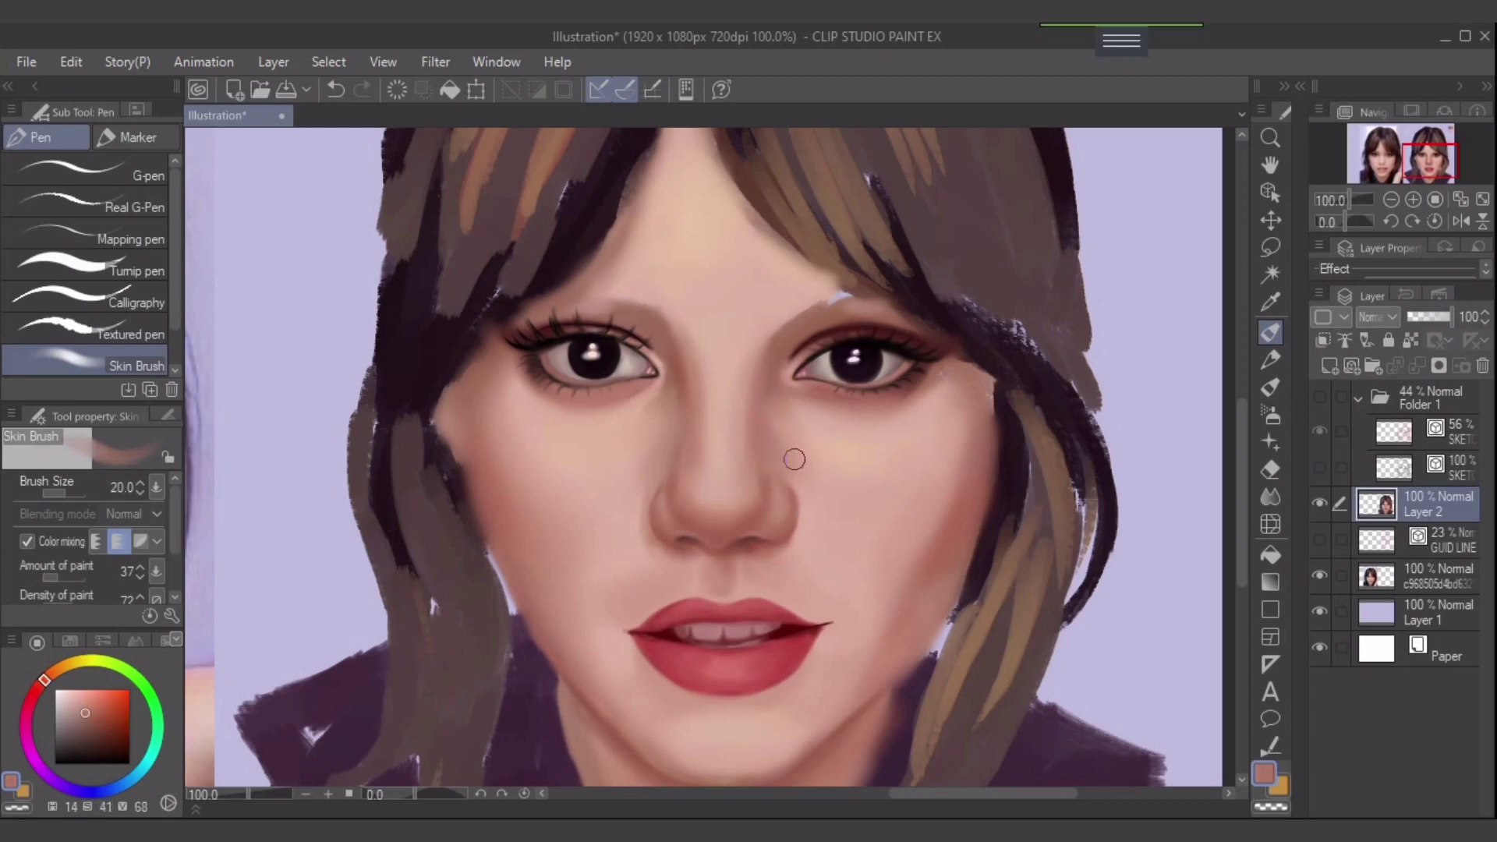
{"action": "key", "text": "bracketright"}
{"action": "key", "text": "bracketright"}
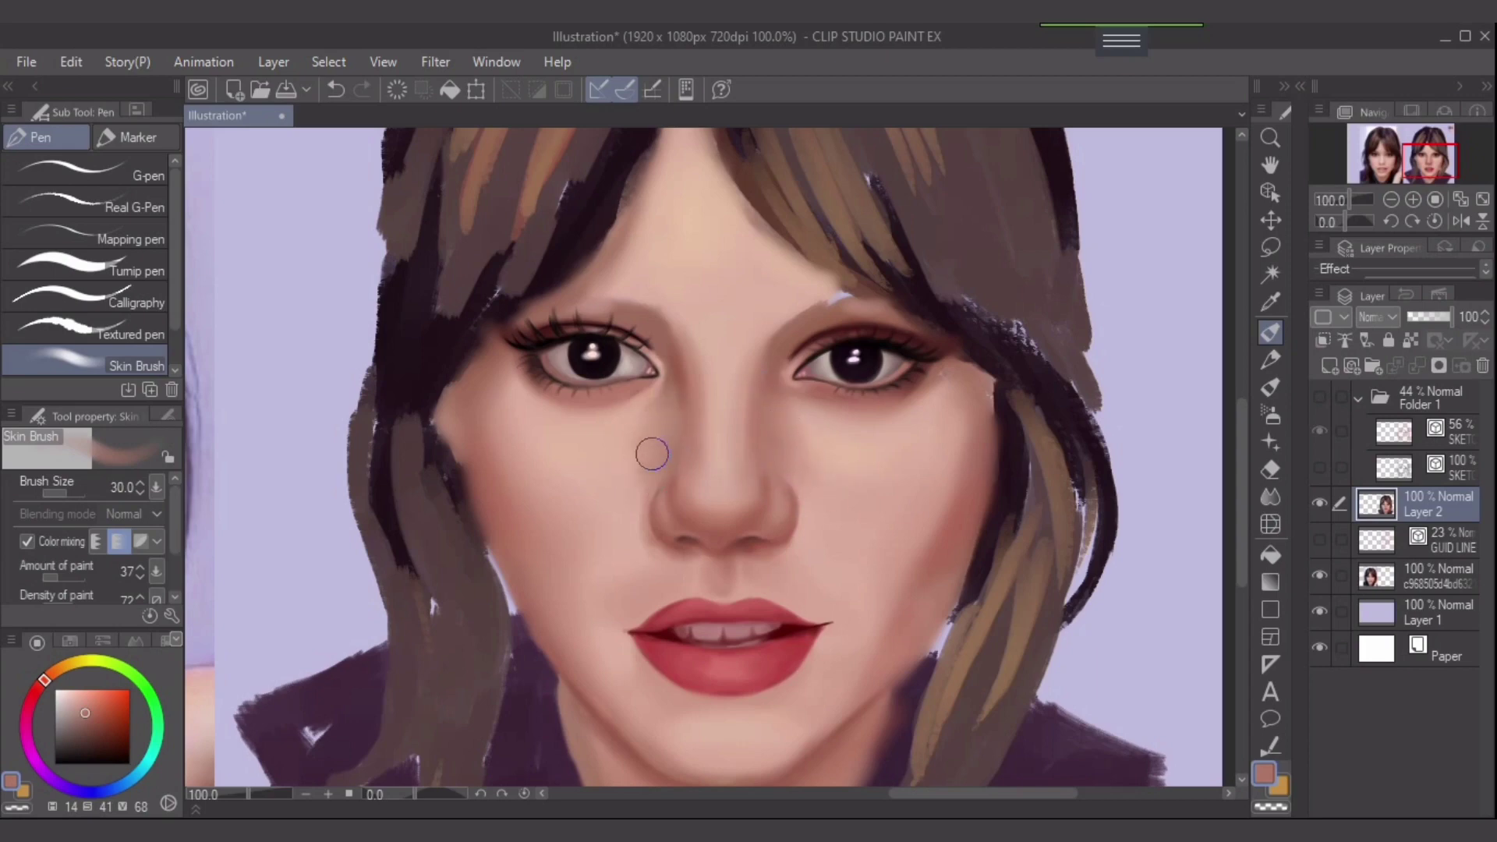
- Soften the skin around the nose wings in sampled light skin tone and in hue 14, saturation 36, value 78, at size 17
{"action": "left_click", "coordinate": [636, 563], "text": "alt"}
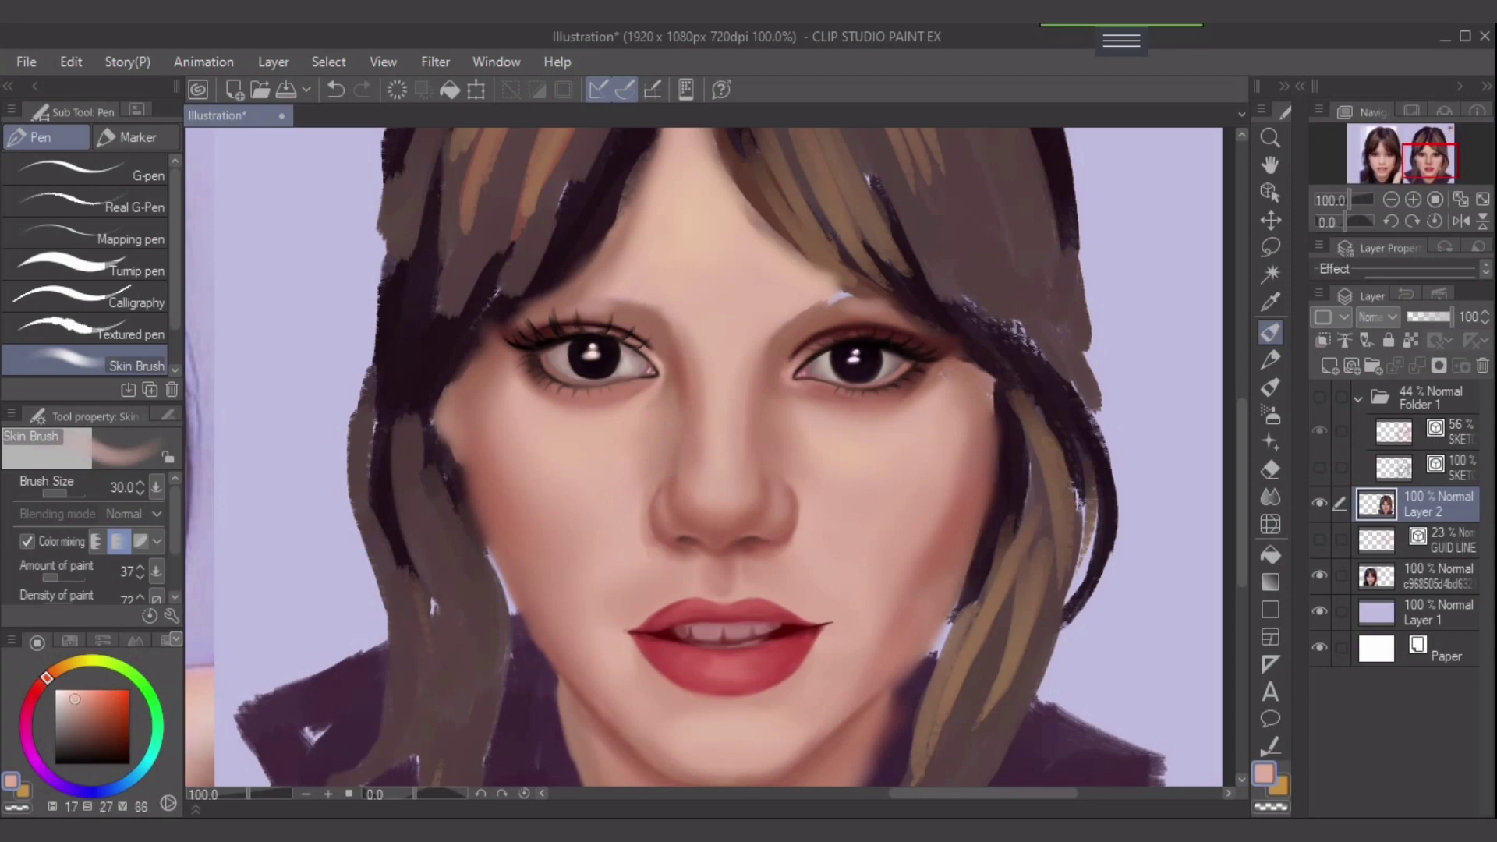
{"action": "key", "text": "bracketleft"}
{"action": "key", "text": "bracketleft"}
{"action": "key", "text": "bracketleft"}
{"action": "left_click", "coordinate": [643, 524], "text": "alt"}
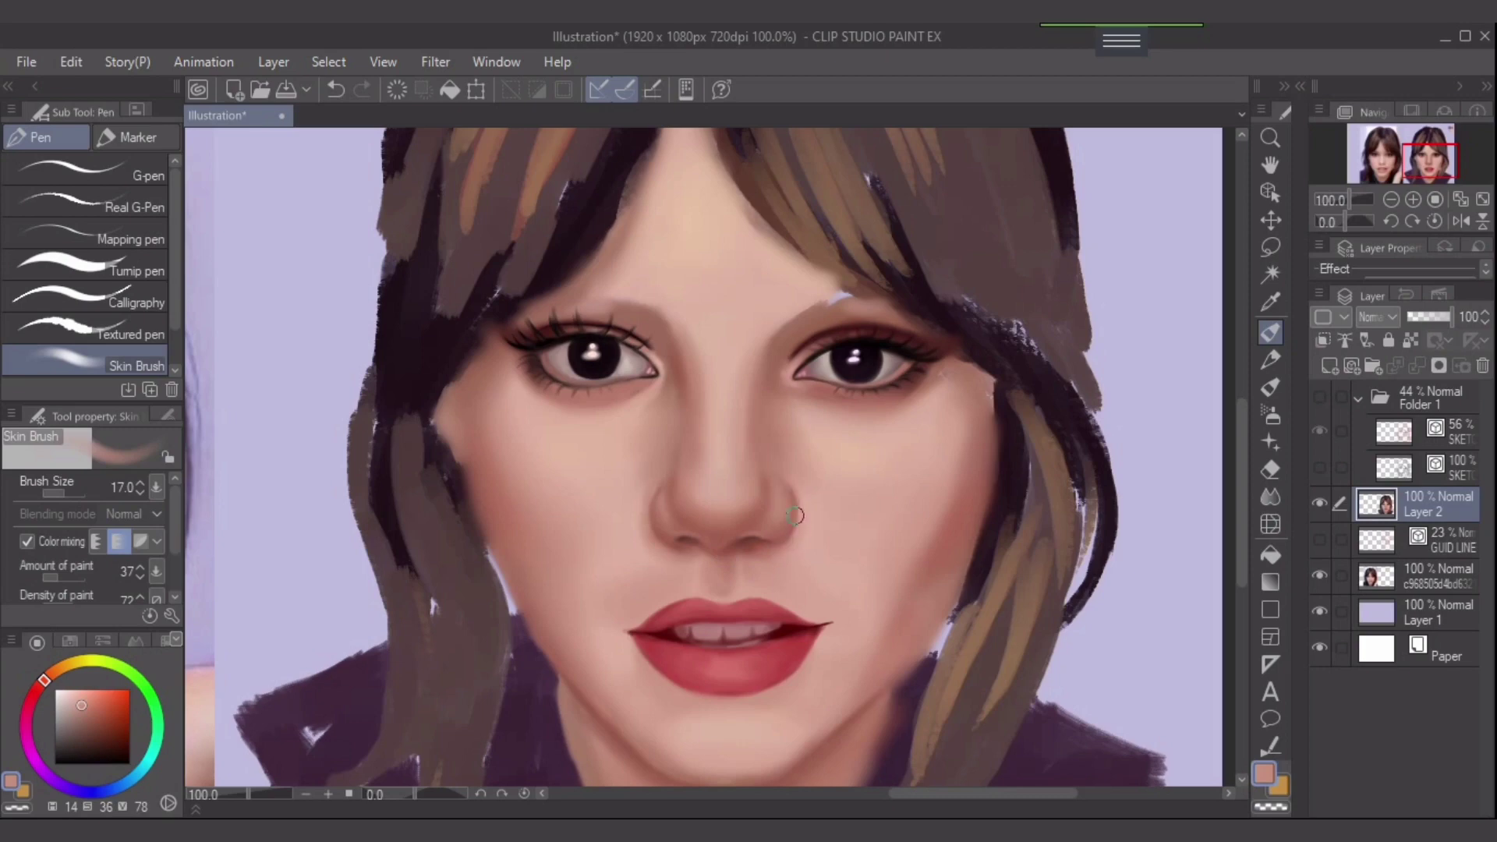
- Shade the nose tip's sides in sampled hue 13, saturation 47, value 66, and blend the wings in hue 16, saturation 34, value 78, at sizes 15 to 17
{"action": "left_click", "coordinate": [811, 429], "text": "alt"}
{"action": "left_click", "coordinate": [721, 534], "text": "alt"}
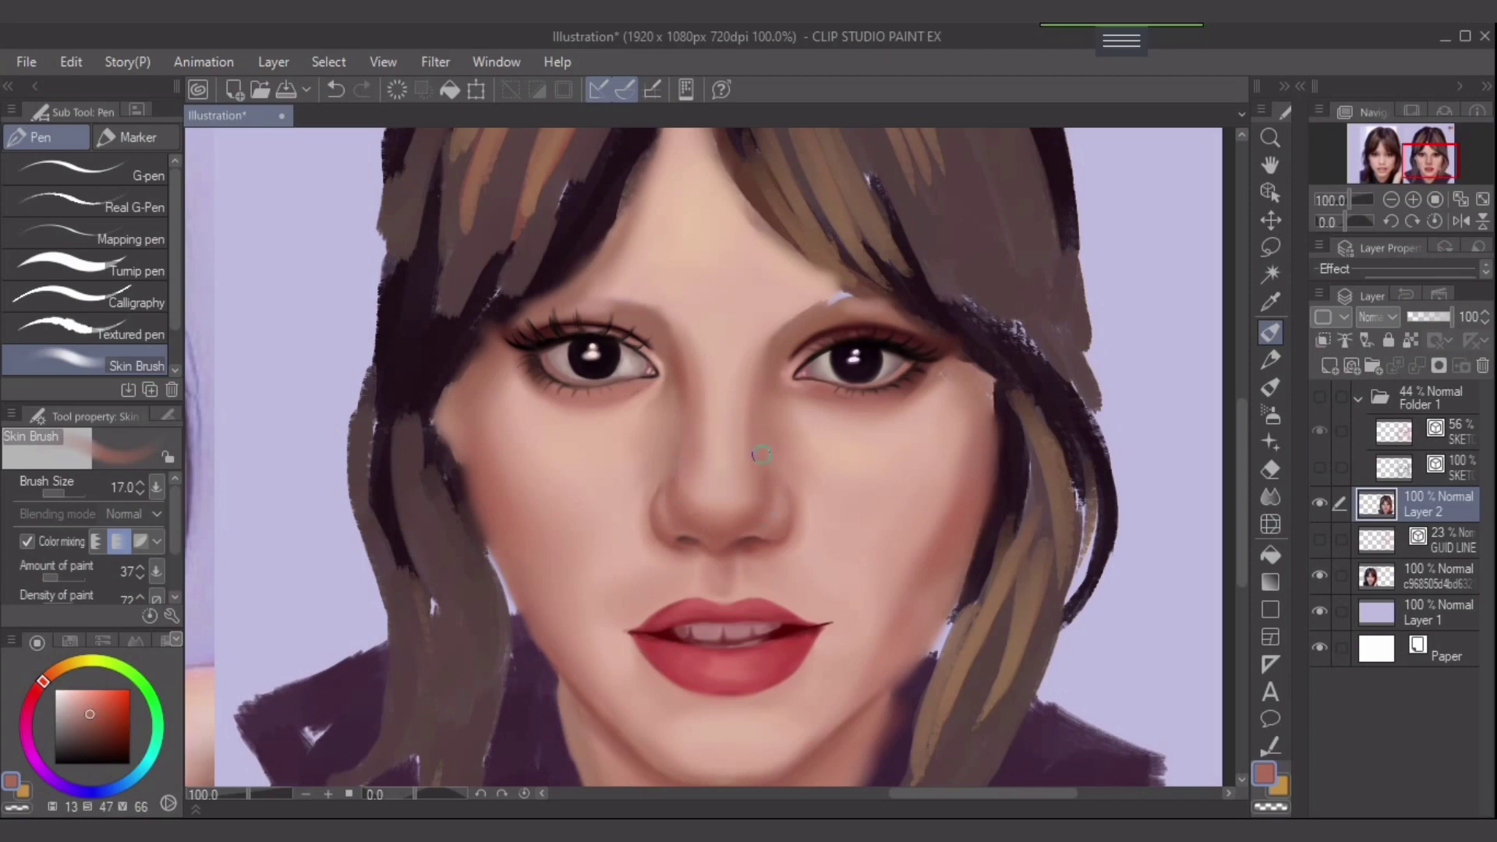
{"action": "left_click", "coordinate": [668, 515], "text": "alt"}
{"action": "left_click", "coordinate": [752, 489], "text": "alt"}
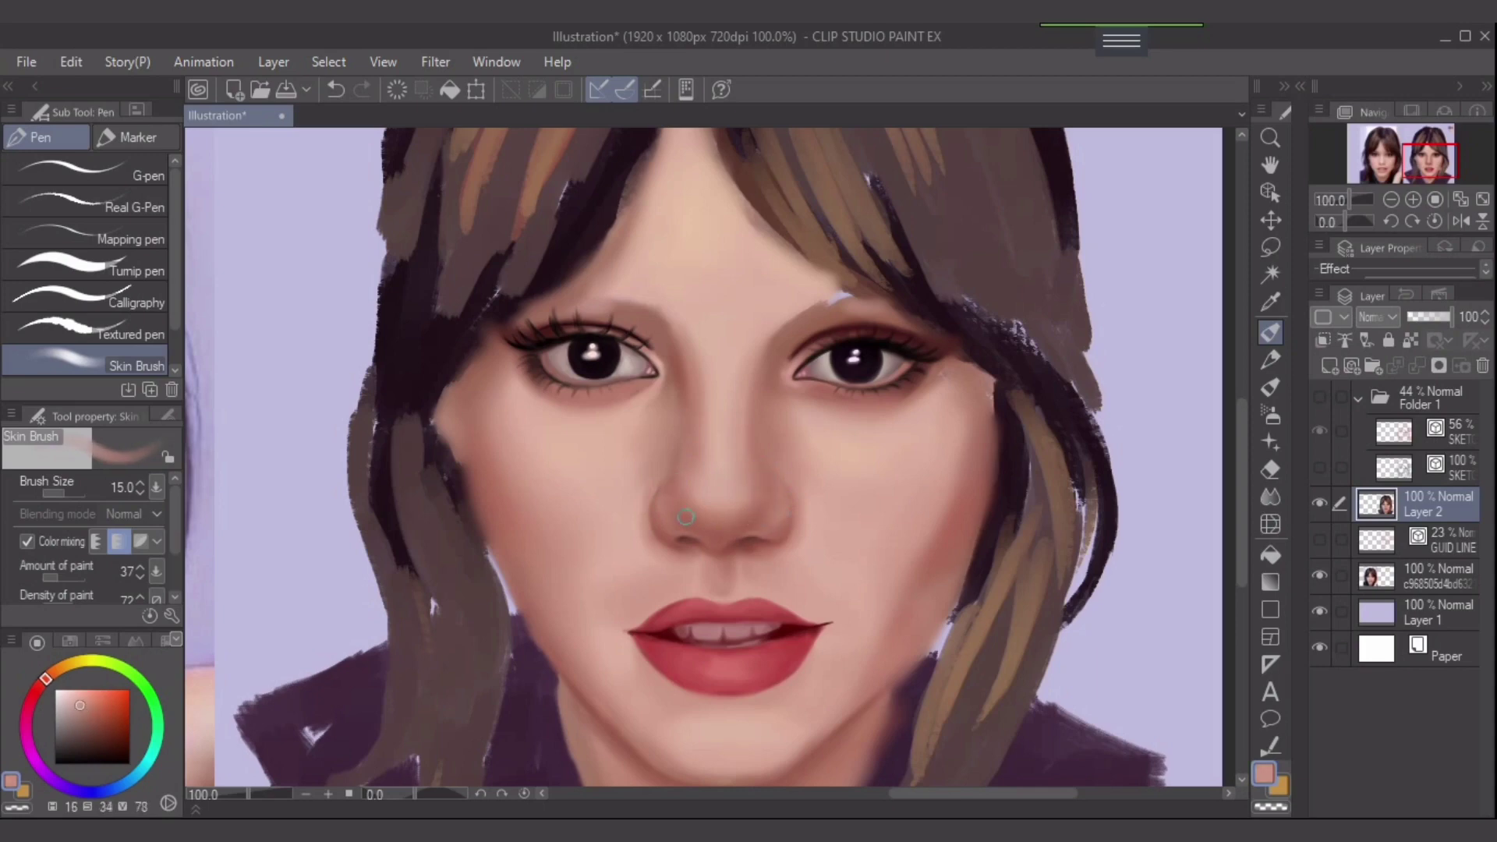
- Lighten the nose tip and lower bridge in sampled light skin tone, hue 16, saturation 26, value 83, at size 30
{"action": "scroll", "coordinate": [870, 527], "scroll_direction": "down", "scroll_amount": 1}
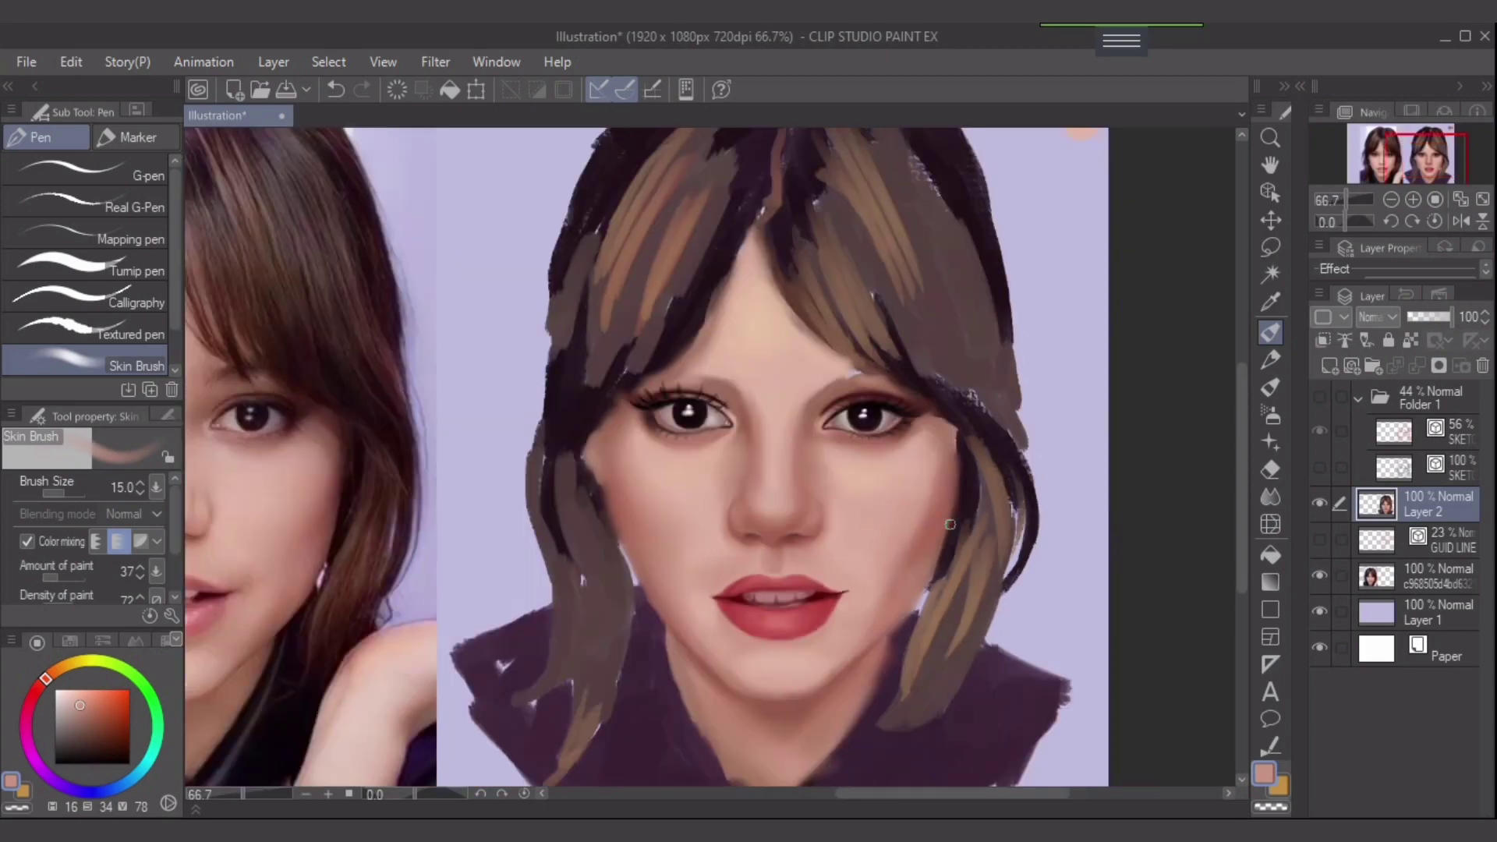
{"action": "left_click_drag", "start_coordinate": [951, 523], "coordinate": [983, 492]}
{"action": "left_click_drag", "start_coordinate": [897, 512], "coordinate": [975, 489]}
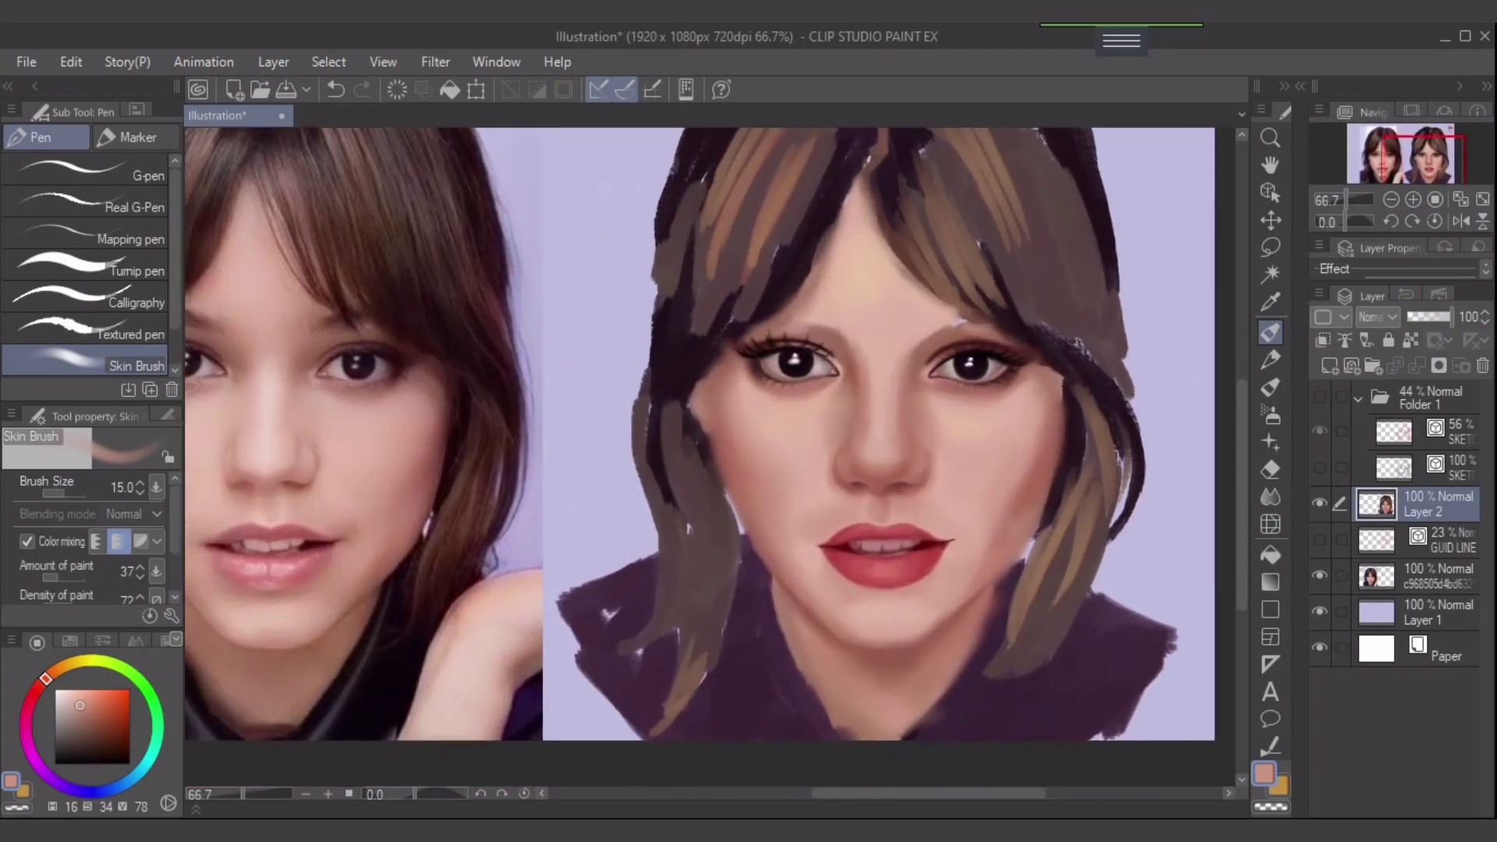
{"action": "left_click", "coordinate": [879, 457], "text": "alt"}
{"action": "key", "text": "bracketright"}
{"action": "key", "text": "bracketright"}
{"action": "key", "text": "bracketright"}
{"action": "key", "text": "bracketright"}
{"action": "key", "text": "bracketright"}
{"action": "key", "text": "bracketright"}
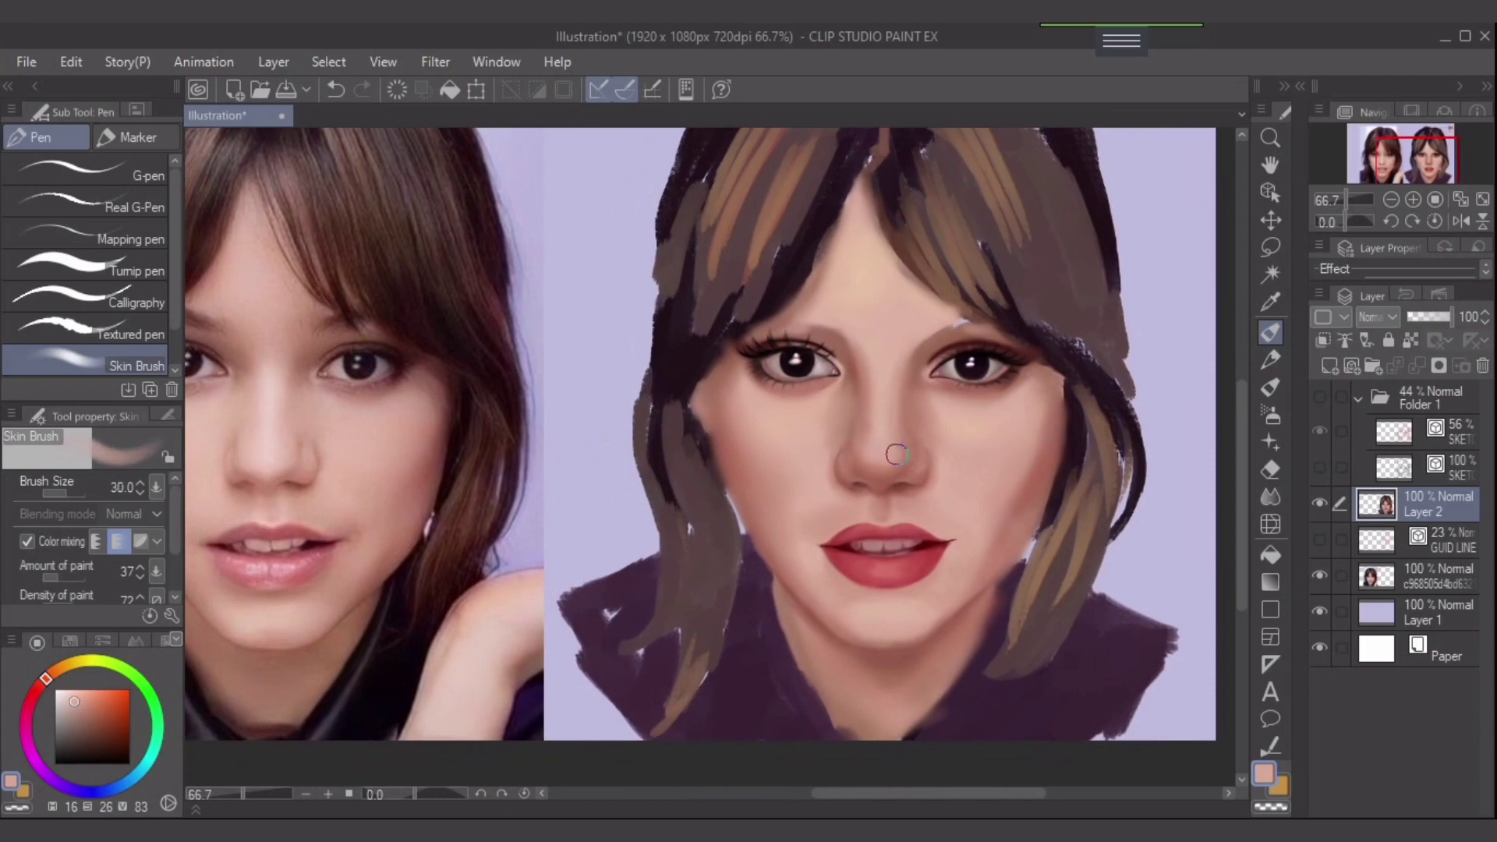
{"action": "left_click_drag", "start_coordinate": [881, 455], "coordinate": [888, 427]}
- Blend the upper nose bridge between the eyes in skin tone, hue 15, saturation 33, value 80, at sizes 30 to 40
{"action": "key", "text": "bracketleft"}
{"action": "key", "text": "bracketleft"}
{"action": "key", "text": "bracketright"}
{"action": "key", "text": "bracketright"}
{"action": "key", "text": "bracketright"}
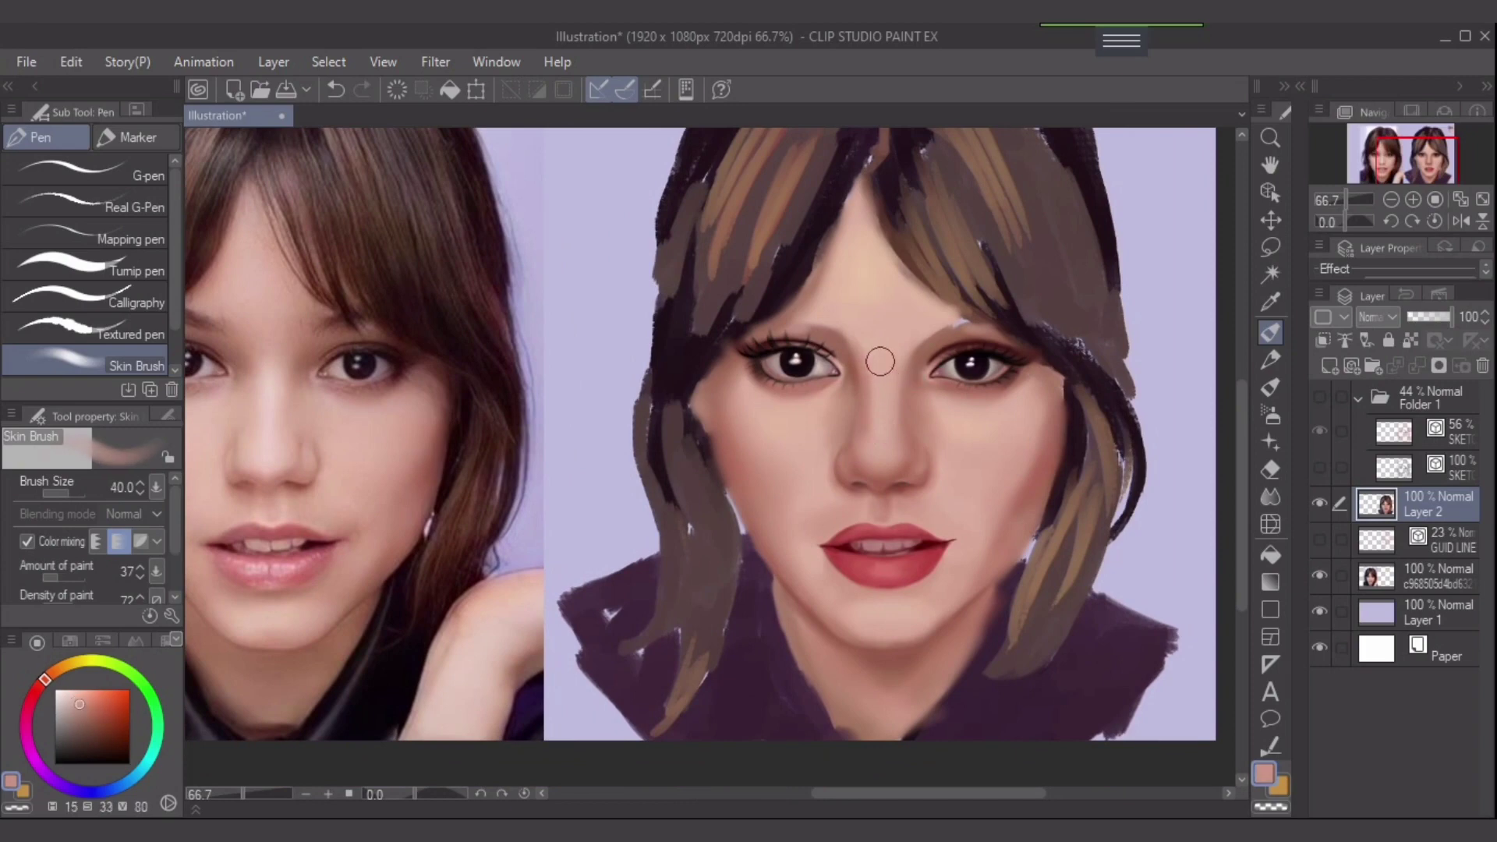
{"action": "key", "text": "bracketleft"}
{"action": "key", "text": "bracketleft"}
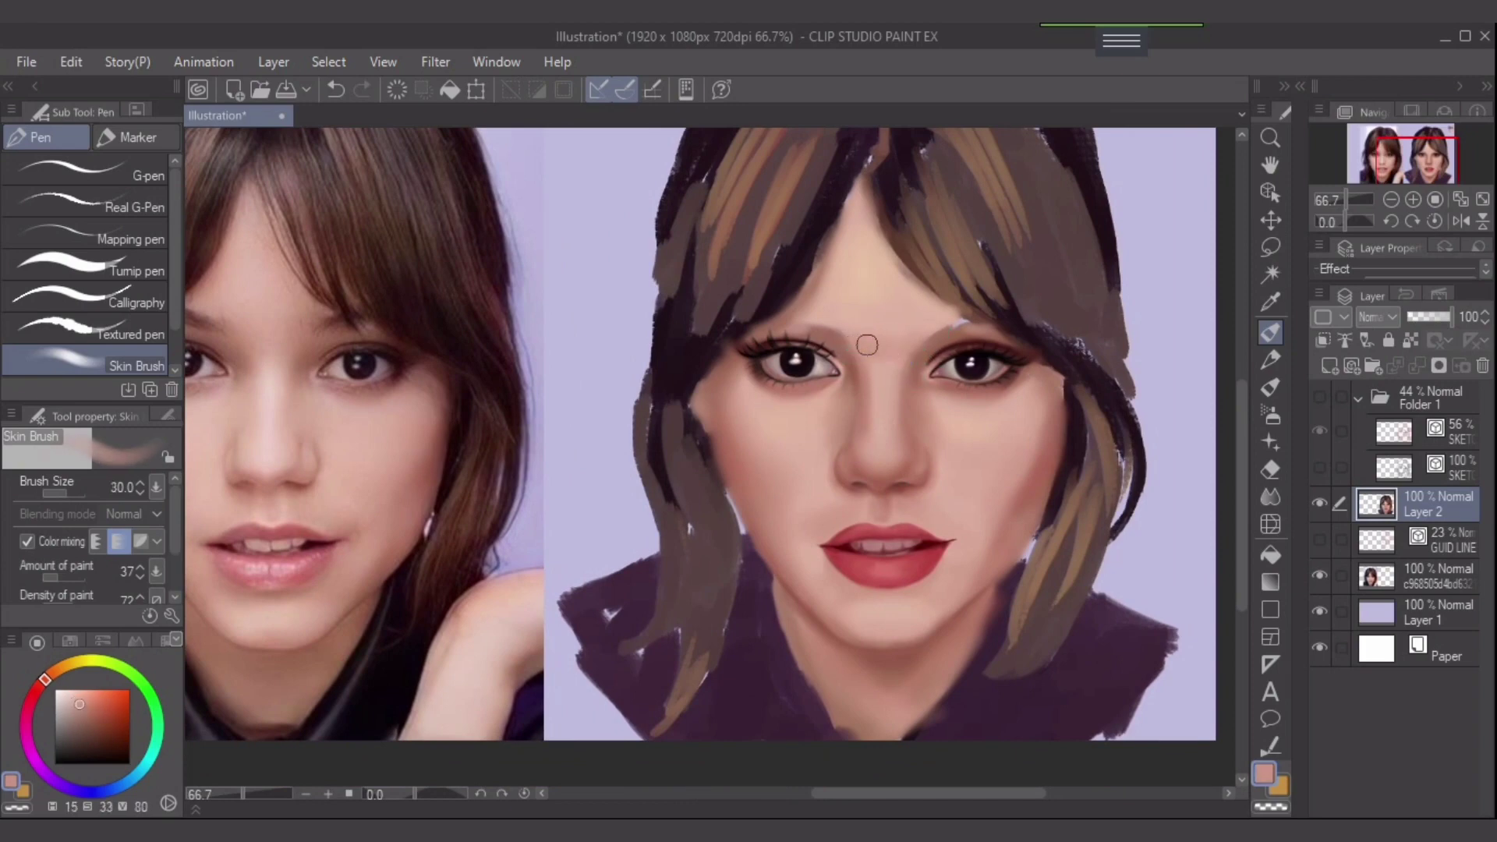
{"action": "key", "text": "bracketright"}
{"action": "key", "text": "bracketleft"}
- Brighten the nose bridge in sampled hue 16, saturation 28, value 84, and in lighter hue 16, saturation 29, value 90, at size 25
{"action": "left_click", "coordinate": [904, 360], "text": "alt"}
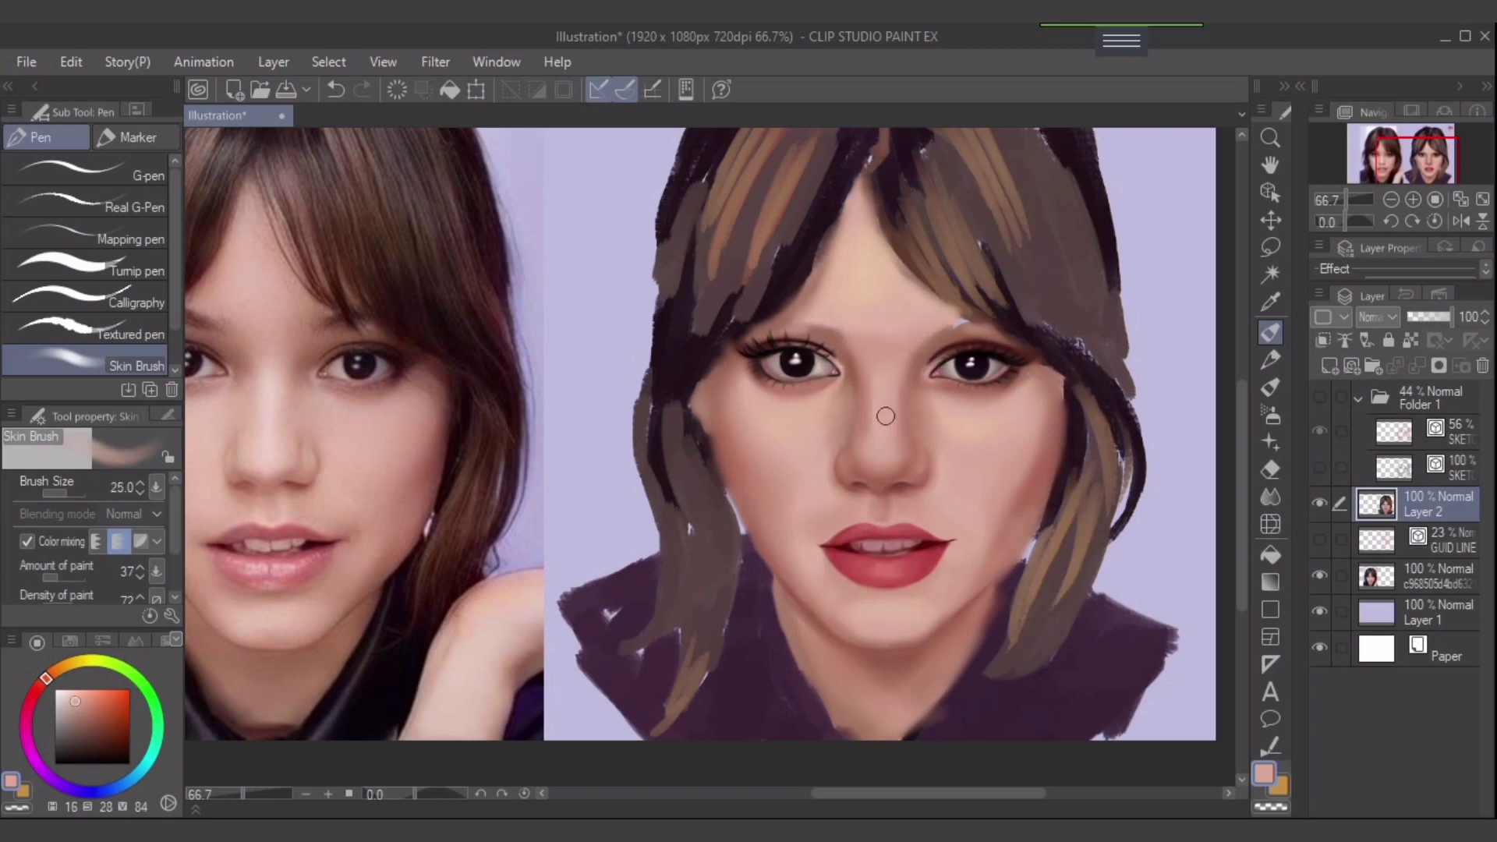
{"action": "key", "text": "bracketleft"}
{"action": "key", "text": "bracketleft"}
{"action": "left_click", "coordinate": [76, 696]}
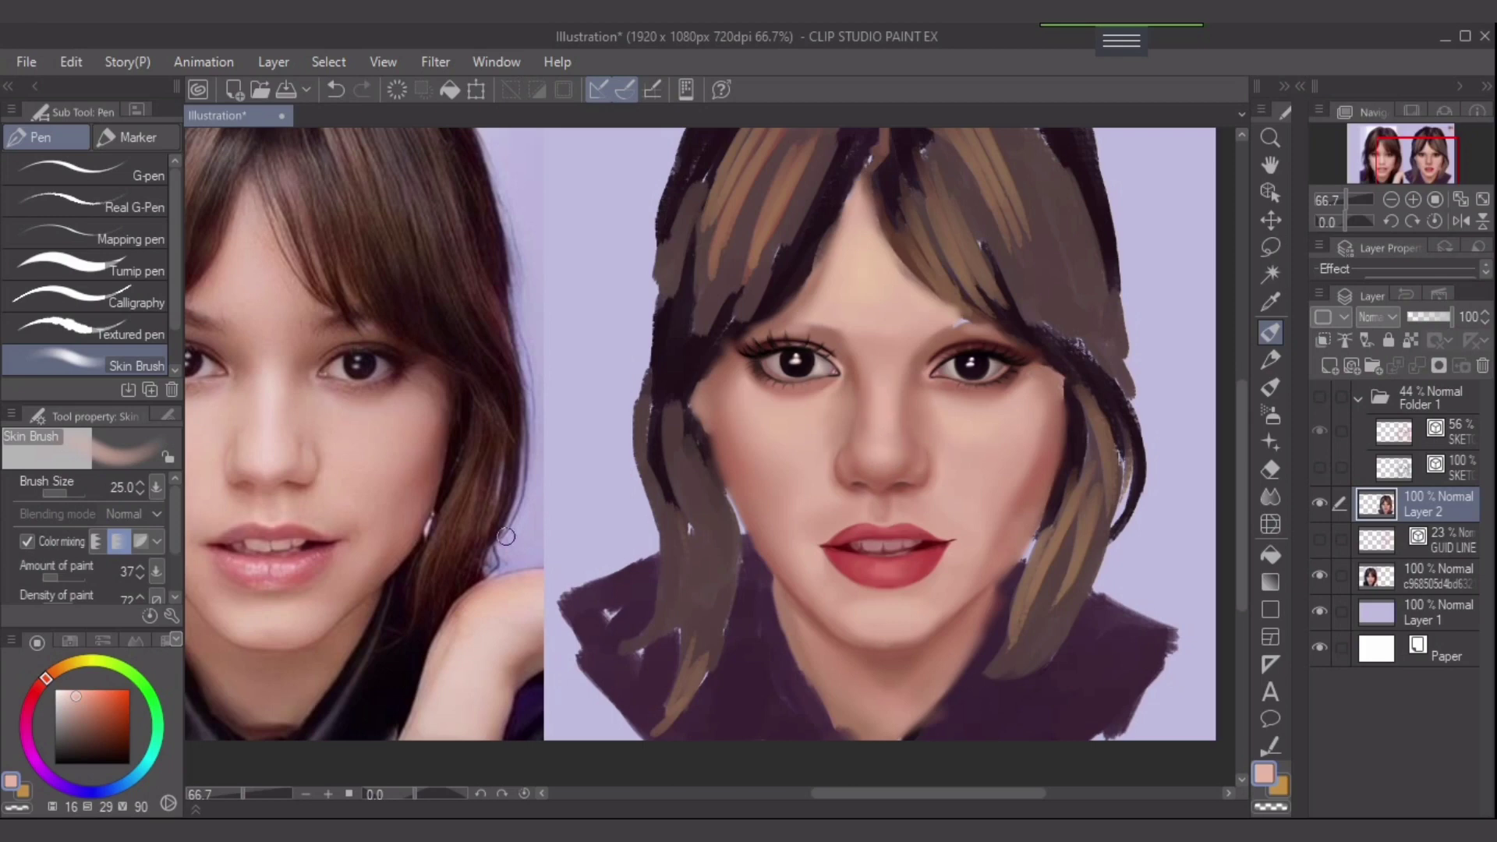
- Paint a highlight down the nose bridge in pale skin tone, hue 16, saturation 21, value 100, at size 15
{"action": "left_click", "coordinate": [71, 689]}
{"action": "key", "text": "bracketleft"}
{"action": "key", "text": "bracketleft"}
{"action": "key", "text": "bracketleft"}
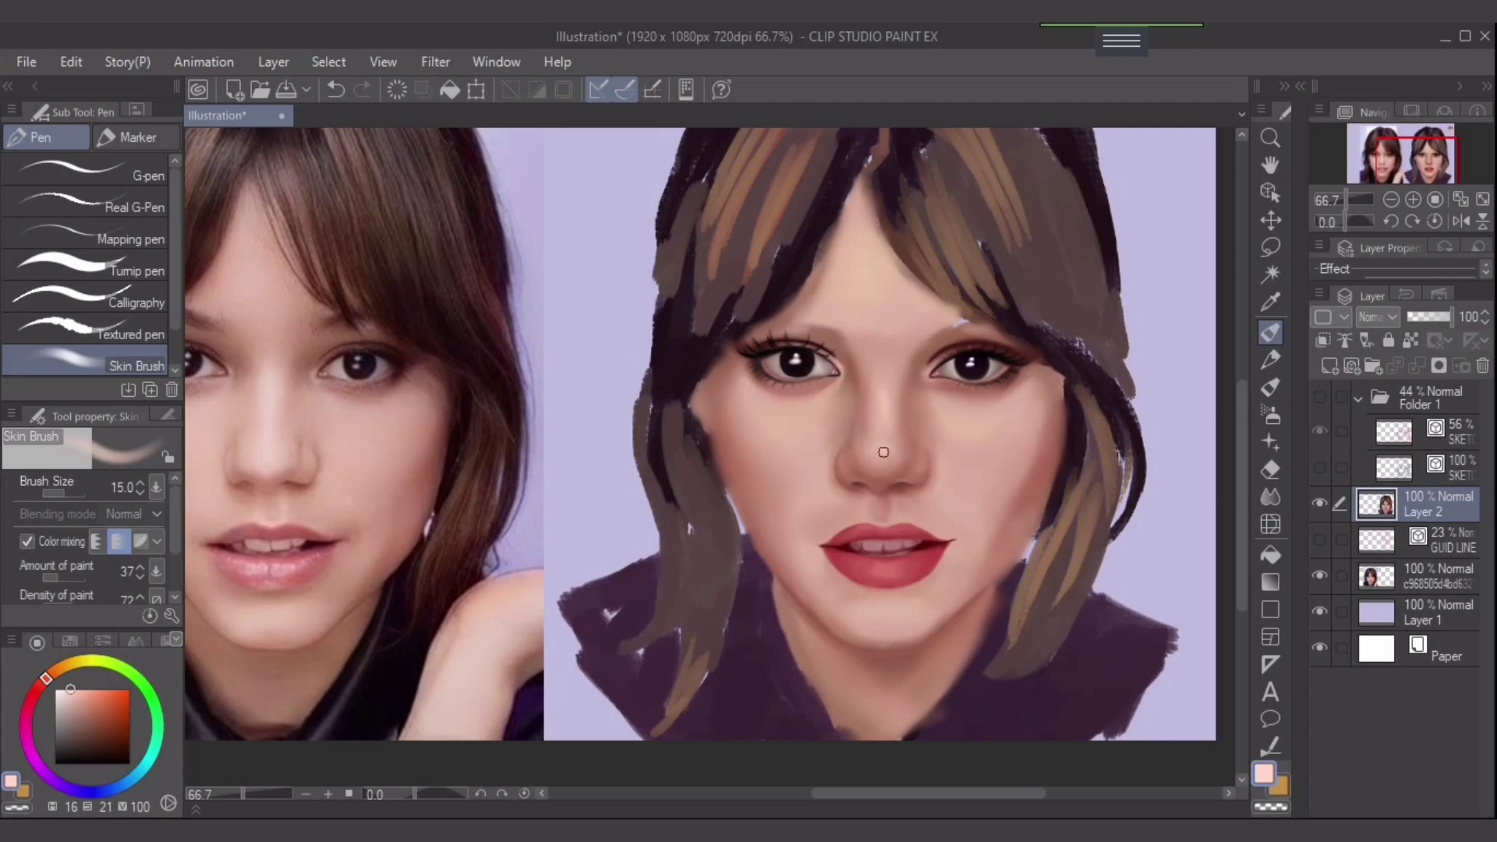
{"action": "key", "text": "ctrl+z"}
{"action": "left_click_drag", "start_coordinate": [883, 393], "coordinate": [884, 440]}
- Add near-white highlights to the nose tip and lower lip in hue 16, saturation 2, value 100, at sizes 6 to 8
{"action": "left_click_drag", "start_coordinate": [70, 689], "coordinate": [56, 689]}
{"action": "key", "text": "["}
{"action": "key", "text": "["}
{"action": "key", "text": "["}
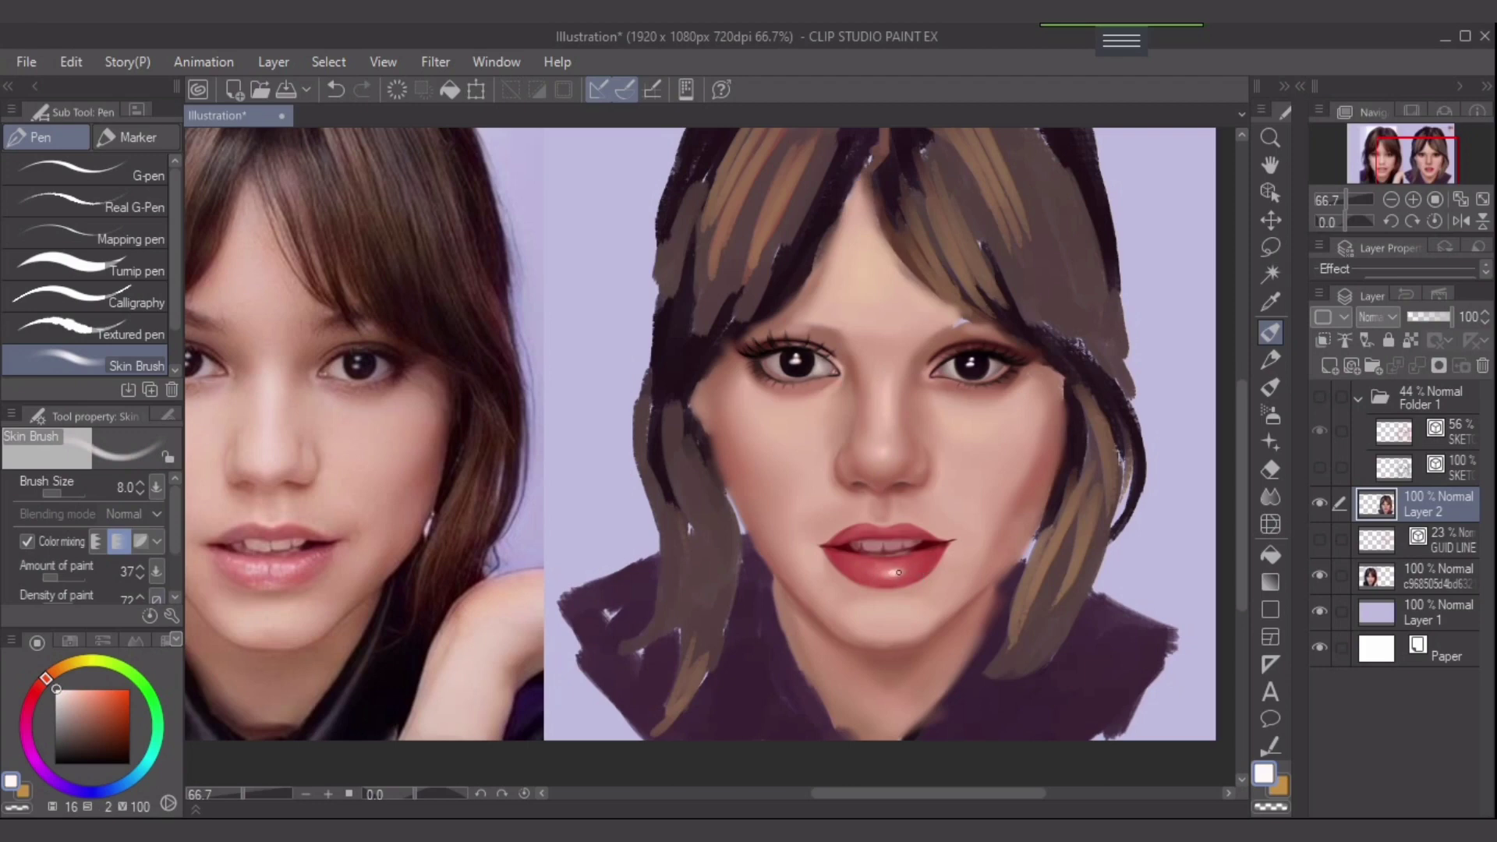
{"action": "key", "text": "bracketleft"}
{"action": "key", "text": "bracketleft"}
- Lay in both eyebrows on a new layer with the Droplet airbrush, size 12, in dark brown sampled from the photo, hue 11, saturation 54, value 36
{"action": "left_click_drag", "start_coordinate": [938, 426], "coordinate": [908, 499]}
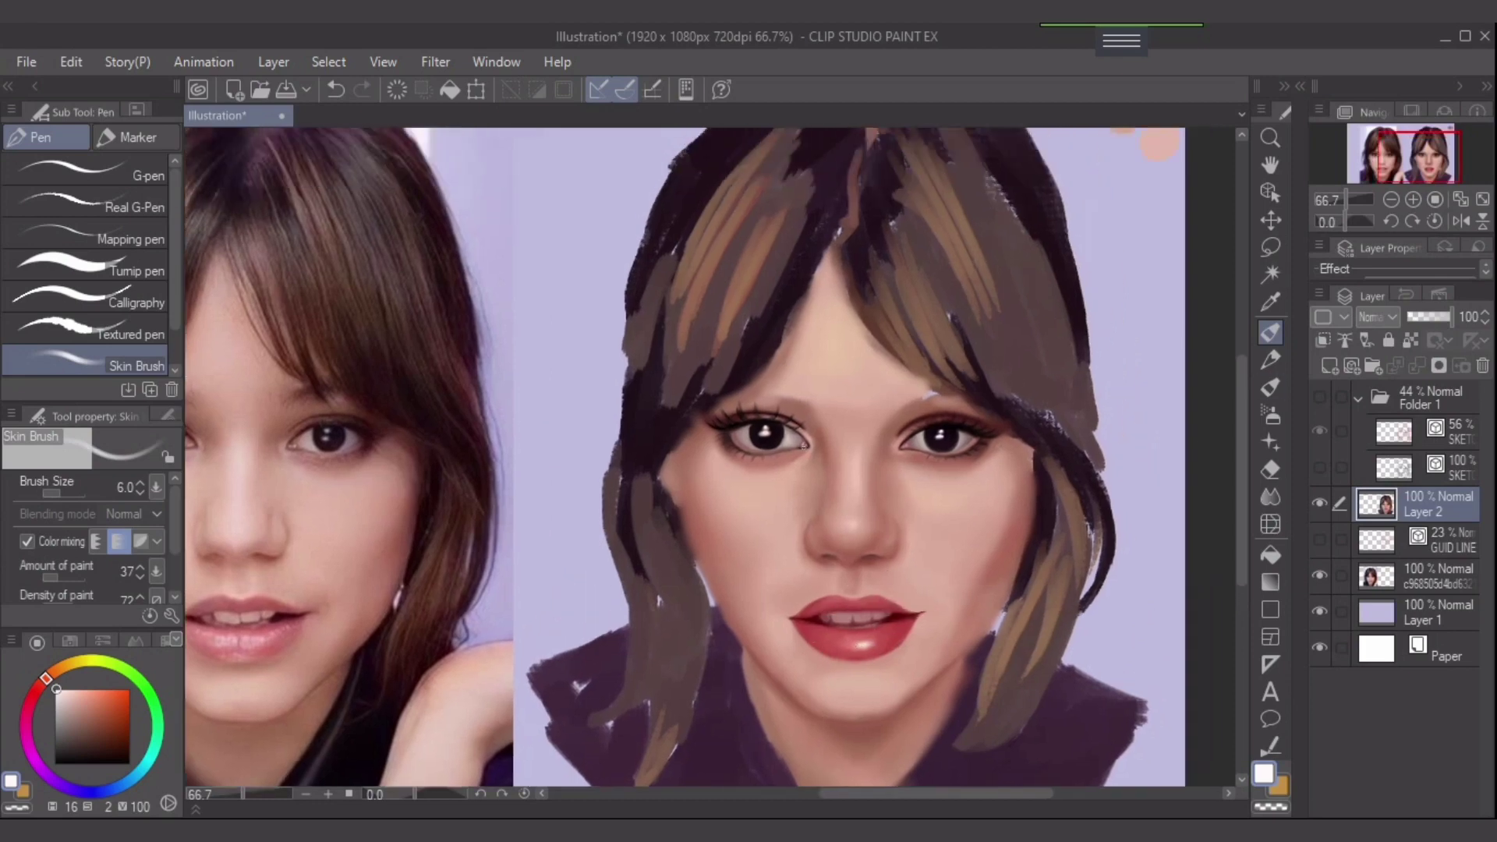
{"action": "left_click", "coordinate": [345, 399], "text": "alt"}
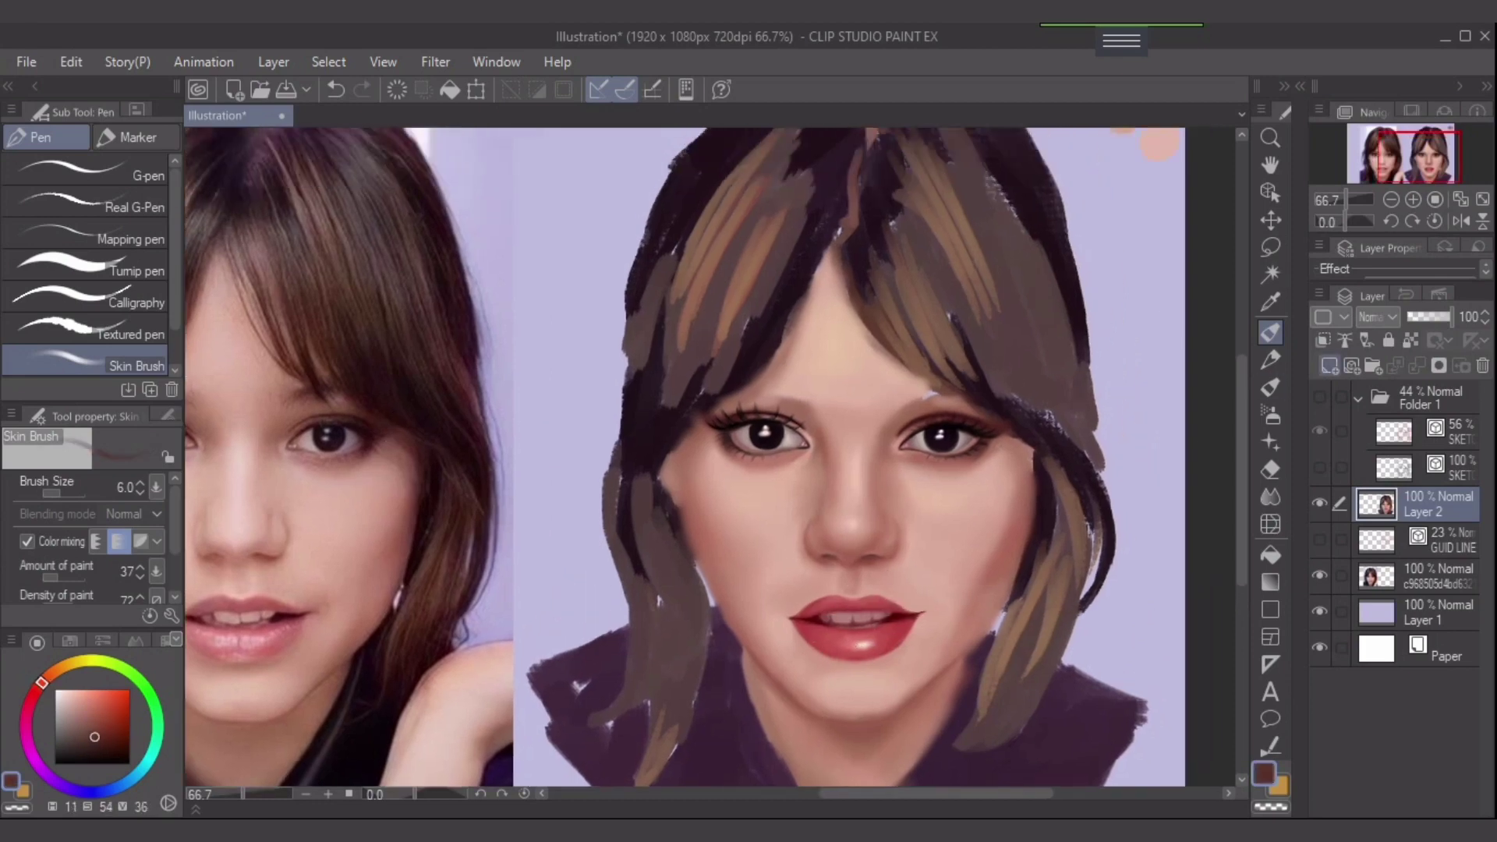
{"action": "left_click", "coordinate": [1329, 366]}
{"action": "left_click", "coordinate": [1270, 415]}
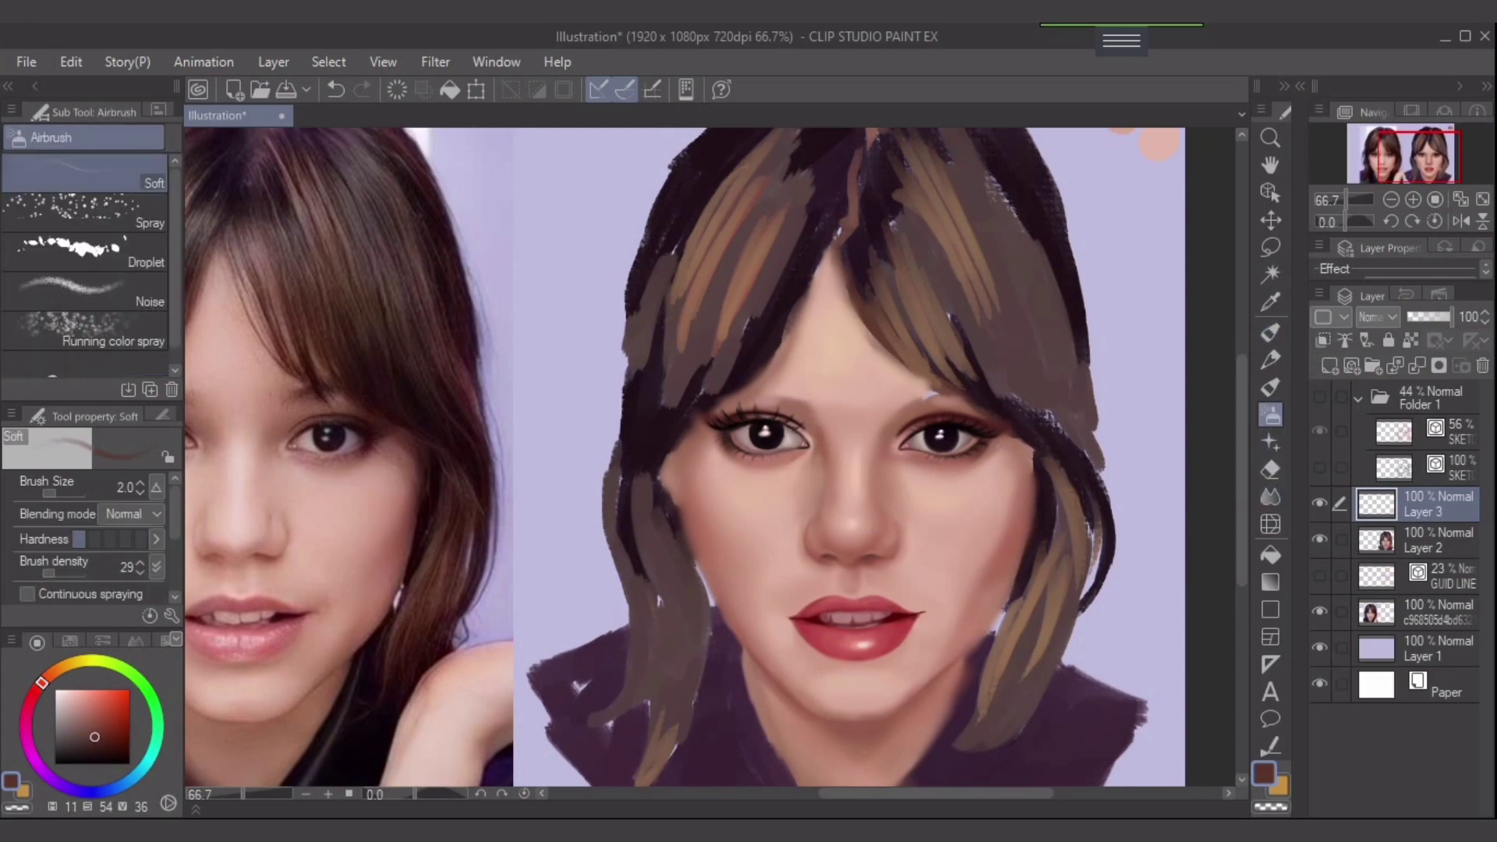
{"action": "left_click", "coordinate": [78, 251]}
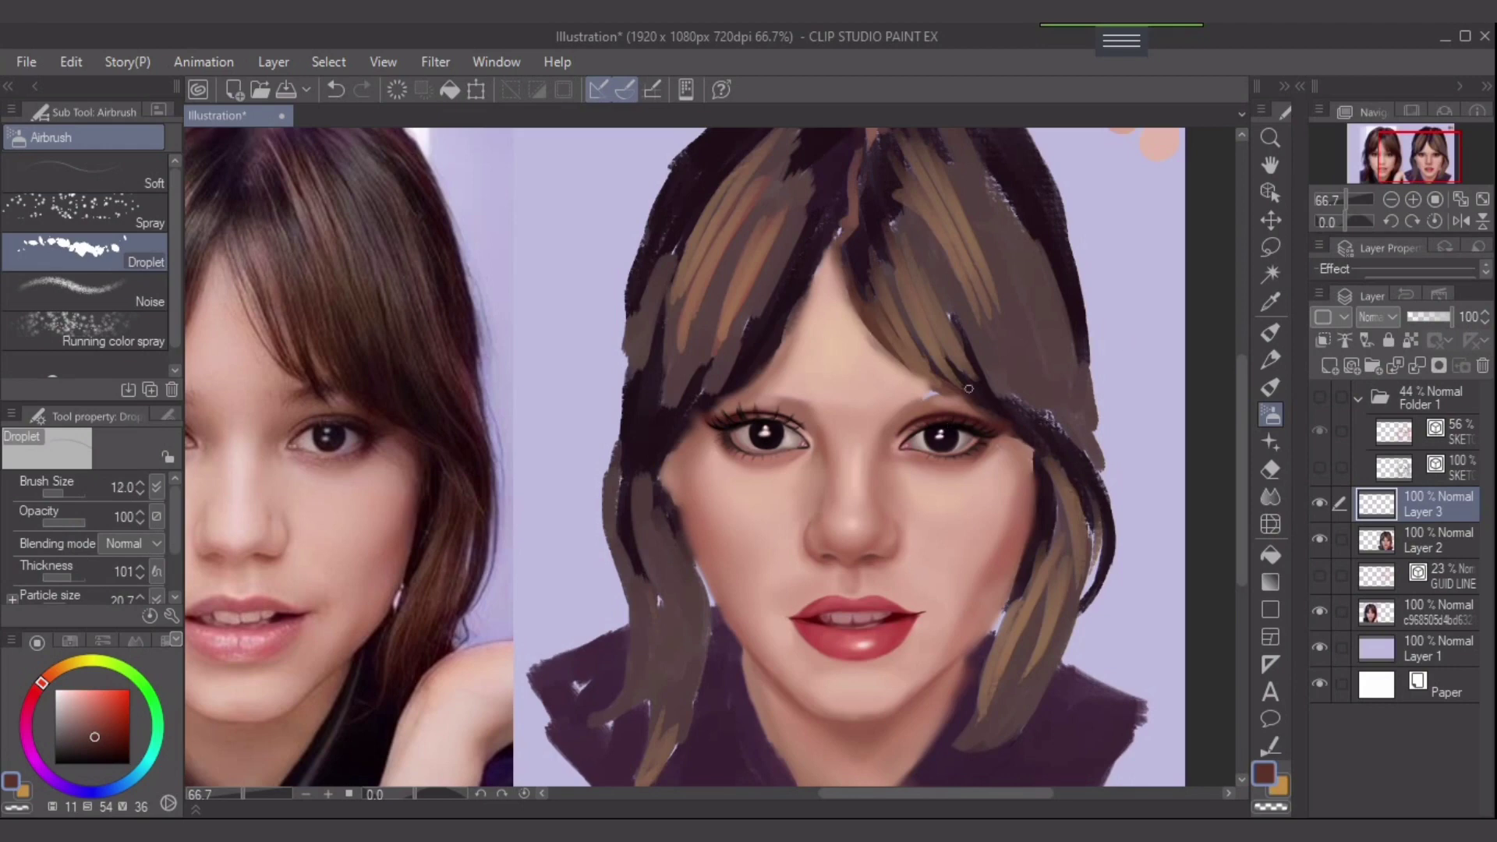
{"action": "left_click_drag", "start_coordinate": [930, 393], "coordinate": [947, 397]}
{"action": "left_click_drag", "start_coordinate": [794, 406], "coordinate": [751, 394]}
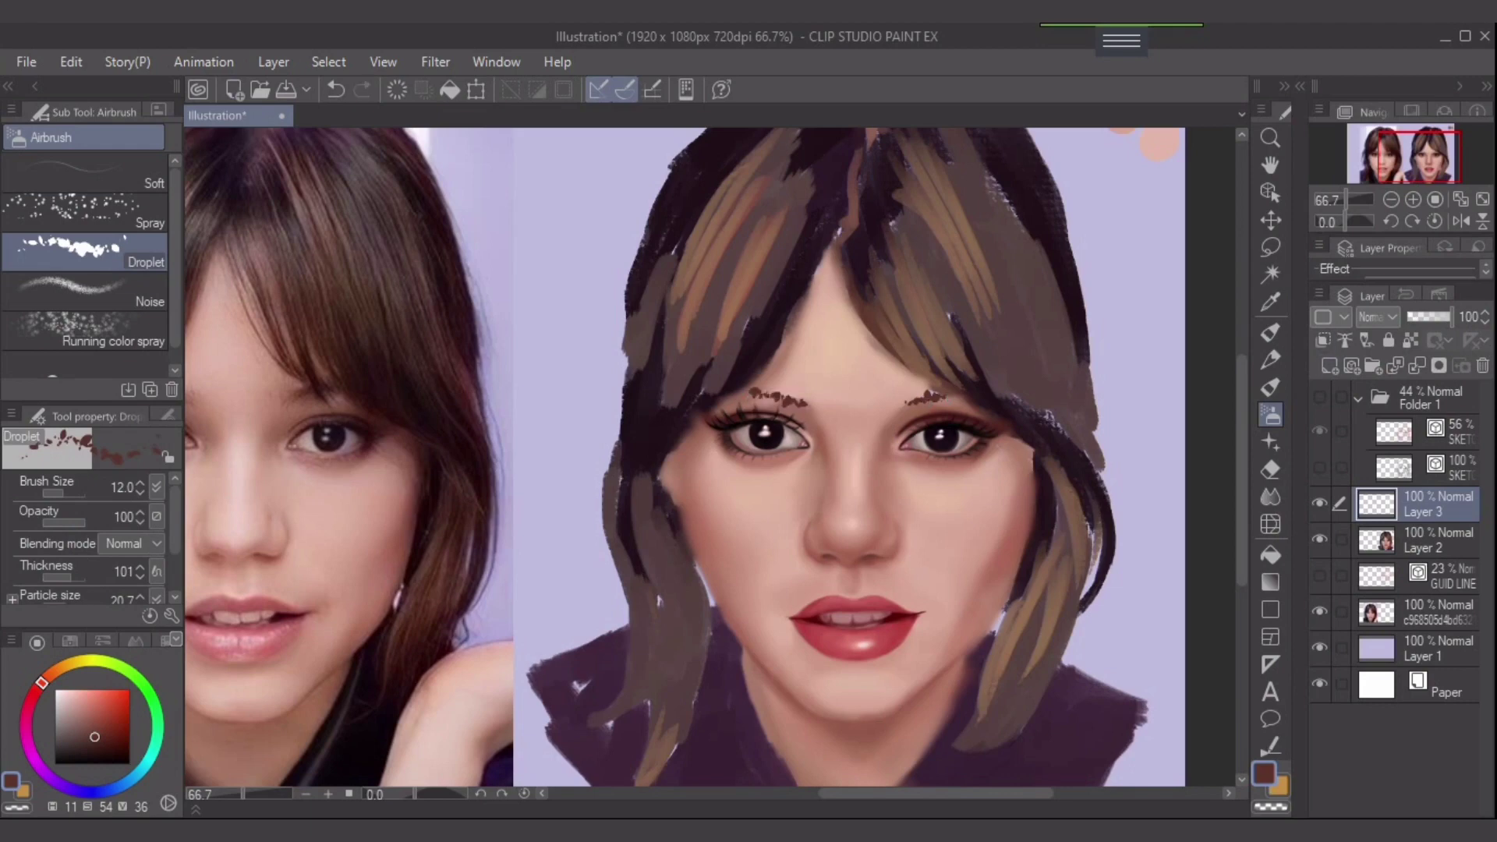
- Show the sketch lines and smear the right eyebrow's droplets into soft hair strokes with the Finger tip blender at sizes 6 to 8
{"action": "scroll", "coordinate": [928, 475], "scroll_direction": "up", "scroll_amount": 2}
{"action": "left_click_drag", "start_coordinate": [922, 460], "coordinate": [795, 633]}
{"action": "key", "text": "bracketright"}
{"action": "key", "text": "bracketright"}
{"action": "key", "text": "bracketright"}
{"action": "key", "text": "bracketright"}
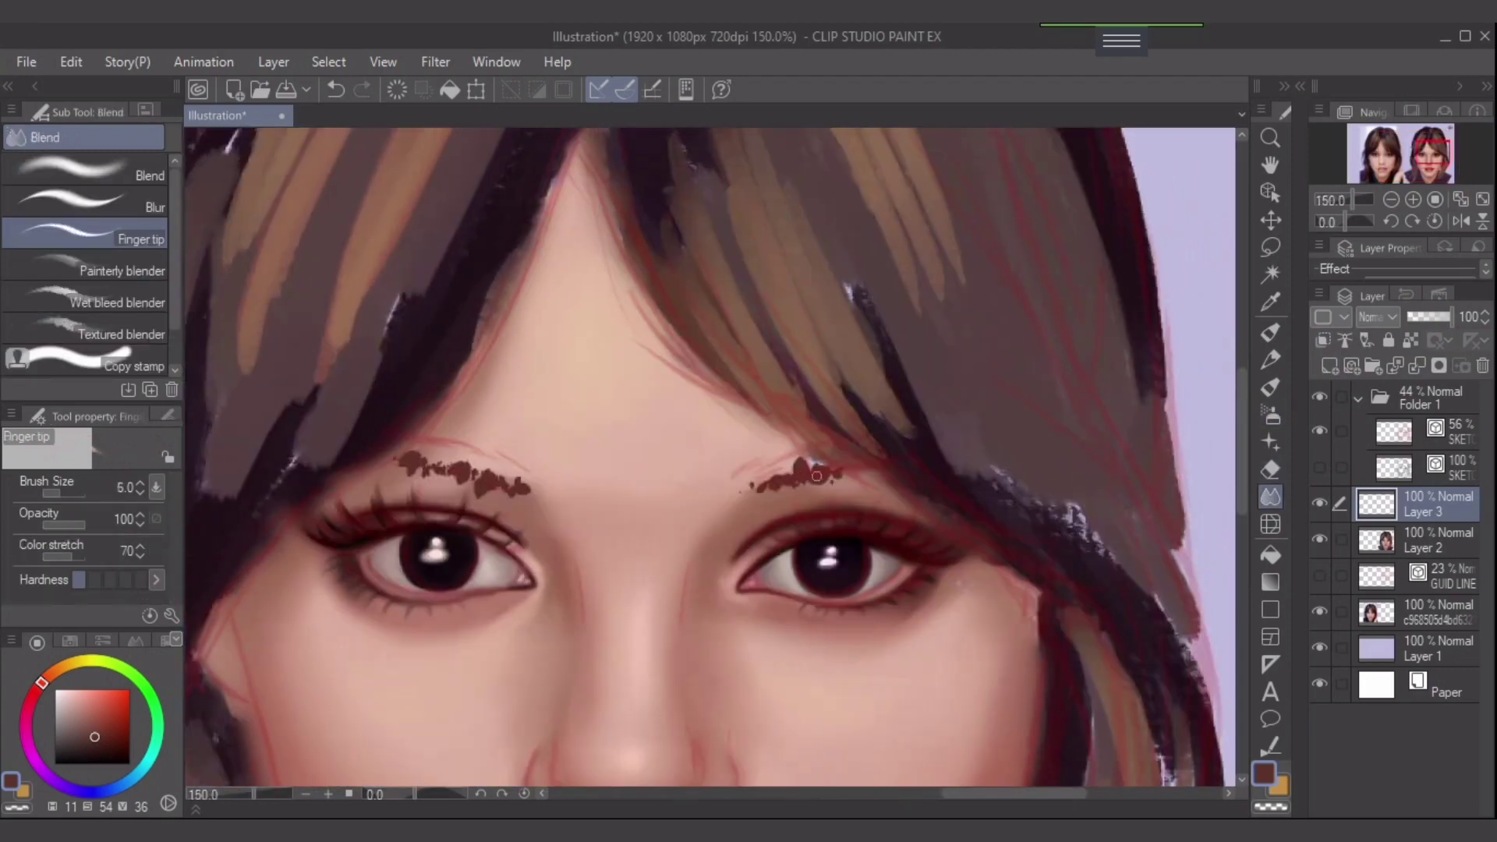
{"action": "key", "text": "bracketright"}
{"action": "mouse_move", "coordinate": [808, 487]}
{"action": "left_mouse_down"}
{"action": "mouse_move", "coordinate": [829, 447]}
{"action": "mouse_move", "coordinate": [781, 486]}
{"action": "mouse_move", "coordinate": [803, 448]}
{"action": "mouse_move", "coordinate": [778, 476]}
{"action": "left_mouse_up"}
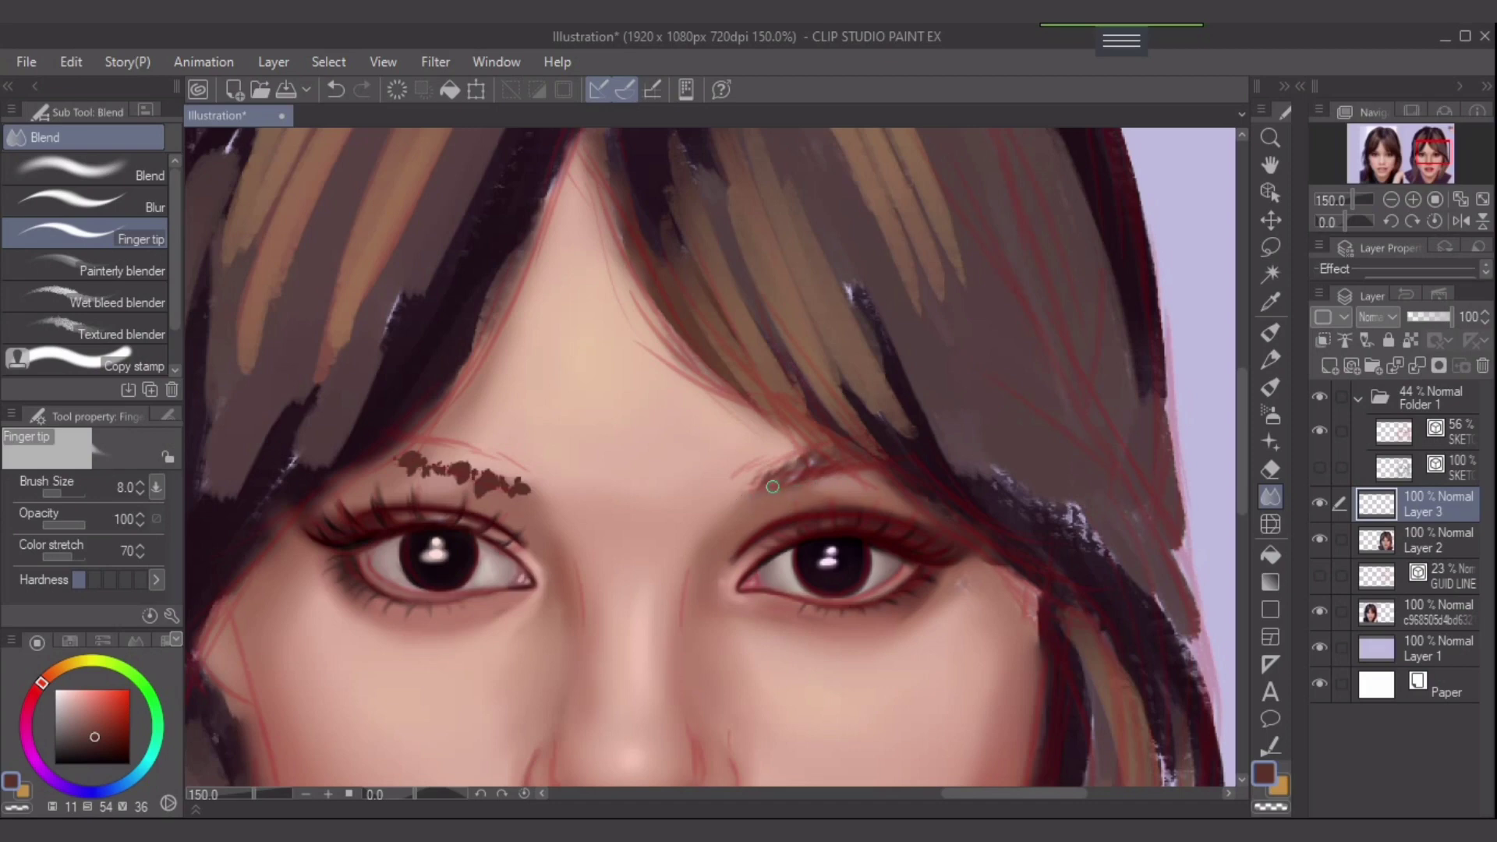
- Add Droplet marks at size 8 to the right eyebrow's inner end, smear them with Finger tip at sizes 6 to 8, and hide the sketch
{"action": "key", "text": "b"}
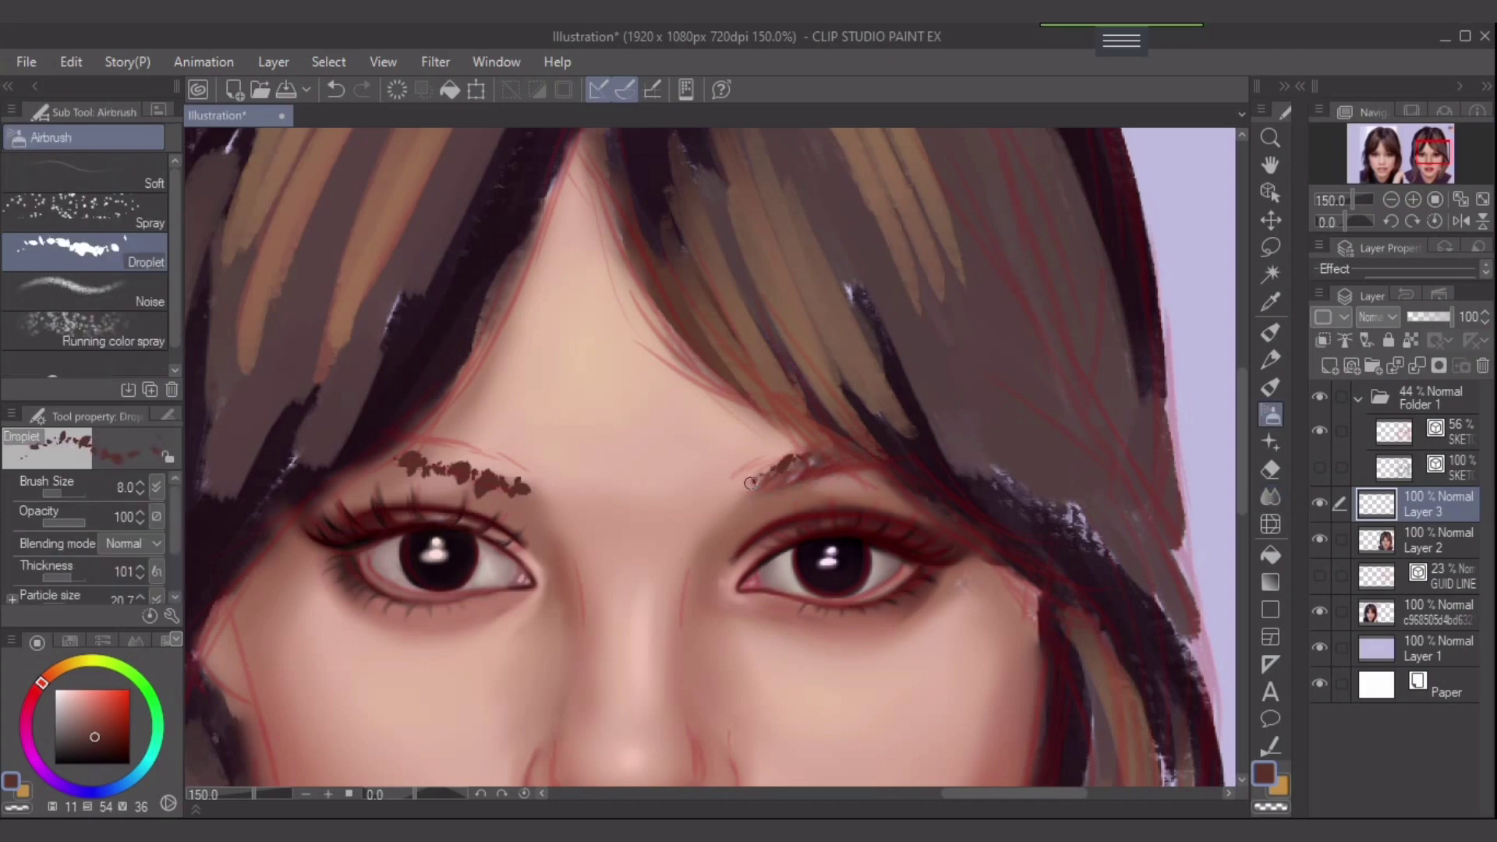
{"action": "key", "text": "j"}
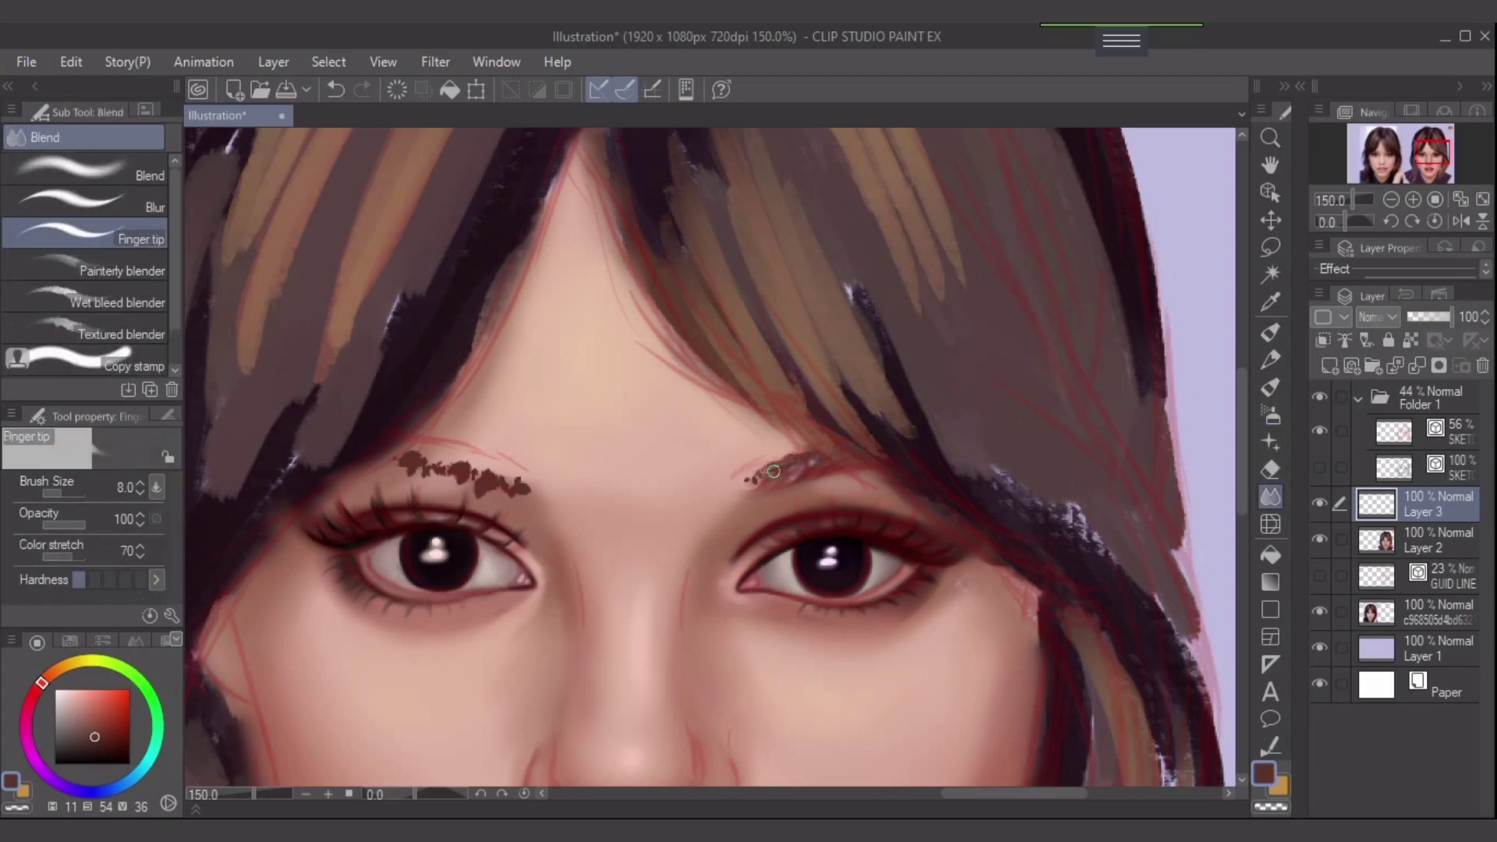
{"action": "key", "text": "bracketleft"}
{"action": "left_click_drag", "start_coordinate": [755, 485], "coordinate": [789, 467]}
{"action": "key", "text": "bracketleft"}
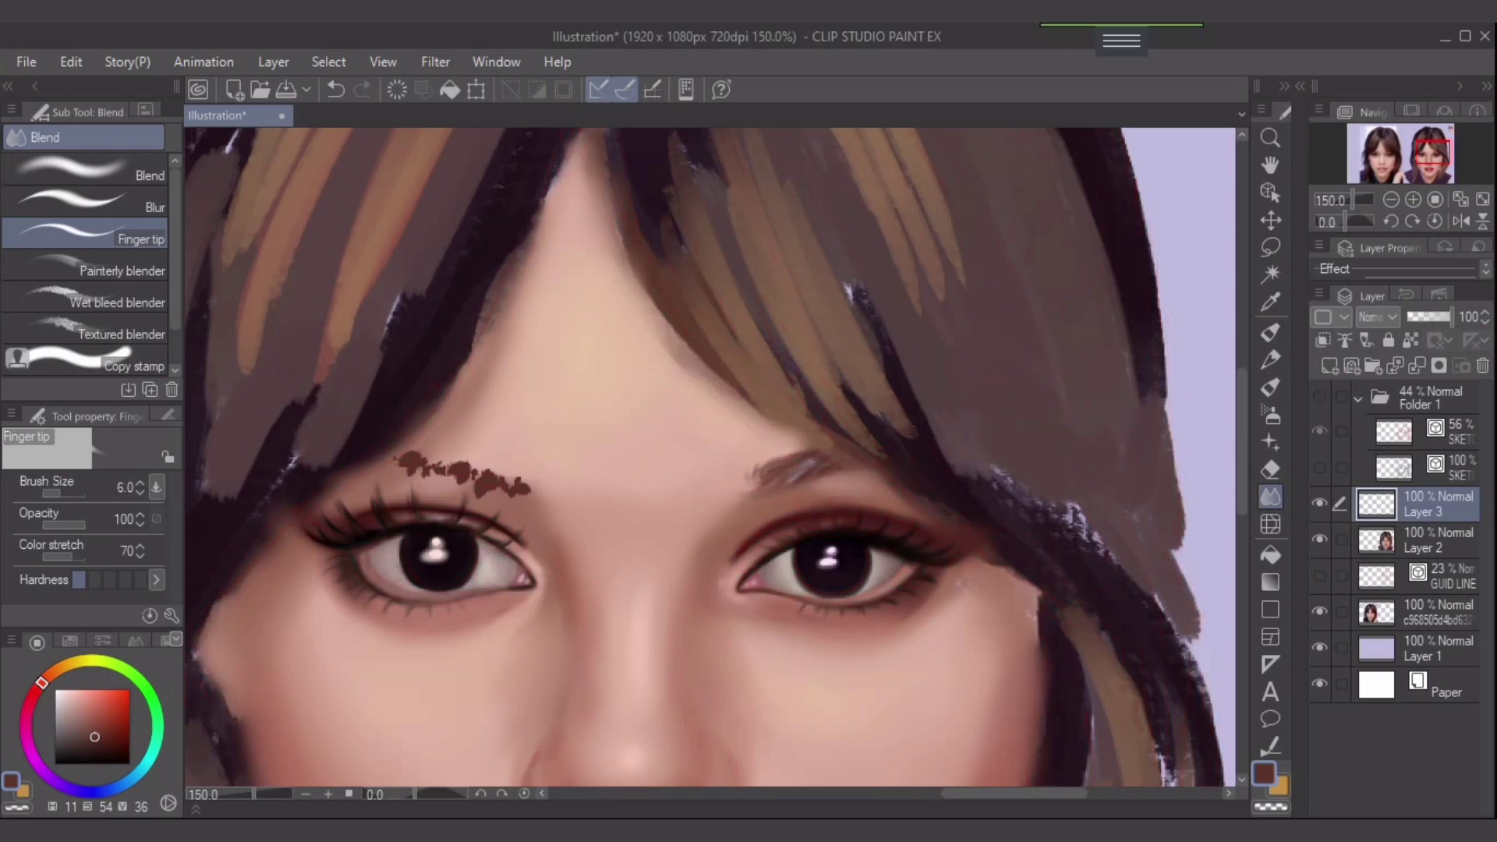
- On Layer 2, sample the brown below the right eyebrow, hue 18, saturation 46, value 60, and enlarge the Finger tip blender to size 10
{"action": "left_click", "coordinate": [1436, 541]}
{"action": "left_click", "coordinate": [775, 503], "text": "alt"}
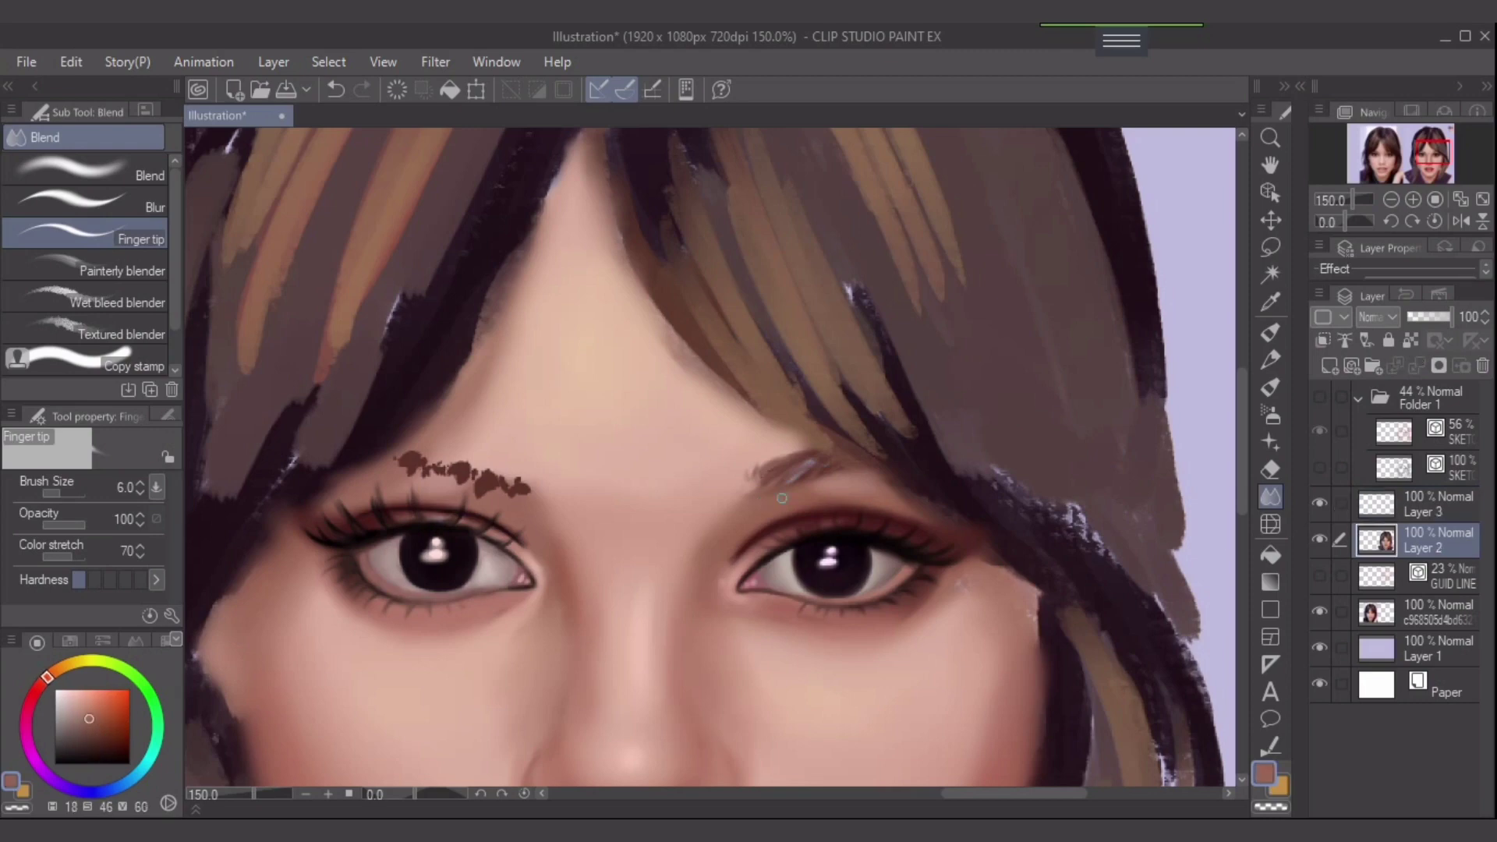
{"action": "key", "text": "bracketright"}
{"action": "key", "text": "bracketright"}
{"action": "key", "text": "bracketright"}
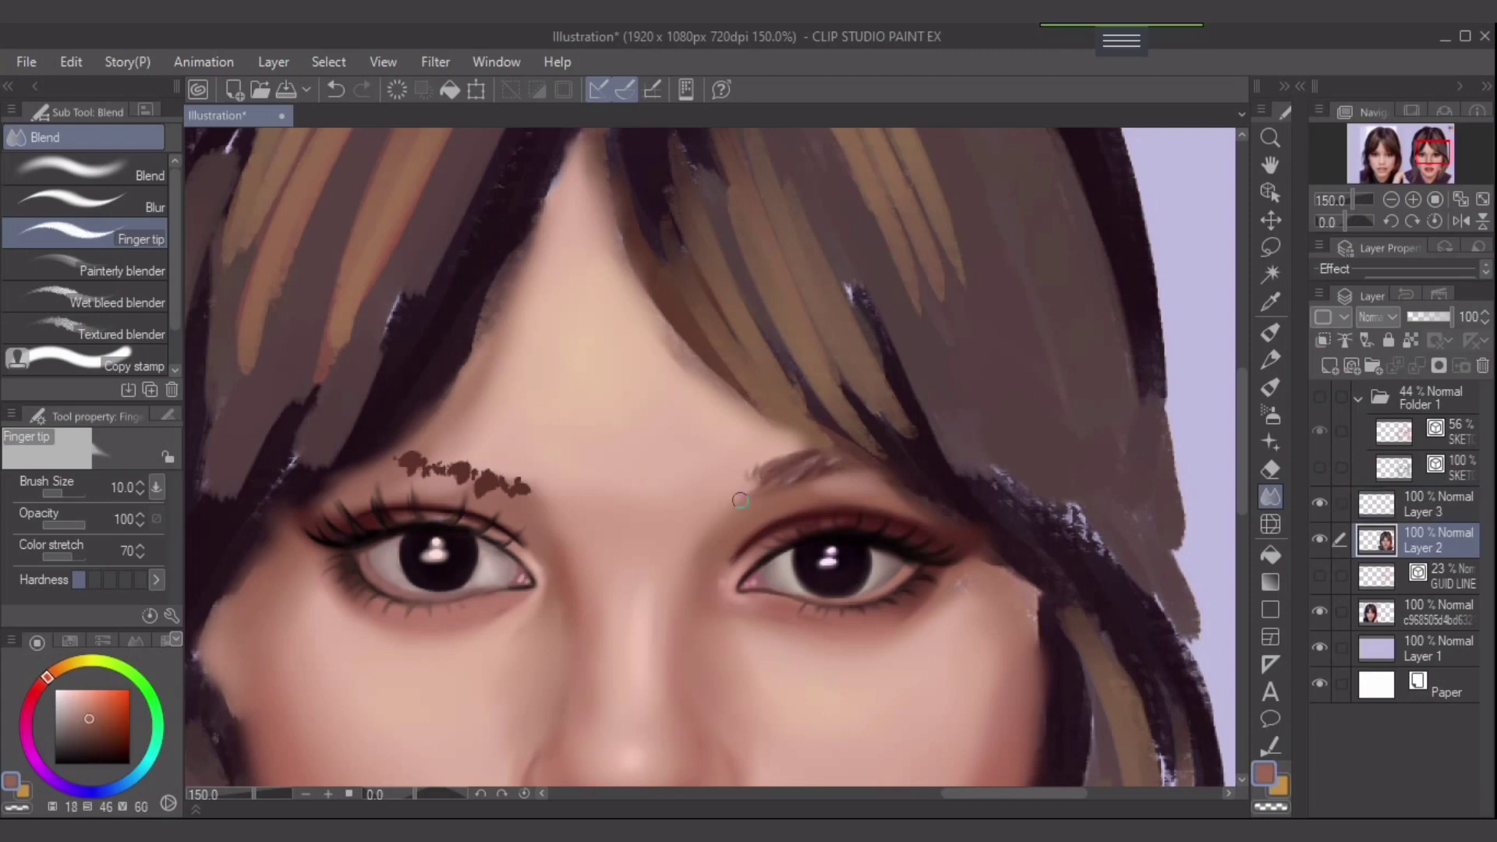
{"action": "left_click", "coordinate": [1270, 414]}
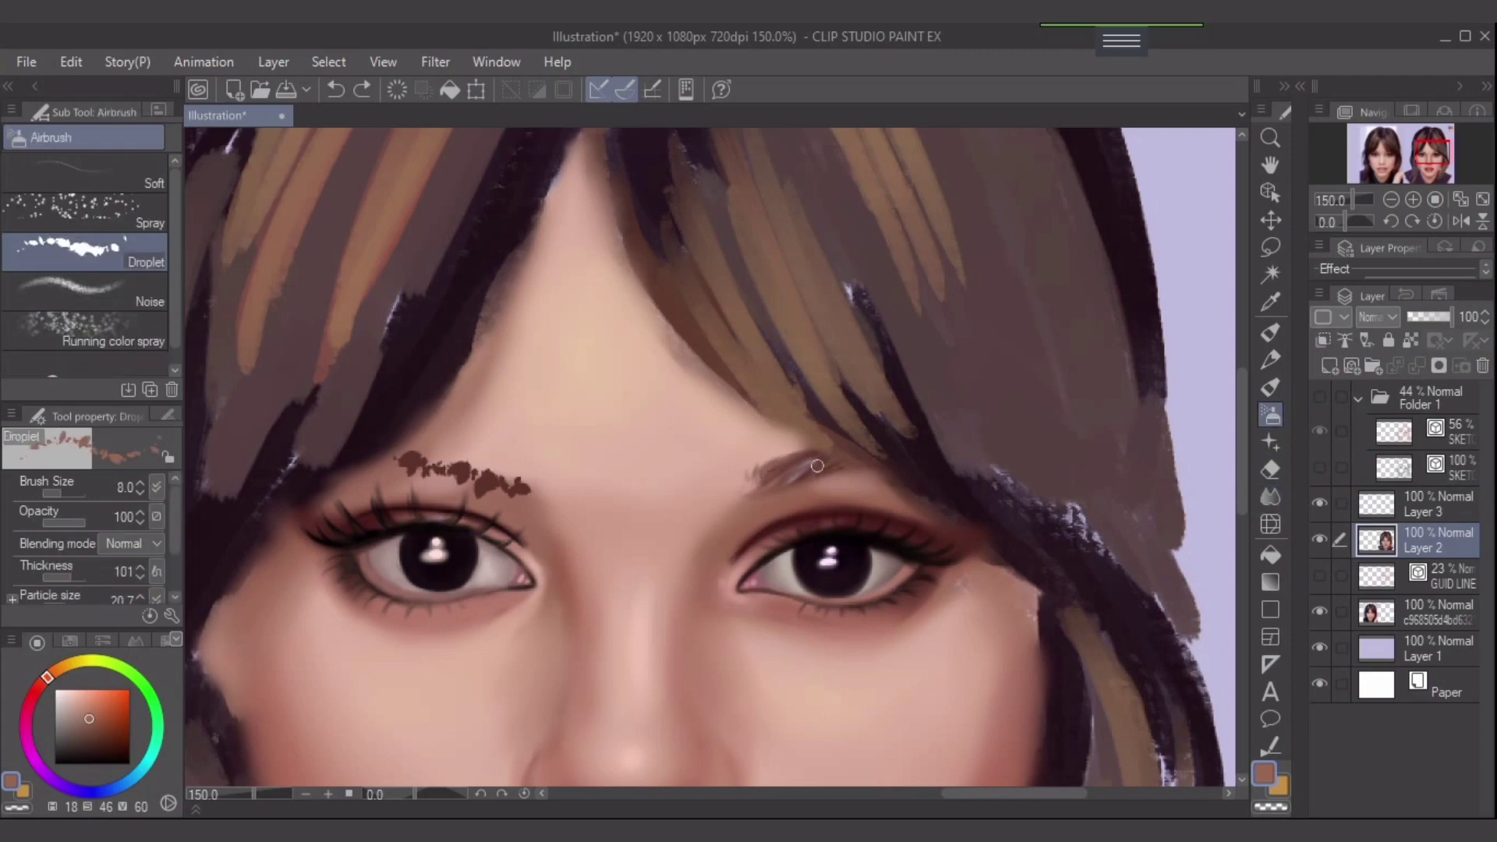
{"action": "mouse_move", "coordinate": [786, 472]}
{"action": "left_mouse_down"}
{"action": "mouse_move", "coordinate": [772, 484]}
{"action": "mouse_move", "coordinate": [803, 473]}
{"action": "left_mouse_up"}
{"action": "key", "text": "ctrl+z"}
- Fill the light gaps in the right eyebrow on Layer 2 with the Soft airbrush, enlarging the brush up to size 8
{"action": "left_click", "coordinate": [86, 173]}
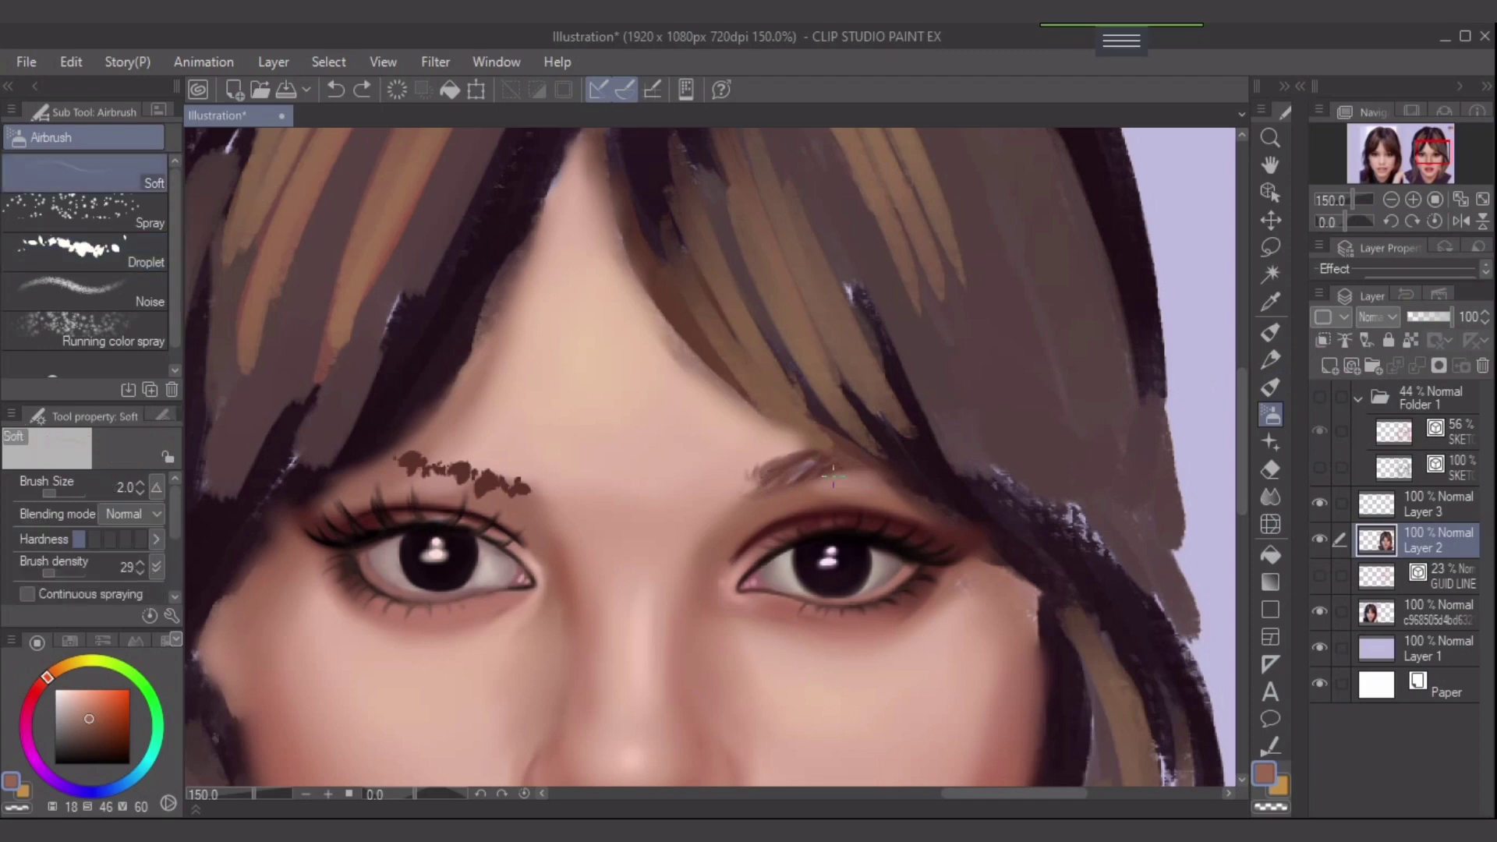
{"action": "key", "text": "bracketright"}
{"action": "key", "text": "bracketright"}
{"action": "key", "text": "bracketright"}
{"action": "left_click_drag", "start_coordinate": [812, 465], "coordinate": [780, 480]}
{"action": "key", "text": "bracketright"}
{"action": "key", "text": "bracketright"}
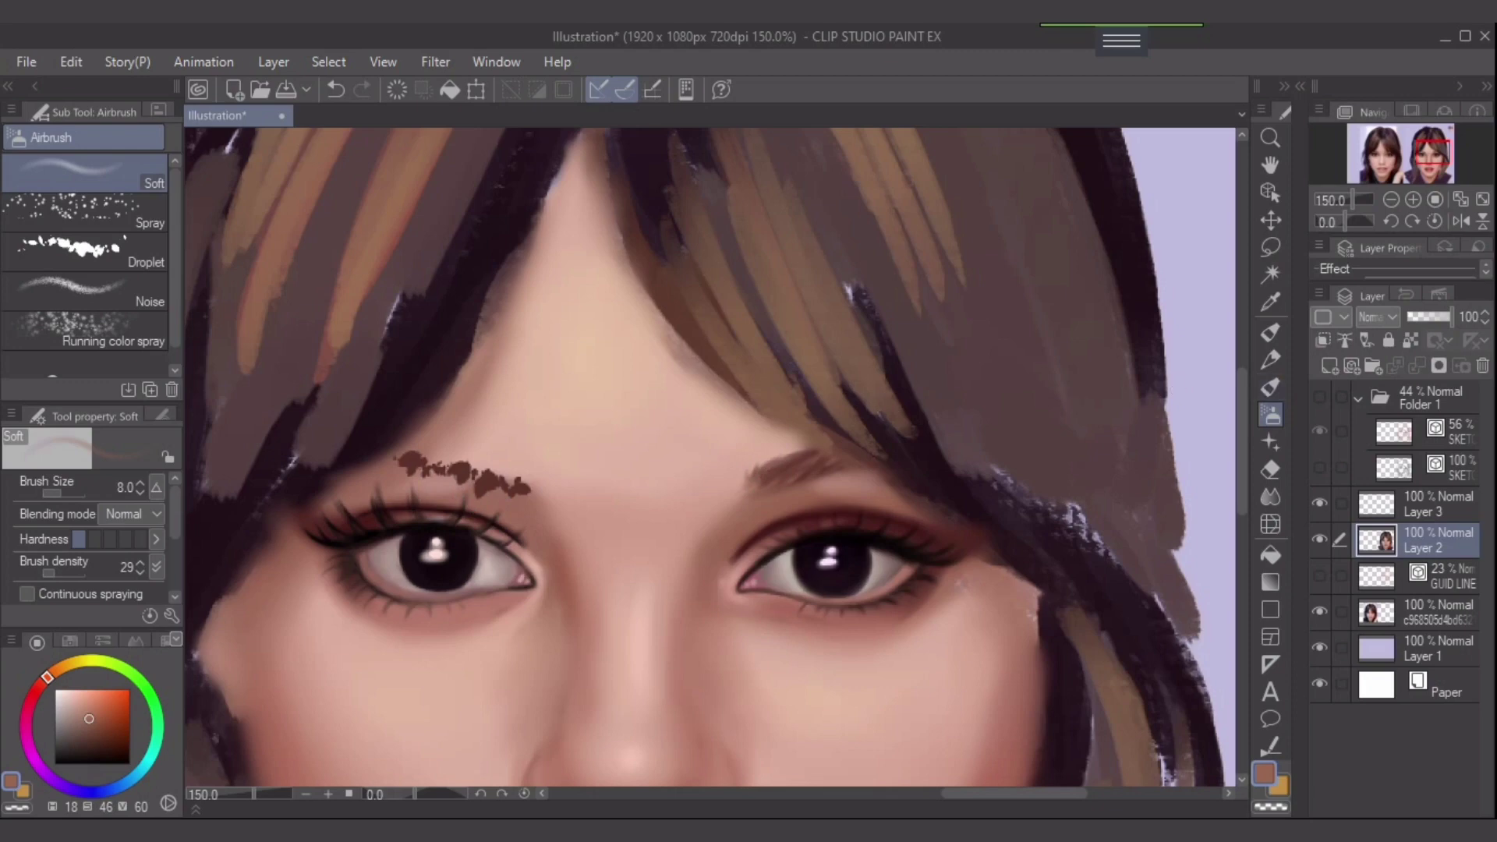
- Show the sketch lines and add Soft airbrush shading at size 12 behind the left eyebrow's outer half on Layer 2
{"action": "left_click", "coordinate": [1319, 397]}
{"action": "key", "text": "bracketright"}
{"action": "key", "text": "bracketright"}
{"action": "mouse_move", "coordinate": [429, 456]}
{"action": "left_mouse_down"}
{"action": "mouse_move", "coordinate": [518, 476]}
{"action": "mouse_move", "coordinate": [428, 458]}
{"action": "mouse_move", "coordinate": [521, 482]}
{"action": "mouse_move", "coordinate": [434, 460]}
{"action": "left_mouse_up"}
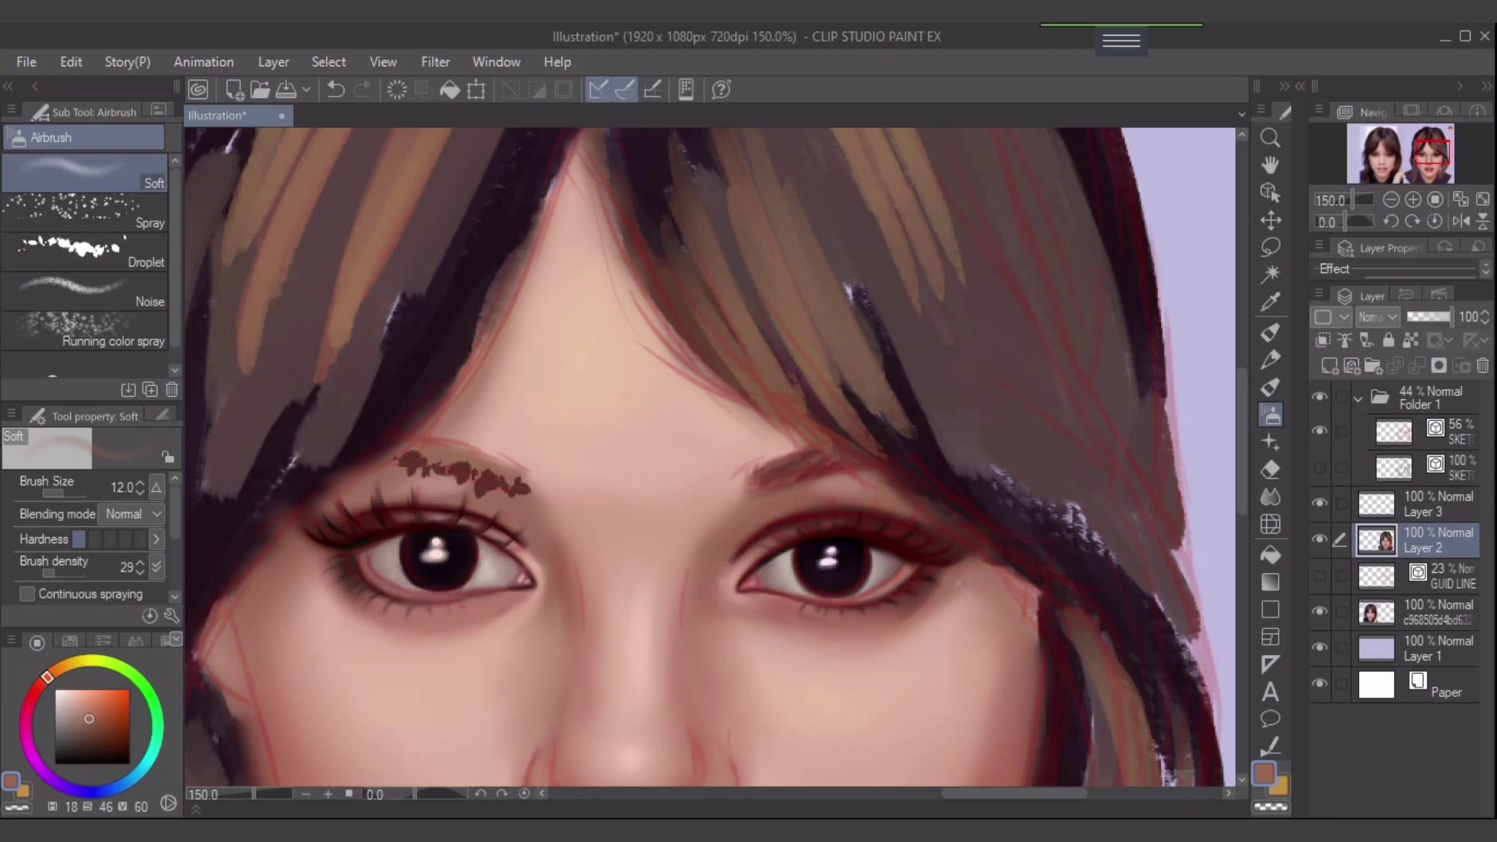
- Smear the left eyebrow's droplets on Layer 3 into soft hair strokes with the Finger tip blender at sizes 10 to 7
{"action": "left_click", "coordinate": [1415, 504]}
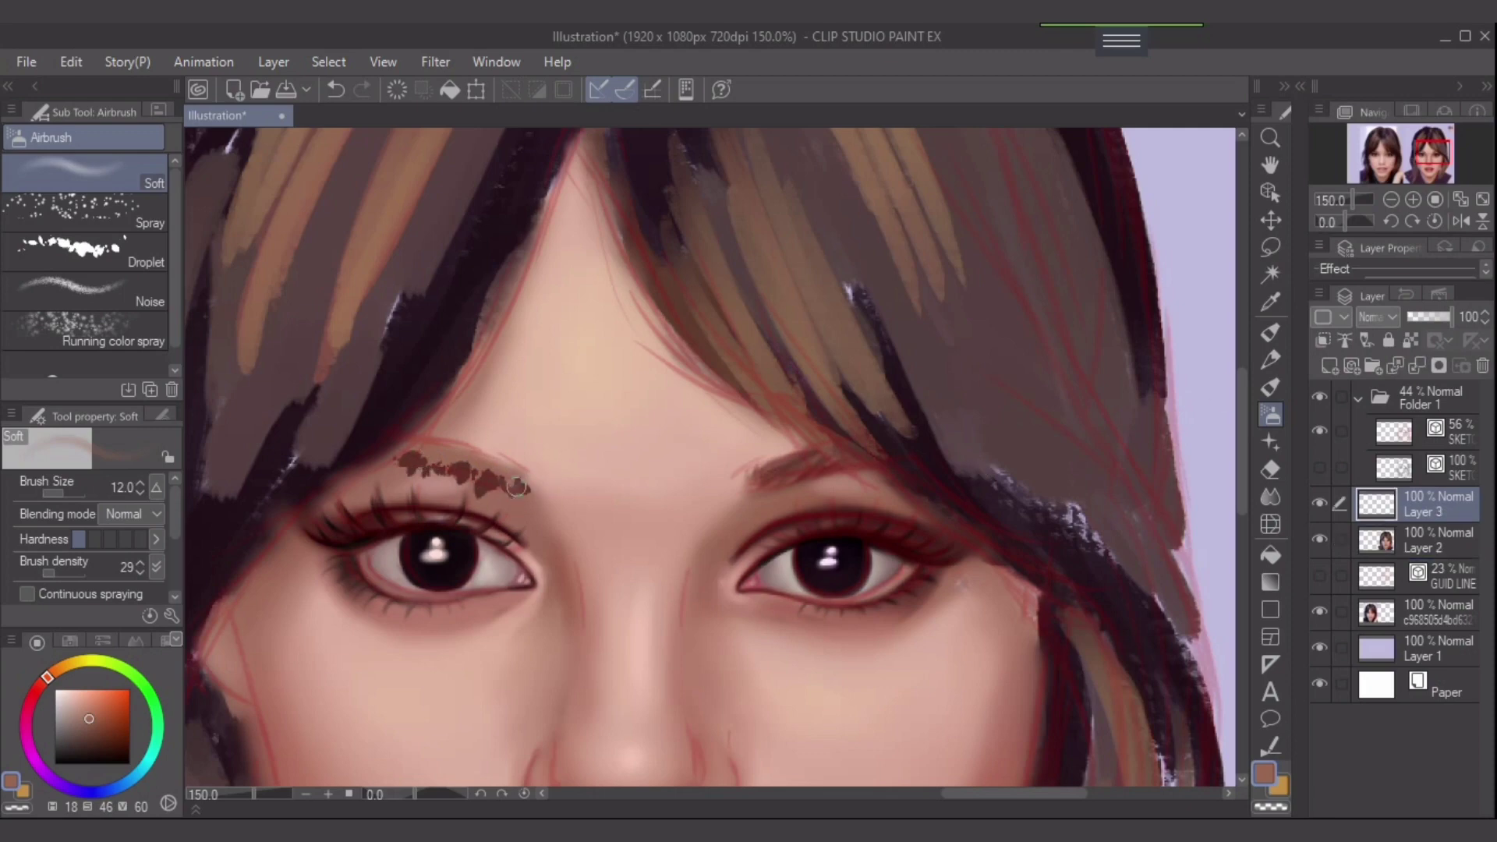
{"action": "left_click", "coordinate": [1270, 496]}
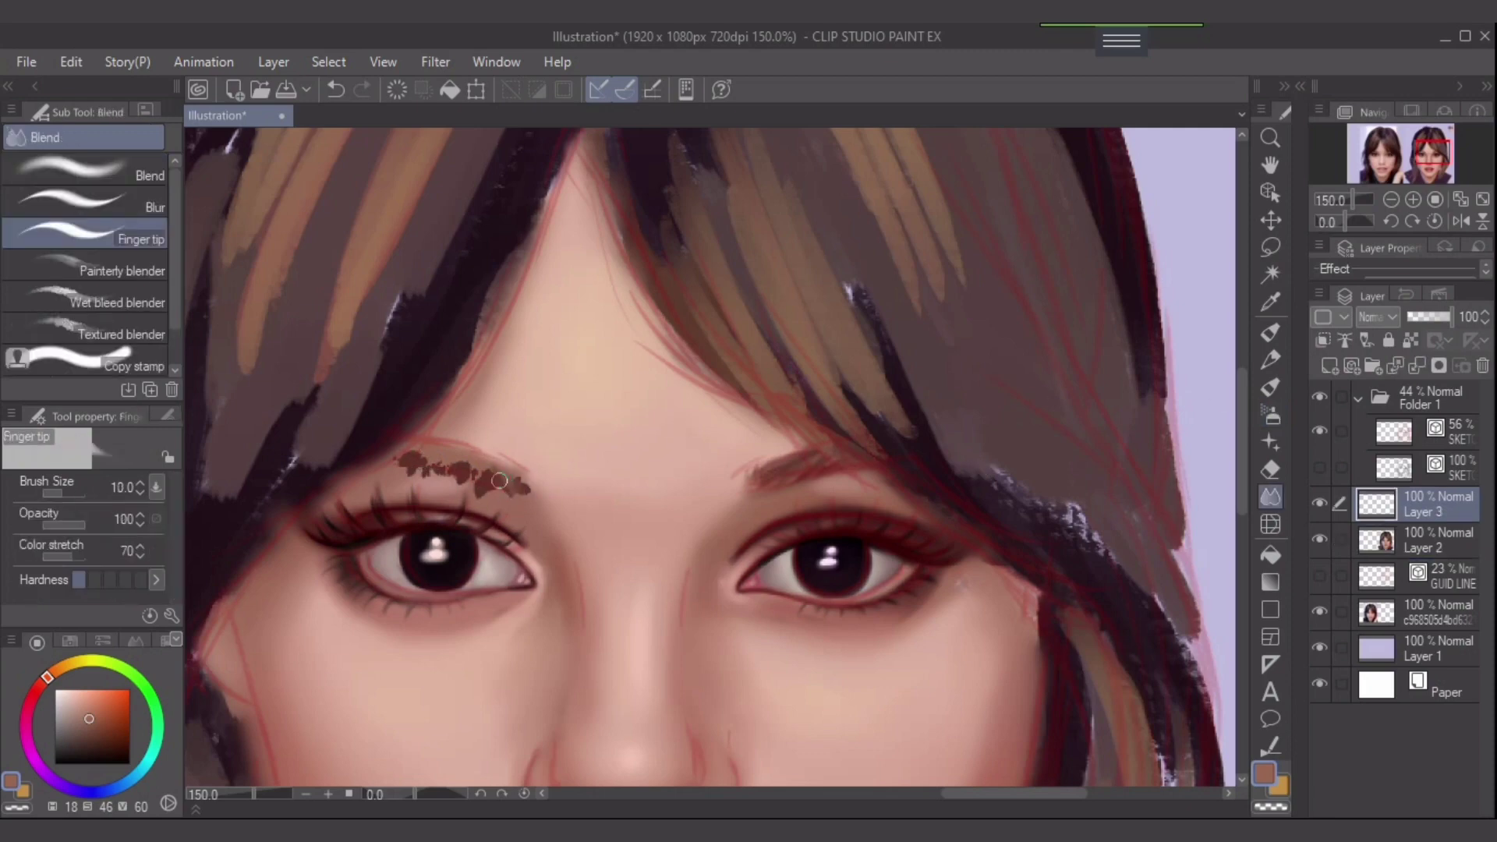
{"action": "mouse_move", "coordinate": [488, 492]}
{"action": "left_mouse_down"}
{"action": "mouse_move", "coordinate": [449, 458]}
{"action": "mouse_move", "coordinate": [463, 494]}
{"action": "mouse_move", "coordinate": [432, 444]}
{"action": "mouse_move", "coordinate": [455, 488]}
{"action": "mouse_move", "coordinate": [421, 442]}
{"action": "mouse_move", "coordinate": [455, 477]}
{"action": "mouse_move", "coordinate": [433, 450]}
{"action": "mouse_move", "coordinate": [432, 479]}
{"action": "mouse_move", "coordinate": [402, 436]}
{"action": "mouse_move", "coordinate": [418, 486]}
{"action": "mouse_move", "coordinate": [411, 459]}
{"action": "mouse_move", "coordinate": [527, 488]}
{"action": "left_mouse_up"}
{"action": "key", "text": "bracketleft"}
{"action": "key", "text": "bracketleft"}
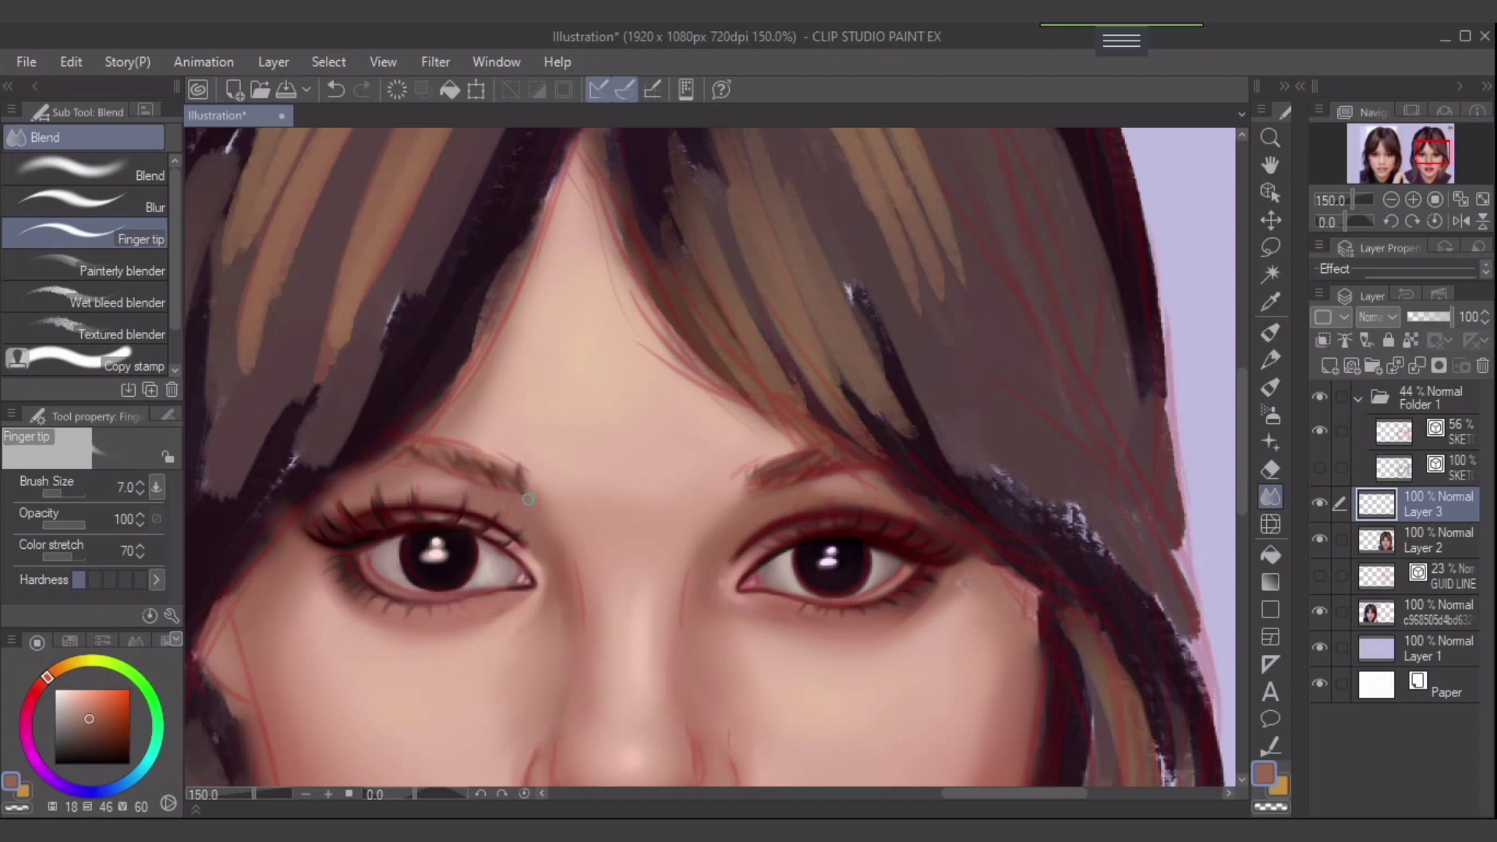
- Soften and shape the left eyebrow's inner end with the Finger tip blender at sizes 12 and 8
{"action": "key", "text": "bracketright"}
{"action": "key", "text": "bracketright"}
{"action": "key", "text": "bracketright"}
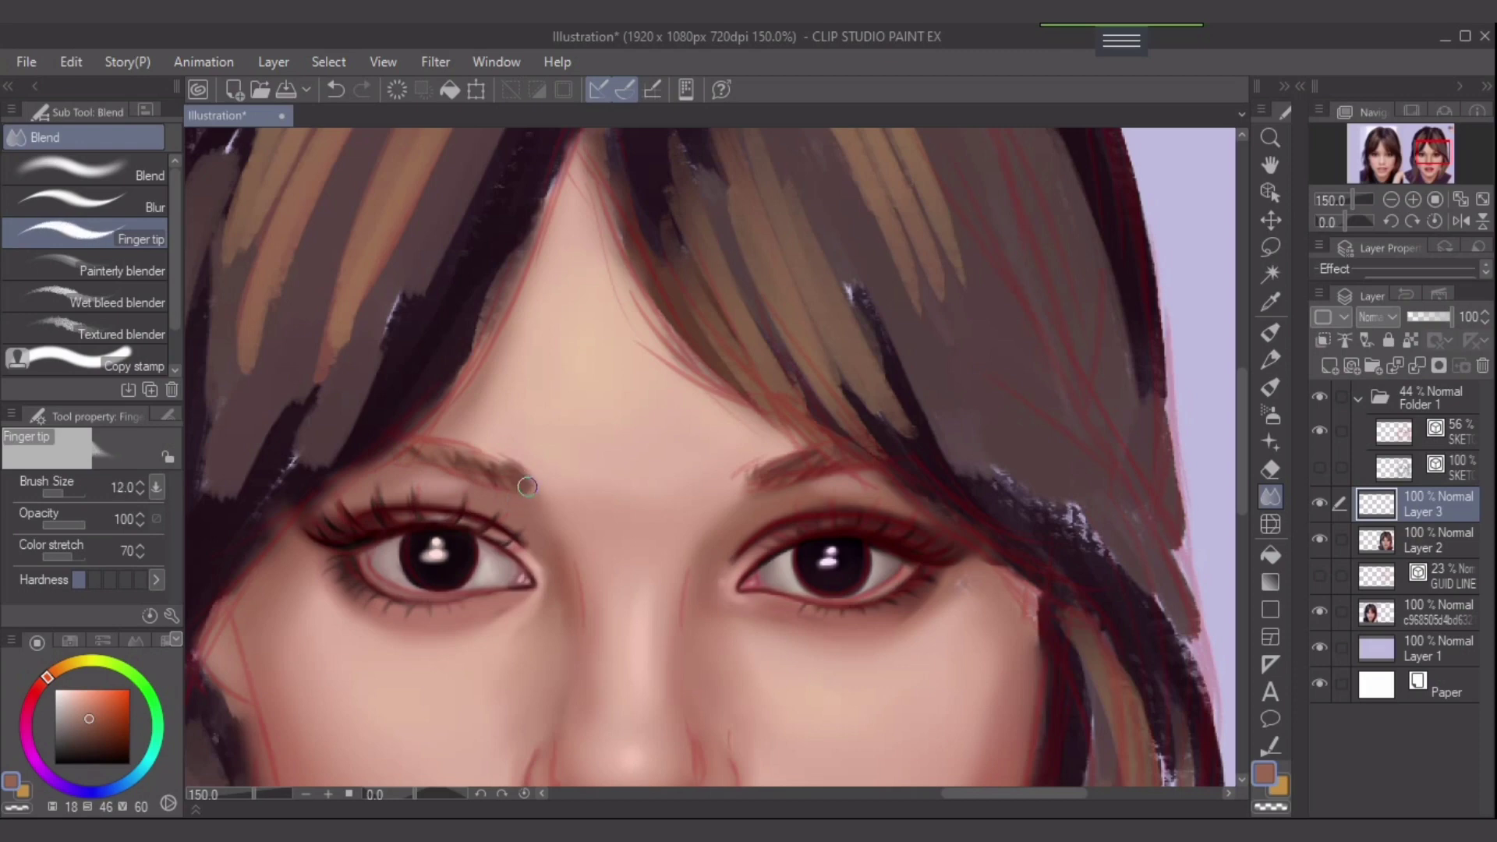
{"action": "key", "text": "bracketleft"}
{"action": "key", "text": "bracketleft"}
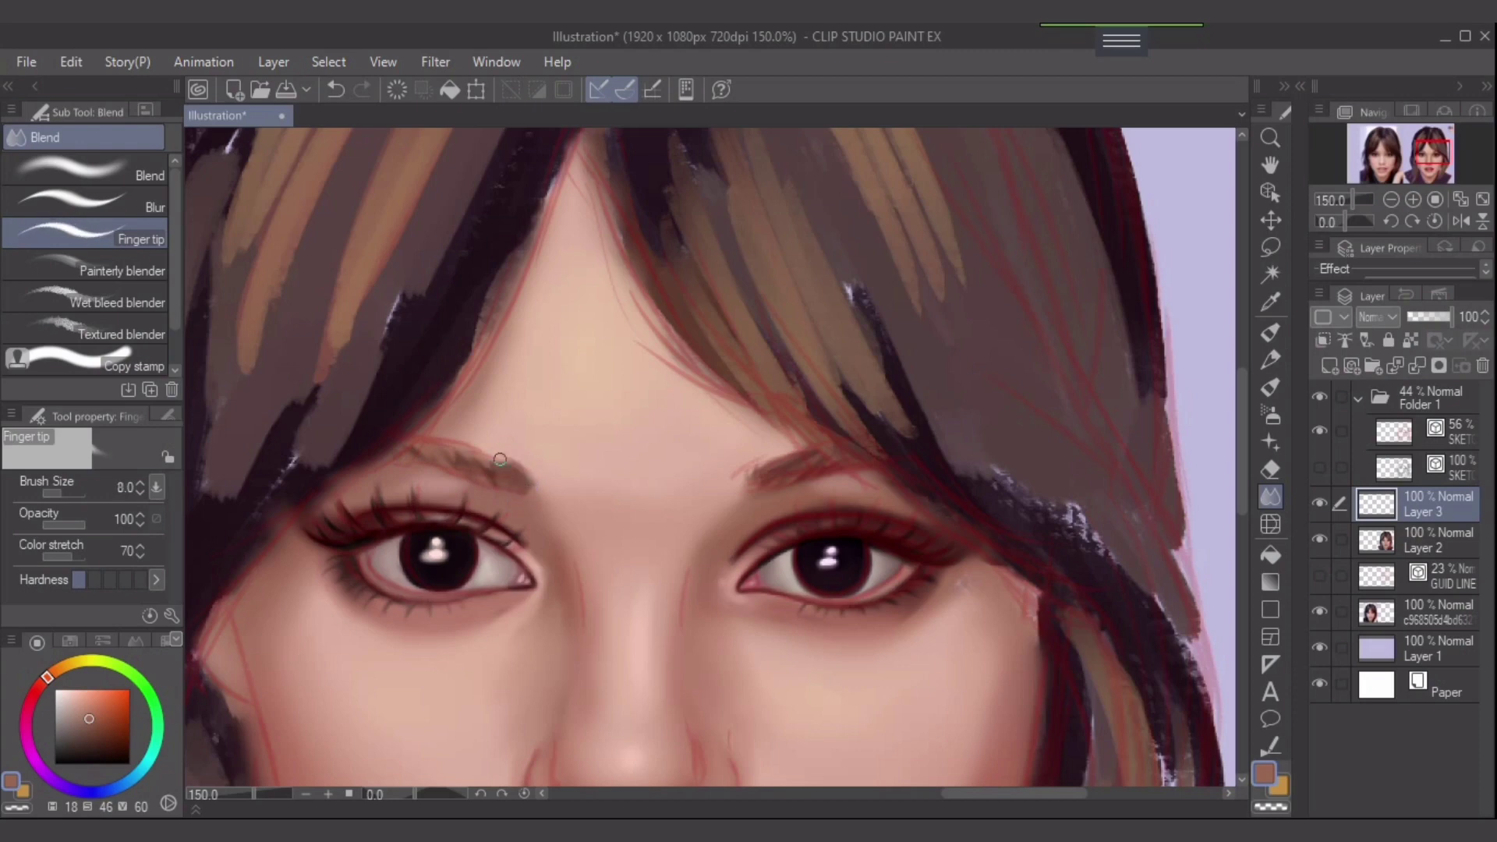
{"action": "mouse_move", "coordinate": [500, 459]}
{"action": "left_mouse_down"}
{"action": "mouse_move", "coordinate": [523, 502]}
{"action": "mouse_move", "coordinate": [536, 490]}
{"action": "left_mouse_up"}
- Add Droplet airbrush marks along the left eyebrow's upper edge in darker brown, hue 18, saturation 55, value 26
{"action": "left_click", "coordinate": [1269, 414]}
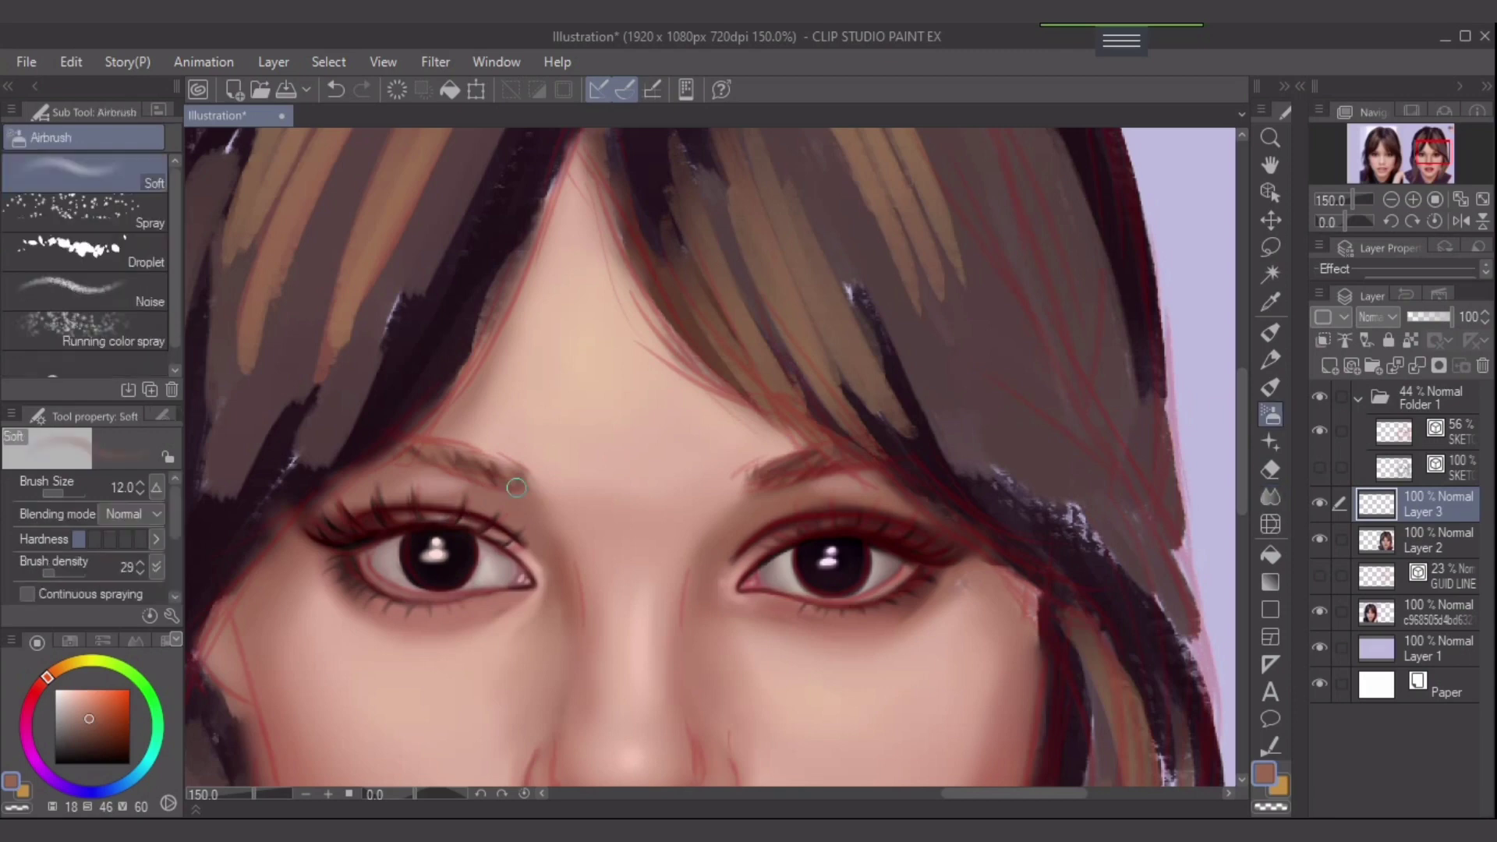
{"action": "key", "text": "ctrl+z"}
{"action": "left_click", "coordinate": [50, 243]}
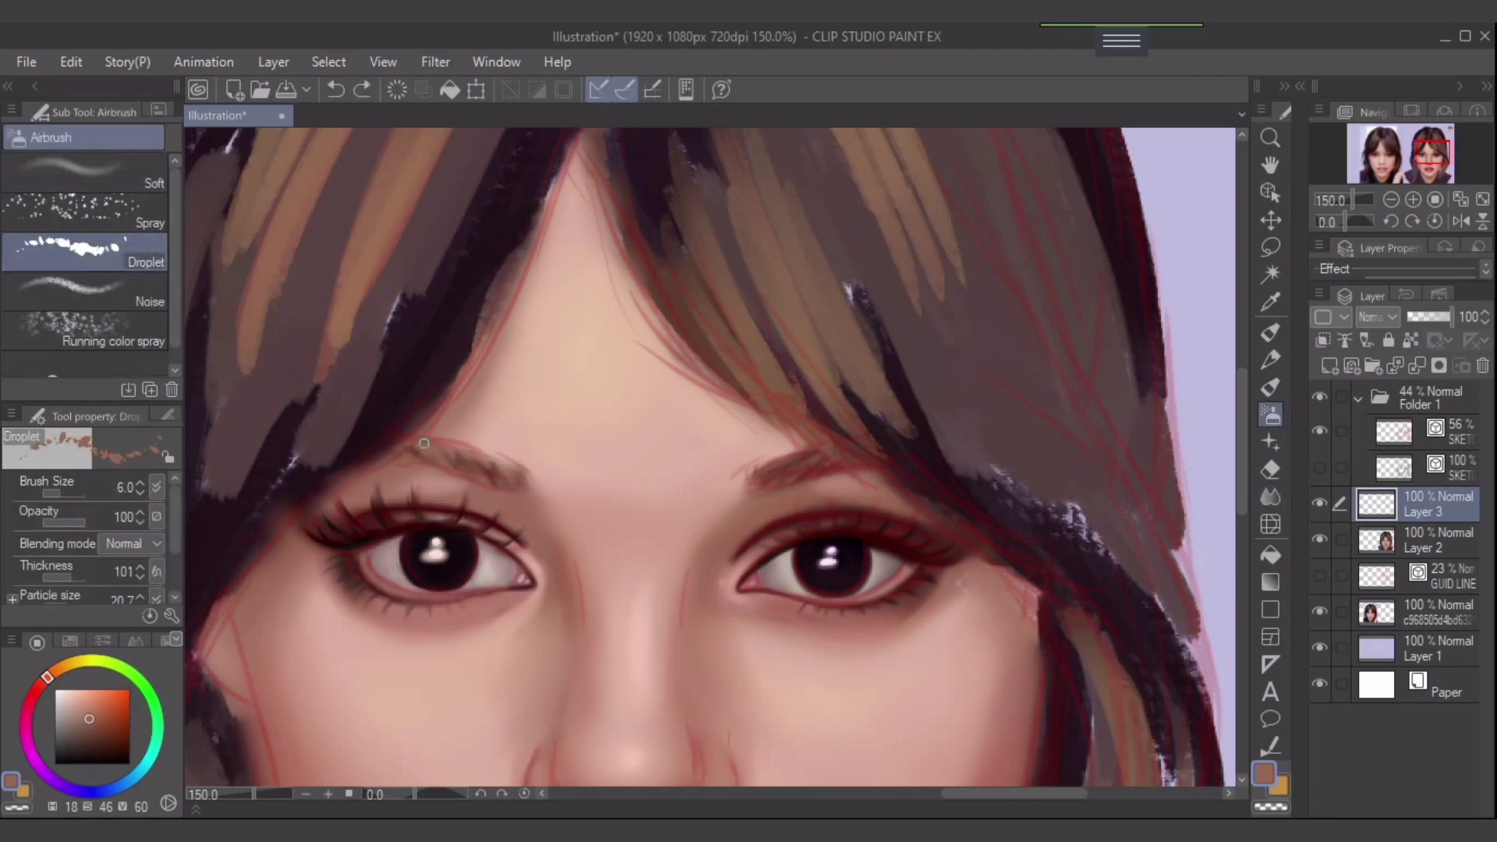
{"action": "left_click_drag", "start_coordinate": [425, 442], "coordinate": [472, 460]}
{"action": "key", "text": "ctrl+z"}
{"action": "key", "text": "bracketright"}
{"action": "key", "text": "bracketright"}
{"action": "left_click", "coordinate": [95, 744]}
{"action": "left_click_drag", "start_coordinate": [427, 443], "coordinate": [518, 466]}
- Blend the dark Droplet marks into the left eyebrow with the Finger tip blender at sizes 8 to 6
{"action": "left_click", "coordinate": [1270, 497]}
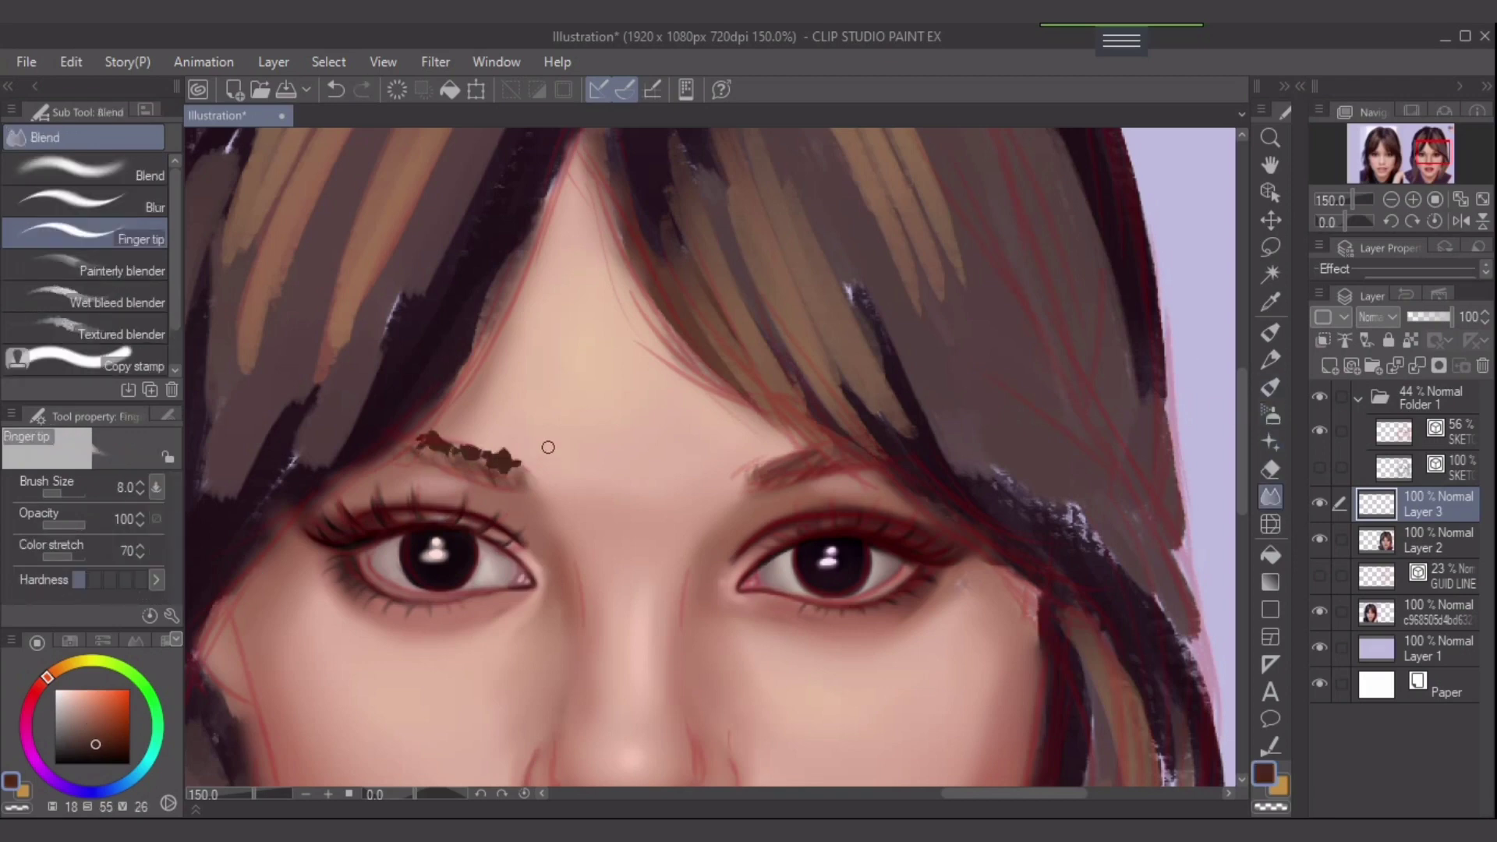
{"action": "mouse_move", "coordinate": [518, 466]}
{"action": "left_mouse_down"}
{"action": "mouse_move", "coordinate": [446, 449]}
{"action": "mouse_move", "coordinate": [511, 463]}
{"action": "mouse_move", "coordinate": [463, 453]}
{"action": "left_mouse_up"}
{"action": "key", "text": "bracketleft"}
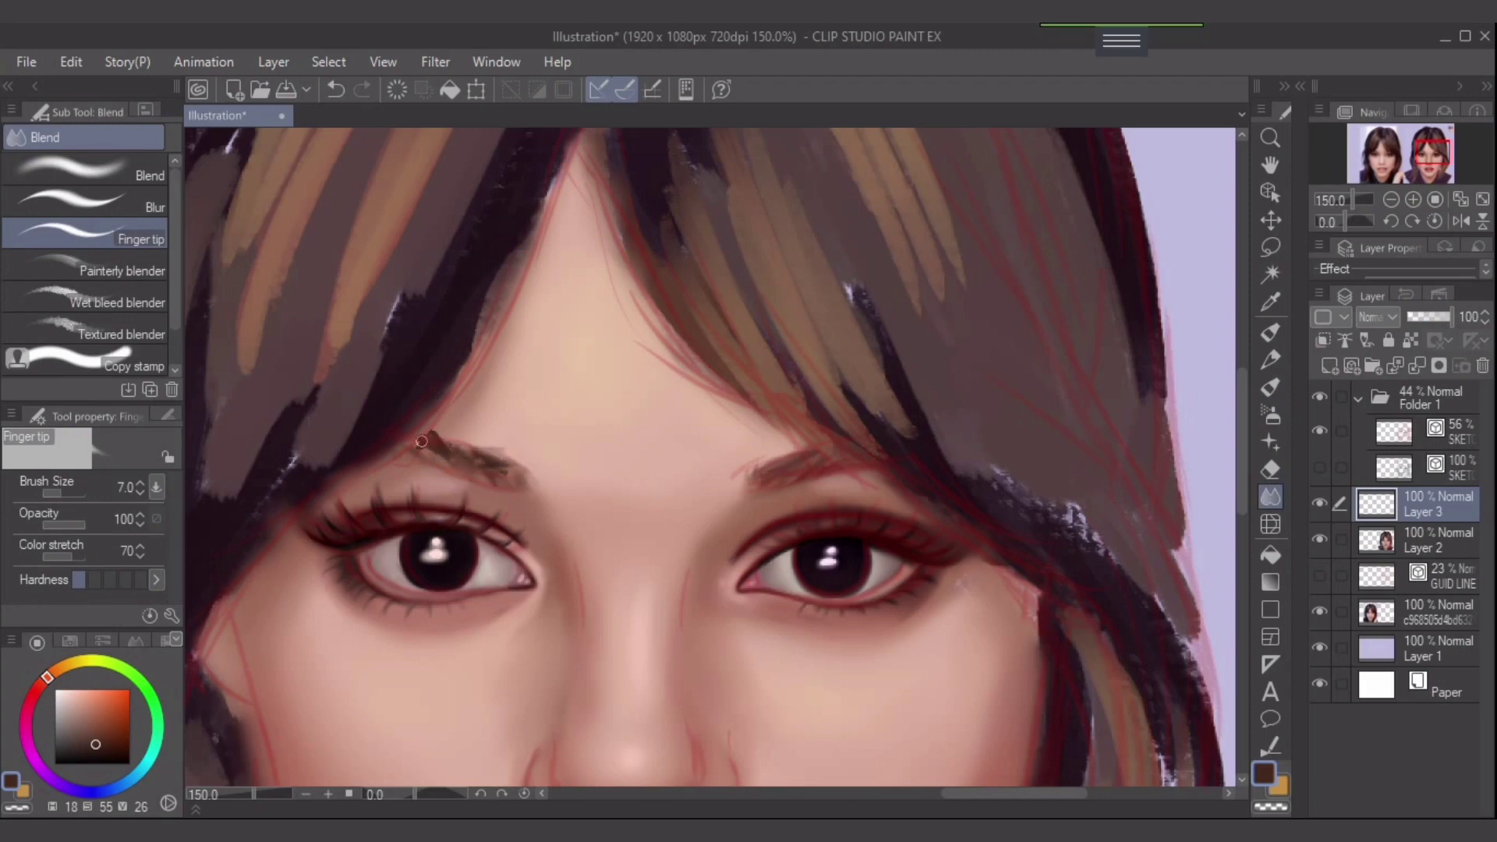
{"action": "key", "text": "bracketleft"}
{"action": "left_click_drag", "start_coordinate": [436, 456], "coordinate": [453, 468]}
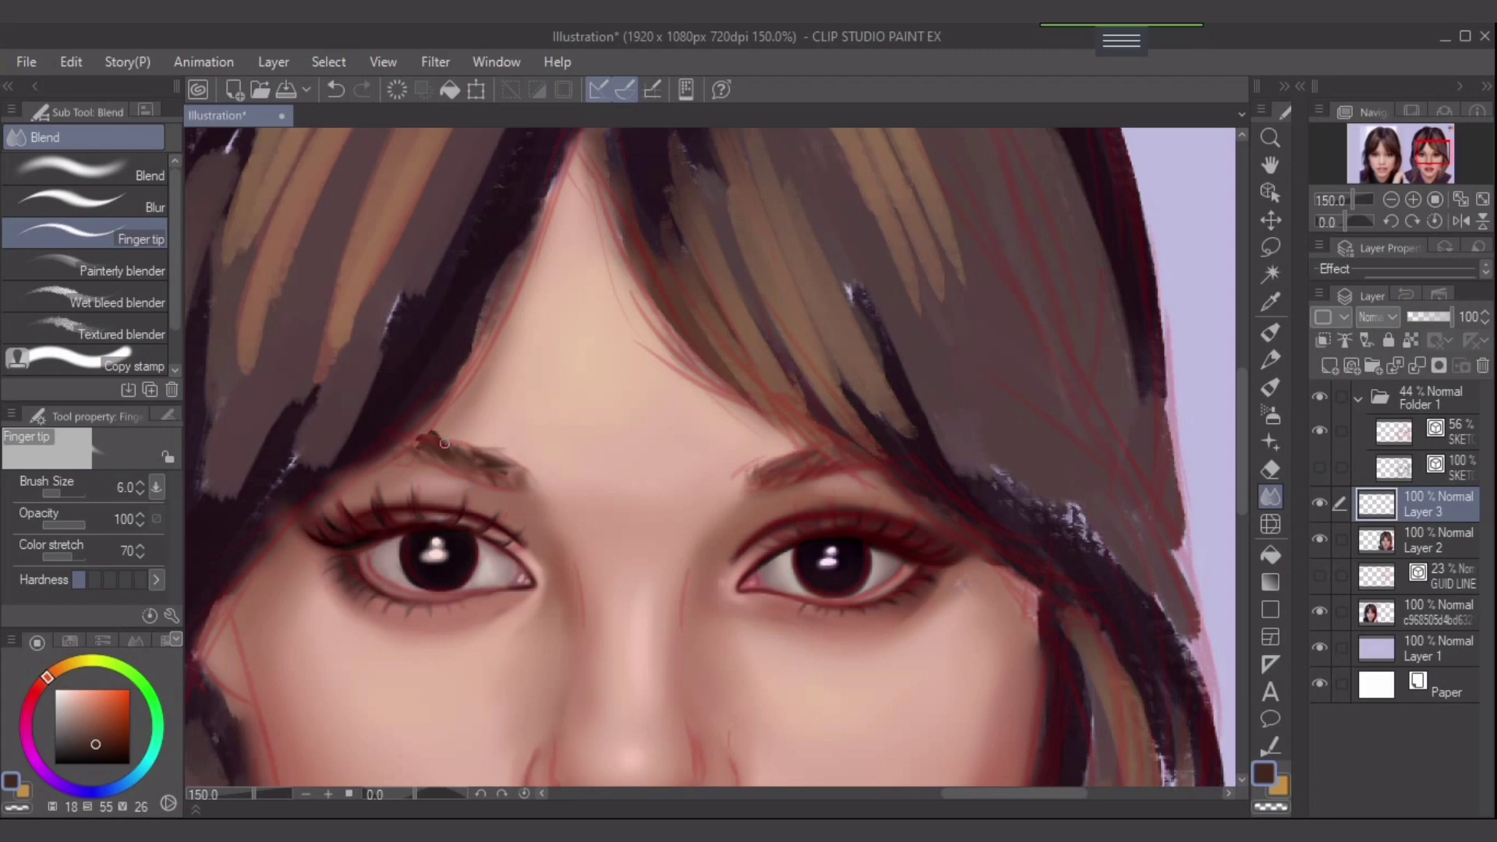
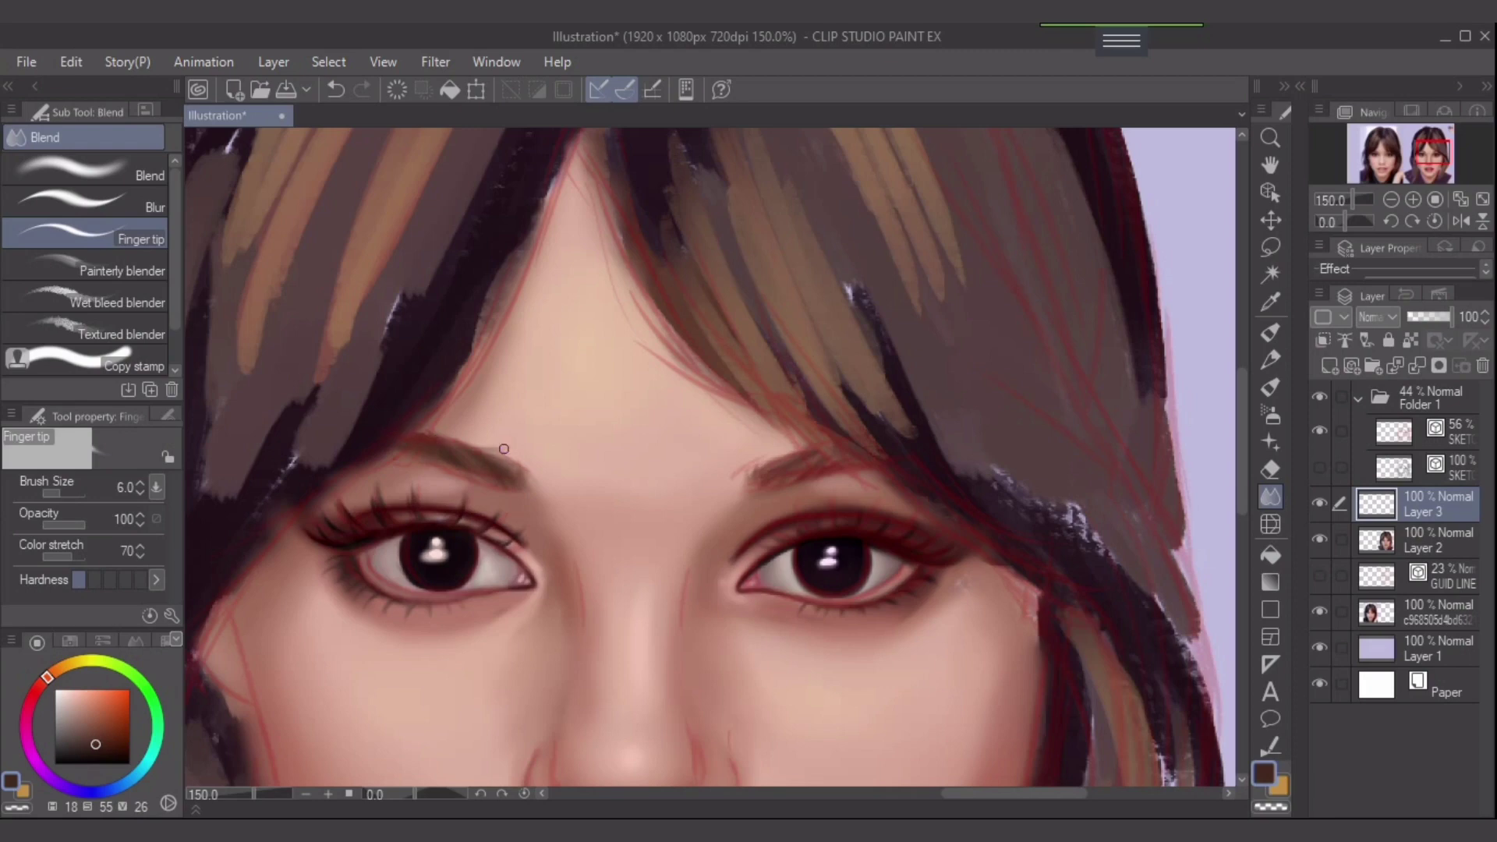
- Hide the sketch lines and soften the left eyebrow's lower edge with the Finger tip blender at size 10
{"action": "key", "text": "bracketright"}
{"action": "key", "text": "bracketleft"}
{"action": "left_click", "coordinate": [1319, 396]}
{"action": "key", "text": "bracketright"}
{"action": "key", "text": "bracketright"}
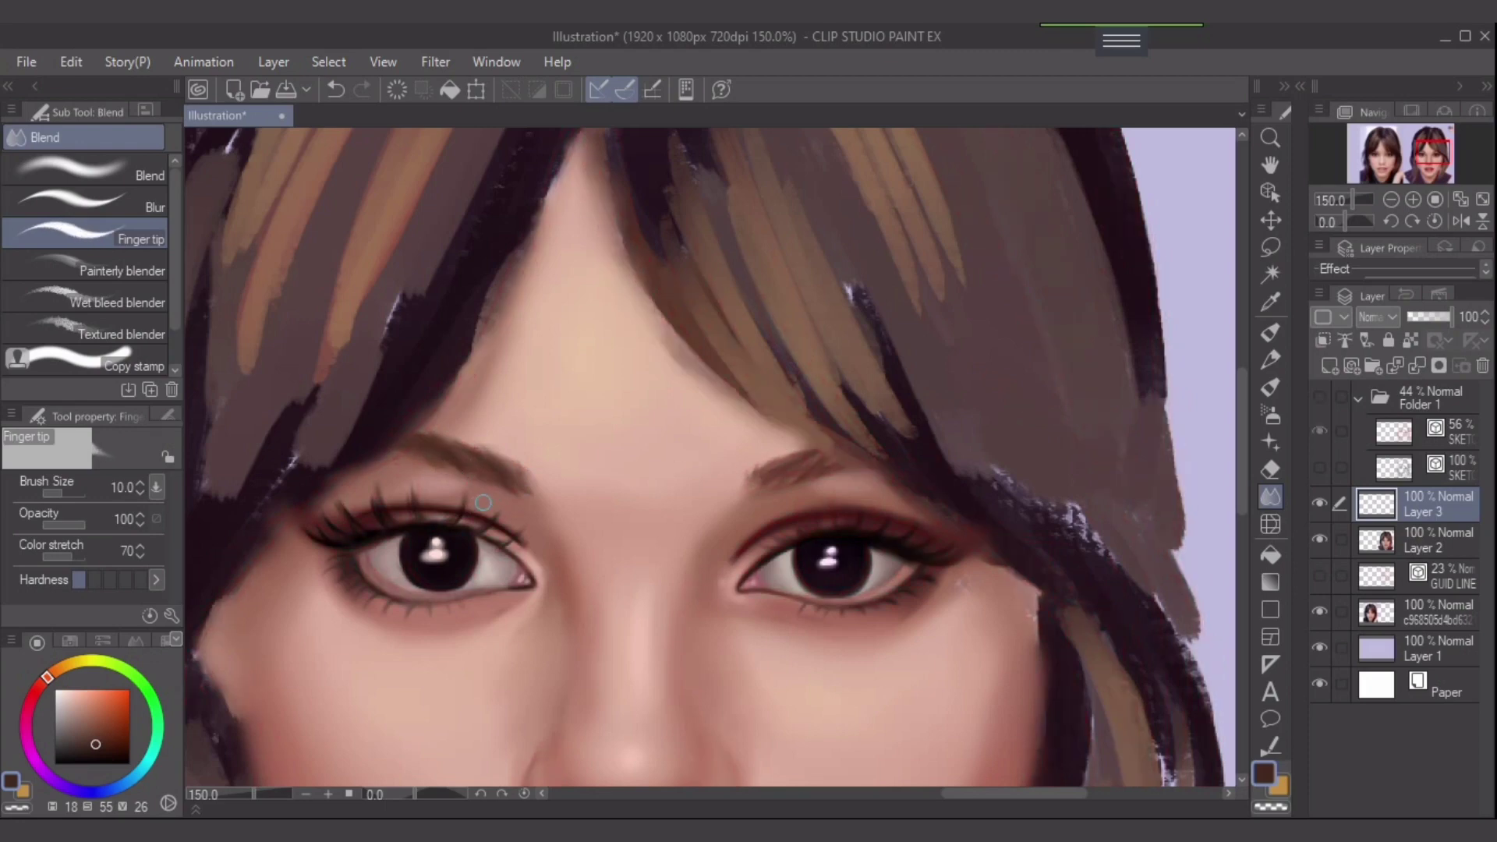
{"action": "key", "text": "ctrl+z"}
{"action": "left_click_drag", "start_coordinate": [478, 472], "coordinate": [484, 481]}
- Shade under the left eyebrow's outer end on Layer 2 with the Soft airbrush, size 8, in sampled brown, hue 12, saturation 48, value 41
{"action": "left_click", "coordinate": [1426, 539]}
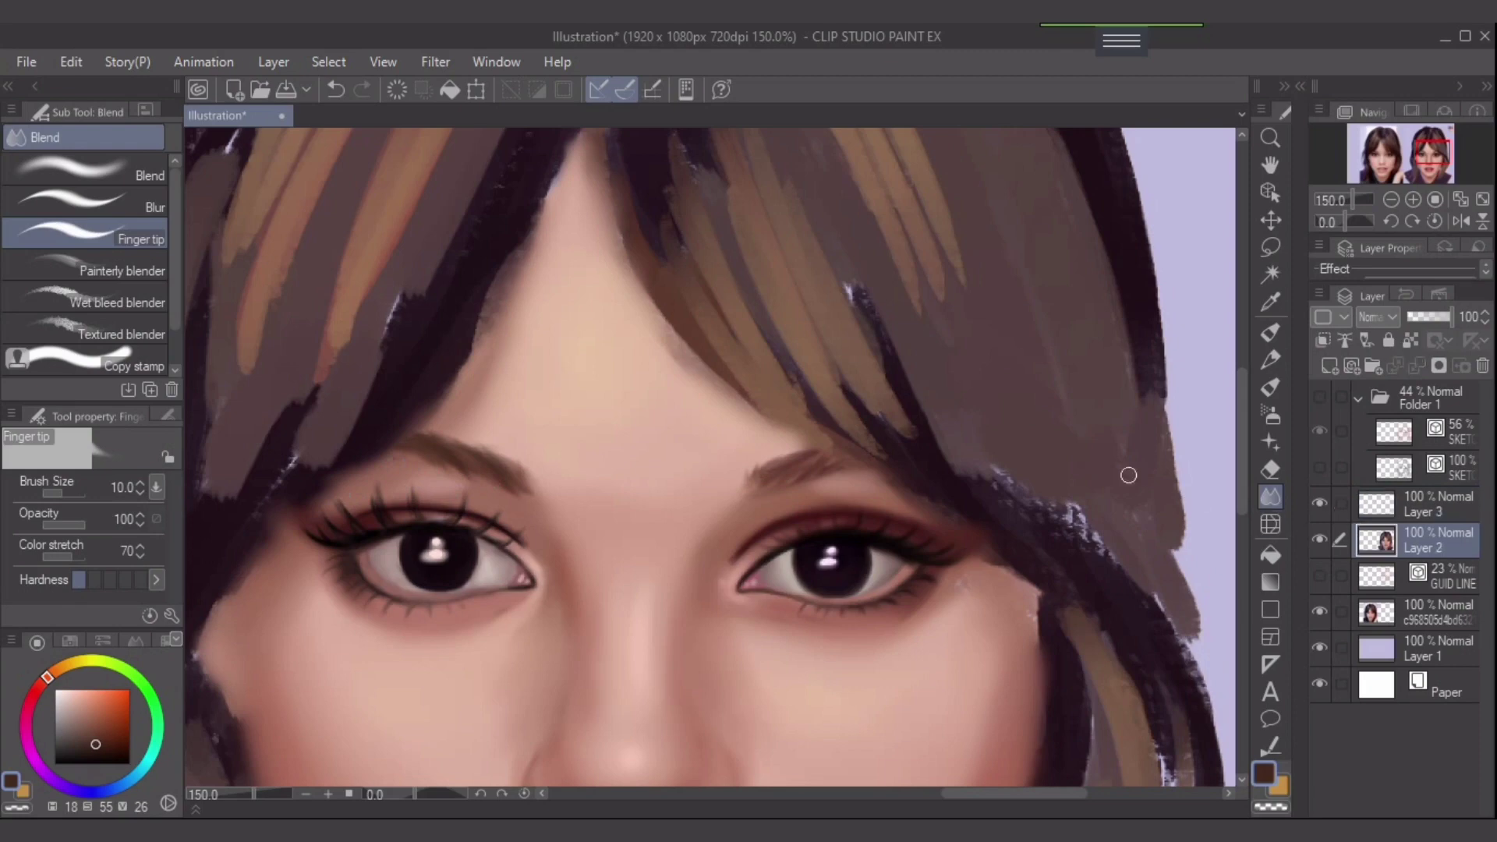
{"action": "left_click", "coordinate": [866, 485], "text": "alt"}
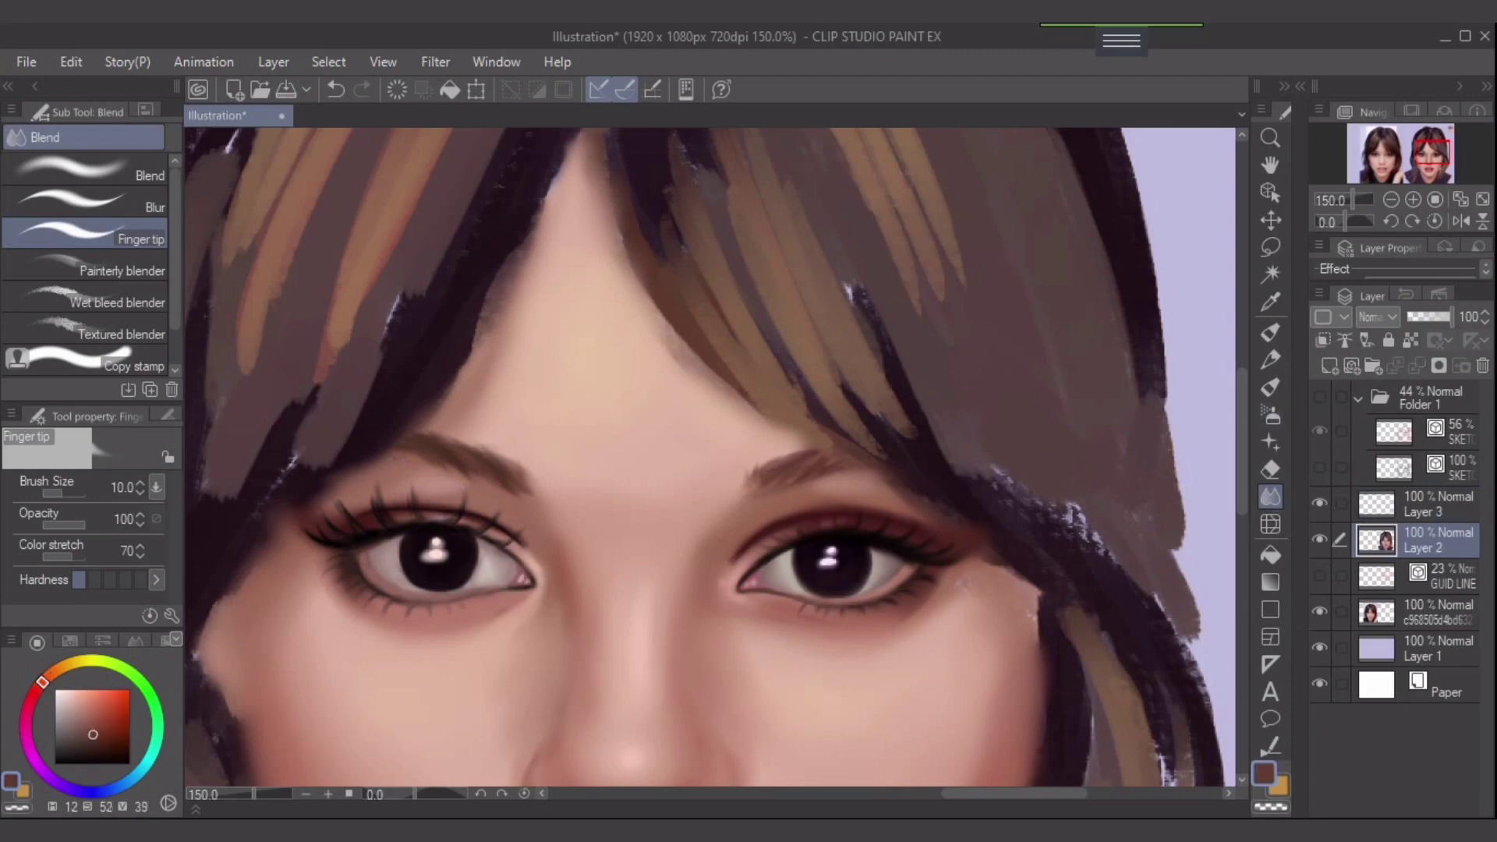
{"action": "key", "text": "b"}
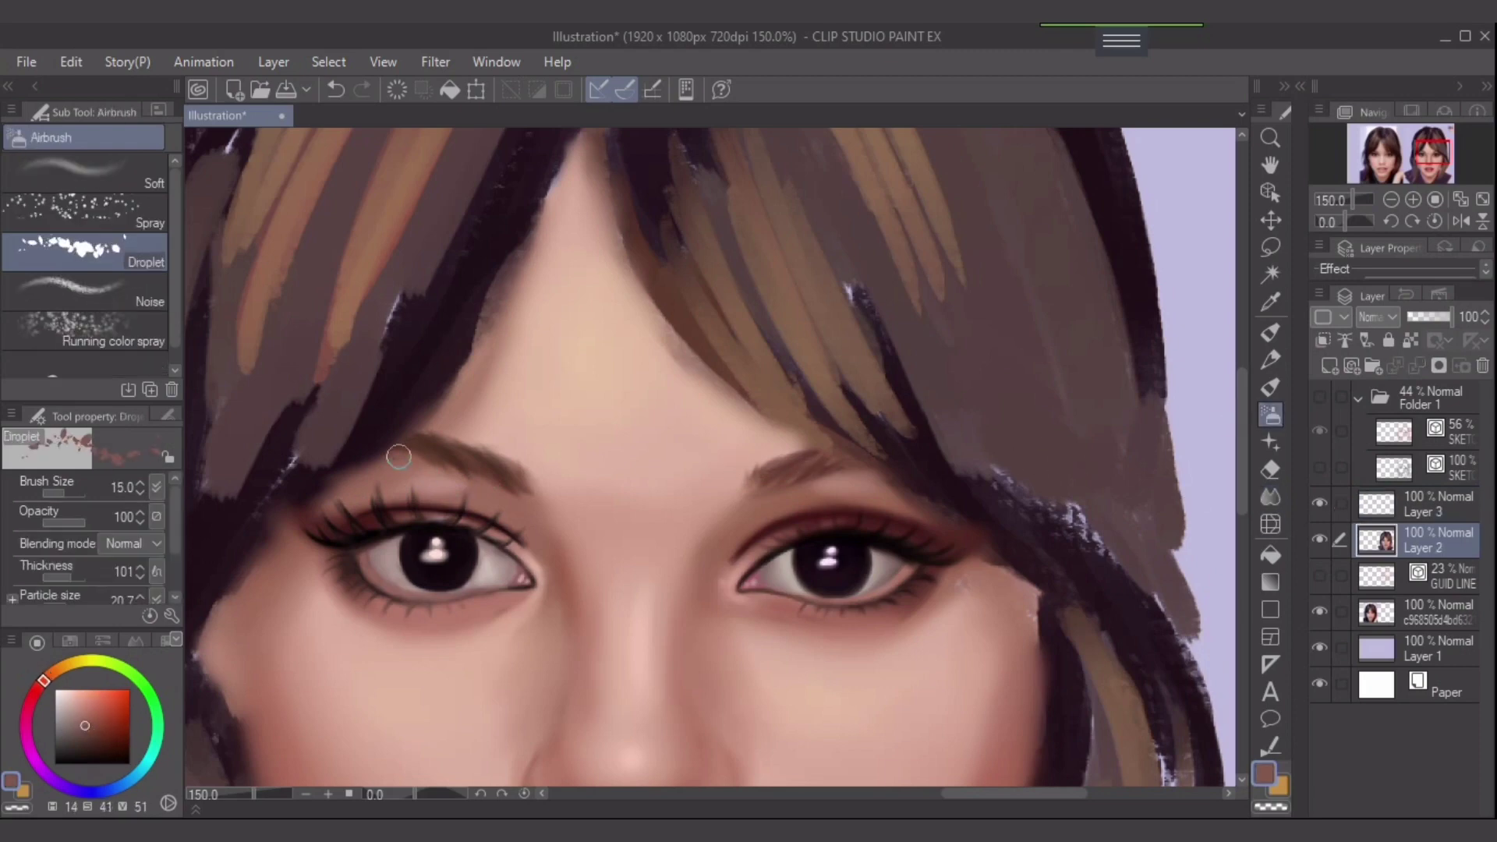
{"action": "key", "text": "ctrl+z"}
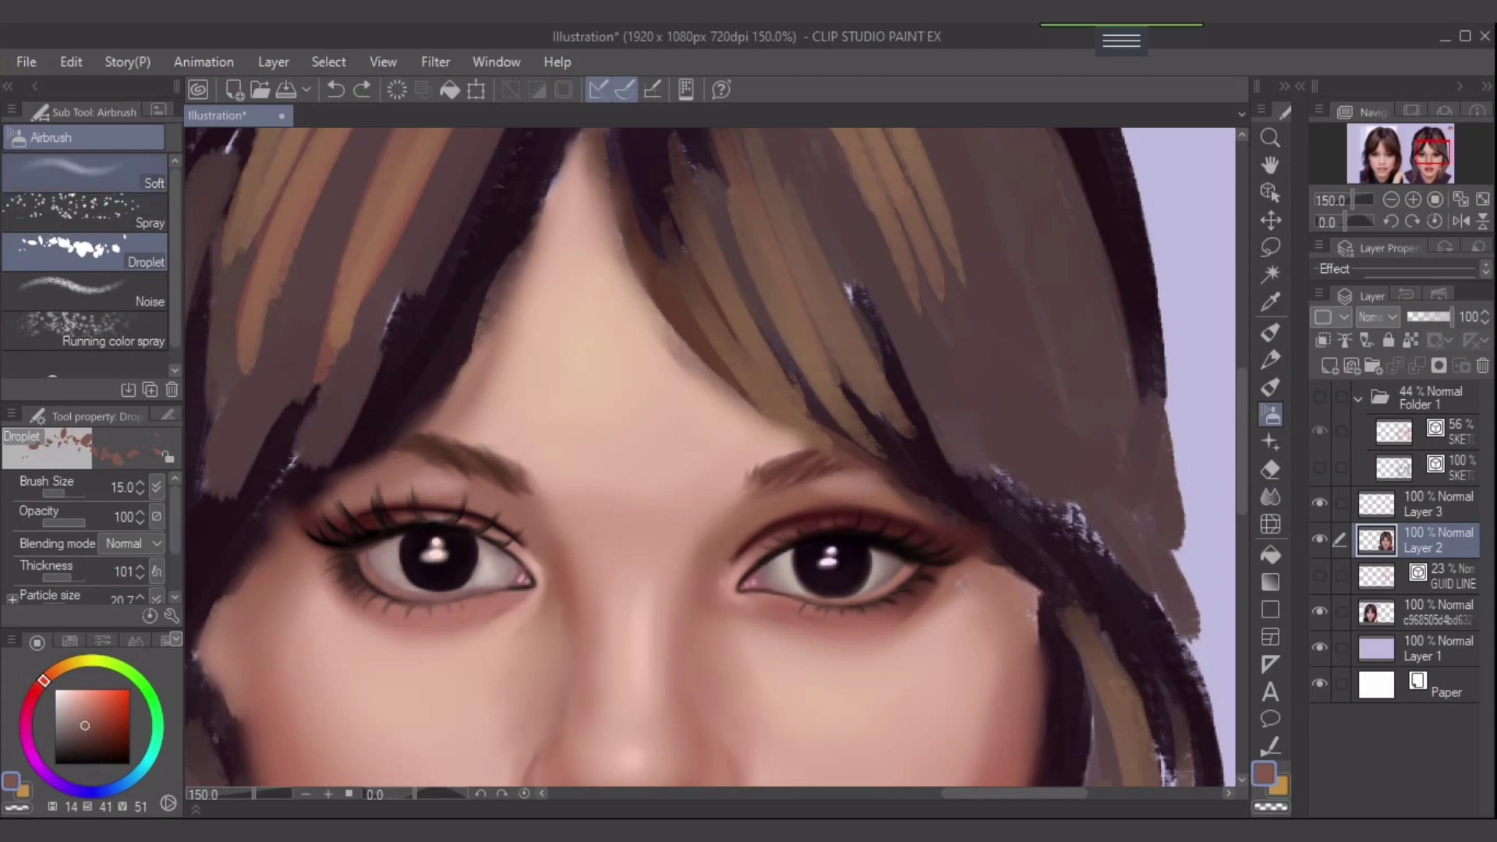
{"action": "left_click", "coordinate": [84, 173]}
{"action": "key", "text": "bracketleft"}
{"action": "key", "text": "bracketleft"}
{"action": "key", "text": "bracketleft"}
{"action": "left_click_drag", "start_coordinate": [391, 462], "coordinate": [425, 469]}
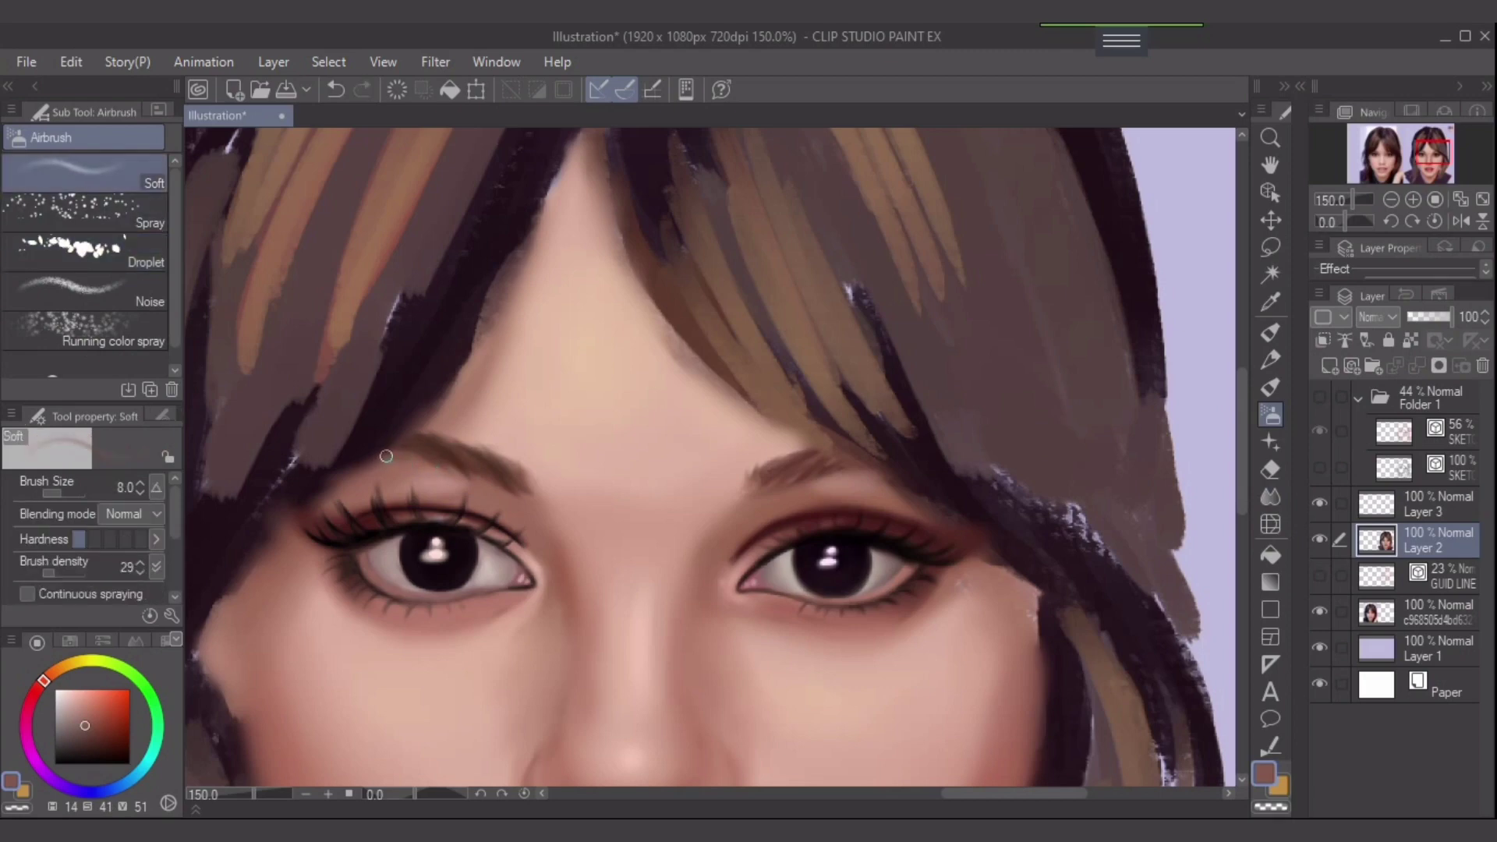
{"action": "key", "text": "ctrl+z"}
{"action": "left_click", "coordinate": [842, 462], "text": "alt"}
{"action": "left_click_drag", "start_coordinate": [427, 465], "coordinate": [400, 460]}
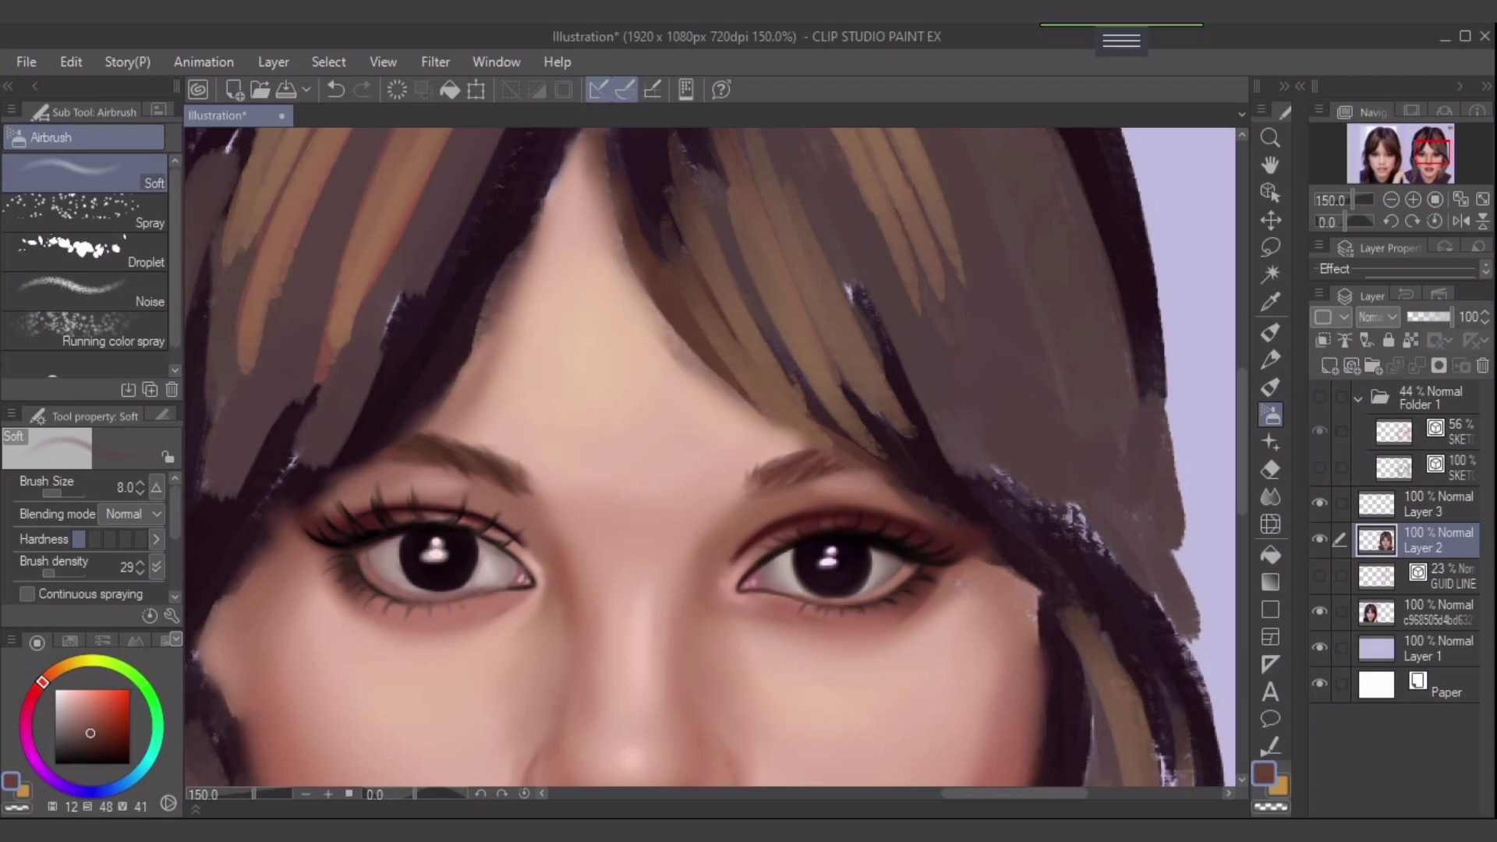
- Darken the left eyebrow's inner end at size 5 in sampled brown, hue 12, saturation 52, value 38, and select Layer 3
{"action": "left_click", "coordinate": [786, 466], "text": "alt"}
{"action": "key", "text": "bracketleft"}
{"action": "key", "text": "bracketleft"}
{"action": "left_click_drag", "start_coordinate": [520, 493], "coordinate": [523, 463]}
{"action": "left_click", "coordinate": [1437, 504]}
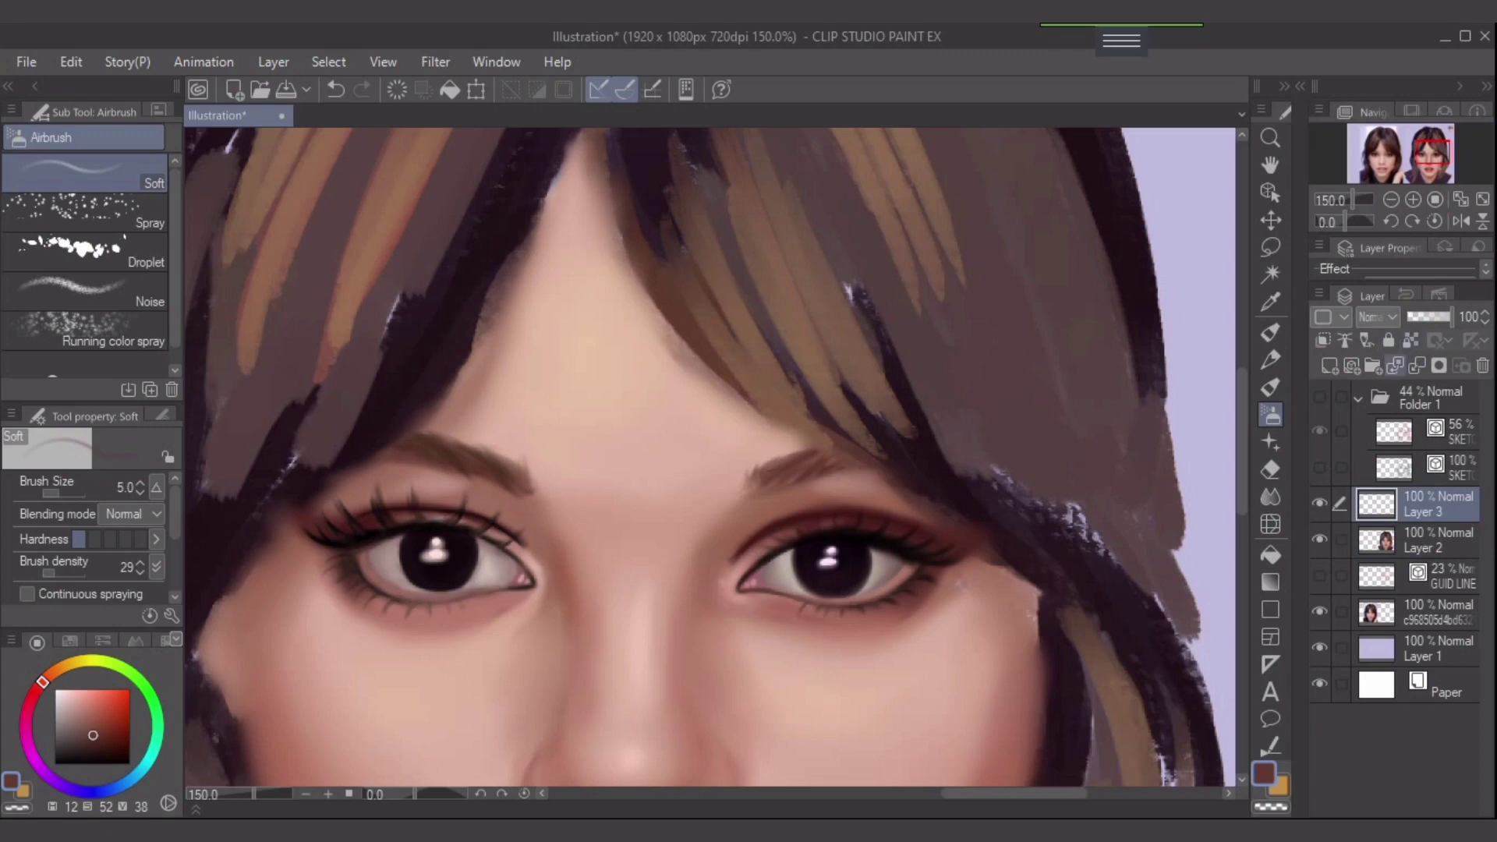
- Lock Layer 3's transparent pixels and set the soft airbrush to size 20 with a skin tone sampled between the eyebrows
{"action": "left_click", "coordinate": [1410, 340]}
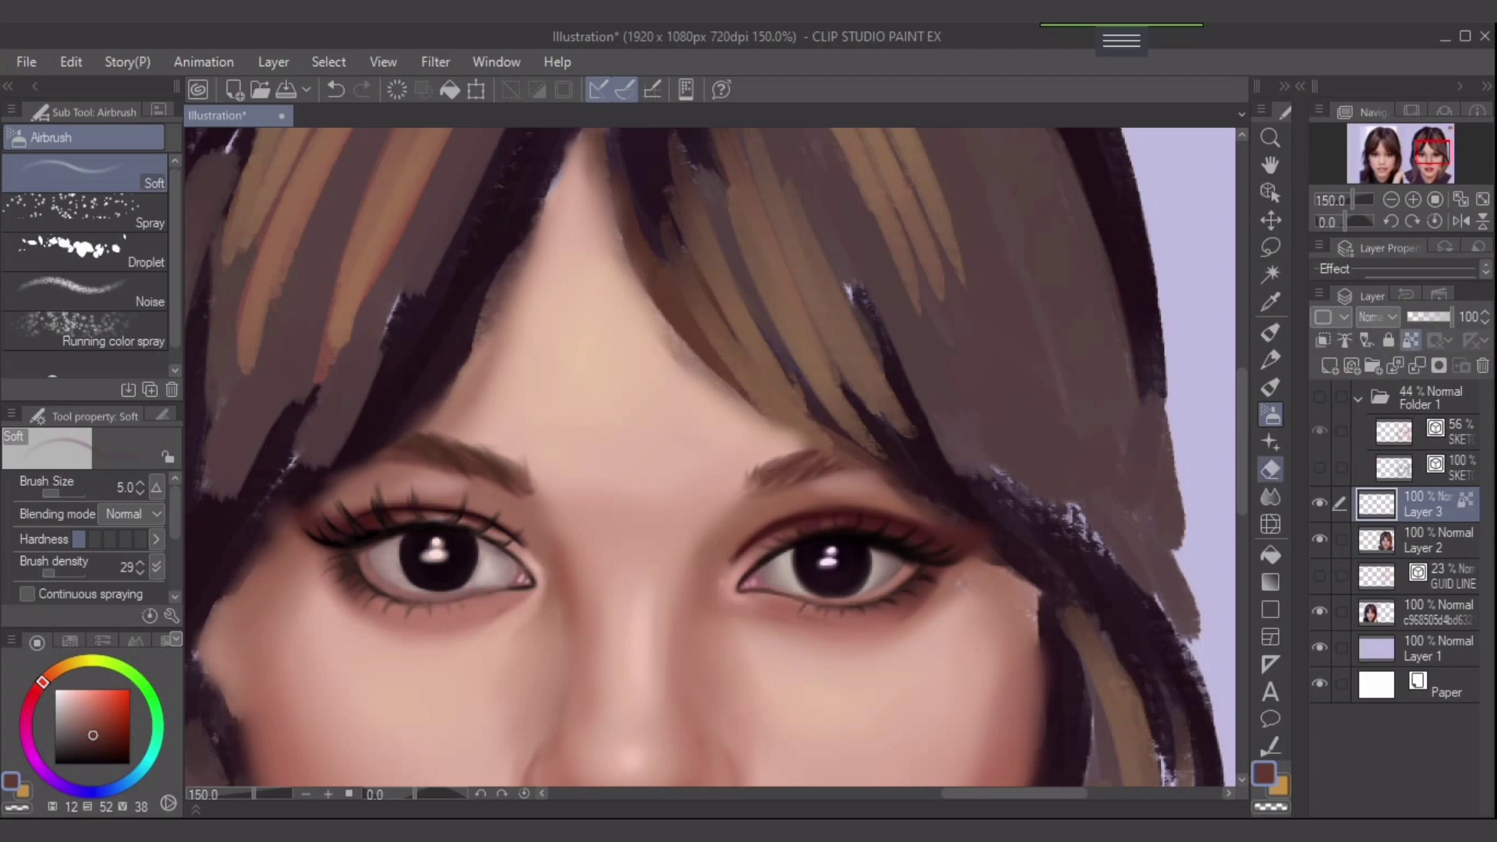
{"action": "key", "text": "bracketright"}
{"action": "key", "text": "bracketright"}
{"action": "key", "text": "bracketright"}
{"action": "key", "text": "bracketright"}
{"action": "key", "text": "bracketright"}
{"action": "key", "text": "bracketright"}
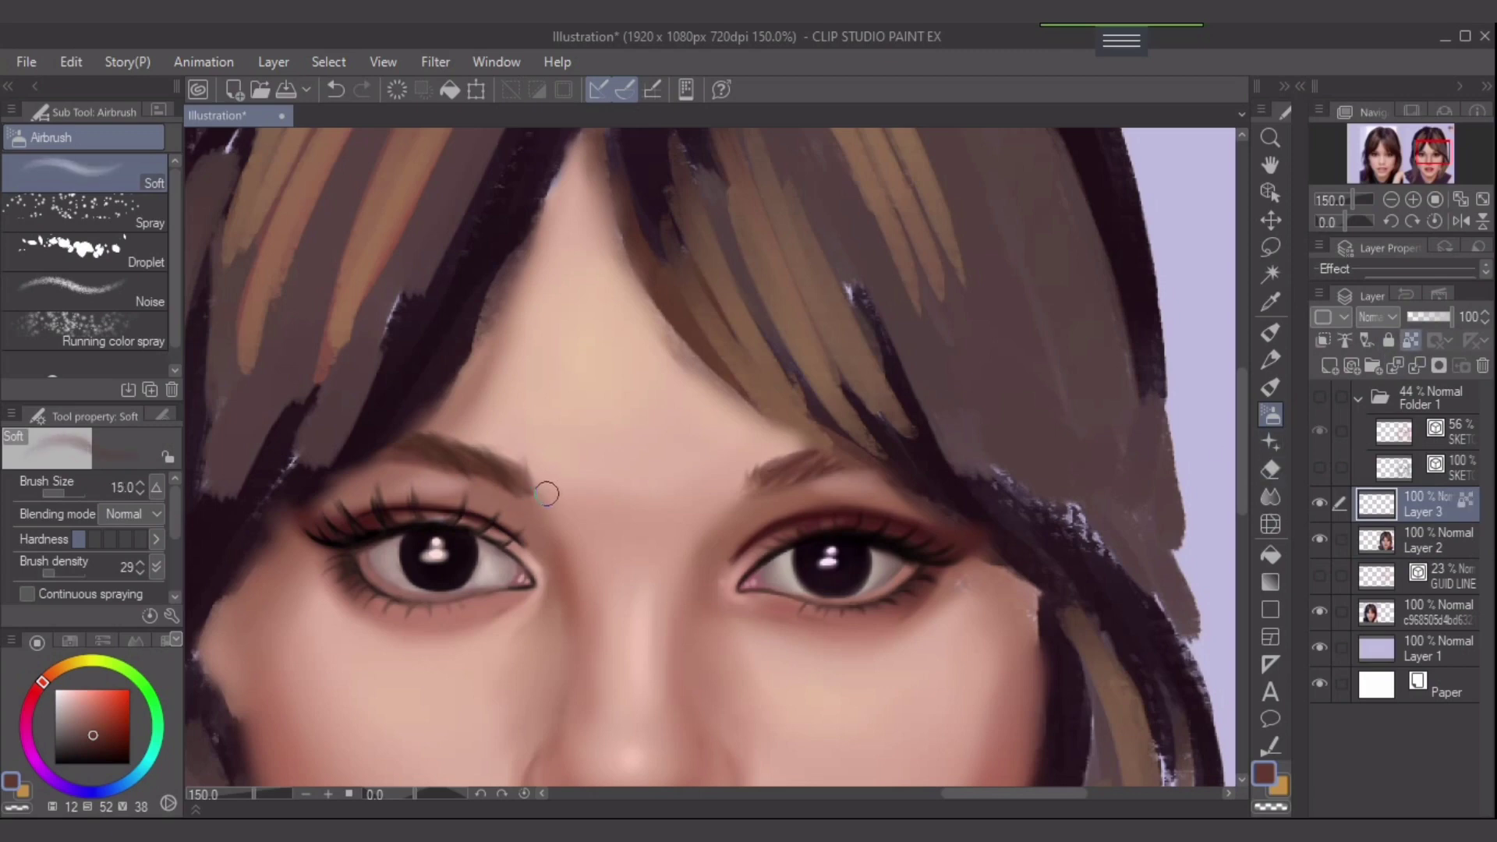
{"action": "left_click", "coordinate": [590, 495], "text": "alt"}
{"action": "key", "text": "bracketright"}
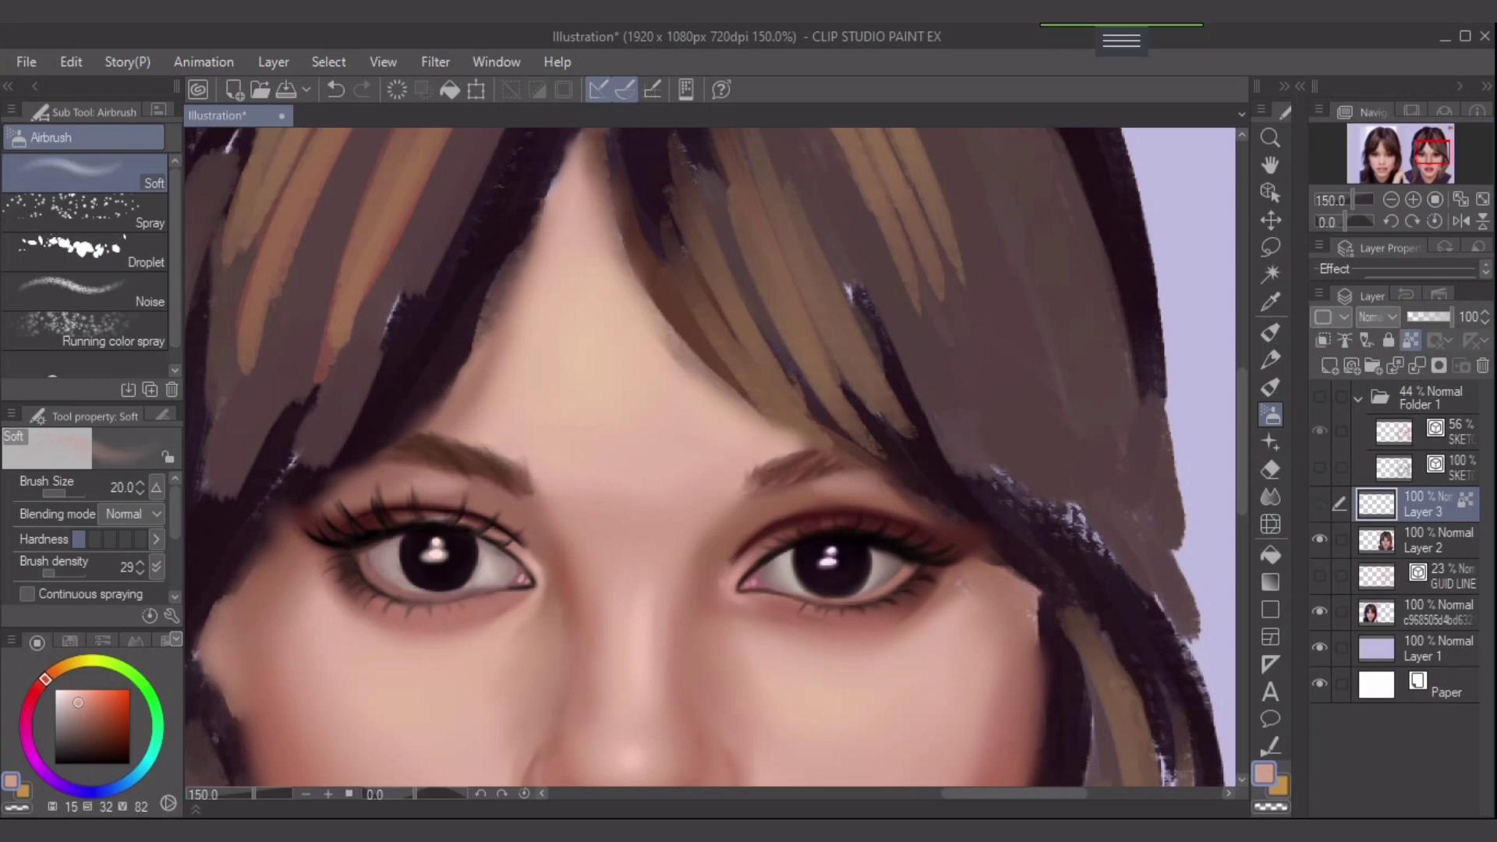
- Toggle the visibility of Layer 3 and Layer 2 to compare the painted portrait
{"action": "left_click", "coordinate": [1319, 504]}
{"action": "left_click", "coordinate": [1318, 540]}
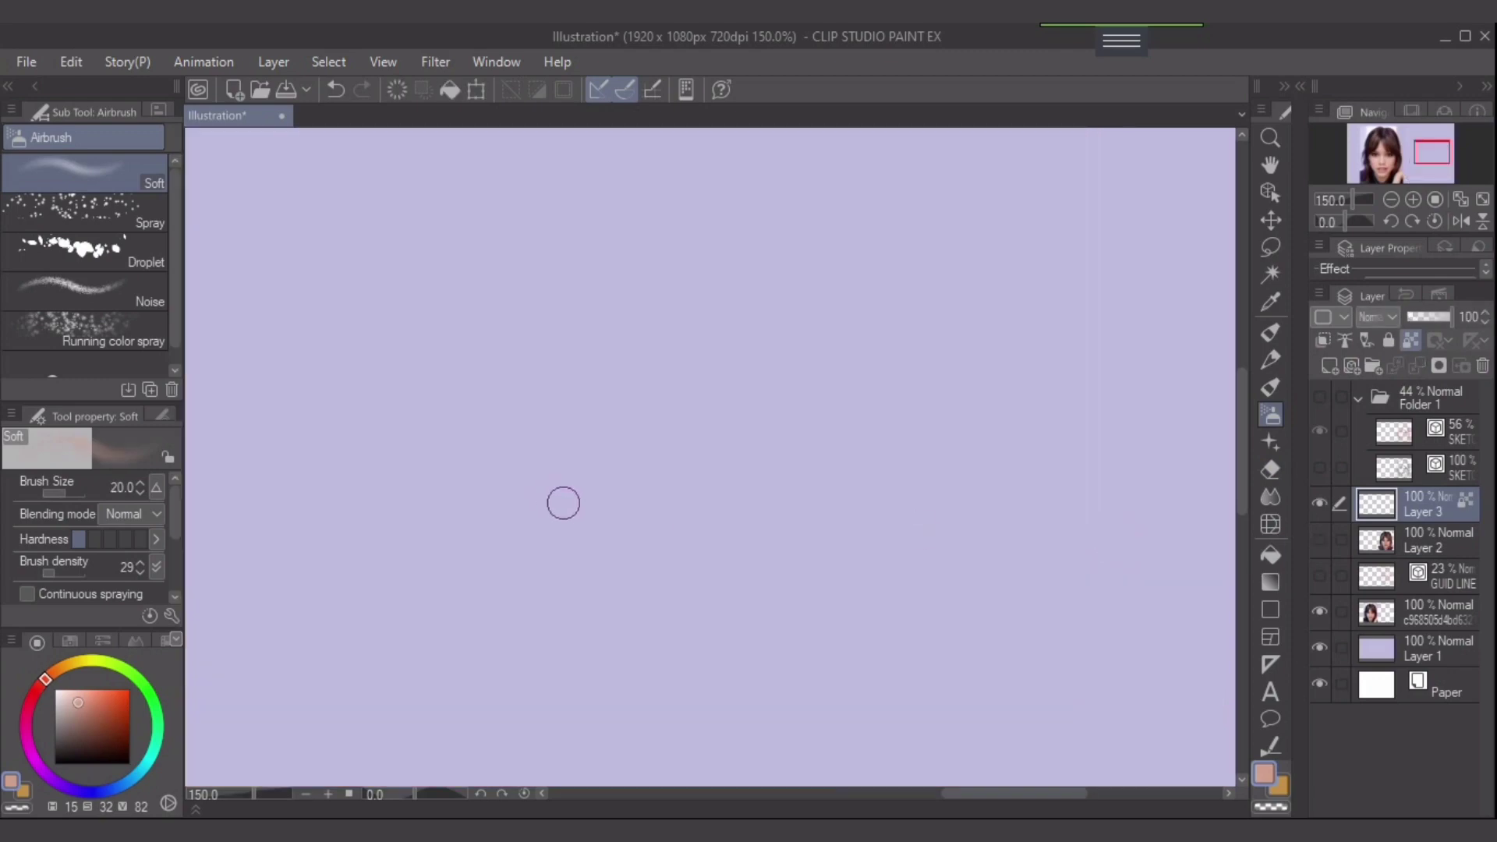
{"action": "left_click", "coordinate": [1319, 540]}
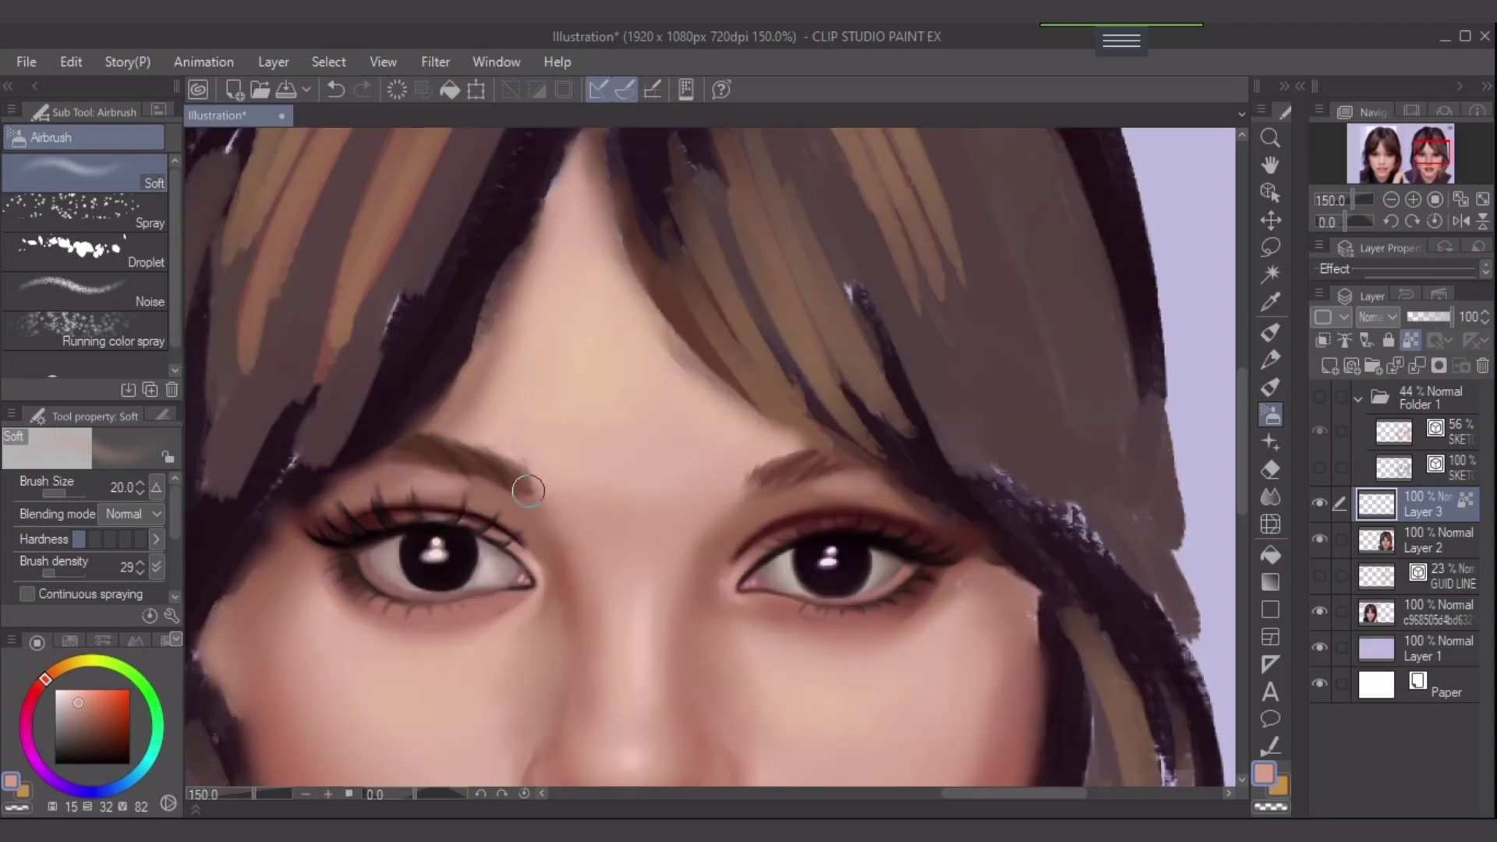
- Touch up the left eyebrow with the soft airbrush, using sampled skin tone at size 15 and dark brown at size 6
{"action": "left_click", "coordinate": [558, 474], "text": "alt"}
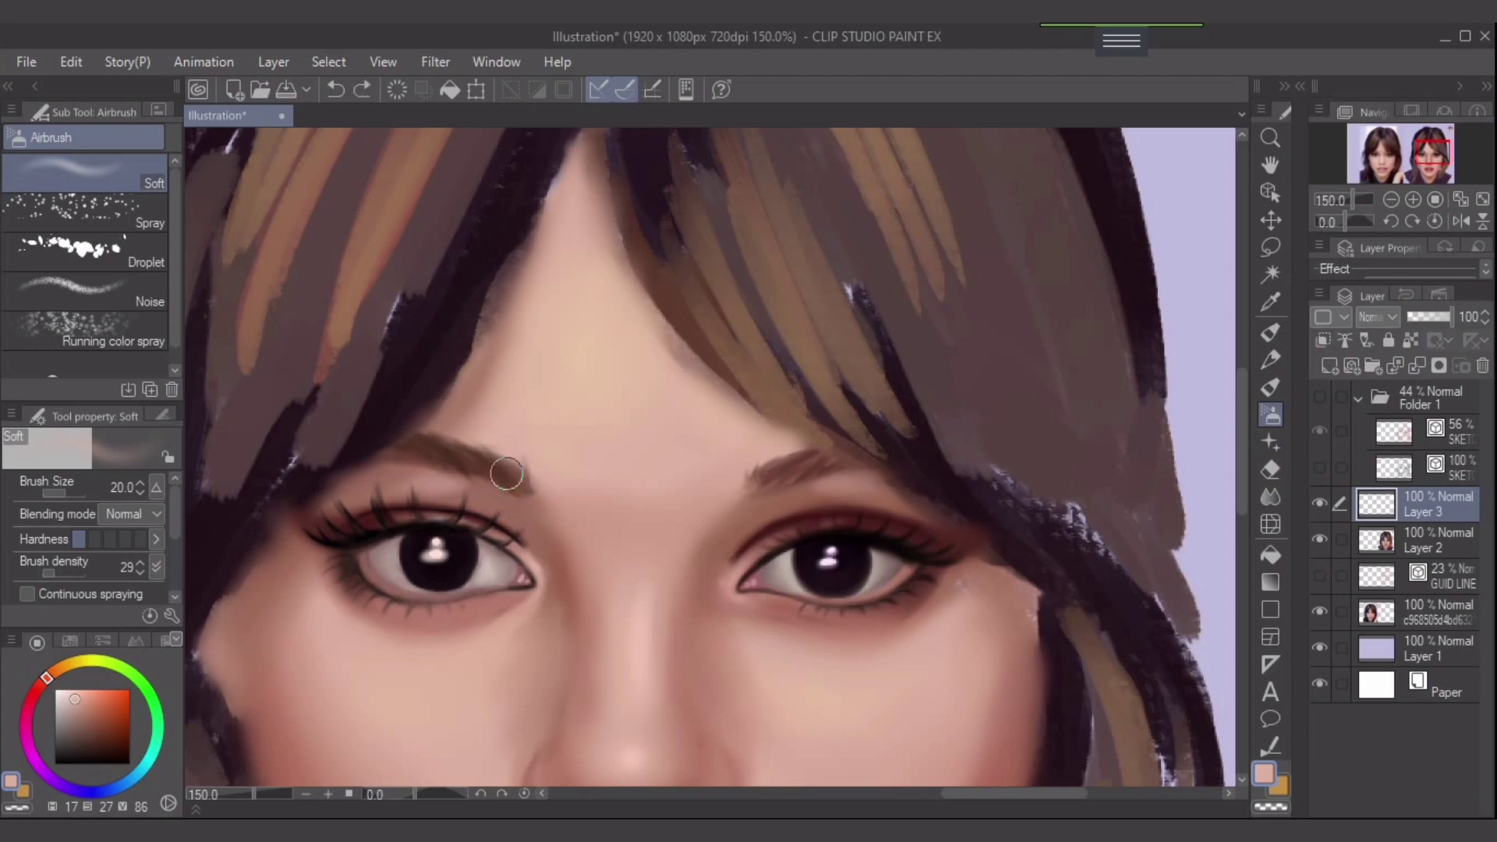
{"action": "key", "text": "bracketleft"}
{"action": "key", "text": "bracketleft"}
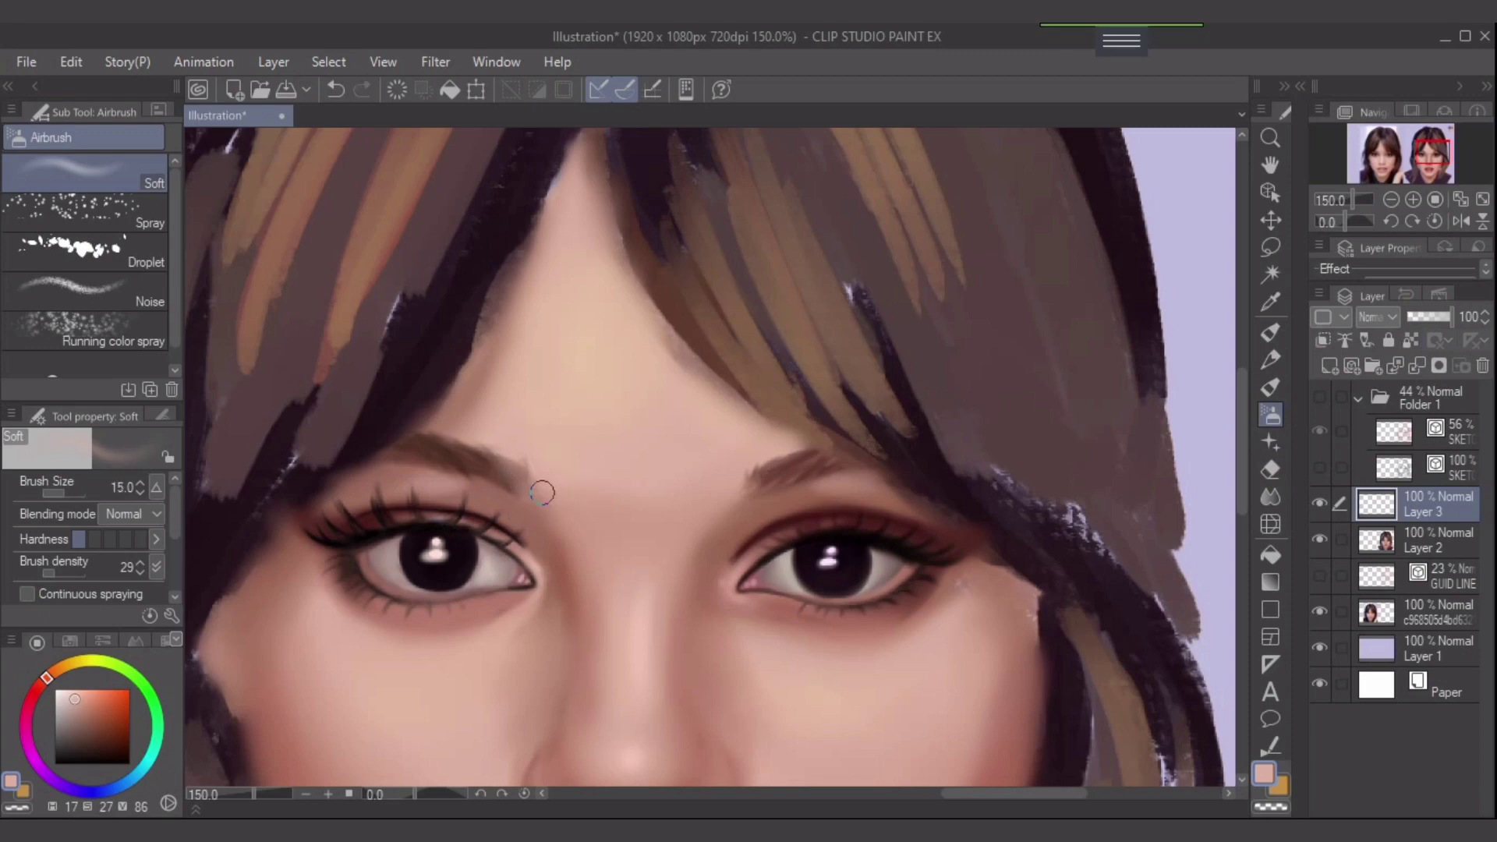
{"action": "scroll", "coordinate": [750, 563], "scroll_direction": "down", "scroll_amount": 1}
{"action": "left_click", "coordinate": [550, 529], "text": "alt"}
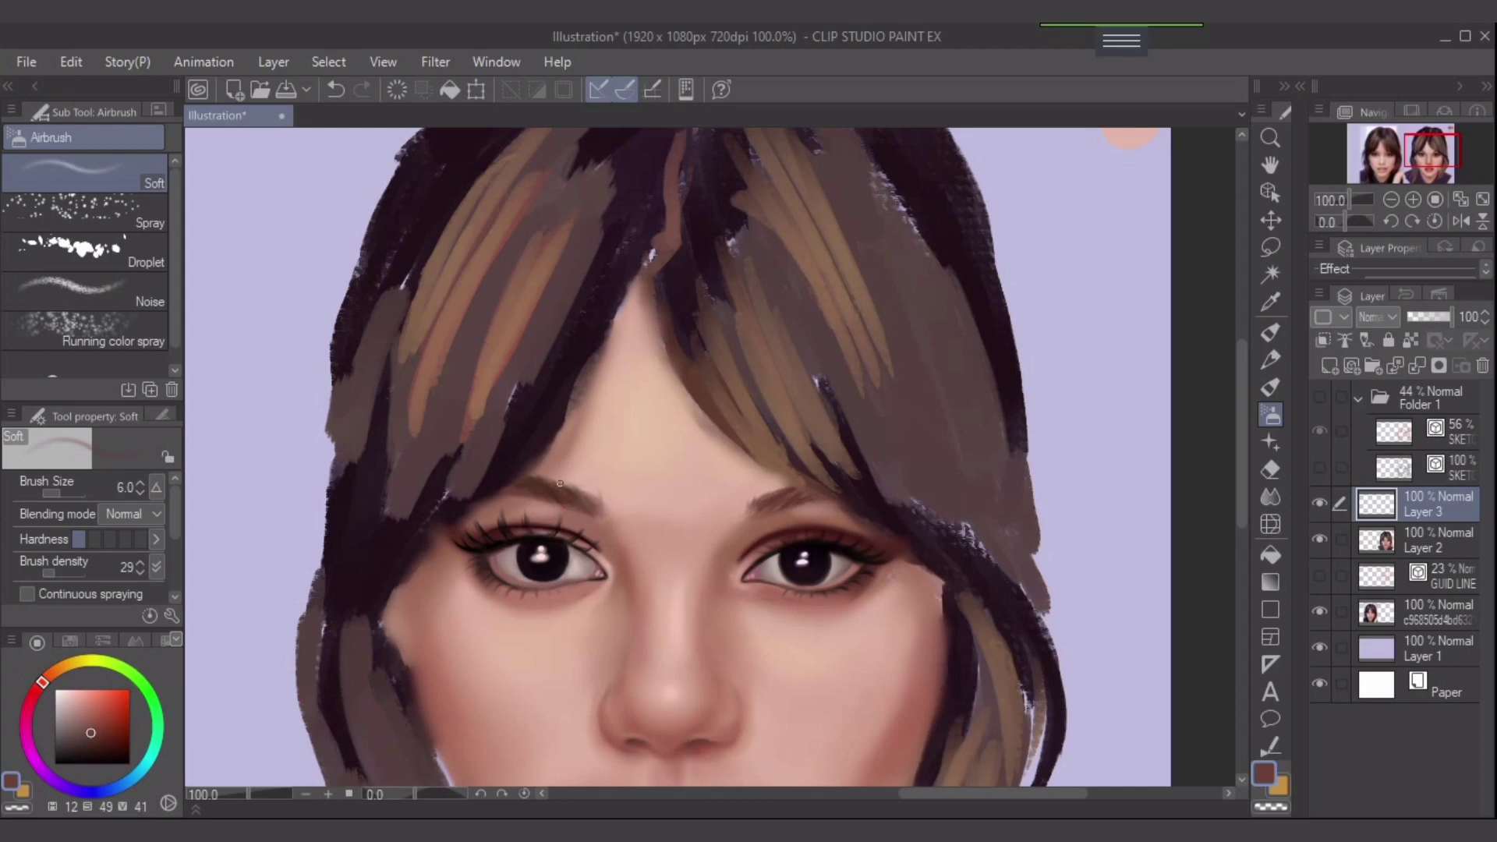
{"action": "key", "text": "ctrl+minus"}
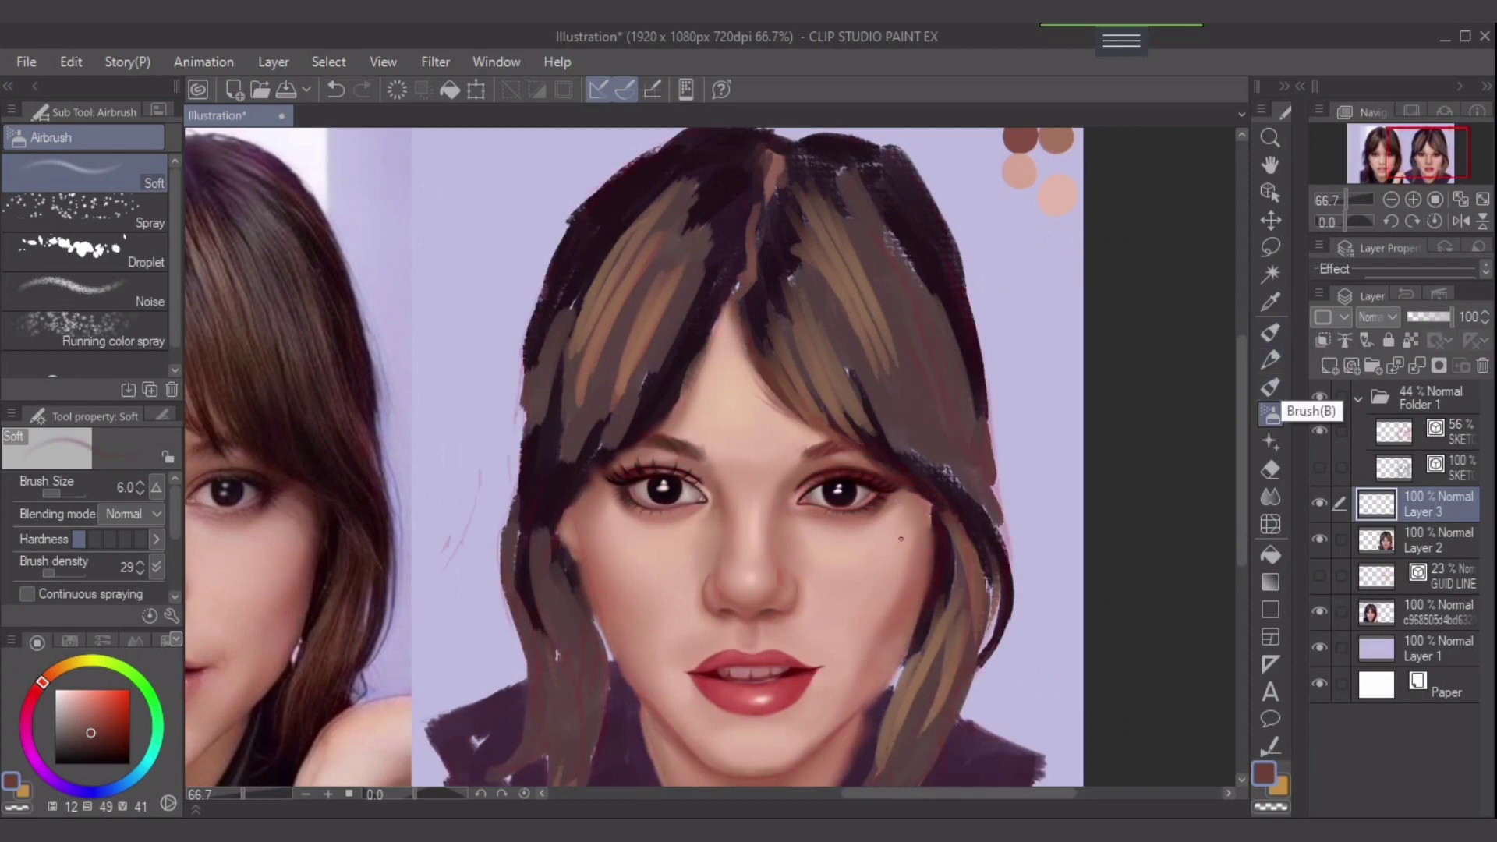
- Merge Layer 3 into Layer 2 and try erasing a strip of hair beside the left cheek with the size 12 vector eraser
{"action": "scroll", "coordinate": [862, 592], "scroll_direction": "up", "scroll_amount": 3}
{"action": "left_click_drag", "start_coordinate": [546, 546], "coordinate": [1064, 351]}
{"action": "left_click_drag", "start_coordinate": [631, 379], "coordinate": [549, 420]}
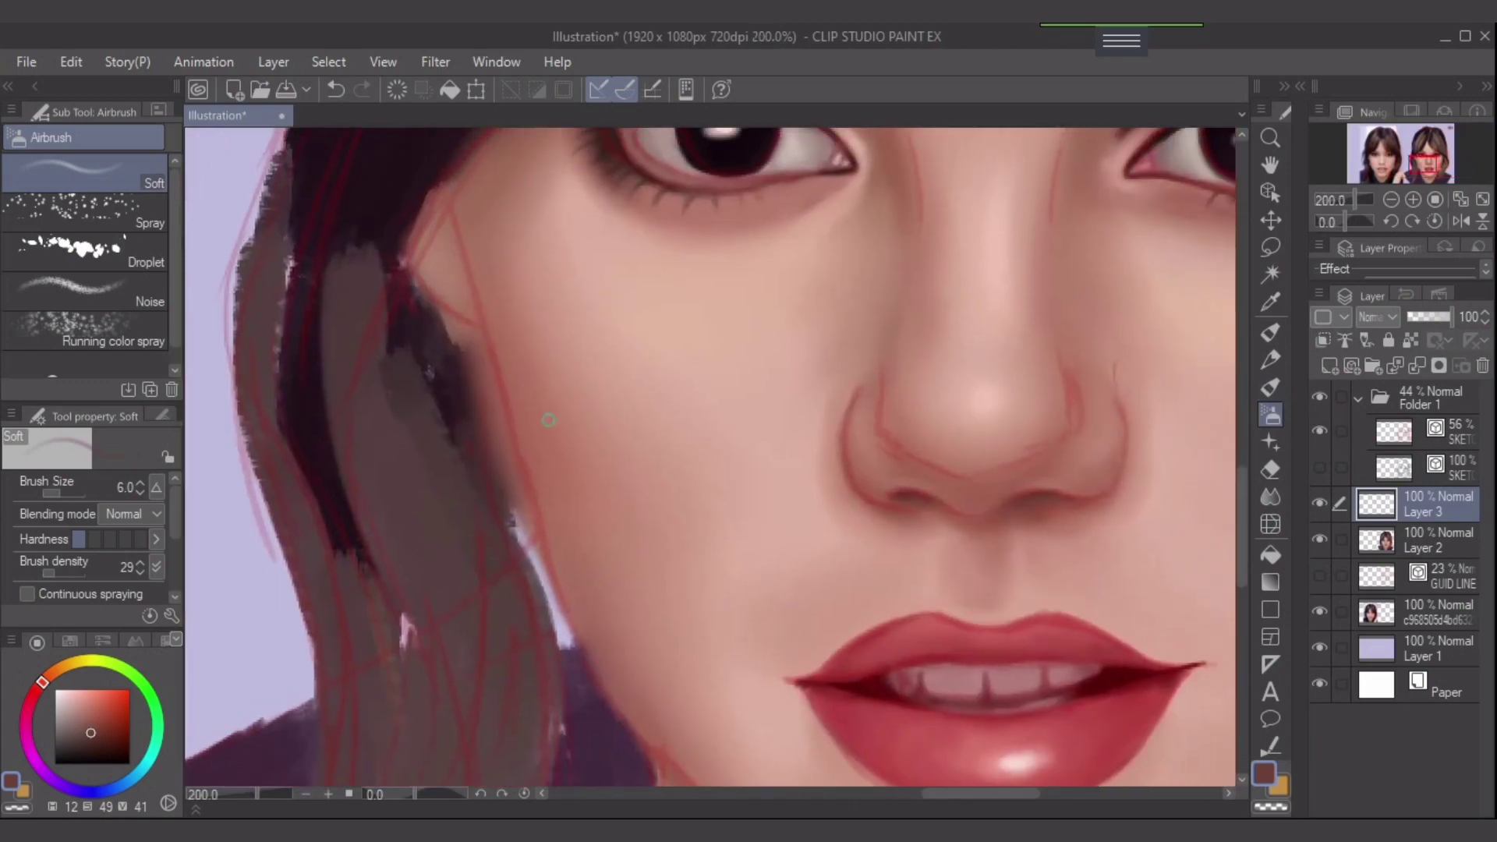
{"action": "key", "text": "e"}
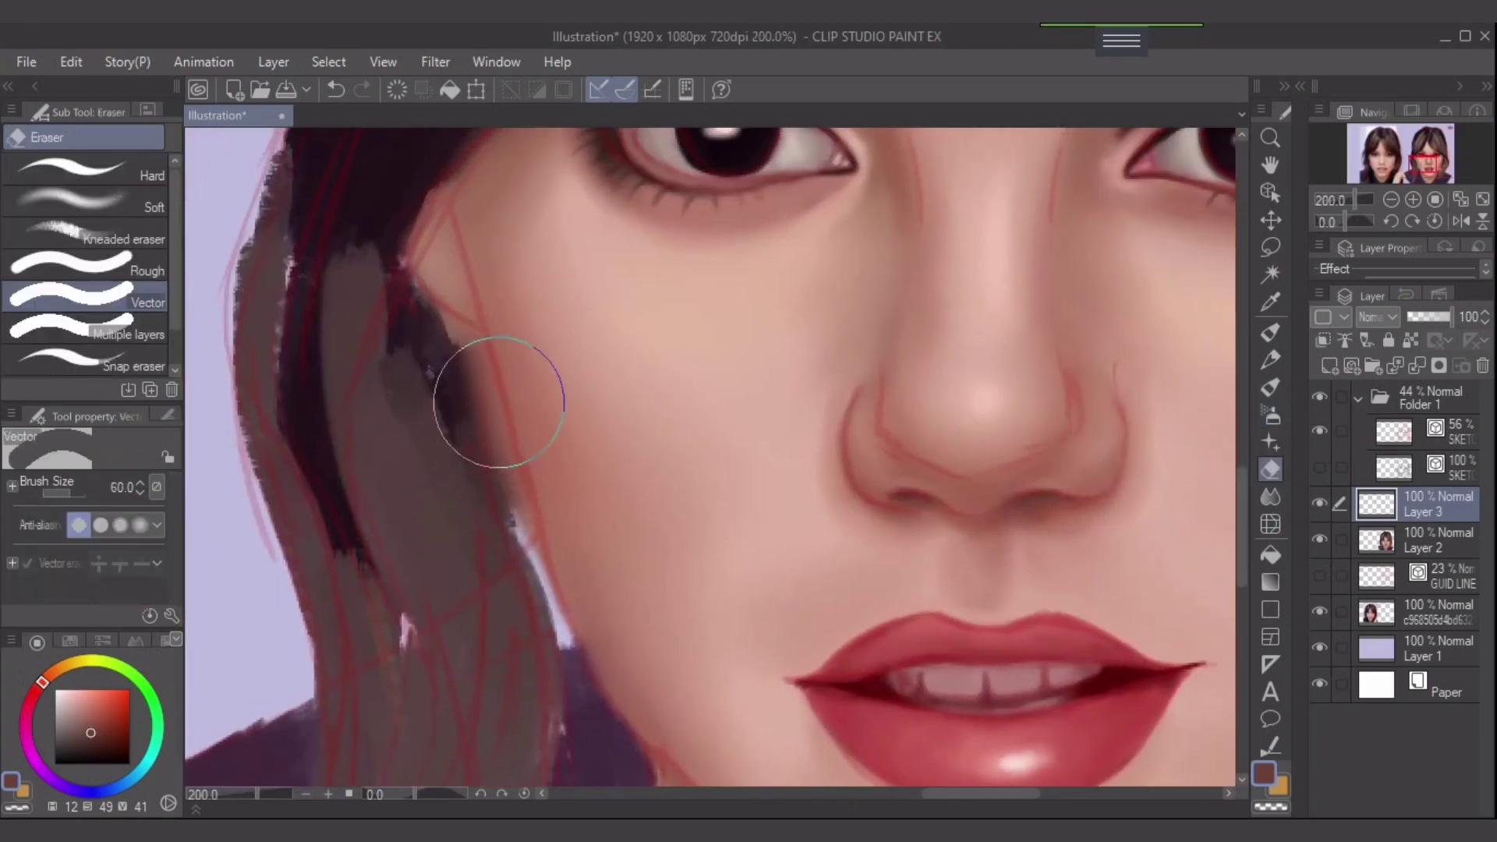
{"action": "key", "text": "["}
{"action": "key", "text": "["}
{"action": "key", "text": "["}
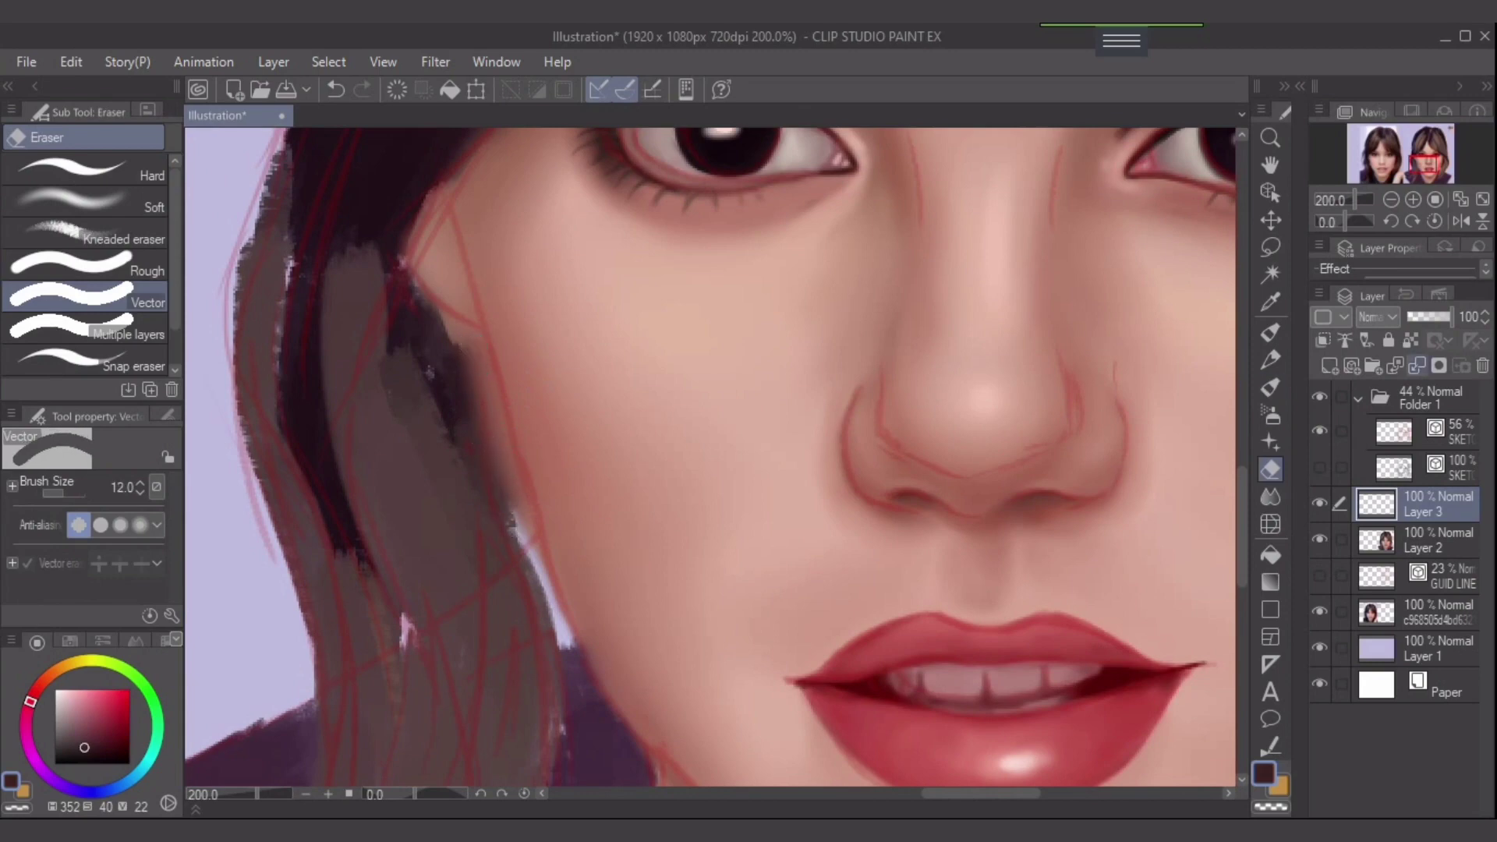
{"action": "left_click", "coordinate": [1416, 365]}
{"action": "left_click_drag", "start_coordinate": [465, 353], "coordinate": [509, 474]}
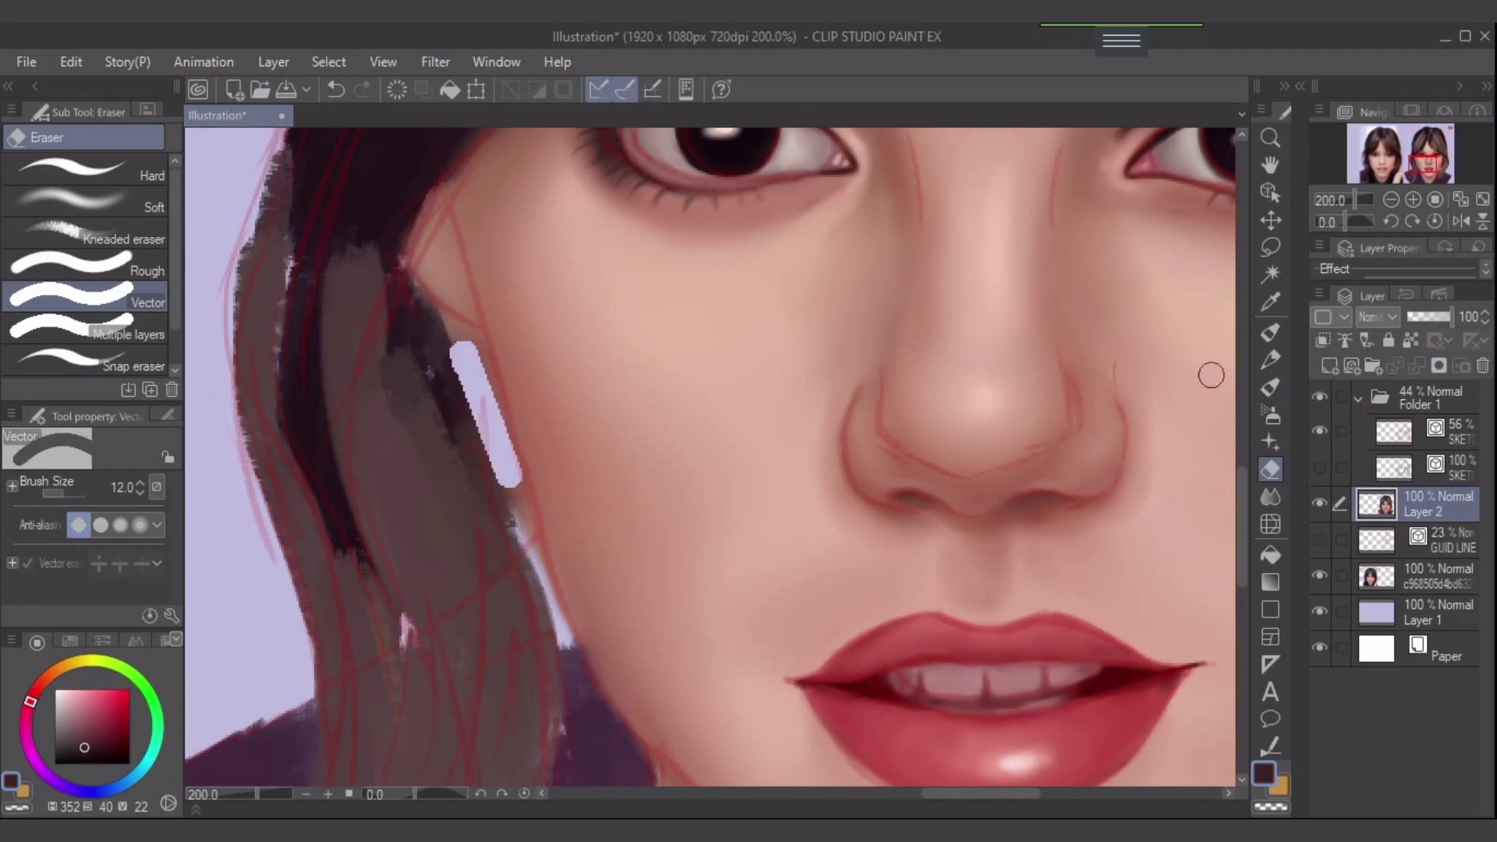
{"action": "key", "text": "ctrl+z"}
- Paint the dark hair along the left cheek and jaw with the Skin Brush at size 10, following the sketch line
{"action": "key", "text": "p"}
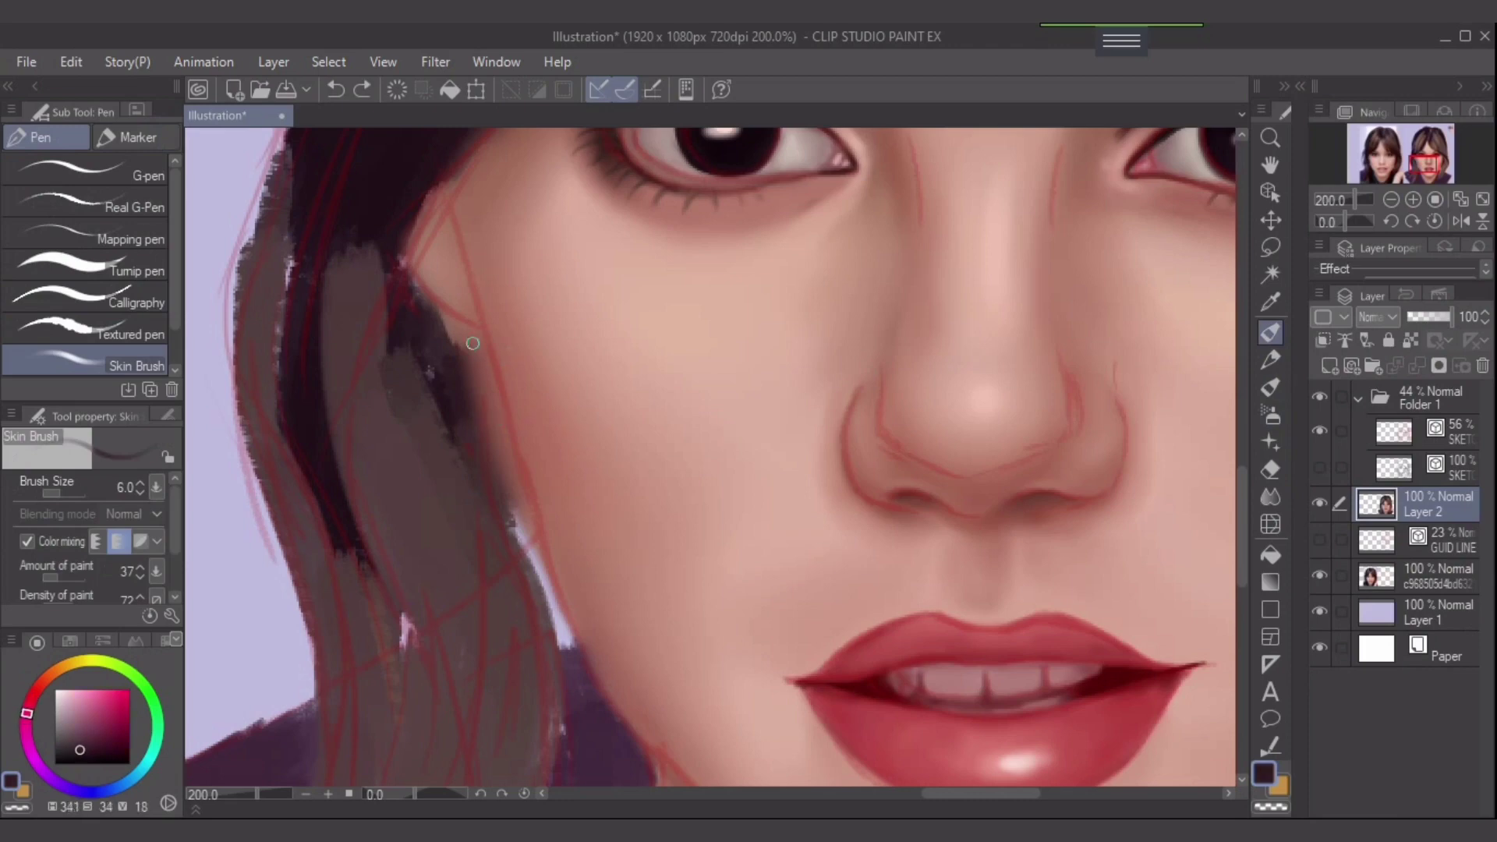
{"action": "mouse_move", "coordinate": [472, 343]}
{"action": "left_mouse_down"}
{"action": "mouse_move", "coordinate": [496, 394]}
{"action": "mouse_move", "coordinate": [448, 312]}
{"action": "mouse_move", "coordinate": [482, 335]}
{"action": "mouse_move", "coordinate": [514, 505]}
{"action": "left_mouse_up"}
{"action": "key", "text": "]"}
{"action": "key", "text": "]"}
{"action": "key", "text": "]"}
{"action": "left_click_drag", "start_coordinate": [481, 390], "coordinate": [507, 491]}
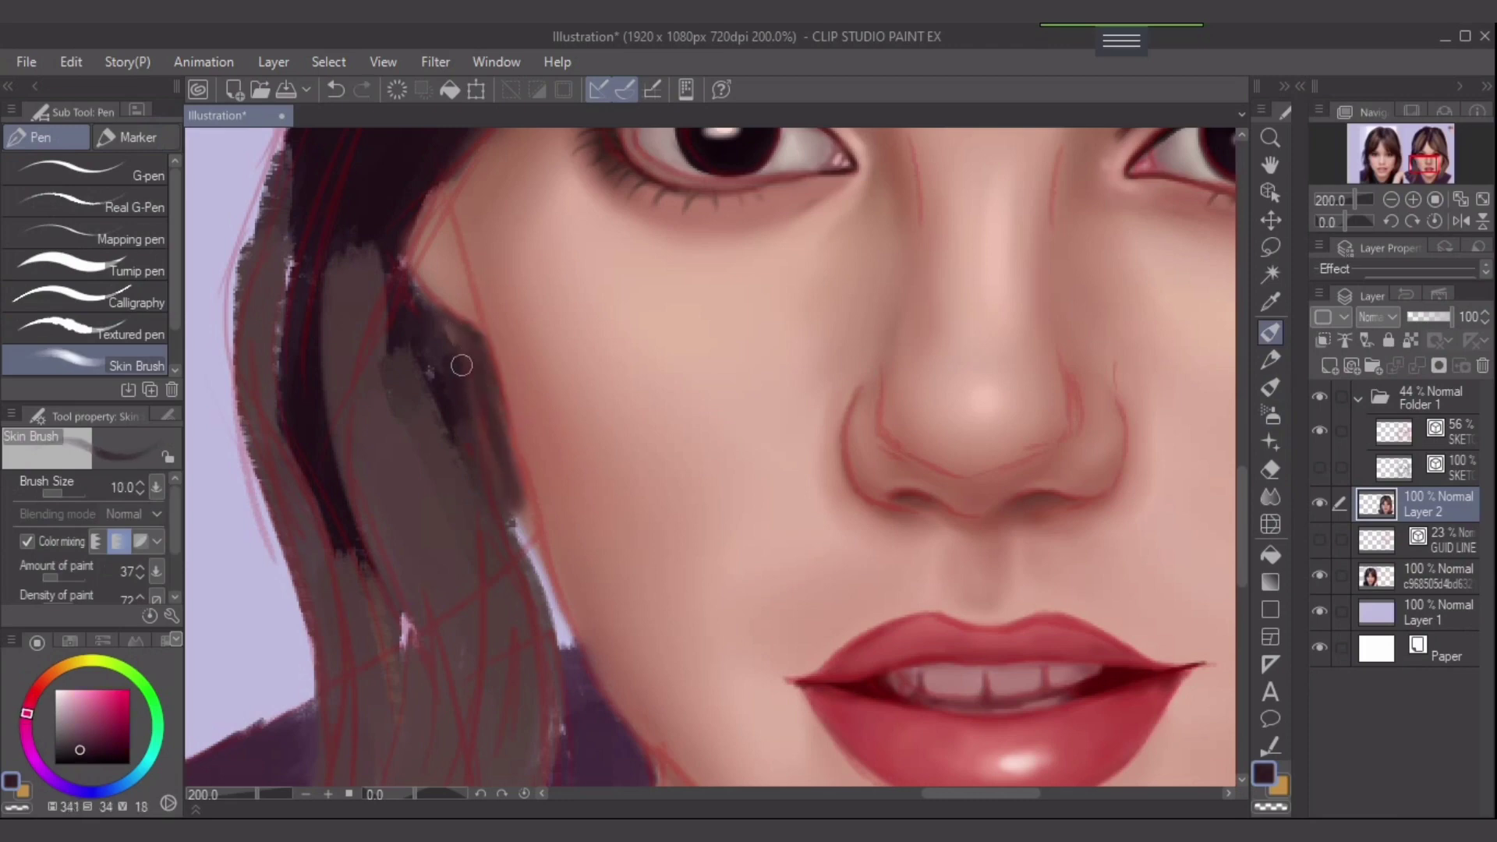
{"action": "mouse_move", "coordinate": [461, 365]}
{"action": "left_mouse_down"}
{"action": "mouse_move", "coordinate": [516, 461]}
{"action": "mouse_move", "coordinate": [547, 600]}
{"action": "mouse_move", "coordinate": [510, 492]}
{"action": "mouse_move", "coordinate": [535, 575]}
{"action": "mouse_move", "coordinate": [516, 524]}
{"action": "mouse_move", "coordinate": [543, 552]}
{"action": "mouse_move", "coordinate": [513, 520]}
{"action": "mouse_move", "coordinate": [552, 616]}
{"action": "mouse_move", "coordinate": [494, 463]}
{"action": "mouse_move", "coordinate": [524, 566]}
{"action": "mouse_move", "coordinate": [582, 678]}
{"action": "mouse_move", "coordinate": [545, 594]}
{"action": "mouse_move", "coordinate": [577, 651]}
{"action": "mouse_move", "coordinate": [555, 629]}
{"action": "mouse_move", "coordinate": [560, 679]}
{"action": "left_mouse_up"}
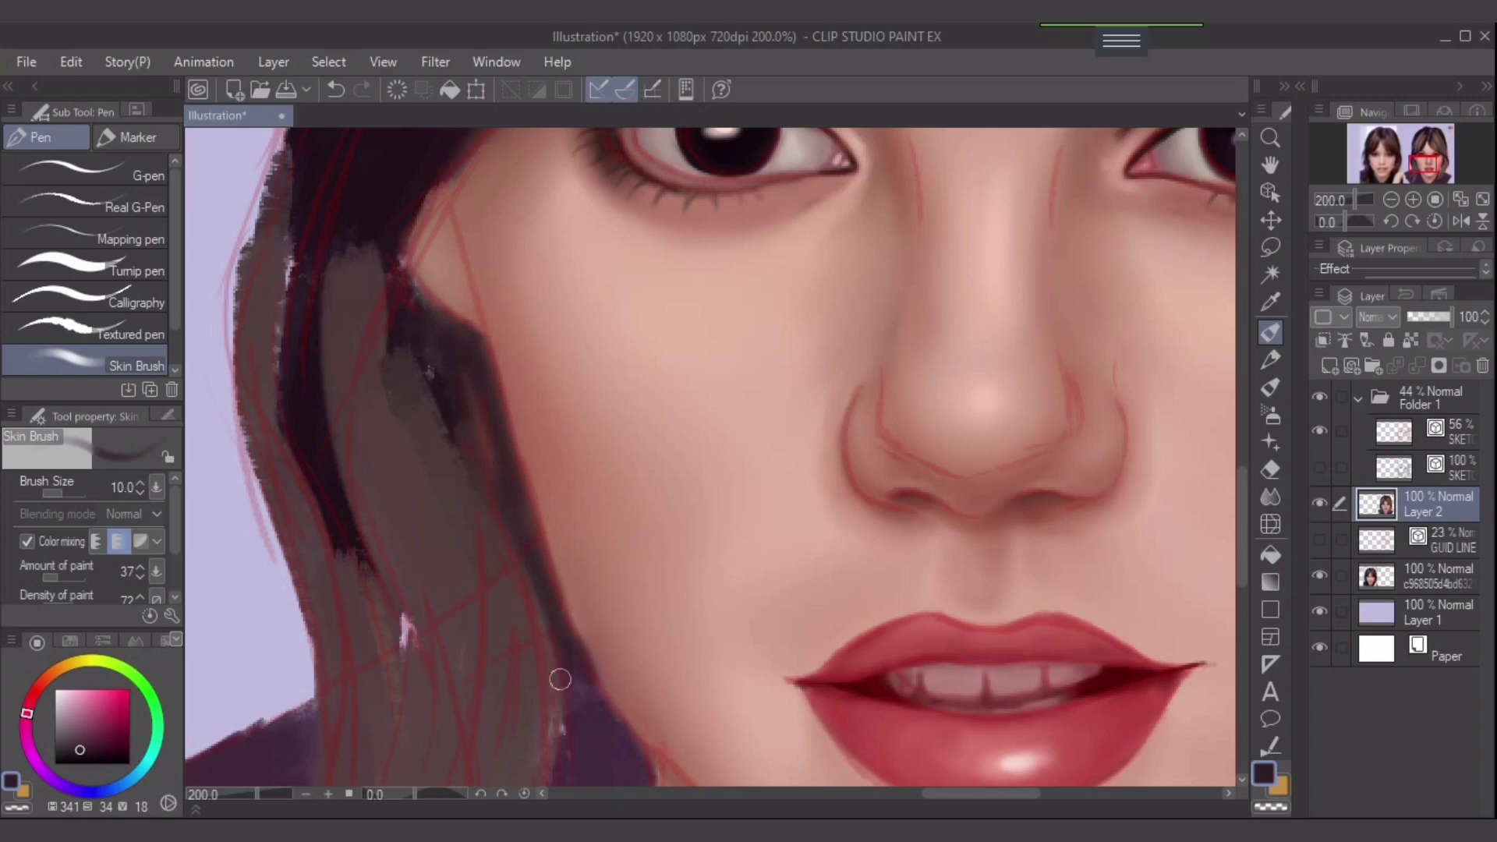
{"action": "left_click_drag", "start_coordinate": [475, 435], "coordinate": [424, 358]}
- Smooth and deepen the dark hair edge from the left jaw up to below the ear
{"action": "scroll", "coordinate": [653, 624], "scroll_direction": "down", "scroll_amount": 2}
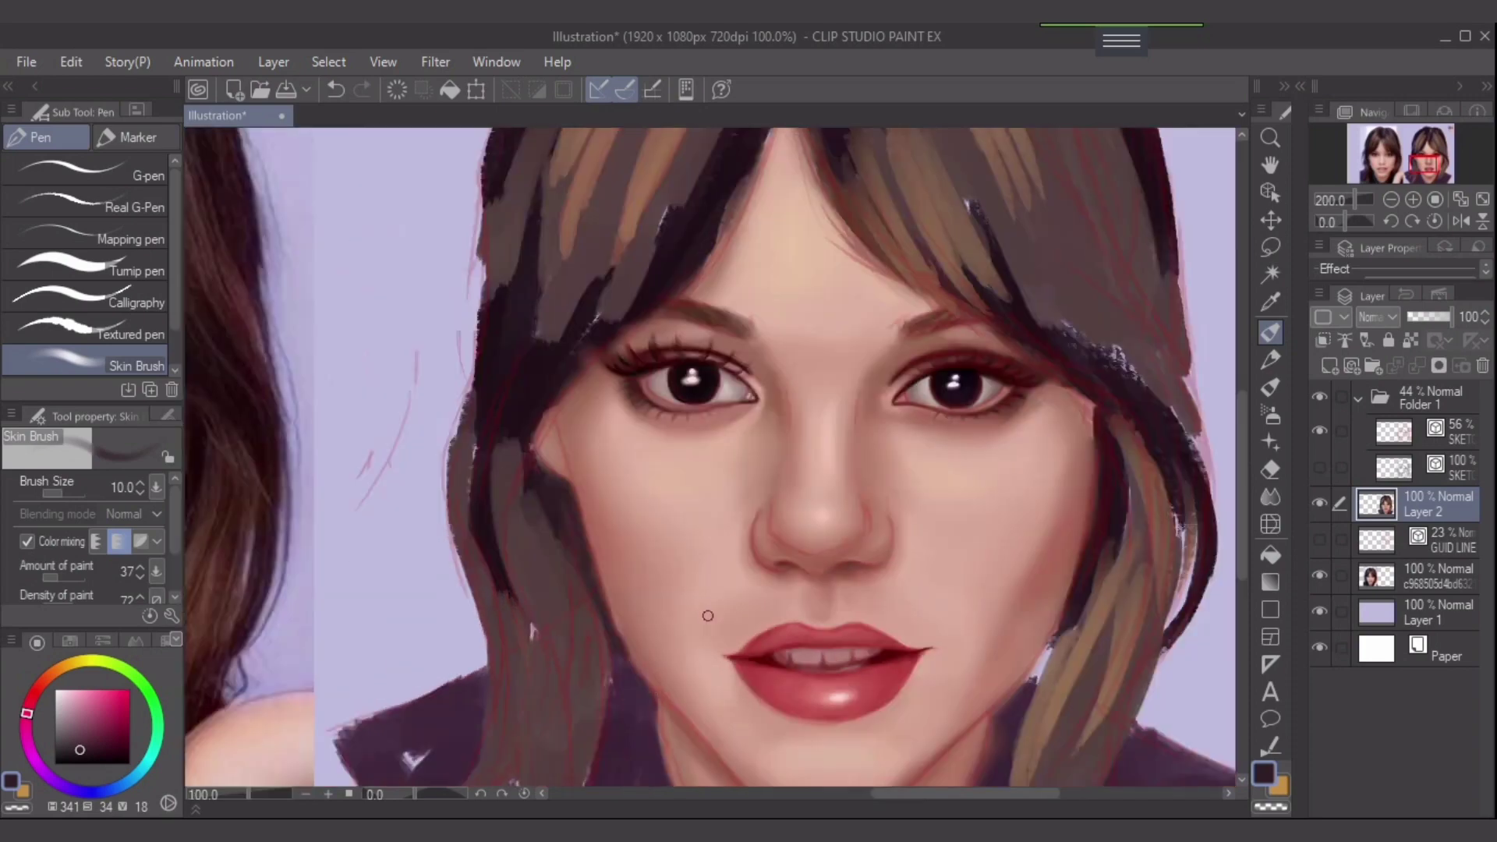
{"action": "left_click_drag", "start_coordinate": [709, 615], "coordinate": [592, 478]}
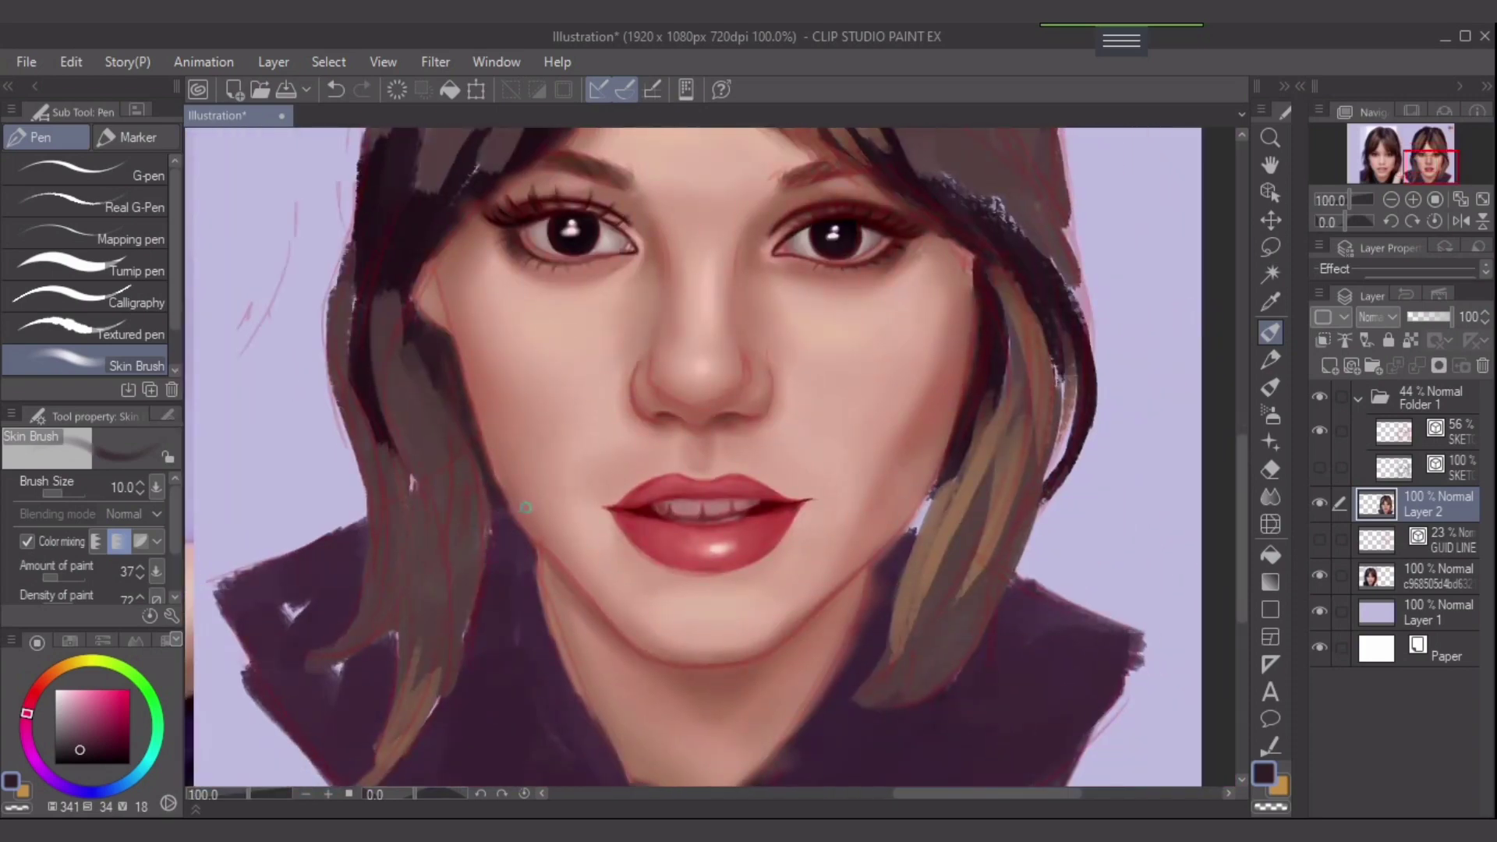
{"action": "scroll", "coordinate": [526, 507], "scroll_direction": "up", "scroll_amount": 4}
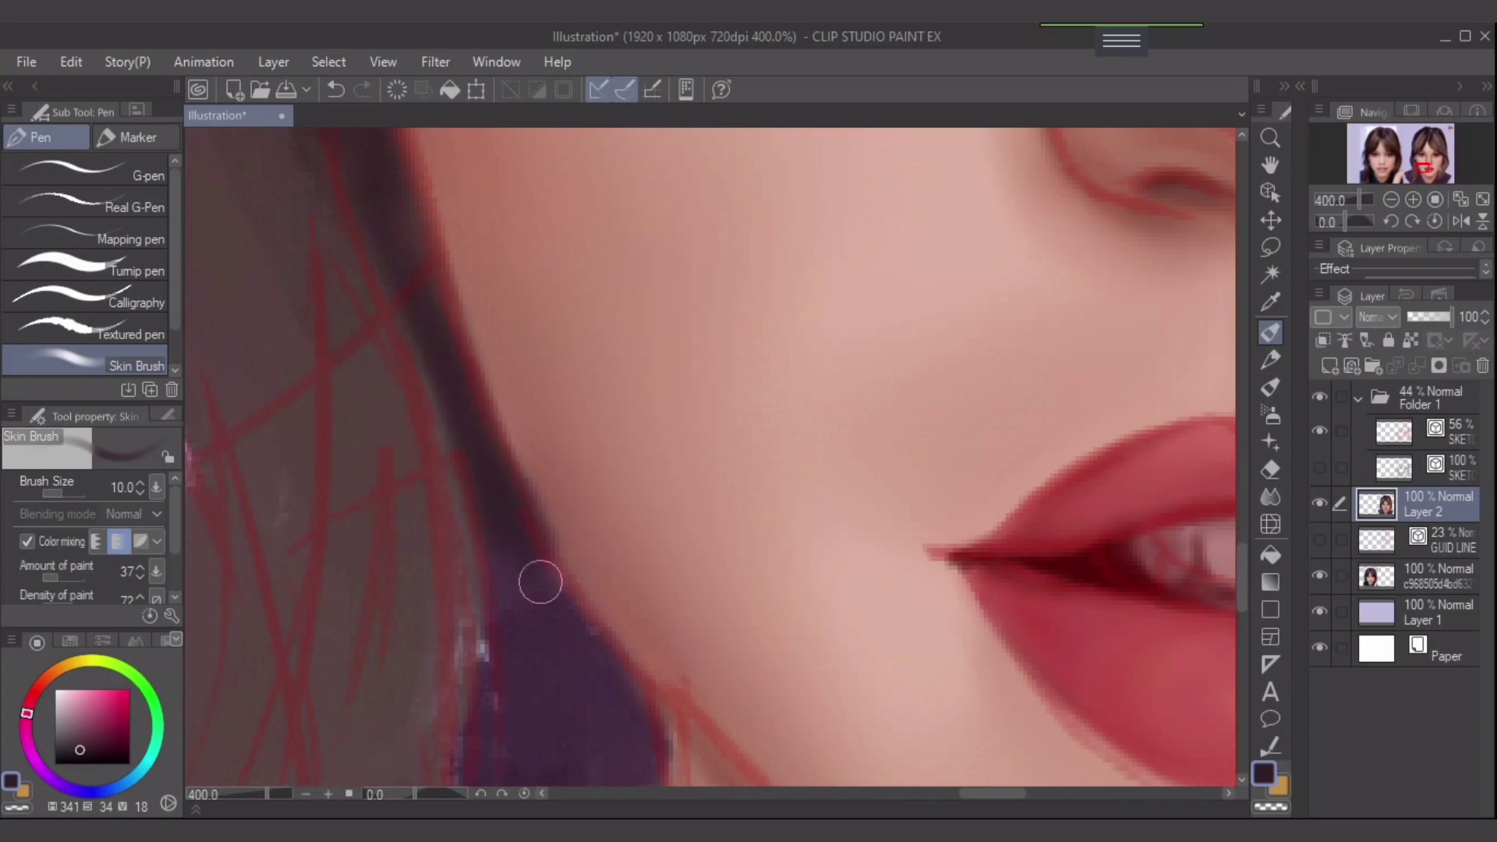
{"action": "mouse_move", "coordinate": [608, 691]}
{"action": "left_mouse_down"}
{"action": "mouse_move", "coordinate": [453, 465]}
{"action": "mouse_move", "coordinate": [491, 592]}
{"action": "left_mouse_up"}
{"action": "left_click_drag", "start_coordinate": [334, 250], "coordinate": [498, 587]}
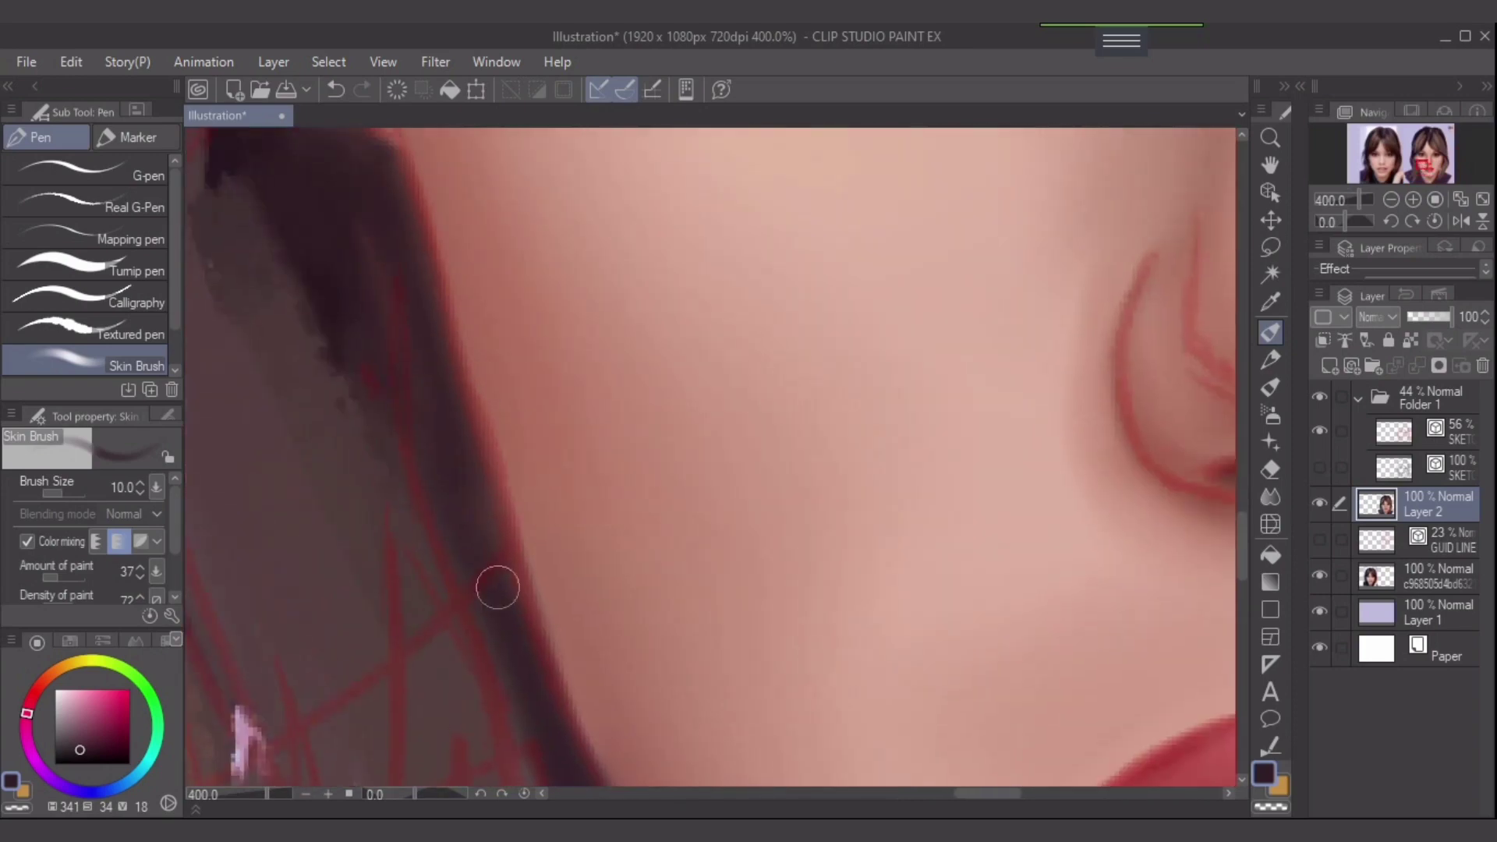
{"action": "left_click_drag", "start_coordinate": [379, 222], "coordinate": [460, 484]}
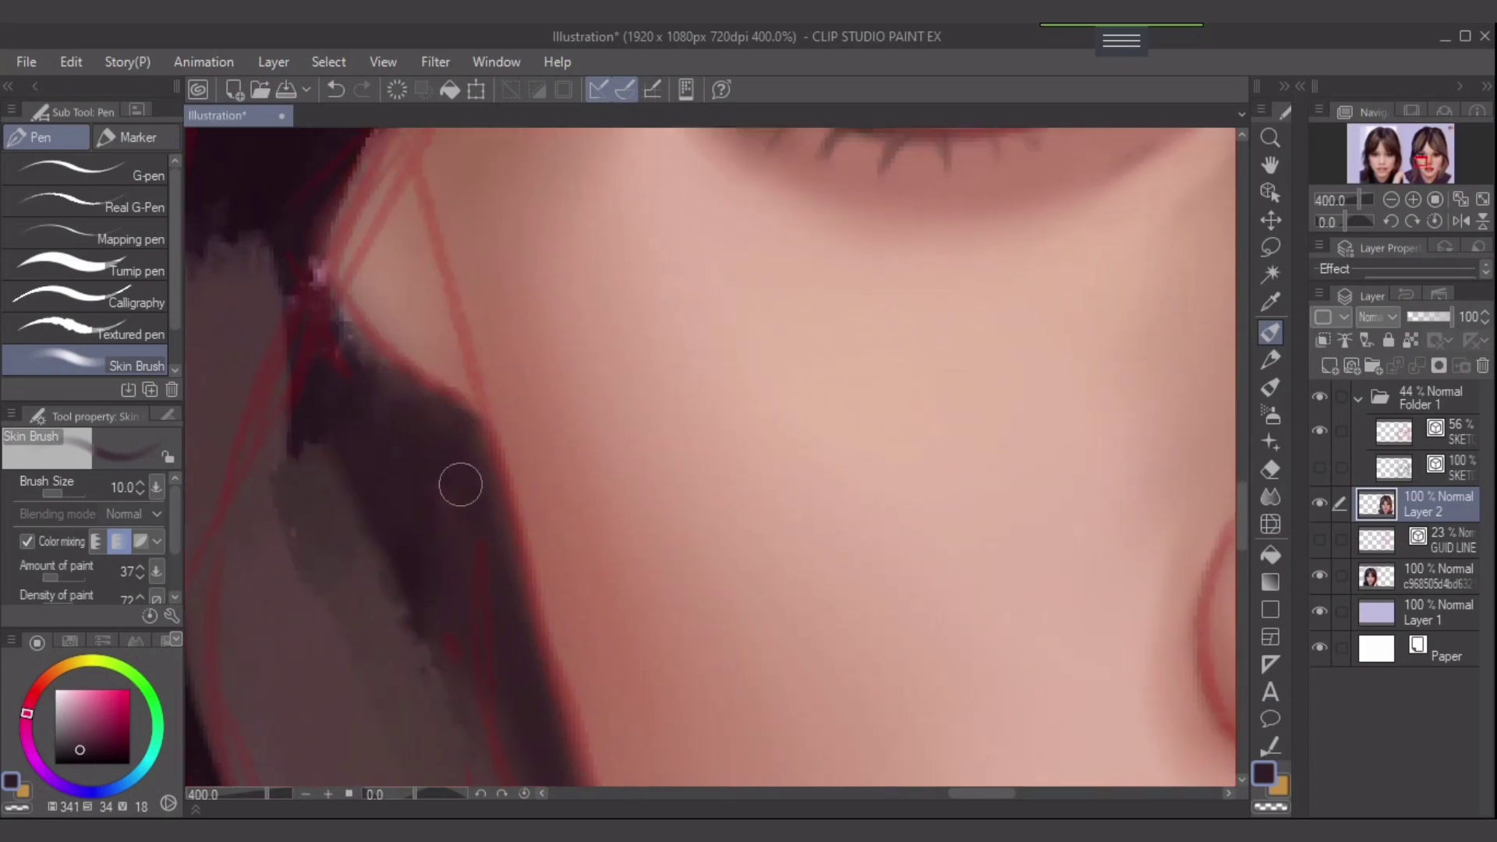
- Fill the gap between the right jaw and the hair with dark purple at brush size 6 and sharpen the jaw edge
{"action": "key", "text": "bracketleft"}
{"action": "key", "text": "bracketleft"}
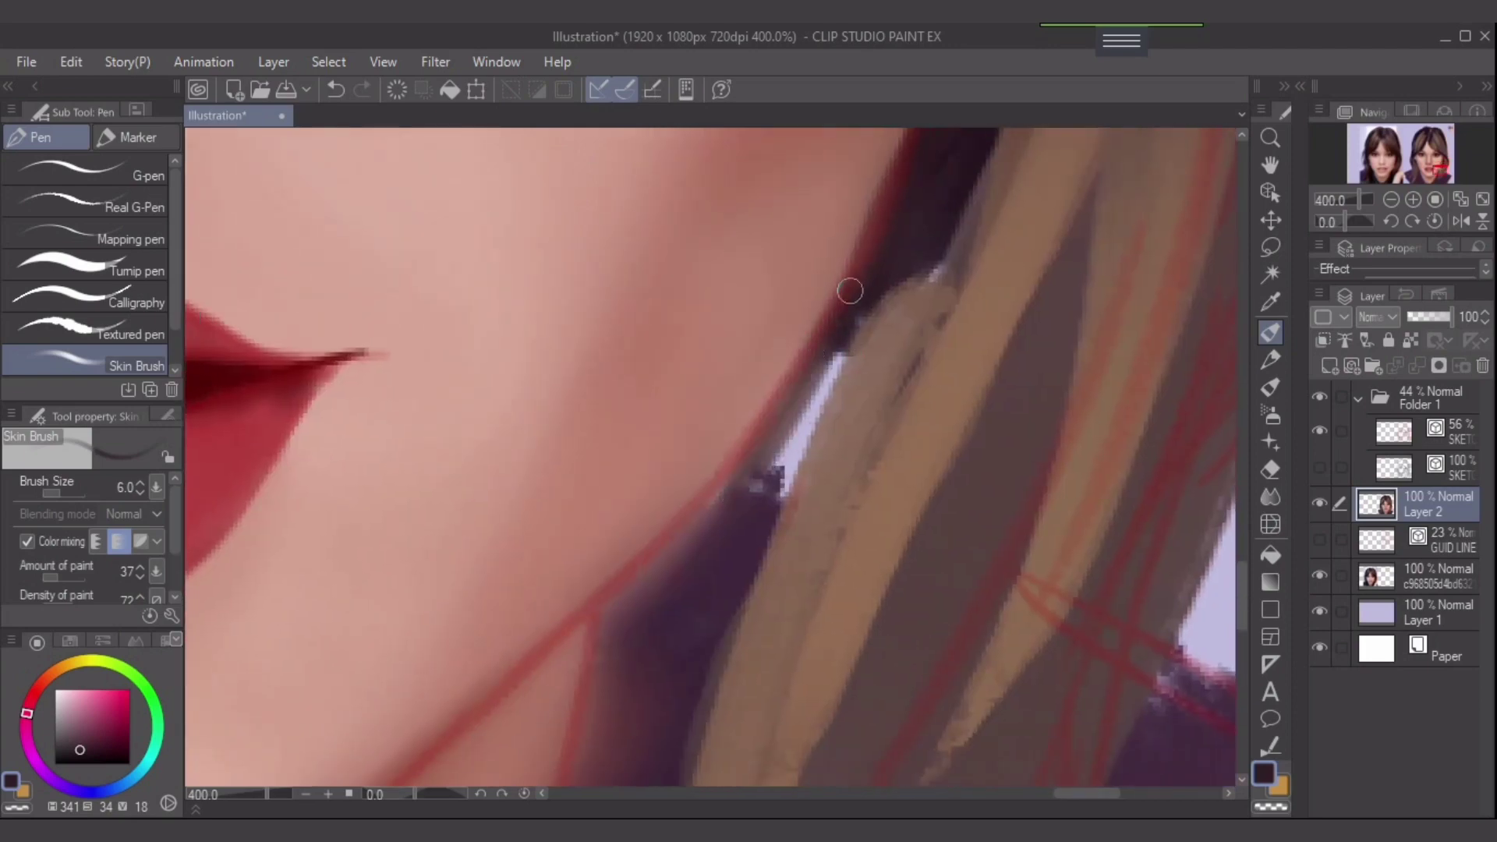
{"action": "mouse_move", "coordinate": [834, 347]}
{"action": "left_mouse_down"}
{"action": "mouse_move", "coordinate": [704, 524]}
{"action": "mouse_move", "coordinate": [761, 495]}
{"action": "mouse_move", "coordinate": [757, 539]}
{"action": "left_mouse_up"}
{"action": "left_click", "coordinate": [709, 573], "text": "alt"}
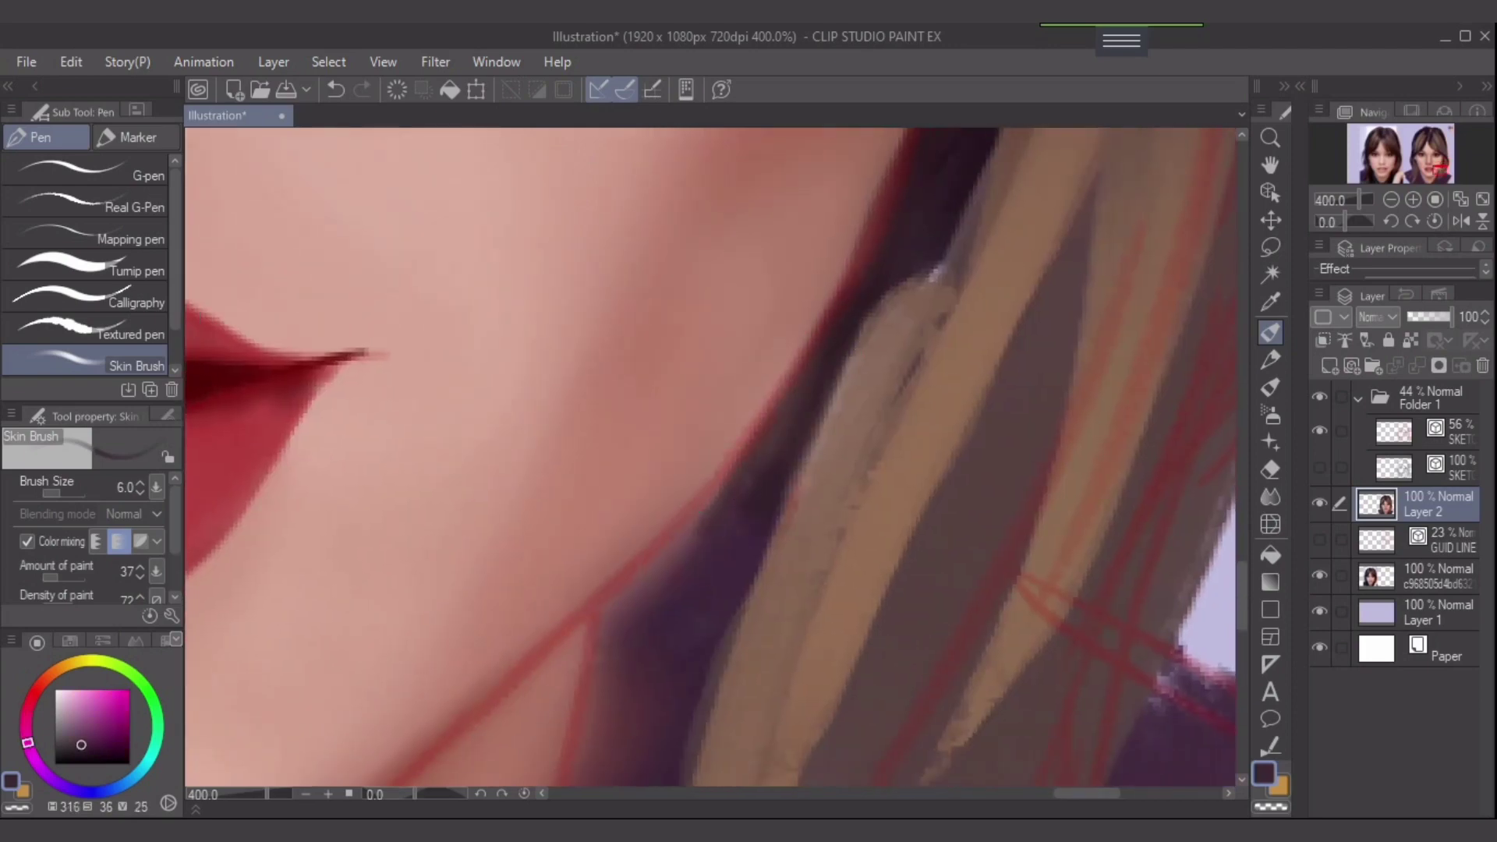
{"action": "mouse_move", "coordinate": [740, 472]}
{"action": "left_mouse_down"}
{"action": "mouse_move", "coordinate": [644, 580]}
{"action": "mouse_move", "coordinate": [759, 450]}
{"action": "mouse_move", "coordinate": [614, 588]}
{"action": "mouse_move", "coordinate": [671, 542]}
{"action": "left_mouse_up"}
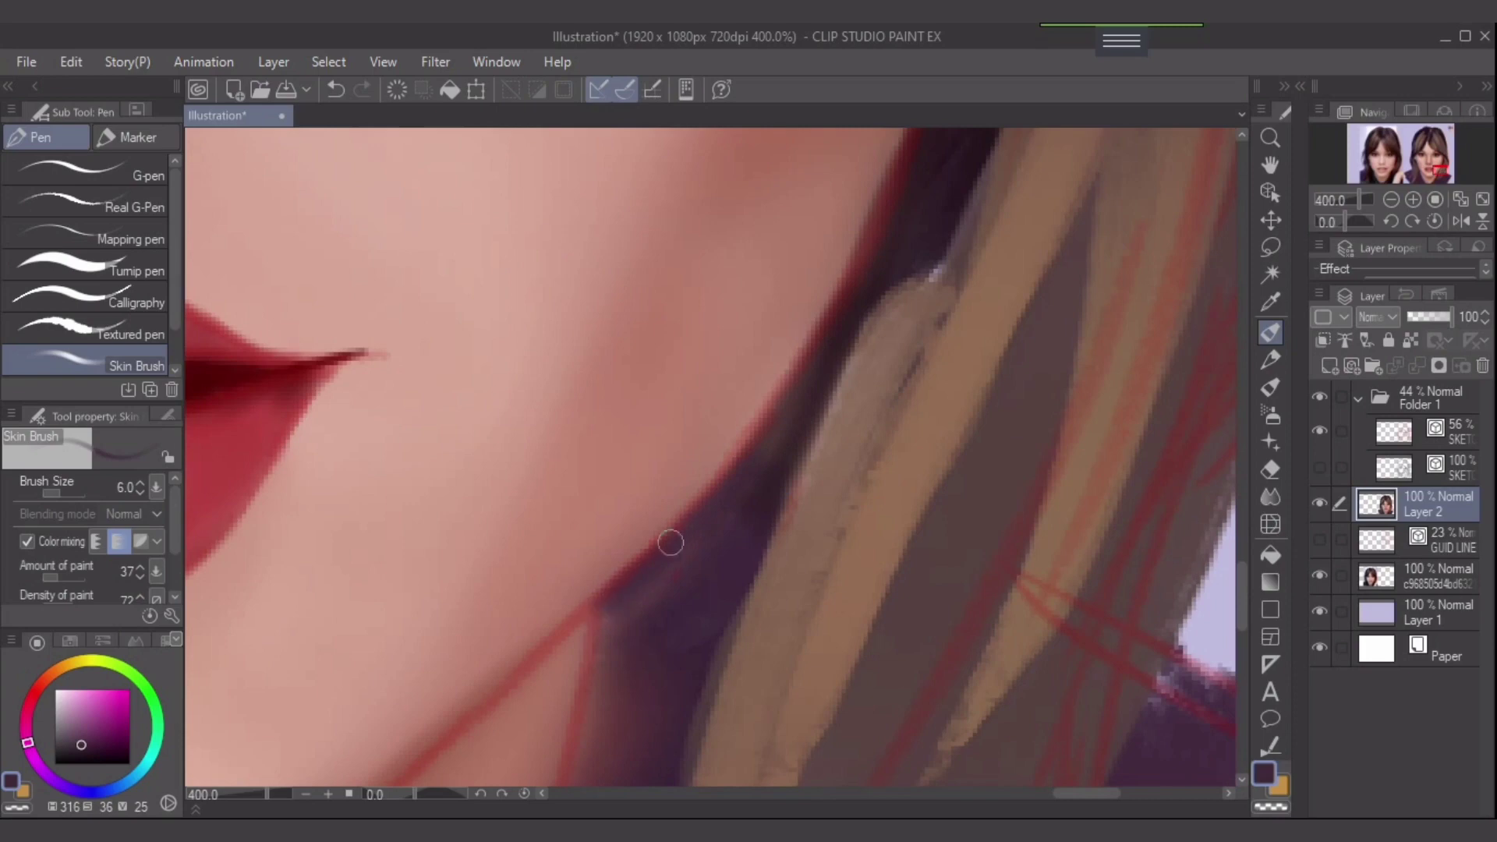
{"action": "left_click_drag", "start_coordinate": [714, 492], "coordinate": [783, 402]}
{"action": "left_click_drag", "start_coordinate": [844, 279], "coordinate": [834, 302]}
{"action": "left_click_drag", "start_coordinate": [709, 562], "coordinate": [790, 377]}
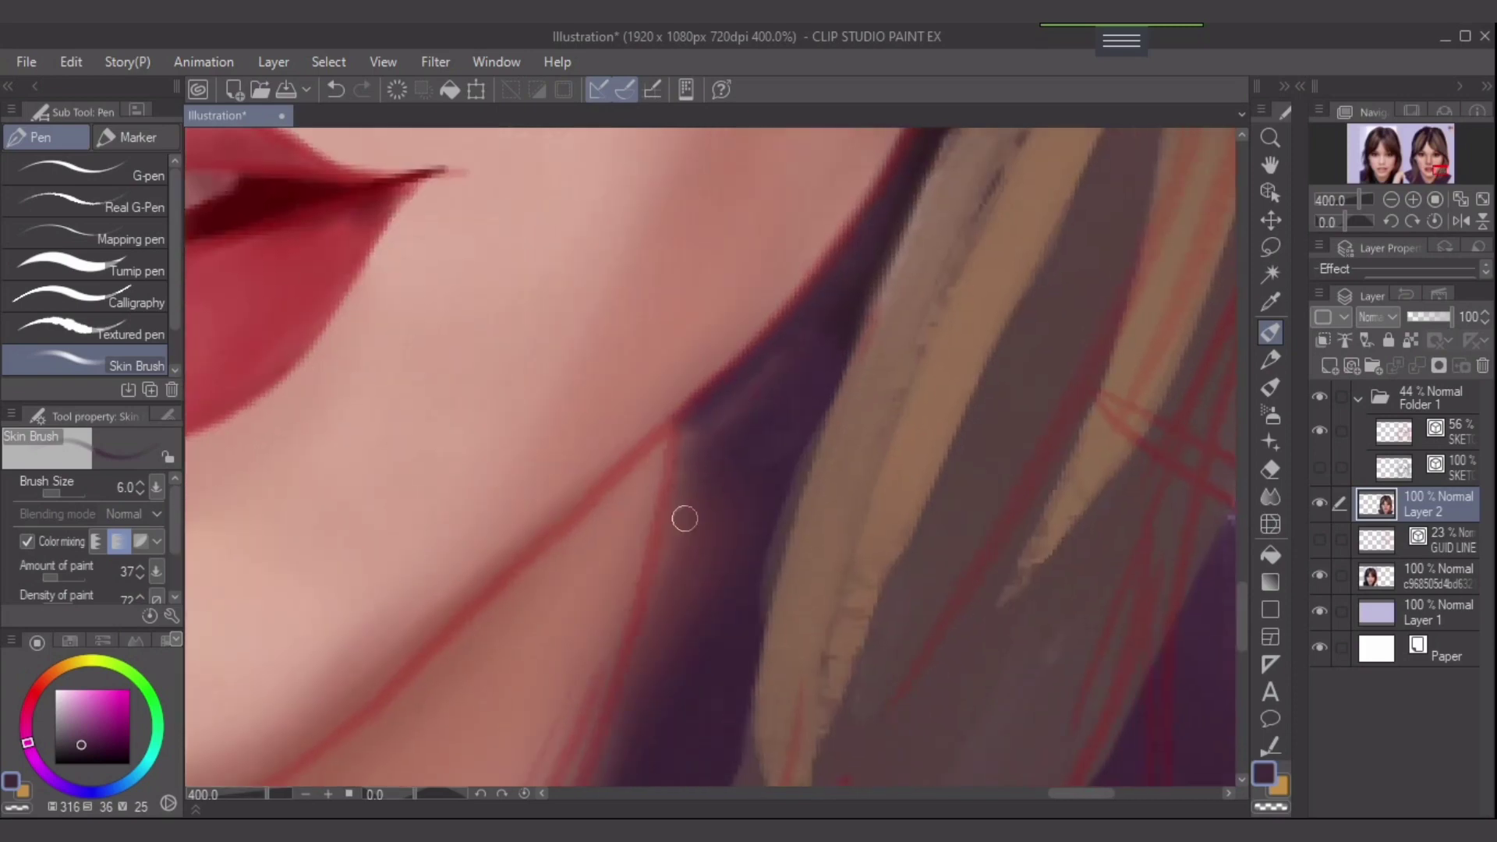
- Cover the orange patch between the right side of the neck and the hair lock with dark purple at brush sizes 8 and 7
{"action": "mouse_move", "coordinate": [683, 444]}
{"action": "left_mouse_down"}
{"action": "mouse_move", "coordinate": [657, 603]}
{"action": "mouse_move", "coordinate": [695, 414]}
{"action": "mouse_move", "coordinate": [703, 488]}
{"action": "left_mouse_up"}
{"action": "scroll", "coordinate": [724, 598], "scroll_direction": "down", "scroll_amount": 4}
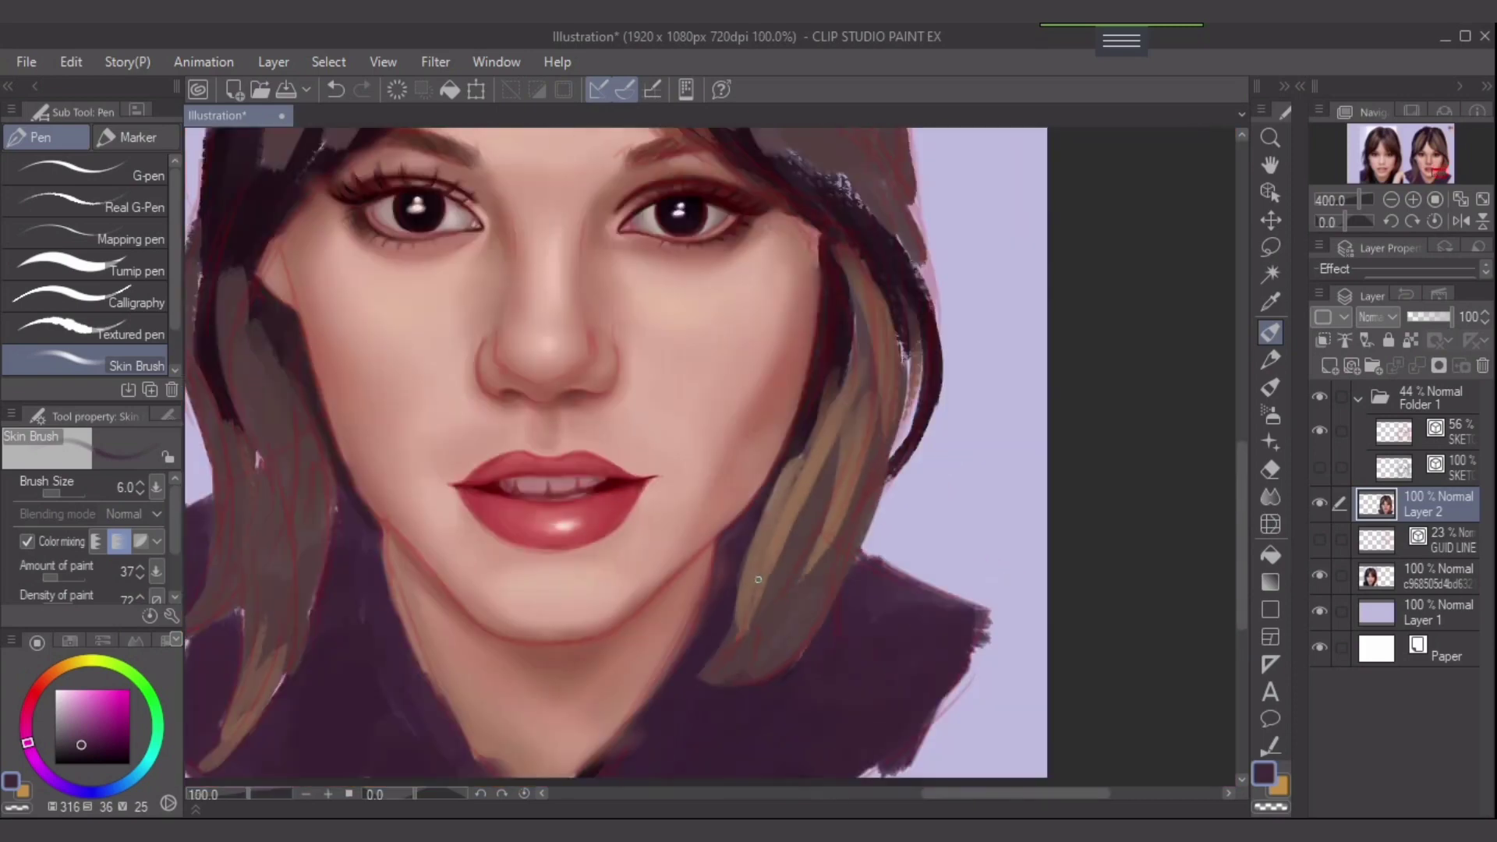
{"action": "left_click_drag", "start_coordinate": [721, 615], "coordinate": [742, 506]}
{"action": "scroll", "coordinate": [742, 507], "scroll_direction": "up", "scroll_amount": 2}
{"action": "scroll", "coordinate": [741, 431], "scroll_direction": "up", "scroll_amount": 2}
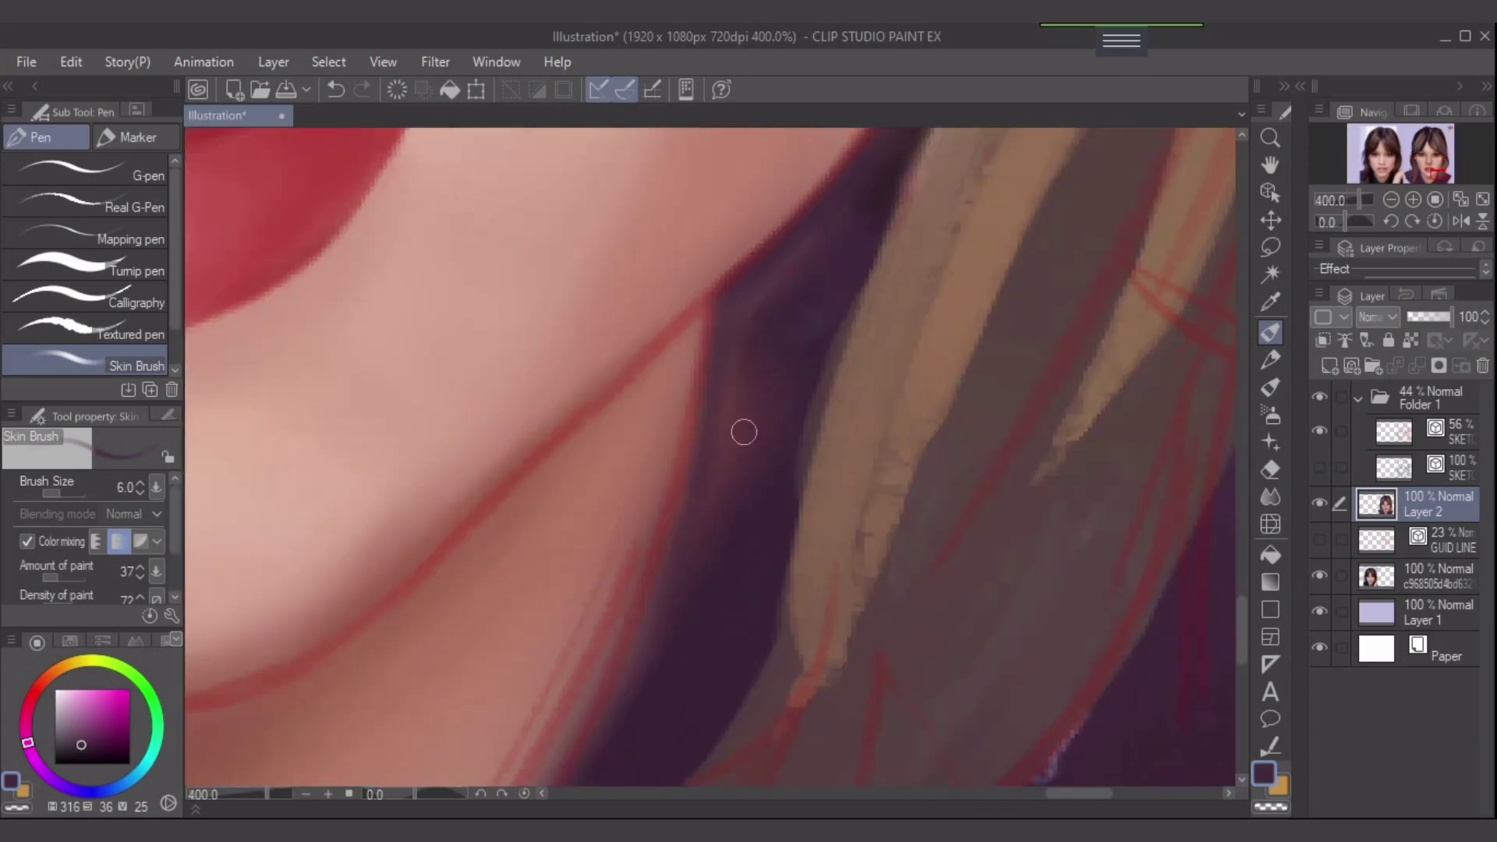
{"action": "key", "text": "bracketright"}
{"action": "key", "text": "bracketright"}
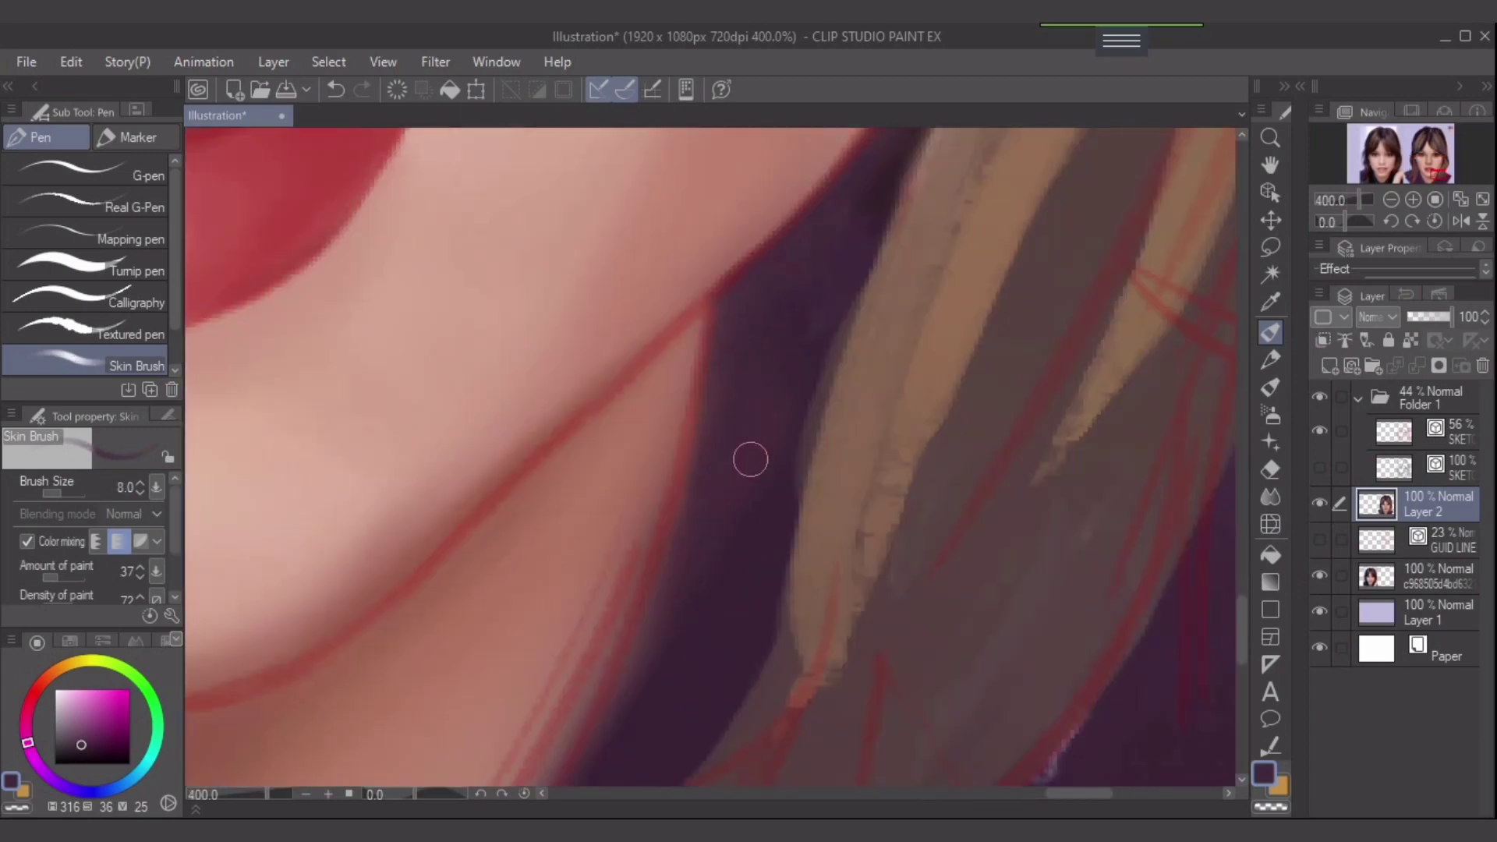
{"action": "left_click_drag", "start_coordinate": [688, 544], "coordinate": [723, 438]}
{"action": "key", "text": "bracketleft"}
{"action": "left_click_drag", "start_coordinate": [746, 252], "coordinate": [665, 554]}
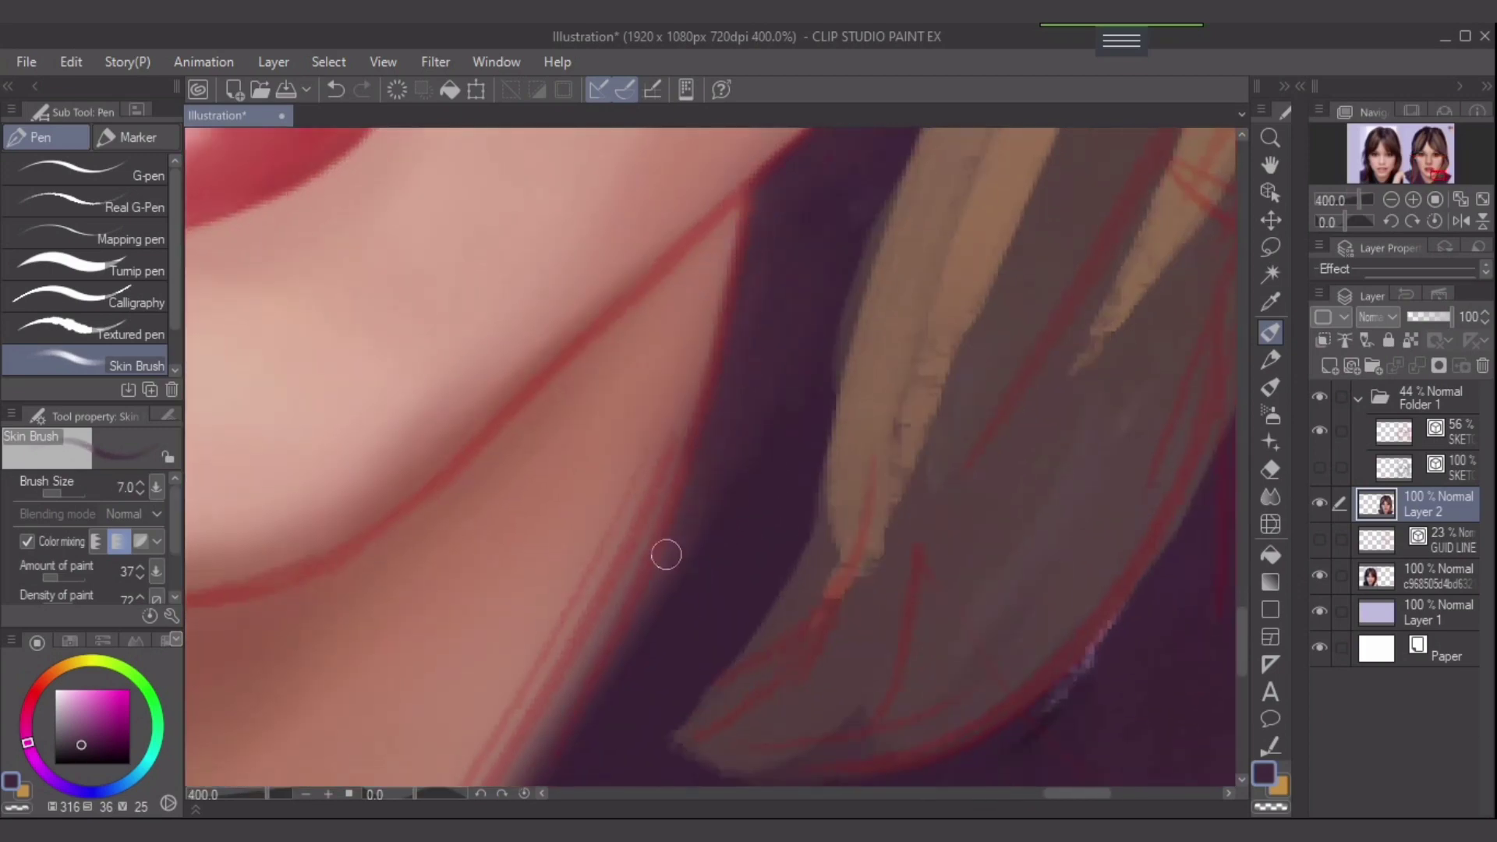
{"action": "left_click_drag", "start_coordinate": [741, 337], "coordinate": [645, 646]}
- Even out the shadow beside the right jaw and neck with a sampled dark purple, enlarging the Skin Brush to size 10
{"action": "left_click", "coordinate": [774, 479], "text": "alt"}
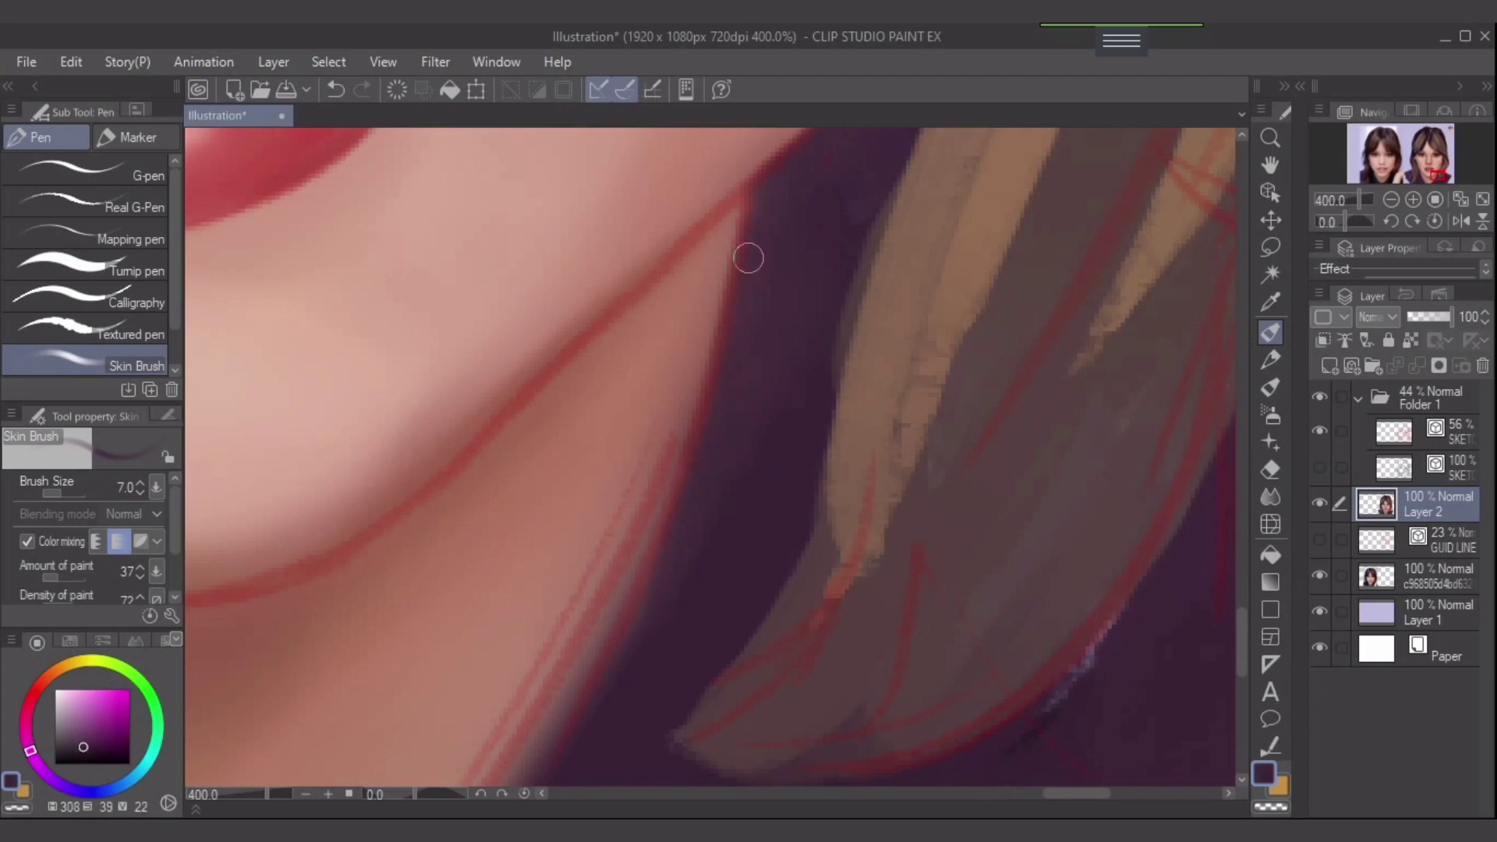
{"action": "left_click_drag", "start_coordinate": [748, 258], "coordinate": [706, 479]}
{"action": "left_click_drag", "start_coordinate": [796, 229], "coordinate": [663, 548]}
{"action": "left_click_drag", "start_coordinate": [721, 383], "coordinate": [675, 533]}
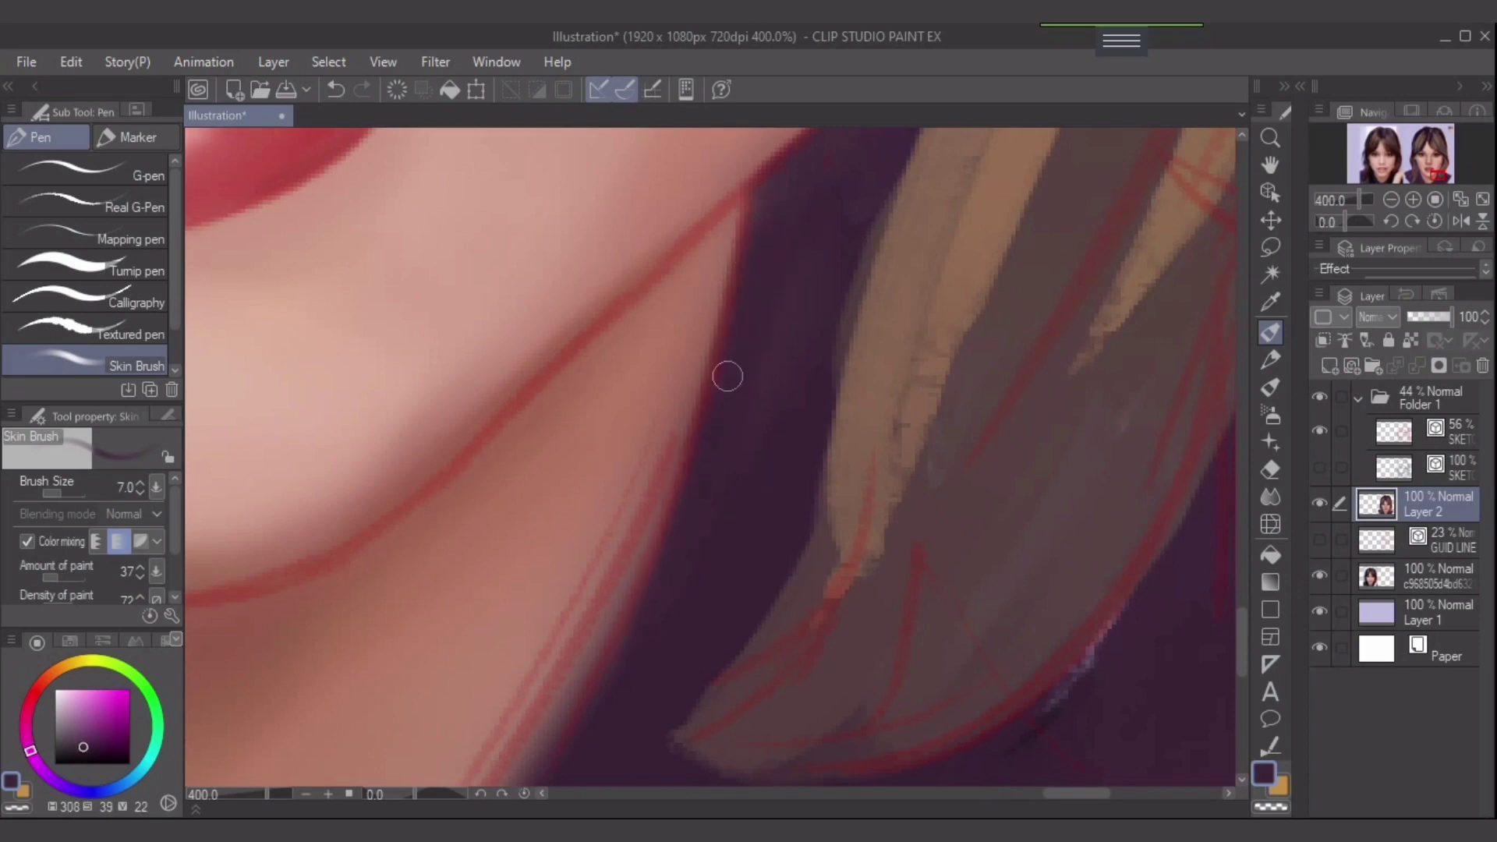
{"action": "key", "text": "bracketright"}
{"action": "key", "text": "bracketright"}
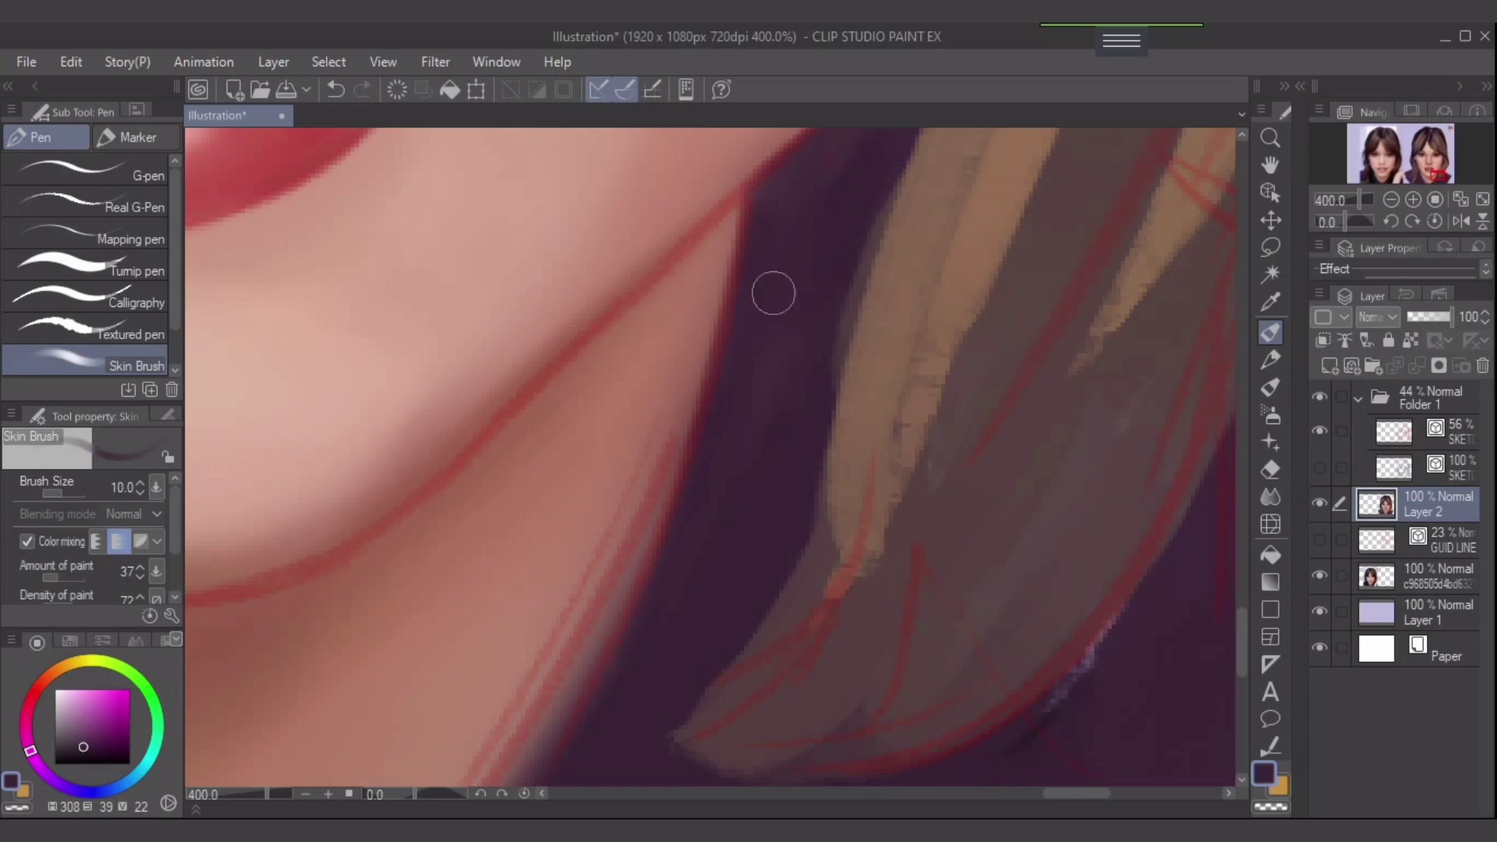
{"action": "mouse_move", "coordinate": [793, 309]}
{"action": "left_mouse_down"}
{"action": "mouse_move", "coordinate": [829, 136]}
{"action": "mouse_move", "coordinate": [694, 464]}
{"action": "left_mouse_up"}
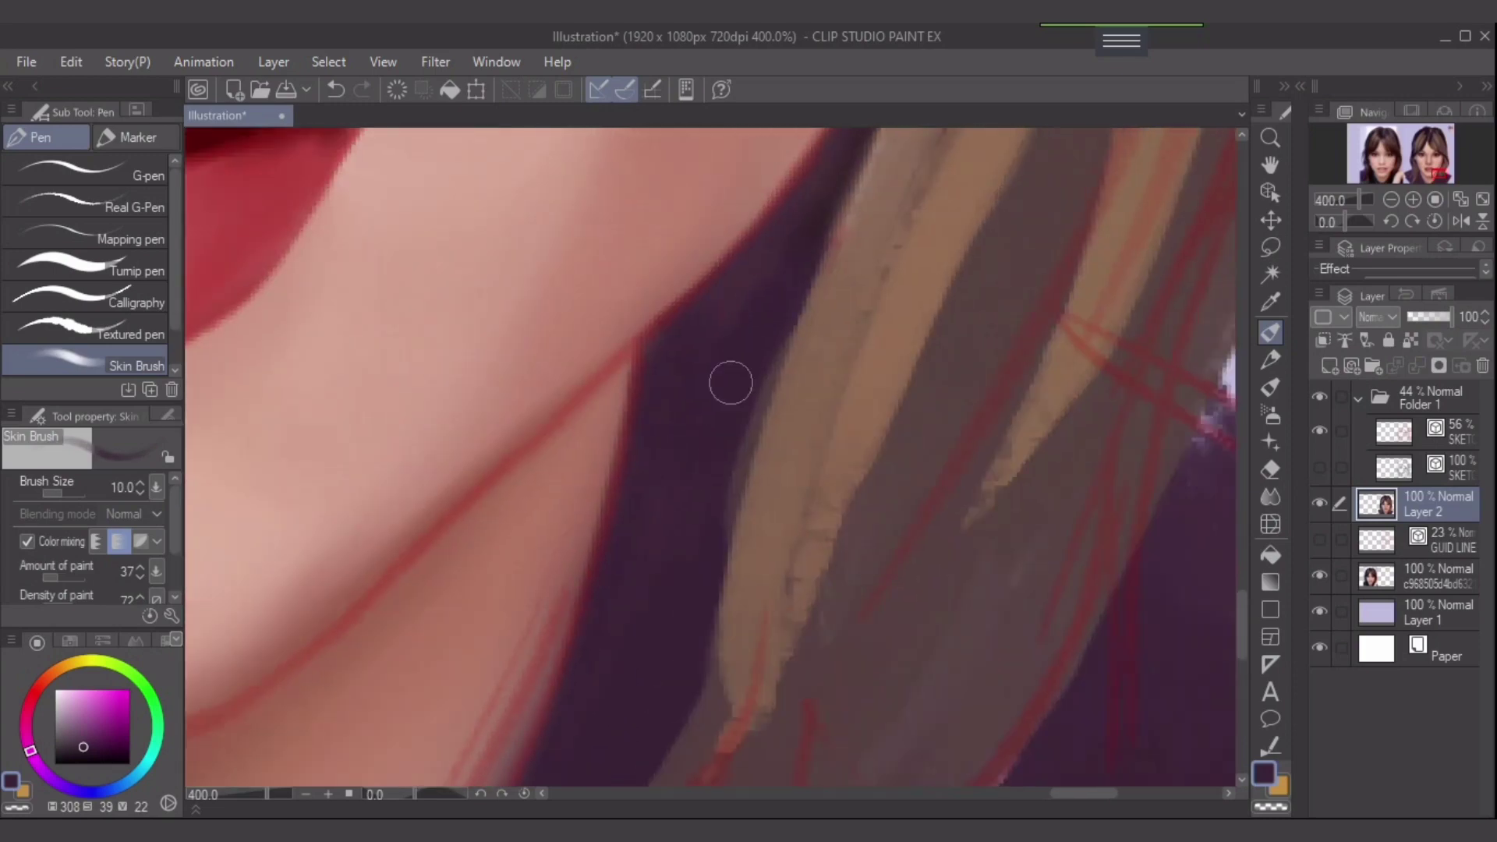
{"action": "left_click_drag", "start_coordinate": [685, 335], "coordinate": [757, 115]}
{"action": "left_click_drag", "start_coordinate": [645, 465], "coordinate": [725, 327]}
- Define the right neck edge down to the collar with a smaller Skin Brush and sampled colors, undoing the last stroke
{"action": "key", "text": "bracketleft"}
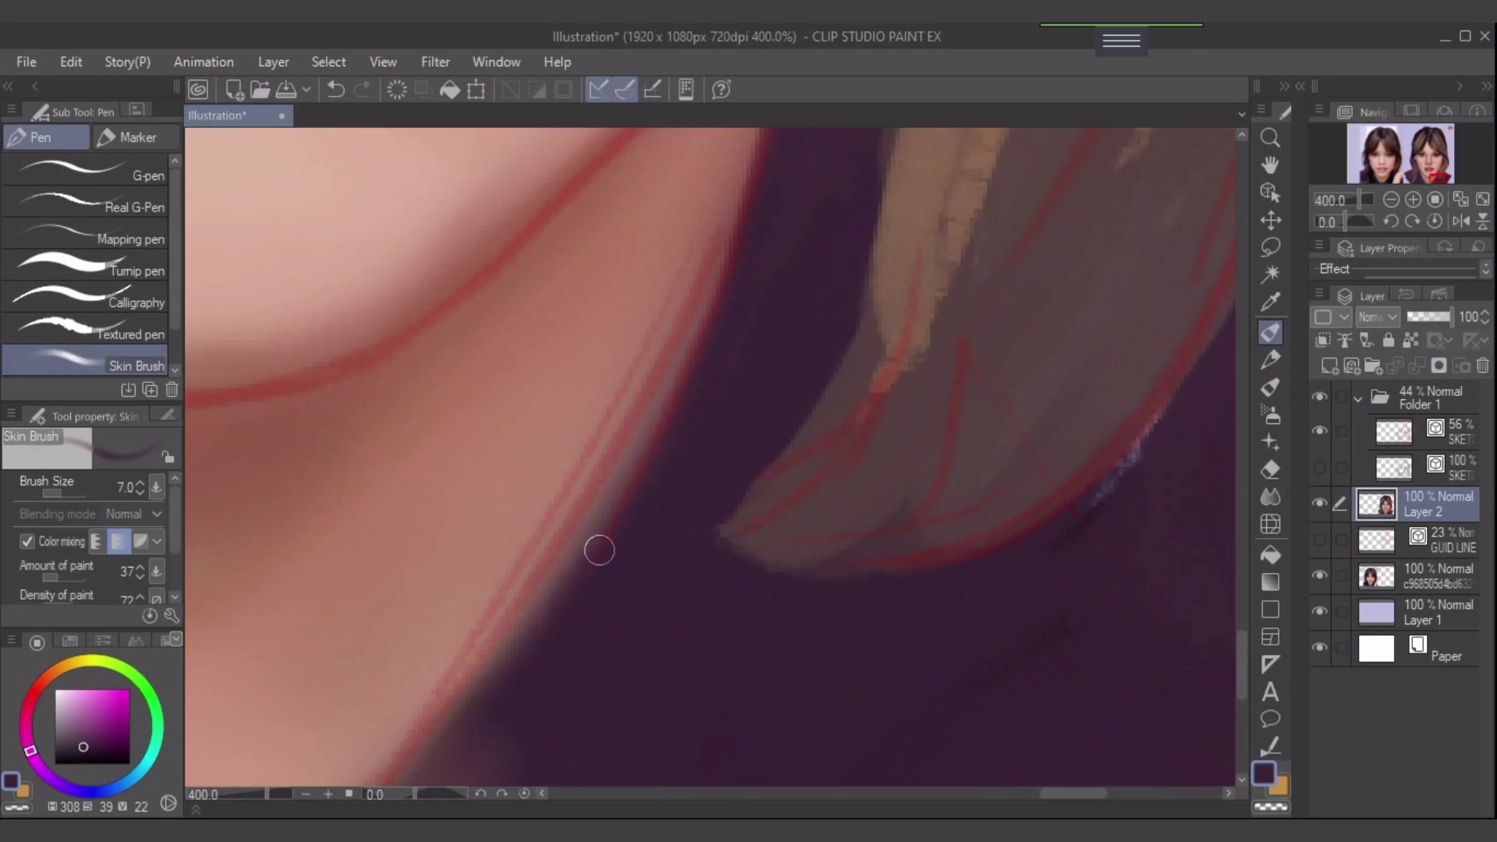
{"action": "key", "text": "bracketleft"}
{"action": "left_click", "coordinate": [572, 498], "text": "alt"}
{"action": "mouse_move", "coordinate": [654, 381]}
{"action": "left_mouse_down"}
{"action": "mouse_move", "coordinate": [544, 596]}
{"action": "mouse_move", "coordinate": [585, 513]}
{"action": "mouse_move", "coordinate": [466, 642]}
{"action": "mouse_move", "coordinate": [414, 742]}
{"action": "left_mouse_up"}
{"action": "left_click_drag", "start_coordinate": [545, 592], "coordinate": [633, 395]}
{"action": "mouse_move", "coordinate": [633, 395]}
{"action": "left_mouse_down"}
{"action": "mouse_move", "coordinate": [308, 744]}
{"action": "mouse_move", "coordinate": [534, 568]}
{"action": "mouse_move", "coordinate": [518, 545]}
{"action": "mouse_move", "coordinate": [555, 509]}
{"action": "left_mouse_up"}
{"action": "left_click", "coordinate": [407, 686], "text": "alt"}
{"action": "mouse_move", "coordinate": [383, 697]}
{"action": "left_mouse_down"}
{"action": "mouse_move", "coordinate": [605, 441]}
{"action": "mouse_move", "coordinate": [413, 667]}
{"action": "left_mouse_up"}
{"action": "key", "text": "ctrl+z"}
{"action": "scroll", "coordinate": [608, 534], "scroll_direction": "down", "scroll_amount": 3}
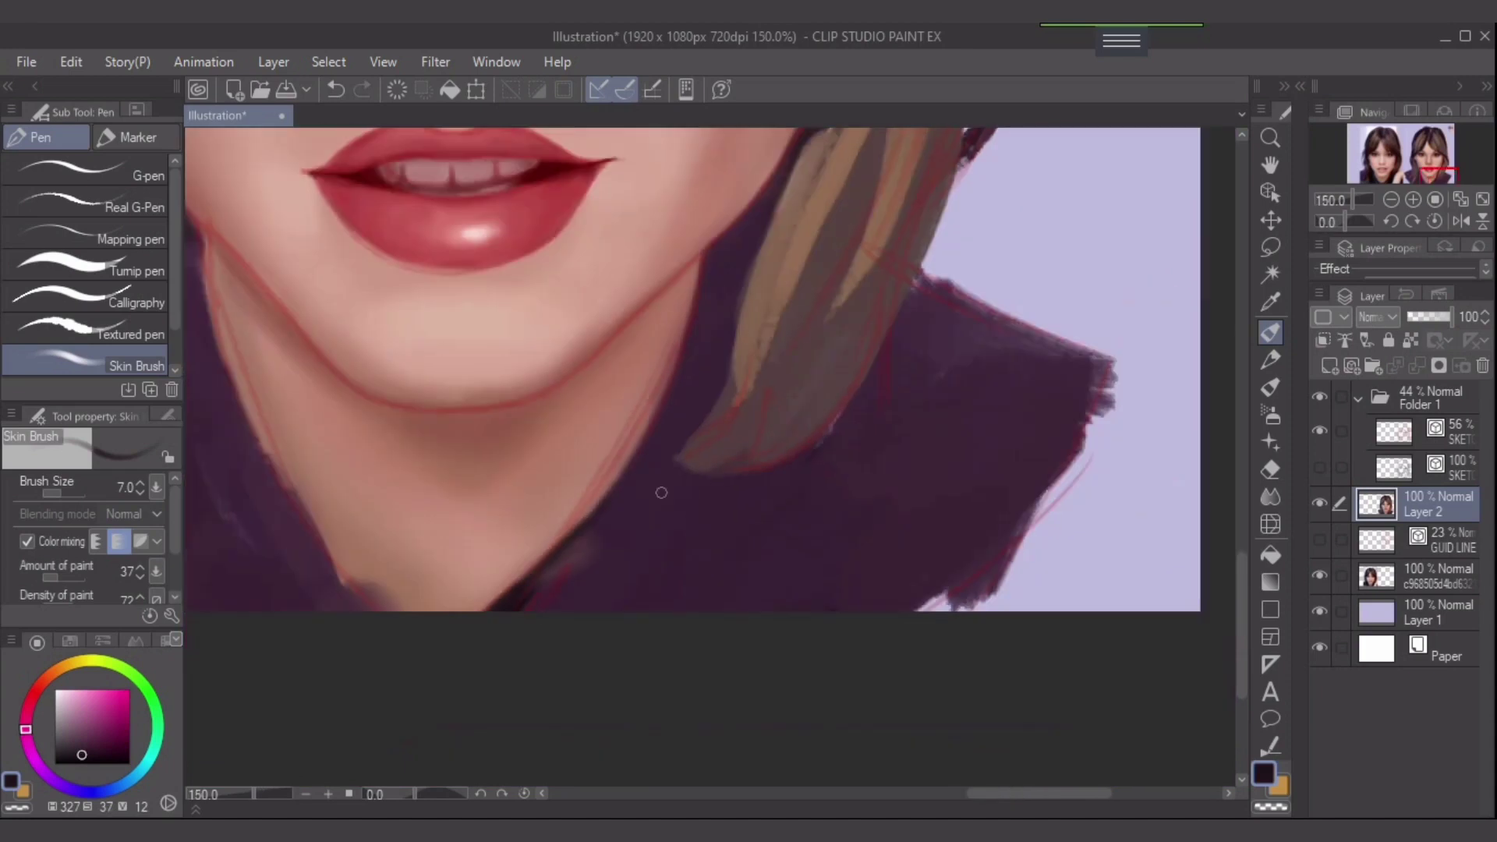
- Darken the garment beside the lower right neck edge with near-black using an enlarged Skin Brush
{"action": "left_click_drag", "start_coordinate": [661, 492], "coordinate": [756, 504]}
{"action": "key", "text": "bracketright"}
{"action": "key", "text": "bracketright"}
{"action": "key", "text": "bracketright"}
{"action": "key", "text": "bracketright"}
{"action": "key", "text": "bracketright"}
{"action": "mouse_move", "coordinate": [625, 602]}
{"action": "left_mouse_down"}
{"action": "mouse_move", "coordinate": [742, 488]}
{"action": "mouse_move", "coordinate": [625, 619]}
{"action": "mouse_move", "coordinate": [738, 500]}
{"action": "mouse_move", "coordinate": [630, 607]}
{"action": "left_mouse_up"}
- Outline the left neck edge from the collar up to the jaw with near-black at brush size 12
{"action": "key", "text": "bracketleft"}
{"action": "key", "text": "bracketleft"}
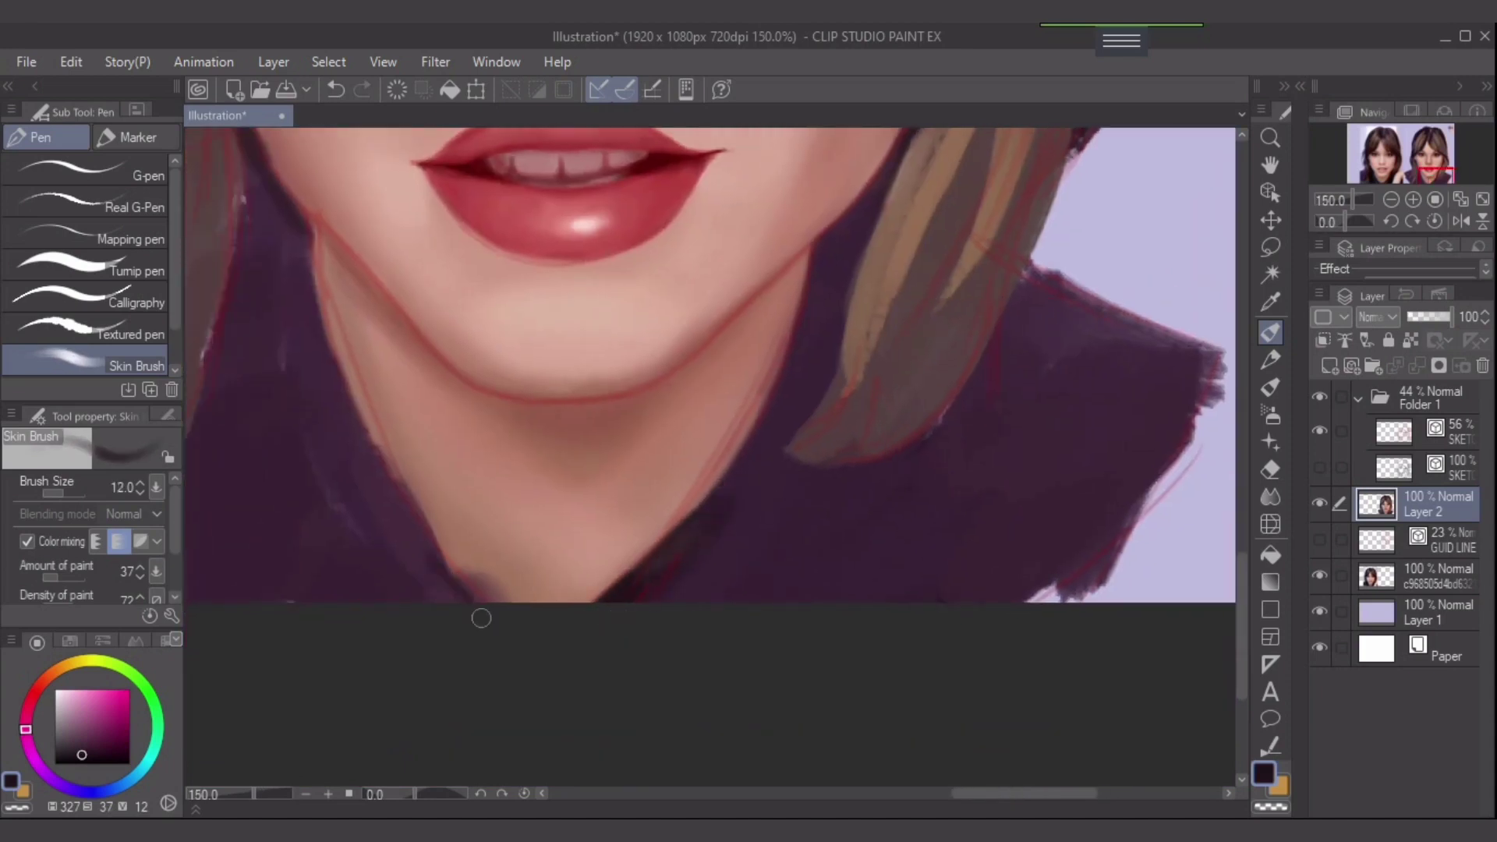
{"action": "left_click_drag", "start_coordinate": [443, 596], "coordinate": [464, 610]}
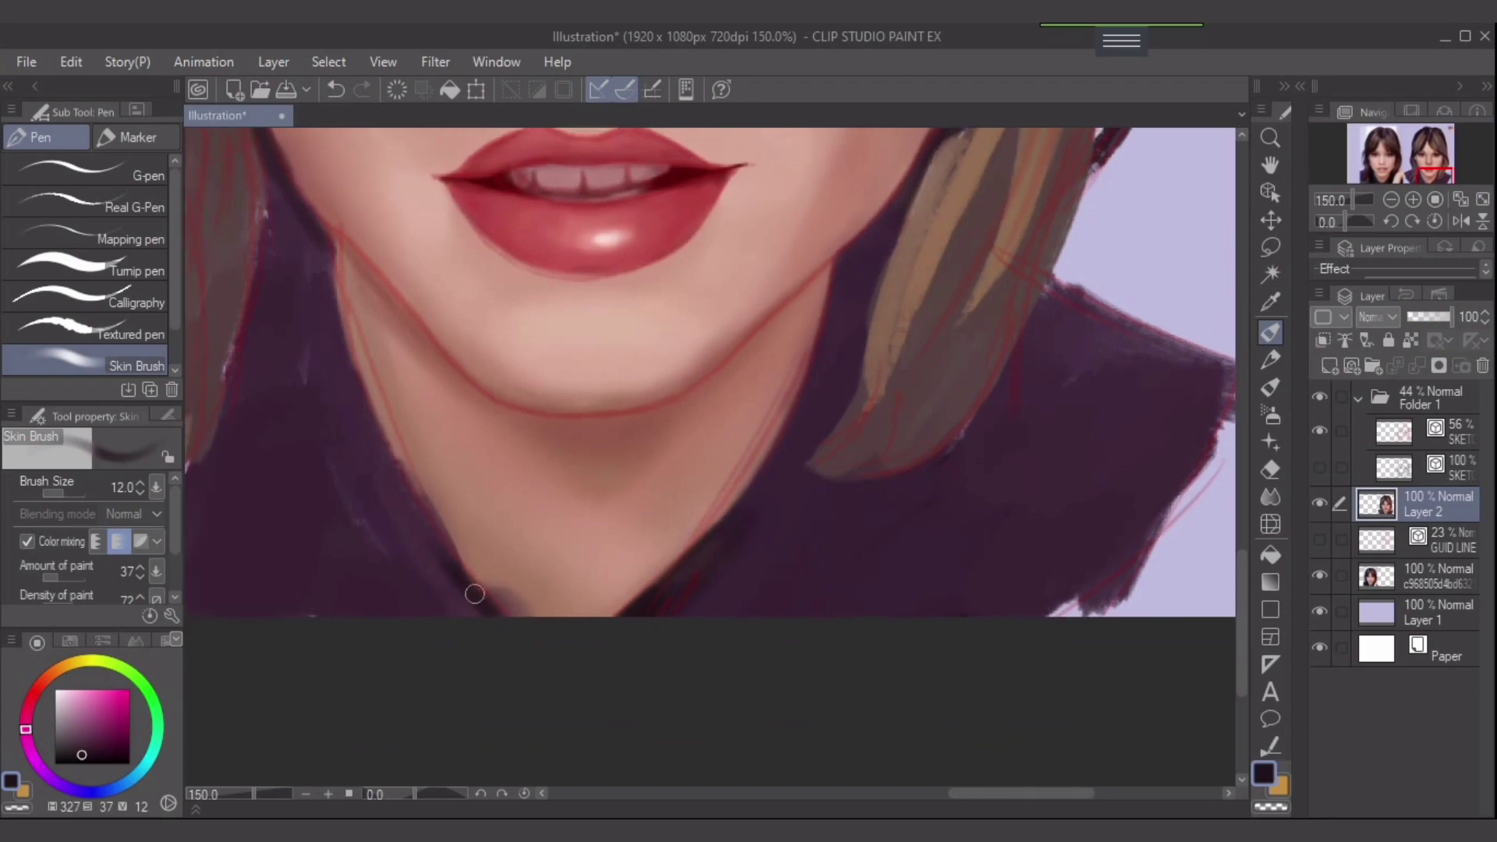
{"action": "left_click_drag", "start_coordinate": [408, 498], "coordinate": [474, 601]}
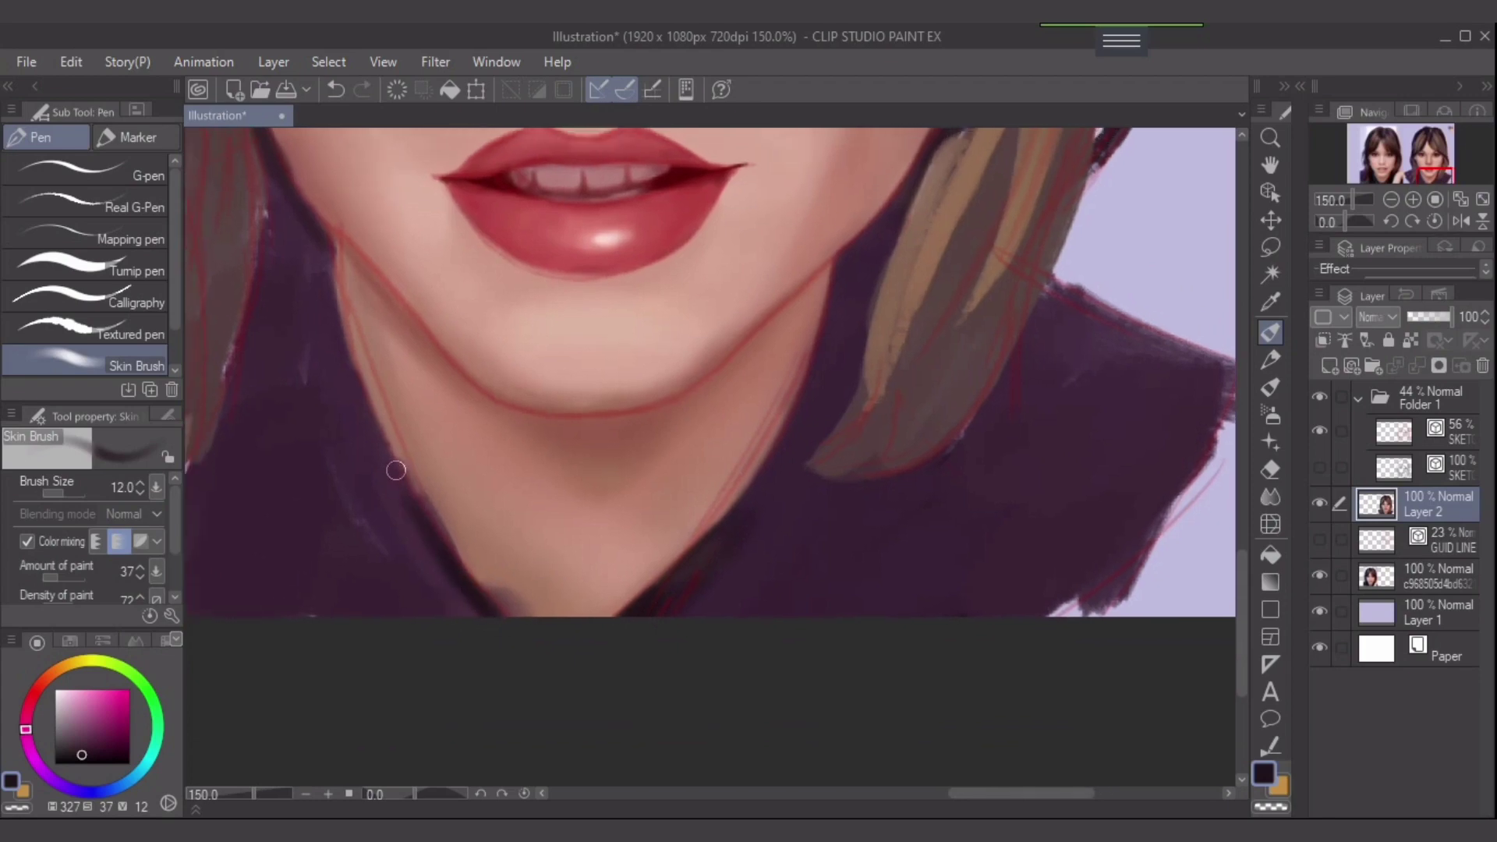
{"action": "left_click_drag", "start_coordinate": [385, 449], "coordinate": [433, 543]}
{"action": "left_click_drag", "start_coordinate": [345, 350], "coordinate": [357, 411]}
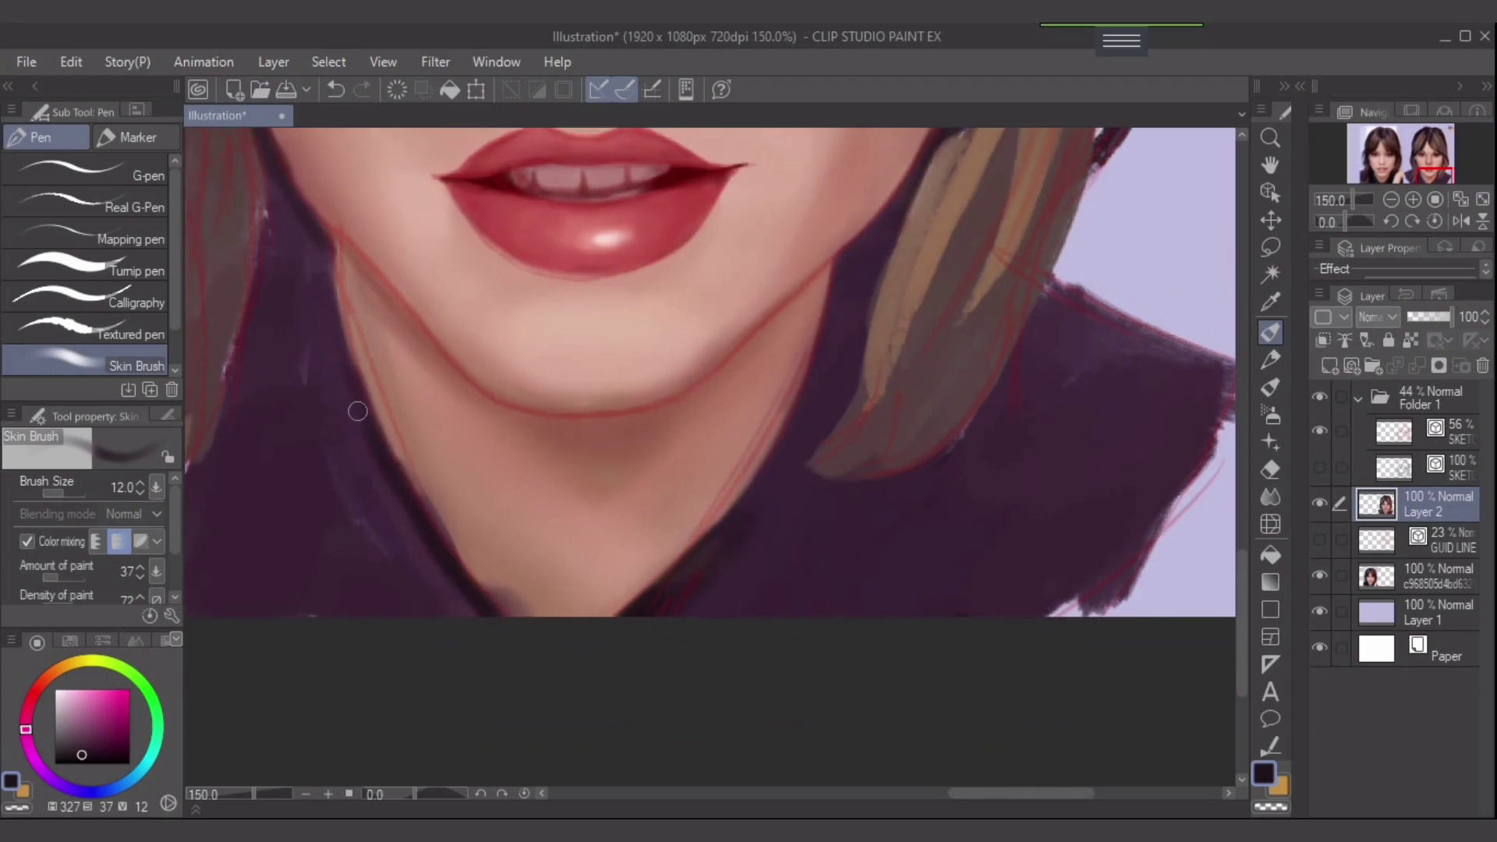
{"action": "left_click_drag", "start_coordinate": [333, 268], "coordinate": [320, 289]}
- Shade the garment left of the neck with broad near-black strokes, enlarging the Skin Brush to 17, 20 and beyond
{"action": "key", "text": "bracketright"}
{"action": "key", "text": "bracketright"}
{"action": "key", "text": "bracketright"}
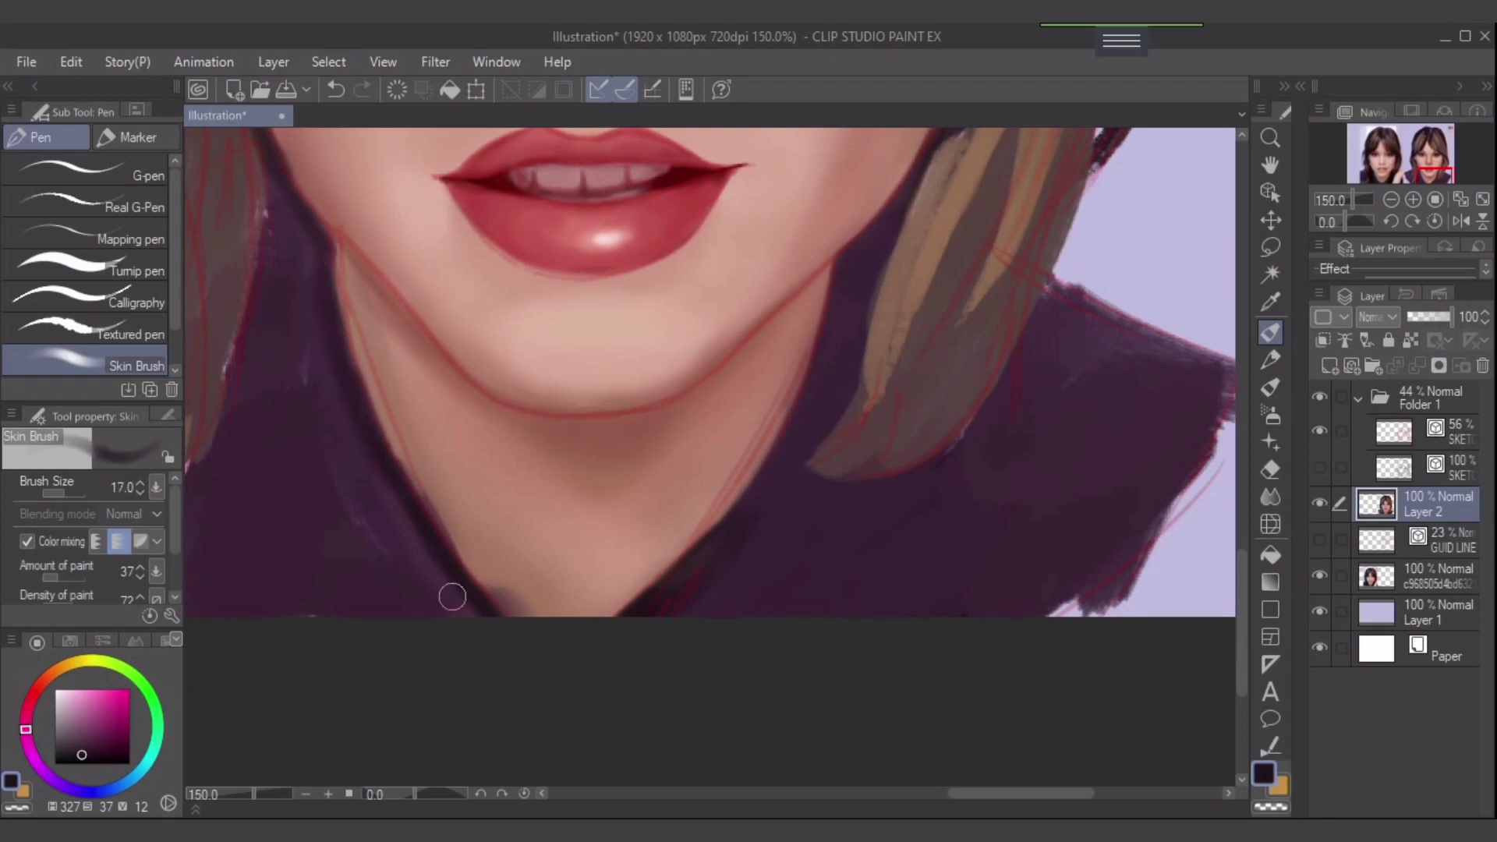
{"action": "mouse_move", "coordinate": [488, 644]}
{"action": "left_mouse_down"}
{"action": "mouse_move", "coordinate": [380, 516]}
{"action": "mouse_move", "coordinate": [420, 547]}
{"action": "left_mouse_up"}
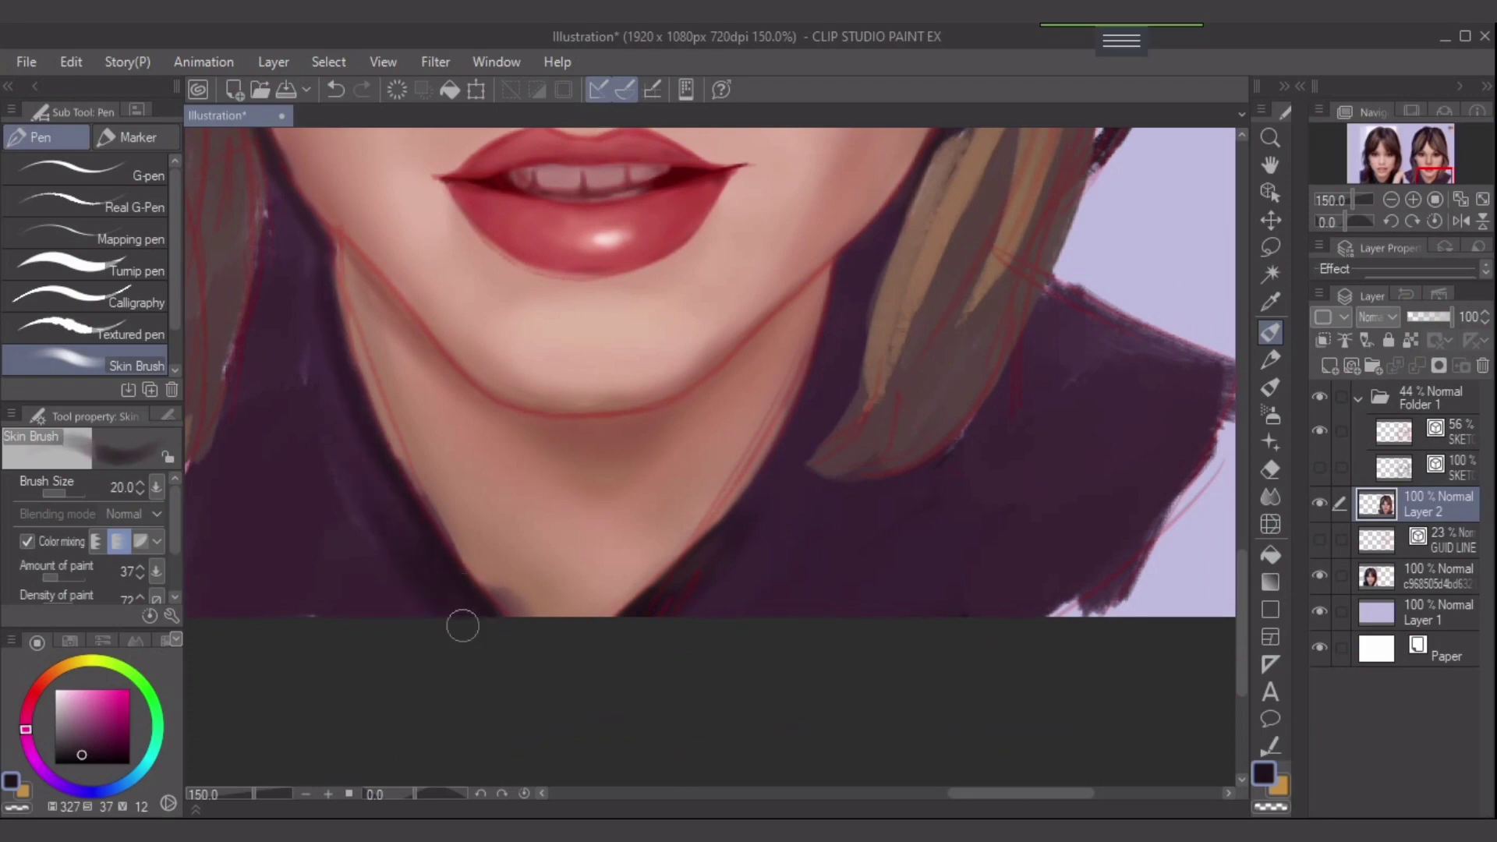
{"action": "left_click_drag", "start_coordinate": [461, 624], "coordinate": [329, 478]}
{"action": "key", "text": "bracketright"}
{"action": "key", "text": "bracketright"}
{"action": "mouse_move", "coordinate": [417, 554]}
{"action": "left_mouse_down"}
{"action": "mouse_move", "coordinate": [366, 485]}
{"action": "mouse_move", "coordinate": [409, 647]}
{"action": "mouse_move", "coordinate": [329, 470]}
{"action": "left_mouse_up"}
- Cover the purple smudge at the base of the neck and refine the left neck edge with sampled skin tones at brush sizes 15 and 10
{"action": "left_click", "coordinate": [484, 573], "text": "alt"}
{"action": "mouse_move", "coordinate": [500, 601]}
{"action": "left_mouse_down"}
{"action": "mouse_move", "coordinate": [486, 572]}
{"action": "mouse_move", "coordinate": [547, 641]}
{"action": "mouse_move", "coordinate": [481, 561]}
{"action": "left_mouse_up"}
{"action": "key", "text": "bracketleft"}
{"action": "key", "text": "bracketleft"}
{"action": "key", "text": "bracketleft"}
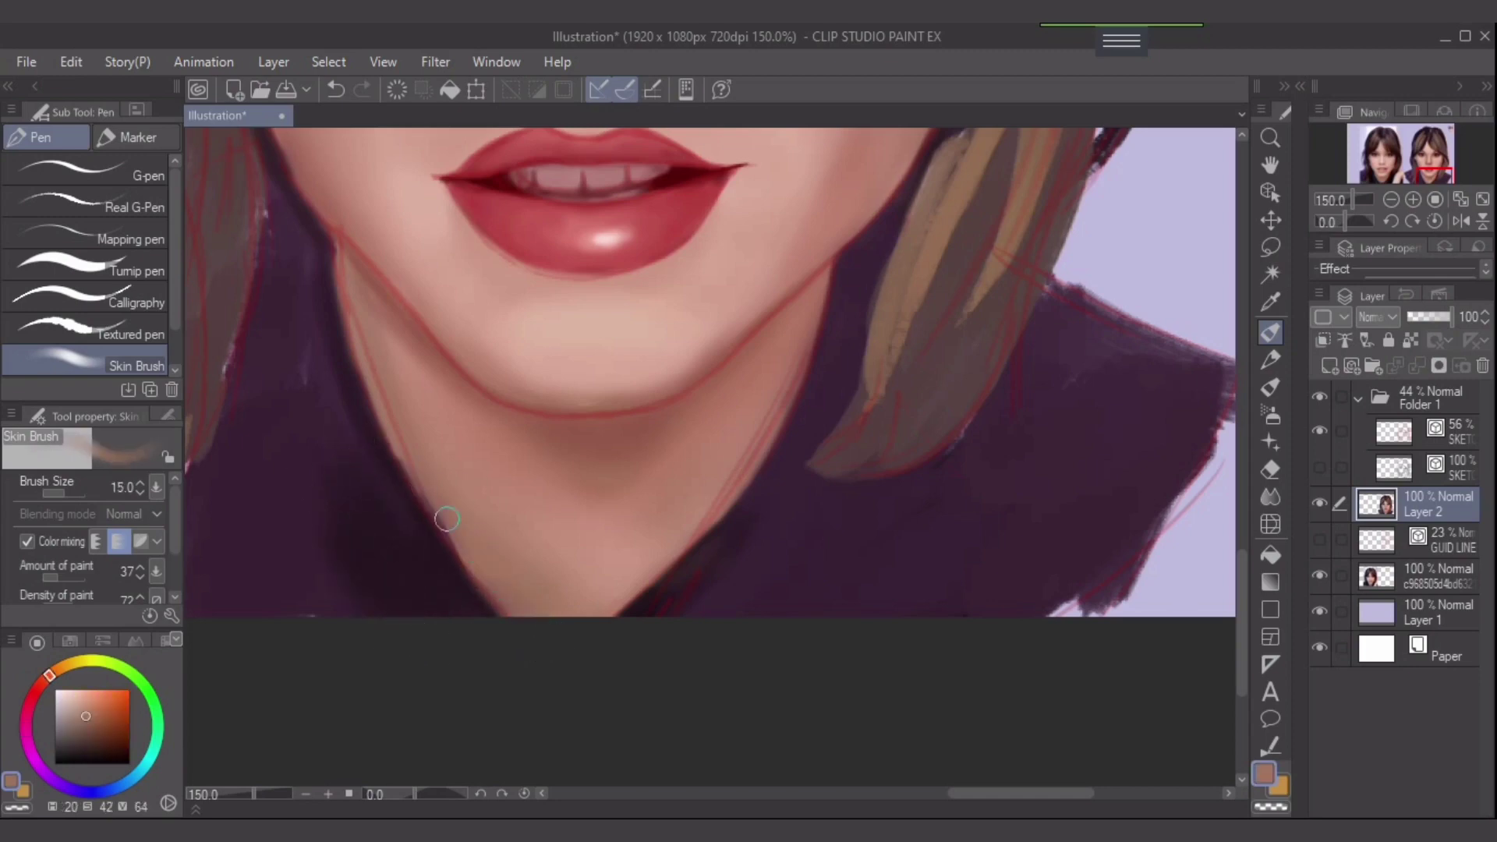
{"action": "left_click_drag", "start_coordinate": [407, 449], "coordinate": [487, 585]}
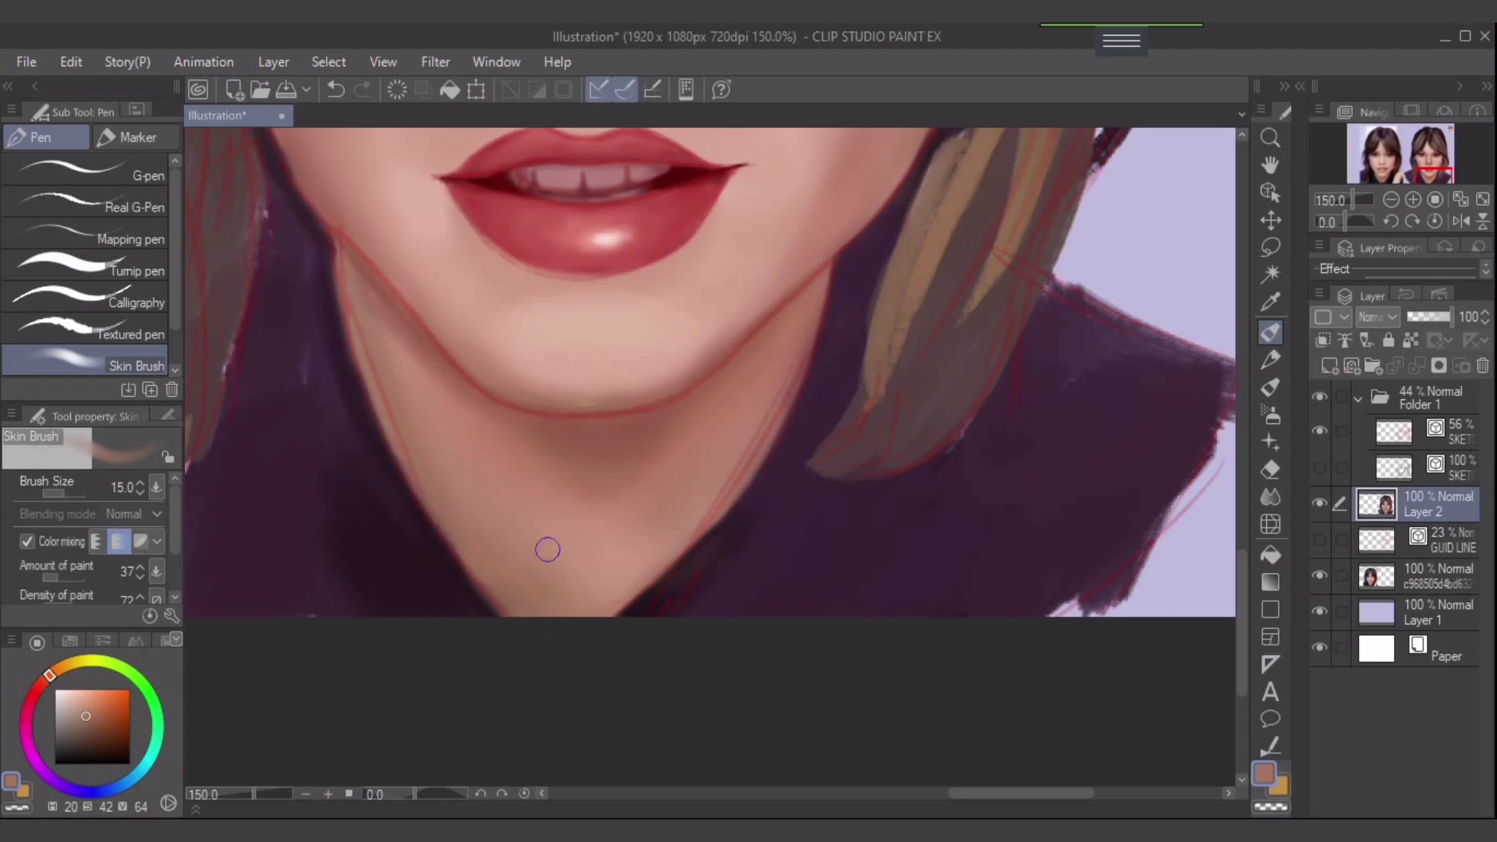
{"action": "left_click", "coordinate": [353, 322], "text": "alt"}
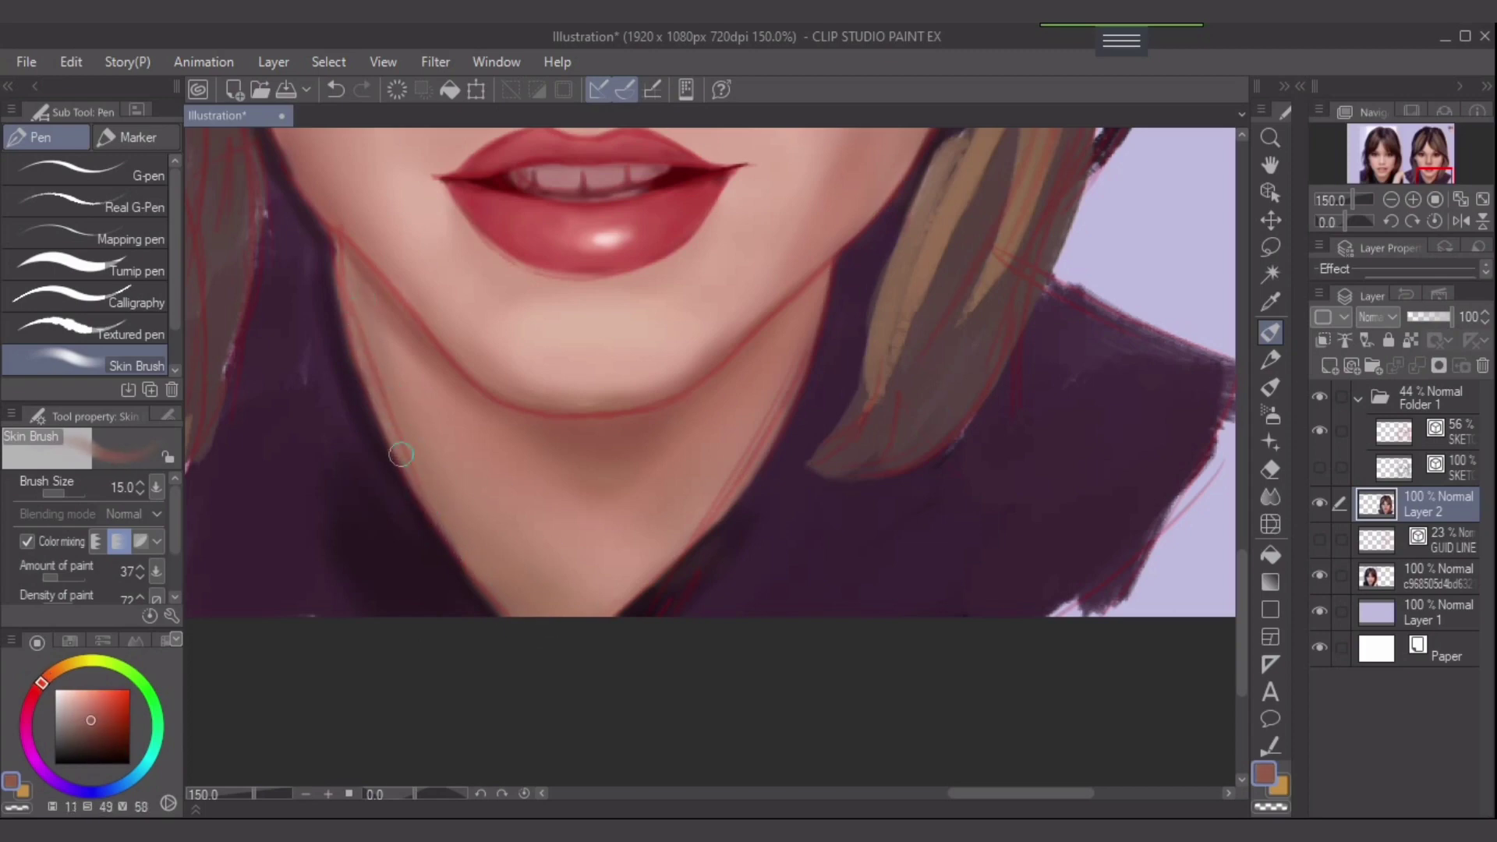
{"action": "key", "text": "bracketleft"}
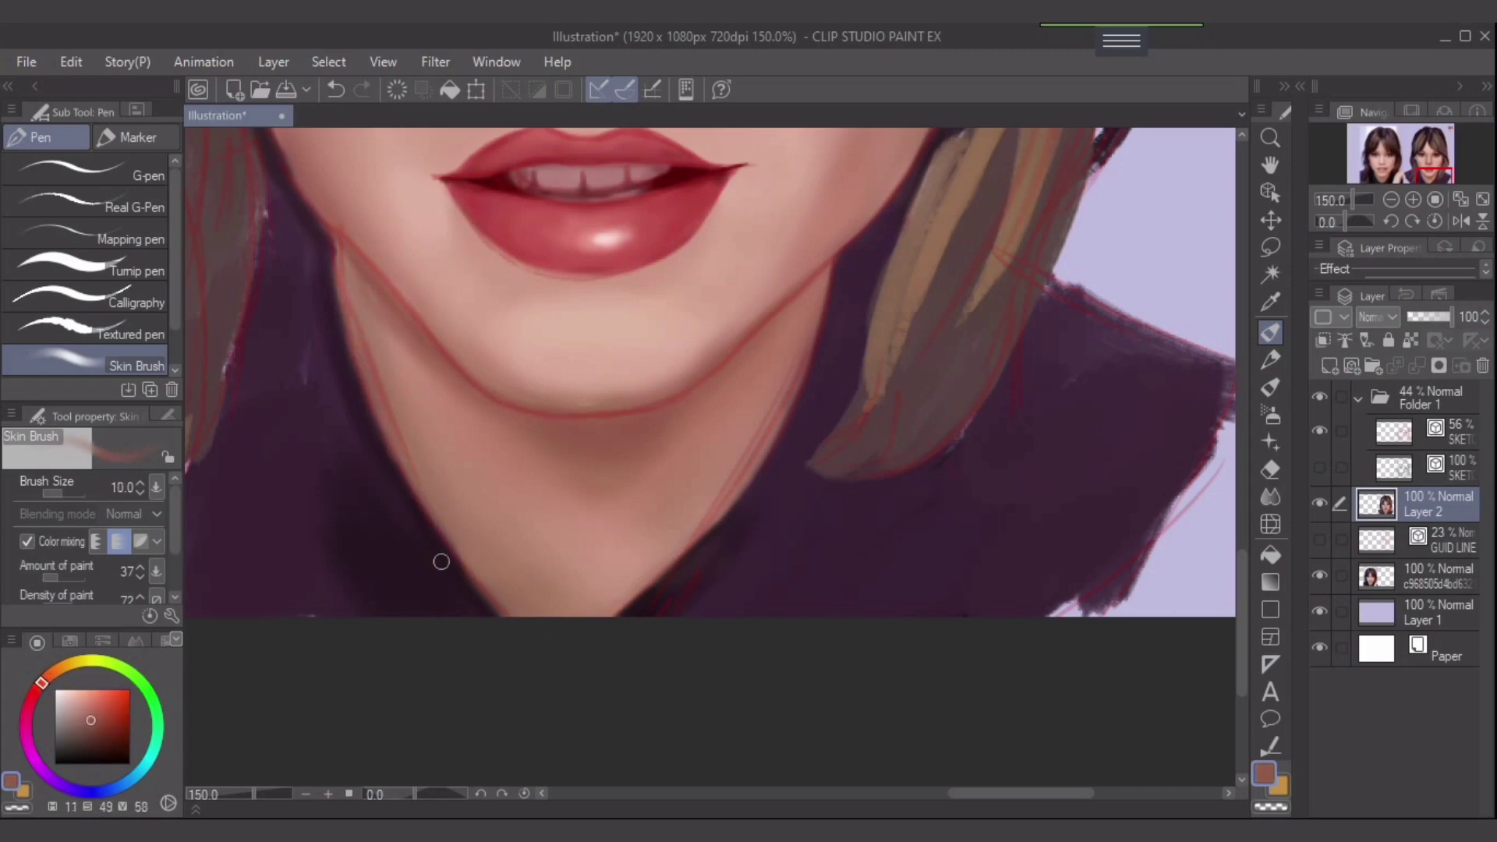
{"action": "left_click_drag", "start_coordinate": [426, 519], "coordinate": [474, 579]}
- Redden the lower right neck edge with the sampled reddish brown, undoing the first strokes and repainting at brush size 8
{"action": "left_click_drag", "start_coordinate": [702, 532], "coordinate": [630, 596]}
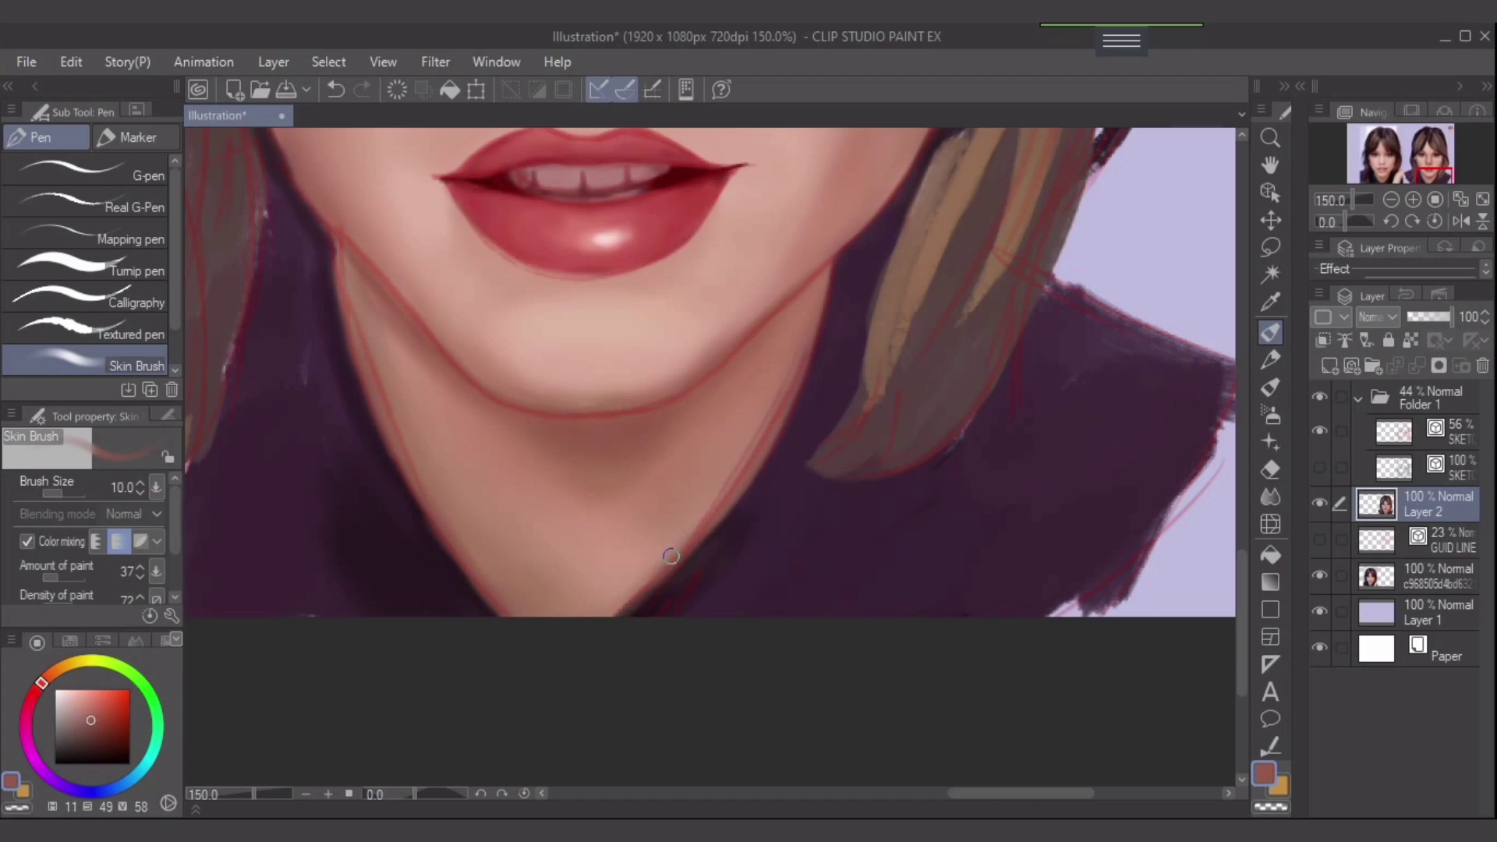
{"action": "key", "text": "ctrl+z"}
{"action": "key", "text": "ctrl+z"}
{"action": "key", "text": "bracketleft"}
{"action": "left_click_drag", "start_coordinate": [714, 512], "coordinate": [645, 580]}
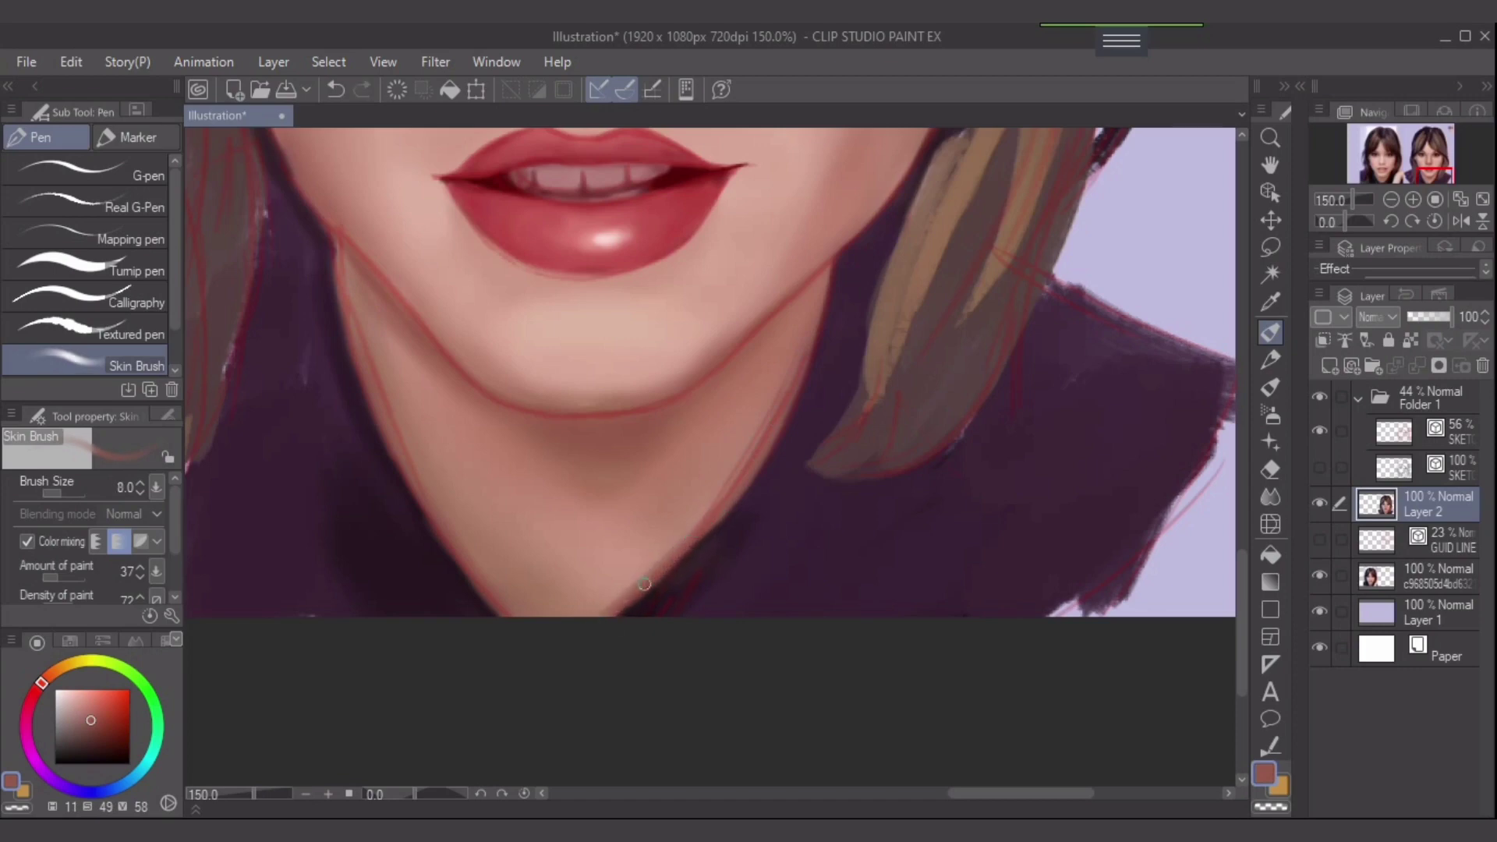
- Hide the sketch folder and clean up the neck edges with a sampled dark purple at brush size 7
{"action": "key", "text": "bracketright"}
{"action": "key", "text": "bracketright"}
{"action": "key", "text": "bracketright"}
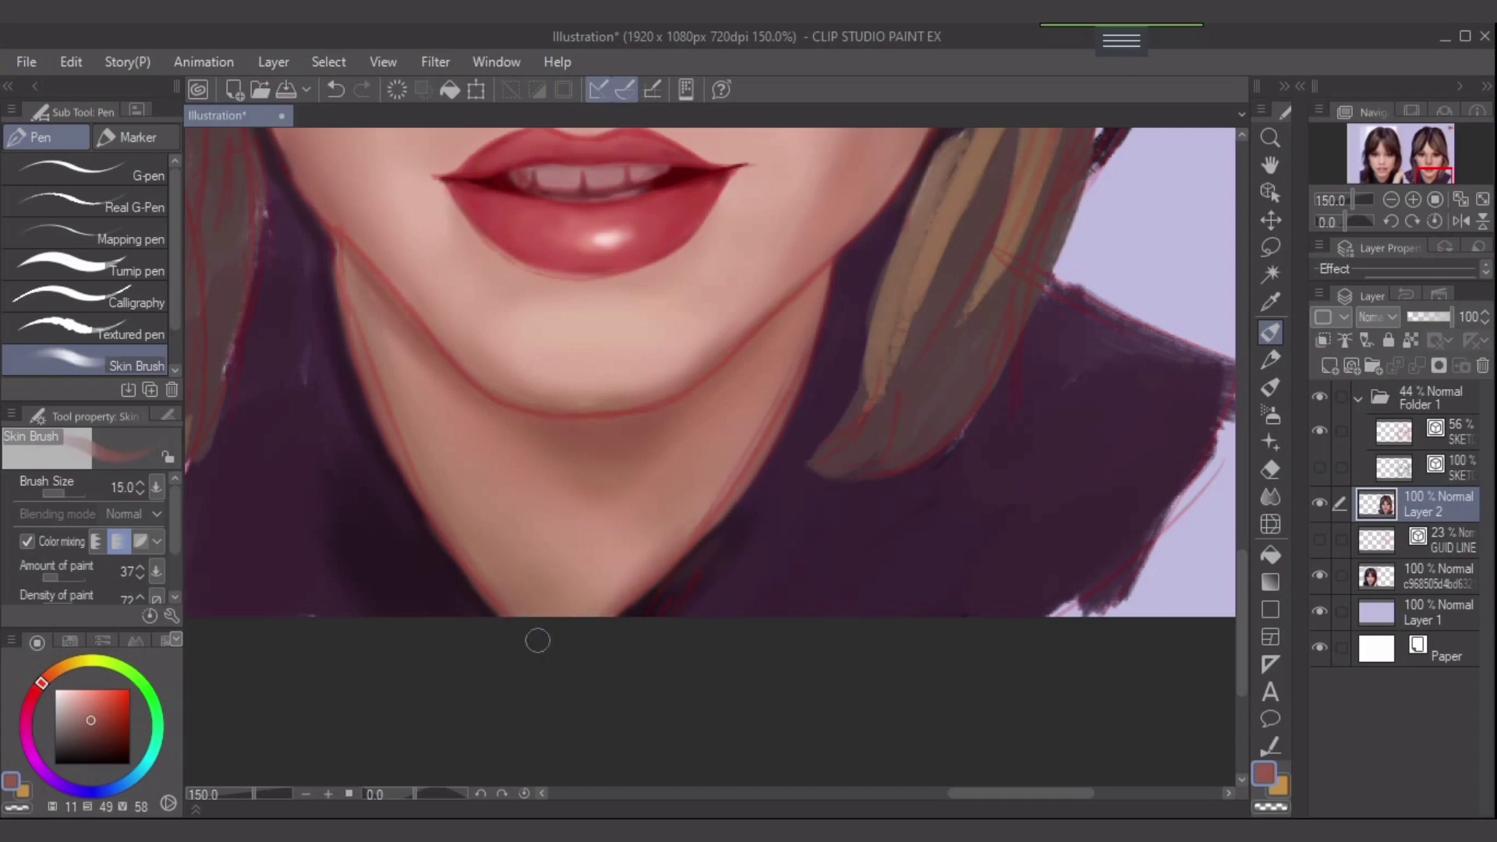
{"action": "left_click", "coordinate": [1318, 397]}
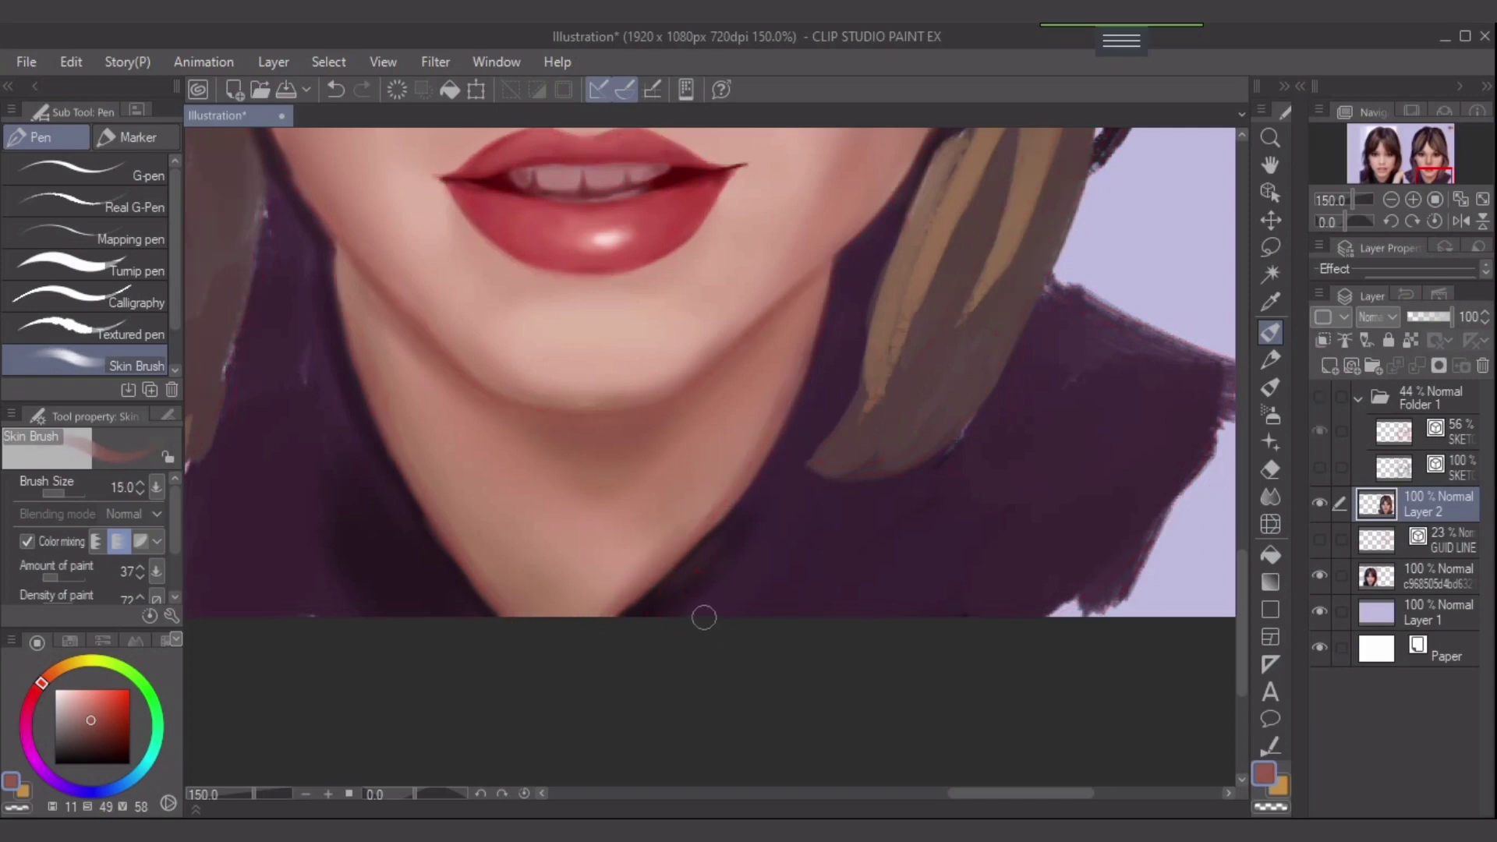
{"action": "left_click", "coordinate": [713, 529], "text": "alt"}
{"action": "key", "text": "bracketleft"}
{"action": "key", "text": "bracketleft"}
{"action": "key", "text": "bracketleft"}
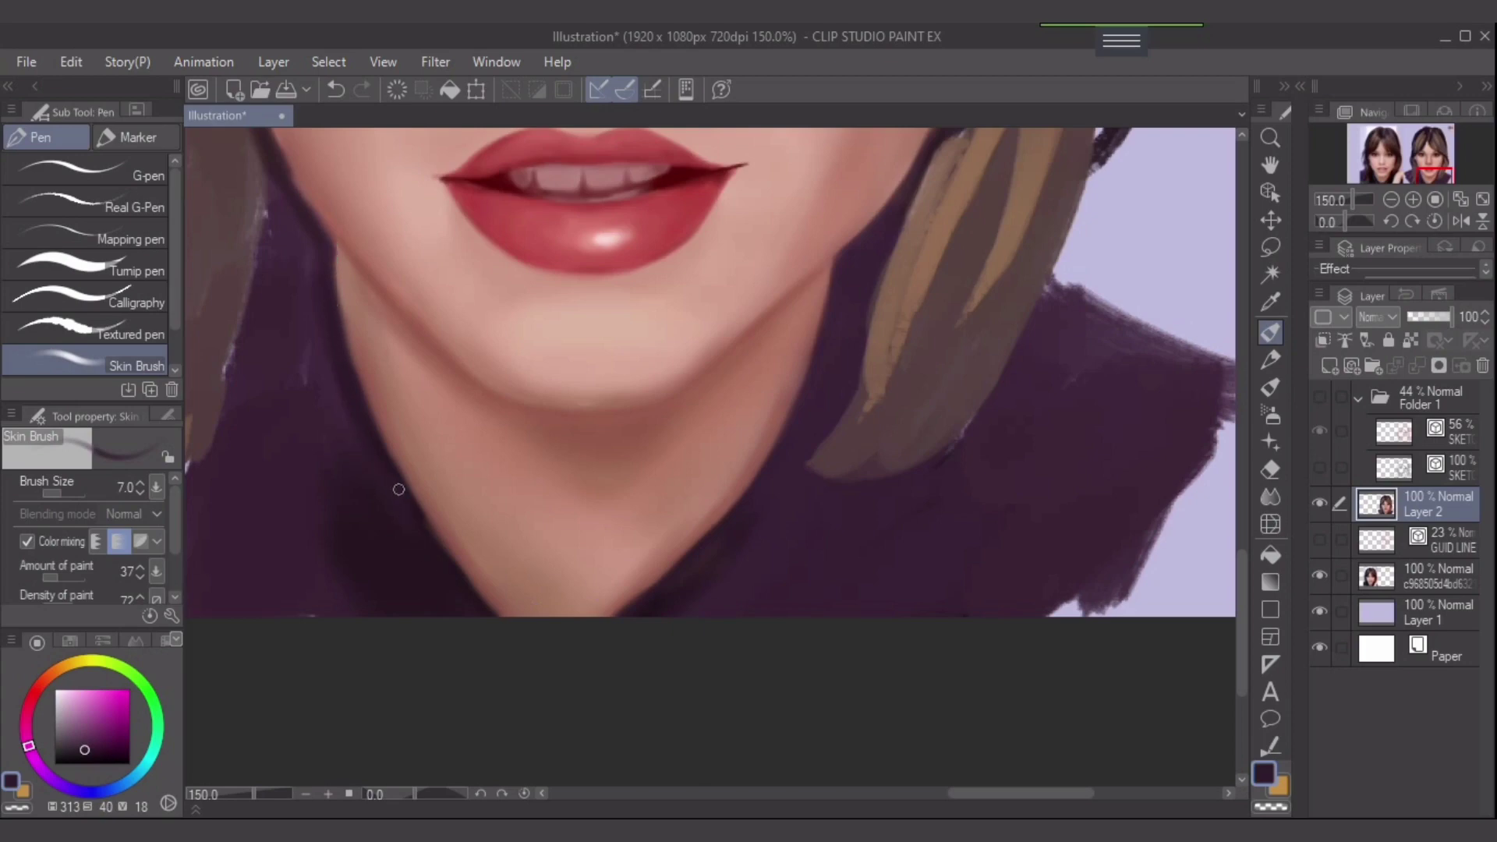
- Blend the garment around the neck with sampled dark purples, enlarging the Skin Brush from size 40 to 70
{"action": "scroll", "coordinate": [912, 603], "scroll_direction": "down", "scroll_amount": 2}
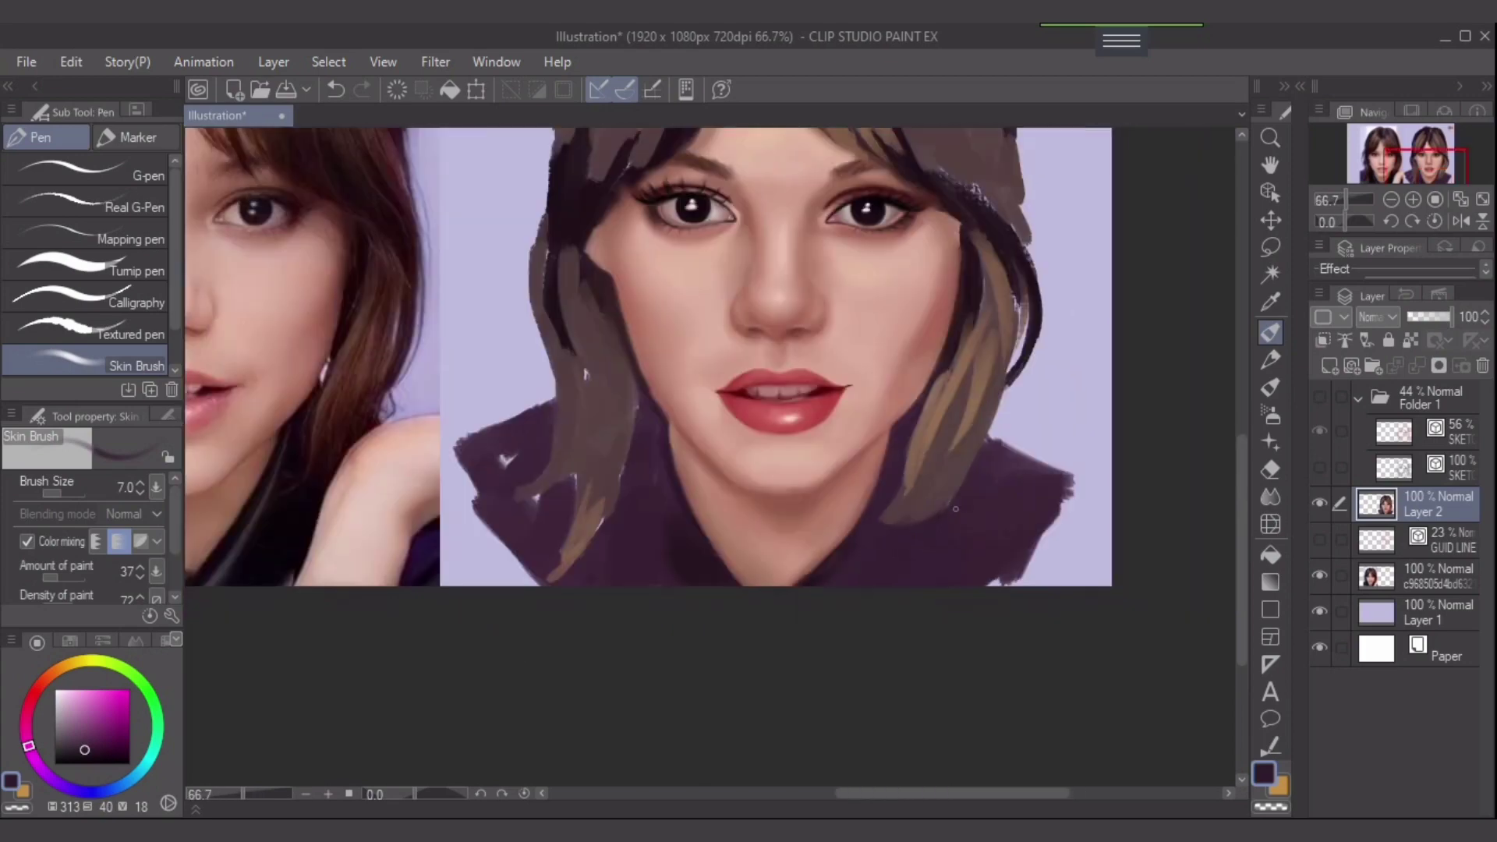
{"action": "left_click_drag", "start_coordinate": [966, 542], "coordinate": [867, 646]}
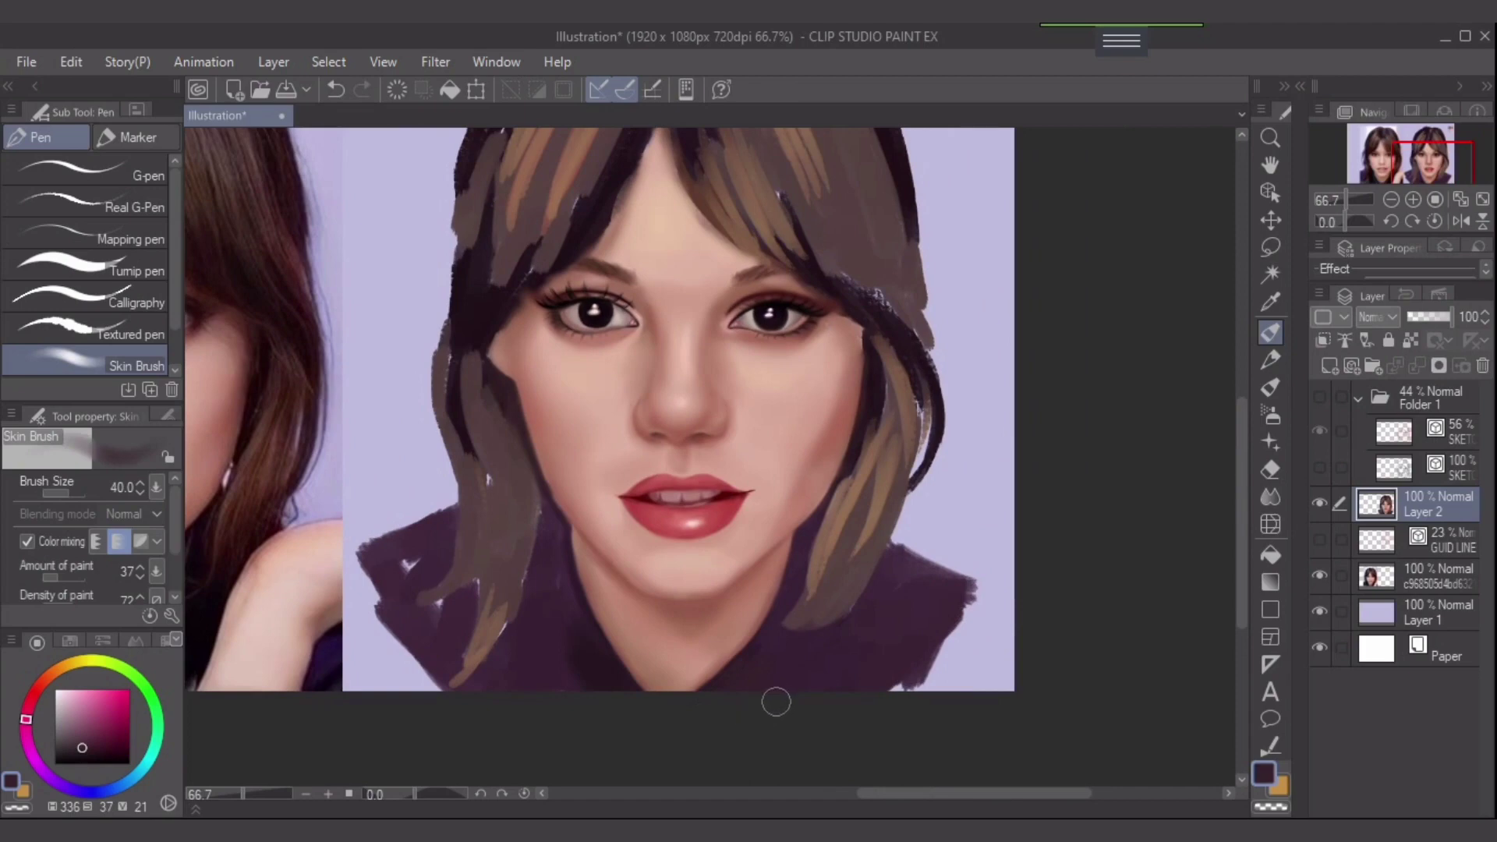
{"action": "left_click_drag", "start_coordinate": [663, 476], "coordinate": [949, 456]}
{"action": "key", "text": "bracketright"}
{"action": "key", "text": "bracketright"}
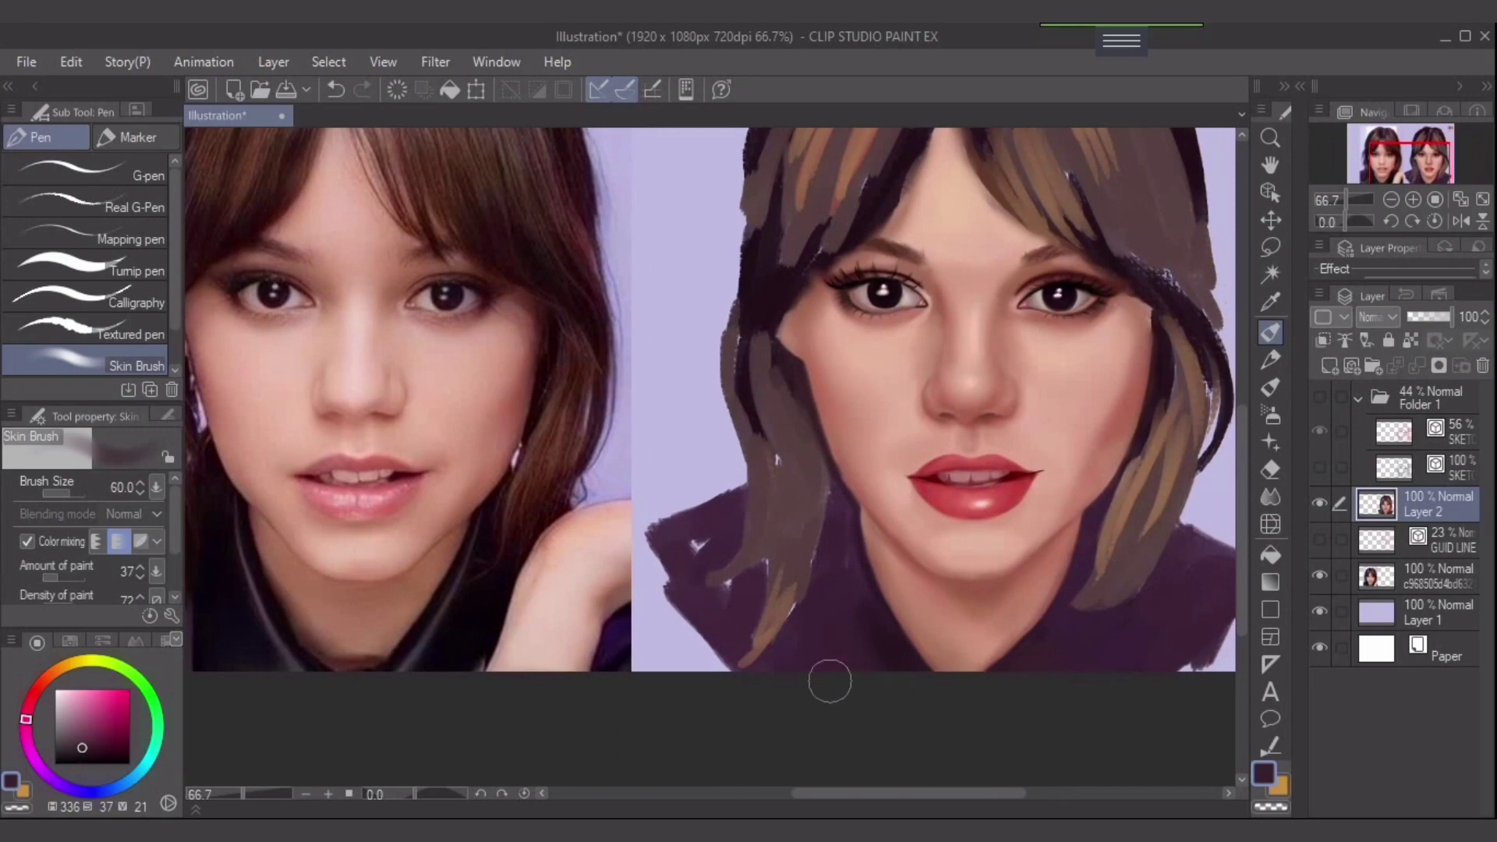
{"action": "key", "text": "bracketleft"}
{"action": "left_click", "coordinate": [903, 629], "text": "alt"}
{"action": "key", "text": "bracketright"}
{"action": "key", "text": "bracketright"}
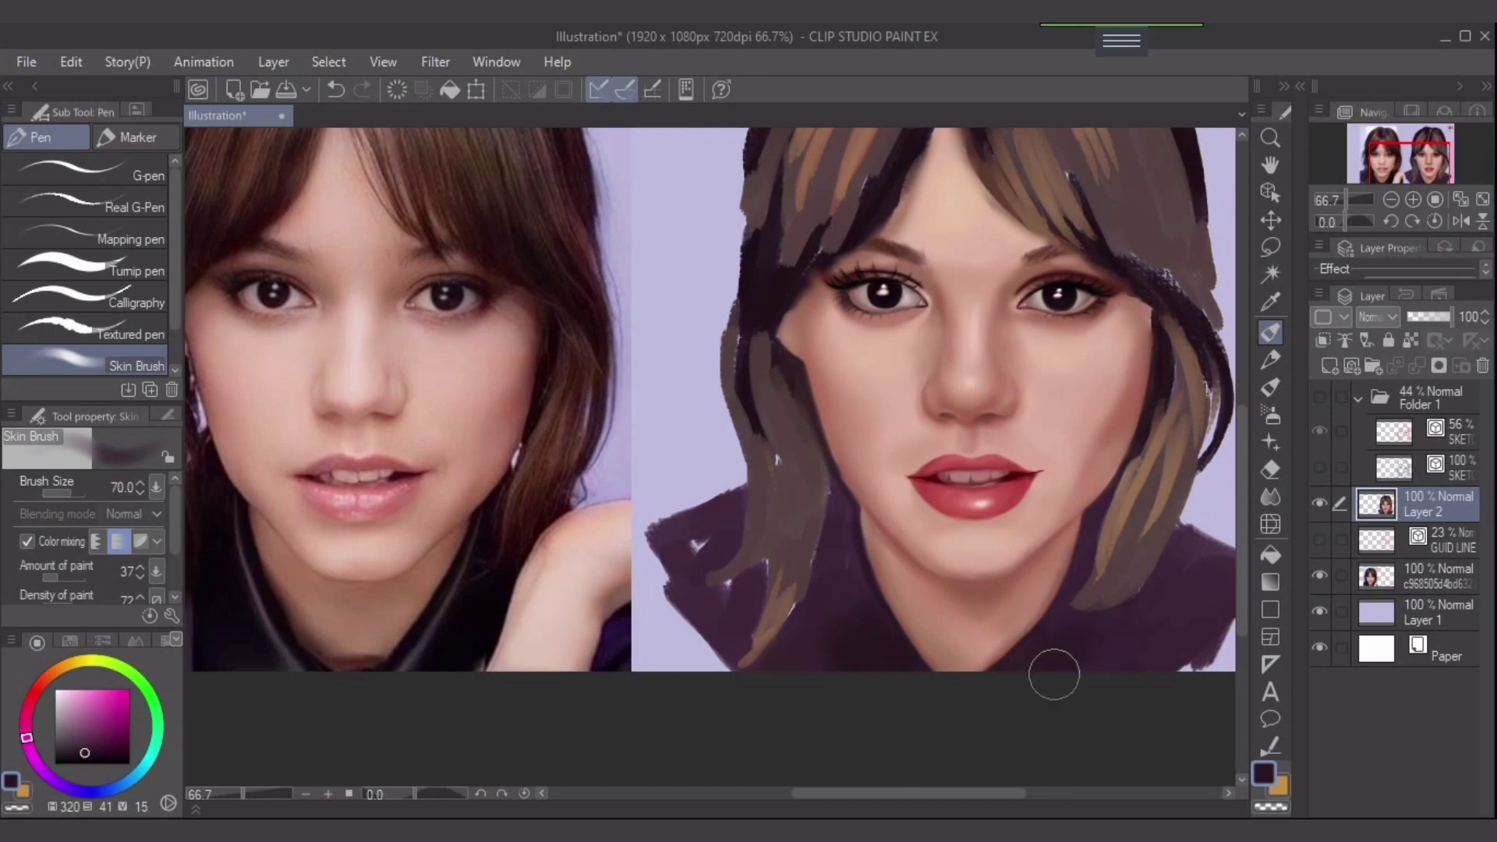
- Smooth the right shoulder and its upper edge with dark purple, reducing the Skin Brush to sizes 20 and 25
{"action": "left_click_drag", "start_coordinate": [1122, 653], "coordinate": [976, 703]}
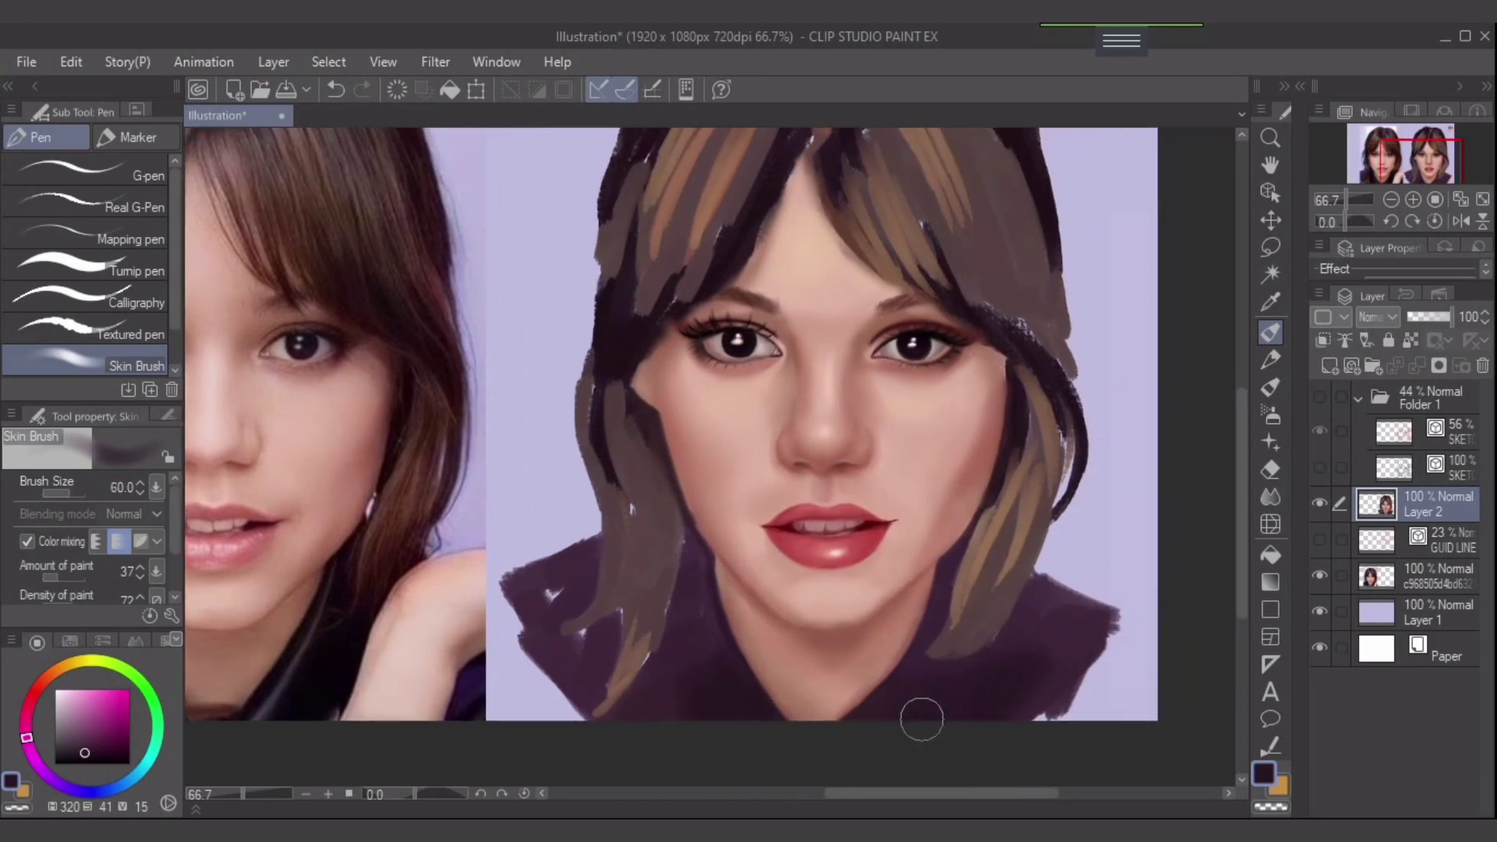
{"action": "key", "text": "bracketleft"}
{"action": "key", "text": "bracketleft"}
{"action": "key", "text": "bracketleft"}
{"action": "key", "text": "bracketleft"}
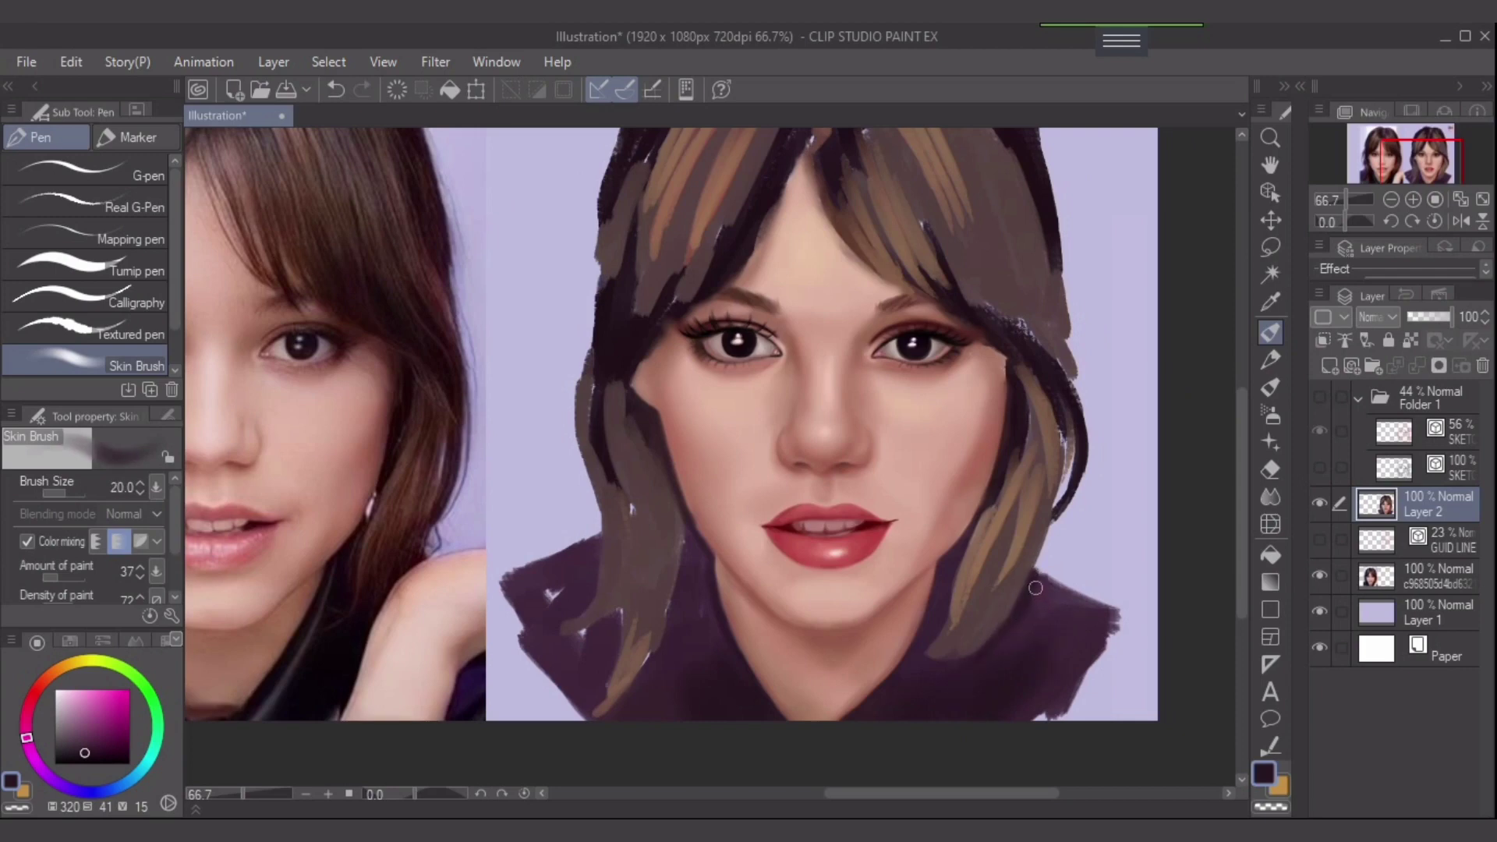
{"action": "key", "text": "bracketright"}
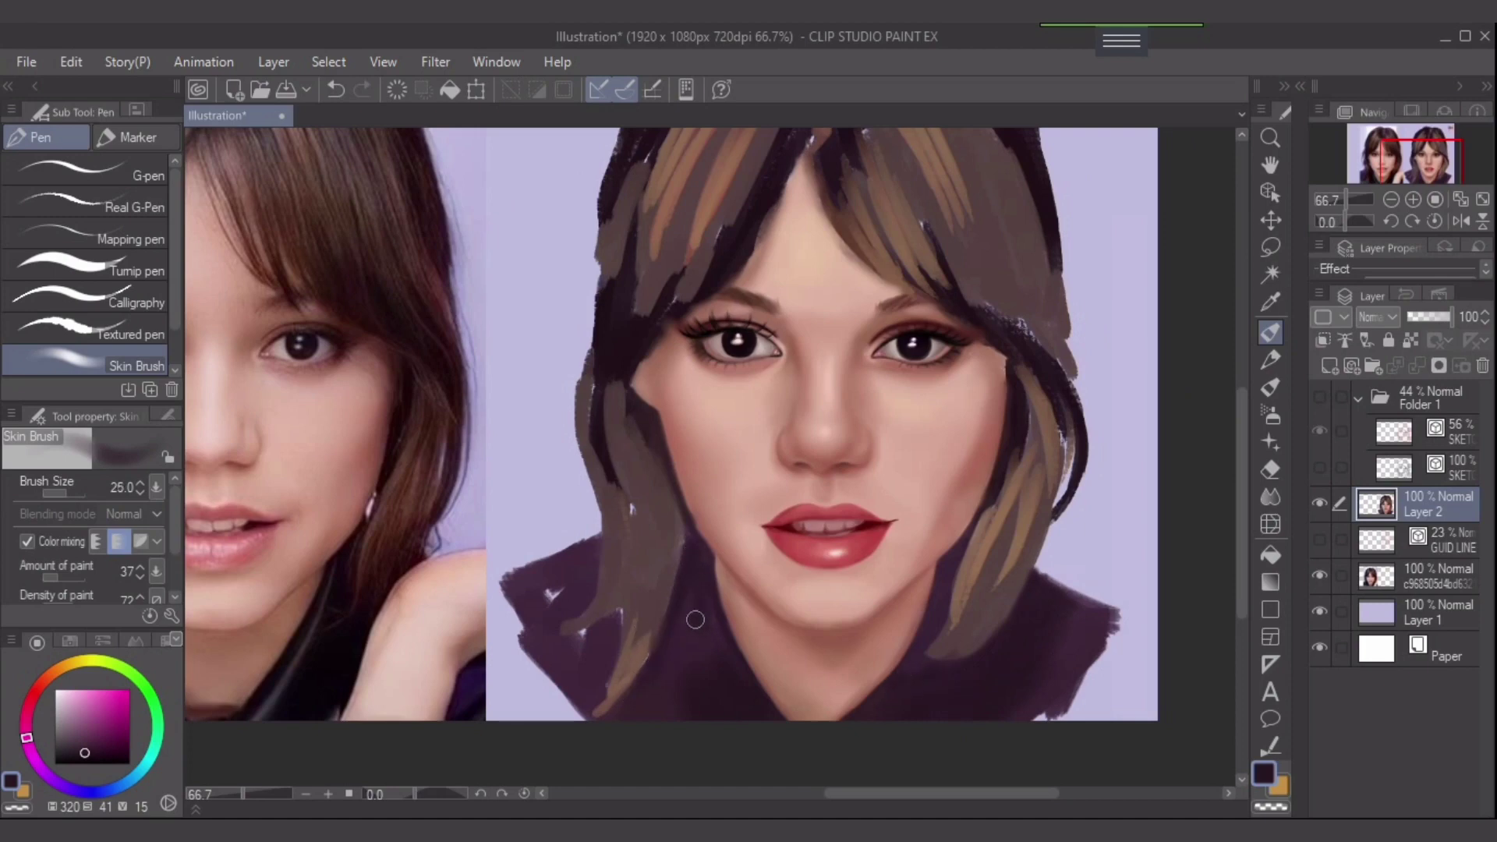
- Fill the light gaps in the left shoulder with dark purple and tidy the shoulder's edge, ending at brush size 17
{"action": "mouse_move", "coordinate": [695, 698]}
{"action": "left_mouse_down"}
{"action": "mouse_move", "coordinate": [962, 539]}
{"action": "mouse_move", "coordinate": [893, 580]}
{"action": "left_mouse_up"}
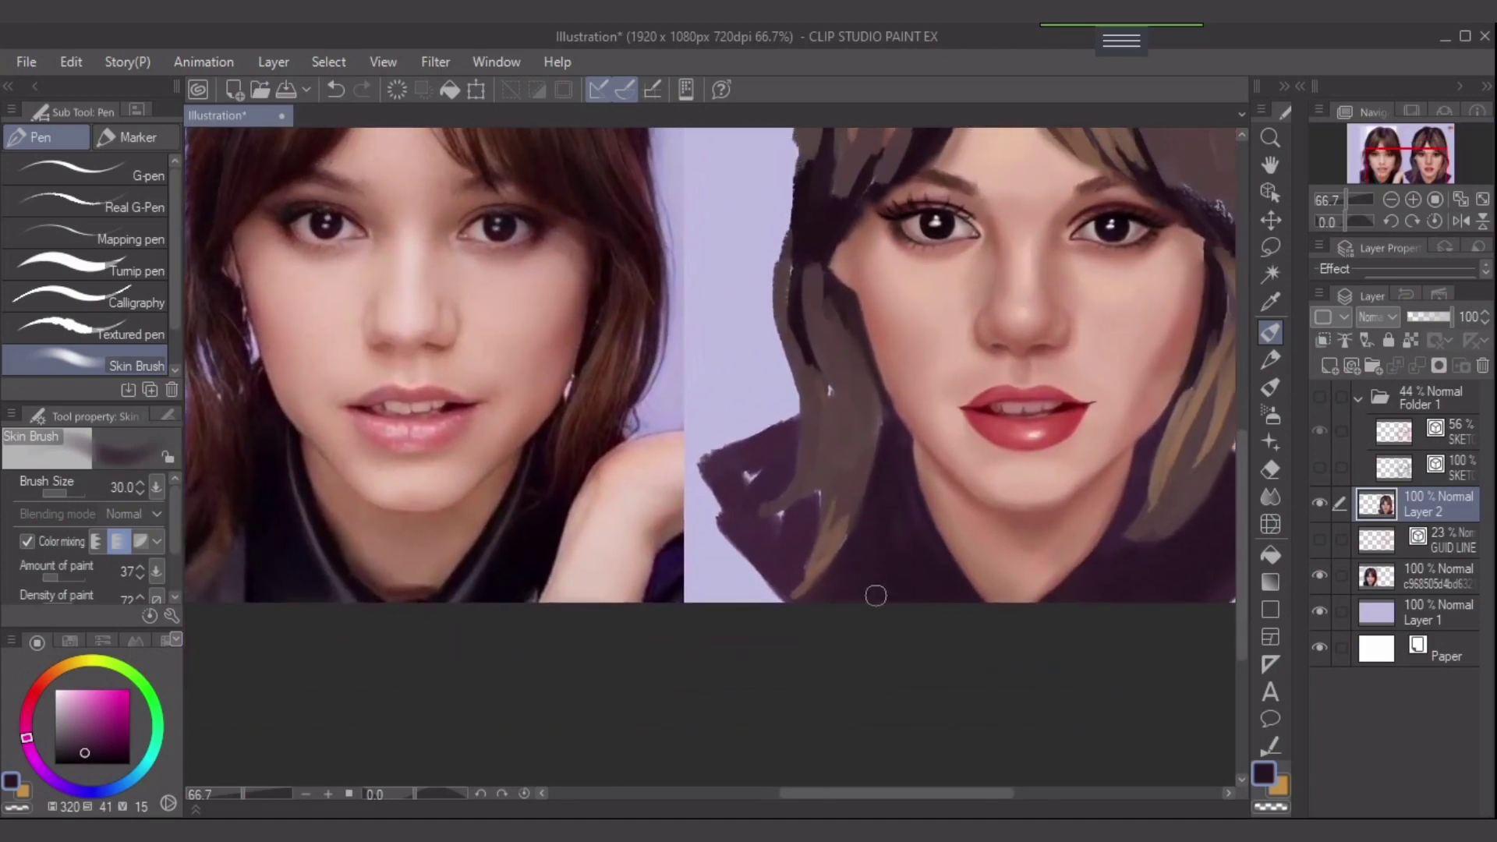
{"action": "key", "text": "bracketleft"}
{"action": "key", "text": "bracketleft"}
{"action": "mouse_move", "coordinate": [784, 519]}
{"action": "left_mouse_down"}
{"action": "mouse_move", "coordinate": [769, 519]}
{"action": "mouse_move", "coordinate": [817, 496]}
{"action": "mouse_move", "coordinate": [794, 550]}
{"action": "left_mouse_up"}
{"action": "key", "text": "bracketright"}
{"action": "mouse_move", "coordinate": [749, 476]}
{"action": "left_mouse_down"}
{"action": "mouse_move", "coordinate": [772, 452]}
{"action": "mouse_move", "coordinate": [733, 457]}
{"action": "left_mouse_up"}
{"action": "key", "text": "bracketleft"}
{"action": "key", "text": "bracketleft"}
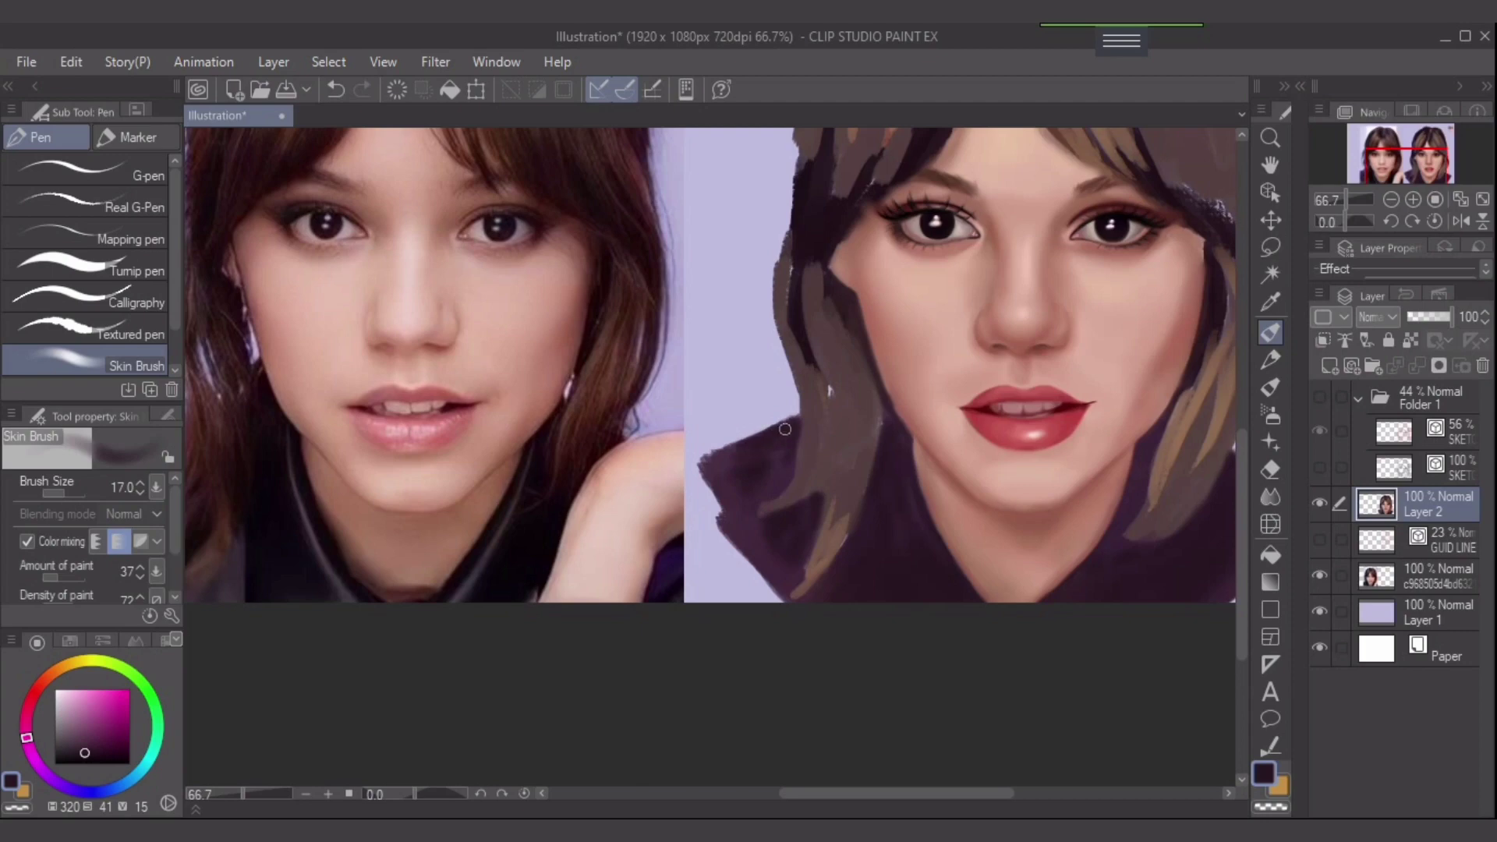
- Even out the dark purple on the left shoulder and beside the hair with a larger Skin Brush
{"action": "key", "text": "bracketright"}
{"action": "key", "text": "bracketright"}
{"action": "key", "text": "bracketright"}
{"action": "key", "text": "bracketright"}
{"action": "mouse_move", "coordinate": [759, 466]}
{"action": "left_mouse_down"}
{"action": "mouse_move", "coordinate": [728, 468]}
{"action": "mouse_move", "coordinate": [755, 528]}
{"action": "mouse_move", "coordinate": [761, 514]}
{"action": "mouse_move", "coordinate": [795, 528]}
{"action": "mouse_move", "coordinate": [775, 569]}
{"action": "mouse_move", "coordinate": [810, 598]}
{"action": "mouse_move", "coordinate": [656, 639]}
{"action": "left_mouse_up"}
{"action": "key", "text": "bracketleft"}
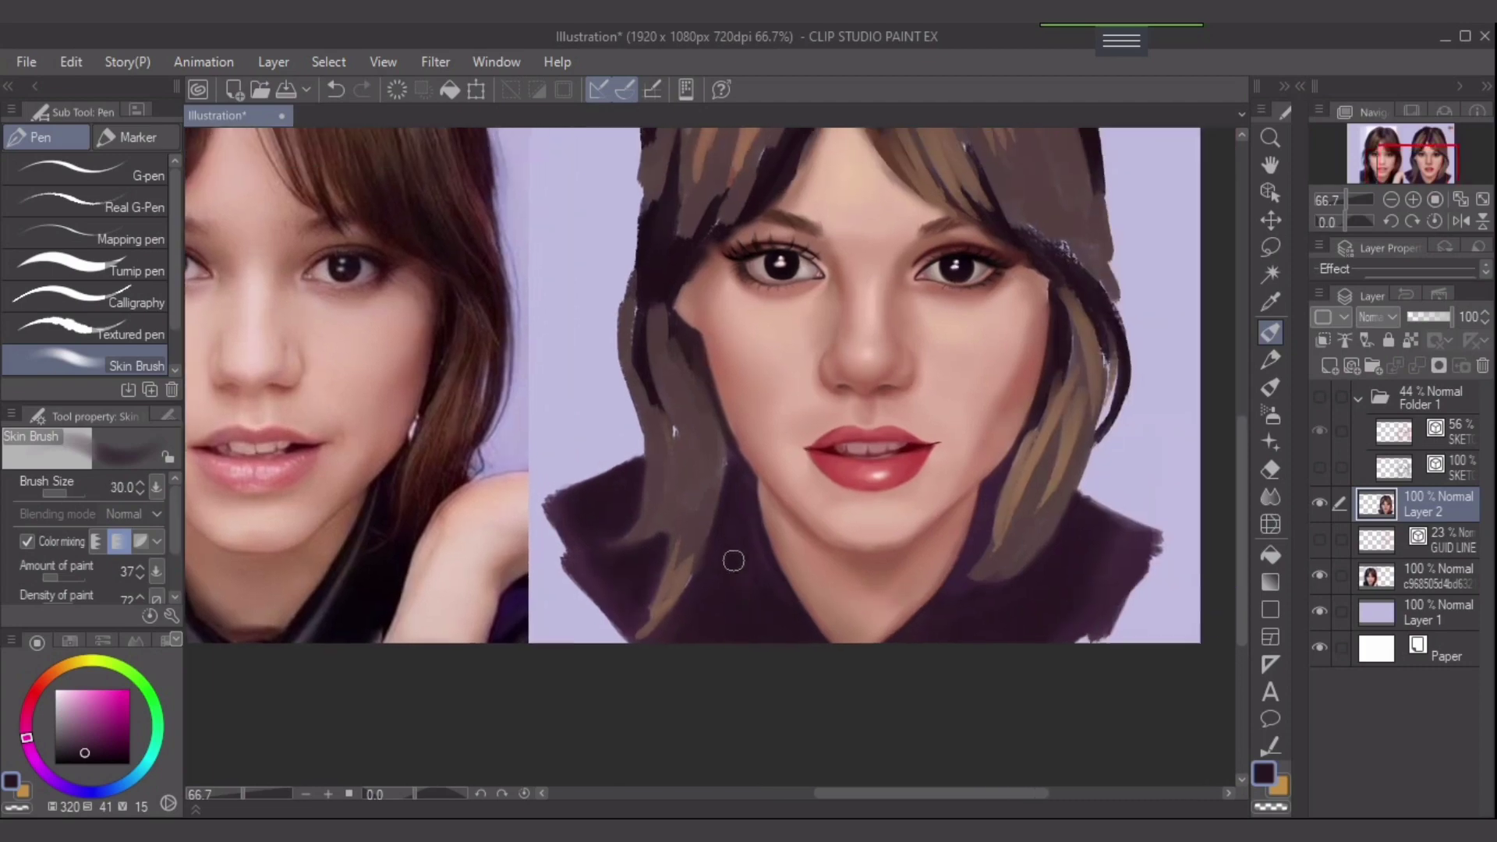
- Paint lighter purple collar highlights along both sides of the neck at brush size 17, undoing and redoing uneven strokes
{"action": "left_click_drag", "start_coordinate": [1136, 554], "coordinate": [1022, 601]}
{"action": "left_click", "coordinate": [1019, 591], "text": "alt"}
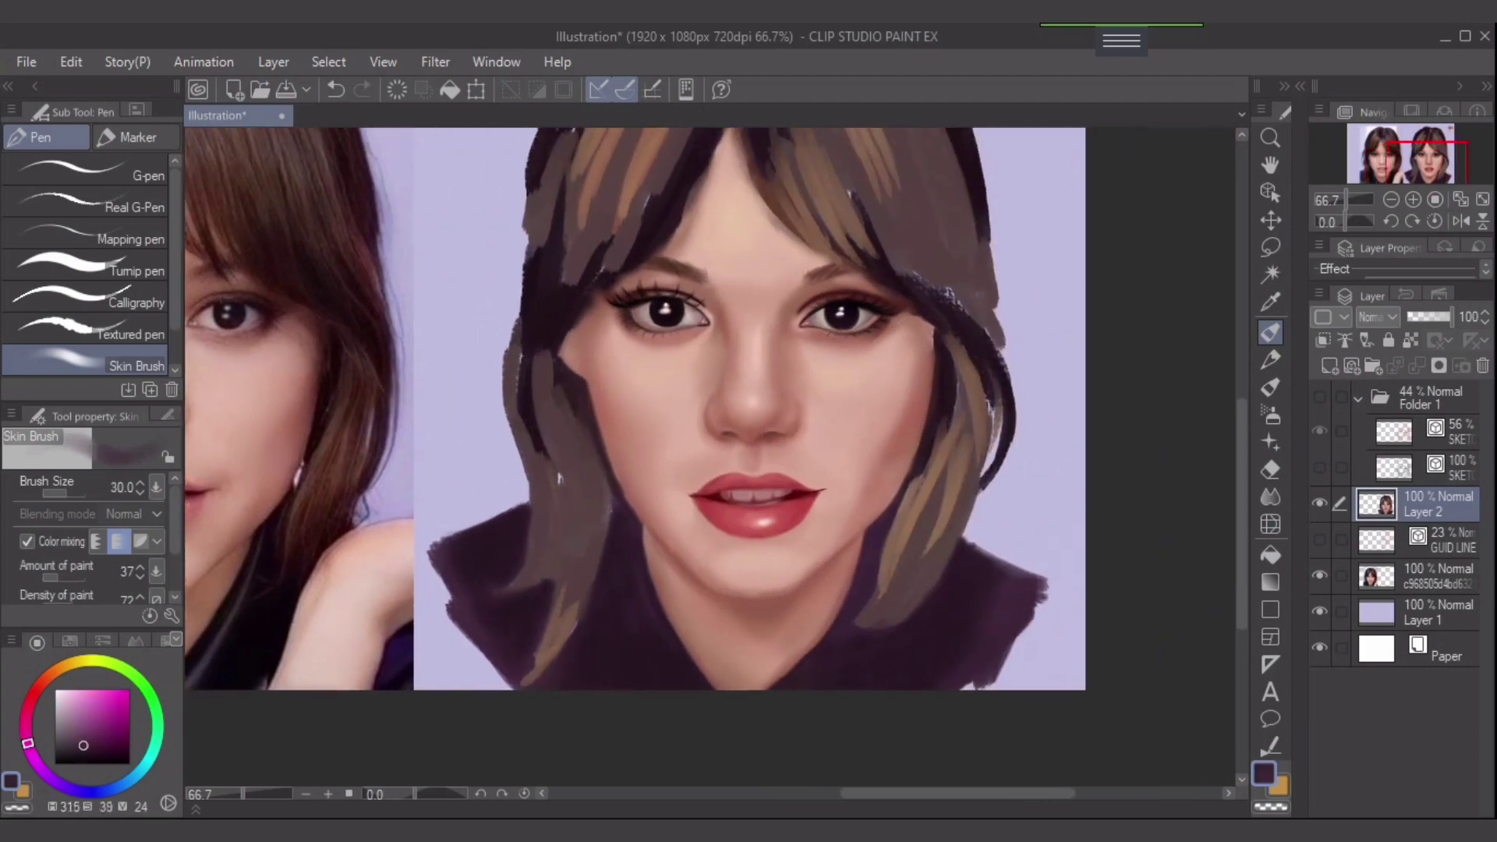
{"action": "key", "text": "bracketleft"}
{"action": "key", "text": "bracketleft"}
{"action": "left_click", "coordinate": [830, 607], "text": "alt"}
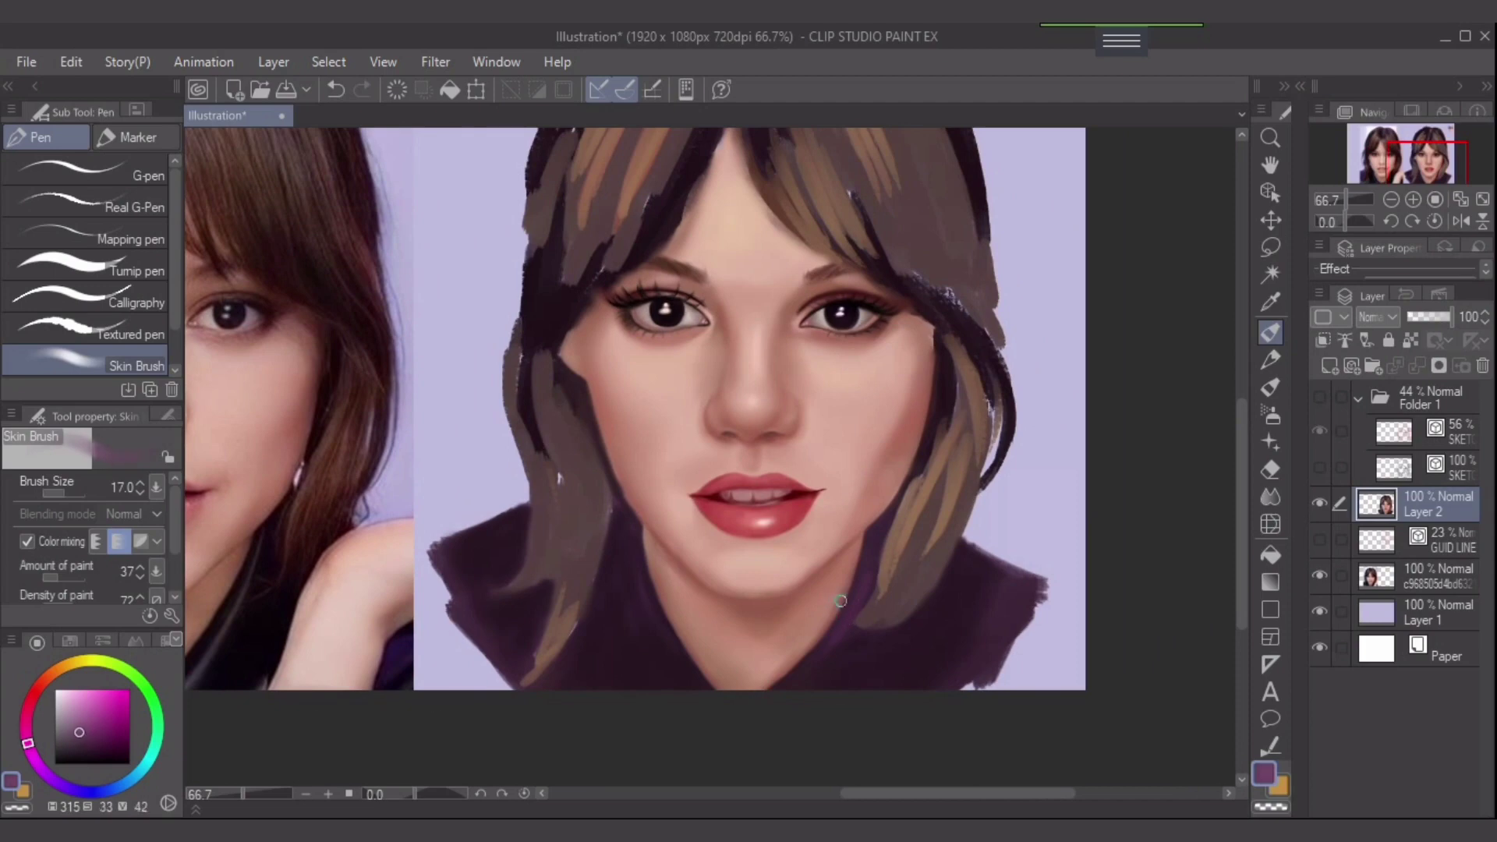
{"action": "key", "text": "ctrl+z"}
{"action": "left_click_drag", "start_coordinate": [864, 587], "coordinate": [830, 643]}
{"action": "left_click_drag", "start_coordinate": [649, 603], "coordinate": [665, 659]}
{"action": "key", "text": "ctrl+z"}
{"action": "left_click_drag", "start_coordinate": [636, 571], "coordinate": [660, 634]}
- Refine the collar highlights with sampled dark and mid purples at brush sizes 12 and 17
{"action": "left_click_drag", "start_coordinate": [764, 663], "coordinate": [1035, 490]}
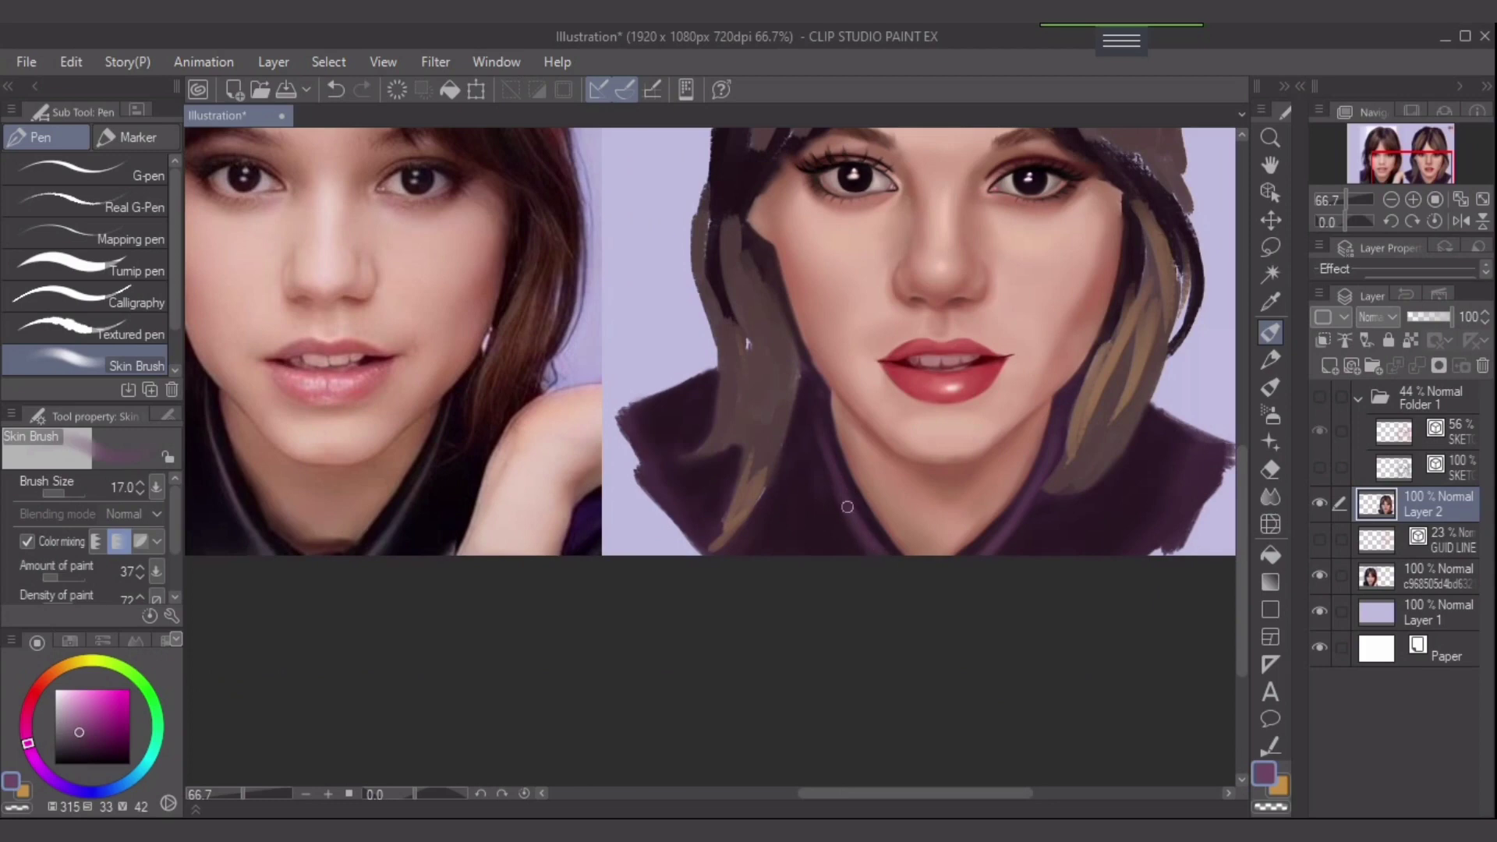
{"action": "key", "text": "bracketright"}
{"action": "key", "text": "bracketleft"}
{"action": "key", "text": "bracketleft"}
{"action": "left_click", "coordinate": [1085, 487], "text": "alt"}
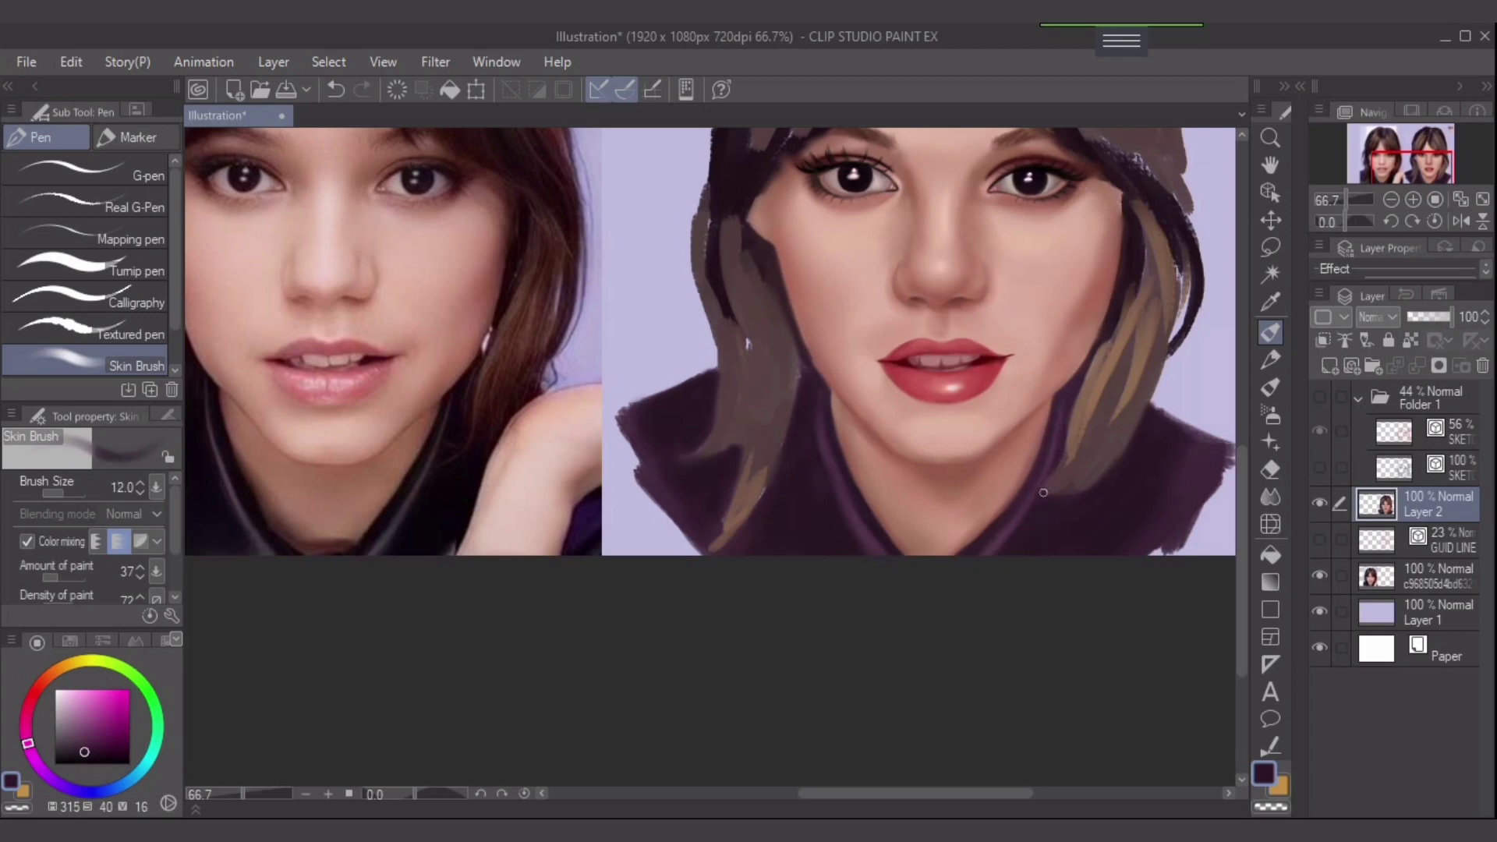
{"action": "left_click", "coordinate": [986, 543], "text": "alt"}
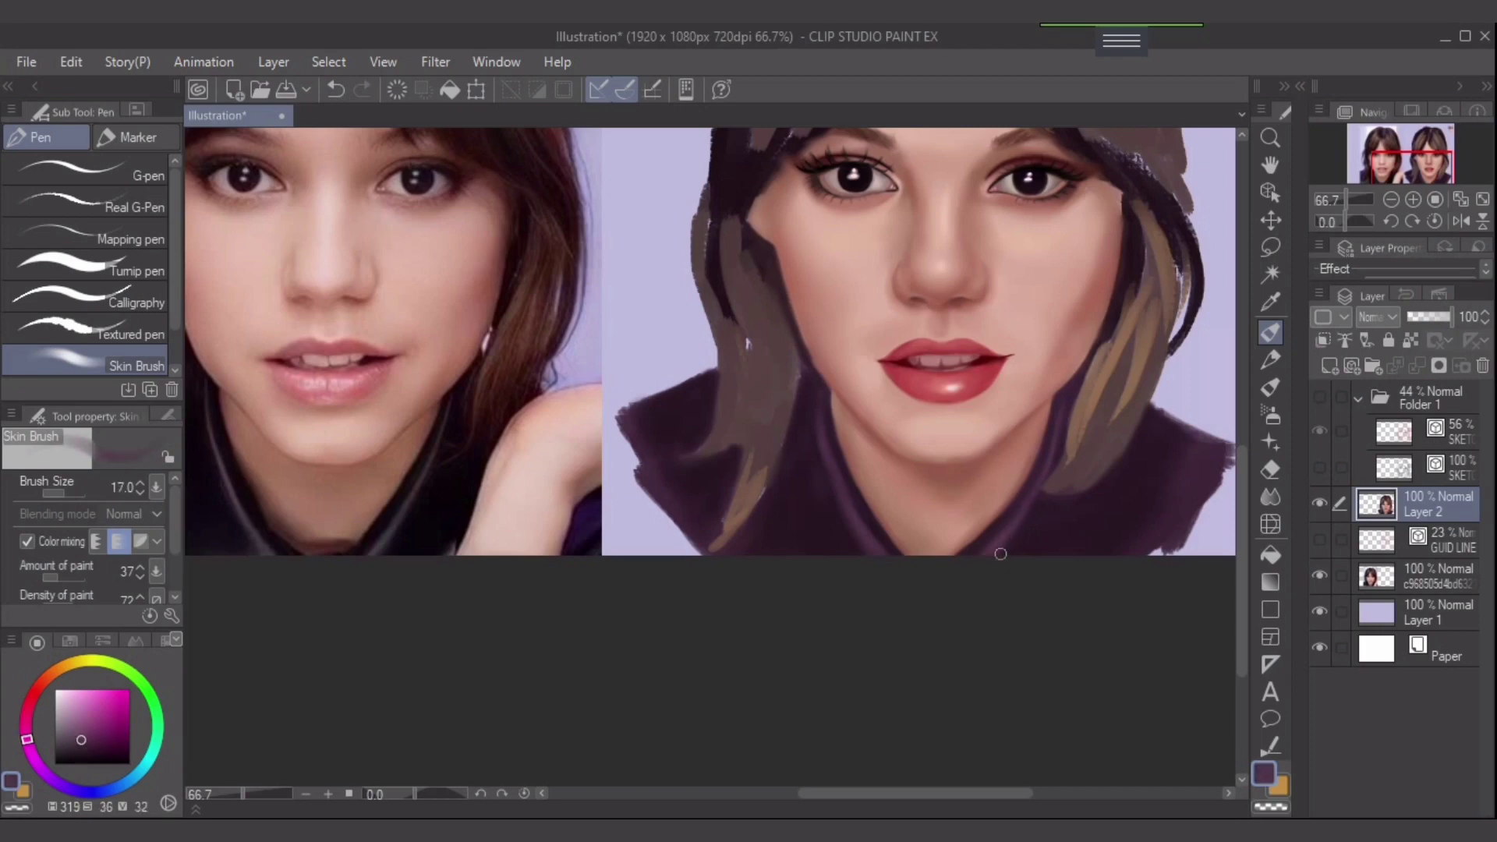
- Try to soften the skin around the eyebrow with a sampled skin tone at brush size 60 and undo the stroke
{"action": "mouse_move", "coordinate": [1040, 463]}
{"action": "left_mouse_down"}
{"action": "mouse_move", "coordinate": [840, 717]}
{"action": "mouse_move", "coordinate": [788, 752]}
{"action": "left_mouse_up"}
{"action": "scroll", "coordinate": [1040, 574], "scroll_direction": "down", "scroll_amount": 1}
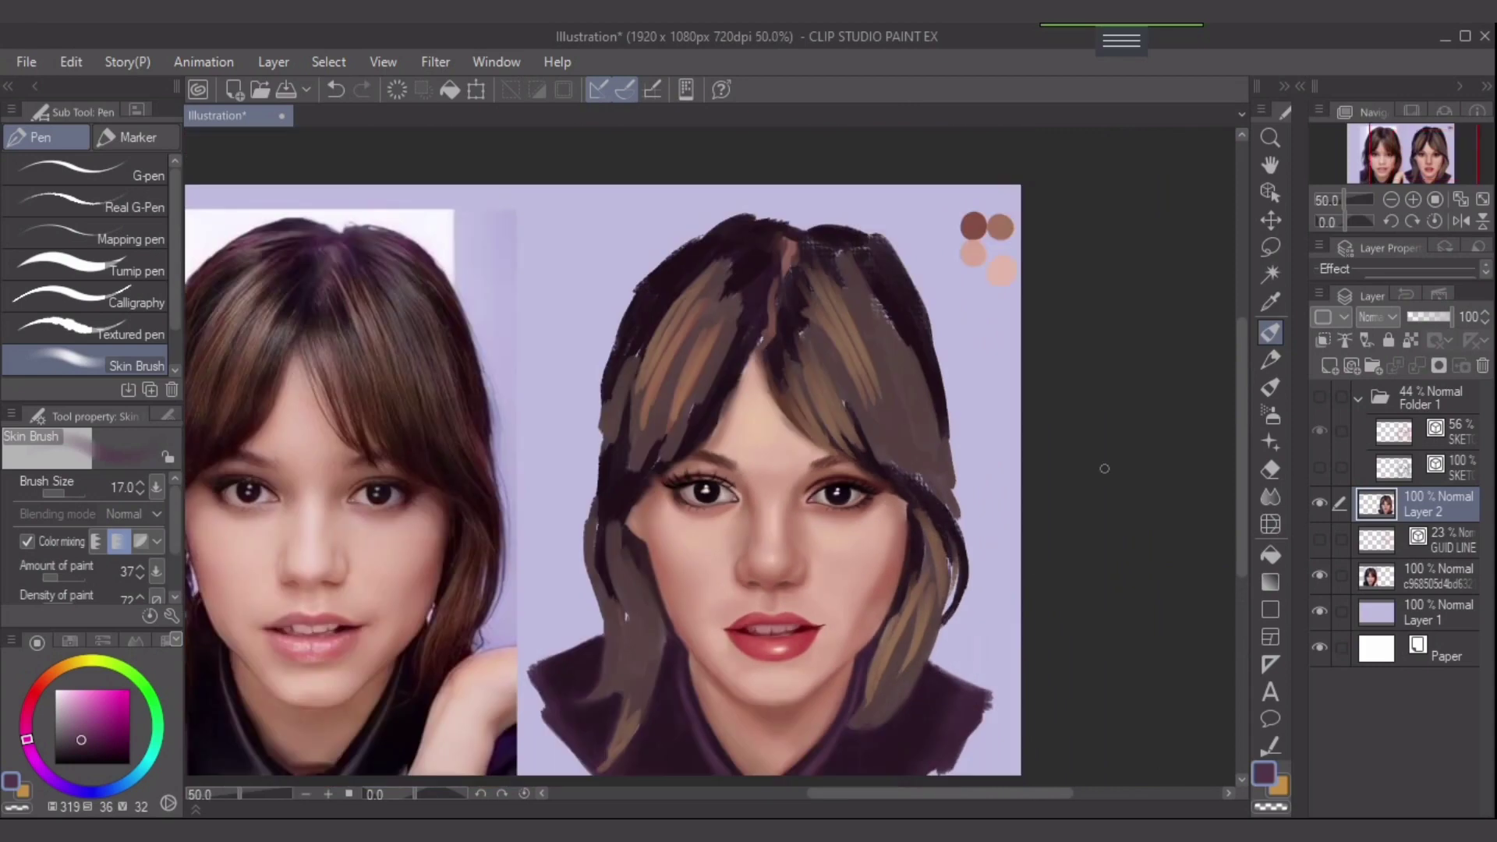
{"action": "left_click", "coordinate": [798, 525], "text": "alt"}
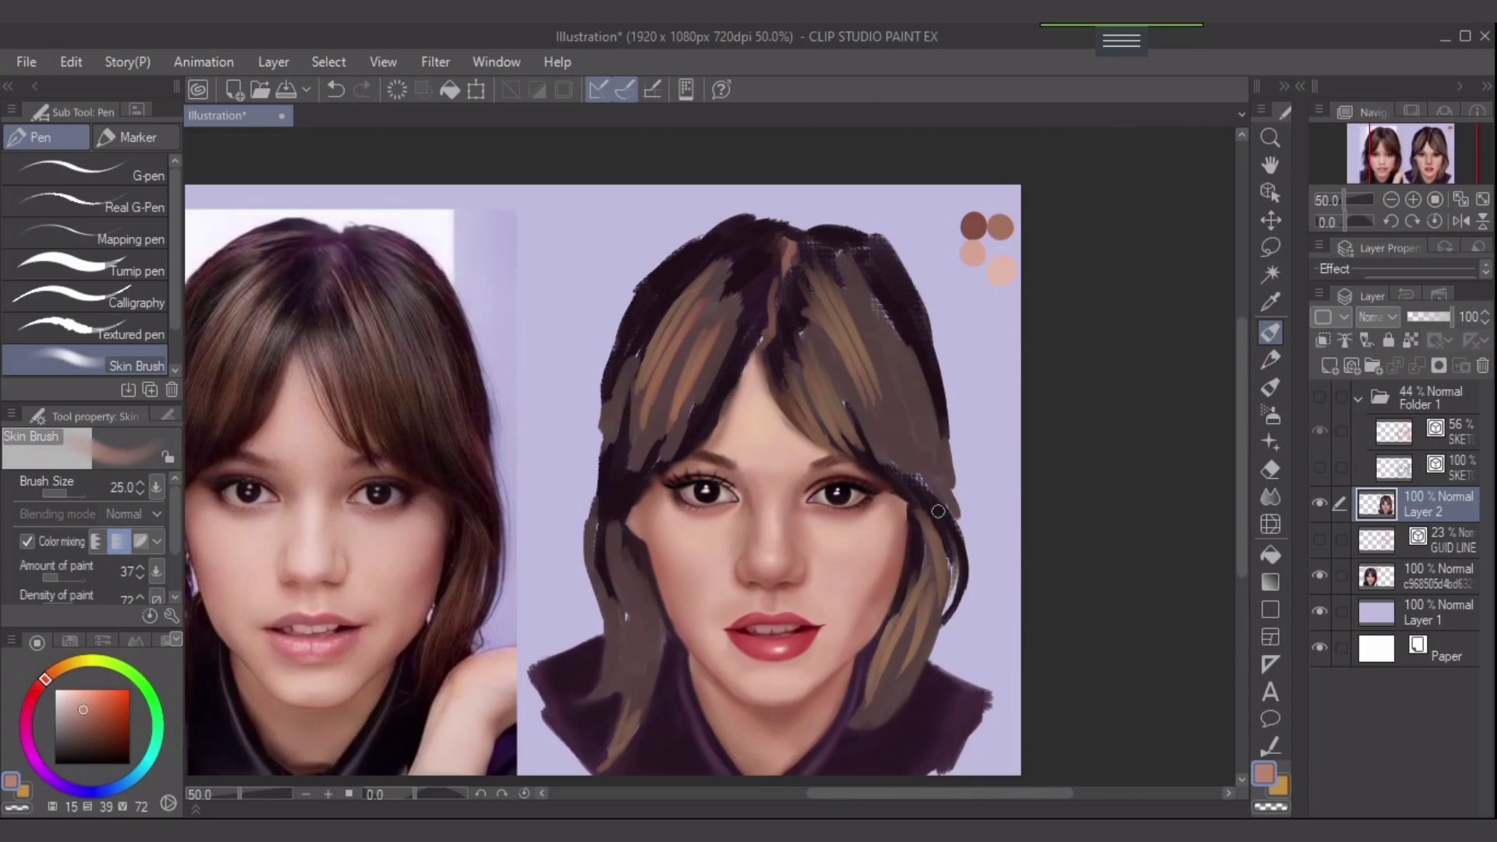
{"action": "left_click_drag", "start_coordinate": [854, 504], "coordinate": [897, 496]}
{"action": "key", "text": "]"}
{"action": "key", "text": "]"}
{"action": "key", "text": "]"}
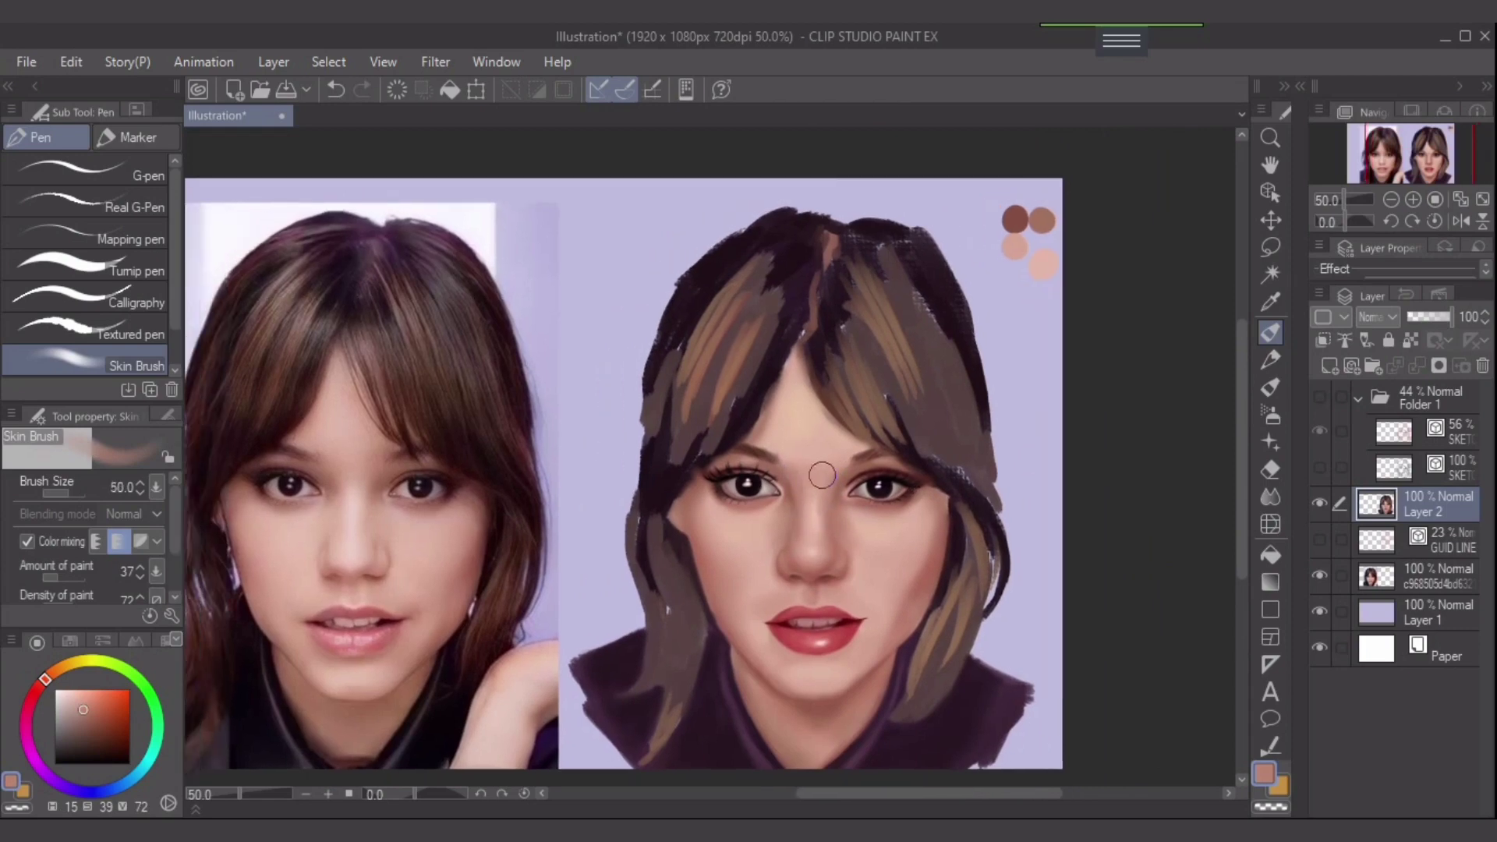
{"action": "key", "text": "bracketright"}
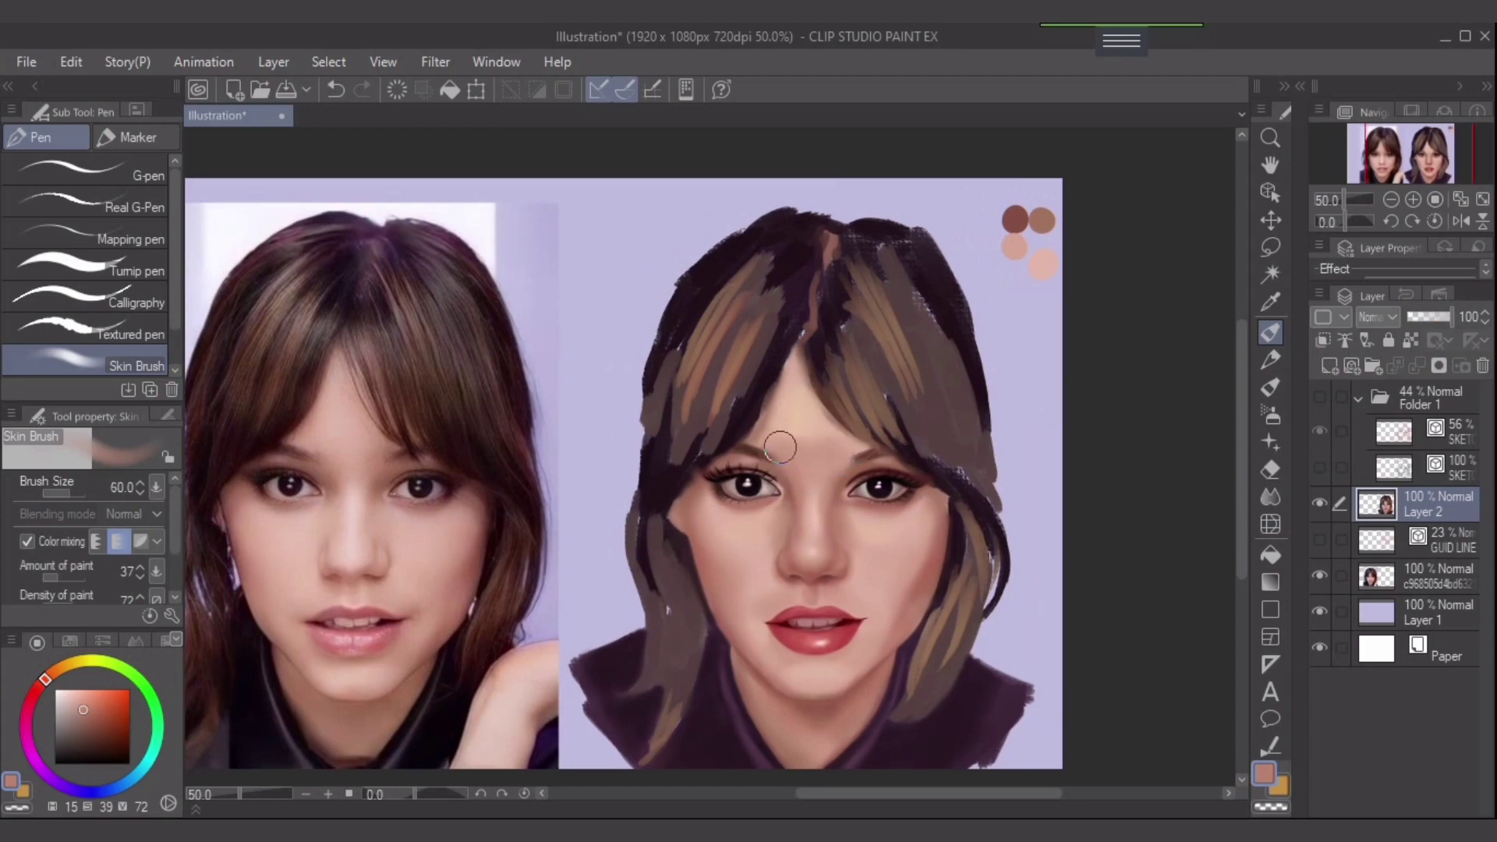
{"action": "key", "text": "ctrl+z"}
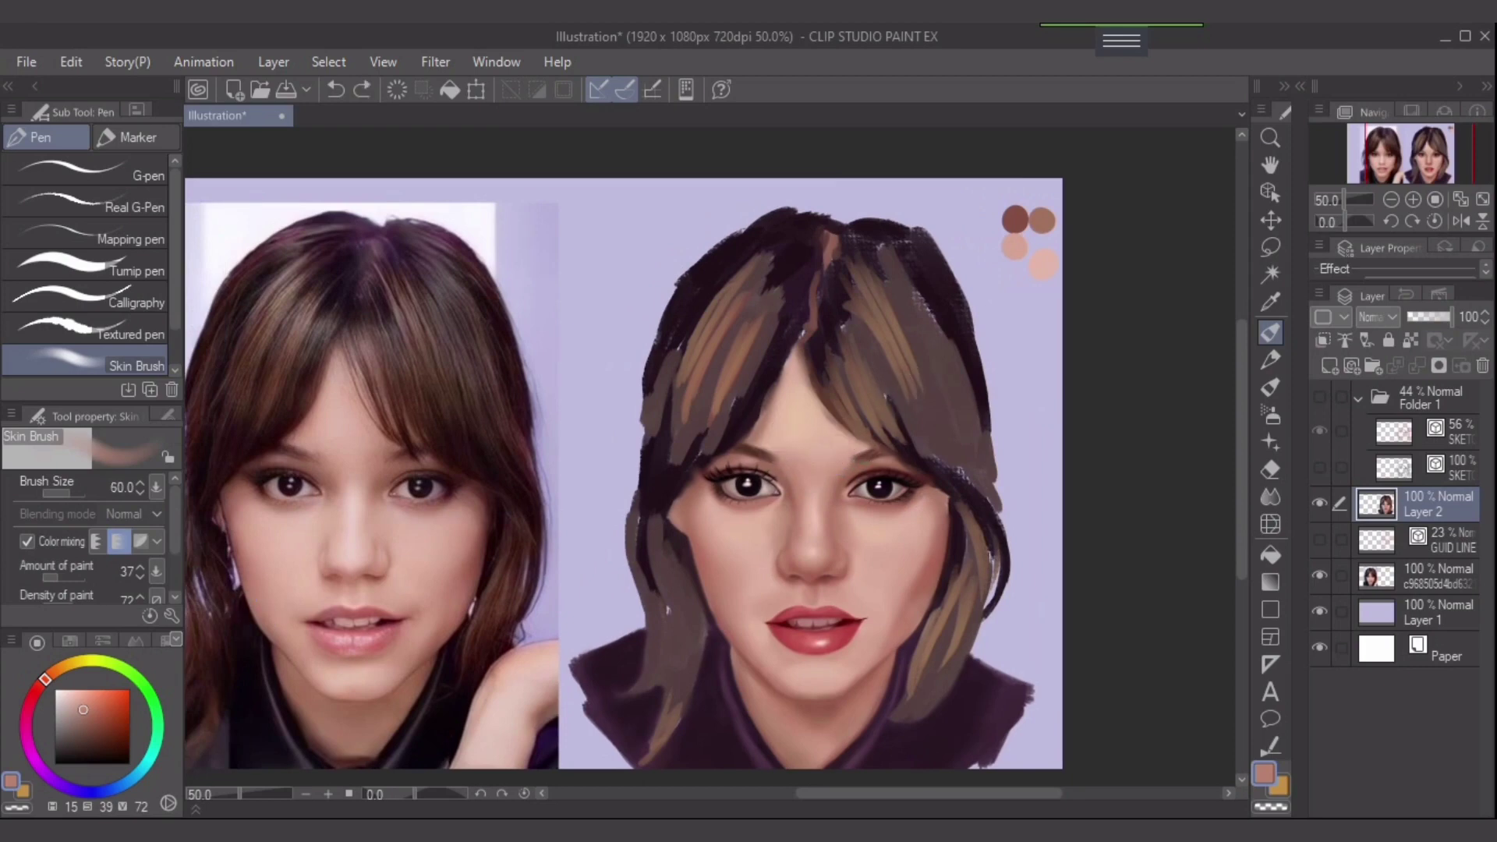
- Blend the skin around the eyebrows and lower forehead with sampled skin tones at brush sizes 60 and 50
{"action": "left_click", "coordinate": [317, 567], "text": "alt"}
{"action": "left_click_drag", "start_coordinate": [852, 466], "coordinate": [776, 446]}
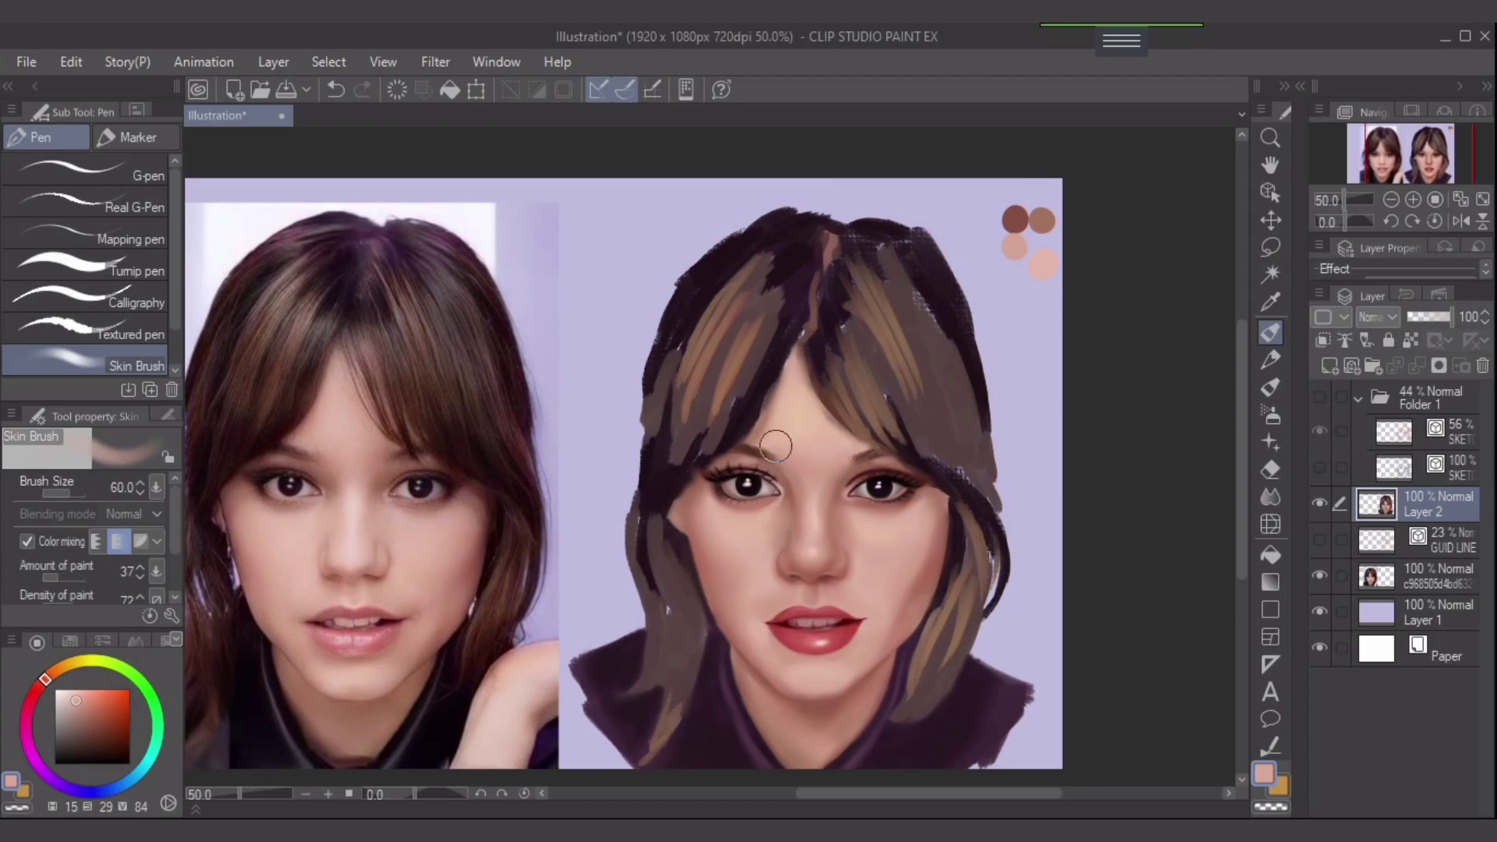
{"action": "key", "text": "bracketleft"}
{"action": "left_click", "coordinate": [814, 481], "text": "alt"}
{"action": "key", "text": "bracketright"}
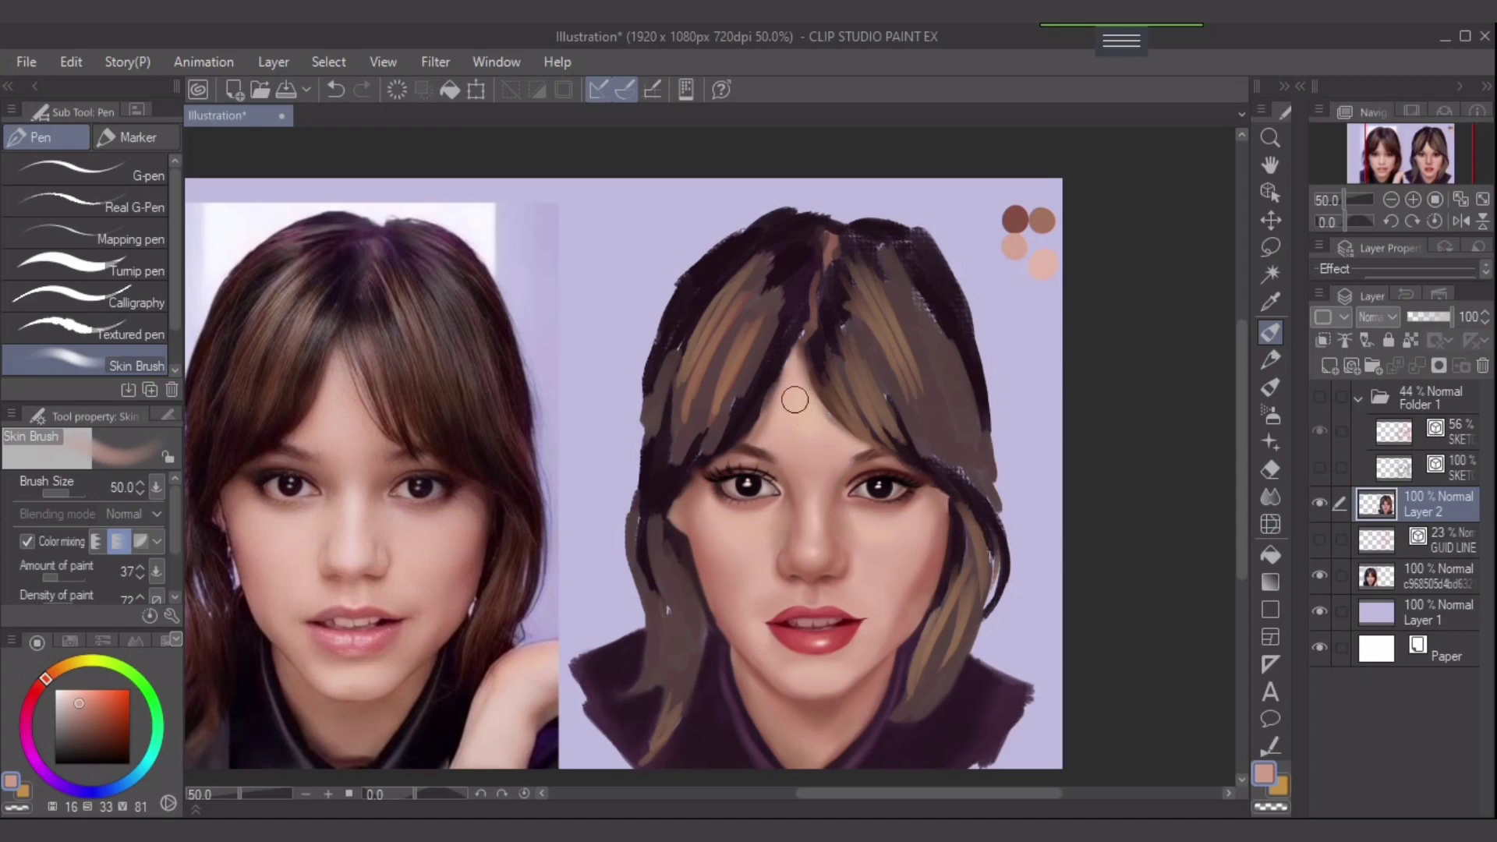
- Reduce the Skin Brush to size 25, fit the whole canvas in view and save the illustration
{"action": "key", "text": "bracketleft"}
{"action": "key", "text": "bracketleft"}
{"action": "key", "text": "bracketleft"}
{"action": "left_click", "coordinate": [1481, 199]}
{"action": "key", "text": "ctrl+s"}
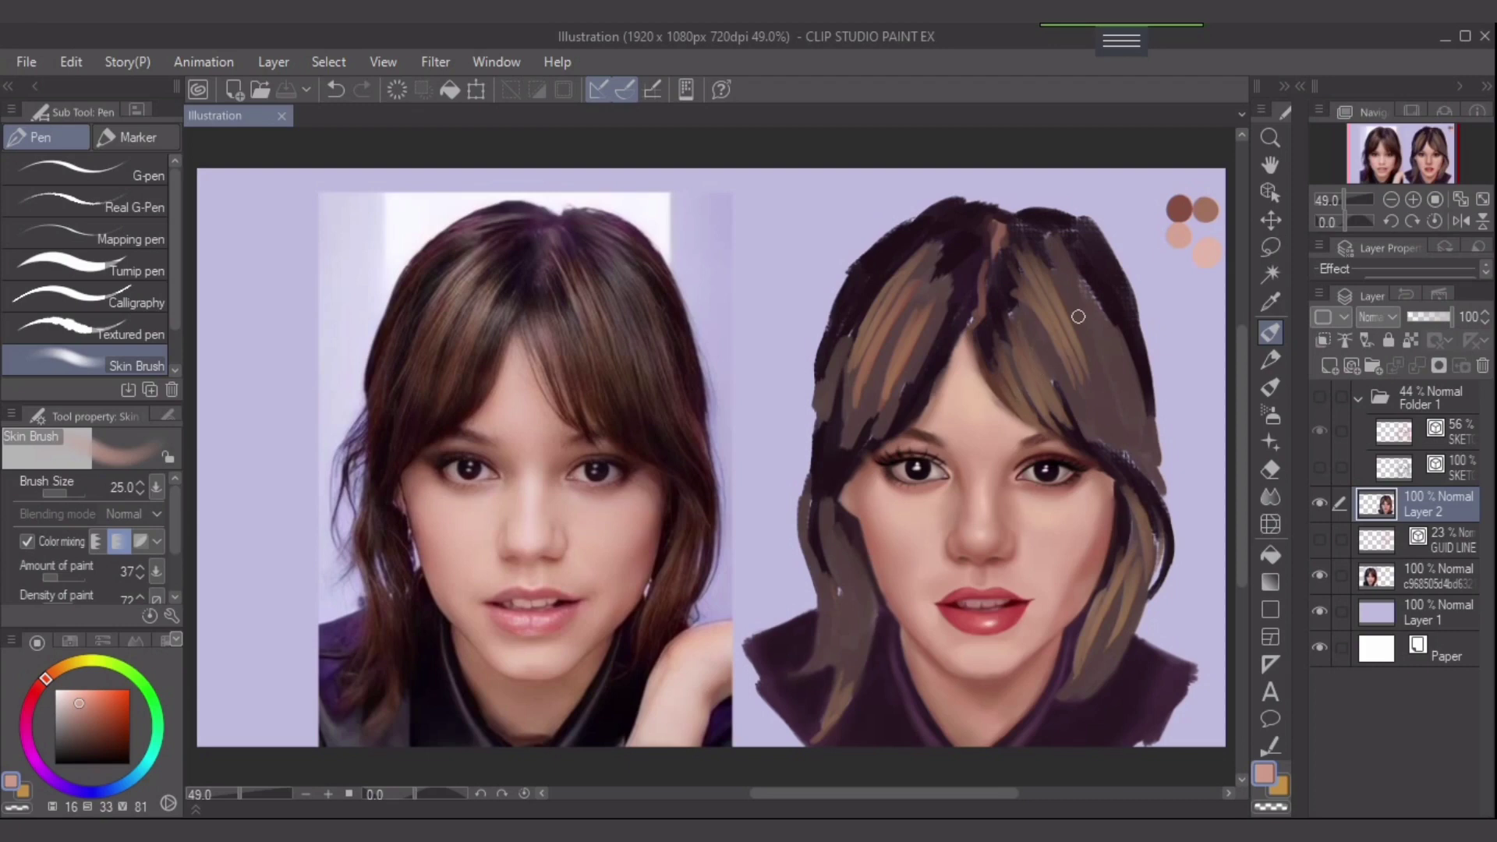
- Undo the stray light stroke and fill the gaps along the right outer hair edge with a sampled dark purple
{"action": "left_click_drag", "start_coordinate": [1113, 404], "coordinate": [1048, 420]}
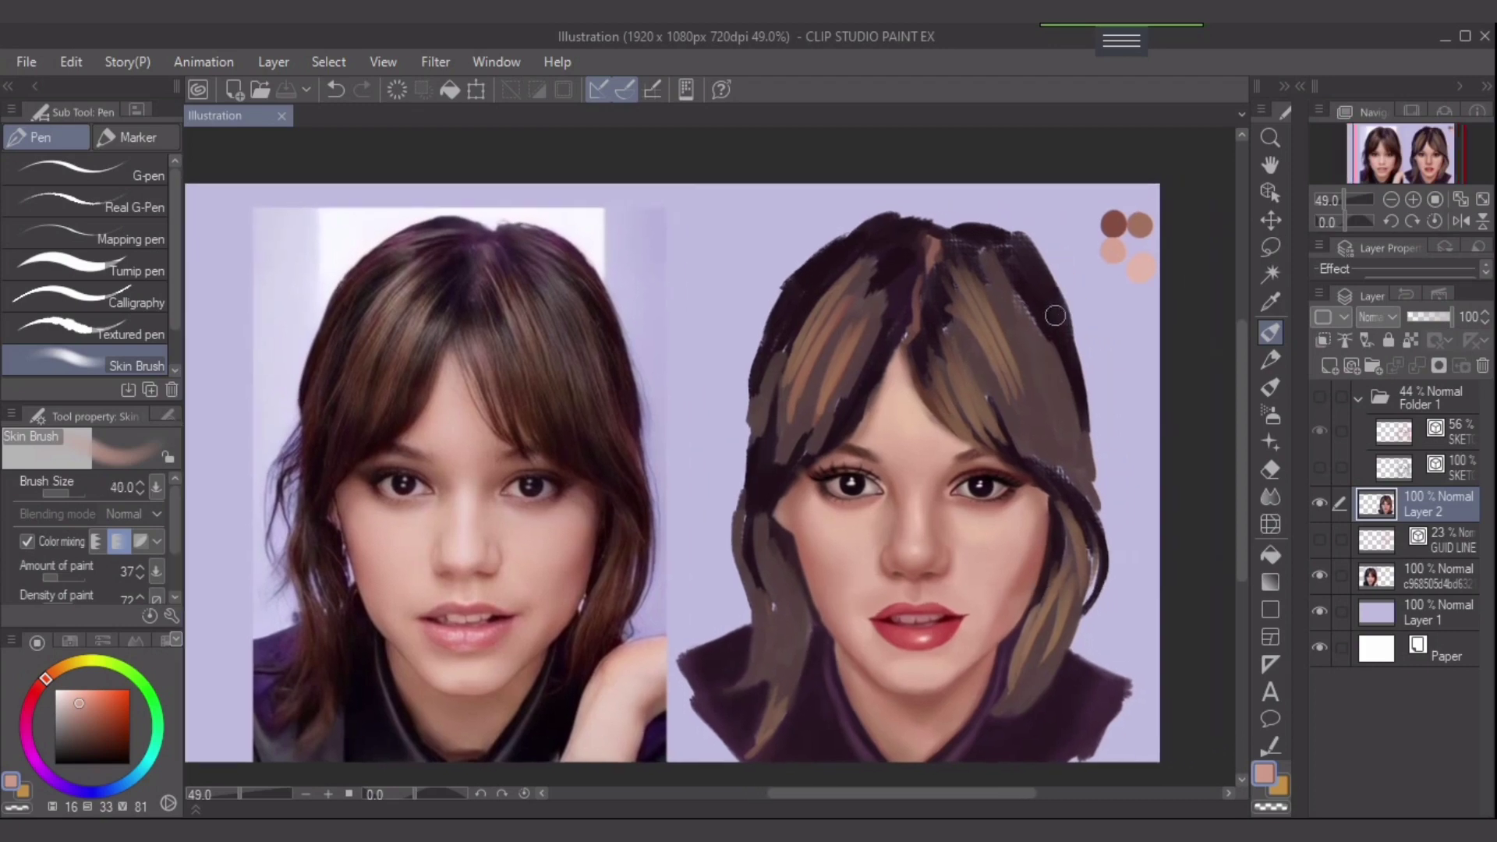
{"action": "left_click_drag", "start_coordinate": [1054, 315], "coordinate": [1049, 345]}
{"action": "key", "text": "ctrl+z"}
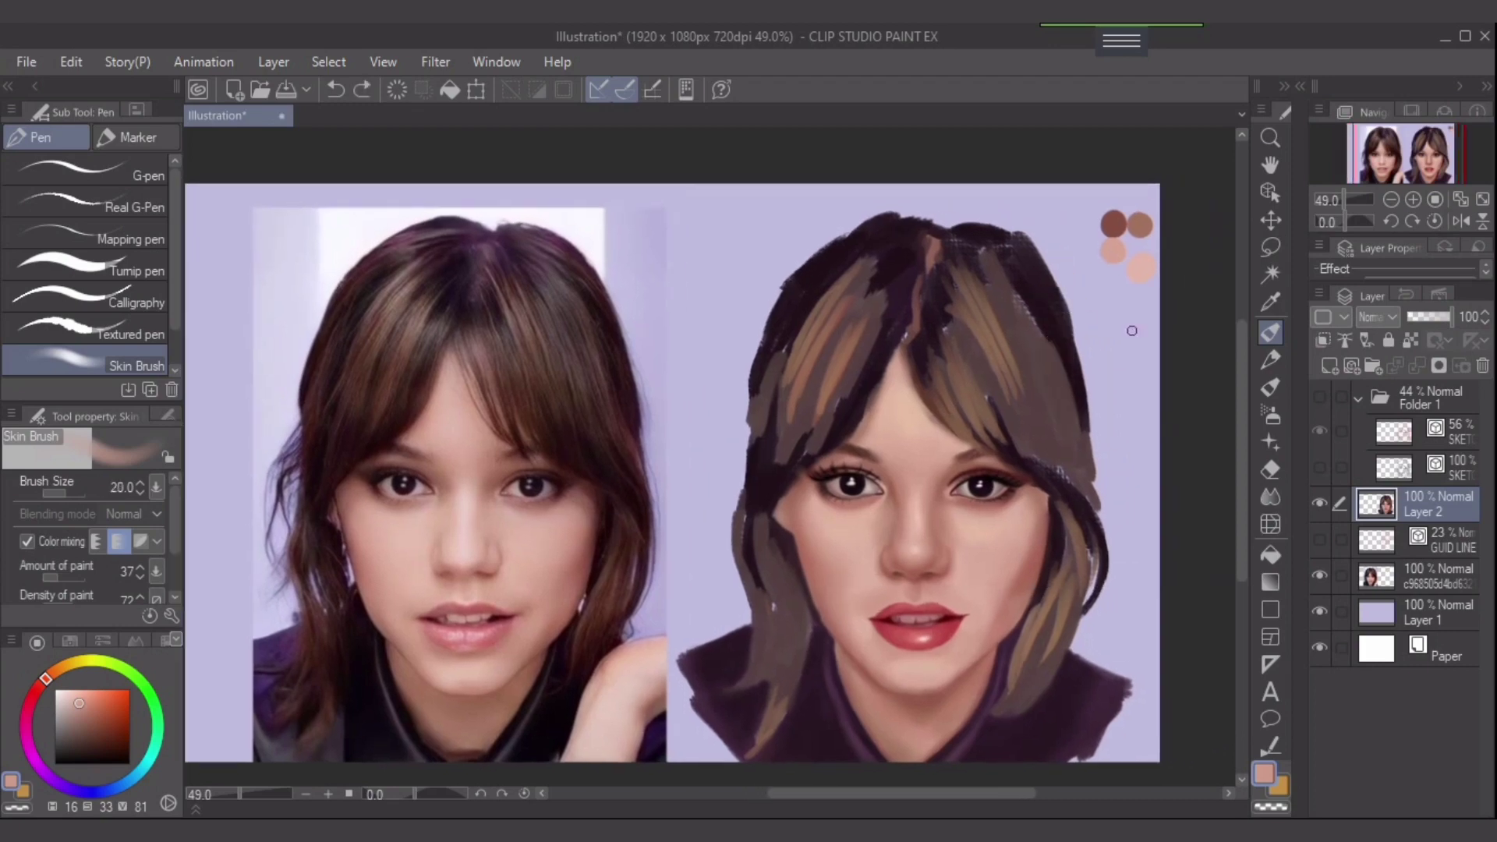
{"action": "left_click", "coordinate": [1029, 265], "text": "alt"}
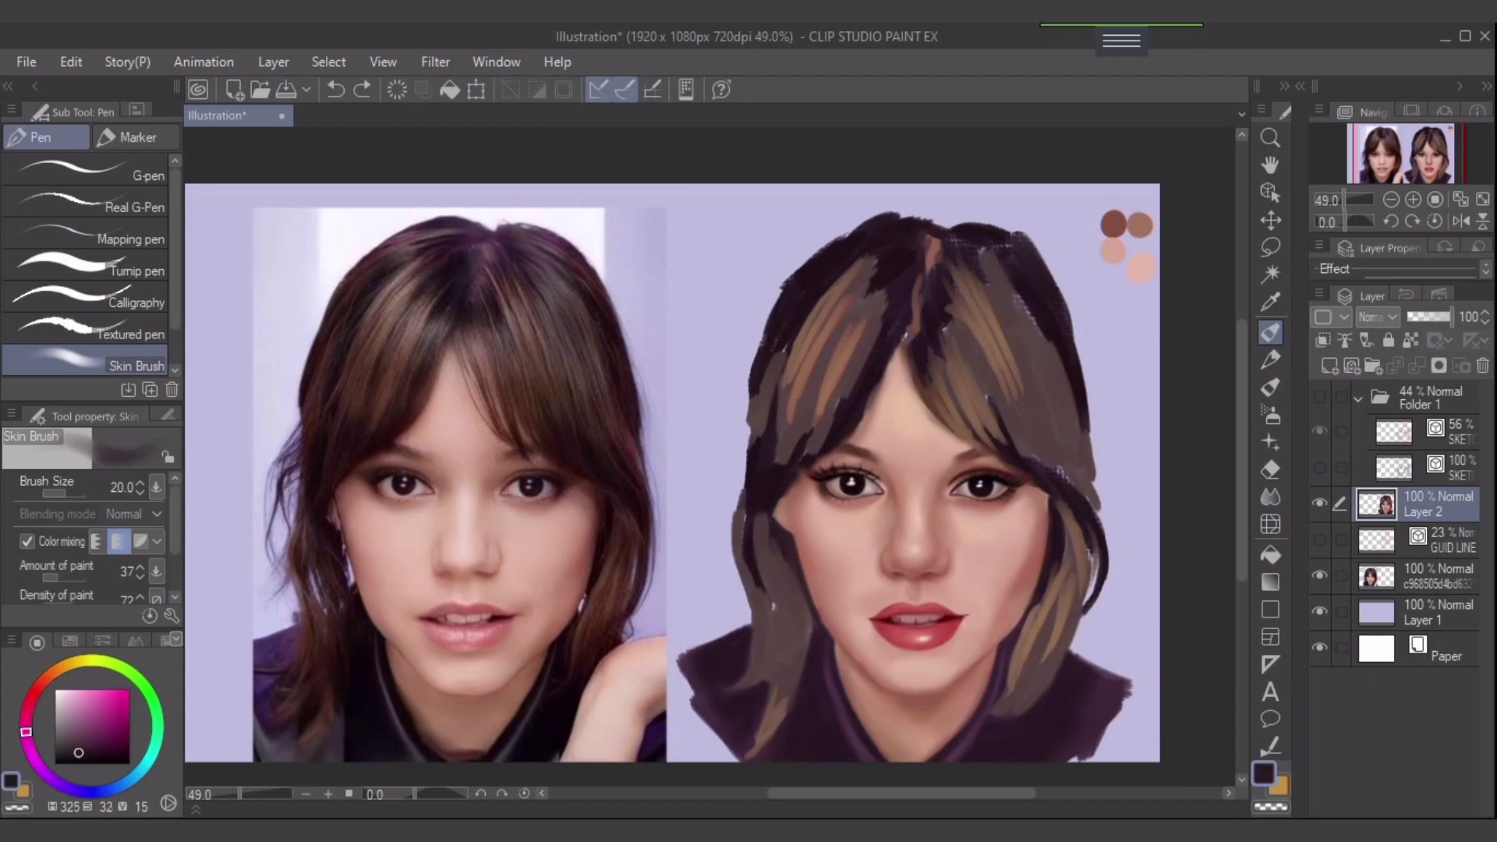
{"action": "left_click_drag", "start_coordinate": [1031, 307], "coordinate": [1083, 453]}
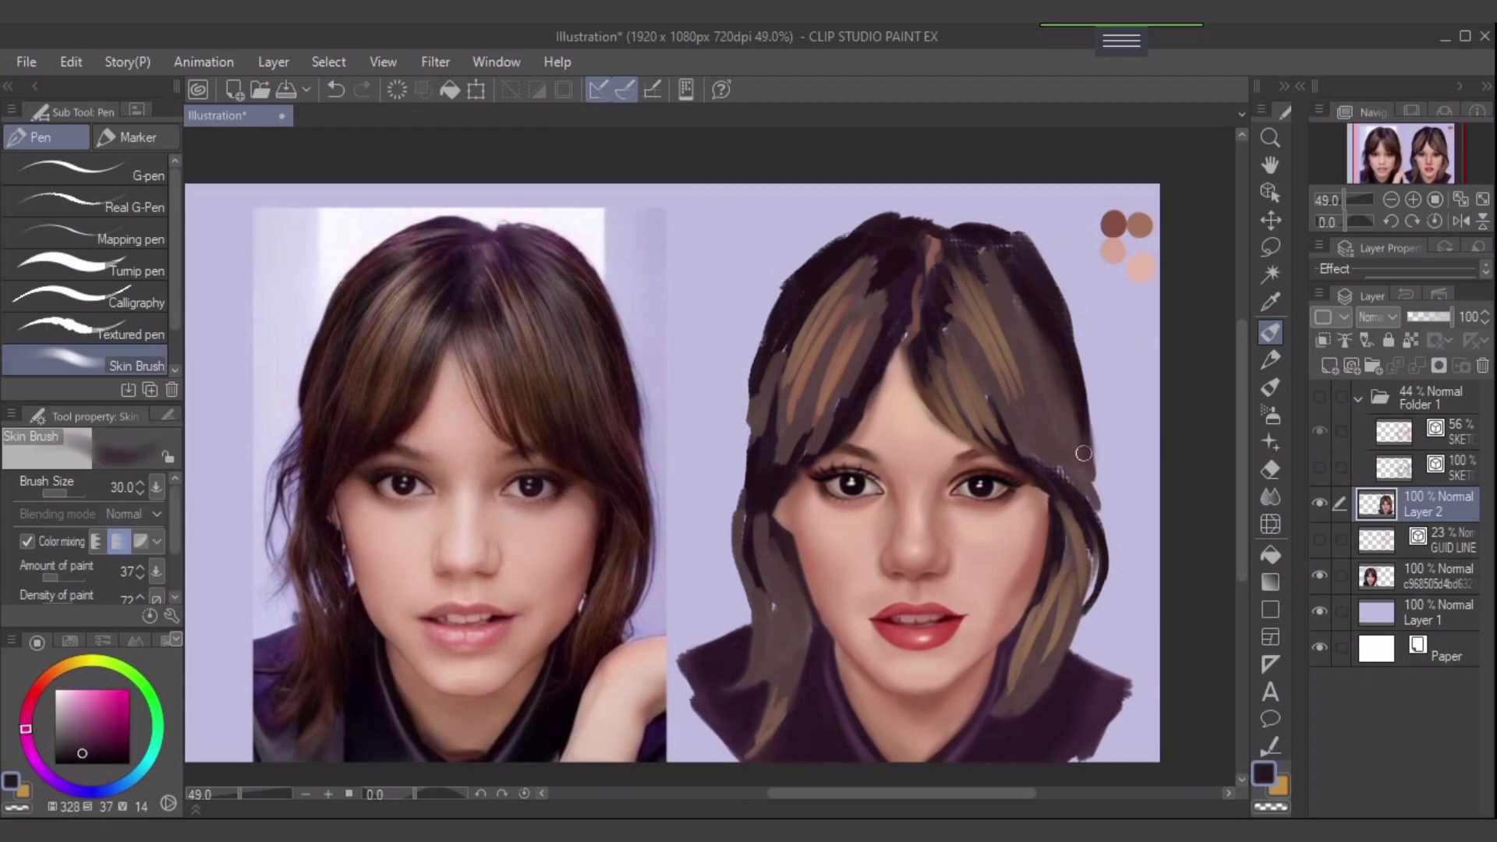
- Blend the crown on both sides of the parting with sampled grey-brown and dark purple, raising the brush to size 40
{"action": "left_click", "coordinate": [1061, 424], "text": "alt"}
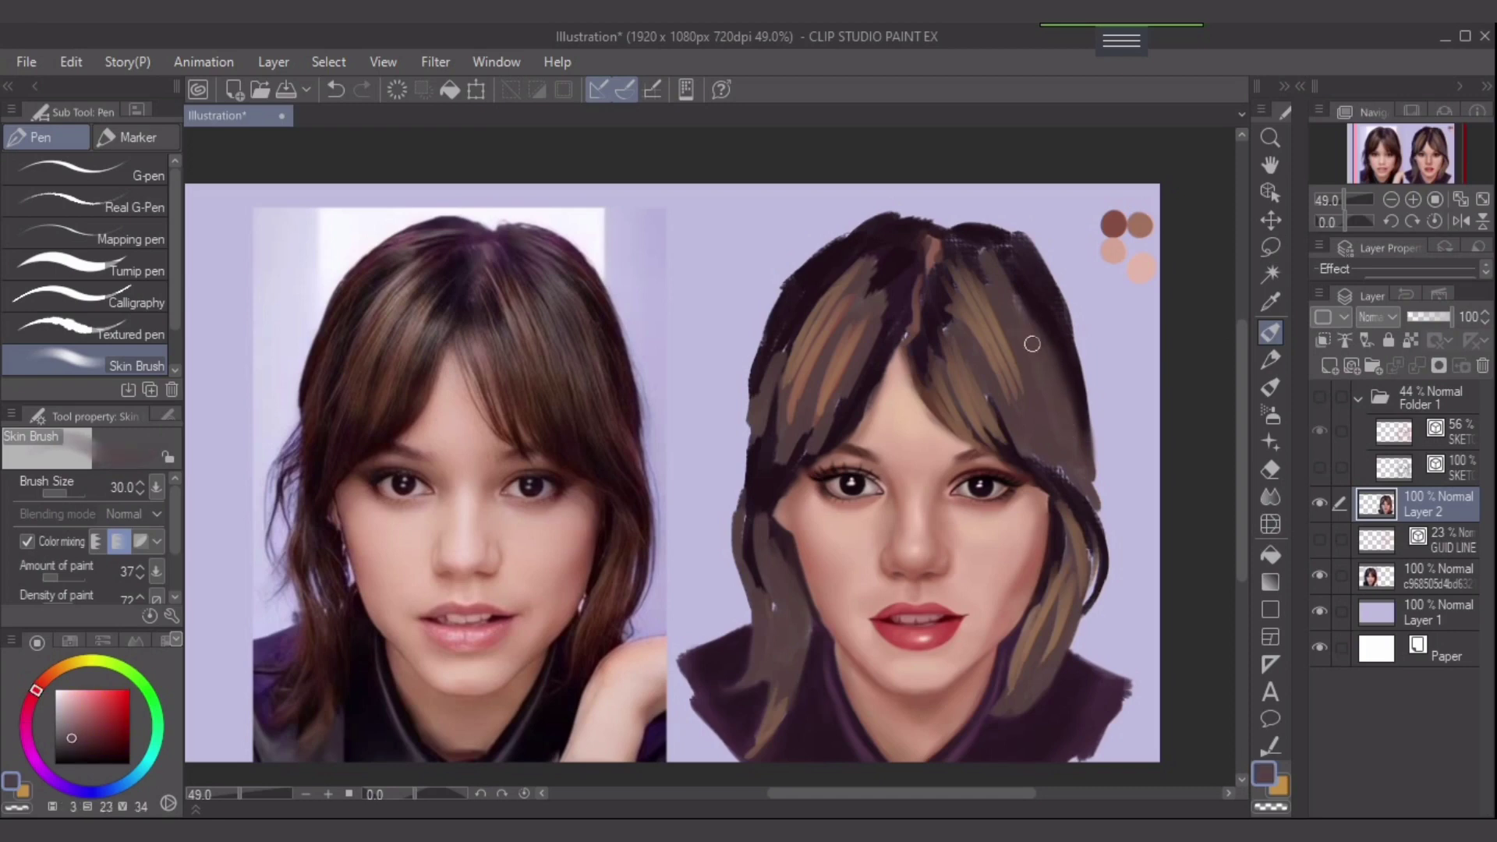
{"action": "mouse_move", "coordinate": [1008, 287]}
{"action": "left_mouse_down"}
{"action": "mouse_move", "coordinate": [1042, 339]}
{"action": "mouse_move", "coordinate": [960, 253]}
{"action": "mouse_move", "coordinate": [1000, 291]}
{"action": "mouse_move", "coordinate": [985, 262]}
{"action": "mouse_move", "coordinate": [969, 265]}
{"action": "mouse_move", "coordinate": [1009, 249]}
{"action": "mouse_move", "coordinate": [915, 241]}
{"action": "left_mouse_up"}
{"action": "key", "text": "]"}
{"action": "key", "text": "]"}
{"action": "left_click", "coordinate": [965, 260], "text": "alt"}
{"action": "key", "text": "bracketleft"}
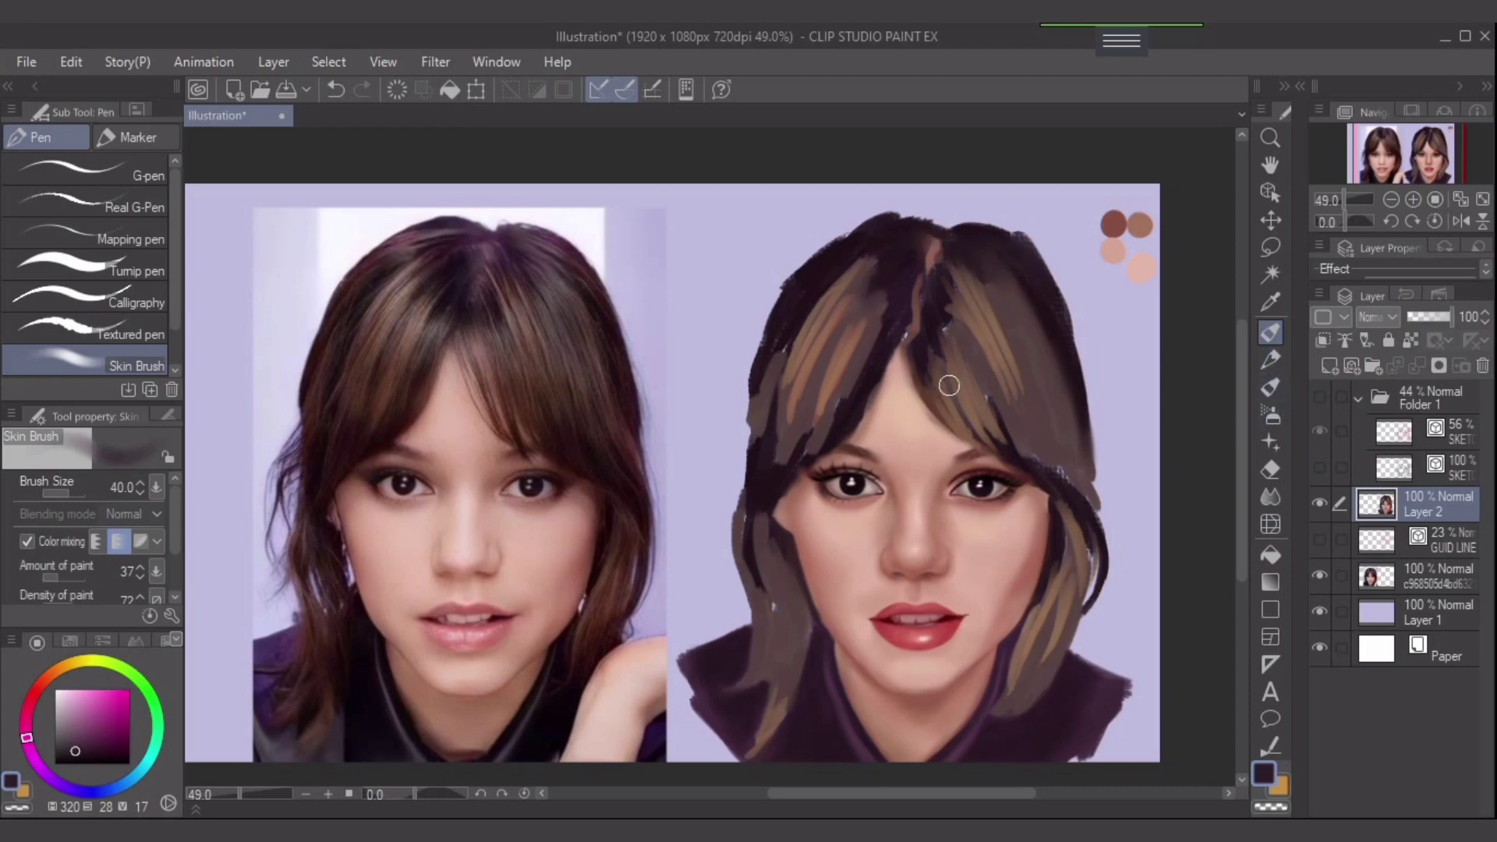
{"action": "left_click_drag", "start_coordinate": [879, 292], "coordinate": [877, 344]}
- Fill and smooth the left outer hair edge from temple to jaw with sampled dark purple and grey-brown at brush sizes 30 and 25
{"action": "left_click", "coordinate": [756, 409], "text": "alt"}
{"action": "mouse_move", "coordinate": [759, 394]}
{"action": "left_mouse_down"}
{"action": "mouse_move", "coordinate": [777, 343]}
{"action": "mouse_move", "coordinate": [749, 456]}
{"action": "mouse_move", "coordinate": [761, 445]}
{"action": "left_mouse_up"}
{"action": "key", "text": "["}
{"action": "left_click", "coordinate": [756, 460], "text": "alt"}
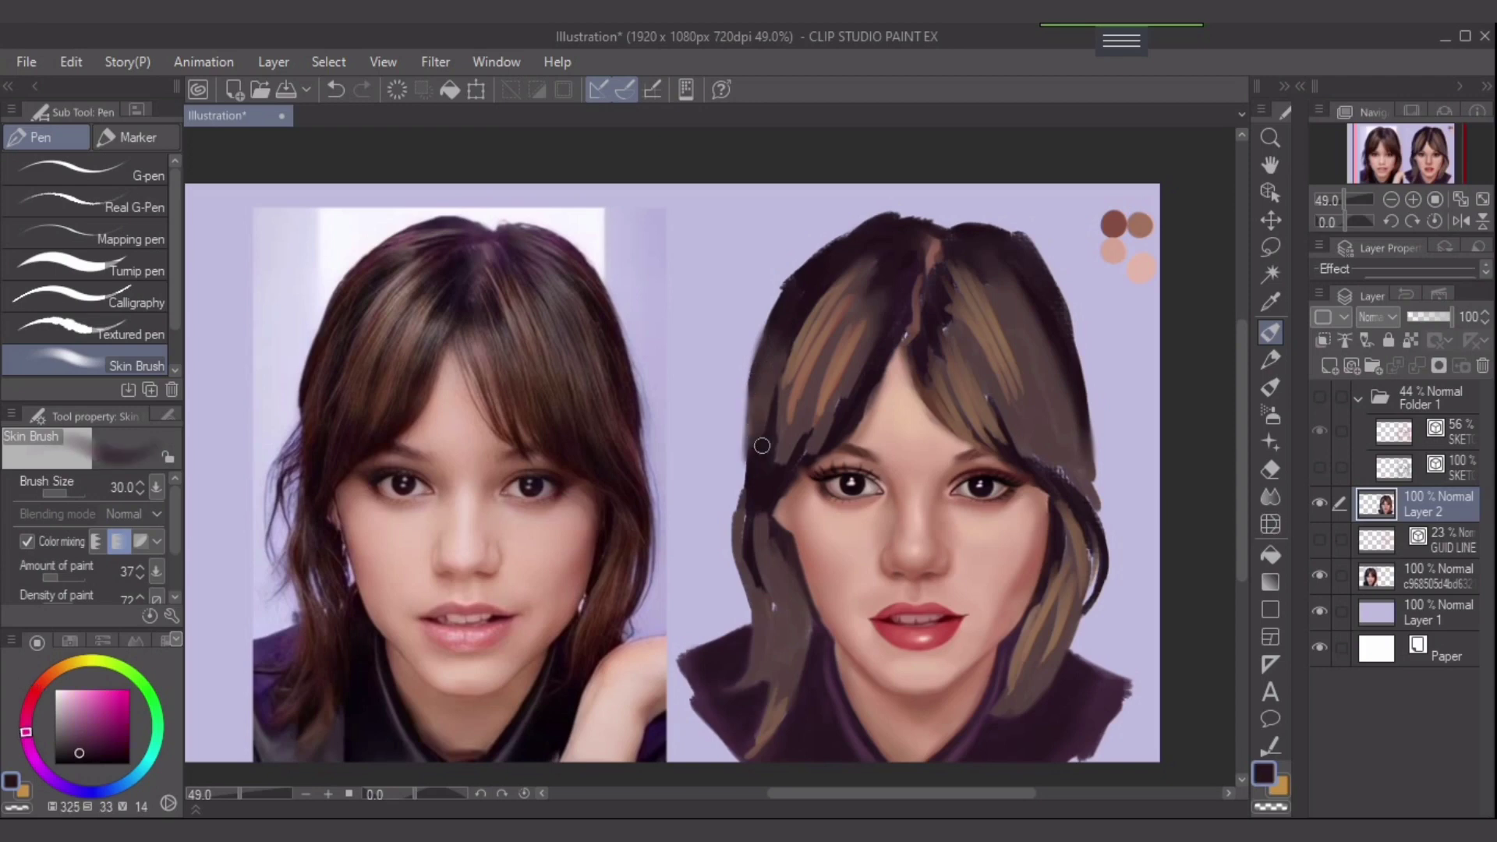
{"action": "mouse_move", "coordinate": [746, 518]}
{"action": "left_mouse_down"}
{"action": "mouse_move", "coordinate": [778, 601]}
{"action": "mouse_move", "coordinate": [763, 591]}
{"action": "left_mouse_up"}
{"action": "left_click", "coordinate": [743, 526], "text": "alt"}
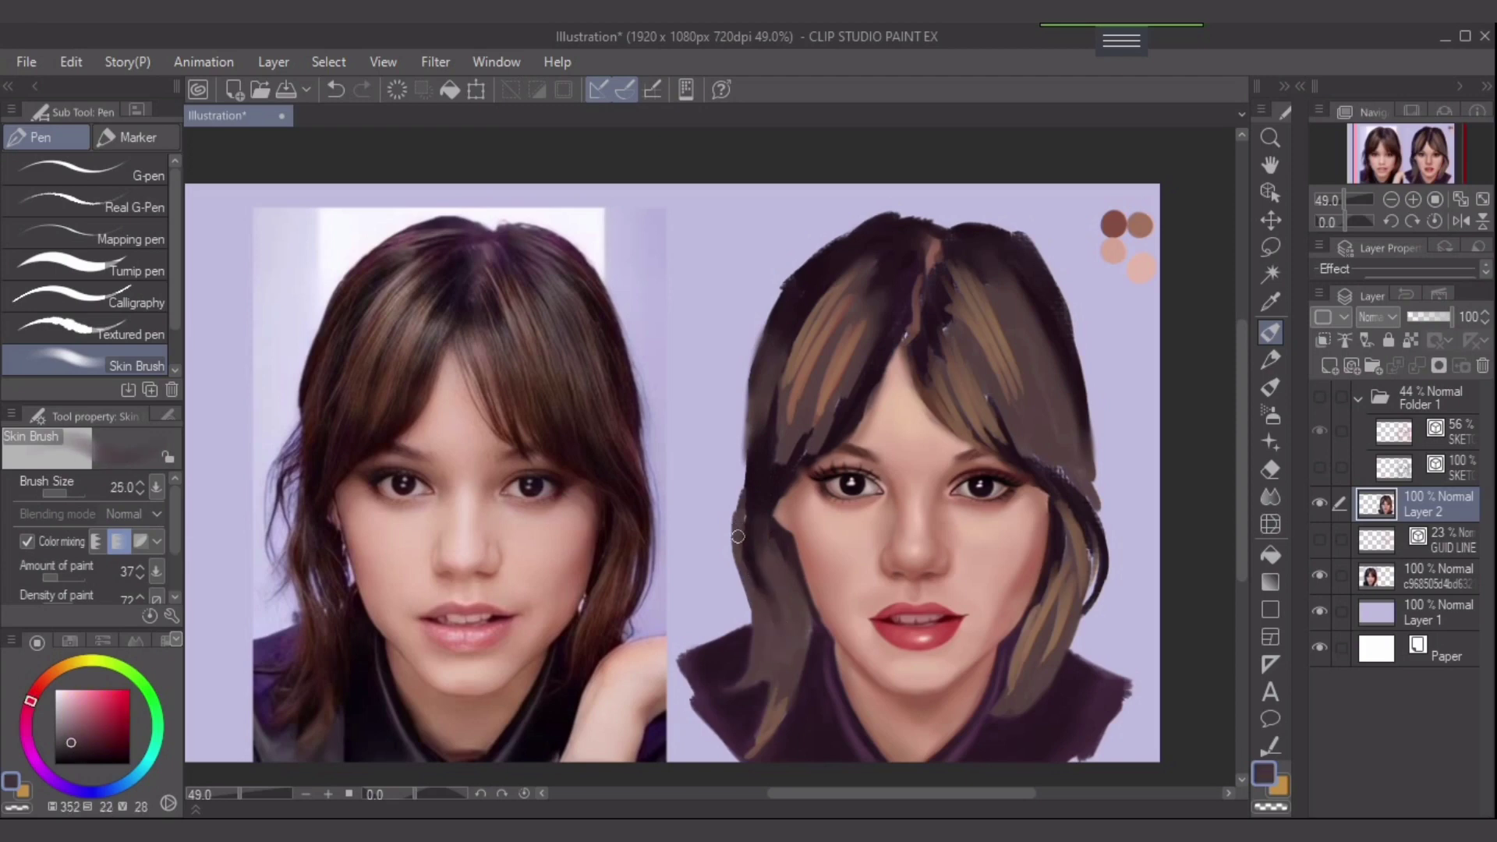
{"action": "key", "text": "bracketleft"}
{"action": "left_click_drag", "start_coordinate": [737, 536], "coordinate": [751, 437]}
- Undo the accidental eraser stroke and paint the lower left lock with a sampled brown using the Skin Brush at size 30
{"action": "key", "text": "e"}
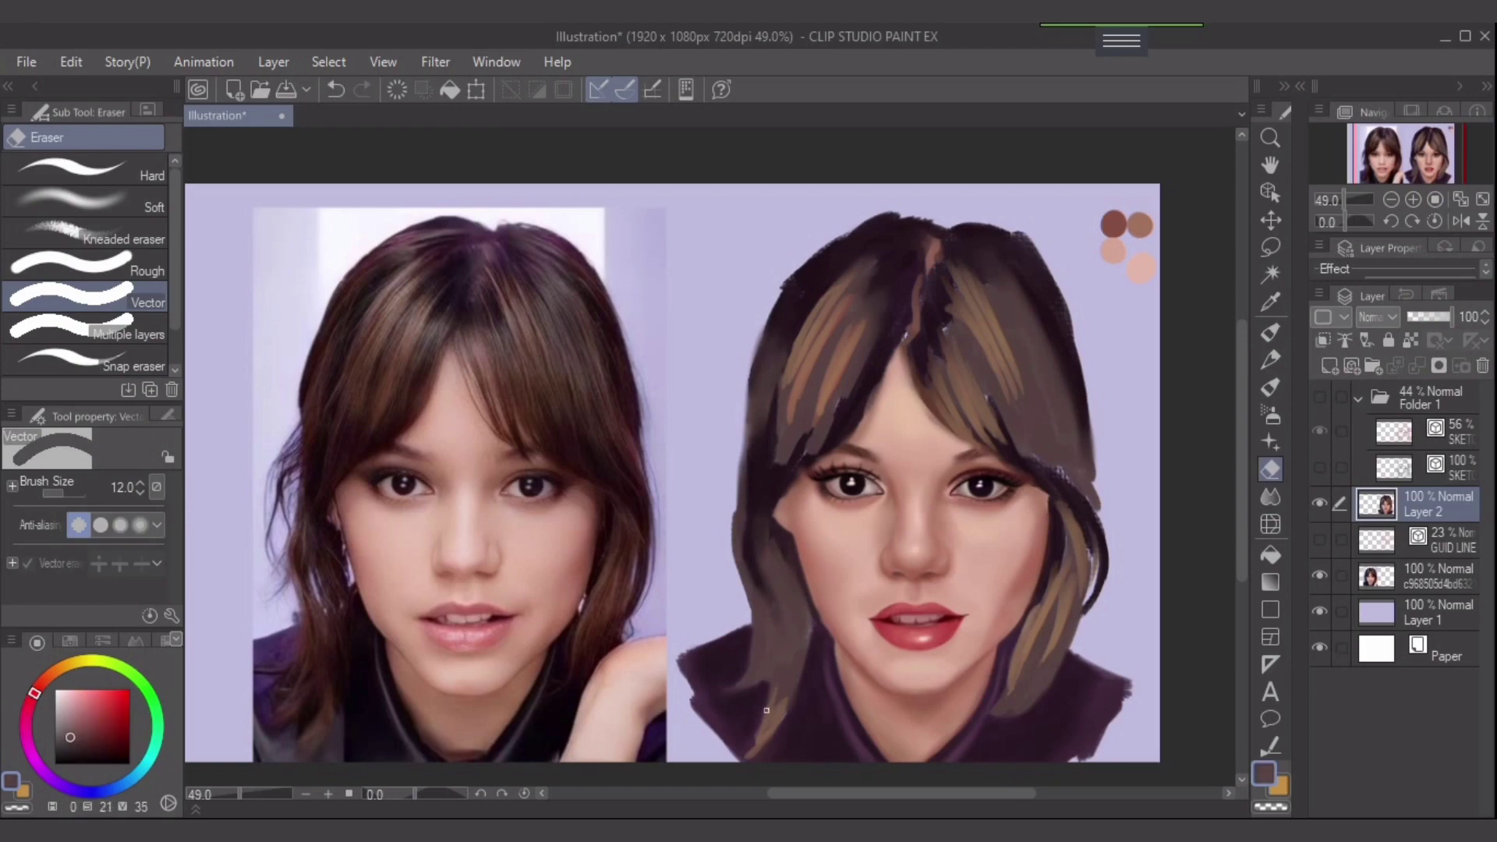
{"action": "left_click", "coordinate": [766, 710], "text": "alt"}
{"action": "left_click_drag", "start_coordinate": [767, 734], "coordinate": [785, 658]}
{"action": "key", "text": "ctrl+z"}
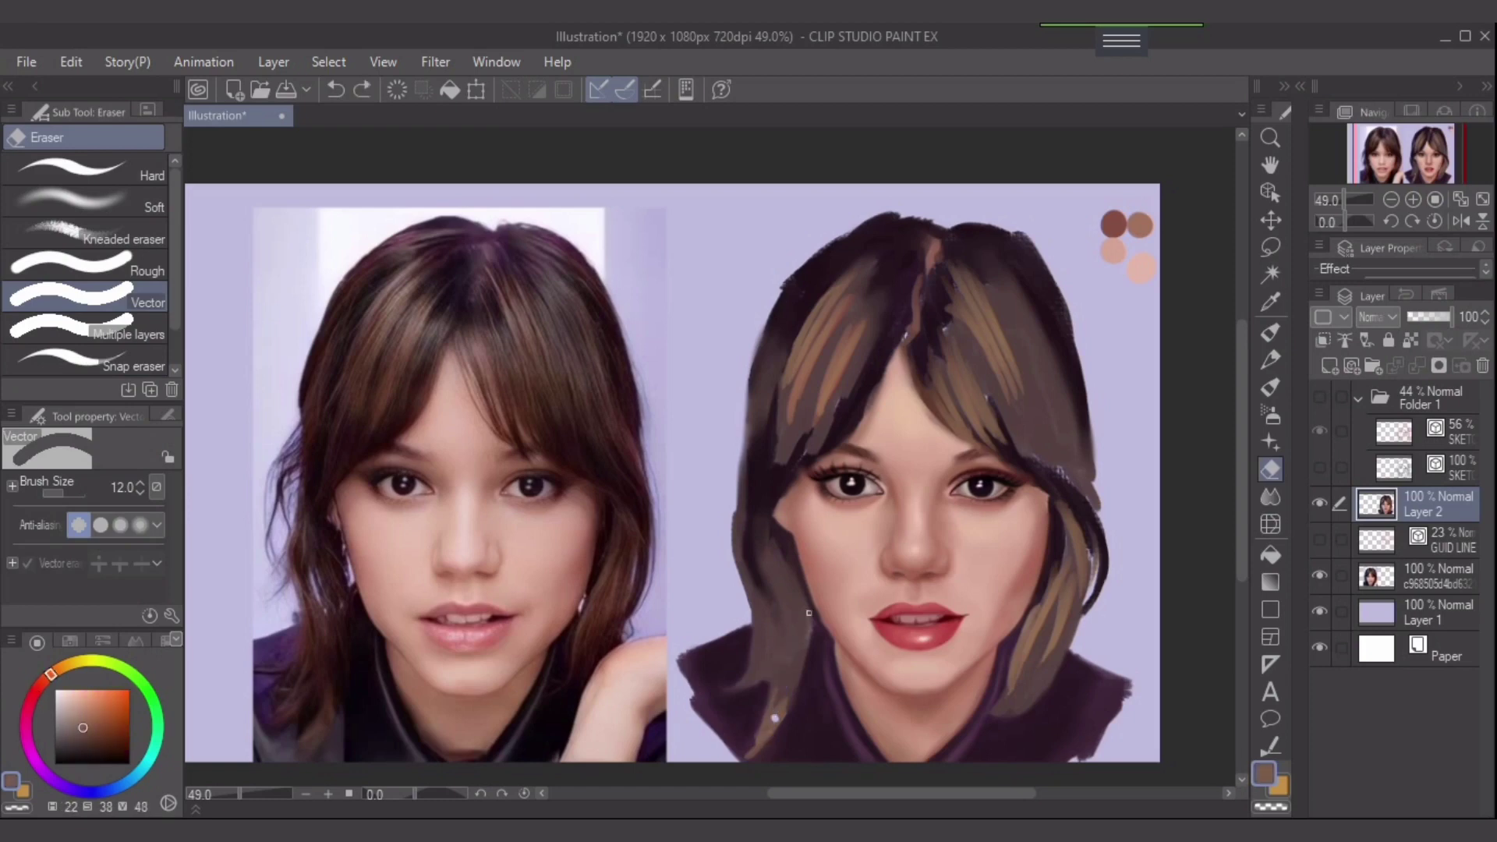
{"action": "key", "text": "p"}
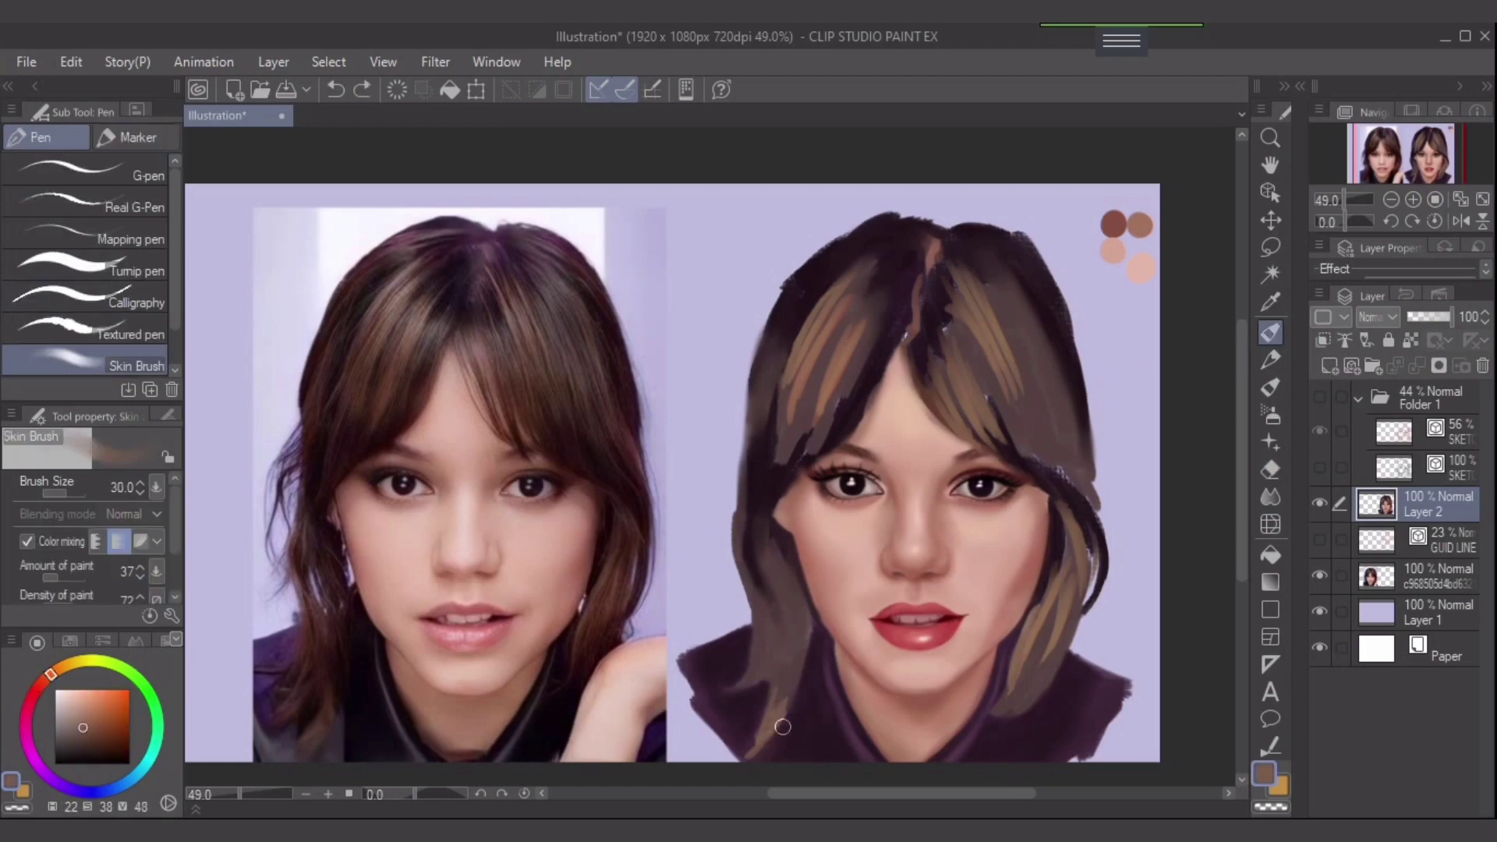
{"action": "left_click_drag", "start_coordinate": [783, 726], "coordinate": [779, 686]}
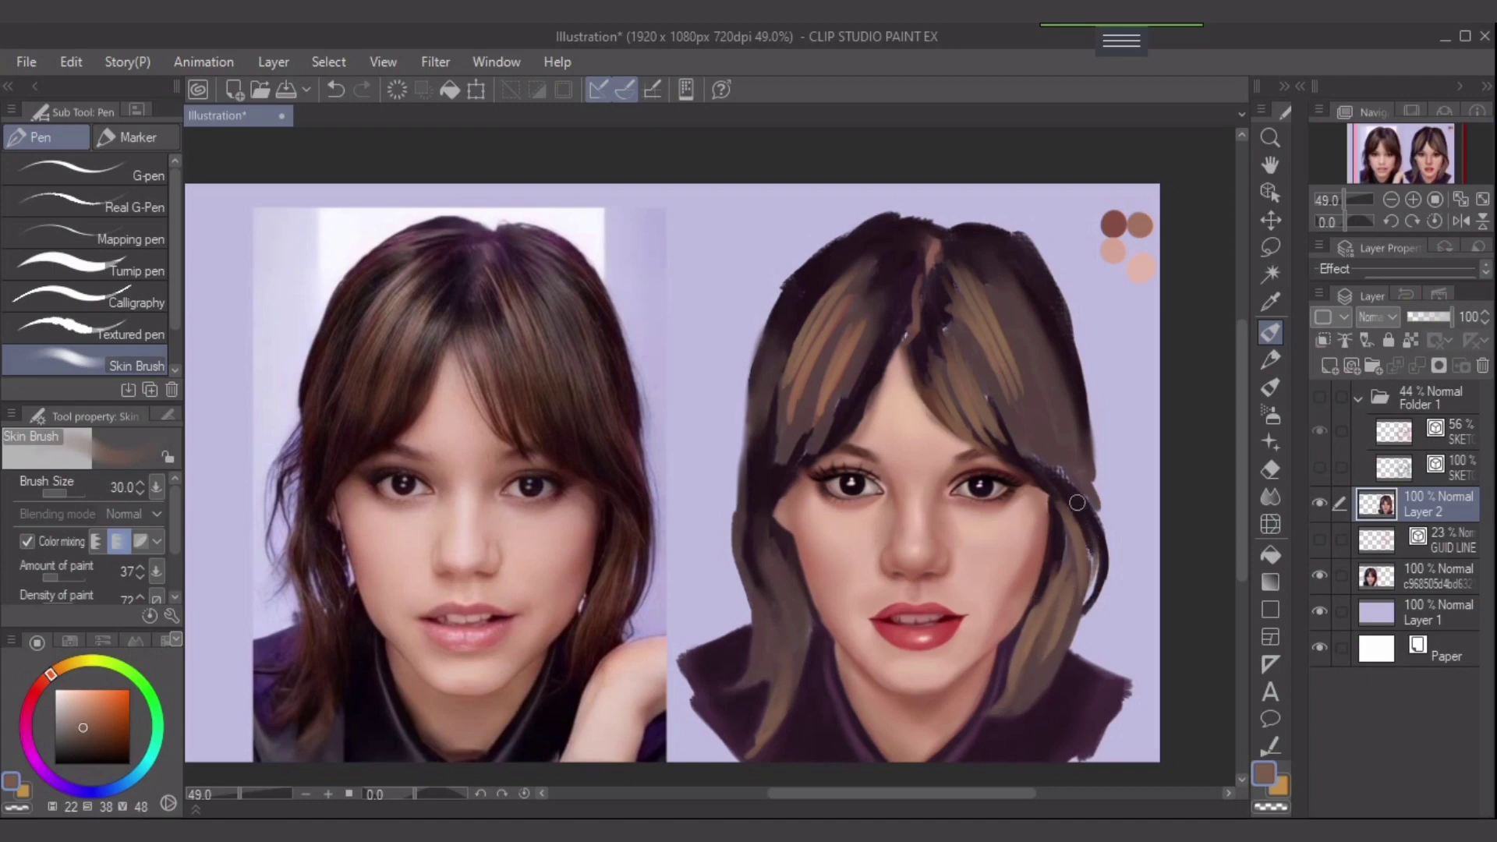
- Close the gaps along the lower right lock's edge with sampled dark purple and grey-brown at brush size 30
{"action": "left_click", "coordinate": [1091, 538], "text": "alt"}
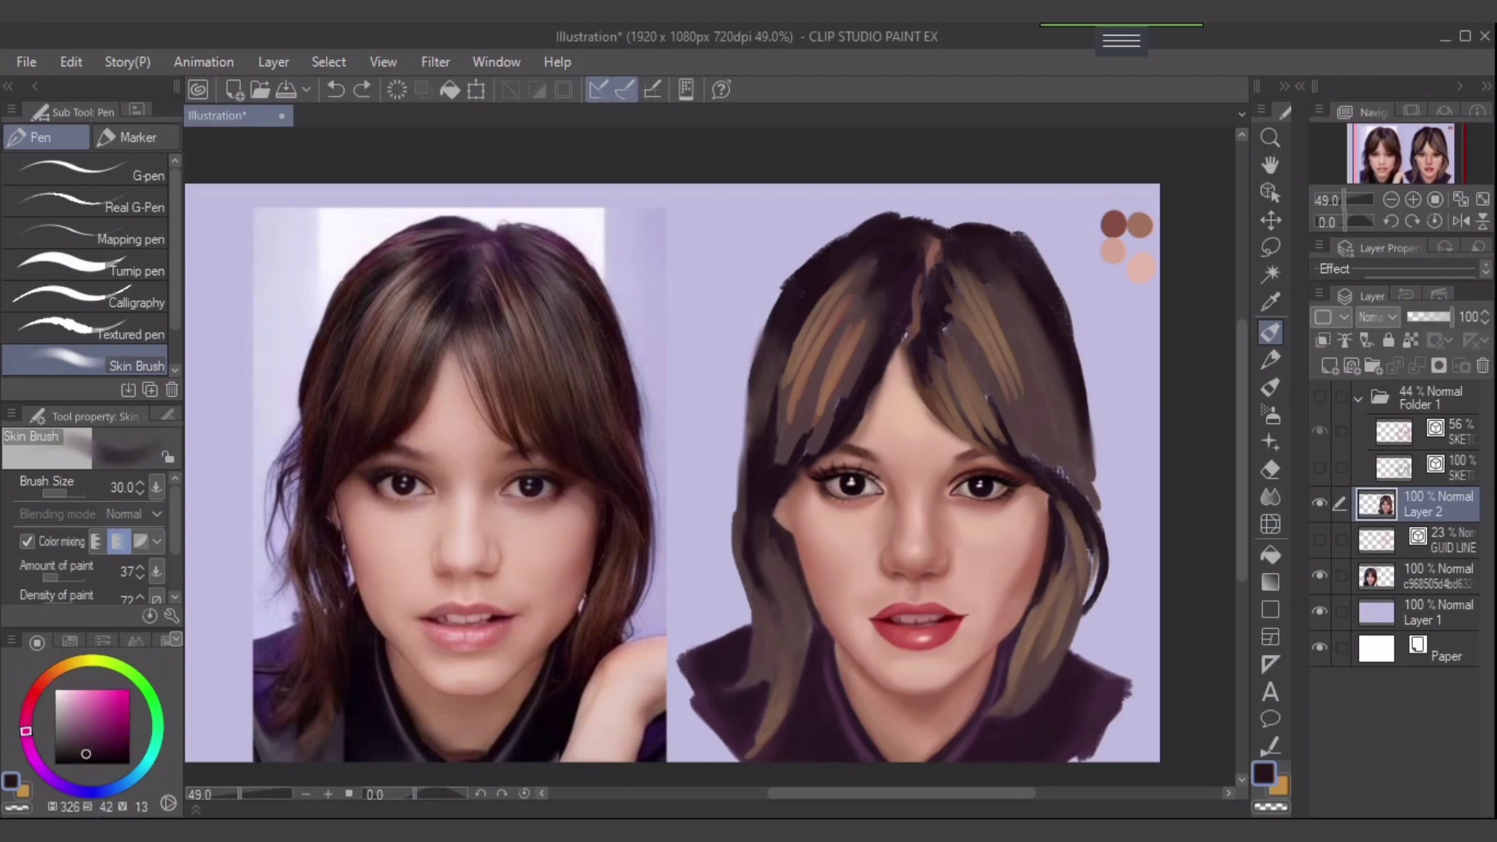
{"action": "left_click_drag", "start_coordinate": [1095, 530], "coordinate": [1069, 638]}
{"action": "left_click", "coordinate": [1080, 586], "text": "alt"}
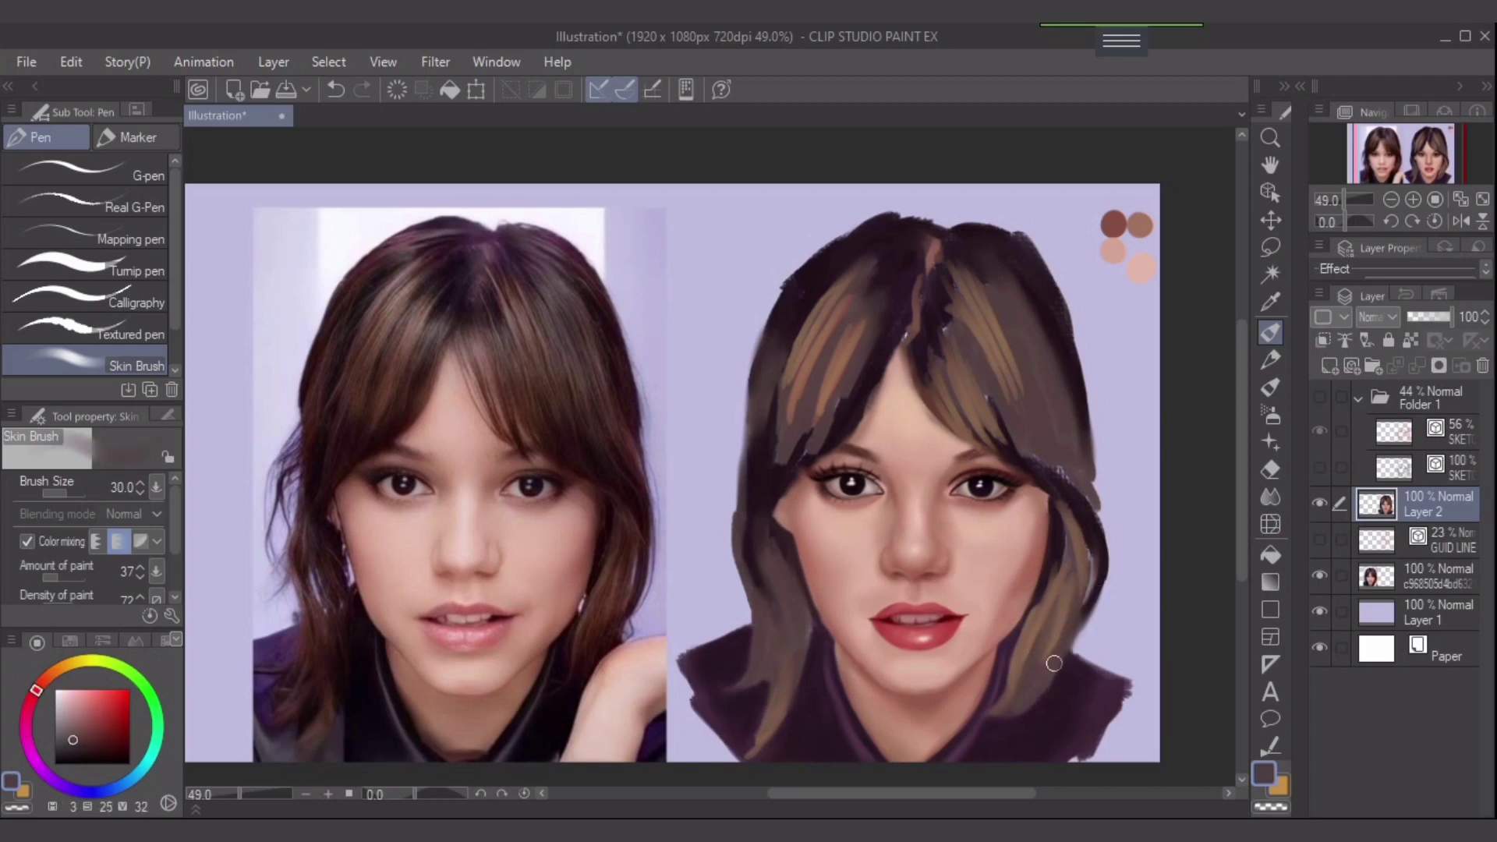
{"action": "mouse_move", "coordinate": [1044, 457]}
{"action": "left_mouse_down"}
{"action": "mouse_move", "coordinate": [1104, 526]}
{"action": "mouse_move", "coordinate": [1089, 492]}
{"action": "mouse_move", "coordinate": [1097, 540]}
{"action": "left_mouse_up"}
- Add warm brown swatch tones to the hair beside the right temple, then blend in dark red-brown sampled from the reference hair
{"action": "left_click", "coordinate": [1116, 241], "text": "alt"}
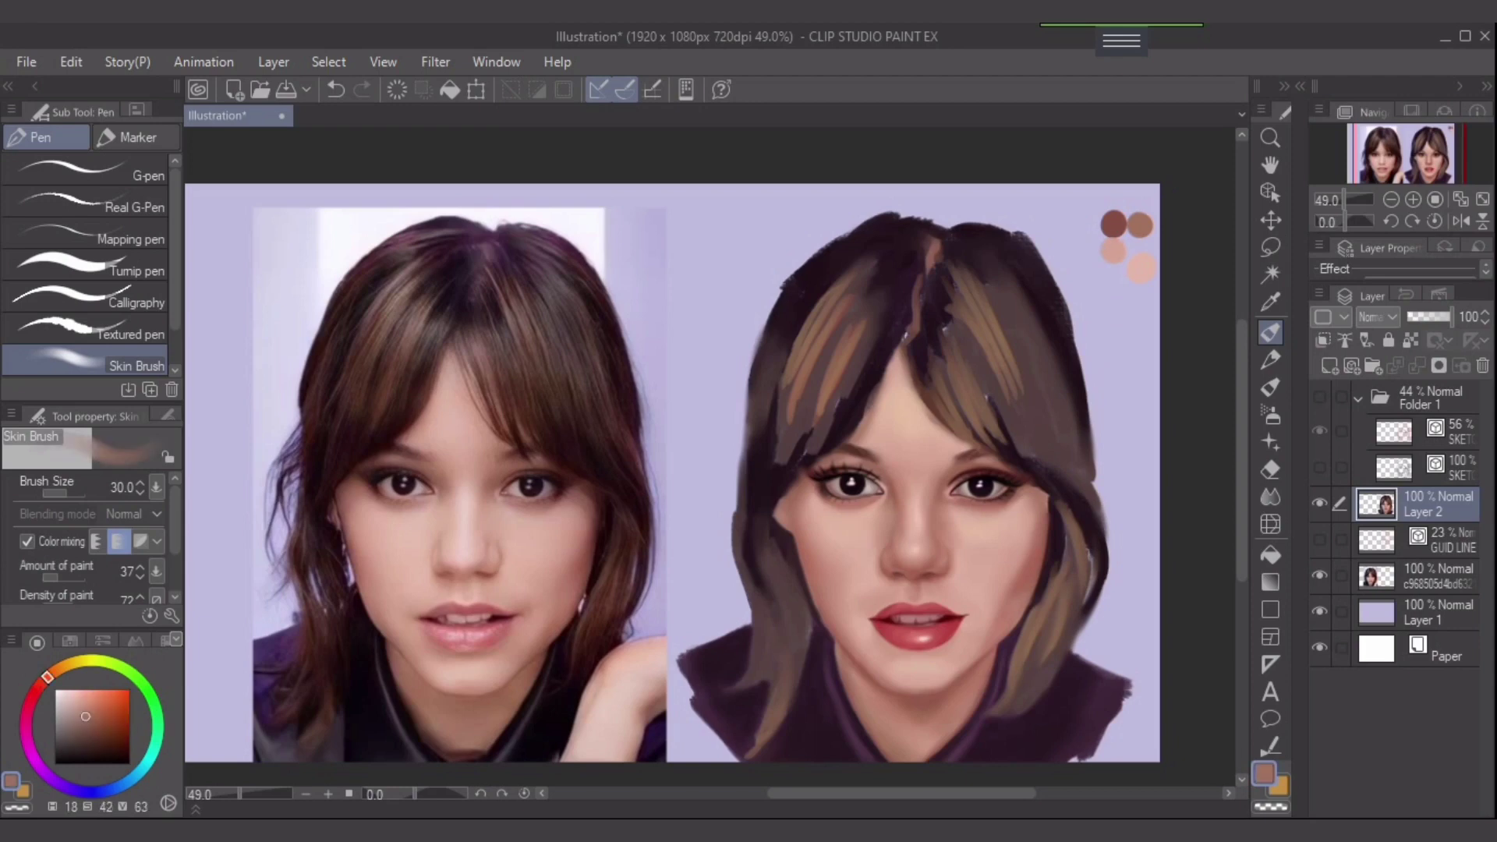
{"action": "mouse_move", "coordinate": [1097, 500]}
{"action": "left_mouse_down"}
{"action": "mouse_move", "coordinate": [1076, 468]}
{"action": "mouse_move", "coordinate": [1098, 513]}
{"action": "mouse_move", "coordinate": [1075, 474]}
{"action": "mouse_move", "coordinate": [1093, 509]}
{"action": "left_mouse_up"}
{"action": "left_click", "coordinate": [1114, 224], "text": "alt"}
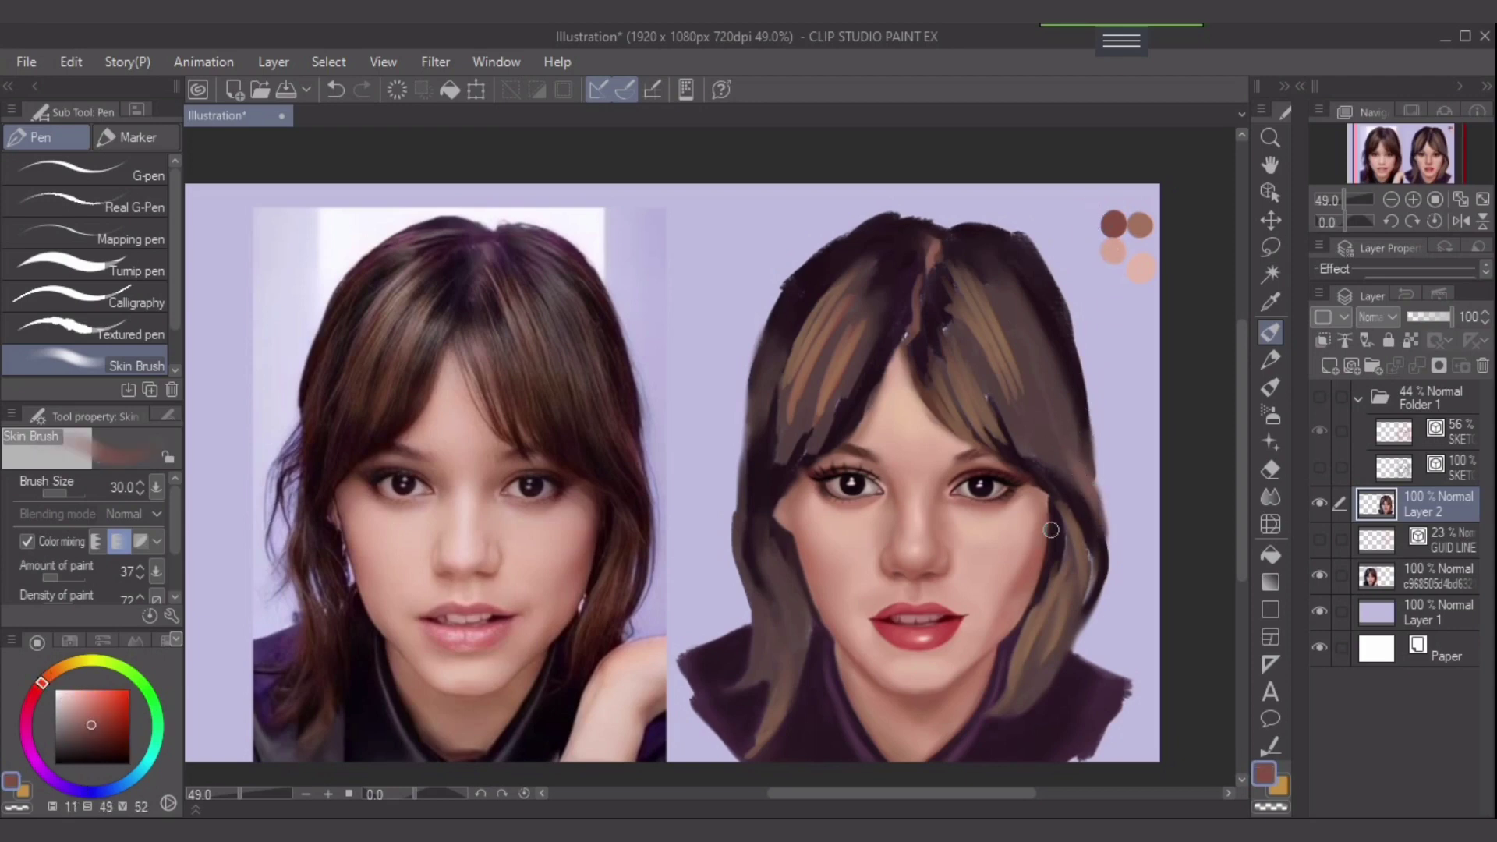
{"action": "left_click_drag", "start_coordinate": [1100, 534], "coordinate": [1058, 452]}
{"action": "left_click", "coordinate": [575, 415], "text": "alt"}
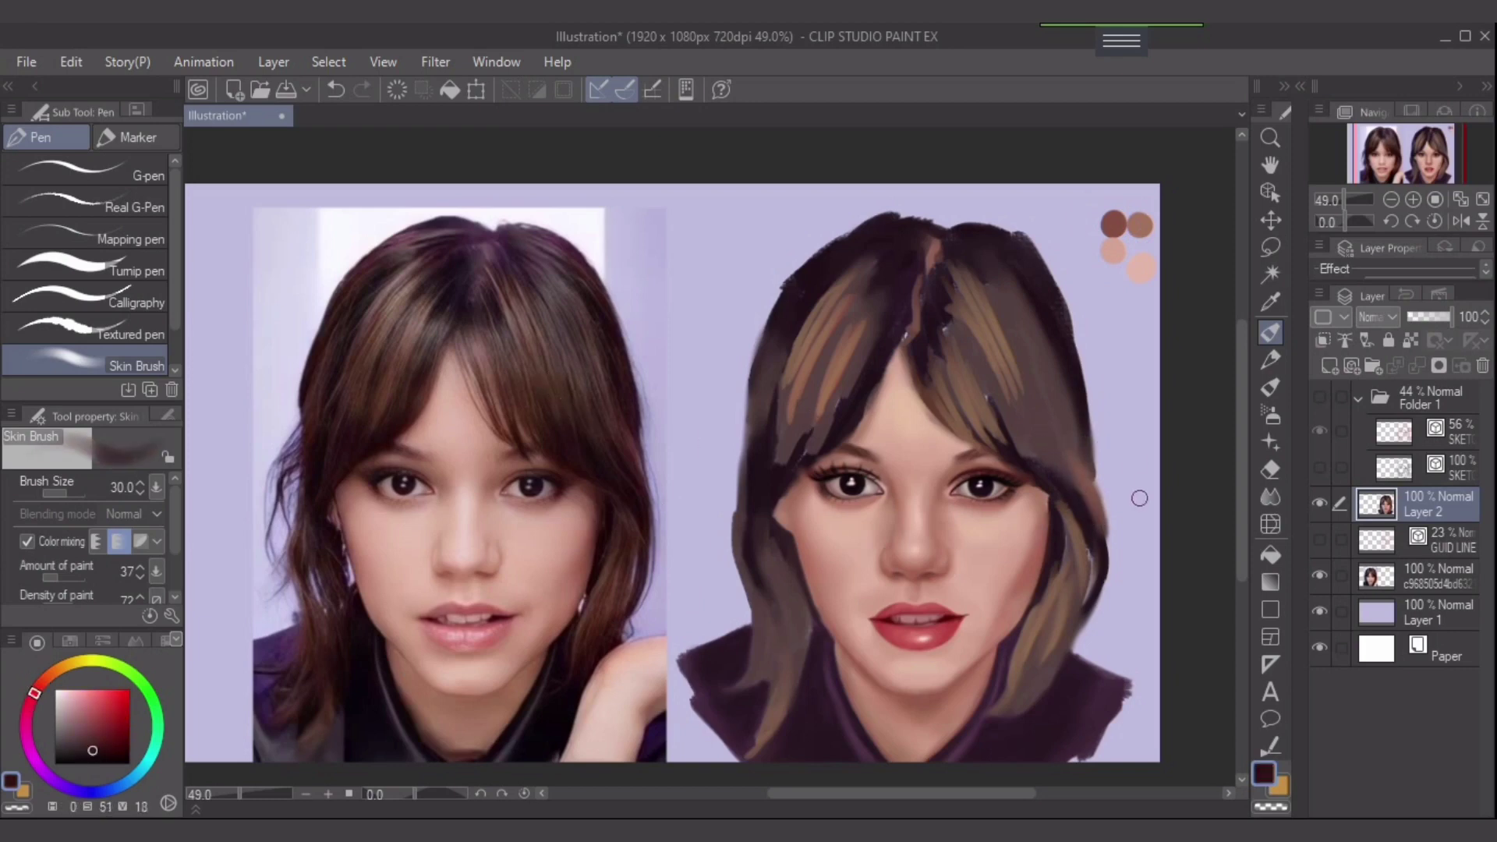
{"action": "left_click_drag", "start_coordinate": [1101, 542], "coordinate": [1050, 412]}
{"action": "left_click_drag", "start_coordinate": [1099, 503], "coordinate": [1057, 442]}
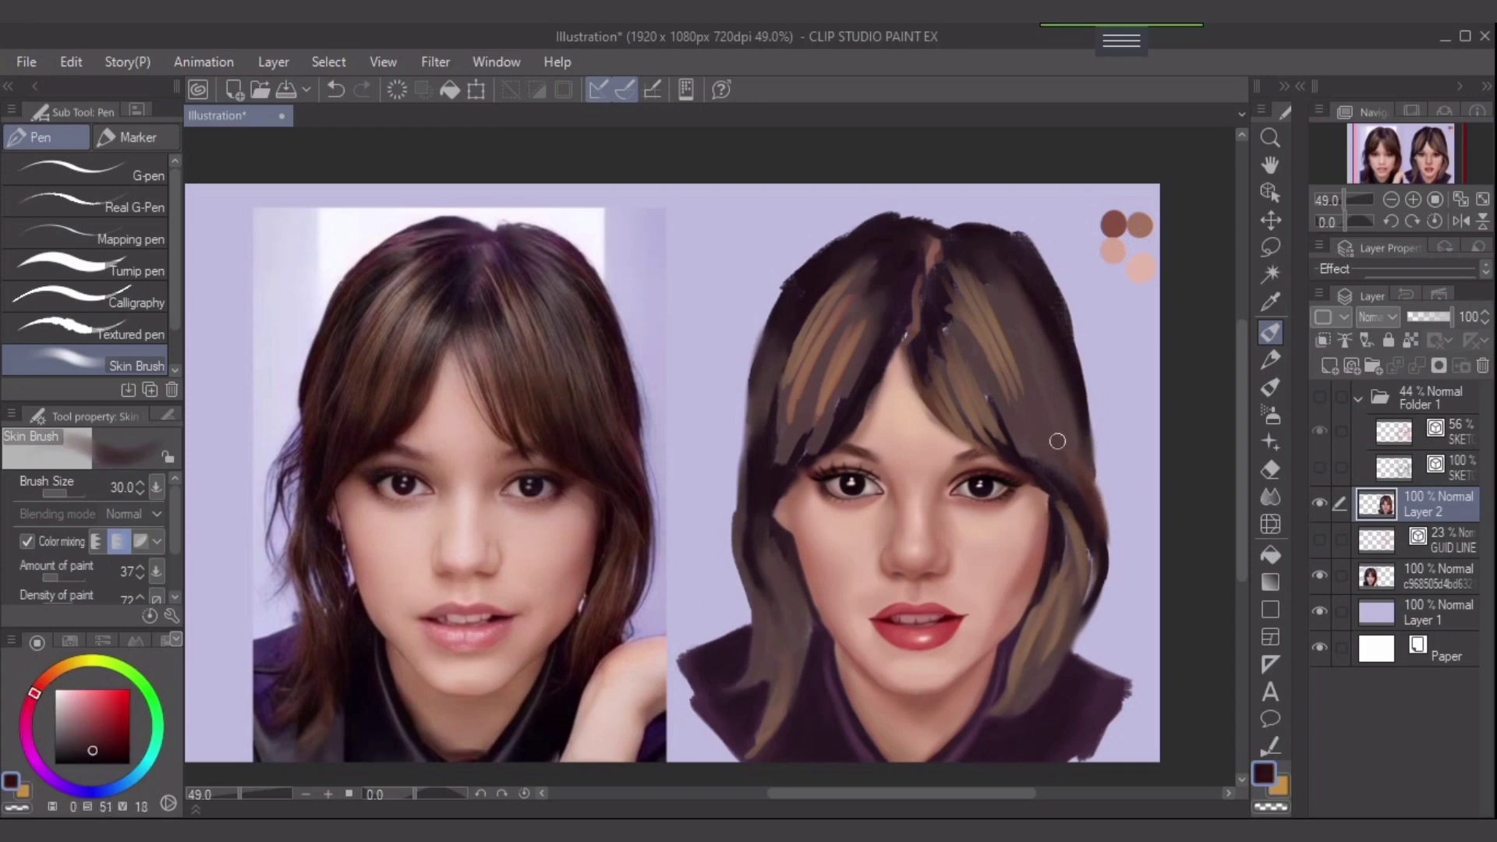
- Darken the broad grey area of the right-side hair with the dark red-brown, enlarging the Skin Brush to size 60
{"action": "key", "text": "]"}
{"action": "mouse_move", "coordinate": [1082, 494]}
{"action": "left_mouse_down"}
{"action": "mouse_move", "coordinate": [1008, 419]}
{"action": "mouse_move", "coordinate": [1015, 437]}
{"action": "mouse_move", "coordinate": [1036, 460]}
{"action": "mouse_move", "coordinate": [1003, 404]}
{"action": "mouse_move", "coordinate": [1066, 482]}
{"action": "mouse_move", "coordinate": [1085, 483]}
{"action": "mouse_move", "coordinate": [1015, 394]}
{"action": "left_mouse_up"}
{"action": "mouse_move", "coordinate": [1094, 467]}
{"action": "left_mouse_down"}
{"action": "mouse_move", "coordinate": [1055, 340]}
{"action": "mouse_move", "coordinate": [1067, 411]}
{"action": "mouse_move", "coordinate": [1043, 356]}
{"action": "mouse_move", "coordinate": [1072, 411]}
{"action": "mouse_move", "coordinate": [1016, 296]}
{"action": "left_mouse_up"}
{"action": "key", "text": "]"}
{"action": "key", "text": "]"}
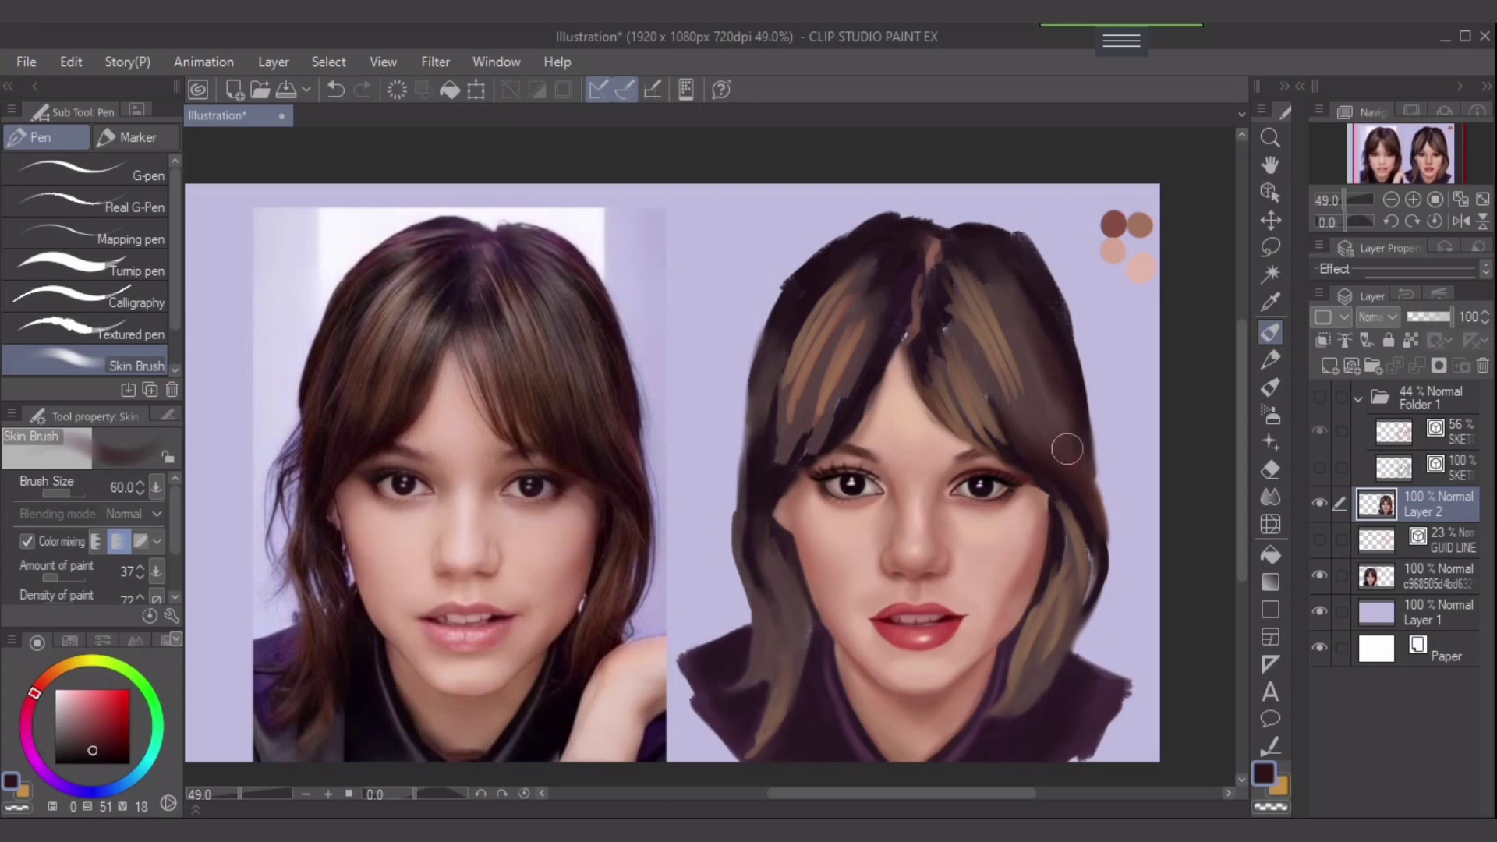
{"action": "left_click_drag", "start_coordinate": [1066, 448], "coordinate": [1022, 328]}
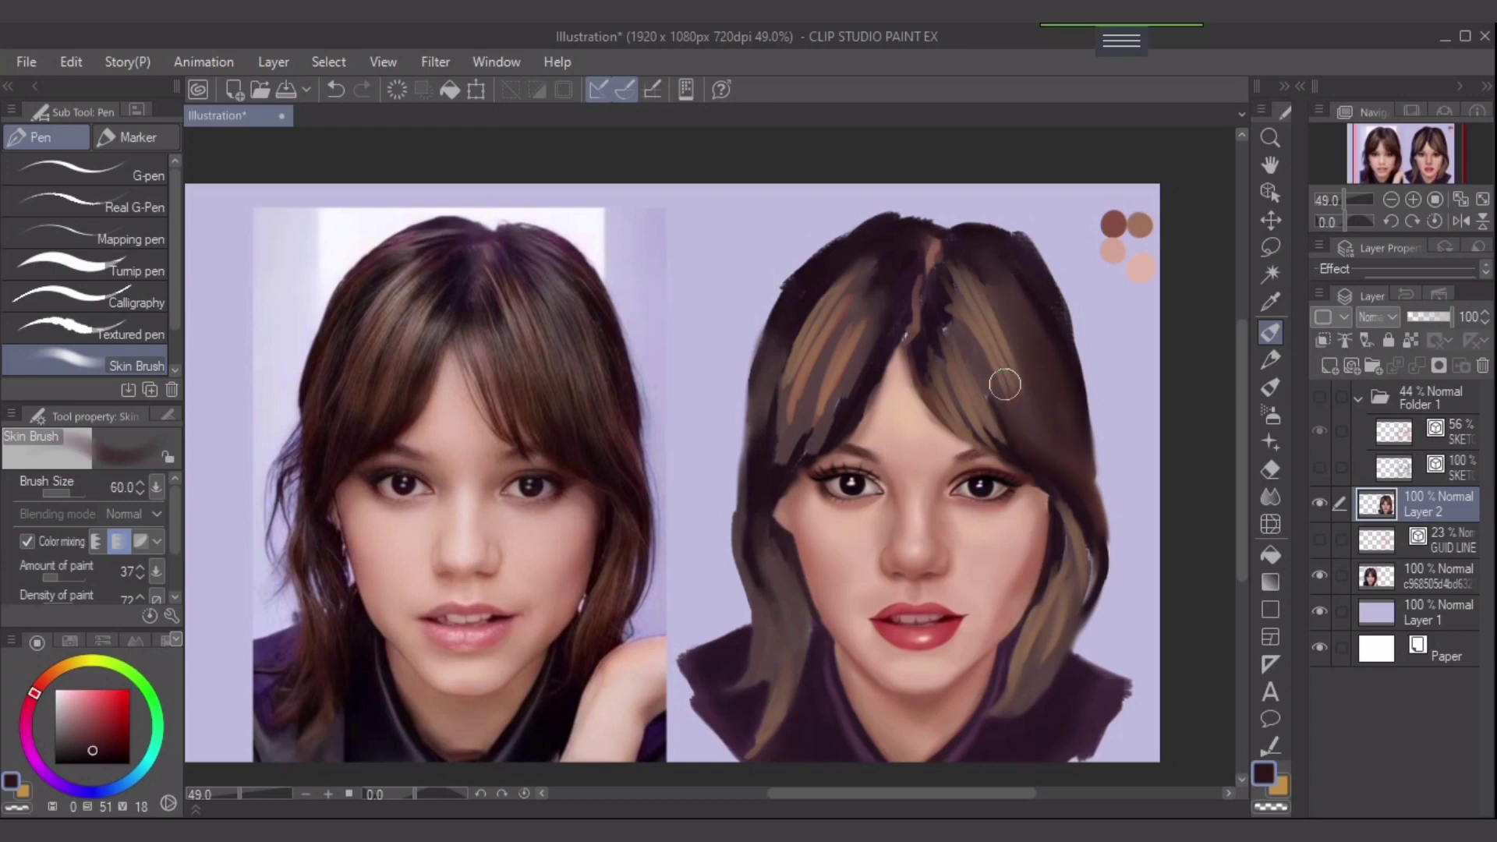
- Soften the golden highlights in the right-side fringe with the dark red-brown at brush size 40
{"action": "key", "text": "bracketleft"}
{"action": "key", "text": "bracketleft"}
{"action": "left_click_drag", "start_coordinate": [995, 399], "coordinate": [957, 322]}
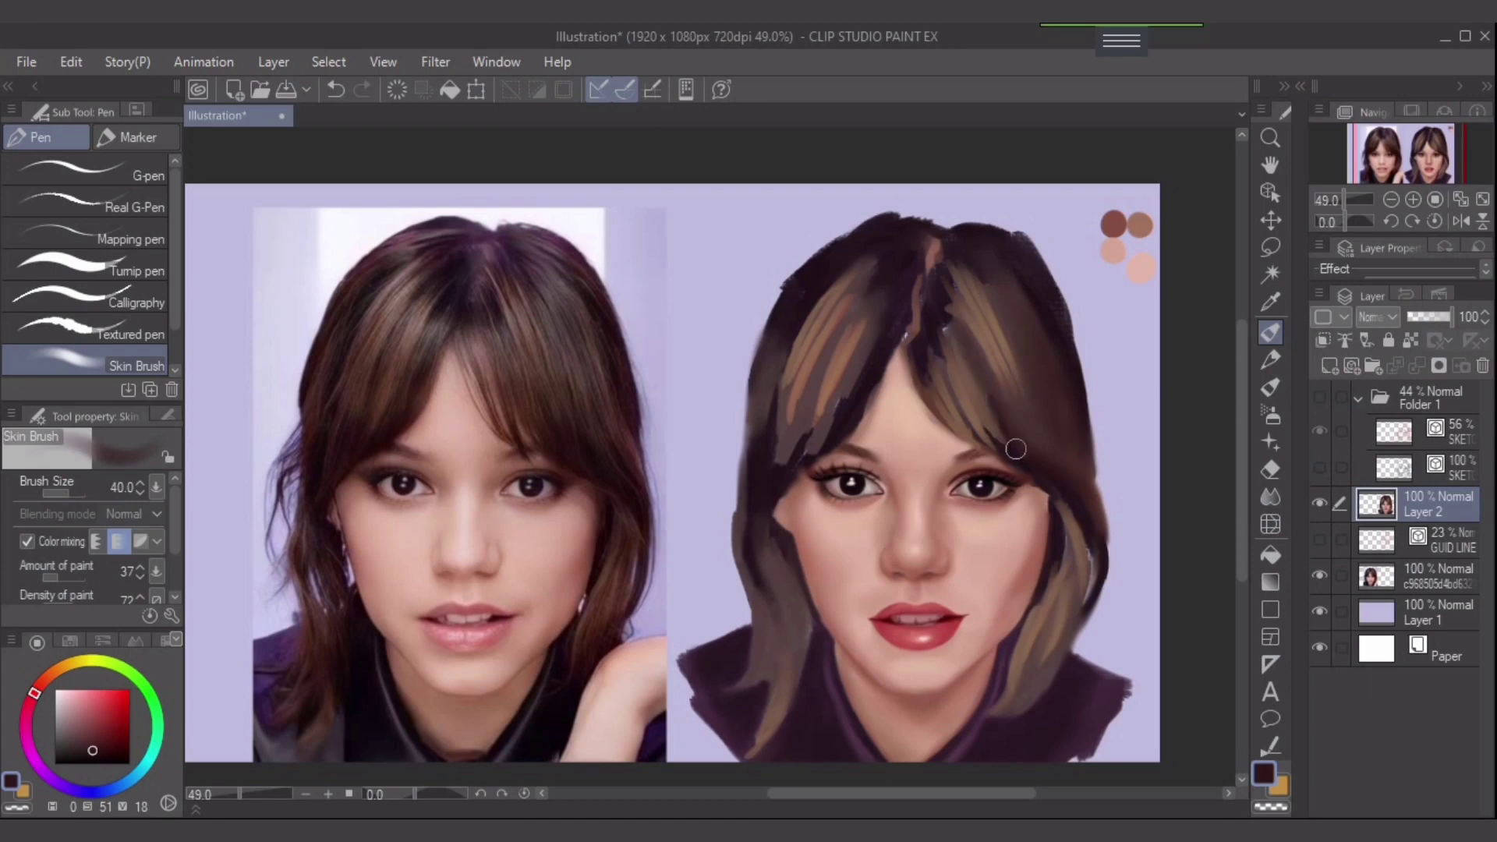
{"action": "mouse_move", "coordinate": [966, 402]}
{"action": "left_mouse_down"}
{"action": "mouse_move", "coordinate": [929, 315]}
{"action": "mouse_move", "coordinate": [960, 346]}
{"action": "mouse_move", "coordinate": [946, 304]}
{"action": "left_mouse_up"}
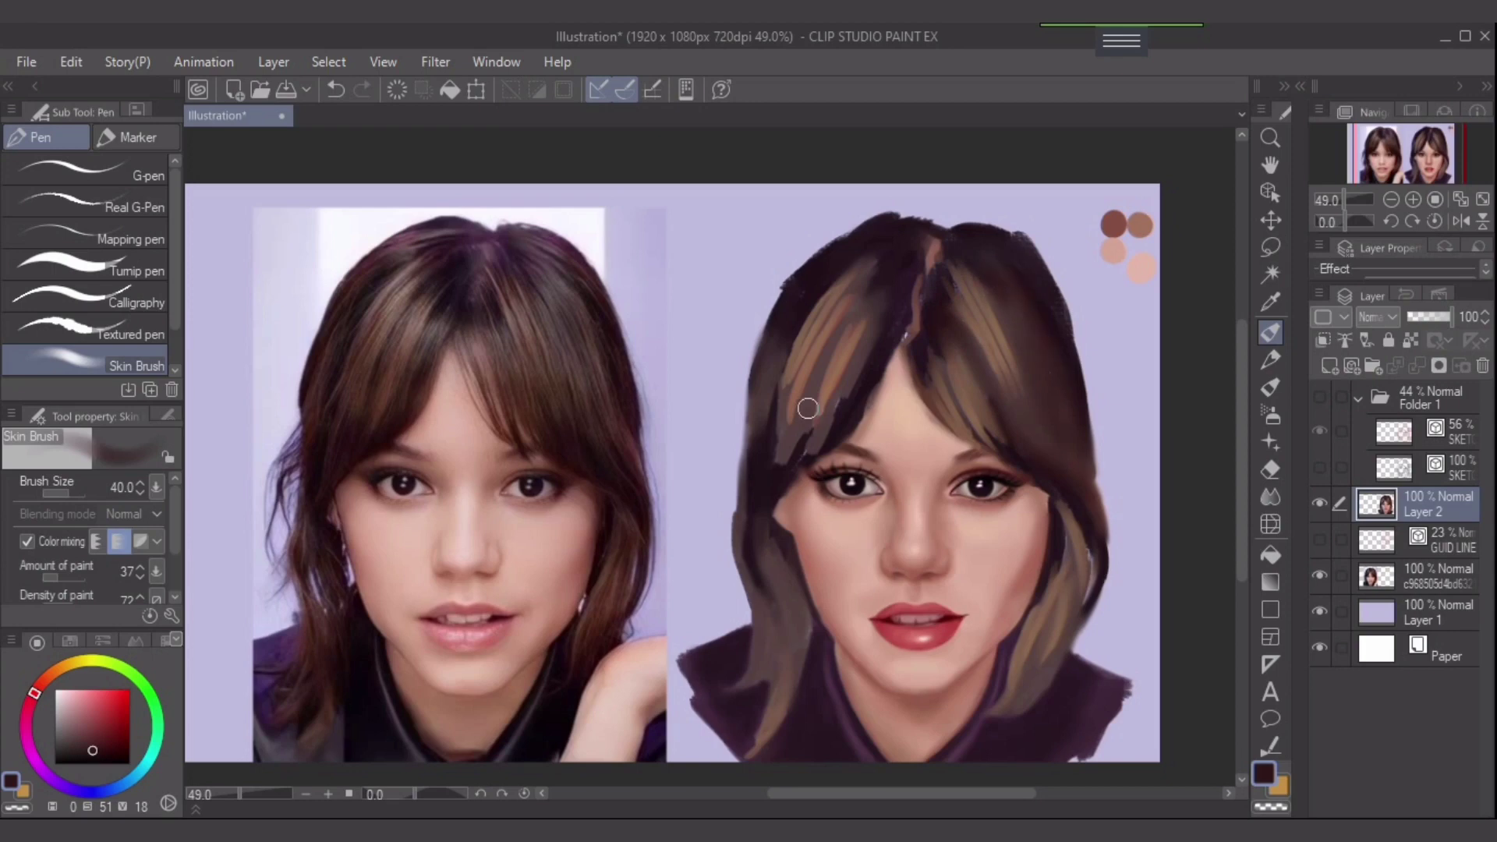
- Blend the dark red-brown through the left-side fringe highlights and down the lower left lock at brush size 40
{"action": "left_click_drag", "start_coordinate": [789, 333], "coordinate": [753, 454]}
{"action": "mouse_move", "coordinate": [843, 394]}
{"action": "left_mouse_down"}
{"action": "mouse_move", "coordinate": [803, 448]}
{"action": "mouse_move", "coordinate": [808, 407]}
{"action": "mouse_move", "coordinate": [778, 454]}
{"action": "mouse_move", "coordinate": [795, 388]}
{"action": "left_mouse_up"}
{"action": "mouse_move", "coordinate": [860, 310]}
{"action": "left_mouse_down"}
{"action": "mouse_move", "coordinate": [867, 275]}
{"action": "mouse_move", "coordinate": [838, 292]}
{"action": "left_mouse_up"}
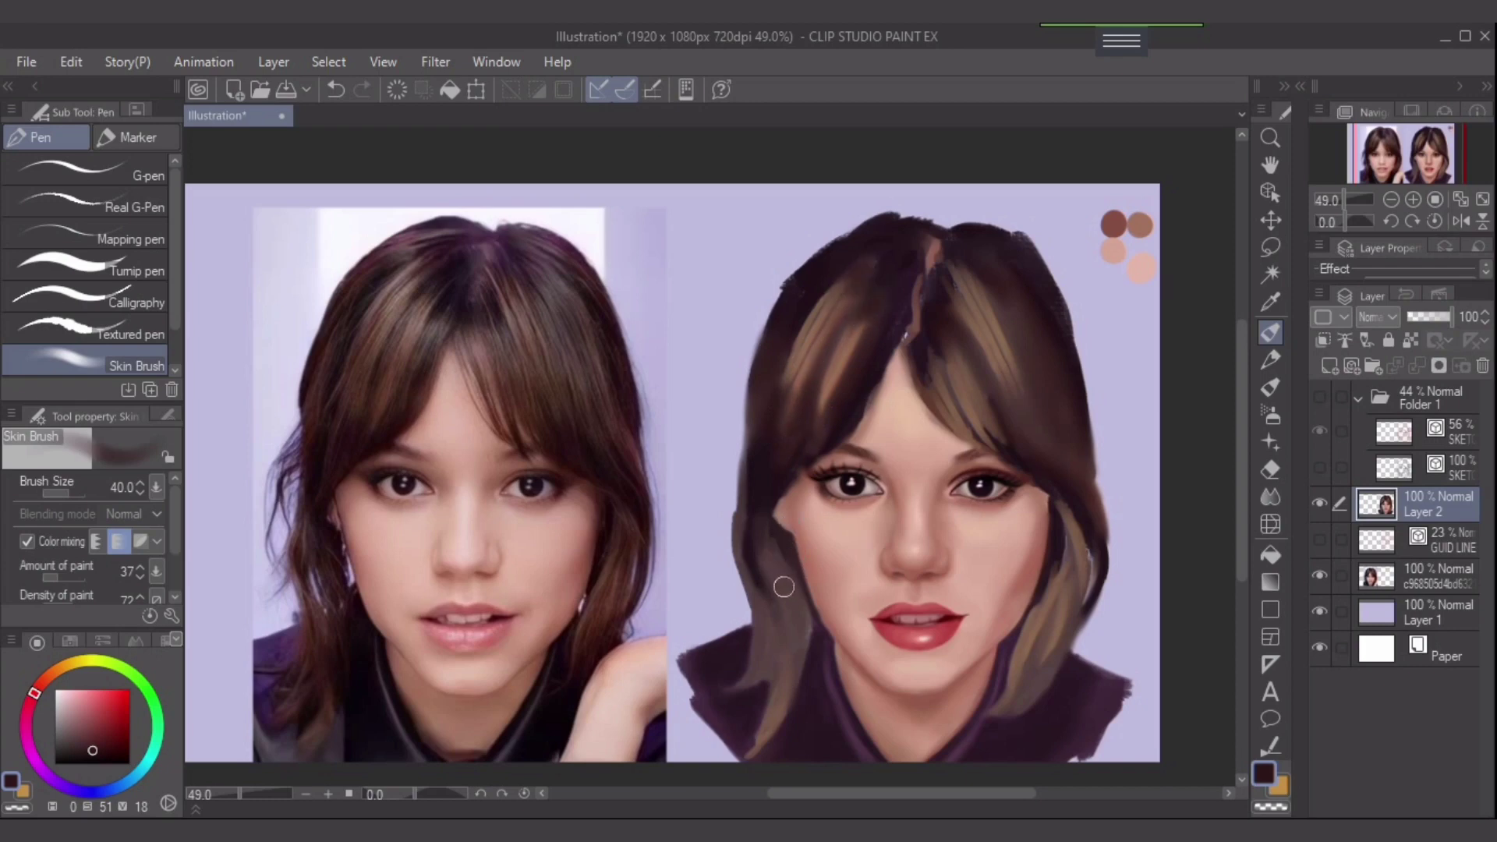
{"action": "mouse_move", "coordinate": [793, 613]}
{"action": "left_mouse_down"}
{"action": "mouse_move", "coordinate": [777, 557]}
{"action": "mouse_move", "coordinate": [793, 661]}
{"action": "mouse_move", "coordinate": [760, 596]}
{"action": "mouse_move", "coordinate": [745, 679]}
{"action": "mouse_move", "coordinate": [777, 632]}
{"action": "mouse_move", "coordinate": [789, 664]}
{"action": "left_mouse_up"}
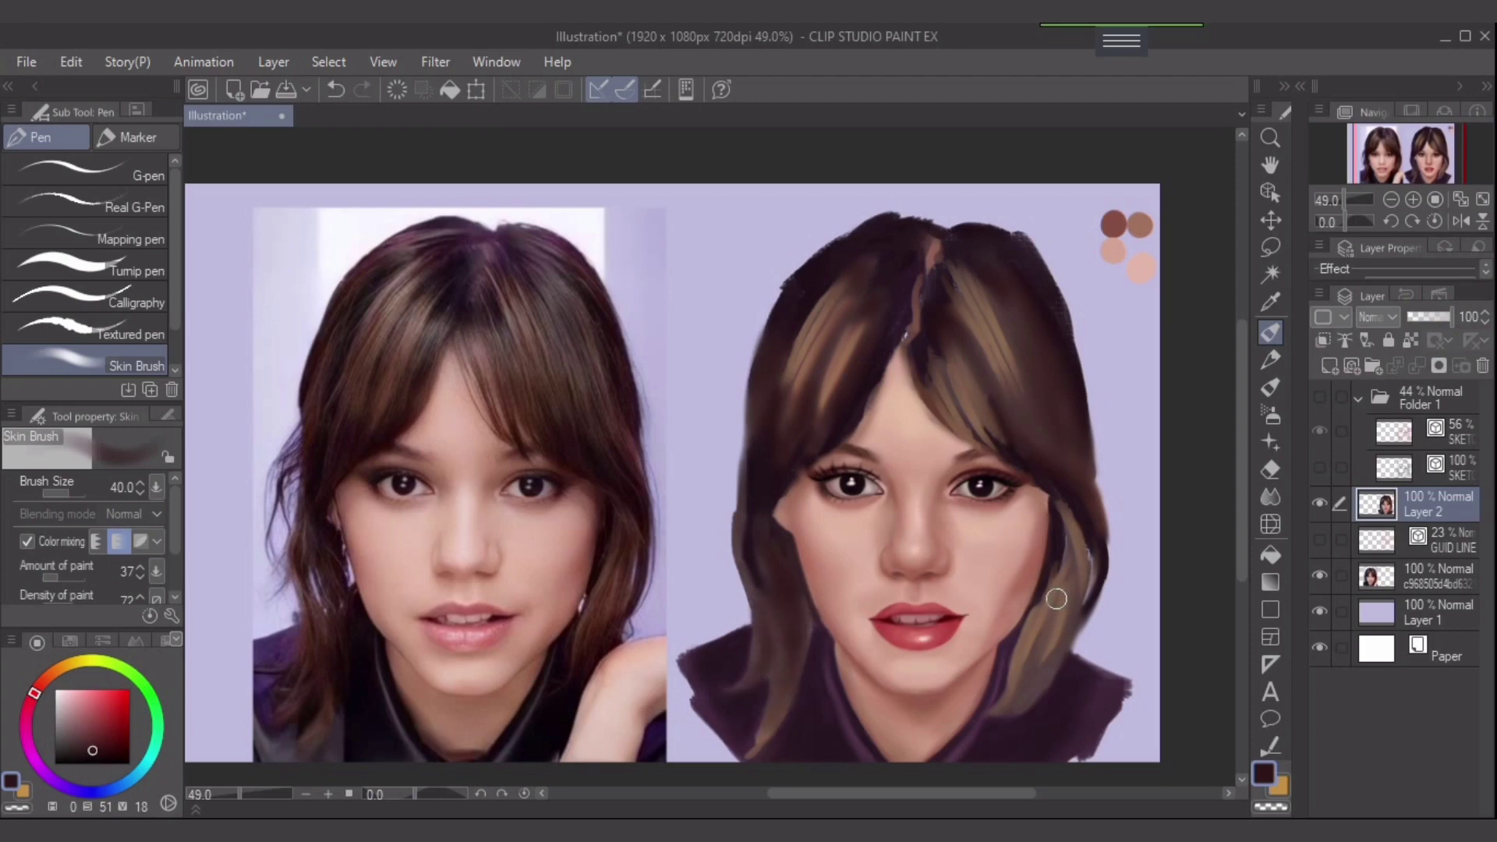
- Darken between the golden strands of the lower right lock with dark red-brown tones at brush sizes 25 and 30
{"action": "key", "text": "bracketleft"}
{"action": "mouse_move", "coordinate": [1039, 644]}
{"action": "left_mouse_down"}
{"action": "mouse_move", "coordinate": [1023, 693]}
{"action": "mouse_move", "coordinate": [985, 719]}
{"action": "mouse_move", "coordinate": [1034, 693]}
{"action": "left_mouse_up"}
{"action": "left_click_drag", "start_coordinate": [1072, 613], "coordinate": [1023, 705]}
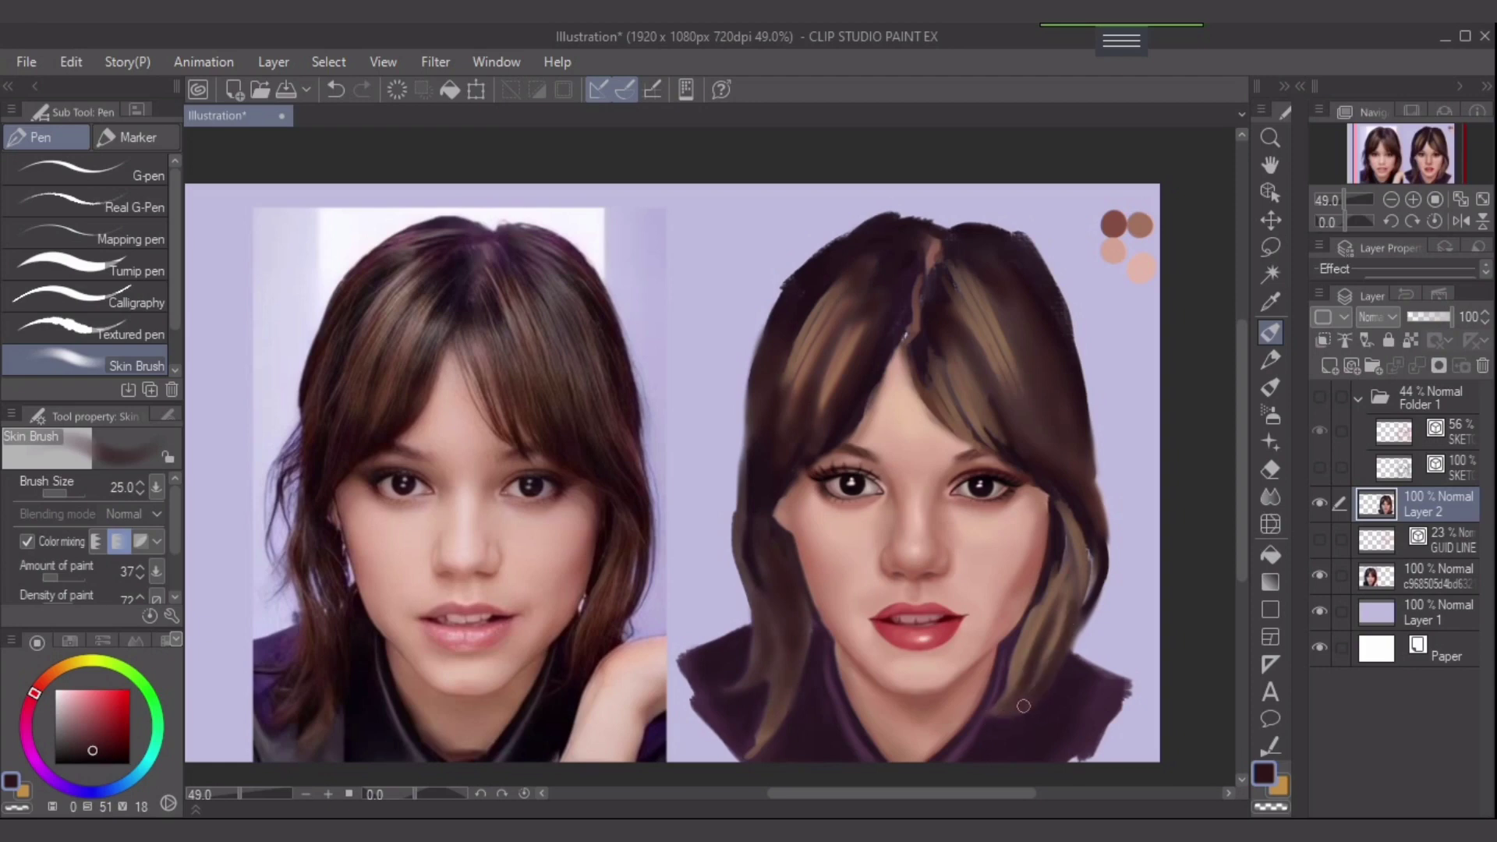
{"action": "mouse_move", "coordinate": [1065, 548]}
{"action": "left_mouse_down"}
{"action": "mouse_move", "coordinate": [1066, 618]}
{"action": "mouse_move", "coordinate": [1084, 580]}
{"action": "mouse_move", "coordinate": [1057, 621]}
{"action": "mouse_move", "coordinate": [1052, 530]}
{"action": "mouse_move", "coordinate": [1060, 596]}
{"action": "mouse_move", "coordinate": [1059, 534]}
{"action": "mouse_move", "coordinate": [1042, 616]}
{"action": "left_mouse_up"}
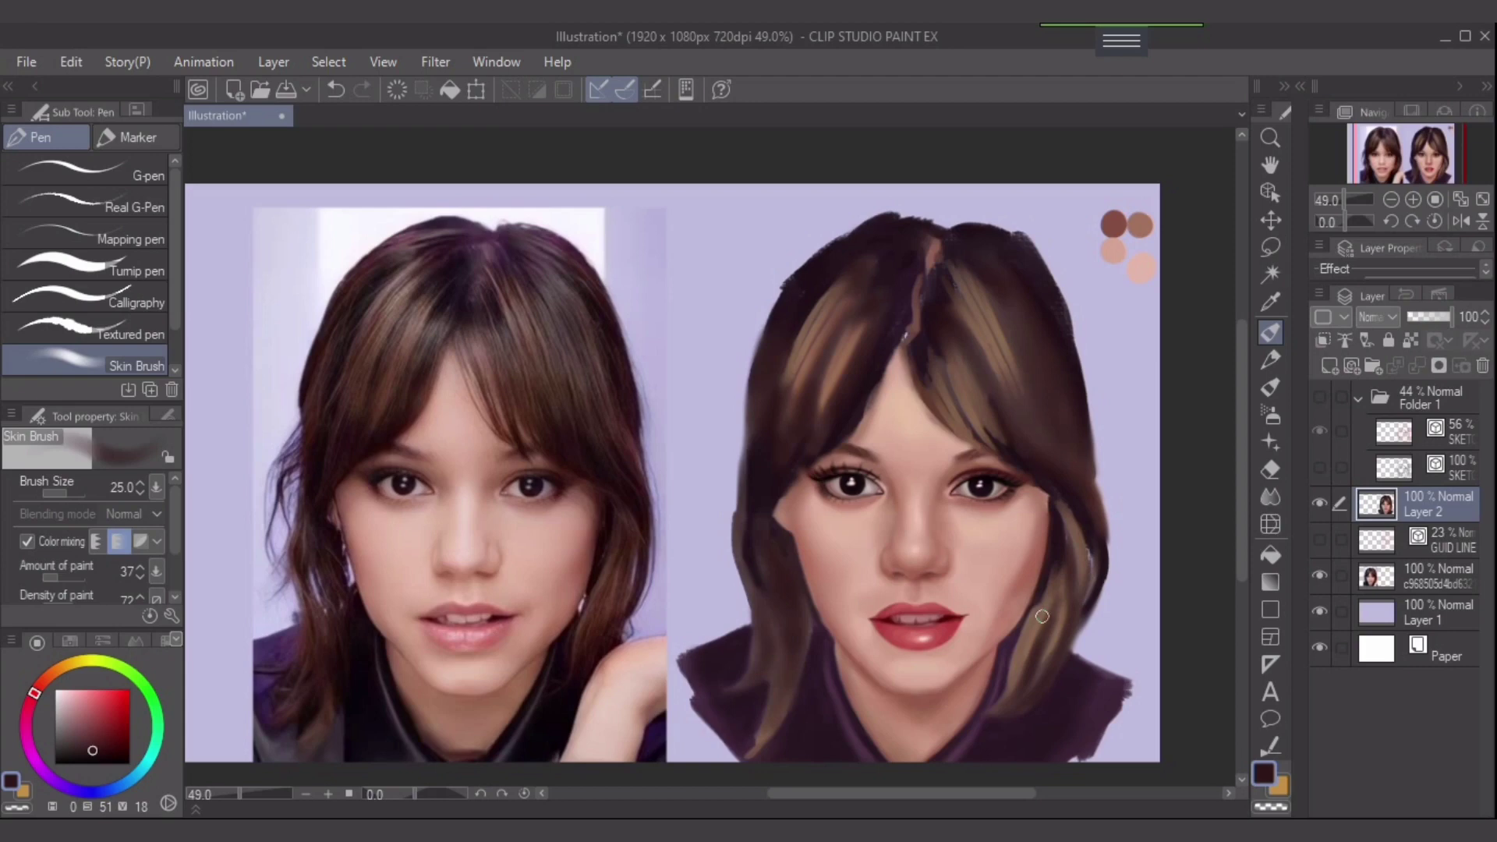
{"action": "left_click", "coordinate": [1054, 568], "text": "alt"}
{"action": "key", "text": "]"}
{"action": "mouse_move", "coordinate": [1055, 564]}
{"action": "left_mouse_down"}
{"action": "mouse_move", "coordinate": [1022, 642]}
{"action": "mouse_move", "coordinate": [1039, 602]}
{"action": "left_mouse_up"}
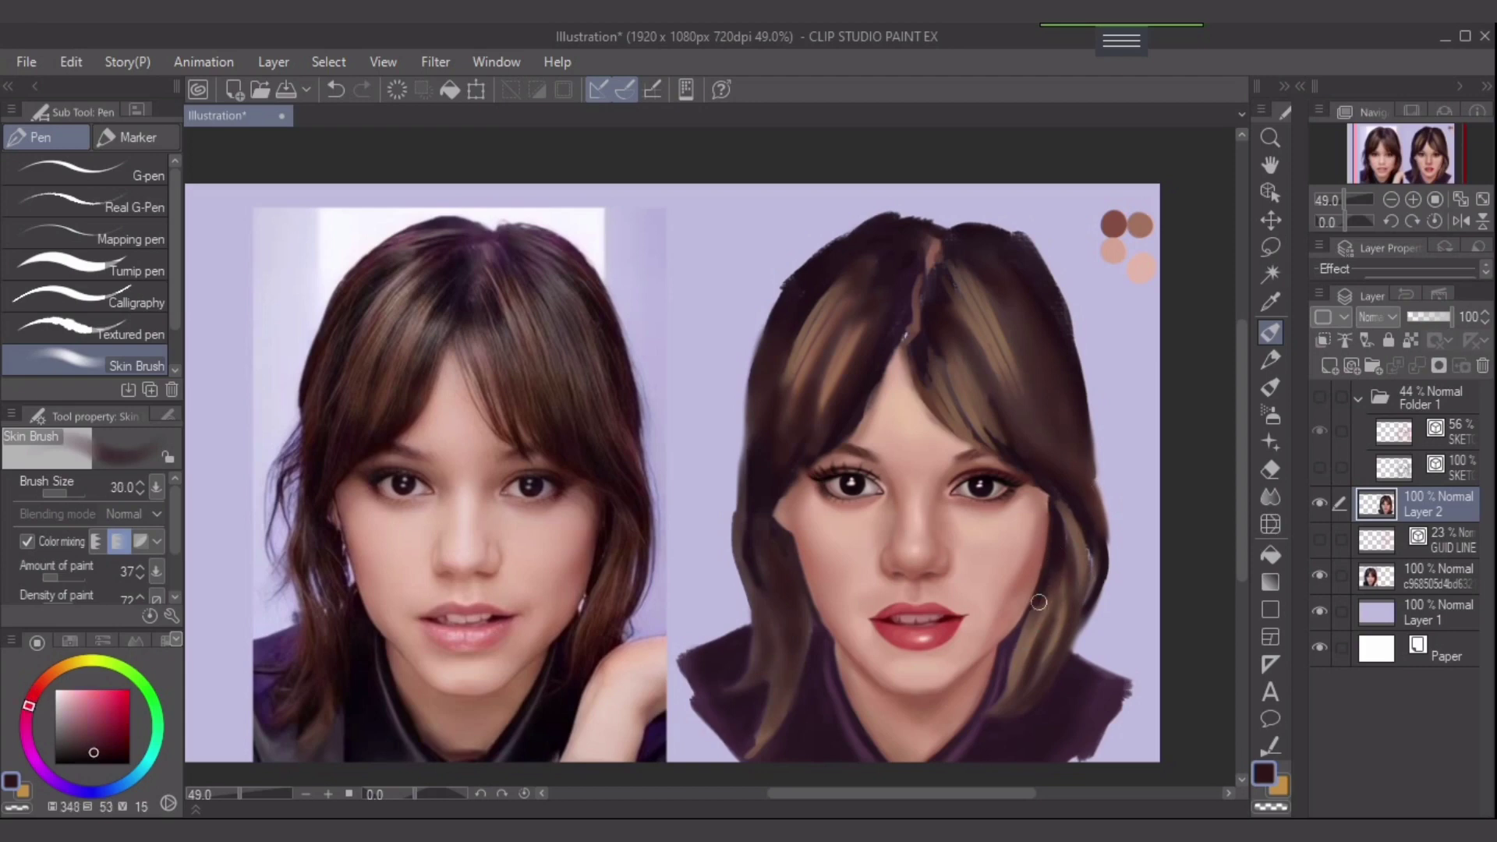
- Smooth the left outer hair contour beside the temple with a sampled grey-brown at brush size 30, undoing uneven strokes
{"action": "key", "text": "bracketleft"}
{"action": "key", "text": "bracketleft"}
{"action": "left_click", "coordinate": [736, 527], "text": "alt"}
{"action": "key", "text": "bracketright"}
{"action": "key", "text": "bracketright"}
{"action": "mouse_move", "coordinate": [734, 523]}
{"action": "left_mouse_down"}
{"action": "mouse_move", "coordinate": [740, 465]}
{"action": "mouse_move", "coordinate": [738, 518]}
{"action": "left_mouse_up"}
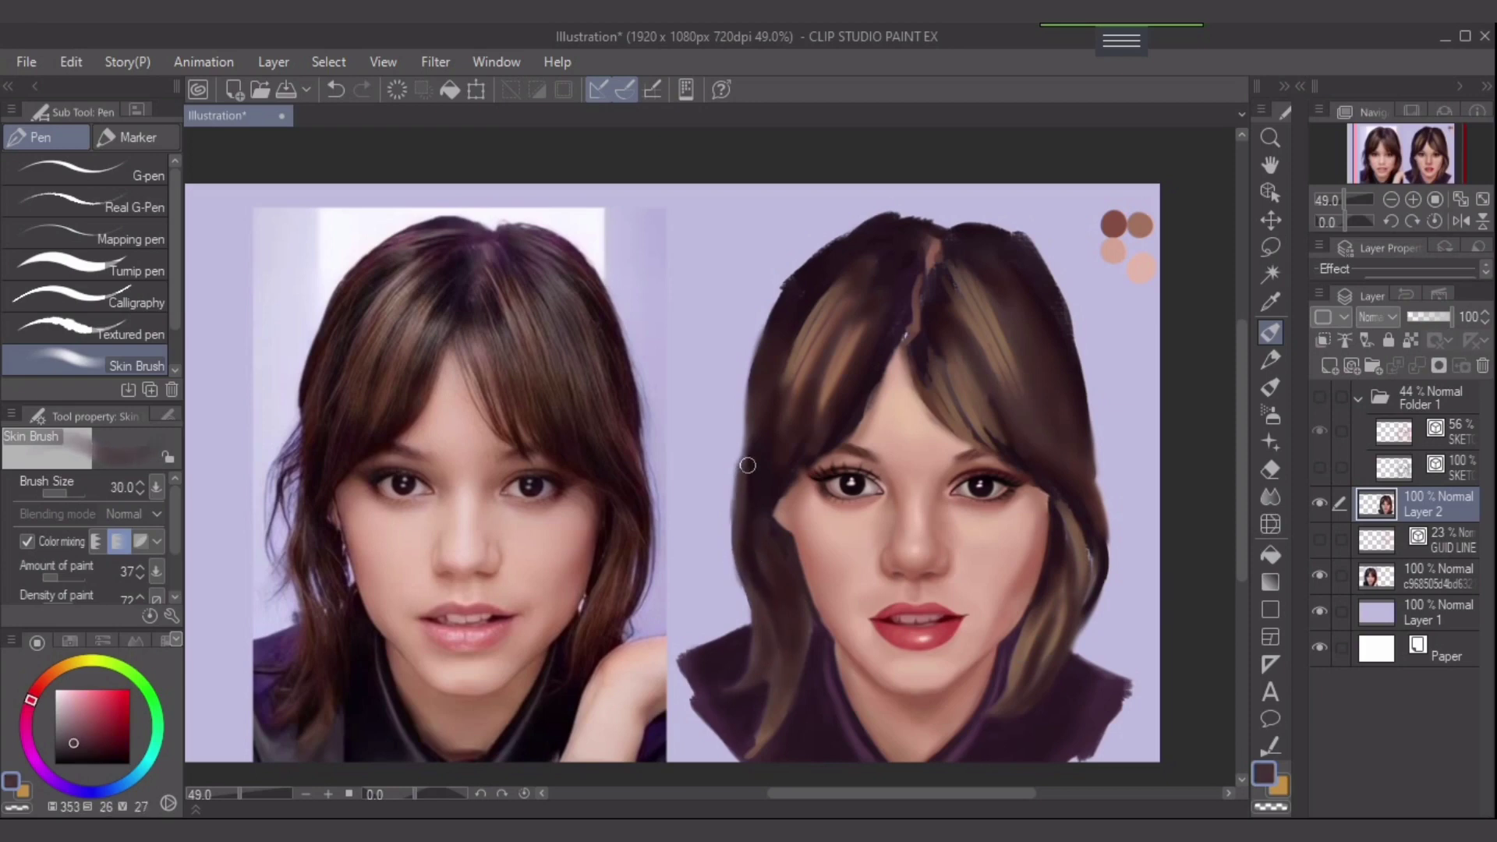
{"action": "key", "text": "ctrl+z"}
{"action": "mouse_move", "coordinate": [743, 443]}
{"action": "left_mouse_down"}
{"action": "mouse_move", "coordinate": [732, 537]}
{"action": "mouse_move", "coordinate": [740, 458]}
{"action": "mouse_move", "coordinate": [754, 464]}
{"action": "mouse_move", "coordinate": [741, 508]}
{"action": "left_mouse_up"}
{"action": "key", "text": "ctrl+z"}
{"action": "key", "text": "bracketleft"}
{"action": "key", "text": "bracketleft"}
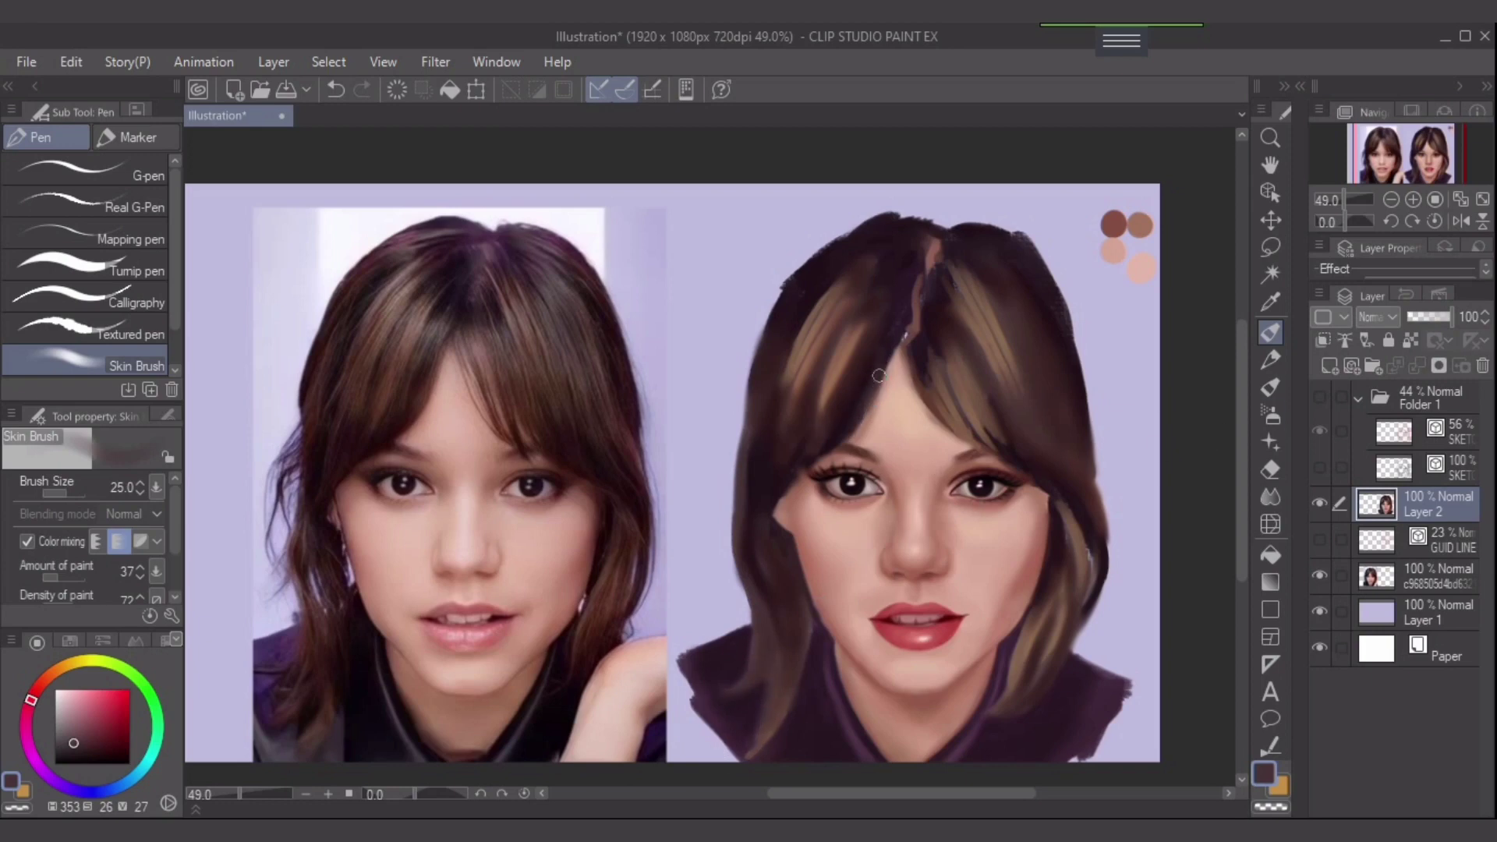
- Undo the brown fringe stroke and paint sampled dark tones along the left fringe's inner edge up to the parting at size 25
{"action": "left_click", "coordinate": [842, 387], "text": "alt"}
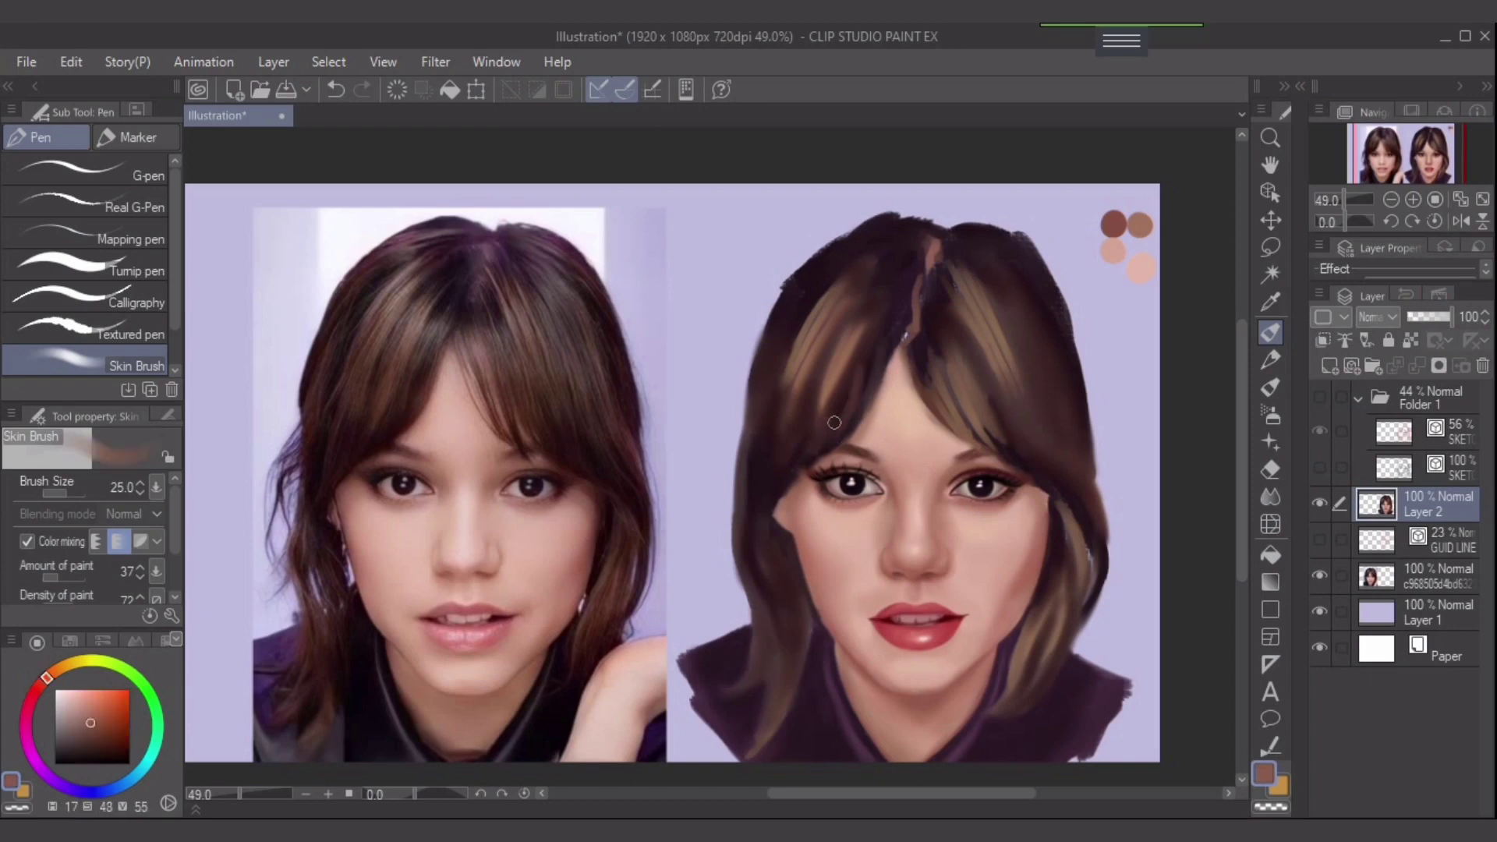
{"action": "key", "text": "ctrl+z"}
{"action": "left_click", "coordinate": [858, 384], "text": "alt"}
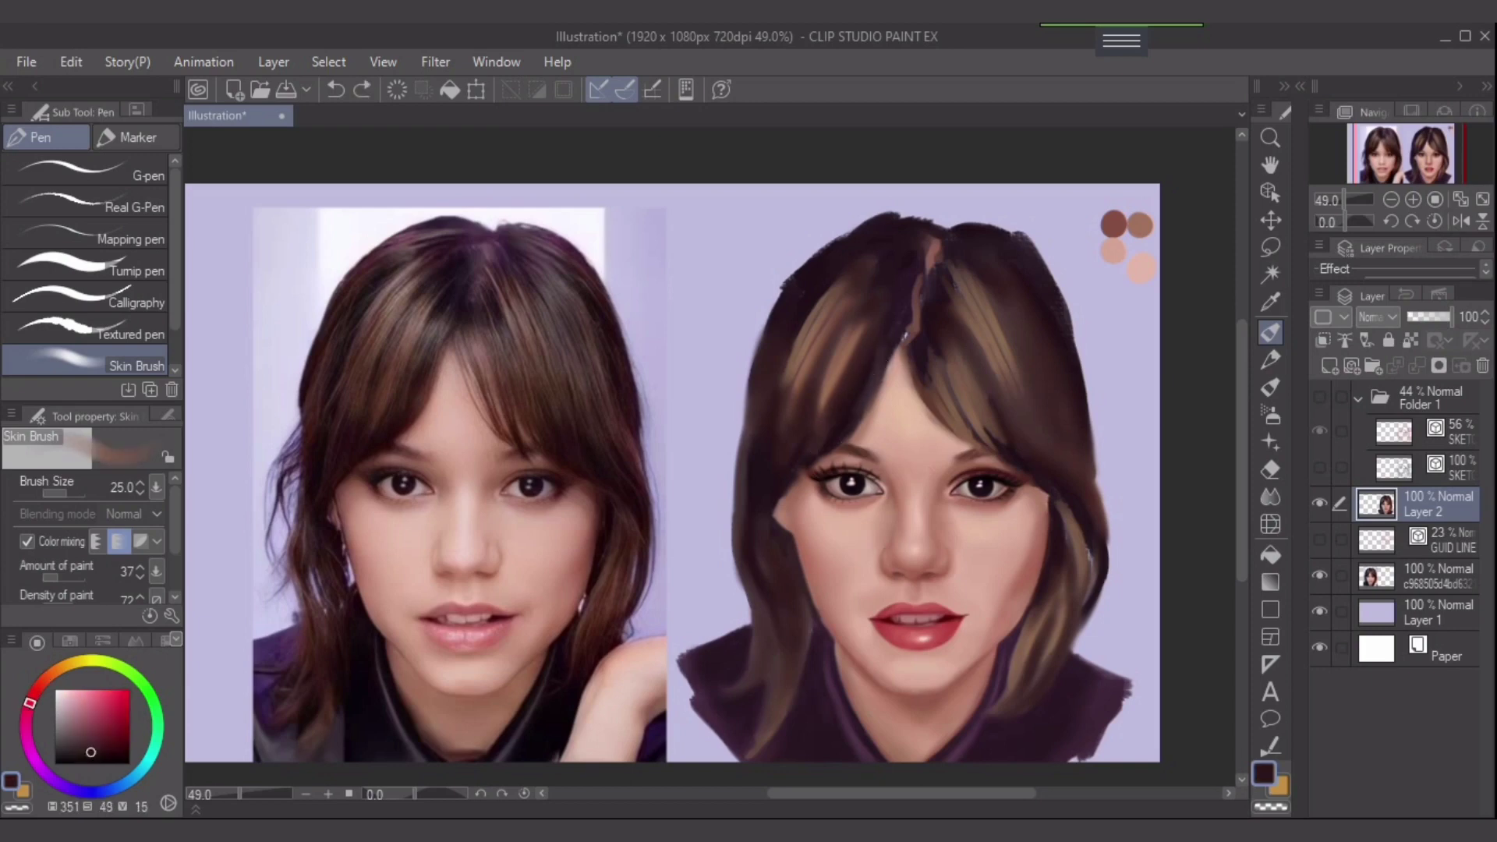
{"action": "left_click", "coordinate": [854, 407], "text": "alt"}
{"action": "mouse_move", "coordinate": [851, 411]}
{"action": "left_mouse_down"}
{"action": "mouse_move", "coordinate": [887, 340]}
{"action": "mouse_move", "coordinate": [912, 328]}
{"action": "mouse_move", "coordinate": [899, 352]}
{"action": "left_mouse_up"}
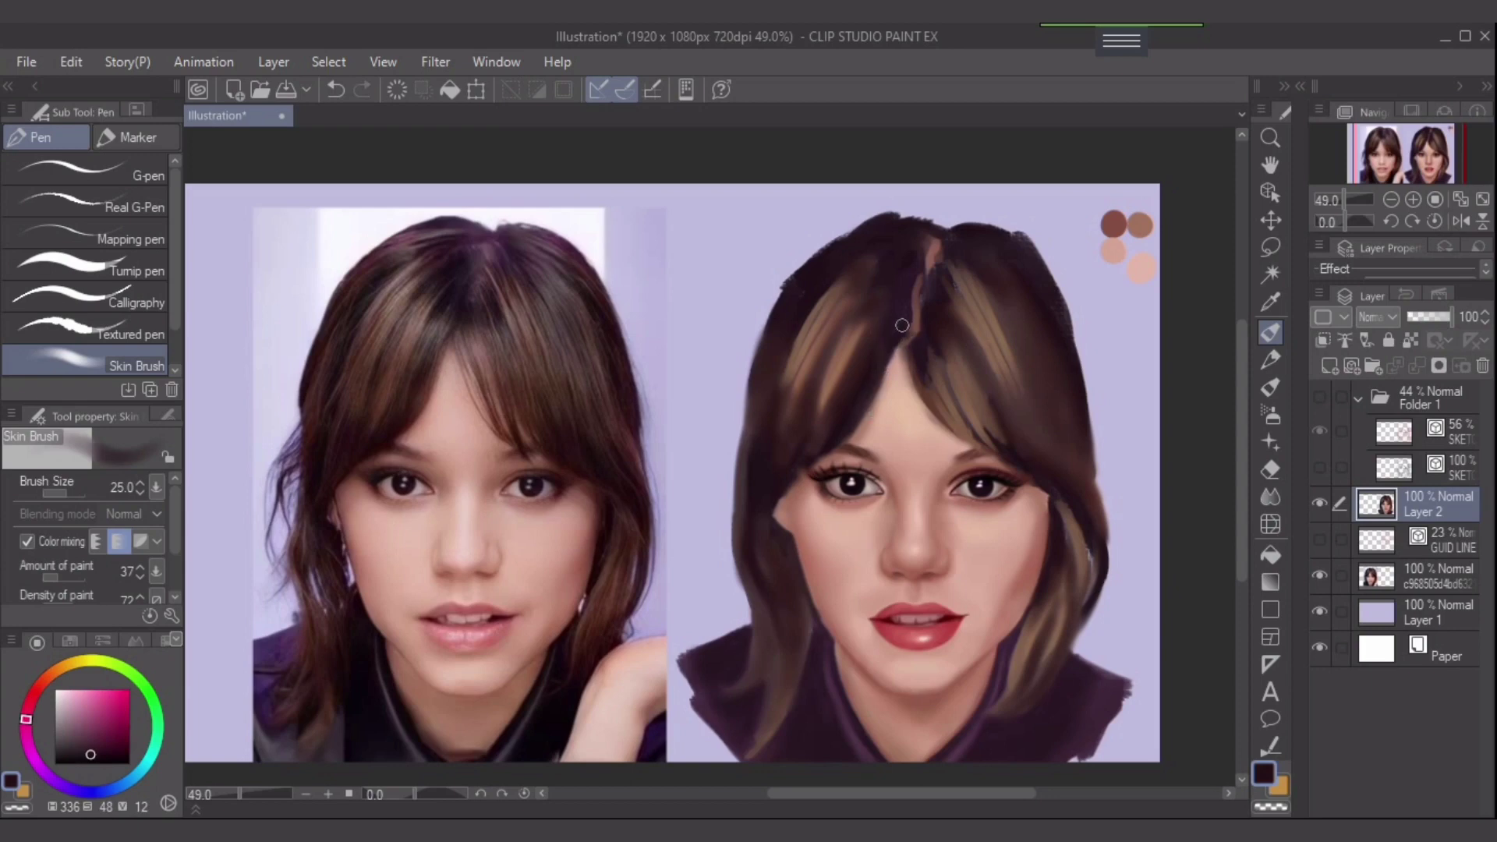
- Darken the top of the left fringe highlight and erase the crown's rough left edge with the Kneaded eraser at size 50
{"action": "mouse_move", "coordinate": [855, 298]}
{"action": "left_mouse_down"}
{"action": "mouse_move", "coordinate": [884, 267]}
{"action": "mouse_move", "coordinate": [829, 321]}
{"action": "left_mouse_up"}
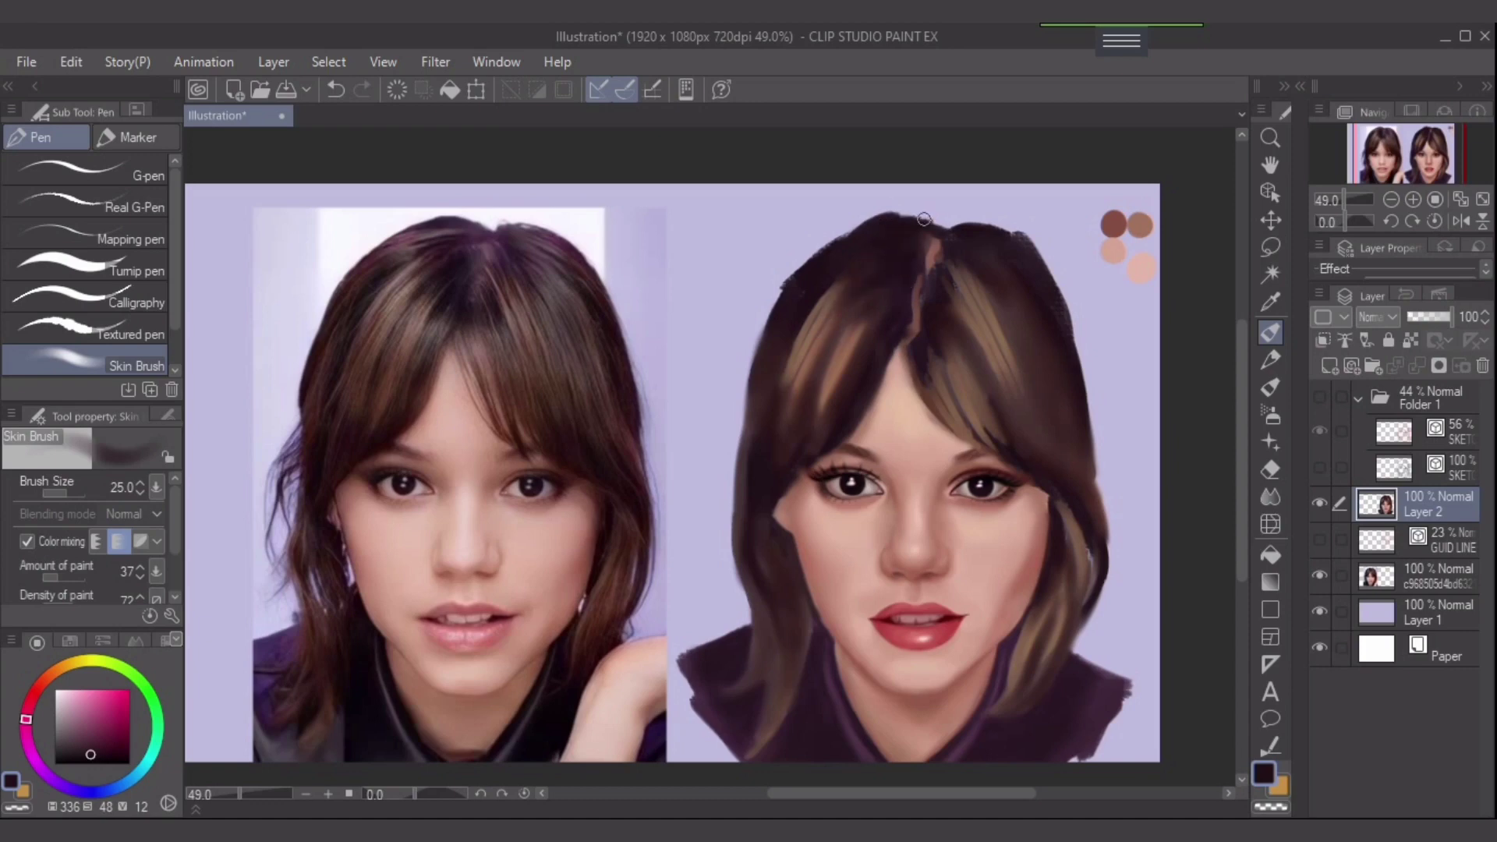
{"action": "key", "text": "e"}
{"action": "key", "text": "bracketright"}
{"action": "key", "text": "bracketright"}
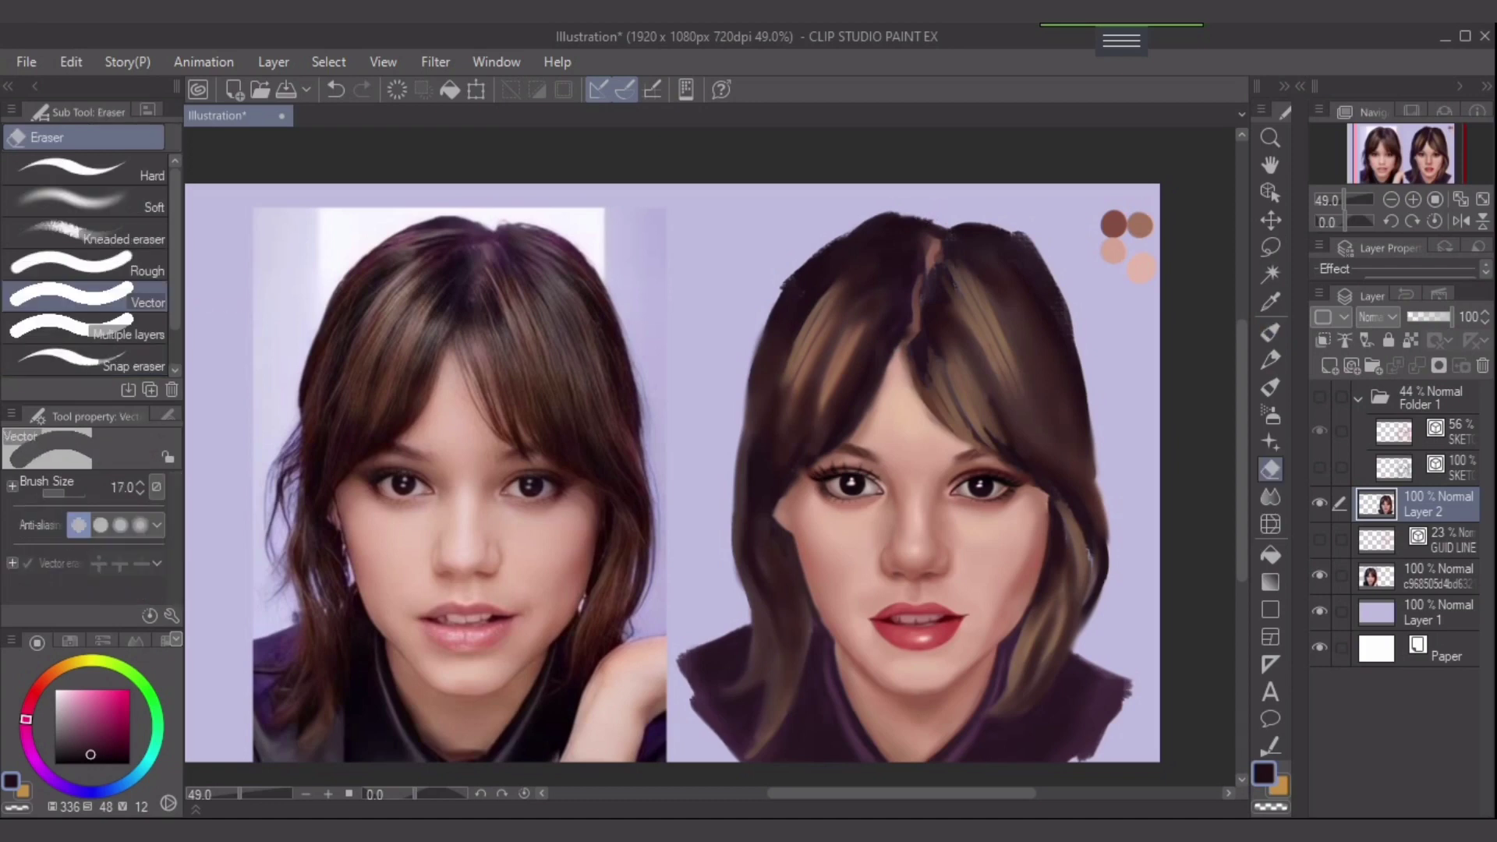
{"action": "left_click", "coordinate": [85, 234]}
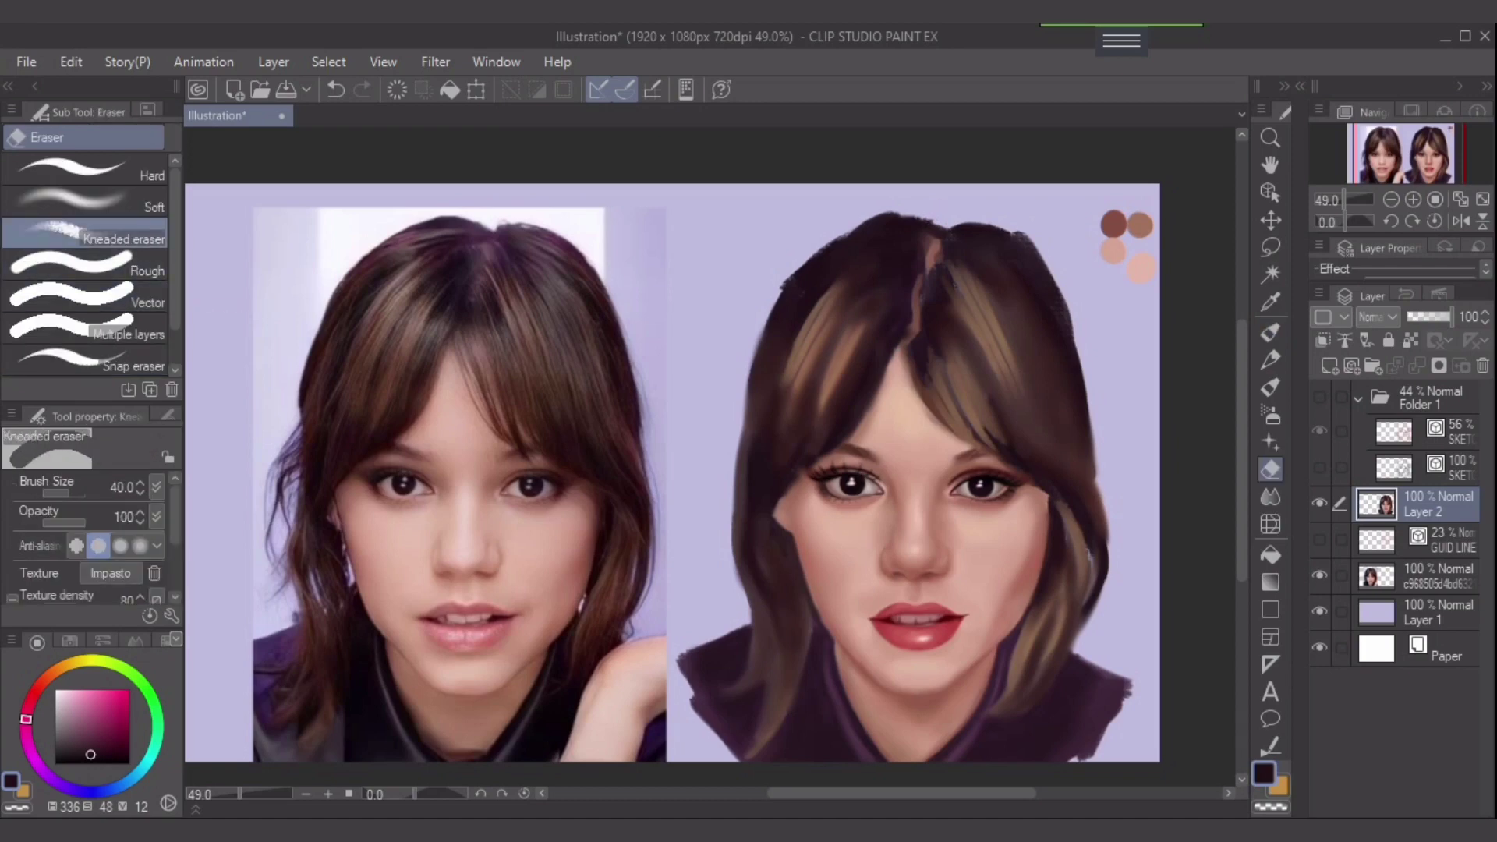
{"action": "key", "text": "bracketright"}
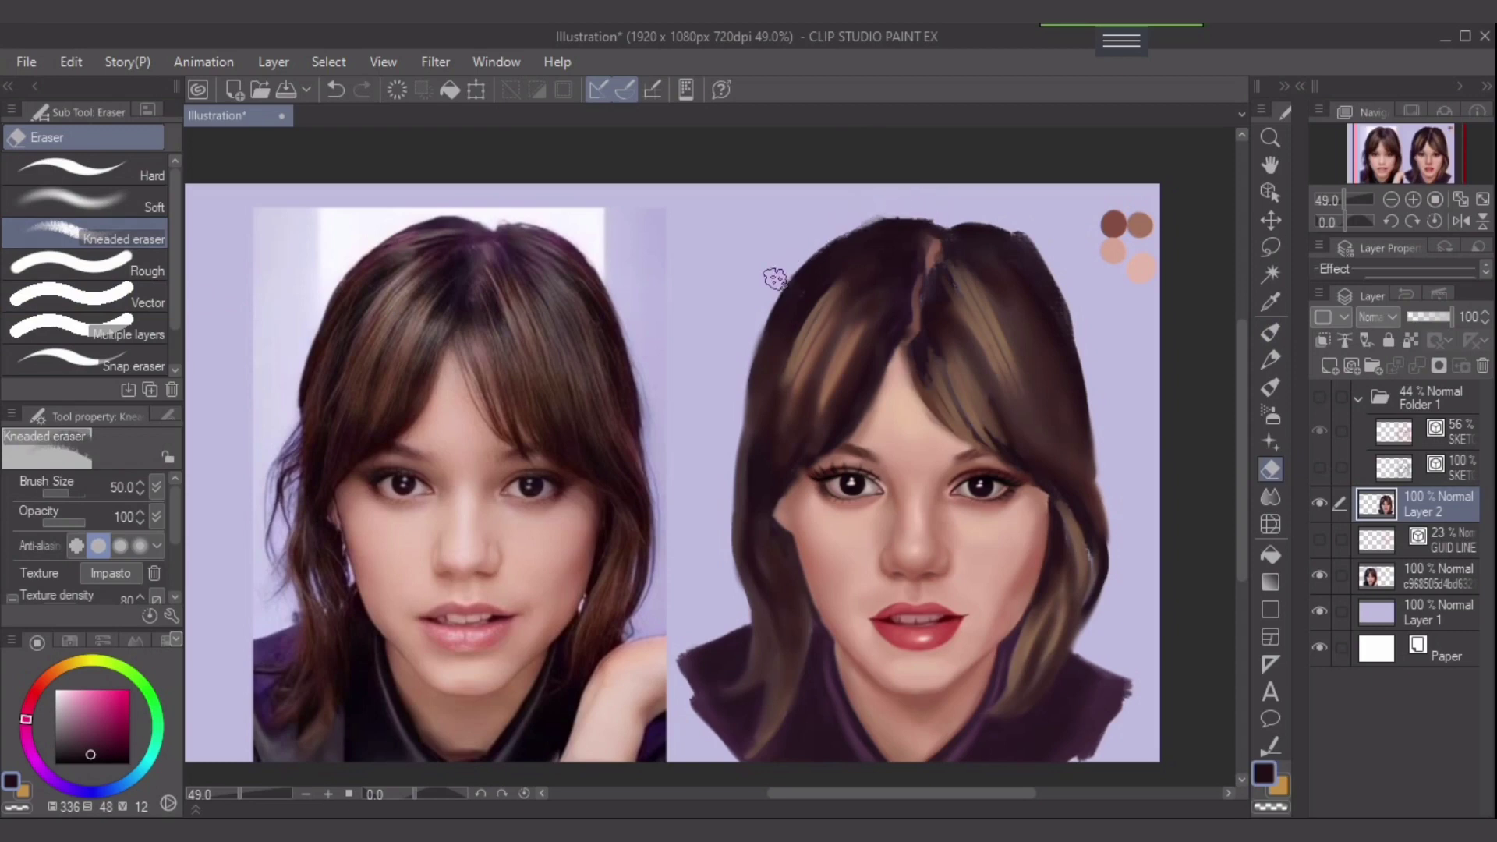
- Smudge the top hair edge on both sides of the parting with the Finger tip blender at size 20, undoing uneven strokes
{"action": "left_click", "coordinate": [1270, 332]}
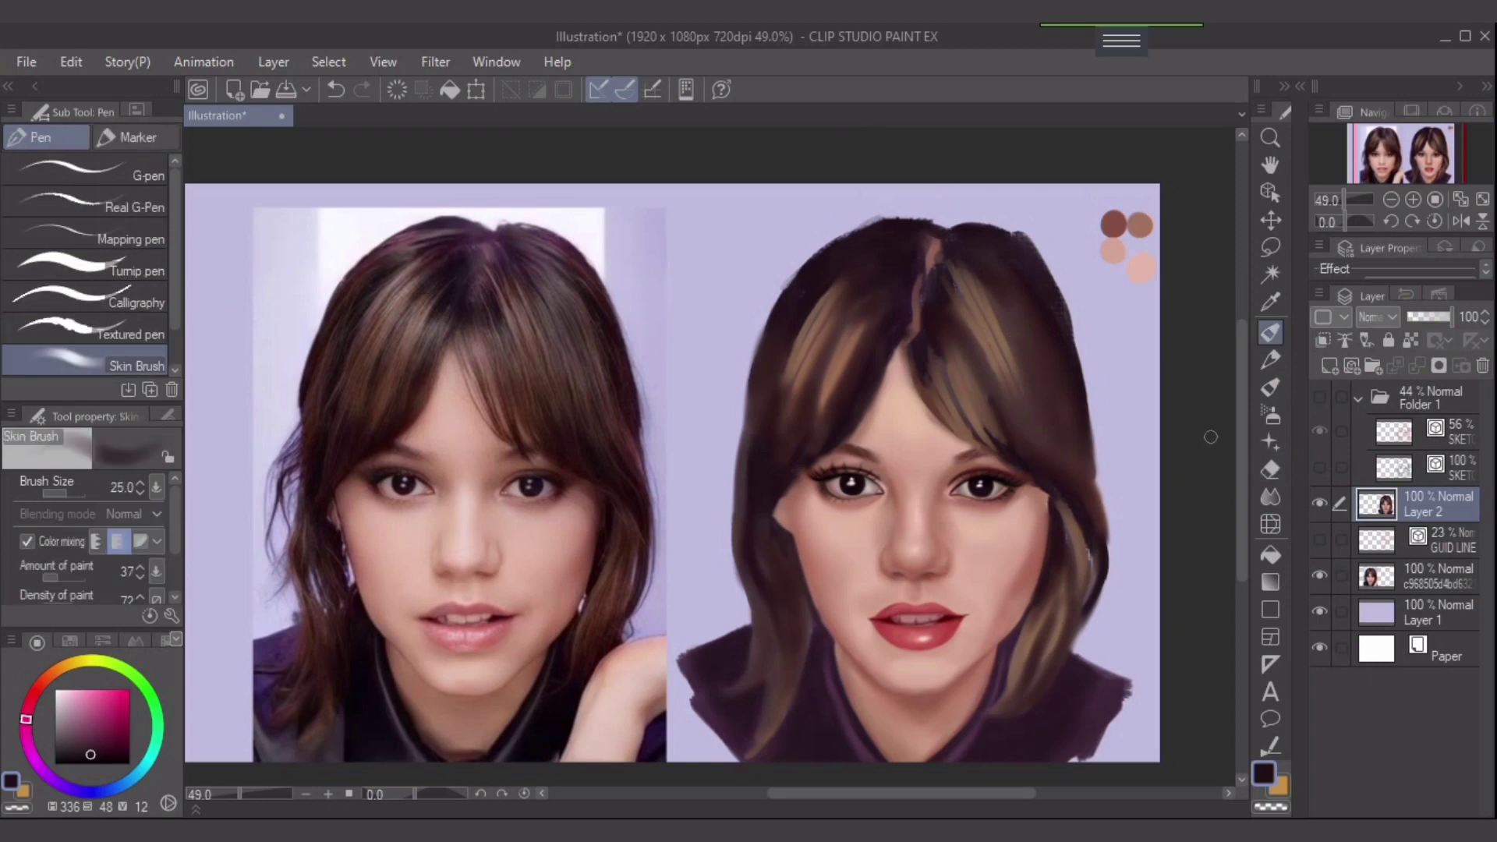
{"action": "left_click", "coordinate": [1269, 495]}
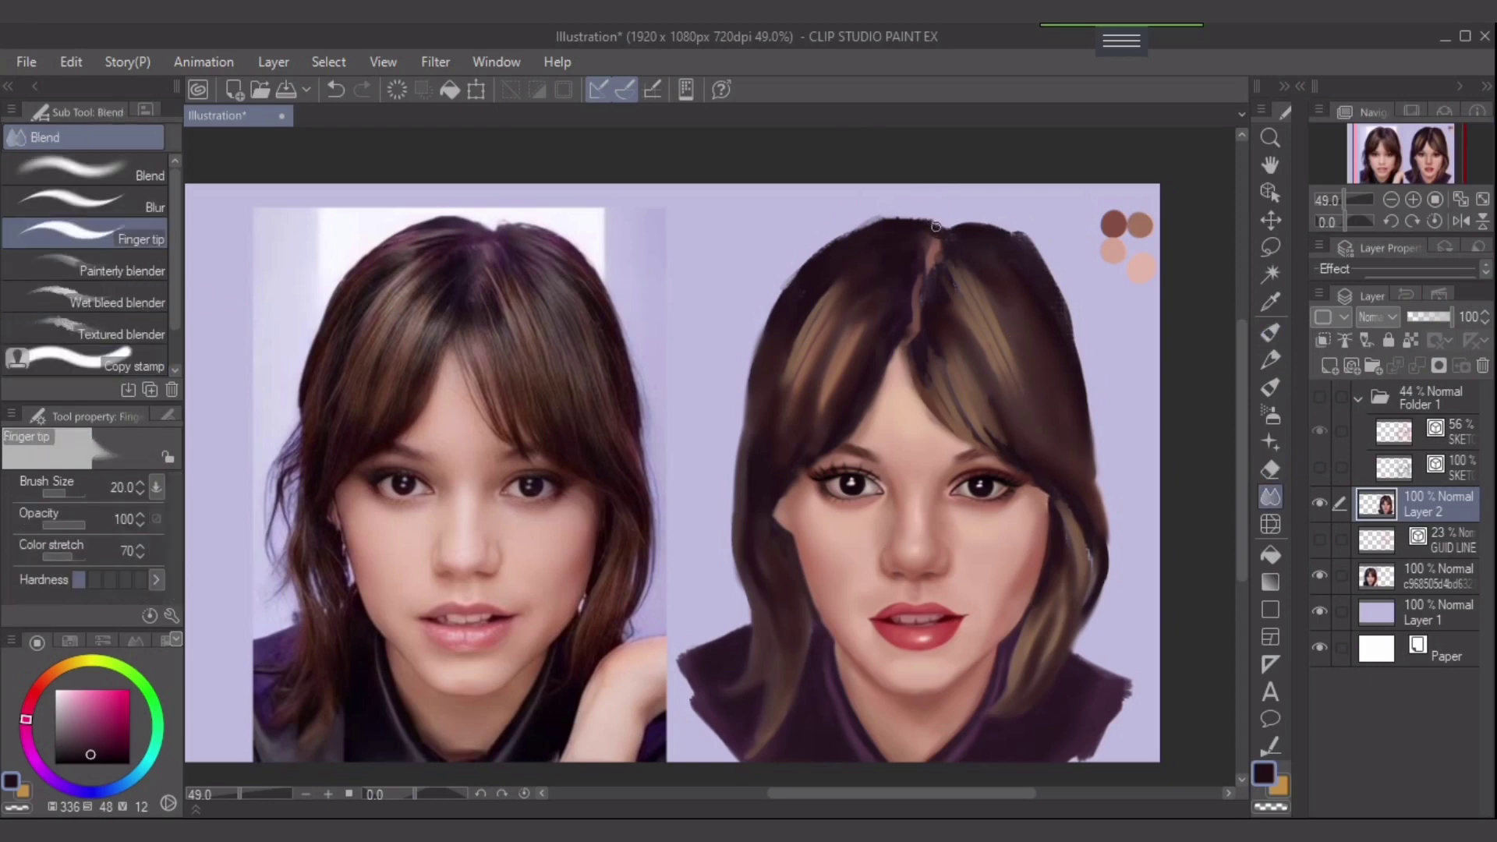
{"action": "mouse_move", "coordinate": [935, 226]}
{"action": "left_mouse_down"}
{"action": "mouse_move", "coordinate": [831, 253]}
{"action": "mouse_move", "coordinate": [935, 228]}
{"action": "mouse_move", "coordinate": [908, 222]}
{"action": "mouse_move", "coordinate": [973, 240]}
{"action": "mouse_move", "coordinate": [942, 234]}
{"action": "mouse_move", "coordinate": [1006, 229]}
{"action": "left_mouse_up"}
{"action": "key", "text": "ctrl+z"}
{"action": "key", "text": "ctrl+z"}
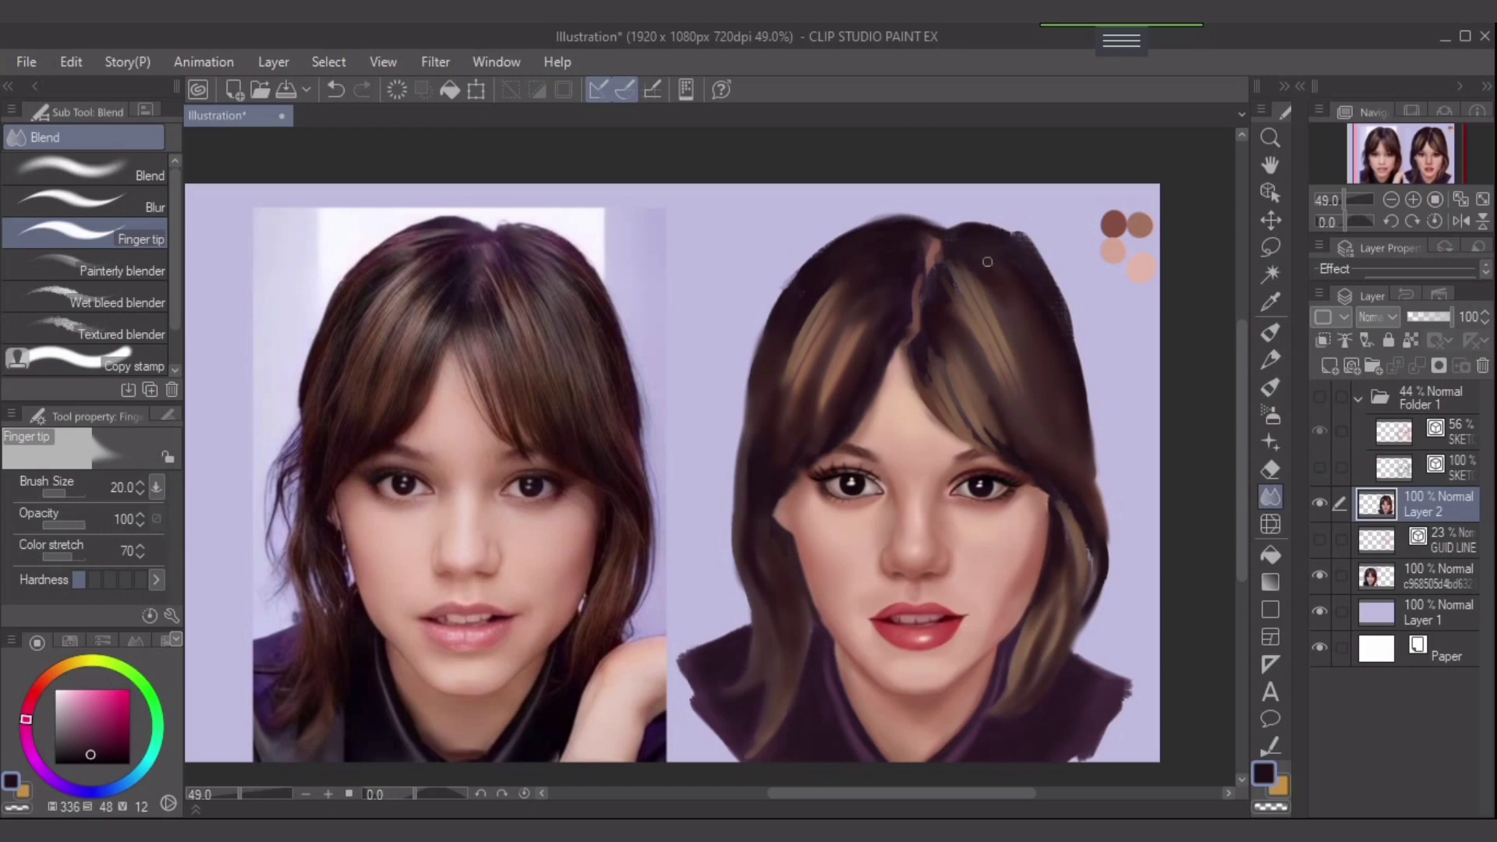
- Smudge the right outer hair contour from the crown down to eye level with the Finger tip blender at sizes 20 and 30
{"action": "key", "text": "e"}
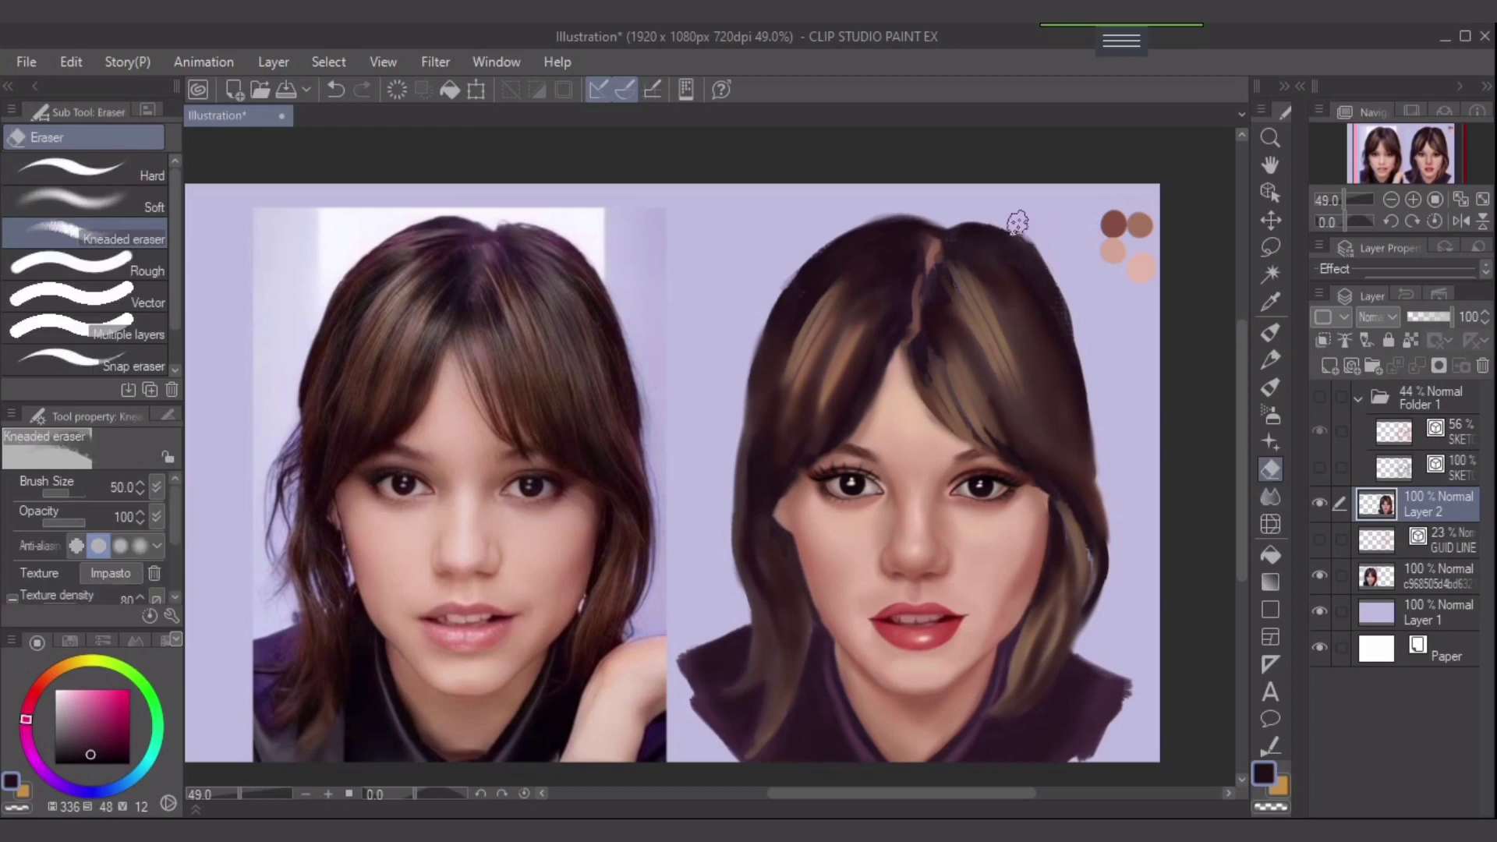
{"action": "key", "text": "j"}
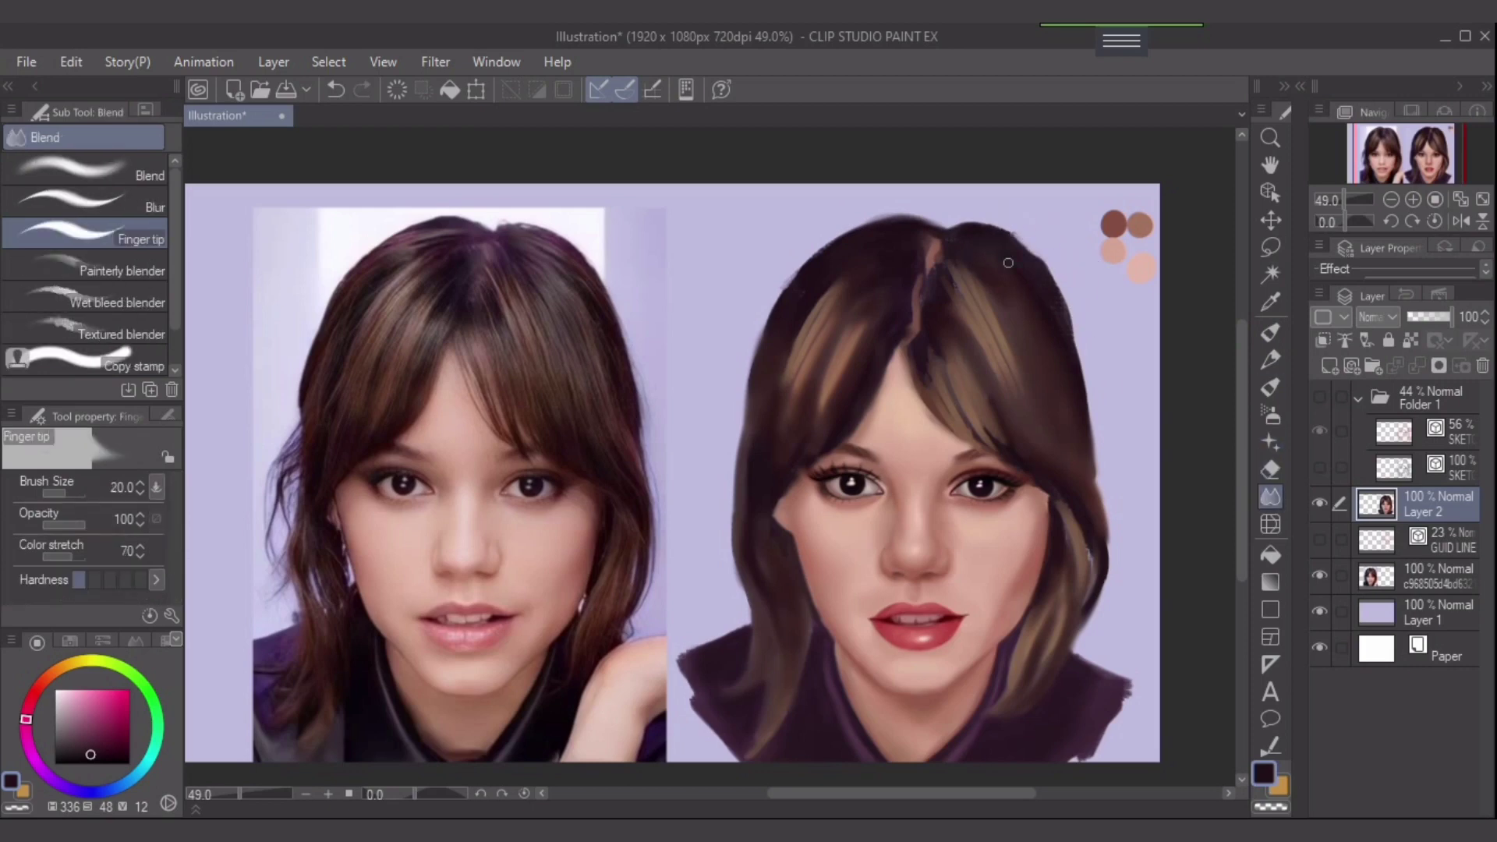
{"action": "mouse_move", "coordinate": [1000, 235]}
{"action": "left_mouse_down"}
{"action": "mouse_move", "coordinate": [1058, 293]}
{"action": "mouse_move", "coordinate": [1015, 244]}
{"action": "mouse_move", "coordinate": [1062, 320]}
{"action": "mouse_move", "coordinate": [1051, 286]}
{"action": "mouse_move", "coordinate": [1091, 408]}
{"action": "left_mouse_up"}
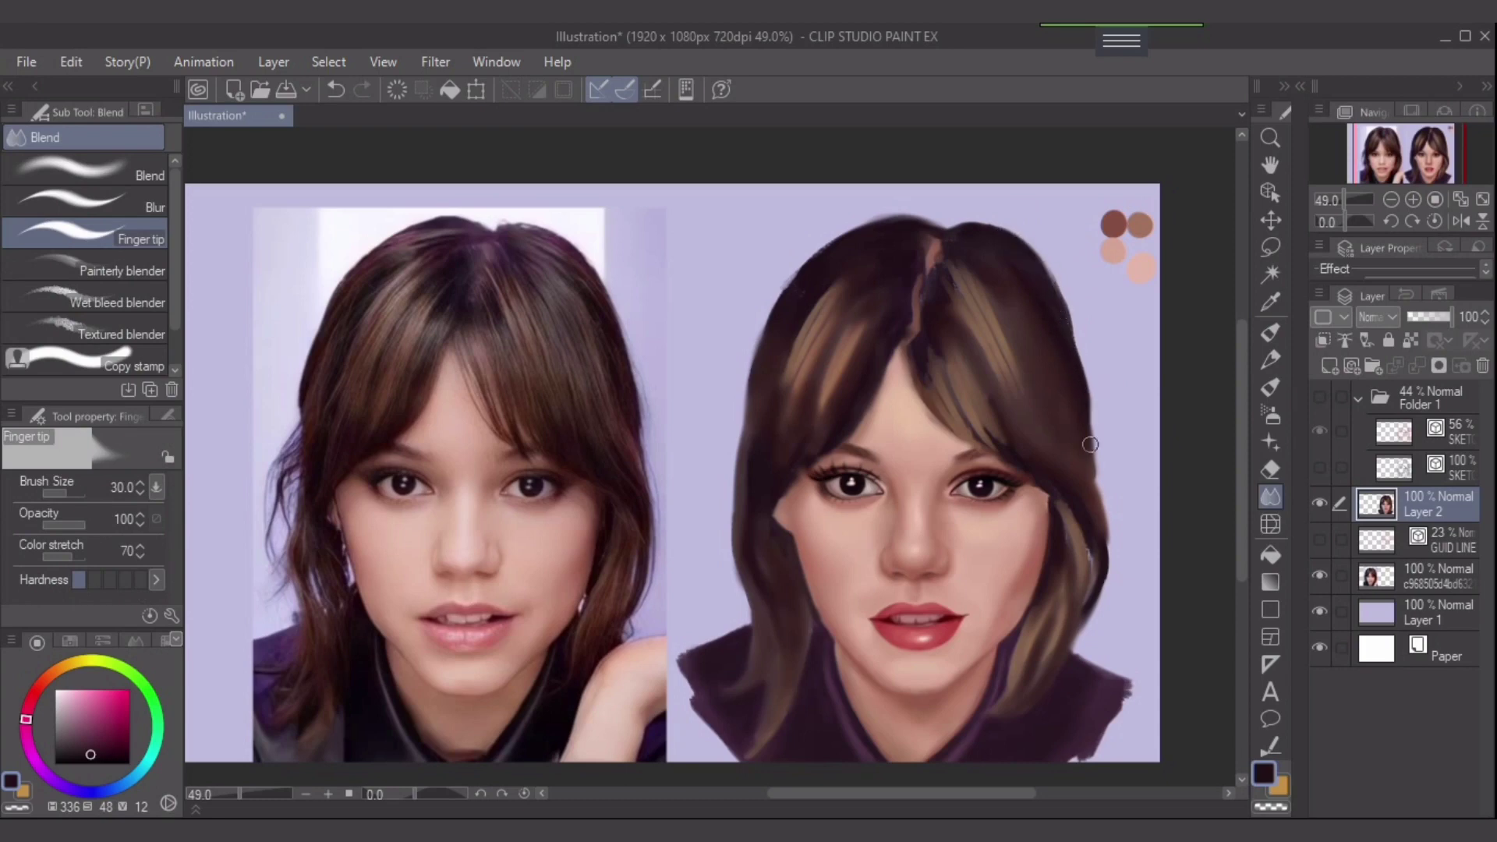
- Darken the right outer hair edge beside the temple with the Skin Brush, reducing its size to 25
{"action": "left_click", "coordinate": [1270, 332]}
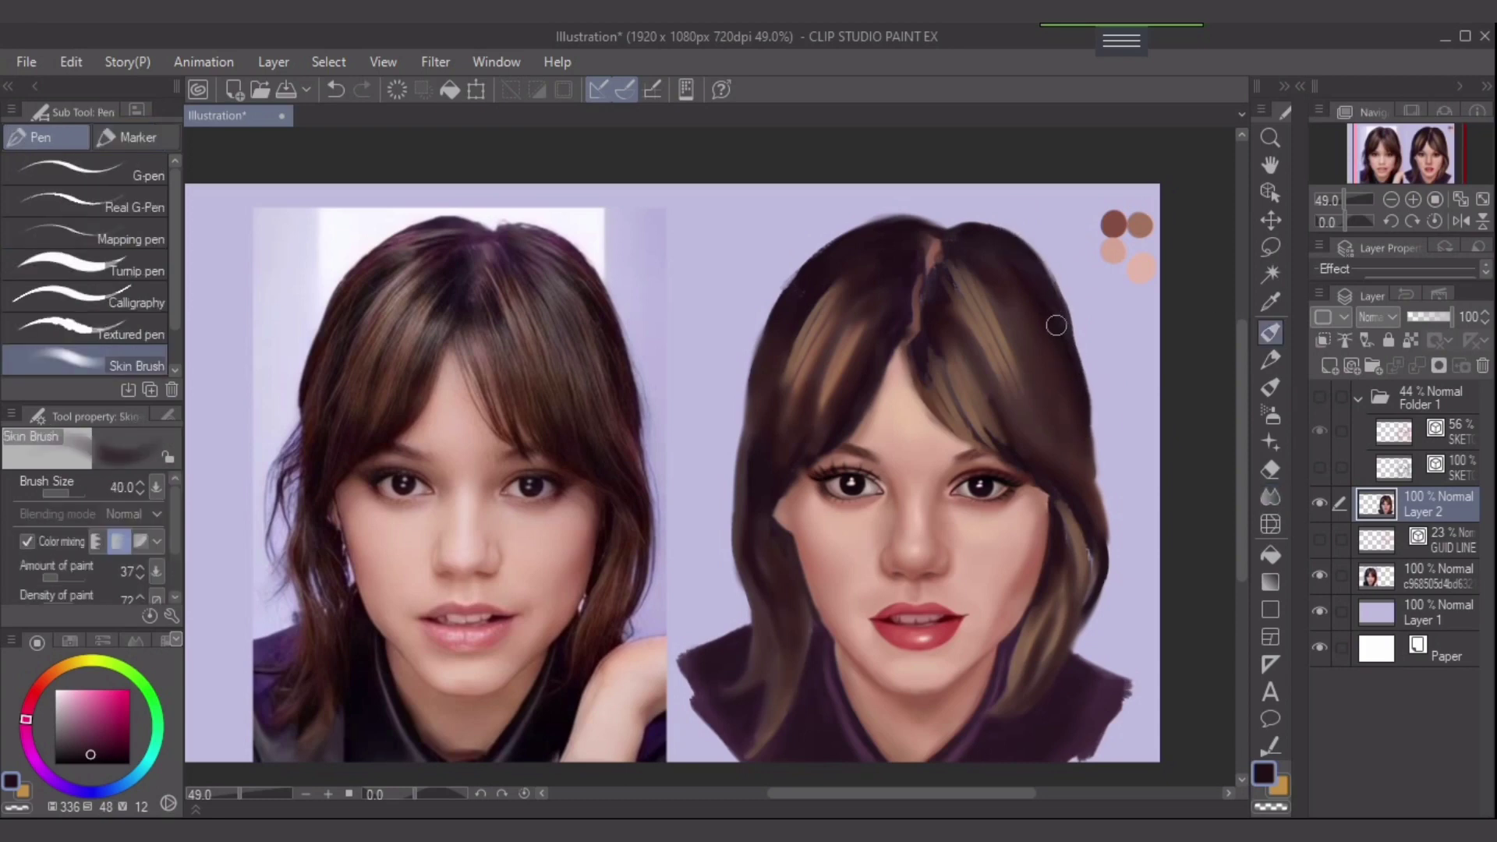
{"action": "key", "text": "bracketleft"}
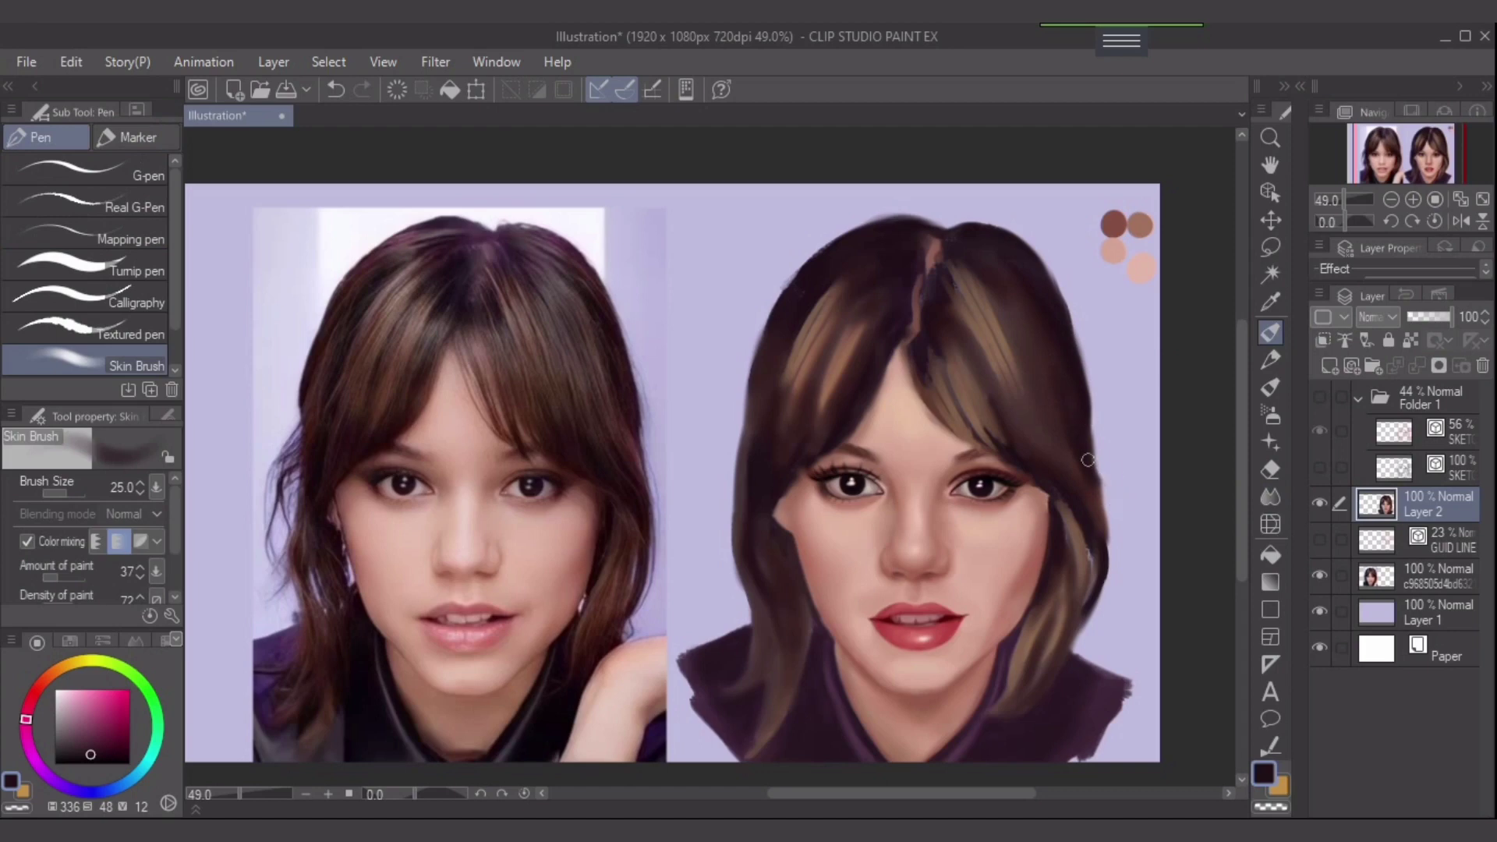
{"action": "key", "text": "bracketleft"}
- Blend a sampled dark red-brown down the right fringe's inner edge from the parting at brush size 30
{"action": "key", "text": "bracketright"}
{"action": "key", "text": "bracketright"}
{"action": "key", "text": "bracketright"}
{"action": "left_click", "coordinate": [946, 335], "text": "alt"}
{"action": "mouse_move", "coordinate": [935, 338]}
{"action": "left_mouse_down"}
{"action": "mouse_move", "coordinate": [967, 386]}
{"action": "mouse_move", "coordinate": [935, 354]}
{"action": "mouse_move", "coordinate": [943, 397]}
{"action": "left_mouse_up"}
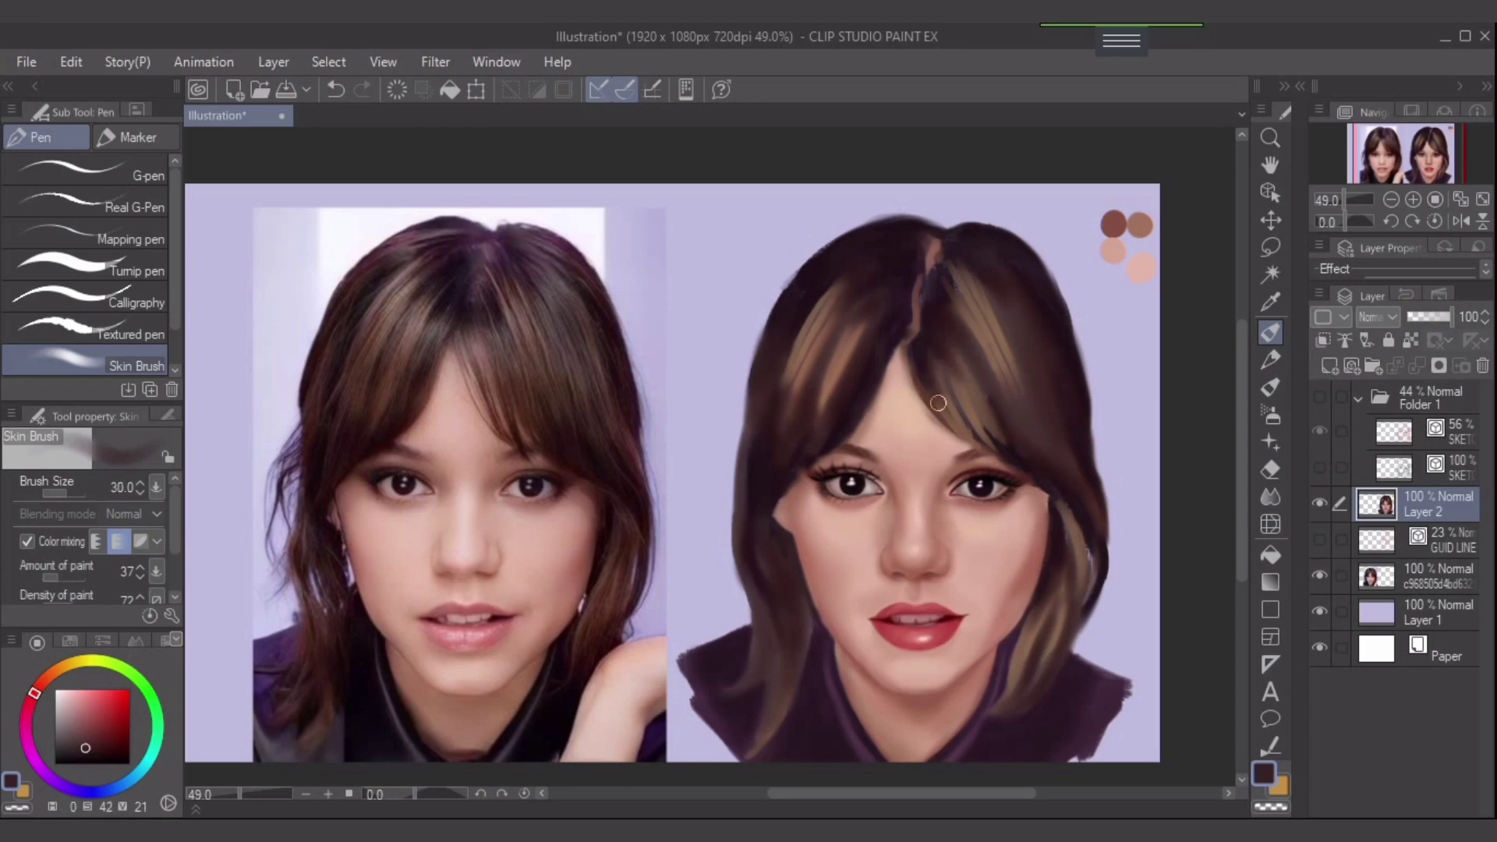
- Break up the left fringe highlights with dark red-brown tones sampled from the nearby hair at brush size 20
{"action": "left_click", "coordinate": [865, 309], "text": "alt"}
{"action": "key", "text": "bracketleft"}
{"action": "key", "text": "bracketleft"}
{"action": "mouse_move", "coordinate": [860, 317]}
{"action": "left_mouse_down"}
{"action": "mouse_move", "coordinate": [850, 286]}
{"action": "mouse_move", "coordinate": [816, 342]}
{"action": "left_mouse_up"}
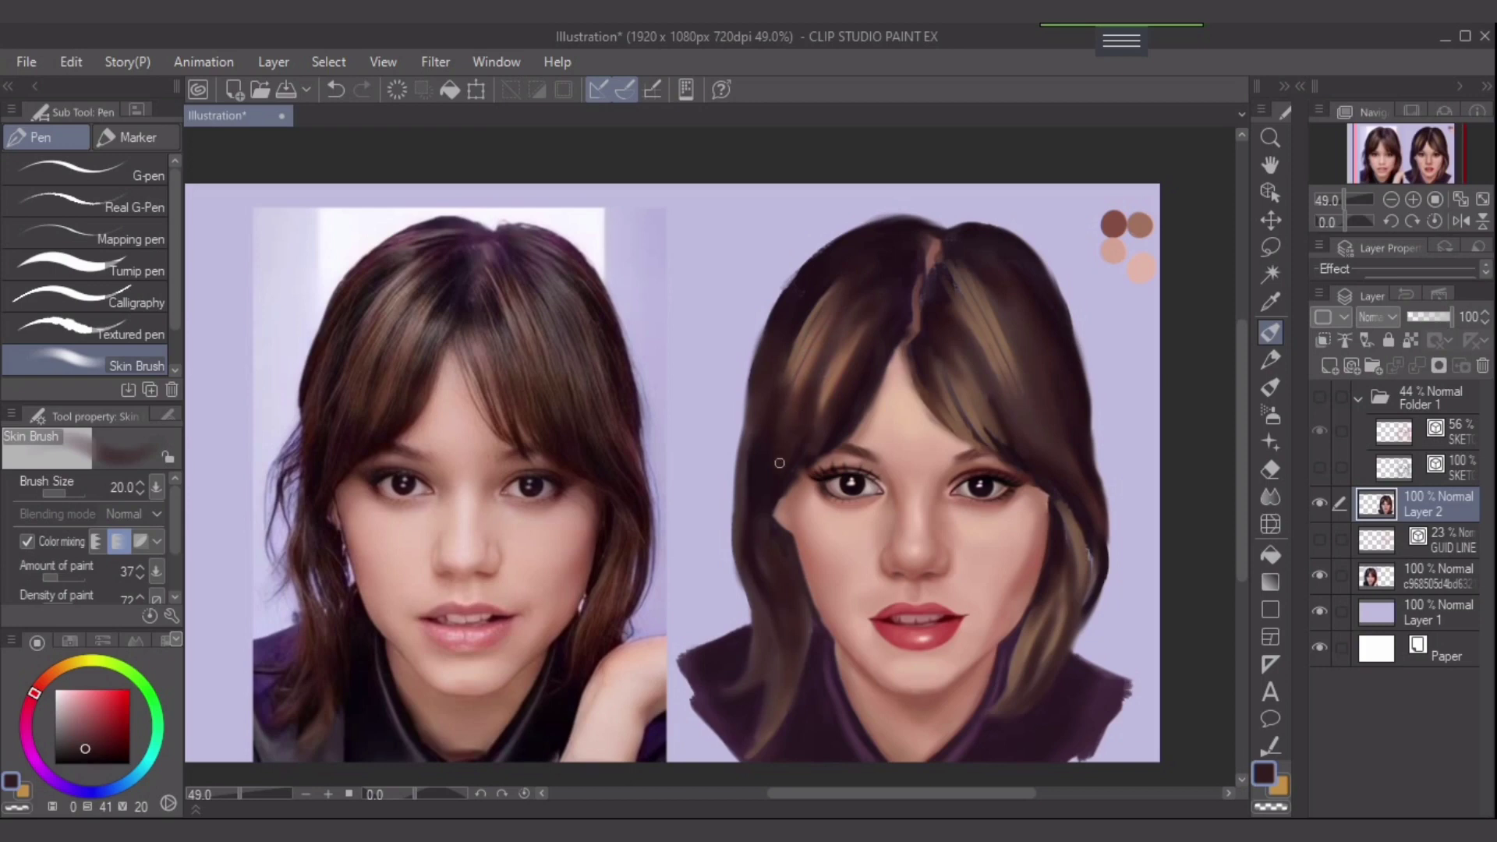
{"action": "left_click", "coordinate": [799, 404], "text": "alt"}
{"action": "mouse_move", "coordinate": [802, 414]}
{"action": "left_mouse_down"}
{"action": "mouse_move", "coordinate": [812, 336]}
{"action": "mouse_move", "coordinate": [796, 344]}
{"action": "left_mouse_up"}
- Paint dark strands through the right fringe highlight toward the parting at size 20, undoing the first stroke
{"action": "mouse_move", "coordinate": [955, 287]}
{"action": "left_mouse_down"}
{"action": "mouse_move", "coordinate": [986, 327]}
{"action": "mouse_move", "coordinate": [974, 328]}
{"action": "mouse_move", "coordinate": [987, 308]}
{"action": "mouse_move", "coordinate": [968, 306]}
{"action": "mouse_move", "coordinate": [994, 336]}
{"action": "mouse_move", "coordinate": [1011, 323]}
{"action": "mouse_move", "coordinate": [998, 334]}
{"action": "mouse_move", "coordinate": [960, 295]}
{"action": "mouse_move", "coordinate": [993, 349]}
{"action": "mouse_move", "coordinate": [956, 265]}
{"action": "mouse_move", "coordinate": [1023, 383]}
{"action": "mouse_move", "coordinate": [995, 346]}
{"action": "left_mouse_up"}
{"action": "key", "text": "ctrl+z"}
{"action": "left_click_drag", "start_coordinate": [1009, 403], "coordinate": [965, 260]}
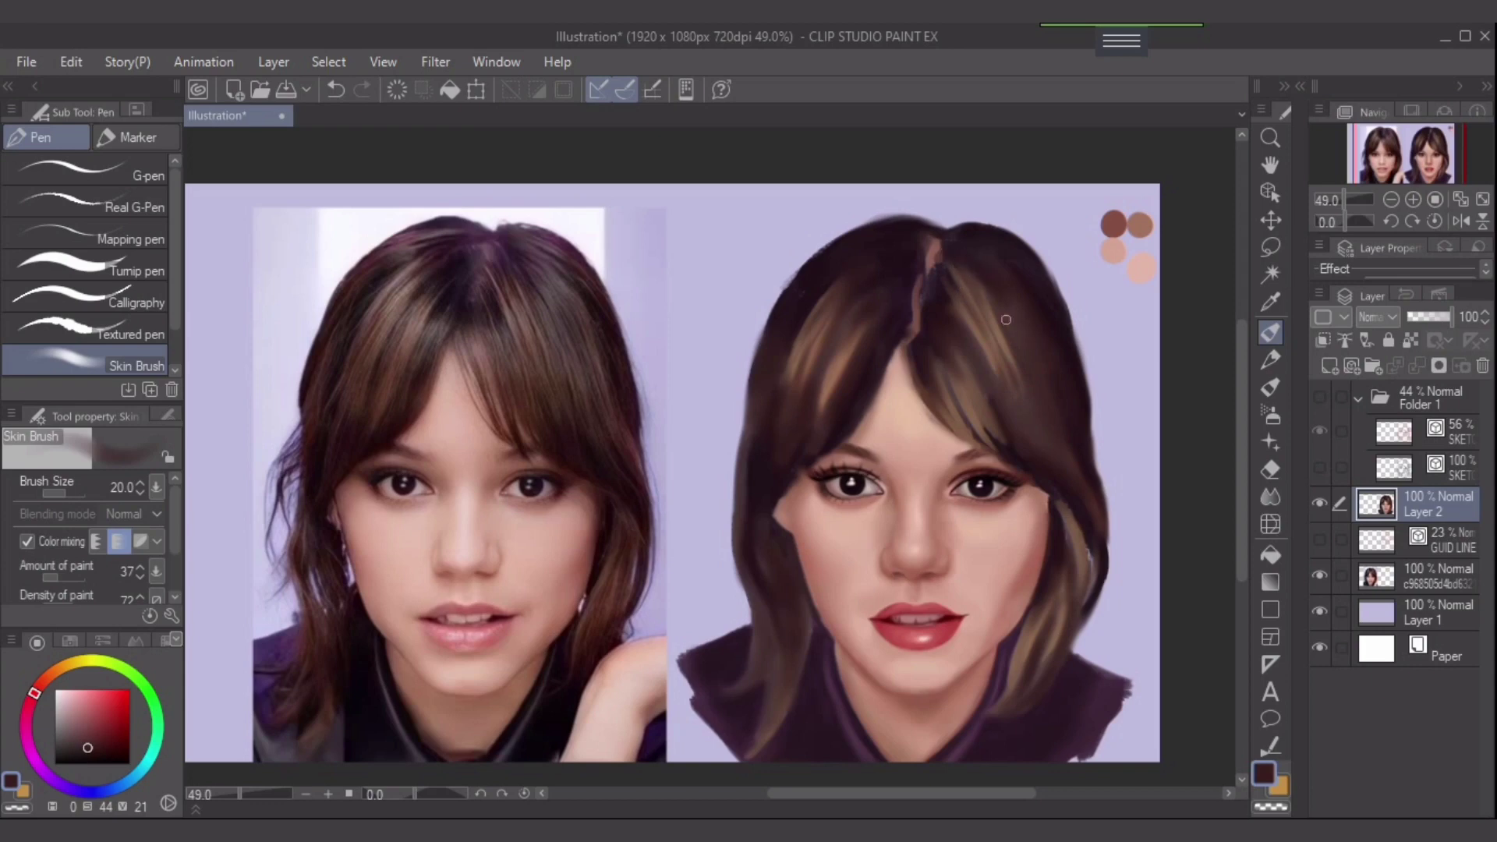
- Blend sampled dark browns across the hair mass beside the right highlight, enlarging the brush to size 50
{"action": "left_click", "coordinate": [1048, 368], "text": "alt"}
{"action": "left_click", "coordinate": [1040, 403], "text": "alt"}
{"action": "key", "text": "bracketright"}
{"action": "key", "text": "bracketright"}
{"action": "left_click", "coordinate": [1025, 319], "text": "alt"}
{"action": "key", "text": "bracketright"}
{"action": "key", "text": "bracketright"}
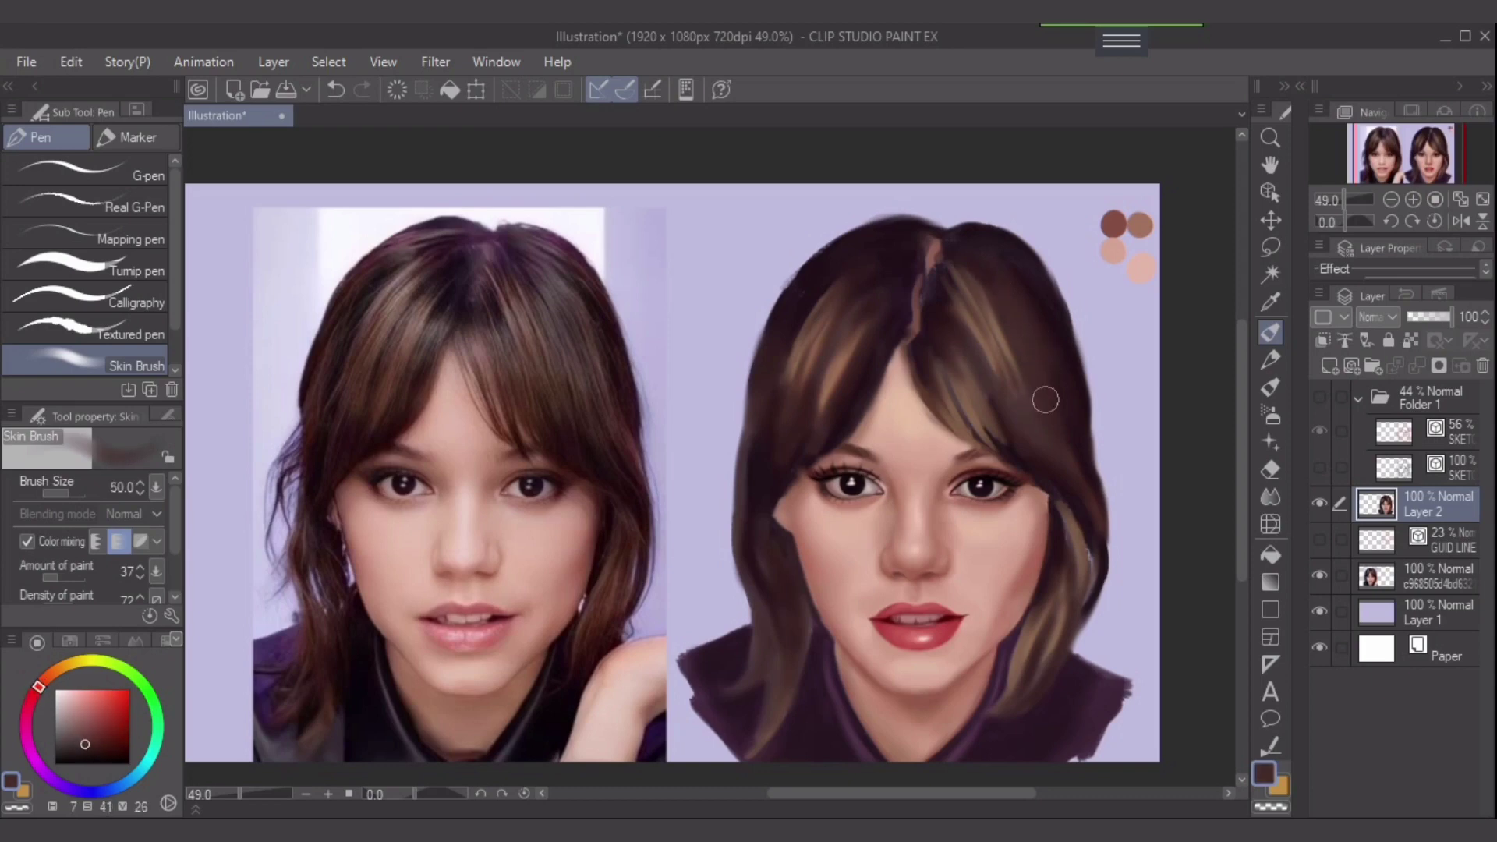
- Soften the dark edge along the right side of the parting with a sampled dark brown at brush size 25
{"action": "key", "text": "bracketleft"}
{"action": "key", "text": "bracketleft"}
{"action": "key", "text": "bracketleft"}
{"action": "left_click", "coordinate": [937, 307], "text": "alt"}
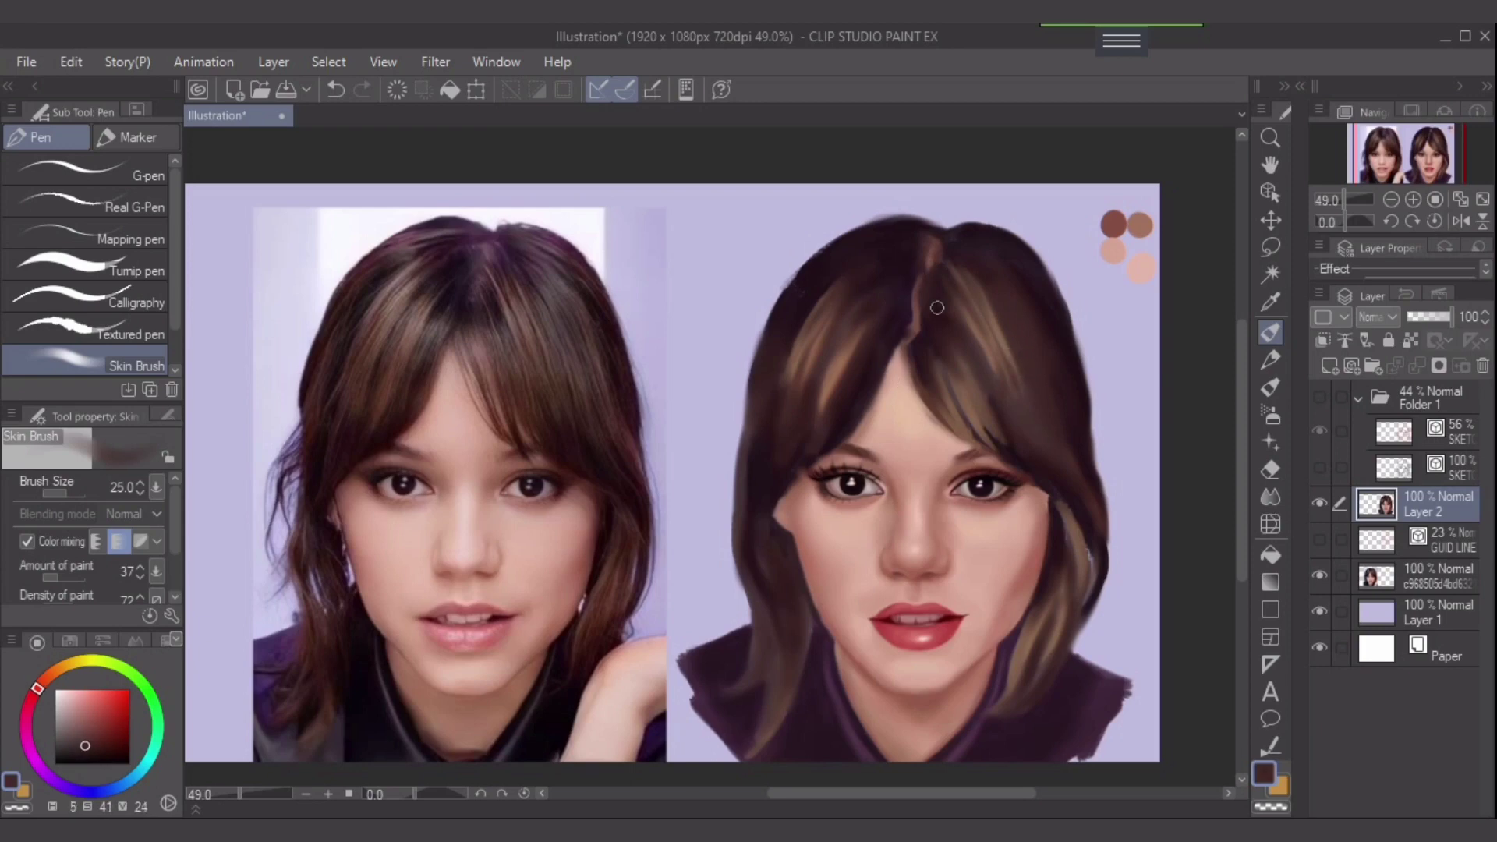
{"action": "key", "text": "bracketright"}
{"action": "key", "text": "bracketright"}
- Paint soft highlights across the left crown with a warm brown sampled from the left fringe at brush size 30
{"action": "key", "text": "bracketleft"}
{"action": "key", "text": "bracketleft"}
{"action": "key", "text": "bracketleft"}
{"action": "key", "text": "bracketleft"}
{"action": "left_click", "coordinate": [833, 371], "text": "alt"}
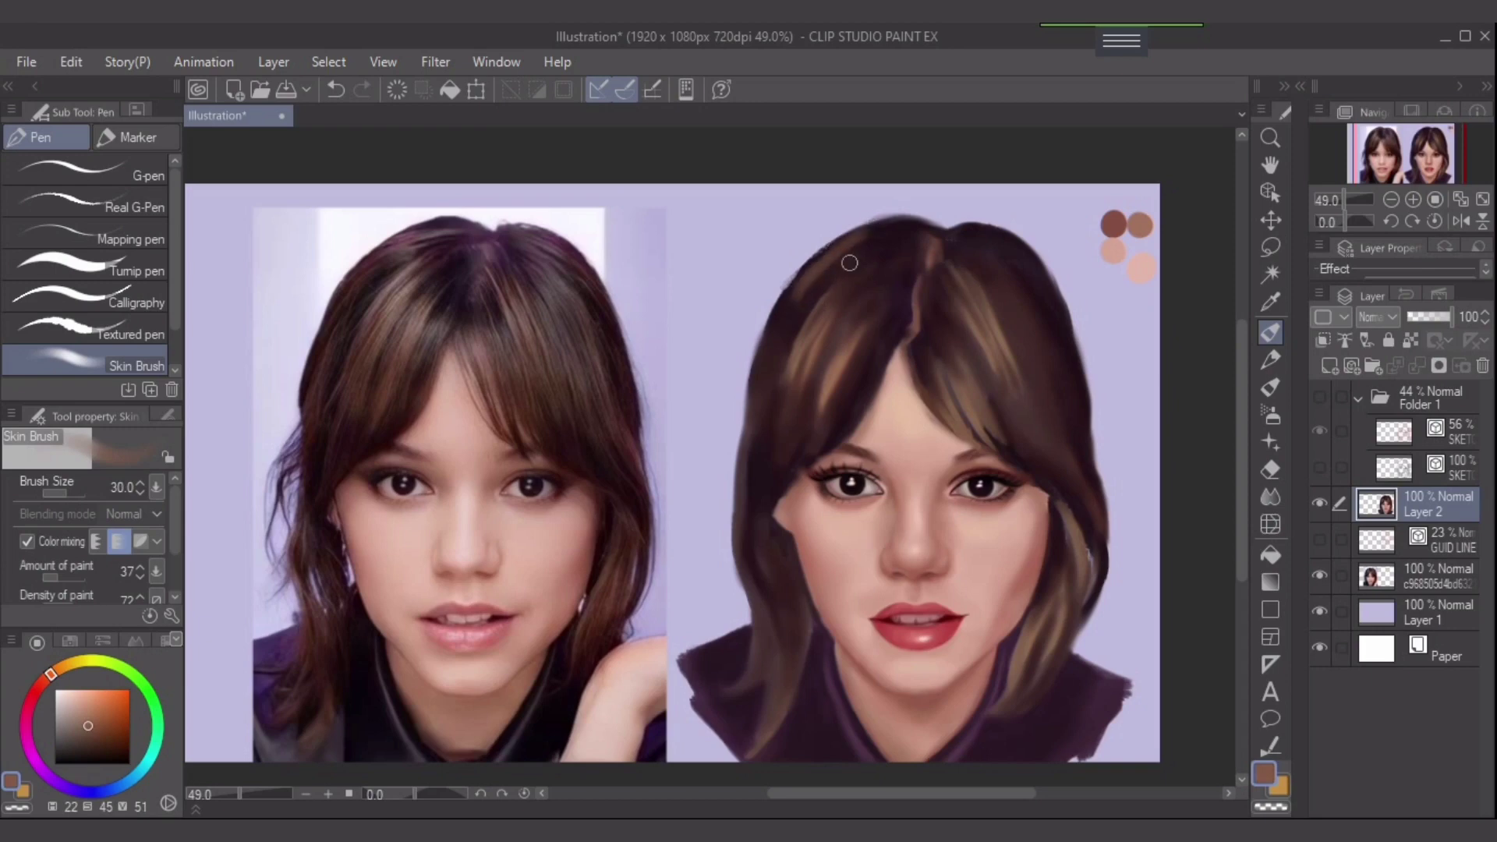
{"action": "key", "text": "bracketright"}
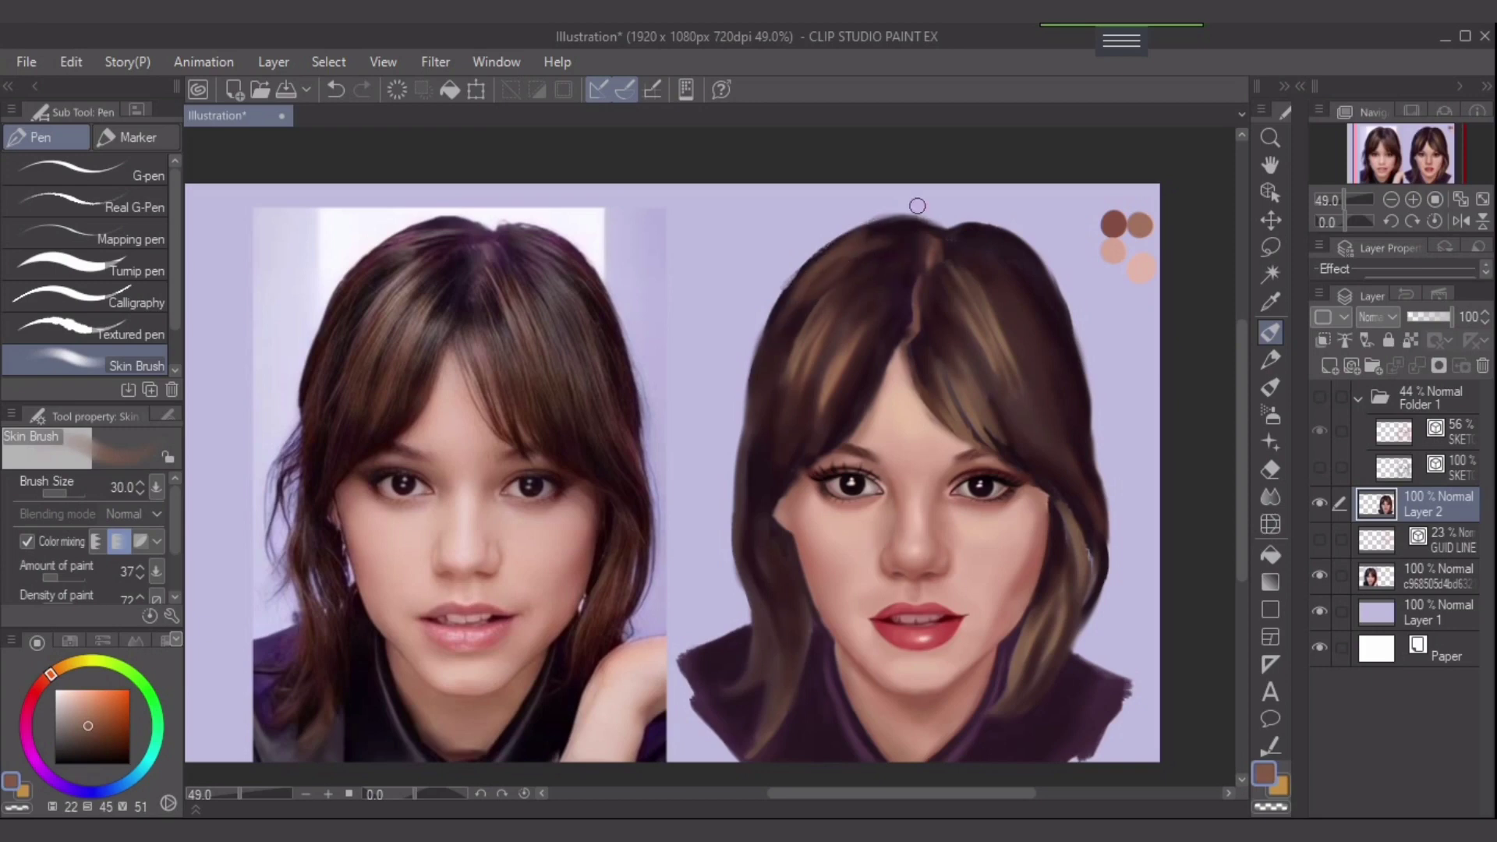
- Darken the left crown and the outer contour below it with sampled purple-brown tones at brush sizes 30 and 20
{"action": "left_click", "coordinate": [895, 234], "text": "alt"}
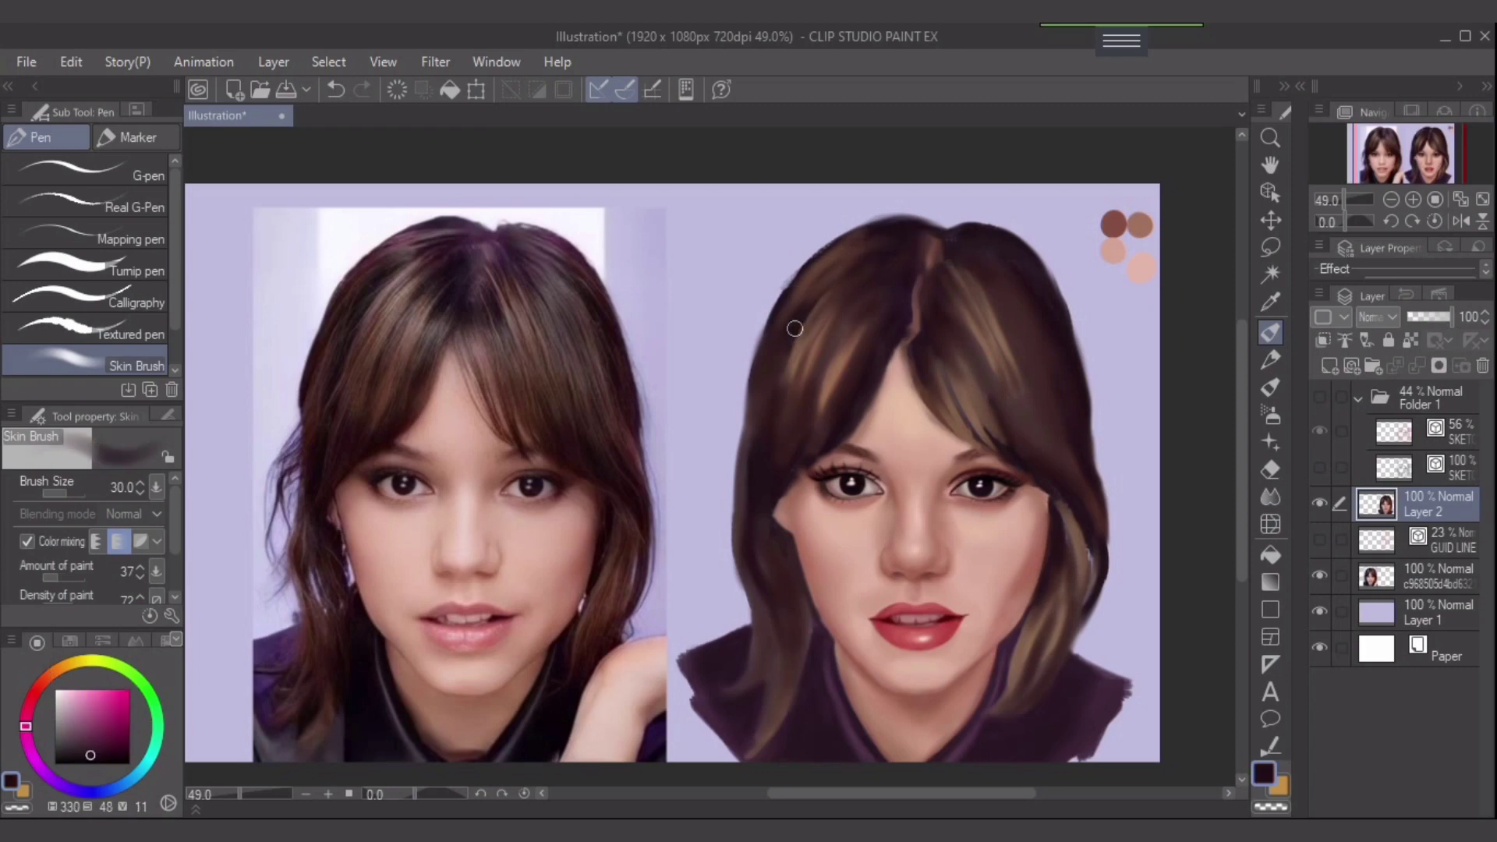
{"action": "key", "text": "bracketleft"}
{"action": "key", "text": "bracketleft"}
{"action": "left_click", "coordinate": [708, 506], "text": "alt"}
{"action": "left_click", "coordinate": [763, 507], "text": "alt"}
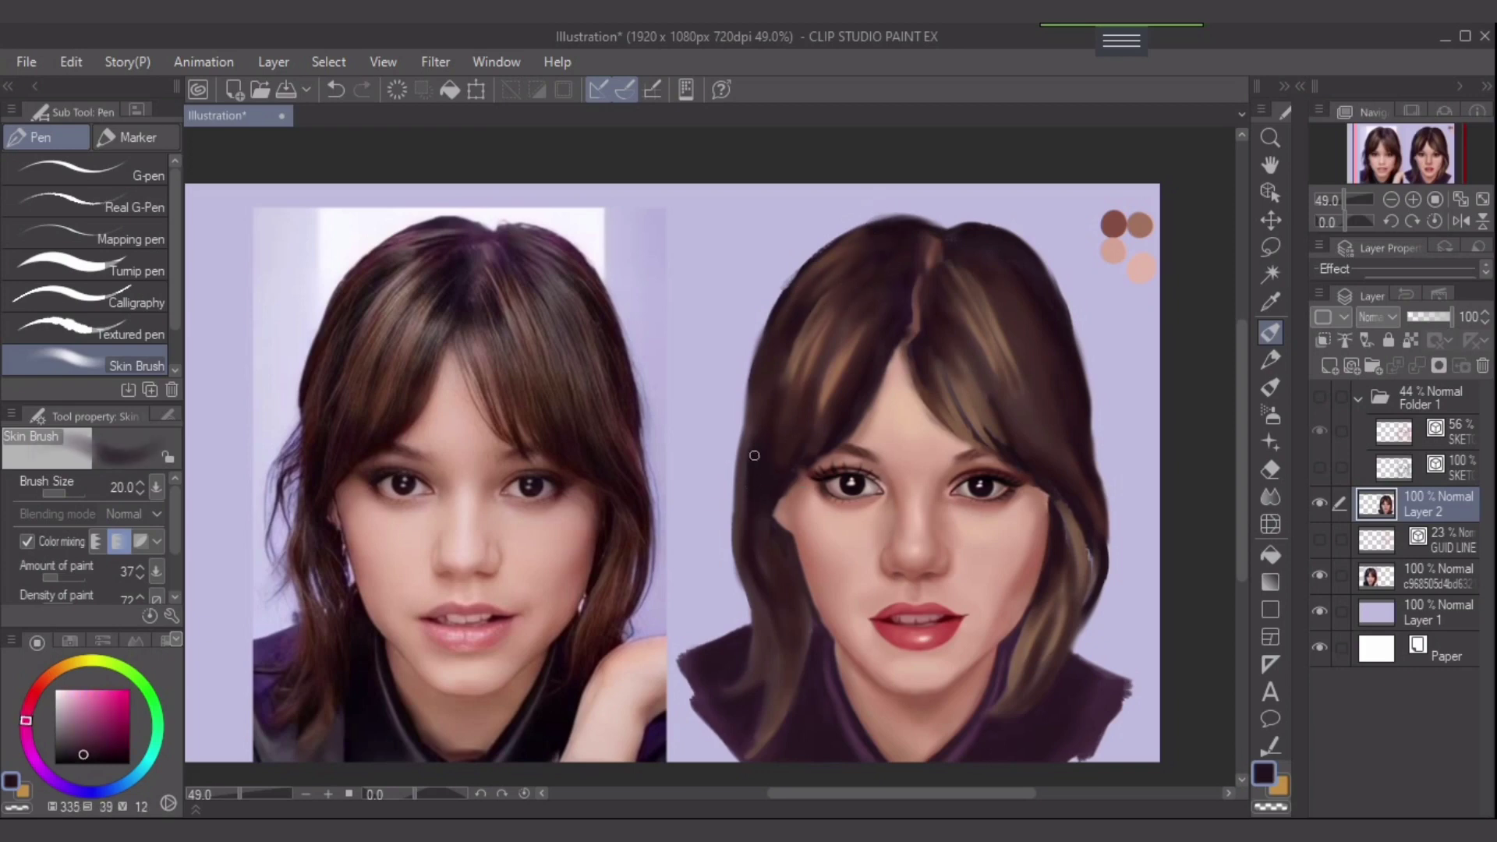
{"action": "left_click", "coordinate": [762, 496], "text": "alt"}
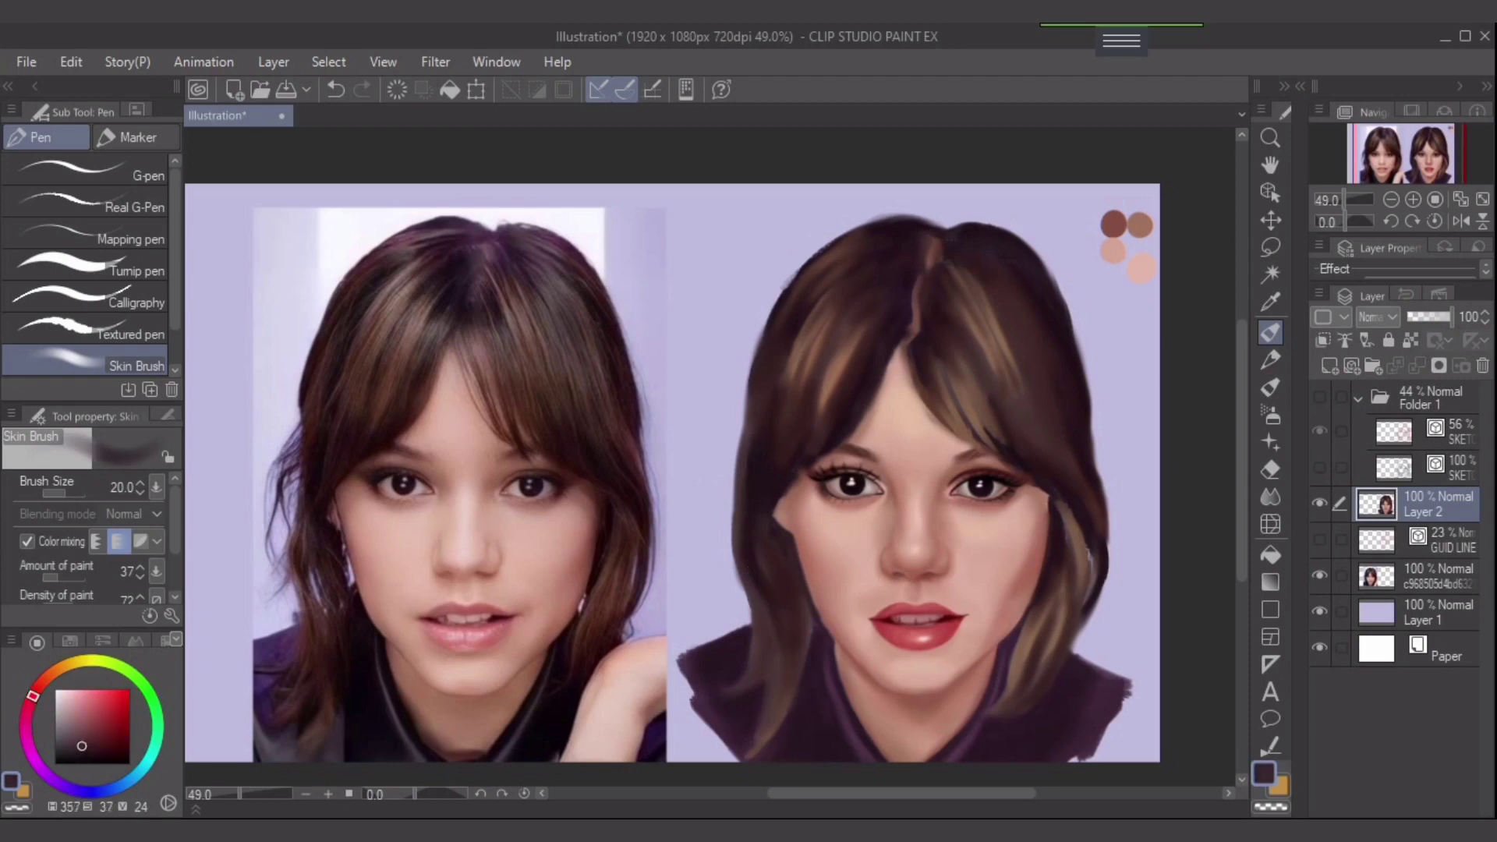
- Paint a sampled dark red-brown down the left side hair and between the lower left lock's strands at sizes 25 and 17
{"action": "left_click", "coordinate": [787, 482], "text": "alt"}
{"action": "key", "text": "bracketright"}
{"action": "key", "text": "bracketright"}
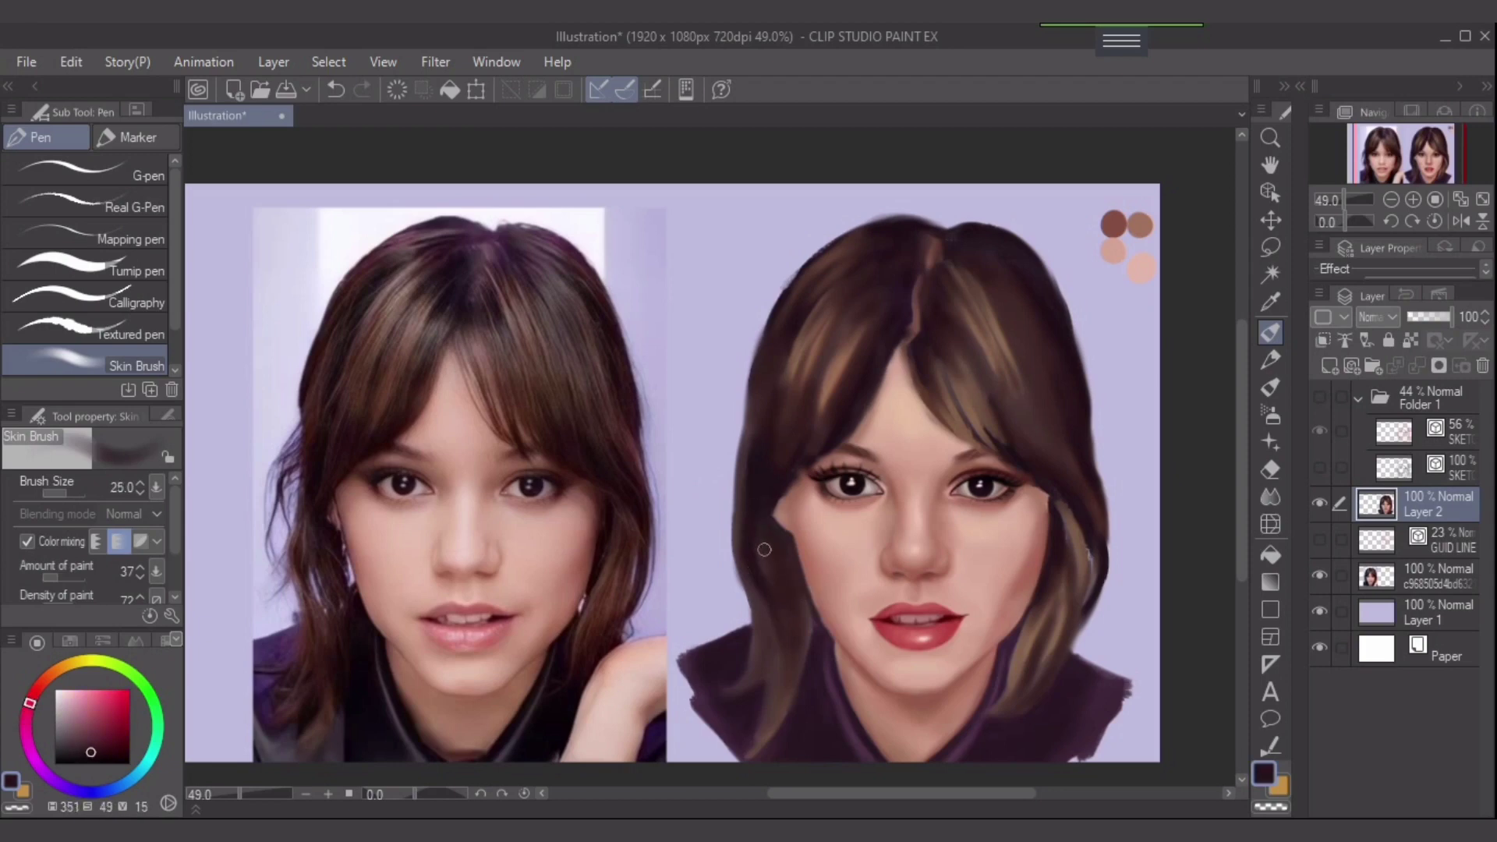
{"action": "key", "text": "bracketleft"}
{"action": "key", "text": "bracketleft"}
{"action": "key", "text": "bracketleft"}
{"action": "left_click_drag", "start_coordinate": [791, 656], "coordinate": [777, 700]}
{"action": "mouse_move", "coordinate": [773, 625]}
{"action": "left_mouse_down"}
{"action": "mouse_move", "coordinate": [766, 742]}
{"action": "mouse_move", "coordinate": [797, 639]}
{"action": "mouse_move", "coordinate": [790, 705]}
{"action": "mouse_move", "coordinate": [802, 626]}
{"action": "mouse_move", "coordinate": [775, 742]}
{"action": "mouse_move", "coordinate": [789, 603]}
{"action": "mouse_move", "coordinate": [737, 701]}
{"action": "mouse_move", "coordinate": [764, 663]}
{"action": "mouse_move", "coordinate": [756, 638]}
{"action": "mouse_move", "coordinate": [747, 672]}
{"action": "mouse_move", "coordinate": [747, 611]}
{"action": "mouse_move", "coordinate": [757, 631]}
{"action": "mouse_move", "coordinate": [749, 659]}
{"action": "mouse_move", "coordinate": [733, 561]}
{"action": "mouse_move", "coordinate": [756, 664]}
{"action": "left_mouse_up"}
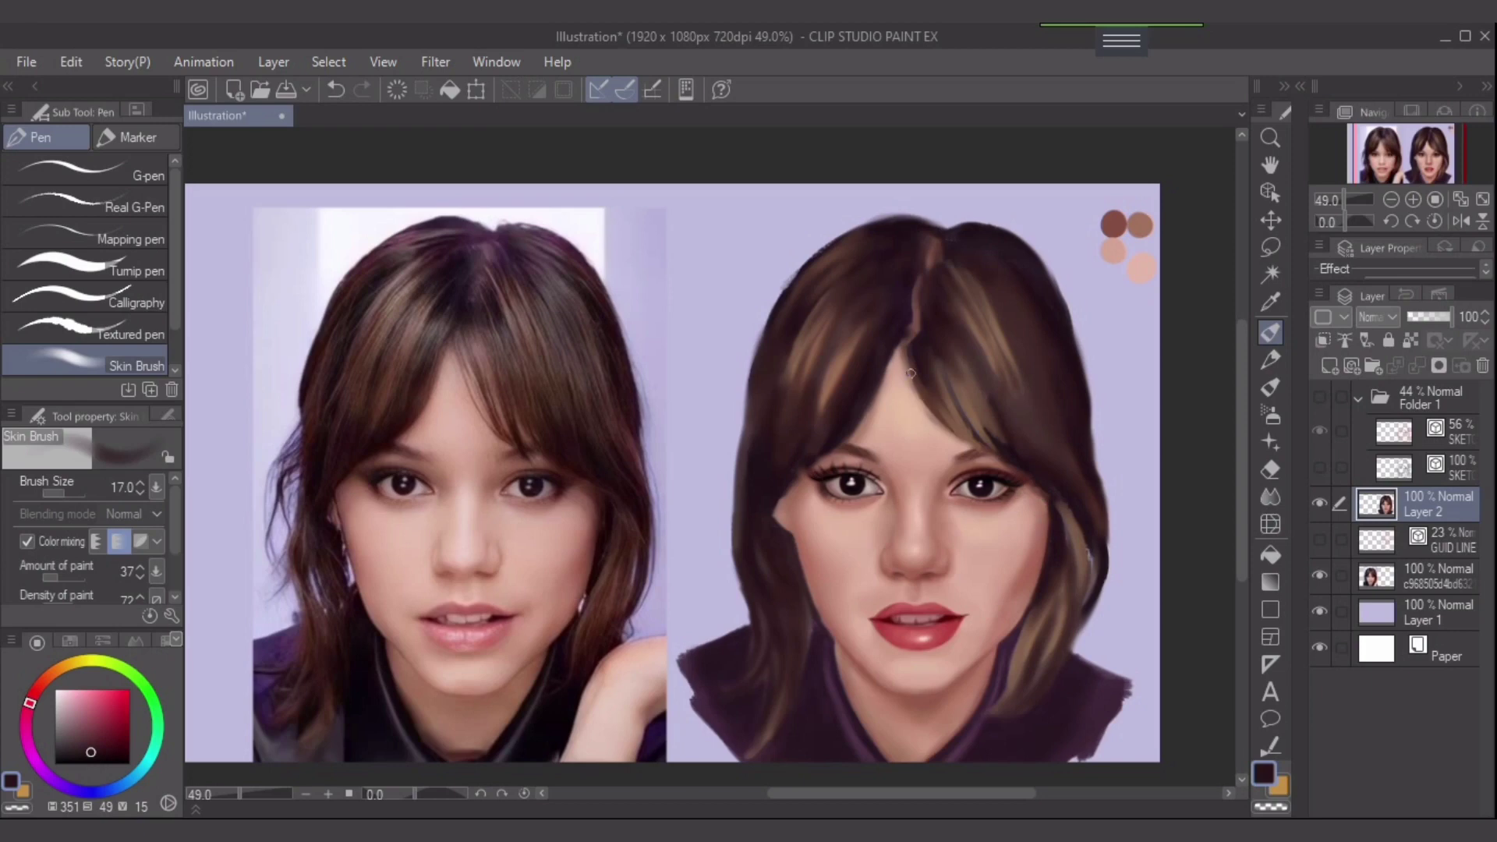
{"action": "mouse_move", "coordinate": [911, 373]}
{"action": "left_mouse_down"}
{"action": "mouse_move", "coordinate": [955, 431]}
{"action": "mouse_move", "coordinate": [983, 439]}
{"action": "mouse_move", "coordinate": [950, 433]}
{"action": "mouse_move", "coordinate": [1018, 465]}
{"action": "left_mouse_up"}
{"action": "left_click_drag", "start_coordinate": [952, 419], "coordinate": [983, 456]}
{"action": "key", "text": "ctrl+z"}
{"action": "key", "text": "bracketleft"}
{"action": "key", "text": "bracketleft"}
{"action": "key", "text": "ctrl+z"}
- Draw a thin strand from the parting along the right fringe's inner edge onto the forehead with a sampled brown at size 12
{"action": "left_click", "coordinate": [939, 417], "text": "alt"}
{"action": "key", "text": "bracketleft"}
{"action": "key", "text": "bracketleft"}
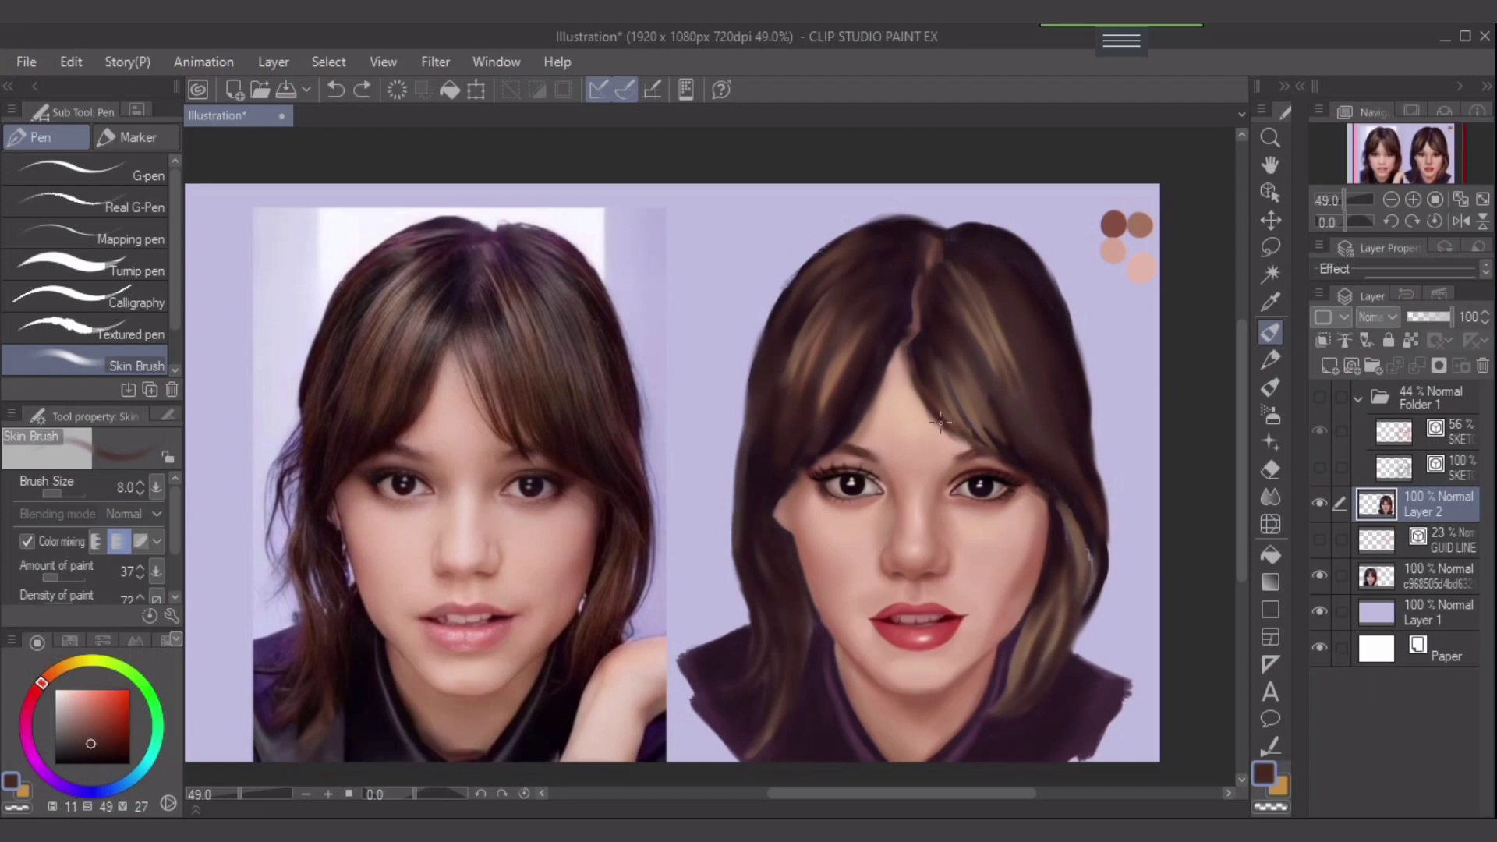
{"action": "key", "text": "bracketright"}
{"action": "key", "text": "bracketright"}
{"action": "left_click_drag", "start_coordinate": [894, 357], "coordinate": [944, 429]}
{"action": "key", "text": "ctrl+z"}
{"action": "key", "text": "ctrl+z"}
{"action": "left_click_drag", "start_coordinate": [898, 350], "coordinate": [939, 430]}
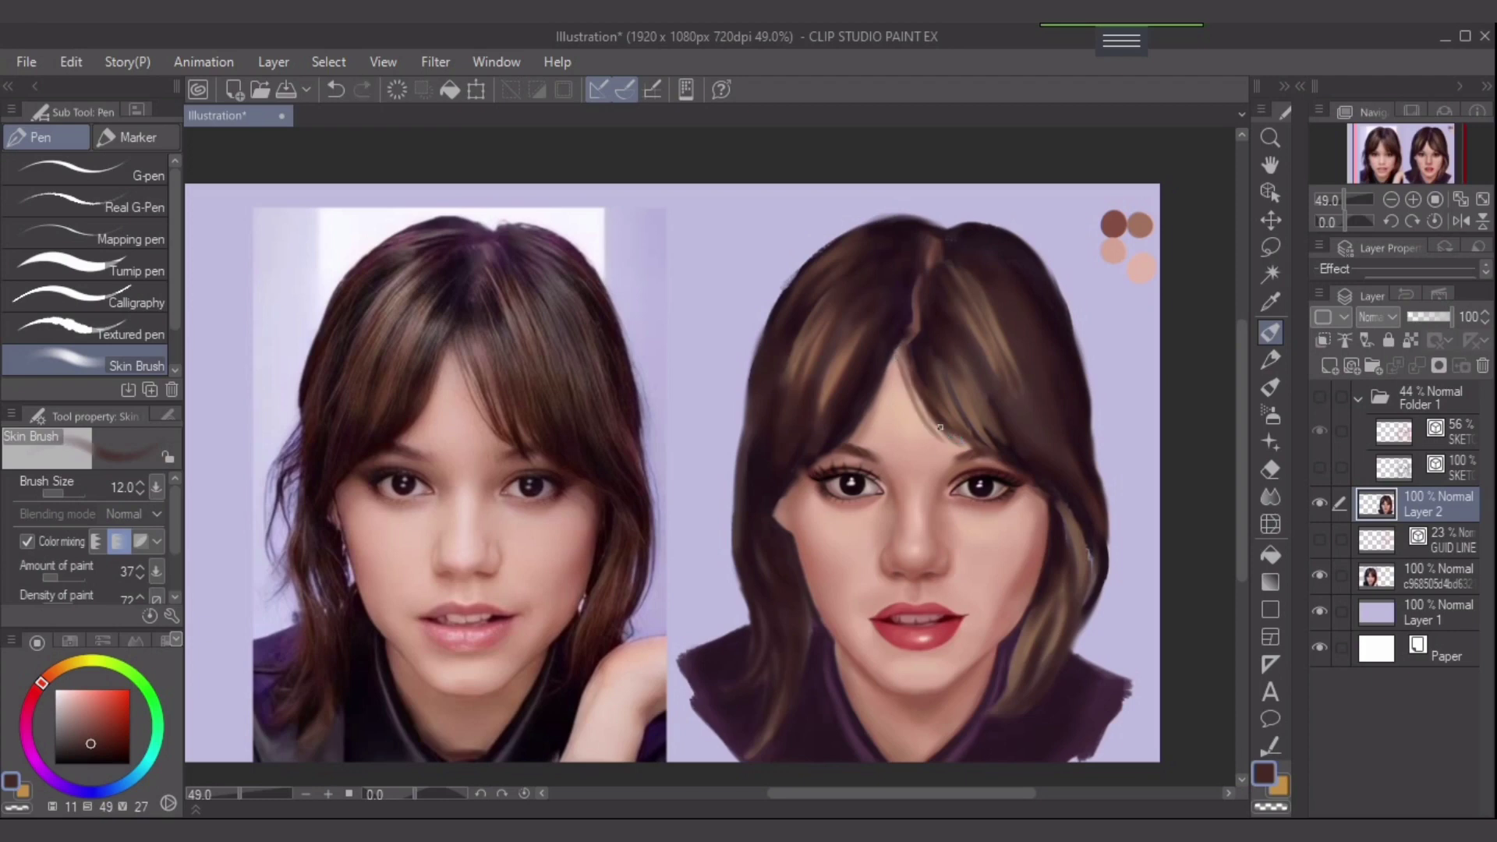
{"action": "mouse_move", "coordinate": [900, 354]}
{"action": "left_mouse_down"}
{"action": "mouse_move", "coordinate": [872, 430]}
{"action": "mouse_move", "coordinate": [896, 349]}
{"action": "mouse_move", "coordinate": [836, 459]}
{"action": "mouse_move", "coordinate": [869, 414]}
{"action": "mouse_move", "coordinate": [792, 477]}
{"action": "mouse_move", "coordinate": [858, 430]}
{"action": "left_mouse_up"}
{"action": "key", "text": "ctrl+z"}
{"action": "key", "text": "ctrl+z"}
{"action": "key", "text": "ctrl+z"}
{"action": "key", "text": "ctrl+z"}
{"action": "left_click", "coordinate": [792, 477]}
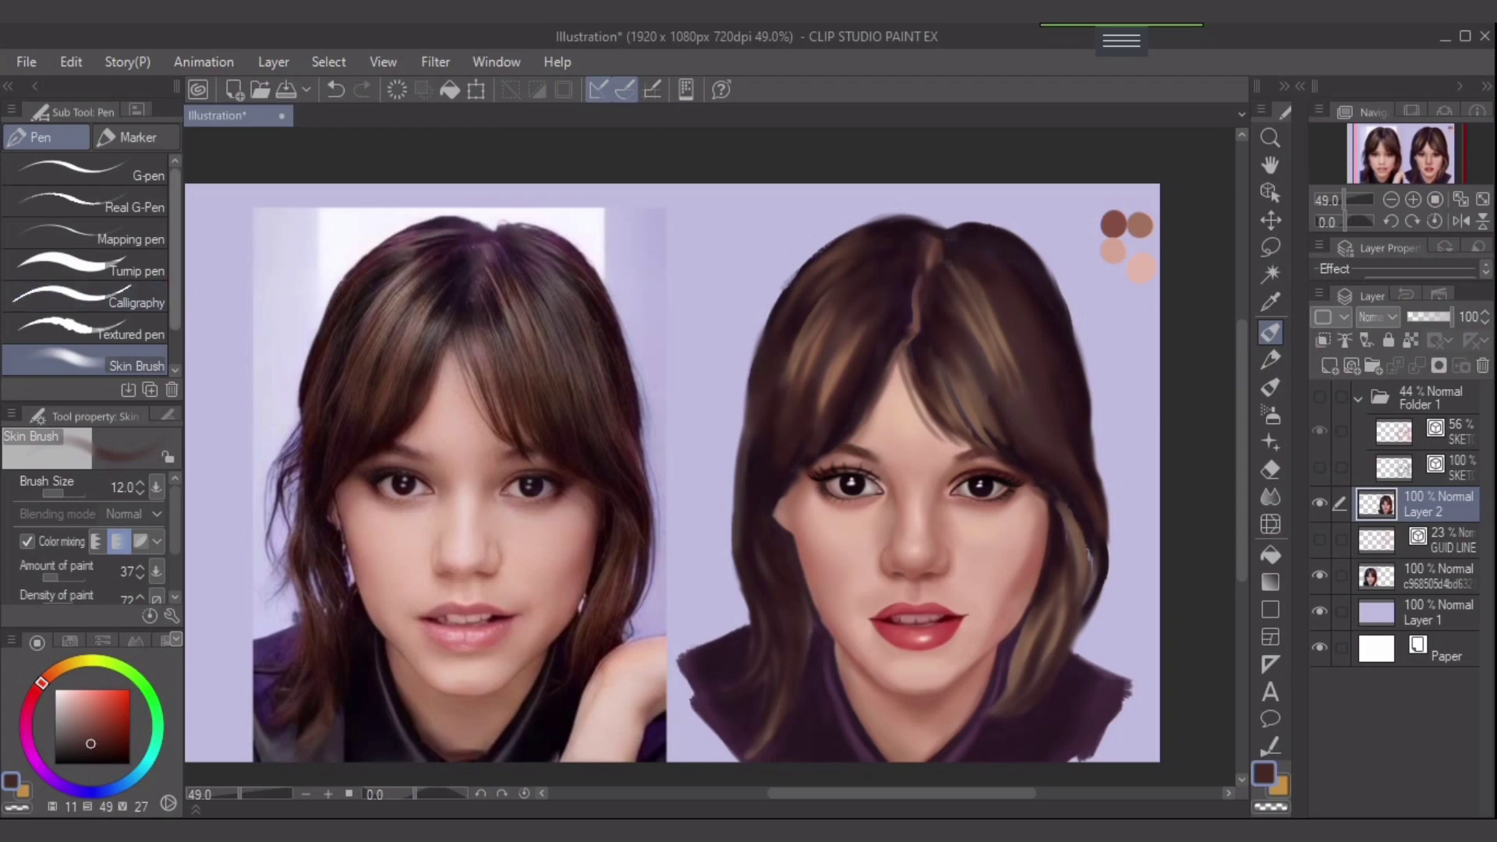
- Draw fine strands over the left fringe highlights with the thin hair bundle brush at size 50, undoing the first stroke
{"action": "key", "text": "p"}
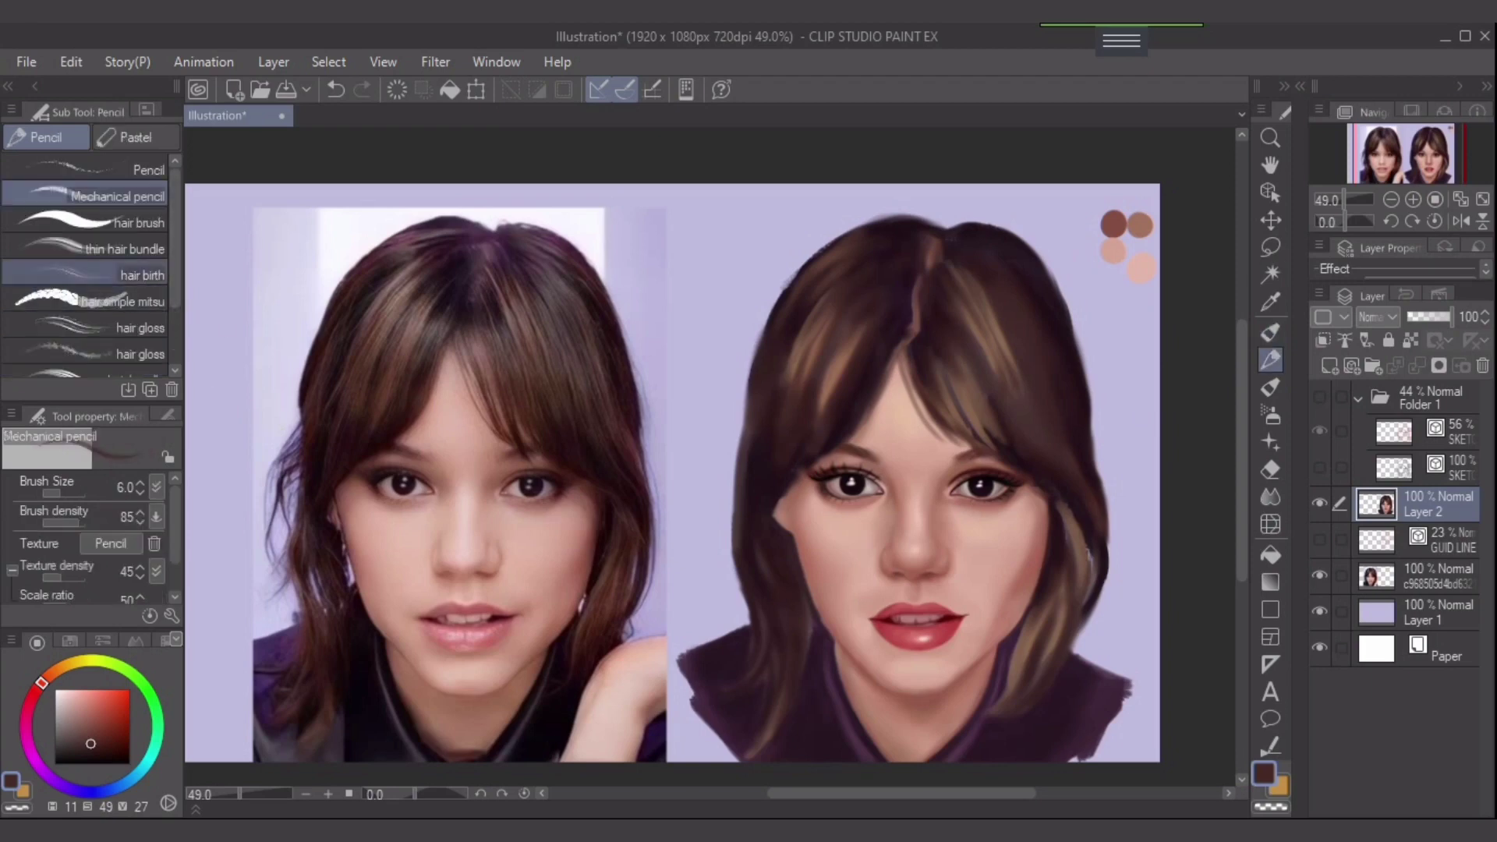
{"action": "left_click", "coordinate": [84, 248]}
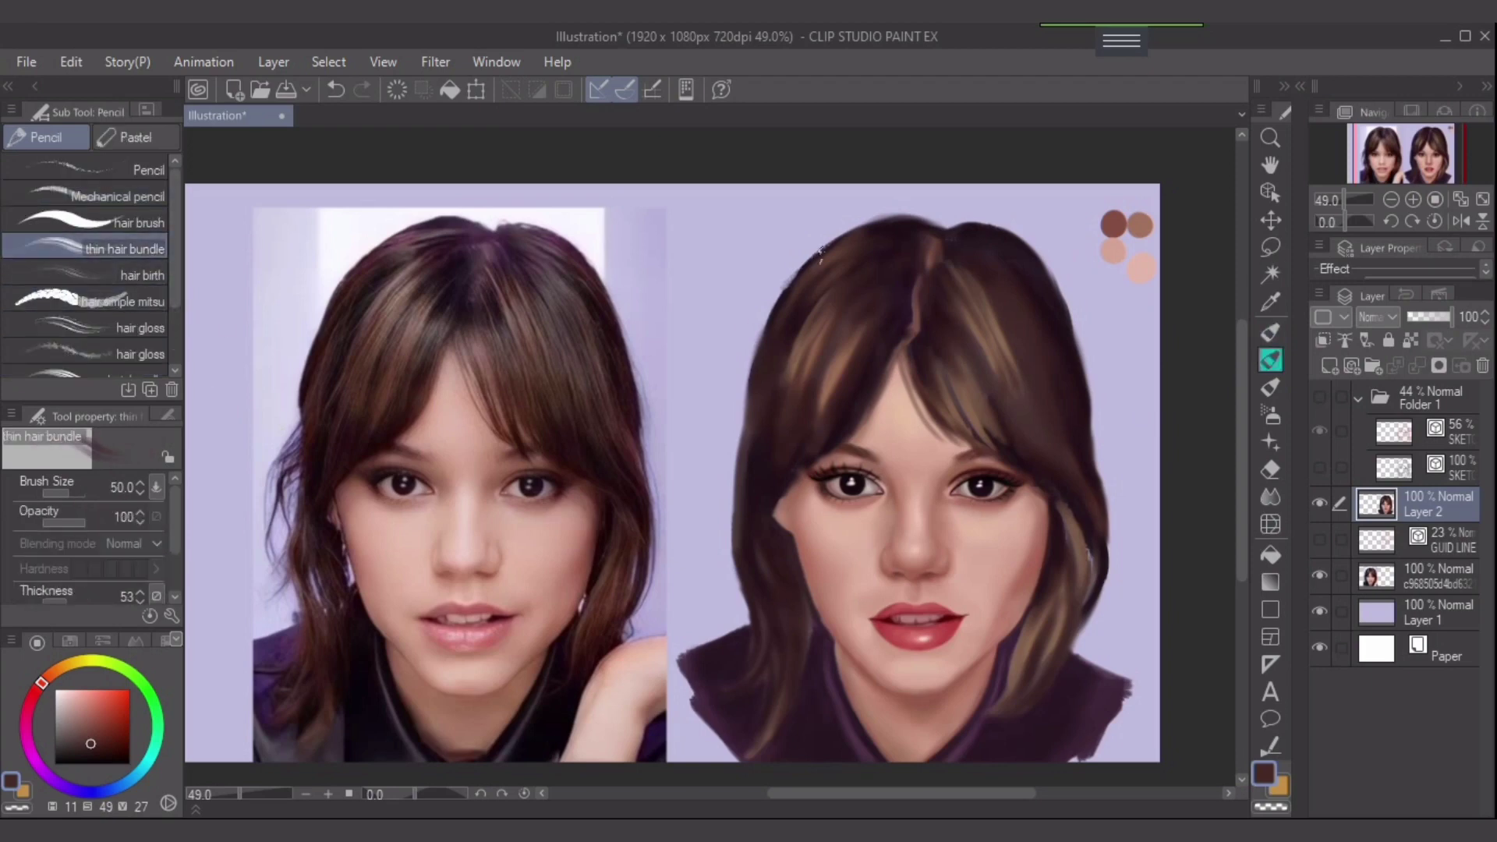
{"action": "left_click_drag", "start_coordinate": [862, 323], "coordinate": [832, 375]}
{"action": "key", "text": "ctrl+z"}
{"action": "left_click_drag", "start_coordinate": [871, 318], "coordinate": [845, 335]}
- Draw sampled dark hair bundles from the parting down through the right fringe at size 50, undoing misplaced strokes
{"action": "left_click", "coordinate": [951, 312], "text": "alt"}
{"action": "left_click_drag", "start_coordinate": [955, 316], "coordinate": [973, 346]}
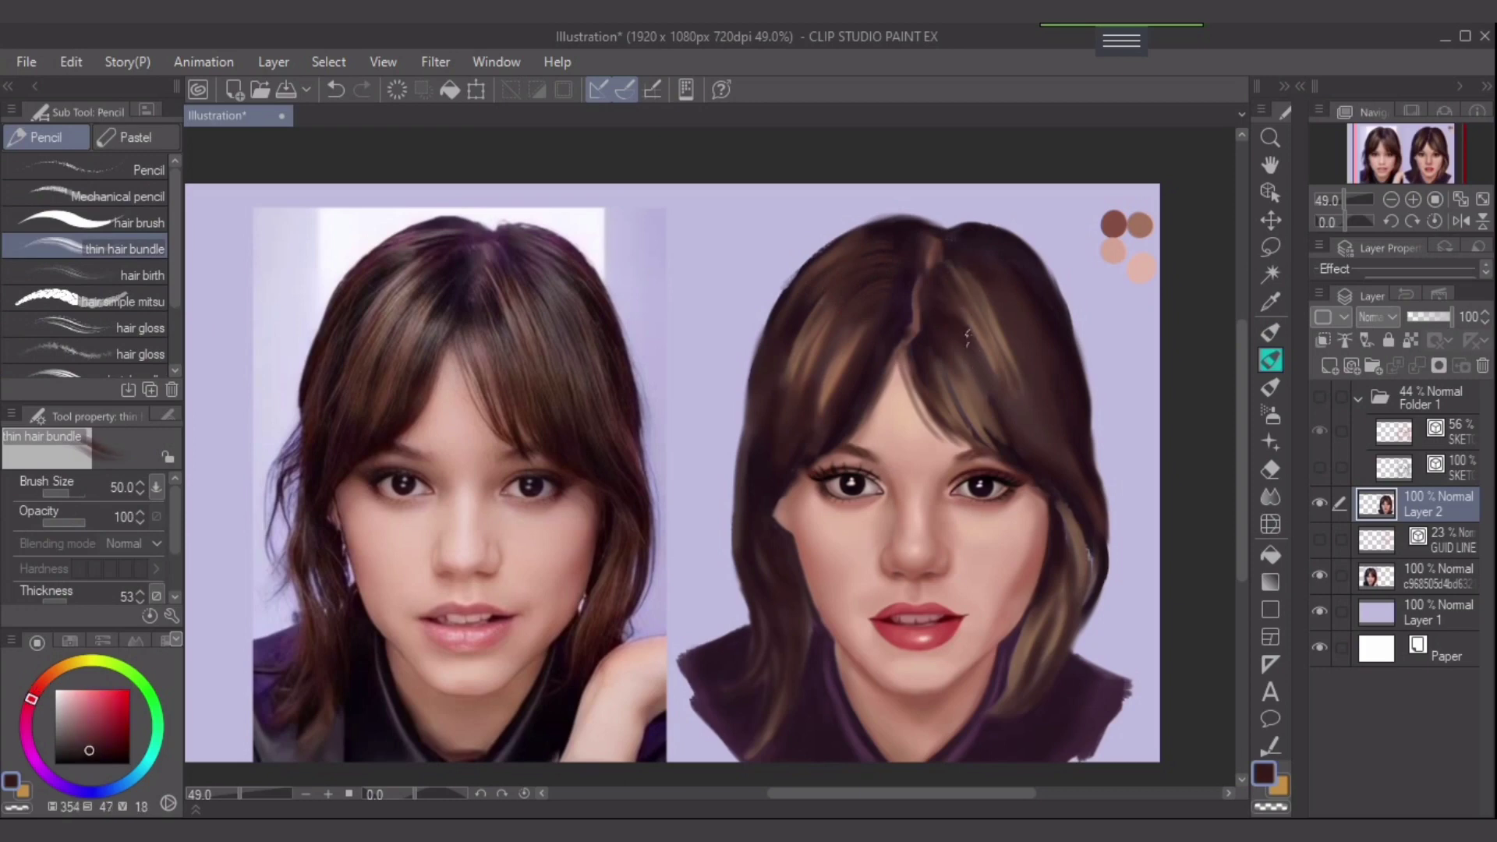
{"action": "key", "text": "ctrl+z"}
{"action": "left_click_drag", "start_coordinate": [972, 357], "coordinate": [963, 402]}
{"action": "key", "text": "ctrl+z"}
{"action": "left_click_drag", "start_coordinate": [935, 341], "coordinate": [971, 433]}
{"action": "left_click_drag", "start_coordinate": [924, 350], "coordinate": [1001, 433]}
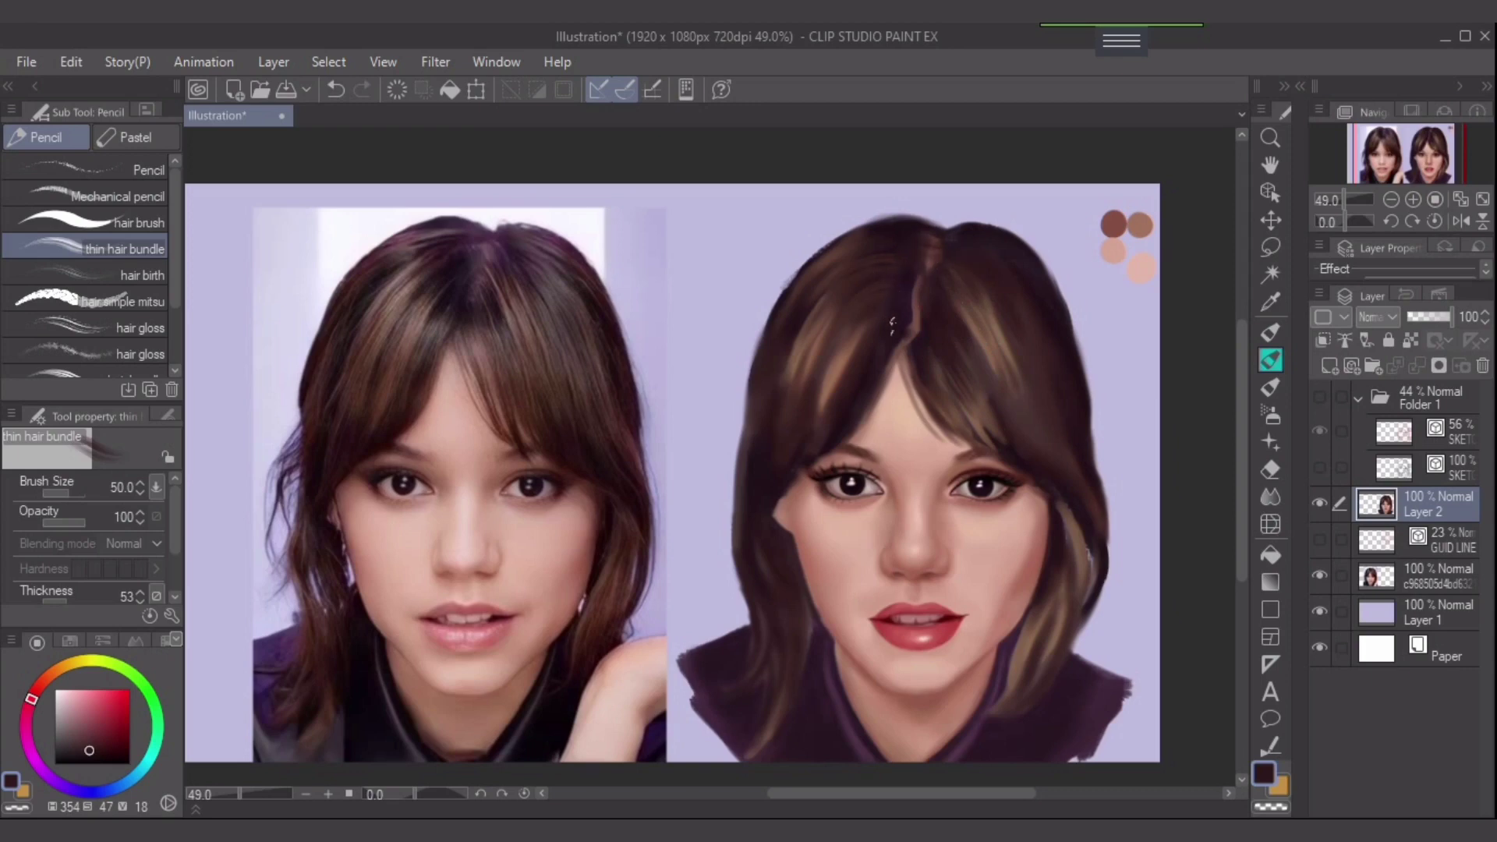
- Draw loose flyaway strands off the left outer hair contour with a sampled dark brown at size 70, undoing misplaced strokes
{"action": "left_click", "coordinate": [868, 294], "text": "alt"}
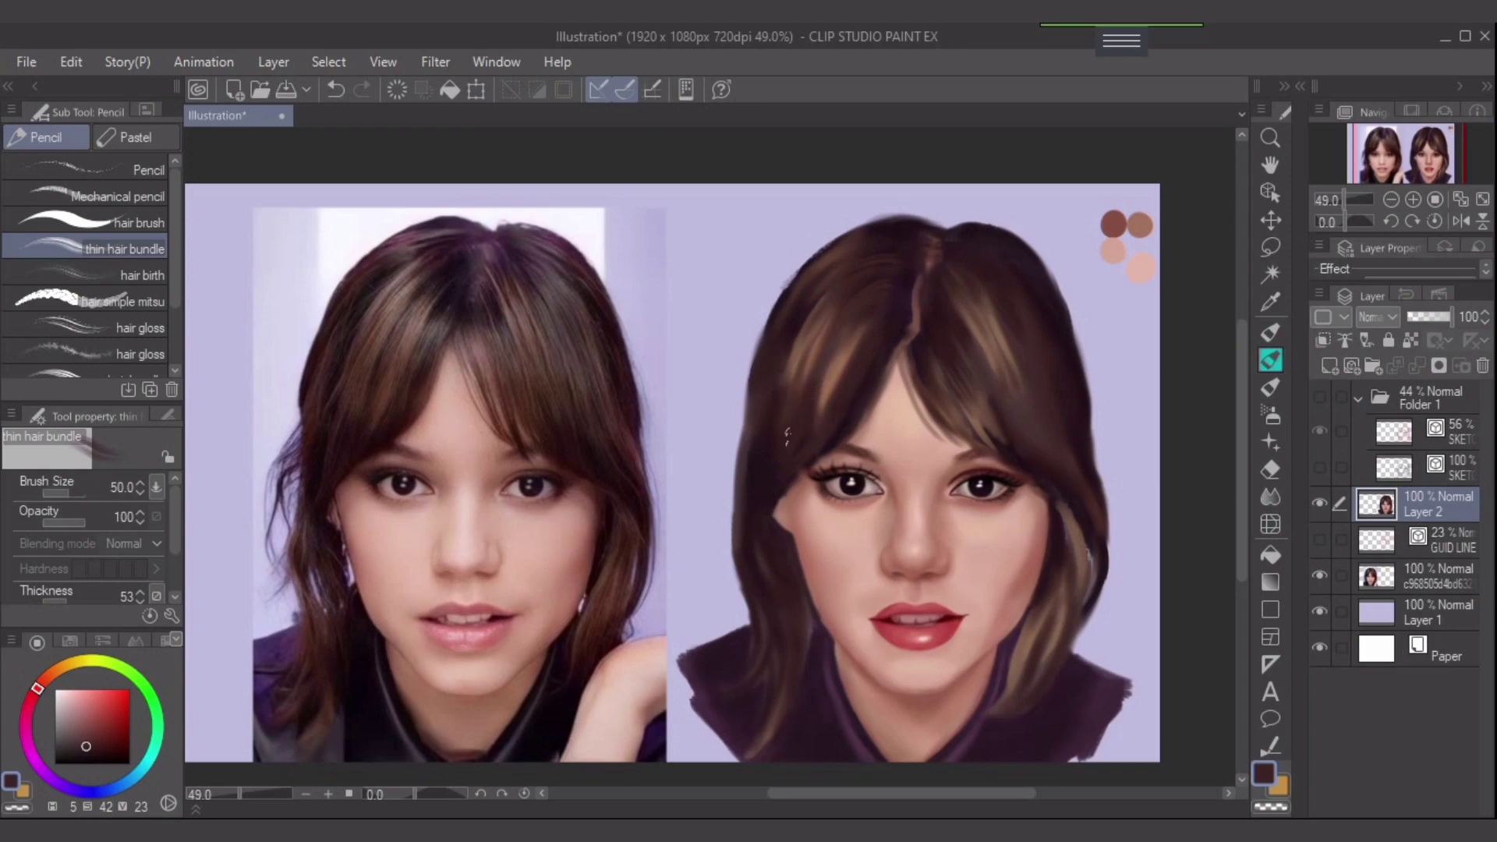
{"action": "key", "text": "bracketright"}
{"action": "key", "text": "bracketright"}
{"action": "mouse_move", "coordinate": [770, 403]}
{"action": "left_mouse_down"}
{"action": "mouse_move", "coordinate": [760, 561]}
{"action": "mouse_move", "coordinate": [740, 560]}
{"action": "left_mouse_up"}
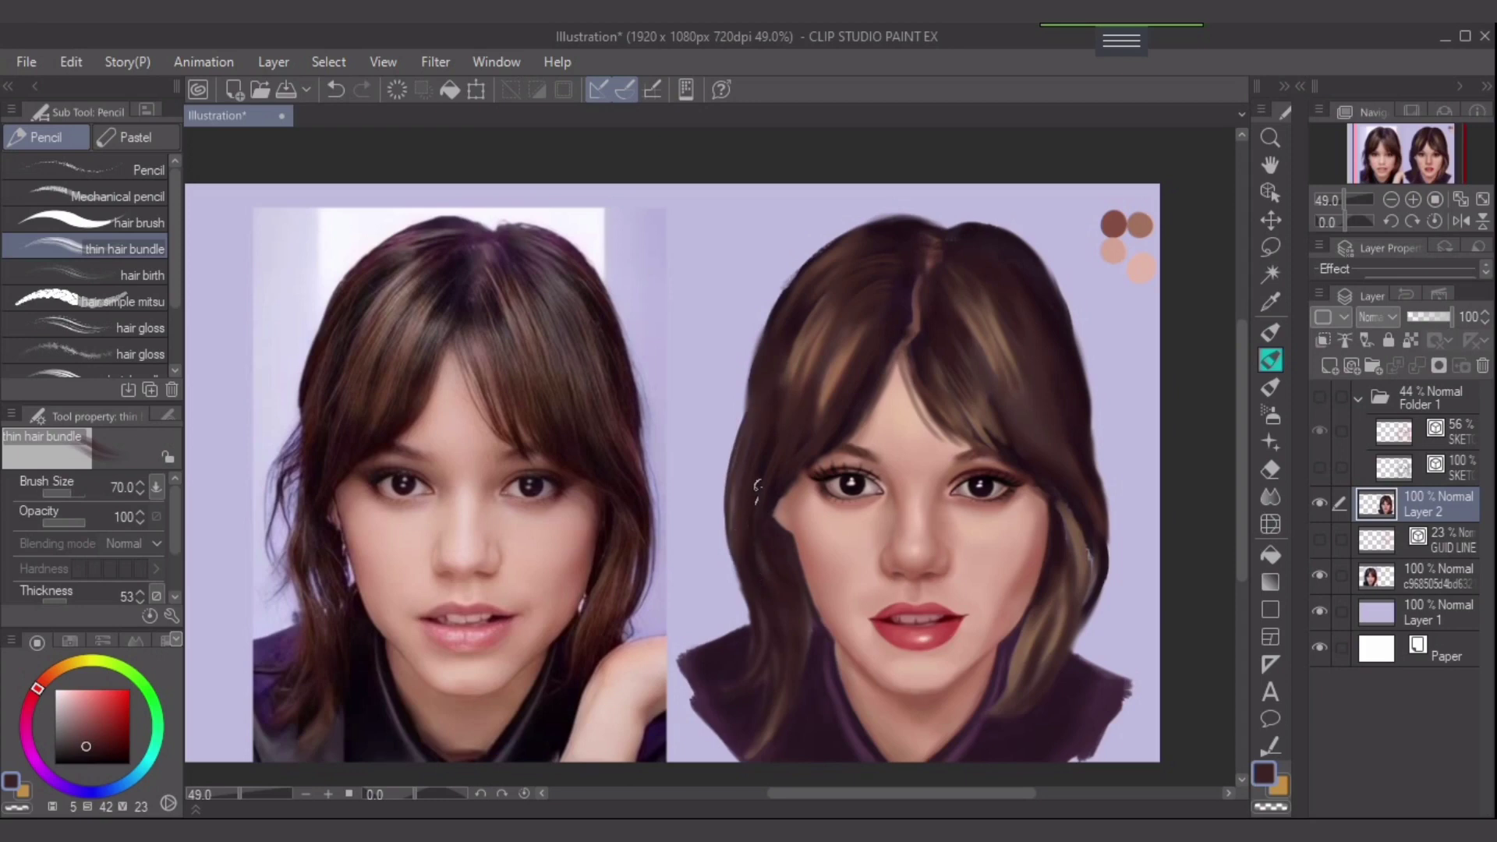
{"action": "key", "text": "ctrl+z"}
{"action": "left_click_drag", "start_coordinate": [750, 409], "coordinate": [704, 506]}
{"action": "key", "text": "ctrl+z"}
{"action": "left_click_drag", "start_coordinate": [748, 415], "coordinate": [706, 539]}
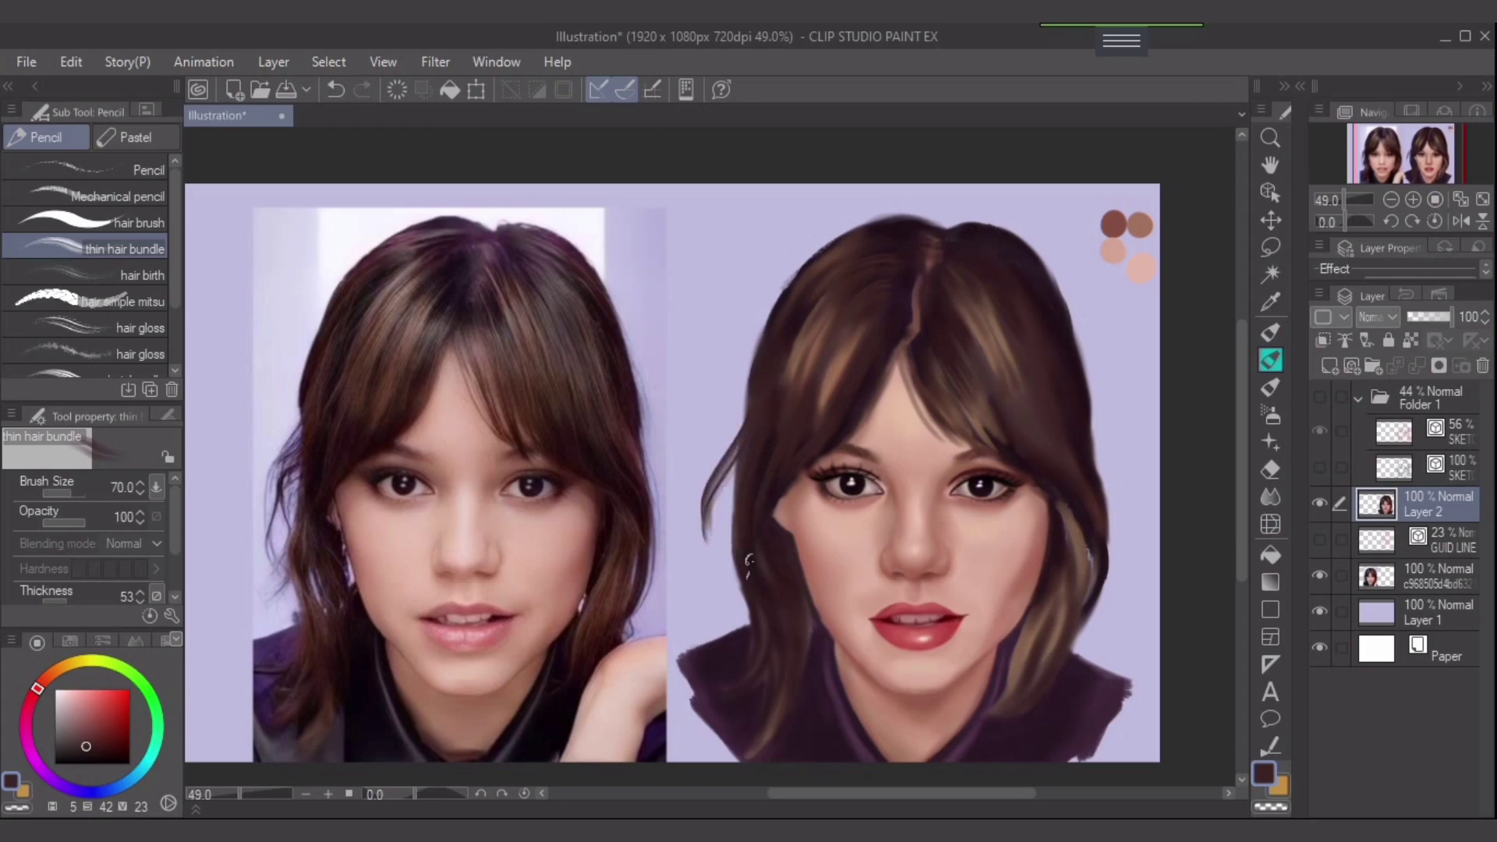
{"action": "left_click_drag", "start_coordinate": [736, 413], "coordinate": [741, 542]}
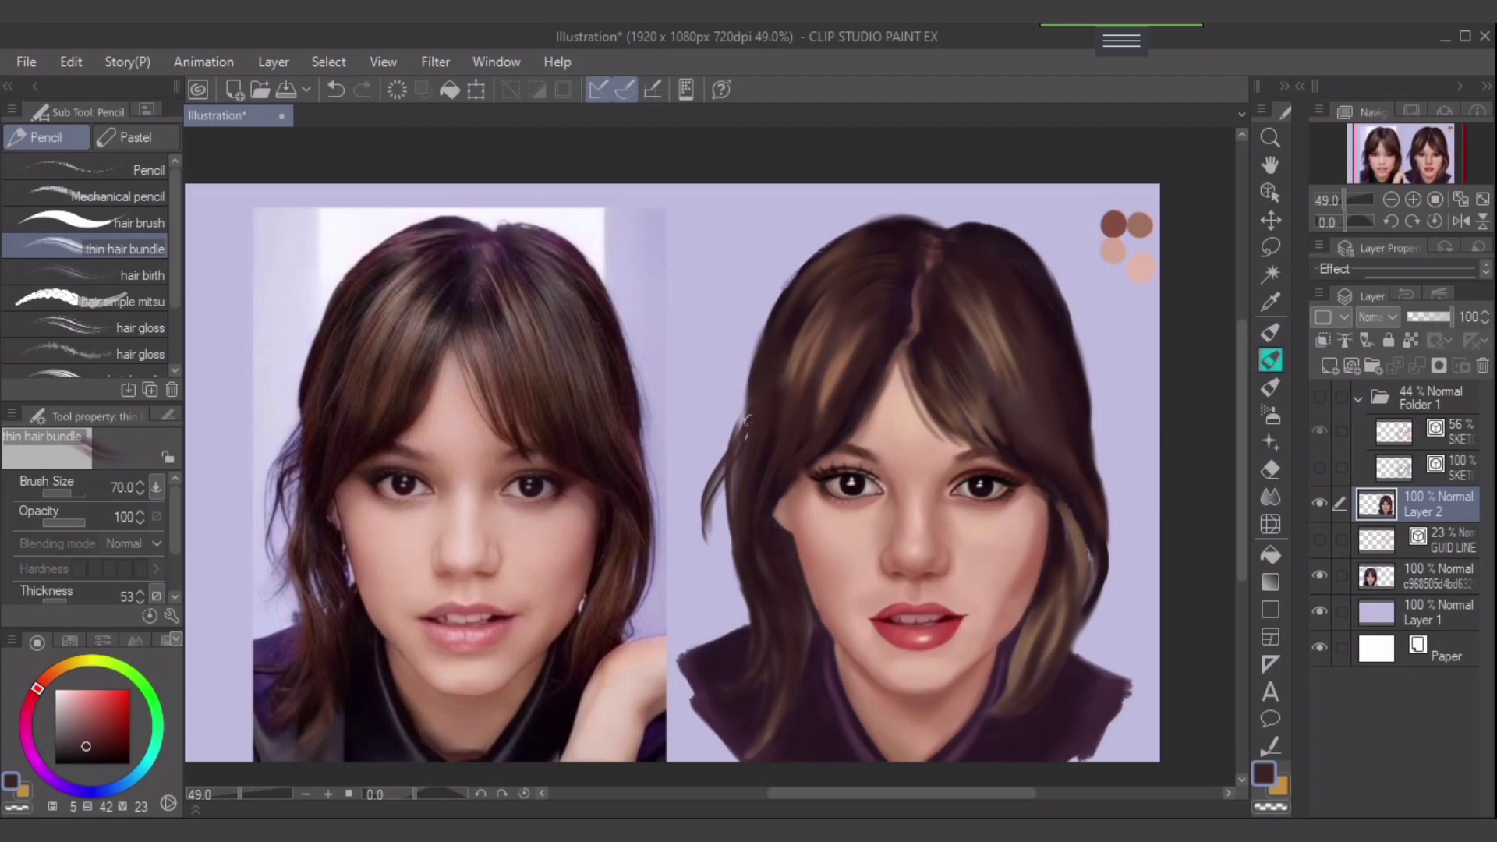
- Extend the left outer hair beside the cheek with dark thin hair bundle strands at size 70, undoing misplaced strokes
{"action": "key", "text": "ctrl+z"}
{"action": "left_click_drag", "start_coordinate": [747, 415], "coordinate": [731, 508]}
{"action": "key", "text": "ctrl+z"}
{"action": "left_click_drag", "start_coordinate": [746, 399], "coordinate": [738, 570]}
{"action": "left_click_drag", "start_coordinate": [753, 399], "coordinate": [737, 538]}
{"action": "left_click_drag", "start_coordinate": [735, 483], "coordinate": [744, 584]}
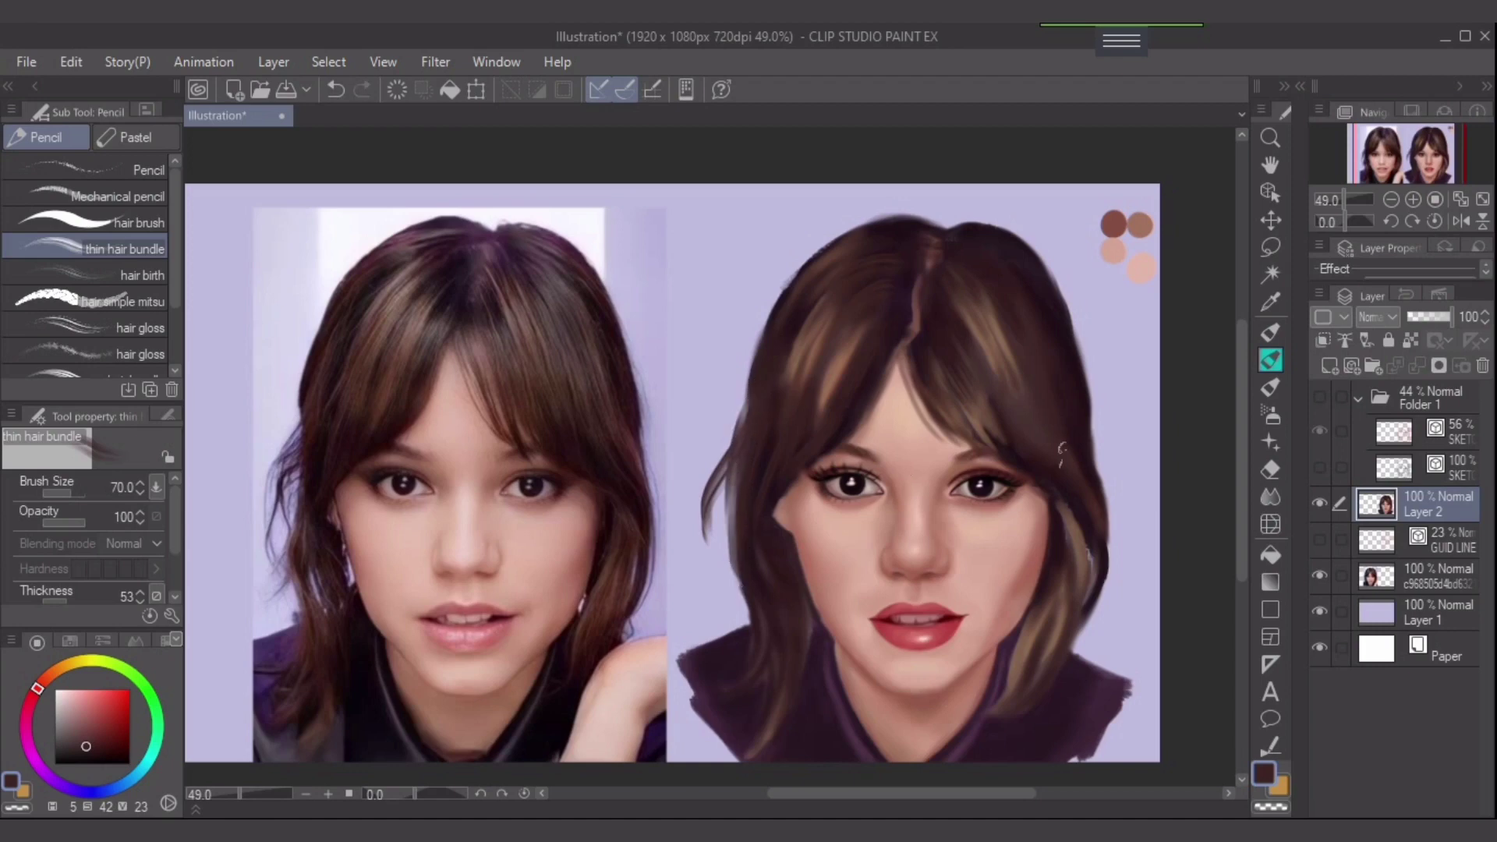
- Draw dark hair bundle strands down the right outer hair contour from the crown to cheek level at size 70, undoing misplaced strokes
{"action": "left_click_drag", "start_coordinate": [1096, 429], "coordinate": [1098, 546]}
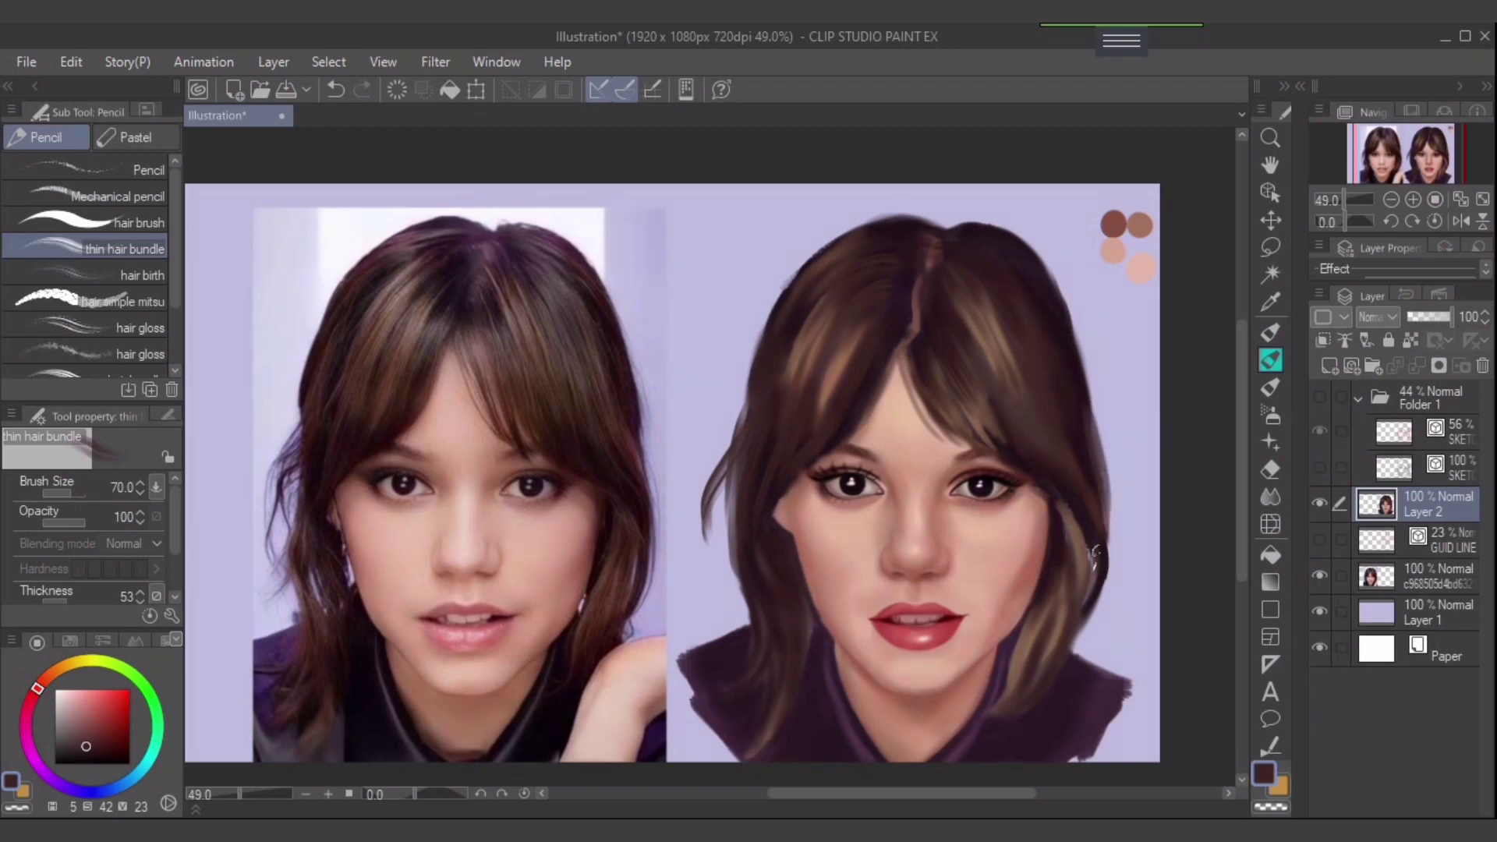
{"action": "left_click_drag", "start_coordinate": [1102, 491], "coordinate": [1102, 552]}
{"action": "left_click_drag", "start_coordinate": [1056, 308], "coordinate": [1097, 436]}
{"action": "mouse_move", "coordinate": [1067, 380]}
{"action": "left_mouse_down"}
{"action": "mouse_move", "coordinate": [1099, 480]}
{"action": "mouse_move", "coordinate": [1102, 446]}
{"action": "left_mouse_up"}
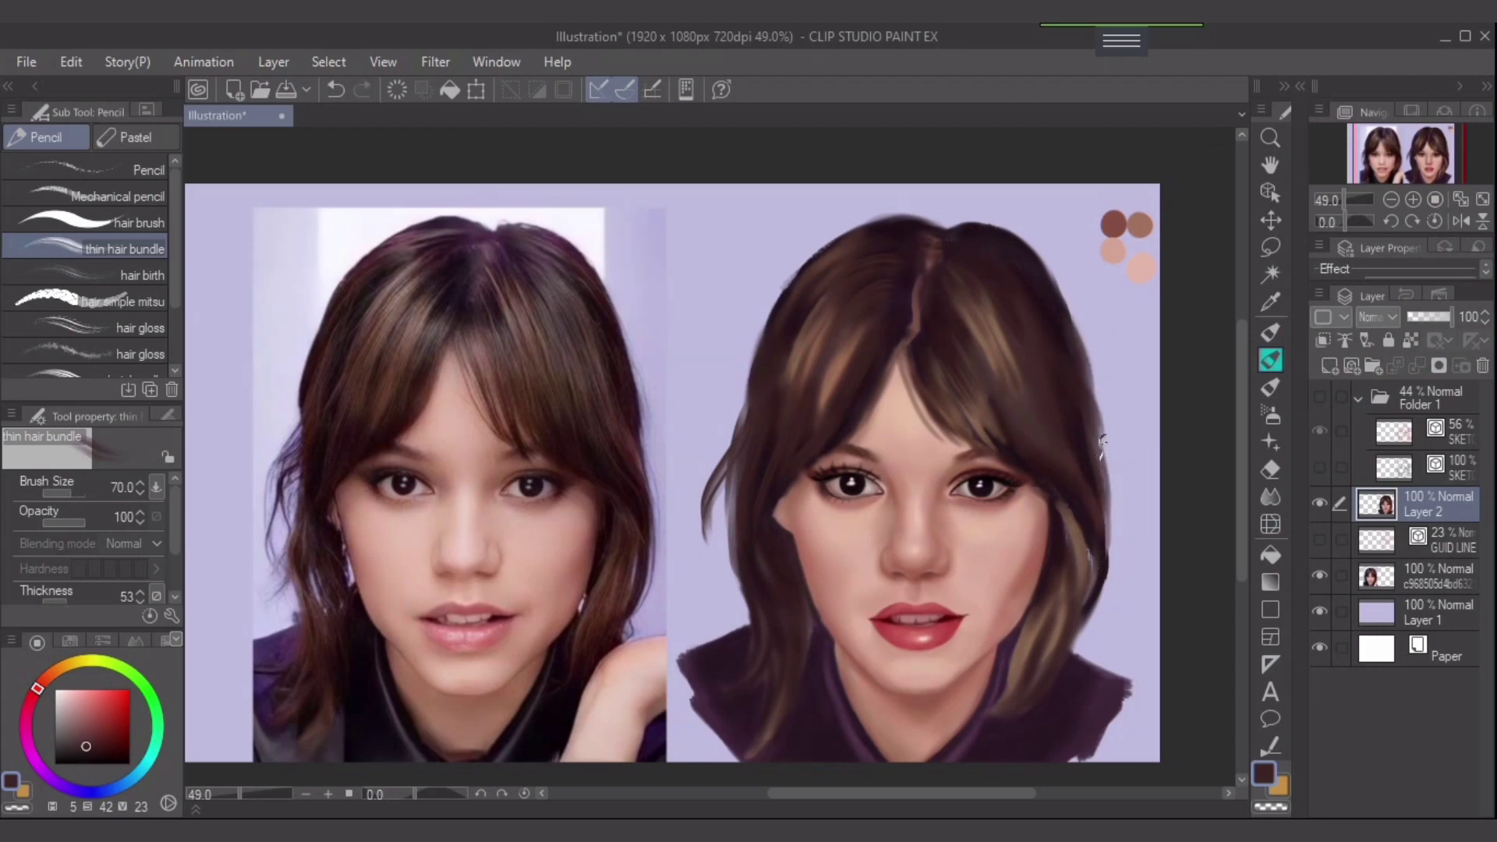
{"action": "left_click_drag", "start_coordinate": [1013, 243], "coordinate": [1076, 342]}
{"action": "left_click_drag", "start_coordinate": [1045, 290], "coordinate": [1114, 481]}
{"action": "key", "text": "ctrl+z"}
{"action": "key", "text": "ctrl+z"}
{"action": "left_click_drag", "start_coordinate": [1050, 304], "coordinate": [1115, 494]}
{"action": "key", "text": "ctrl+z"}
{"action": "left_click_drag", "start_coordinate": [1083, 421], "coordinate": [1095, 463]}
- Darken and widen the right outer hair with a sampled darker brown, finishing the contour strands at size 60
{"action": "left_click", "coordinate": [1042, 388], "text": "alt"}
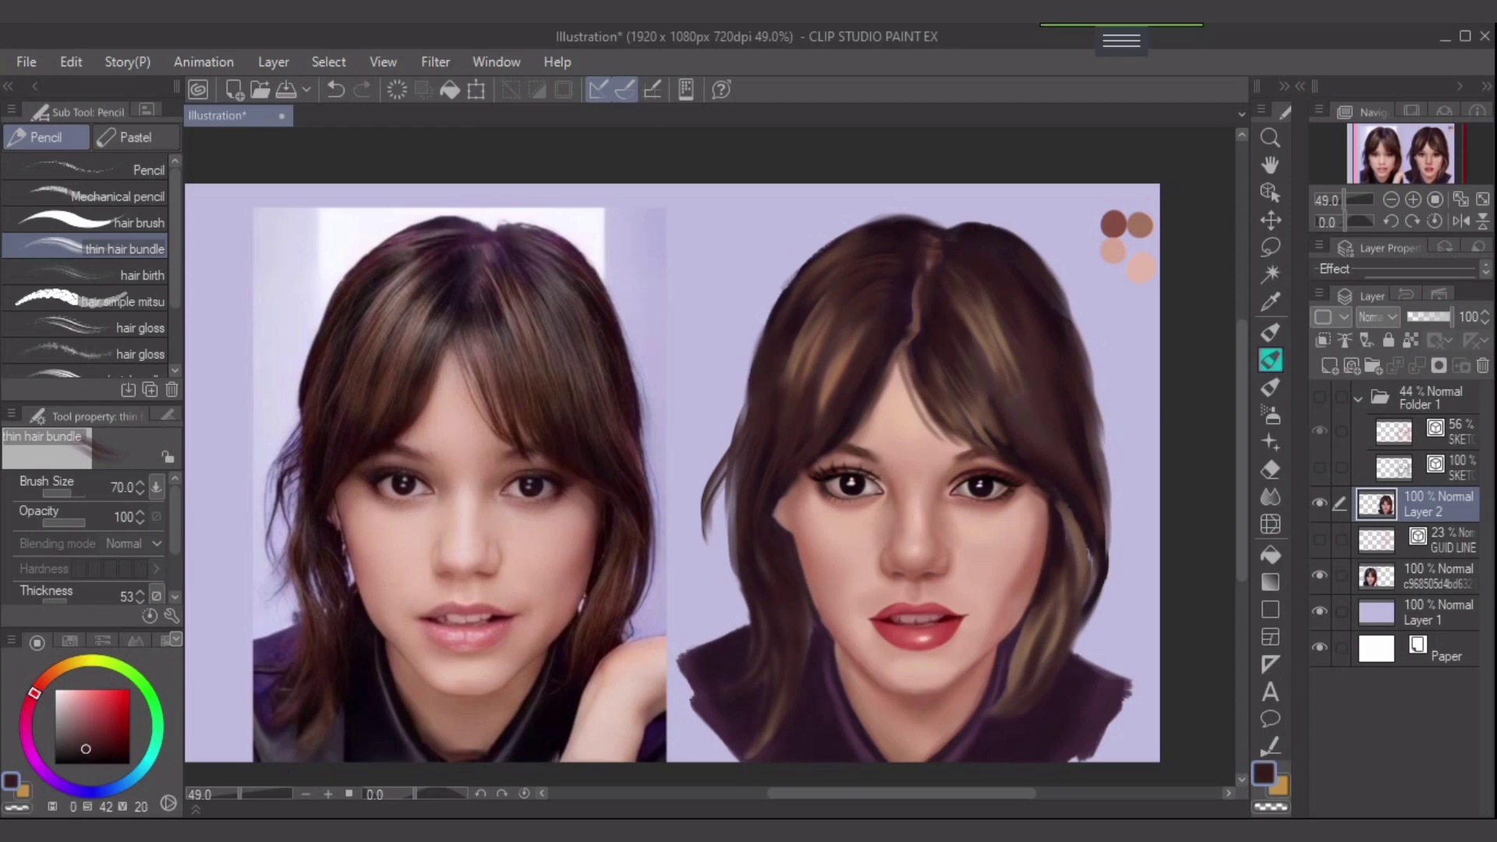
{"action": "key", "text": "bracketright"}
{"action": "mouse_move", "coordinate": [1066, 375]}
{"action": "left_mouse_down"}
{"action": "mouse_move", "coordinate": [1085, 471]}
{"action": "mouse_move", "coordinate": [1091, 453]}
{"action": "mouse_move", "coordinate": [1107, 491]}
{"action": "mouse_move", "coordinate": [1099, 569]}
{"action": "mouse_move", "coordinate": [1077, 453]}
{"action": "left_mouse_up"}
{"action": "key", "text": "bracketleft"}
{"action": "key", "text": "bracketleft"}
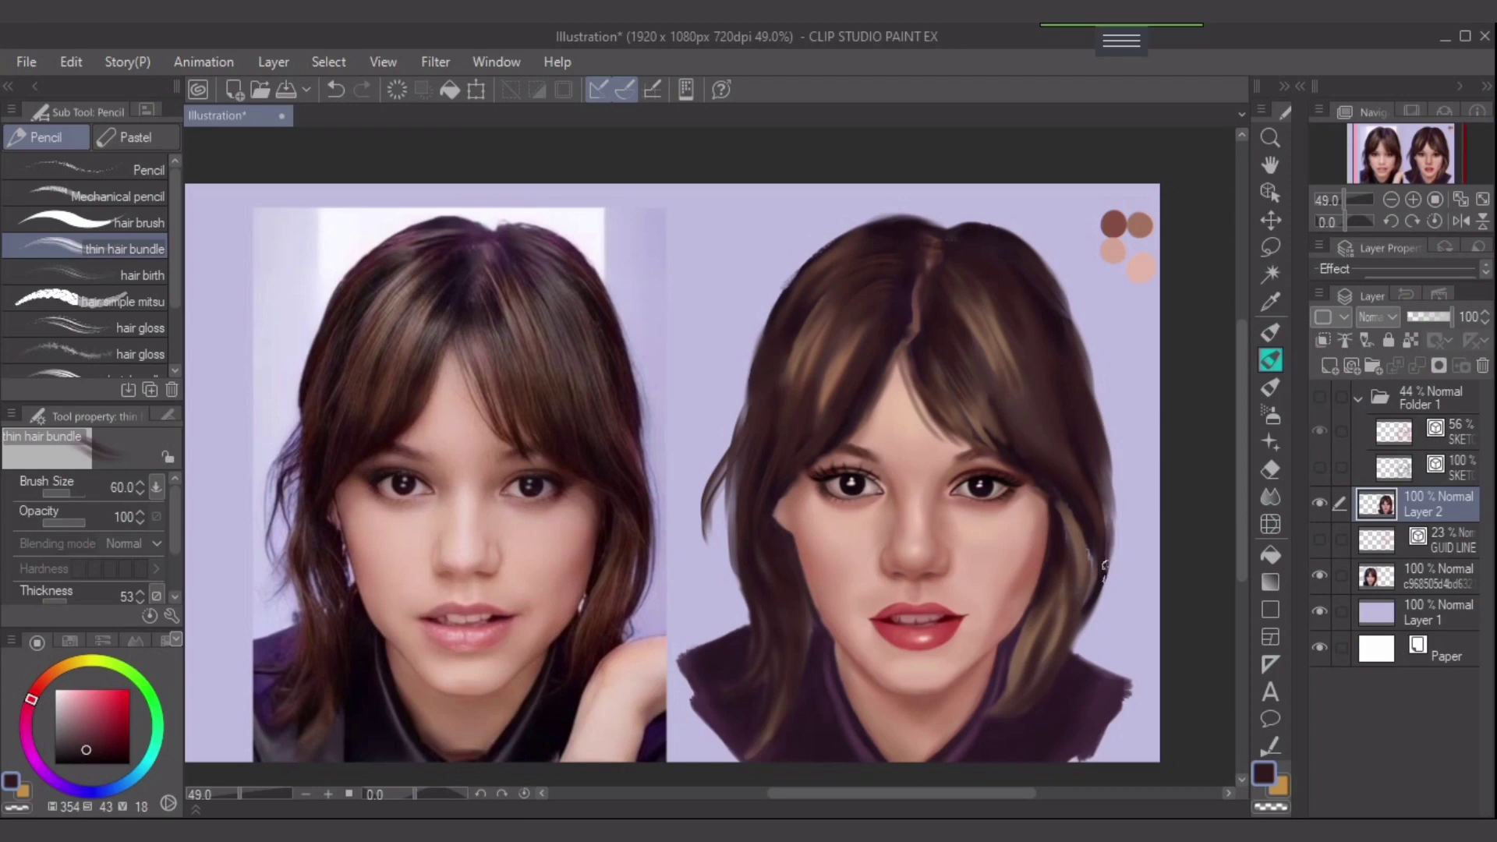
{"action": "left_click_drag", "start_coordinate": [1107, 575], "coordinate": [1066, 401]}
{"action": "left_click_drag", "start_coordinate": [1097, 466], "coordinate": [1065, 384]}
- Draw sampled dark strands over the right fringe's lower edge and the left fringe highlights at size 60, undoing one stroke
{"action": "left_click", "coordinate": [977, 348], "text": "alt"}
{"action": "left_click", "coordinate": [1003, 445], "text": "alt"}
{"action": "left_click_drag", "start_coordinate": [1012, 450], "coordinate": [962, 392]}
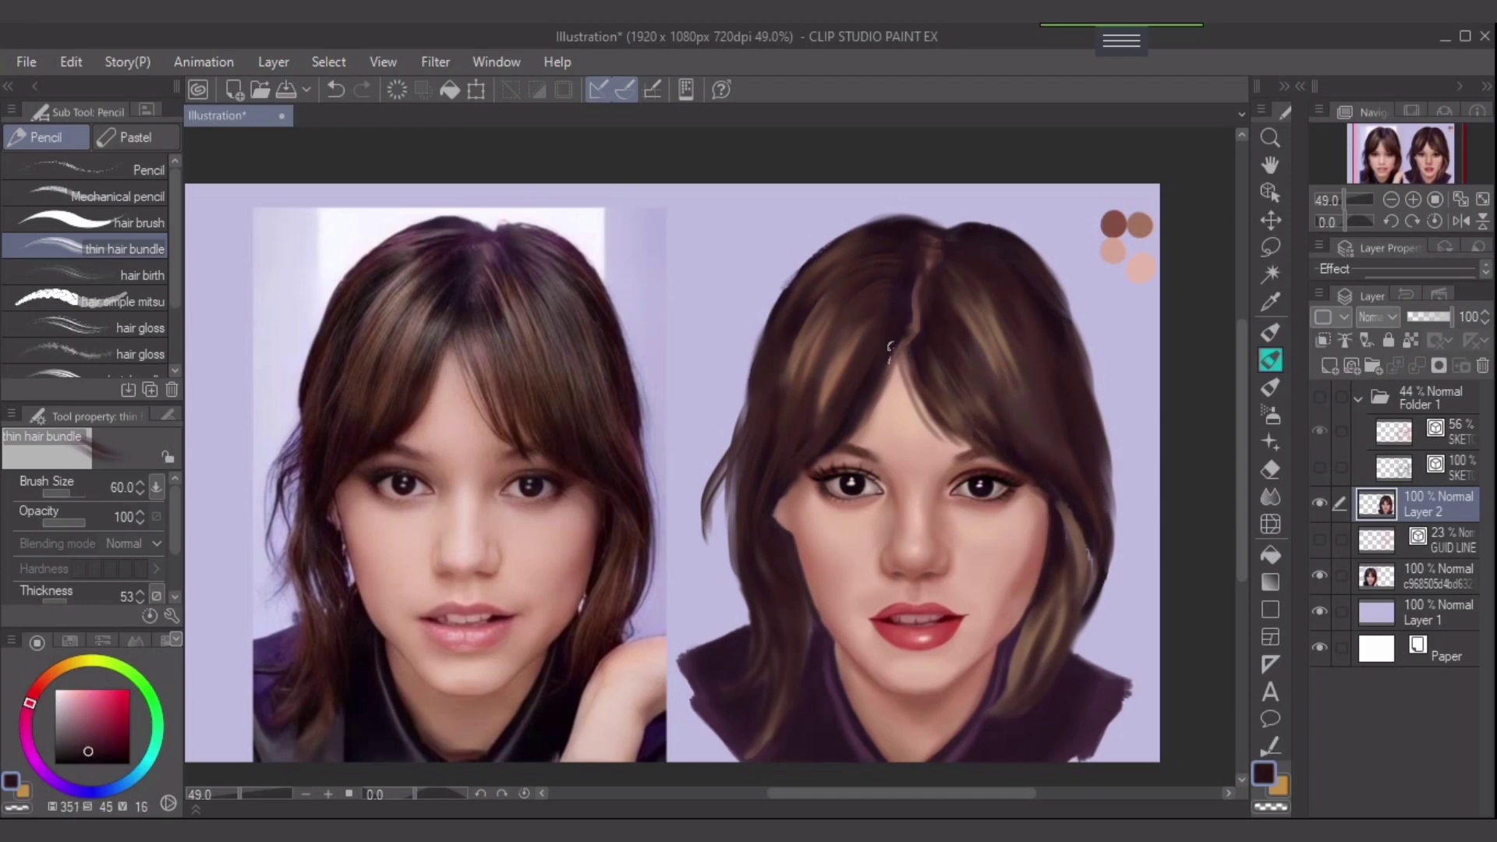
{"action": "left_click", "coordinate": [863, 332], "text": "alt"}
{"action": "left_click_drag", "start_coordinate": [868, 325], "coordinate": [855, 382]}
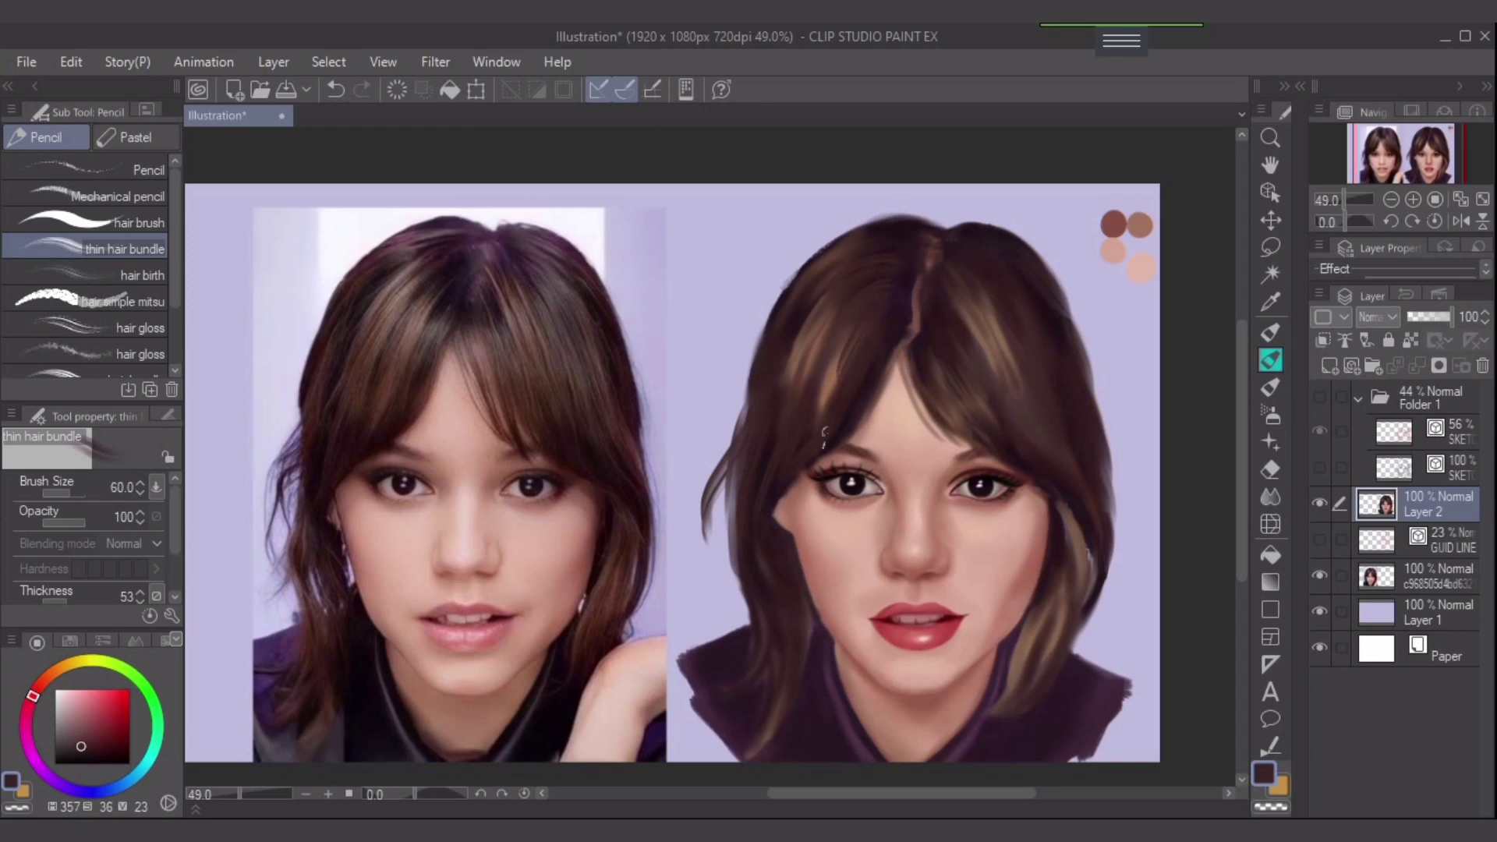
{"action": "key", "text": "ctrl+z"}
{"action": "mouse_move", "coordinate": [880, 316]}
{"action": "left_mouse_down"}
{"action": "mouse_move", "coordinate": [823, 406]}
{"action": "mouse_move", "coordinate": [834, 415]}
{"action": "left_mouse_up"}
{"action": "left_click_drag", "start_coordinate": [852, 344], "coordinate": [821, 422]}
- Try to paint lighter orange-brown highlight strands down the lower left hair with sampled and darkened tones
{"action": "left_click", "coordinate": [811, 354], "text": "alt"}
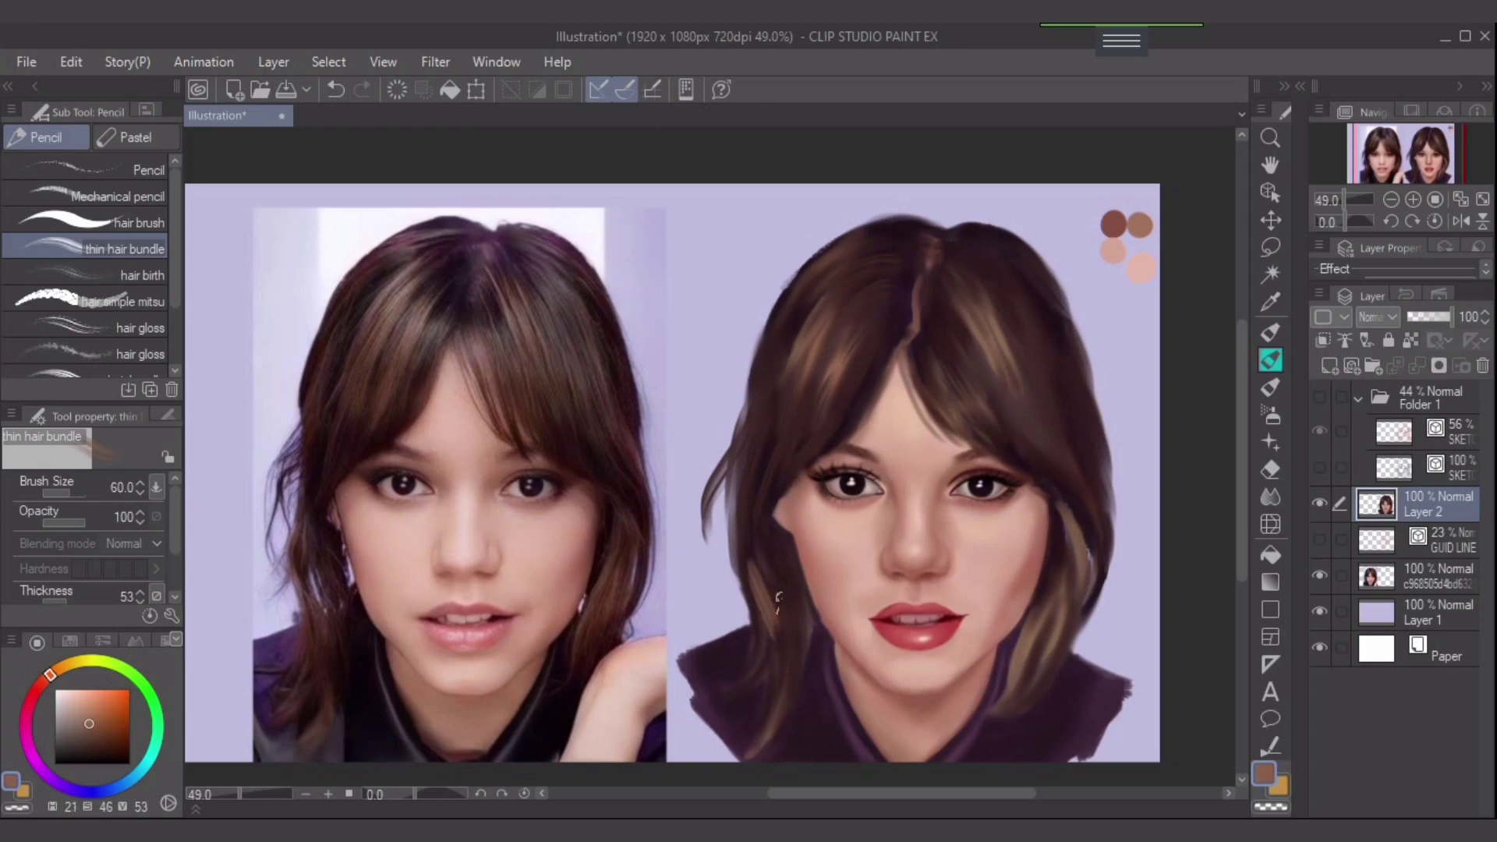
{"action": "key", "text": "ctrl+z"}
{"action": "left_click_drag", "start_coordinate": [748, 545], "coordinate": [783, 647]}
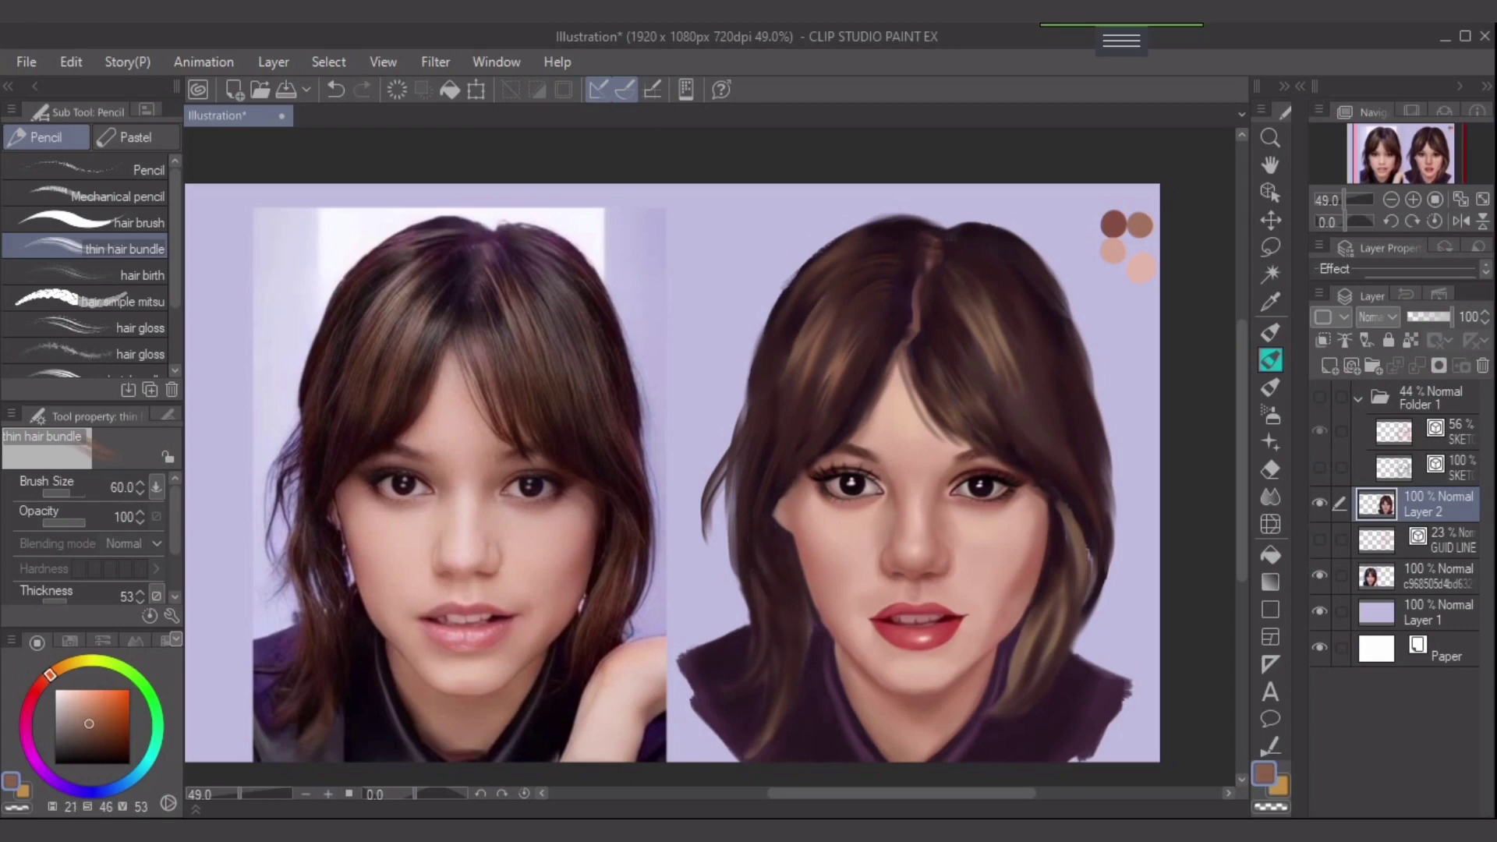
{"action": "left_click", "coordinate": [96, 726]}
{"action": "left_click_drag", "start_coordinate": [751, 545], "coordinate": [770, 609]}
{"action": "key", "text": "ctrl+z"}
{"action": "left_click_drag", "start_coordinate": [747, 549], "coordinate": [767, 624]}
{"action": "key", "text": "ctrl+z"}
{"action": "left_click_drag", "start_coordinate": [735, 517], "coordinate": [768, 633]}
{"action": "key", "text": "ctrl+z"}
{"action": "left_click", "coordinate": [654, 578], "text": "alt"}
{"action": "left_click_drag", "start_coordinate": [741, 537], "coordinate": [767, 620]}
{"action": "key", "text": "ctrl+z"}
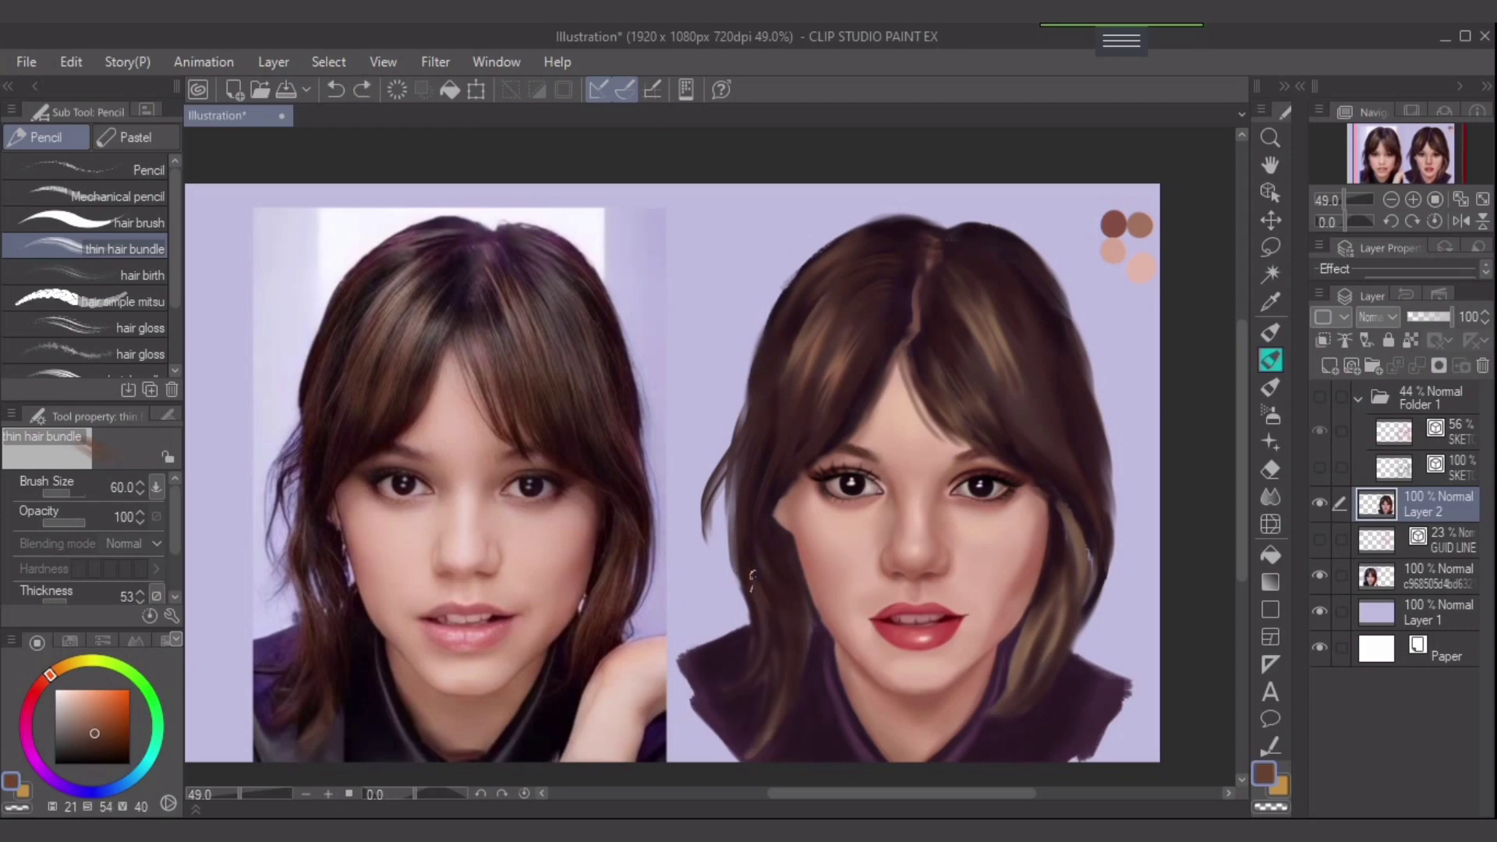
- Draw strands down the lower left hair to its tips at size 50 with a reddish brown sampled from the reference photo
{"action": "key", "text": "bracketleft"}
{"action": "left_click", "coordinate": [624, 600], "text": "alt"}
{"action": "left_click", "coordinate": [646, 575], "text": "alt"}
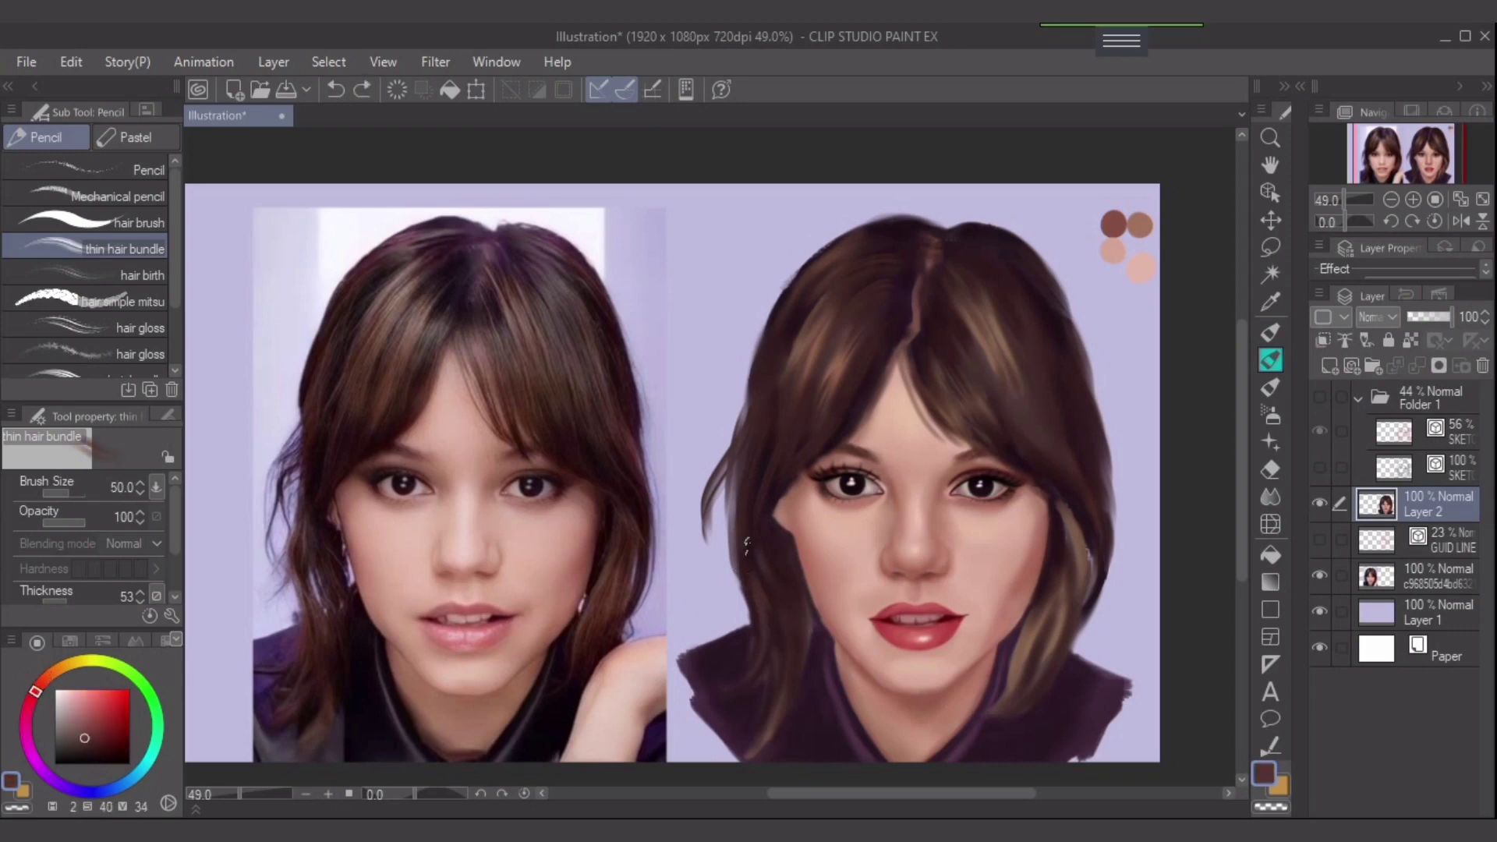
{"action": "left_click_drag", "start_coordinate": [746, 543], "coordinate": [767, 619]}
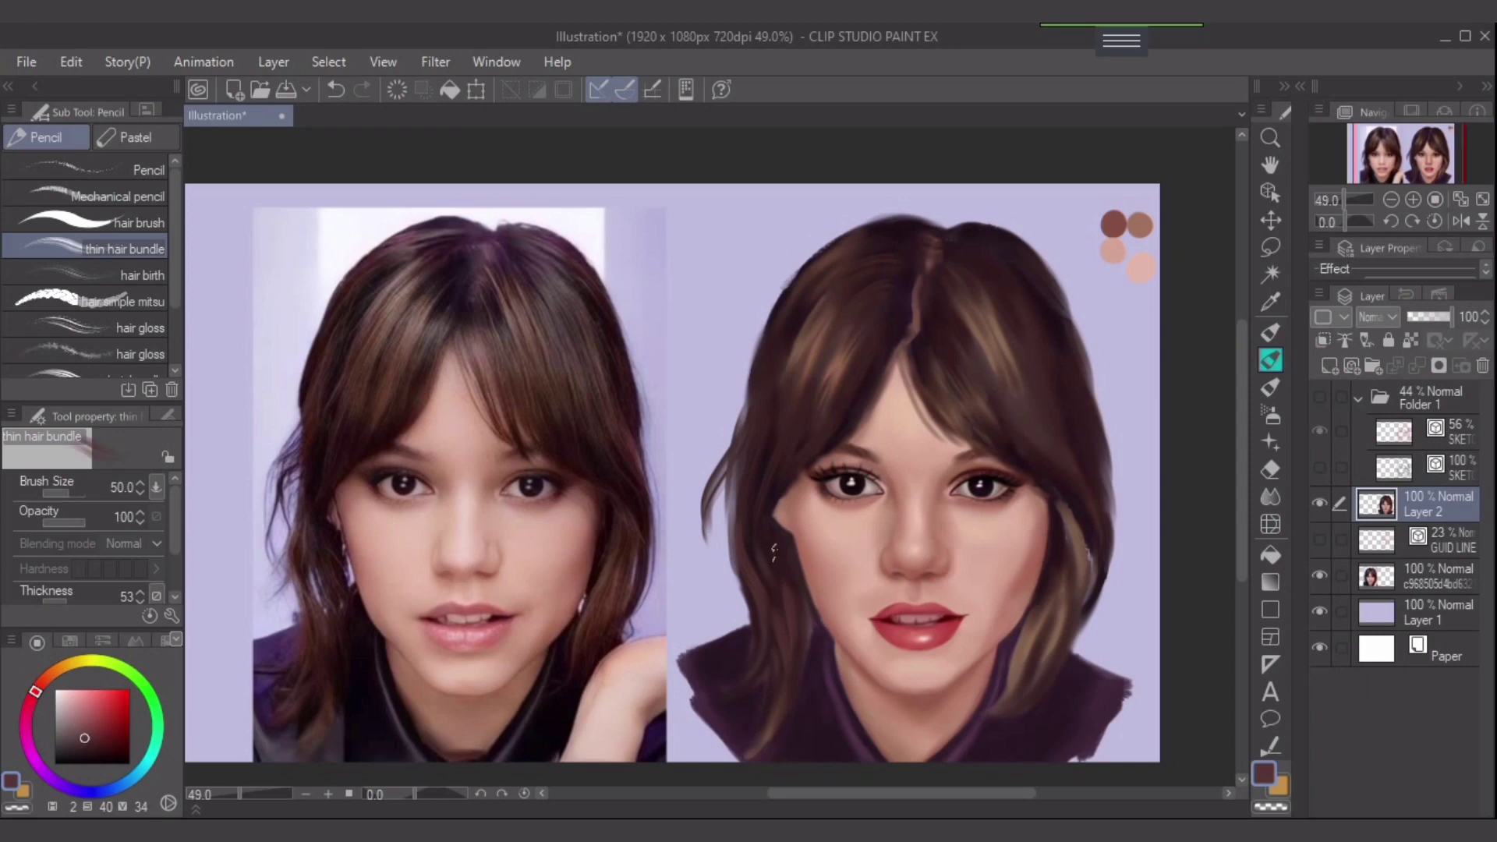
{"action": "key", "text": "ctrl+z"}
{"action": "key", "text": "ctrl+y"}
{"action": "left_click_drag", "start_coordinate": [764, 644], "coordinate": [736, 712]}
{"action": "key", "text": "ctrl+z"}
{"action": "key", "text": "ctrl+z"}
{"action": "key", "text": "ctrl+y"}
{"action": "key", "text": "ctrl+y"}
{"action": "key", "text": "ctrl+z"}
{"action": "key", "text": "ctrl+y"}
{"action": "key", "text": "ctrl+z"}
{"action": "key", "text": "ctrl+y"}
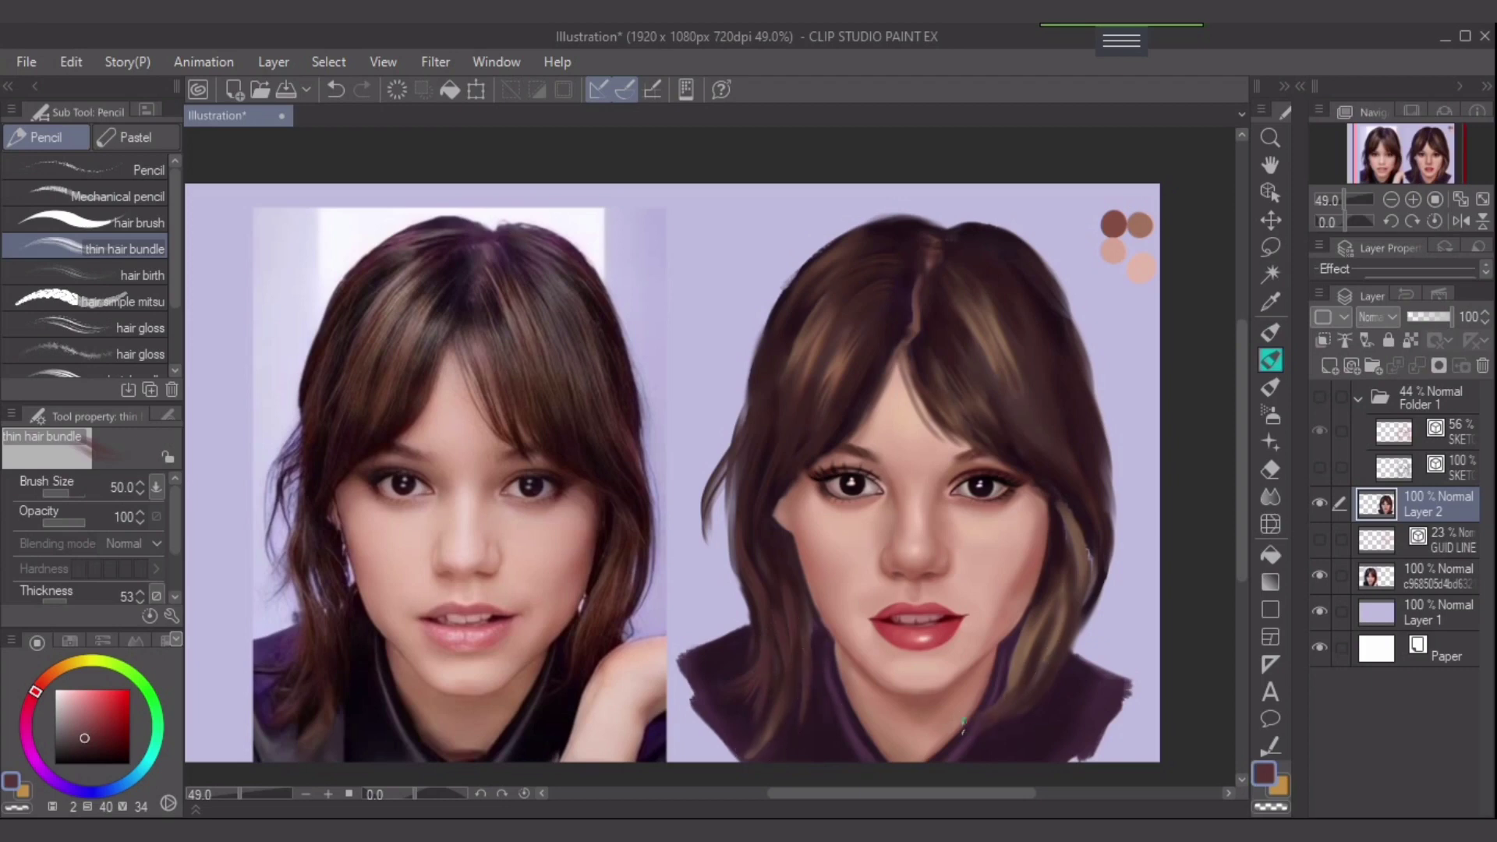
- Draw sampled reddish-brown strands down the right side of the hair with the hair gloss brush at size 70, undoing misplaced strokes
{"action": "left_click", "coordinate": [1011, 692], "text": "alt"}
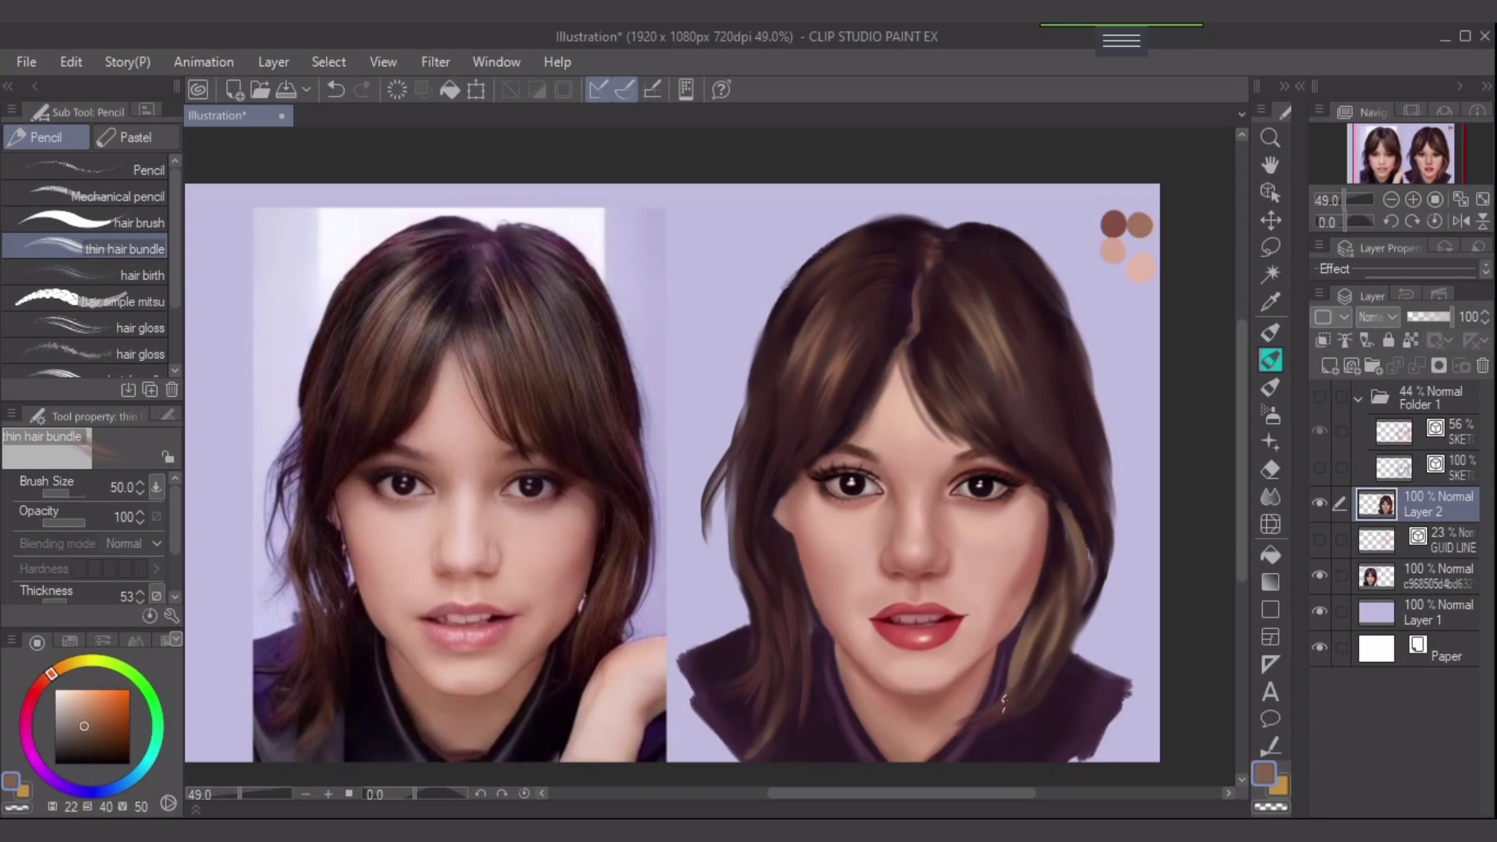
{"action": "left_click", "coordinate": [1007, 694], "text": "alt"}
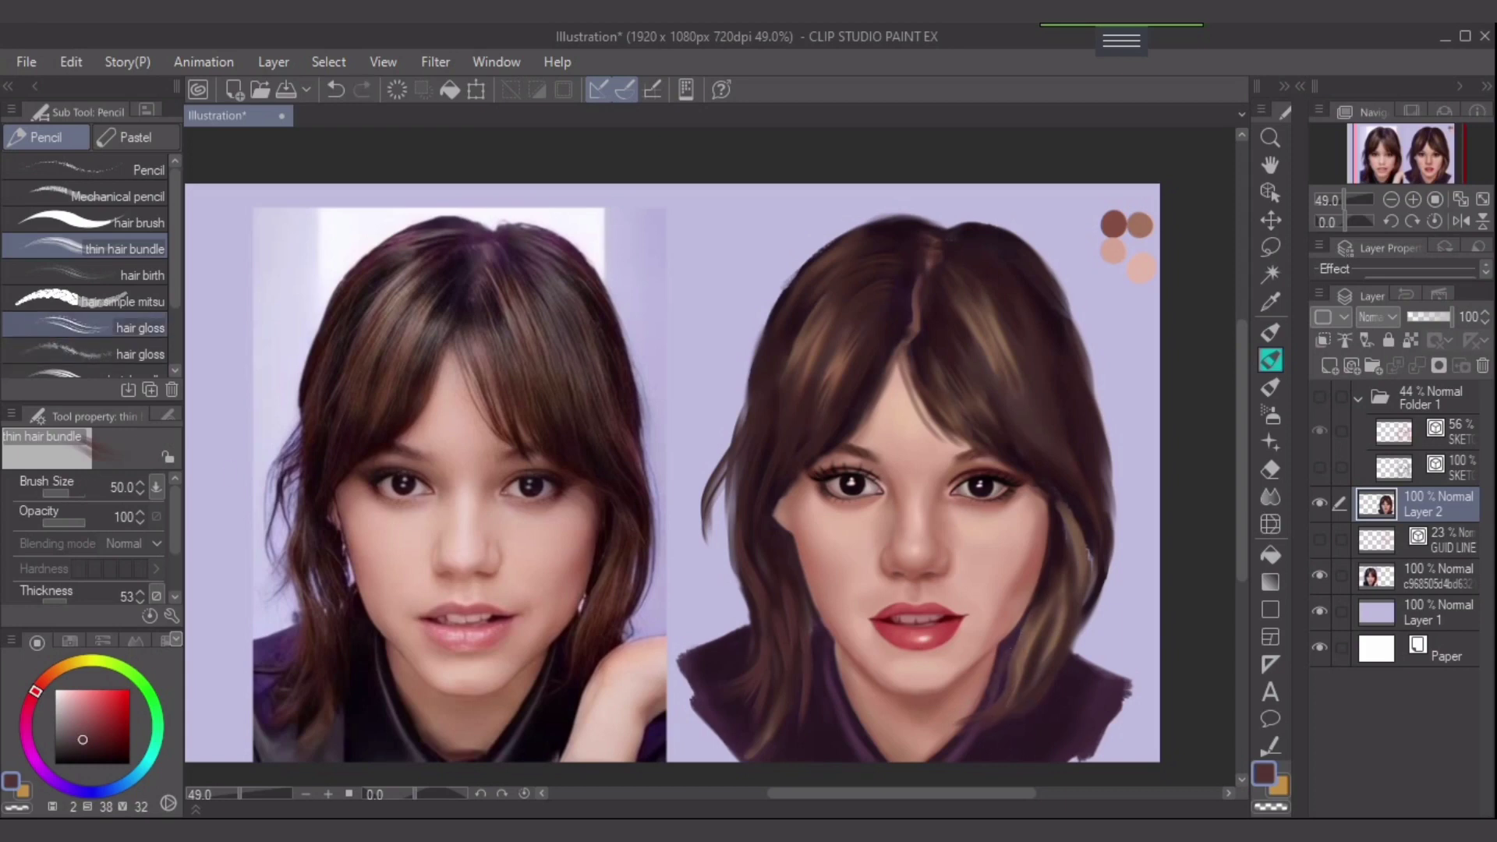
{"action": "left_click", "coordinate": [117, 327]}
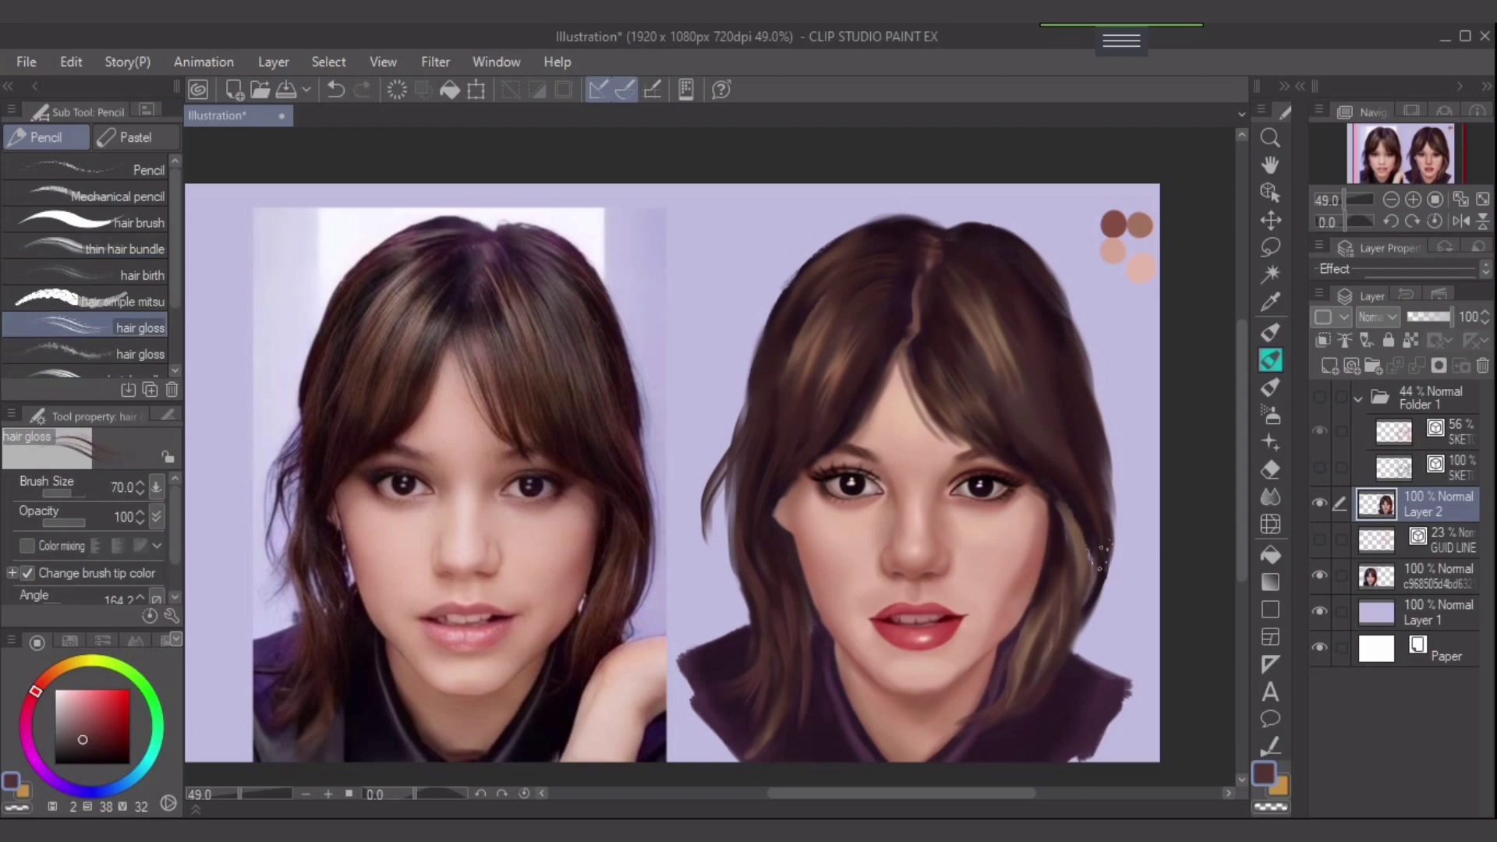
{"action": "key", "text": "ctrl+z"}
{"action": "mouse_move", "coordinate": [1054, 430]}
{"action": "left_mouse_down"}
{"action": "mouse_move", "coordinate": [1098, 475]}
{"action": "mouse_move", "coordinate": [1069, 453]}
{"action": "left_mouse_up"}
{"action": "key", "text": "ctrl+z"}
{"action": "left_click_drag", "start_coordinate": [1018, 308], "coordinate": [1096, 460]}
{"action": "key", "text": "ctrl+z"}
{"action": "key", "text": "ctrl+z"}
{"action": "key", "text": "ctrl+z"}
{"action": "left_click_drag", "start_coordinate": [1043, 343], "coordinate": [1101, 519]}
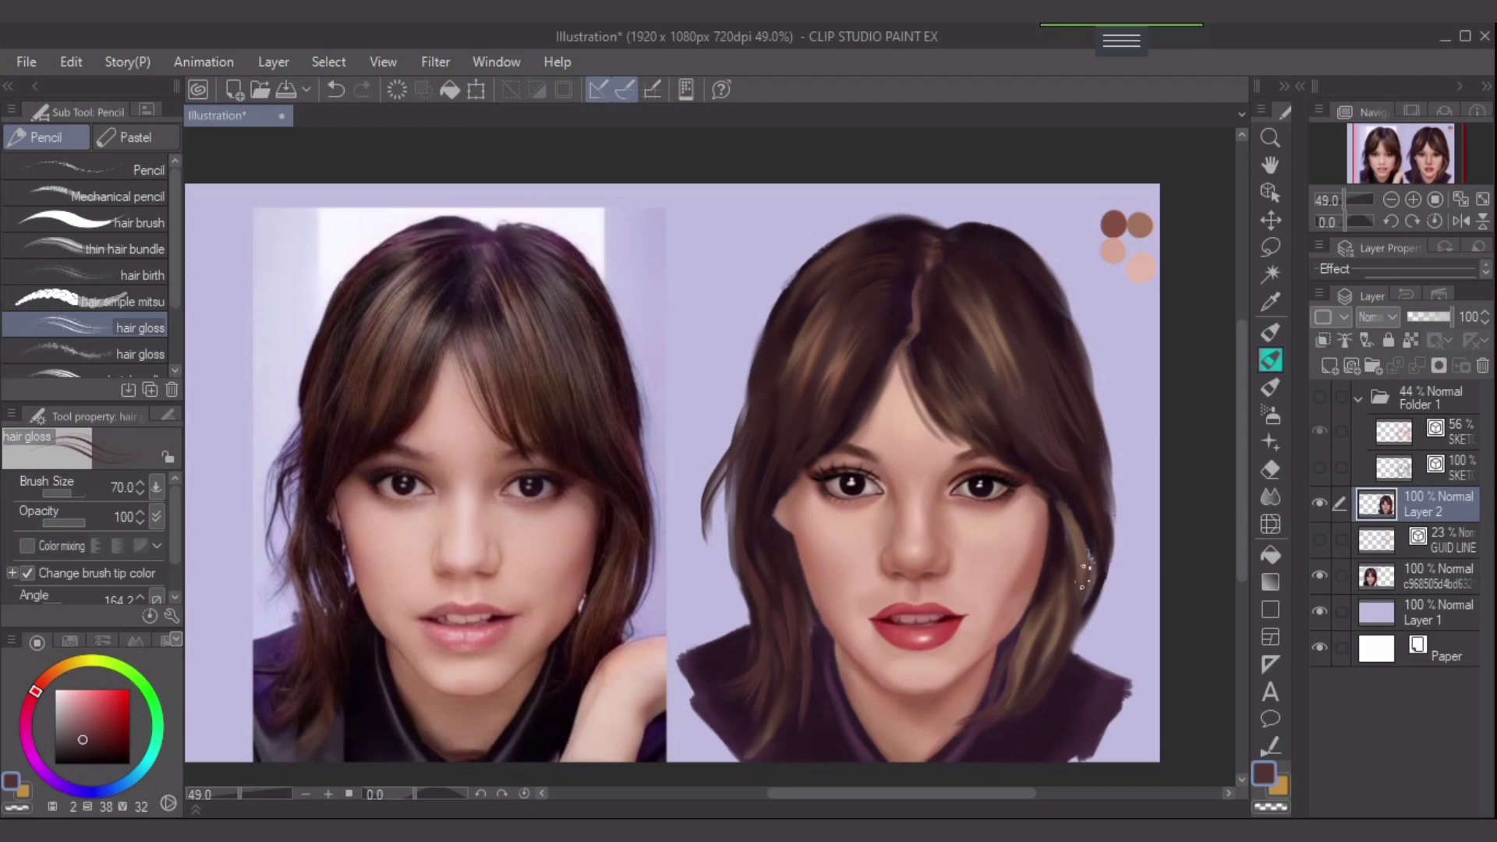
- Add a hair gloss stroke over the upper left hair toward the fringe at size 70, undoing misplaced strokes
{"action": "left_click_drag", "start_coordinate": [781, 404], "coordinate": [764, 460]}
{"action": "key", "text": "ctrl+z"}
{"action": "left_click_drag", "start_coordinate": [785, 396], "coordinate": [778, 462]}
{"action": "key", "text": "ctrl+z"}
{"action": "key", "text": "ctrl+z"}
{"action": "left_click_drag", "start_coordinate": [873, 315], "coordinate": [841, 373]}
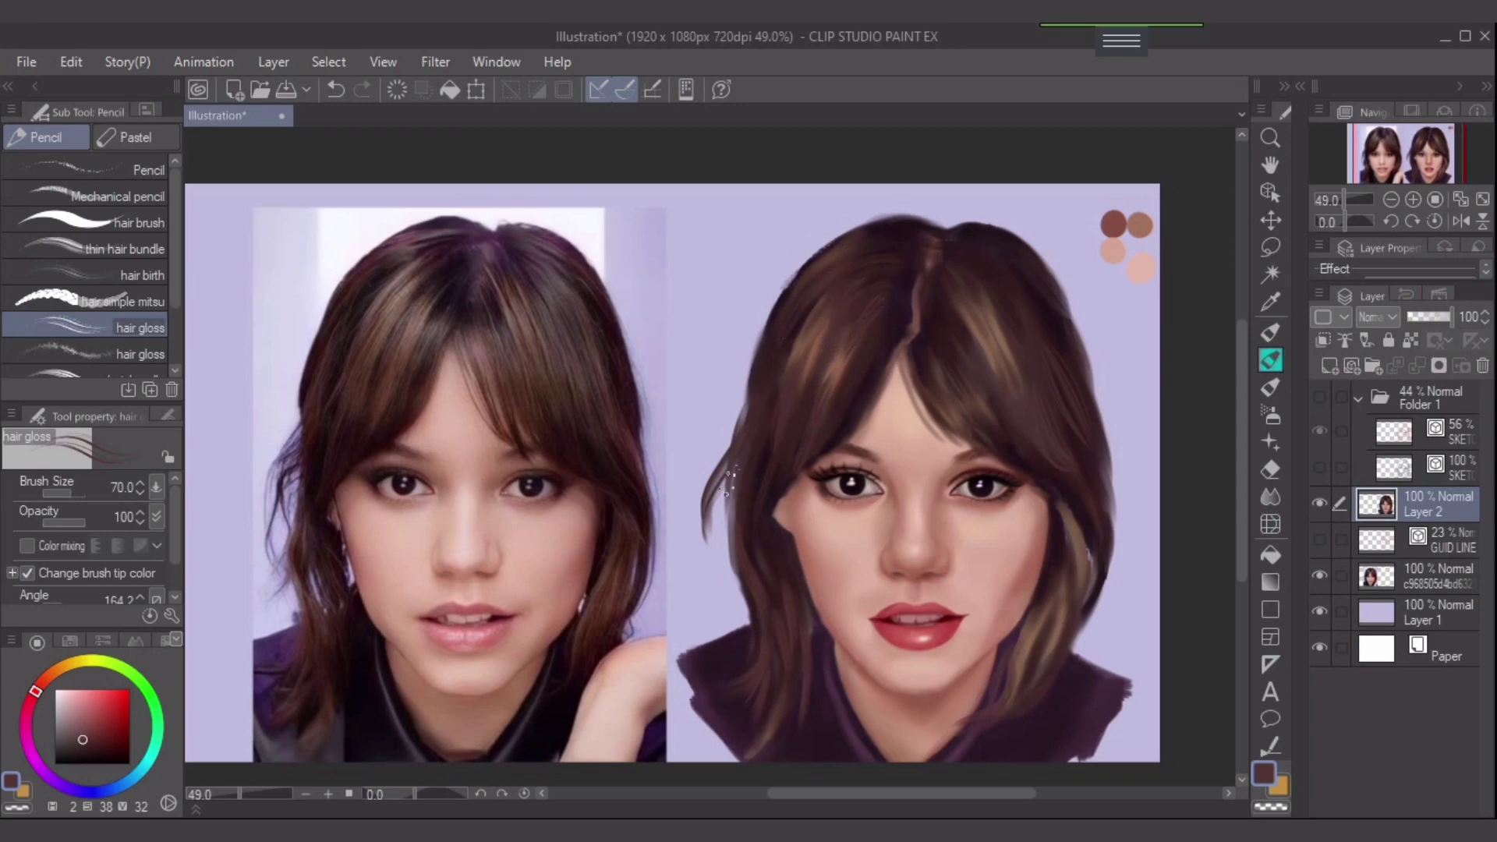
- Draw curved hair gloss flyaway strands off the left outer hair beside the cheek at size 70, undoing misplaced strokes
{"action": "left_click_drag", "start_coordinate": [733, 456], "coordinate": [700, 555]}
{"action": "key", "text": "ctrl+z"}
{"action": "left_click_drag", "start_coordinate": [735, 460], "coordinate": [716, 517]}
{"action": "key", "text": "ctrl+z"}
{"action": "left_click_drag", "start_coordinate": [735, 460], "coordinate": [727, 558]}
{"action": "left_click_drag", "start_coordinate": [722, 506], "coordinate": [745, 602]}
{"action": "left_click_drag", "start_coordinate": [725, 532], "coordinate": [753, 583]}
{"action": "key", "text": "ctrl+z"}
{"action": "key", "text": "ctrl+z"}
{"action": "key", "text": "ctrl+z"}
{"action": "left_click_drag", "start_coordinate": [732, 511], "coordinate": [758, 592]}
{"action": "left_click_drag", "start_coordinate": [730, 501], "coordinate": [766, 599]}
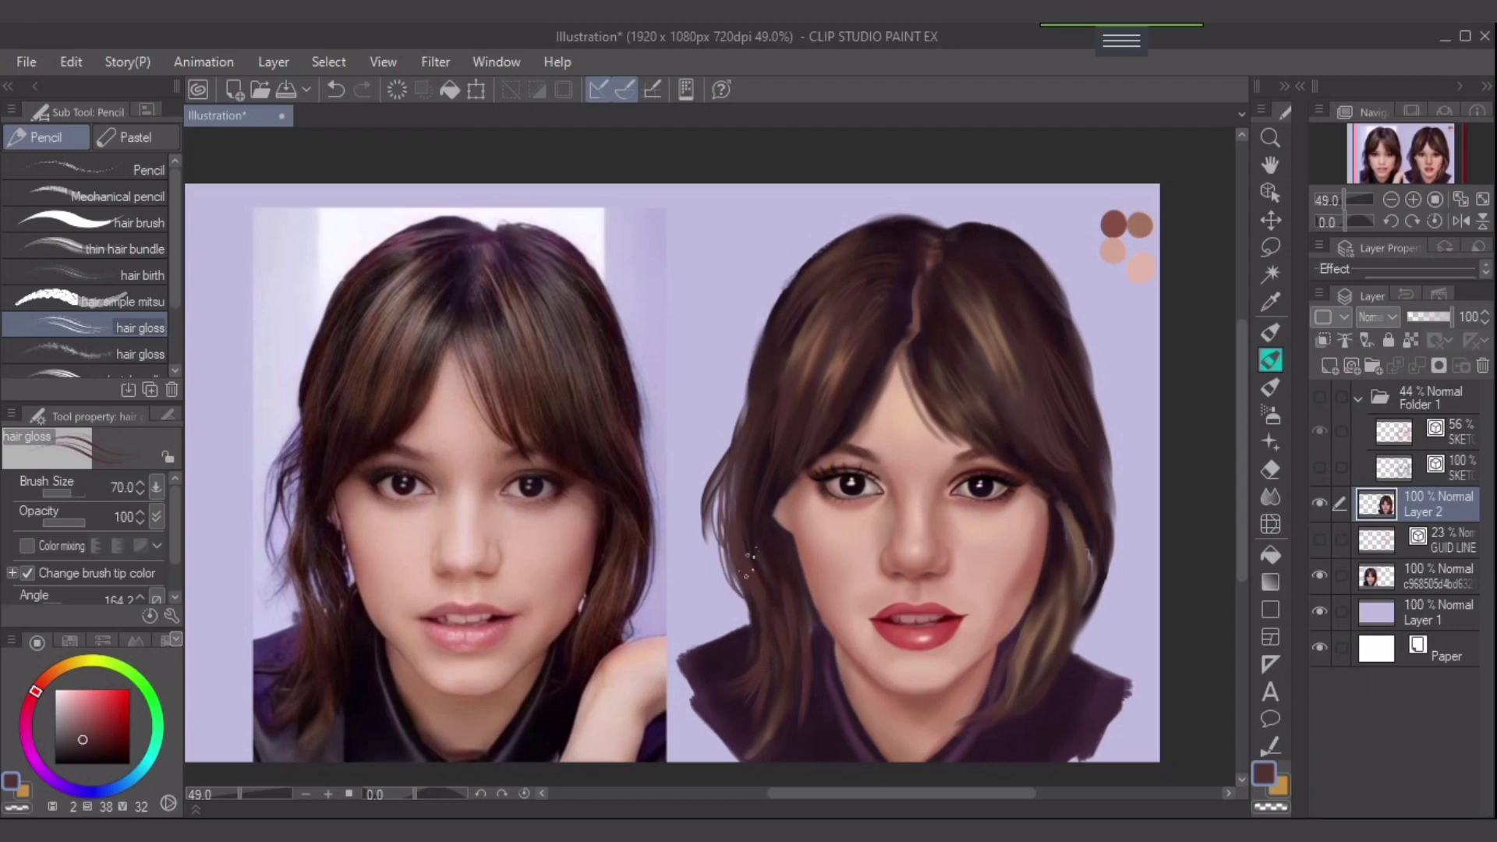
{"action": "key", "text": "ctrl+z"}
{"action": "left_click_drag", "start_coordinate": [735, 503], "coordinate": [760, 597]}
{"action": "key", "text": "ctrl+z"}
- Draw lighter brown hair gloss strands into the lower left hair with a sampled color and a reduced brush size
{"action": "left_click", "coordinate": [785, 675], "text": "alt"}
{"action": "key", "text": "bracketleft"}
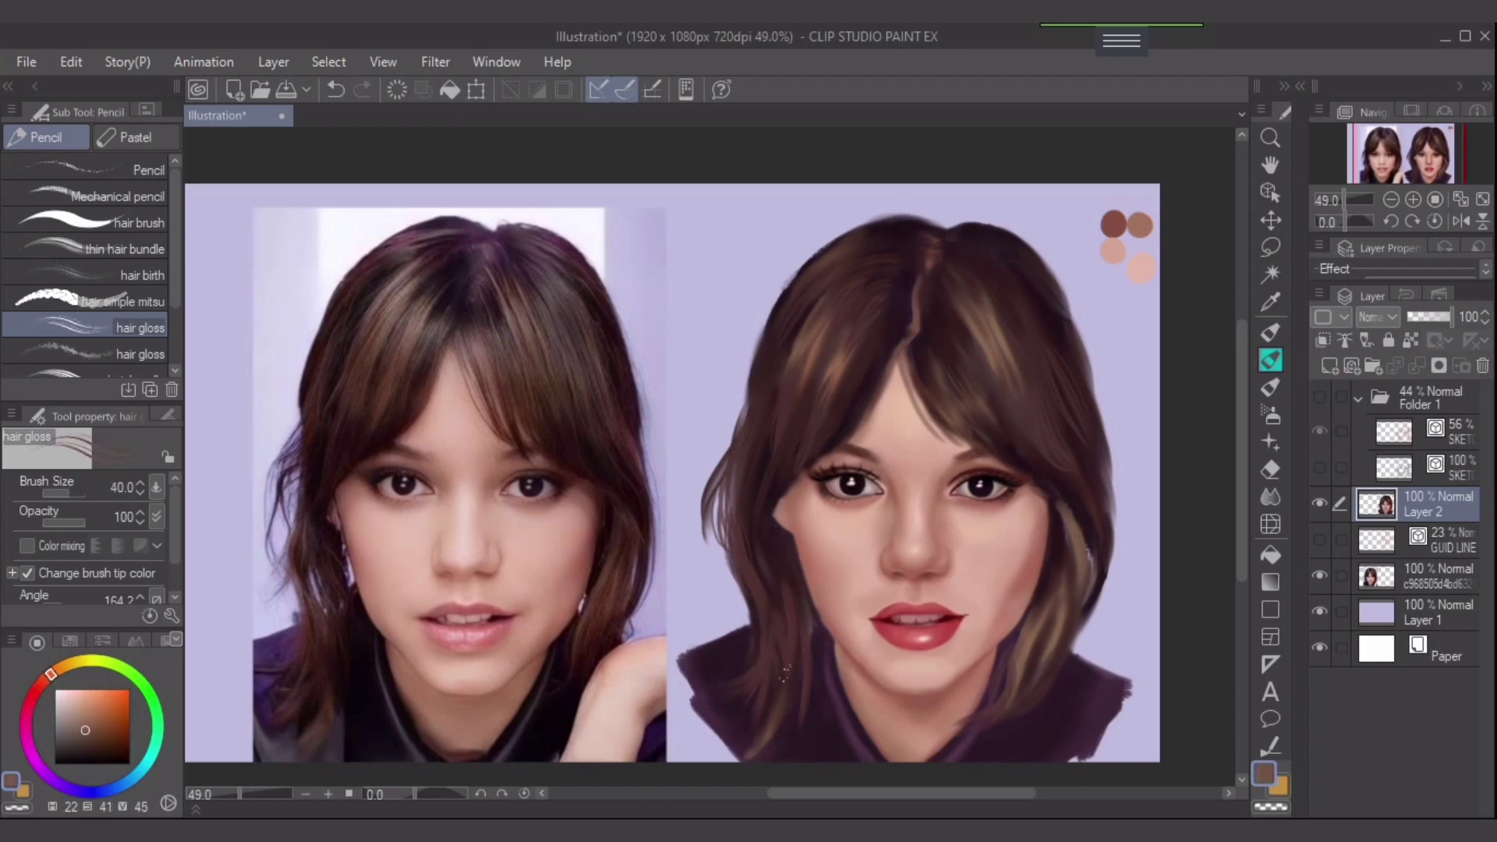
{"action": "left_click_drag", "start_coordinate": [789, 643], "coordinate": [791, 685]}
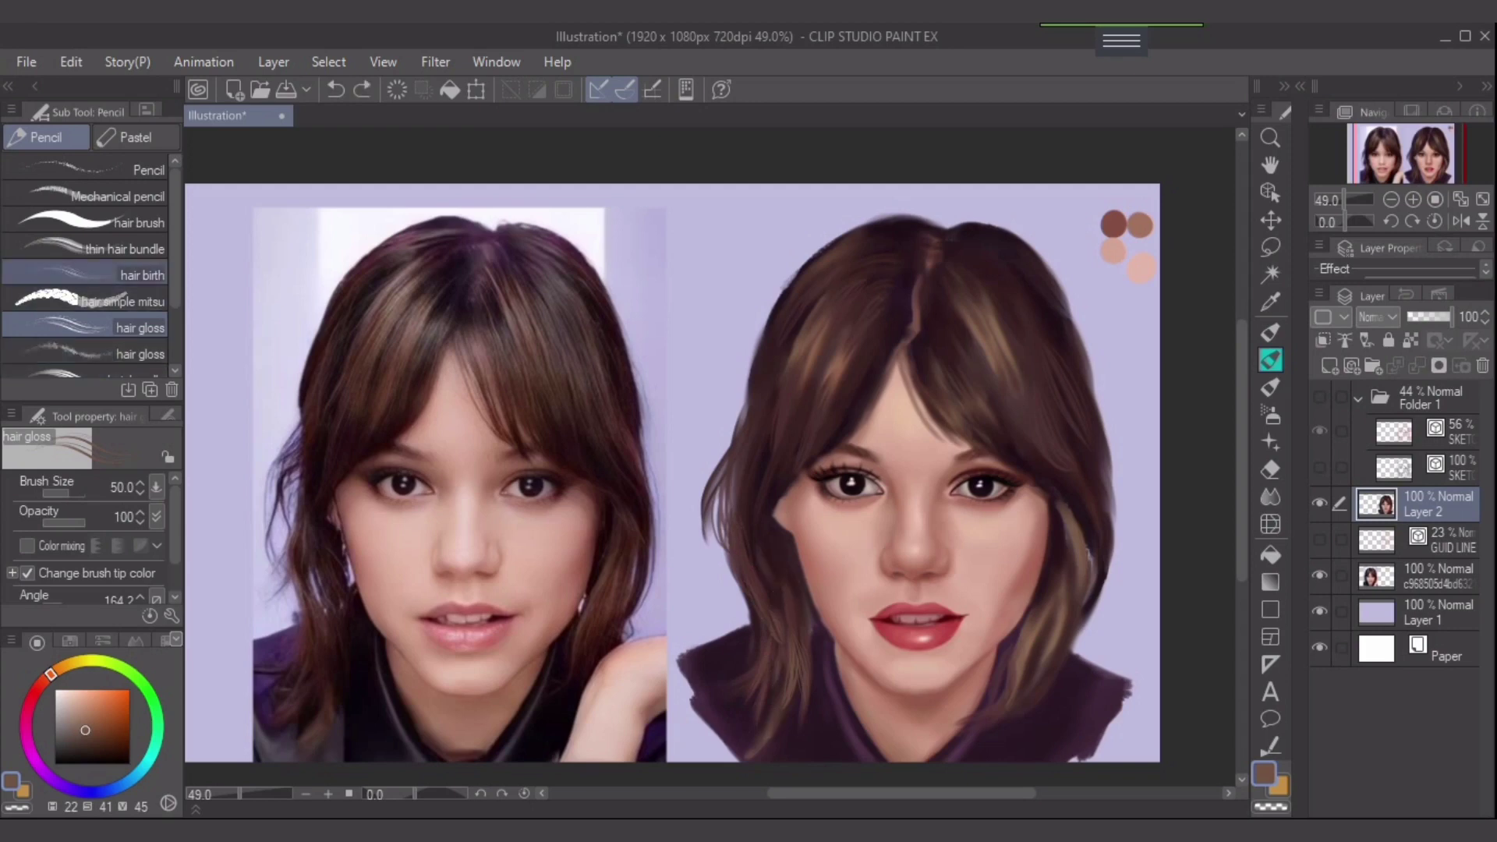
- Draw fine strands on the right fringe tip and along the right outer hair contour with the hair birth brush at size 60
{"action": "left_click", "coordinate": [117, 274]}
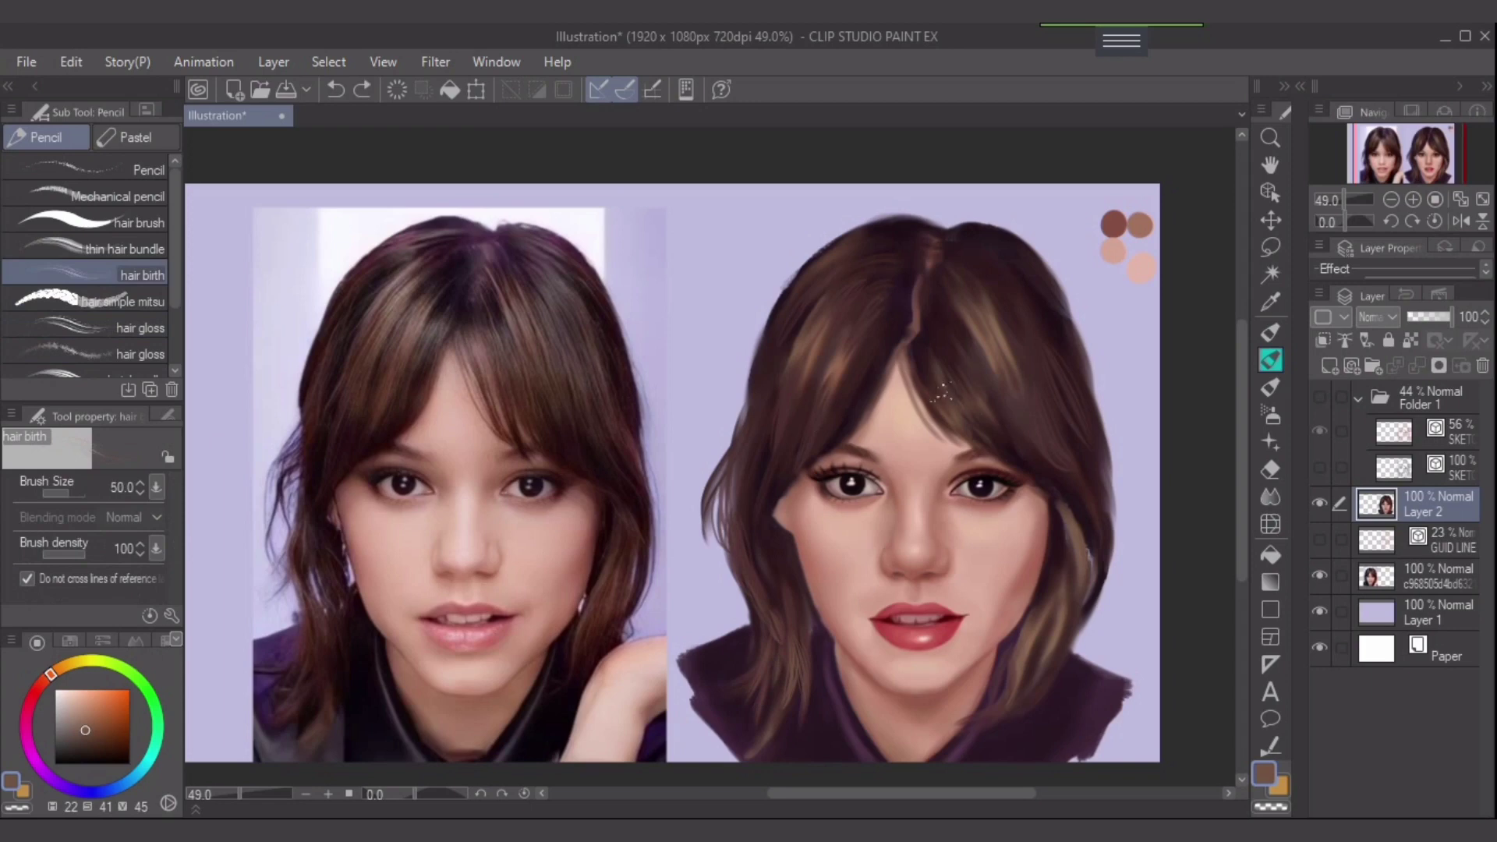
{"action": "key", "text": "]"}
{"action": "left_click_drag", "start_coordinate": [941, 392], "coordinate": [957, 443]}
{"action": "left_click_drag", "start_coordinate": [1094, 545], "coordinate": [1091, 615]}
{"action": "left_click_drag", "start_coordinate": [1107, 479], "coordinate": [1113, 580]}
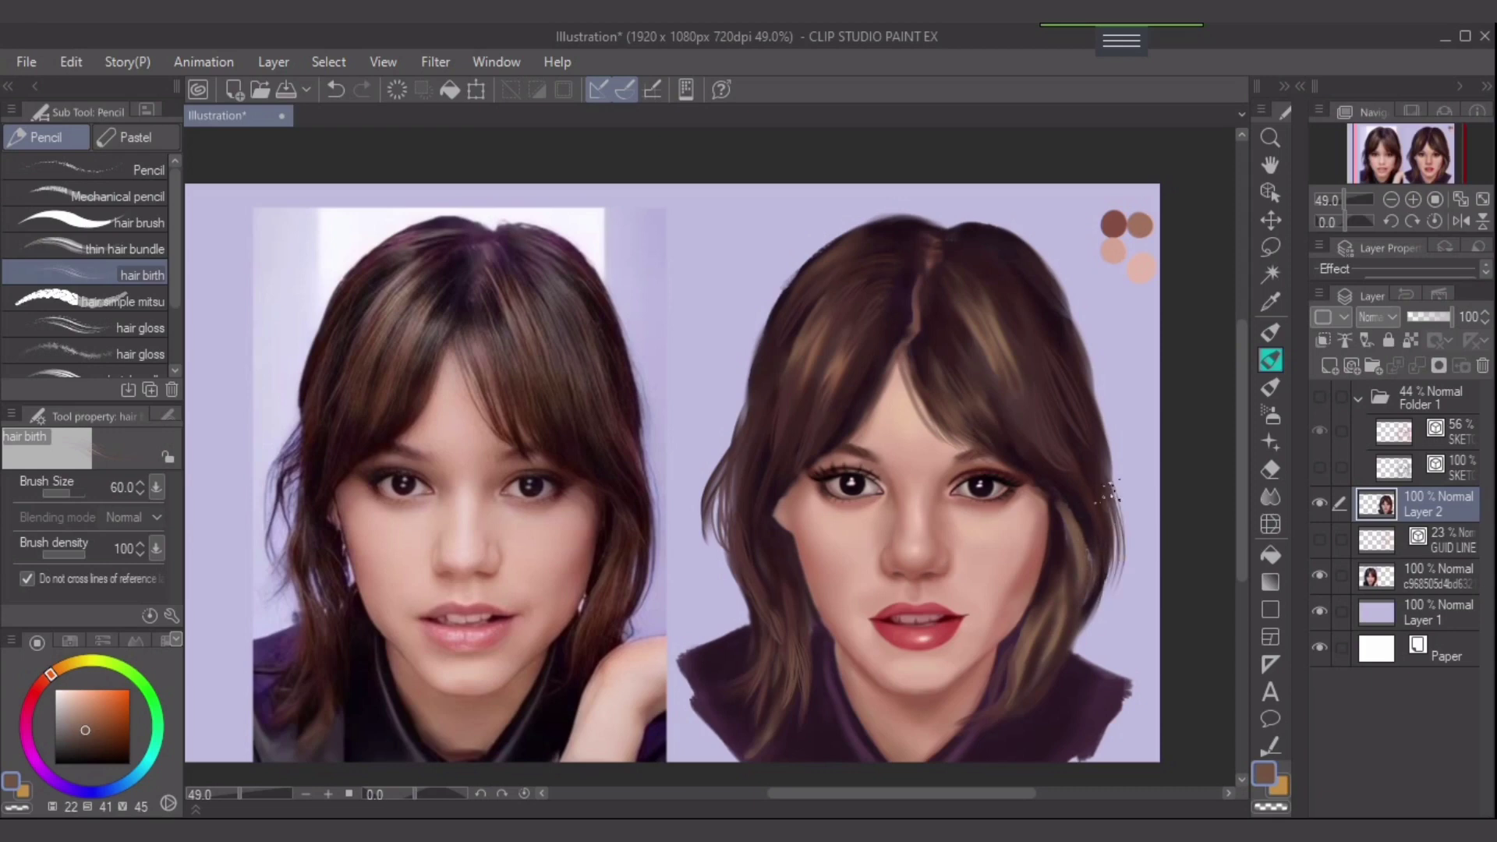
{"action": "mouse_move", "coordinate": [1110, 484]}
{"action": "left_mouse_down"}
{"action": "mouse_move", "coordinate": [1094, 608]}
{"action": "mouse_move", "coordinate": [1072, 641]}
{"action": "left_mouse_up"}
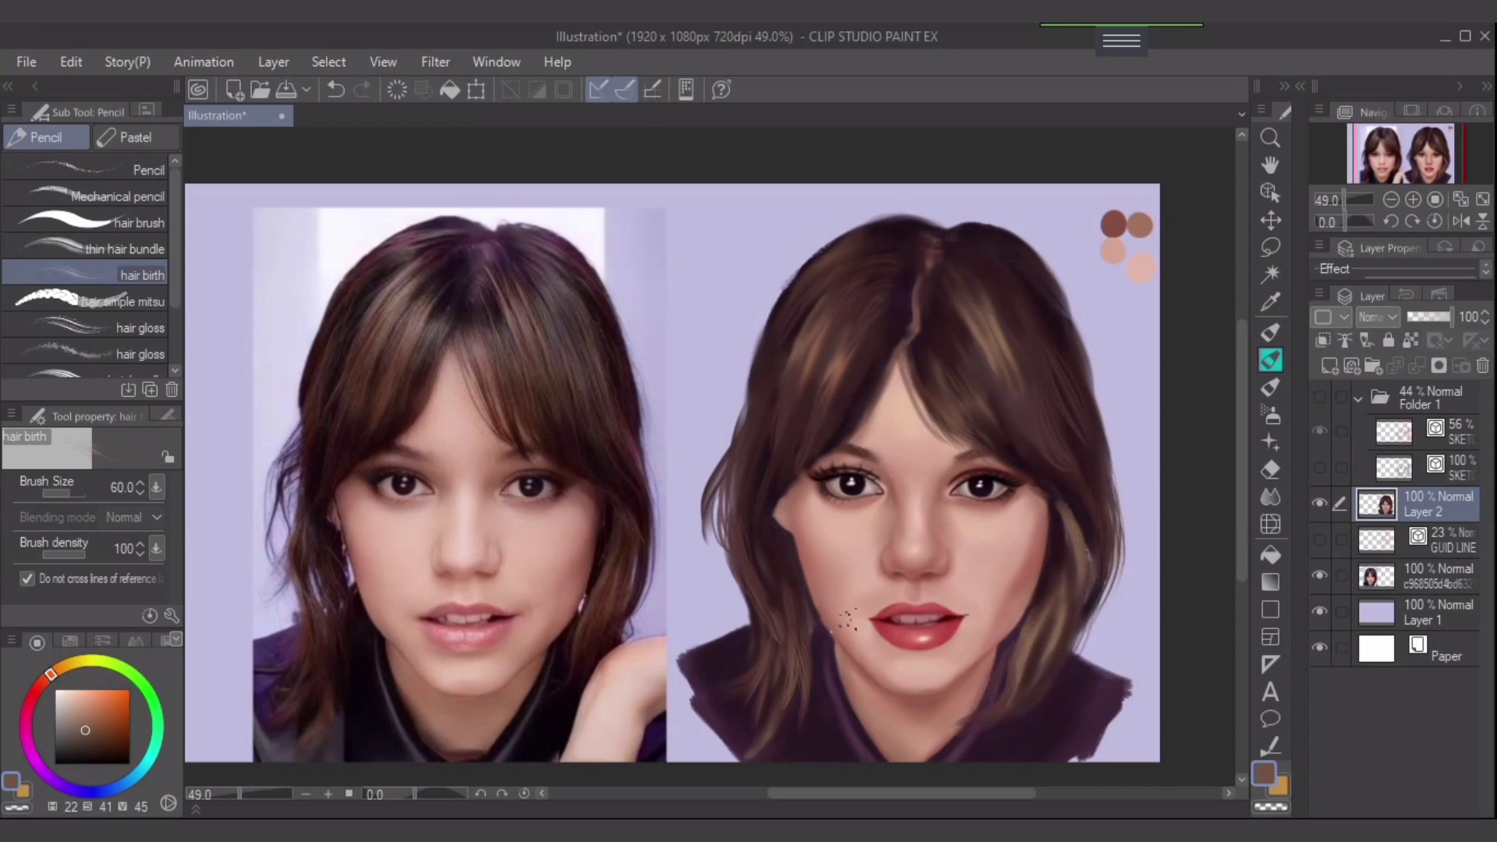
- Draw hair birth strands off the left outer hair at size 60, resampling the brown from the hair and undoing misplaced strokes
{"action": "mouse_move", "coordinate": [724, 491]}
{"action": "left_mouse_down"}
{"action": "mouse_move", "coordinate": [730, 561]}
{"action": "mouse_move", "coordinate": [754, 606]}
{"action": "left_mouse_up"}
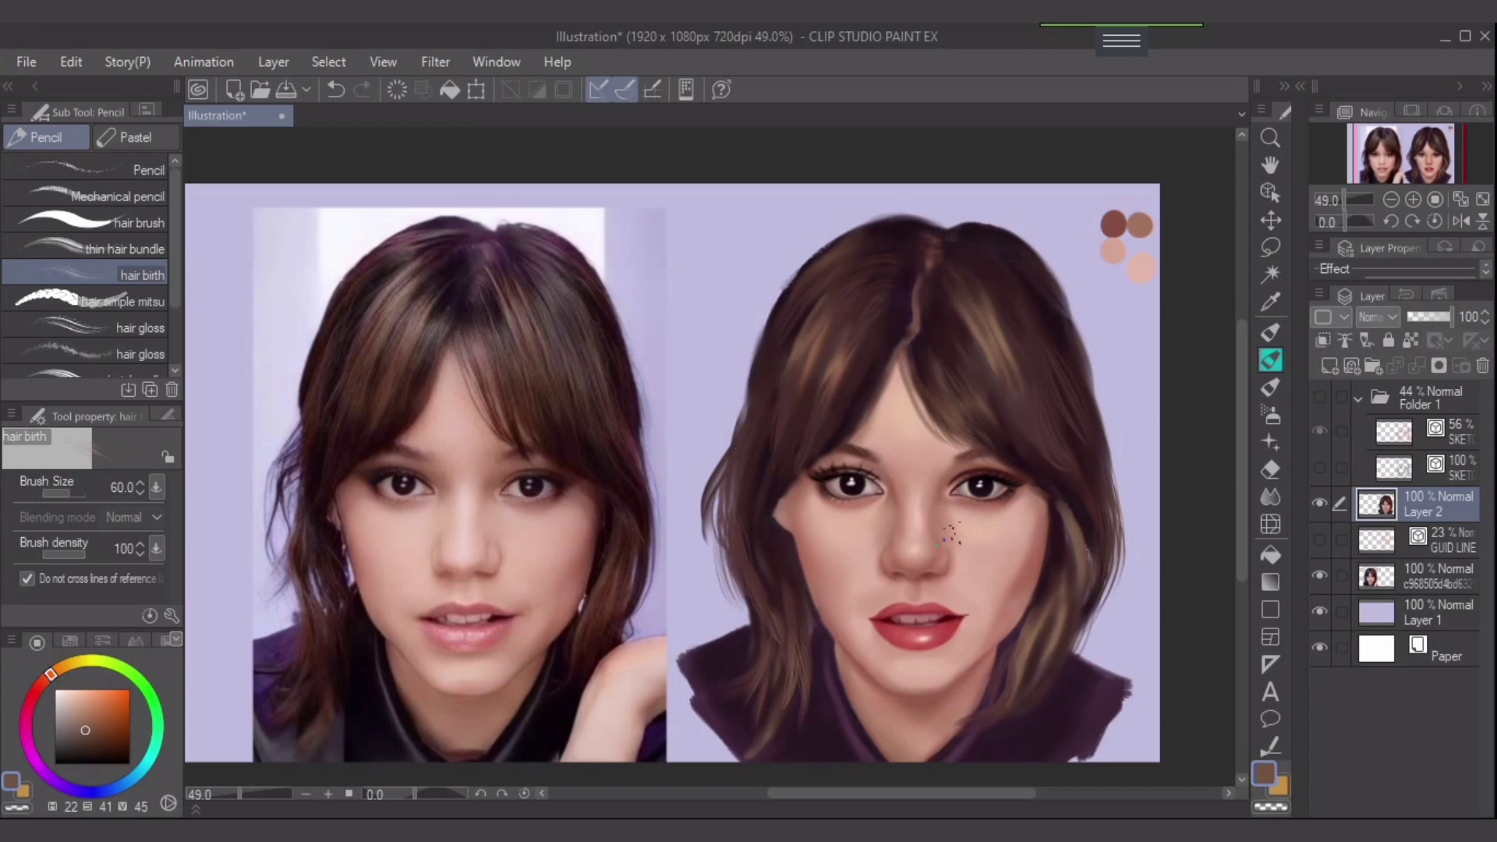
{"action": "key", "text": "ctrl+z"}
{"action": "left_click", "coordinate": [735, 449], "text": "alt"}
{"action": "left_click", "coordinate": [735, 448], "text": "alt"}
{"action": "mouse_move", "coordinate": [720, 490]}
{"action": "left_mouse_down"}
{"action": "mouse_move", "coordinate": [715, 532]}
{"action": "mouse_move", "coordinate": [757, 596]}
{"action": "mouse_move", "coordinate": [729, 503]}
{"action": "mouse_move", "coordinate": [750, 608]}
{"action": "left_mouse_up"}
{"action": "key", "text": "ctrl+z"}
{"action": "left_click_drag", "start_coordinate": [721, 533], "coordinate": [742, 588]}
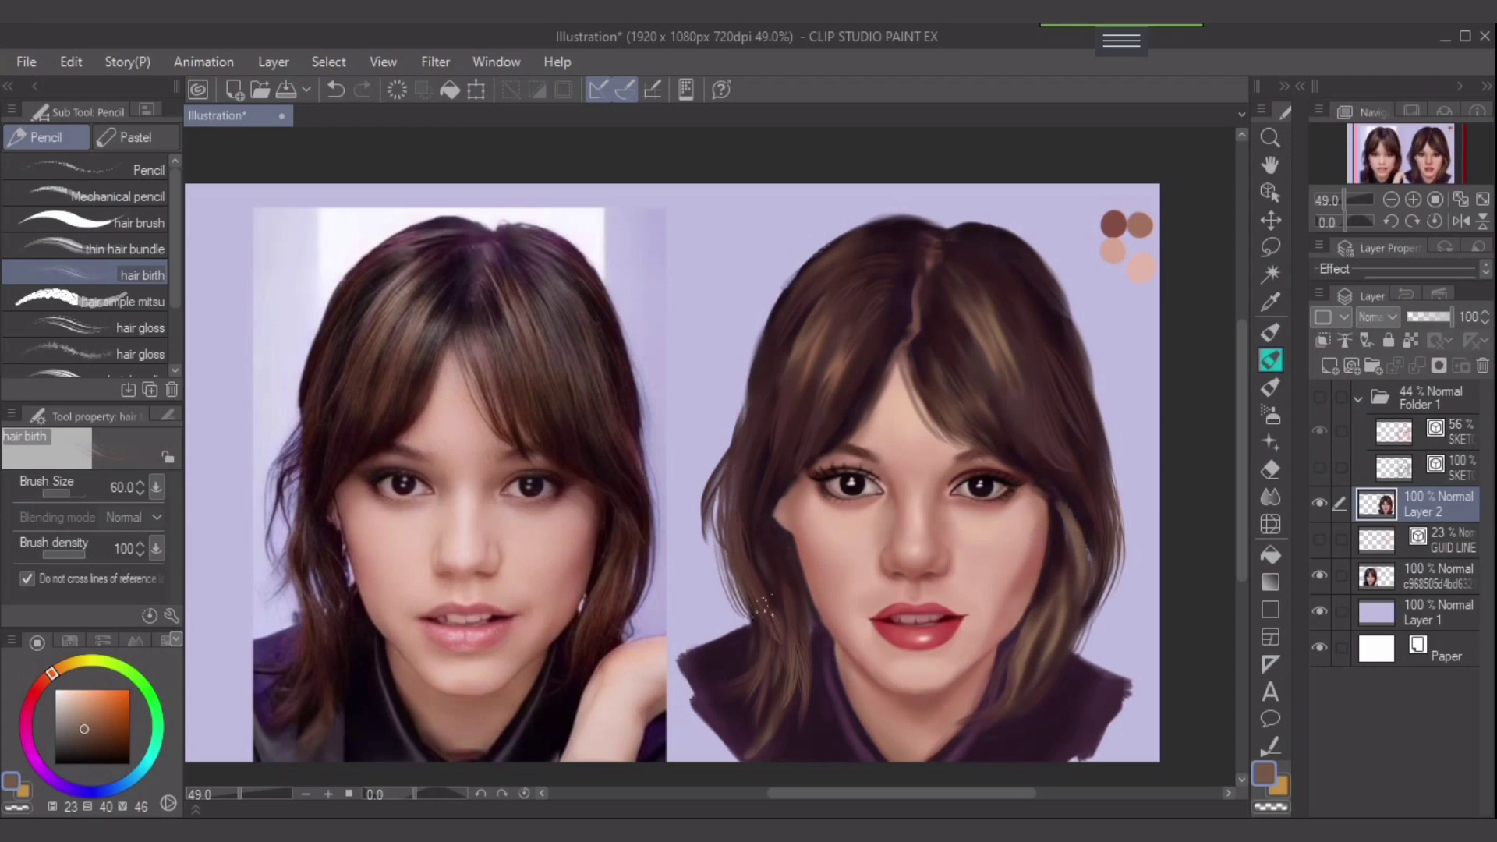
- Add a new raster layer directly above the GUID LINE layer, beneath the portrait layer
{"action": "left_click", "coordinate": [1435, 539]}
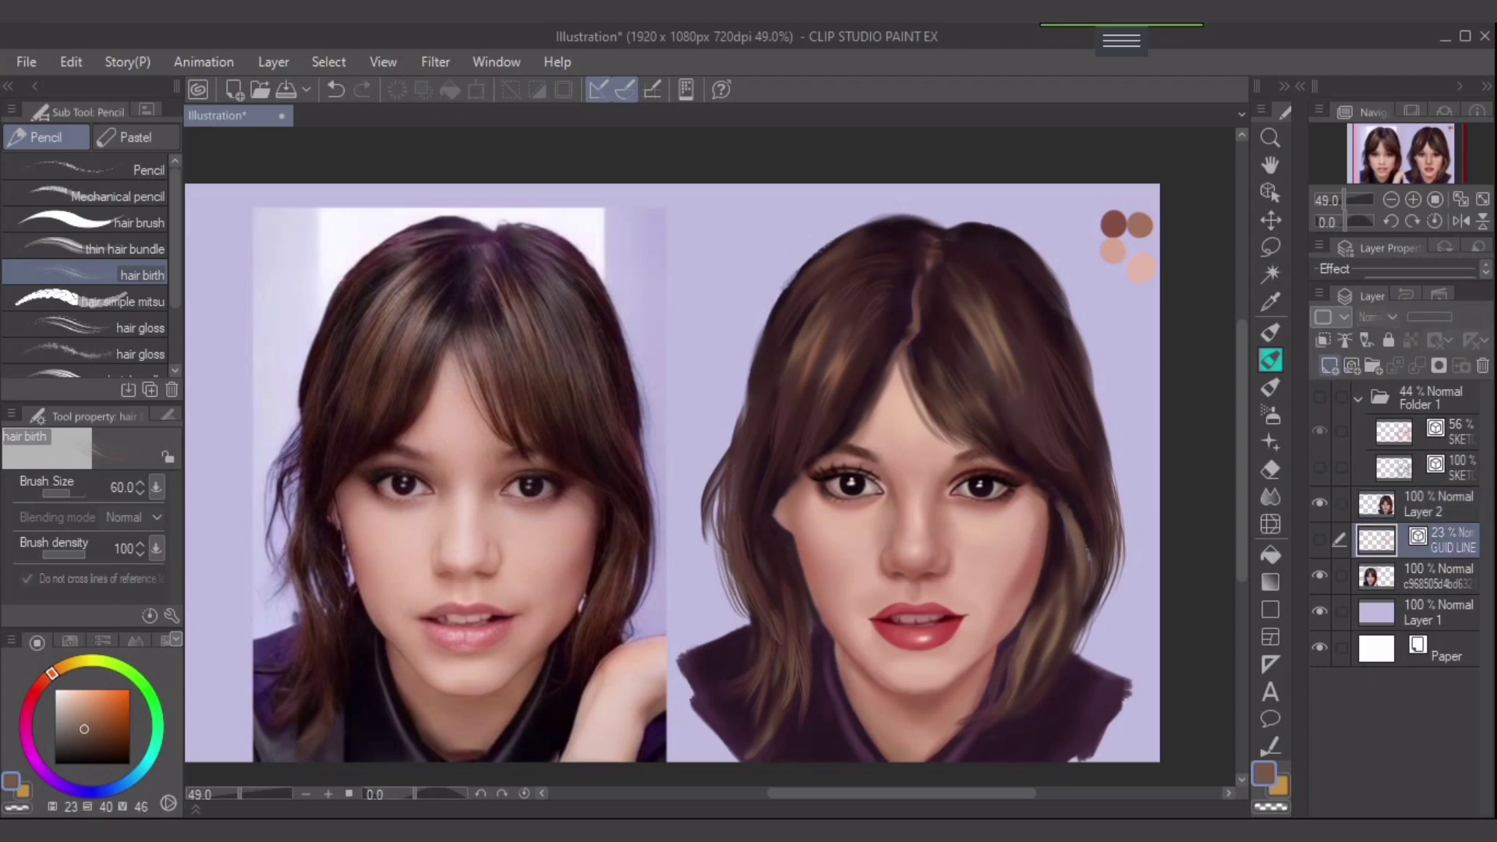
{"action": "left_click", "coordinate": [1329, 365]}
{"action": "key", "text": "ctrl+z"}
{"action": "key", "text": "ctrl+z"}
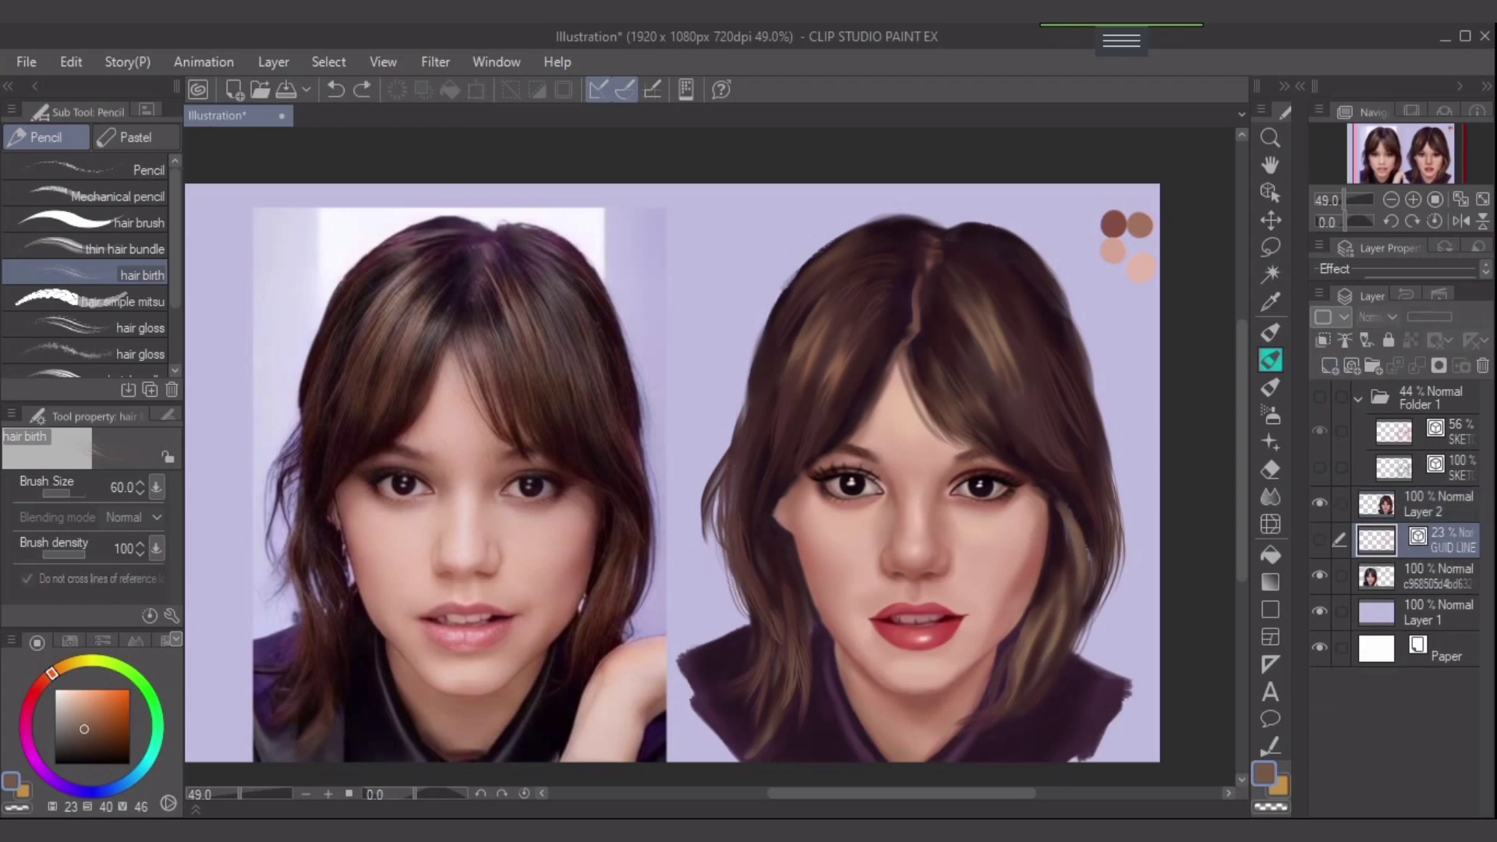
{"action": "left_click", "coordinate": [1329, 366]}
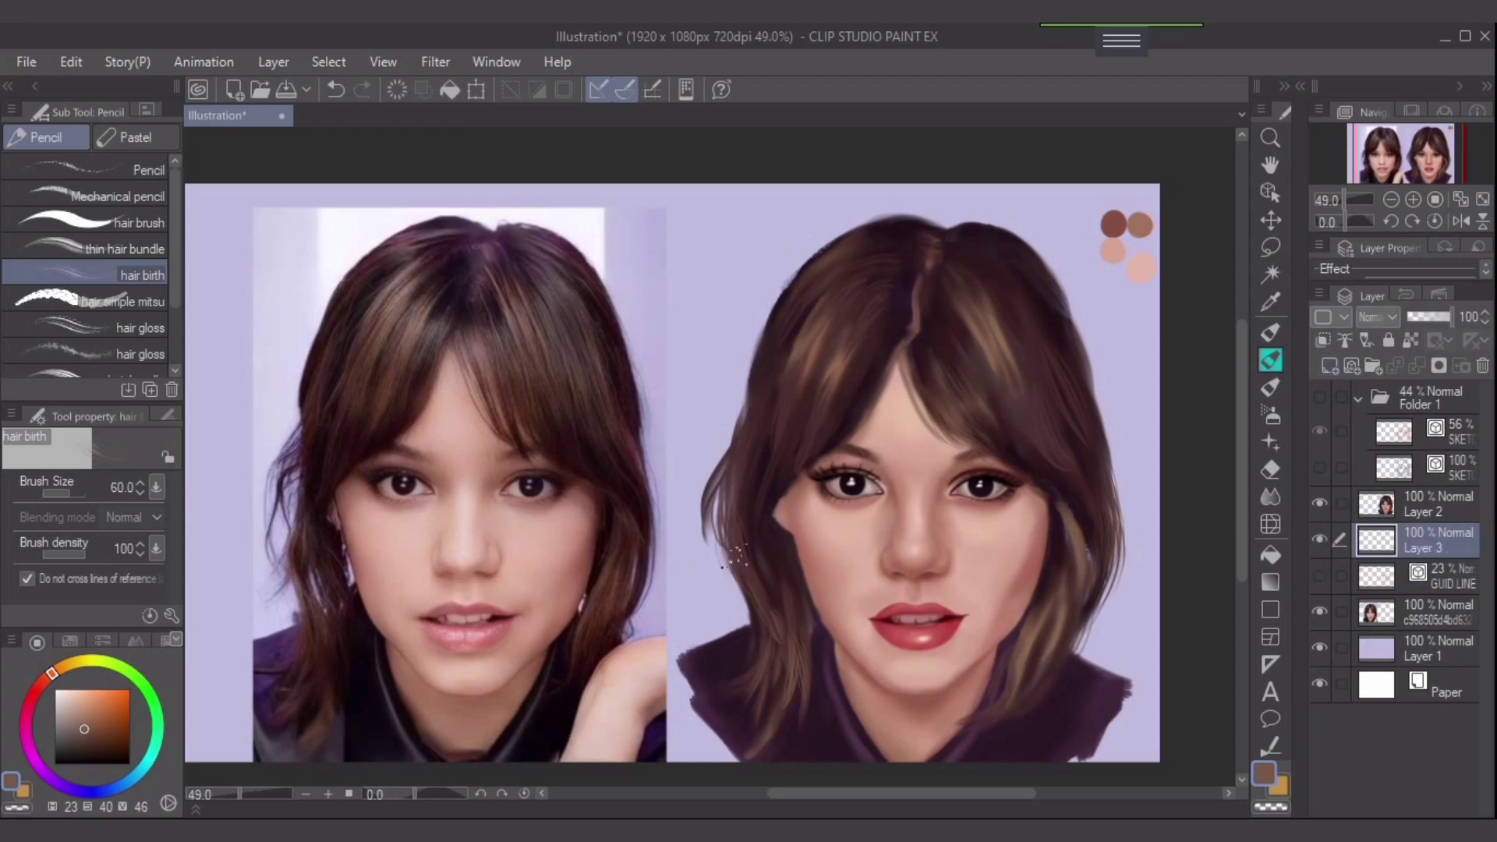
- Draw fine hair birth strands behind the left outer hair on the new layer at size 60, undoing misplaced strokes
{"action": "key", "text": "ctrl+z"}
{"action": "left_click_drag", "start_coordinate": [716, 514], "coordinate": [745, 615]}
{"action": "key", "text": "ctrl+z"}
{"action": "left_click_drag", "start_coordinate": [723, 544], "coordinate": [766, 635]}
{"action": "key", "text": "ctrl+y"}
{"action": "key", "text": "ctrl+z"}
{"action": "key", "text": "ctrl+z"}
{"action": "left_click_drag", "start_coordinate": [737, 505], "coordinate": [763, 599]}
{"action": "left_click_drag", "start_coordinate": [732, 505], "coordinate": [742, 593]}
{"action": "mouse_move", "coordinate": [739, 447]}
{"action": "left_mouse_down"}
{"action": "mouse_move", "coordinate": [773, 375]}
{"action": "mouse_move", "coordinate": [739, 421]}
{"action": "left_mouse_up"}
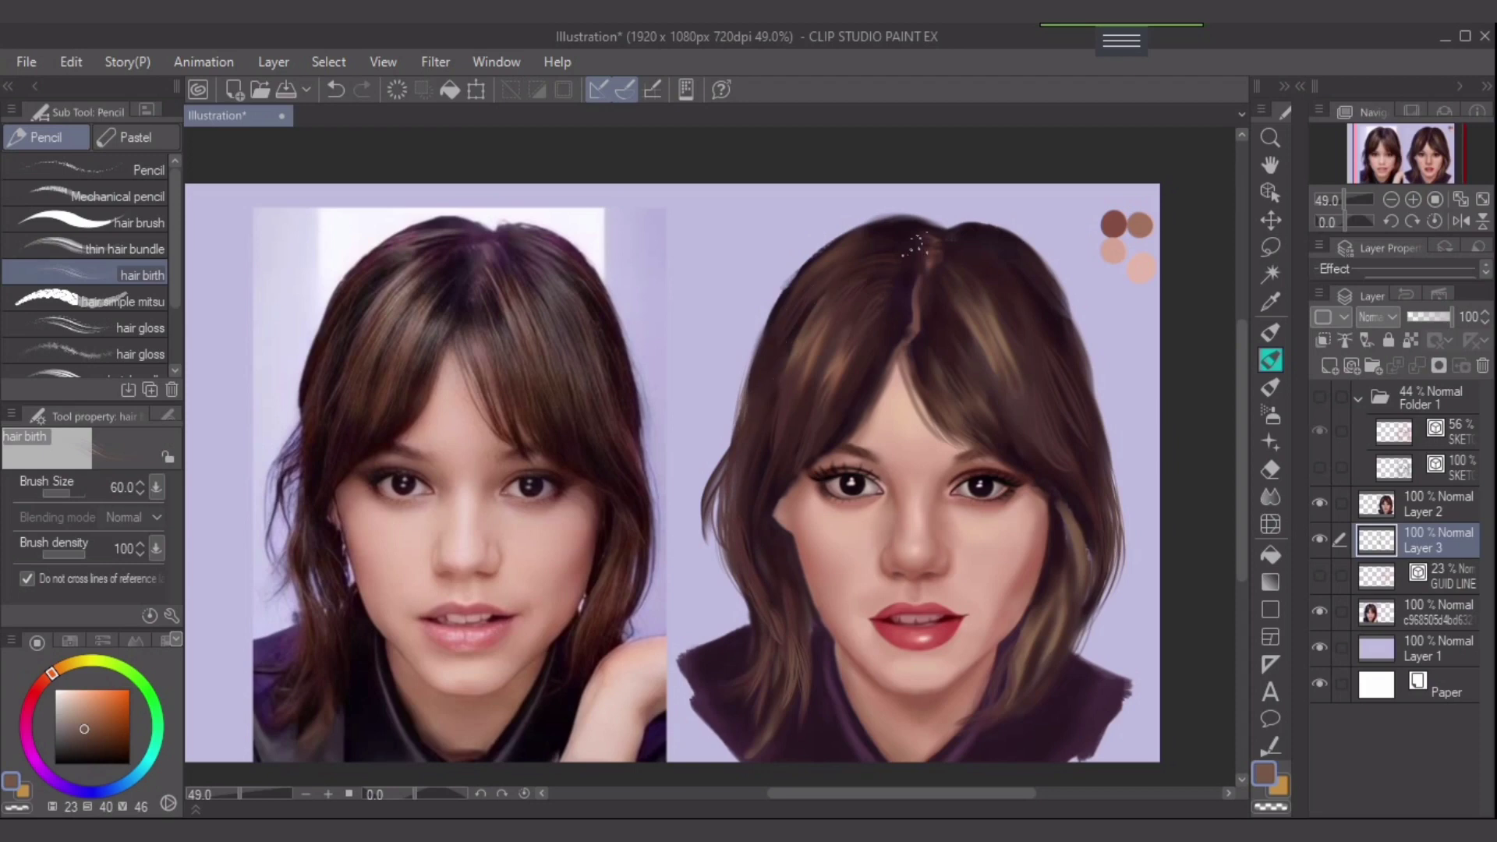
- Draw flyaway strands over the left side of the crown at size 60, undoing the misplaced side strokes
{"action": "left_click_drag", "start_coordinate": [926, 220], "coordinate": [847, 248]}
{"action": "mouse_move", "coordinate": [782, 292]}
{"action": "left_mouse_down"}
{"action": "mouse_move", "coordinate": [741, 432]}
{"action": "mouse_move", "coordinate": [745, 392]}
{"action": "mouse_move", "coordinate": [716, 470]}
{"action": "left_mouse_up"}
{"action": "key", "text": "ctrl+z"}
{"action": "left_click_drag", "start_coordinate": [740, 522], "coordinate": [721, 596]}
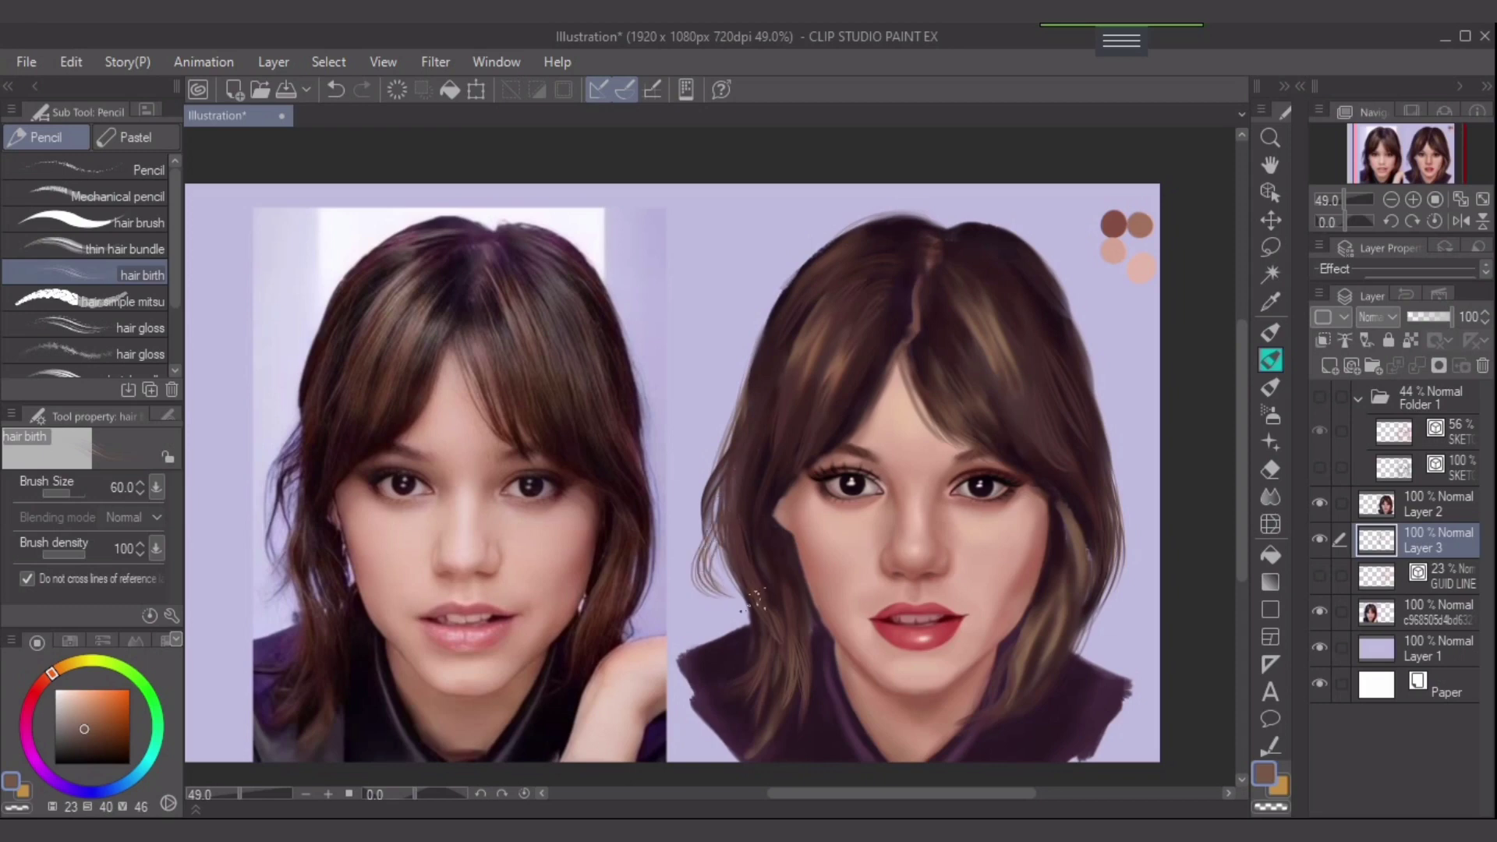
{"action": "key", "text": "ctrl+z"}
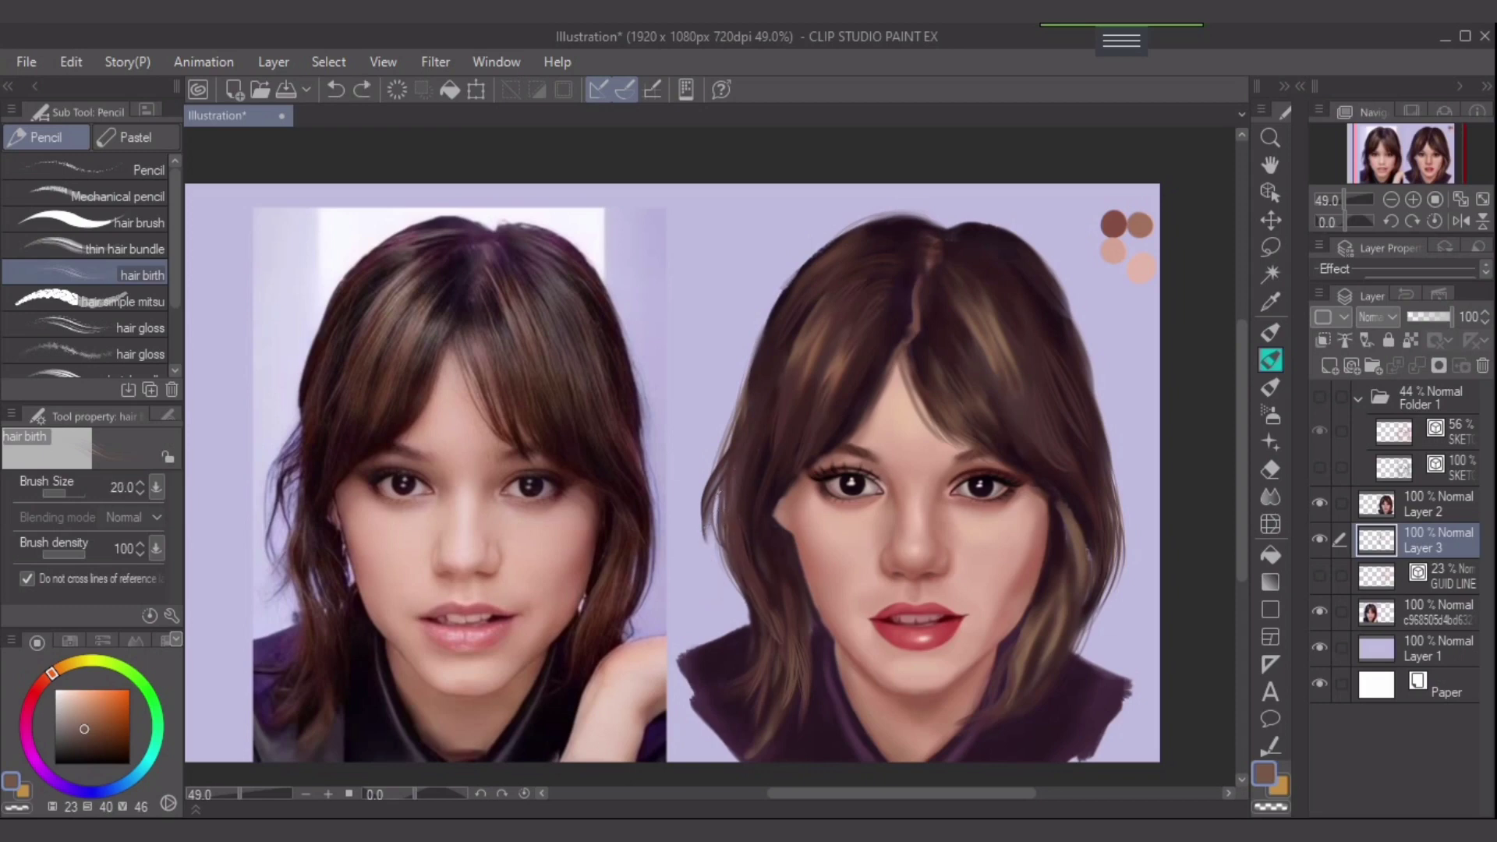
- Try to draw thinner curved flyaway strands off the left outer hair starting at size 20
{"action": "left_click_drag", "start_coordinate": [725, 499], "coordinate": [701, 588]}
{"action": "mouse_move", "coordinate": [718, 458]}
{"action": "left_mouse_down"}
{"action": "mouse_move", "coordinate": [687, 536]}
{"action": "mouse_move", "coordinate": [736, 582]}
{"action": "mouse_move", "coordinate": [751, 625]}
{"action": "left_mouse_up"}
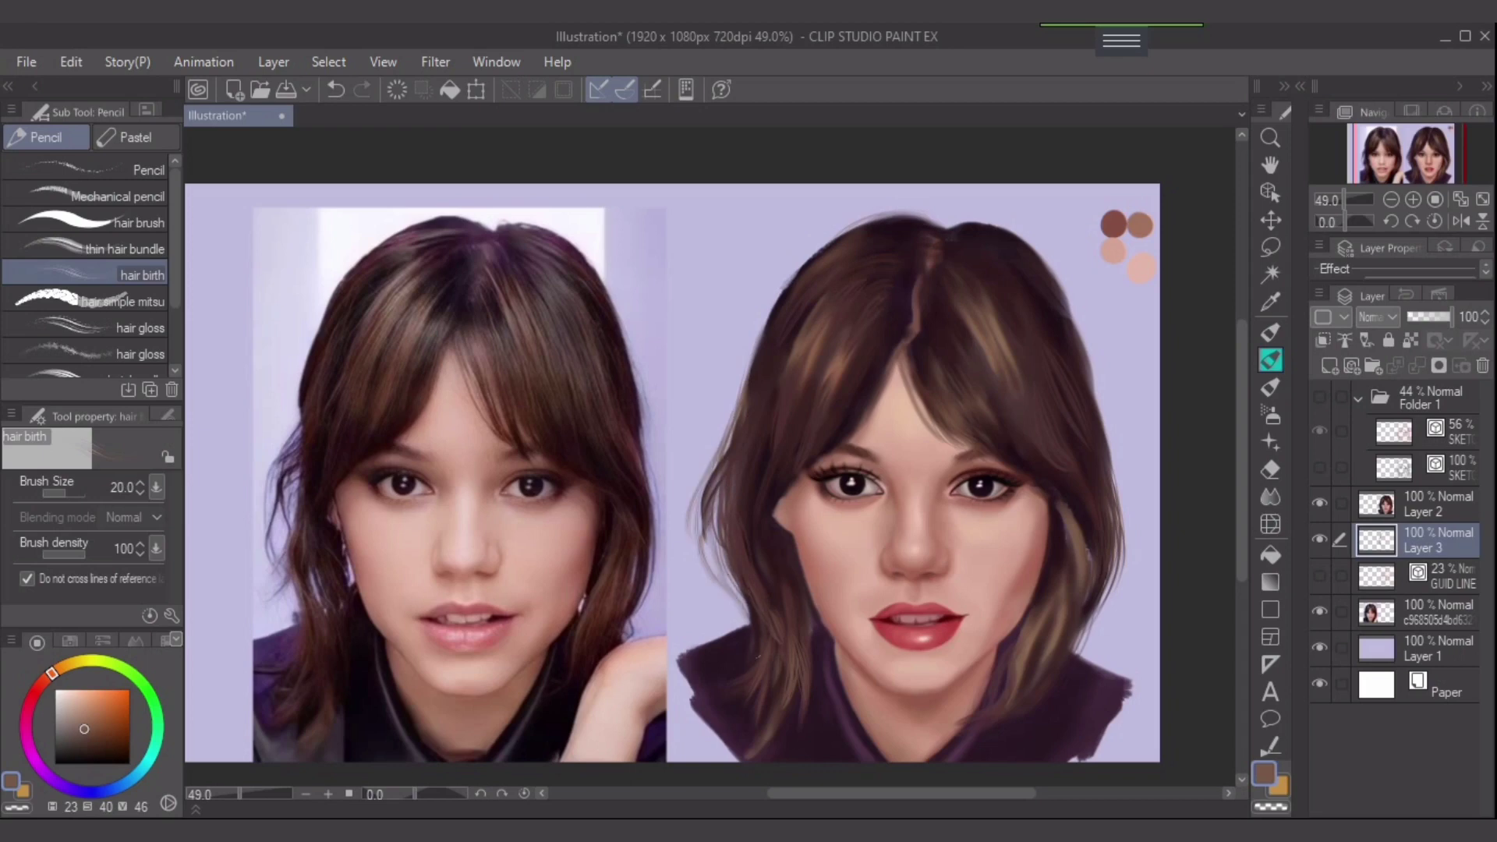
{"action": "left_click_drag", "start_coordinate": [711, 570], "coordinate": [745, 630]}
{"action": "left_click_drag", "start_coordinate": [724, 578], "coordinate": [745, 625]}
{"action": "left_click_drag", "start_coordinate": [714, 539], "coordinate": [742, 606]}
{"action": "key", "text": "bracketleft"}
{"action": "key", "text": "bracketleft"}
{"action": "key", "text": "bracketright"}
{"action": "key", "text": "bracketright"}
{"action": "left_click_drag", "start_coordinate": [715, 523], "coordinate": [713, 573]}
{"action": "key", "text": "ctrl+z"}
{"action": "key", "text": "ctrl+z"}
{"action": "key", "text": "ctrl+z"}
{"action": "key", "text": "ctrl+z"}
{"action": "key", "text": "ctrl+z"}
{"action": "key", "text": "ctrl+z"}
{"action": "key", "text": "ctrl+z"}
{"action": "key", "text": "ctrl+z"}
- Draw hair birth flyaway strands along the left and right outer hair contours at size 50
{"action": "key", "text": "bracketleft"}
{"action": "key", "text": "bracketleft"}
{"action": "key", "text": "bracketleft"}
{"action": "left_click_drag", "start_coordinate": [713, 489], "coordinate": [717, 575]}
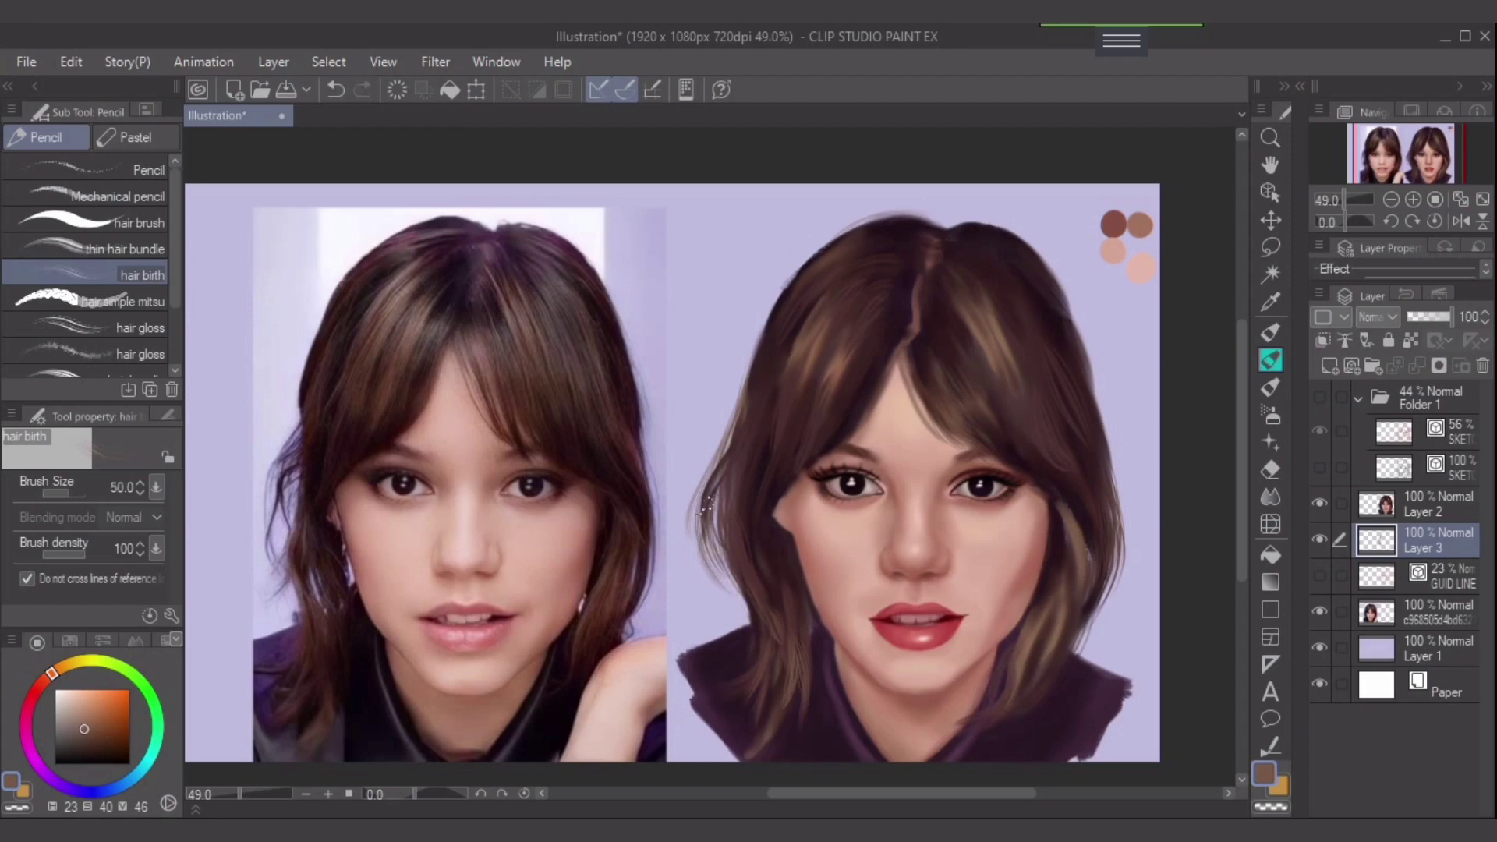
{"action": "left_click_drag", "start_coordinate": [714, 521], "coordinate": [747, 624]}
{"action": "left_click_drag", "start_coordinate": [1080, 394], "coordinate": [1093, 457]}
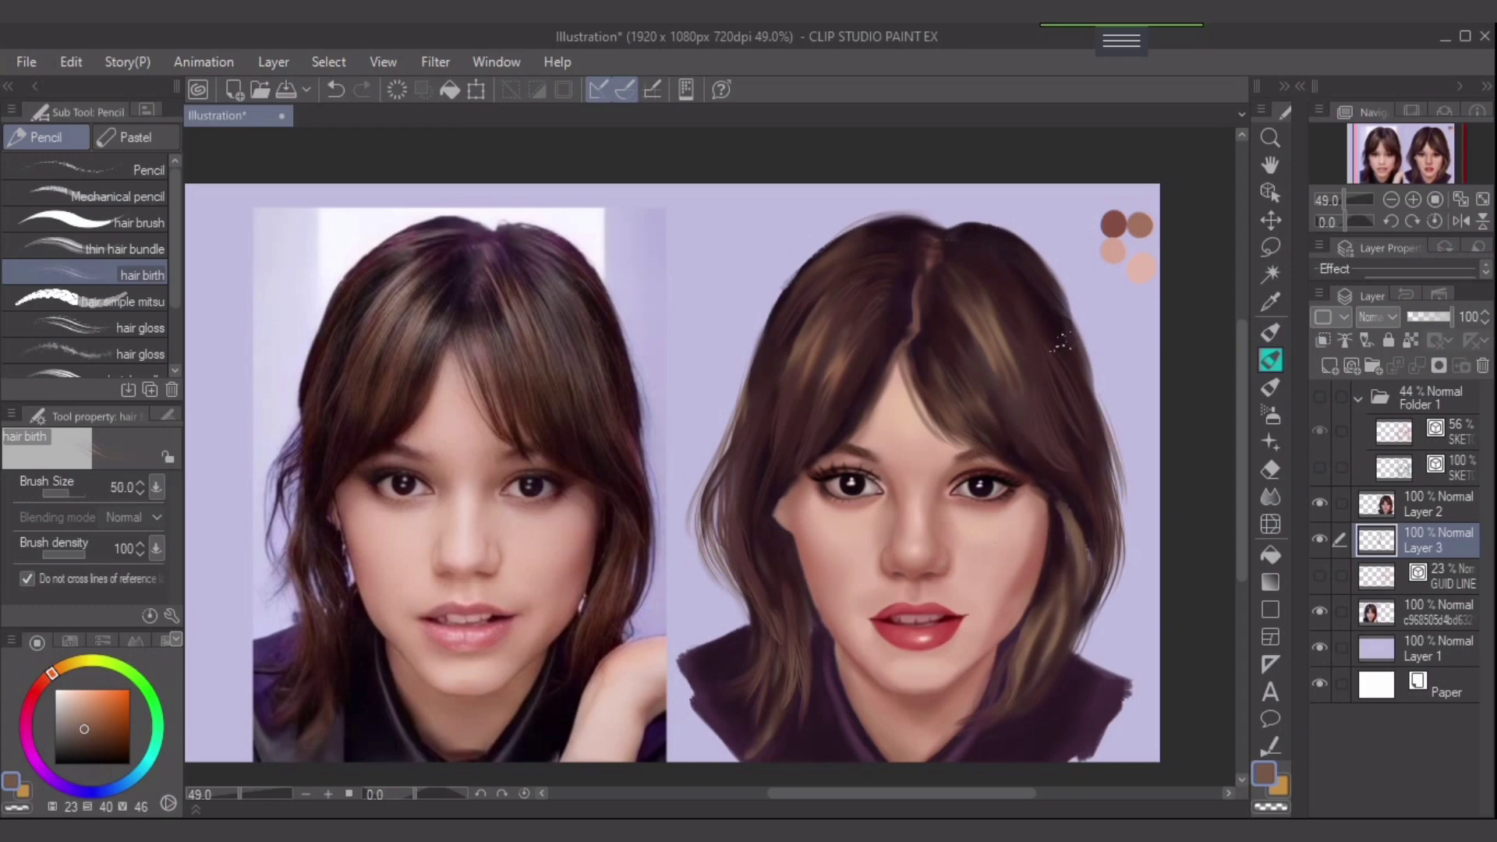
- Draw hair birth flyaway strands down the right outer hair contour at size 50, undoing the misplaced strokes
{"action": "mouse_move", "coordinate": [1090, 362]}
{"action": "left_mouse_down"}
{"action": "mouse_move", "coordinate": [1115, 457]}
{"action": "mouse_move", "coordinate": [1108, 425]}
{"action": "mouse_move", "coordinate": [1116, 559]}
{"action": "left_mouse_up"}
{"action": "key", "text": "ctrl+z"}
{"action": "left_click_drag", "start_coordinate": [1102, 428], "coordinate": [1118, 488]}
{"action": "left_click_drag", "start_coordinate": [1072, 352], "coordinate": [1113, 476]}
{"action": "key", "text": "ctrl+z"}
{"action": "key", "text": "ctrl+z"}
{"action": "key", "text": "ctrl+z"}
{"action": "key", "text": "ctrl+z"}
{"action": "key", "text": "ctrl+z"}
{"action": "left_click_drag", "start_coordinate": [1083, 376], "coordinate": [1117, 472]}
{"action": "mouse_move", "coordinate": [1080, 357]}
{"action": "left_mouse_down"}
{"action": "mouse_move", "coordinate": [1107, 548]}
{"action": "mouse_move", "coordinate": [1107, 463]}
{"action": "mouse_move", "coordinate": [1109, 520]}
{"action": "left_mouse_up"}
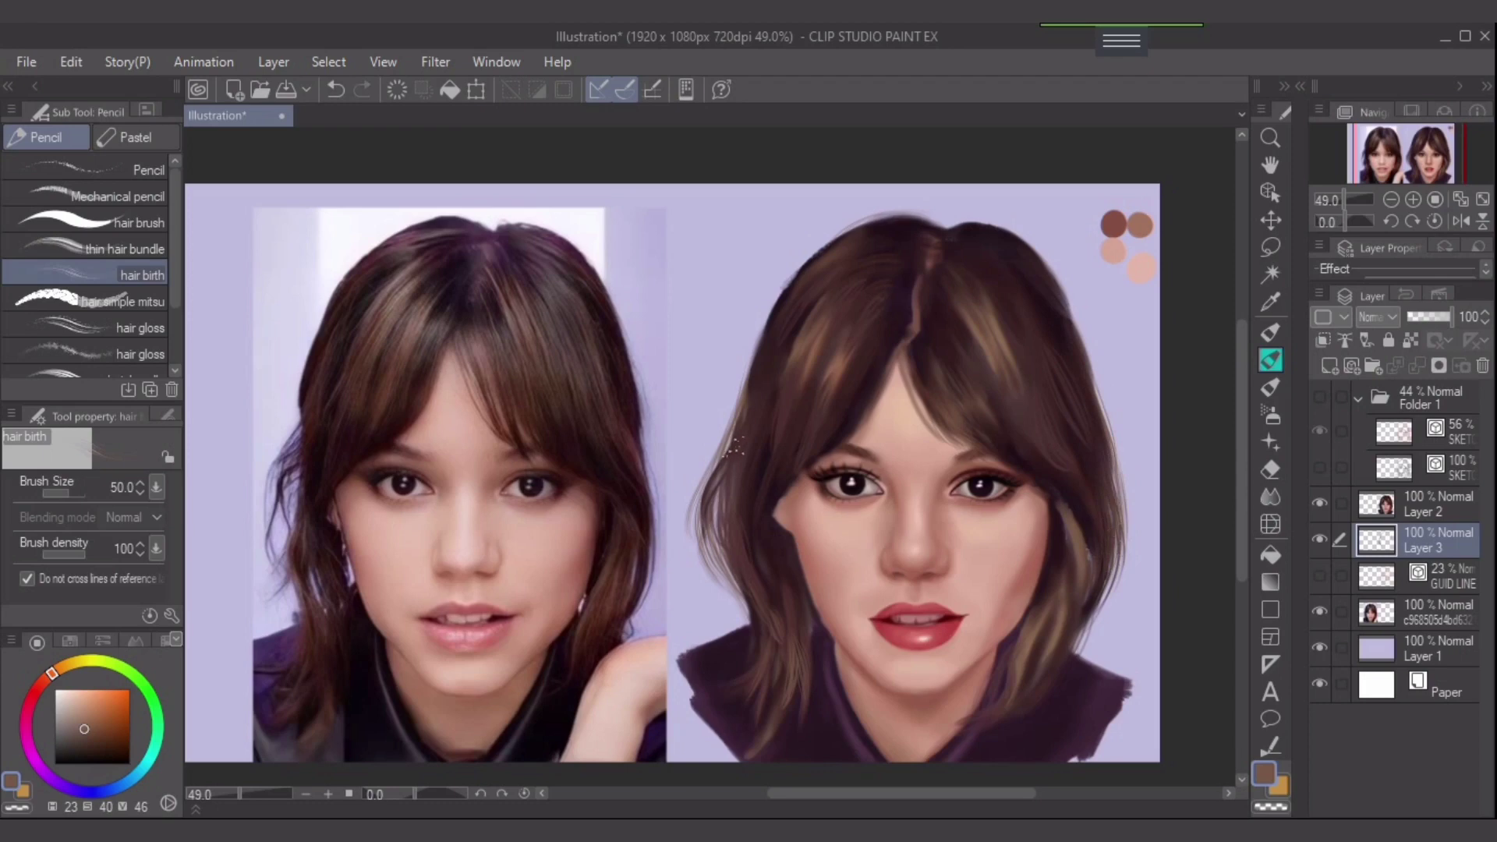
- Draw a fine hair birth strand along the upper right hair contour in a pale lavender sampled beside the left hair edge
{"action": "left_click", "coordinate": [729, 453], "text": "alt"}
{"action": "left_click_drag", "start_coordinate": [1063, 301], "coordinate": [1113, 436]}
{"action": "key", "text": "ctrl+z"}
{"action": "left_click_drag", "start_coordinate": [1064, 312], "coordinate": [1115, 480]}
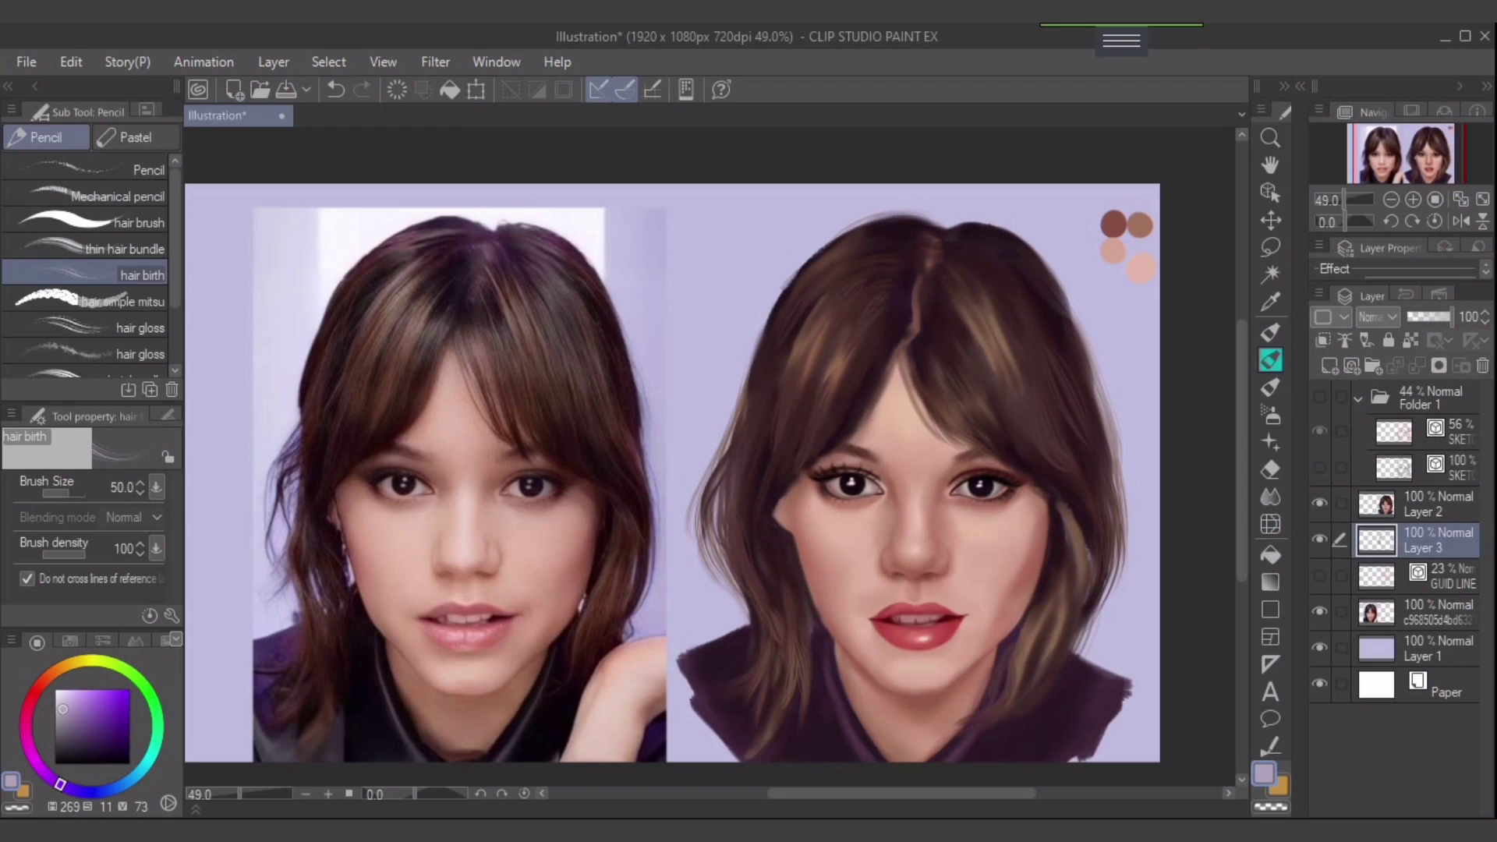
- Cover the light parting line on Layer 2 with hair bundle strokes at size 60 in a dark tone sampled near the parting
{"action": "left_click", "coordinate": [912, 348], "text": "alt"}
{"action": "key", "text": "bracketright"}
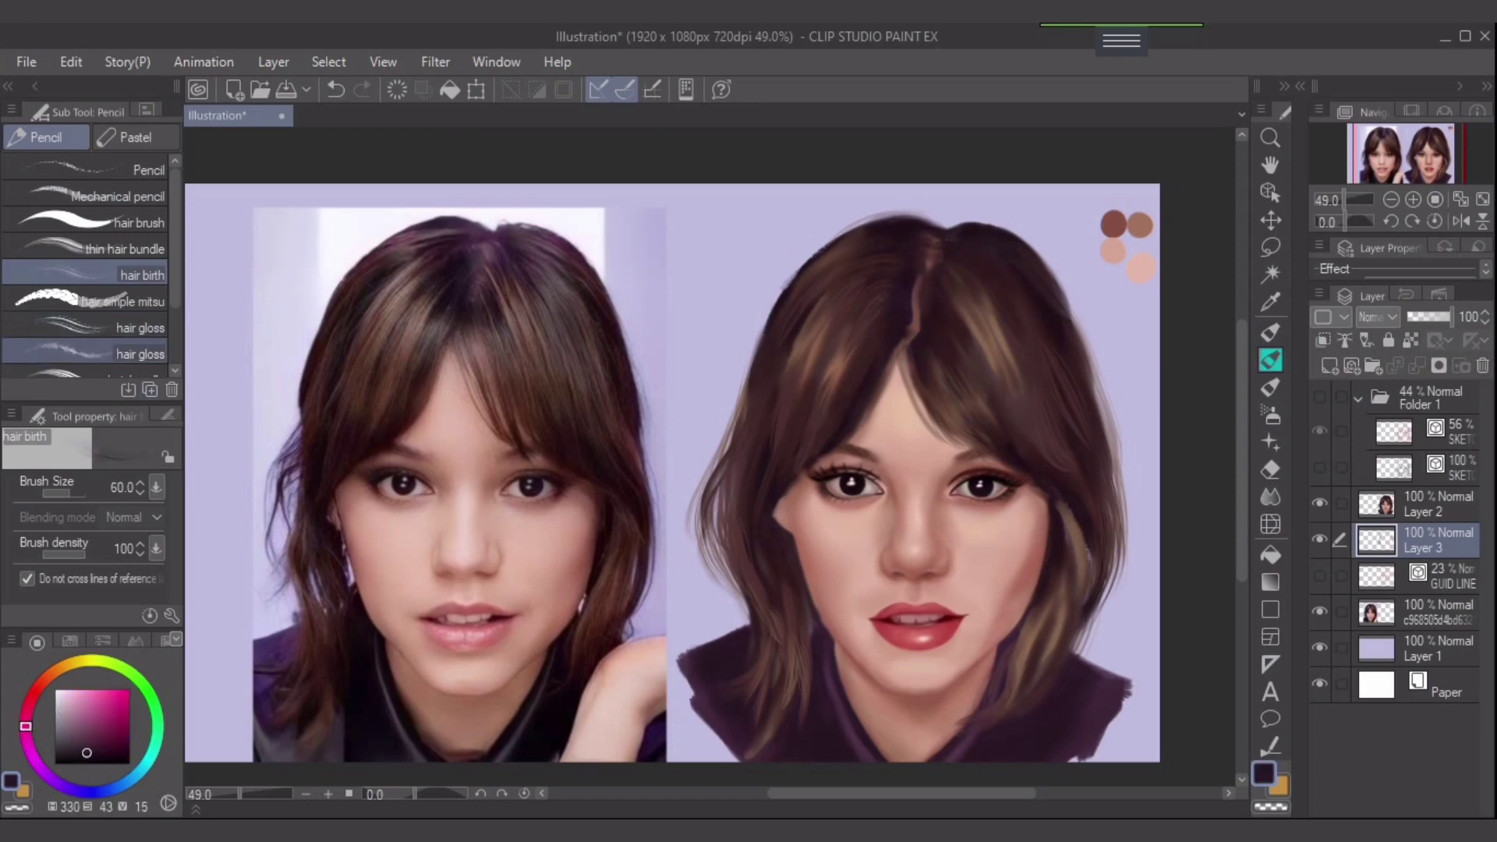
{"action": "left_click", "coordinate": [116, 353]}
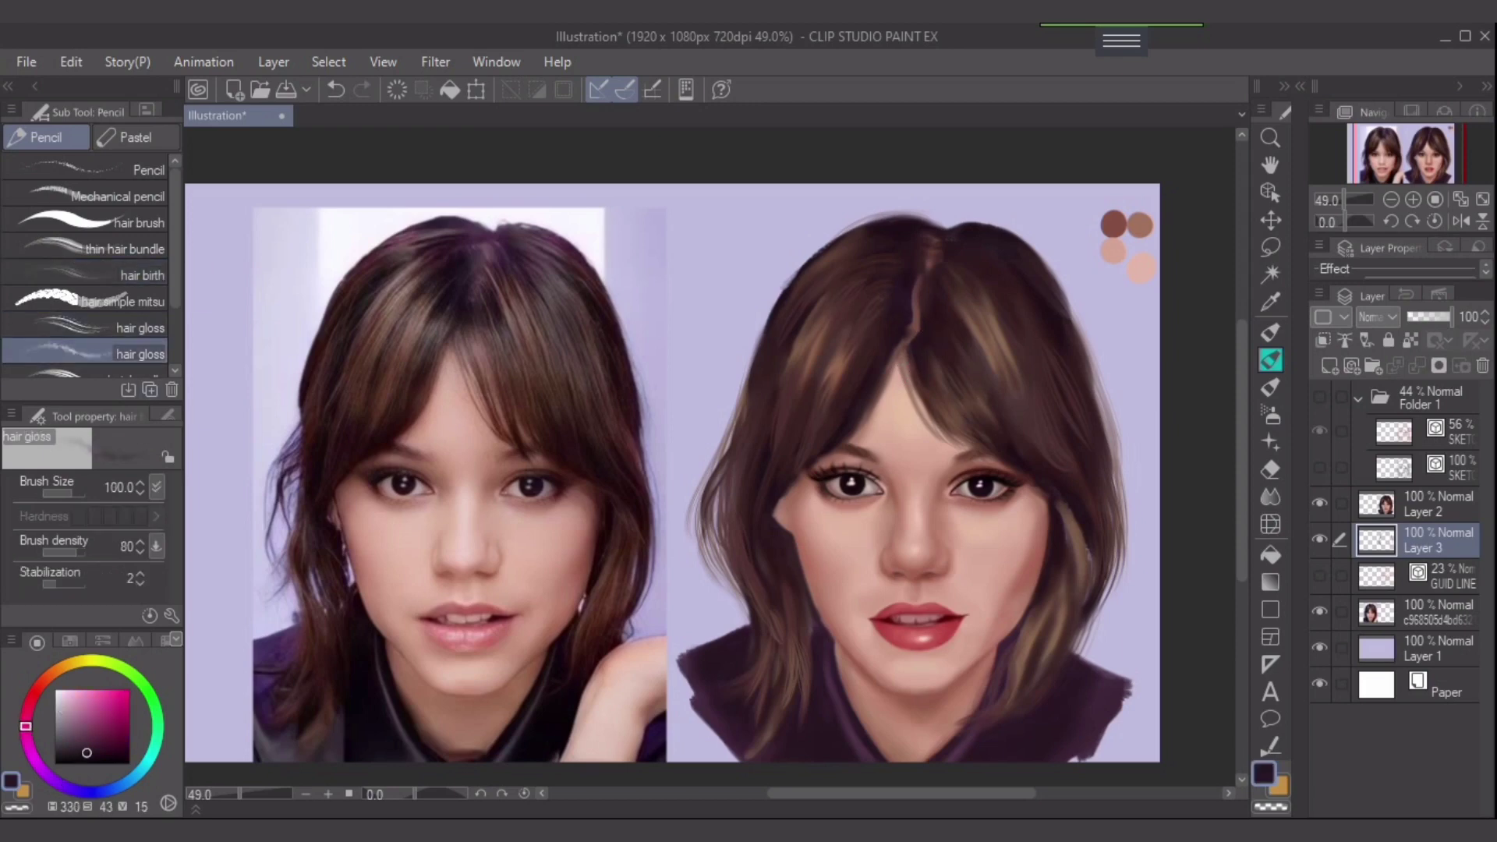
{"action": "scroll", "coordinate": [85, 265], "scroll_direction": "down", "scroll_amount": 2}
{"action": "left_click", "coordinate": [86, 330]}
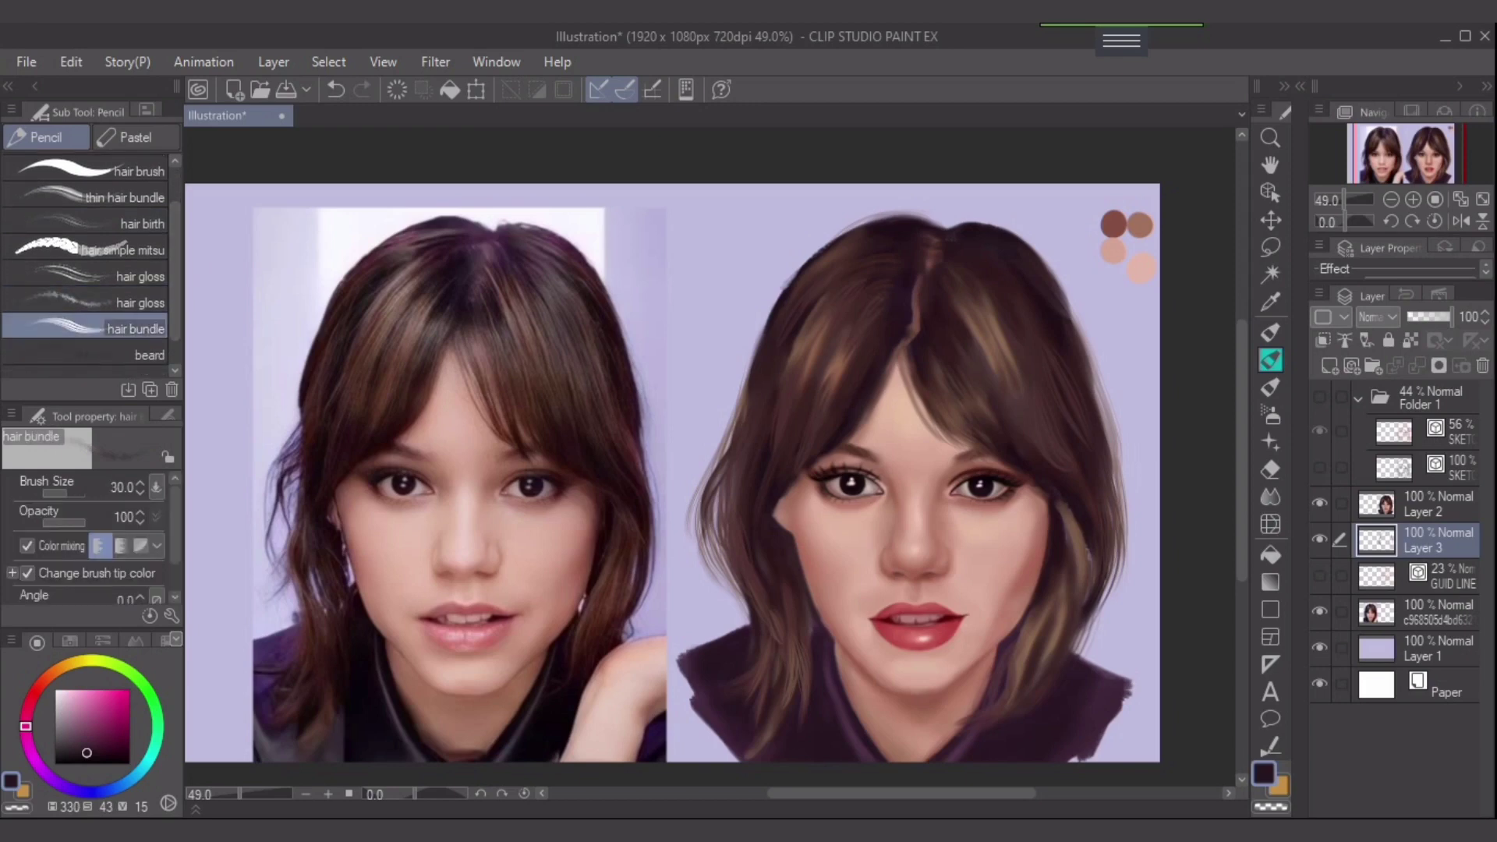
{"action": "key", "text": "bracketright"}
{"action": "key", "text": "bracketright"}
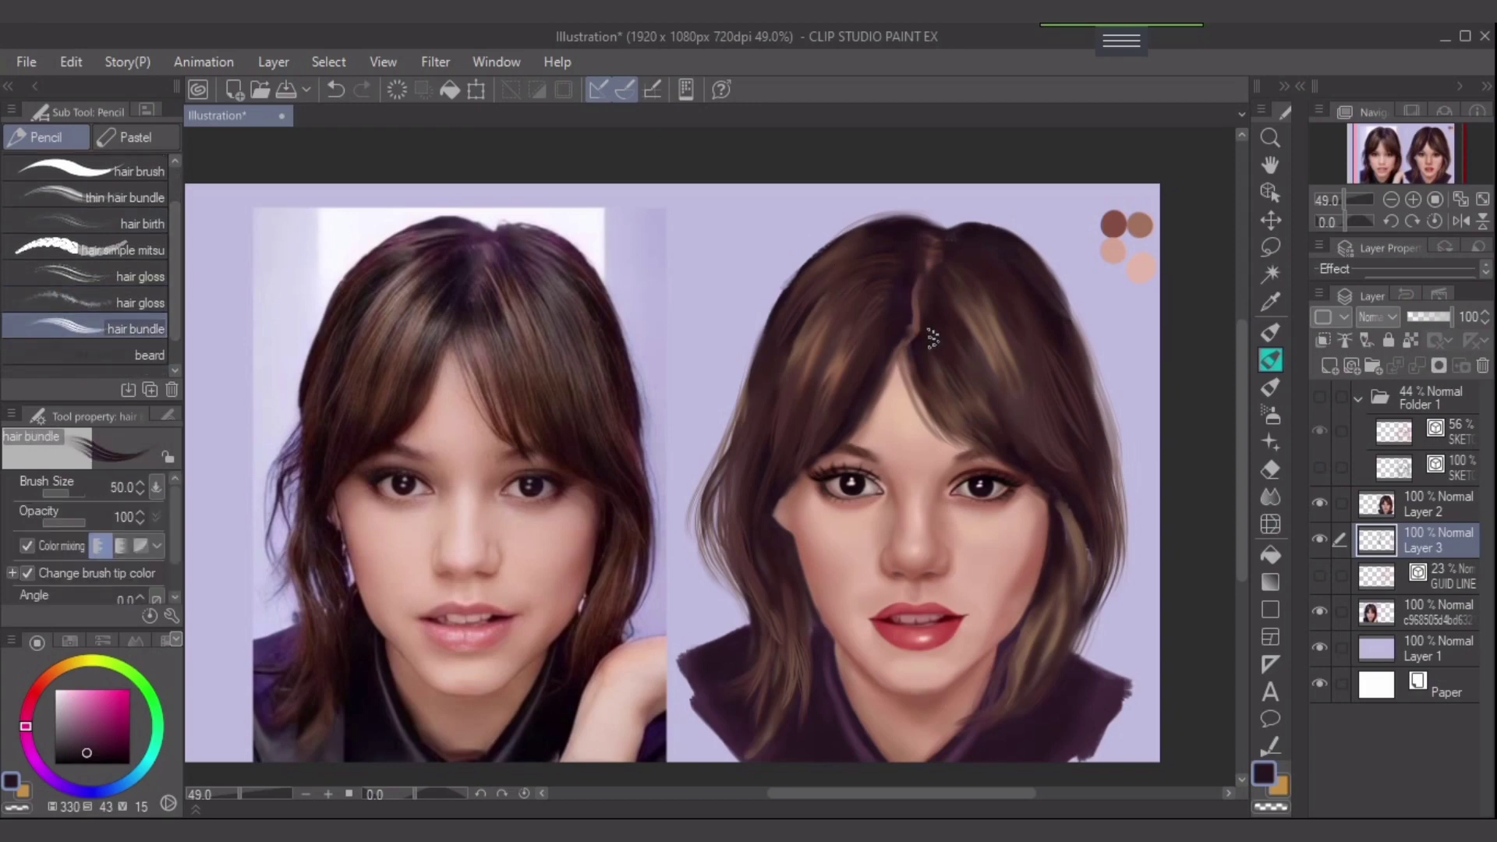
{"action": "left_click", "coordinate": [930, 335], "text": "alt"}
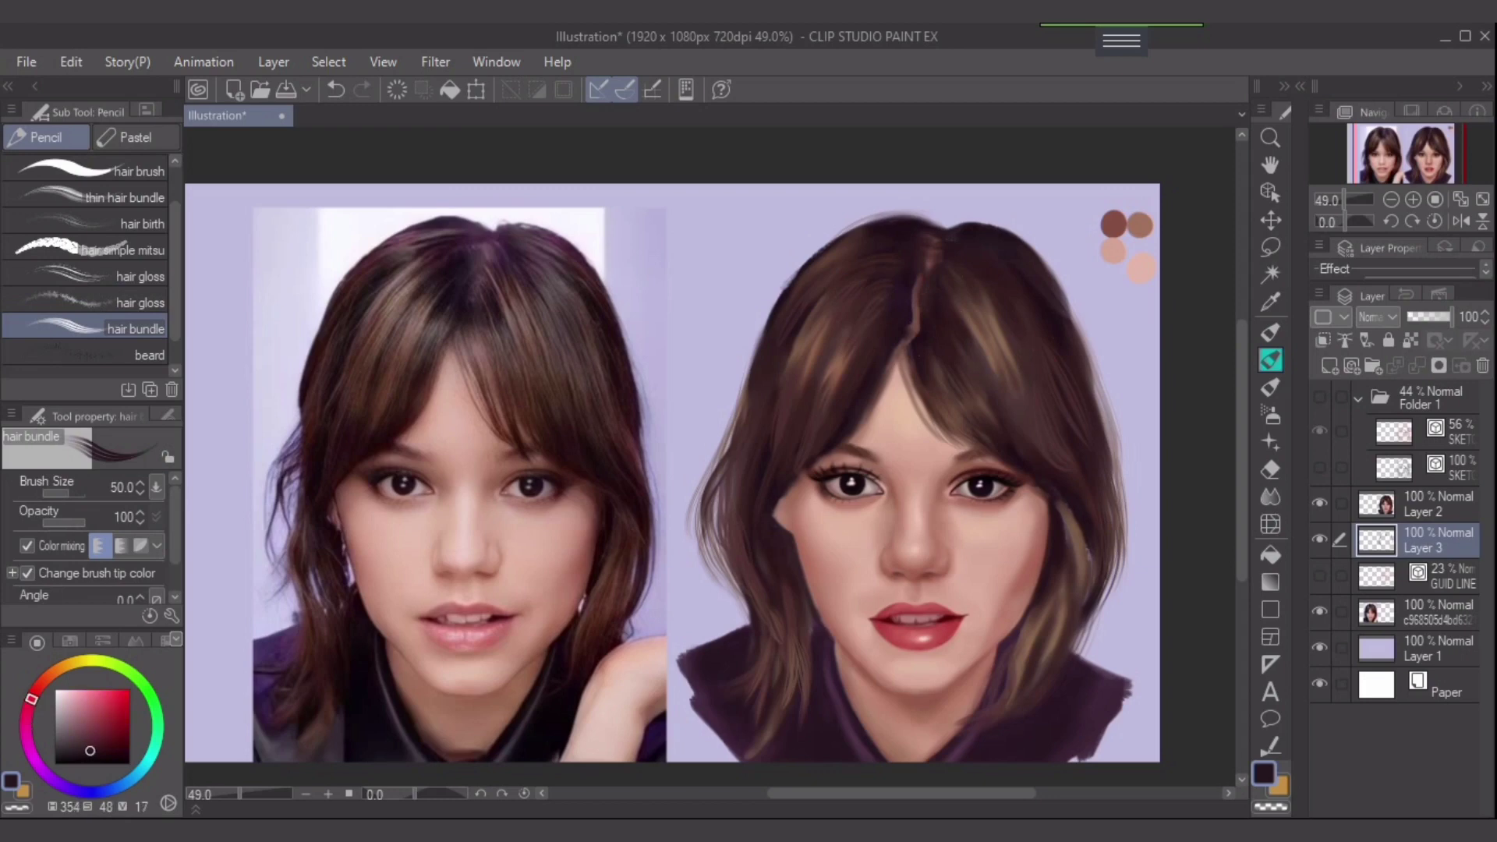
{"action": "key", "text": "bracketright"}
{"action": "left_click_drag", "start_coordinate": [926, 337], "coordinate": [919, 342]}
{"action": "left_click", "coordinate": [1426, 504]}
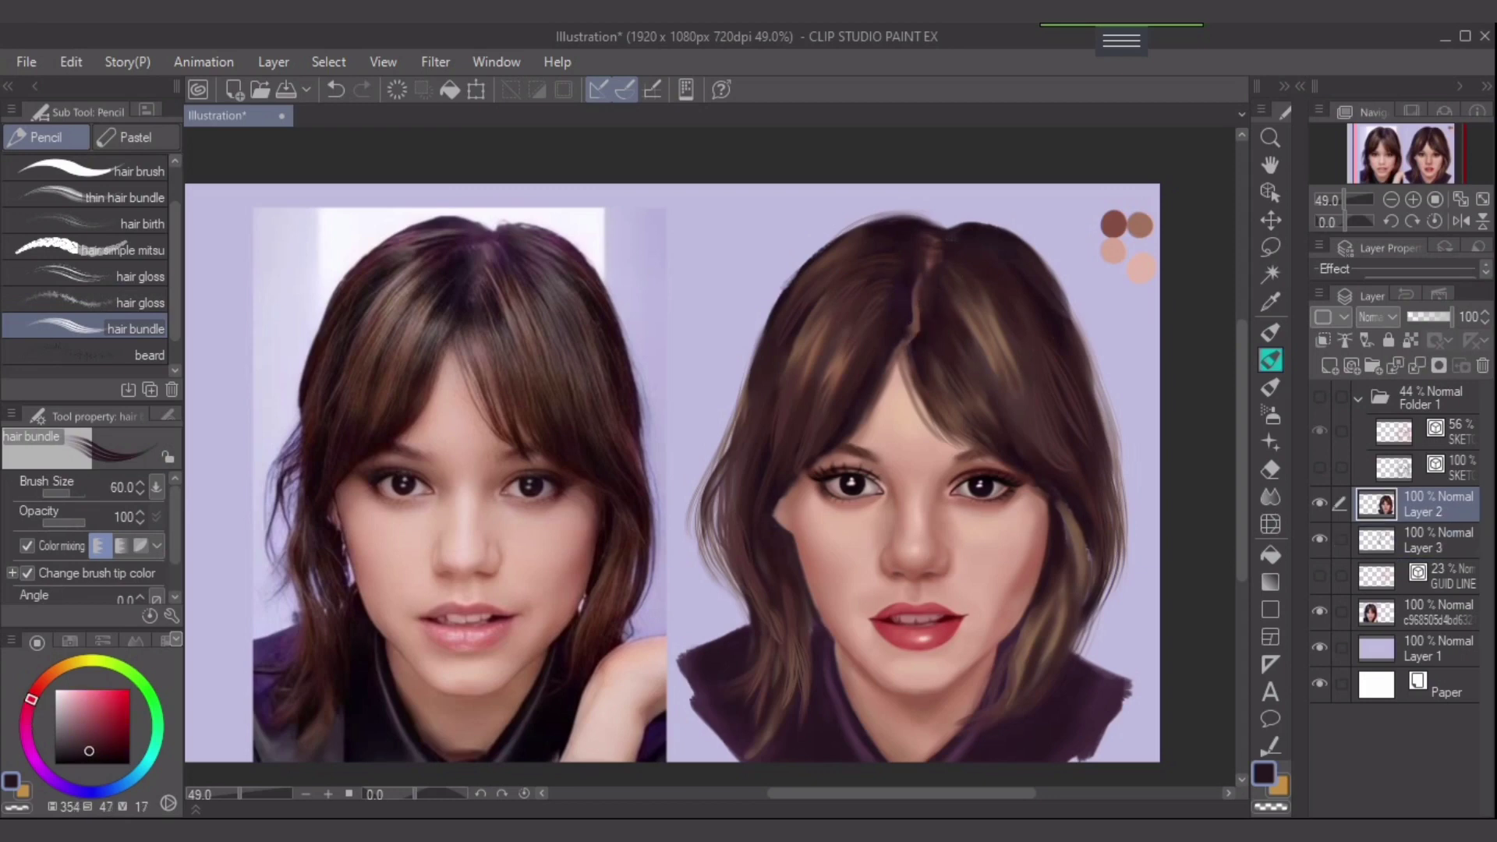
{"action": "left_click_drag", "start_coordinate": [926, 340], "coordinate": [925, 310]}
- Draw dark hair bundle strands from the parting down the left fringe at size 40, undoing the misplaced stroke
{"action": "key", "text": "bracketleft"}
{"action": "key", "text": "bracketleft"}
{"action": "left_click_drag", "start_coordinate": [897, 362], "coordinate": [867, 417]}
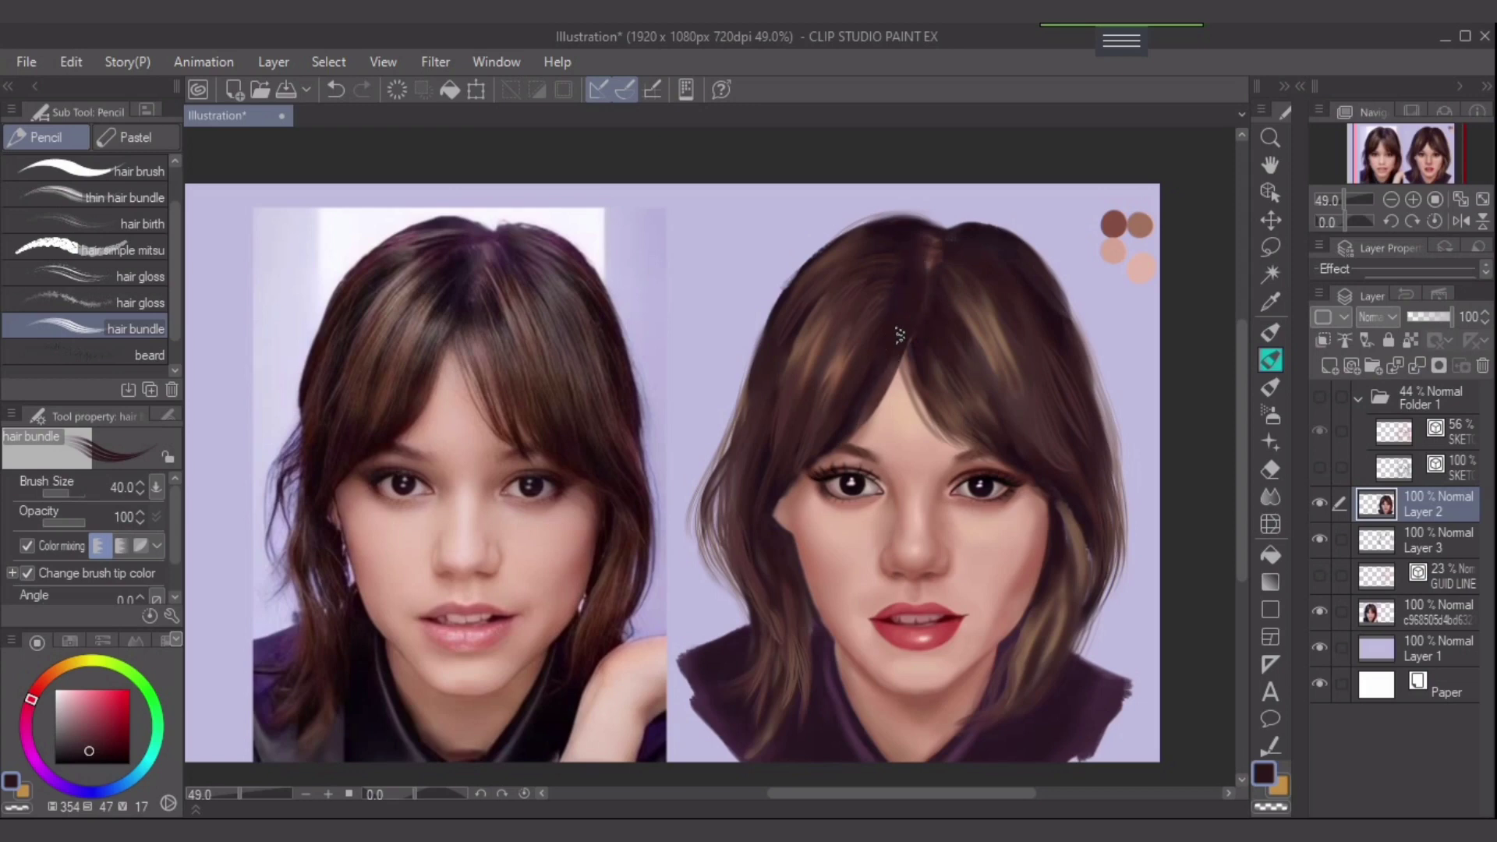
{"action": "left_click", "coordinate": [865, 367], "text": "alt"}
{"action": "key", "text": "ctrl+z"}
- Draw thin hair bundle strands down the left fringe in a warm brown sampled from the hair, undoing the misplaced stroke
{"action": "left_click", "coordinate": [917, 390], "text": "alt"}
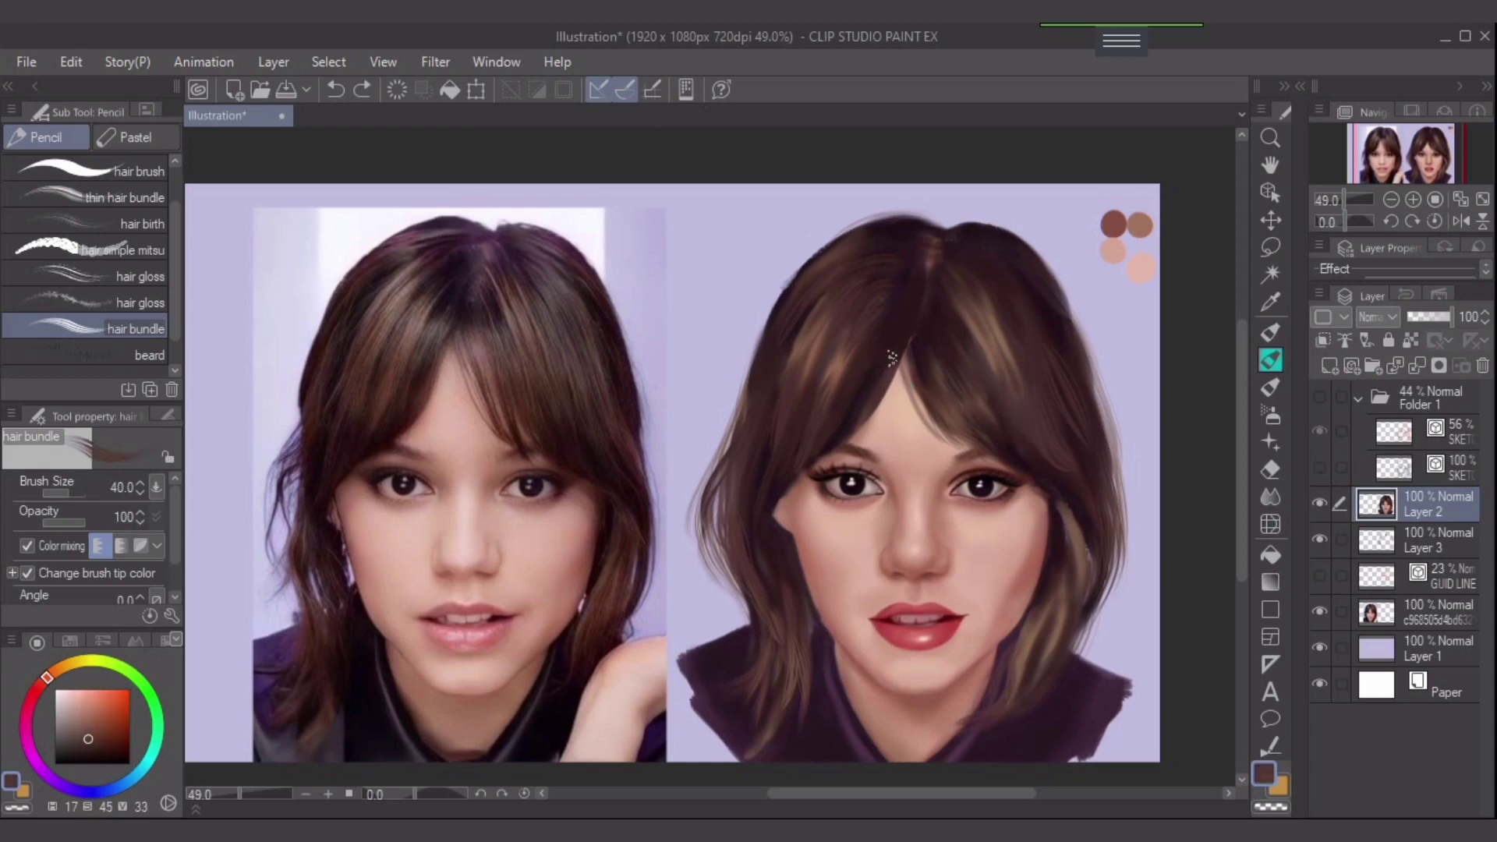
{"action": "left_click_drag", "start_coordinate": [893, 357], "coordinate": [865, 409]}
{"action": "key", "text": "ctrl+z"}
{"action": "key", "text": "["}
{"action": "key", "text": "["}
{"action": "left_click_drag", "start_coordinate": [901, 344], "coordinate": [835, 439]}
{"action": "key", "text": "bracketright"}
{"action": "key", "text": "bracketright"}
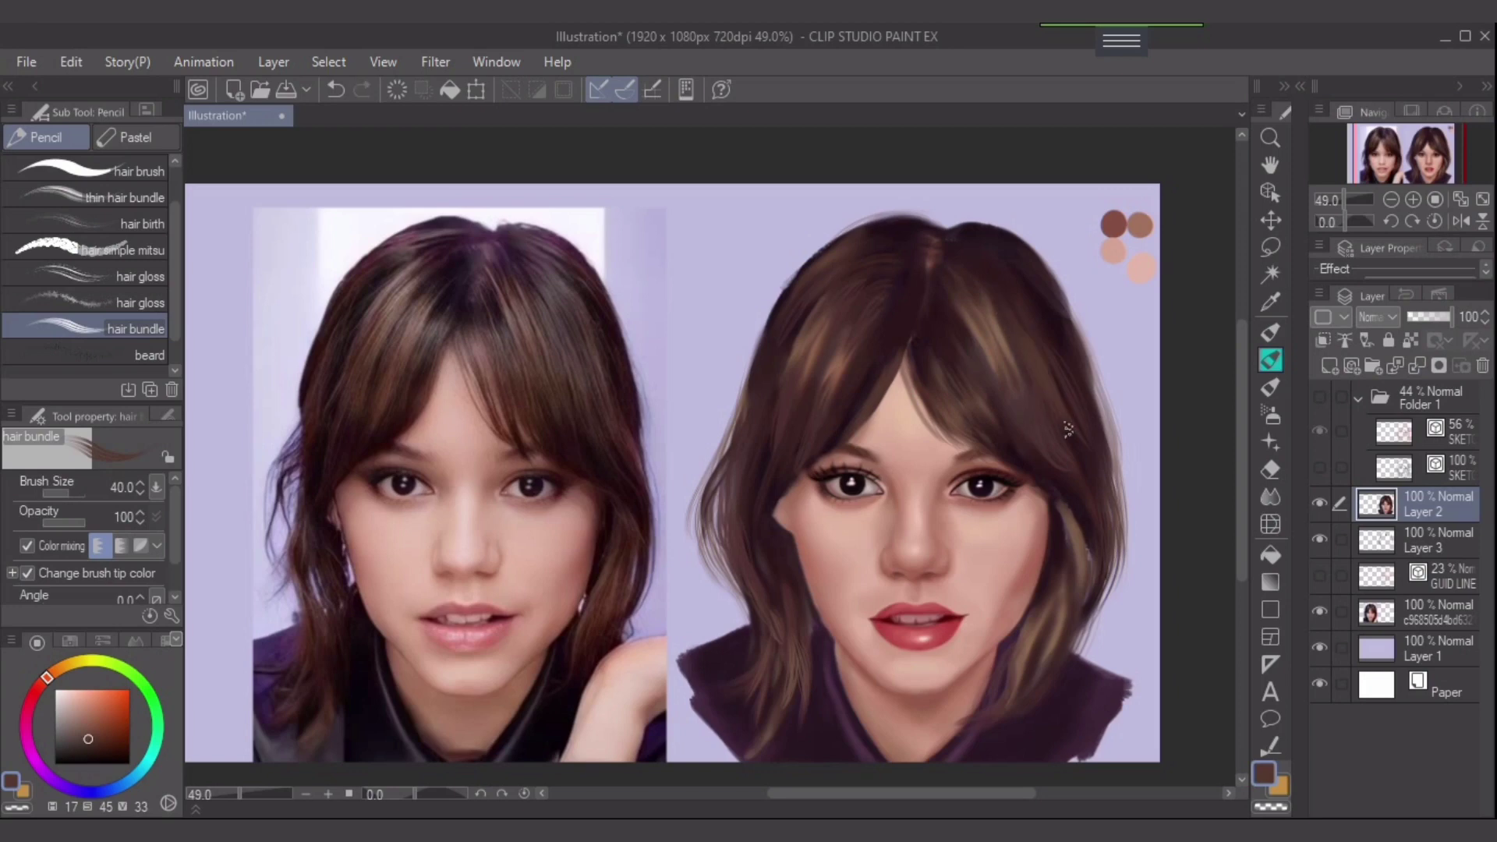
- Draw hair gloss strands over the left crown in a greyish brown sampled from the reference hair, undoing misplaced strokes
{"action": "left_click", "coordinate": [609, 382], "text": "alt"}
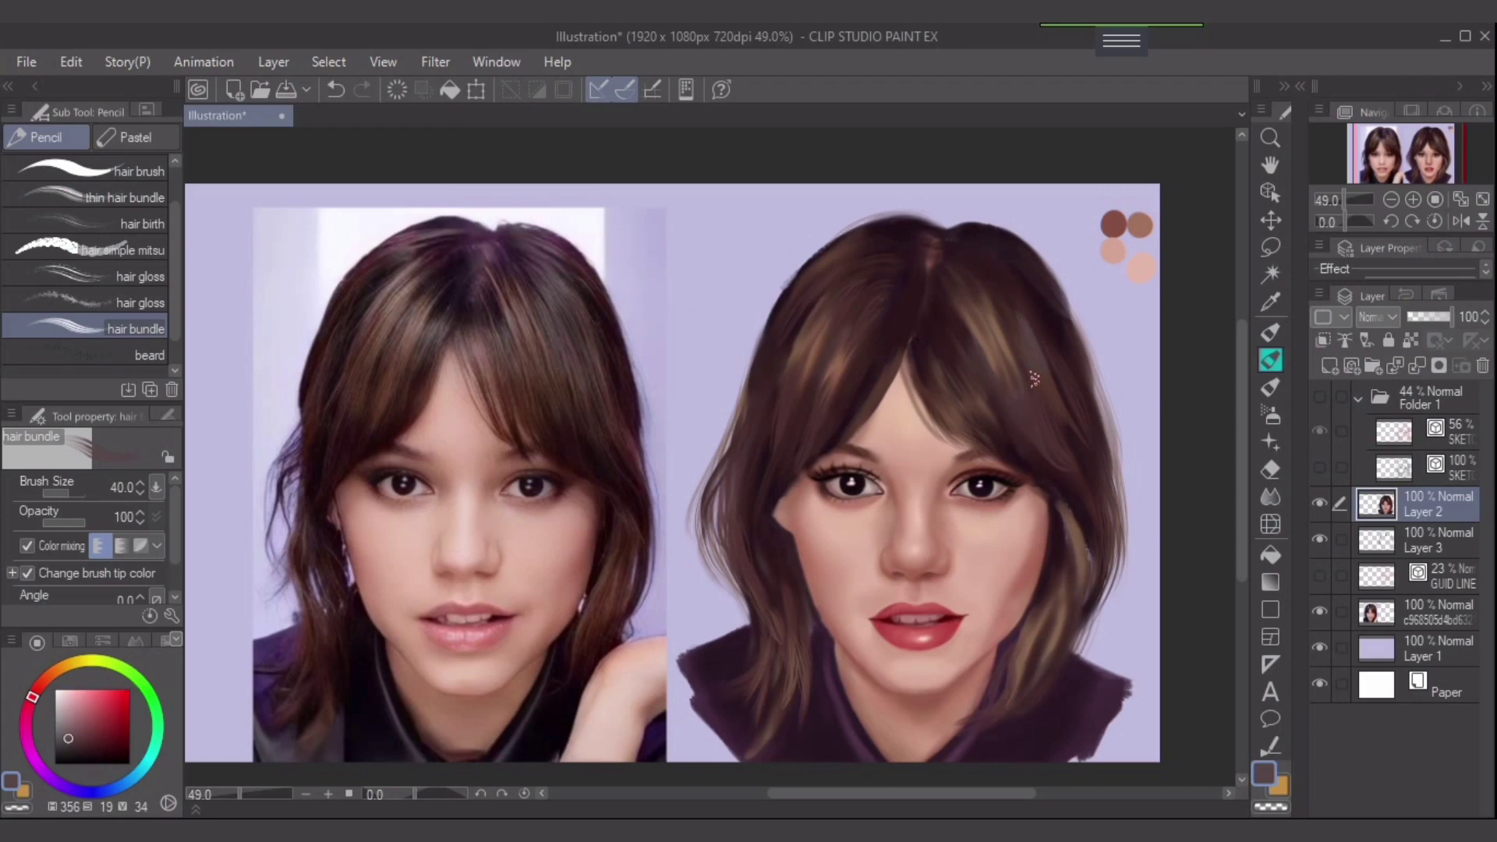
{"action": "key", "text": "ctrl+z"}
{"action": "left_click", "coordinate": [93, 276]}
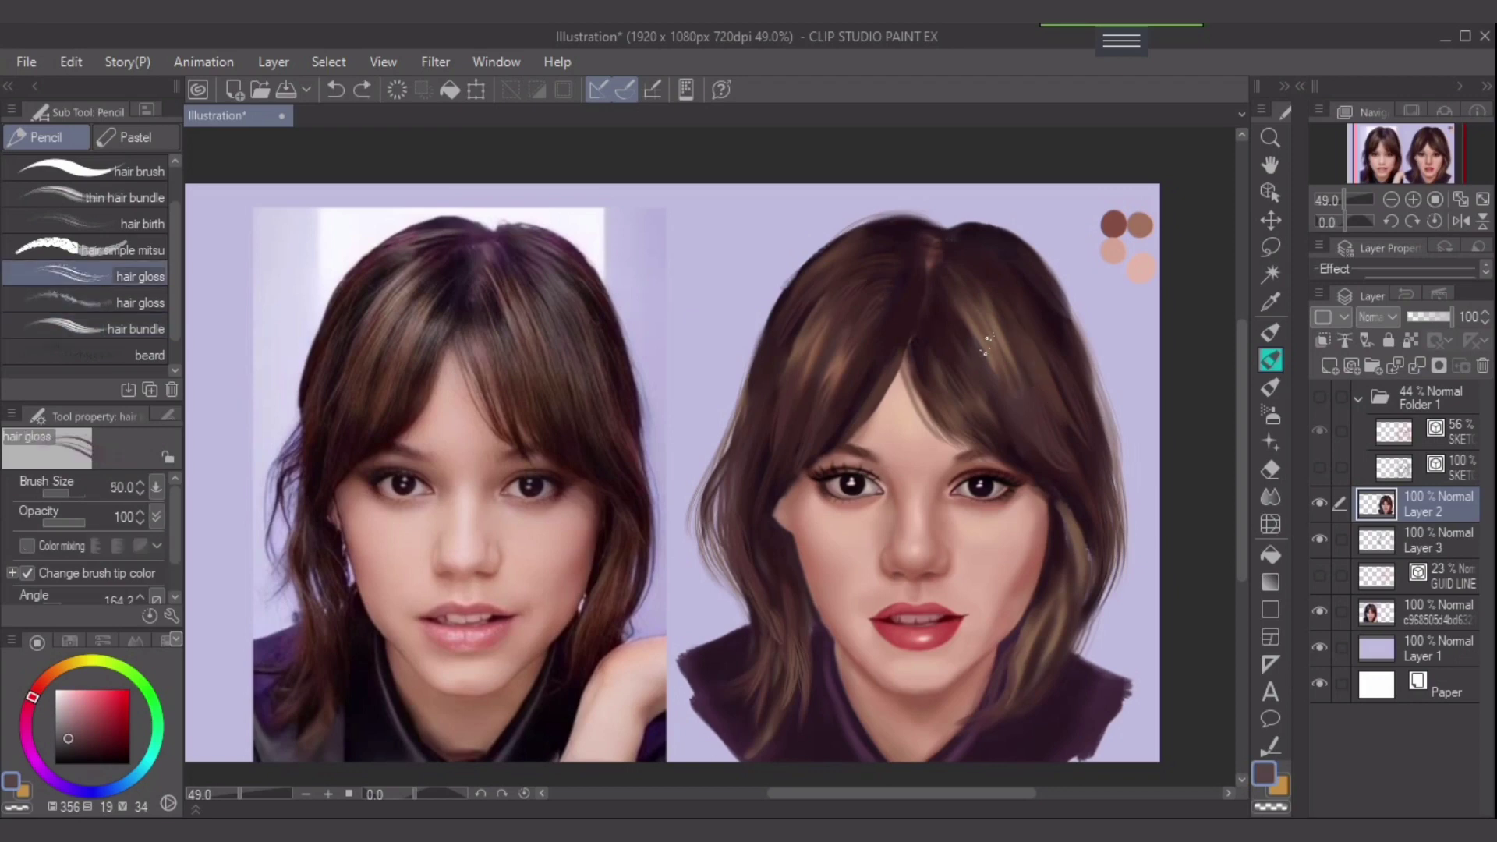
{"action": "mouse_move", "coordinate": [1010, 323]}
{"action": "left_mouse_down"}
{"action": "mouse_move", "coordinate": [1045, 362]}
{"action": "mouse_move", "coordinate": [1053, 417]}
{"action": "left_mouse_up"}
{"action": "mouse_move", "coordinate": [880, 342]}
{"action": "left_mouse_down"}
{"action": "mouse_move", "coordinate": [859, 365]}
{"action": "mouse_move", "coordinate": [853, 412]}
{"action": "mouse_move", "coordinate": [846, 353]}
{"action": "mouse_move", "coordinate": [879, 351]}
{"action": "mouse_move", "coordinate": [848, 399]}
{"action": "mouse_move", "coordinate": [879, 356]}
{"action": "mouse_move", "coordinate": [861, 392]}
{"action": "left_mouse_up"}
{"action": "key", "text": "ctrl+z"}
{"action": "key", "text": "ctrl+z"}
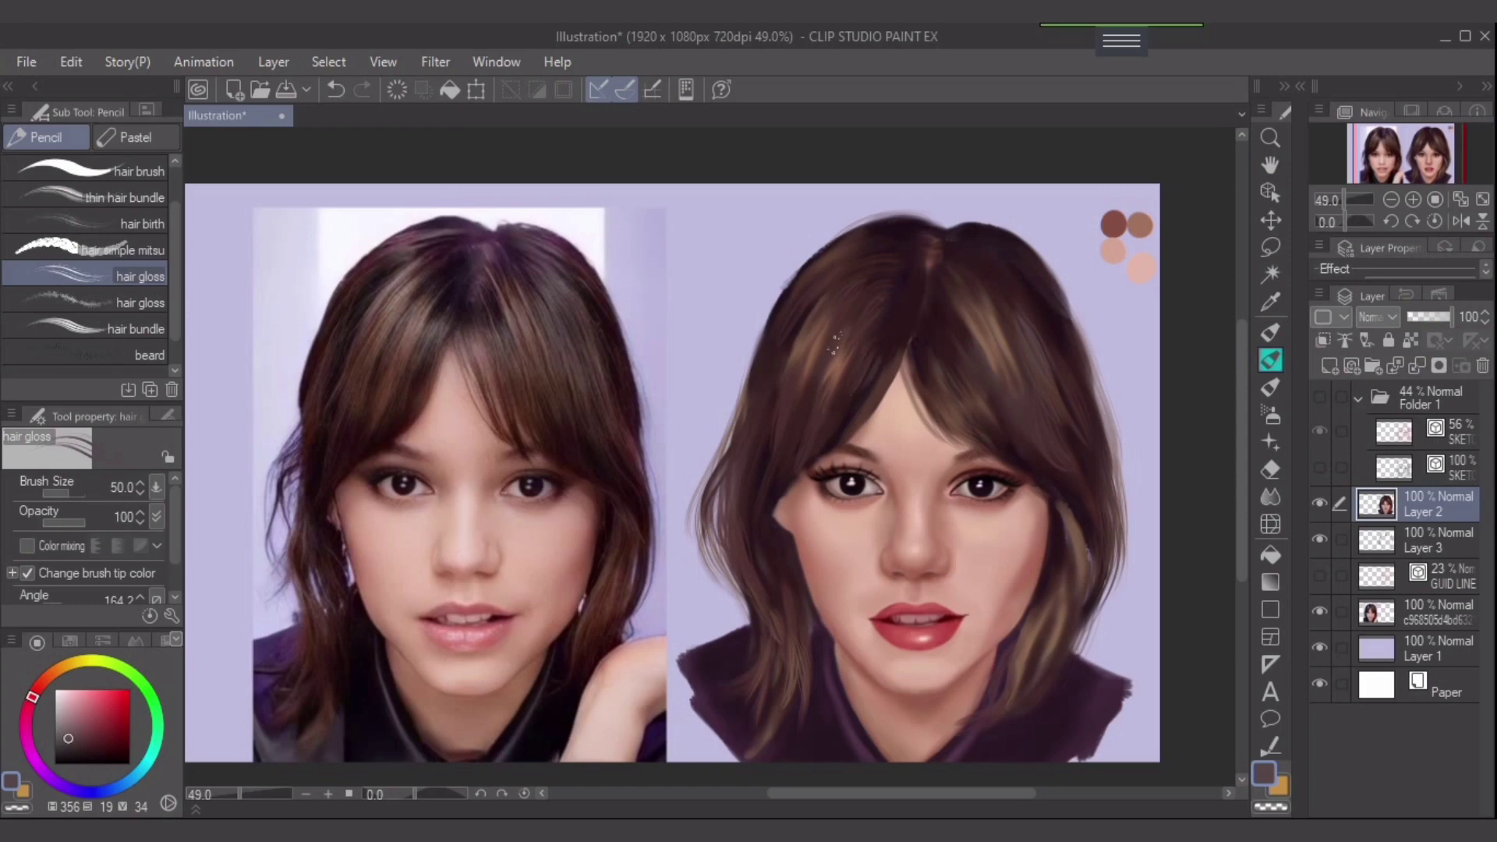
{"action": "left_click_drag", "start_coordinate": [838, 281], "coordinate": [782, 369]}
{"action": "key", "text": "bracketleft"}
{"action": "key", "text": "bracketleft"}
{"action": "key", "text": "bracketleft"}
{"action": "left_click_drag", "start_coordinate": [843, 288], "coordinate": [798, 366]}
- Draw greyish-brown hair gloss strands over the right crown at size 50, undoing the misplaced strokes beside it
{"action": "key", "text": "bracketright"}
{"action": "key", "text": "bracketright"}
{"action": "mouse_move", "coordinate": [1011, 311]}
{"action": "left_mouse_down"}
{"action": "mouse_move", "coordinate": [985, 276]}
{"action": "mouse_move", "coordinate": [1001, 268]}
{"action": "mouse_move", "coordinate": [1033, 317]}
{"action": "mouse_move", "coordinate": [988, 273]}
{"action": "mouse_move", "coordinate": [1013, 305]}
{"action": "left_mouse_up"}
{"action": "key", "text": "ctrl+z"}
{"action": "left_click_drag", "start_coordinate": [992, 246], "coordinate": [1037, 319]}
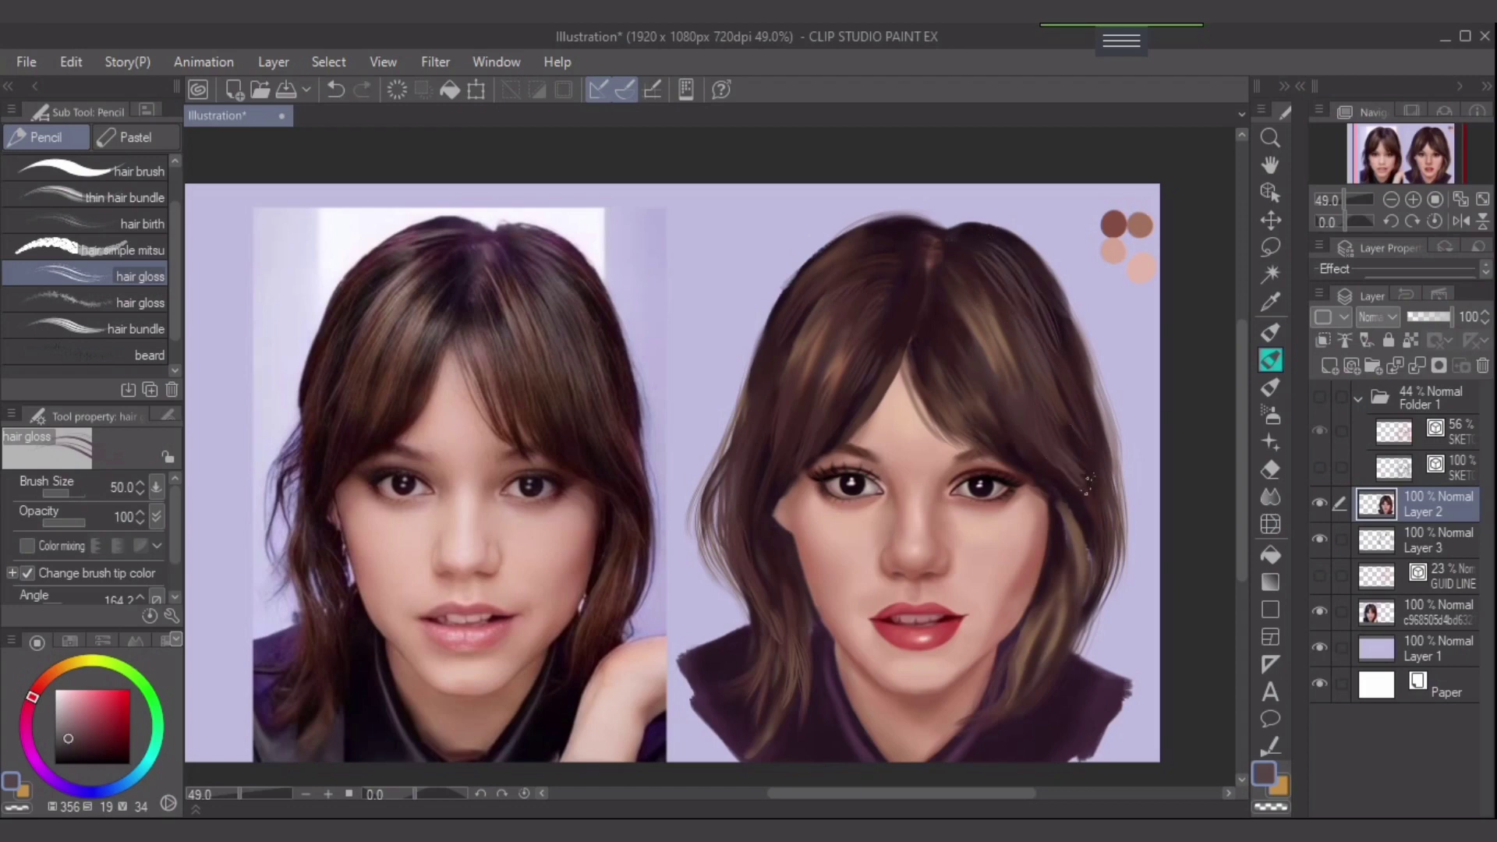
{"action": "key", "text": "ctrl+z"}
{"action": "mouse_move", "coordinate": [1048, 460]}
{"action": "left_mouse_down"}
{"action": "mouse_move", "coordinate": [1090, 505]}
{"action": "mouse_move", "coordinate": [1085, 493]}
{"action": "left_mouse_up"}
{"action": "key", "text": "ctrl+z"}
{"action": "key", "text": "ctrl+z"}
- Draw hair gloss strands down the left hair length and on the lower right hair ends, reducing the brush to size 30
{"action": "left_click_drag", "start_coordinate": [766, 396], "coordinate": [741, 490]}
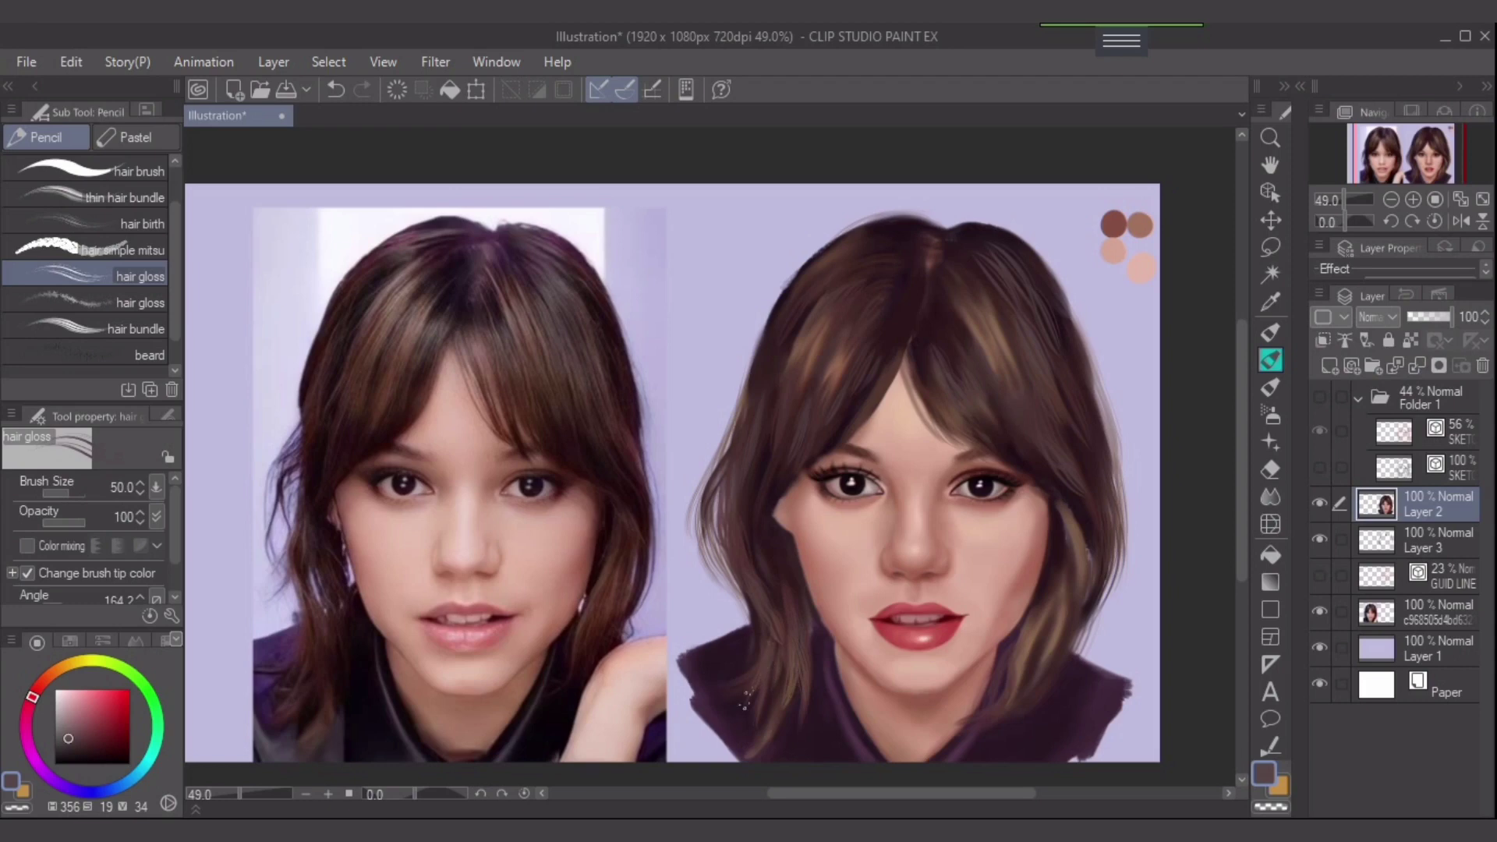
{"action": "key", "text": "bracketleft"}
{"action": "key", "text": "bracketleft"}
{"action": "mouse_move", "coordinate": [711, 525]}
{"action": "left_mouse_down"}
{"action": "mouse_move", "coordinate": [757, 604]}
{"action": "mouse_move", "coordinate": [717, 577]}
{"action": "mouse_move", "coordinate": [740, 641]}
{"action": "left_mouse_up"}
{"action": "left_click_drag", "start_coordinate": [1109, 597], "coordinate": [1052, 695]}
{"action": "key", "text": "["}
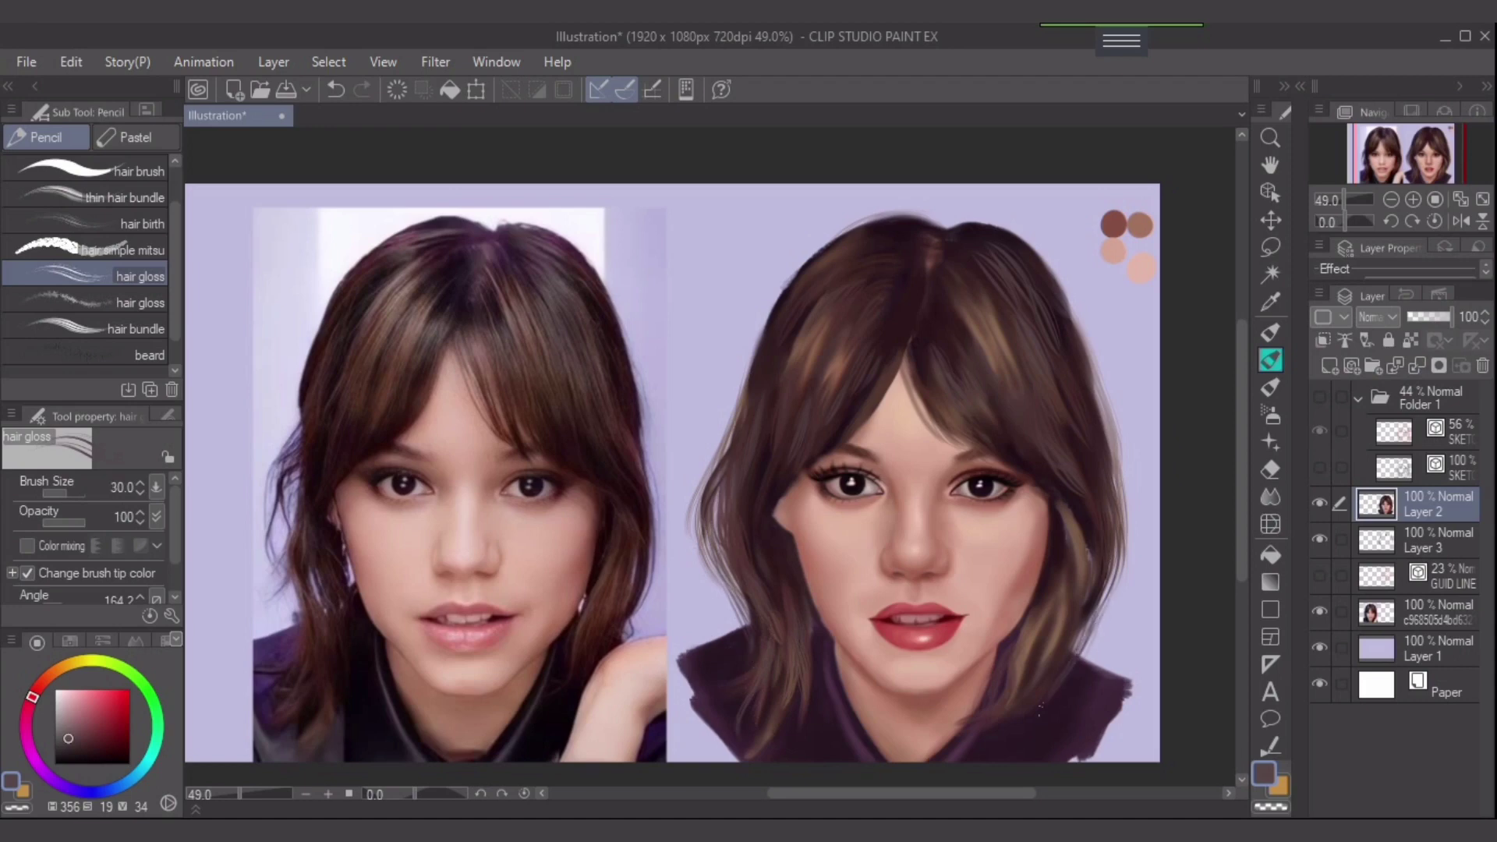
{"action": "key", "text": "ctrl+z"}
{"action": "left_click_drag", "start_coordinate": [1093, 599], "coordinate": [1077, 627]}
- Try a hair gloss strand off the right hair contour in the light peach swatch colour
{"action": "left_click", "coordinate": [1135, 275], "text": "alt"}
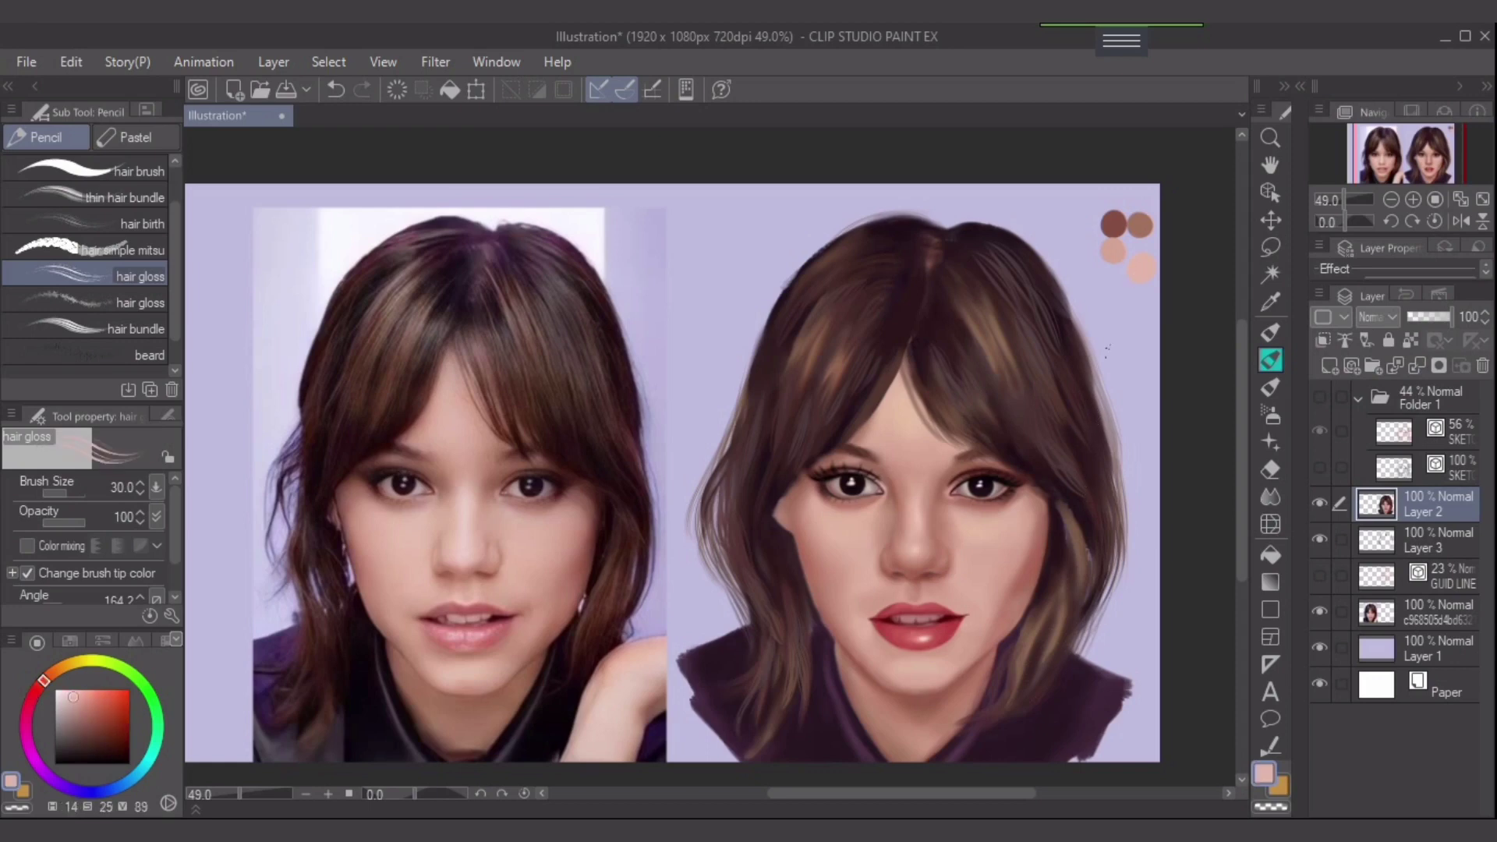
{"action": "left_click_drag", "start_coordinate": [1085, 387], "coordinate": [1111, 457]}
{"action": "key", "text": "ctrl+z"}
- Draw hair gloss strands off the right hair contour on Layer 3 in brown sampled from the hair highlight, undoing misplaced strokes
{"action": "left_click", "coordinate": [1428, 540]}
{"action": "key", "text": "ctrl+y"}
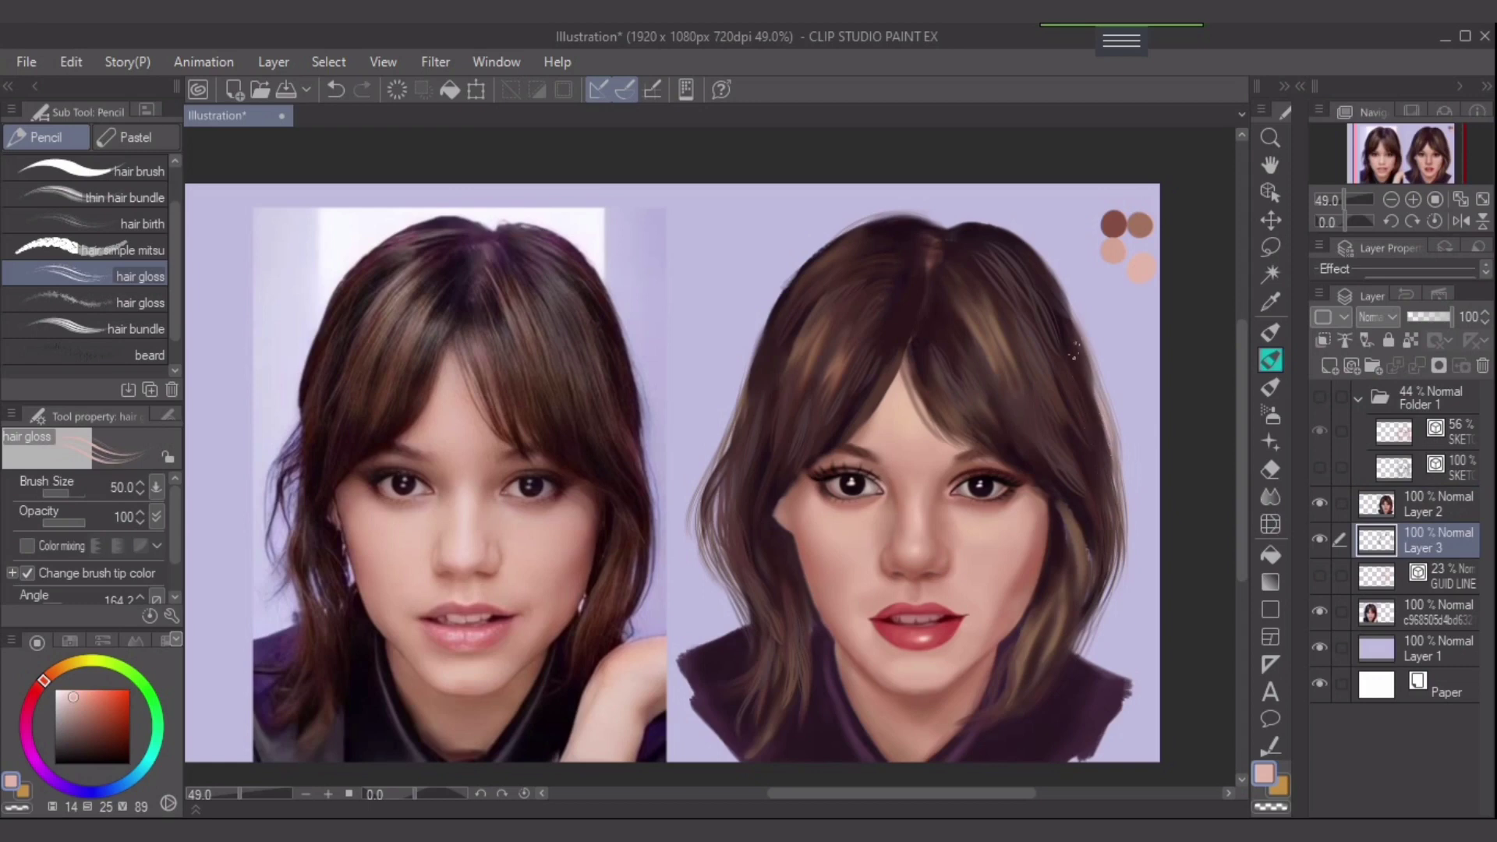
{"action": "key", "text": "ctrl+z"}
{"action": "left_click", "coordinate": [1103, 468], "text": "alt"}
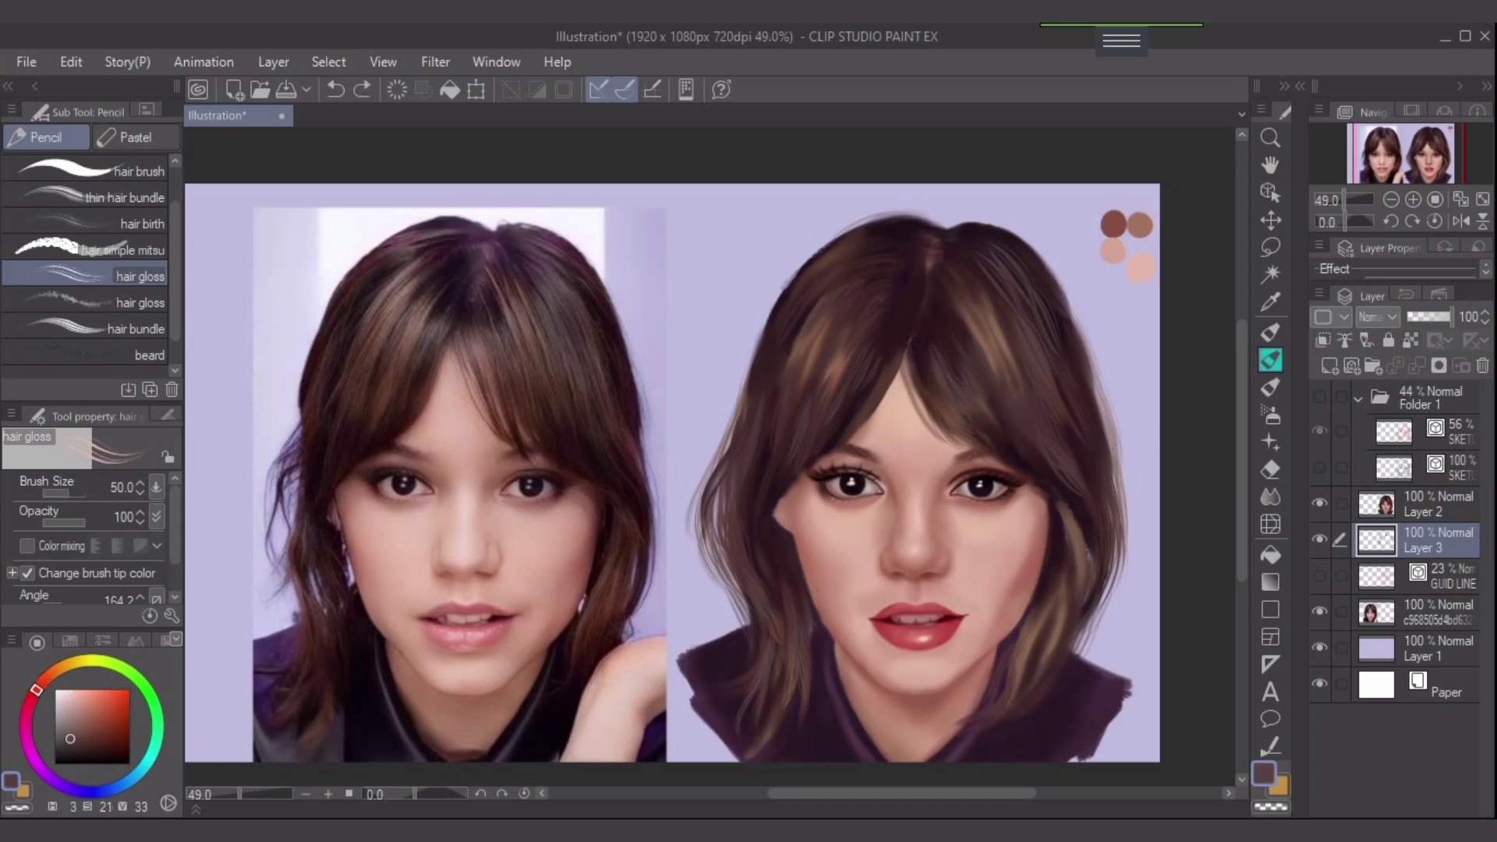
{"action": "left_click", "coordinate": [1008, 351], "text": "alt"}
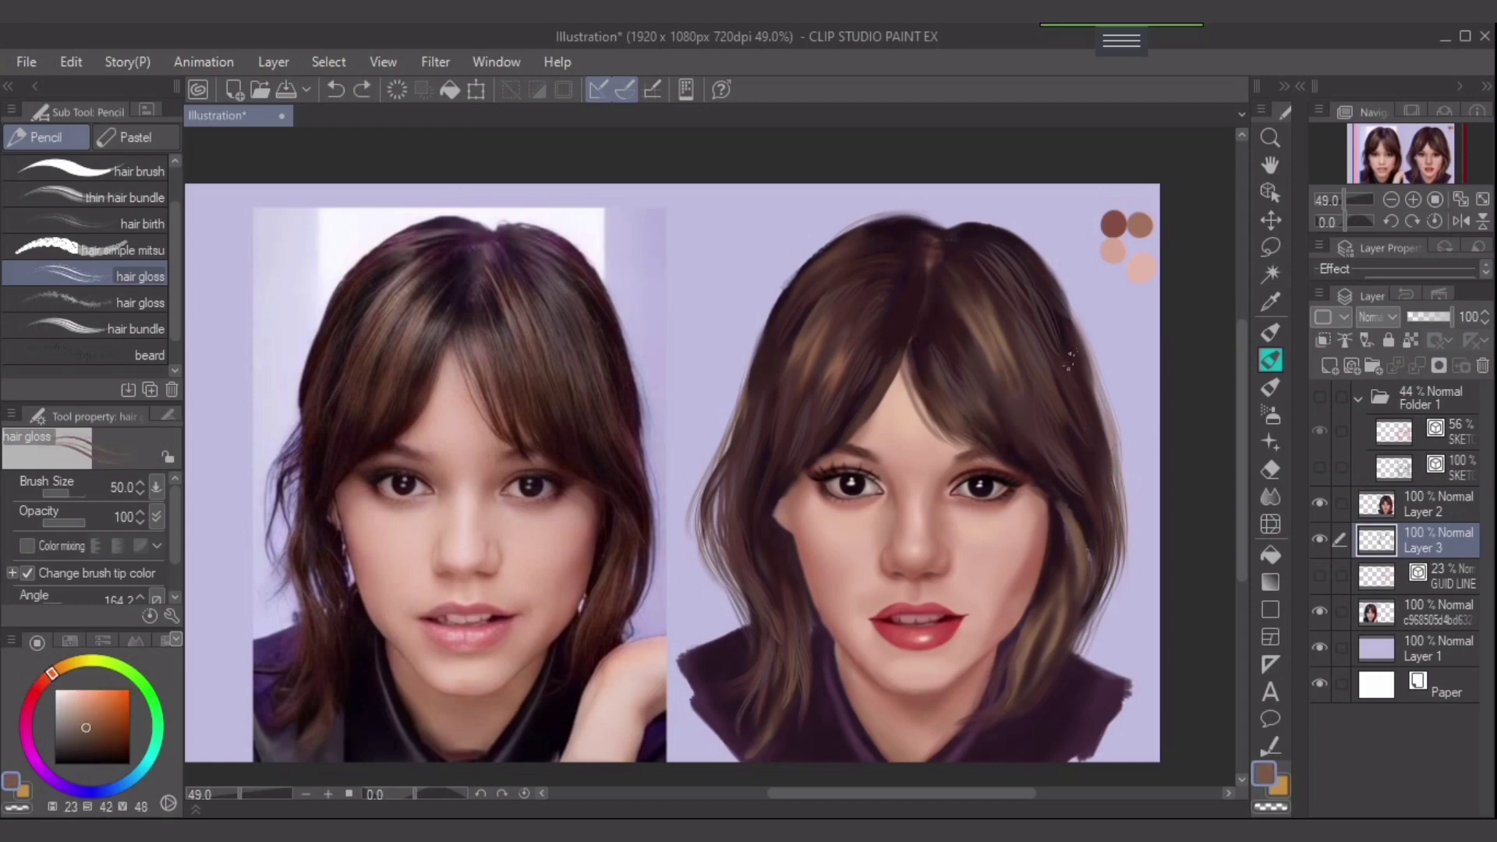
{"action": "left_click_drag", "start_coordinate": [1091, 376], "coordinate": [1121, 483]}
{"action": "key", "text": "ctrl+z"}
{"action": "key", "text": "ctrl+z"}
{"action": "left_click_drag", "start_coordinate": [1092, 380], "coordinate": [1112, 452]}
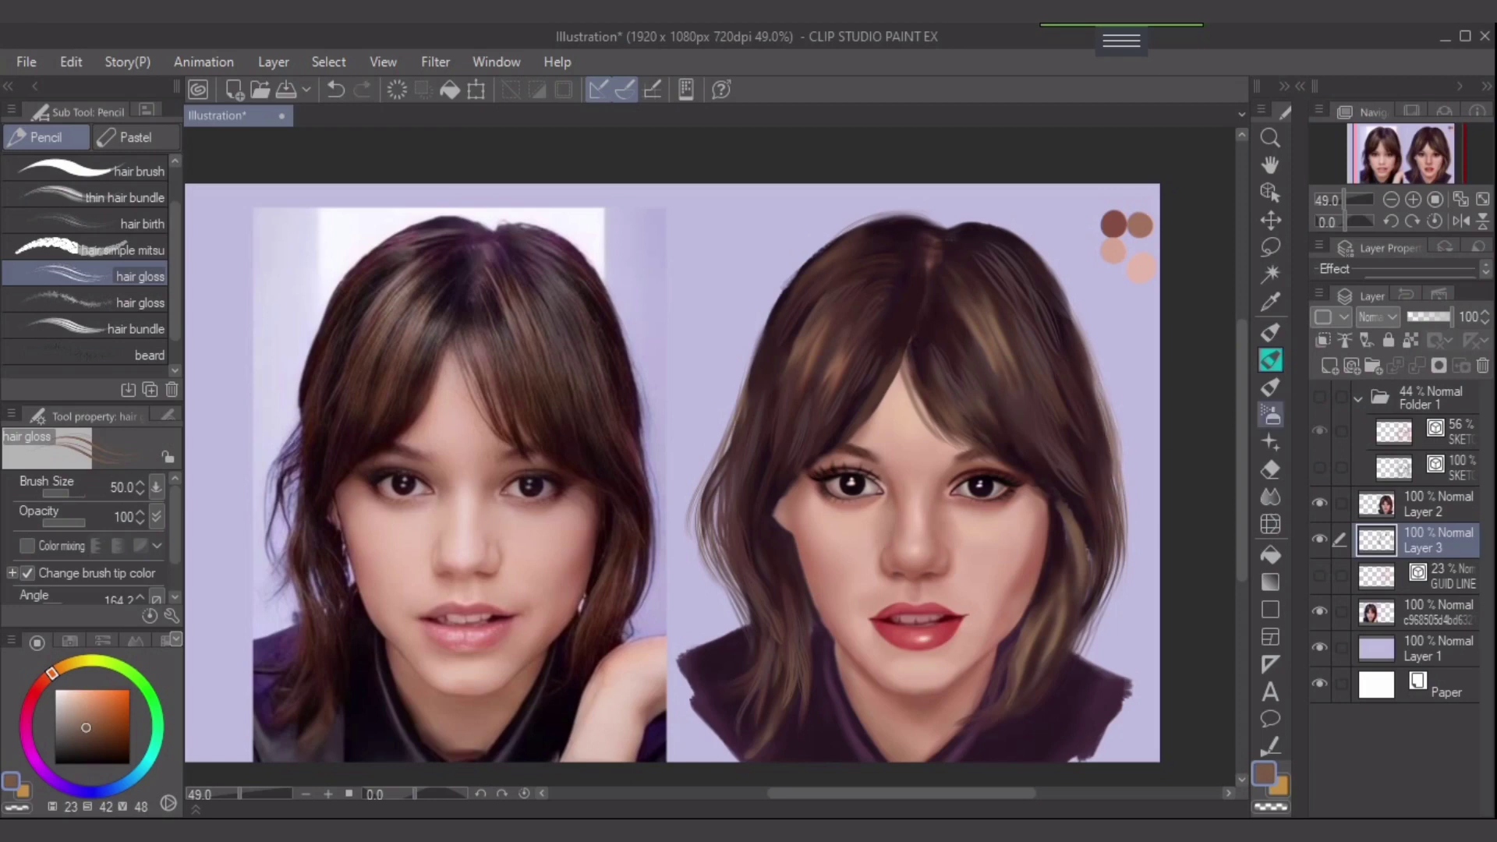
- Save the illustration and merge Layer 2 down into Layer 3, with the Soft airbrush chosen
{"action": "left_click", "coordinate": [1270, 415]}
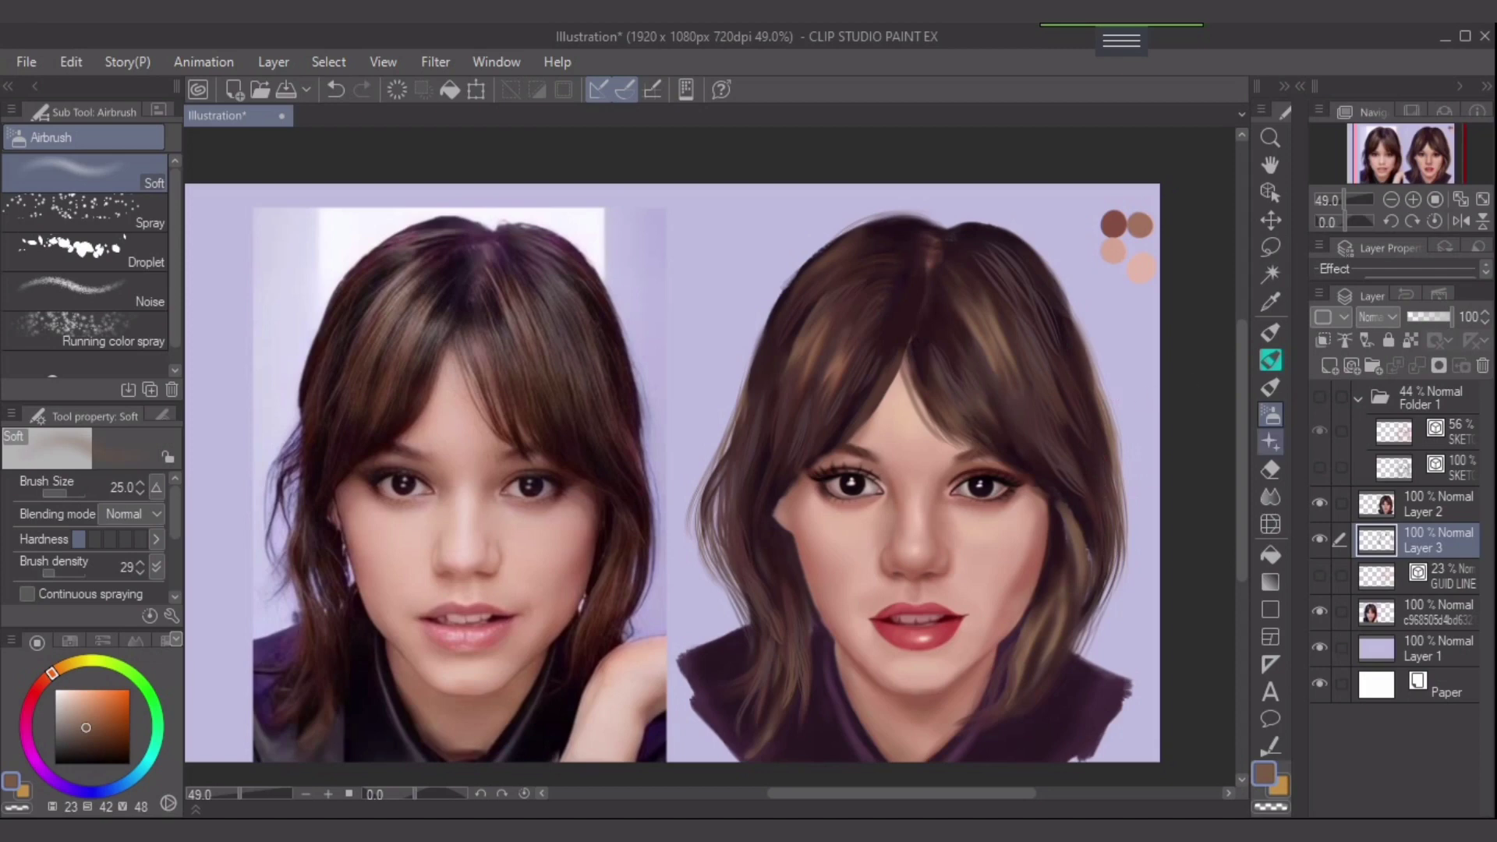
{"action": "left_click", "coordinate": [1482, 199]}
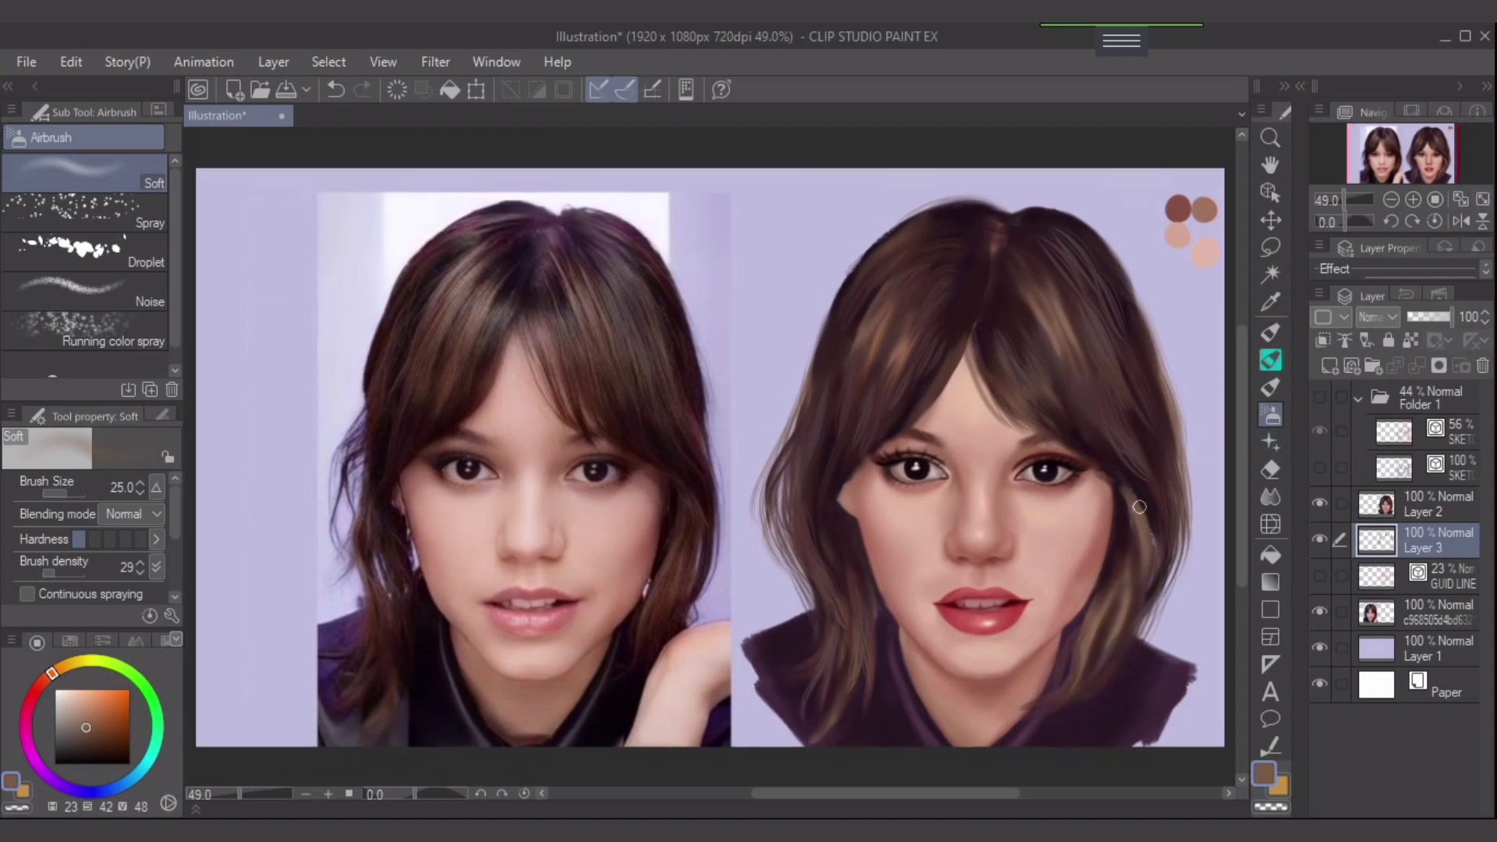
{"action": "key", "text": "ctrl+s"}
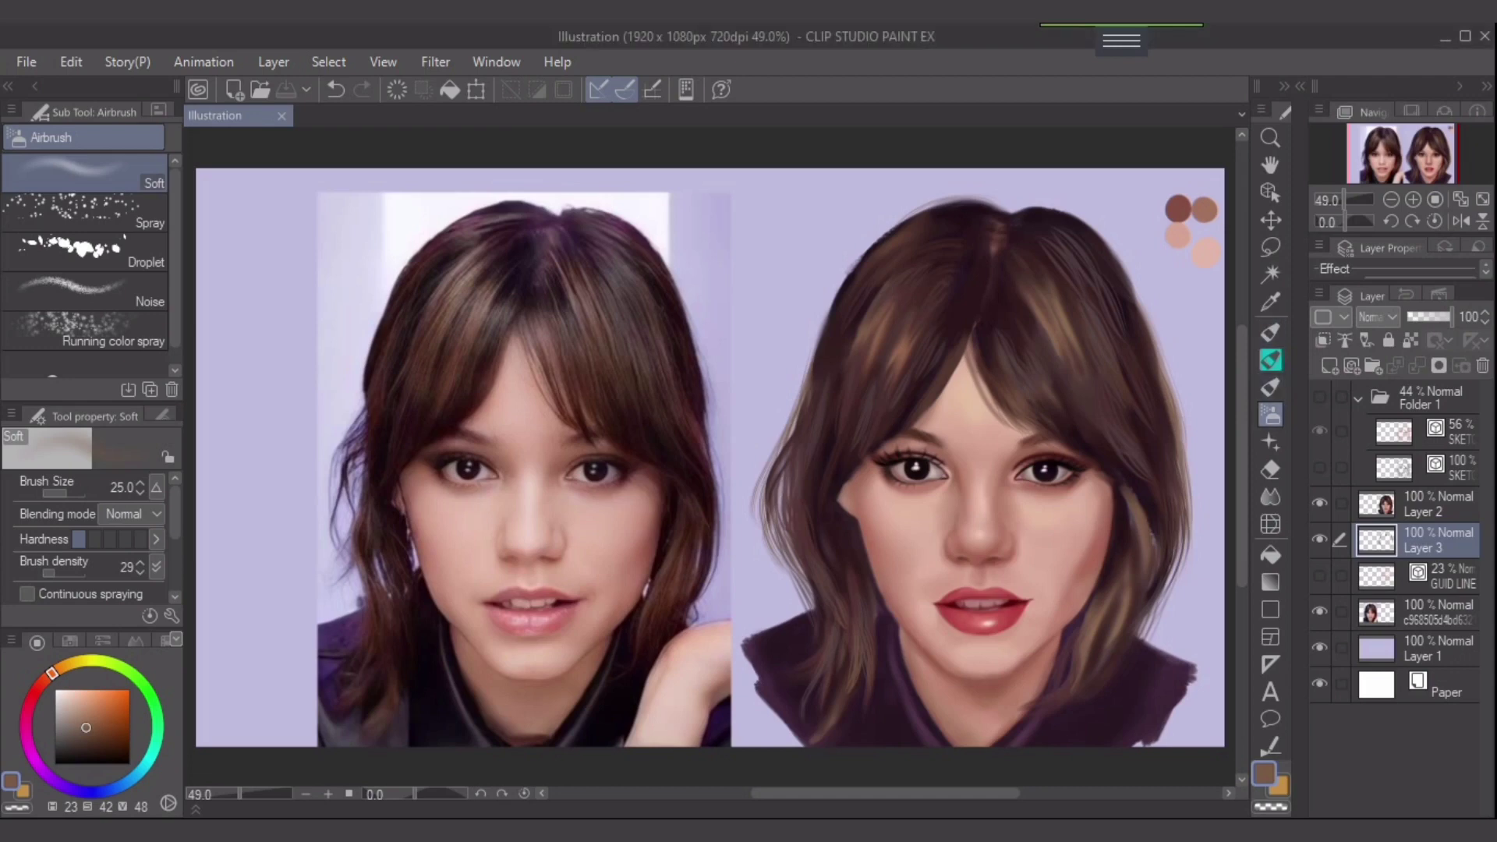
{"action": "left_click", "coordinate": [1437, 504]}
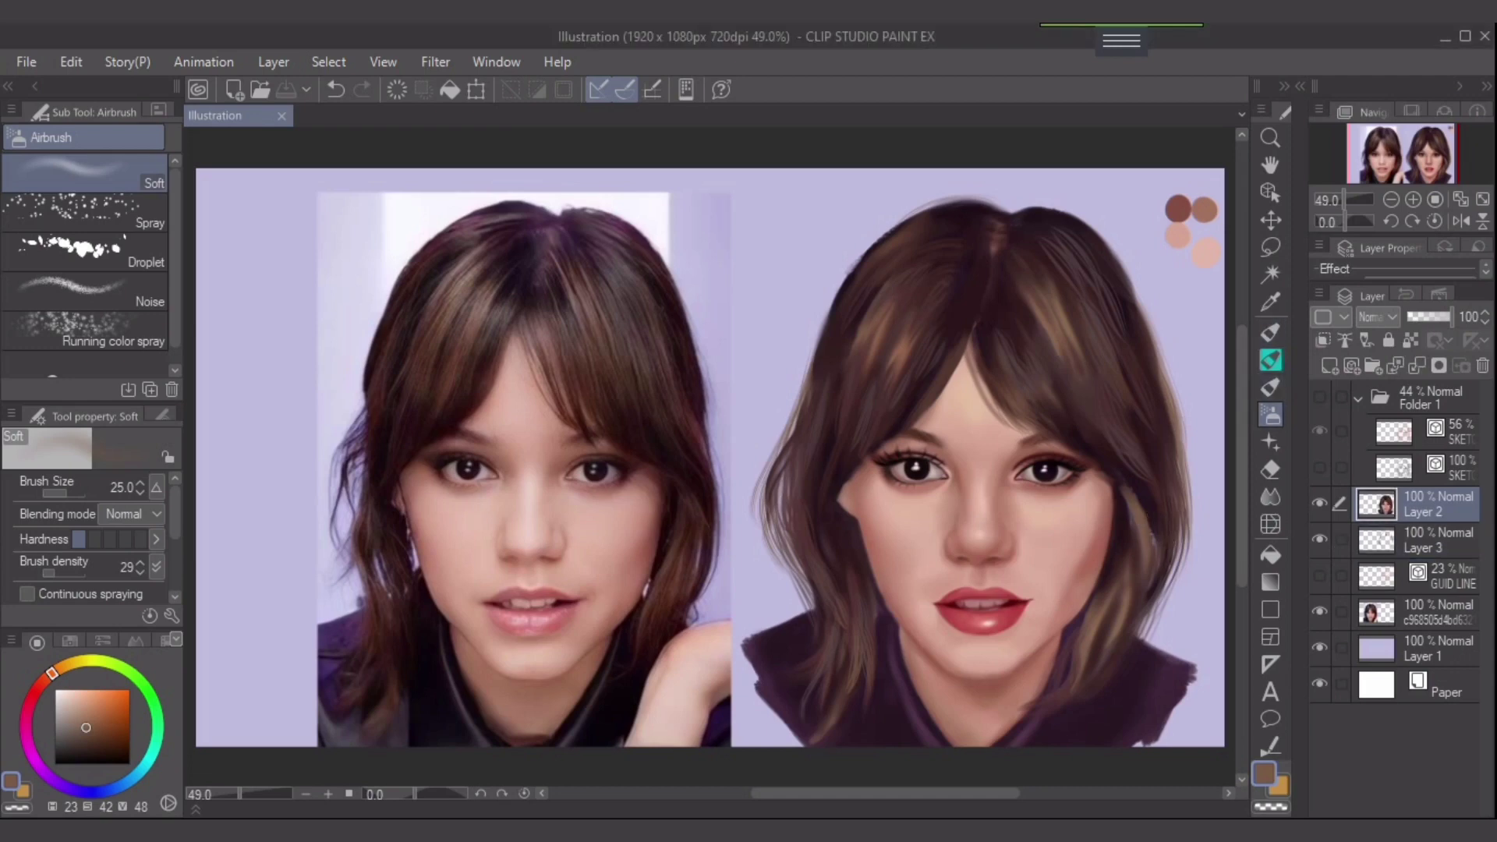
{"action": "key", "text": "ctrl+e"}
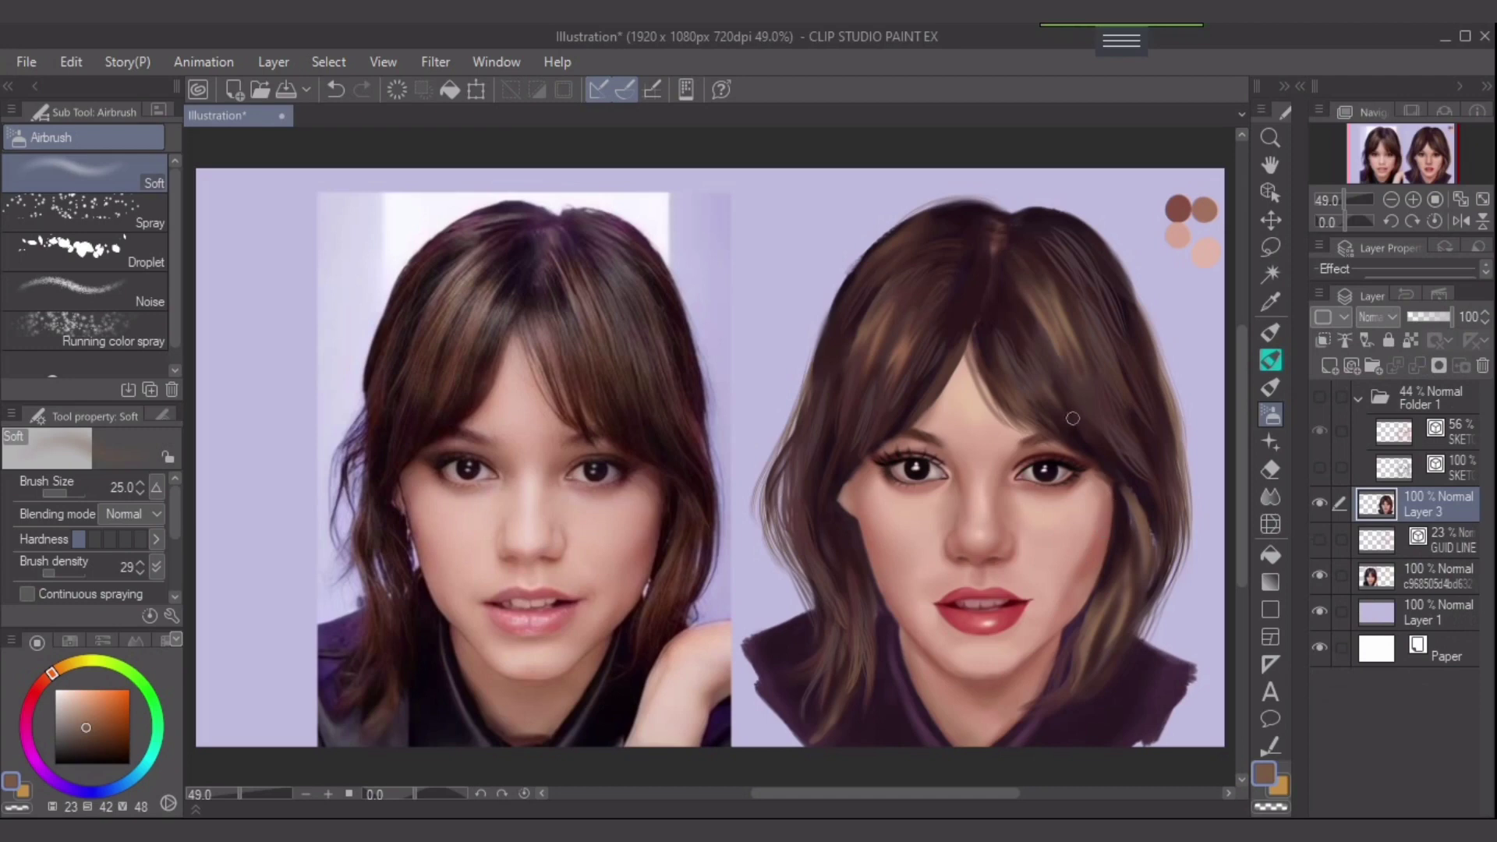
- Airbrush brown sampled from the hair highlights into both irises with a Soft brush reduced to size 12
{"action": "left_click", "coordinate": [1056, 387], "text": "alt"}
{"action": "left_click", "coordinate": [1052, 343], "text": "alt"}
{"action": "left_click", "coordinate": [1041, 316], "text": "alt"}
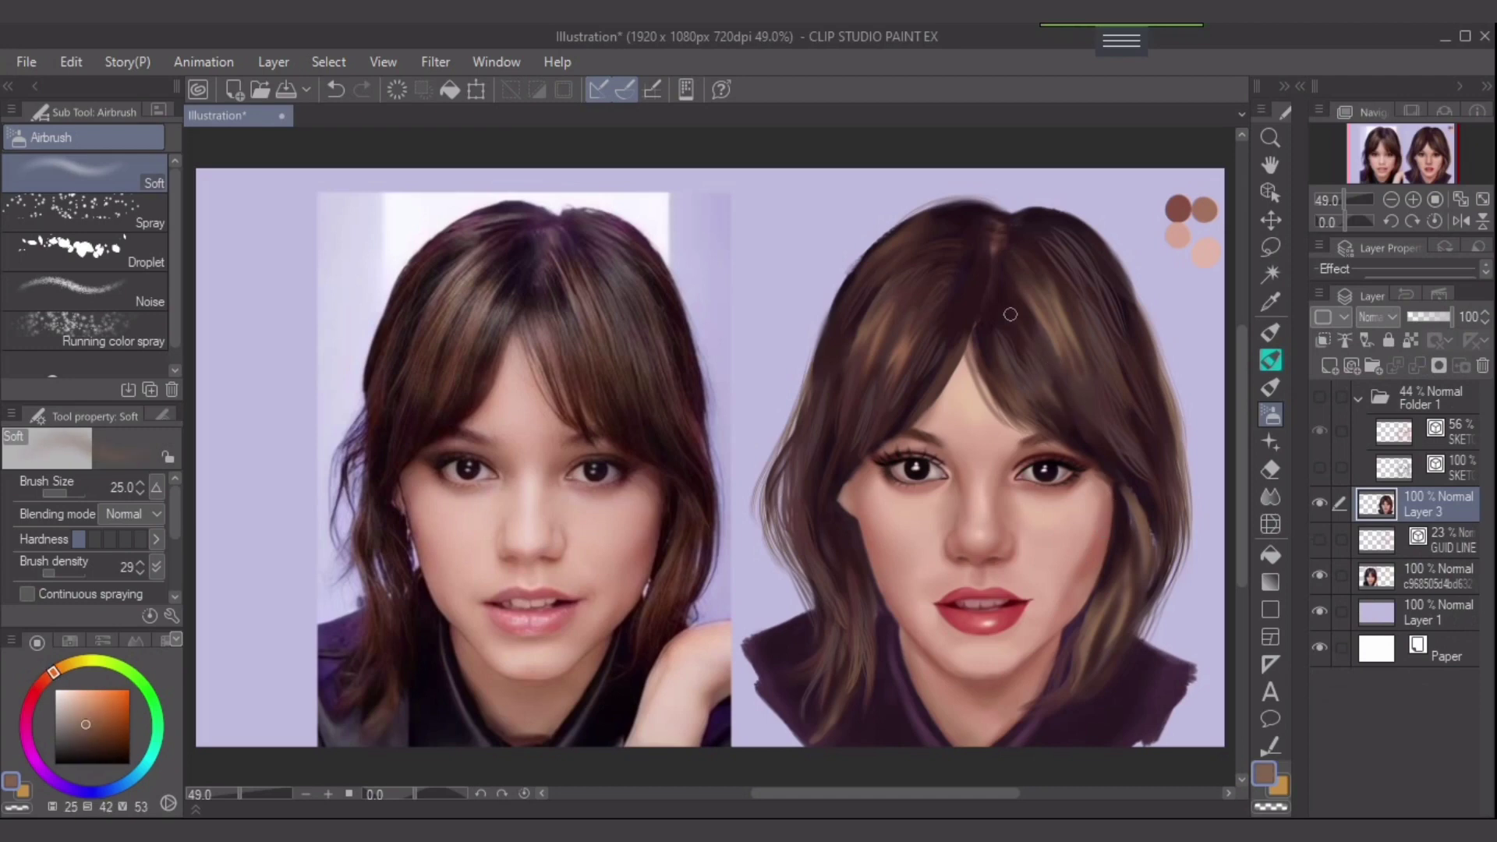
{"action": "left_click", "coordinate": [917, 348], "text": "alt"}
{"action": "scroll", "coordinate": [1120, 499], "scroll_direction": "up", "scroll_amount": 5}
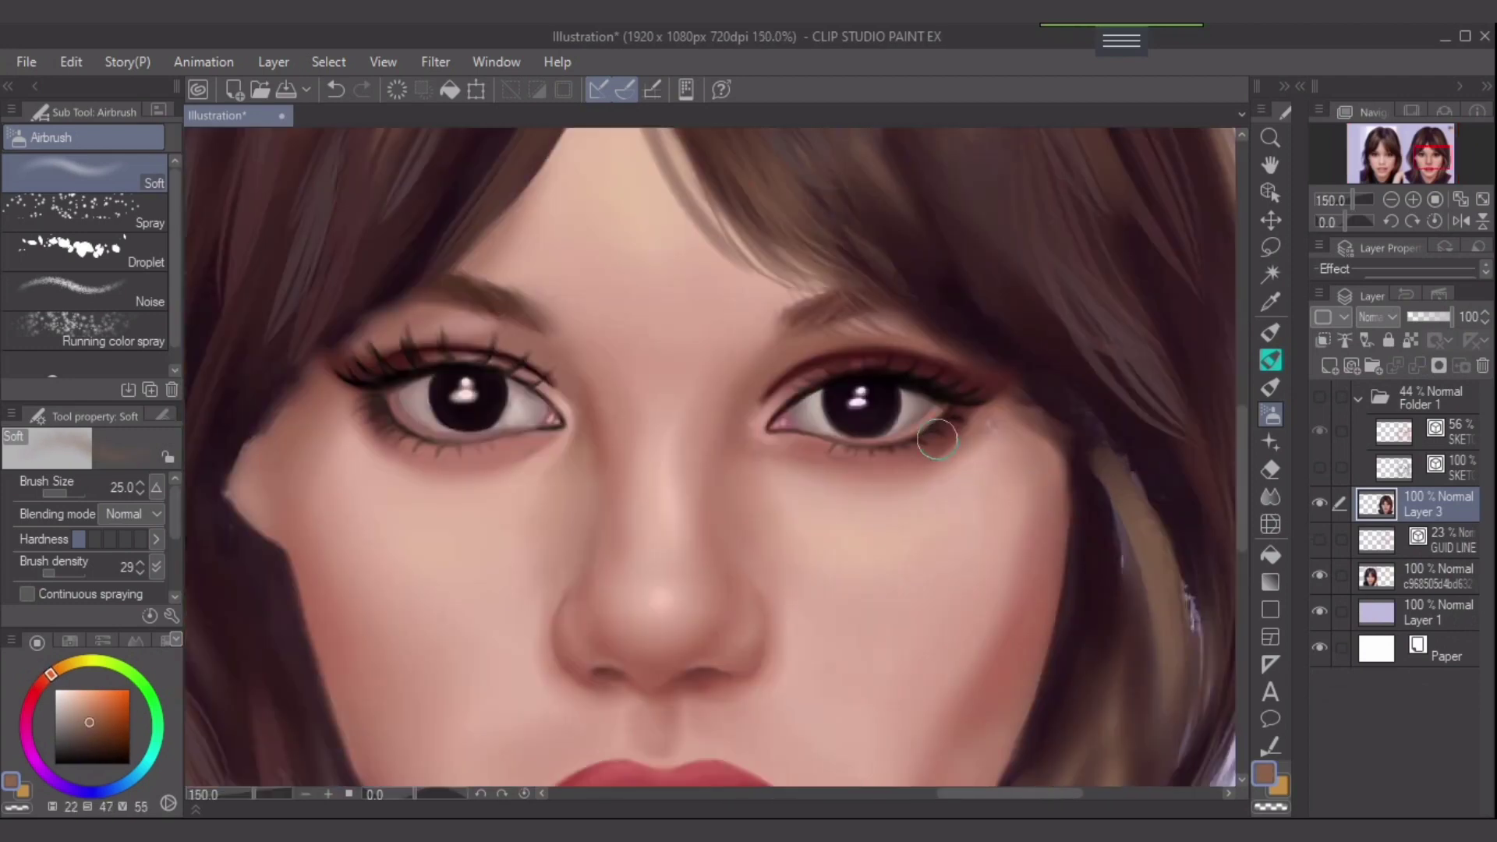
{"action": "scroll", "coordinate": [947, 441], "scroll_direction": "up", "scroll_amount": 1}
{"action": "left_click_drag", "start_coordinate": [810, 402], "coordinate": [939, 499]}
{"action": "key", "text": "bracketleft"}
{"action": "key", "text": "bracketleft"}
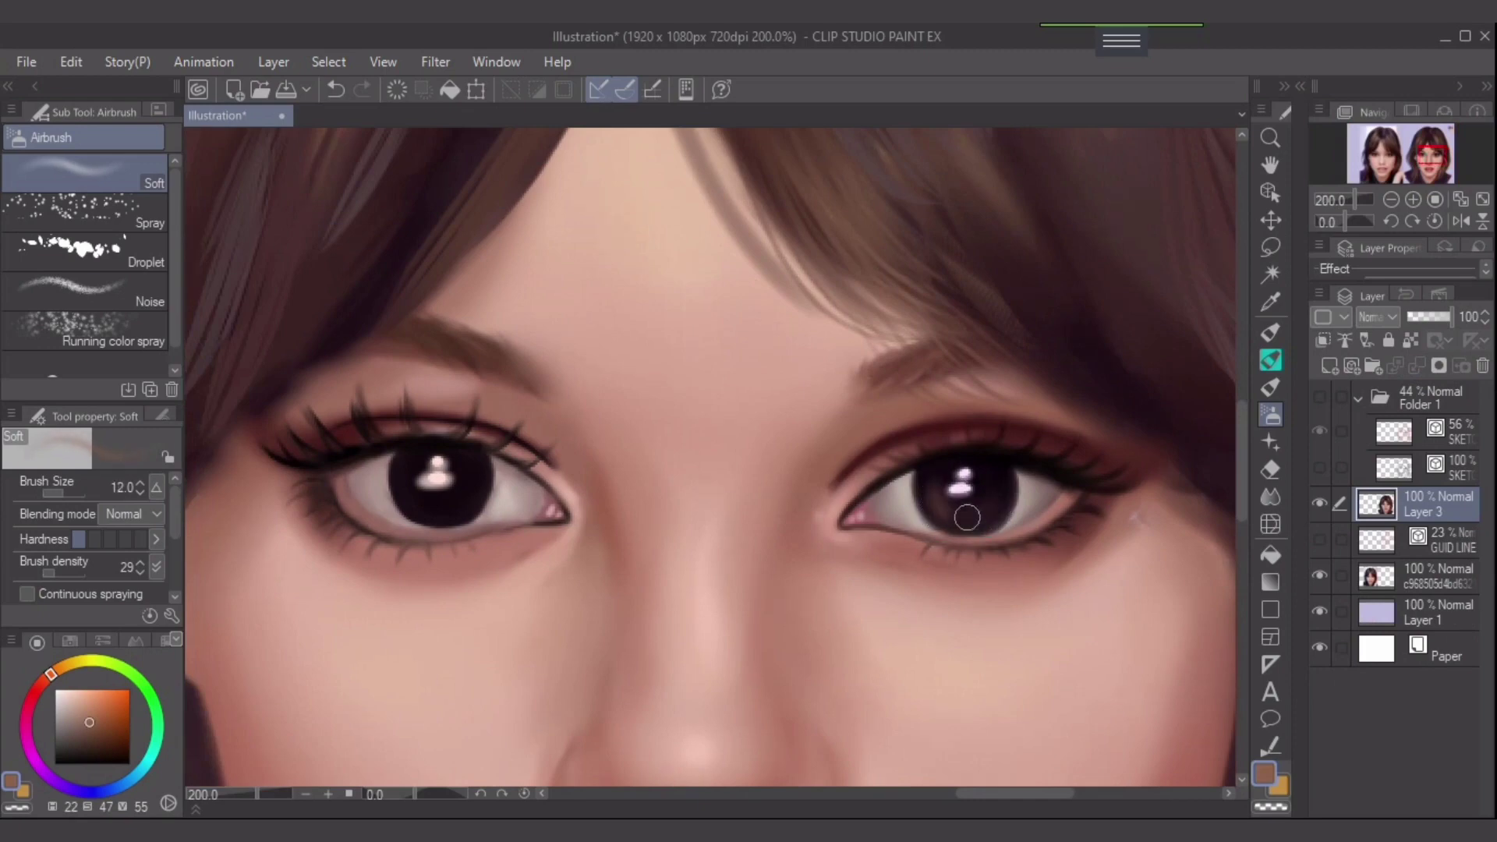
{"action": "mouse_move", "coordinate": [401, 469]}
{"action": "left_mouse_down"}
{"action": "mouse_move", "coordinate": [417, 503]}
{"action": "mouse_move", "coordinate": [457, 509]}
{"action": "left_mouse_up"}
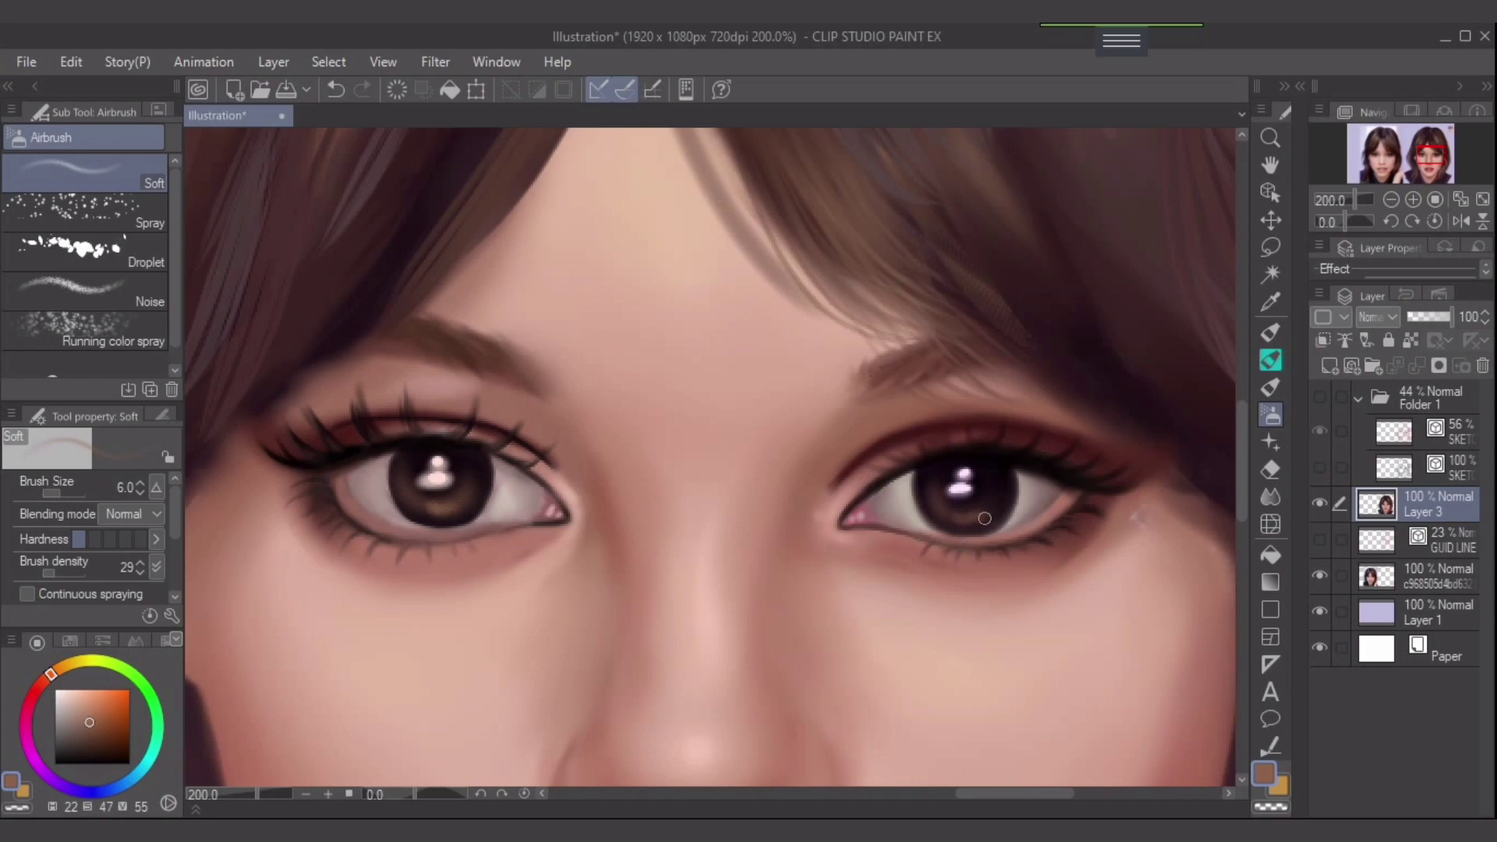
- Add lighter brown accents to the irises of both eyes with the Soft airbrush reduced to size 4
{"action": "scroll", "coordinate": [983, 511], "scroll_direction": "down", "scroll_amount": 2}
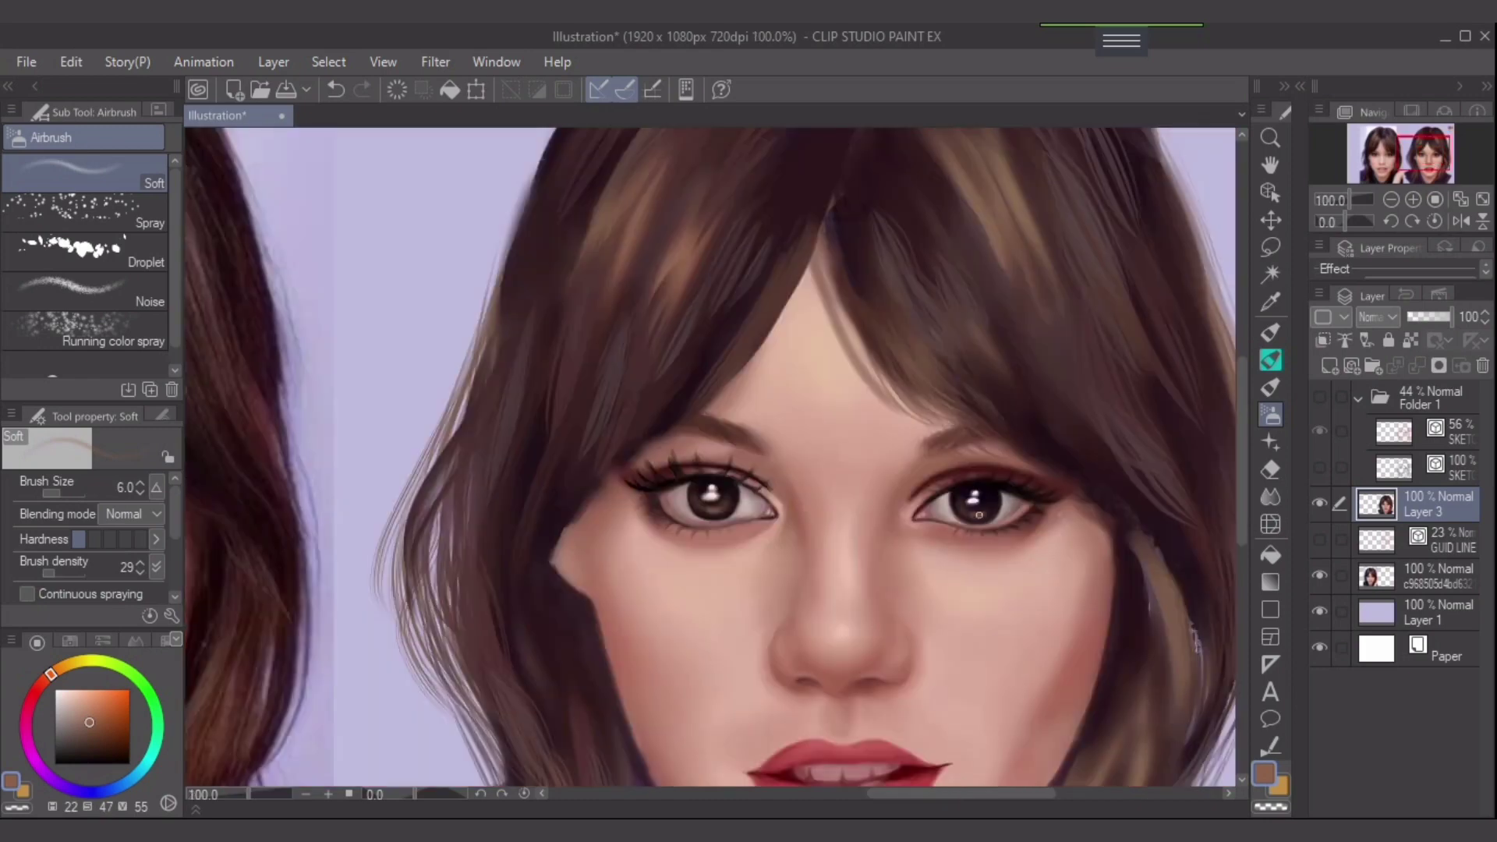
{"action": "scroll", "coordinate": [1014, 474], "scroll_direction": "up", "scroll_amount": 2}
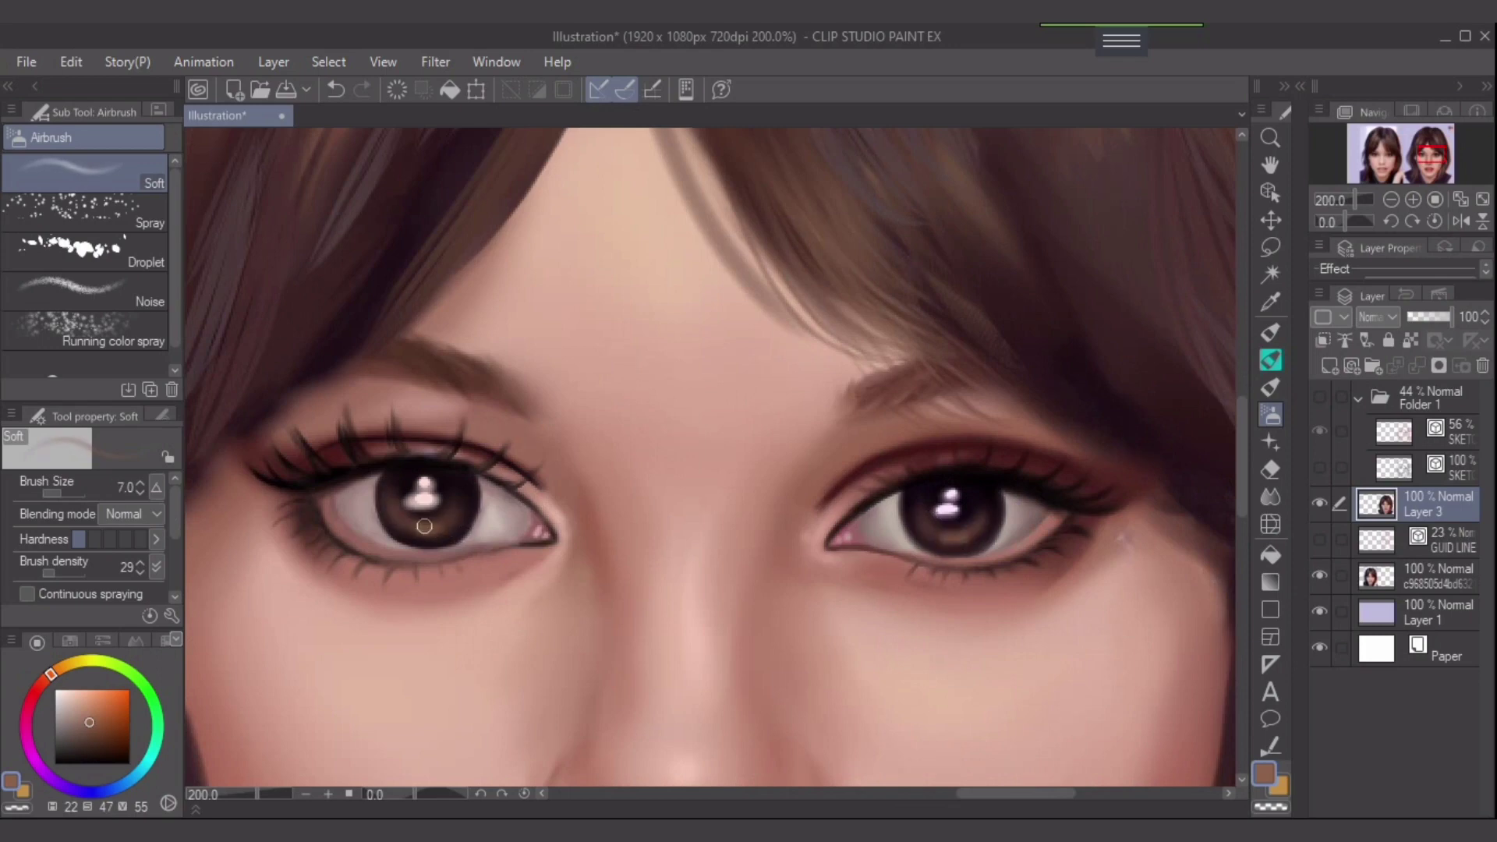
{"action": "left_click", "coordinate": [84, 713]}
{"action": "key", "text": "["}
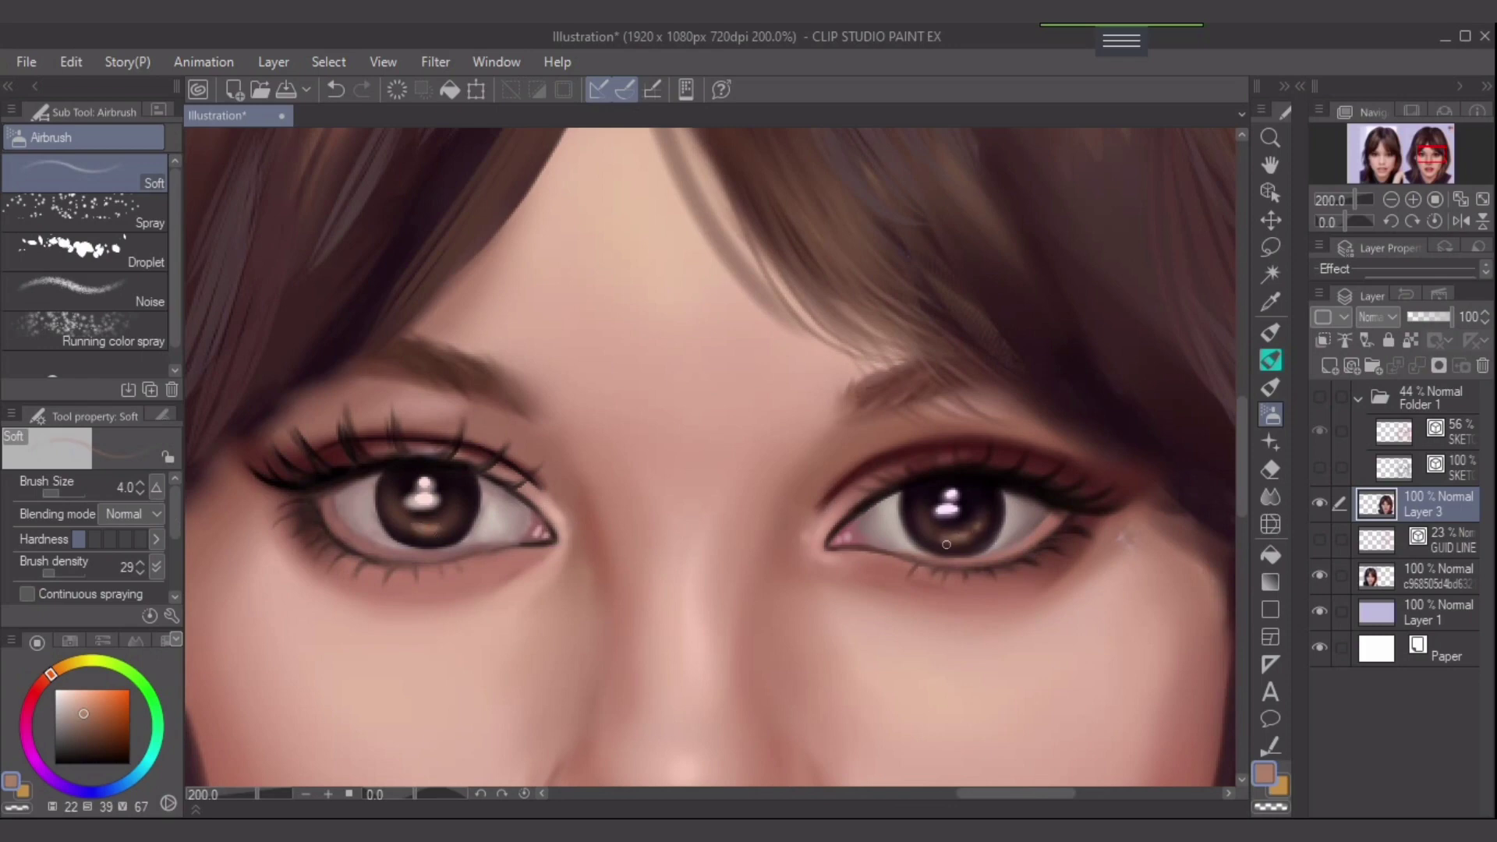
{"action": "scroll", "coordinate": [952, 551], "scroll_direction": "down", "scroll_amount": 2}
{"action": "left_click_drag", "start_coordinate": [969, 568], "coordinate": [1001, 531]}
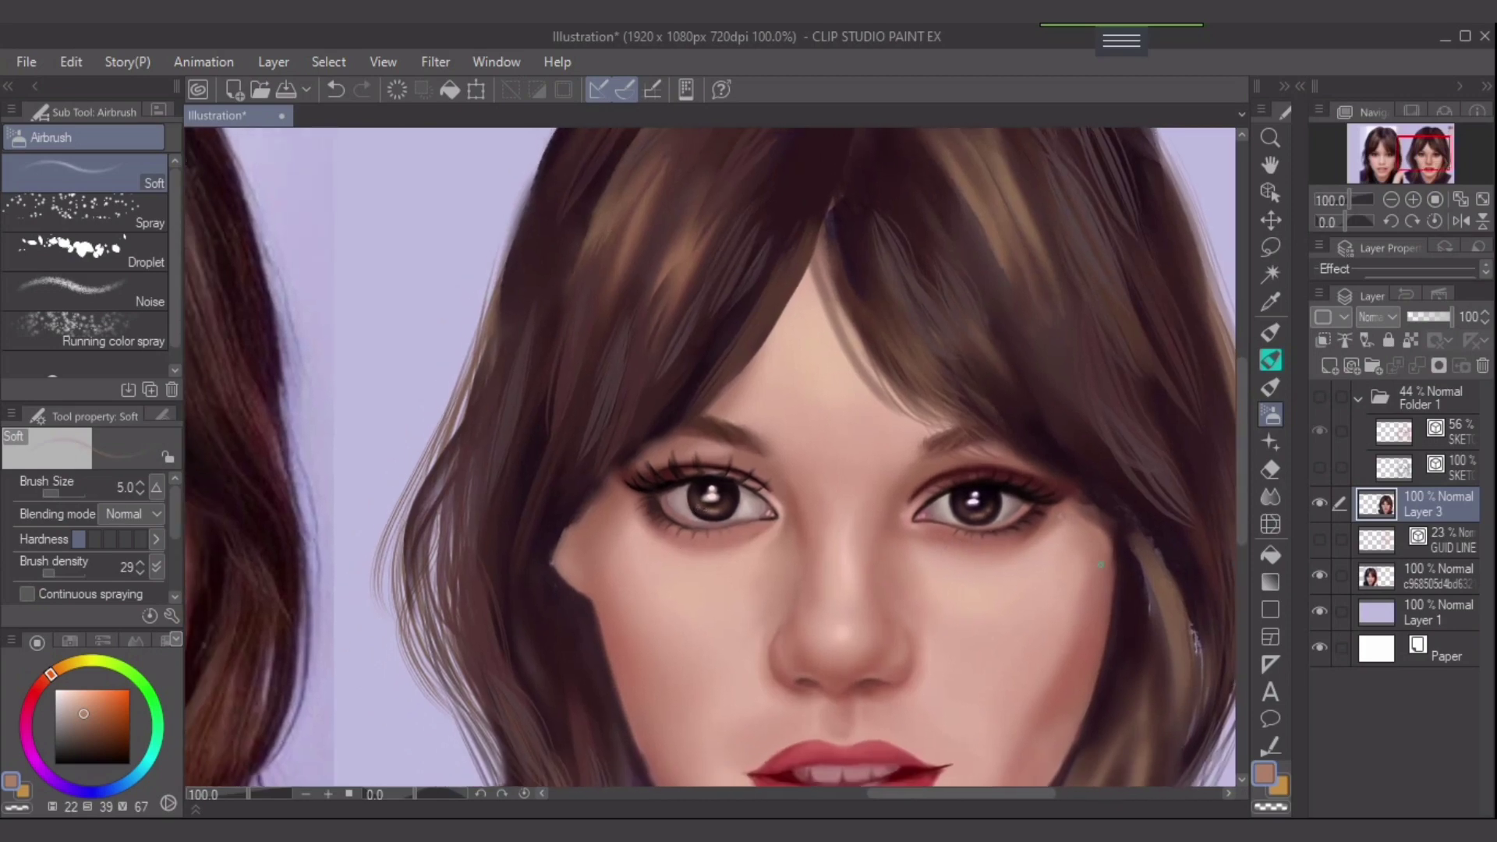
- Hide the reference photo layer and toggle Layer 3 off and on to check what it contains
{"action": "left_click_drag", "start_coordinate": [1000, 531], "coordinate": [968, 430]}
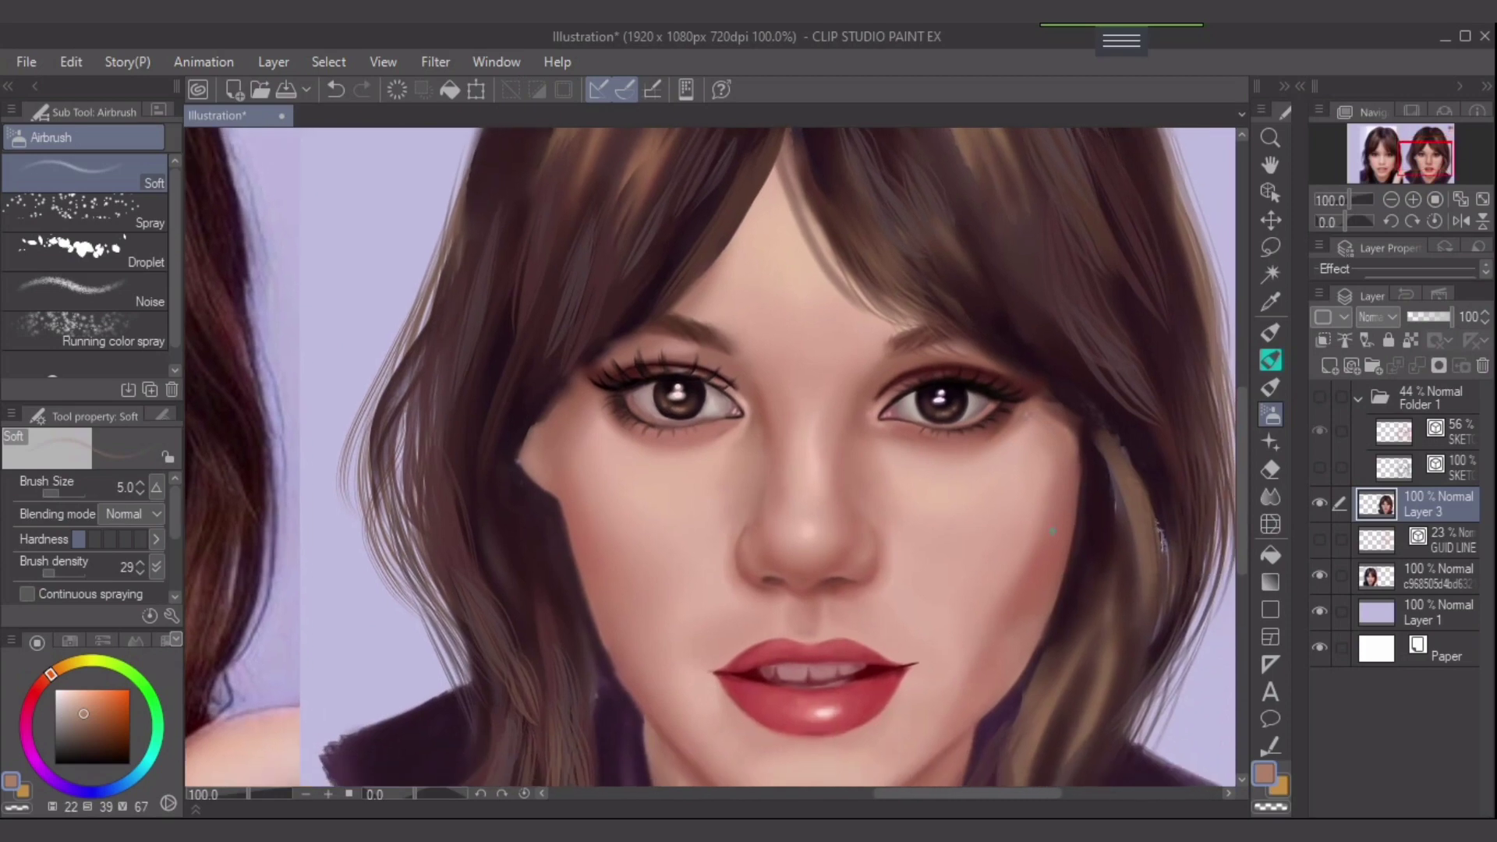
{"action": "scroll", "coordinate": [1053, 531], "scroll_direction": "down", "scroll_amount": 1}
{"action": "left_click_drag", "start_coordinate": [1052, 531], "coordinate": [992, 562]}
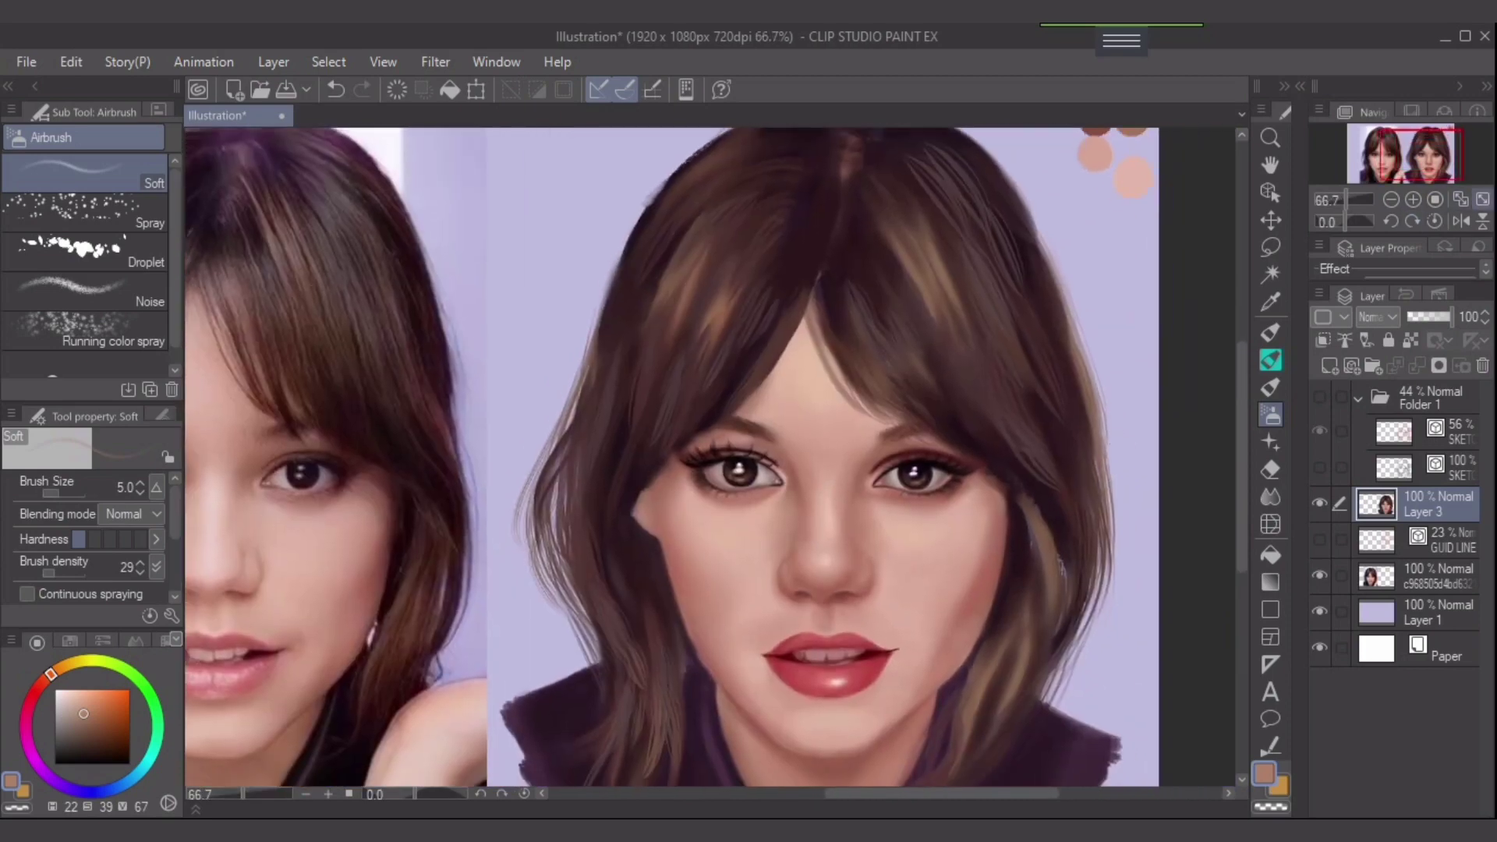
{"action": "scroll", "coordinate": [1130, 438], "scroll_direction": "down", "scroll_amount": 1}
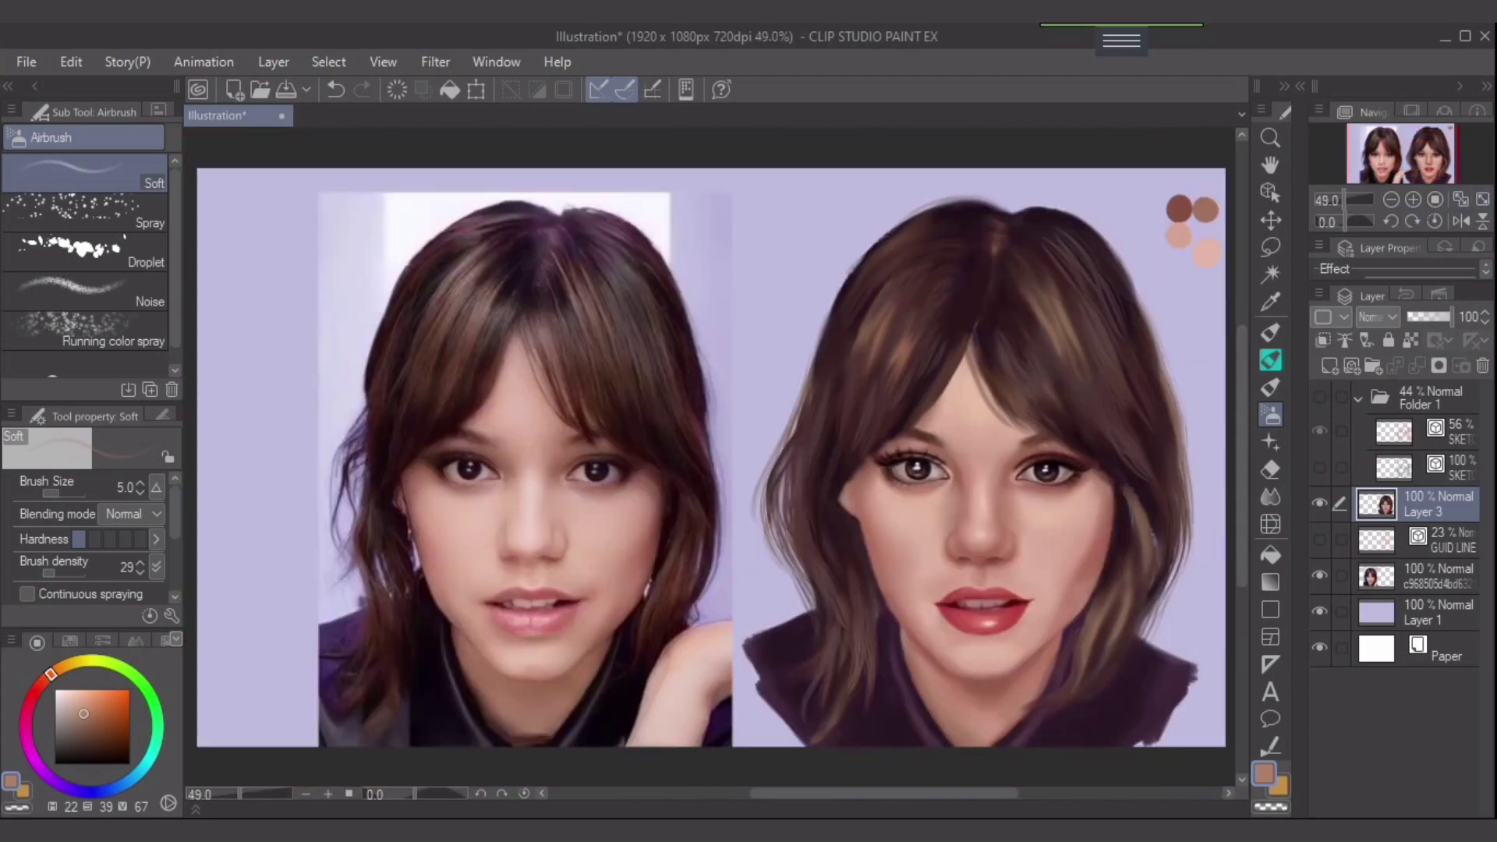
{"action": "left_click", "coordinate": [1319, 574]}
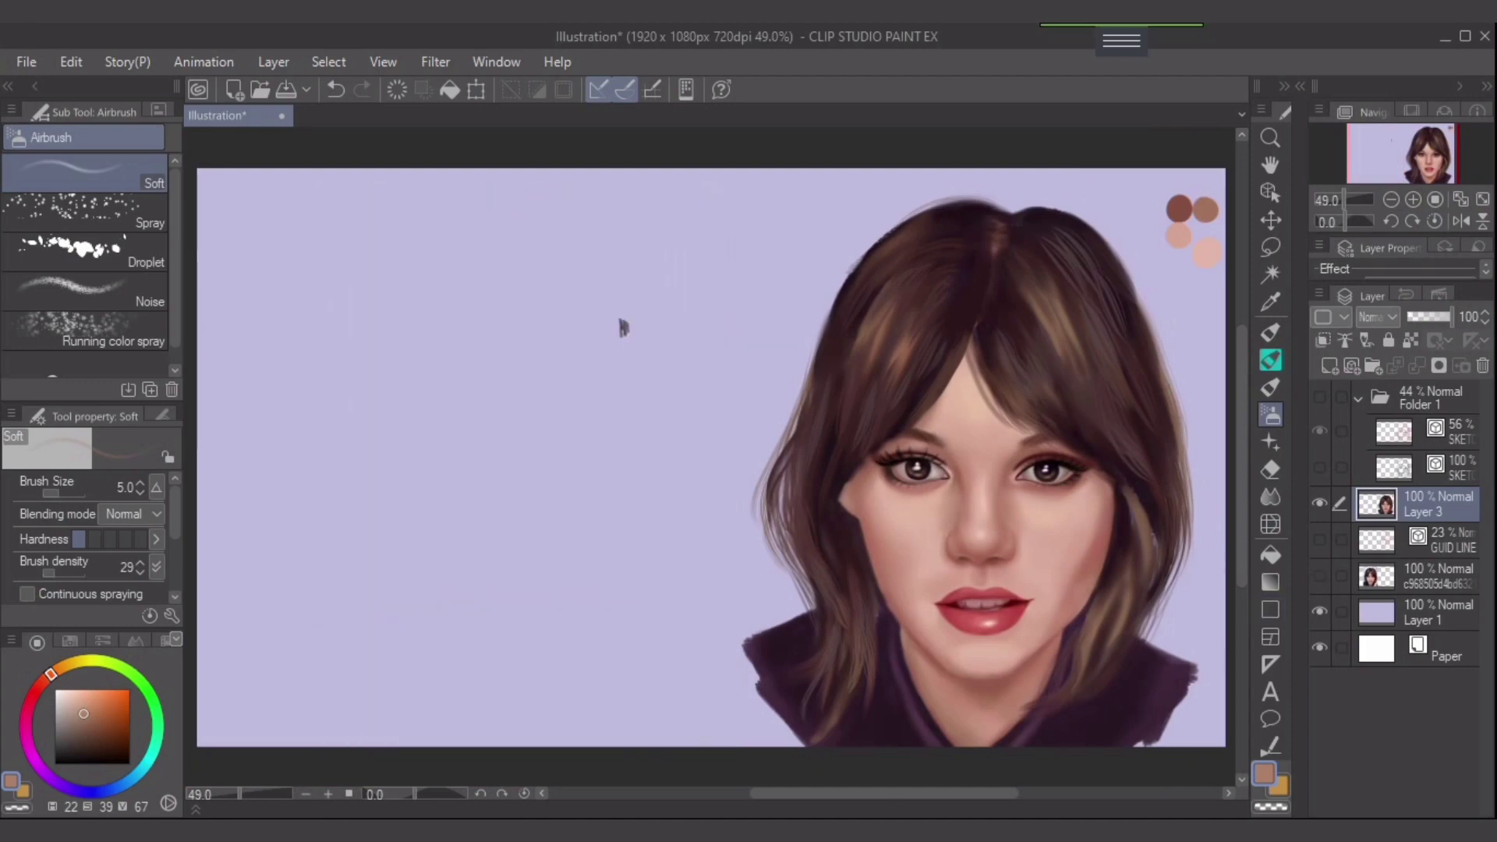
{"action": "left_click", "coordinate": [1318, 503]}
{"action": "left_click", "coordinate": [1319, 502]}
- Lasso and delete the palette swatches and the stray dark mark on Layer 3, clear the selection, and save the illustration
{"action": "key", "text": "m"}
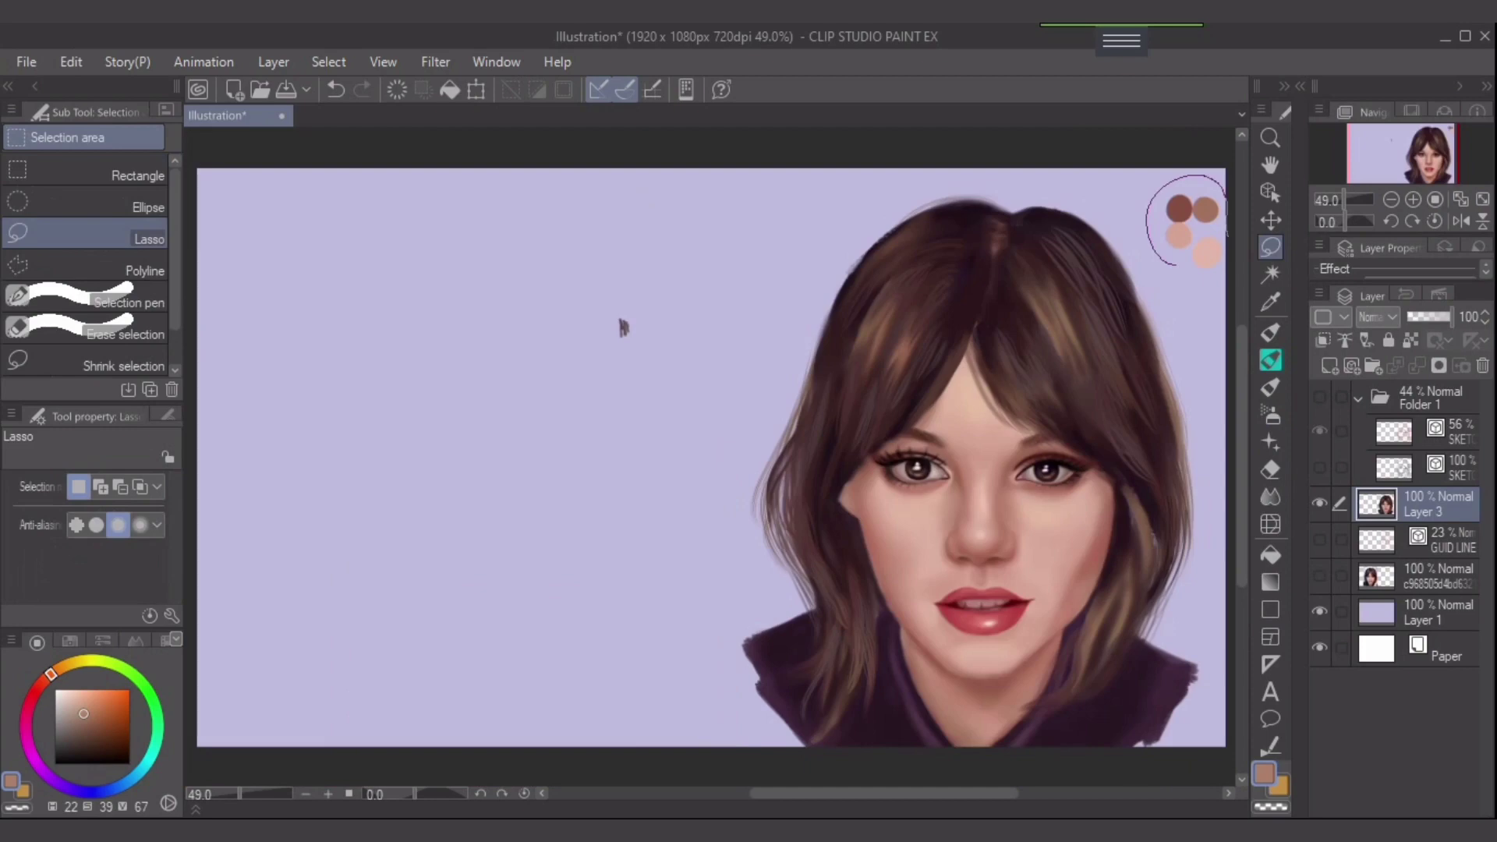
{"action": "left_click_drag", "start_coordinate": [1203, 282], "coordinate": [1173, 263]}
{"action": "left_click", "coordinate": [989, 316]}
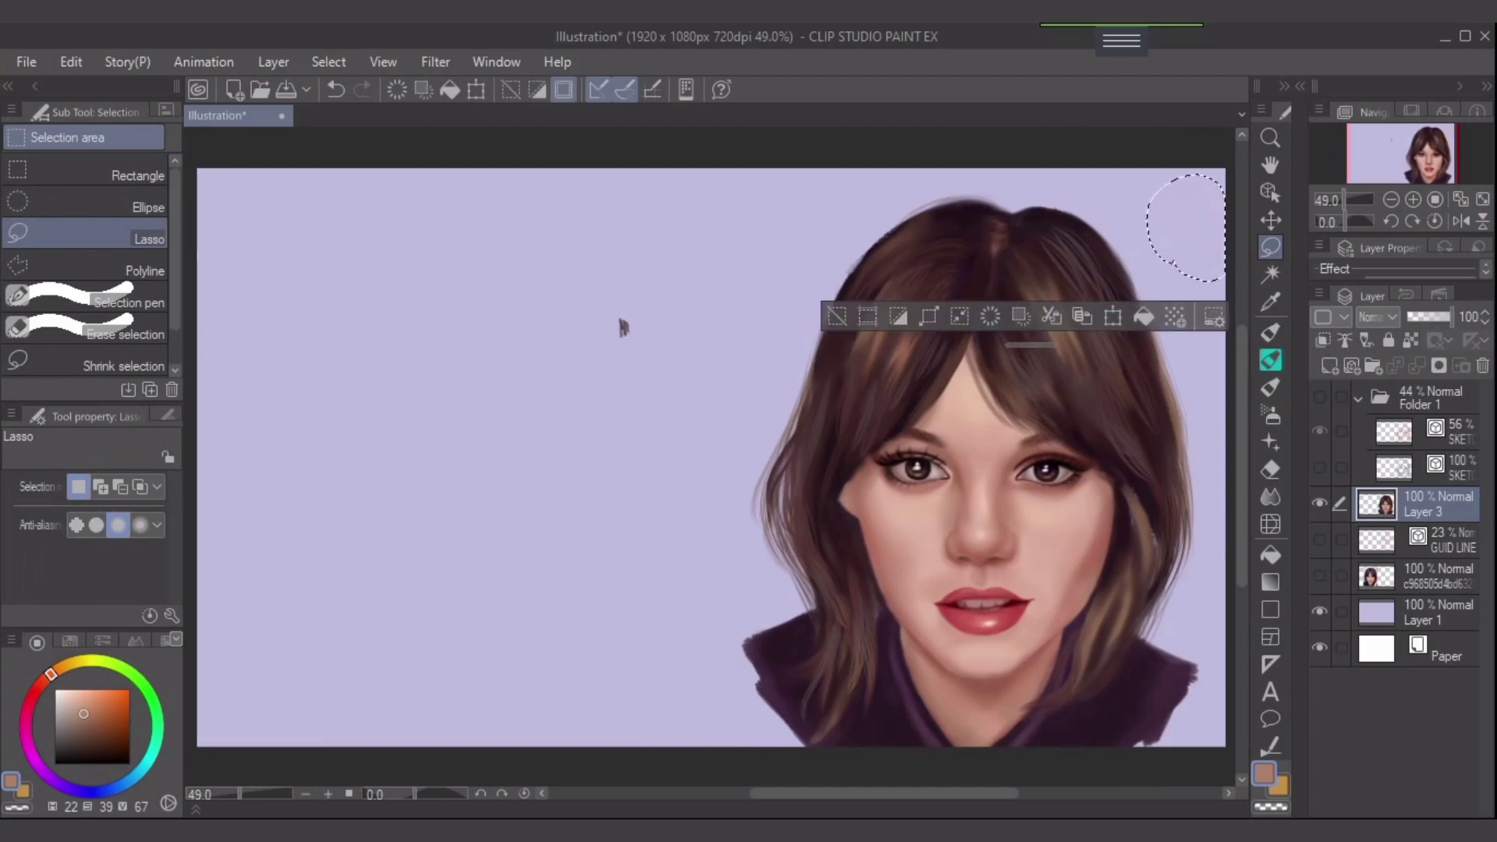
{"action": "mouse_move", "coordinate": [614, 356]}
{"action": "left_mouse_down"}
{"action": "mouse_move", "coordinate": [600, 313]}
{"action": "mouse_move", "coordinate": [616, 286]}
{"action": "left_mouse_up"}
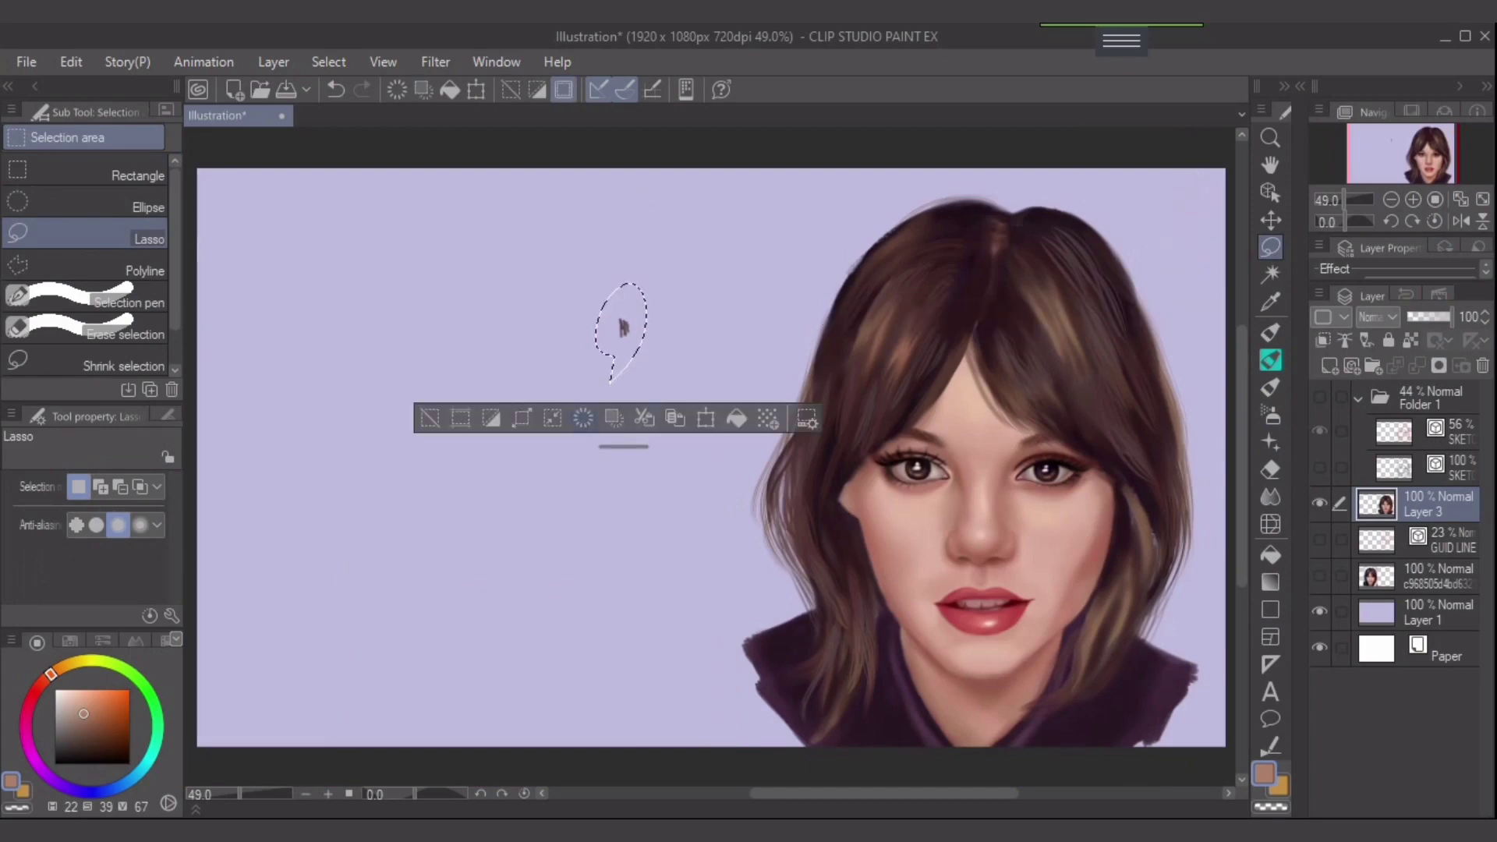
{"action": "key", "text": "ctrl+d"}
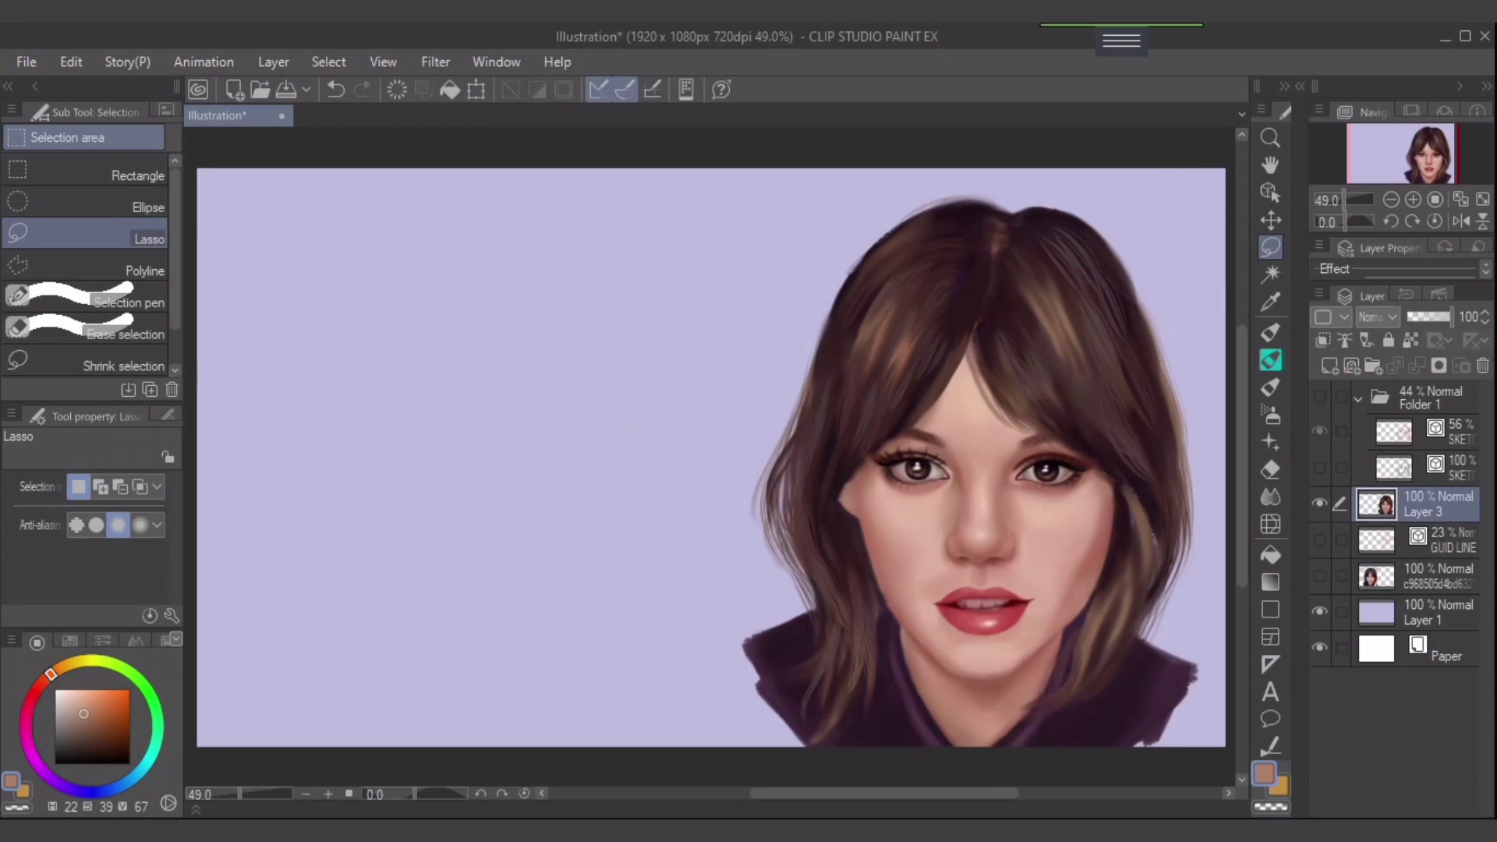
{"action": "key", "text": "ctrl+s"}
- Add a new layer directly above Layer 1 and set the drawing colour to dark purple, hue 302, saturation 46, value 26
{"action": "left_click", "coordinate": [1269, 332]}
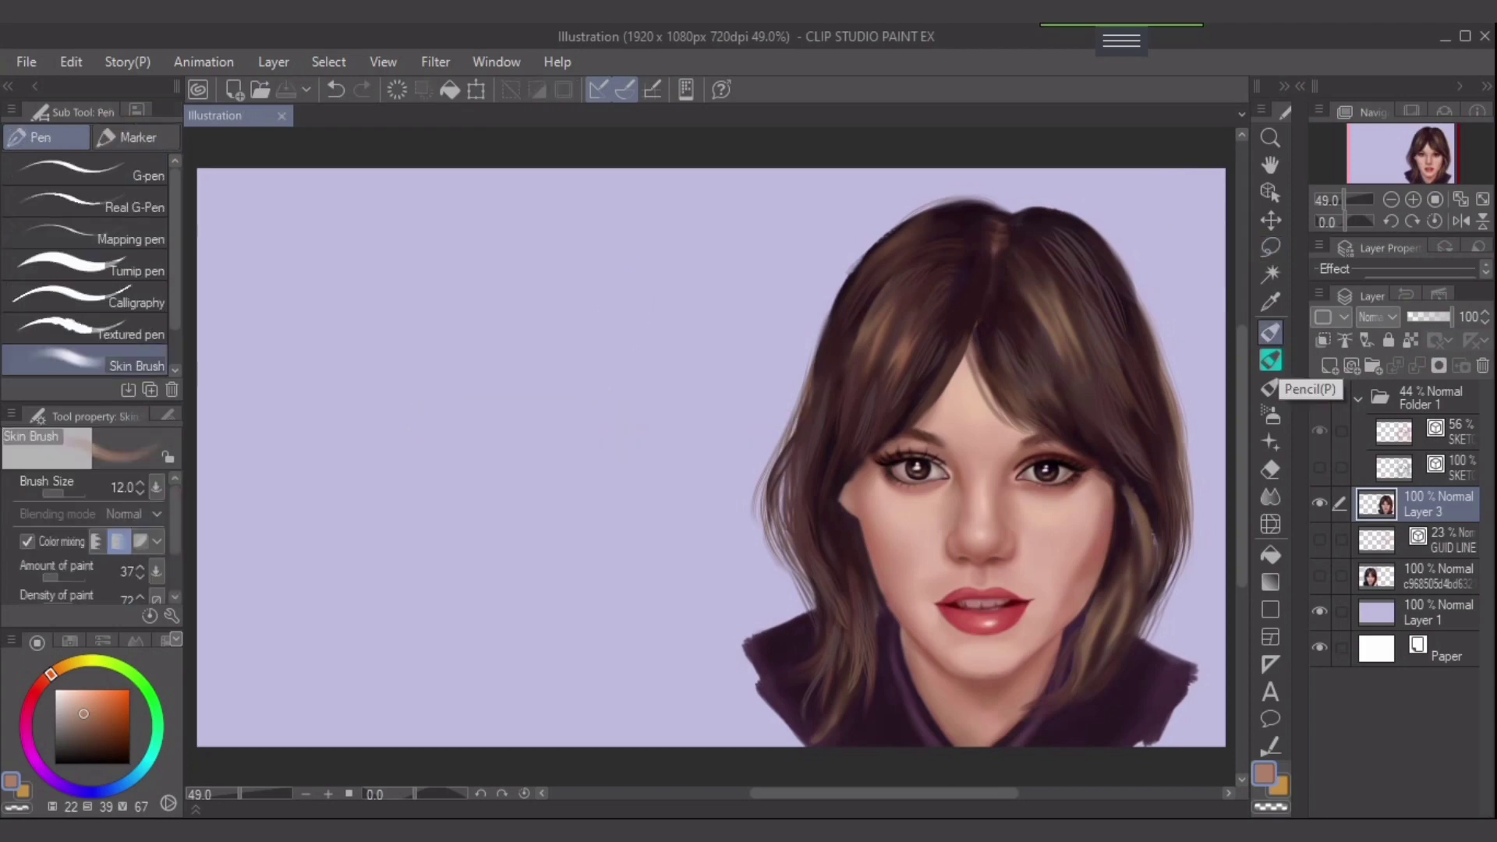
{"action": "left_click", "coordinate": [1357, 398]}
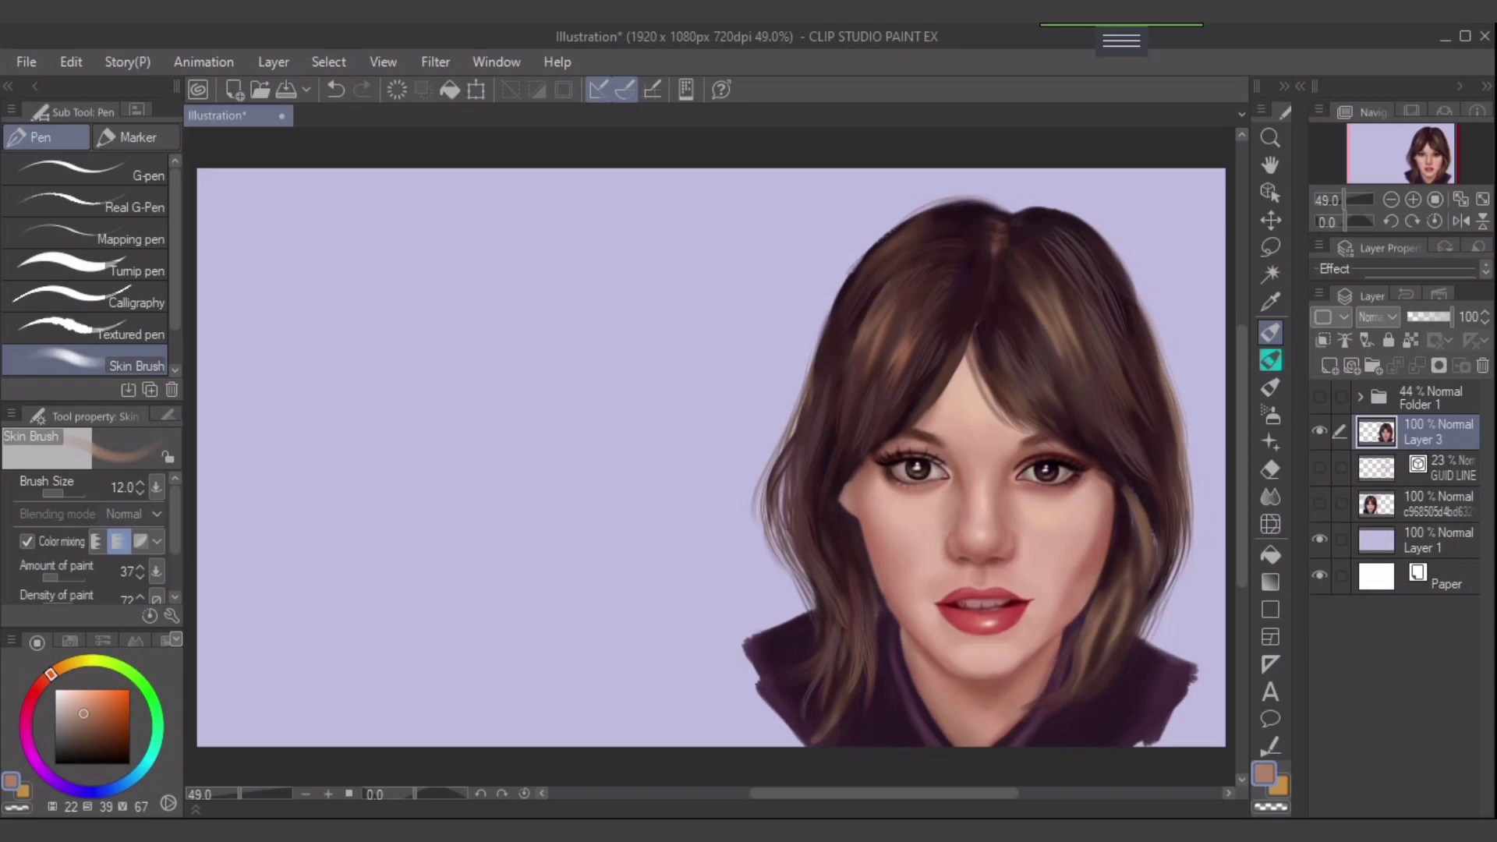
{"action": "left_click", "coordinate": [1437, 539]}
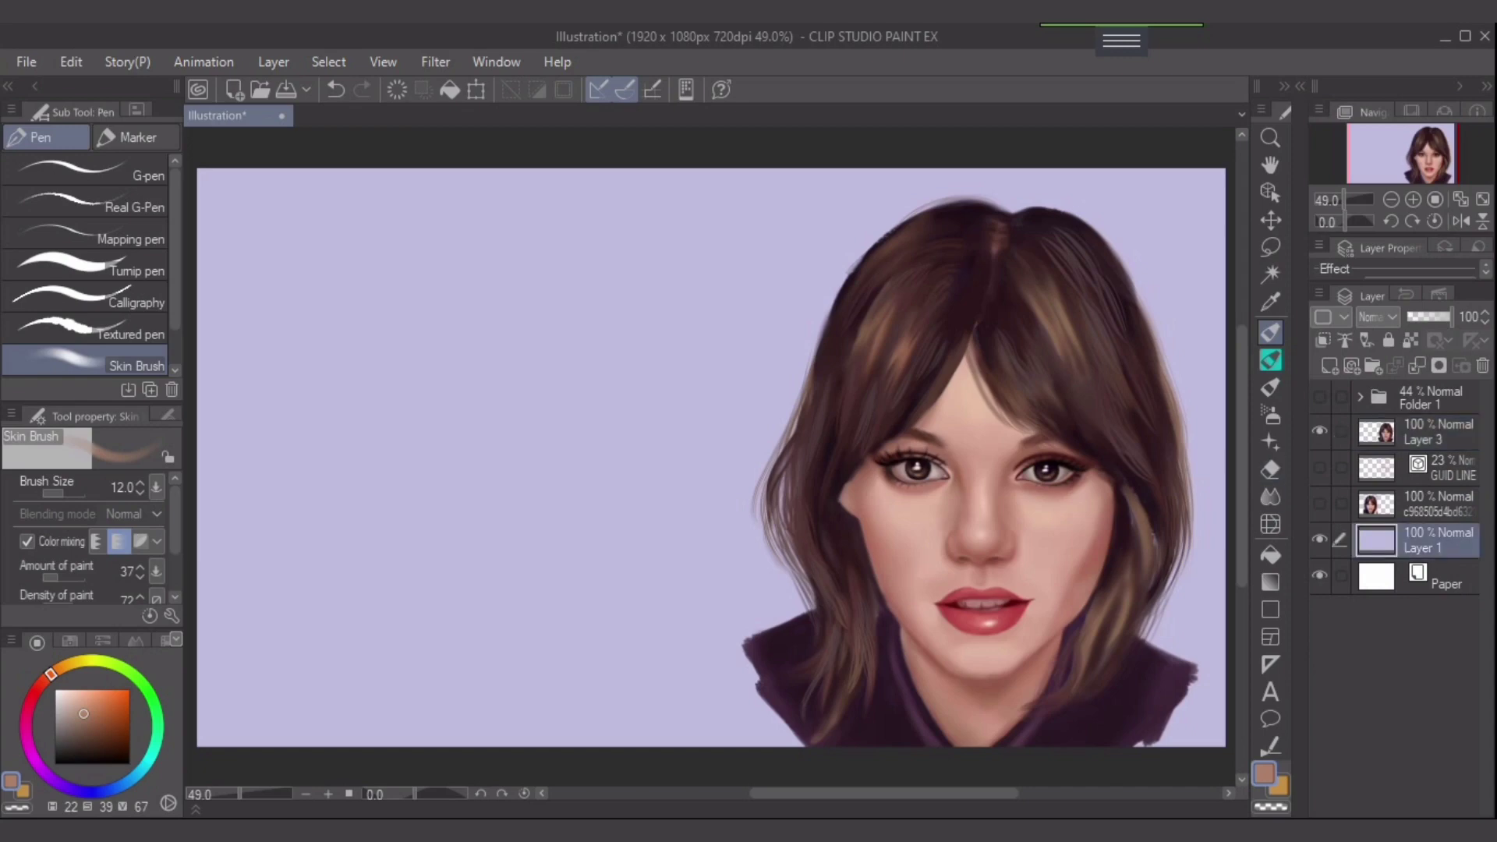
{"action": "key", "text": "ctrl+shift+n"}
{"action": "left_click_drag", "start_coordinate": [83, 713], "coordinate": [88, 744]}
{"action": "left_click_drag", "start_coordinate": [51, 674], "coordinate": [29, 746]}
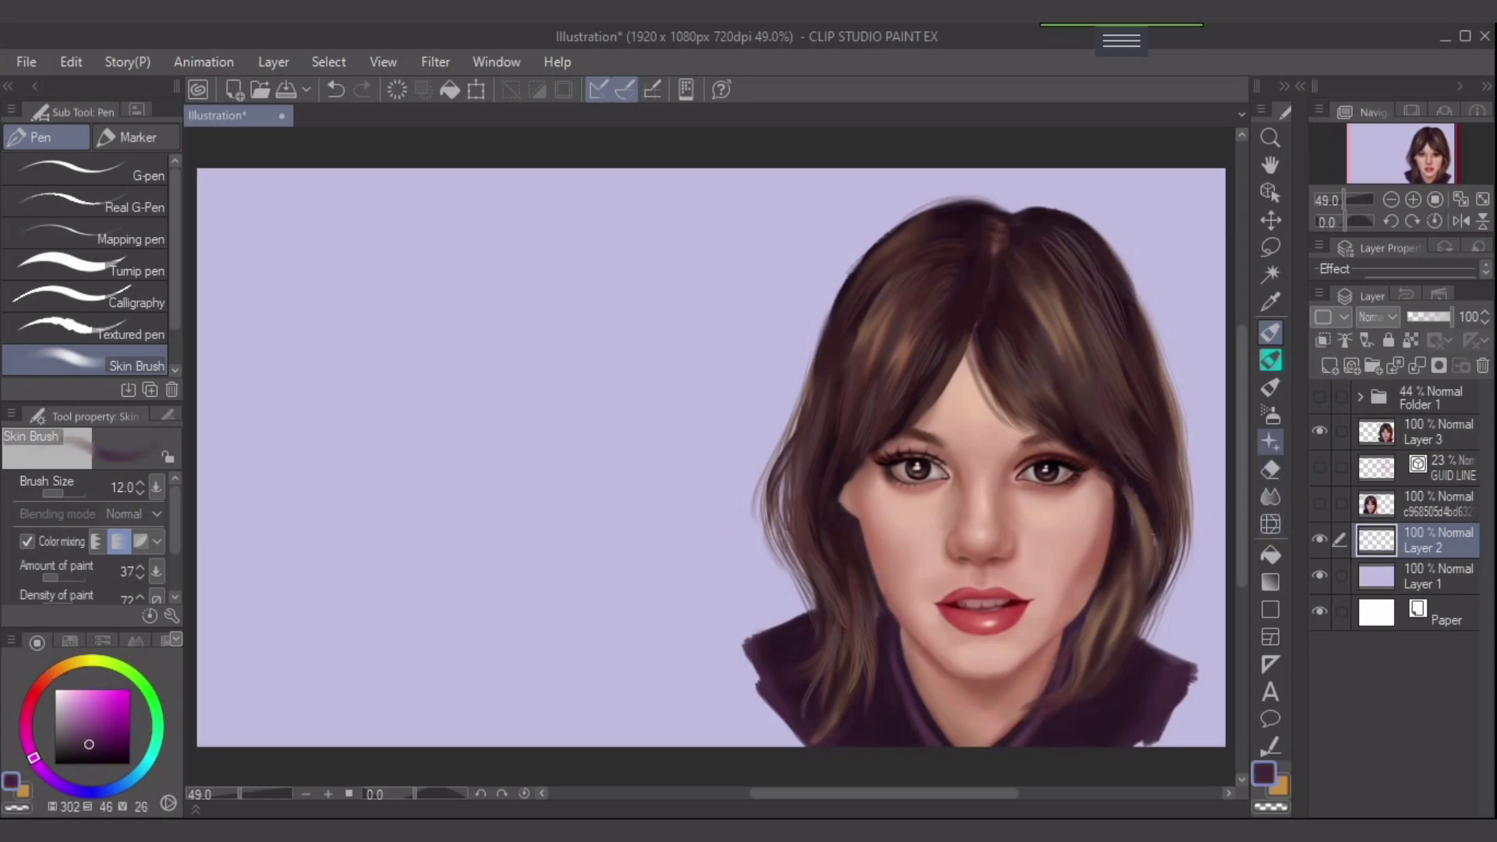
- Paint a dark purple Dappled light band across the empty background at brush size 170, undoing an oversized first stroke
{"action": "left_click", "coordinate": [1269, 442]}
{"action": "key", "text": "]"}
{"action": "key", "text": "]"}
{"action": "key", "text": "]"}
{"action": "mouse_move", "coordinate": [374, 370]}
{"action": "left_mouse_down"}
{"action": "mouse_move", "coordinate": [534, 464]}
{"action": "mouse_move", "coordinate": [322, 544]}
{"action": "mouse_move", "coordinate": [283, 629]}
{"action": "mouse_move", "coordinate": [601, 705]}
{"action": "mouse_move", "coordinate": [628, 682]}
{"action": "mouse_move", "coordinate": [618, 617]}
{"action": "mouse_move", "coordinate": [590, 584]}
{"action": "mouse_move", "coordinate": [577, 616]}
{"action": "left_mouse_up"}
{"action": "key", "text": "ctrl+z"}
{"action": "key", "text": "bracketleft"}
{"action": "key", "text": "bracketleft"}
{"action": "key", "text": "bracketleft"}
{"action": "key", "text": "bracketleft"}
{"action": "key", "text": "bracketleft"}
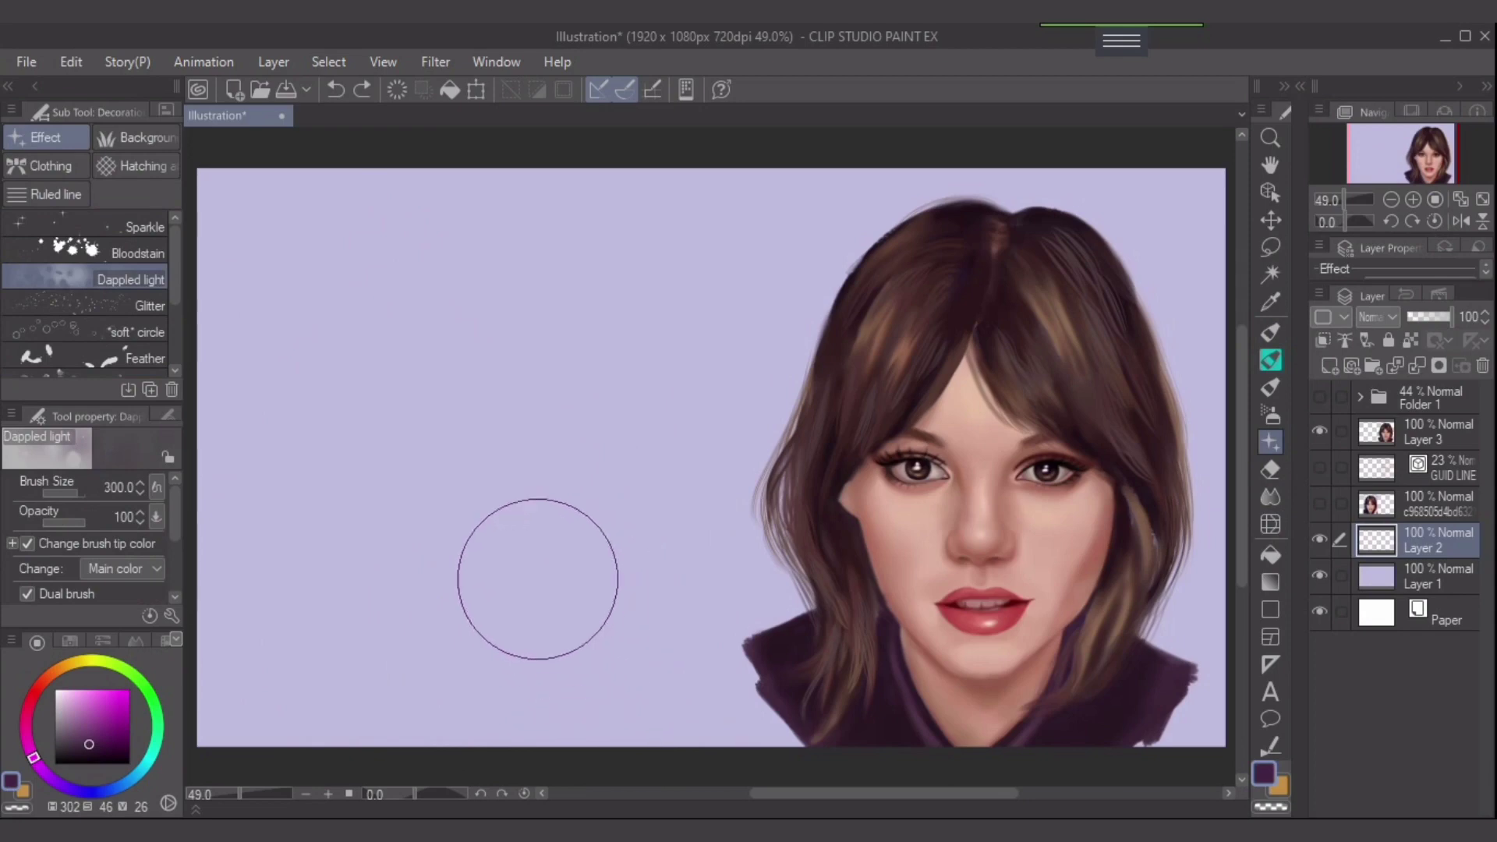
{"action": "left_click_drag", "start_coordinate": [234, 469], "coordinate": [545, 575]}
{"action": "key", "text": "ctrl+minus"}
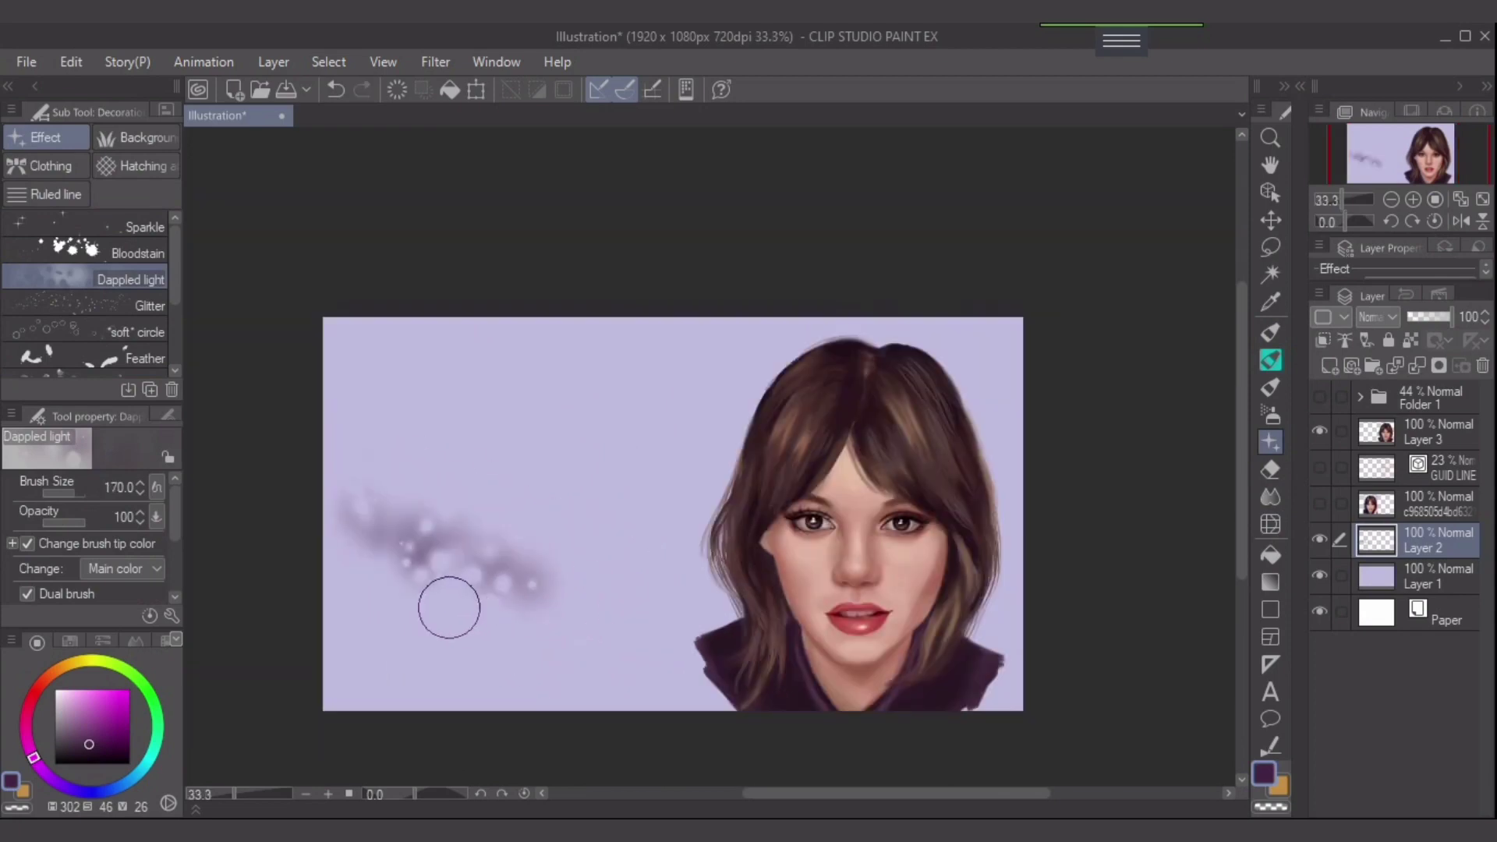
- Cover the whole background around the portrait with dark purple dappled light, enlarging the brush to size 400
{"action": "key", "text": "bracketright"}
{"action": "key", "text": "bracketright"}
{"action": "mouse_move", "coordinate": [369, 544]}
{"action": "left_mouse_down"}
{"action": "mouse_move", "coordinate": [509, 656]}
{"action": "mouse_move", "coordinate": [484, 687]}
{"action": "mouse_move", "coordinate": [342, 681]}
{"action": "mouse_move", "coordinate": [690, 673]}
{"action": "mouse_move", "coordinate": [541, 634]}
{"action": "mouse_move", "coordinate": [630, 621]}
{"action": "mouse_move", "coordinate": [464, 542]}
{"action": "mouse_move", "coordinate": [369, 416]}
{"action": "mouse_move", "coordinate": [395, 388]}
{"action": "mouse_move", "coordinate": [364, 343]}
{"action": "mouse_move", "coordinate": [465, 392]}
{"action": "mouse_move", "coordinate": [713, 426]}
{"action": "mouse_move", "coordinate": [385, 385]}
{"action": "mouse_move", "coordinate": [650, 583]}
{"action": "mouse_move", "coordinate": [639, 609]}
{"action": "mouse_move", "coordinate": [470, 596]}
{"action": "mouse_move", "coordinate": [352, 524]}
{"action": "mouse_move", "coordinate": [396, 659]}
{"action": "mouse_move", "coordinate": [1031, 441]}
{"action": "left_mouse_up"}
{"action": "key", "text": "bracketright"}
{"action": "key", "text": "bracketright"}
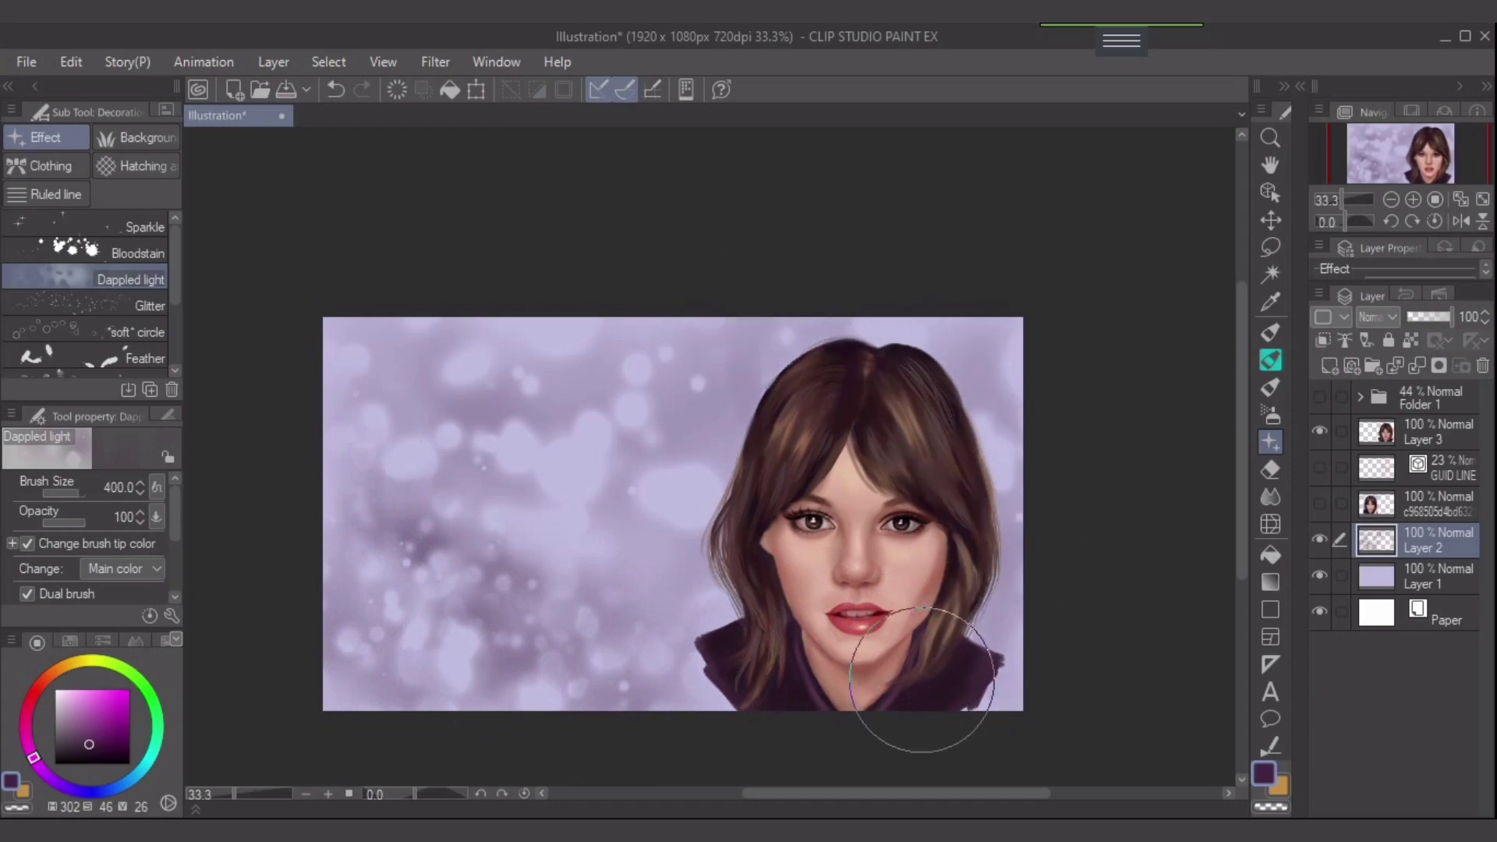
{"action": "mouse_move", "coordinate": [458, 448]}
{"action": "left_mouse_down"}
{"action": "mouse_move", "coordinate": [647, 509]}
{"action": "mouse_move", "coordinate": [640, 550]}
{"action": "mouse_move", "coordinate": [660, 546]}
{"action": "mouse_move", "coordinate": [667, 520]}
{"action": "mouse_move", "coordinate": [573, 495]}
{"action": "left_mouse_up"}
- Deepen the purple dappled patches along the background's upper, lower and outer areas with the brush at size 250
{"action": "key", "text": "bracketright"}
{"action": "key", "text": "bracketright"}
{"action": "key", "text": "bracketleft"}
{"action": "key", "text": "bracketleft"}
{"action": "key", "text": "bracketleft"}
{"action": "key", "text": "bracketleft"}
{"action": "key", "text": "bracketleft"}
{"action": "key", "text": "bracketleft"}
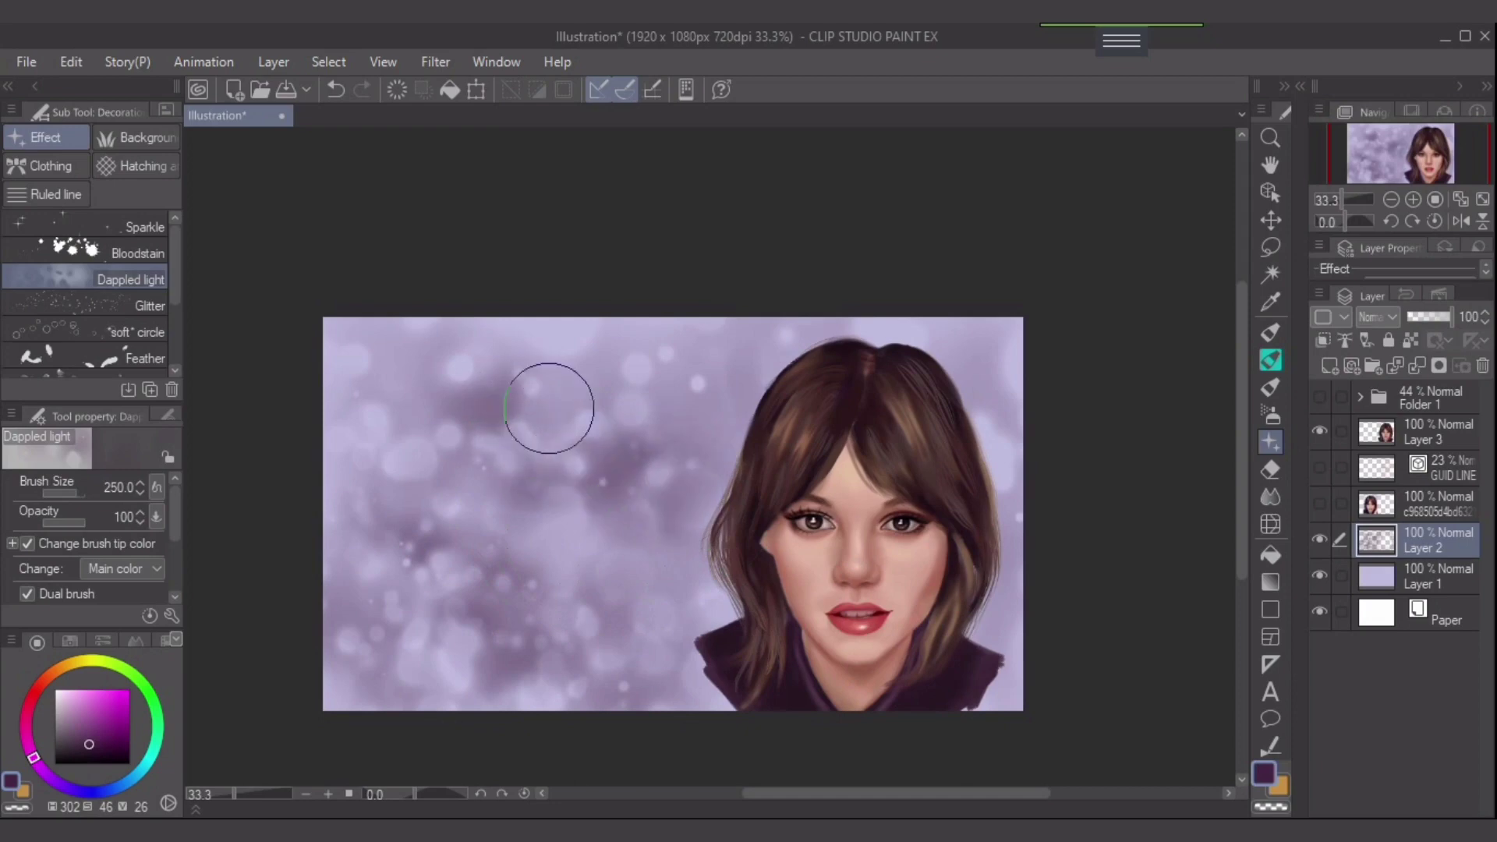
{"action": "key", "text": "bracketright"}
{"action": "key", "text": "bracketright"}
{"action": "left_click_drag", "start_coordinate": [386, 329], "coordinate": [604, 353]}
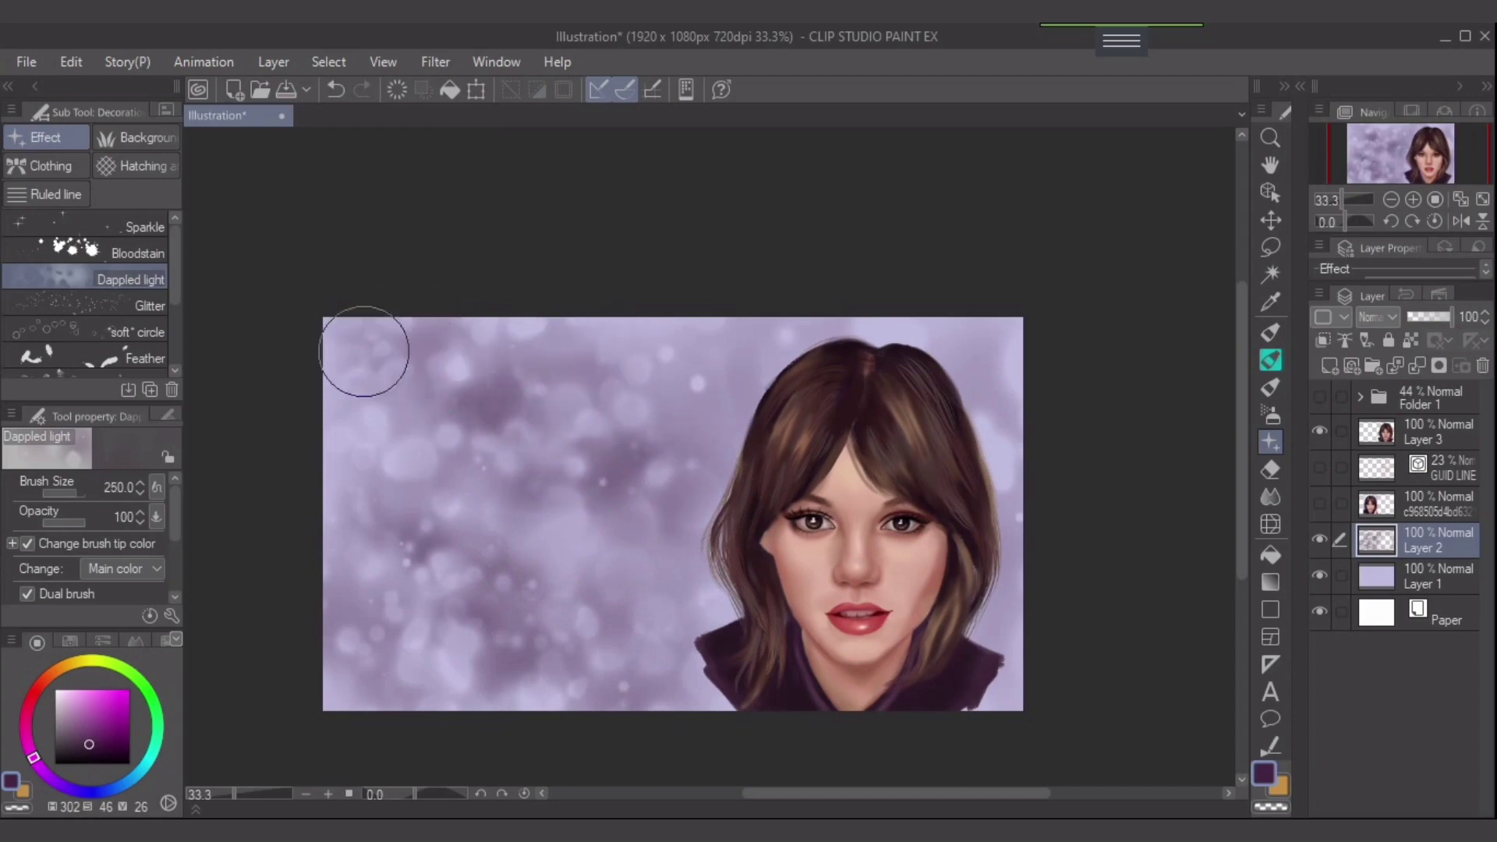
{"action": "mouse_move", "coordinate": [358, 449]}
{"action": "left_mouse_down"}
{"action": "mouse_move", "coordinate": [370, 611]}
{"action": "mouse_move", "coordinate": [333, 489]}
{"action": "mouse_move", "coordinate": [357, 642]}
{"action": "mouse_move", "coordinate": [497, 695]}
{"action": "mouse_move", "coordinate": [665, 728]}
{"action": "left_mouse_up"}
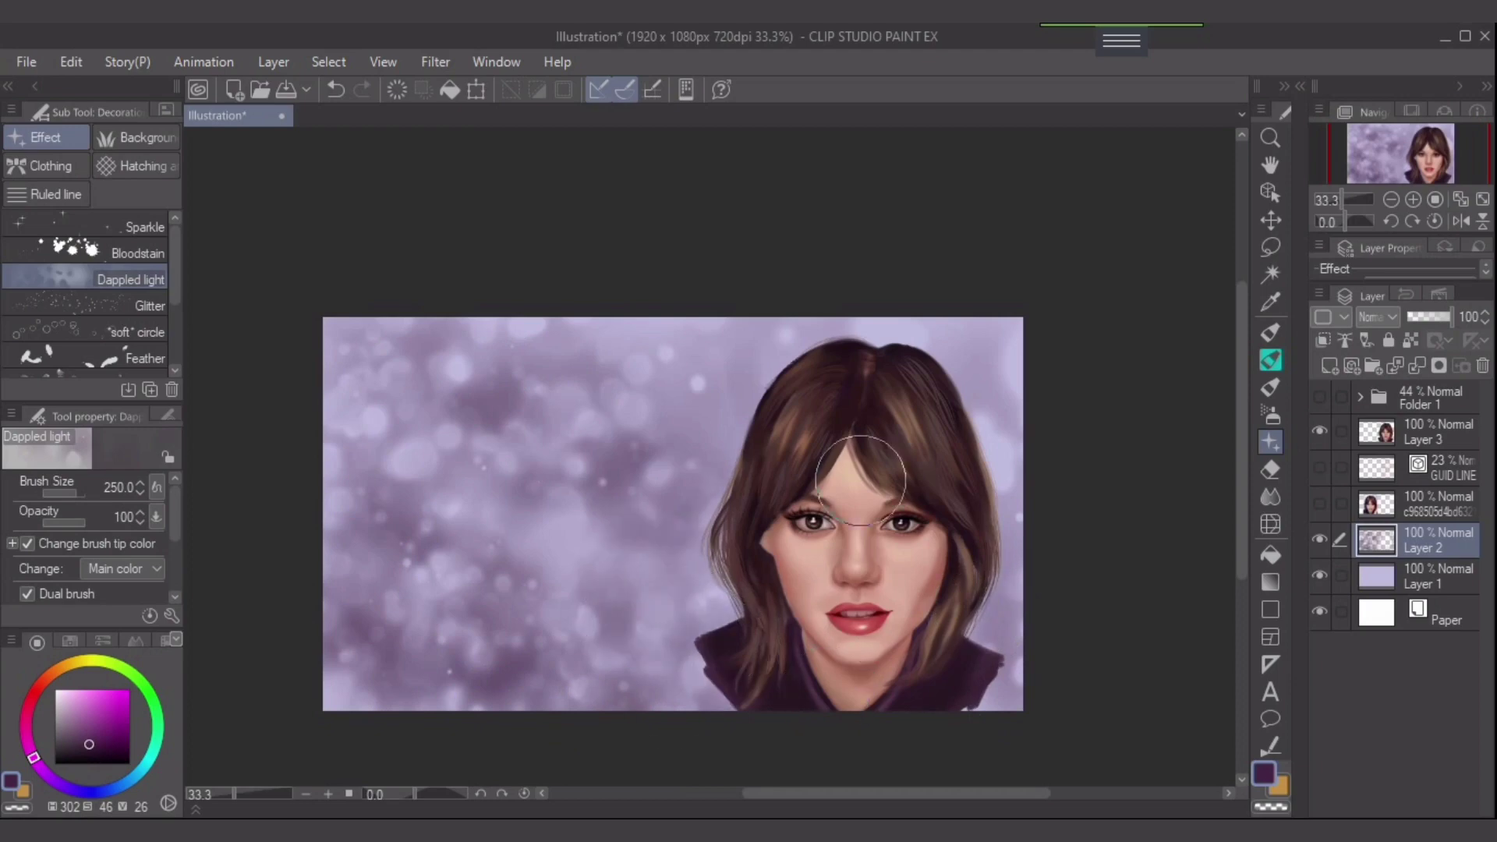
{"action": "mouse_move", "coordinate": [1013, 421]}
{"action": "left_mouse_down"}
{"action": "mouse_move", "coordinate": [681, 318]}
{"action": "mouse_move", "coordinate": [559, 394]}
{"action": "mouse_move", "coordinate": [647, 401]}
{"action": "mouse_move", "coordinate": [431, 415]}
{"action": "mouse_move", "coordinate": [598, 524]}
{"action": "mouse_move", "coordinate": [540, 613]}
{"action": "mouse_move", "coordinate": [644, 675]}
{"action": "mouse_move", "coordinate": [469, 658]}
{"action": "mouse_move", "coordinate": [355, 279]}
{"action": "mouse_move", "coordinate": [334, 691]}
{"action": "mouse_move", "coordinate": [463, 731]}
{"action": "mouse_move", "coordinate": [587, 696]}
{"action": "left_mouse_up"}
- Darken the background's lower-left area with purple dappled light at size 400 and a darker tone sampled from the collar at size 250
{"action": "key", "text": "]"}
{"action": "key", "text": "]"}
{"action": "left_click_drag", "start_coordinate": [437, 510], "coordinate": [630, 664]}
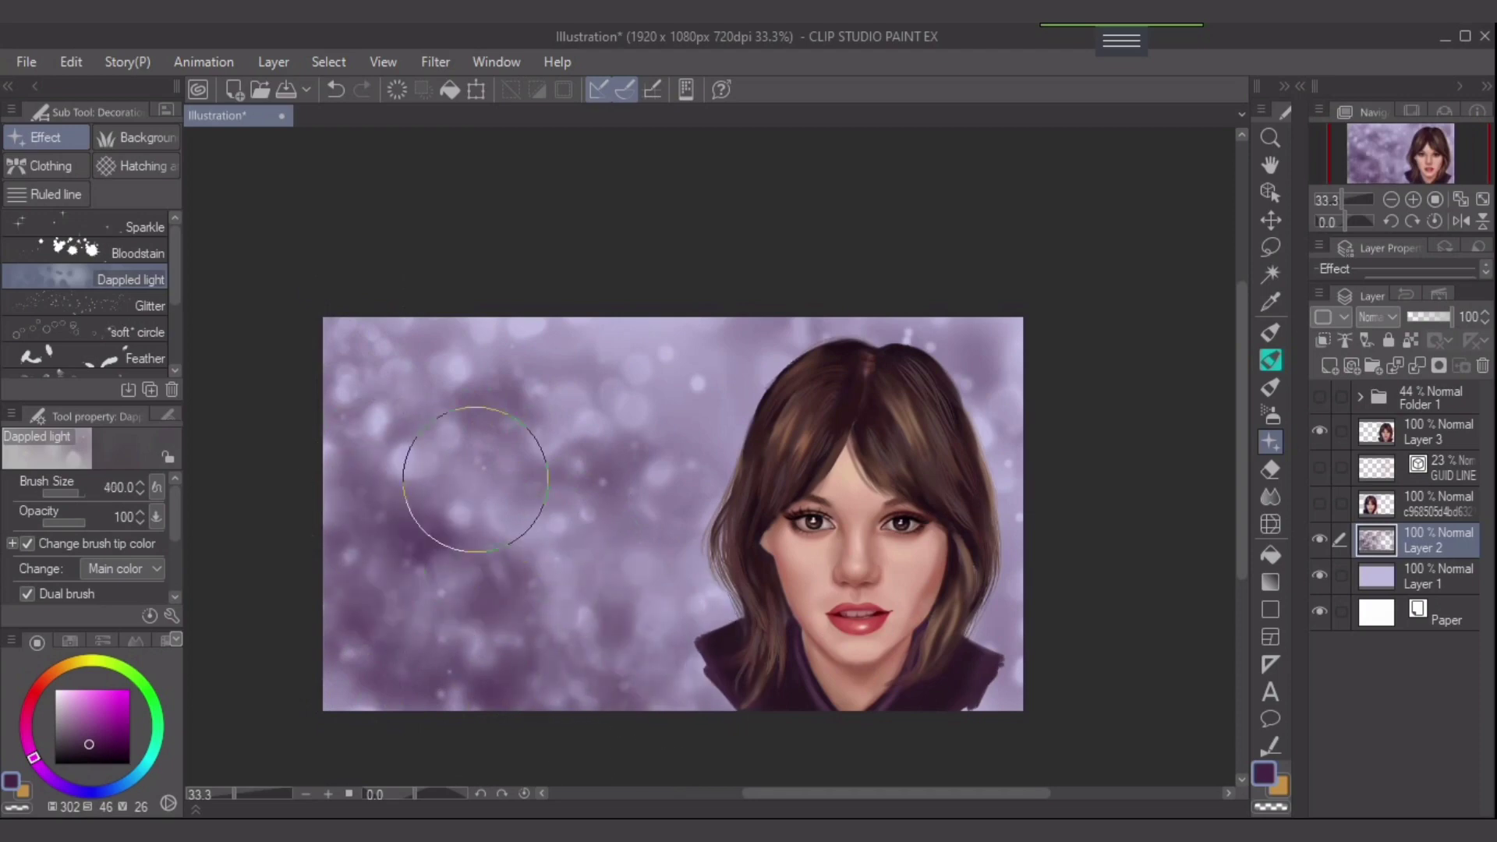
{"action": "key", "text": "["}
{"action": "key", "text": "["}
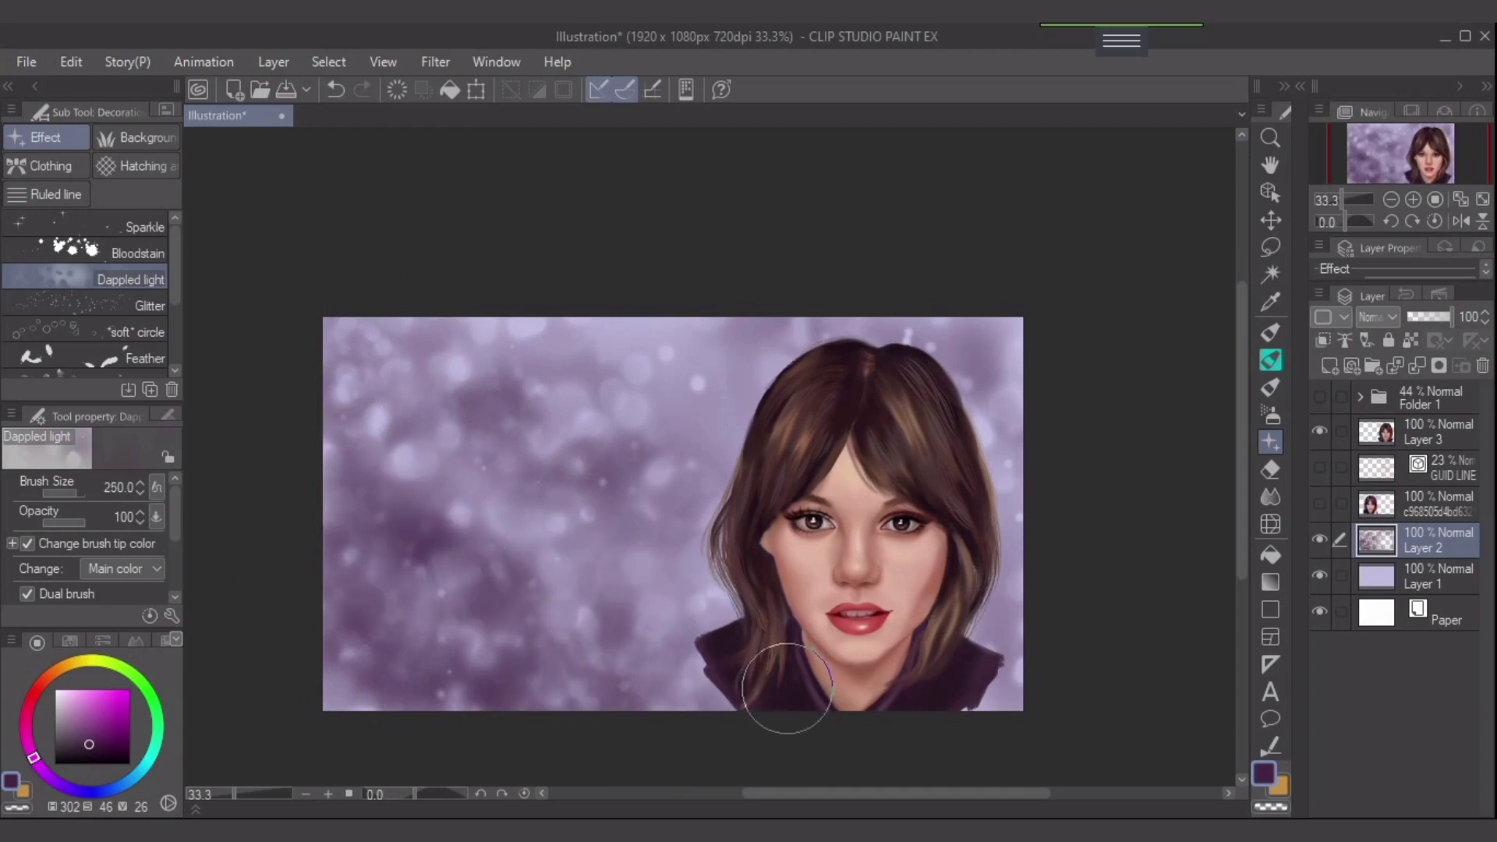
{"action": "left_click", "coordinate": [779, 678], "text": "alt"}
{"action": "mouse_move", "coordinate": [351, 601]}
{"action": "left_mouse_down"}
{"action": "mouse_move", "coordinate": [574, 681]}
{"action": "mouse_move", "coordinate": [341, 682]}
{"action": "mouse_move", "coordinate": [633, 696]}
{"action": "mouse_move", "coordinate": [381, 430]}
{"action": "mouse_move", "coordinate": [478, 363]}
{"action": "mouse_move", "coordinate": [570, 598]}
{"action": "left_mouse_up"}
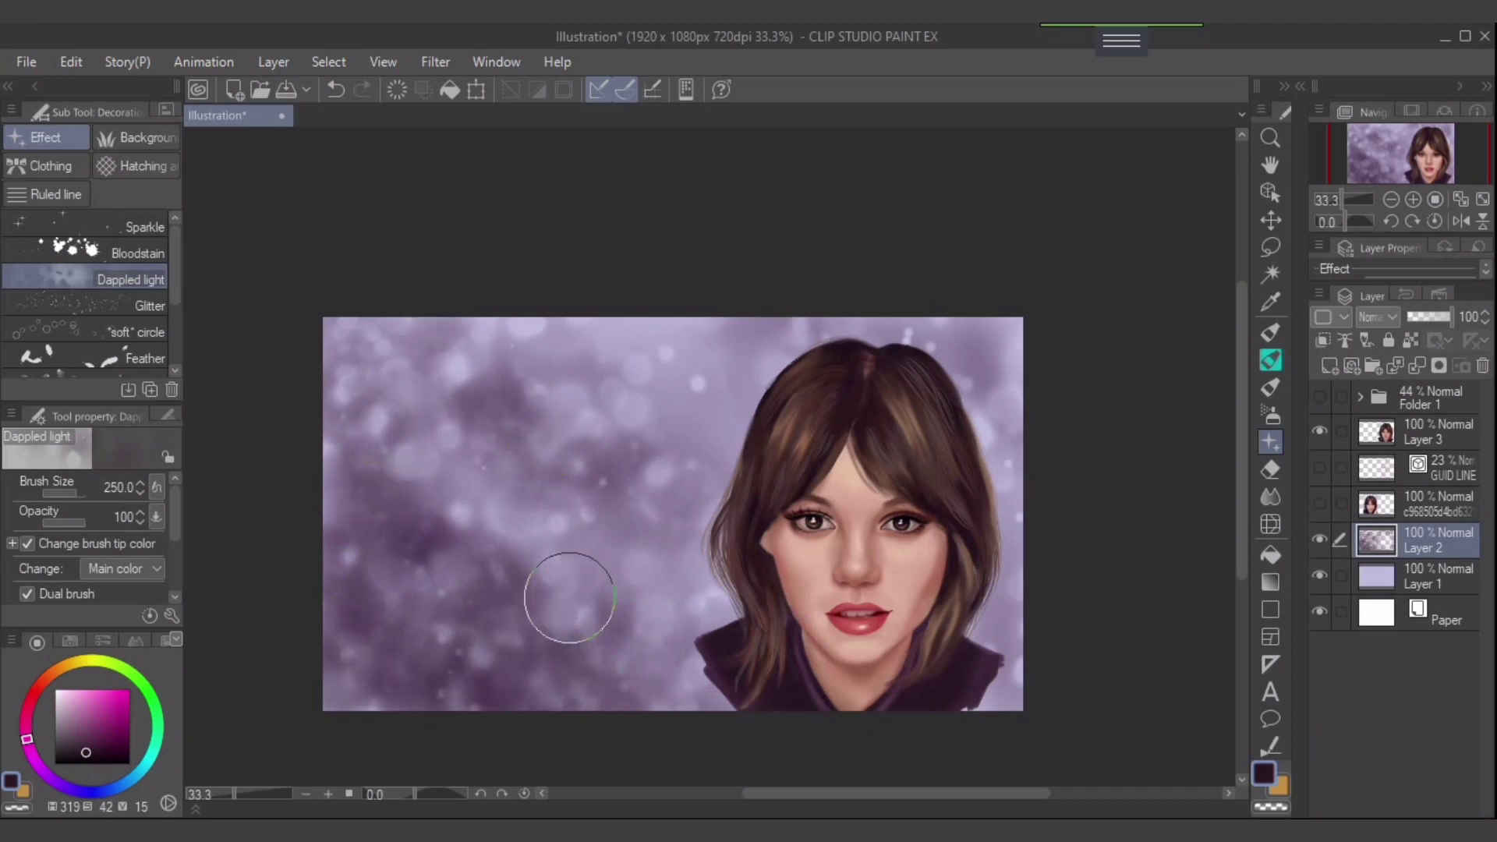
- Try brown sampled from the face and a dark green of hue 167 as dappled background accents, undoing both strokes
{"action": "left_click", "coordinate": [851, 573], "text": "alt"}
{"action": "mouse_move", "coordinate": [561, 468]}
{"action": "left_mouse_down"}
{"action": "mouse_move", "coordinate": [356, 415]}
{"action": "mouse_move", "coordinate": [528, 544]}
{"action": "mouse_move", "coordinate": [519, 644]}
{"action": "mouse_move", "coordinate": [377, 635]}
{"action": "left_mouse_up"}
{"action": "key", "text": "ctrl+z"}
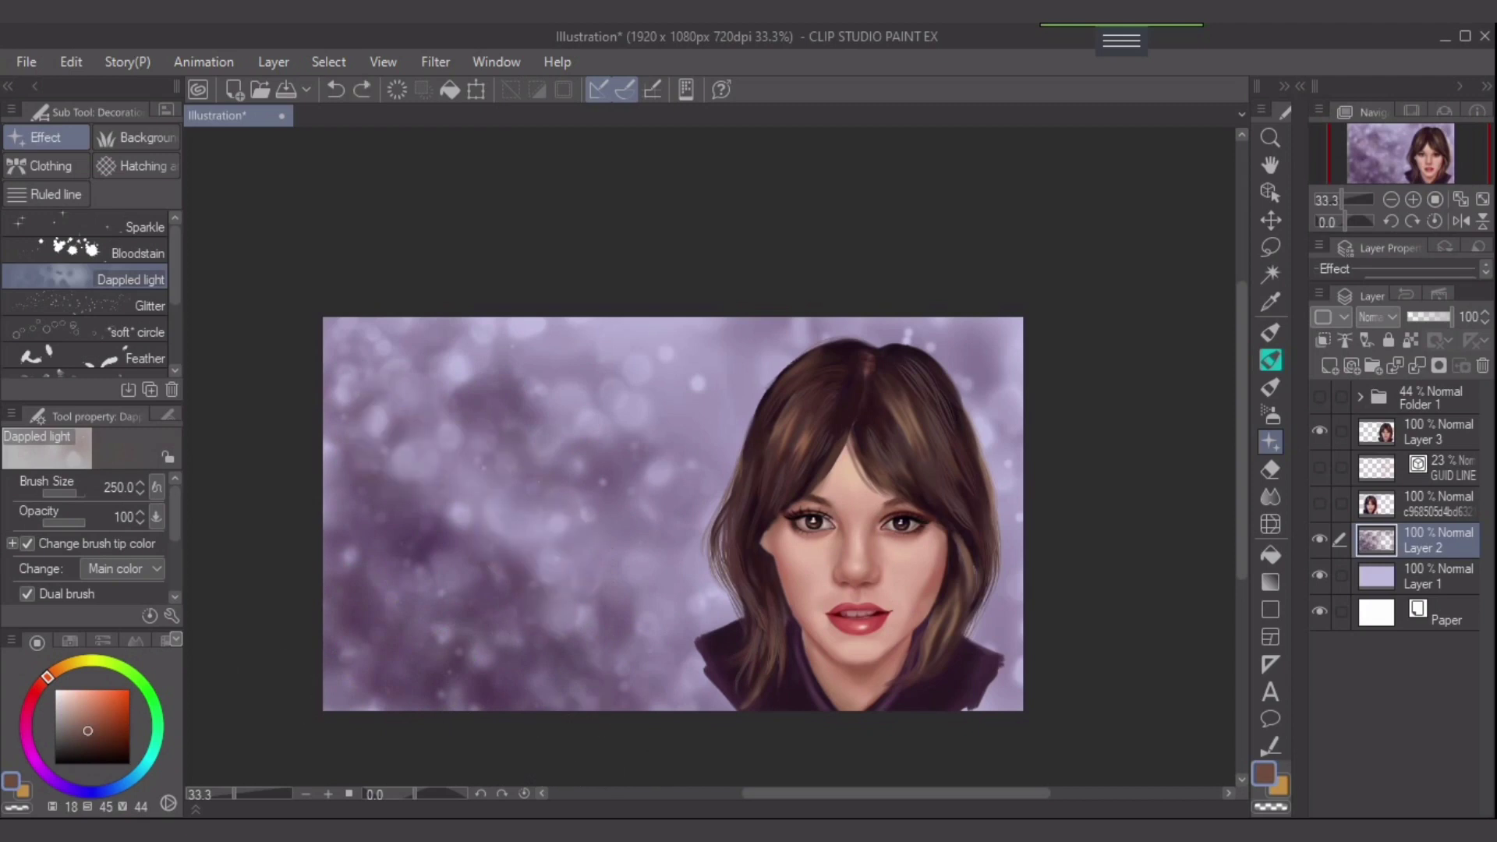
{"action": "left_click_drag", "start_coordinate": [156, 739], "coordinate": [154, 745]}
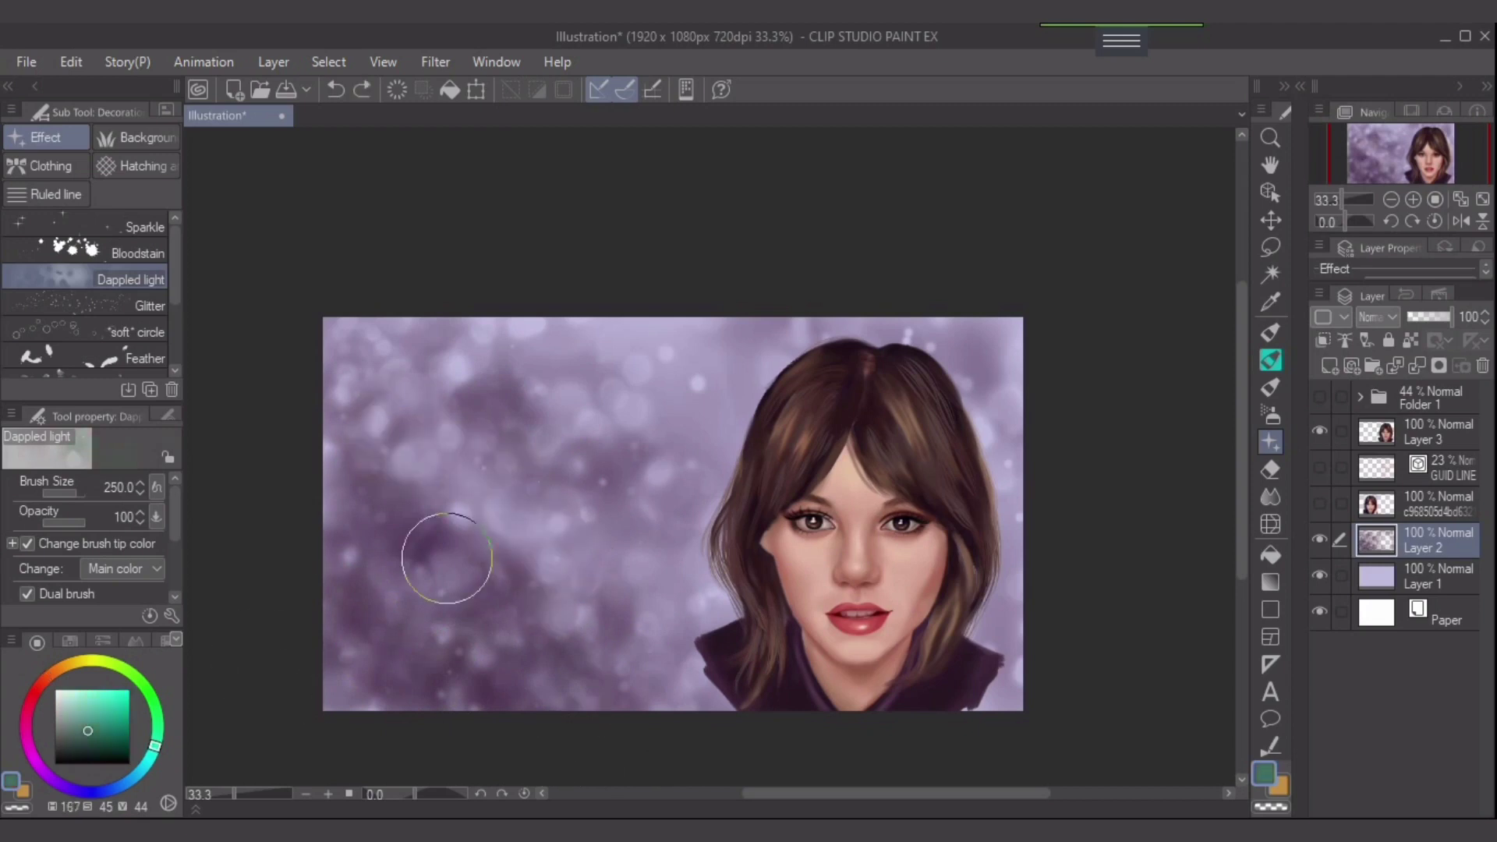
{"action": "left_click_drag", "start_coordinate": [488, 561], "coordinate": [563, 681]}
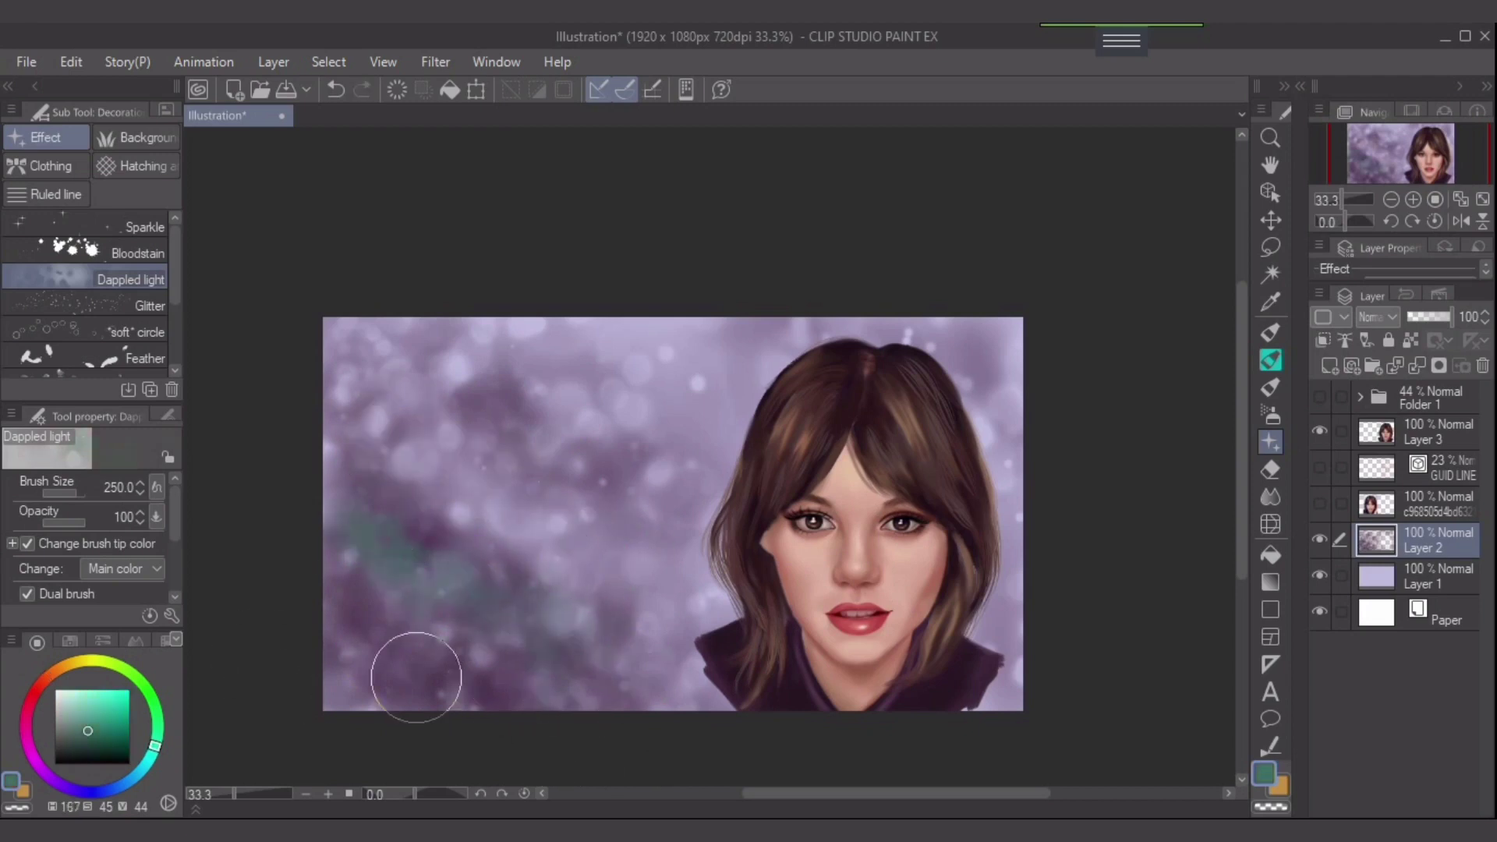
{"action": "key", "text": "ctrl+z"}
- Try light turquoise of hue 176 and light orange of hue 21 as dappled background accents, undoing both strokes
{"action": "left_click", "coordinate": [86, 704]}
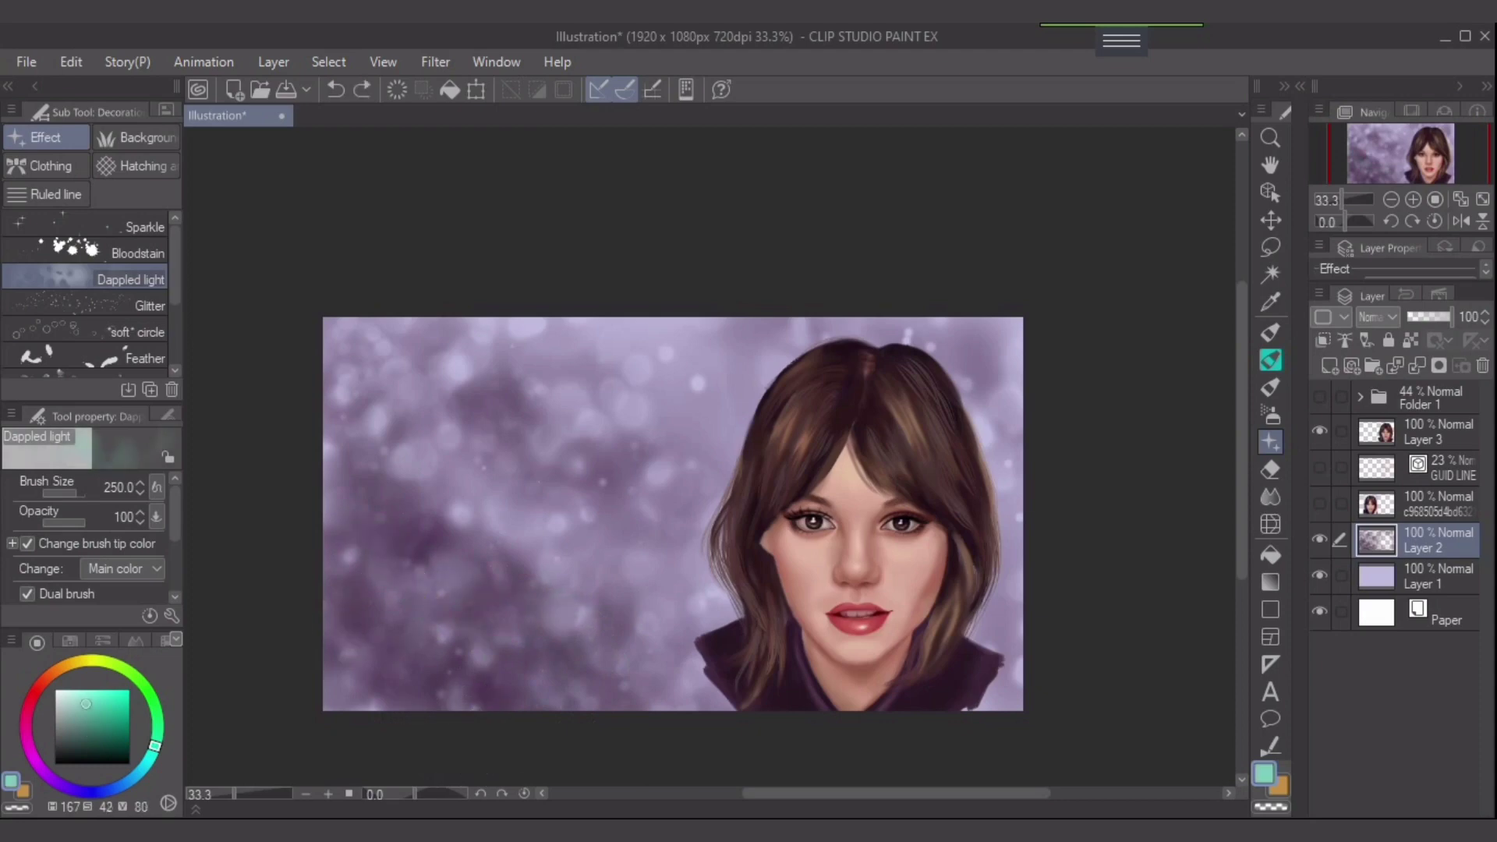
{"action": "left_click", "coordinate": [151, 754]}
{"action": "mouse_move", "coordinate": [370, 538]}
{"action": "left_mouse_down"}
{"action": "mouse_move", "coordinate": [476, 571]}
{"action": "mouse_move", "coordinate": [555, 624]}
{"action": "left_mouse_up"}
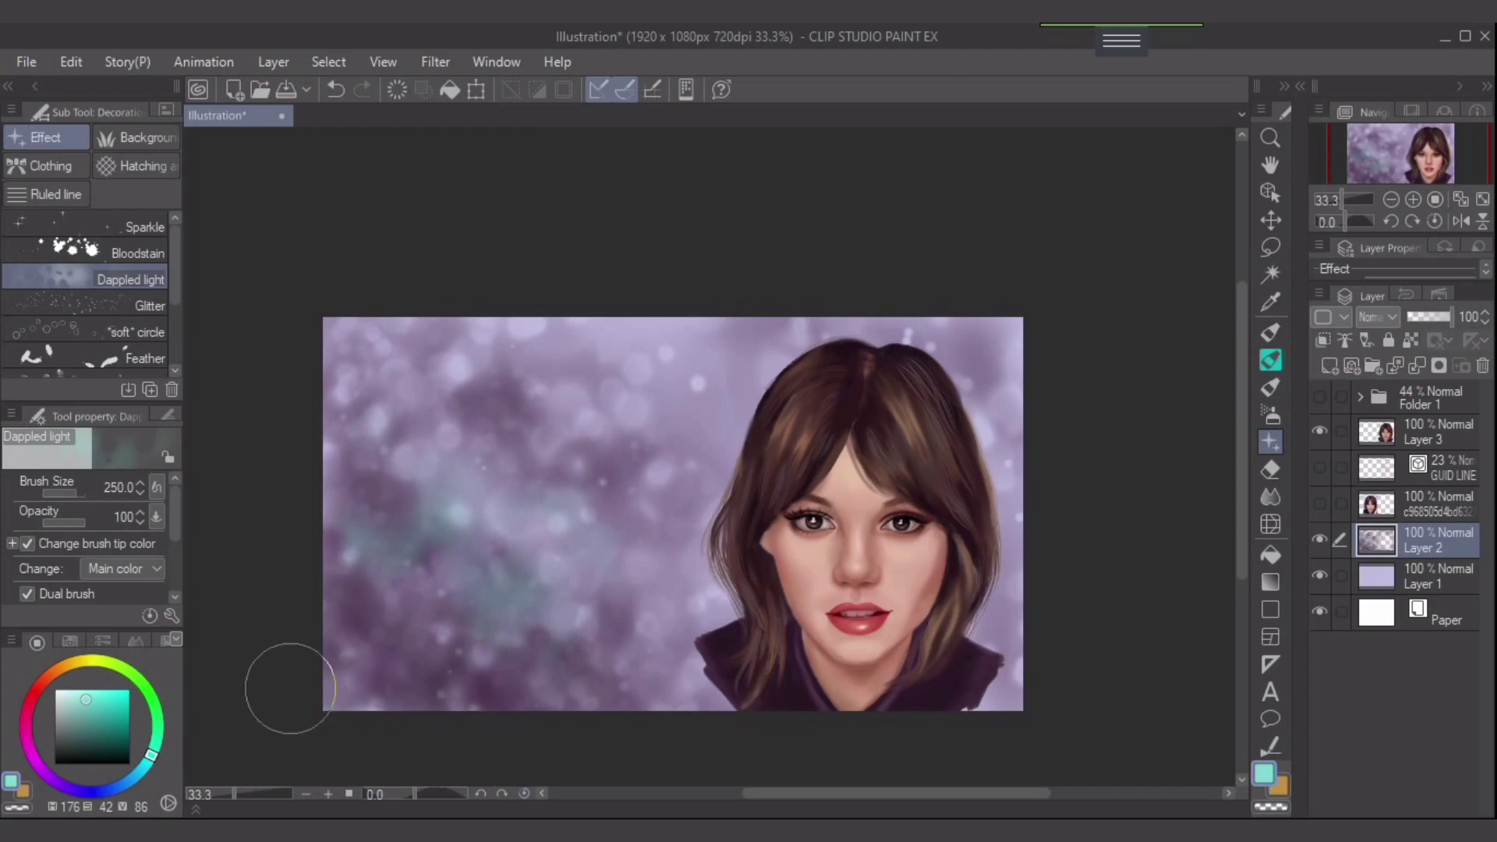
{"action": "key", "text": "ctrl+z"}
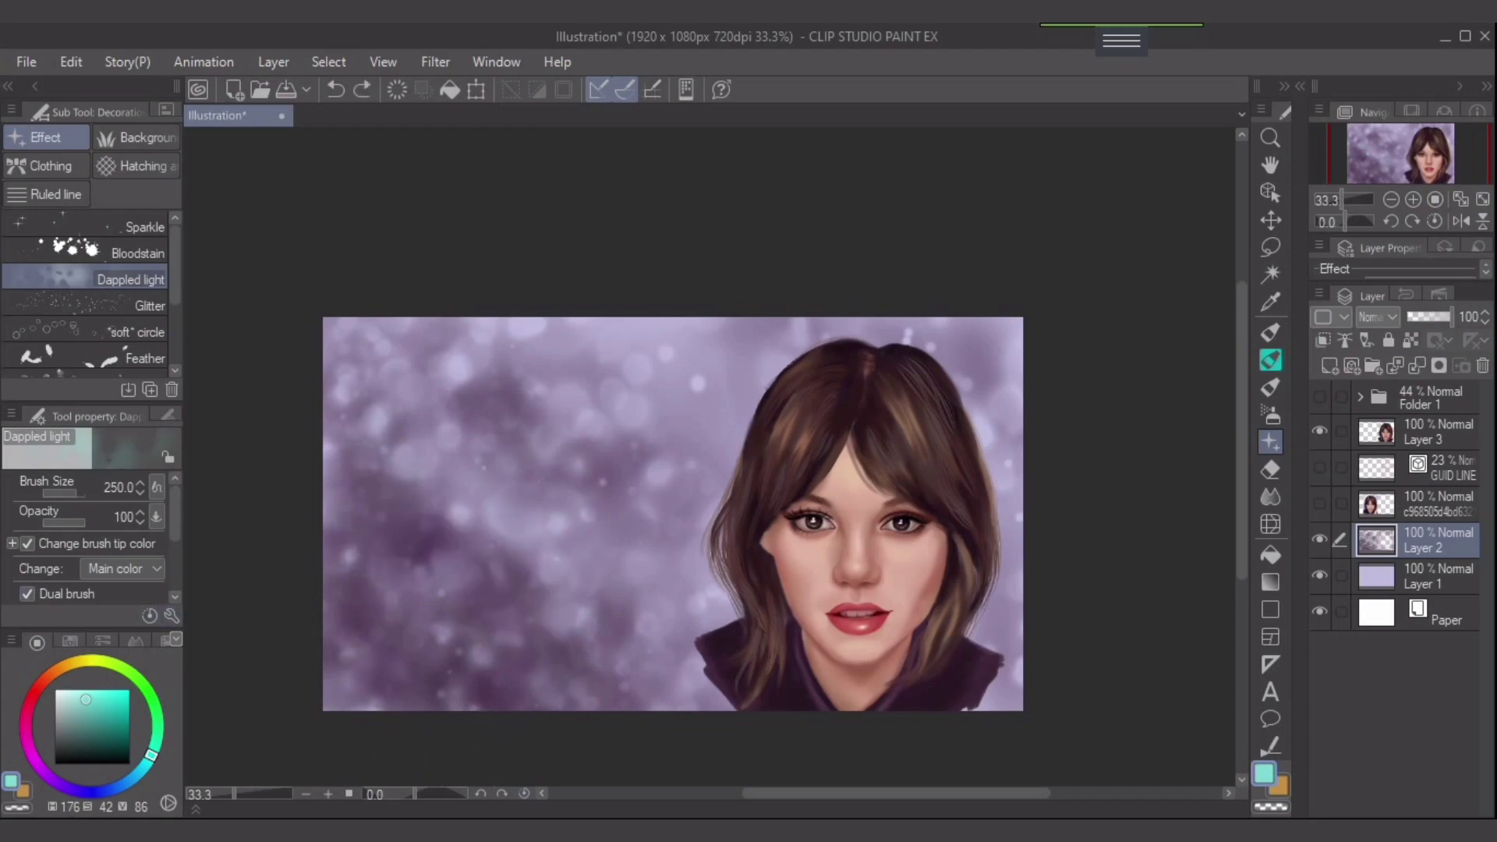
{"action": "left_click", "coordinate": [50, 675]}
{"action": "mouse_move", "coordinate": [414, 578]}
{"action": "left_mouse_down"}
{"action": "mouse_move", "coordinate": [581, 623]}
{"action": "mouse_move", "coordinate": [433, 571]}
{"action": "mouse_move", "coordinate": [354, 467]}
{"action": "mouse_move", "coordinate": [566, 532]}
{"action": "left_mouse_up"}
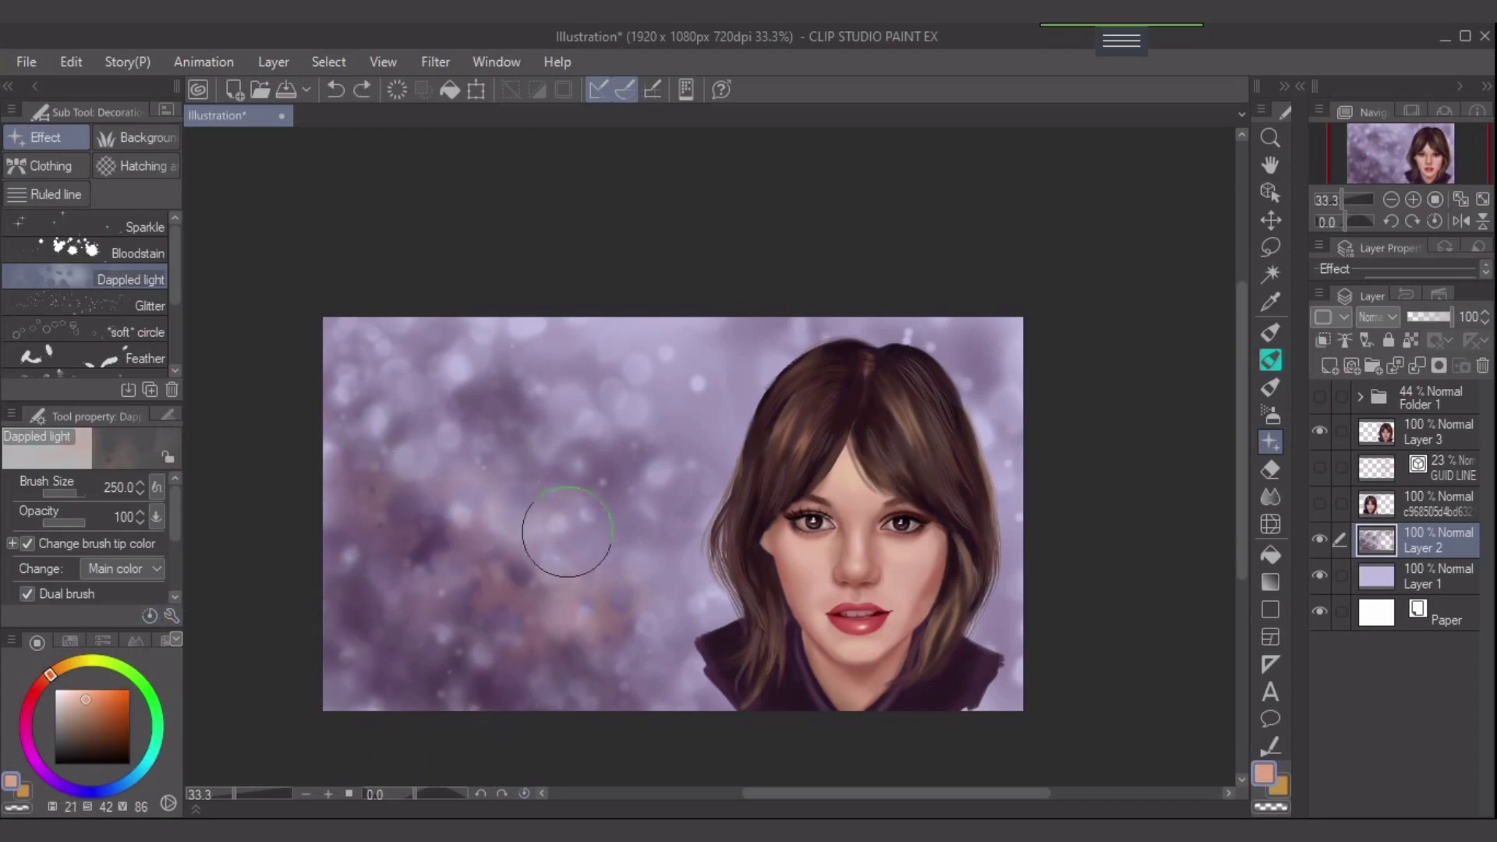
{"action": "key", "text": "ctrl+z"}
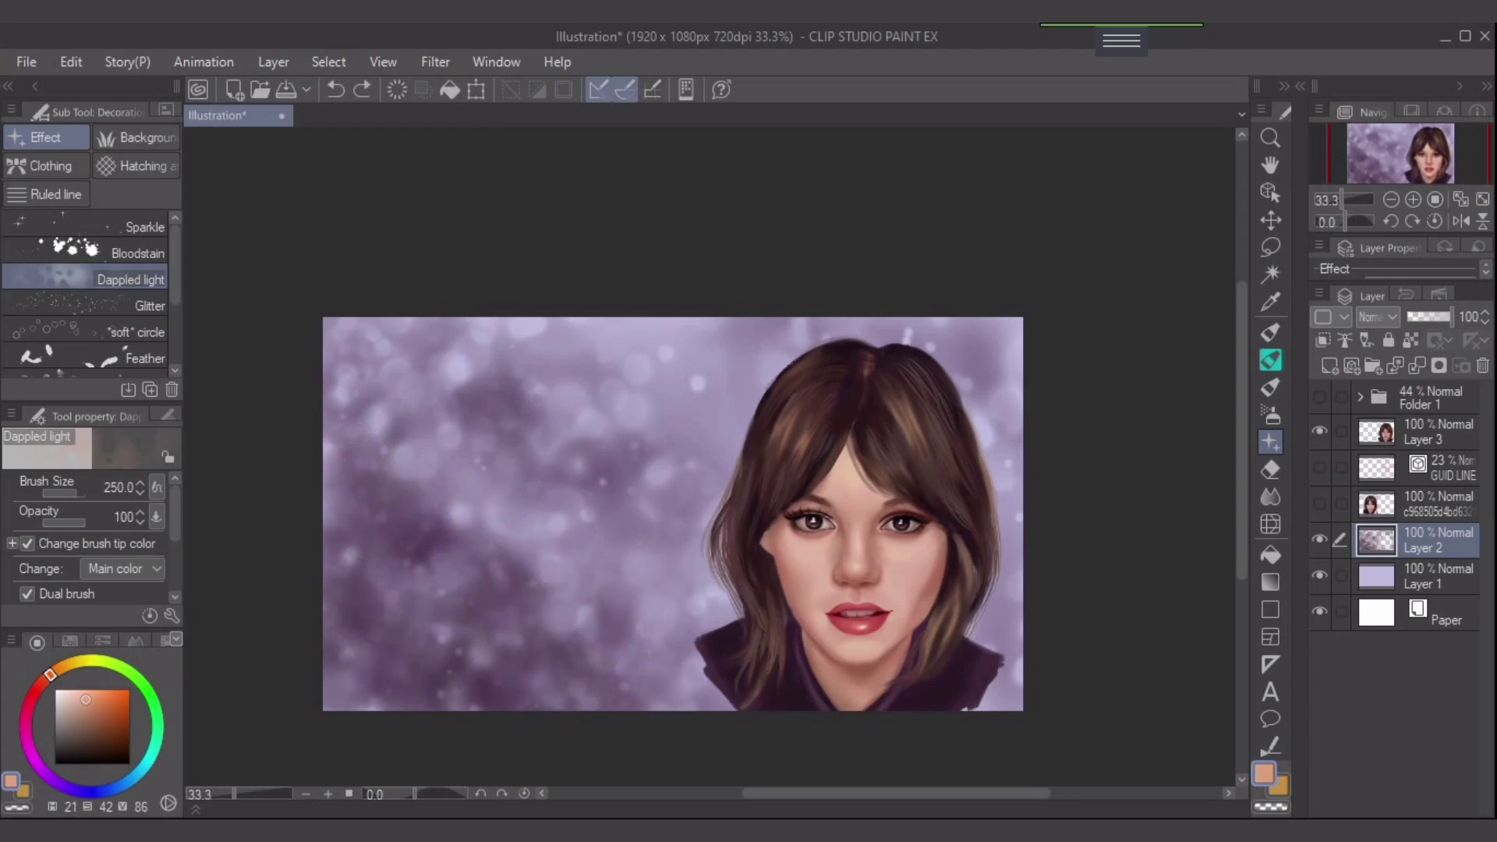
- Paint light yellow dappled accents on both sides of the portrait with hue 48, saturation 43, value 100, undoing the trial strokes in other yellows
{"action": "left_click", "coordinate": [79, 662]}
{"action": "mouse_move", "coordinate": [451, 527]}
{"action": "left_mouse_down"}
{"action": "mouse_move", "coordinate": [457, 551]}
{"action": "mouse_move", "coordinate": [602, 570]}
{"action": "left_mouse_up"}
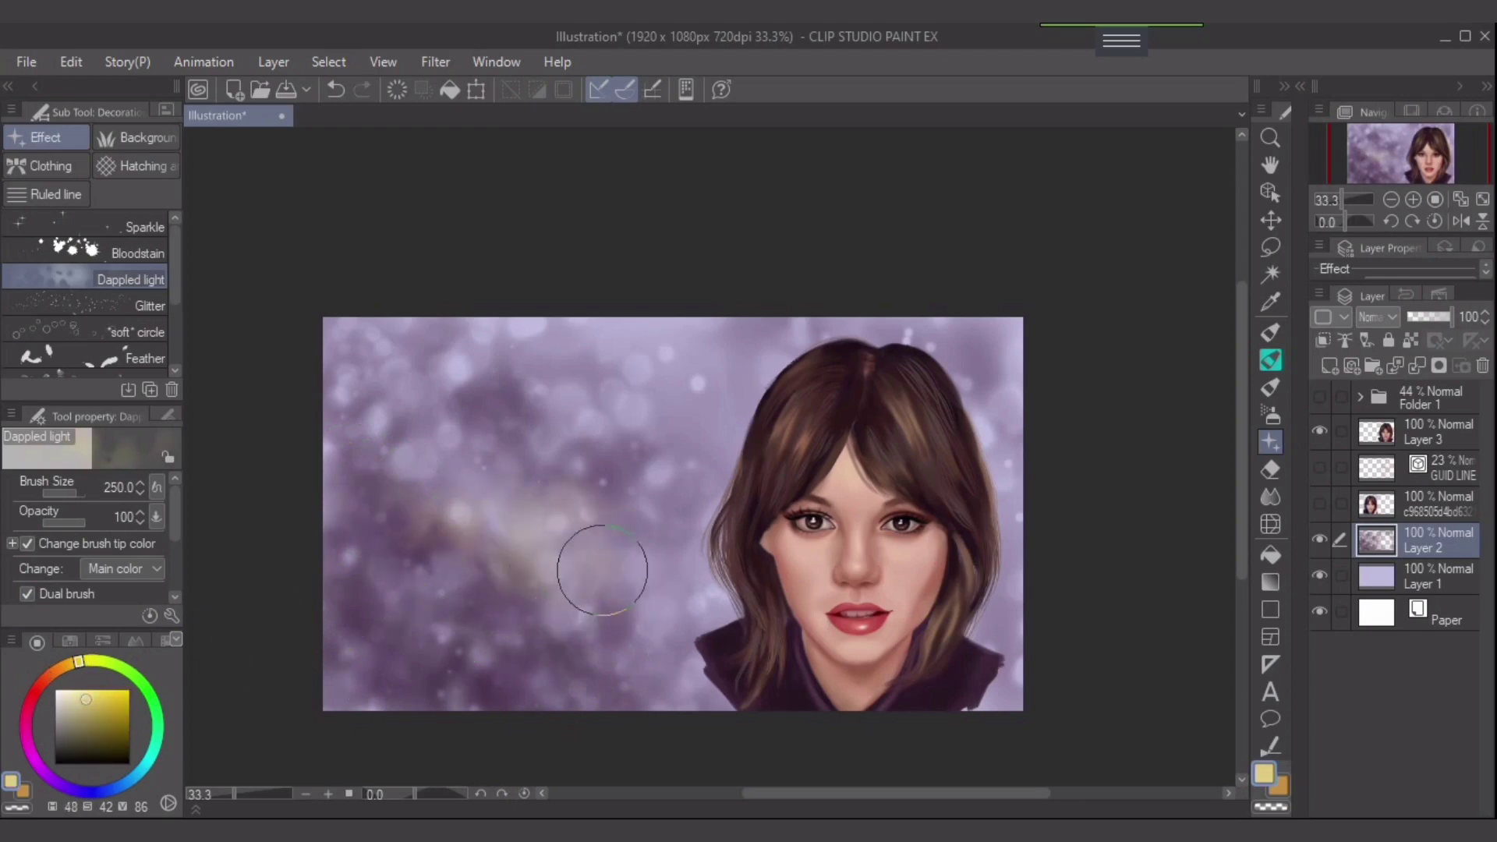
{"action": "left_click", "coordinate": [98, 689]}
{"action": "mouse_move", "coordinate": [314, 481]}
{"action": "left_mouse_down"}
{"action": "mouse_move", "coordinate": [497, 488]}
{"action": "mouse_move", "coordinate": [572, 445]}
{"action": "mouse_move", "coordinate": [436, 405]}
{"action": "left_mouse_up"}
{"action": "left_click", "coordinate": [86, 689]}
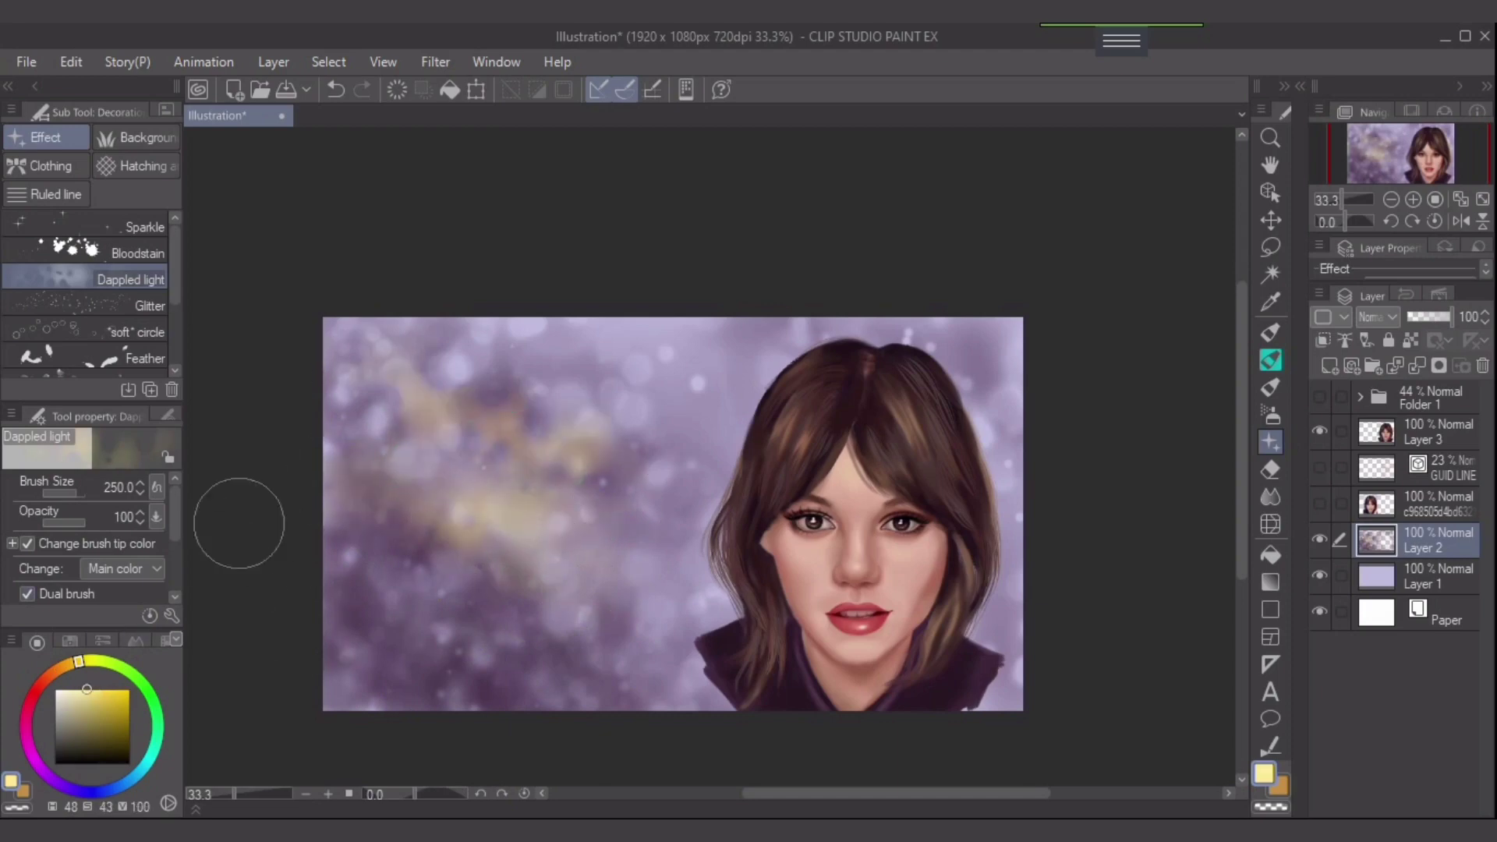
{"action": "key", "text": "ctrl+z"}
{"action": "key", "text": "ctrl+z"}
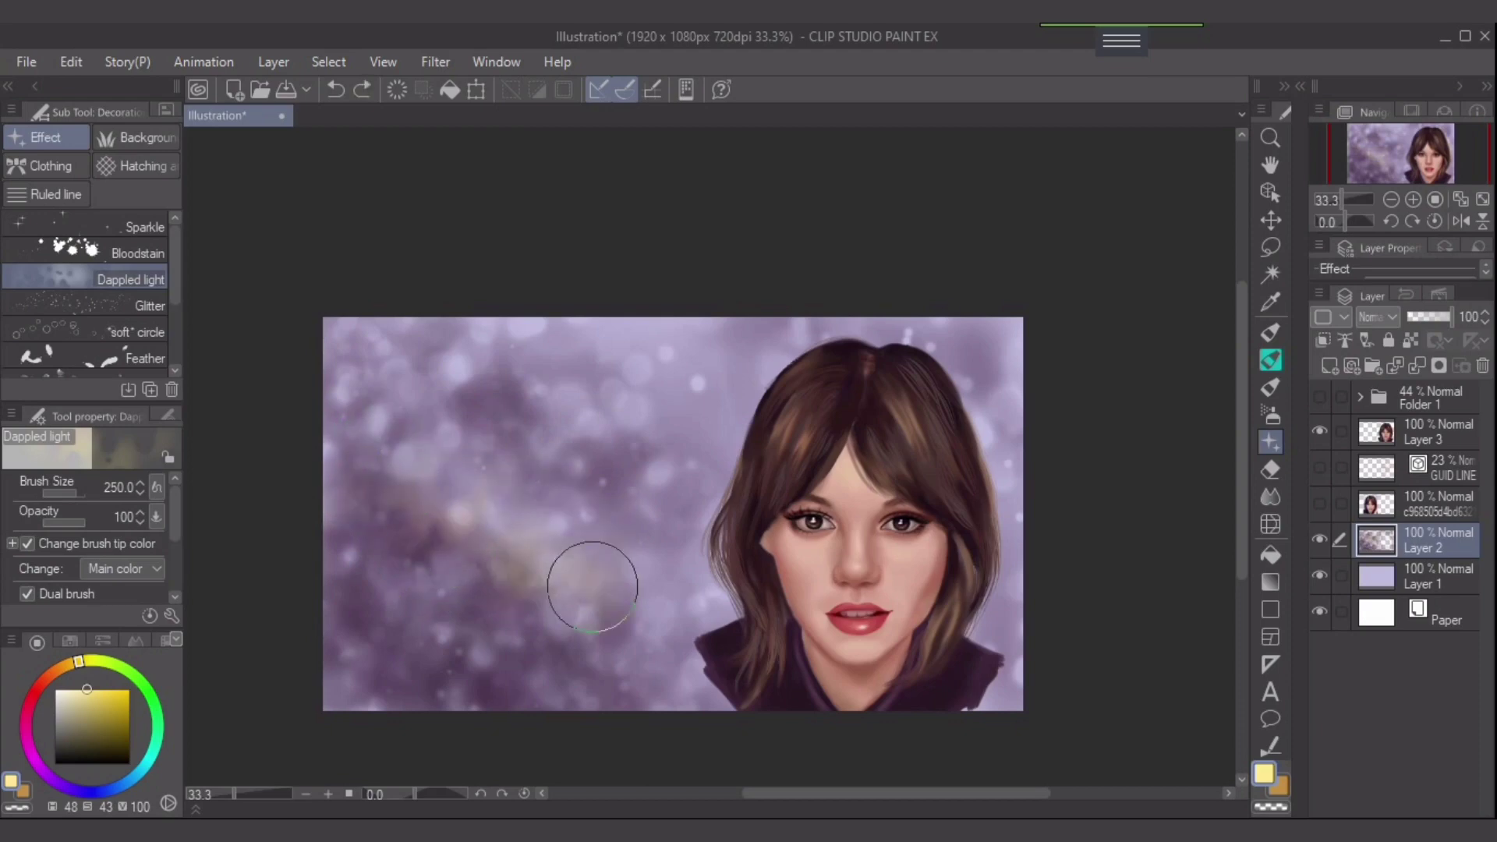
{"action": "mouse_move", "coordinate": [484, 428]}
{"action": "left_mouse_down"}
{"action": "mouse_move", "coordinate": [636, 473]}
{"action": "mouse_move", "coordinate": [616, 417]}
{"action": "mouse_move", "coordinate": [398, 344]}
{"action": "mouse_move", "coordinate": [636, 374]}
{"action": "left_mouse_up"}
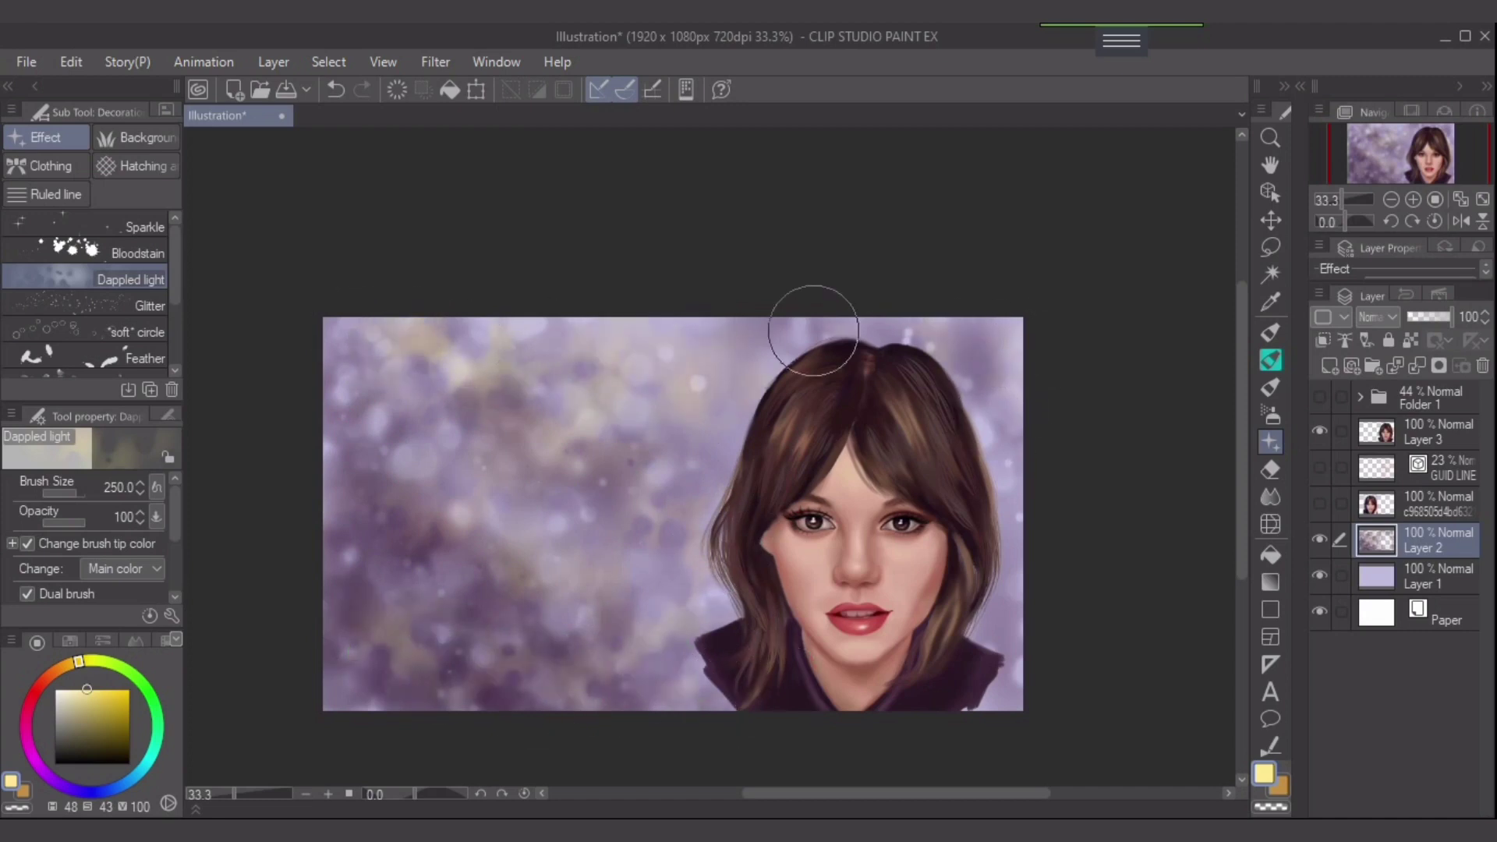
{"action": "mouse_move", "coordinate": [1044, 448]}
{"action": "left_mouse_down"}
{"action": "mouse_move", "coordinate": [1007, 449]}
{"action": "mouse_move", "coordinate": [1000, 610]}
{"action": "mouse_move", "coordinate": [1028, 670]}
{"action": "mouse_move", "coordinate": [1021, 692]}
{"action": "mouse_move", "coordinate": [987, 702]}
{"action": "left_mouse_up"}
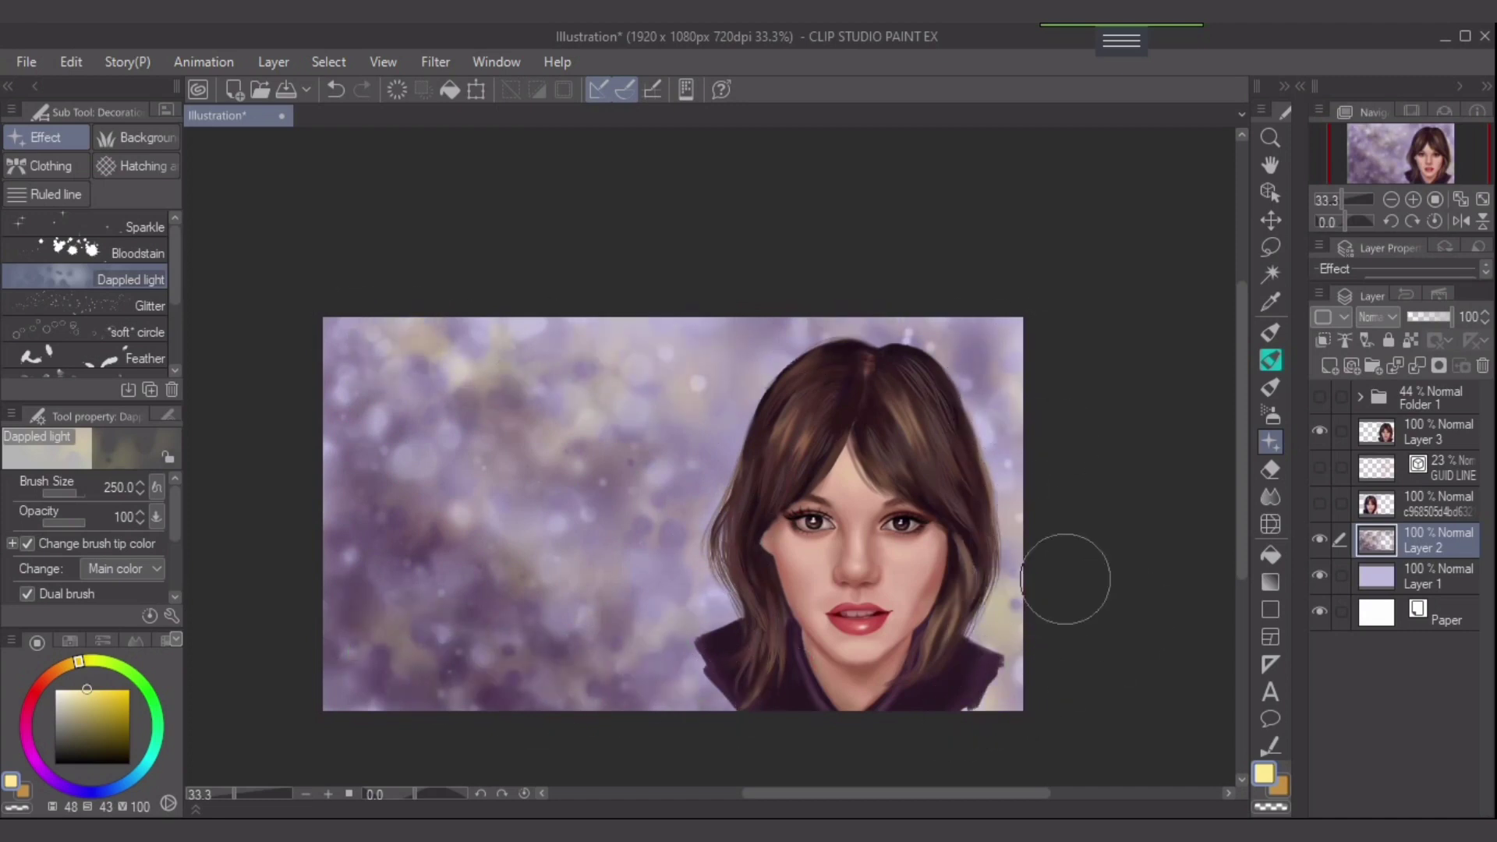
- Add smaller dappled patches to the background beside the portrait at brush size 150, using muted purple sampled from its dark area
{"action": "key", "text": "["}
{"action": "key", "text": "["}
{"action": "mouse_move", "coordinate": [463, 370]}
{"action": "left_mouse_down"}
{"action": "mouse_move", "coordinate": [353, 474]}
{"action": "mouse_move", "coordinate": [369, 492]}
{"action": "mouse_move", "coordinate": [295, 527]}
{"action": "mouse_move", "coordinate": [511, 636]}
{"action": "mouse_move", "coordinate": [464, 662]}
{"action": "mouse_move", "coordinate": [505, 659]}
{"action": "left_mouse_up"}
{"action": "left_click", "coordinate": [440, 659], "text": "alt"}
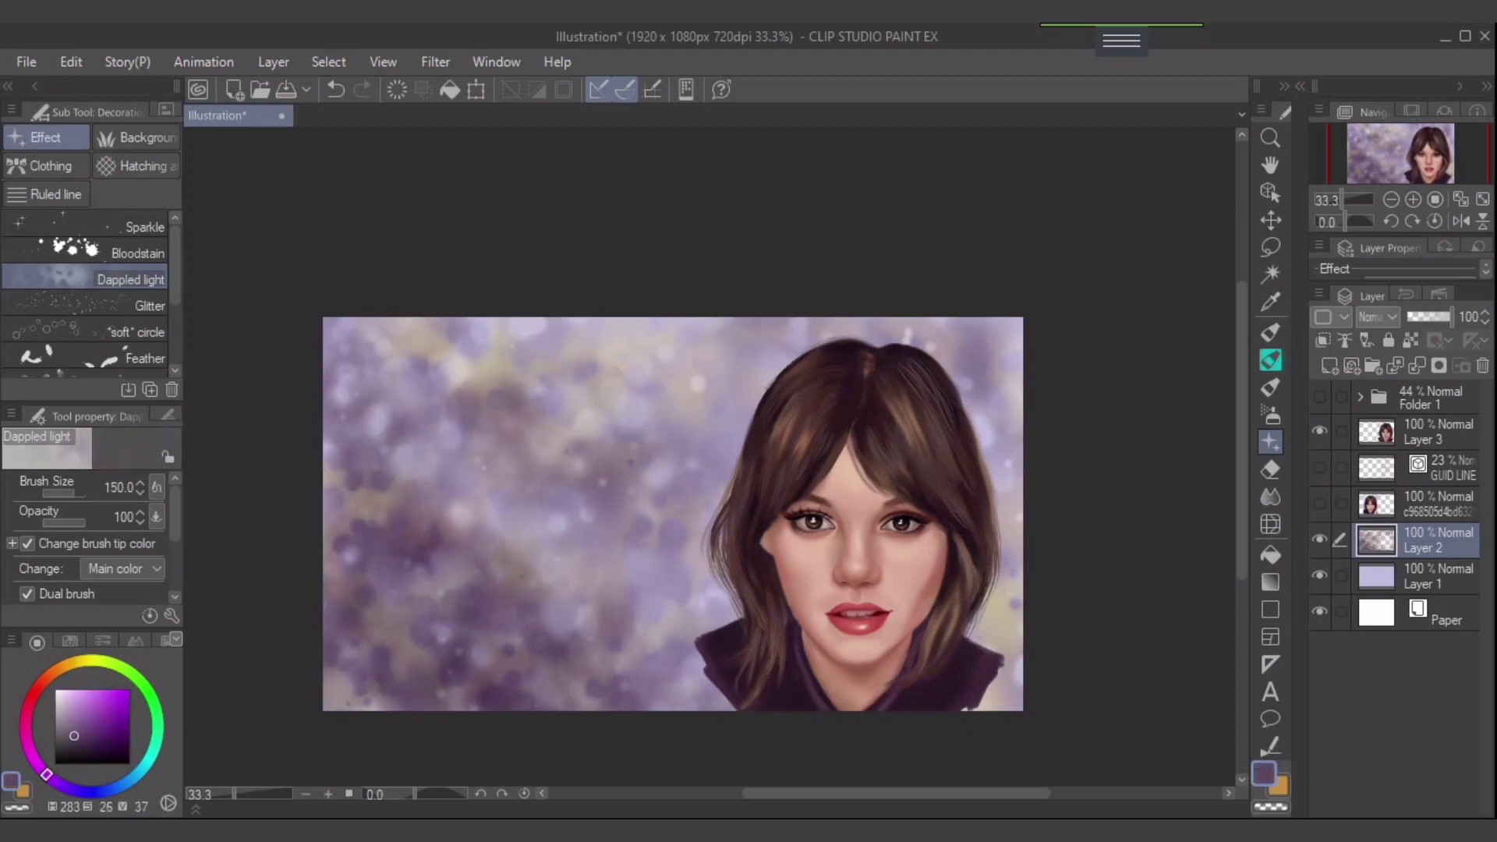
- Create a new layer above the dappled background and set the soft Airbrush to size 400, undoing a trial purple stroke beside the hair
{"action": "key", "text": "bracketright"}
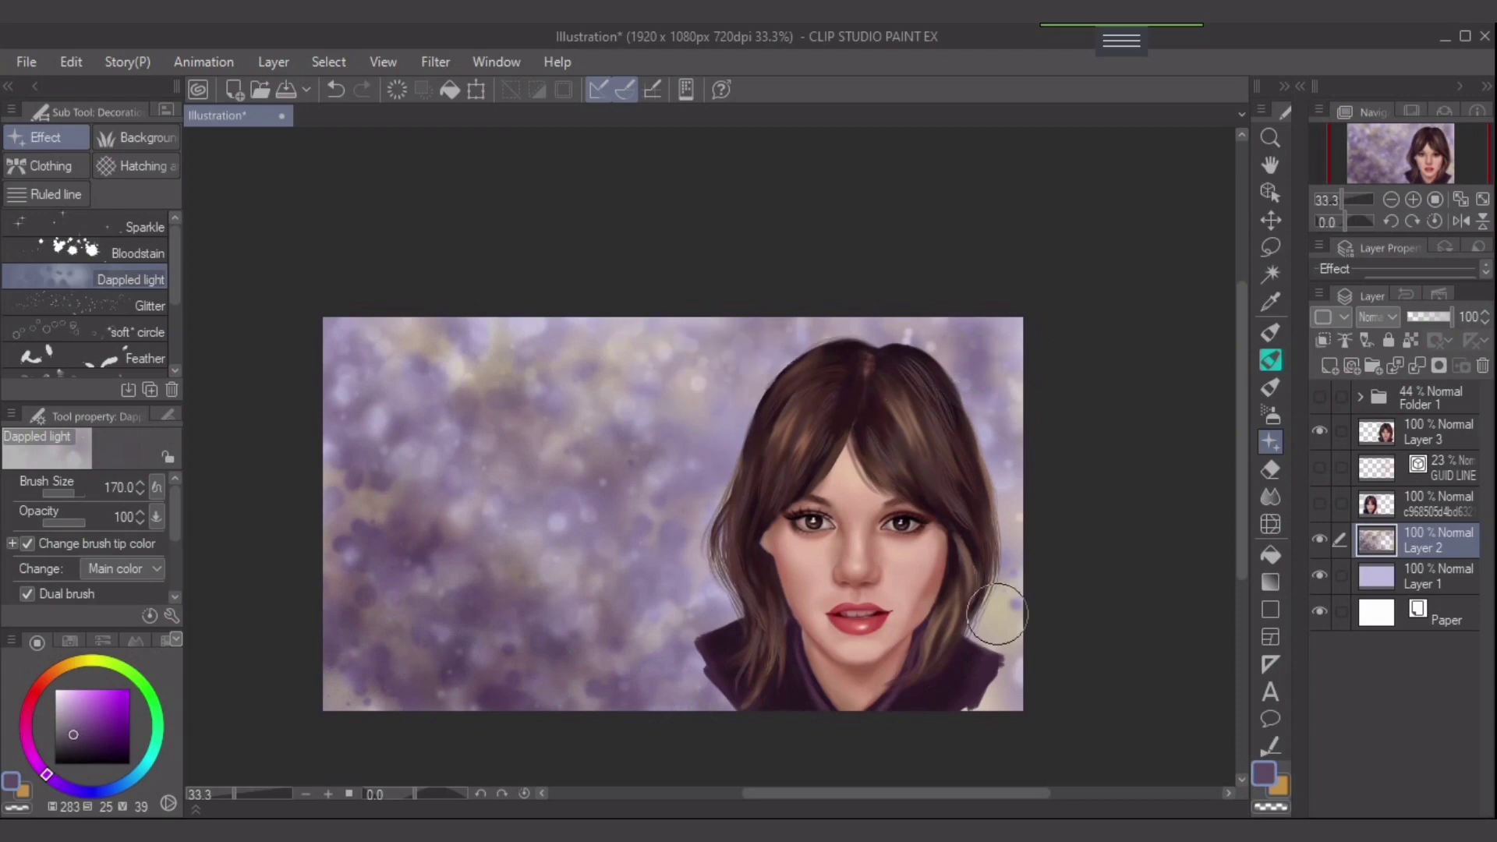
{"action": "key", "text": "ctrl+shift+n"}
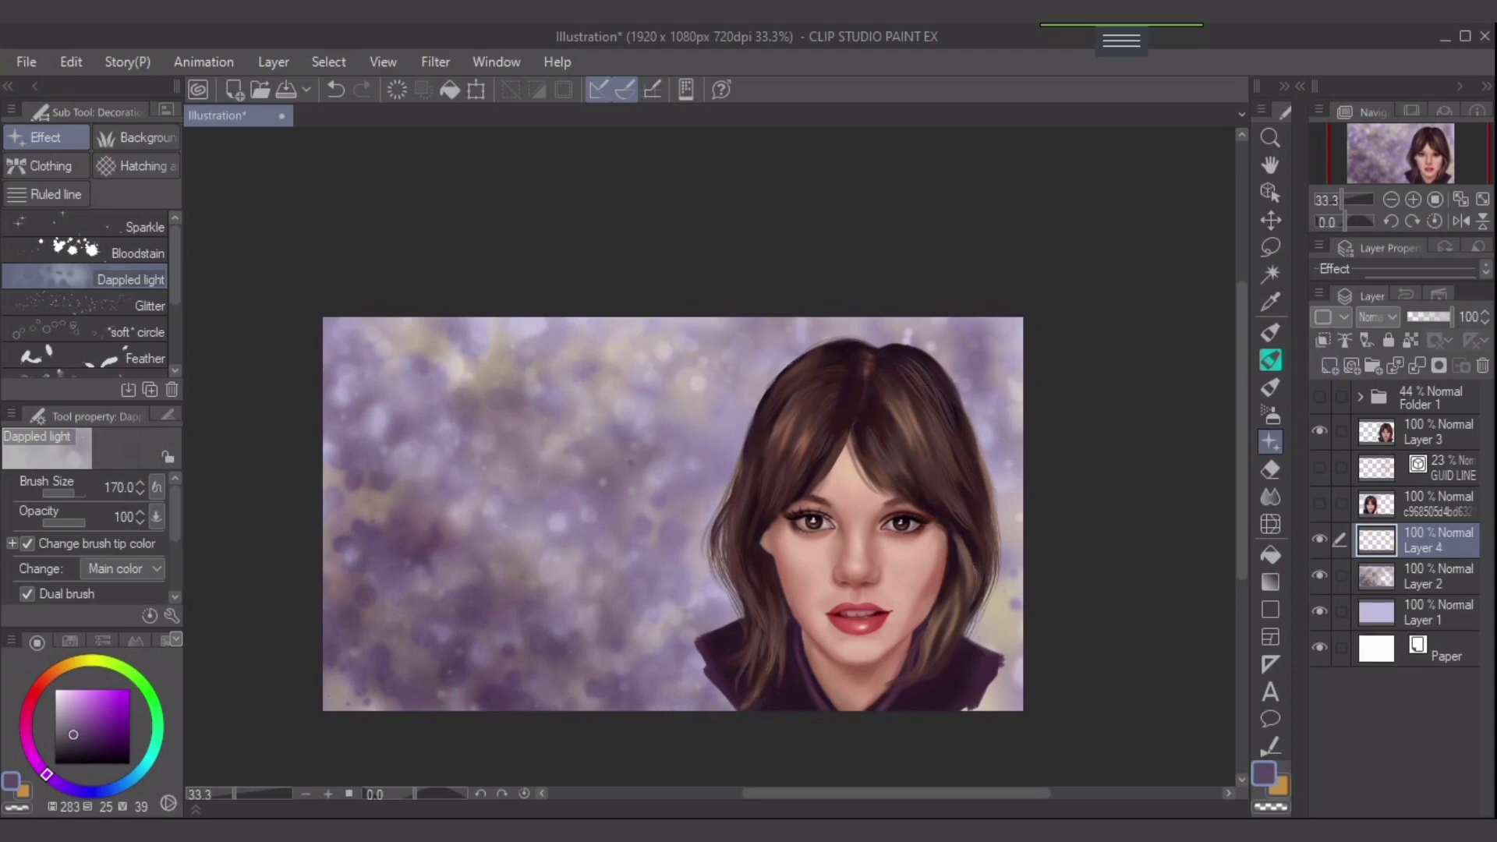
{"action": "left_click", "coordinate": [92, 709]}
{"action": "key", "text": "b"}
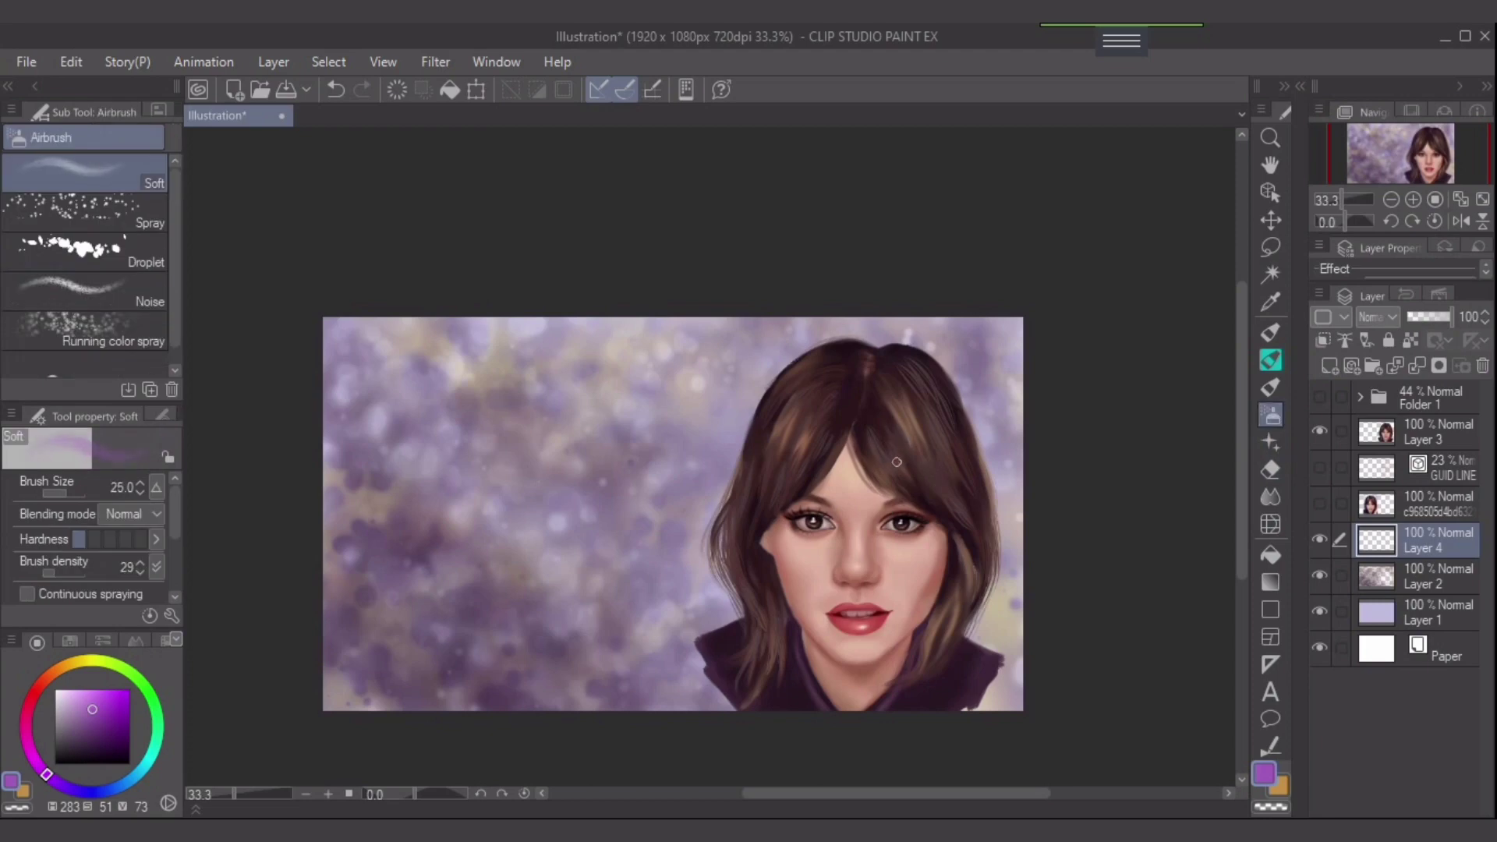
{"action": "key", "text": "bracketright"}
{"action": "key", "text": "bracketright"}
{"action": "key", "text": "bracketright"}
{"action": "key", "text": "bracketright"}
{"action": "key", "text": "bracketright"}
{"action": "key", "text": "bracketright"}
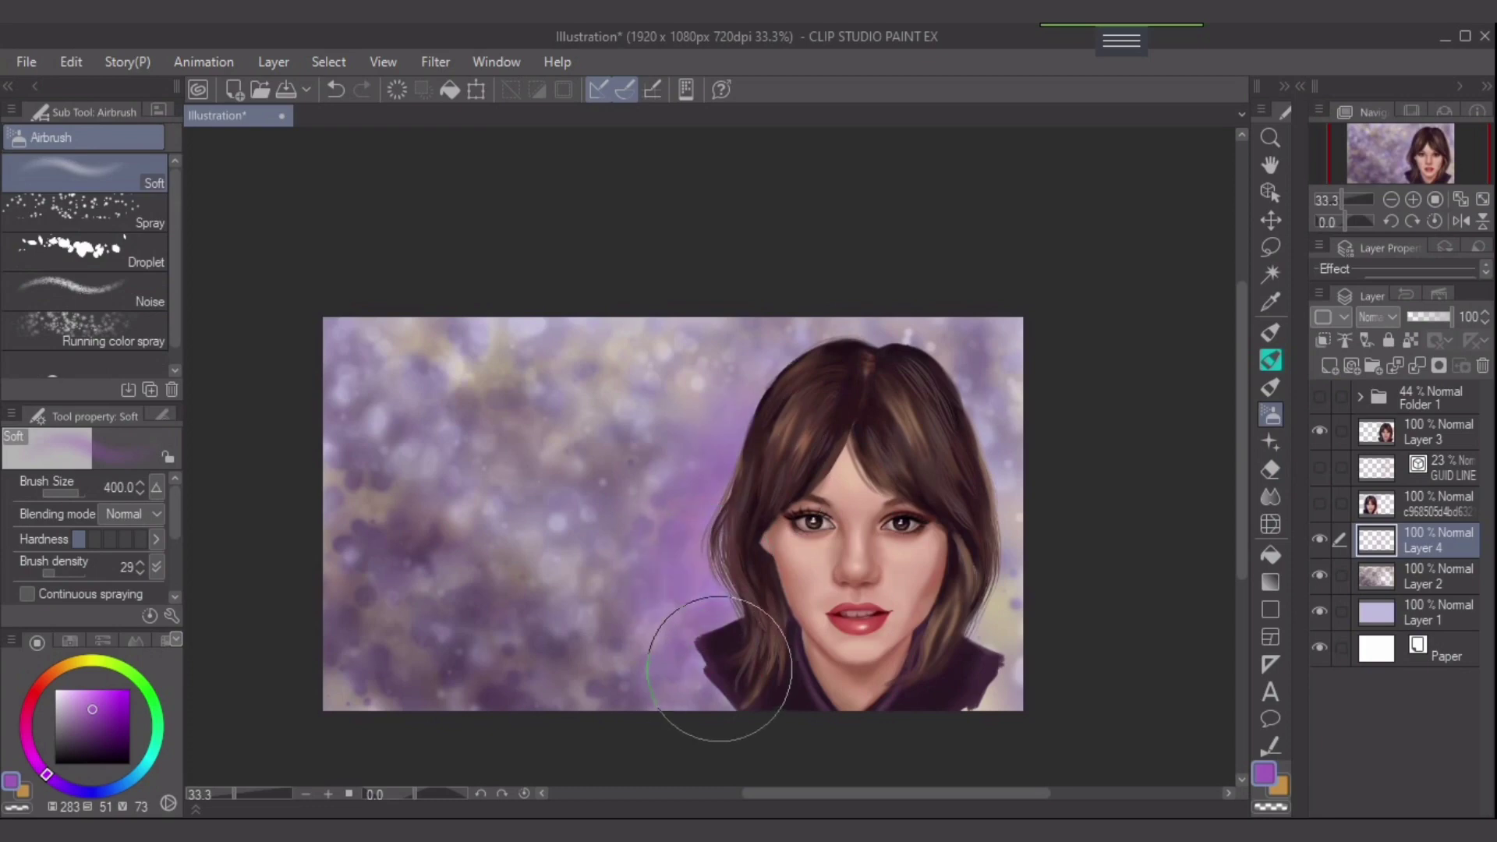
{"action": "key", "text": "ctrl+z"}
- Try a light purple airbrush glow on both sides of the portrait with hue 283, saturation 36, value 100, undoing both strokes
{"action": "left_click", "coordinate": [81, 704]}
{"action": "left_click", "coordinate": [81, 689]}
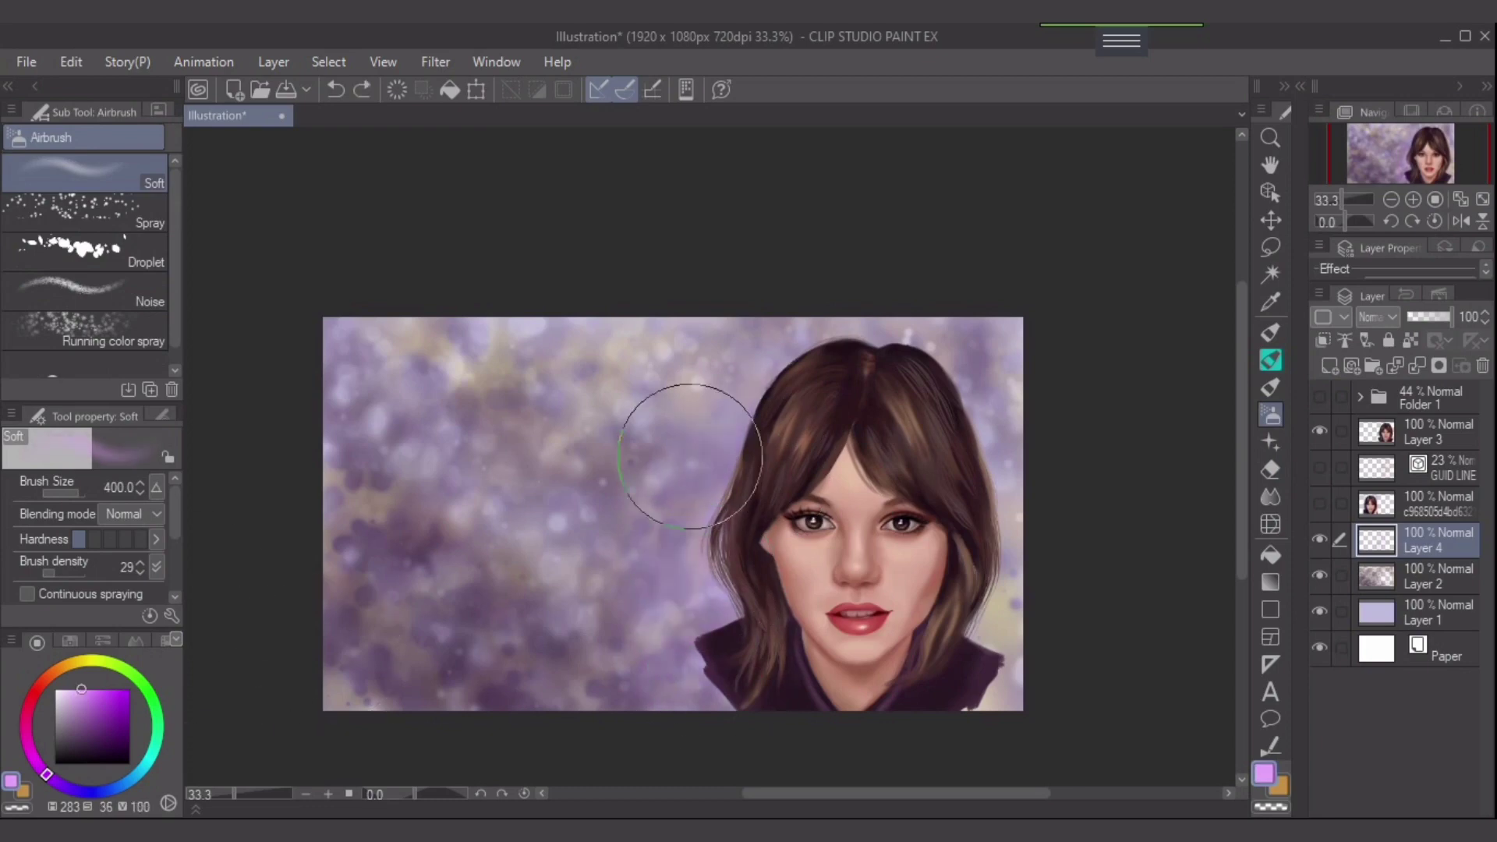
{"action": "left_click_drag", "start_coordinate": [795, 413], "coordinate": [729, 546]}
{"action": "left_click_drag", "start_coordinate": [998, 469], "coordinate": [986, 636]}
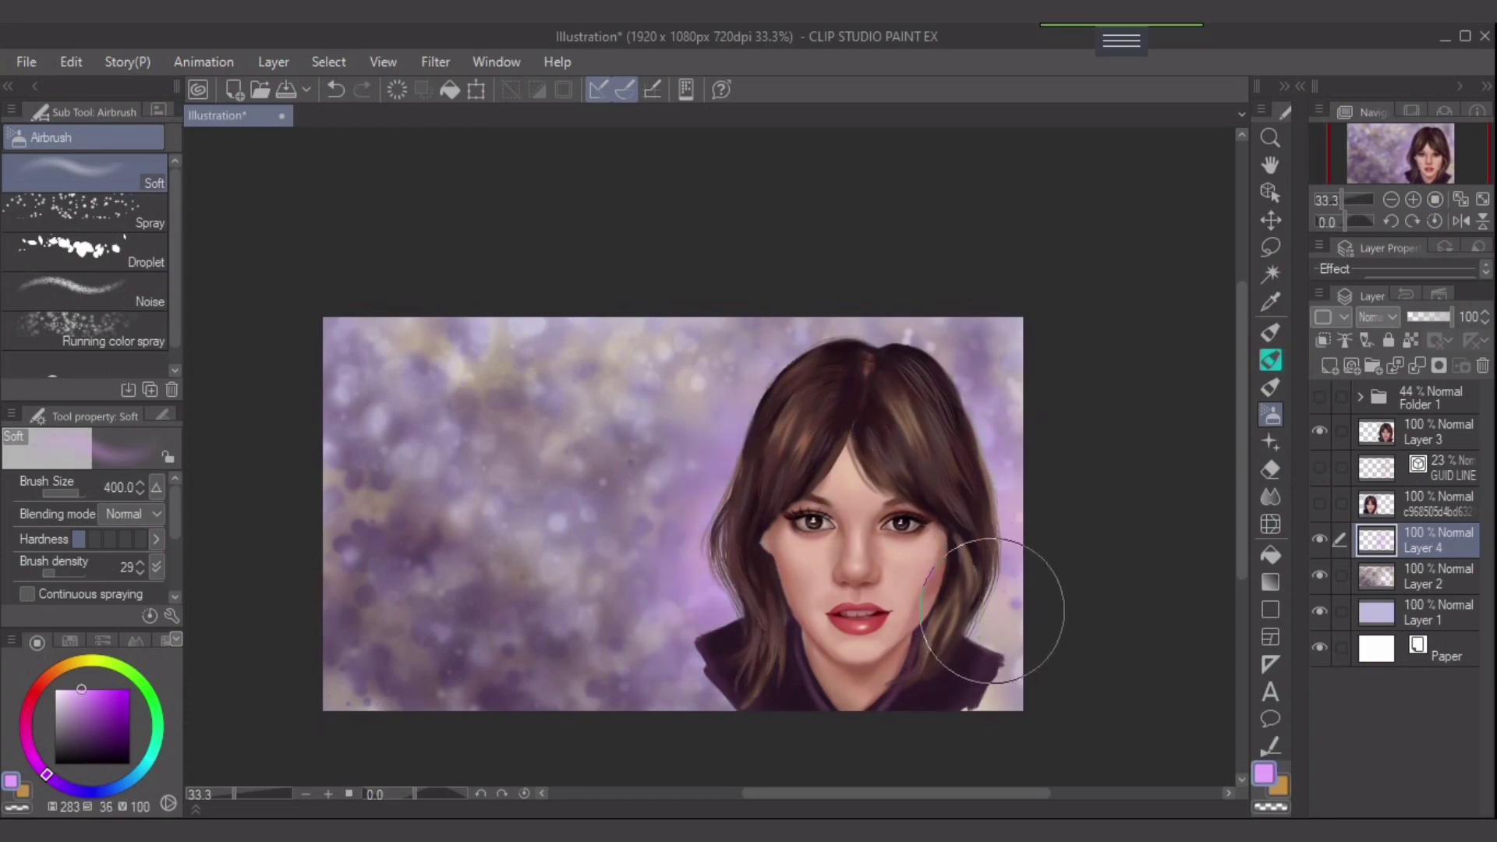
{"action": "key", "text": "ctrl+z"}
{"action": "key", "text": "ctrl+z"}
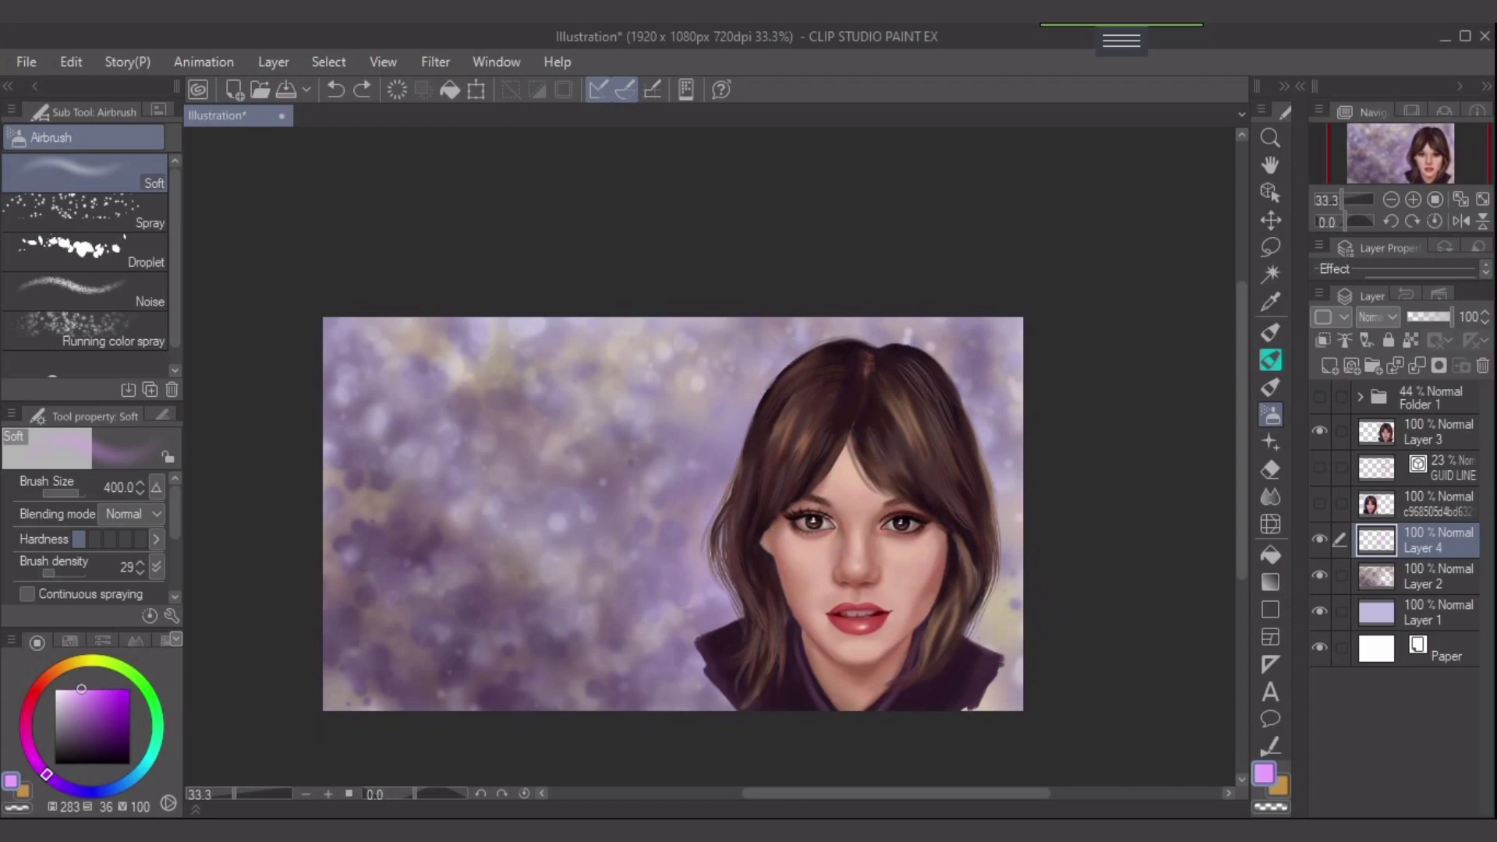
- Set the new layer to Add (Glow) and airbrush a glow around the portrait, mainly in purple of hue 283, saturation 62, value 76
{"action": "left_click", "coordinate": [1376, 316]}
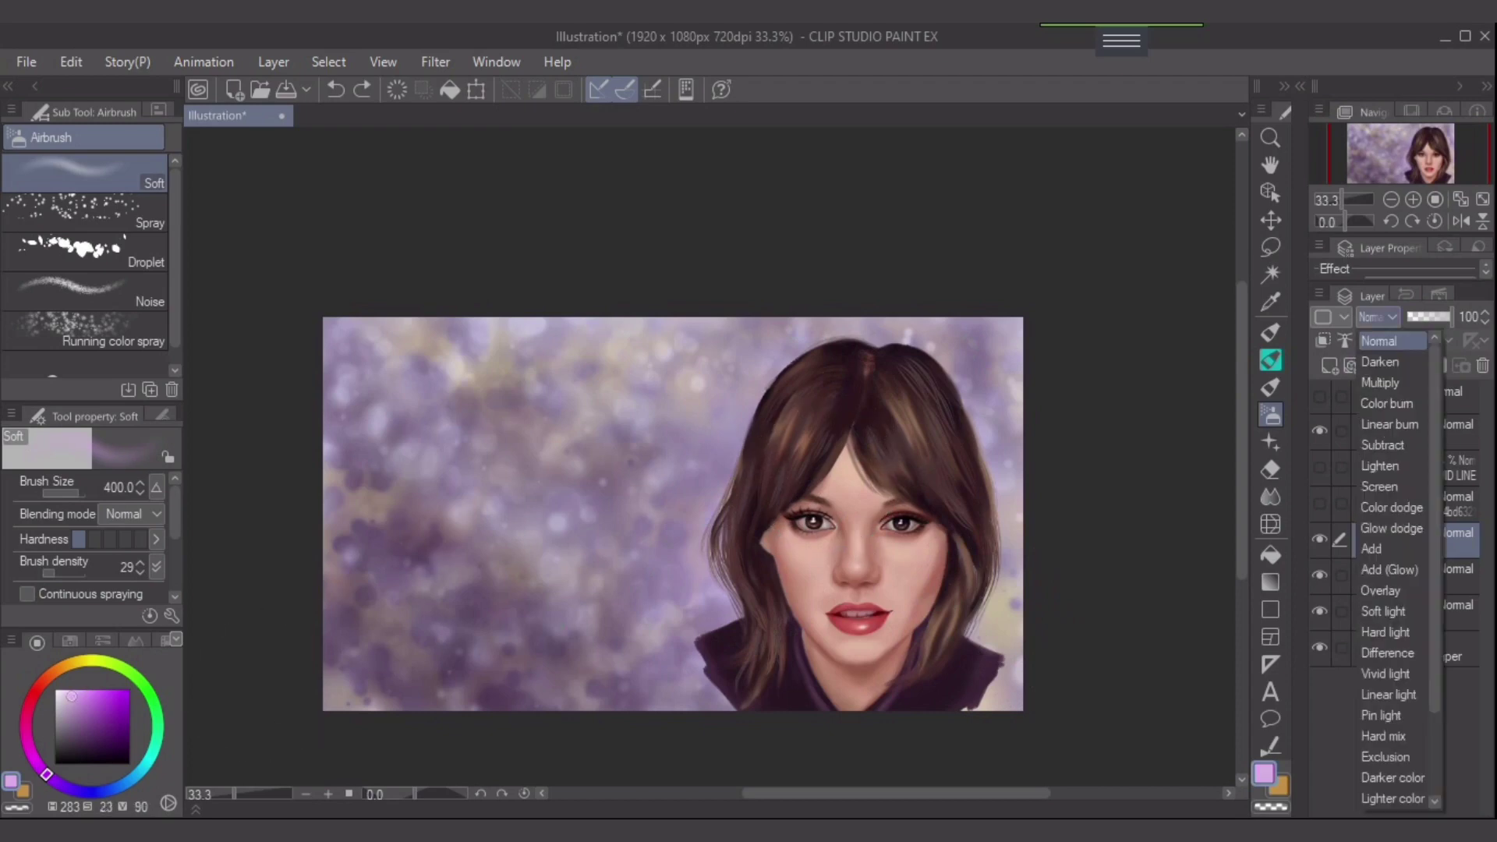
{"action": "left_click", "coordinate": [1389, 569]}
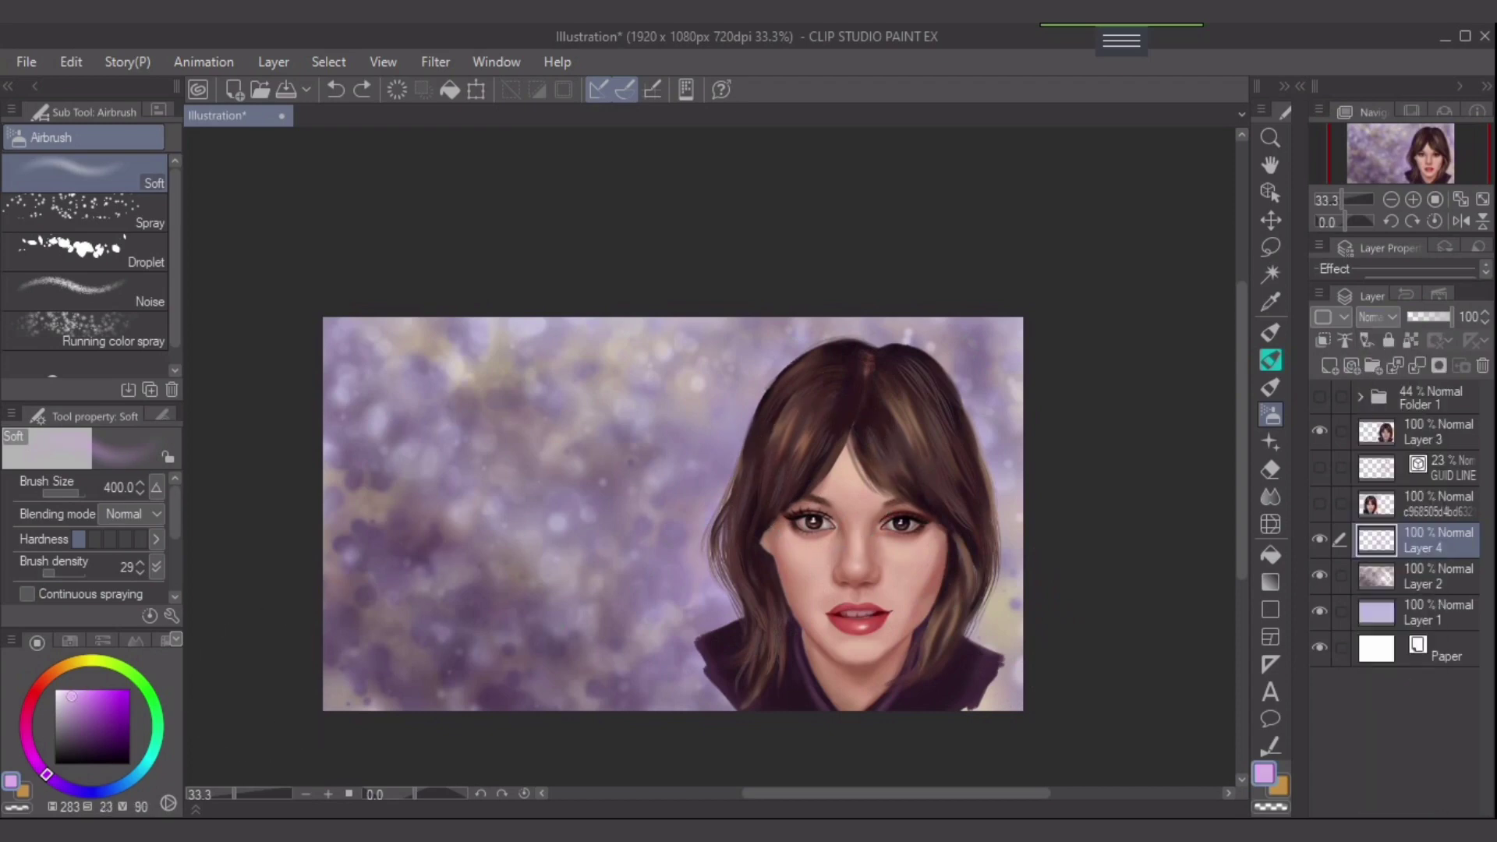
{"action": "mouse_move", "coordinate": [779, 467]}
{"action": "left_mouse_down"}
{"action": "mouse_move", "coordinate": [684, 568]}
{"action": "mouse_move", "coordinate": [741, 686]}
{"action": "left_mouse_up"}
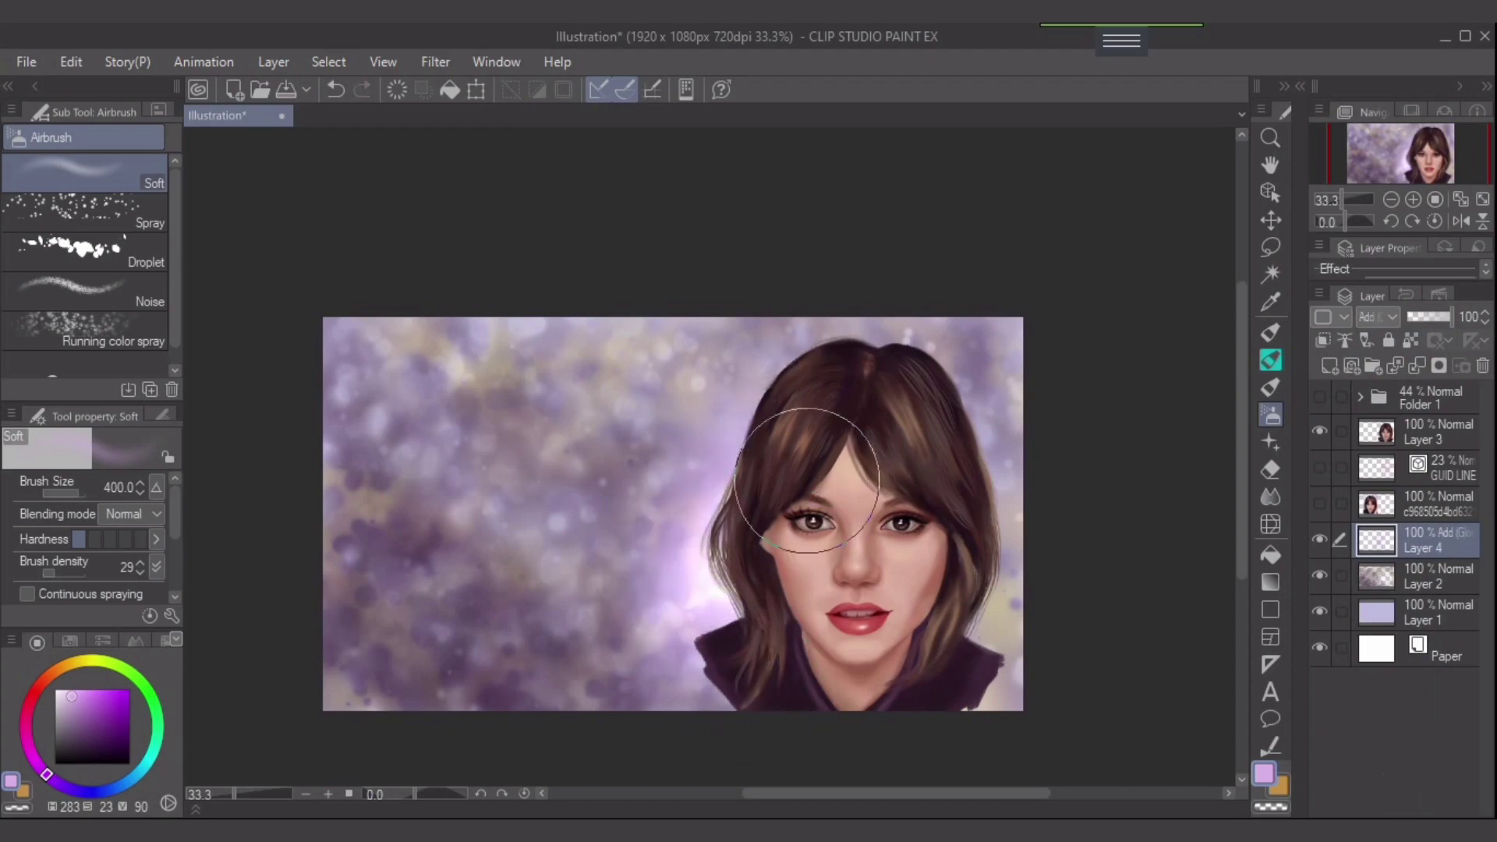
{"action": "left_click", "coordinate": [101, 707]}
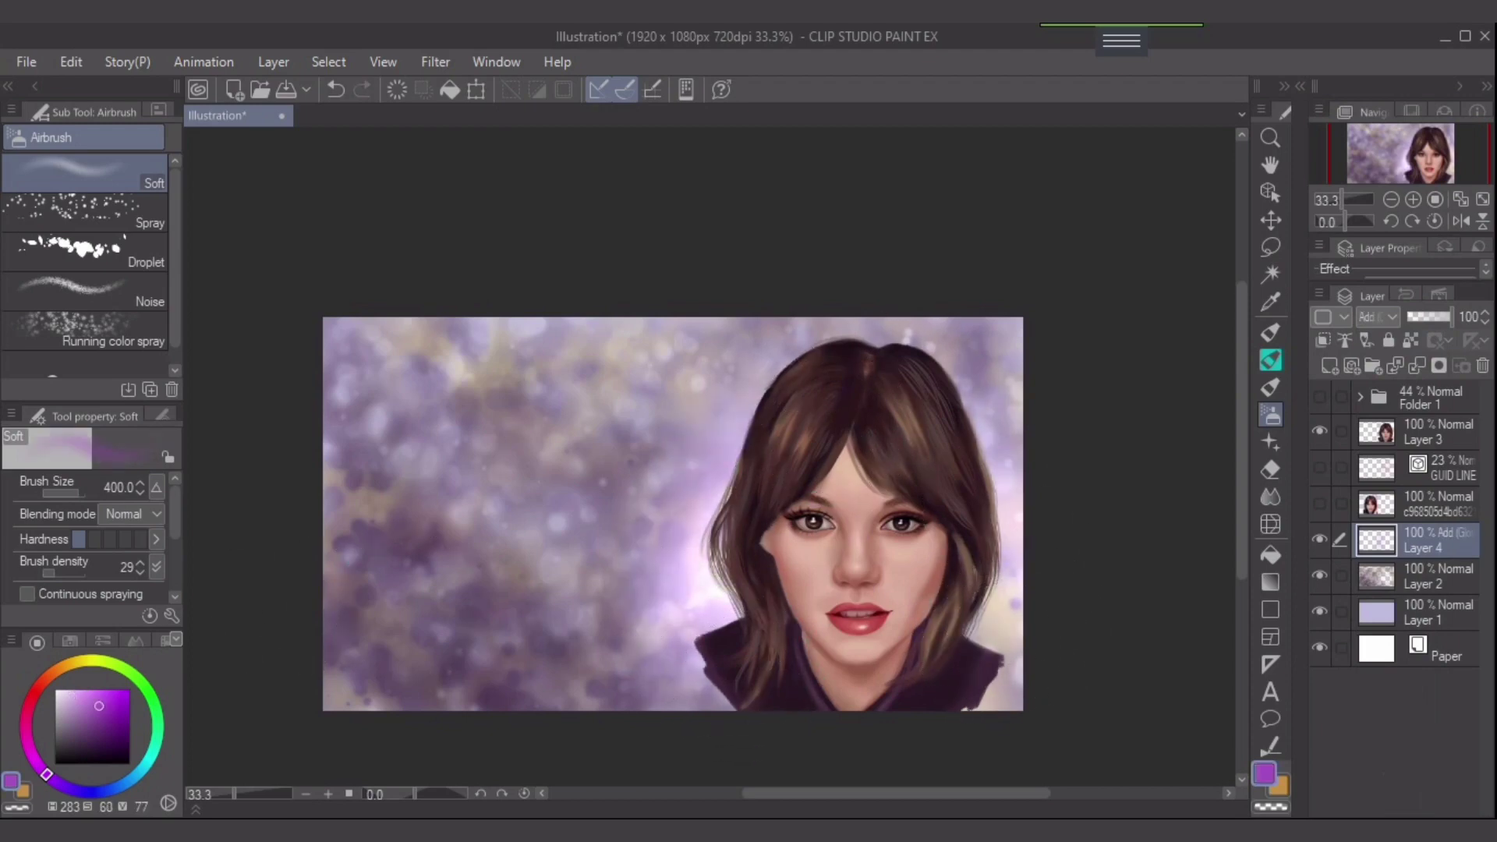
{"action": "mouse_move", "coordinate": [870, 499]}
{"action": "left_mouse_down"}
{"action": "mouse_move", "coordinate": [711, 574]}
{"action": "mouse_move", "coordinate": [685, 668]}
{"action": "mouse_move", "coordinate": [748, 573]}
{"action": "left_mouse_up"}
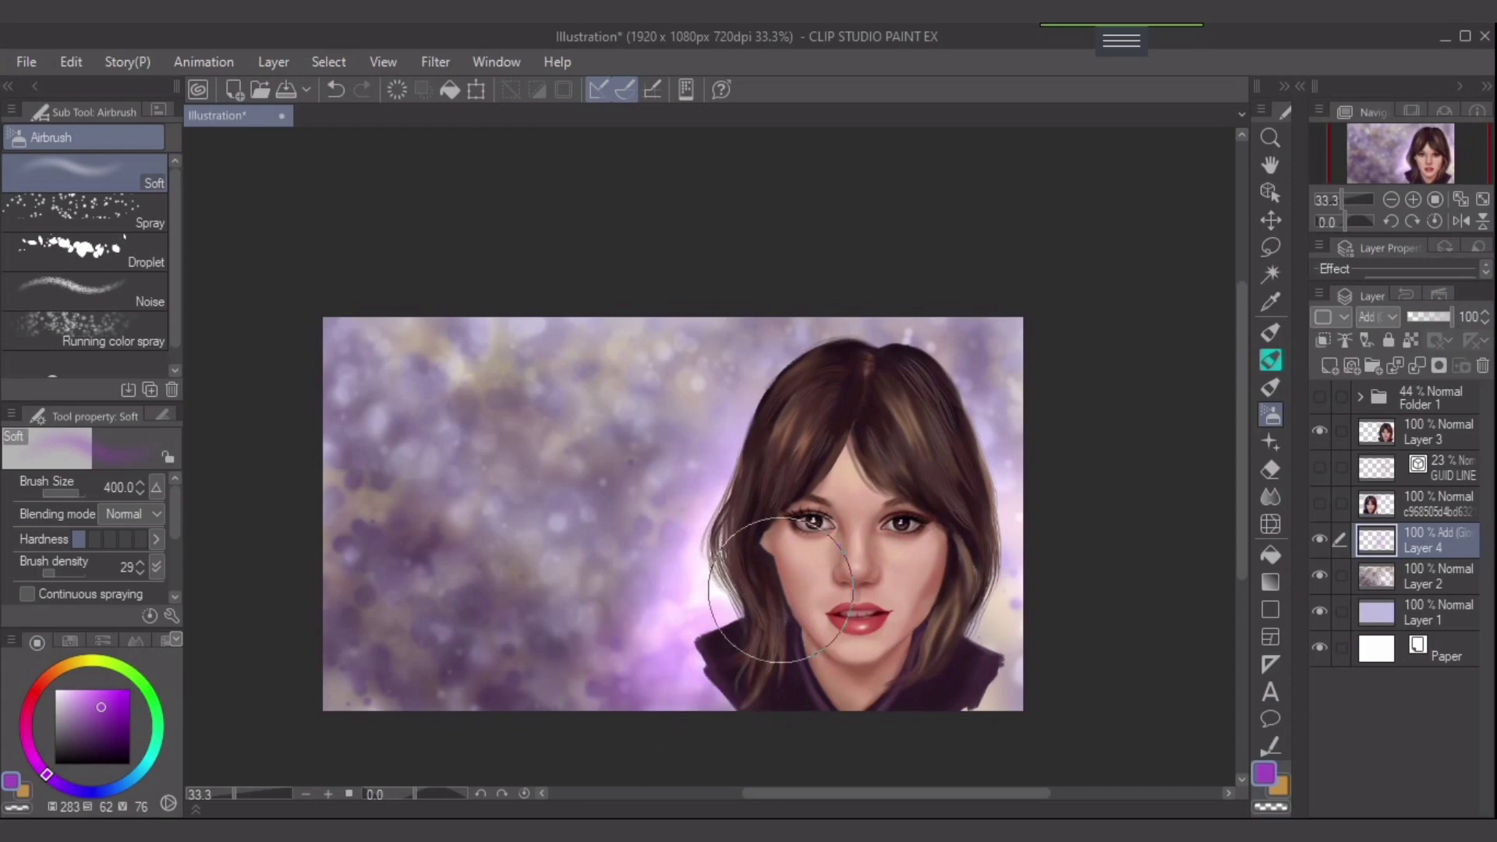
{"action": "mouse_move", "coordinate": [1002, 456]}
{"action": "left_mouse_down"}
{"action": "mouse_move", "coordinate": [809, 660]}
{"action": "mouse_move", "coordinate": [558, 691]}
{"action": "mouse_move", "coordinate": [655, 681]}
{"action": "mouse_move", "coordinate": [750, 552]}
{"action": "left_mouse_up"}
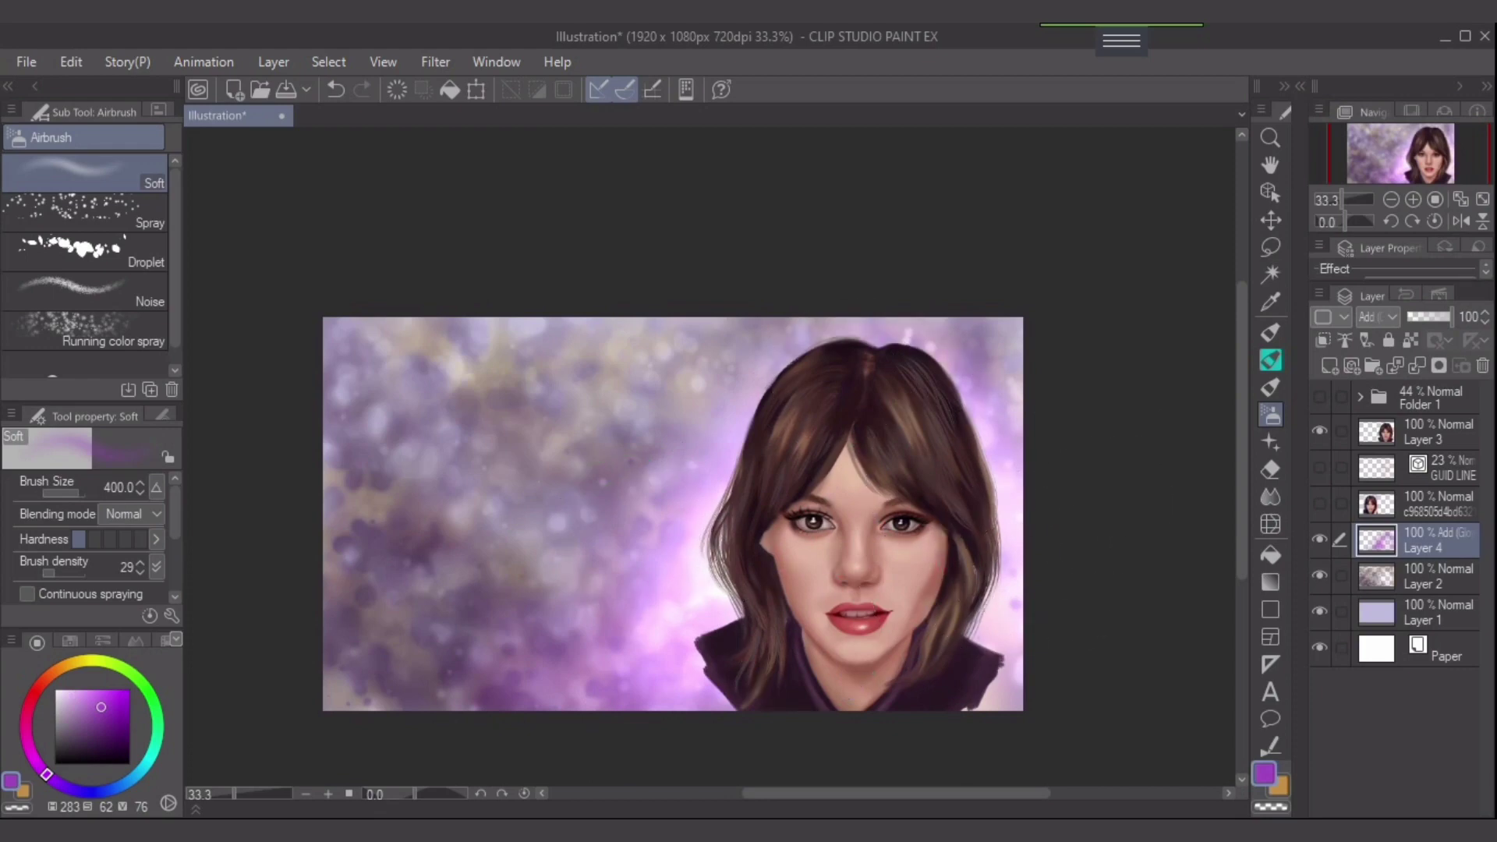
- Try airbrushing purple onto the hair's outer edge on the portrait layer at brush sizes 150 and 100, undoing both strokes
{"action": "left_click", "coordinate": [1436, 431]}
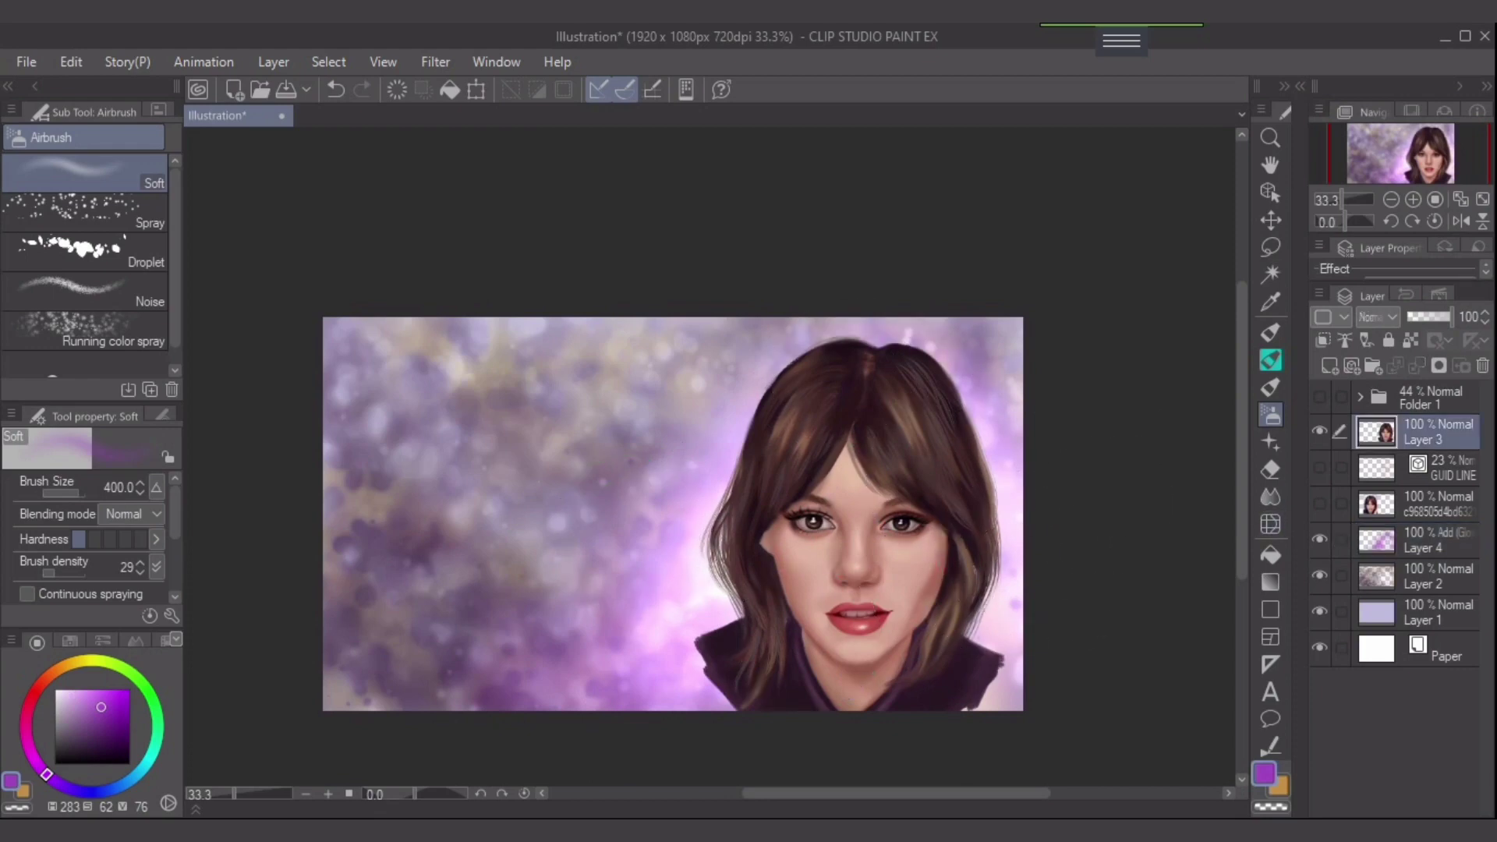
{"action": "key", "text": "bracketleft"}
{"action": "key", "text": "bracketleft"}
{"action": "key", "text": "bracketleft"}
{"action": "key", "text": "bracketleft"}
{"action": "key", "text": "bracketleft"}
{"action": "left_click_drag", "start_coordinate": [782, 376], "coordinate": [729, 508]}
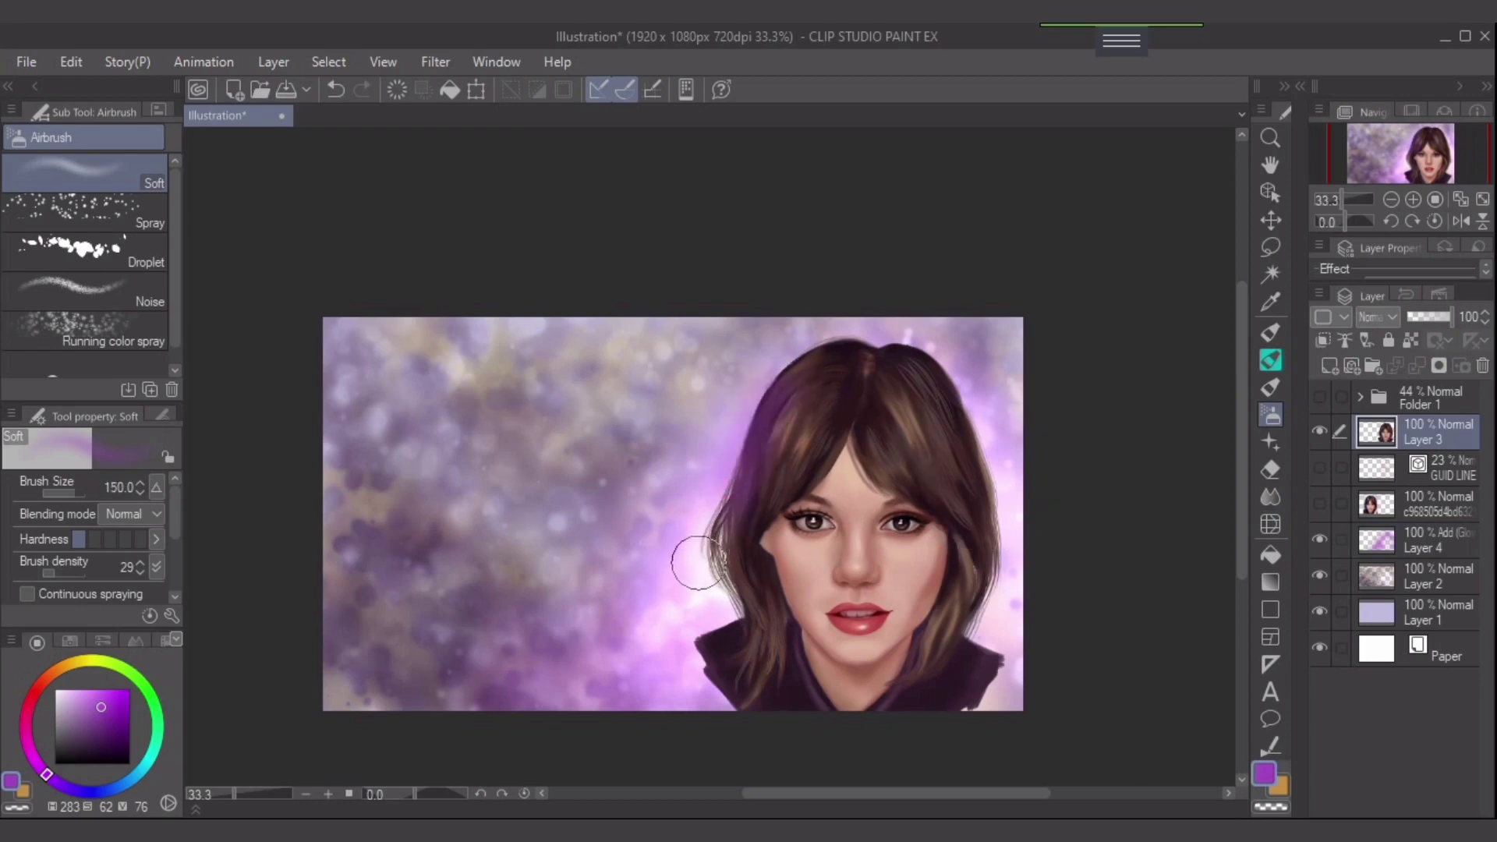
{"action": "key", "text": "ctrl+z"}
{"action": "key", "text": "bracketleft"}
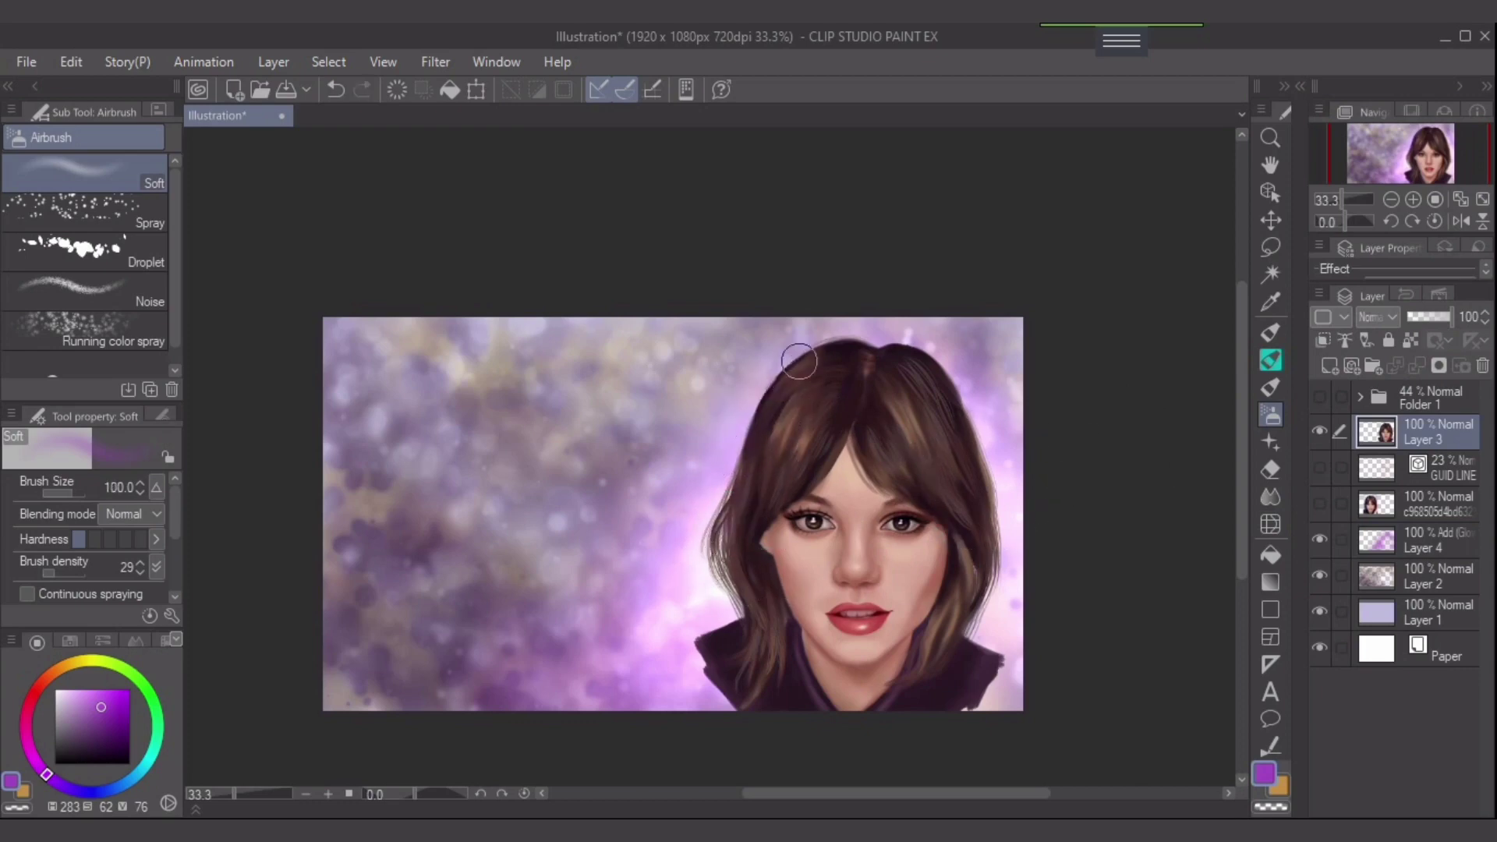
{"action": "mouse_move", "coordinate": [799, 361]}
{"action": "left_mouse_down"}
{"action": "mouse_move", "coordinate": [718, 481]}
{"action": "mouse_move", "coordinate": [739, 463]}
{"action": "mouse_move", "coordinate": [742, 520]}
{"action": "left_mouse_up"}
{"action": "key", "text": "ctrl+z"}
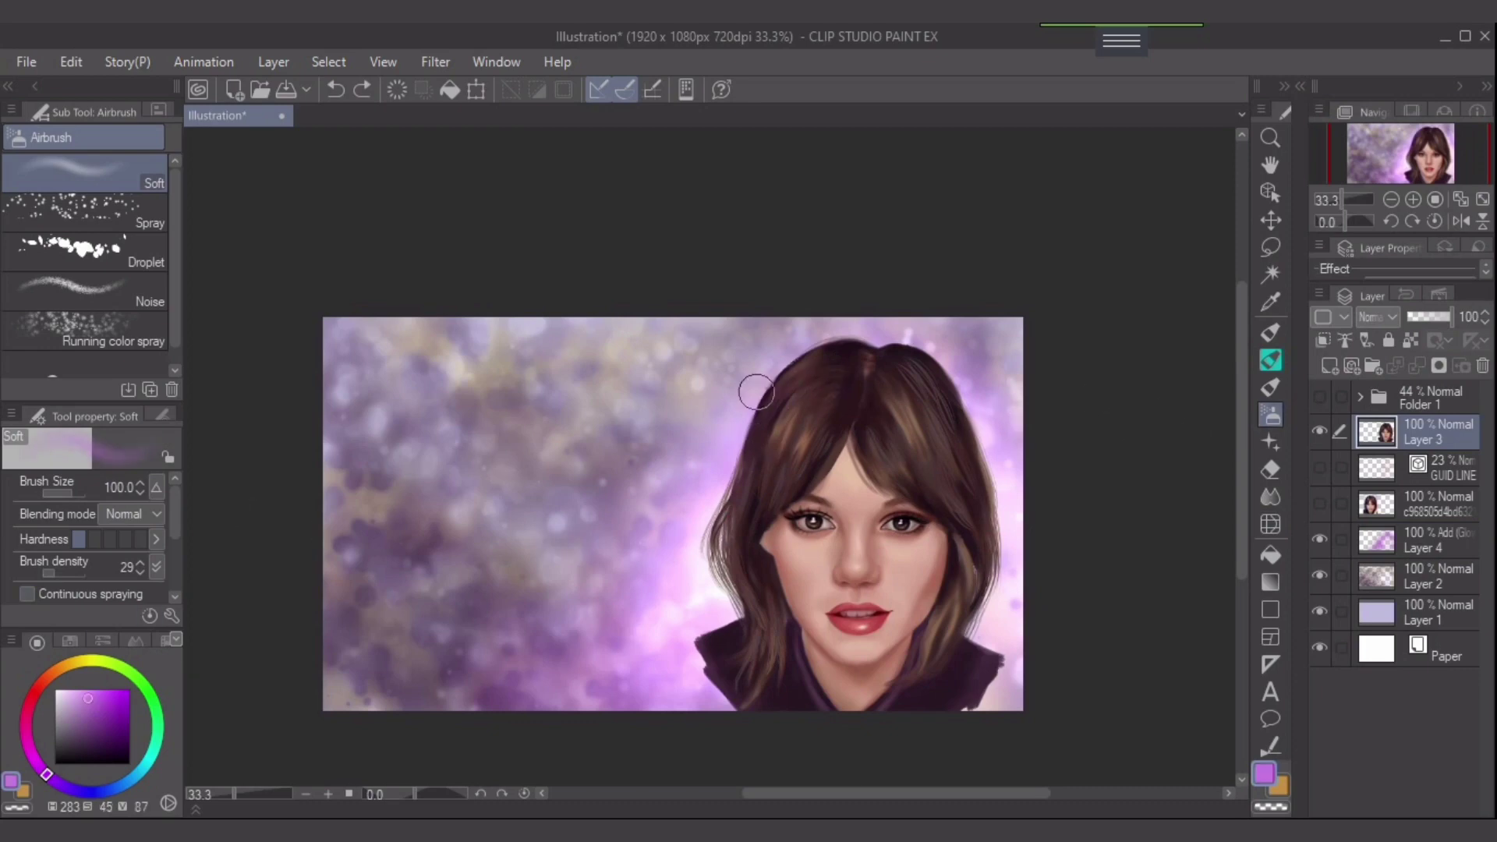
- Try lighter purples on the hair's edge, with saturation 45, value 87 and saturation 36, value 100, undoing both strokes
{"action": "left_click_drag", "start_coordinate": [847, 352], "coordinate": [753, 437]}
{"action": "key", "text": "ctrl+z"}
{"action": "left_click_drag", "start_coordinate": [88, 699], "coordinate": [81, 689]}
{"action": "left_click_drag", "start_coordinate": [859, 340], "coordinate": [786, 390]}
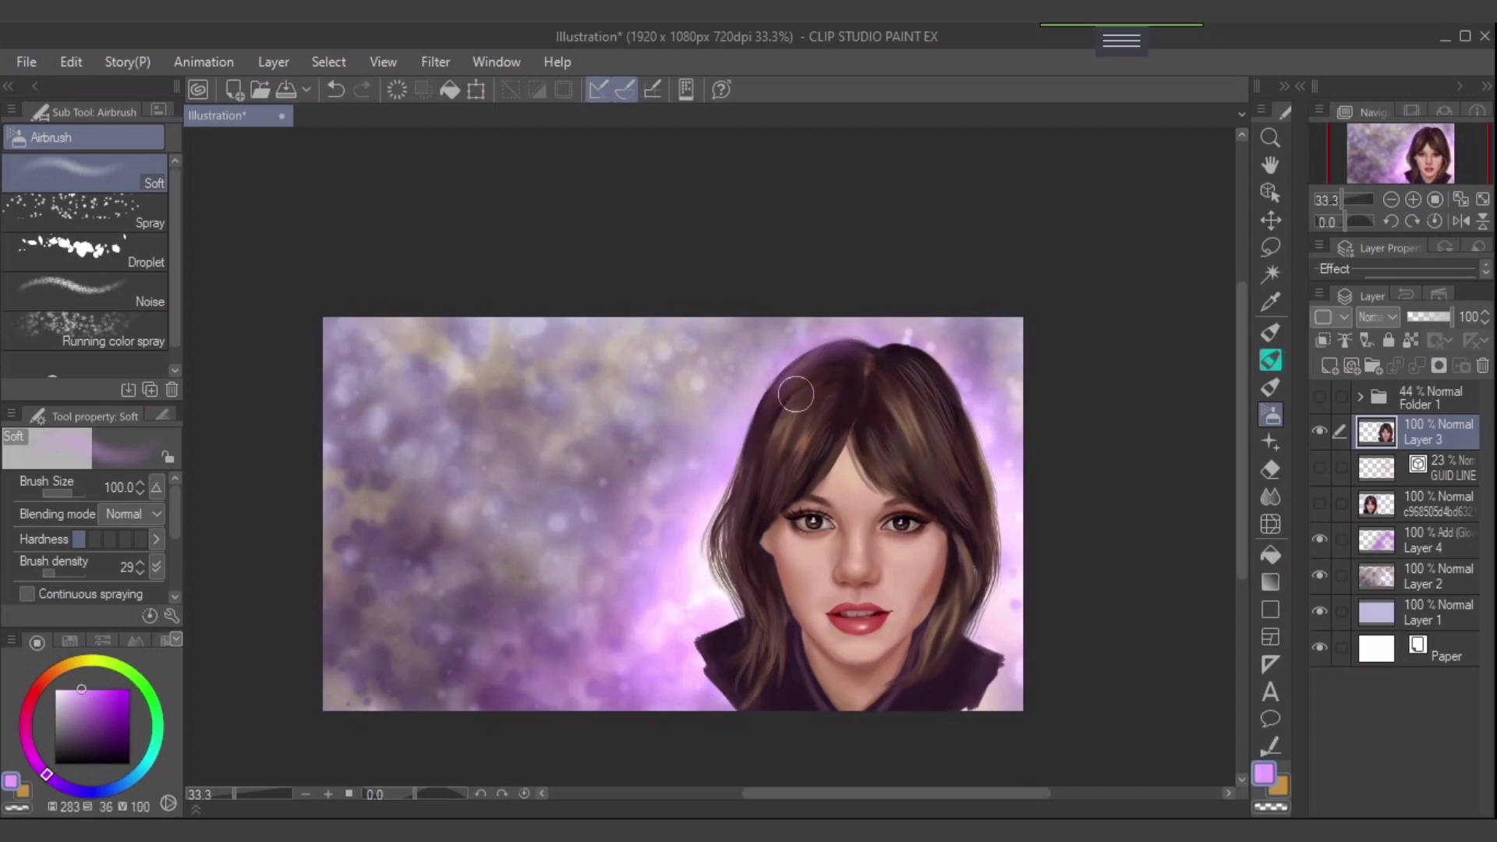
{"action": "key", "text": "ctrl+z"}
- Try thinner light purple strokes along the crown of the hair at brush sizes 70 and 60, undoing them
{"action": "key", "text": "bracketleft"}
{"action": "key", "text": "bracketleft"}
{"action": "key", "text": "bracketleft"}
{"action": "key", "text": "bracketleft"}
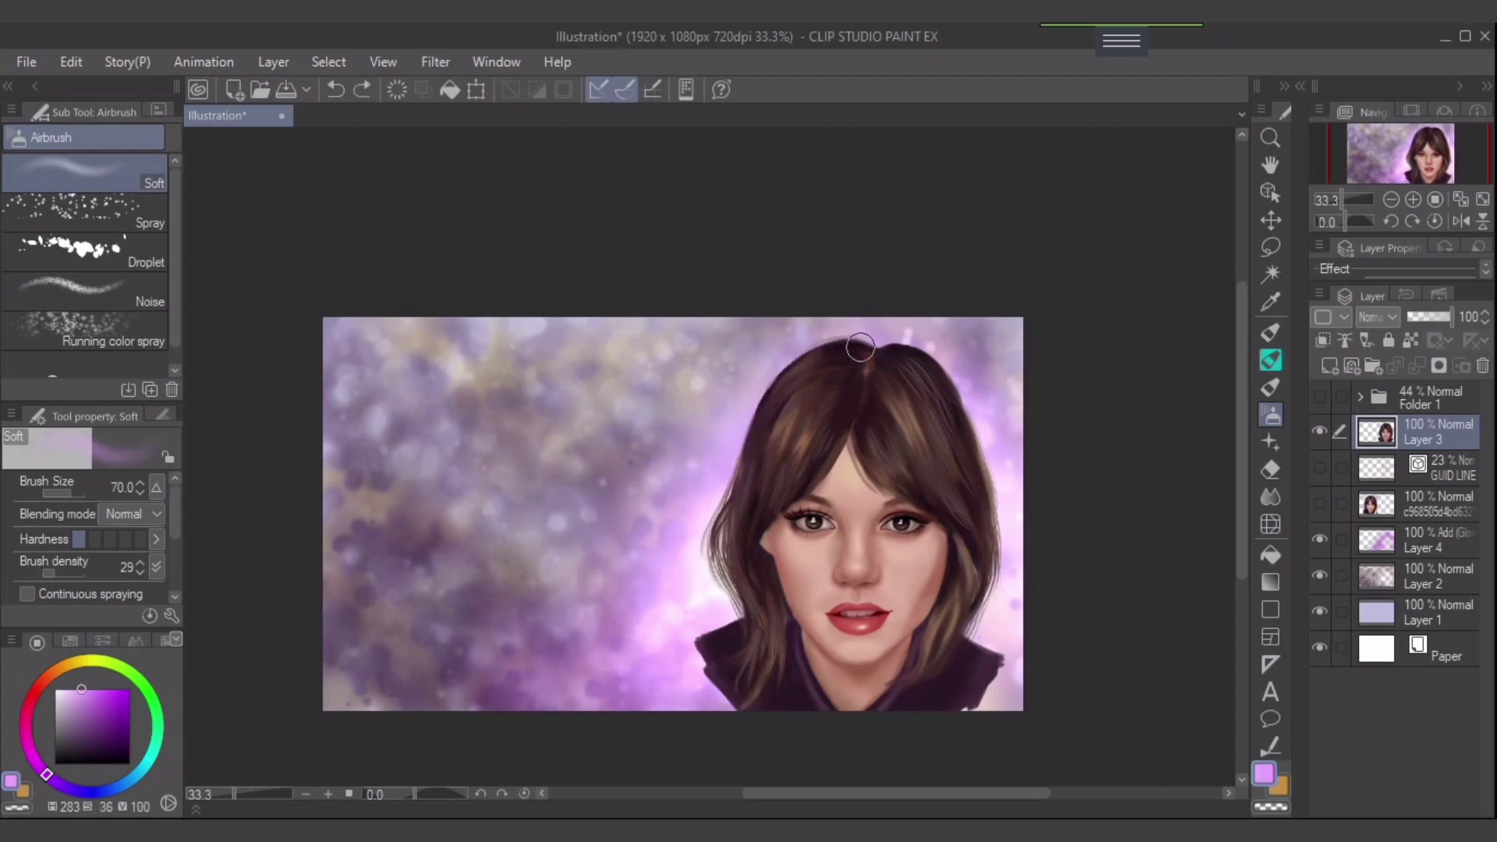
{"action": "left_click_drag", "start_coordinate": [858, 346], "coordinate": [823, 348]}
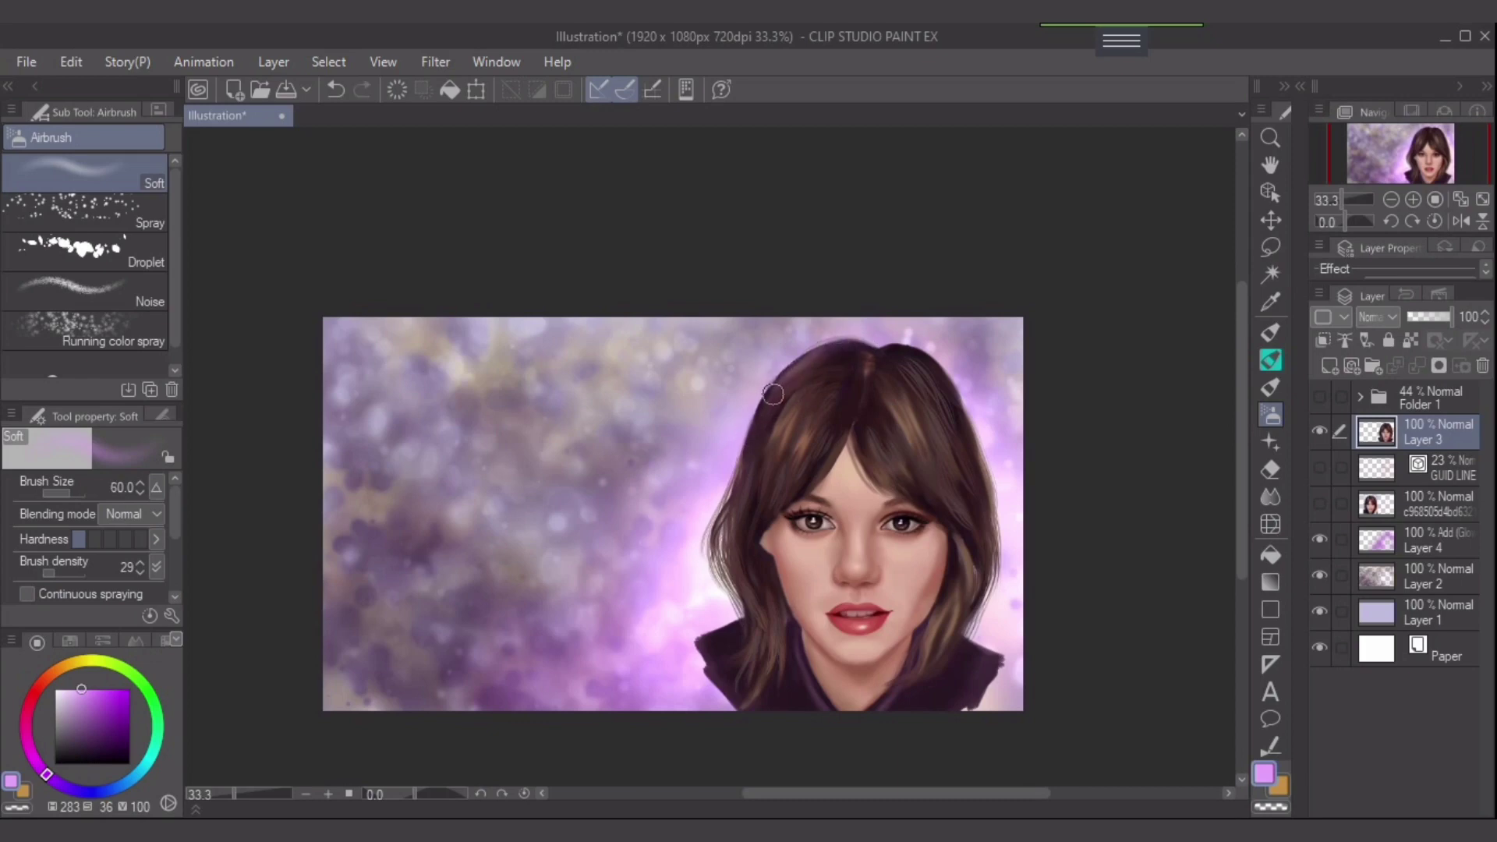
{"action": "key", "text": "bracketleft"}
{"action": "key", "text": "ctrl+z"}
{"action": "key", "text": "ctrl+z"}
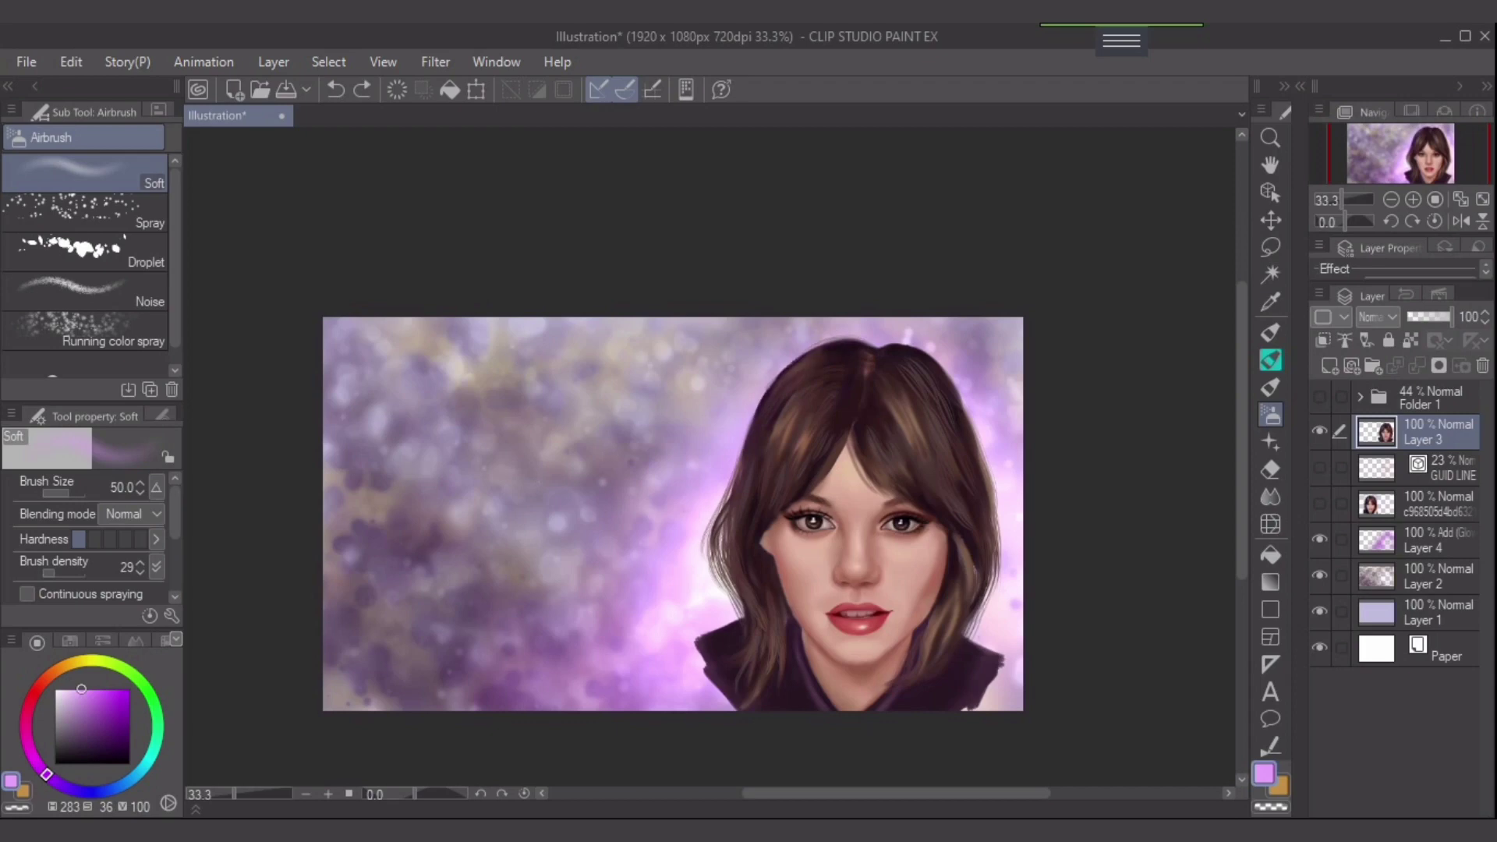
- Create a new layer clipped to the portrait layer, undoing a trial light purple stroke along the crown
{"action": "left_click", "coordinate": [1330, 366]}
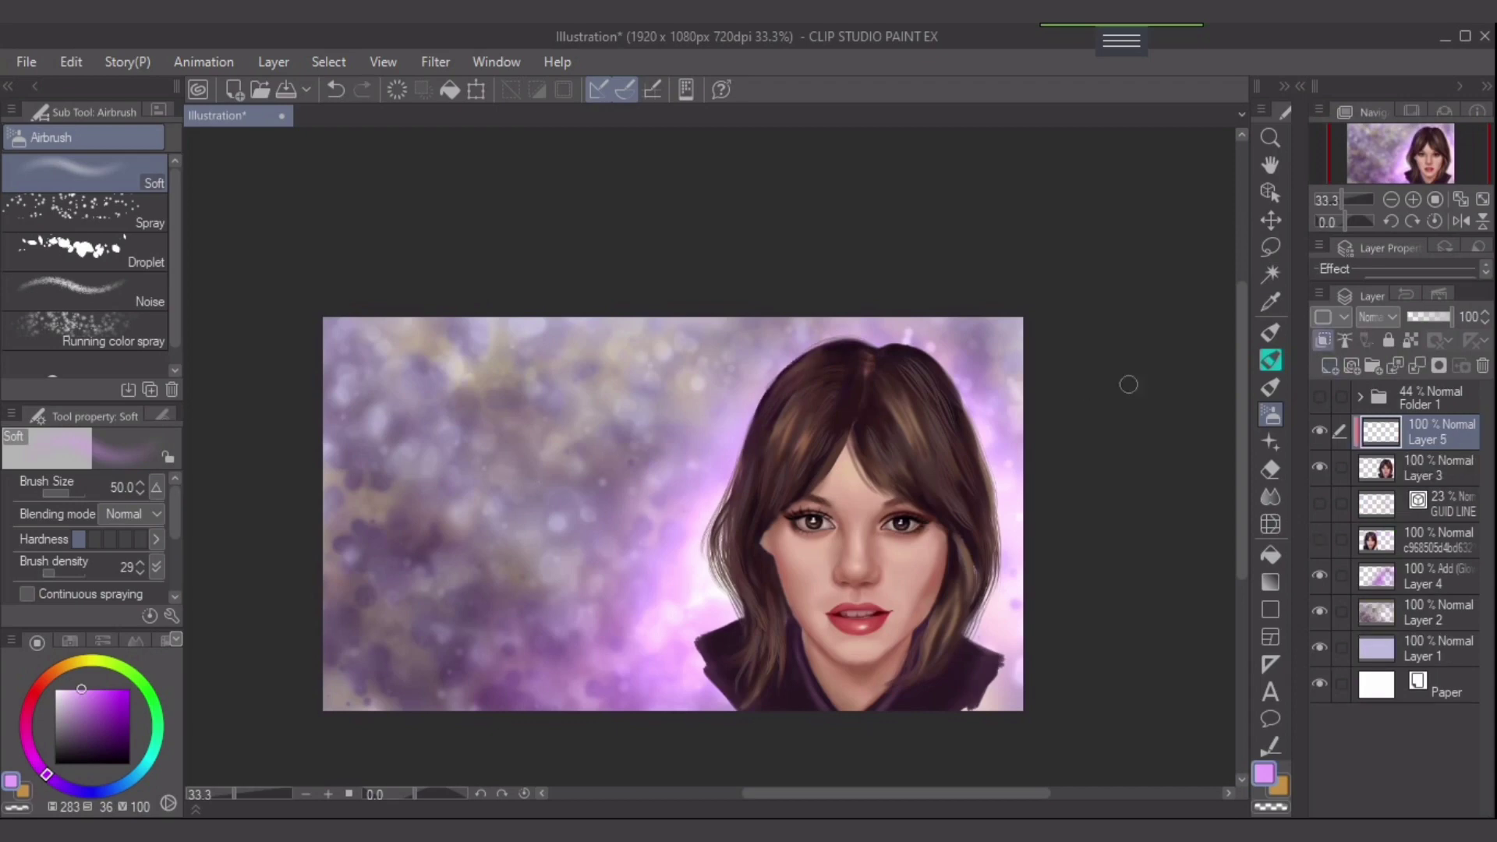
{"action": "left_click_drag", "start_coordinate": [863, 349], "coordinate": [770, 391]}
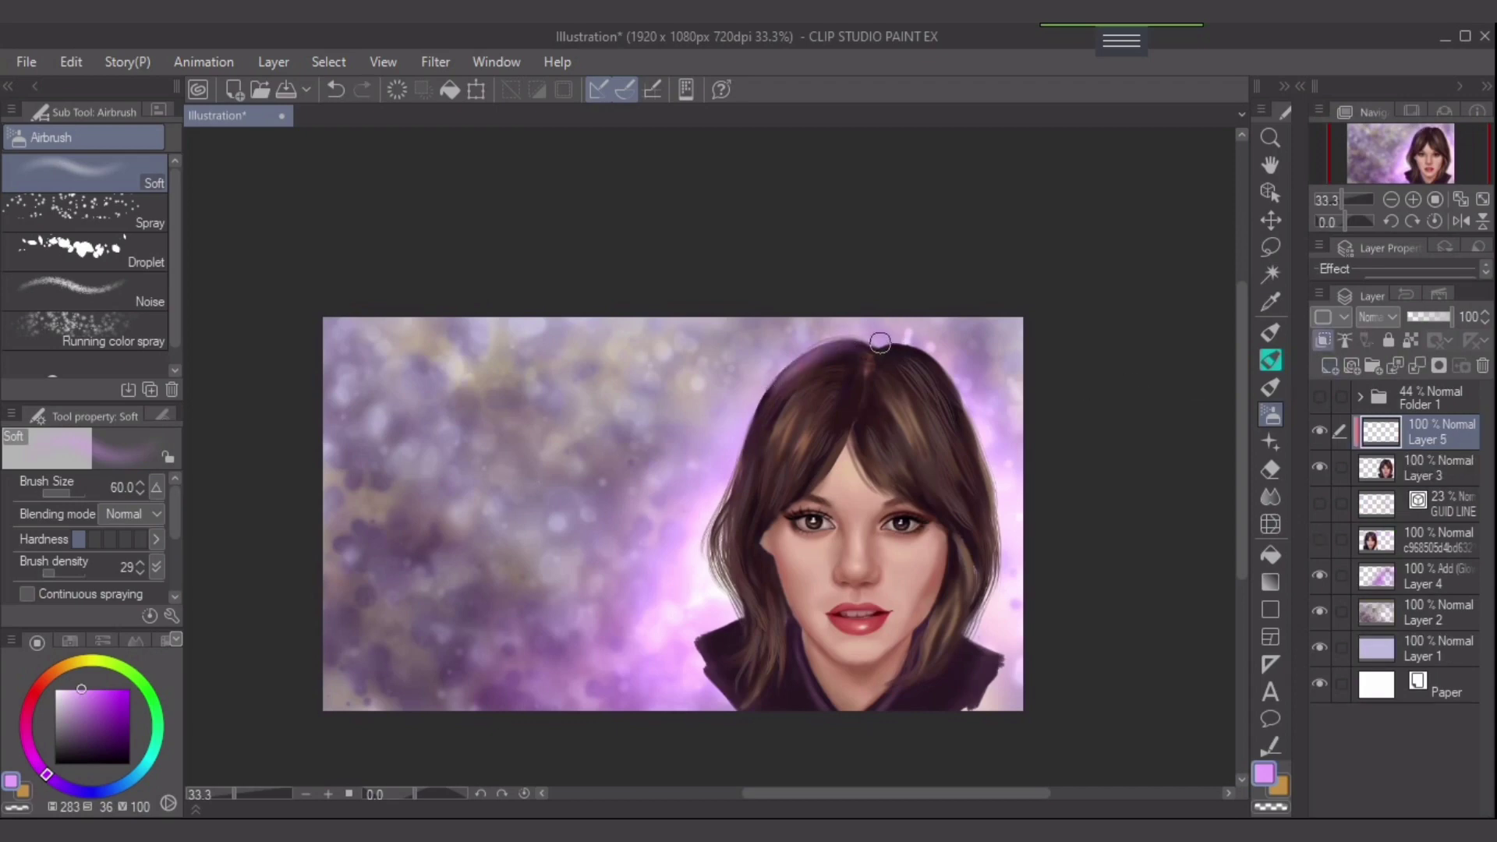
{"action": "key", "text": "ctrl+z"}
- Try Overlay blending on the clipped layer with a light purple stroke on the hair at brush size 80, undoing the stroke
{"action": "left_click", "coordinate": [1375, 317]}
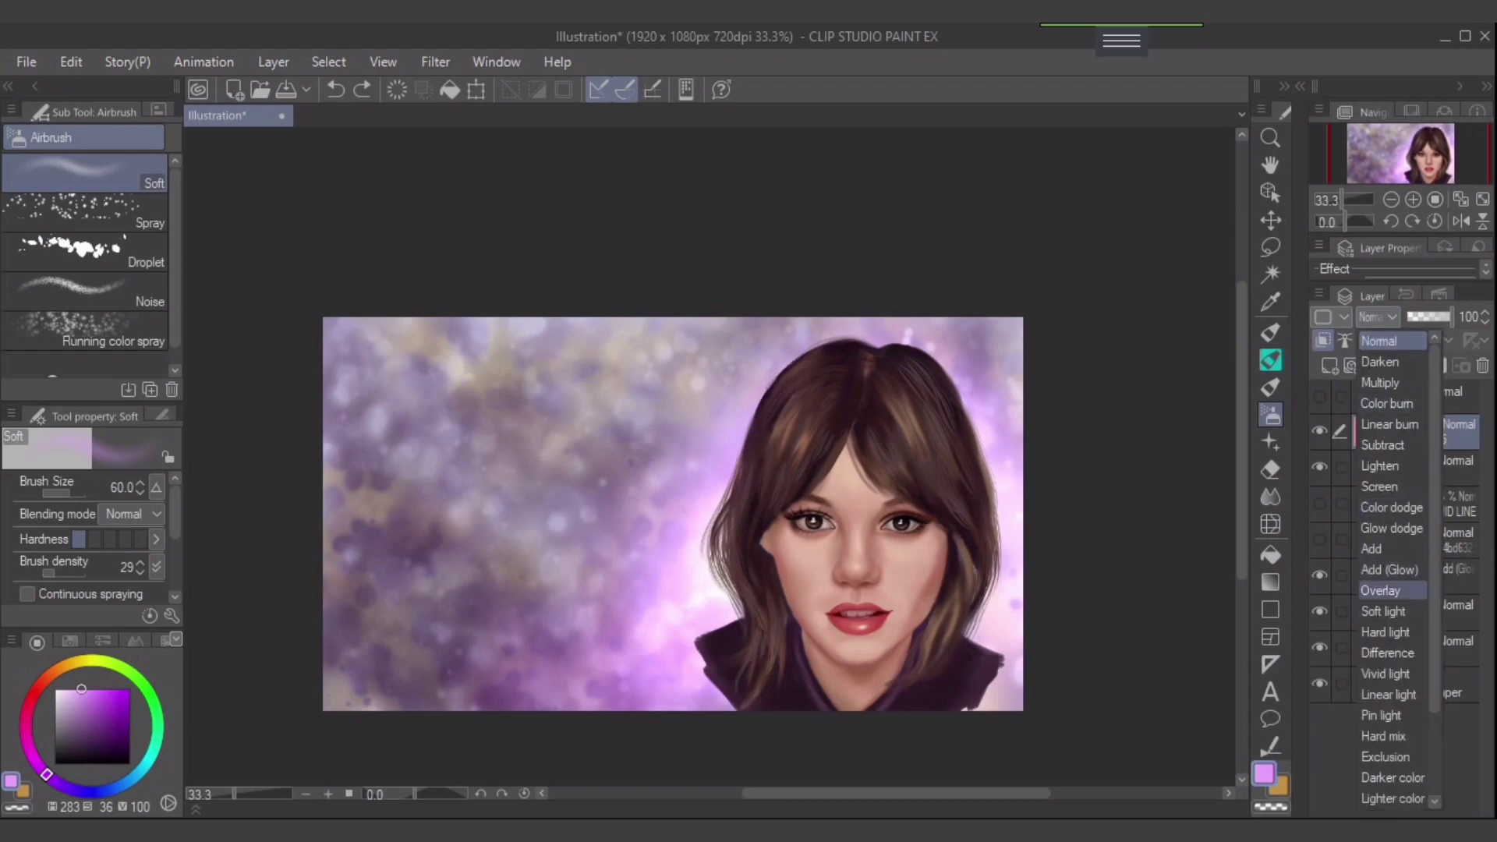
{"action": "left_click", "coordinate": [1380, 590]}
{"action": "key", "text": "bracketright"}
{"action": "key", "text": "bracketright"}
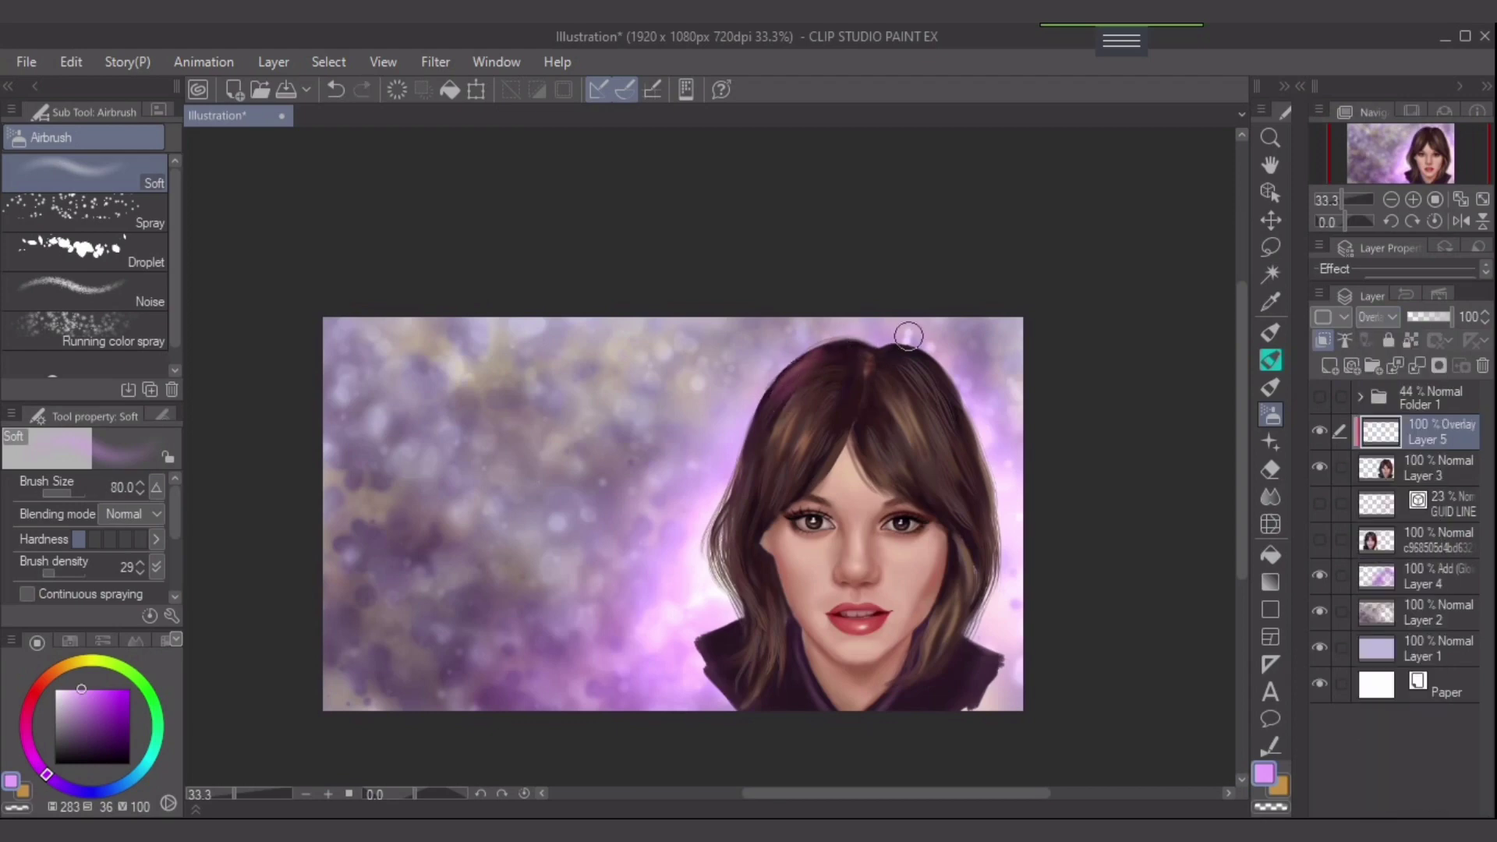
{"action": "key", "text": "ctrl+z"}
- Airbrush light purple rim light along both outer edges of the hair on the clipped layer in Normal mode, starting at brush size 80
{"action": "mouse_move", "coordinate": [890, 335]}
{"action": "left_mouse_down"}
{"action": "mouse_move", "coordinate": [862, 339]}
{"action": "mouse_move", "coordinate": [740, 436]}
{"action": "left_mouse_up"}
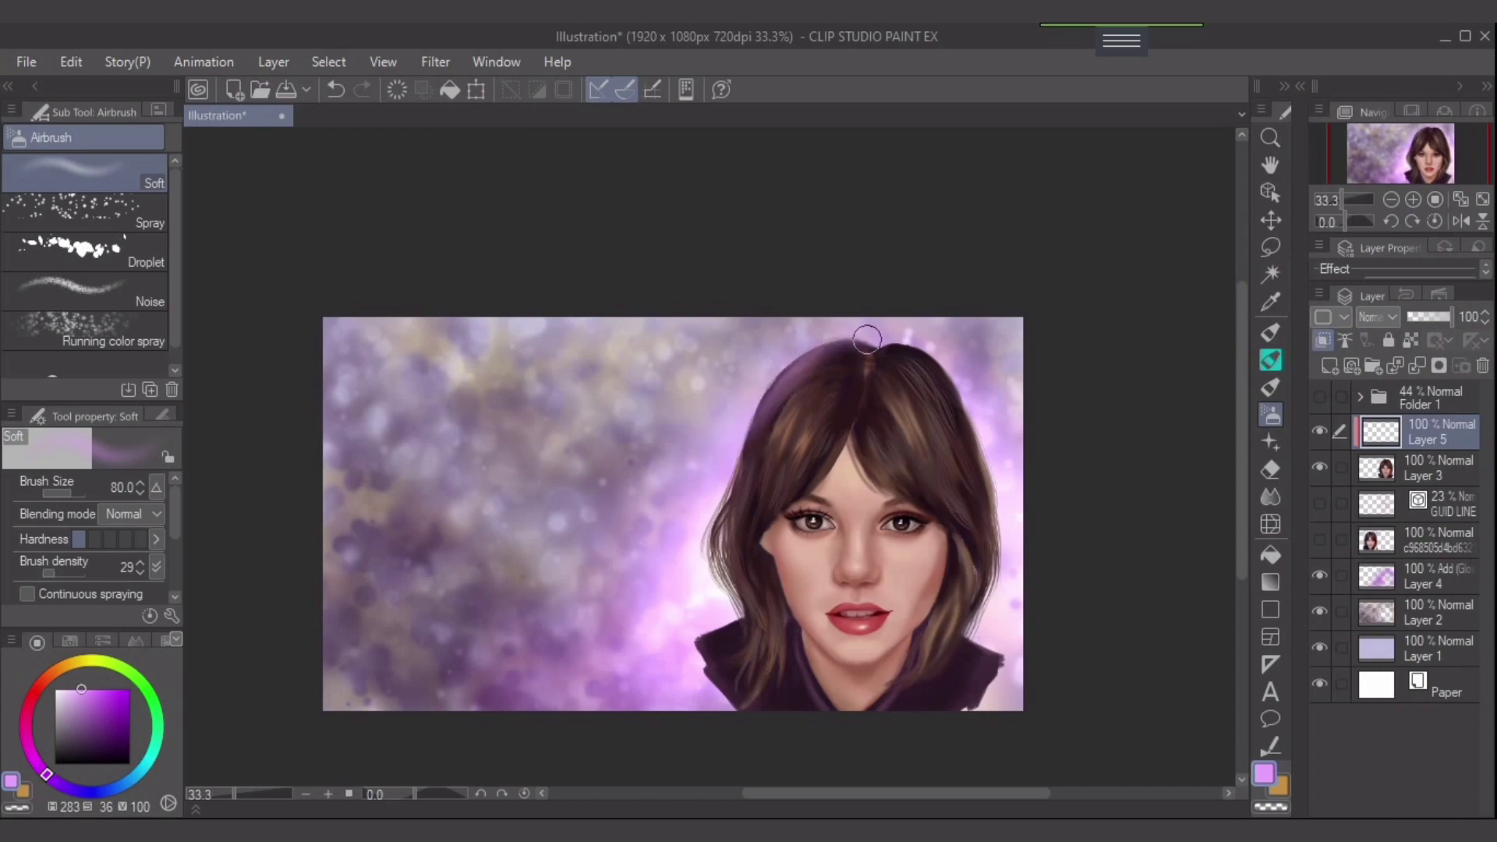
{"action": "key", "text": "ctrl+z"}
{"action": "mouse_move", "coordinate": [872, 338]}
{"action": "left_mouse_down"}
{"action": "mouse_move", "coordinate": [735, 434]}
{"action": "mouse_move", "coordinate": [694, 507]}
{"action": "mouse_move", "coordinate": [709, 595]}
{"action": "mouse_move", "coordinate": [712, 548]}
{"action": "left_mouse_up"}
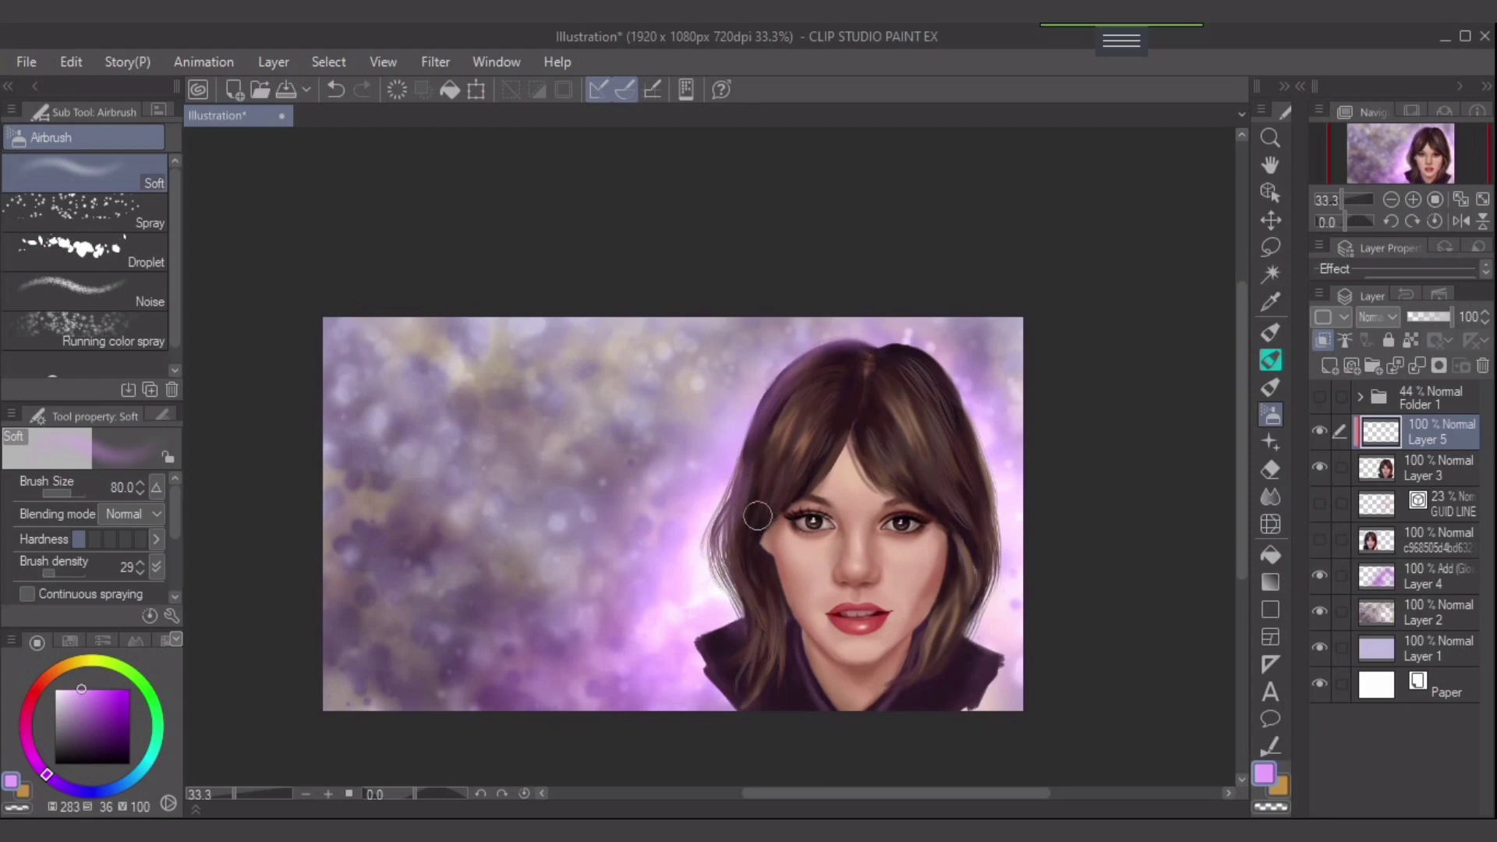
{"action": "key", "text": "bracketleft"}
{"action": "key", "text": "bracketleft"}
{"action": "key", "text": "bracketleft"}
{"action": "key", "text": "bracketleft"}
{"action": "key", "text": "bracketleft"}
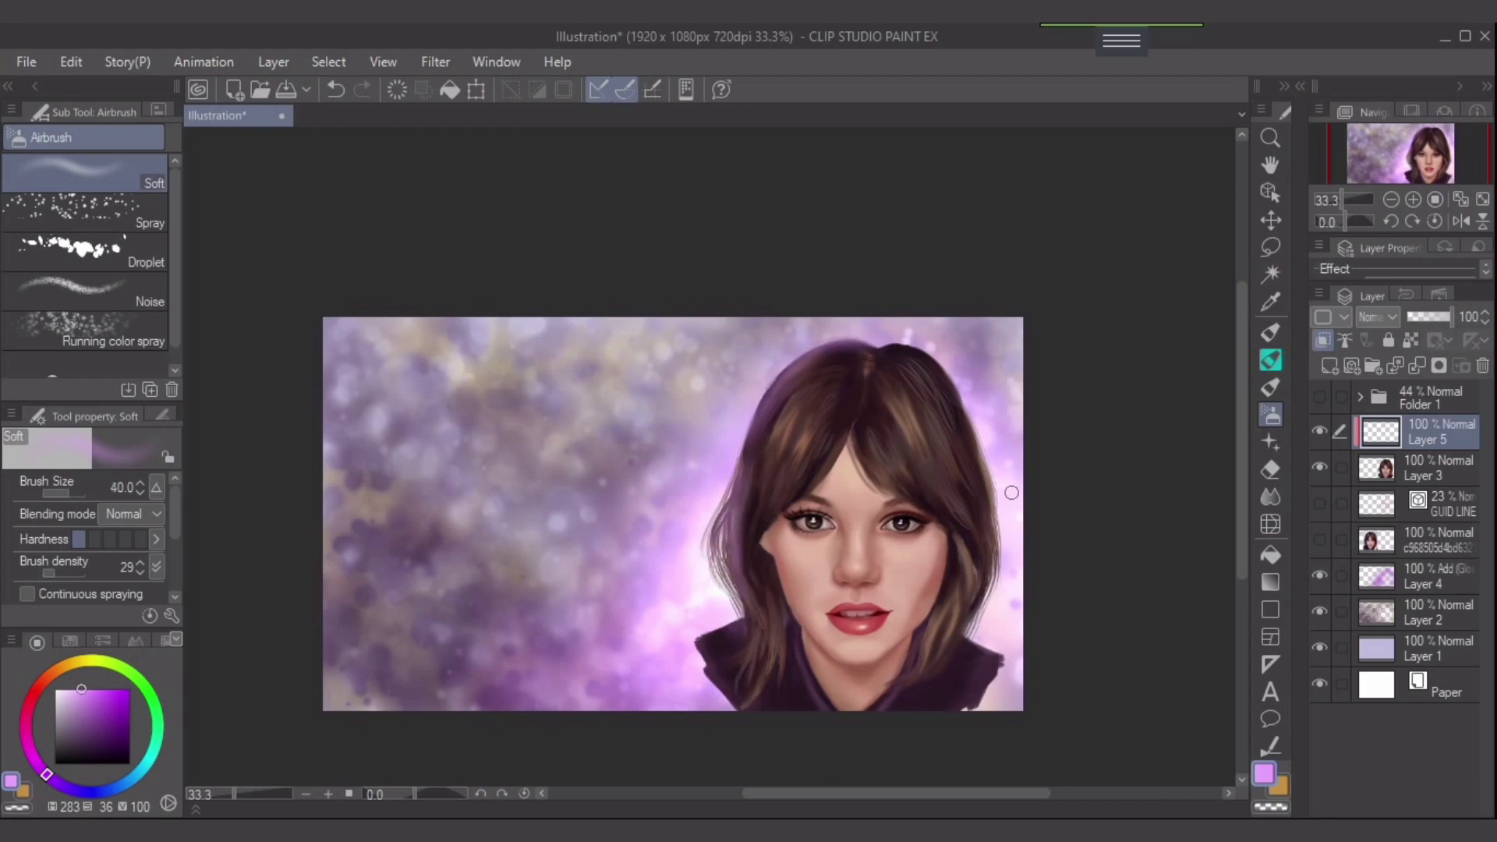
{"action": "mouse_move", "coordinate": [905, 351]}
{"action": "left_mouse_down"}
{"action": "mouse_move", "coordinate": [940, 378]}
{"action": "mouse_move", "coordinate": [887, 331]}
{"action": "mouse_move", "coordinate": [948, 391]}
{"action": "mouse_move", "coordinate": [941, 358]}
{"action": "mouse_move", "coordinate": [998, 538]}
{"action": "left_mouse_up"}
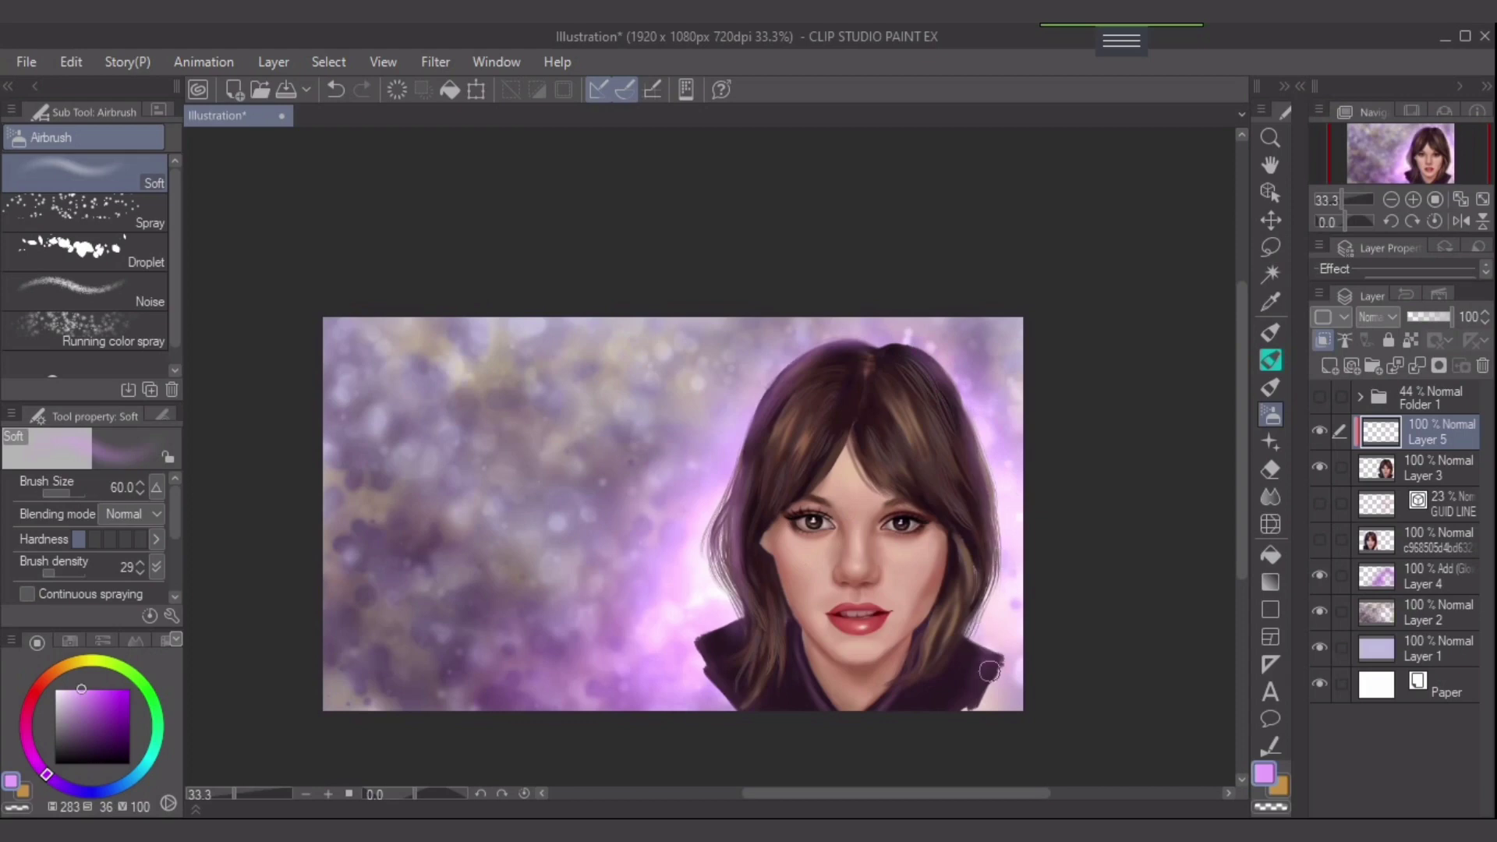
- Try light purple rim light on the jacket collar at brush size 60, undoing the strokes
{"action": "left_click_drag", "start_coordinate": [980, 646], "coordinate": [1013, 665]}
{"action": "key", "text": "ctrl+z"}
{"action": "key", "text": "ctrl+z"}
{"action": "key", "text": "ctrl+z"}
{"action": "key", "text": "ctrl+z"}
- Create another layer clipped to the portrait and set its blending mode to Add (Glow)
{"action": "key", "text": "ctrl+plus"}
{"action": "key", "text": "ctrl+plus"}
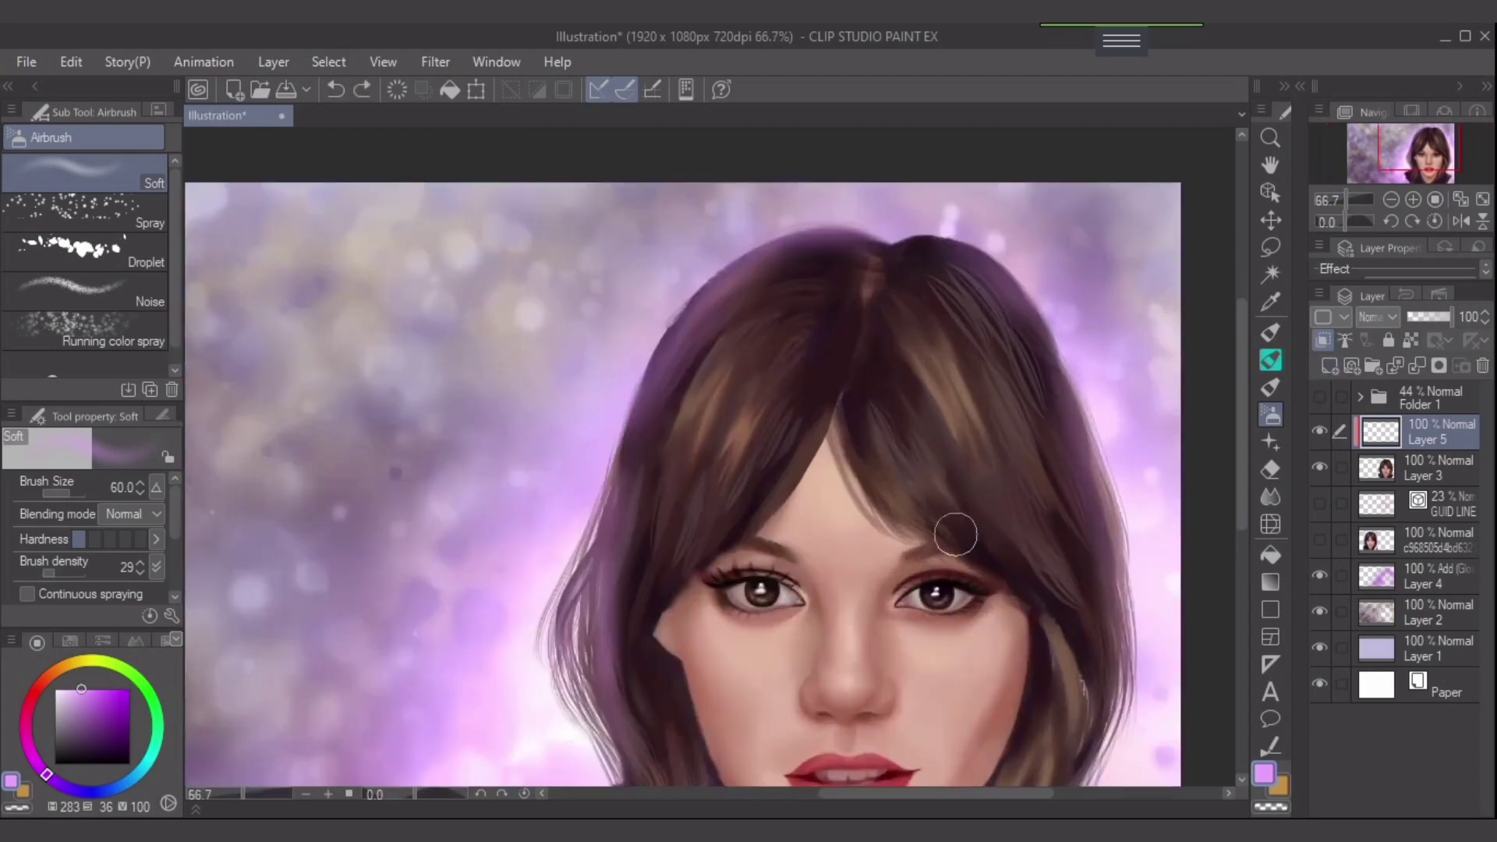
{"action": "left_click_drag", "start_coordinate": [1081, 683], "coordinate": [1096, 505]}
{"action": "scroll", "coordinate": [990, 428], "scroll_direction": "up", "scroll_amount": 2}
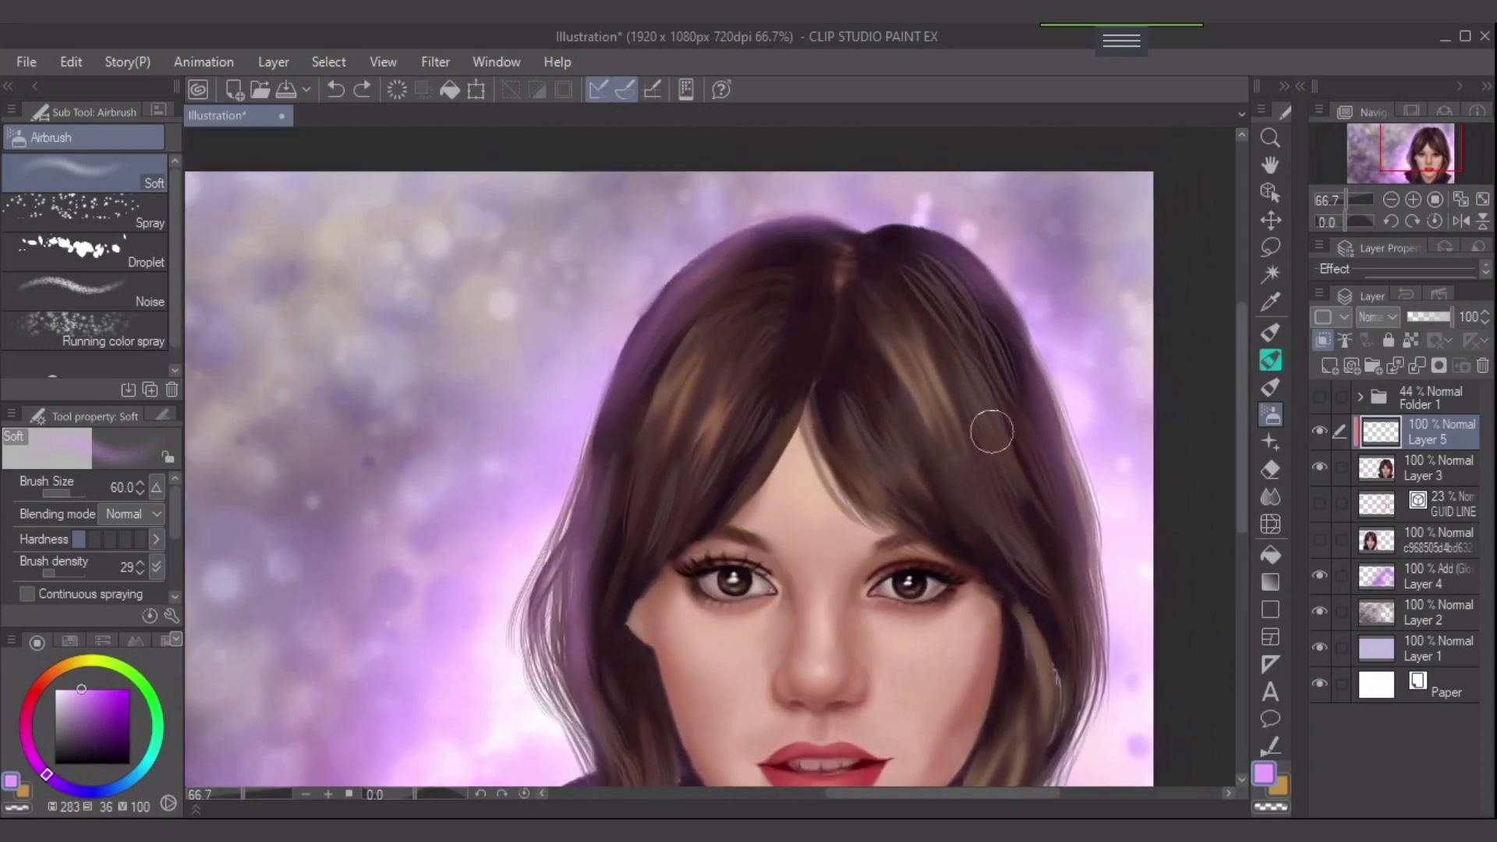
{"action": "scroll", "coordinate": [676, 462], "scroll_direction": "down", "scroll_amount": 3}
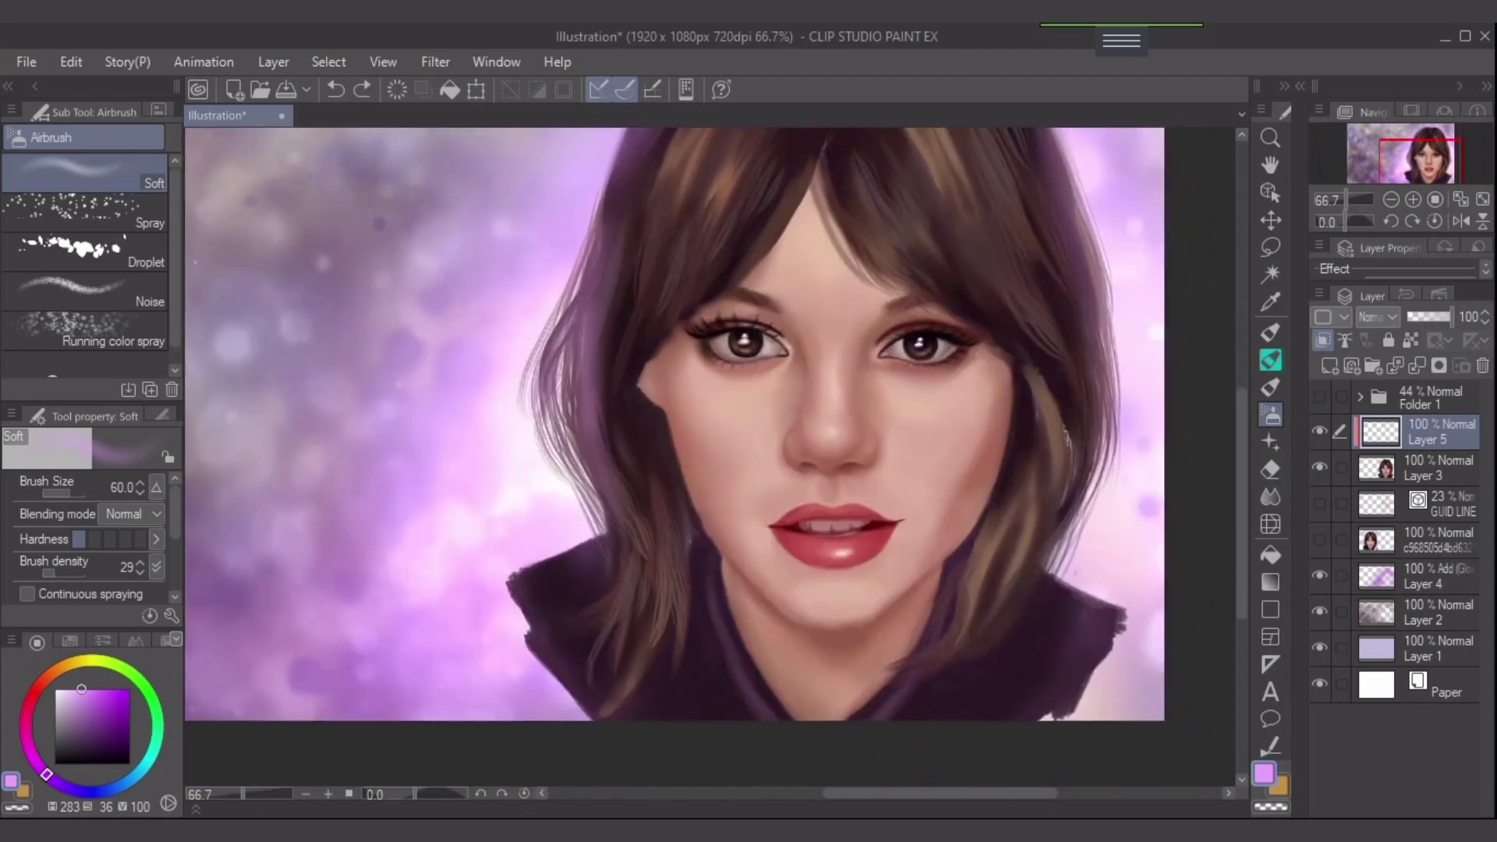
{"action": "left_click", "coordinate": [1329, 365]}
{"action": "left_click", "coordinate": [1323, 340]}
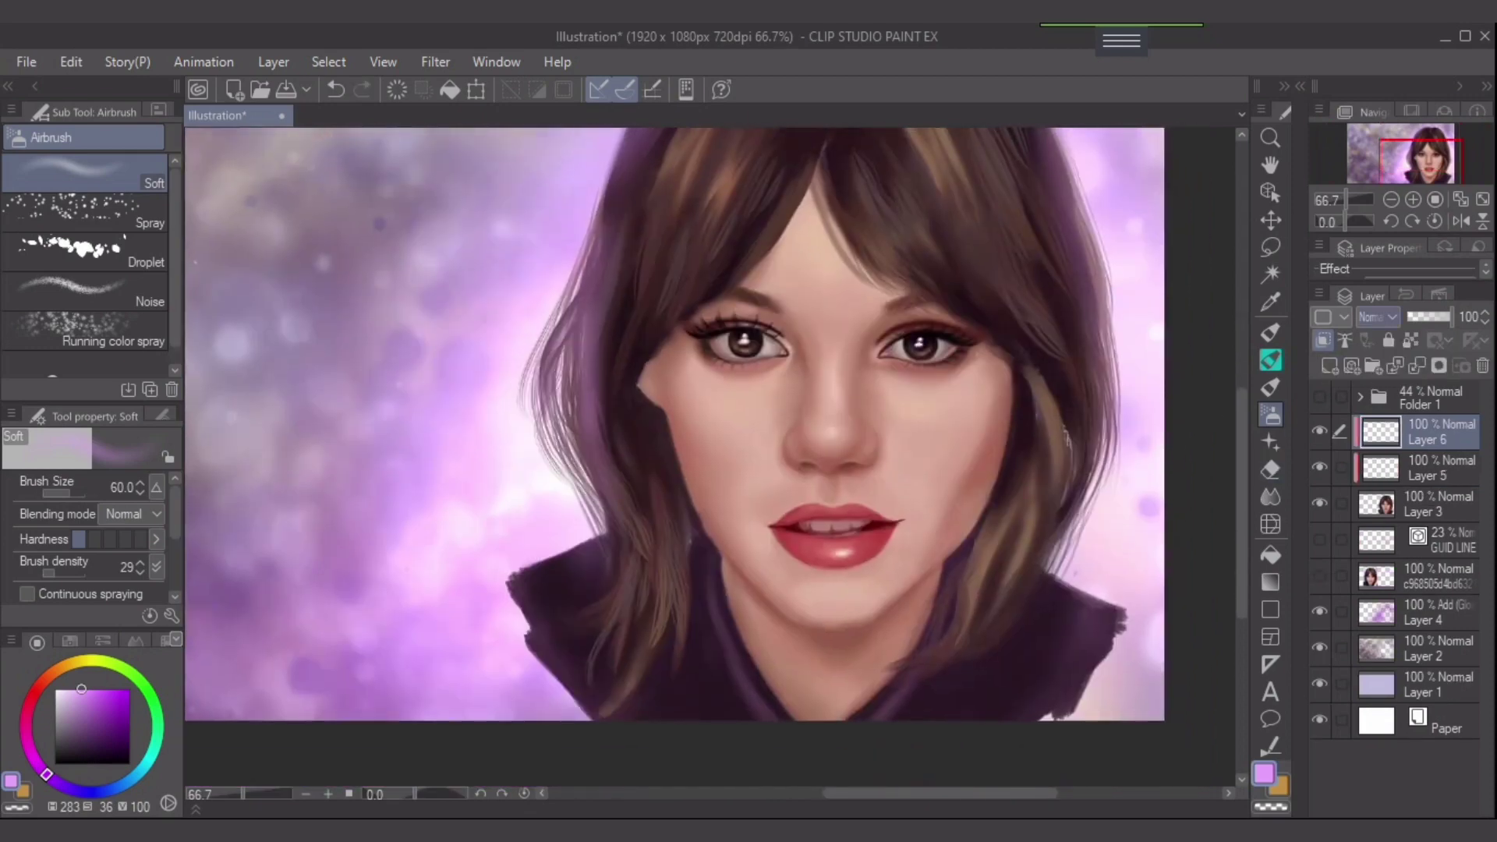
{"action": "left_click", "coordinate": [1377, 317]}
{"action": "left_click", "coordinate": [1388, 570]}
- Airbrush a light purple glow along the upper edge of the collar on the image's left side at brush size 50, undoing the trial strokes
{"action": "key", "text": "ctrl+z"}
{"action": "key", "text": "["}
{"action": "left_click_drag", "start_coordinate": [525, 582], "coordinate": [604, 549]}
{"action": "key", "text": "ctrl+z"}
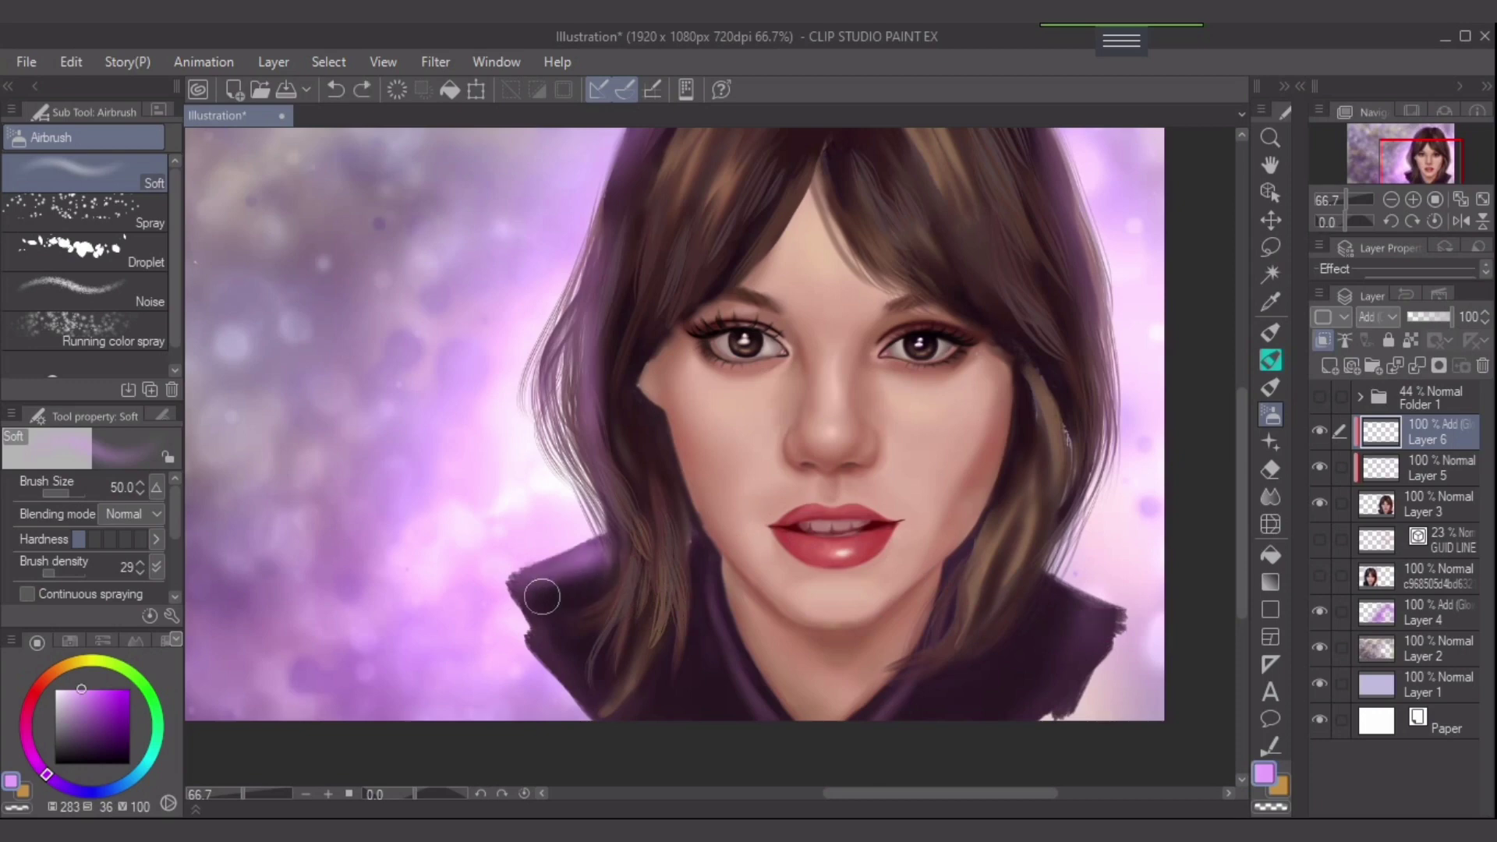
{"action": "key", "text": "ctrl+y"}
{"action": "key", "text": "ctrl+z"}
{"action": "left_click_drag", "start_coordinate": [514, 577], "coordinate": [604, 538]}
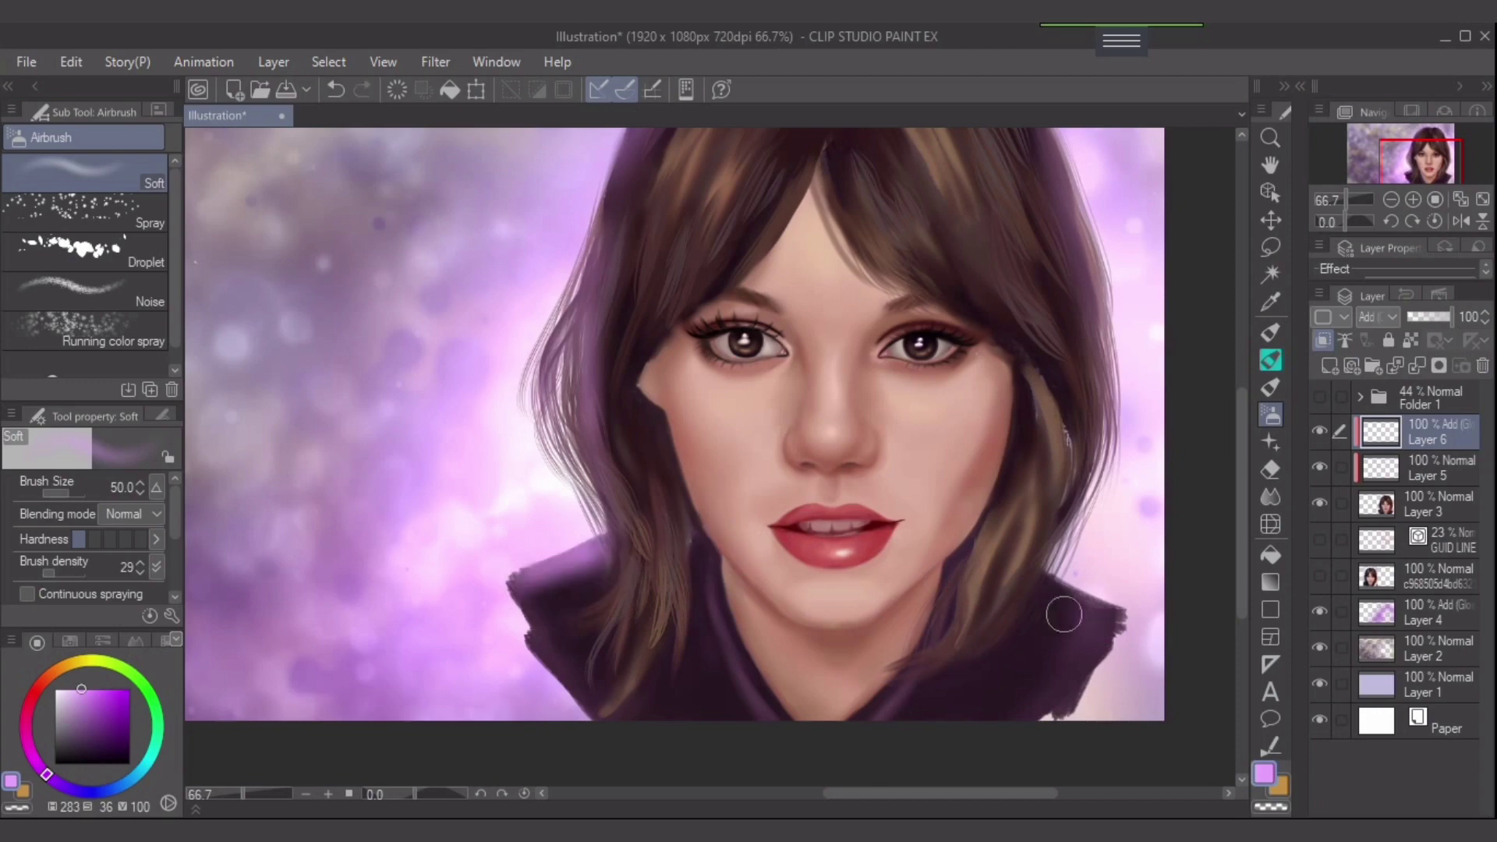
- Airbrush light purple glow on the collar's upper edge on the image's right side, and magenta over both collar sides at brush size 50
{"action": "mouse_move", "coordinate": [1042, 589]}
{"action": "left_mouse_down"}
{"action": "mouse_move", "coordinate": [1132, 619]}
{"action": "mouse_move", "coordinate": [1109, 595]}
{"action": "mouse_move", "coordinate": [1043, 594]}
{"action": "mouse_move", "coordinate": [1143, 637]}
{"action": "mouse_move", "coordinate": [1057, 576]}
{"action": "mouse_move", "coordinate": [1137, 608]}
{"action": "left_mouse_up"}
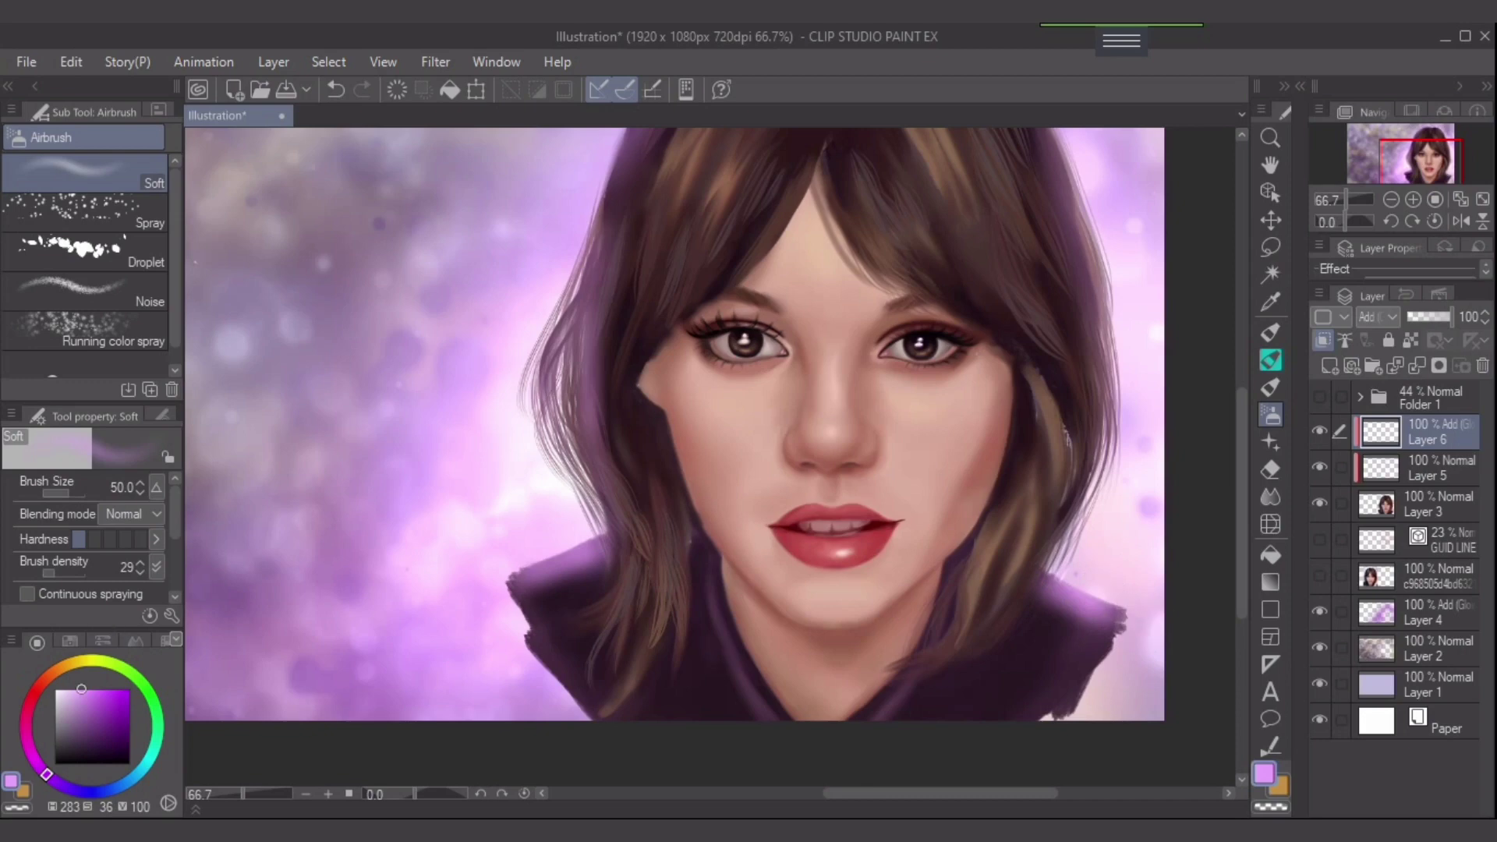
{"action": "left_click_drag", "start_coordinate": [52, 675], "coordinate": [28, 737]}
{"action": "left_click_drag", "start_coordinate": [112, 713], "coordinate": [103, 708]}
{"action": "key", "text": "["}
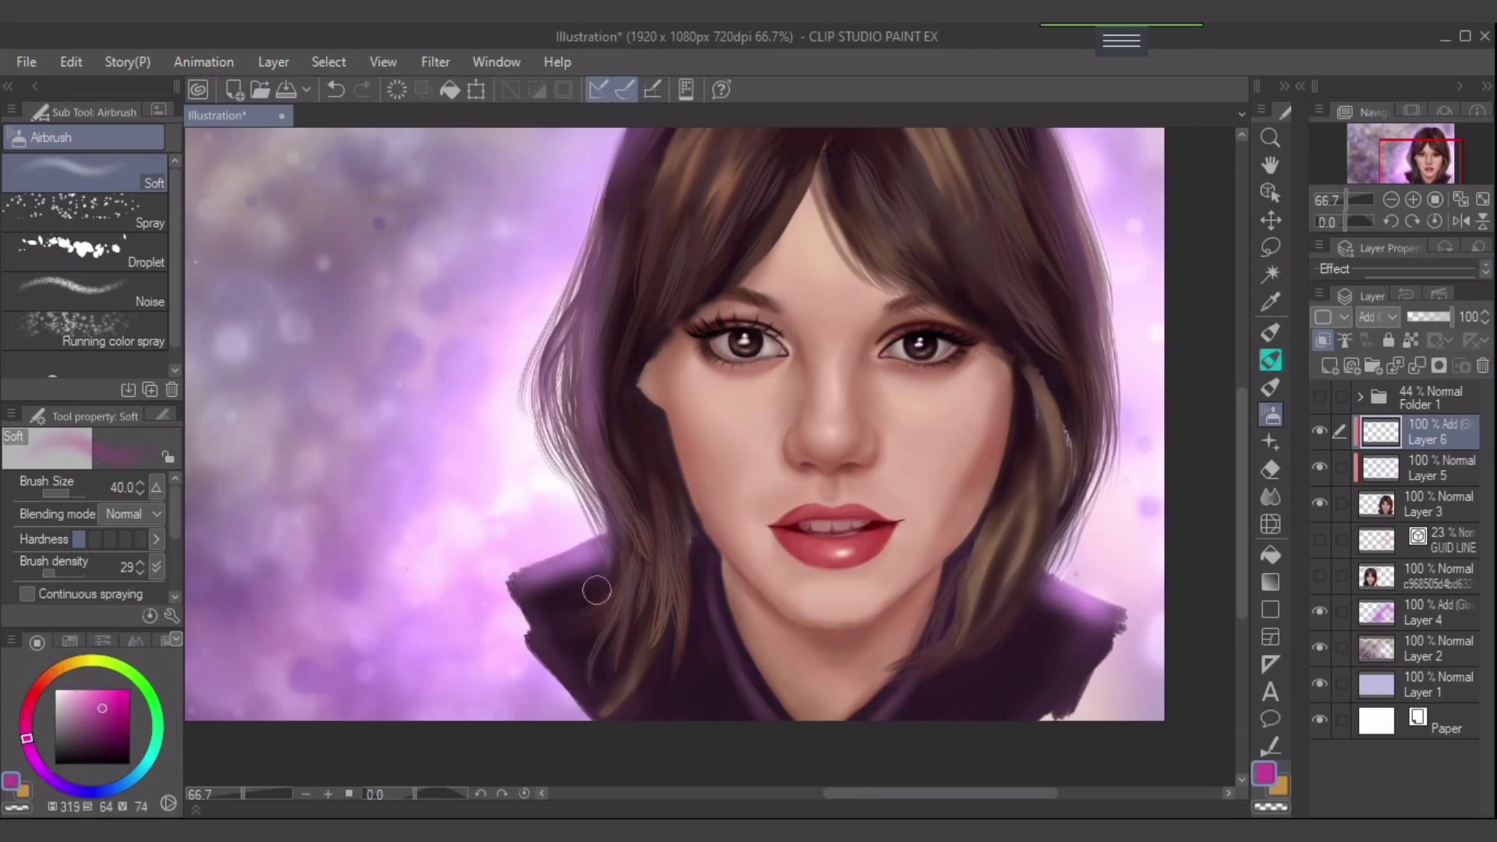
{"action": "key", "text": "bracketright"}
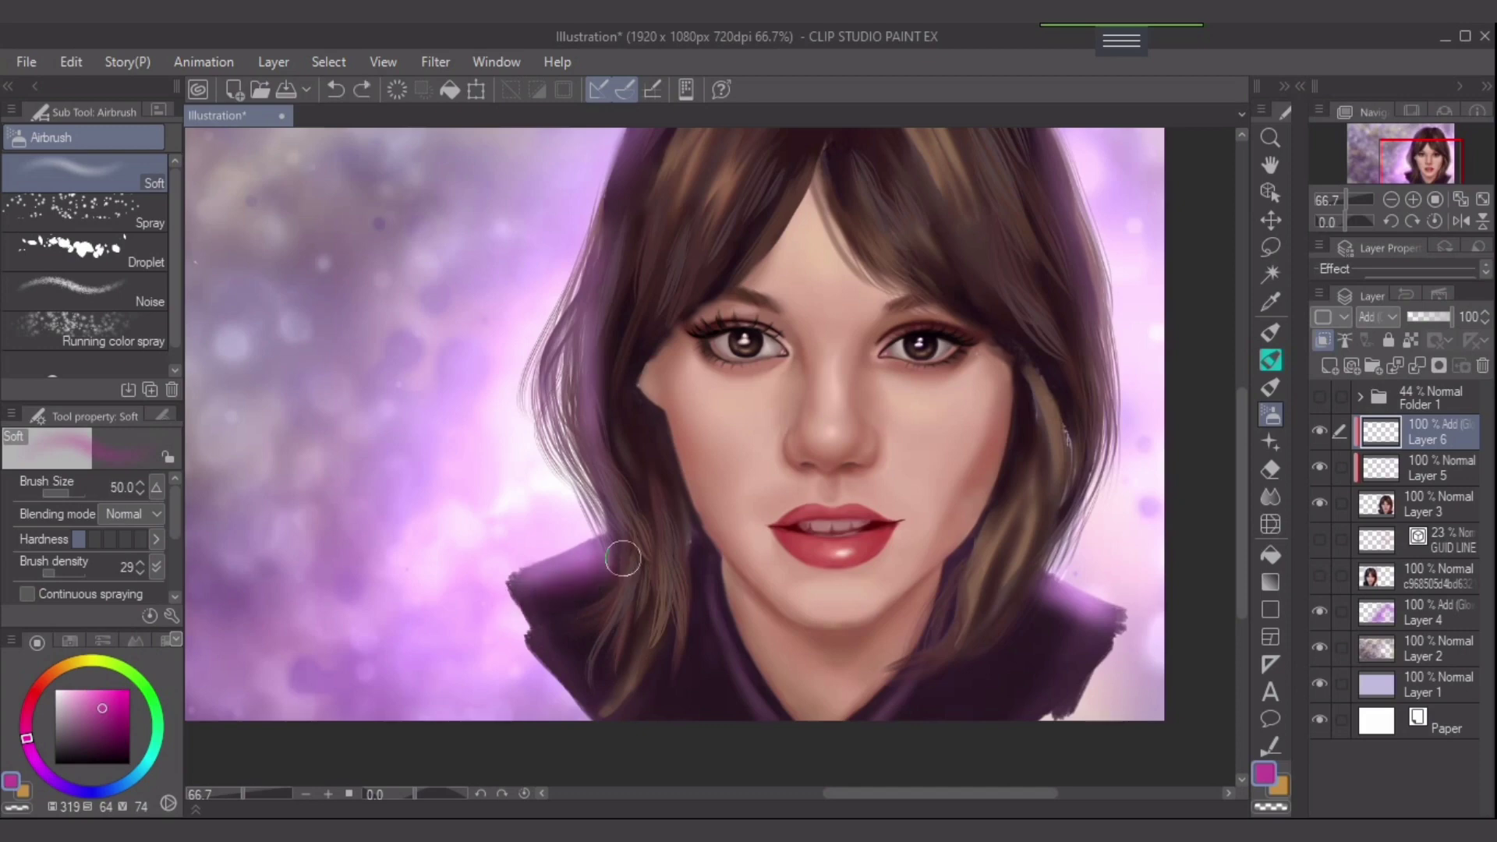
{"action": "mouse_move", "coordinate": [1045, 621]}
{"action": "left_mouse_down"}
{"action": "mouse_move", "coordinate": [1136, 647]}
{"action": "mouse_move", "coordinate": [1002, 620]}
{"action": "left_mouse_up"}
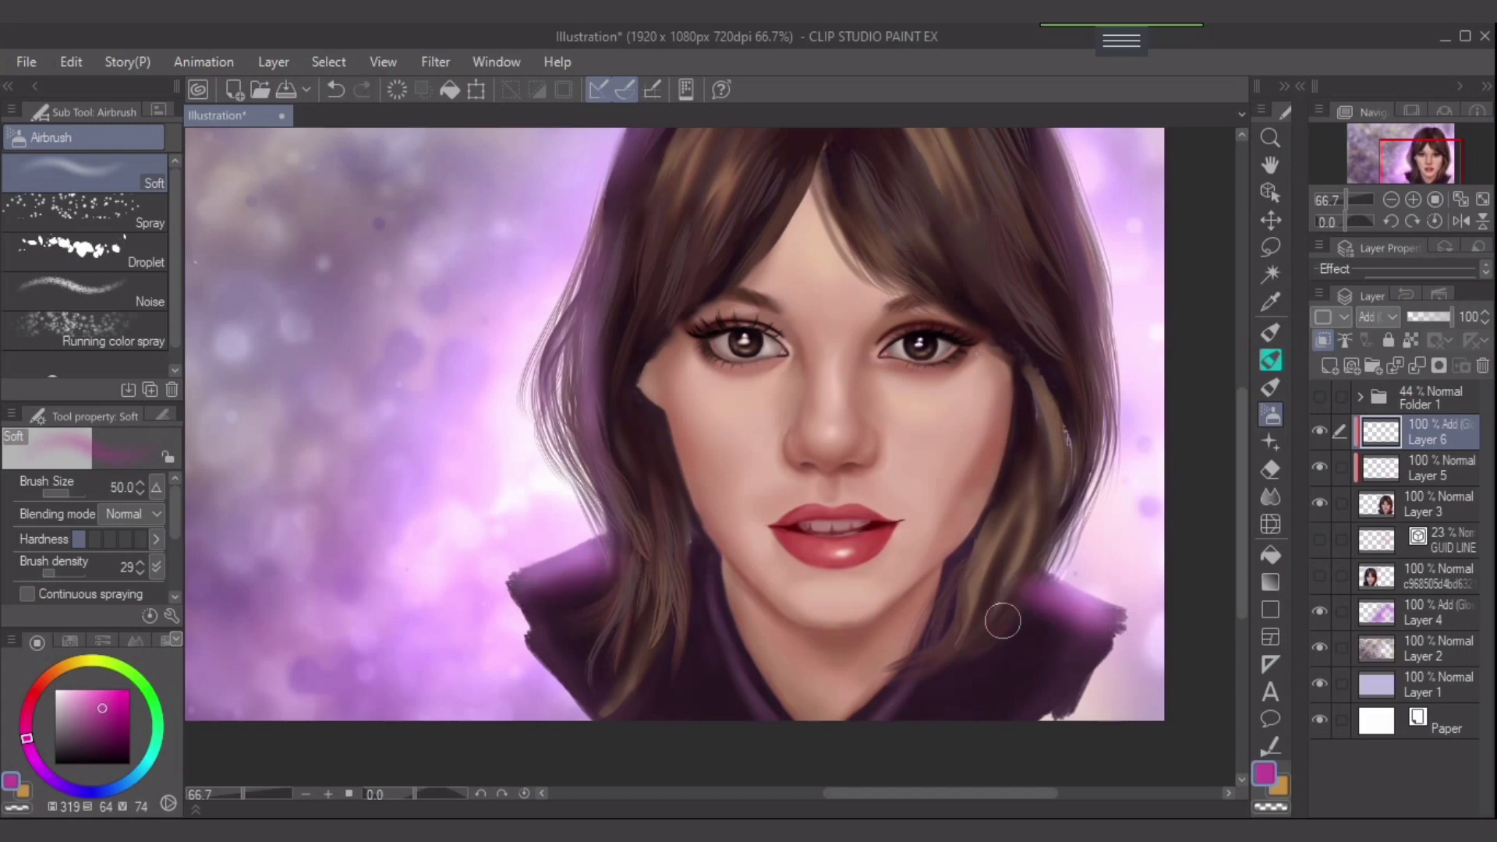
{"action": "left_click_drag", "start_coordinate": [1107, 634], "coordinate": [1001, 701]}
- Airbrush magenta rim light down the outer hair edge on the image's left side, using brush size 25 for the upper part
{"action": "key", "text": "bracketleft"}
{"action": "key", "text": "bracketleft"}
{"action": "key", "text": "bracketleft"}
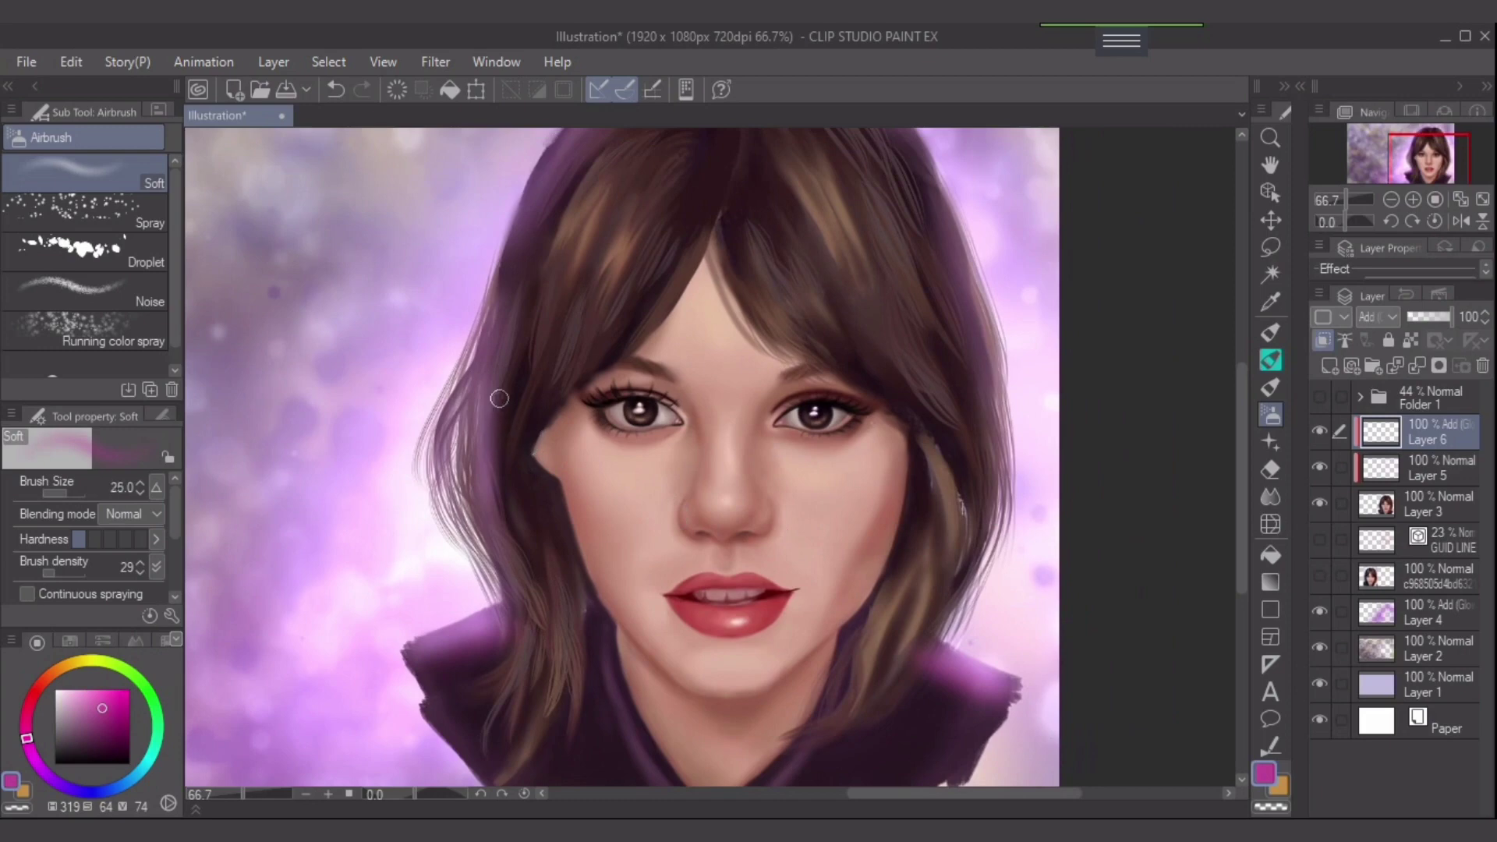
{"action": "left_click_drag", "start_coordinate": [499, 398], "coordinate": [498, 486]}
{"action": "key", "text": "ctrl+z"}
{"action": "key", "text": "bracketright"}
{"action": "key", "text": "bracketright"}
{"action": "left_click_drag", "start_coordinate": [493, 427], "coordinate": [499, 673]}
{"action": "key", "text": "bracketleft"}
{"action": "key", "text": "bracketleft"}
{"action": "mouse_move", "coordinate": [531, 312]}
{"action": "left_mouse_down"}
{"action": "mouse_move", "coordinate": [551, 270]}
{"action": "mouse_move", "coordinate": [491, 401]}
{"action": "left_mouse_up"}
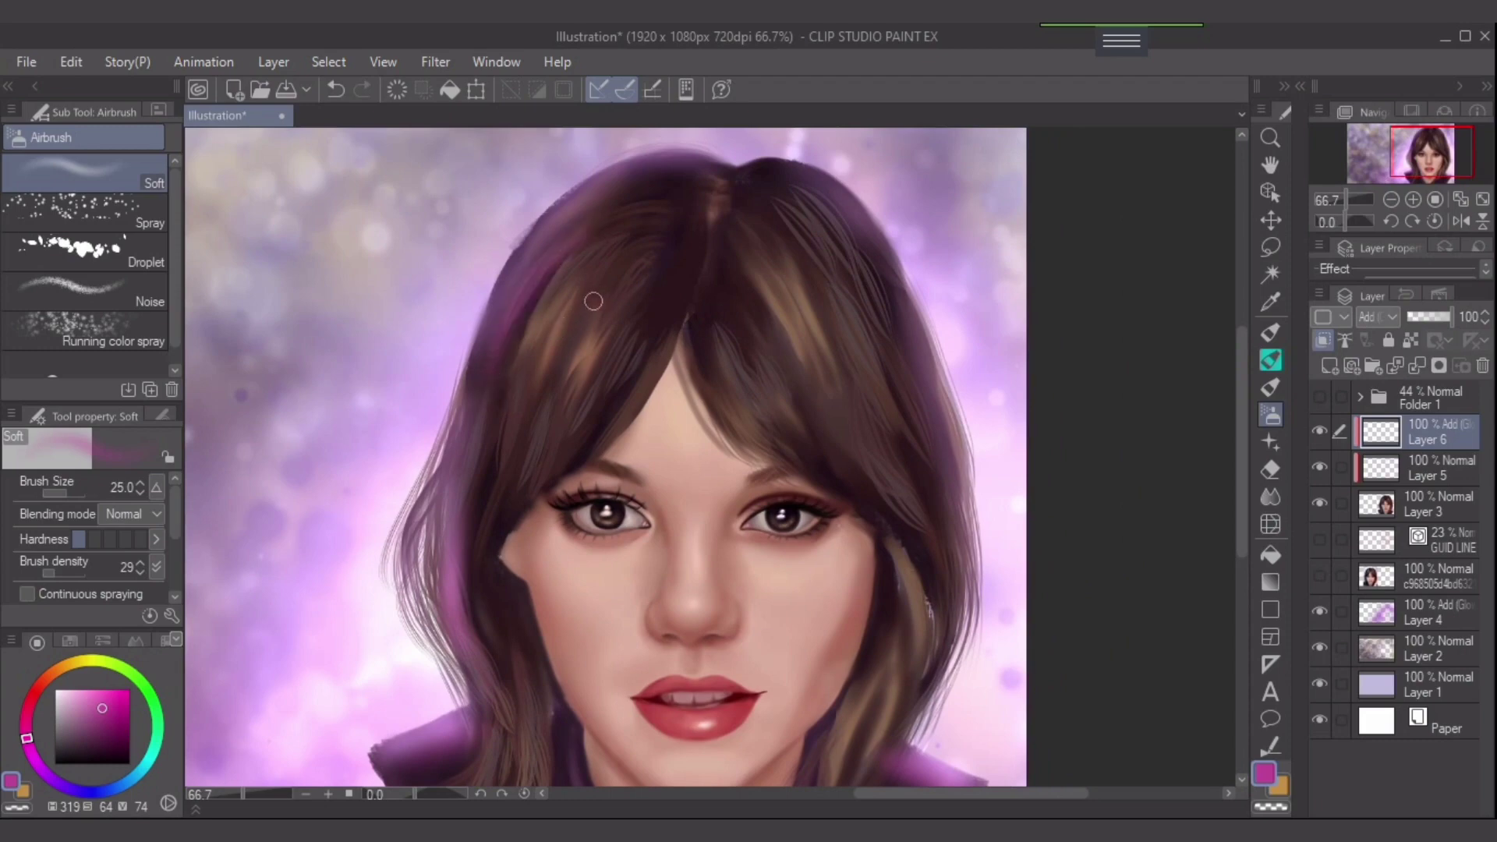
- Extend the magenta rim light over the crown and down the hair on the image's right side, starting at brush size 17
{"action": "key", "text": "bracketleft"}
{"action": "key", "text": "bracketleft"}
{"action": "left_click_drag", "start_coordinate": [550, 219], "coordinate": [505, 295]}
{"action": "left_click_drag", "start_coordinate": [707, 184], "coordinate": [635, 164]}
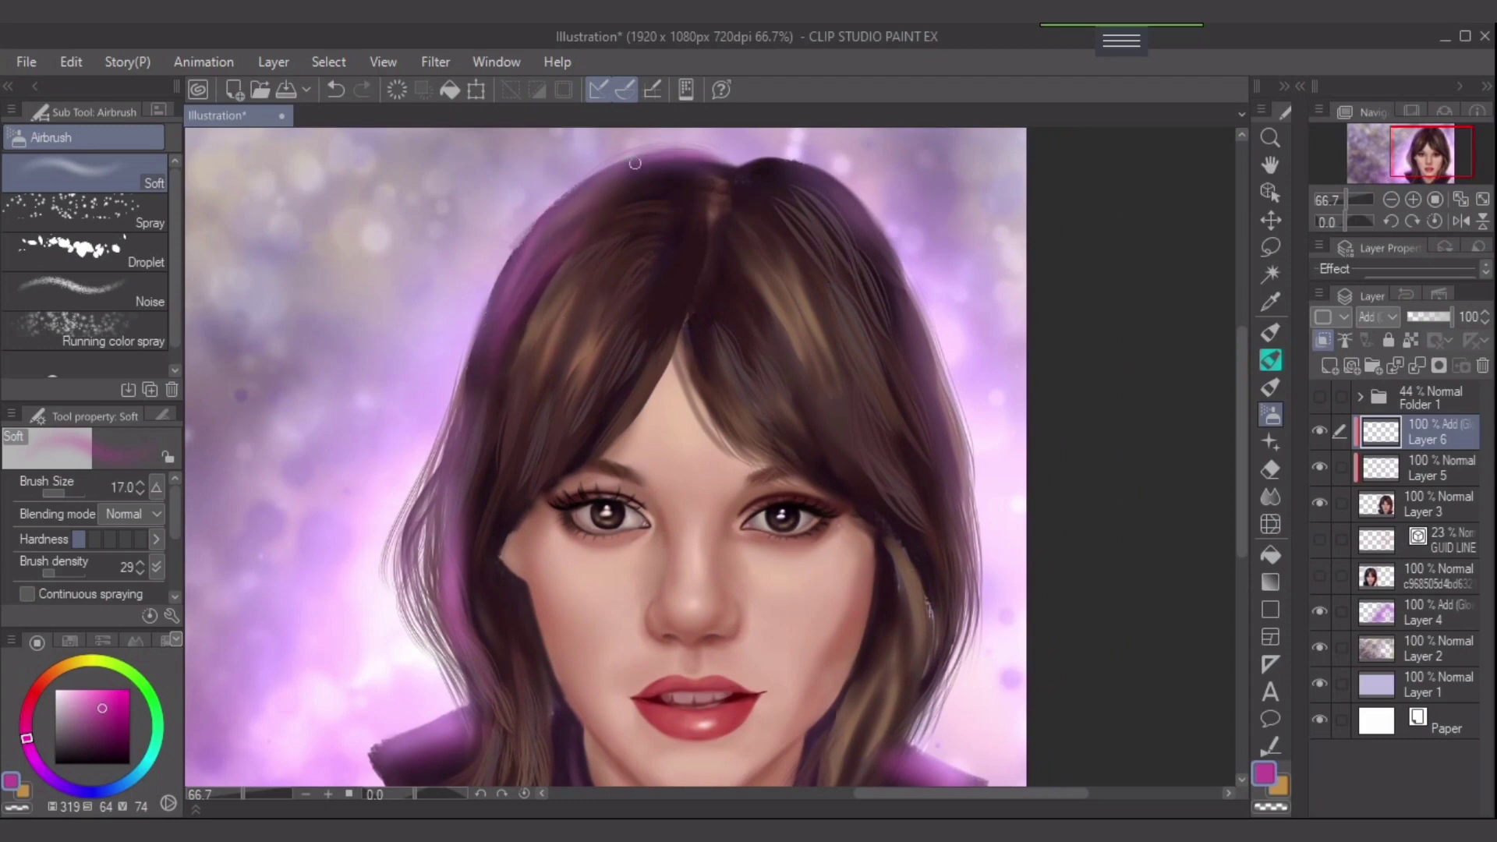
{"action": "mouse_move", "coordinate": [869, 218]}
{"action": "left_mouse_down"}
{"action": "mouse_move", "coordinate": [884, 337]}
{"action": "mouse_move", "coordinate": [932, 425]}
{"action": "left_mouse_up"}
{"action": "mouse_move", "coordinate": [953, 490]}
{"action": "left_mouse_down"}
{"action": "mouse_move", "coordinate": [942, 631]}
{"action": "mouse_move", "coordinate": [926, 528]}
{"action": "mouse_move", "coordinate": [921, 581]}
{"action": "left_mouse_up"}
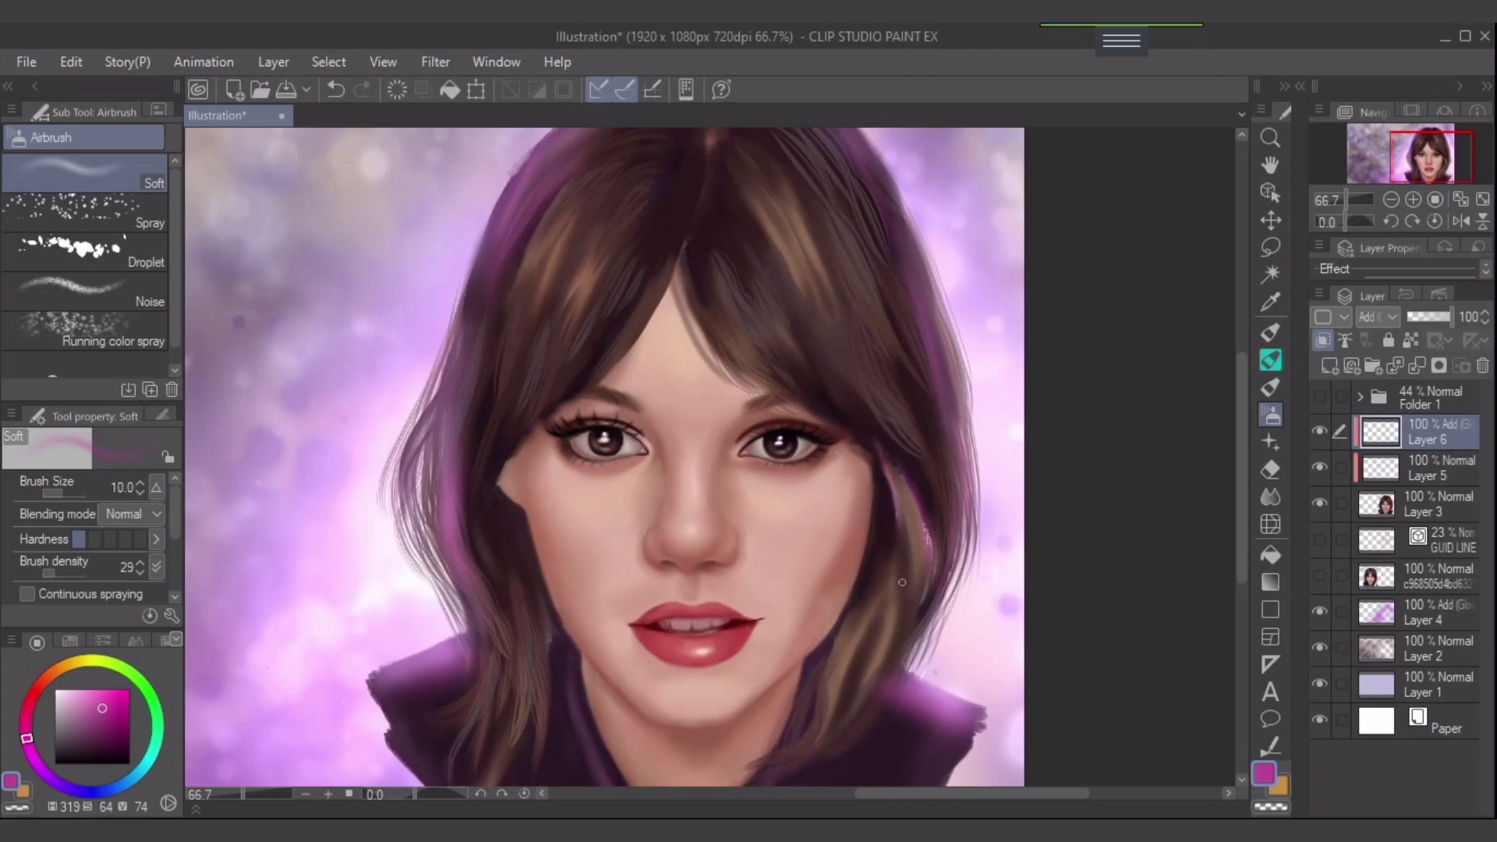
- Airbrush a thin magenta highlight down the lower hair lock beside the cheek on the image's right side, undoing the first stroke
{"action": "left_click_drag", "start_coordinate": [902, 582], "coordinate": [875, 655]}
{"action": "key", "text": "ctrl+z"}
{"action": "left_click_drag", "start_coordinate": [883, 583], "coordinate": [842, 668]}
- Try thin magenta strokes on the lower and outer hair strands on the image's left side, undoing them
{"action": "mouse_move", "coordinate": [485, 580]}
{"action": "left_mouse_down"}
{"action": "mouse_move", "coordinate": [507, 643]}
{"action": "mouse_move", "coordinate": [475, 719]}
{"action": "left_mouse_up"}
{"action": "key", "text": "ctrl+z"}
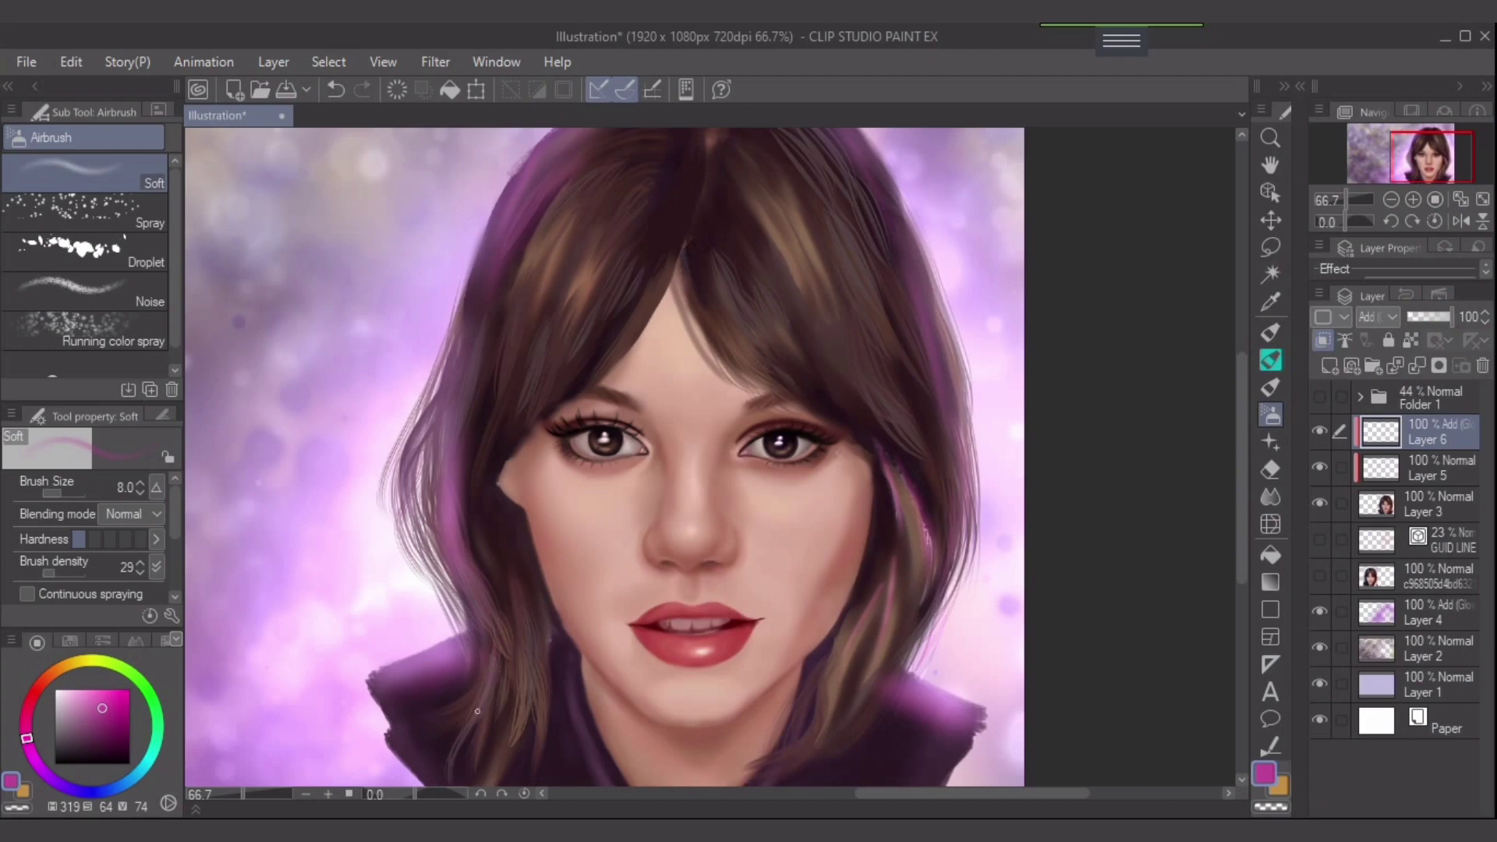
{"action": "key", "text": "ctrl+z"}
{"action": "left_click_drag", "start_coordinate": [455, 391], "coordinate": [406, 491]}
{"action": "key", "text": "ctrl+z"}
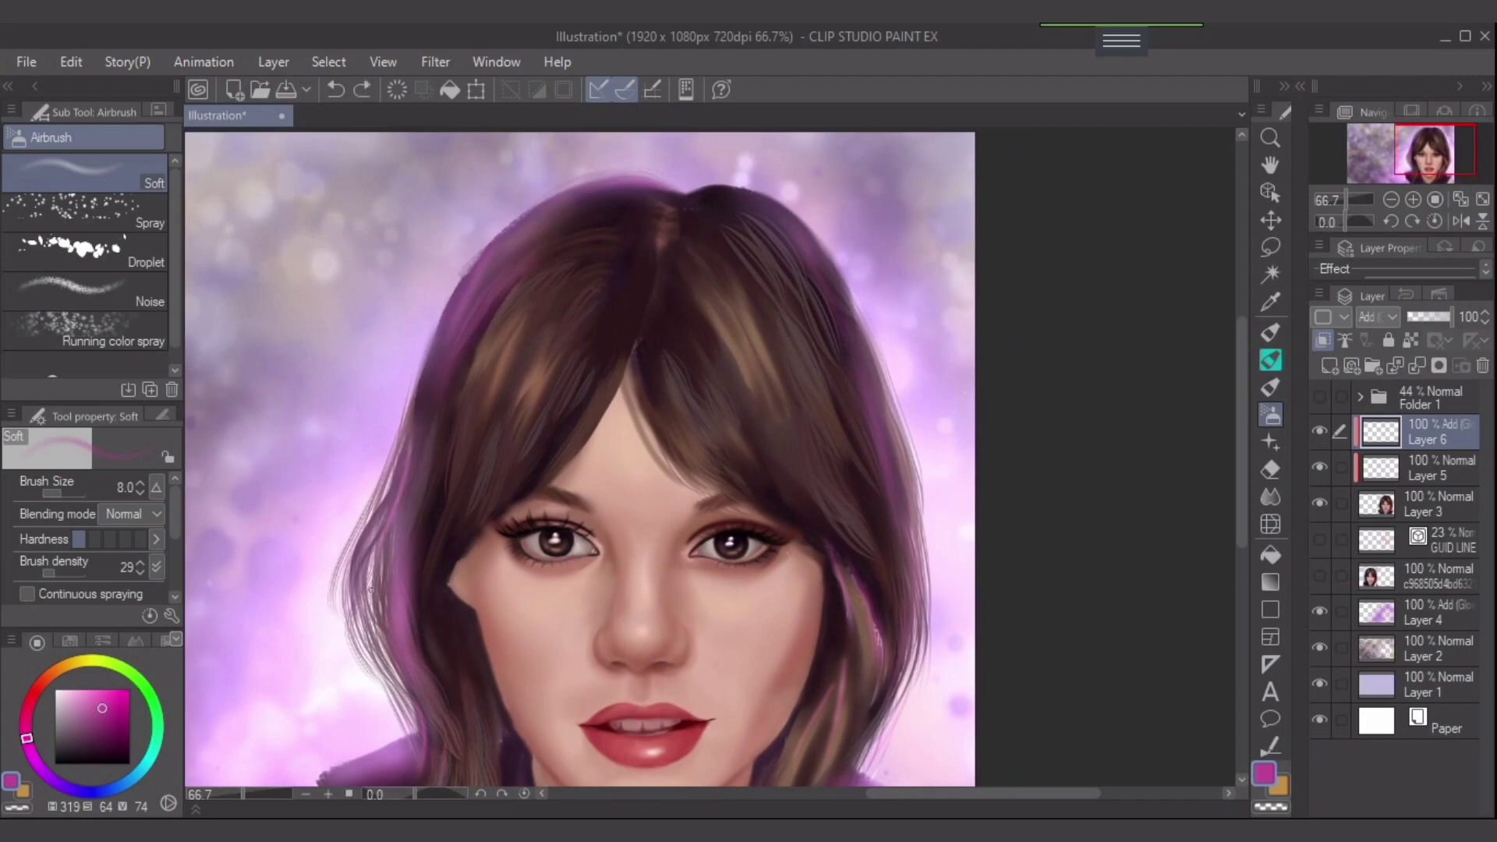
{"action": "key", "text": "ctrl+z"}
- Airbrush magenta along the upper hair edges at brush size 17, and a lighter pink across the crown at size 30
{"action": "left_click_drag", "start_coordinate": [475, 264], "coordinate": [426, 347]}
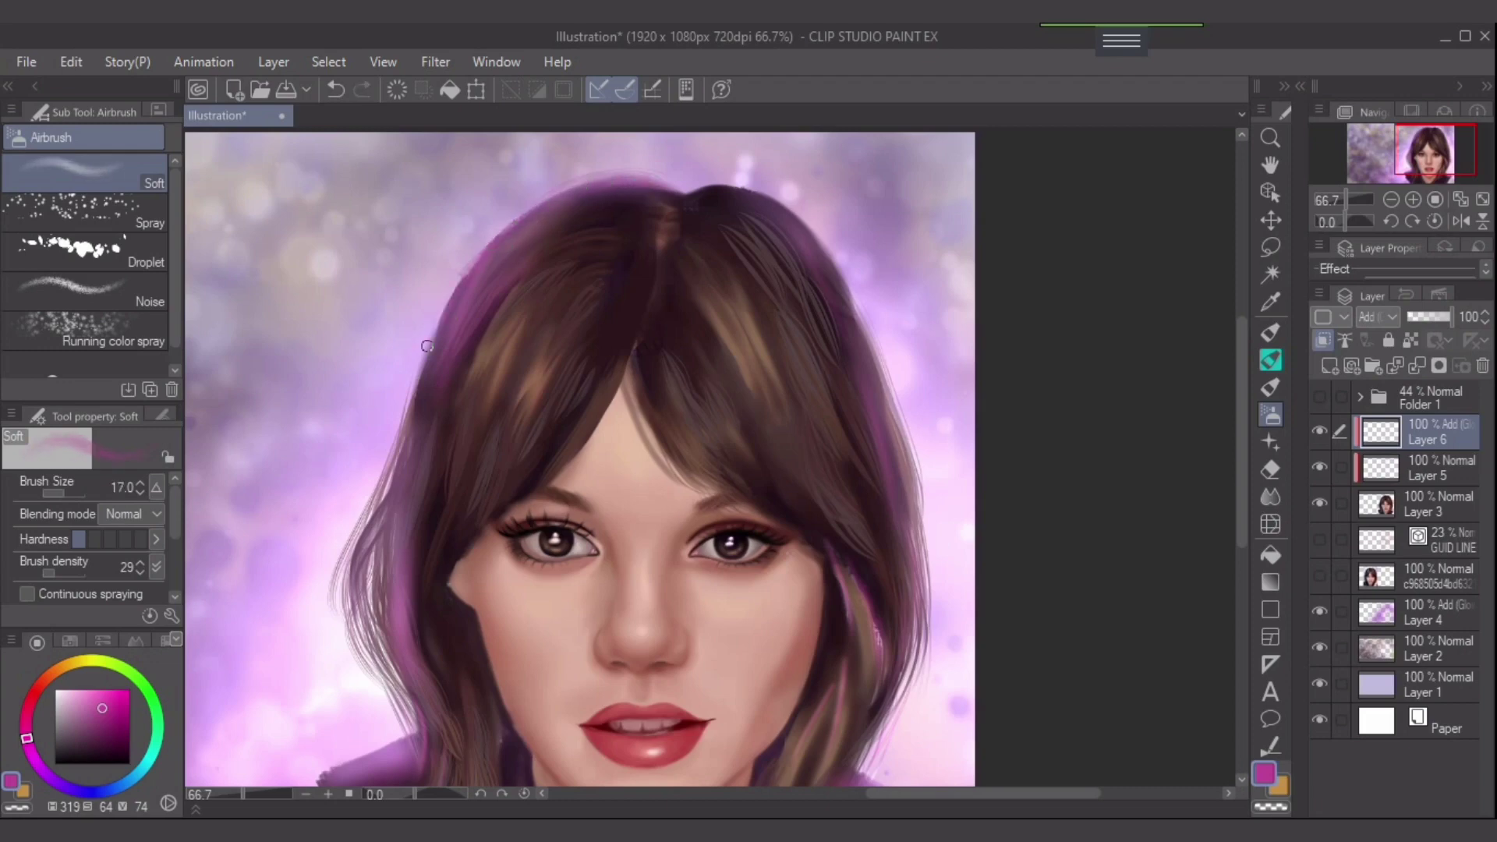
{"action": "mouse_move", "coordinate": [683, 195]}
{"action": "left_mouse_down"}
{"action": "mouse_move", "coordinate": [759, 197]}
{"action": "mouse_move", "coordinate": [687, 199]}
{"action": "mouse_move", "coordinate": [782, 214]}
{"action": "left_mouse_up"}
{"action": "key", "text": "]"}
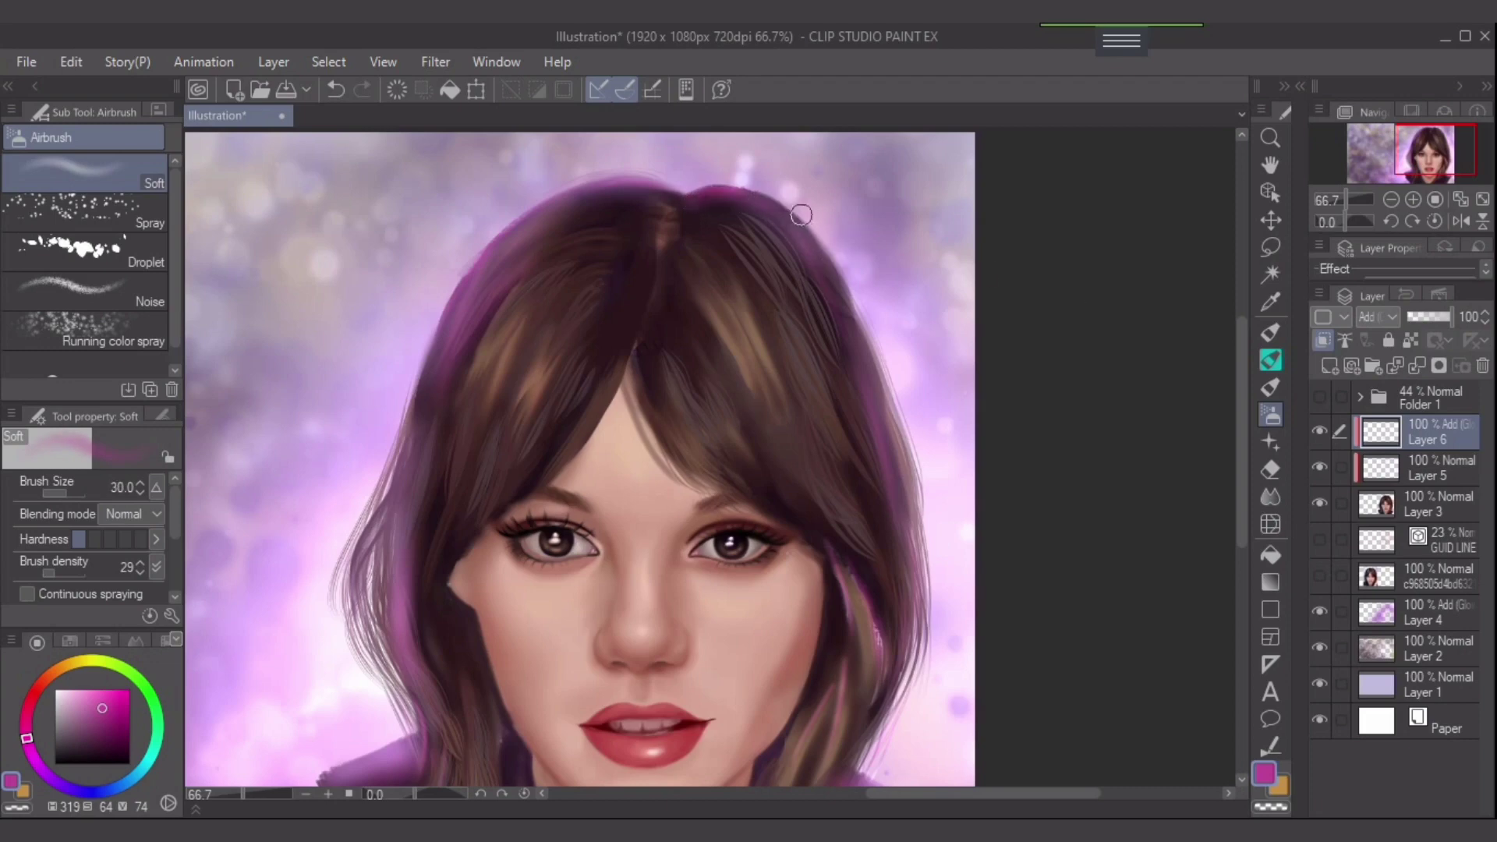
{"action": "left_click", "coordinate": [84, 689]}
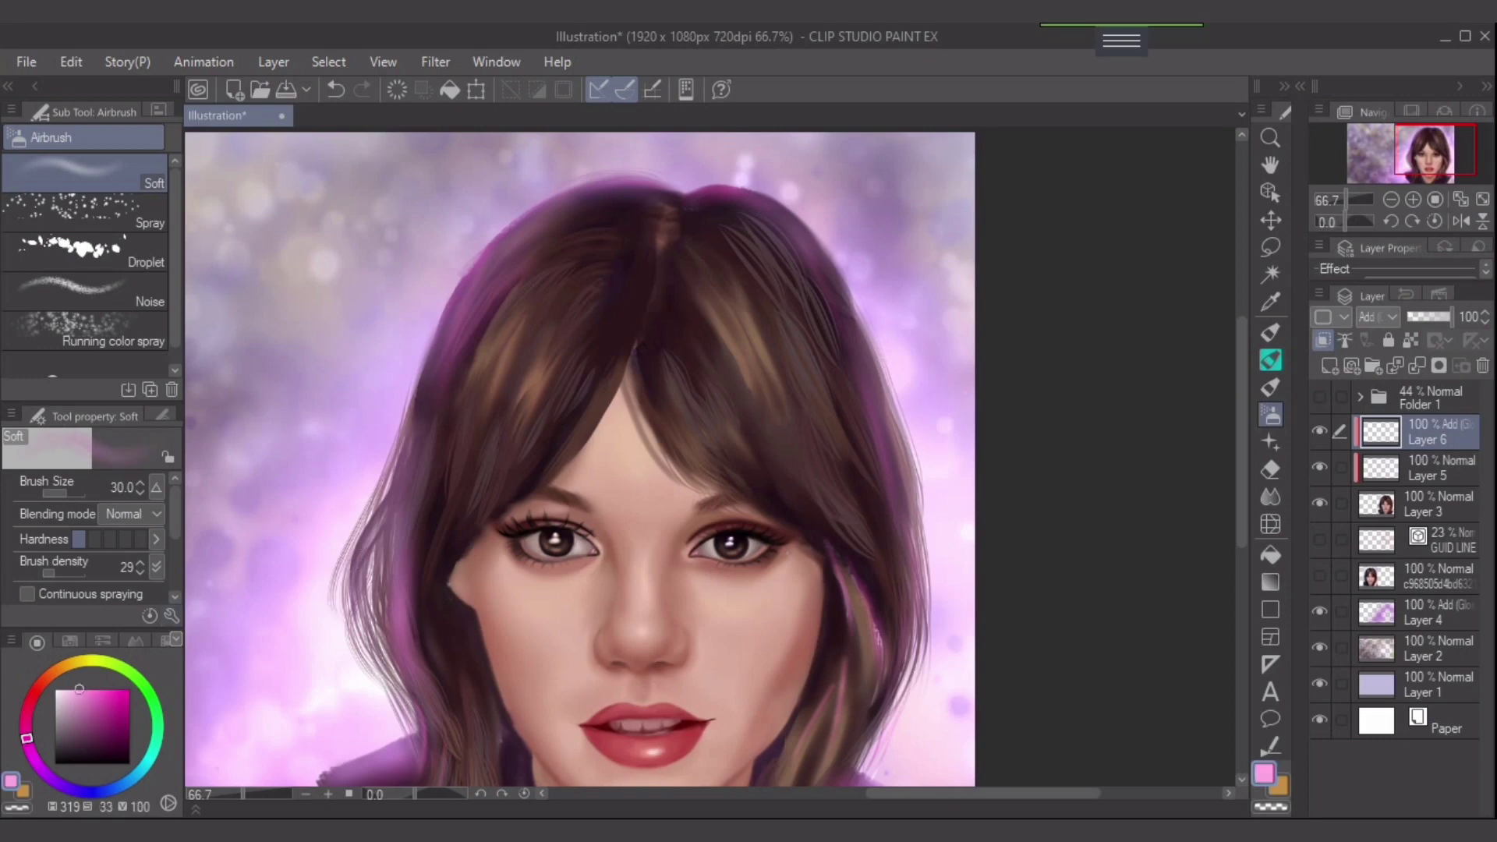
{"action": "mouse_move", "coordinate": [701, 194]}
{"action": "left_mouse_down"}
{"action": "mouse_move", "coordinate": [744, 205]}
{"action": "mouse_move", "coordinate": [635, 173]}
{"action": "mouse_move", "coordinate": [597, 181]}
{"action": "left_mouse_up"}
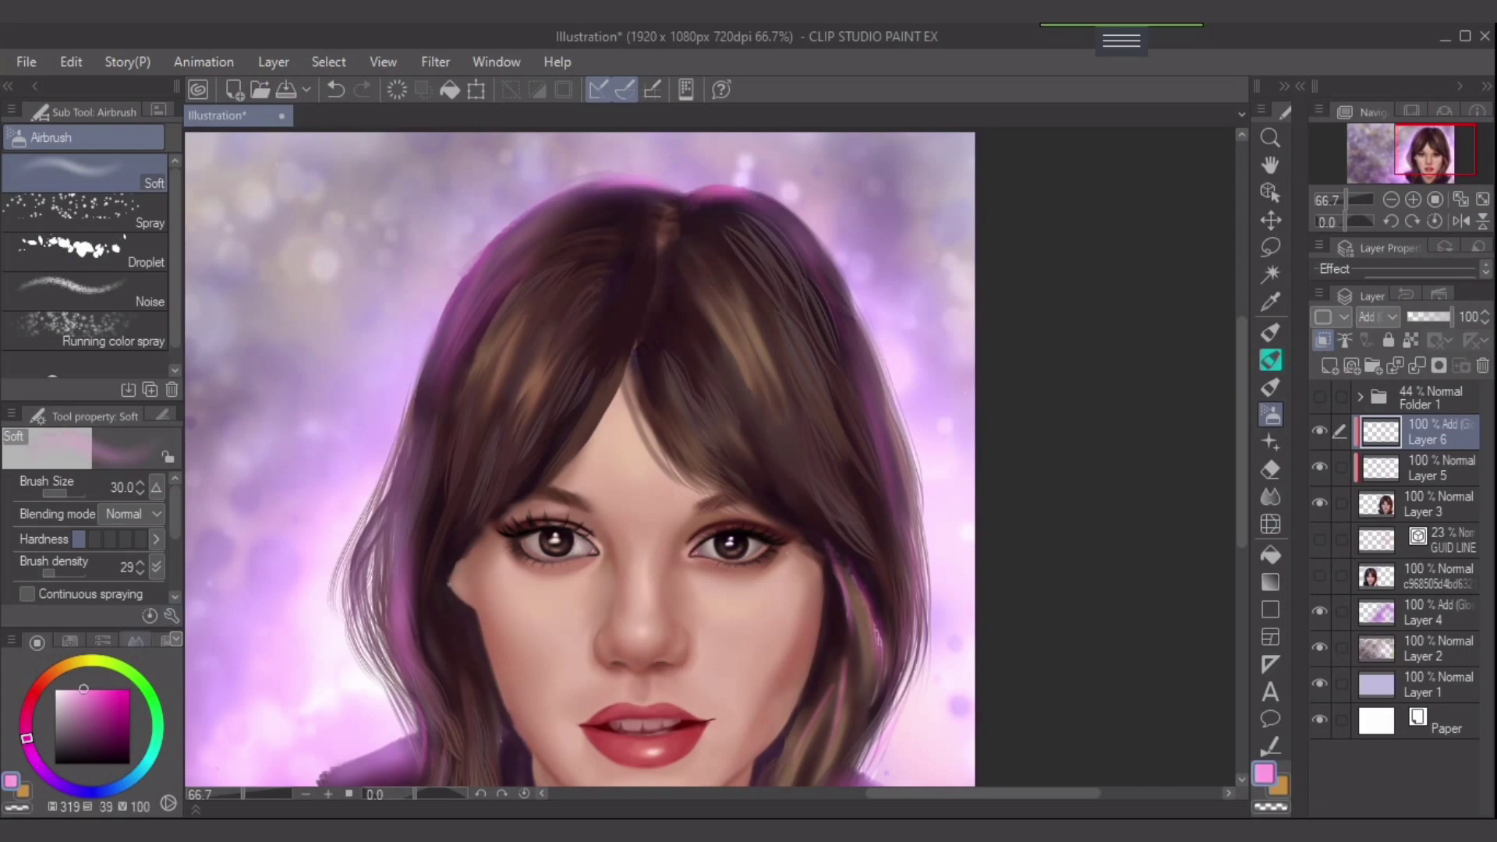
- Airbrush a pale yellow highlight on the crown beside the parting with a smaller brush, undoing and redoing it to compare
{"action": "left_click", "coordinate": [74, 689]}
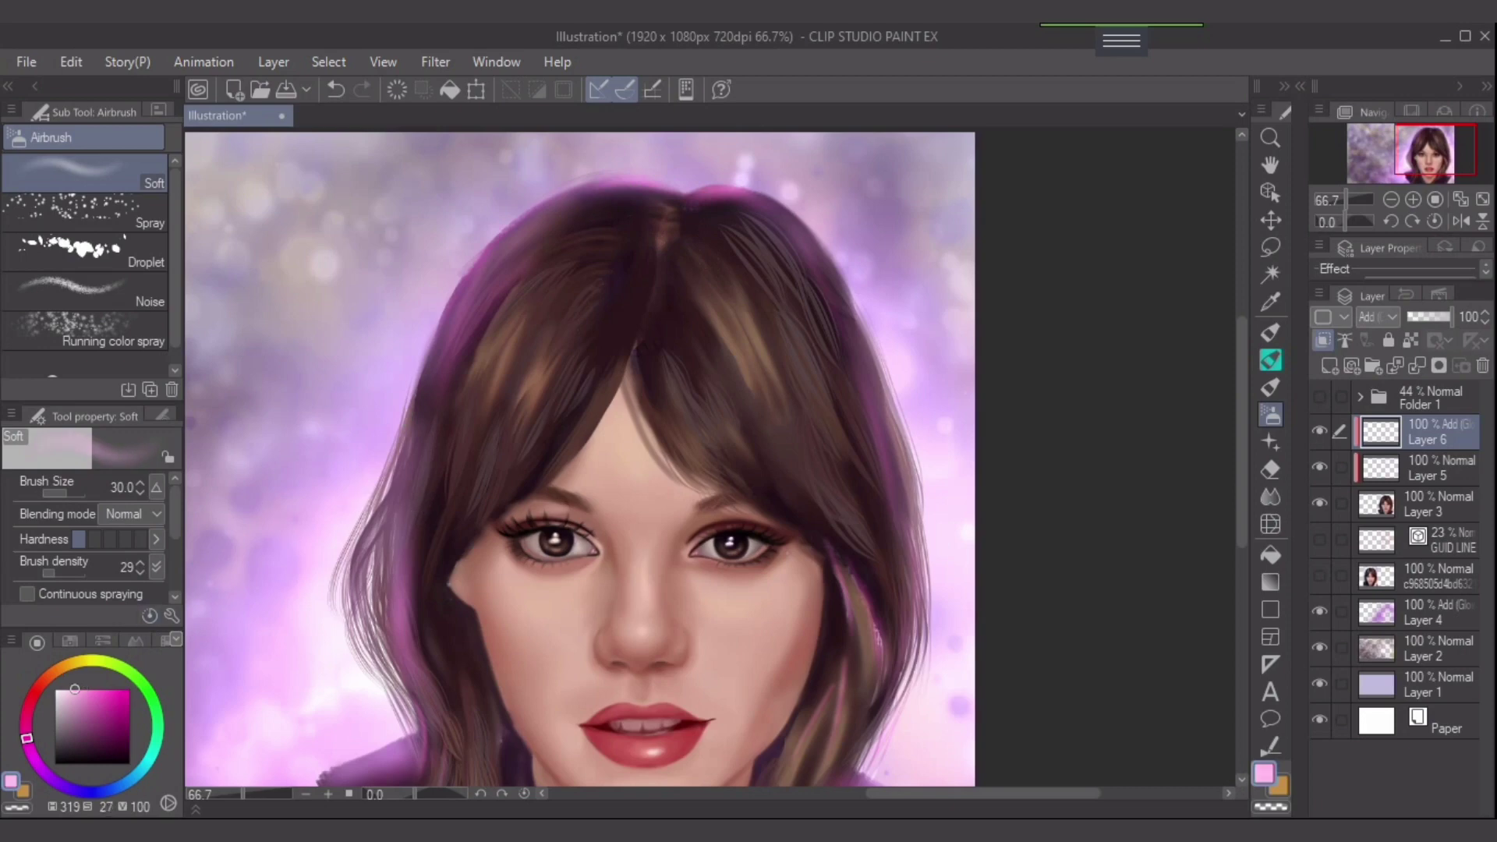
{"action": "left_click", "coordinate": [88, 660]}
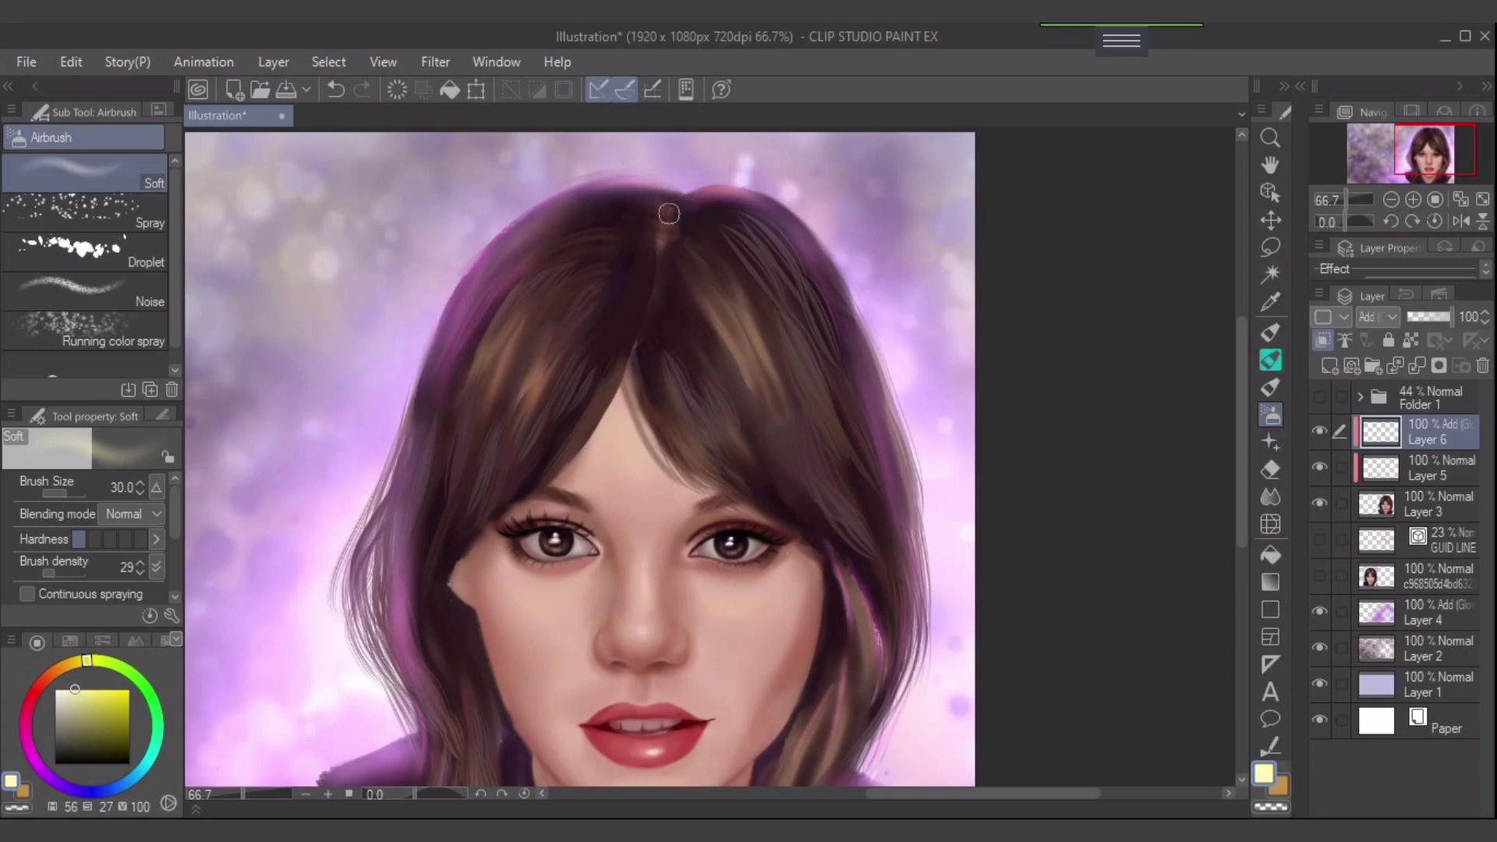
{"action": "key", "text": "bracketleft"}
{"action": "key", "text": "bracketleft"}
{"action": "key", "text": "bracketleft"}
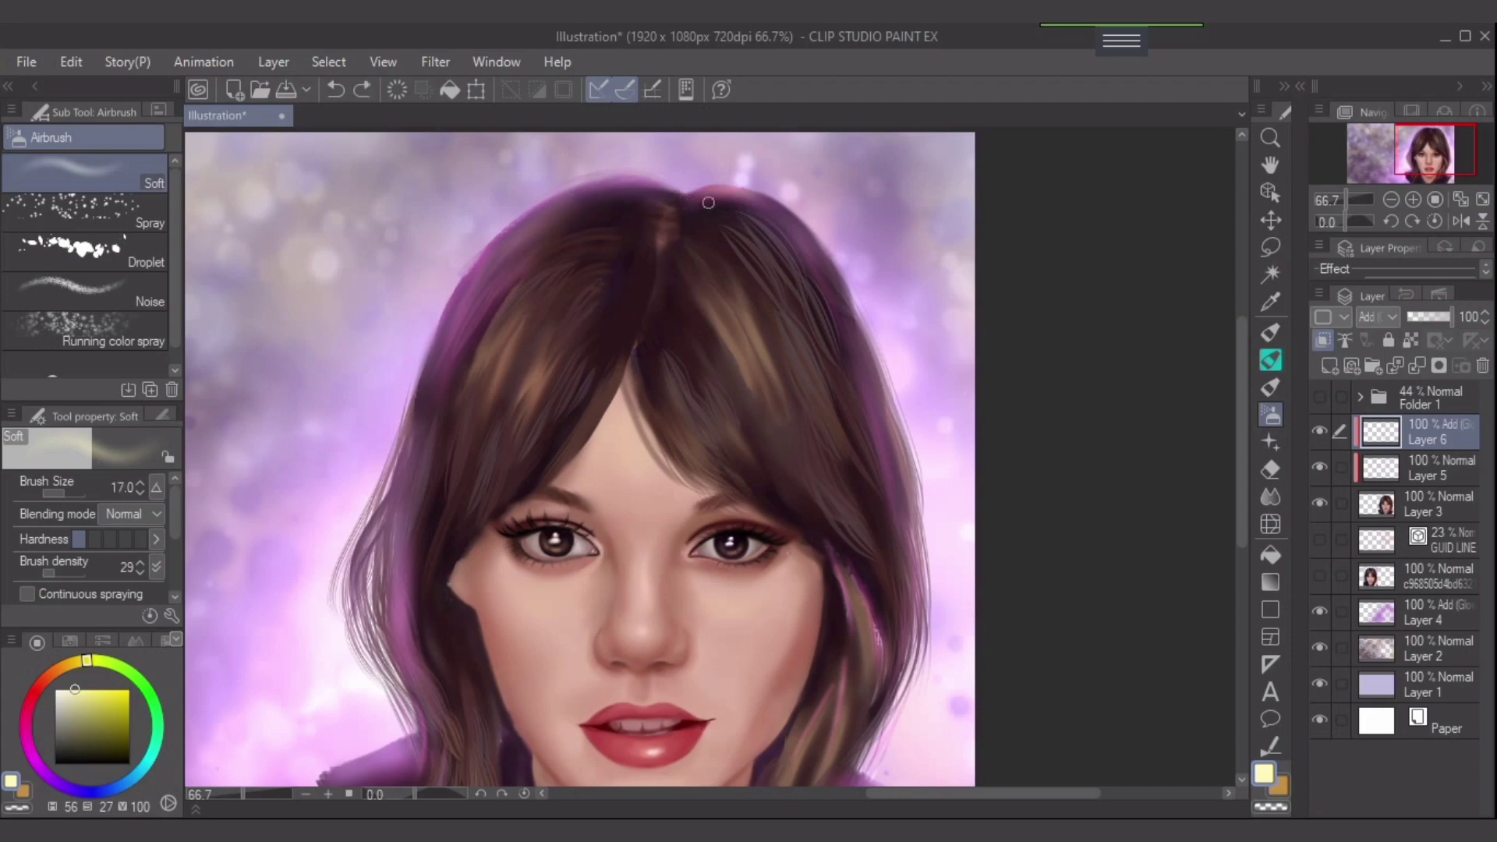
{"action": "key", "text": "ctrl+z"}
{"action": "key", "text": "ctrl+y"}
{"action": "key", "text": "ctrl+z"}
{"action": "key", "text": "ctrl+y"}
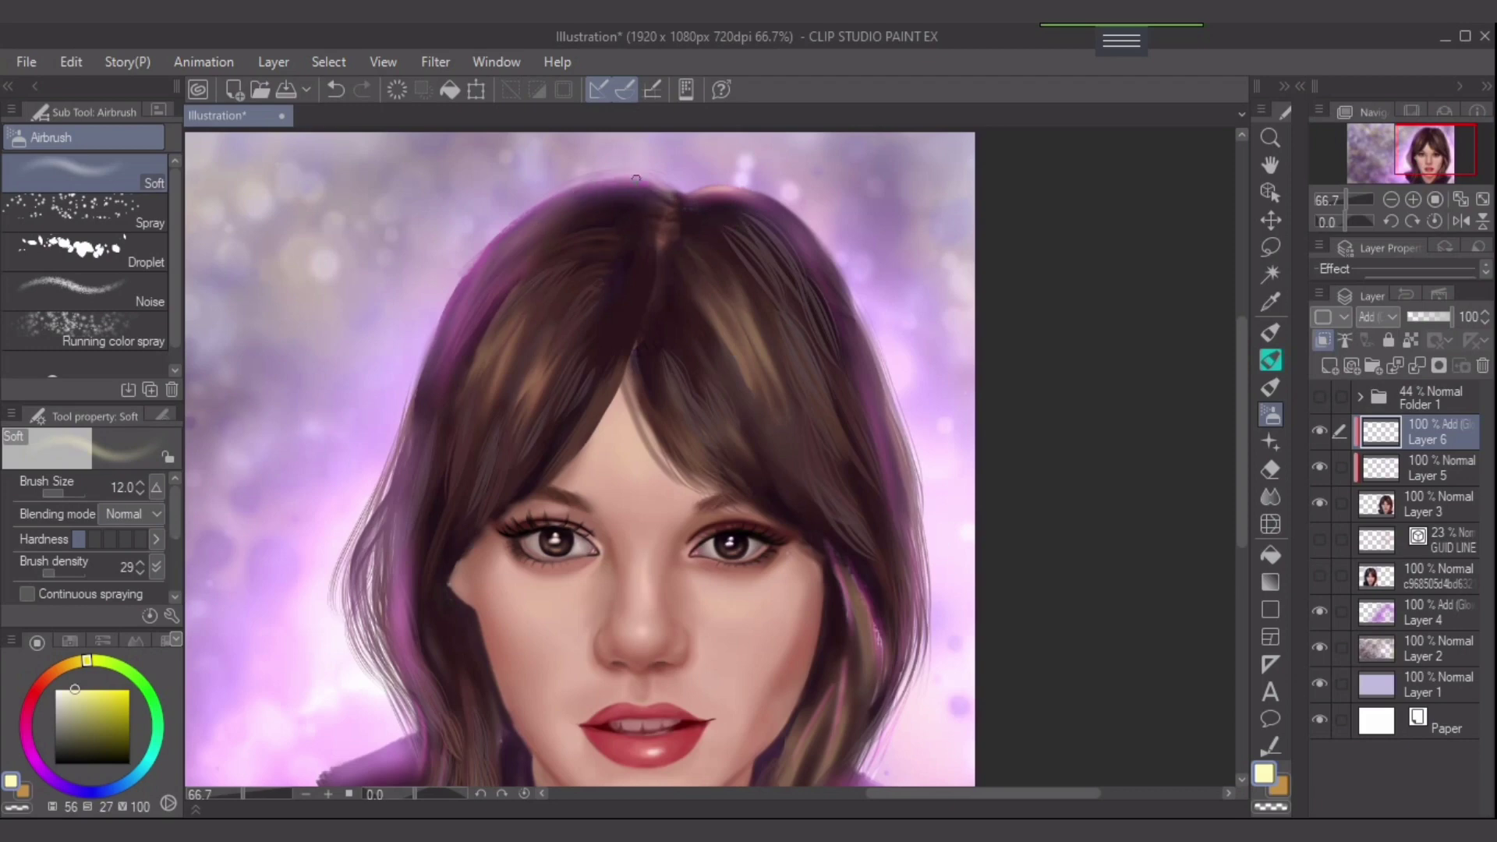
- Try a light pink stroke along the crown at brush size 15, undoing it
{"action": "left_click_drag", "start_coordinate": [86, 660], "coordinate": [27, 735]}
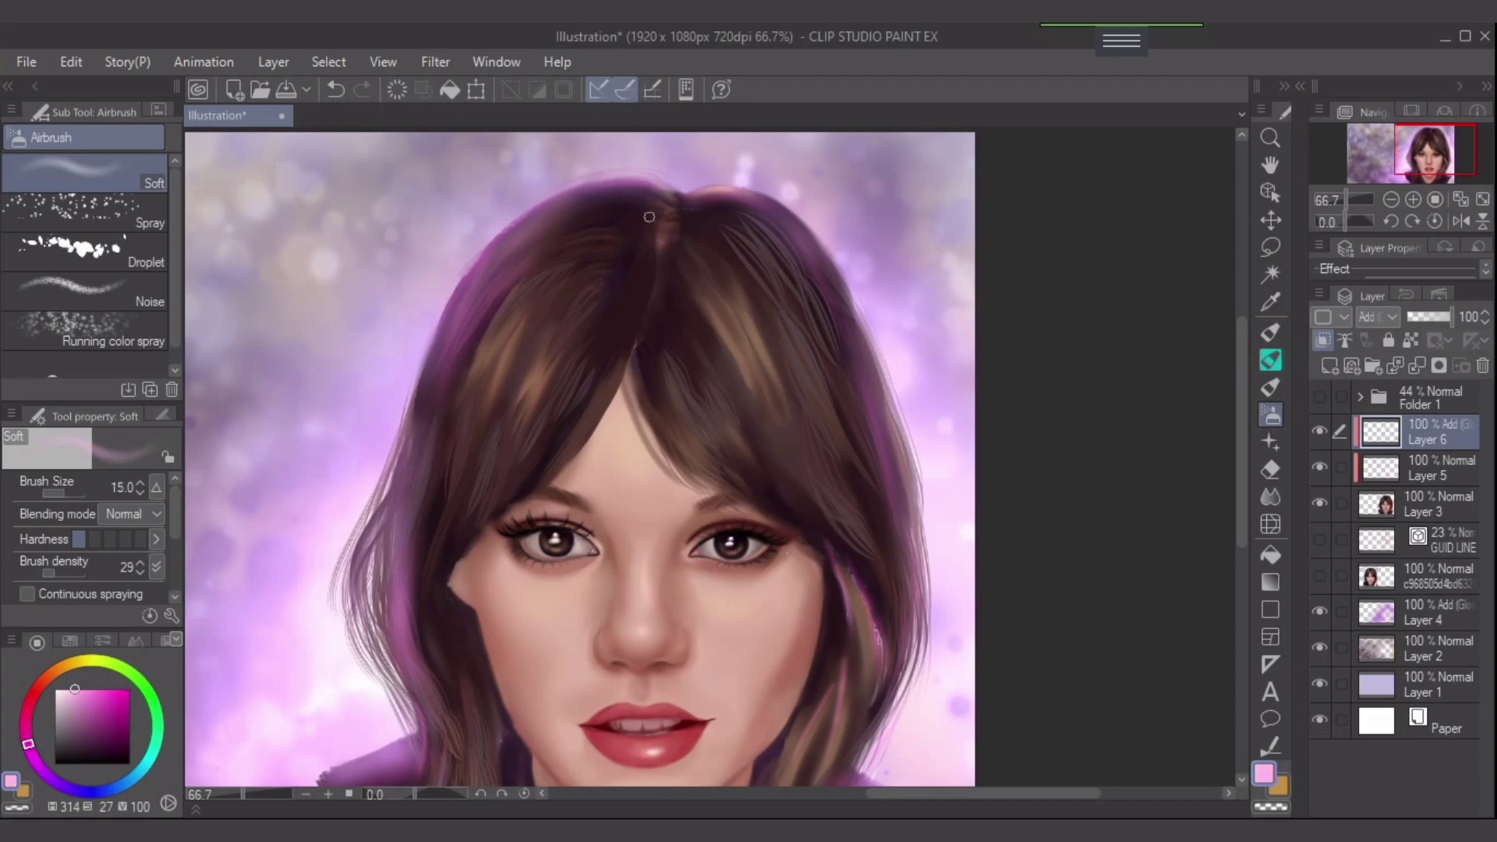
{"action": "left_click_drag", "start_coordinate": [649, 194], "coordinate": [599, 200]}
{"action": "key", "text": "ctrl+z"}
{"action": "scroll", "coordinate": [741, 508], "scroll_direction": "down", "scroll_amount": 1}
{"action": "left_click_drag", "start_coordinate": [791, 484], "coordinate": [784, 384]}
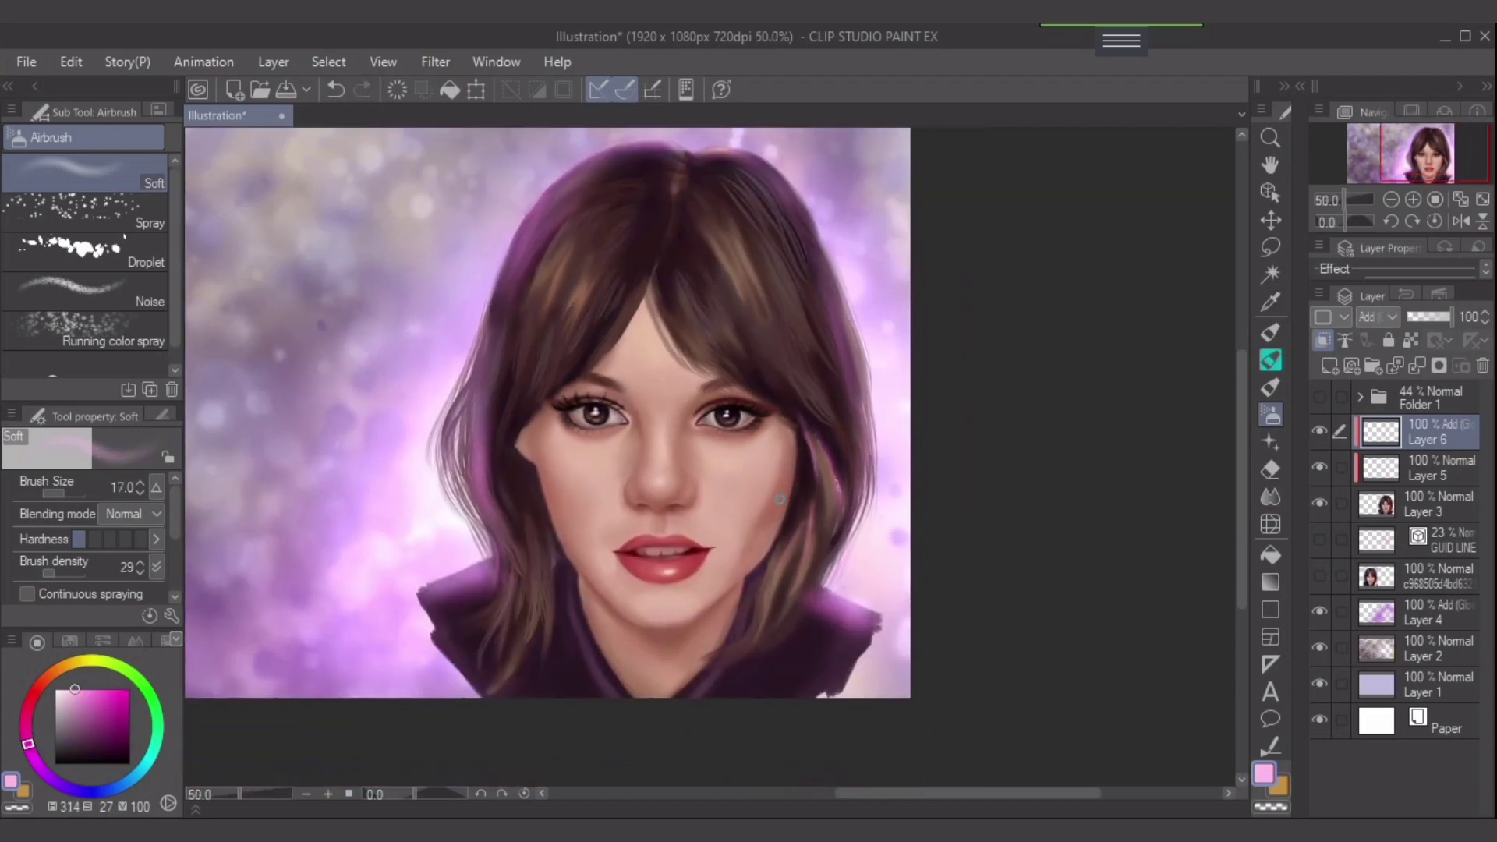
- Airbrush a pale yellow glow over the collar's upper edge at brush size 20
{"action": "left_click", "coordinate": [94, 661]}
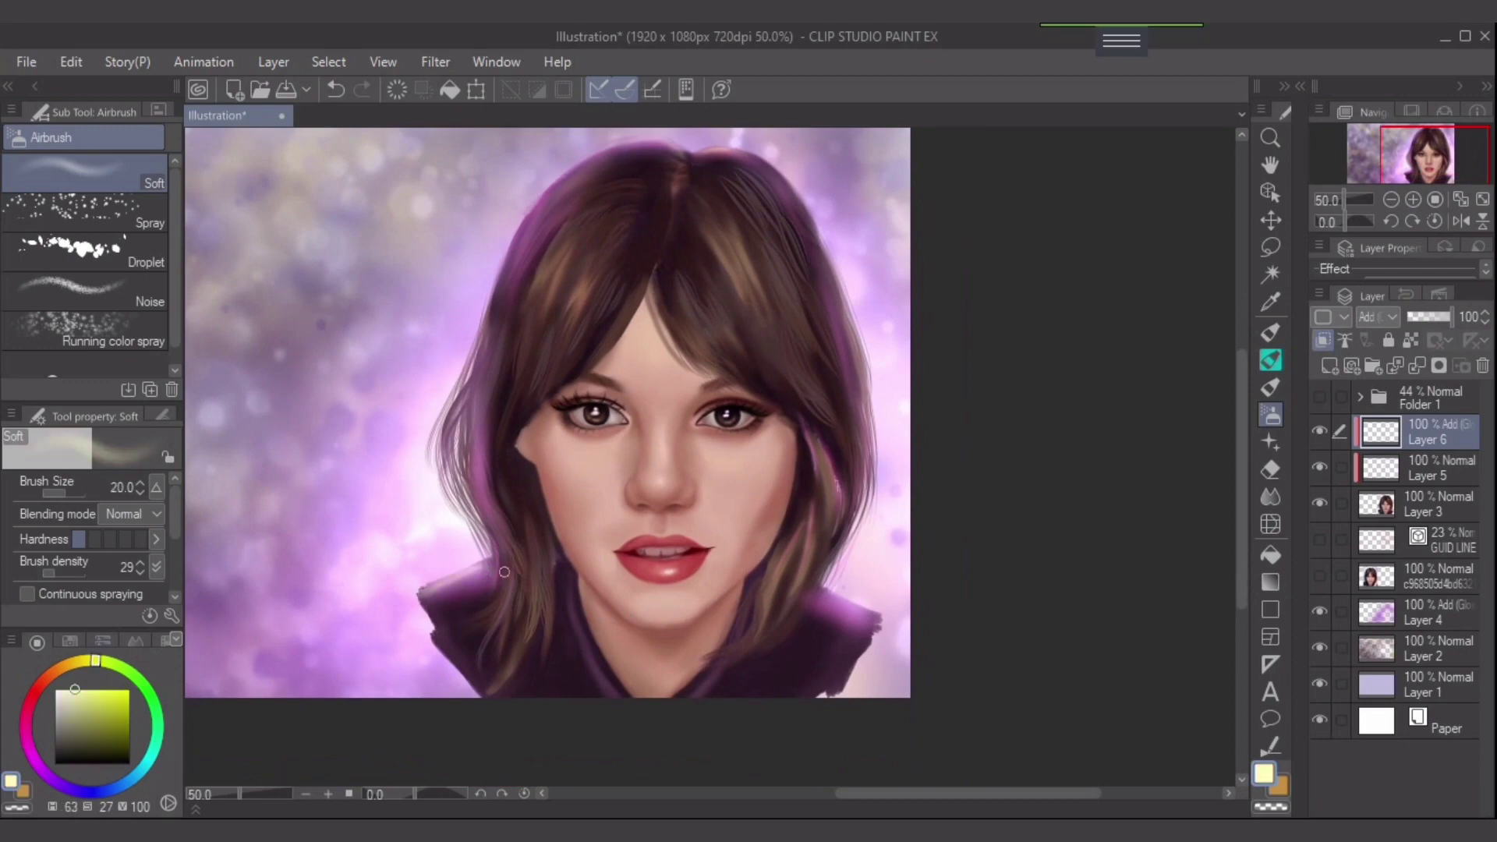
{"action": "key", "text": "]"}
{"action": "left_click_drag", "start_coordinate": [487, 566], "coordinate": [400, 599]}
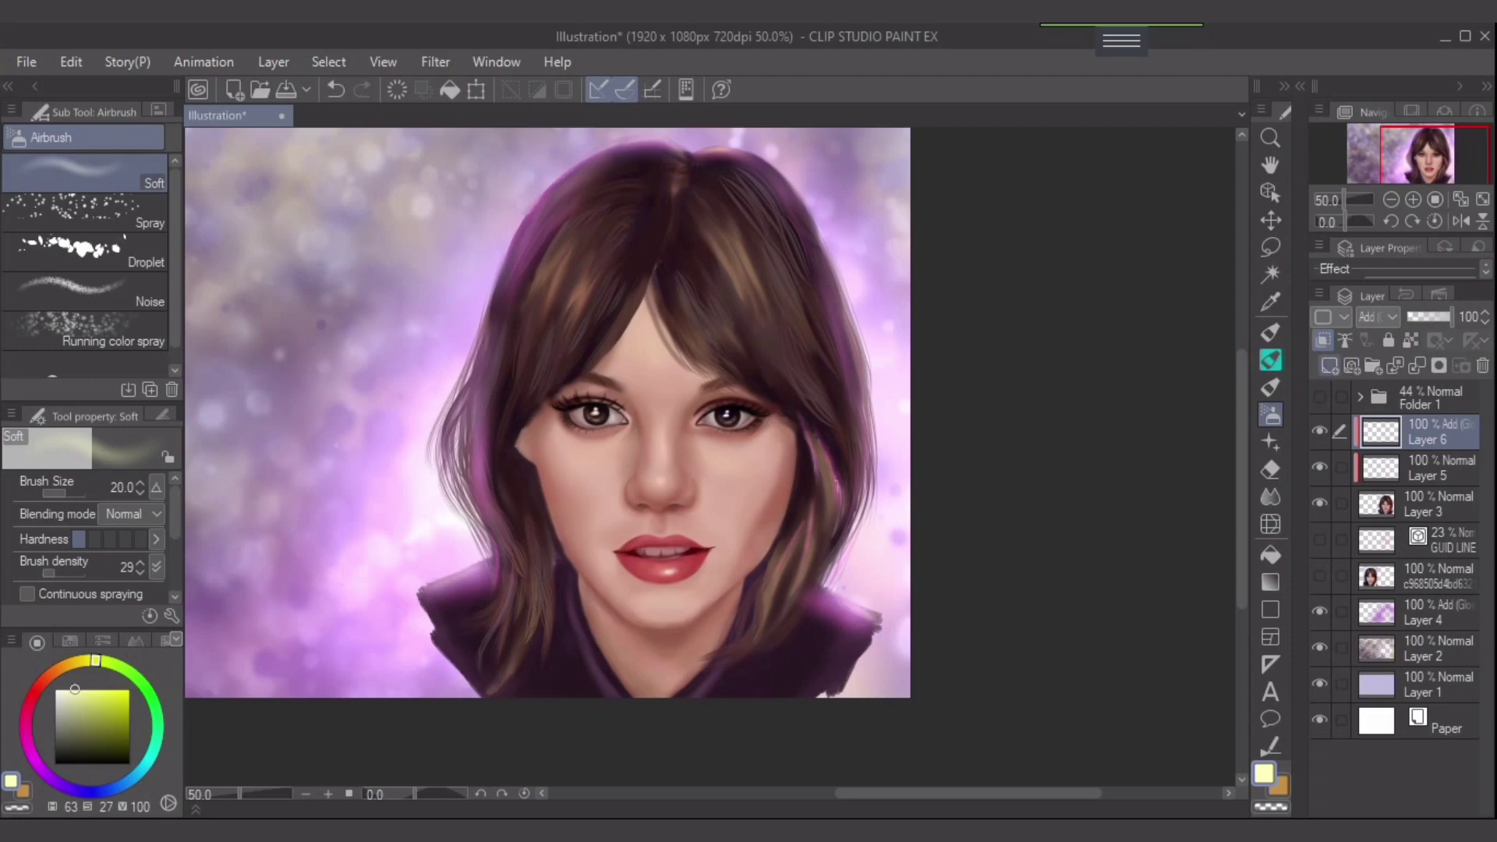
- Create a new layer above the clipped ones and paint pale yellow Dappled light over the jacket's outer edges, reducing the brush to 80
{"action": "left_click", "coordinate": [1329, 365]}
{"action": "left_click_drag", "start_coordinate": [969, 480], "coordinate": [1050, 482]}
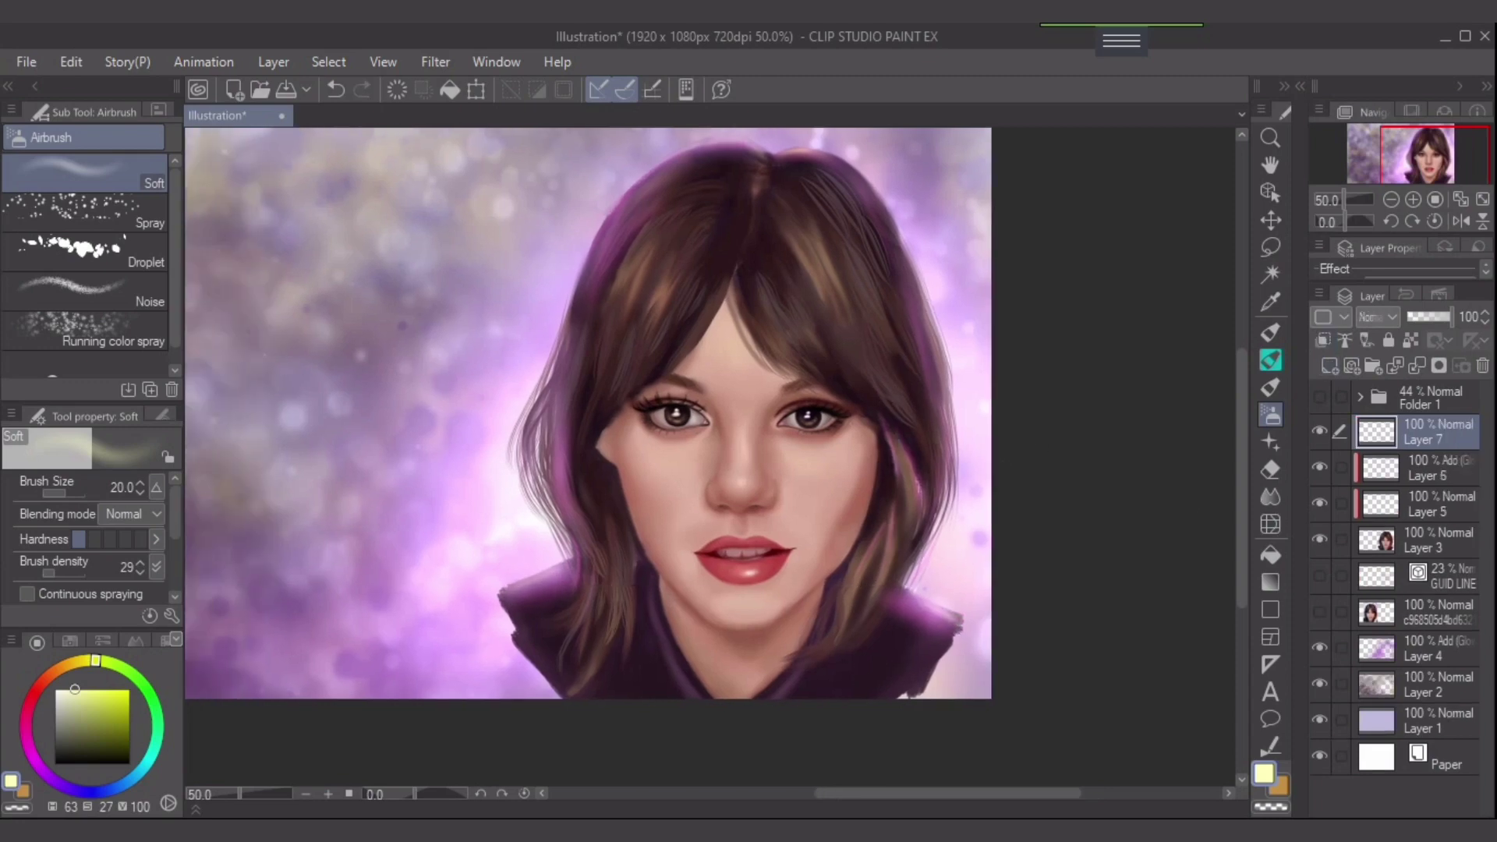
{"action": "left_click", "coordinate": [1270, 441]}
{"action": "key", "text": "["}
{"action": "key", "text": "["}
{"action": "key", "text": "["}
{"action": "key", "text": "["}
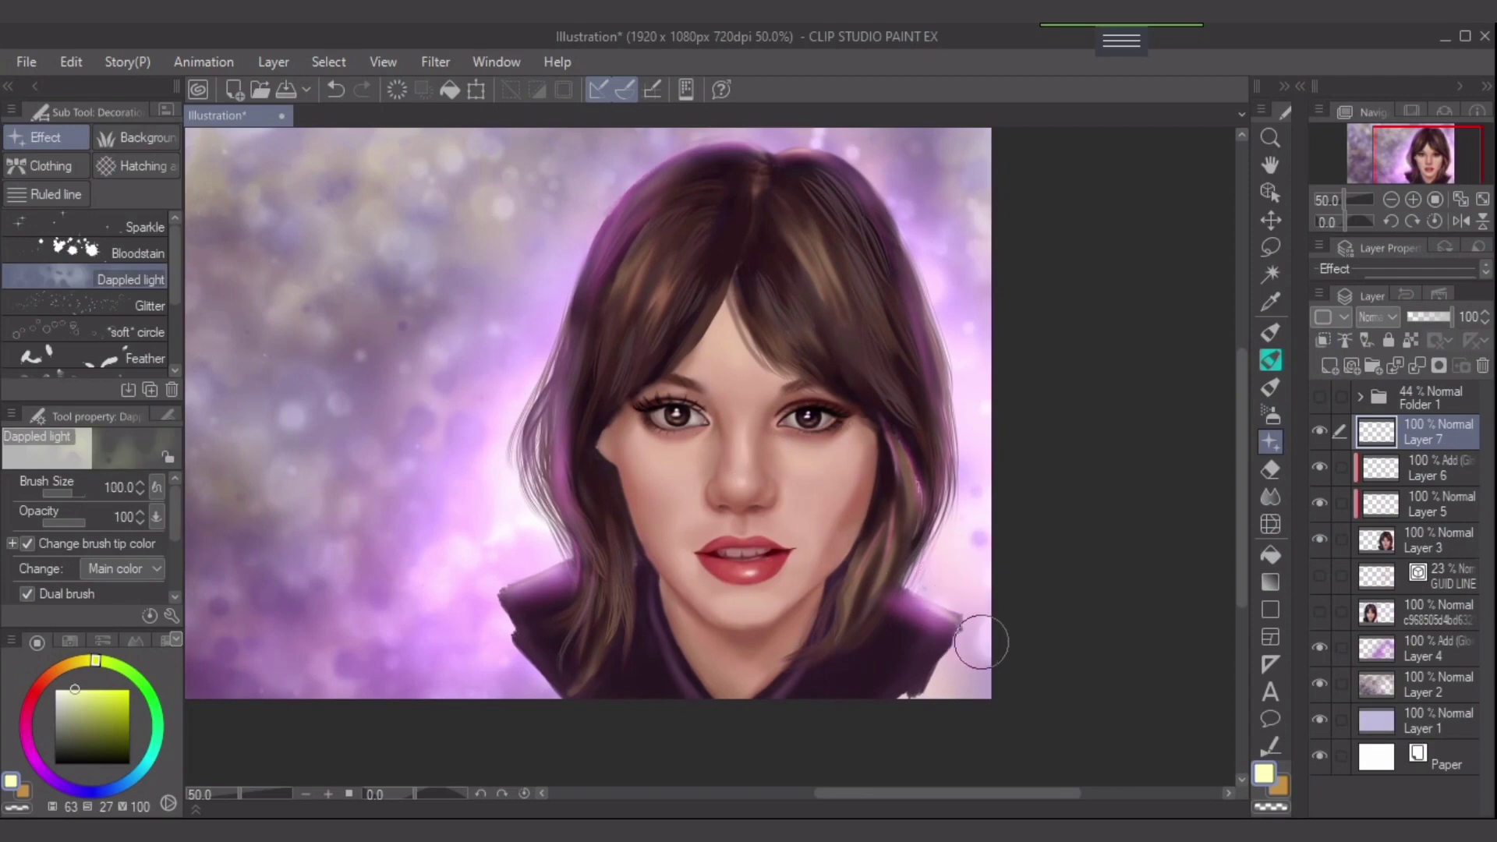
{"action": "left_click_drag", "start_coordinate": [975, 623], "coordinate": [867, 714]}
{"action": "left_click_drag", "start_coordinate": [963, 668], "coordinate": [860, 739]}
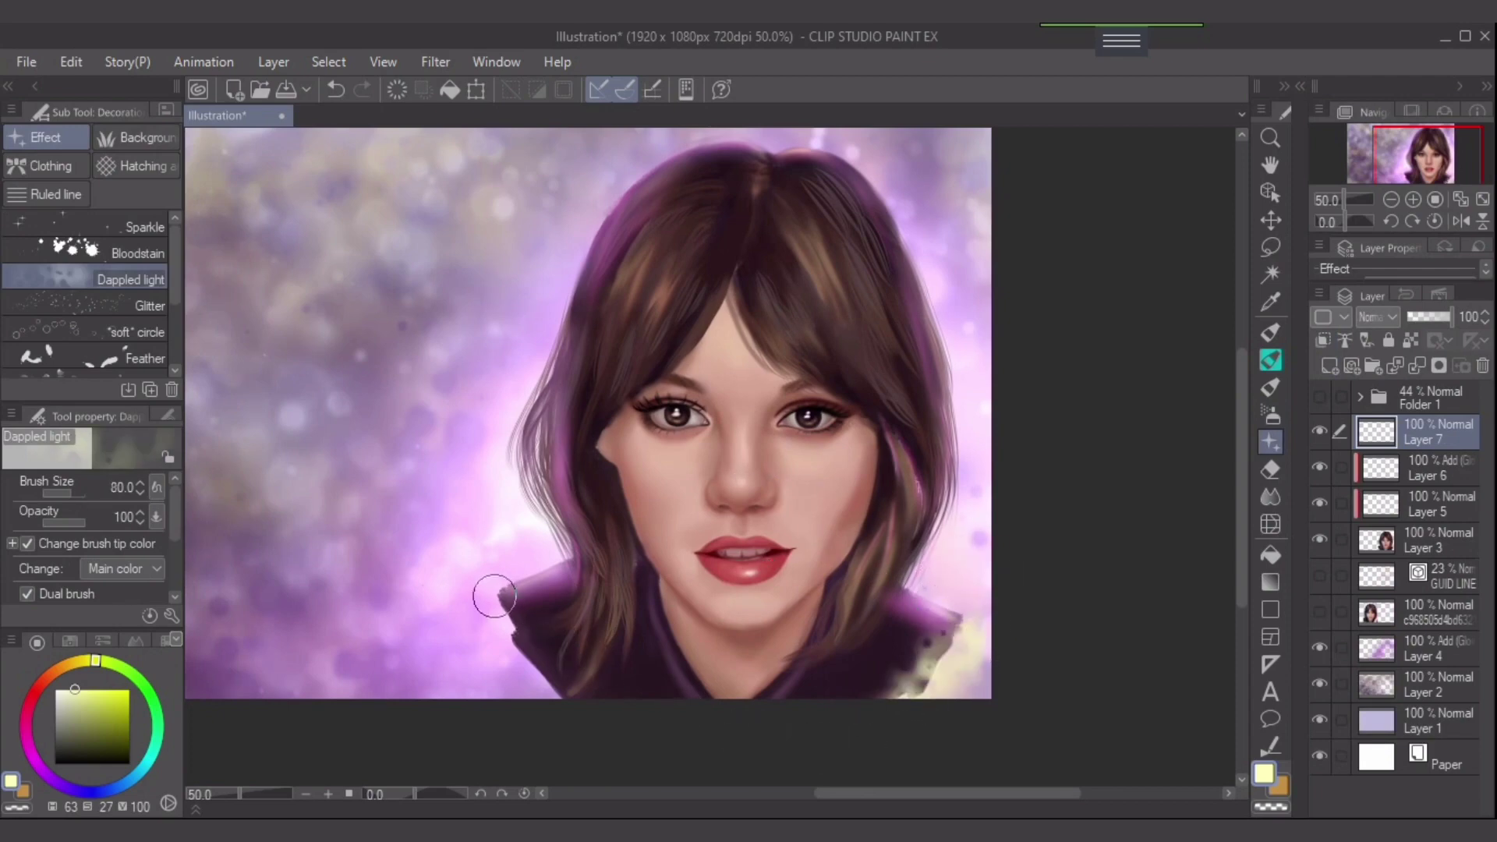
{"action": "mouse_move", "coordinate": [494, 596]}
{"action": "left_mouse_down"}
{"action": "mouse_move", "coordinate": [546, 684]}
{"action": "mouse_move", "coordinate": [472, 592]}
{"action": "mouse_move", "coordinate": [605, 723]}
{"action": "mouse_move", "coordinate": [550, 702]}
{"action": "mouse_move", "coordinate": [491, 587]}
{"action": "mouse_move", "coordinate": [507, 567]}
{"action": "mouse_move", "coordinate": [542, 672]}
{"action": "mouse_move", "coordinate": [467, 596]}
{"action": "mouse_move", "coordinate": [486, 601]}
{"action": "mouse_move", "coordinate": [545, 712]}
{"action": "left_mouse_up"}
- Paint Dappled light in purples sampled from the background over both outer jacket edges, using brush sizes between 80 and 120
{"action": "left_click", "coordinate": [437, 335], "text": "alt"}
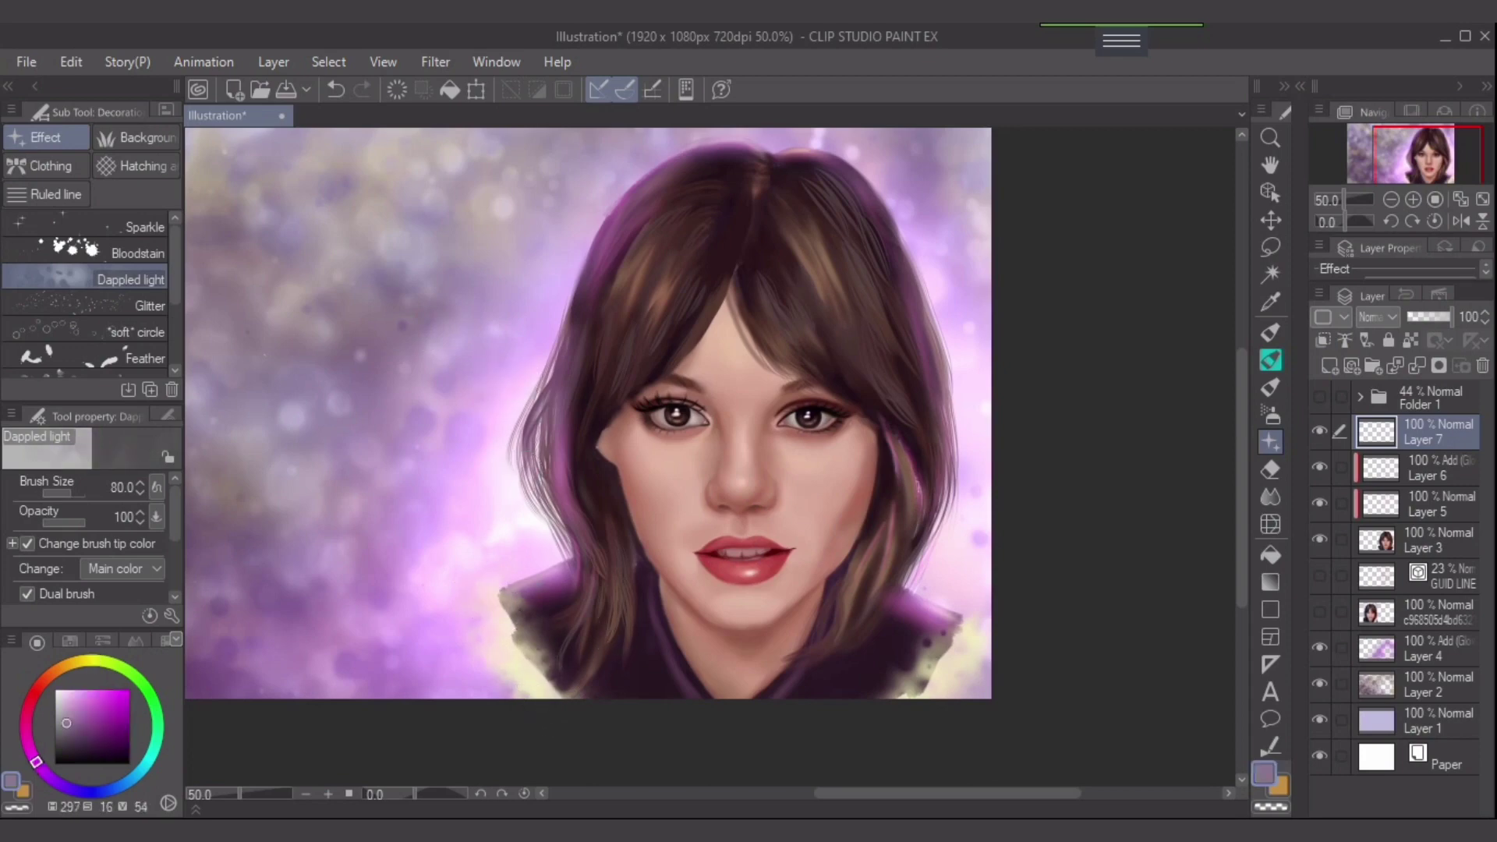
{"action": "mouse_move", "coordinate": [505, 613]}
{"action": "left_mouse_down"}
{"action": "mouse_move", "coordinate": [547, 694]}
{"action": "mouse_move", "coordinate": [480, 592]}
{"action": "mouse_move", "coordinate": [538, 685]}
{"action": "mouse_move", "coordinate": [491, 617]}
{"action": "mouse_move", "coordinate": [517, 714]}
{"action": "mouse_move", "coordinate": [475, 704]}
{"action": "mouse_move", "coordinate": [513, 695]}
{"action": "mouse_move", "coordinate": [368, 663]}
{"action": "mouse_move", "coordinate": [483, 661]}
{"action": "mouse_move", "coordinate": [505, 629]}
{"action": "mouse_move", "coordinate": [460, 599]}
{"action": "mouse_move", "coordinate": [568, 704]}
{"action": "mouse_move", "coordinate": [474, 594]}
{"action": "mouse_move", "coordinate": [512, 616]}
{"action": "left_mouse_up"}
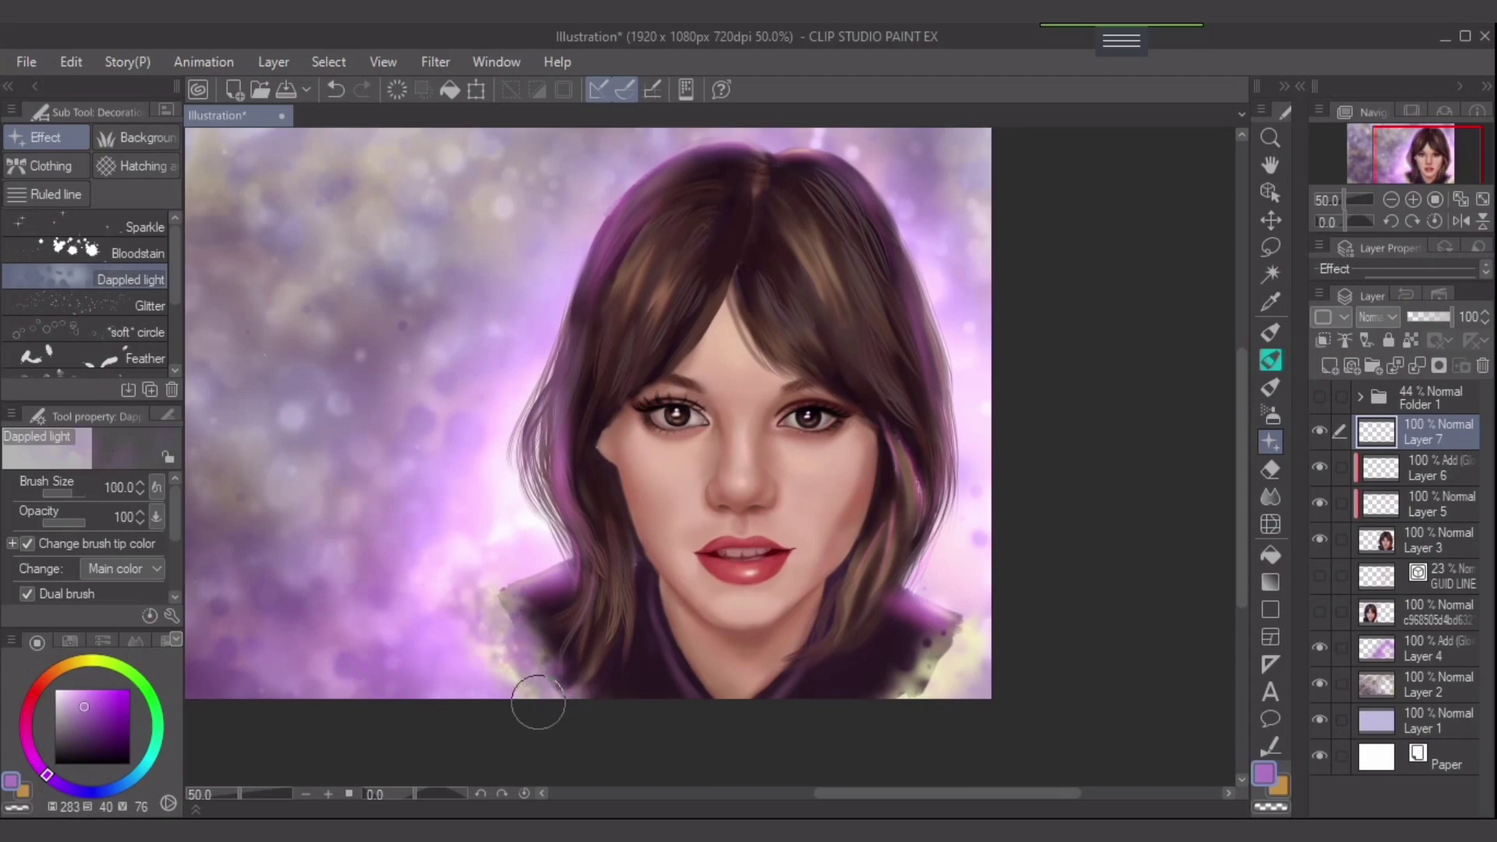
{"action": "key", "text": "]"}
{"action": "left_click_drag", "start_coordinate": [530, 677], "coordinate": [374, 568]}
{"action": "mouse_move", "coordinate": [938, 693]}
{"action": "left_mouse_down"}
{"action": "mouse_move", "coordinate": [879, 728]}
{"action": "mouse_move", "coordinate": [992, 691]}
{"action": "left_mouse_up"}
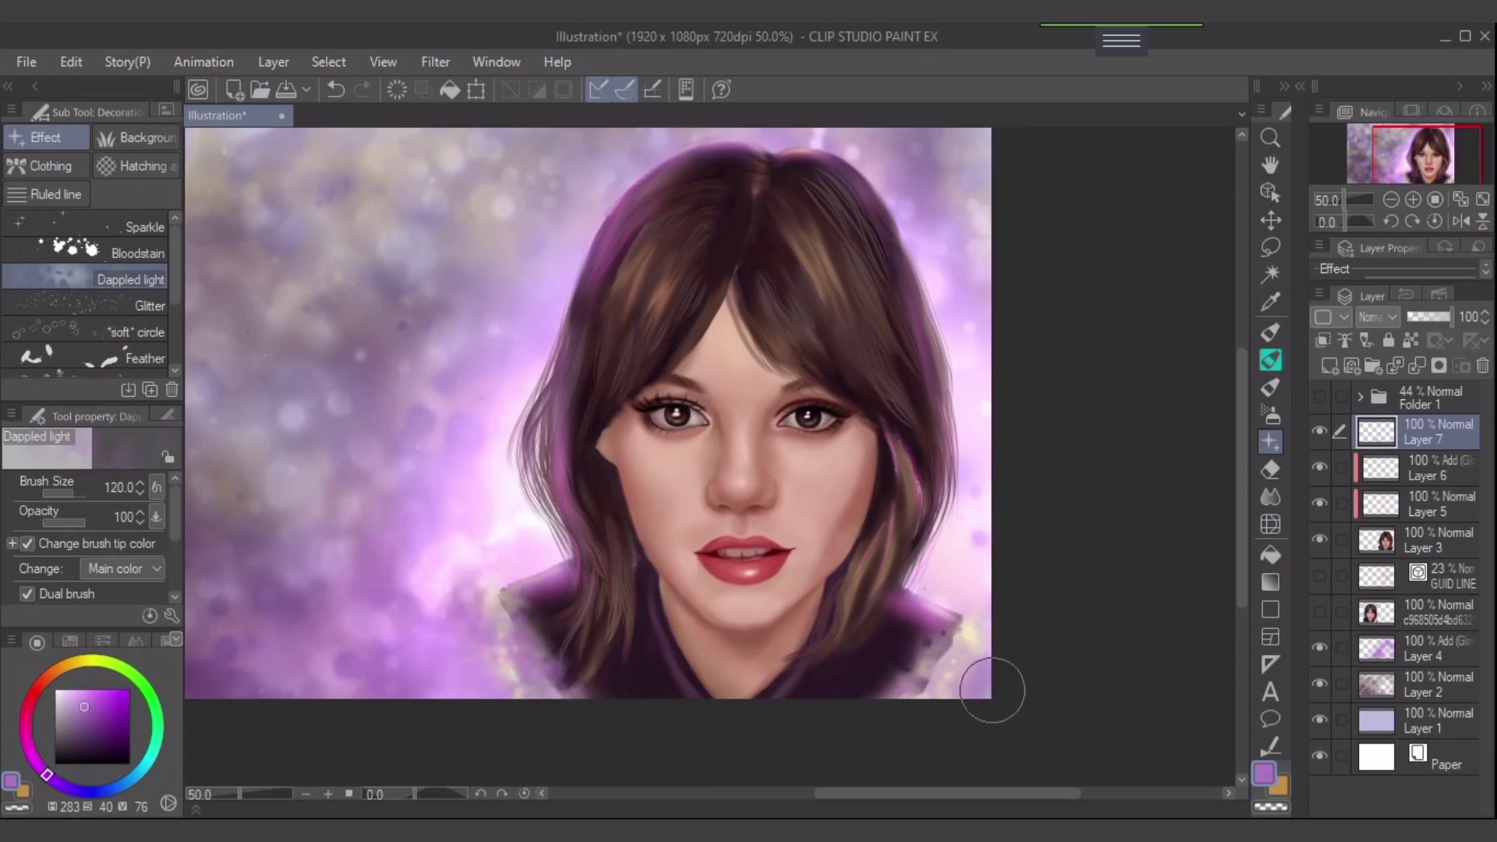
{"action": "key", "text": "bracketleft"}
{"action": "key", "text": "bracketleft"}
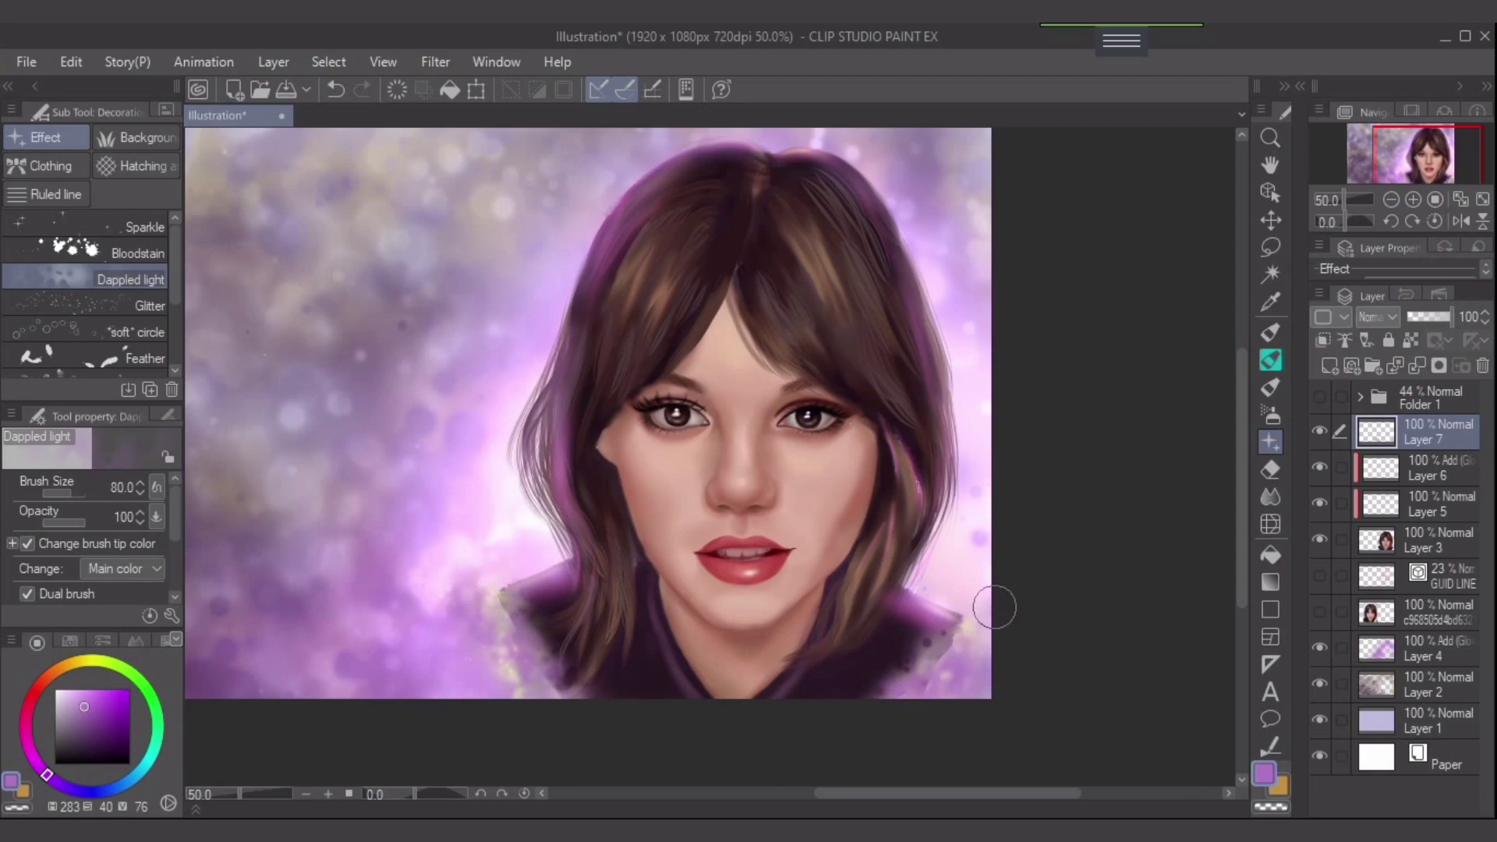
- Sample a pale pink from the background glow and add Dappled light spots along the lower jacket edges on both sides
{"action": "left_click", "coordinate": [493, 538], "text": "alt"}
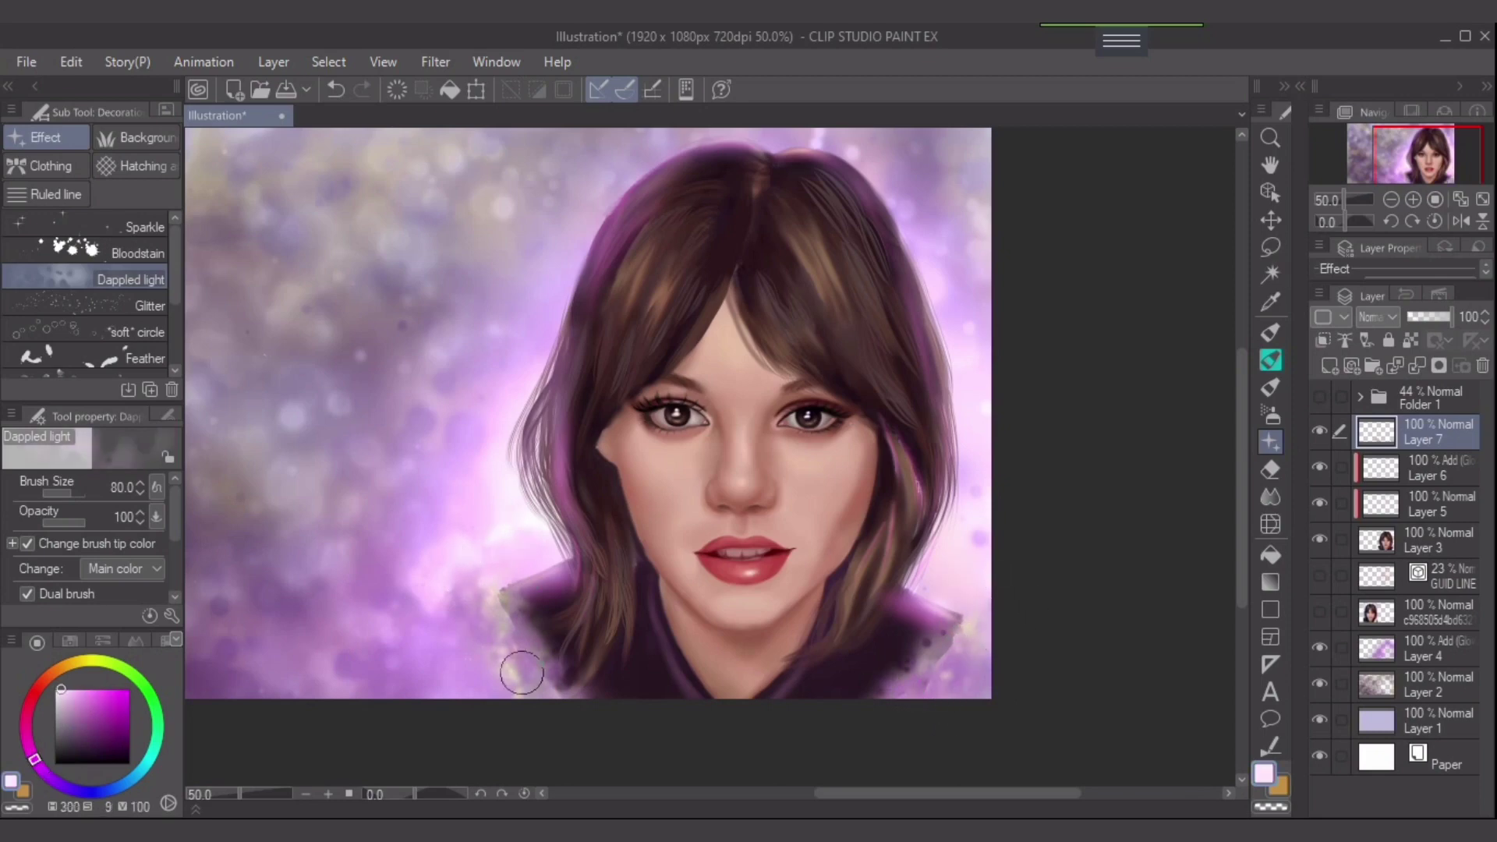
{"action": "key", "text": "bracketright"}
{"action": "left_click_drag", "start_coordinate": [503, 666], "coordinate": [564, 672]}
{"action": "left_click_drag", "start_coordinate": [894, 675], "coordinate": [898, 718]}
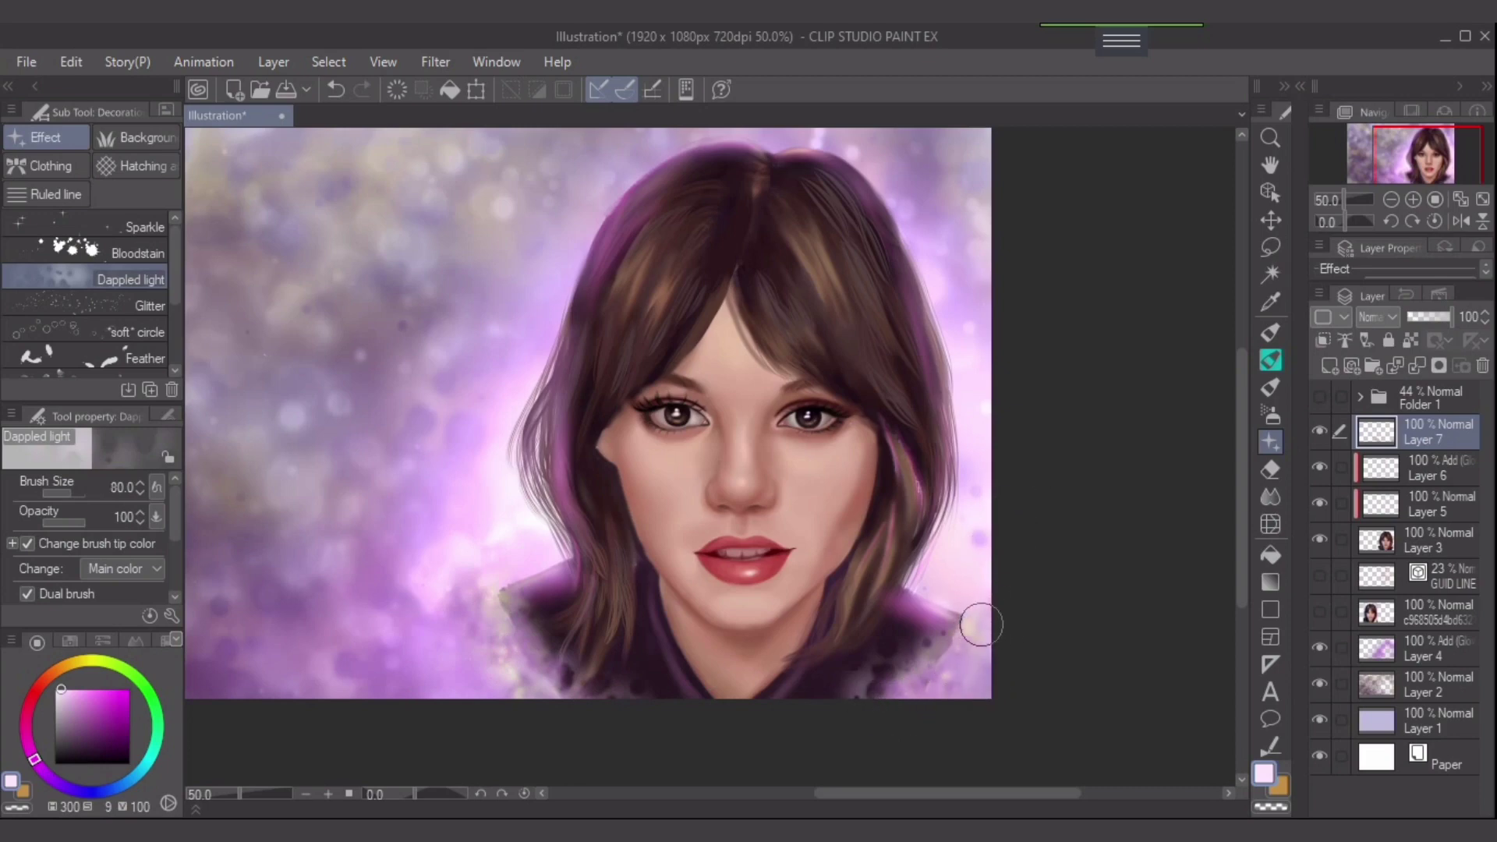
{"action": "mouse_move", "coordinate": [980, 624]}
{"action": "left_mouse_down"}
{"action": "mouse_move", "coordinate": [910, 635]}
{"action": "mouse_move", "coordinate": [986, 629]}
{"action": "mouse_move", "coordinate": [980, 611]}
{"action": "mouse_move", "coordinate": [957, 657]}
{"action": "mouse_move", "coordinate": [983, 615]}
{"action": "mouse_move", "coordinate": [965, 640]}
{"action": "mouse_move", "coordinate": [1005, 619]}
{"action": "mouse_move", "coordinate": [962, 623]}
{"action": "mouse_move", "coordinate": [952, 655]}
{"action": "left_mouse_up"}
- Sample the jacket's dark purple, undo the last dab, and paint dark Dappled light over the collar edge on the image's left side
{"action": "left_click", "coordinate": [924, 633], "text": "alt"}
{"action": "key", "text": "ctrl+z"}
{"action": "key", "text": "]"}
{"action": "key", "text": "]"}
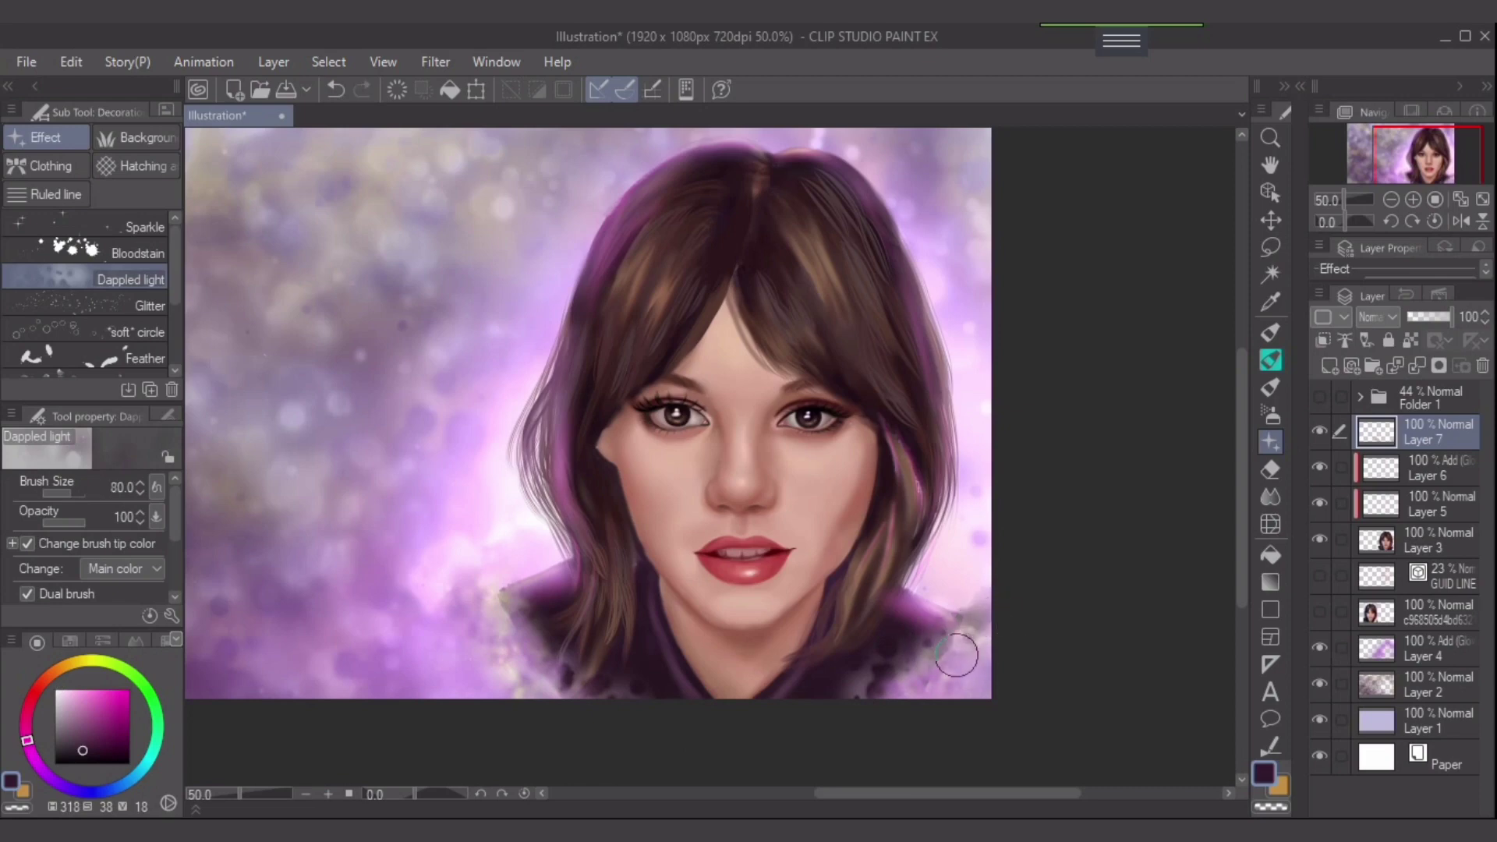
{"action": "mouse_move", "coordinate": [537, 597]}
{"action": "left_mouse_down"}
{"action": "mouse_move", "coordinate": [483, 583]}
{"action": "mouse_move", "coordinate": [537, 653]}
{"action": "left_mouse_up"}
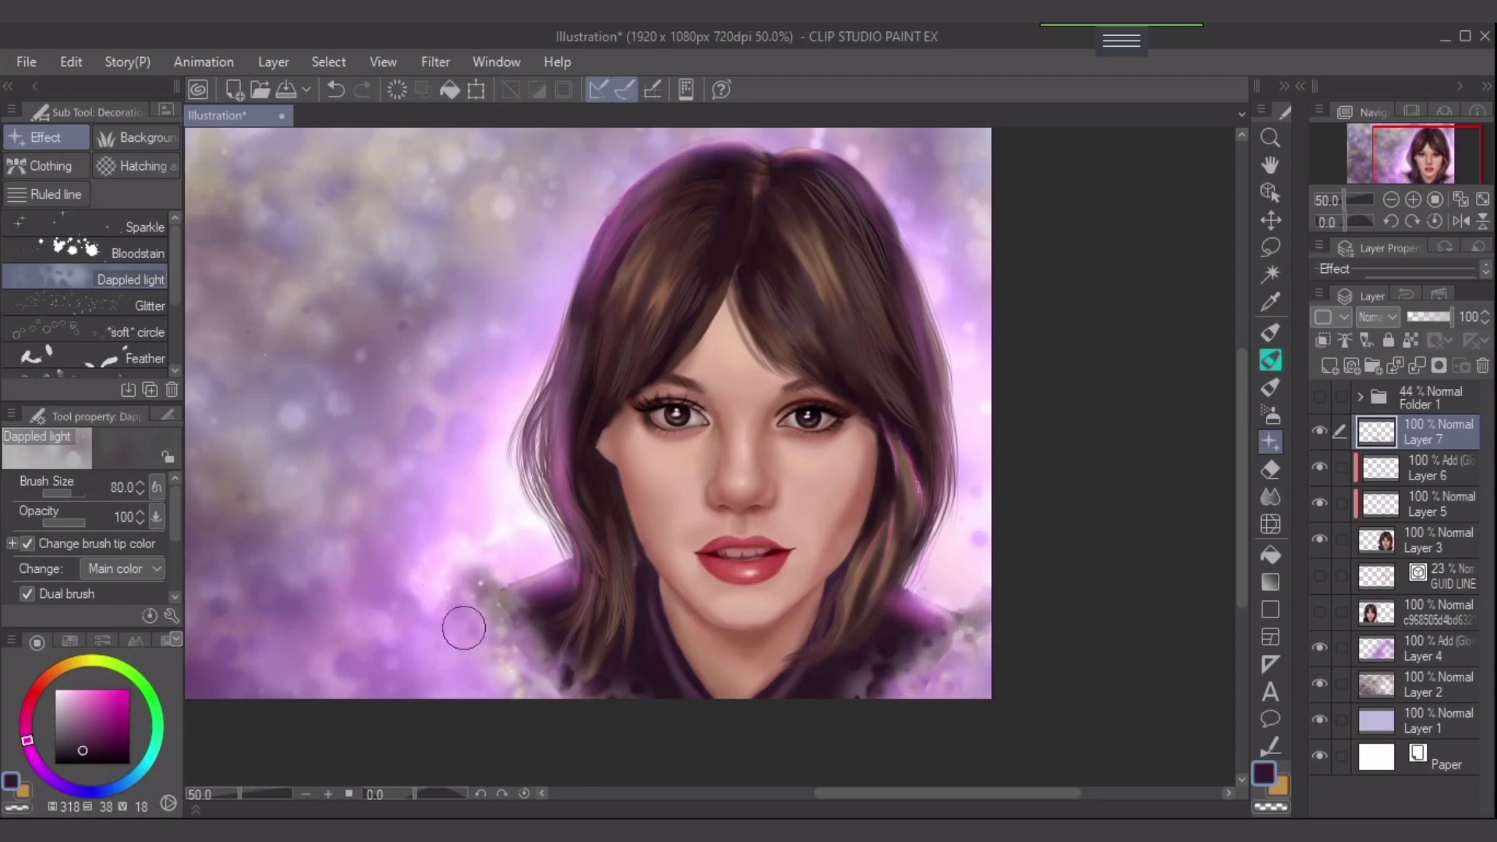
- Sample a muted purple from the background and blend Dappled light into the collar edge on the image's left side, enlarging the brush to 100
{"action": "left_click", "coordinate": [334, 574], "text": "alt"}
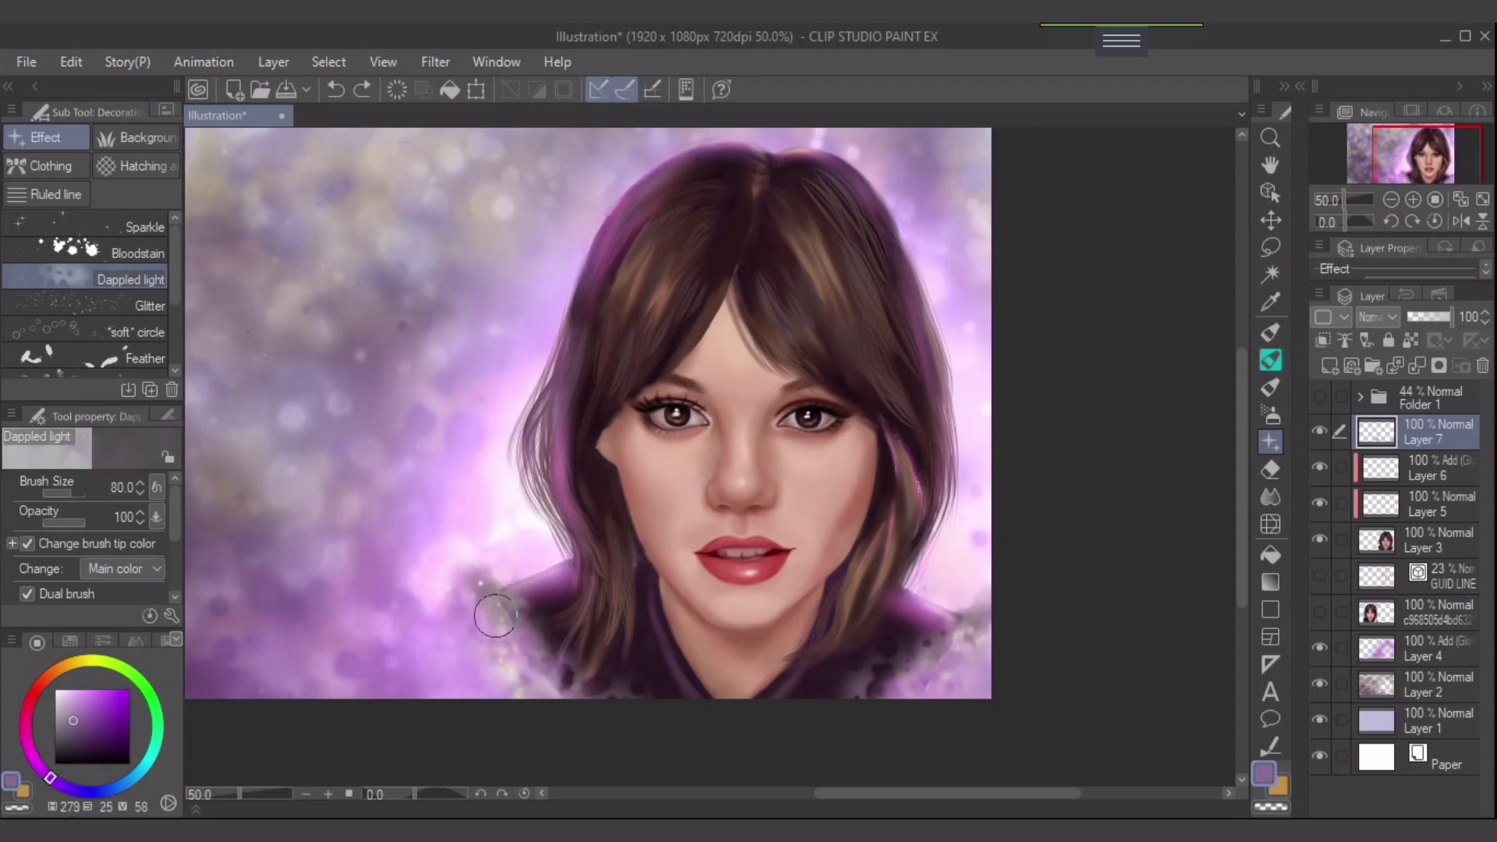
{"action": "mouse_move", "coordinate": [437, 589]}
{"action": "left_mouse_down"}
{"action": "mouse_move", "coordinate": [507, 608]}
{"action": "mouse_move", "coordinate": [453, 668]}
{"action": "mouse_move", "coordinate": [489, 604]}
{"action": "mouse_move", "coordinate": [433, 588]}
{"action": "mouse_move", "coordinate": [495, 580]}
{"action": "mouse_move", "coordinate": [434, 612]}
{"action": "mouse_move", "coordinate": [524, 589]}
{"action": "mouse_move", "coordinate": [418, 627]}
{"action": "mouse_move", "coordinate": [489, 615]}
{"action": "mouse_move", "coordinate": [414, 592]}
{"action": "mouse_move", "coordinate": [592, 709]}
{"action": "mouse_move", "coordinate": [536, 664]}
{"action": "left_mouse_up"}
{"action": "key", "text": "]"}
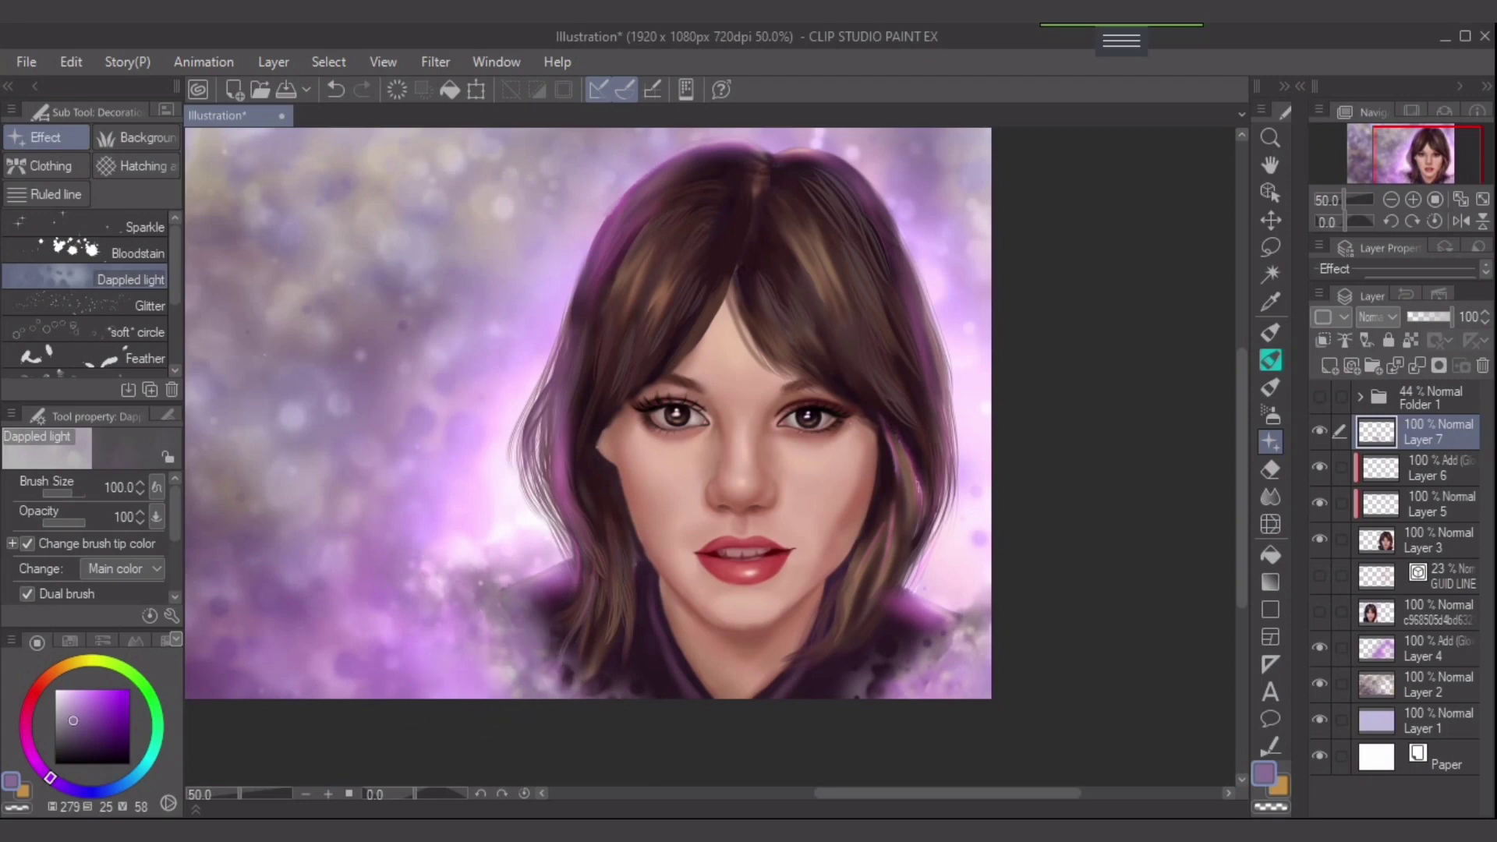
- On Layer 4, sample purples from the background and dab Dappled light beside both lower jacket edges at brush sizes 150 and 200
{"action": "left_click", "coordinate": [1396, 647]}
{"action": "key", "text": "bracketright"}
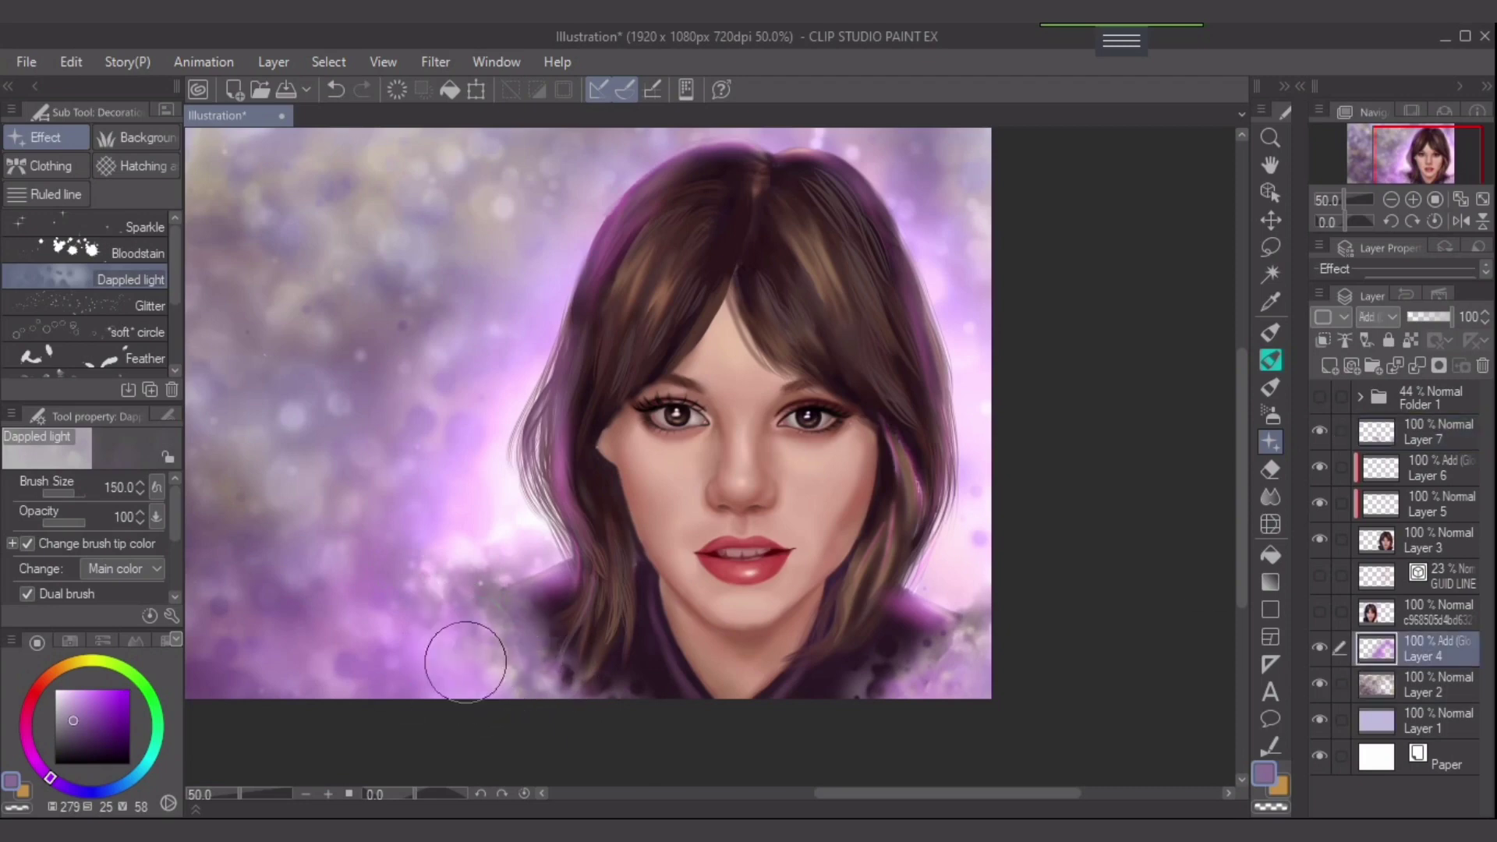
{"action": "left_click", "coordinate": [417, 639], "text": "alt"}
{"action": "left_click_drag", "start_coordinate": [405, 655], "coordinate": [471, 671]}
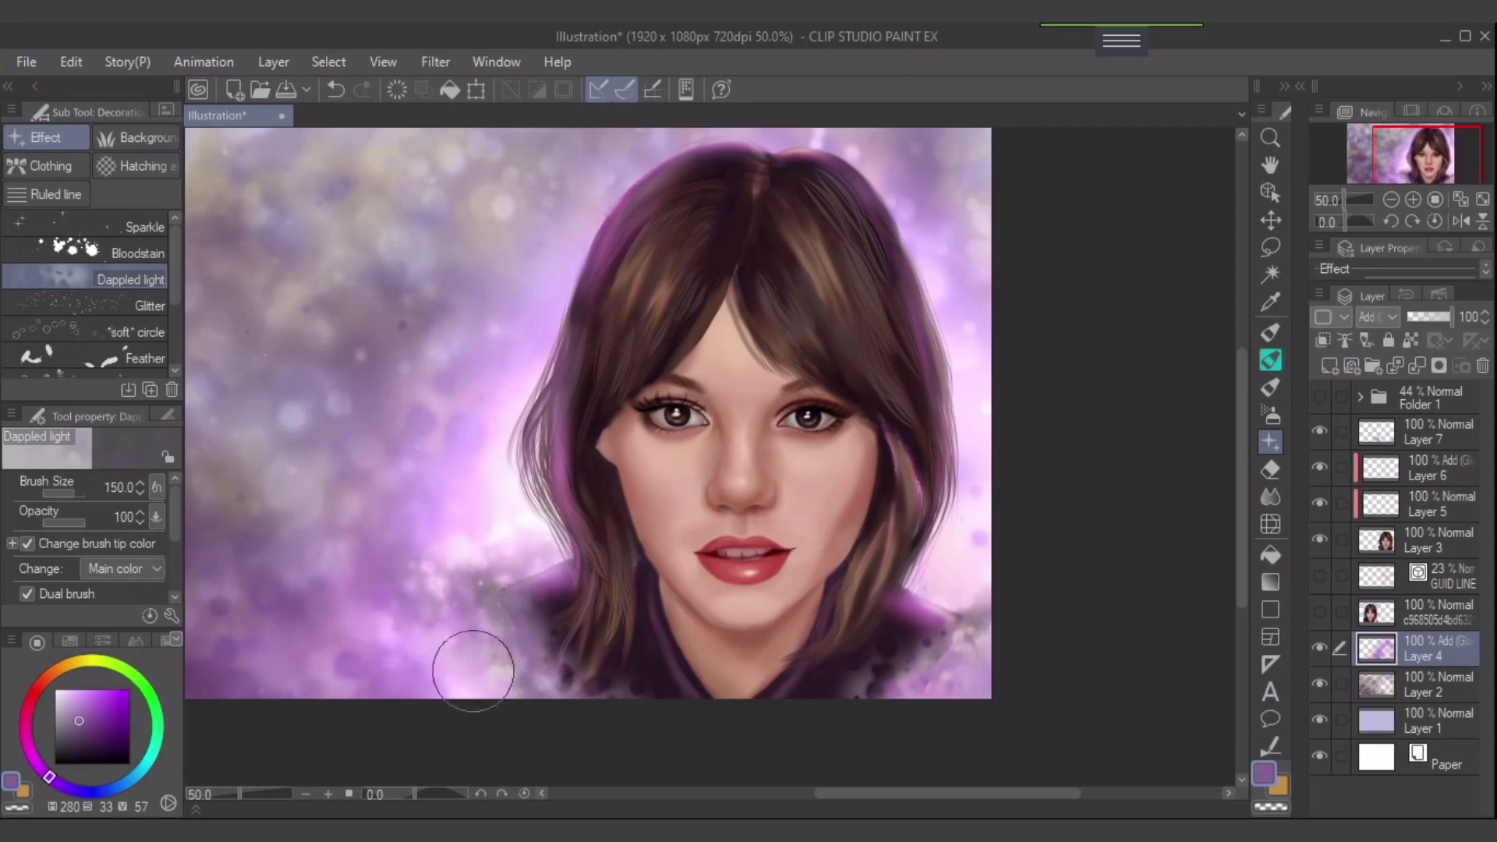
{"action": "scroll", "coordinate": [1119, 605], "scroll_direction": "down", "scroll_amount": 1}
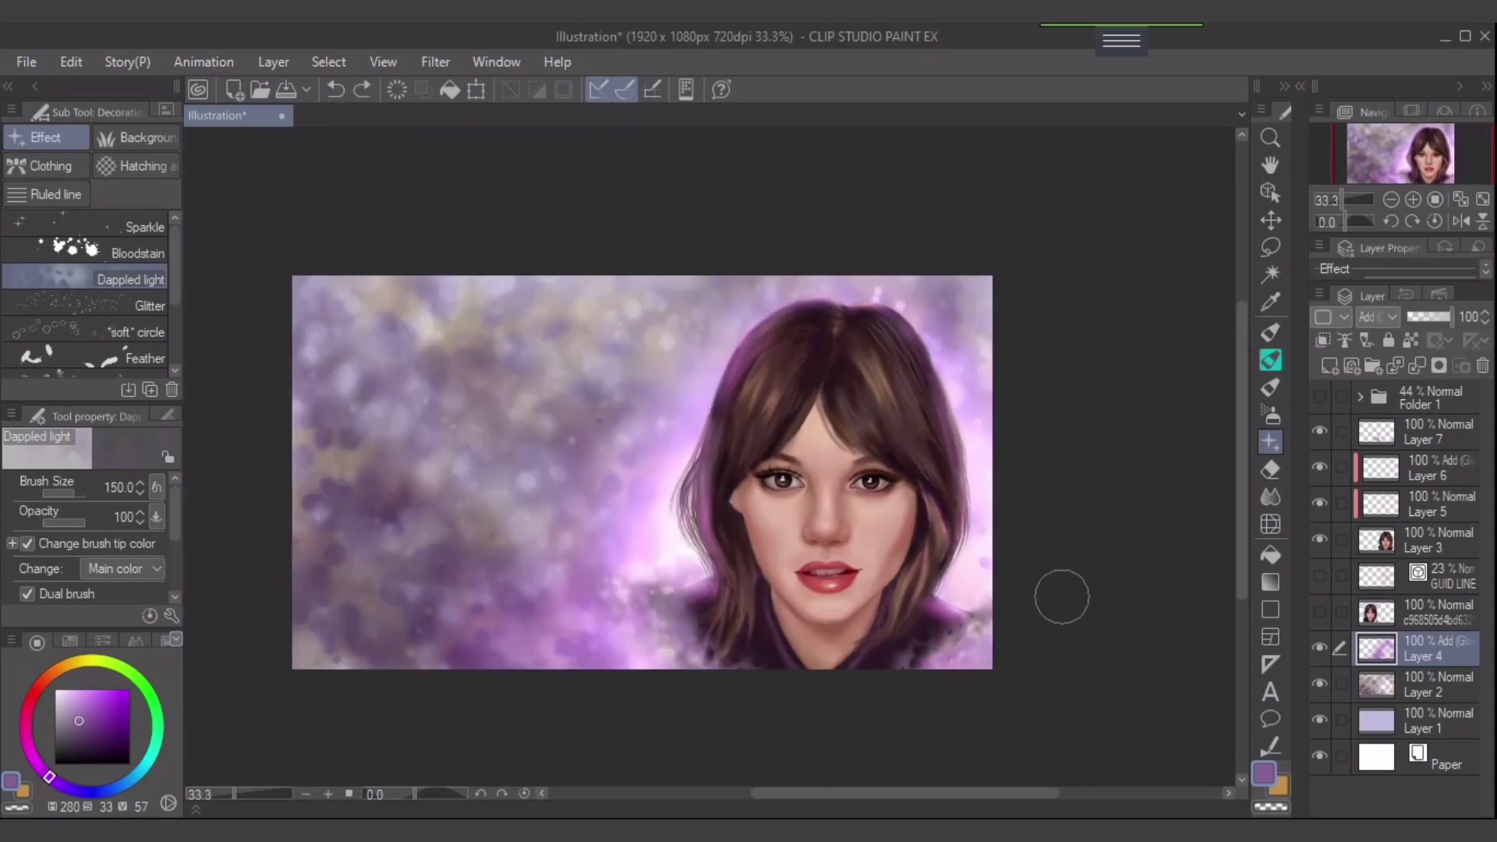
{"action": "left_click", "coordinate": [440, 560], "text": "alt"}
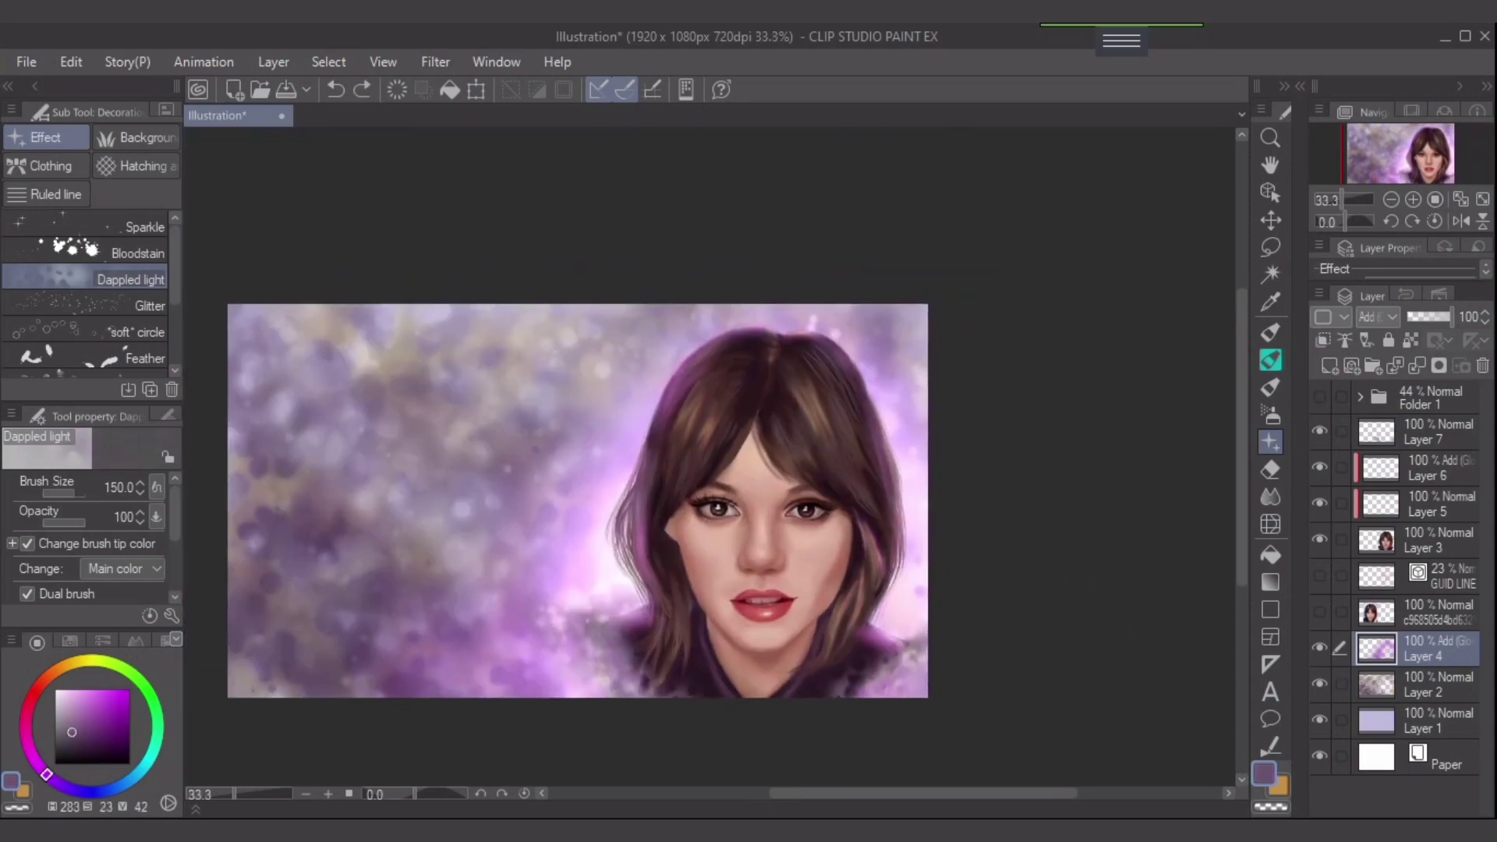
{"action": "key", "text": "]"}
{"action": "left_click", "coordinate": [537, 670]}
{"action": "left_click", "coordinate": [898, 668]}
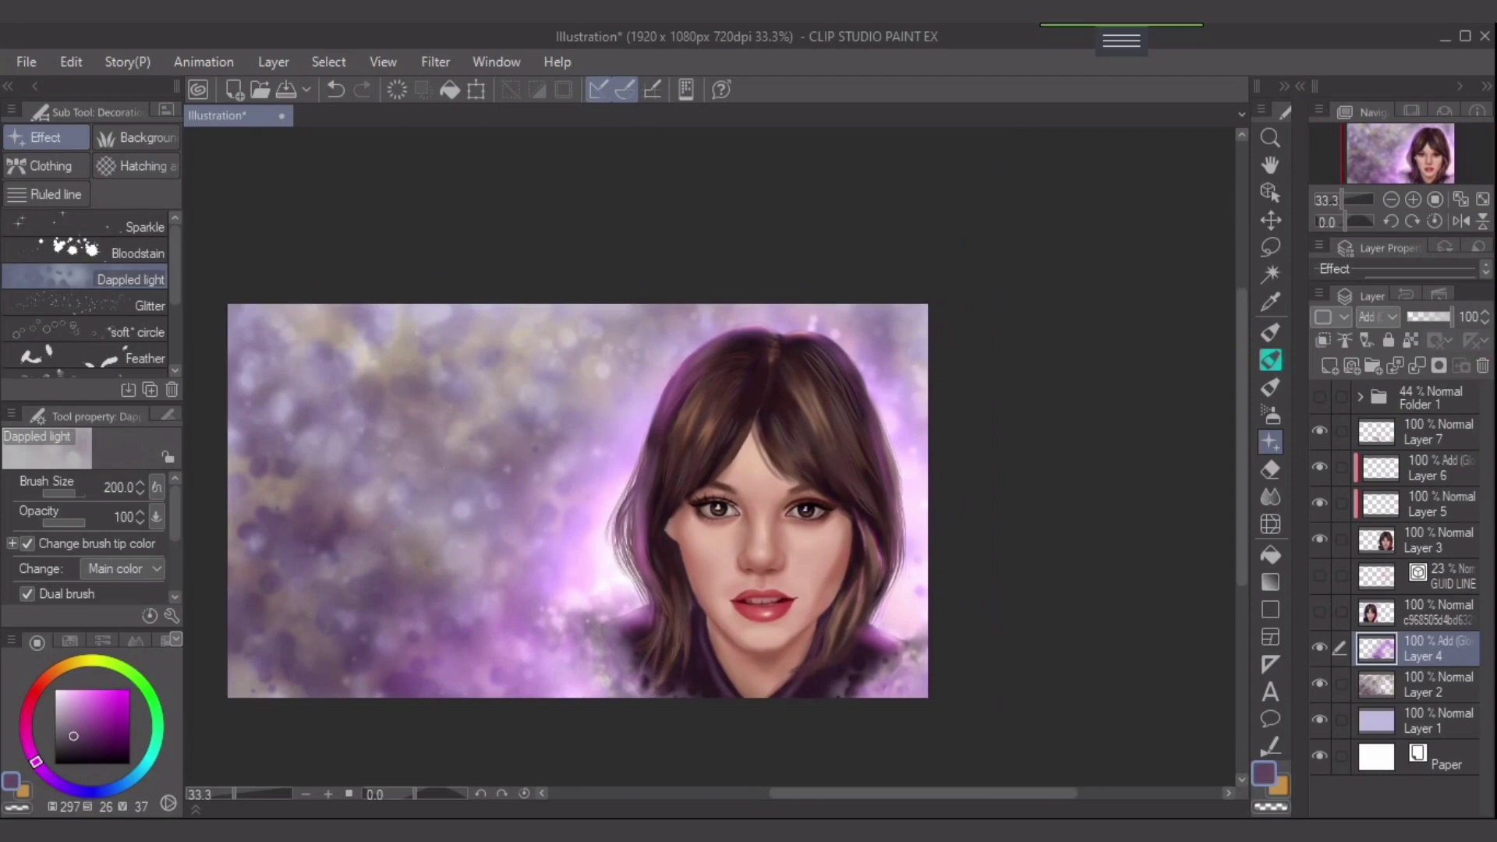
- Erase part of the Layer 4 glow near the collar on the image's left side with the Kneaded eraser at size 200, undoing the first stroke
{"action": "key", "text": "e"}
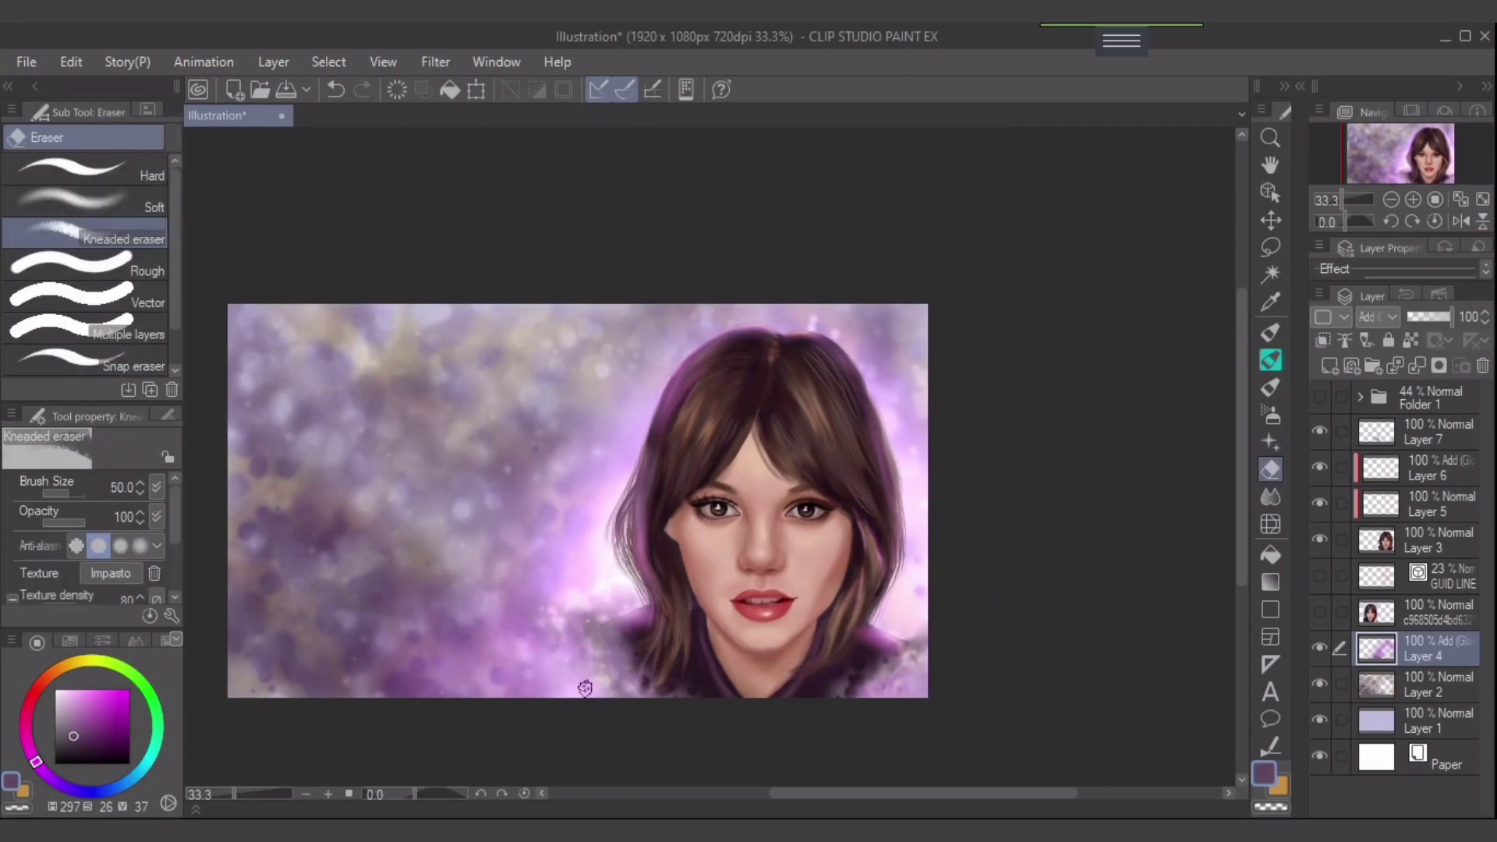
{"action": "key", "text": "bracketright"}
{"action": "key", "text": "bracketright"}
{"action": "key", "text": "bracketright"}
{"action": "key", "text": "bracketright"}
{"action": "key", "text": "bracketright"}
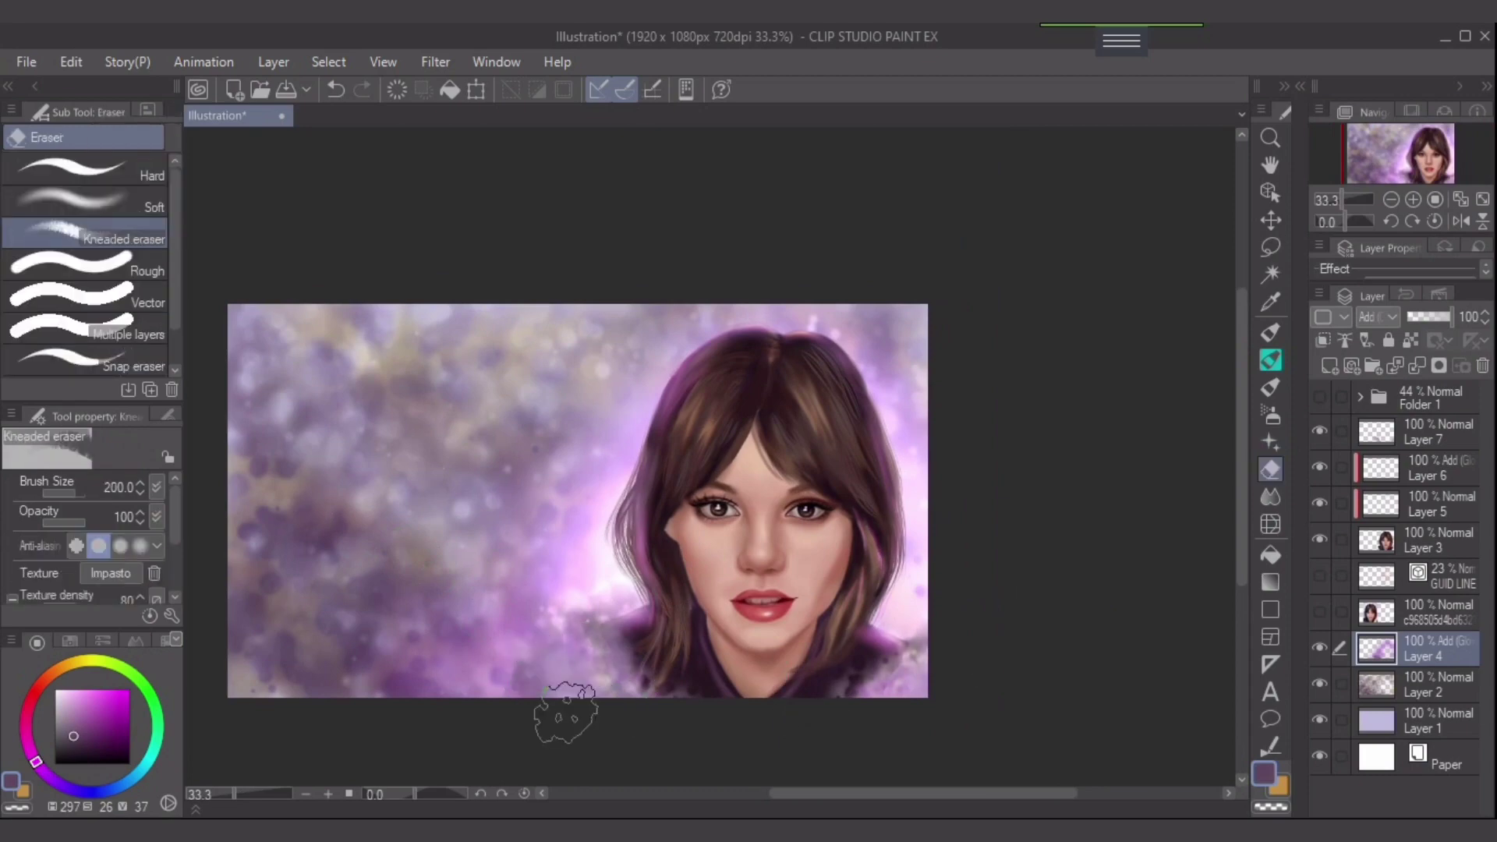
{"action": "mouse_move", "coordinate": [676, 736]}
{"action": "left_mouse_down"}
{"action": "mouse_move", "coordinate": [675, 702]}
{"action": "mouse_move", "coordinate": [556, 614]}
{"action": "mouse_move", "coordinate": [596, 600]}
{"action": "left_mouse_up"}
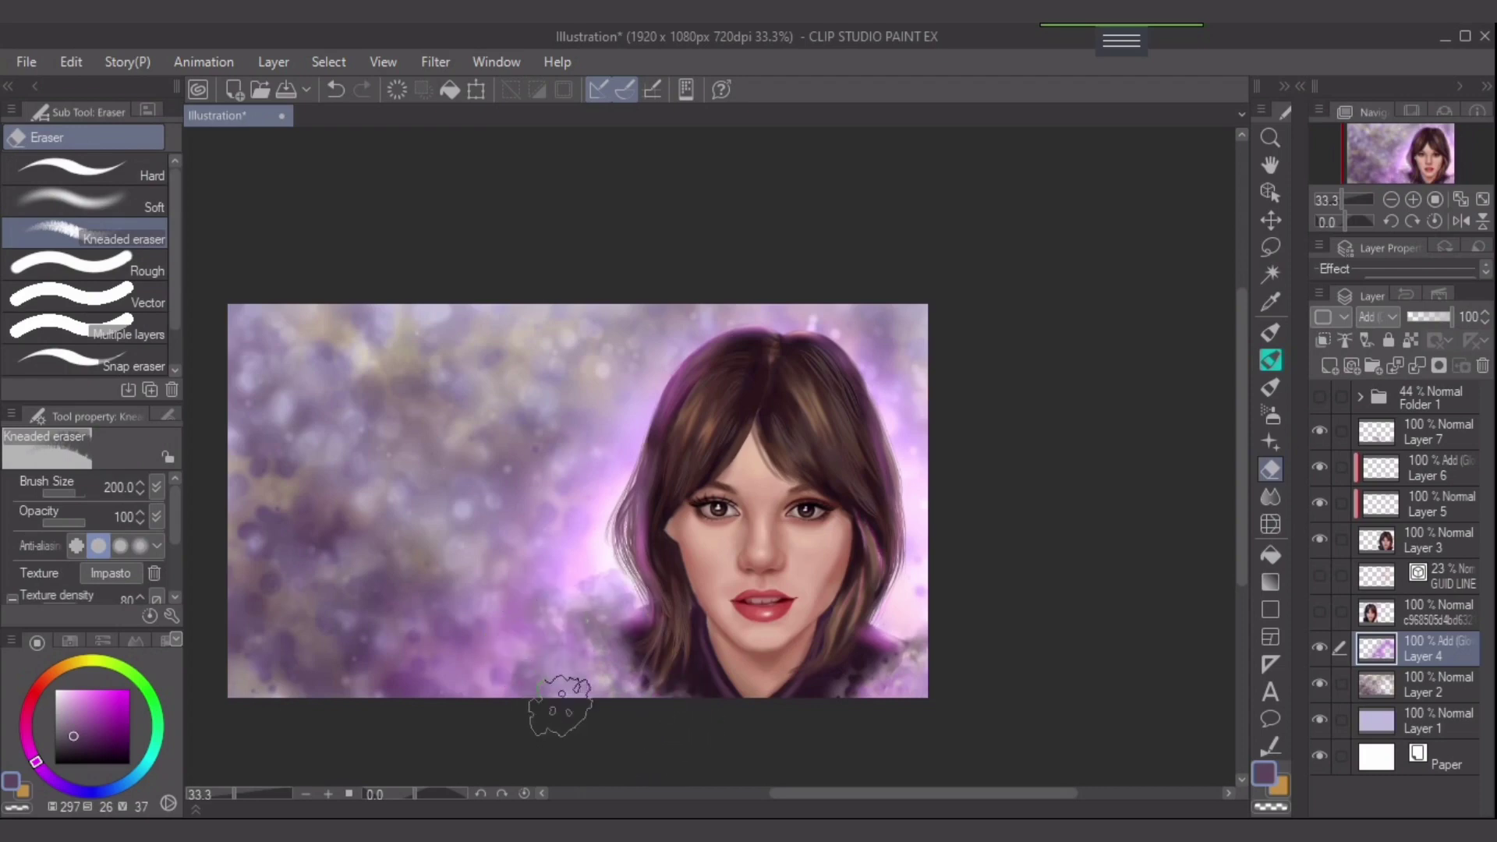
{"action": "key", "text": "ctrl+z"}
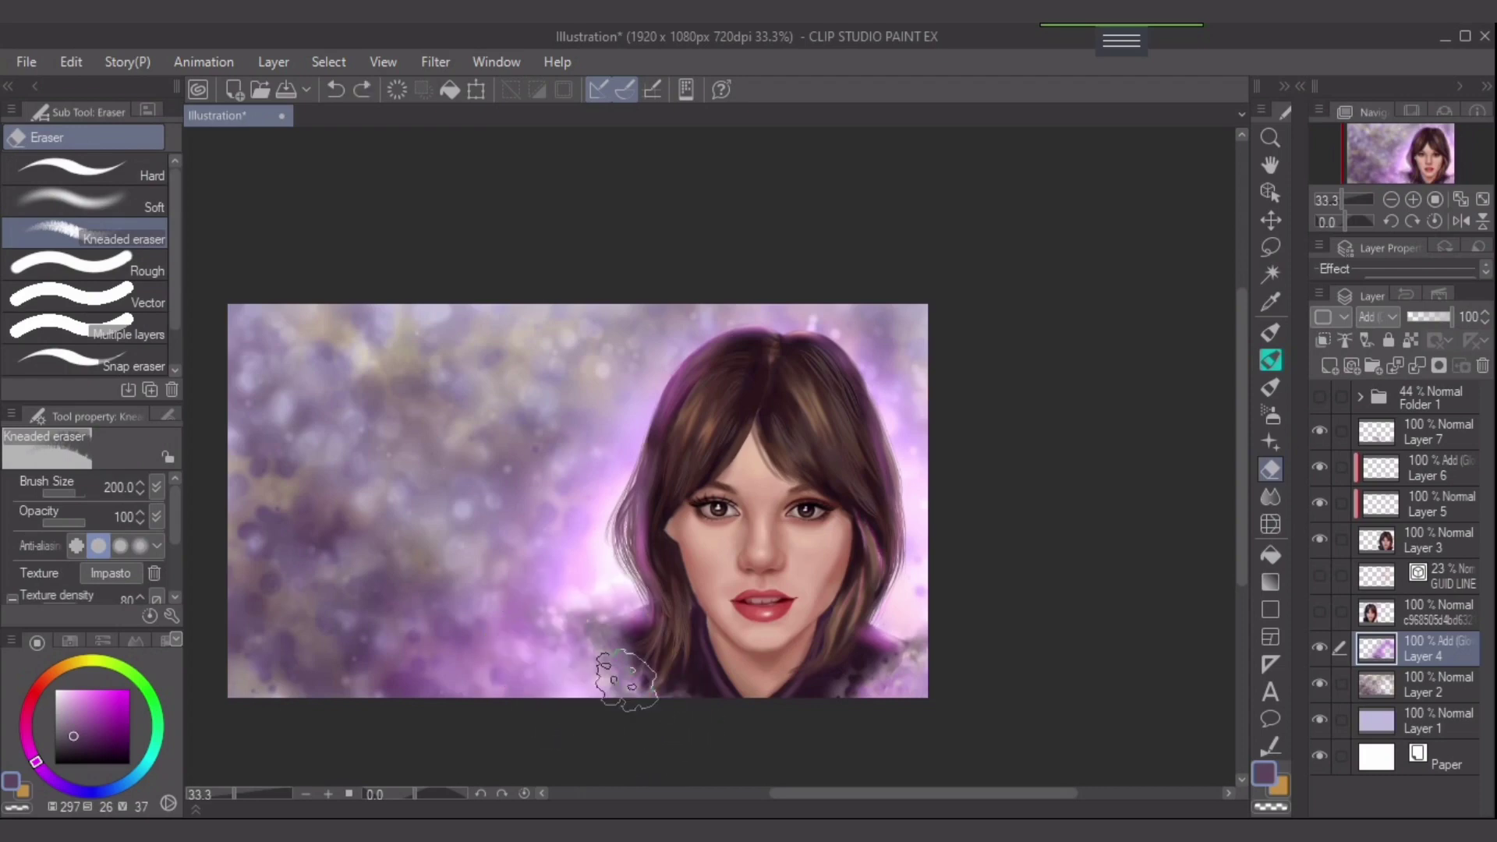
{"action": "left_click", "coordinate": [624, 668]}
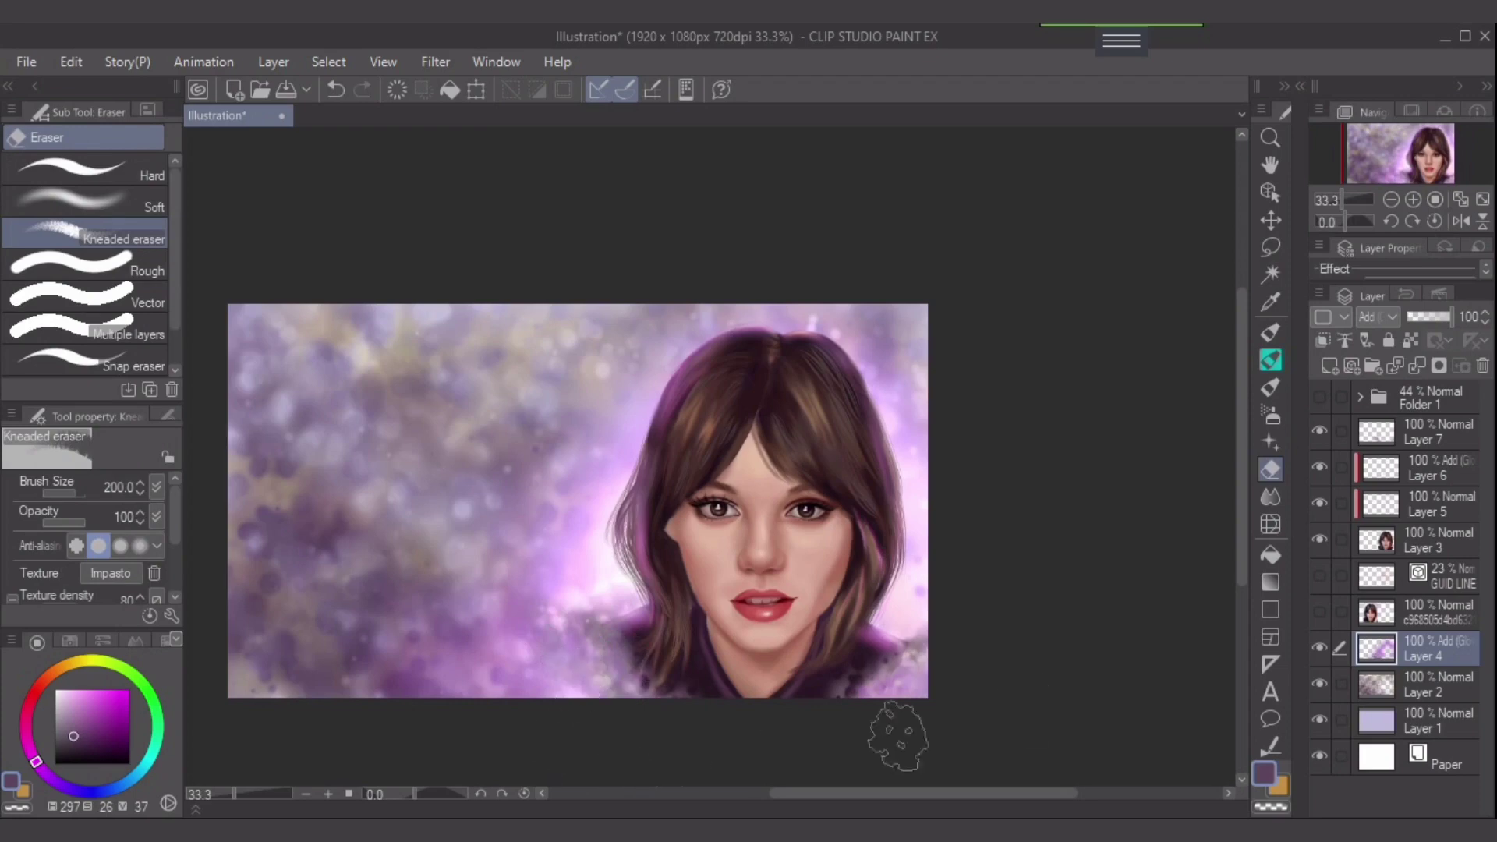
- On Layer 7, add Dappled light in a light pinkish purple around the shoulders and hair edges, using brush sizes 170 and 120
{"action": "key", "text": "b"}
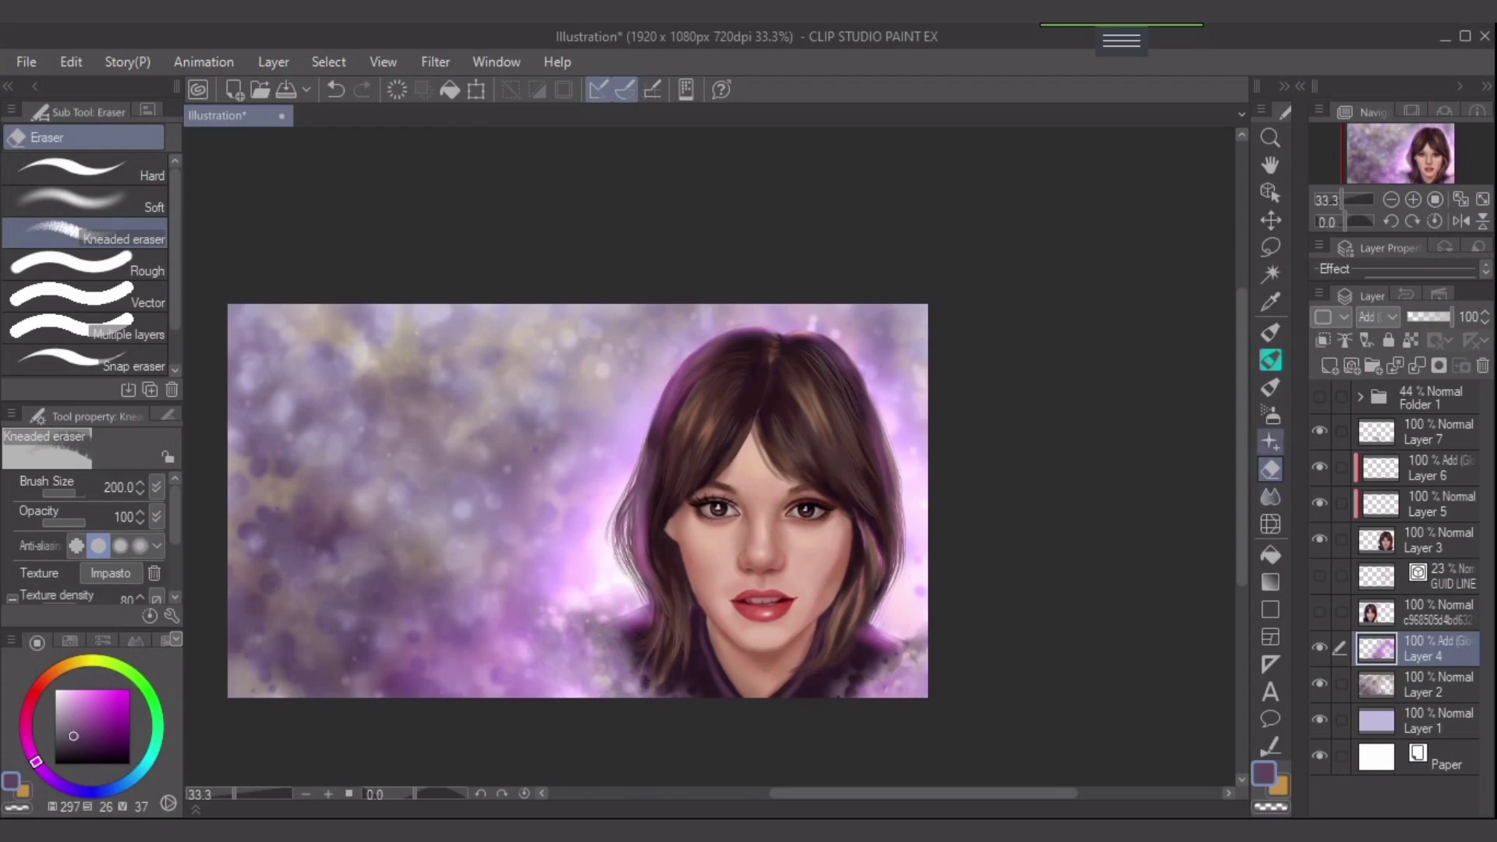
{"action": "key", "text": "bracketleft"}
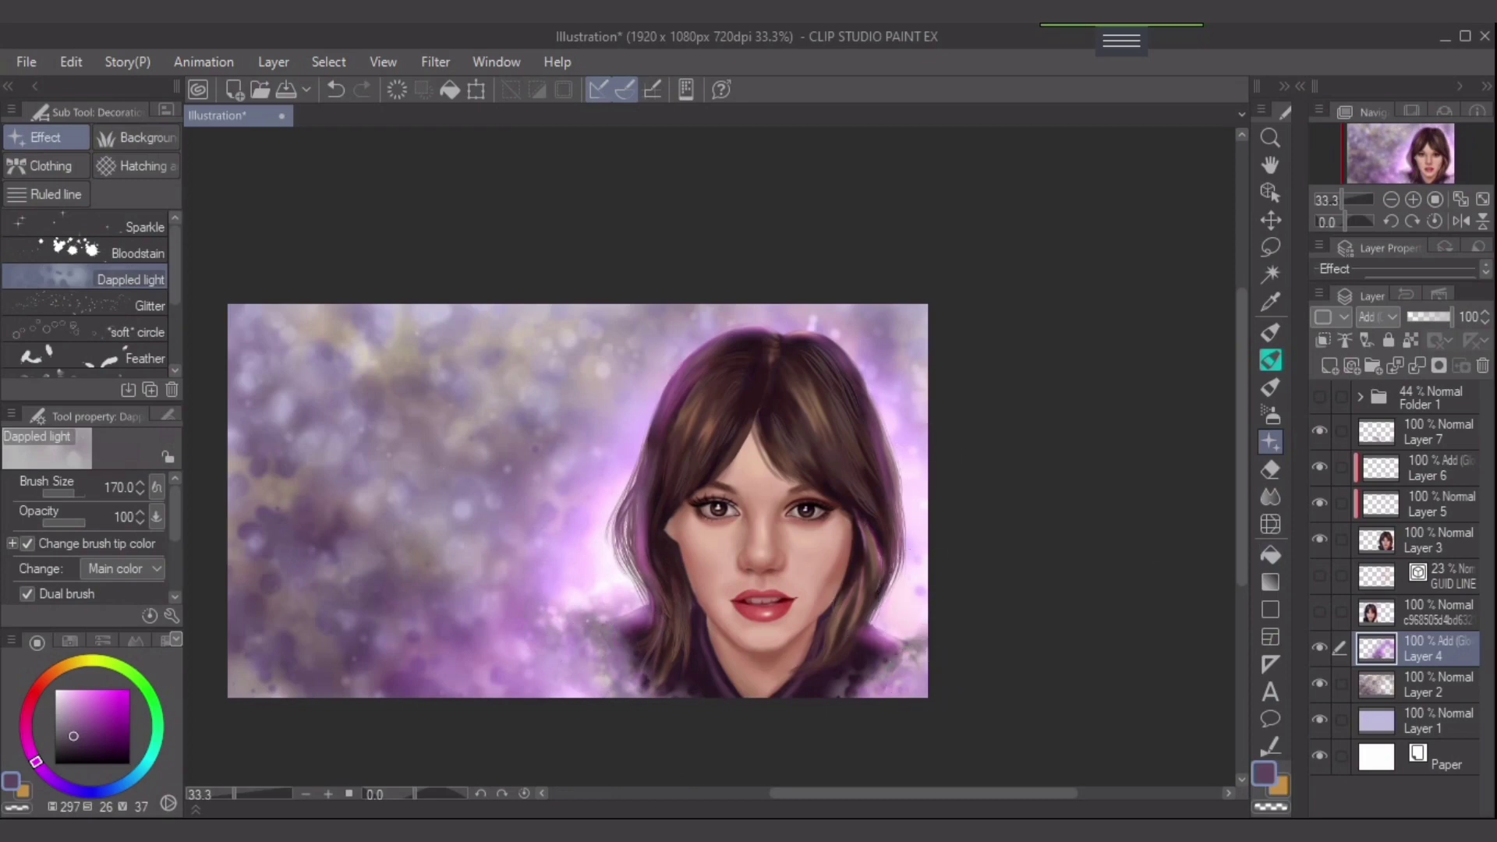
{"action": "left_click", "coordinate": [1437, 432]}
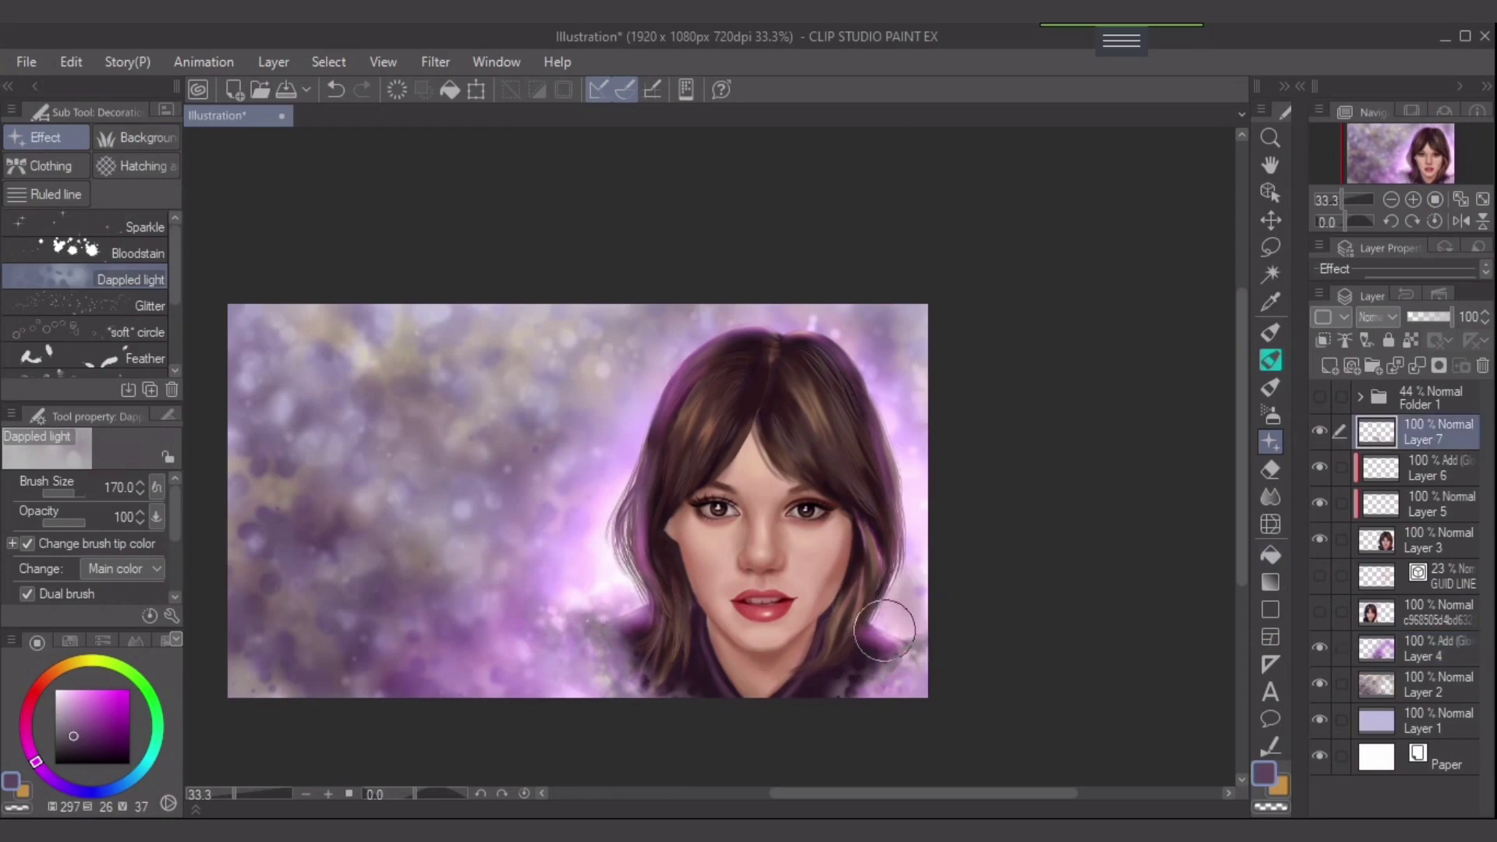
{"action": "key", "text": "ctrl+z"}
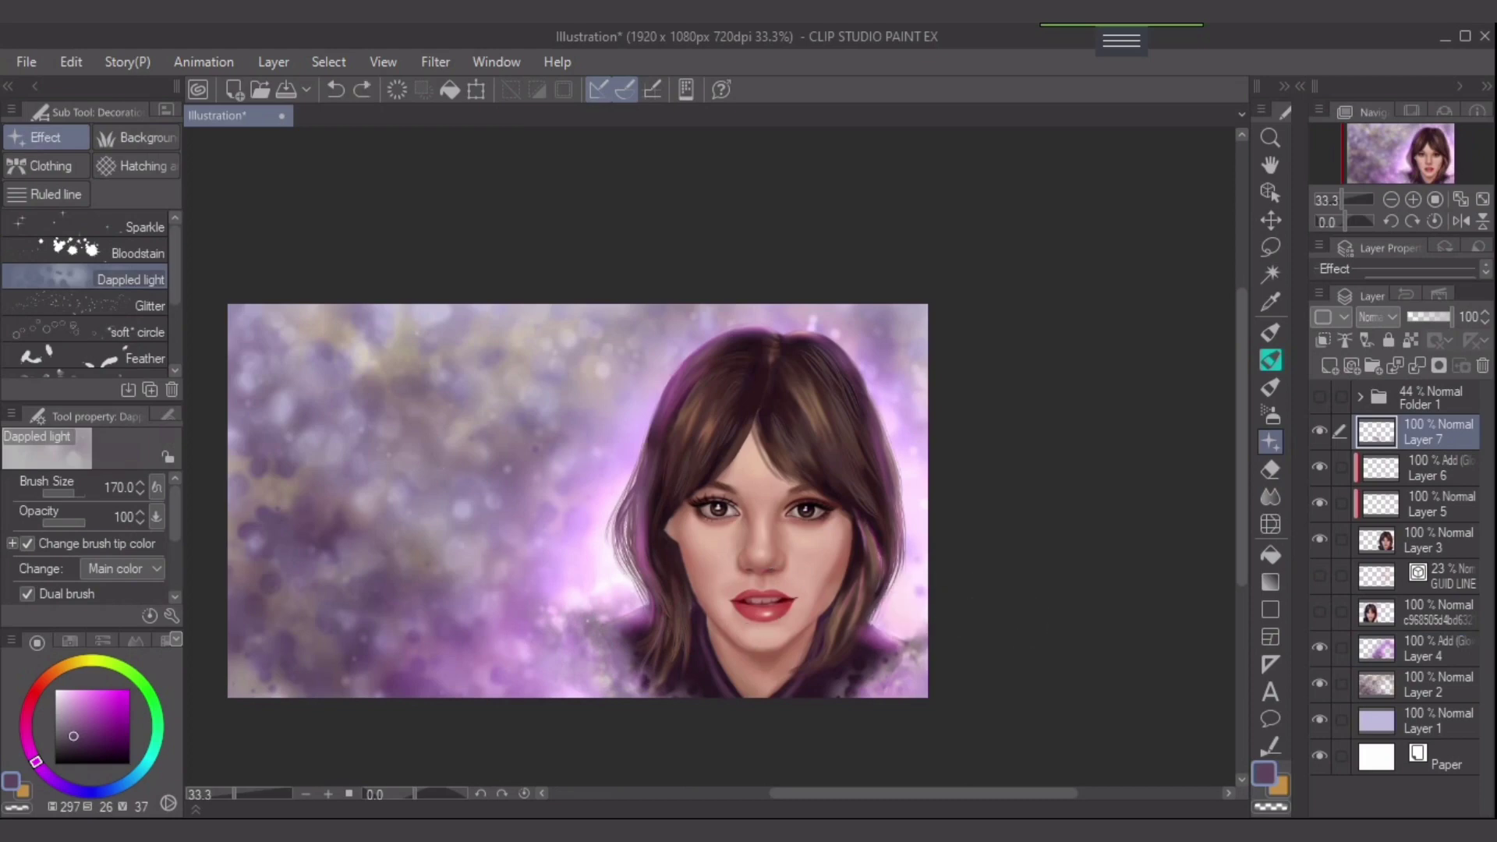
{"action": "left_click", "coordinate": [77, 705]}
{"action": "left_click_drag", "start_coordinate": [613, 594], "coordinate": [567, 610]}
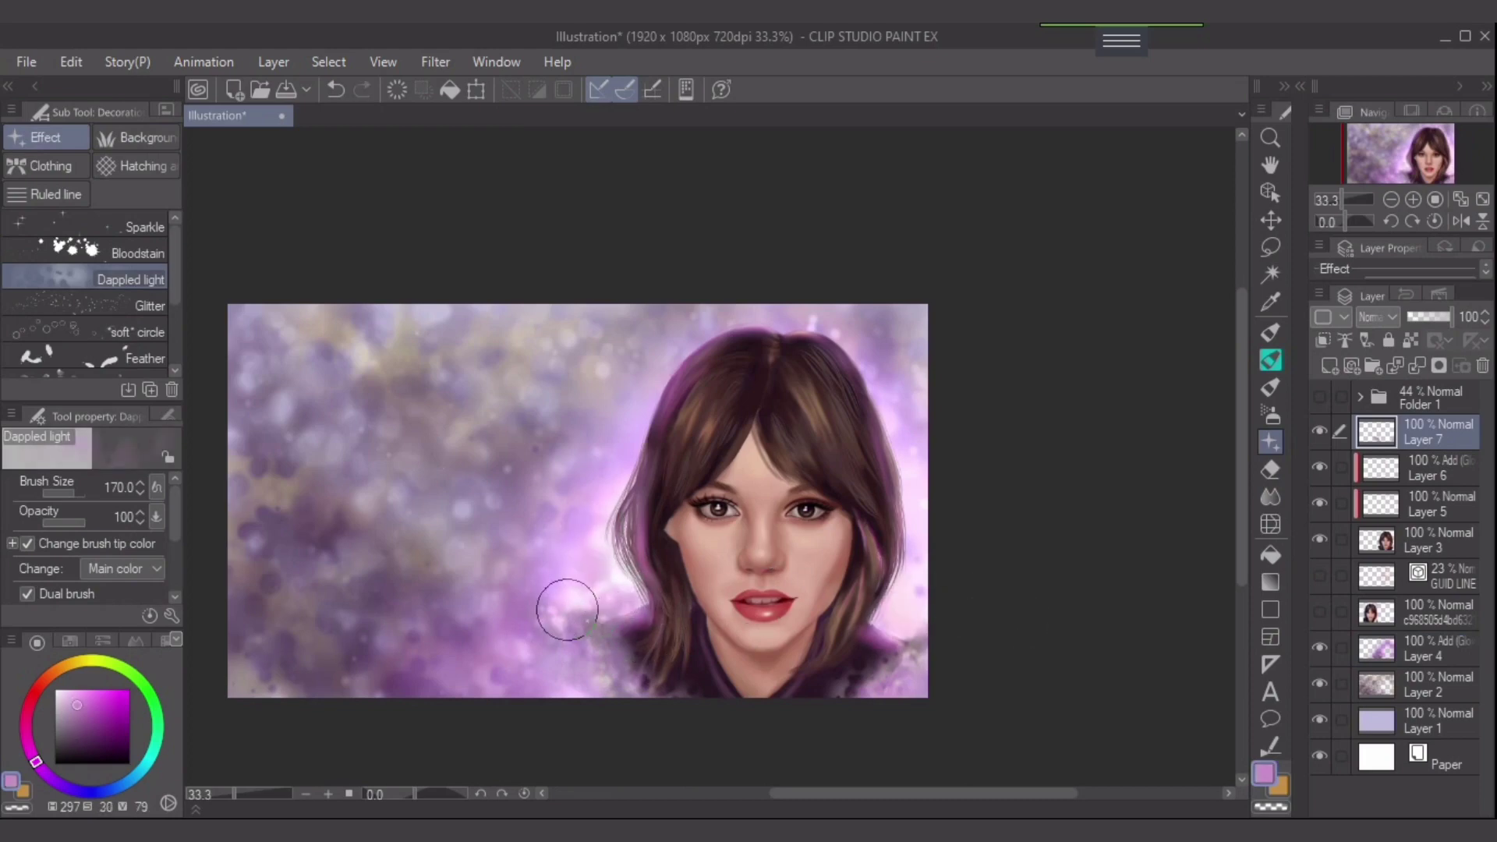
{"action": "key", "text": "bracketleft"}
{"action": "key", "text": "bracketleft"}
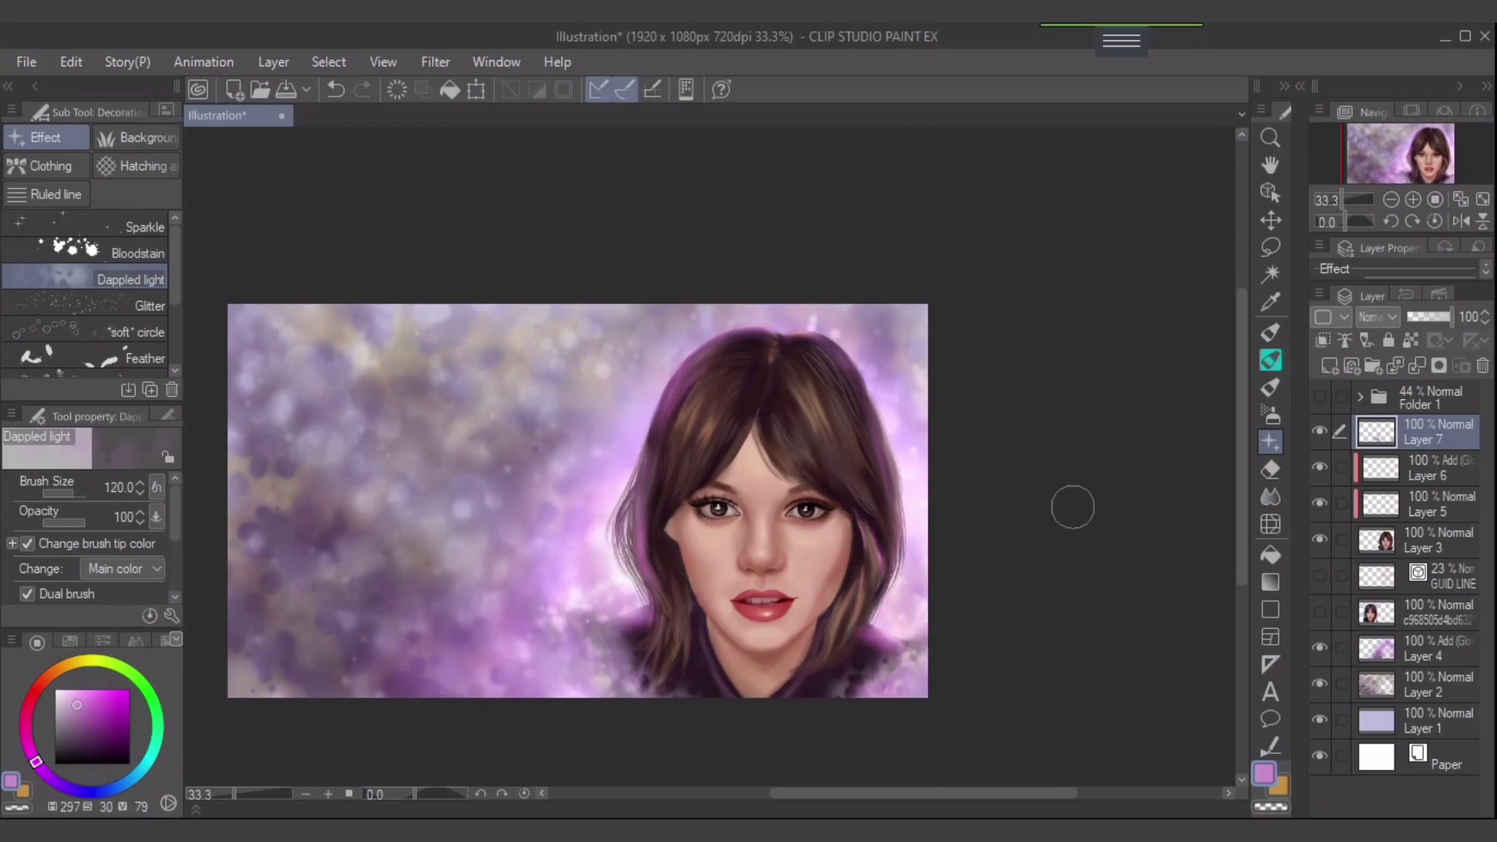
- Airbrush a pale yellow glow beside the hair on the image's left side with the Soft airbrush at size 120, redoing the first stroke
{"action": "key", "text": "b"}
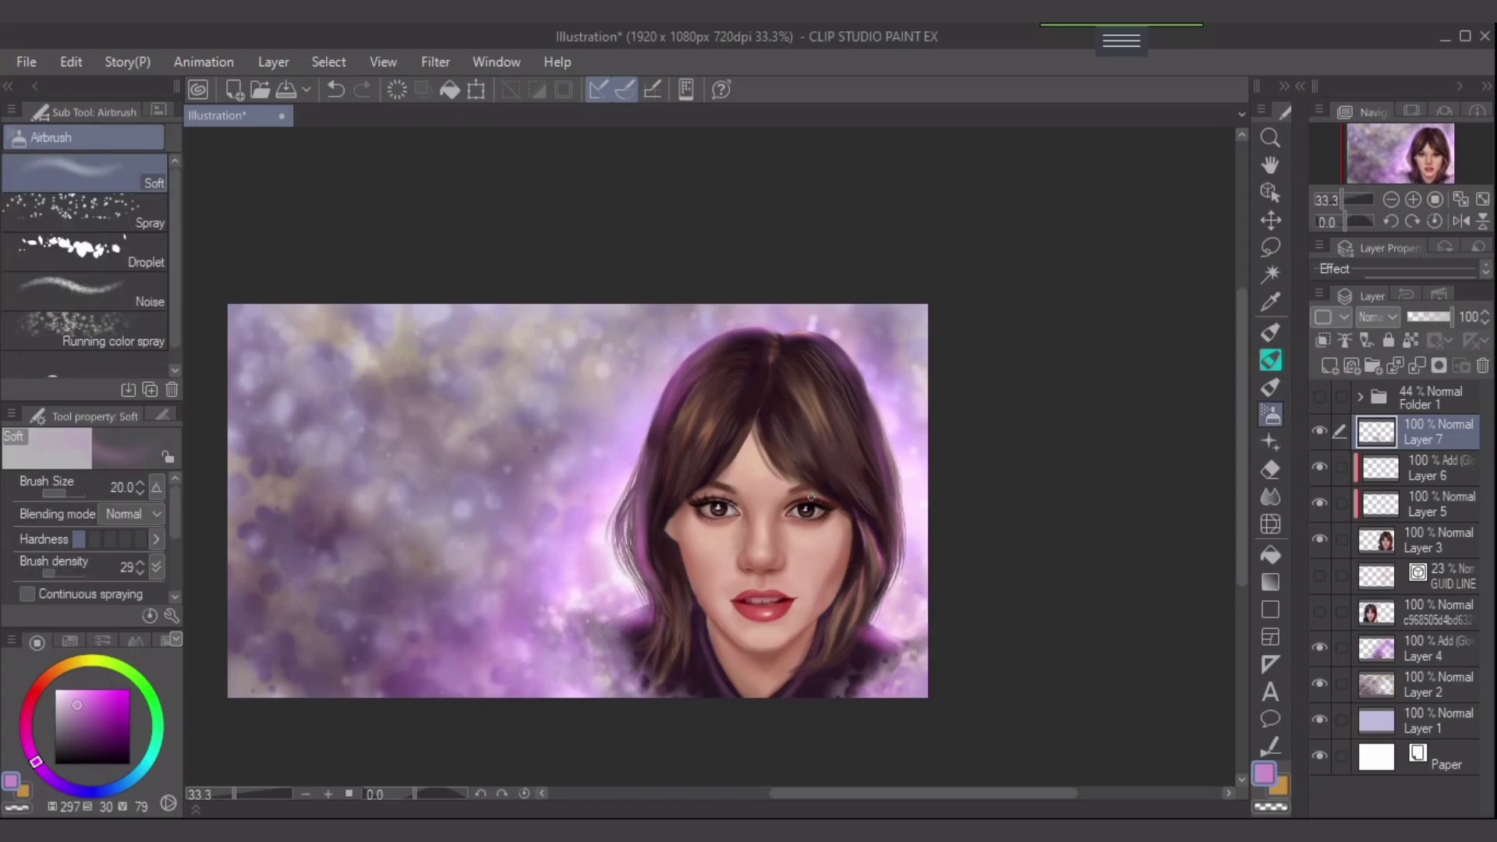
{"action": "left_click", "coordinate": [91, 660]}
{"action": "left_click", "coordinate": [72, 696]}
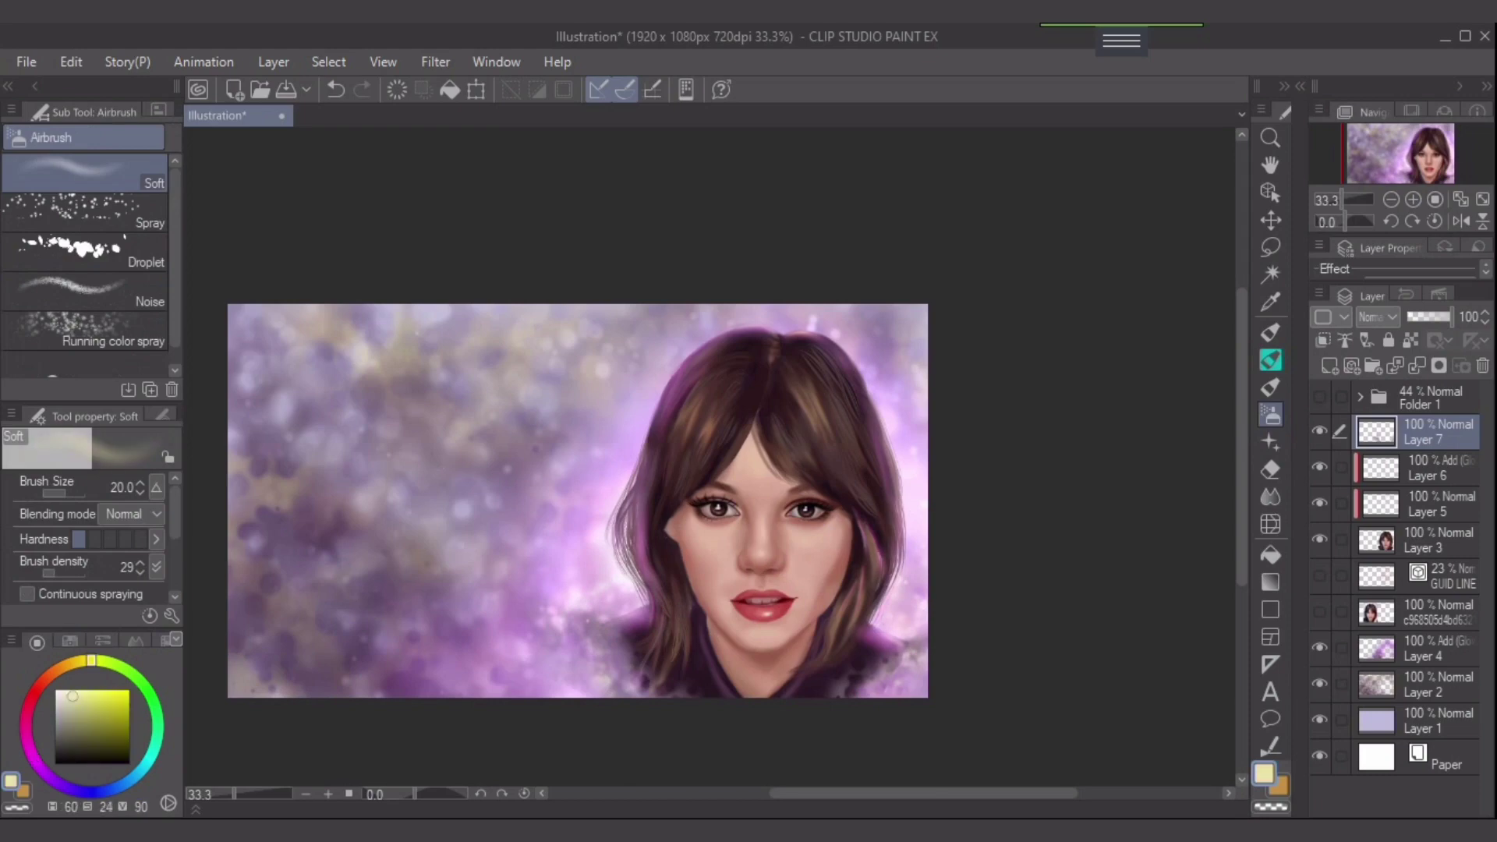
{"action": "key", "text": "bracketright"}
{"action": "key", "text": "bracketright"}
{"action": "mouse_move", "coordinate": [620, 470]}
{"action": "left_mouse_down"}
{"action": "mouse_move", "coordinate": [596, 570]}
{"action": "mouse_move", "coordinate": [610, 587]}
{"action": "mouse_move", "coordinate": [612, 543]}
{"action": "mouse_move", "coordinate": [623, 604]}
{"action": "left_mouse_up"}
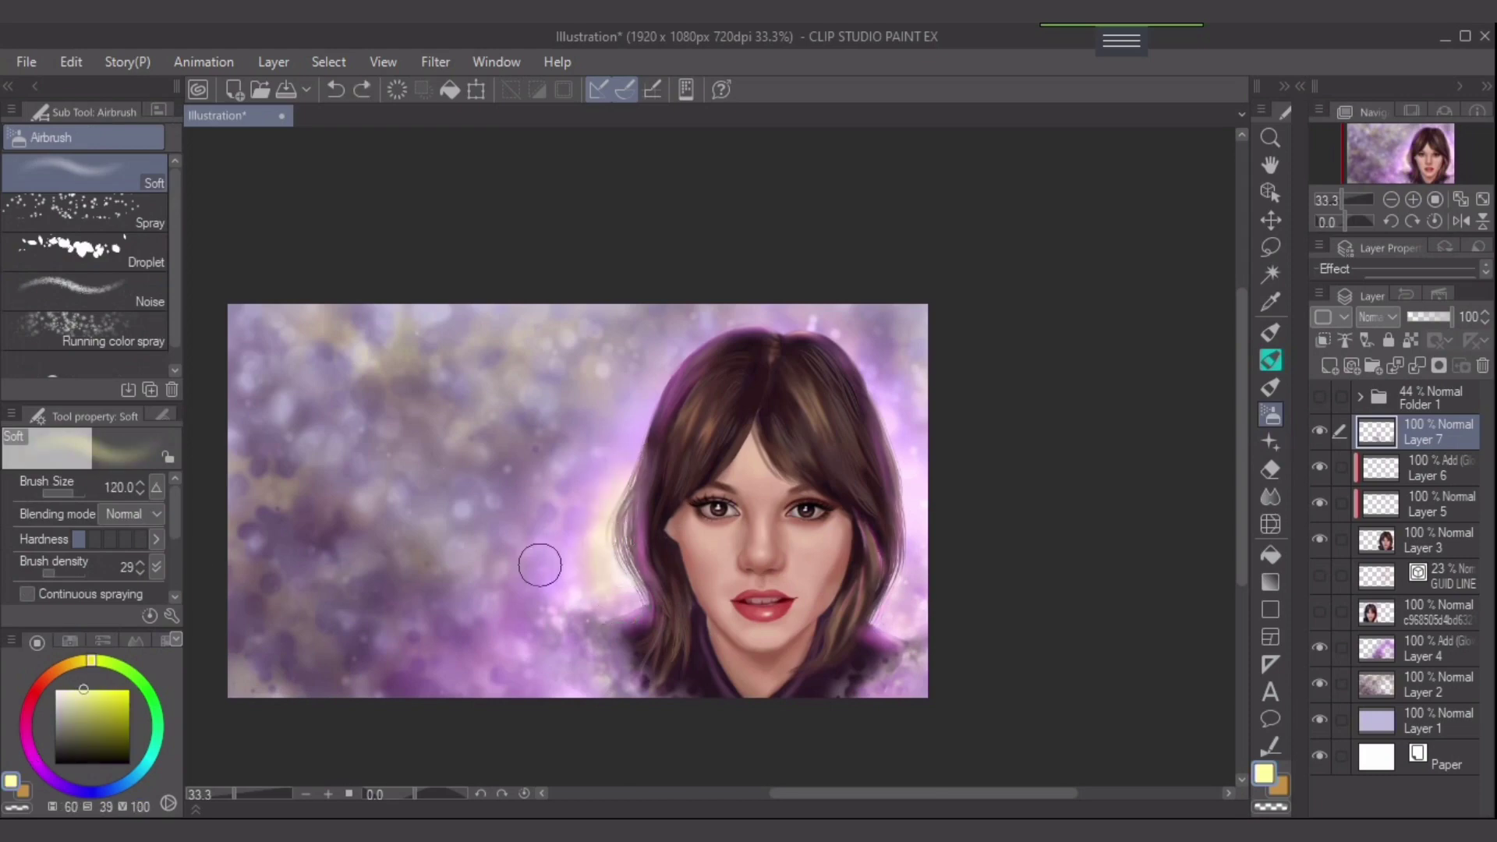
{"action": "key", "text": "ctrl+z"}
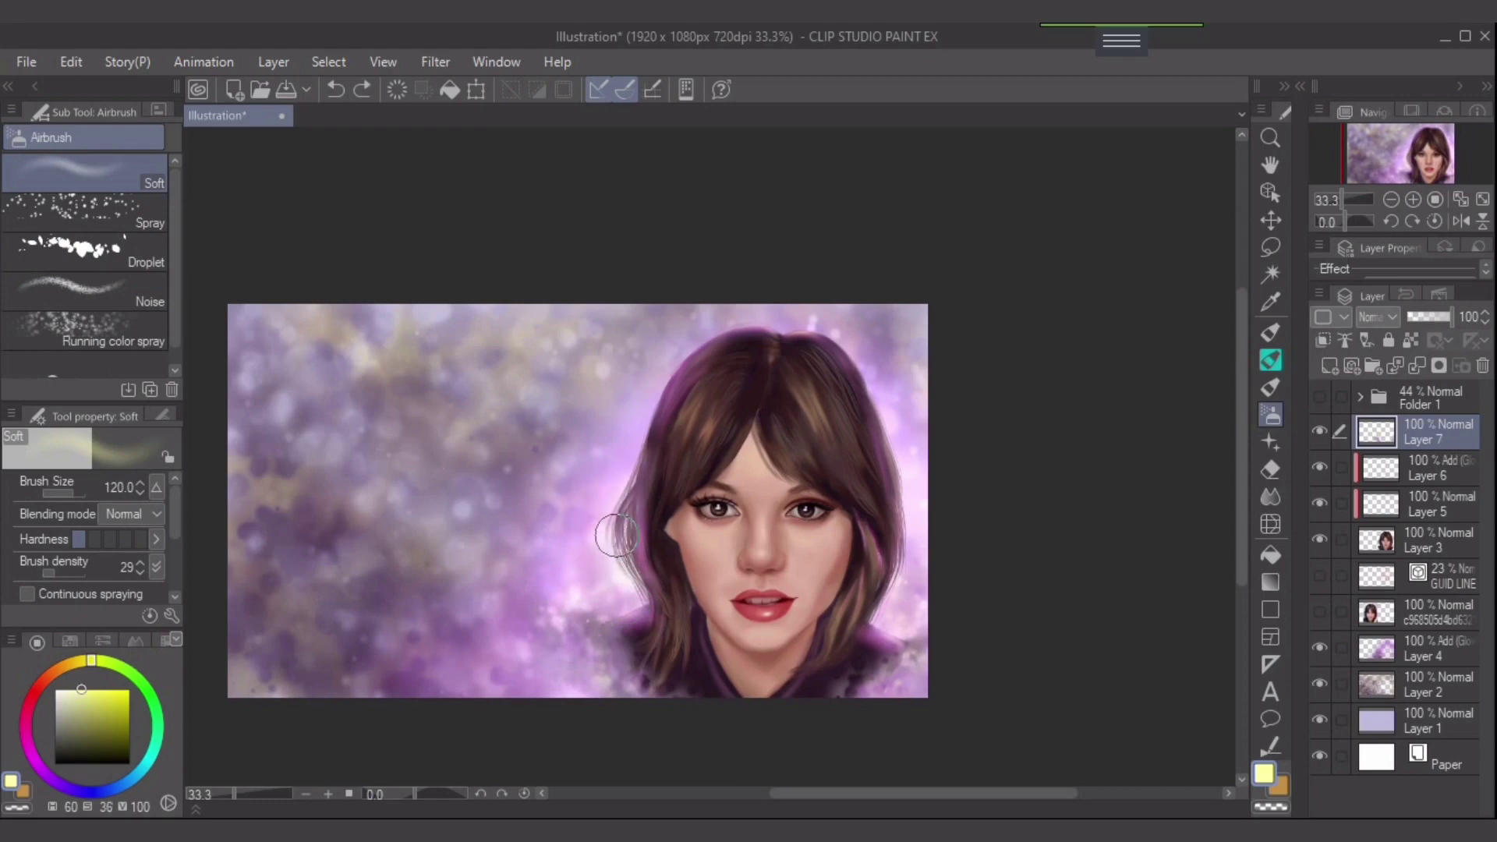
{"action": "left_click_drag", "start_coordinate": [616, 487], "coordinate": [619, 601]}
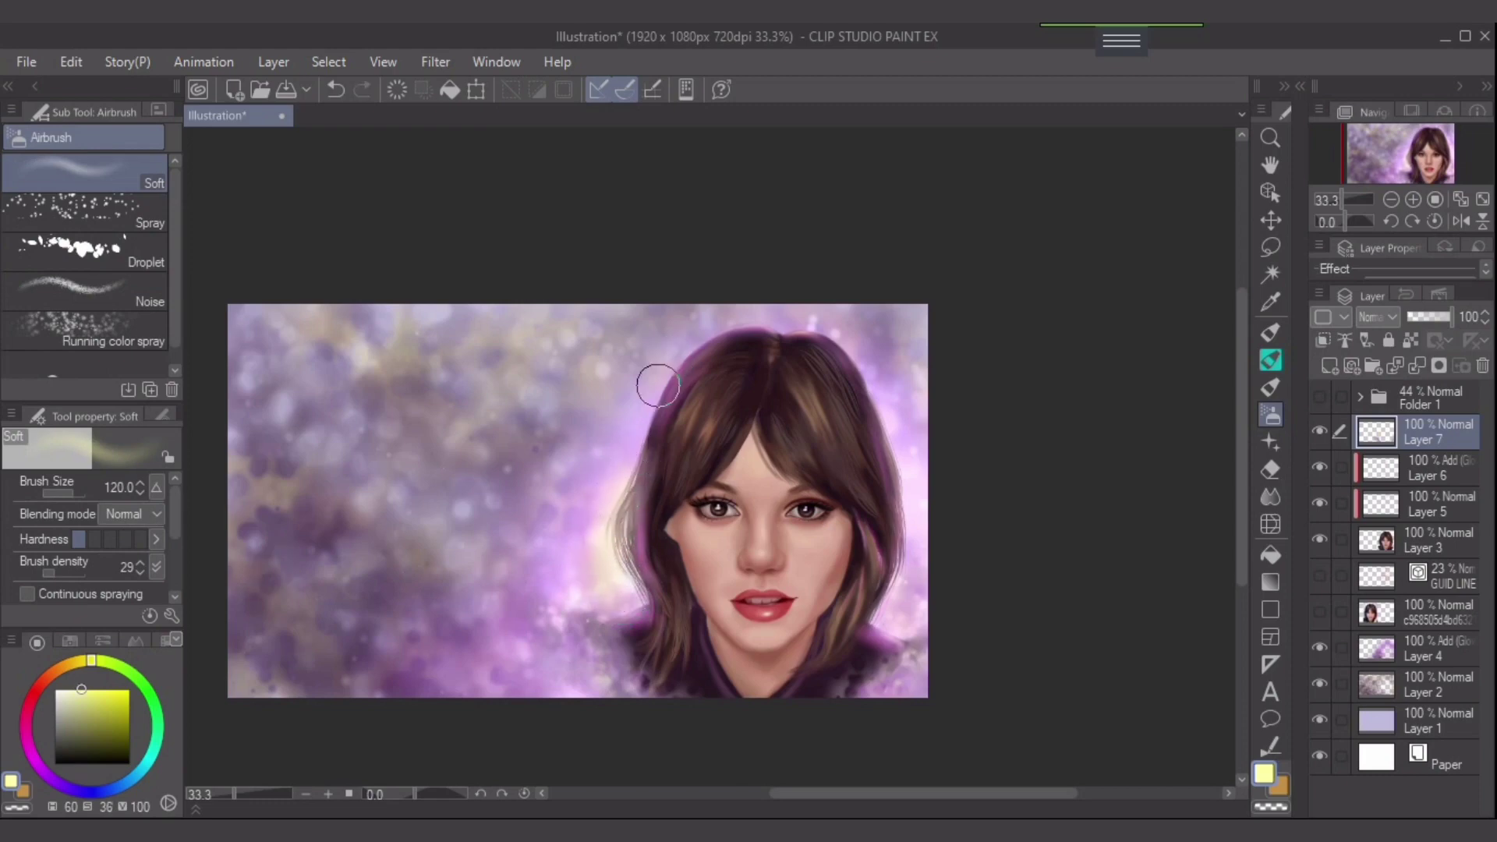
- Reduce the Soft airbrush to size 60 and extend the pale yellow glow along the upper hair edges on both sides
{"action": "mouse_move", "coordinate": [658, 385]}
{"action": "left_mouse_down"}
{"action": "mouse_move", "coordinate": [639, 417]}
{"action": "mouse_move", "coordinate": [689, 356]}
{"action": "mouse_move", "coordinate": [643, 459]}
{"action": "left_mouse_up"}
{"action": "key", "text": "ctrl+z"}
{"action": "key", "text": "bracketleft"}
{"action": "key", "text": "bracketleft"}
{"action": "left_click_drag", "start_coordinate": [676, 357], "coordinate": [645, 447]}
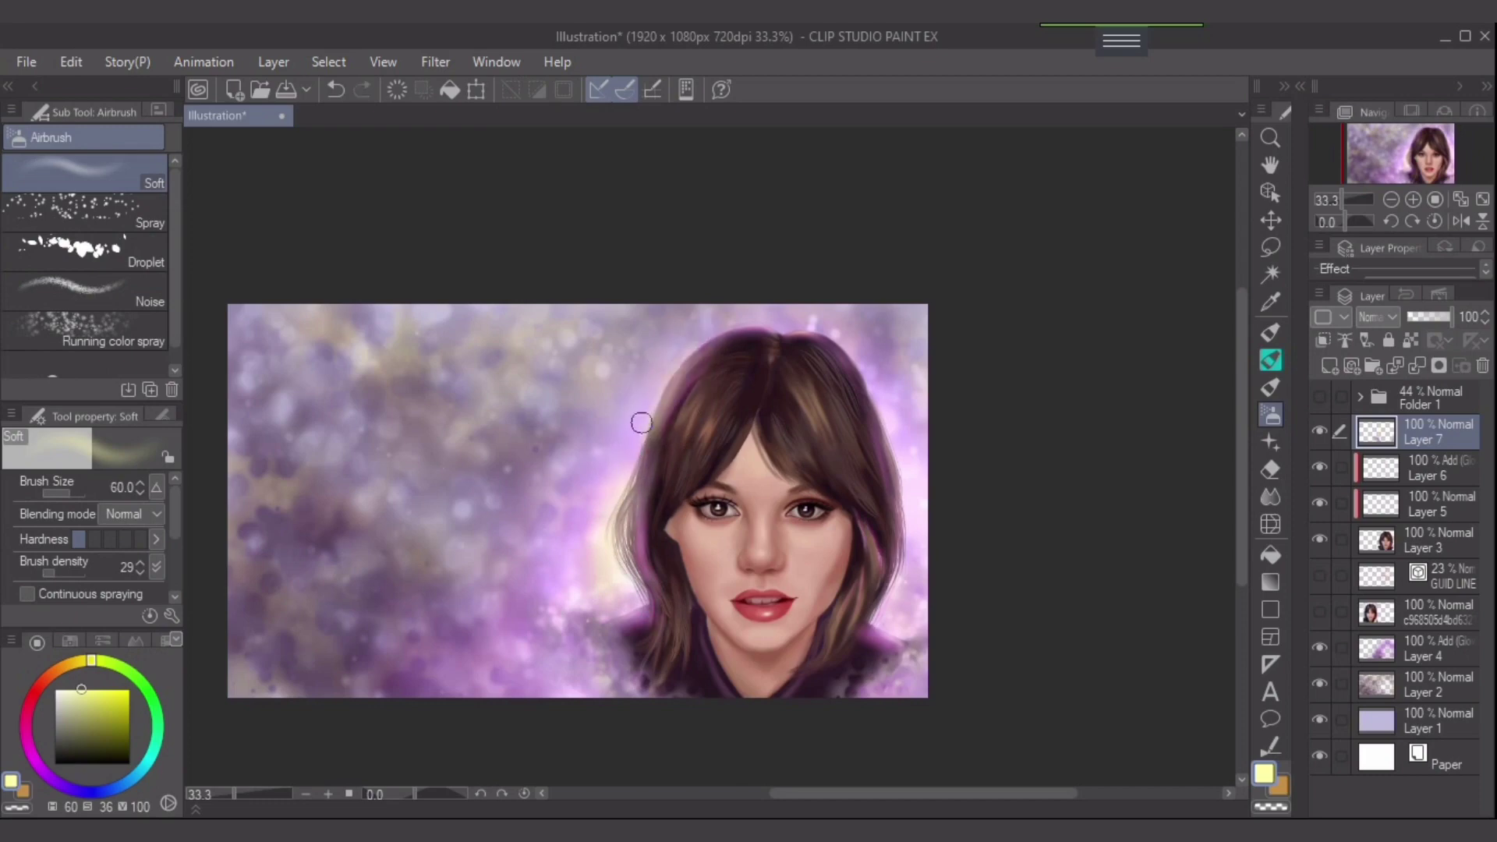
{"action": "mouse_move", "coordinate": [843, 336]}
{"action": "left_mouse_down"}
{"action": "mouse_move", "coordinate": [909, 501]}
{"action": "mouse_move", "coordinate": [903, 540]}
{"action": "left_mouse_up"}
{"action": "key", "text": "ctrl+z"}
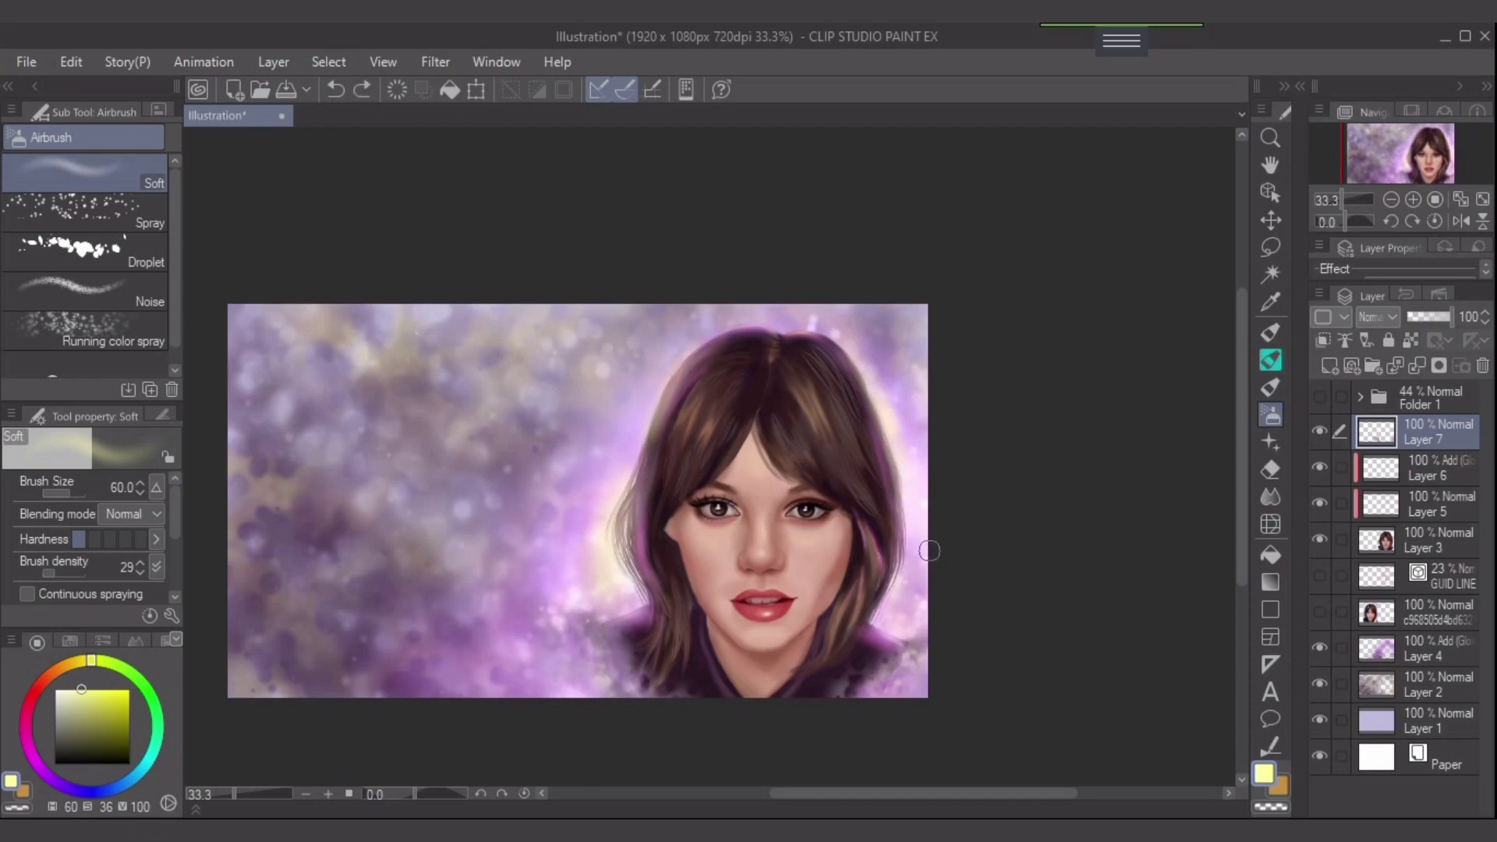
- Airbrush pale yellow light around the lower jacket edges on both sides at sizes 100 and 150, undoing unwanted strokes
{"action": "mouse_move", "coordinate": [911, 604]}
{"action": "left_mouse_down"}
{"action": "mouse_move", "coordinate": [930, 628]}
{"action": "mouse_move", "coordinate": [909, 682]}
{"action": "mouse_move", "coordinate": [872, 703]}
{"action": "left_mouse_up"}
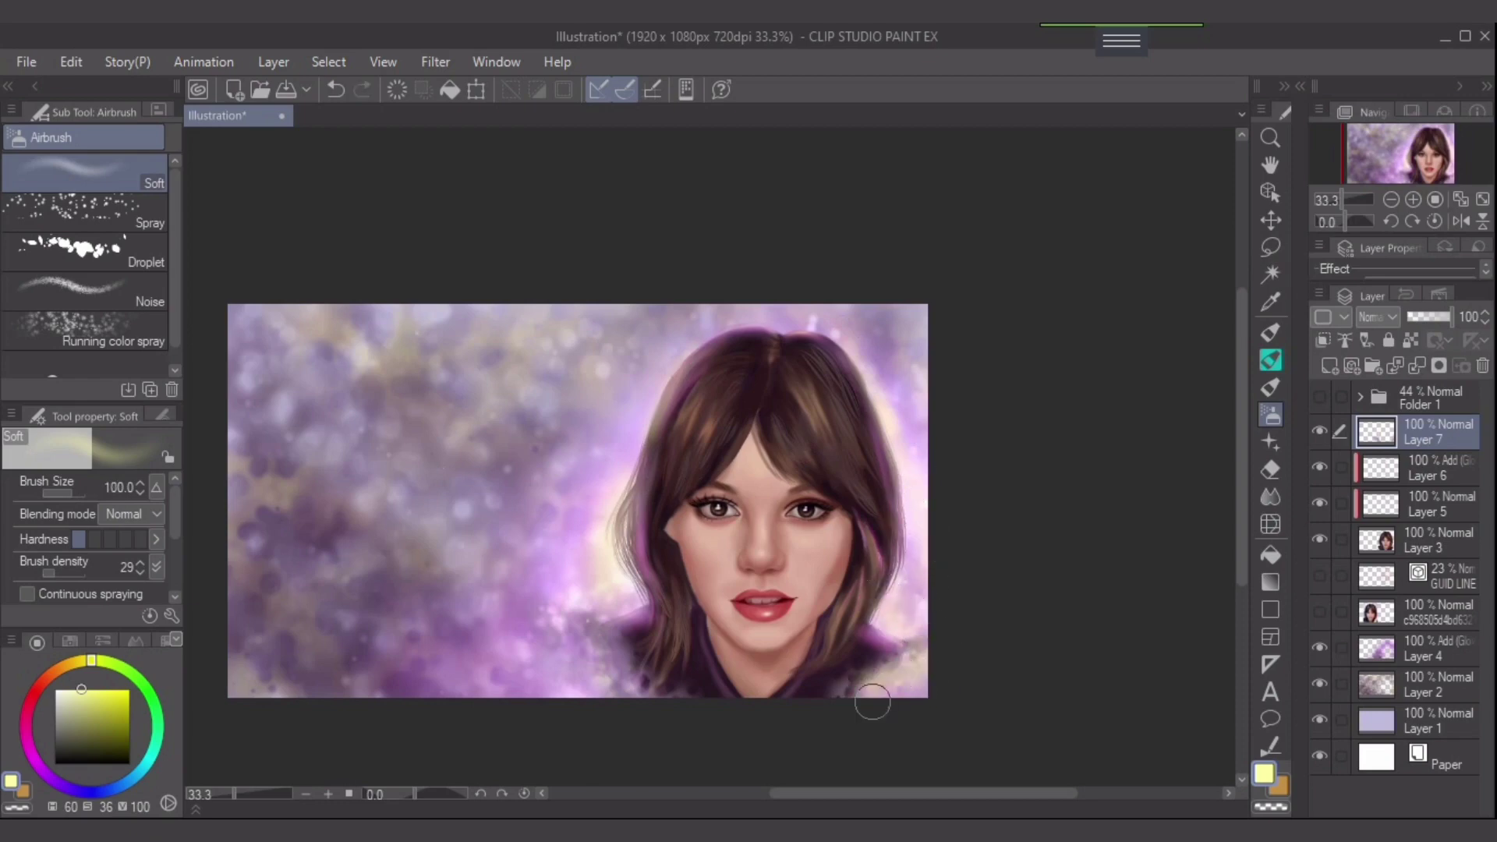
{"action": "key", "text": "ctrl+z"}
{"action": "left_click_drag", "start_coordinate": [932, 643], "coordinate": [906, 632]}
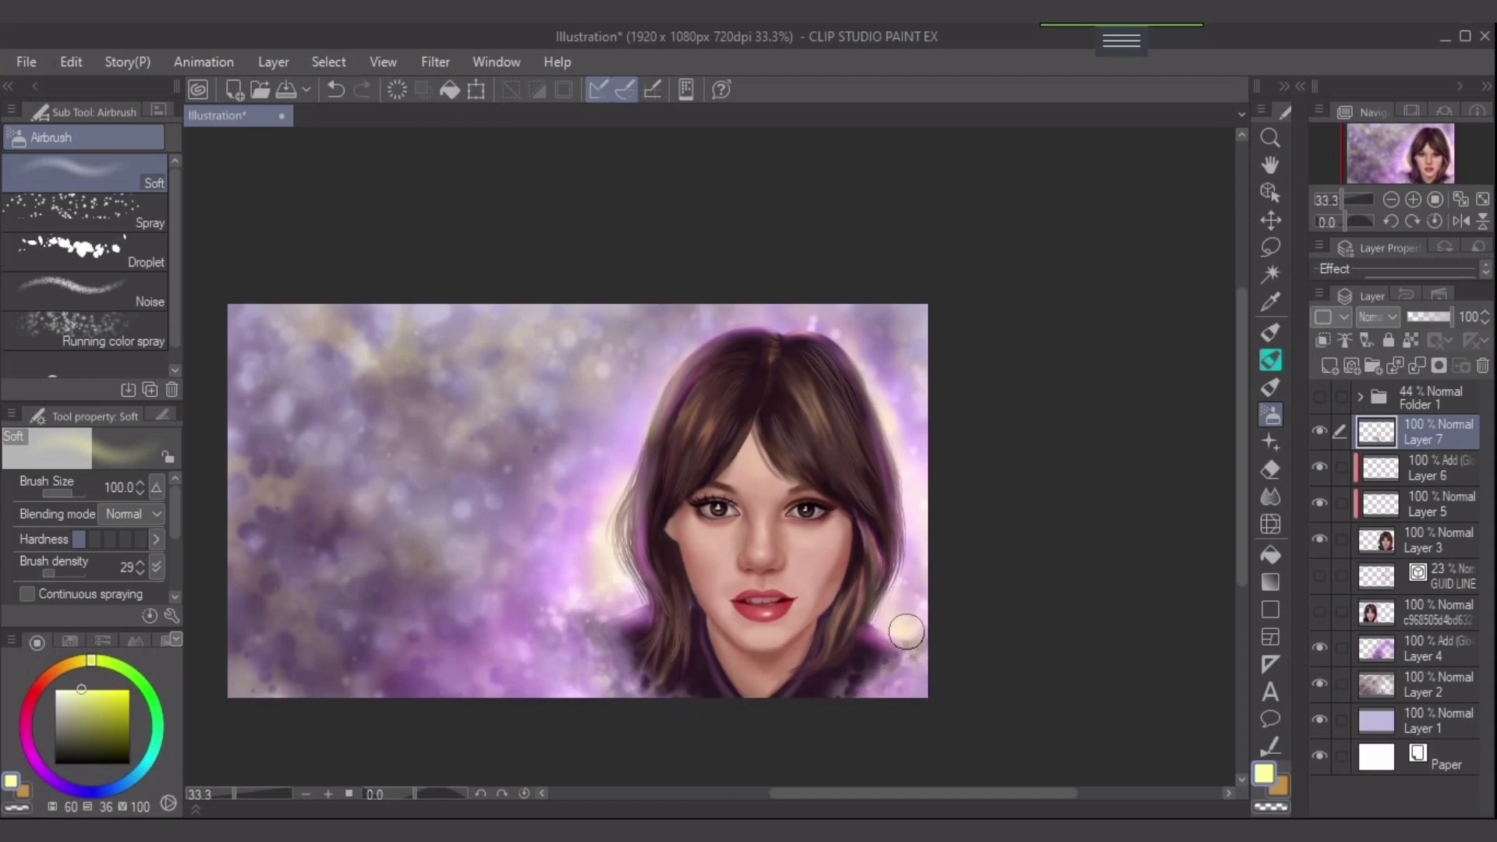
{"action": "mouse_move", "coordinate": [621, 607]}
{"action": "left_mouse_down"}
{"action": "mouse_move", "coordinate": [589, 646]}
{"action": "mouse_move", "coordinate": [565, 678]}
{"action": "left_mouse_up"}
{"action": "key", "text": "ctrl+z"}
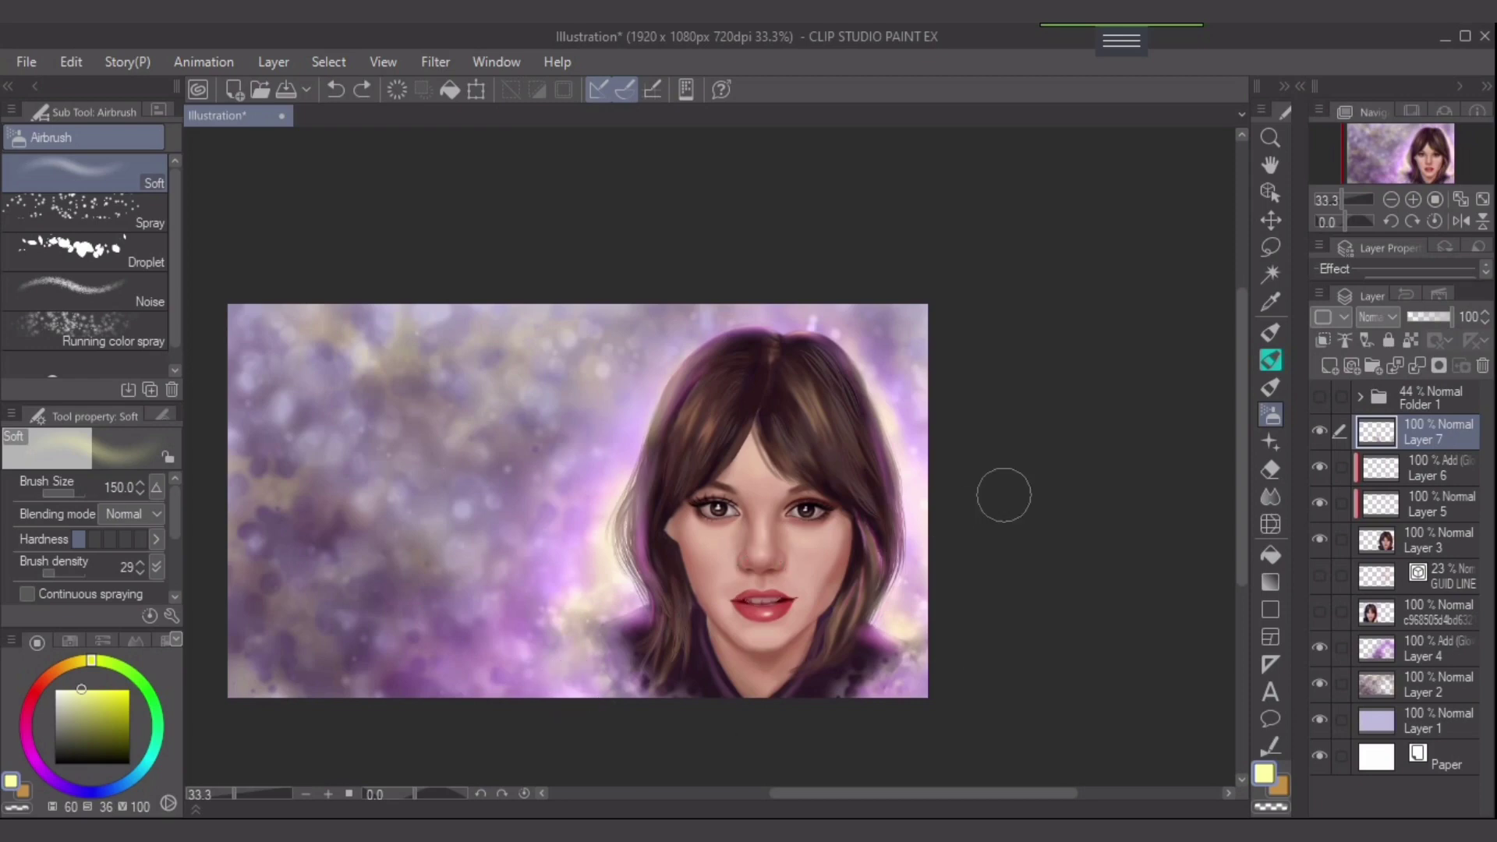
- Add pale yellow Dappled light at size 120 over the lower background on the image's left side
{"action": "left_click", "coordinate": [1270, 441]}
{"action": "left_click_drag", "start_coordinate": [479, 634], "coordinate": [466, 693]}
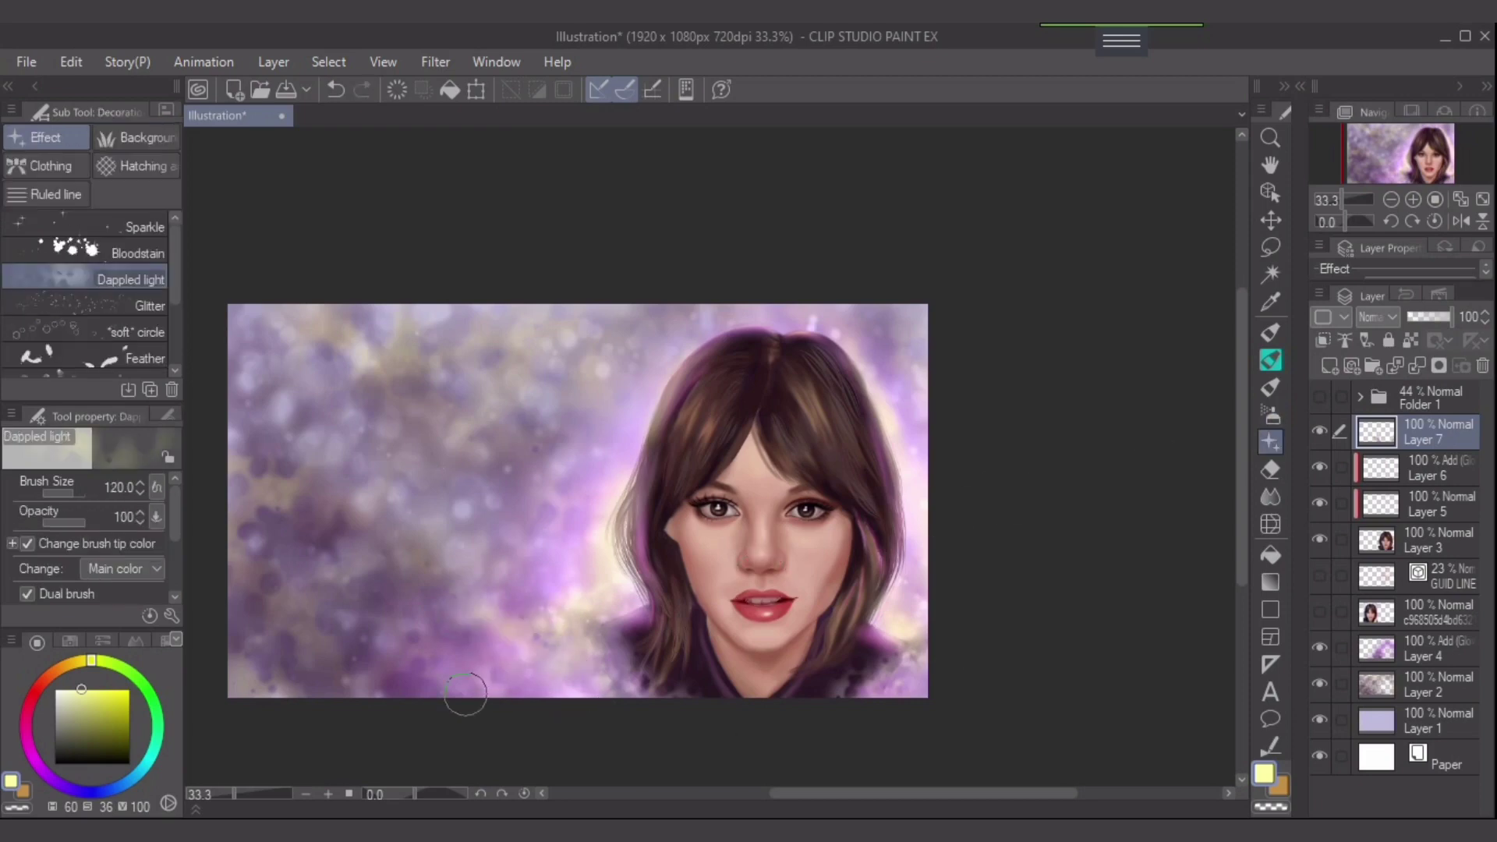
{"action": "scroll", "coordinate": [528, 704], "scroll_direction": "down", "scroll_amount": 1}
{"action": "left_click", "coordinate": [1482, 199]}
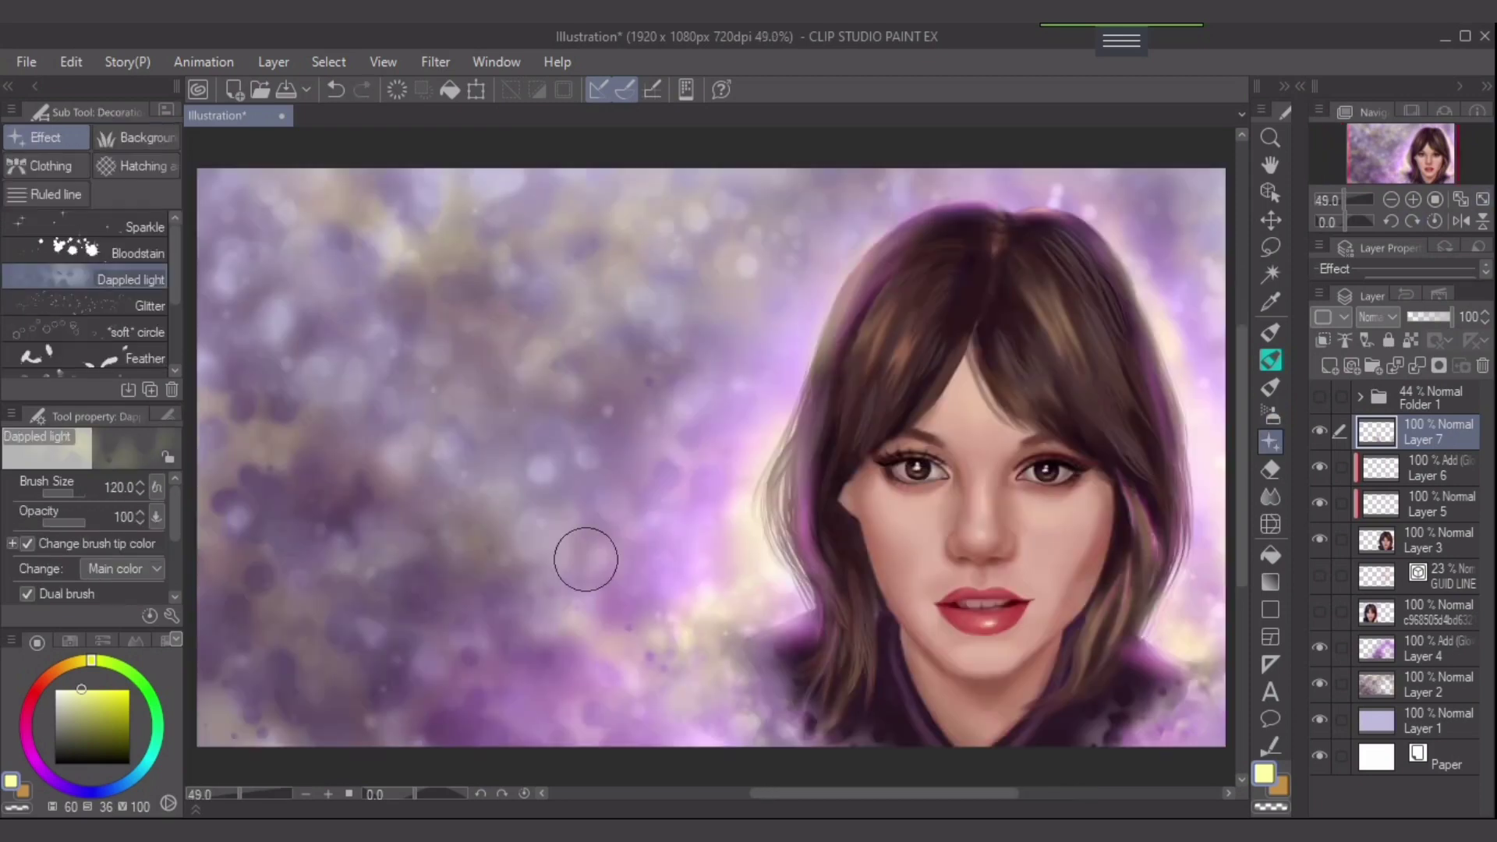
- Try larger pale yellow Dappled light strokes at sizes 170 and 250 across the lower background, undoing each one
{"action": "key", "text": "]"}
{"action": "key", "text": "]"}
{"action": "left_click_drag", "start_coordinate": [421, 524], "coordinate": [665, 628]}
{"action": "scroll", "coordinate": [733, 679], "scroll_direction": "down", "scroll_amount": 1}
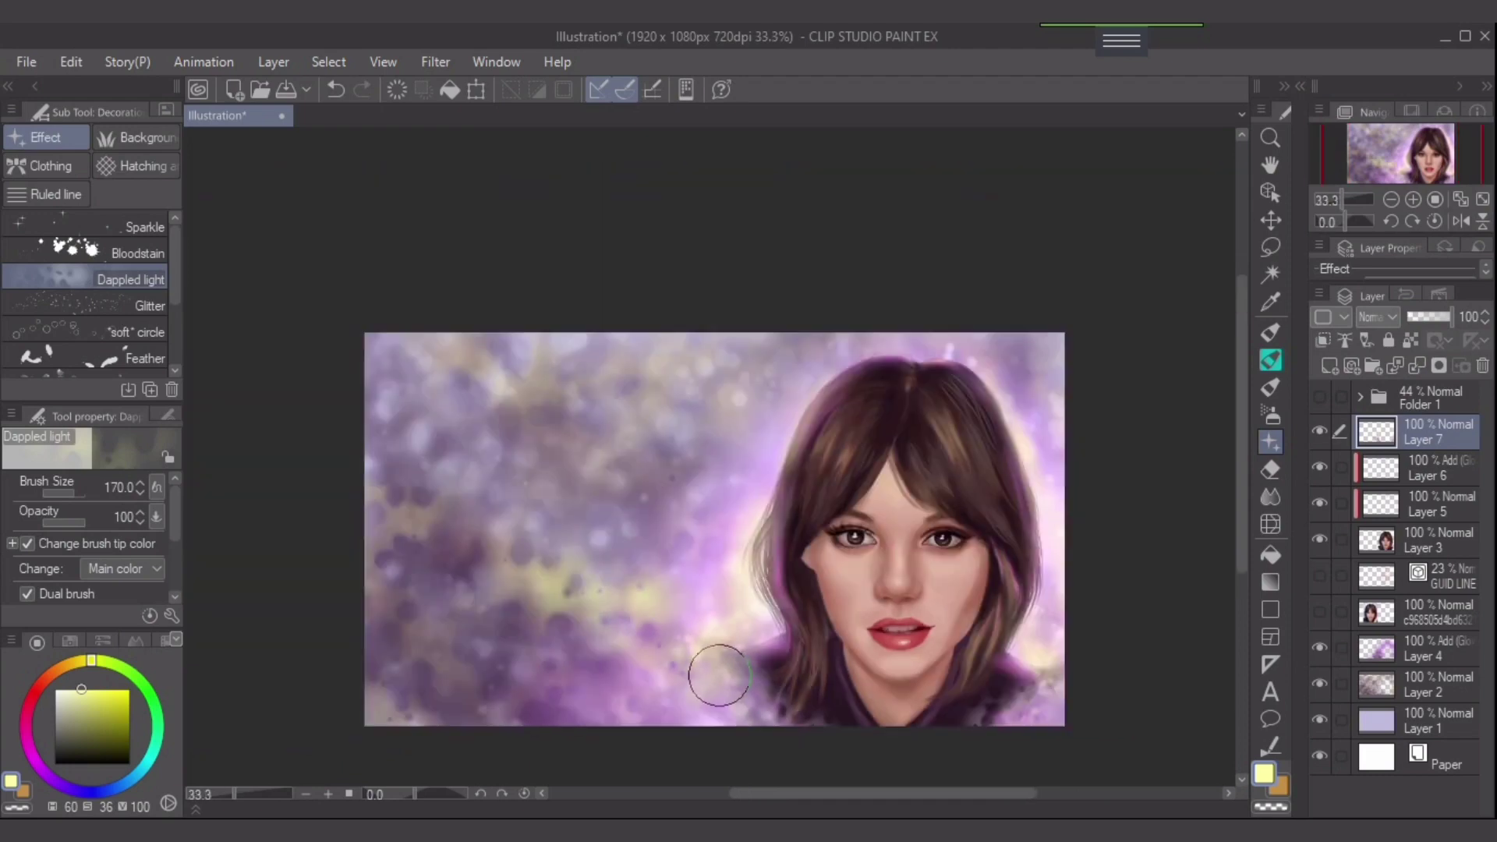
{"action": "key", "text": "ctrl+z"}
{"action": "key", "text": "]"}
{"action": "key", "text": "]"}
{"action": "mouse_move", "coordinate": [421, 691]}
{"action": "left_mouse_down"}
{"action": "mouse_move", "coordinate": [465, 722]}
{"action": "mouse_move", "coordinate": [546, 722]}
{"action": "left_mouse_up"}
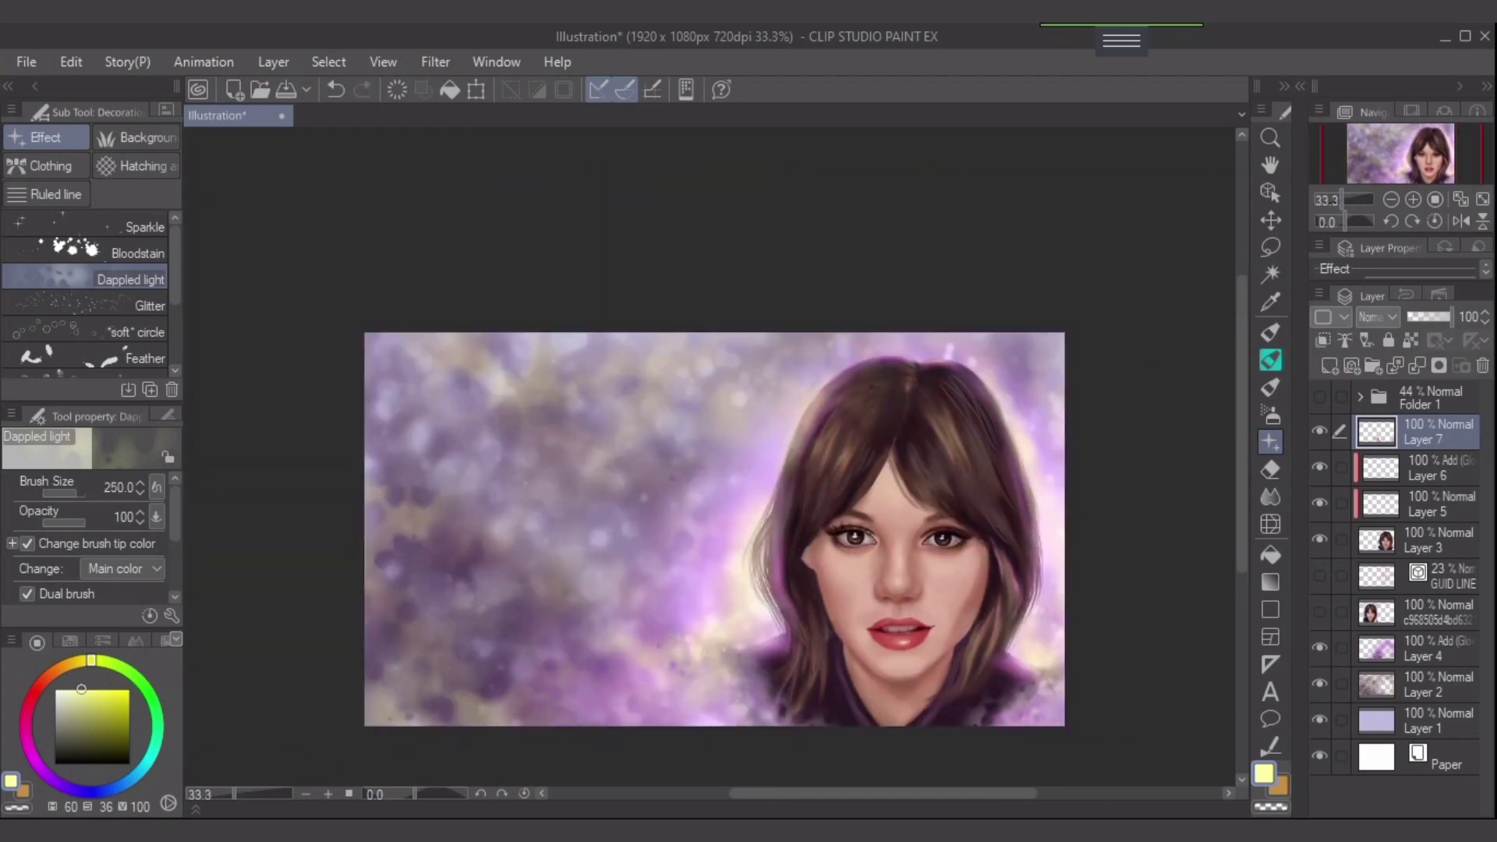
{"action": "key", "text": "ctrl+z"}
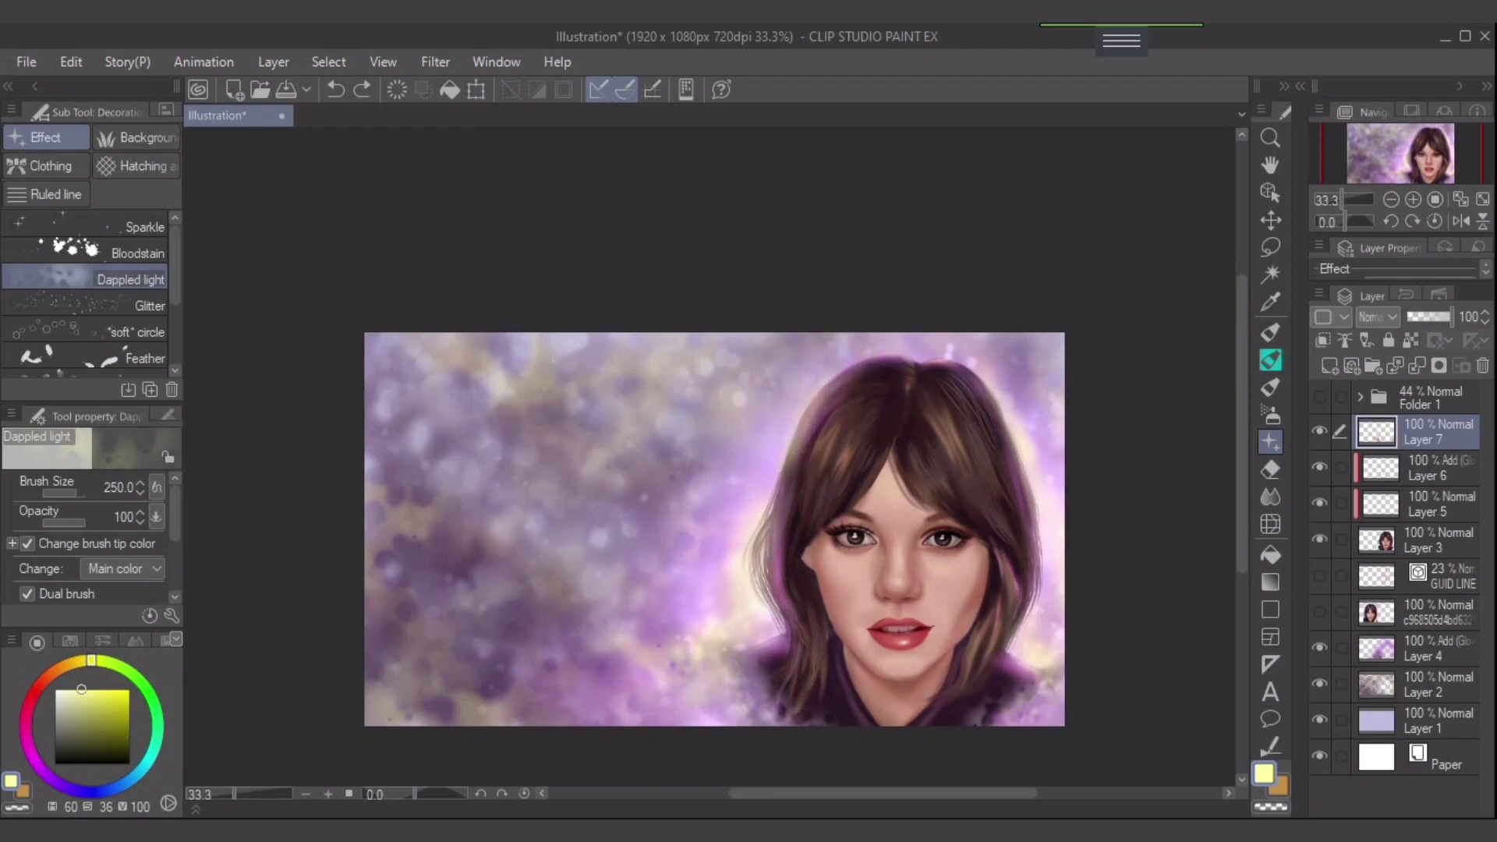
- Try pale yellow Dappled light around the hair on Layer 4 at sizes 250 and 170, undoing each stroke
{"action": "key", "text": "ctrl+y"}
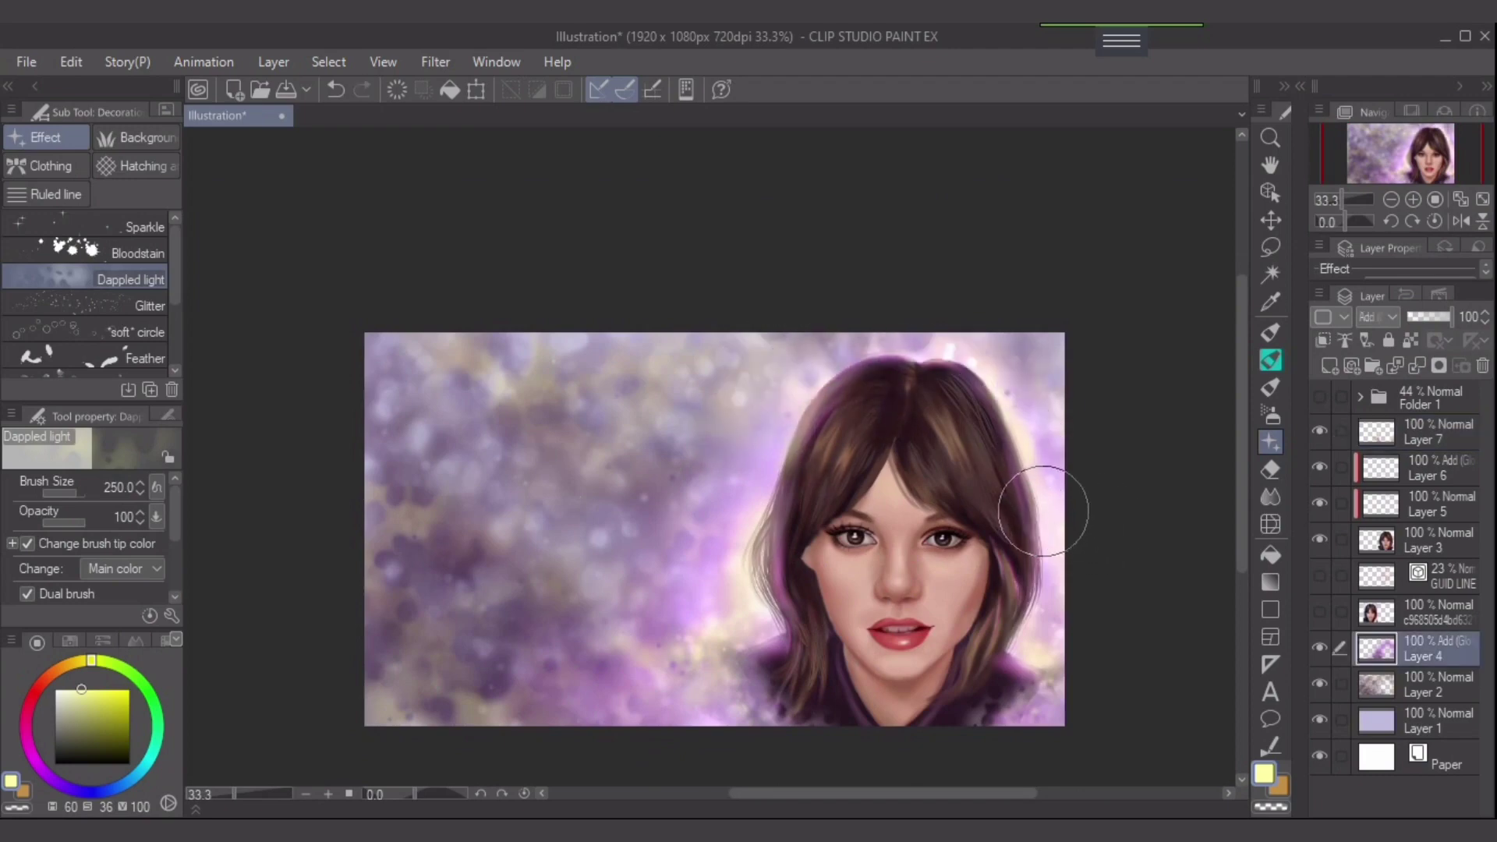
{"action": "key", "text": "ctrl+z"}
{"action": "mouse_move", "coordinate": [826, 379]}
{"action": "left_mouse_down"}
{"action": "mouse_move", "coordinate": [788, 404]}
{"action": "mouse_move", "coordinate": [957, 377]}
{"action": "left_mouse_up"}
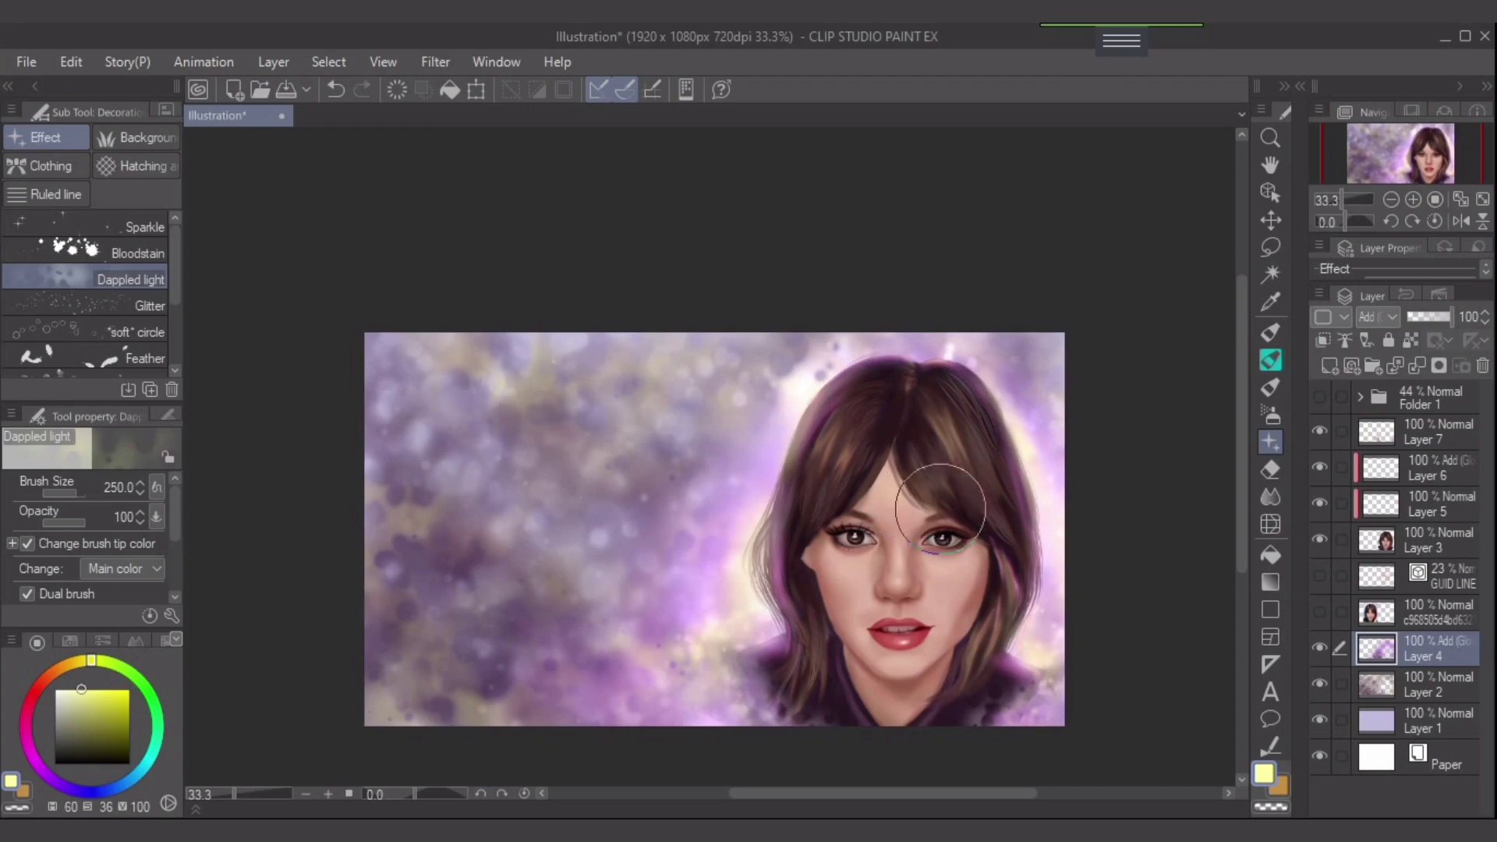
{"action": "key", "text": "ctrl+z"}
{"action": "key", "text": "bracketleft"}
{"action": "key", "text": "bracketleft"}
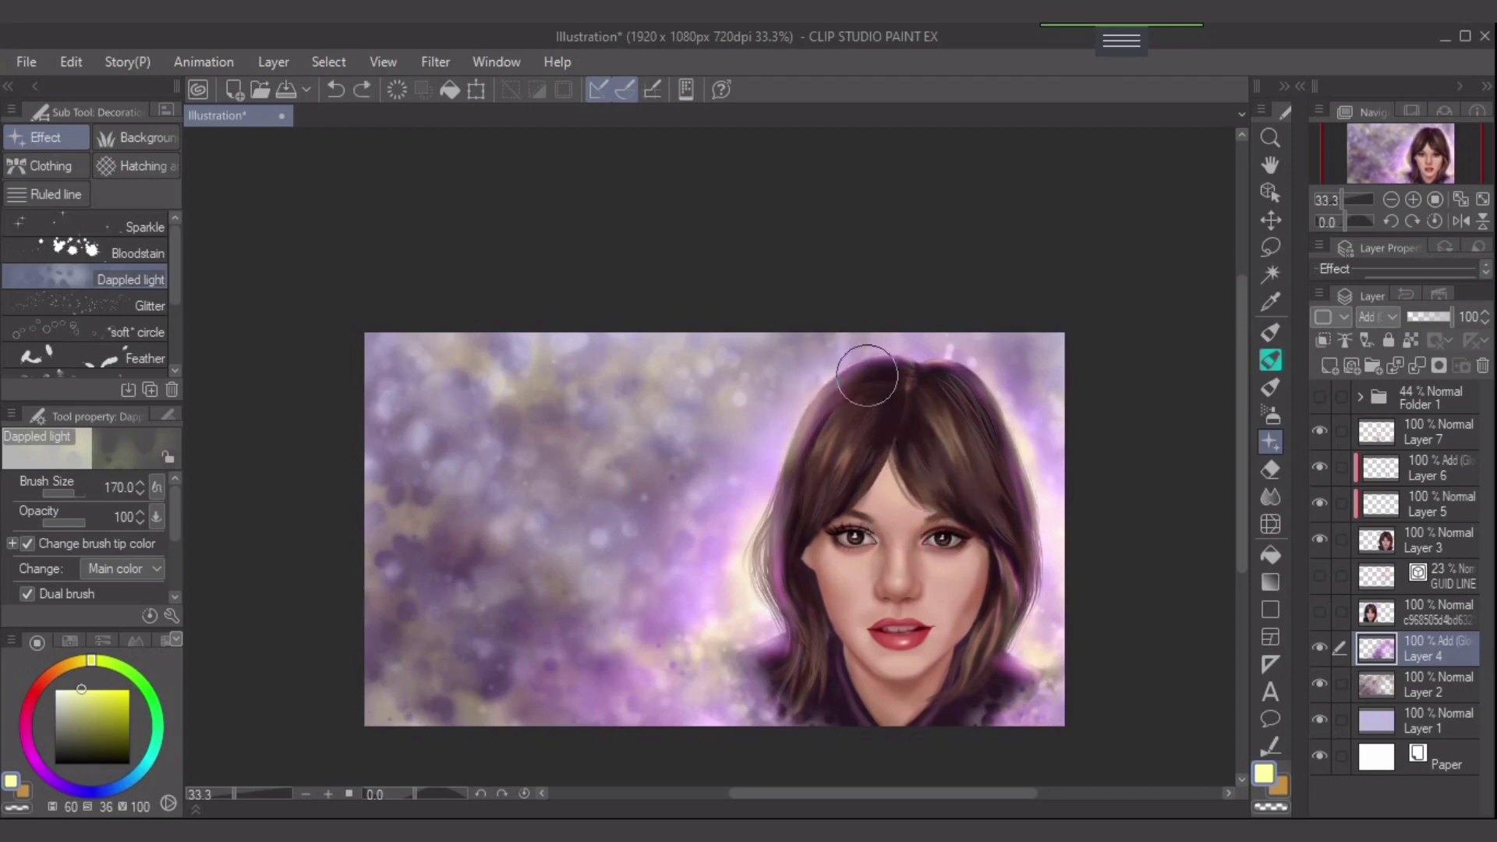
{"action": "mouse_move", "coordinate": [1016, 412]}
{"action": "left_mouse_down"}
{"action": "mouse_move", "coordinate": [1019, 454]}
{"action": "mouse_move", "coordinate": [1042, 477]}
{"action": "left_mouse_up"}
{"action": "key", "text": "ctrl+z"}
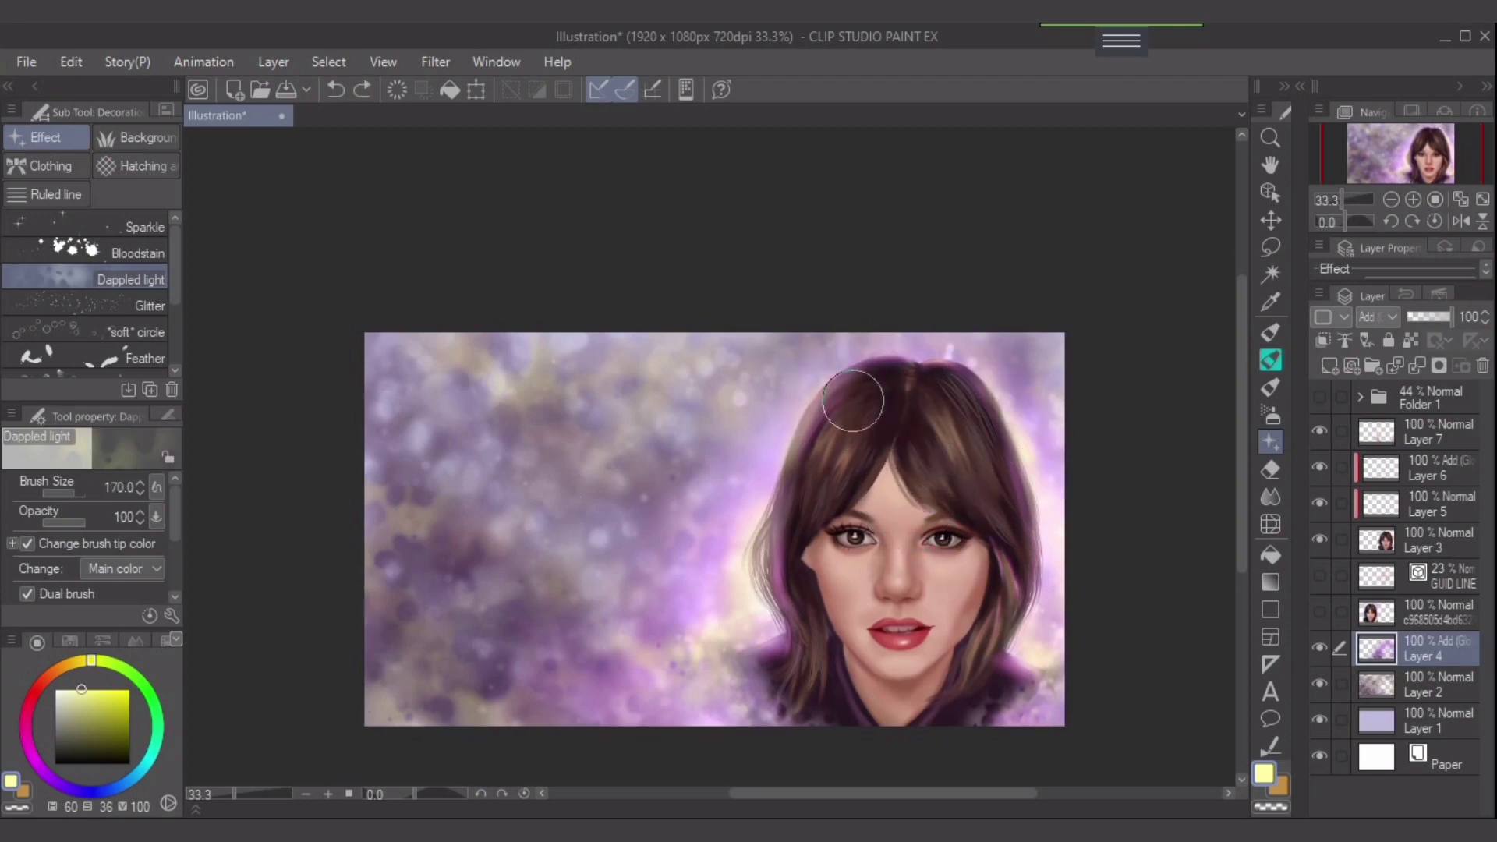
- Try pale yellow Dappled light strokes at size 250 around the hair and down both sides of the head, undoing each one
{"action": "key", "text": "ctrl+y"}
{"action": "key", "text": "ctrl+y"}
{"action": "key", "text": "bracketright"}
{"action": "key", "text": "bracketright"}
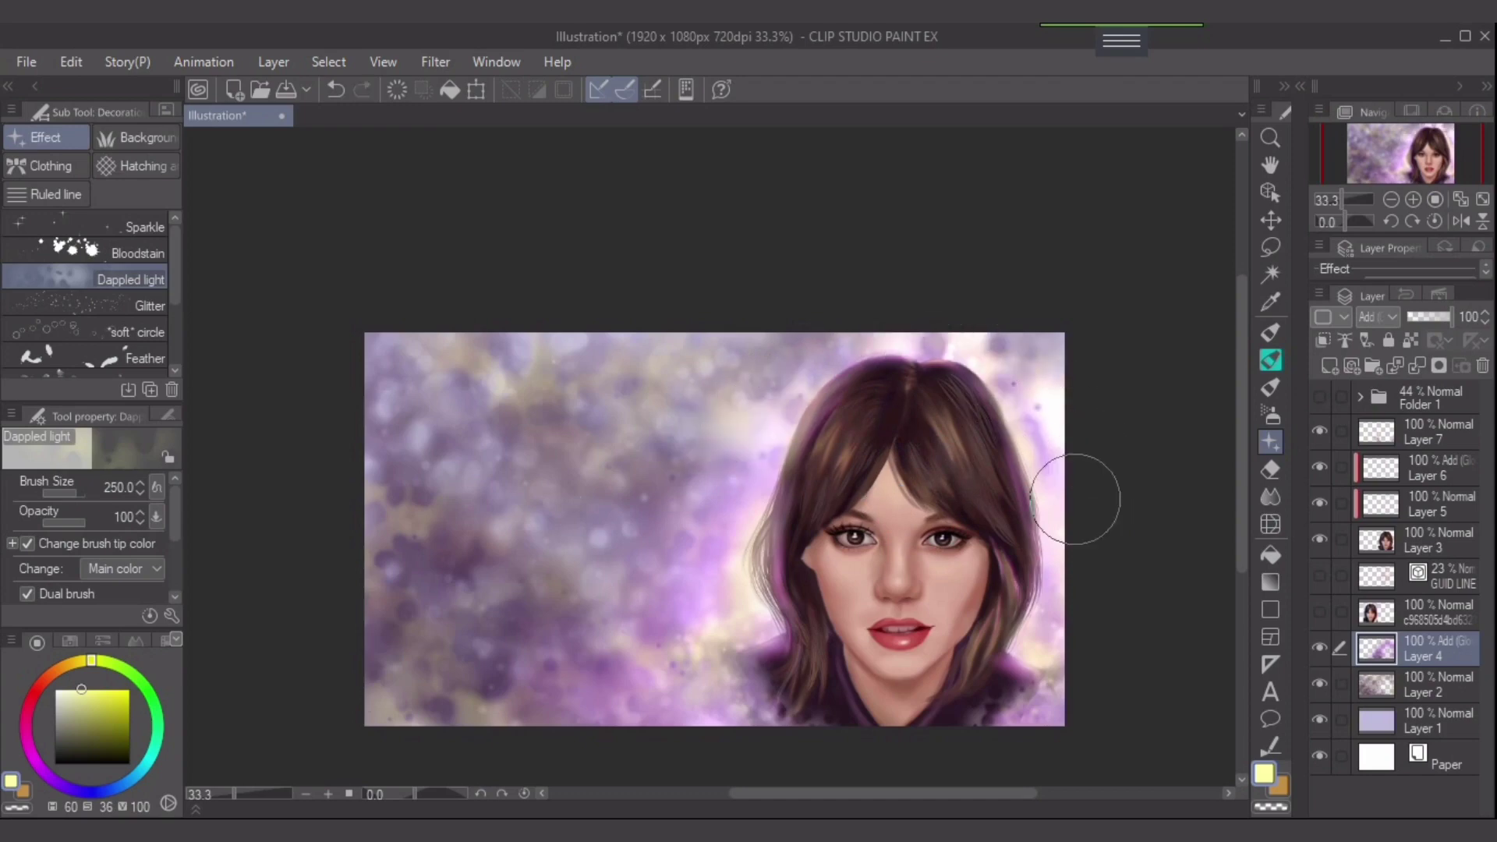
{"action": "key", "text": "ctrl+z"}
{"action": "key", "text": "ctrl+z"}
{"action": "mouse_move", "coordinate": [1029, 471]}
{"action": "left_mouse_down"}
{"action": "mouse_move", "coordinate": [877, 380]}
{"action": "mouse_move", "coordinate": [856, 466]}
{"action": "left_mouse_up"}
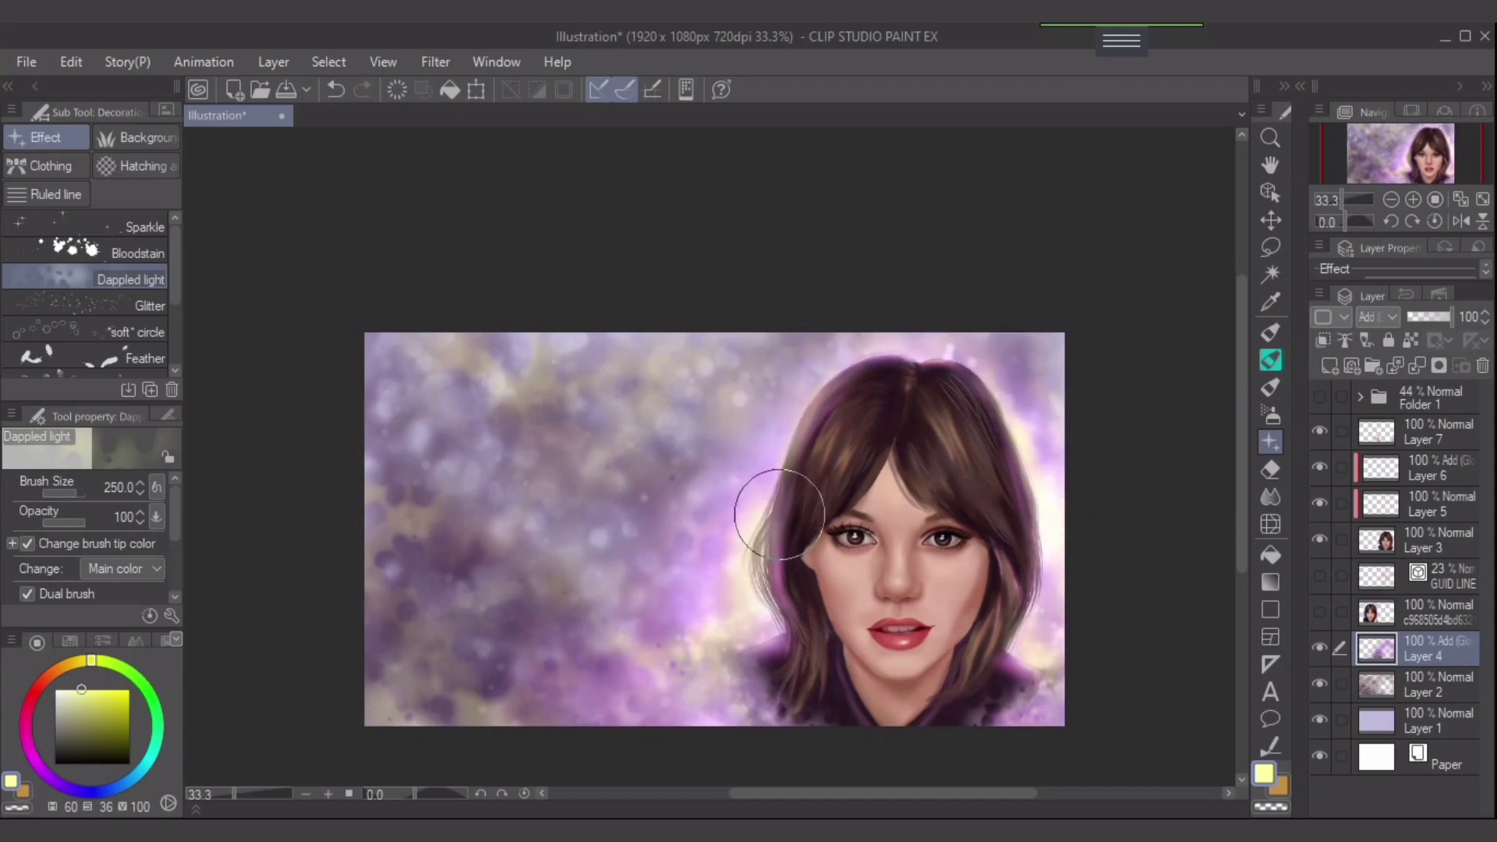
{"action": "key", "text": "ctrl+z"}
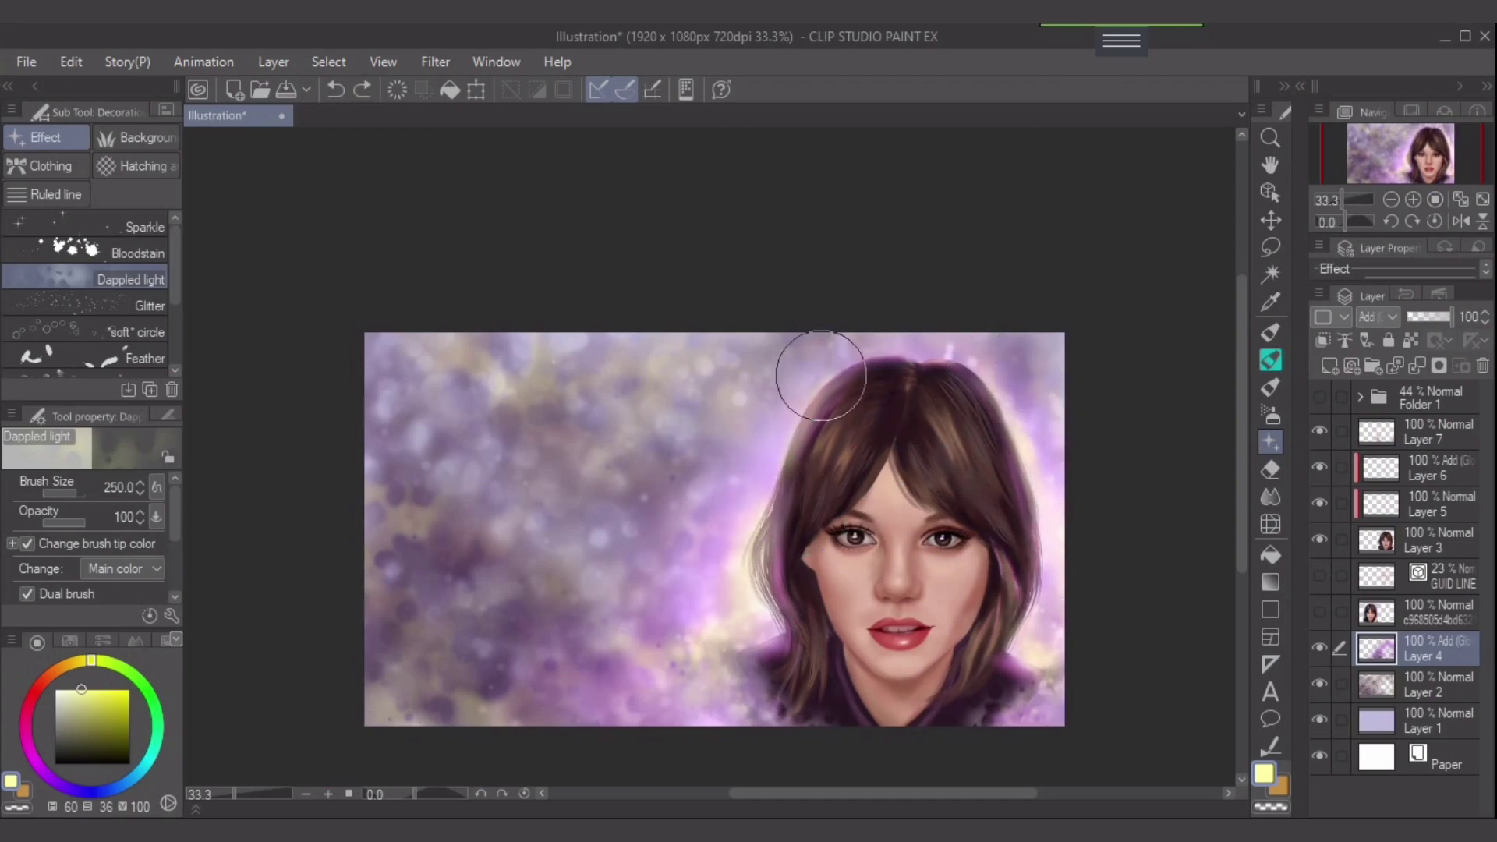
{"action": "mouse_move", "coordinate": [722, 511]}
{"action": "left_mouse_down"}
{"action": "mouse_move", "coordinate": [761, 428]}
{"action": "mouse_move", "coordinate": [1000, 402]}
{"action": "mouse_move", "coordinate": [1075, 508]}
{"action": "left_mouse_up"}
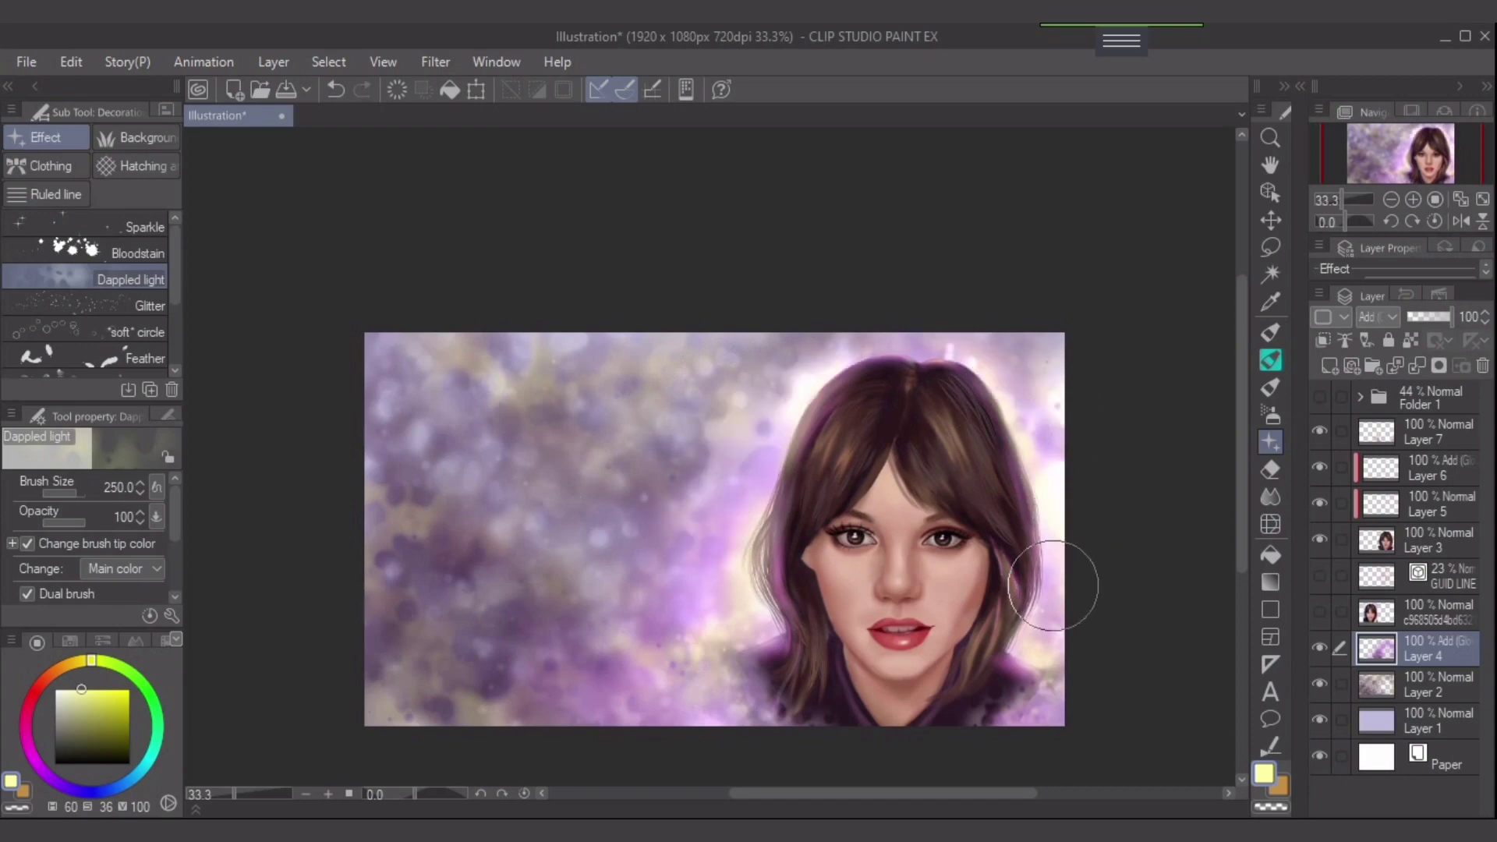
{"action": "key", "text": "ctrl+z"}
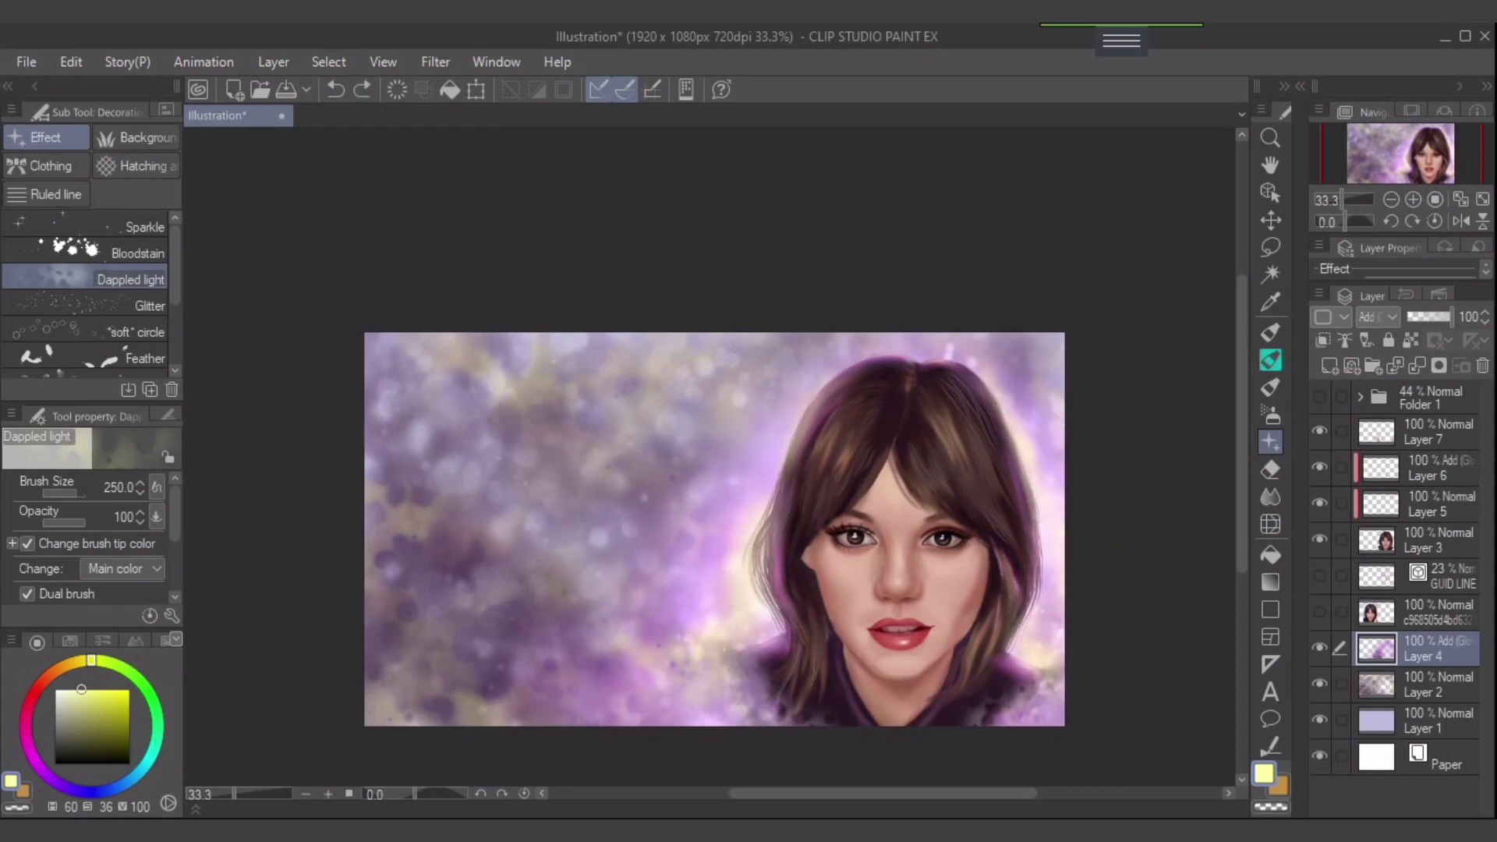
- Paint a less saturated pale yellow Dappled light at size 250 across the upper background behind the head, undoing the unwanted strokes
{"action": "left_click", "coordinate": [70, 692]}
{"action": "mouse_move", "coordinate": [592, 451]}
{"action": "left_mouse_down"}
{"action": "mouse_move", "coordinate": [1036, 460]}
{"action": "mouse_move", "coordinate": [1044, 498]}
{"action": "left_mouse_up"}
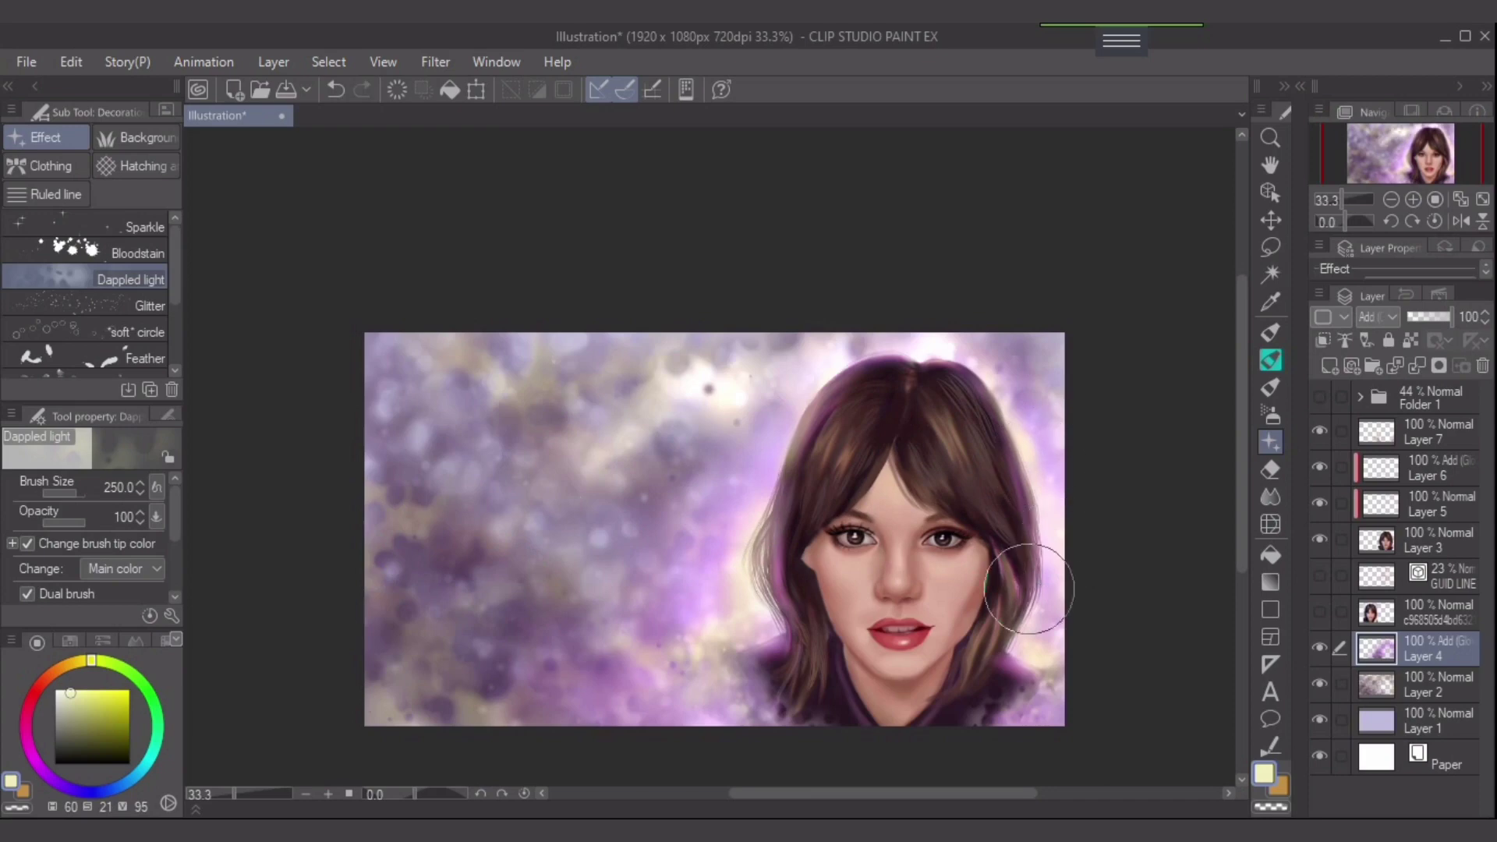
{"action": "key", "text": "ctrl+z"}
{"action": "key", "text": "ctrl+z"}
{"action": "mouse_move", "coordinate": [608, 417]}
{"action": "left_mouse_down"}
{"action": "mouse_move", "coordinate": [835, 334]}
{"action": "mouse_move", "coordinate": [1183, 518]}
{"action": "left_mouse_up"}
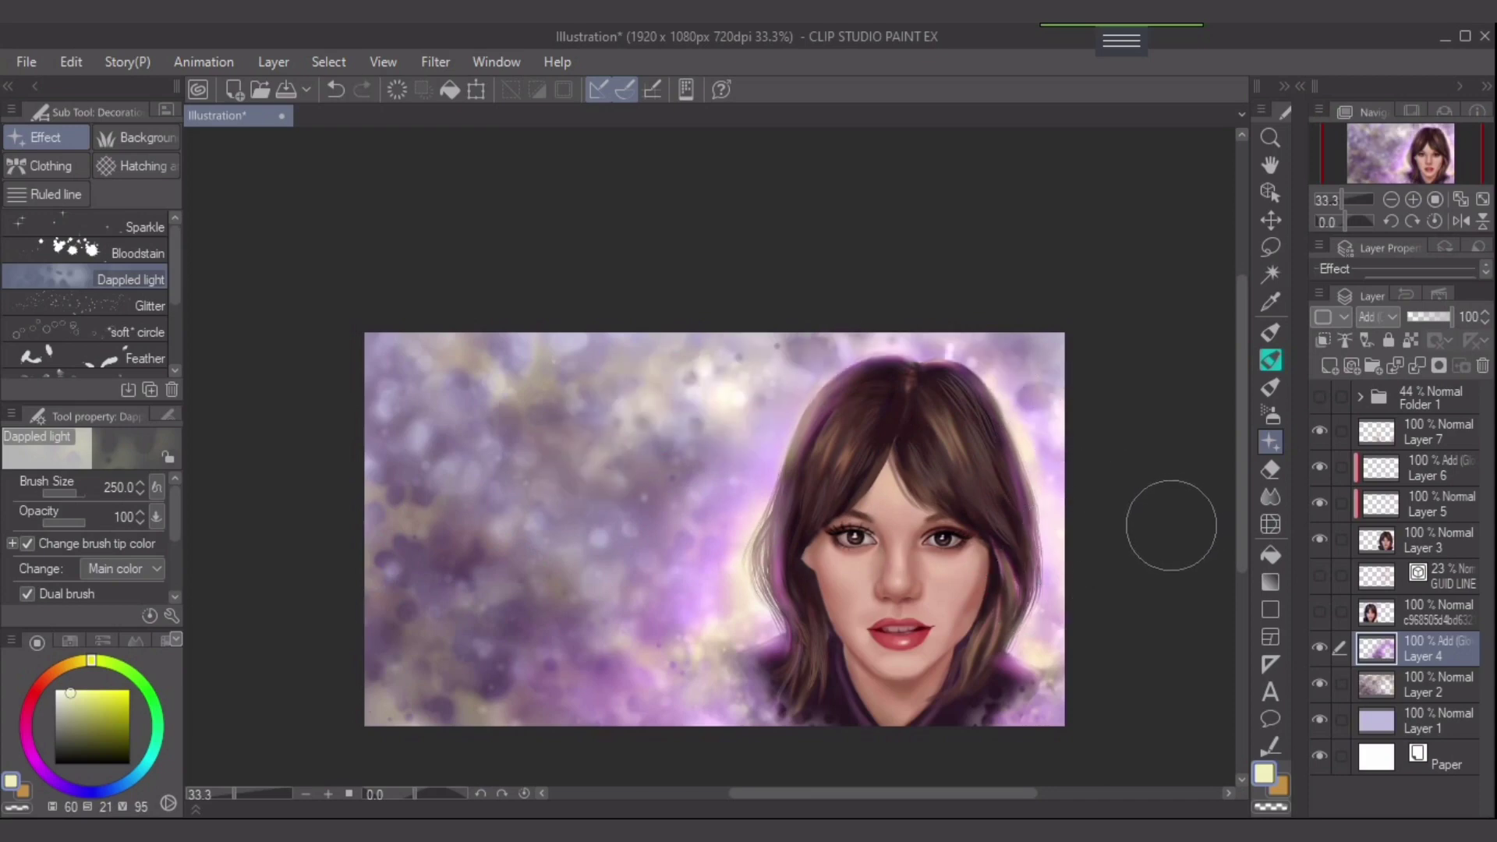
{"action": "left_click_drag", "start_coordinate": [646, 438], "coordinate": [408, 414]}
{"action": "key", "text": "ctrl+z"}
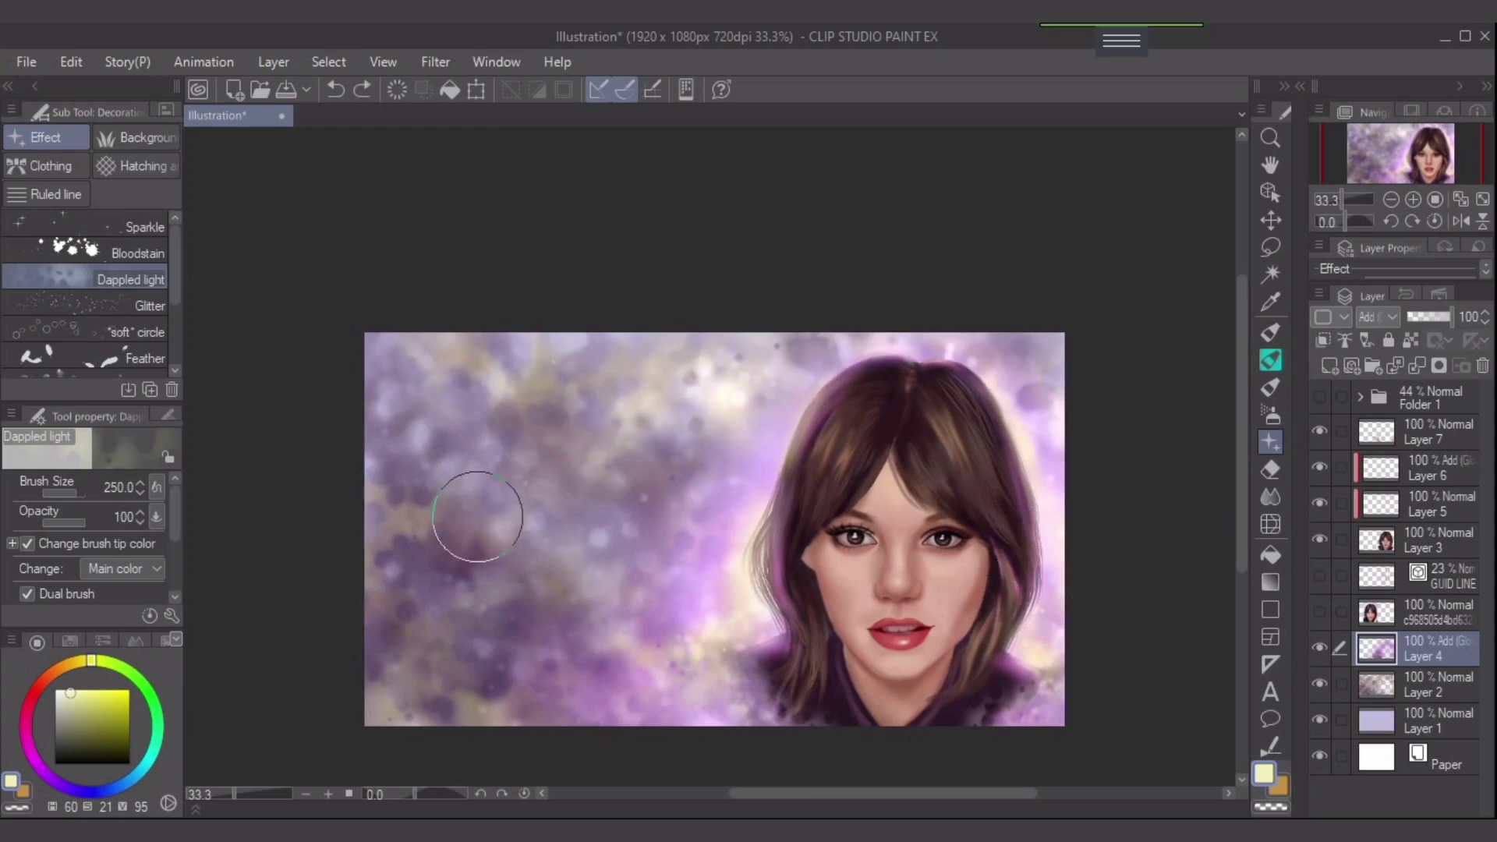
- Try a Dappled light stroke on Layer 4 at the image's lower left with a purple sampled from the background, and undo it
{"action": "left_click", "coordinate": [389, 591], "text": "alt"}
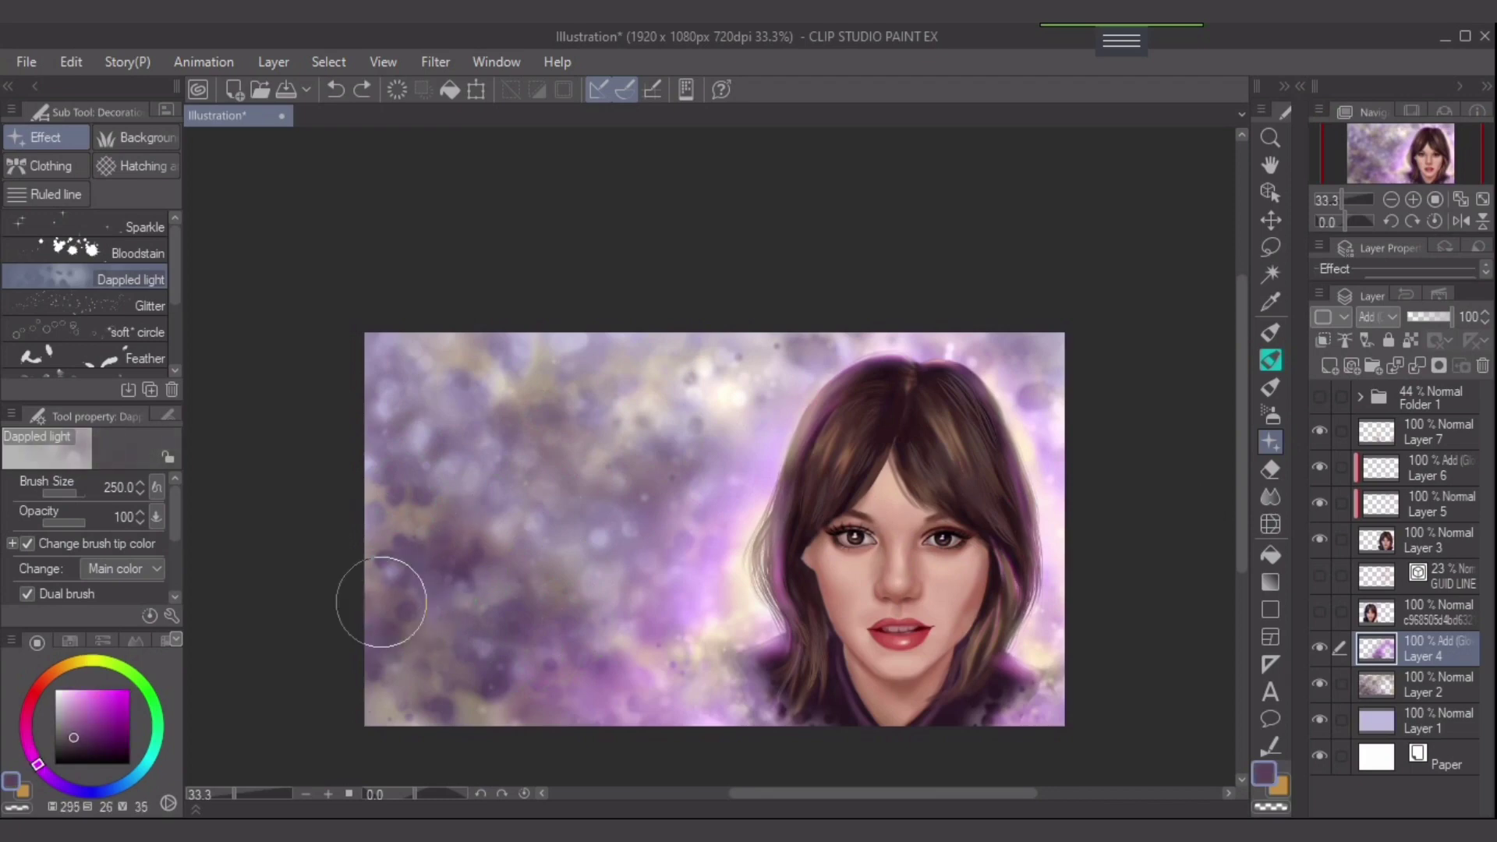
{"action": "left_click_drag", "start_coordinate": [381, 602], "coordinate": [460, 696]}
{"action": "key", "text": "ctrl+z"}
- Darken the left and lower background on Layer 2 with Dappled light in dark purple (hue 295, saturation 49, value 27)
{"action": "left_click", "coordinate": [86, 747]}
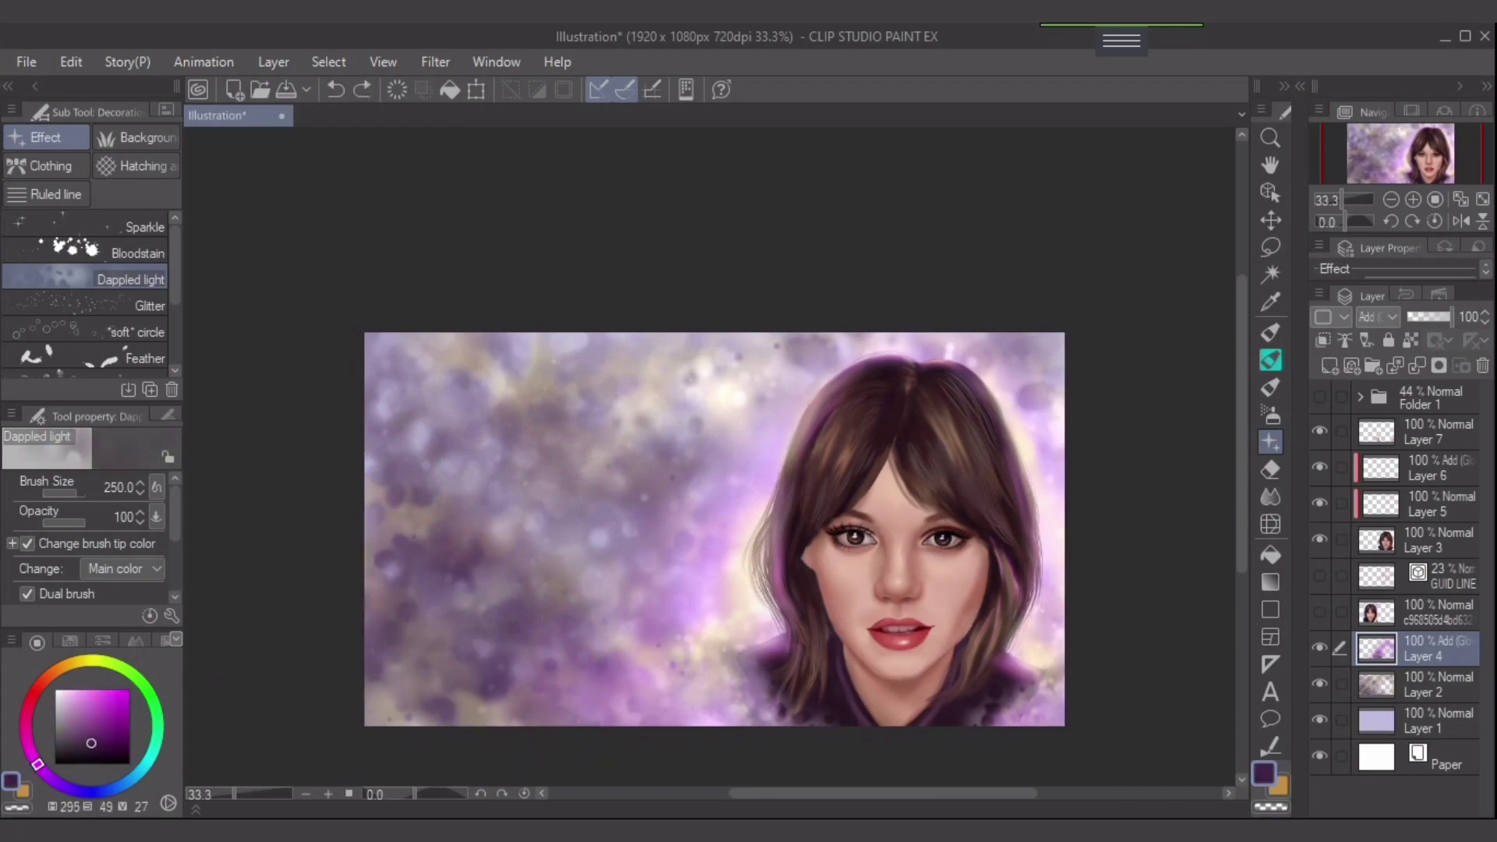
{"action": "left_click", "coordinate": [1433, 684]}
{"action": "mouse_move", "coordinate": [384, 507]}
{"action": "left_mouse_down"}
{"action": "mouse_move", "coordinate": [488, 698]}
{"action": "mouse_move", "coordinate": [418, 743]}
{"action": "mouse_move", "coordinate": [414, 668]}
{"action": "mouse_move", "coordinate": [501, 735]}
{"action": "left_mouse_up"}
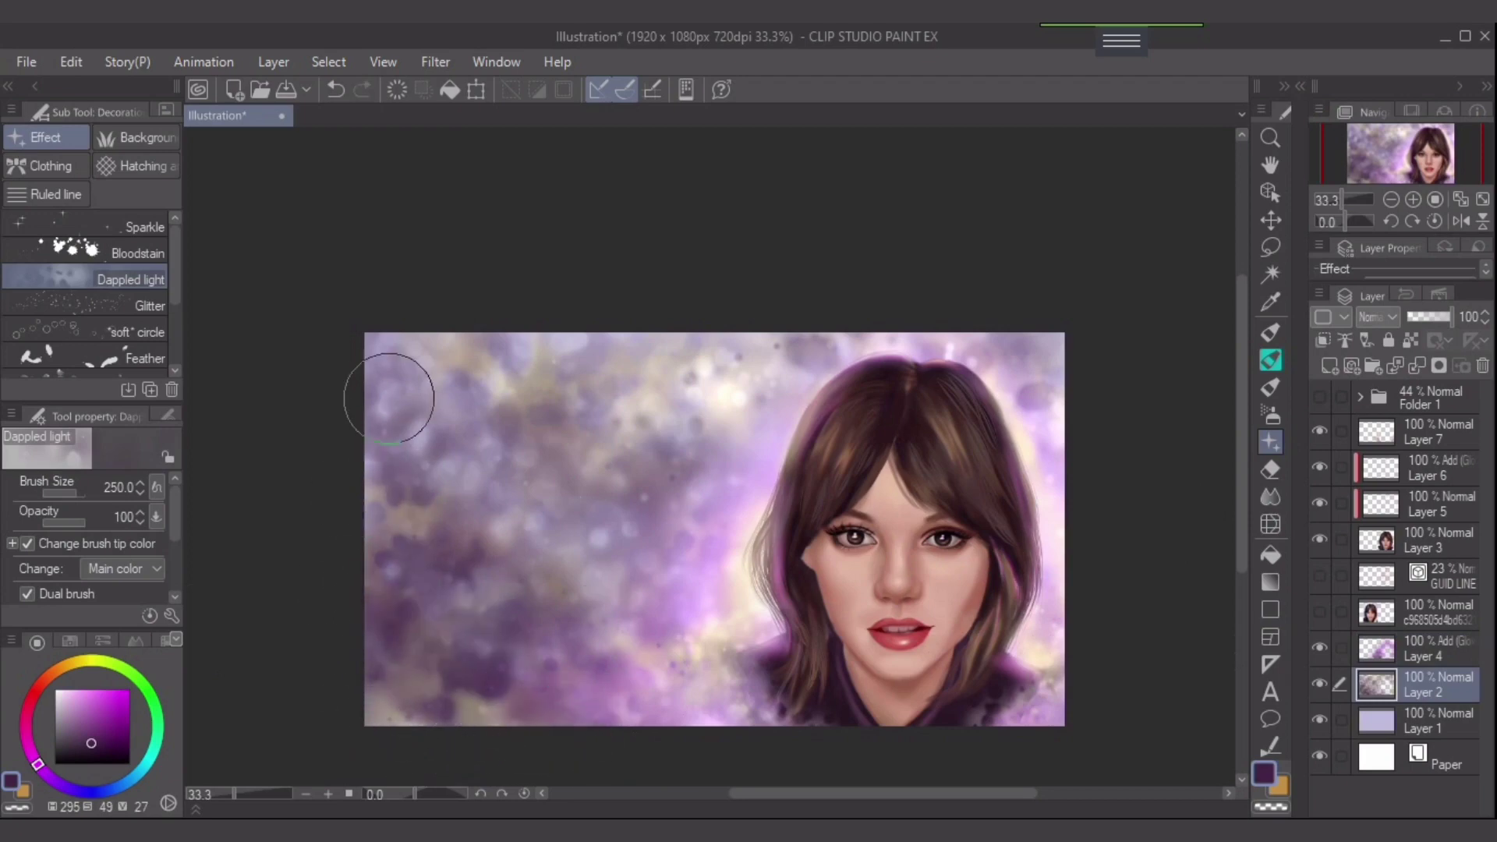
{"action": "mouse_move", "coordinate": [389, 398]}
{"action": "left_mouse_down"}
{"action": "mouse_move", "coordinate": [330, 454]}
{"action": "mouse_move", "coordinate": [385, 392]}
{"action": "mouse_move", "coordinate": [536, 382]}
{"action": "mouse_move", "coordinate": [483, 451]}
{"action": "mouse_move", "coordinate": [370, 534]}
{"action": "mouse_move", "coordinate": [606, 673]}
{"action": "mouse_move", "coordinate": [590, 715]}
{"action": "mouse_move", "coordinate": [373, 698]}
{"action": "mouse_move", "coordinate": [774, 744]}
{"action": "mouse_move", "coordinate": [596, 699]}
{"action": "mouse_move", "coordinate": [709, 726]}
{"action": "left_mouse_up"}
{"action": "left_click_drag", "start_coordinate": [851, 654], "coordinate": [865, 589]}
{"action": "left_click_drag", "start_coordinate": [741, 634], "coordinate": [564, 598]}
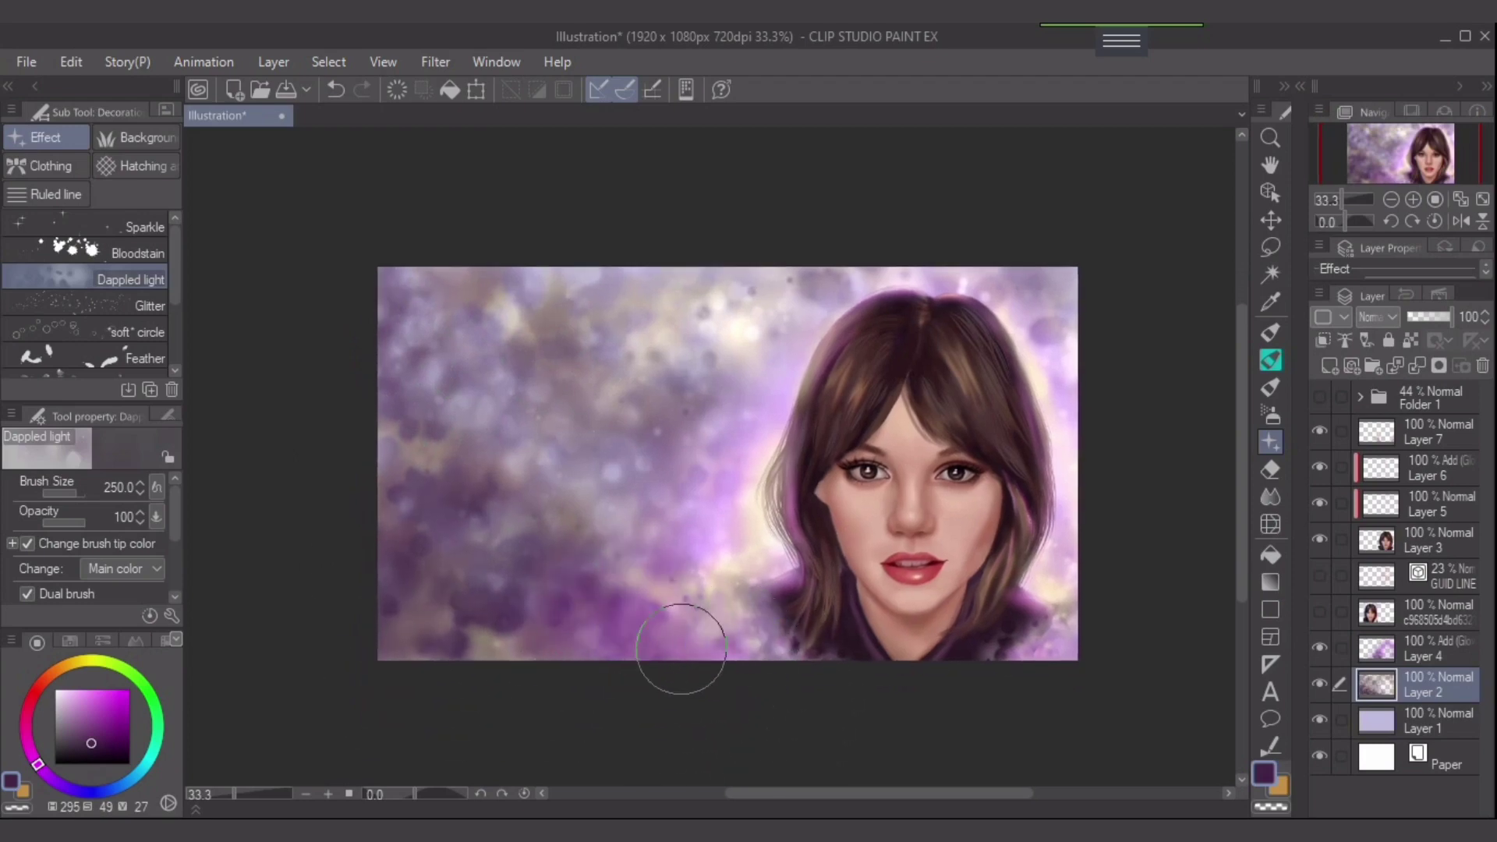
- Extend the dark purple dapples along the image's lower edge and shade the left edge with a muted purple sampled from the background
{"action": "mouse_move", "coordinate": [680, 649]}
{"action": "left_mouse_down"}
{"action": "mouse_move", "coordinate": [348, 627]}
{"action": "mouse_move", "coordinate": [644, 644]}
{"action": "mouse_move", "coordinate": [498, 628]}
{"action": "left_mouse_up"}
{"action": "left_click", "coordinate": [498, 629], "text": "alt"}
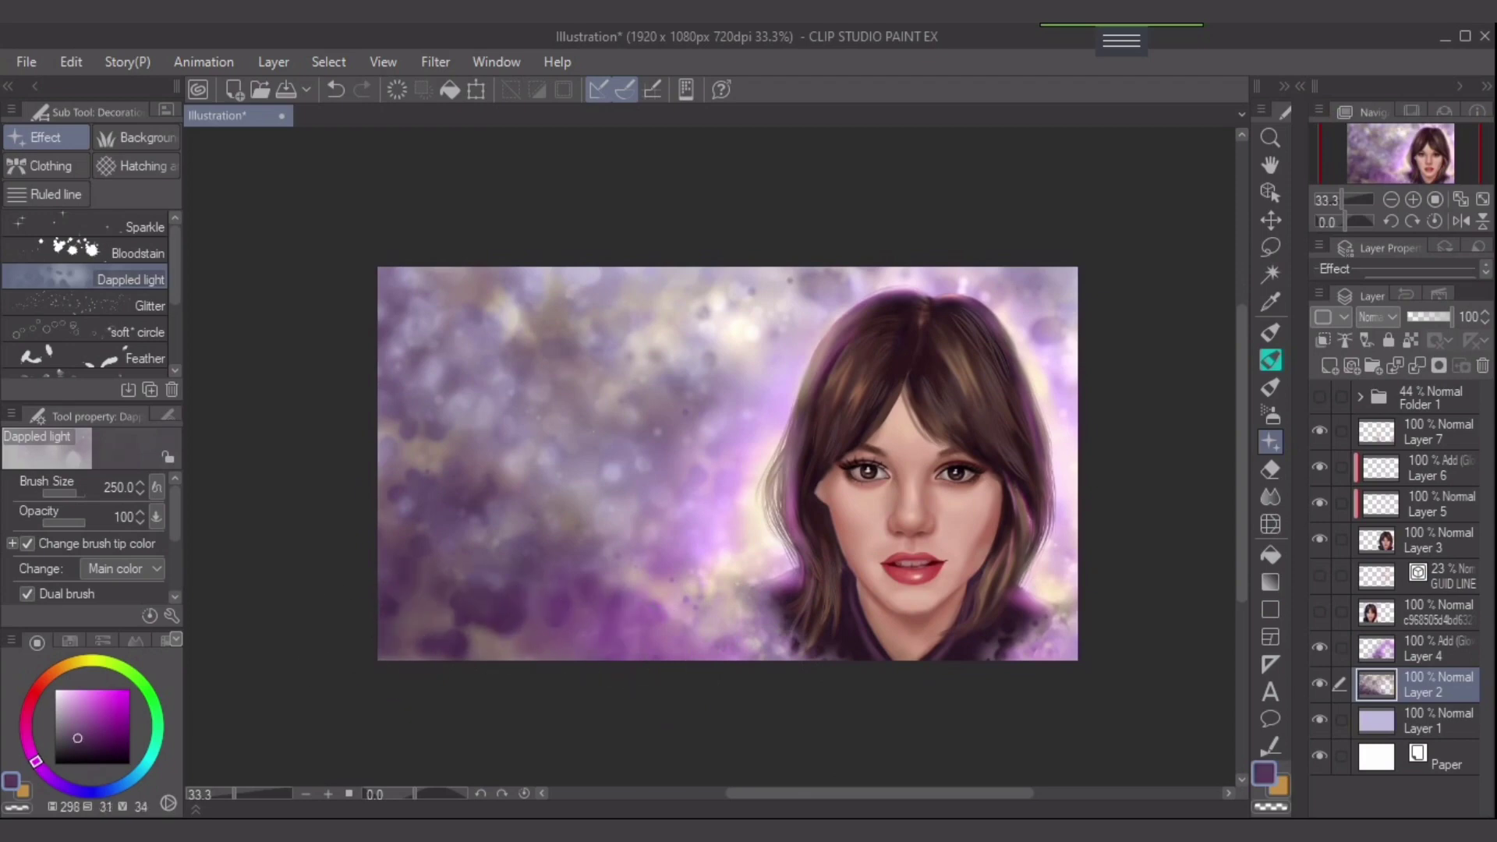
{"action": "mouse_move", "coordinate": [400, 602]}
{"action": "left_mouse_down"}
{"action": "mouse_move", "coordinate": [749, 668]}
{"action": "mouse_move", "coordinate": [718, 584]}
{"action": "mouse_move", "coordinate": [735, 599]}
{"action": "mouse_move", "coordinate": [555, 577]}
{"action": "mouse_move", "coordinate": [468, 424]}
{"action": "mouse_move", "coordinate": [440, 286]}
{"action": "mouse_move", "coordinate": [404, 452]}
{"action": "left_mouse_up"}
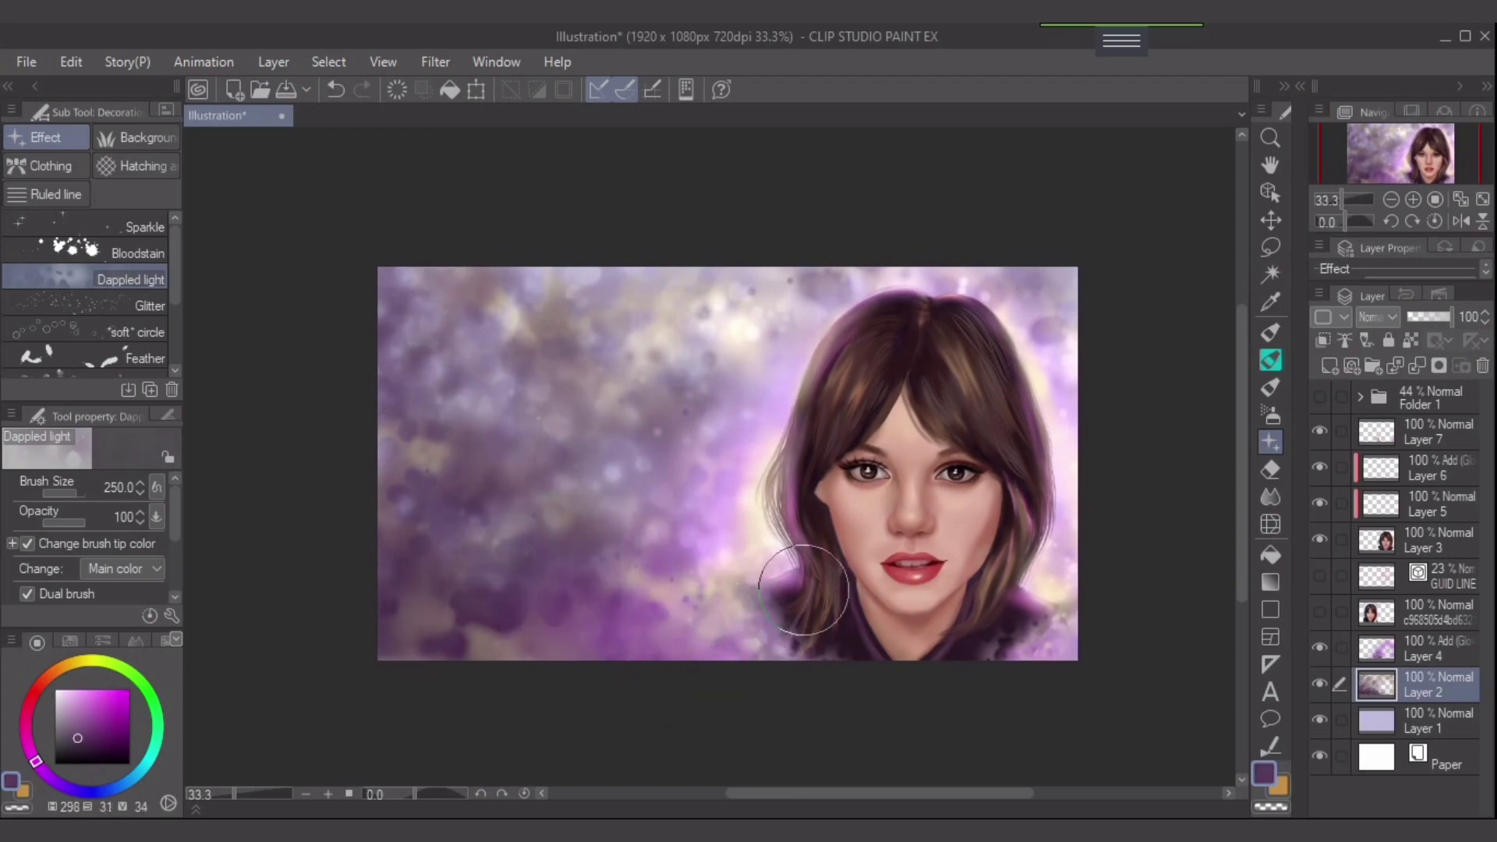